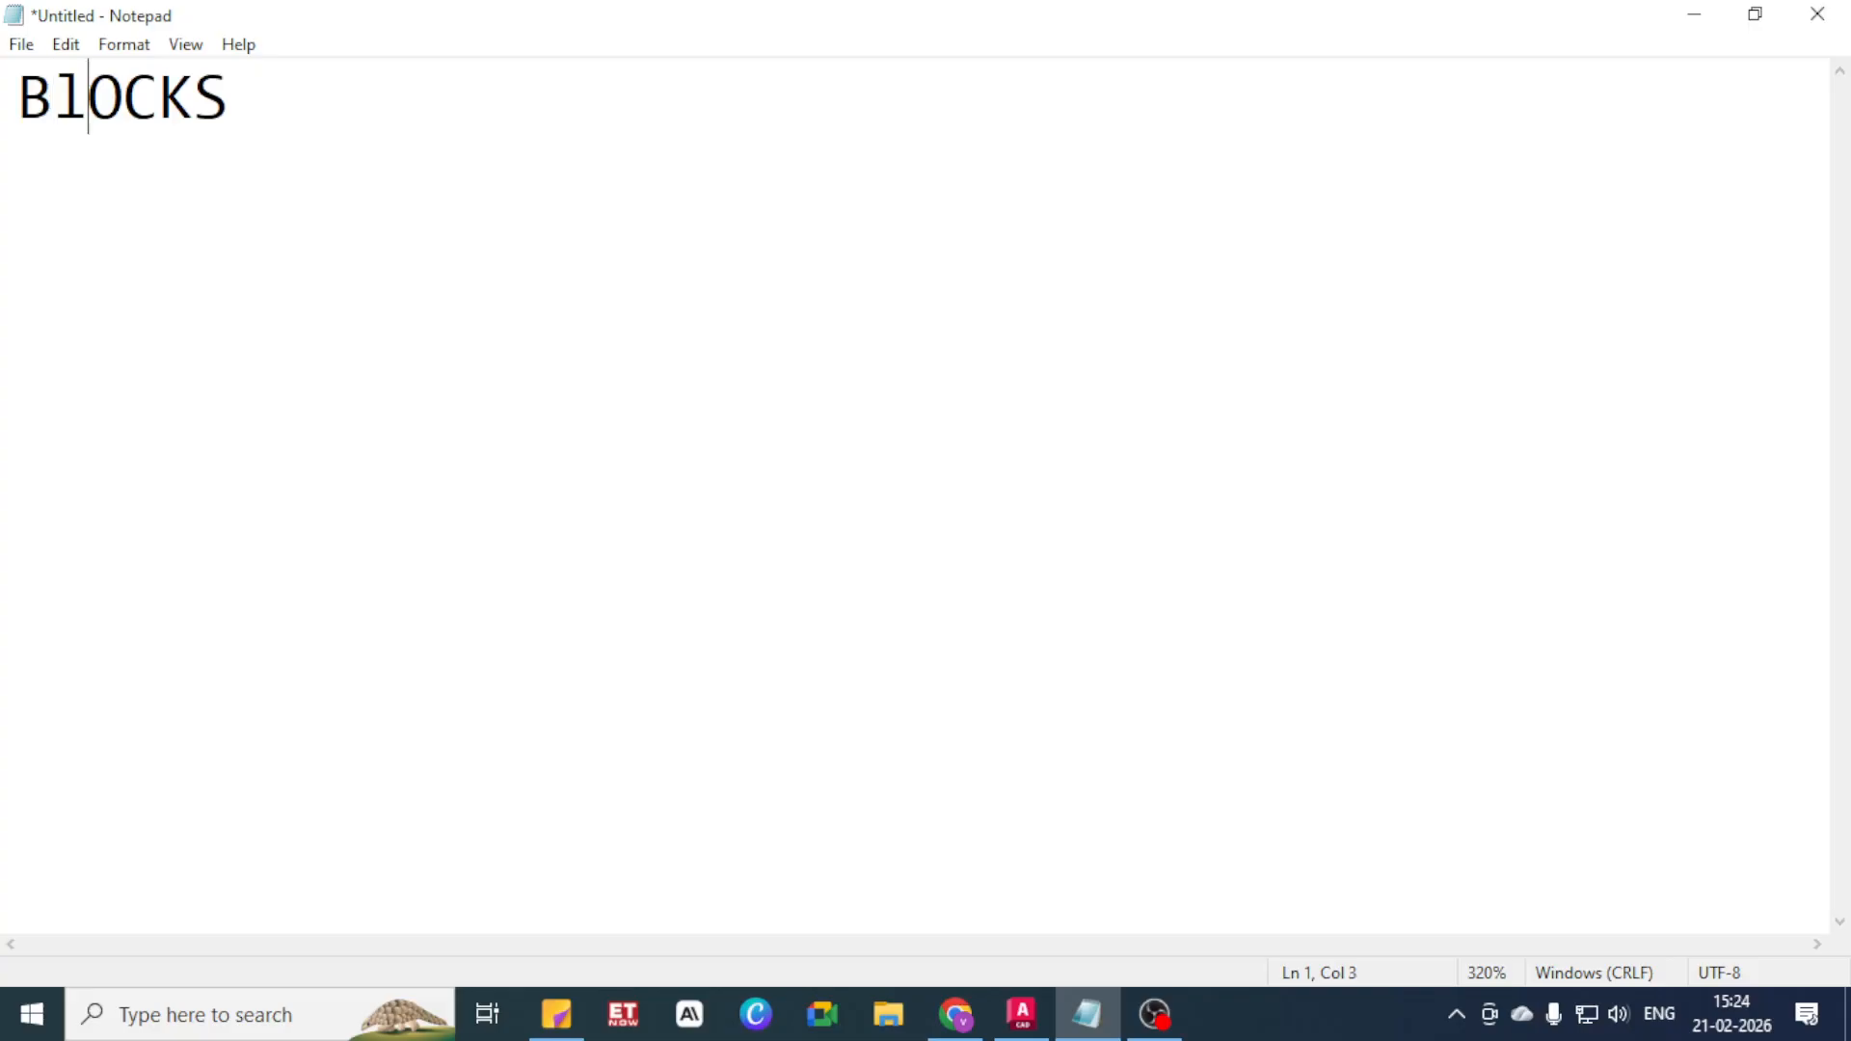
Add the lines "Block - B" and "Insert - I" below the BlOCKS heading, leaving a blank line after the heading
key(Return)
key(Return)
text(Bl)
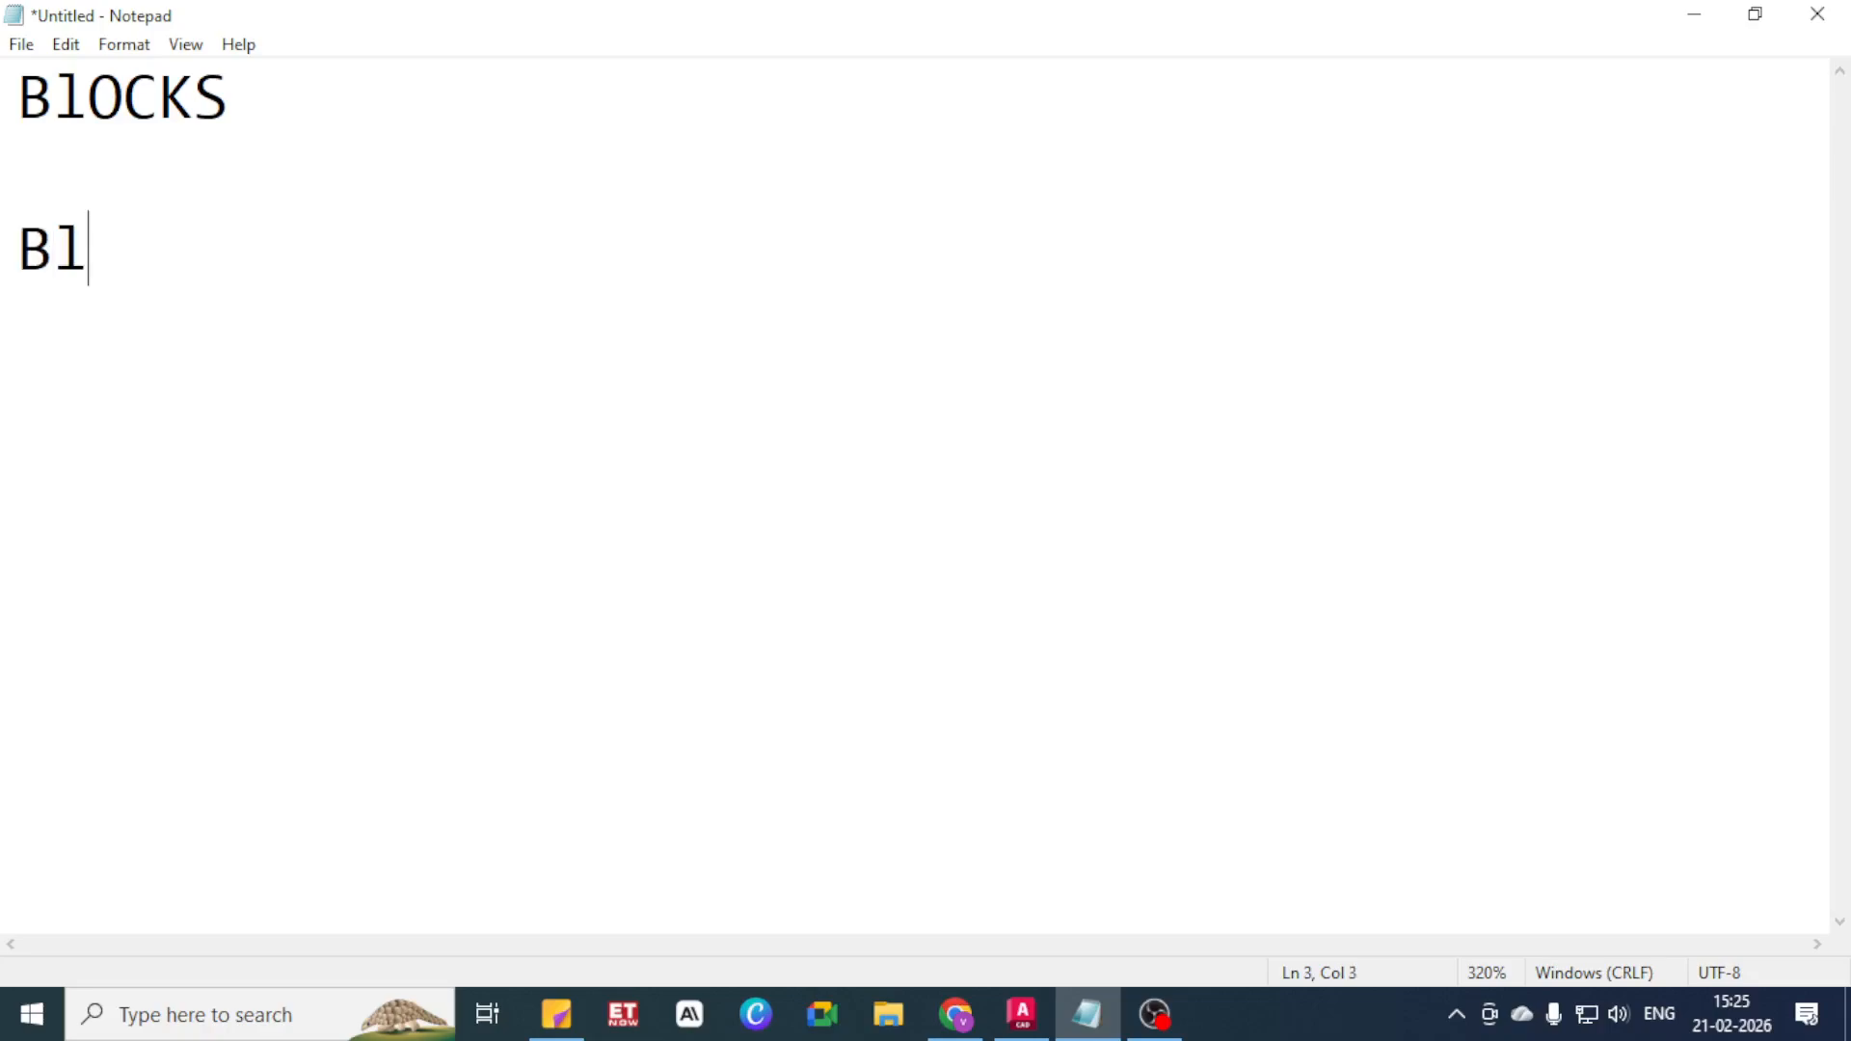
text(ock - B)
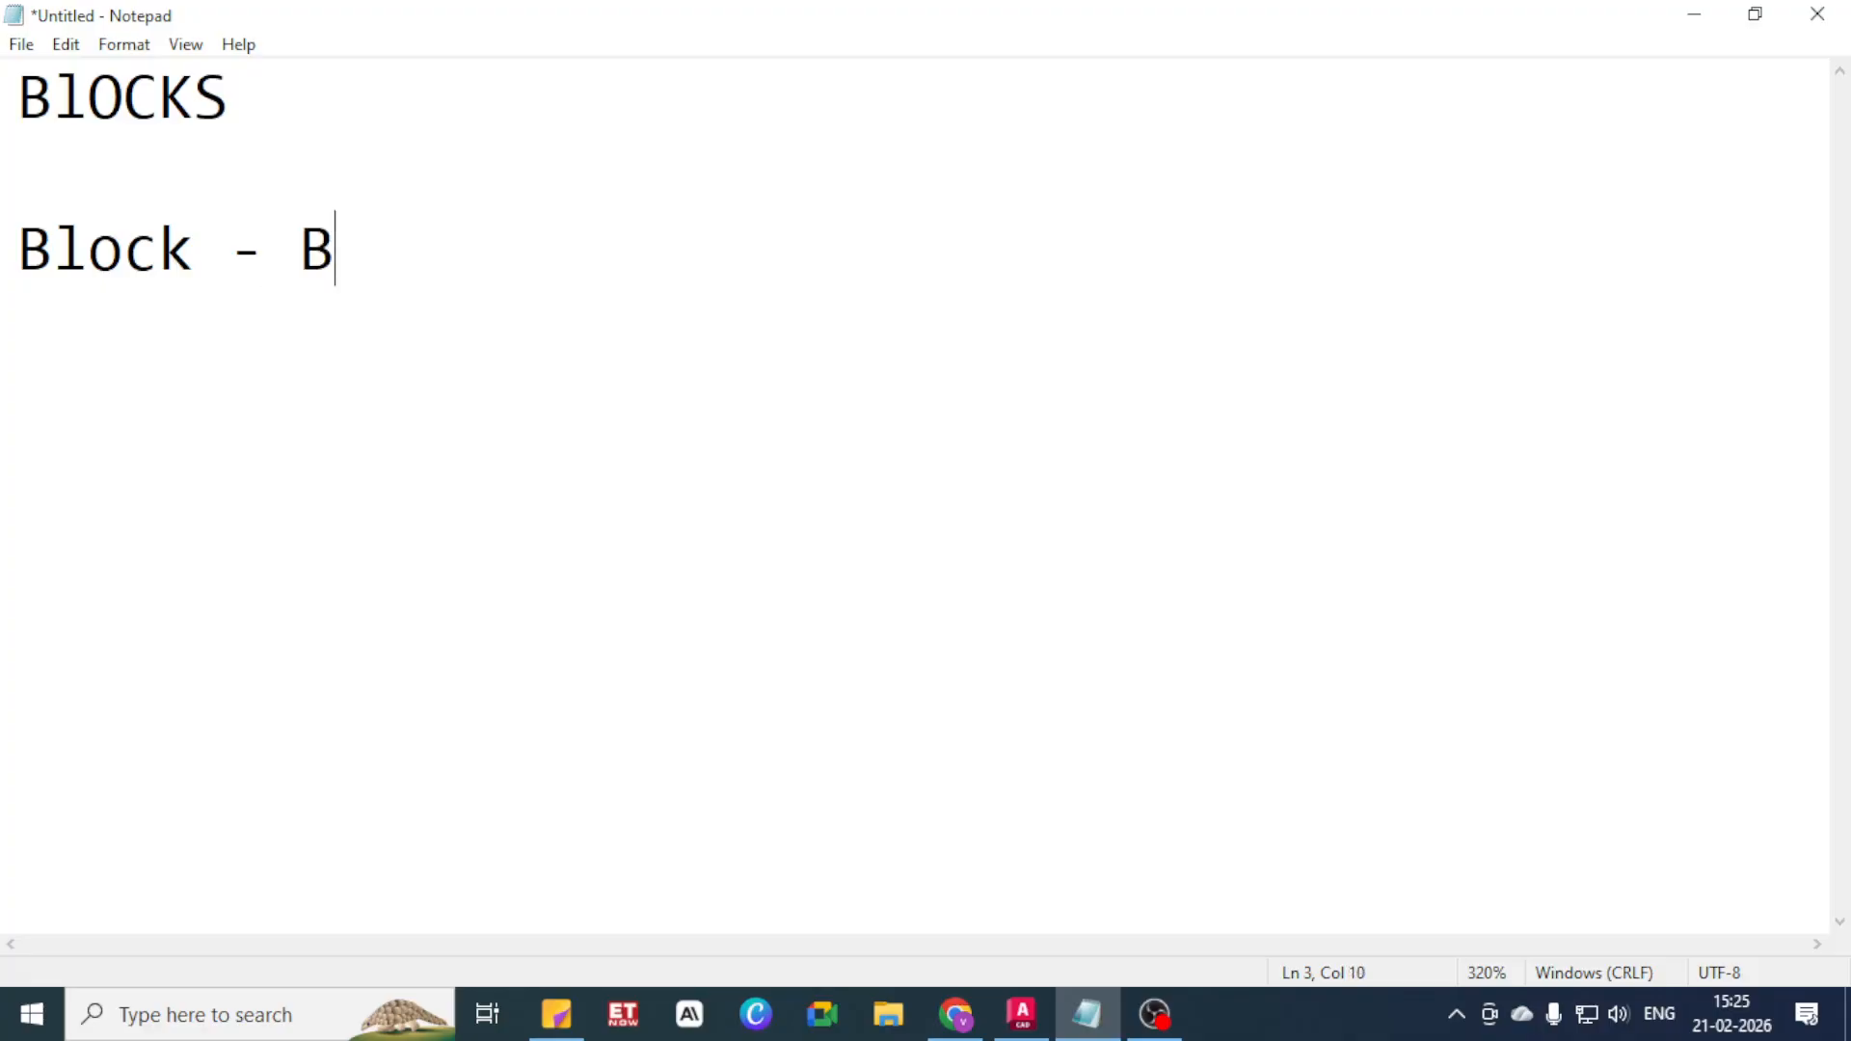
key(Return)
text(Ins)
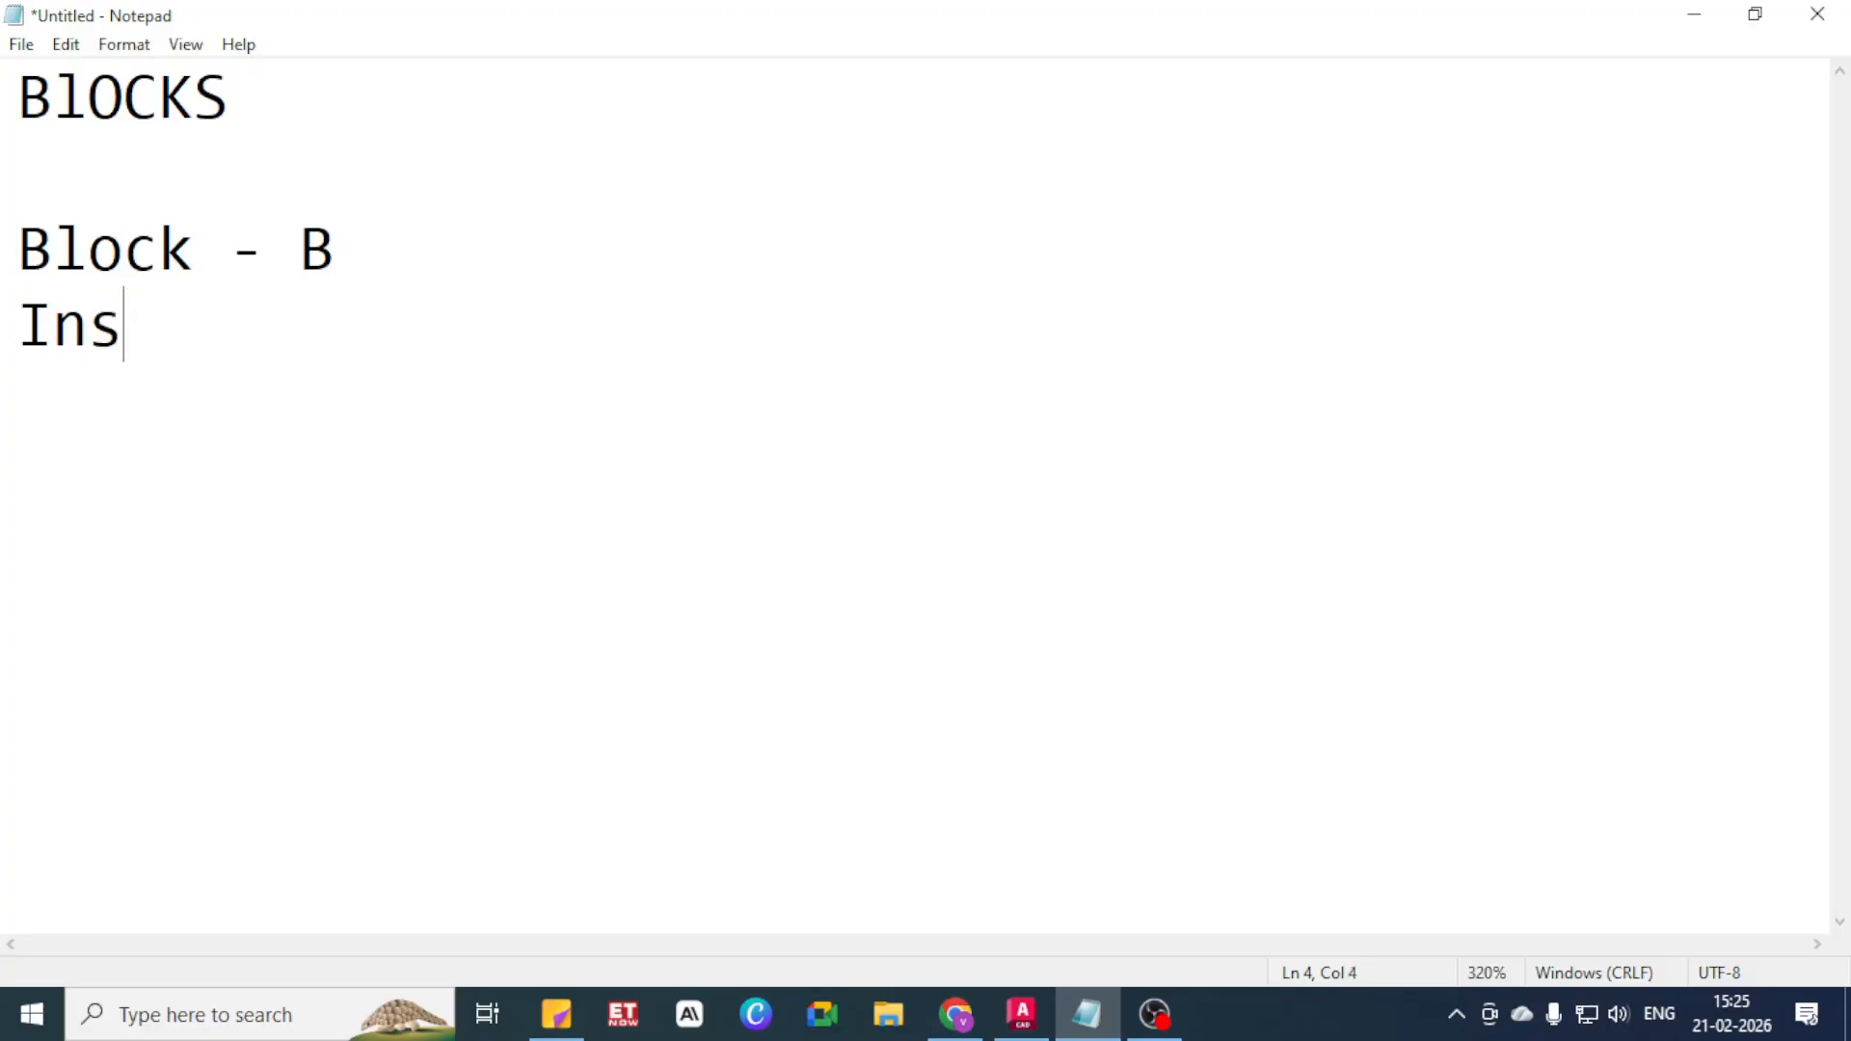
text(ert - I)
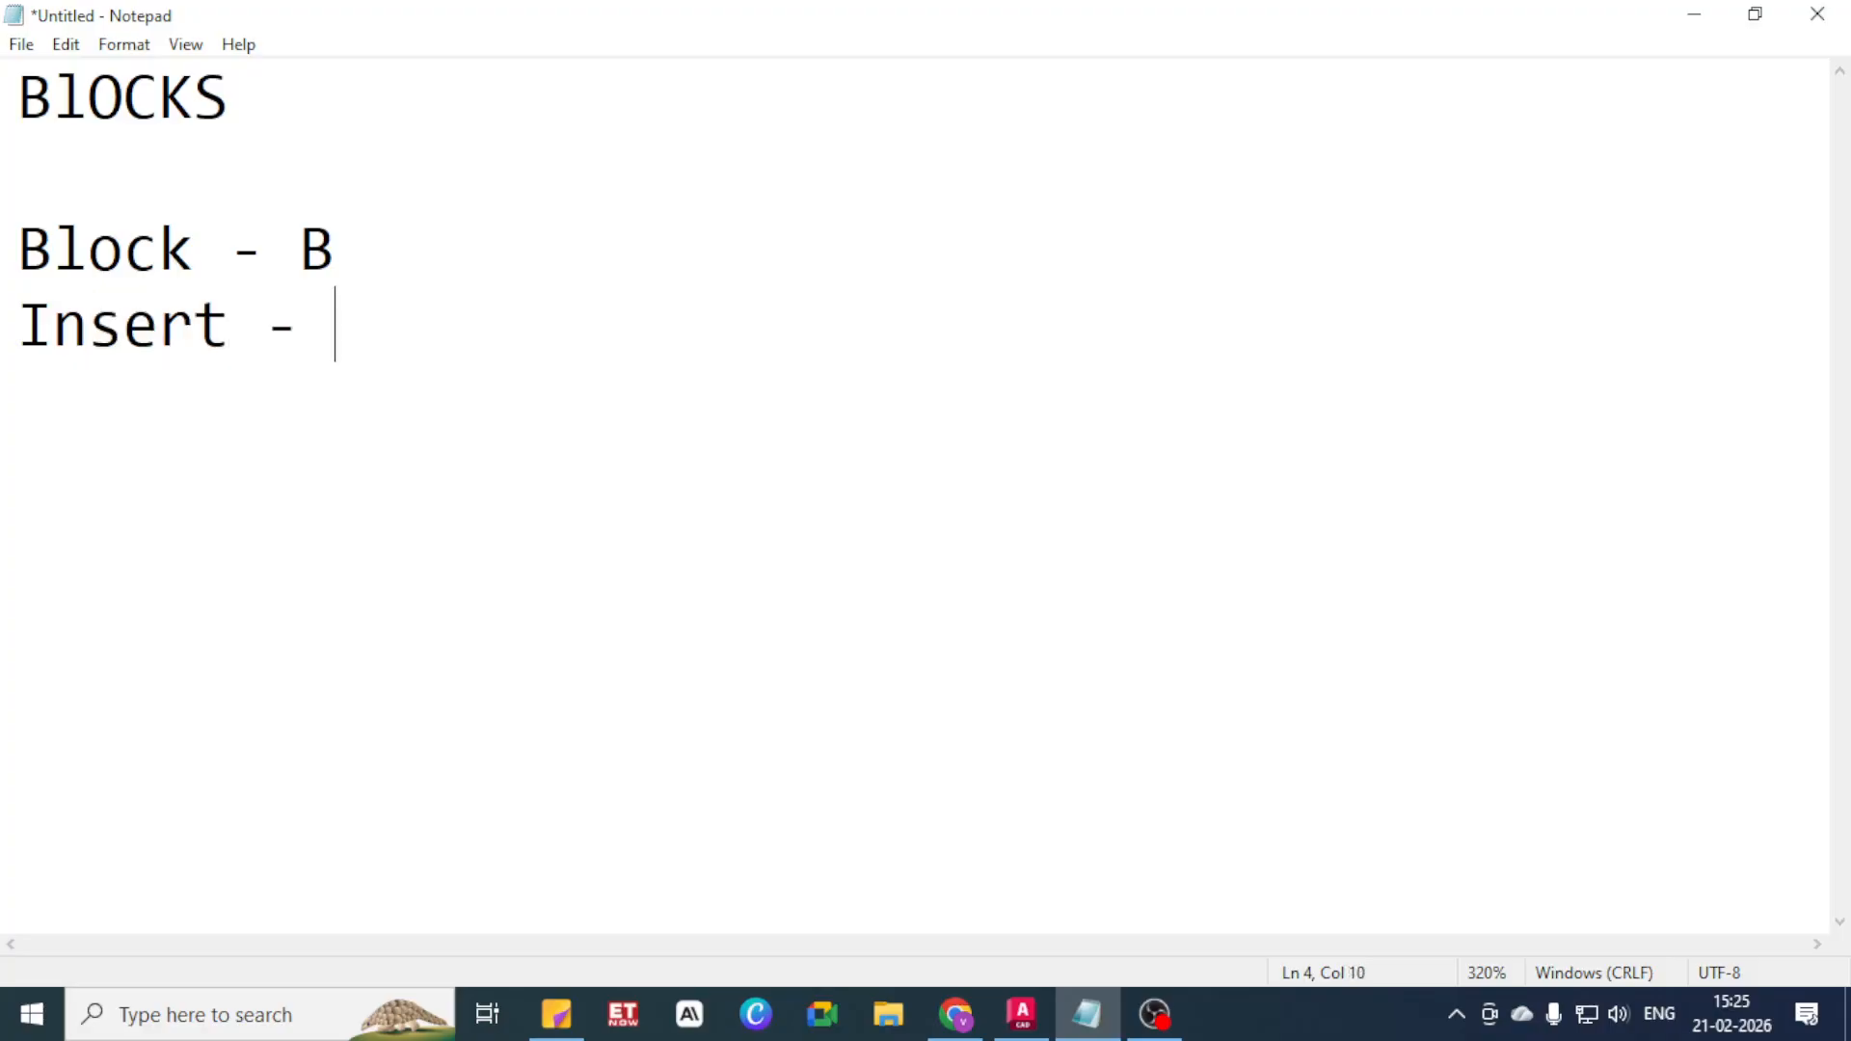
Add the line "Write Block -Wblock" two blank lines below the Insert entry
key(Return)
key(Return)
key(Return)
text(W)
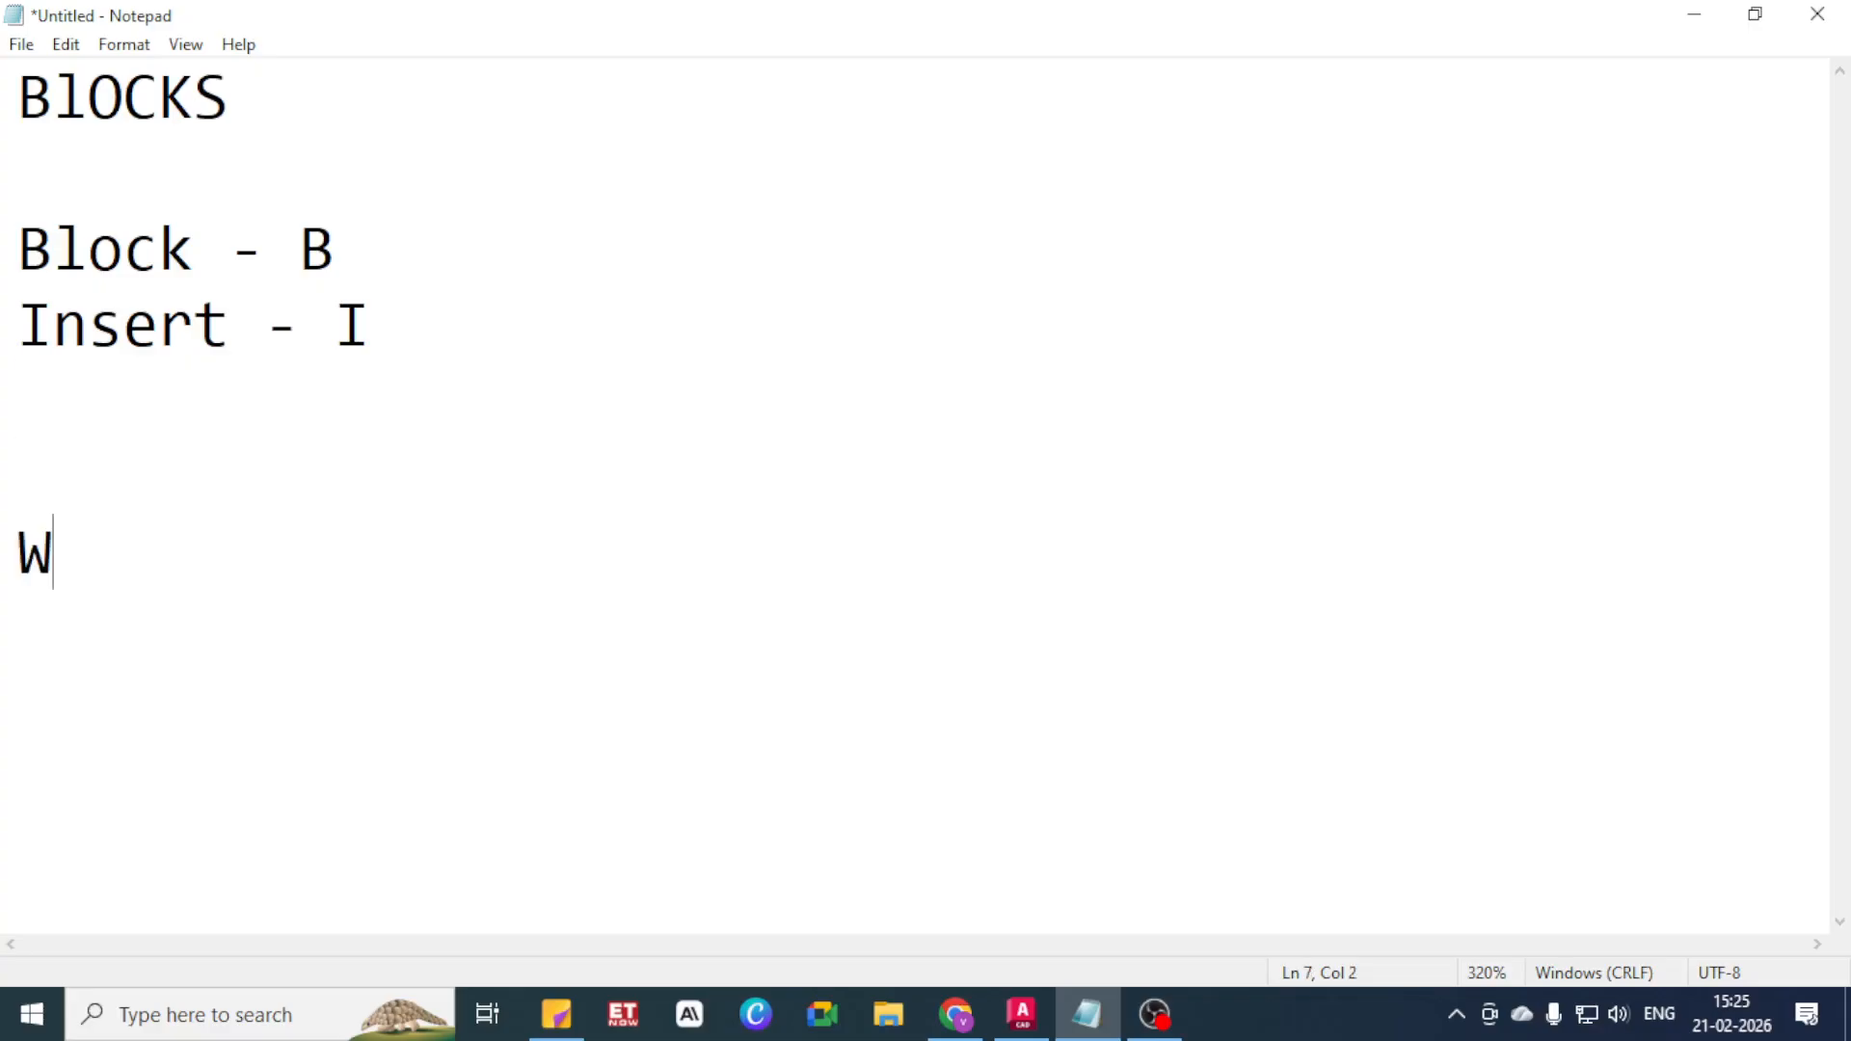
text(rite Block)
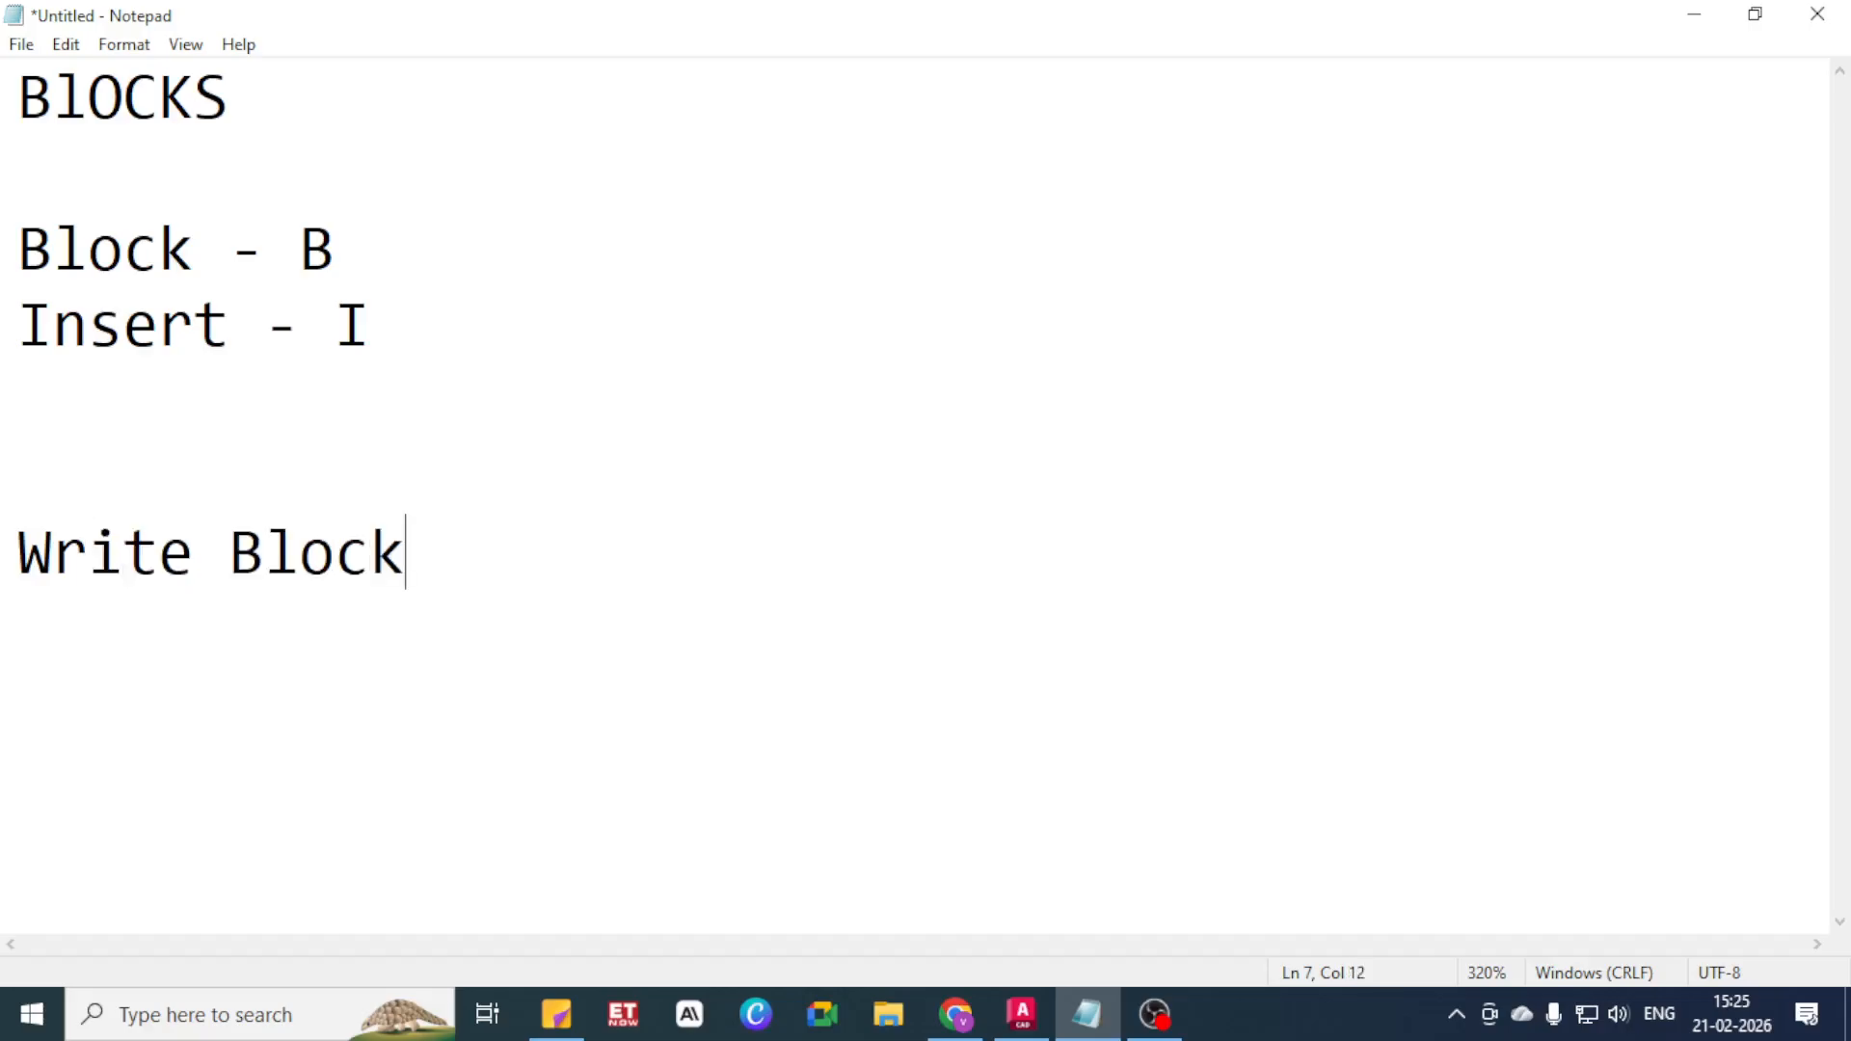
text( -Wb)
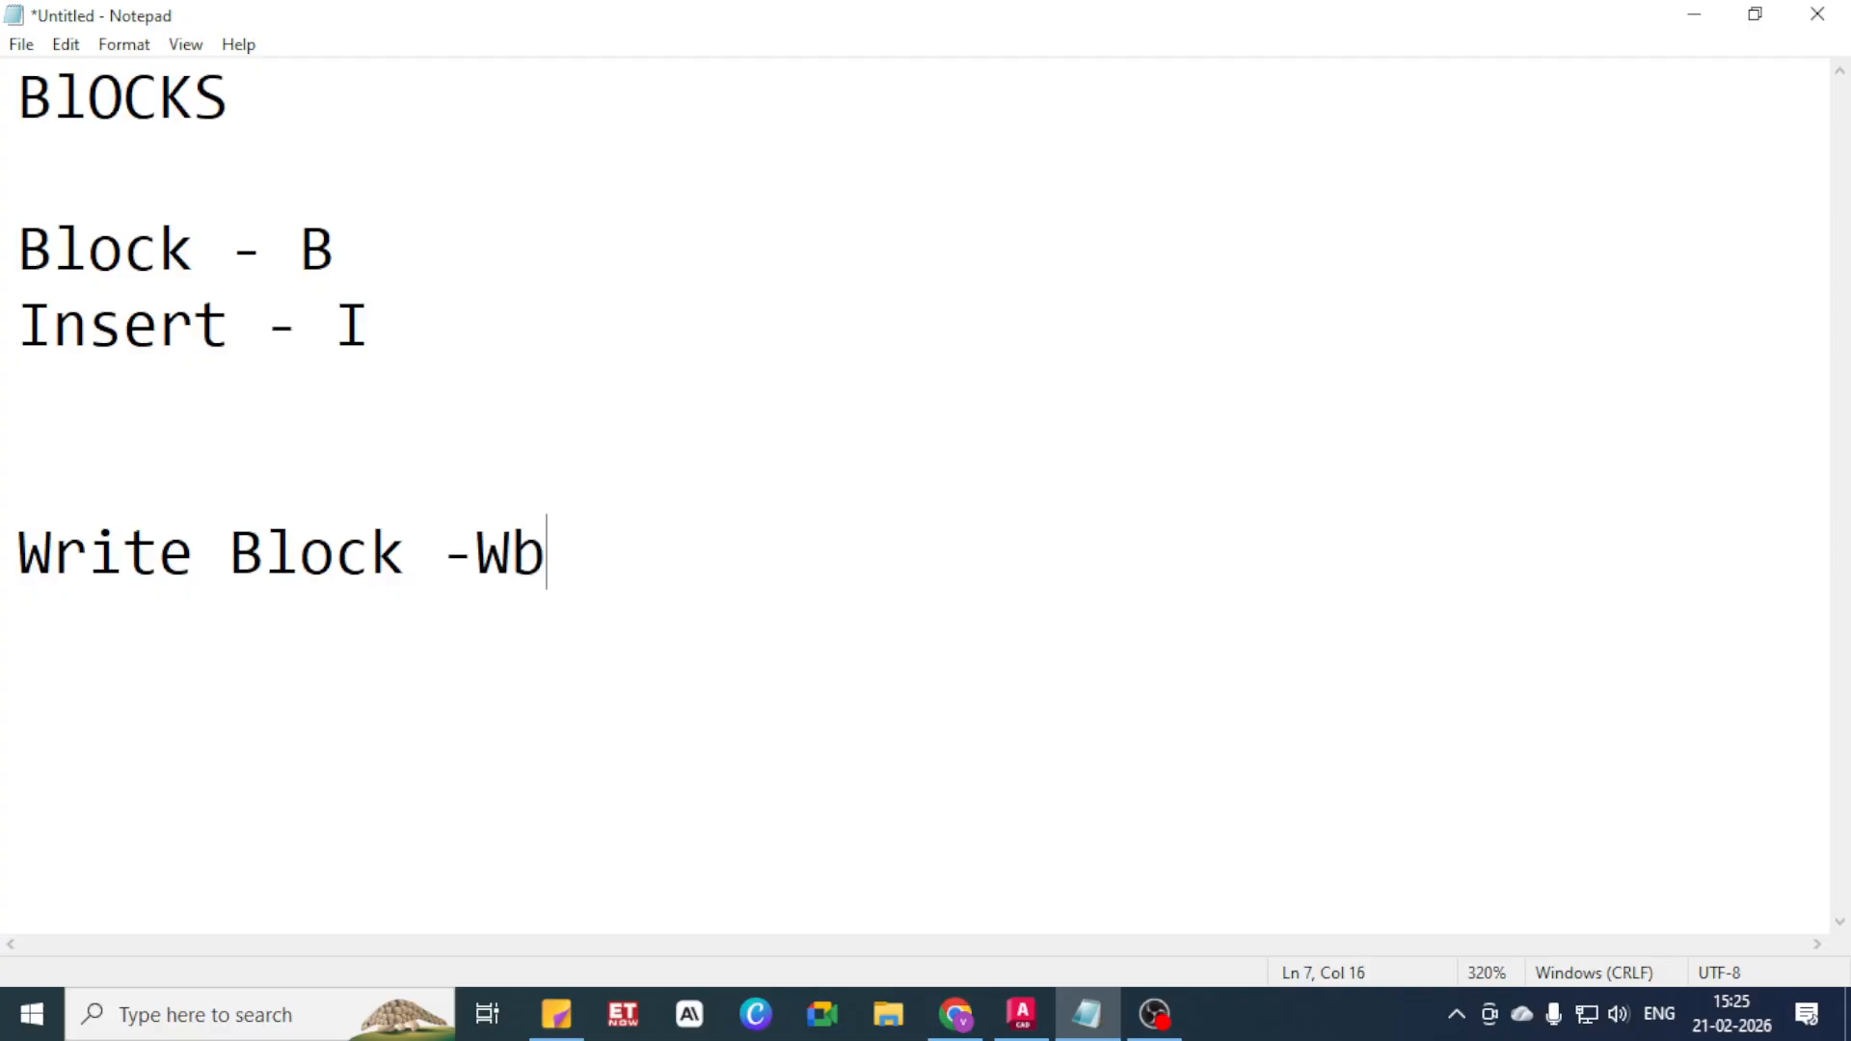
text(loc)
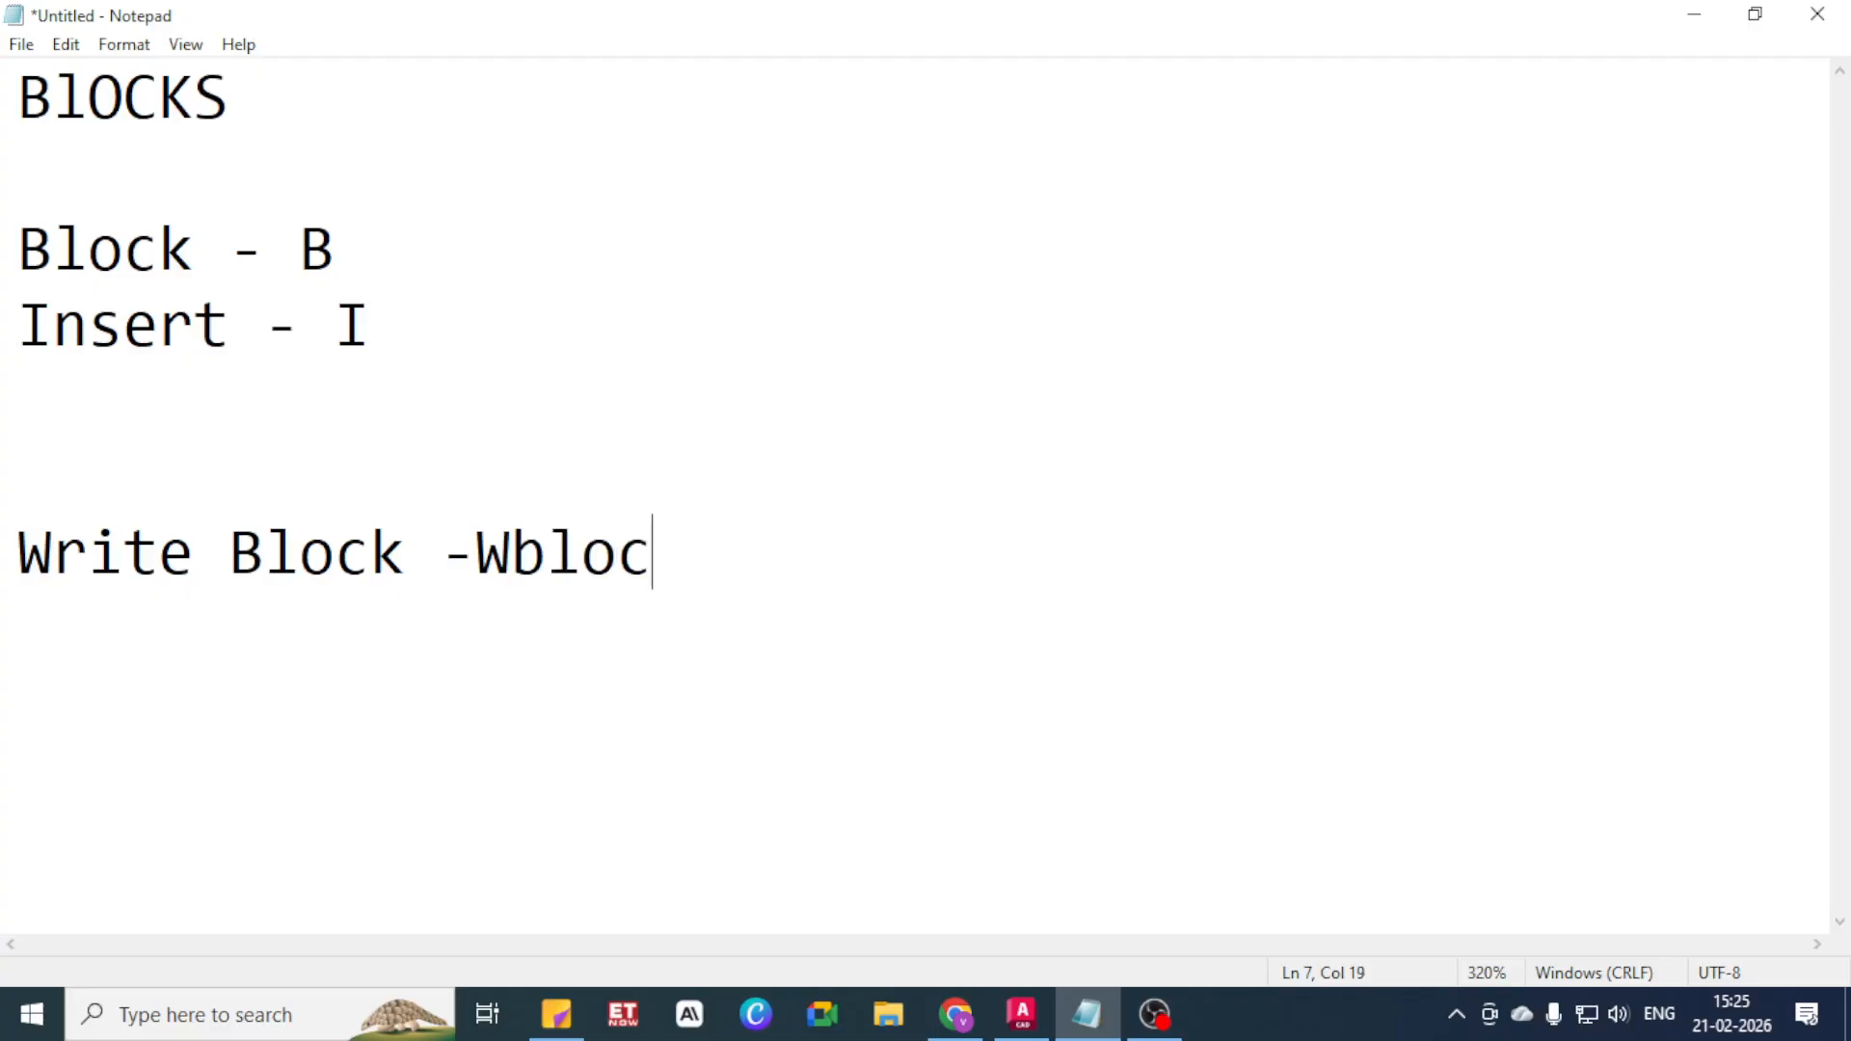
text(k)
Add the line "Block Attributes" two blank lines below the Write Block entry
key(Return)
key(Return)
key(Return)
text(B)
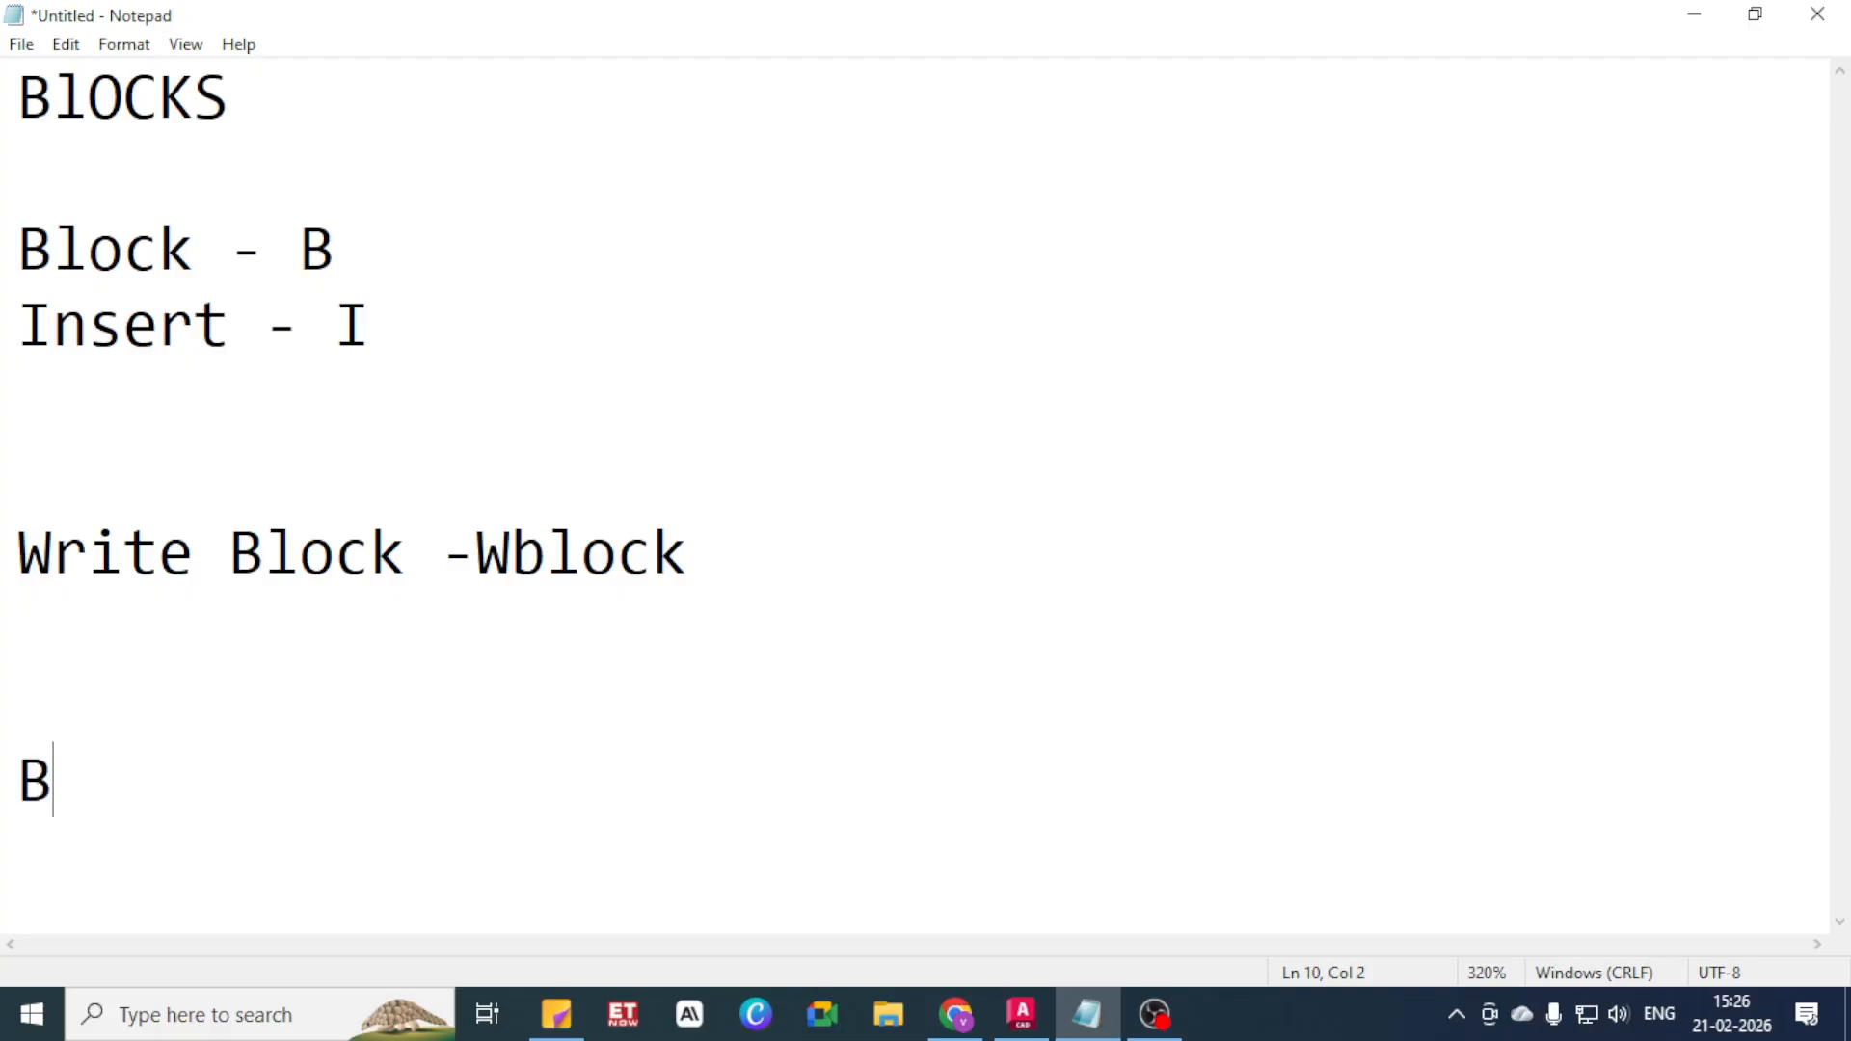
text(lock )
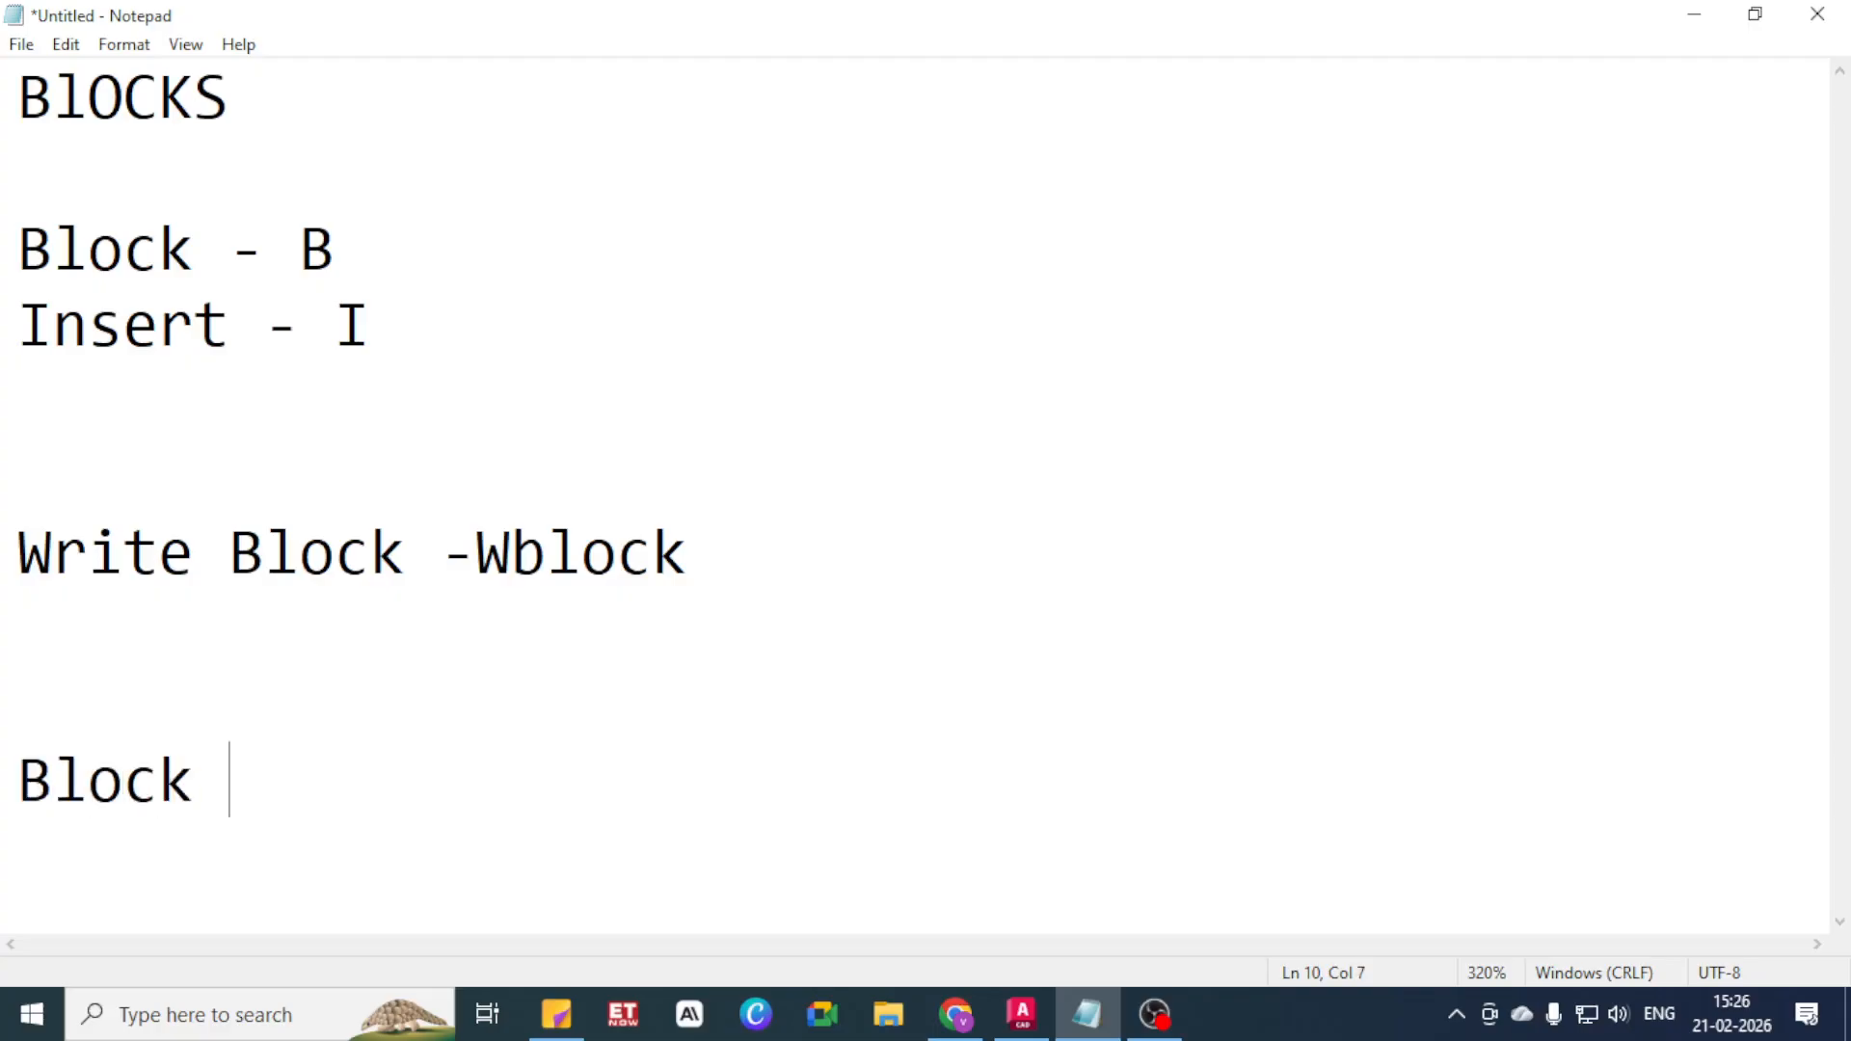
text(Arr)
key(BackSpace)
key(BackSpace)
text(tt)
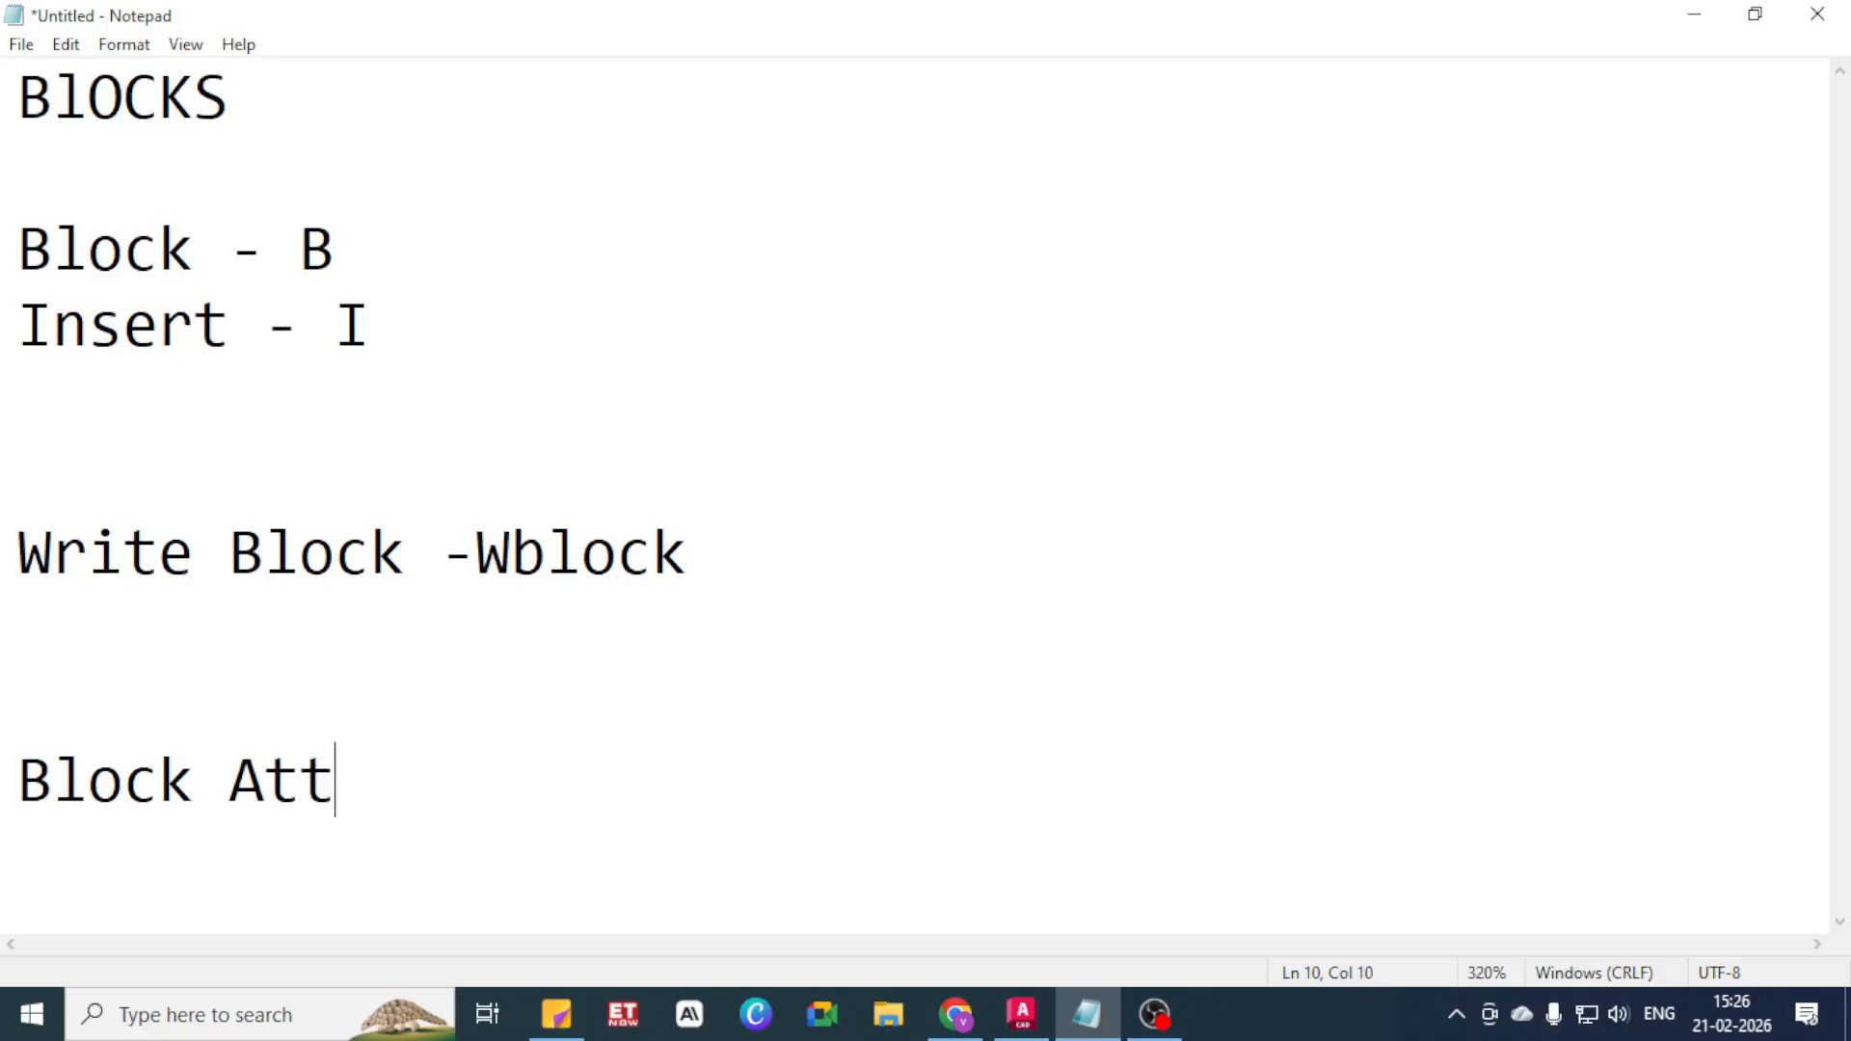
text(ribute)
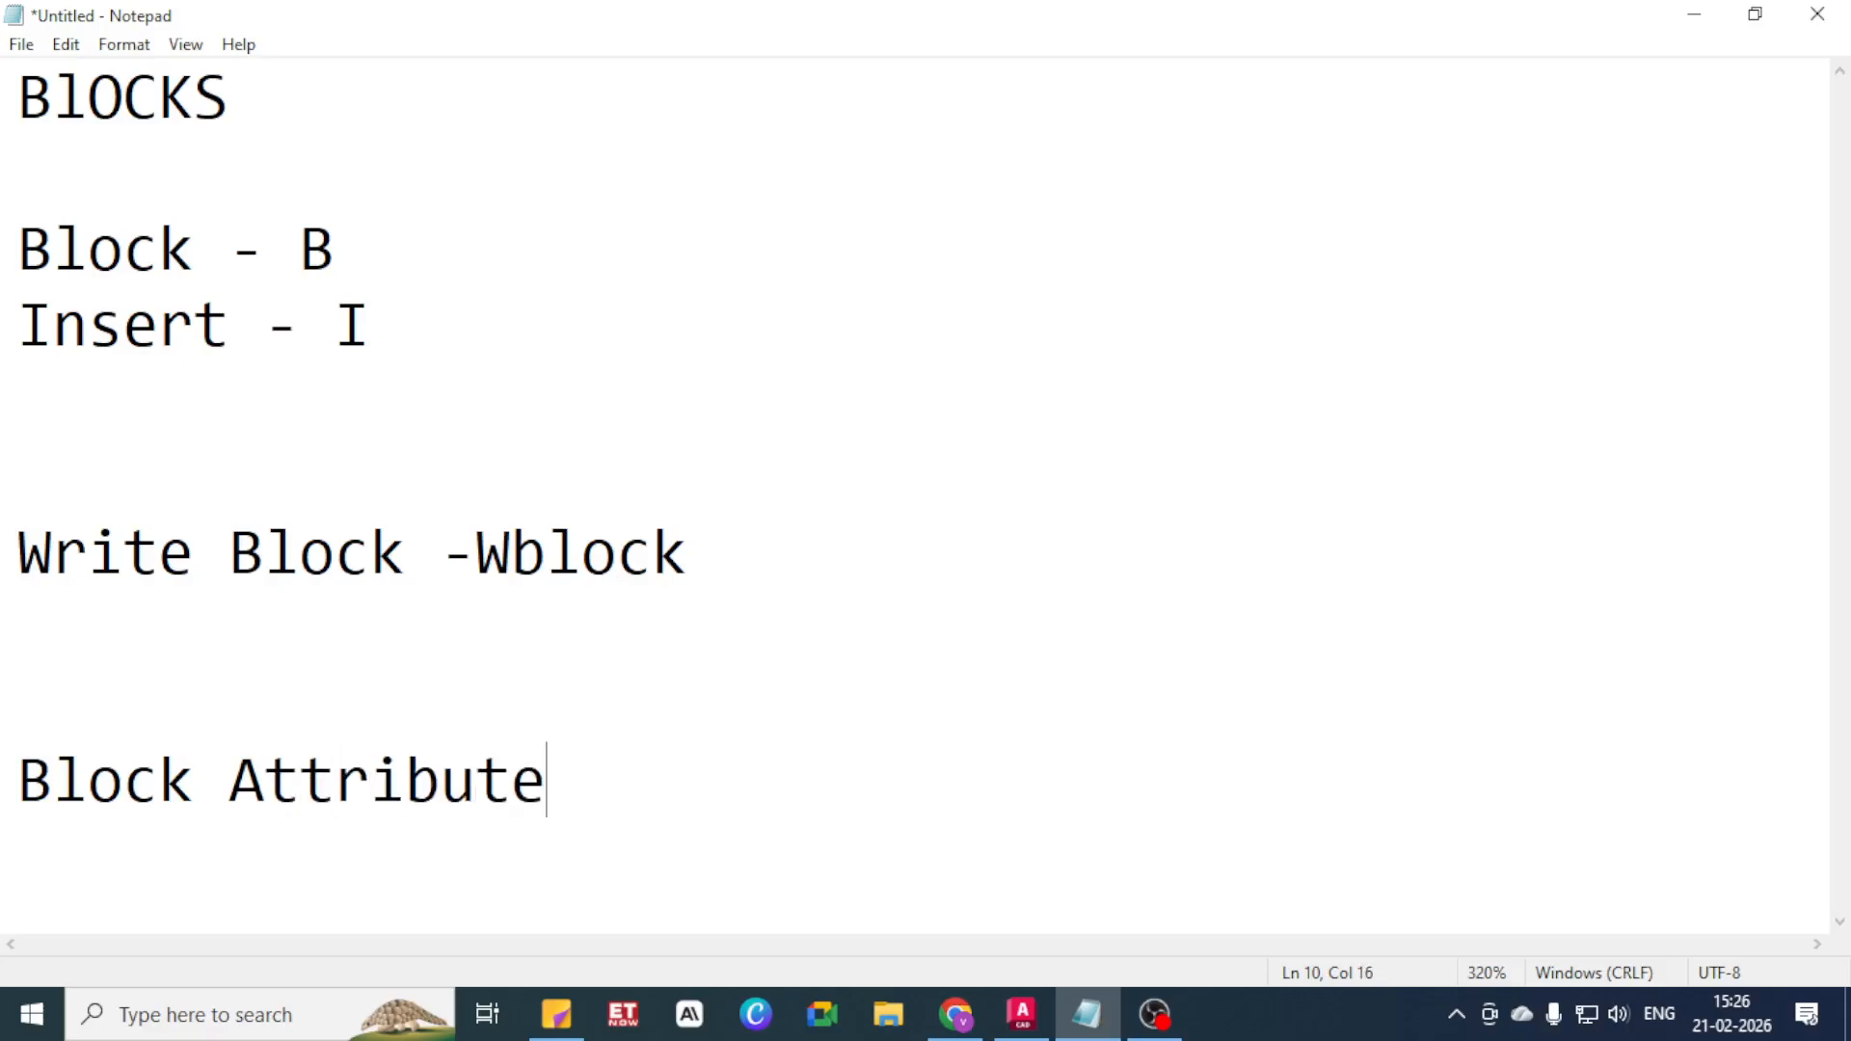
text(s)
Search for Paint in Windows and open it with a blank canvas
click(6, 1030)
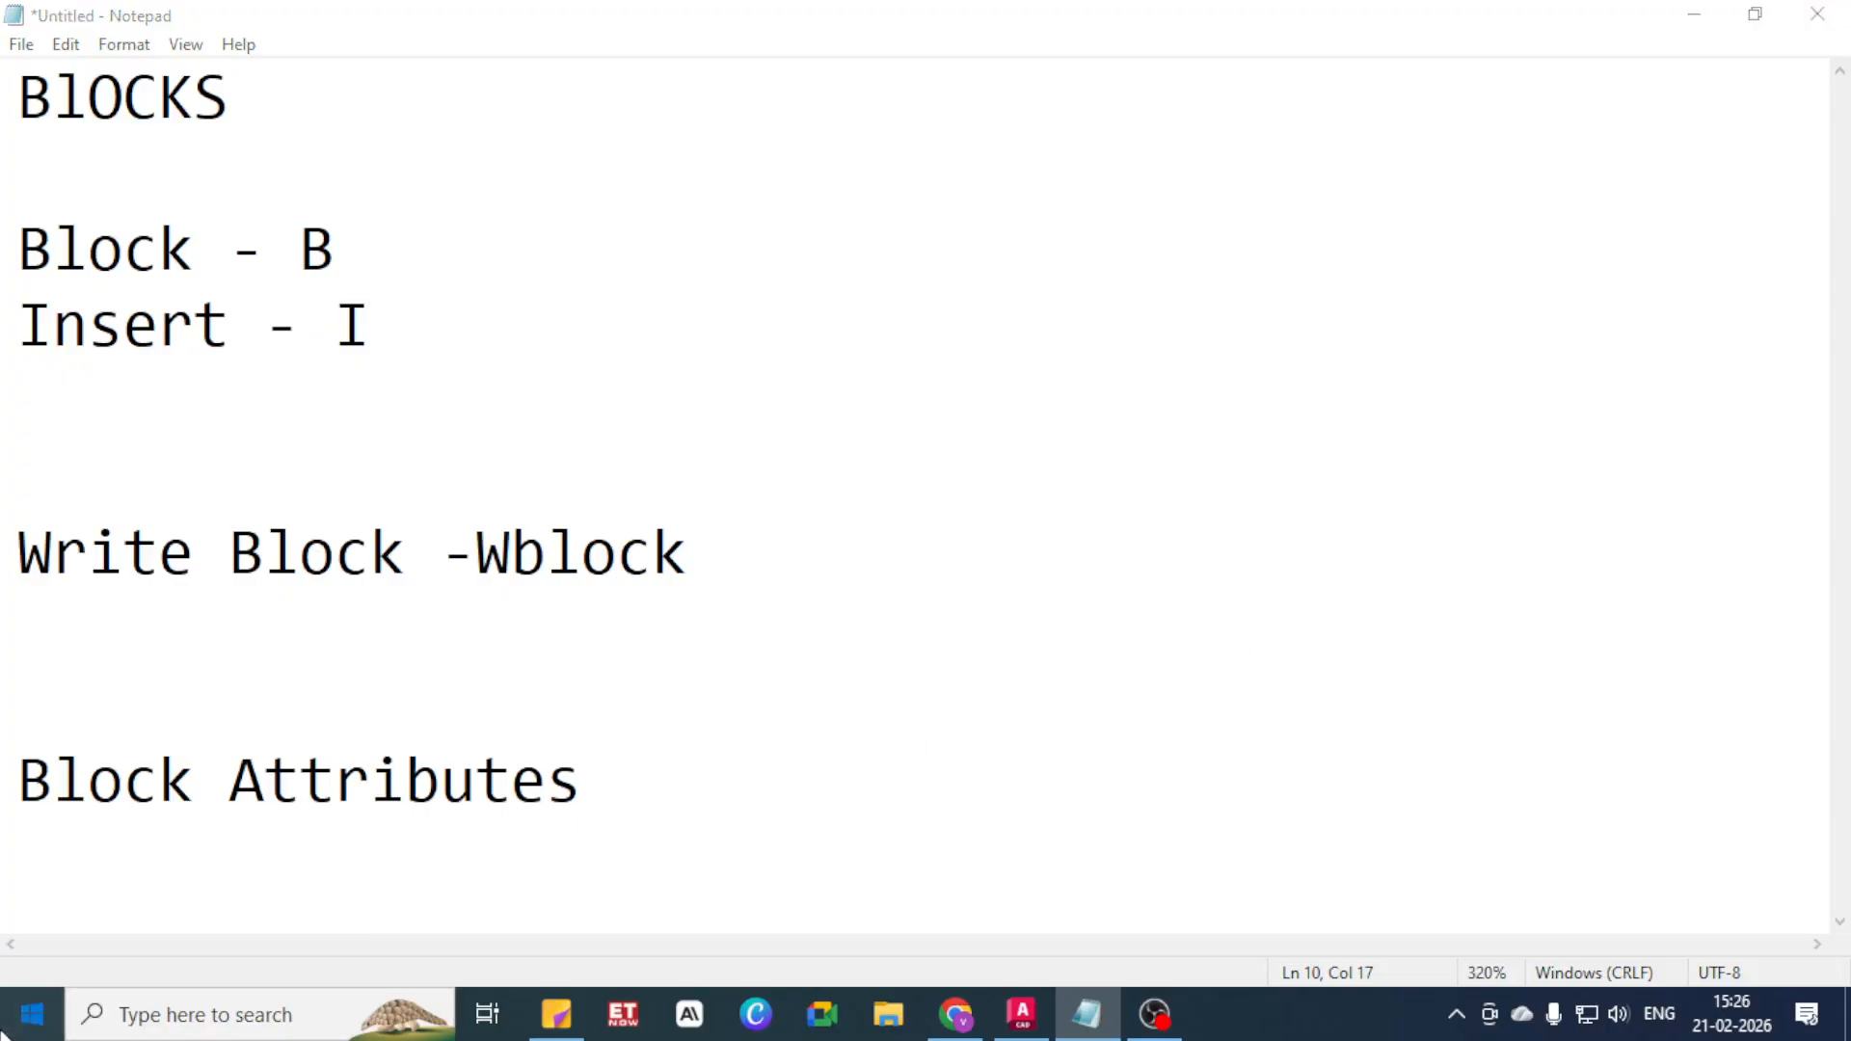
text(no)
key(BackSpace)
key(BackSpace)
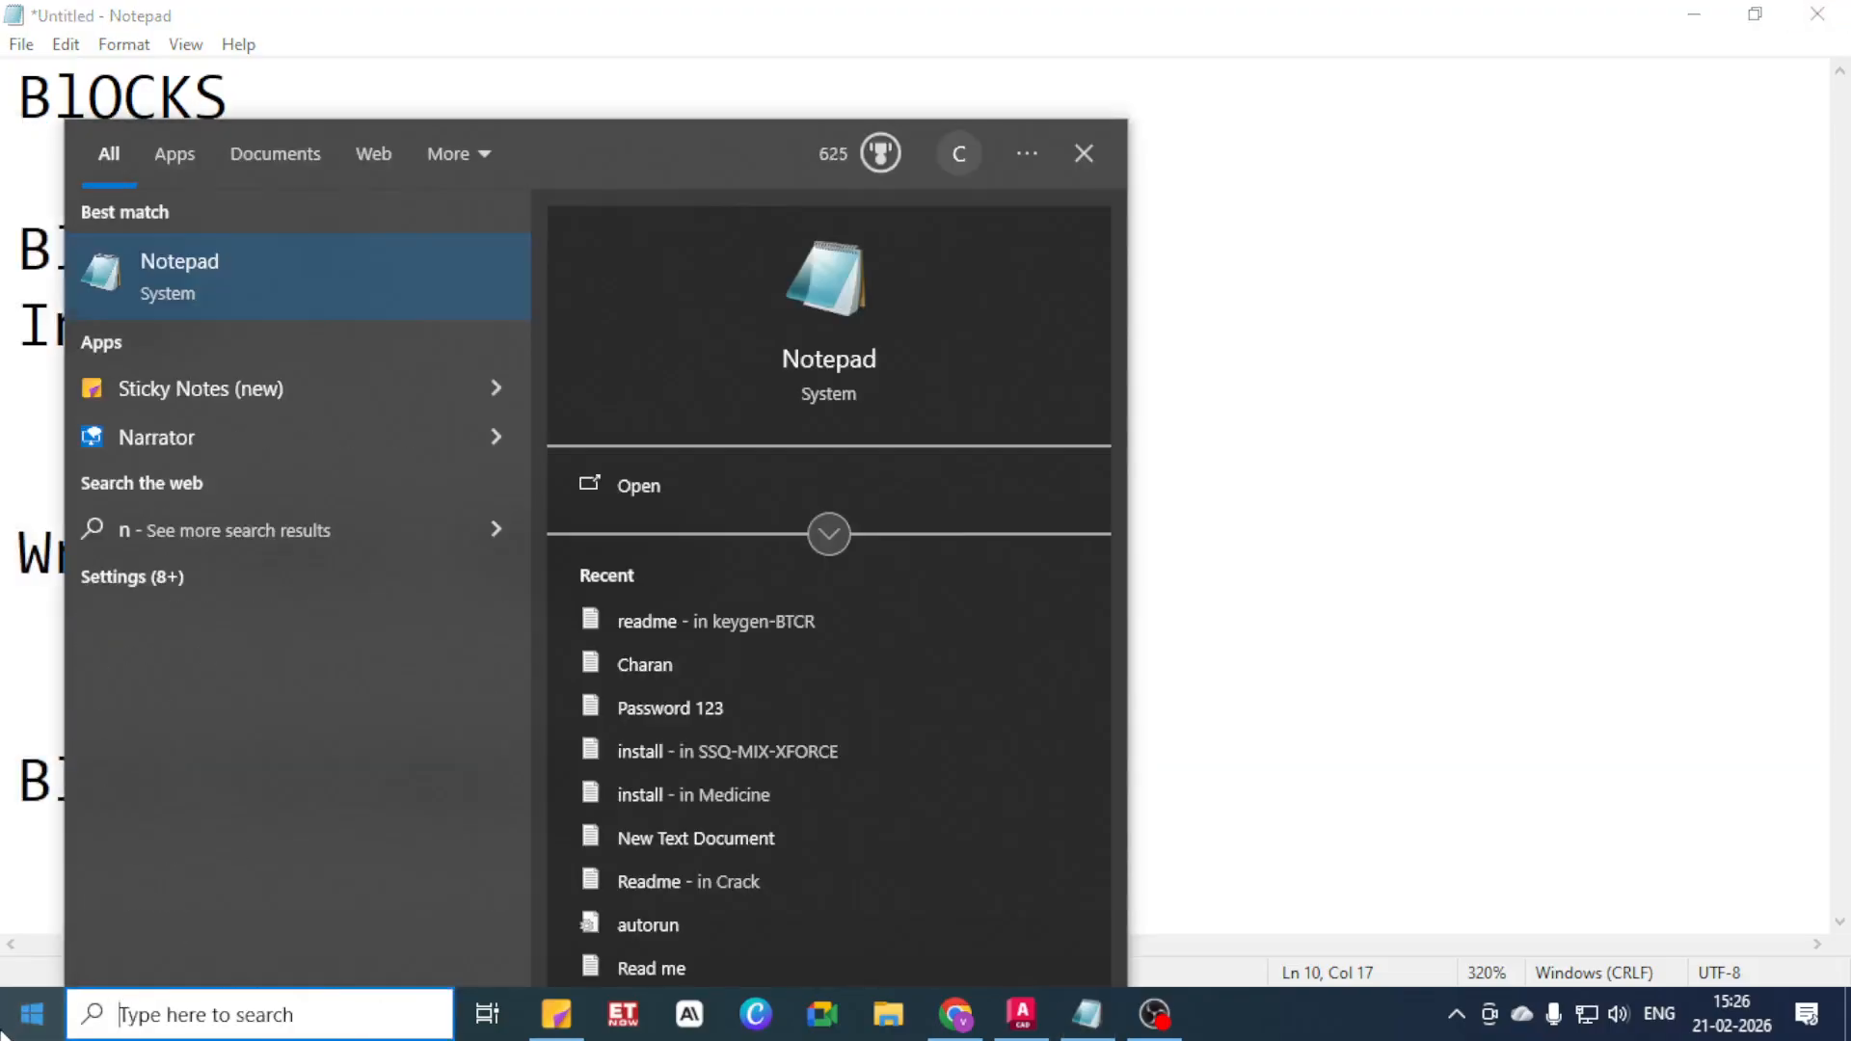
text(paint)
key(Return)
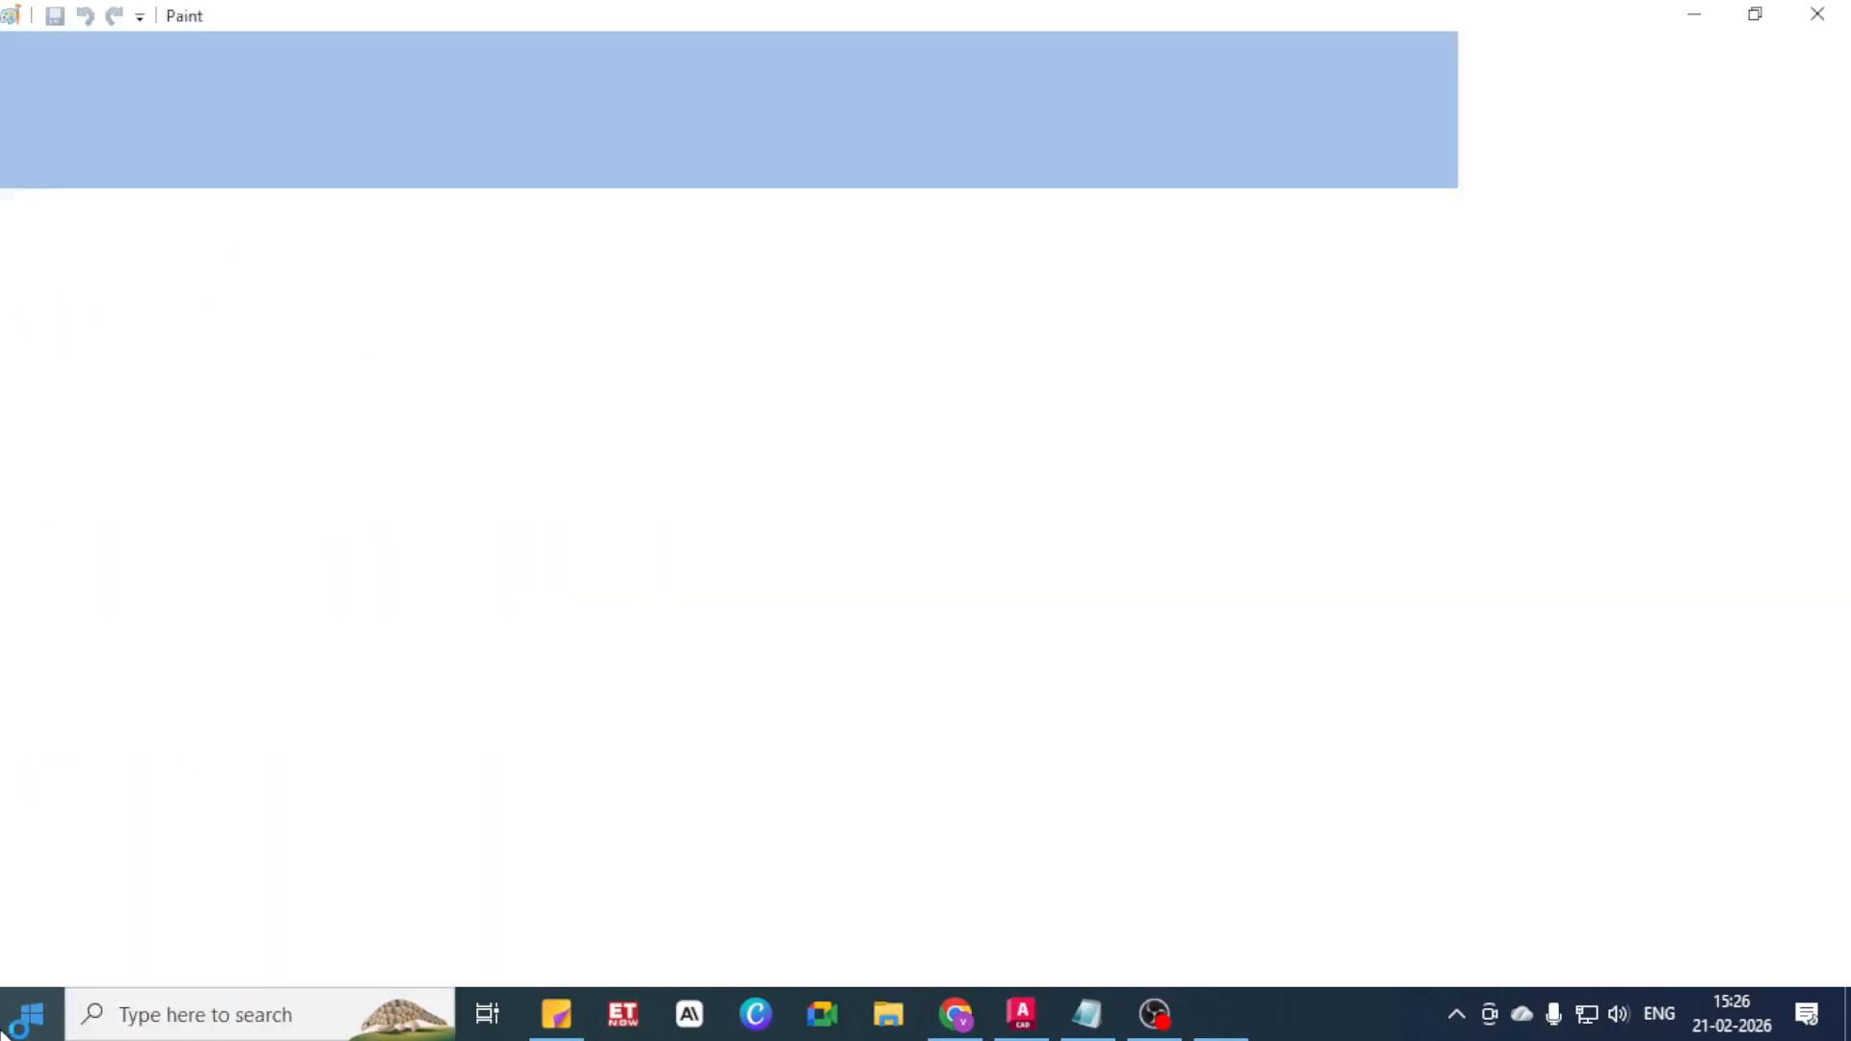
Draw a black rectangle about 617 × 467 px covering the left half of the canvas
click(597, 87)
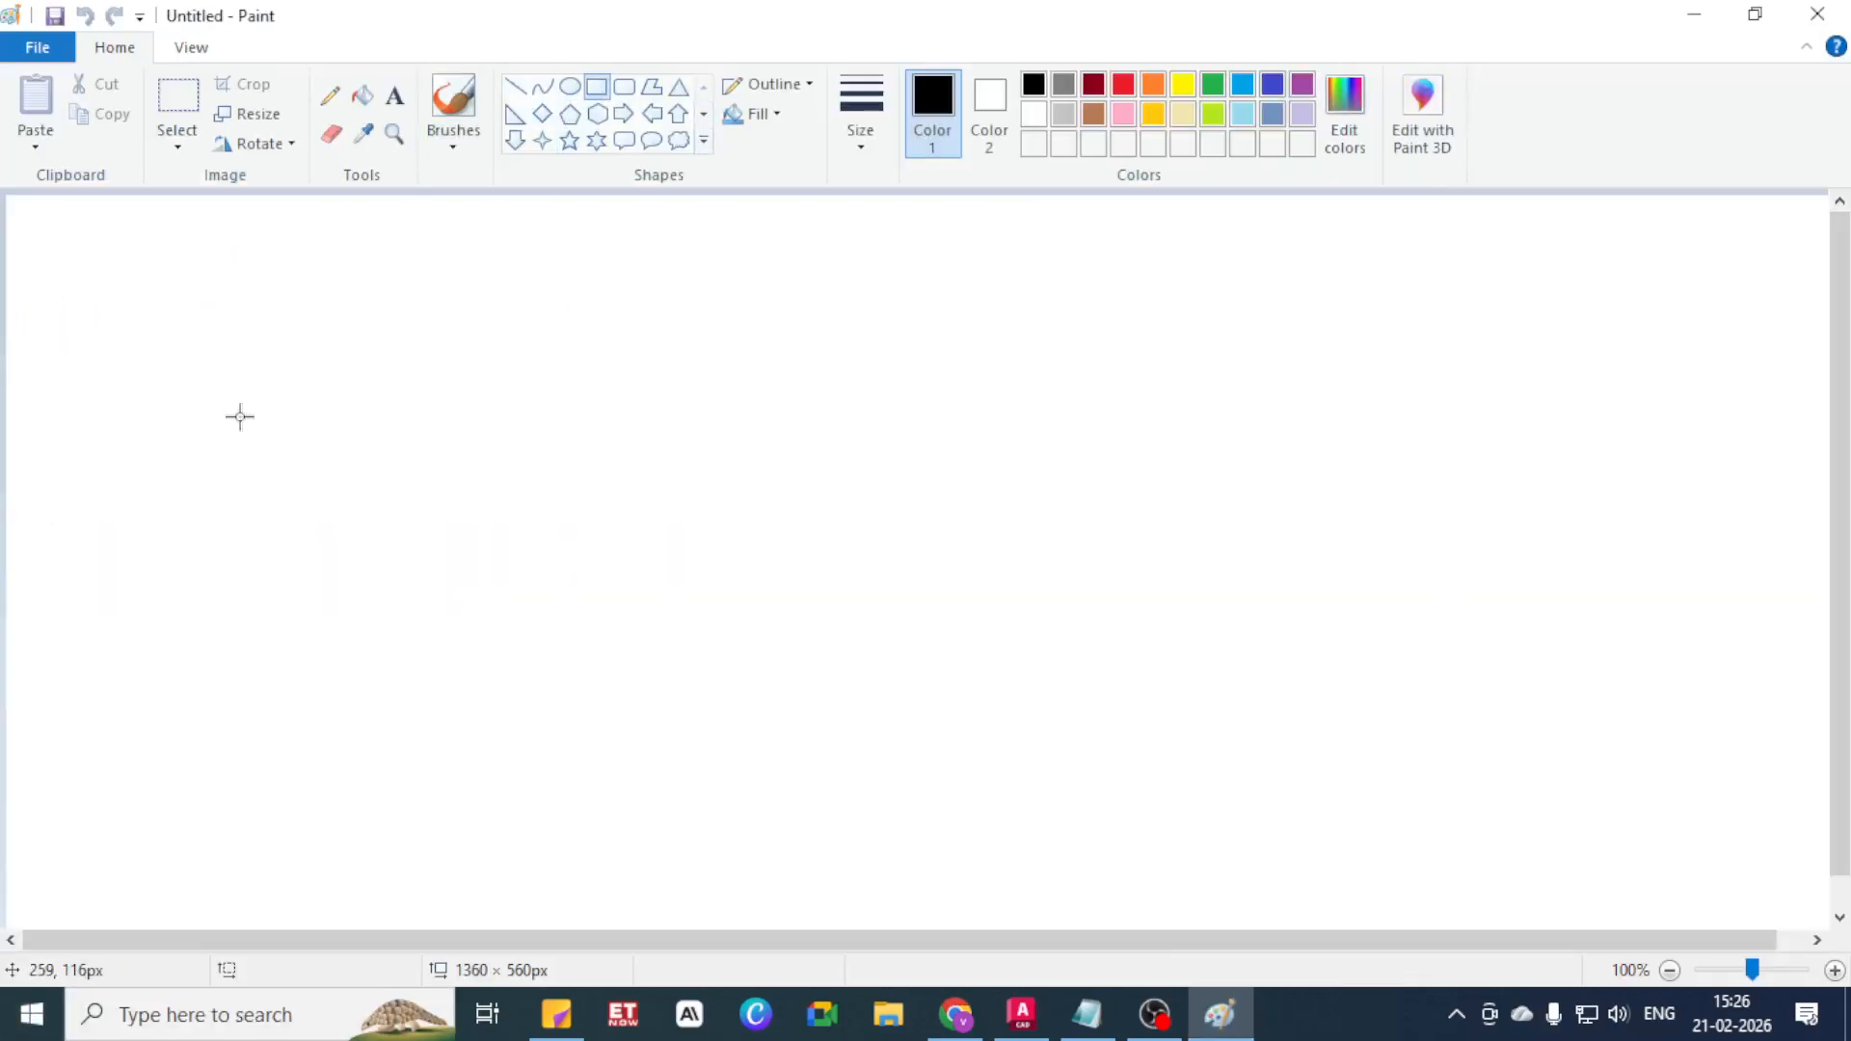
mouse_move(84, 267)
mouse_down()
mouse_move(332, 617)
mouse_move(919, 900)
mouse_up()
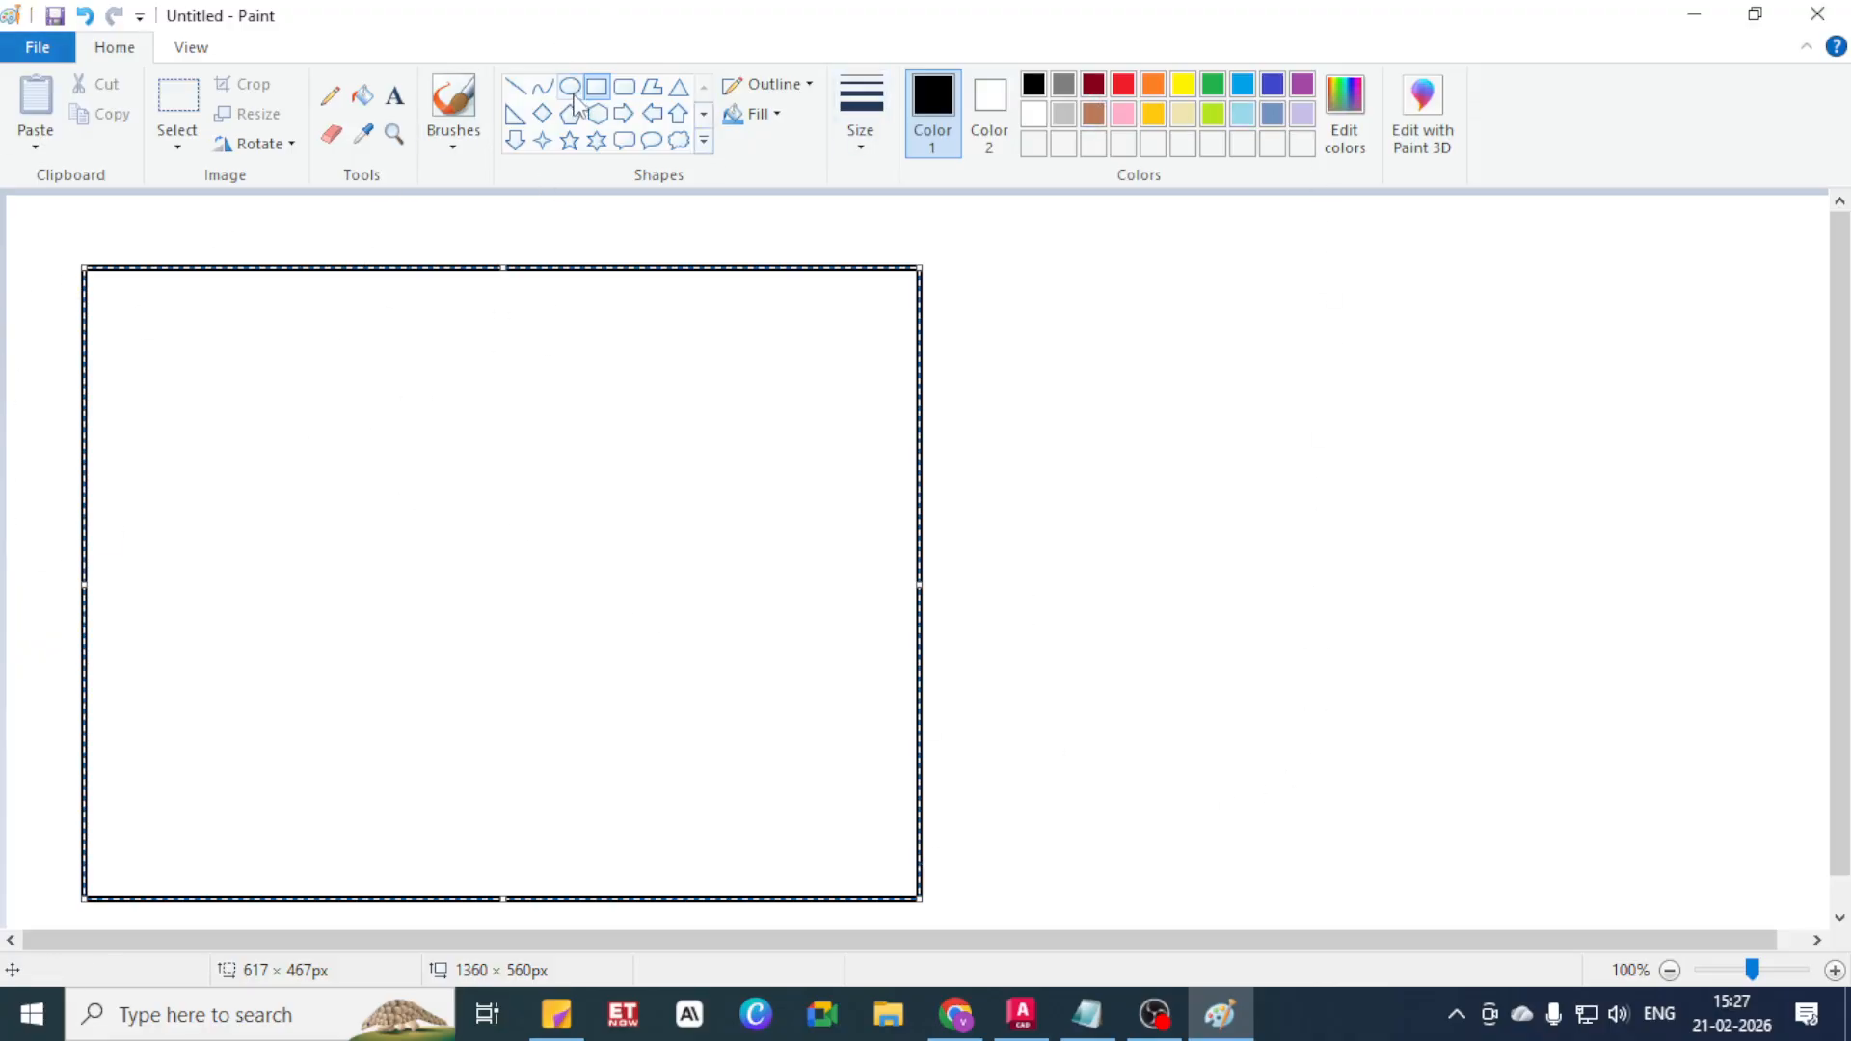
click(602, 92)
Draw a row of five small red diamonds along the upper part of the black rectangle
click(543, 114)
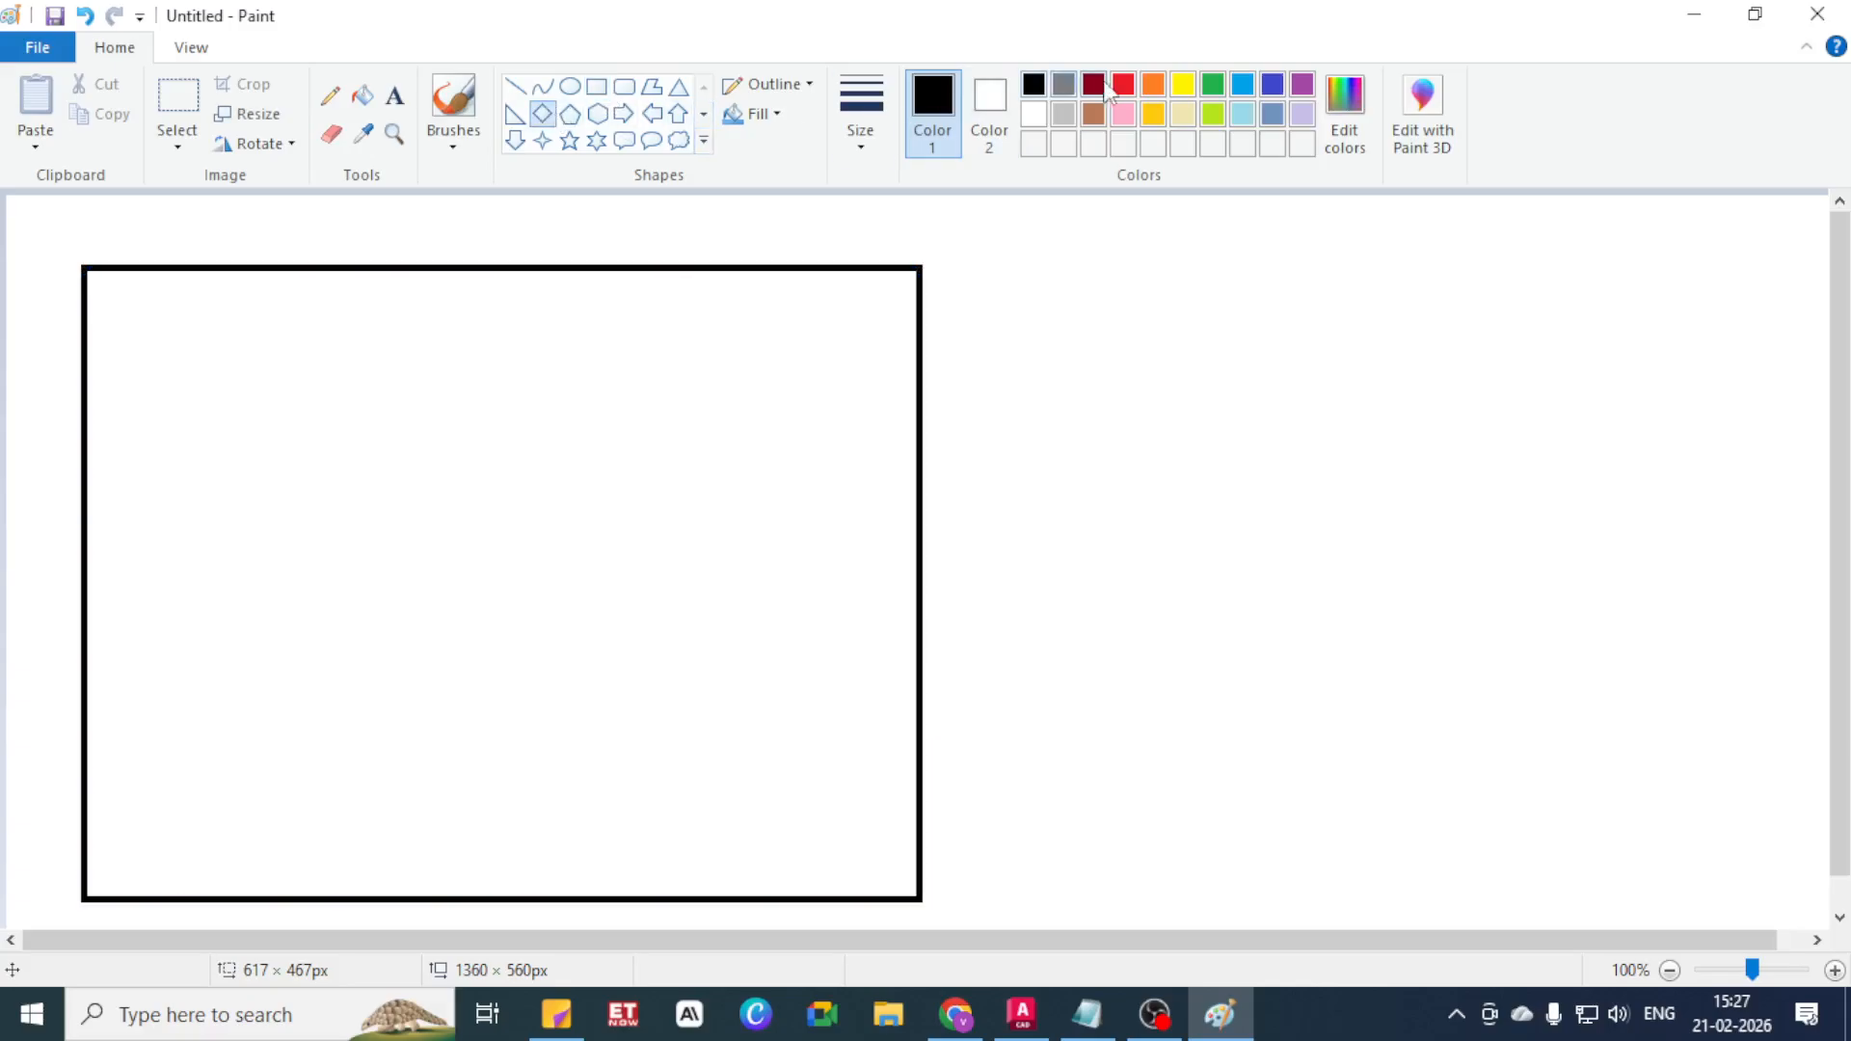
click(1123, 85)
drag(128, 320, 286, 374)
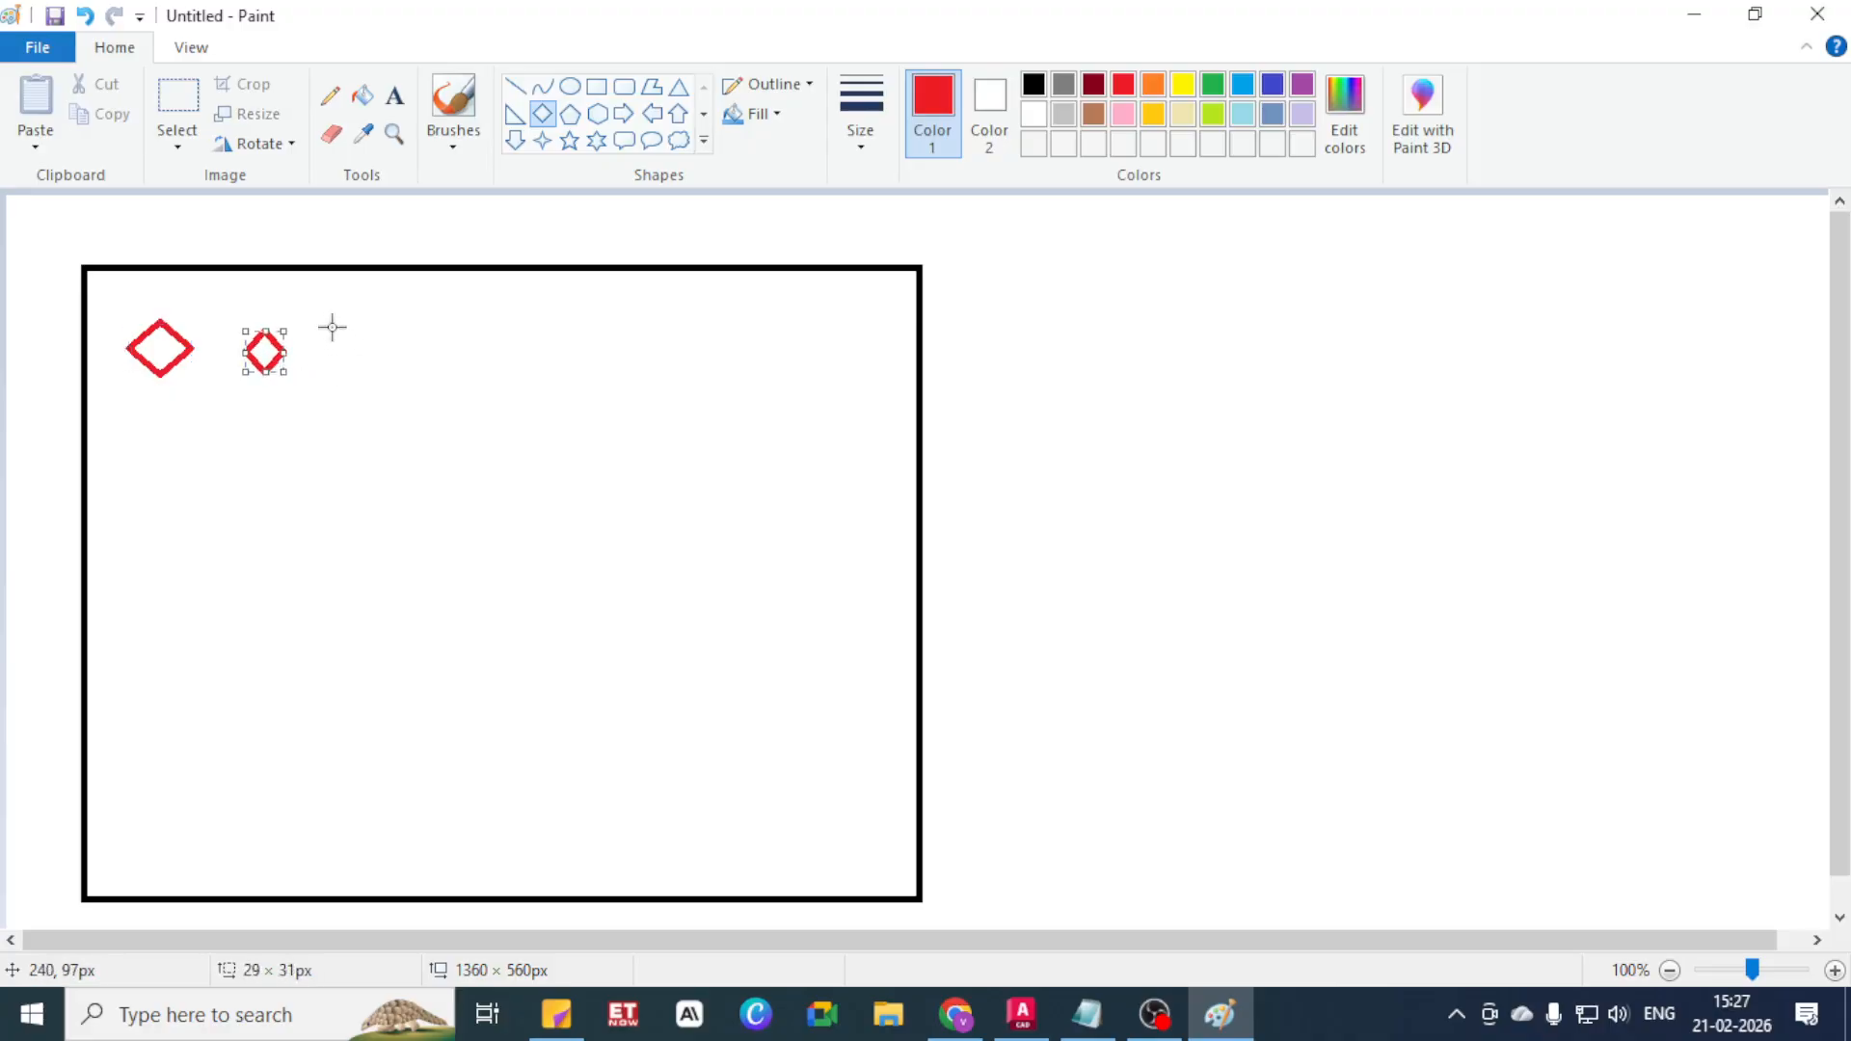
drag(322, 320, 564, 387)
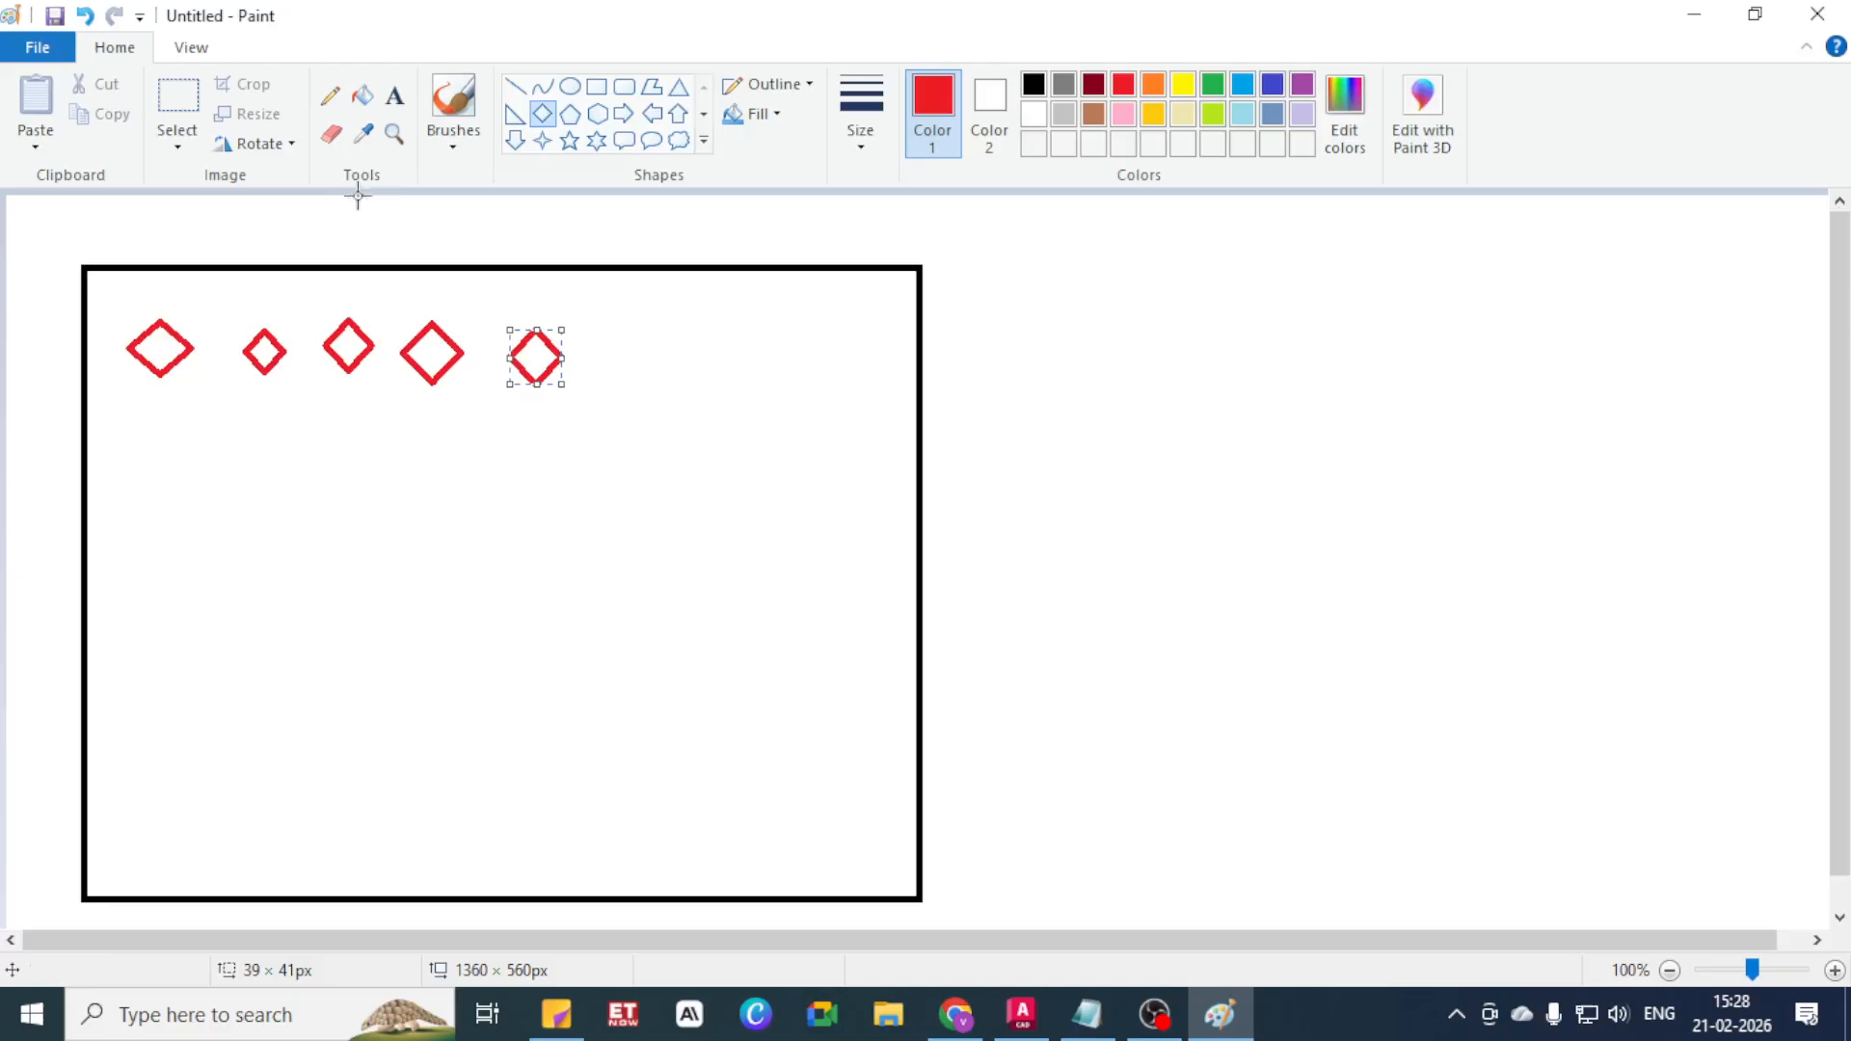
Add the red text "Block - B" inside the rectangle, below the row of diamonds
click(396, 97)
click(254, 590)
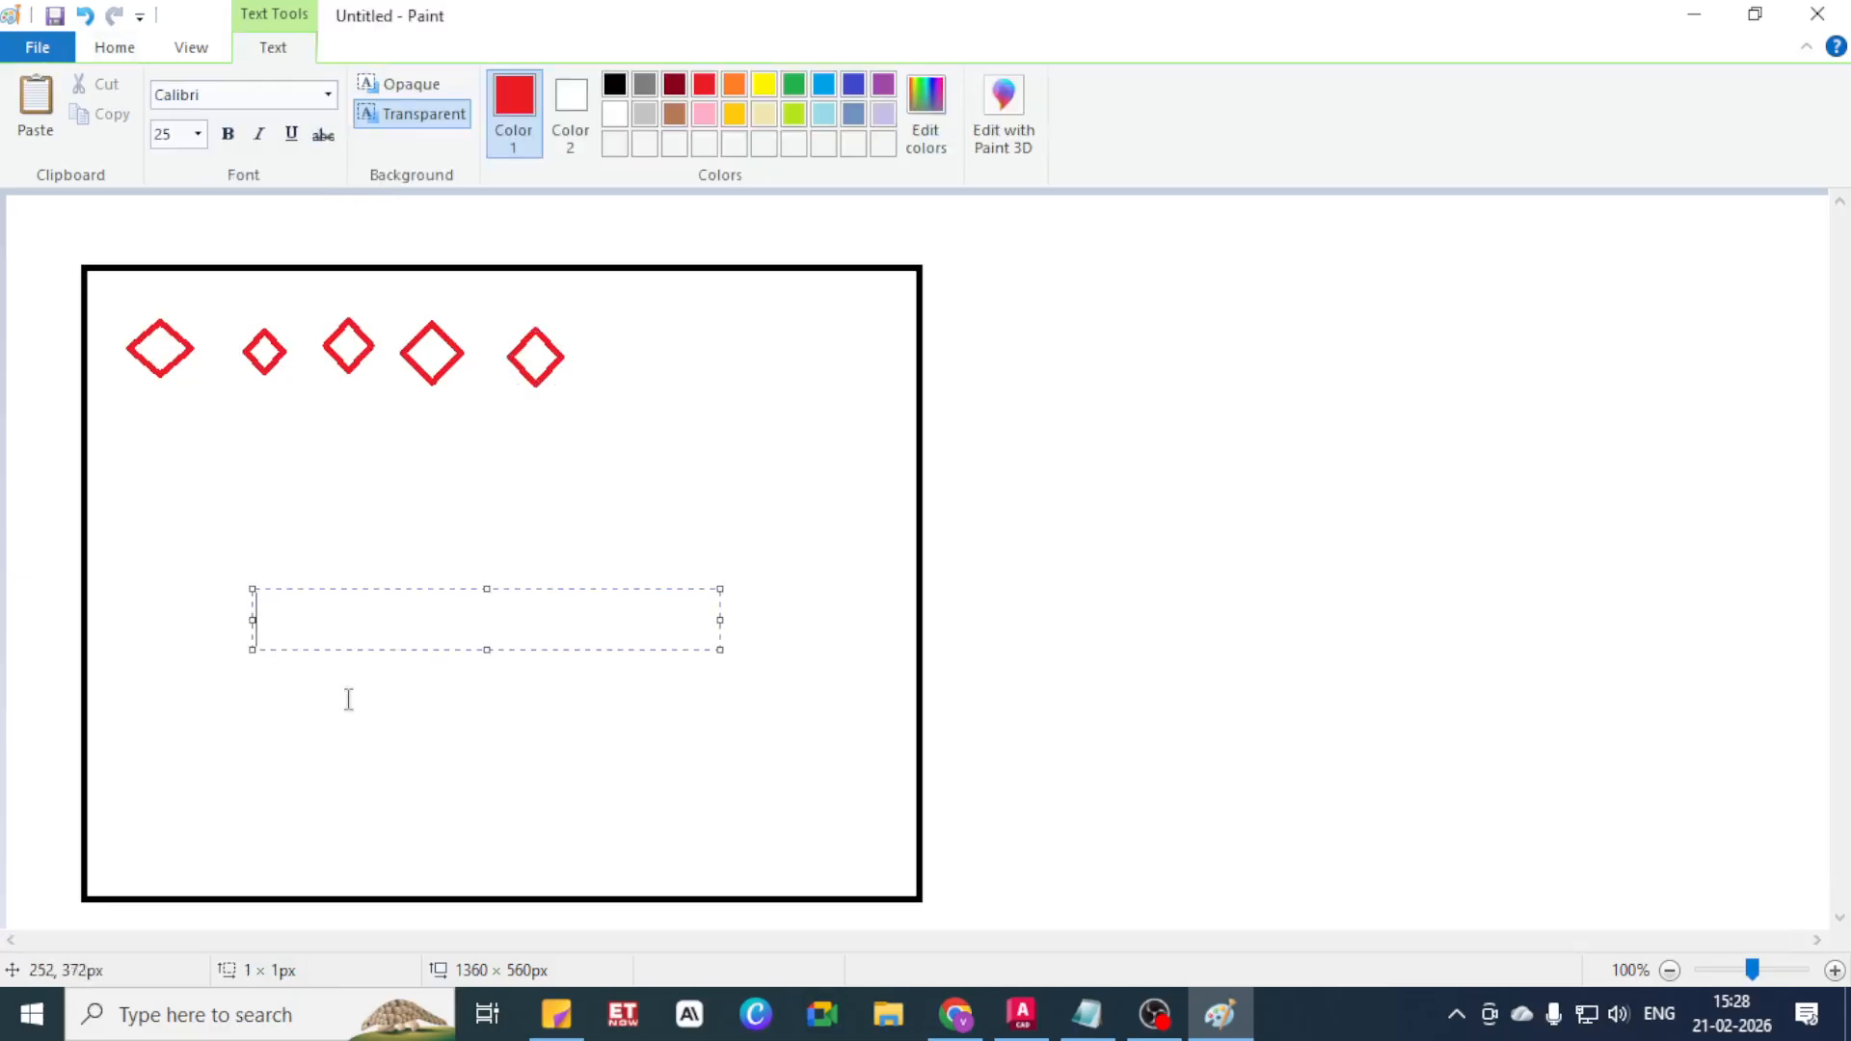
text(Block)
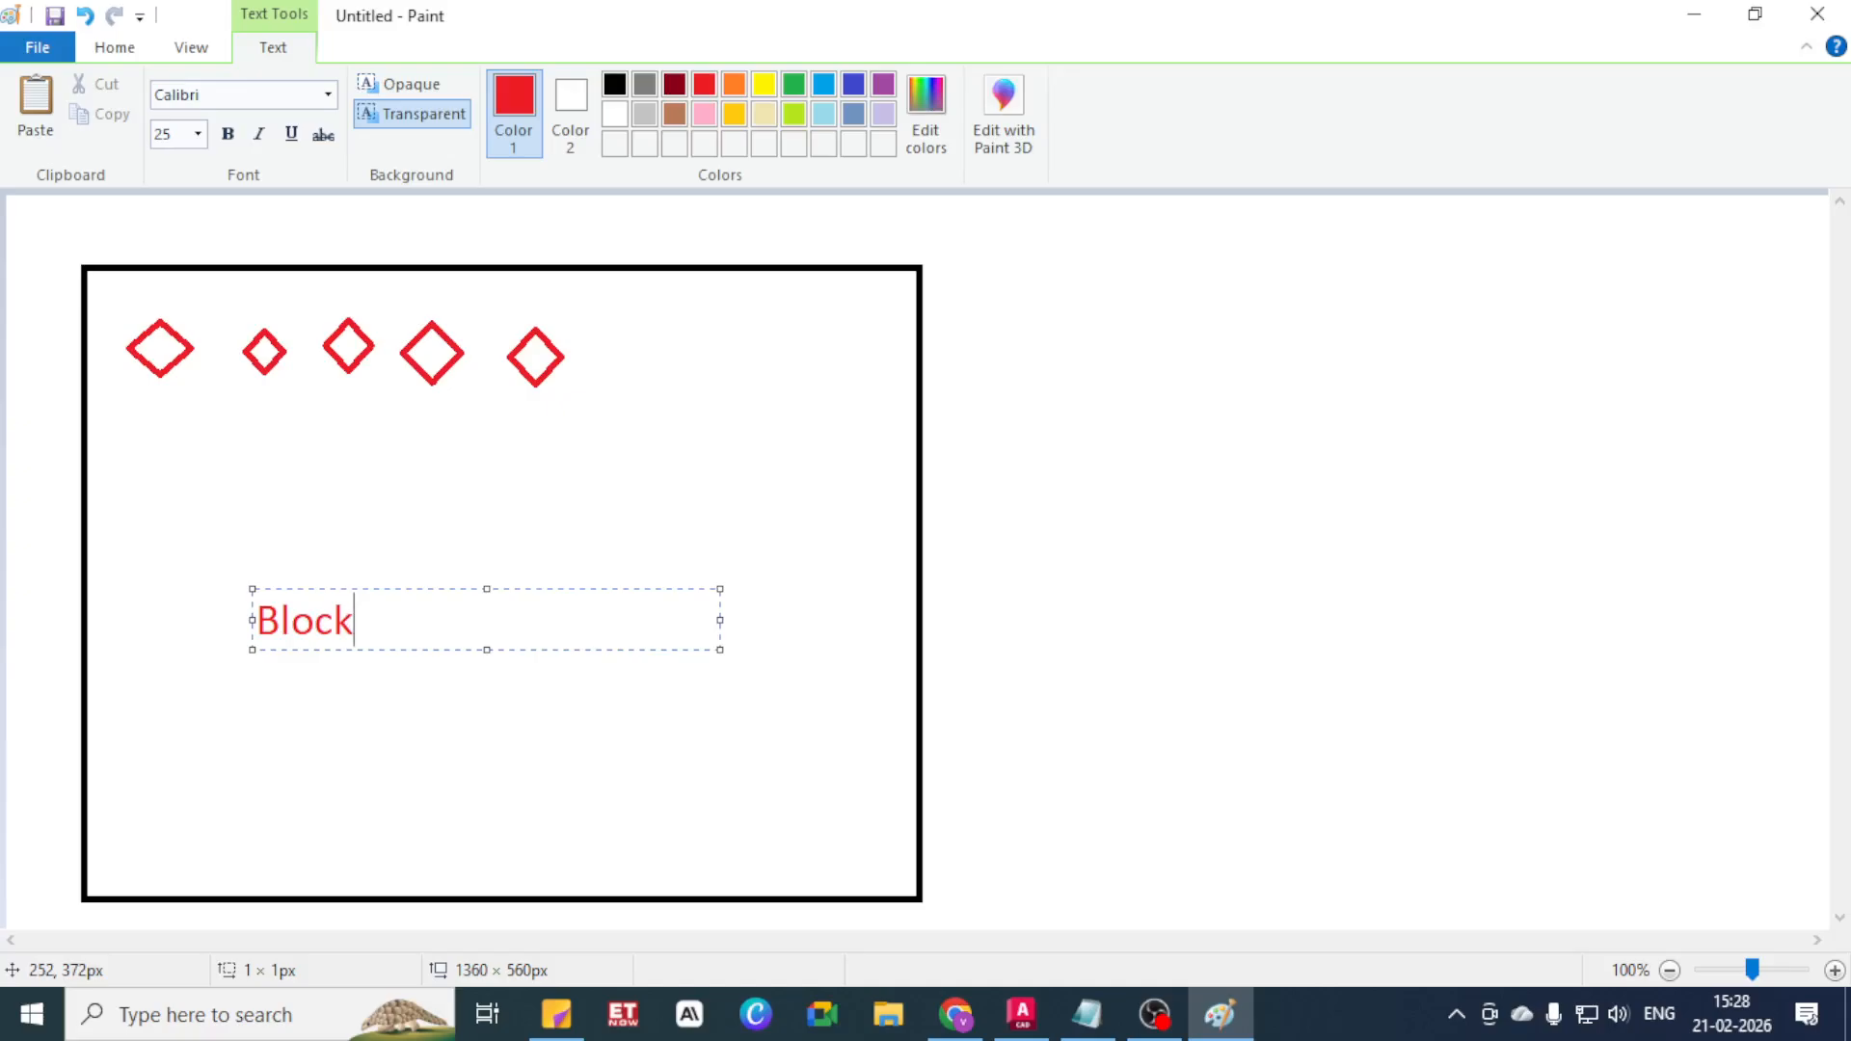
text( - B)
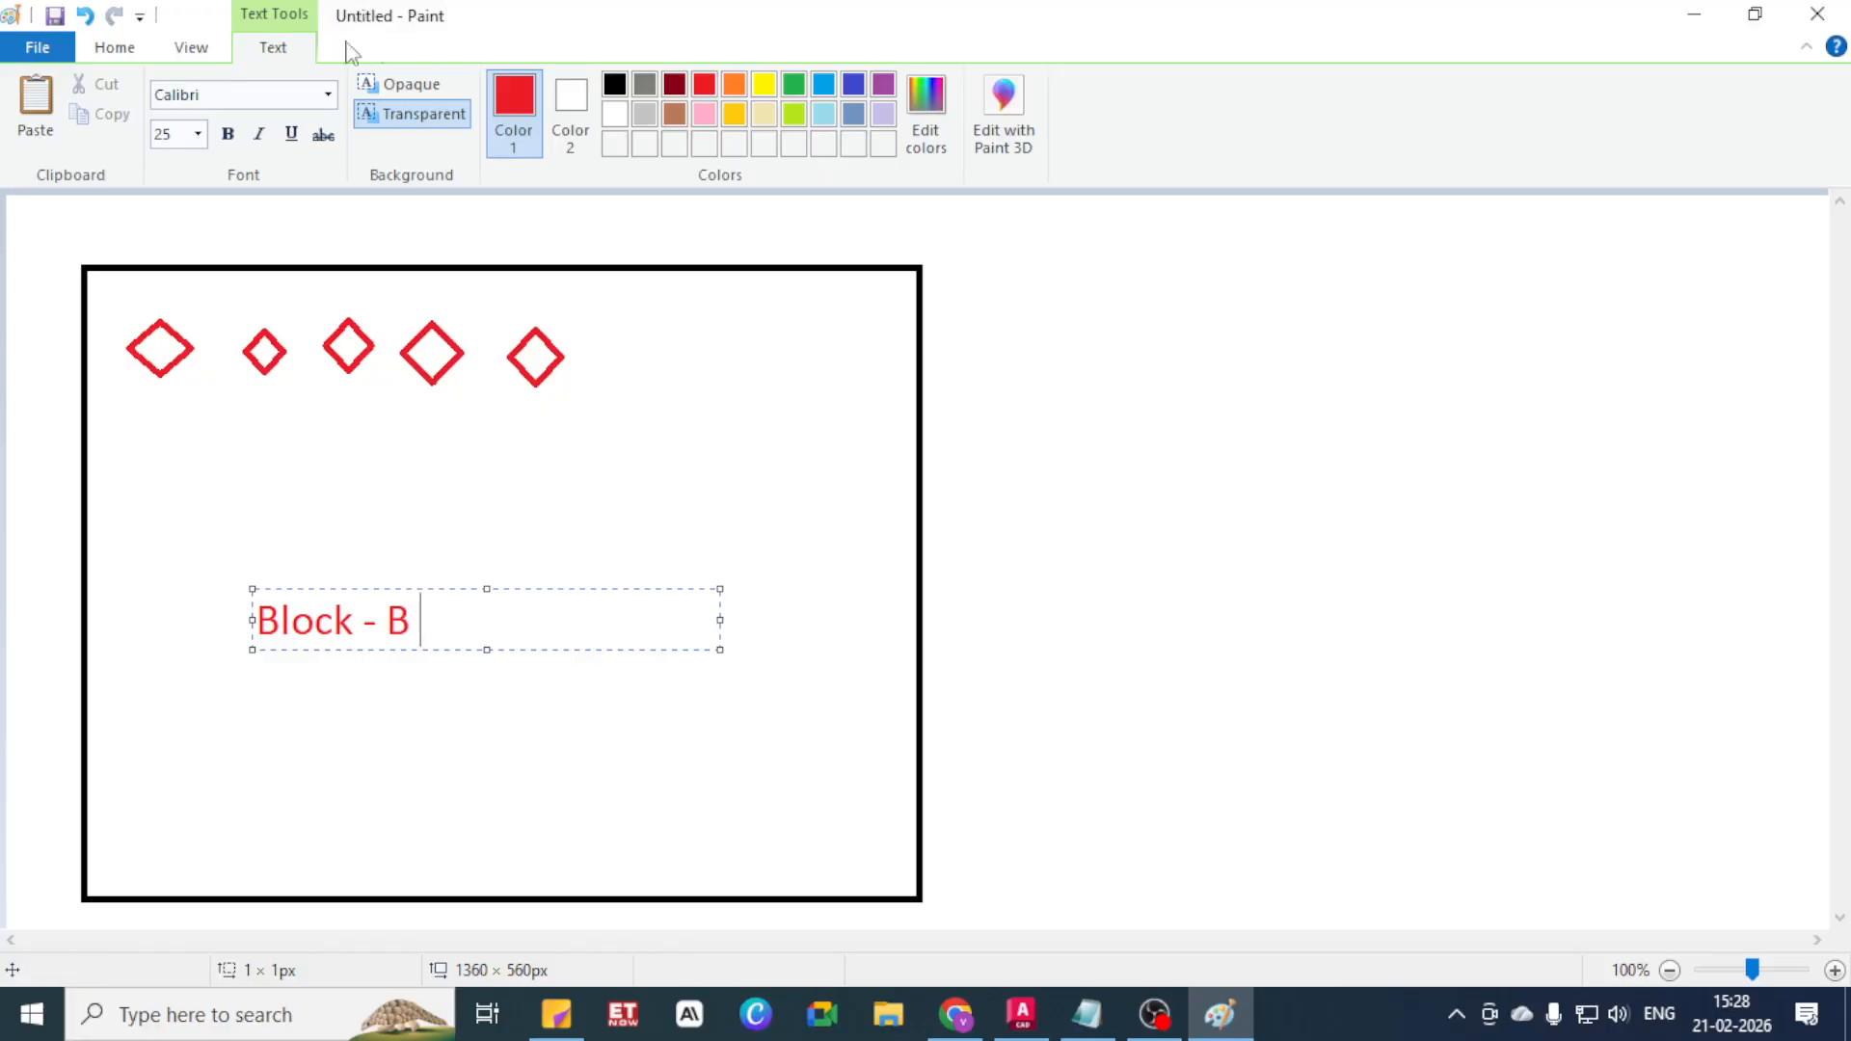
click(142, 48)
Draw a second rectangle about 576 × 469 px beside the first one and give it a black outline
click(597, 86)
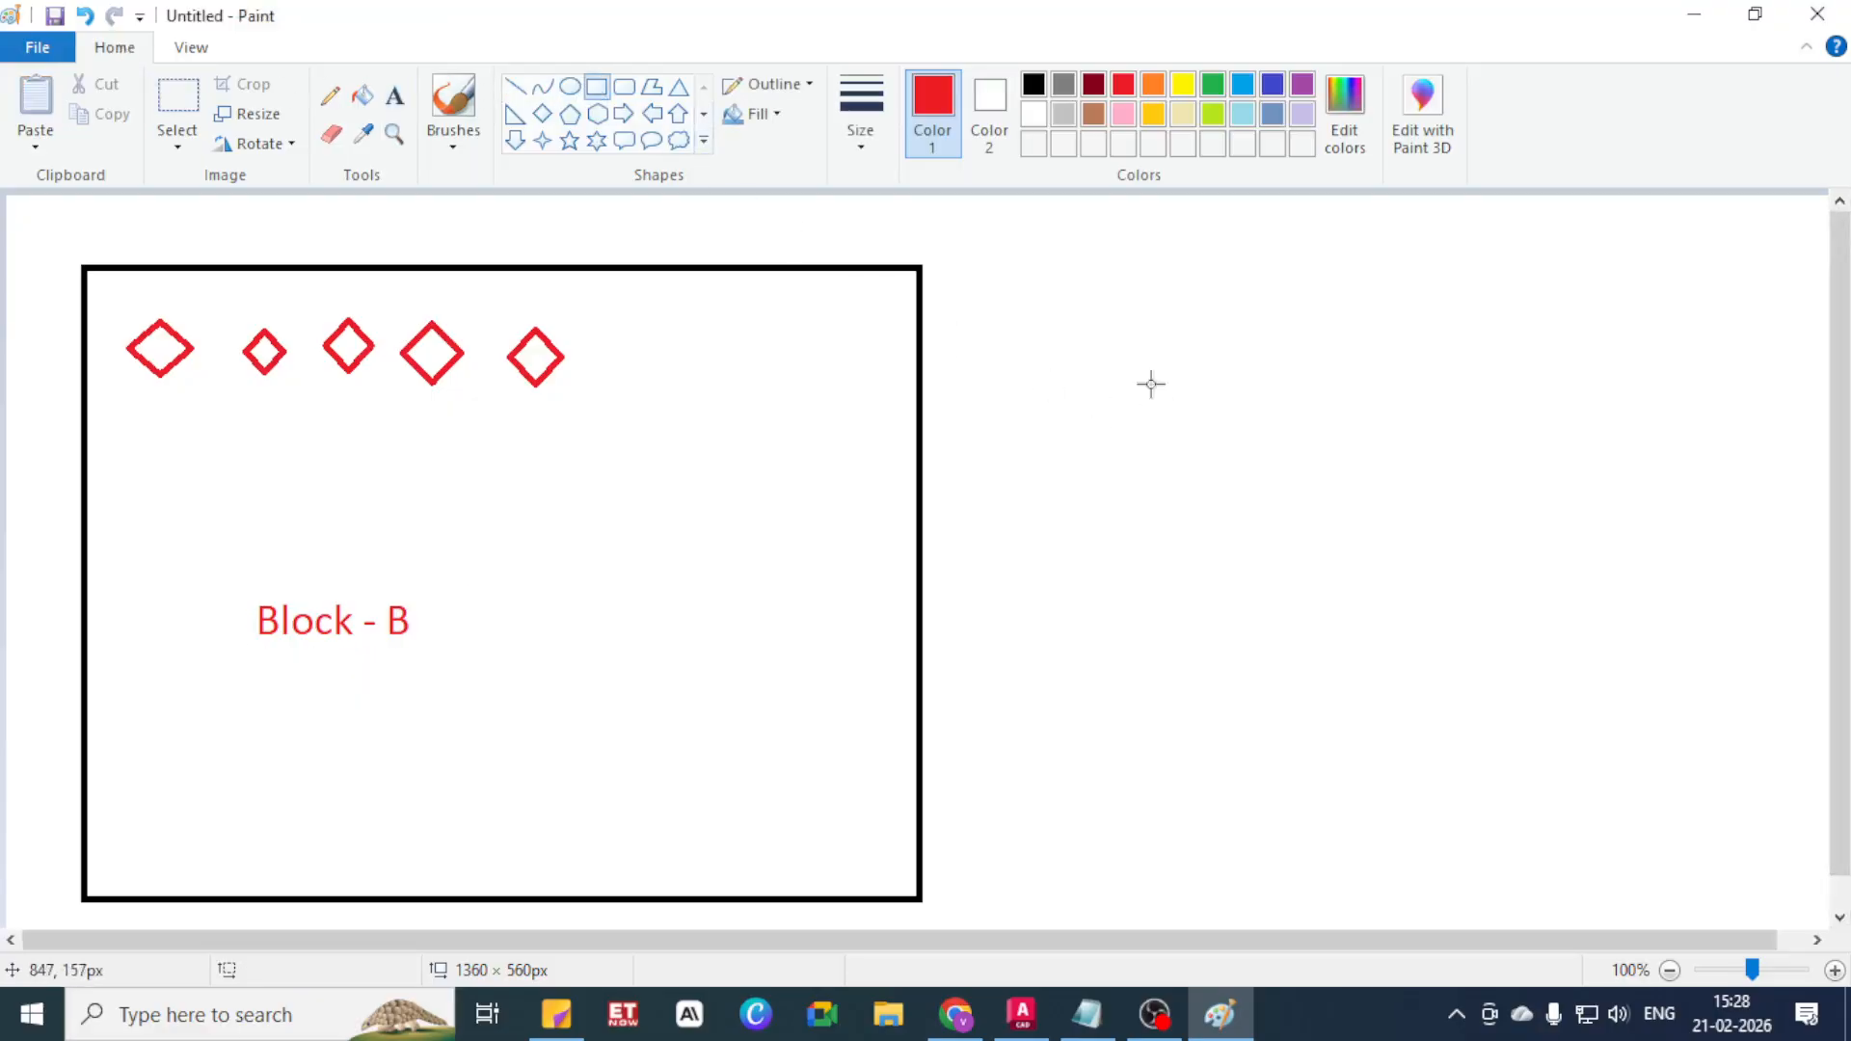
drag(1008, 258, 1791, 894)
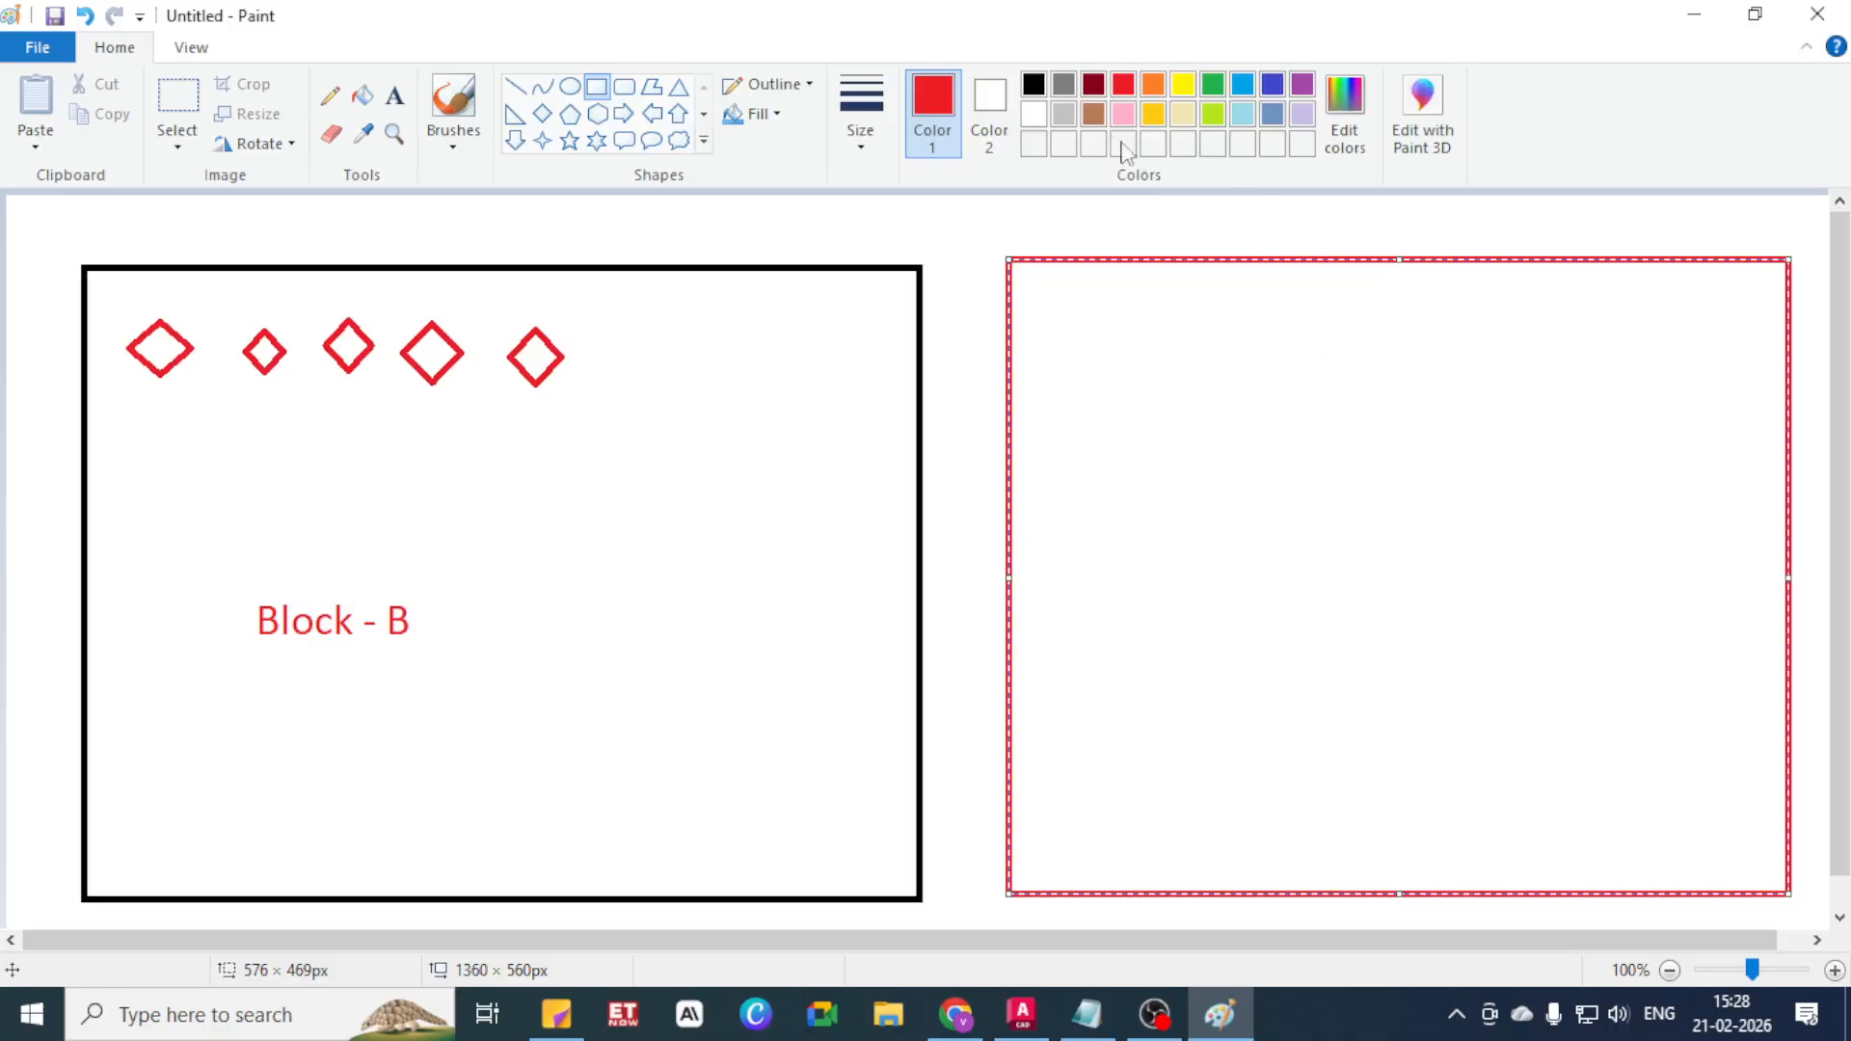
click(1033, 85)
click(1255, 504)
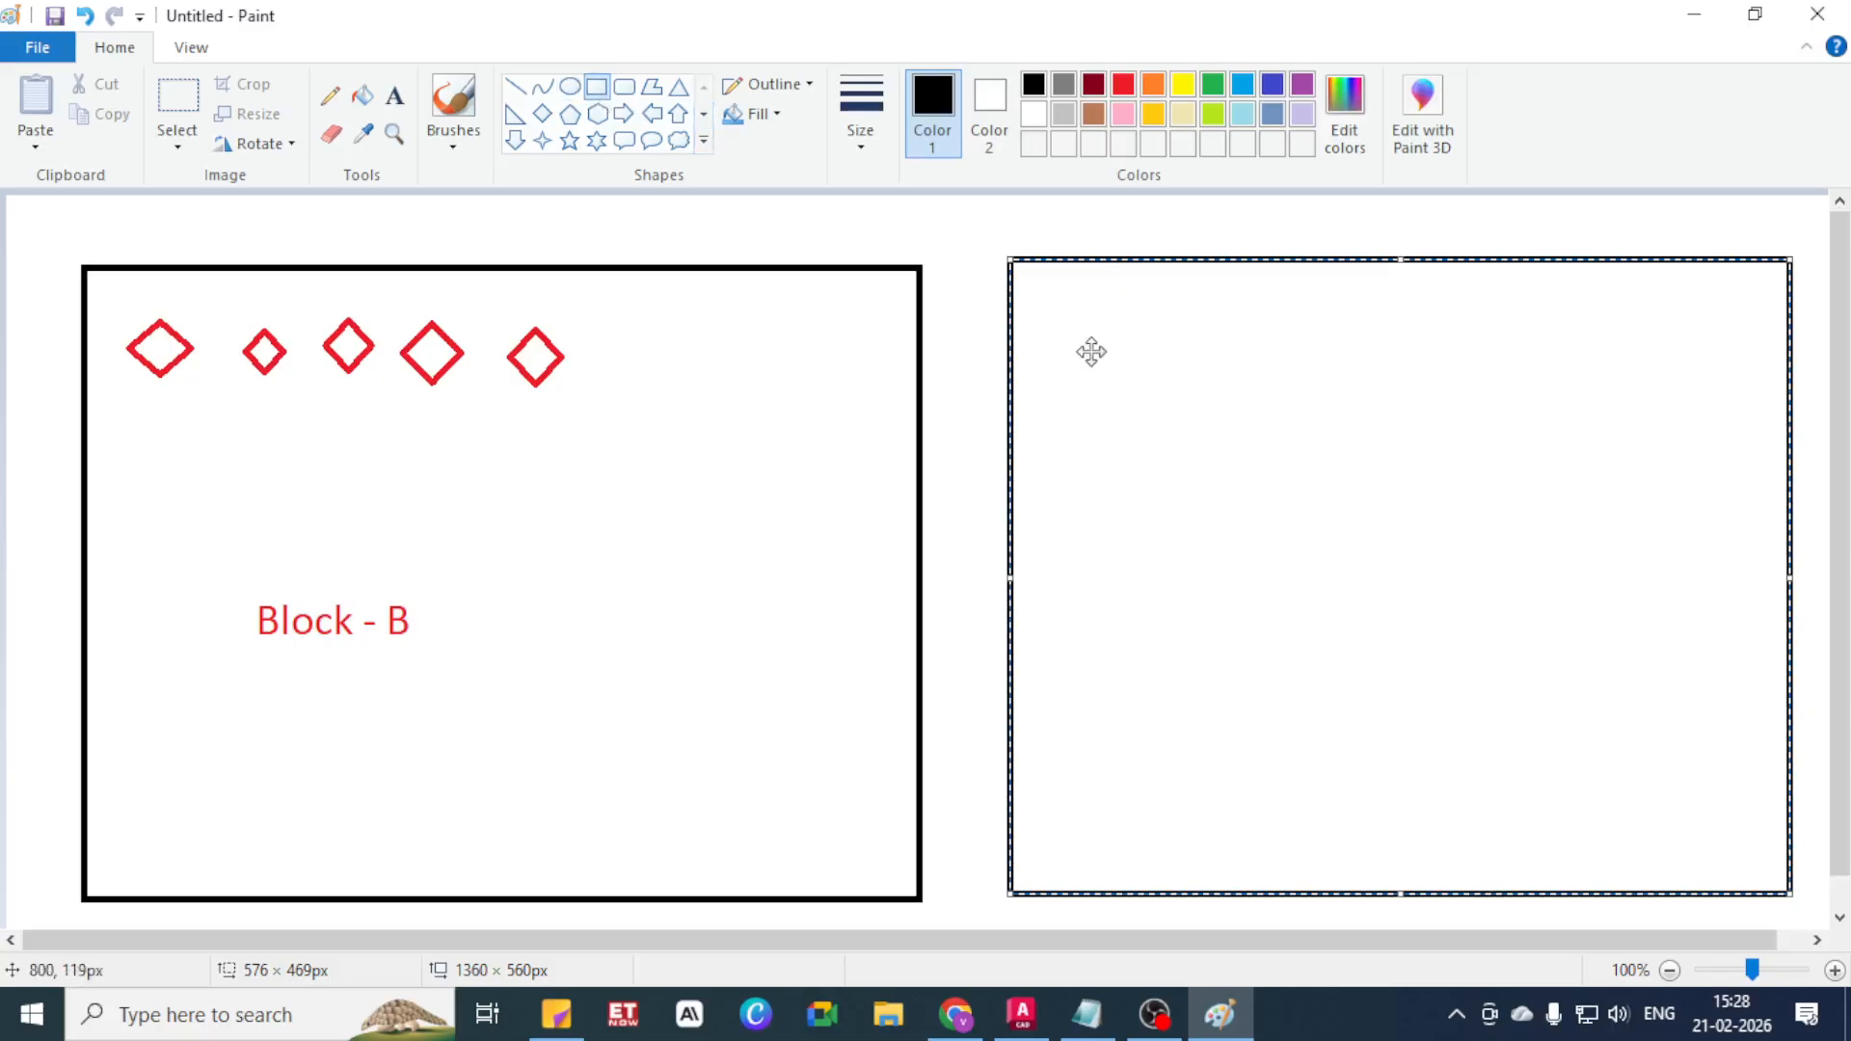
Draw a black ellipse about 356 × 315 px in the second rectangle, overlapped by a rounded rectangle about 240 × 368 px
drag(1090, 349, 1579, 802)
click(570, 86)
click(624, 86)
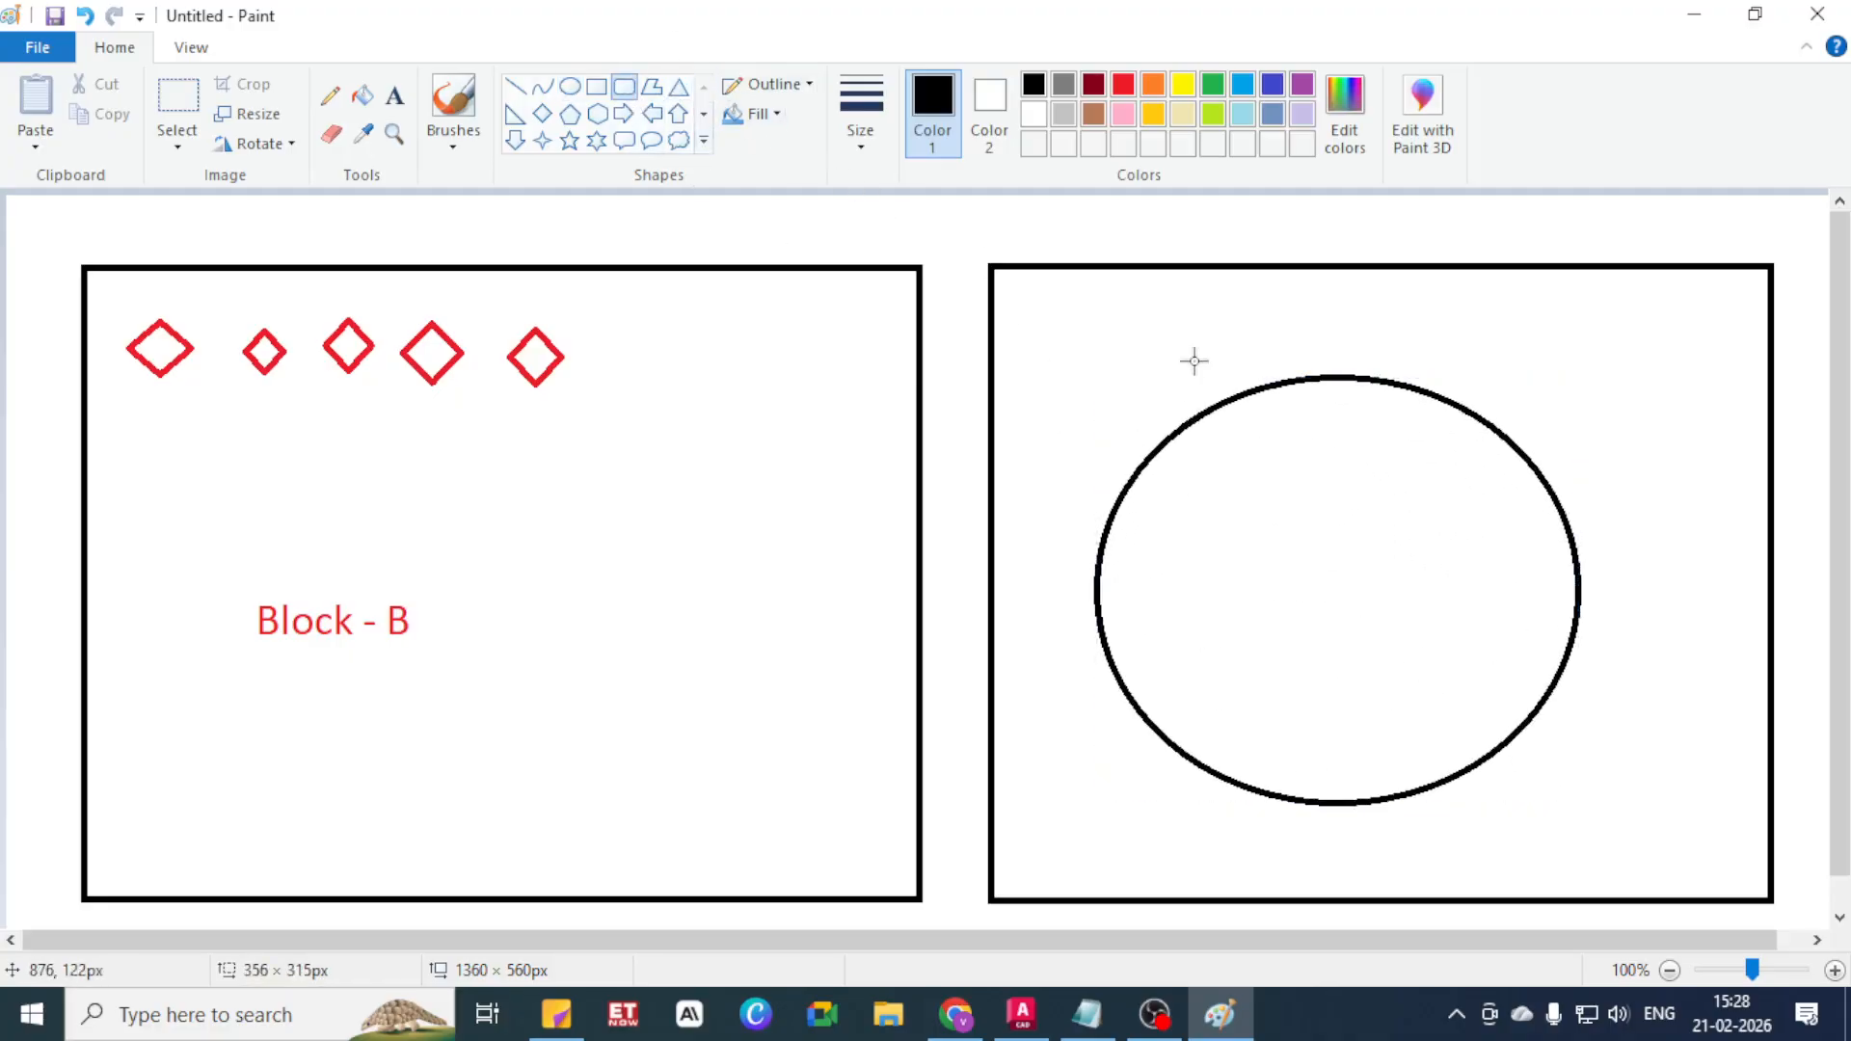
drag(1194, 361, 1520, 857)
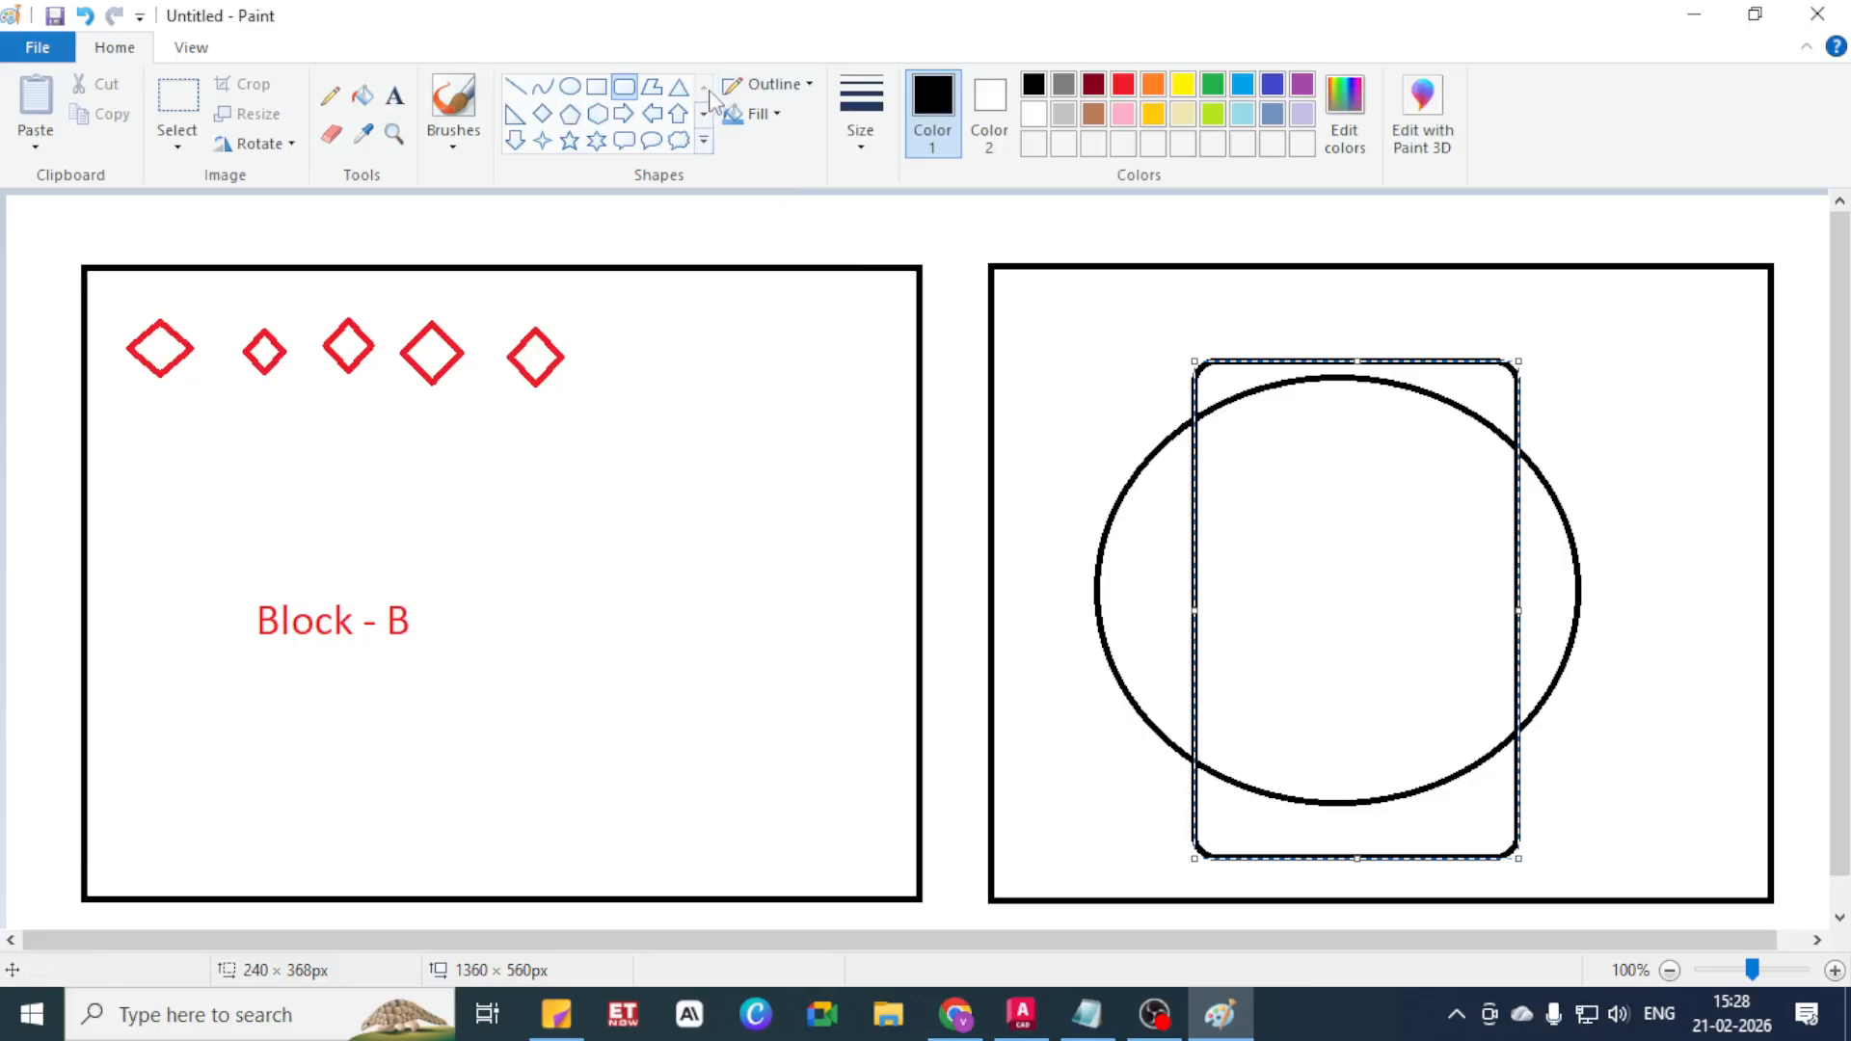
Draw a black circle about 189 × 198 px overlapping the left side of the large ellipse
click(569, 85)
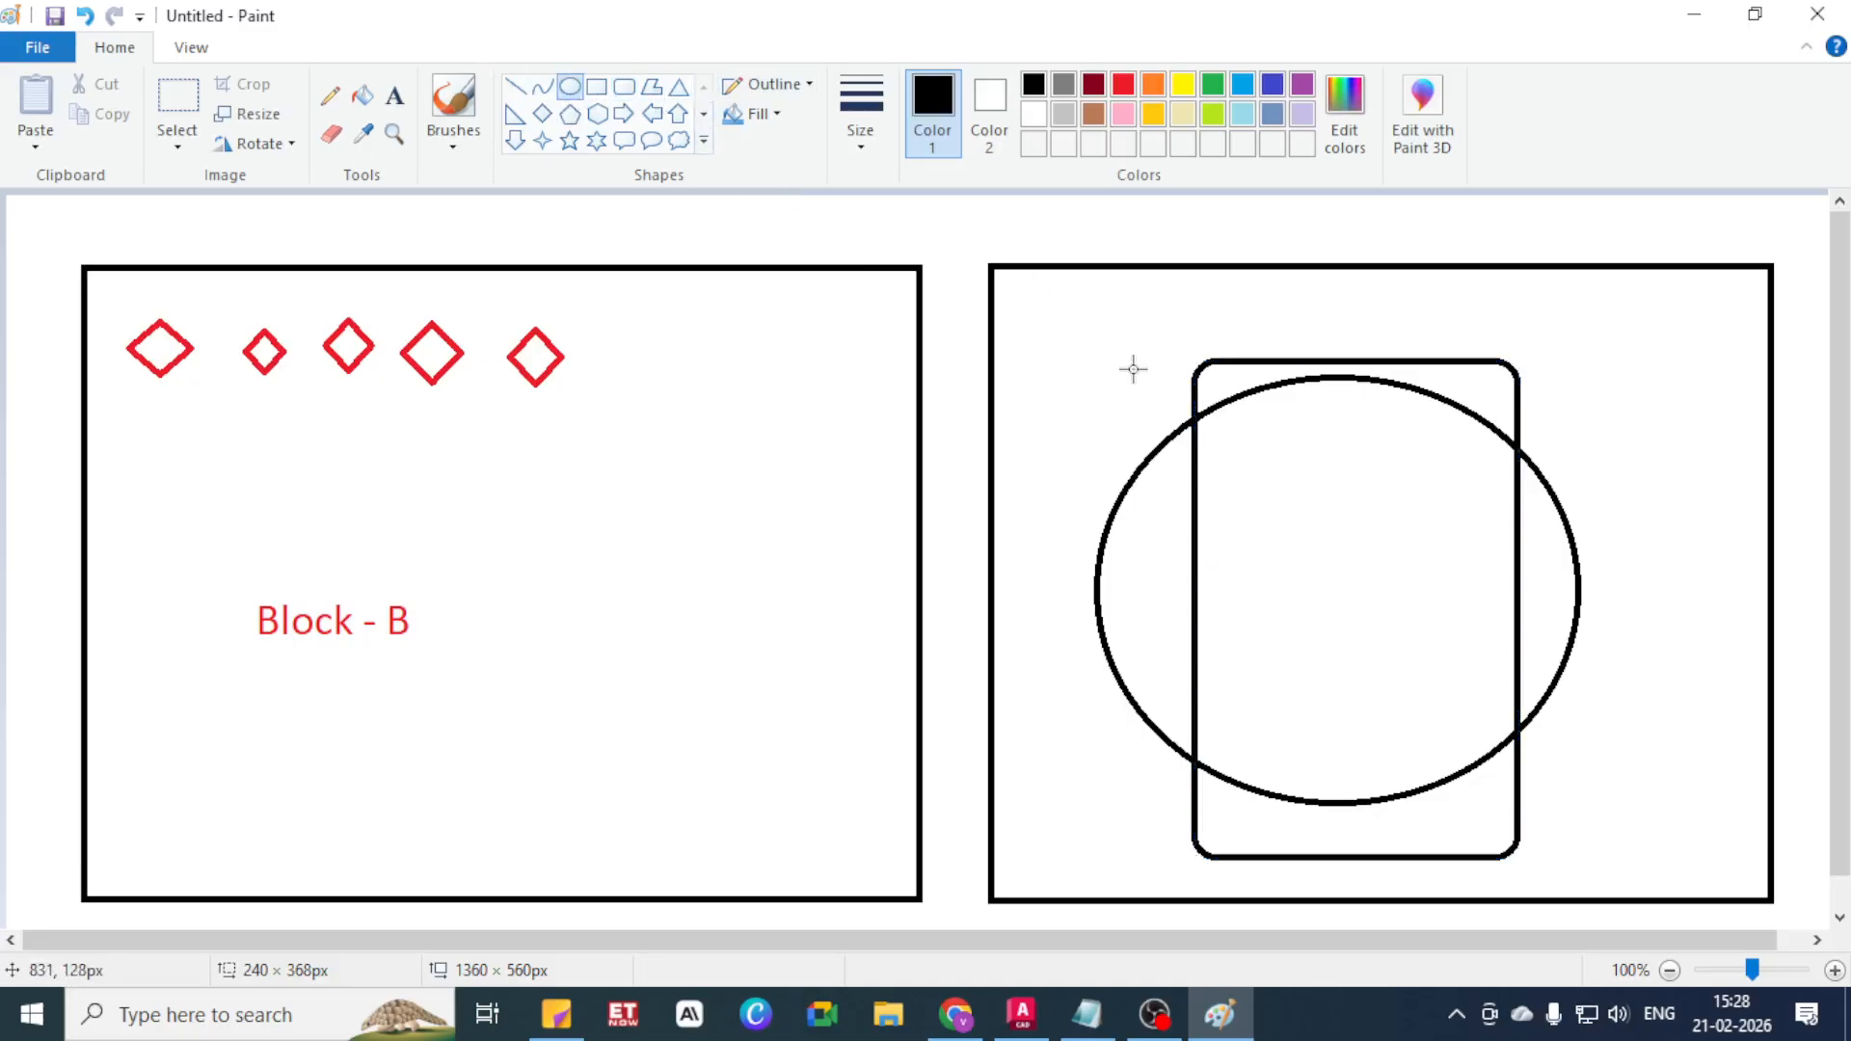
drag(1287, 459, 1032, 725)
click(1213, 84)
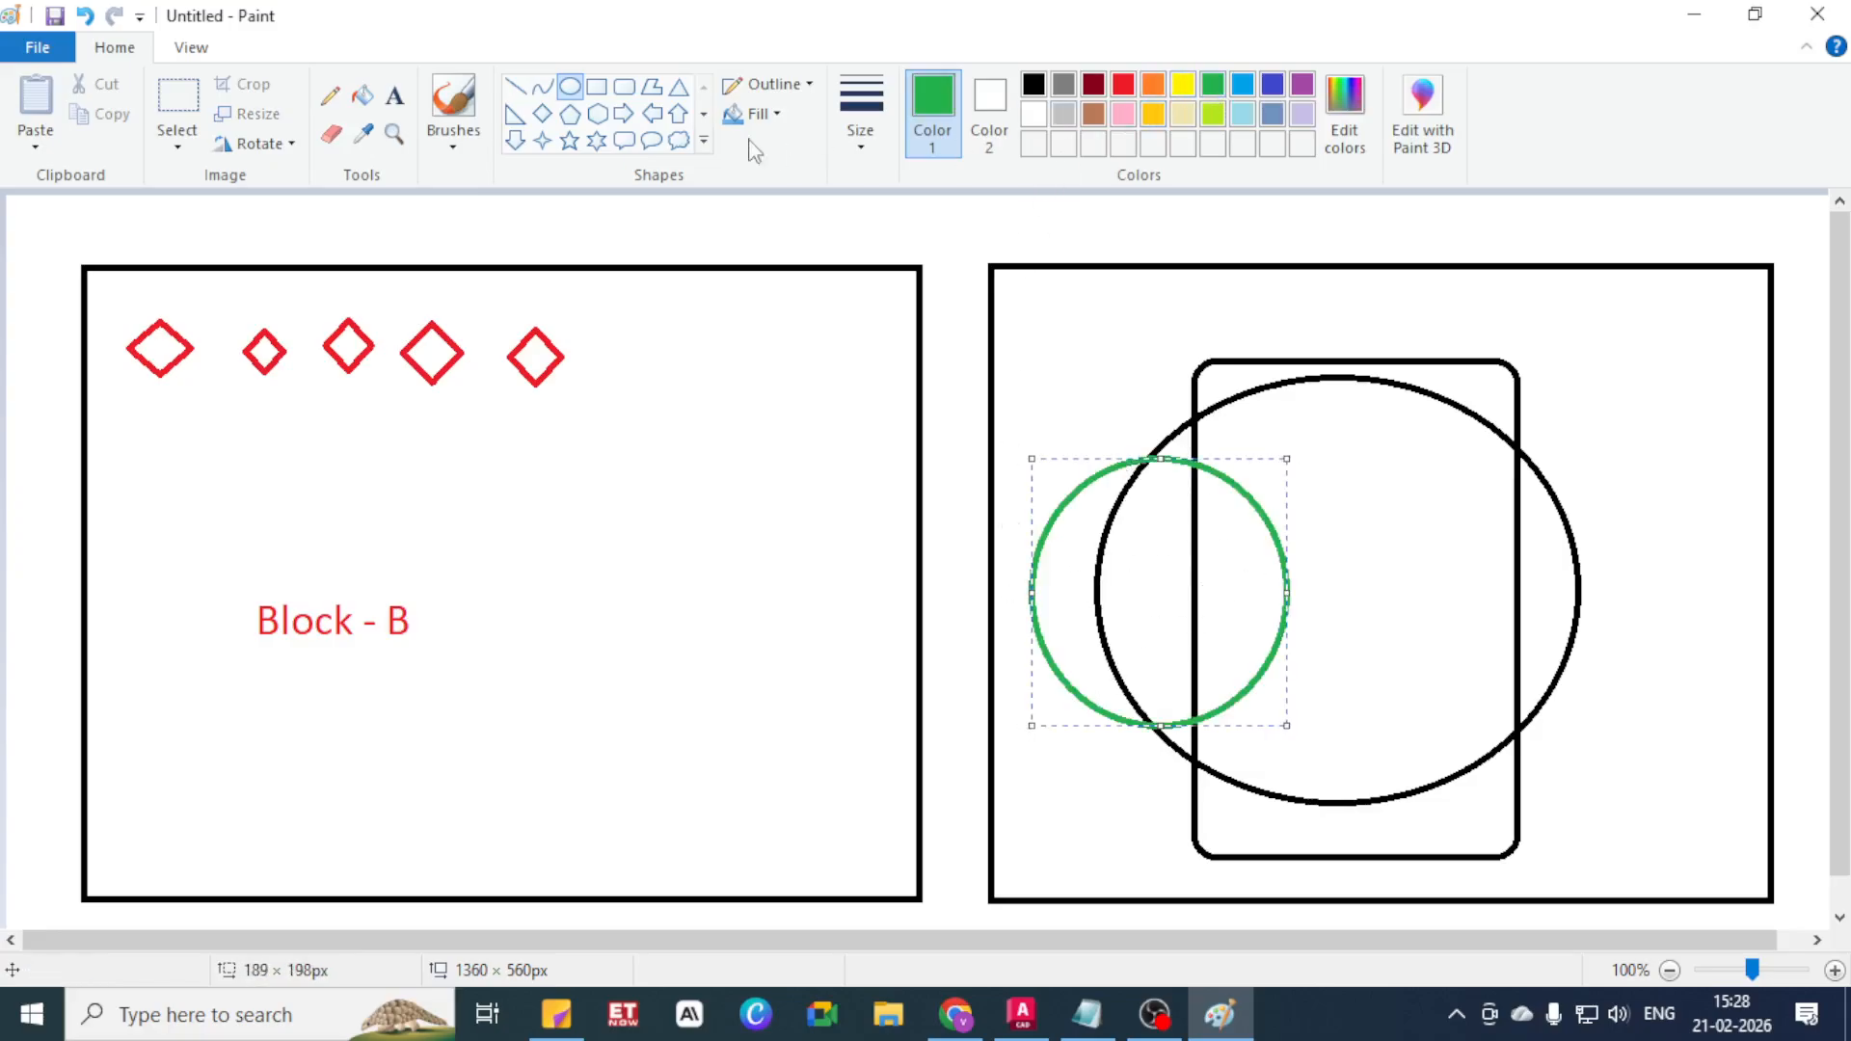
click(1034, 84)
Draw a small orange hexagon about 59 × 66 px inside the rounded rectangle
click(598, 114)
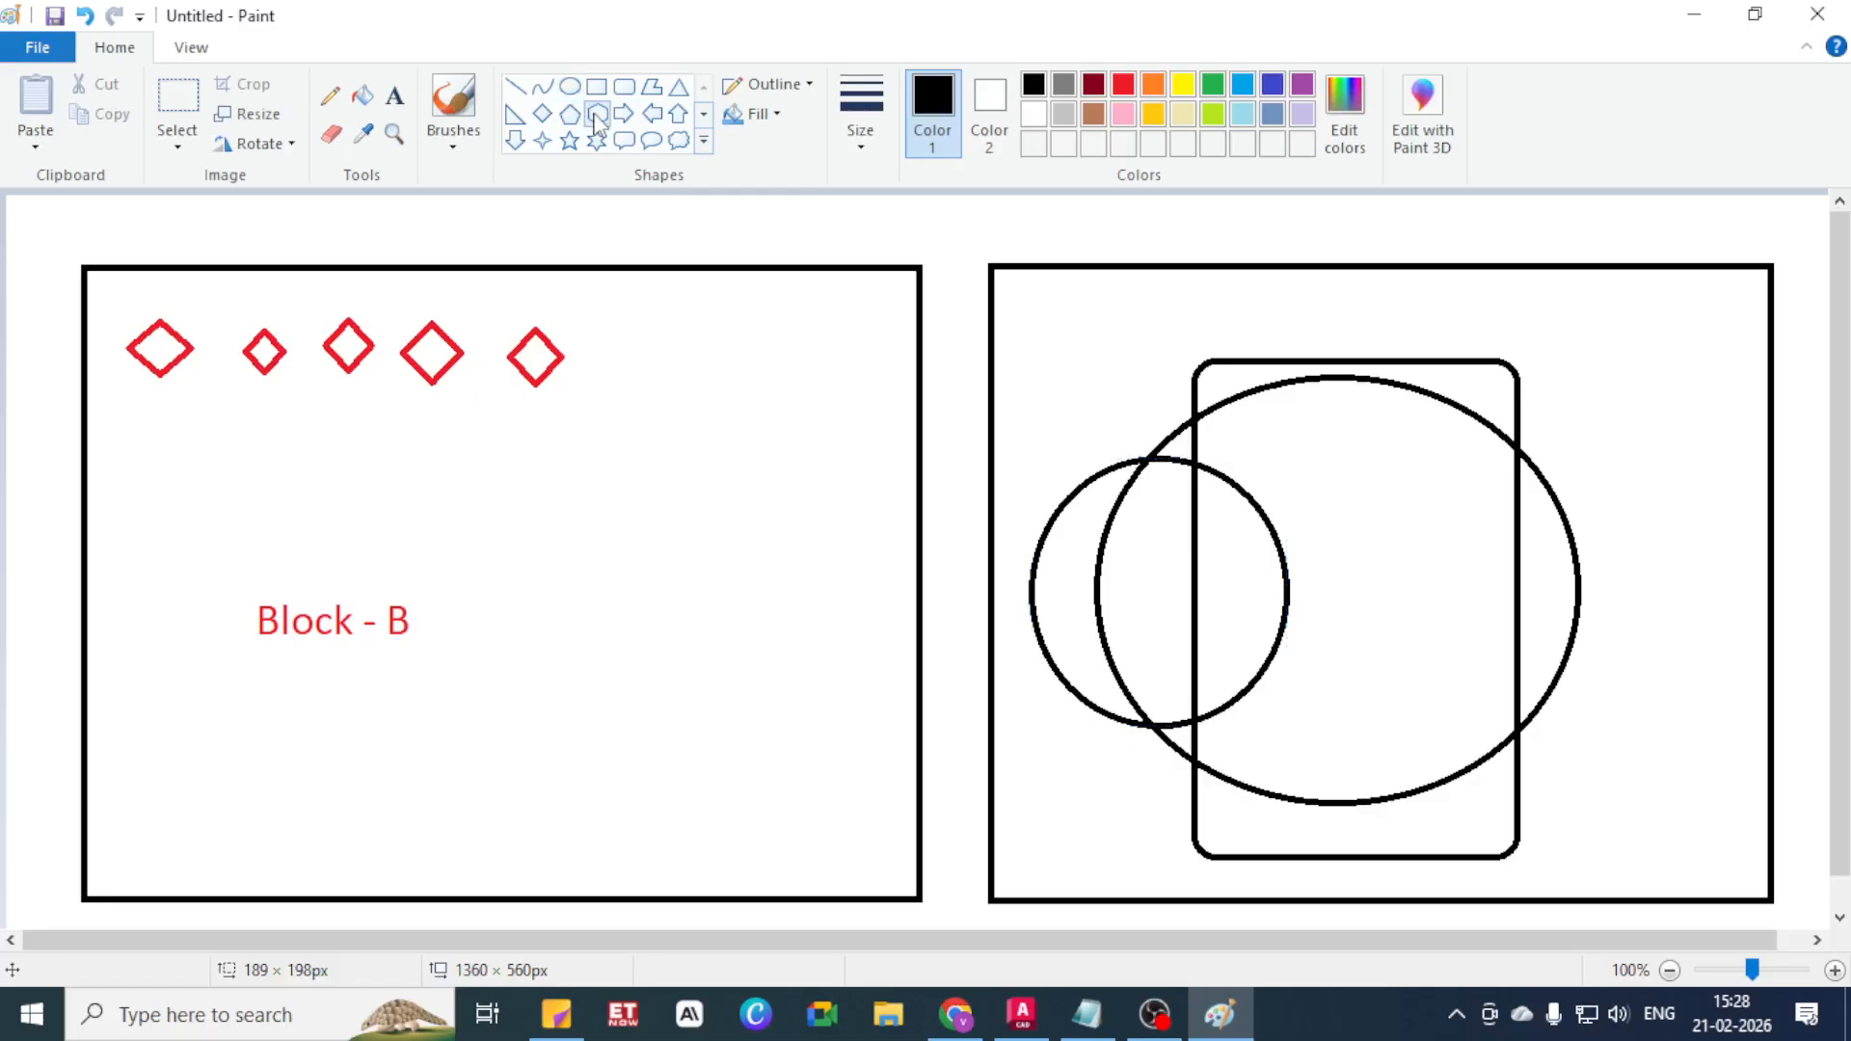
click(1153, 84)
drag(1314, 483, 1397, 574)
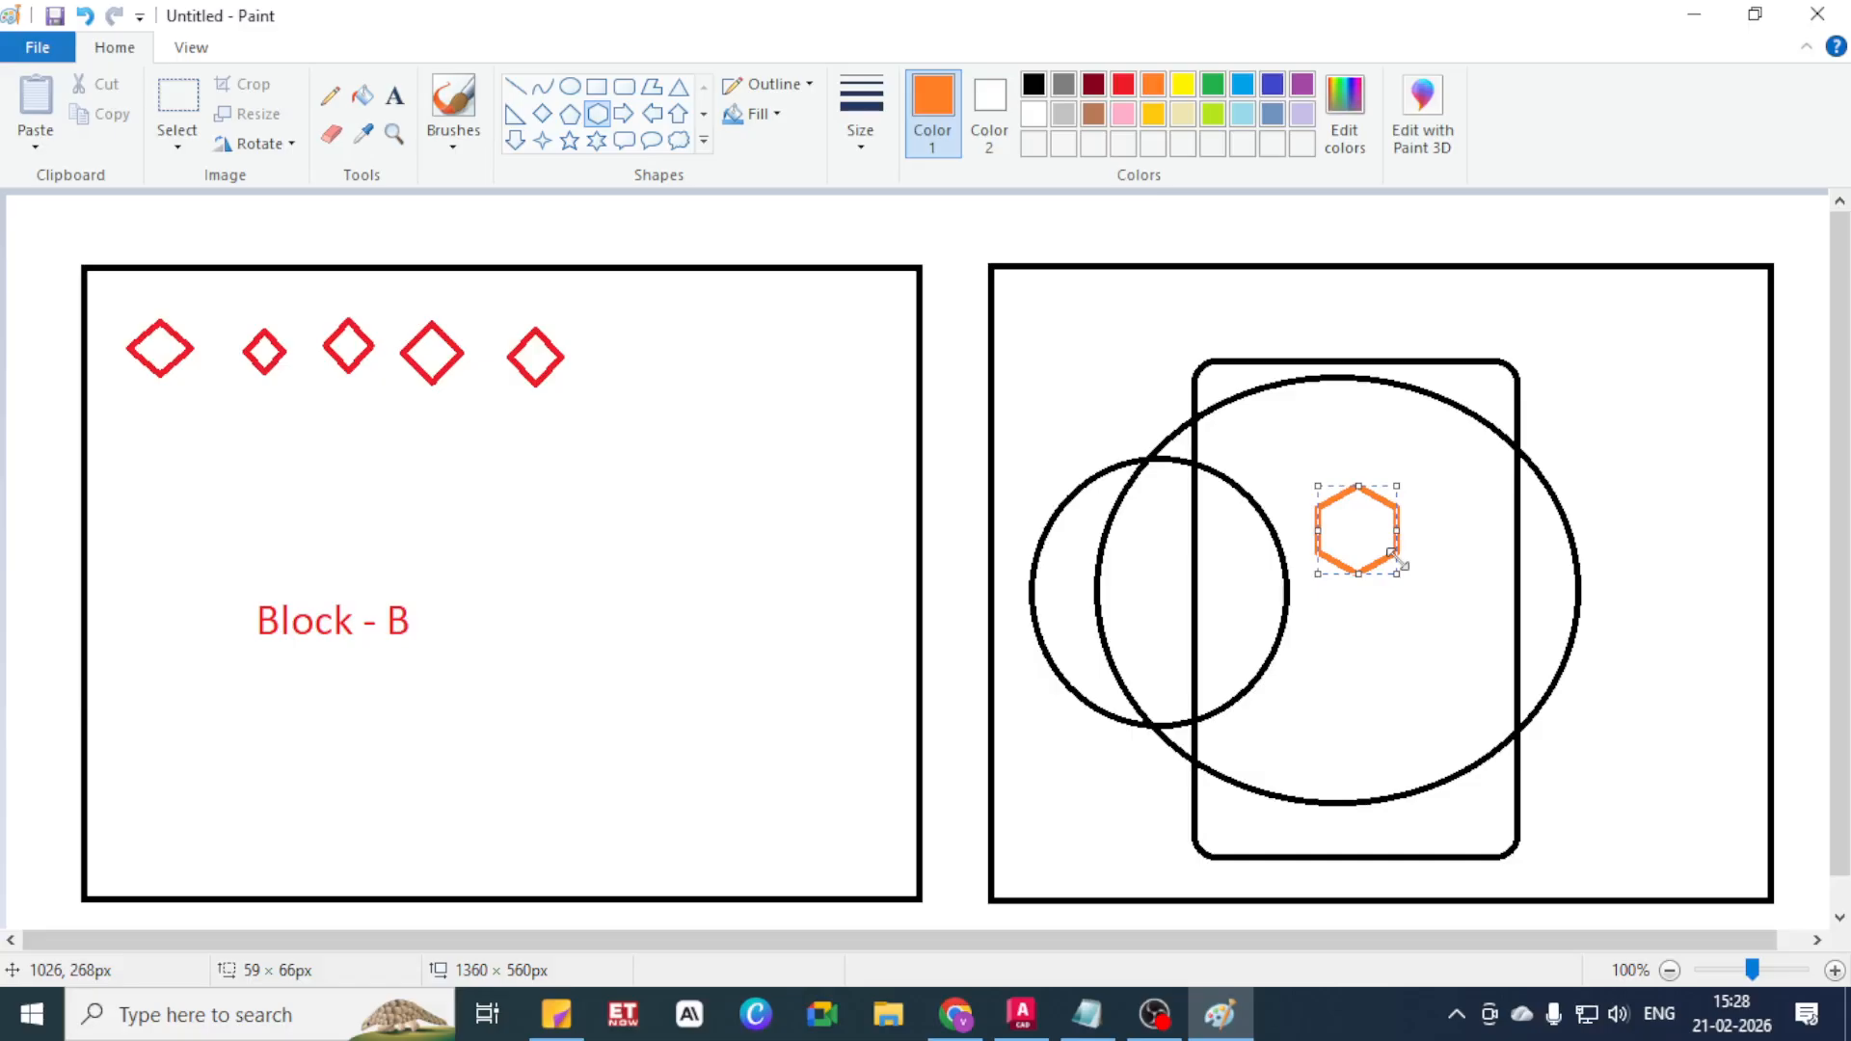
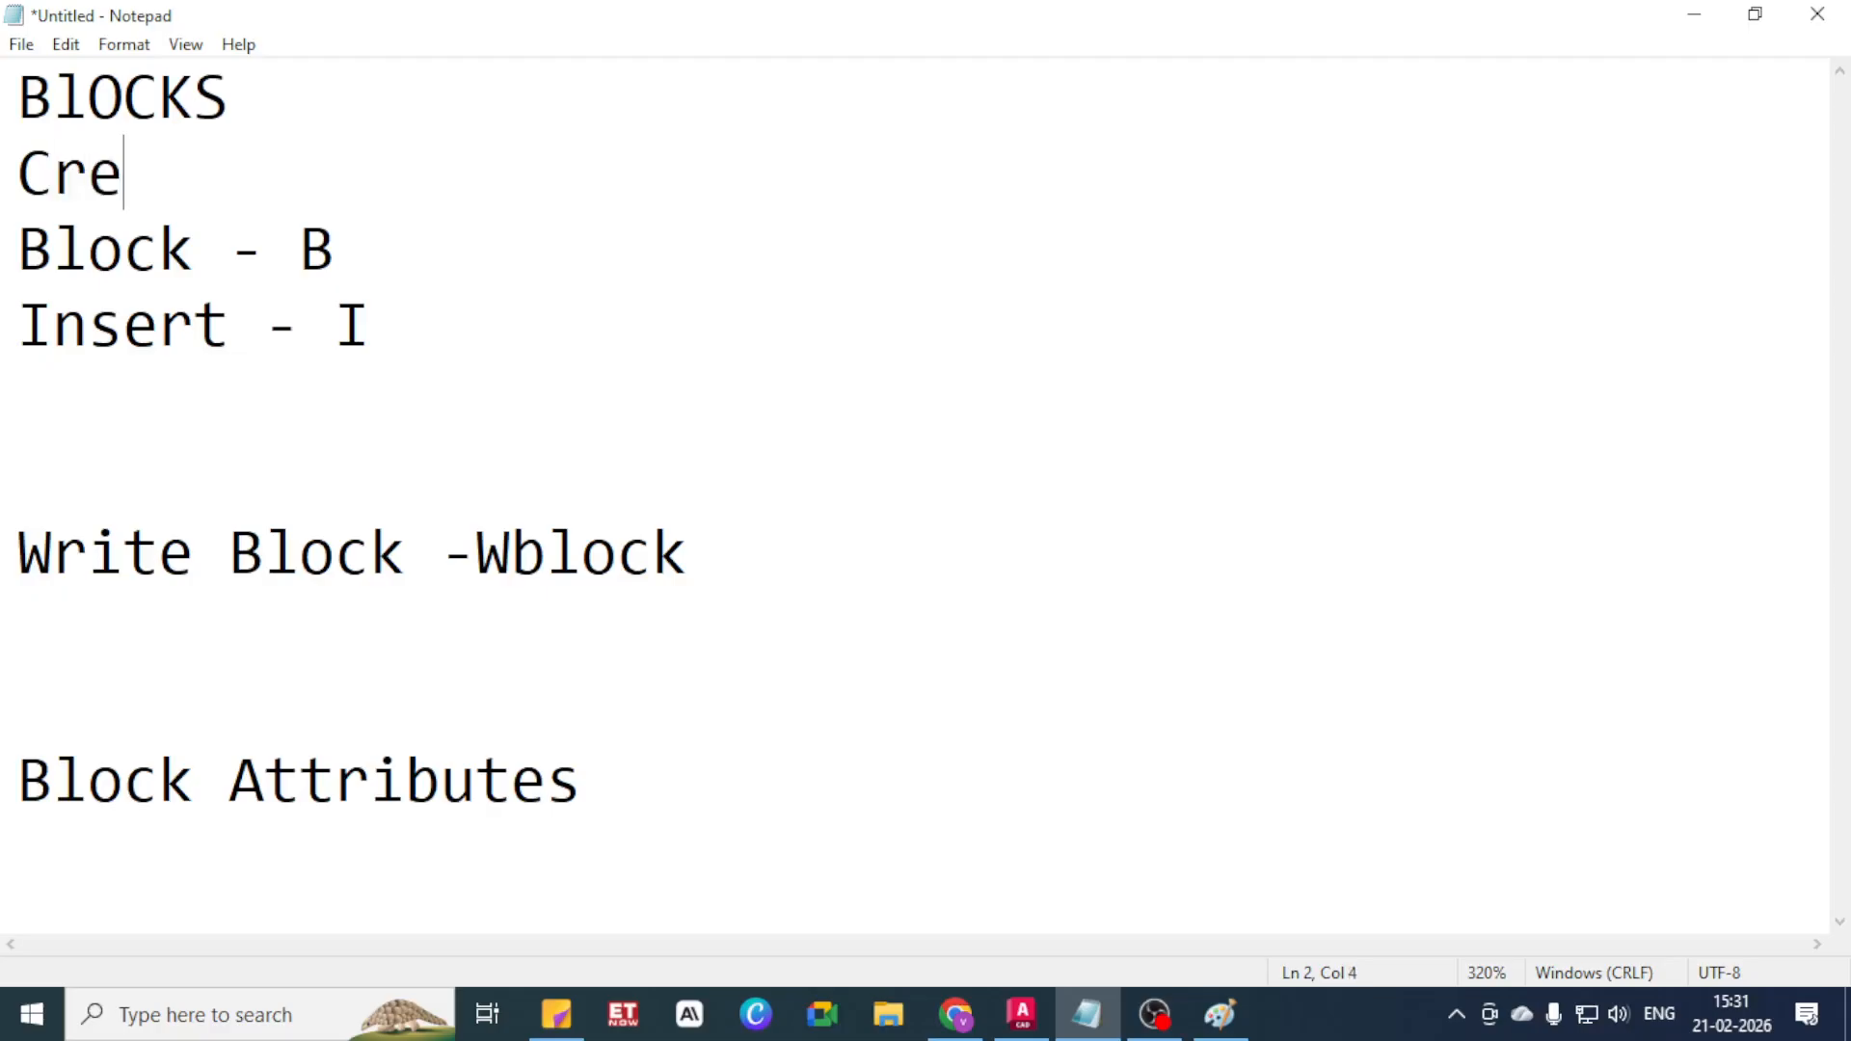
Complete the line under the BlOCKS heading in the Notepad notes so it reads "Creating a Block"
text(ating a )
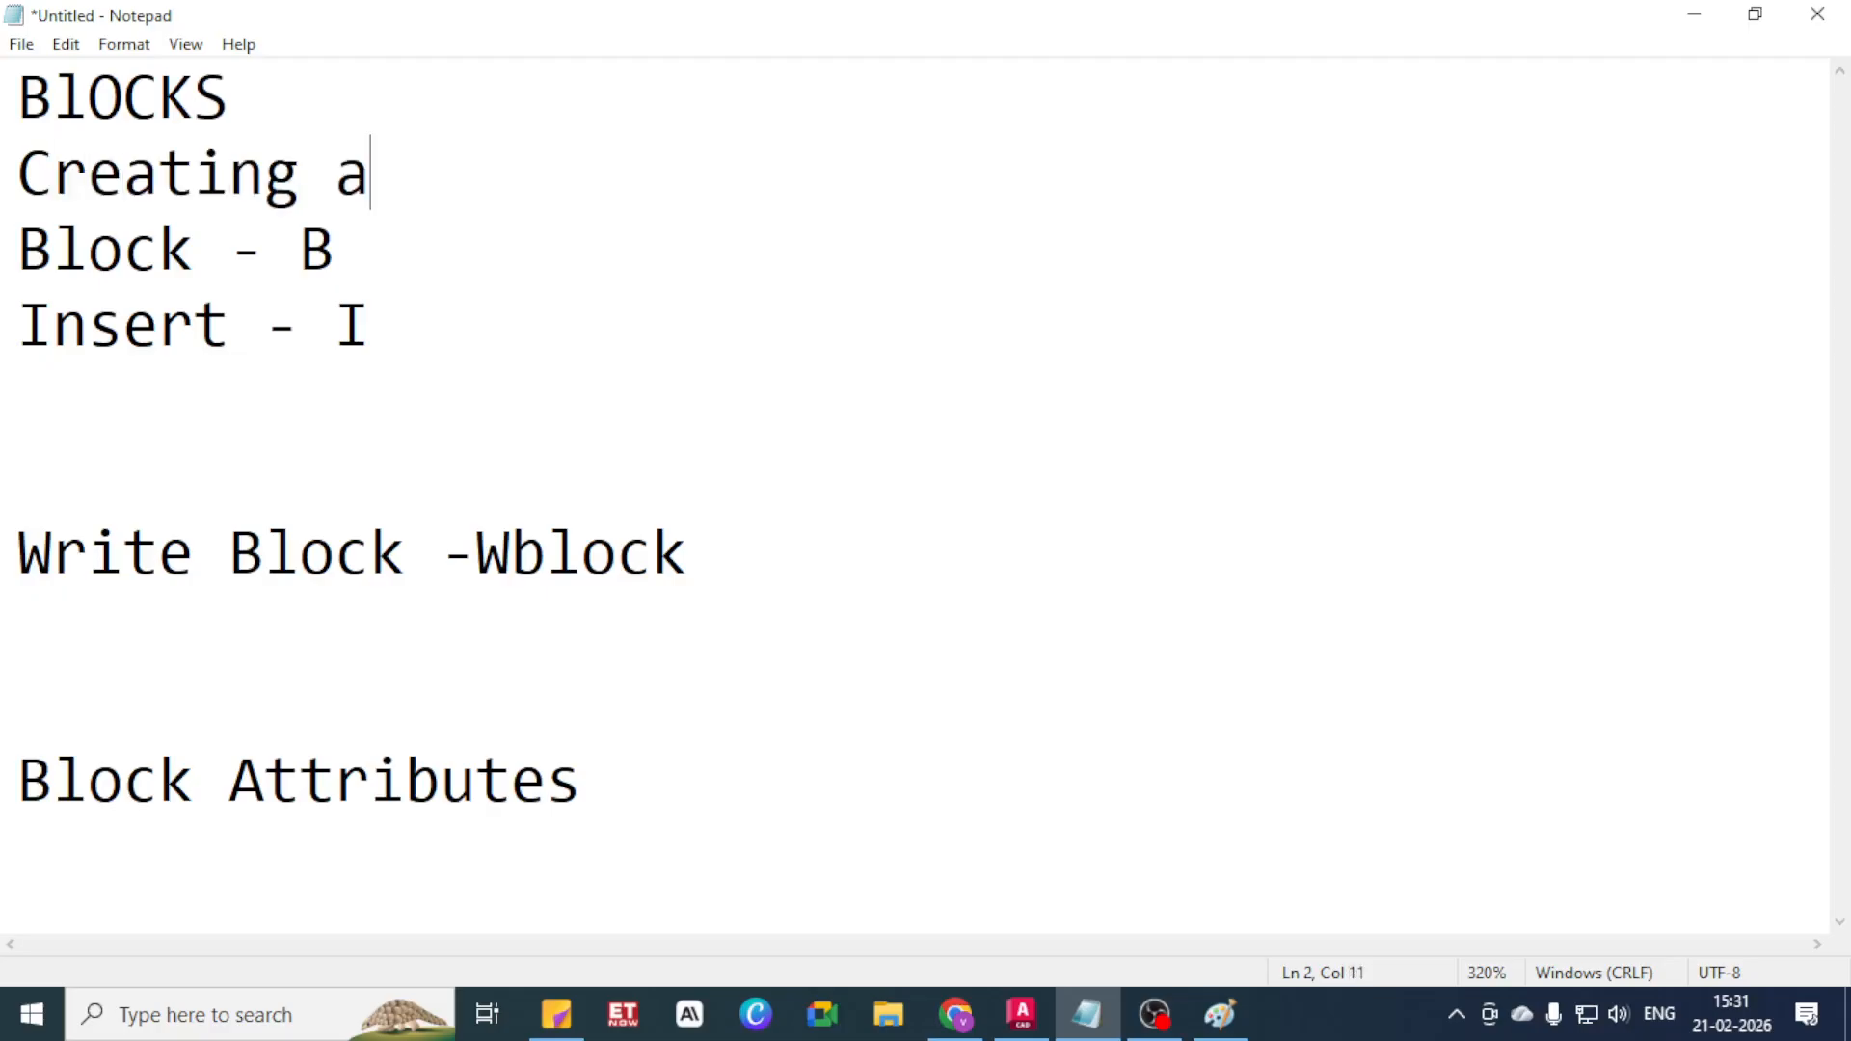
text(Block)
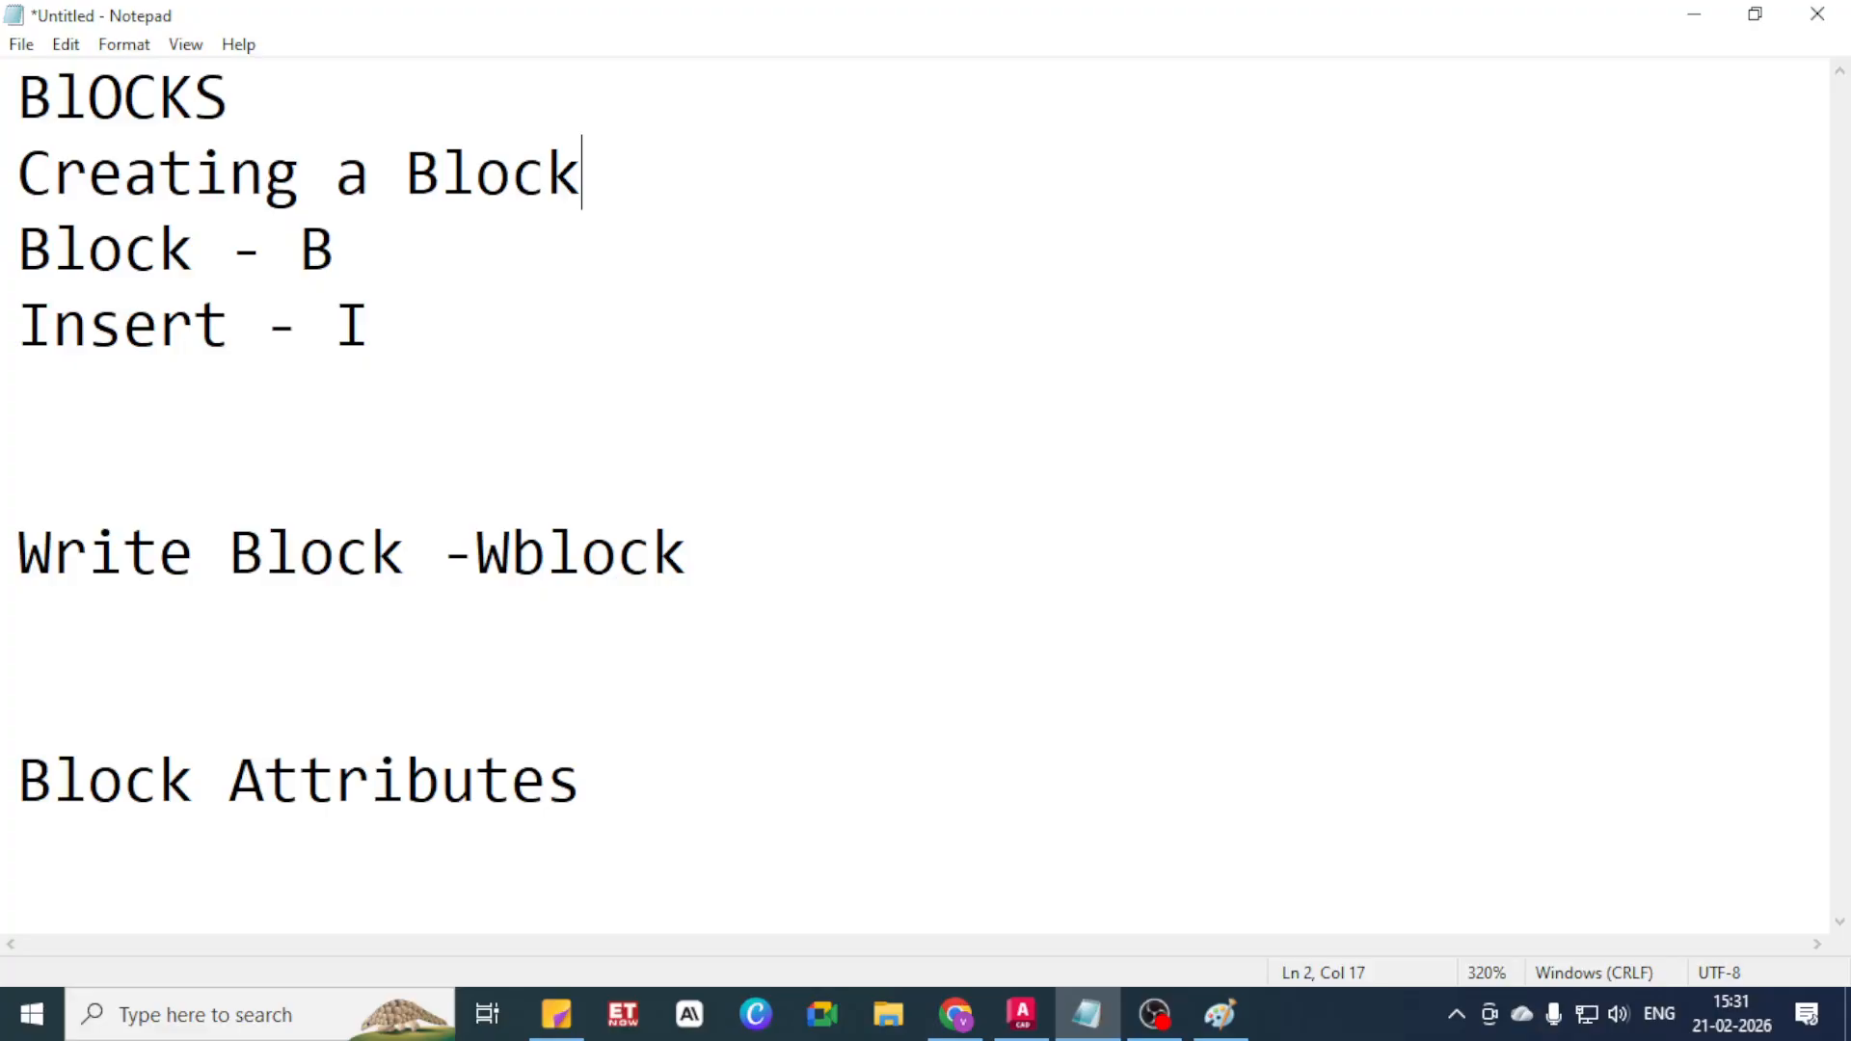
Add blank lines below "Block - B" in the notes and move the "Write Block -Wblock" line directly beneath "Block - B"
key(Down)
key(Return)
key(Return)
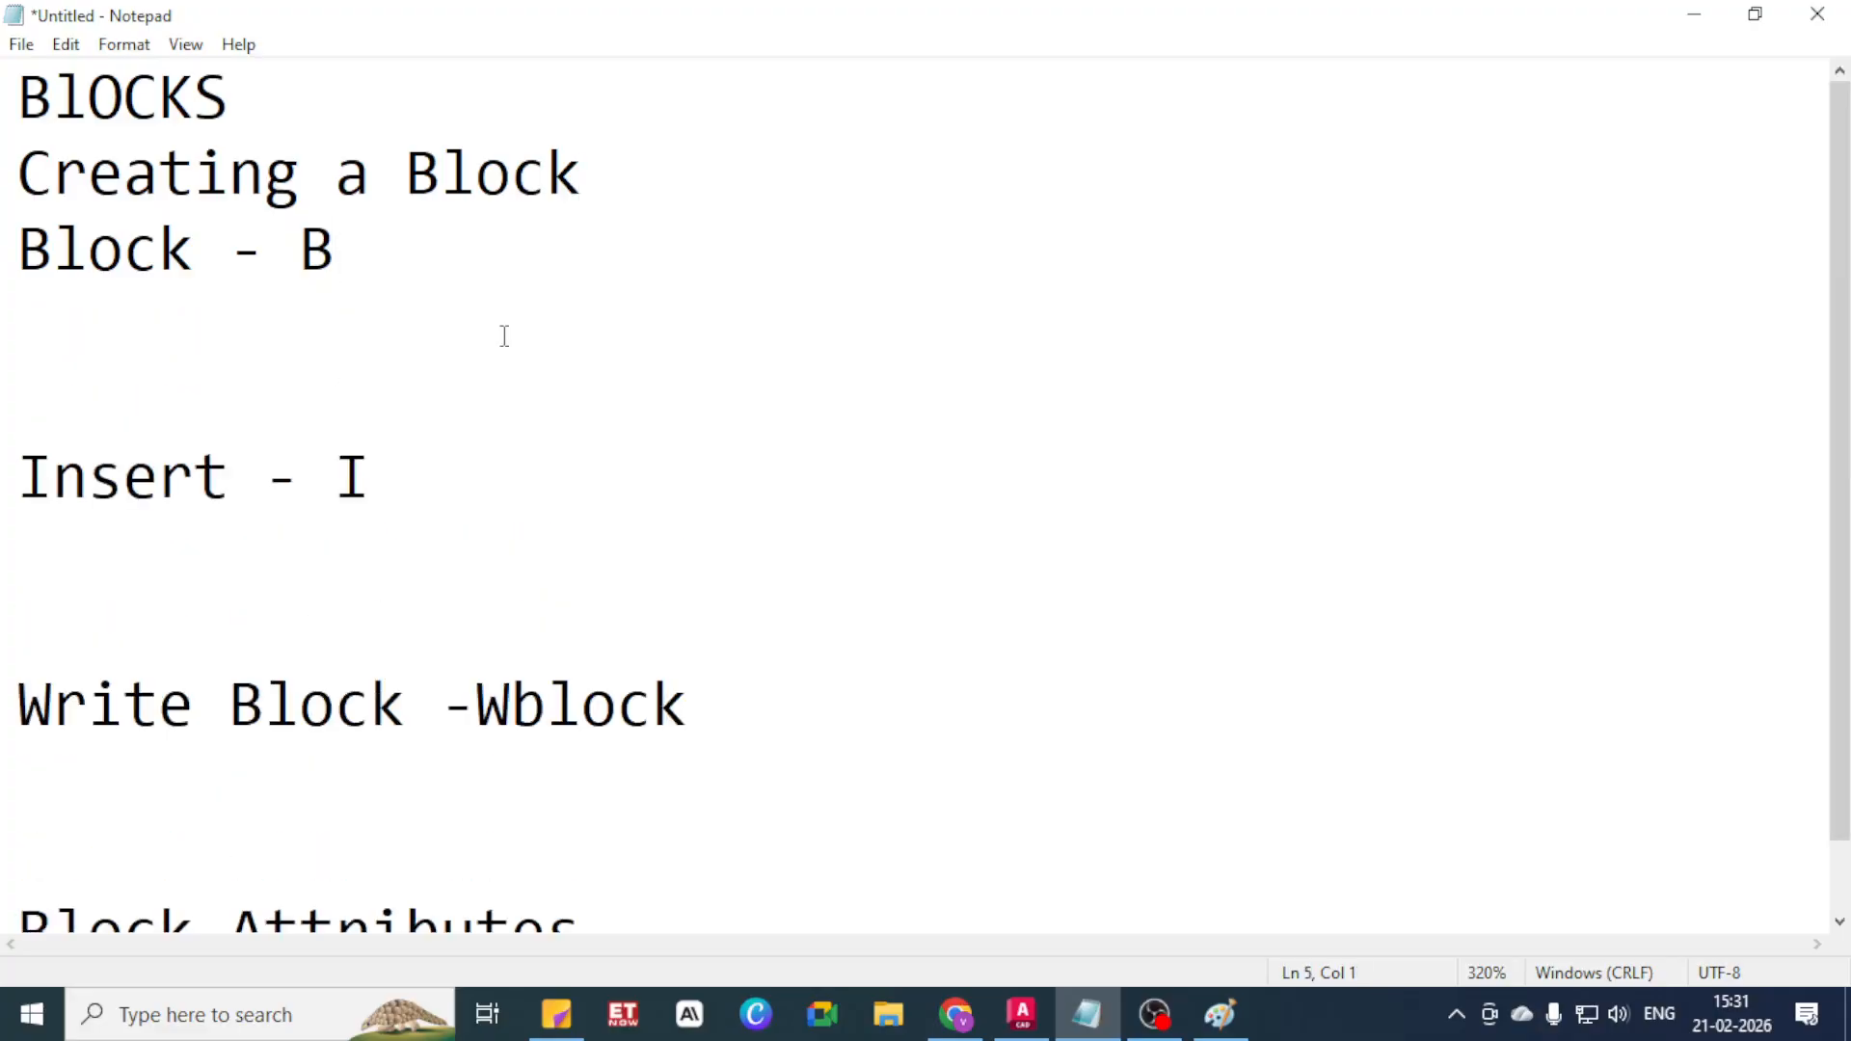
key(Down)
key(Down)
key(Down)
key(Down)
key(shift+Right)
key(shift+Right)
key(shift+Right)
key(shift+Right)
key(shift+Right)
key(shift+Right)
key(shift+Right)
key(shift+Right)
key(shift+Right)
key(shift+Right)
key(shift+Right)
key(shift+Right)
key(shift+Right)
key(shift+Right)
key(shift+Right)
key(shift+Right)
key(shift+Right)
key(shift+Right)
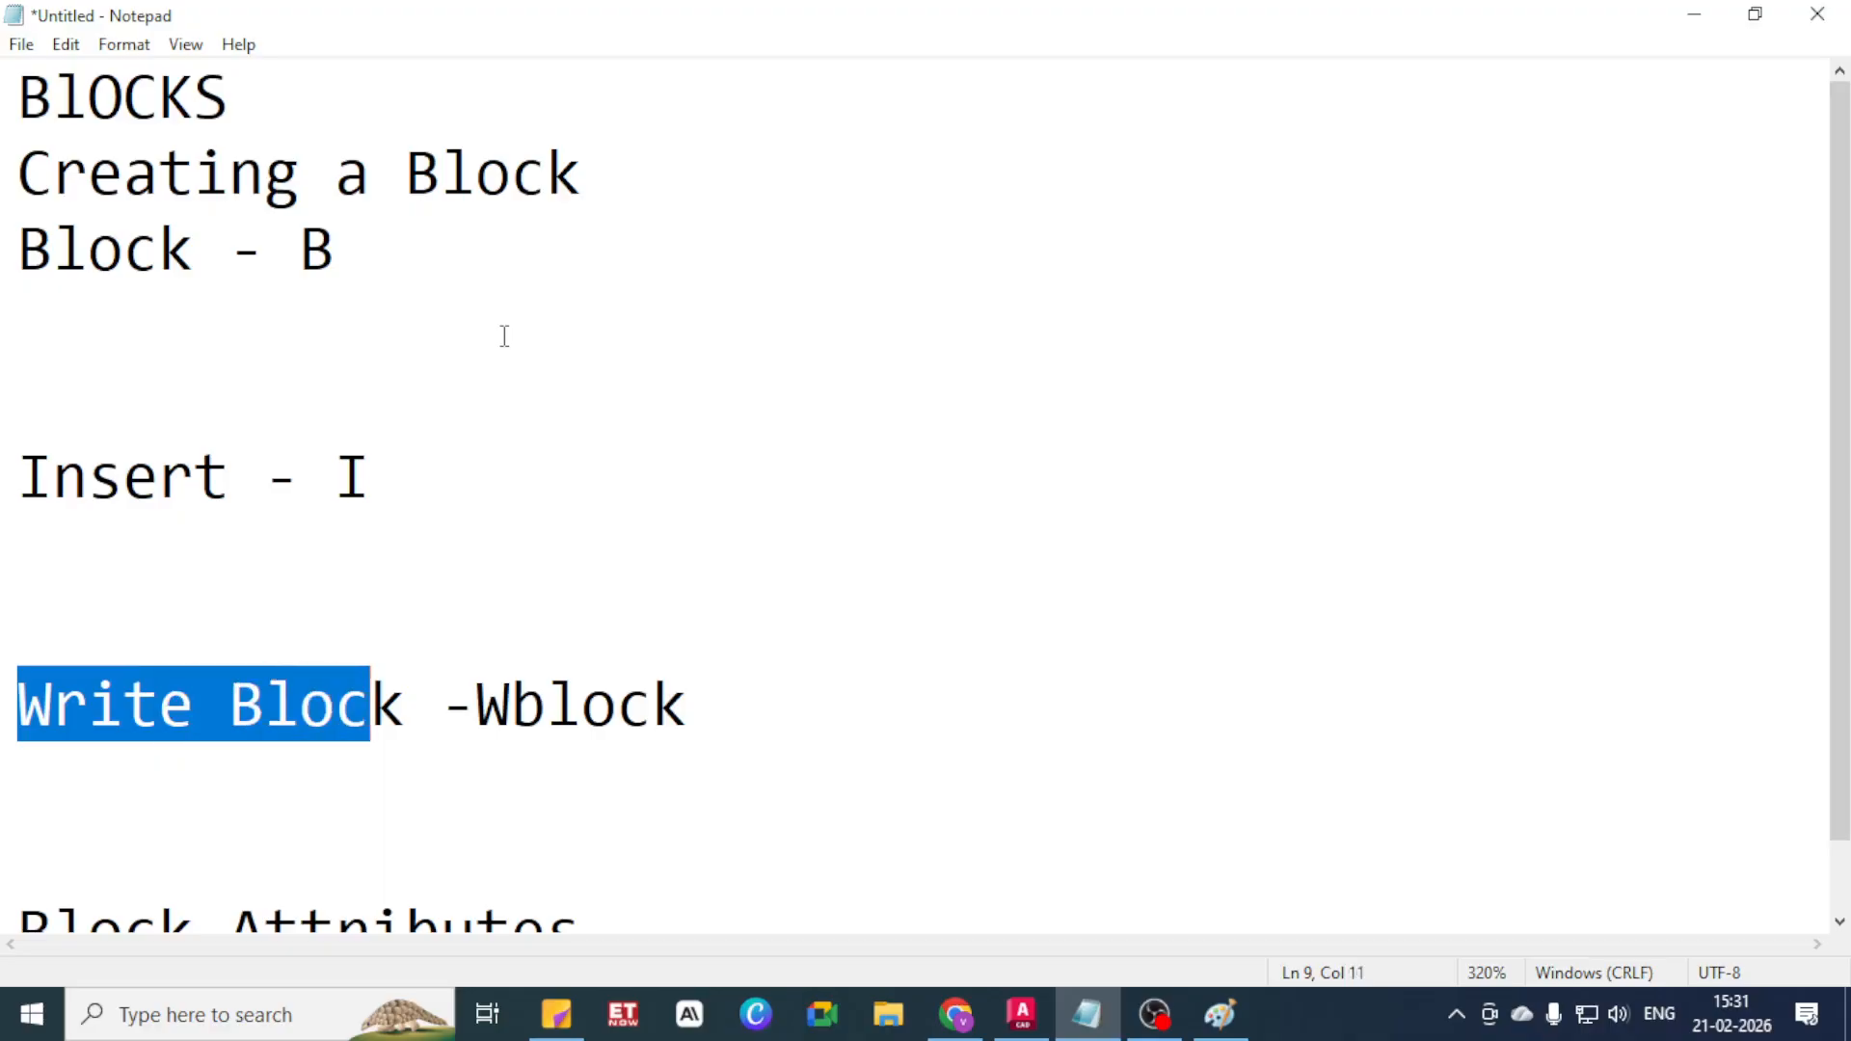
key(shift+Right)
key(ctrl+c)
key(BackSpace)
key(Up)
key(Up)
key(Up)
key(Up)
key(Up)
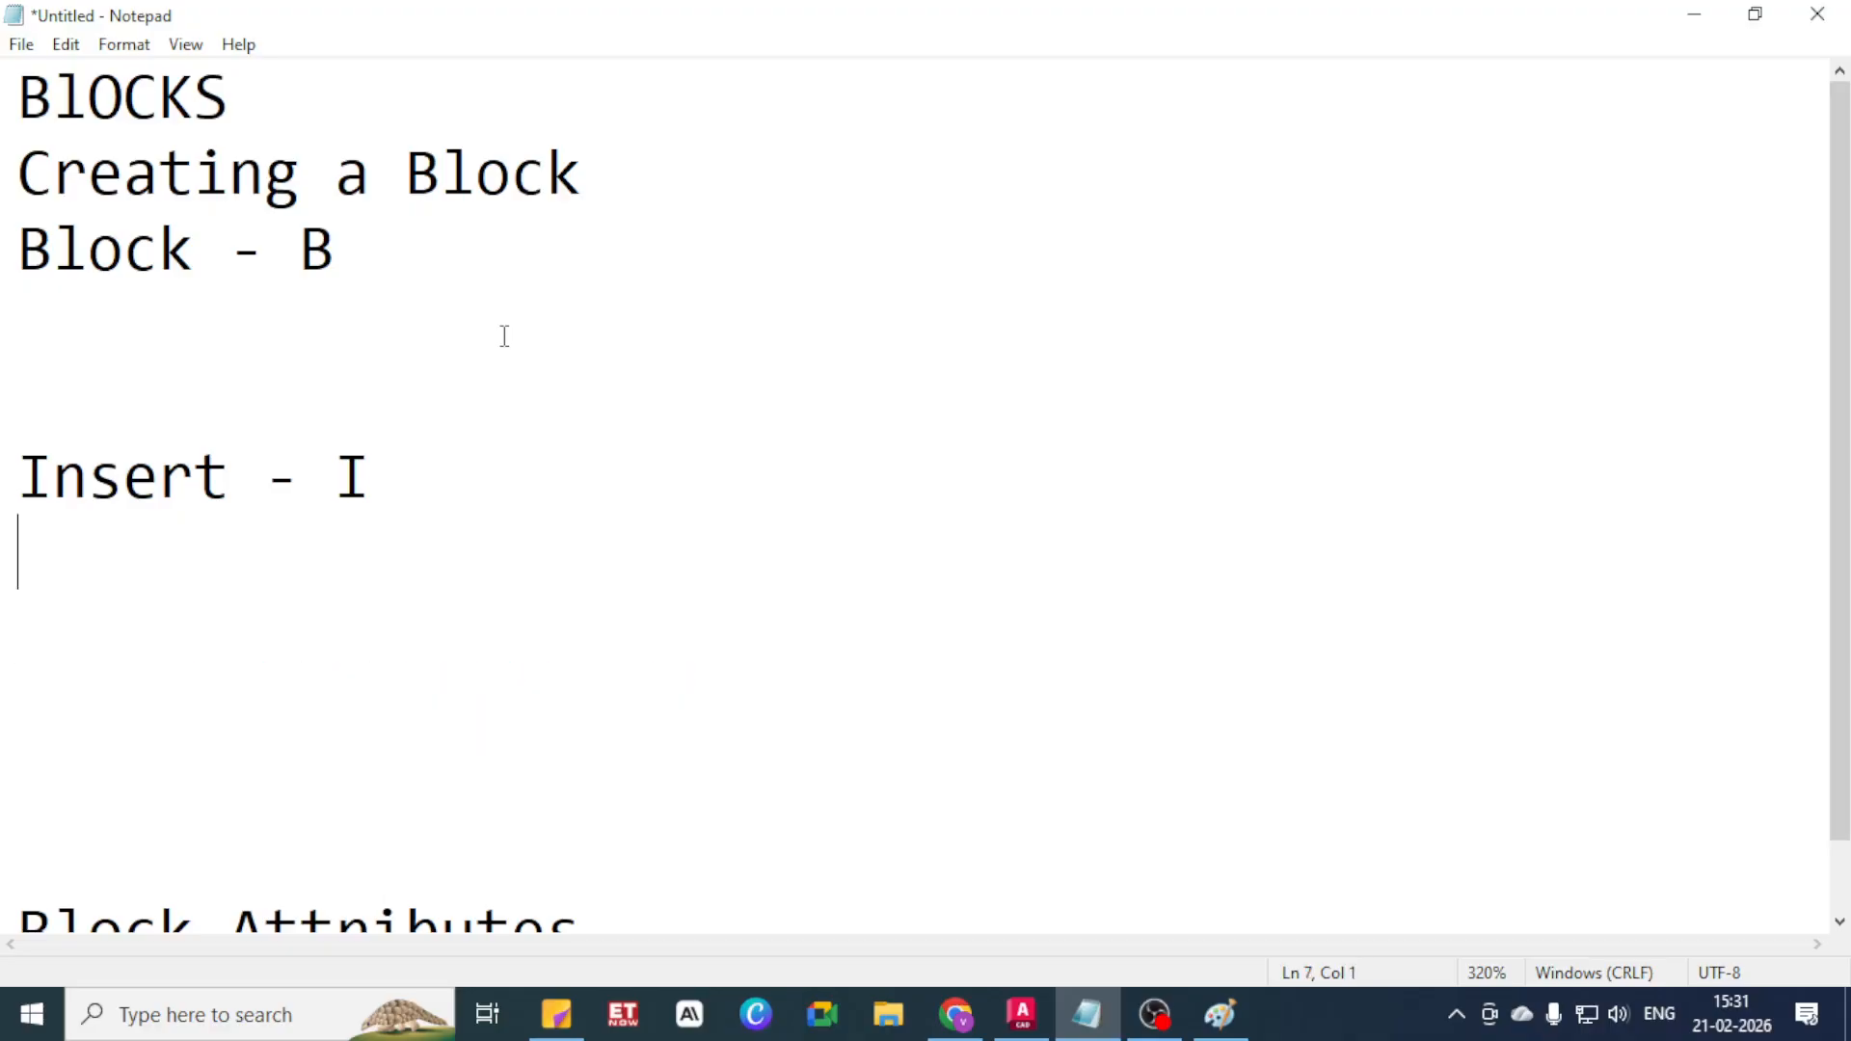
key(ctrl+v)
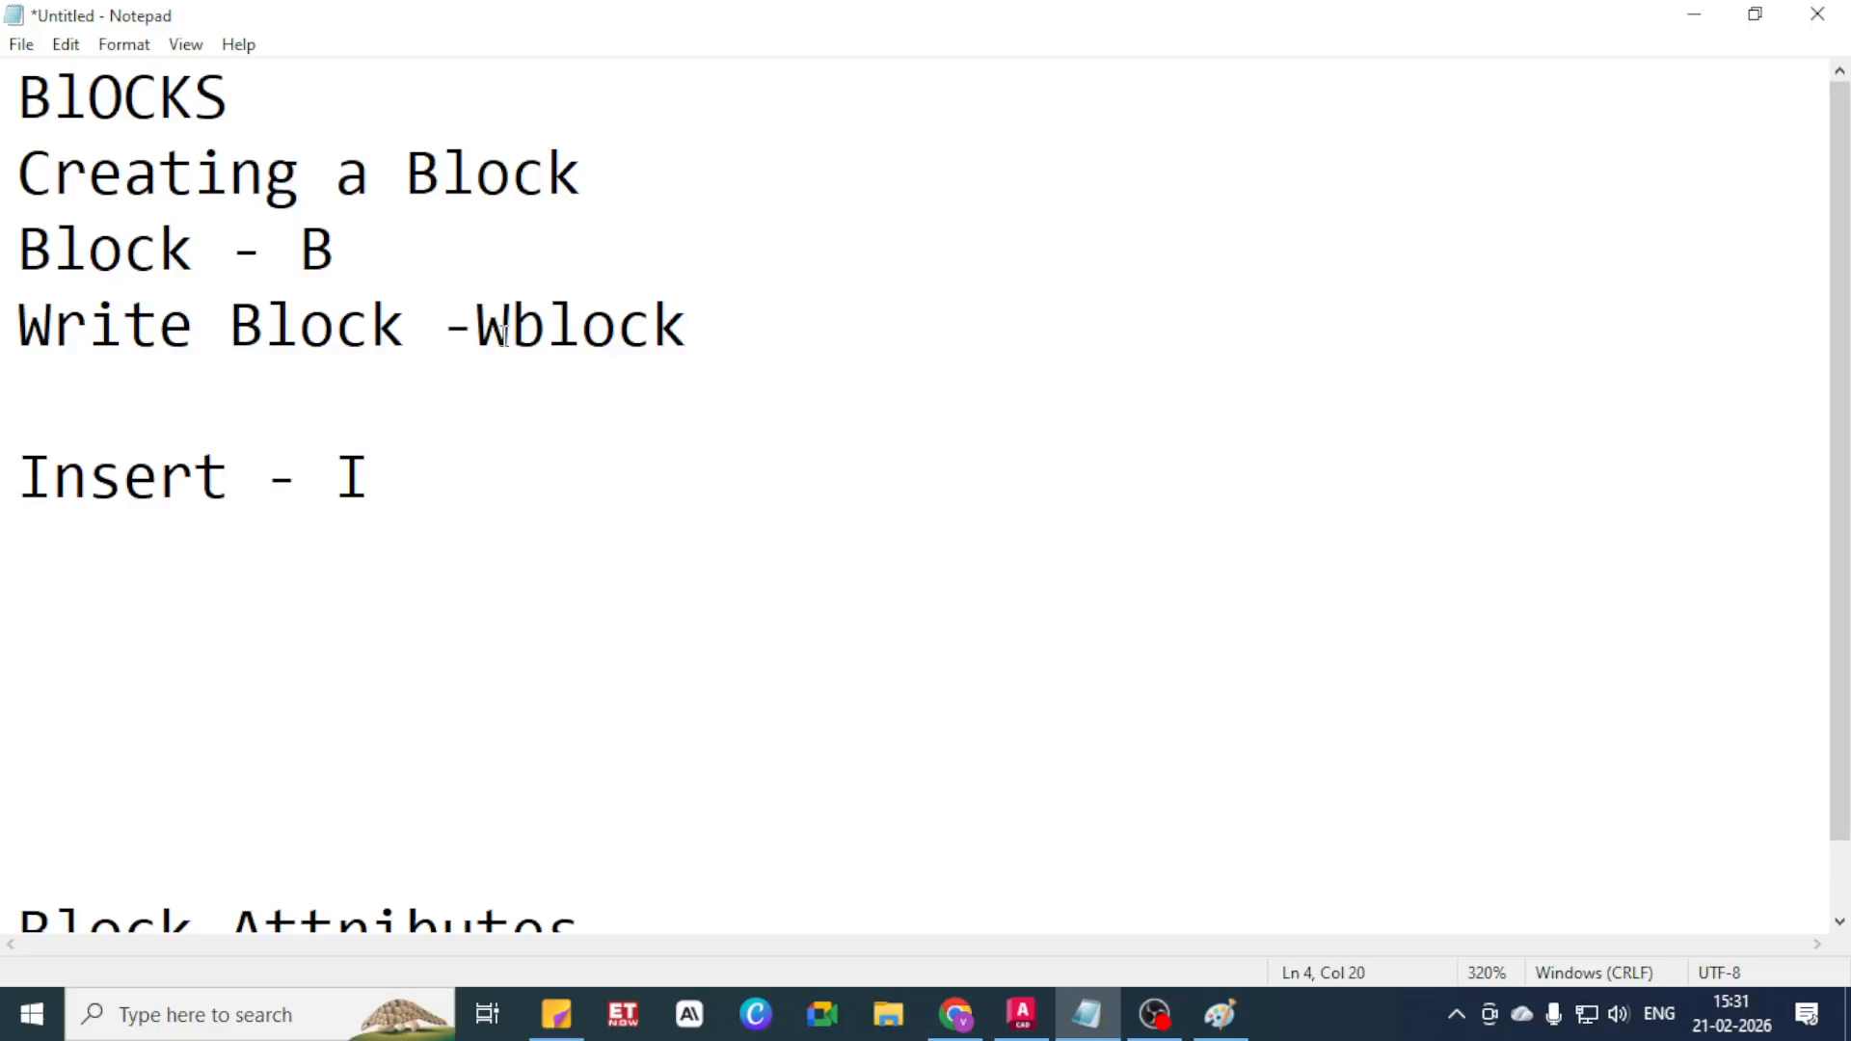
Add the heading "Insert Block" on the line above "Insert - I", spaced apart from the "Write Block -Wblock" line
key(Return)
key(Down)
key(Down)
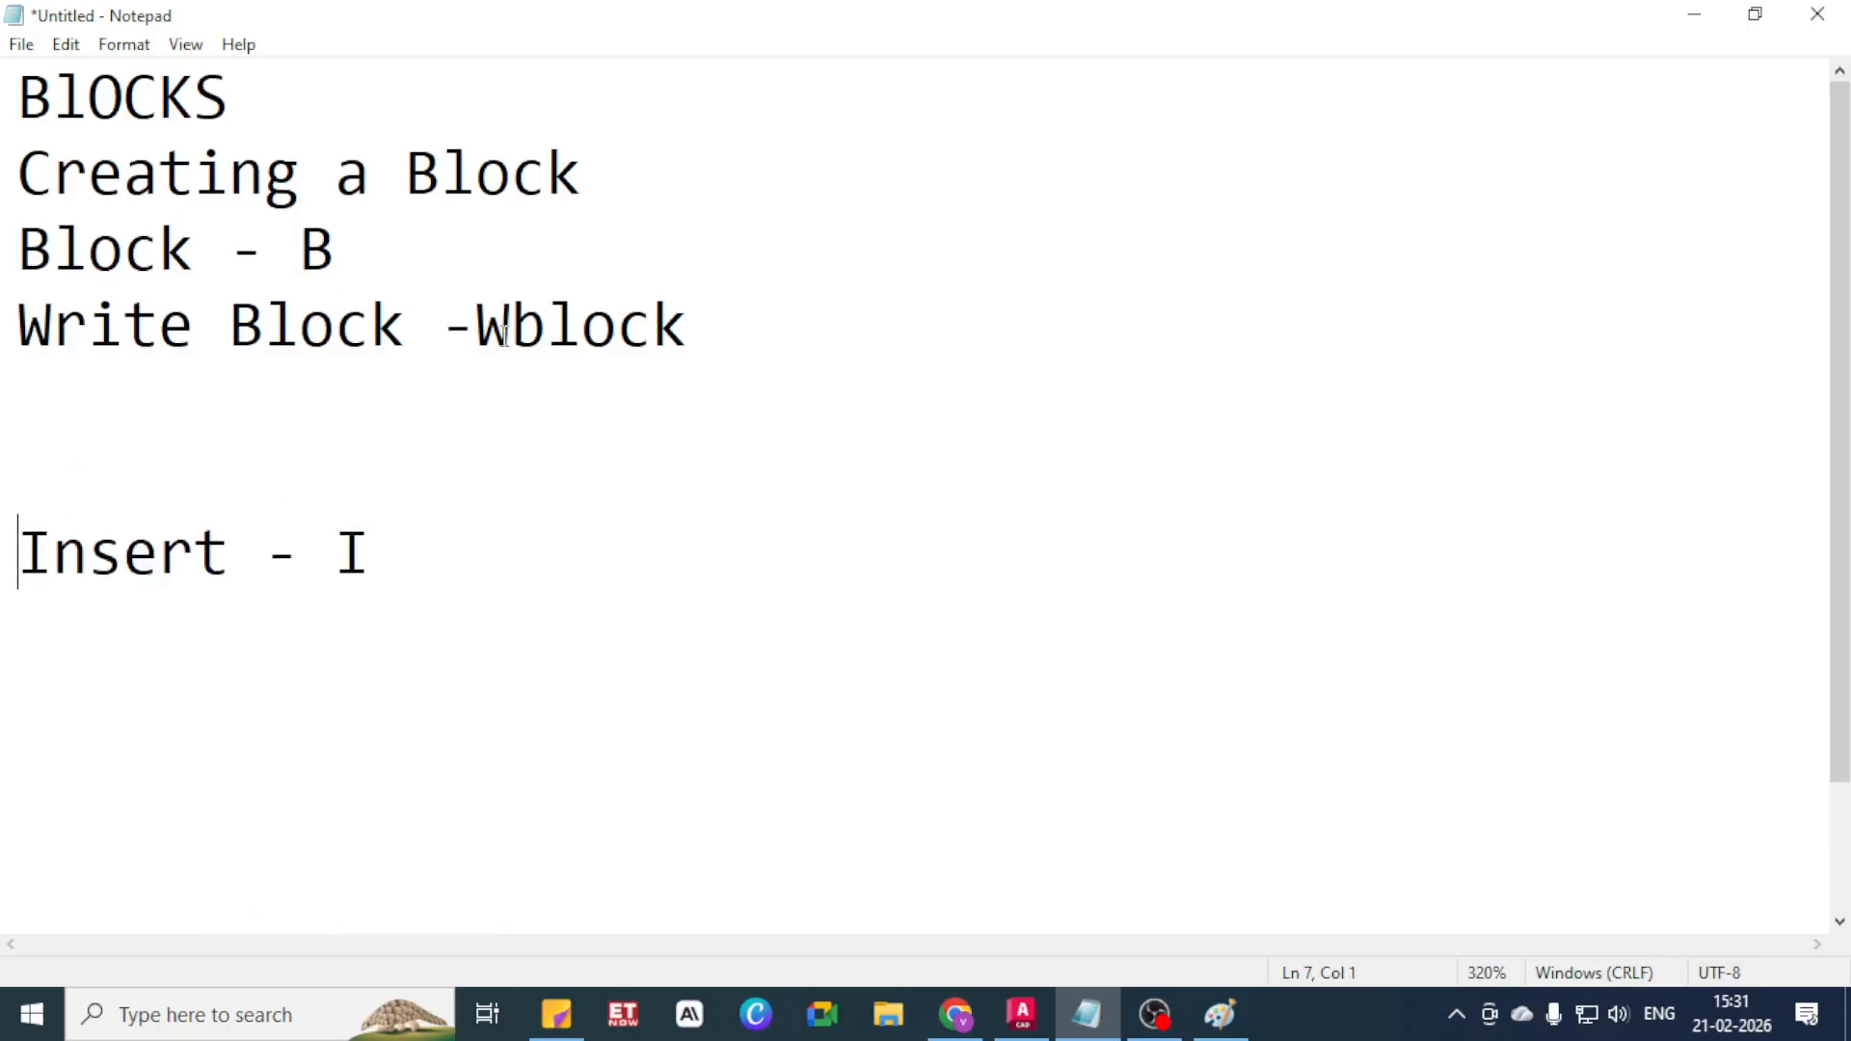
key(Up)
text(Insert Block)
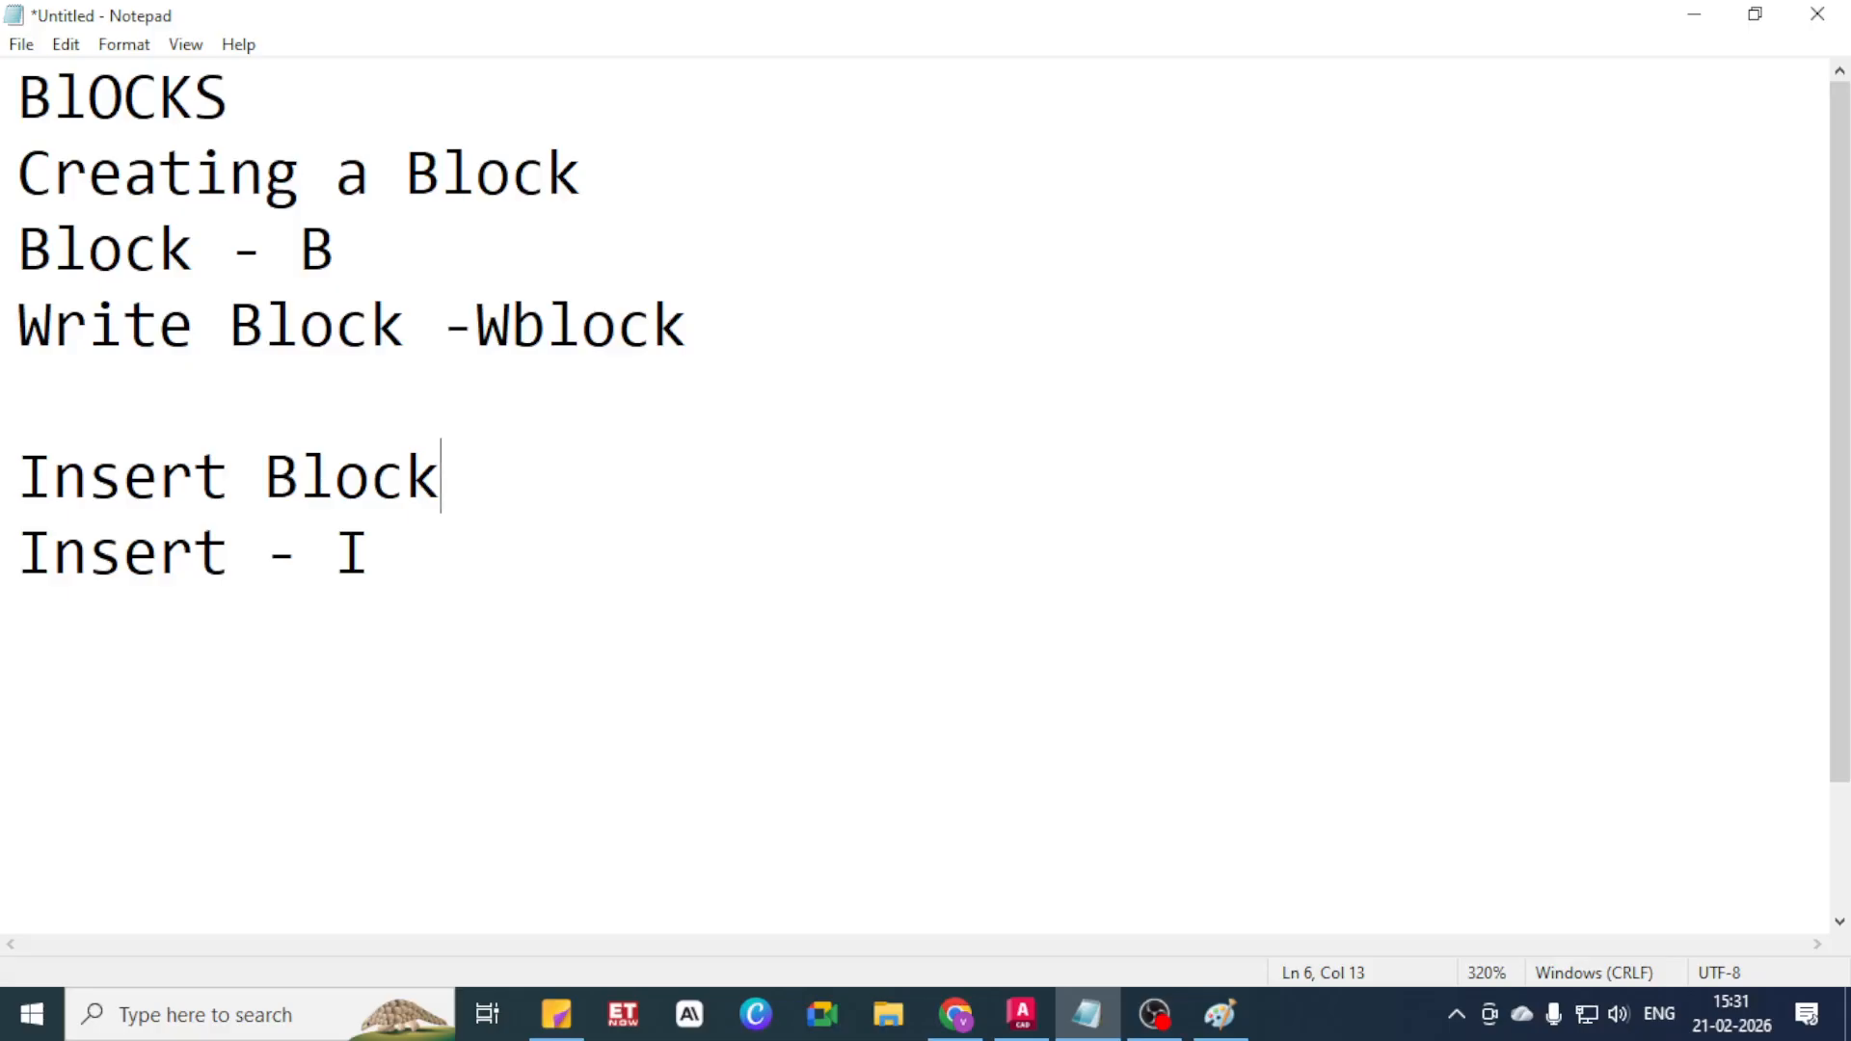
Remove surplus blank lines between "Insert - I" and "Block Attributes" in the notes
key(Down)
key(Down)
key(Up)
key(Down)
key(Down)
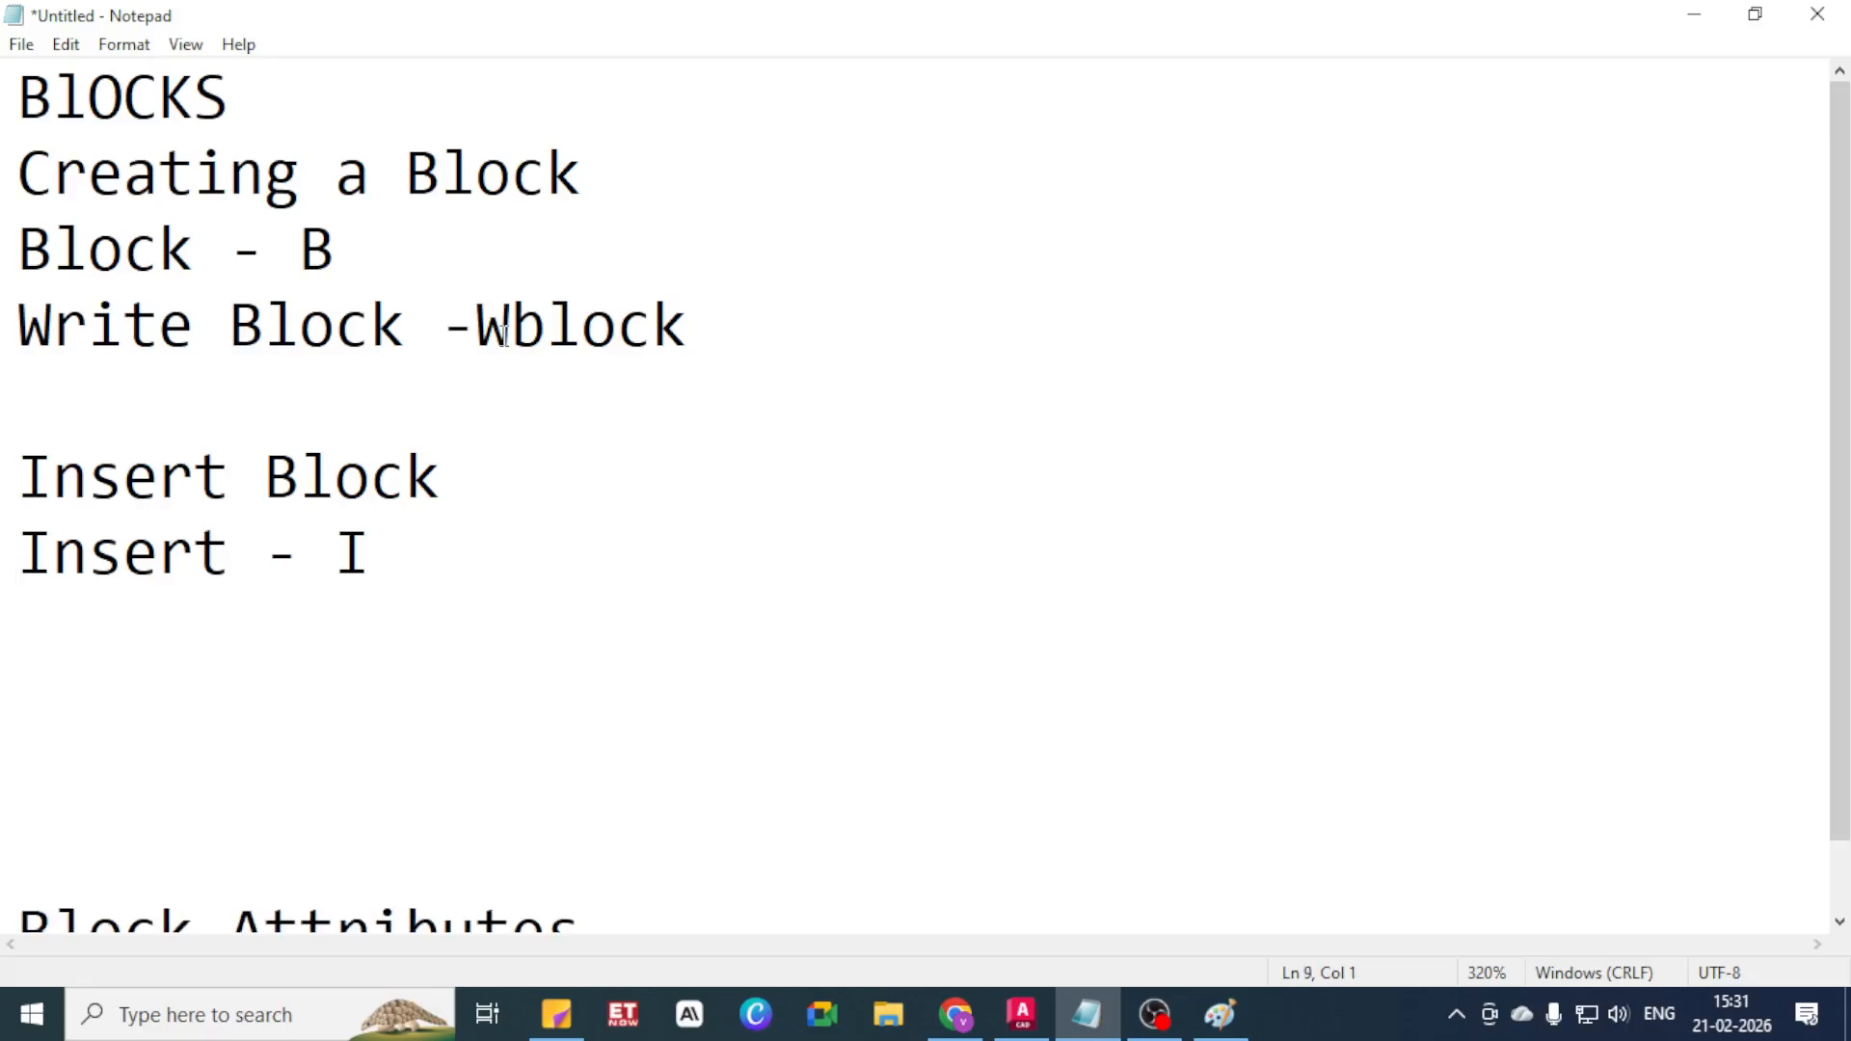
key(Delete)
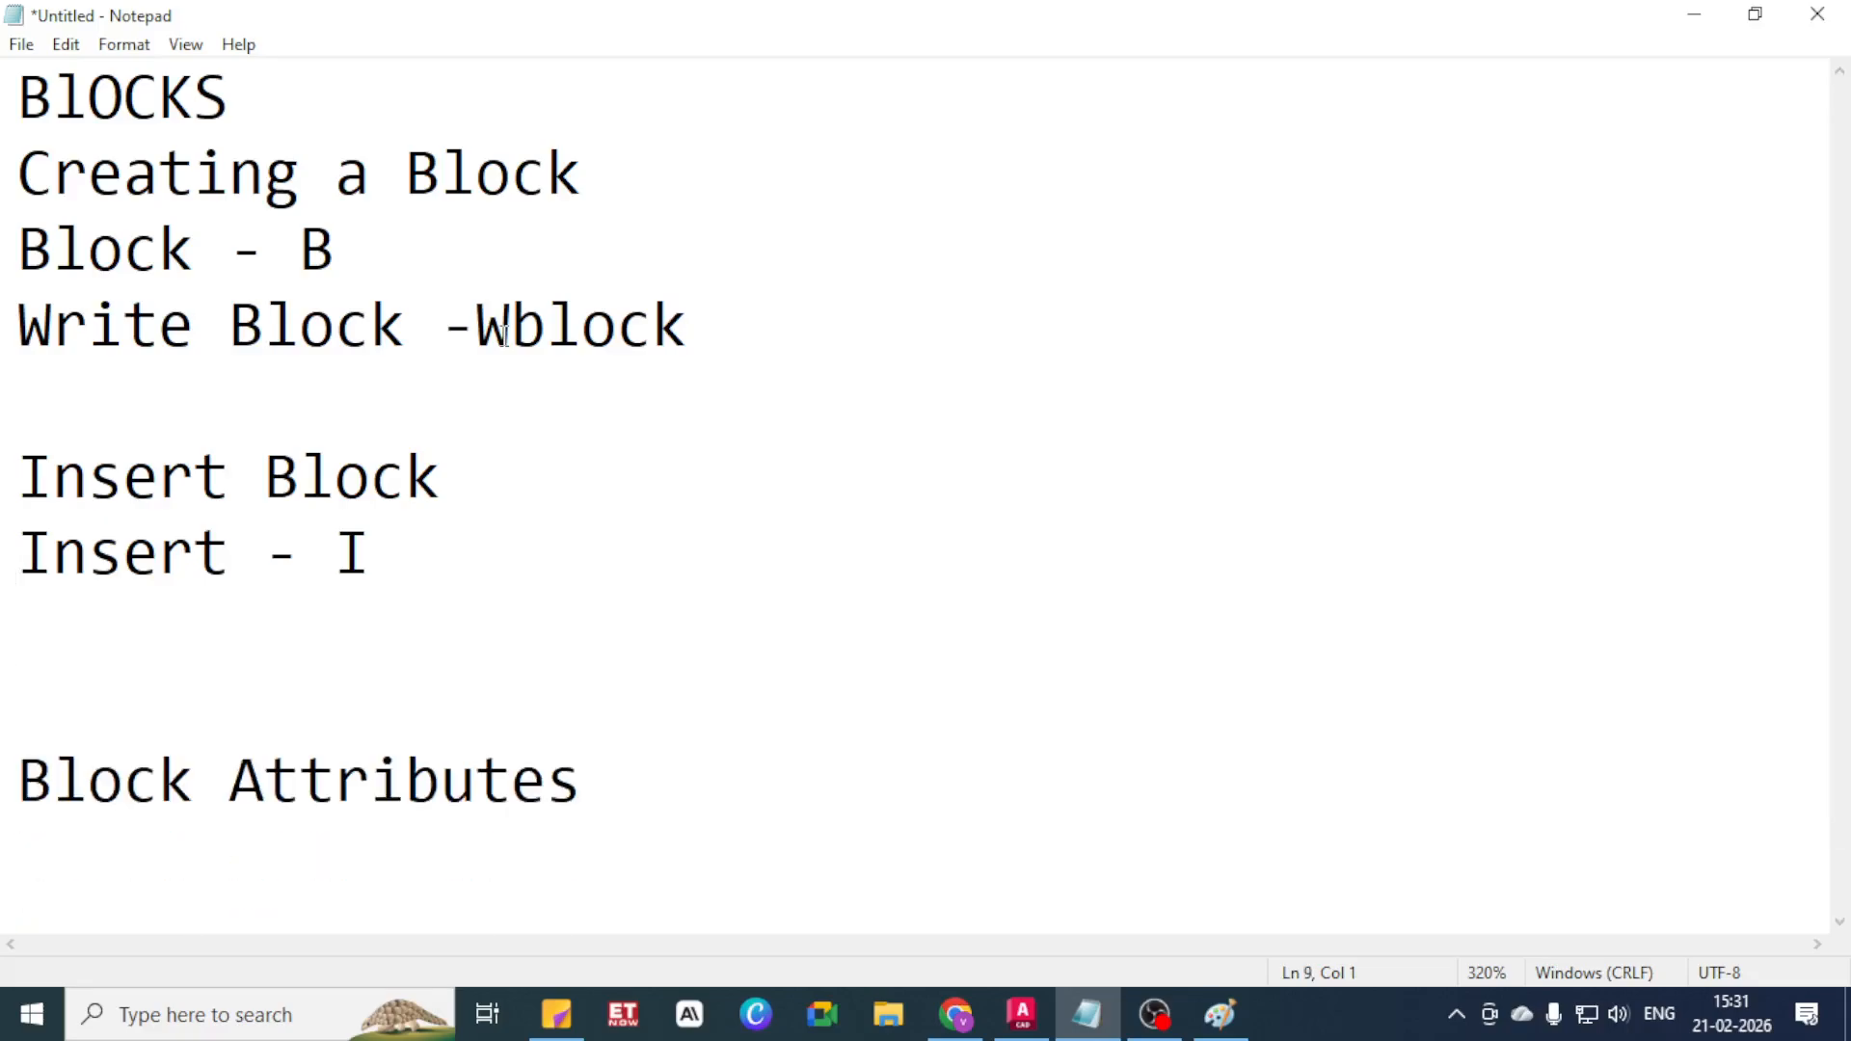
key(Up)
key(Up)
key(Up)
key(Up)
key(Up)
key(Up)
key(Up)
key(Up)
Put away the notes and the Paint sketch and switch to the G+1 floor plan in AutoCAD
click(1694, 14)
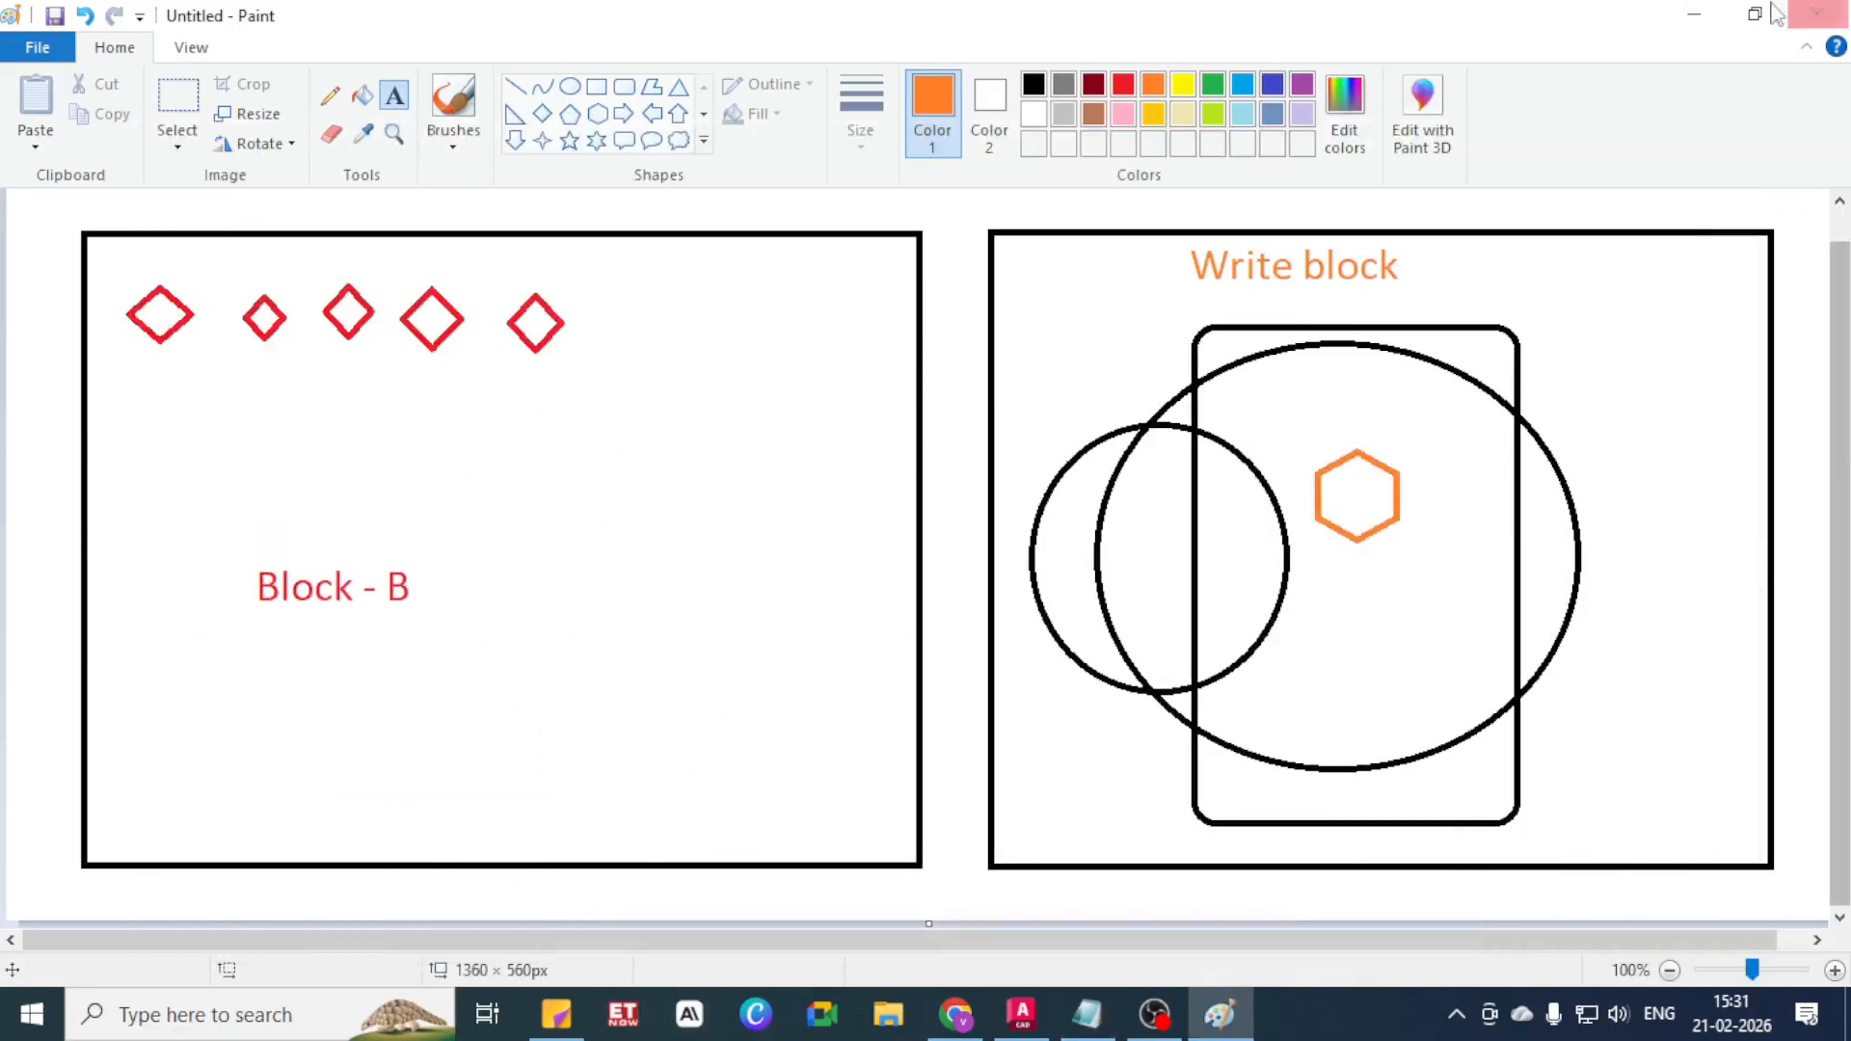
click(1694, 13)
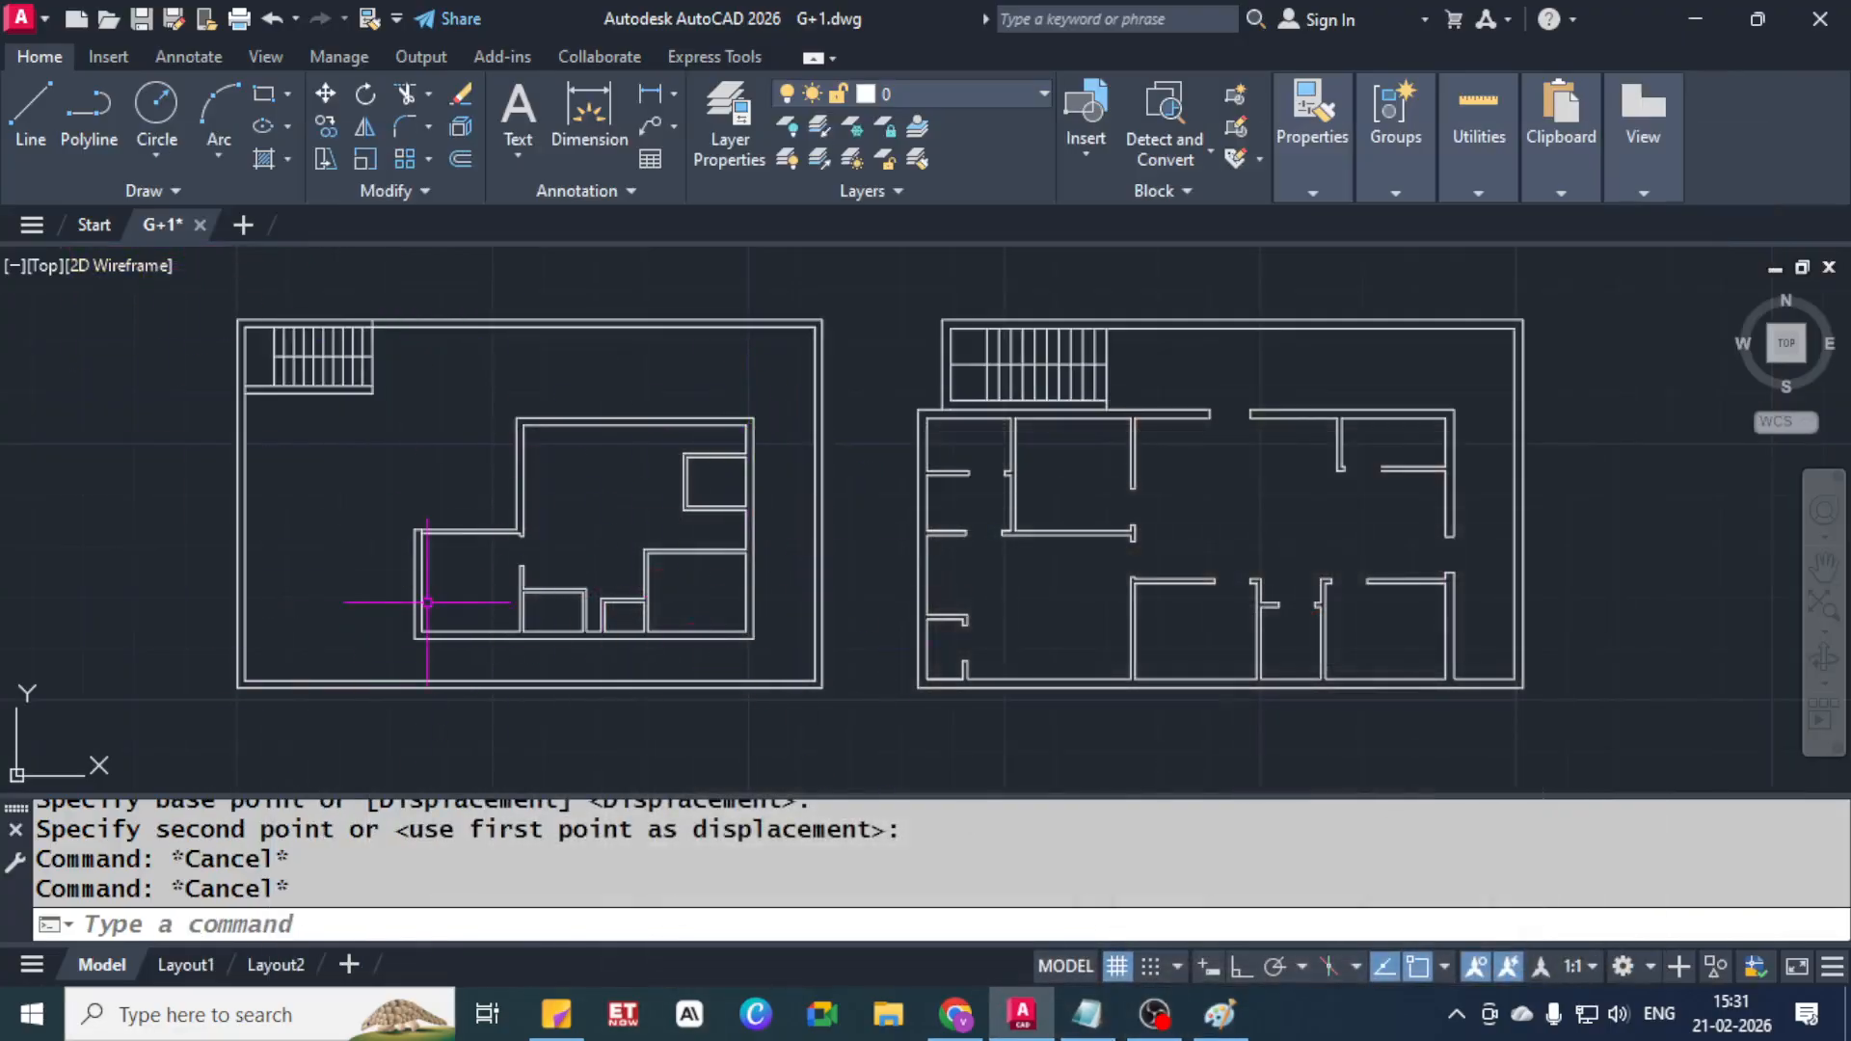
click(245, 222)
mouse_move(248, 224)
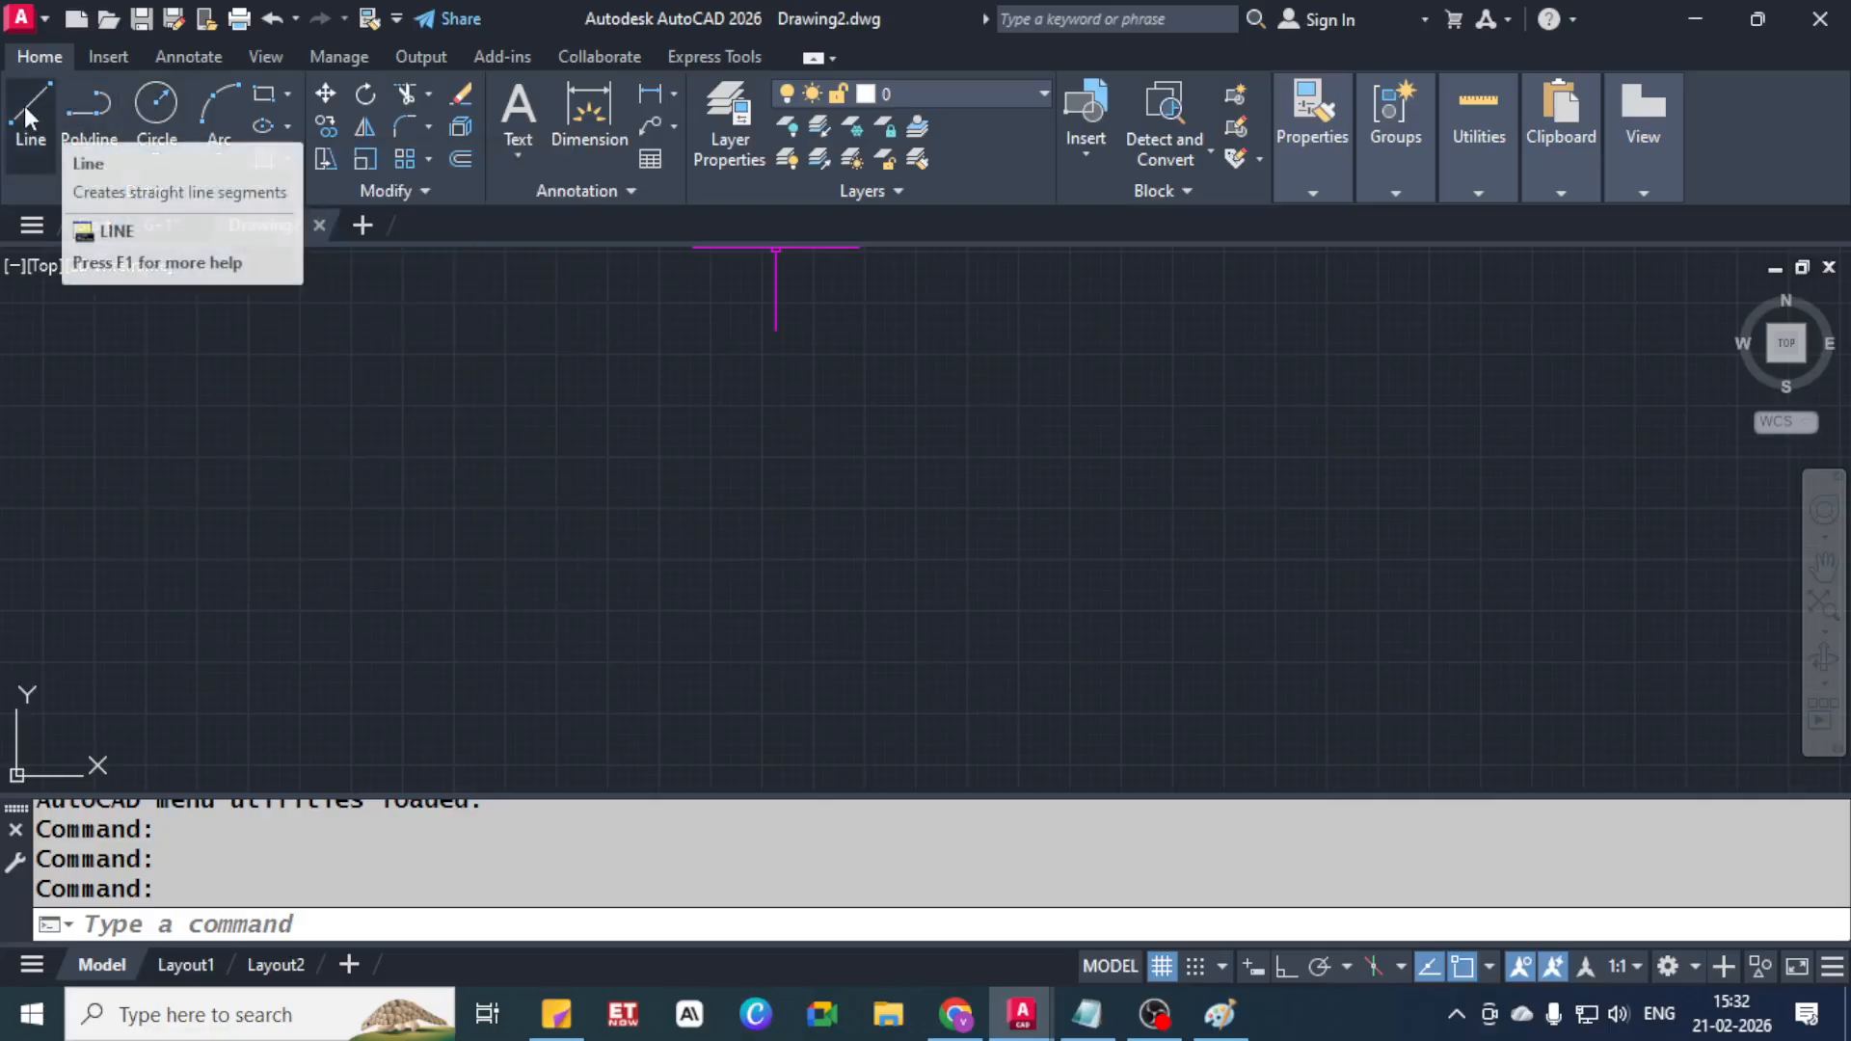
click(27, 106)
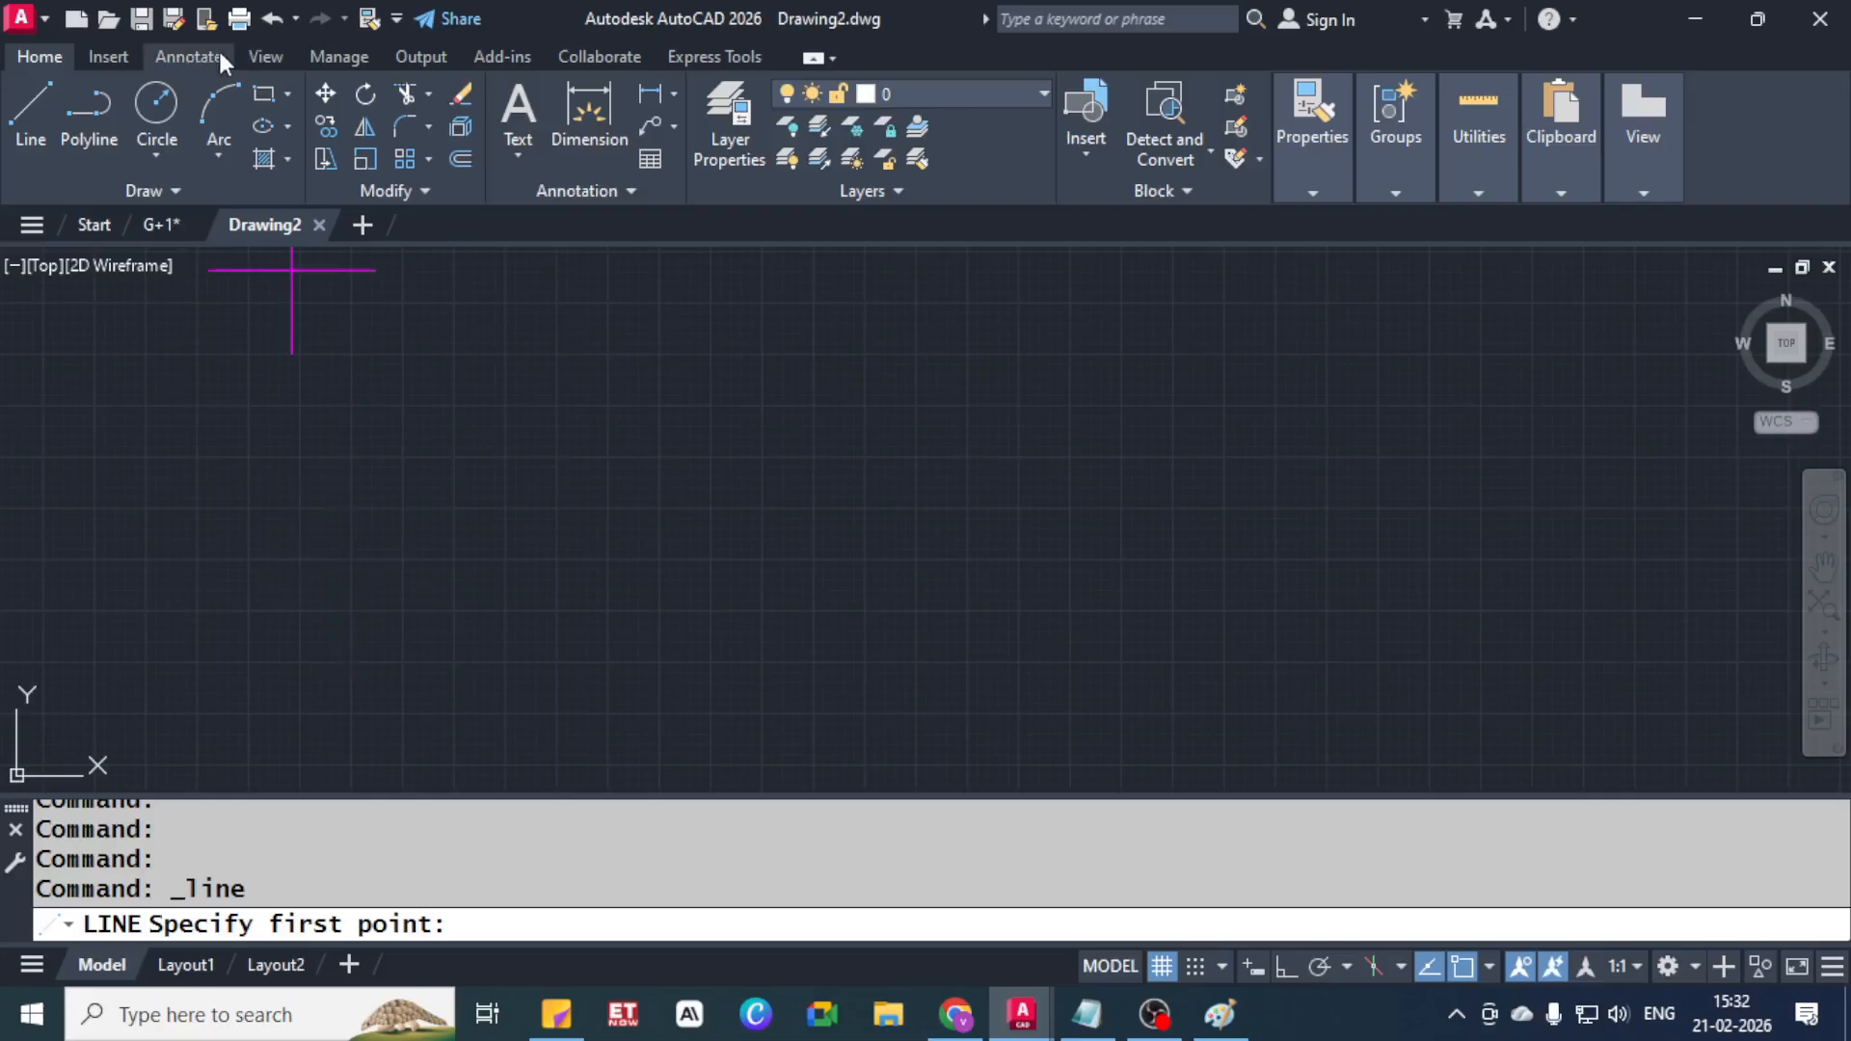
click(157, 106)
click(517, 503)
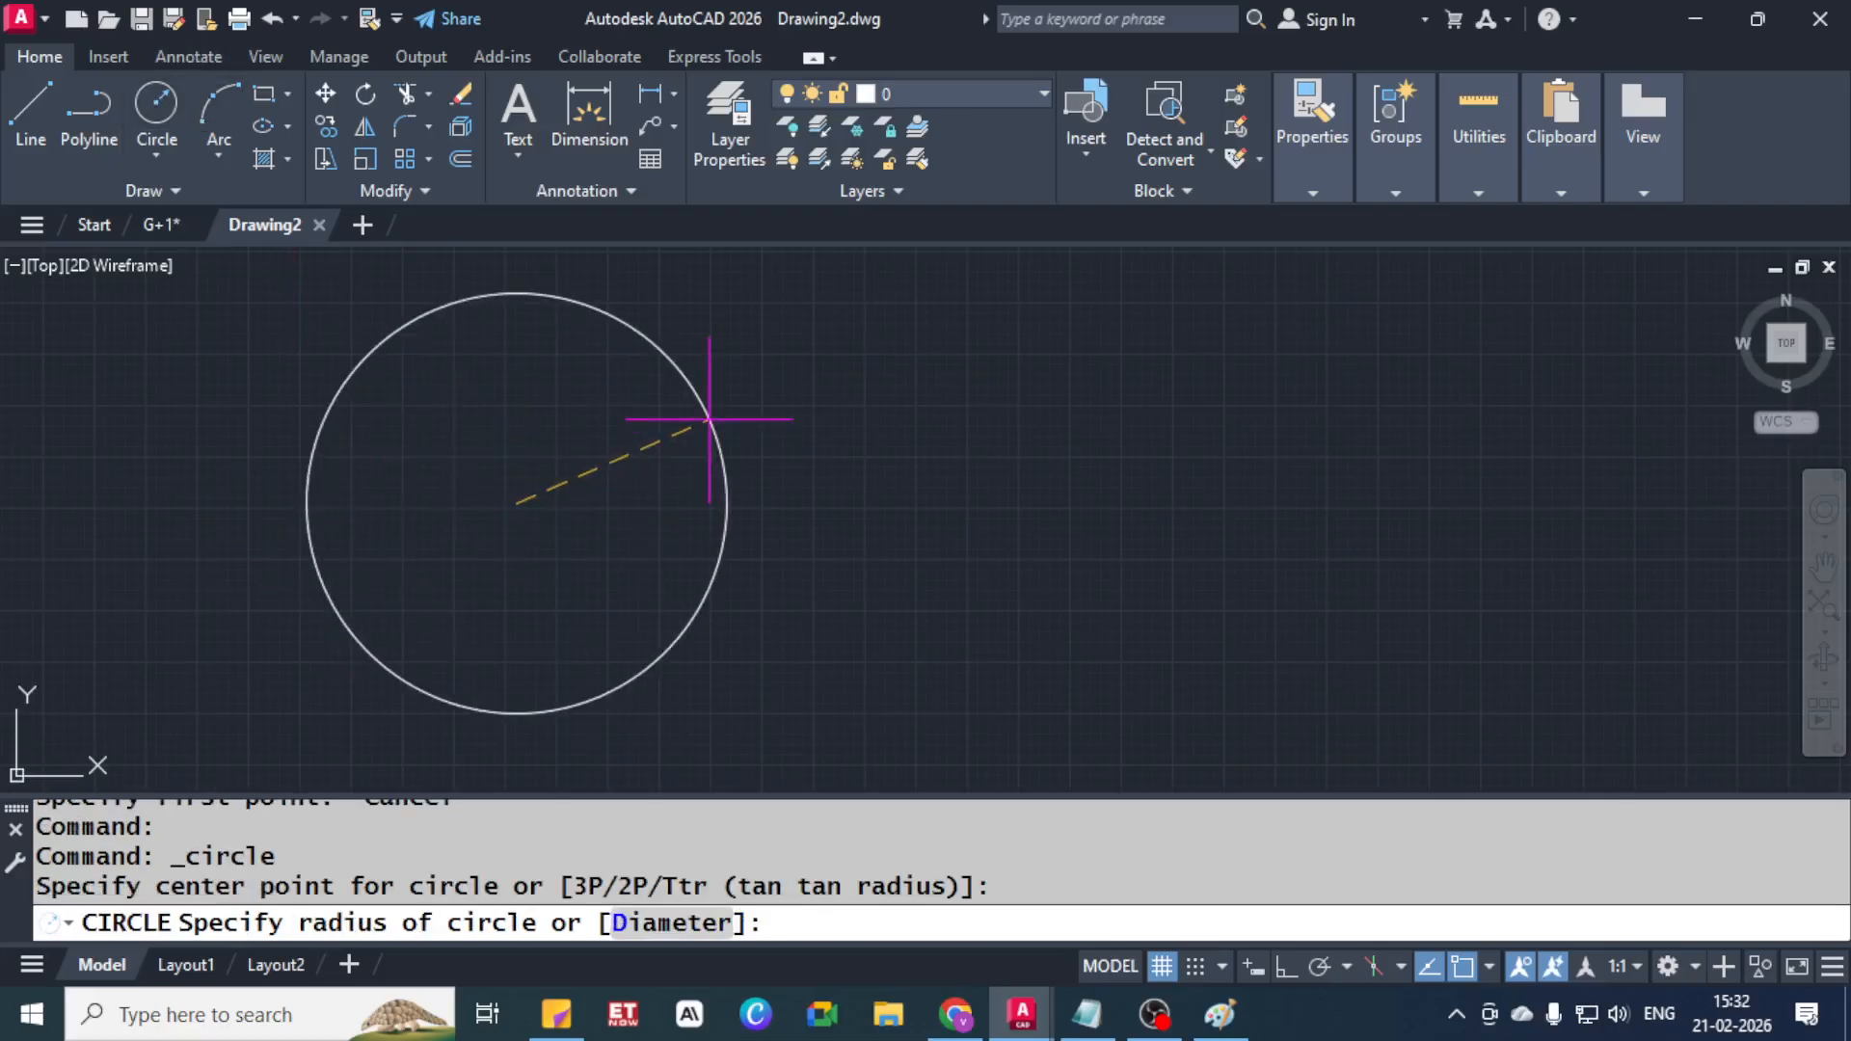
key(Escape)
key(Escape)
text(un)
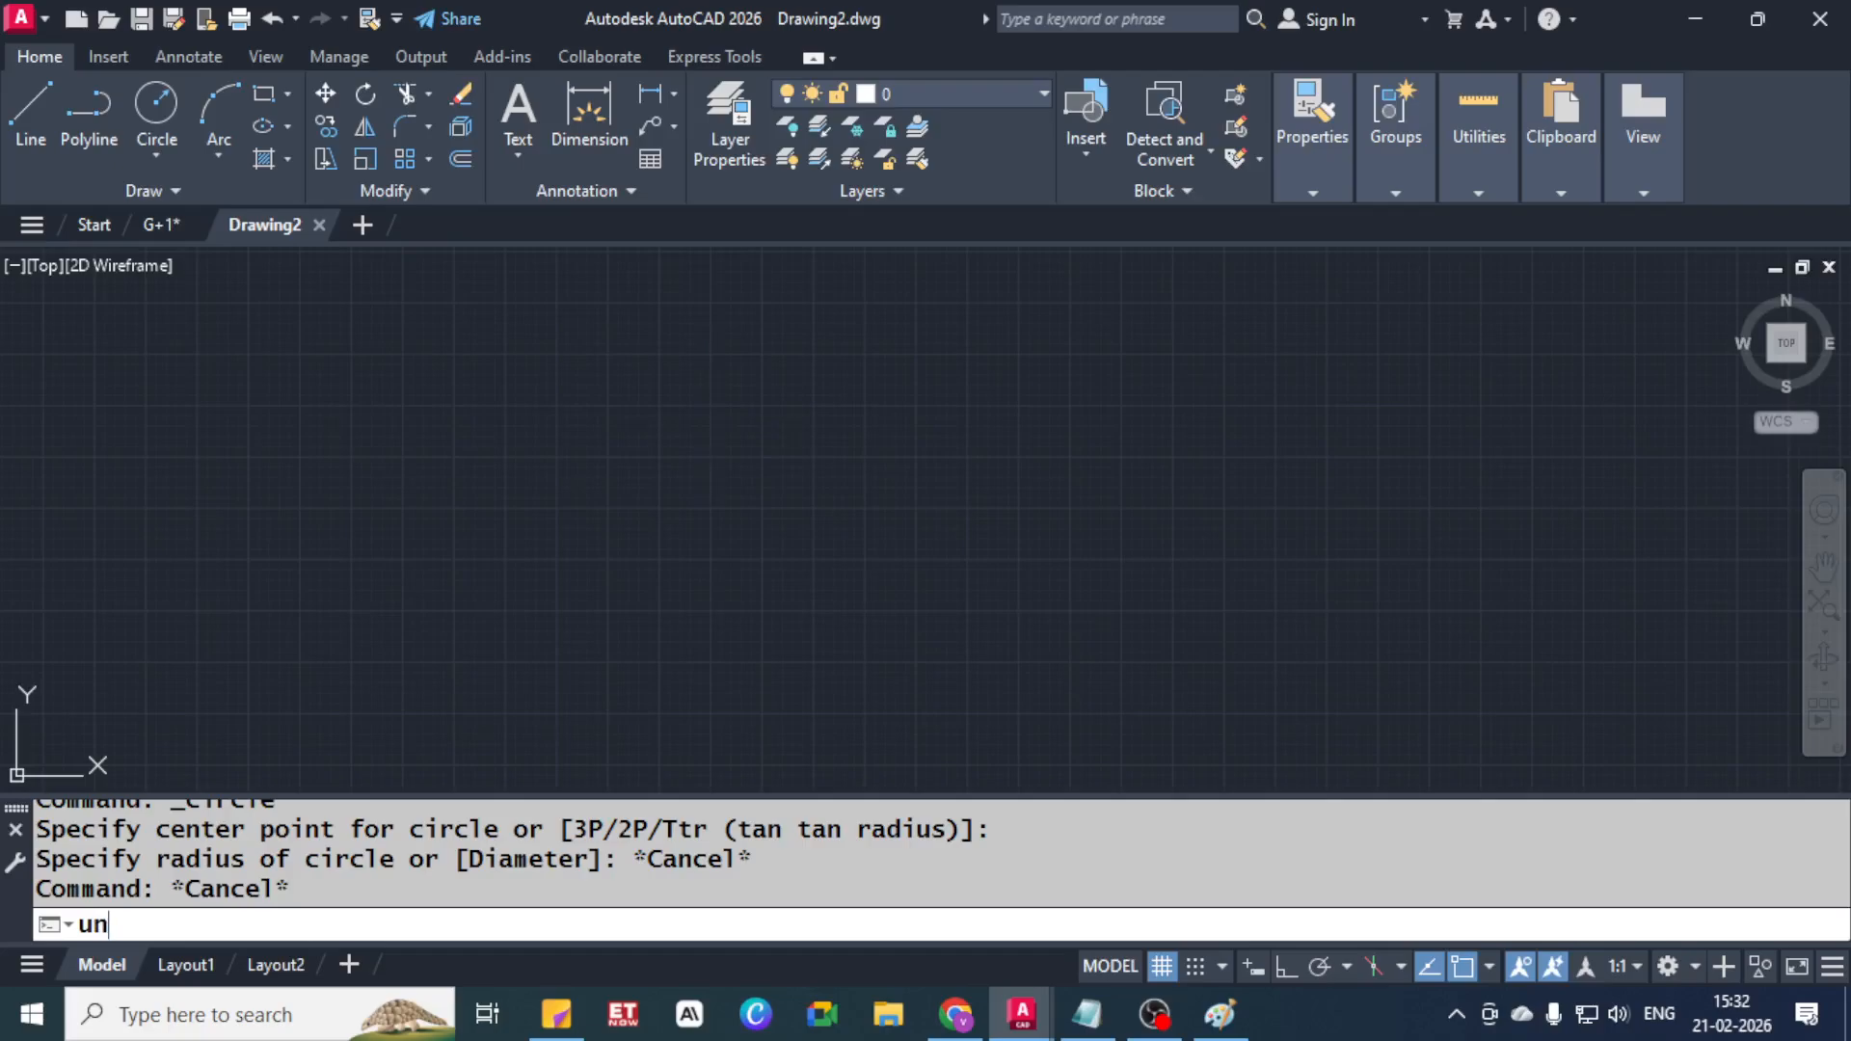
key(Return)
click(413, 259)
click(367, 295)
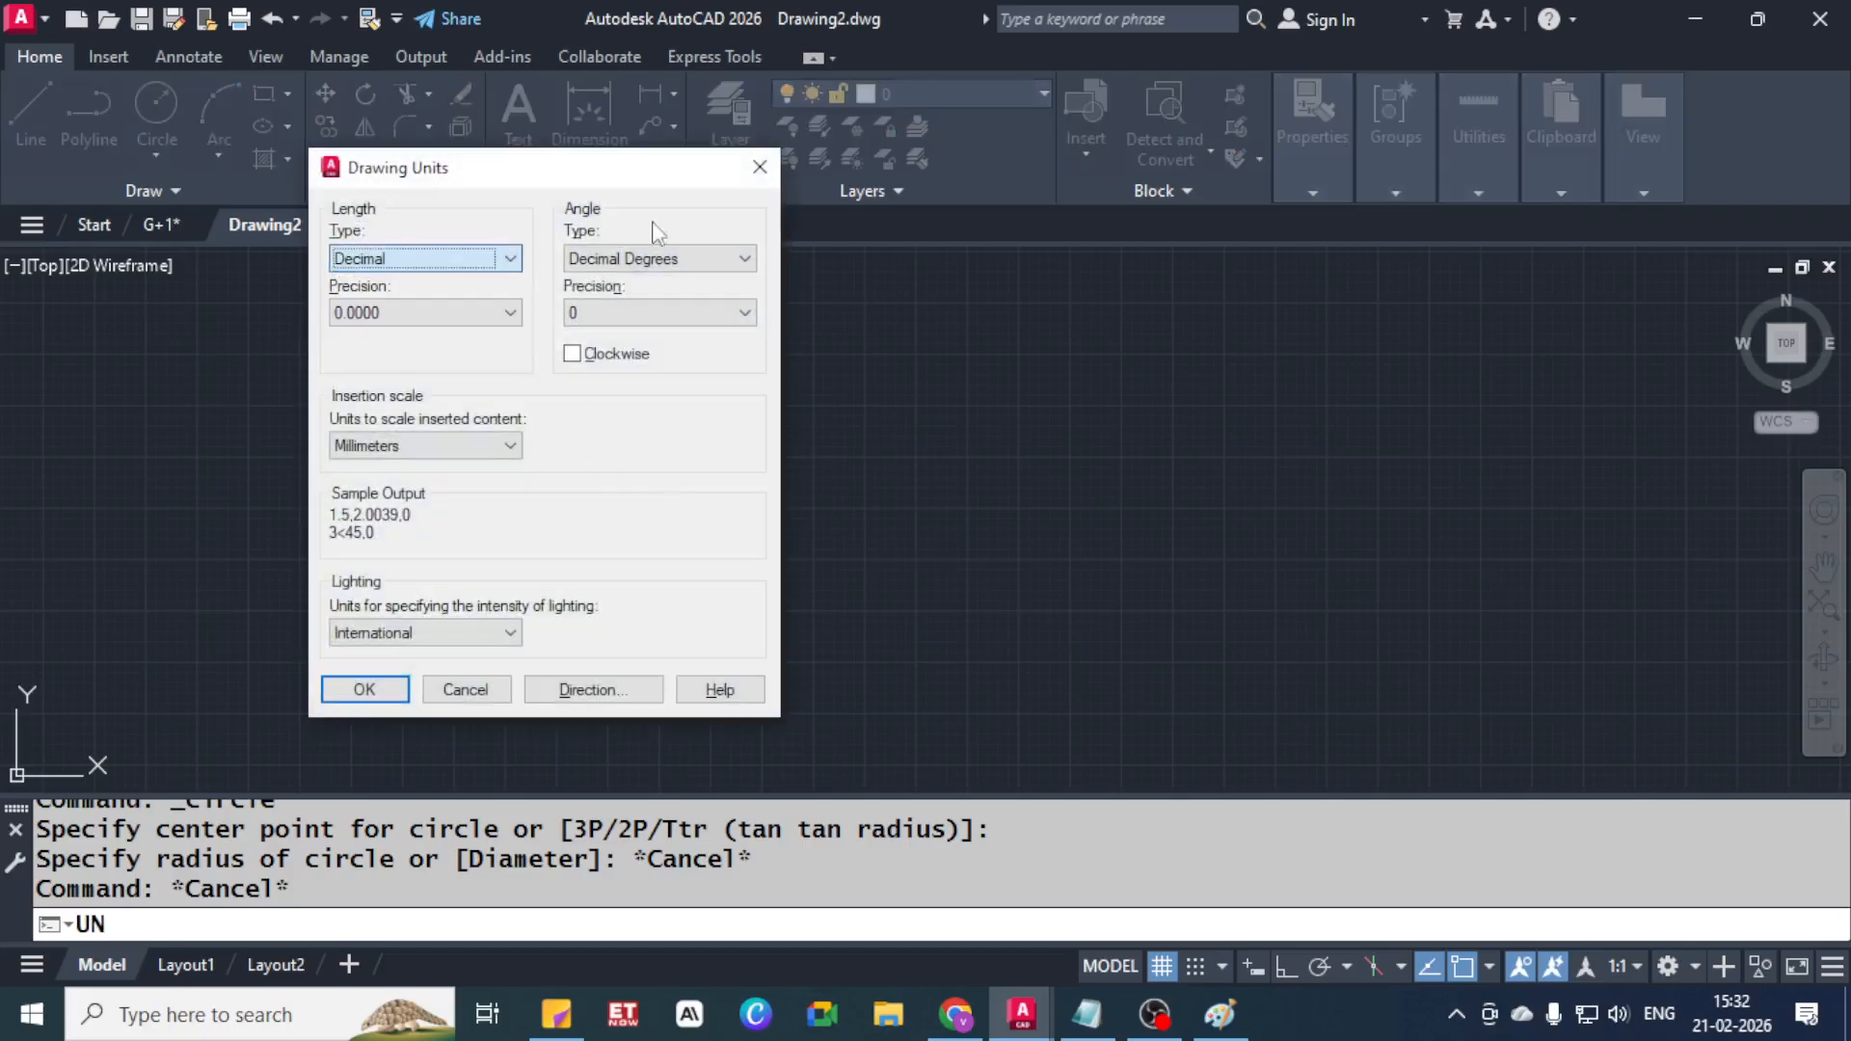
click(767, 173)
click(329, 224)
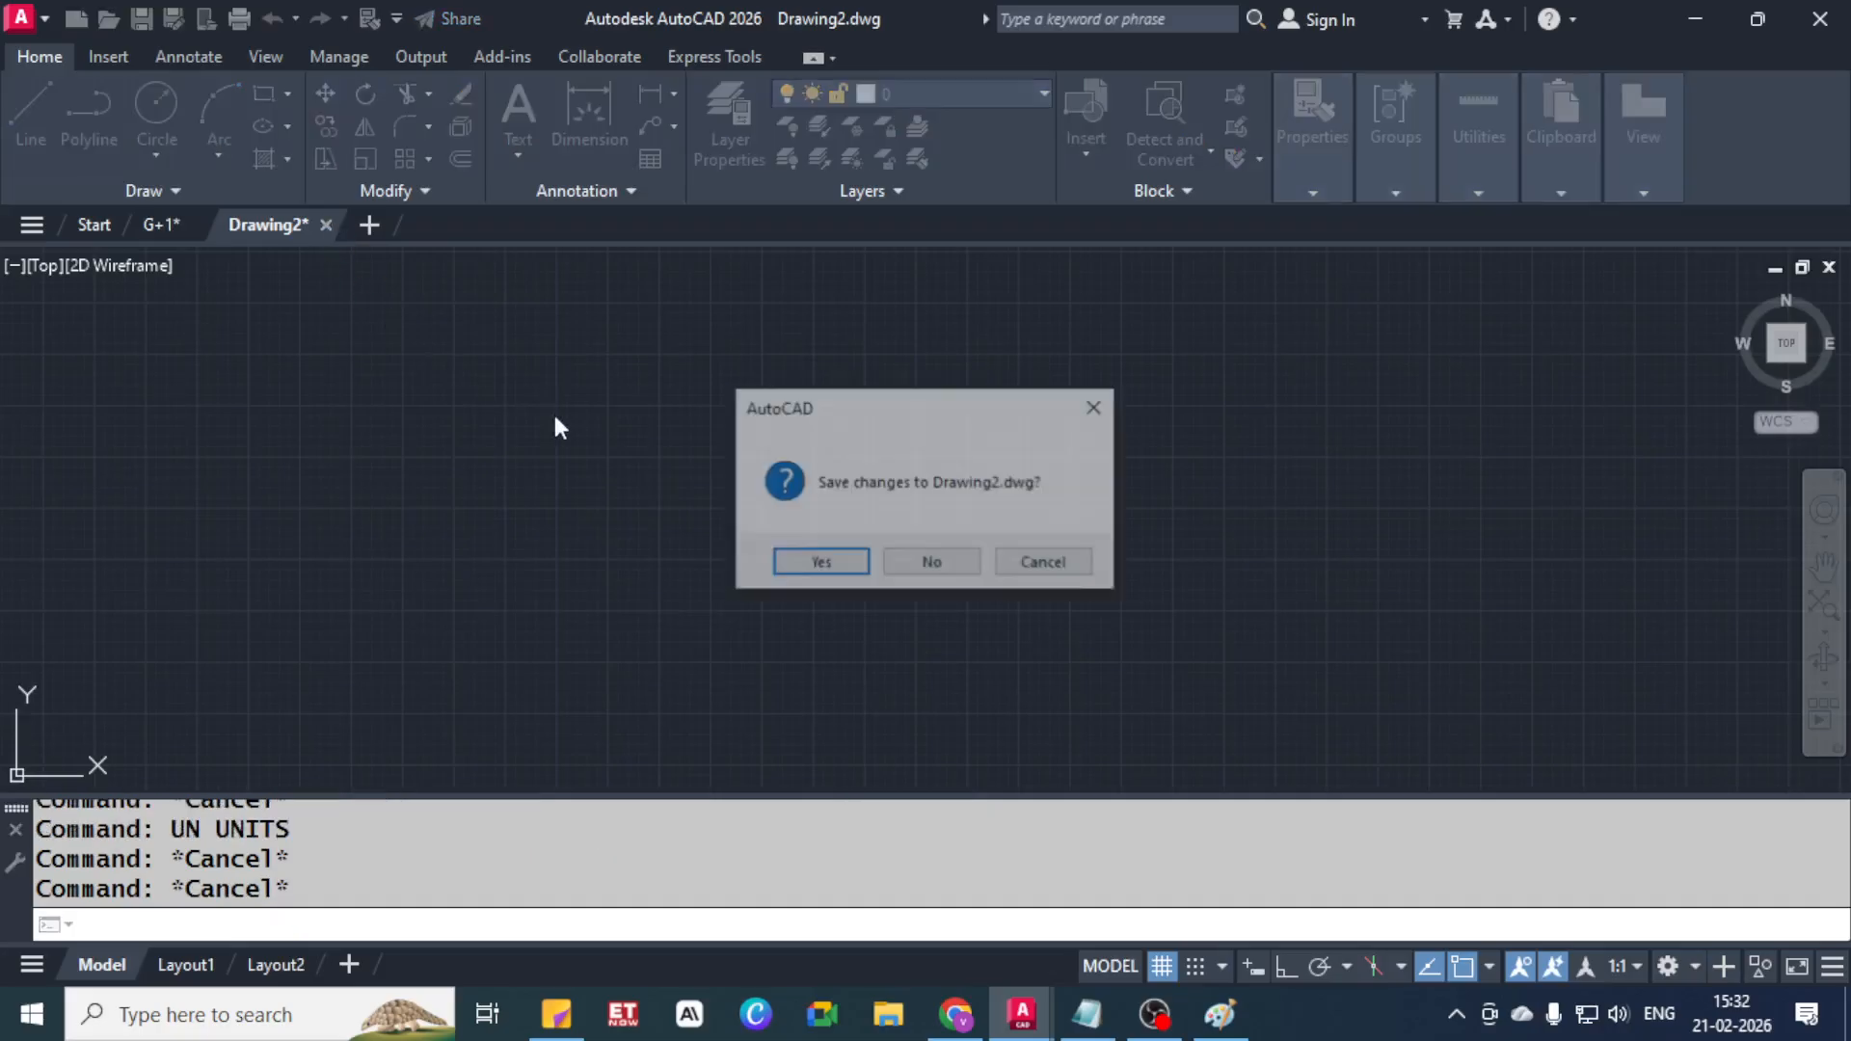
click(929, 563)
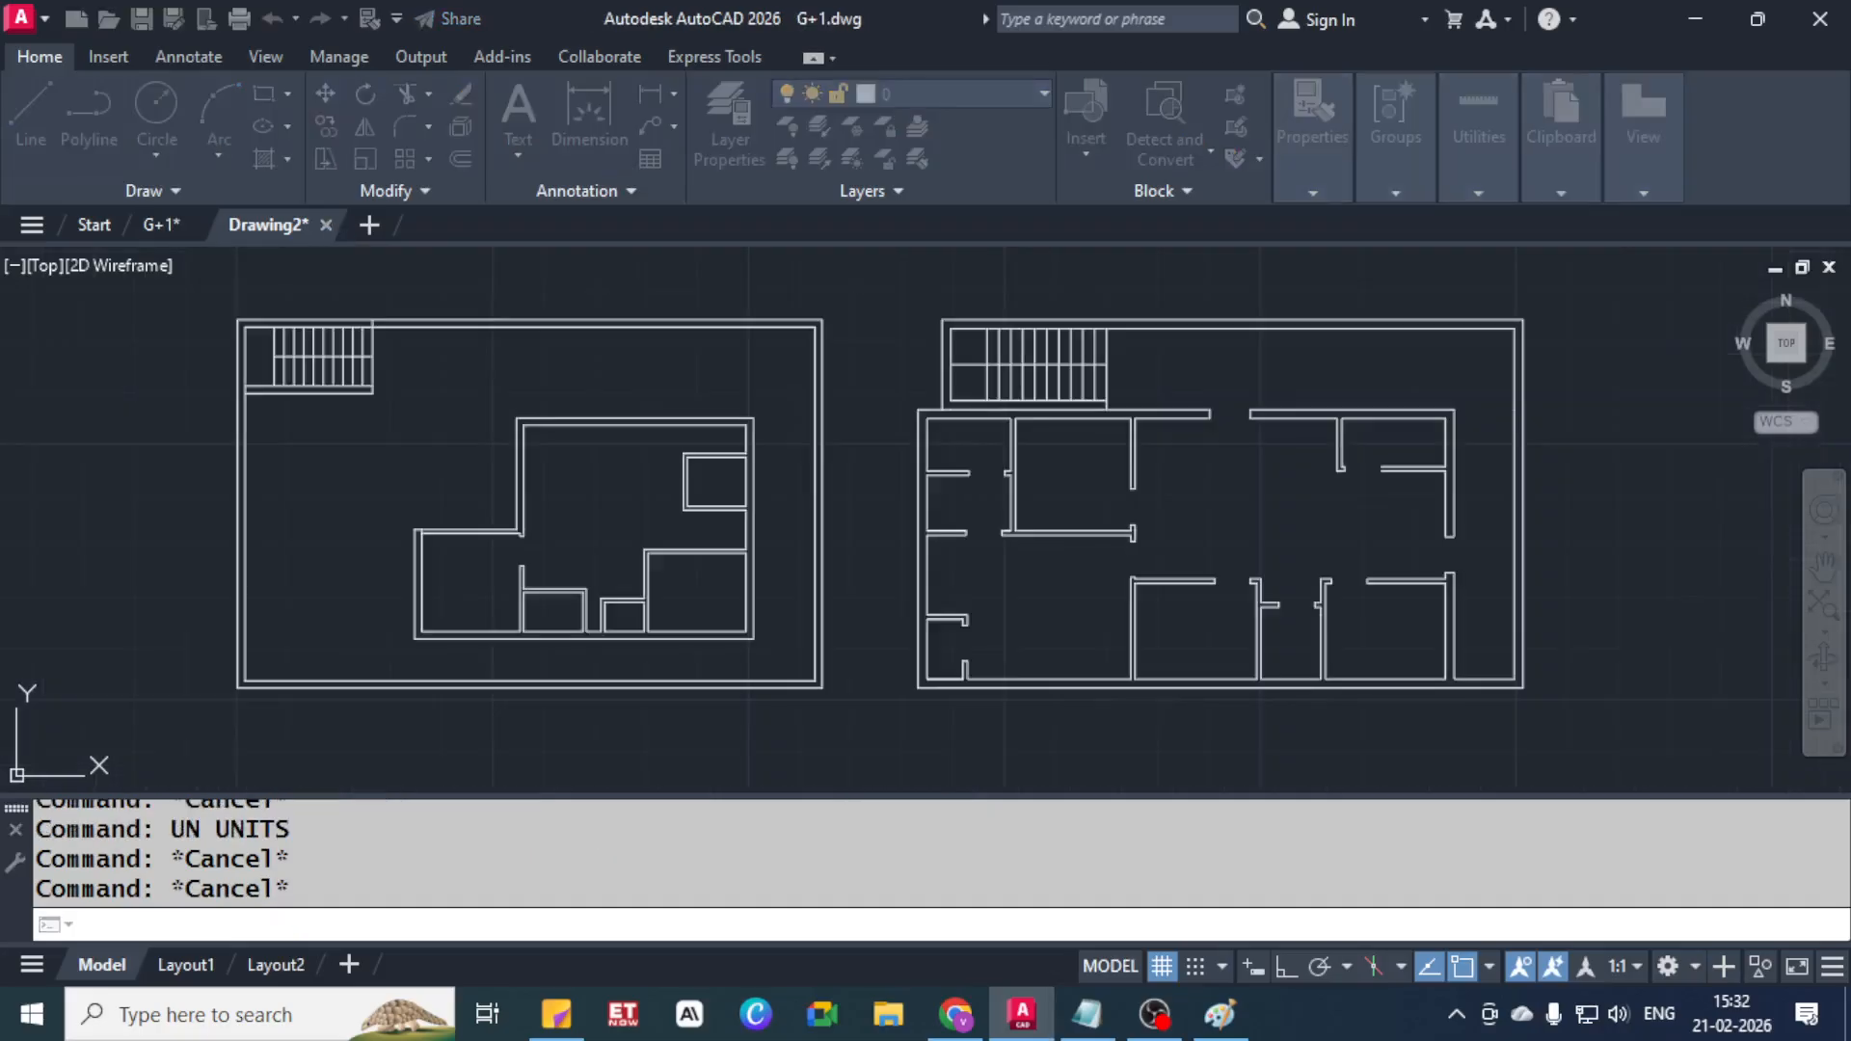
Create a new drawing from the acad template
click(29, 35)
click(114, 168)
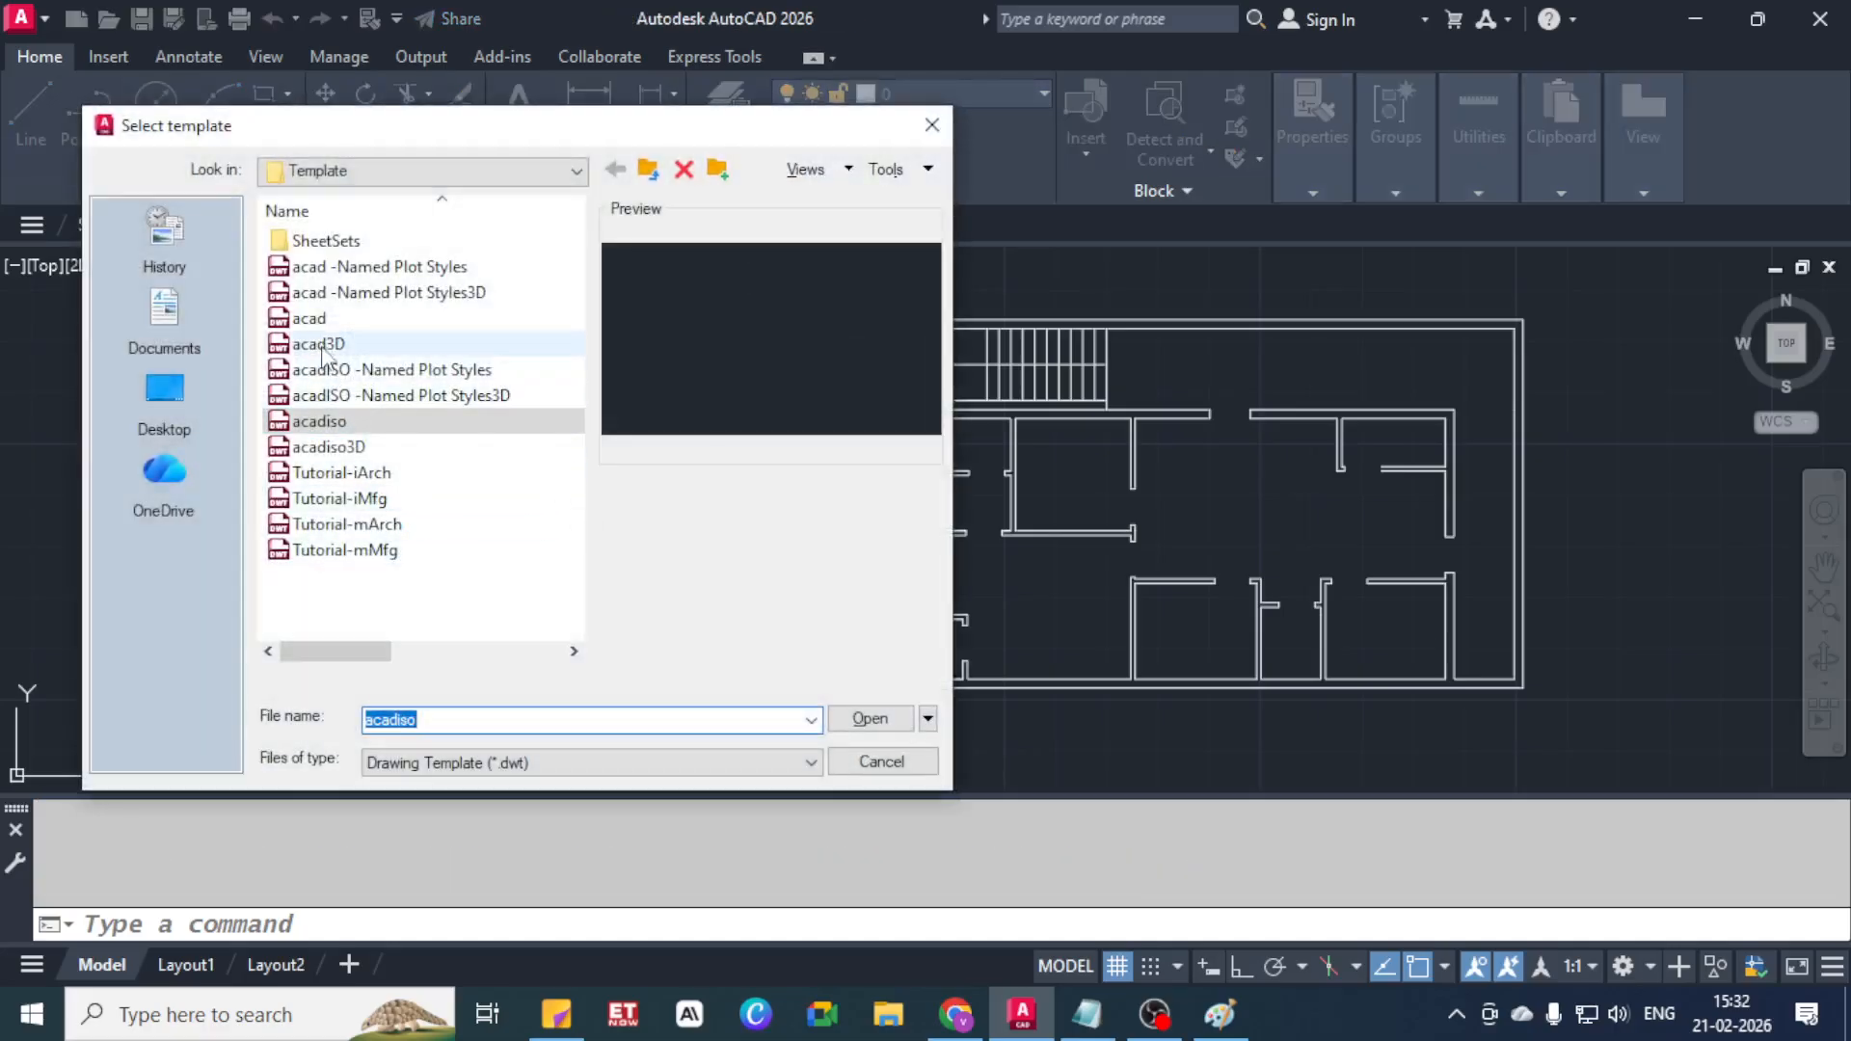
click(309, 318)
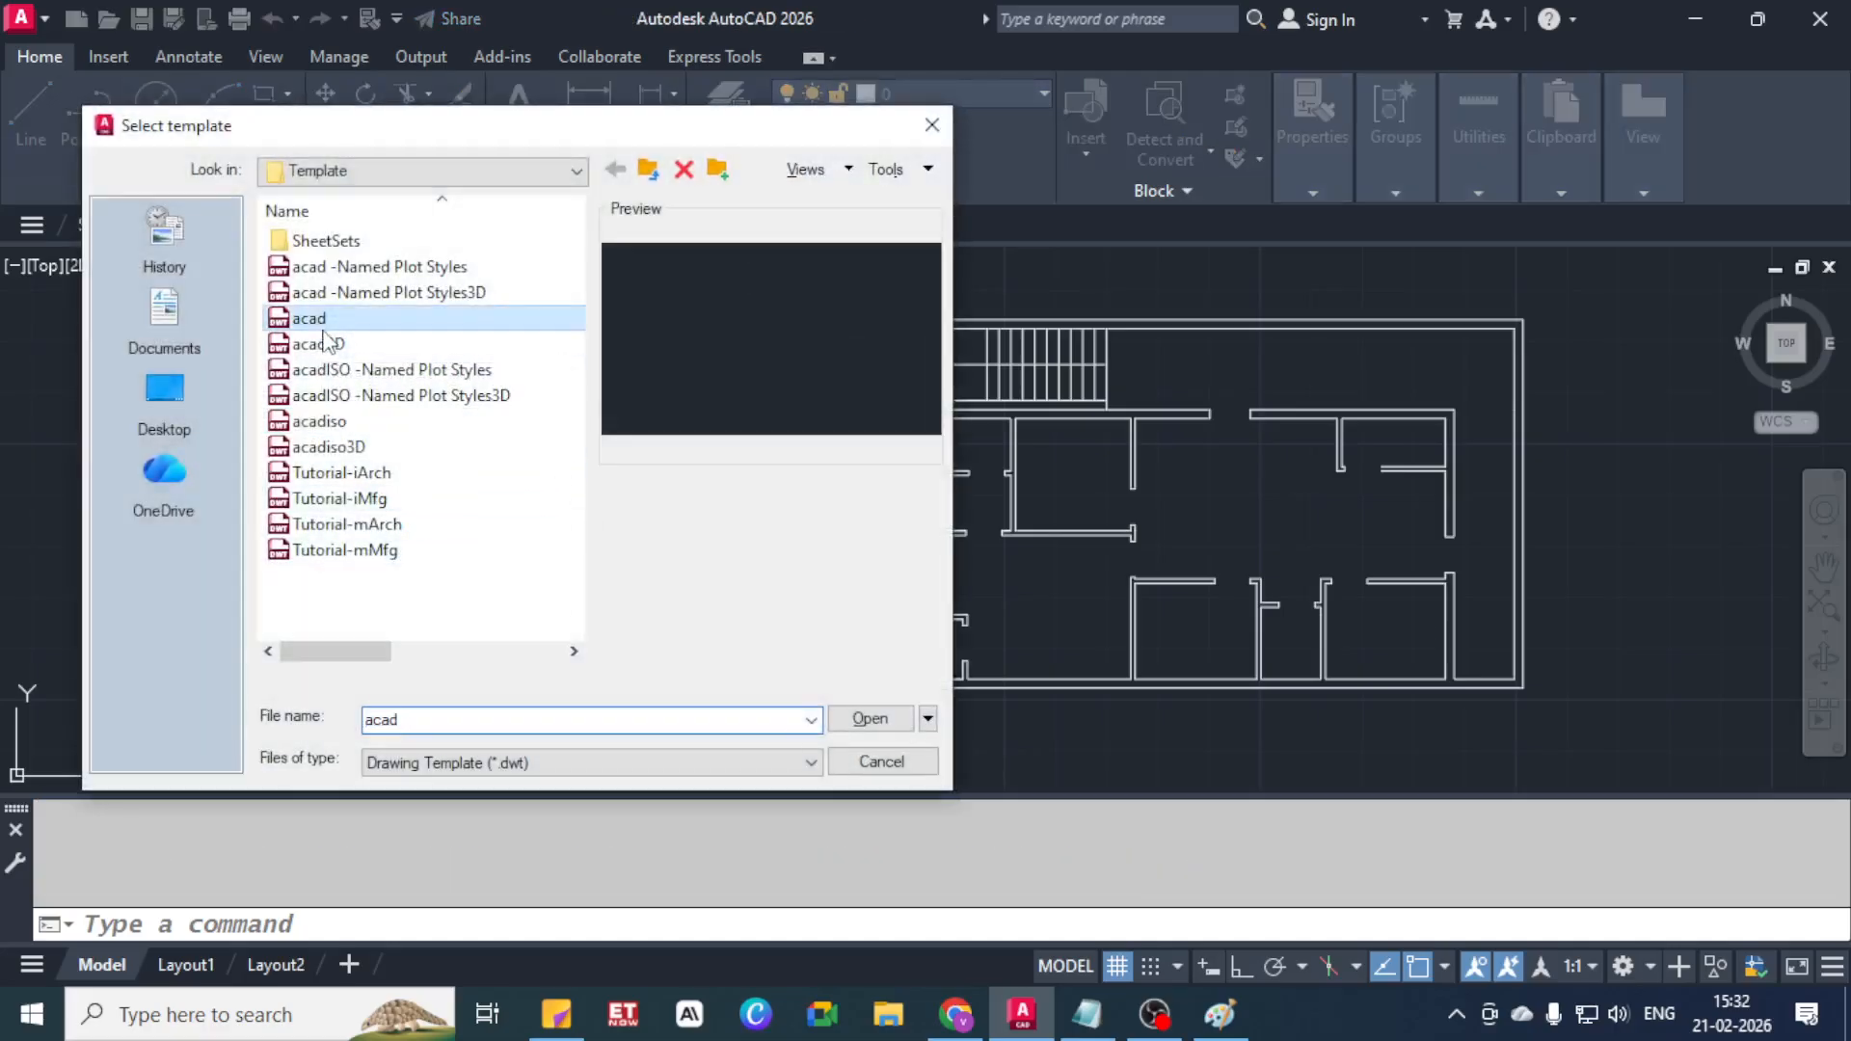
click(868, 719)
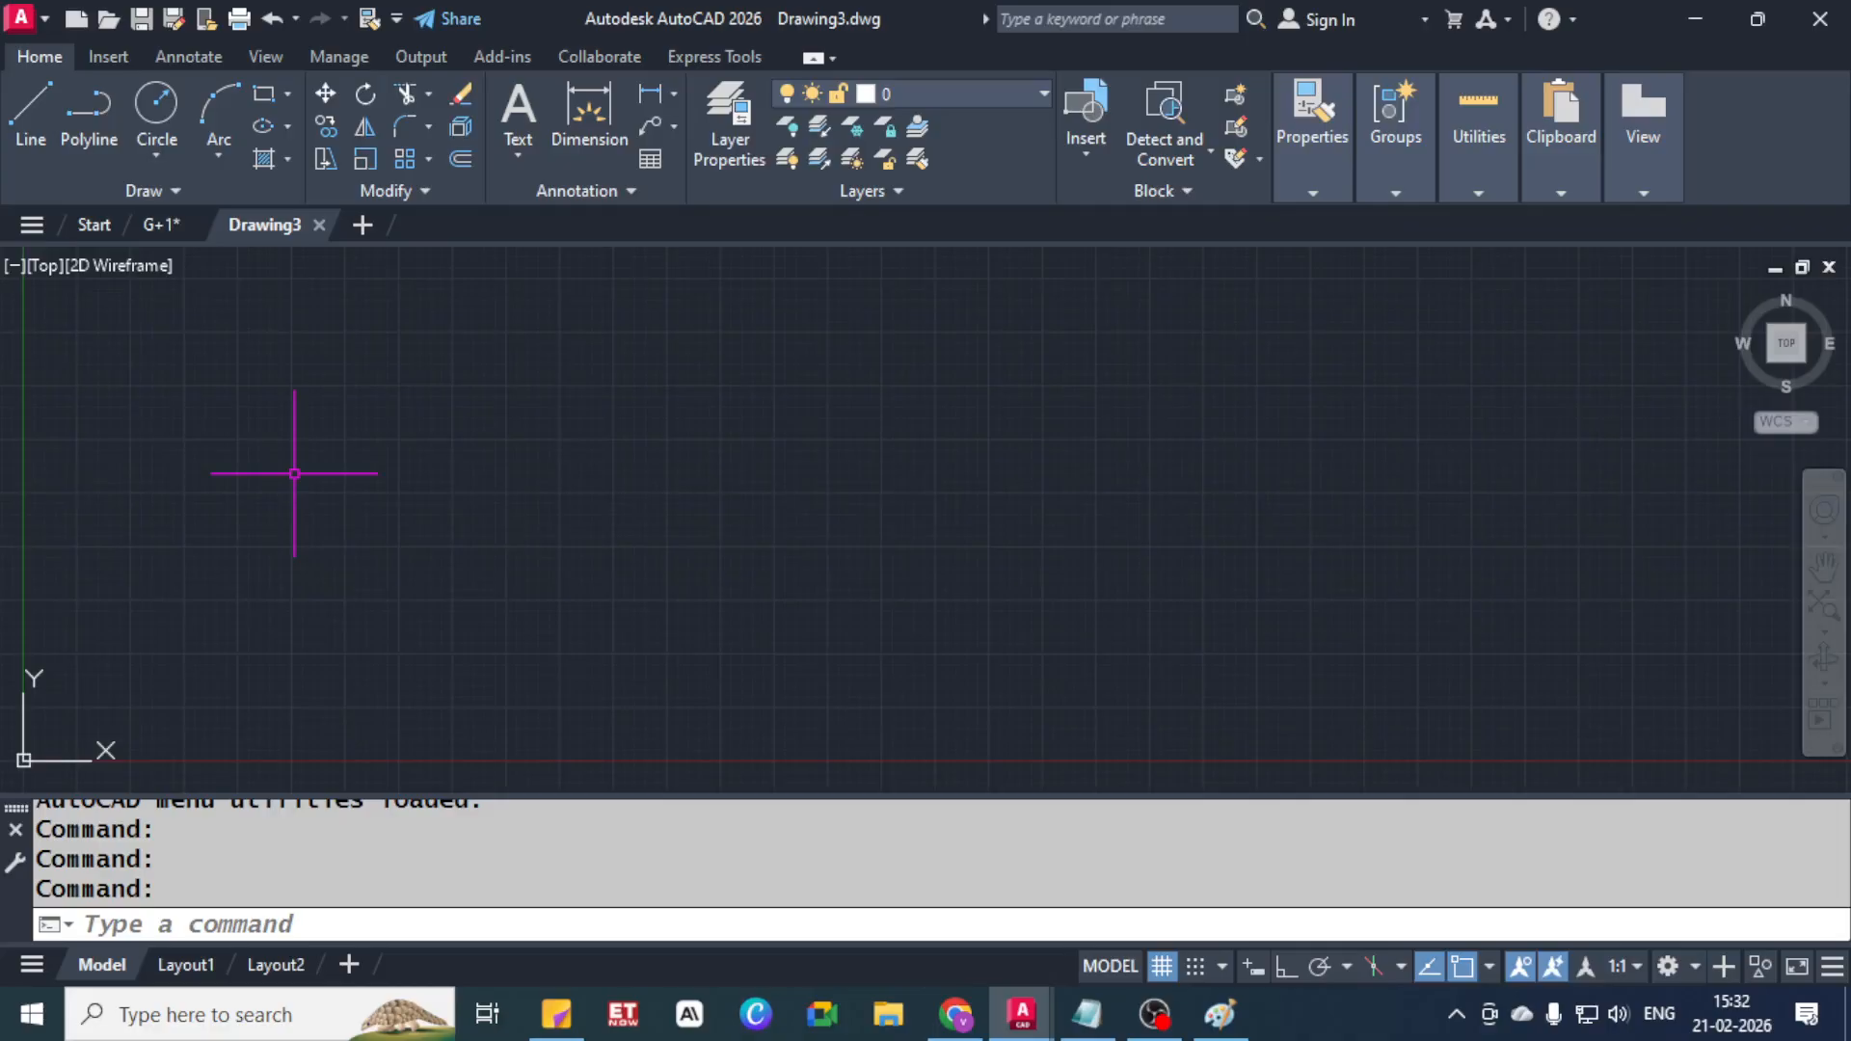
Set the drawing's length units to Architectural
text(un)
key(Return)
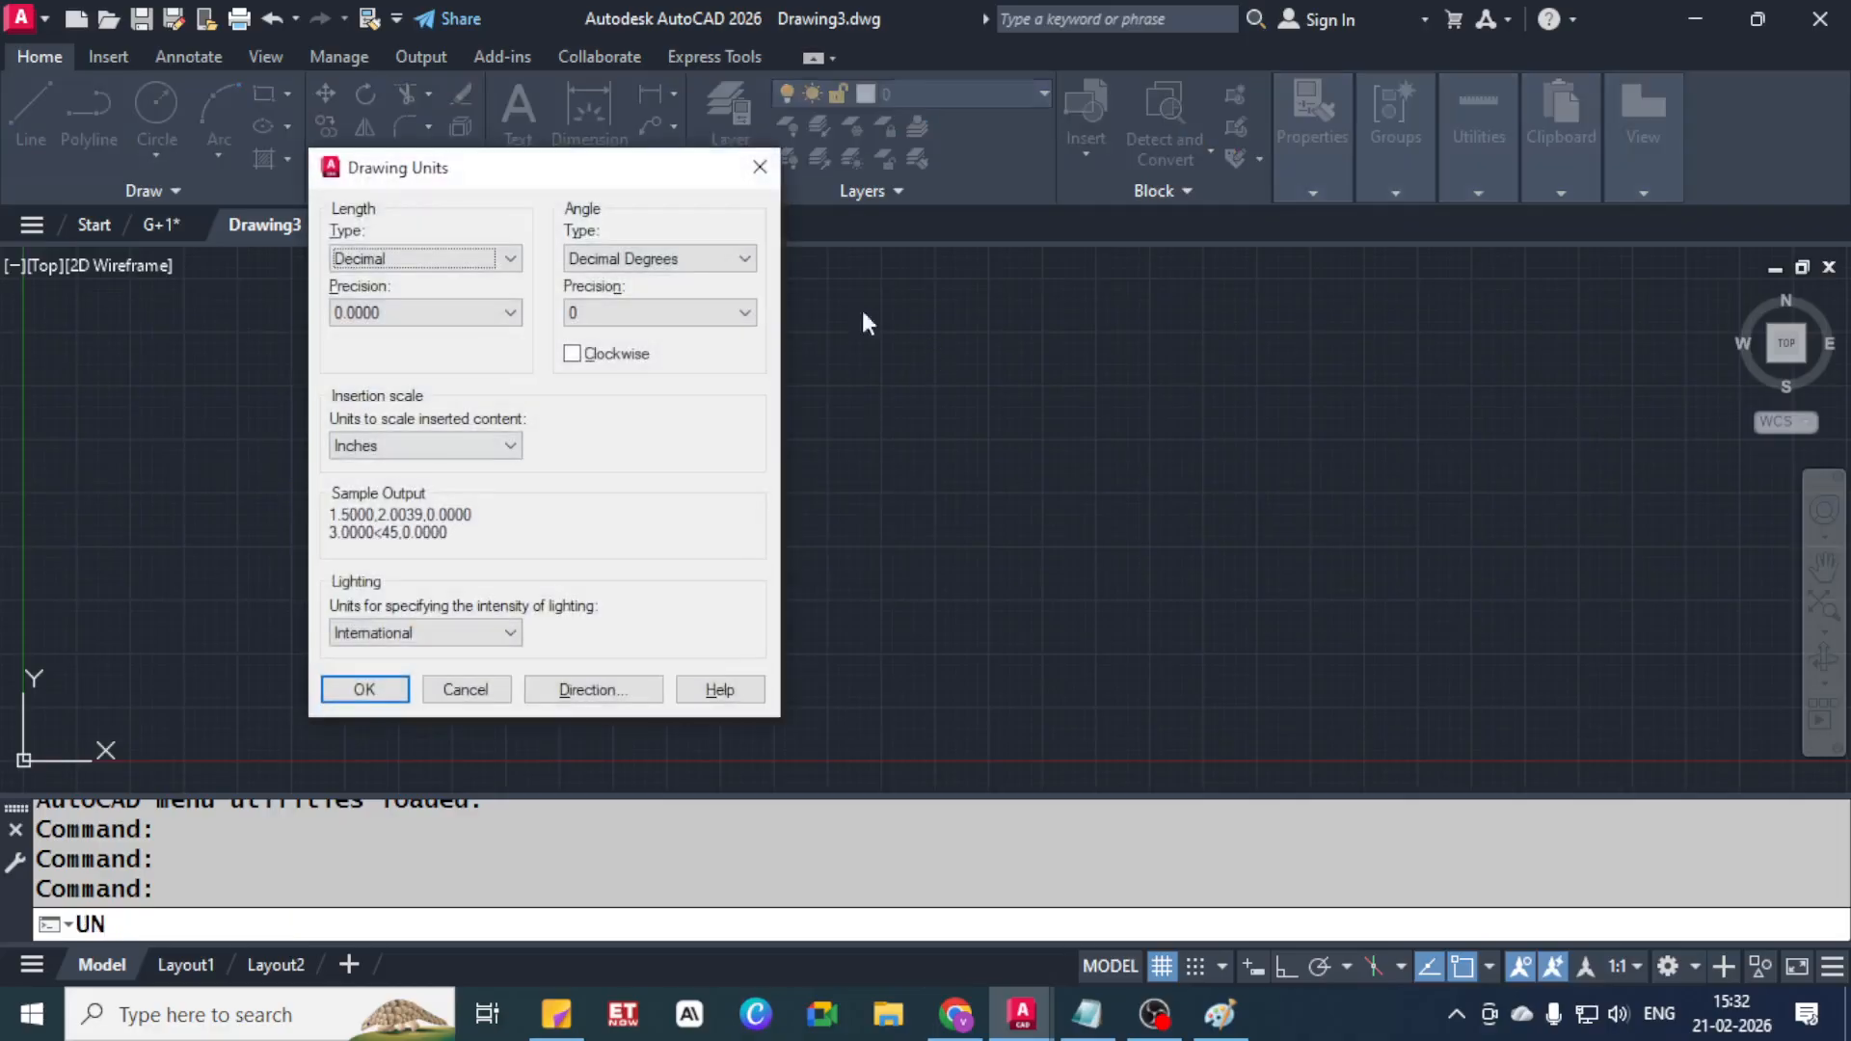
click(453, 258)
click(424, 278)
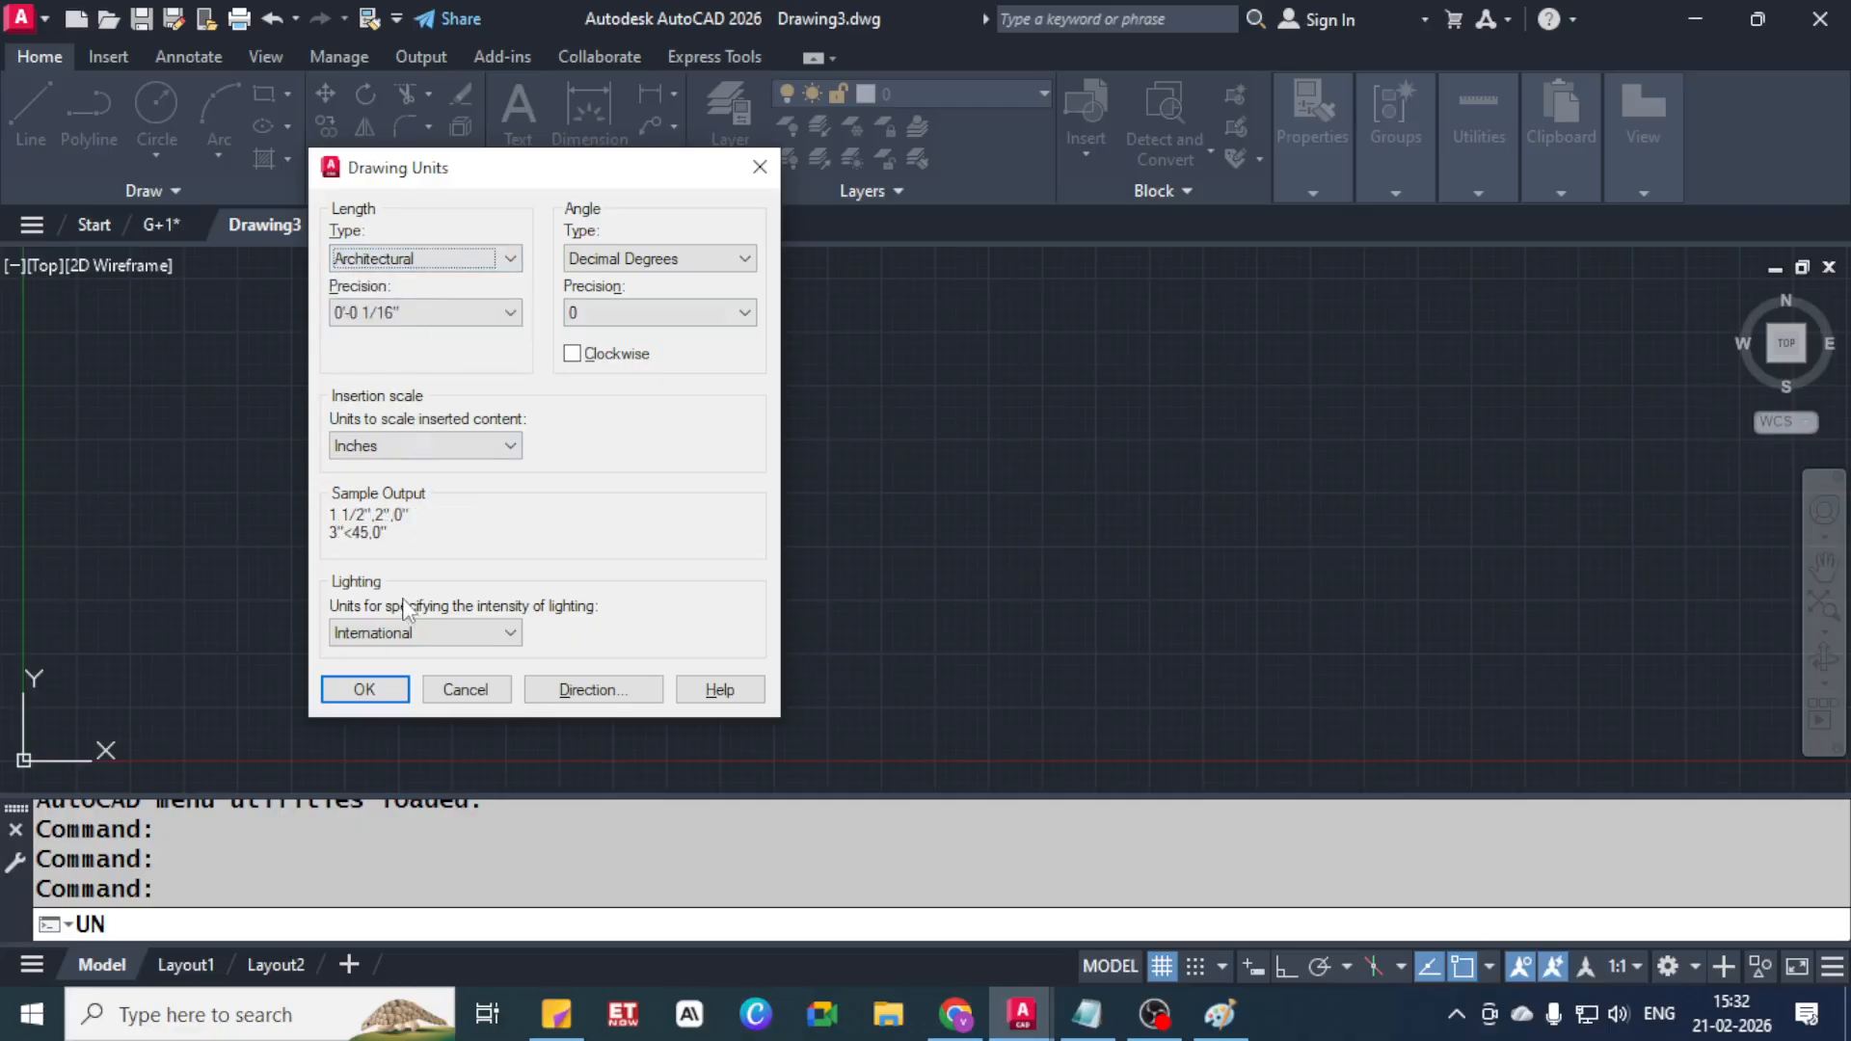
click(365, 687)
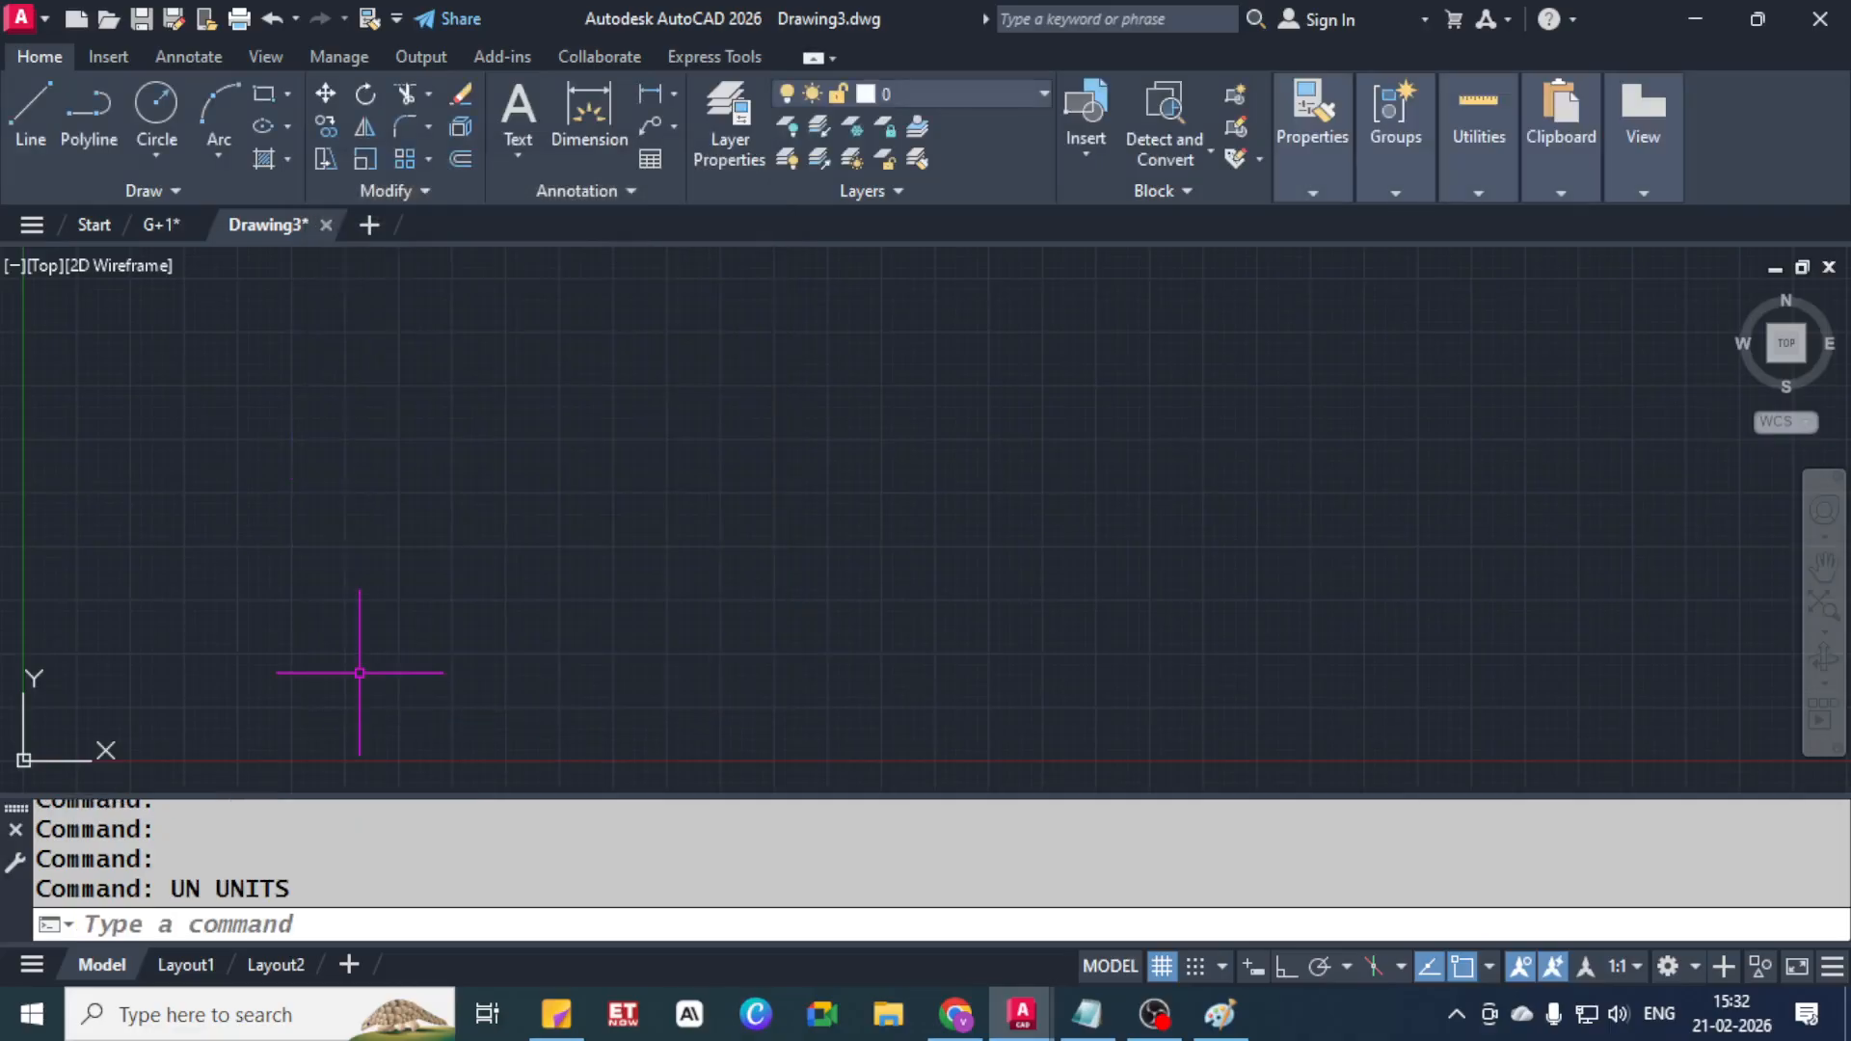
Draw a circle with a radius of 2'6" in the empty drawing
text(c)
key(Return)
click(682, 487)
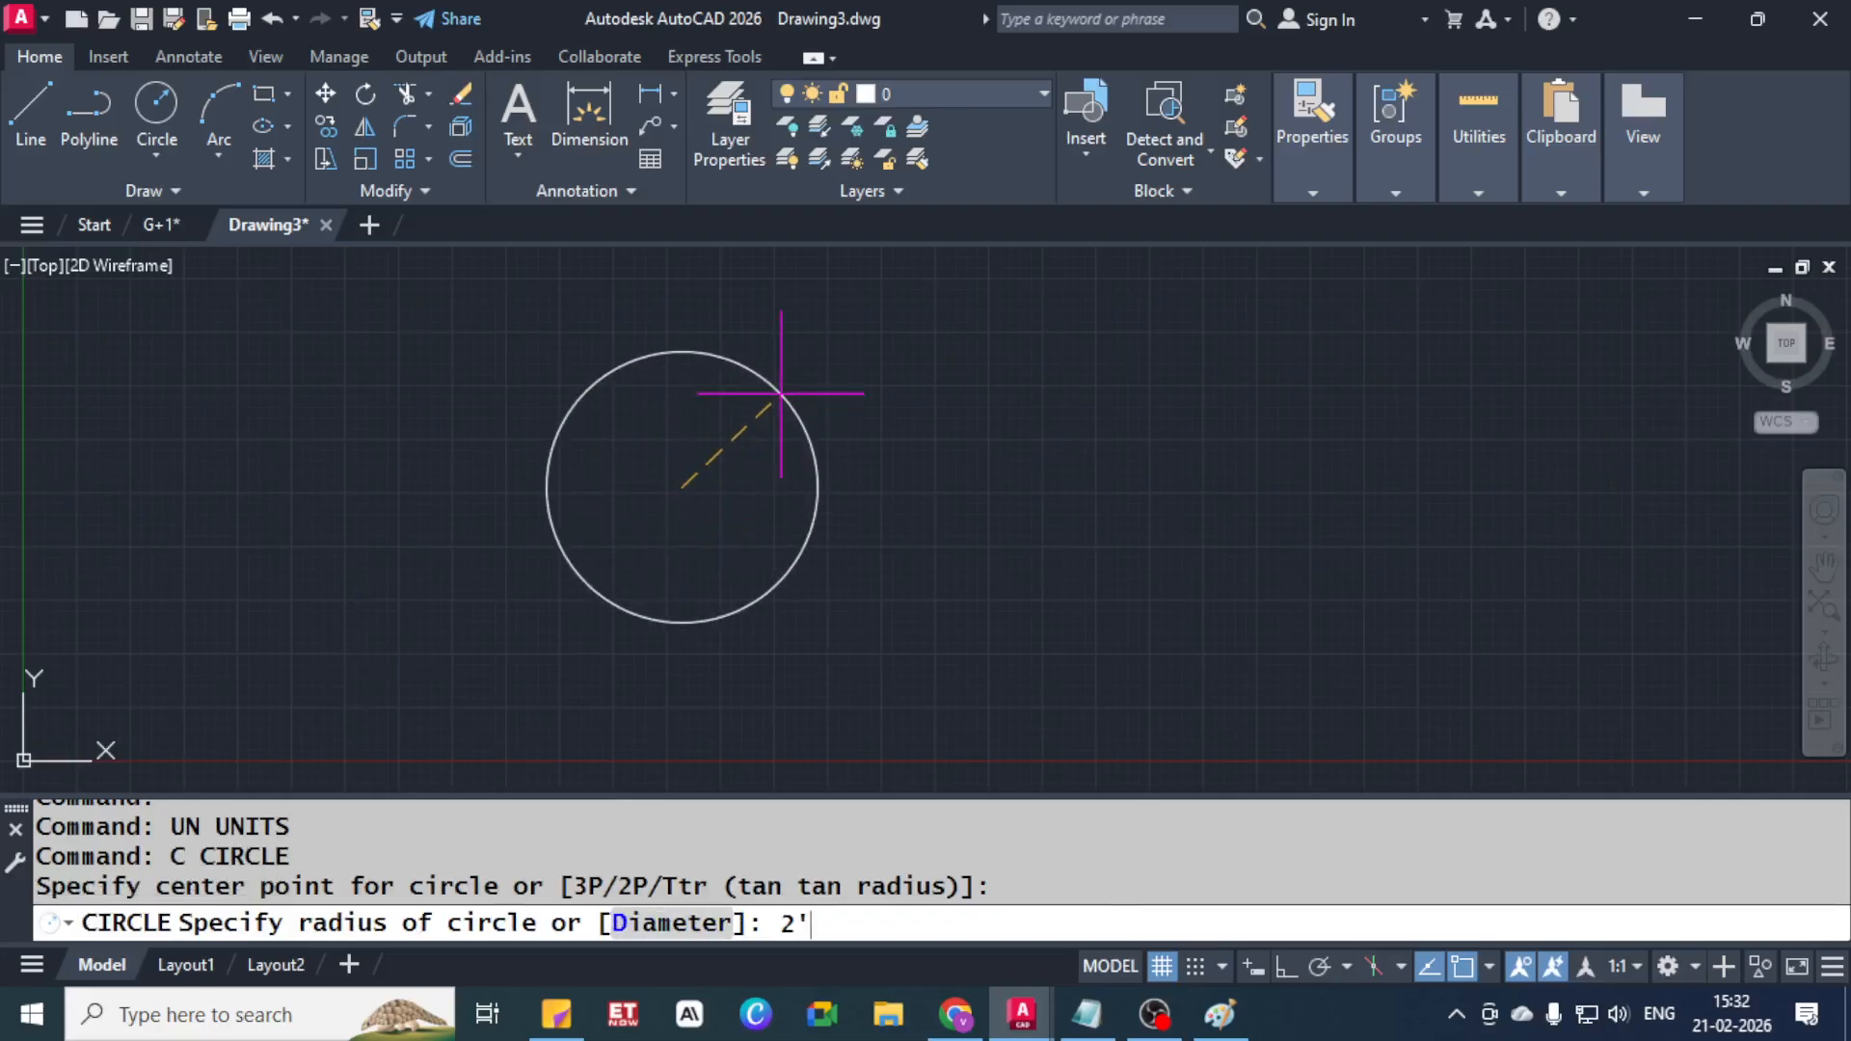
text(2'6")
key(Return)
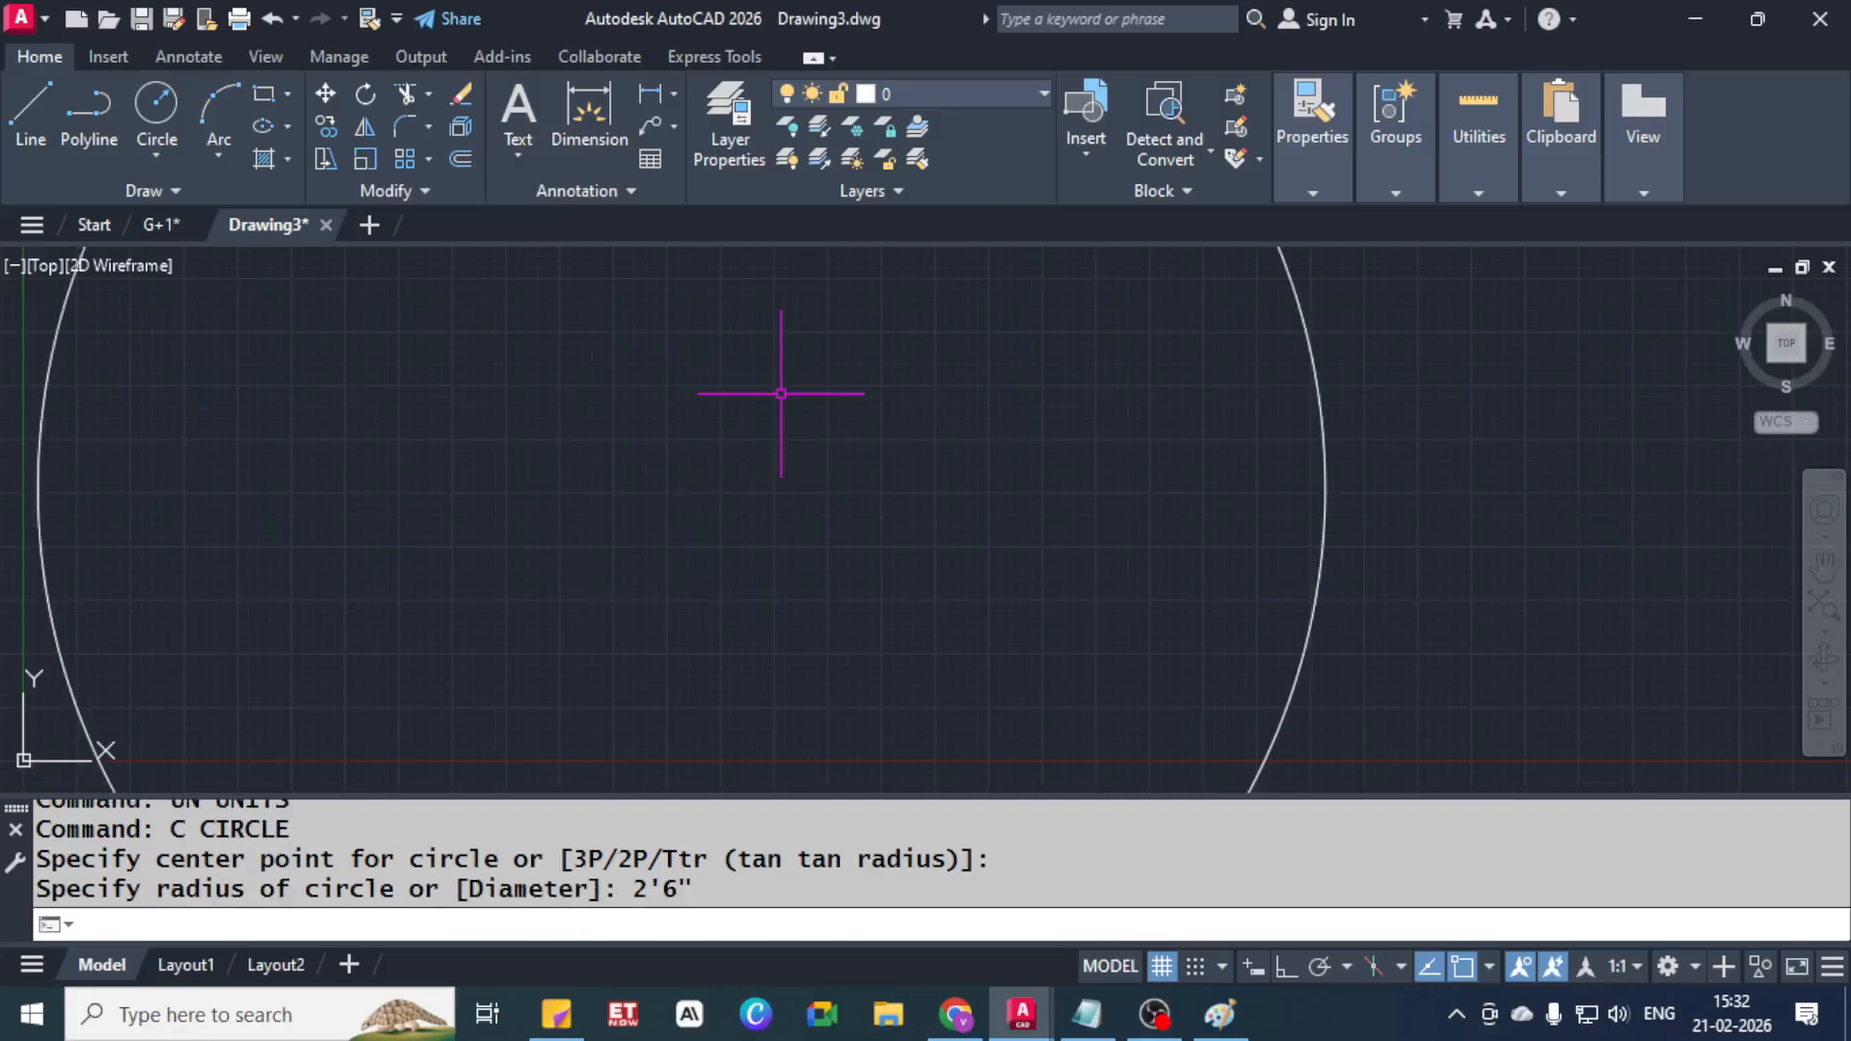
scroll(877, 438, down, 3)
scroll(880, 414, down, 3)
middle_drag(880, 414, 687, 491)
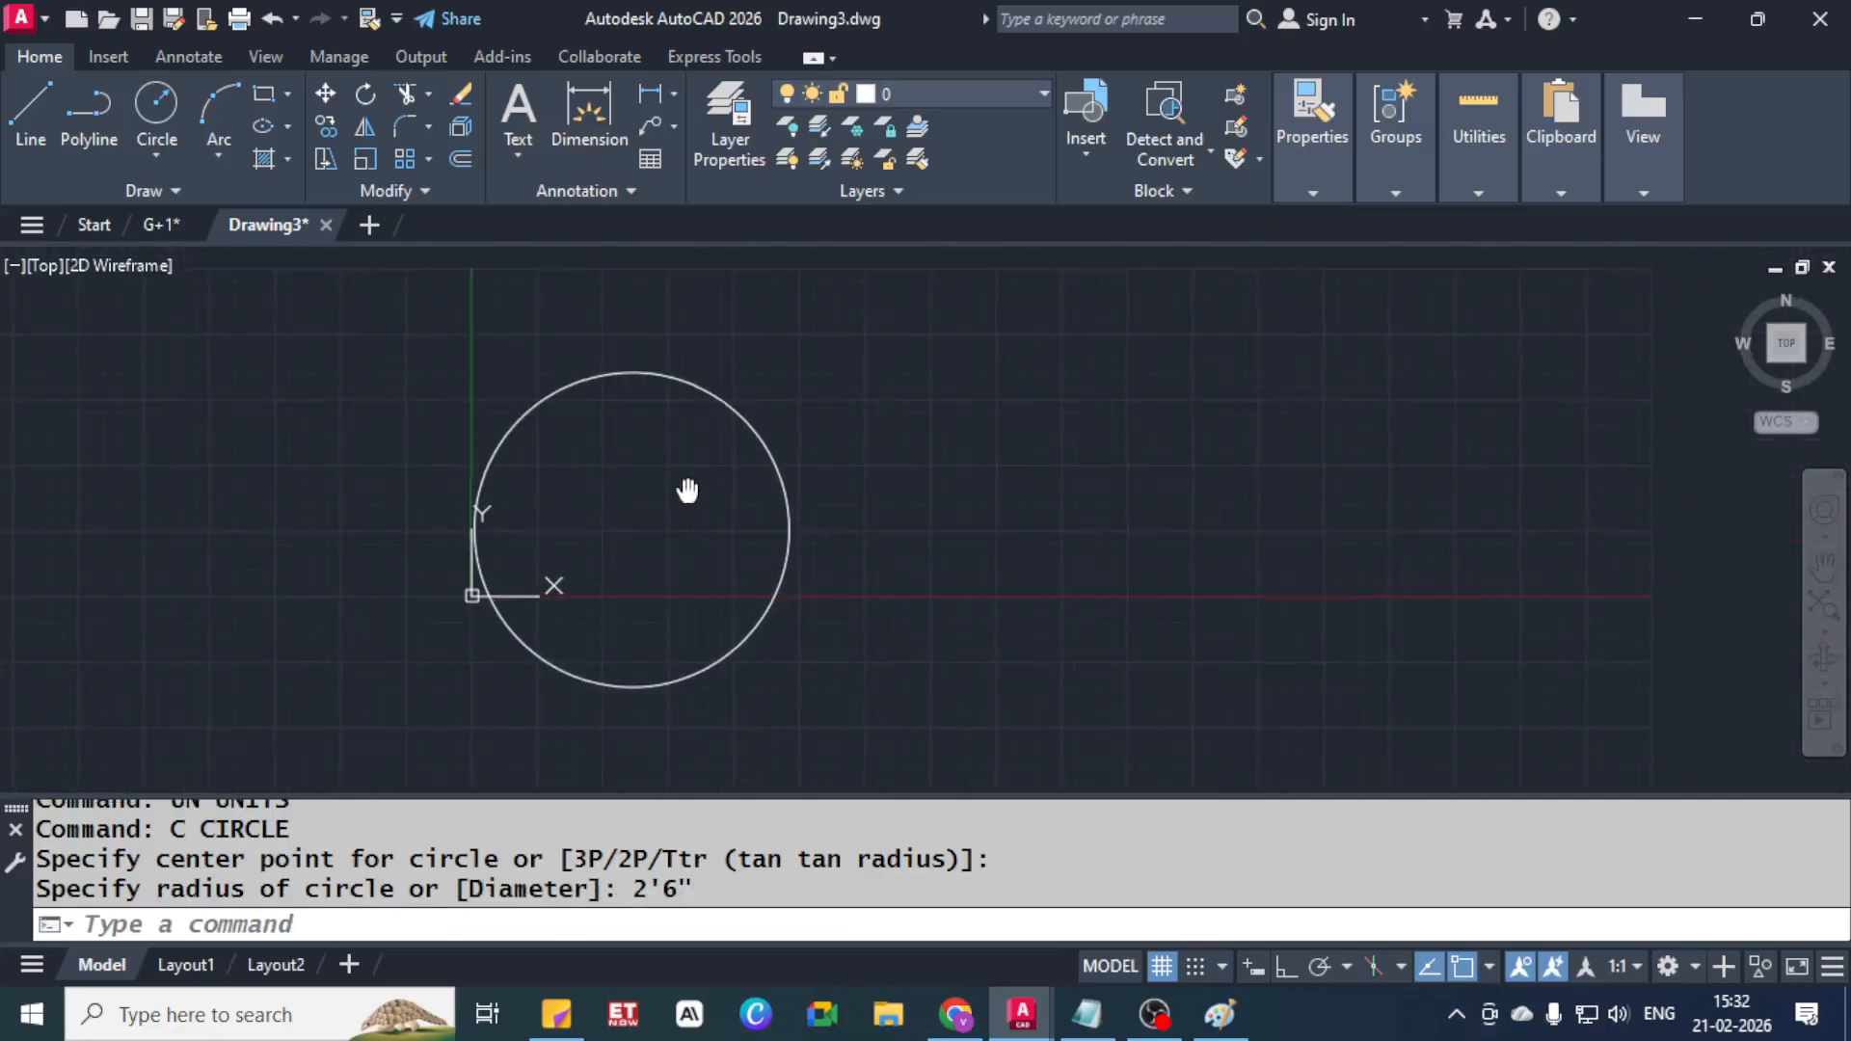
Draw connected lines from the circle's right quadrant to its centre and up to its top quadrant
text(l)
key(Return)
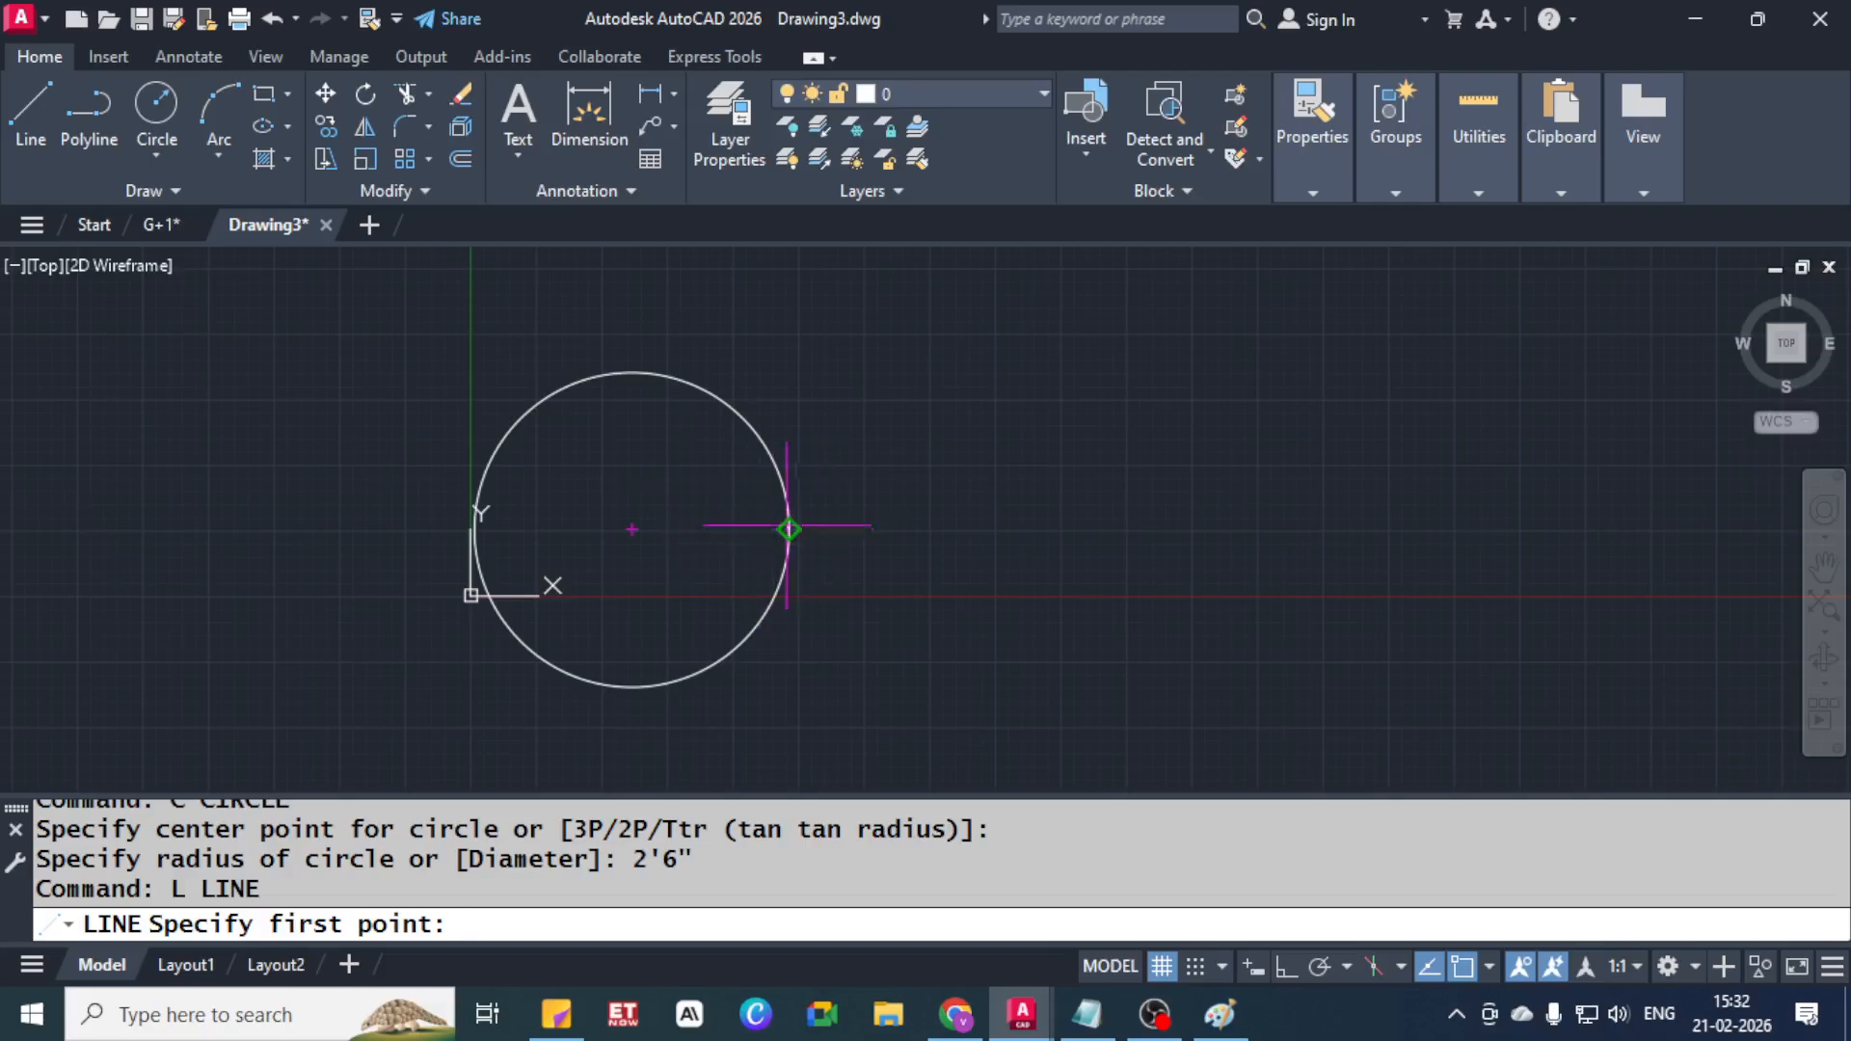
click(789, 529)
click(631, 530)
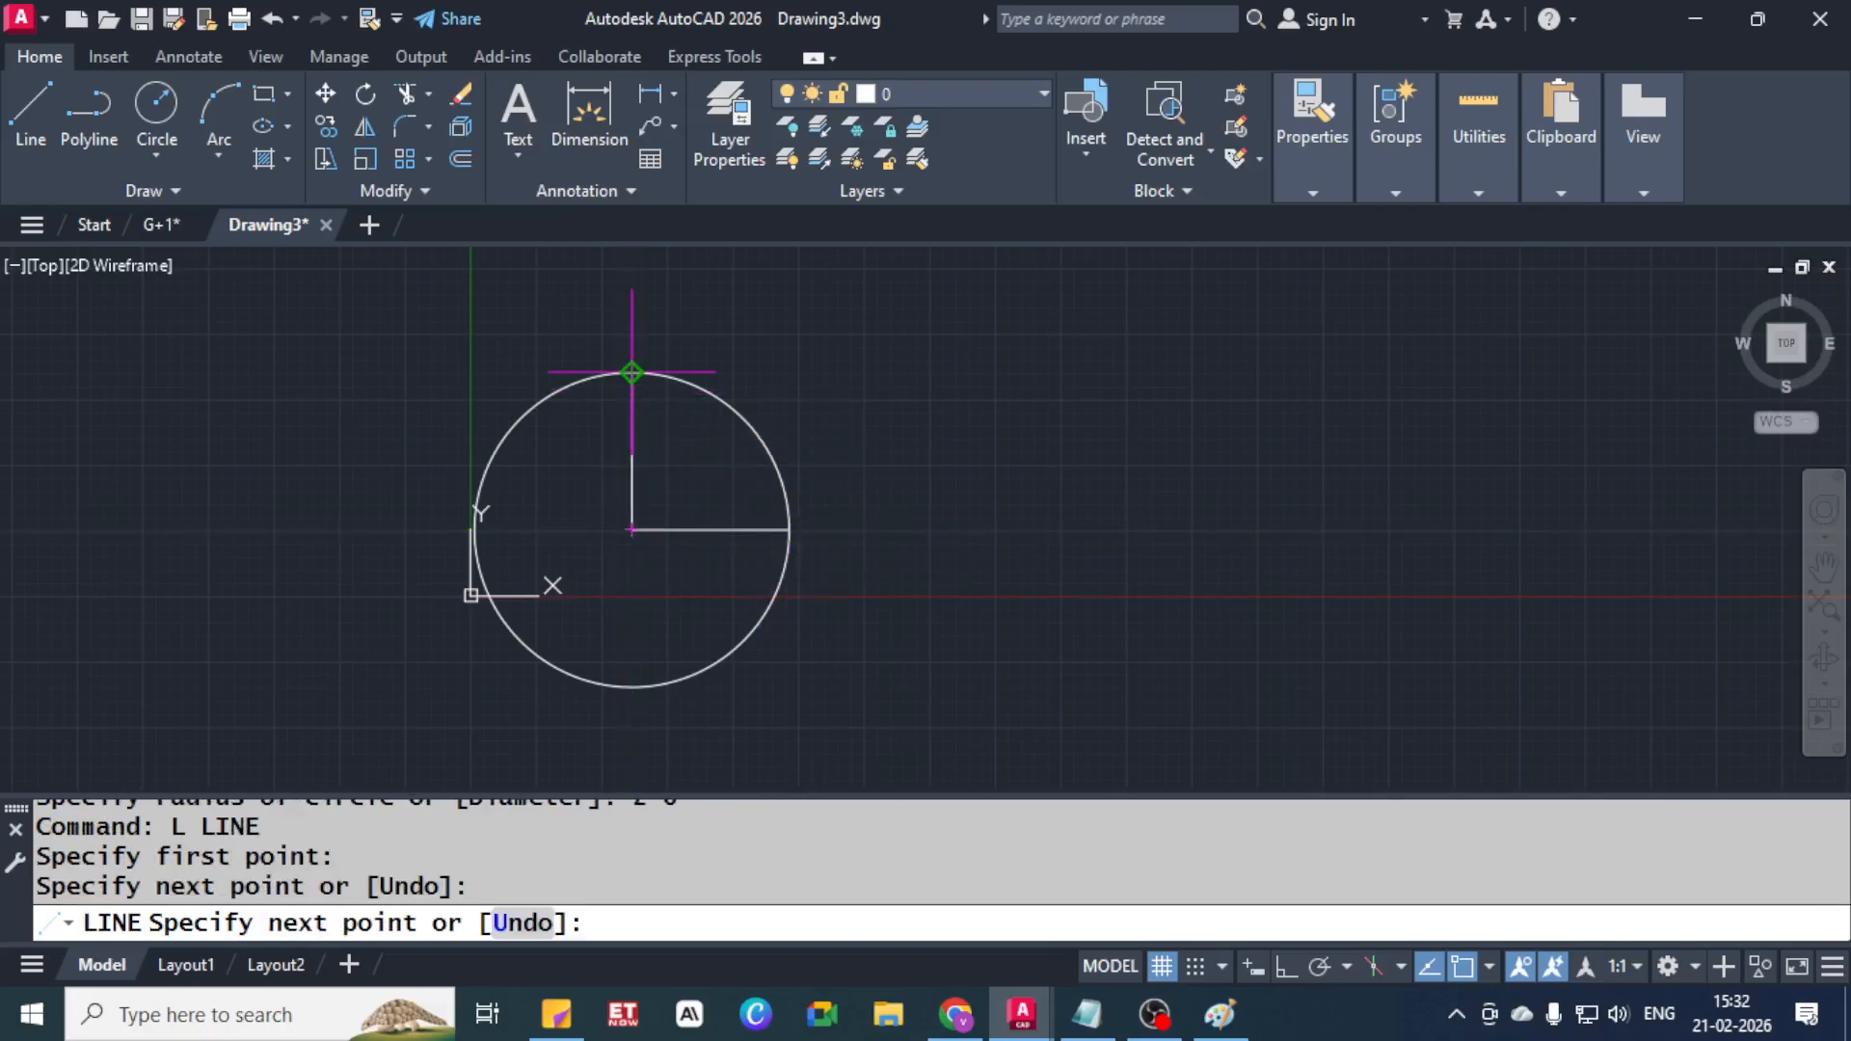
click(631, 372)
key(Escape)
Trim away the rest of the circle so only the upper-right quarter arc between the two lines is left
text(tr)
key(Return)
click(874, 563)
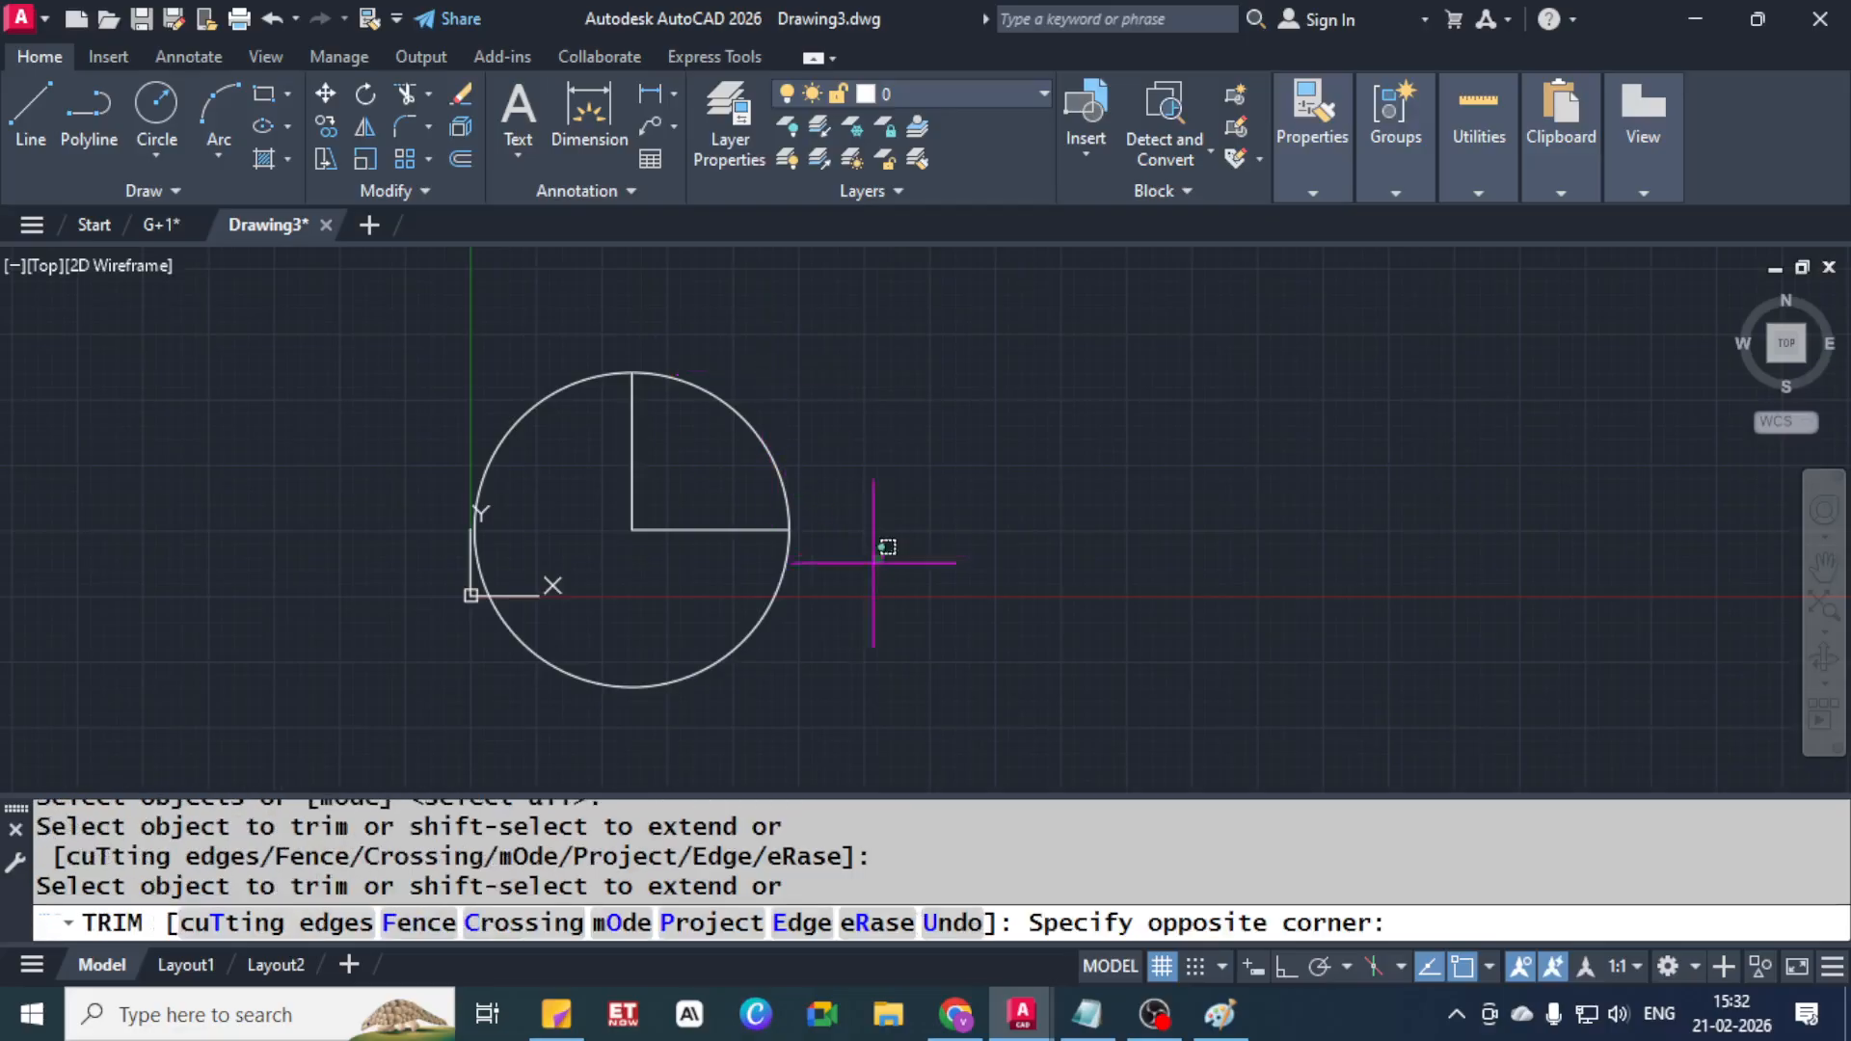
click(672, 651)
key(Escape)
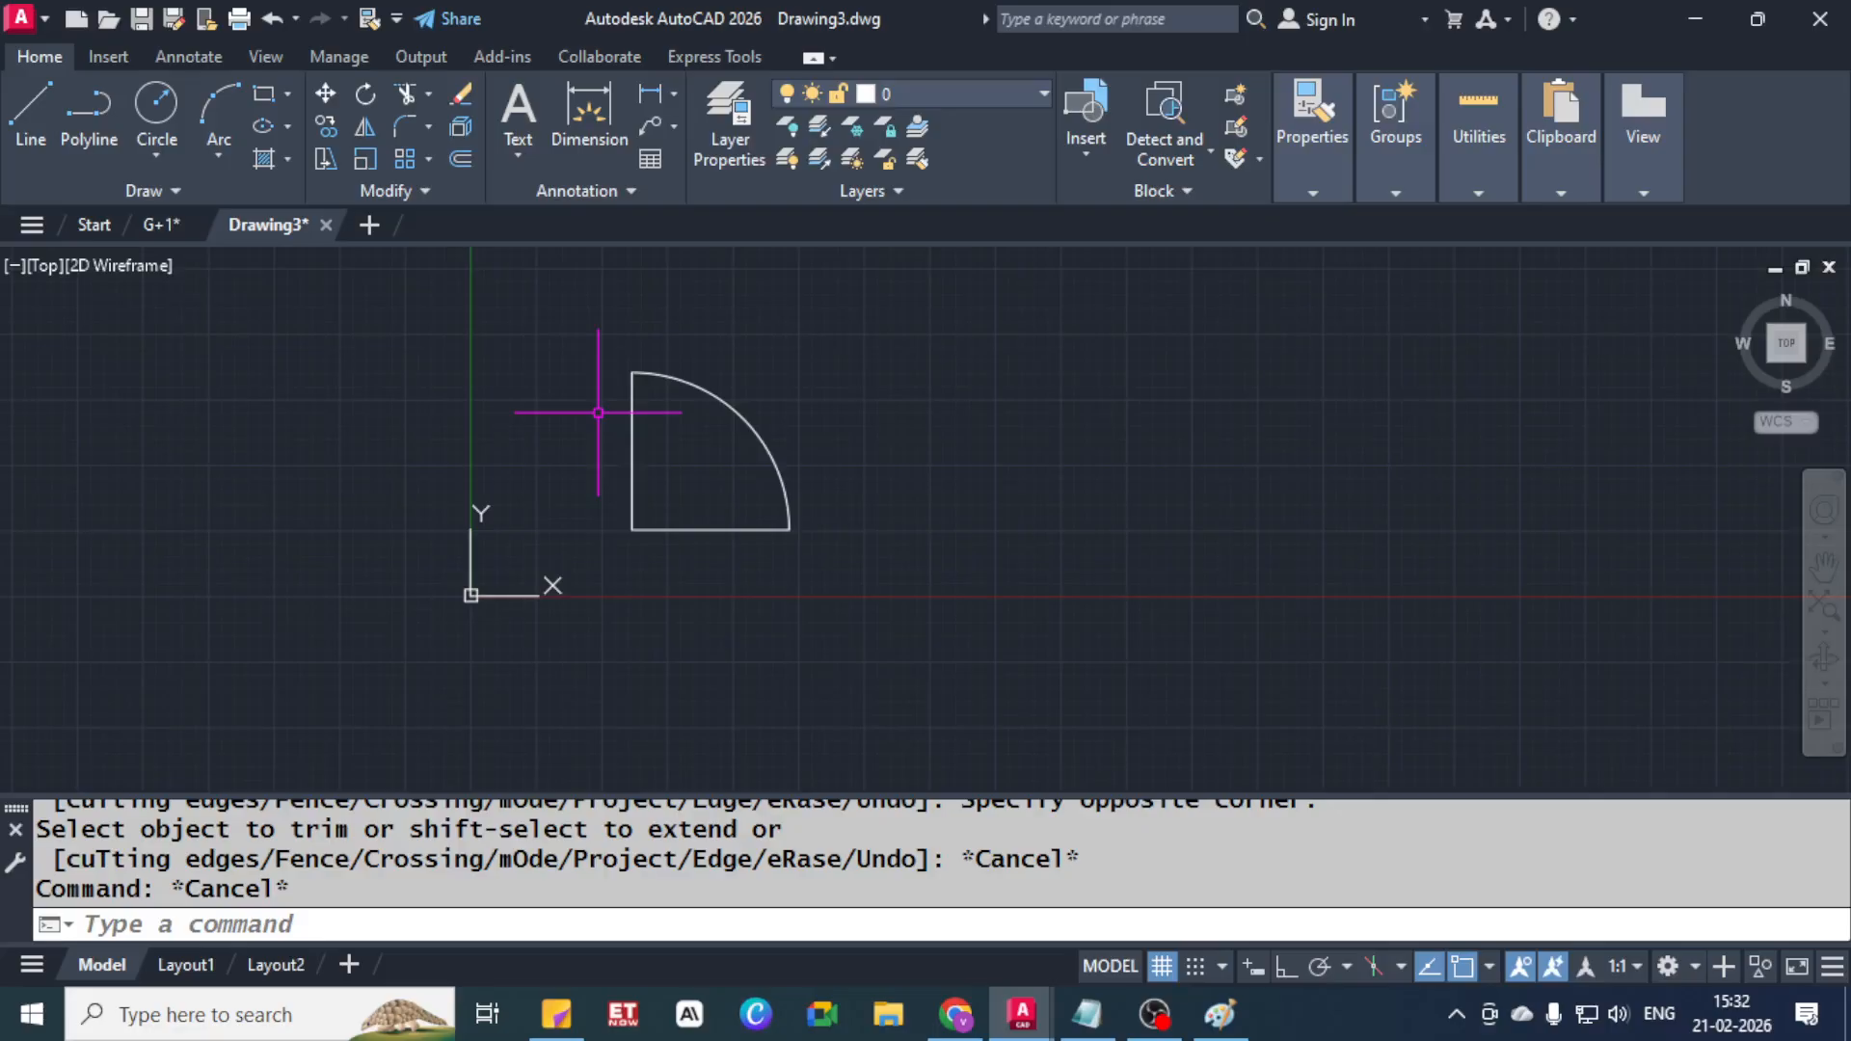
key(Escape)
Offset the vertical line 1" to the outer side of the quarter circle to give the door leaf its thickness
scroll(598, 413, up, 4)
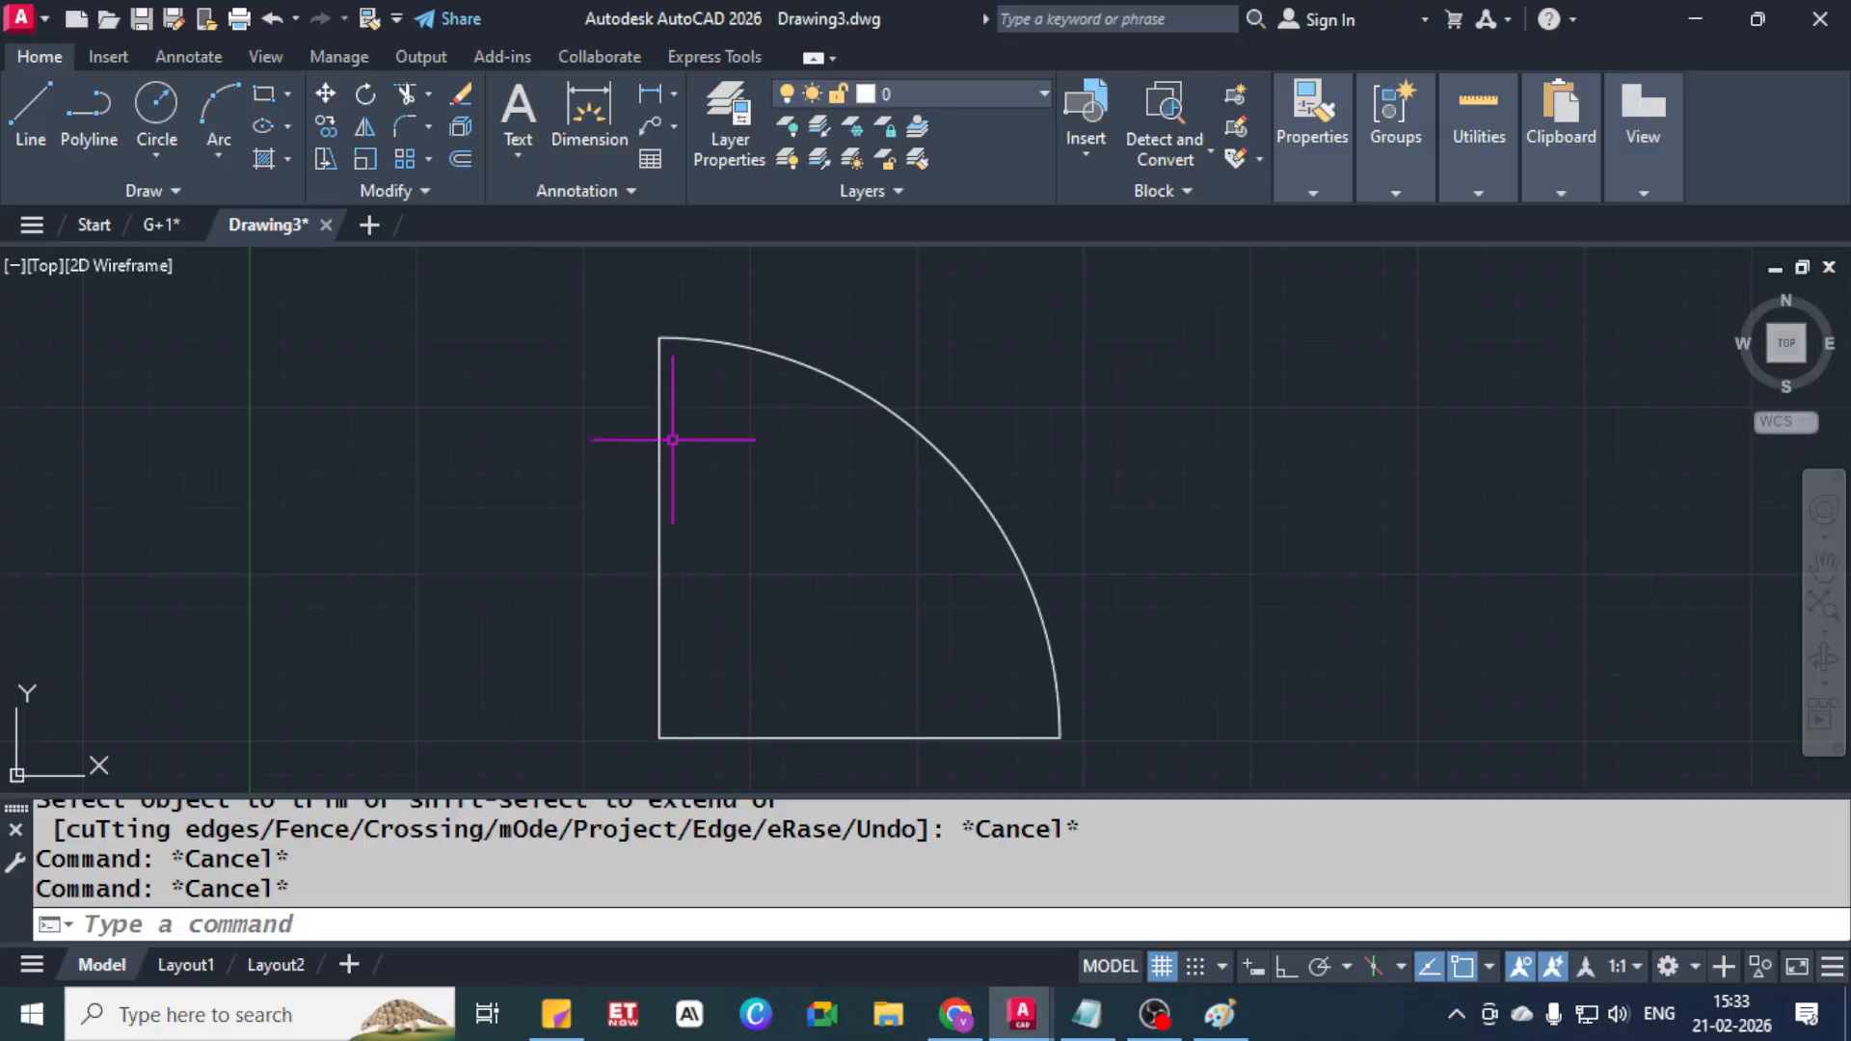
text(o)
key(Return)
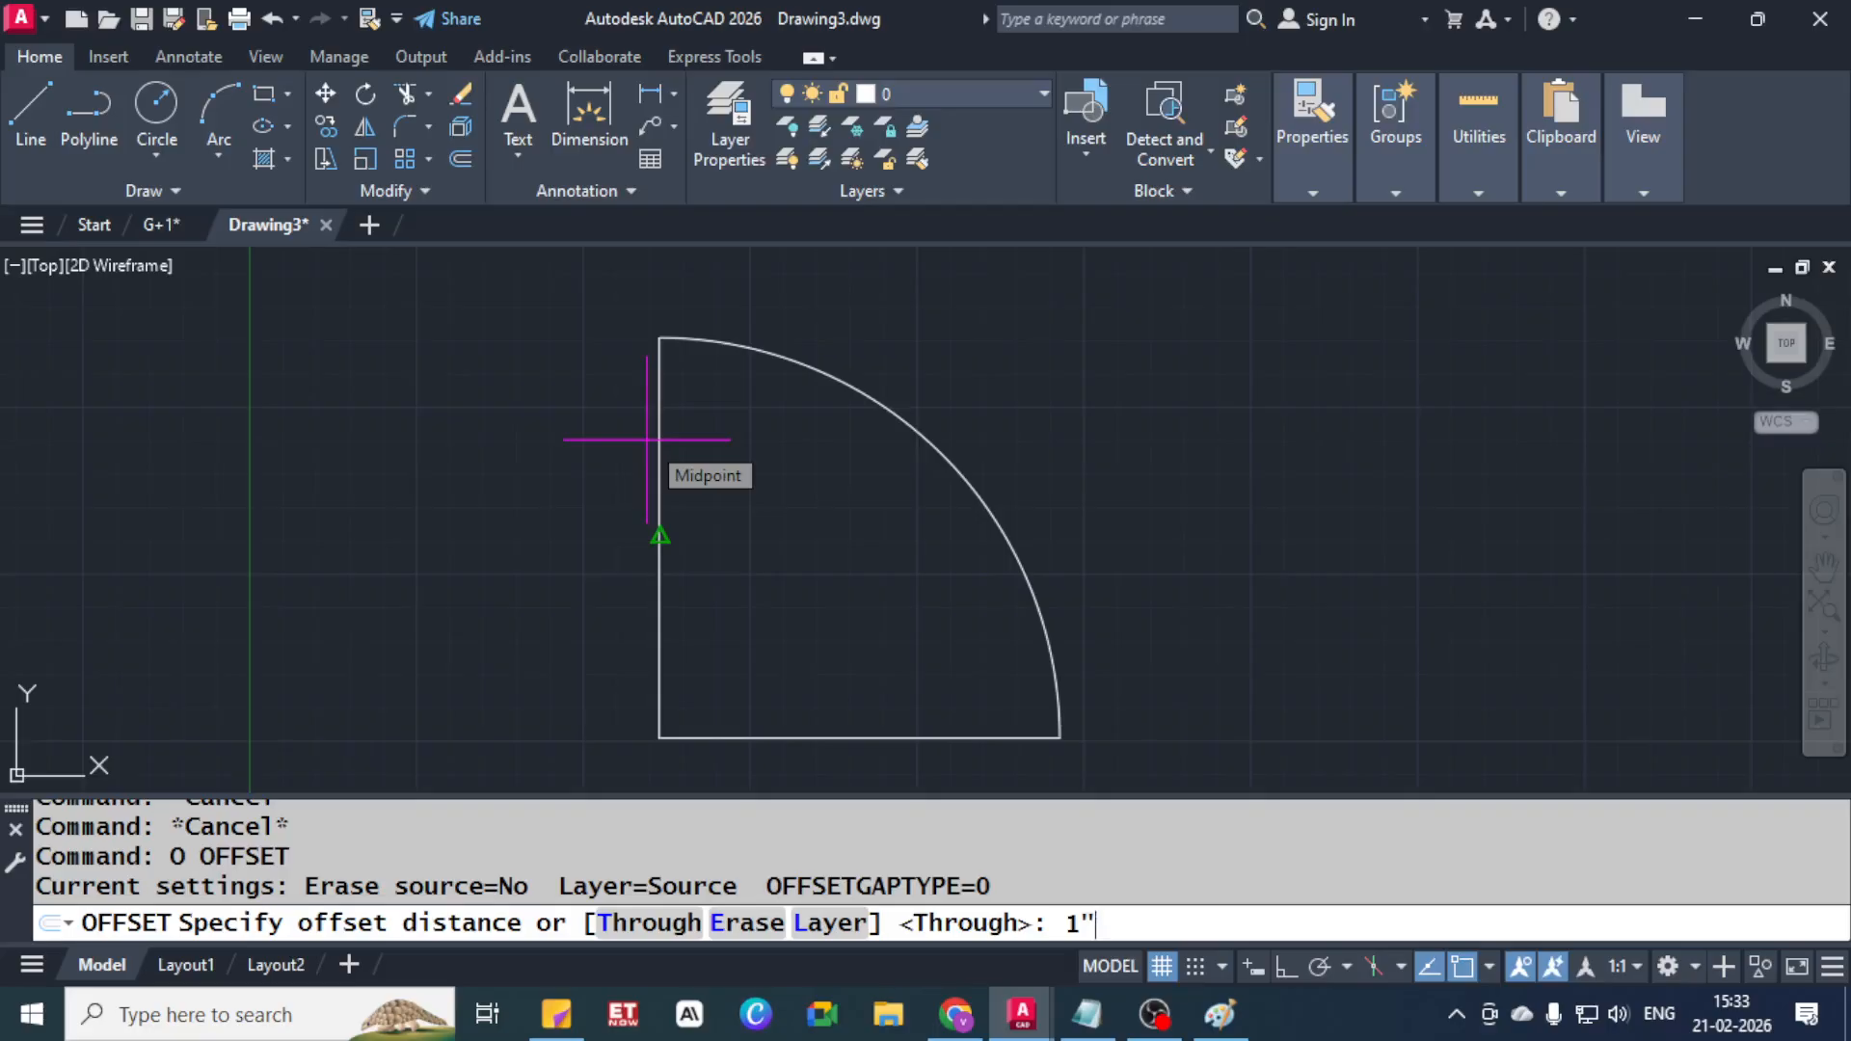
key(Return)
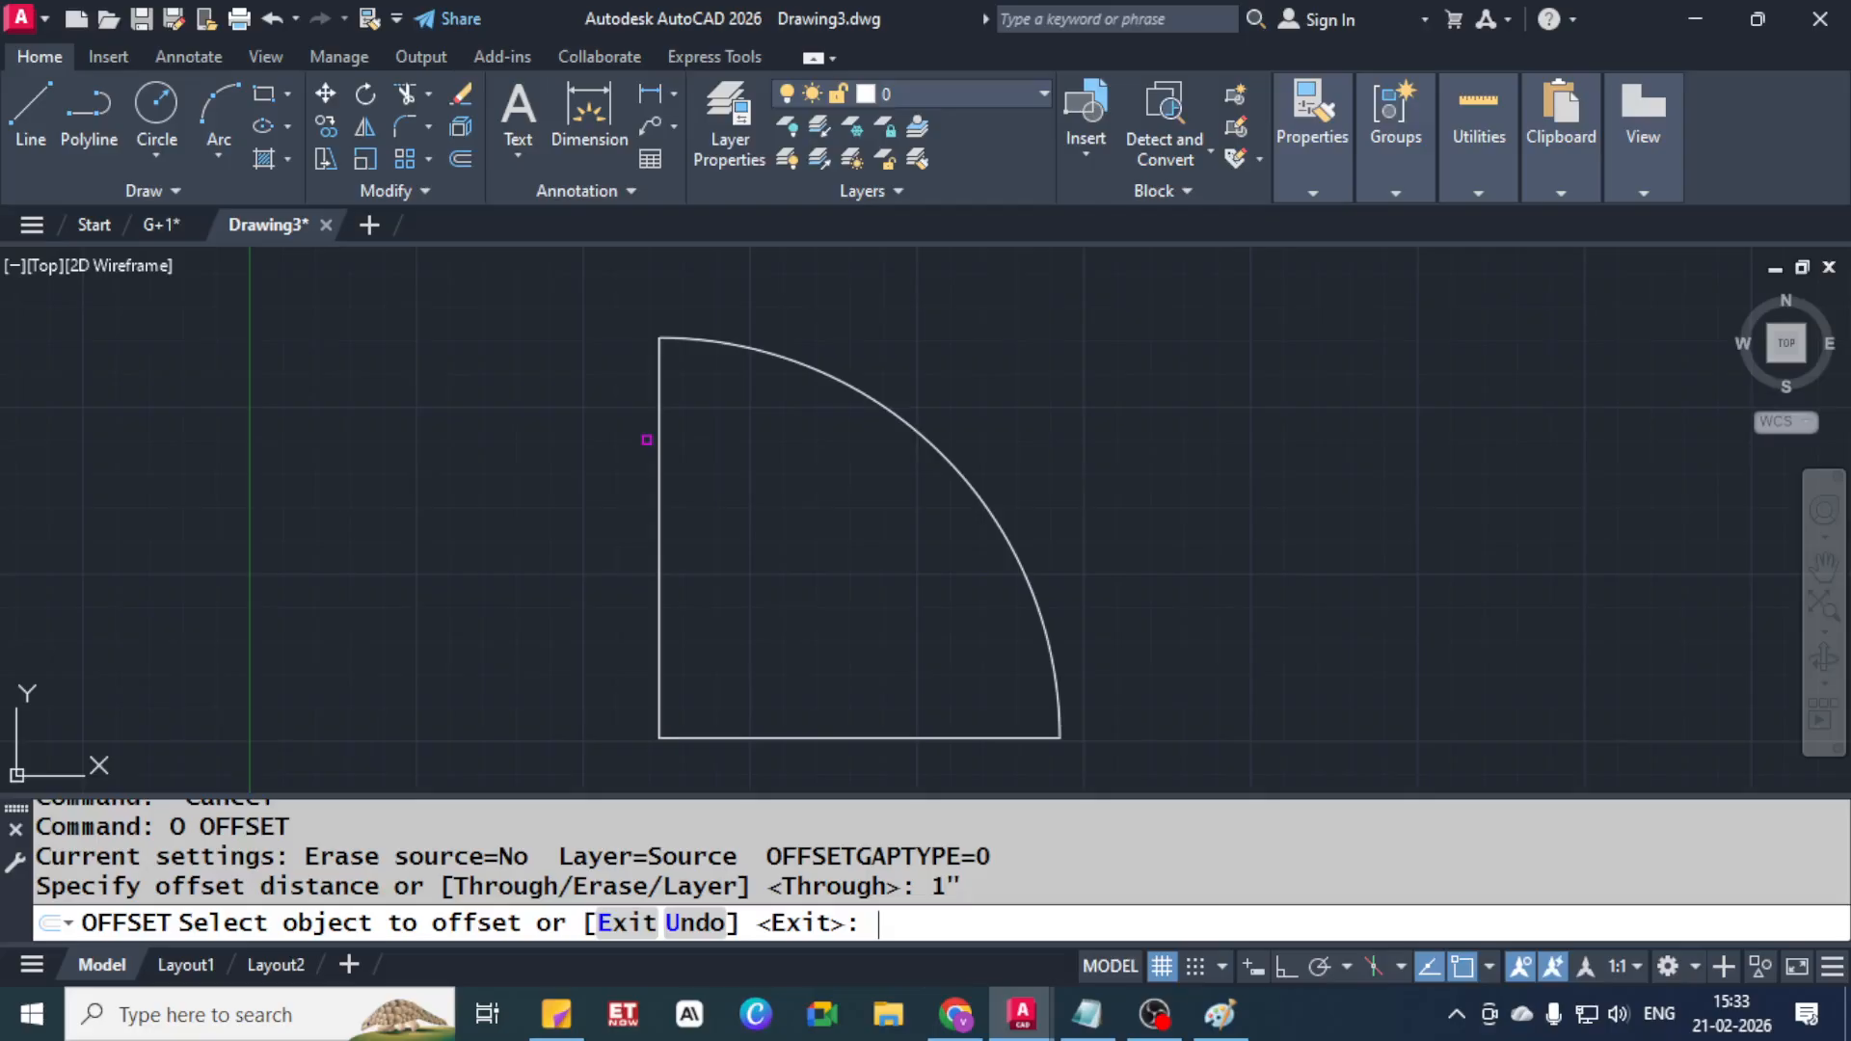
click(659, 472)
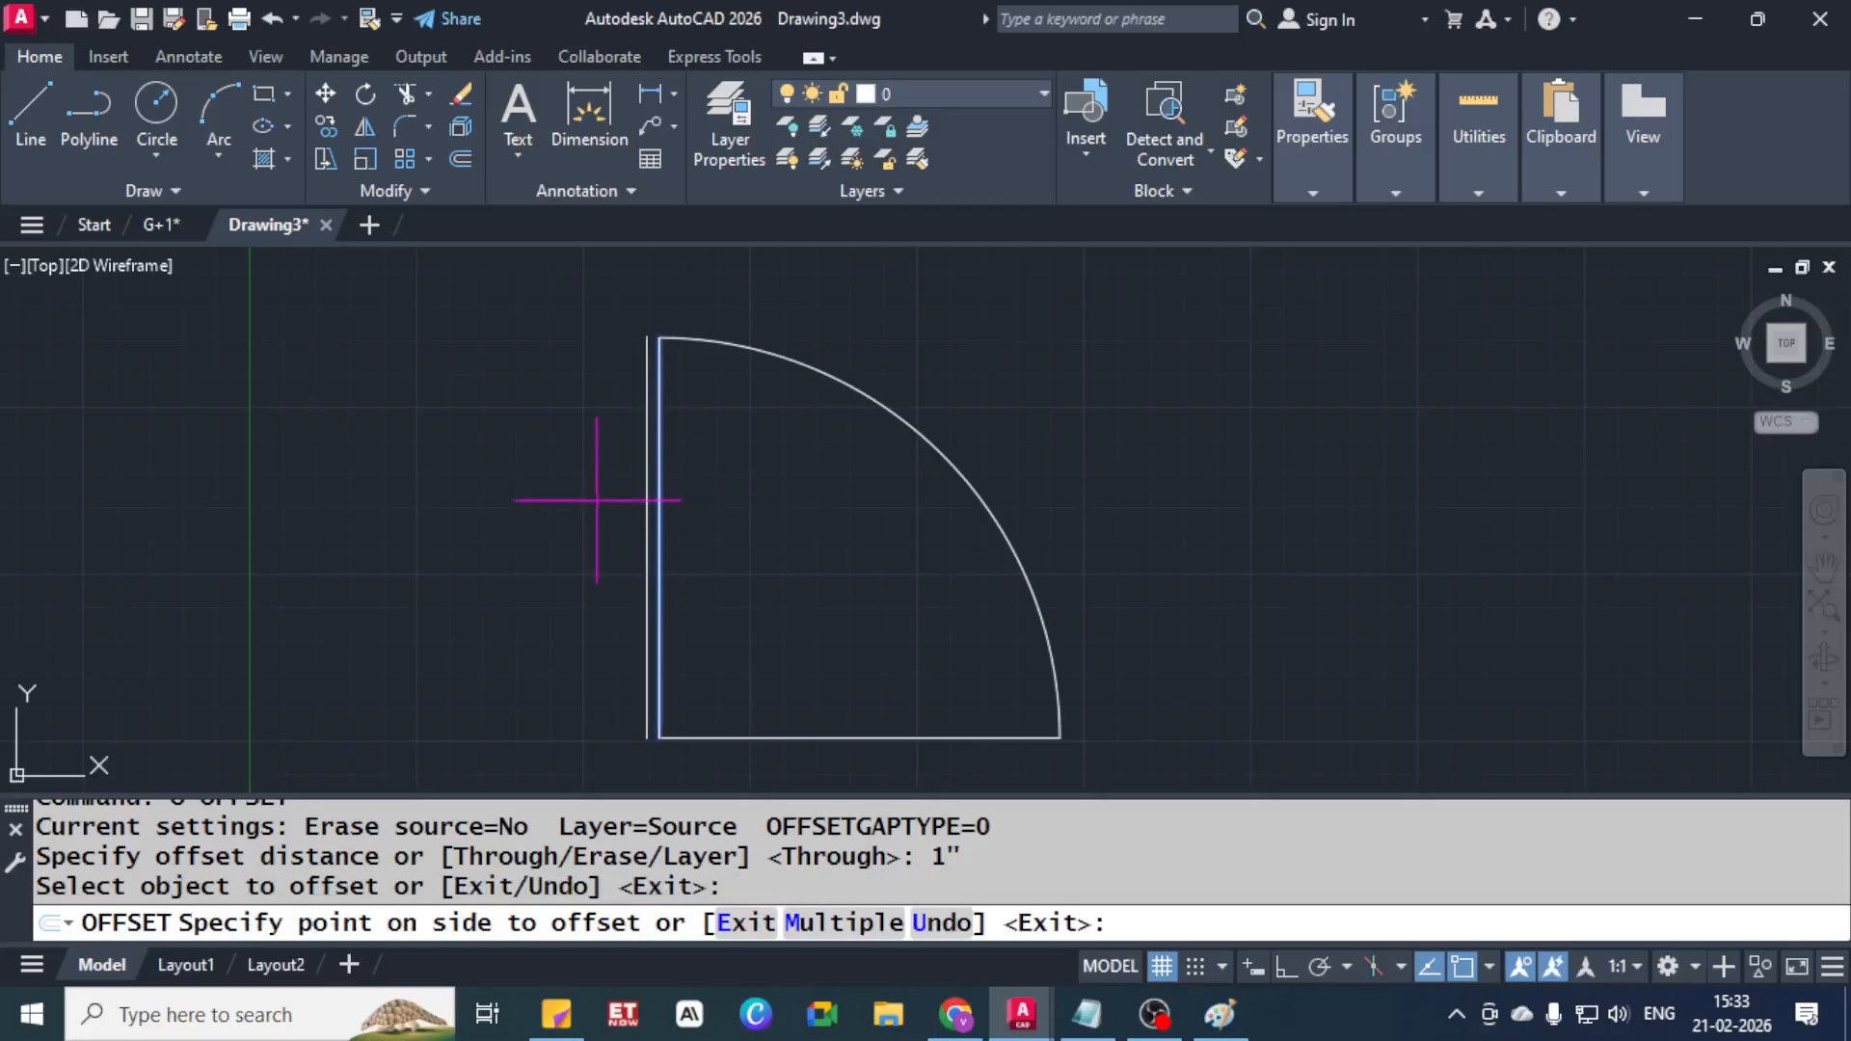
click(581, 526)
key(Escape)
key(Escape)
key(Escape)
Close the lower end of the door leaf with a short line between its two vertical lines
text(l)
key(Return)
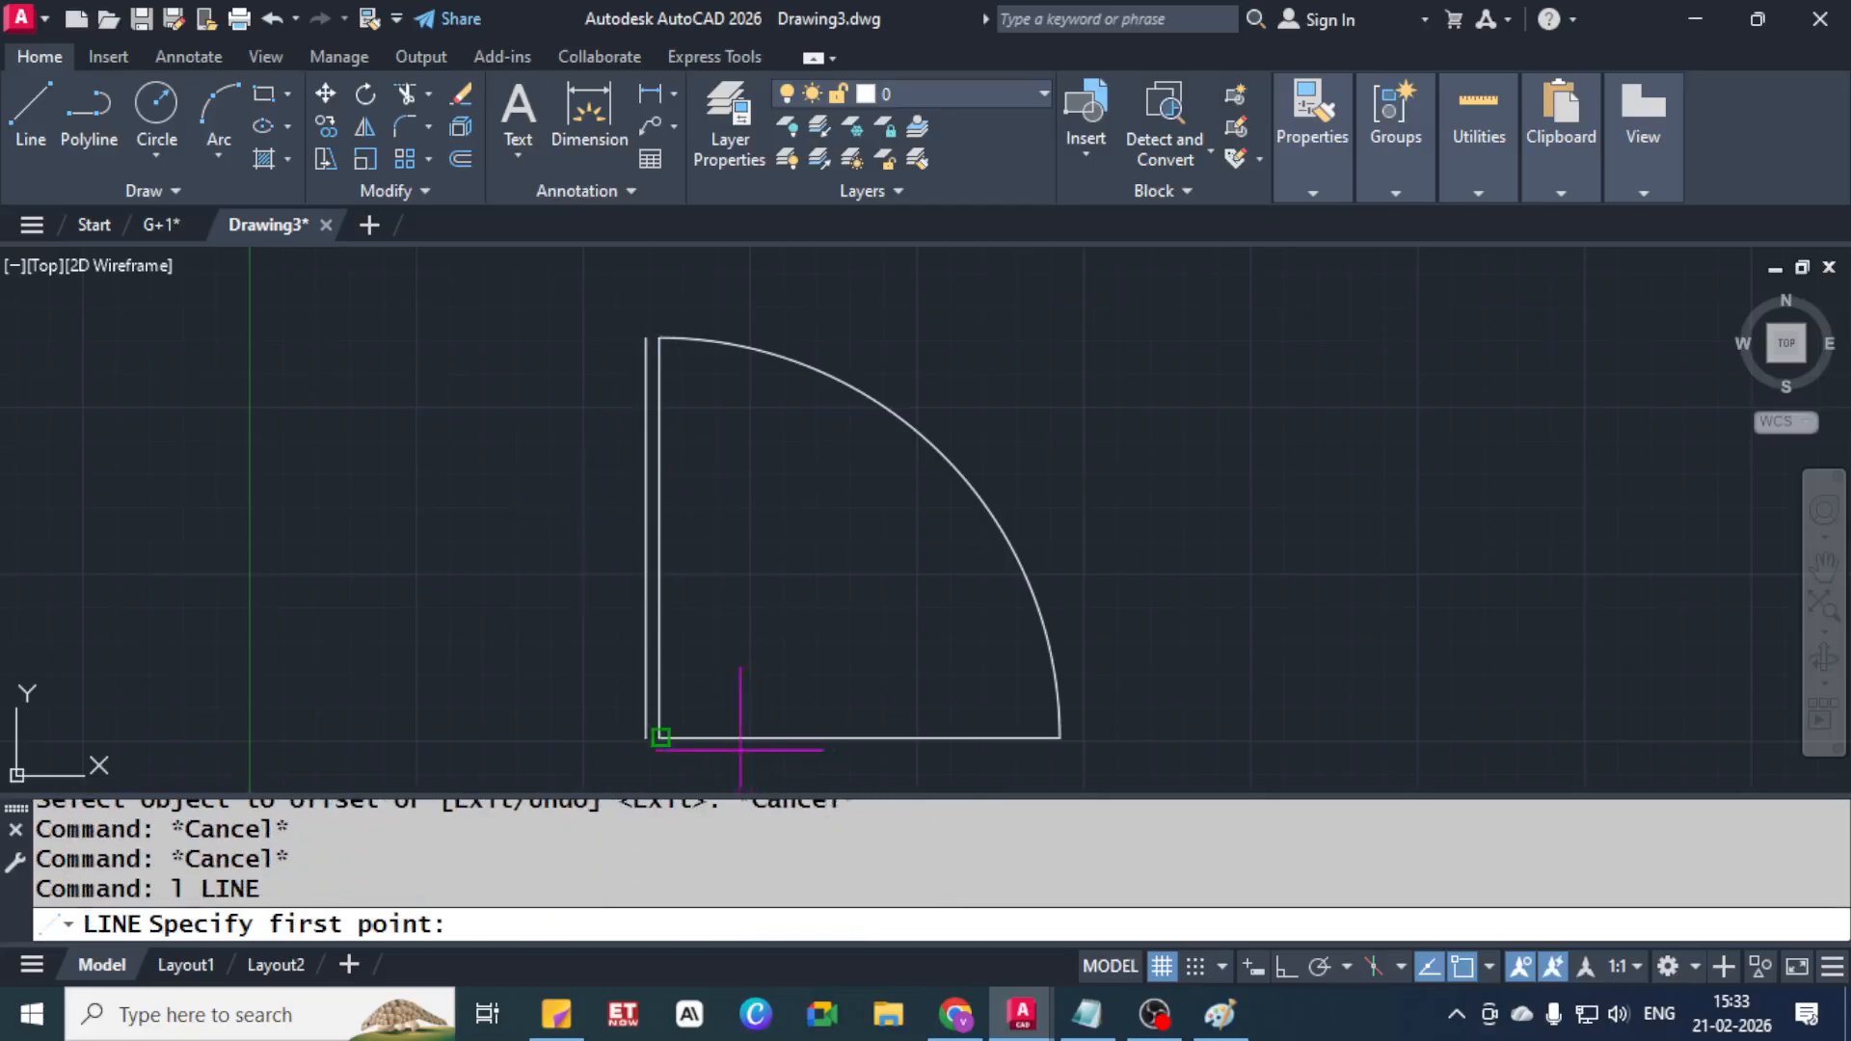
click(646, 739)
click(658, 739)
key(Escape)
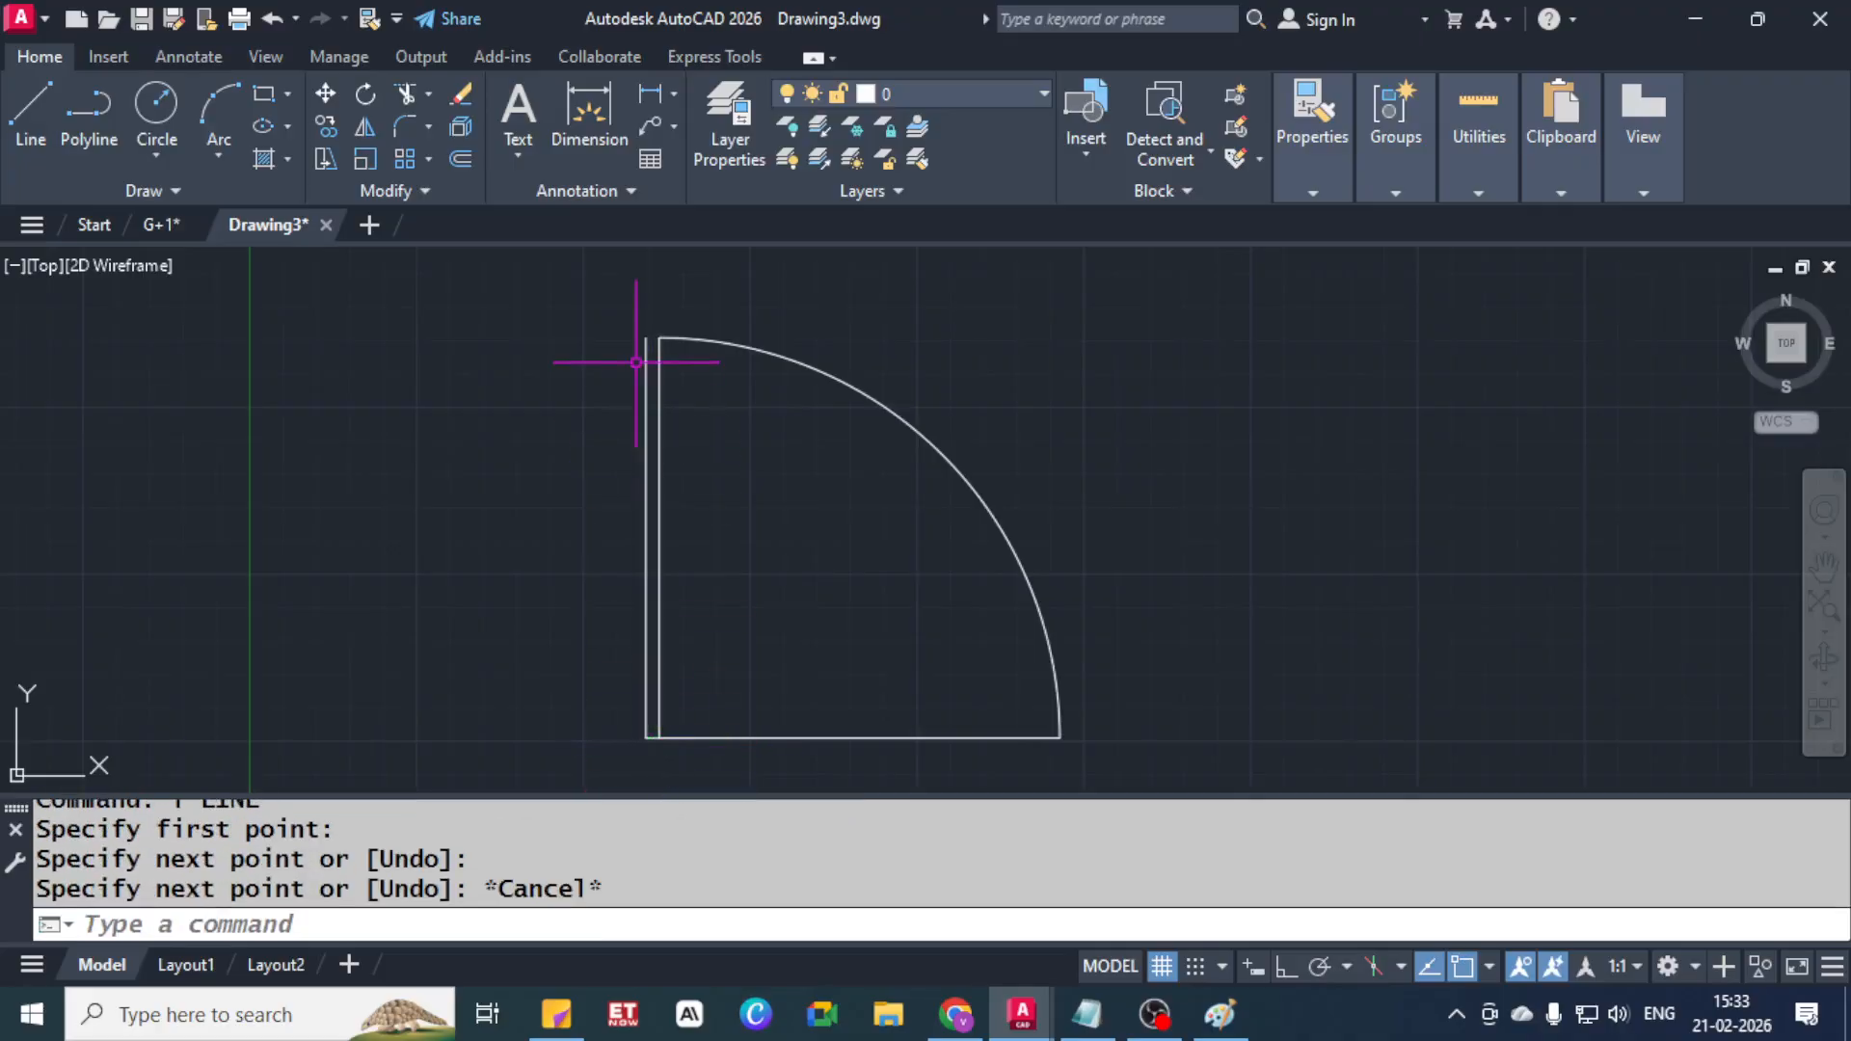
key(Escape)
key(Escape)
Close the upper end of the door leaf with a short line joining the tops of its two vertical lines
text(11)
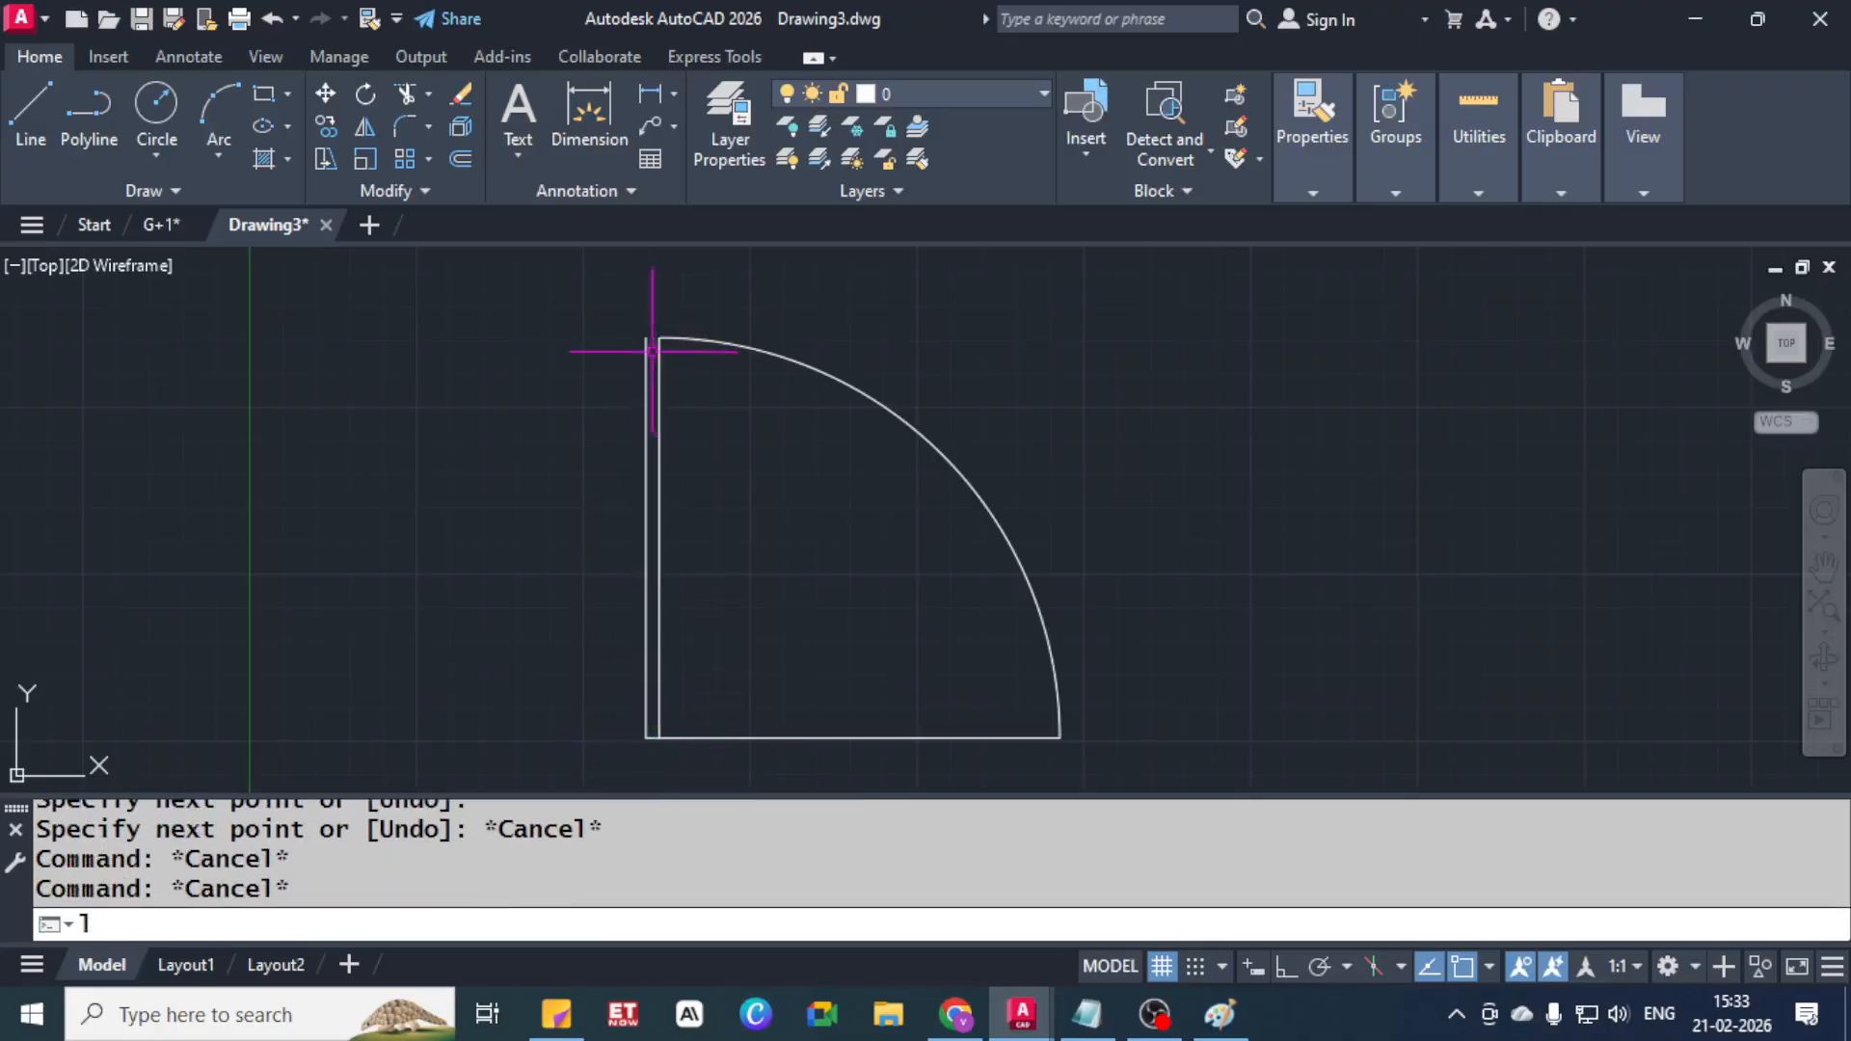
key(Return)
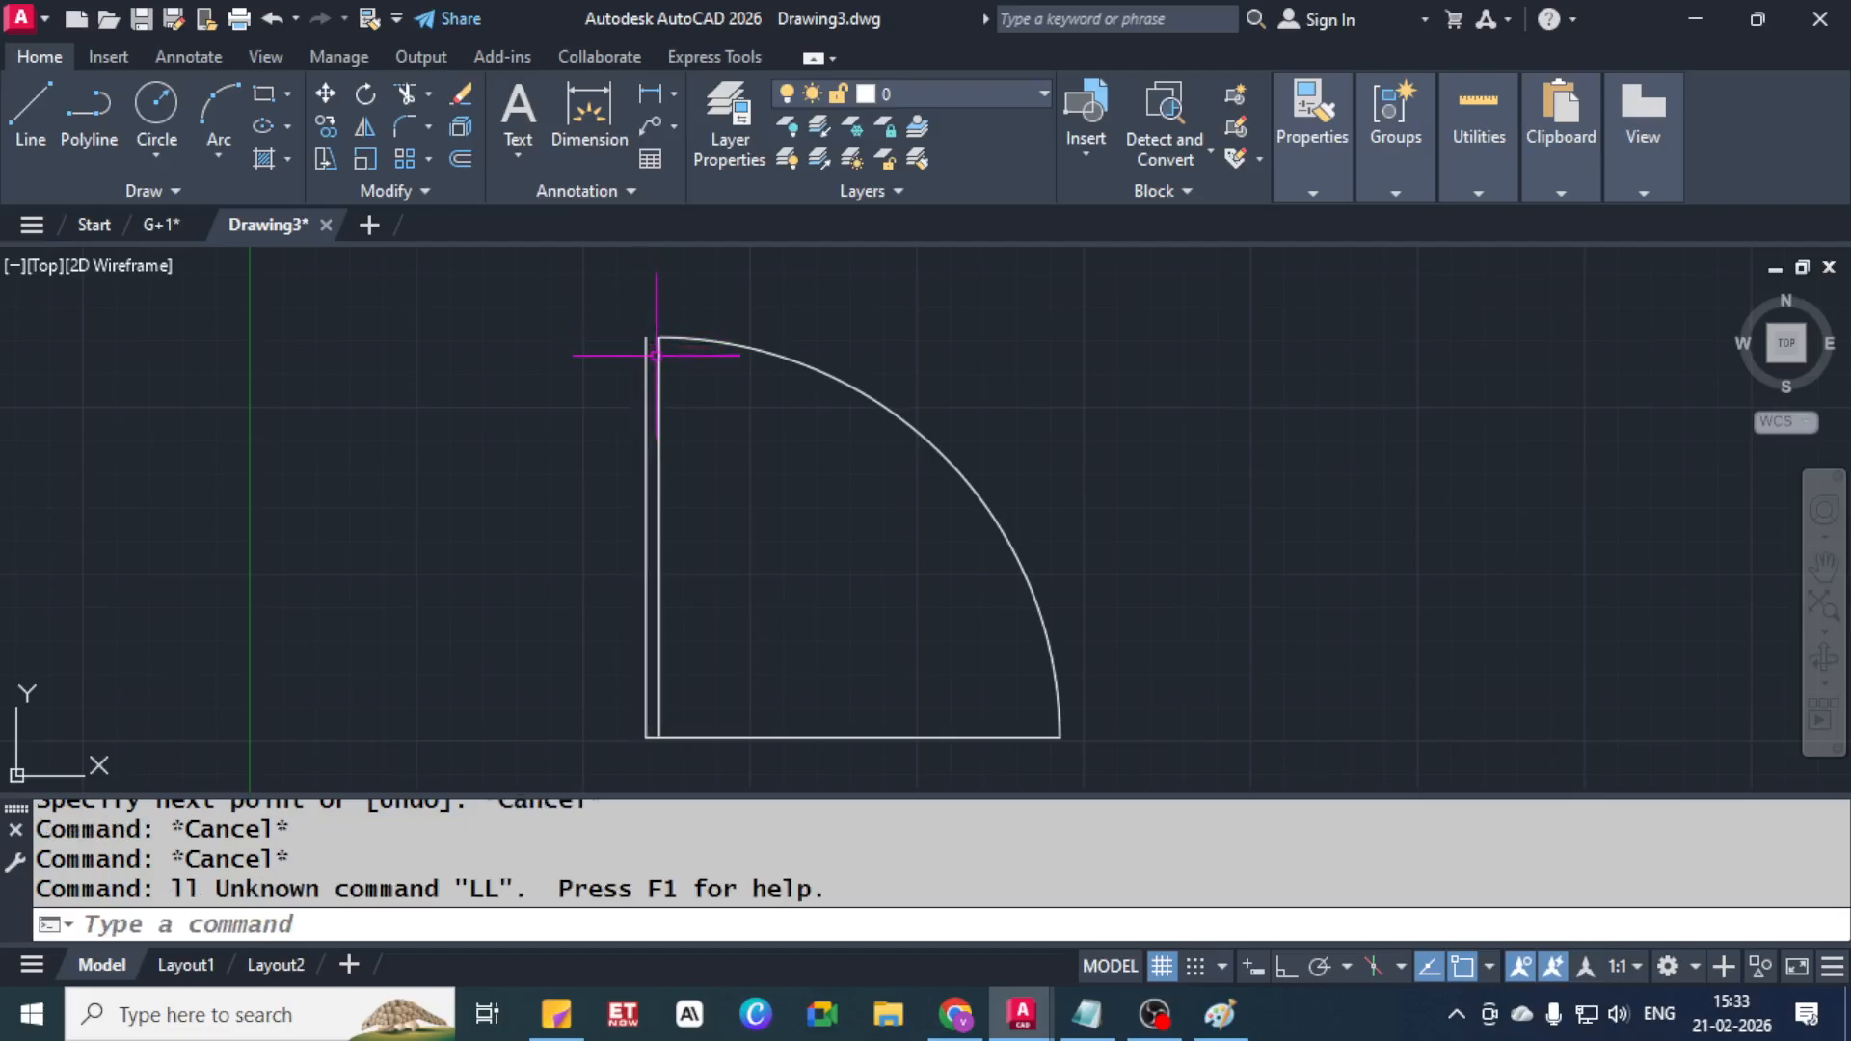
key(Escape)
key(Escape)
text(l)
key(Return)
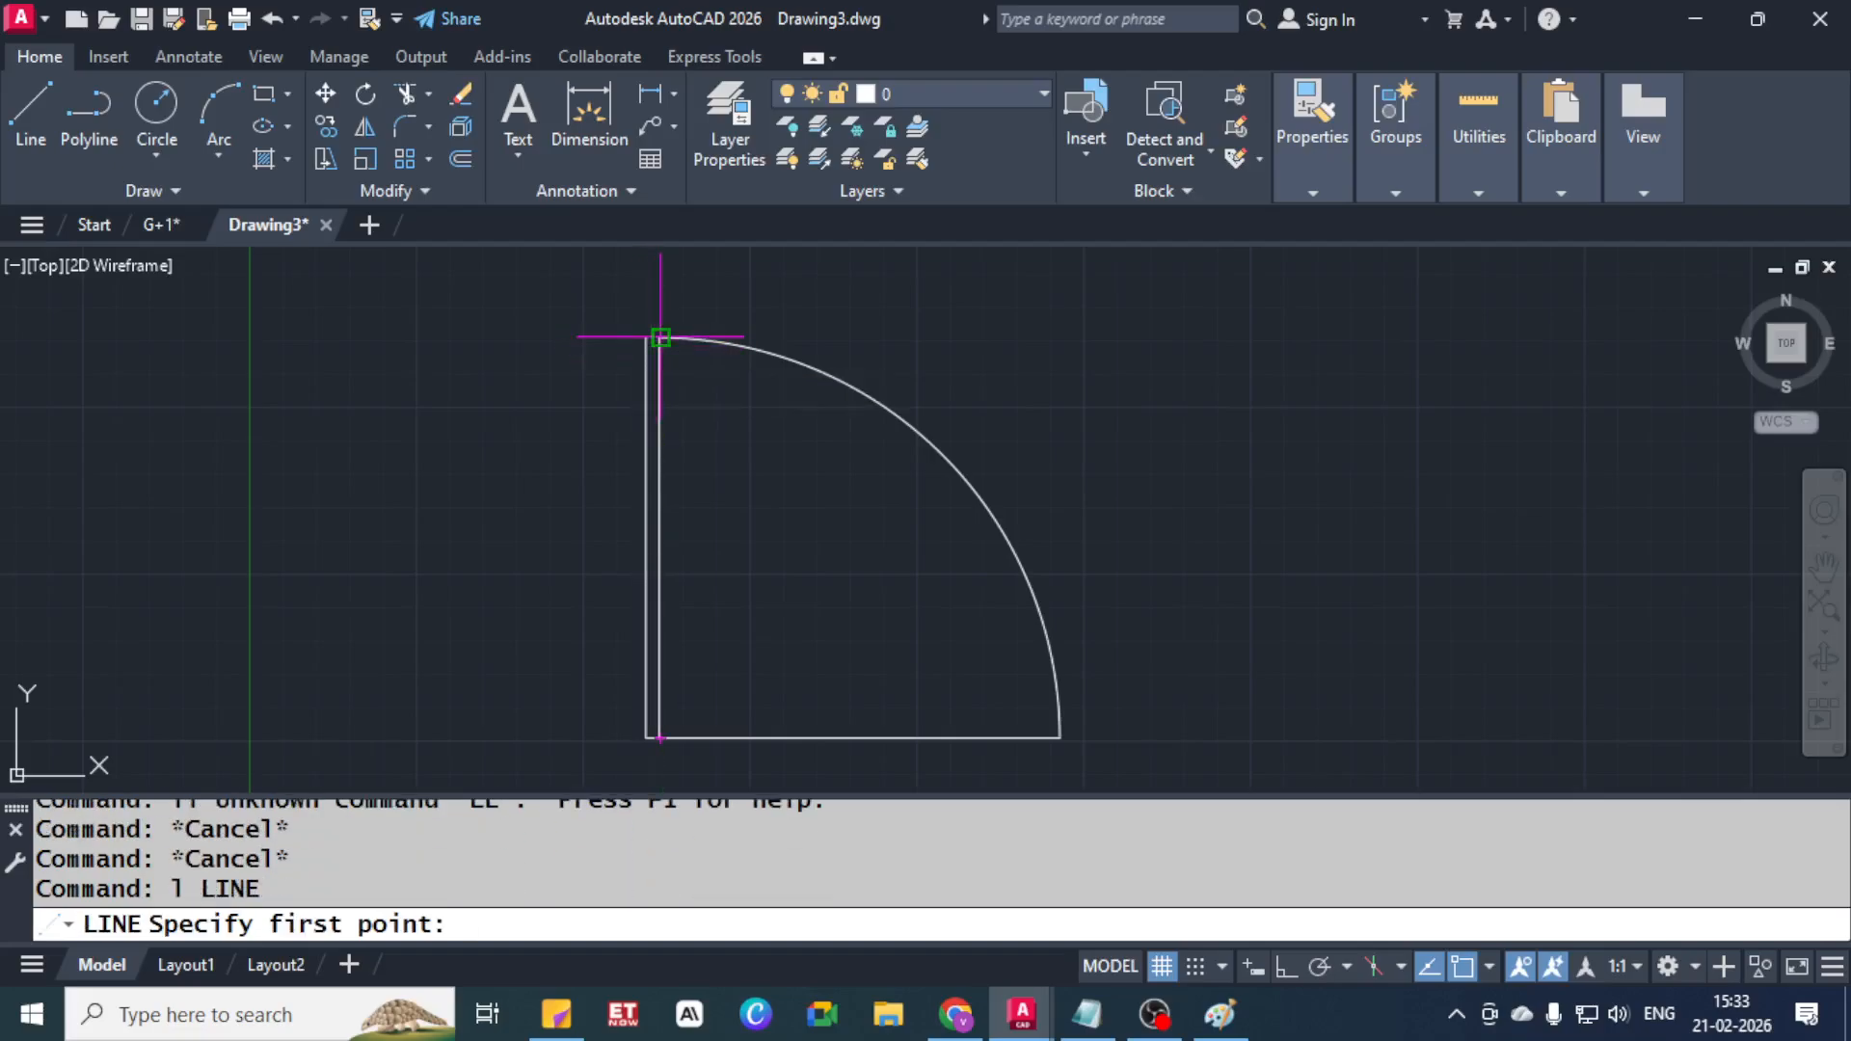
click(661, 337)
key(Escape)
key(Escape)
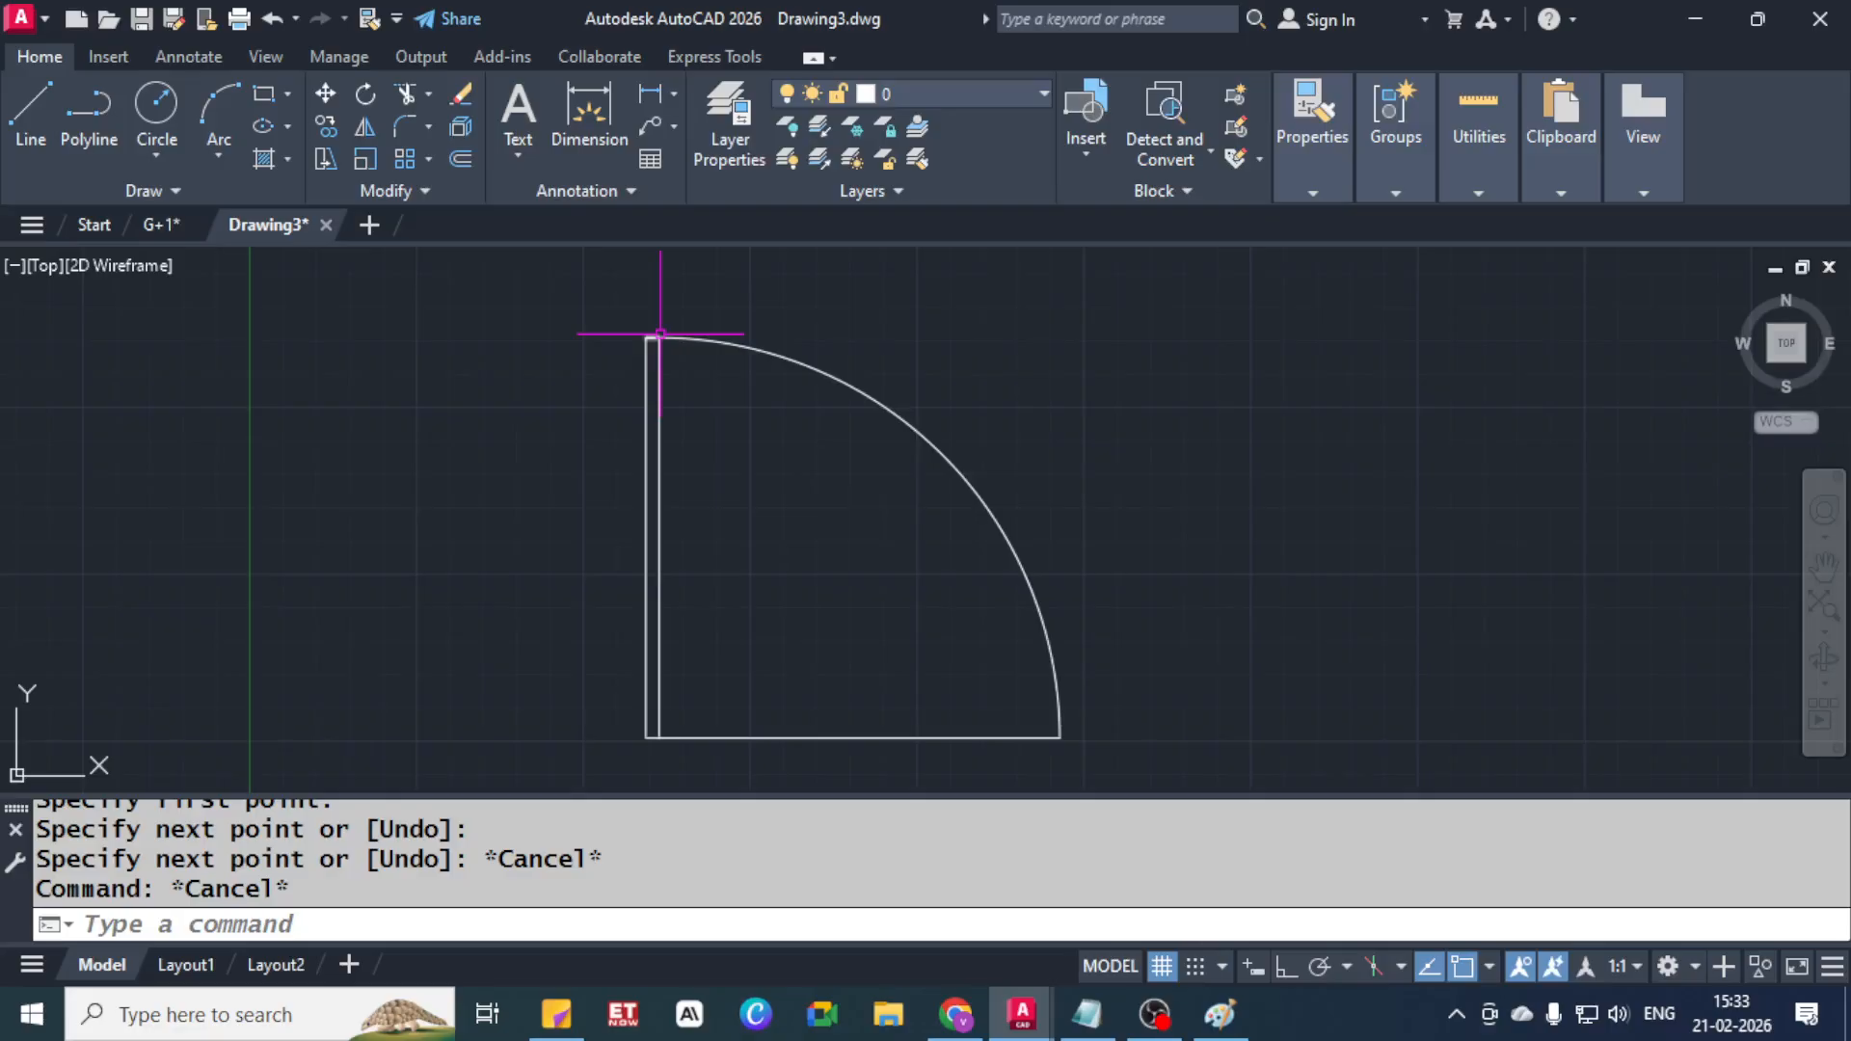
key(Escape)
key(Escape)
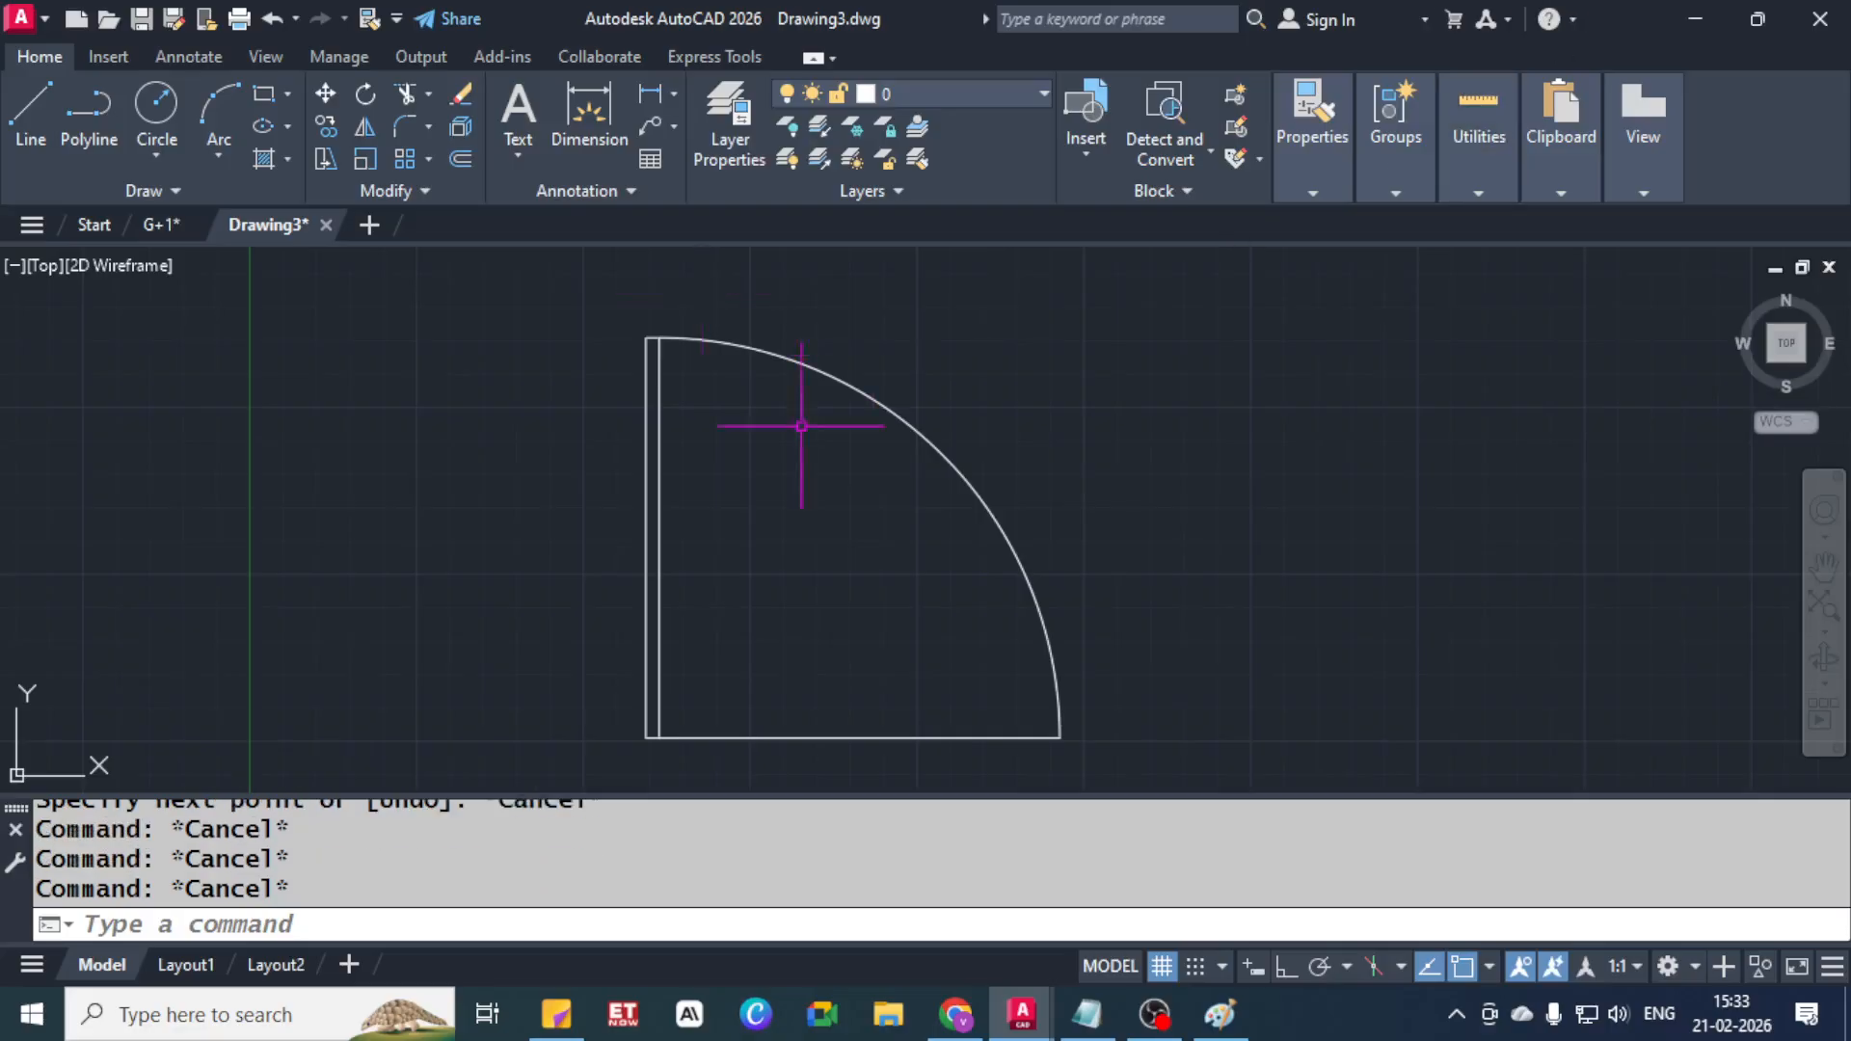
Try to trim away the horizontal line between the door leaf and the lower end of the arc
middle_drag(1145, 414, 1059, 384)
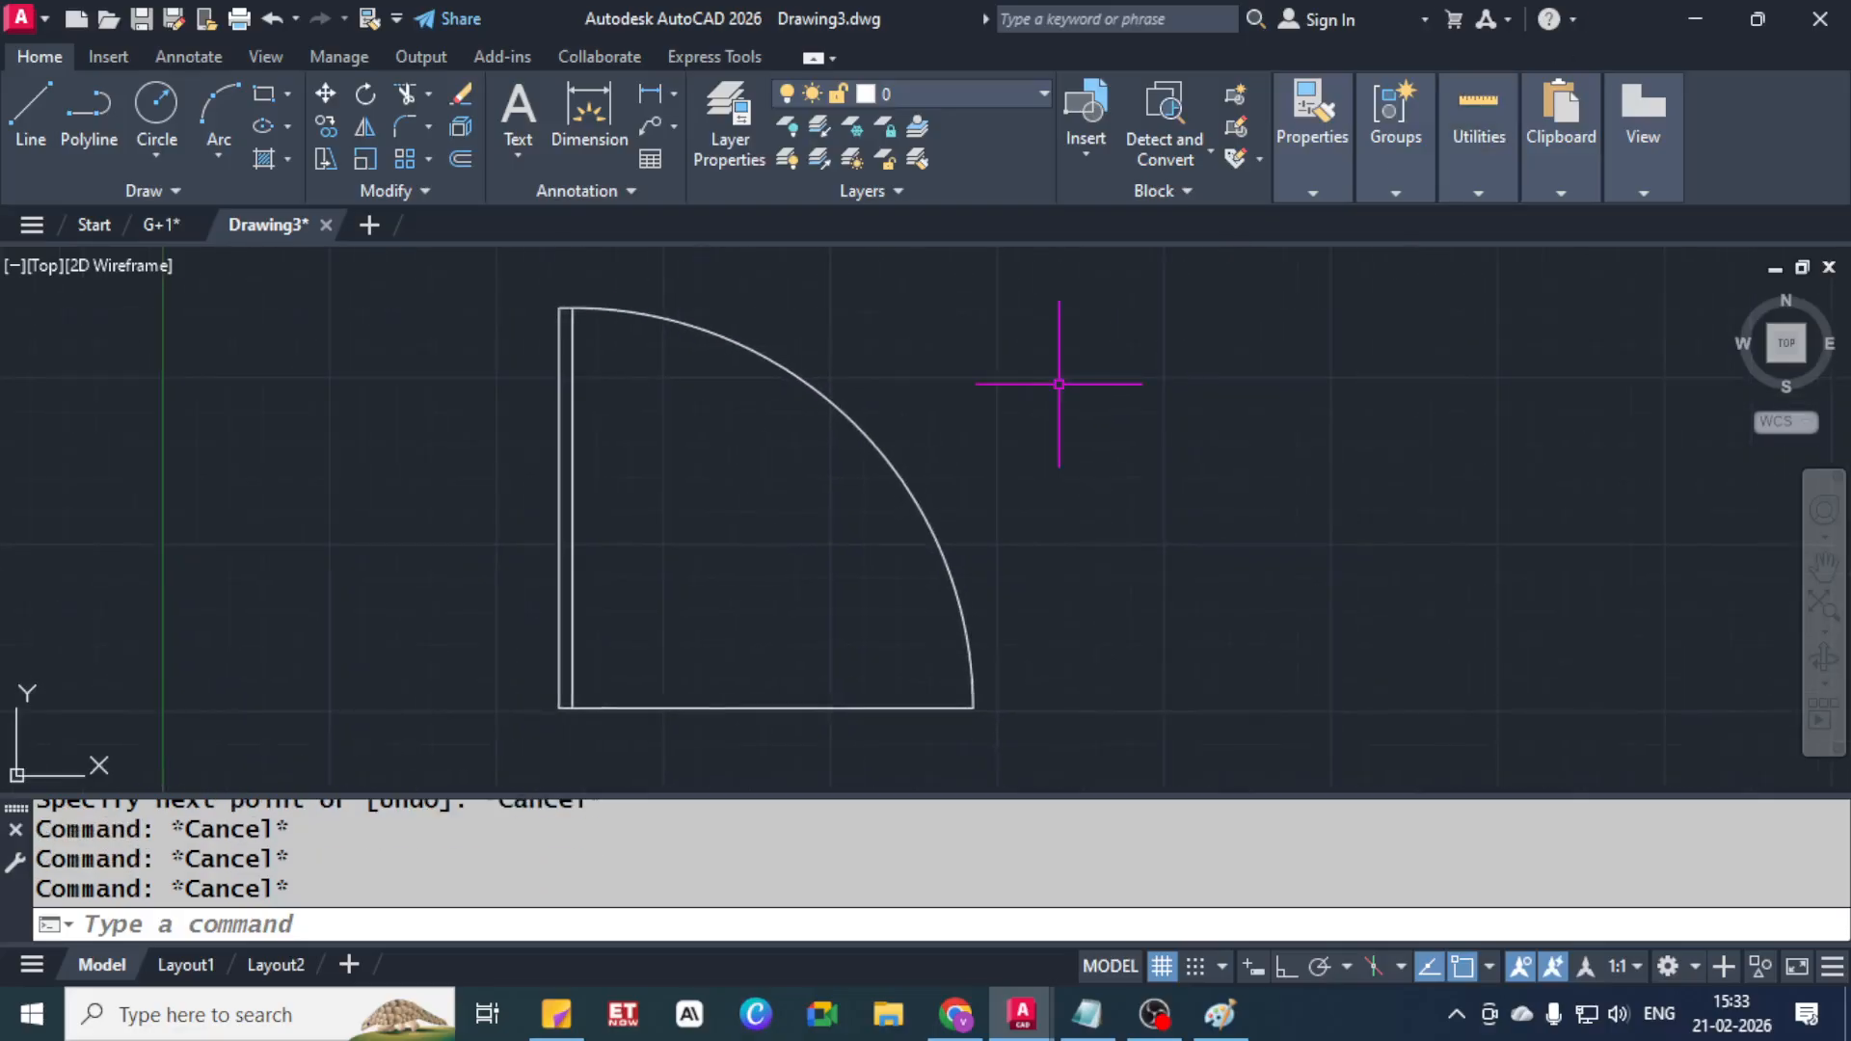
text(tr)
key(Return)
key(Return)
click(740, 652)
click(679, 730)
click(674, 697)
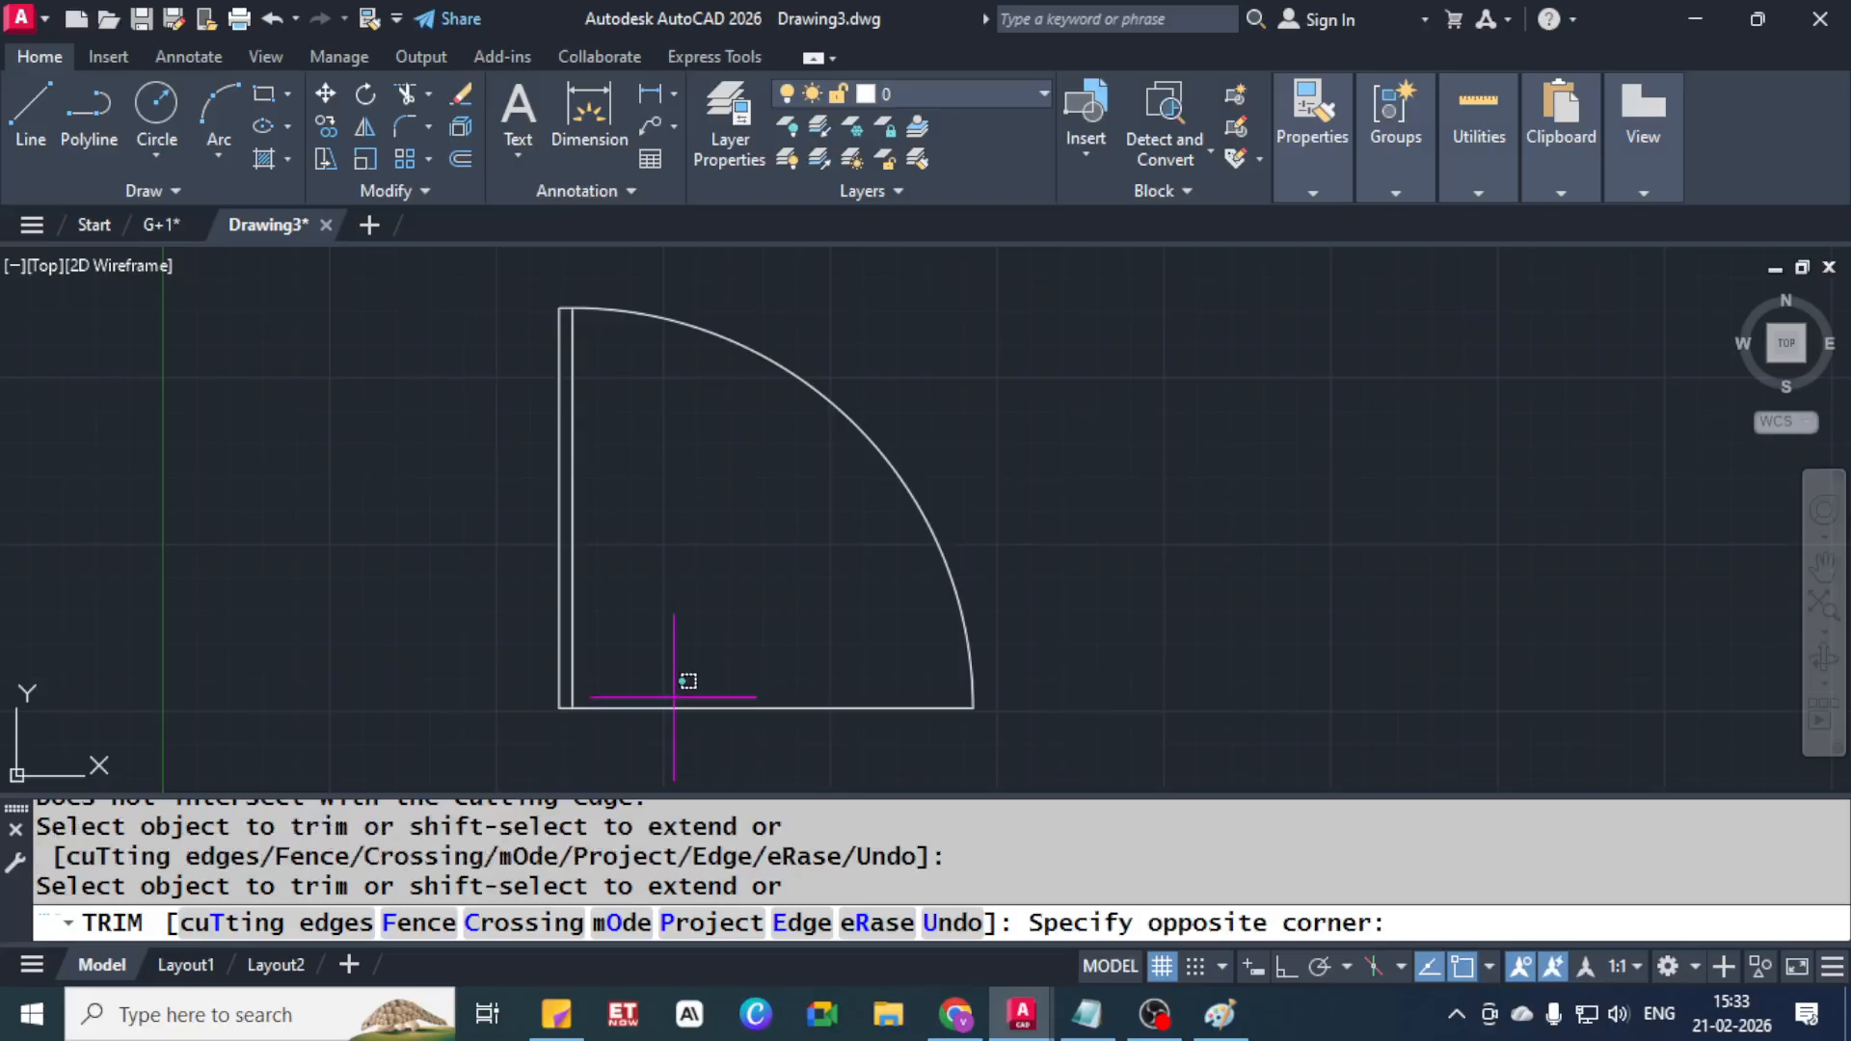
key(Escape)
Erase the horizontal line between the door leaf and the arc's lower end
click(676, 698)
click(668, 715)
key(Delete)
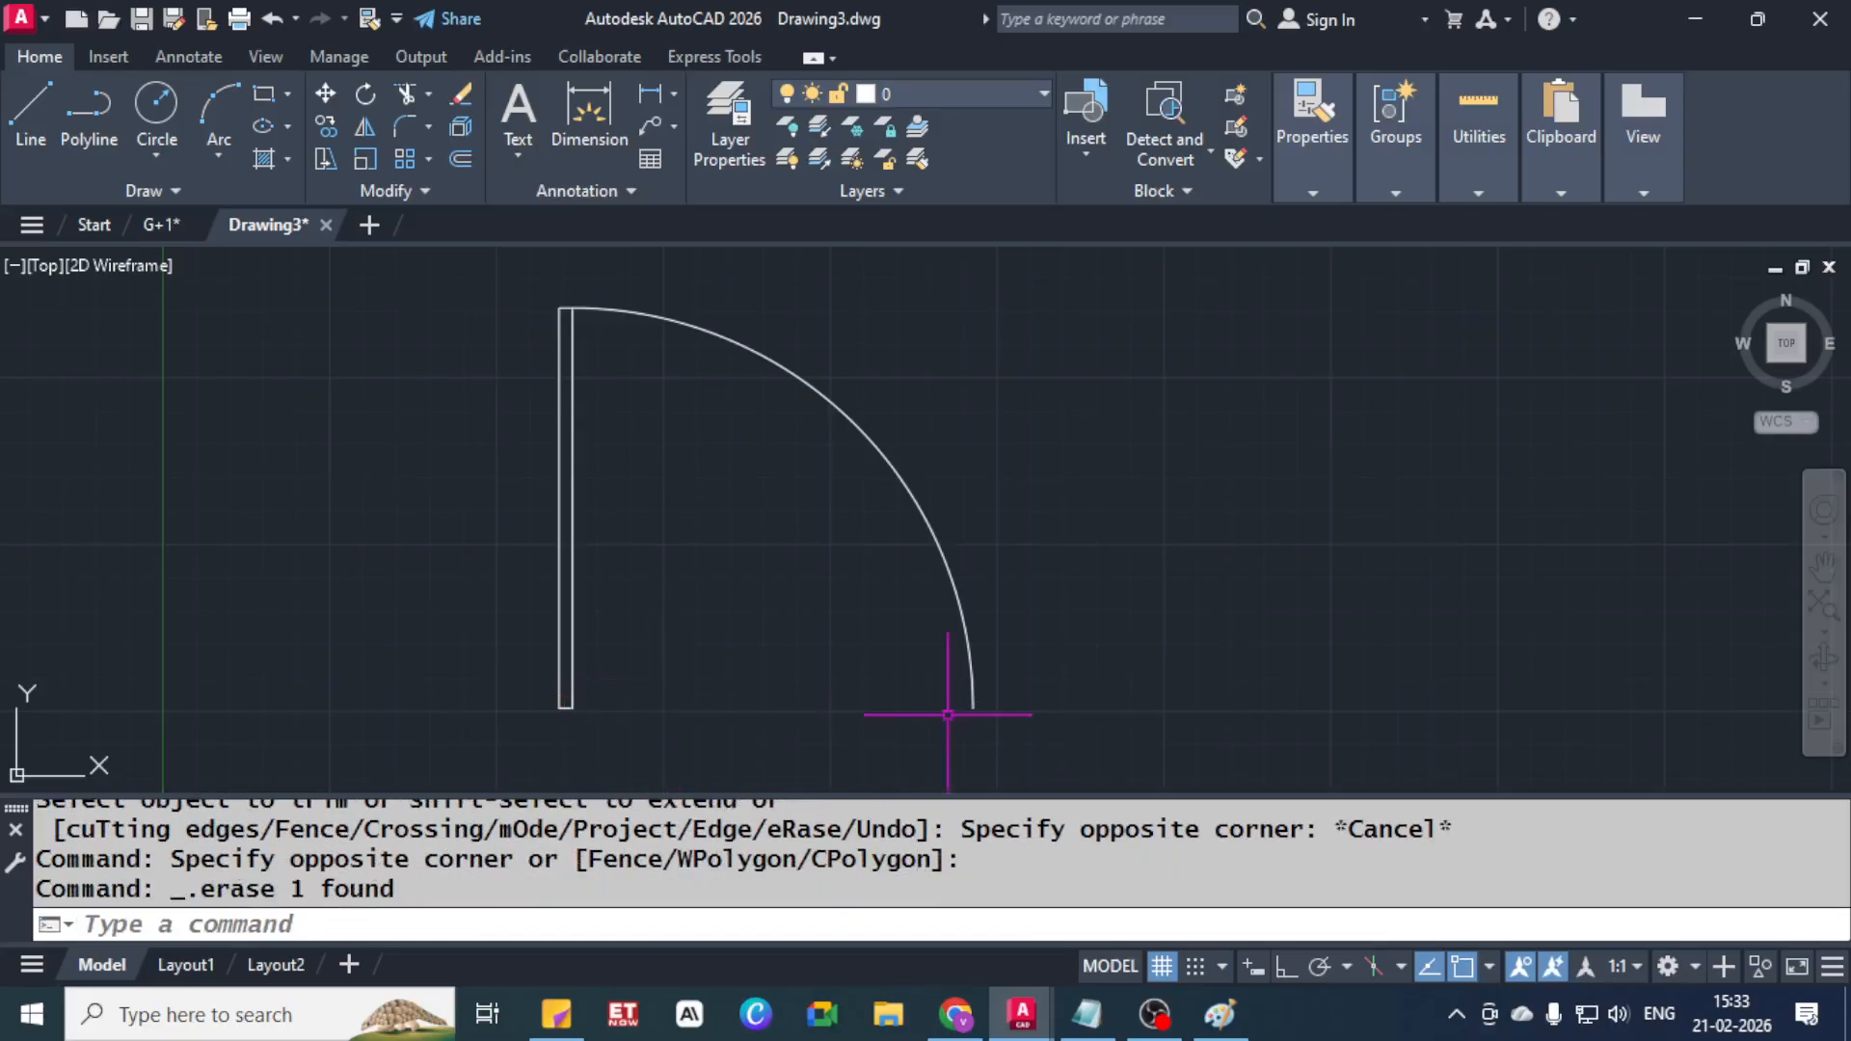
middle_drag(756, 591, 642, 530)
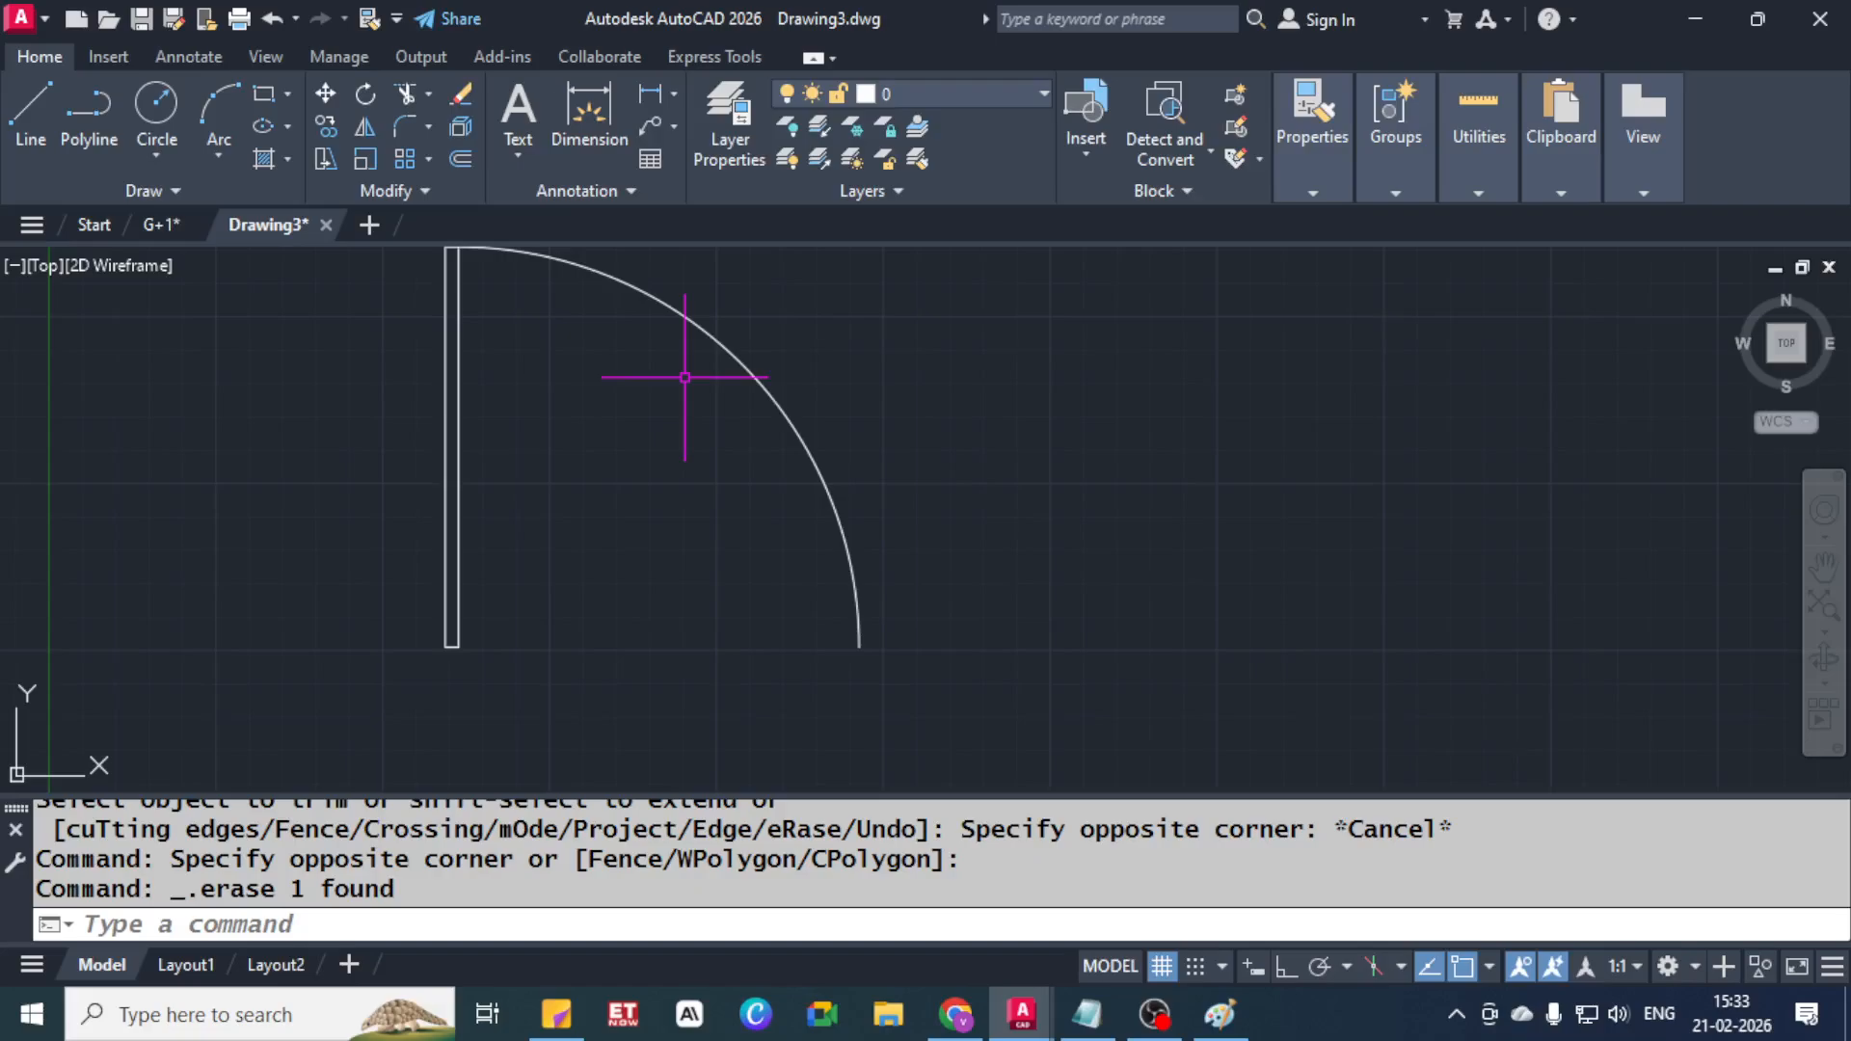
middle_drag(591, 417, 622, 455)
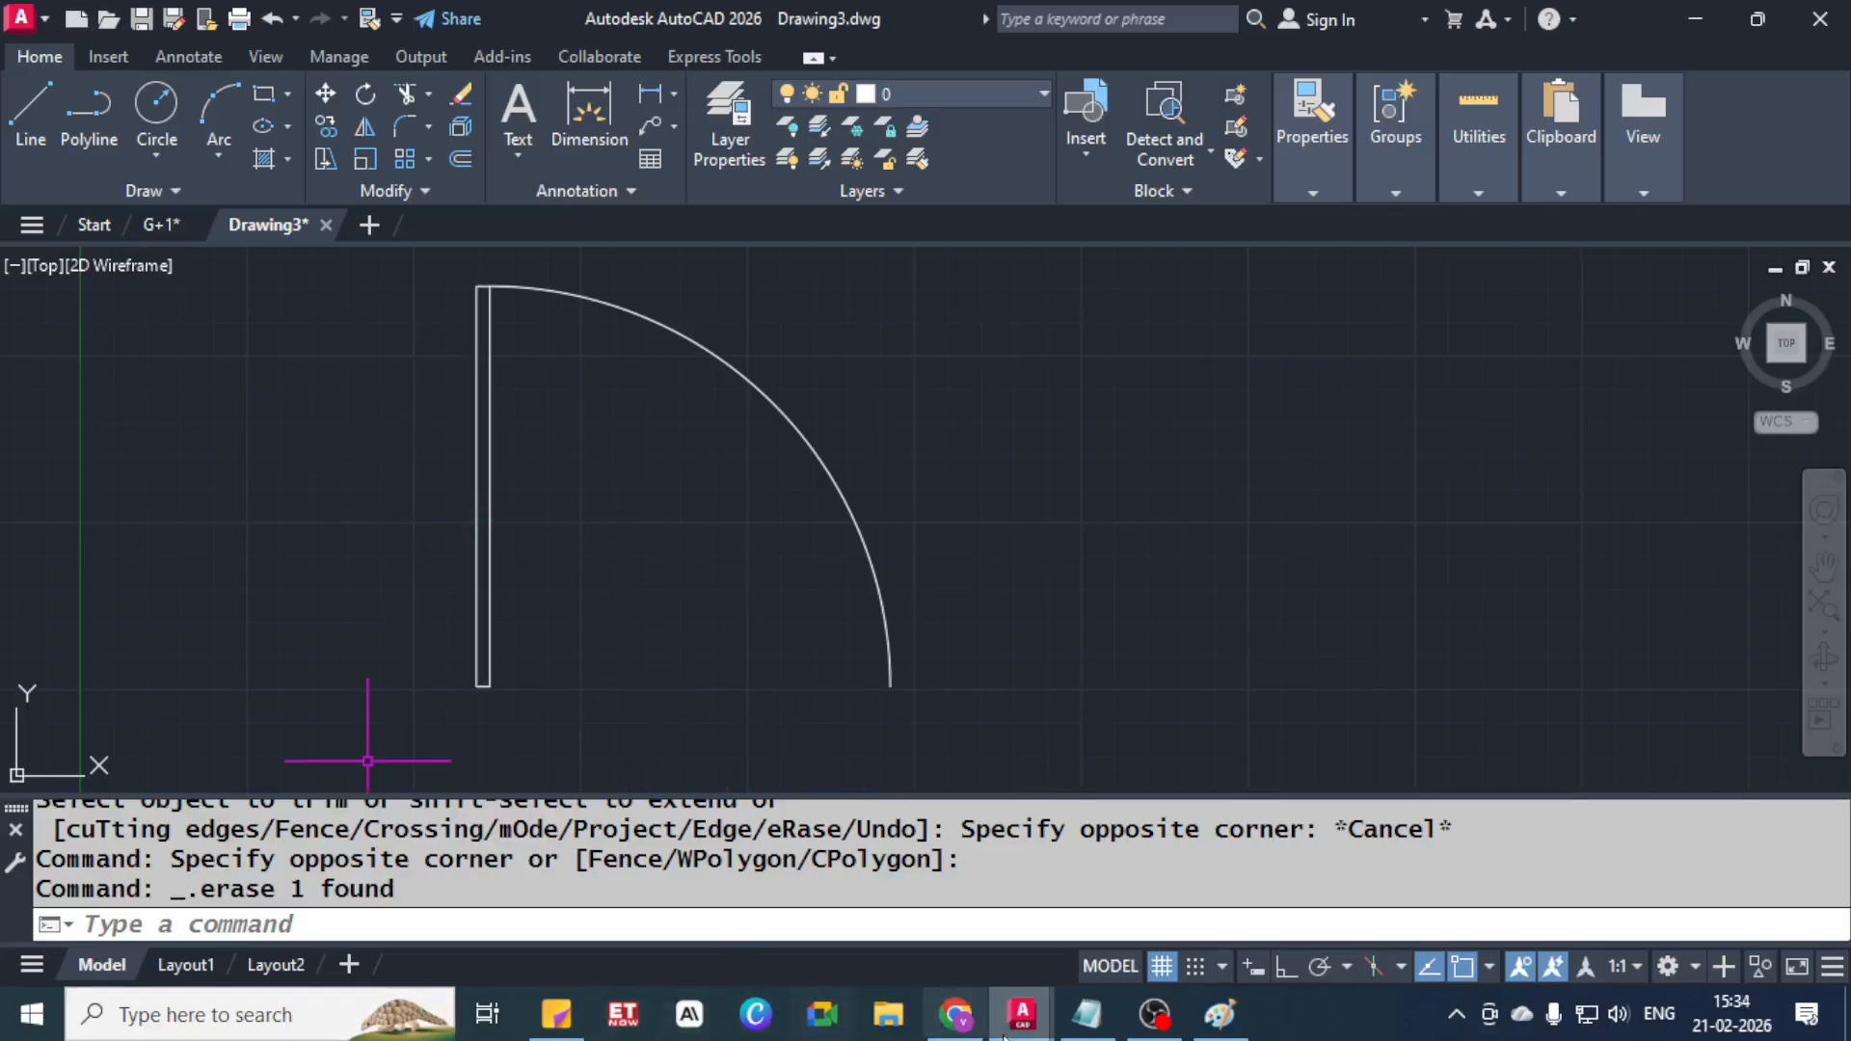
Switch to Chrome and search Google for door frames
click(956, 1014)
click(396, 27)
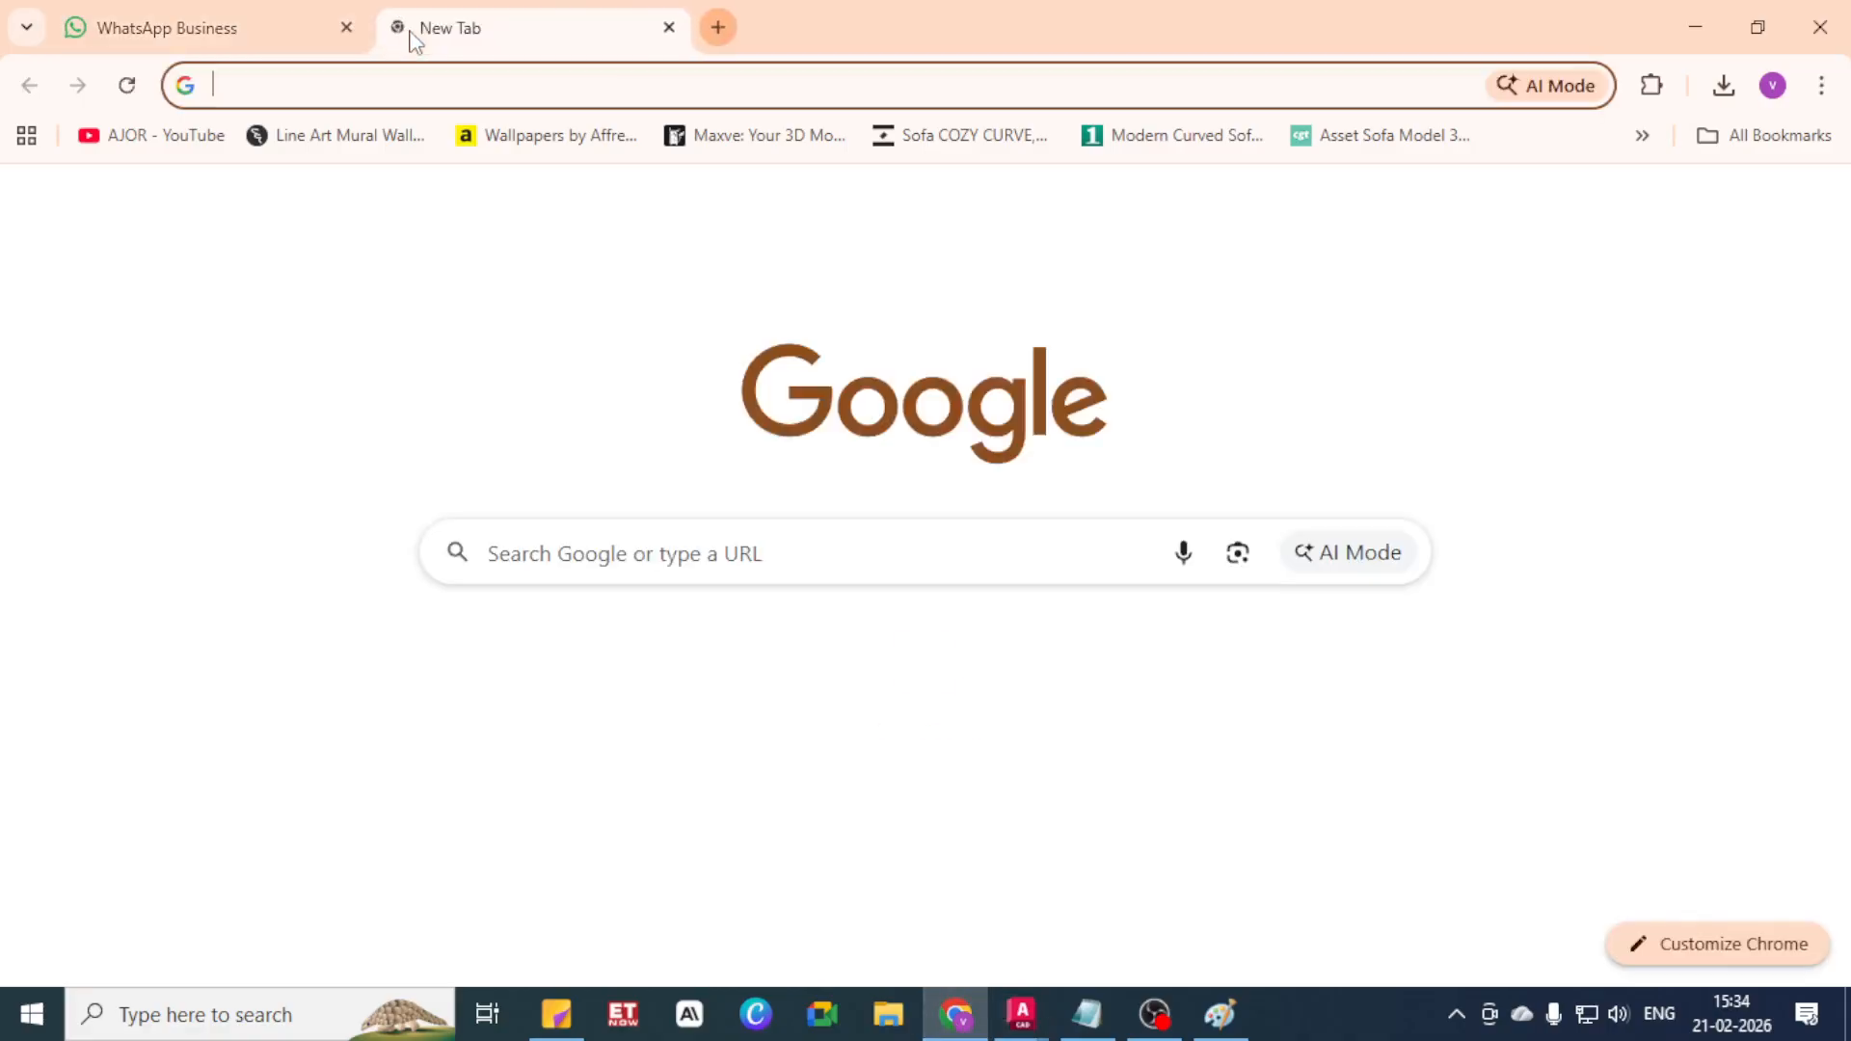
text(door )
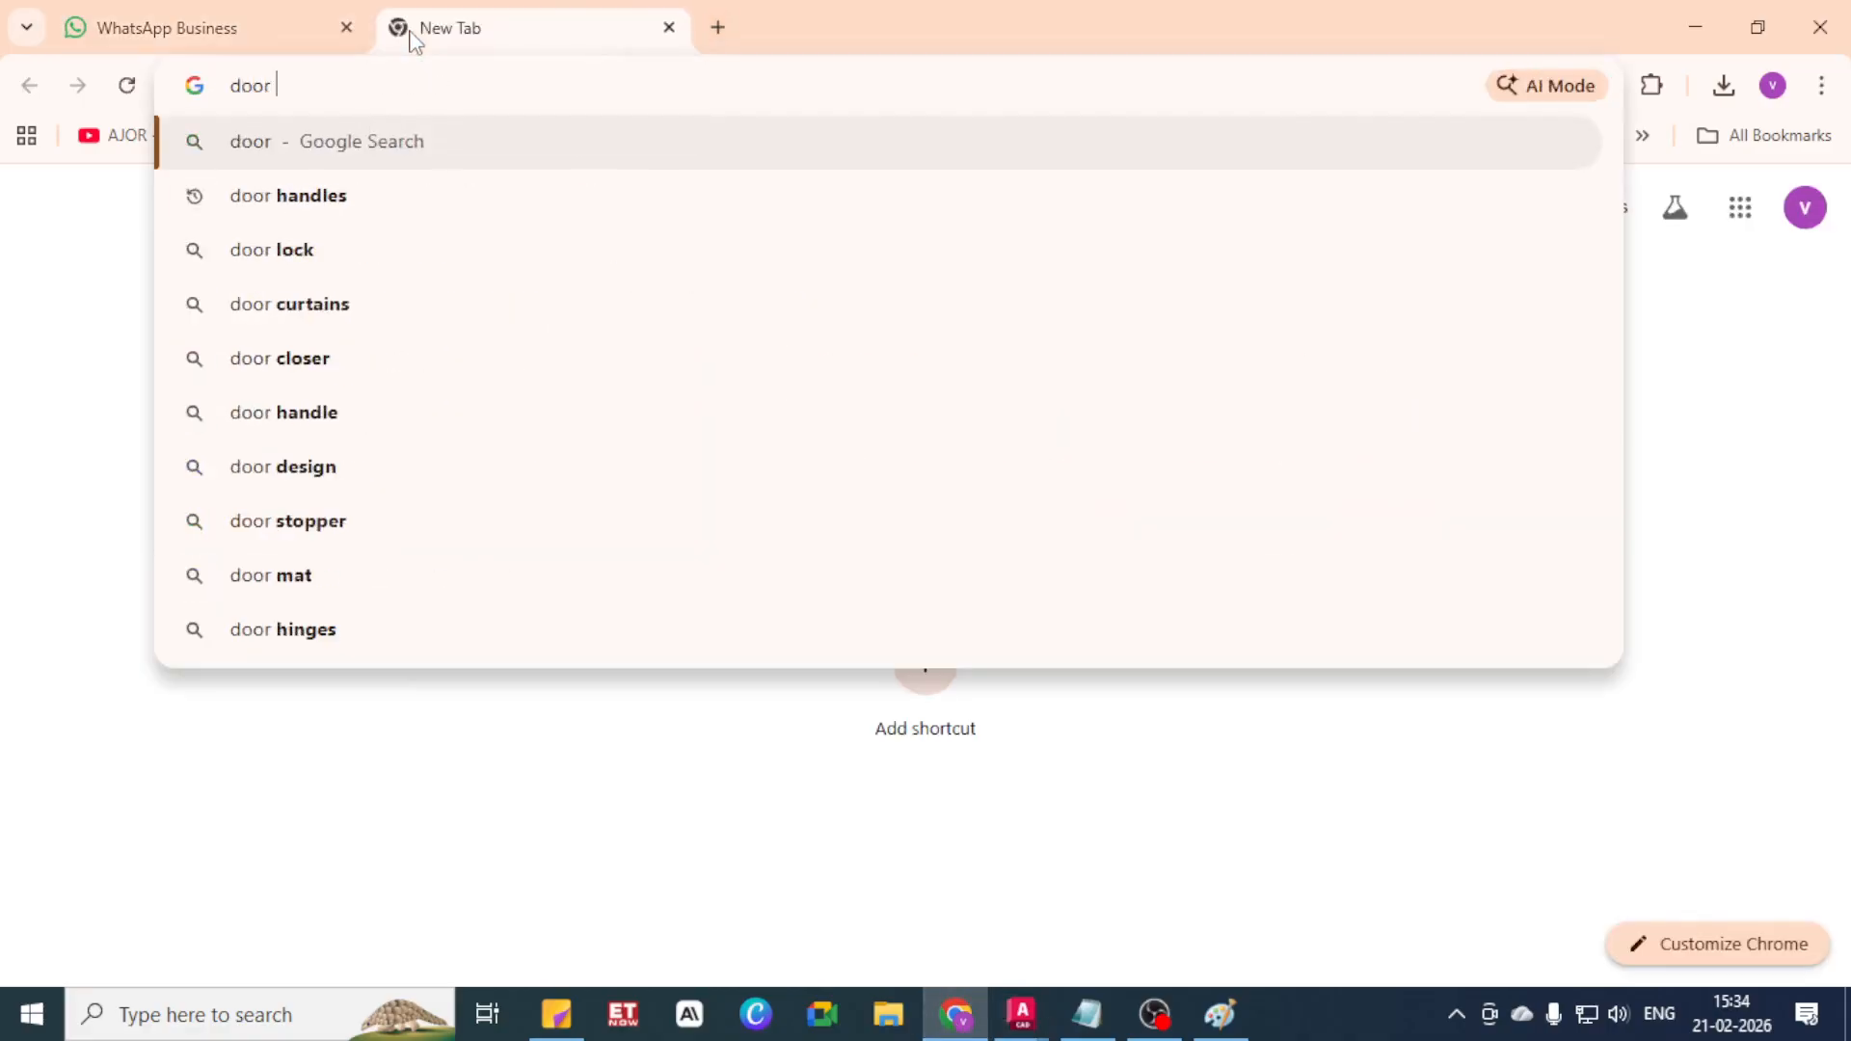
text(frames)
key(Return)
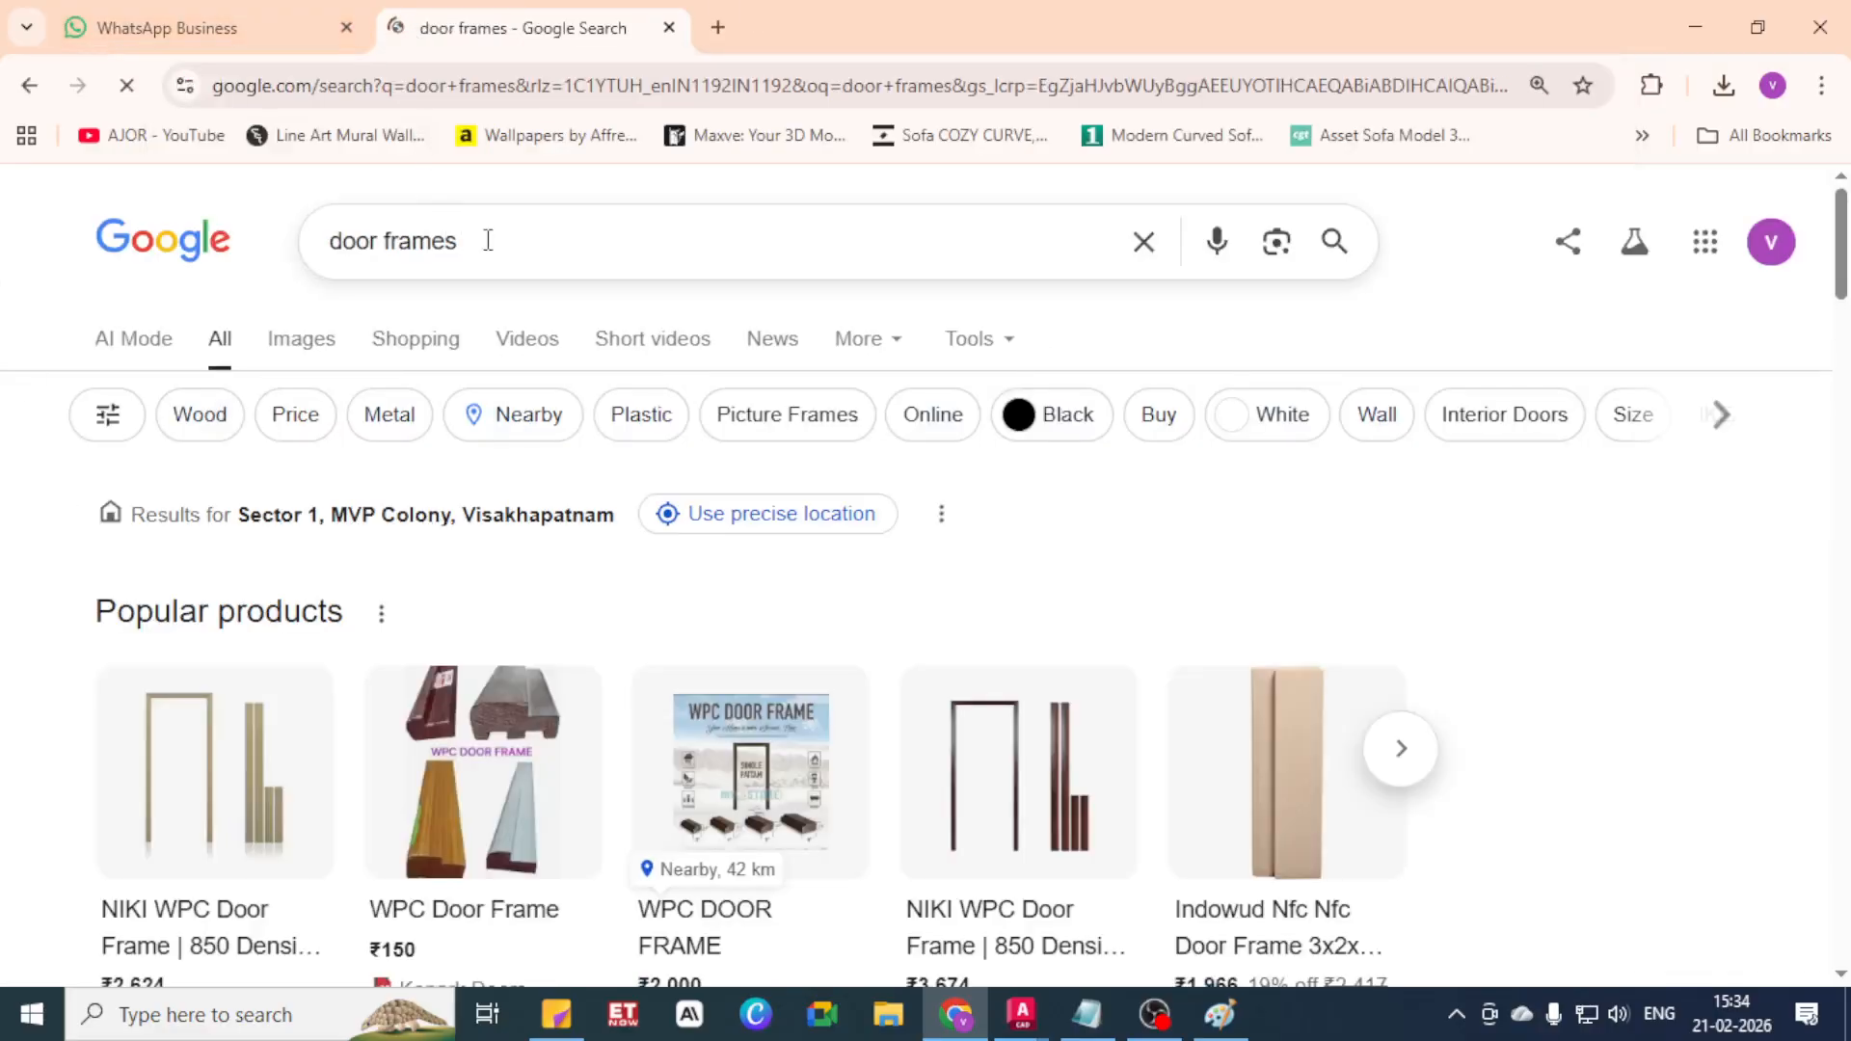
Refine the search to door frame cross section and show the image results
click(488, 240)
text(cross)
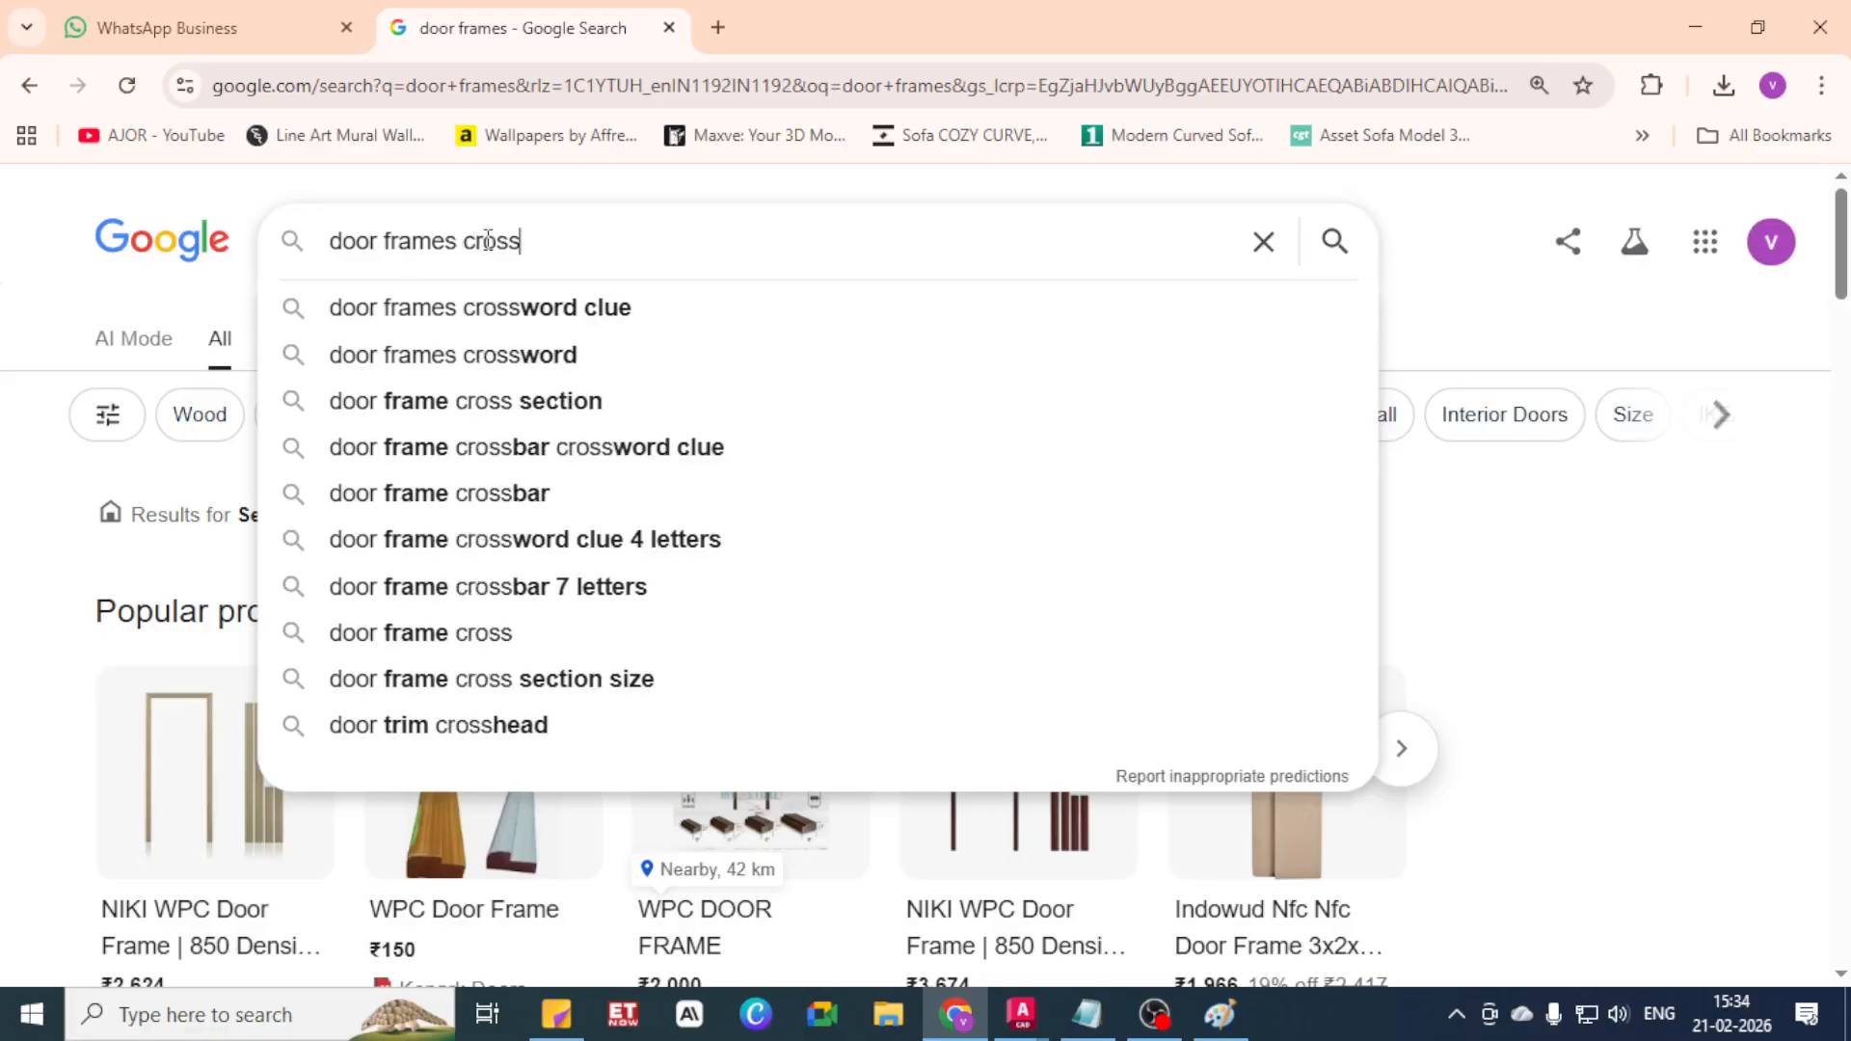
text( secion)
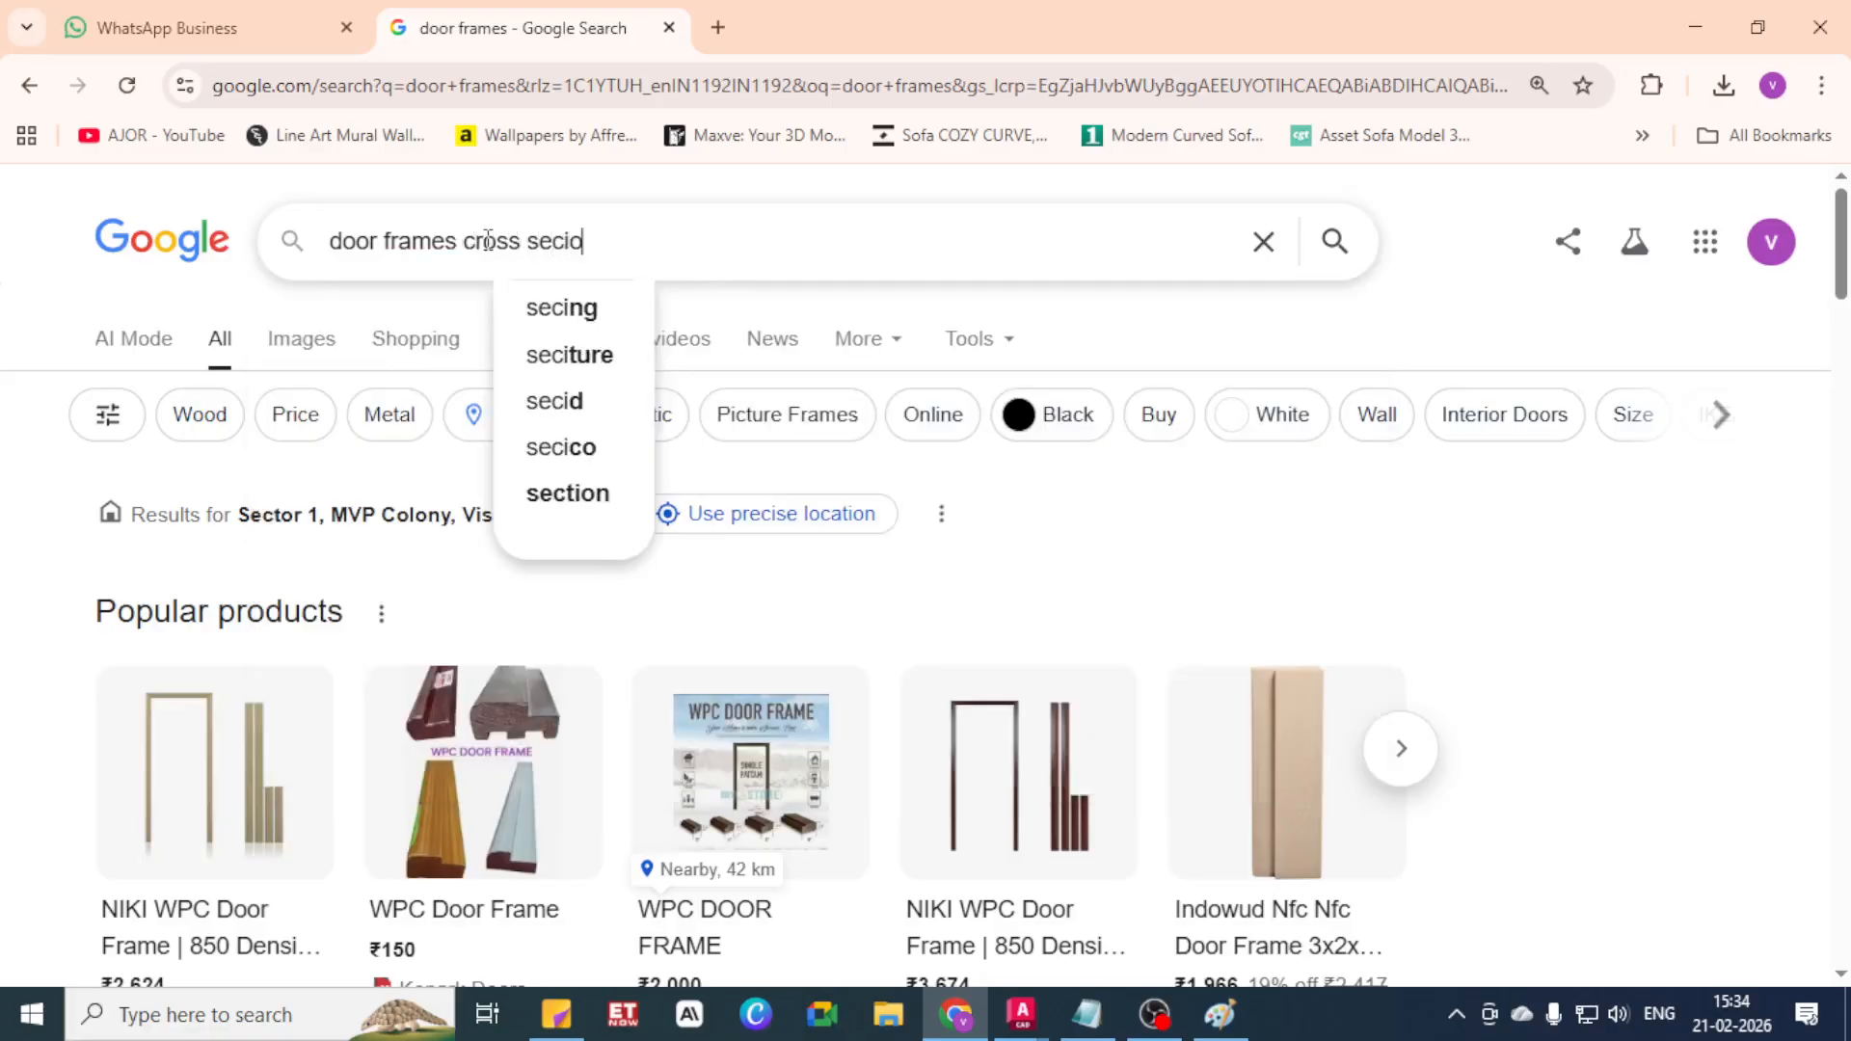
key(Return)
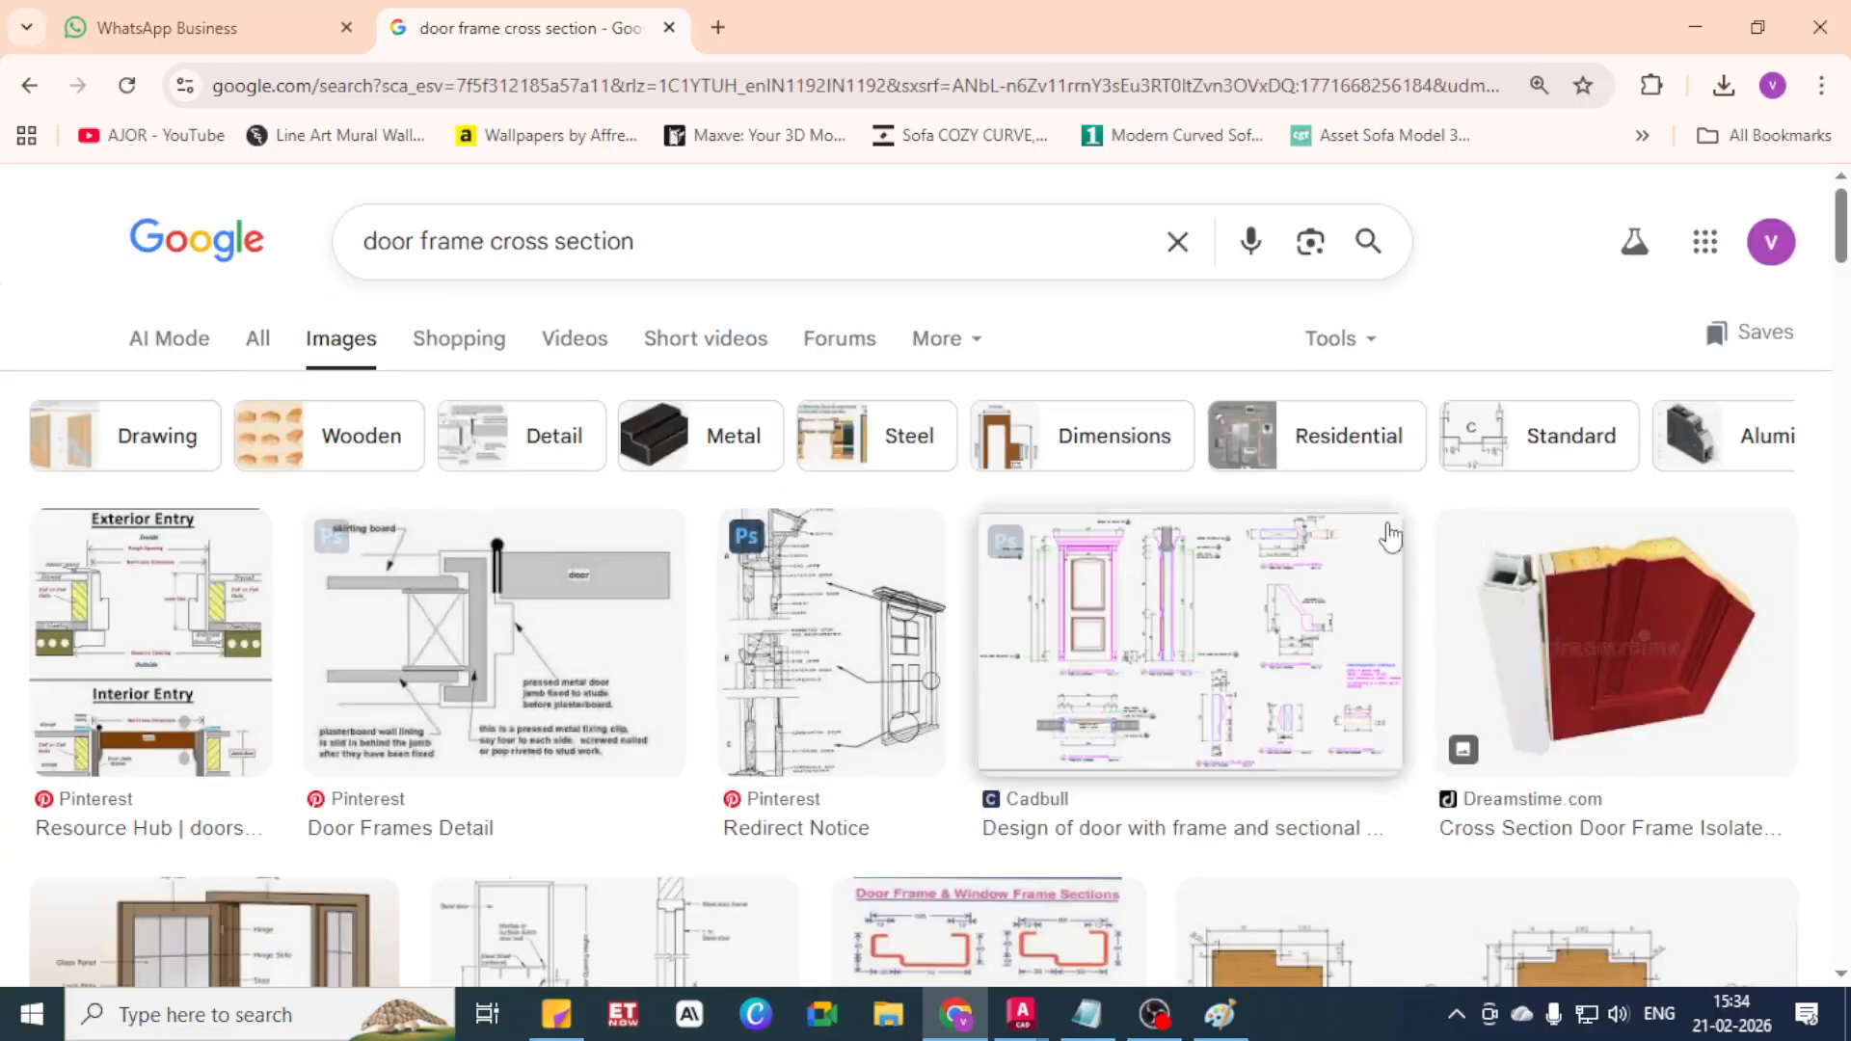
Open the Exterior Entry door section image from the Pinterest result in its own browser tab
click(149, 617)
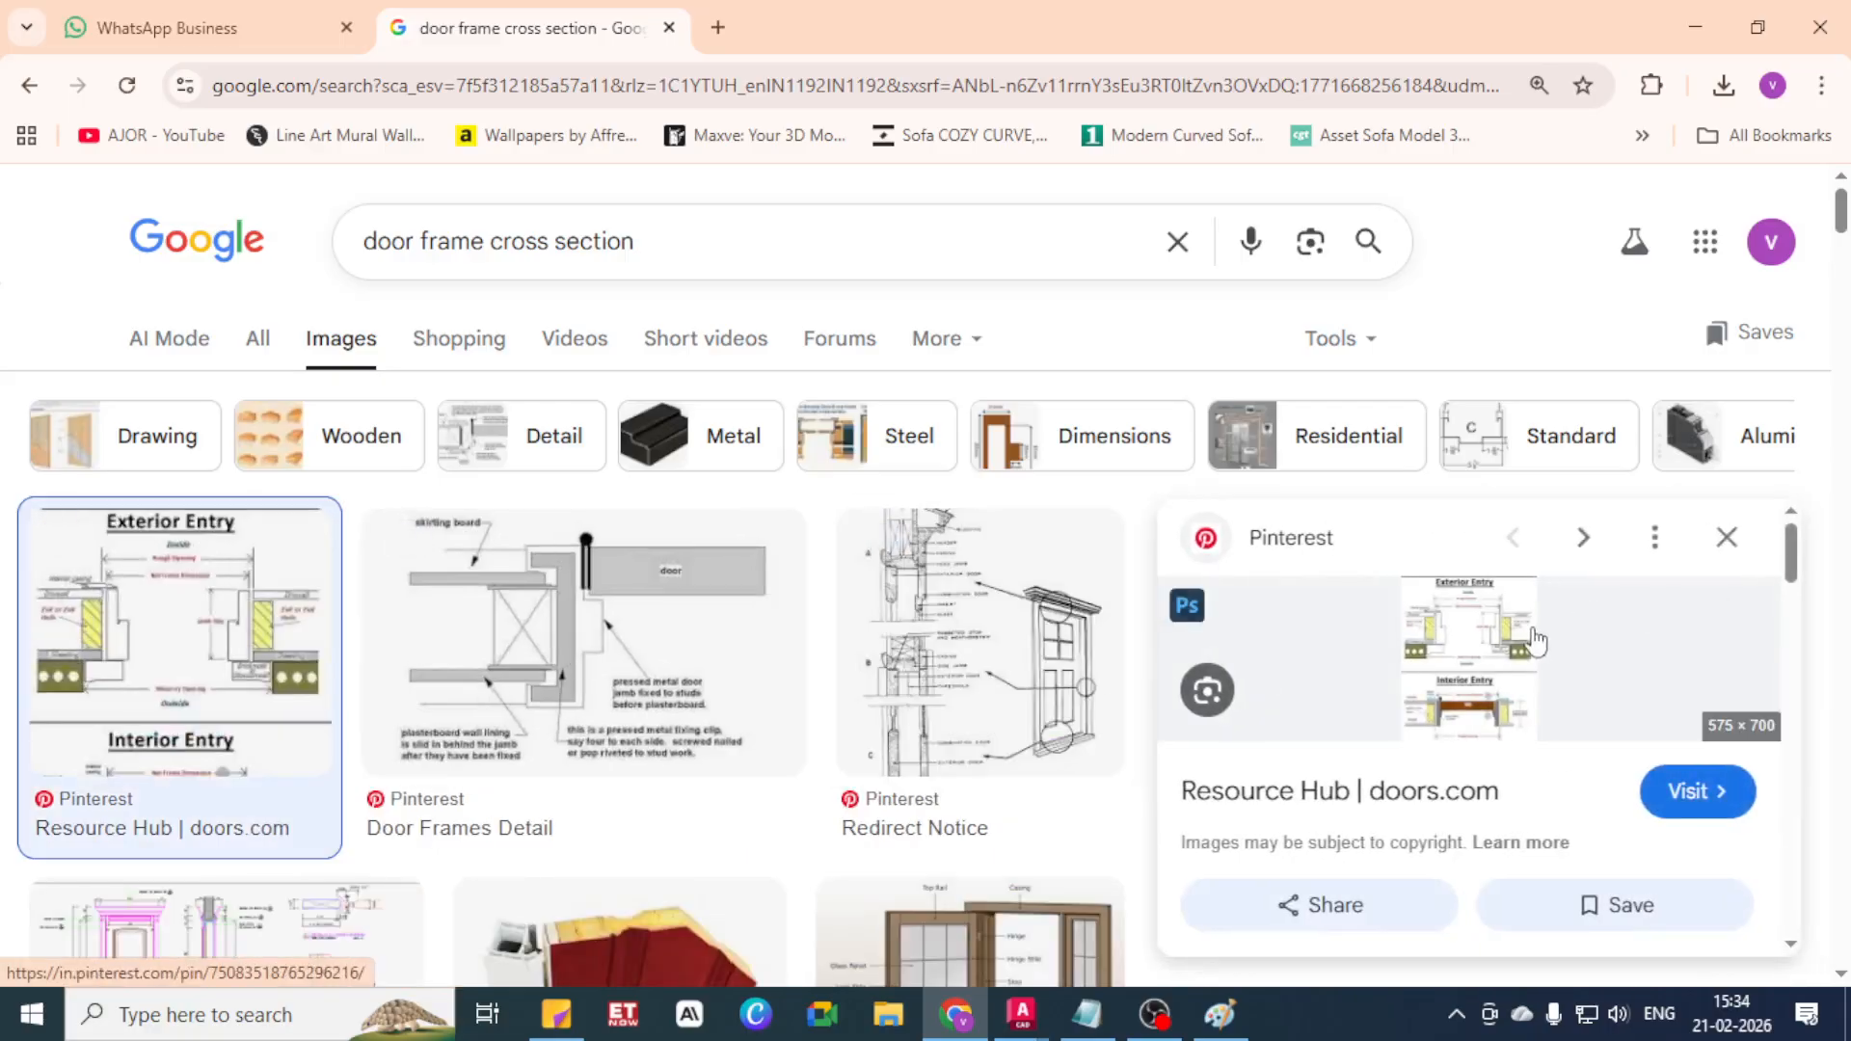
right_click(1459, 640)
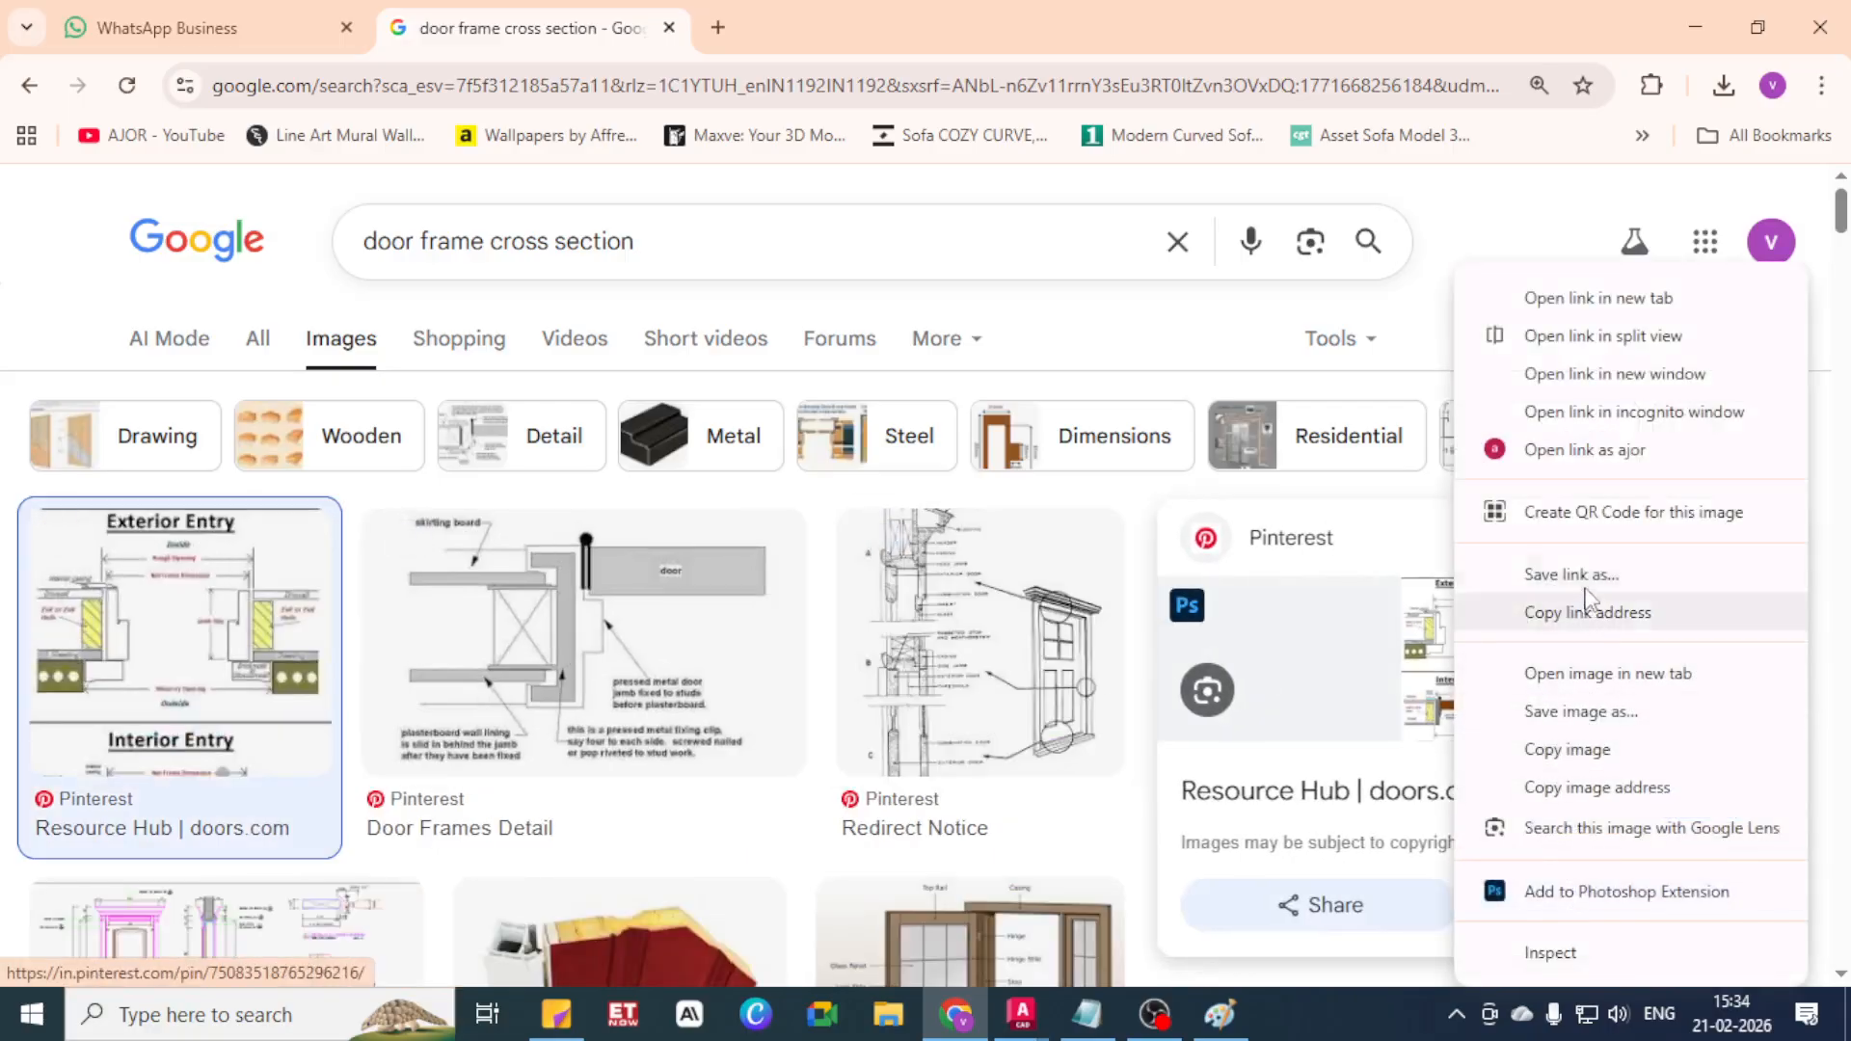
click(1567, 680)
key(ctrl+Tab)
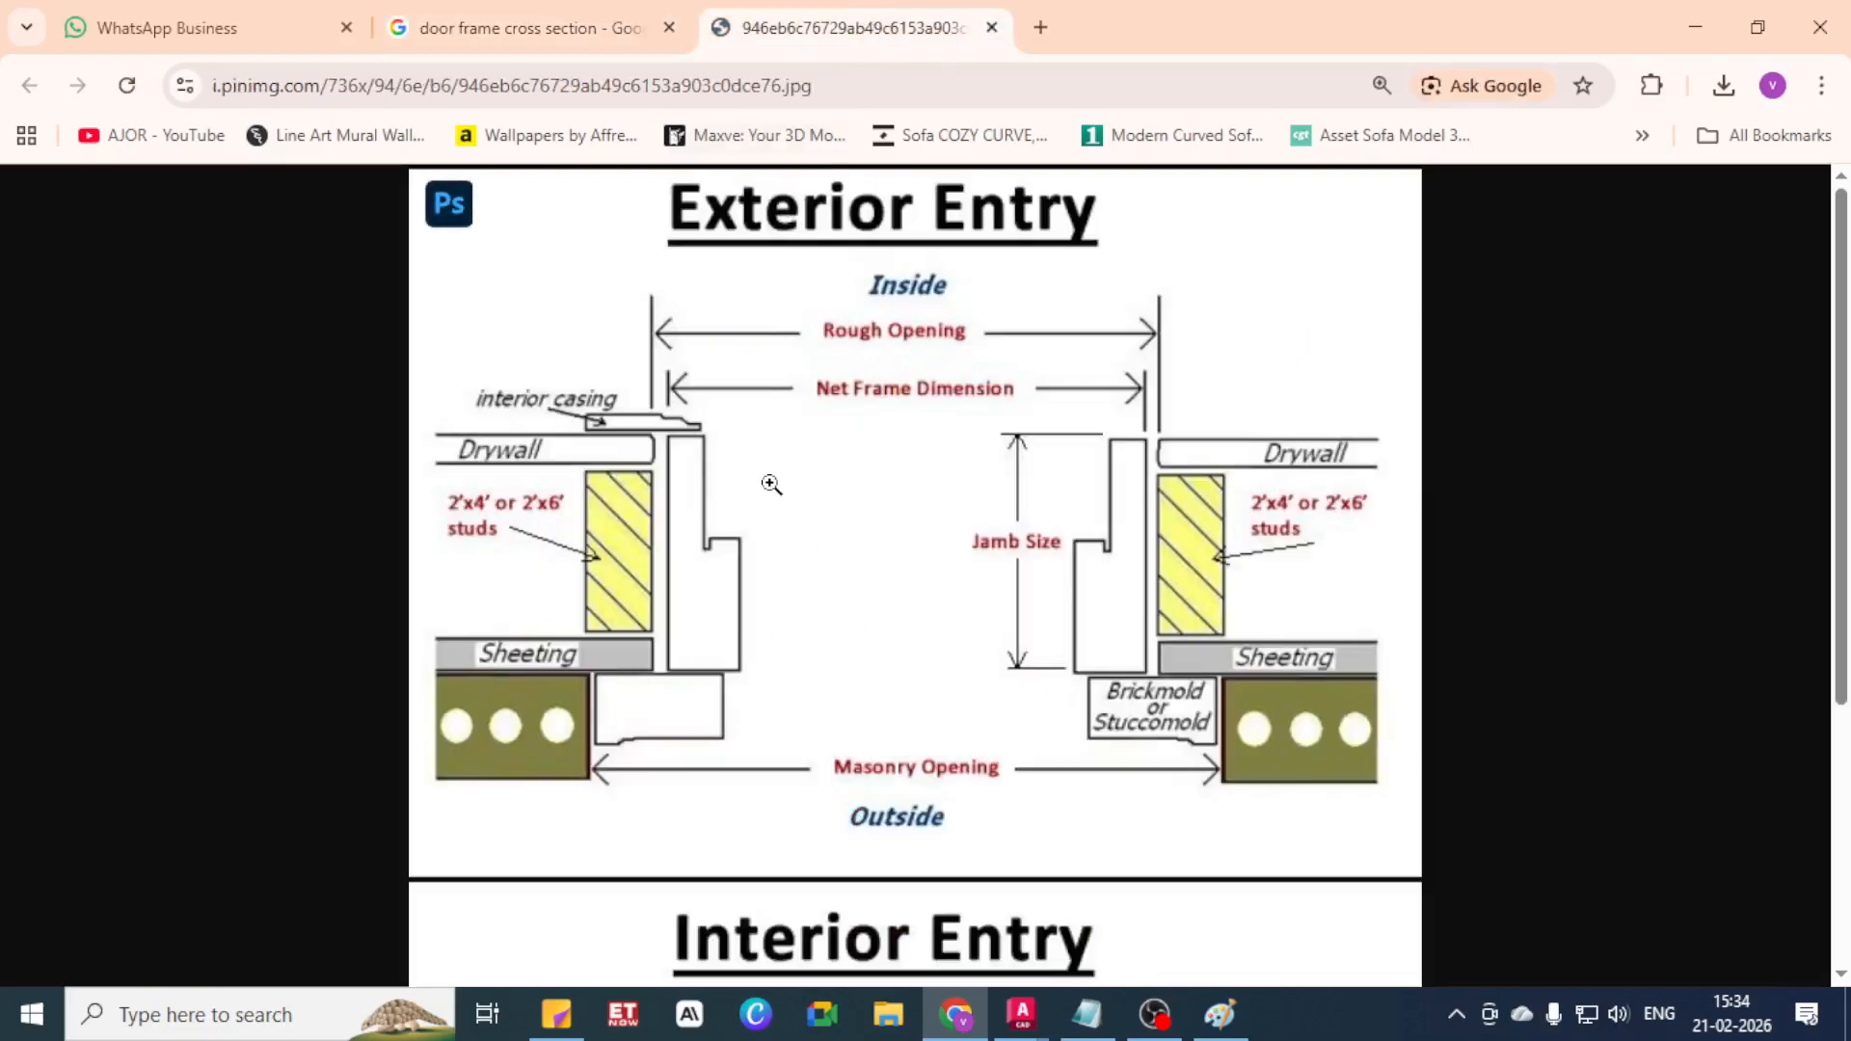
Return to the image results and open IndiaMART's Door Frame & Window Frame Sections image in a separate browser tab
click(521, 27)
scroll(954, 800, down, 6)
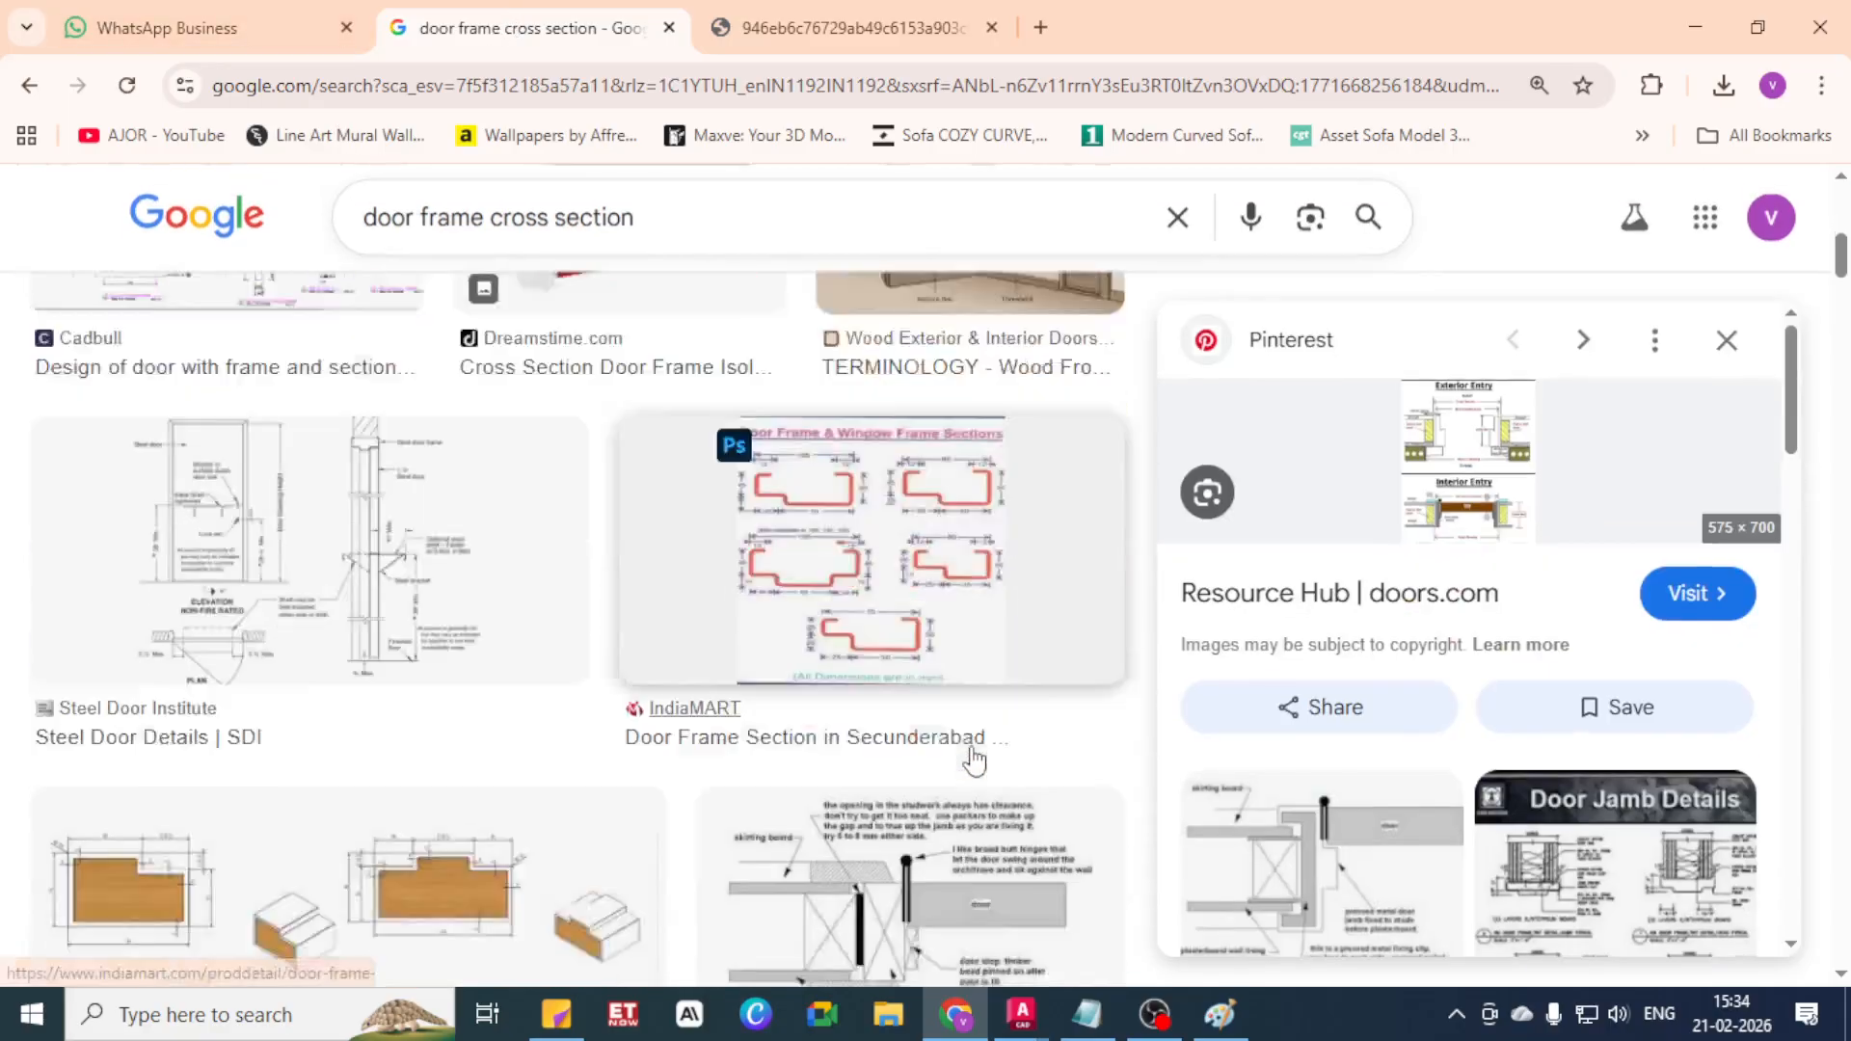
scroll(974, 761, down, 3)
click(1060, 583)
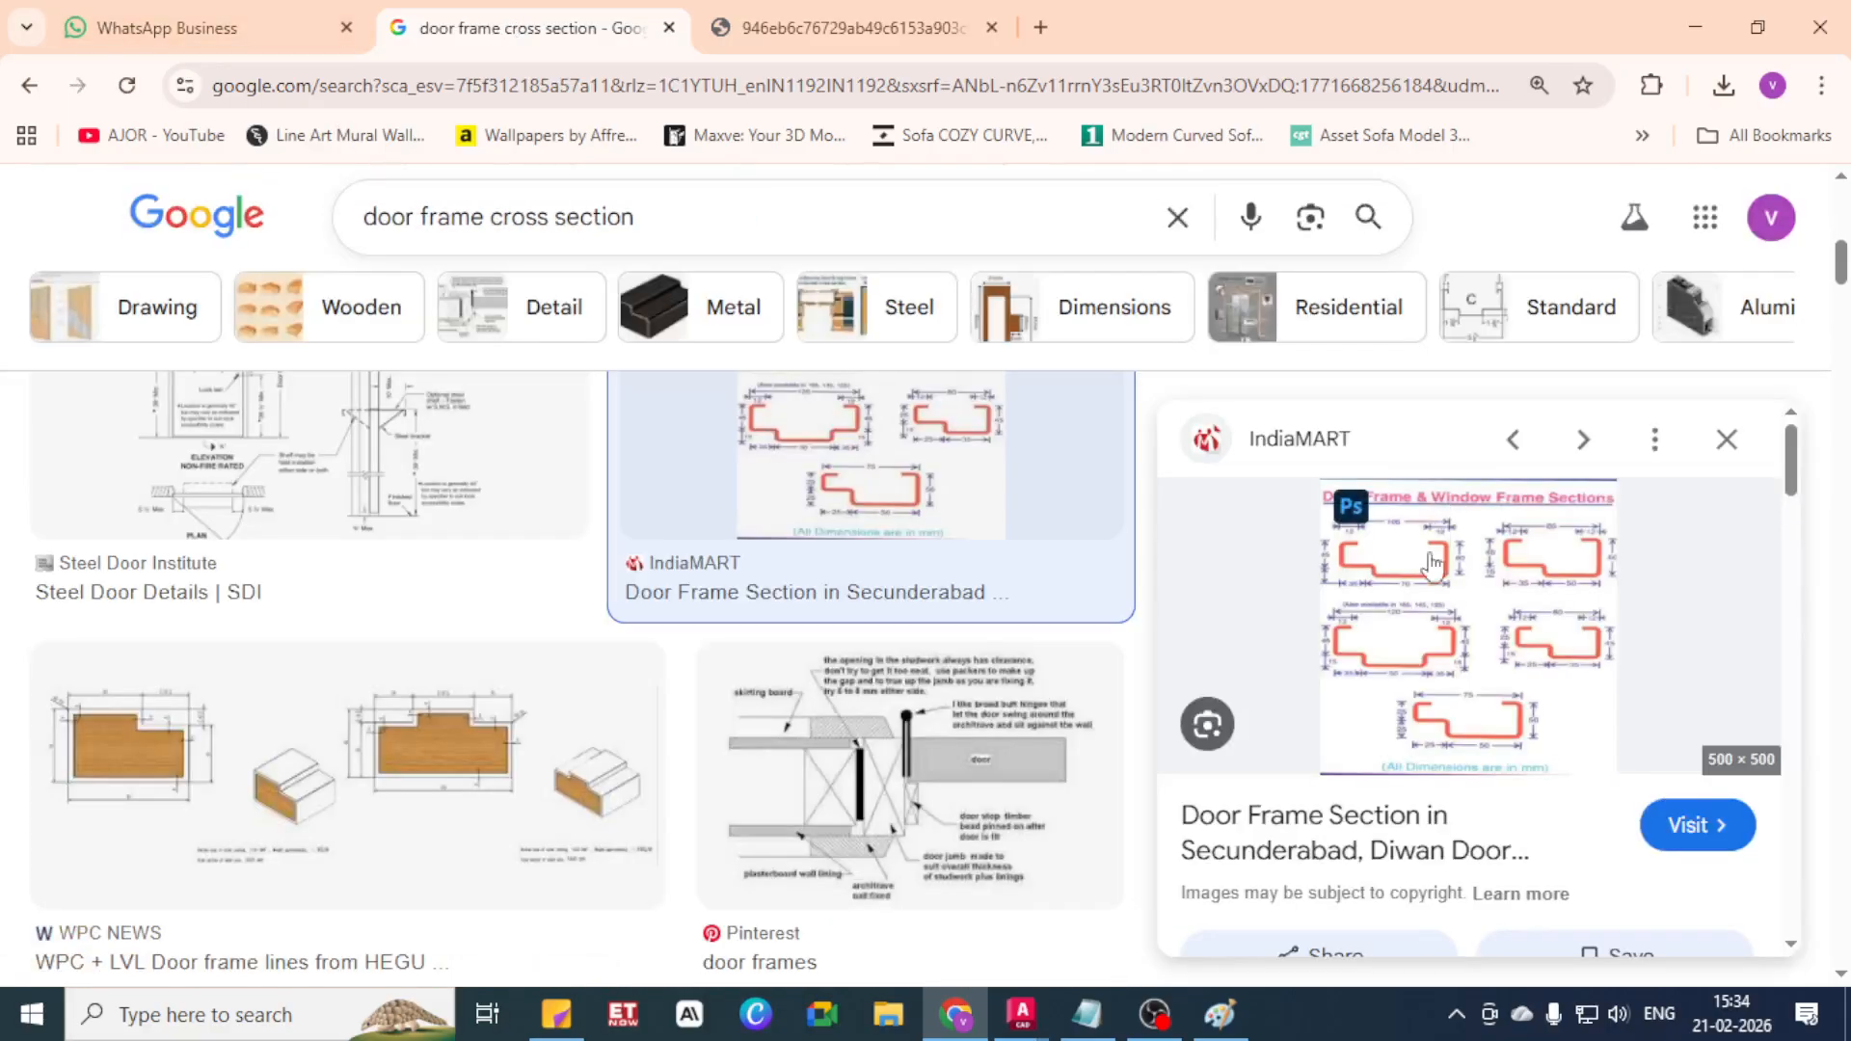
right_click(1437, 615)
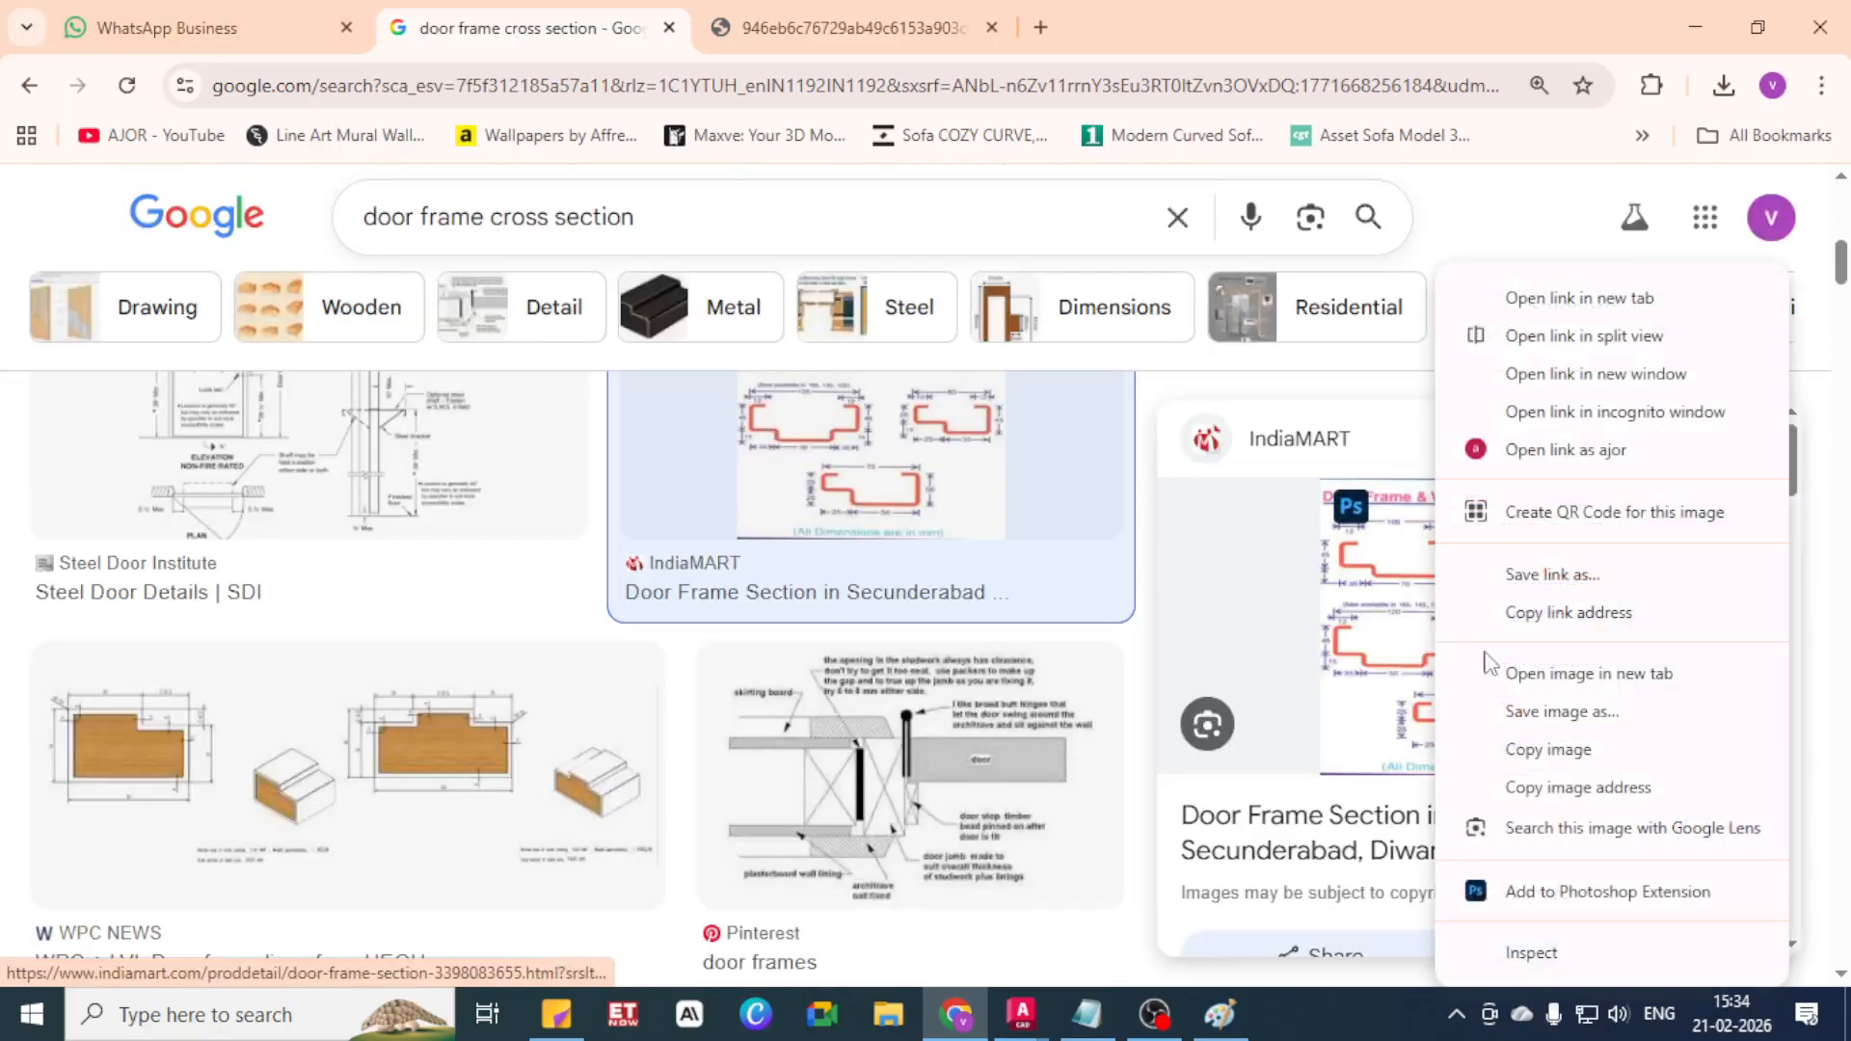
click(1549, 673)
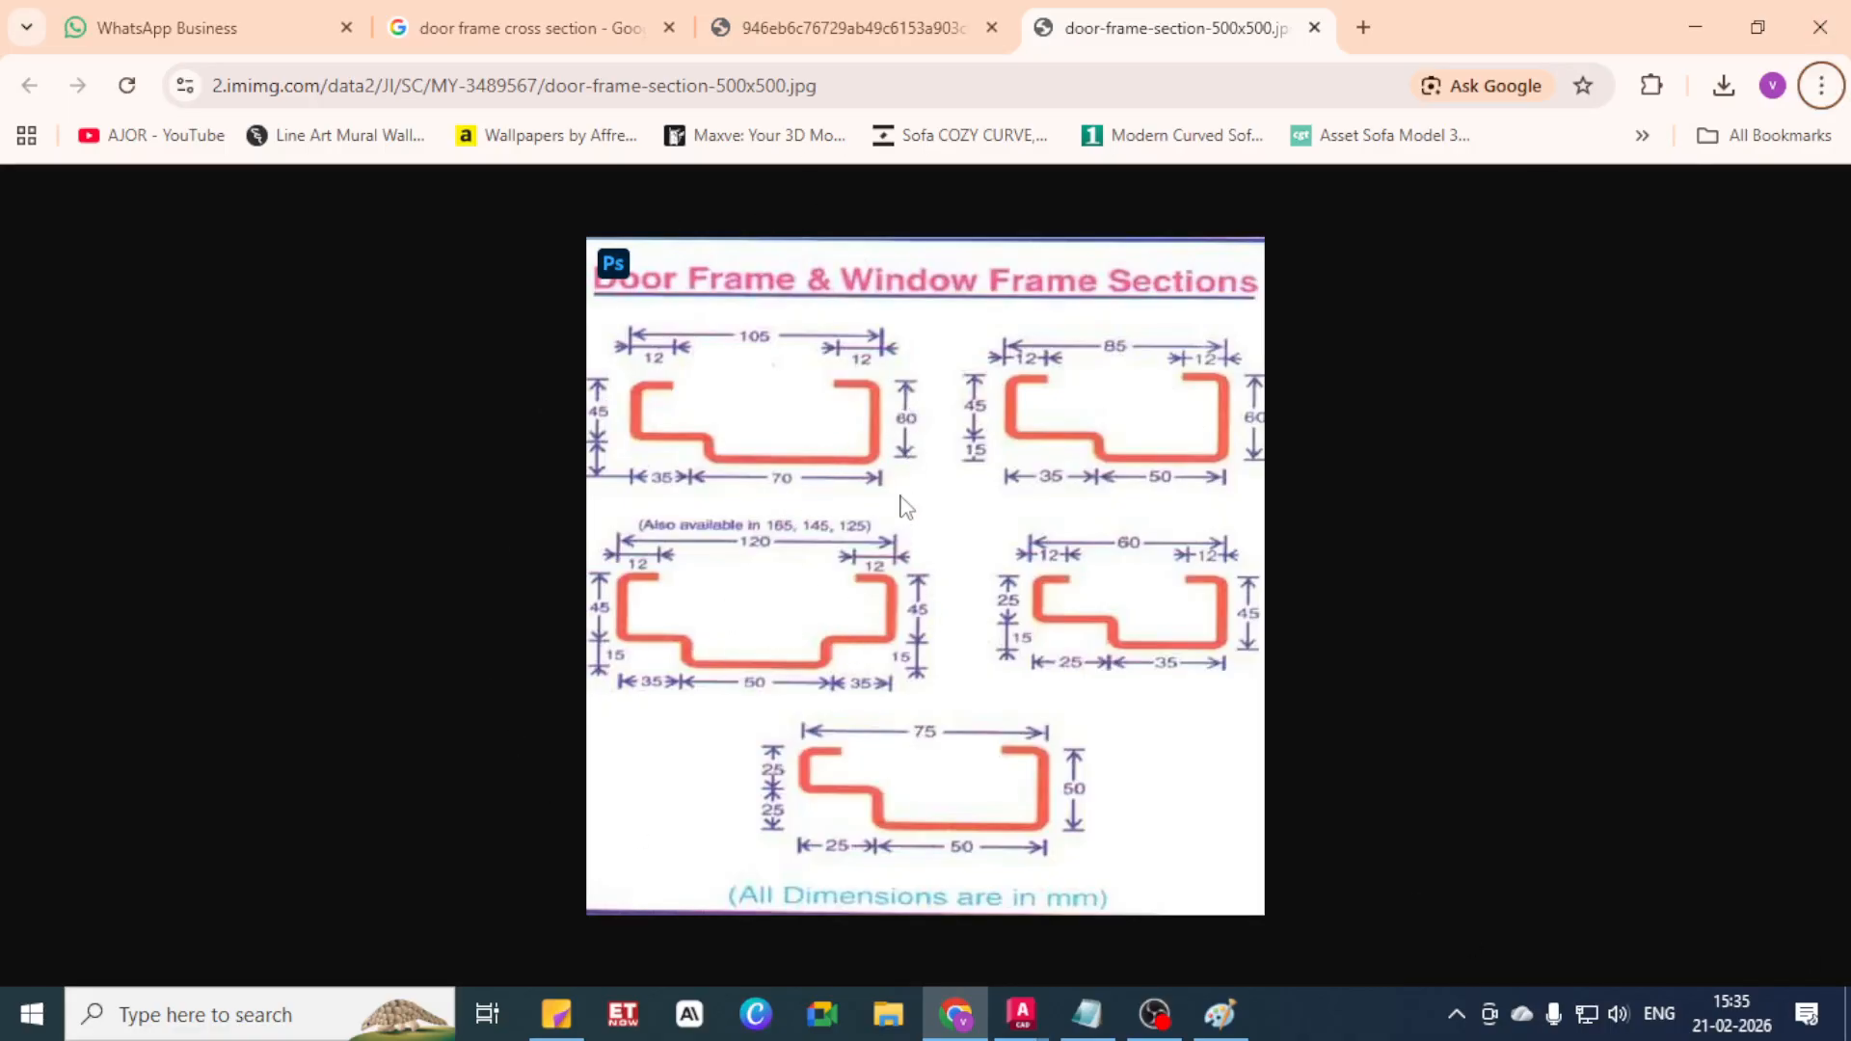
Switch back to the AutoCAD drawing at the lower end of the door leaf
key(alt+Tab)
middle_drag(561, 637, 707, 575)
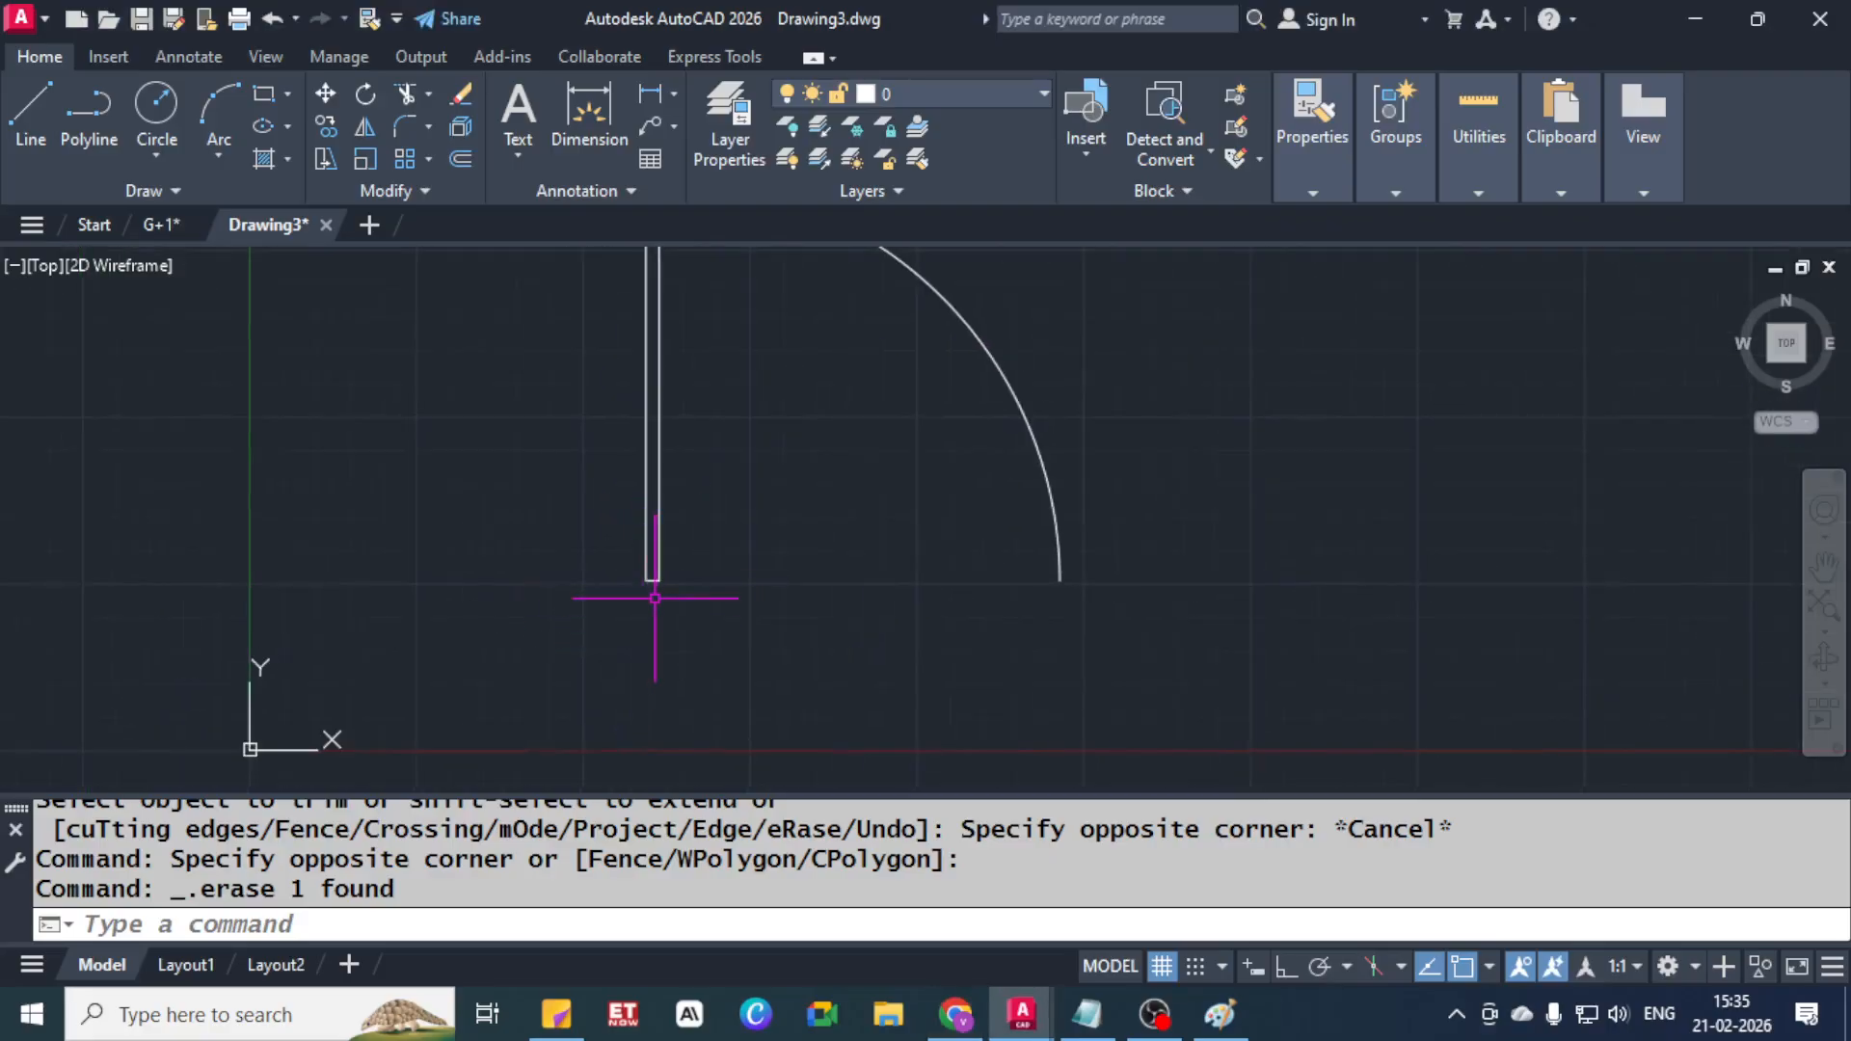
scroll(654, 598, up, 2)
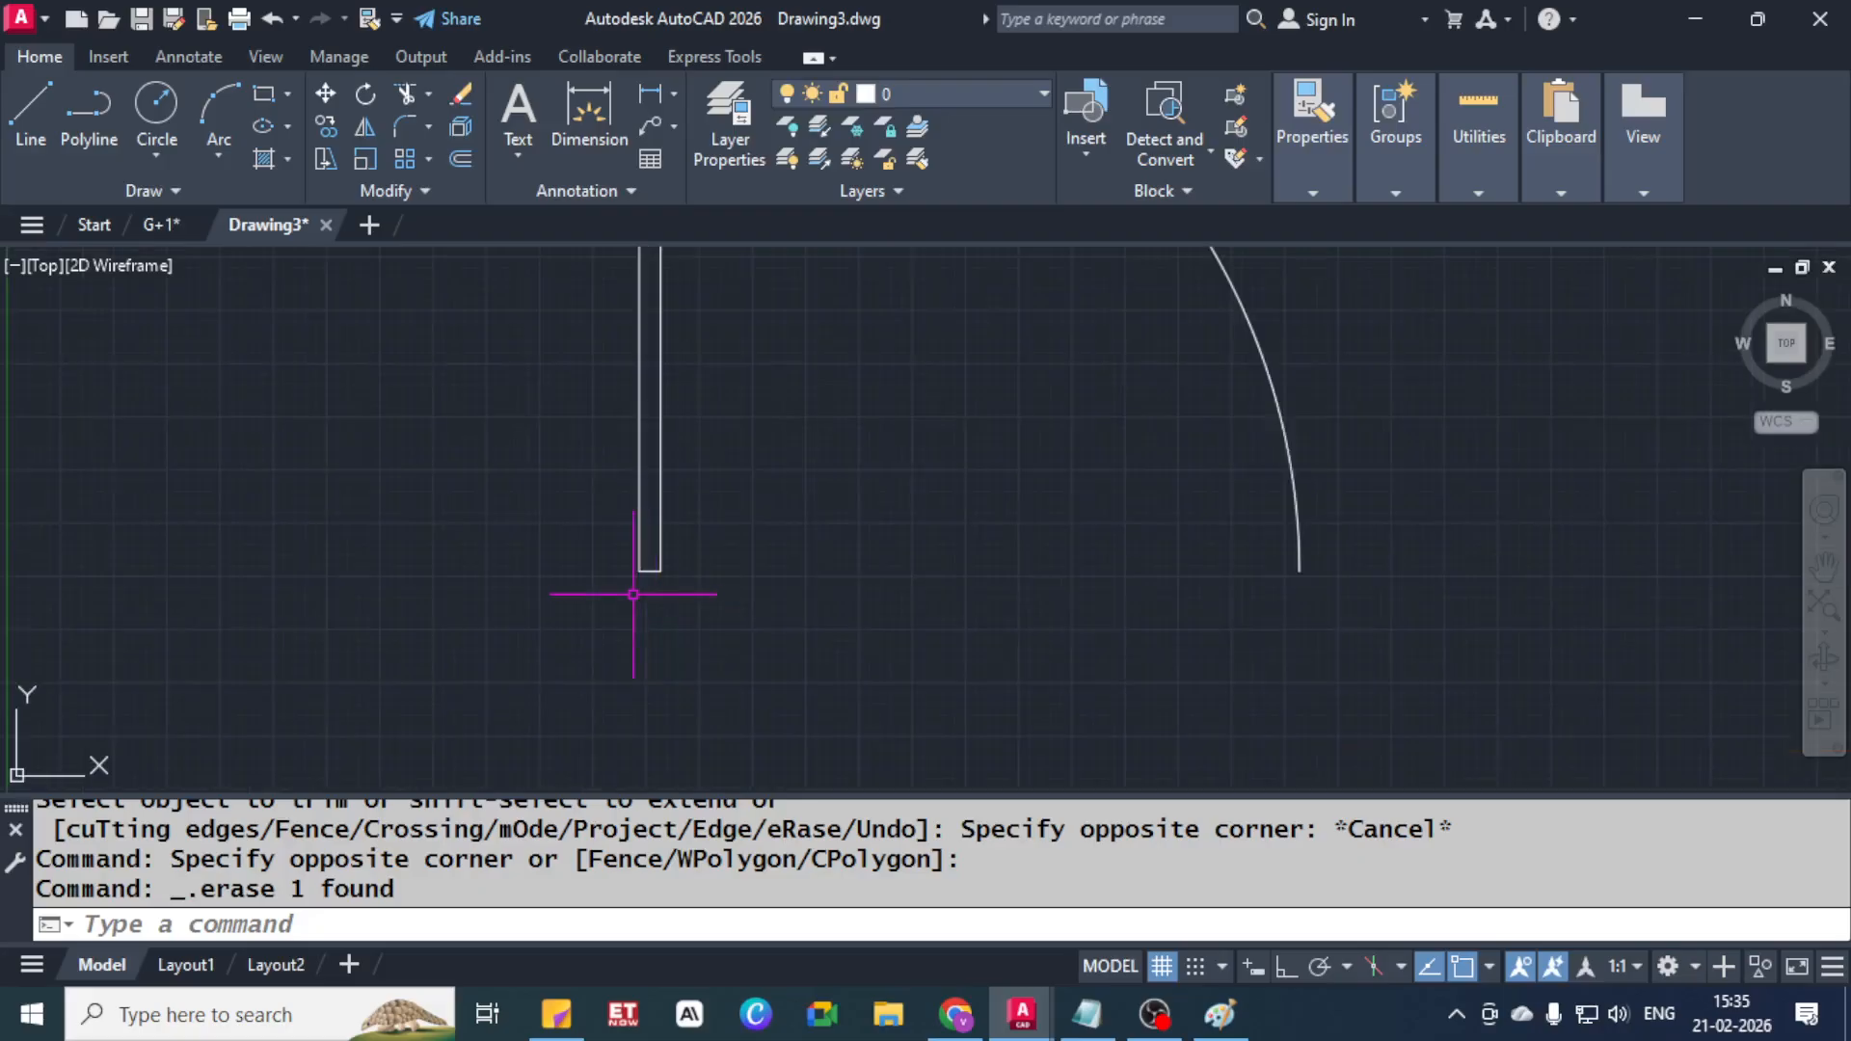
Try to draw a door frame rectangle beside the door leaf, entering 2" and 9" for its size
text(rec)
key(Return)
click(274, 561)
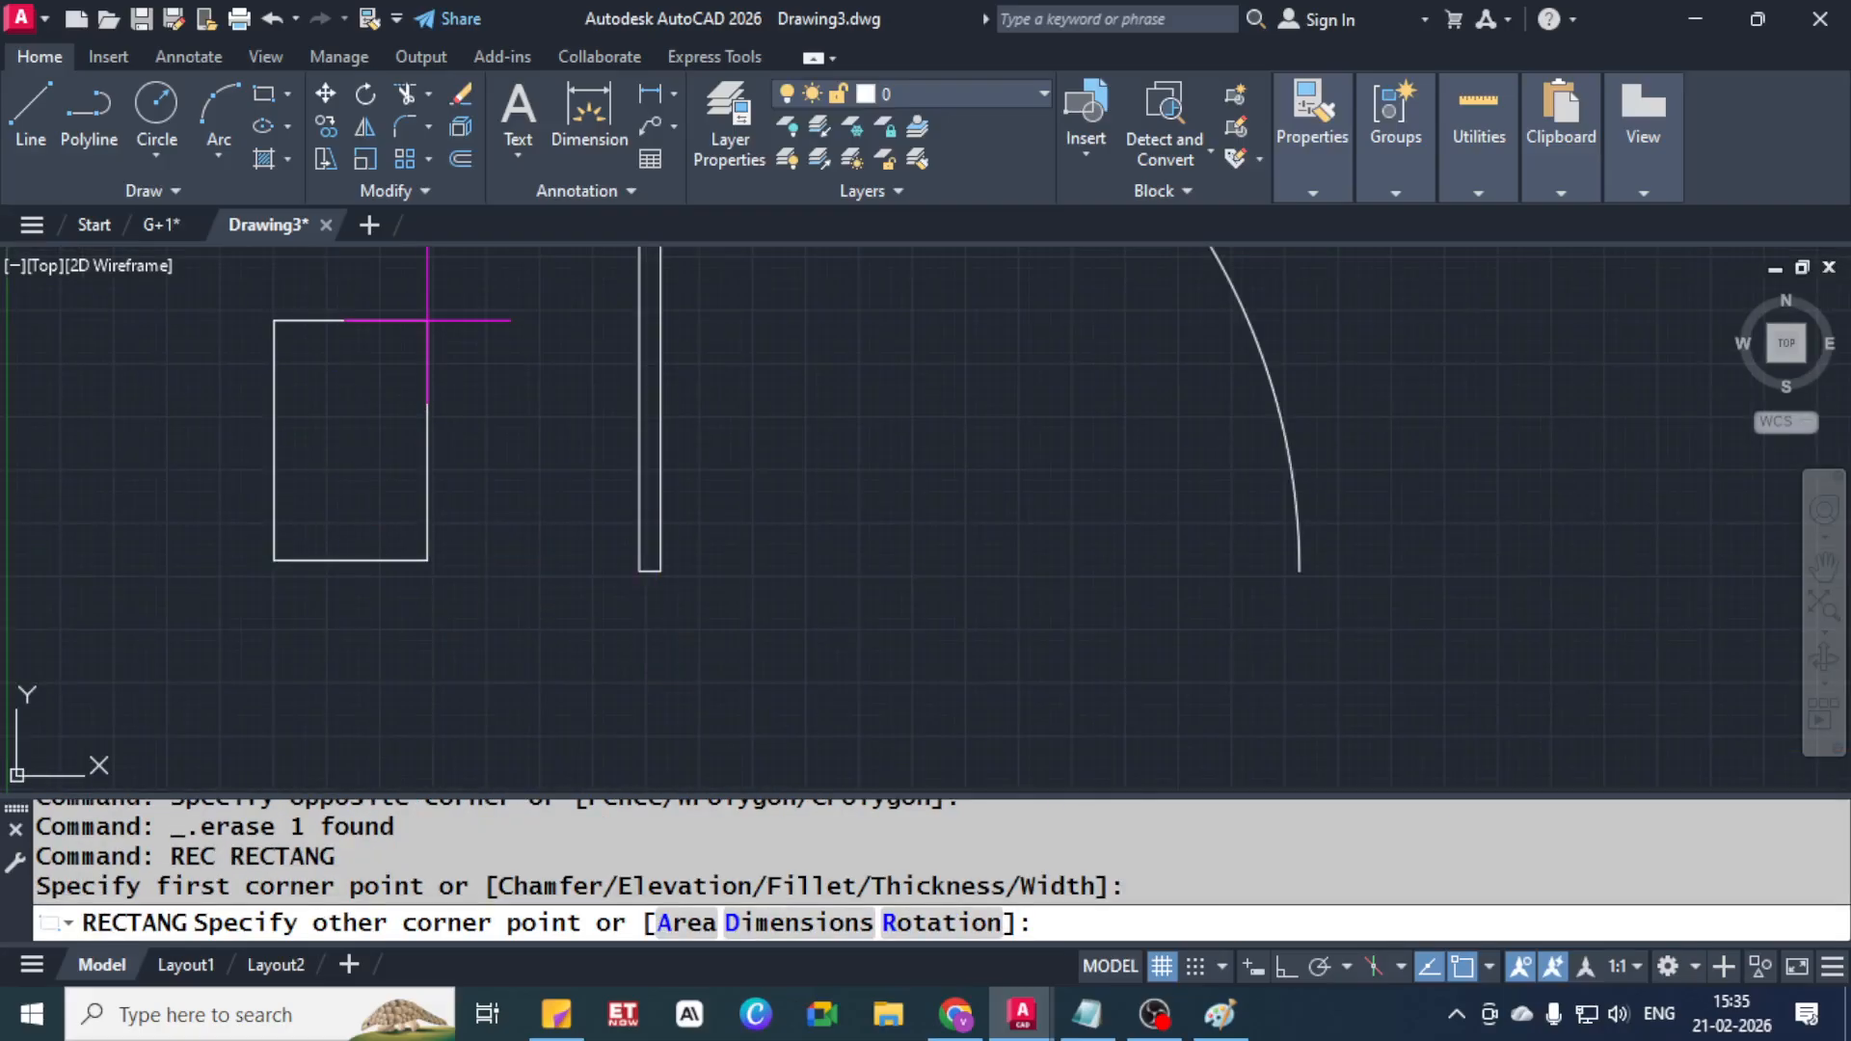
key(alt+Tab)
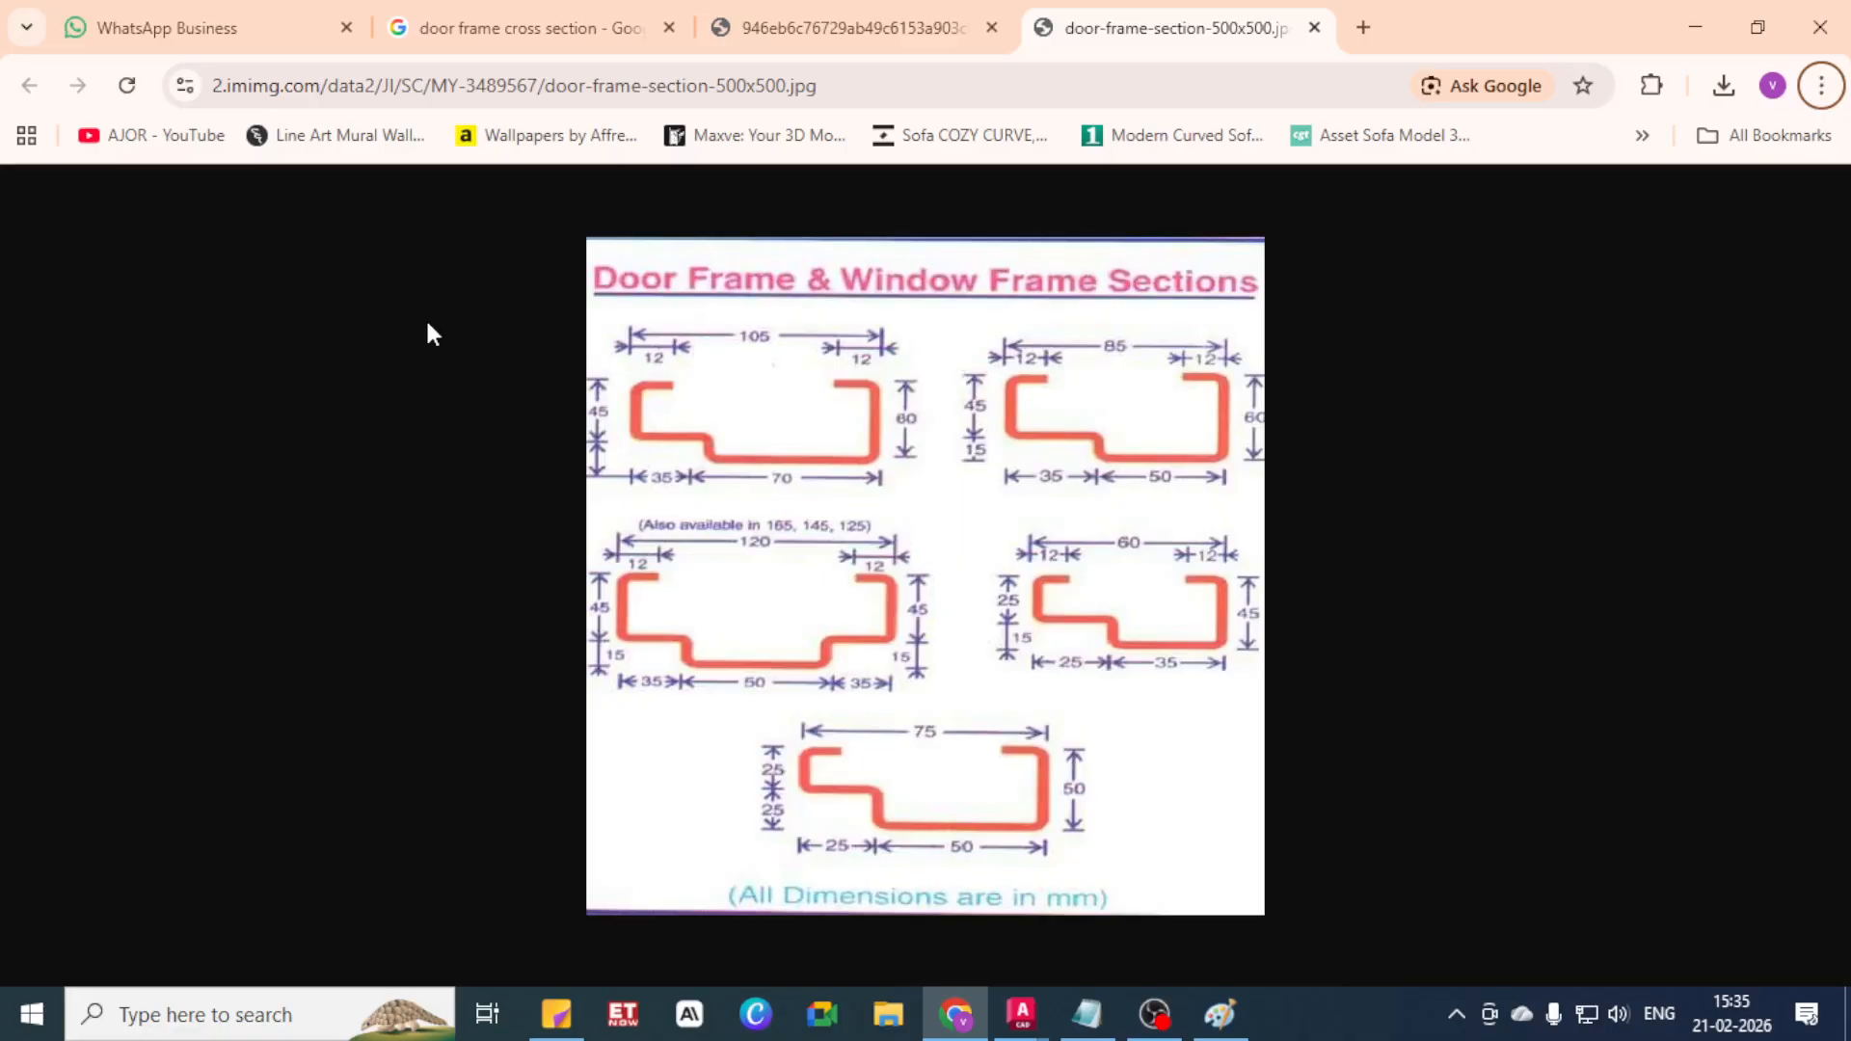
key(alt+Tab)
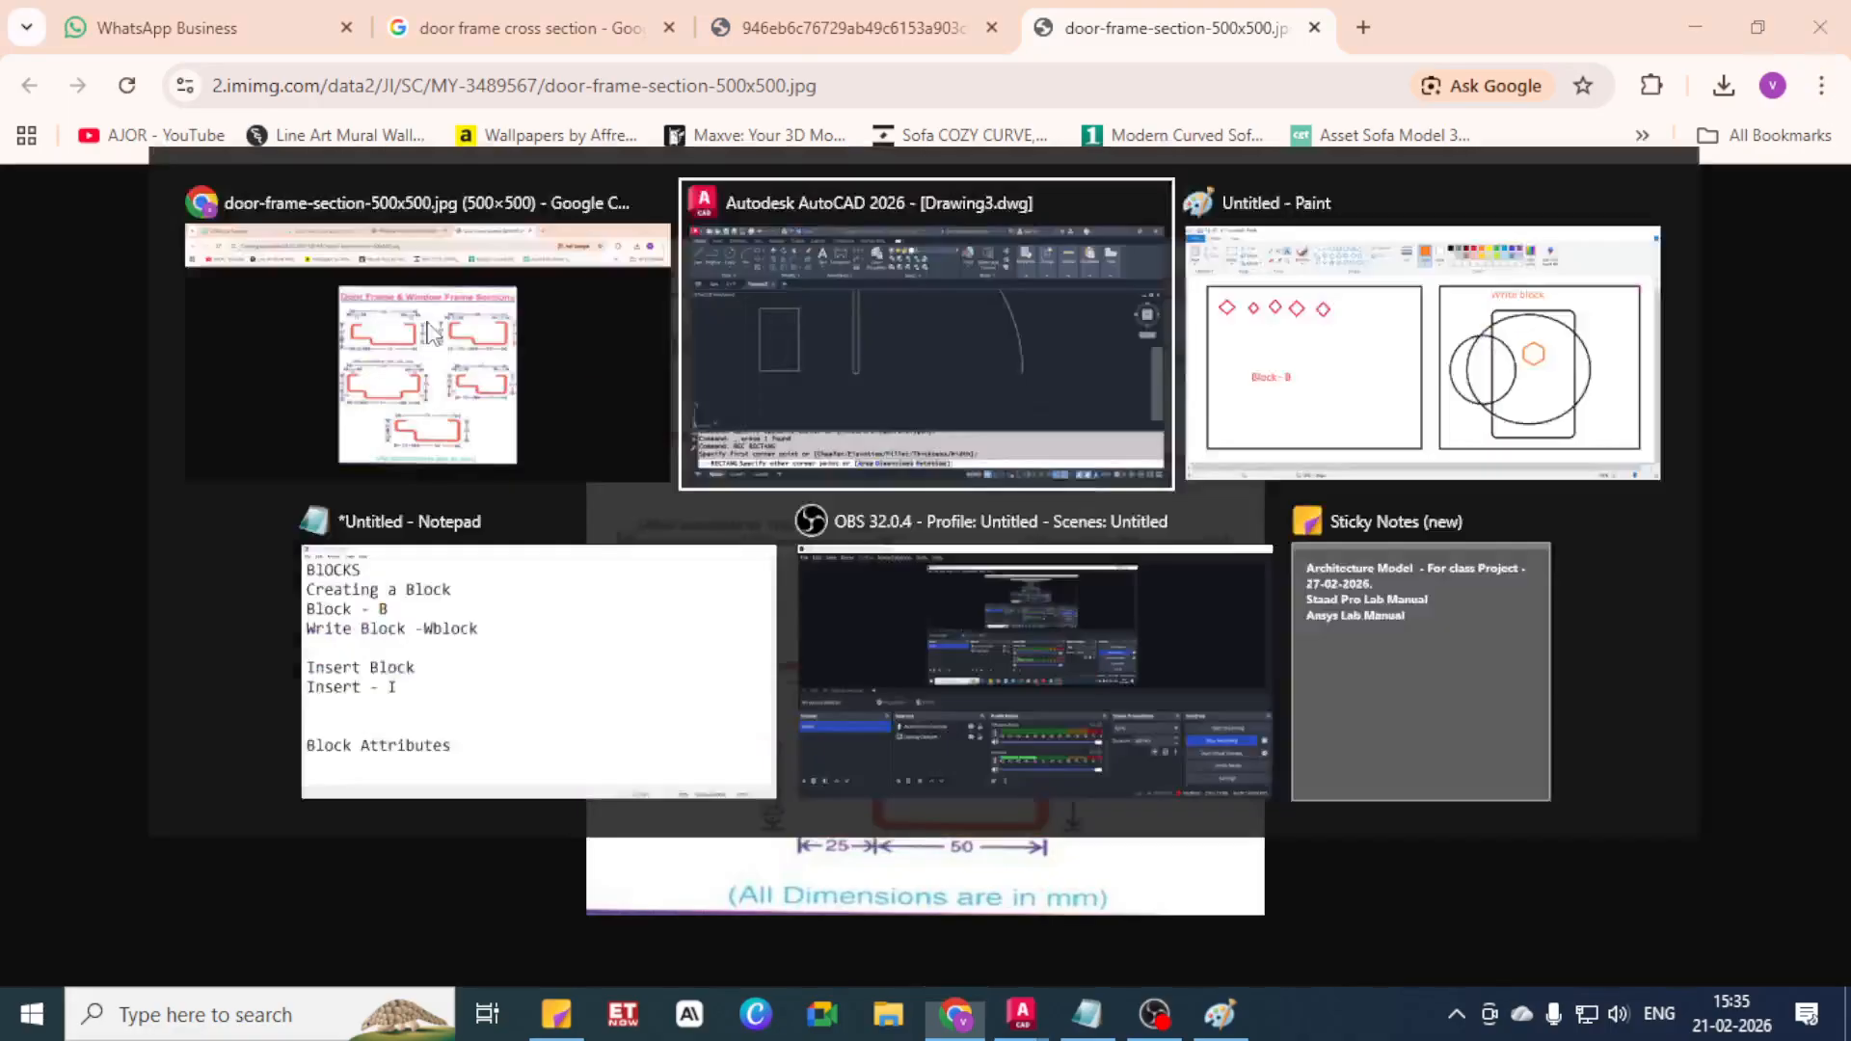
text(9)
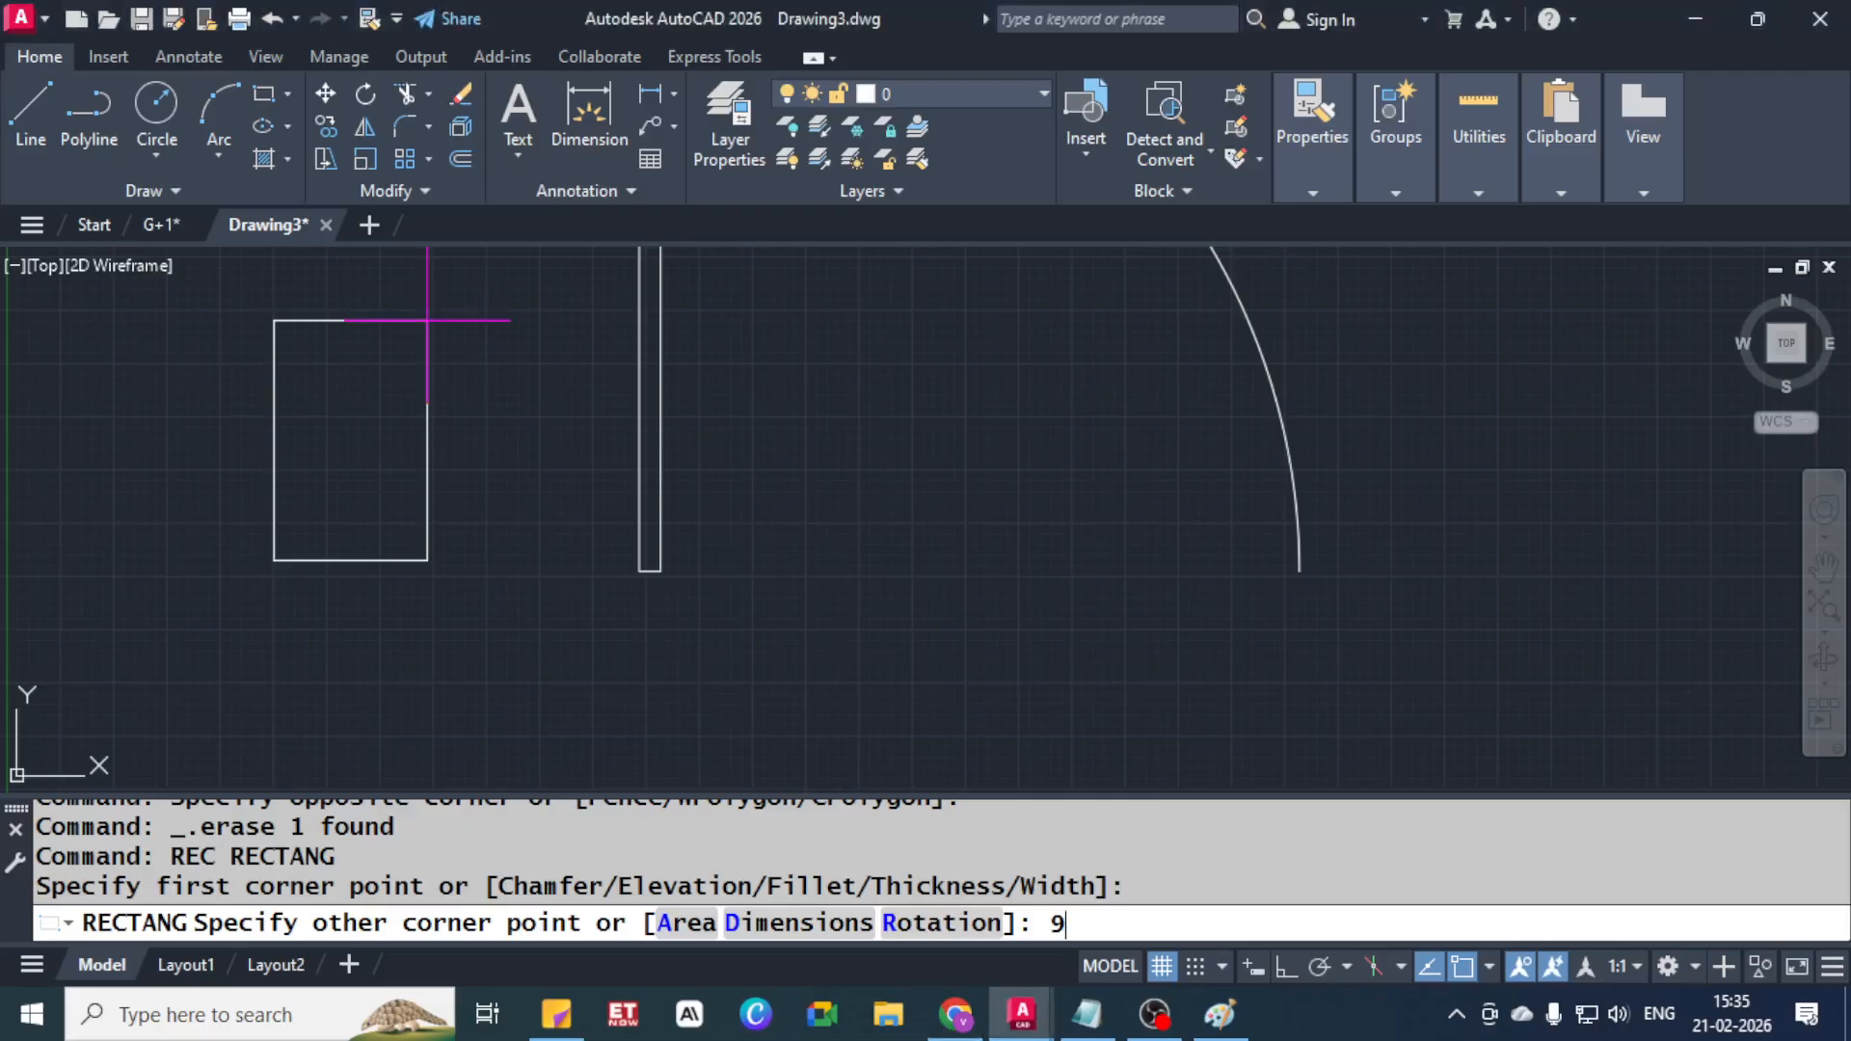
key(BackSpace)
text(2")
key(Return)
text(9")
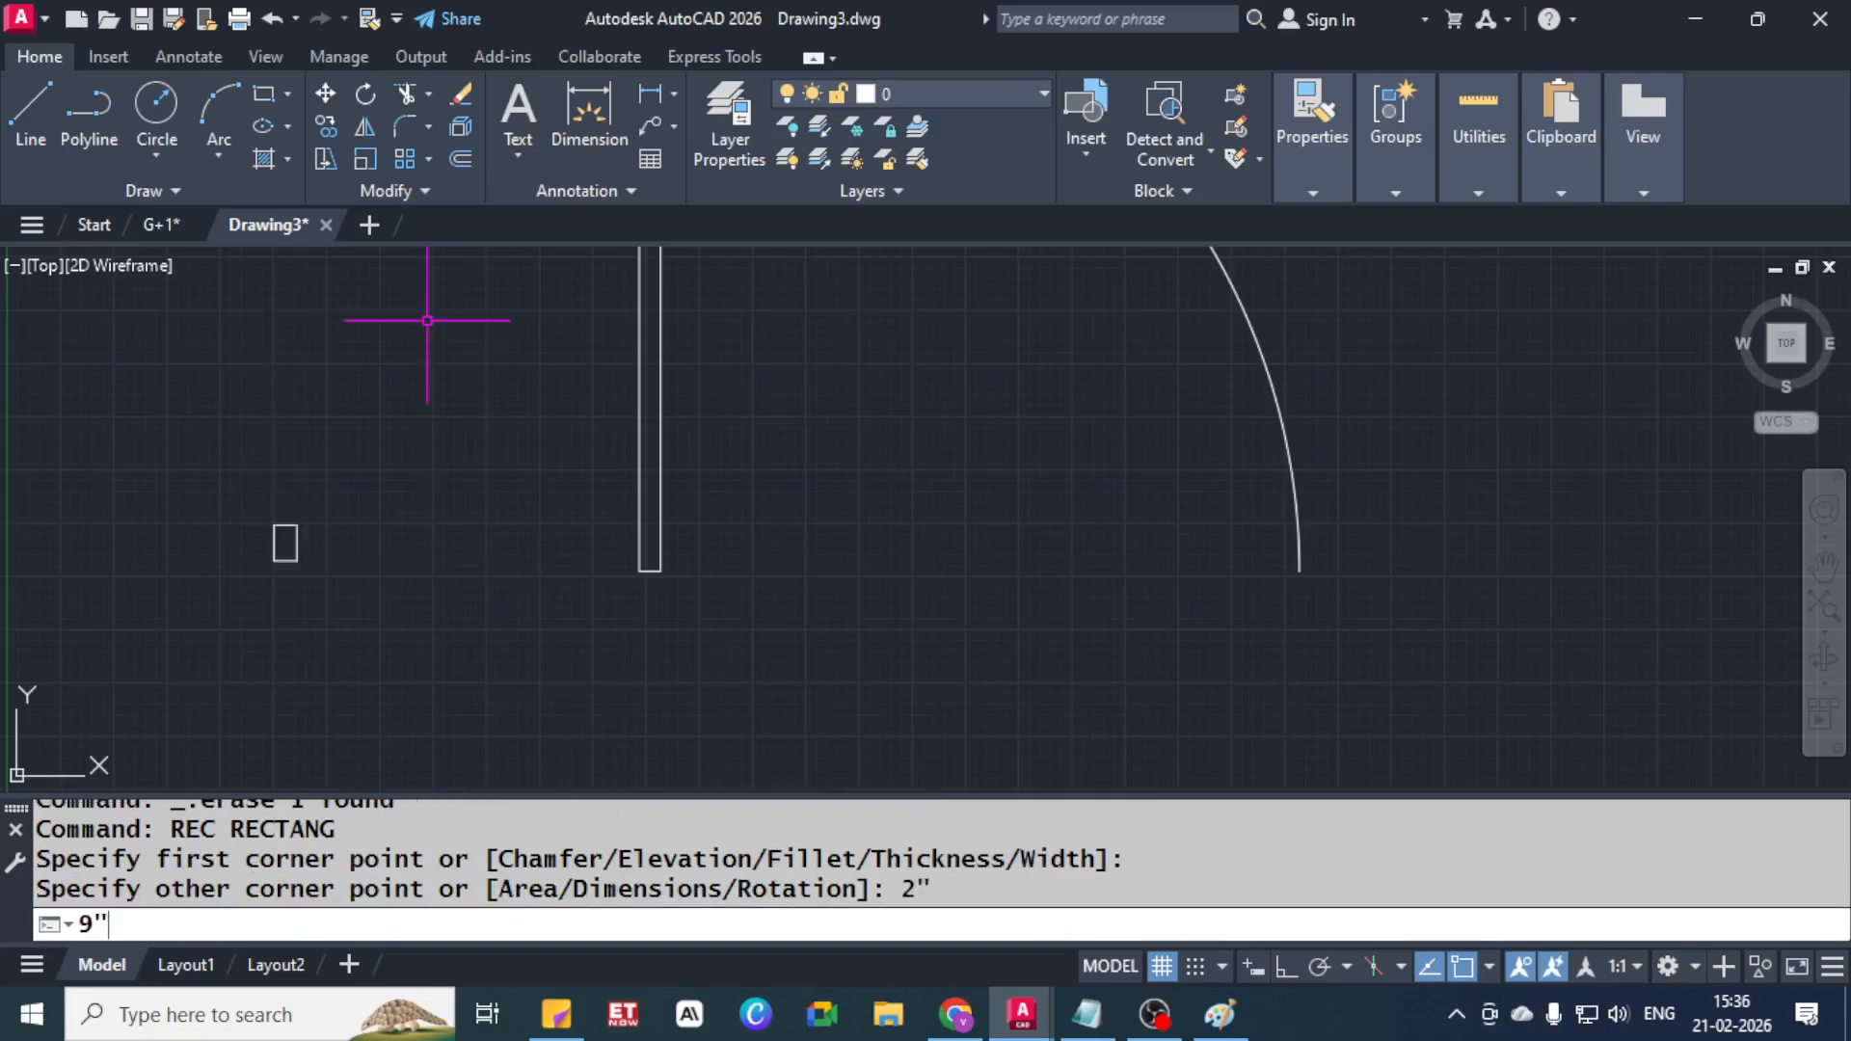
key(Return)
key(Escape)
key(Escape)
Erase the small rectangle beside the door leaf
click(333, 421)
click(182, 608)
key(Delete)
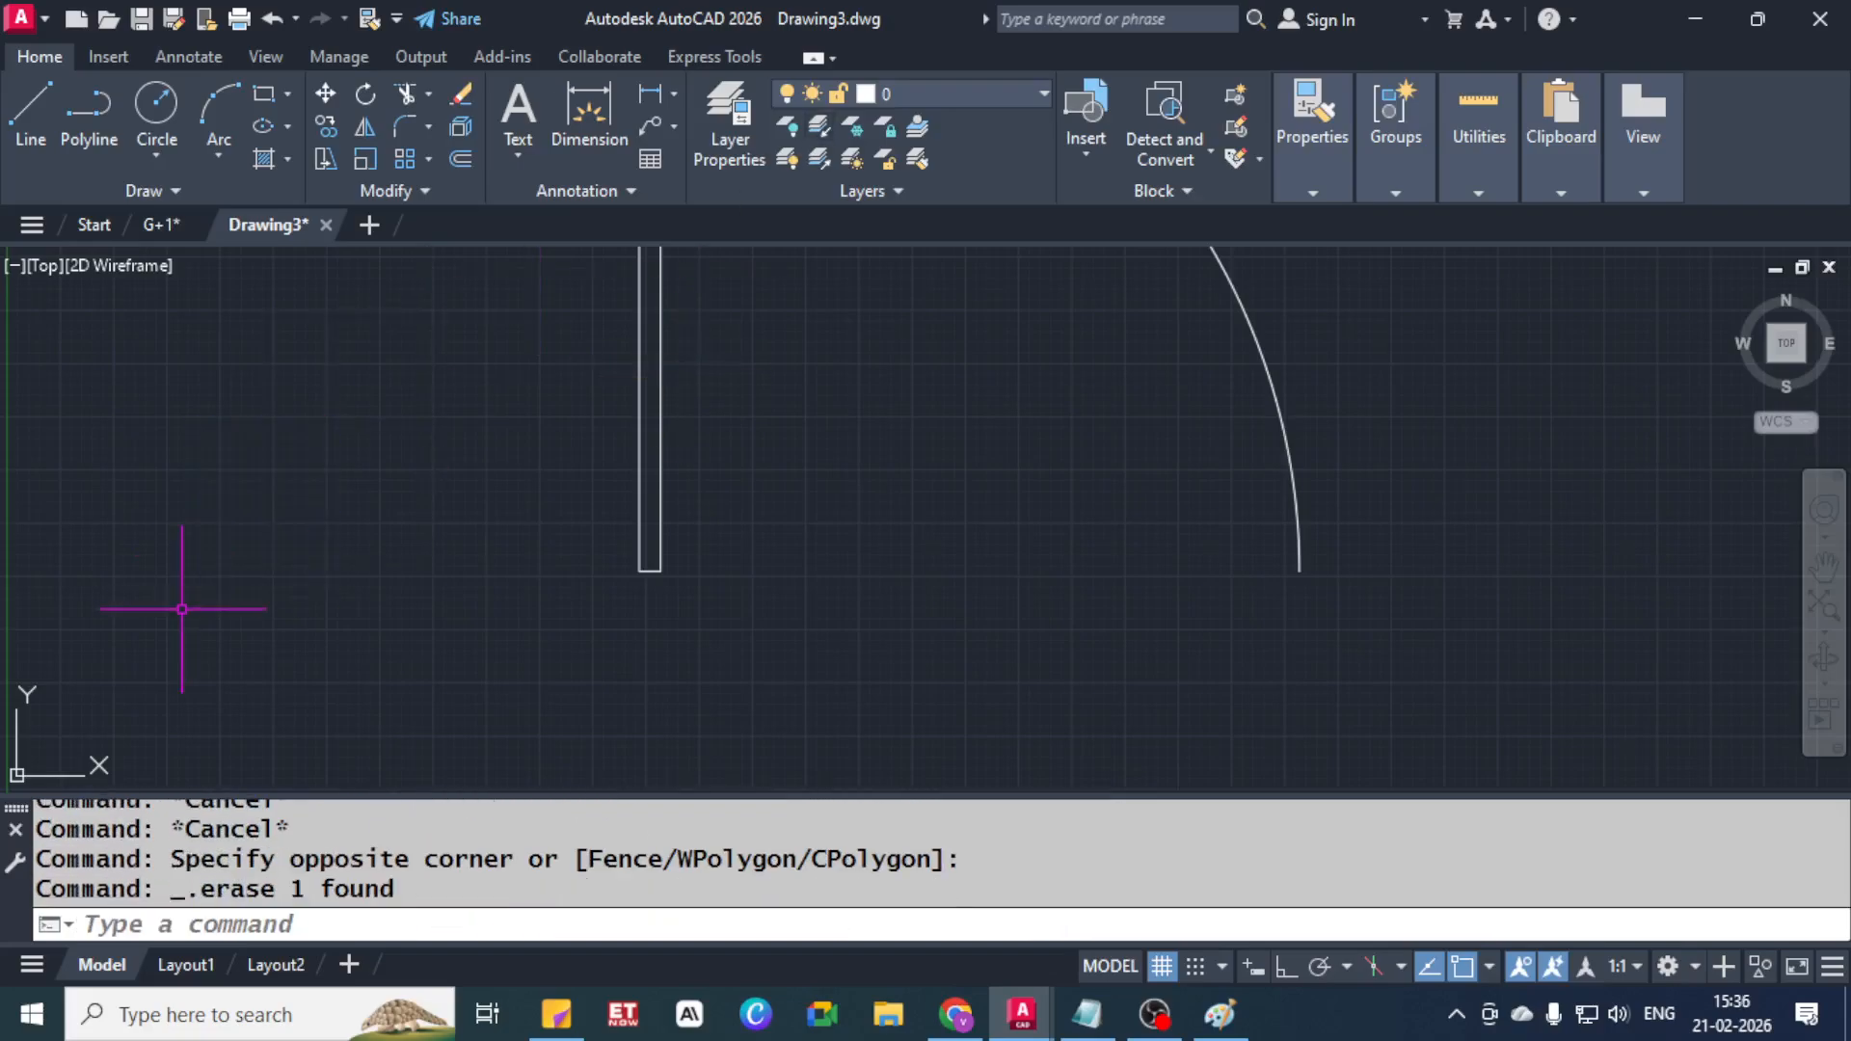
text(t)
key(Escape)
key(Escape)
Draw a door frame rectangle 2" long and 9" wide in the empty area beside the lower end of the door leaf
text(rec)
key(Return)
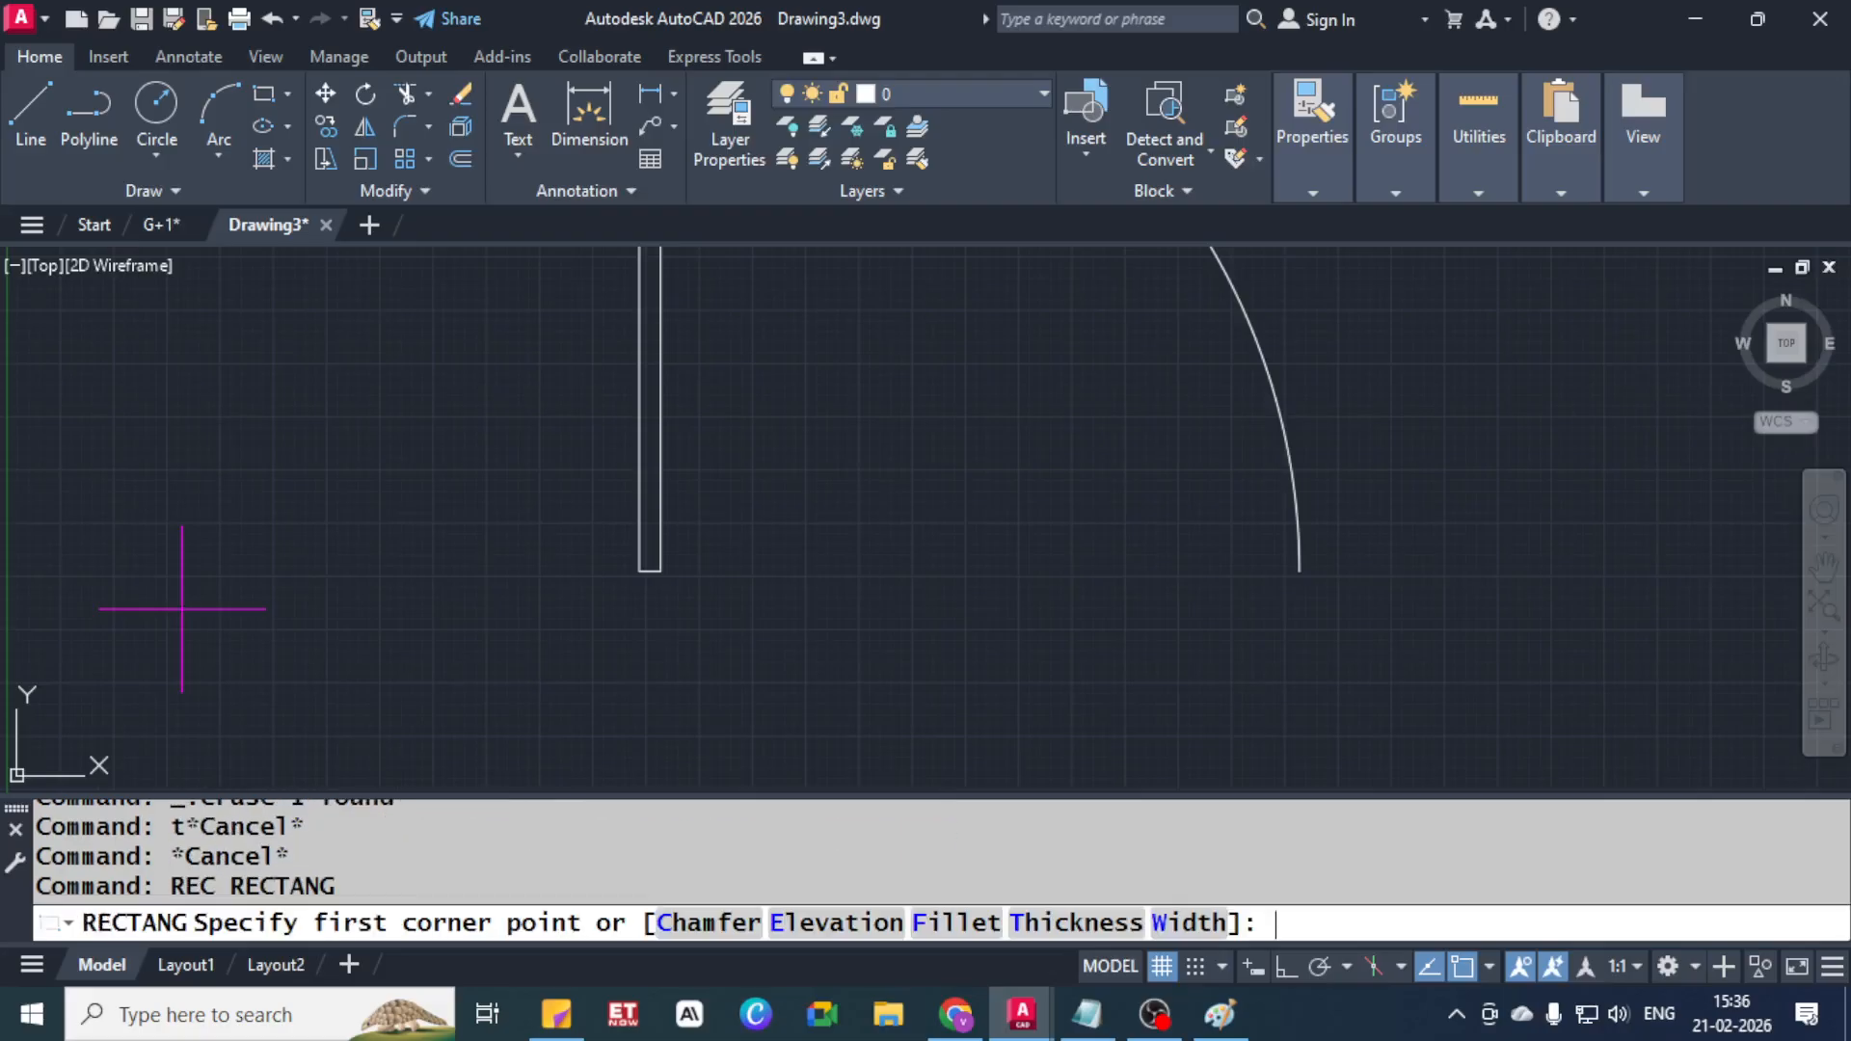
click(202, 603)
text(d)
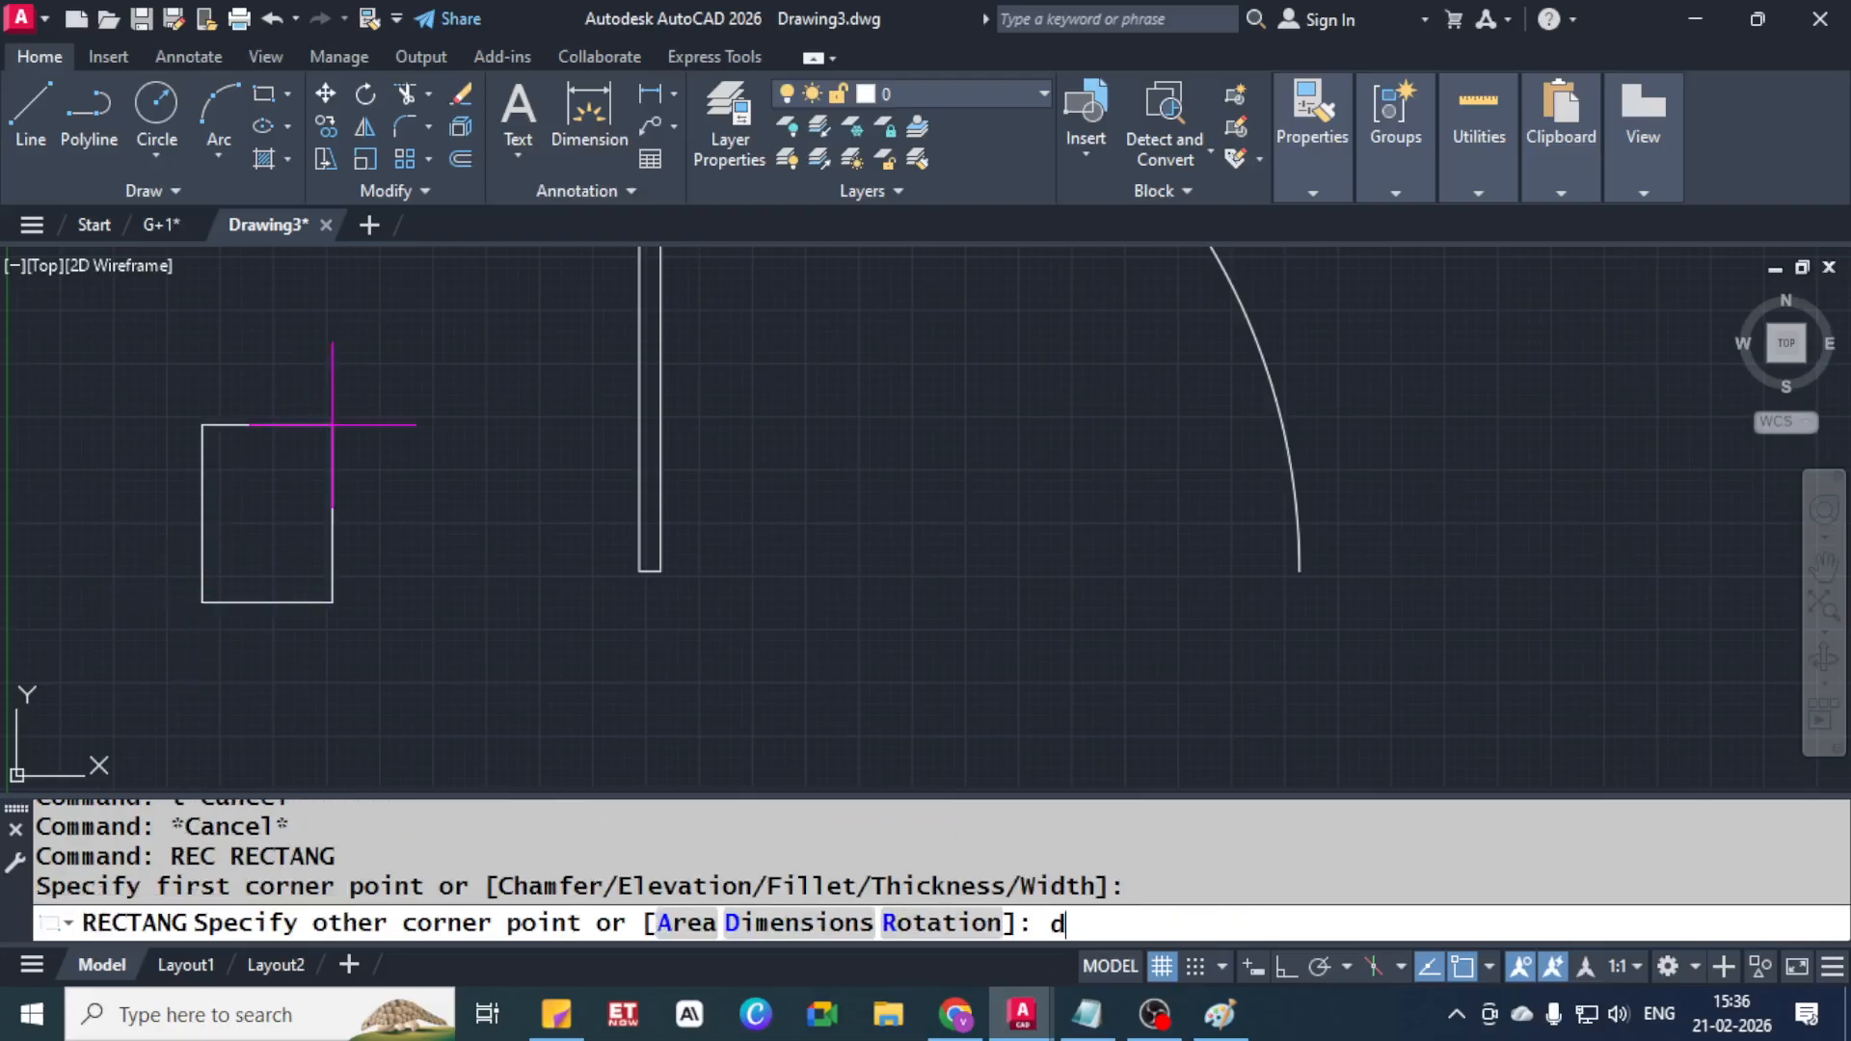
key(Return)
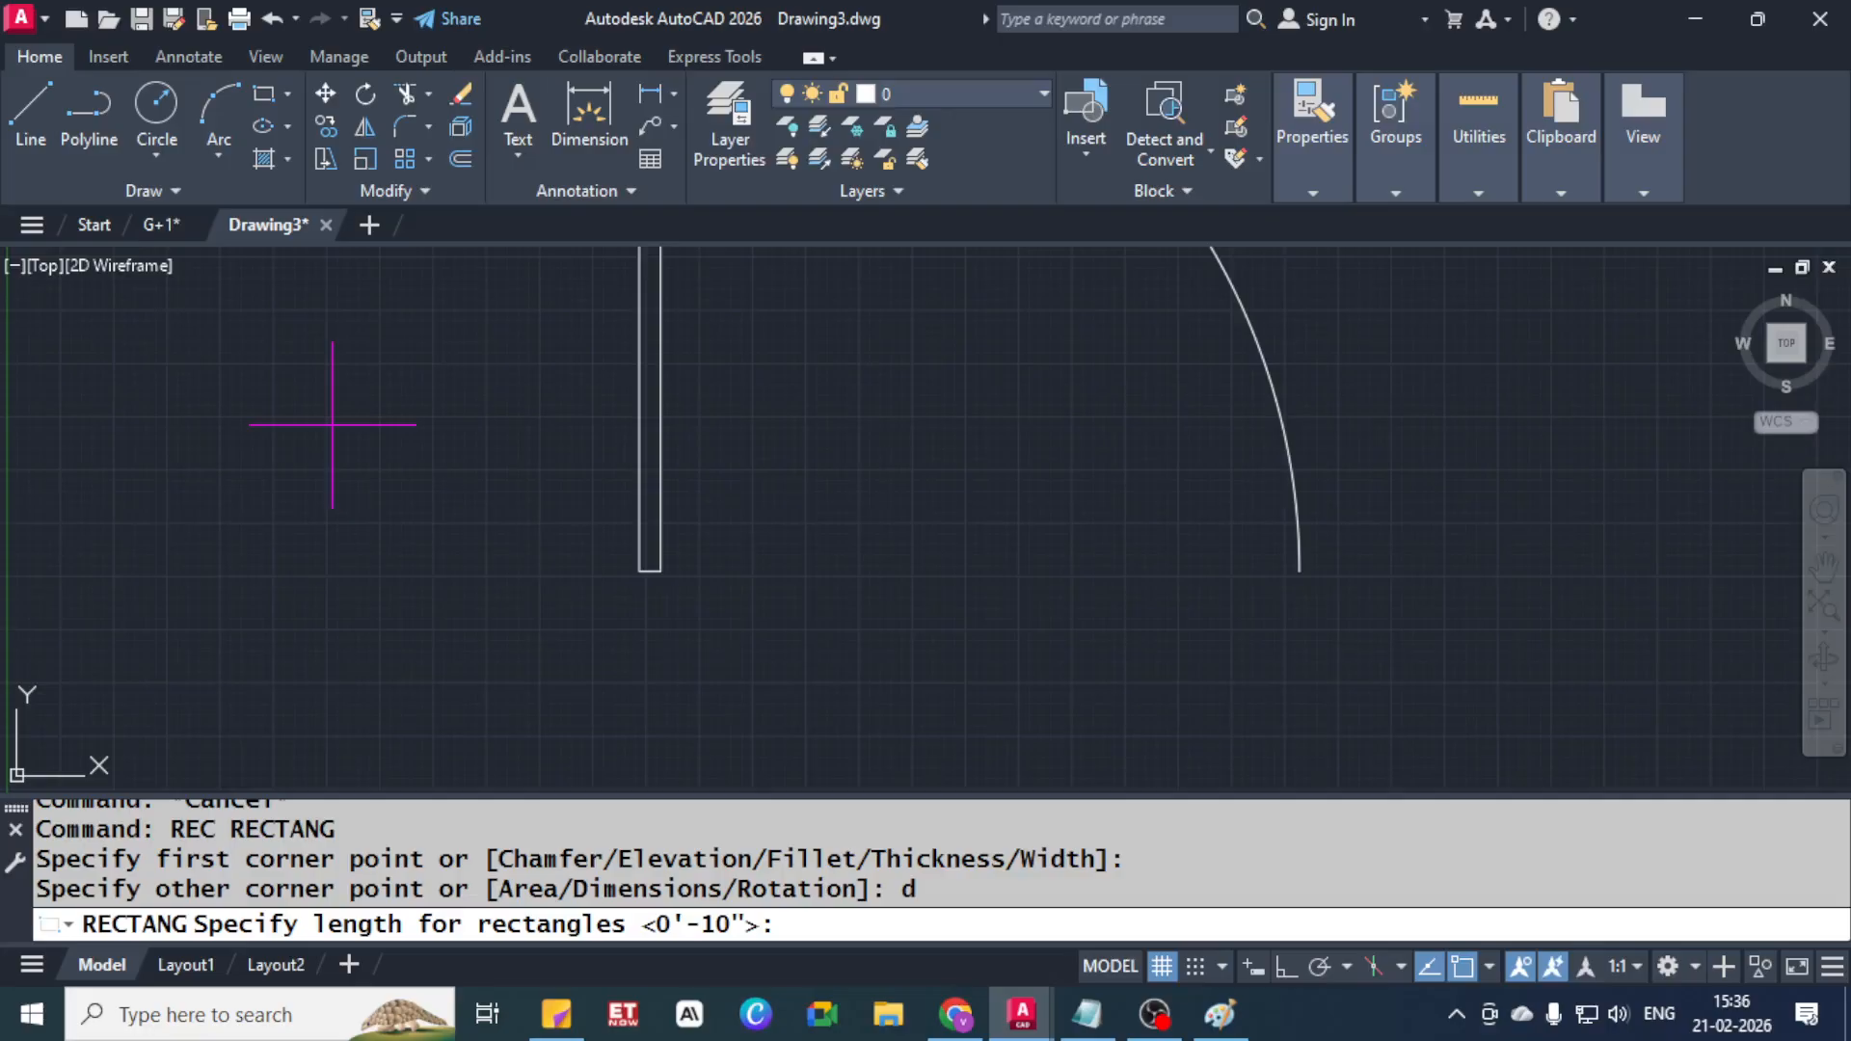
text(9)
key(BackSpace)
text(2)
text(")
key(Return)
text(9")
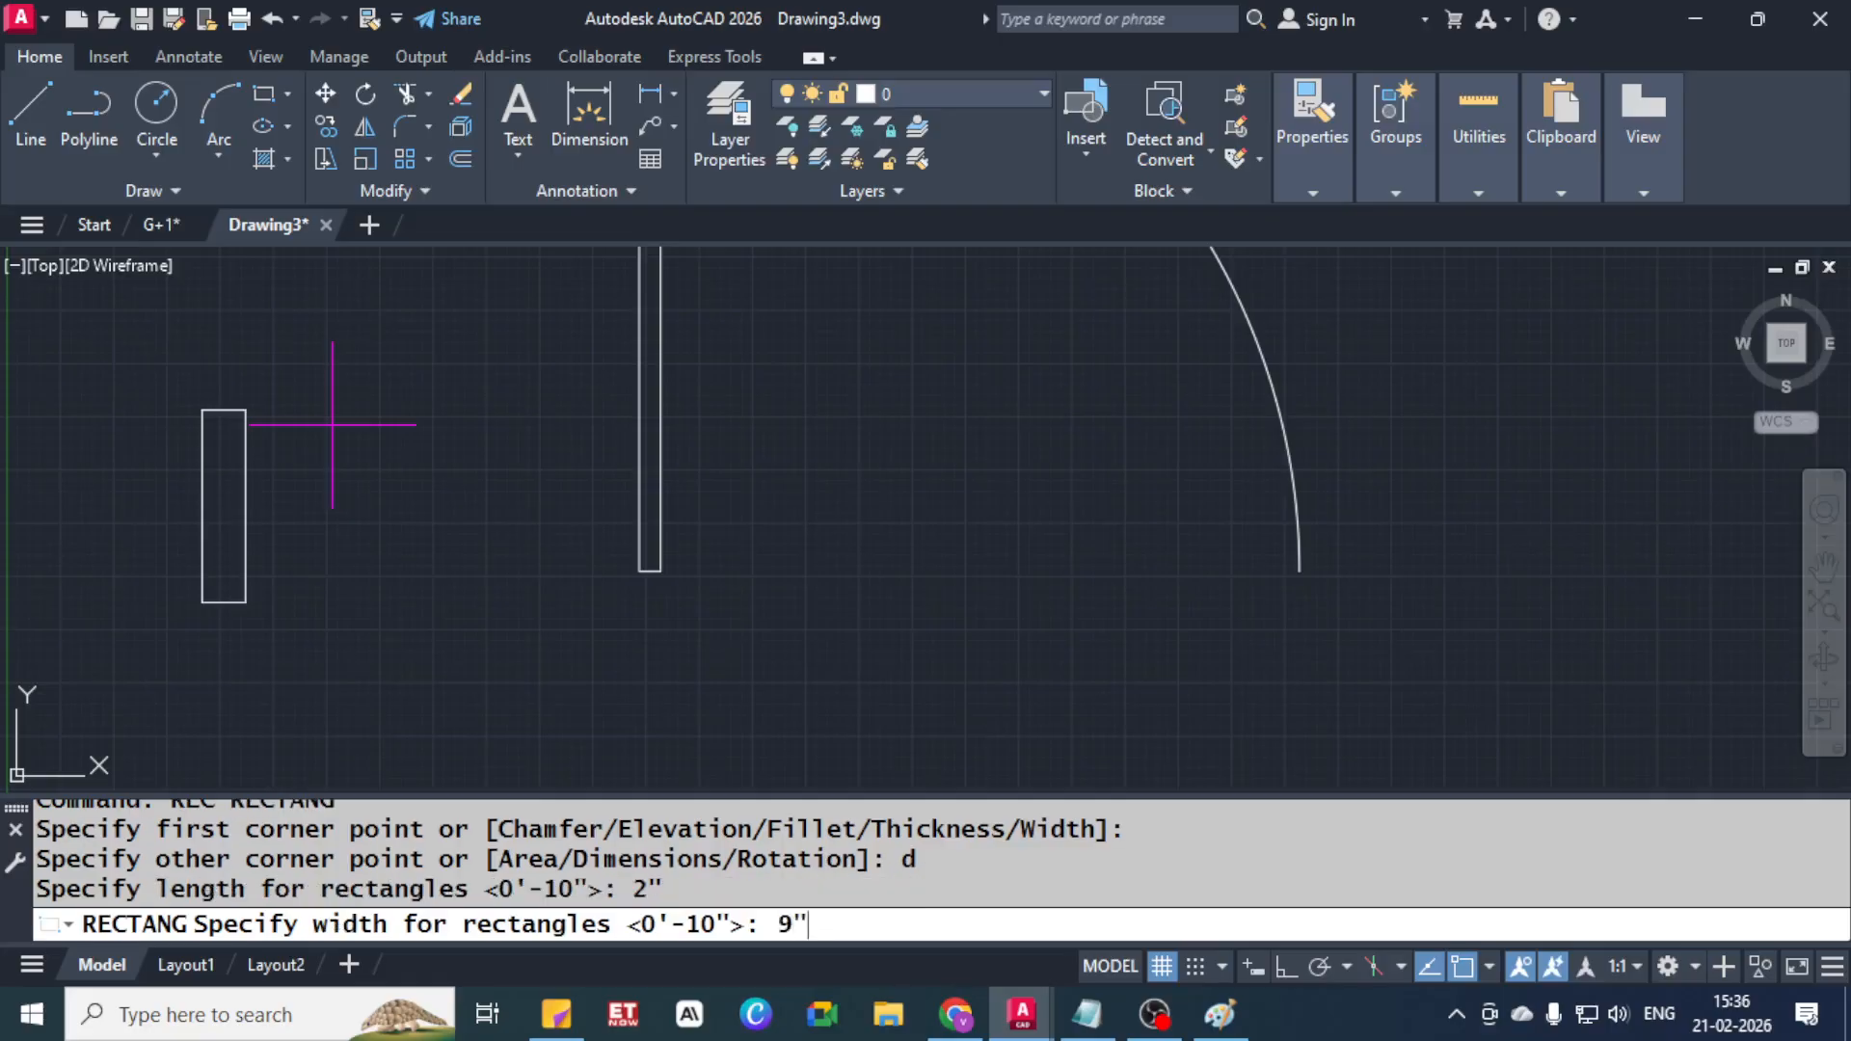
key(Return)
click(397, 369)
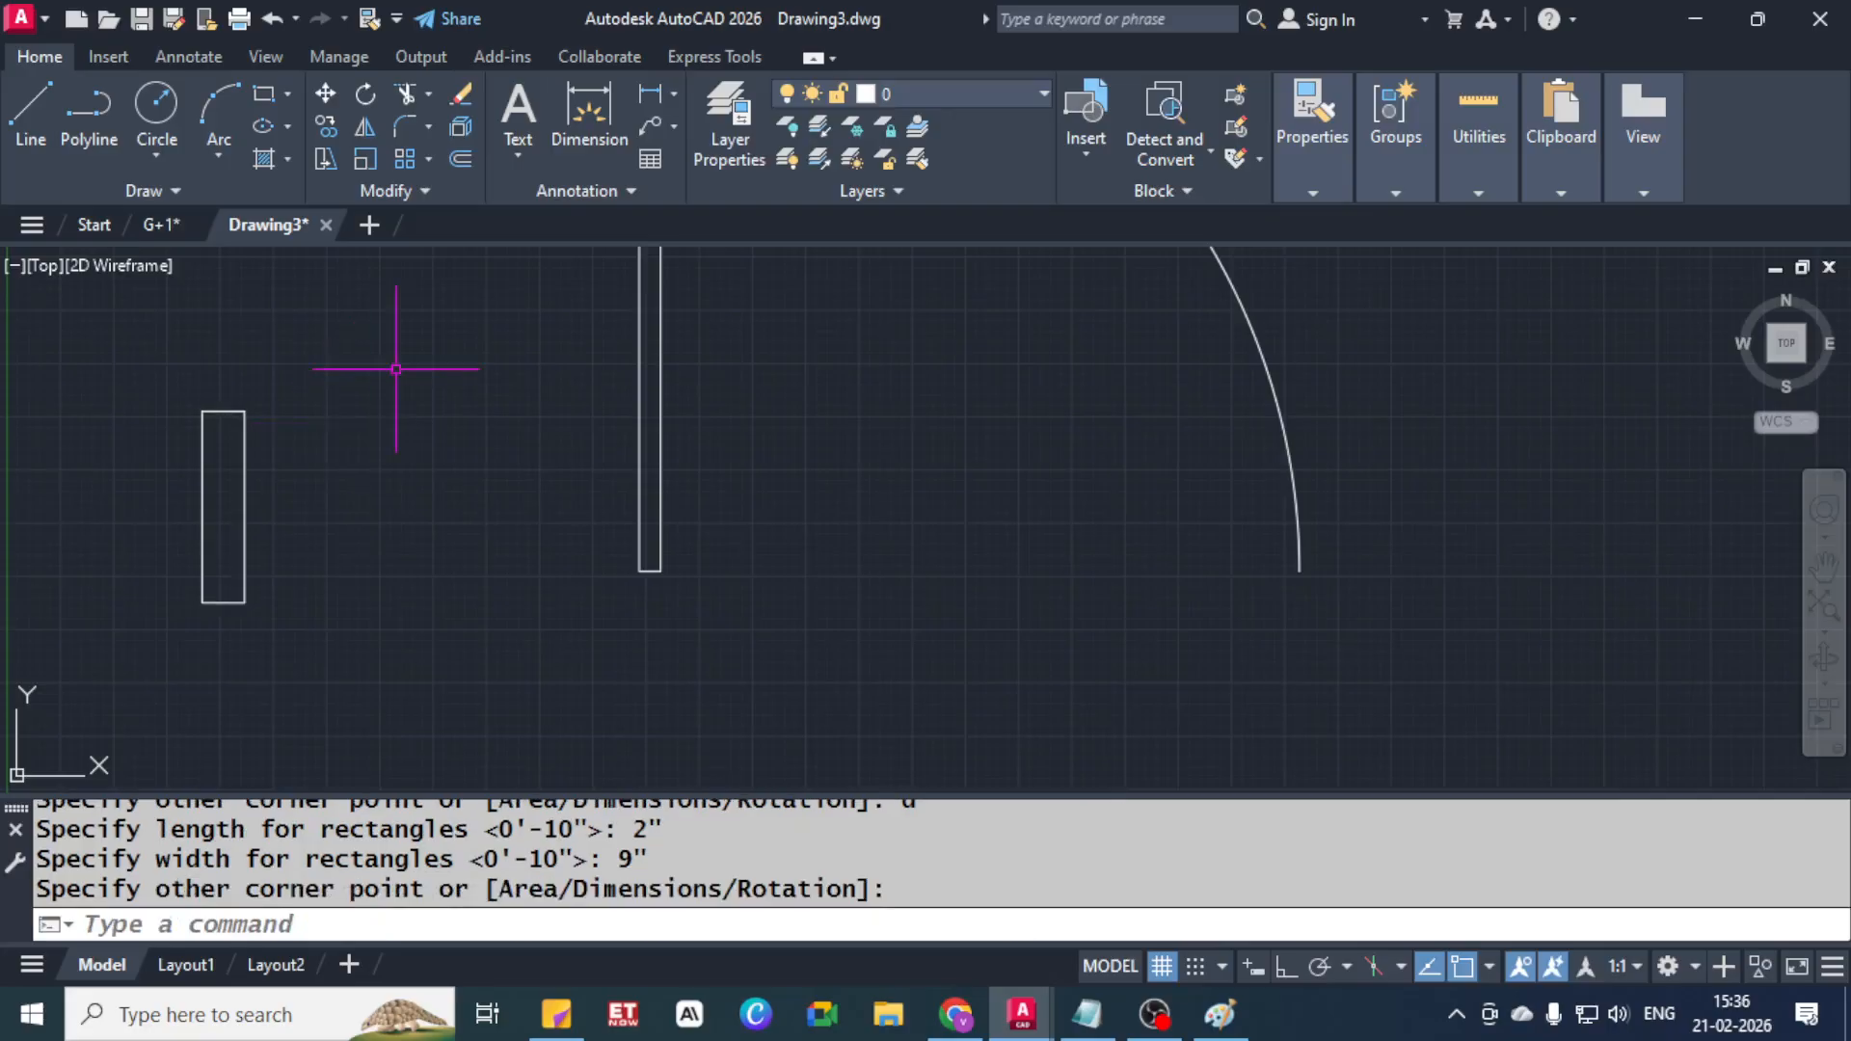
Erase the 2" by 9" frame rectangle and undo the erasure
click(396, 369)
click(206, 487)
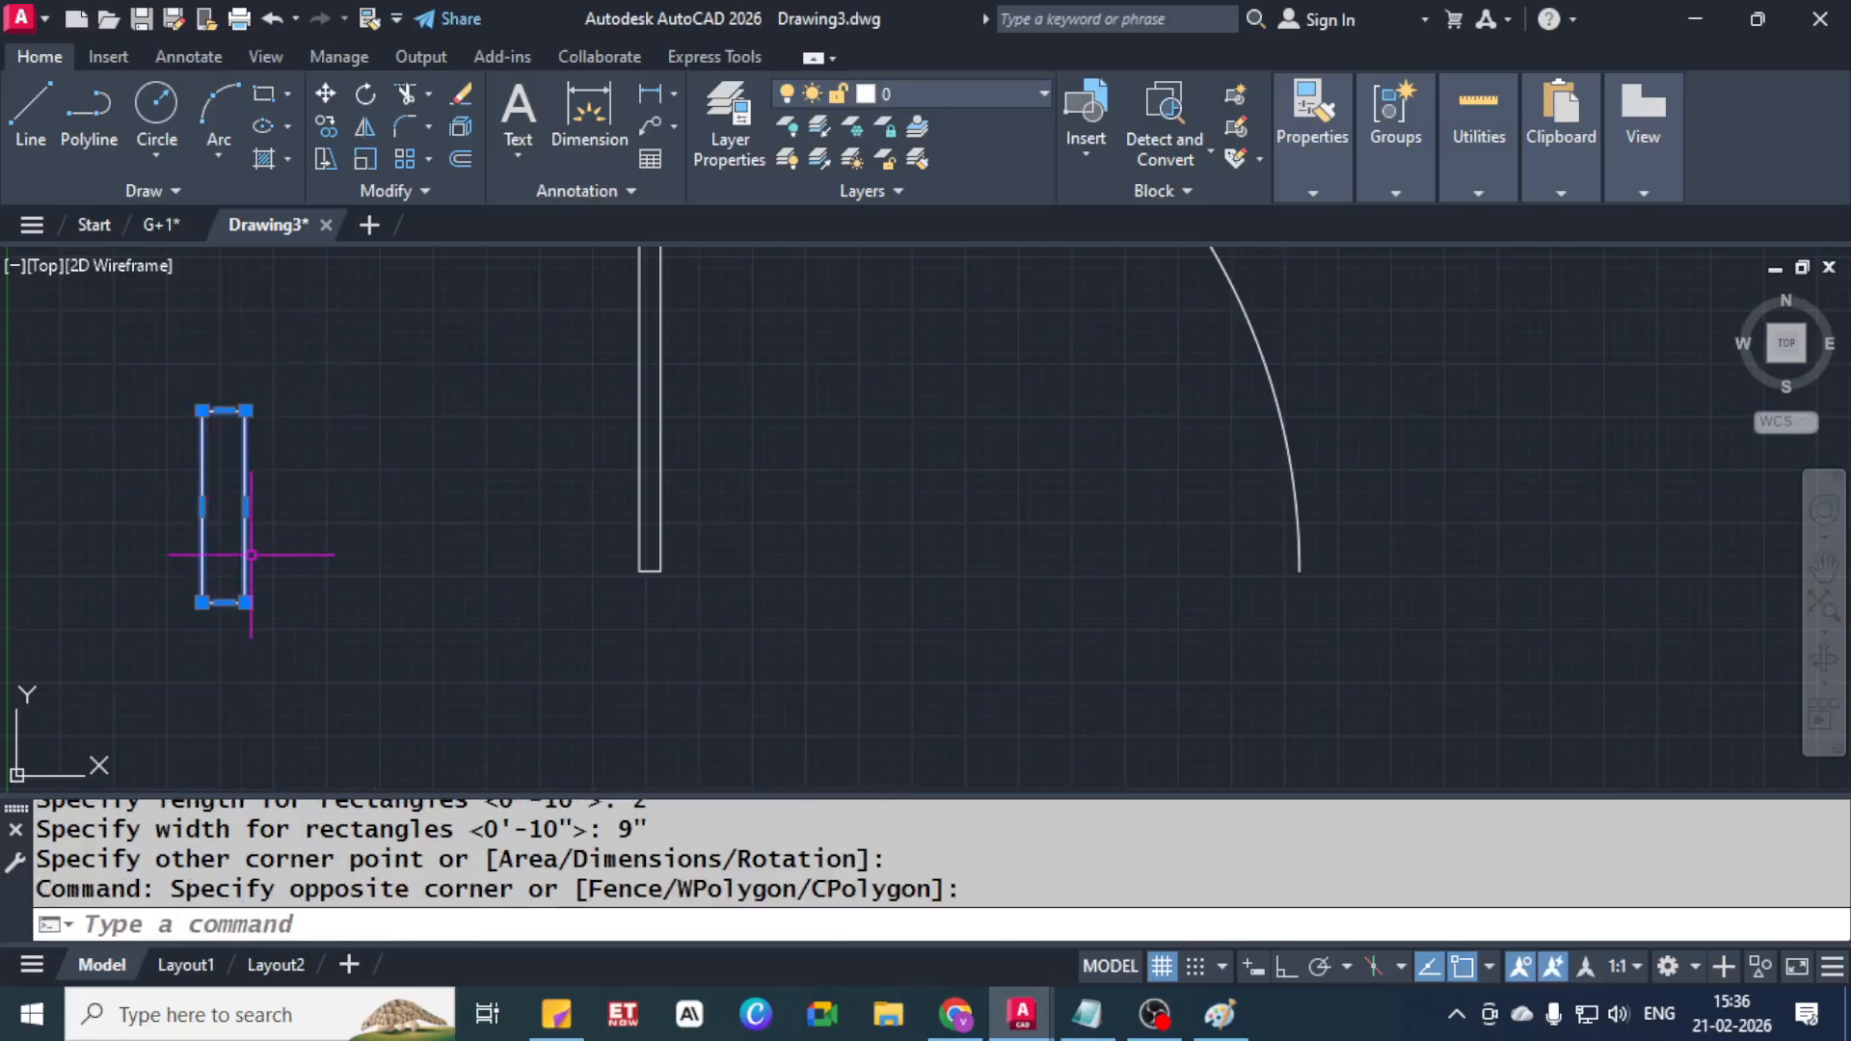
key(Escape)
key(Escape)
click(289, 488)
click(112, 591)
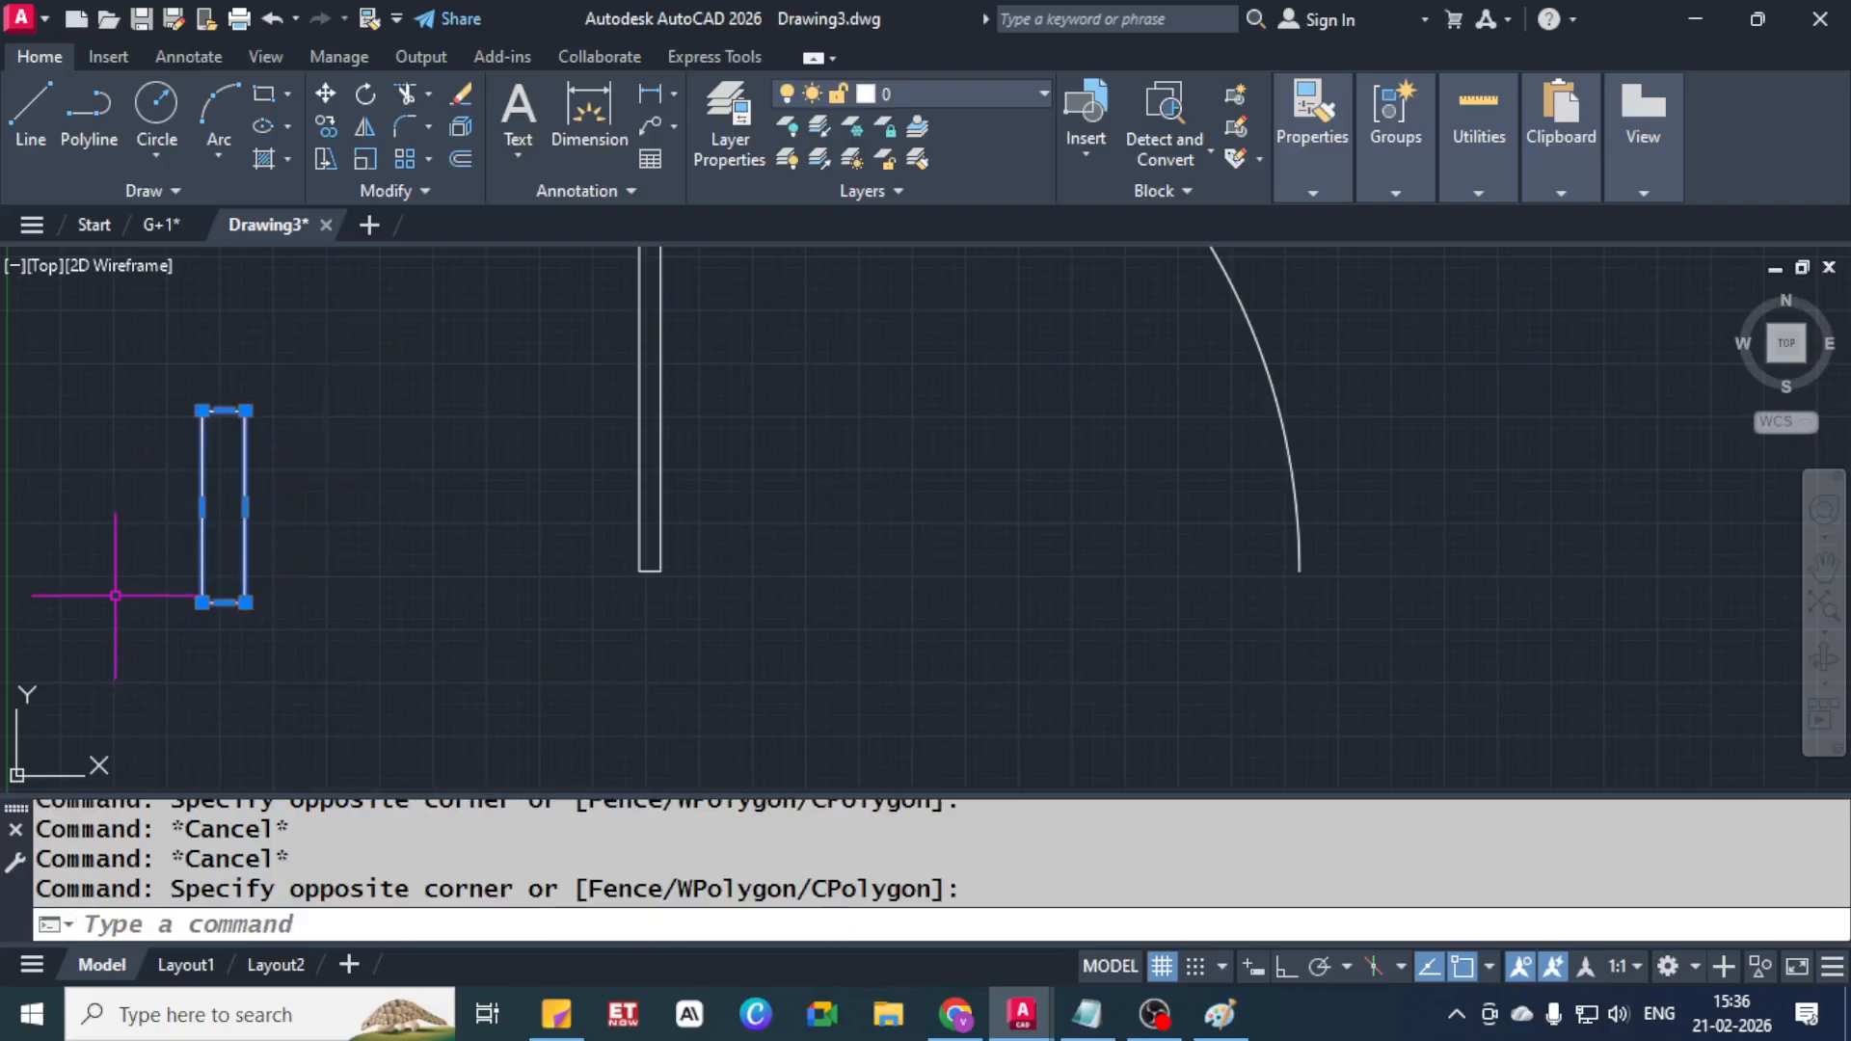
key(Delete)
scroll(642, 521, down, 7)
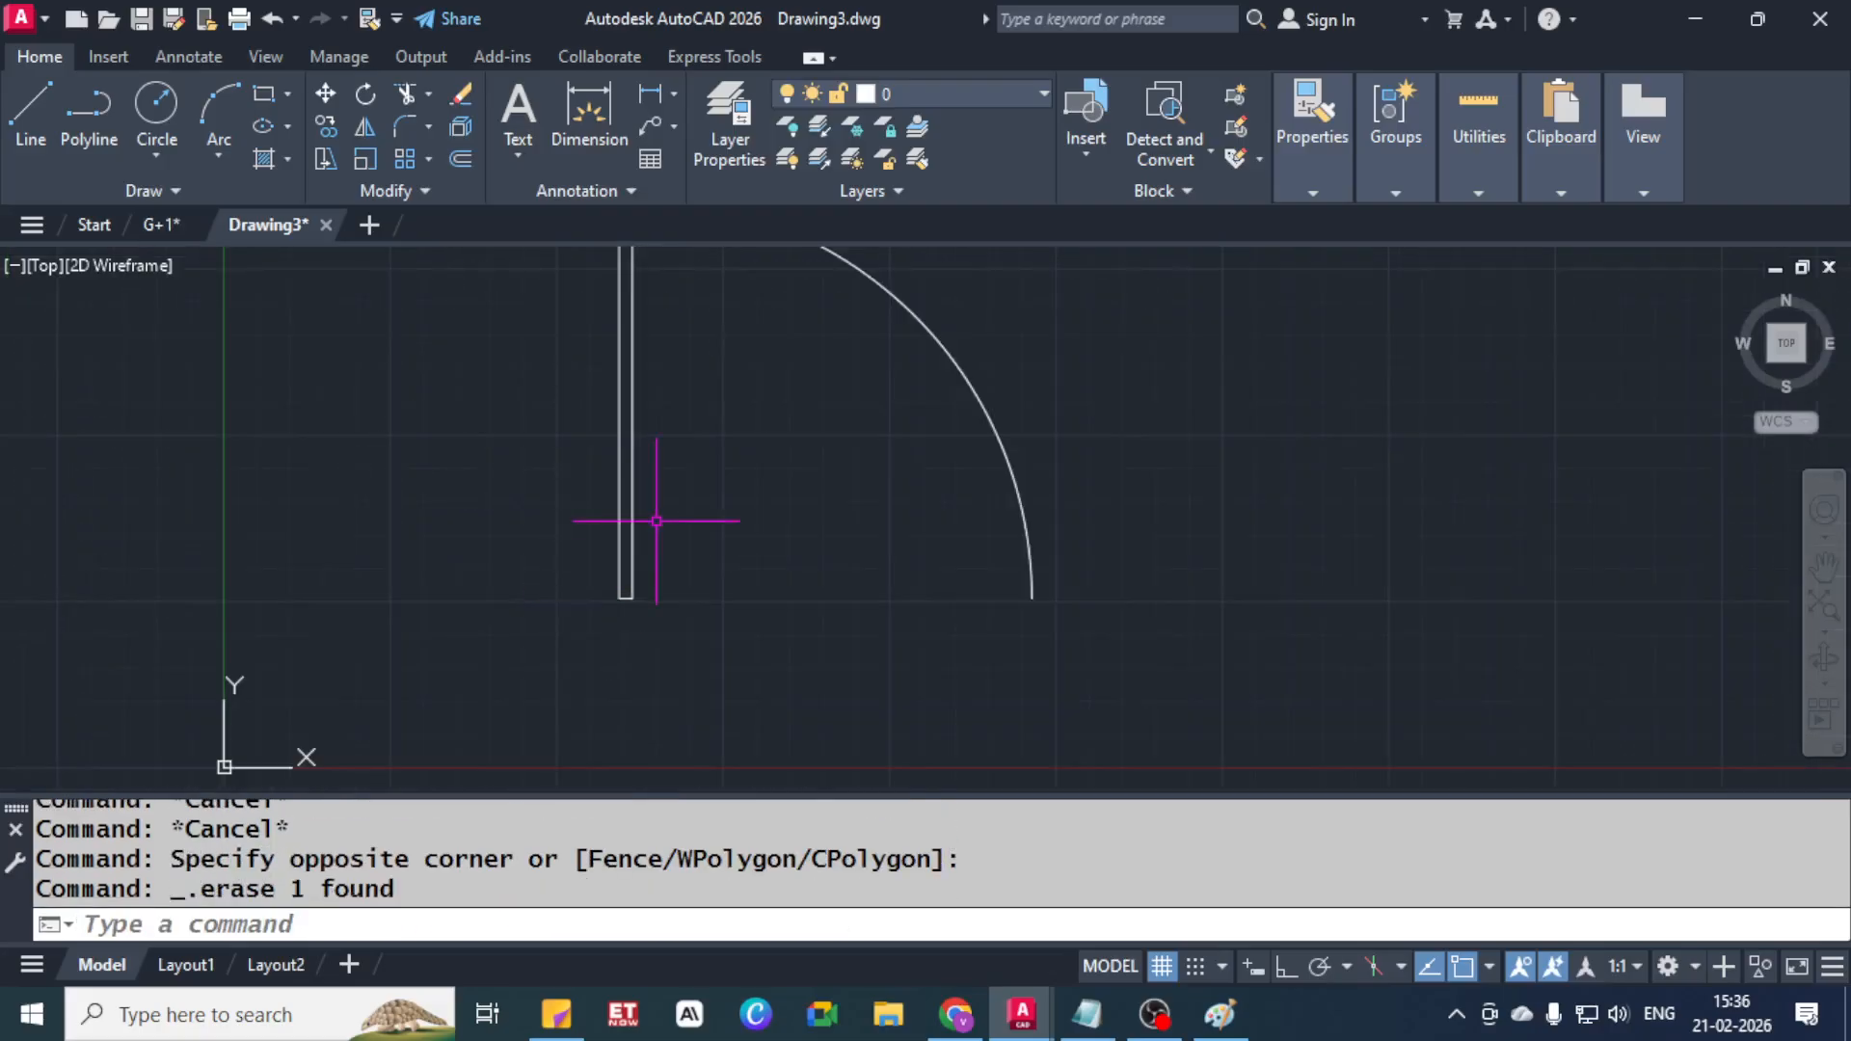
scroll(656, 555, up, 5)
key(ctrl+z)
key(ctrl+z)
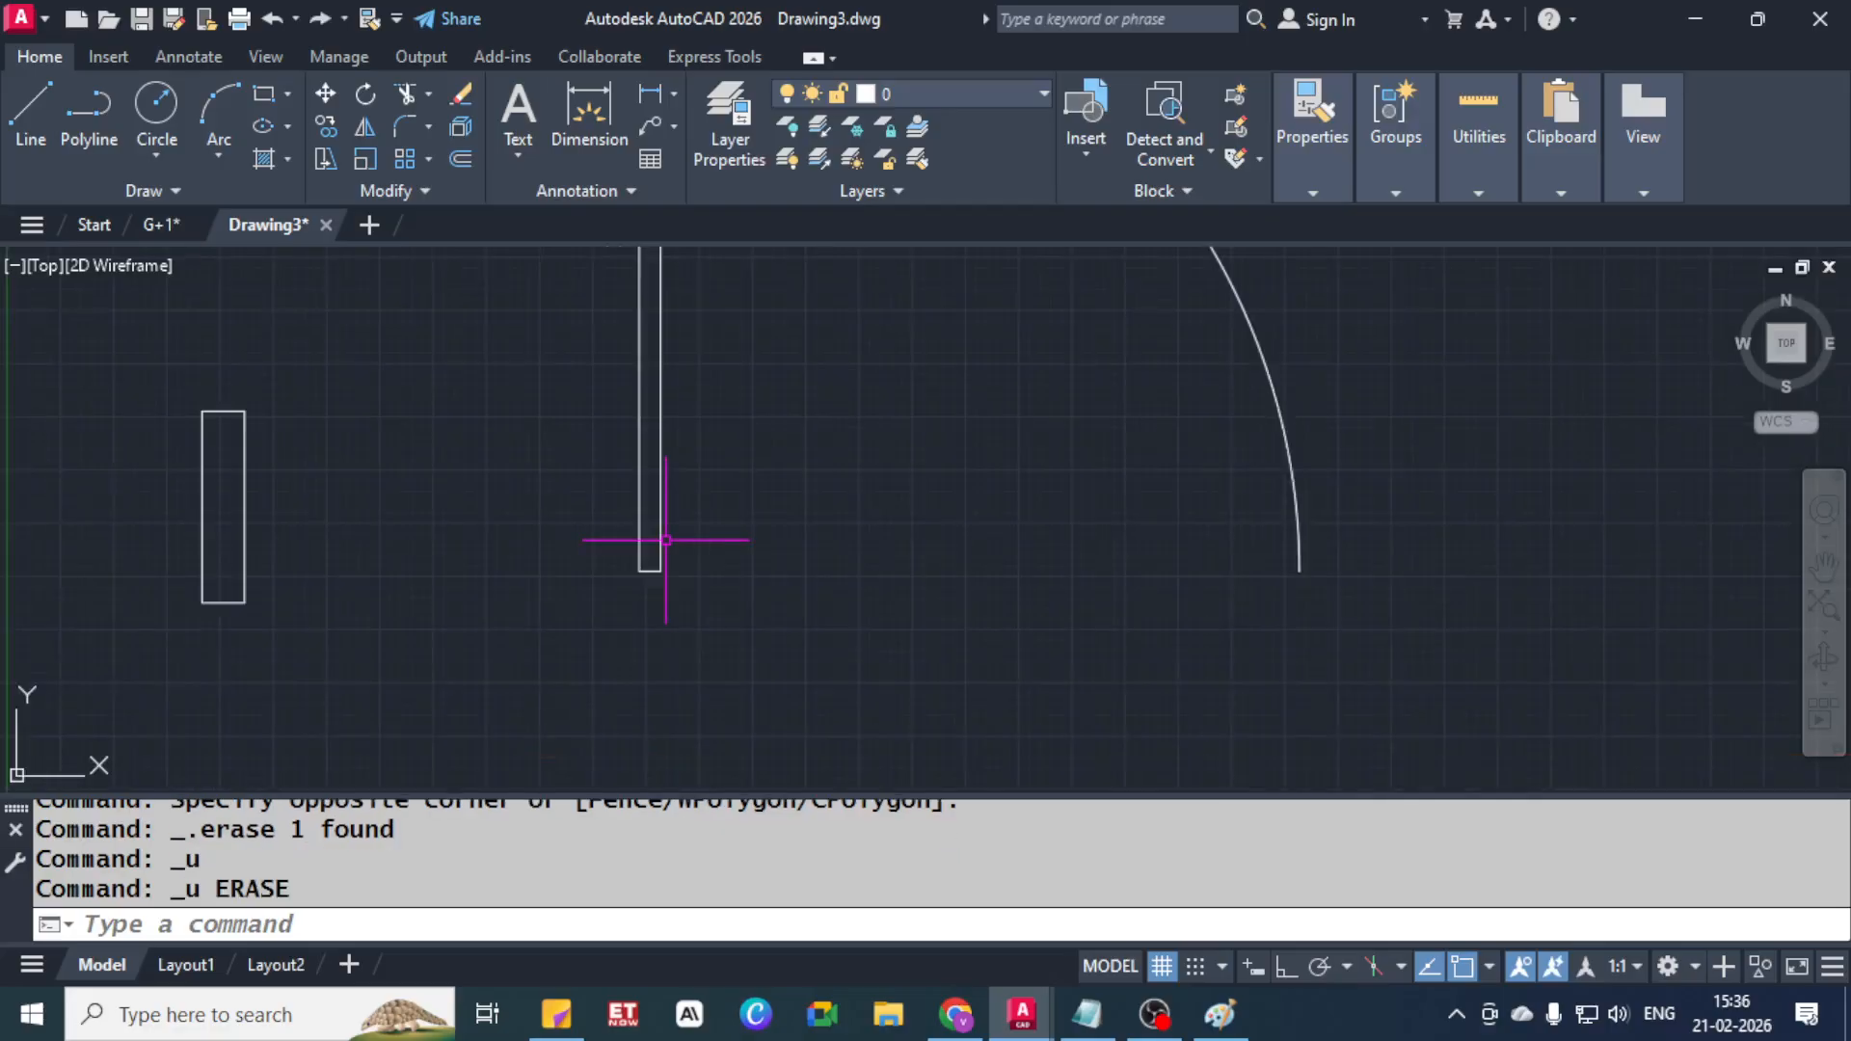
Move the frame rectangle so its upper-right corner meets the lower-left corner of the door leaf
click(234, 405)
click(190, 449)
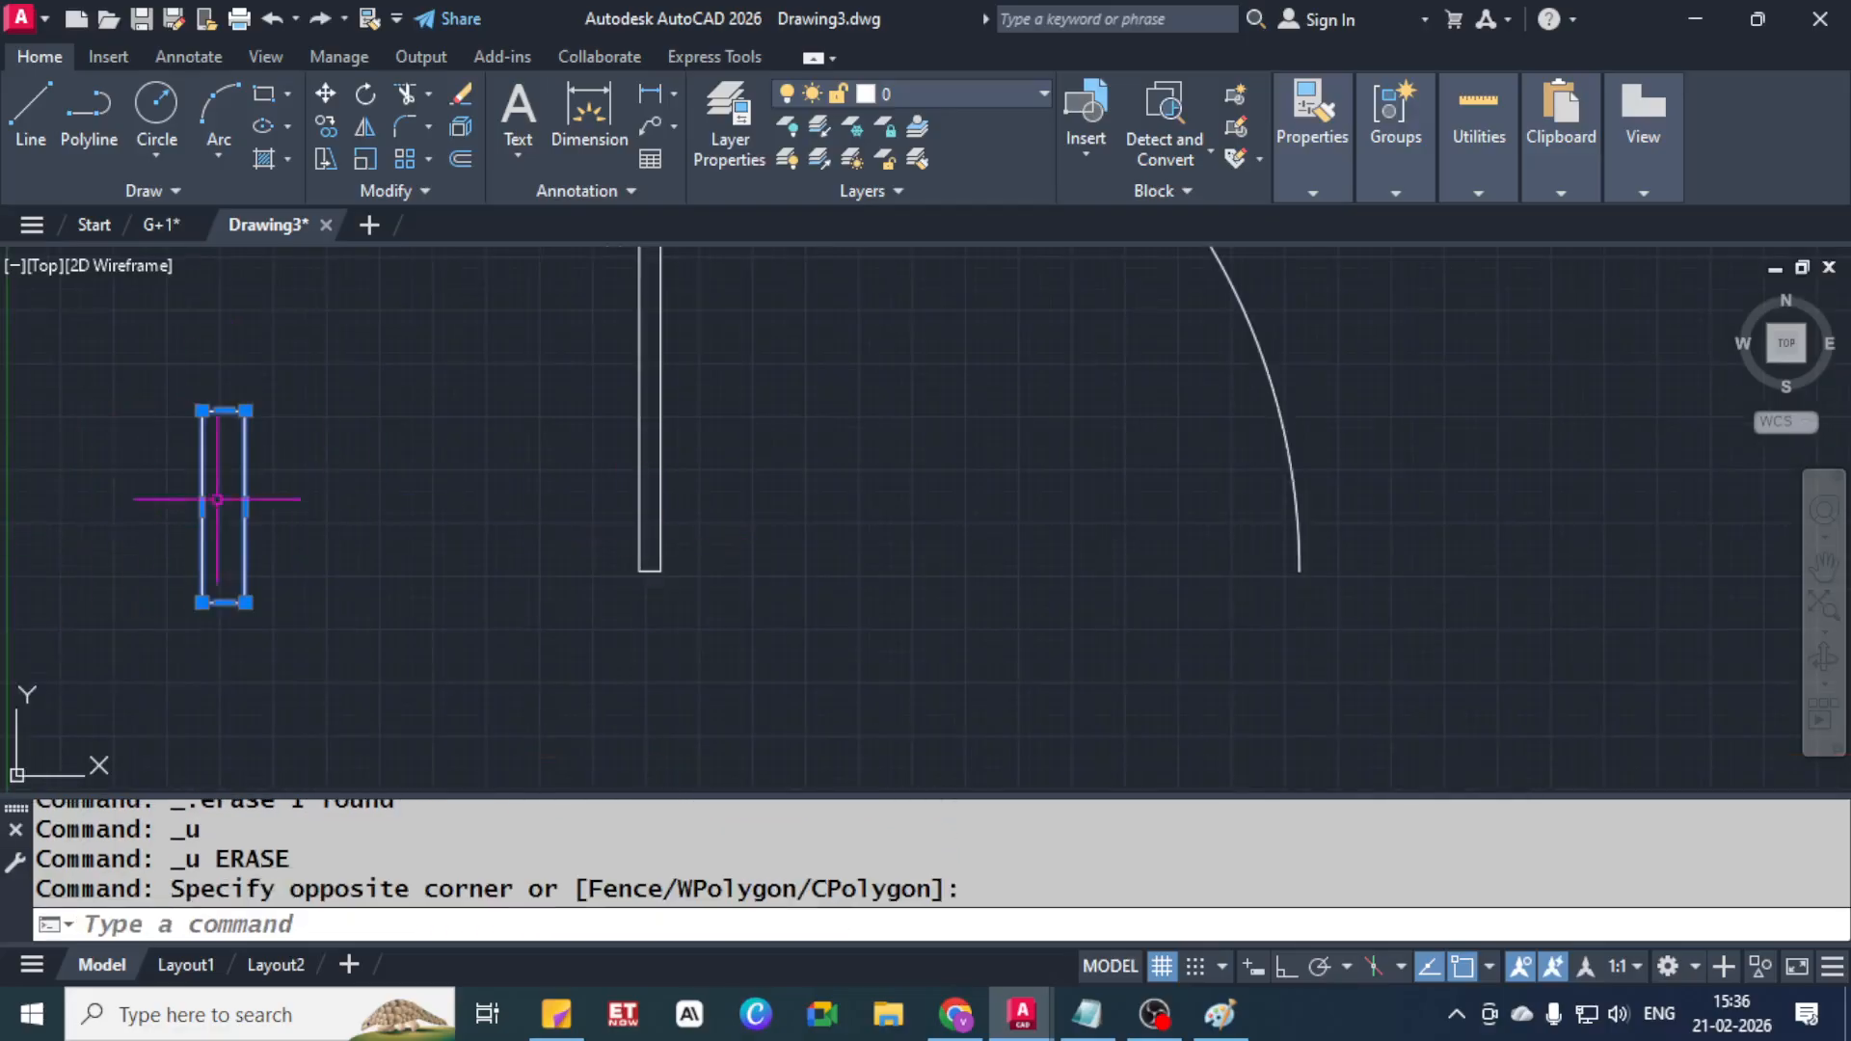
click(245, 410)
key(space)
click(641, 568)
key(Escape)
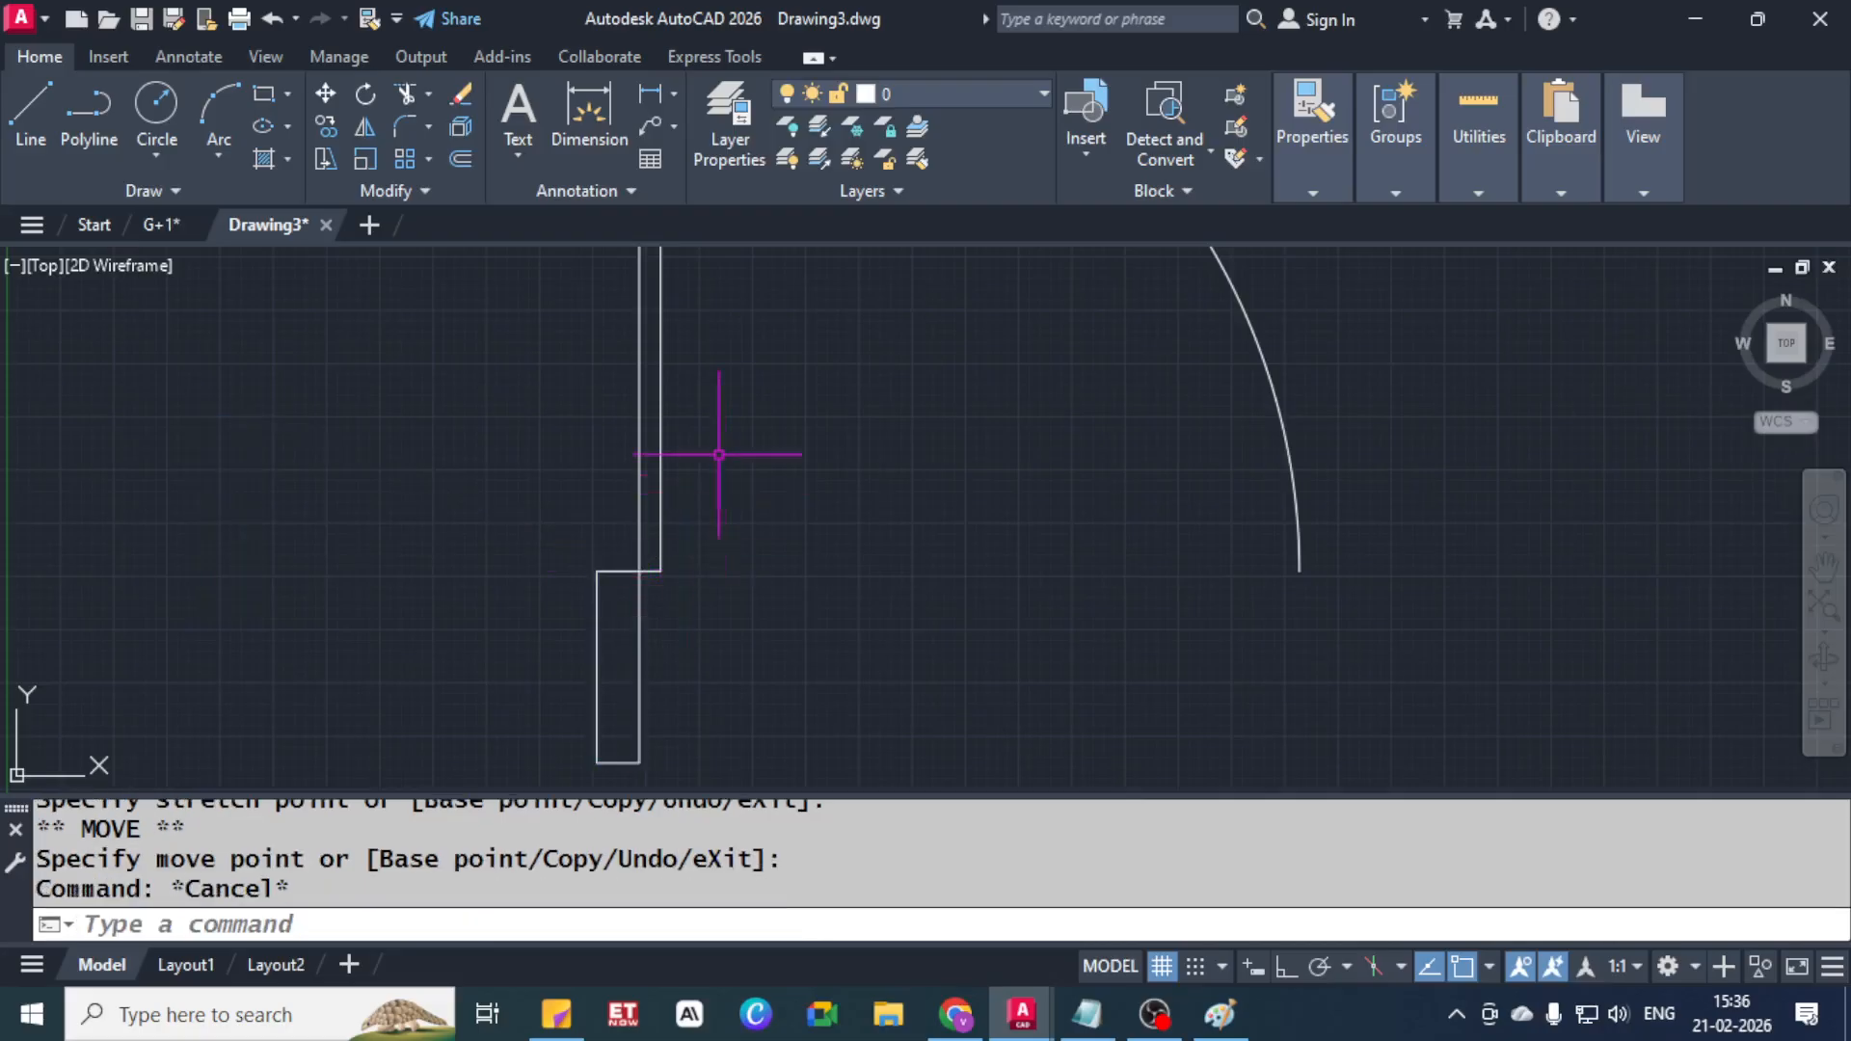
key(Escape)
Copy the frame rectangle from its upper-left corner to the lower endpoint of the swing arc
scroll(736, 517, down, 3)
scroll(653, 561, up, 2)
click(653, 562)
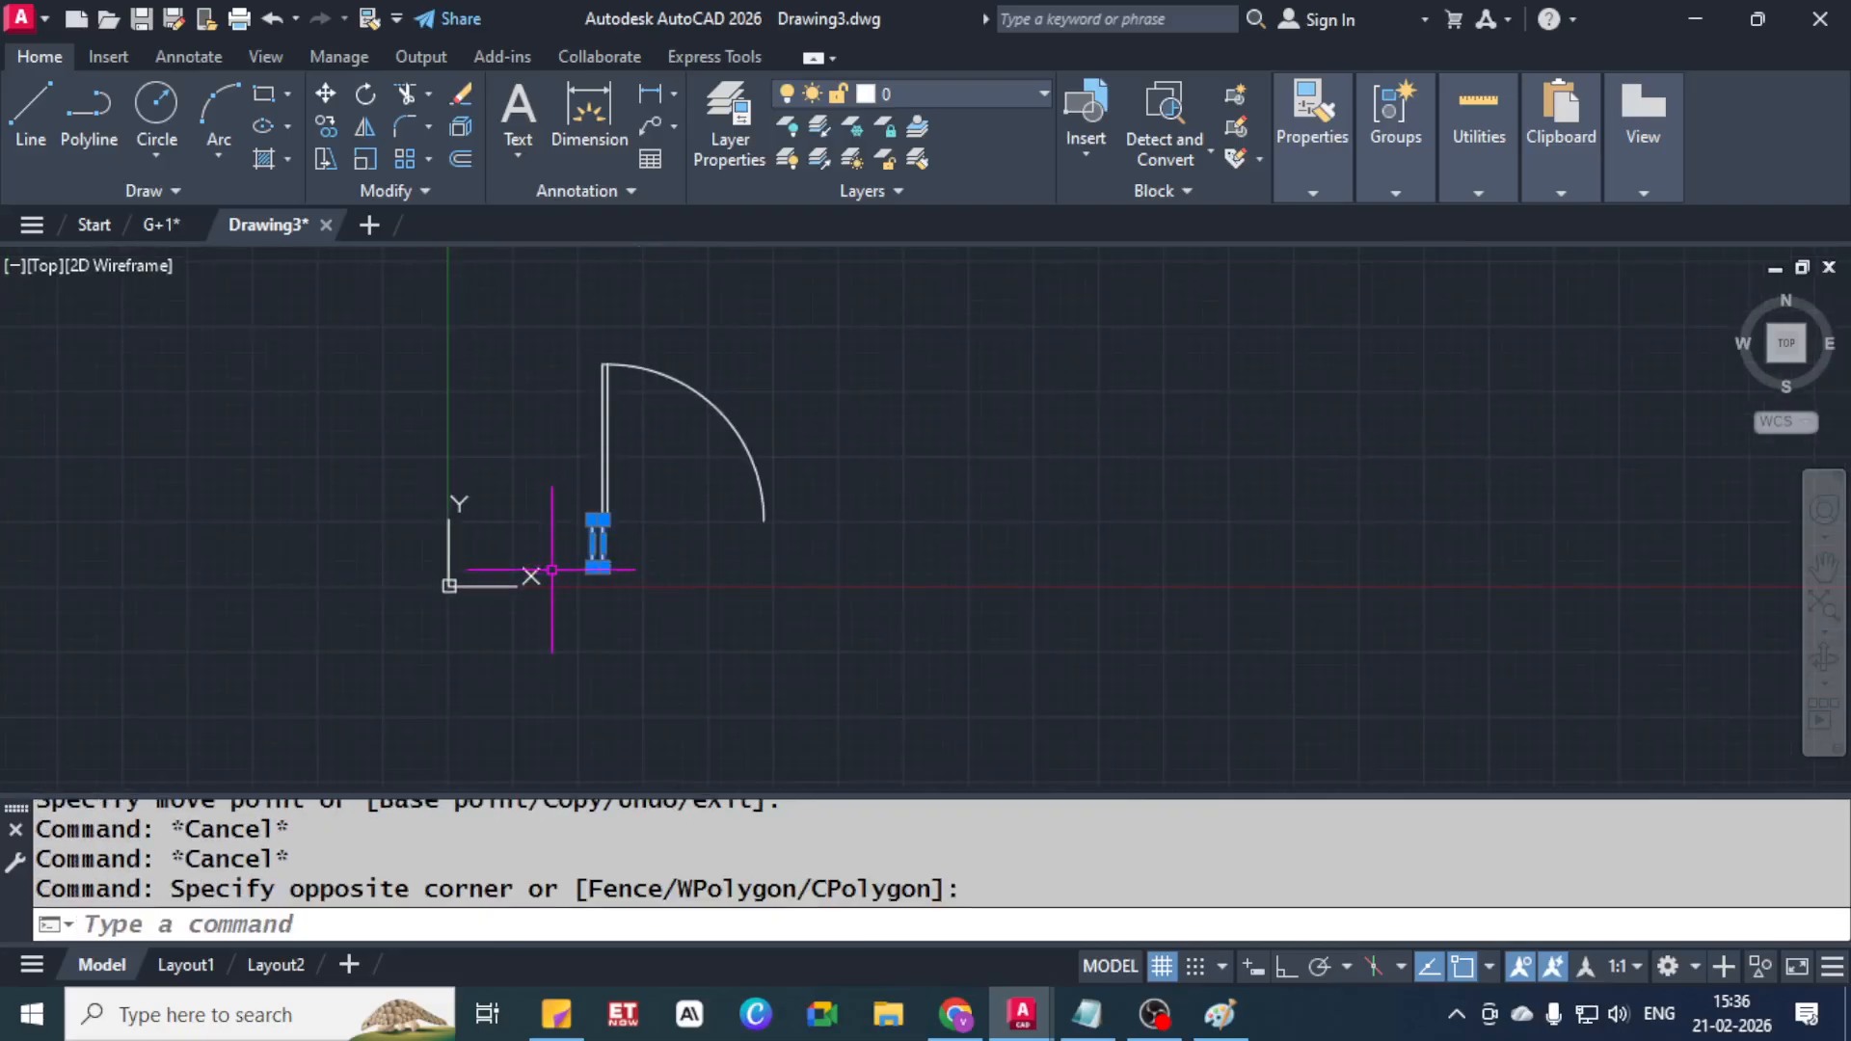
click(546, 570)
text(co)
key(space)
scroll(578, 540, up, 6)
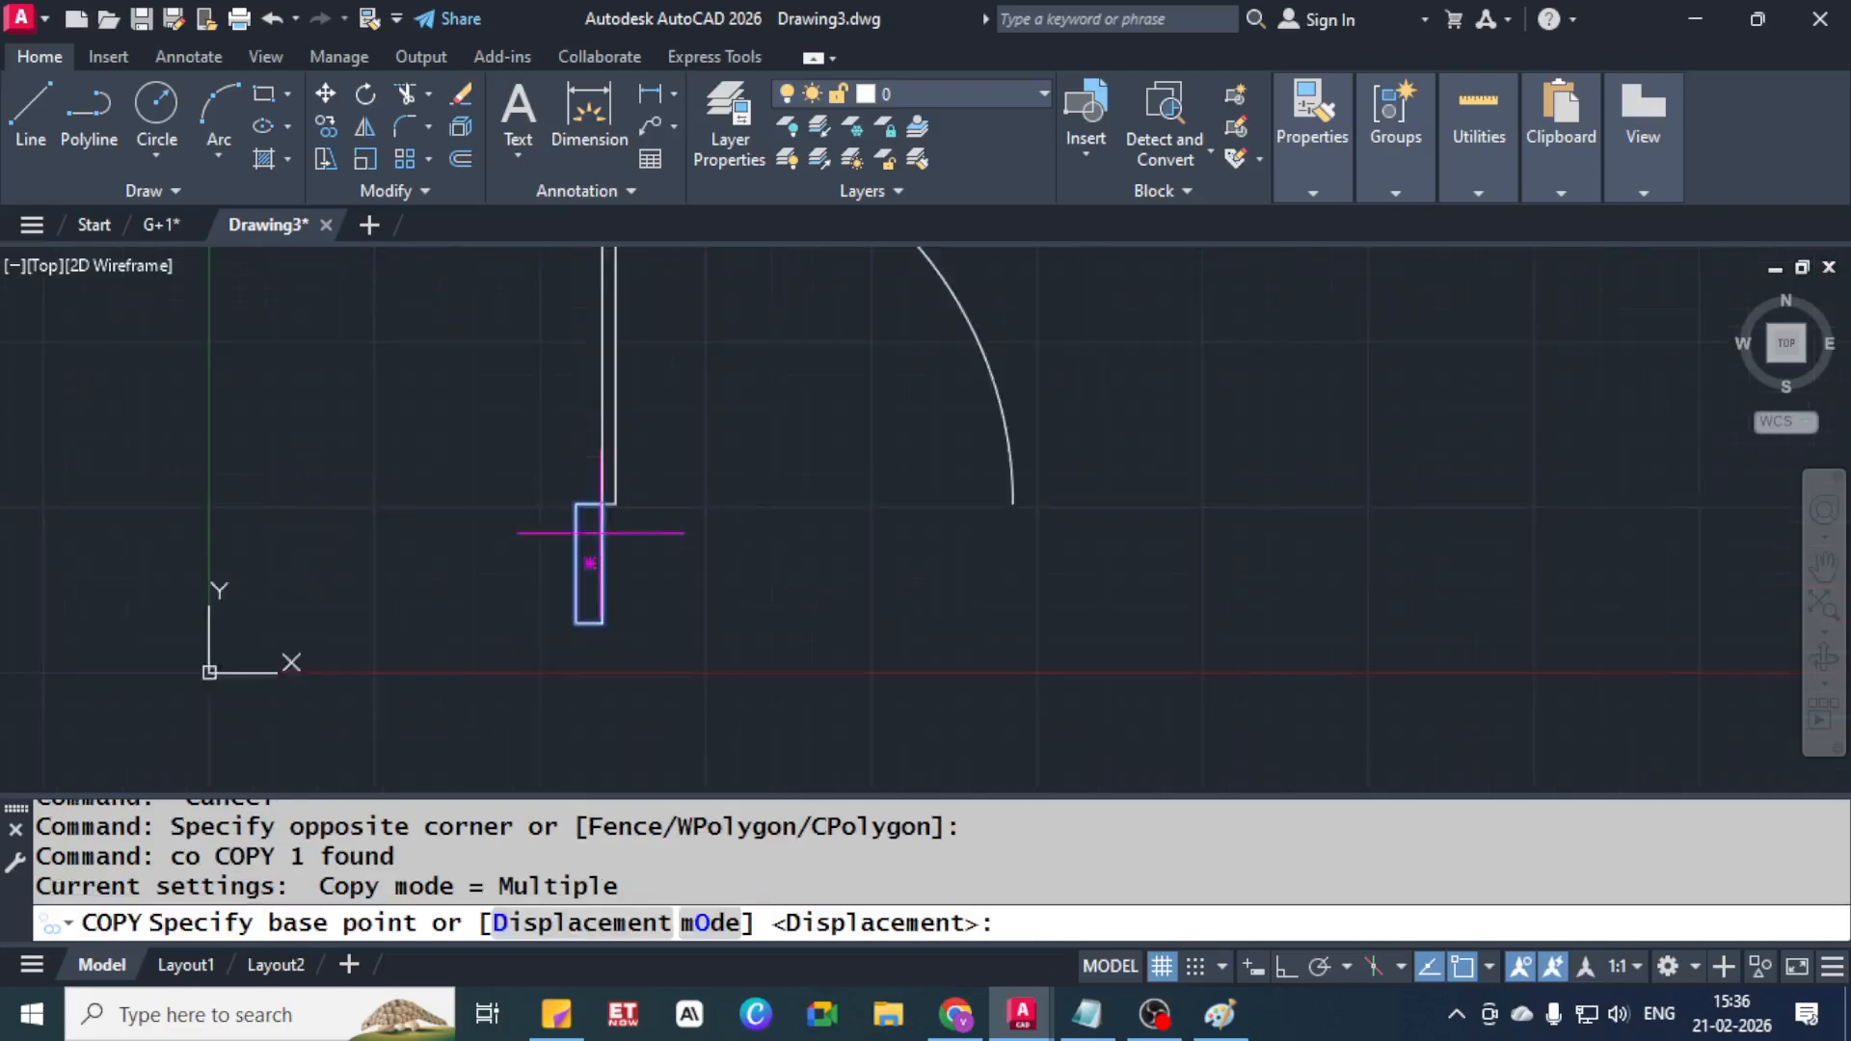
click(535, 463)
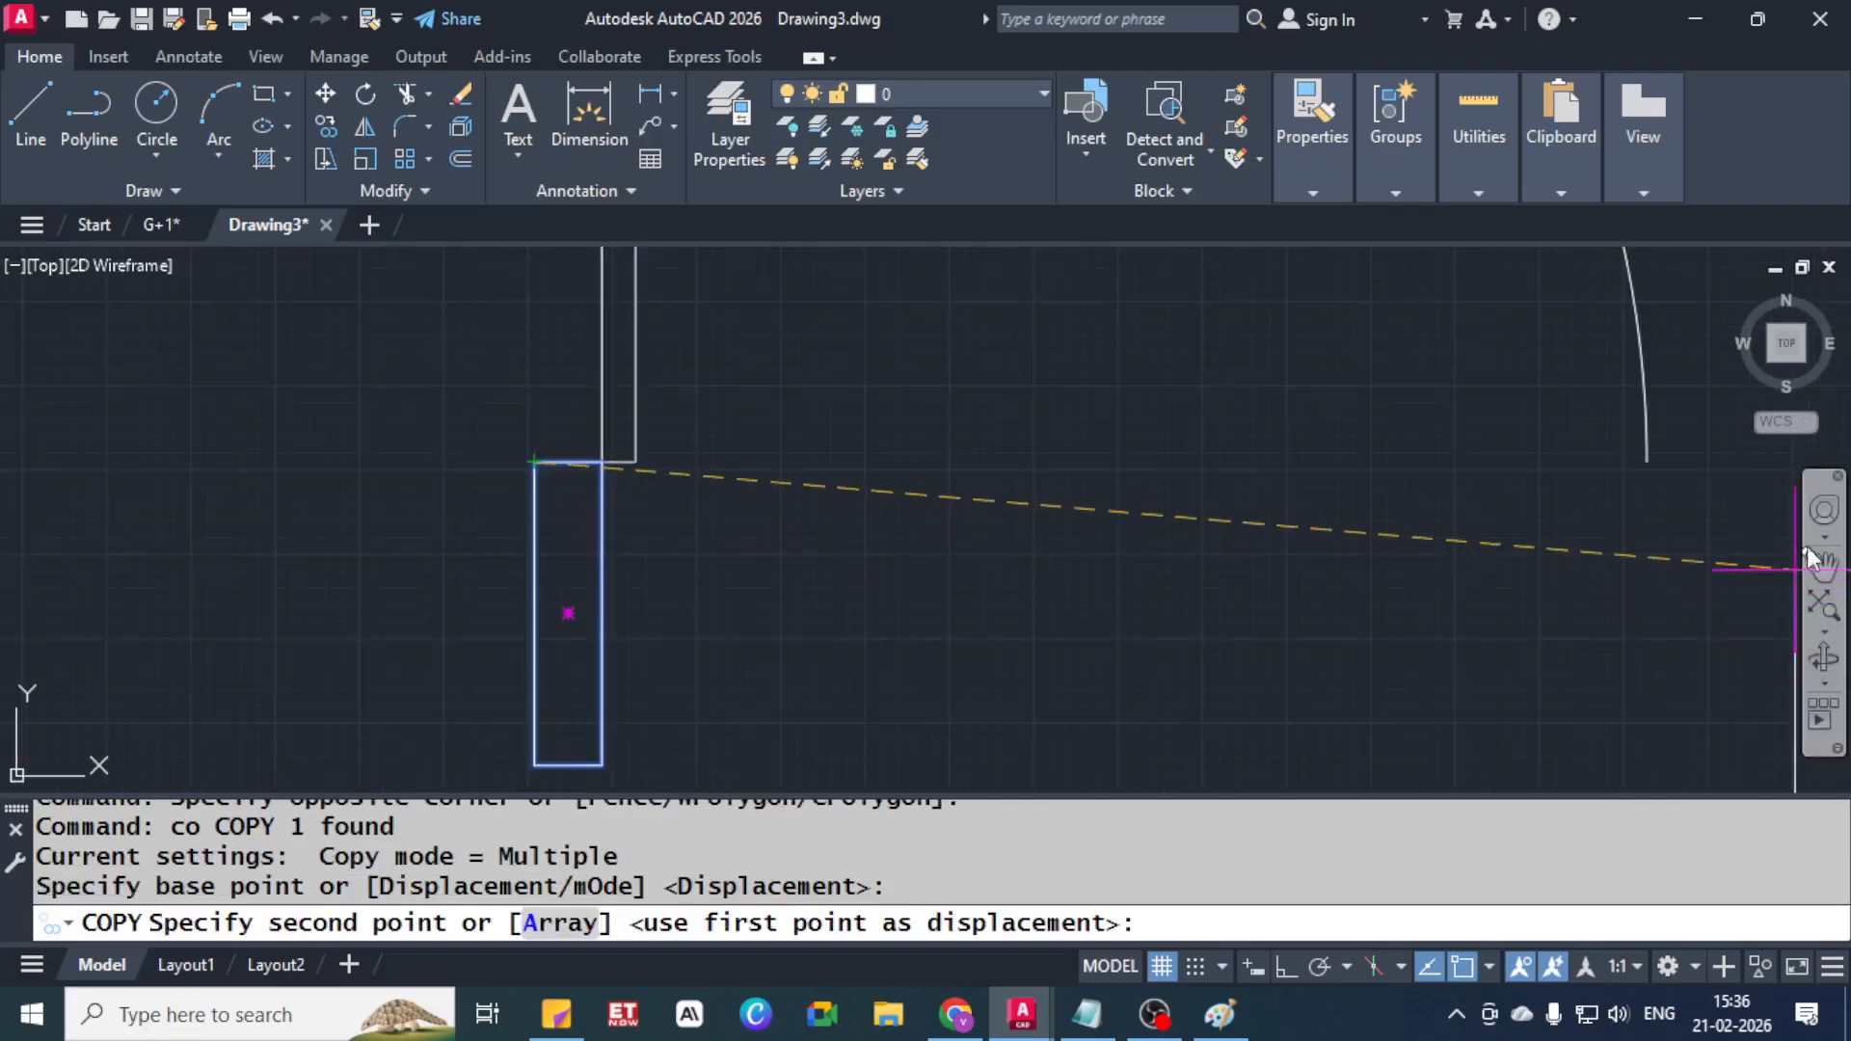
click(1647, 463)
key(Escape)
Copy the complete door with leaf, arc and both frames horizontally to its right, with Ortho on
scroll(771, 501, down, 4)
mouse_move(977, 454)
middle_down()
mouse_move(784, 557)
mouse_move(631, 478)
mouse_move(654, 520)
middle_up()
scroll(791, 555, down, 4)
scroll(632, 477, up, 2)
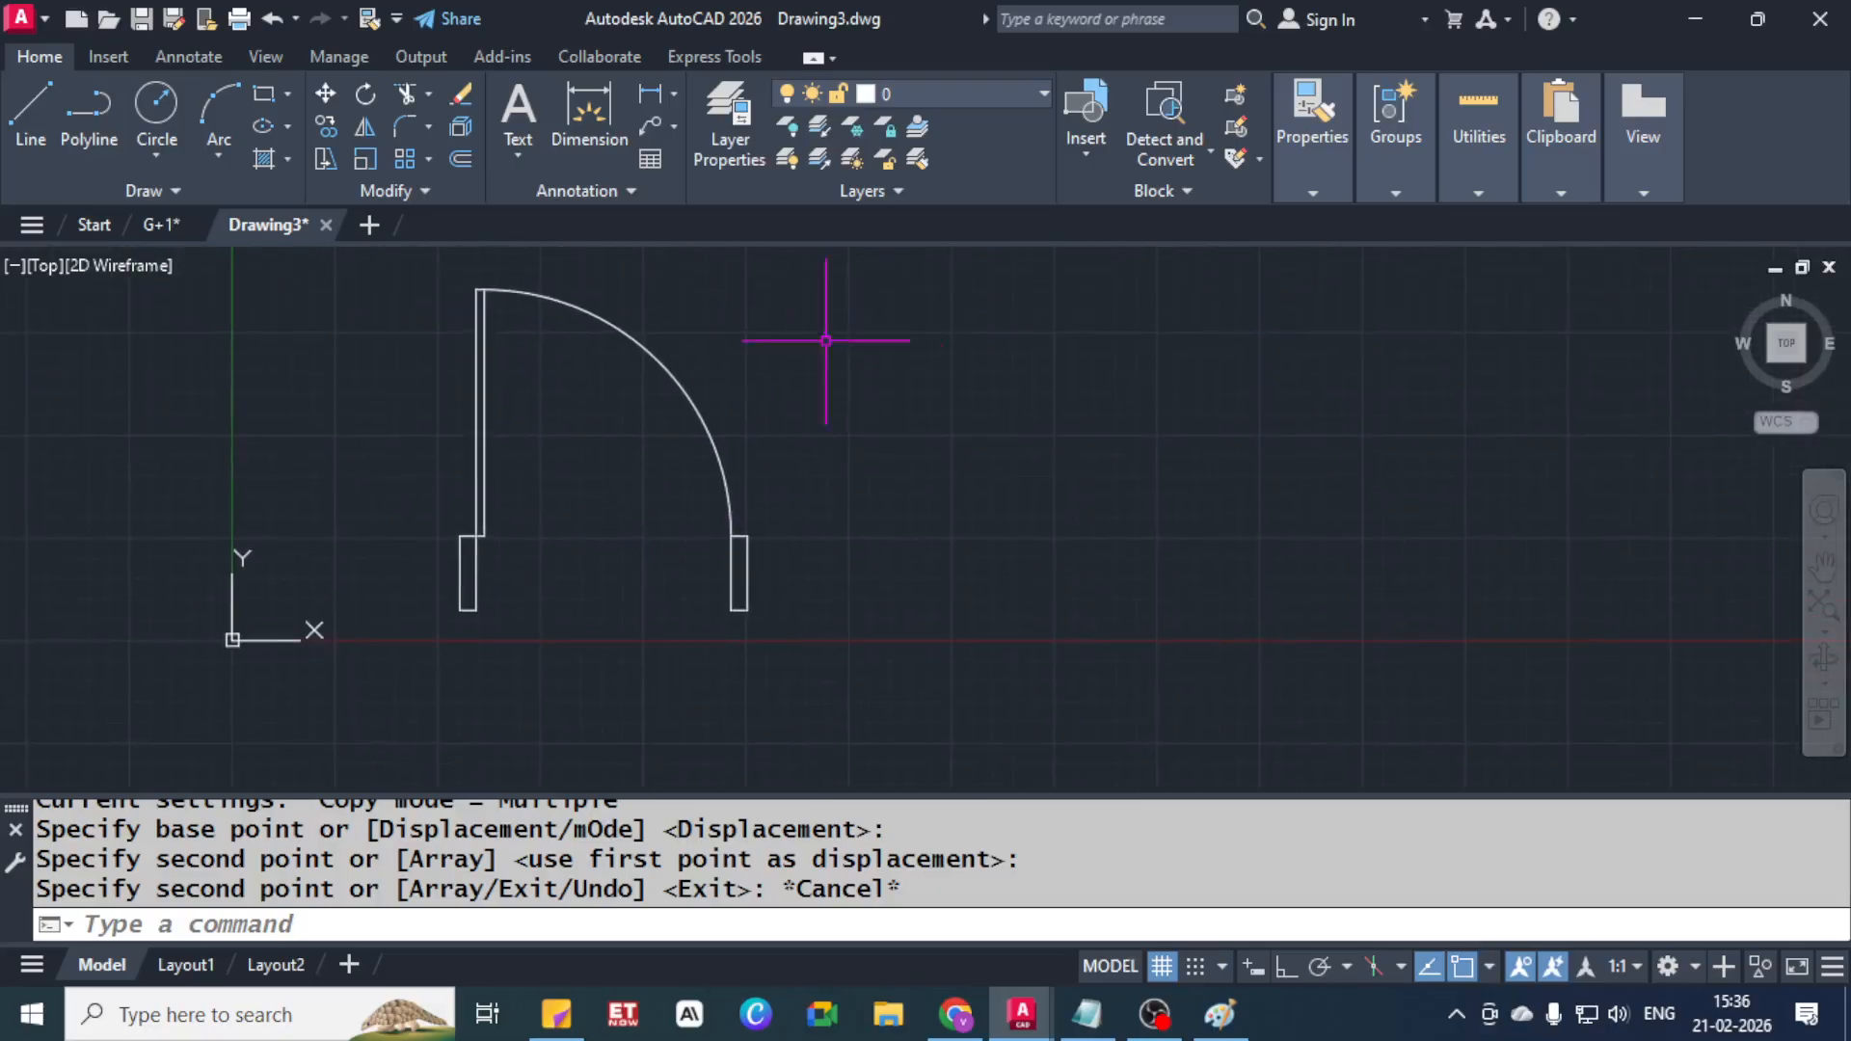
middle_drag(709, 337, 703, 360)
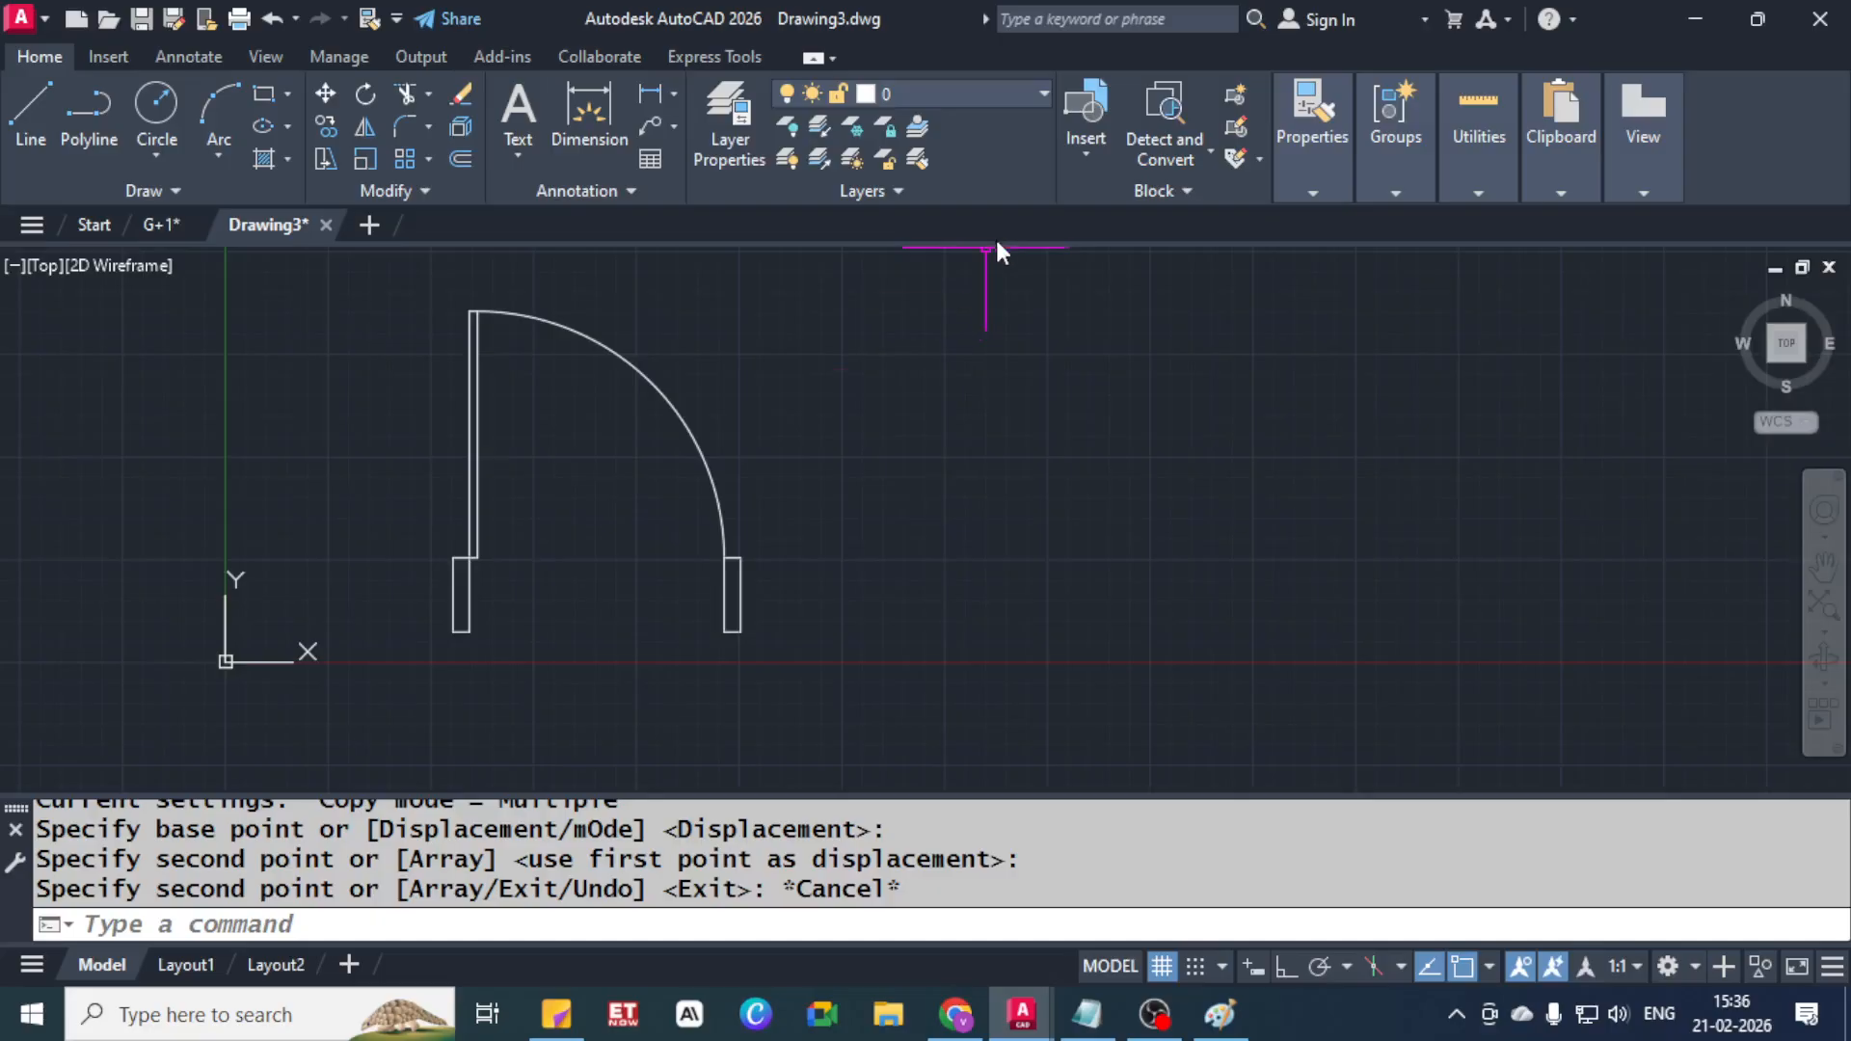
key(Escape)
key(Escape)
click(369, 254)
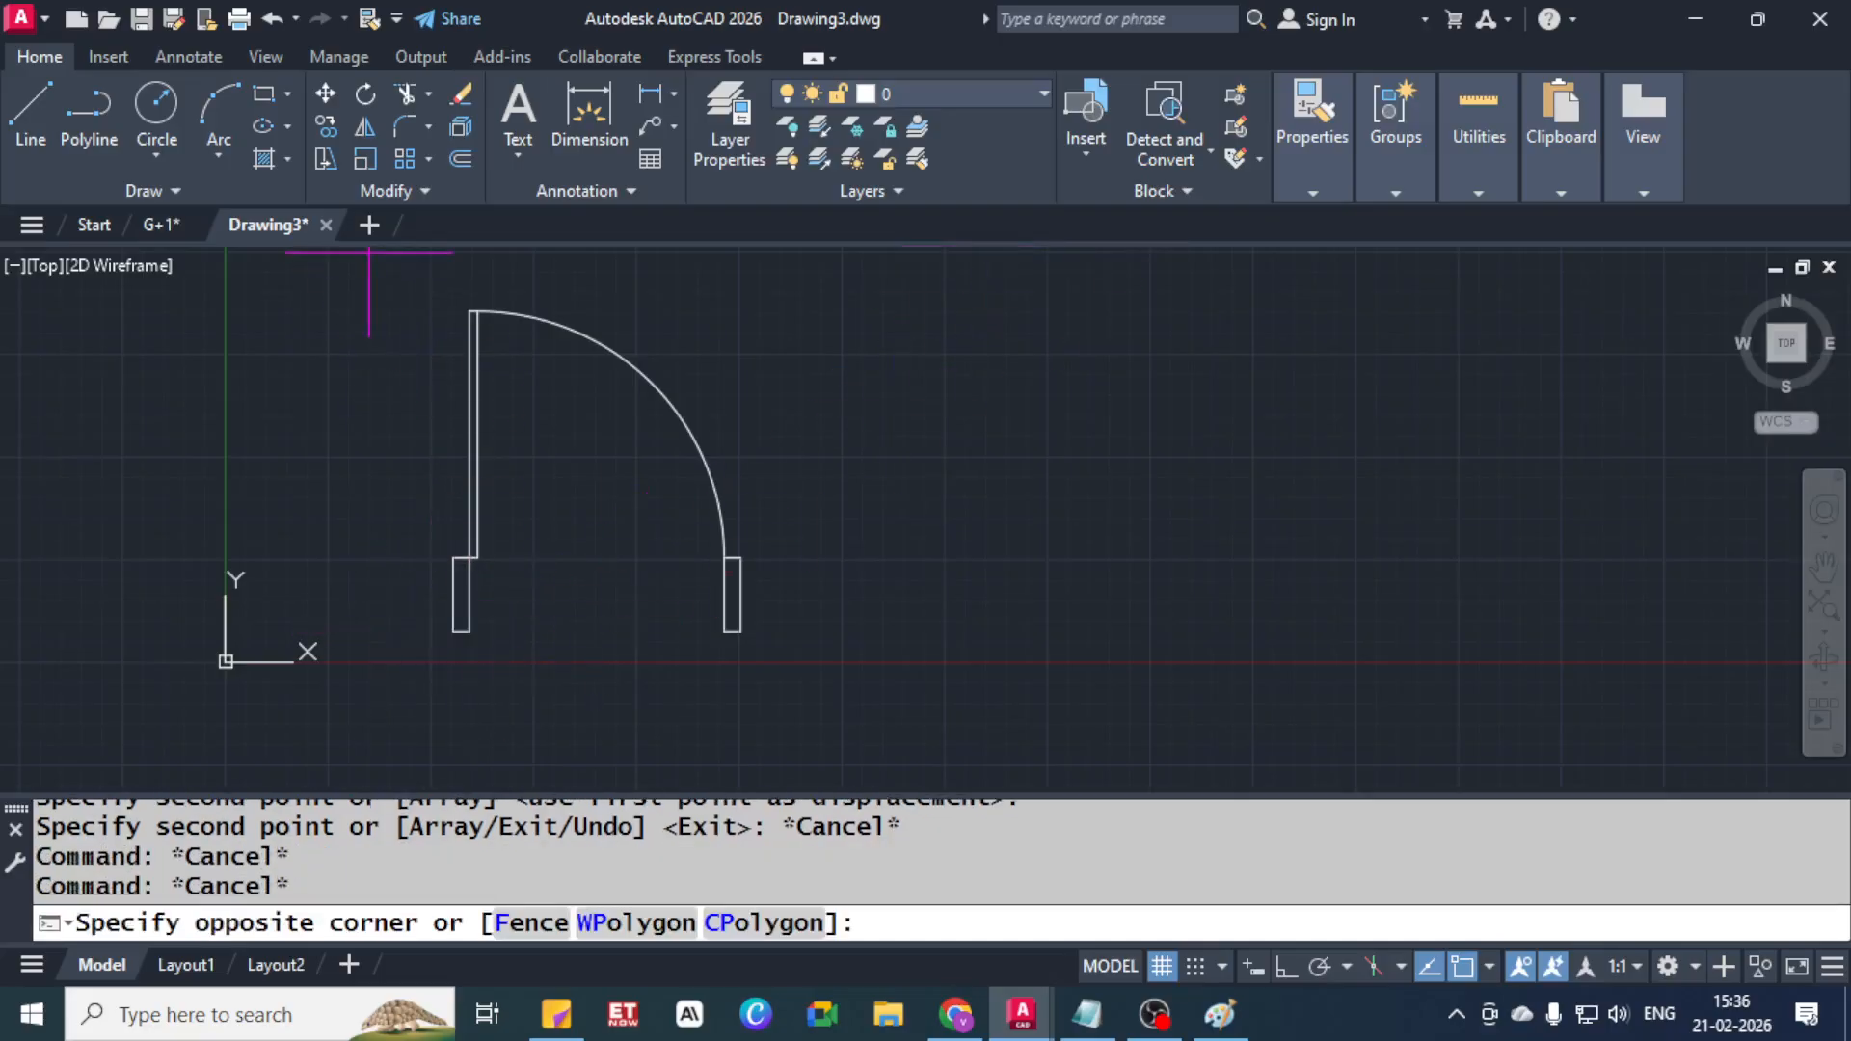
click(792, 663)
text(co)
key(Return)
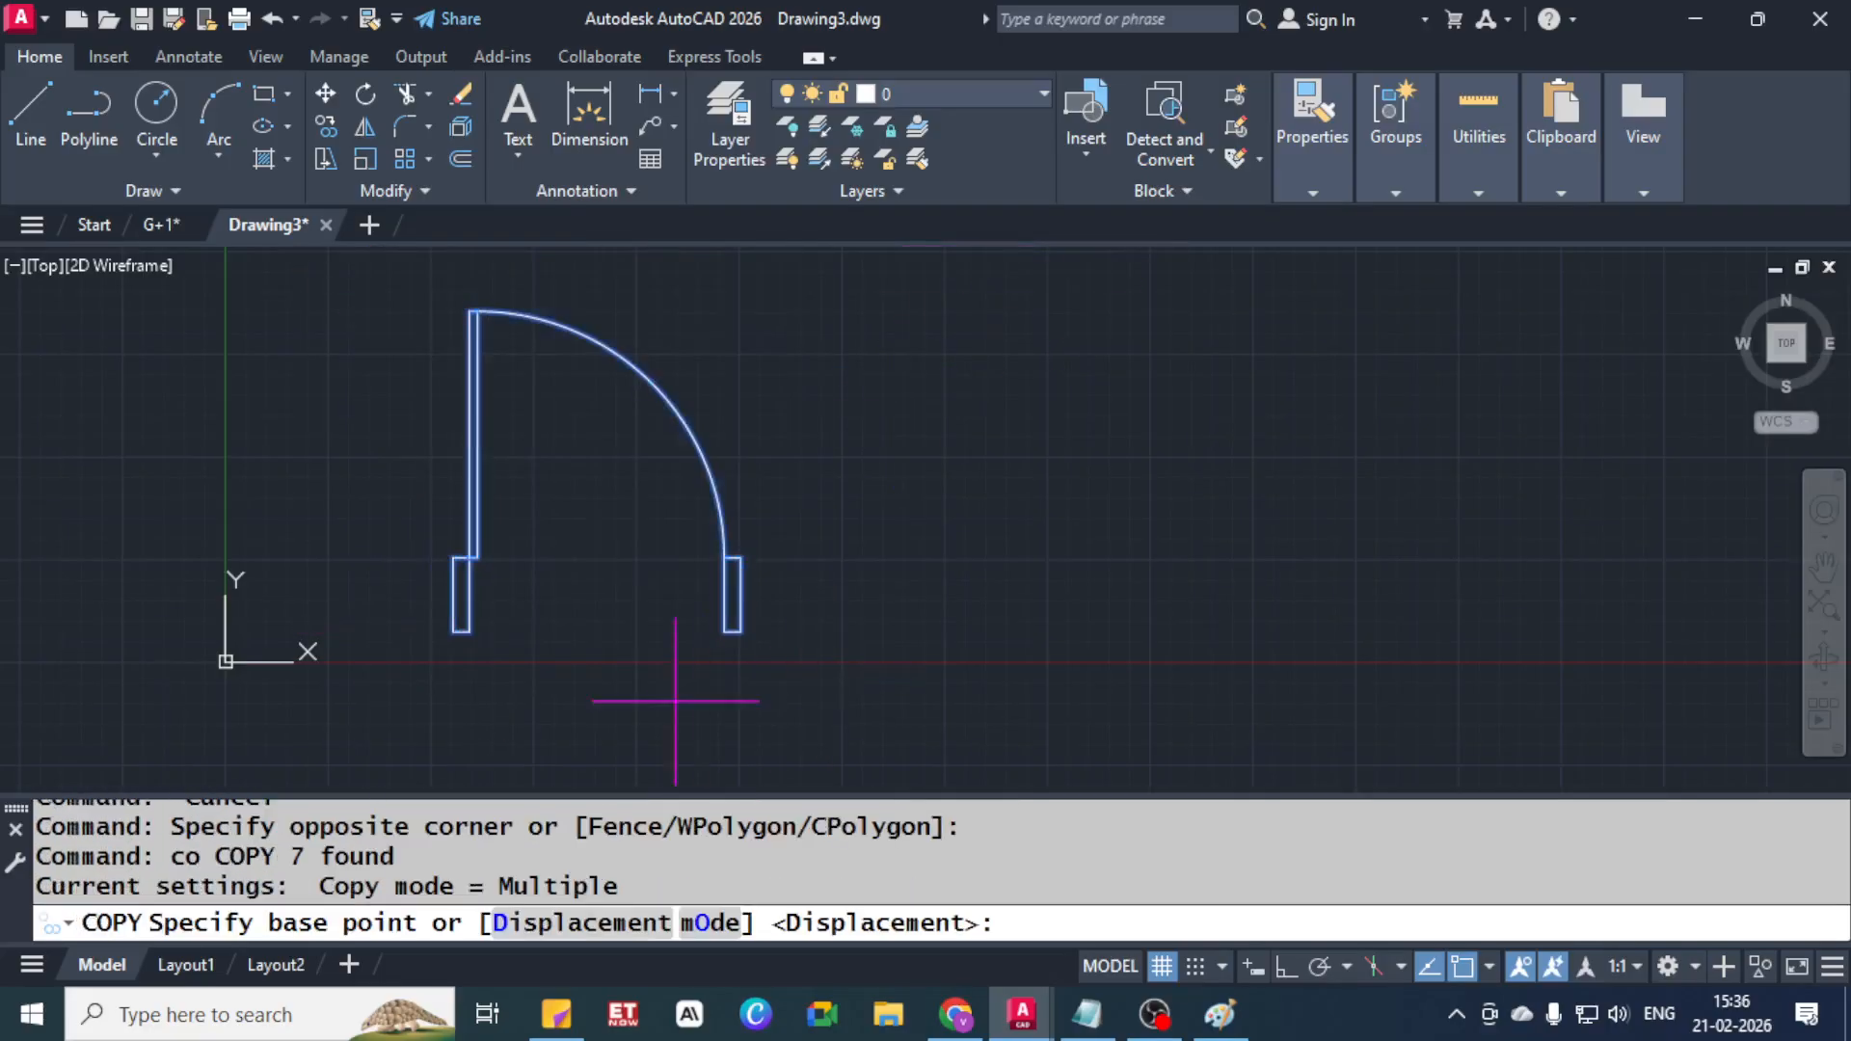
click(643, 714)
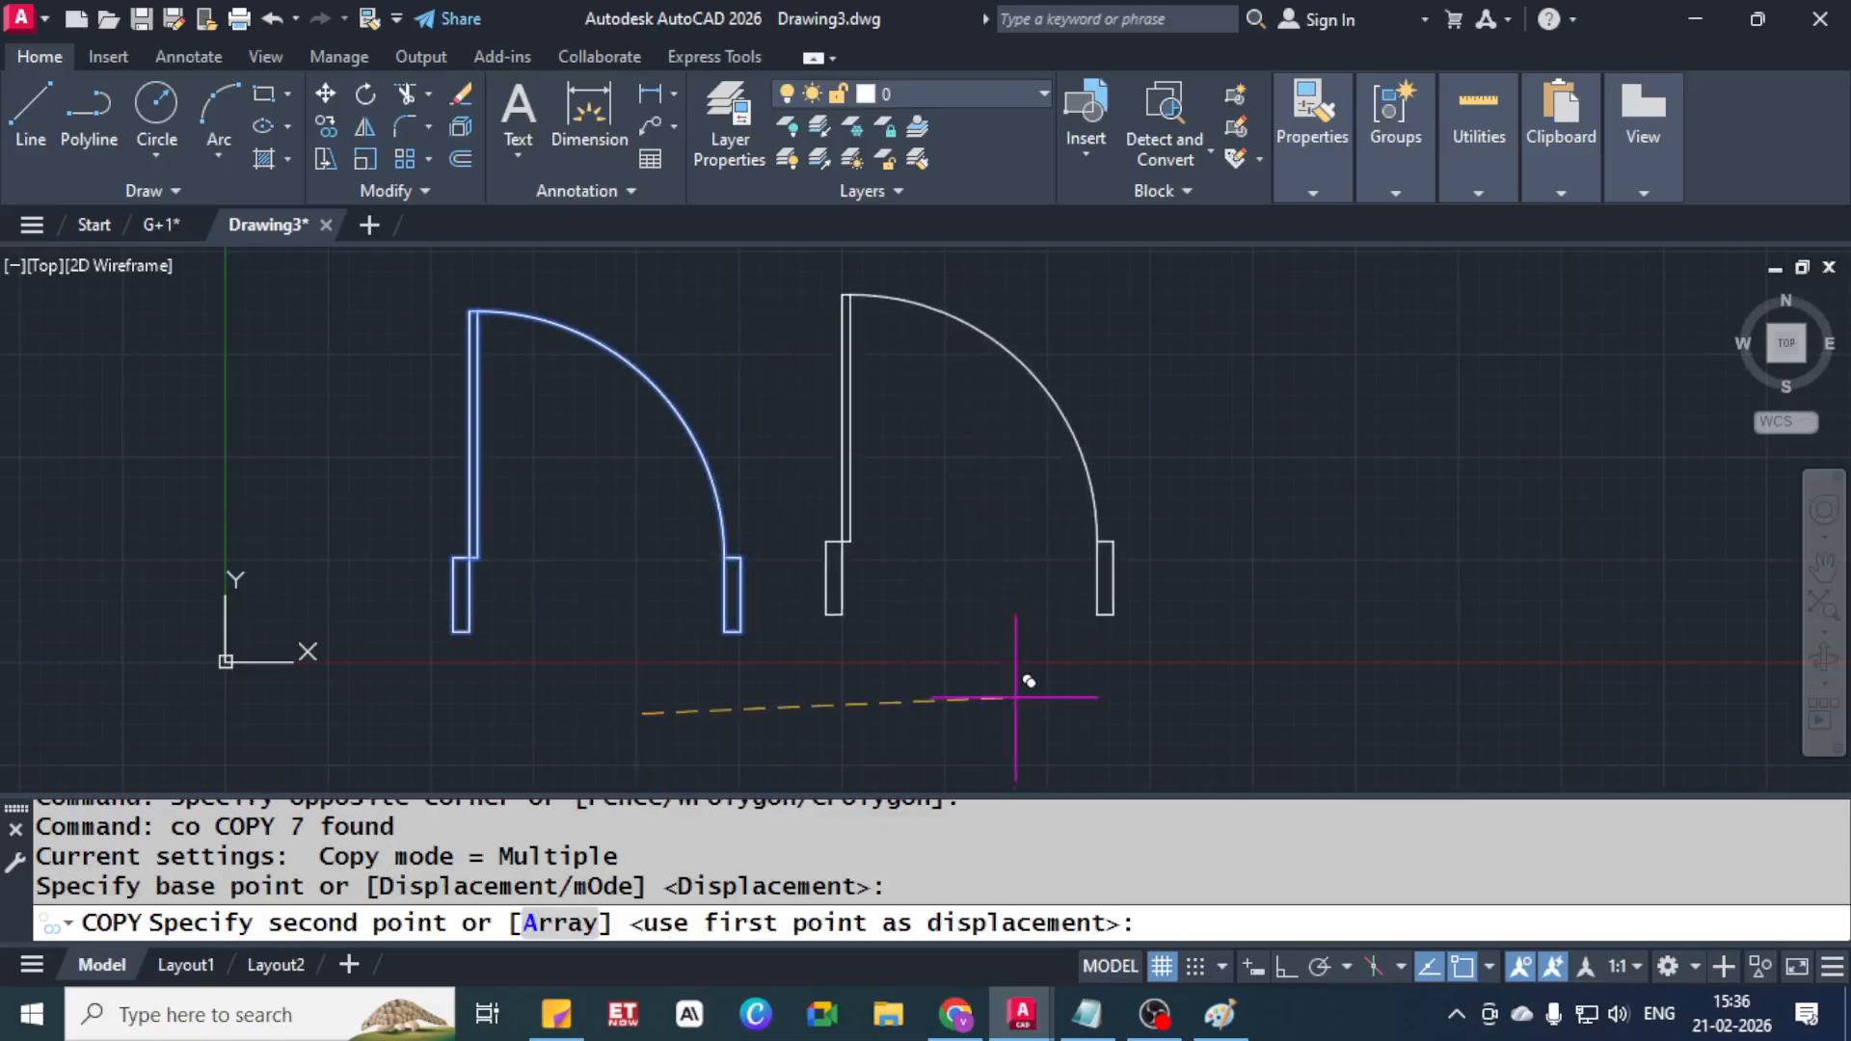
key(F8)
click(1011, 702)
key(Escape)
key(Escape)
key(Escape)
scroll(826, 591, up, 5)
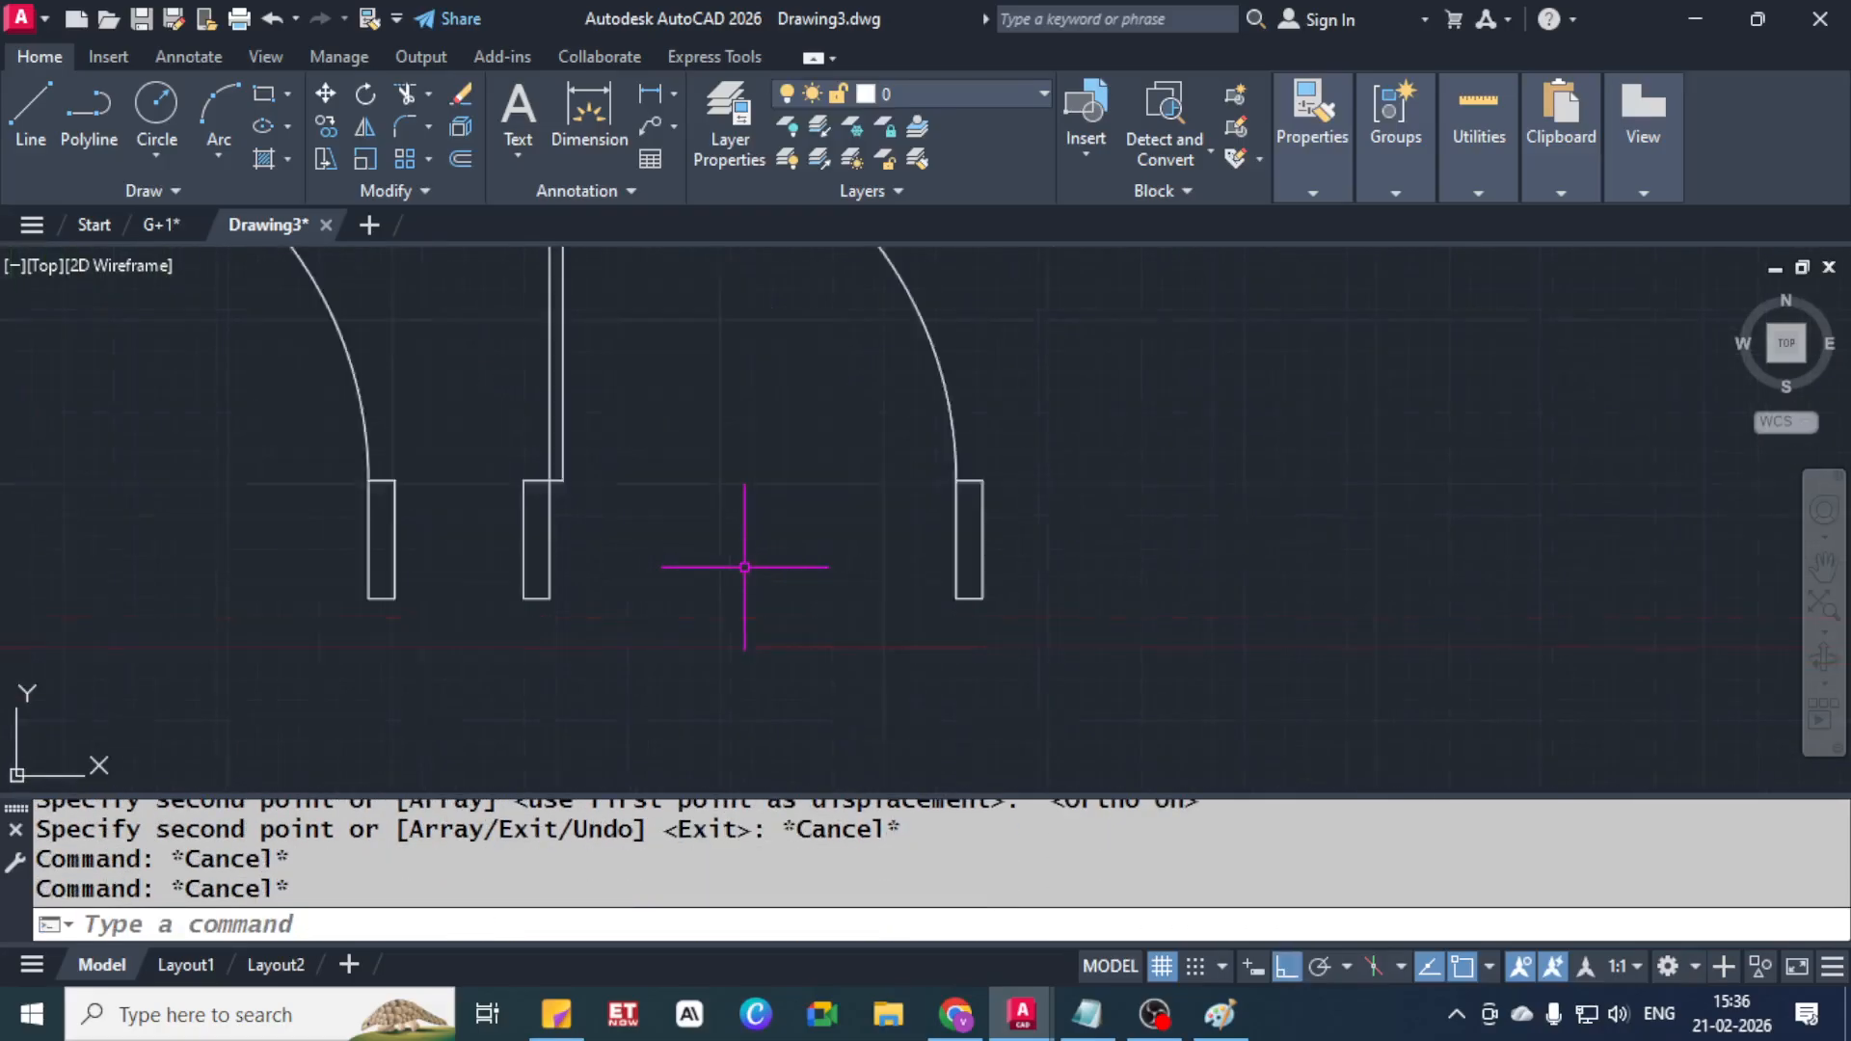
middle_drag(678, 574, 721, 547)
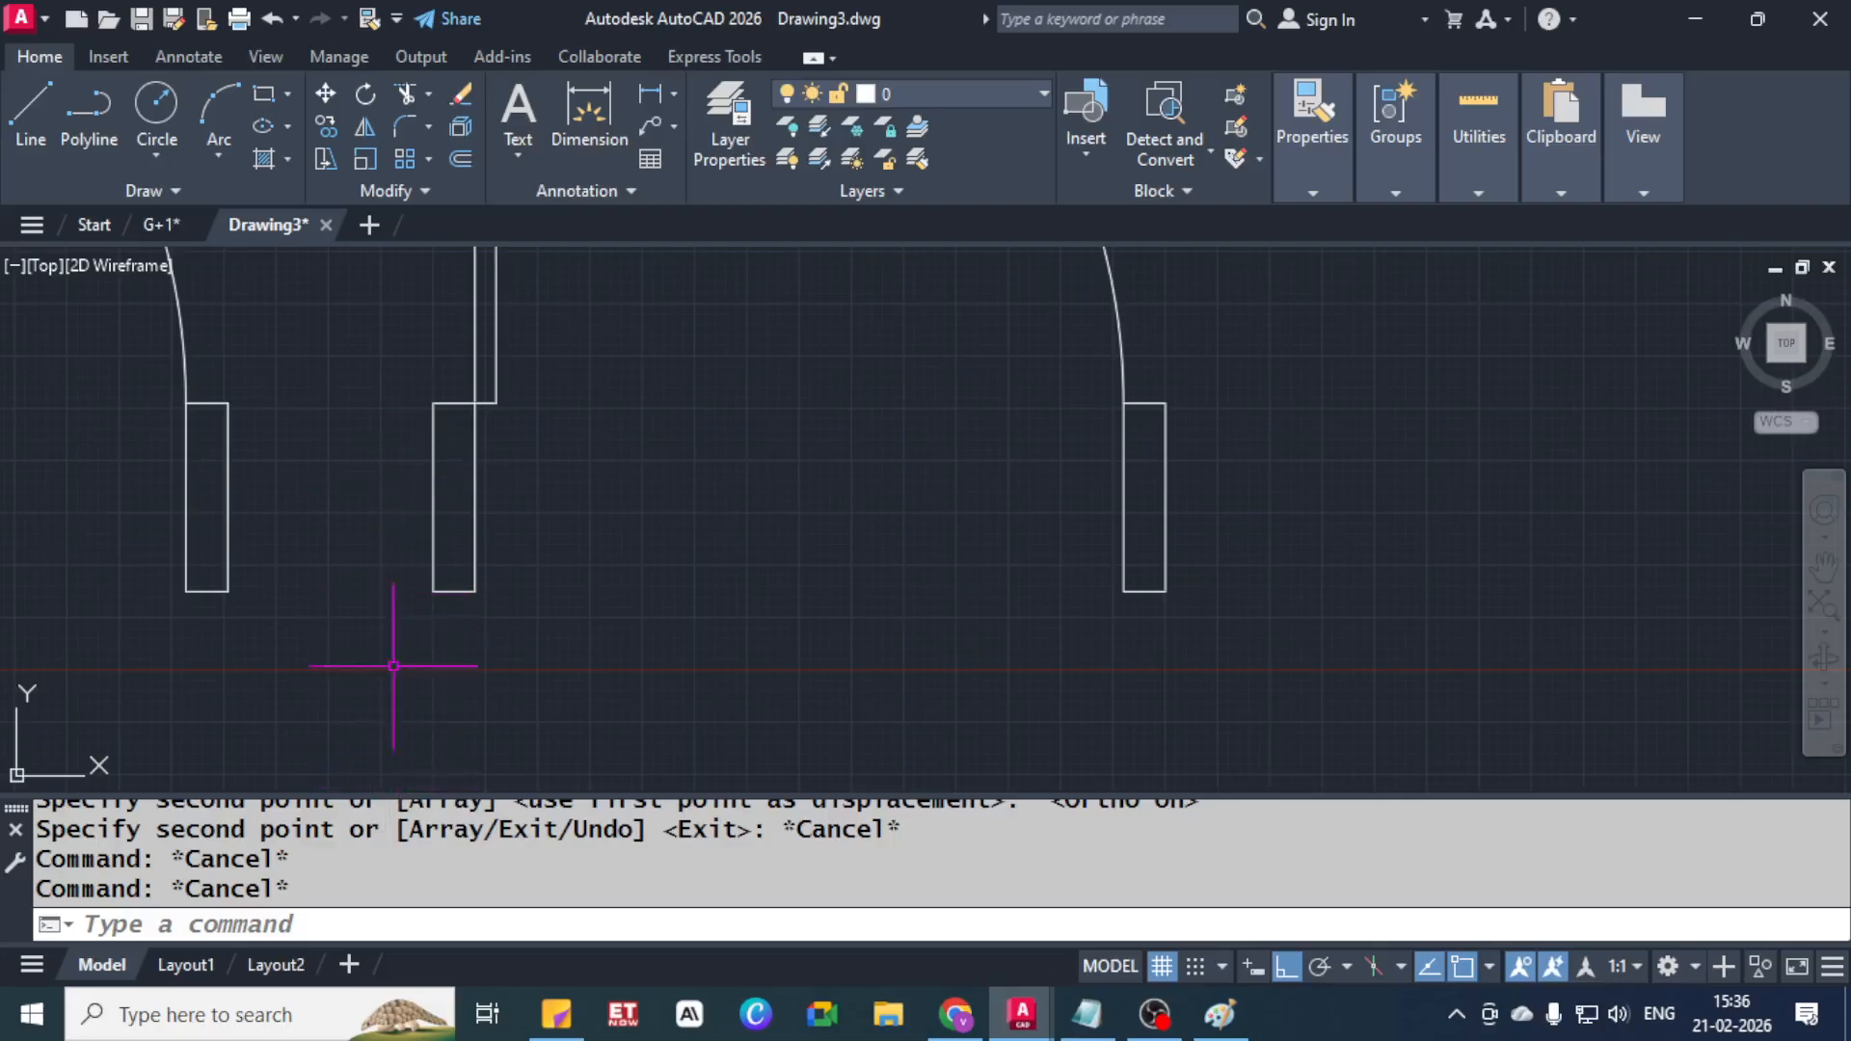
click(521, 607)
click(412, 537)
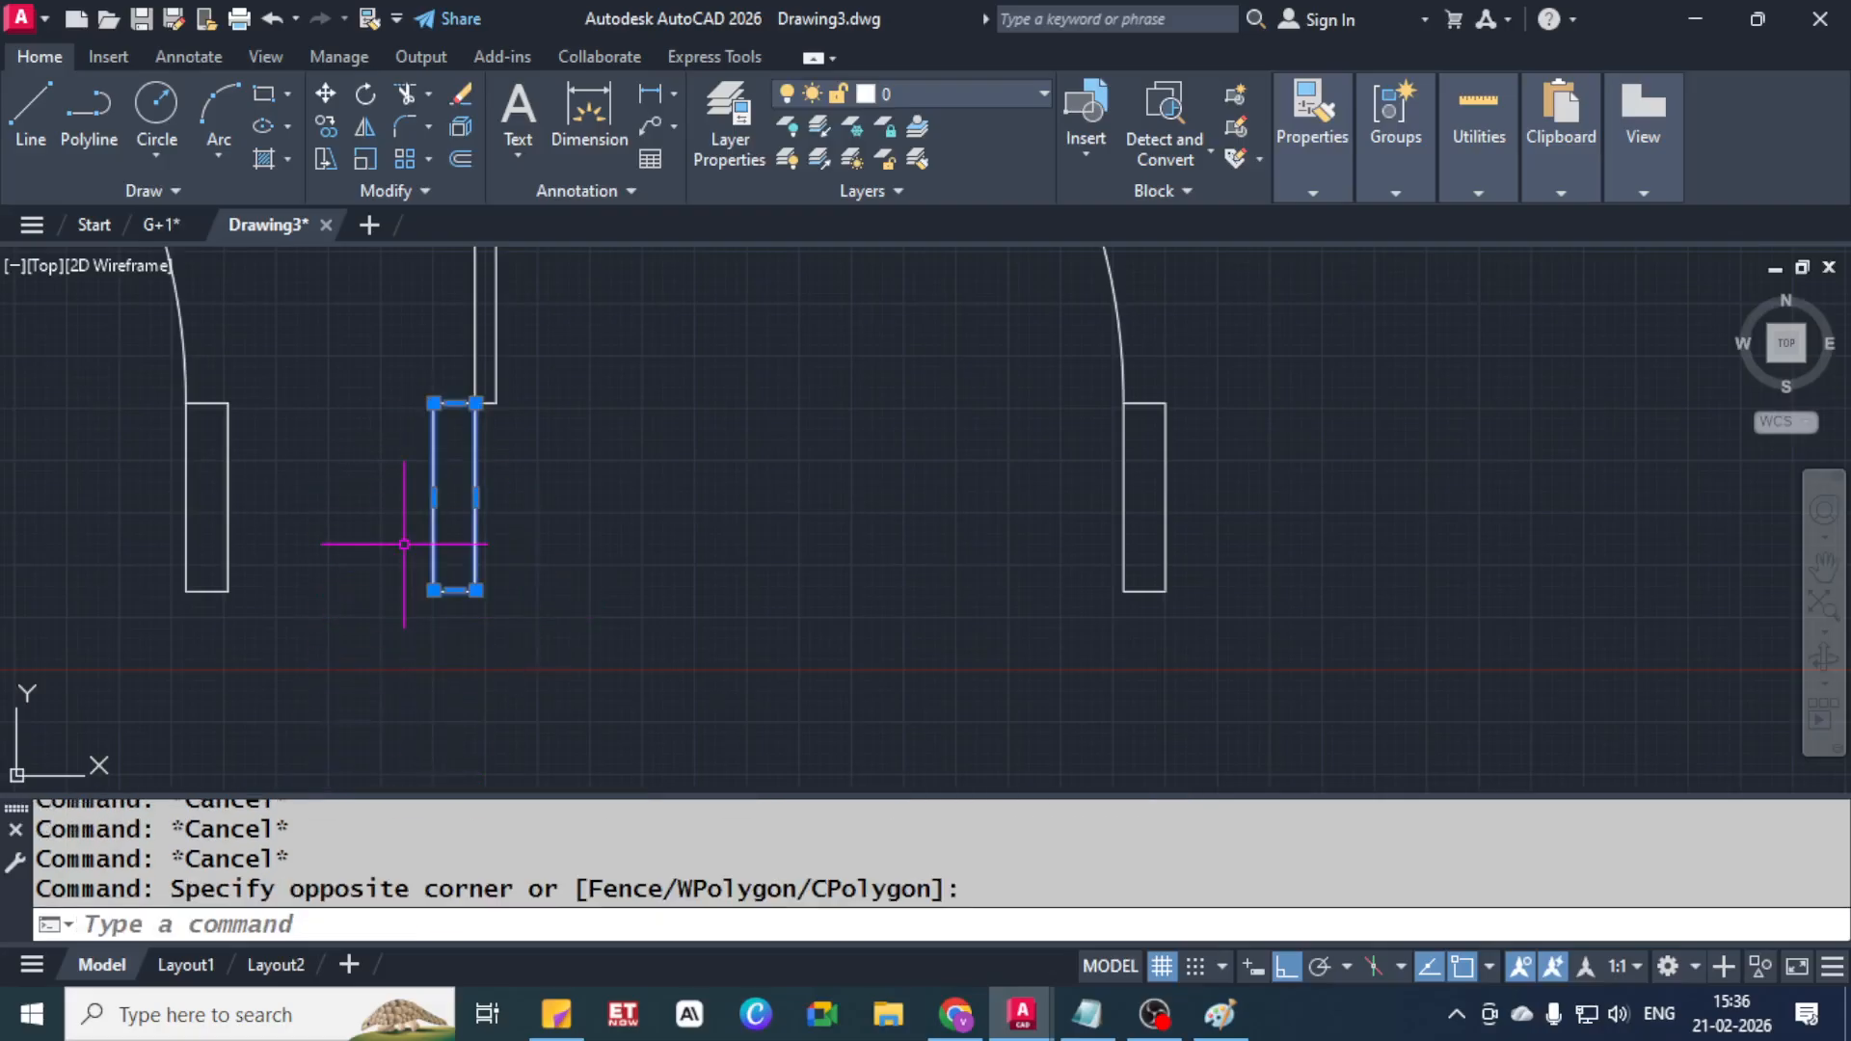
key(Escape)
key(Escape)
text(rec)
key(Return)
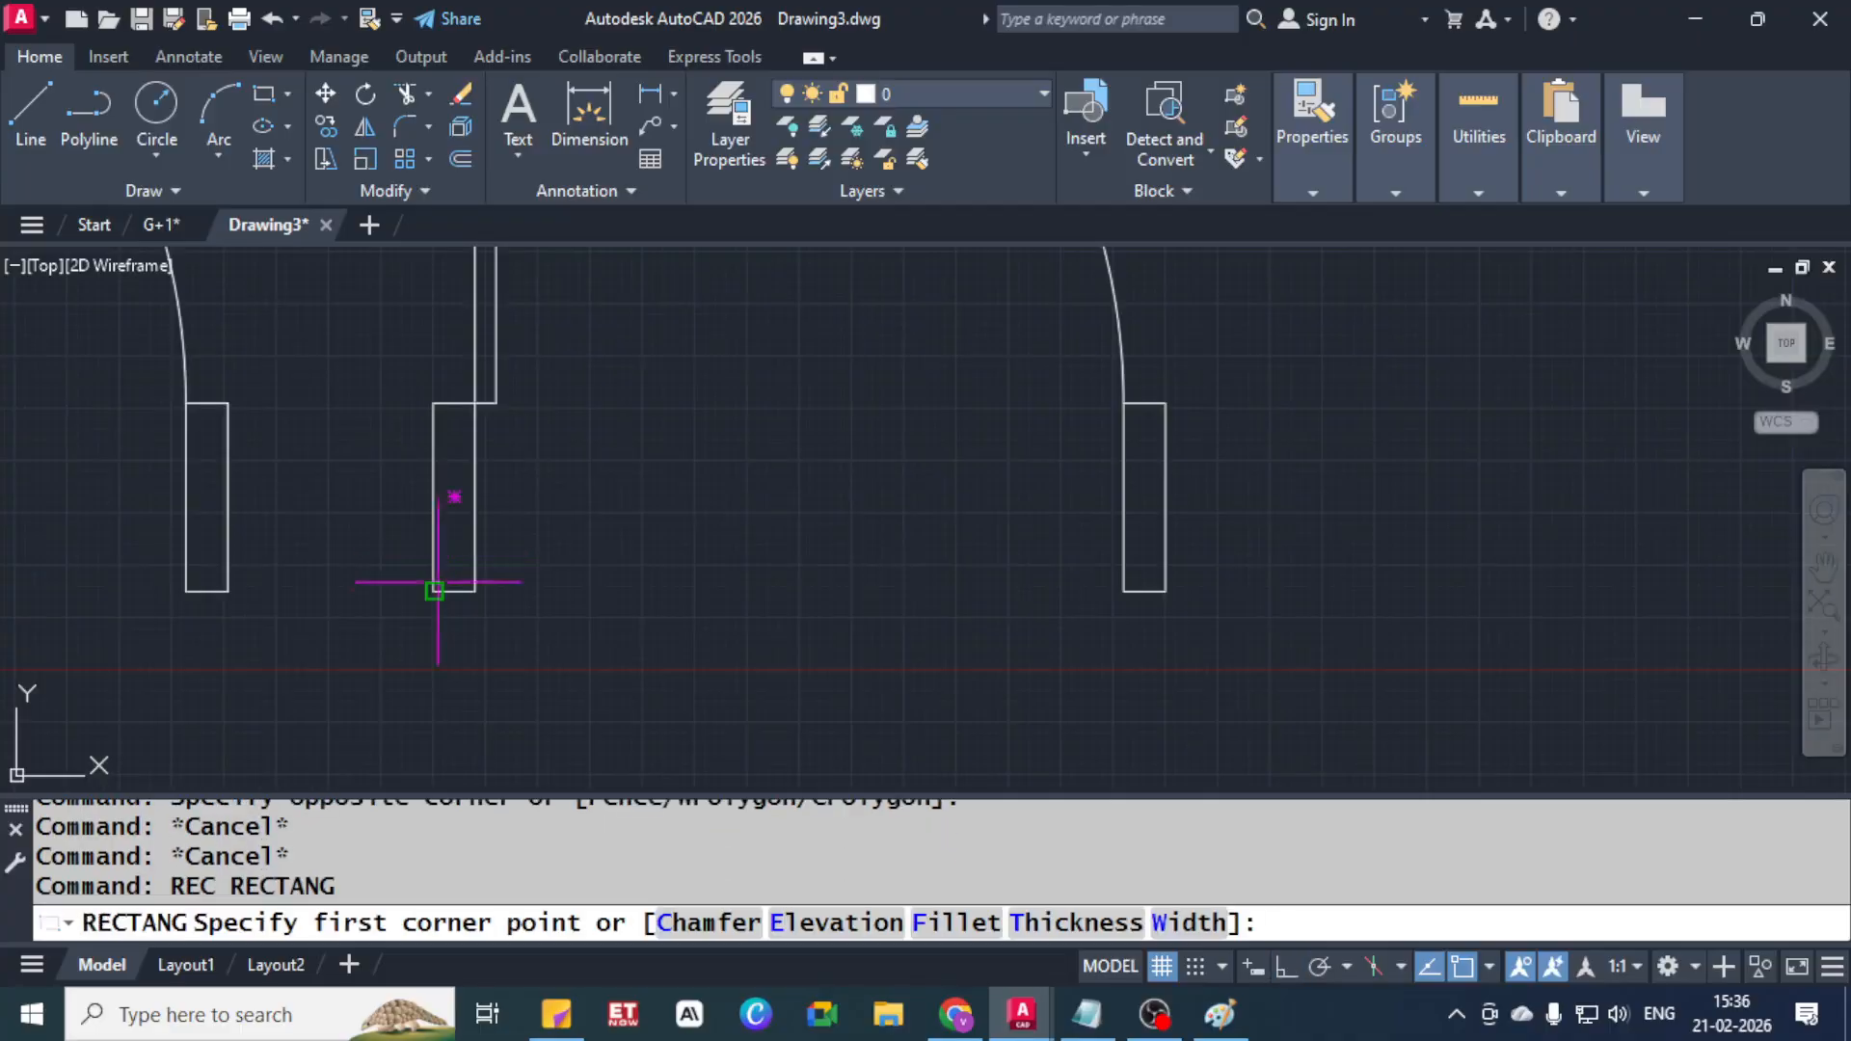
key(Escape)
key(Escape)
Shorten the leaf-side frame of the copied door by stretching its bottom edge 5" upward
click(484, 529)
click(423, 607)
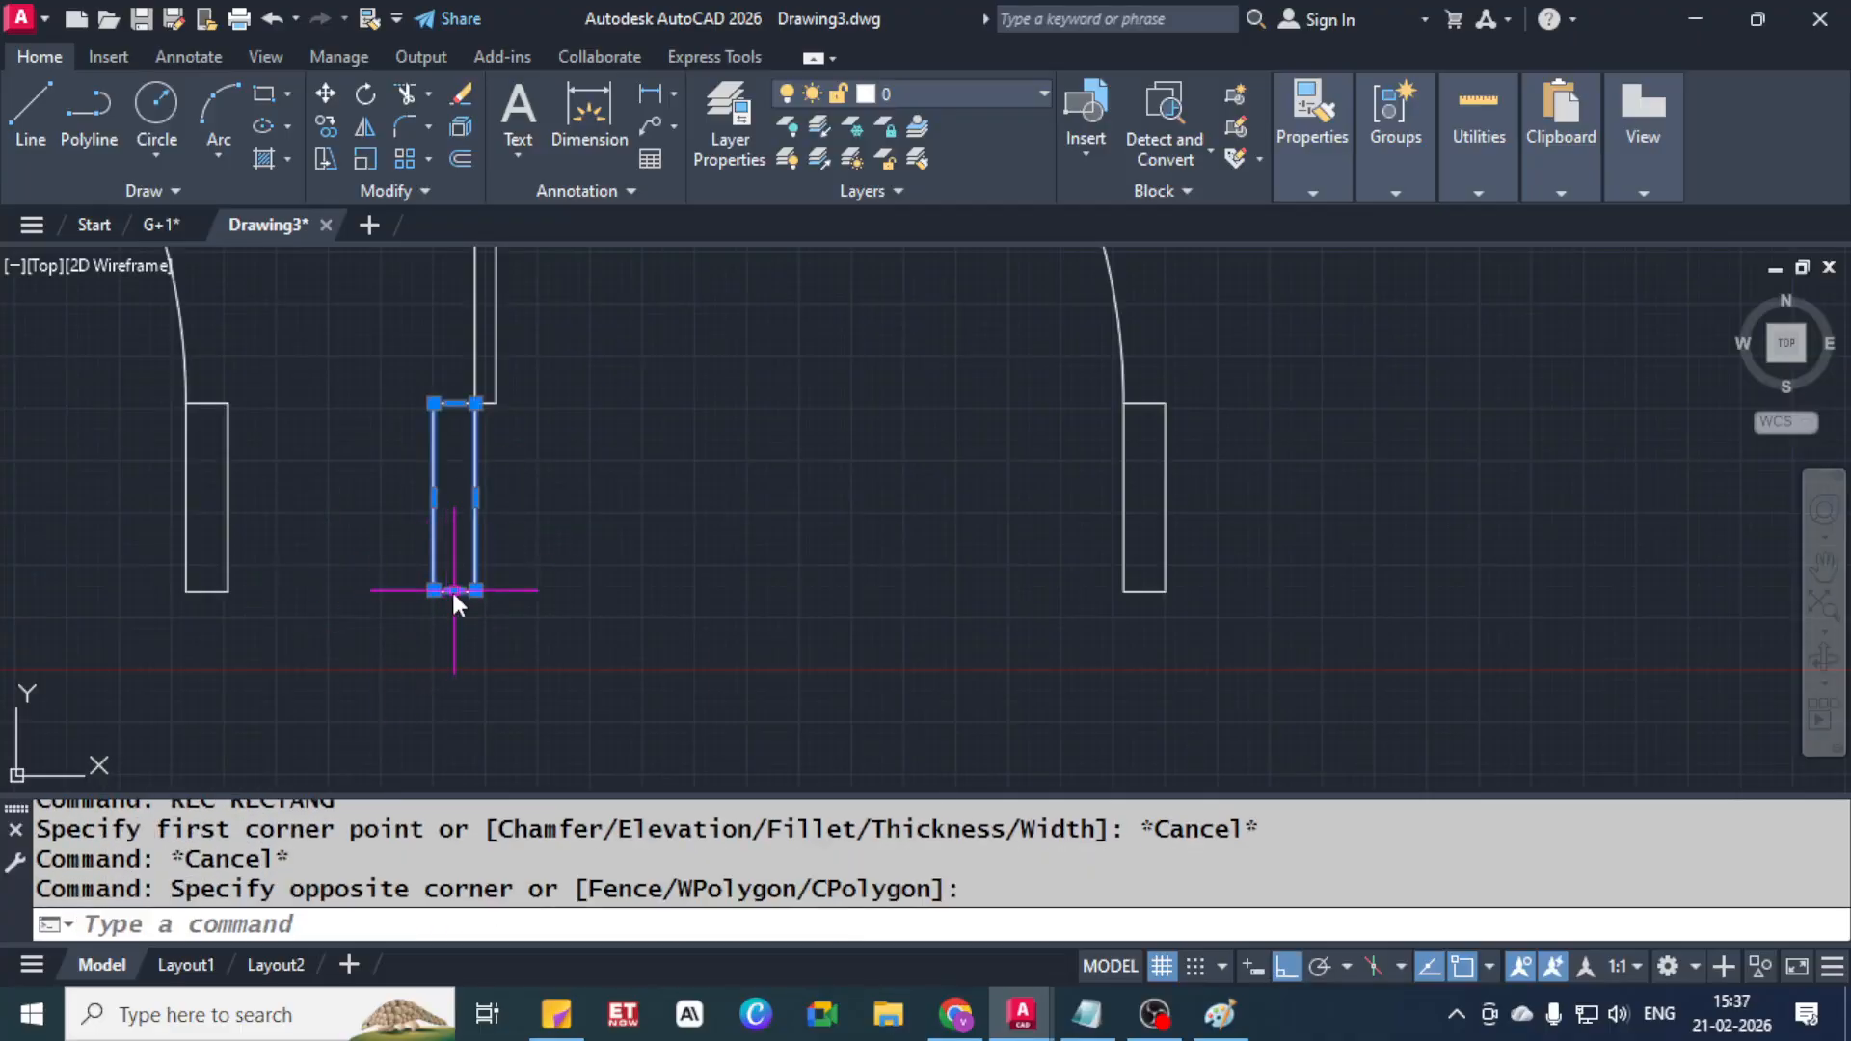
click(454, 590)
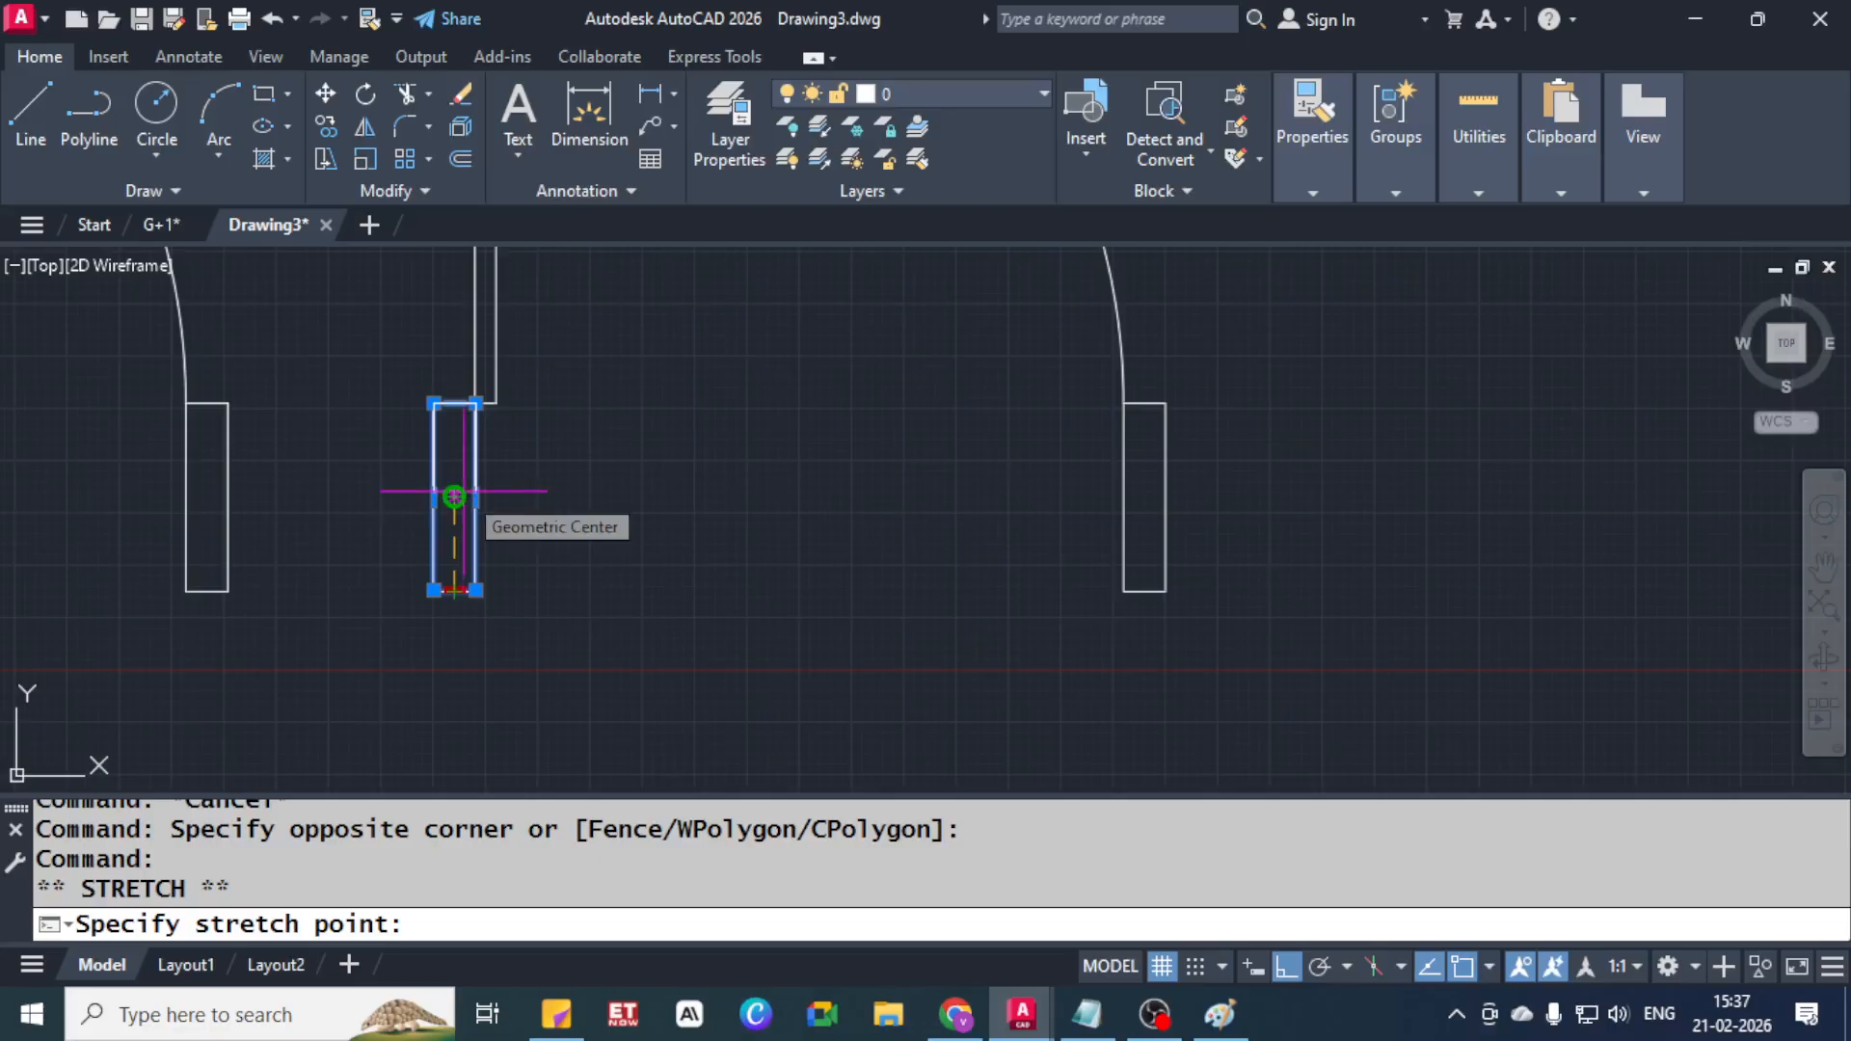
text(5')
key(BackSpace)
text(")
key(Return)
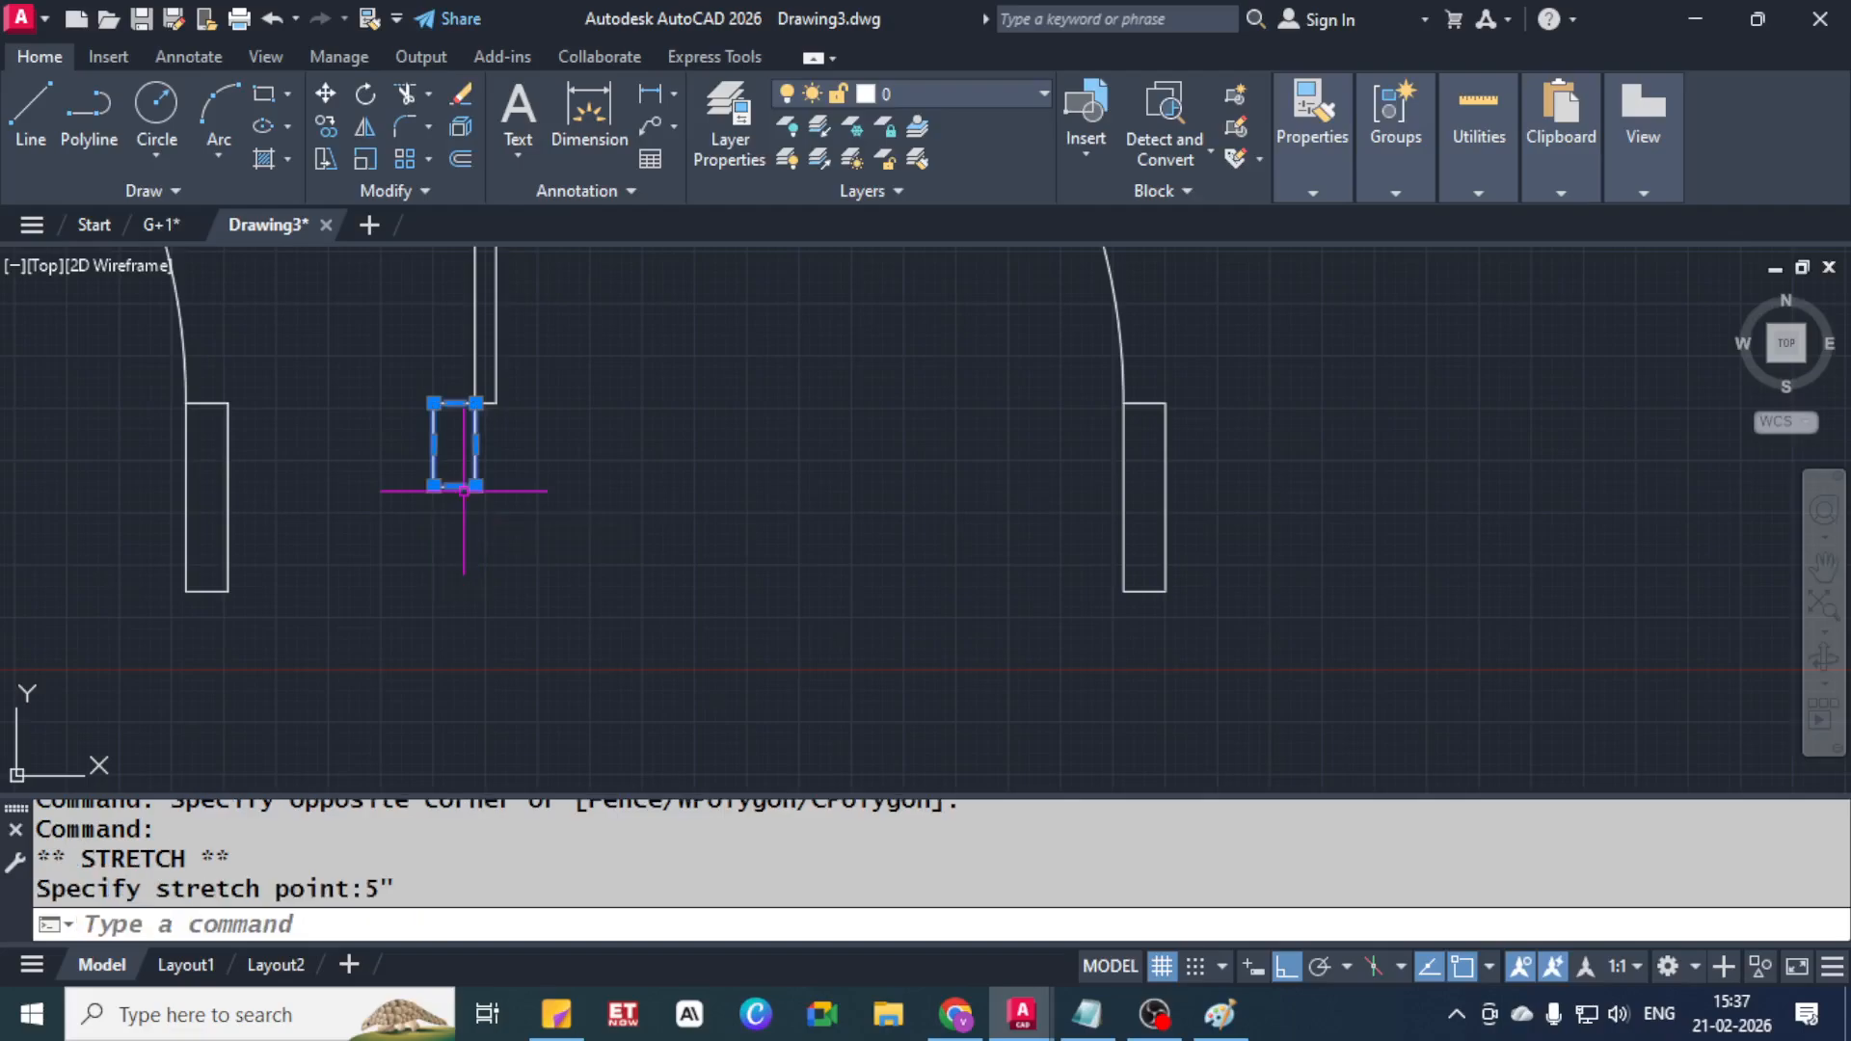
key(Escape)
key(Escape)
Shorten the arc-side frame of the copied door by stretching its bottom edge up 5"
click(1199, 517)
click(1045, 652)
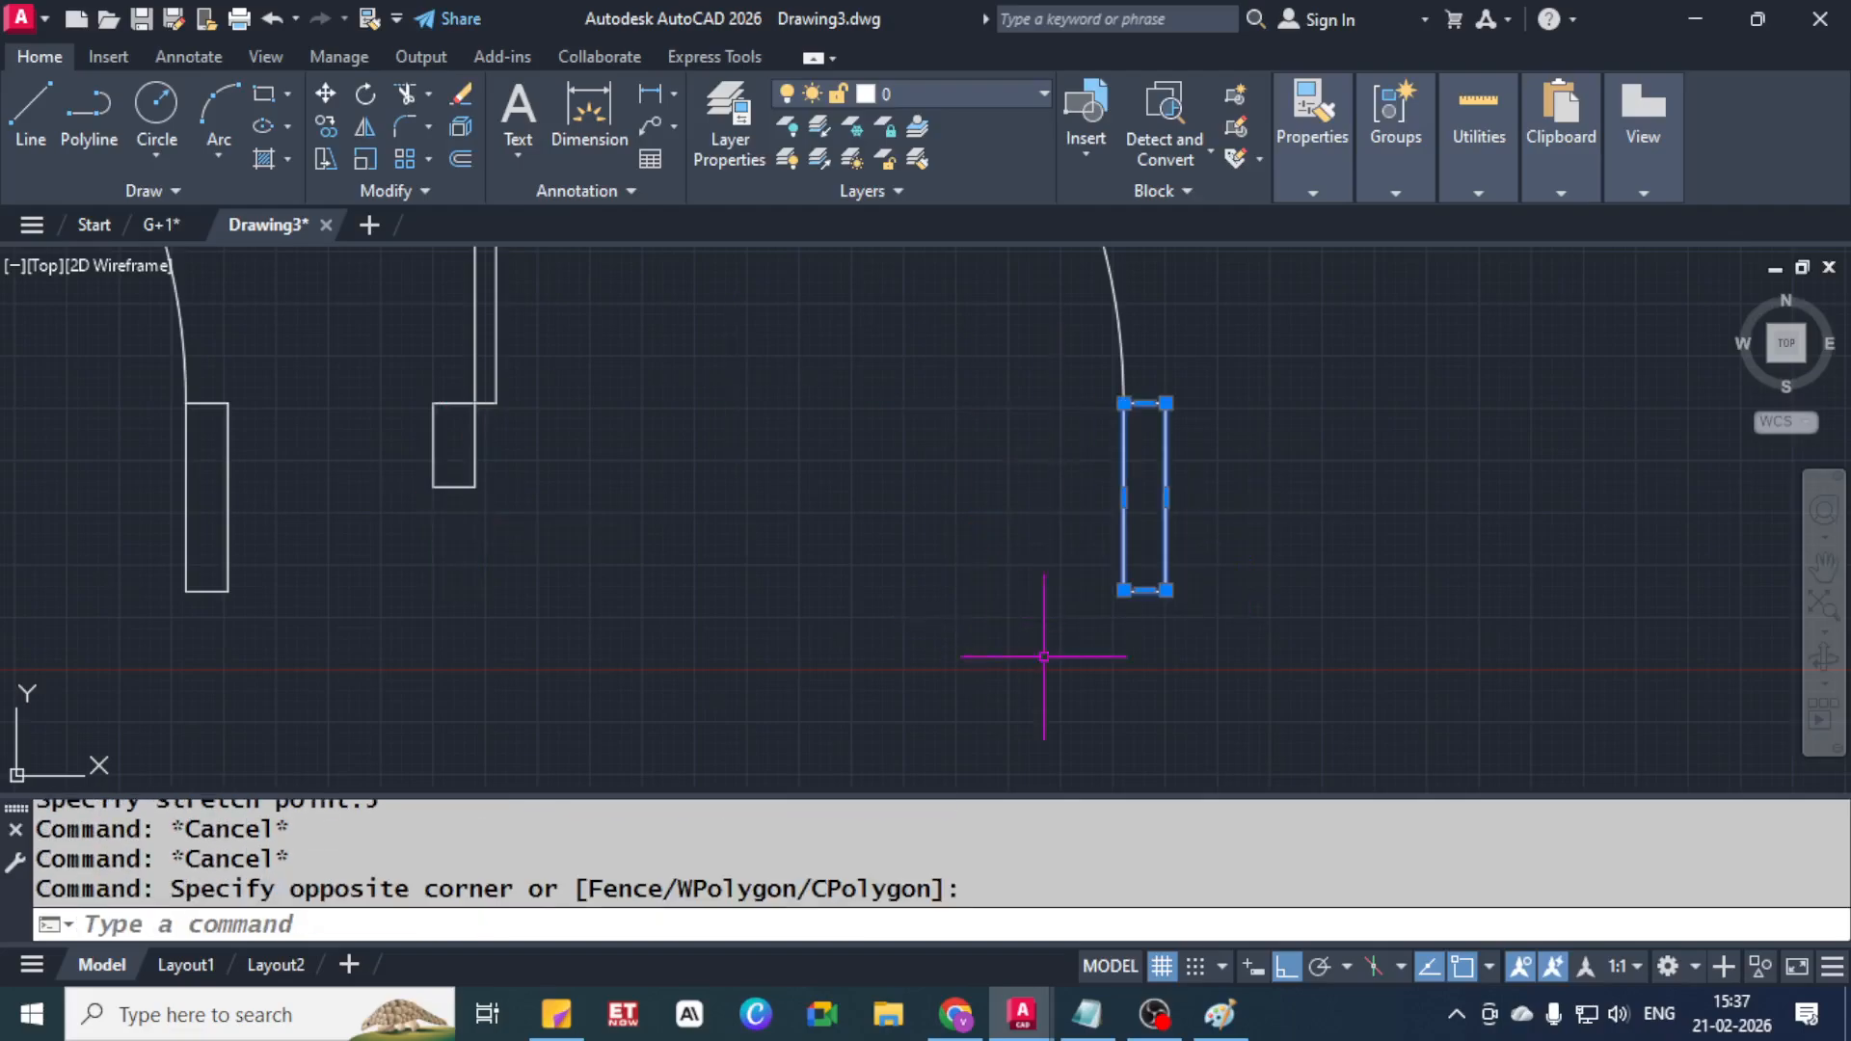
click(1144, 590)
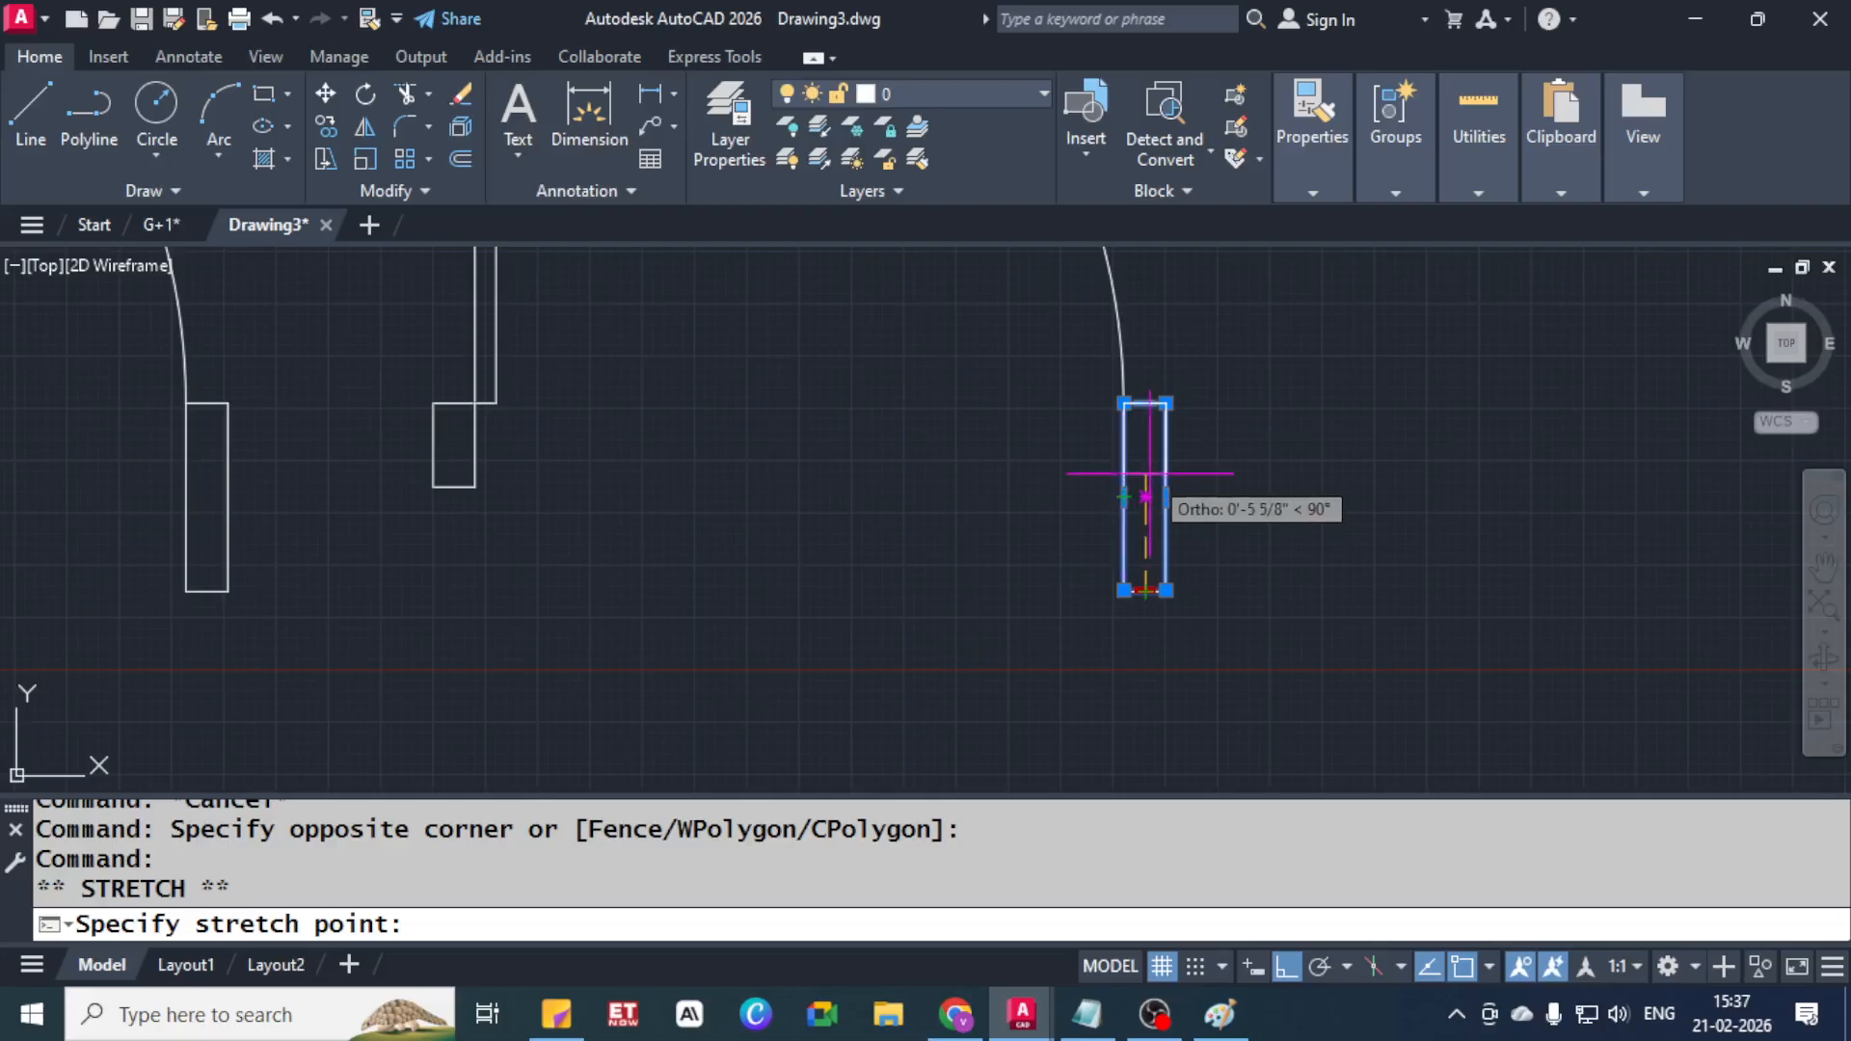
text(5)
key(Return)
key(Escape)
key(Escape)
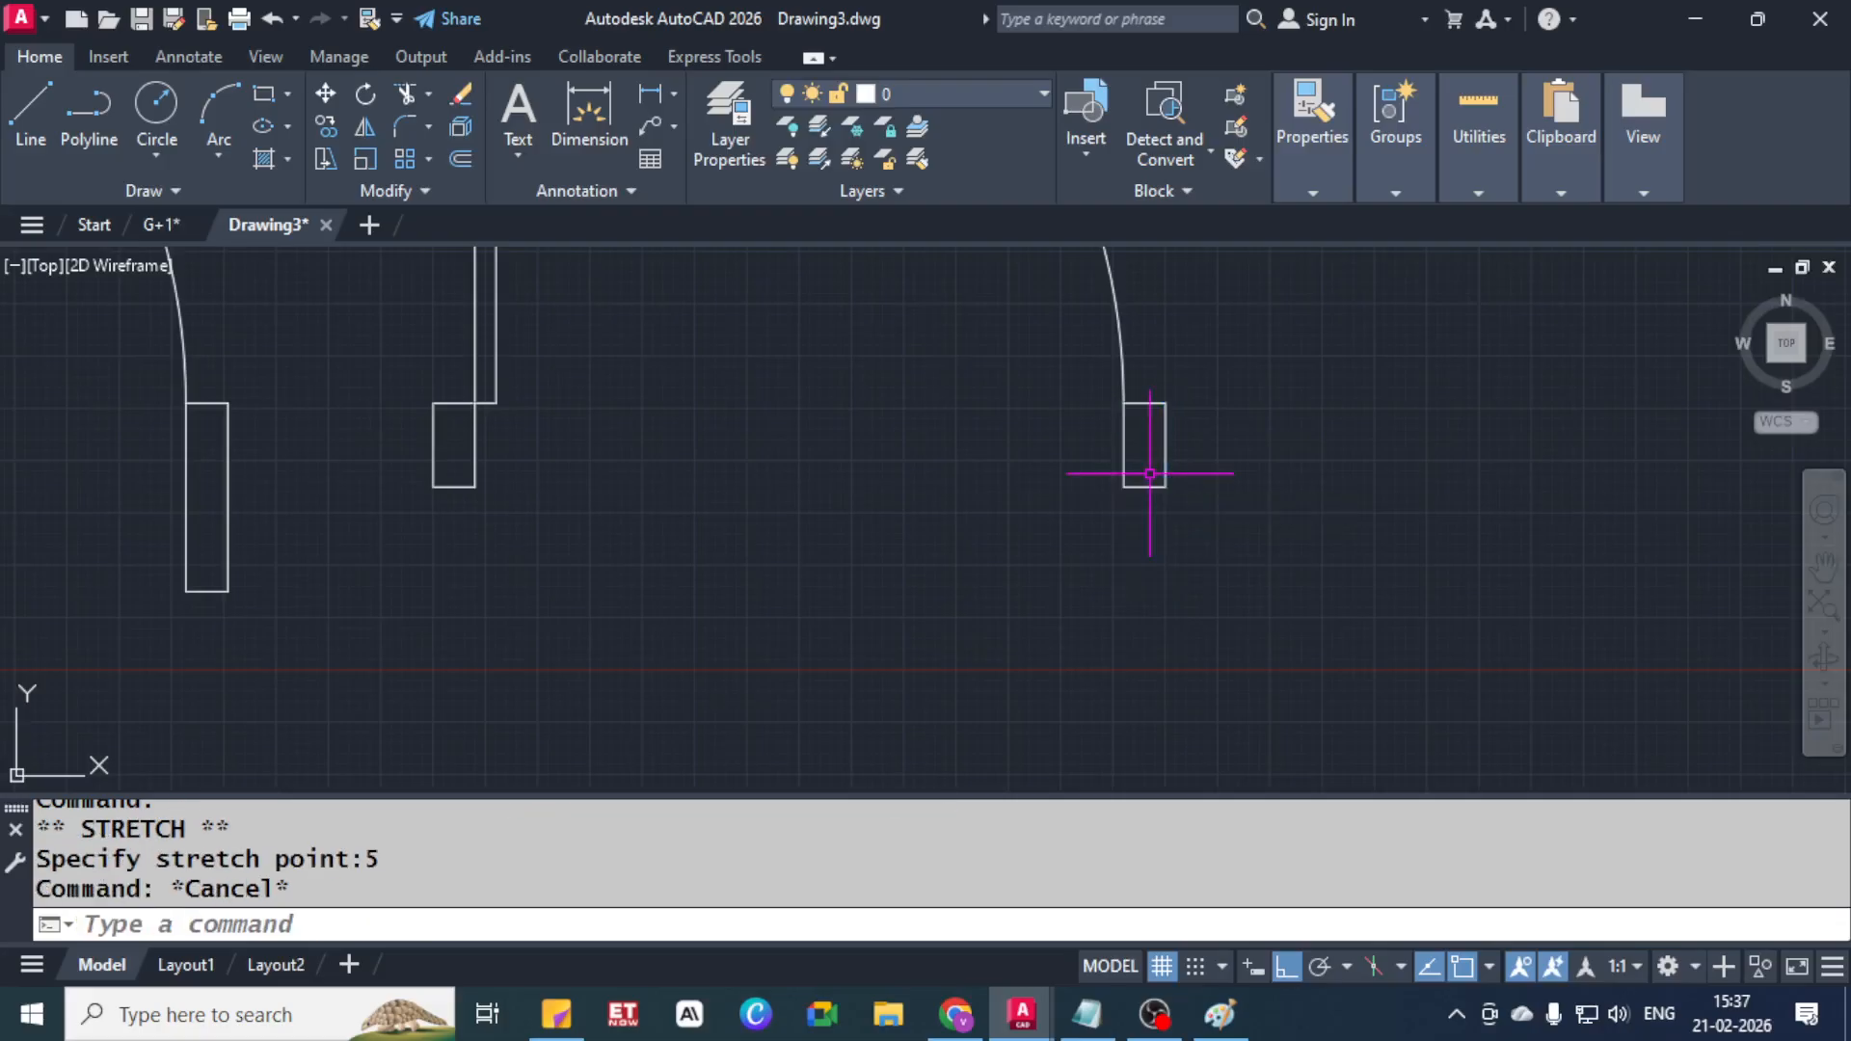
Move the copied door straight down until its frame bottoms are about level with those of the original door
scroll(925, 521, down, 5)
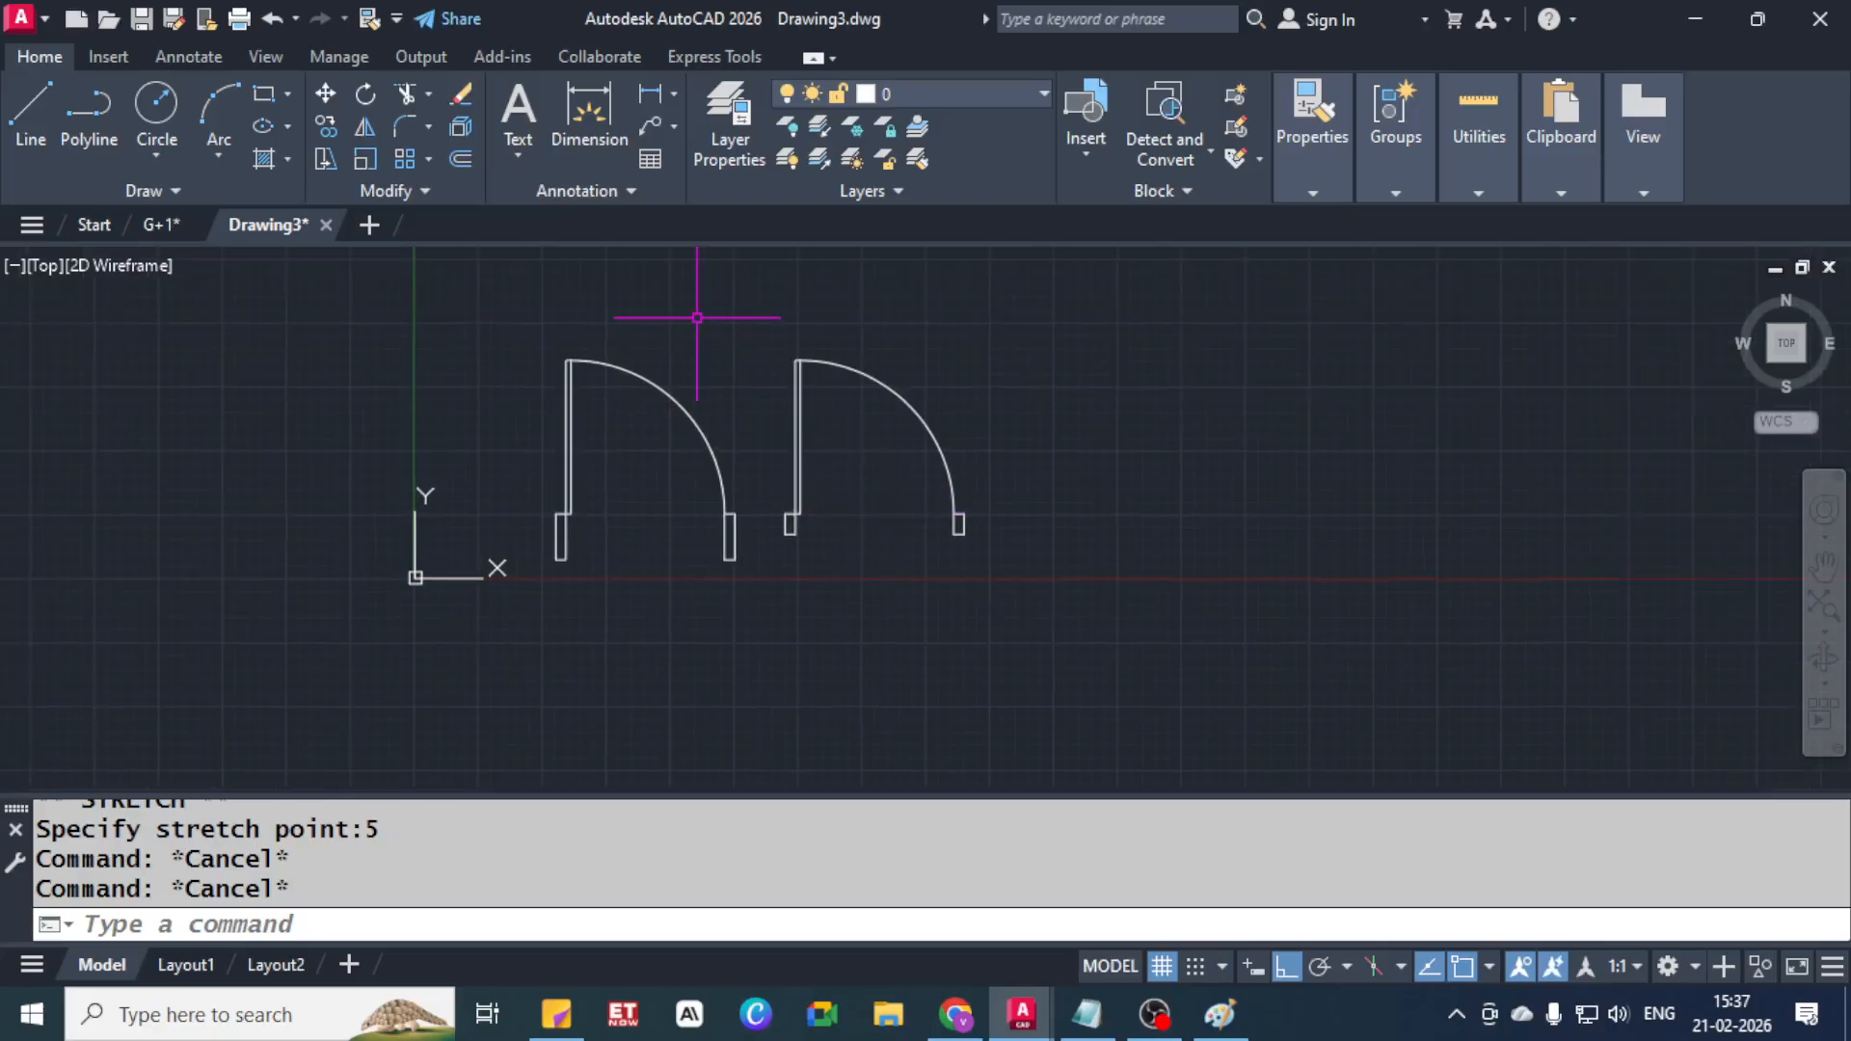
click(747, 332)
click(904, 446)
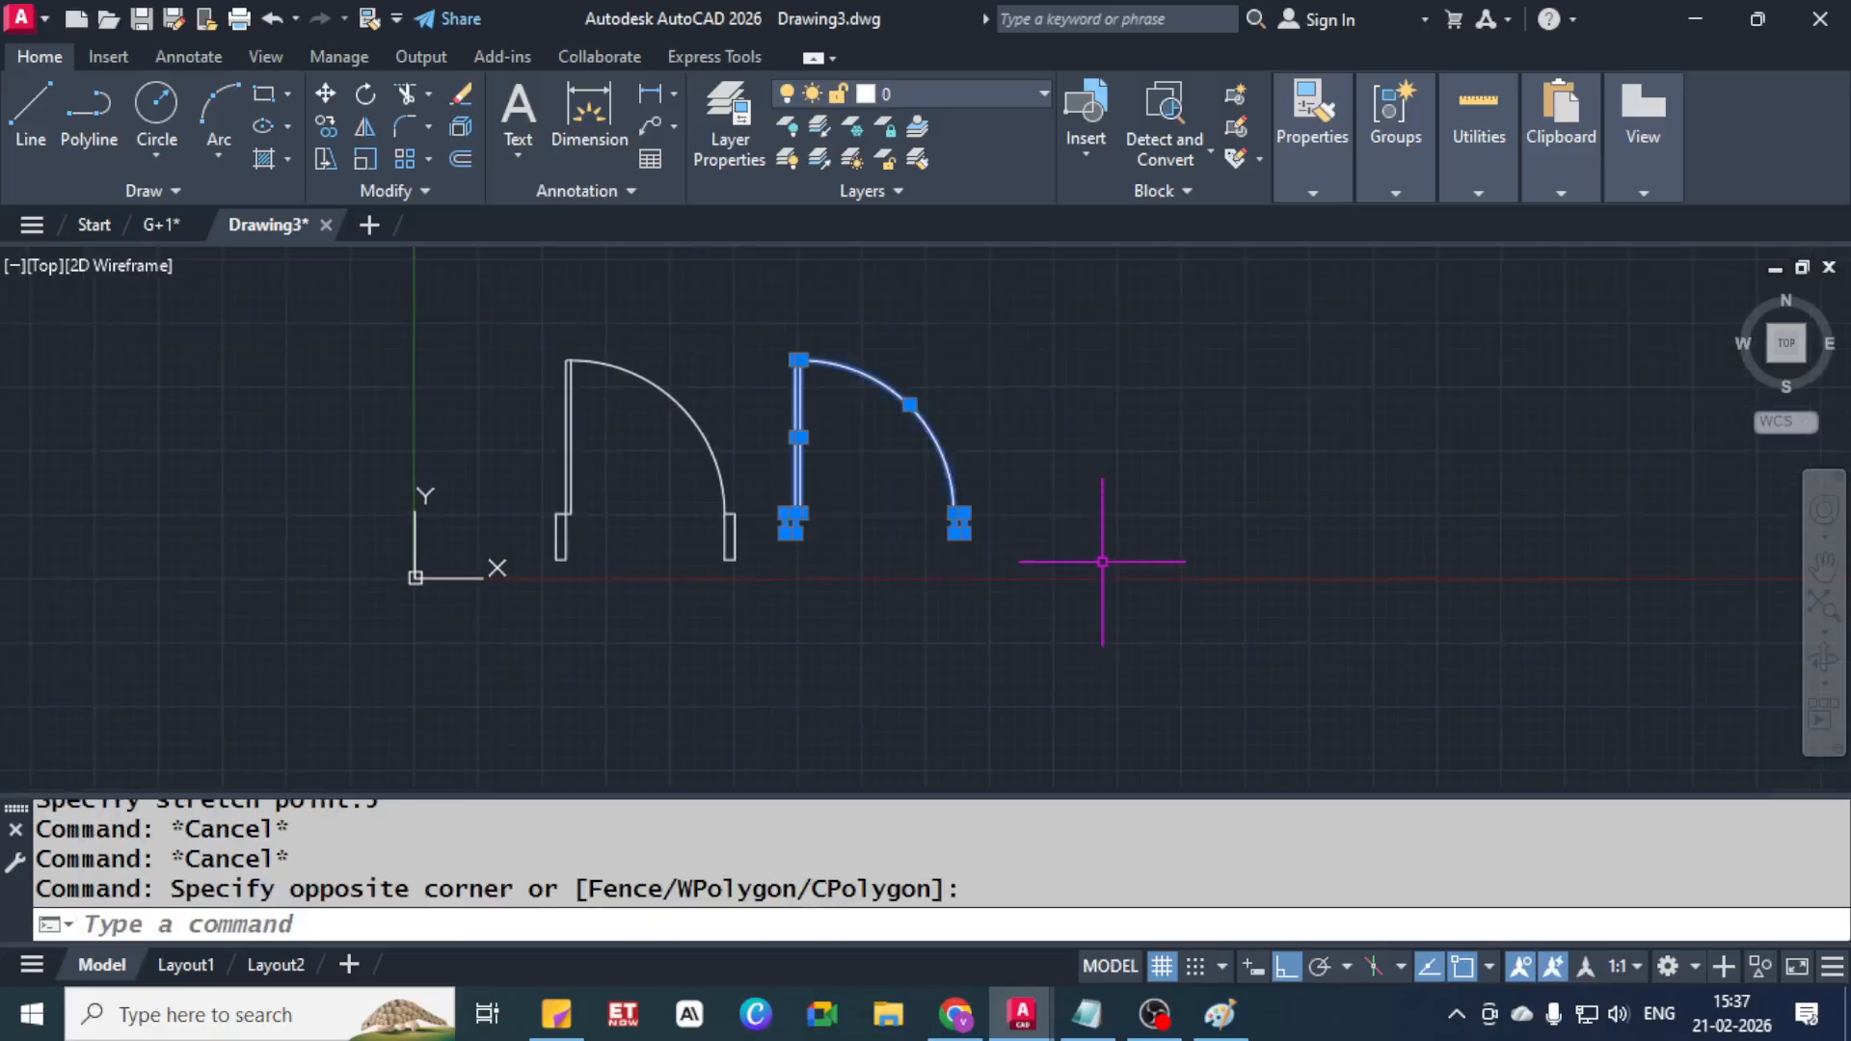
text(m)
key(Return)
click(1128, 453)
key(Escape)
key(Escape)
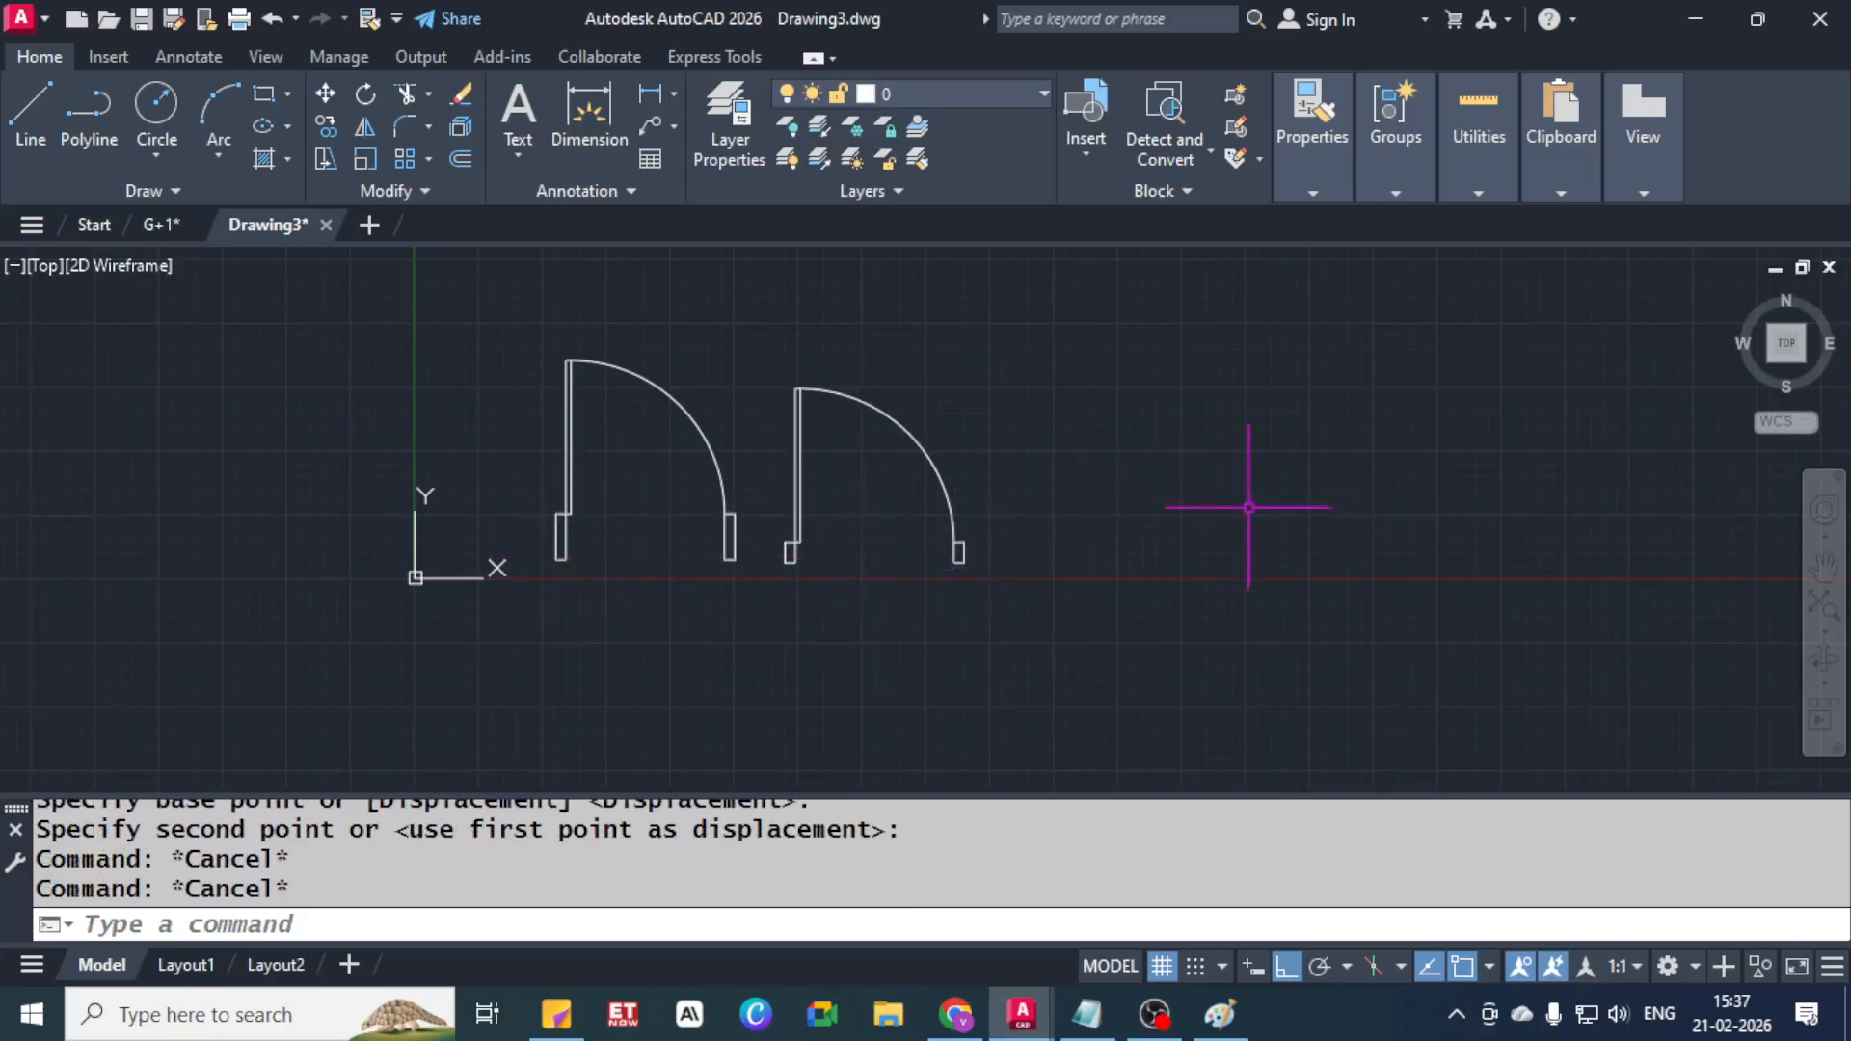
Draw a circle with a radius of 3'3" in the empty area to the right of the two doors
middle_drag(983, 495, 878, 484)
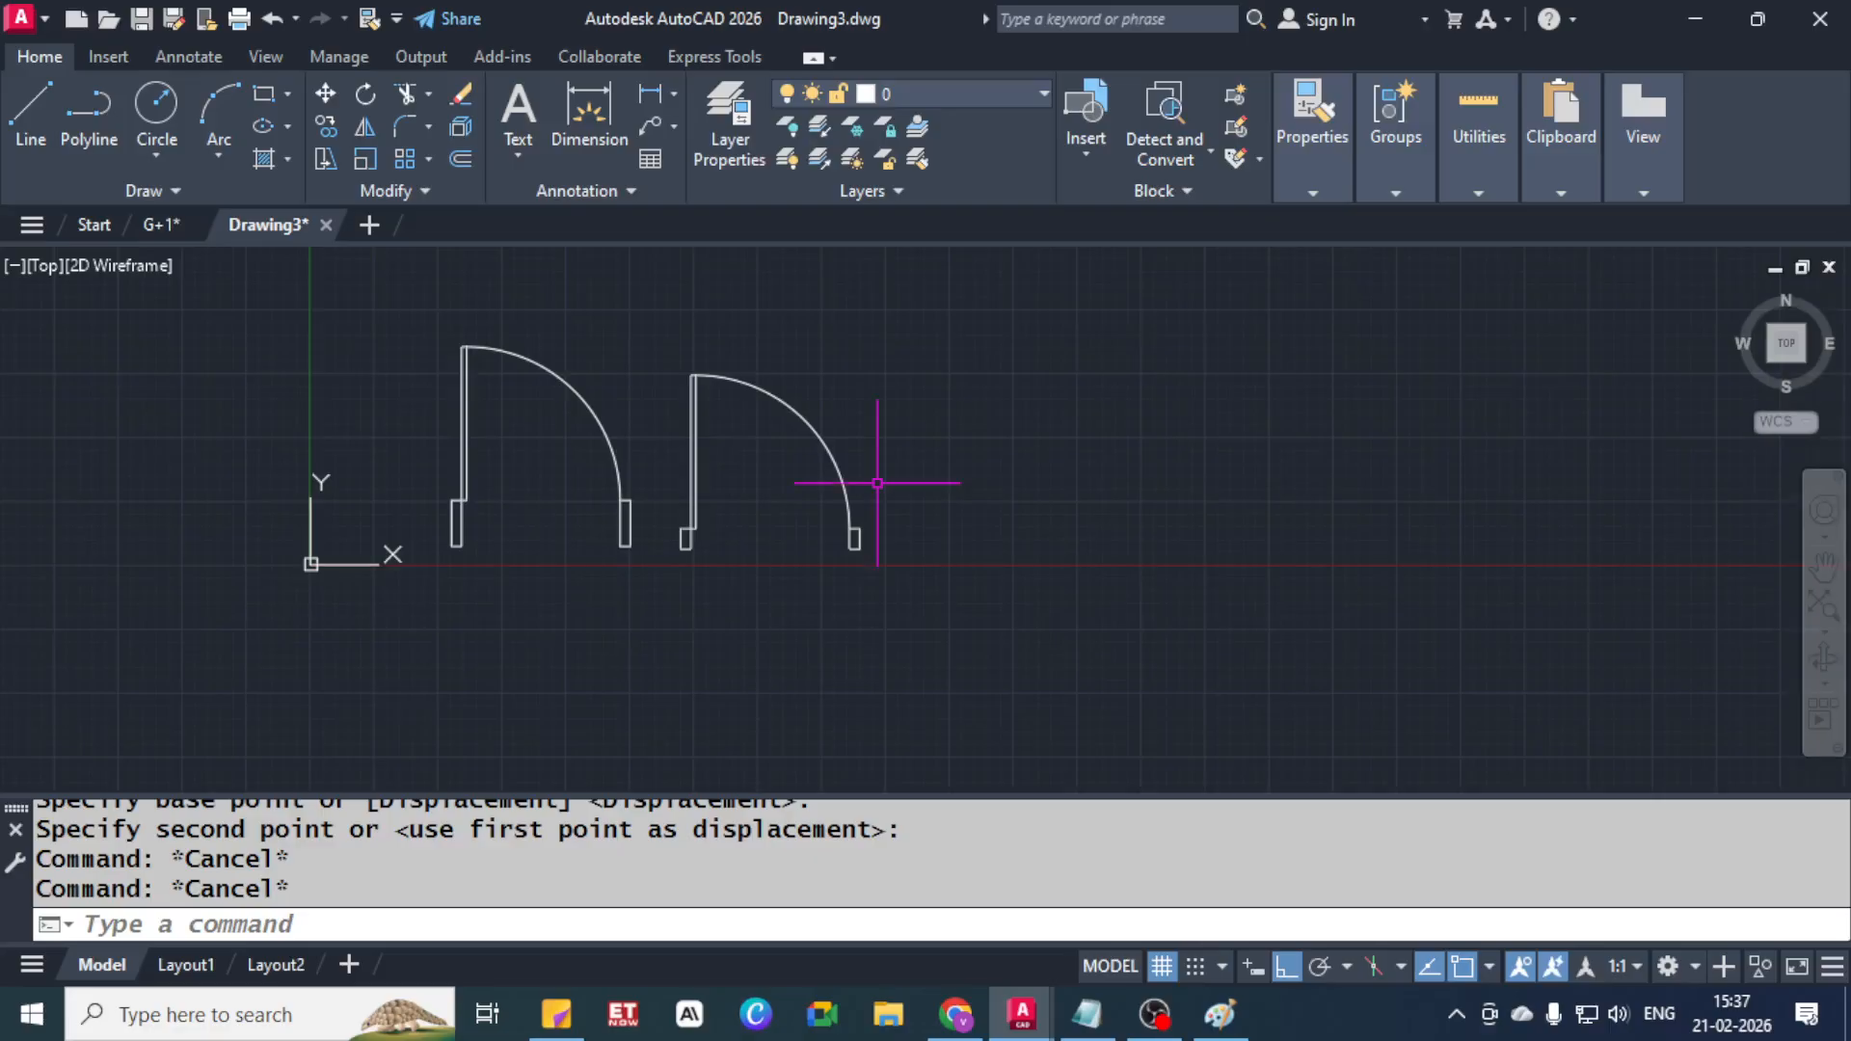
text(c)
key(Return)
click(1137, 505)
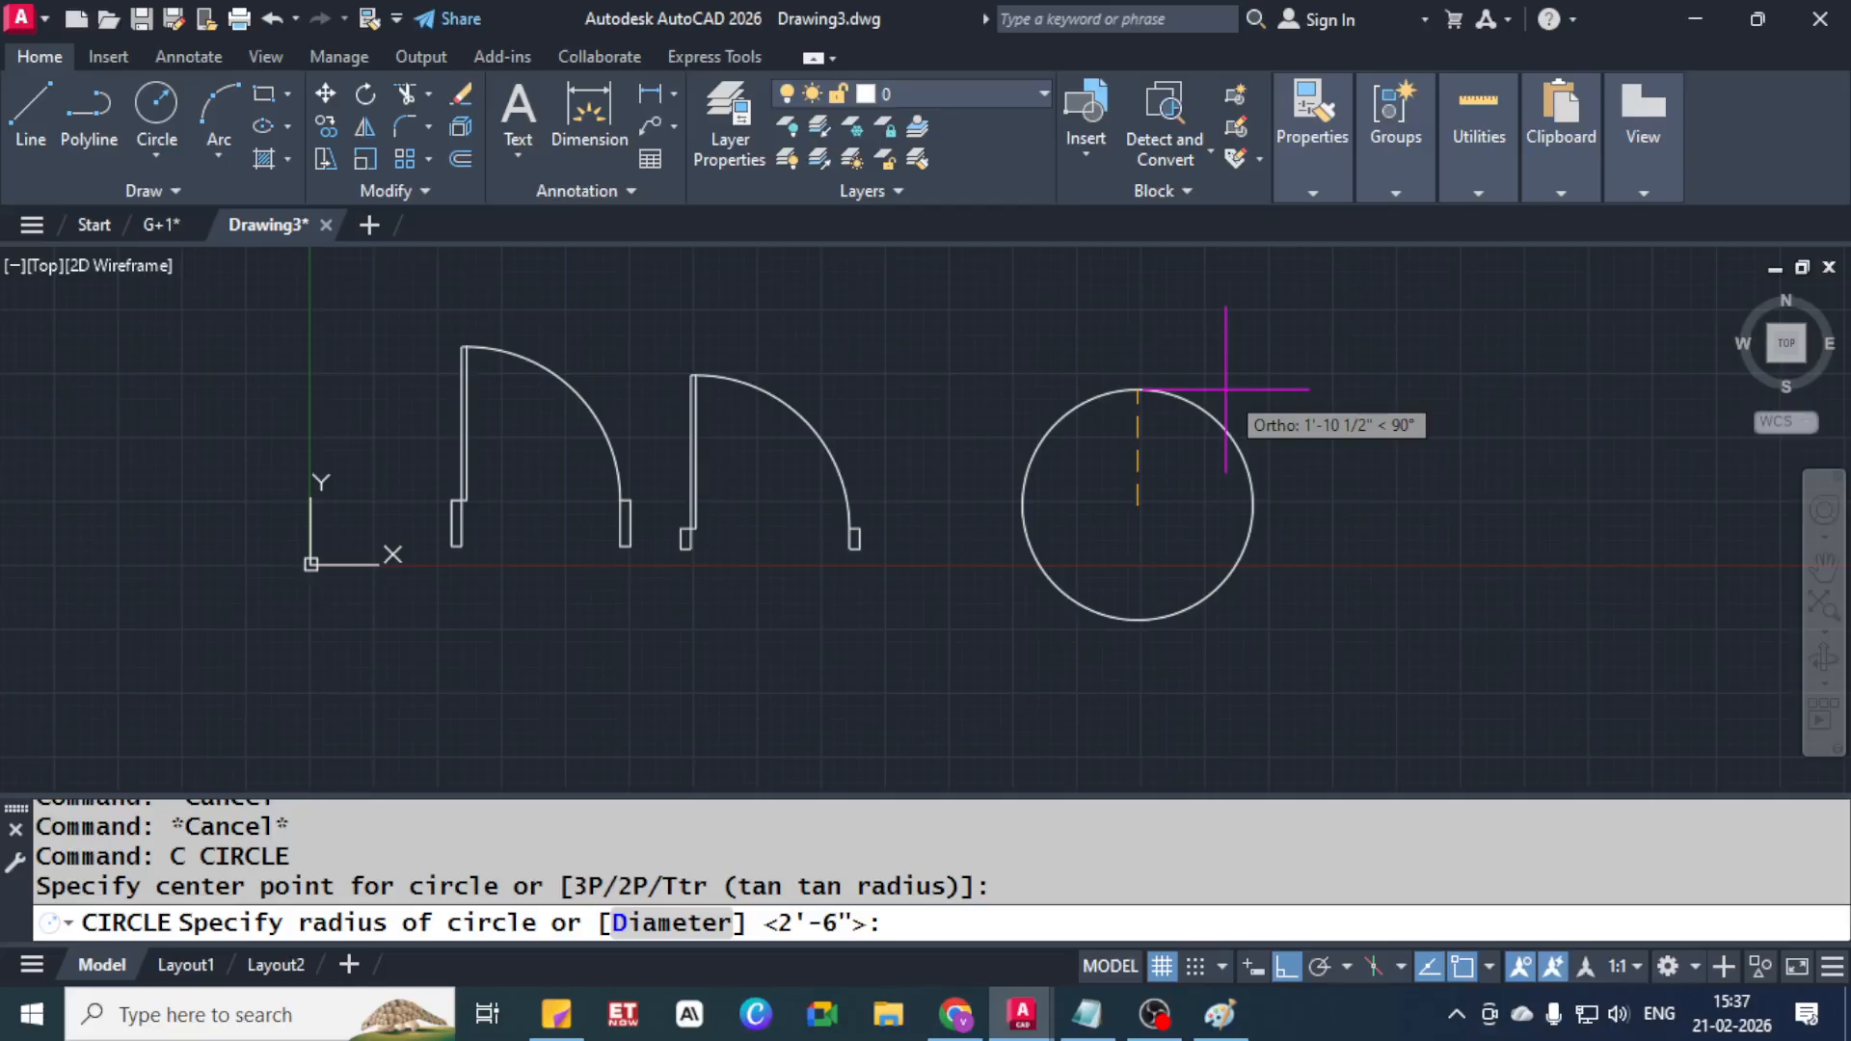
text(3'3")
key(Return)
Draw two radius lines in the circle, one from its top point to the centre and one from the centre to its right edge
text(l)
key(Return)
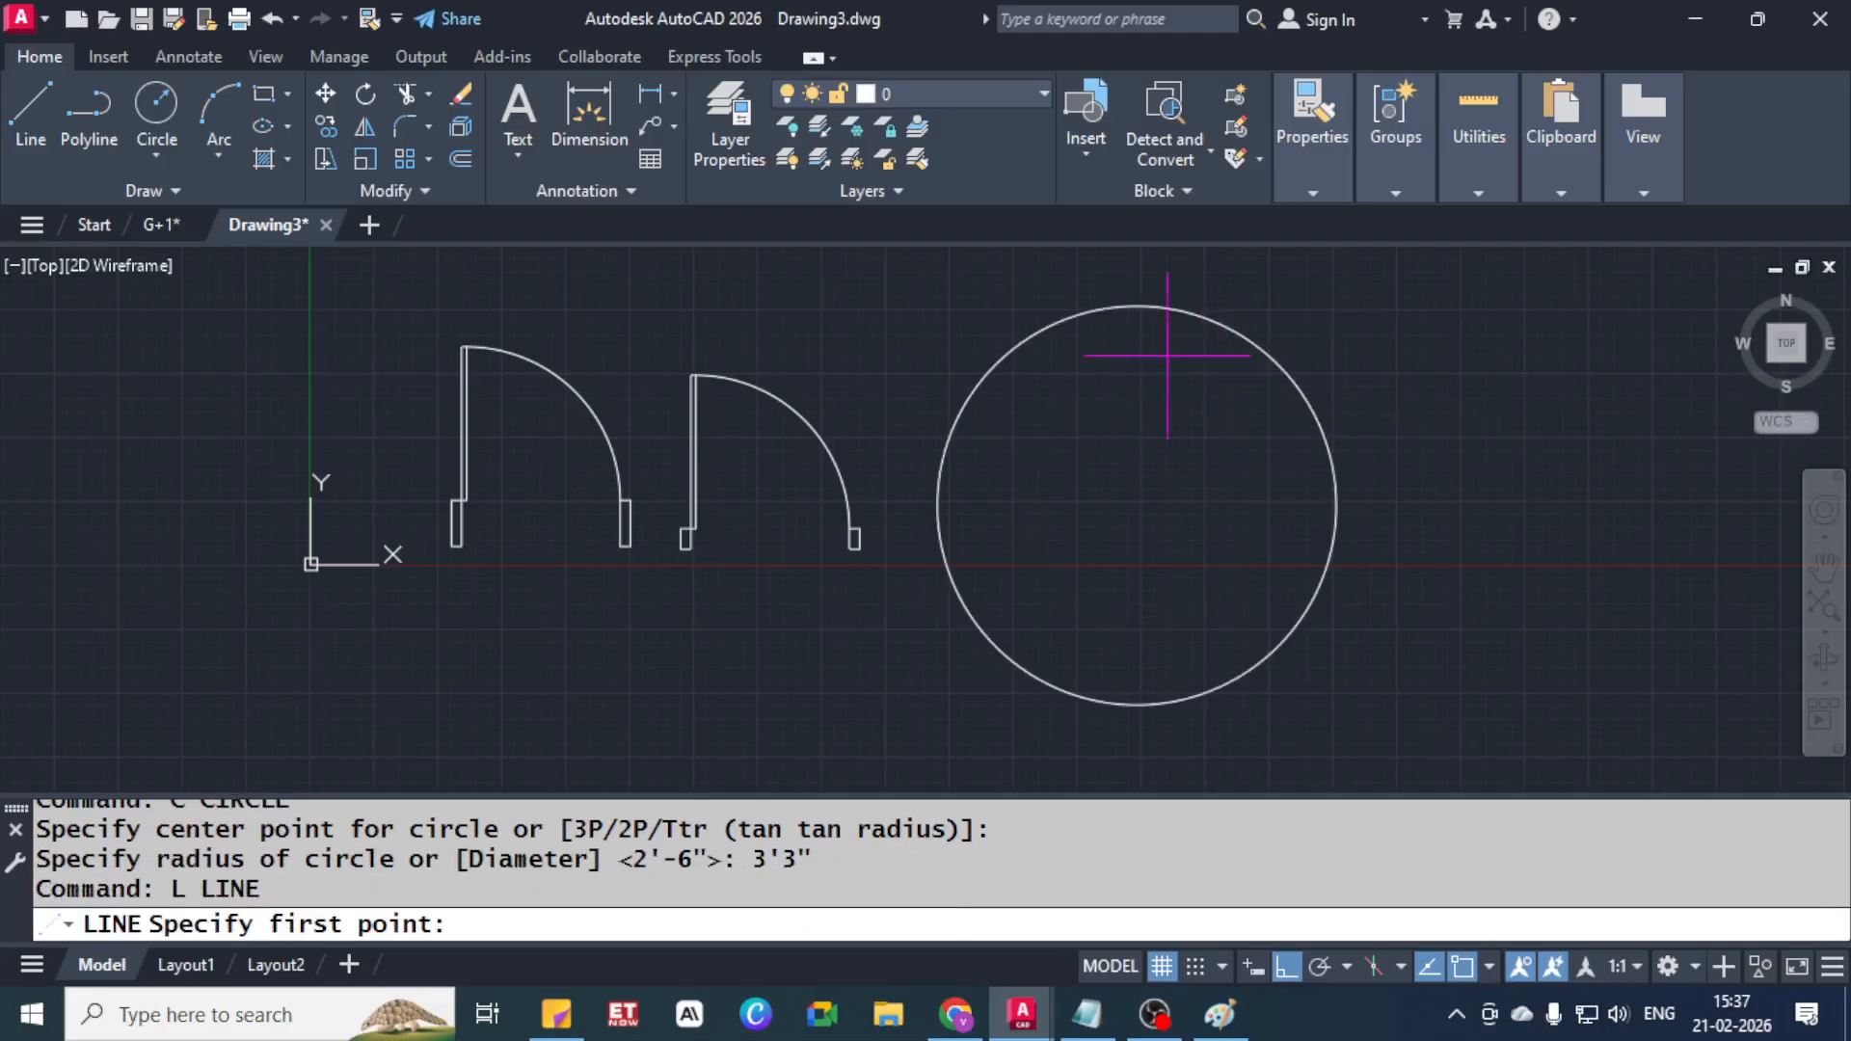
click(1138, 307)
click(1137, 503)
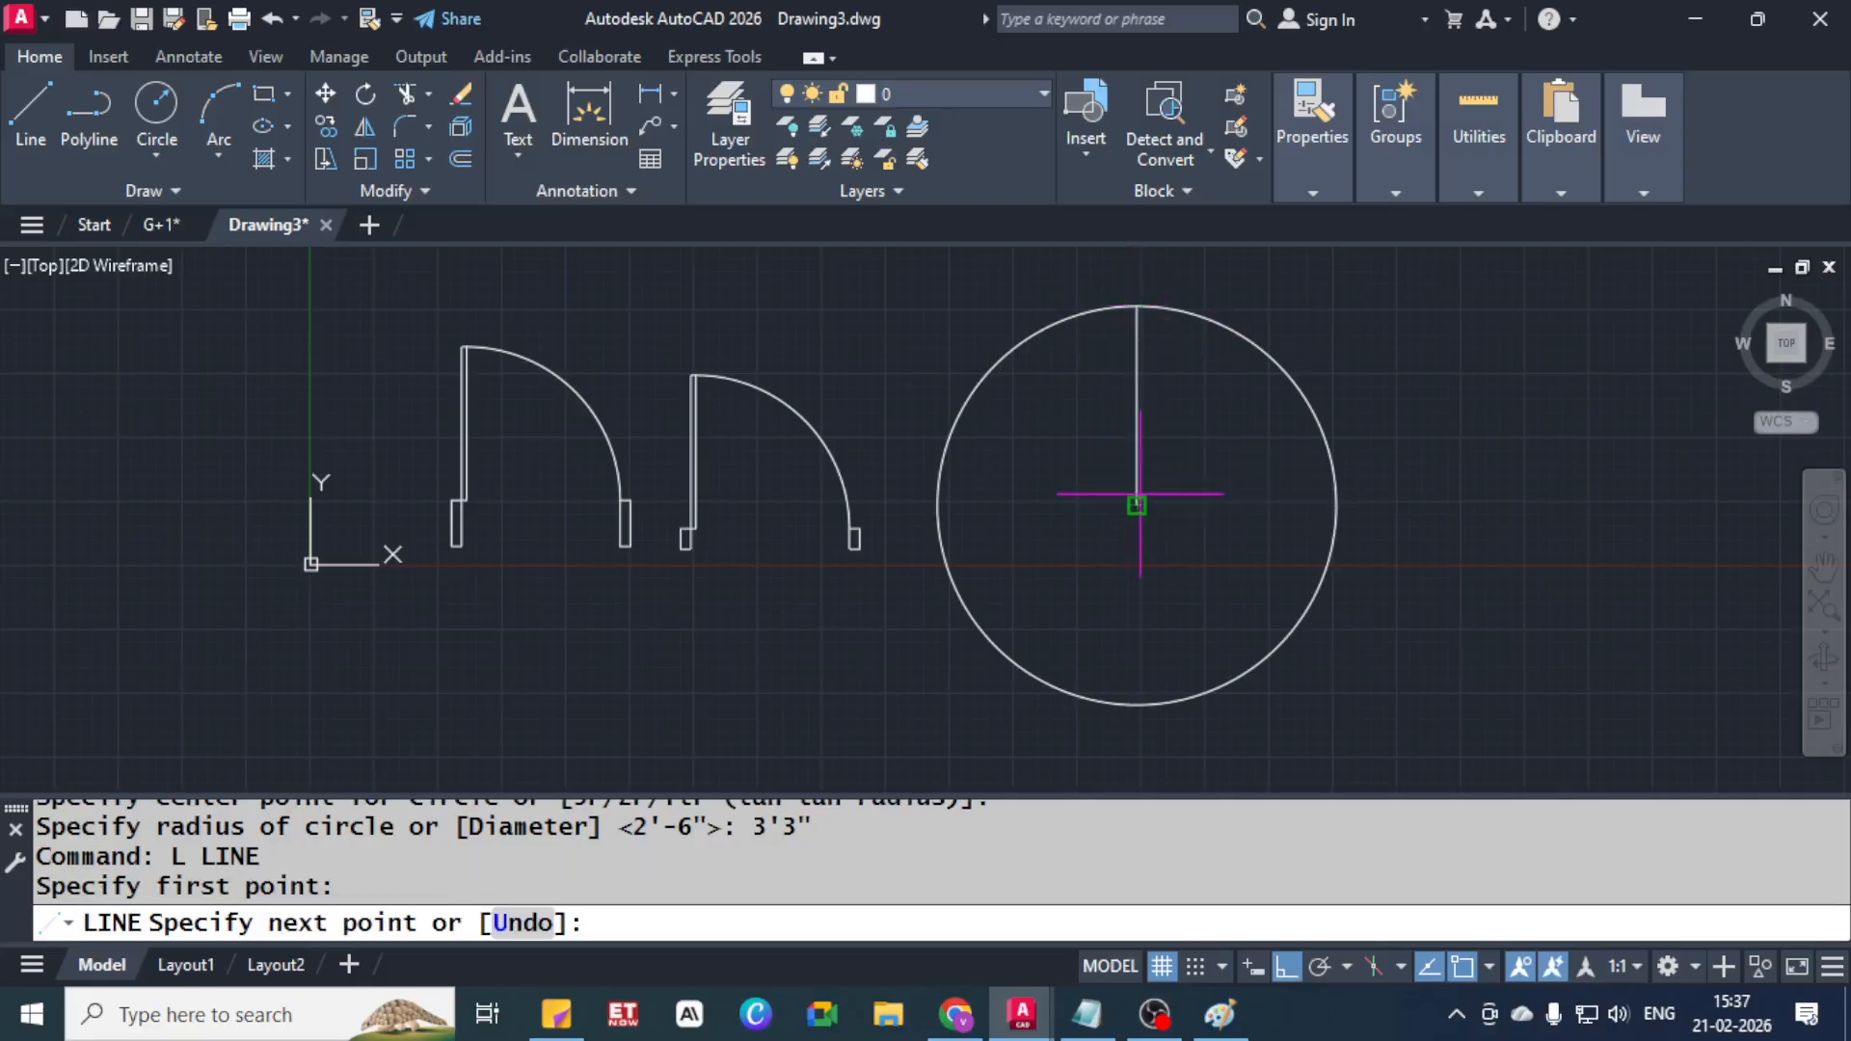
key(Return)
key(Return)
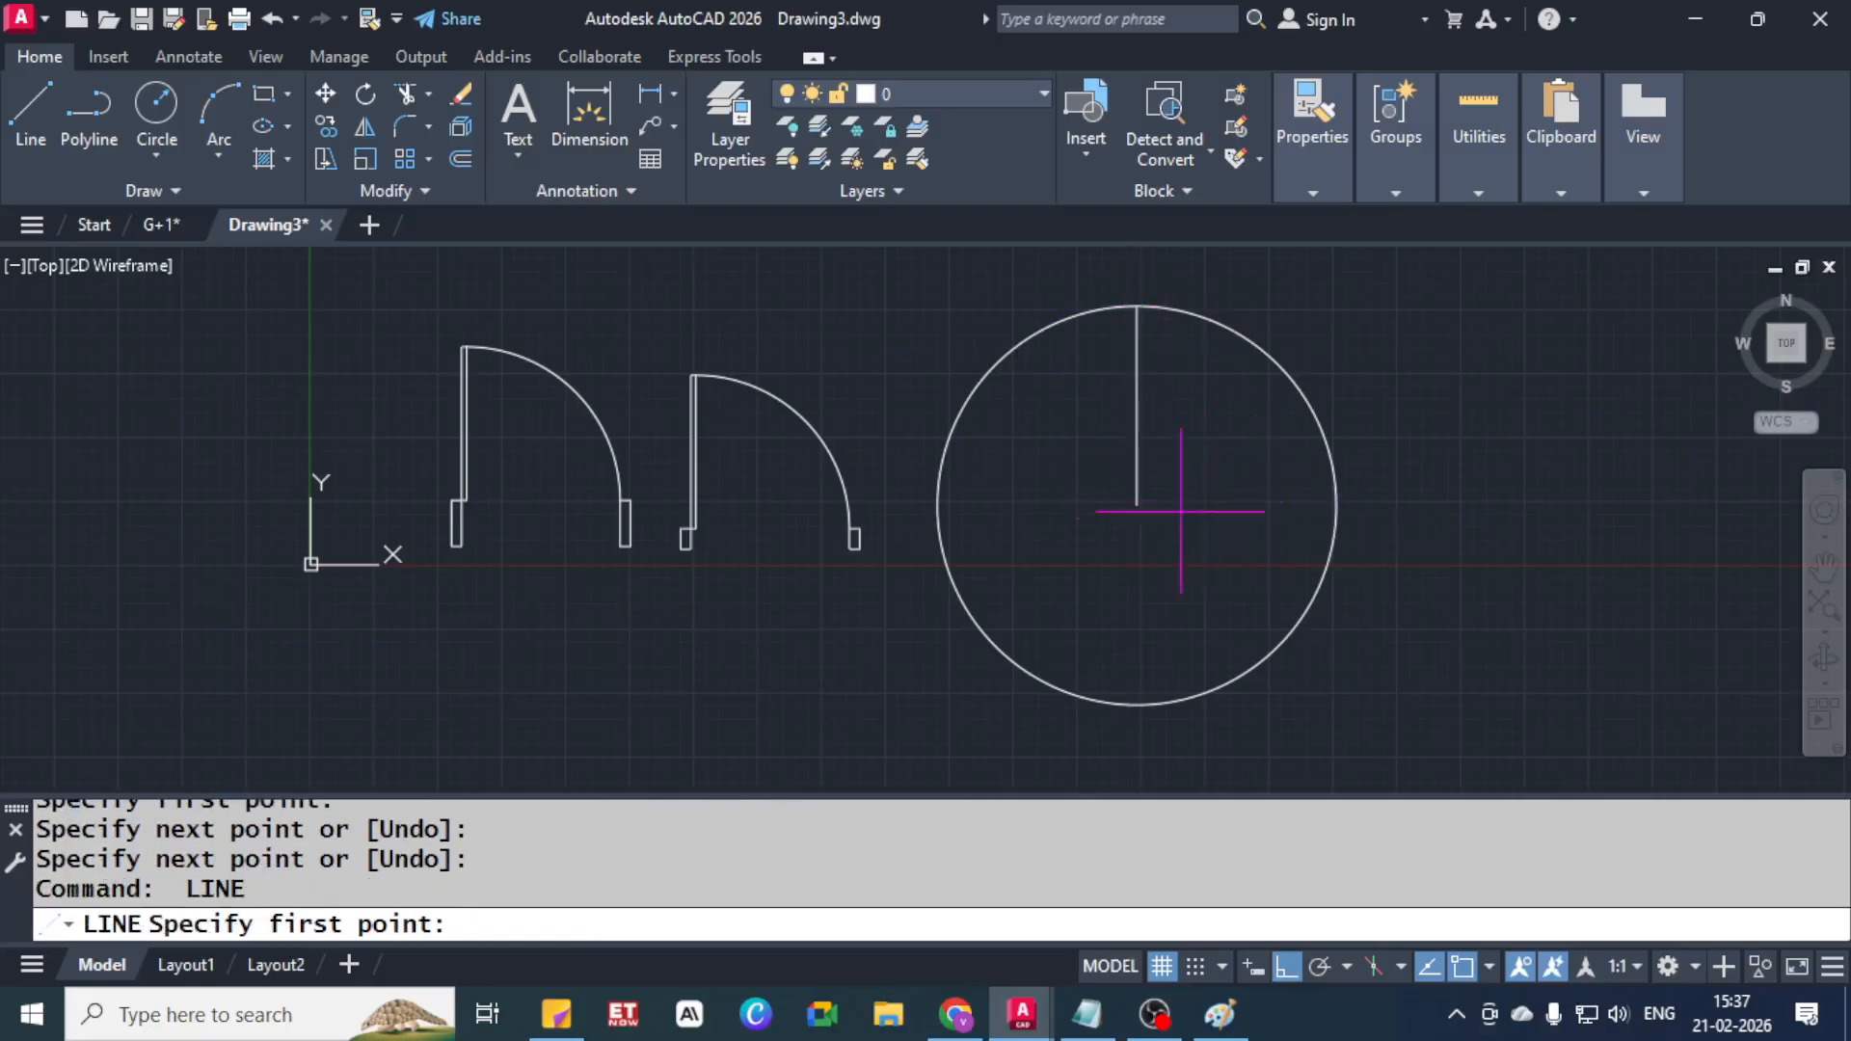
click(1138, 503)
click(1337, 504)
key(Escape)
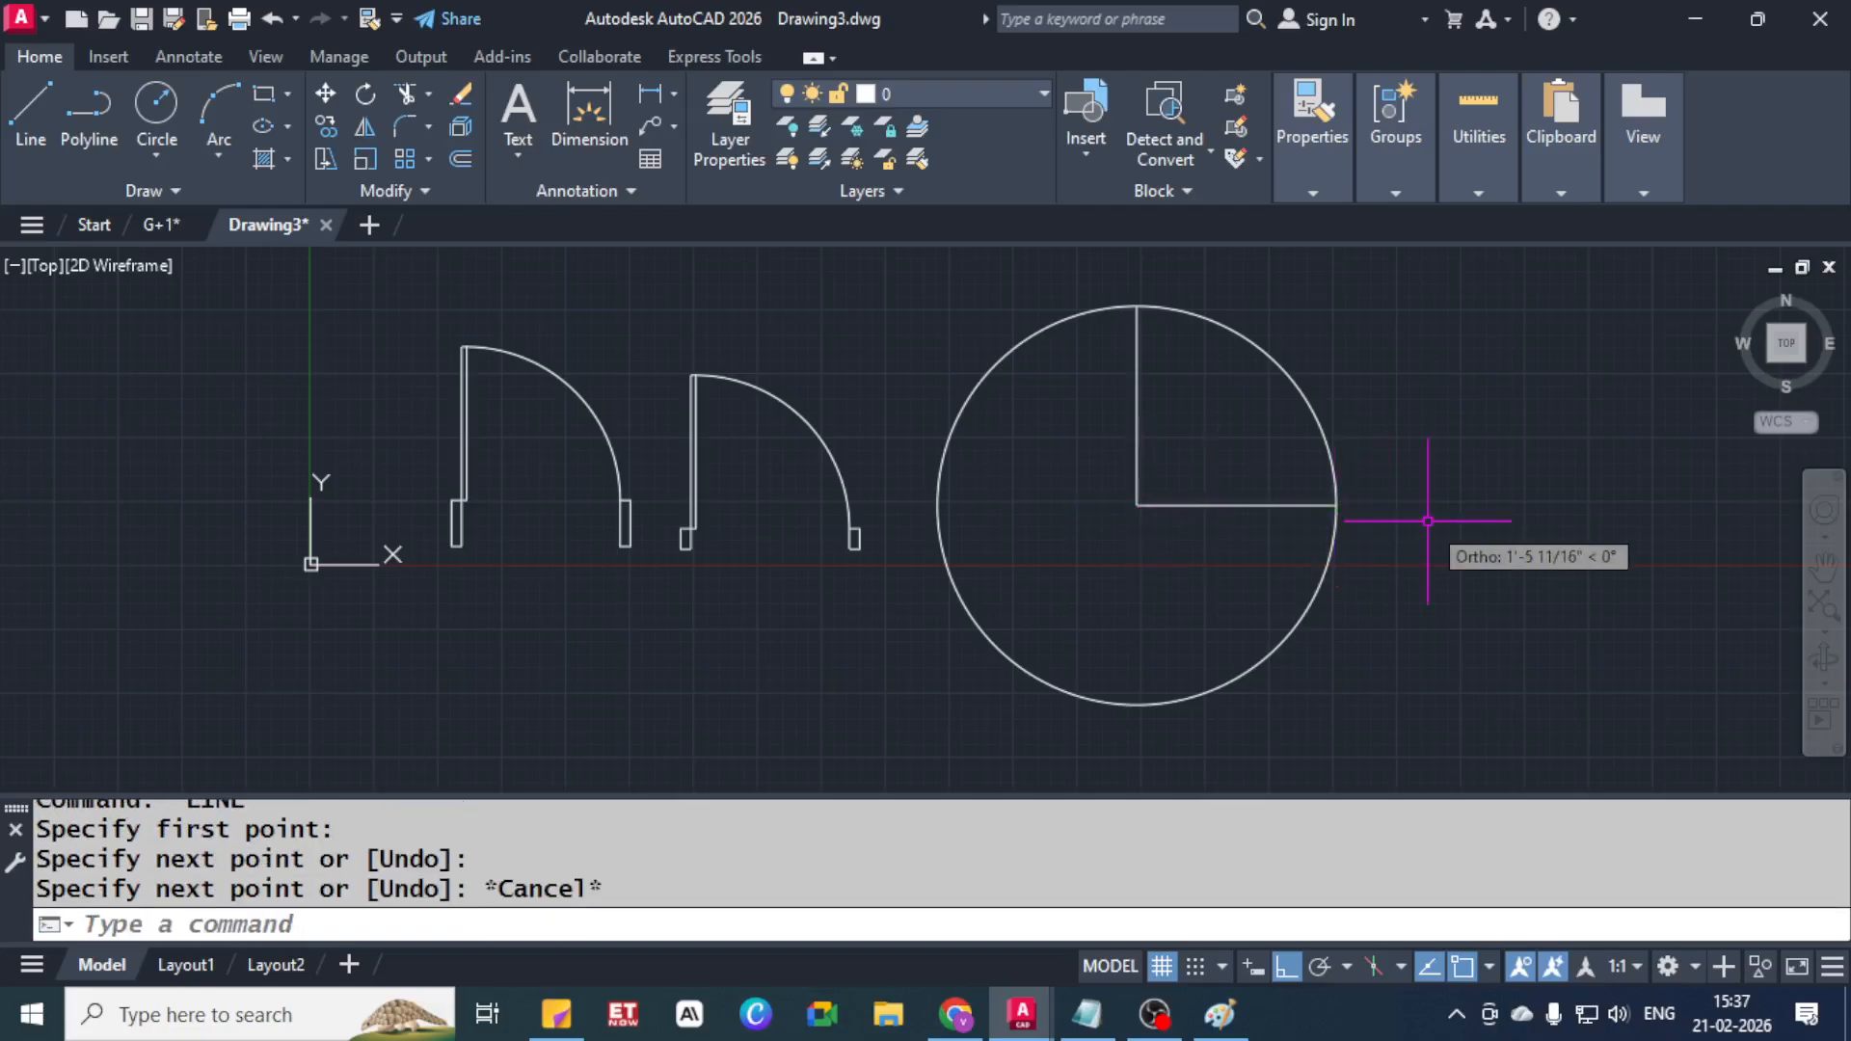
key(Escape)
key(Escape)
Trim the circle to leave only the upper-right quarter arc between the two radius lines
text(tr)
key(Return)
click(1425, 577)
click(1223, 608)
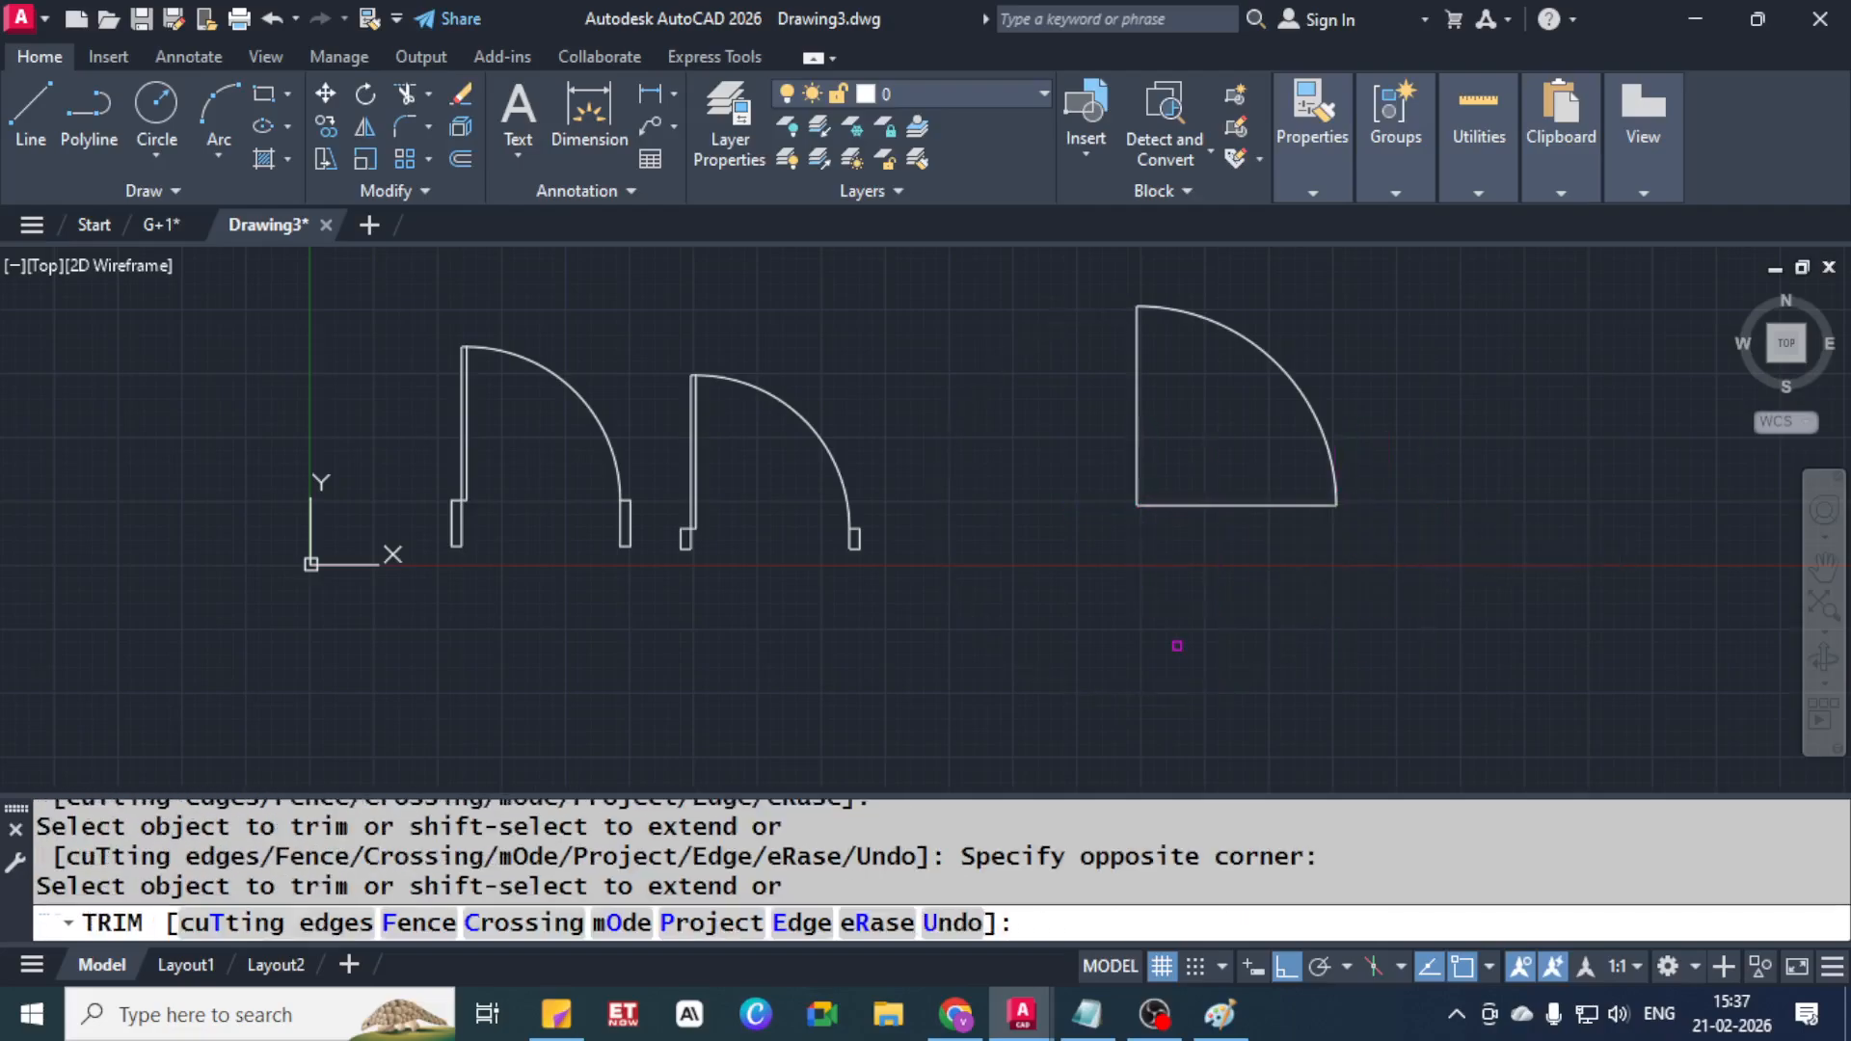
key(Escape)
text(o)
key(Return)
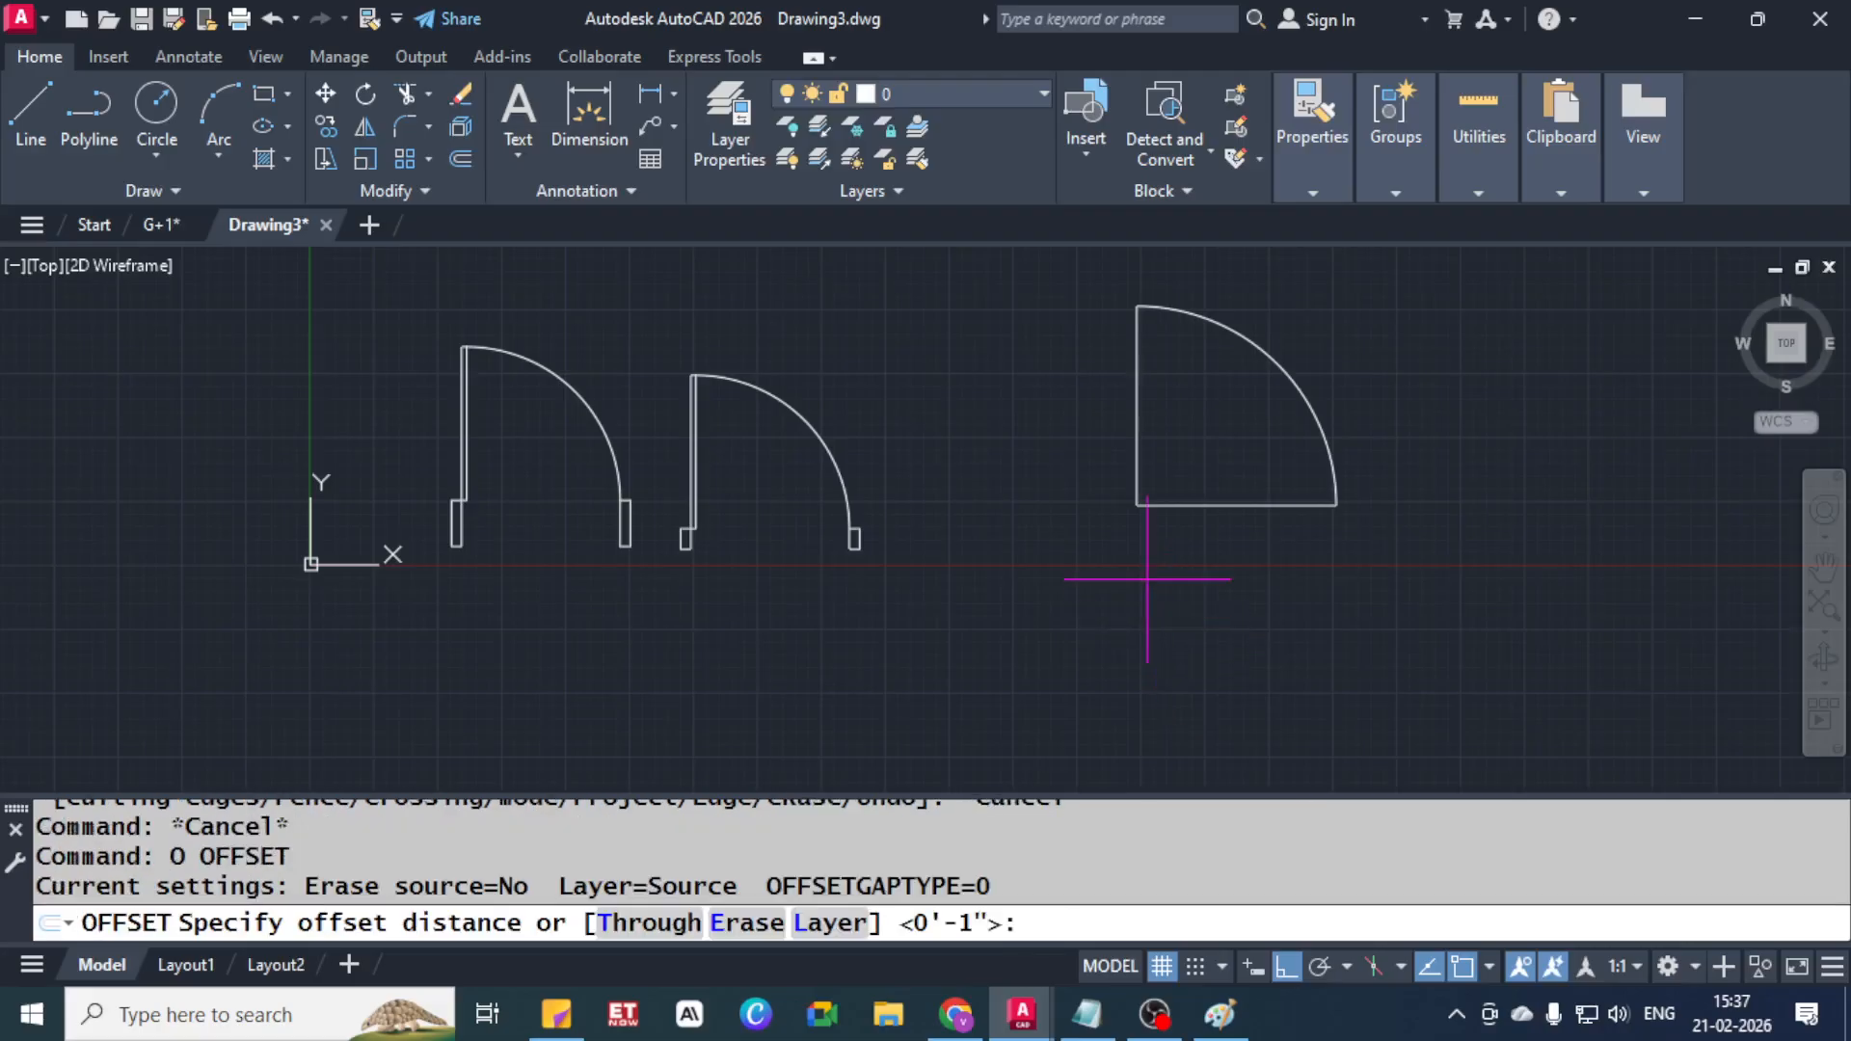
text(2")
key(Return)
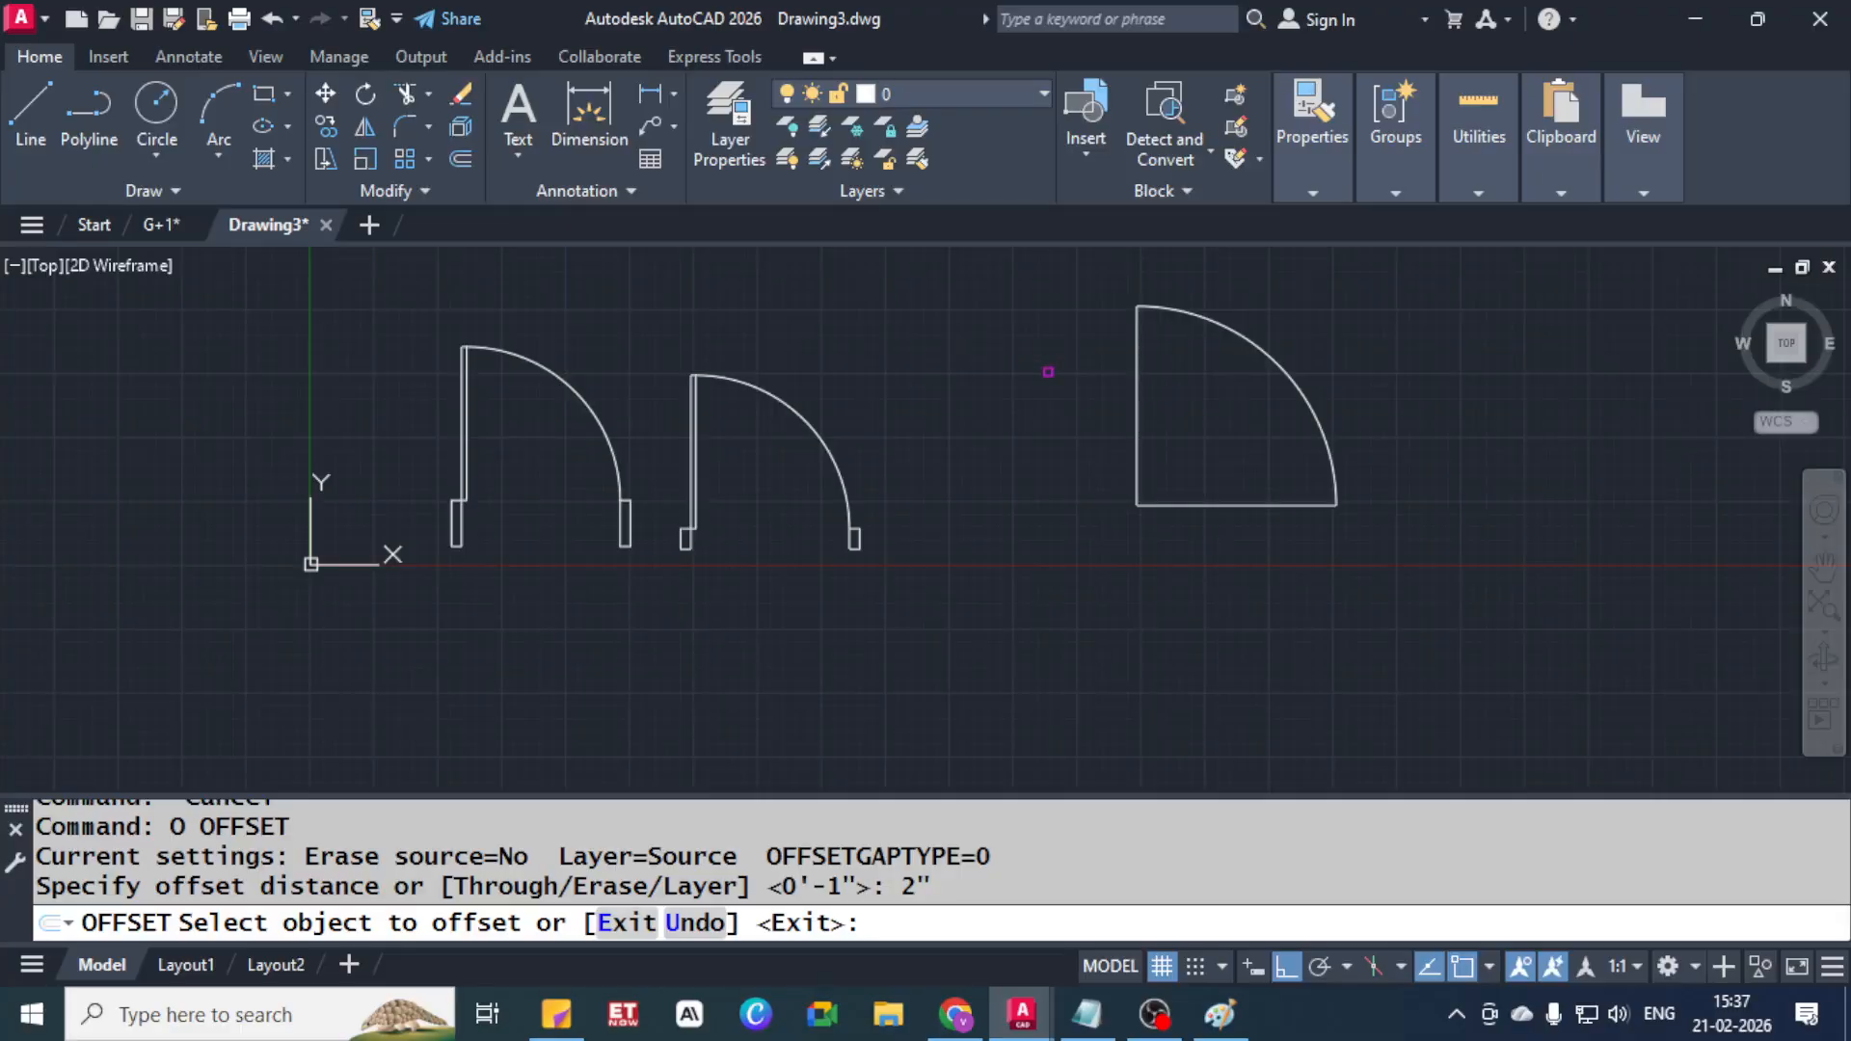
key(Escape)
key(Escape)
key(Escape)
key(Escape)
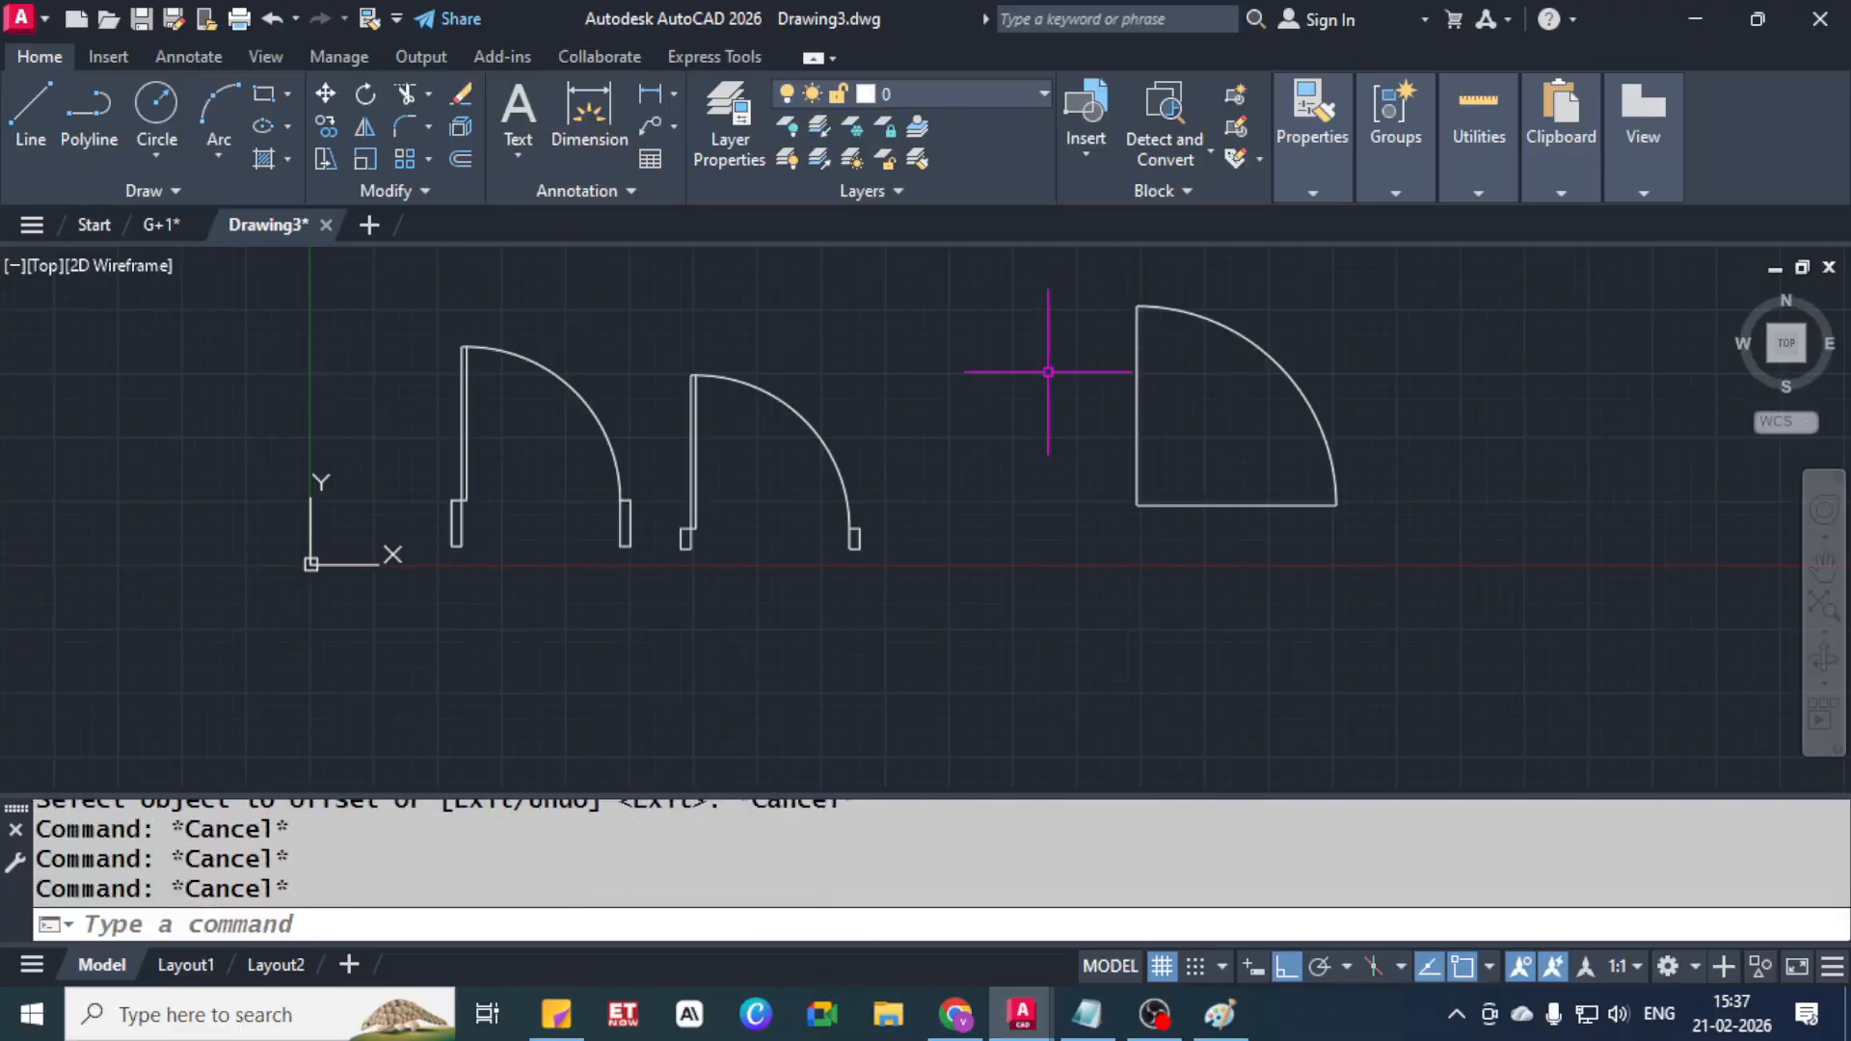
Offset the quarter circle's vertical line 1" to the left to form the door leaf
text(o)
key(Return)
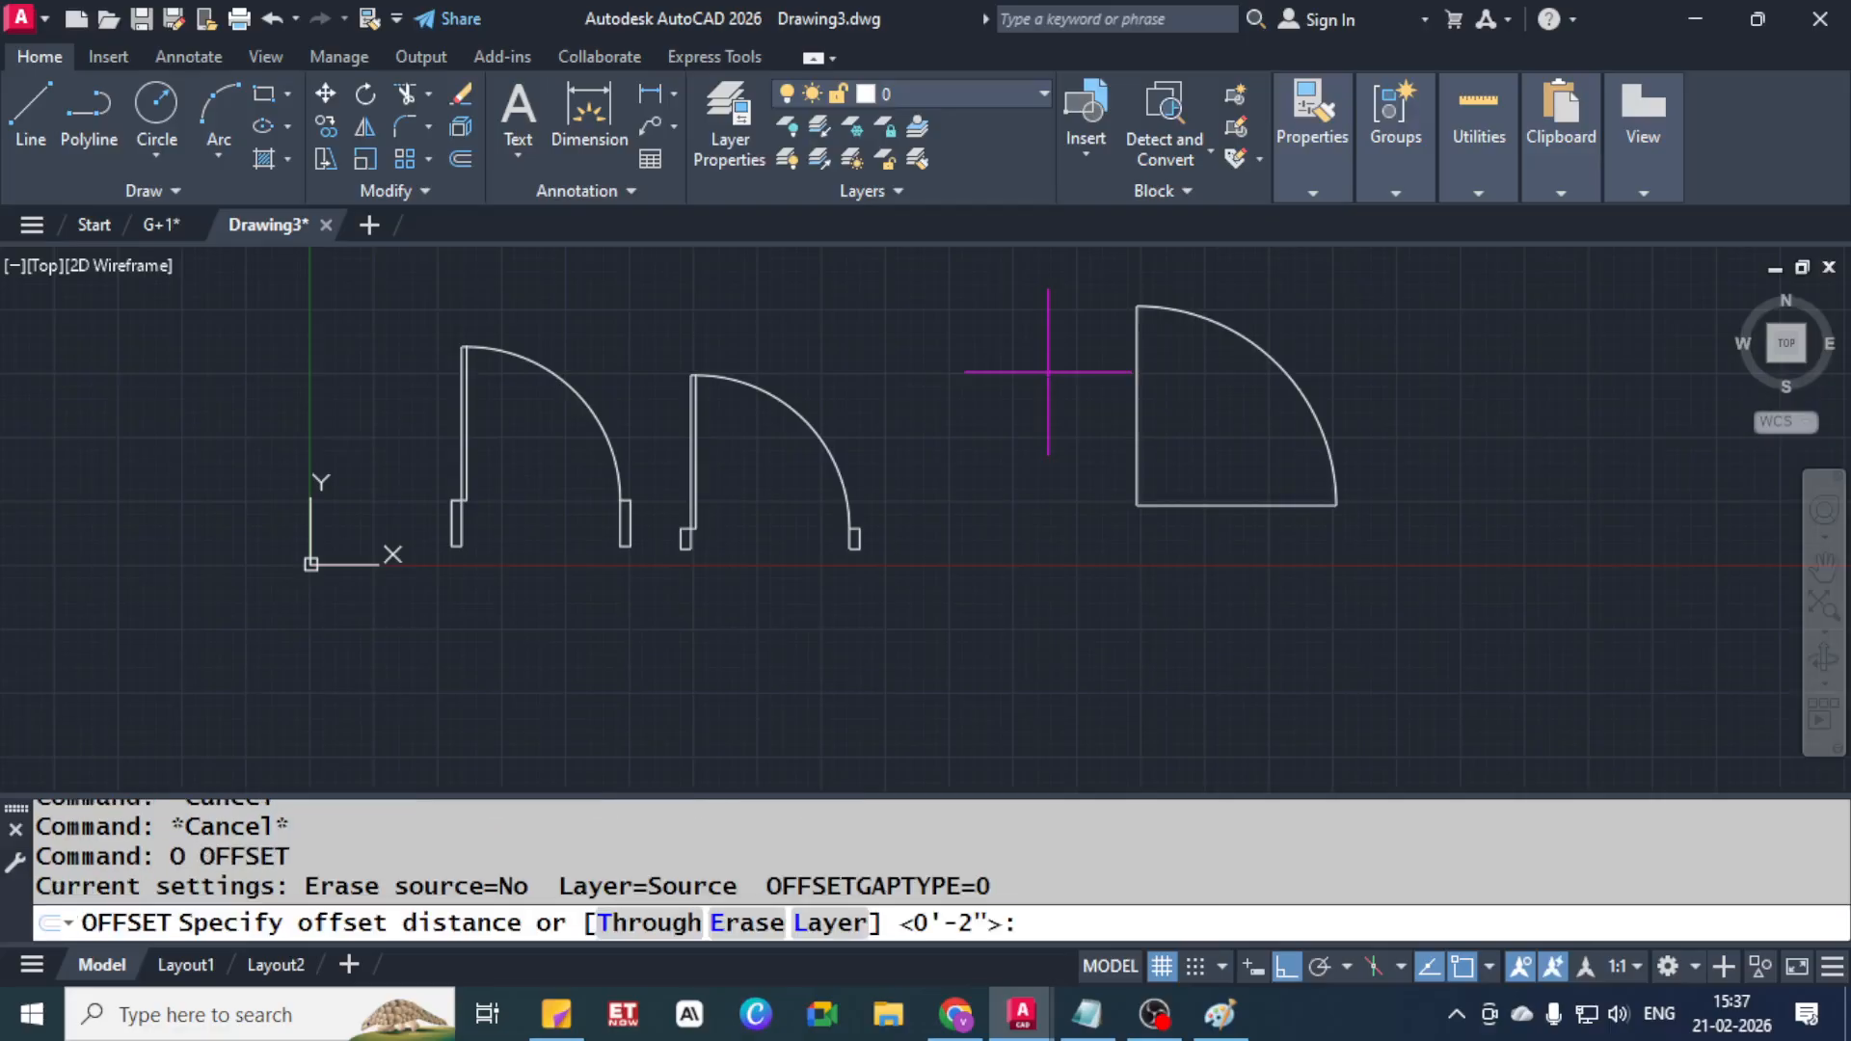
key(Return)
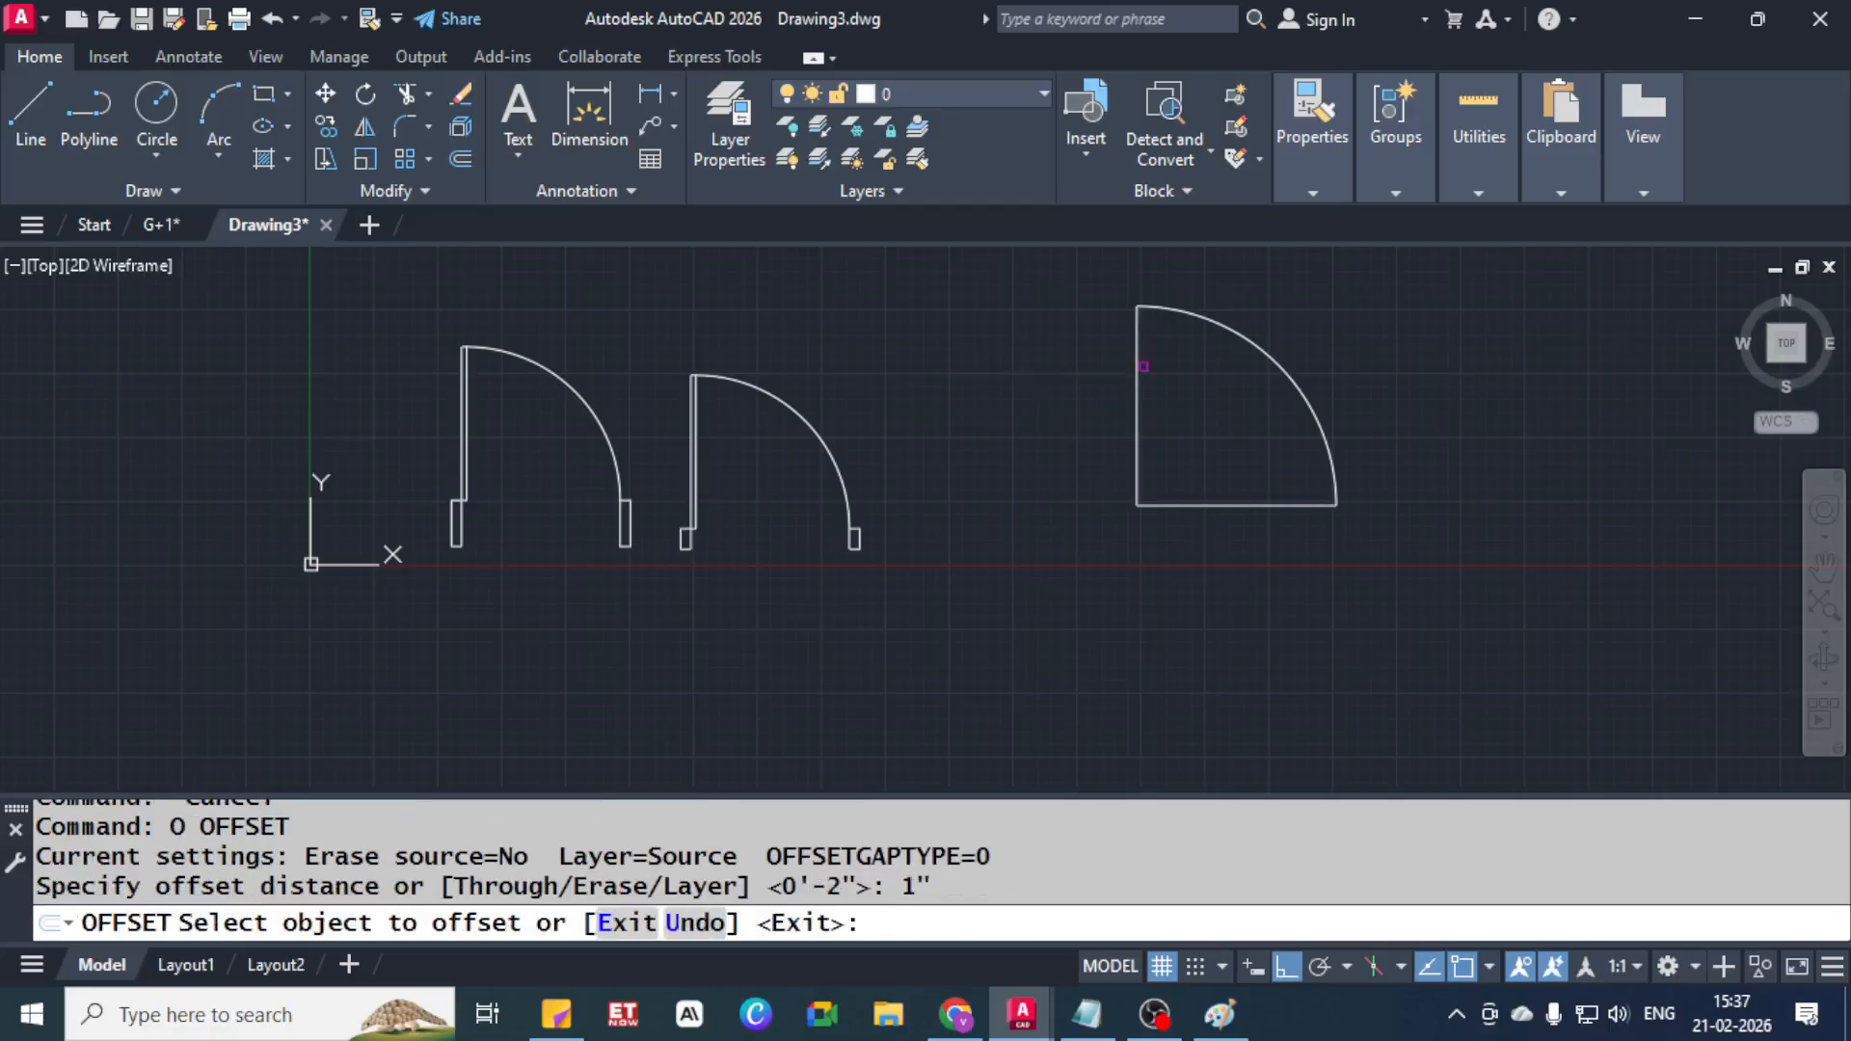
click(1137, 408)
click(1125, 408)
key(Escape)
key(Escape)
key(Escape)
key(Escape)
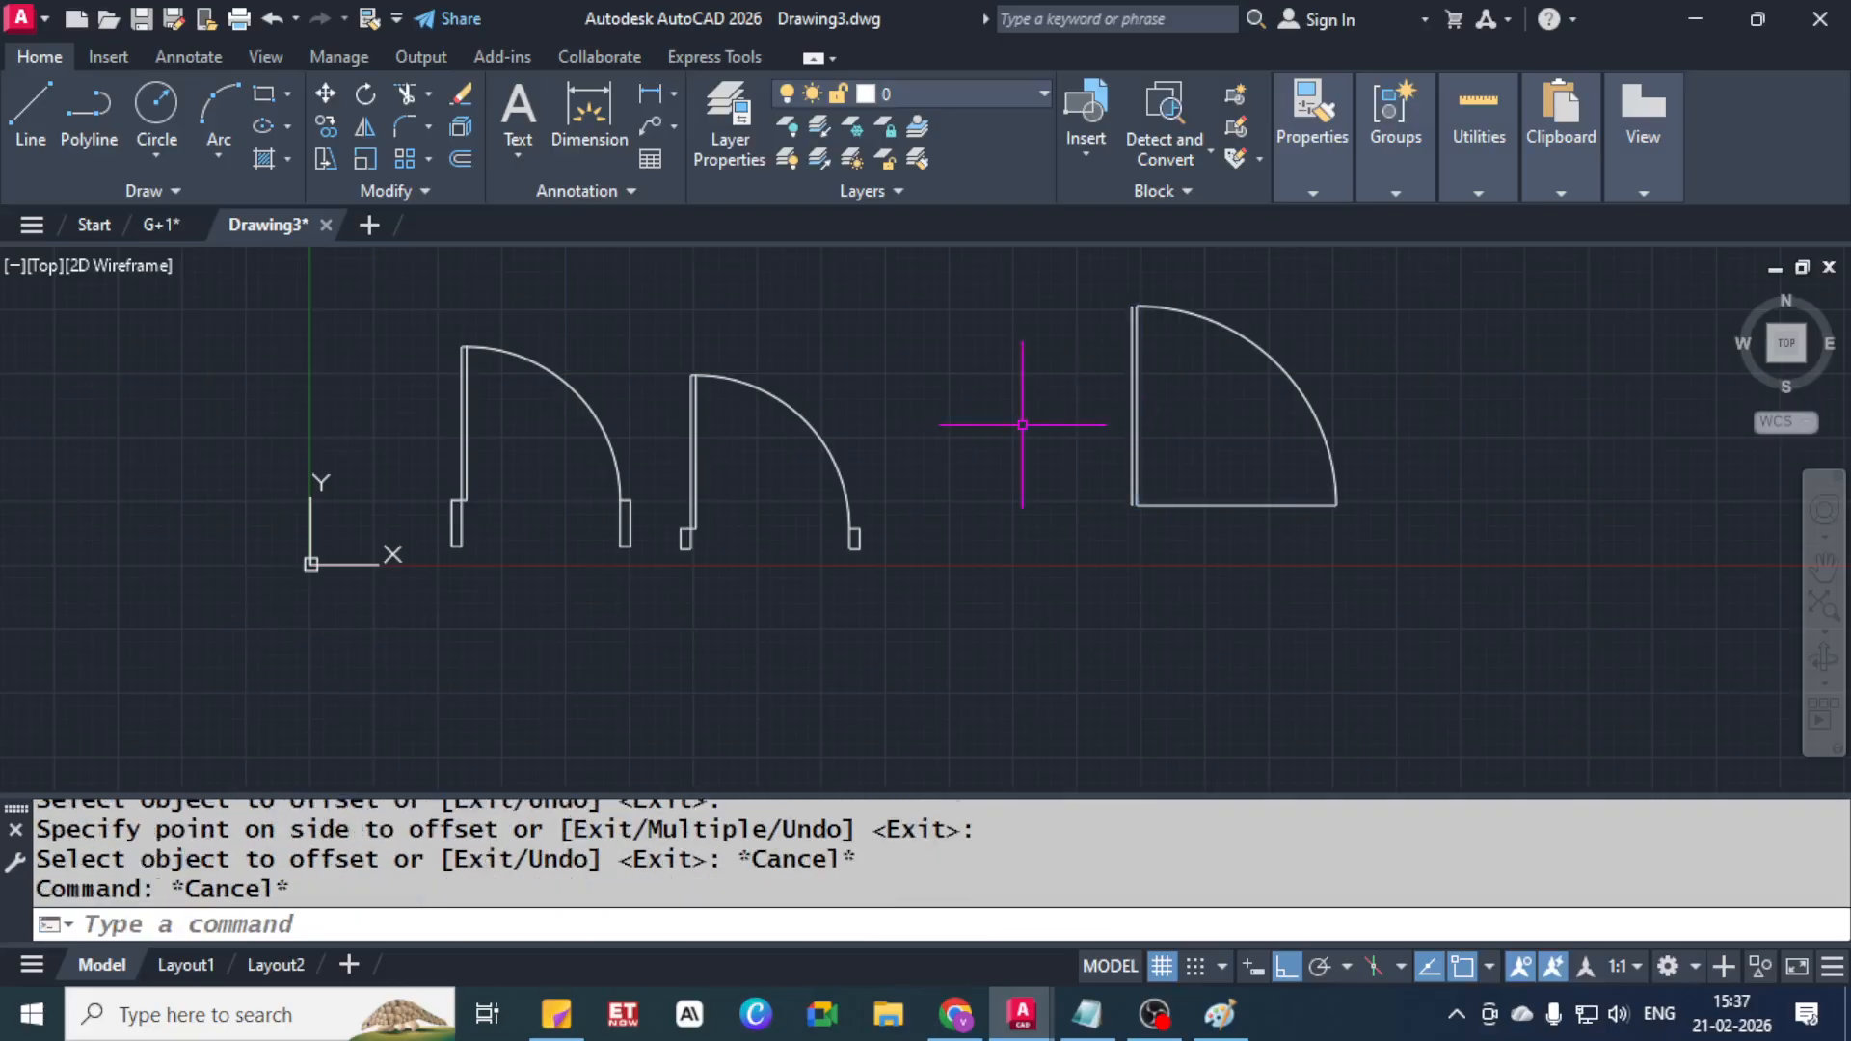
Close the top and bottom ends of the new door leaf with short horizontal lines
text(l)
key(Return)
scroll(1109, 314, up, 5)
click(1241, 282)
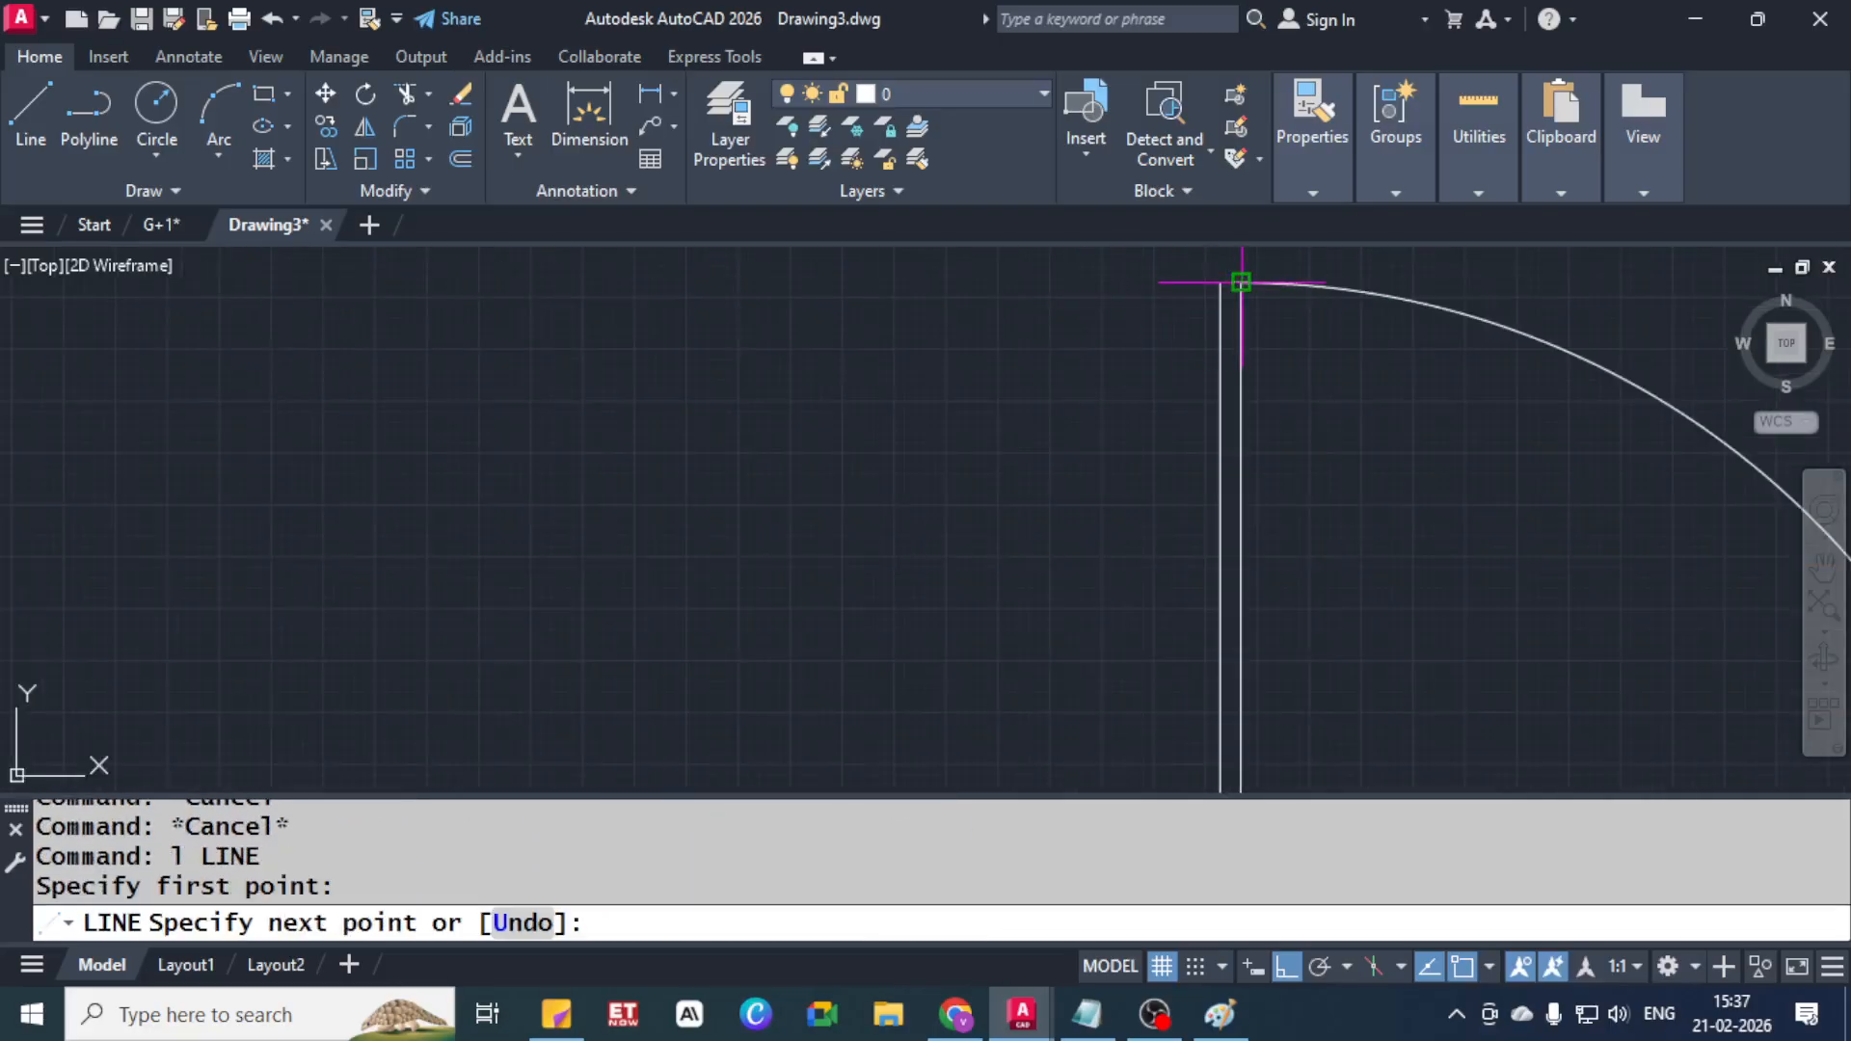
click(1220, 282)
scroll(1138, 287, down, 5)
key(Return)
key(Return)
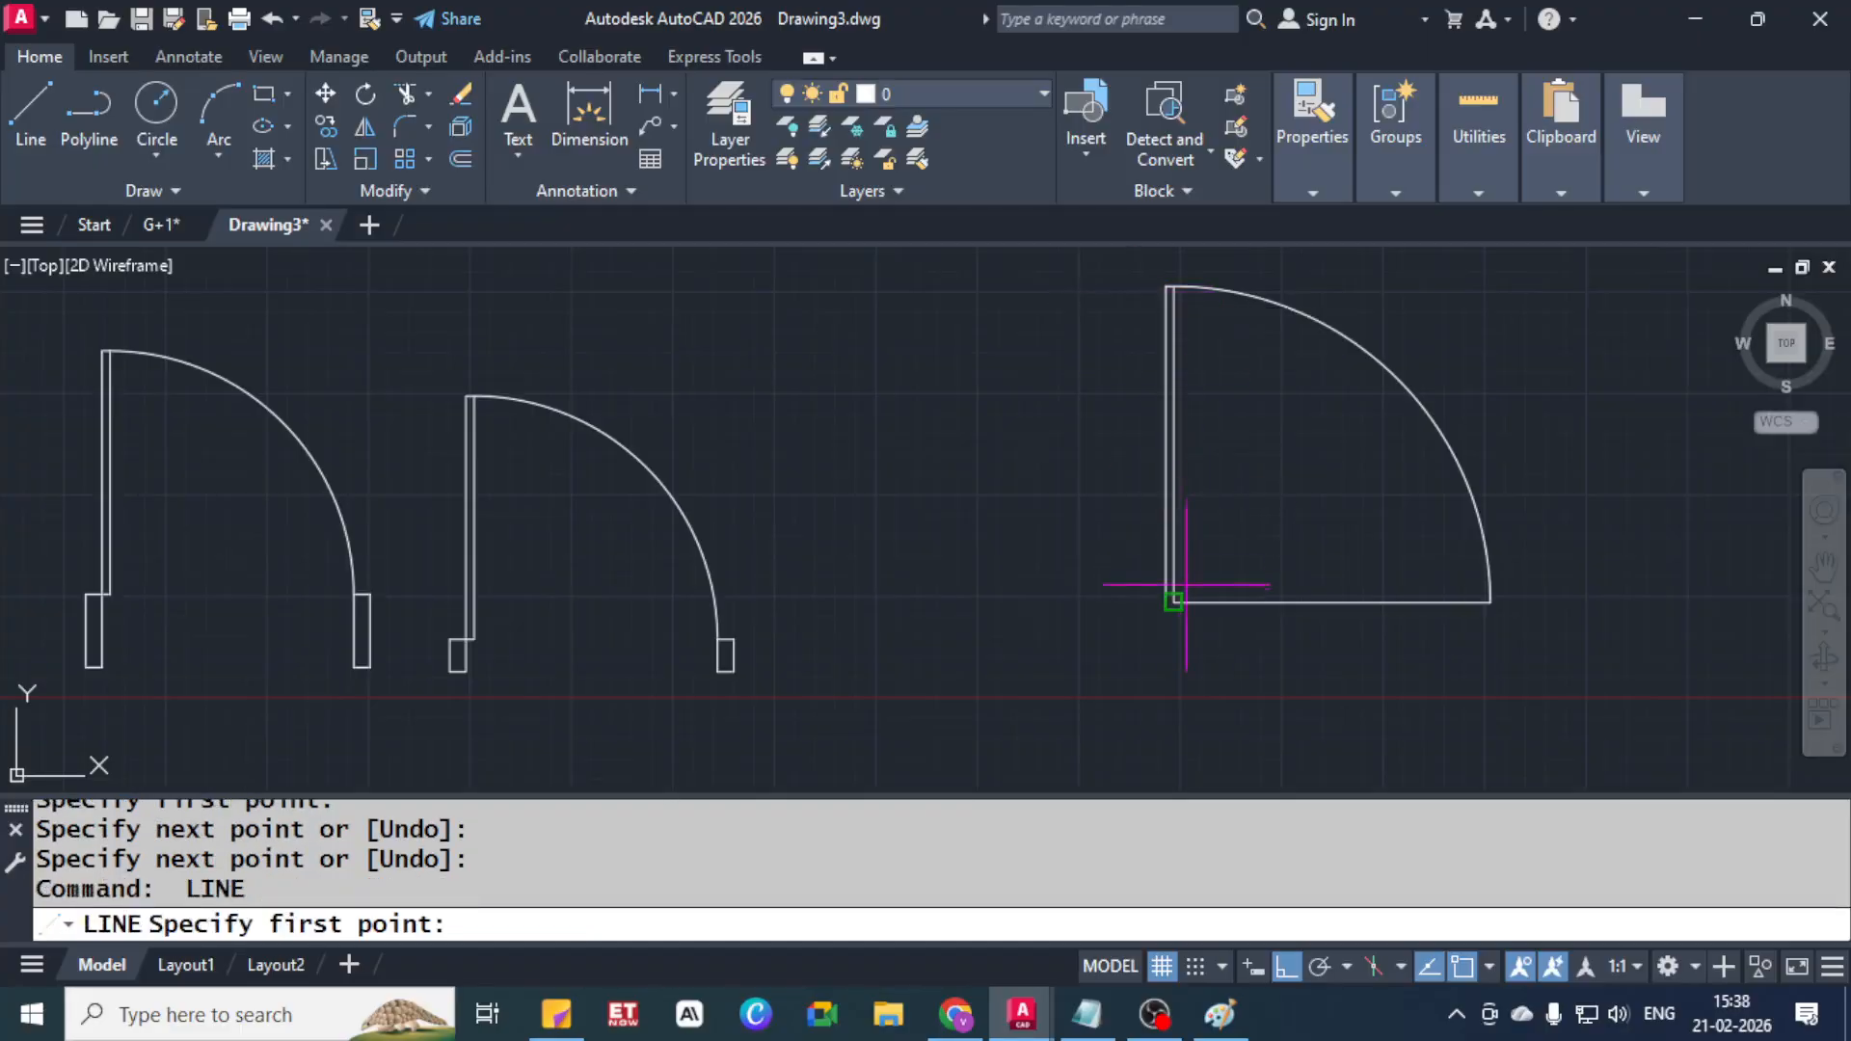
click(1173, 603)
key(Escape)
key(Escape)
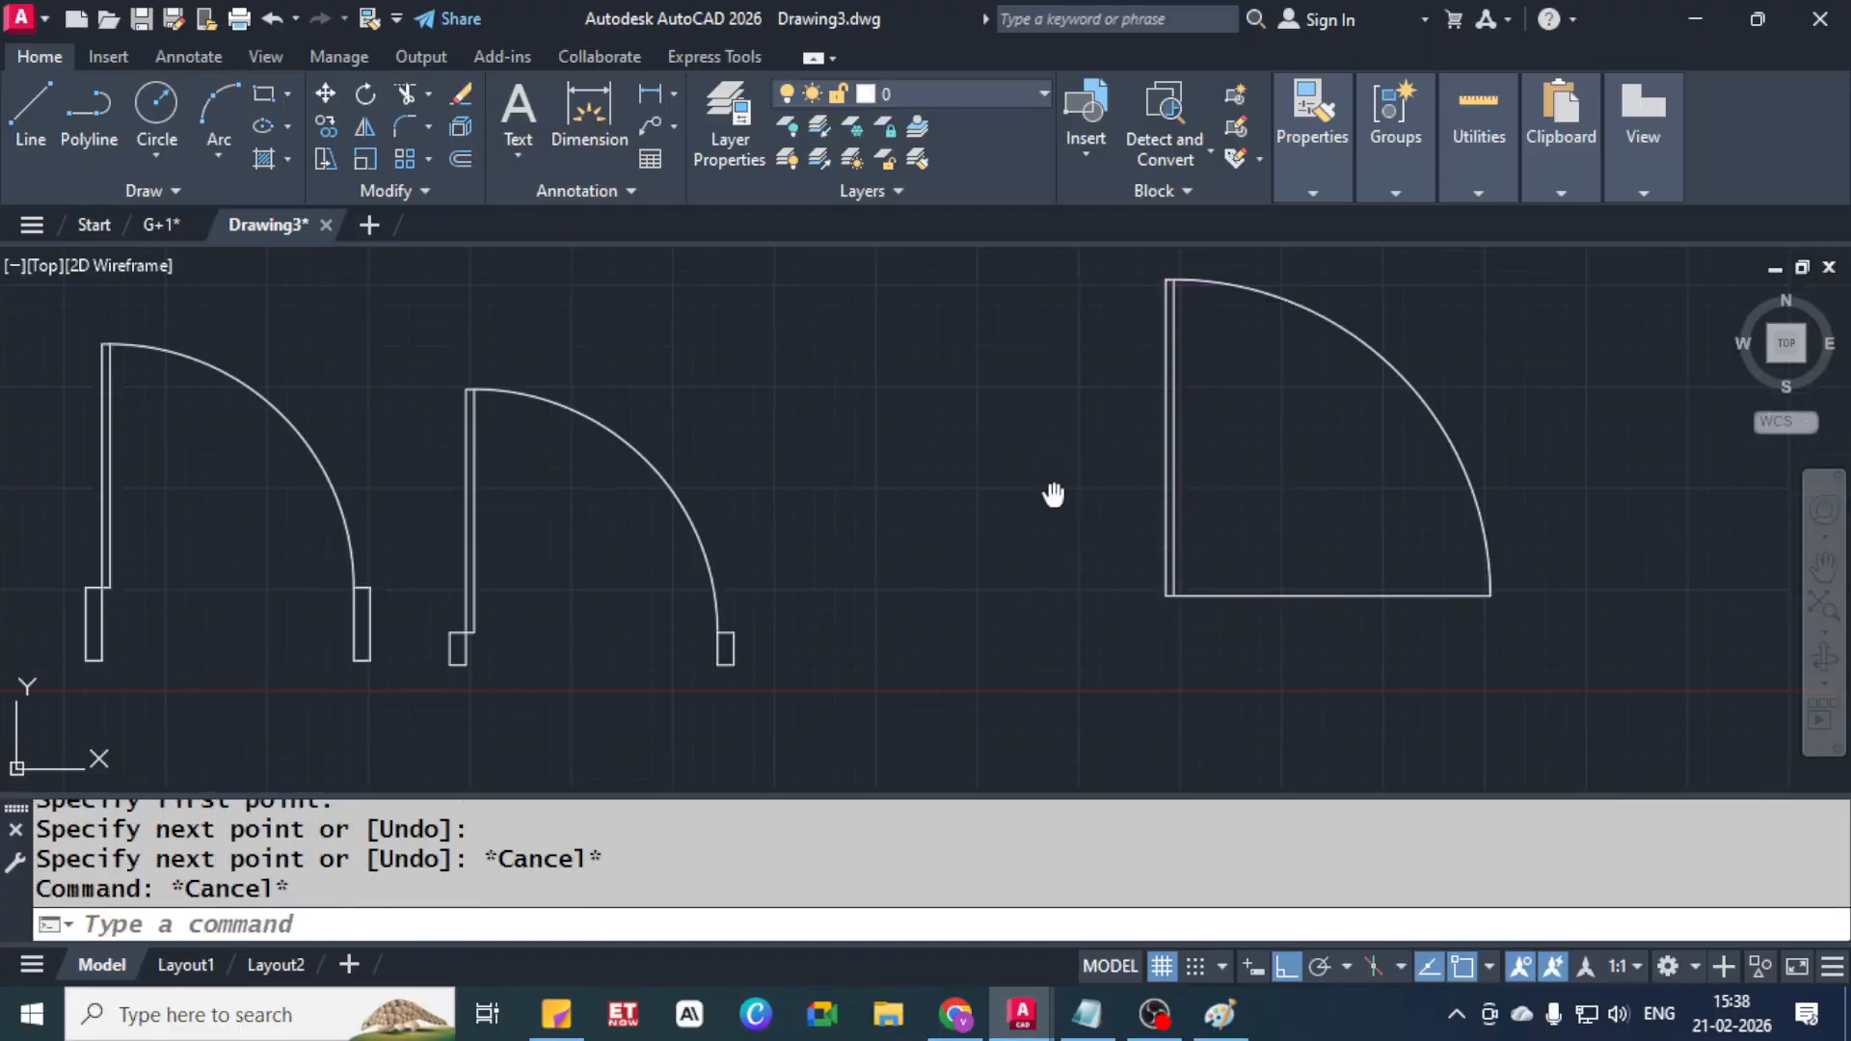
Copy the second door's two short frames to the new door, aligning the leaf-side frame's top-right corner with the leaf's bottom-left corner
middle_drag(1055, 496, 1055, 410)
click(414, 549)
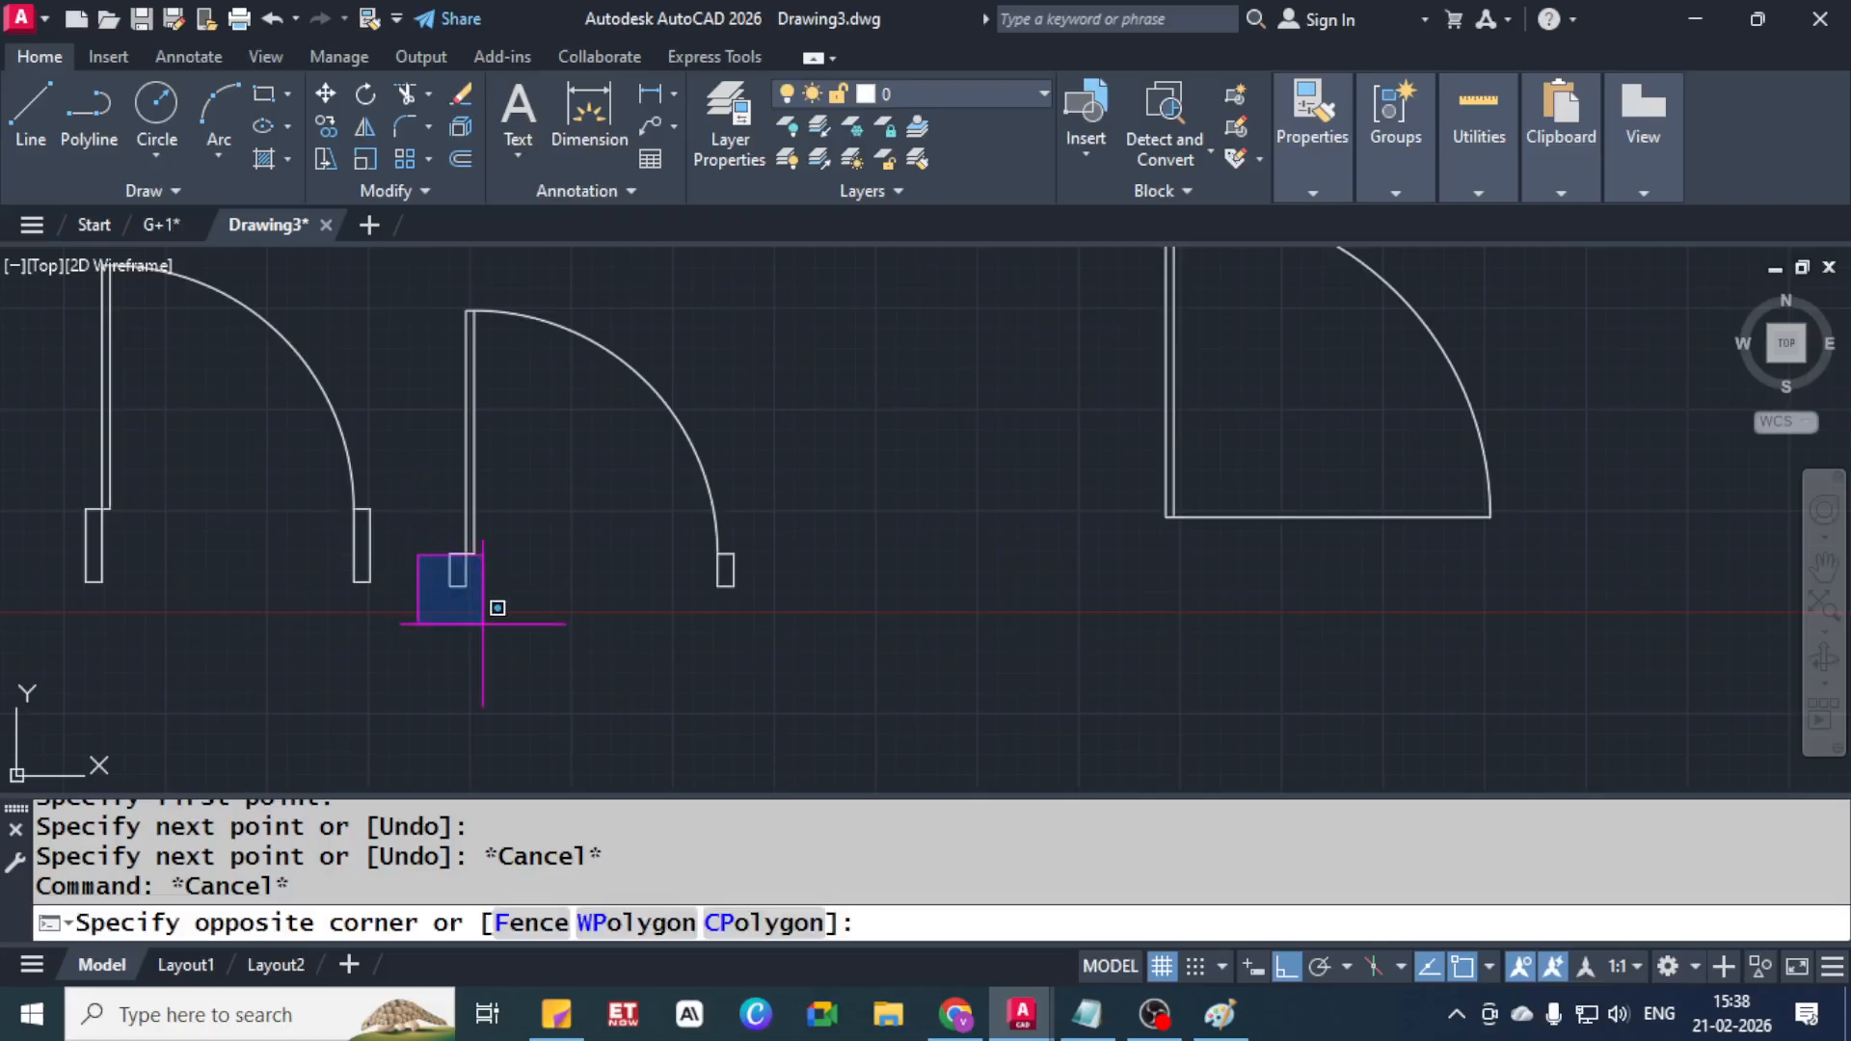
click(487, 607)
click(450, 569)
click(839, 598)
click(839, 592)
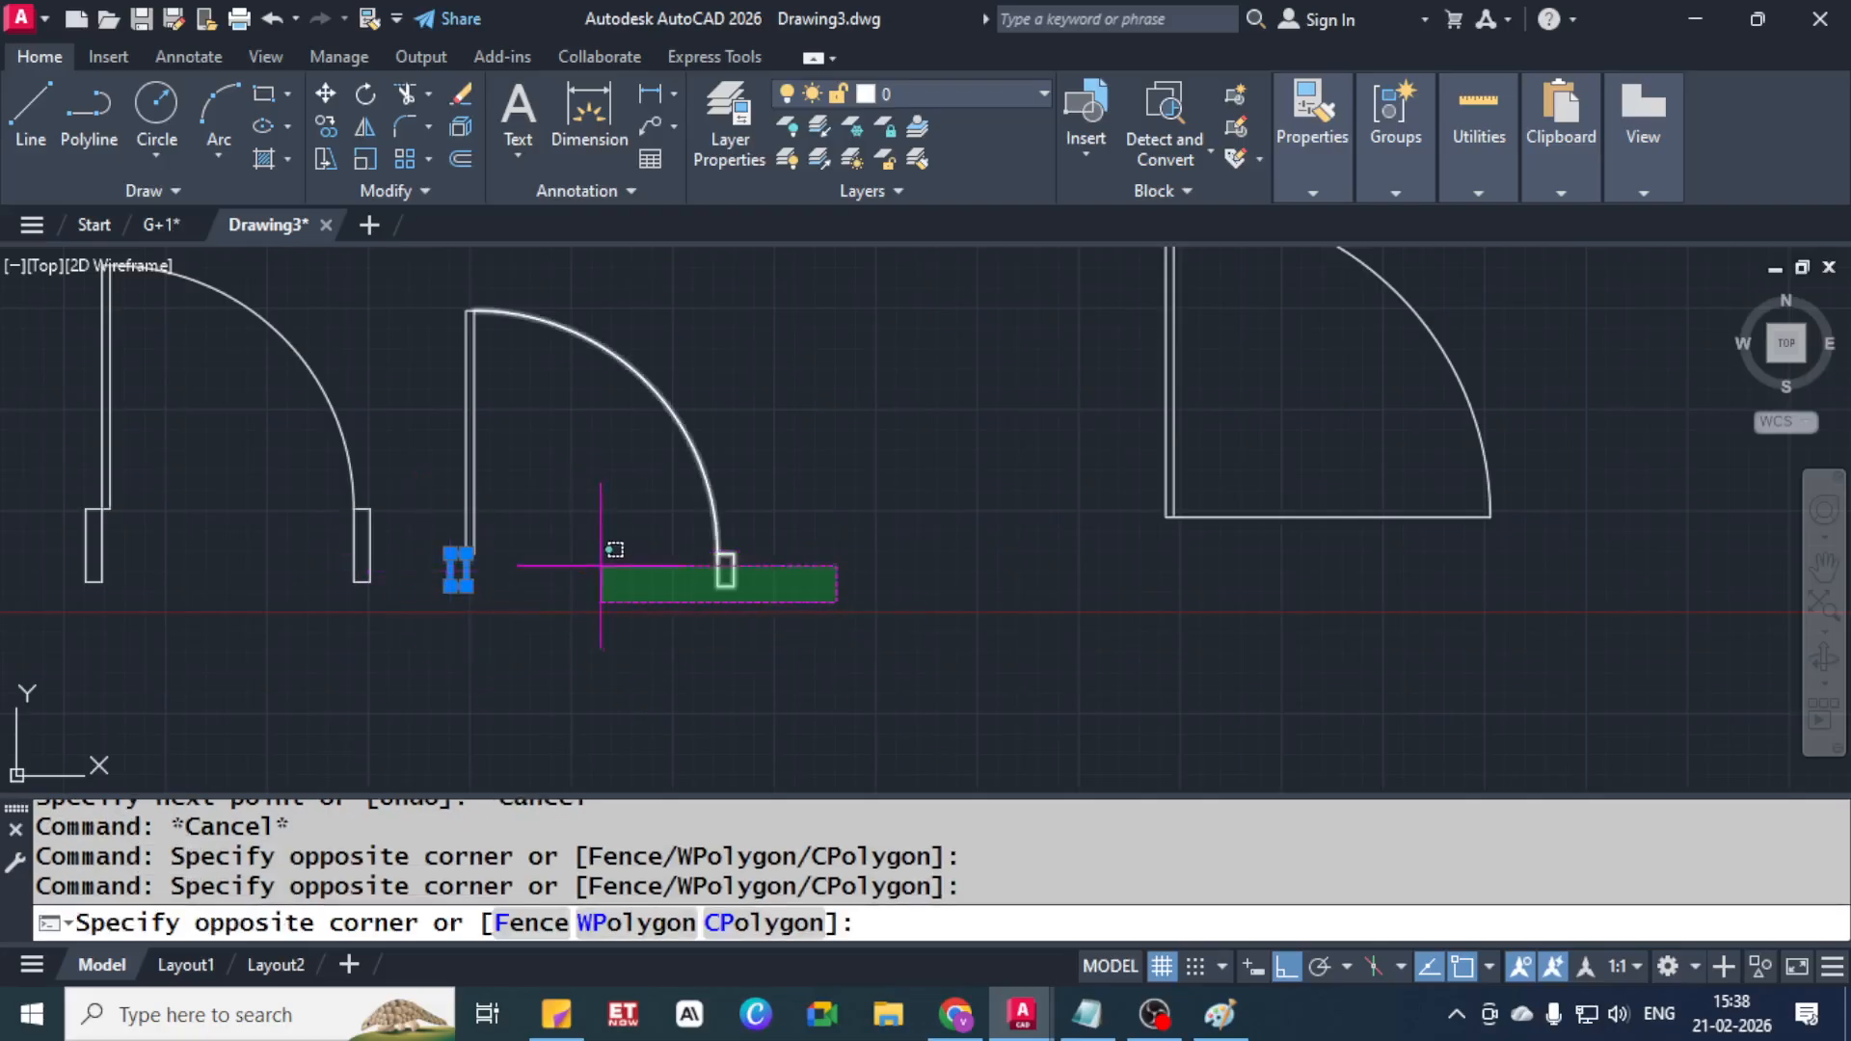
click(611, 555)
middle_drag(602, 575, 658, 609)
scroll(742, 597, up, 4)
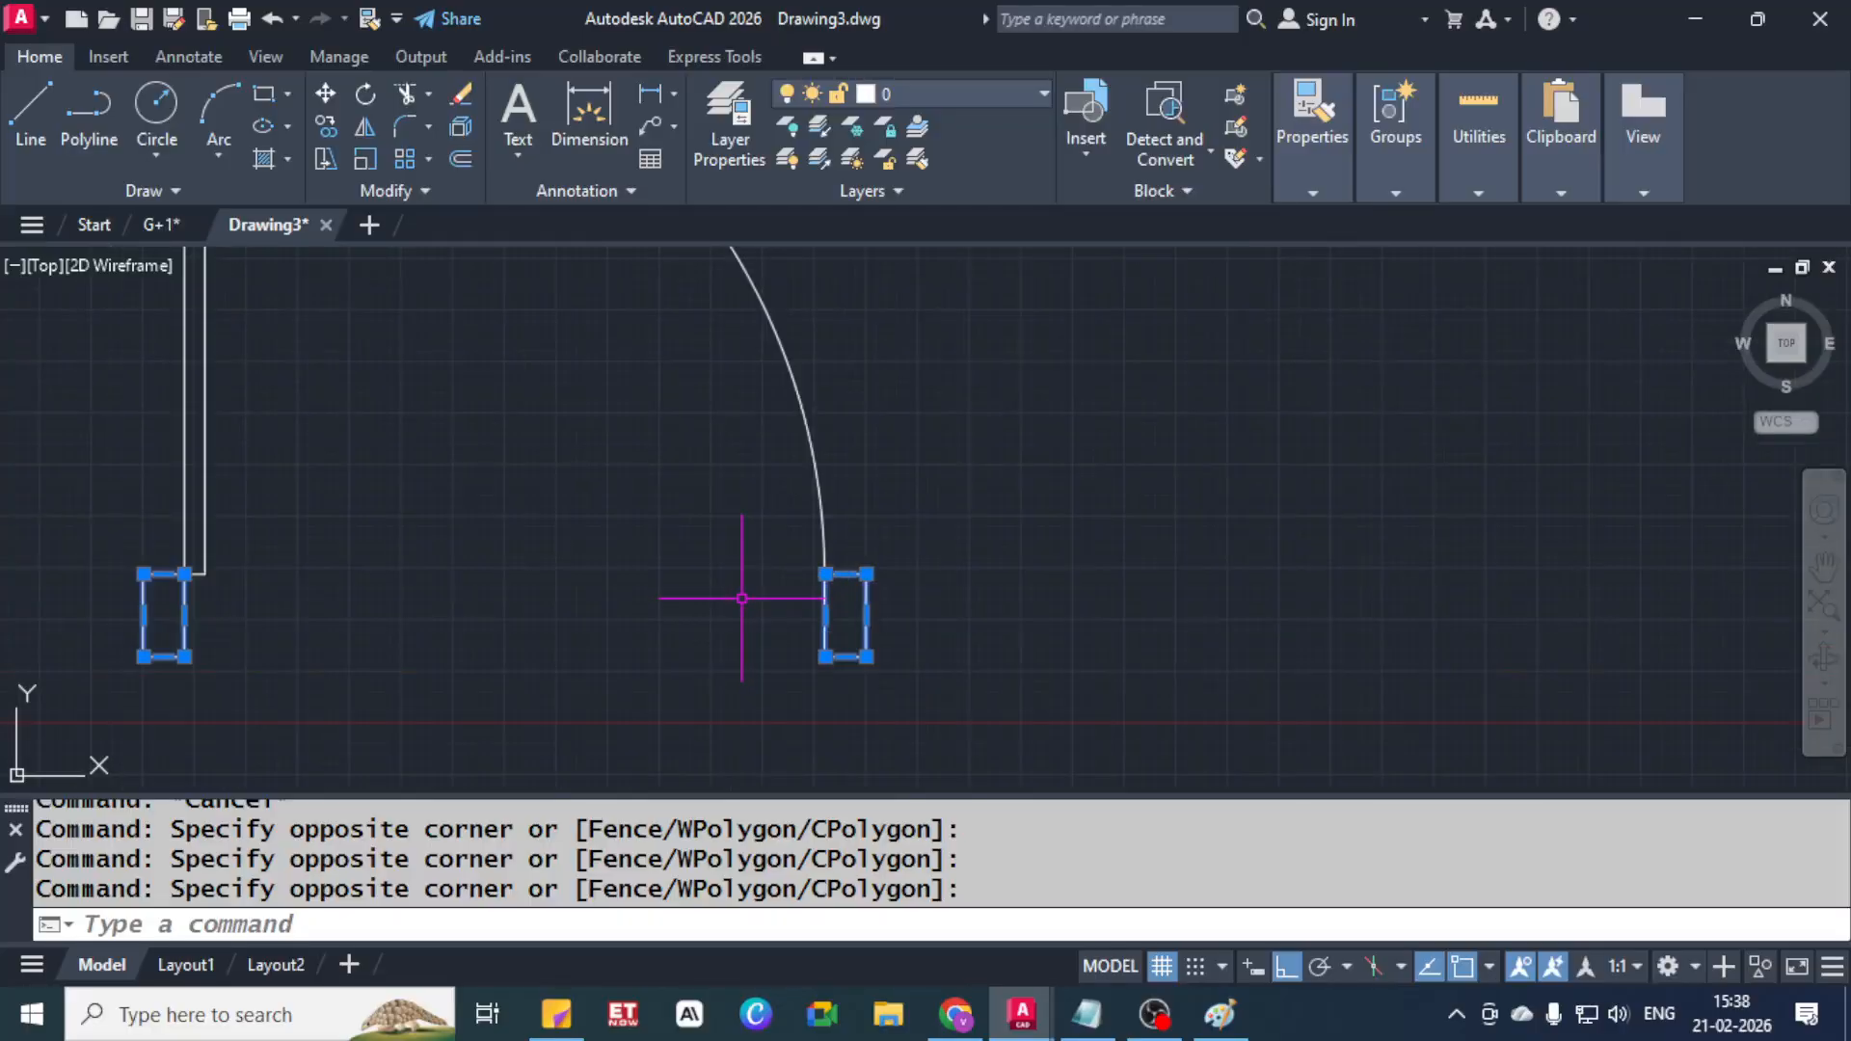
text(co)
key(Return)
click(185, 574)
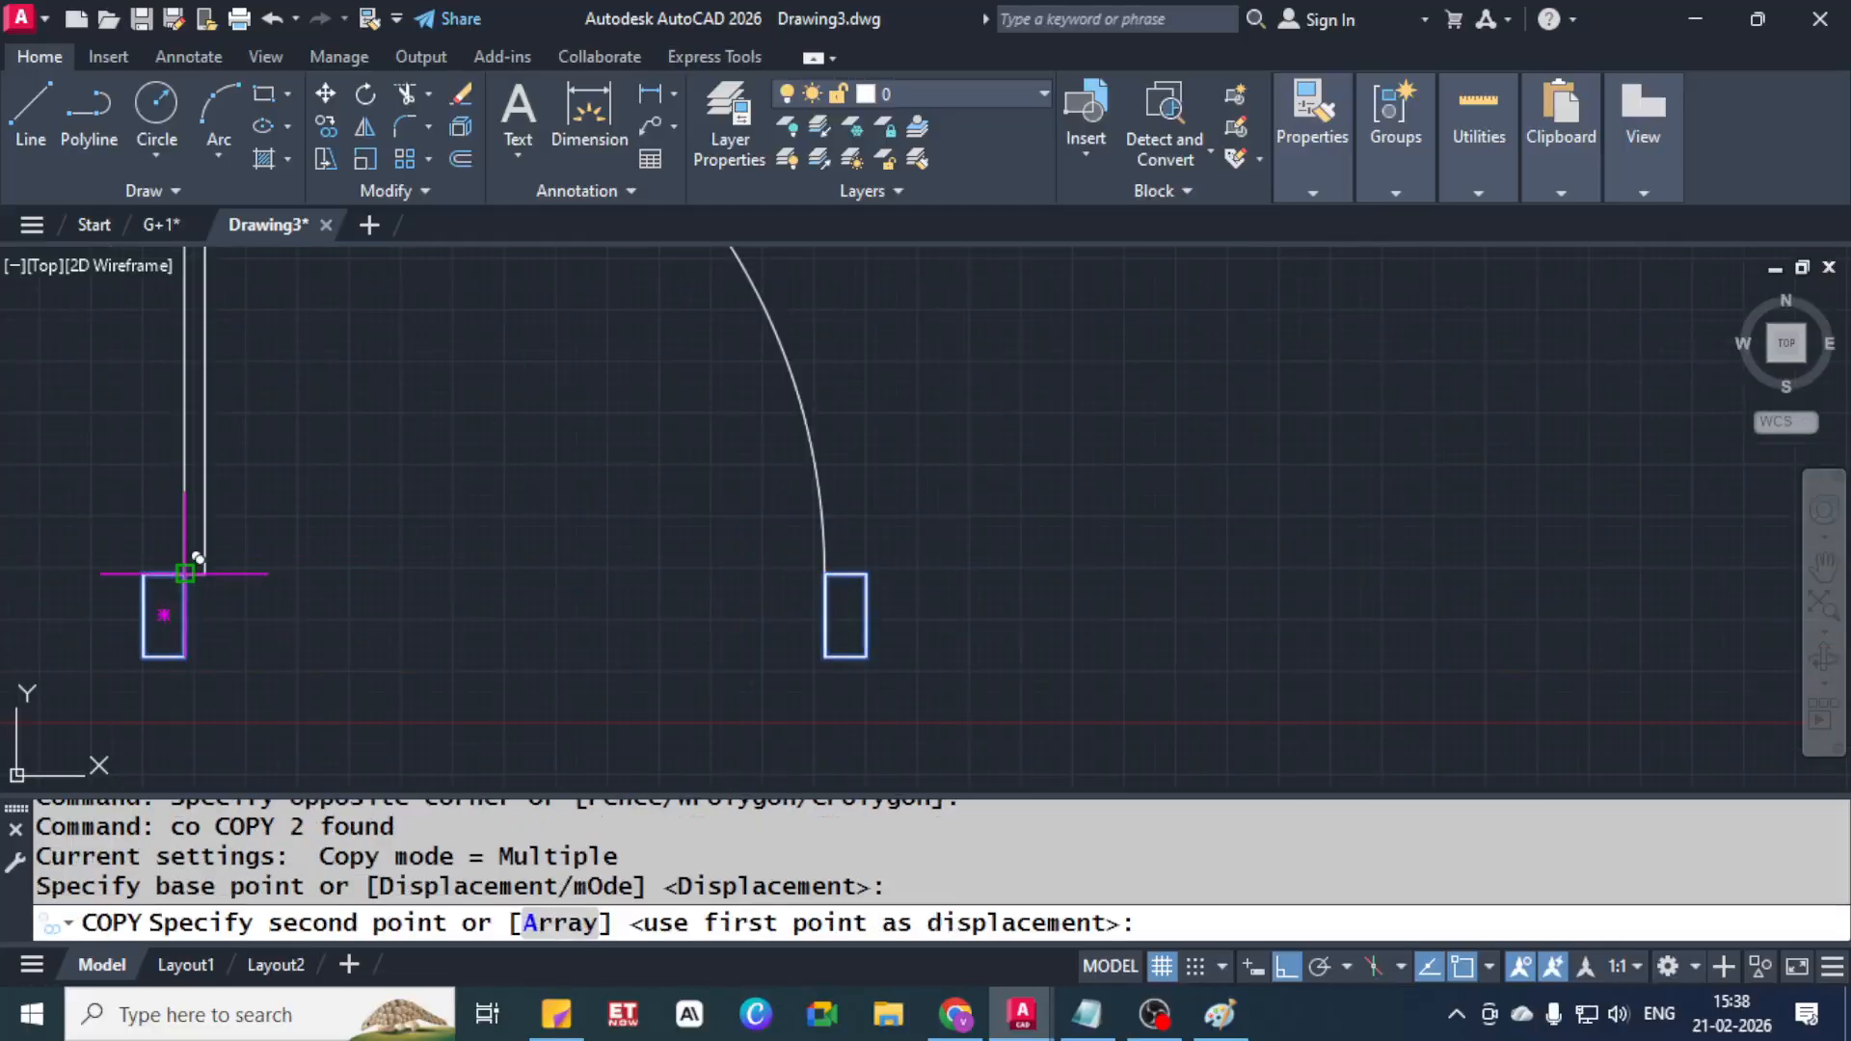
scroll(682, 567, down, 1)
scroll(807, 517, down, 1)
scroll(827, 504, up, 2)
click(822, 517)
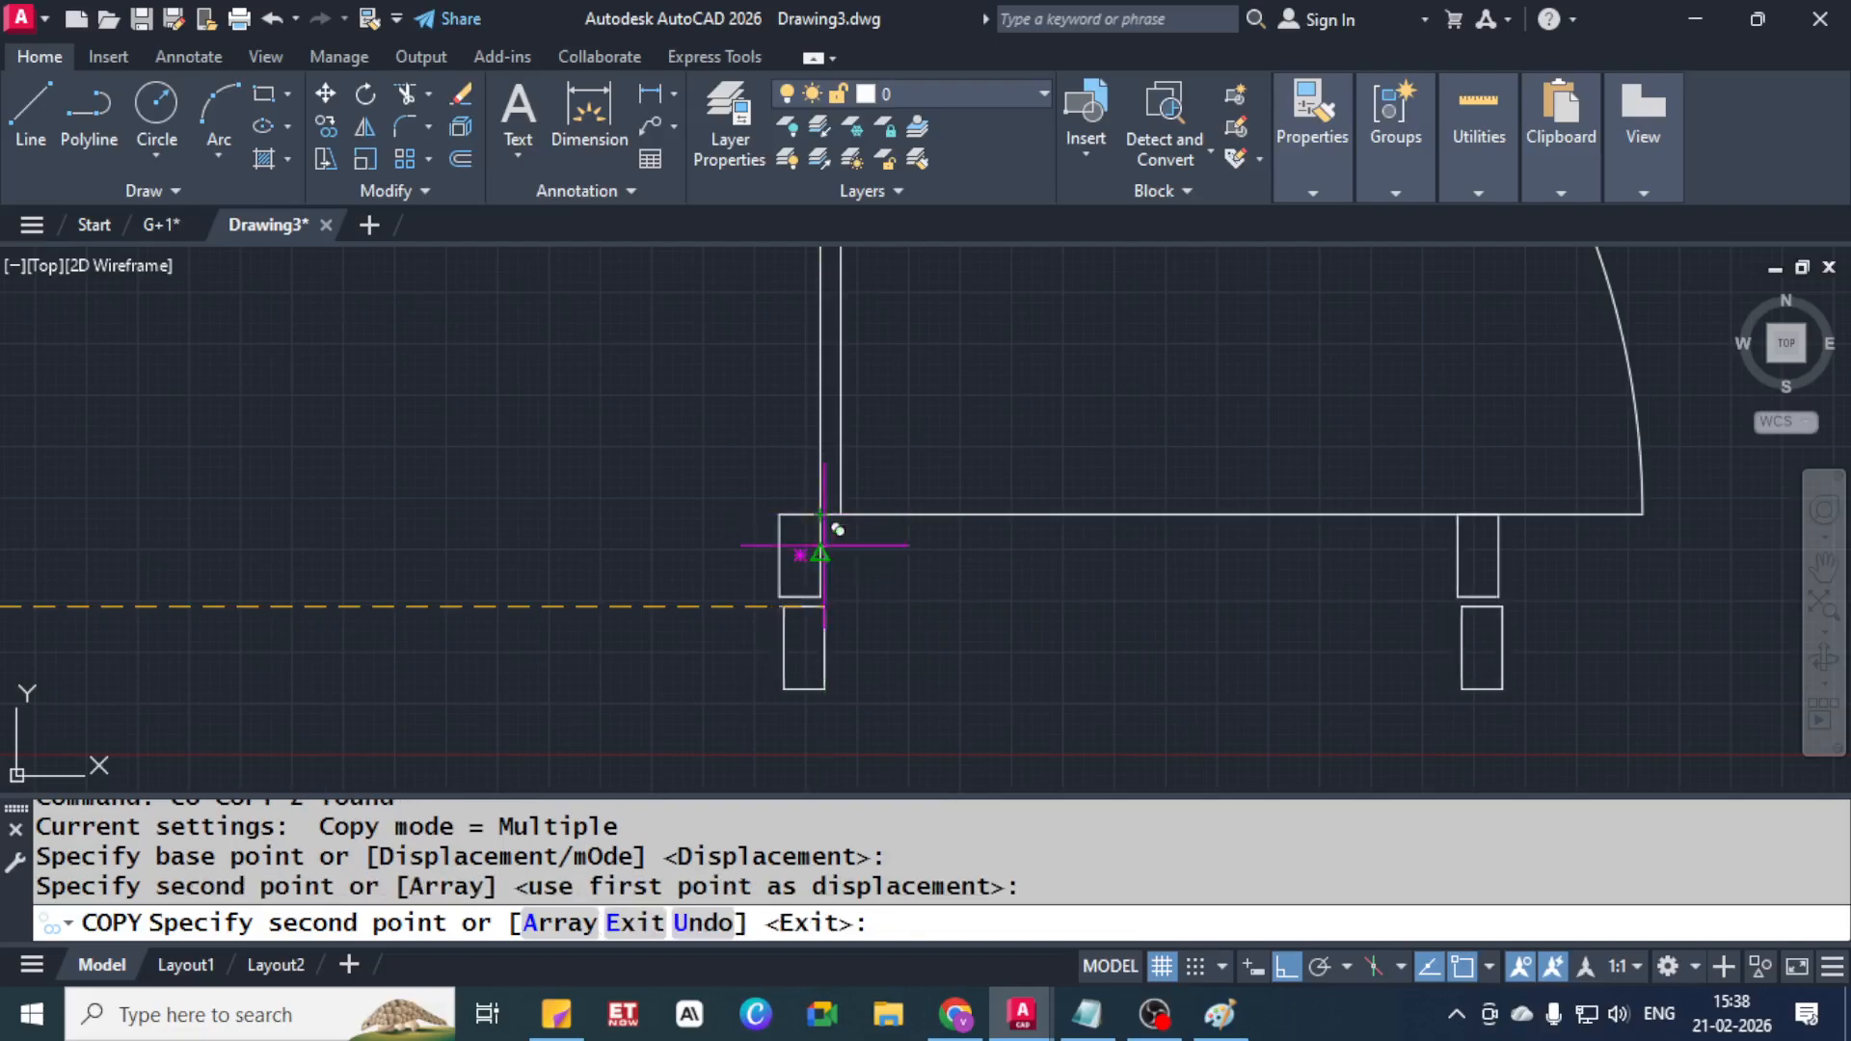
key(Escape)
Move the new door's arc-side frame horizontally so its top-left corner meets the lower end of the swing arc
click(1508, 578)
click(1433, 608)
text(m)
key(Return)
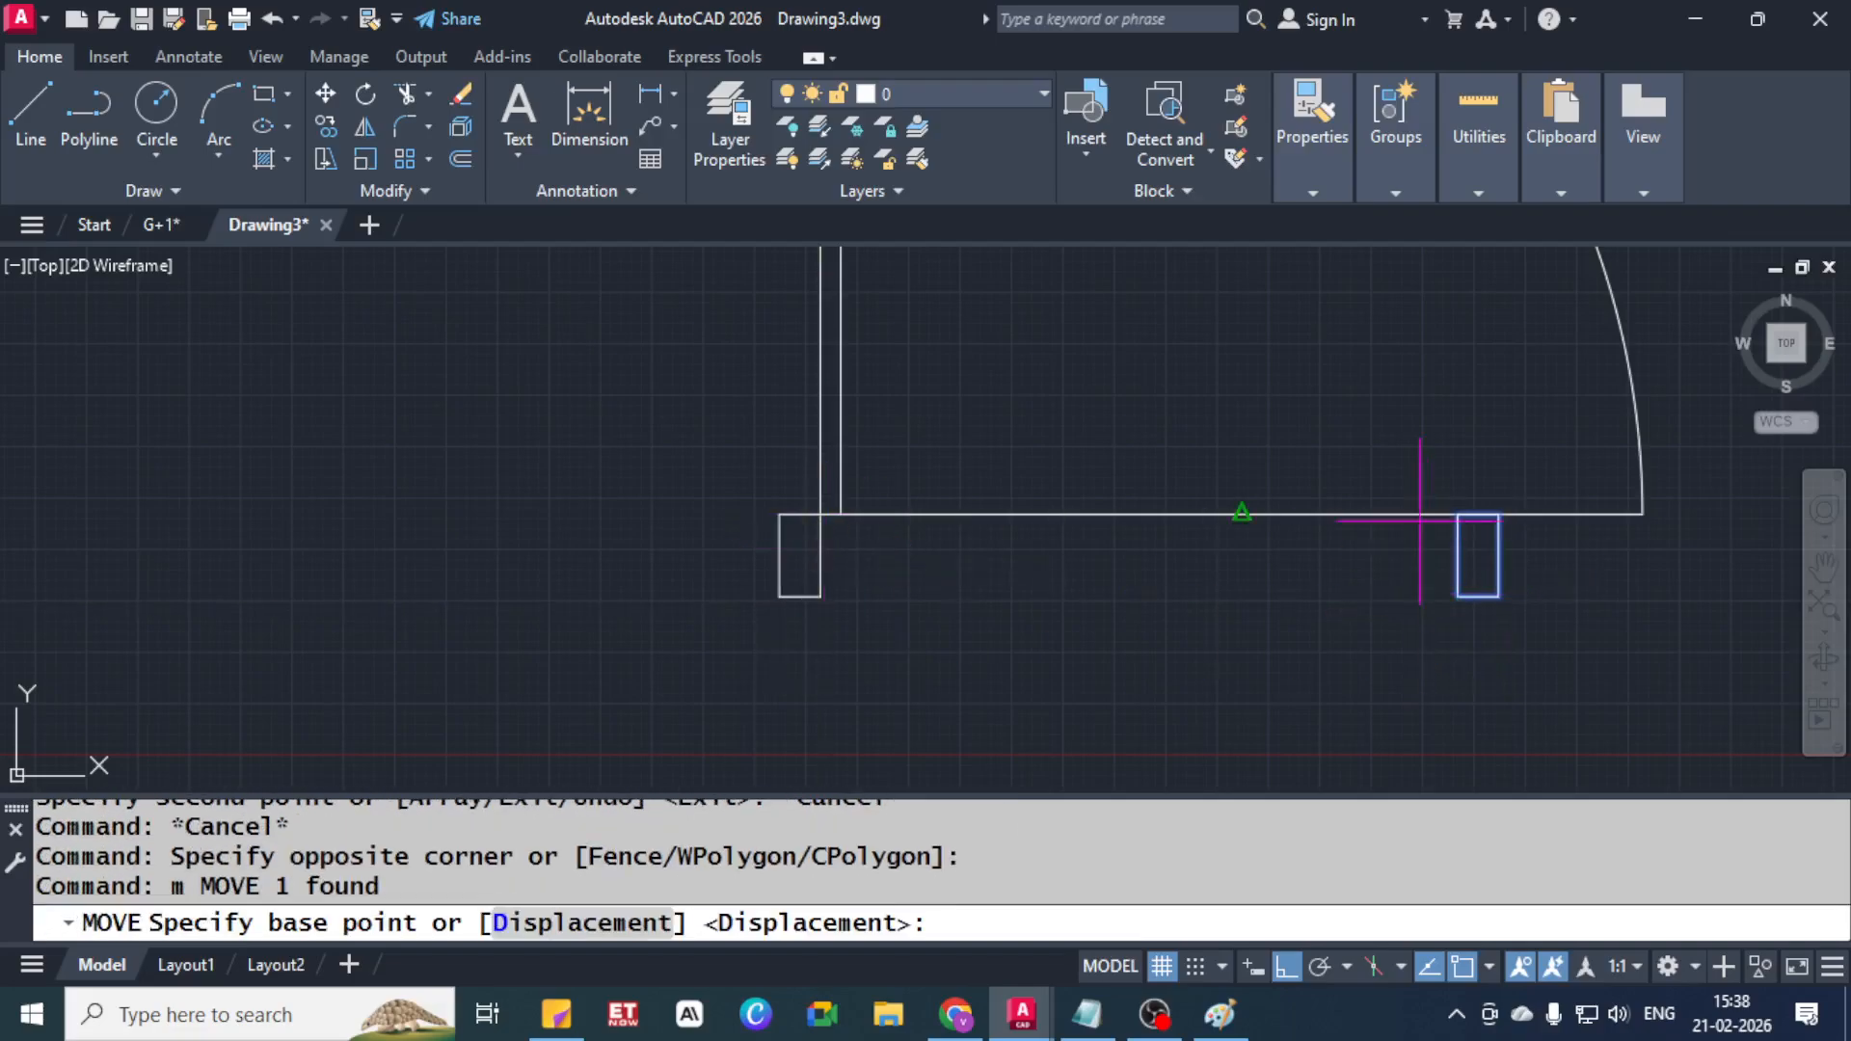
click(1458, 514)
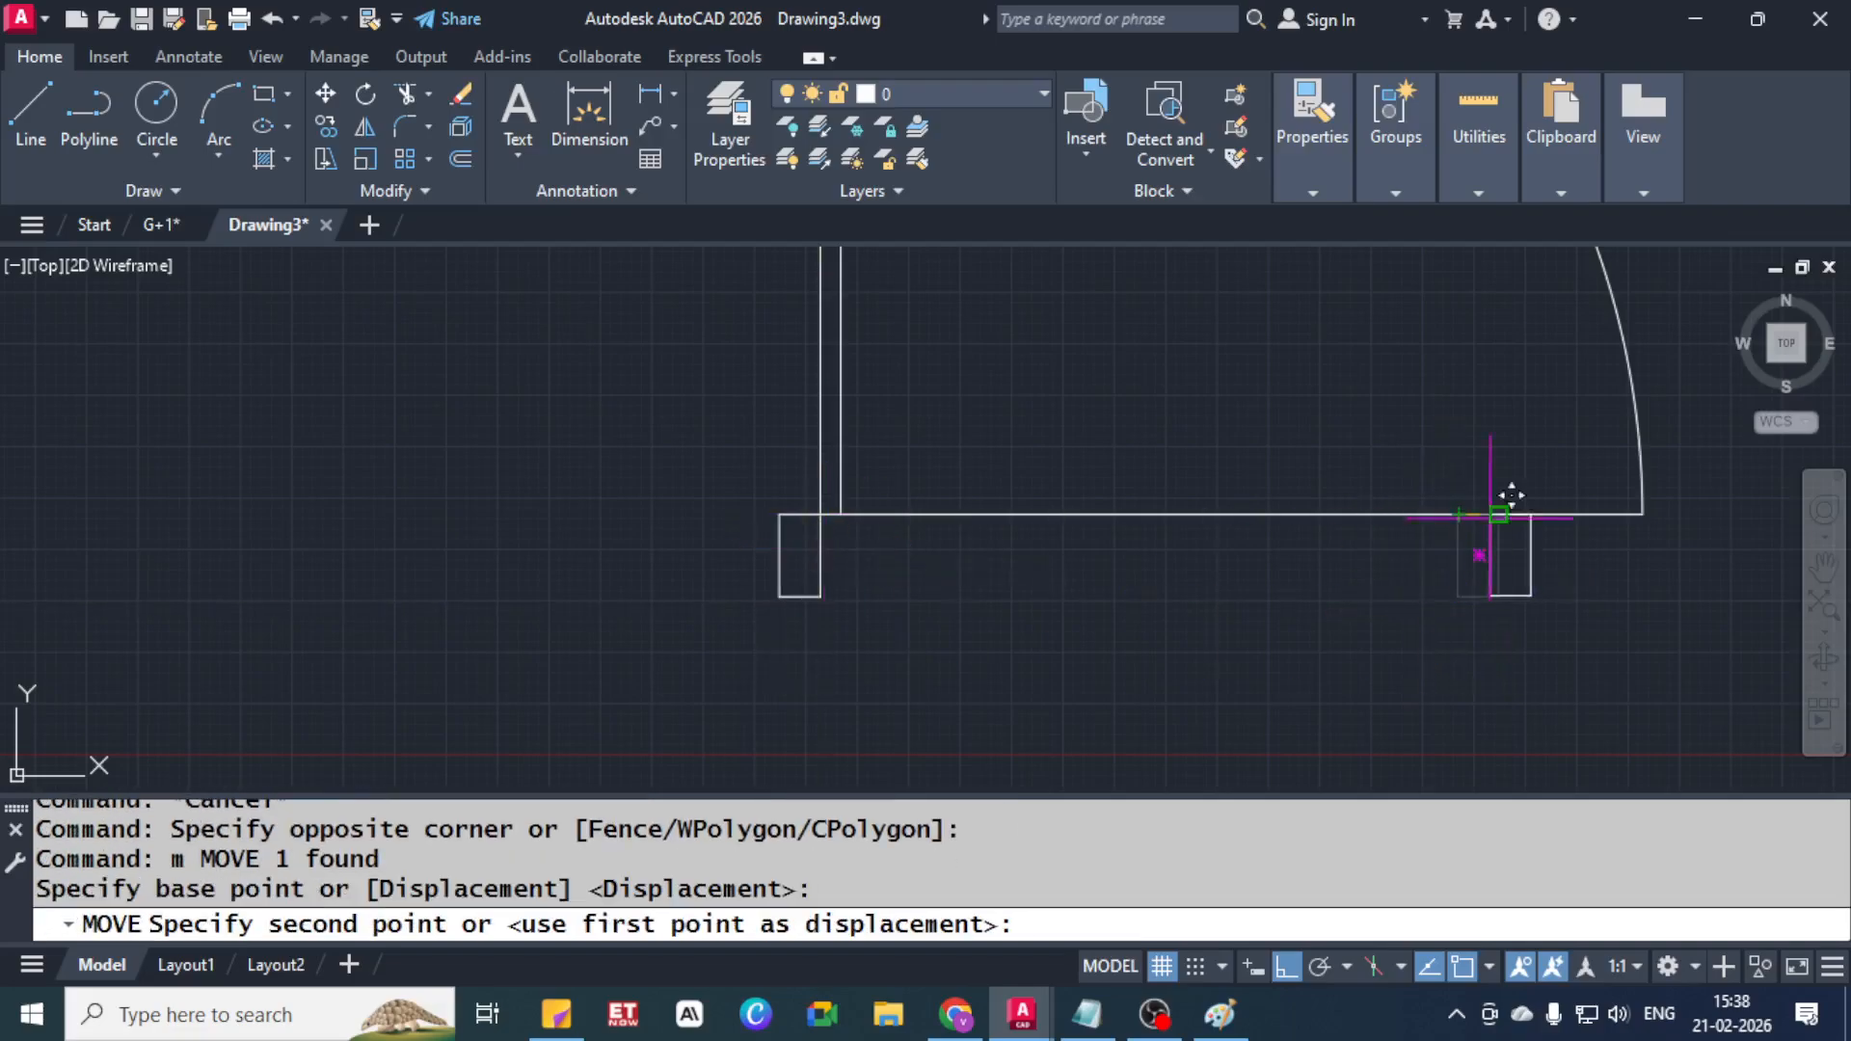
click(1651, 499)
key(Escape)
key(Escape)
scroll(785, 524, down, 2)
scroll(820, 482, down, 3)
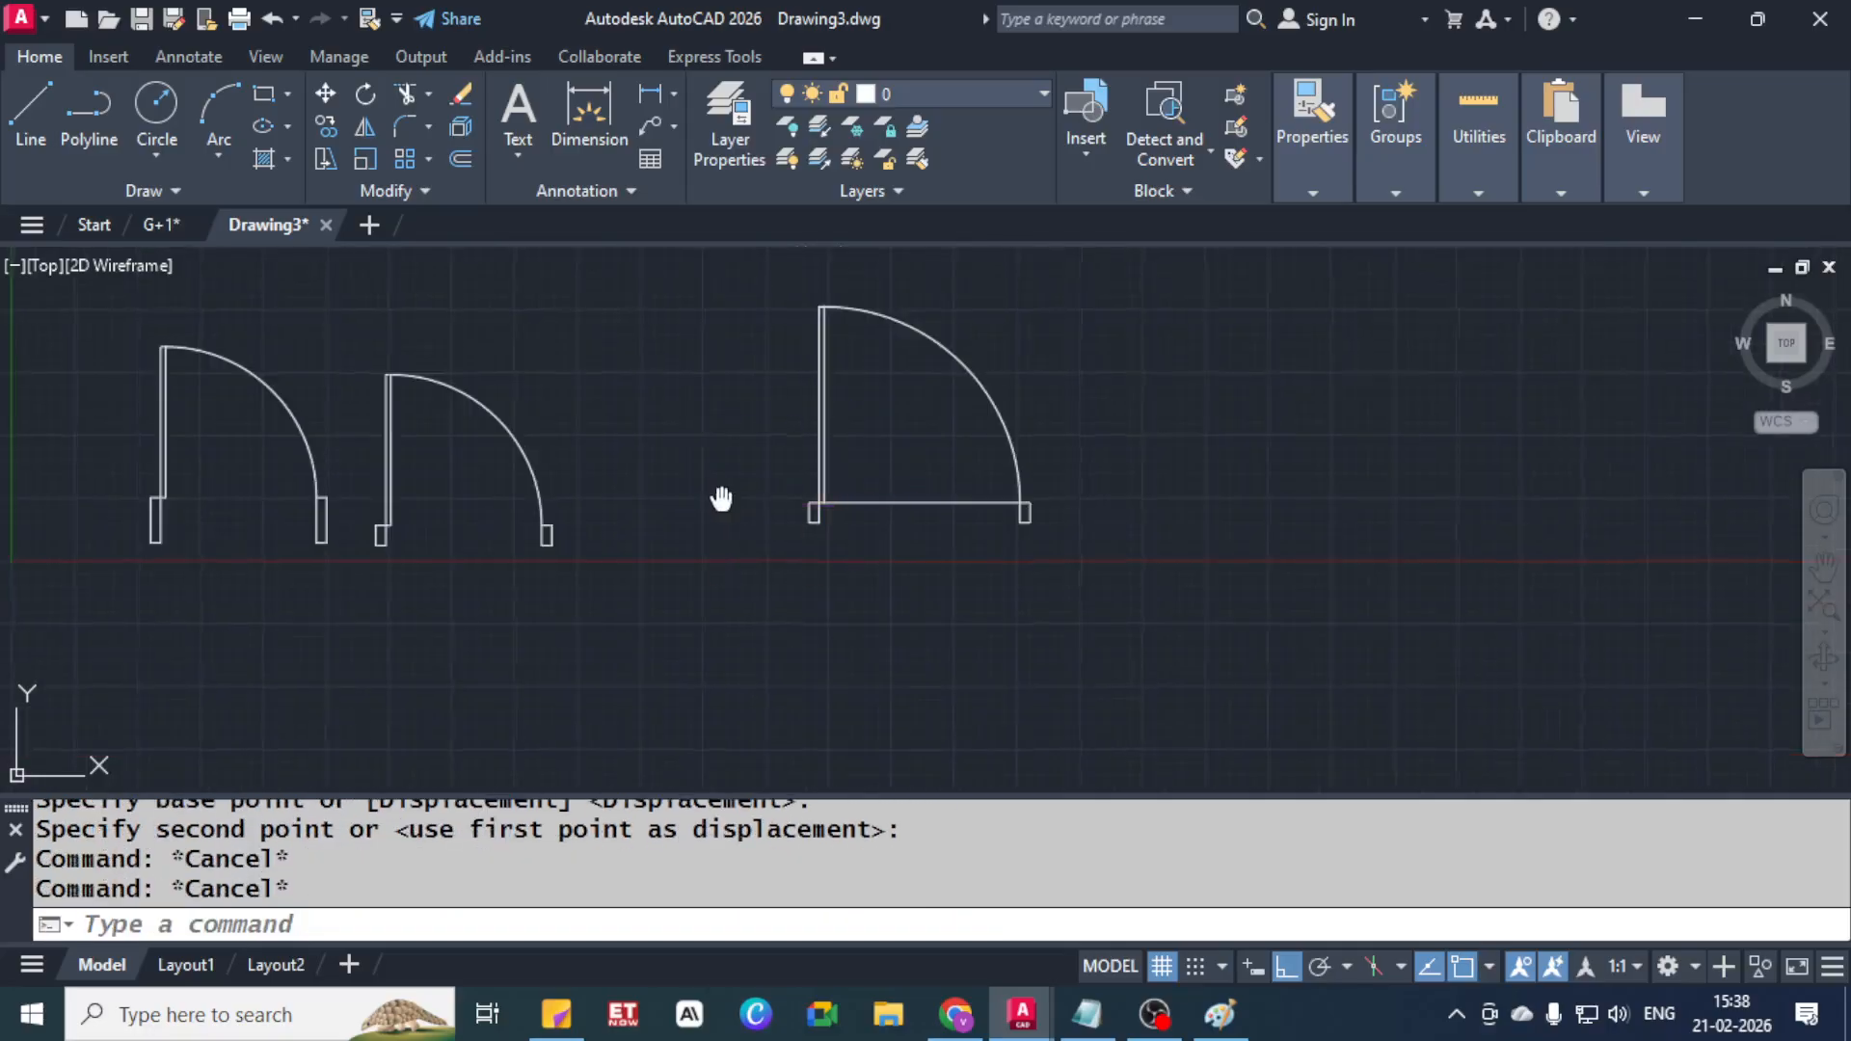
middle_drag(721, 498, 887, 475)
click(236, 280)
click(505, 613)
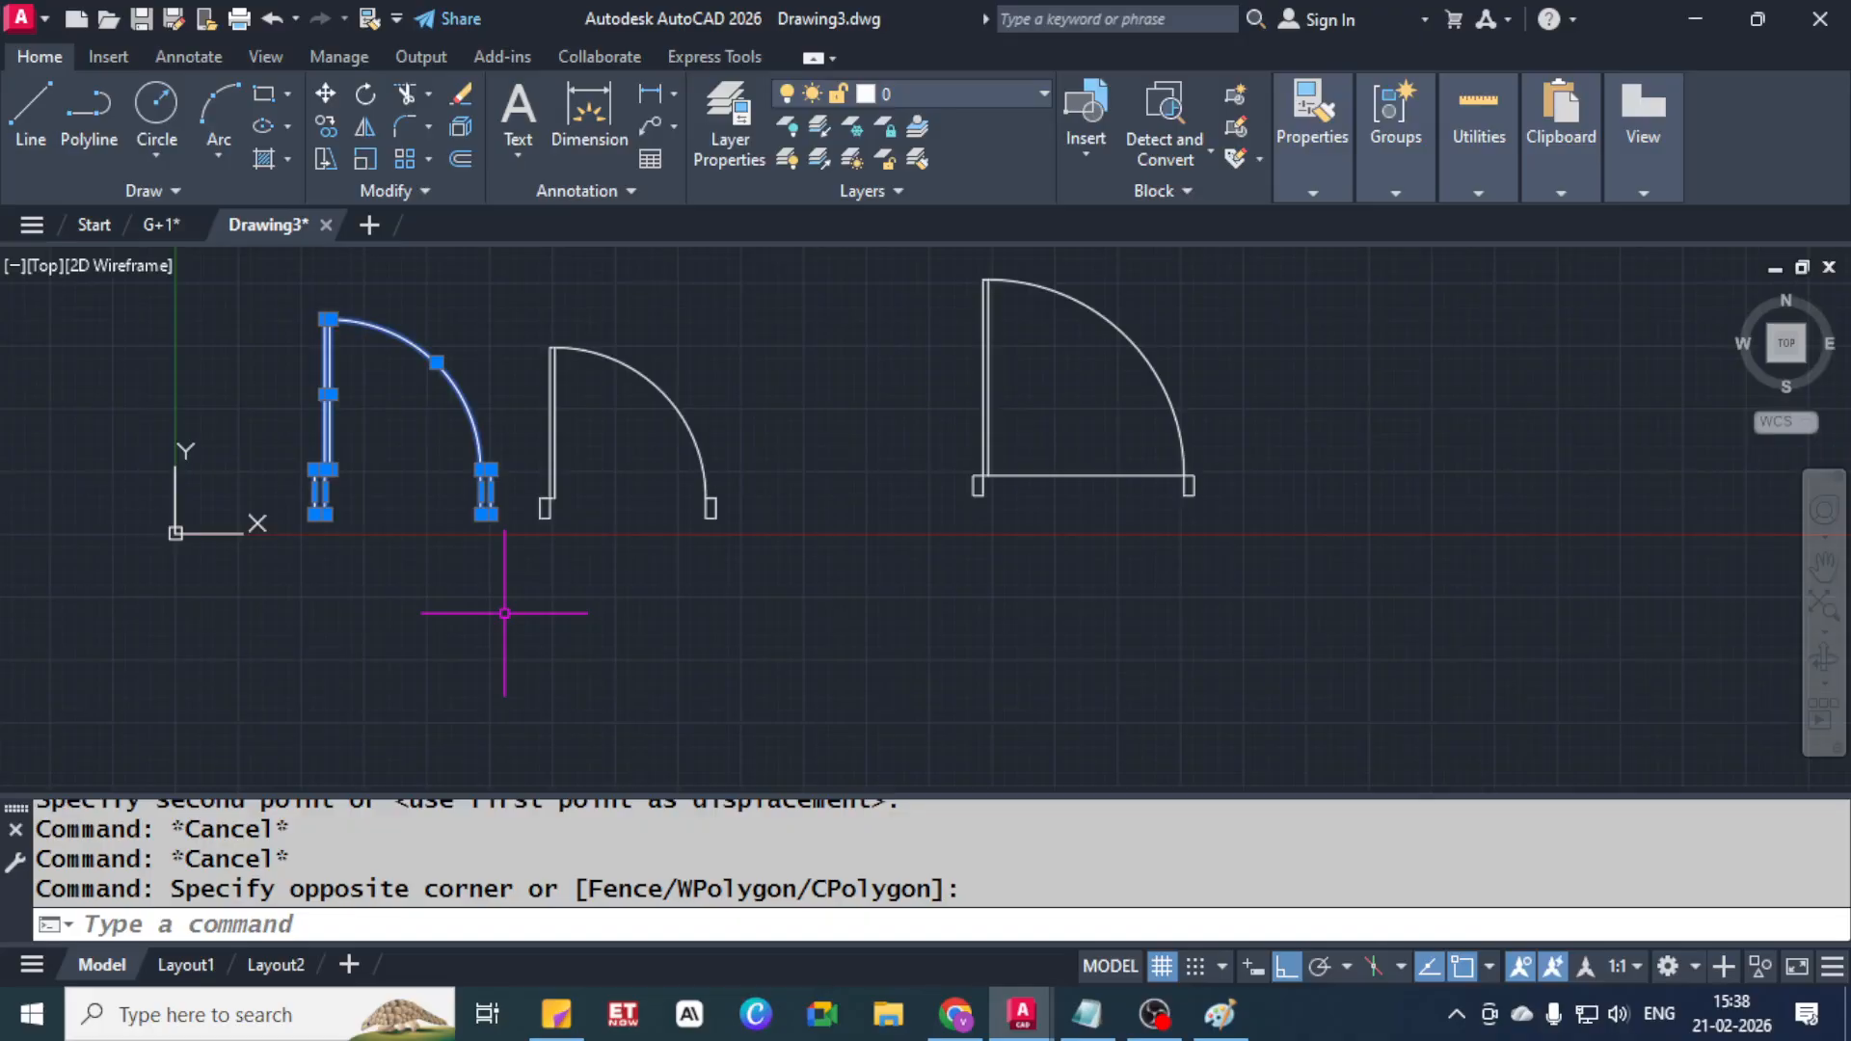
text(co)
key(Return)
key(Escape)
key(Escape)
Copy the first door's two long frames horizontally into the empty area to the right of the third door
scroll(507, 545, up, 3)
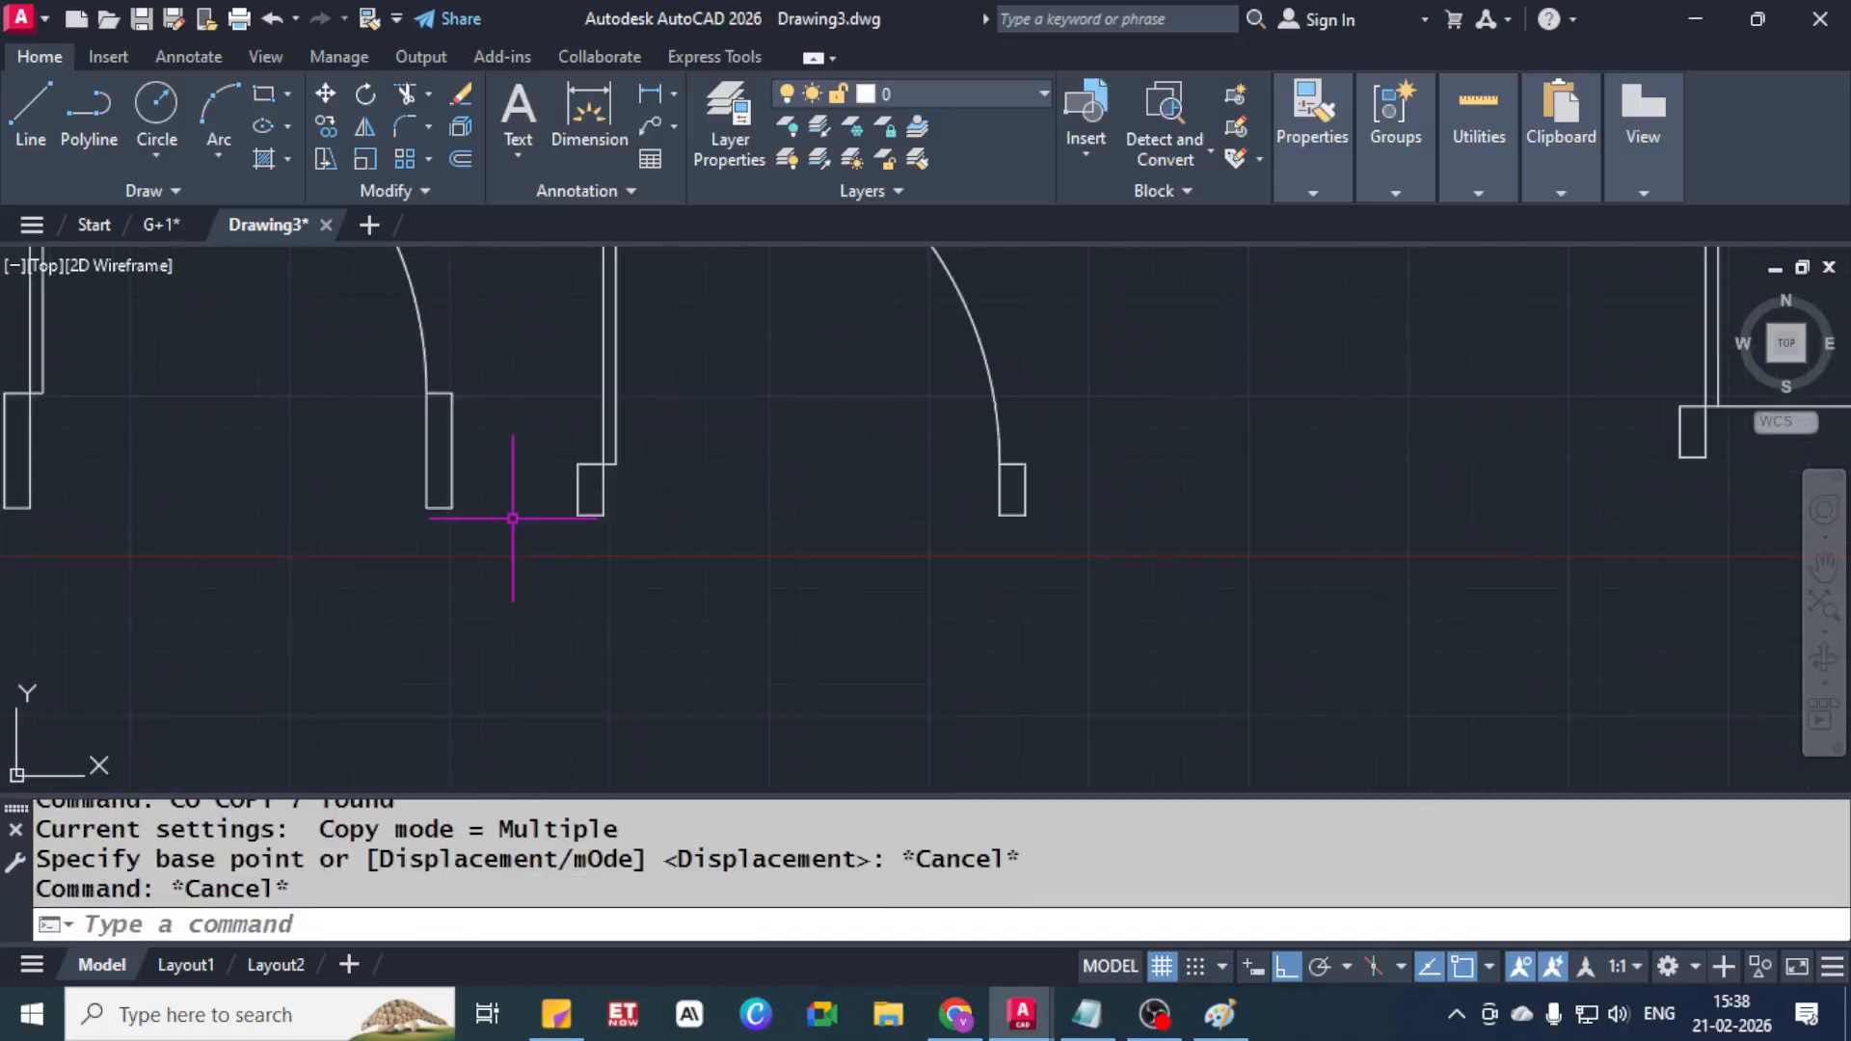
click(513, 518)
click(44, 460)
text(co)
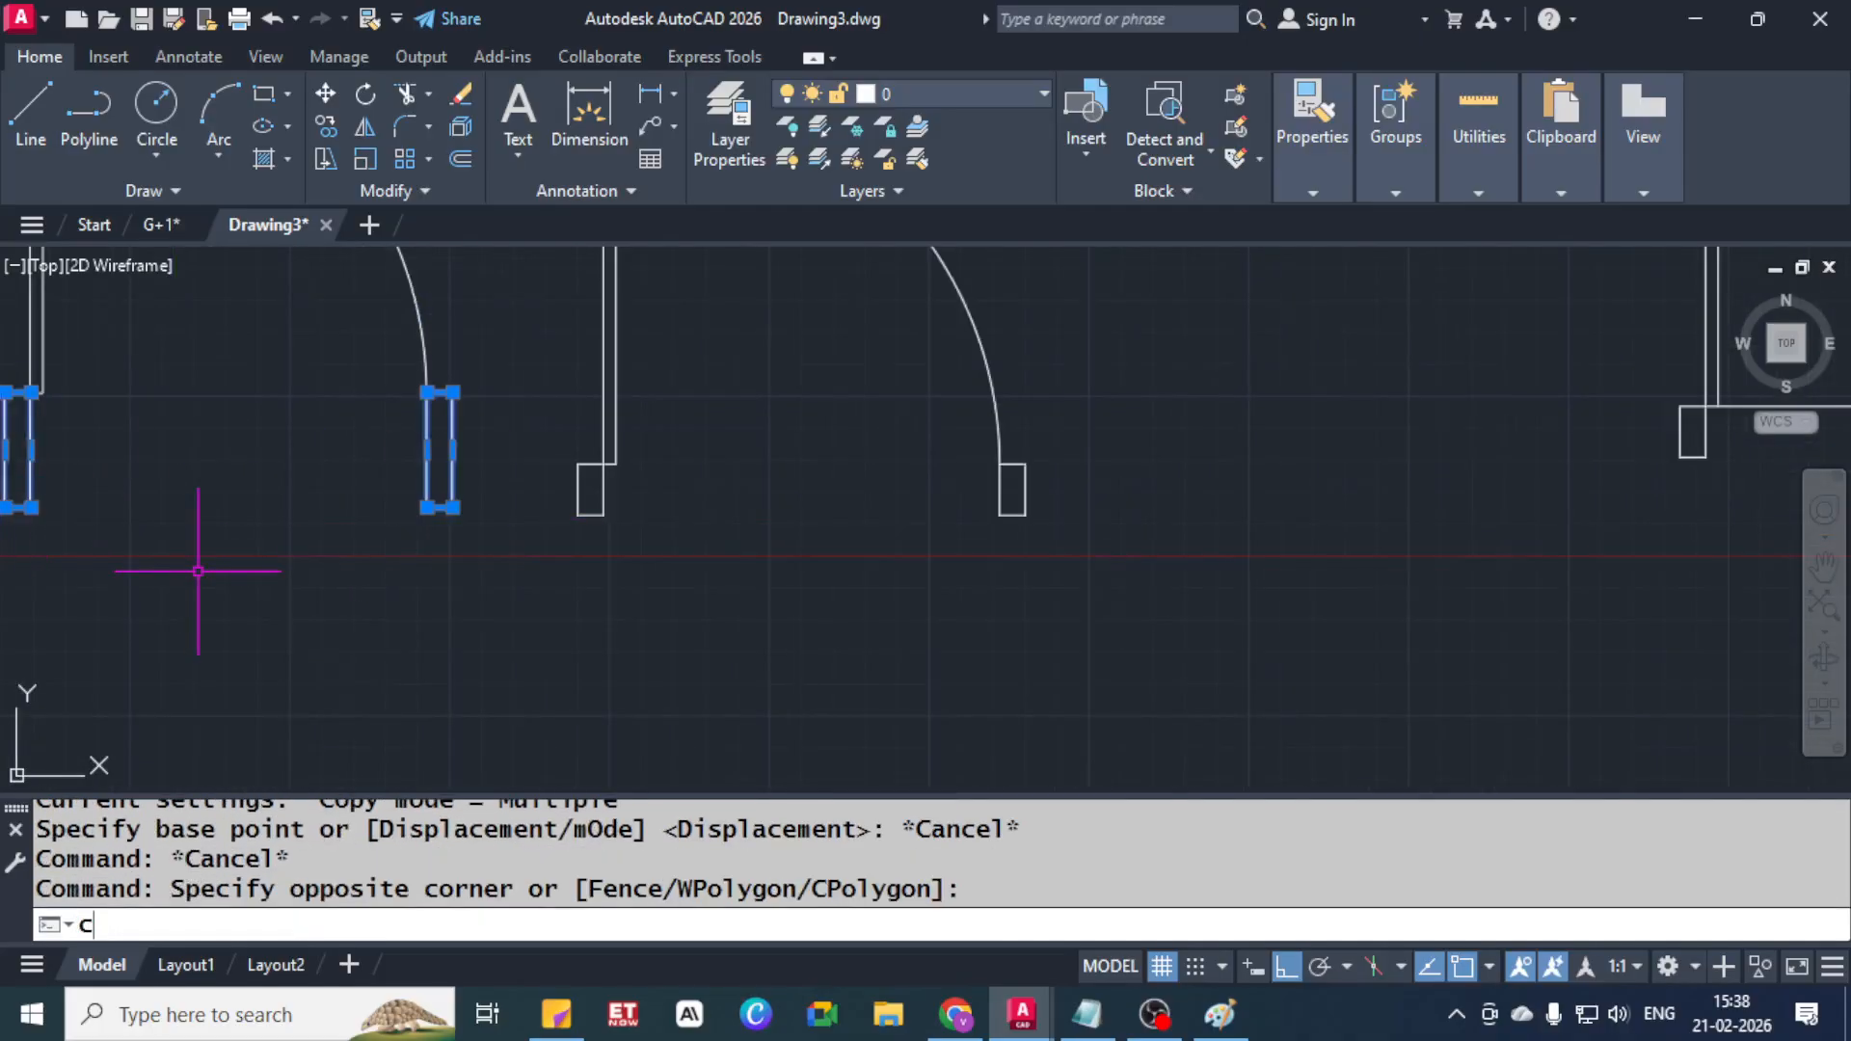
key(Return)
click(264, 663)
scroll(288, 662, down, 3)
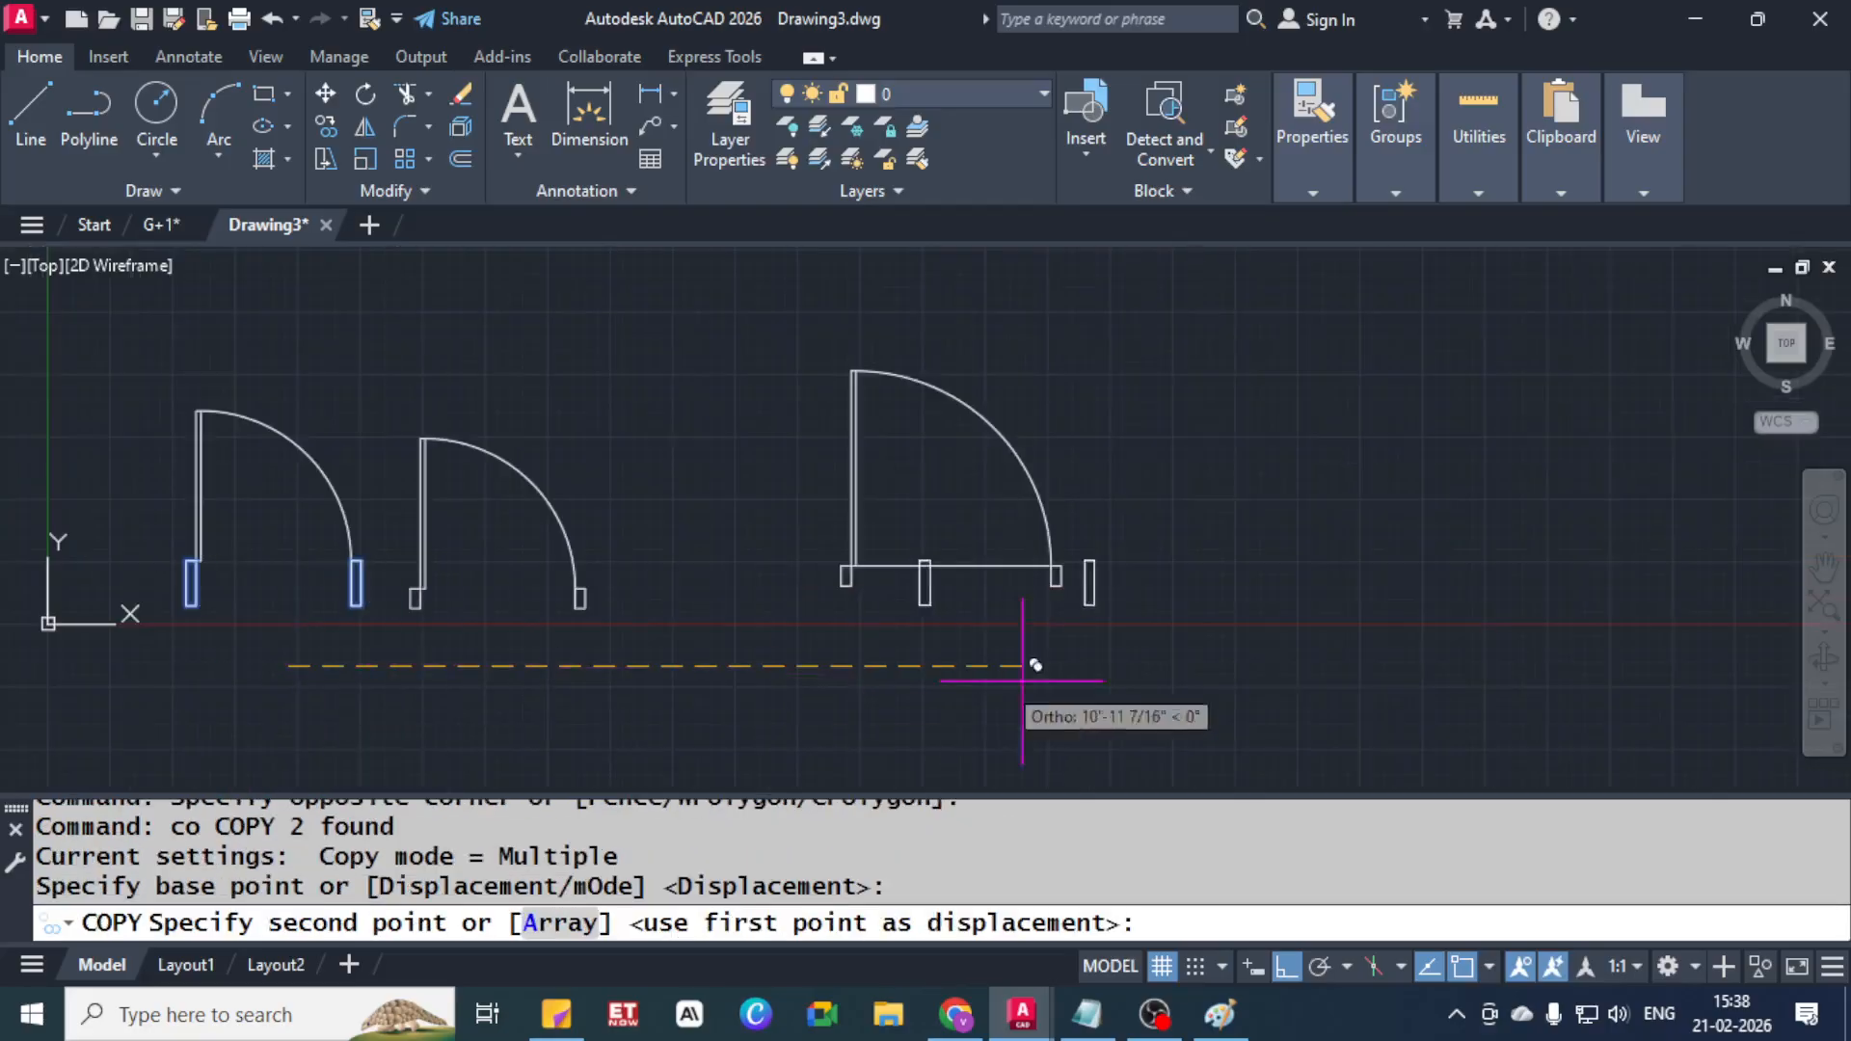
click(1240, 661)
key(Escape)
Delete the horizontal line that spans the opening of the third door
middle_drag(1206, 583, 888, 553)
click(834, 356)
key(Escape)
key(Escape)
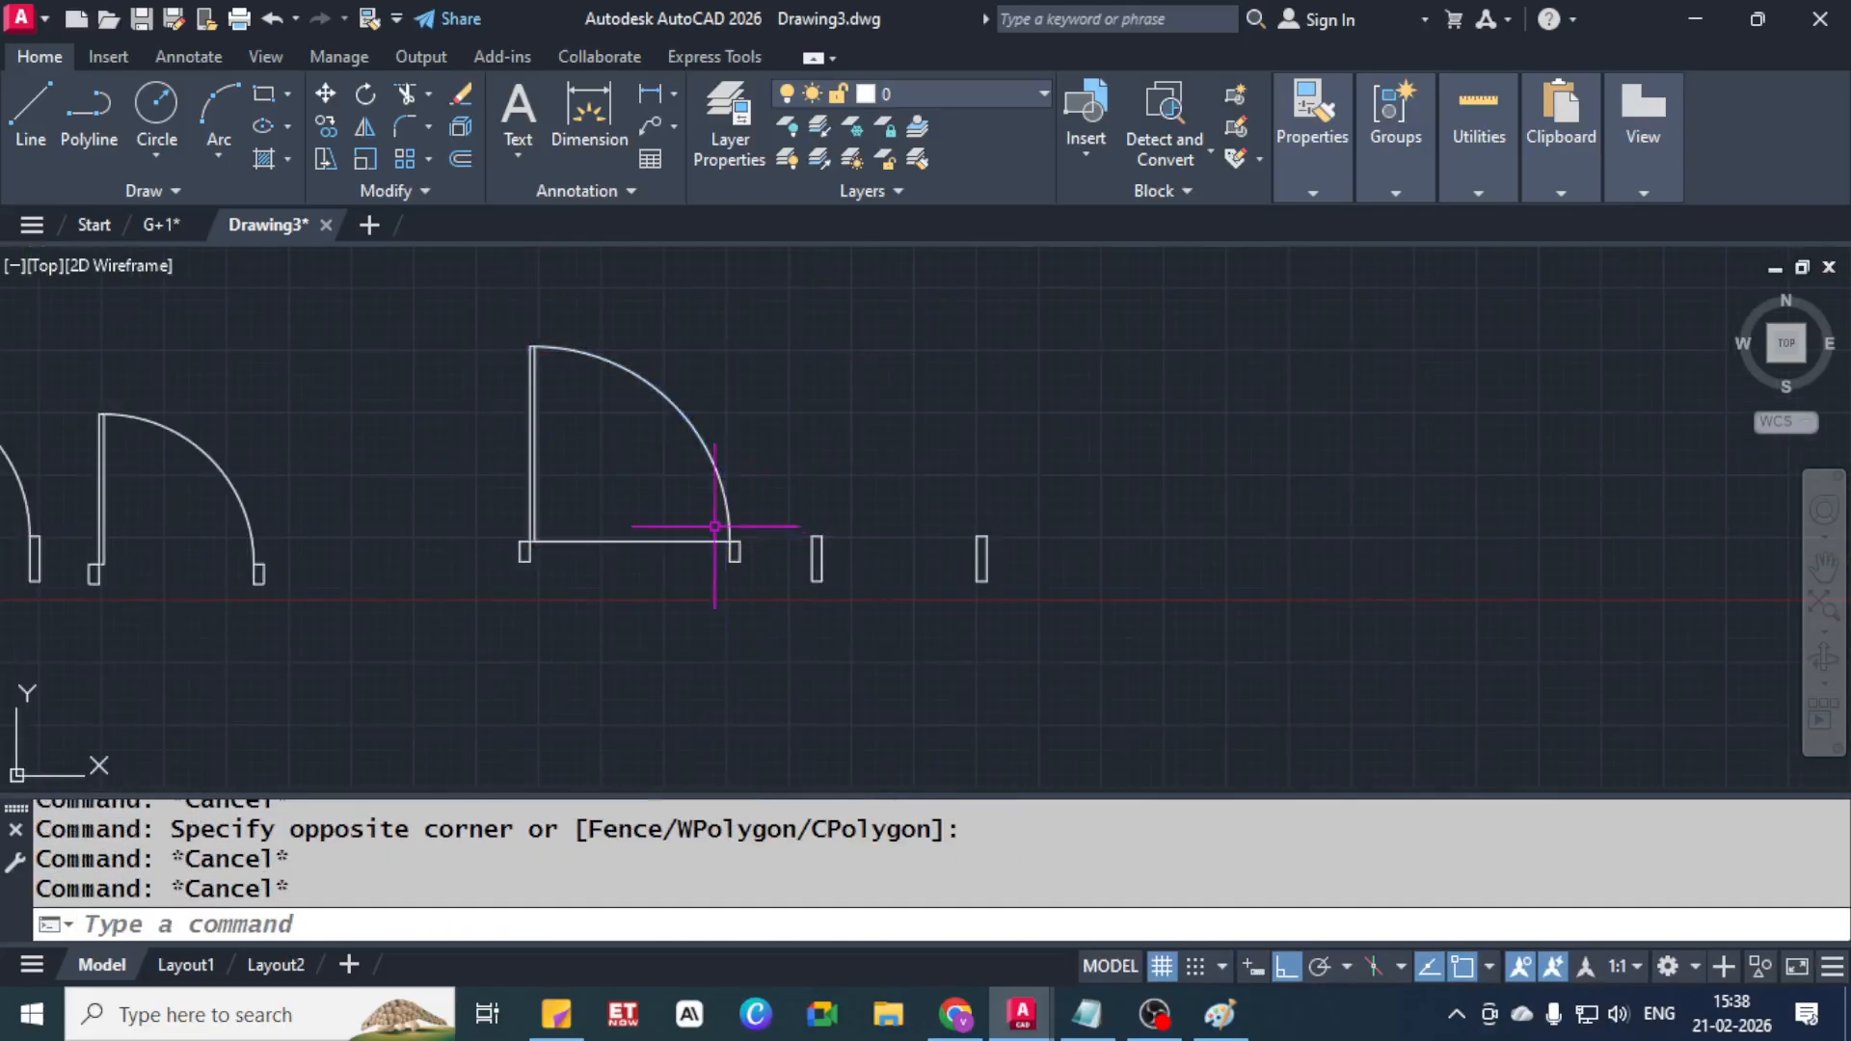
click(711, 538)
click(662, 611)
key(Delete)
Copy the third door's leaf and swing arc to the right, placing them near the copied long frames
click(806, 353)
click(498, 383)
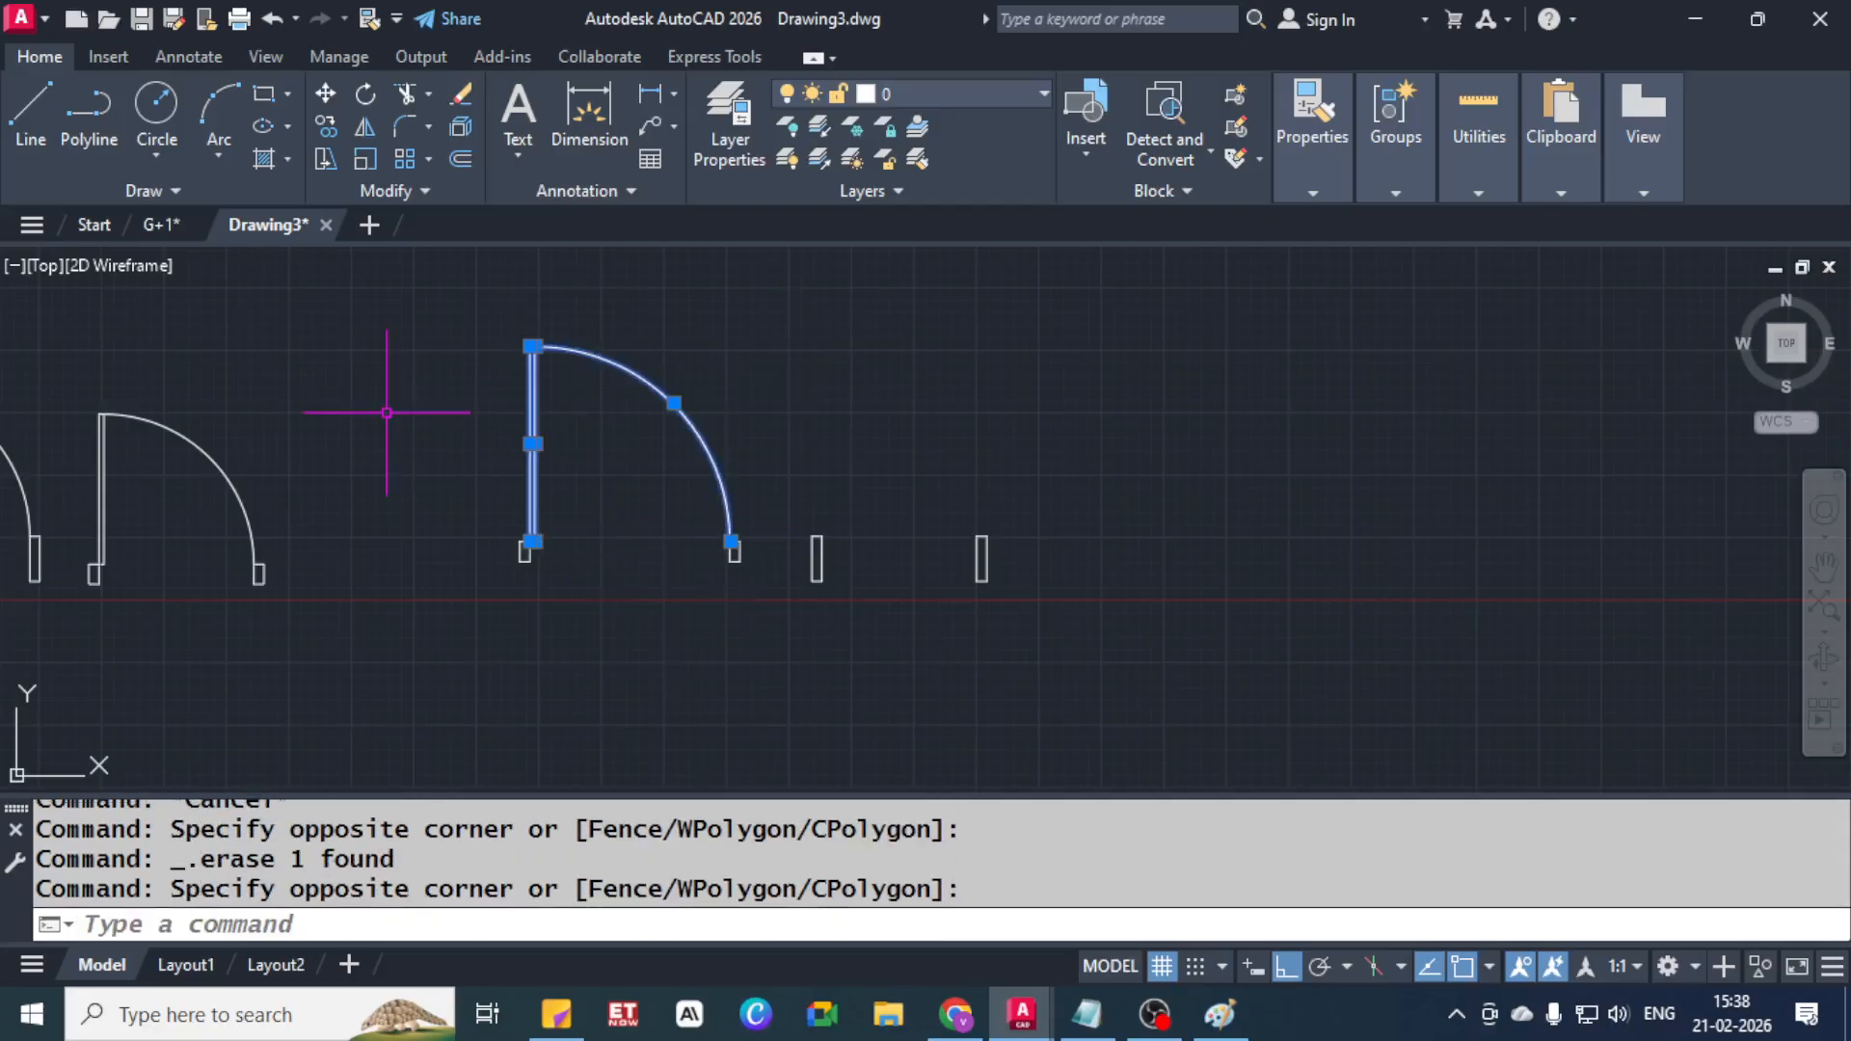
text(co)
key(Return)
click(528, 542)
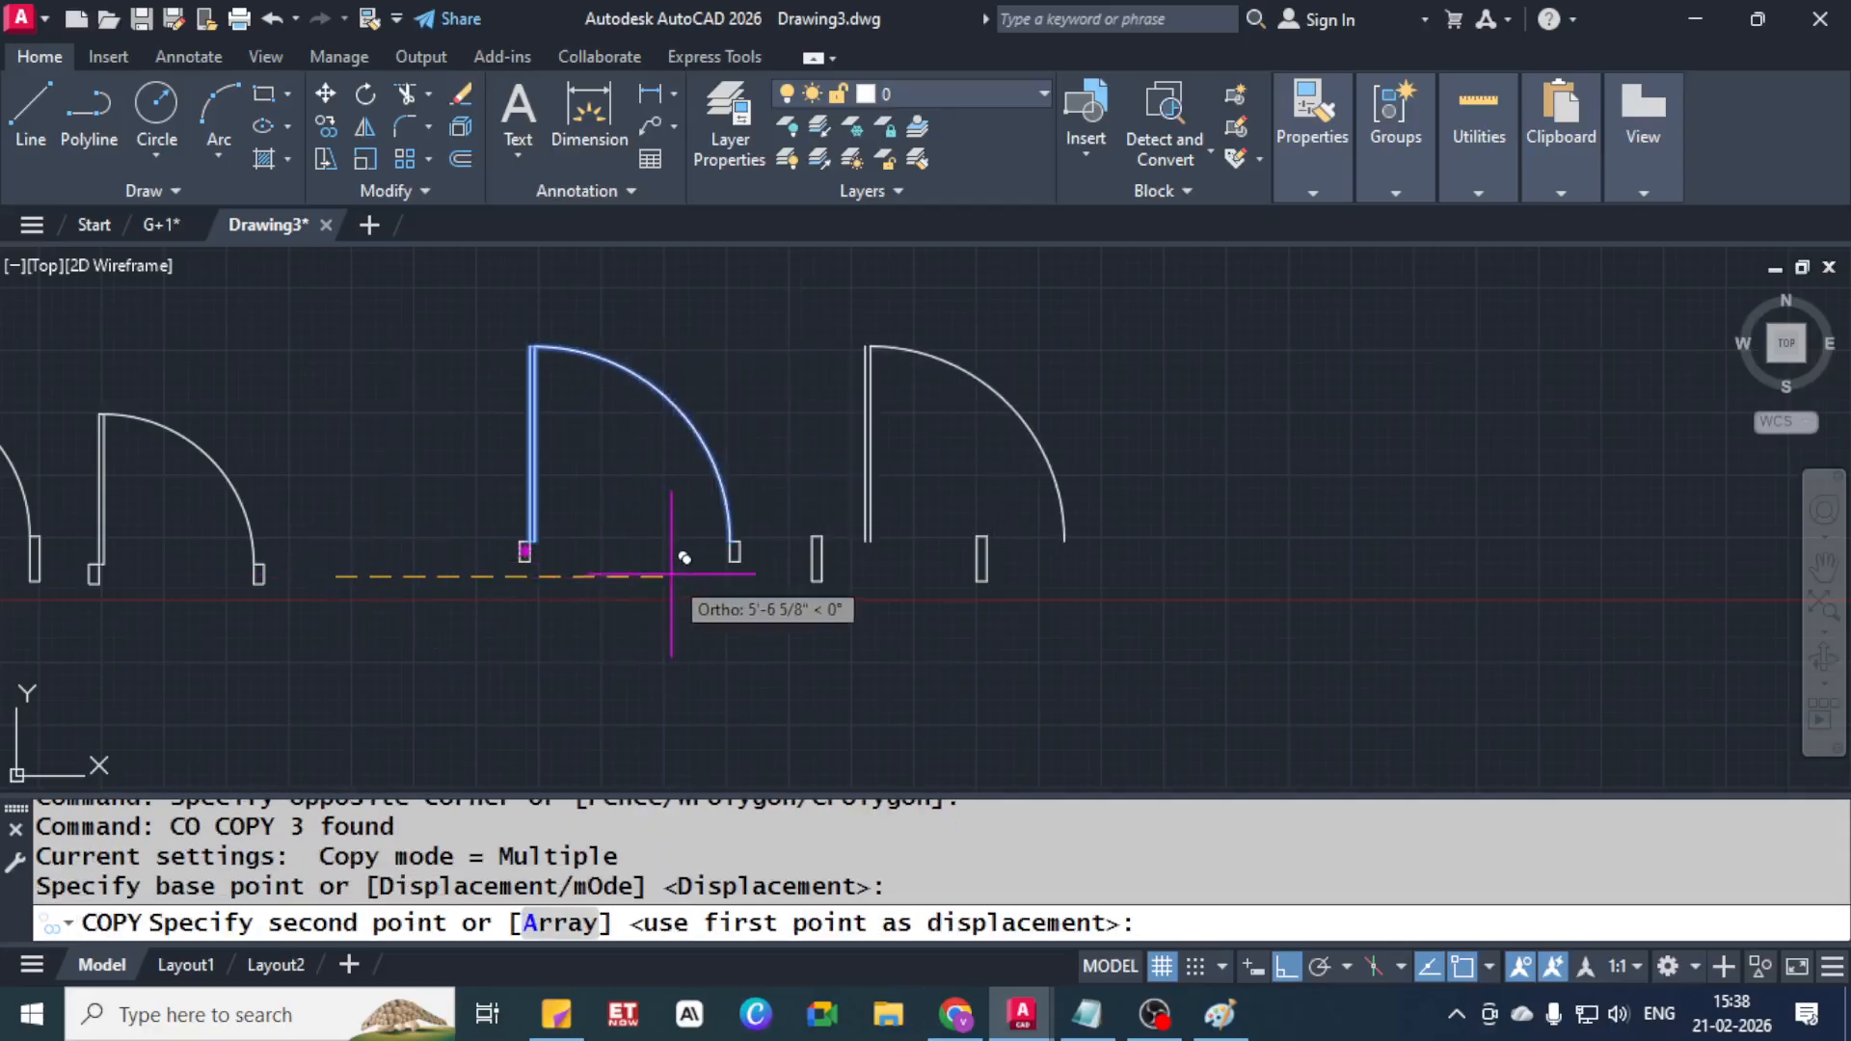
click(820, 542)
key(Escape)
key(Escape)
Close the bottom end of the copied door leaf with a short horizontal line
scroll(529, 529, up, 5)
scroll(524, 529, down, 5)
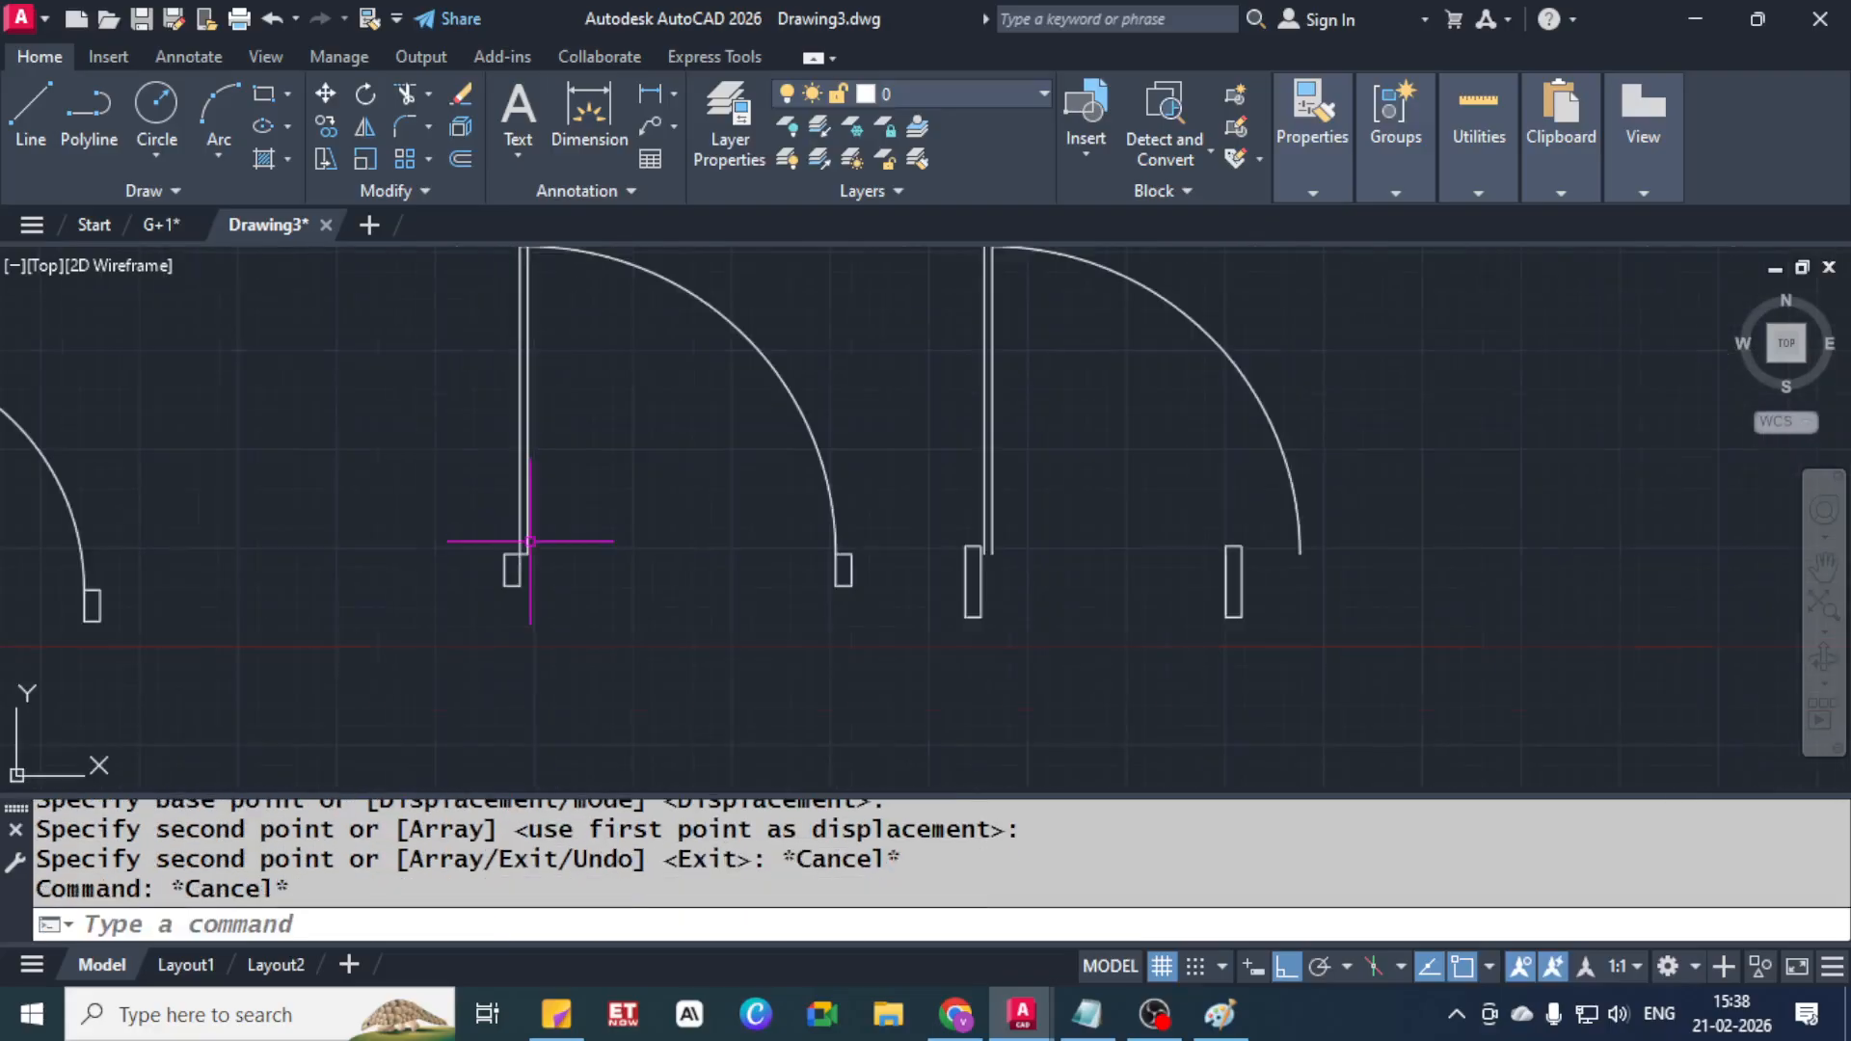
scroll(940, 547, up, 5)
text(l)
key(Return)
click(906, 549)
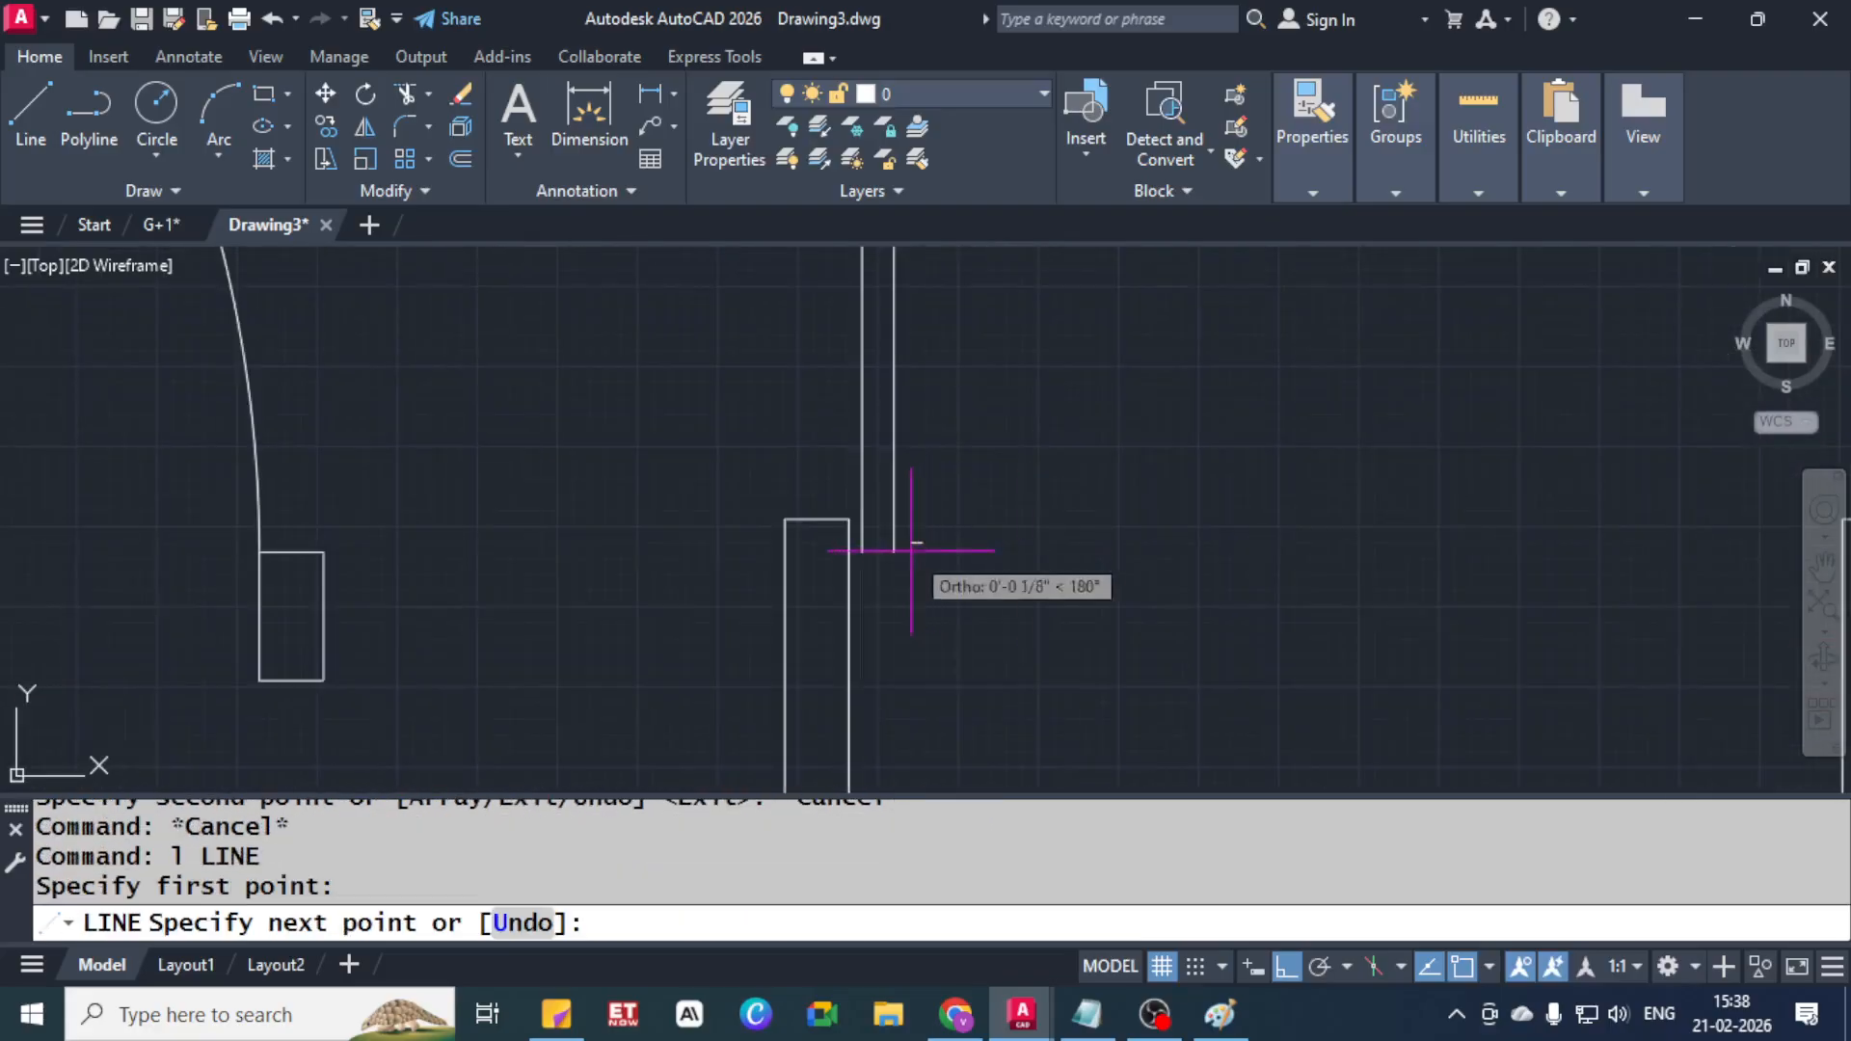
key(Escape)
key(Return)
click(894, 552)
click(862, 551)
key(Escape)
key(Escape)
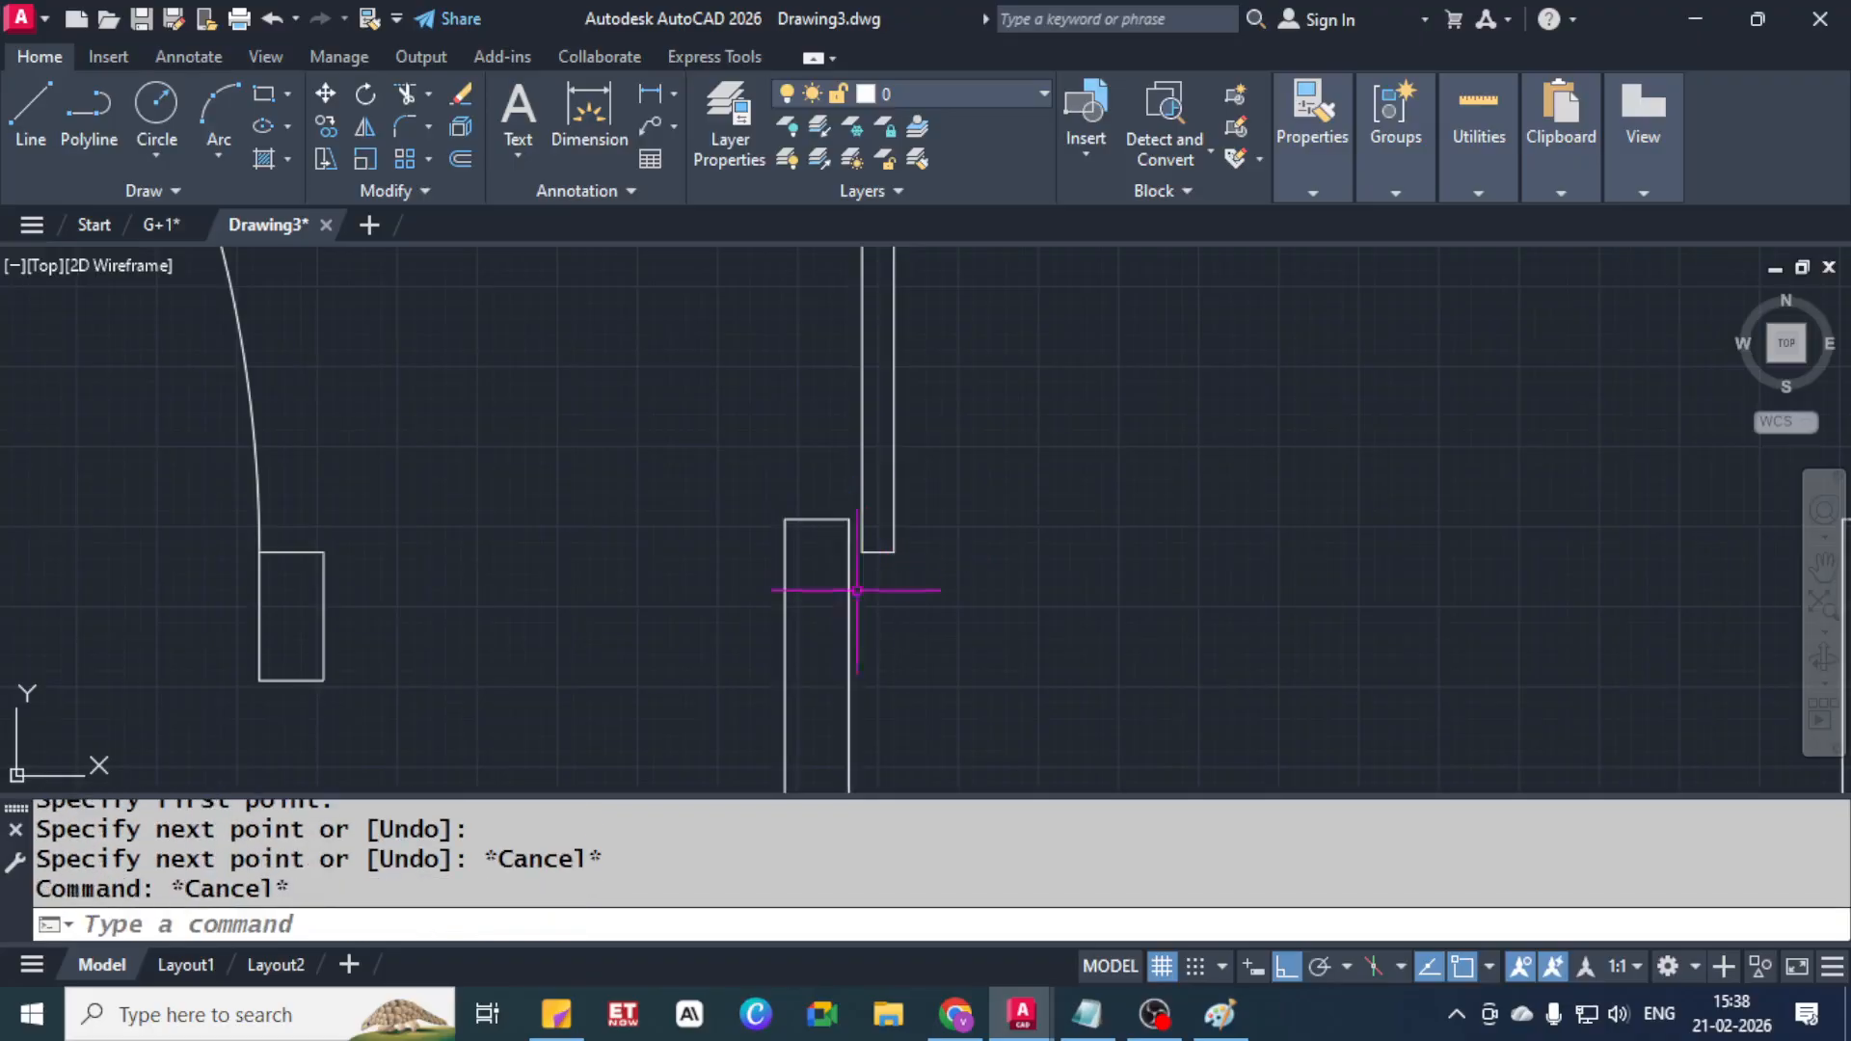
Move the leaf-side long frame so its top-right corner meets the bottom-left corner of the copied leaf
click(857, 589)
click(745, 640)
click(848, 519)
key(space)
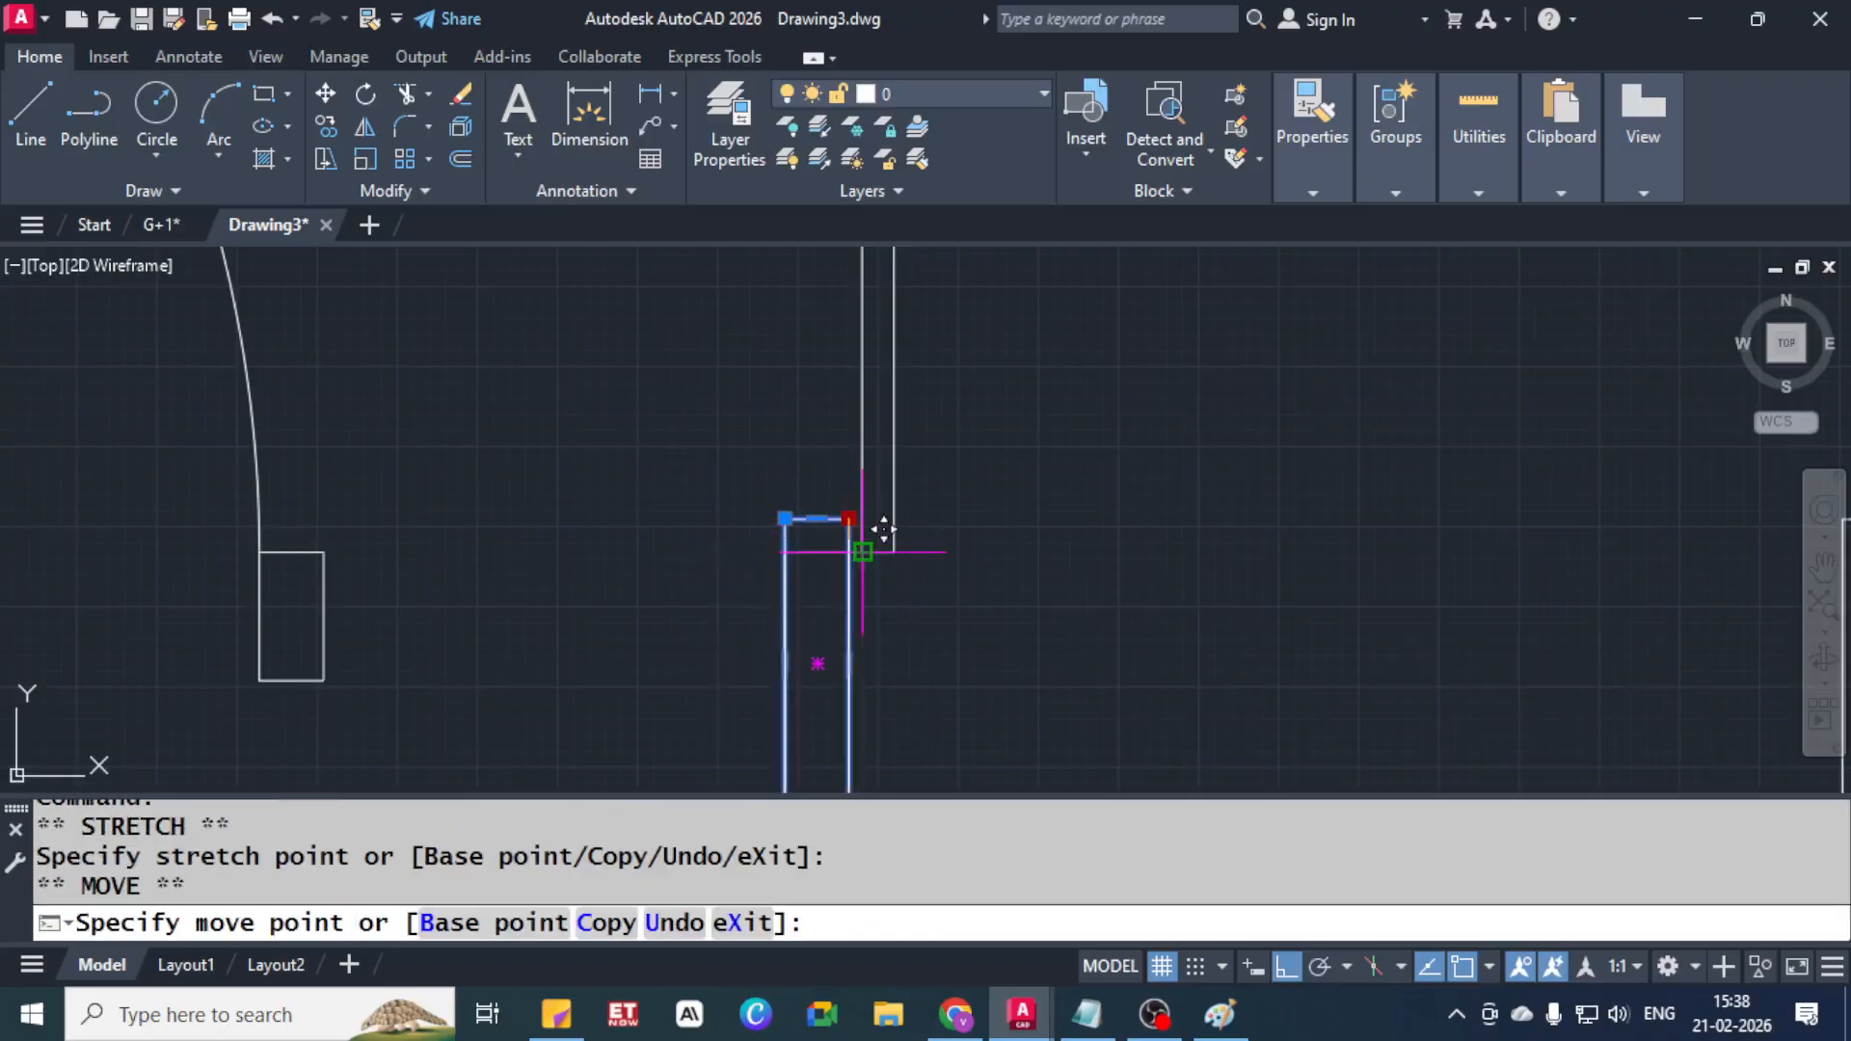
key(Escape)
Move the arc-side long frame so its top-left corner meets the lower end of the copied swing arc
scroll(839, 501, down, 5)
scroll(820, 472, up, 3)
scroll(820, 473, up, 4)
click(761, 517)
click(634, 622)
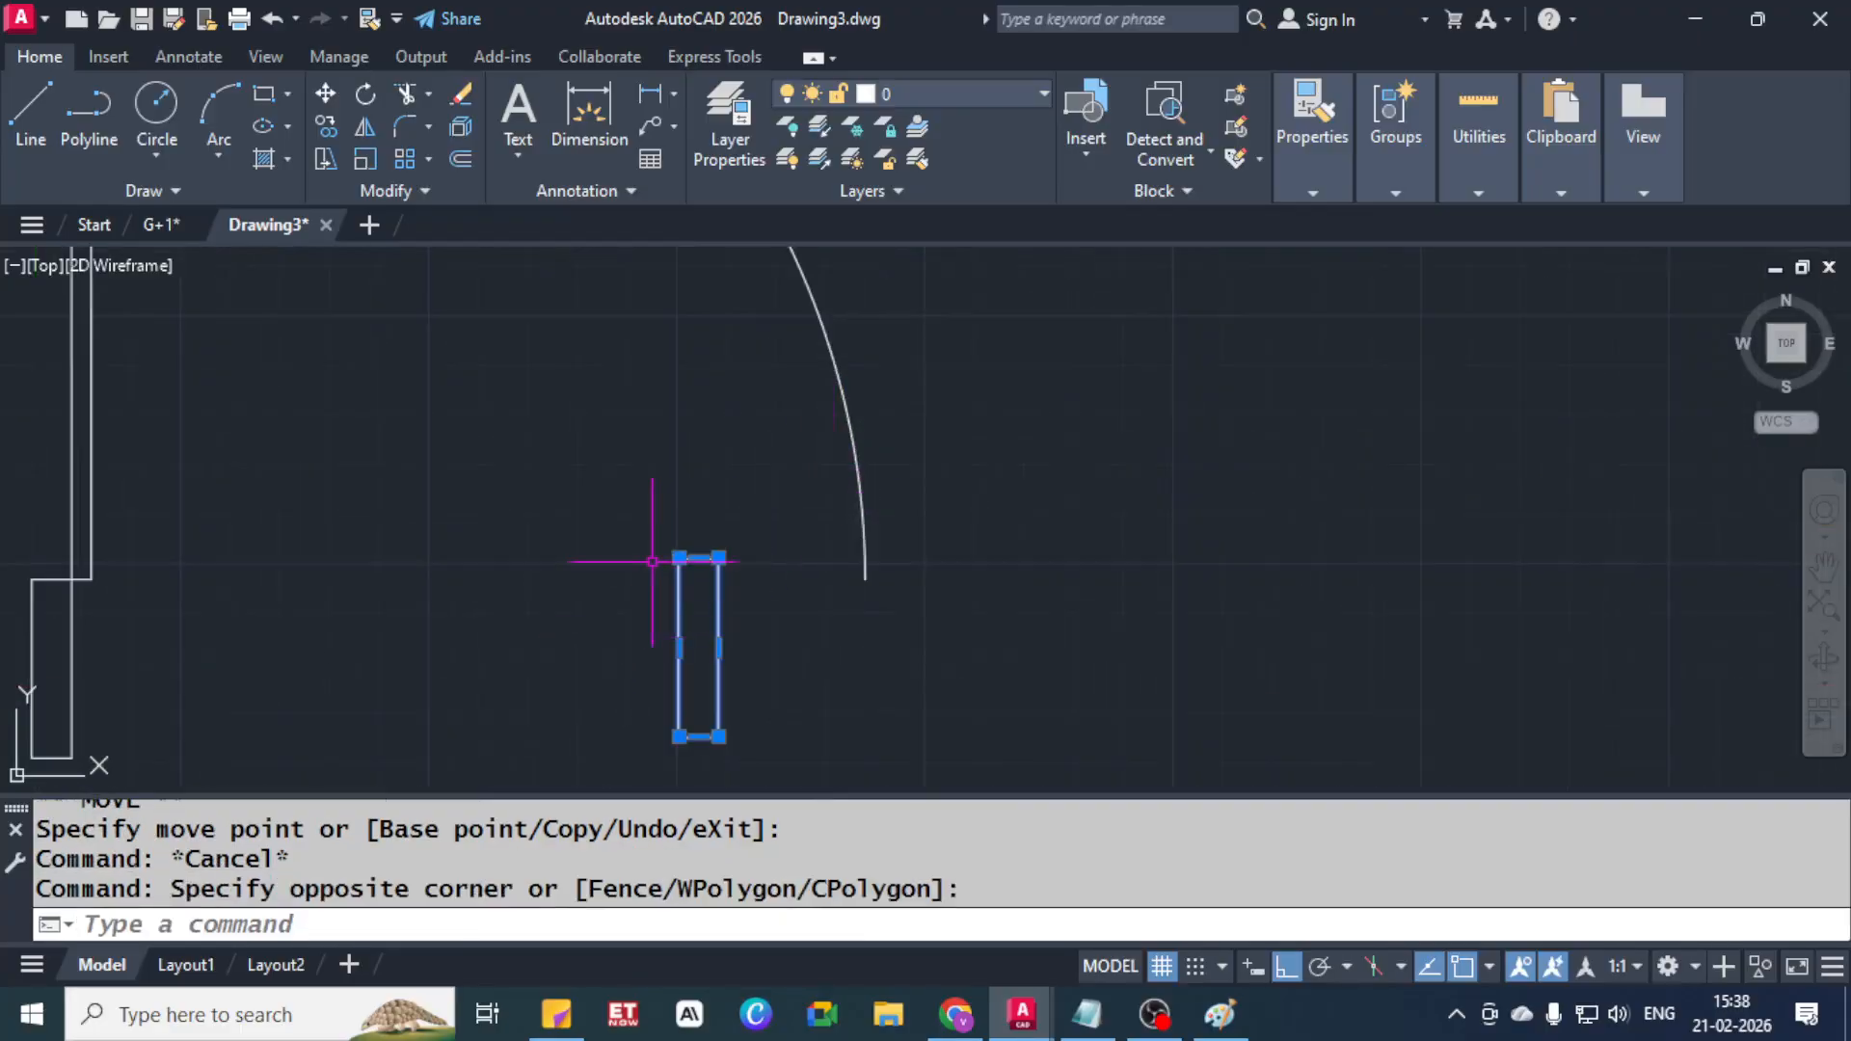
click(657, 551)
click(680, 559)
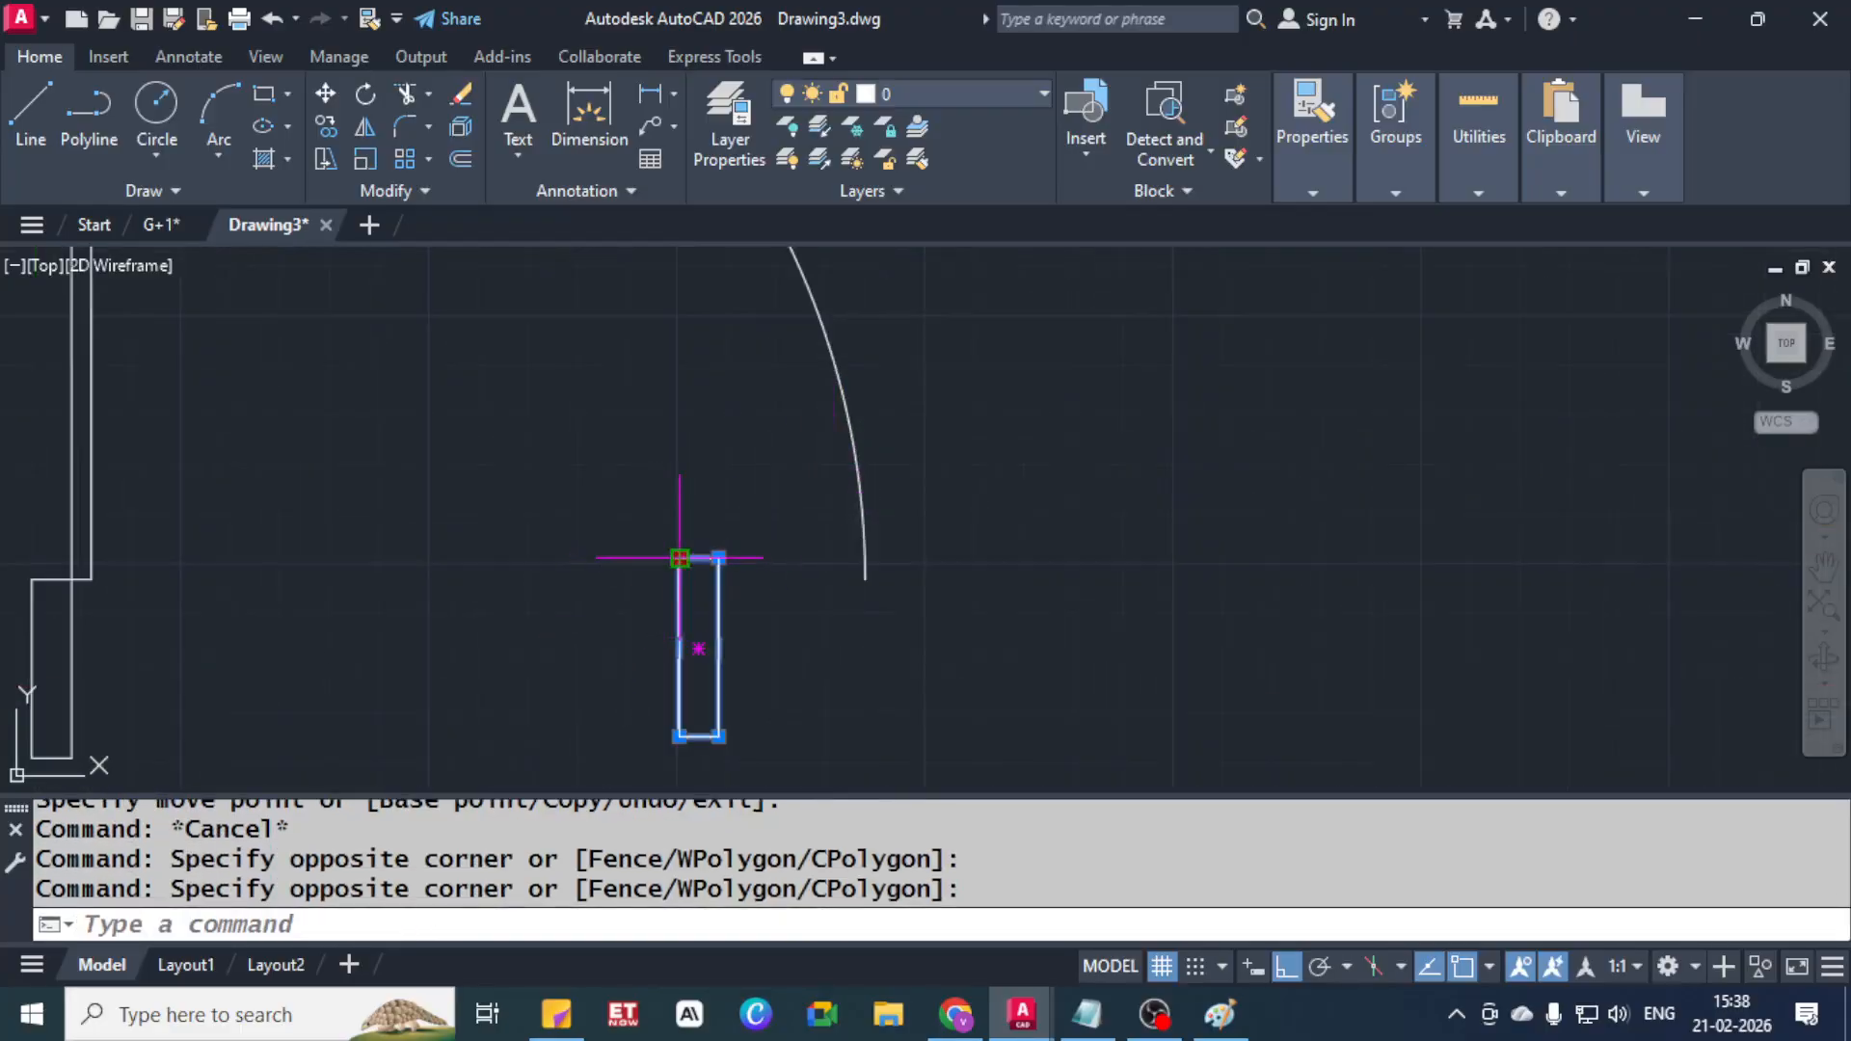
click(679, 557)
key(space)
click(865, 579)
key(Escape)
key(Escape)
scroll(971, 498, down, 6)
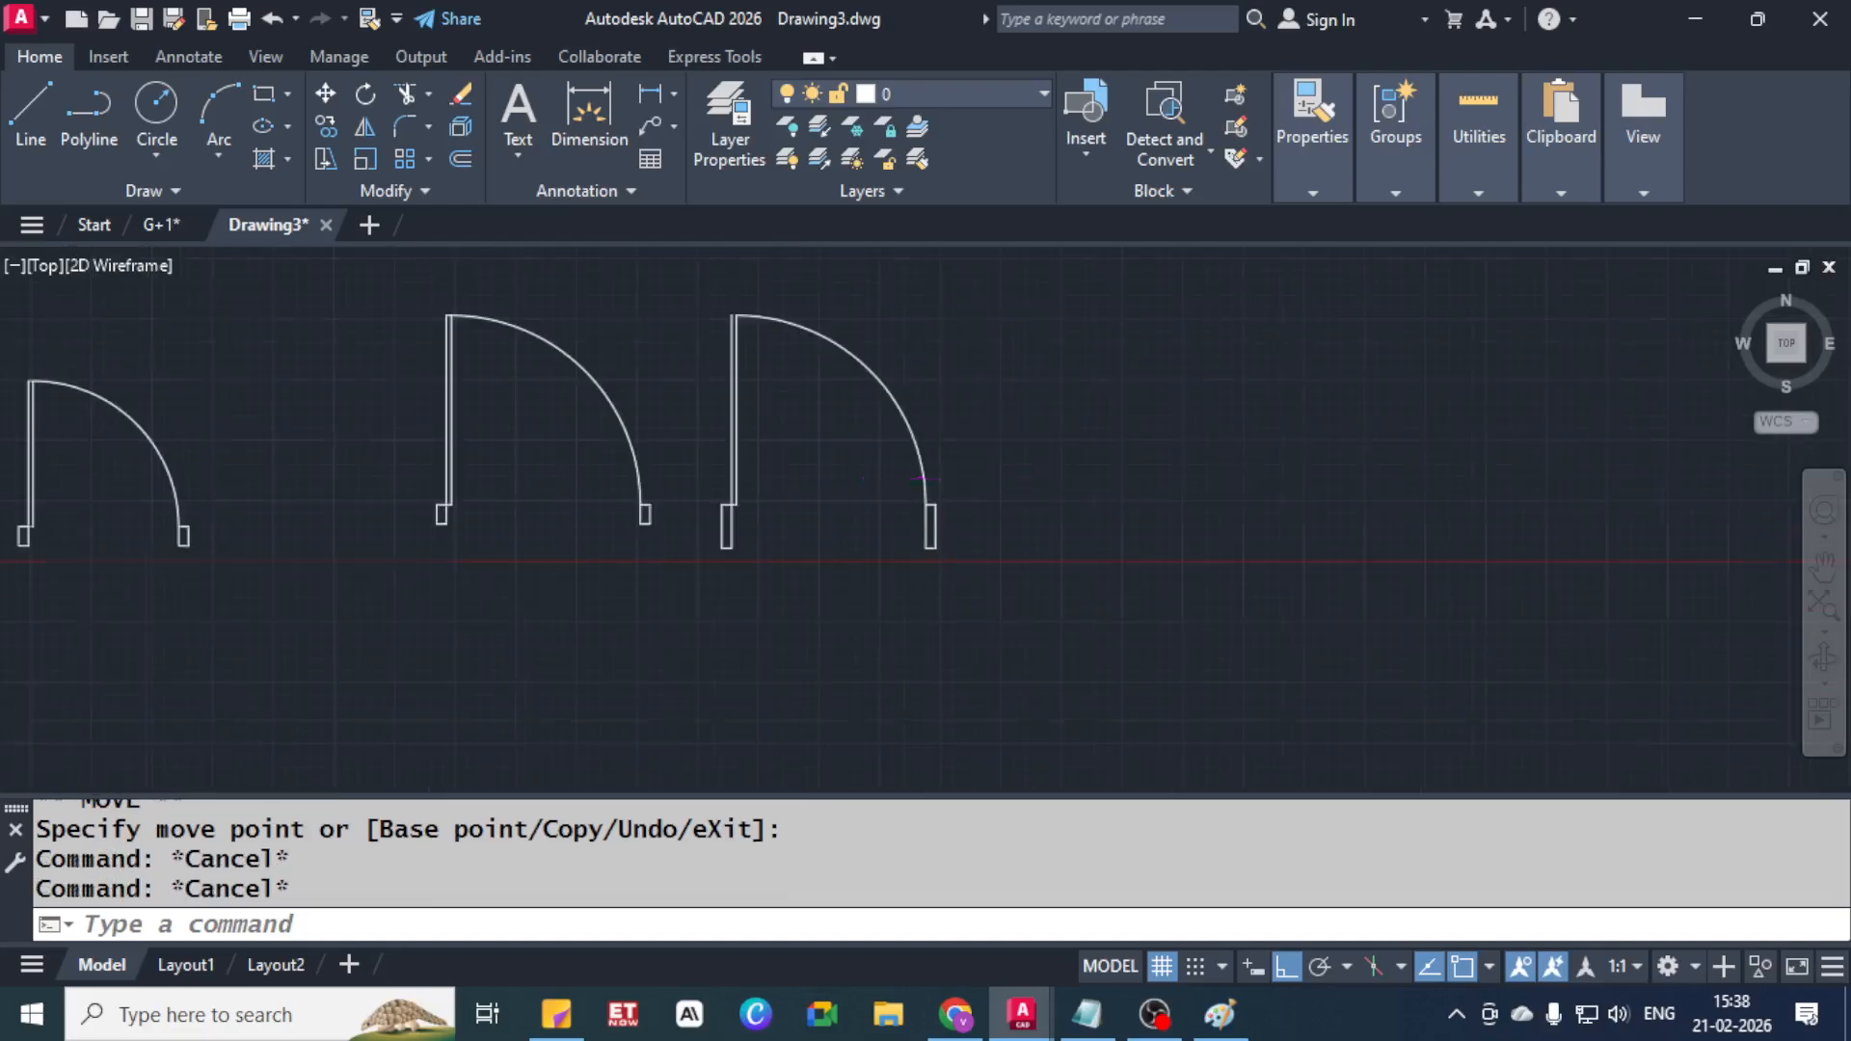
Move the two wider doors horizontally to the left, closer to the first two doors
click(632, 322)
click(1253, 529)
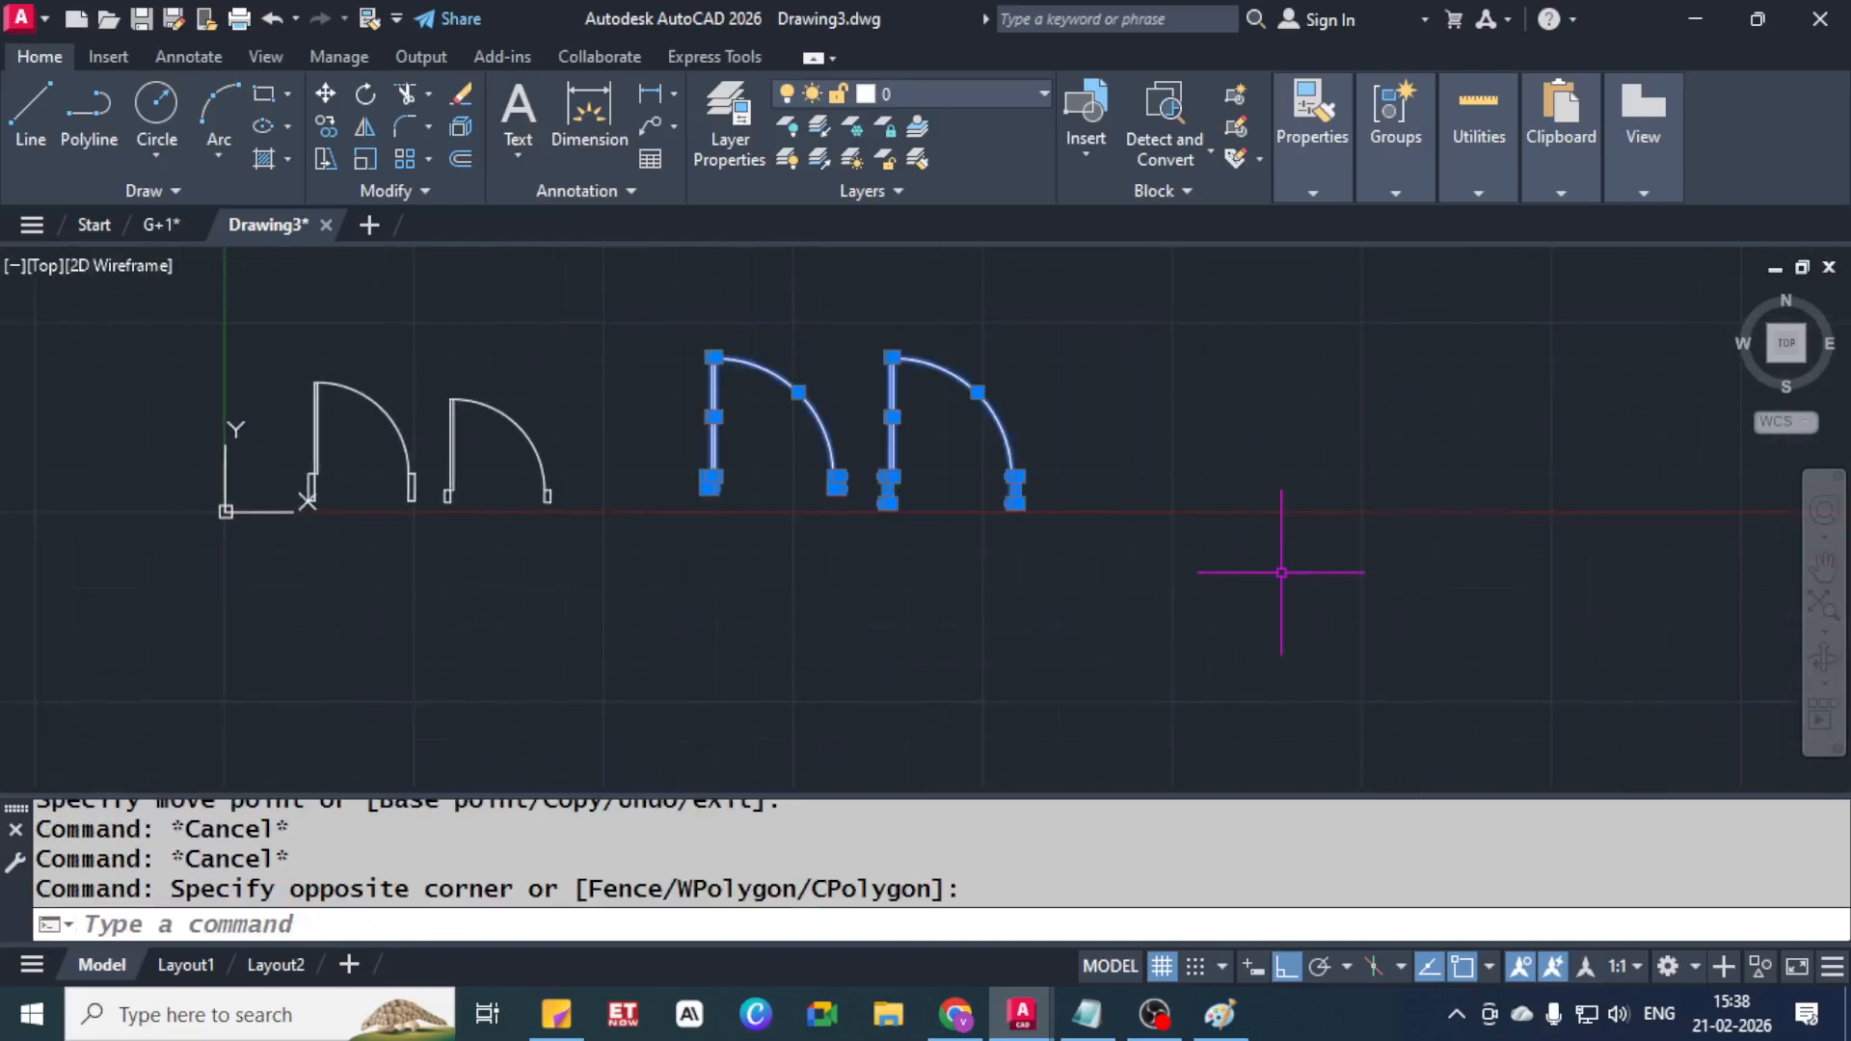
text(m)
key(Return)
click(1315, 527)
click(1182, 531)
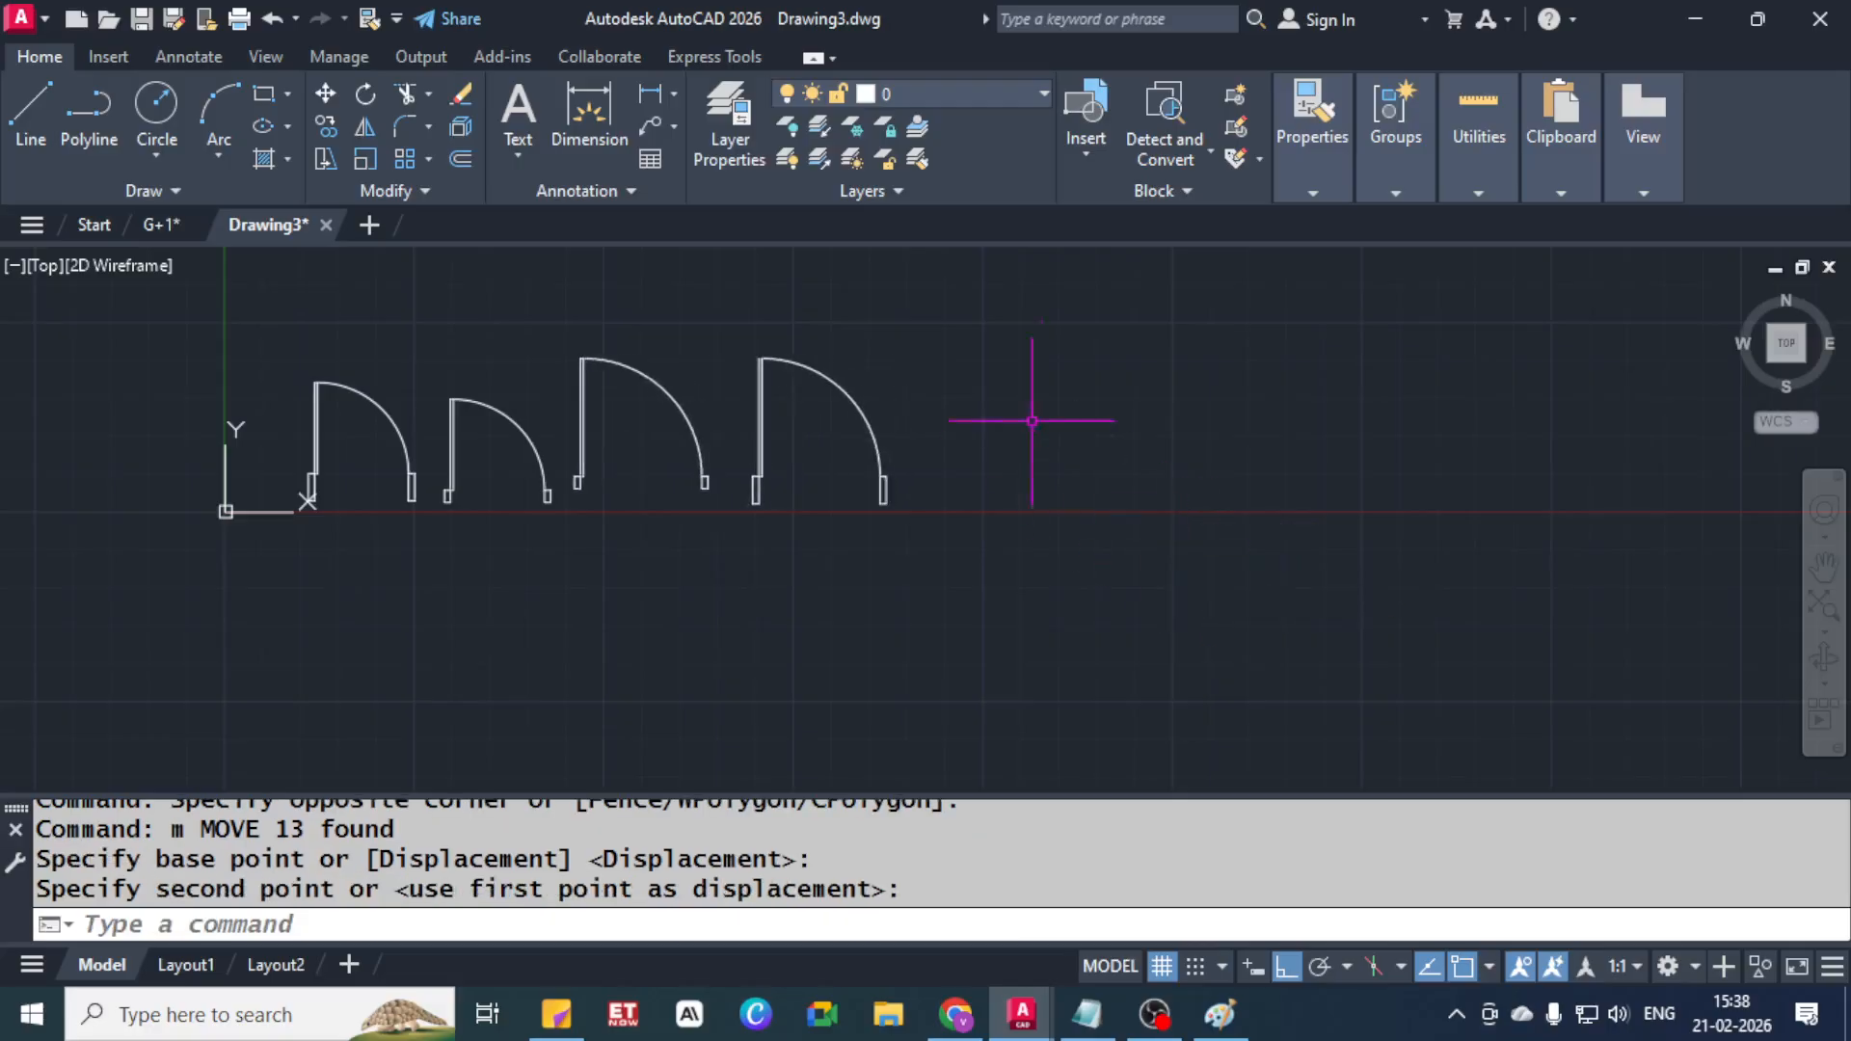
Move the two wider doors slightly down, closer in line with the bases of the first two doors
click(1054, 337)
click(582, 546)
text(m)
key(Return)
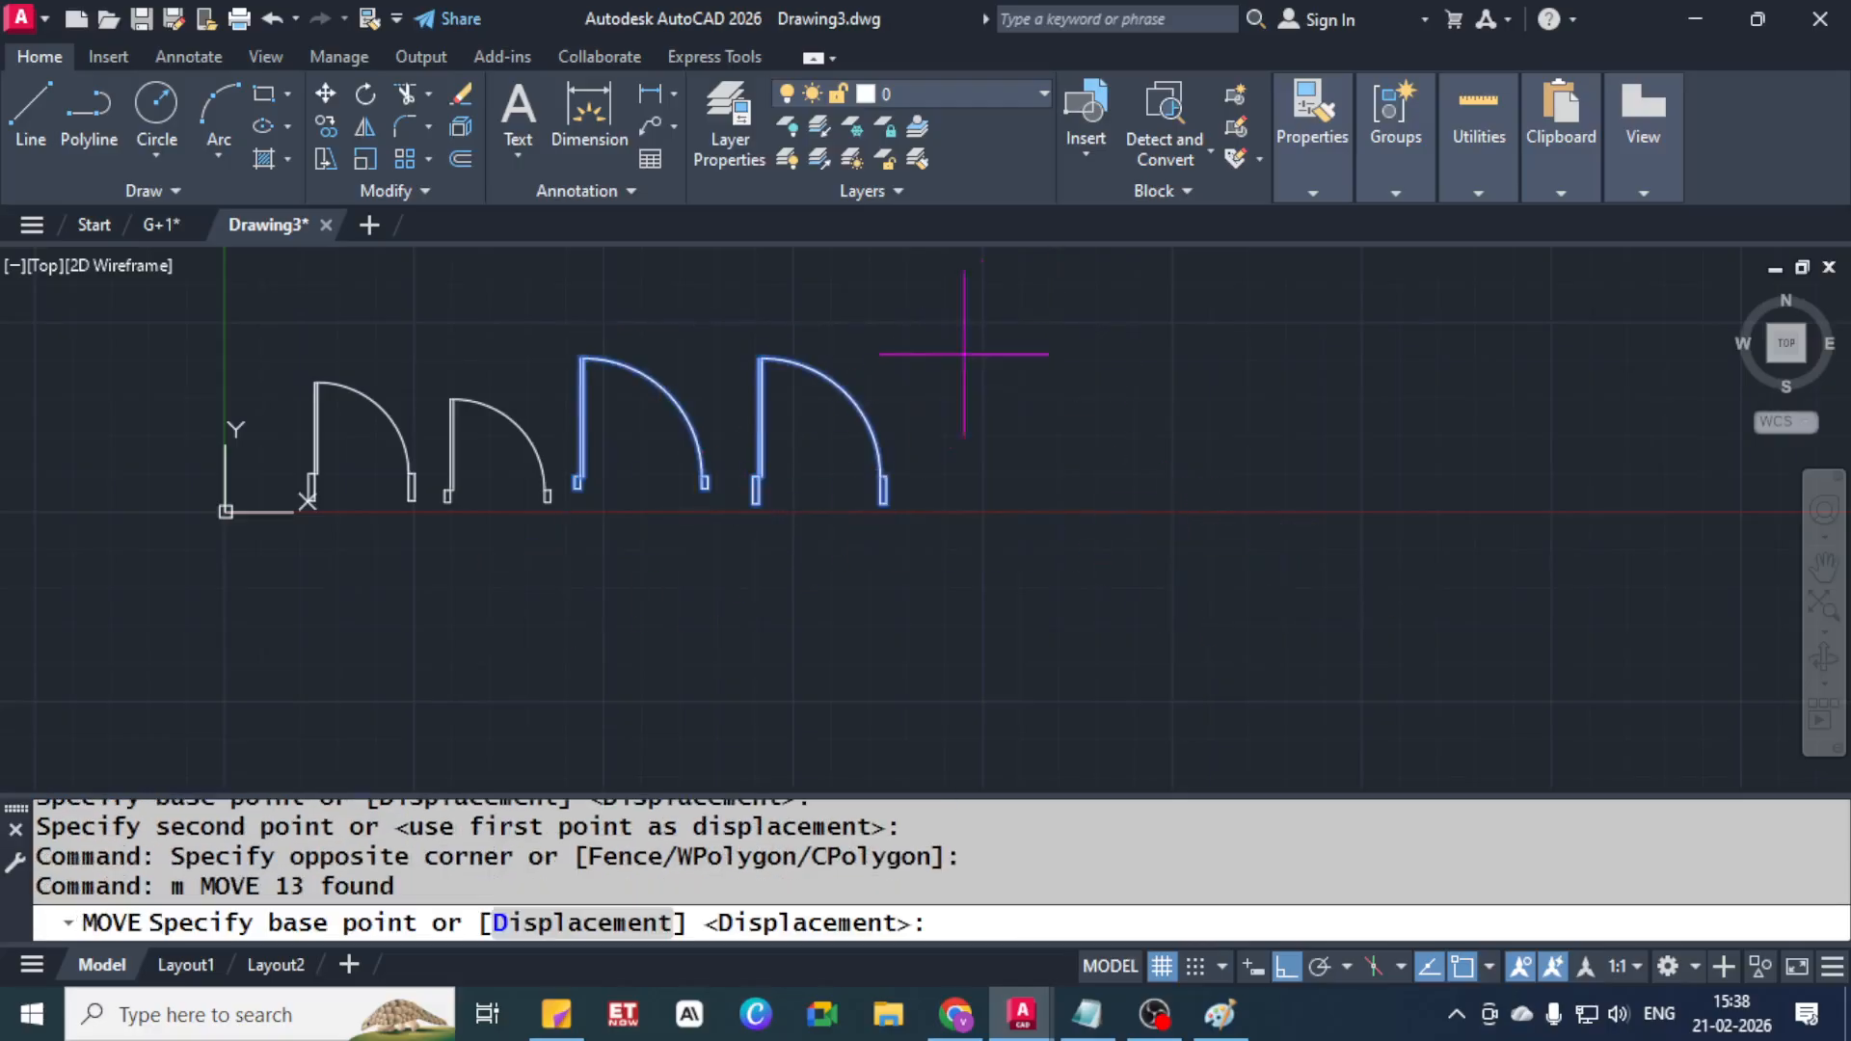
click(1014, 318)
key(Escape)
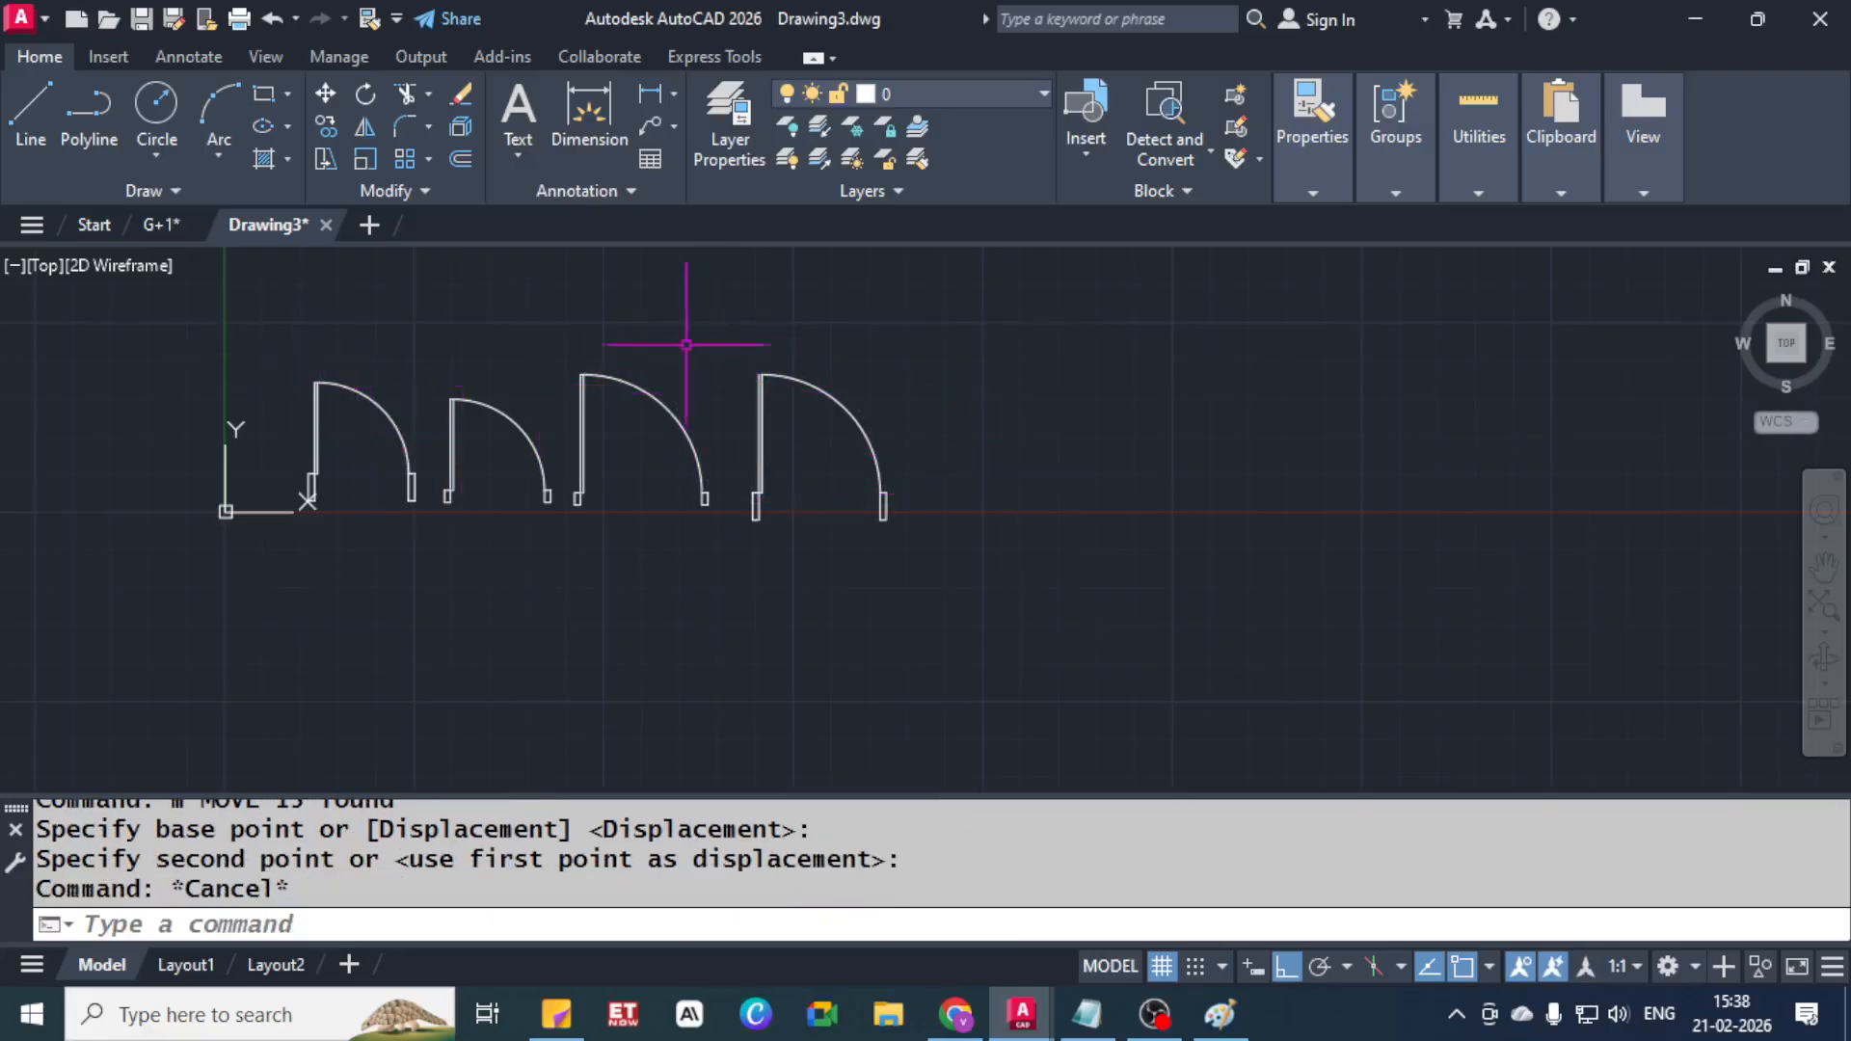
Copy the complete first door horizontally to the right end of the door row
click(440, 354)
click(279, 598)
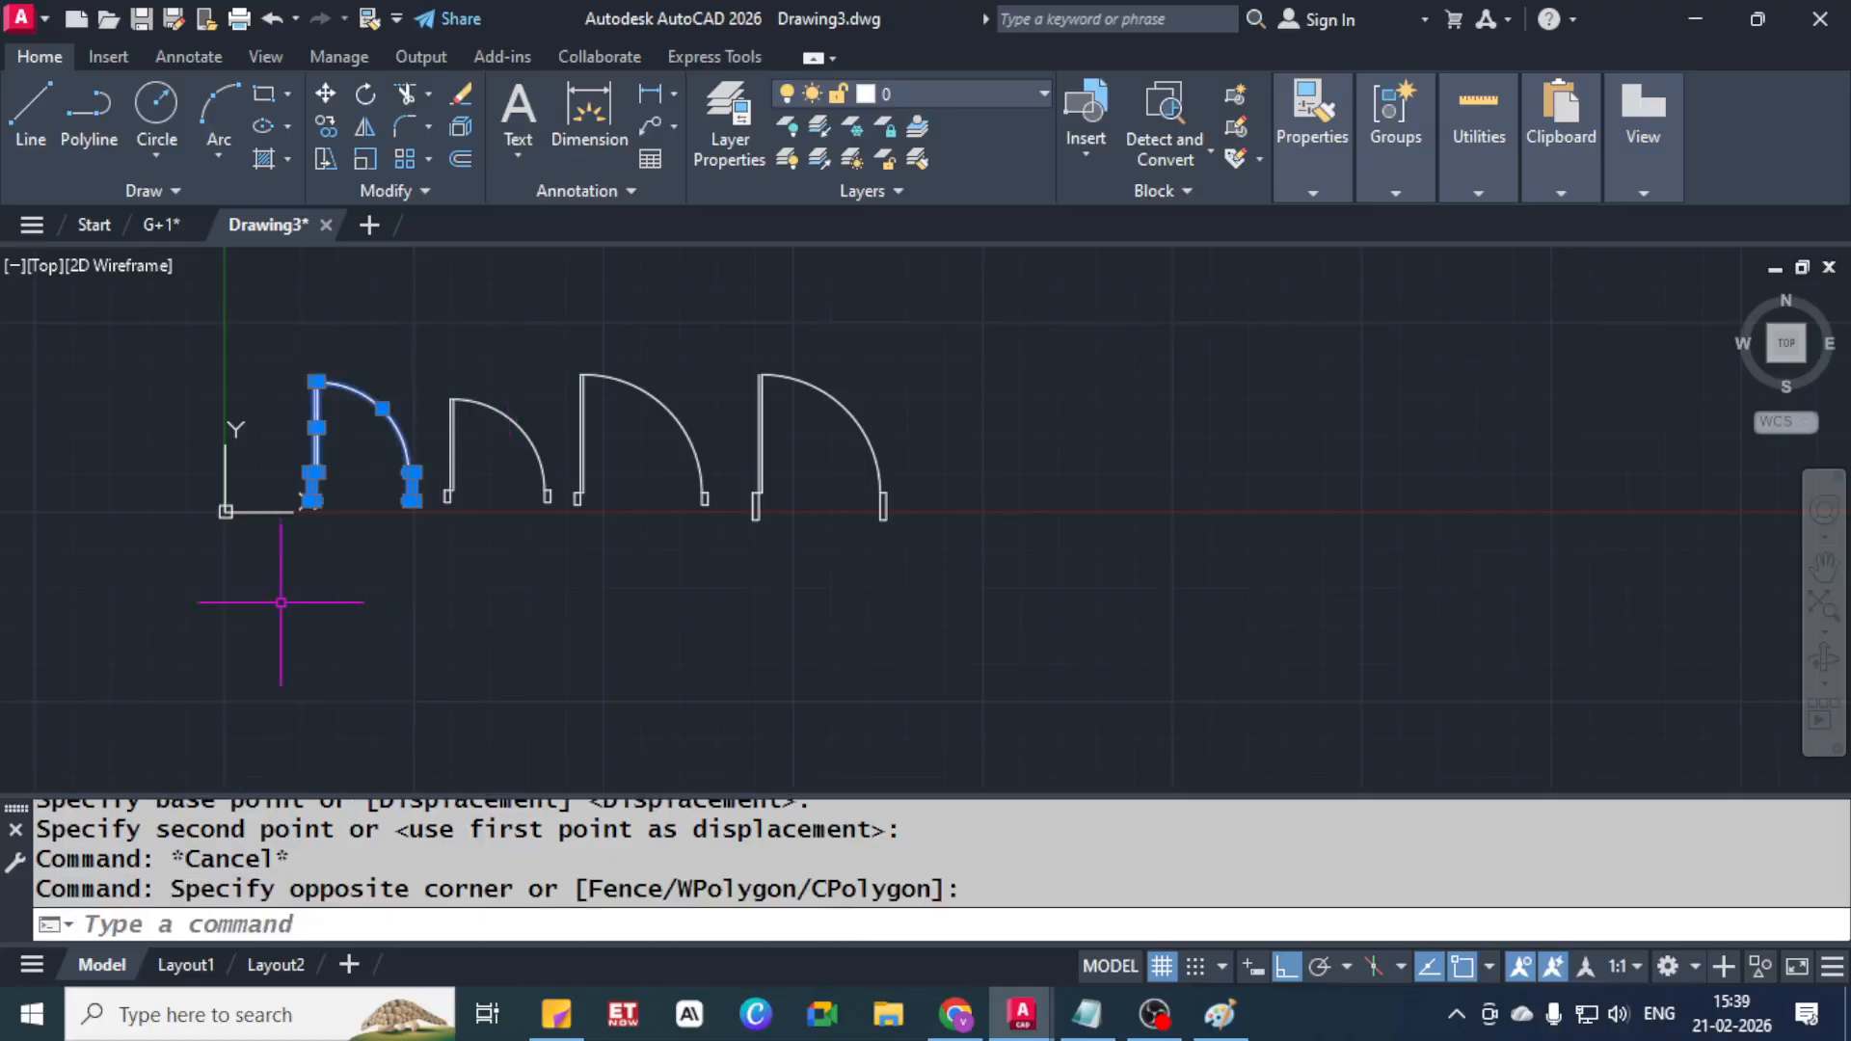
text(co)
key(Return)
click(308, 501)
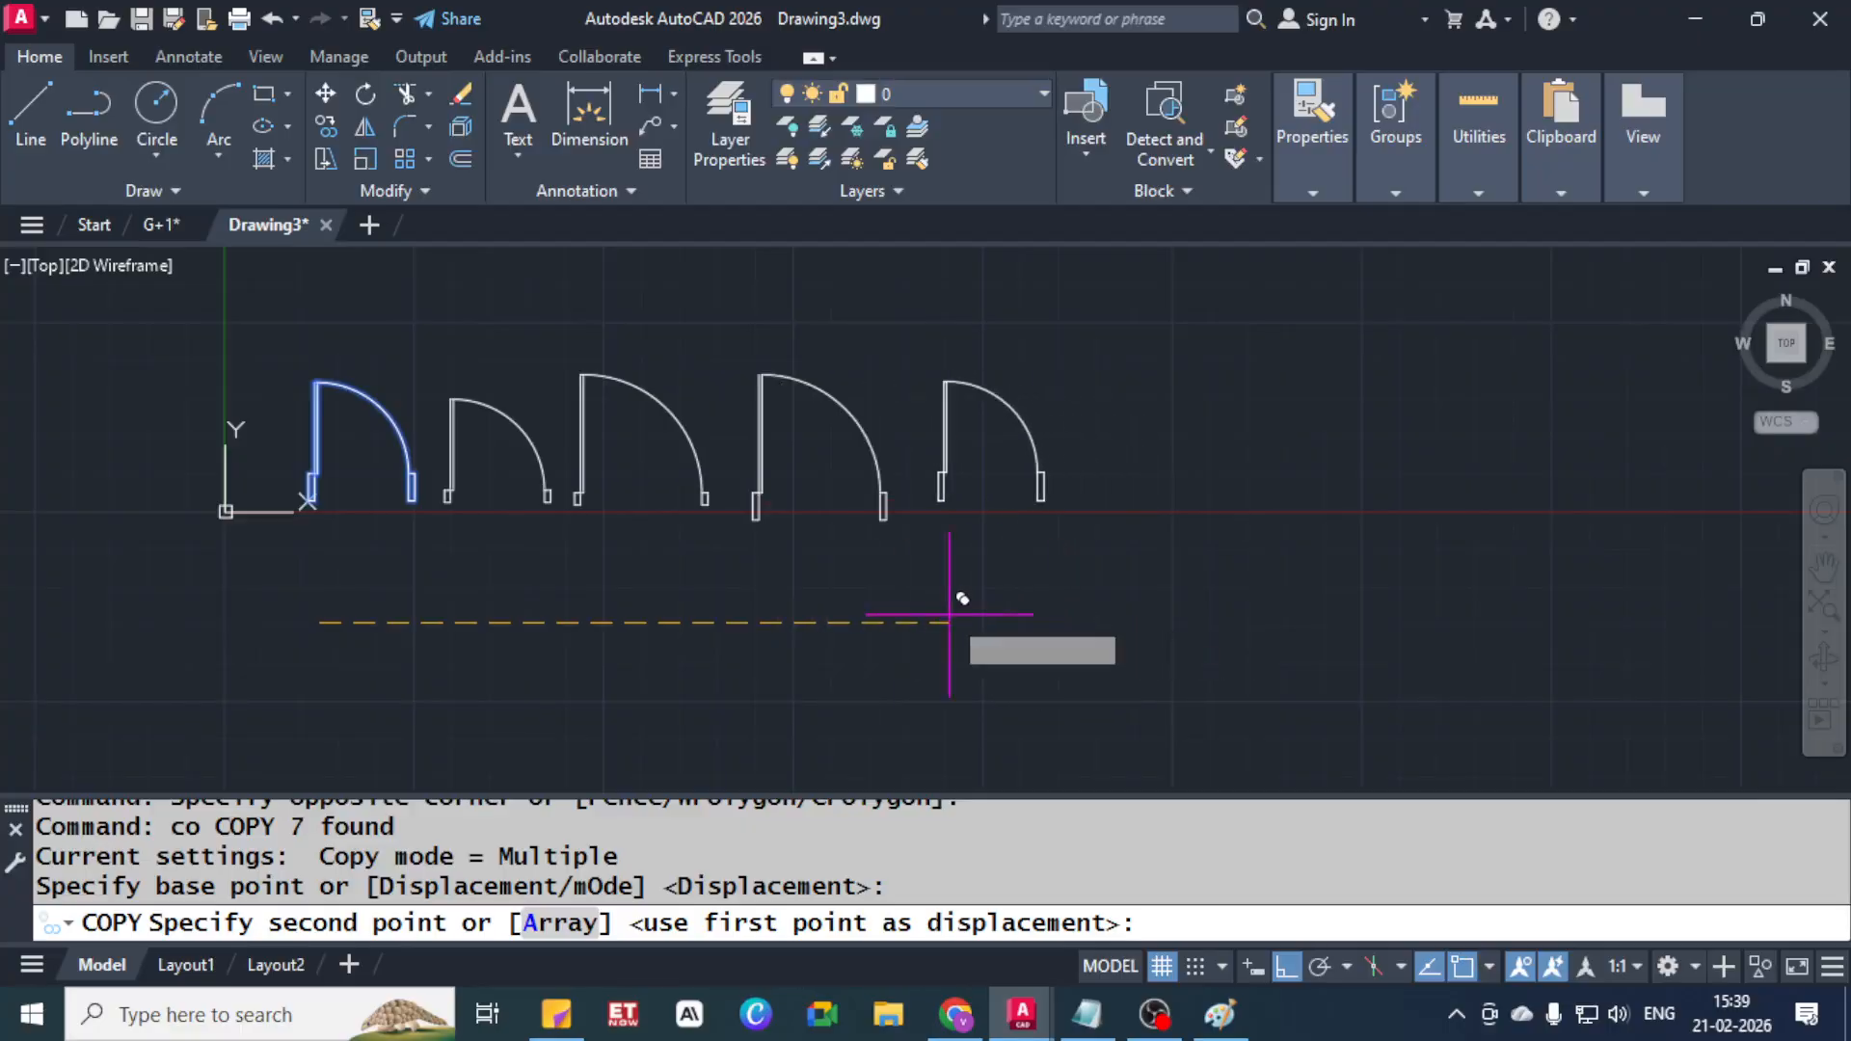
key(Escape)
key(Escape)
key(Escape)
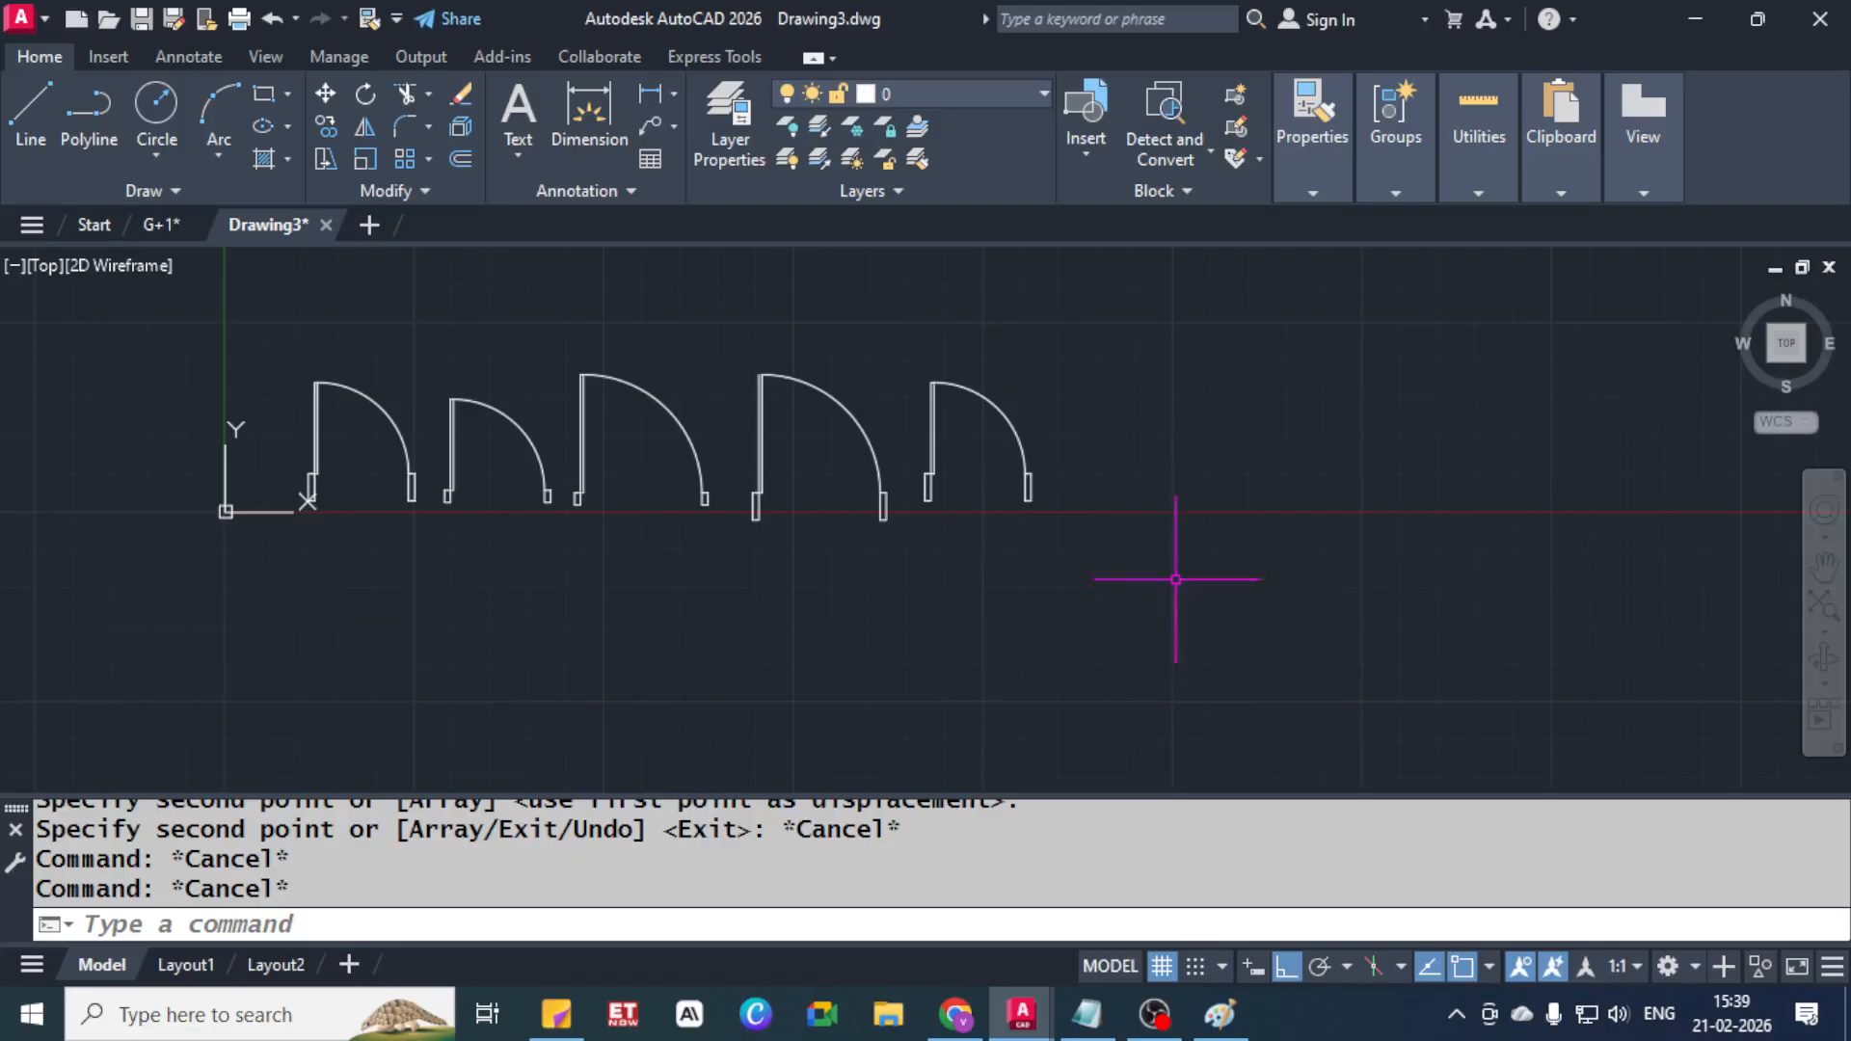
Delete the arc-side frame of the door copied to the end of the row
scroll(993, 492, up, 4)
middle_drag(1005, 478, 842, 495)
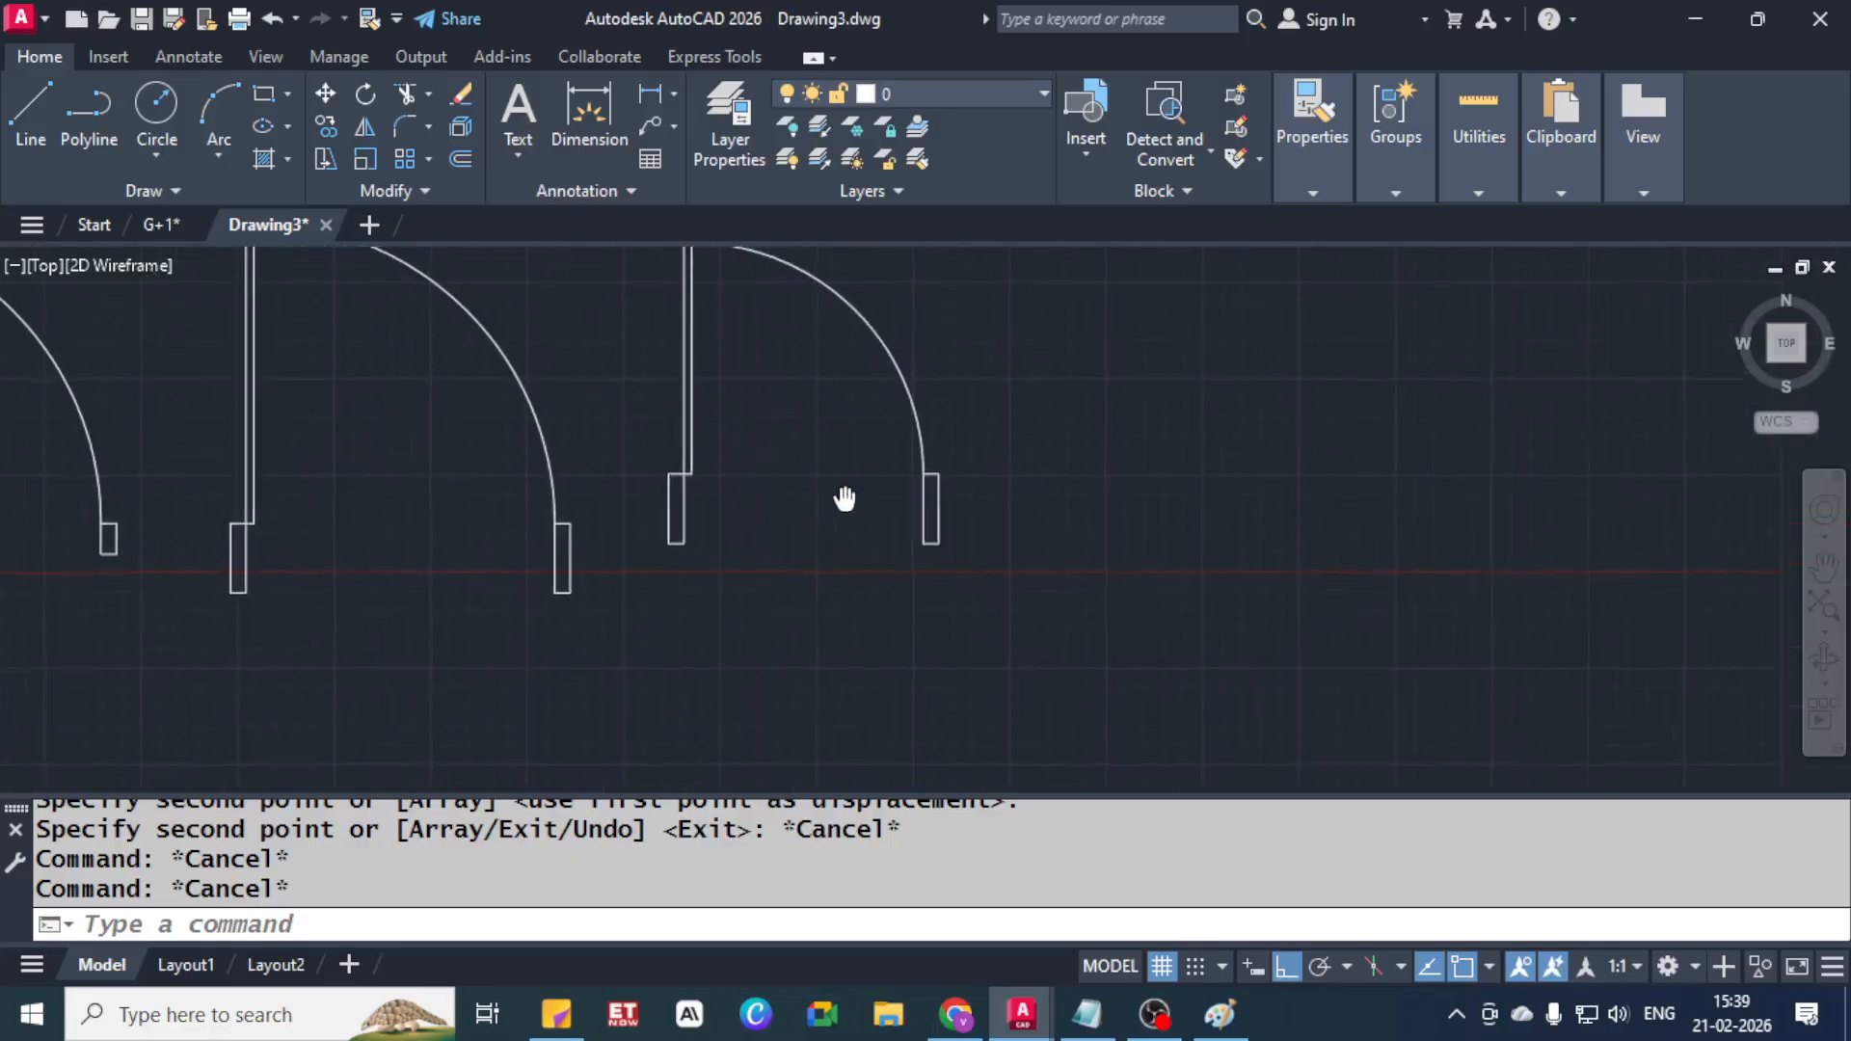
click(980, 517)
click(837, 589)
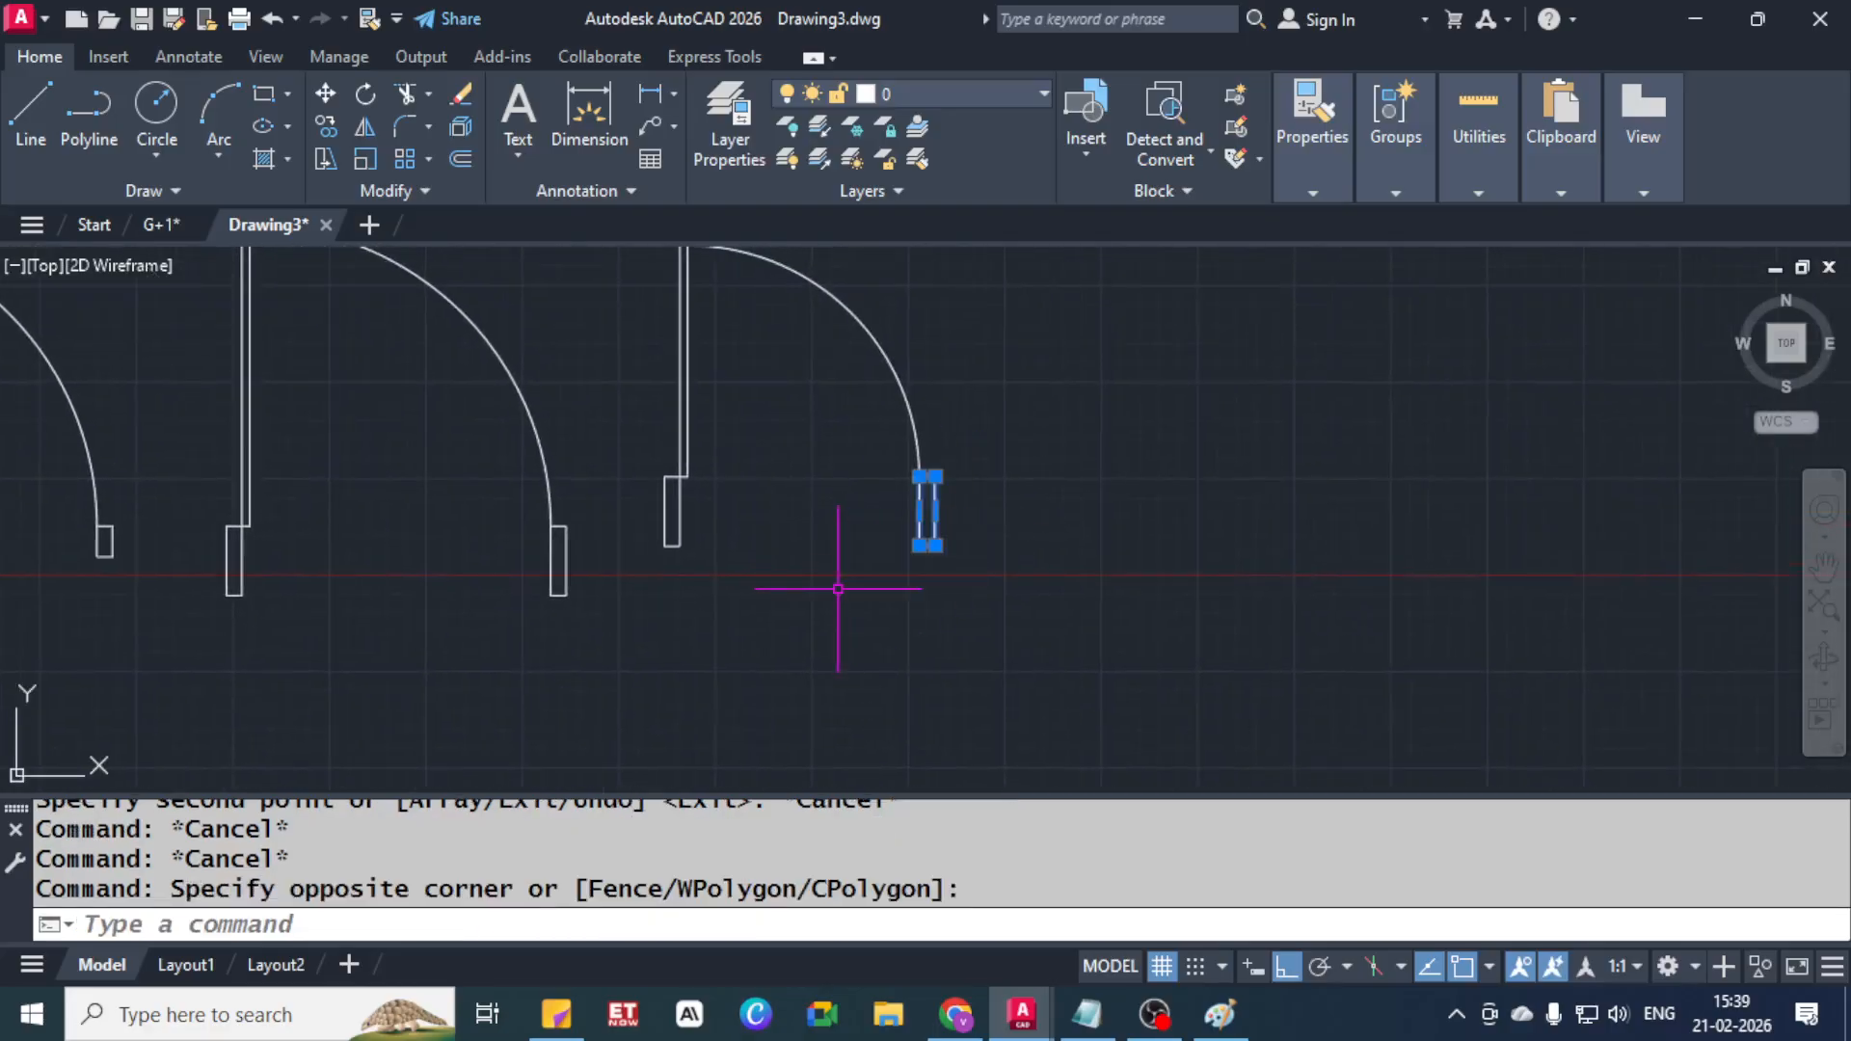
key(Delete)
scroll(838, 589, down, 5)
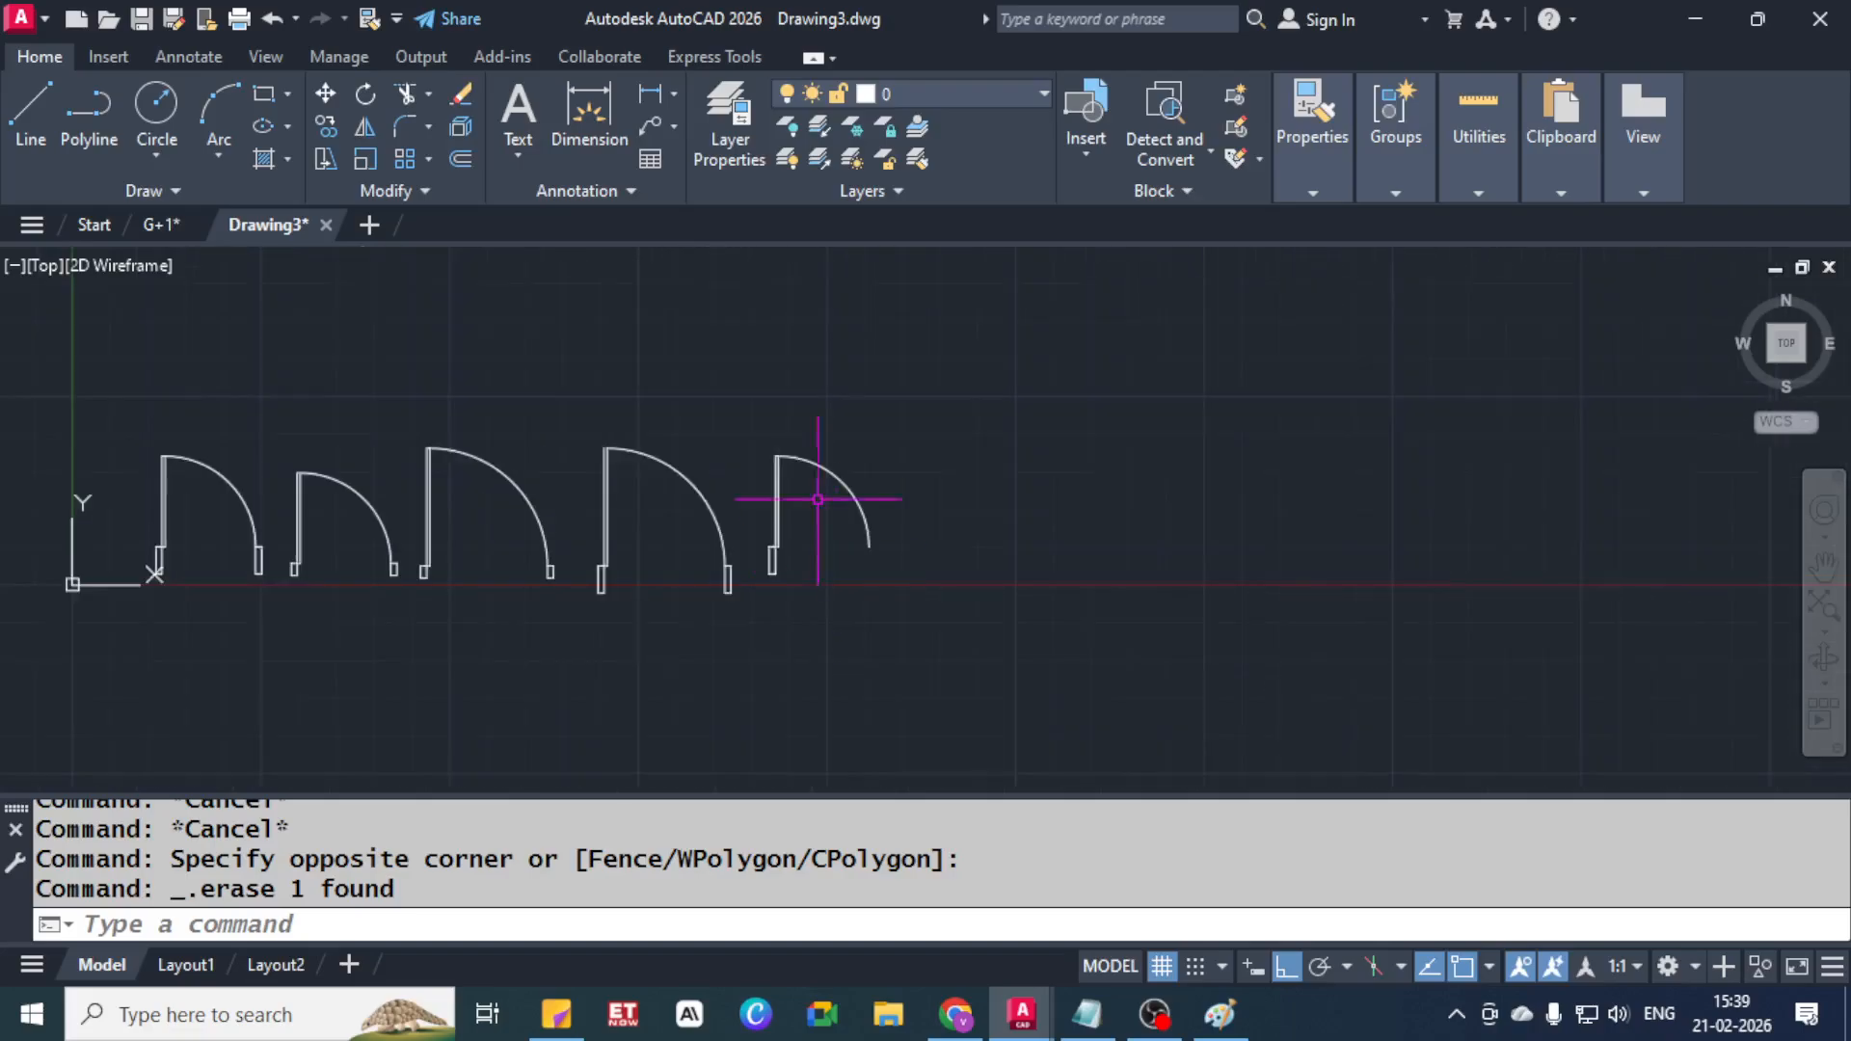
Mirror the copied door about a vertical line through its arc's lower end, keeping the original, to form a double door
click(762, 415)
click(981, 648)
text(mi)
key(Return)
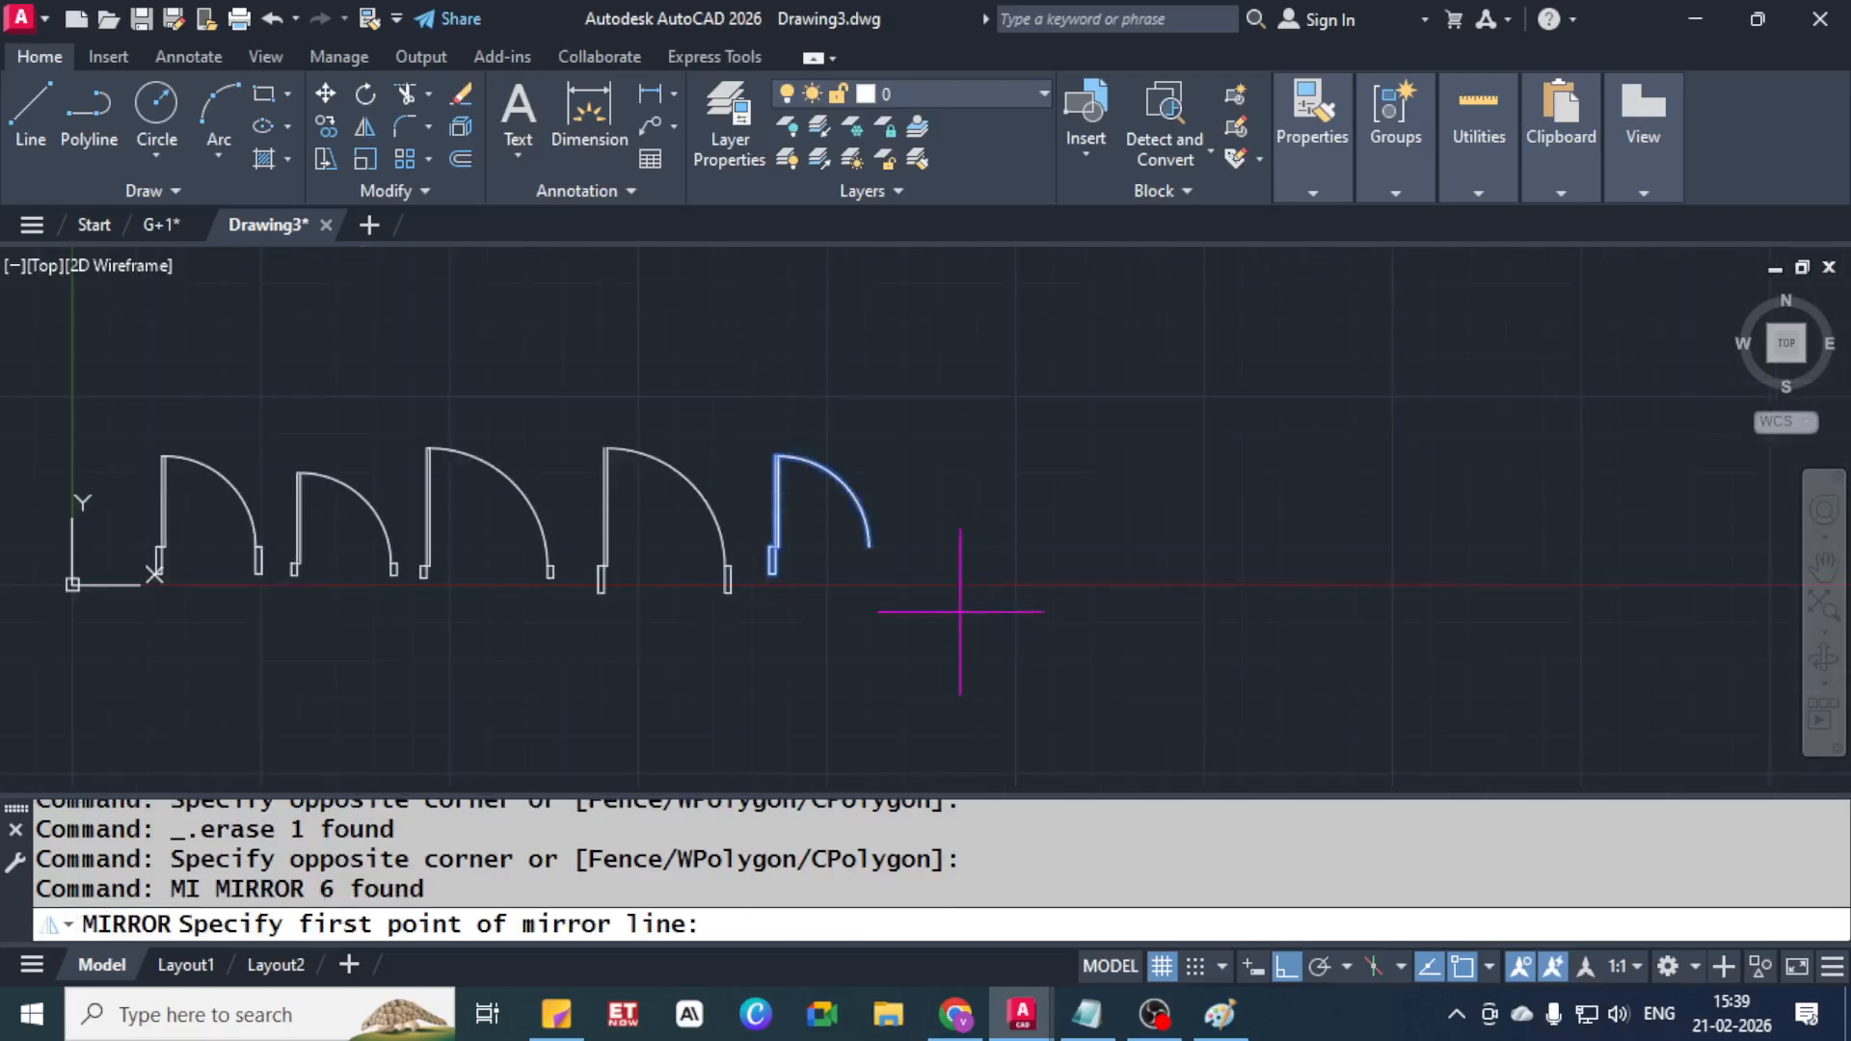
click(870, 545)
click(867, 341)
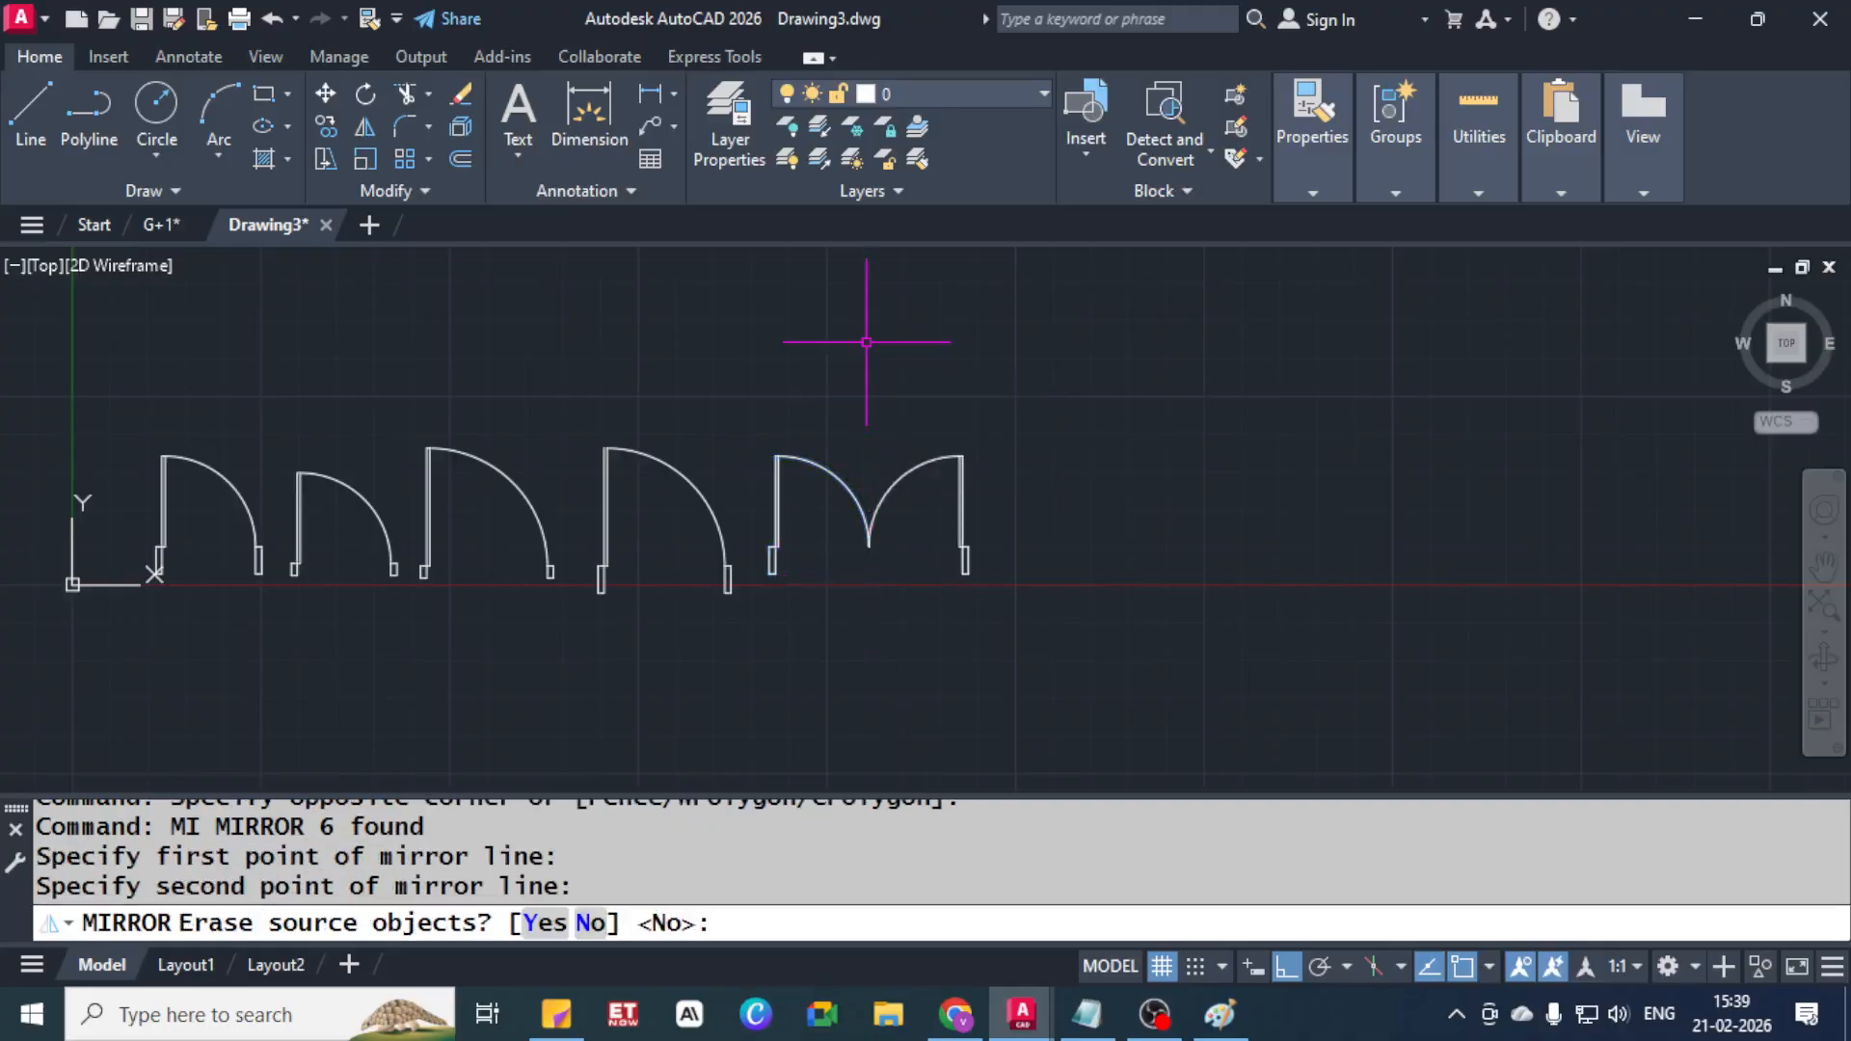
key(Return)
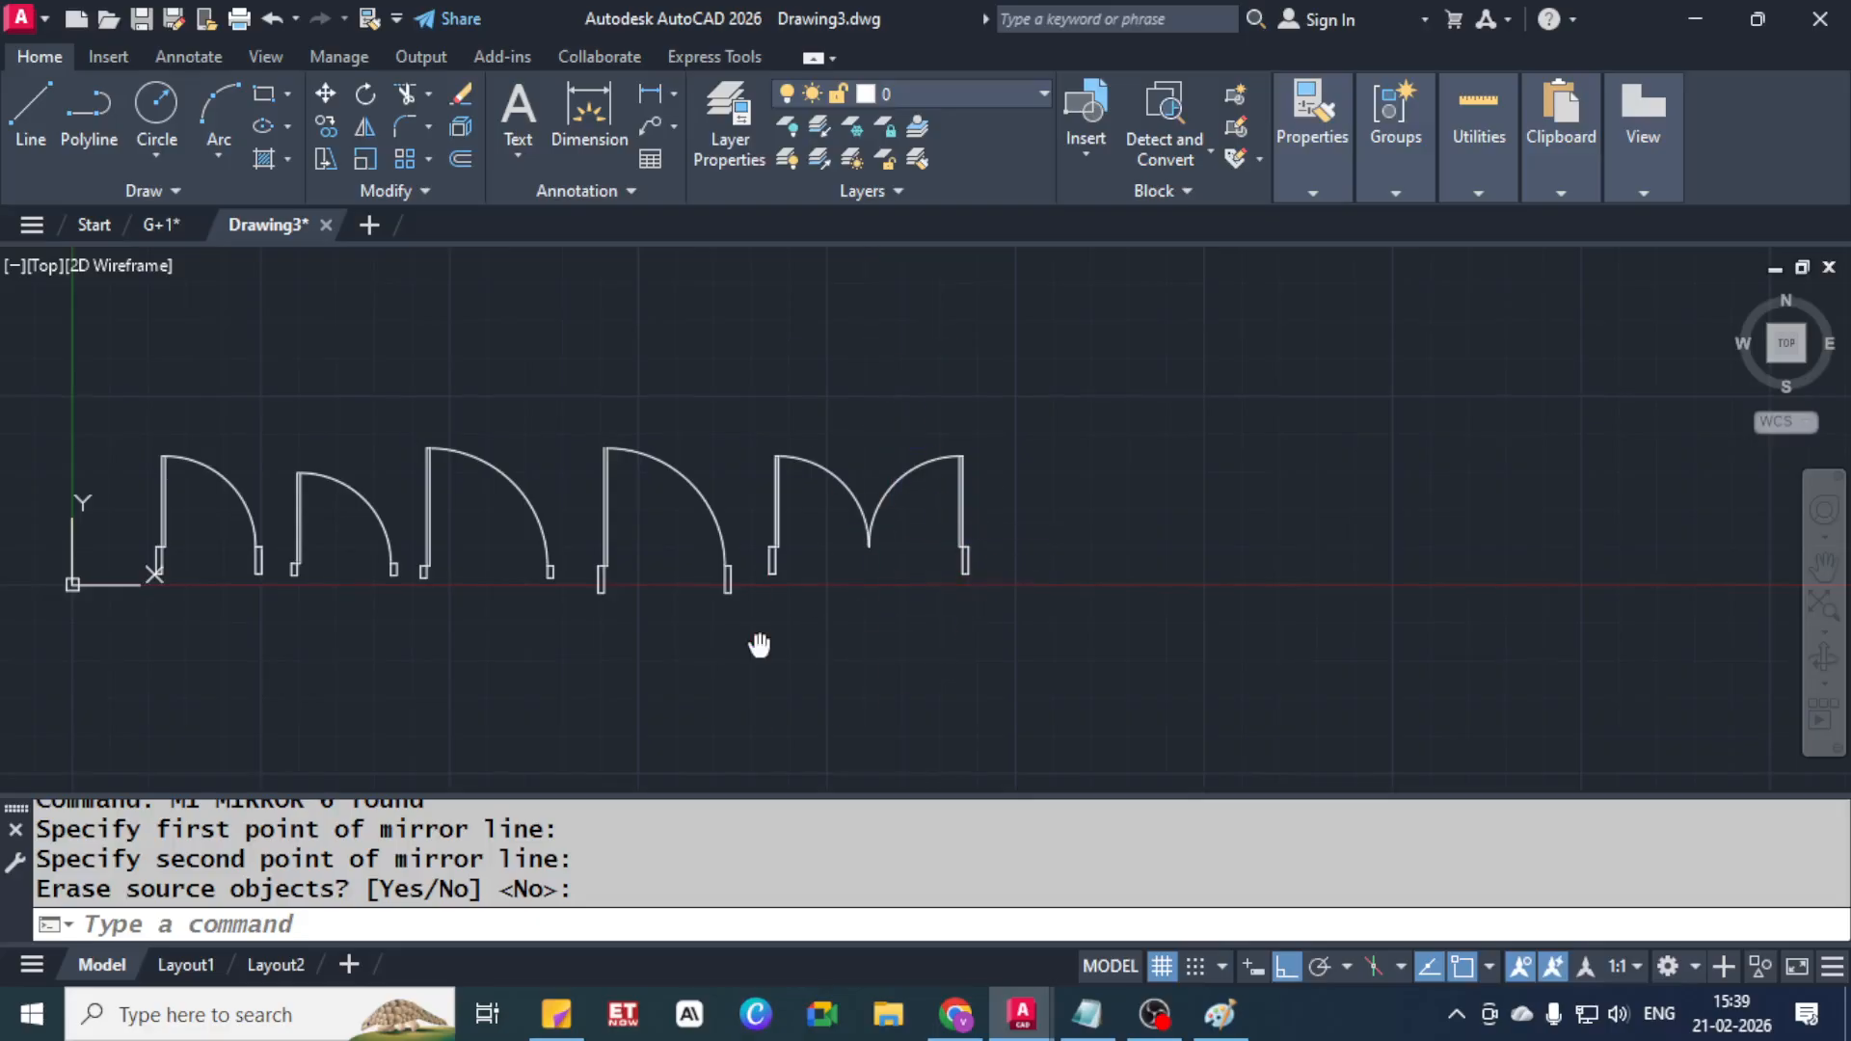
middle_drag(756, 645, 905, 513)
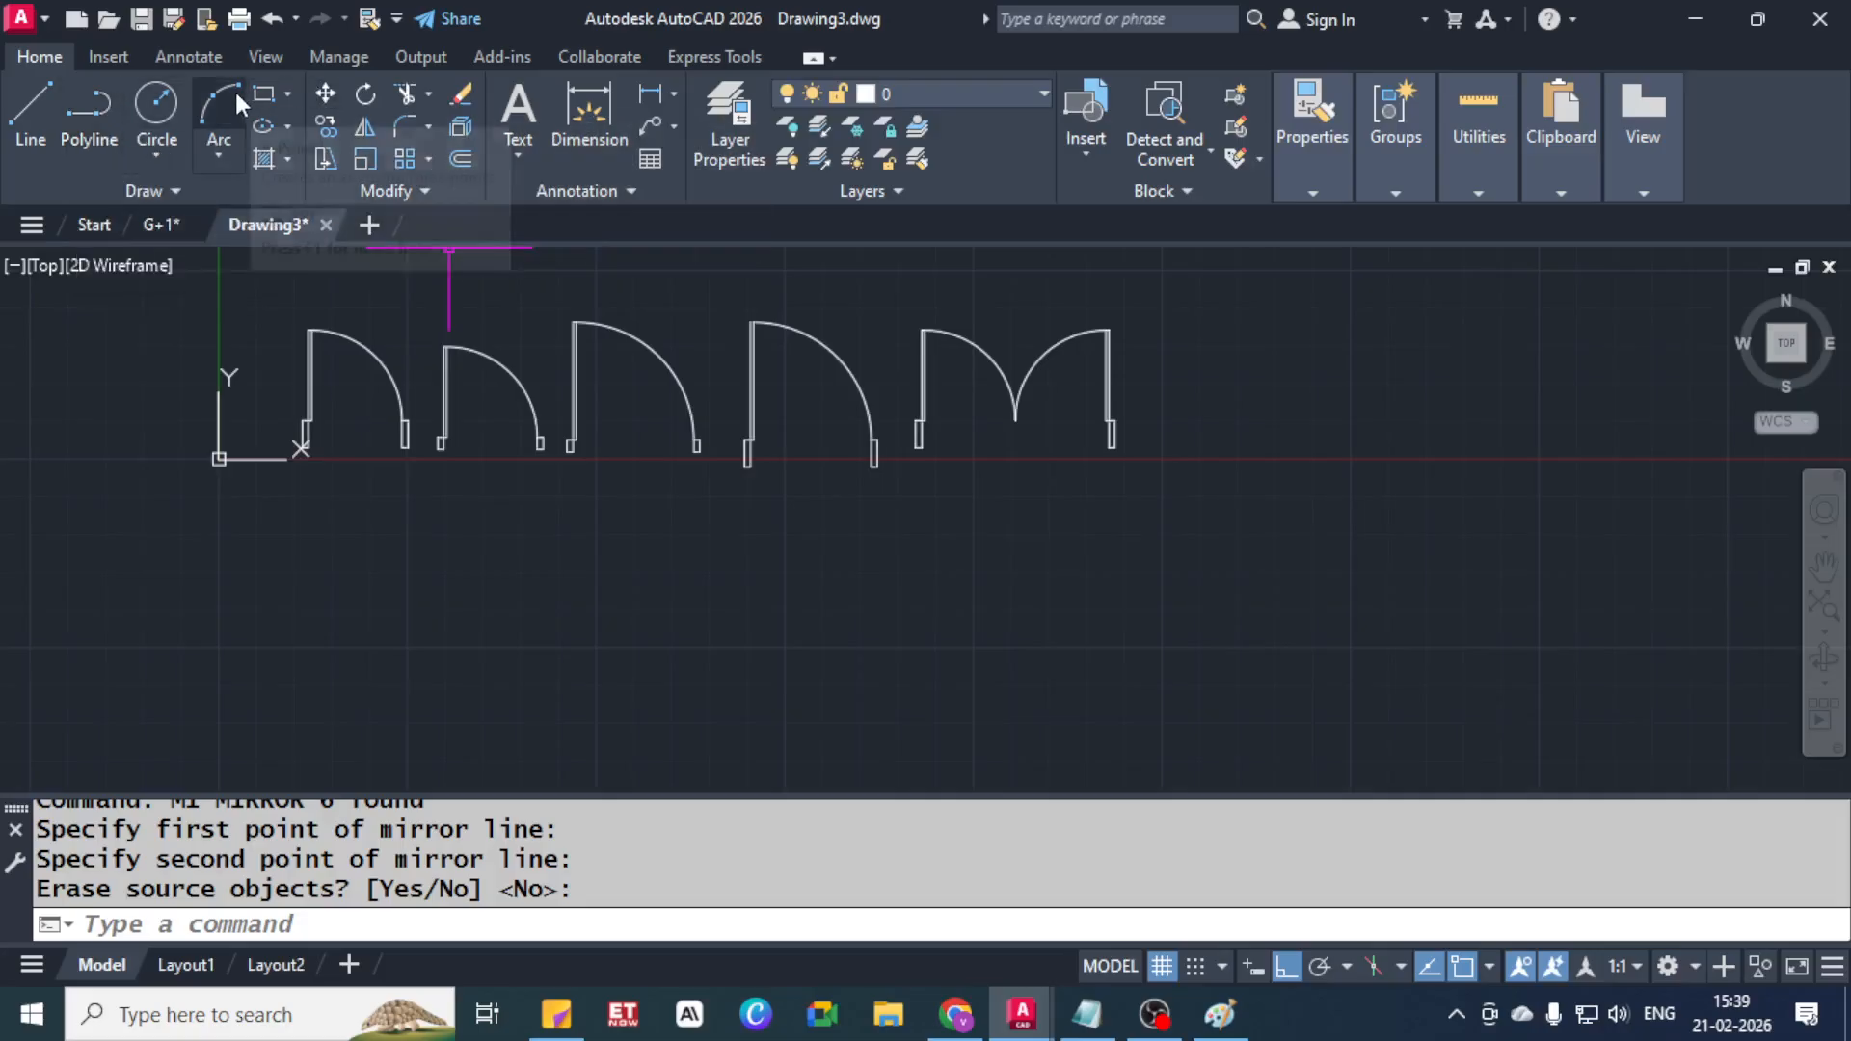
Draw a rectangle 5' long and 9" wide below the first doors
click(263, 92)
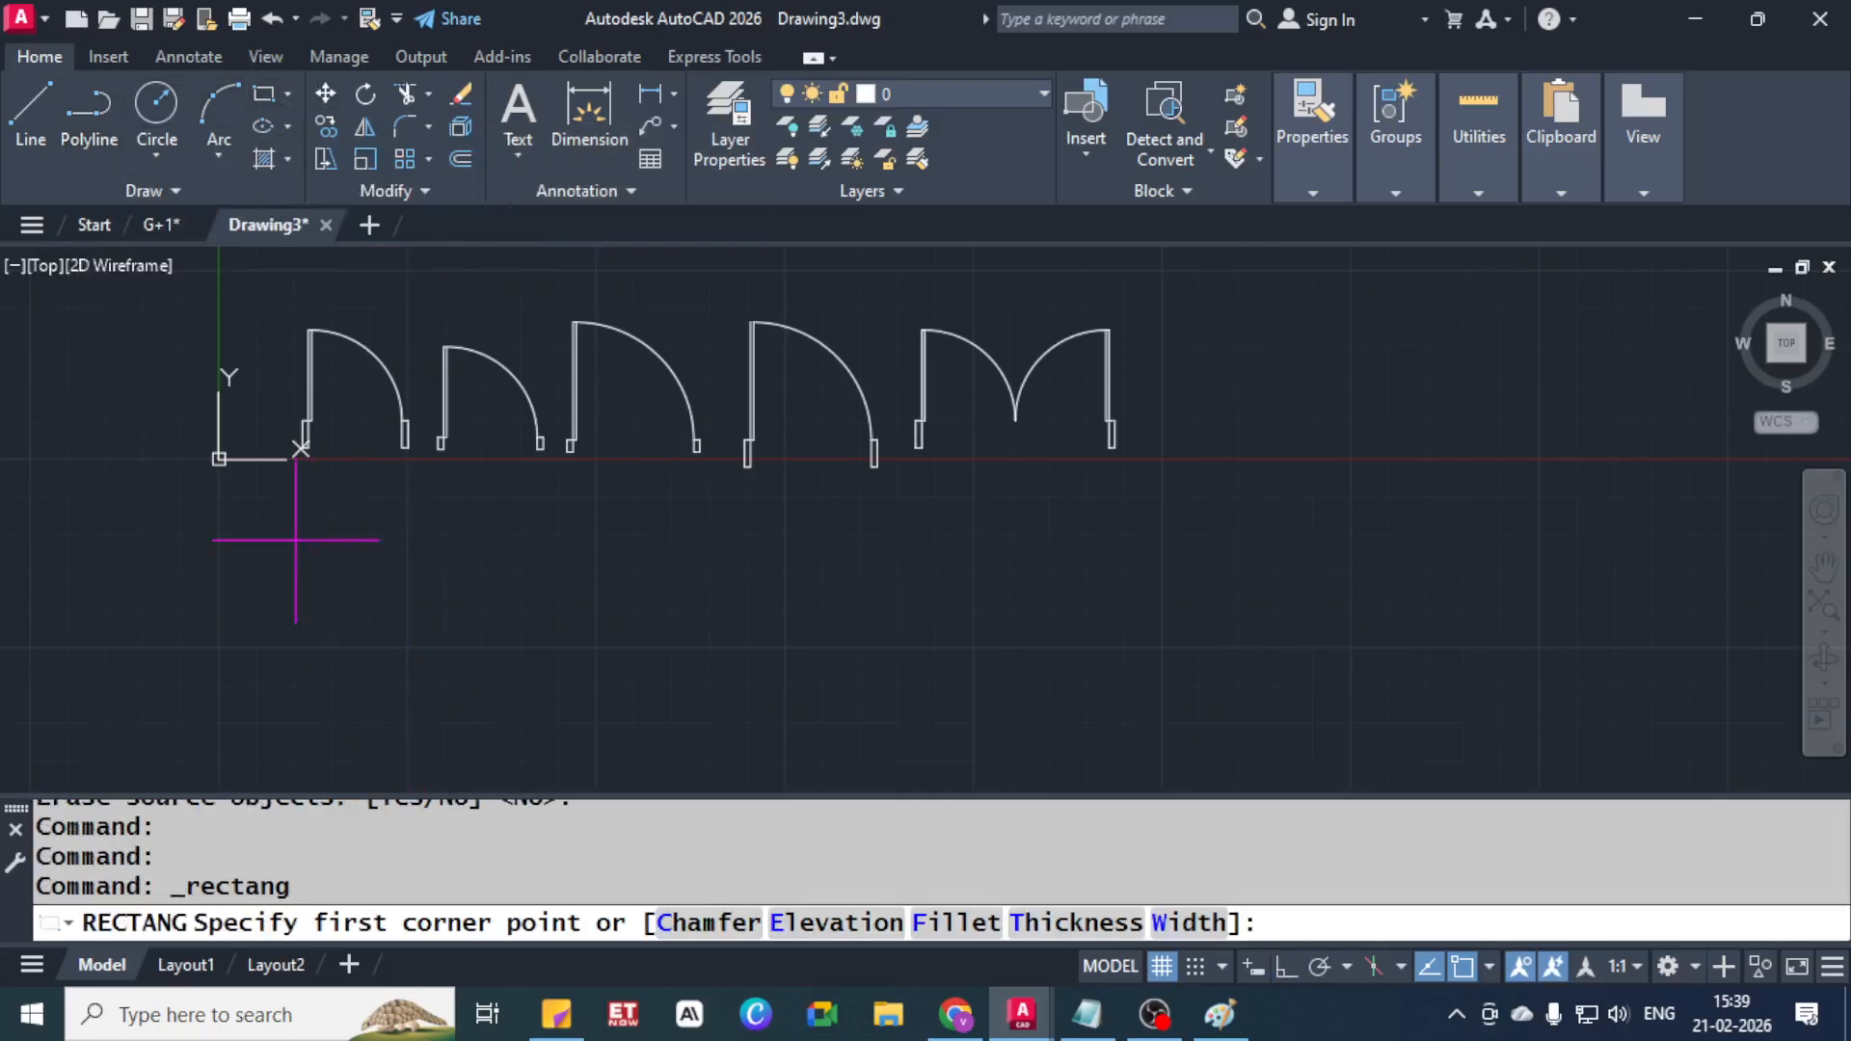
click(296, 540)
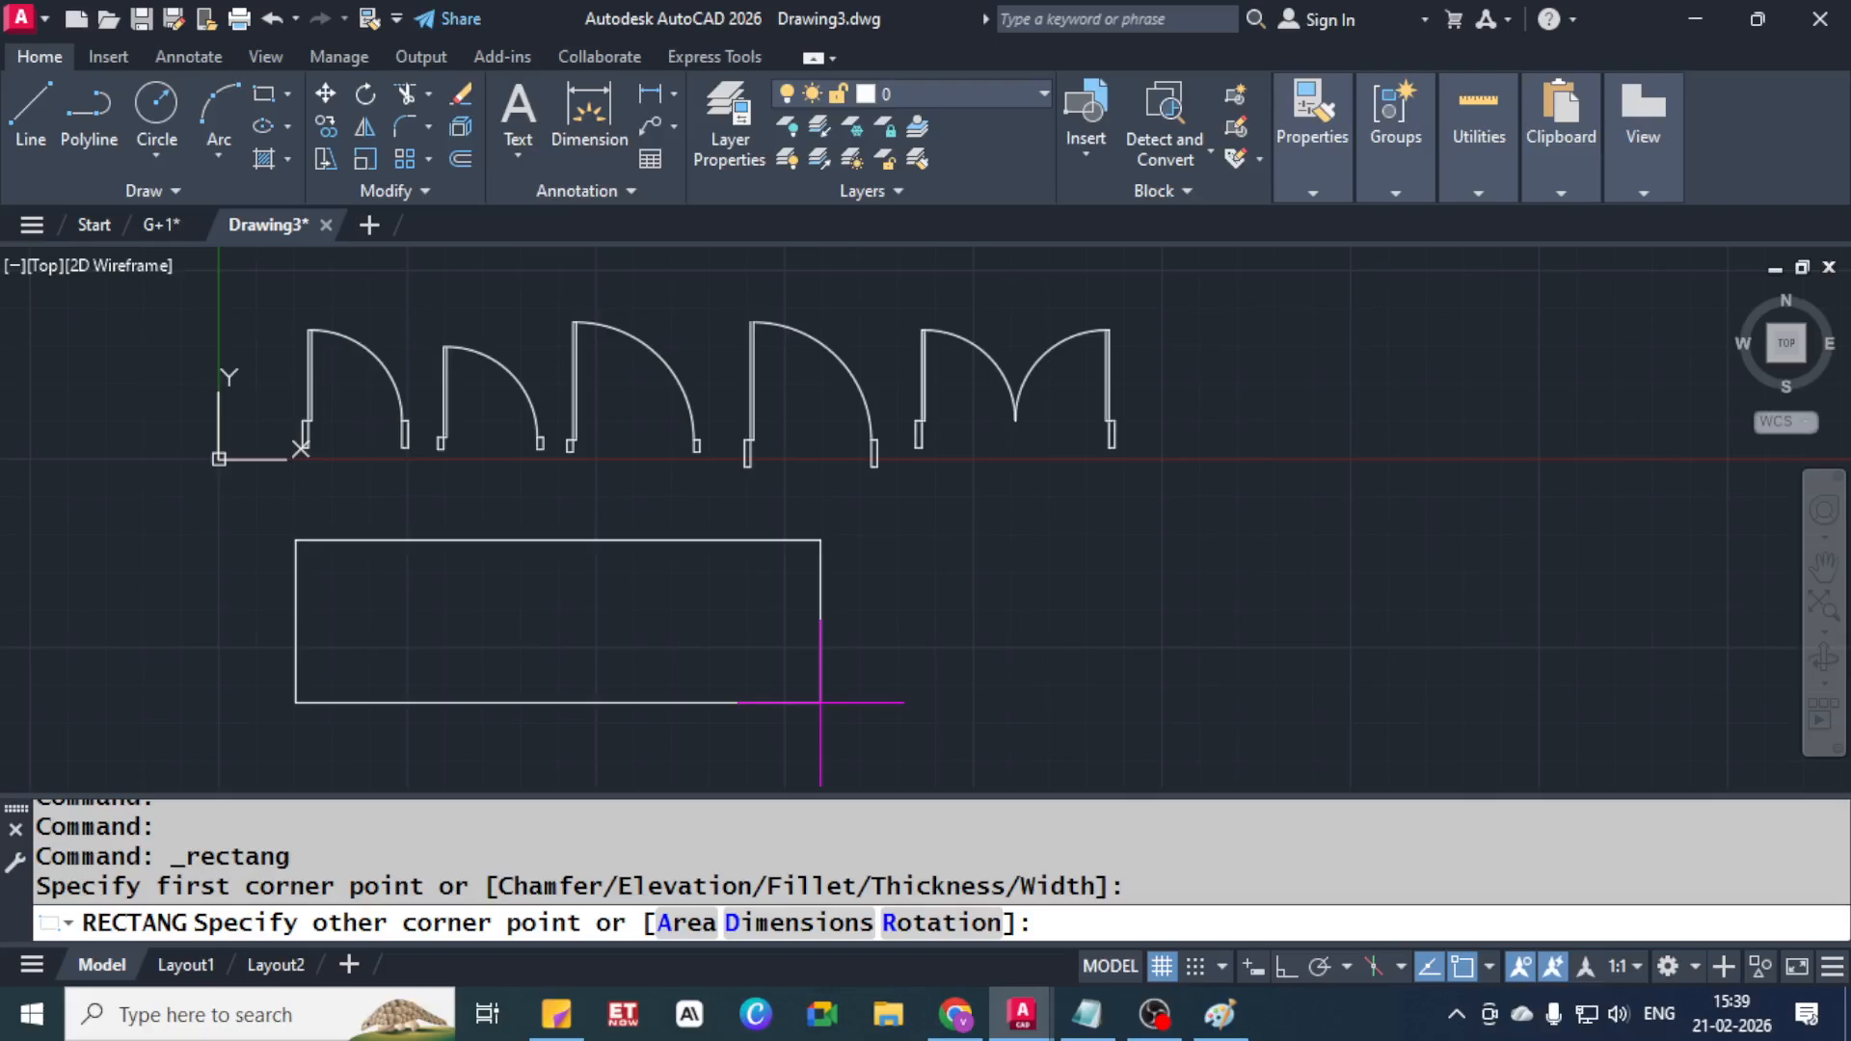
text(d)
key(Return)
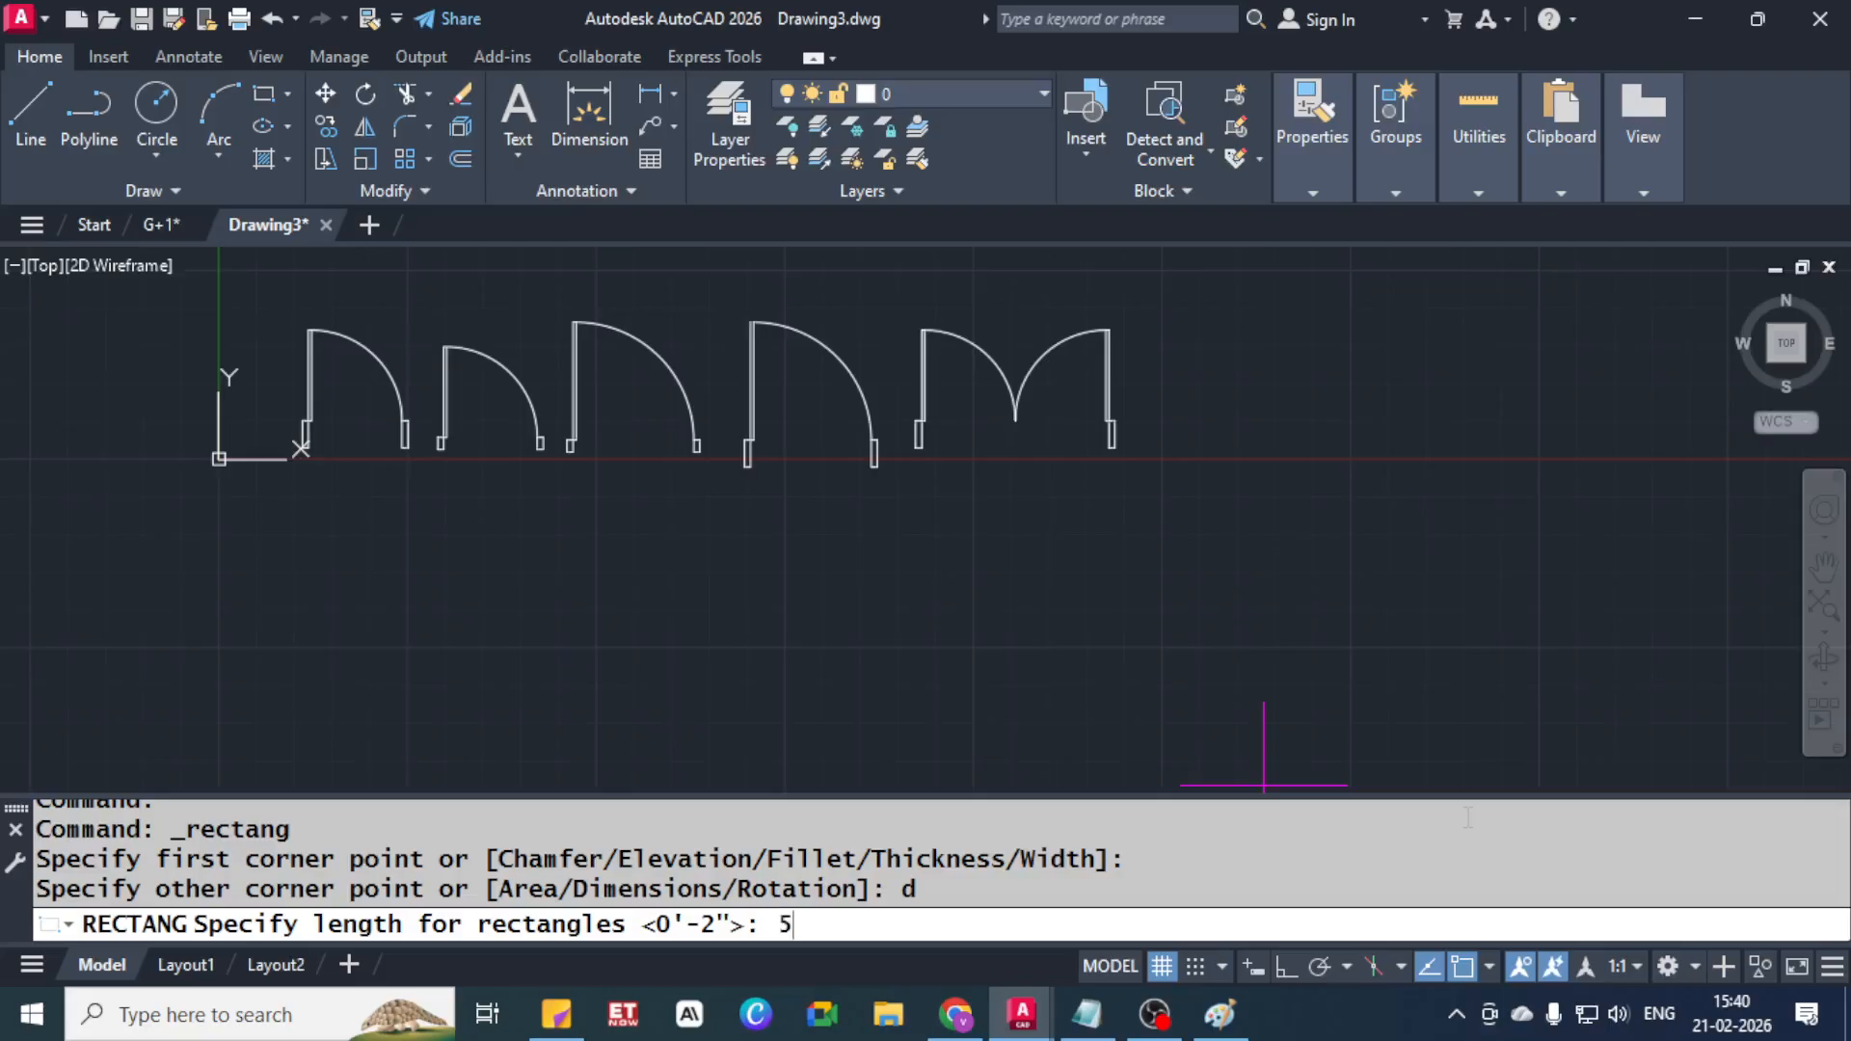
key(Return)
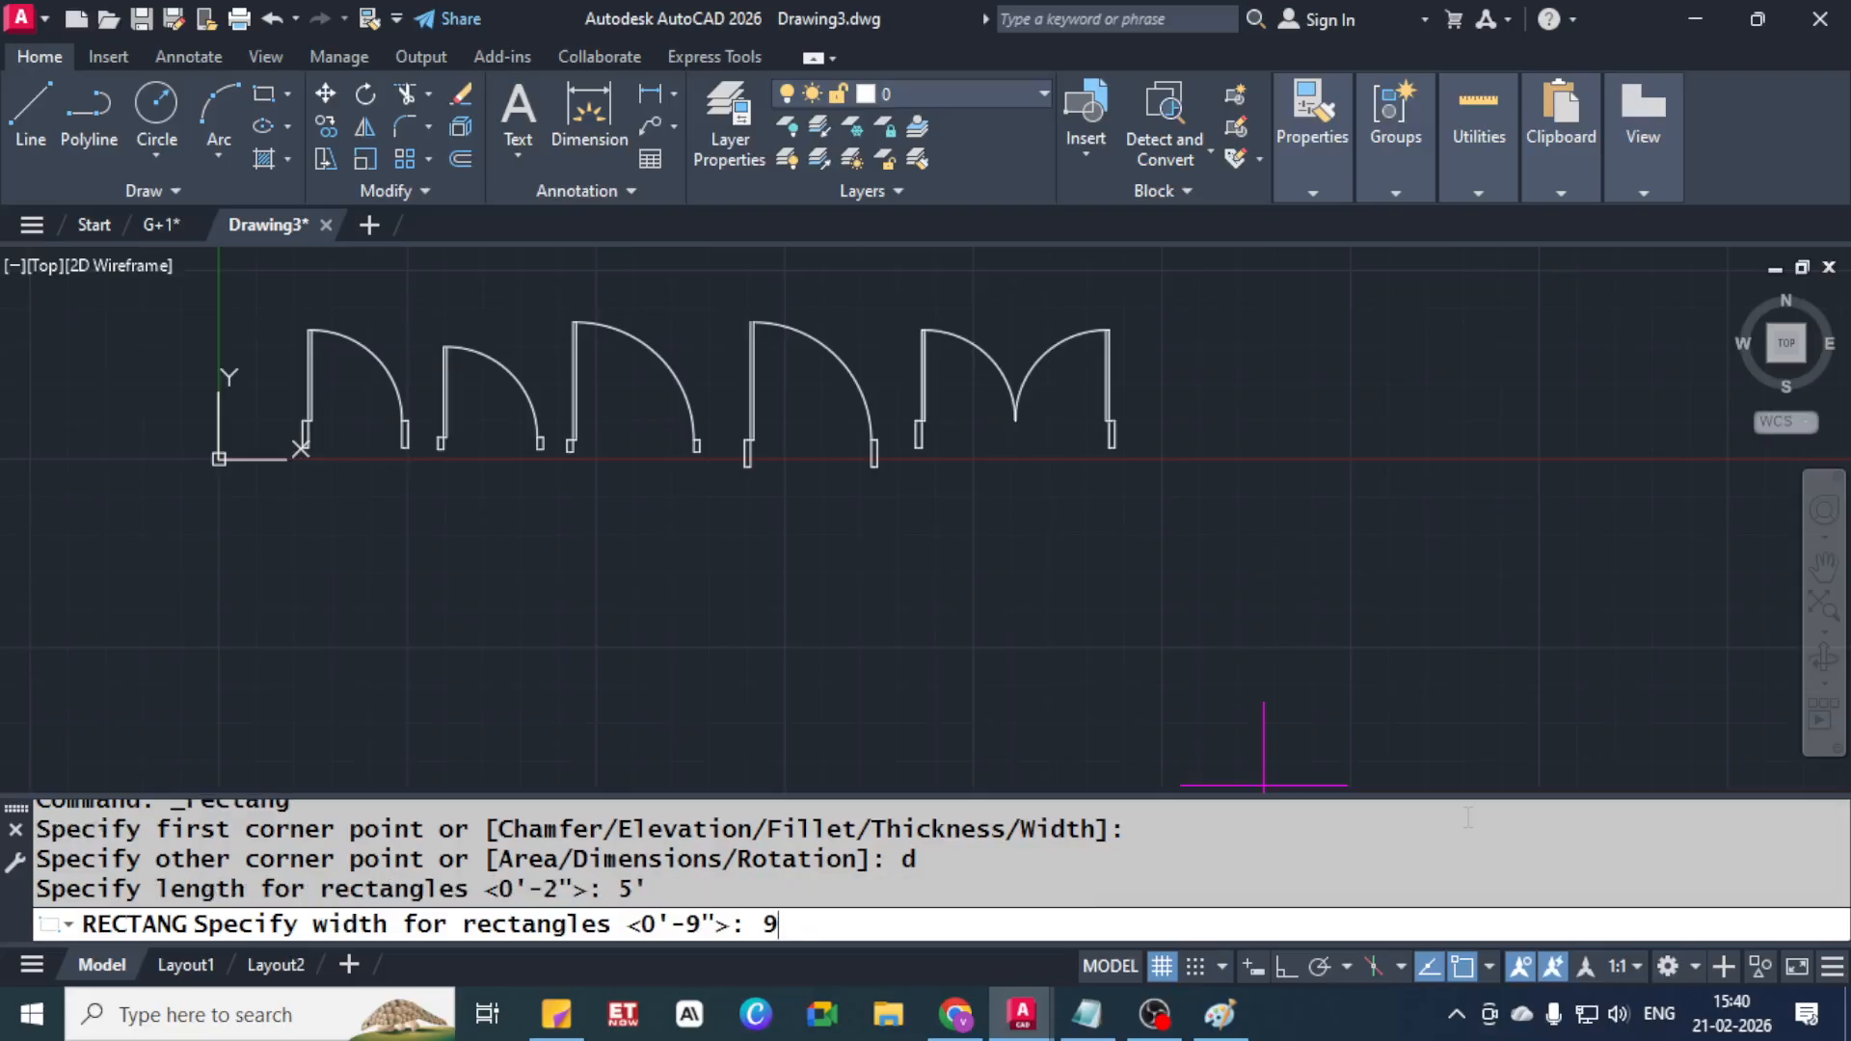
text(9")
key(Return)
click(1447, 550)
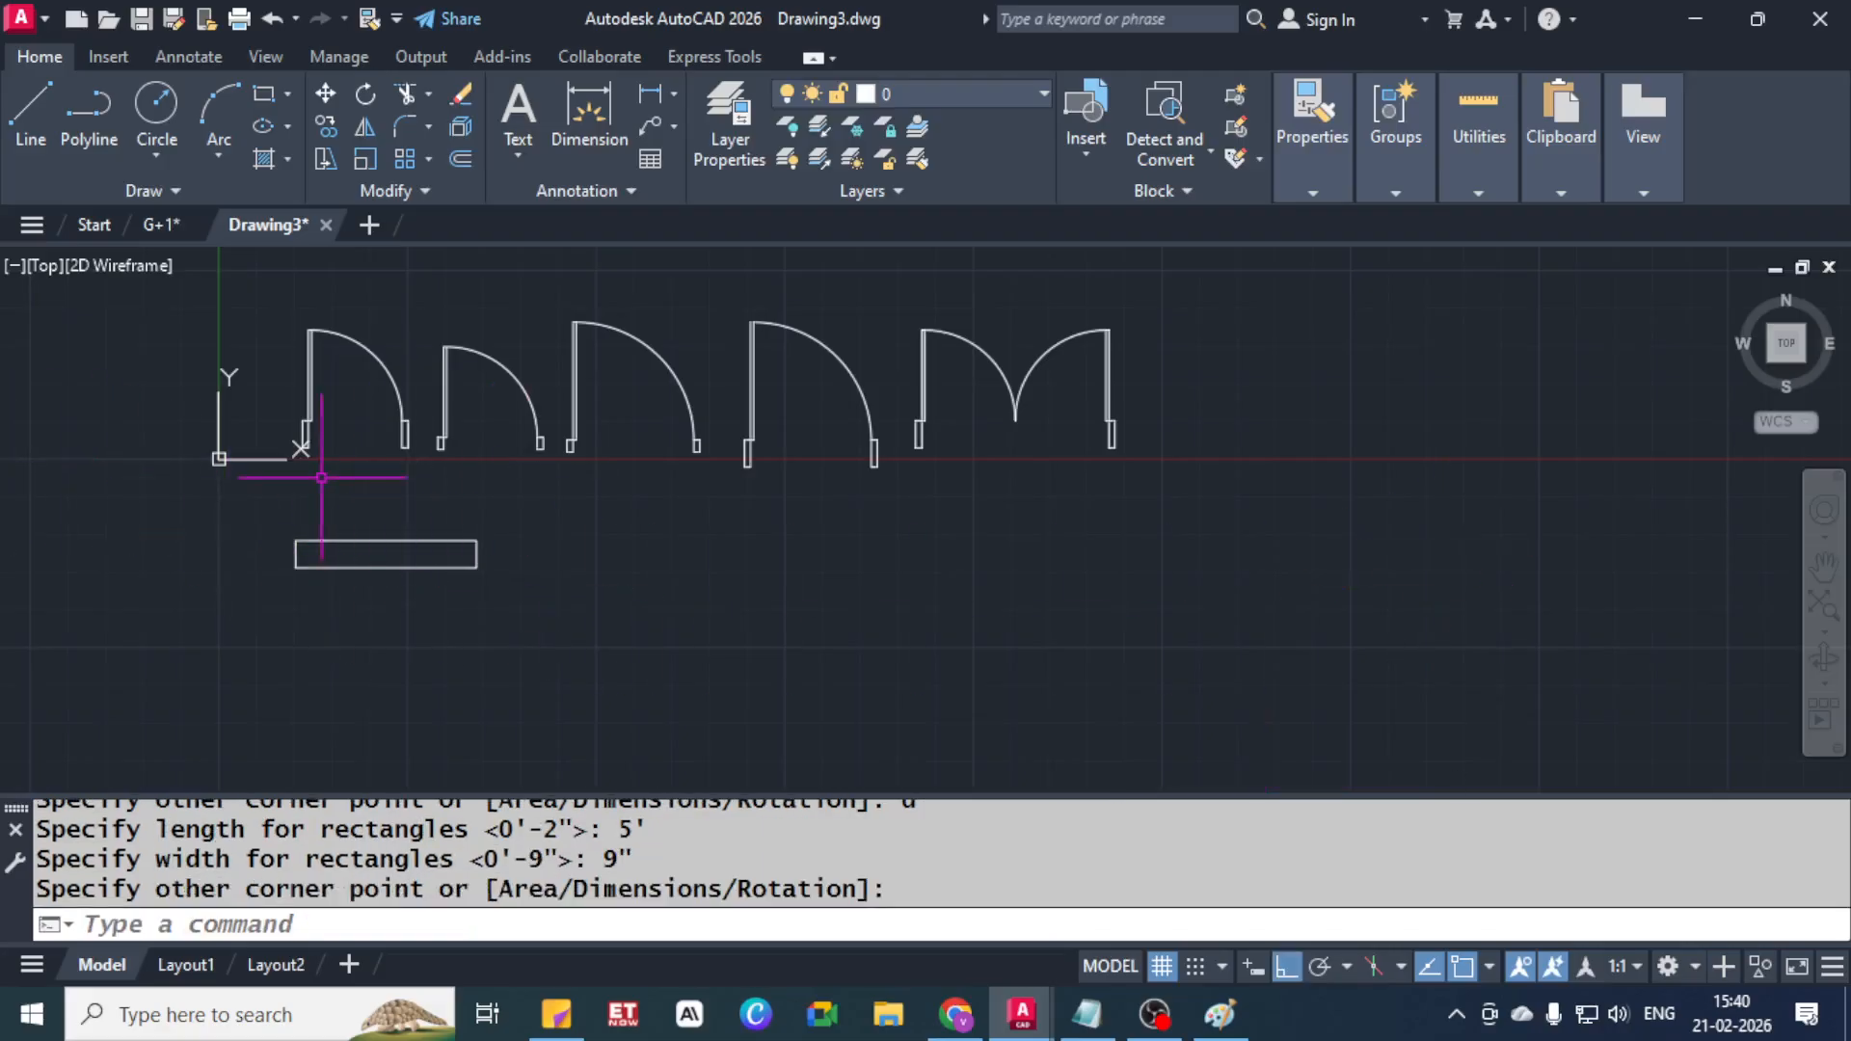
Draw a horizontal line across the rectangle between the midpoints of its two short sides
scroll(322, 472, up, 4)
middle_drag(488, 517, 541, 396)
click(31, 106)
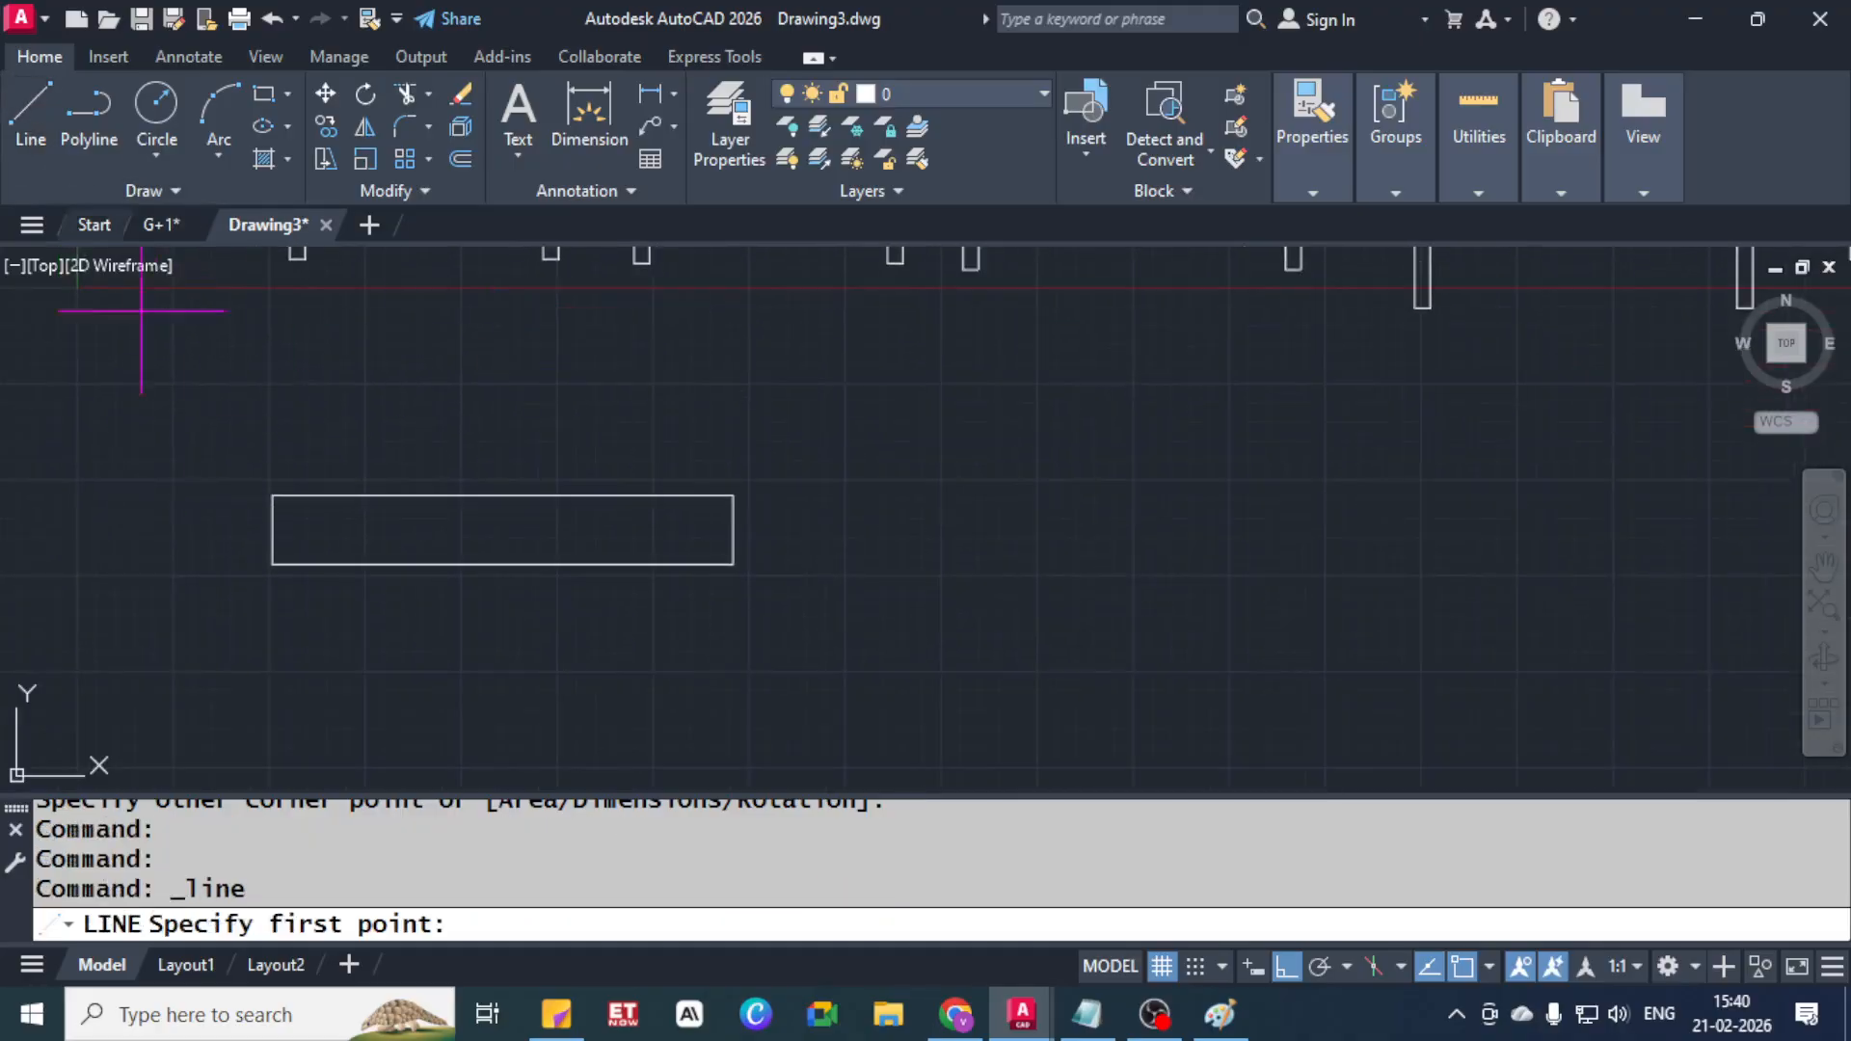
click(272, 529)
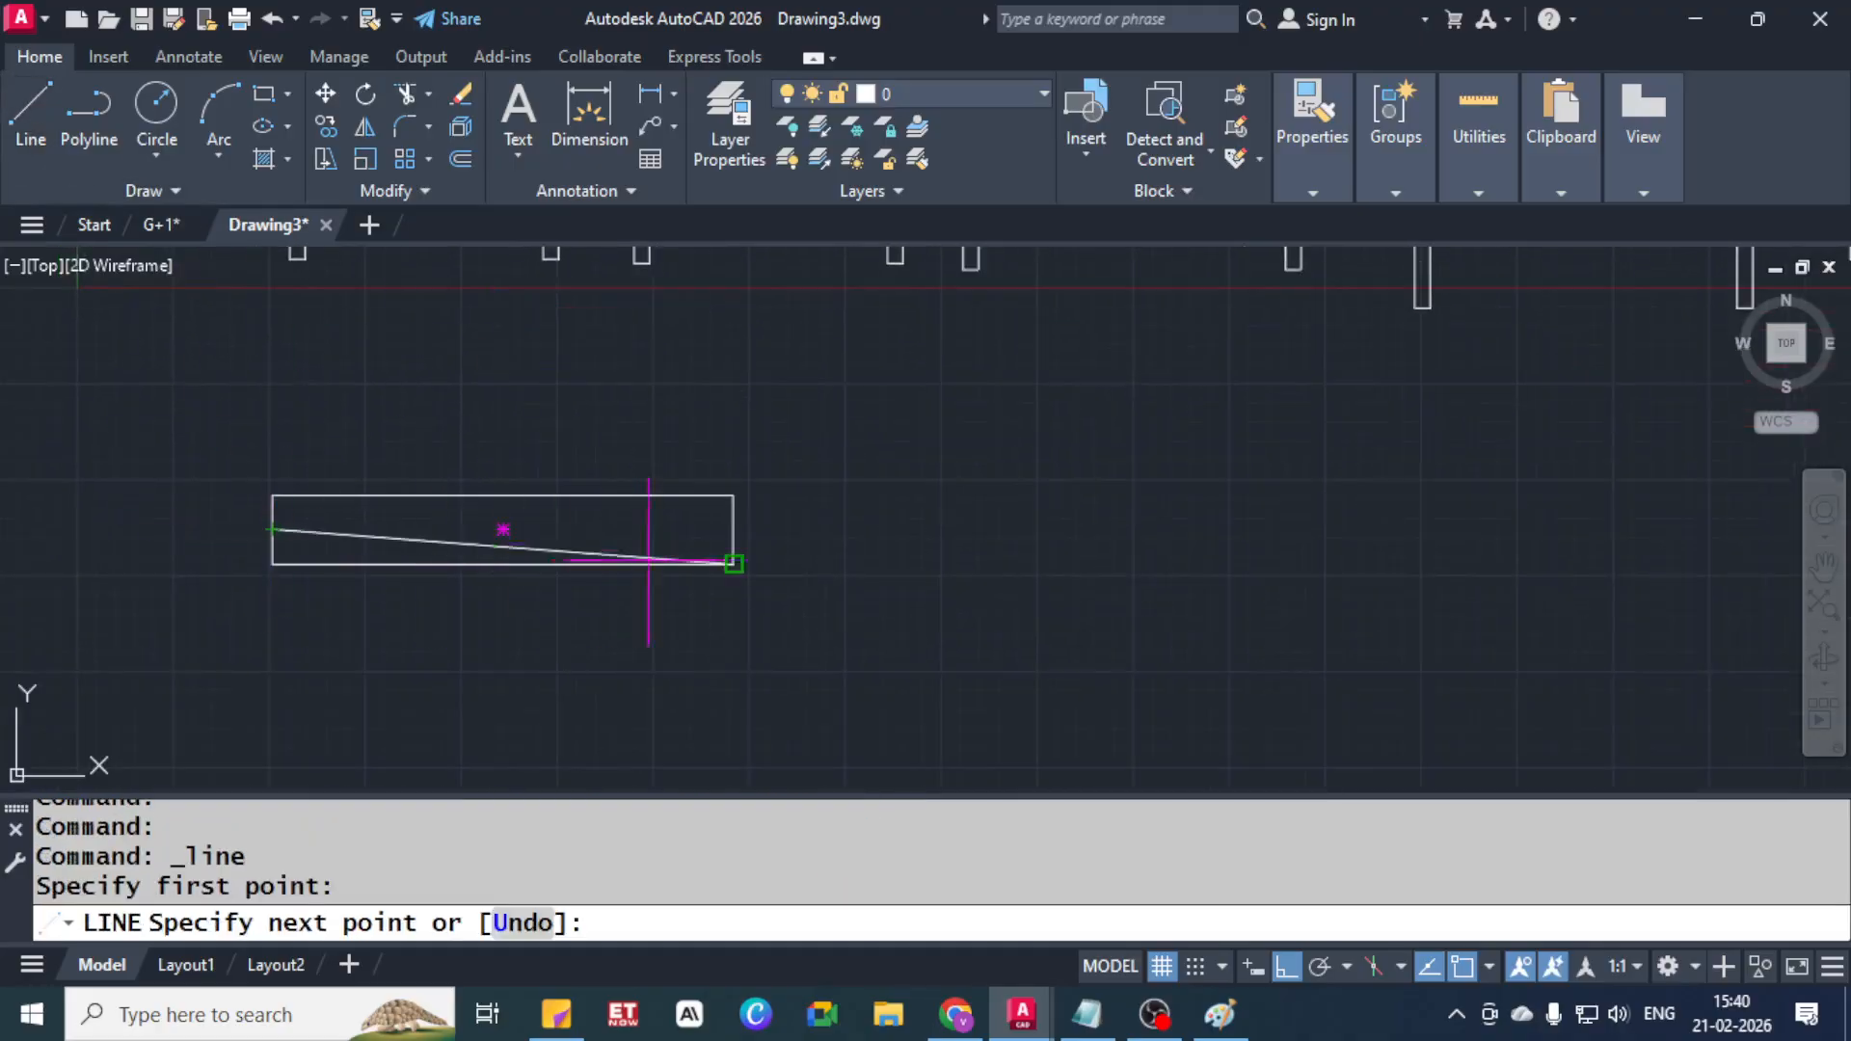
click(734, 529)
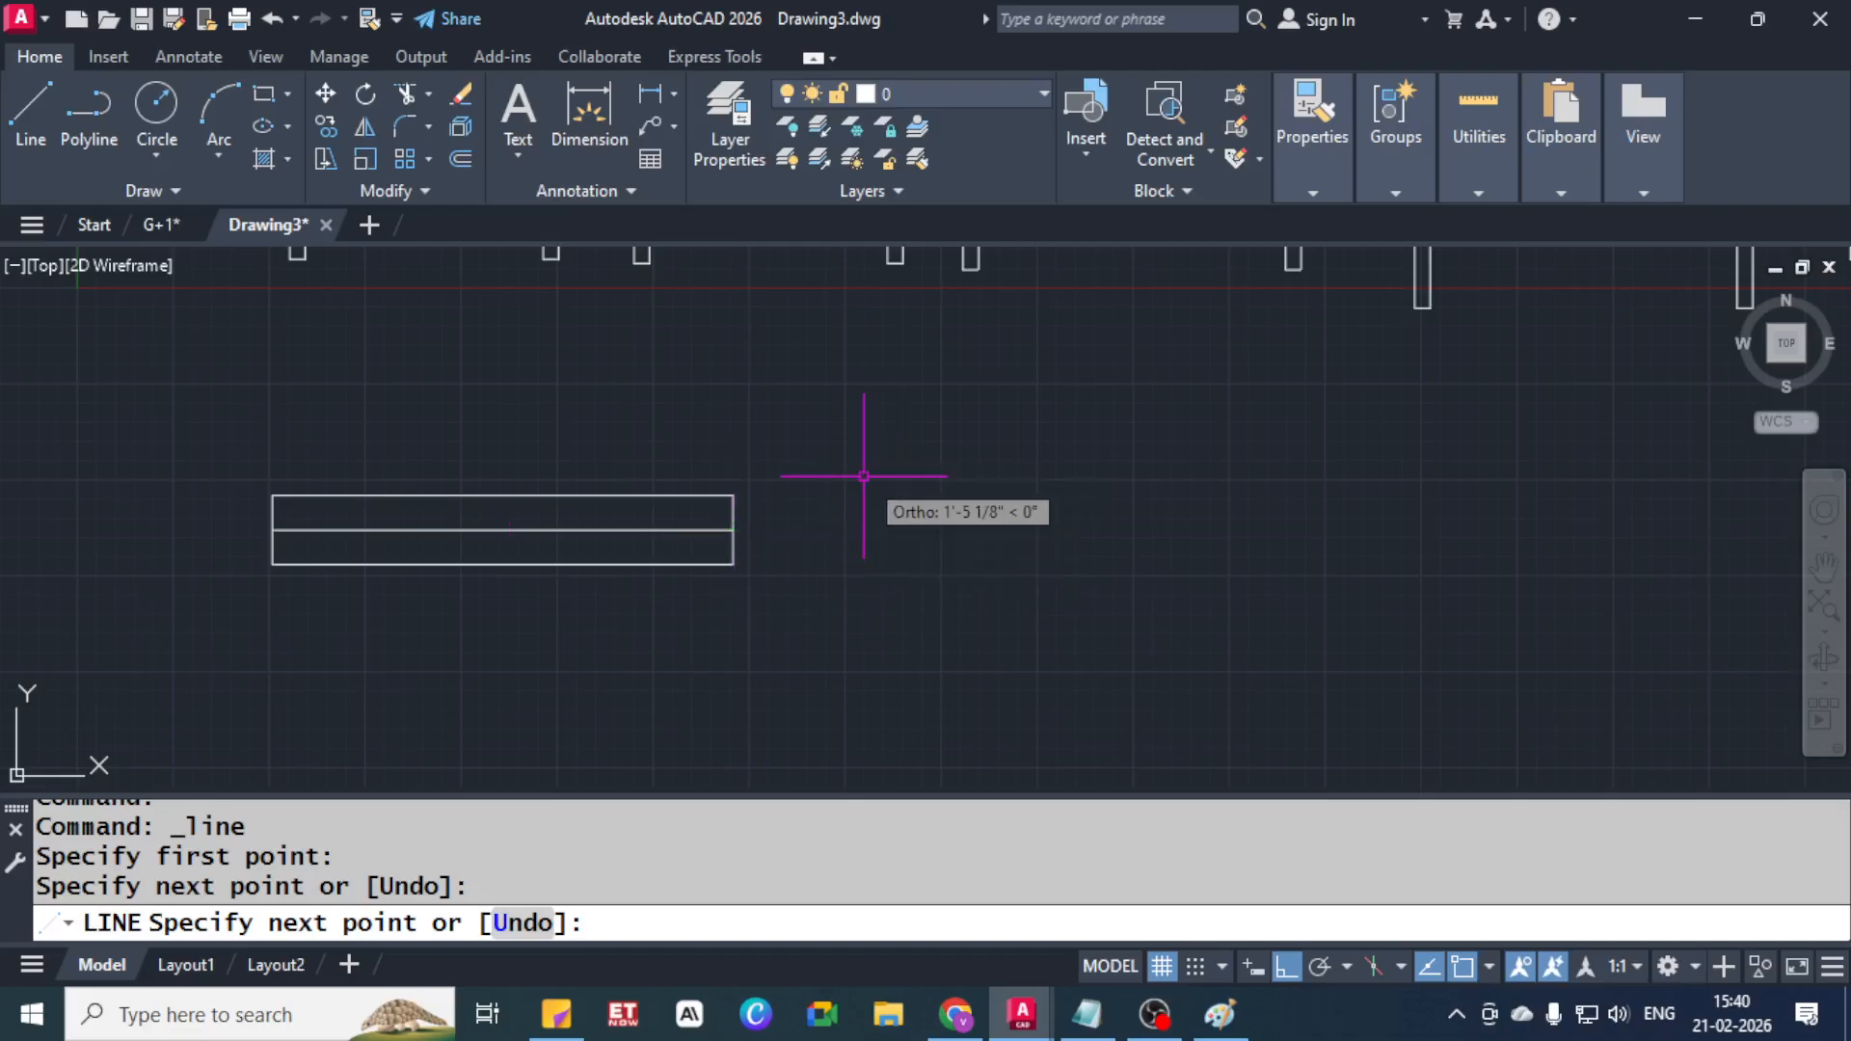
key(Escape)
key(Escape)
Copy the rectangle and its middle line straight down to a spot below the original
scroll(767, 446, down, 2)
click(821, 431)
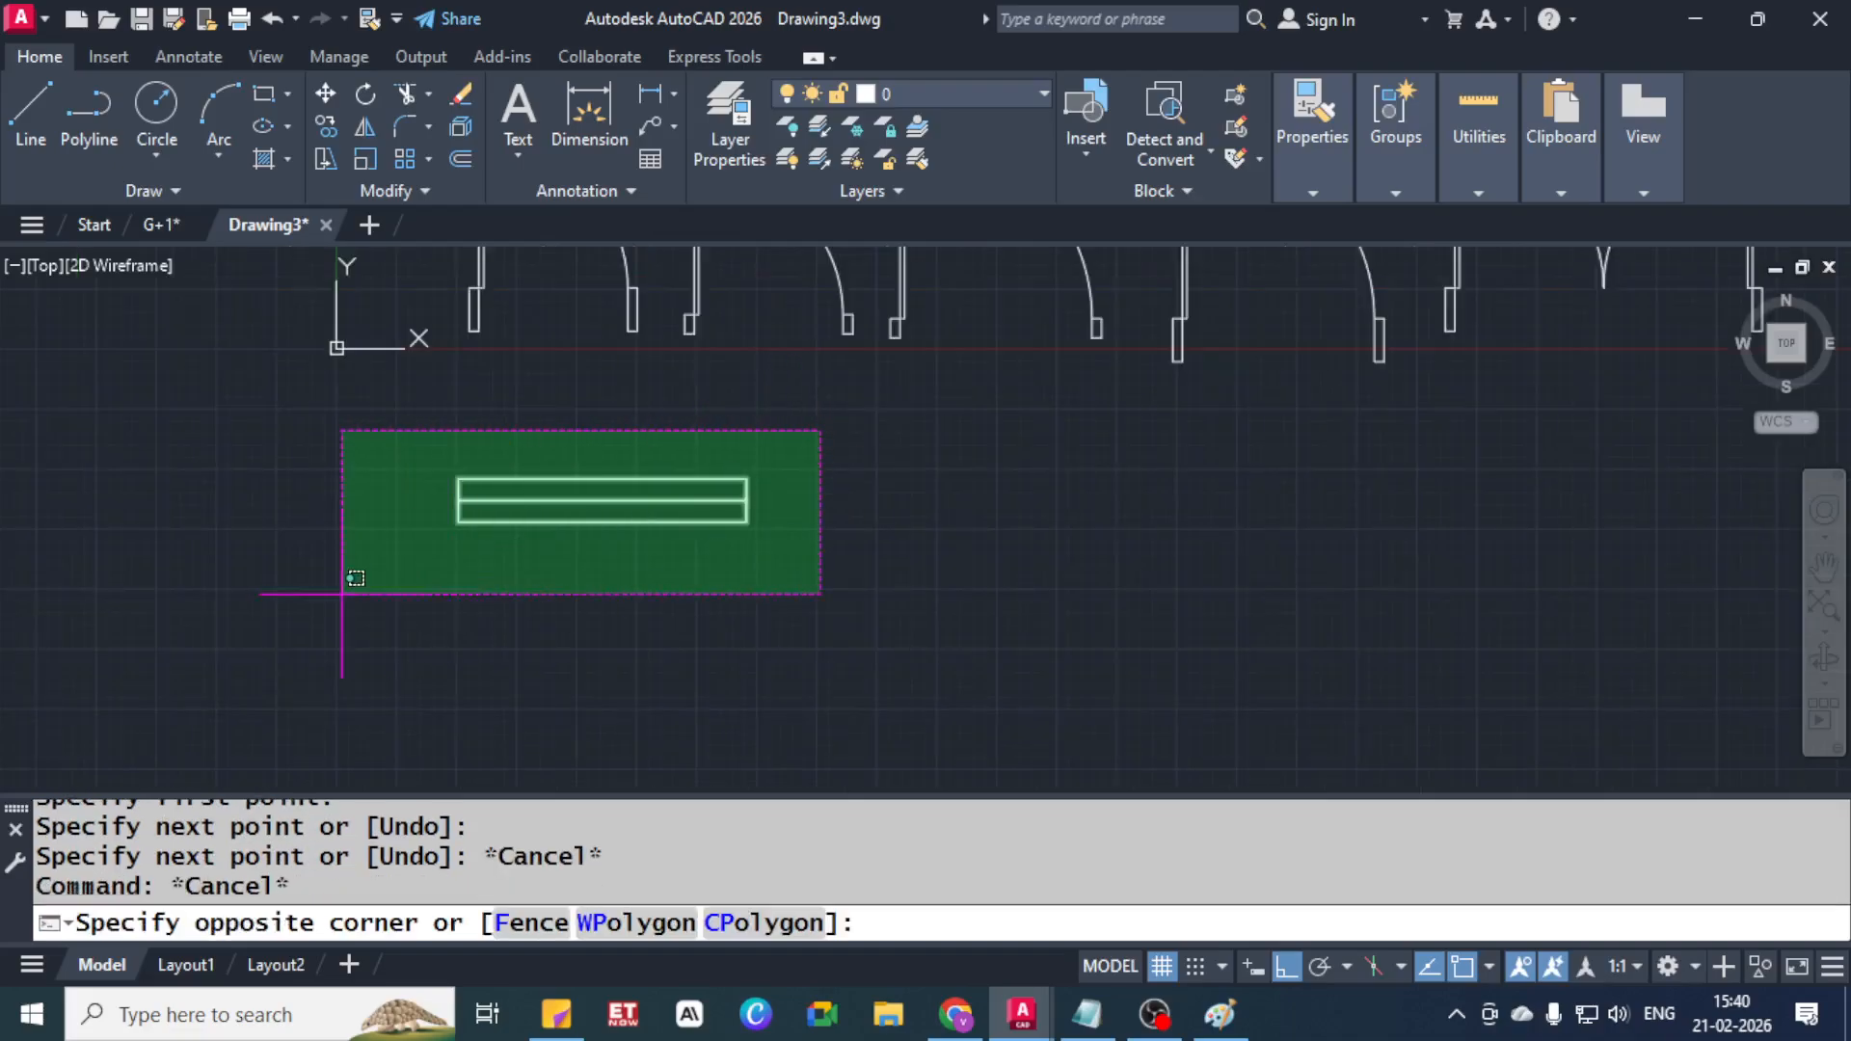
click(347, 581)
text(co)
key(Return)
click(748, 501)
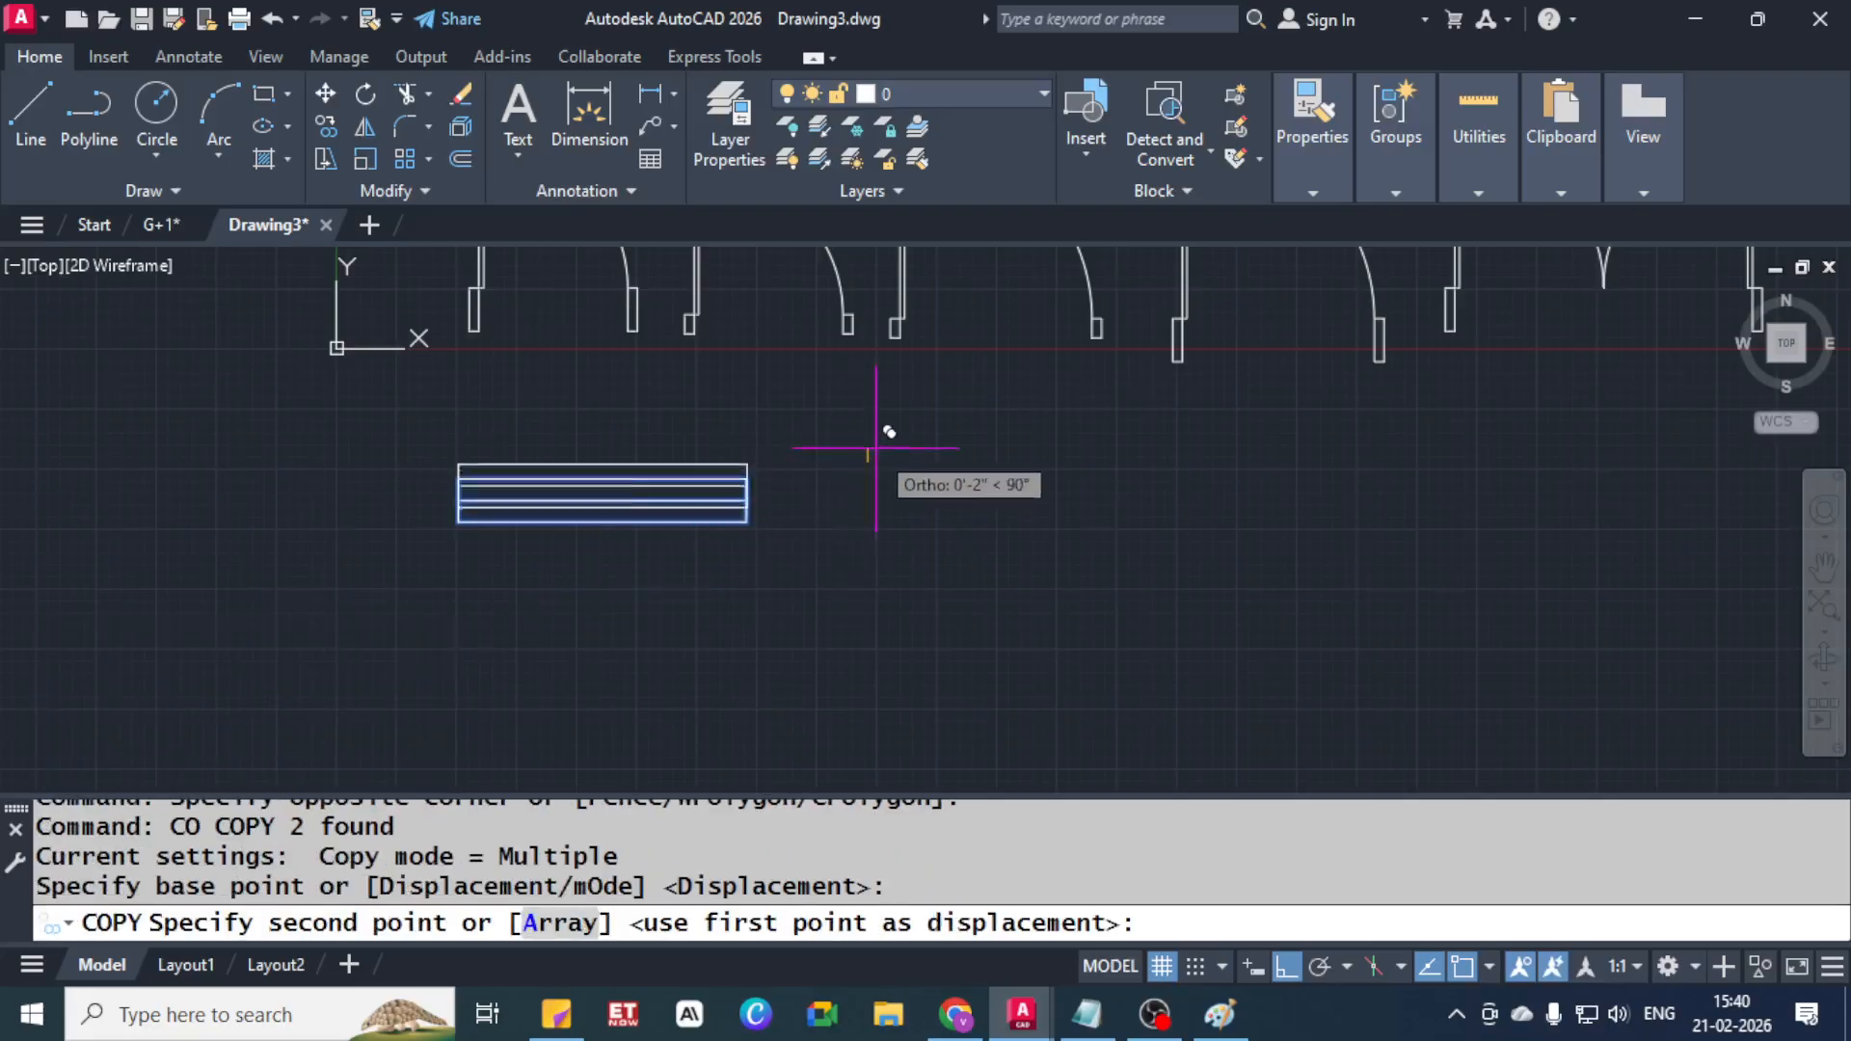
scroll(877, 443, down, 4)
click(822, 623)
key(Escape)
key(Escape)
key(Escape)
scroll(791, 622, up, 5)
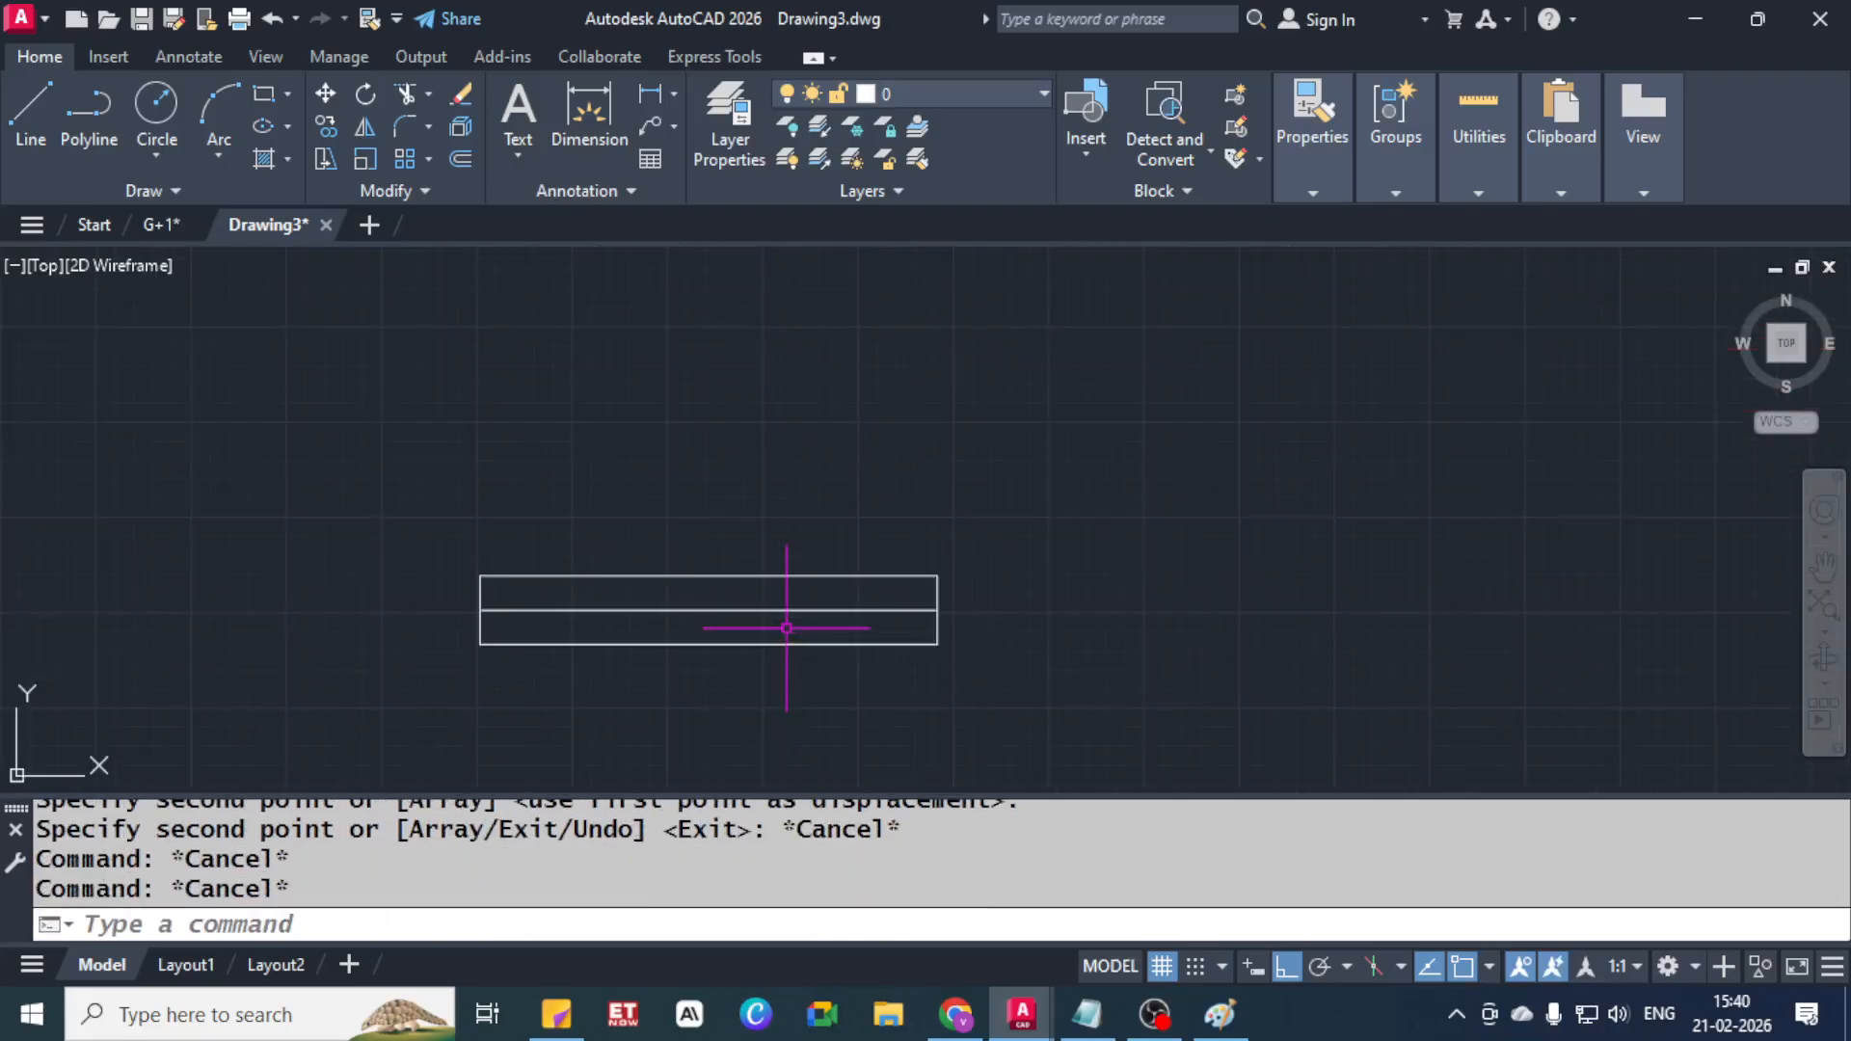
Trim away the top and bottom edges of the copied rectangle, leaving the end lines and the middle line
text(tr)
key(Return)
click(775, 616)
click(737, 661)
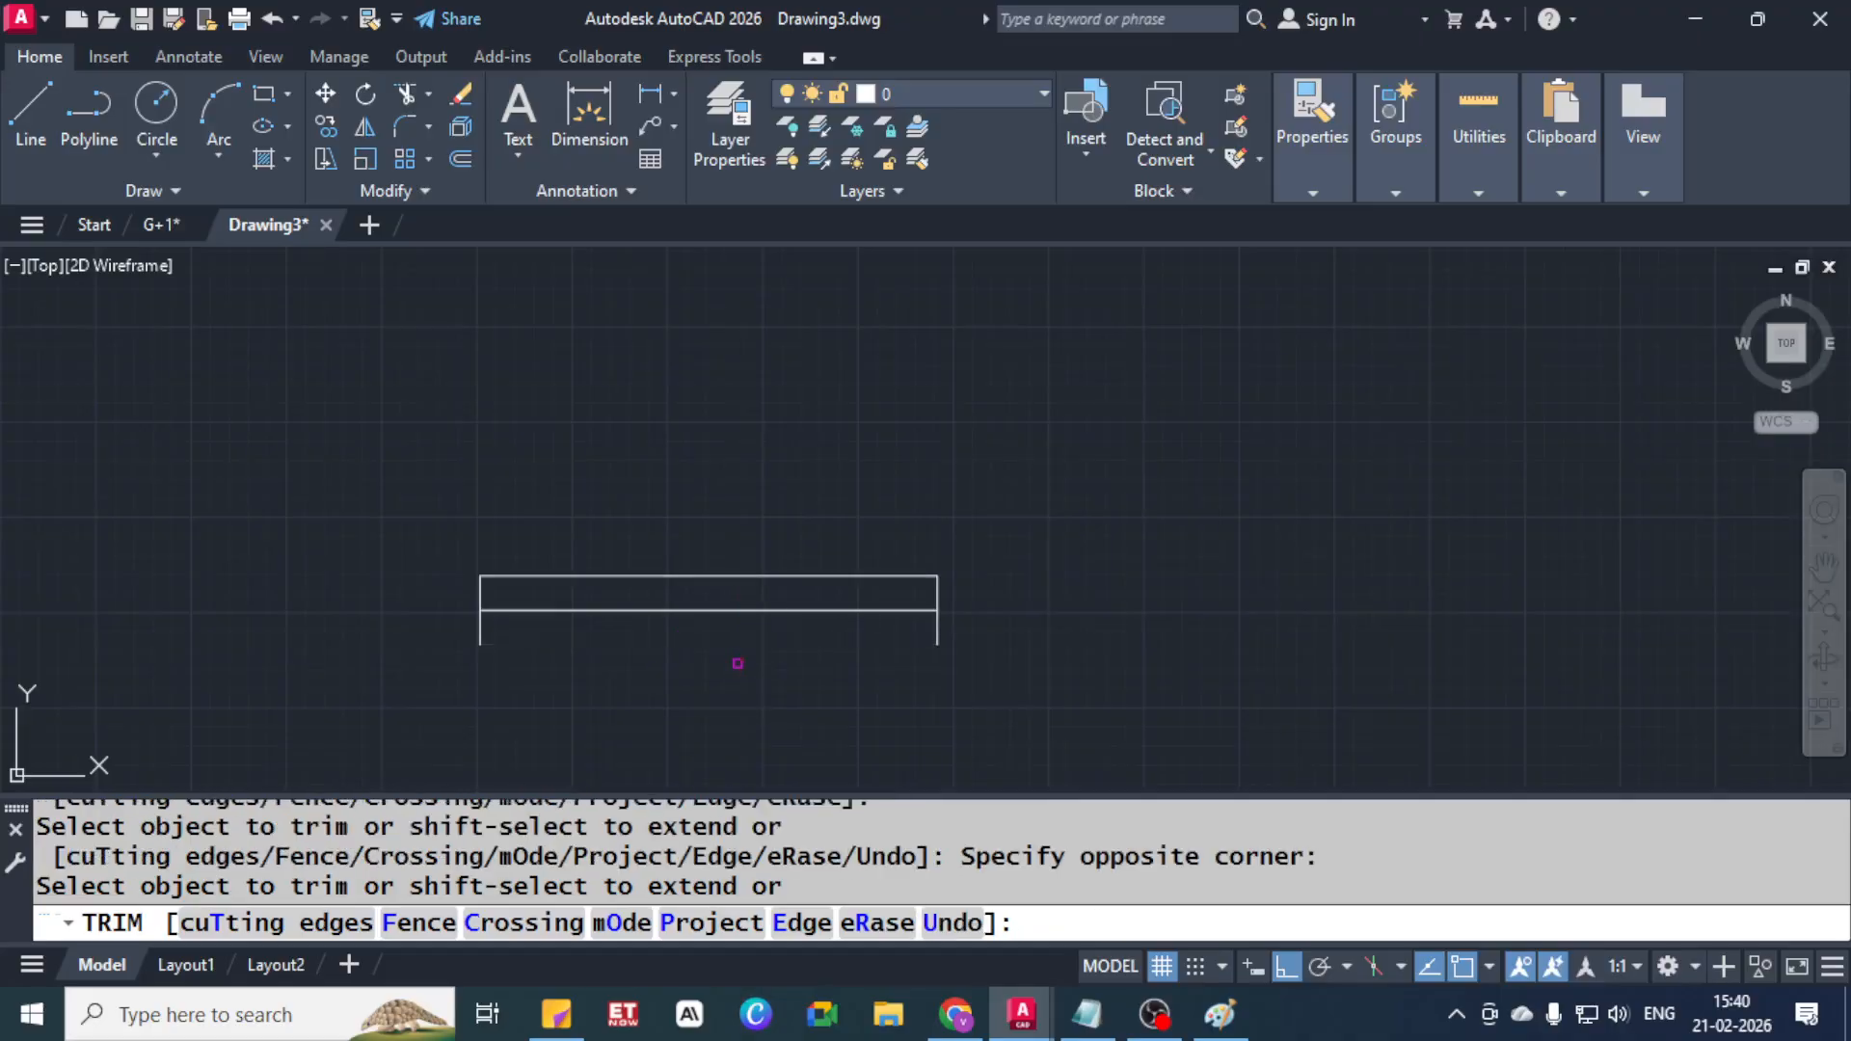
click(737, 511)
click(695, 587)
key(Return)
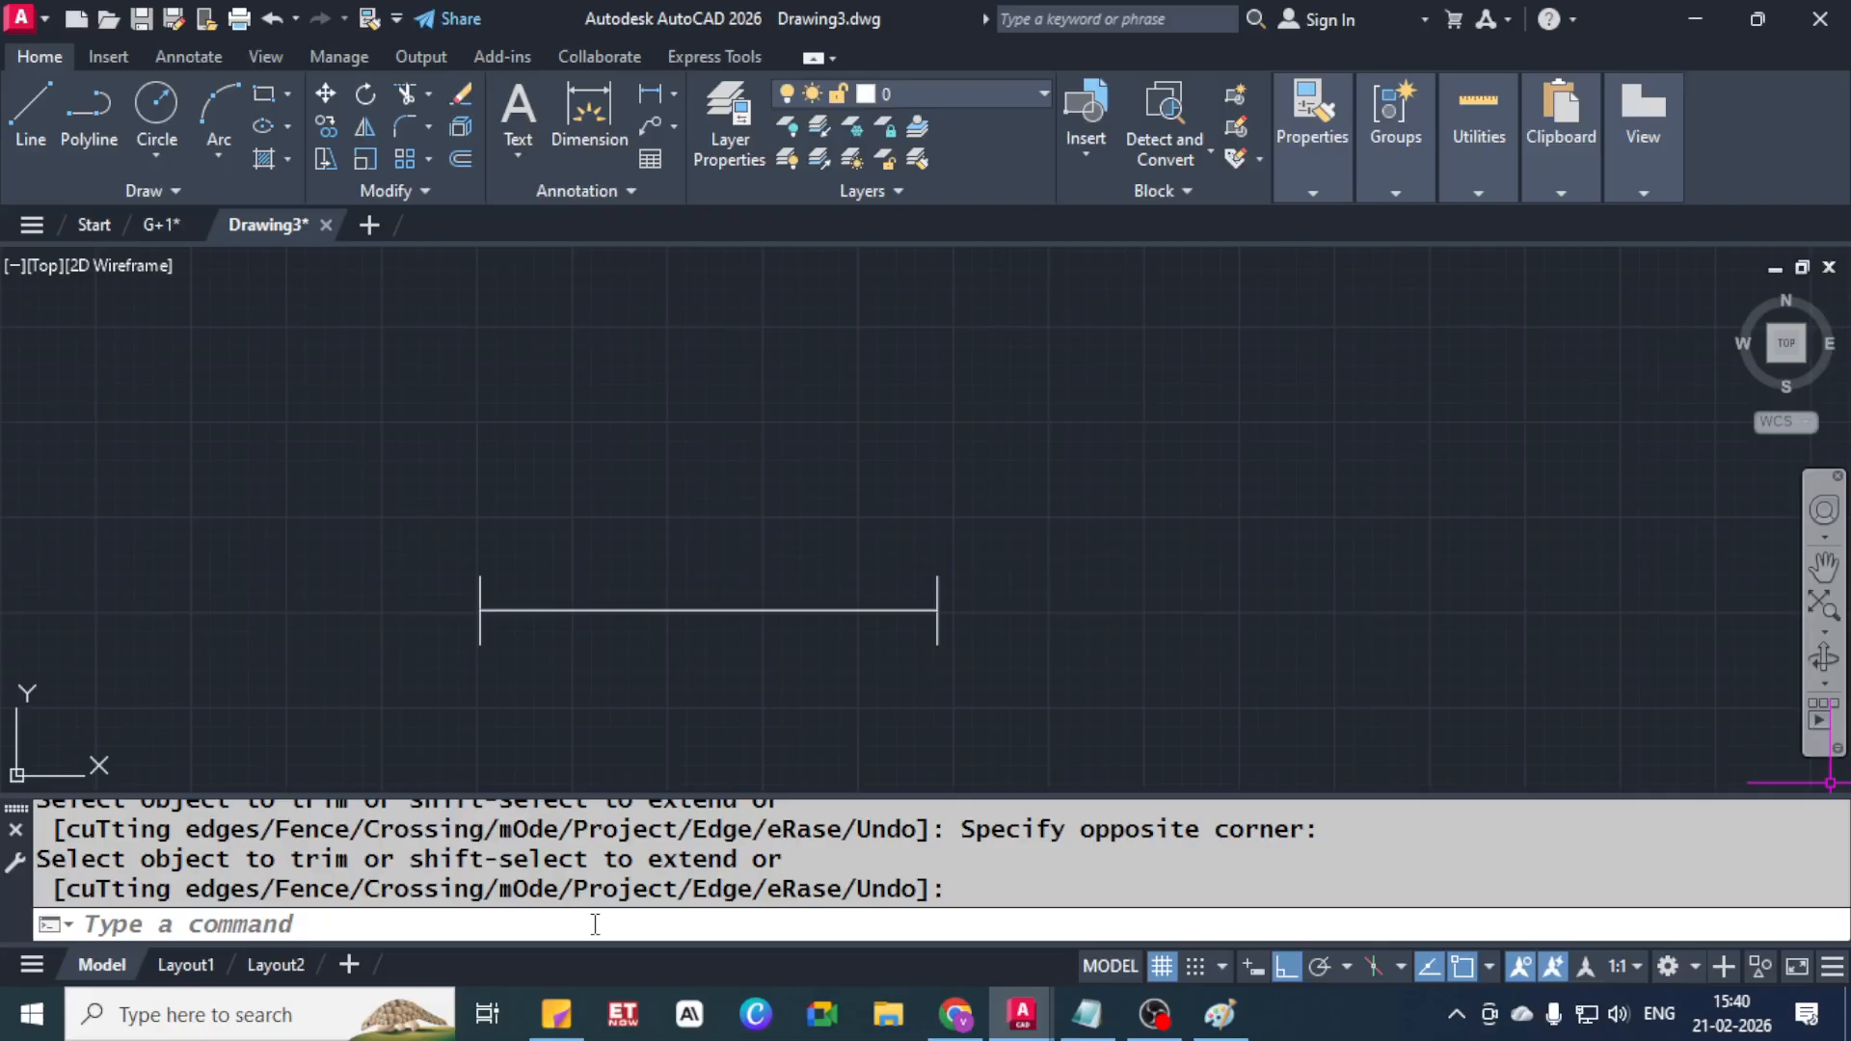
key(Escape)
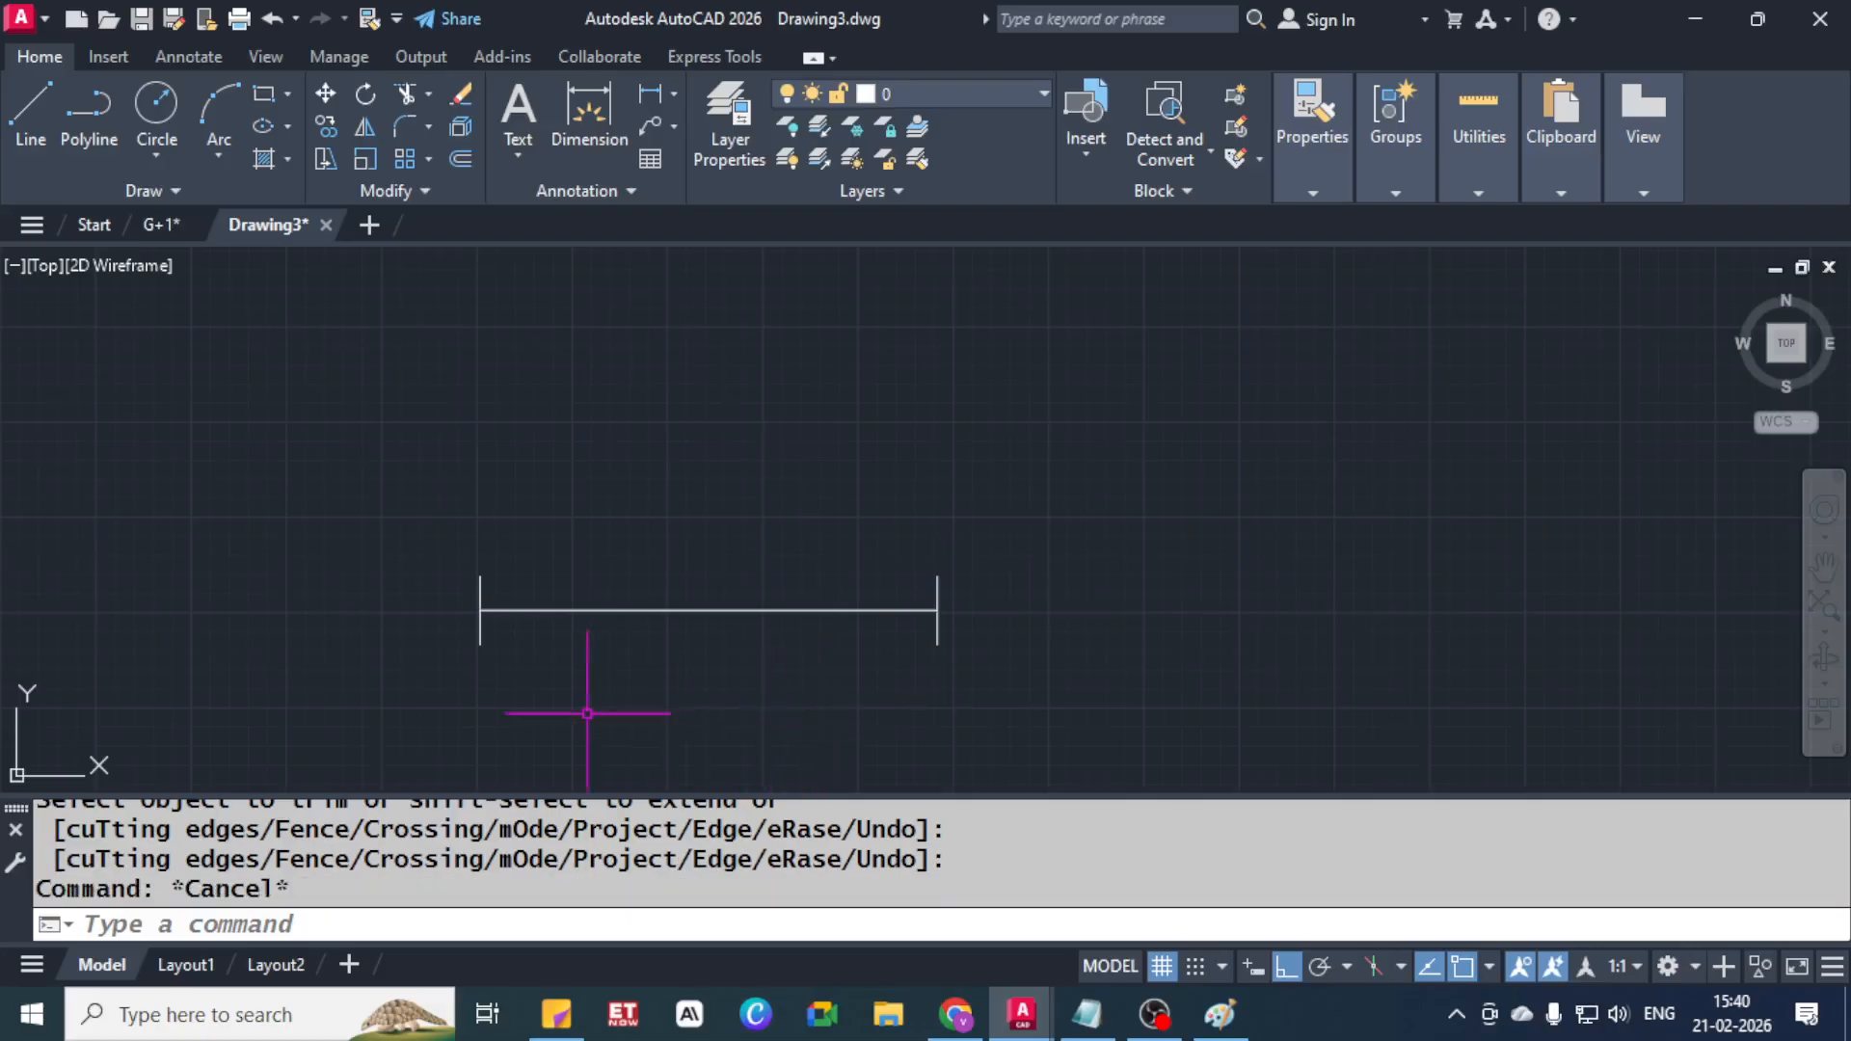
Draw a vertical line through the original rectangle from the midpoint of its bottom edge to its top edge
scroll(594, 694, down, 4)
scroll(646, 540, up, 6)
middle_drag(430, 398, 793, 417)
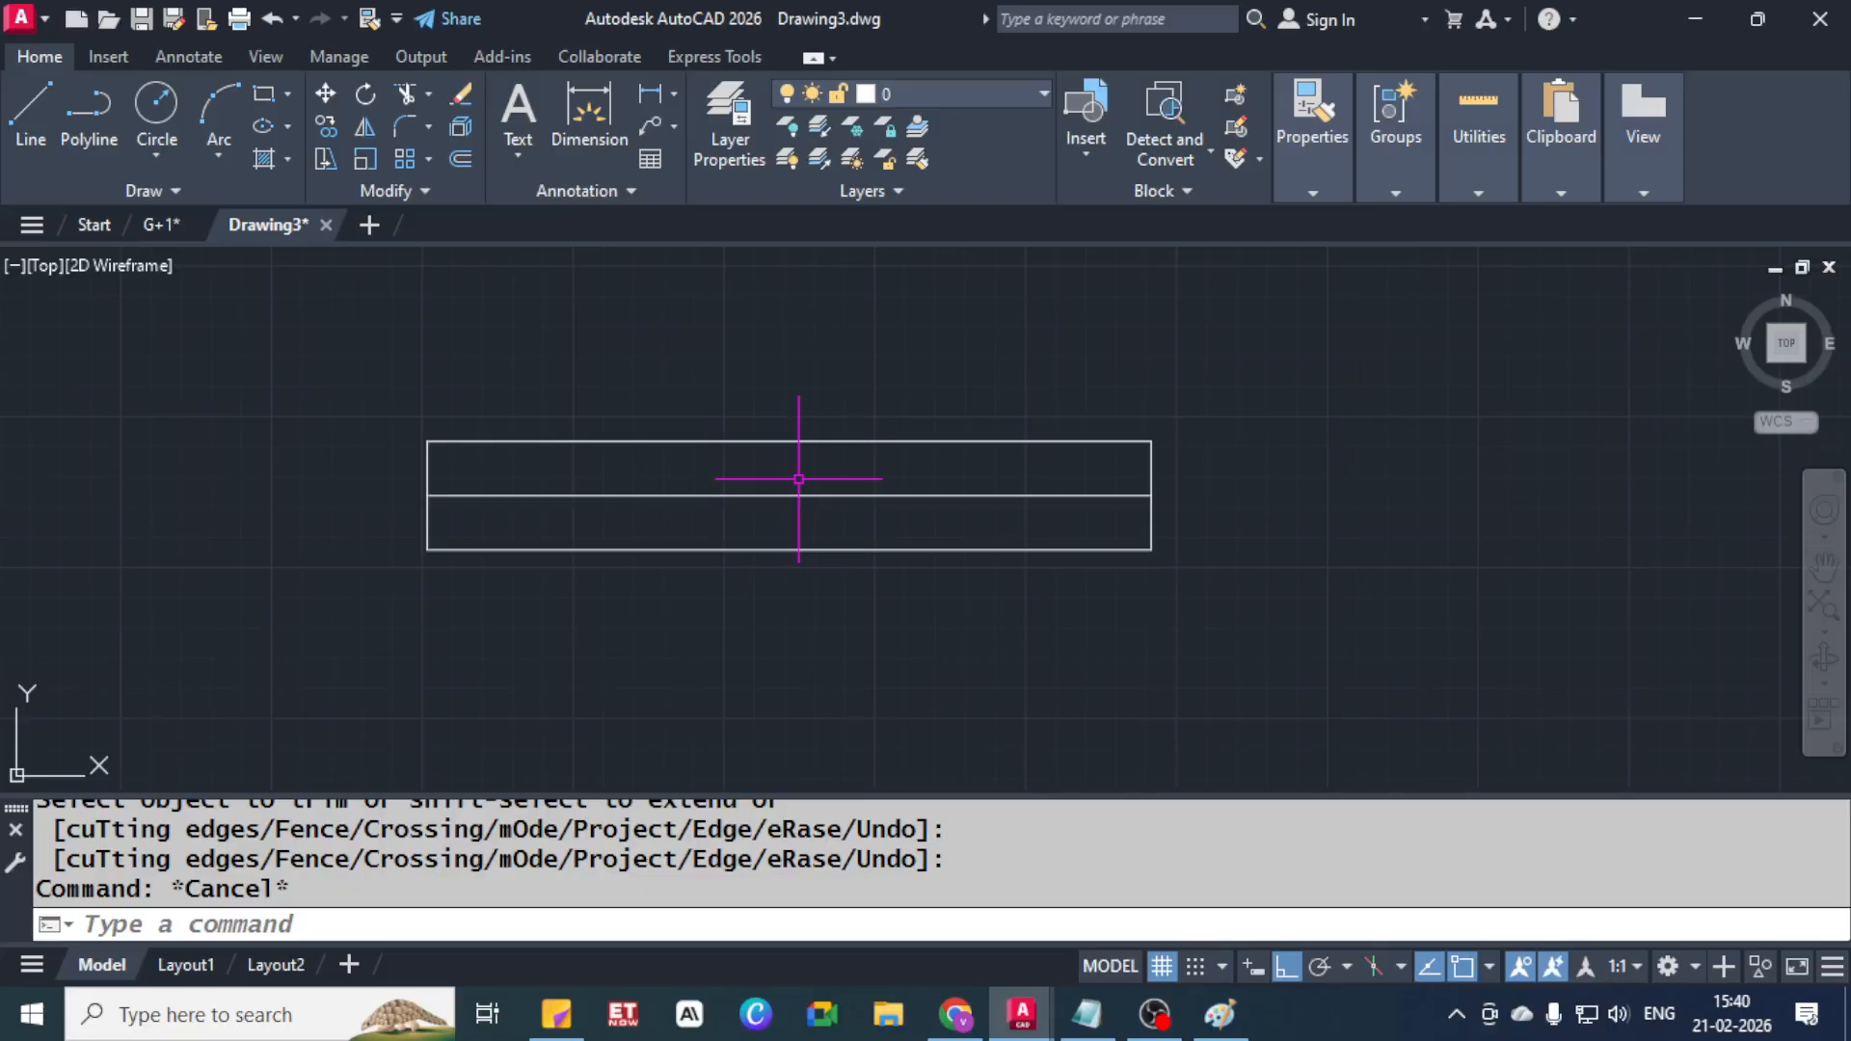
text(l)
key(Return)
click(788, 550)
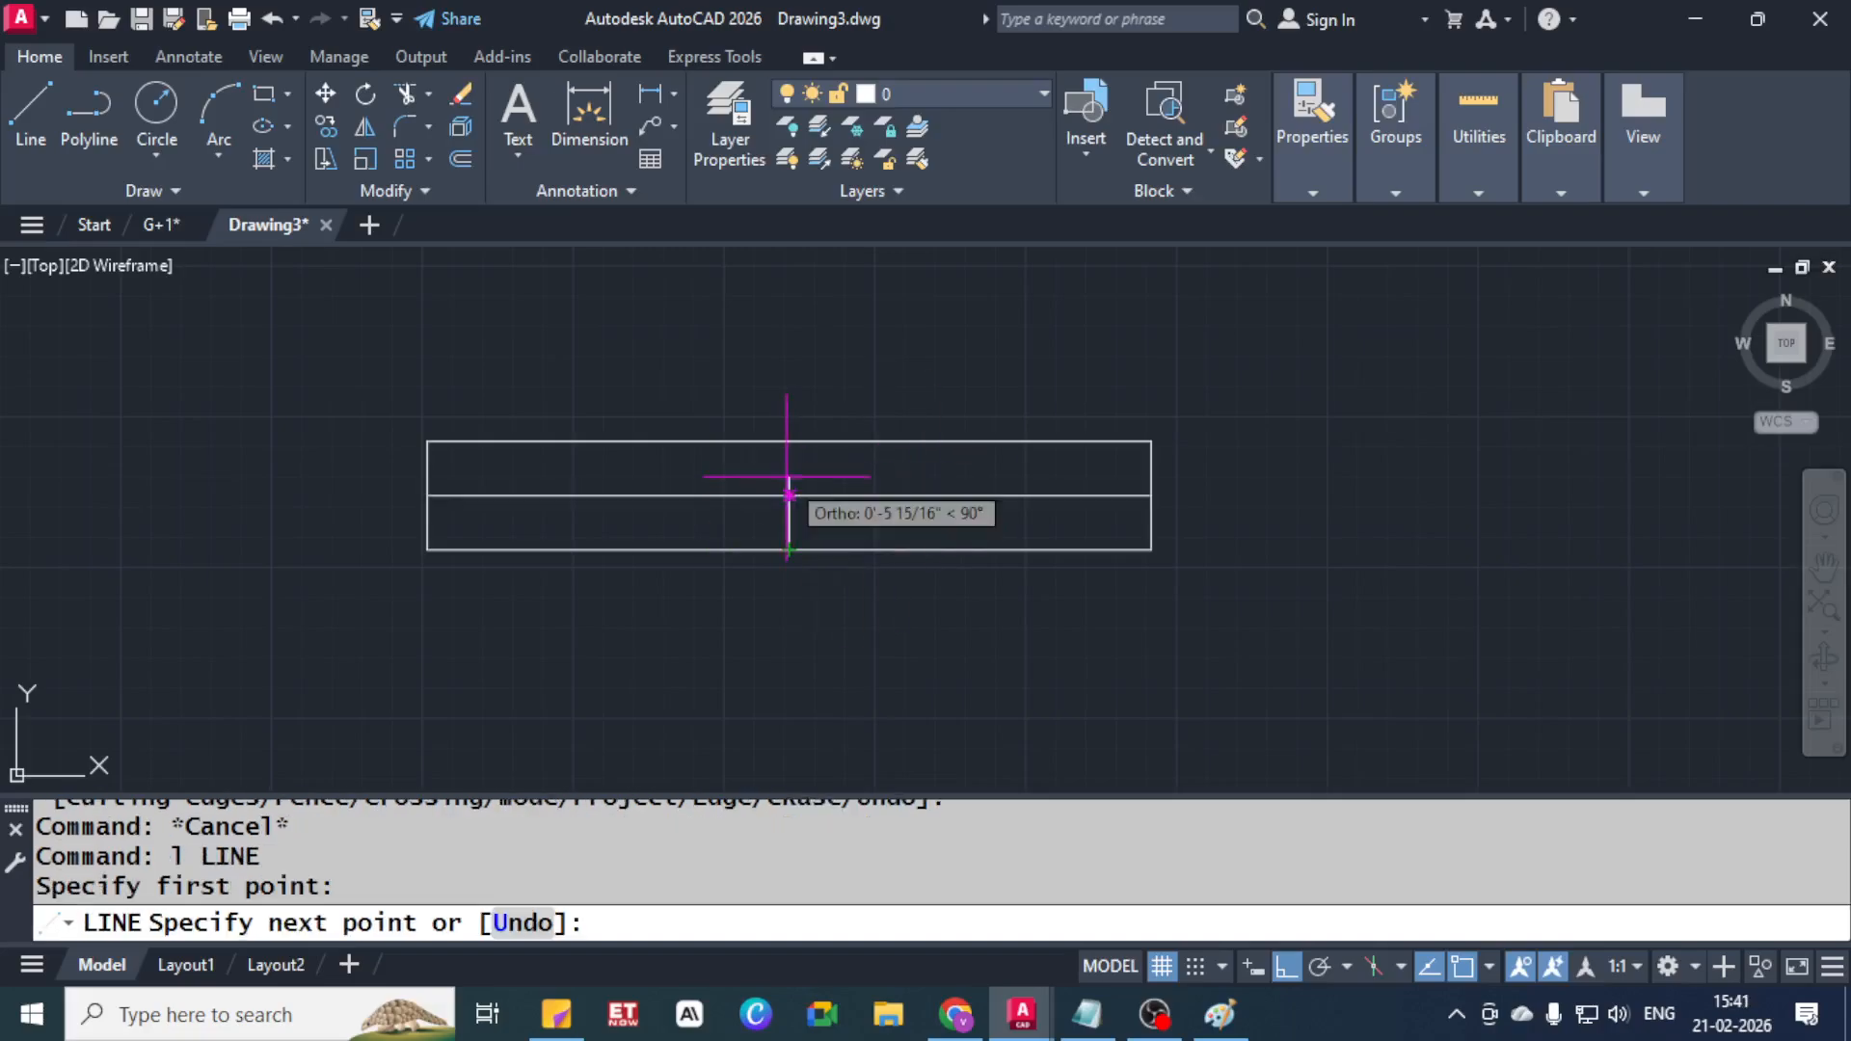
click(789, 442)
key(Escape)
key(Escape)
key(Escape)
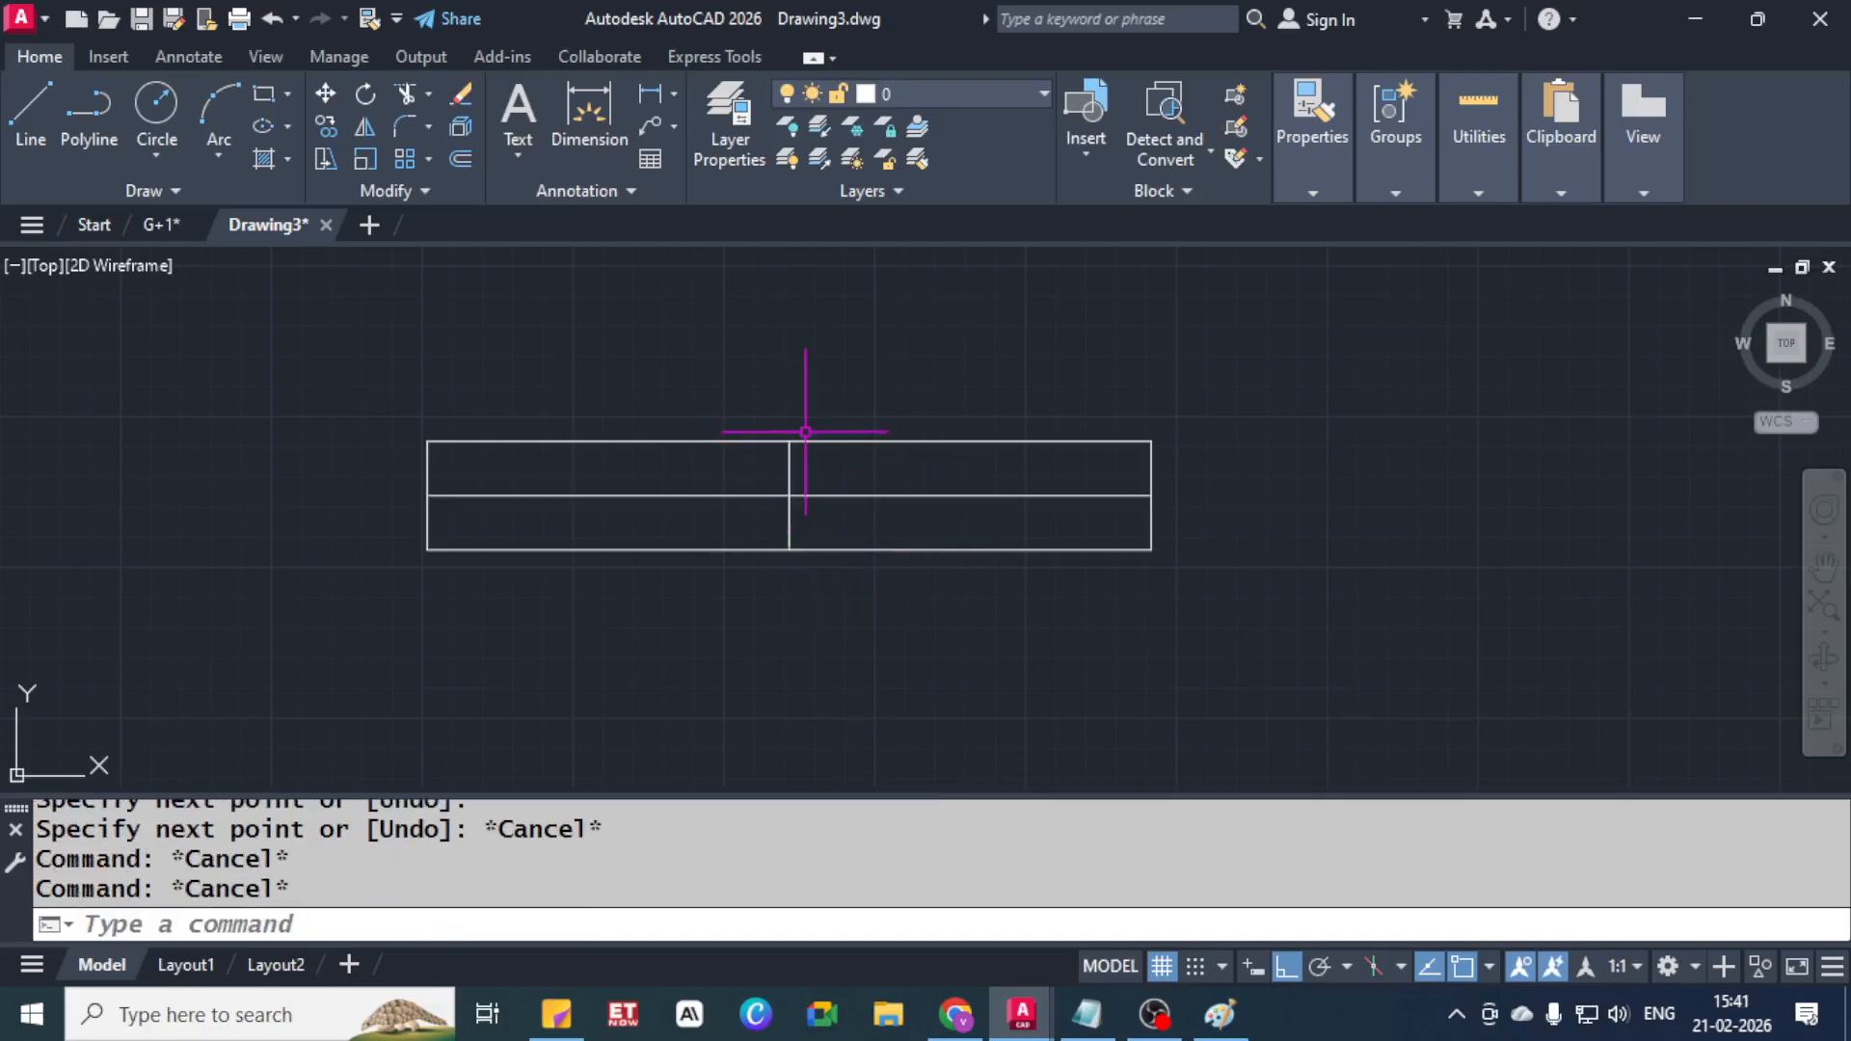
Offset the rectangle's central vertical line 2" to each side and erase the original vertical line
text(o)
key(Return)
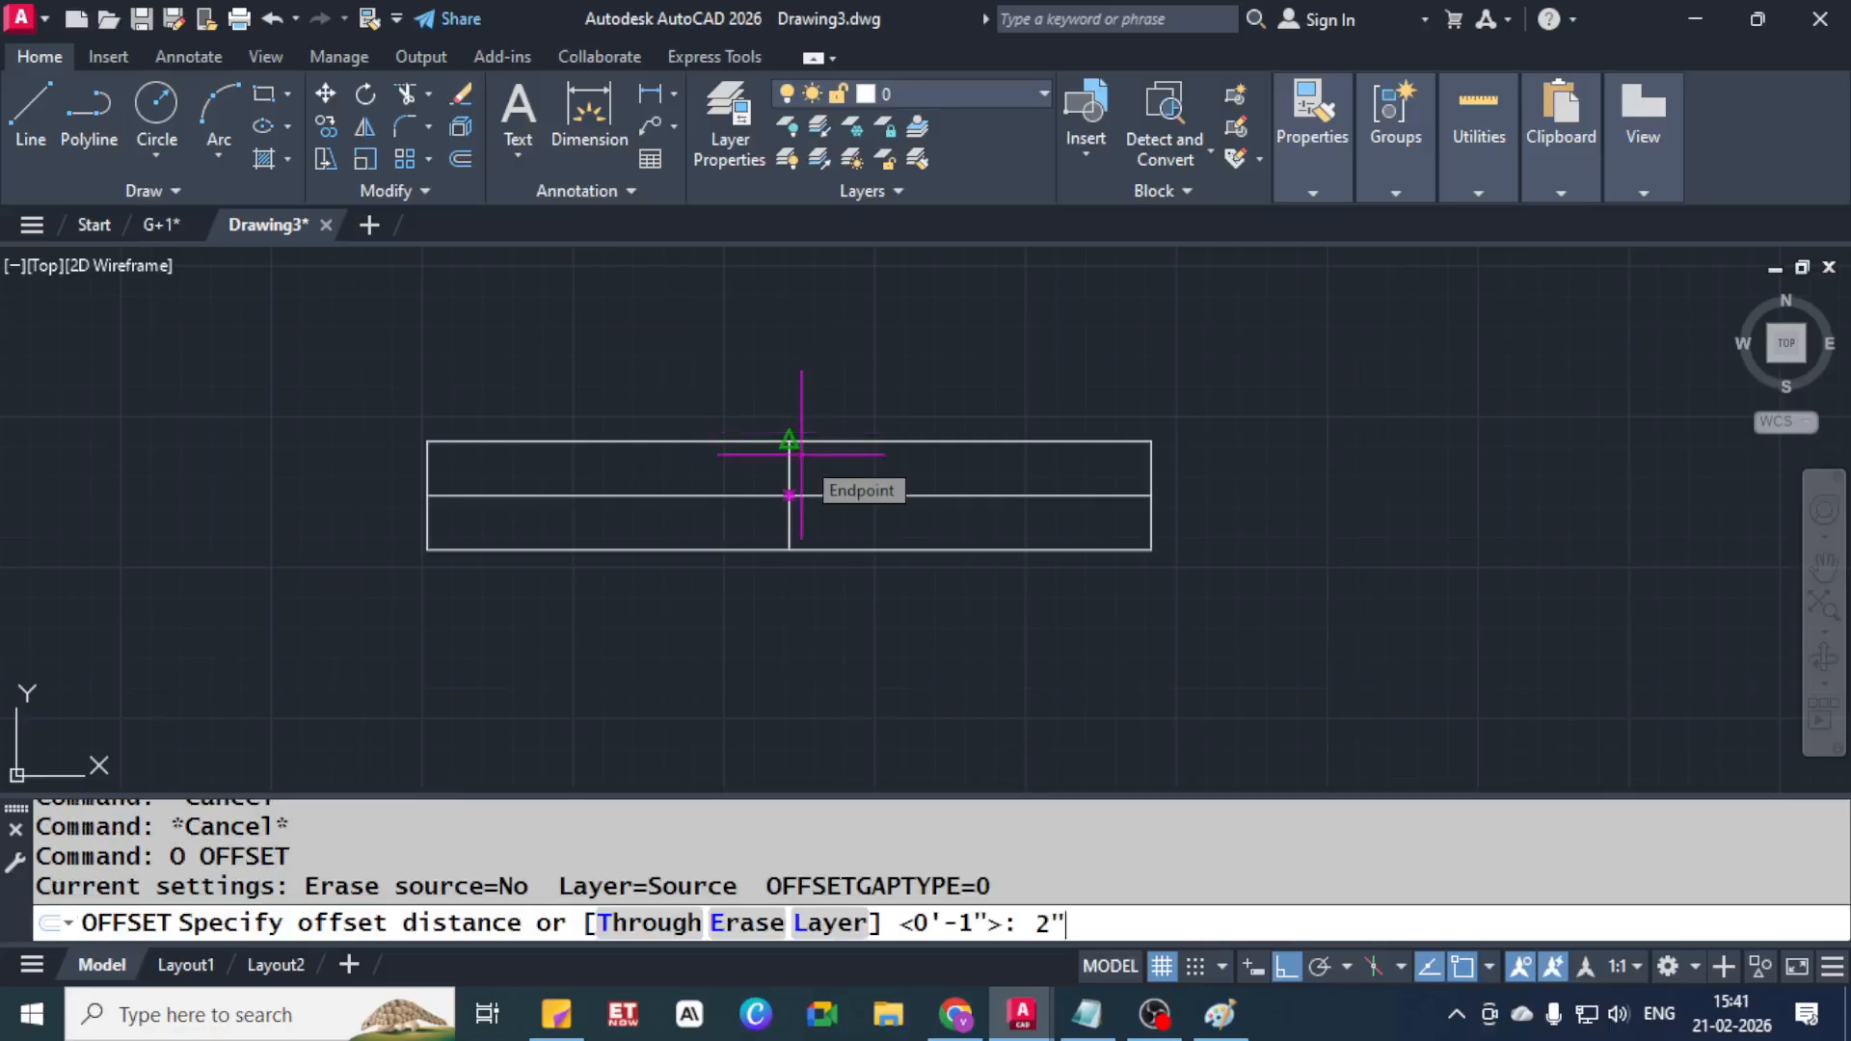
text(2")
key(Return)
click(790, 470)
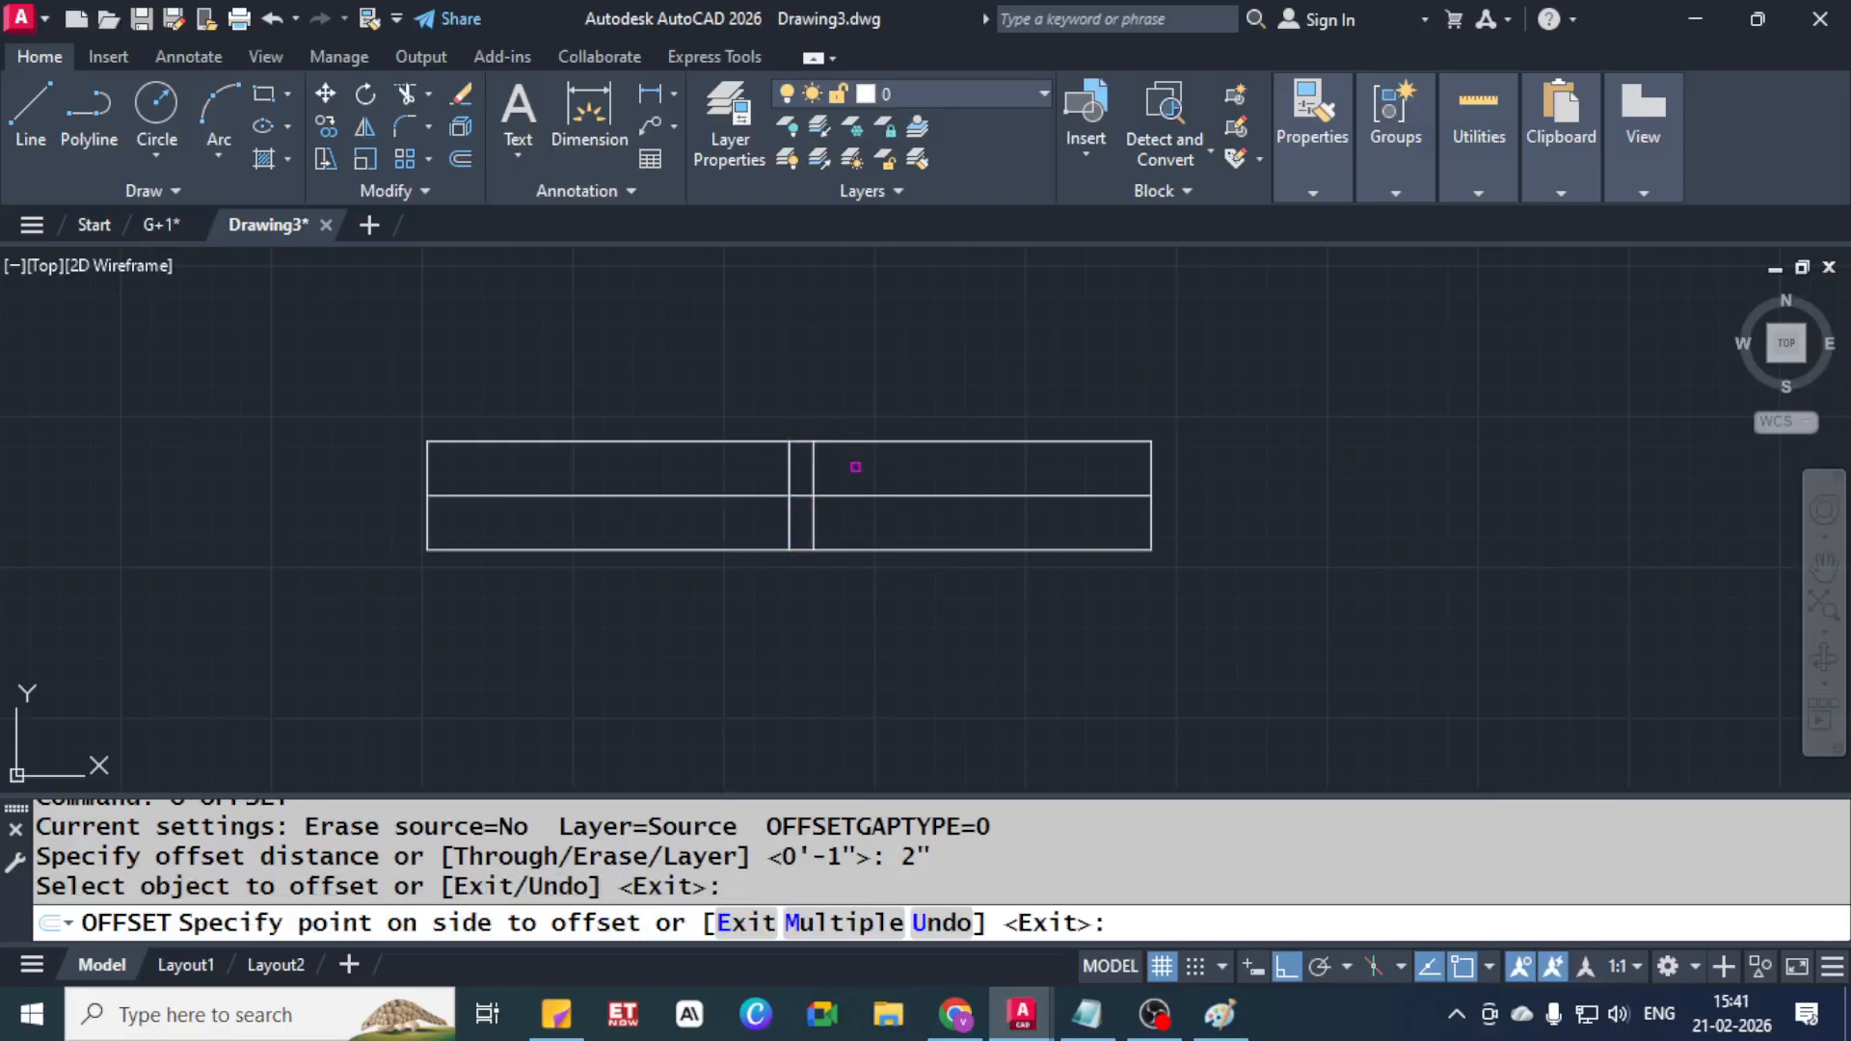
click(839, 471)
click(788, 474)
click(687, 472)
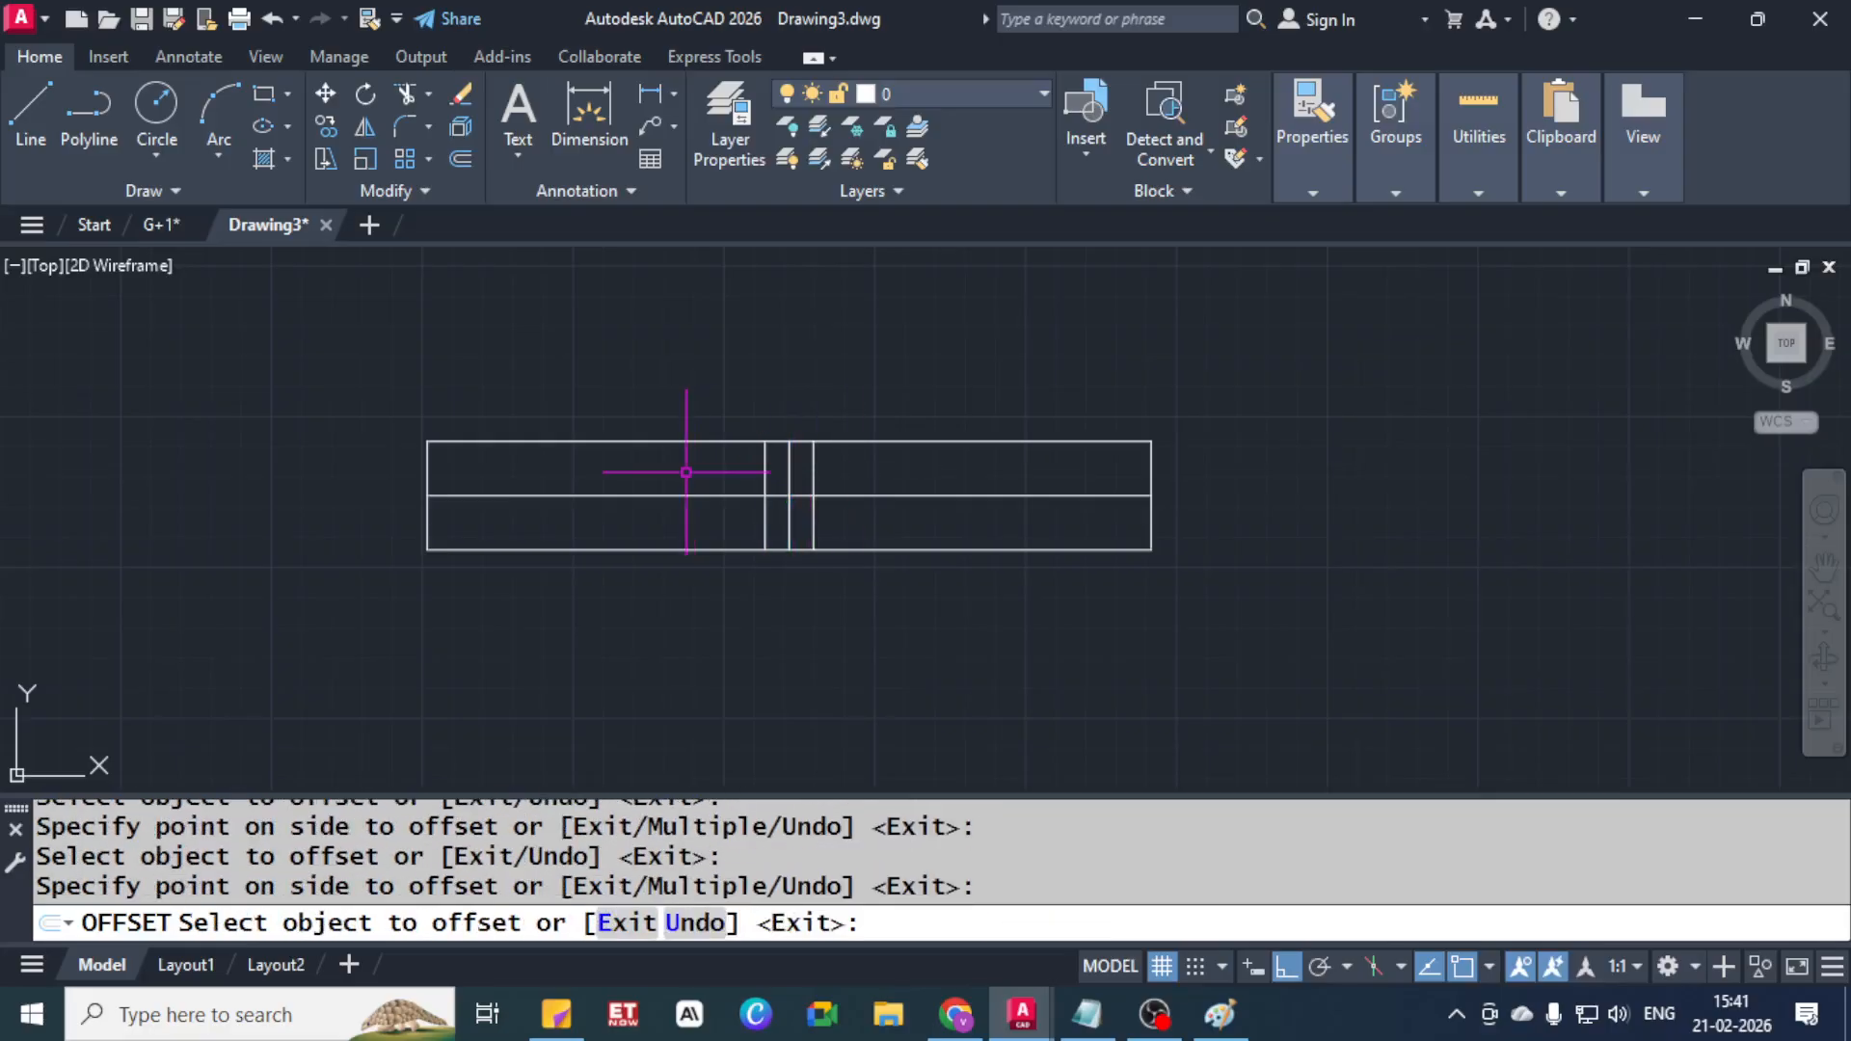
key(Escape)
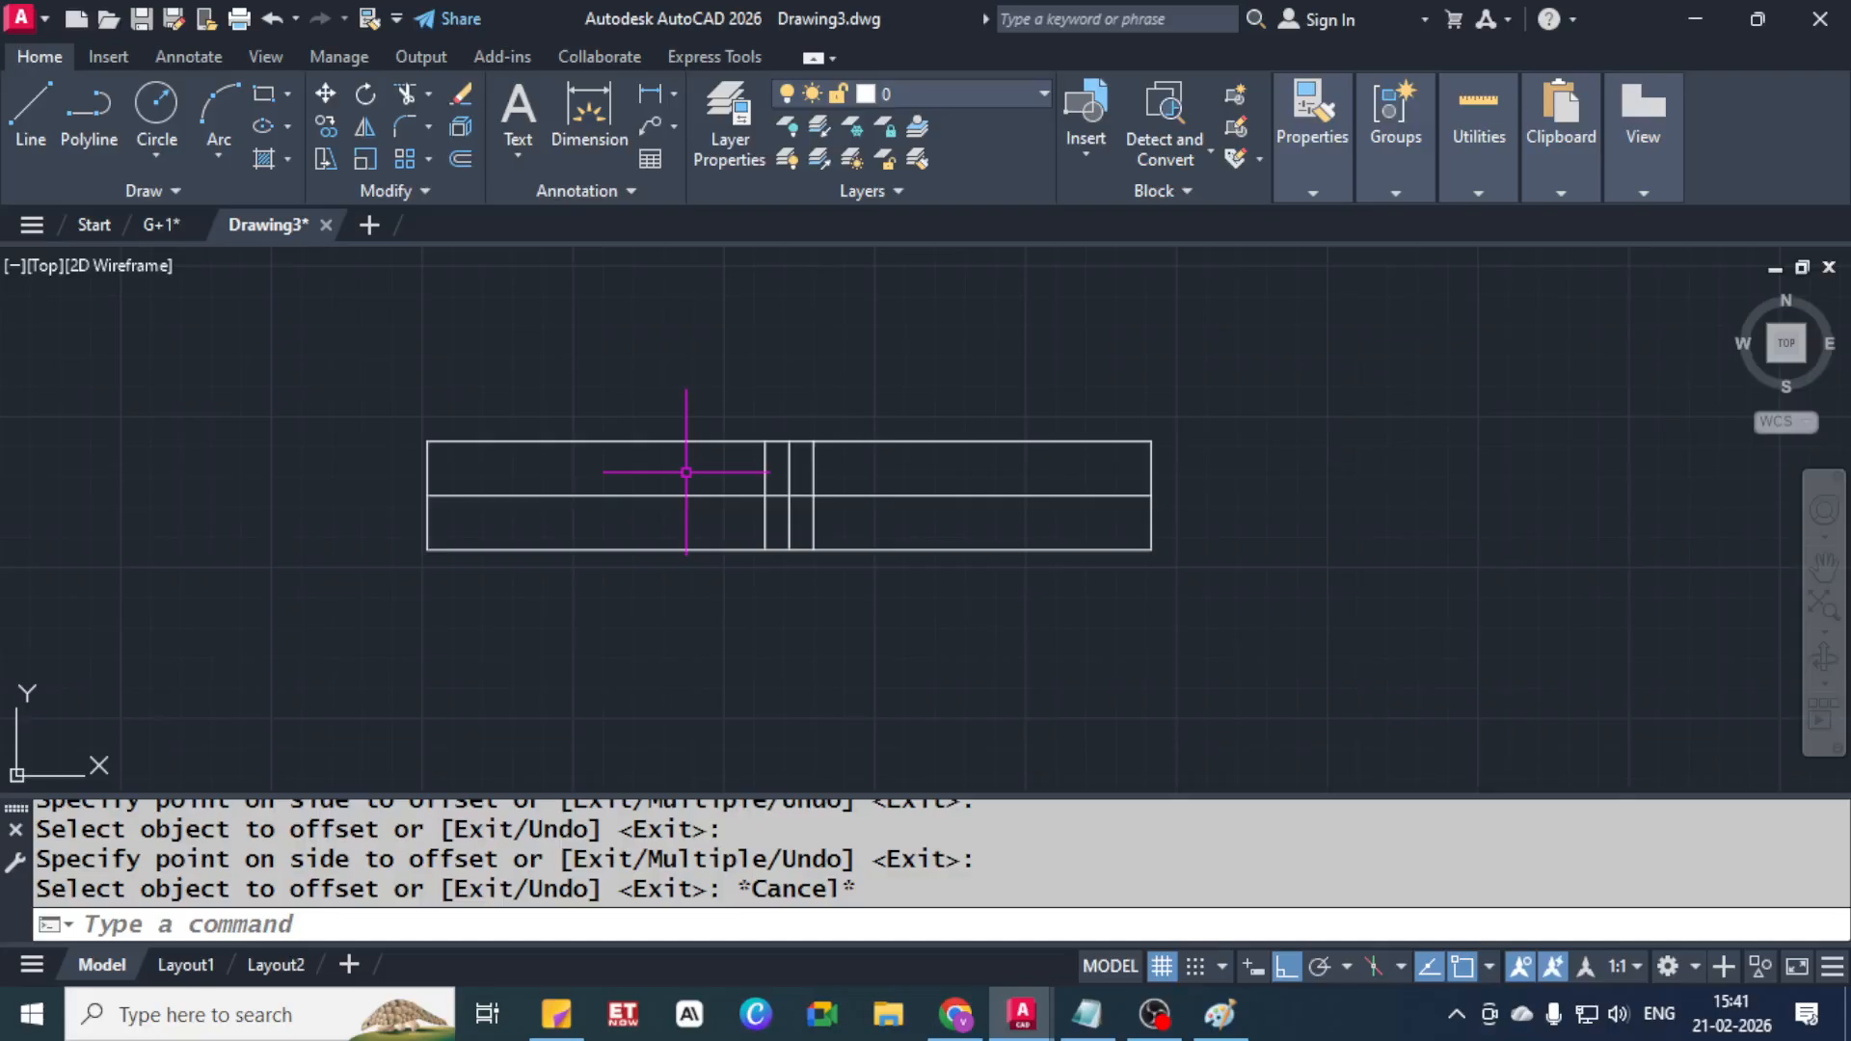
click(788, 467)
key(Delete)
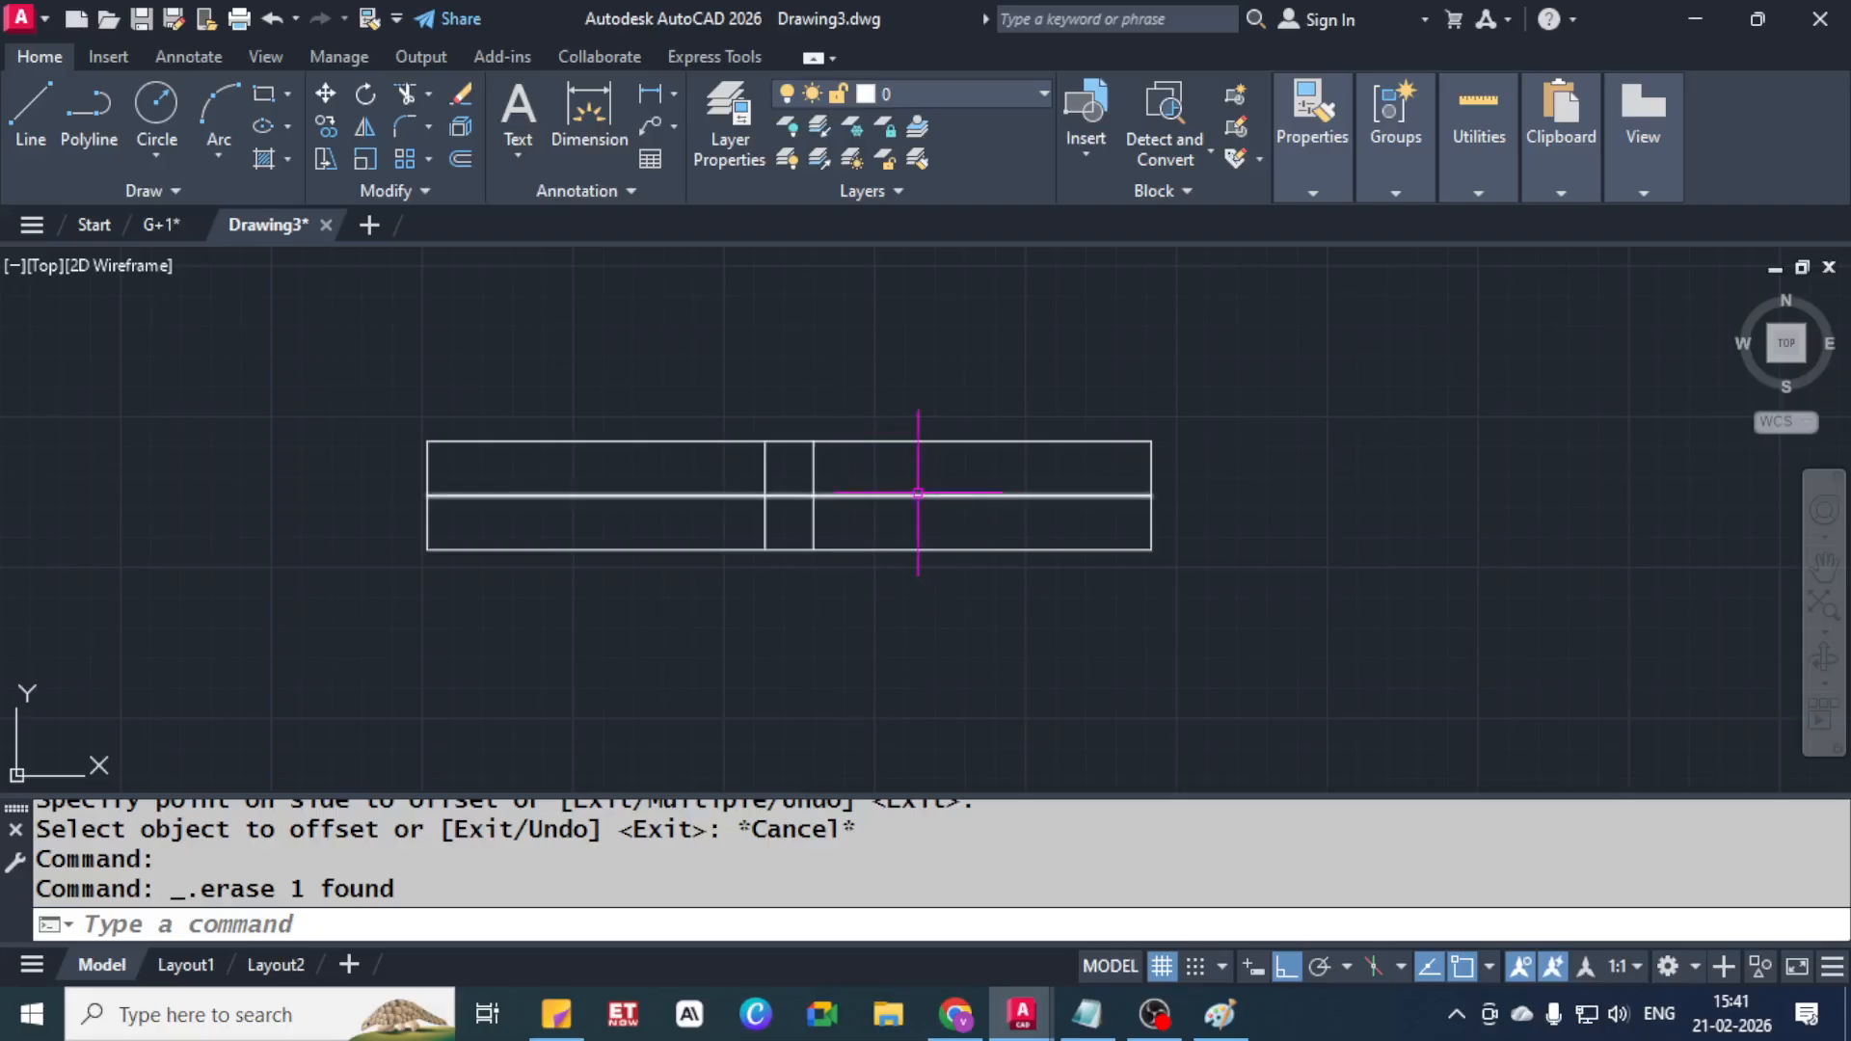
Offset the rectangle's horizontal middle line 1" upward and 1" downward
text(o)
key(Return)
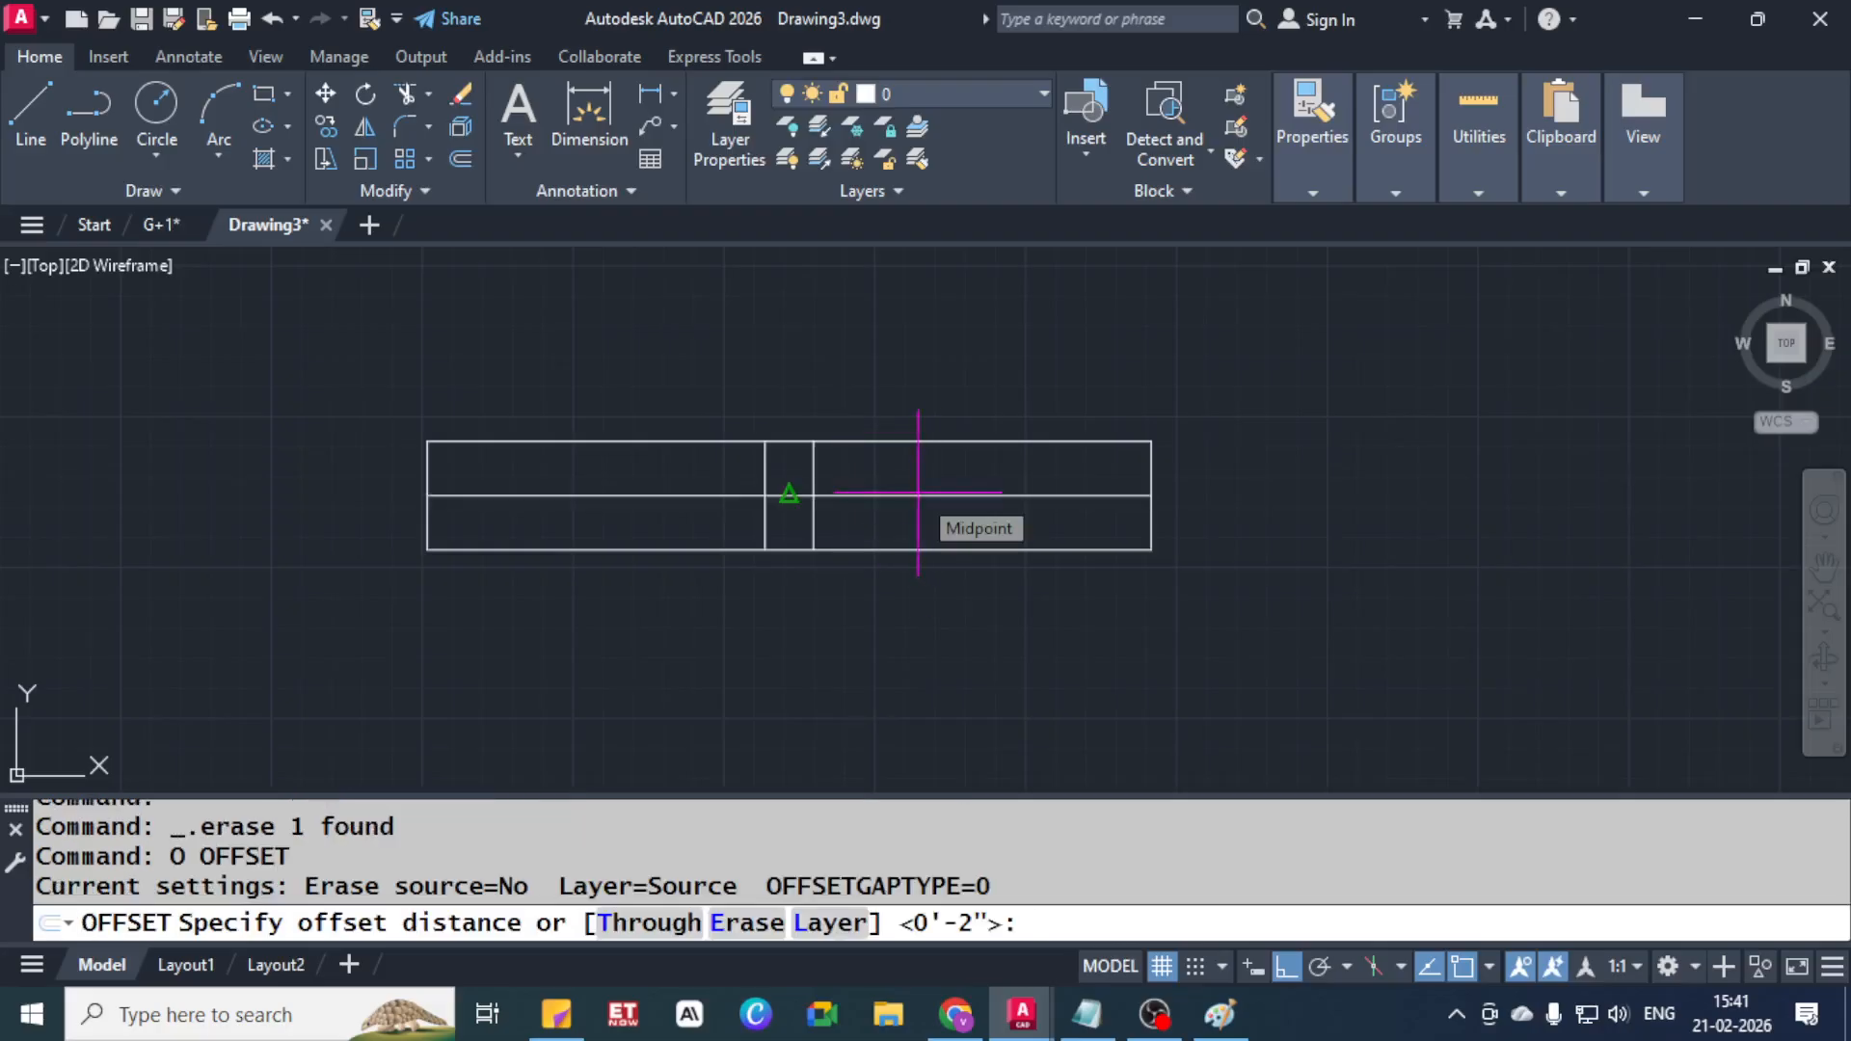
text(1")
key(Return)
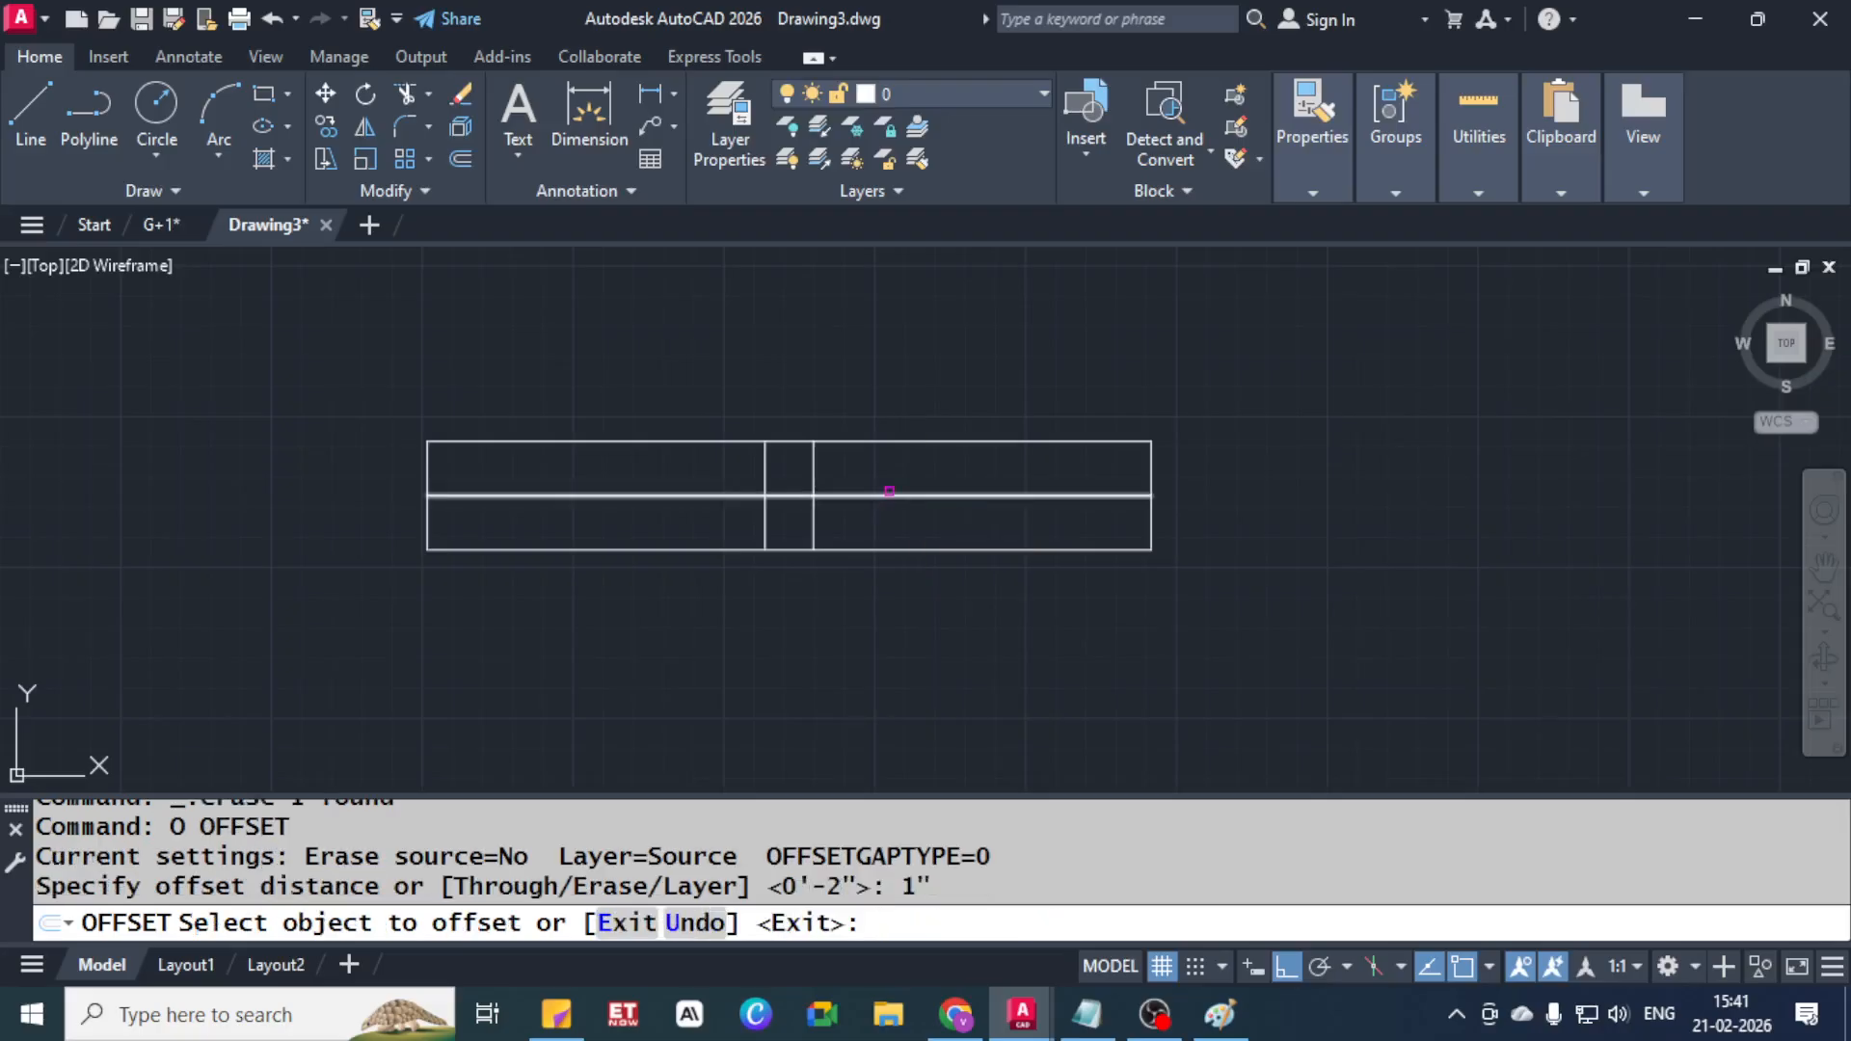
click(887, 496)
click(901, 461)
click(900, 496)
click(899, 503)
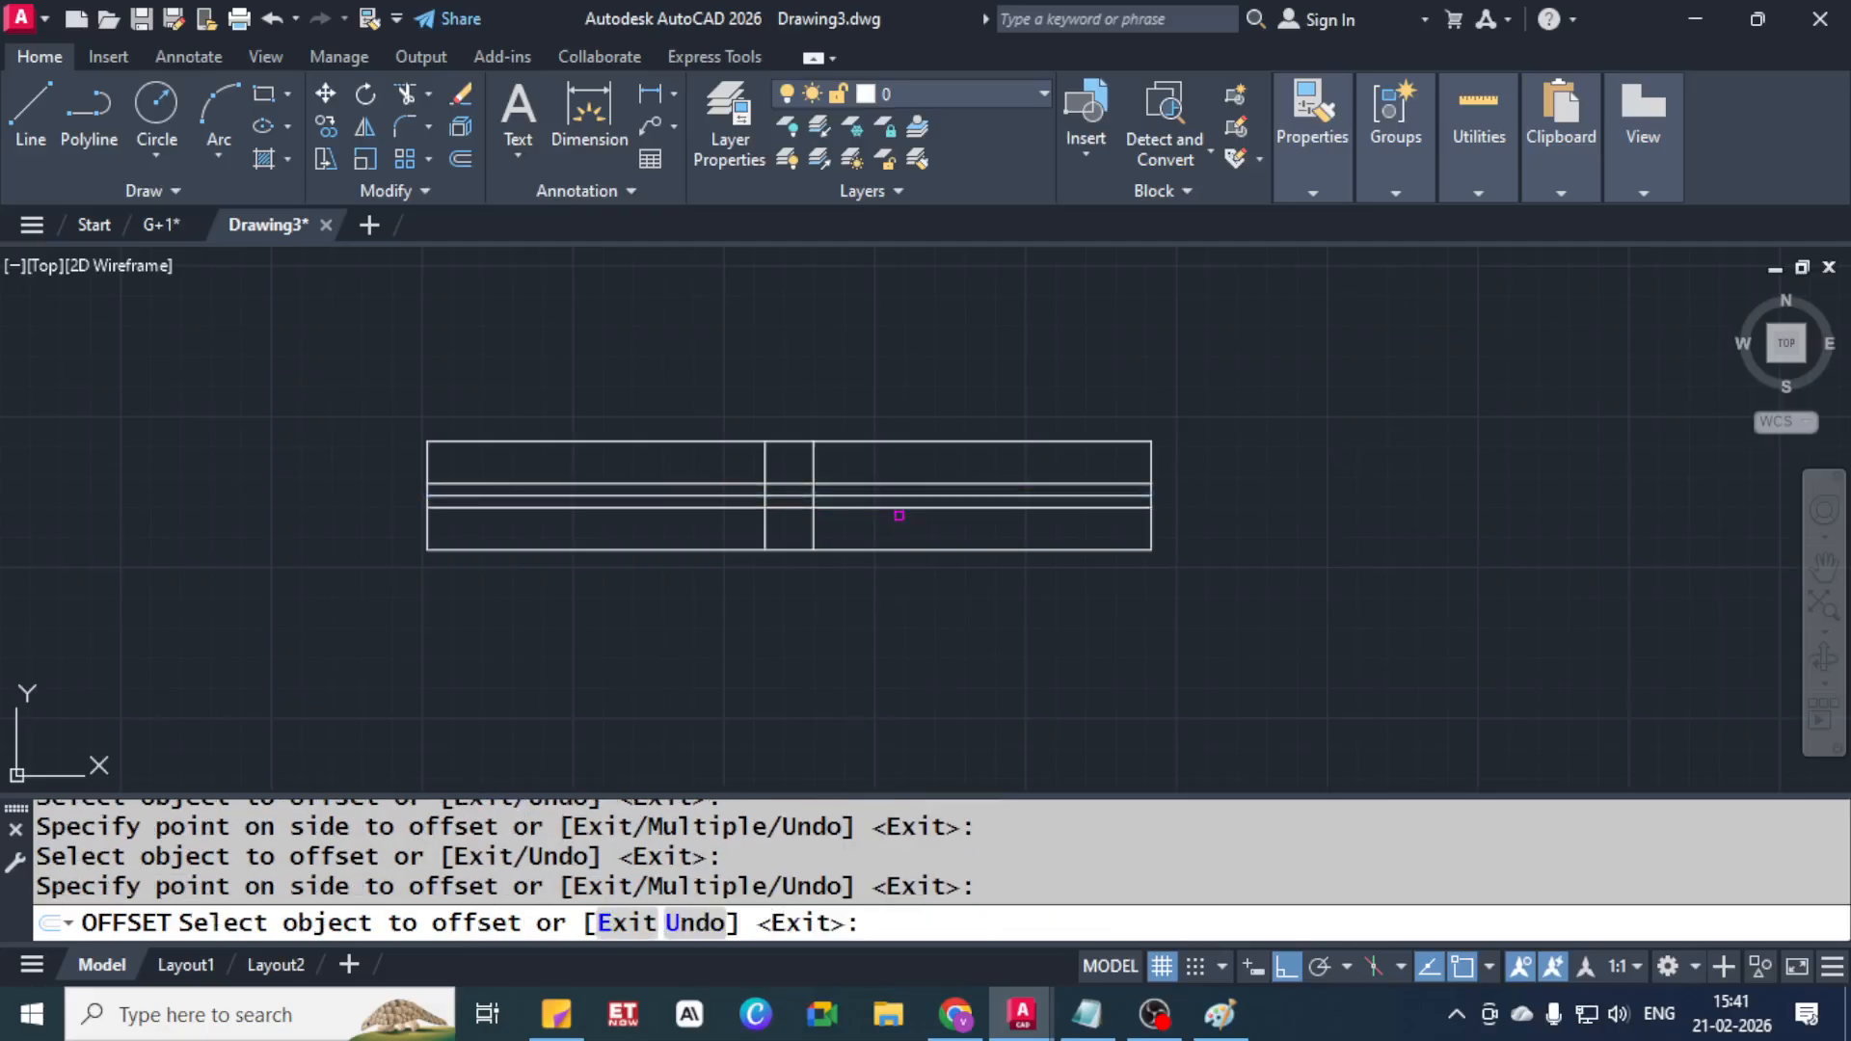
key(Escape)
key(Escape)
Trim both vertical lines above and below the outer offset horizontals, keeping only the segments between them
text(tr)
key(Return)
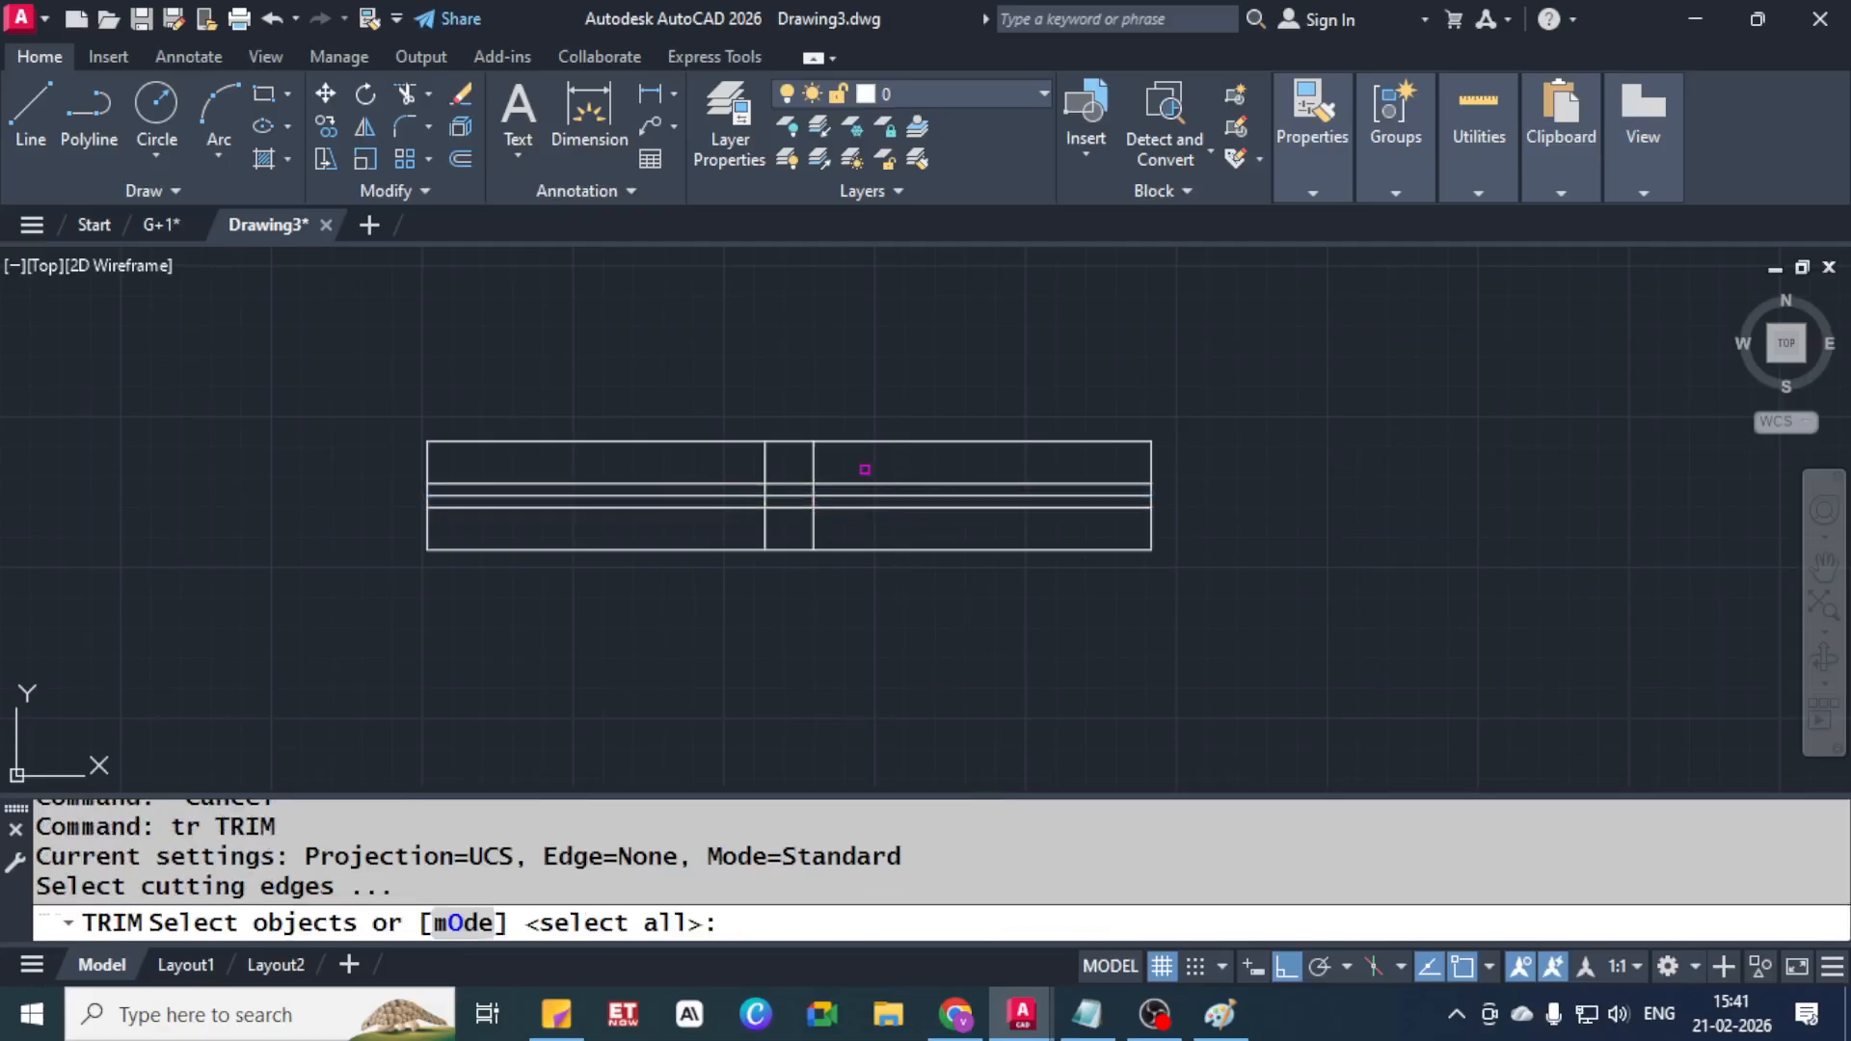
key(Return)
click(848, 449)
click(735, 462)
click(816, 530)
click(823, 543)
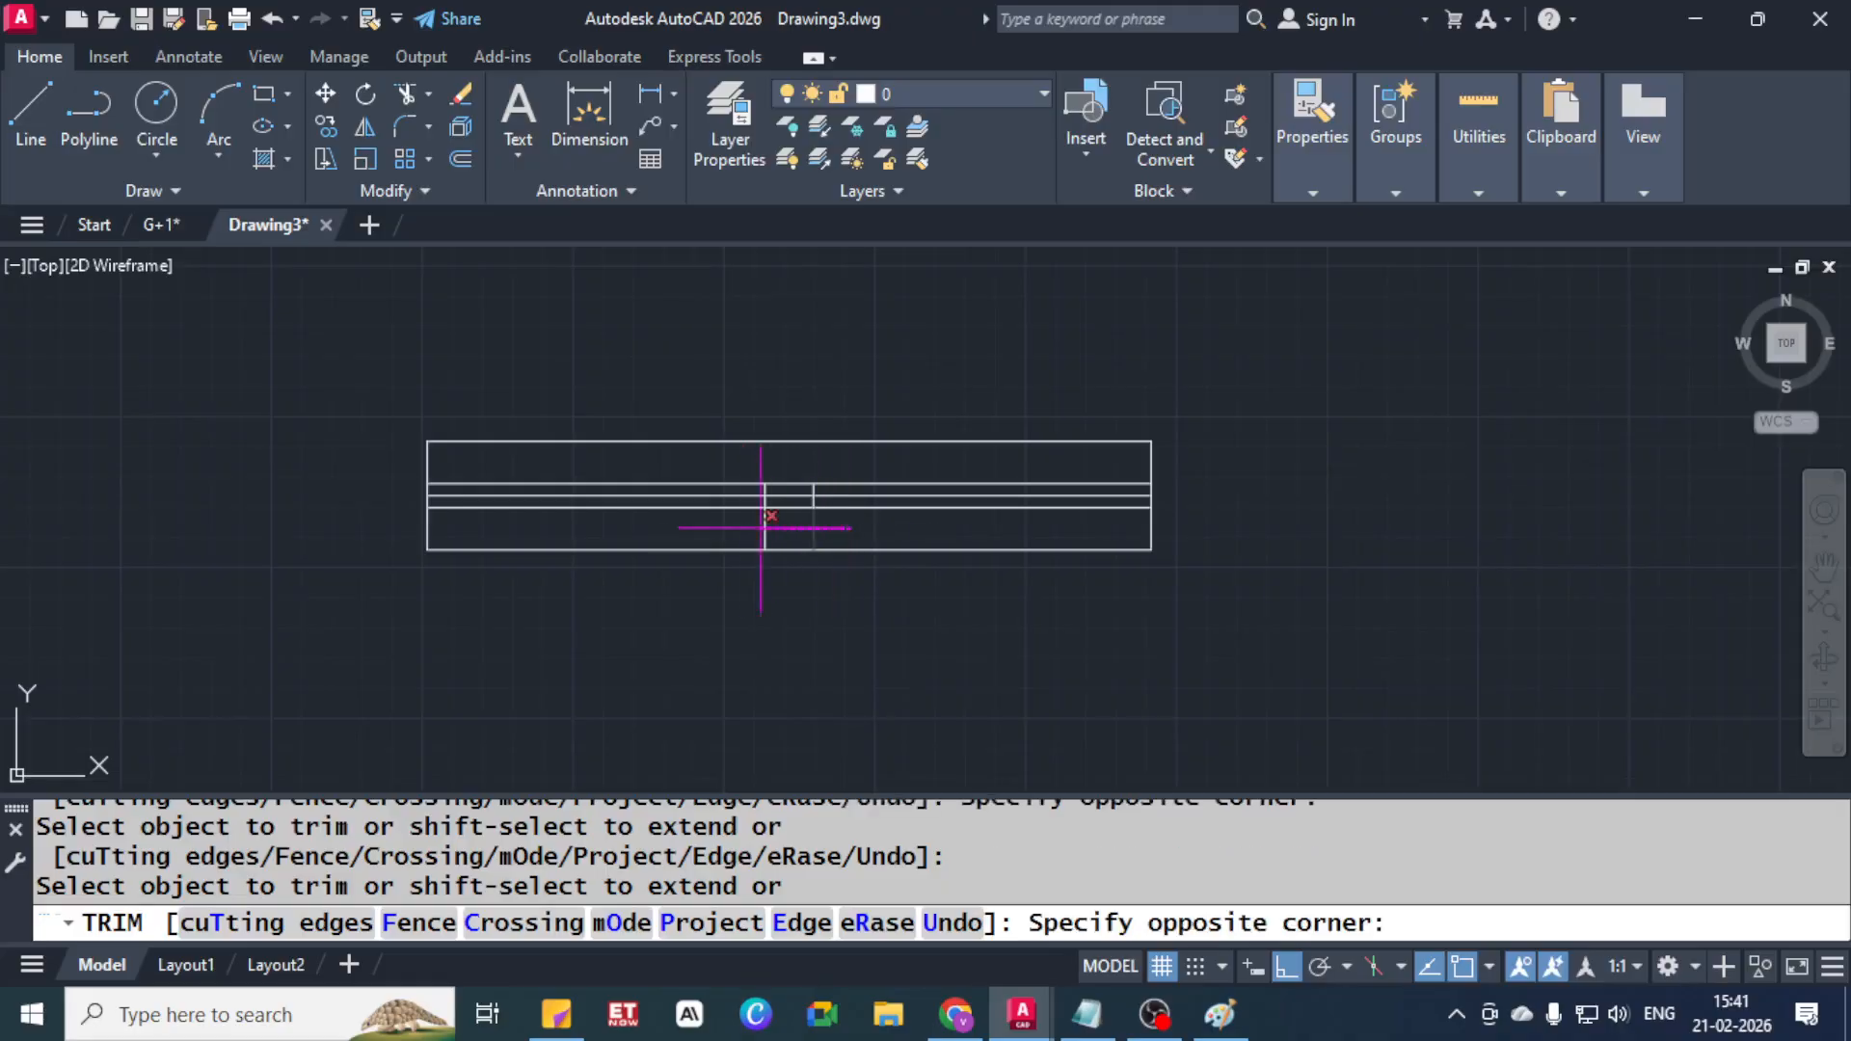
click(758, 525)
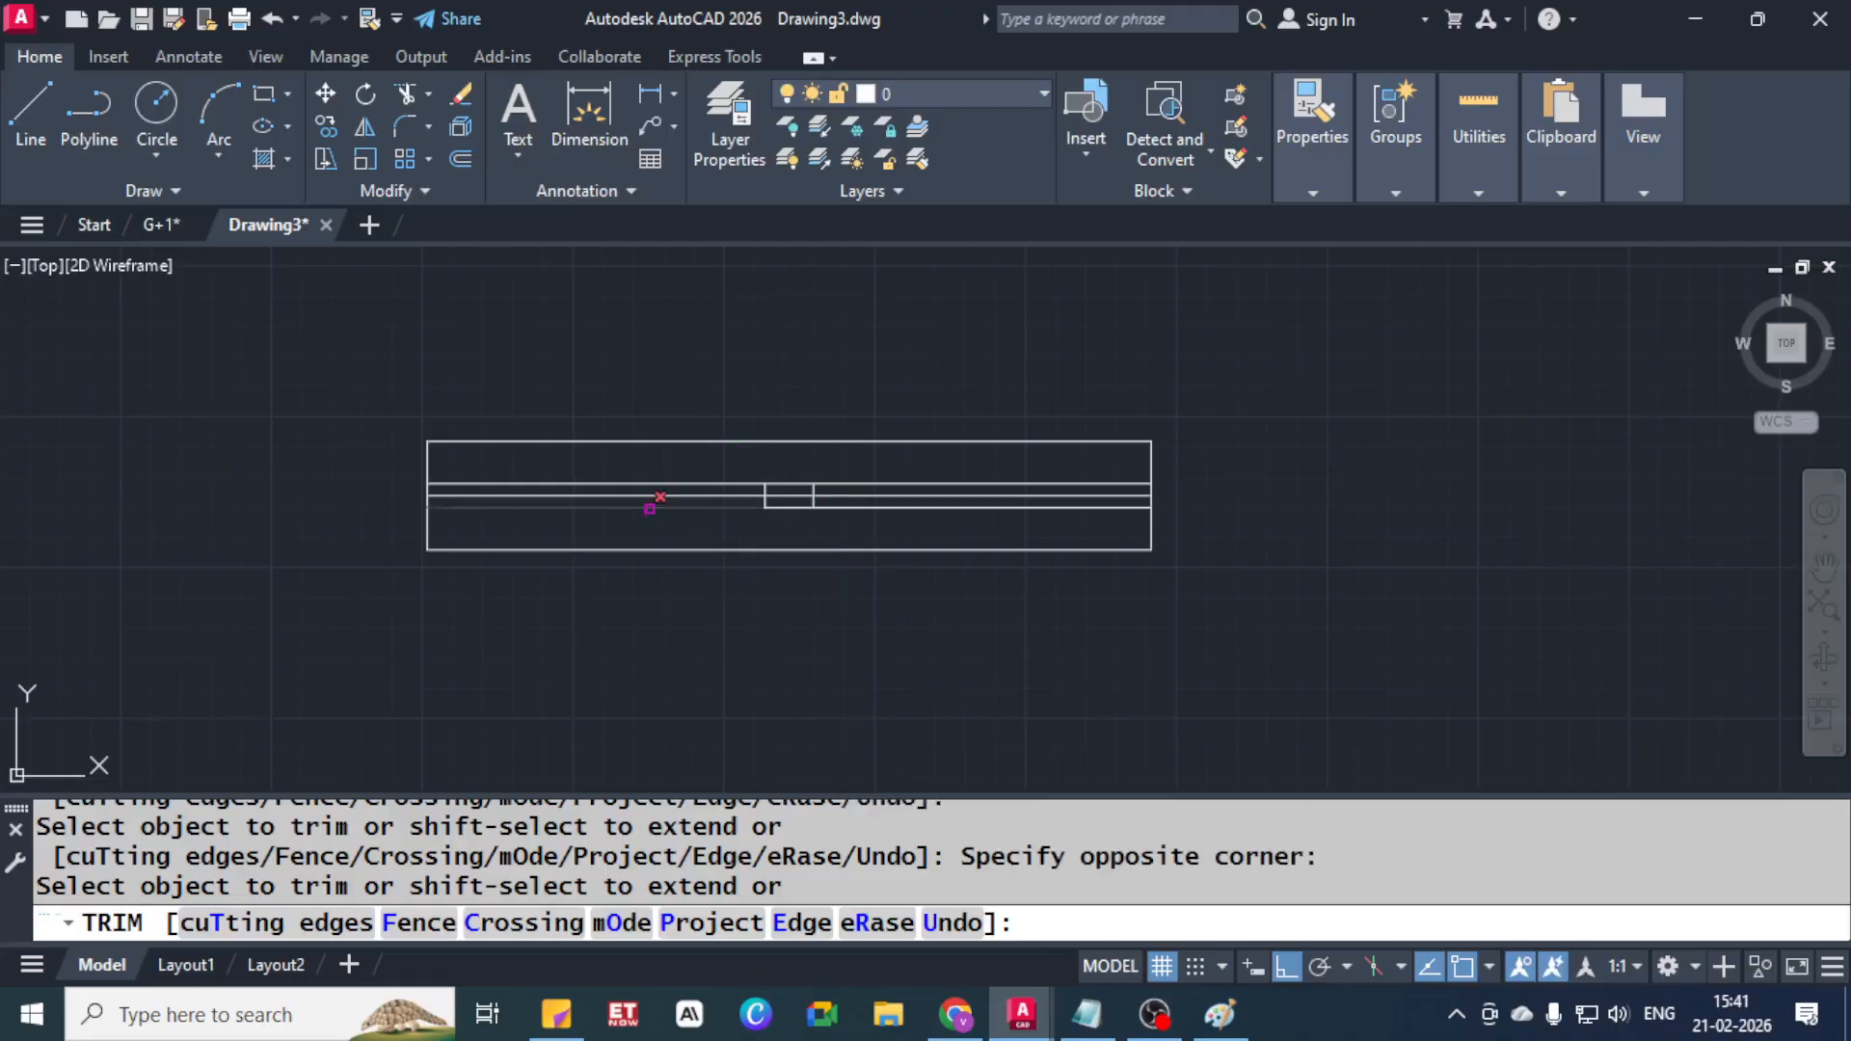
Trim the lower offset line left of the small central box and the upper offset line right of it
click(651, 506)
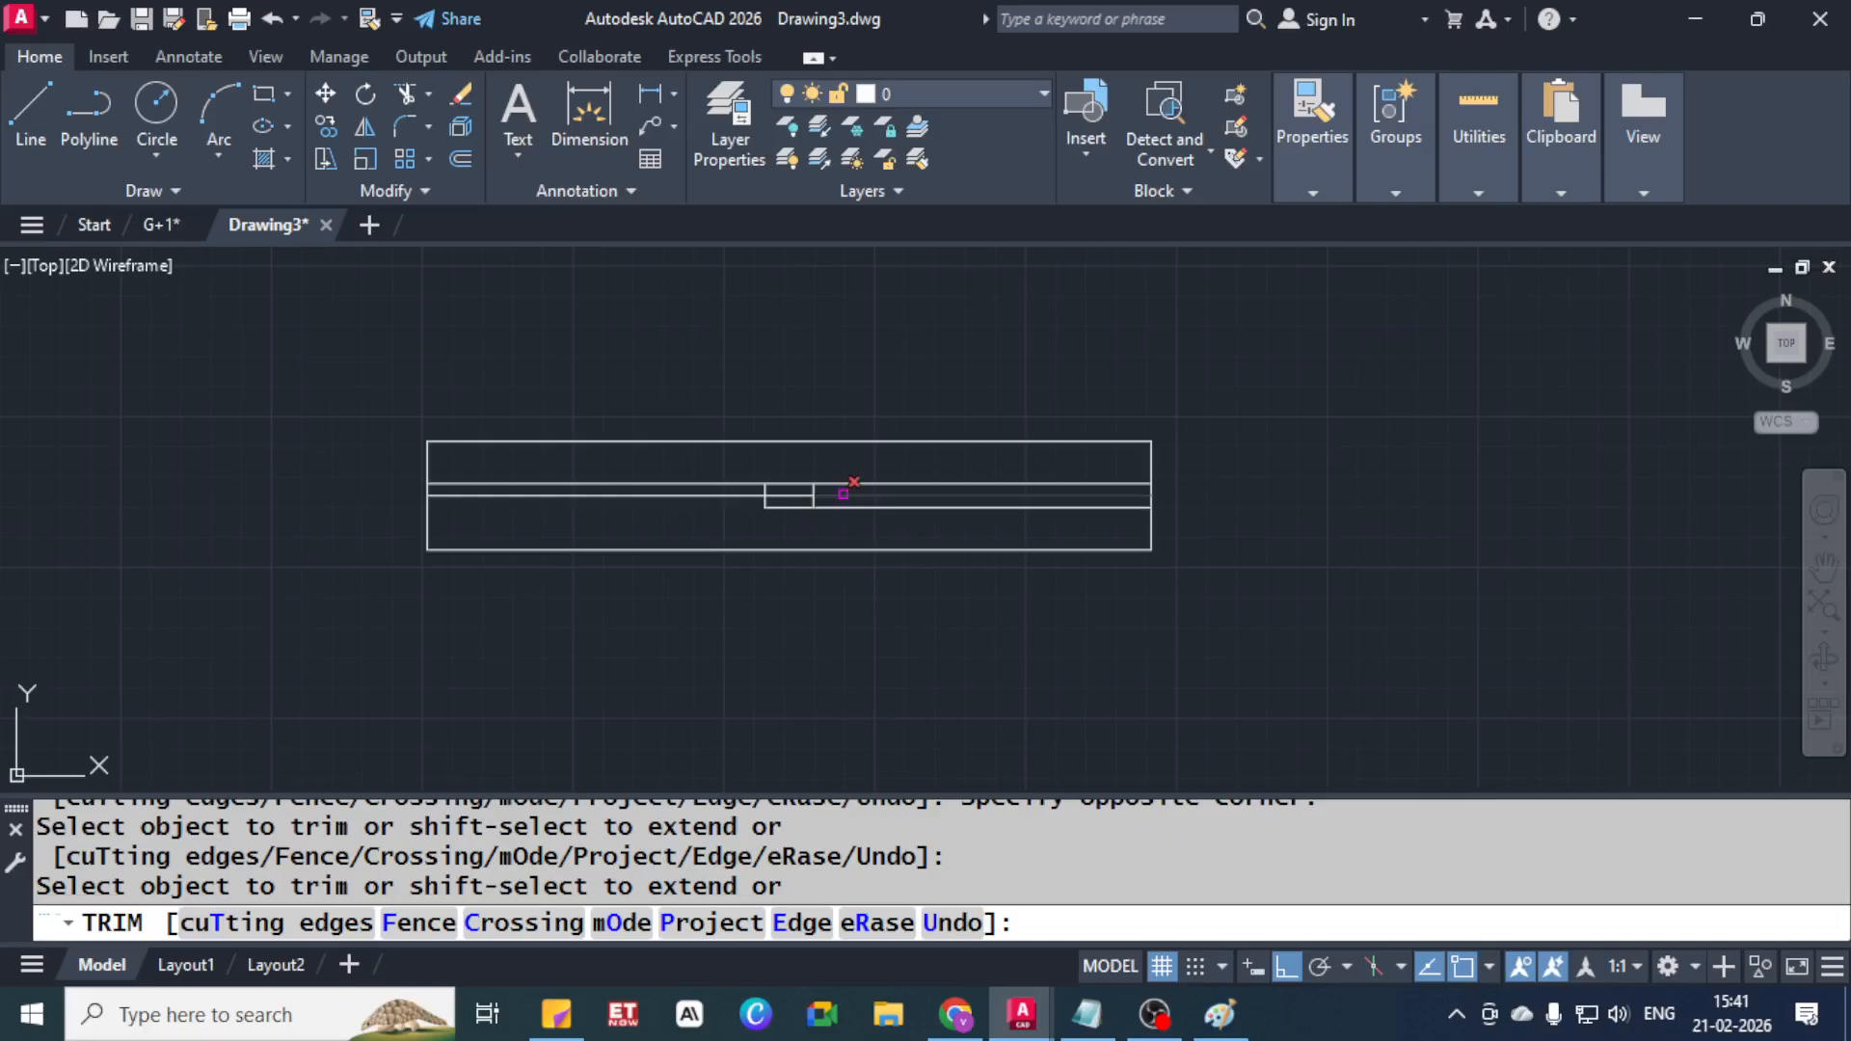
click(851, 483)
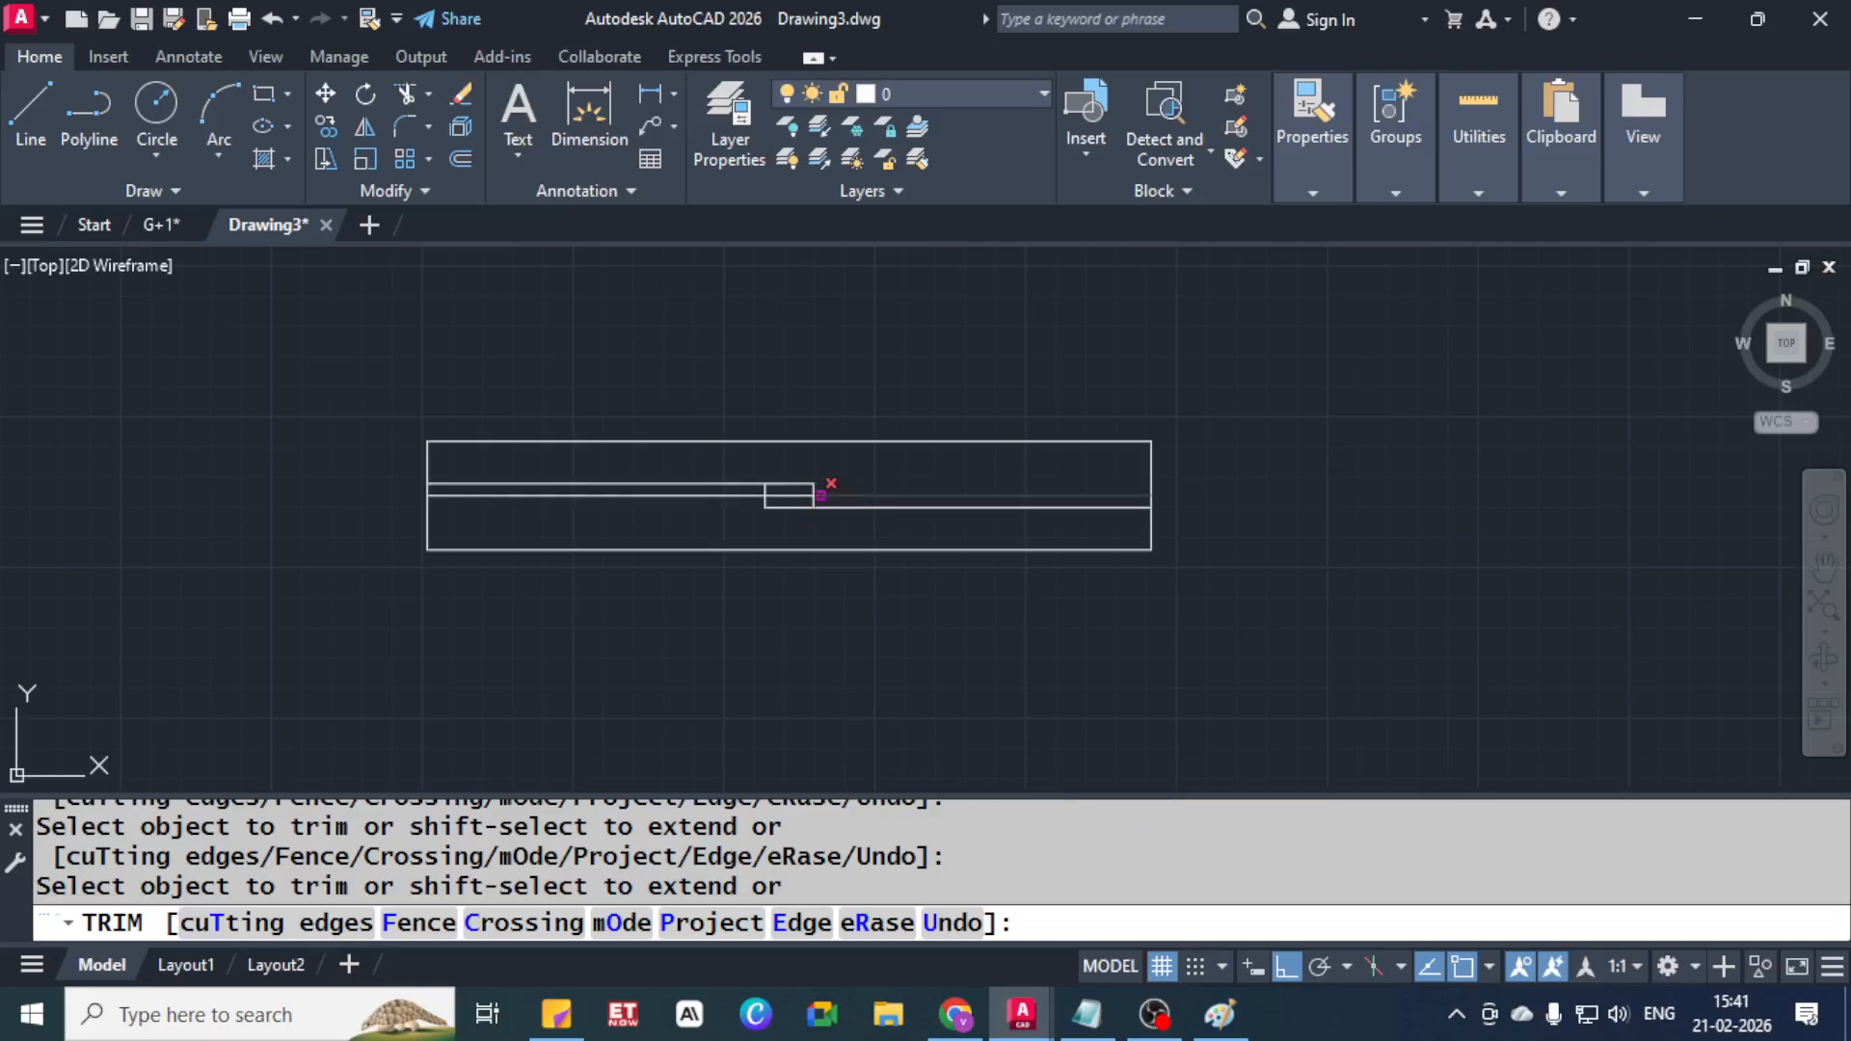
key(Escape)
key(Escape)
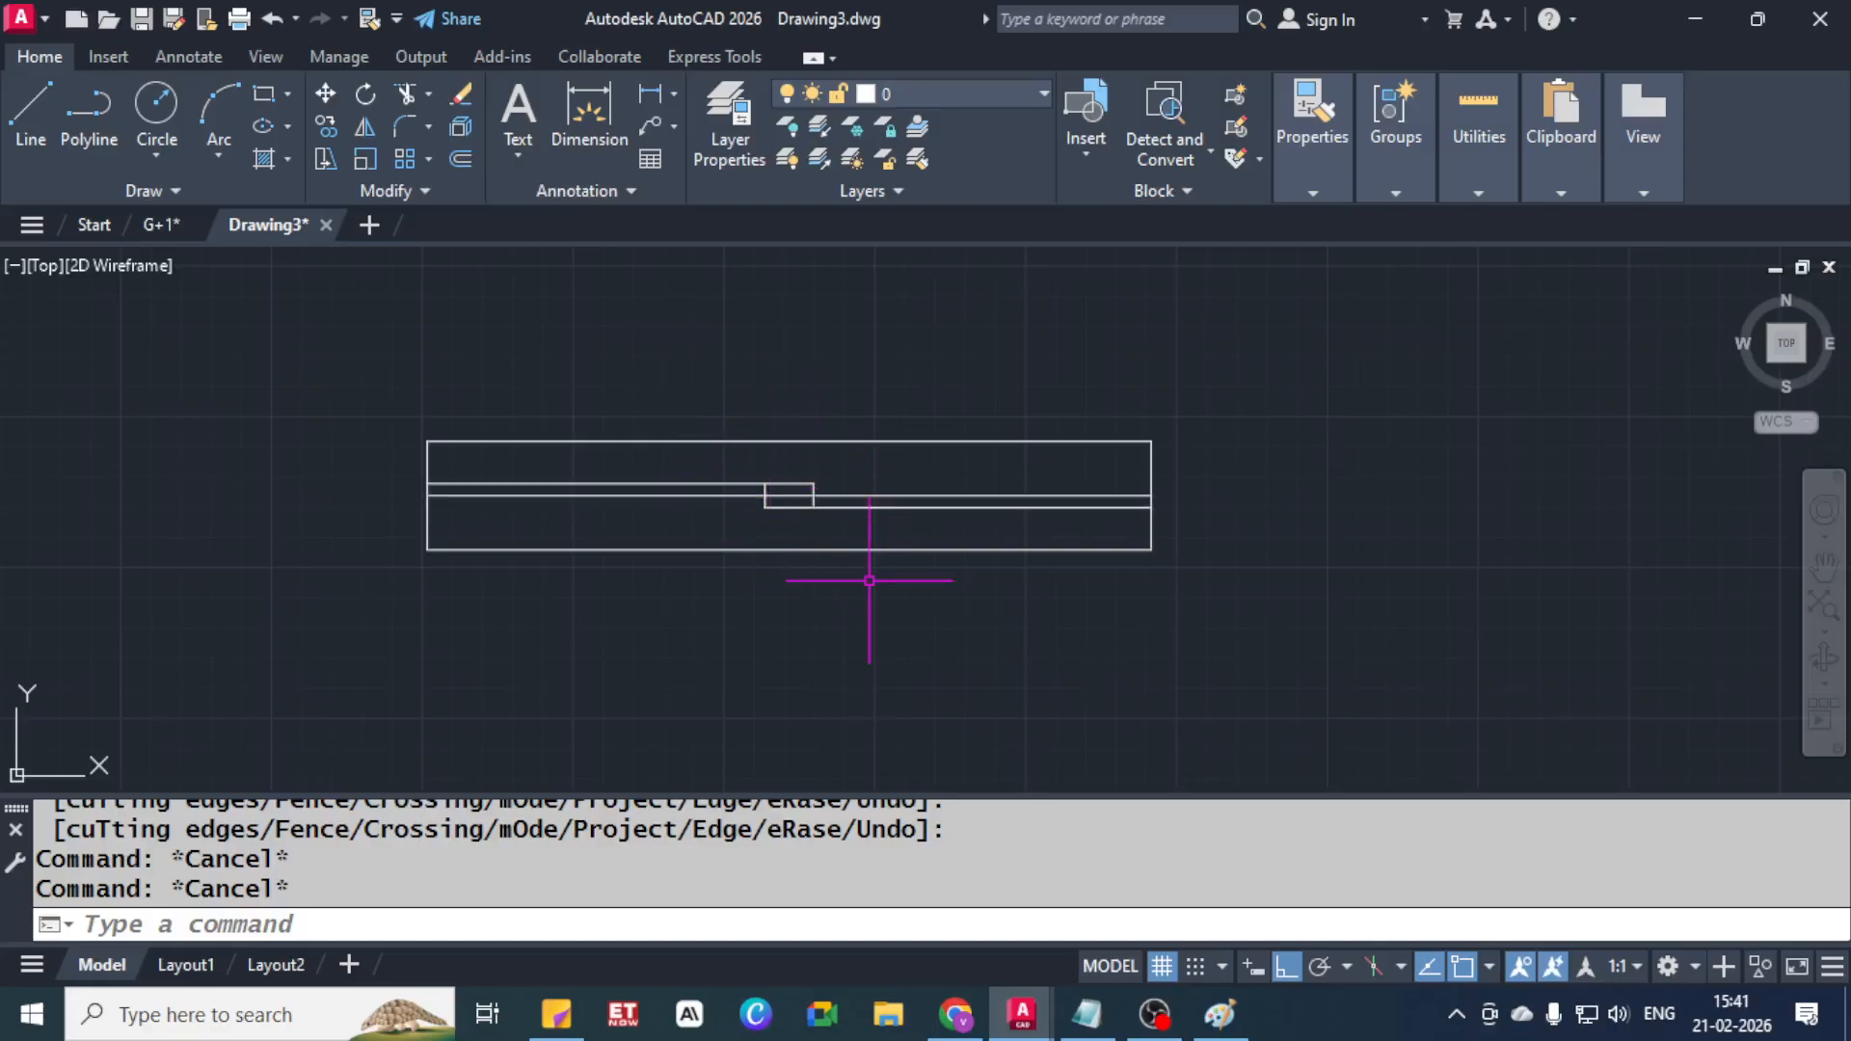
Set the offset distance to 1.5" and try to offset the rectangle's whole outline outward
scroll(615, 422, down, 10)
scroll(670, 530, up, 8)
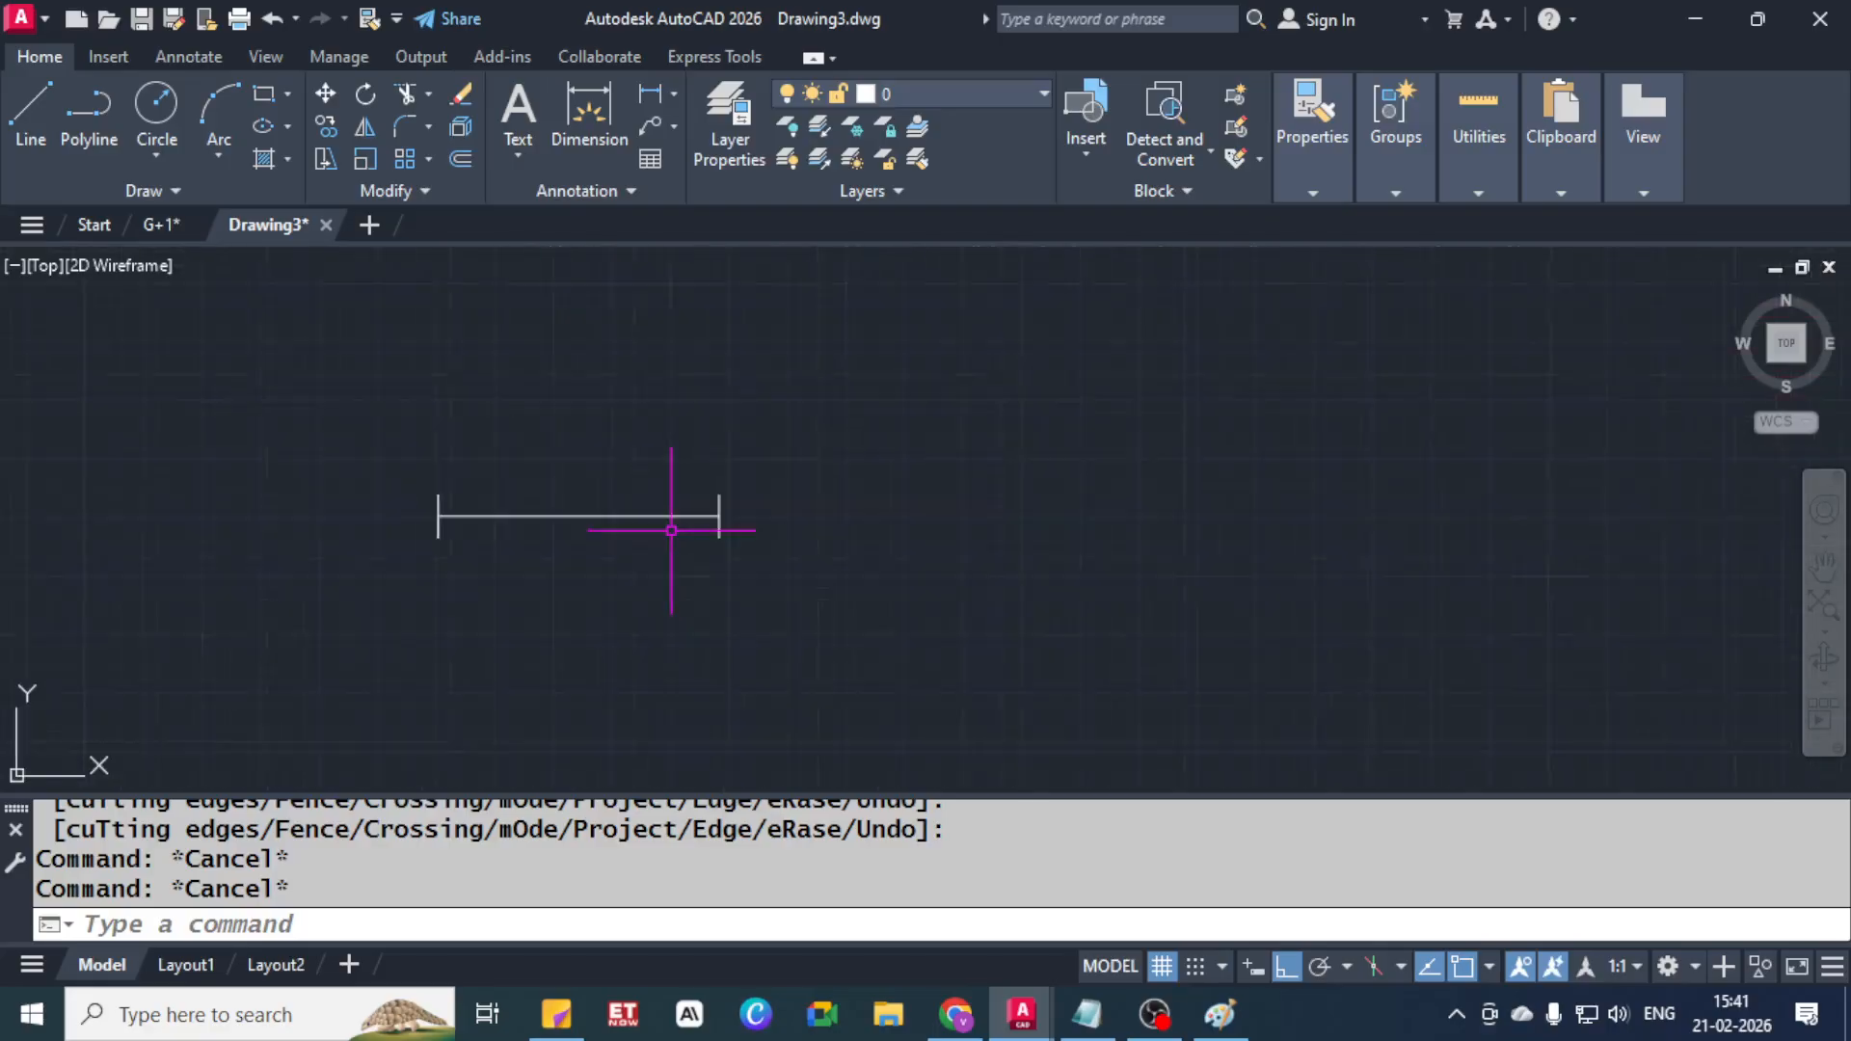
middle_drag(507, 406, 710, 674)
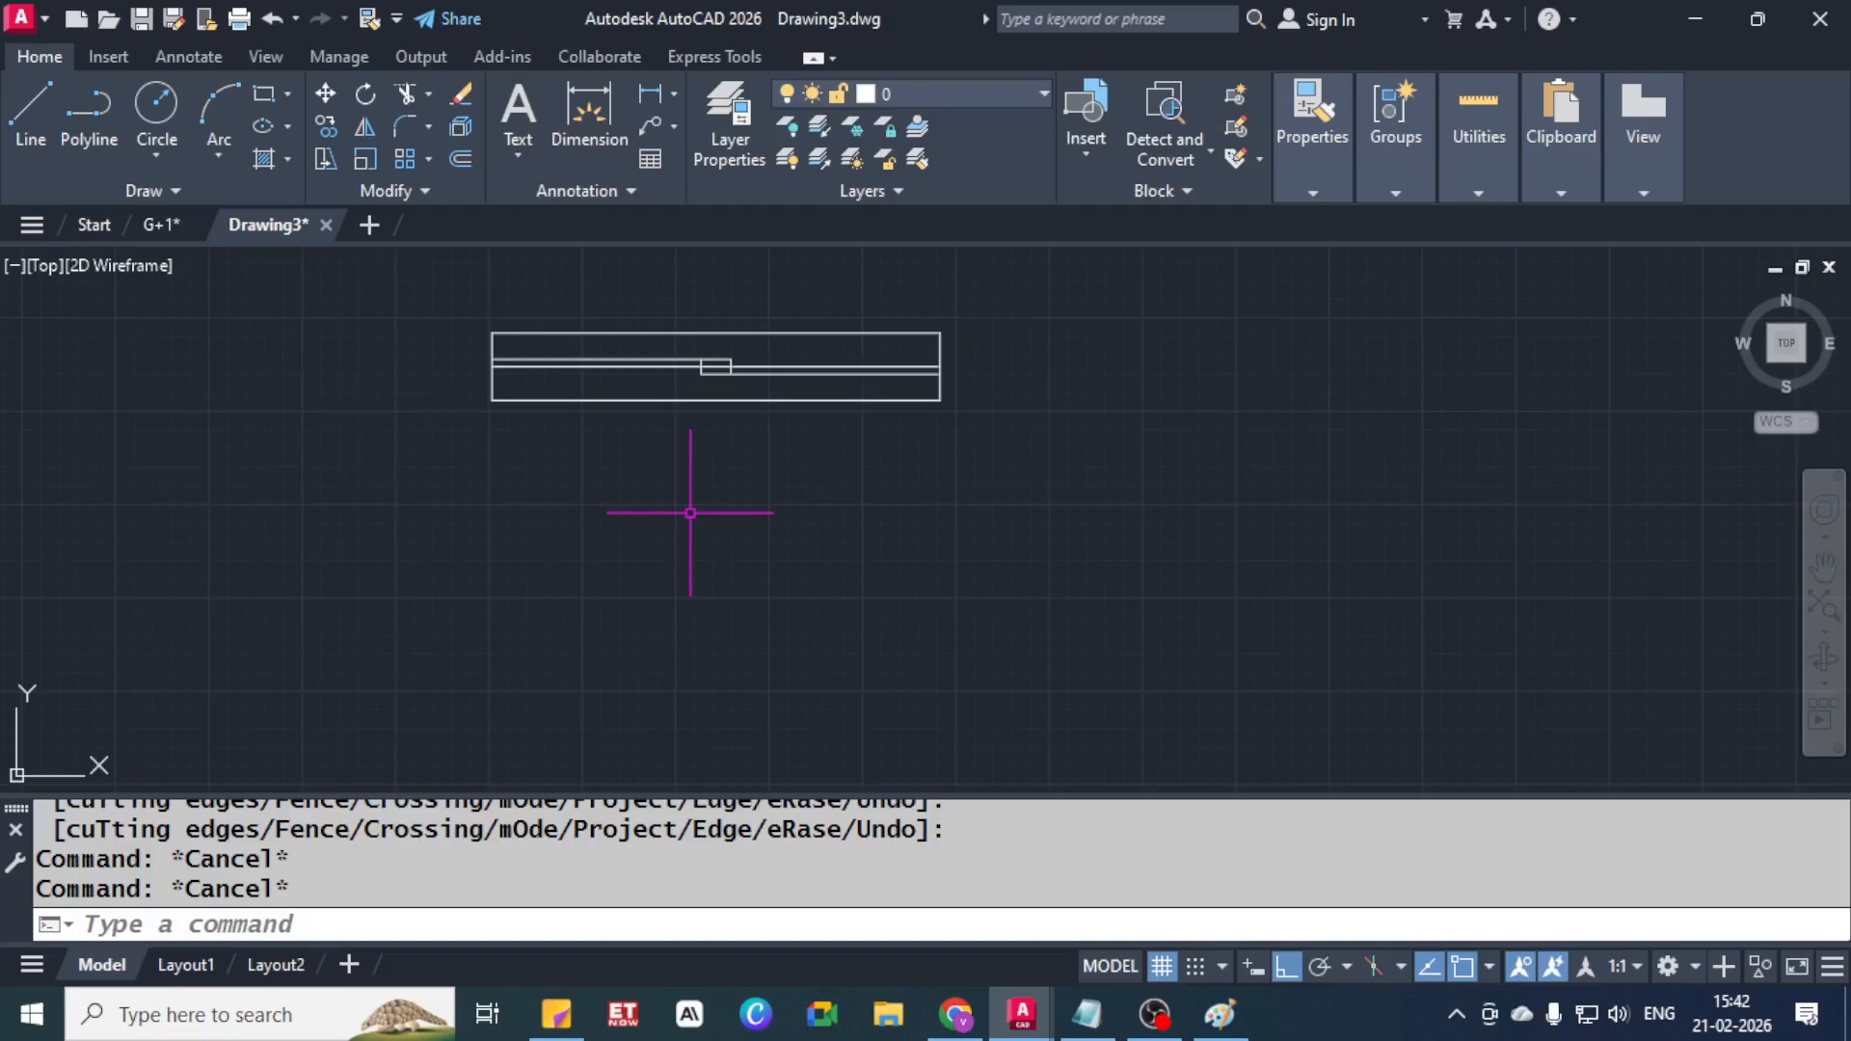
middle_drag(999, 414, 959, 439)
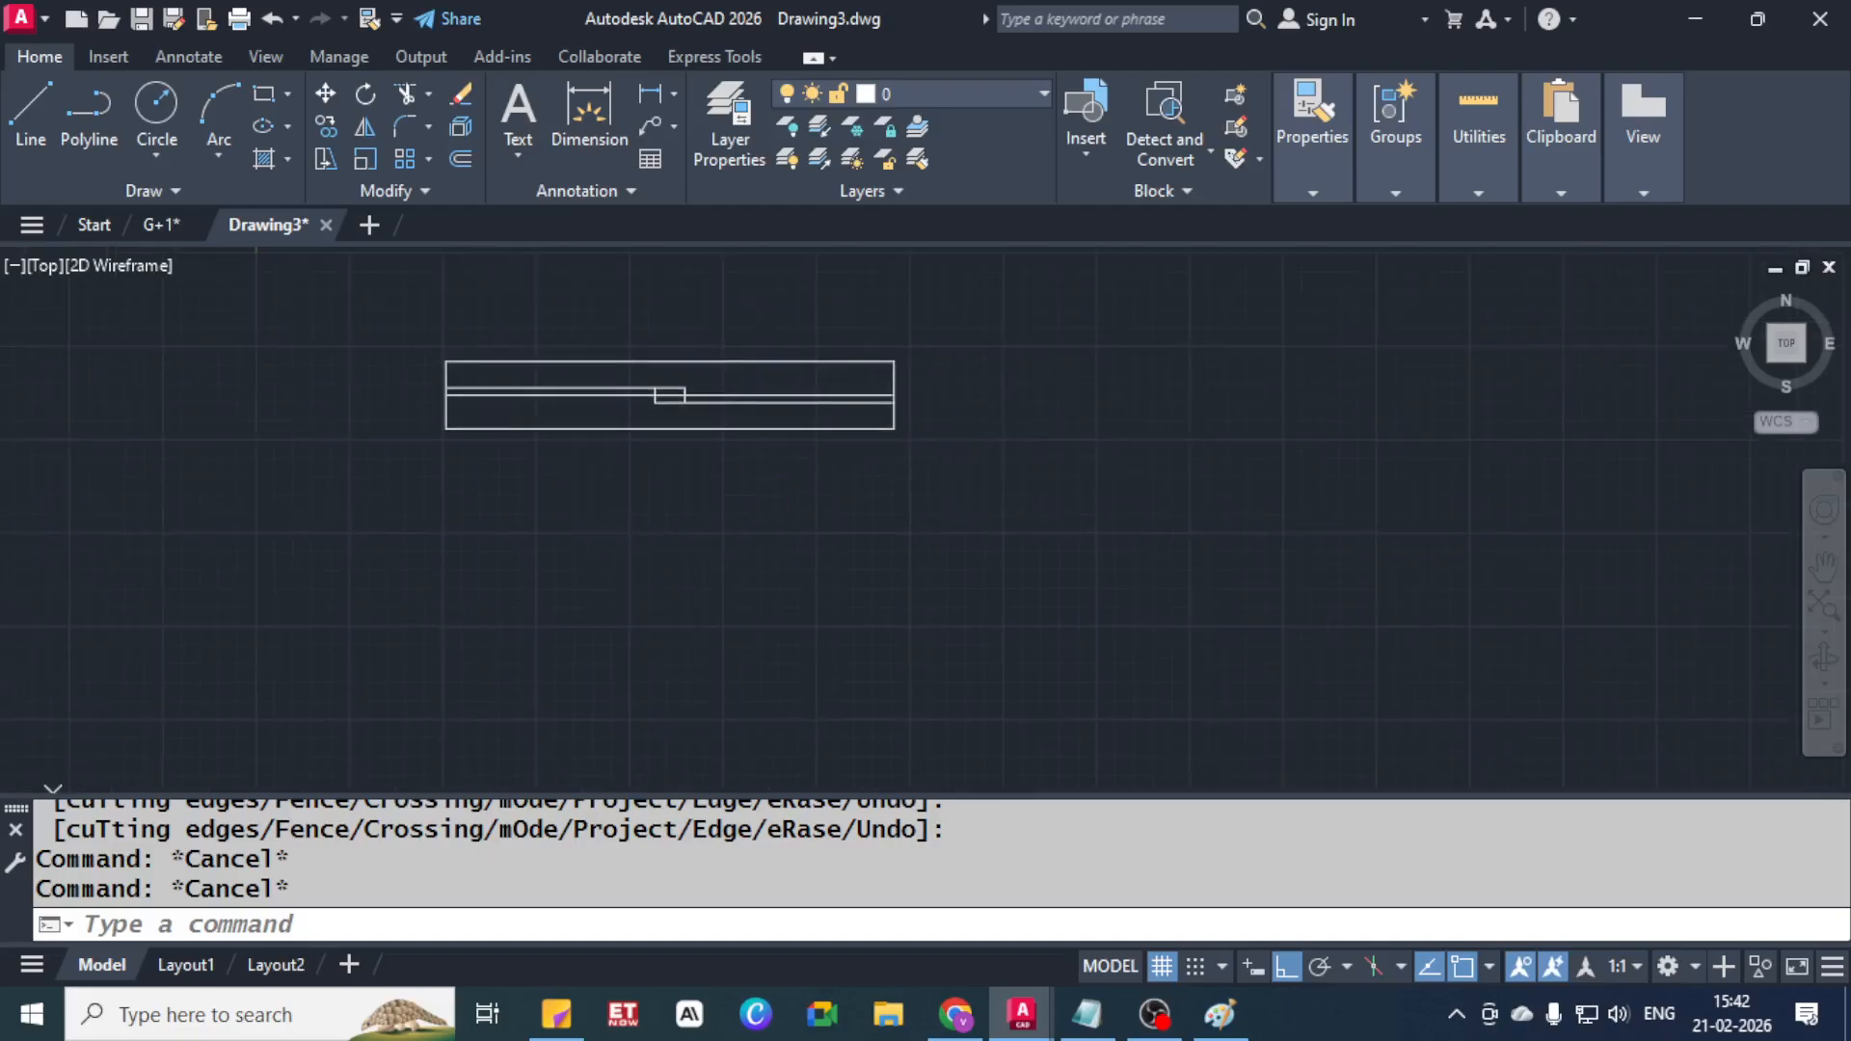
text(o)
key(Return)
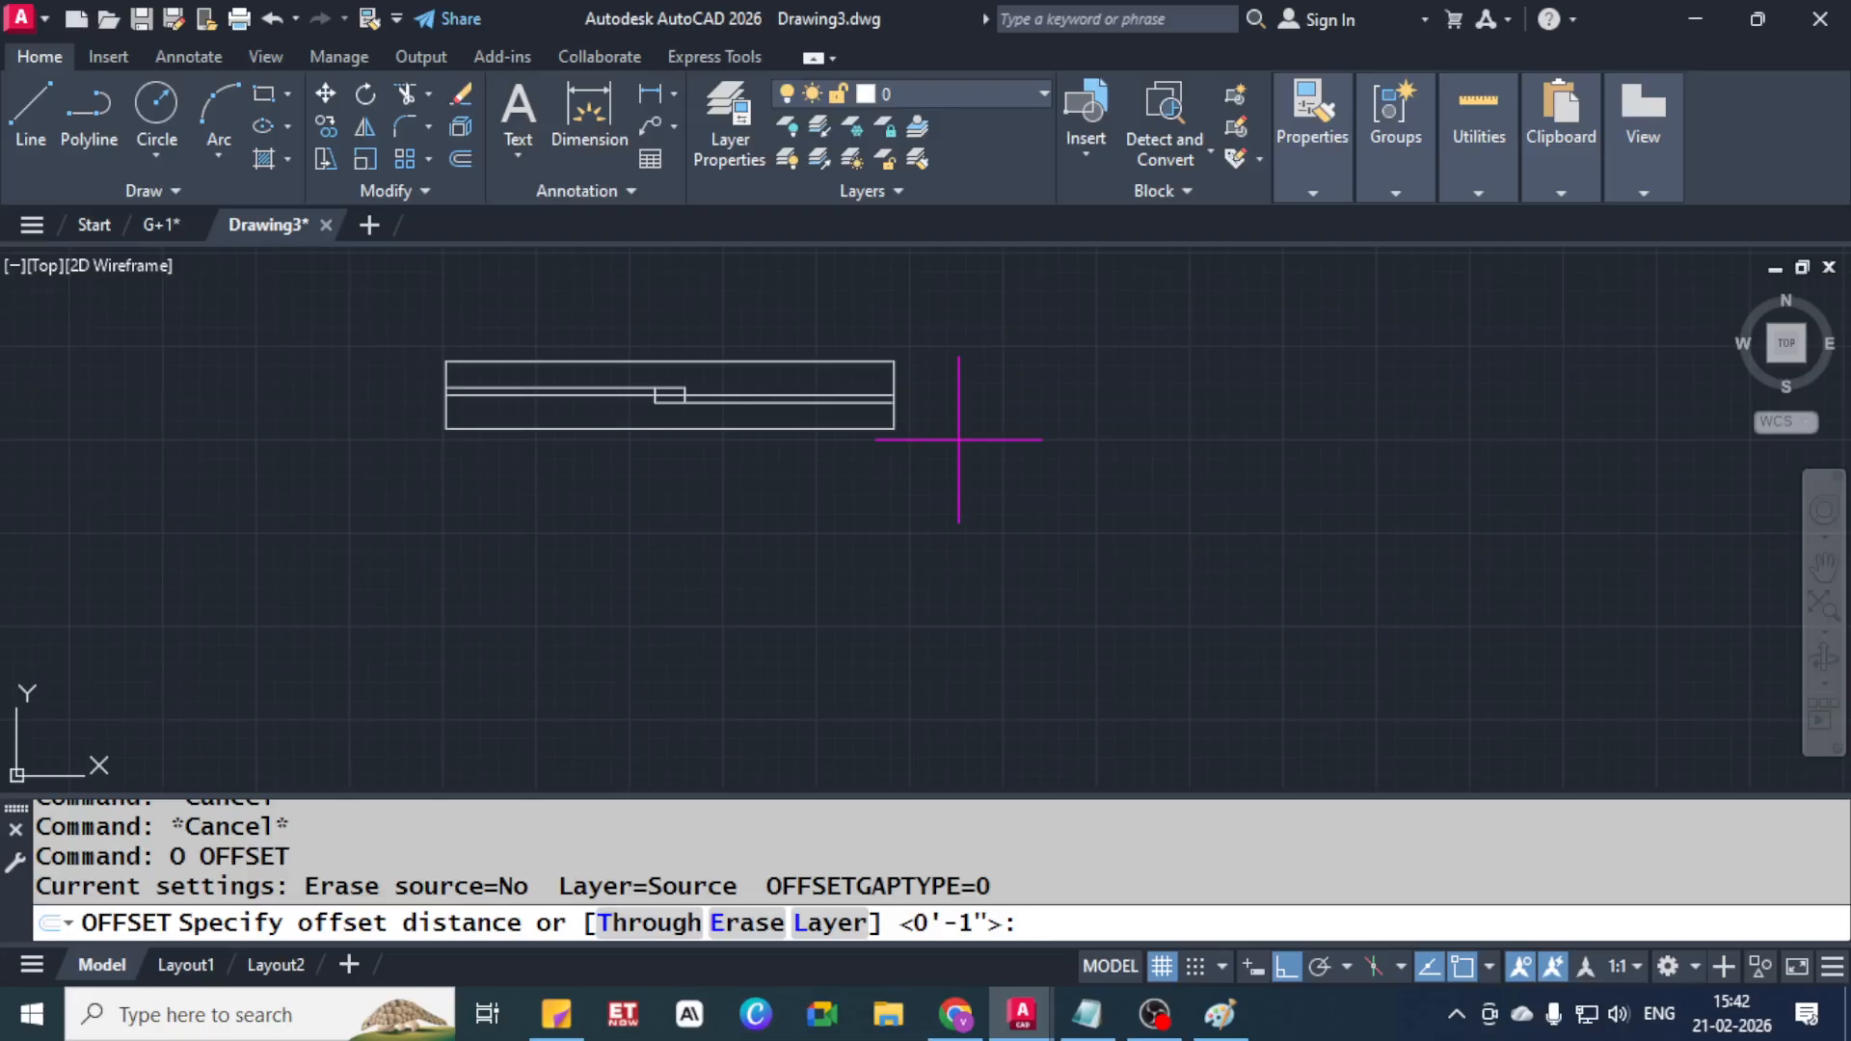
text(1.5")
key(Return)
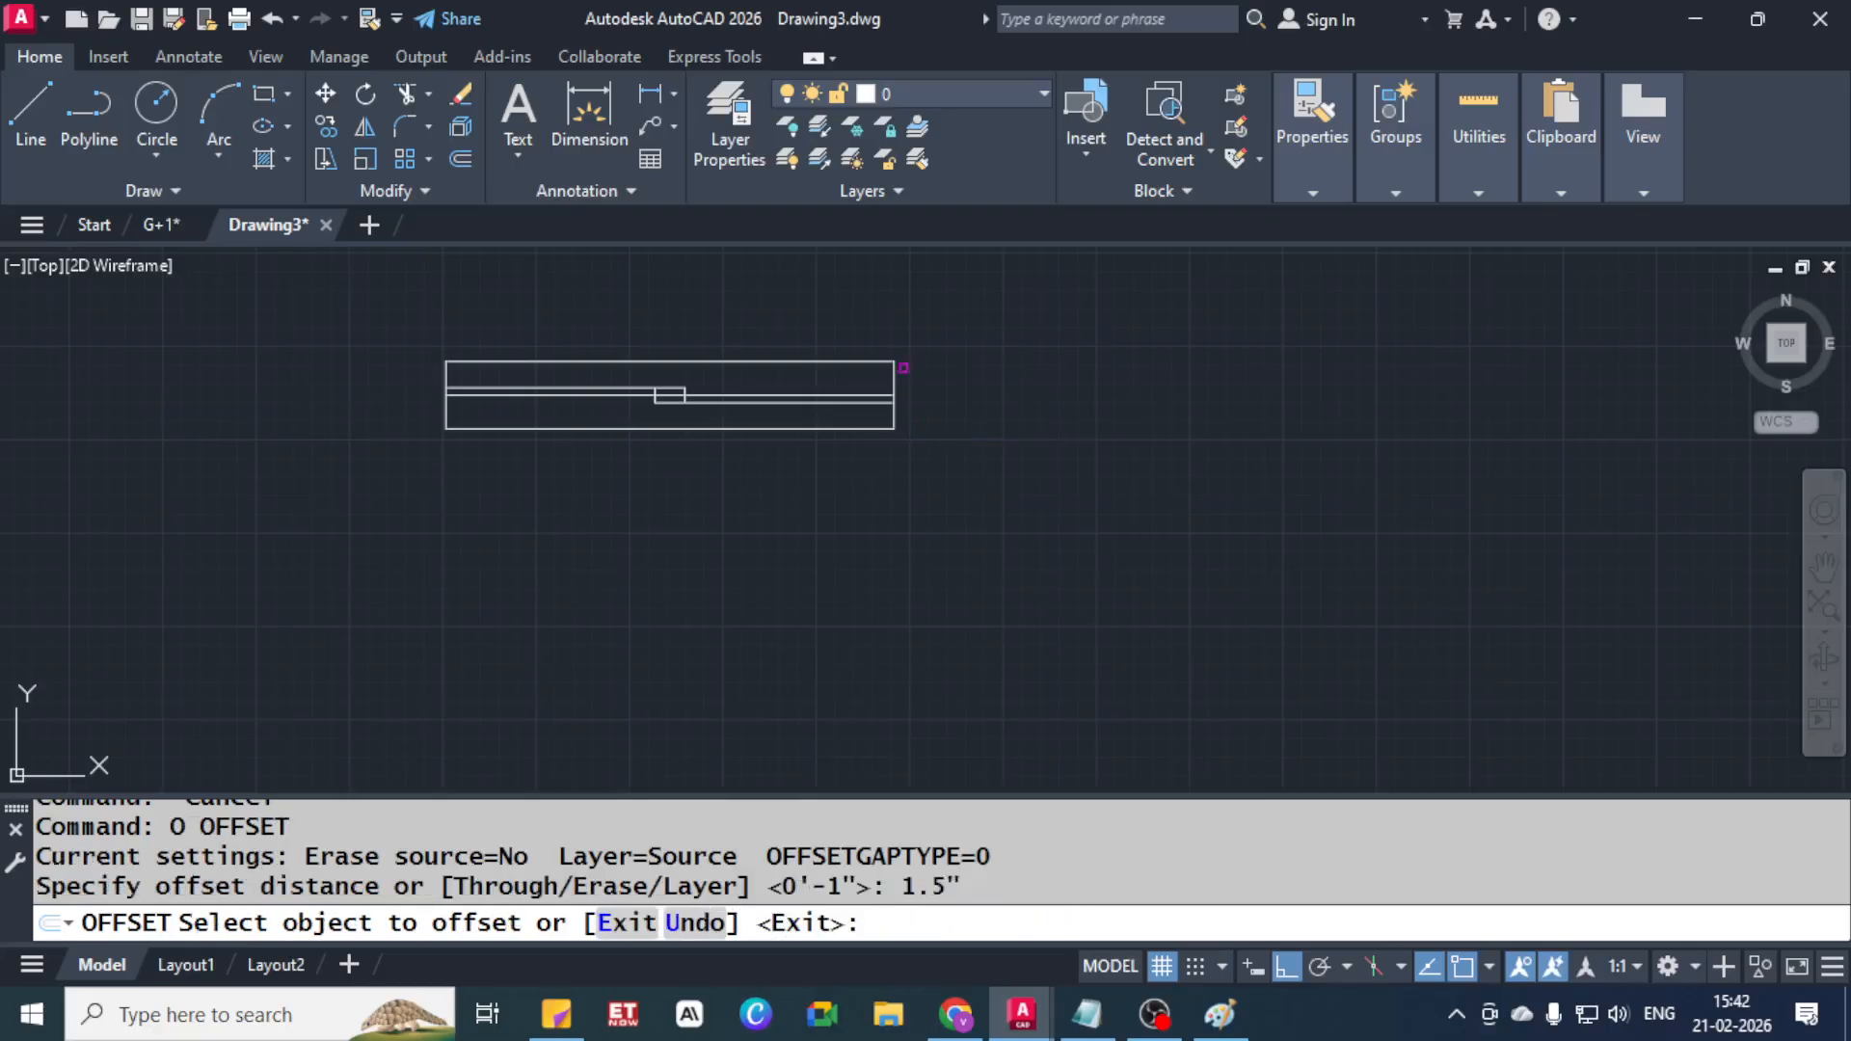
click(894, 373)
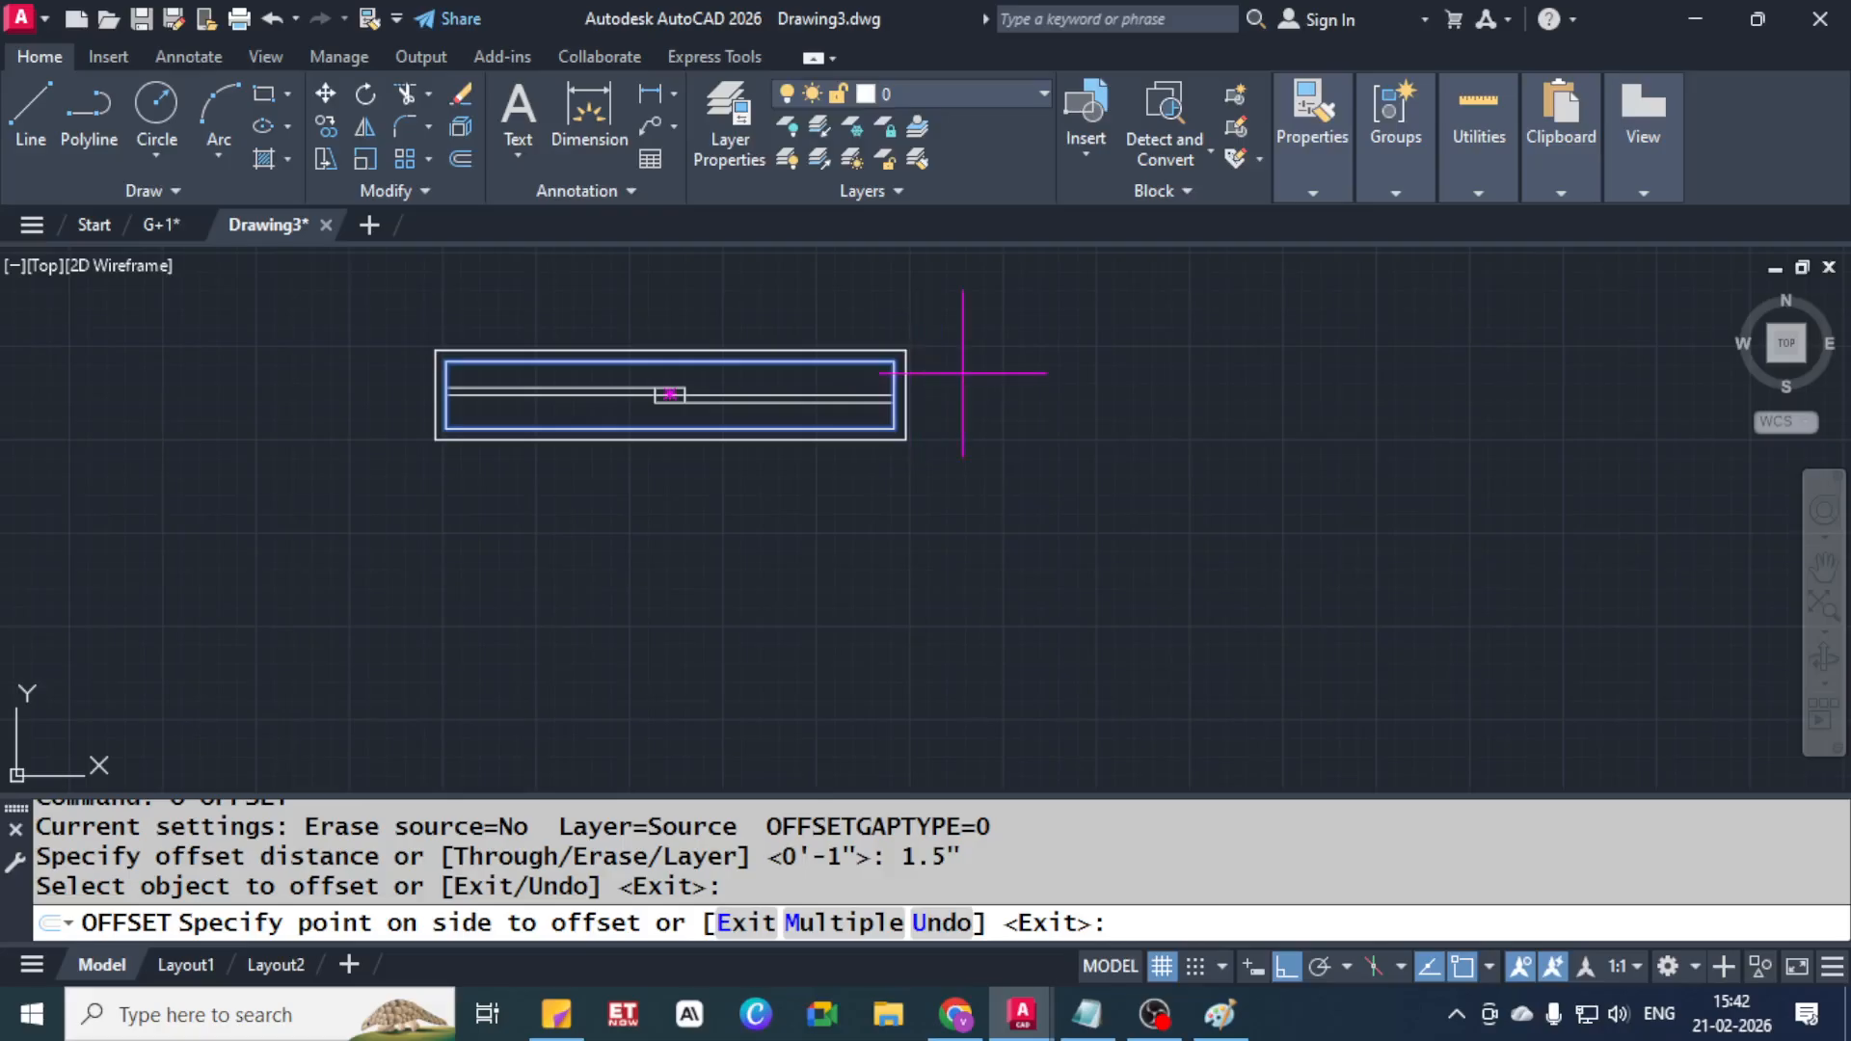
key(Escape)
key(Escape)
Explode the outer rectangle into separate lines
click(833, 366)
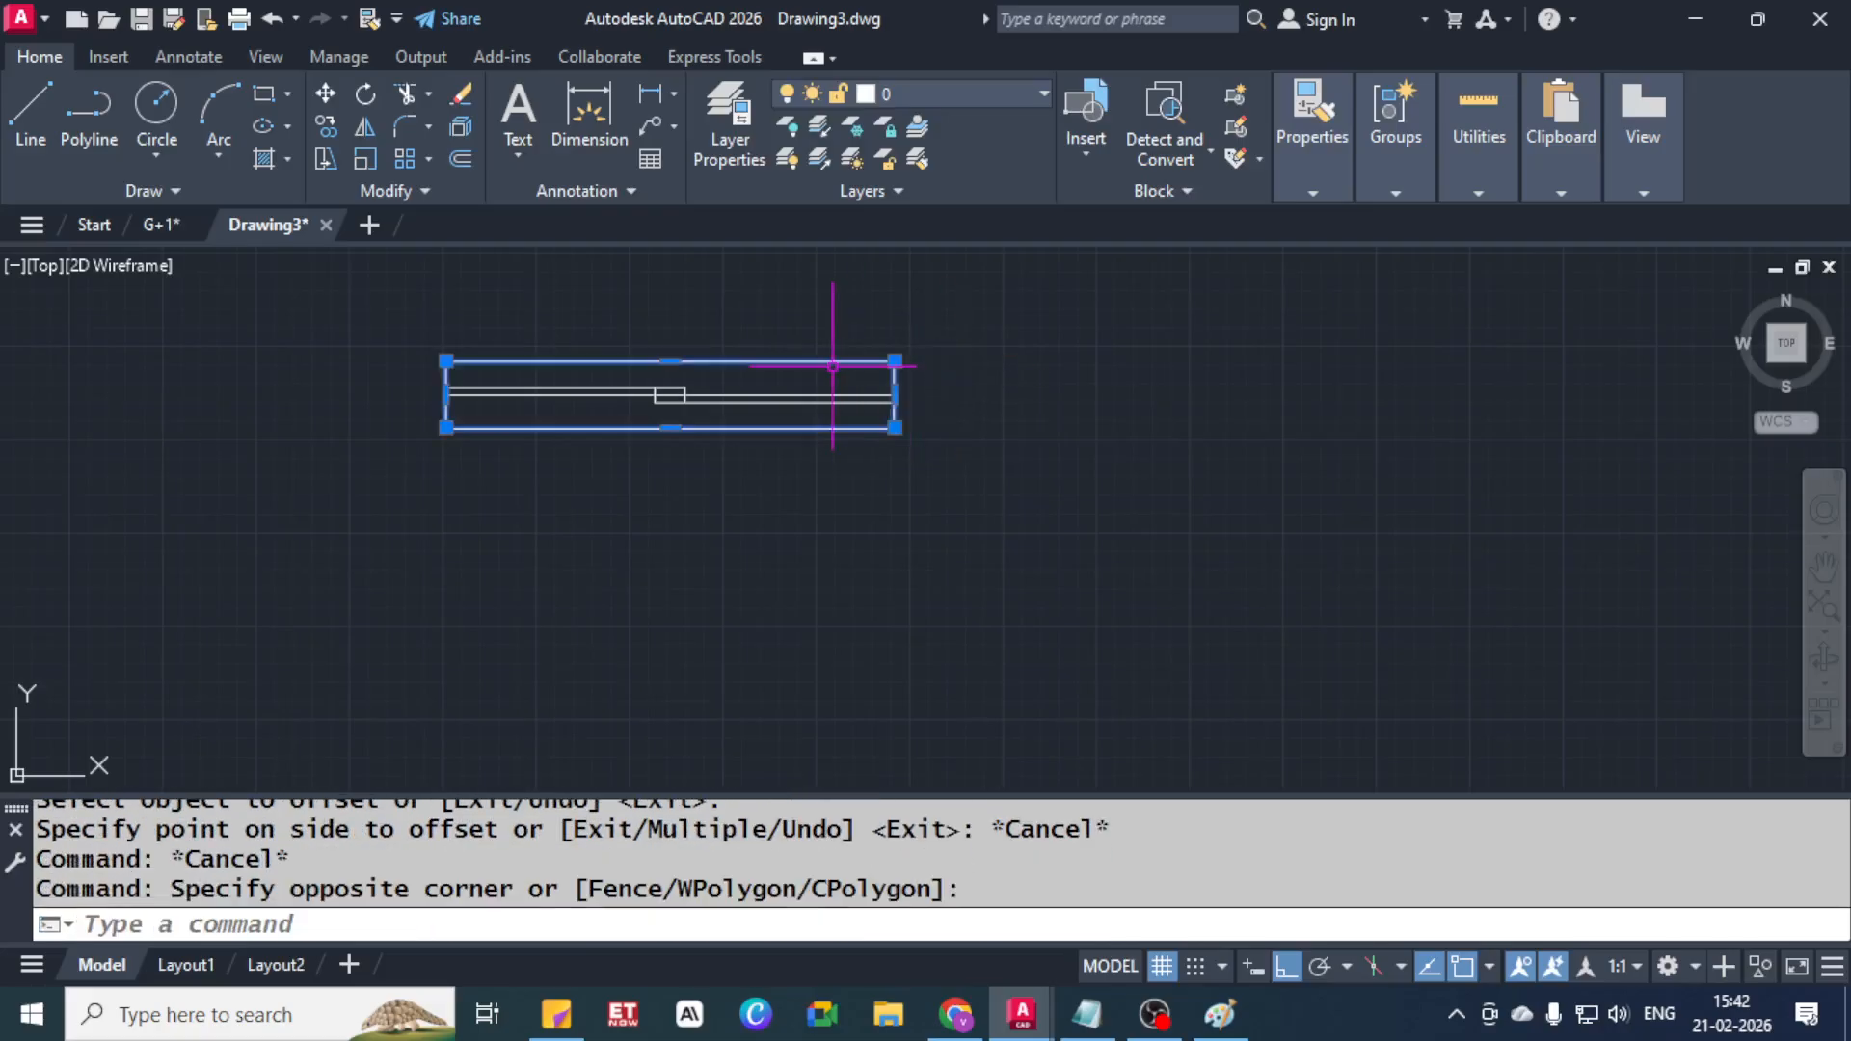
text(x)
key(Return)
Offset the rectangle's two short end lines outward by 1.5"
text(o)
key(Return)
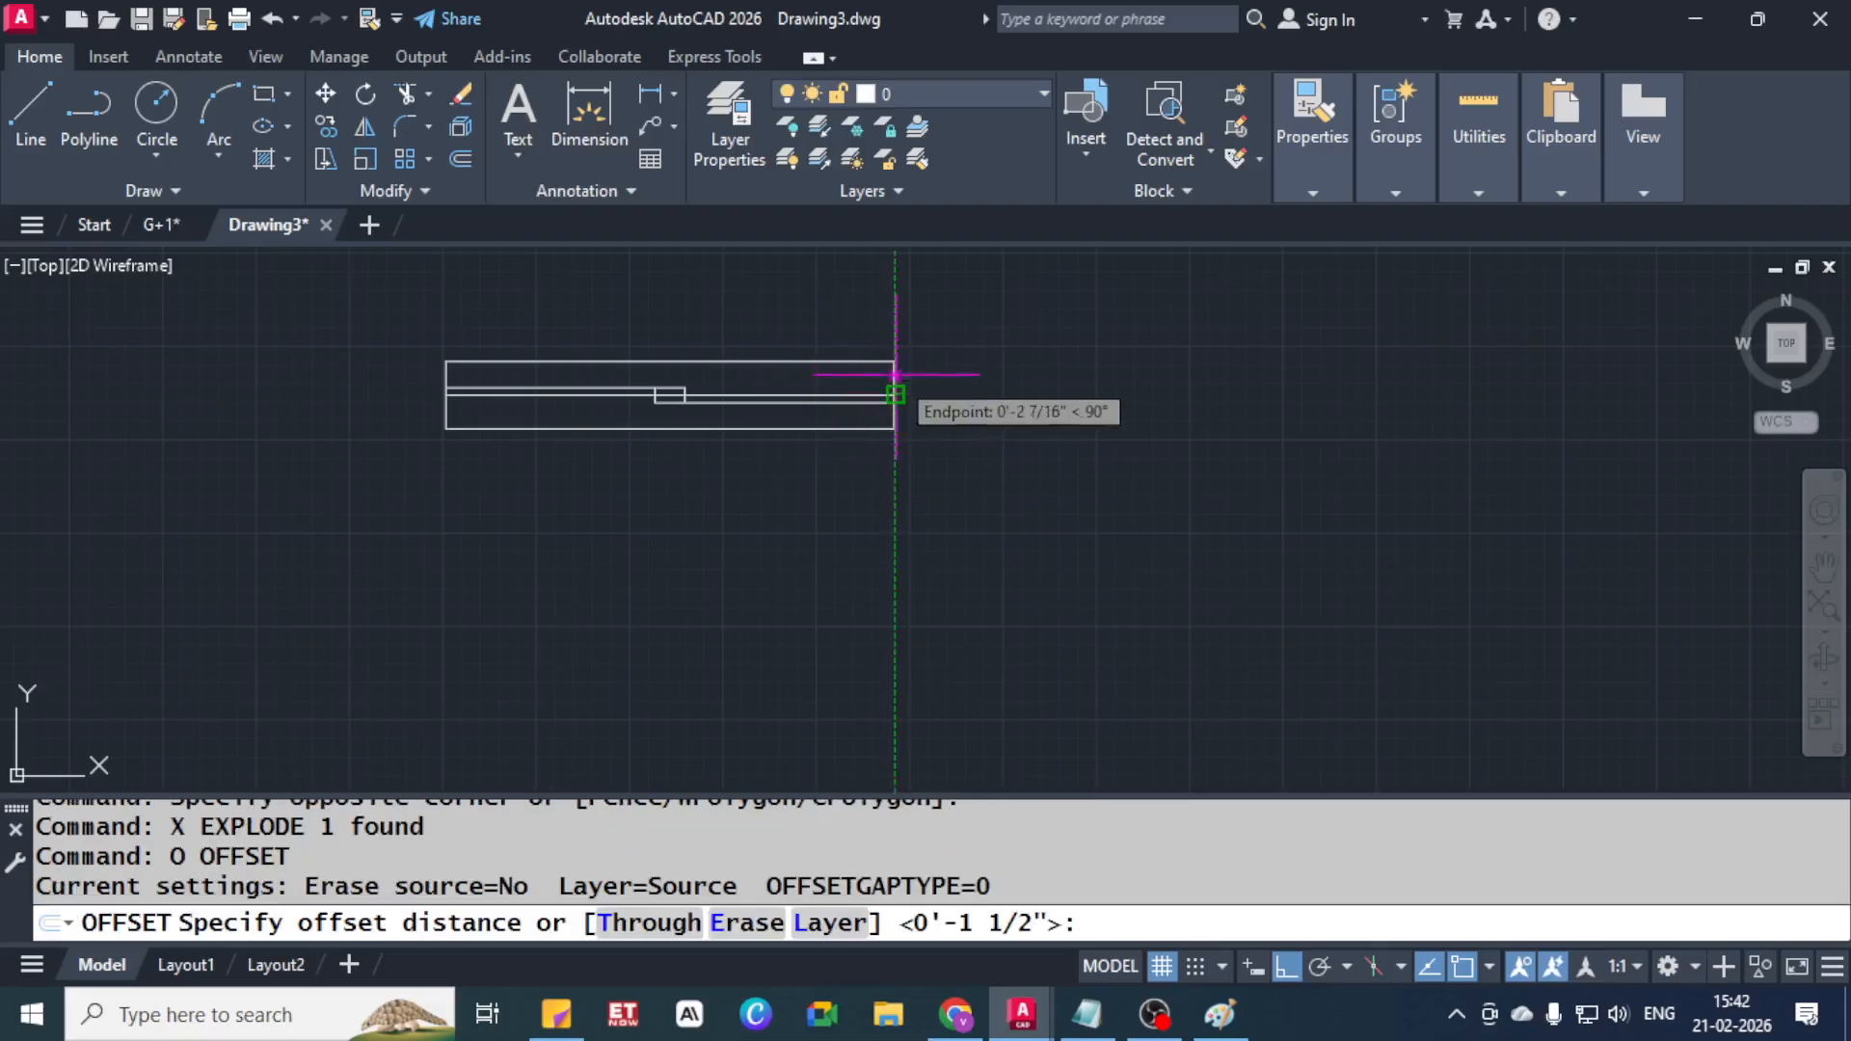
key(Return)
click(894, 381)
click(1017, 360)
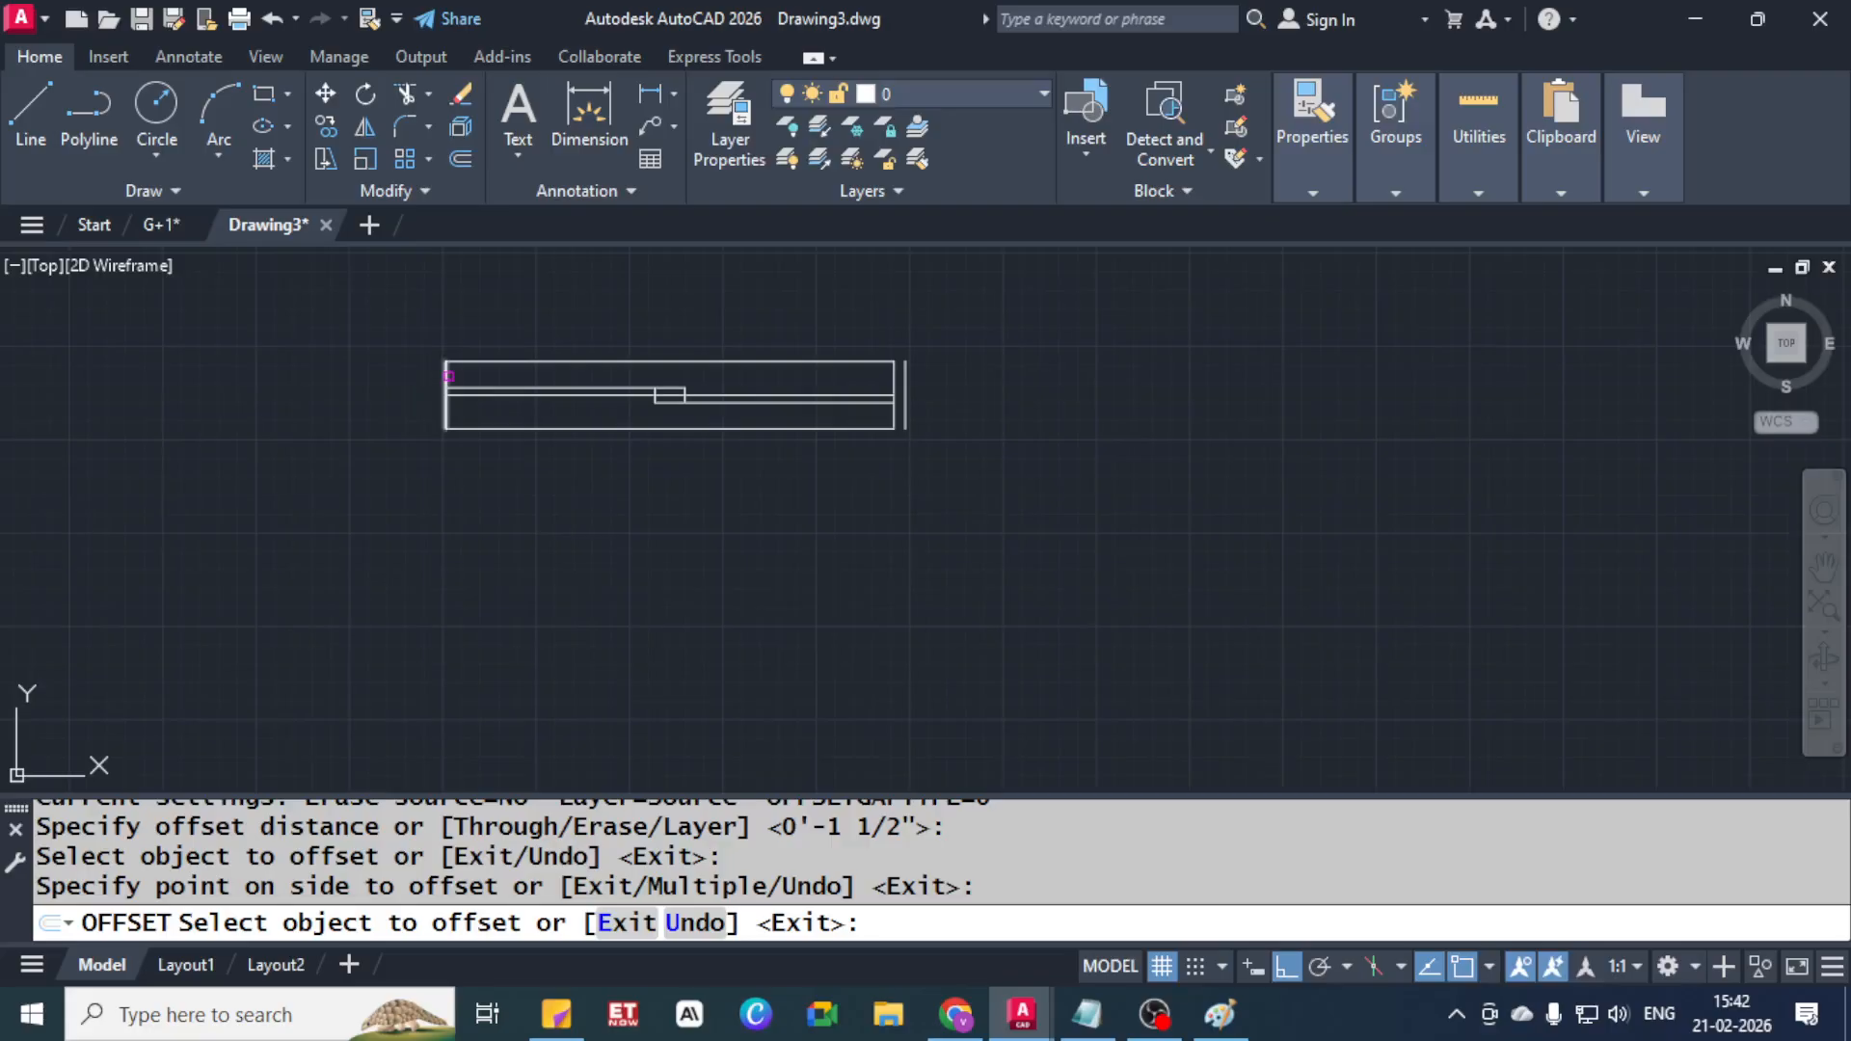
click(446, 395)
click(272, 365)
key(Escape)
Extend the rectangle's top and bottom edges at both ends to meet the new outer end lines
text(ex)
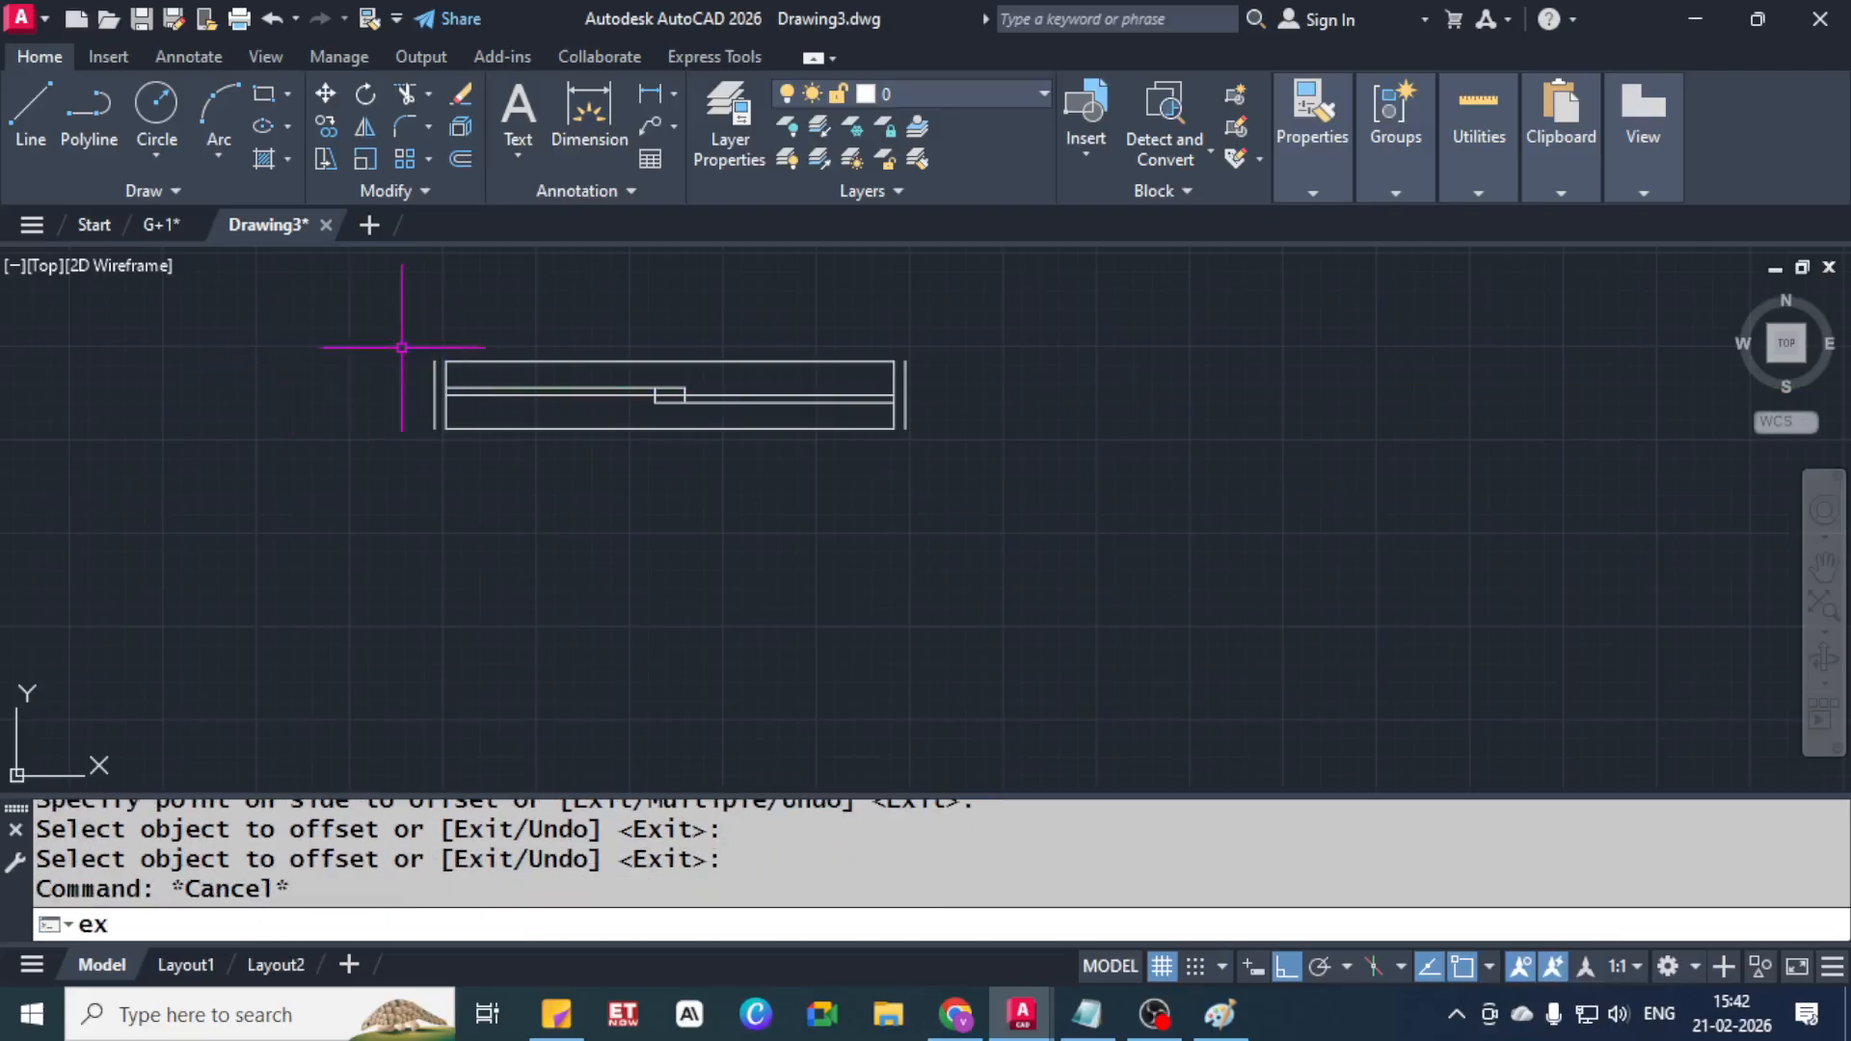
key(Return)
click(456, 357)
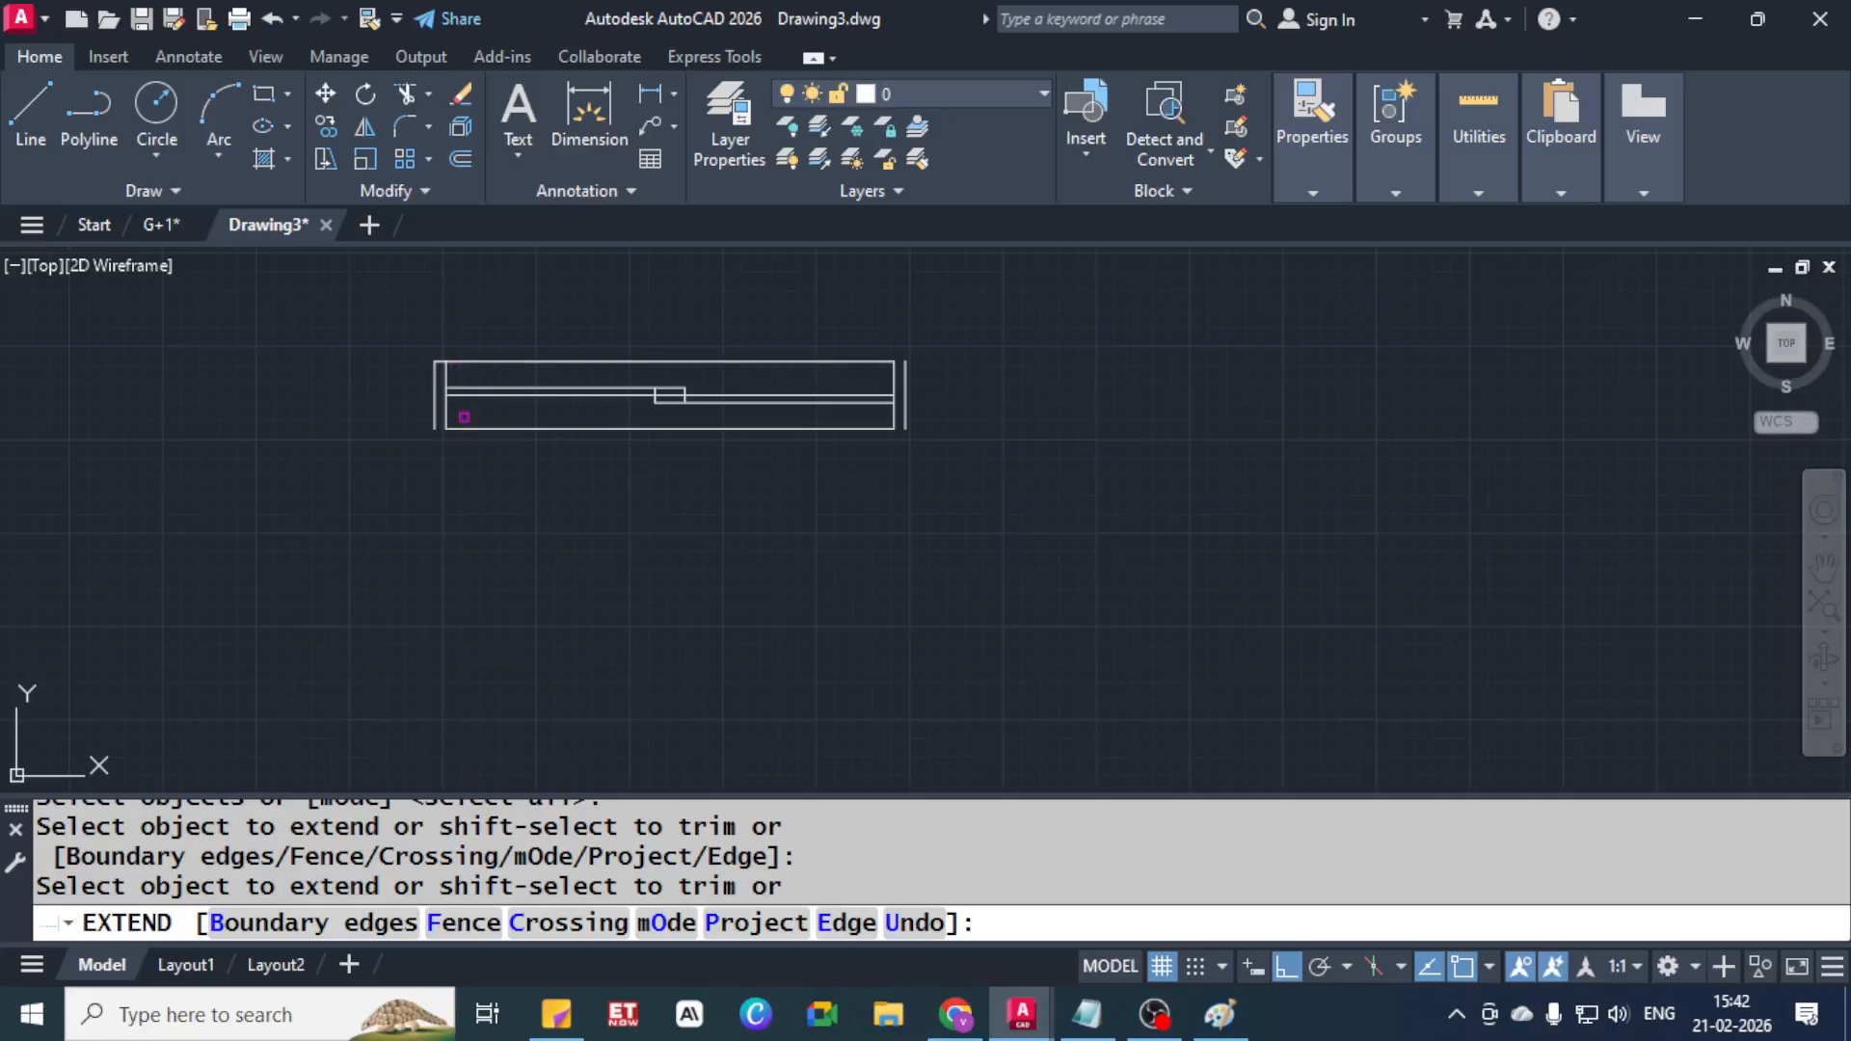
click(466, 428)
click(916, 354)
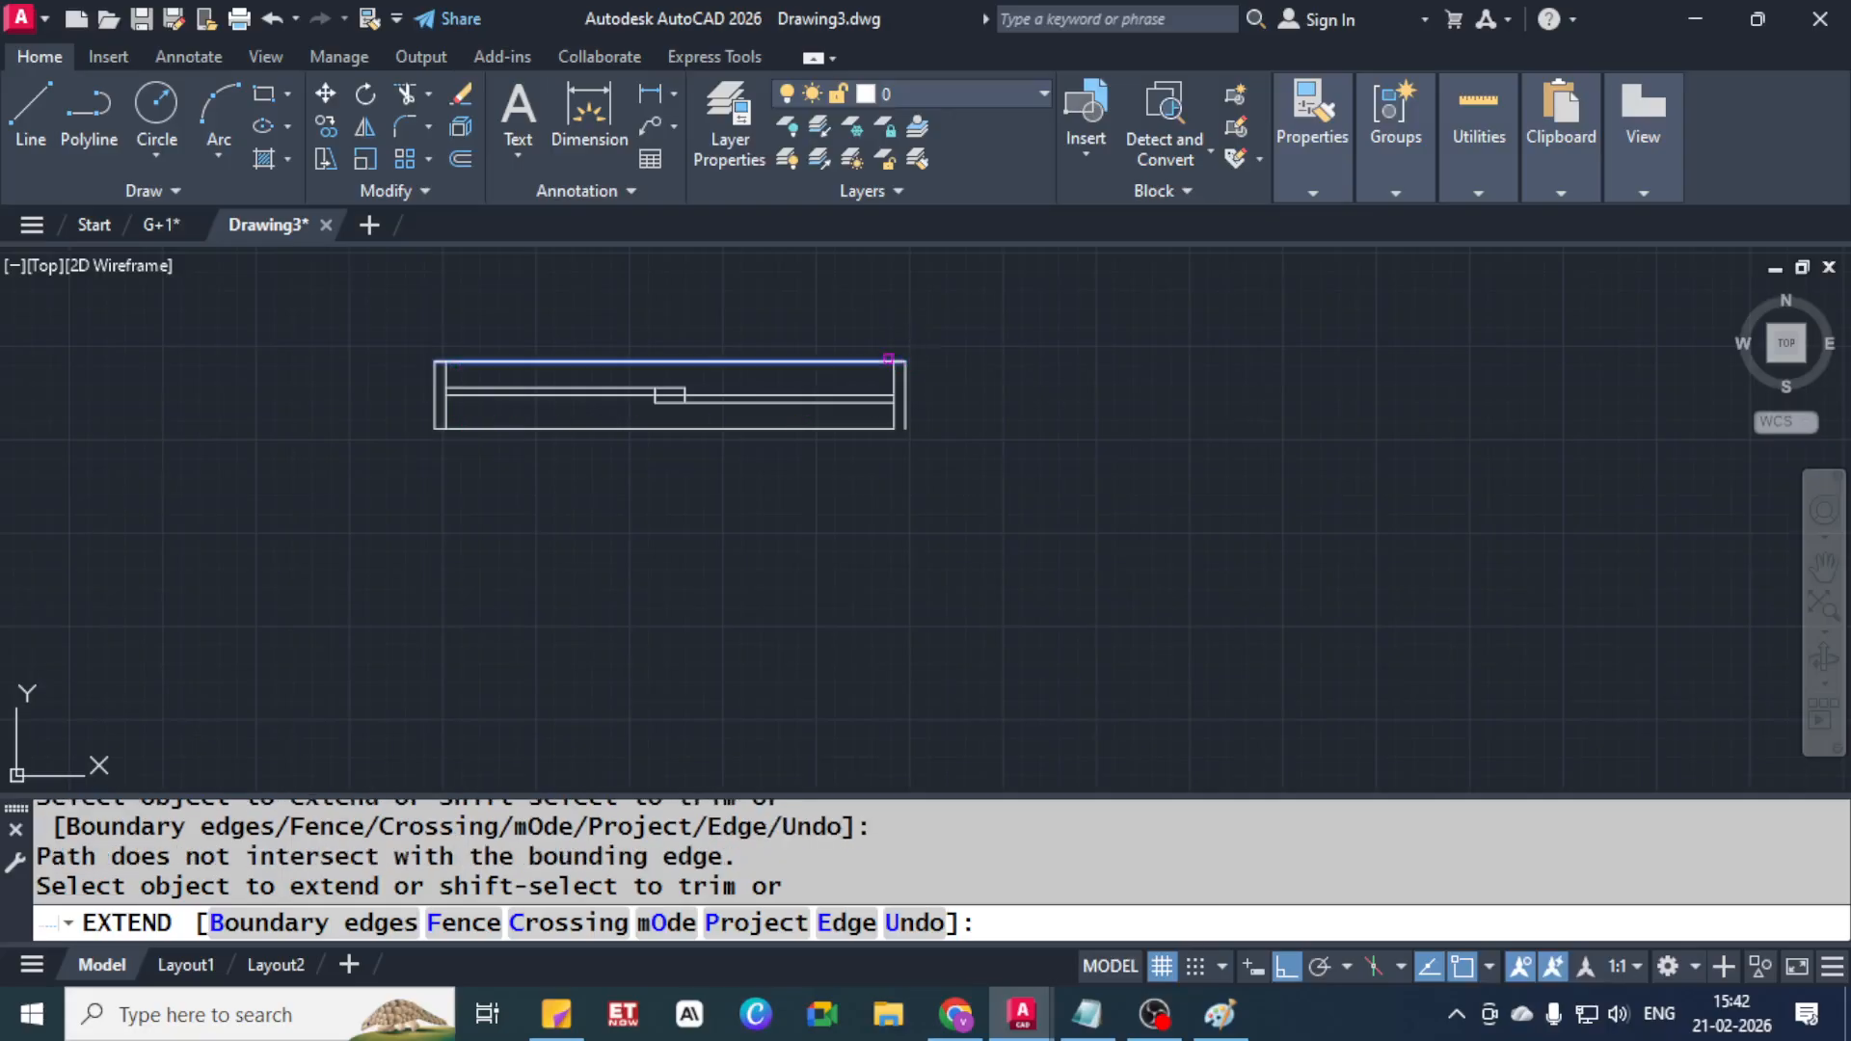
click(892, 418)
click(879, 417)
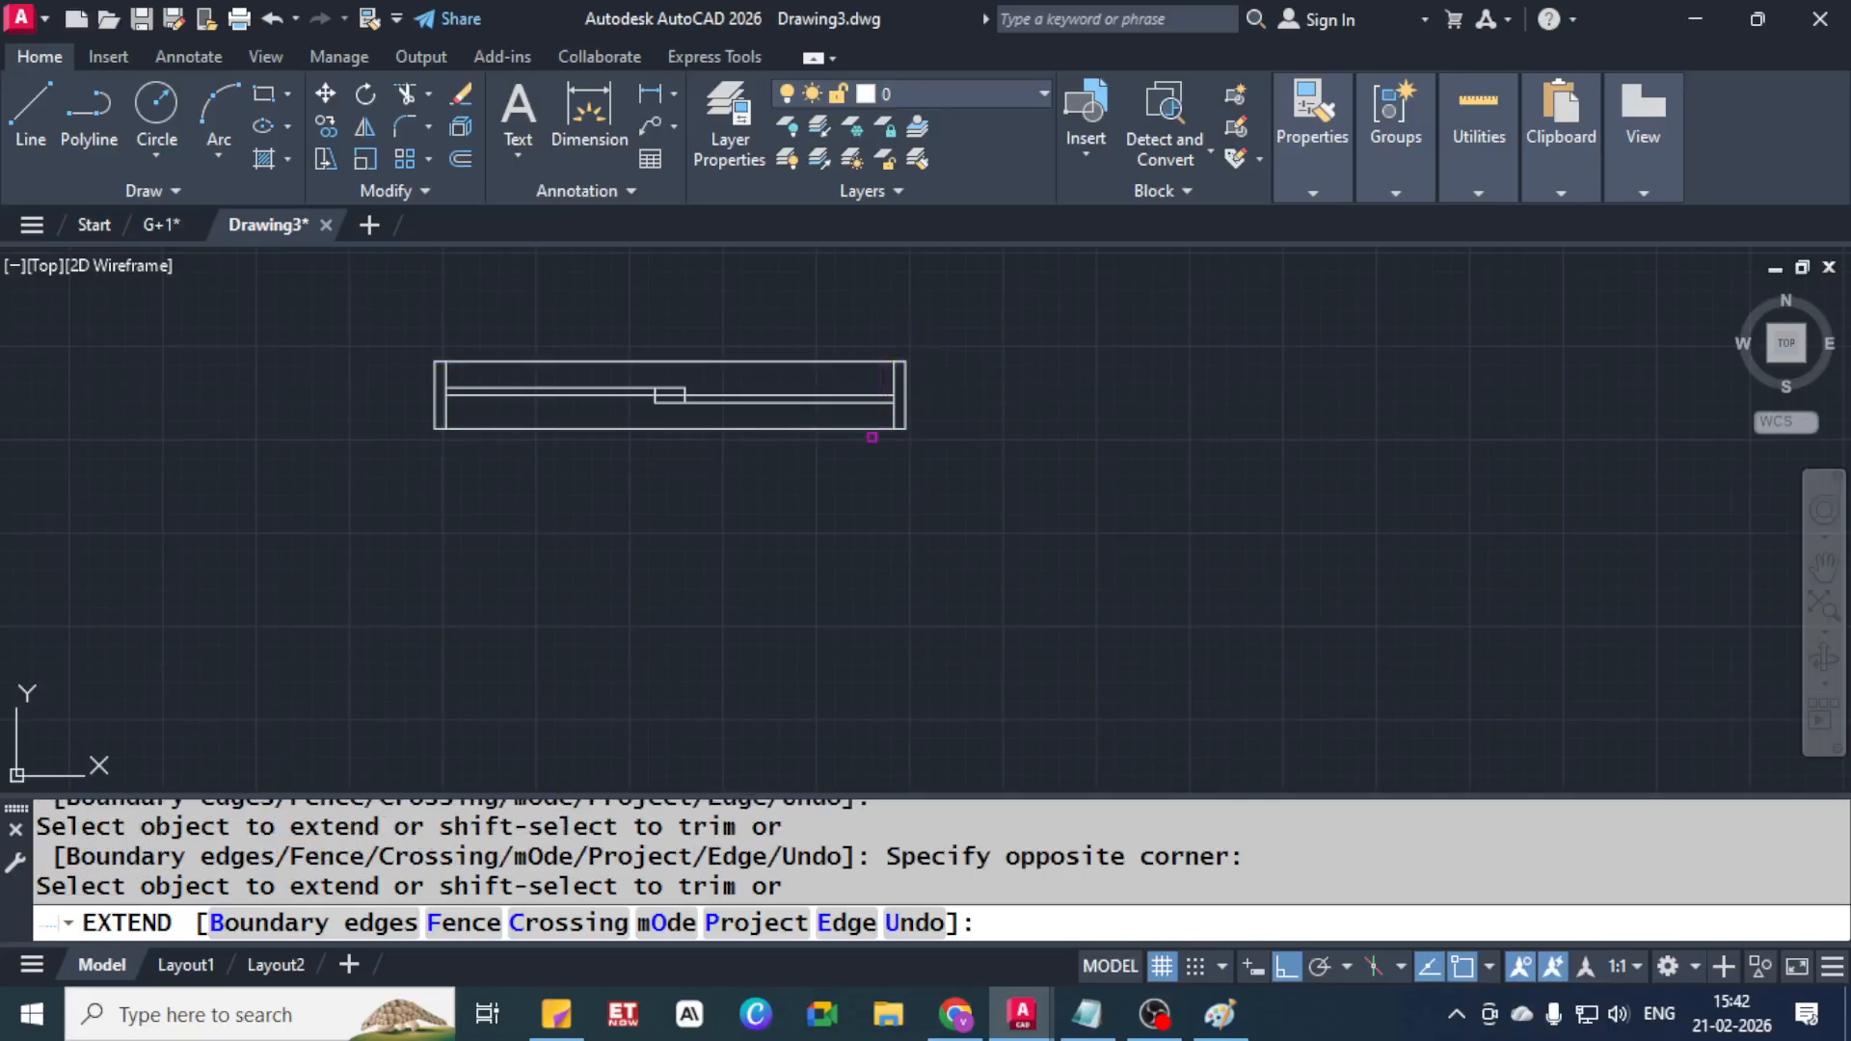
key(Escape)
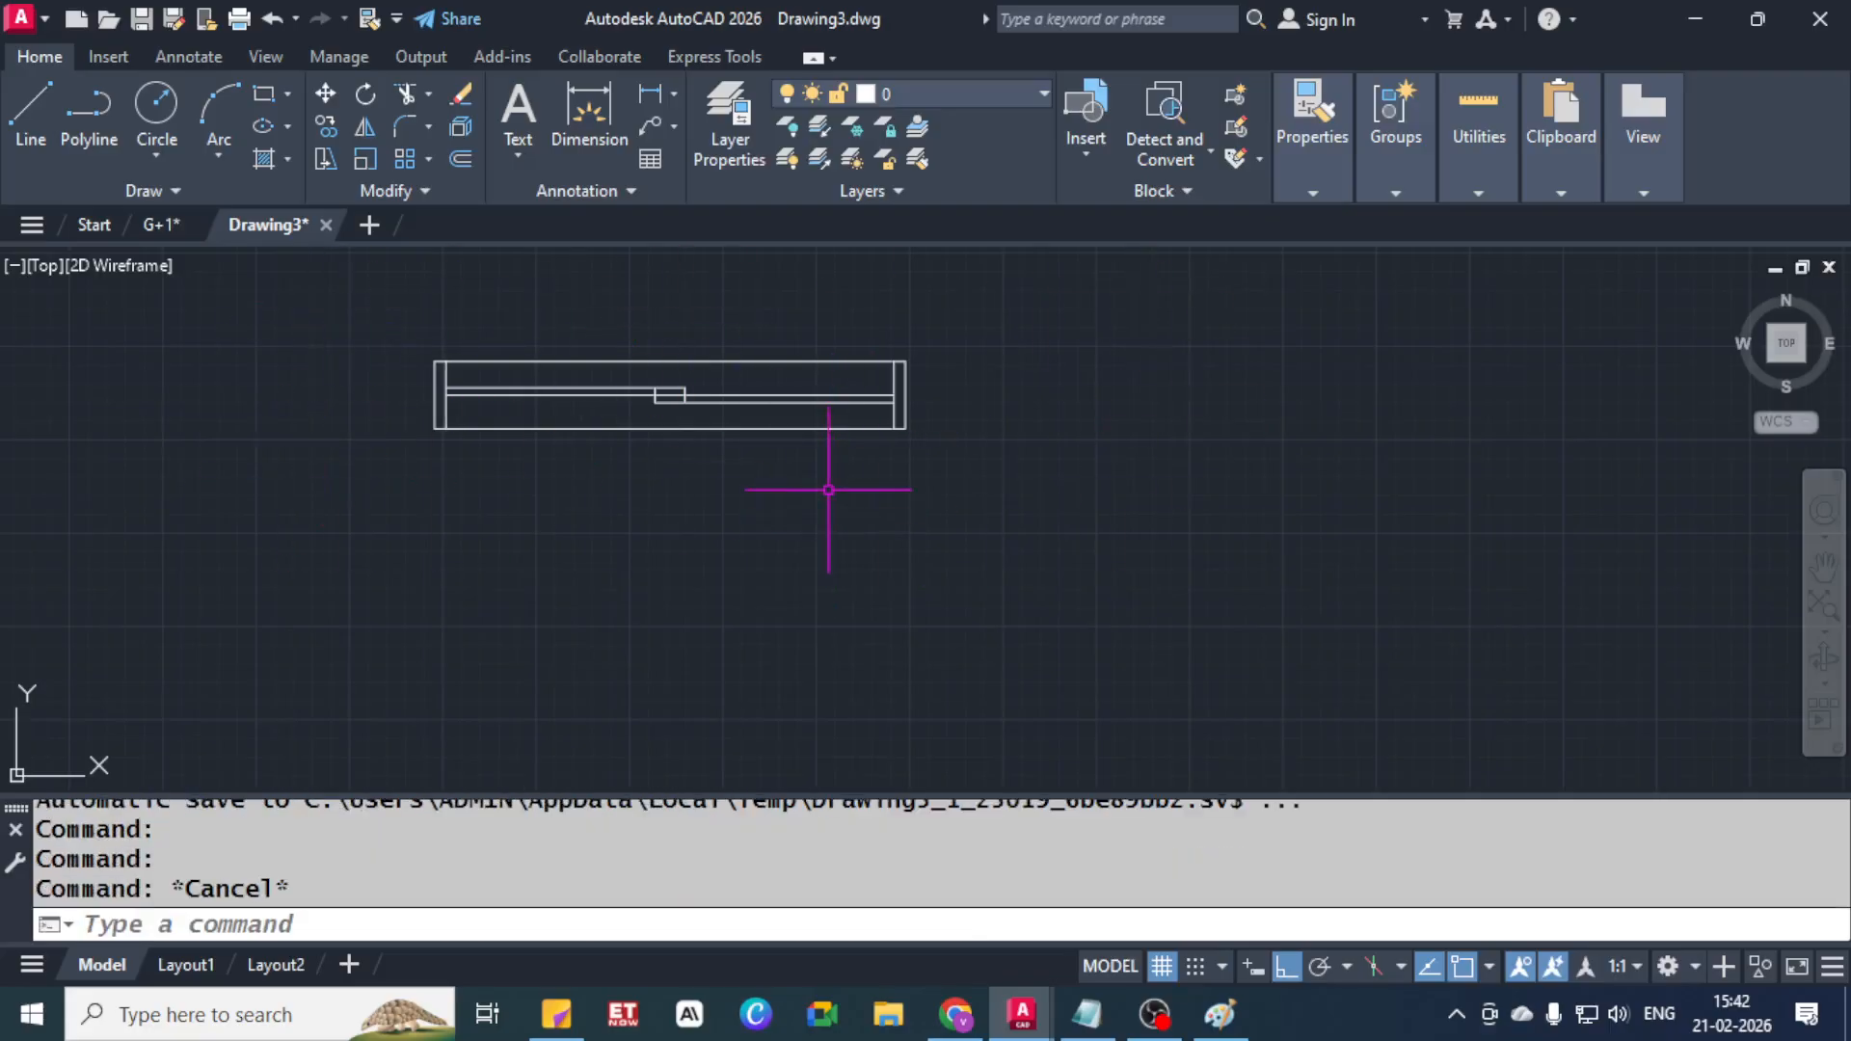
Hatch the narrow strips at both ends of the window symbol with the SOLID pattern
text(h)
key(Return)
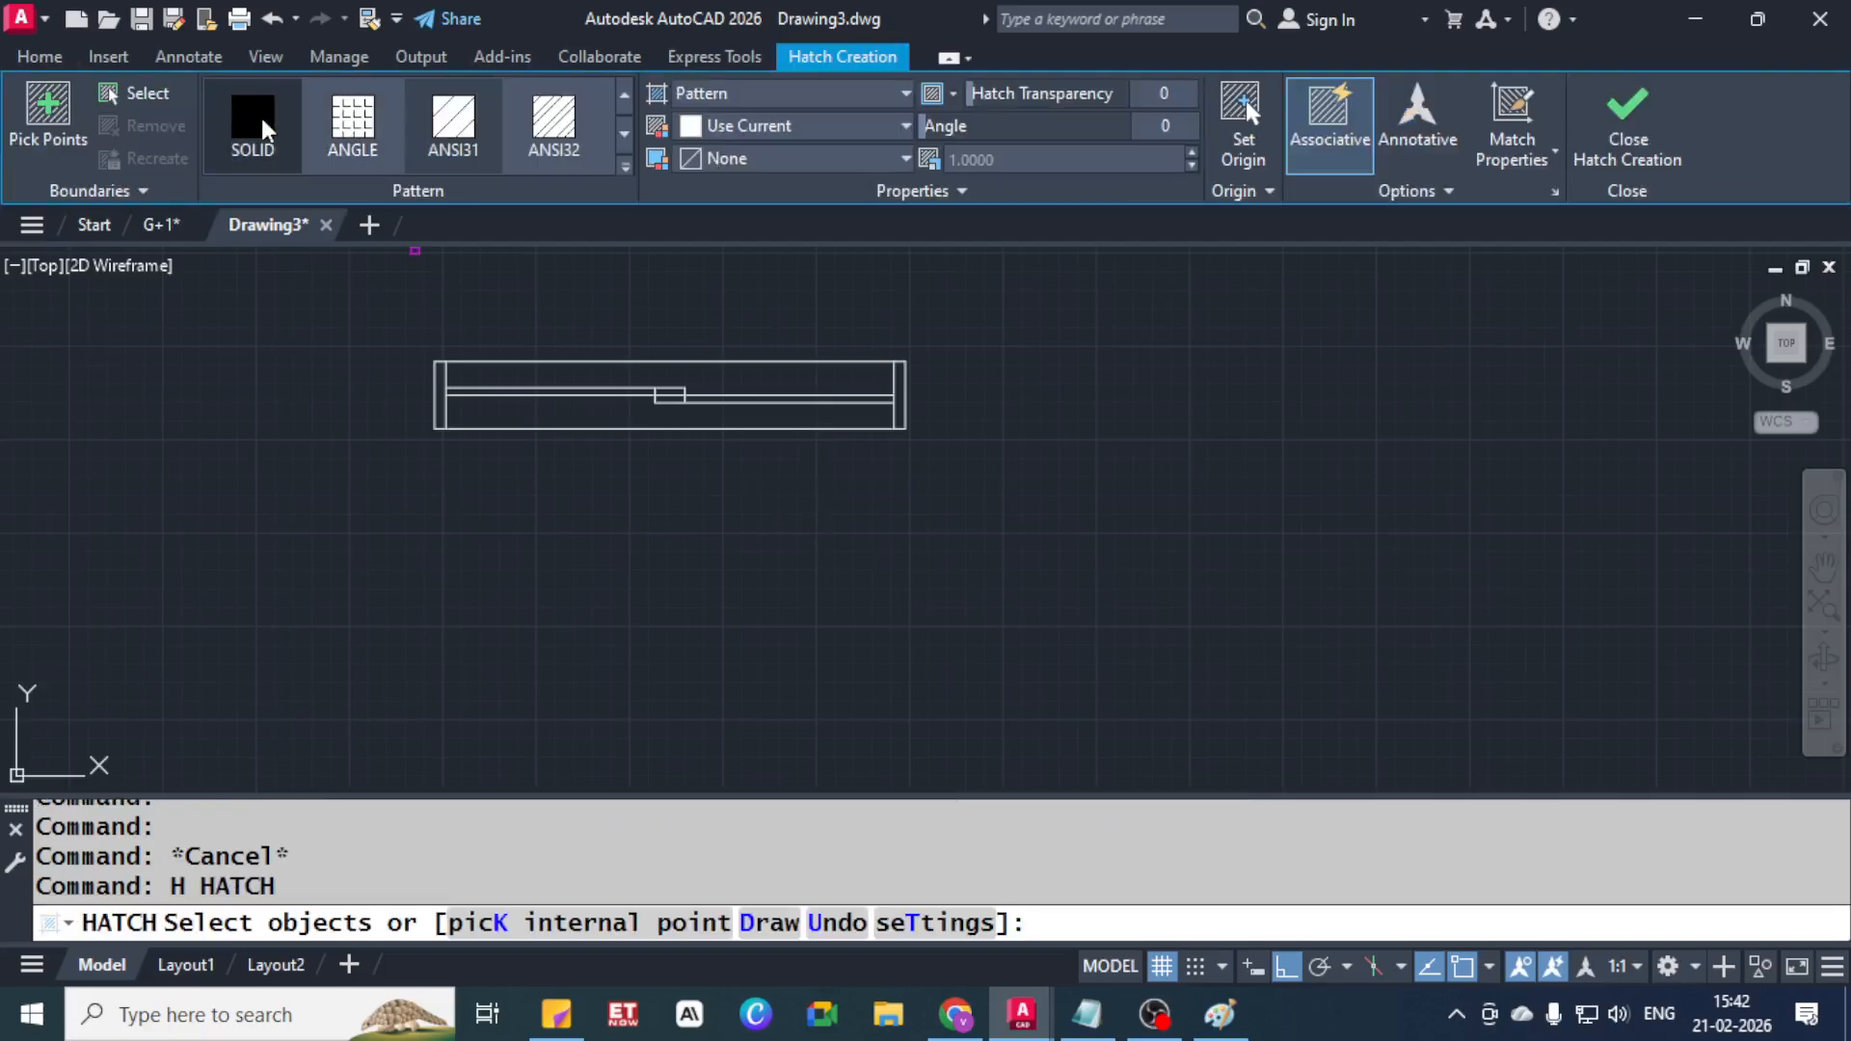
scroll(415, 384, up, 4)
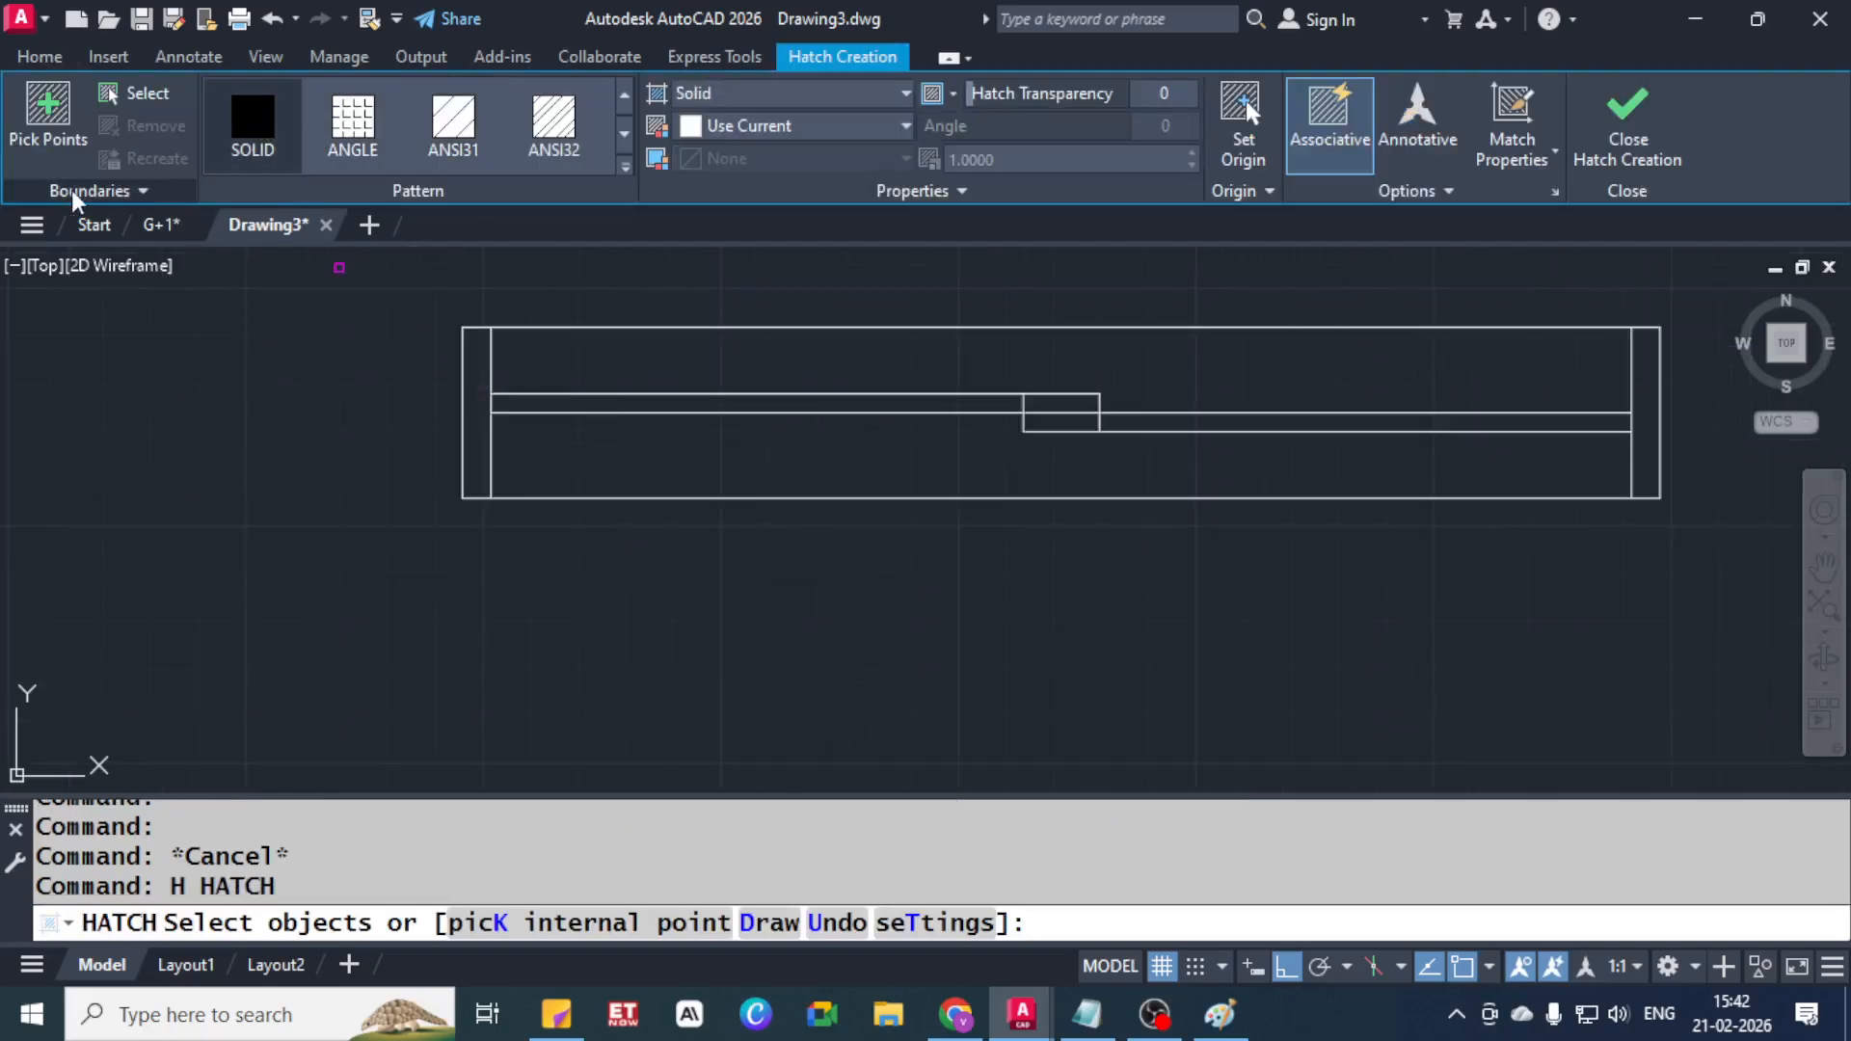
click(480, 396)
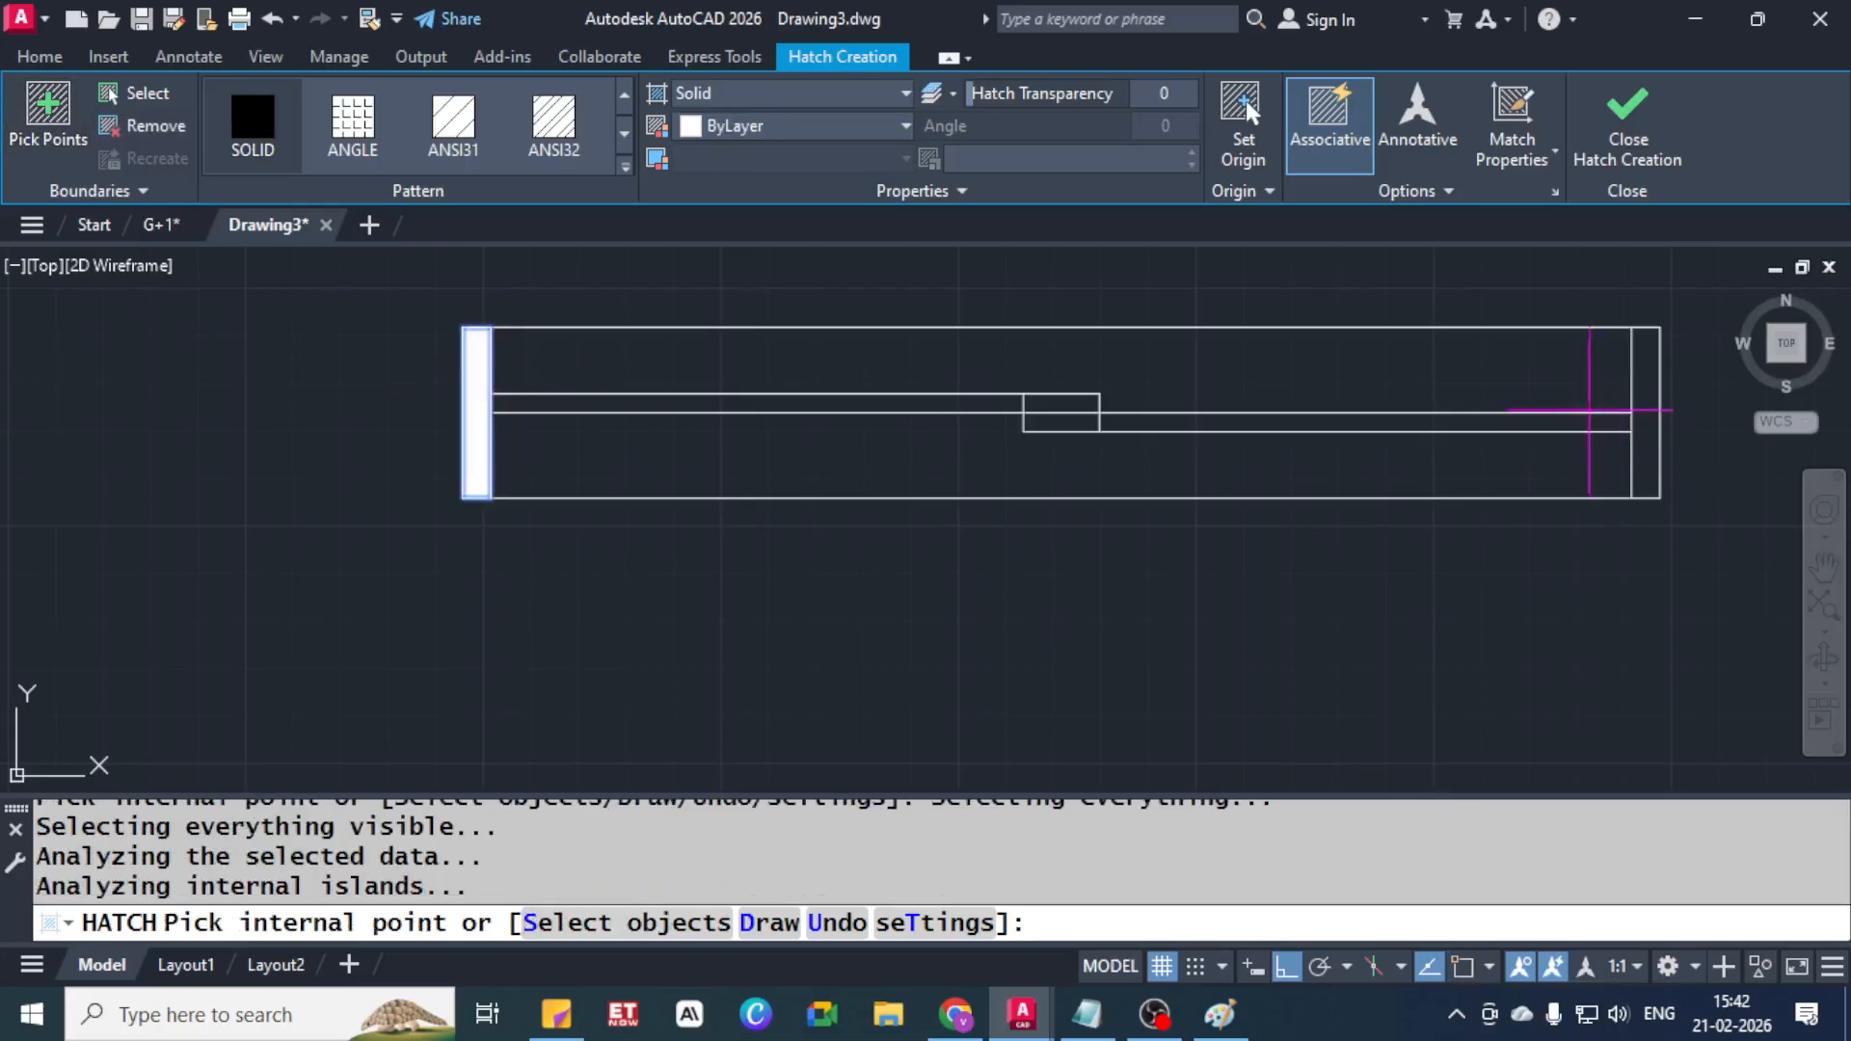
click(1634, 400)
key(Return)
scroll(785, 483, down, 4)
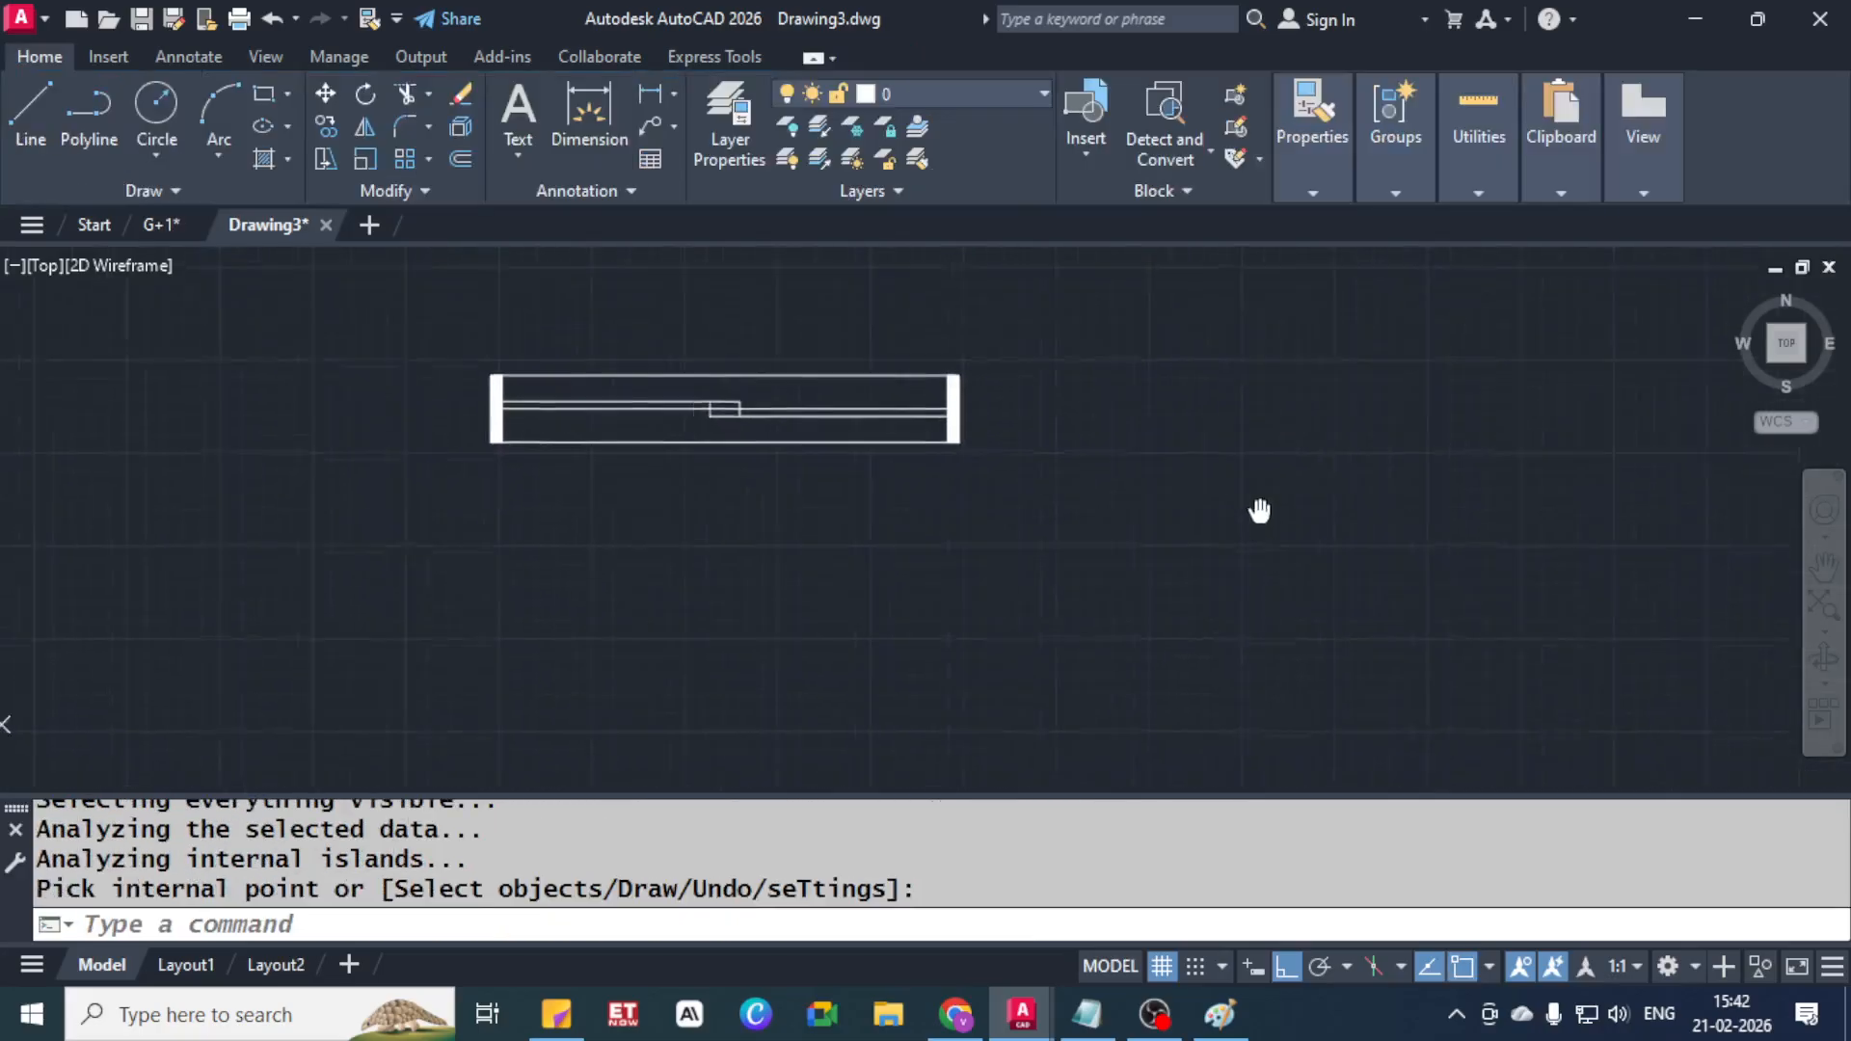
middle_drag(1260, 512, 1246, 511)
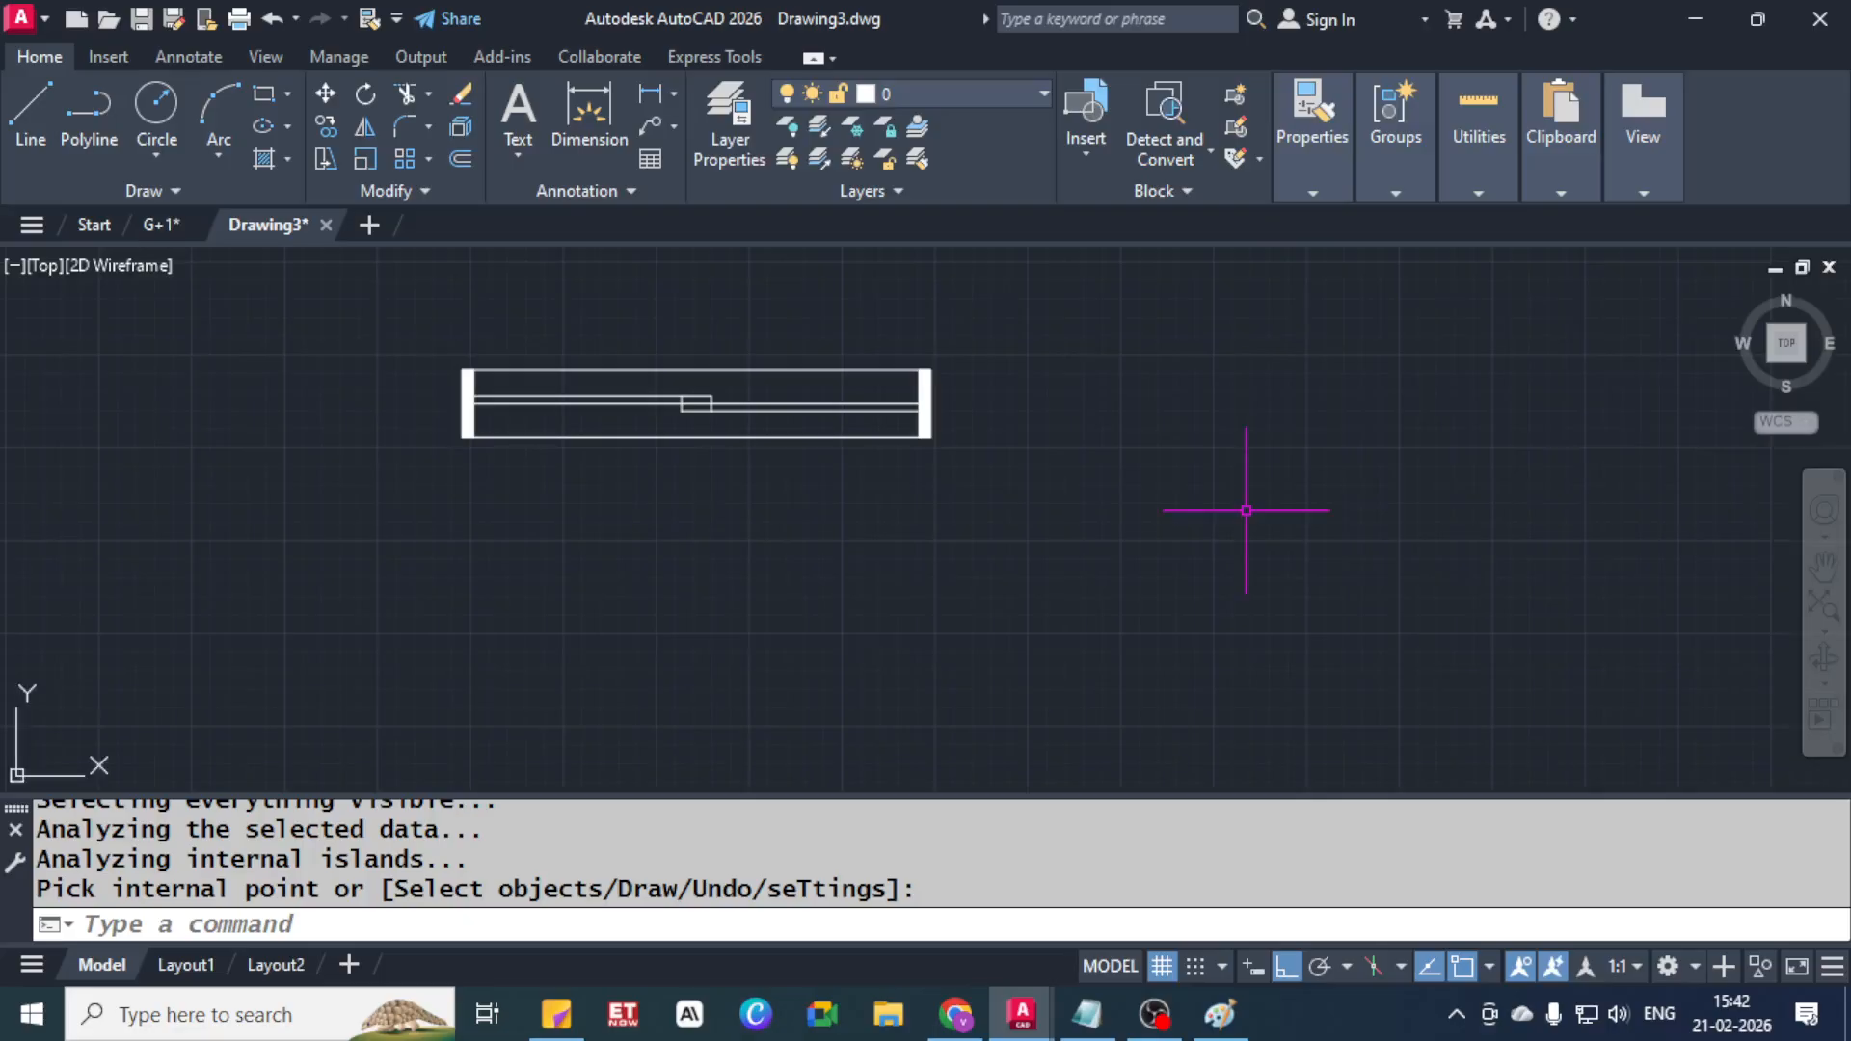
scroll(717, 419, down, 4)
middle_drag(980, 496, 777, 529)
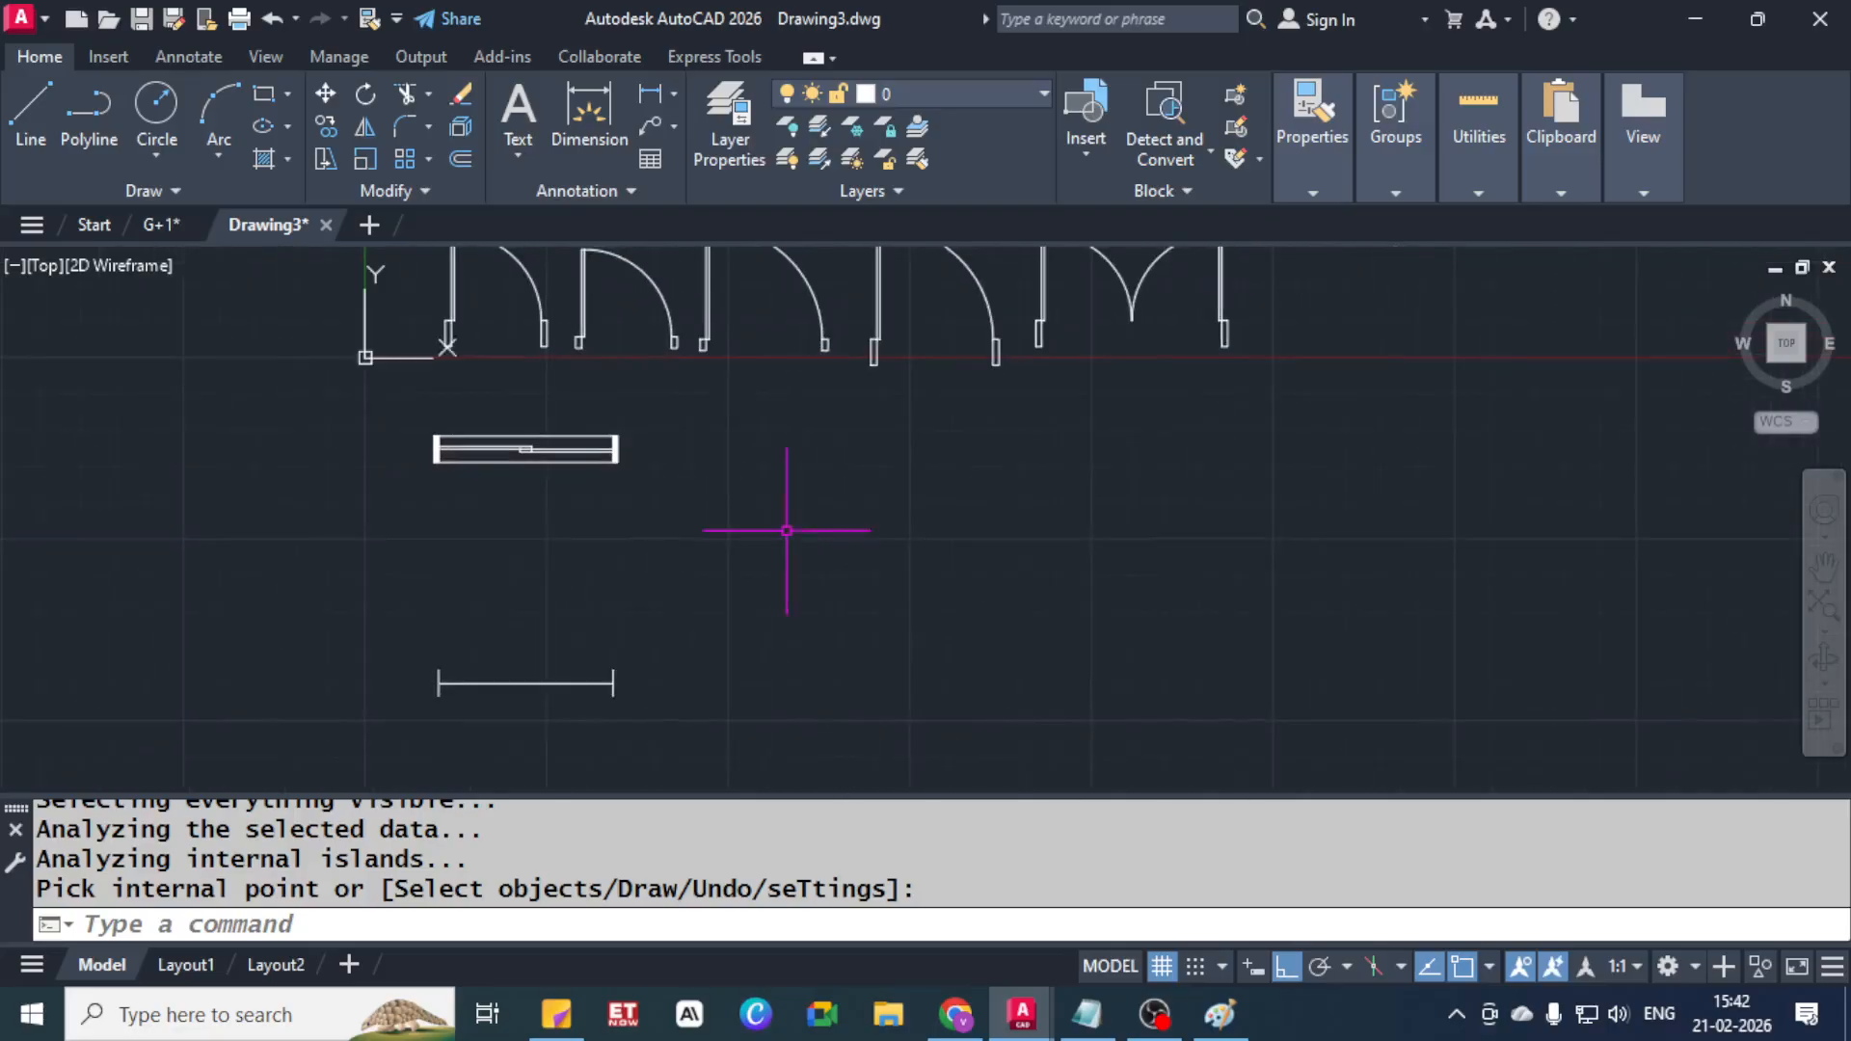
scroll(518, 413, up, 2)
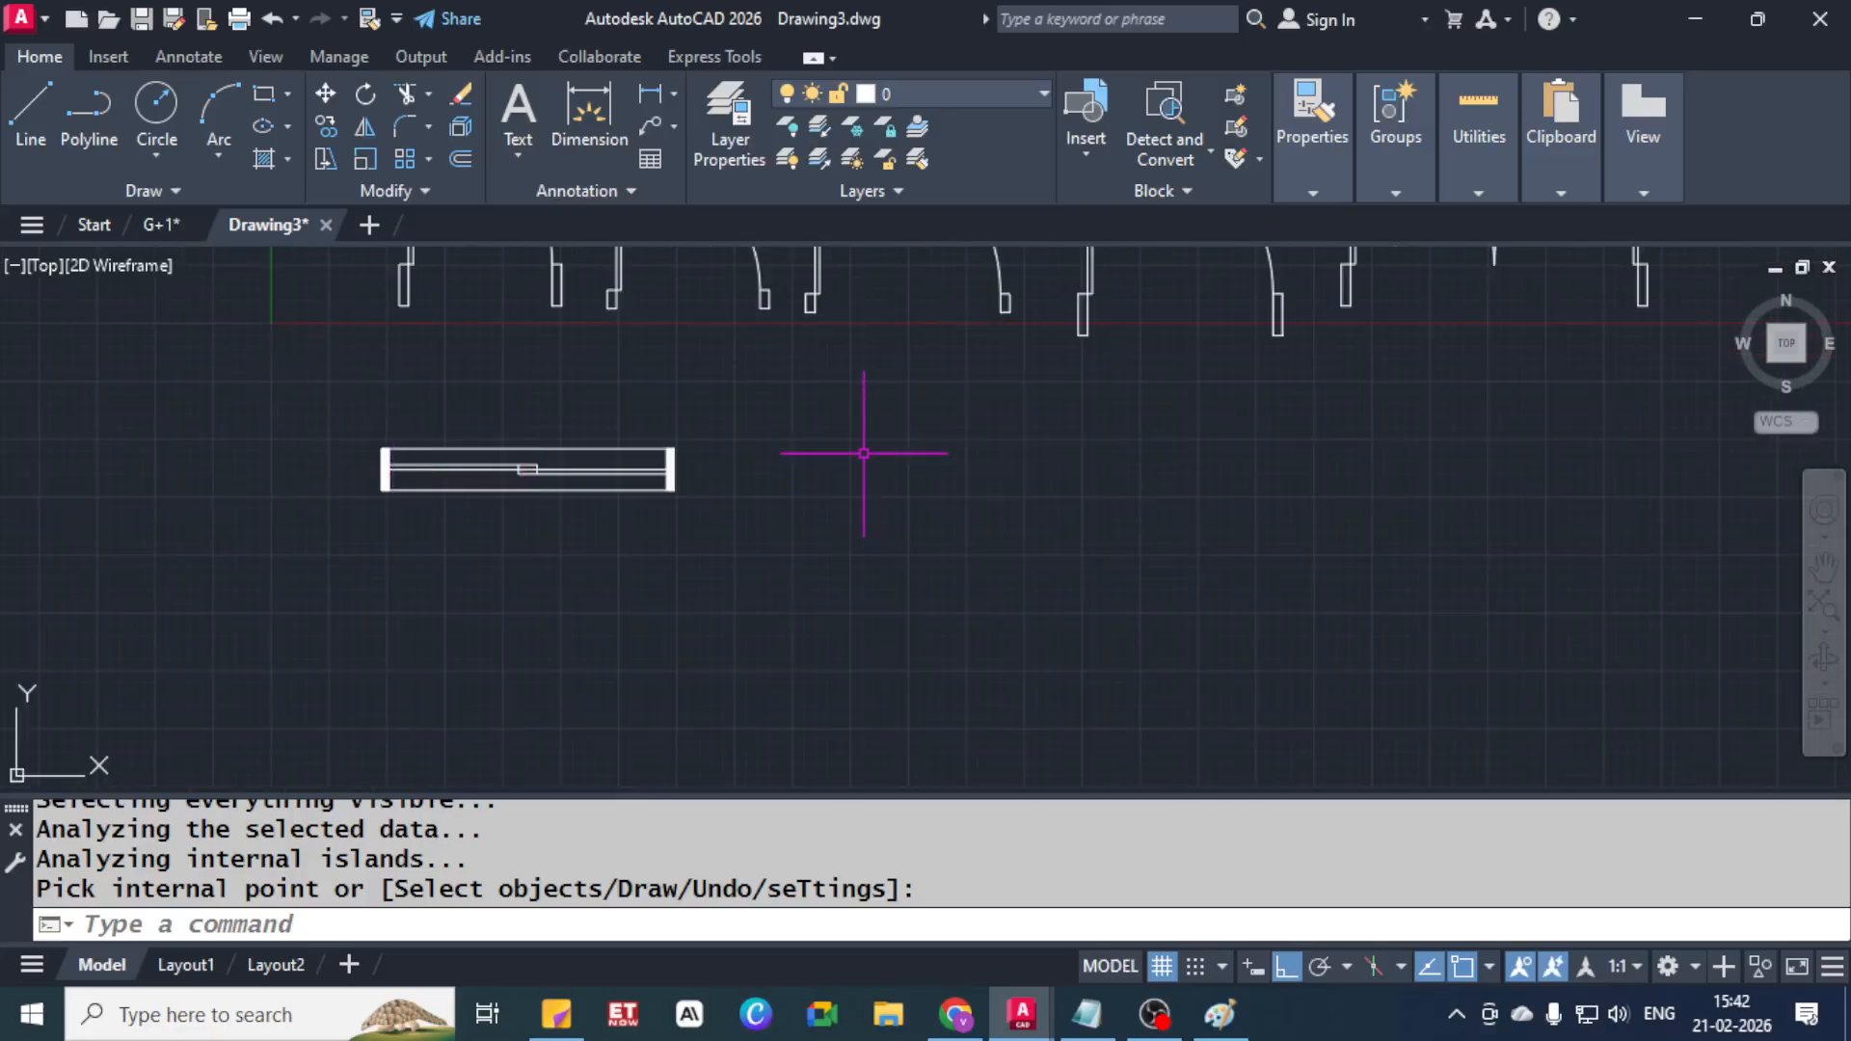
Copy the complete window symbol horizontally about 8' beside the original
click(298, 413)
click(1238, 674)
text(co)
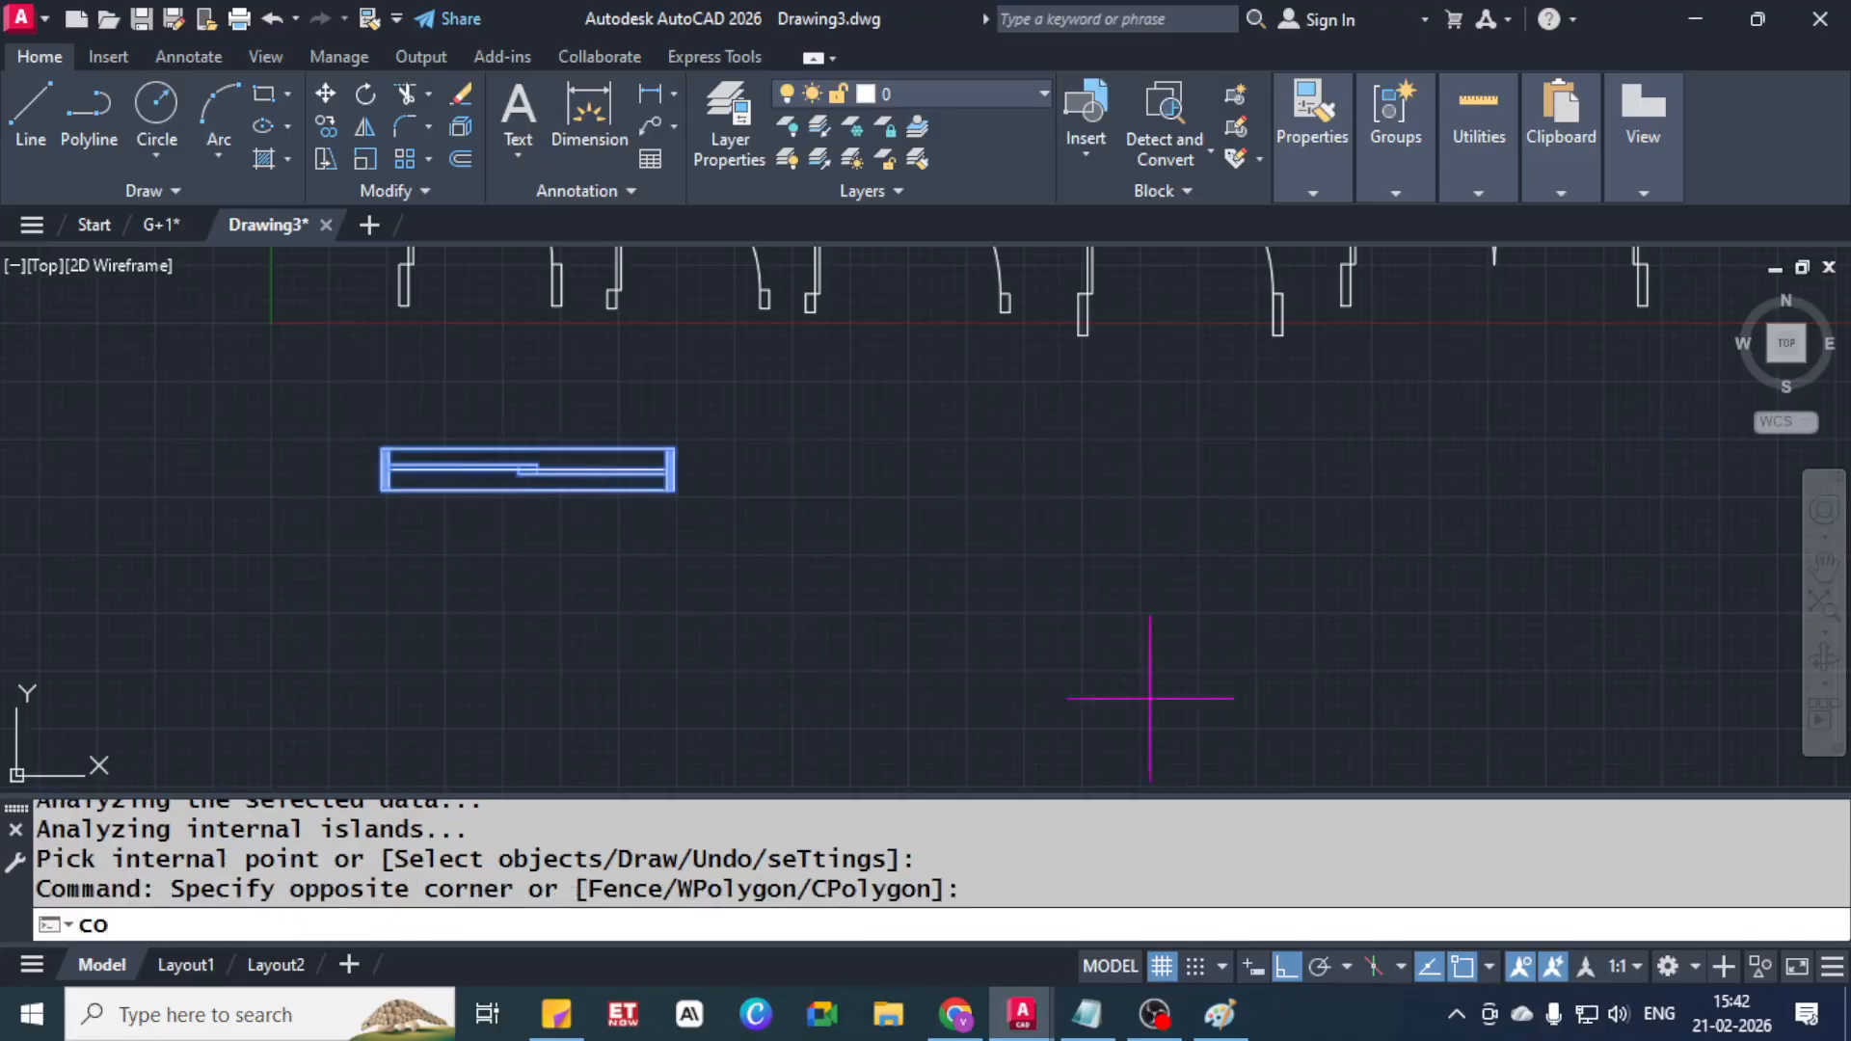
key(Return)
click(386, 489)
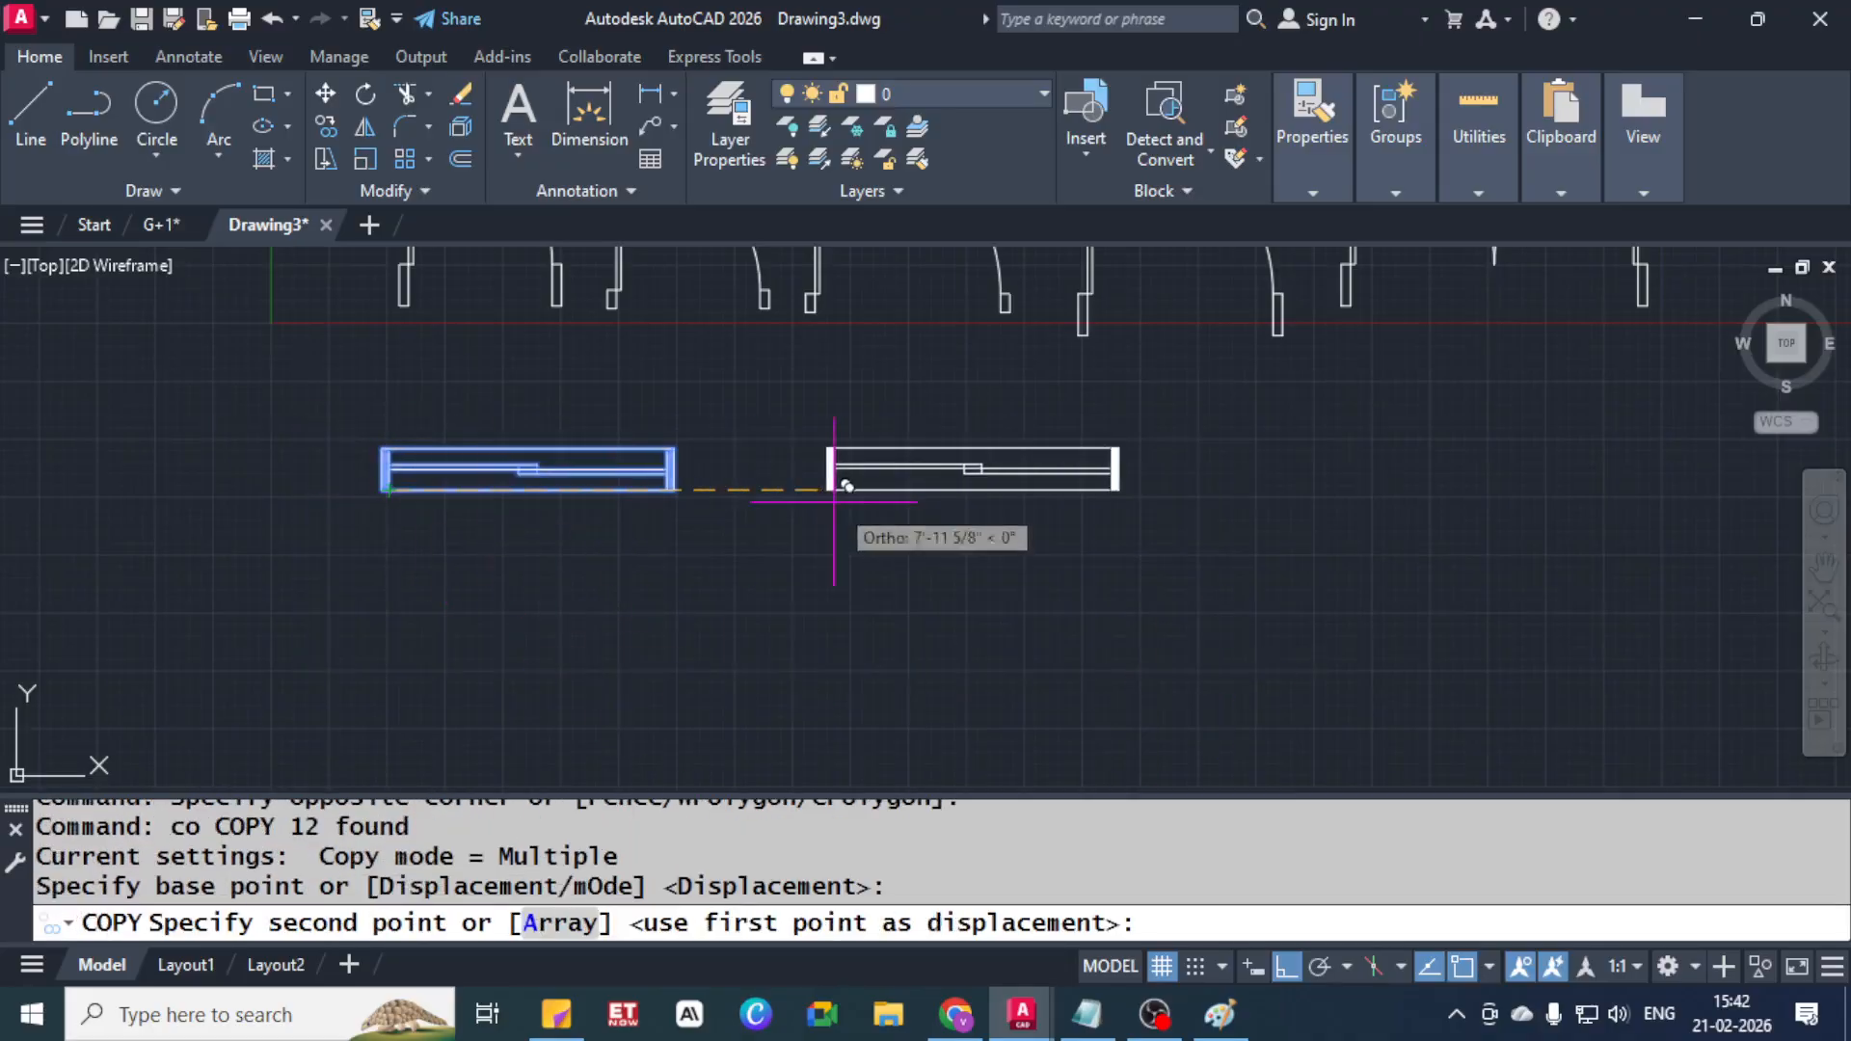
click(861, 499)
key(Escape)
key(Escape)
key(Escape)
middle_drag(1111, 505, 657, 582)
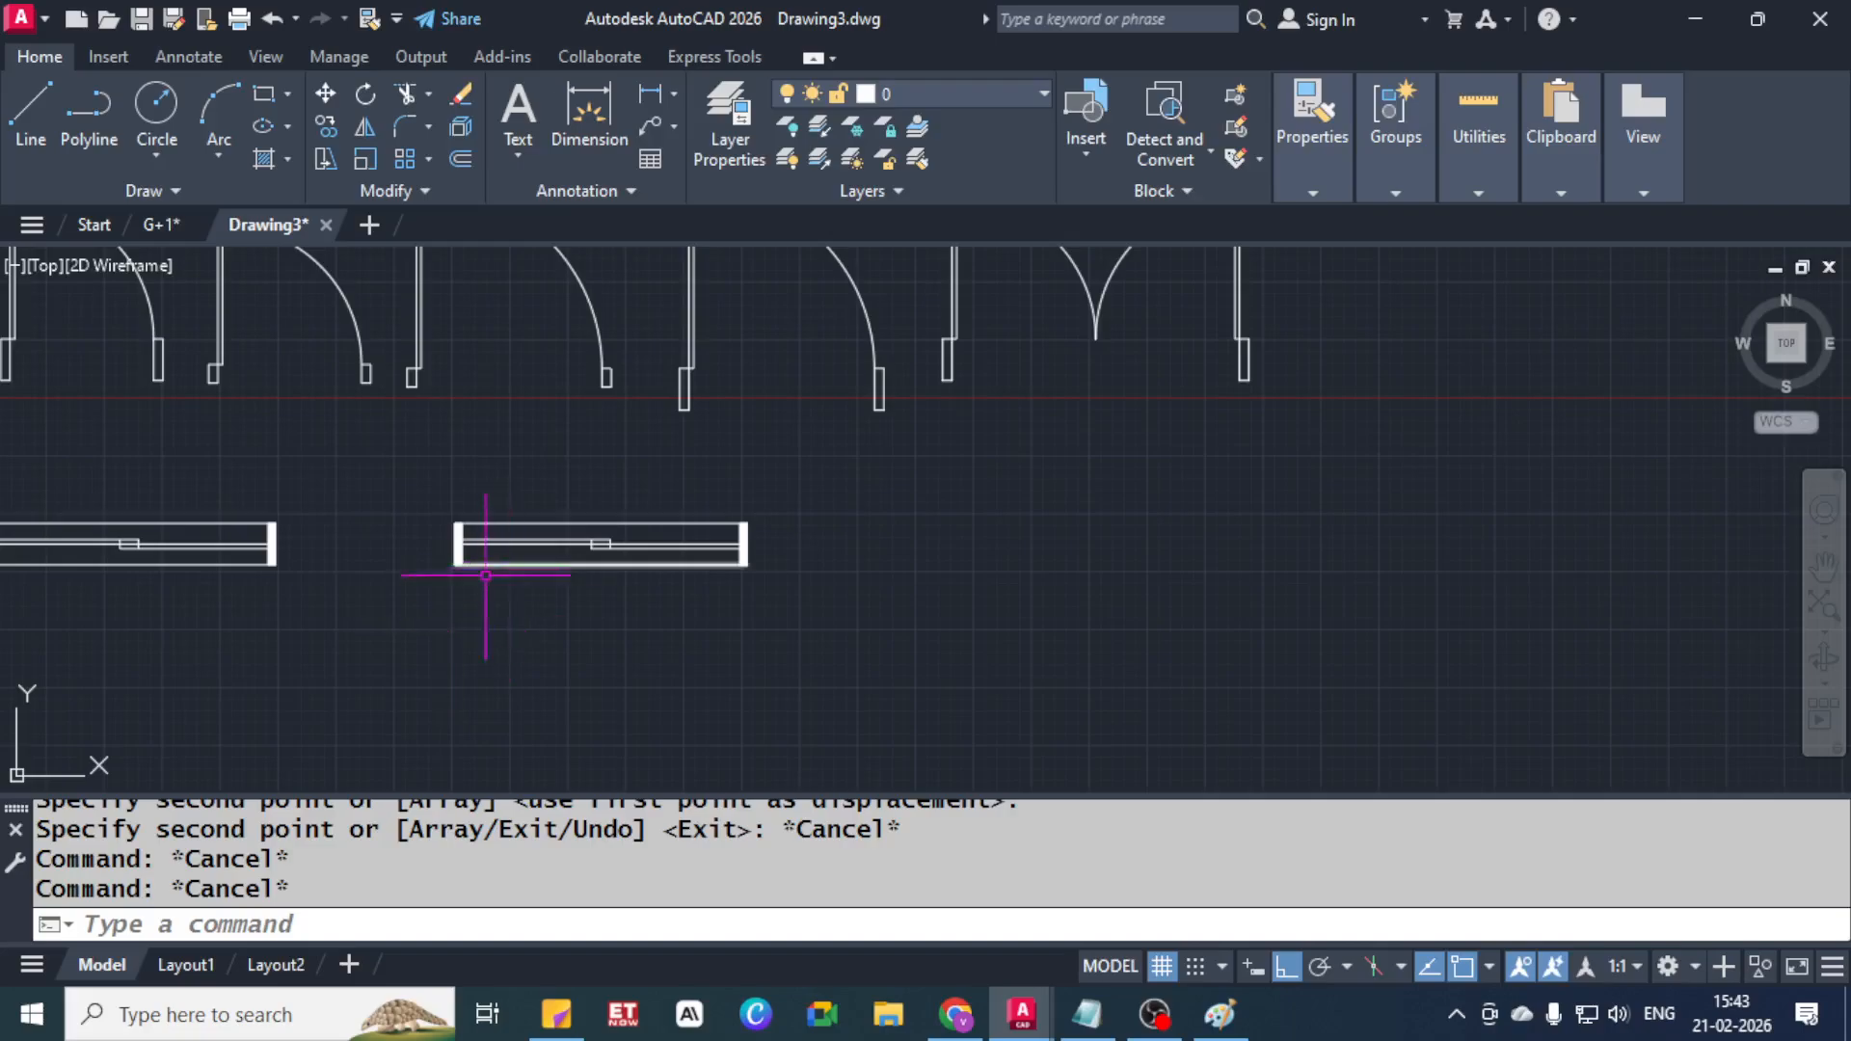
click(645, 526)
click(645, 563)
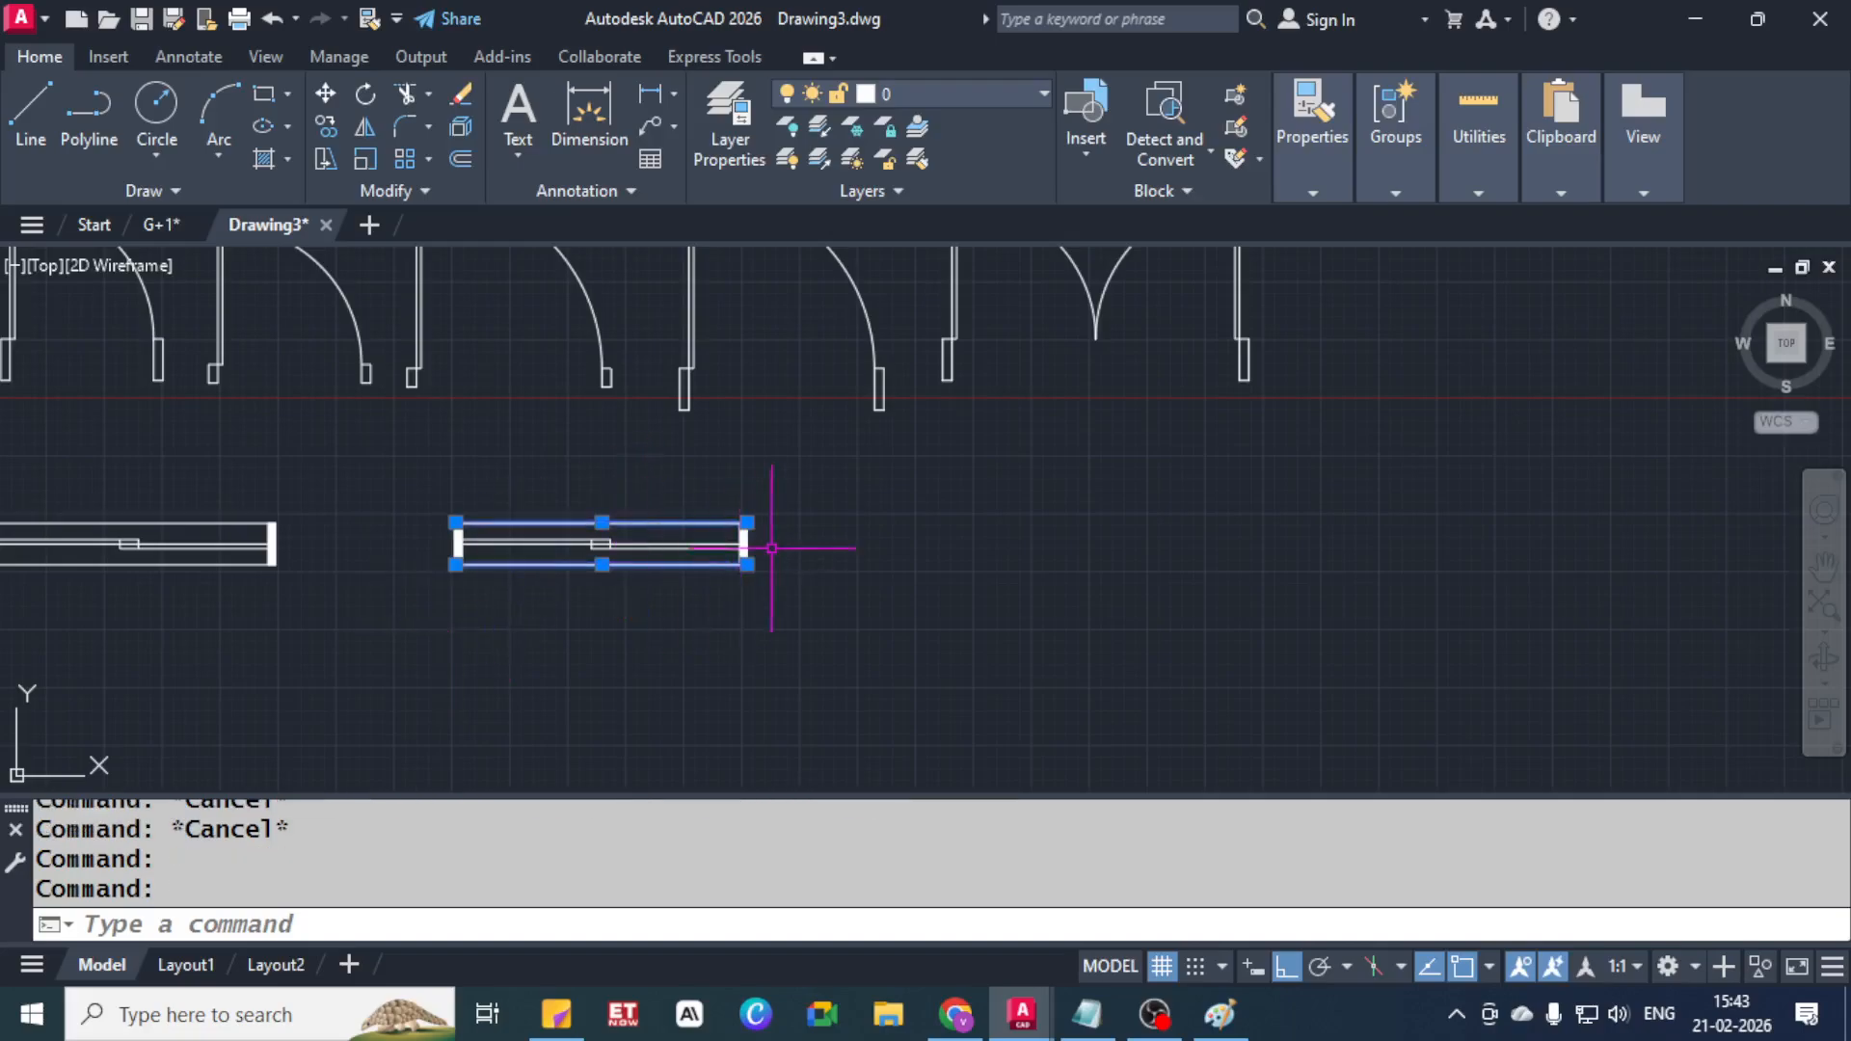
scroll(752, 535, up, 2)
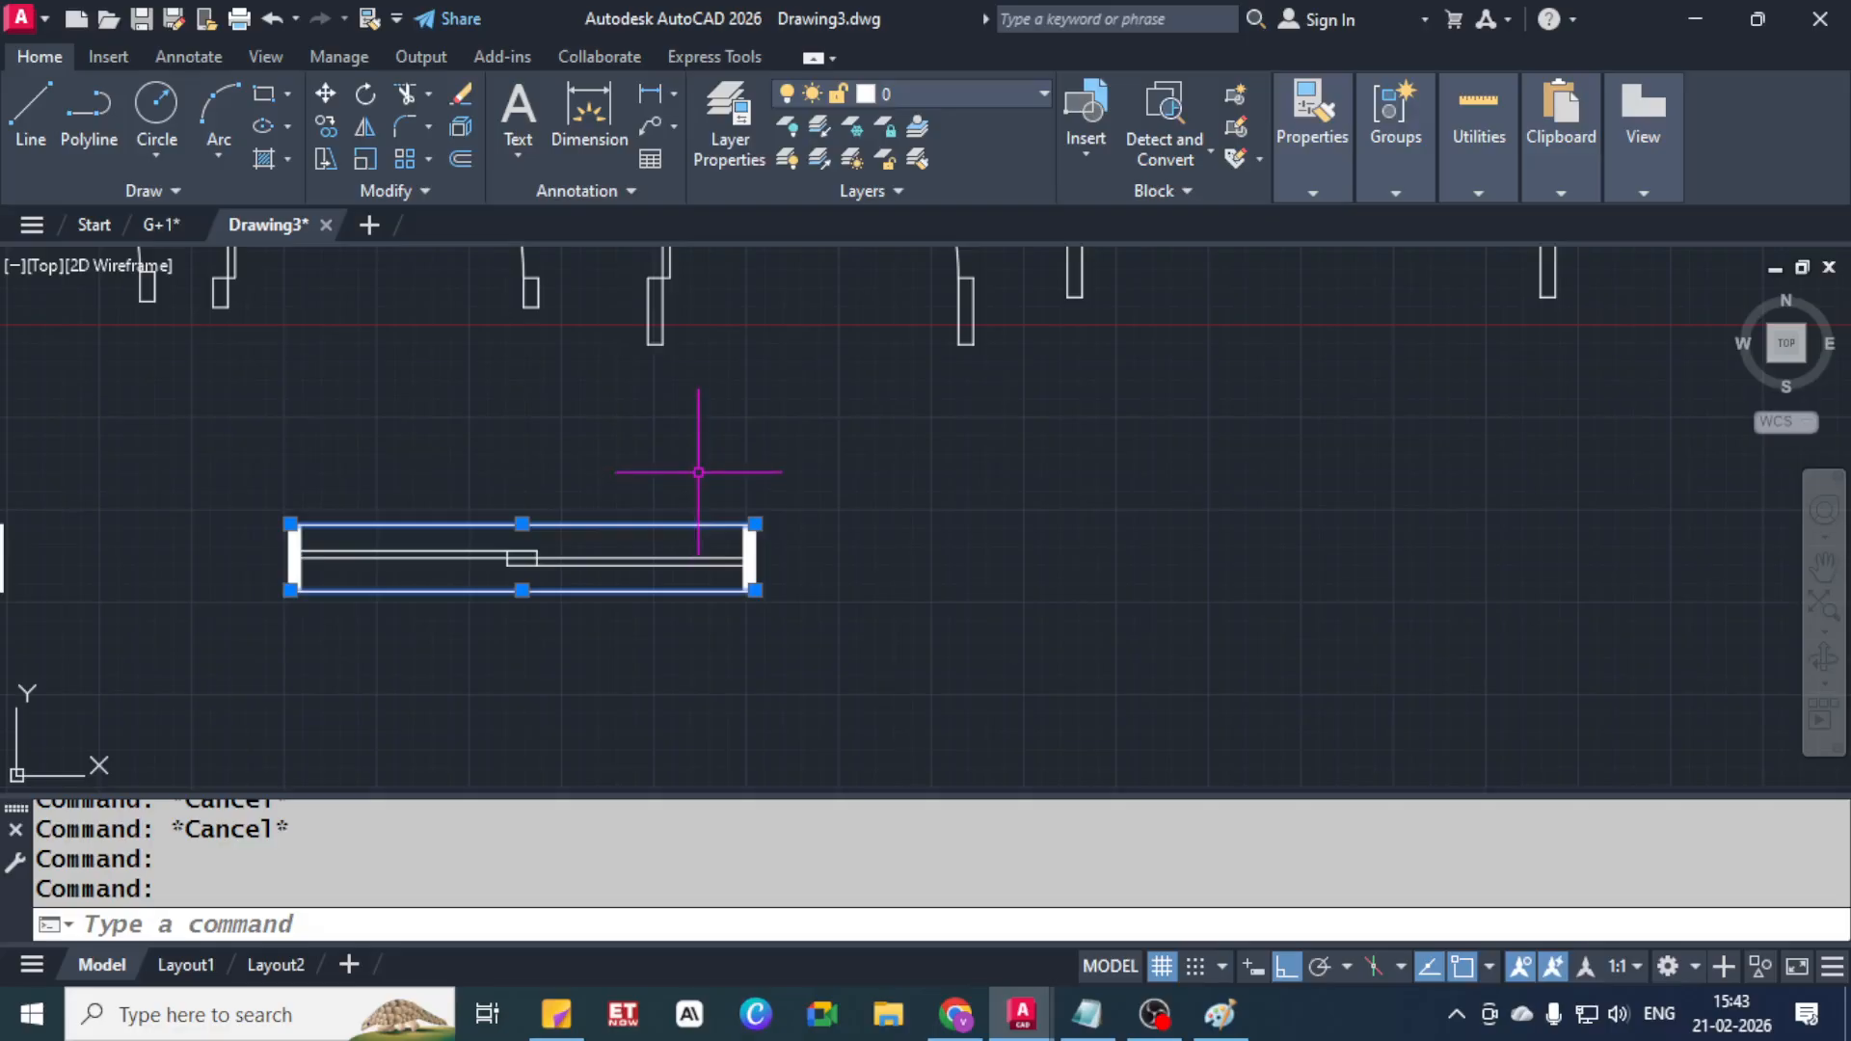
click(326, 159)
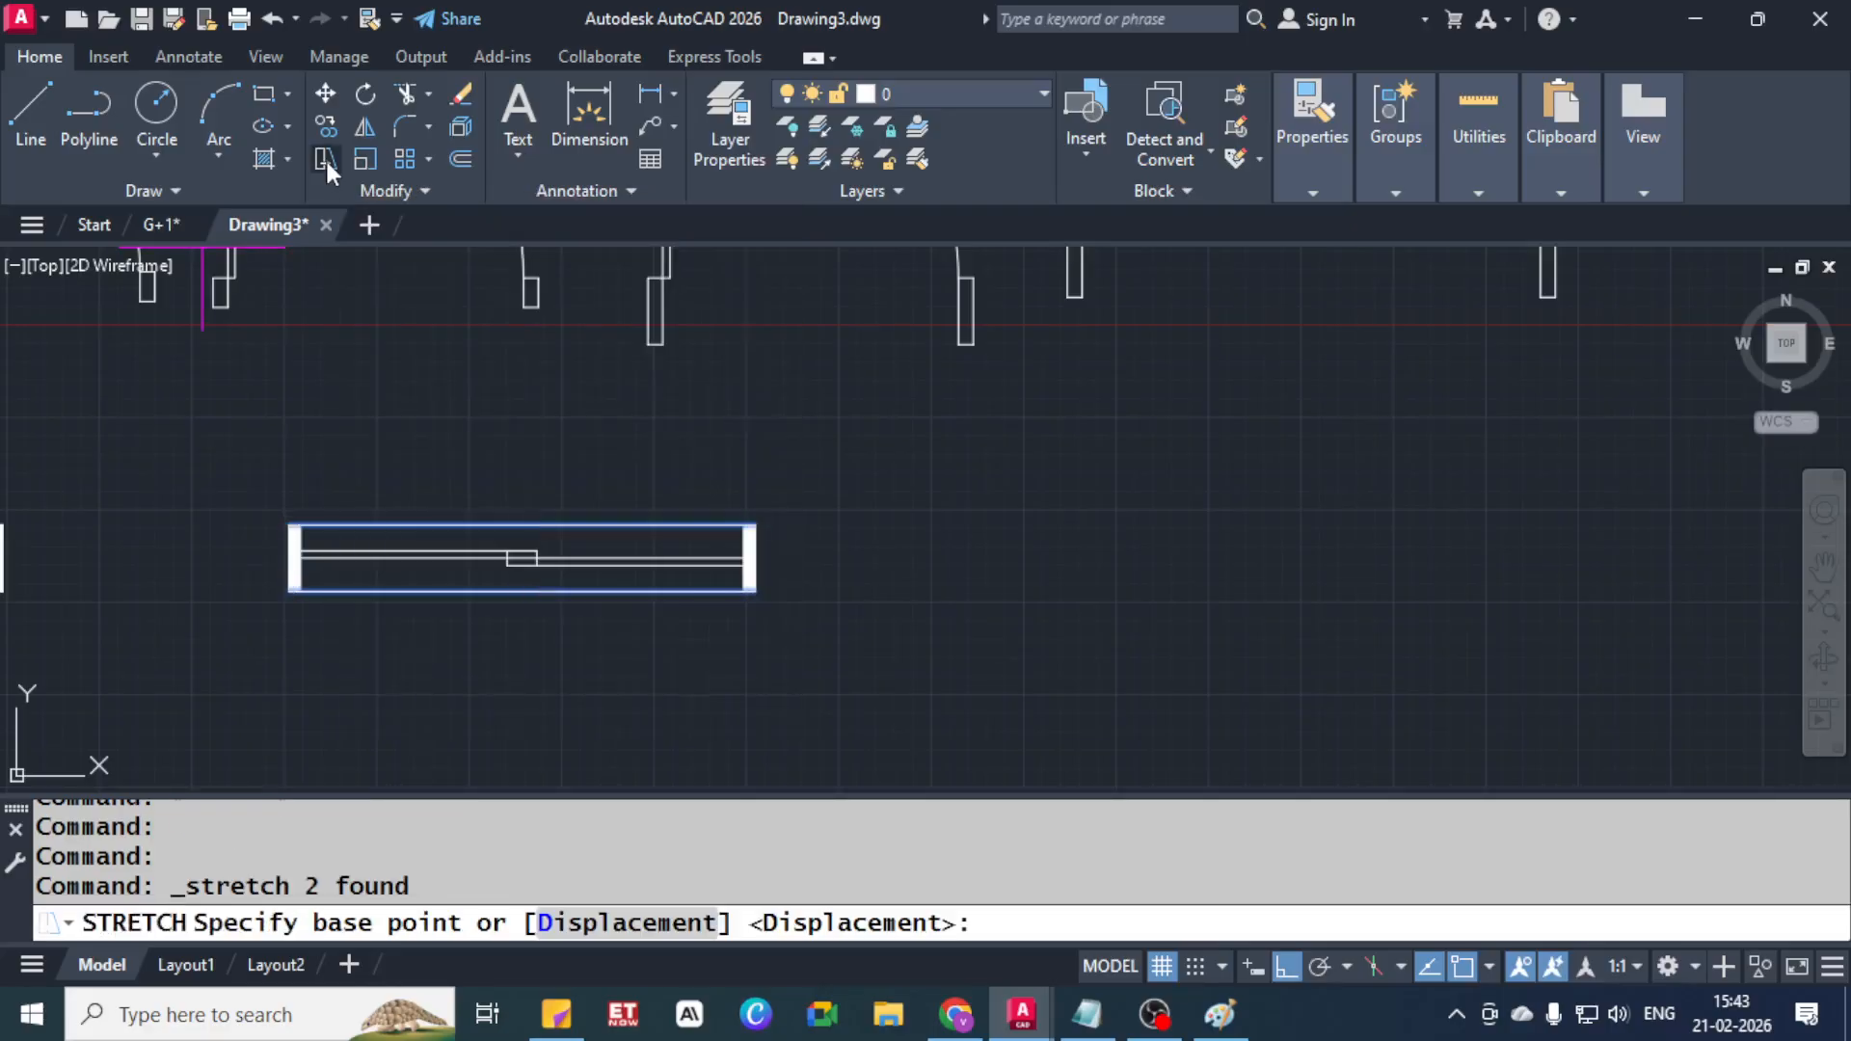
click(755, 524)
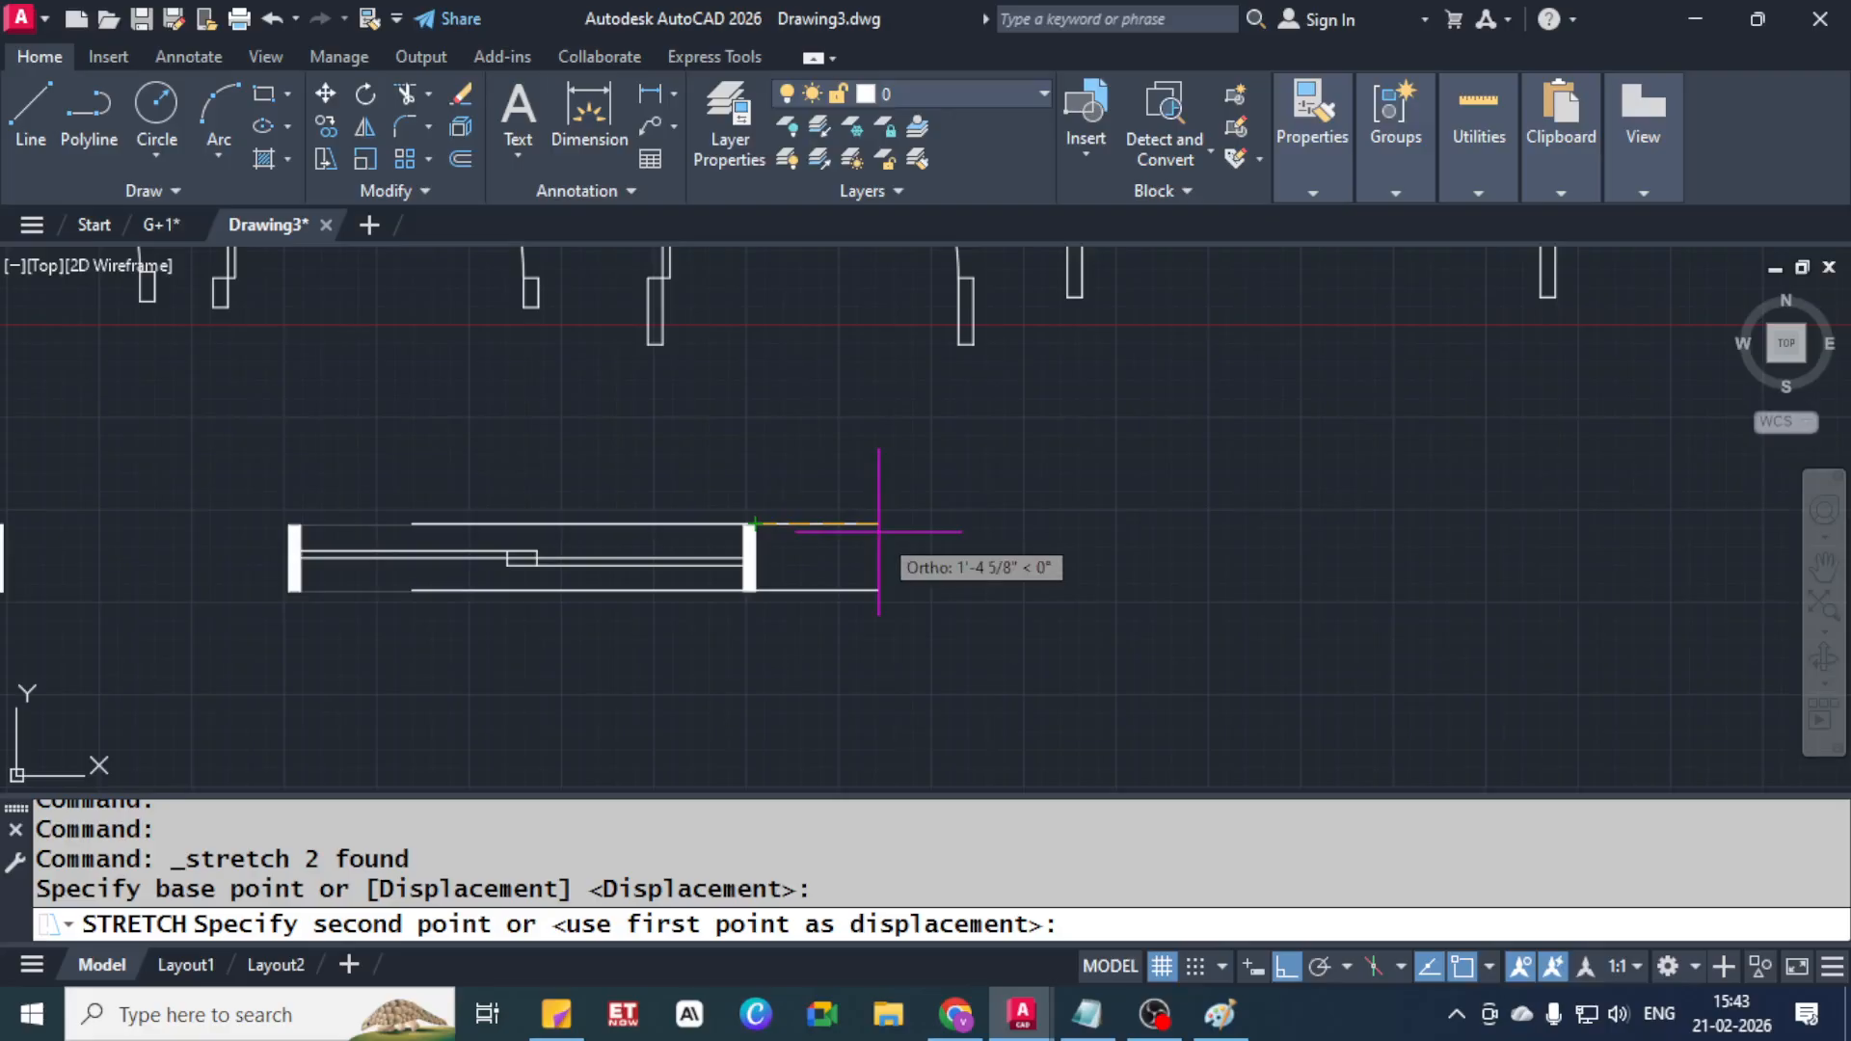
key(Escape)
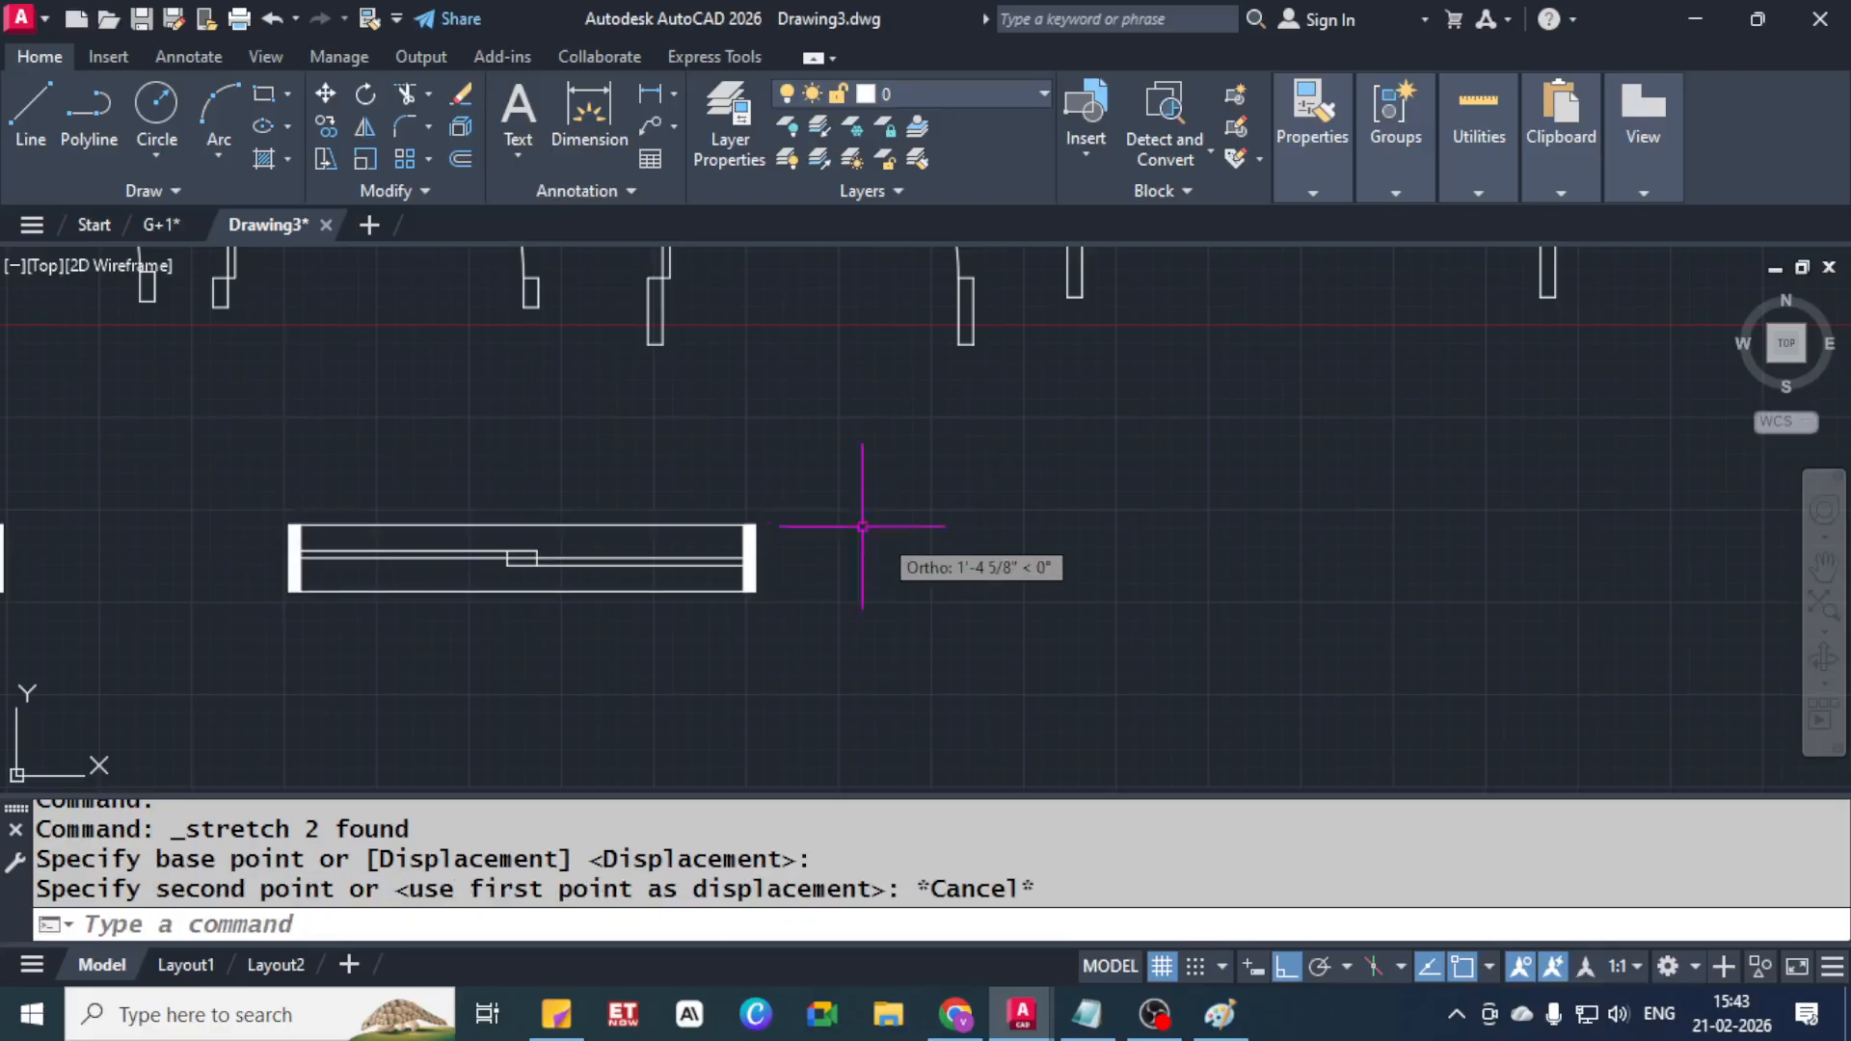
click(675, 525)
click(620, 620)
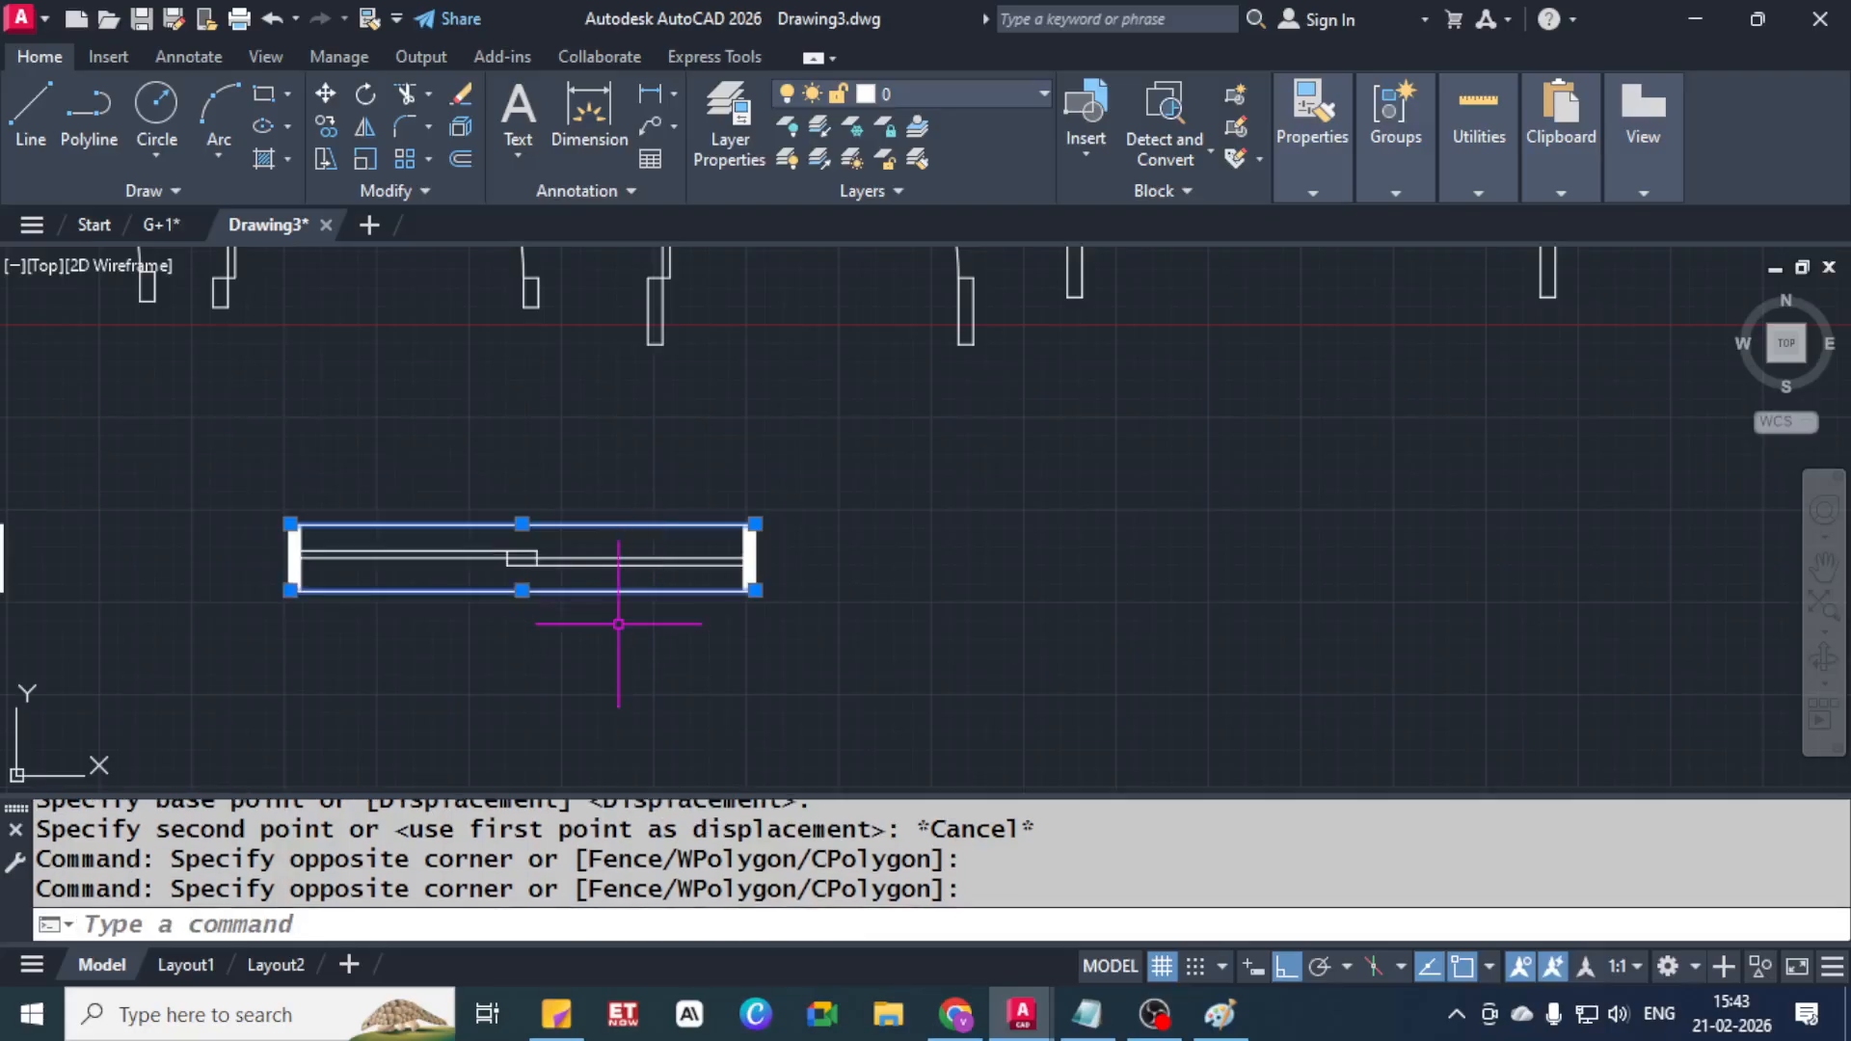
text(st)
key(Return)
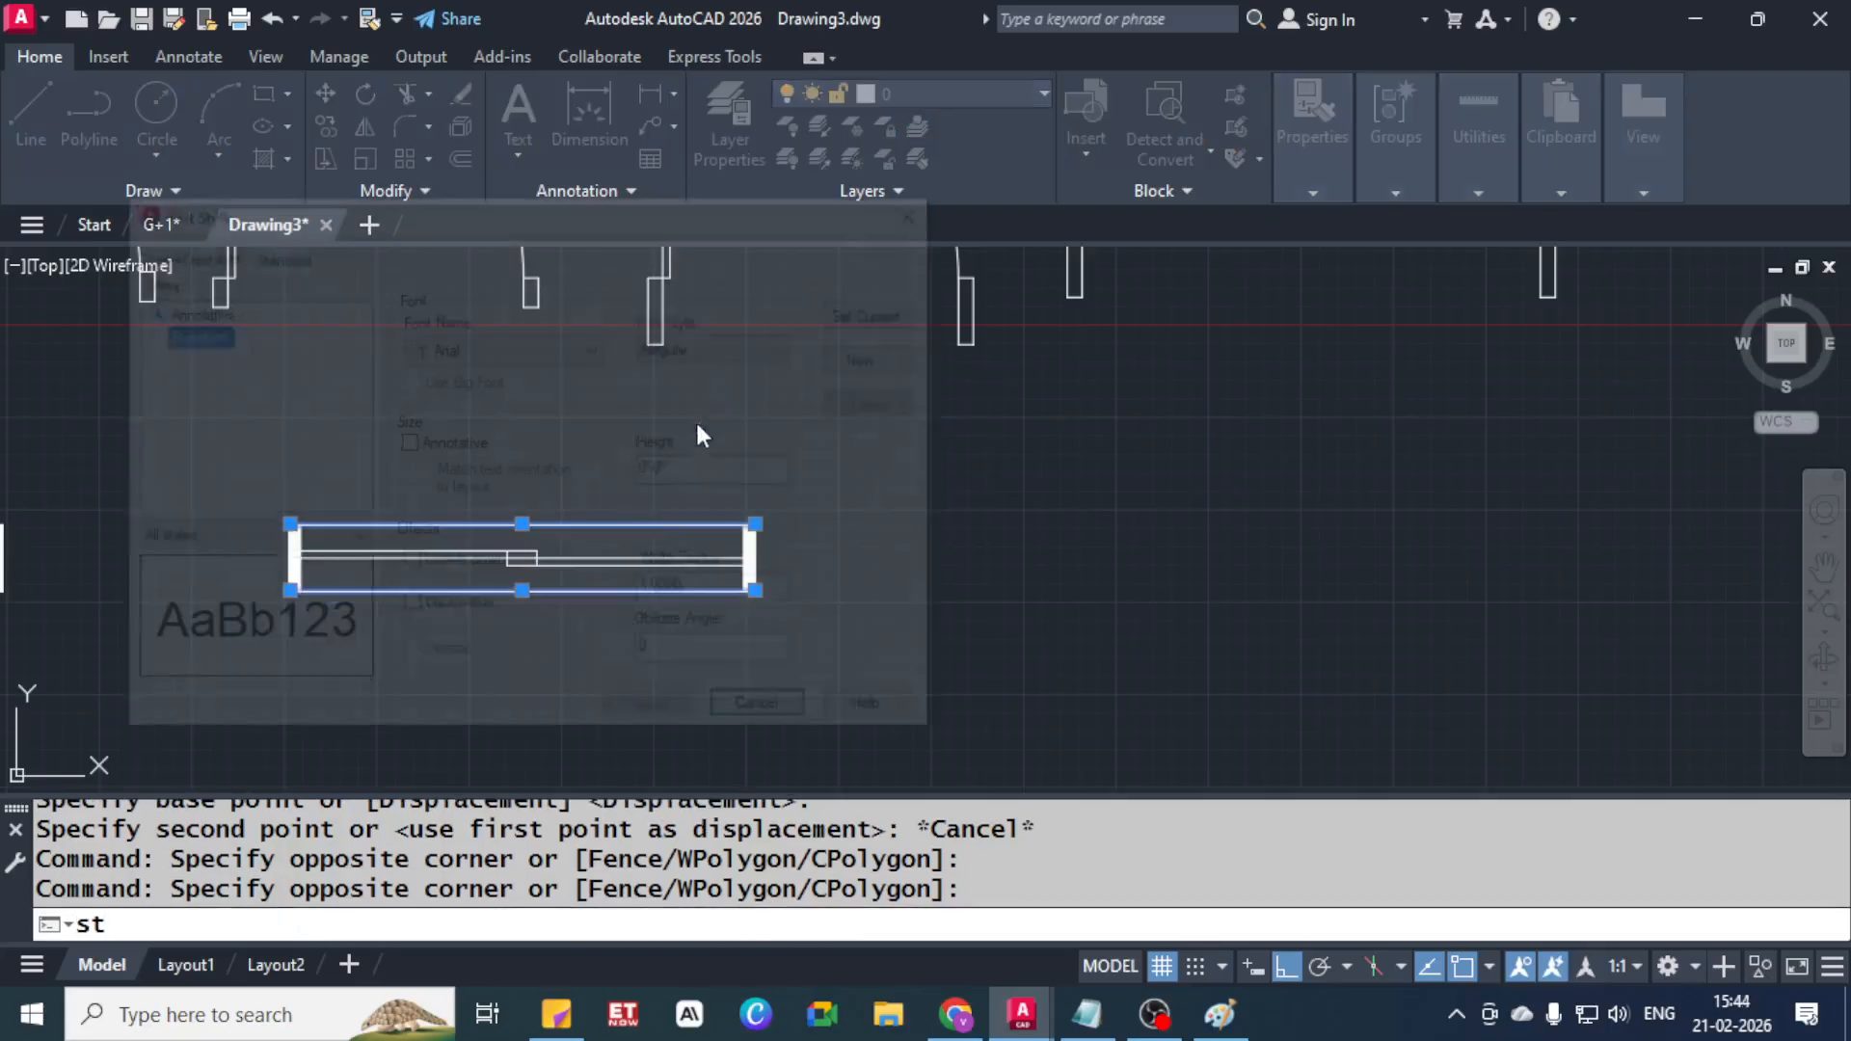
click(791, 714)
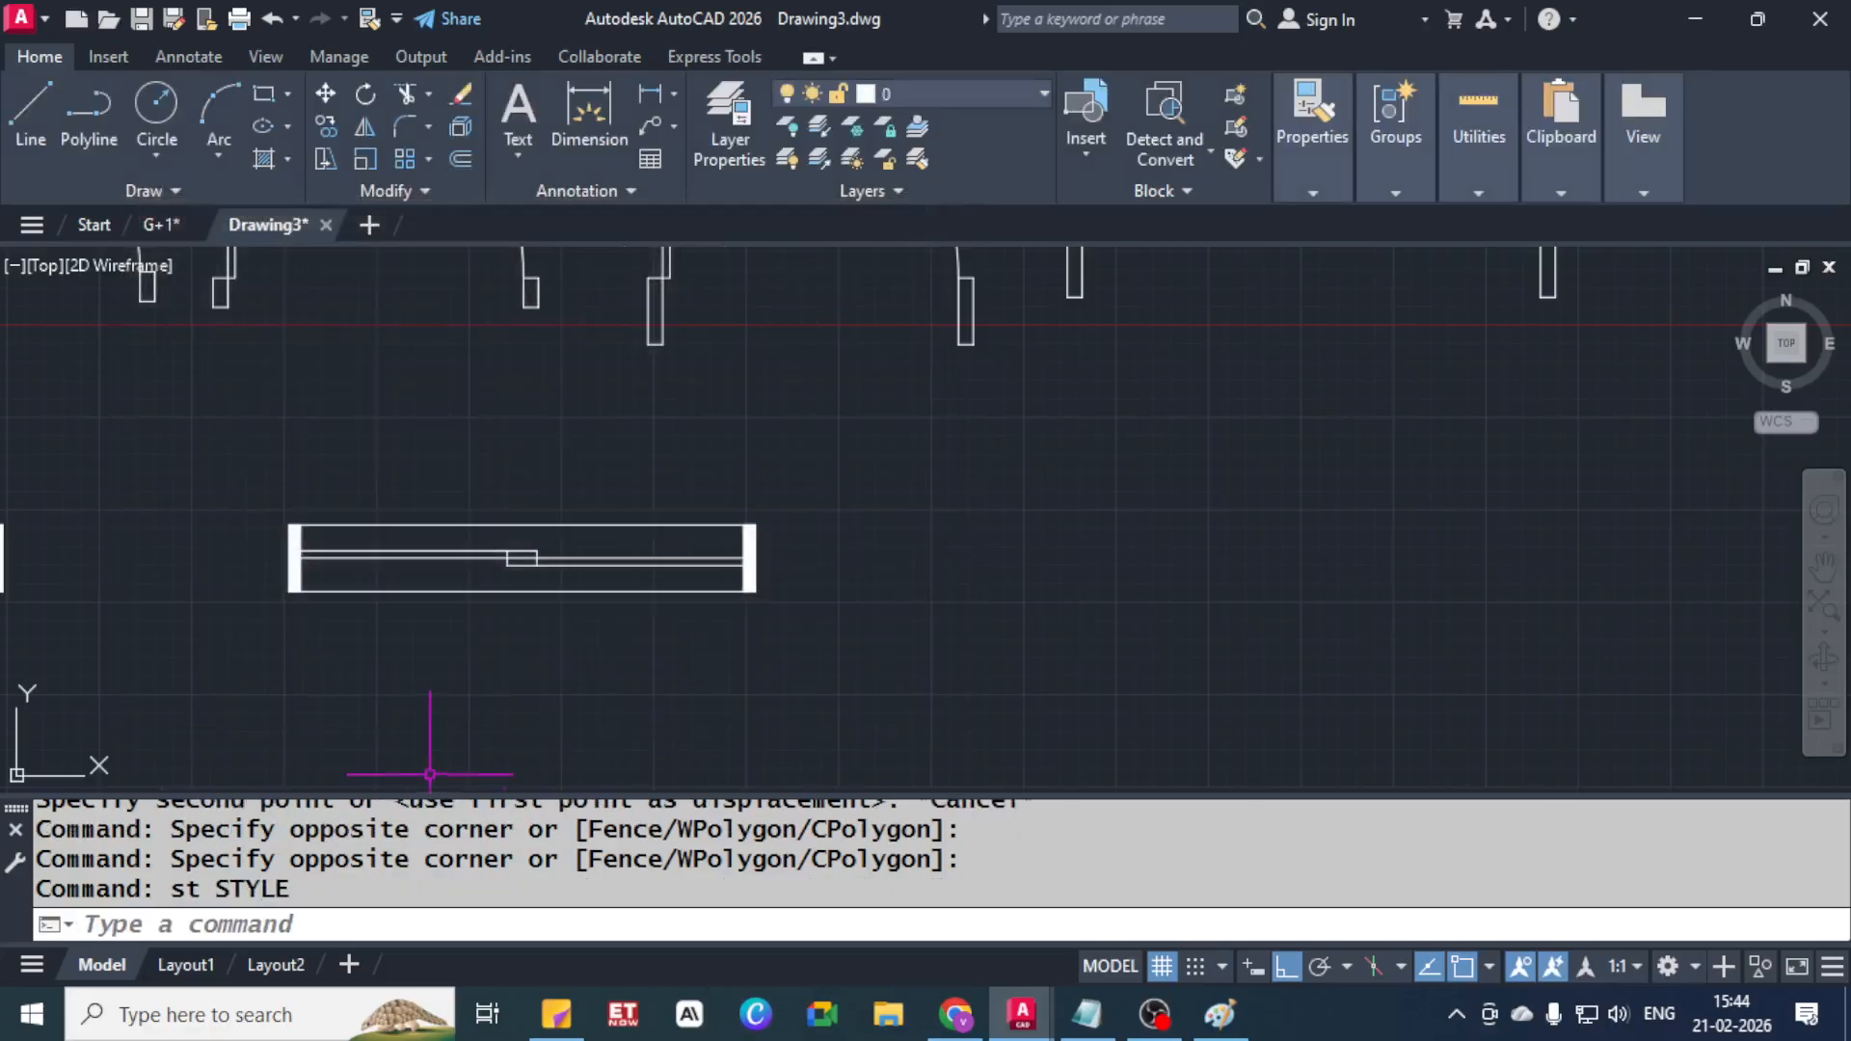
Stretch the copied window's top and bottom edges horizontally by 3' from the upper corner of its right end
text(str)
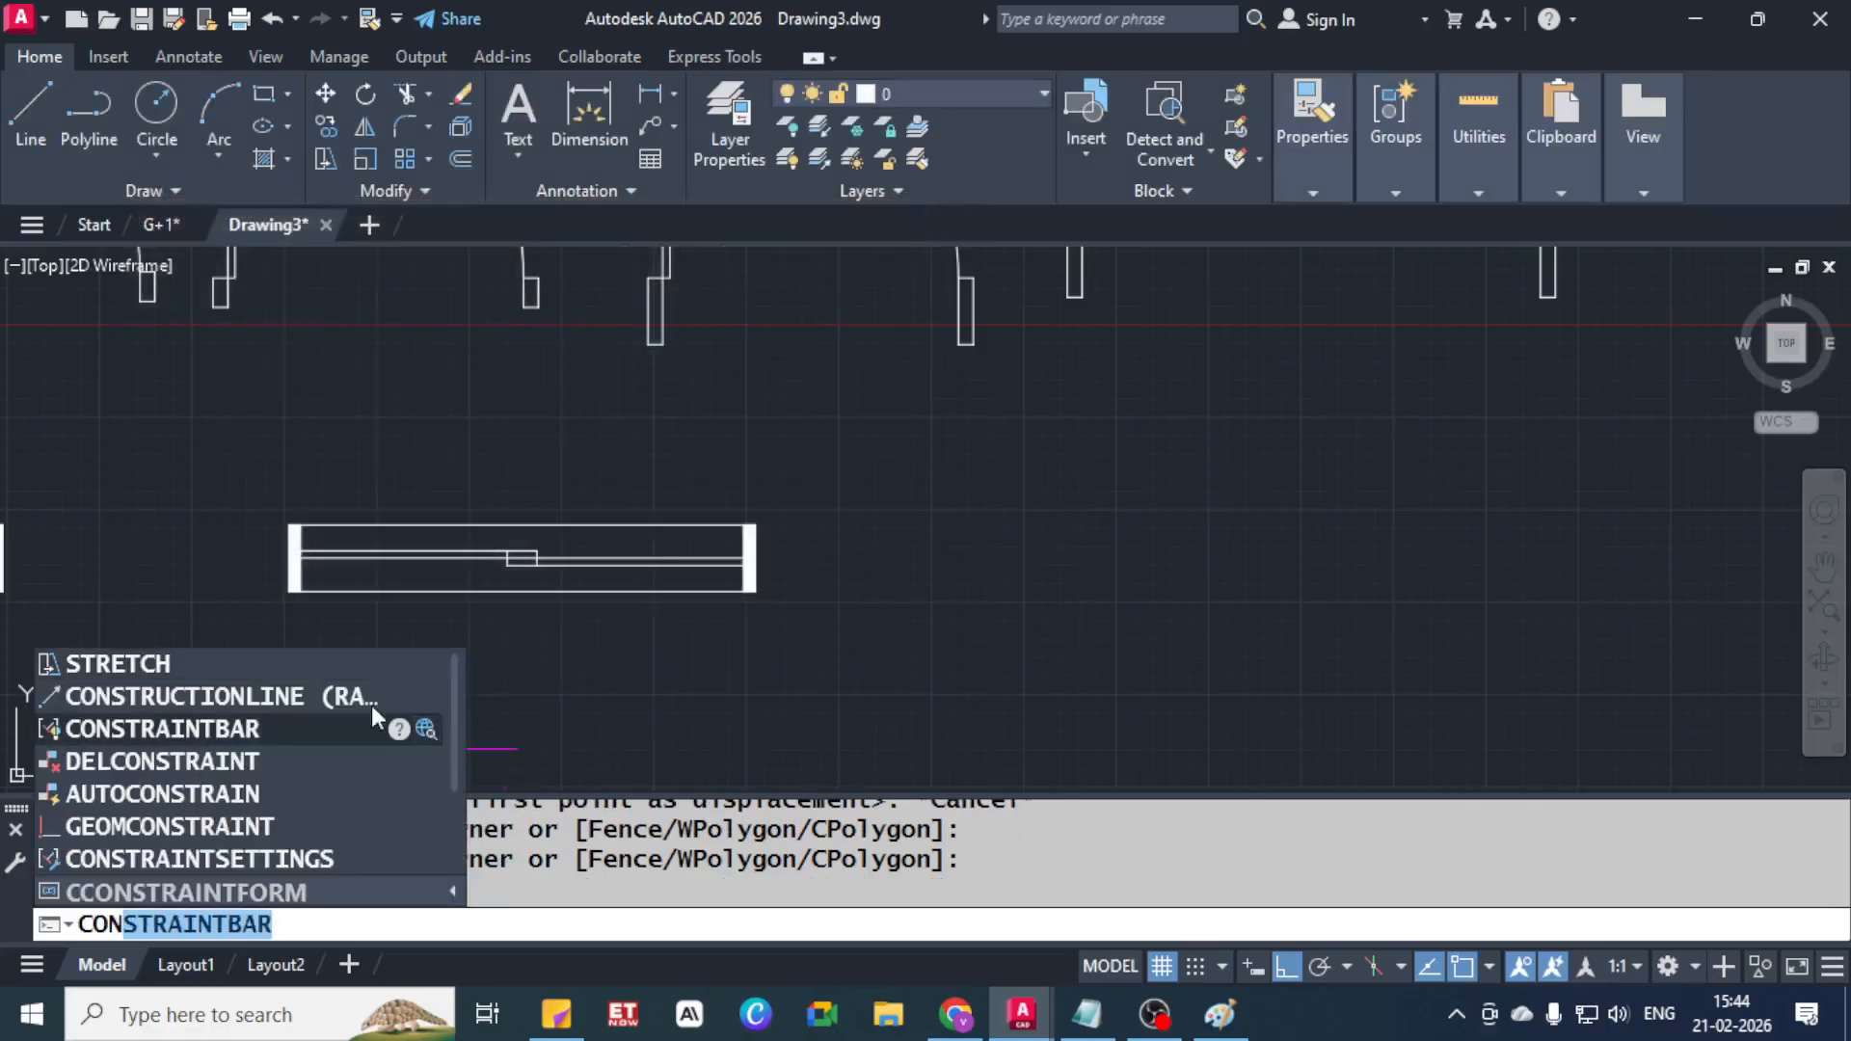
click(220, 663)
click(640, 513)
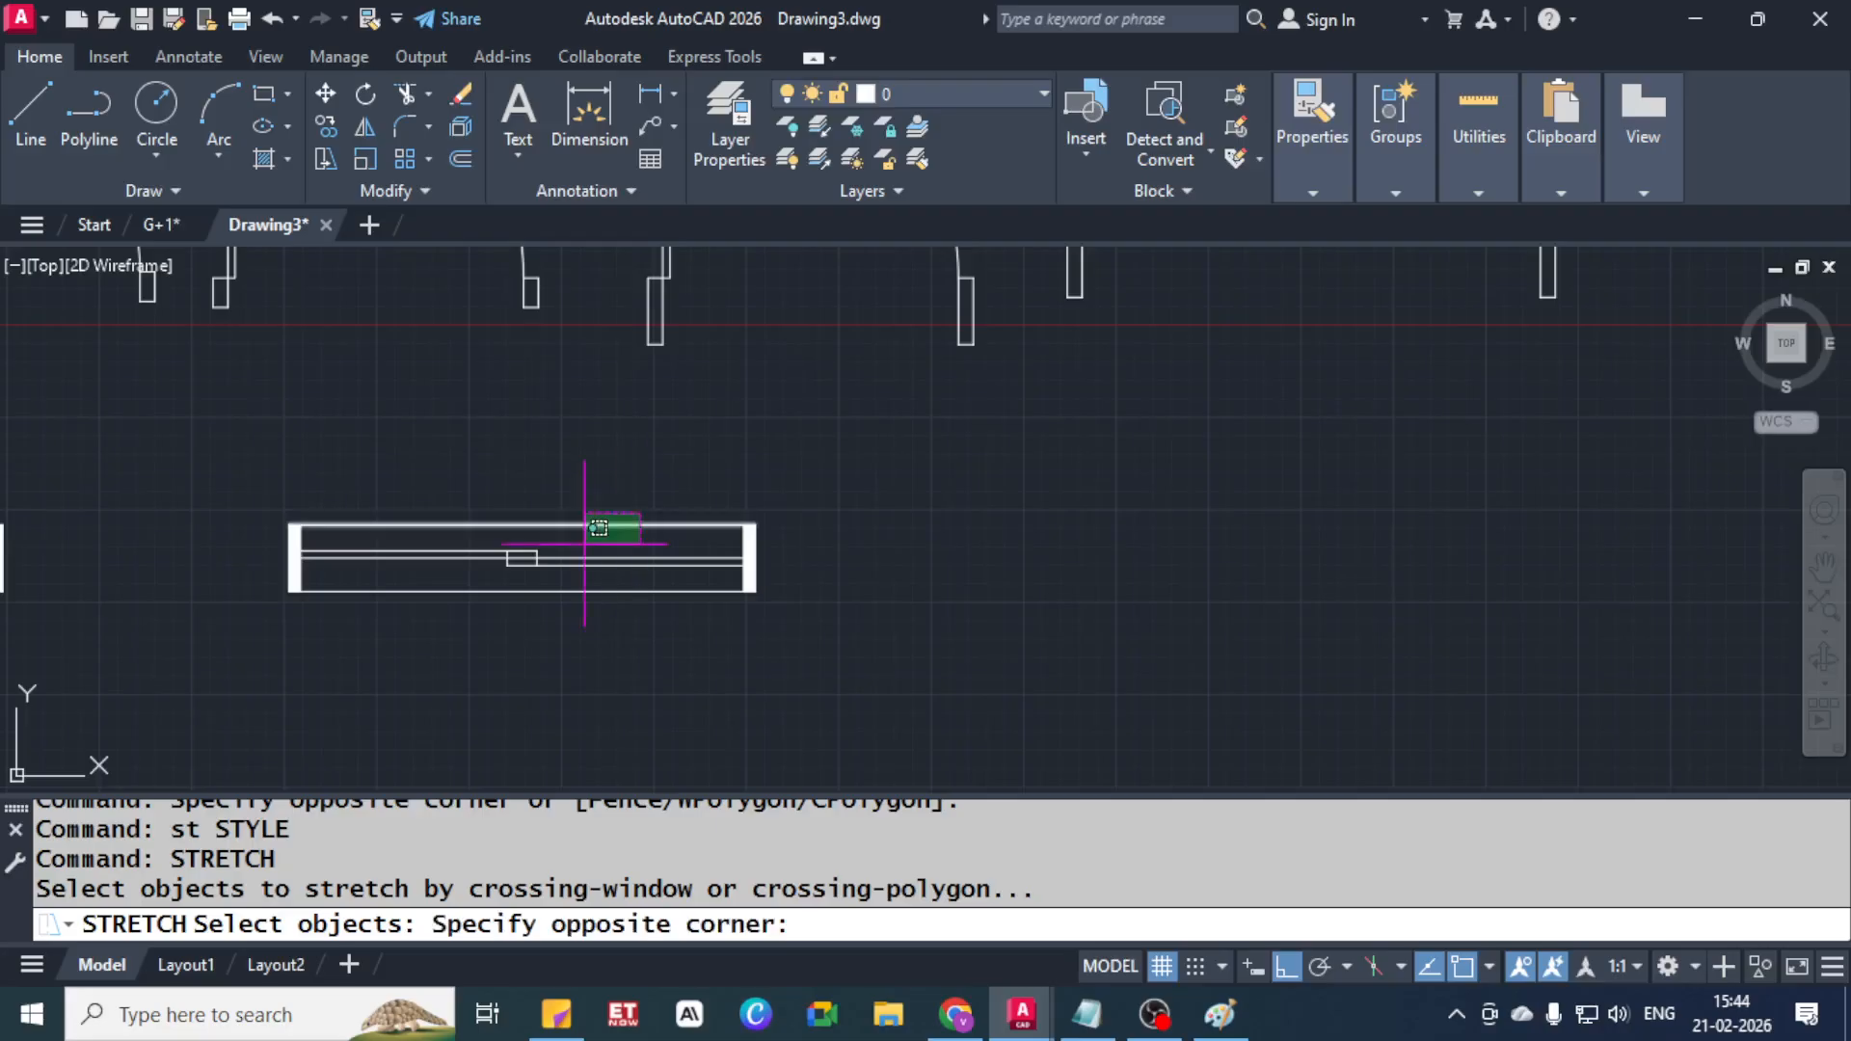
click(585, 546)
click(587, 589)
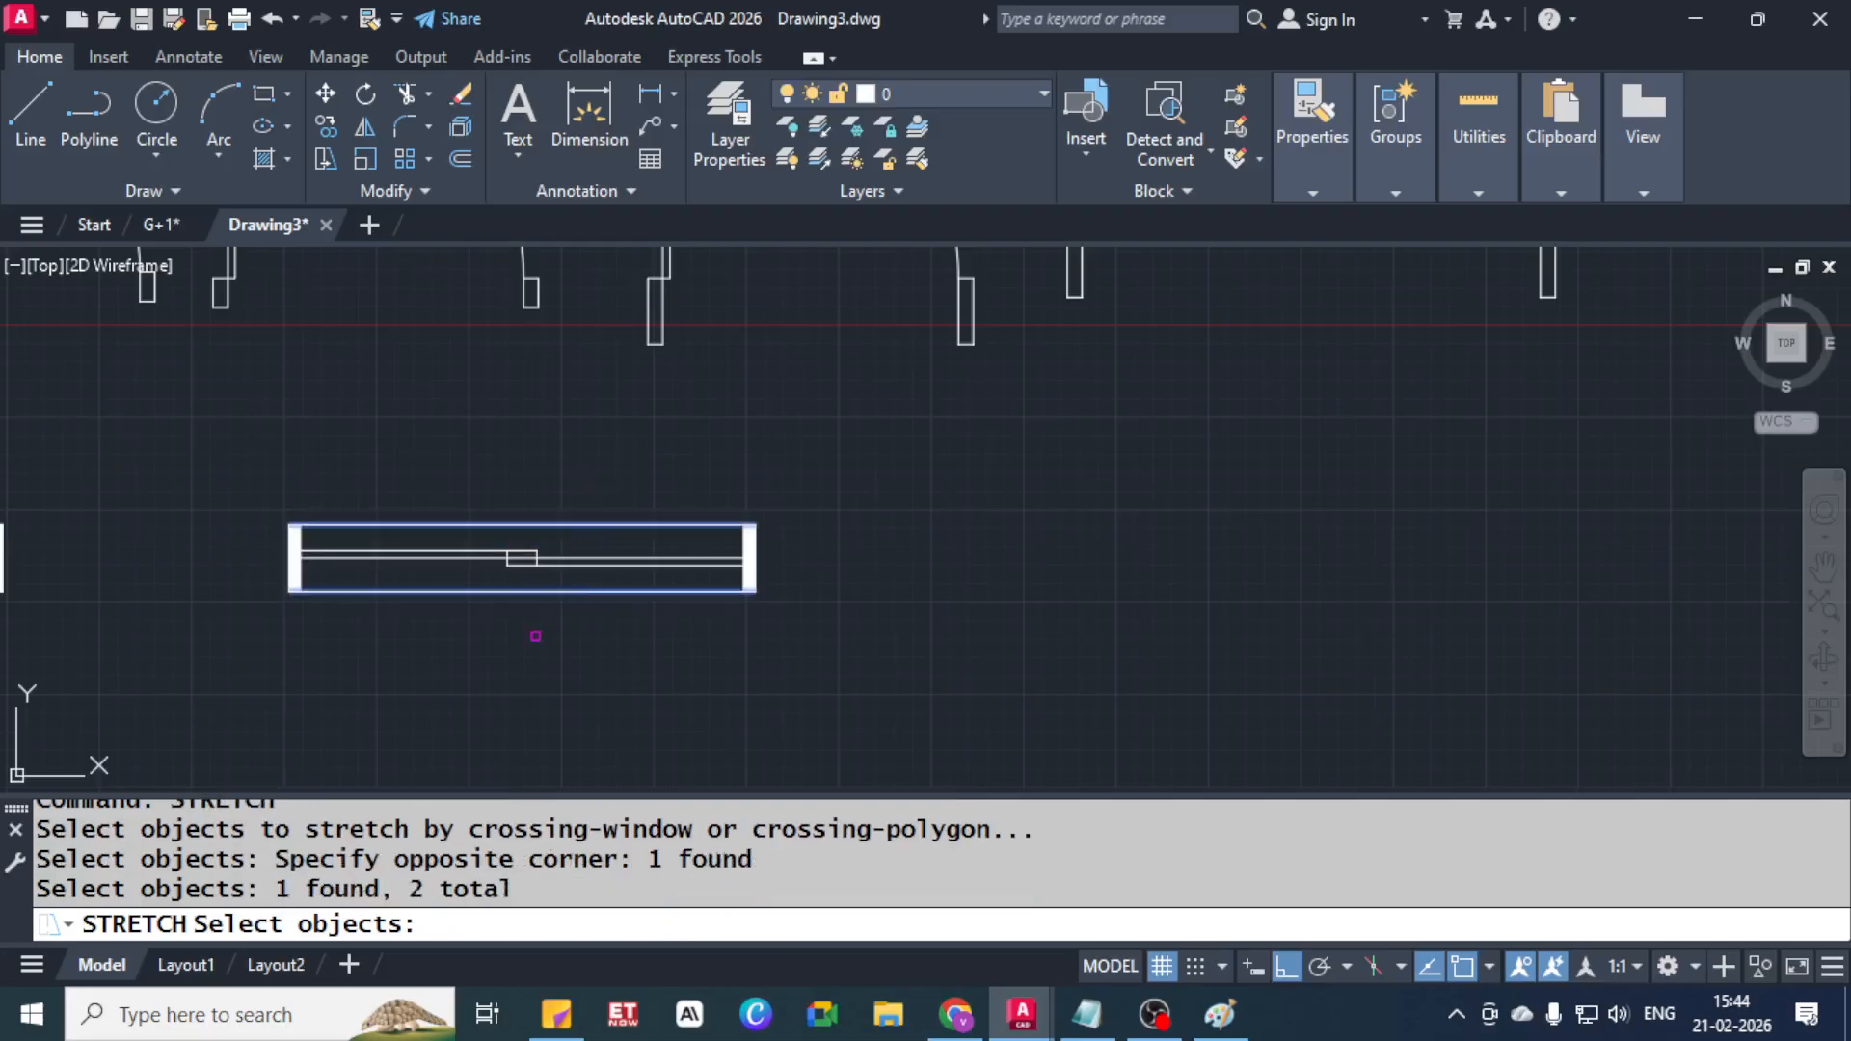
key(Return)
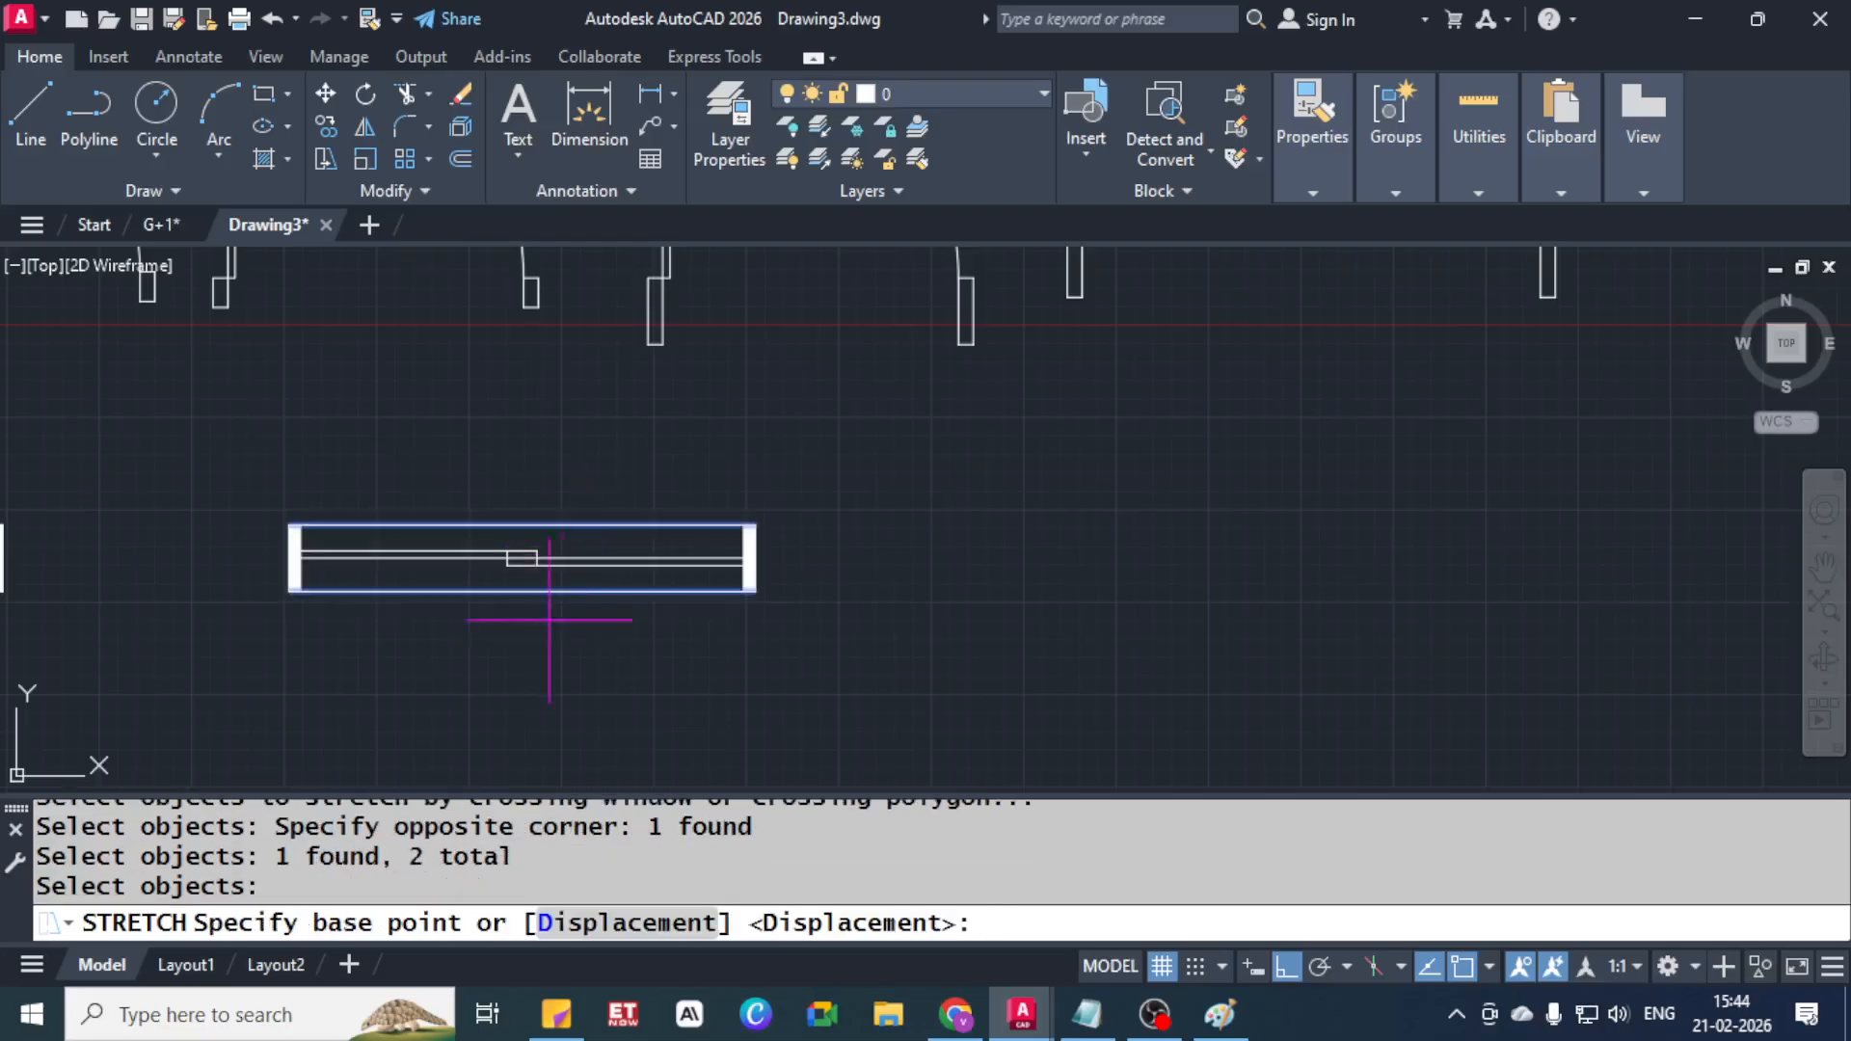
click(756, 523)
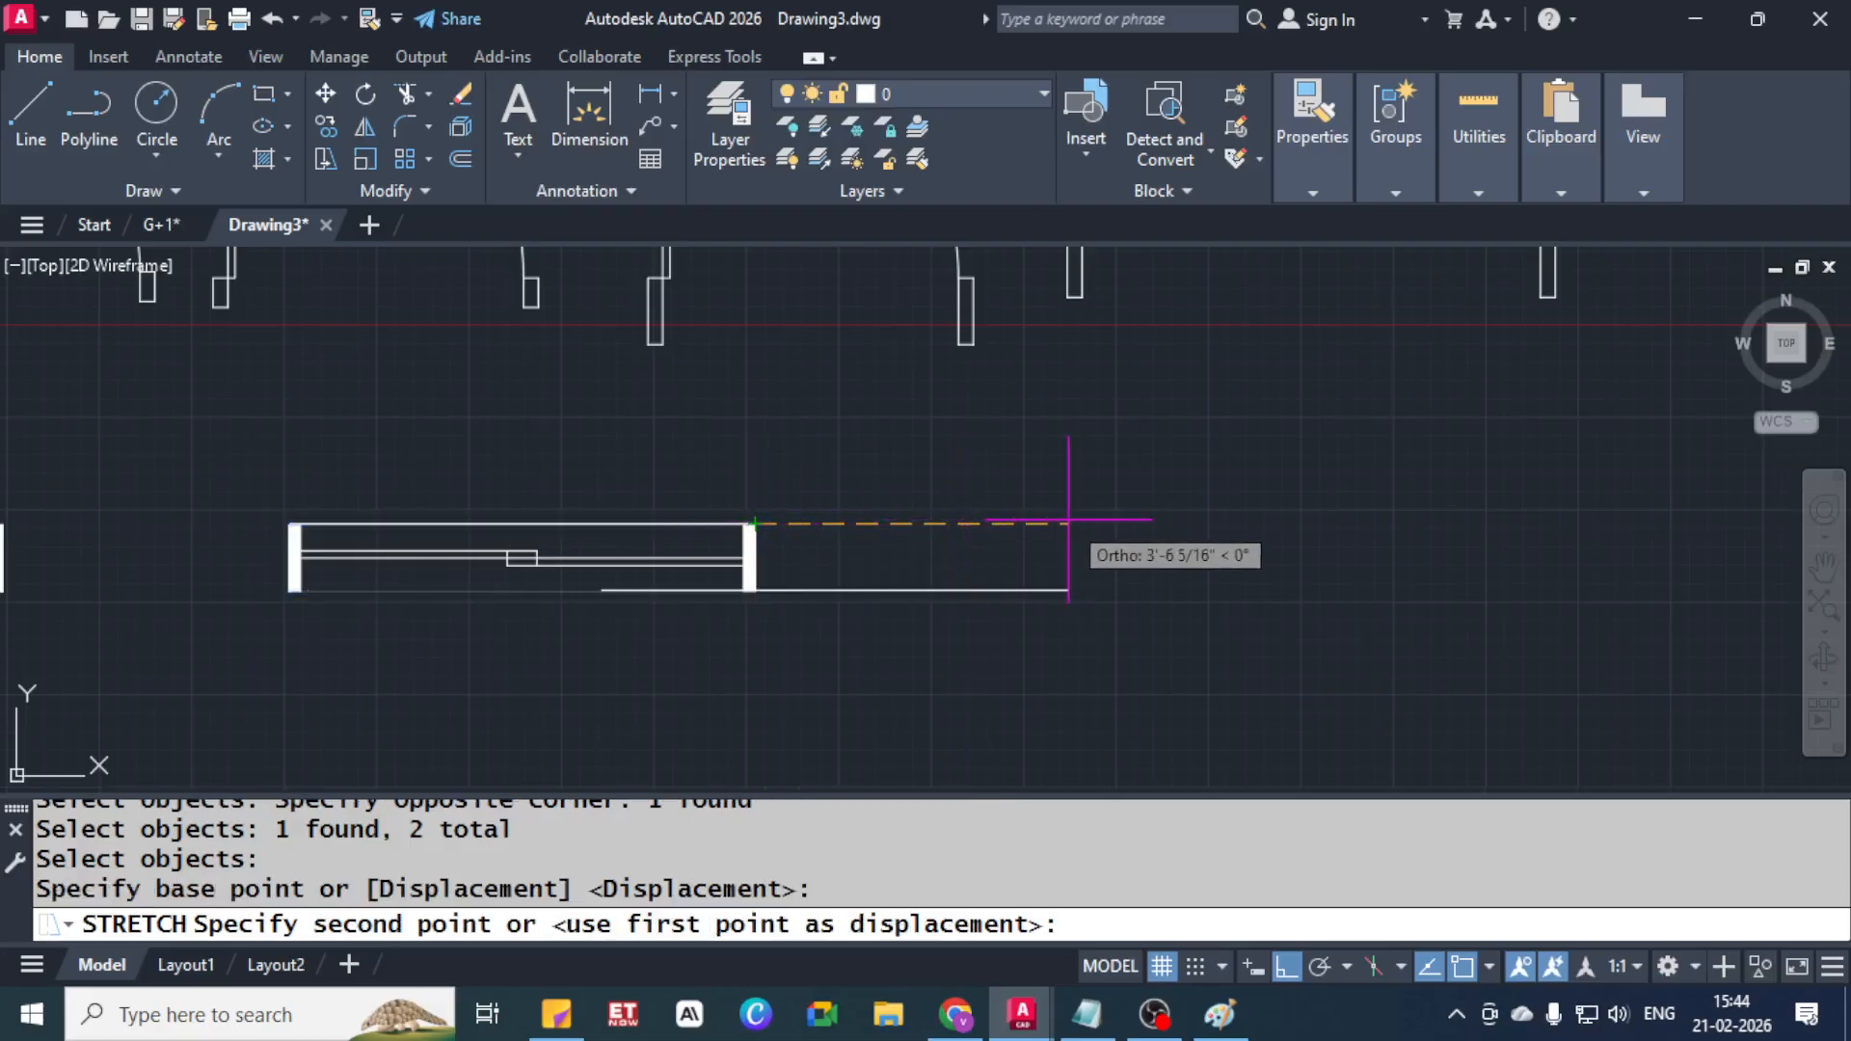
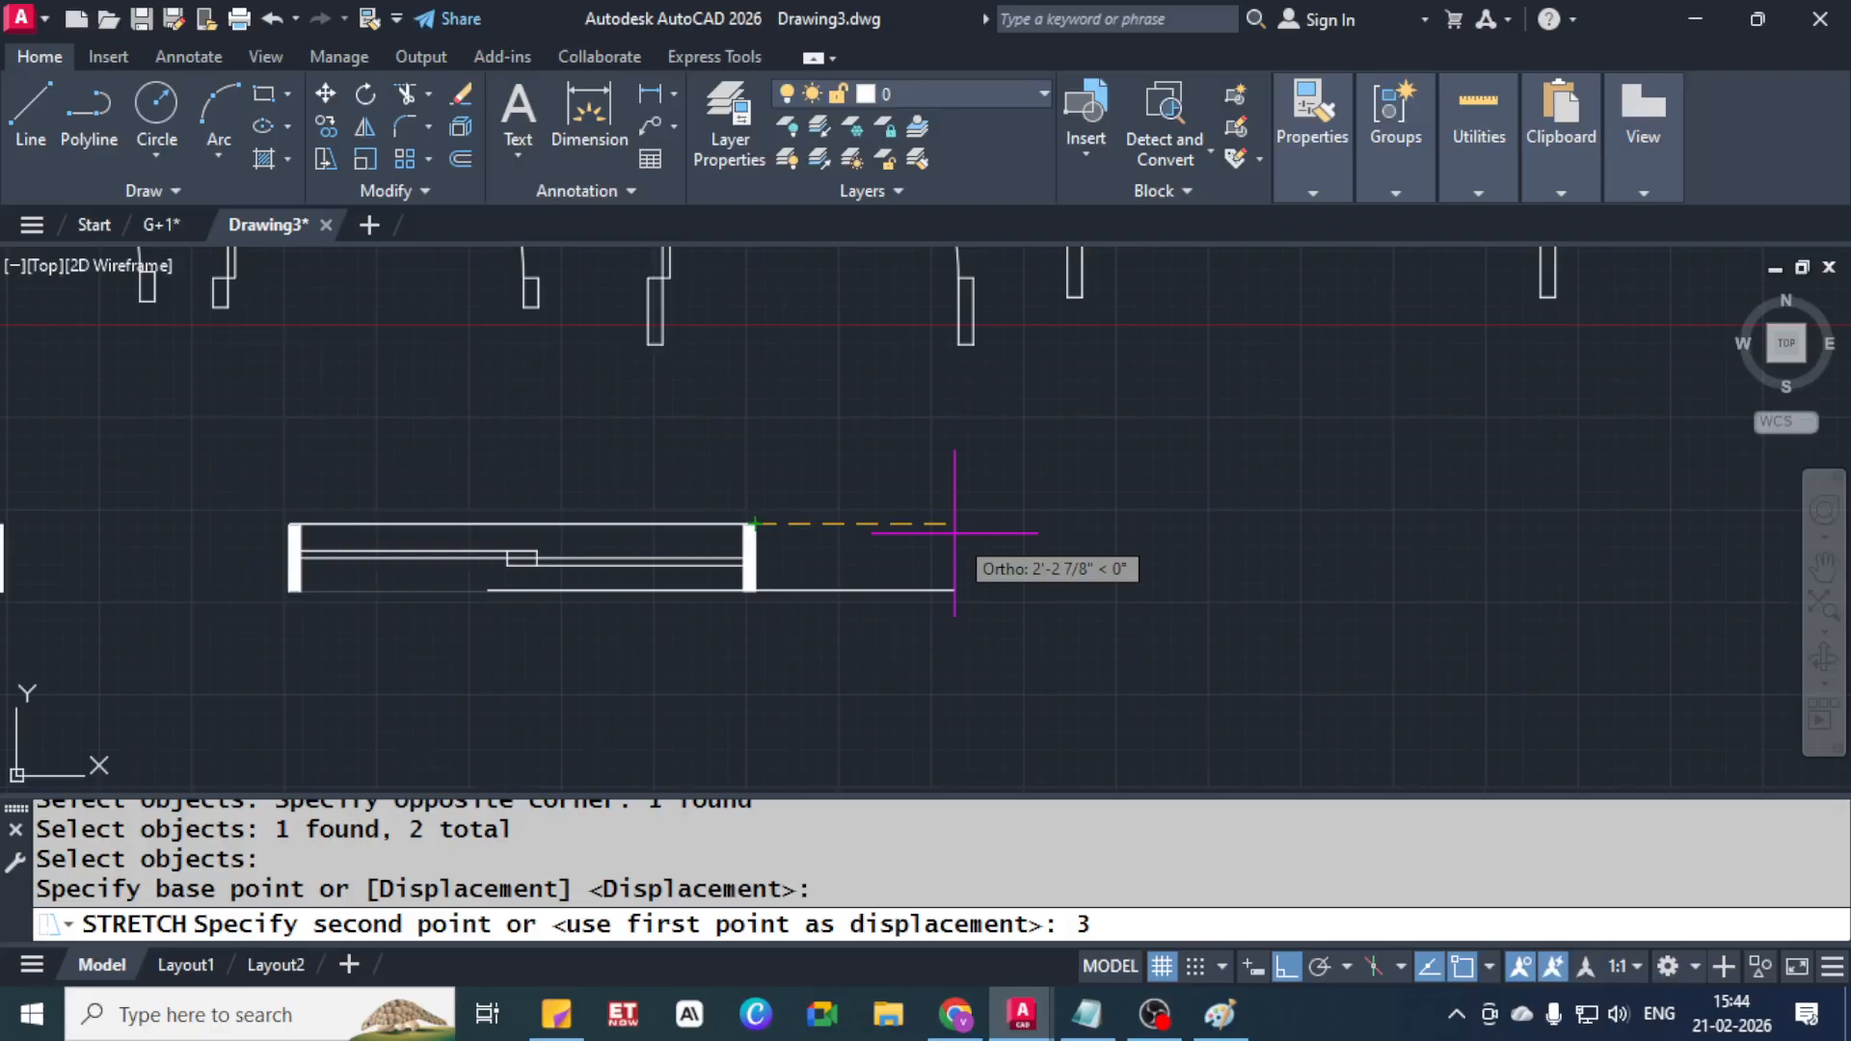
key(Return)
key(Escape)
key(Escape)
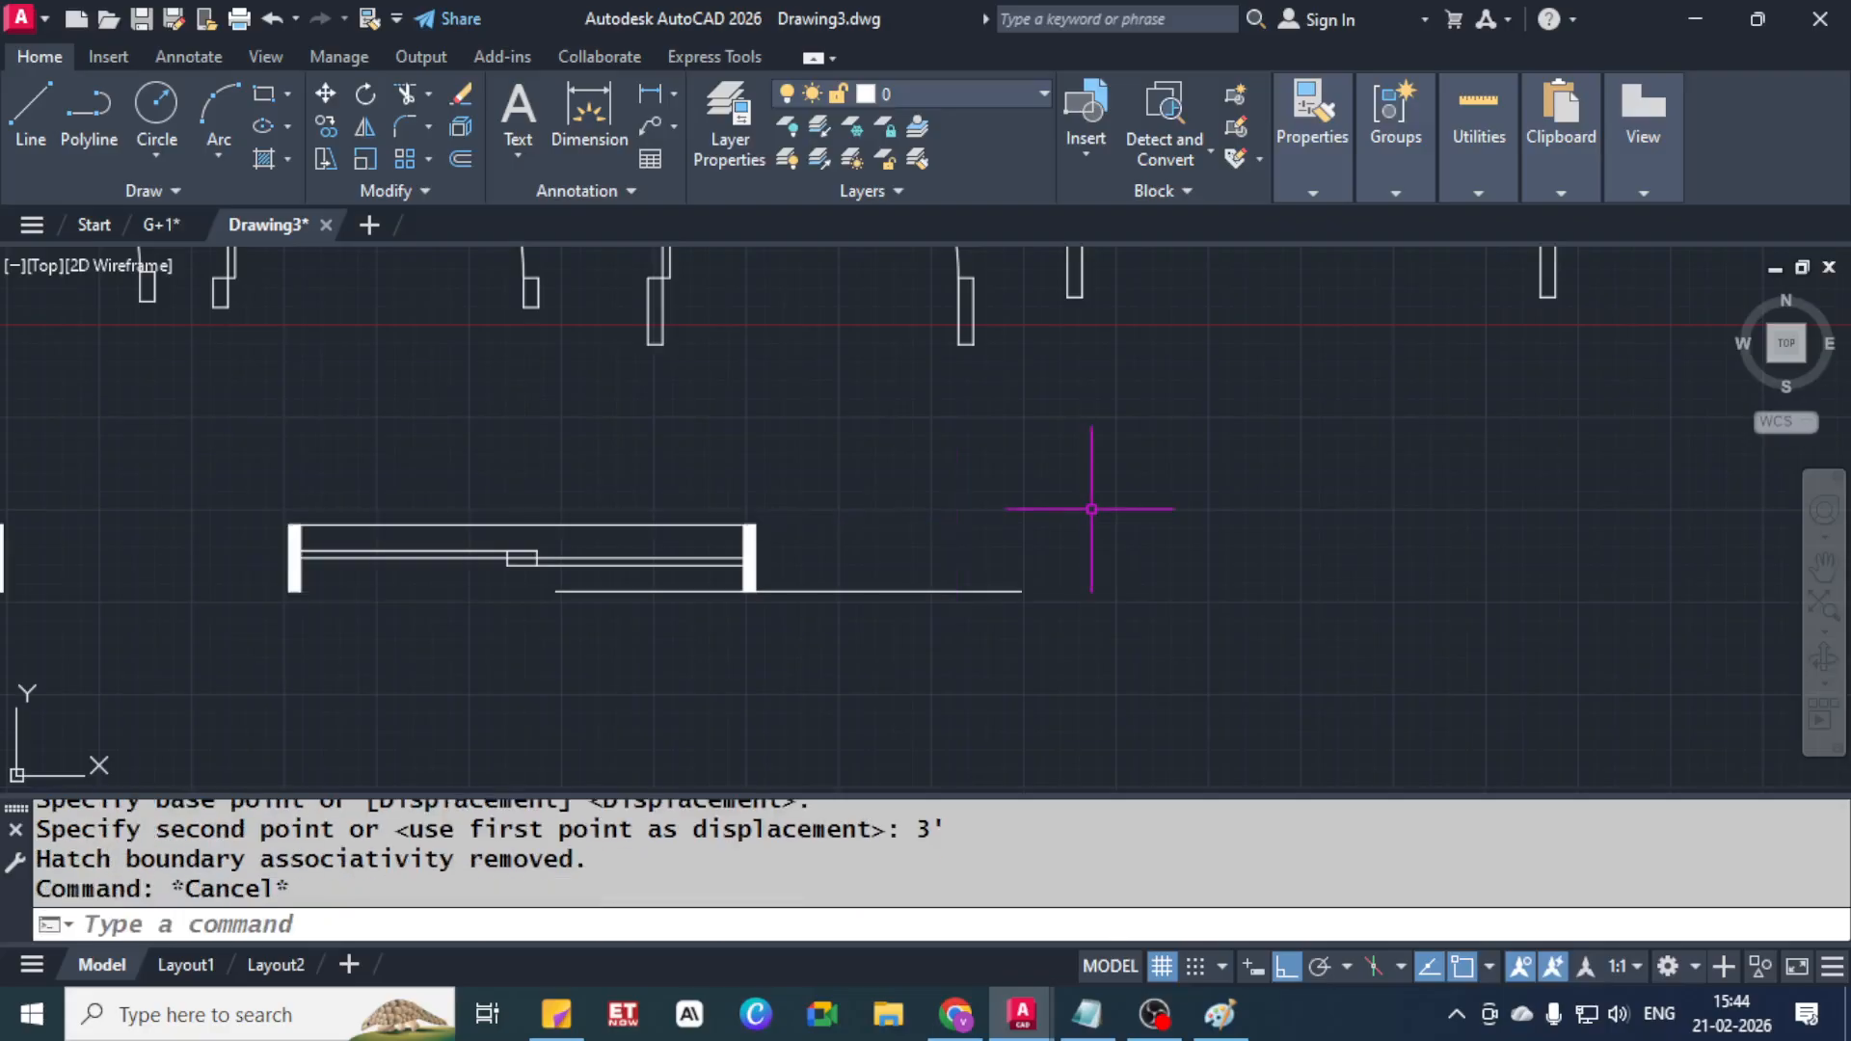
Extend the shifted bottom edge back to the copied window's left end strip
text(ex)
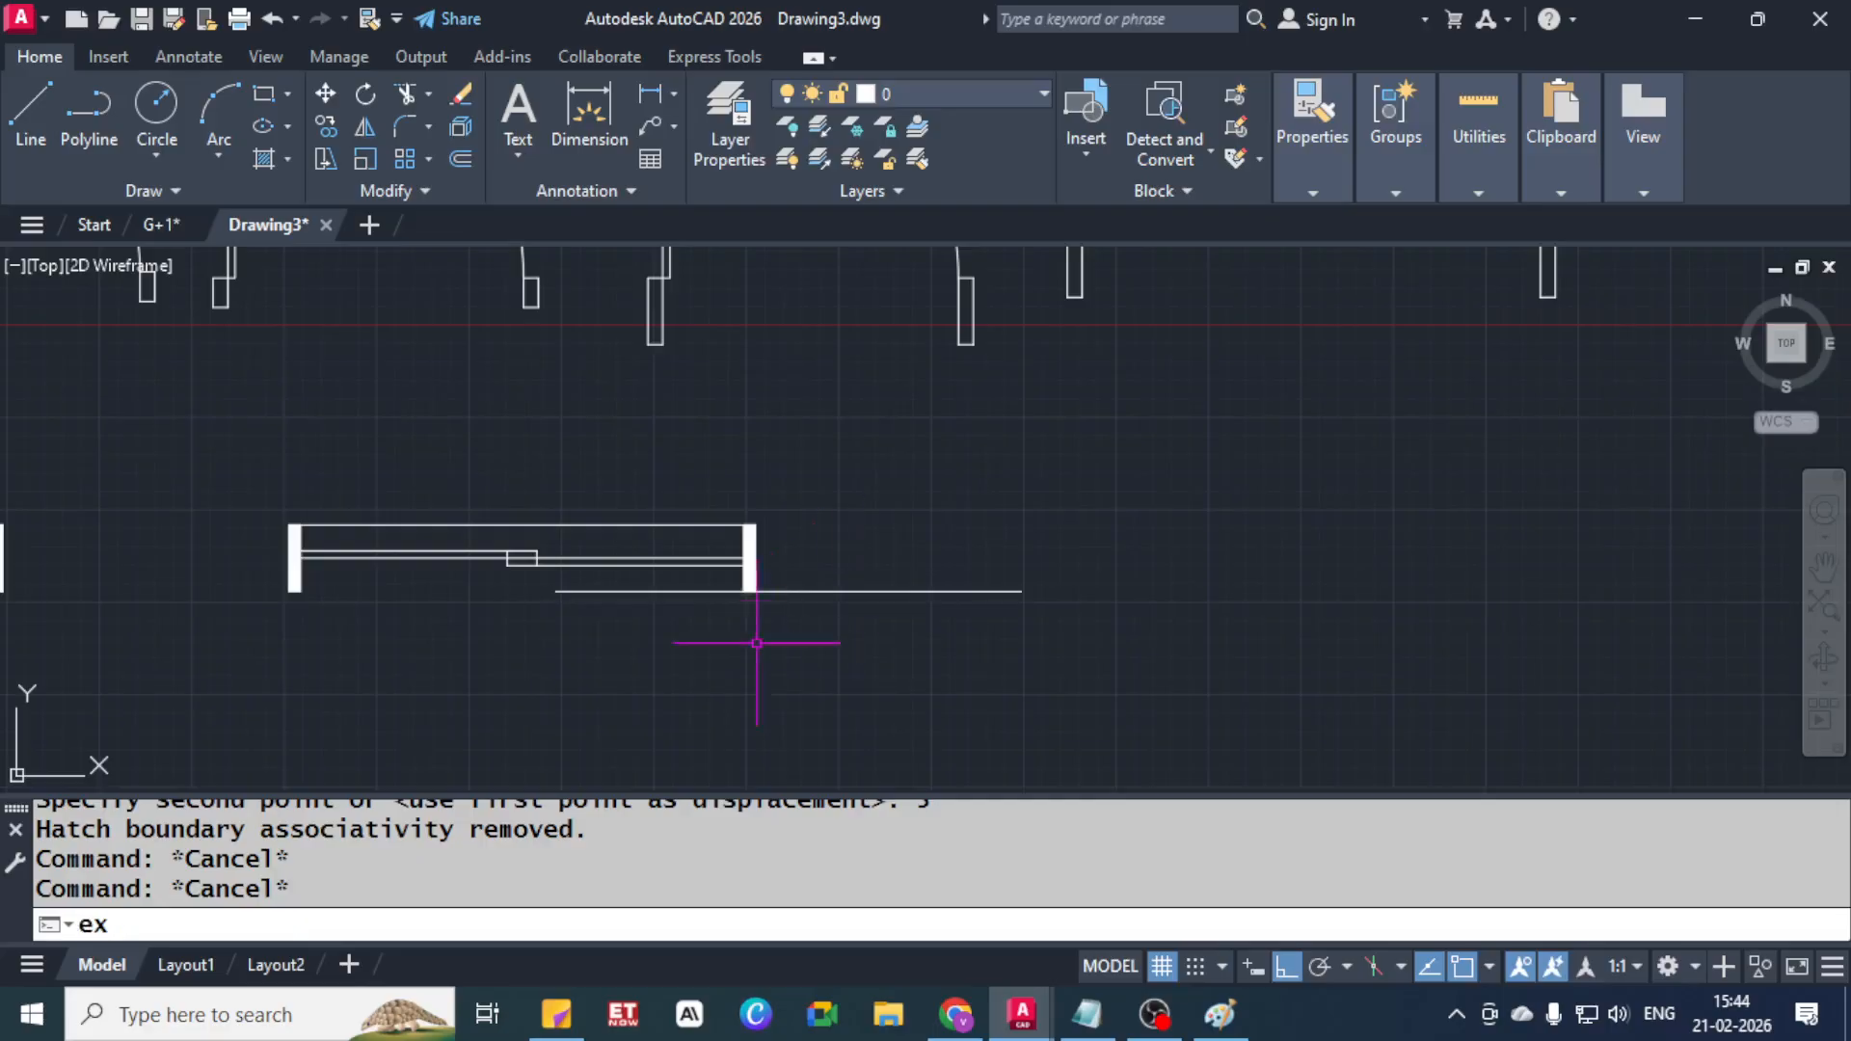
key(Return)
key(Return)
click(590, 592)
key(Escape)
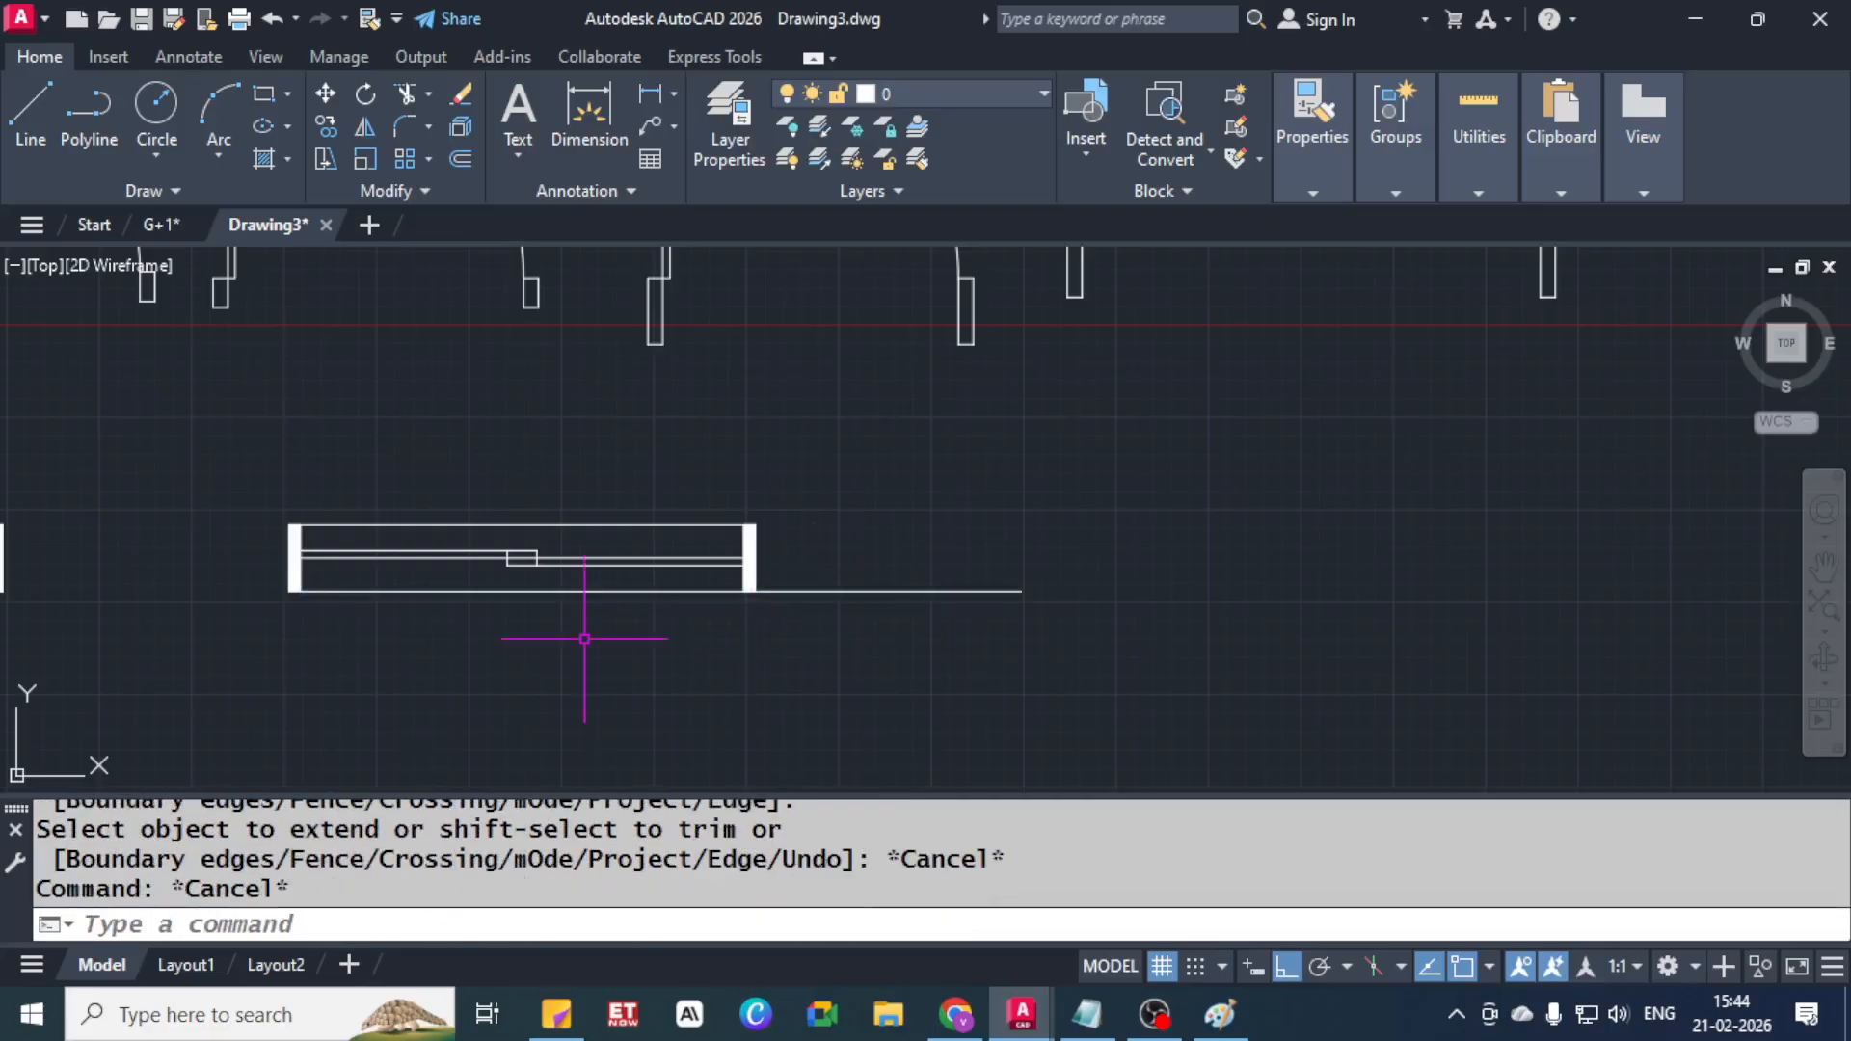
text(f)
key(Return)
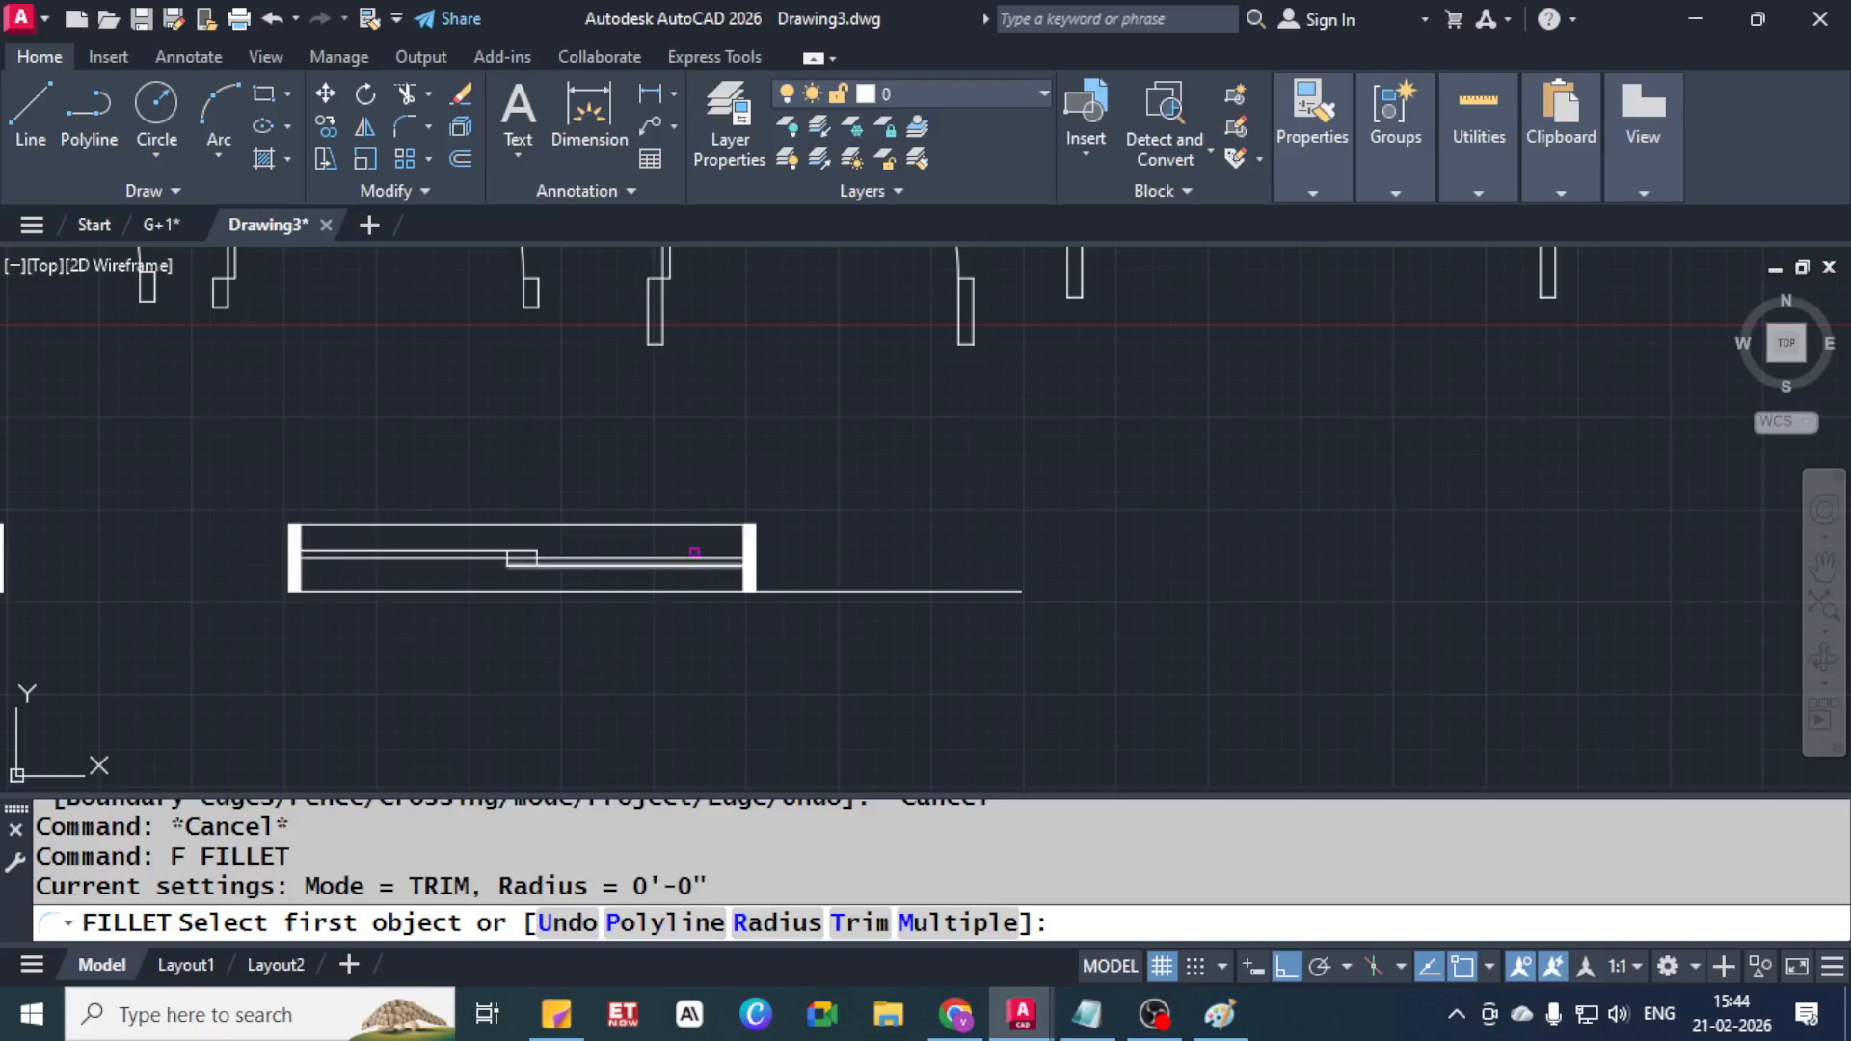
key(Escape)
key(Escape)
key(Escape)
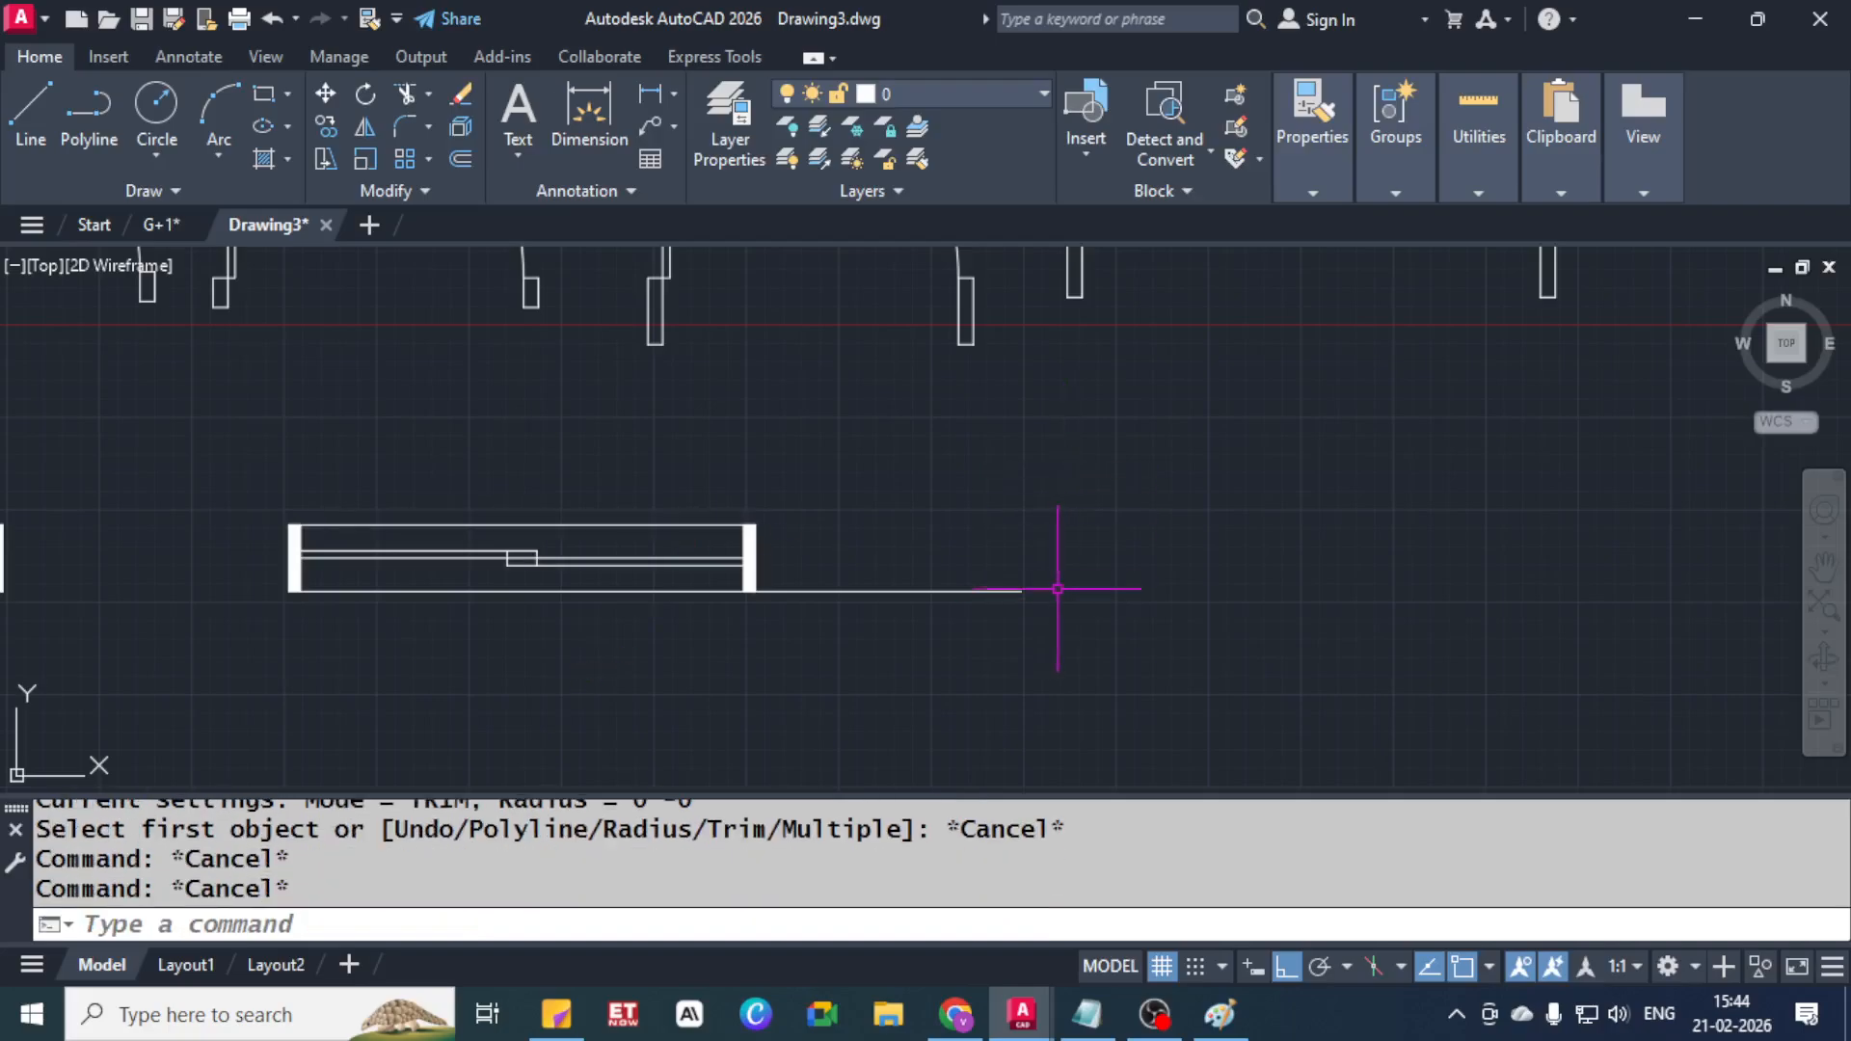
Draw a vertical line upward from the free right end of the bottom edge, past the level of the top edge
text(l)
key(Return)
click(1022, 592)
click(1036, 425)
key(Escape)
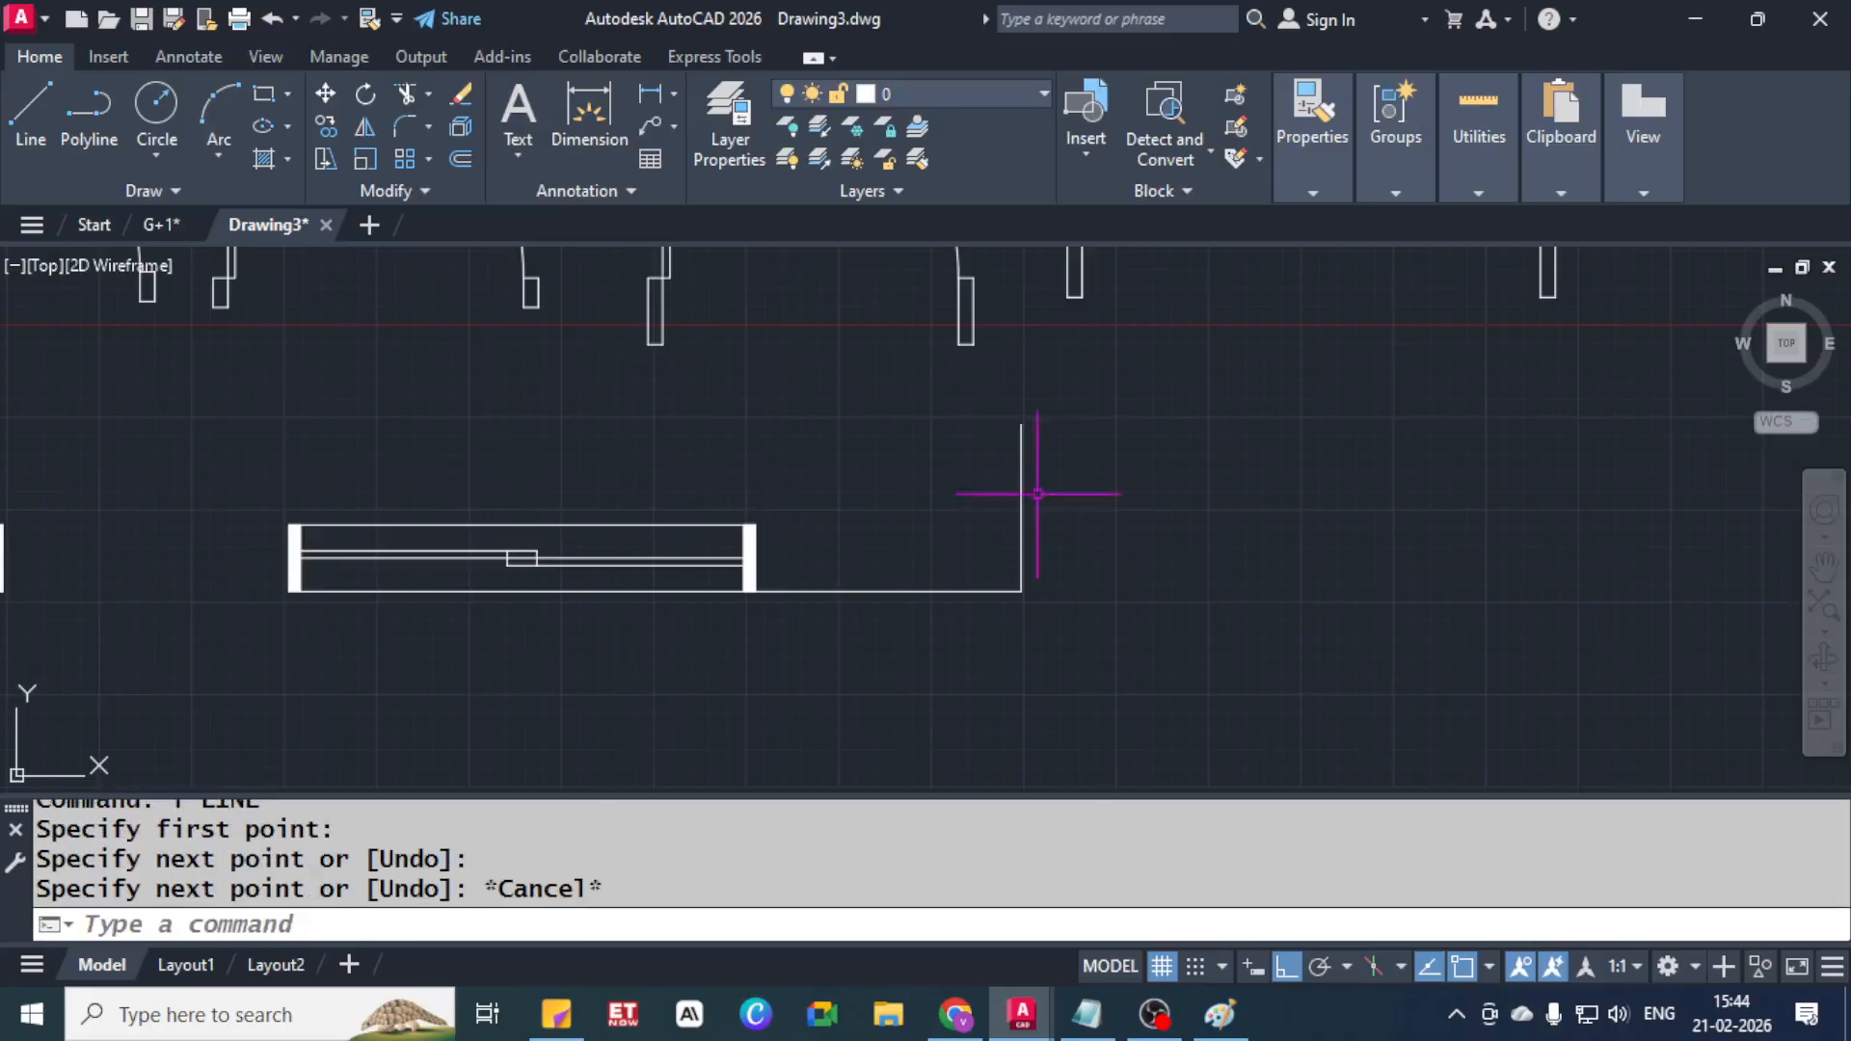
key(Escape)
key(Escape)
Fillet the copied window's top edge to the new vertical line with a zero radius so the edge reaches it
text(f)
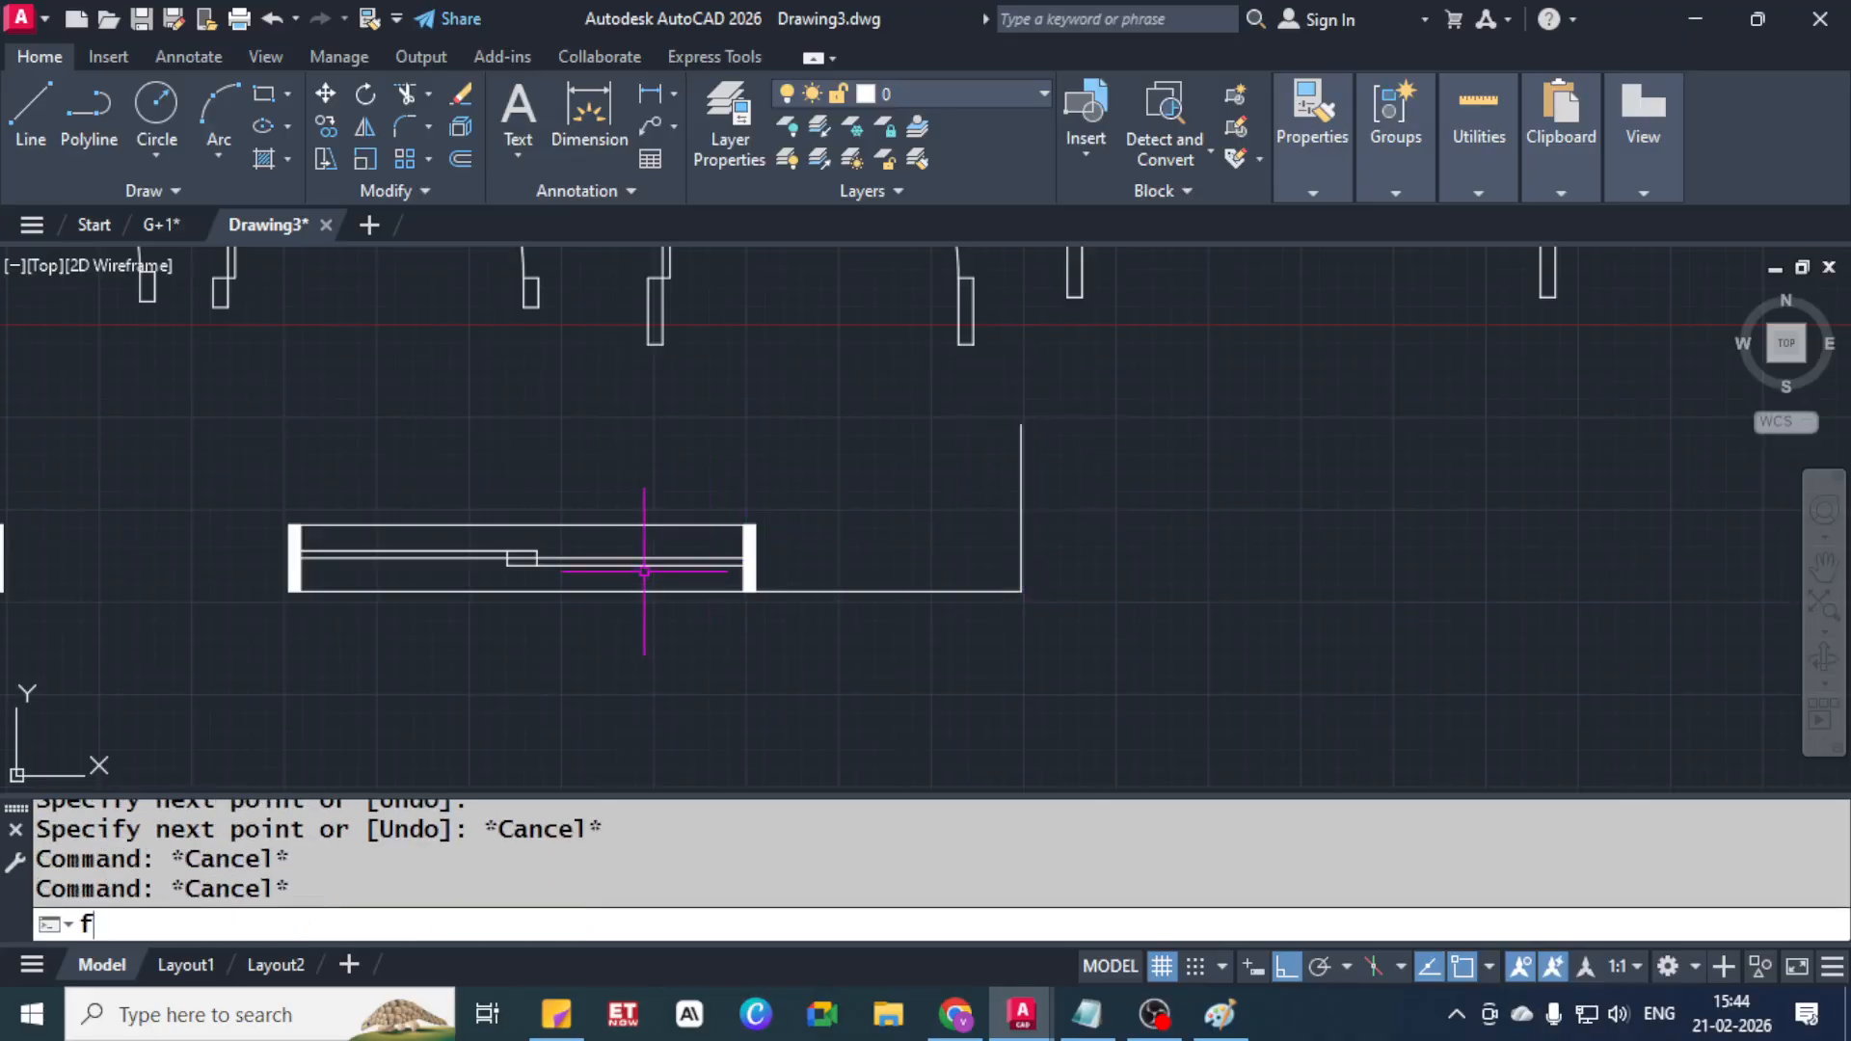
key(Return)
click(671, 527)
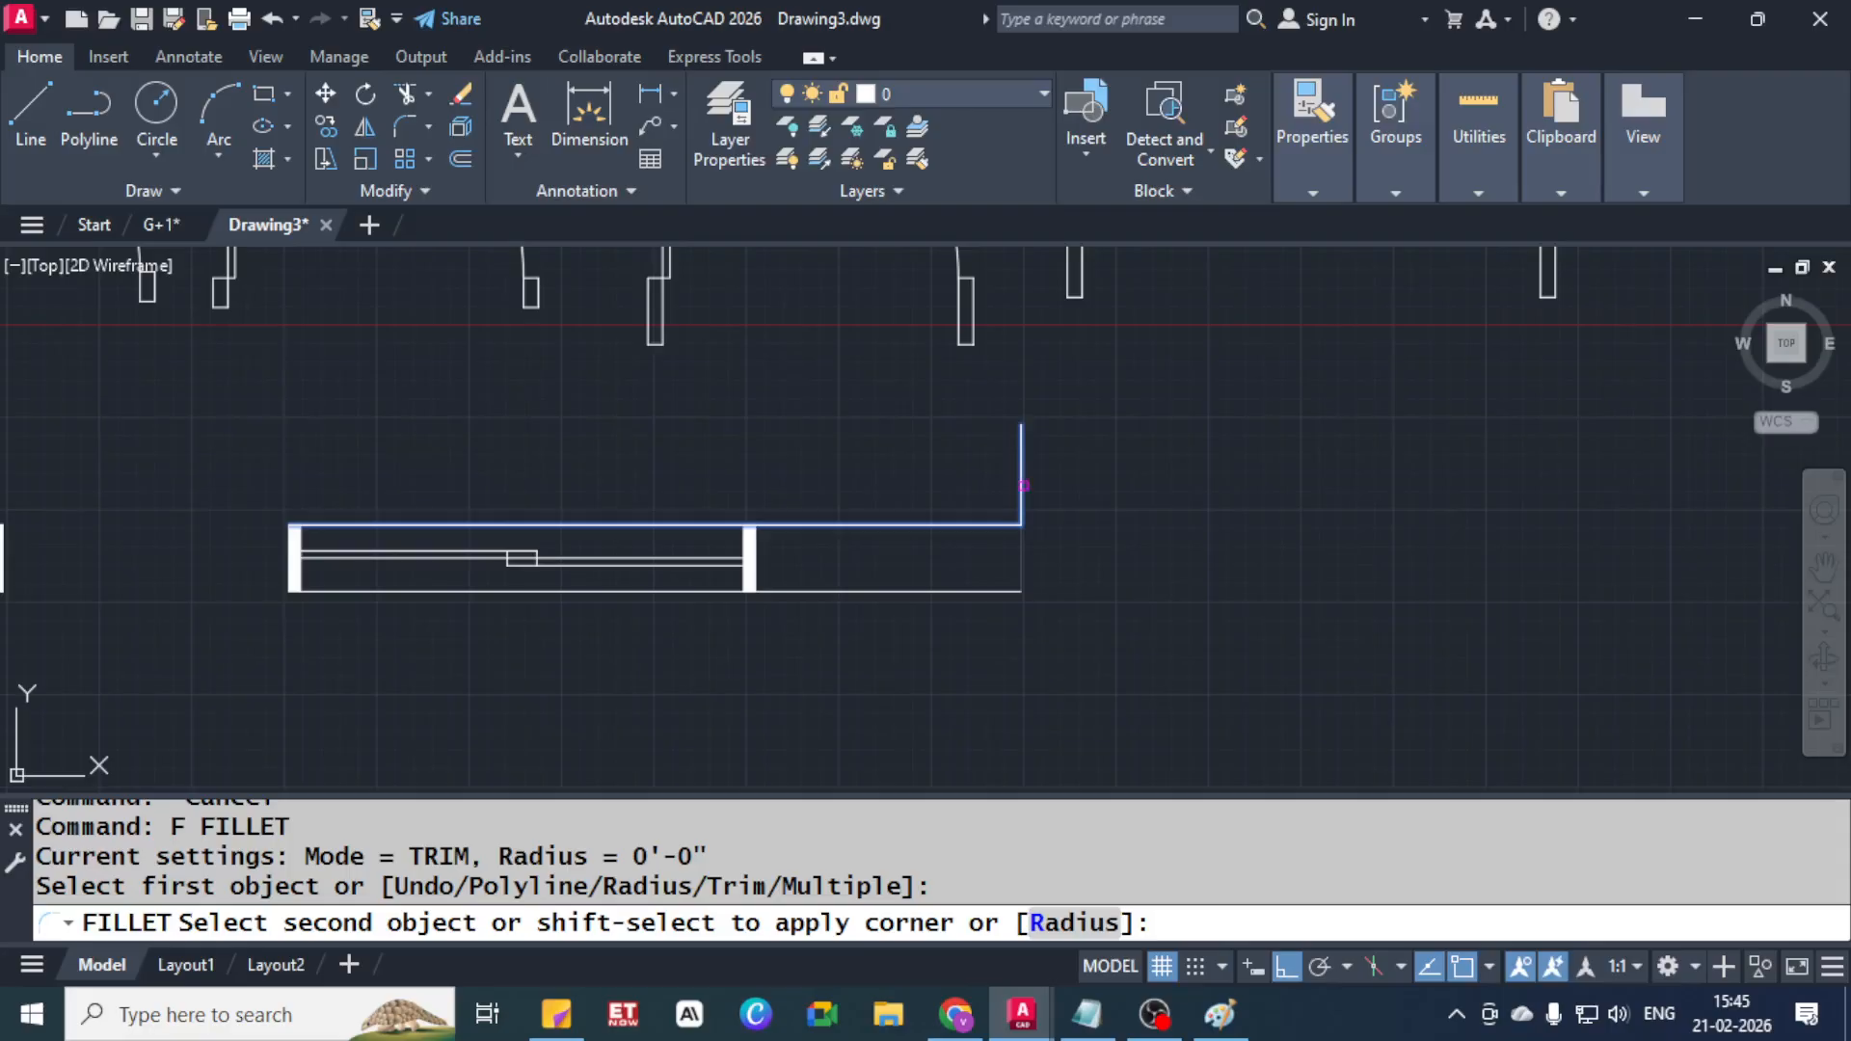
click(1030, 470)
key(Escape)
key(Escape)
key(Escape)
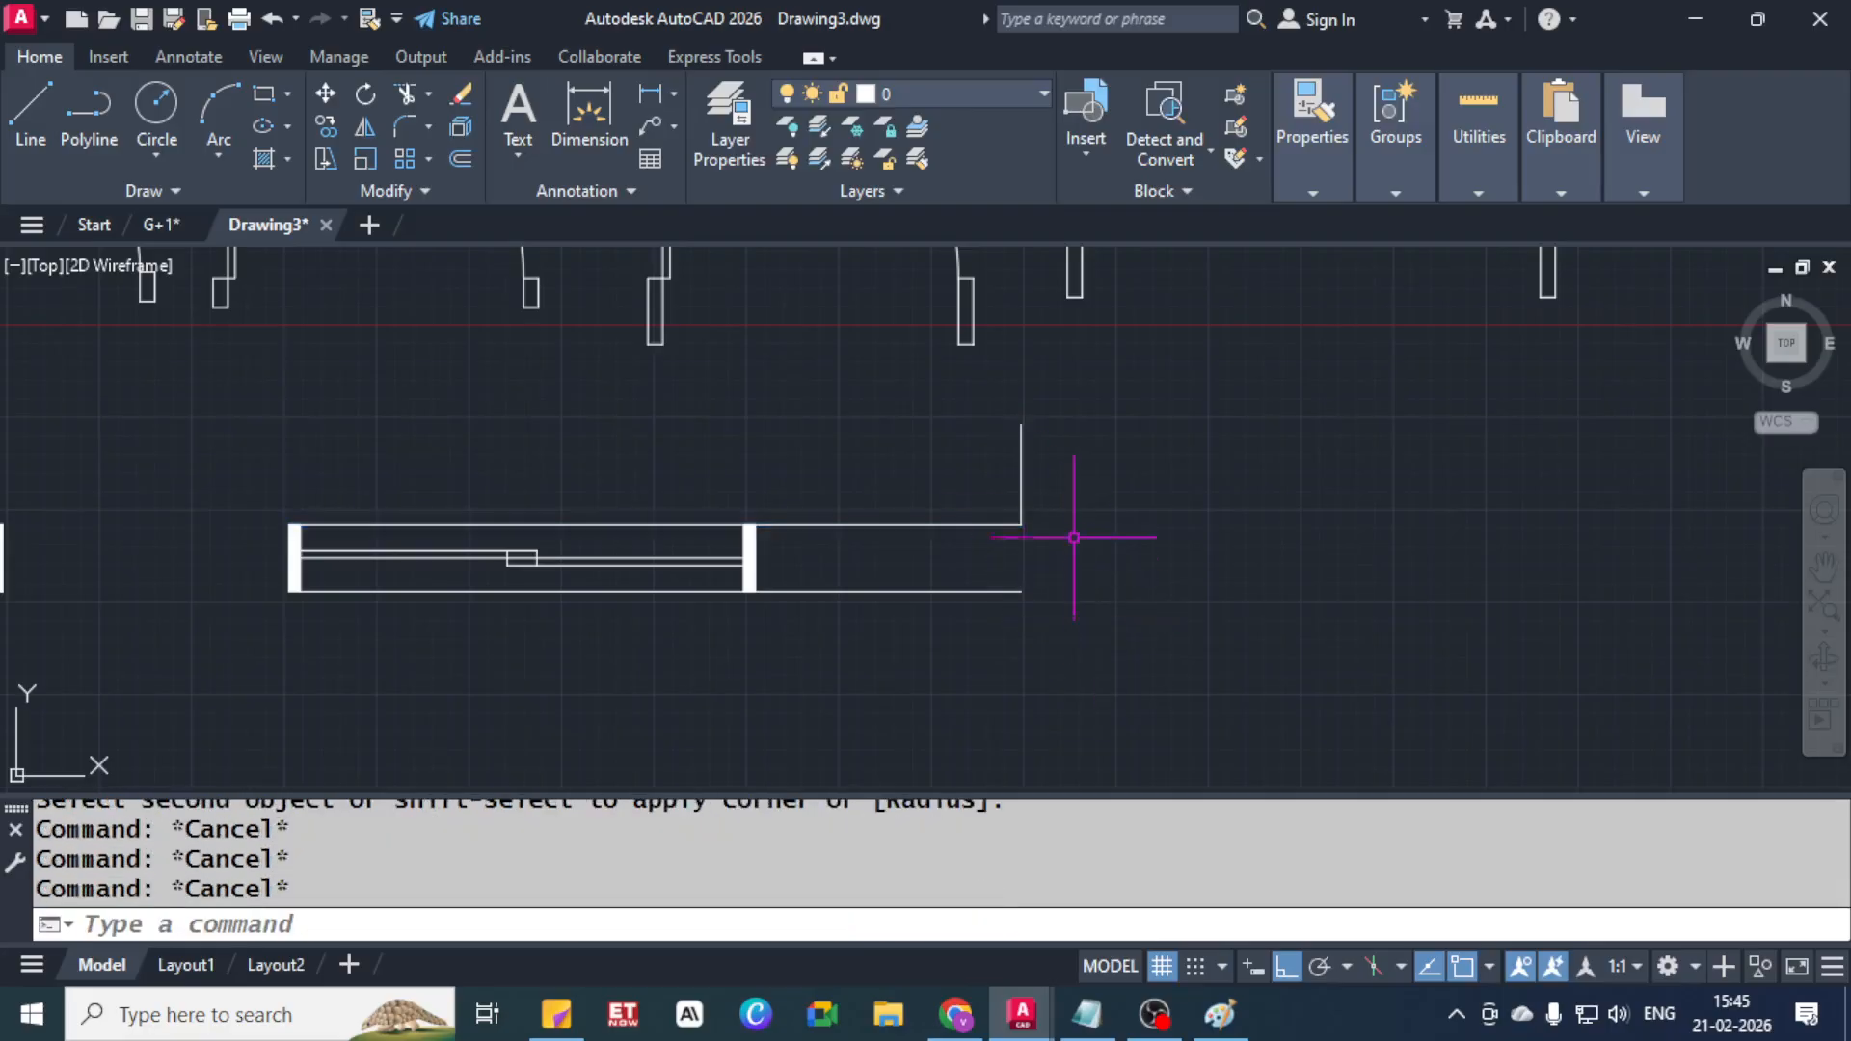
Stretch the vertical line's lower end down to the end of the bottom edge to close the outline
click(1011, 479)
click(1021, 518)
click(1021, 524)
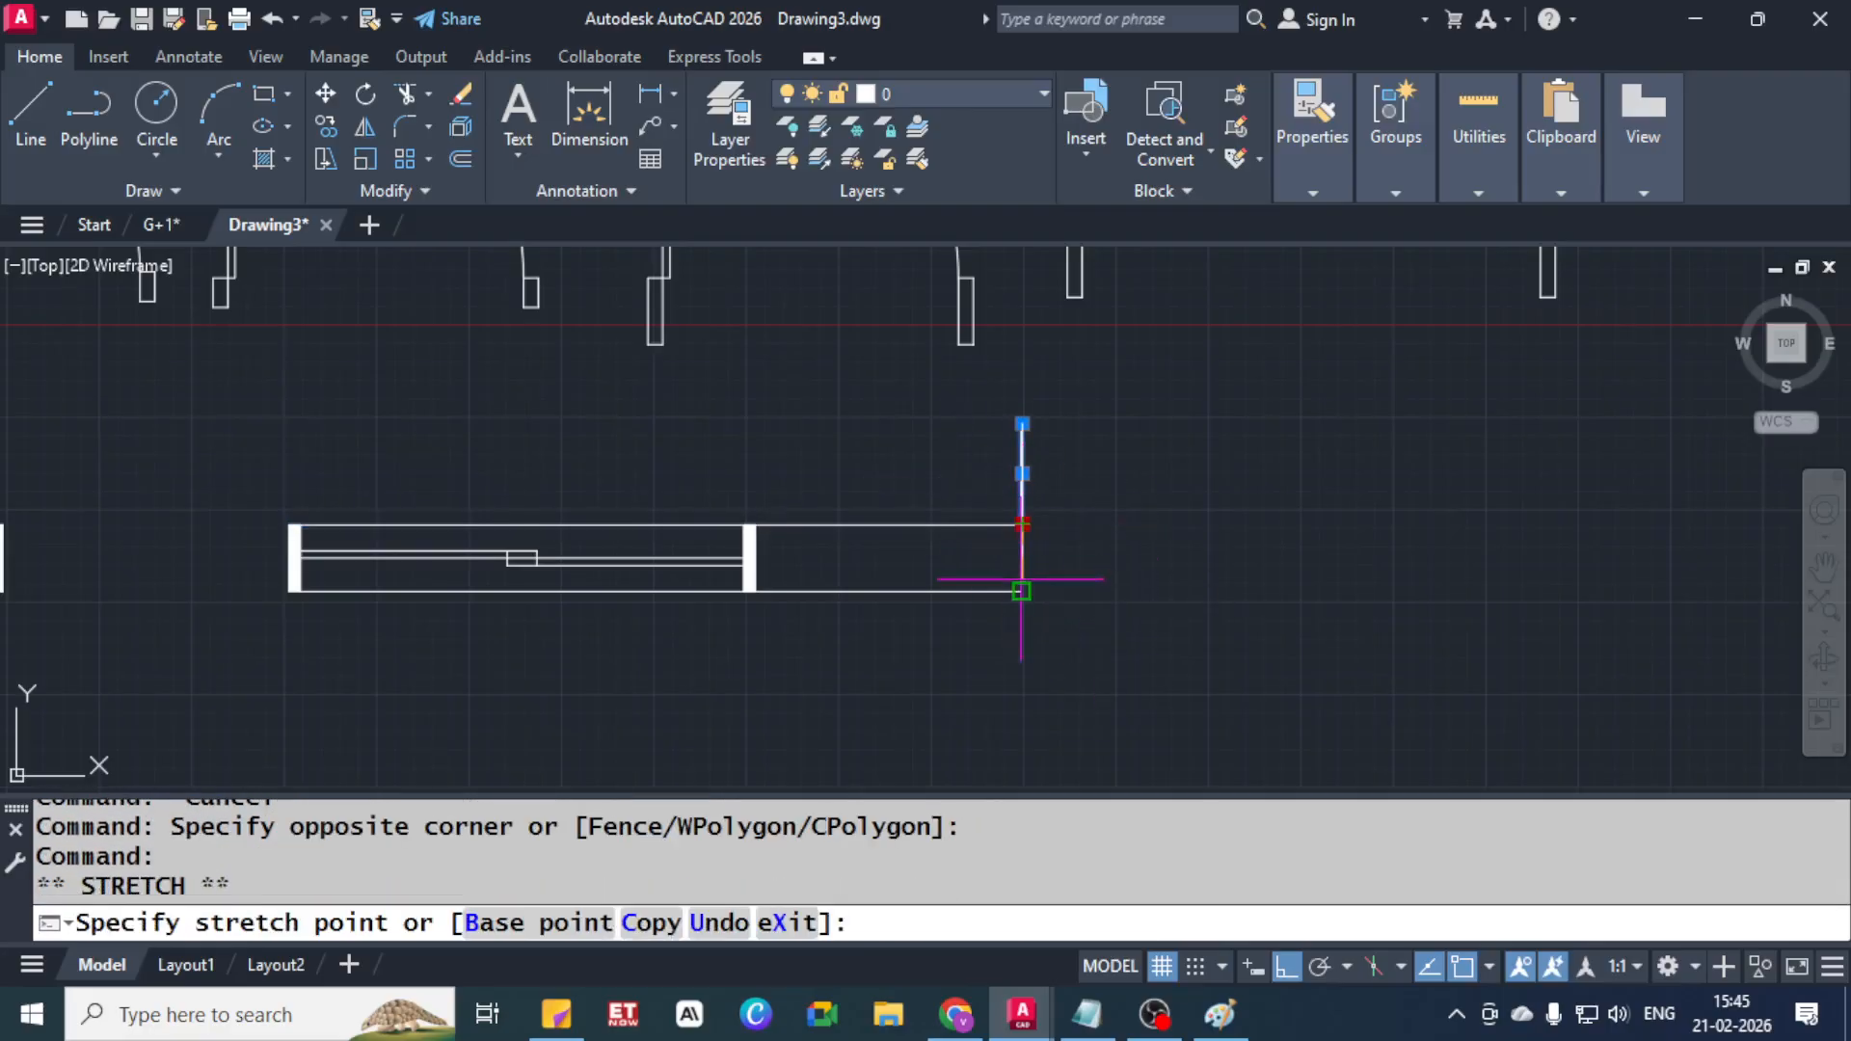
key(Escape)
key(Escape)
Trim the part of the vertical line that projects above the top edge
text(tr)
key(Return)
key(Return)
click(1021, 485)
click(851, 463)
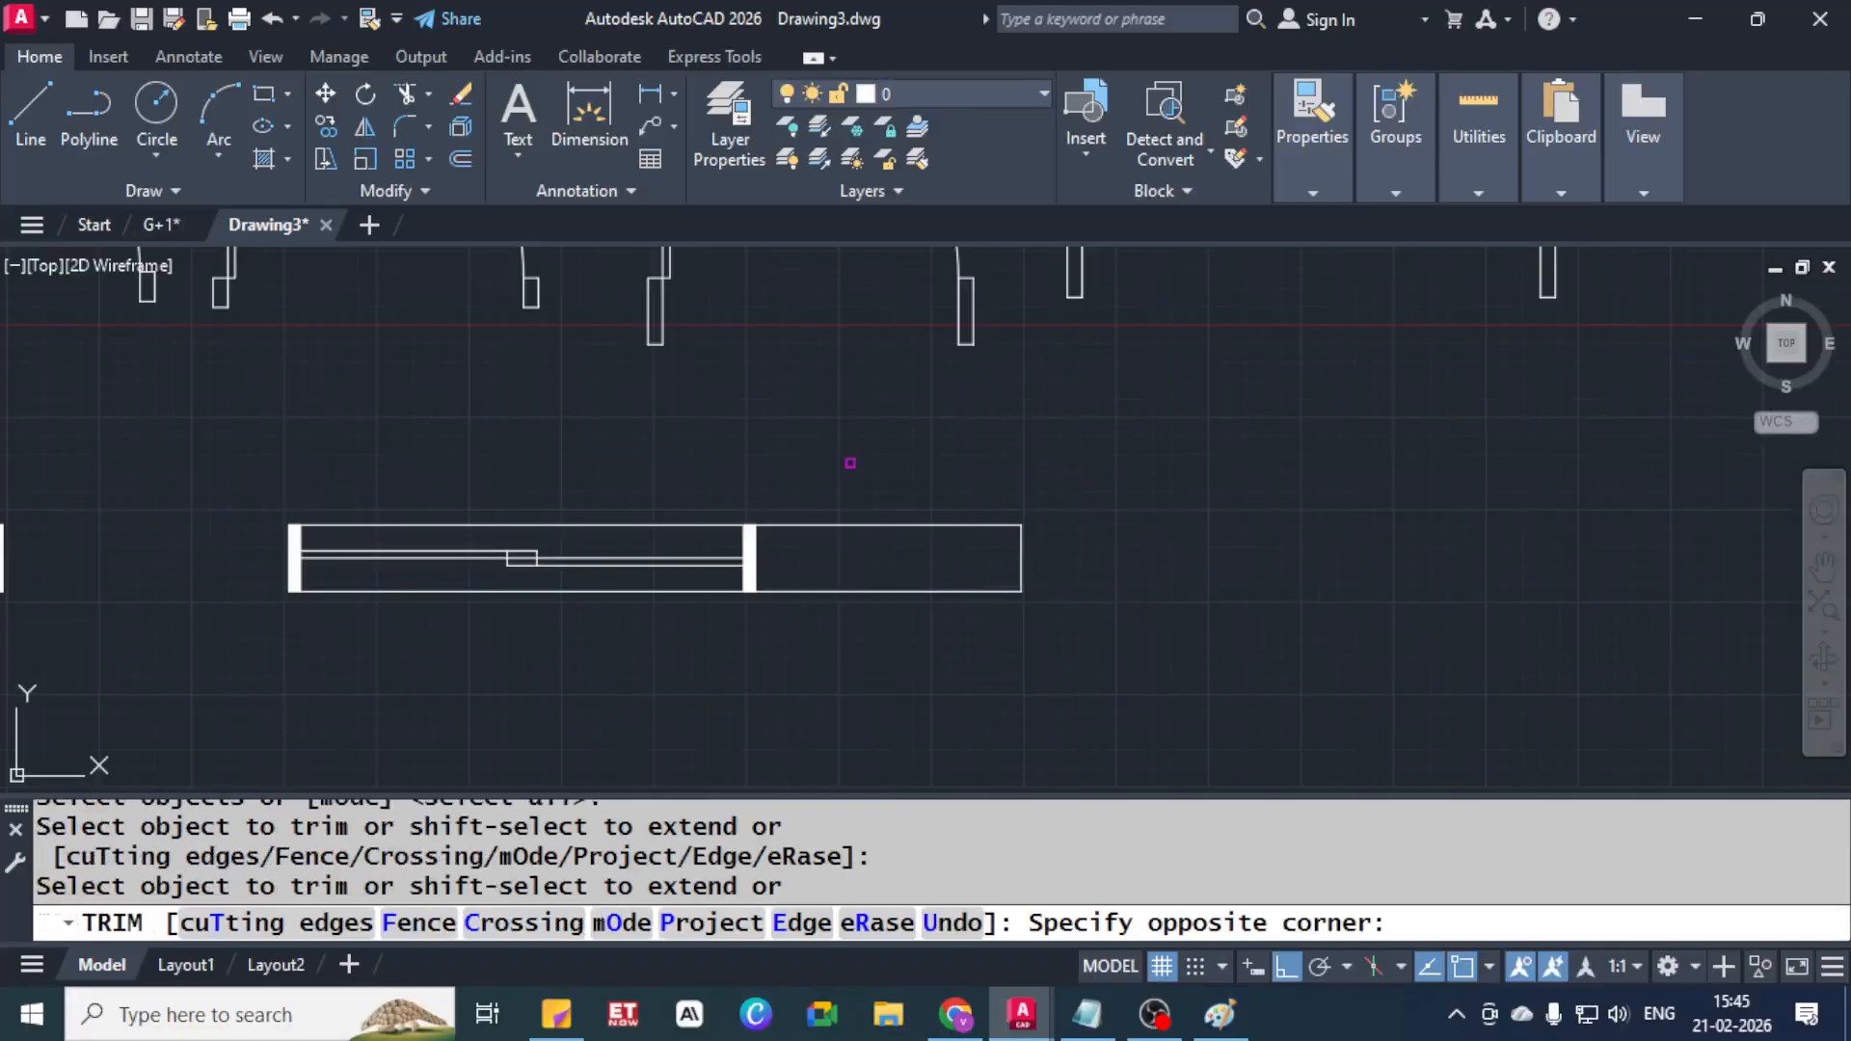
key(Escape)
key(Escape)
Move the two boundary lines of the right hatched strip so the inner one lies on the outline's new end
click(715, 499)
click(802, 622)
scroll(779, 547, up, 4)
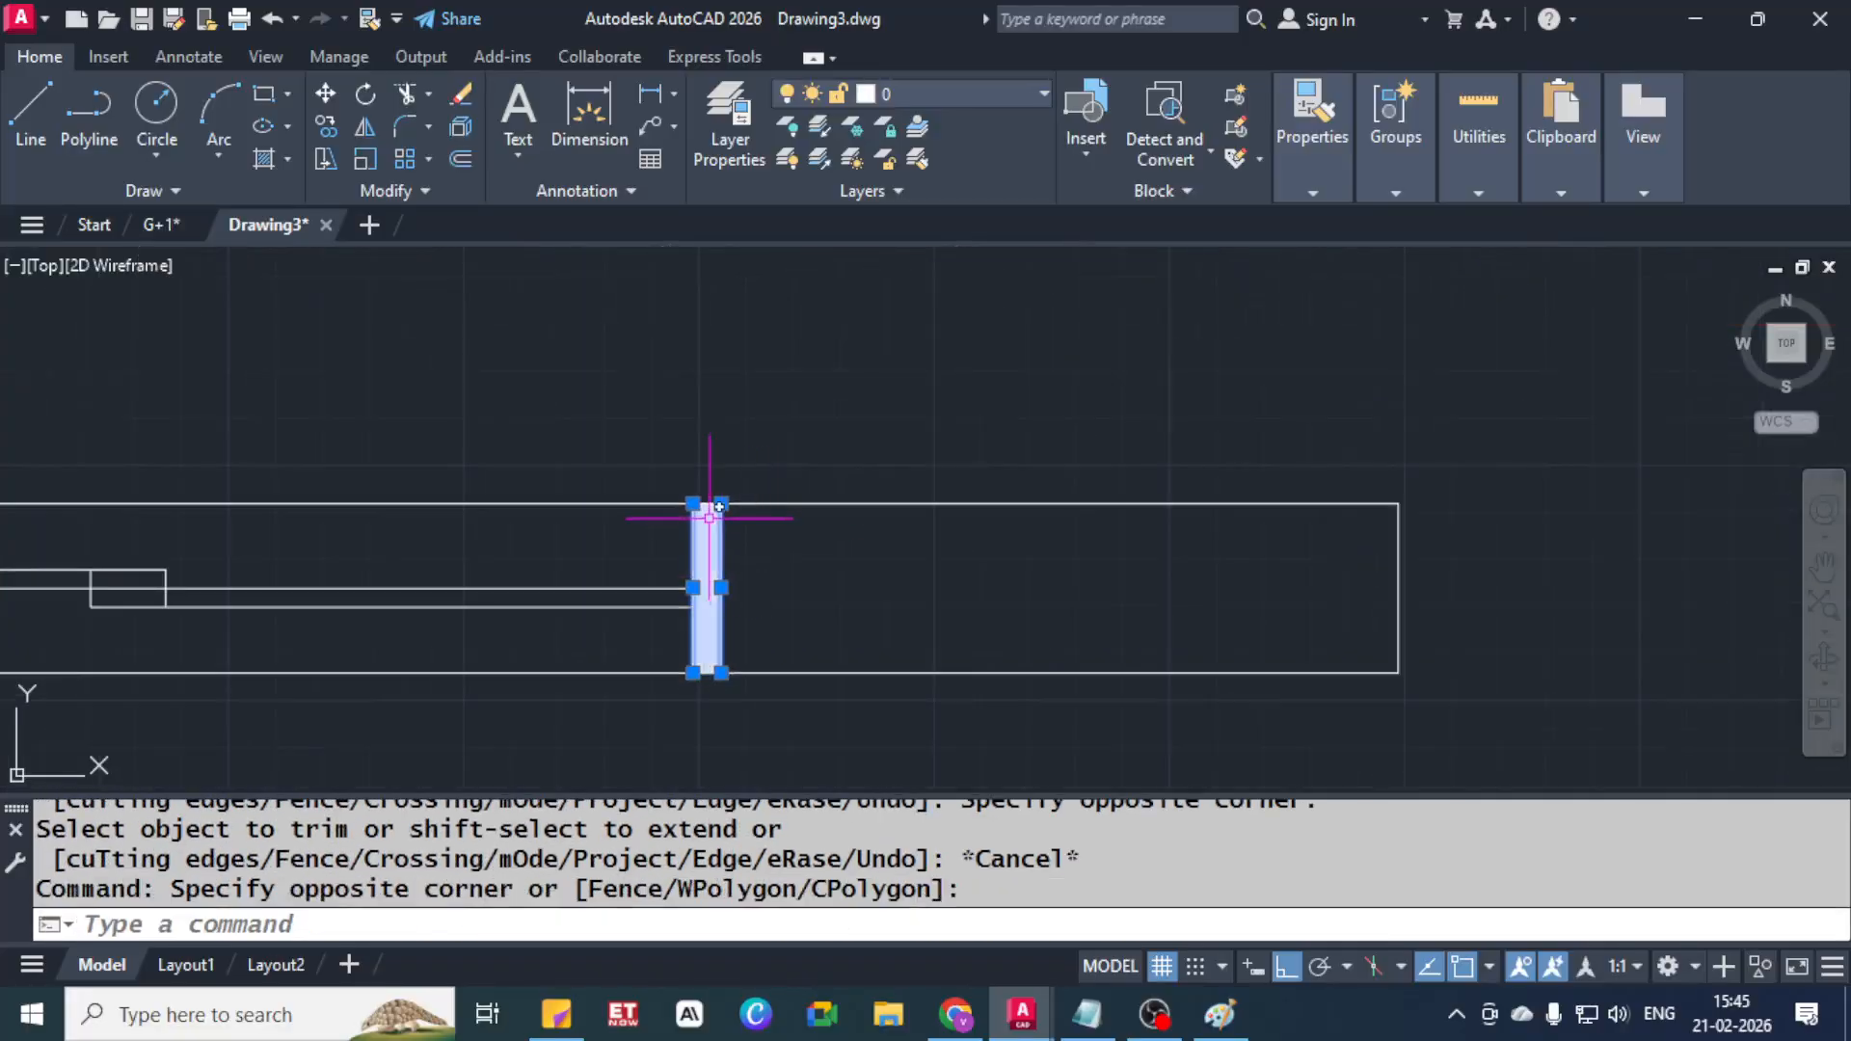
click(693, 503)
key(space)
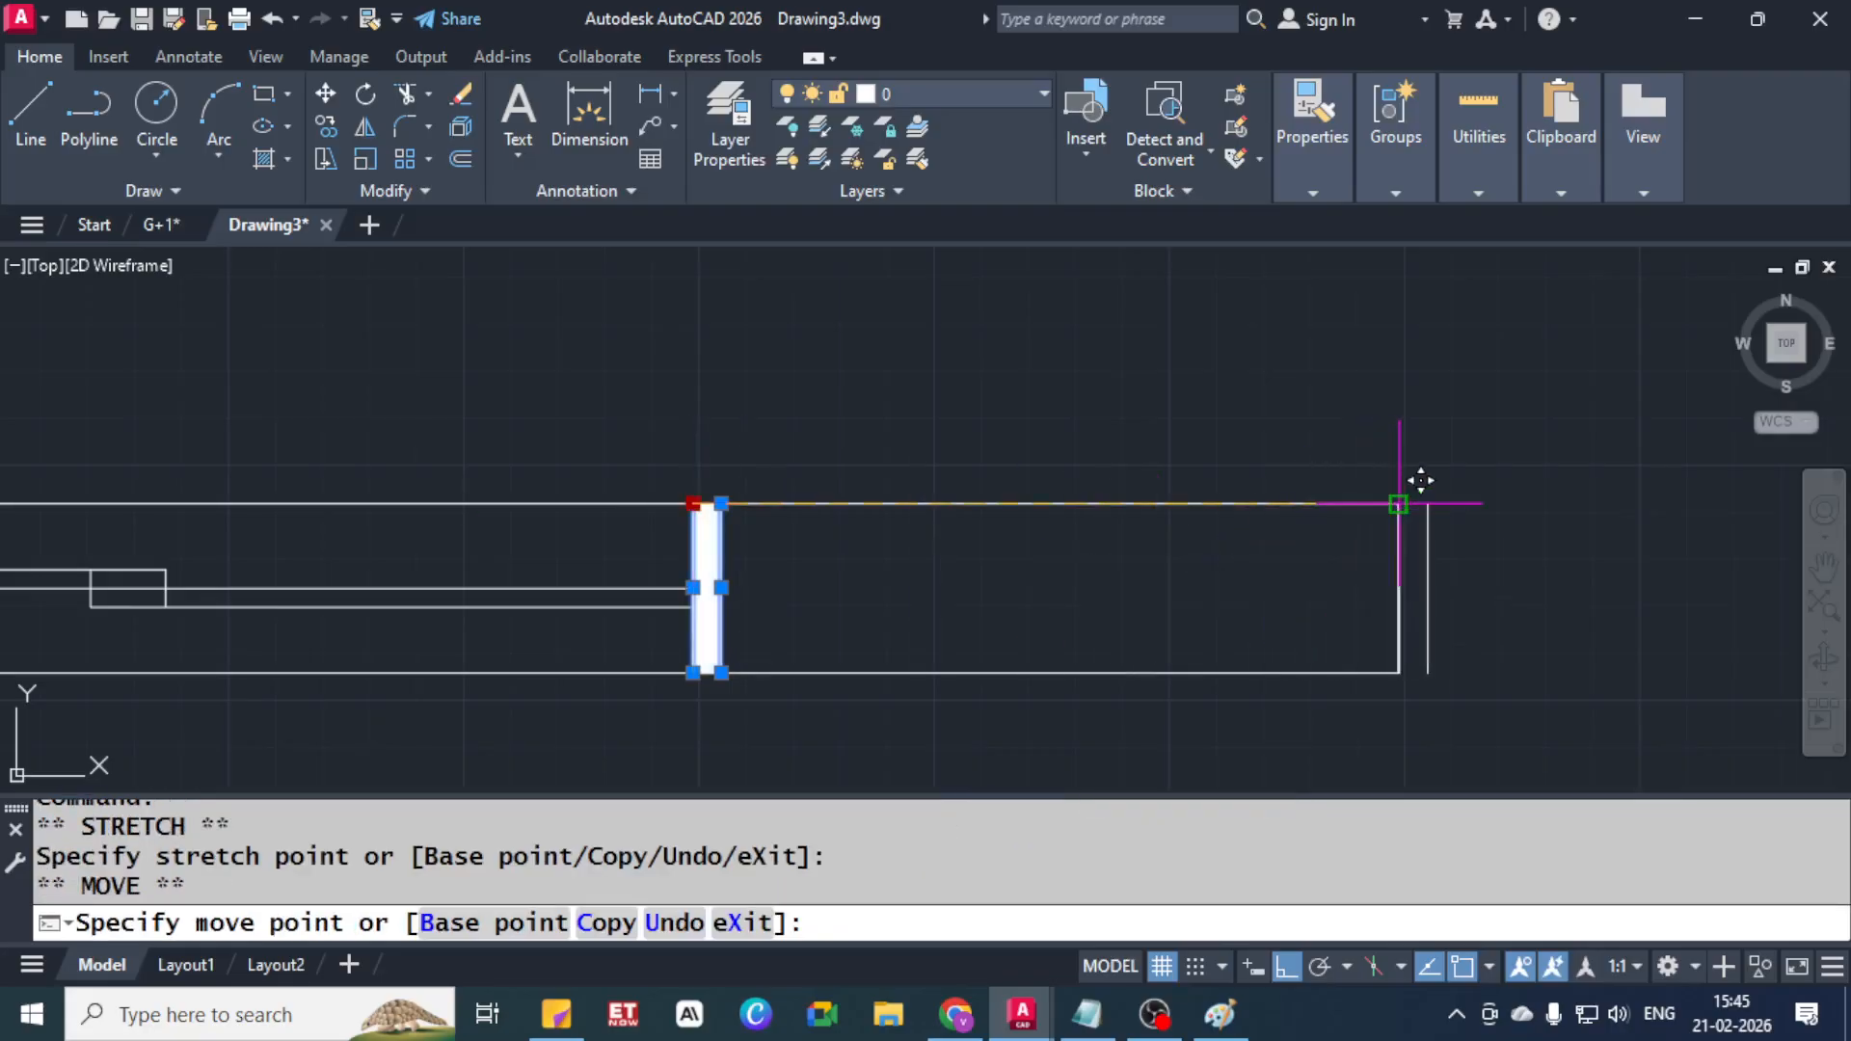
click(1398, 504)
key(Escape)
click(707, 539)
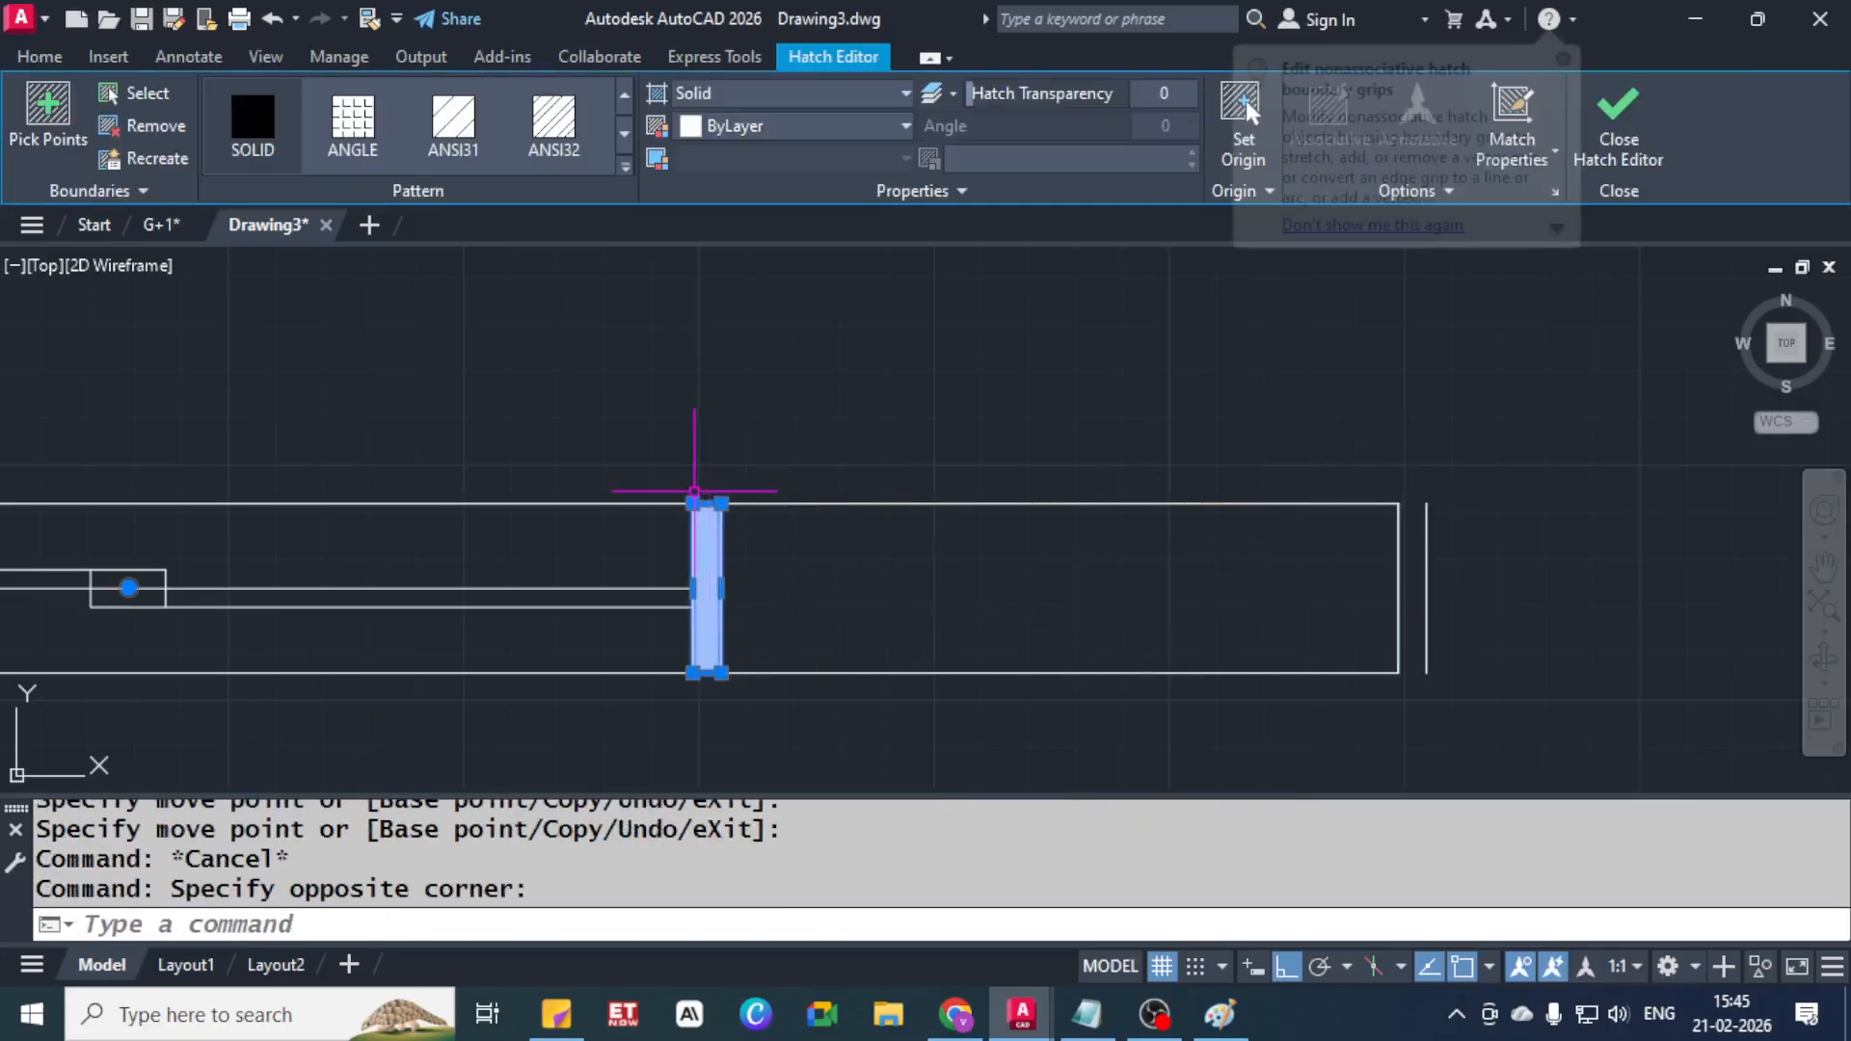
click(694, 503)
key(space)
scroll(988, 551, down, 4)
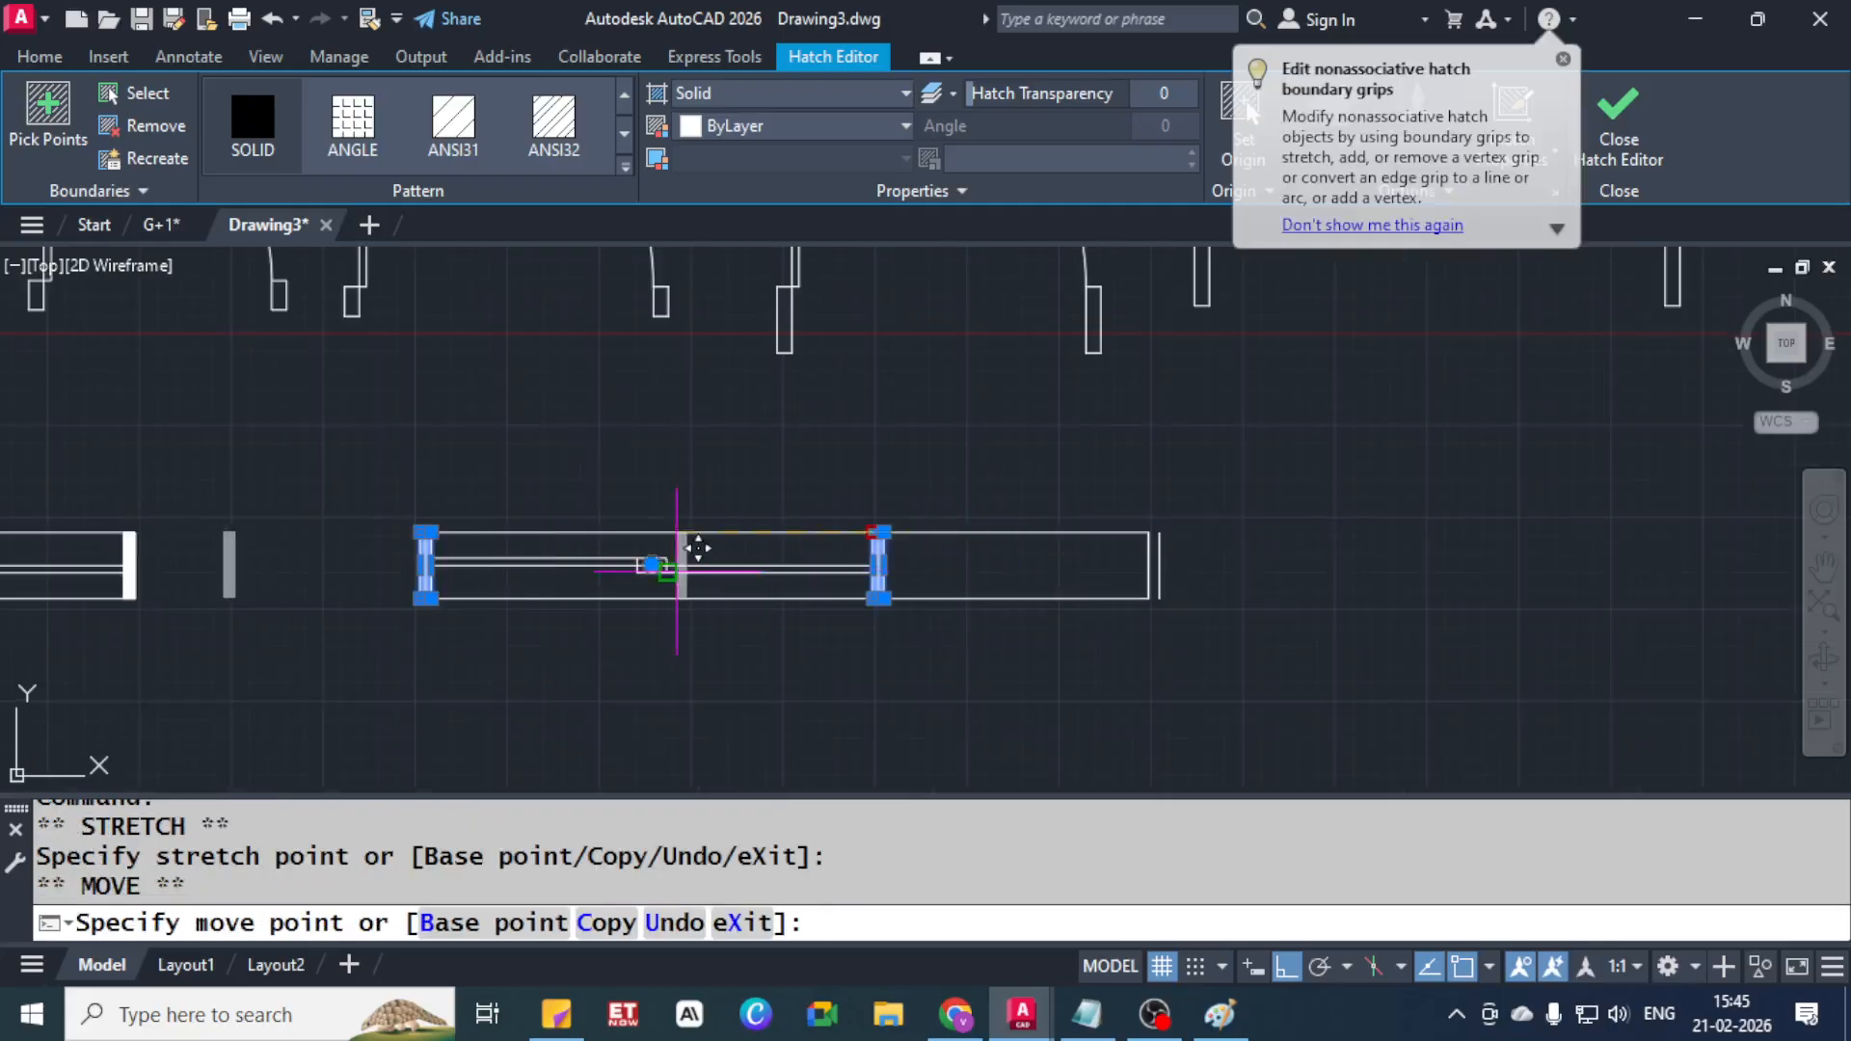
key(Escape)
key(Escape)
key(Escape)
Try to explode the SOLID hatch of the copied window's end strips
scroll(907, 573, up, 4)
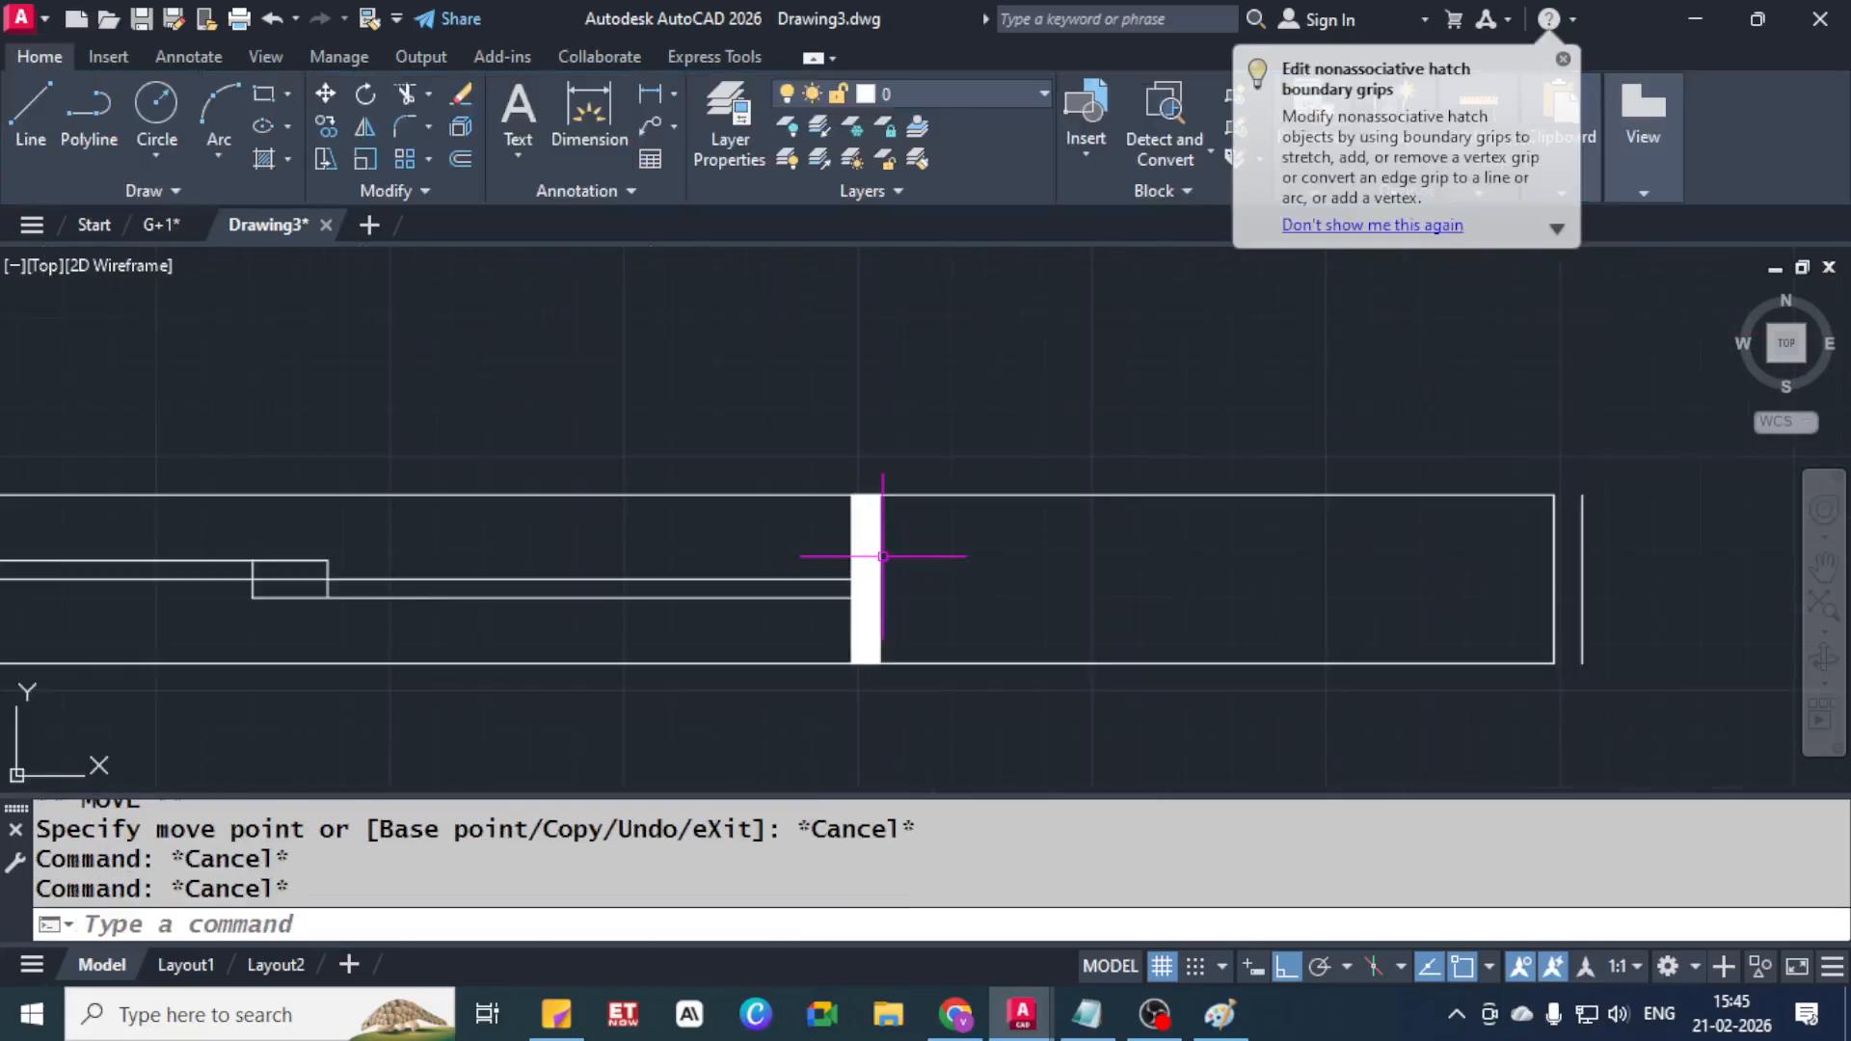
click(864, 559)
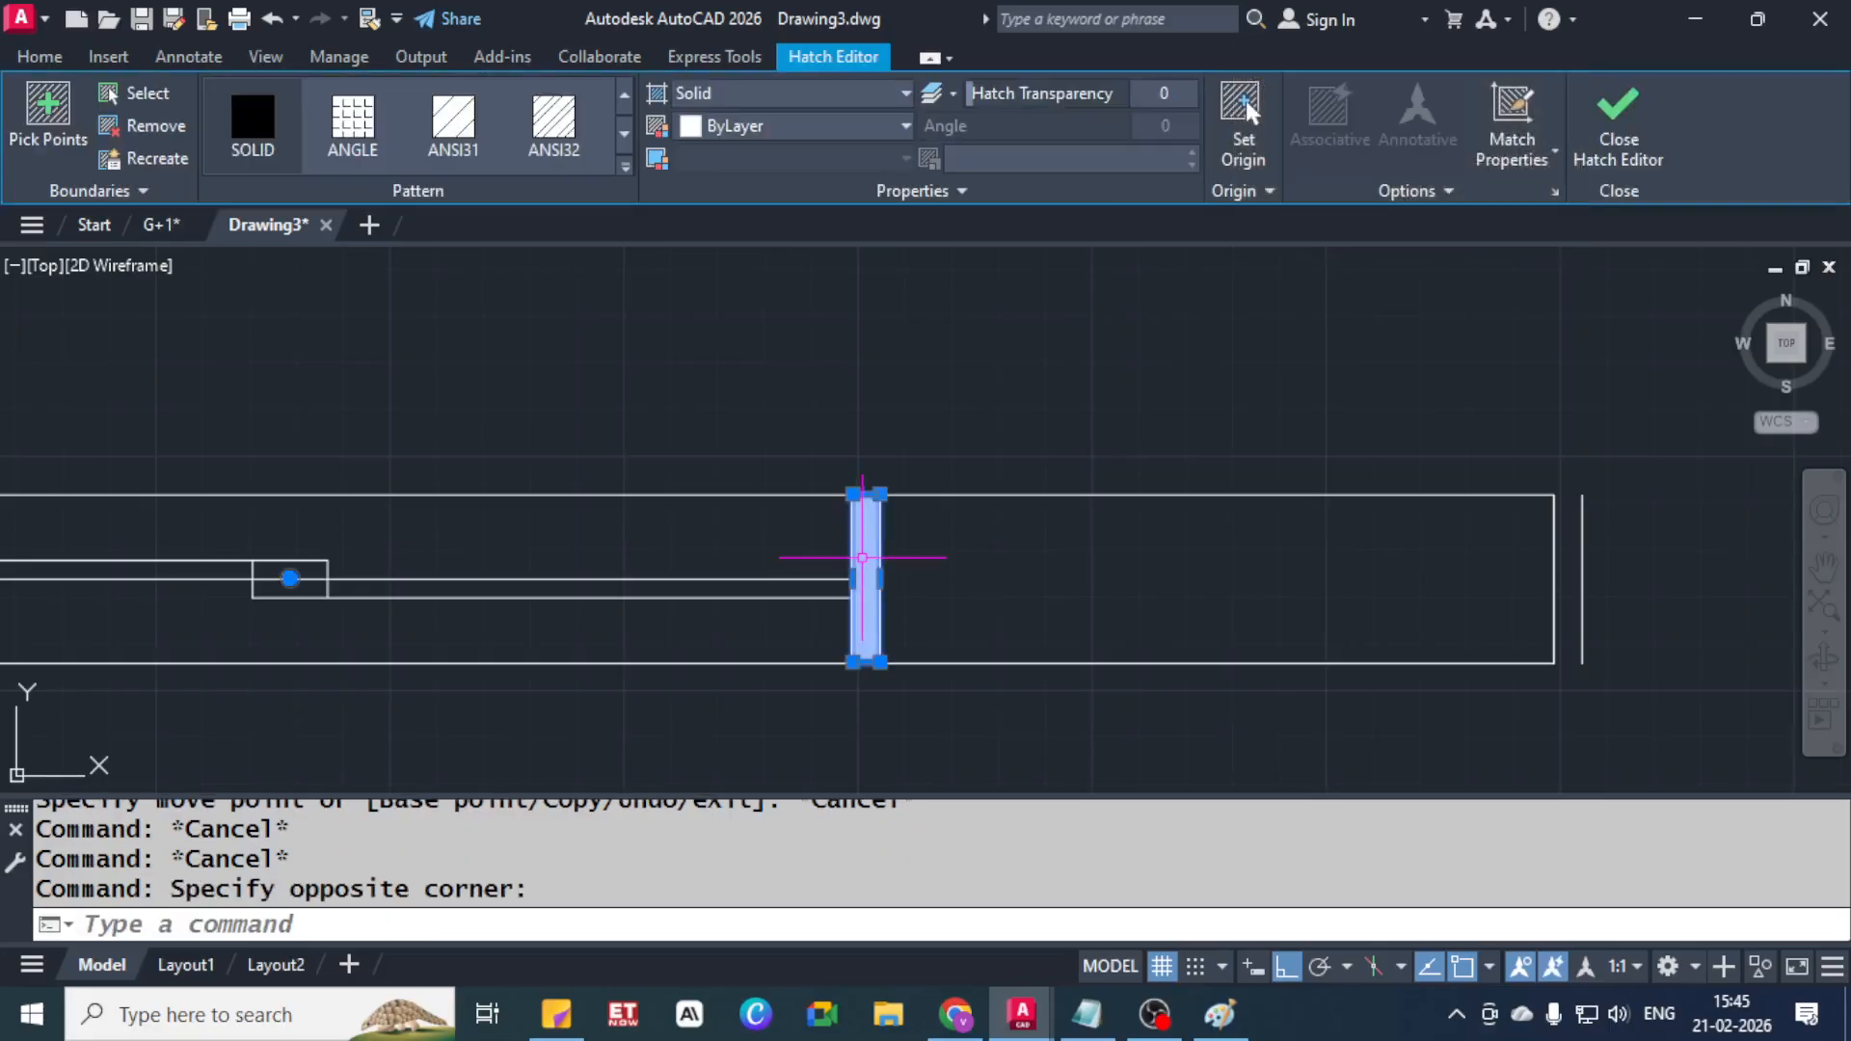
text(X)
key(Return)
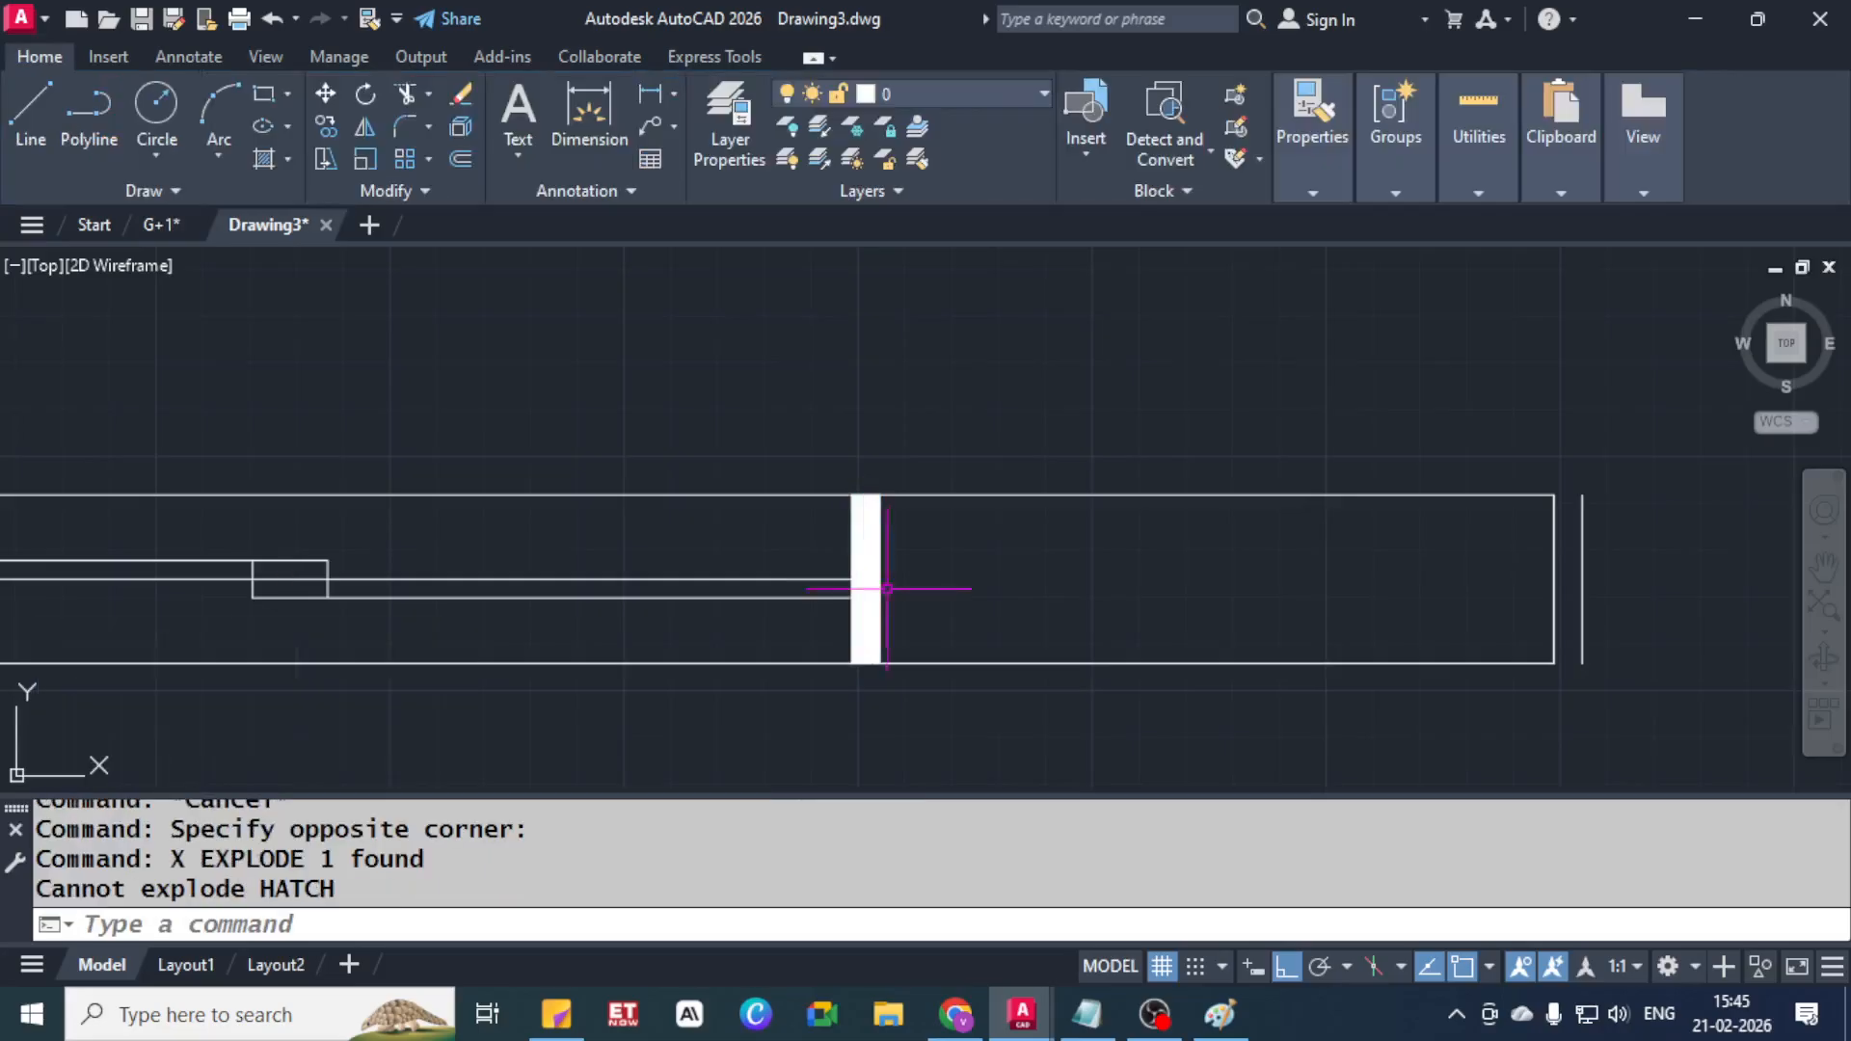
click(886, 541)
click(872, 558)
scroll(905, 590, down, 4)
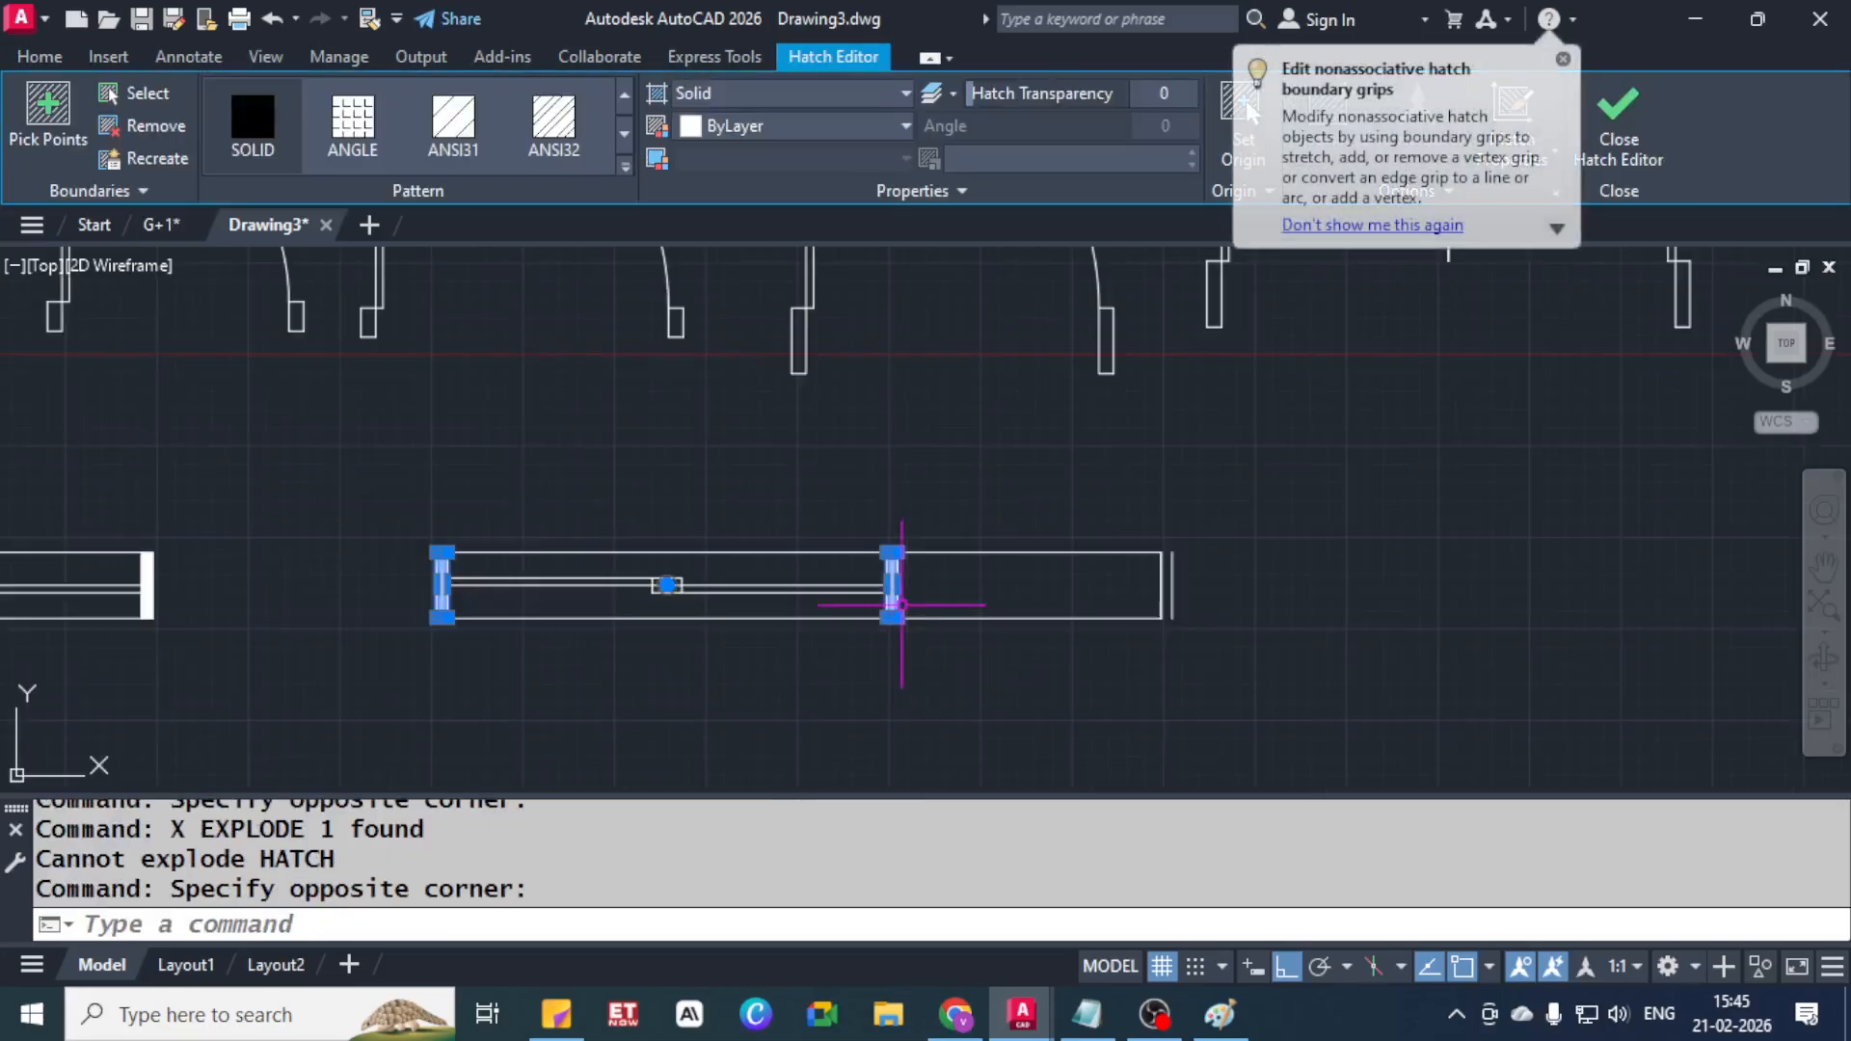
scroll(897, 600, up, 2)
text(m)
key(Return)
click(891, 576)
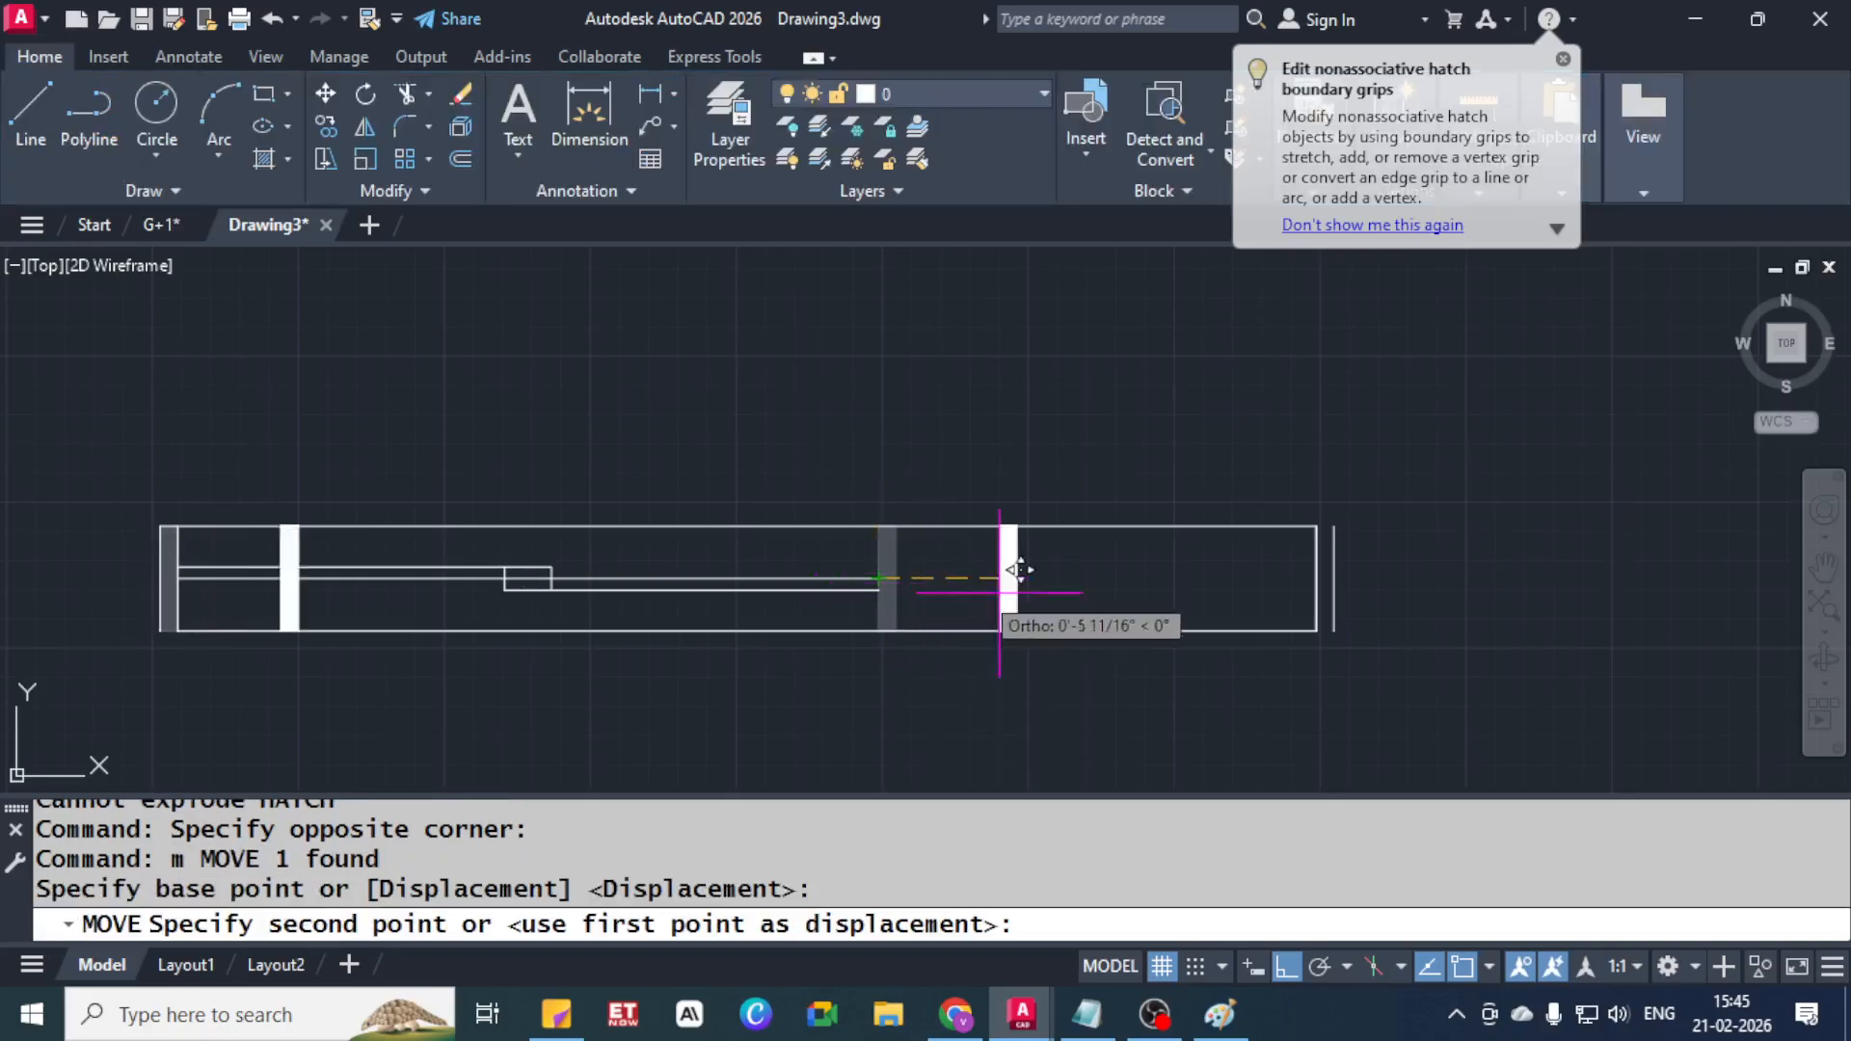
key(Escape)
key(Escape)
key(Escape)
key(Escape)
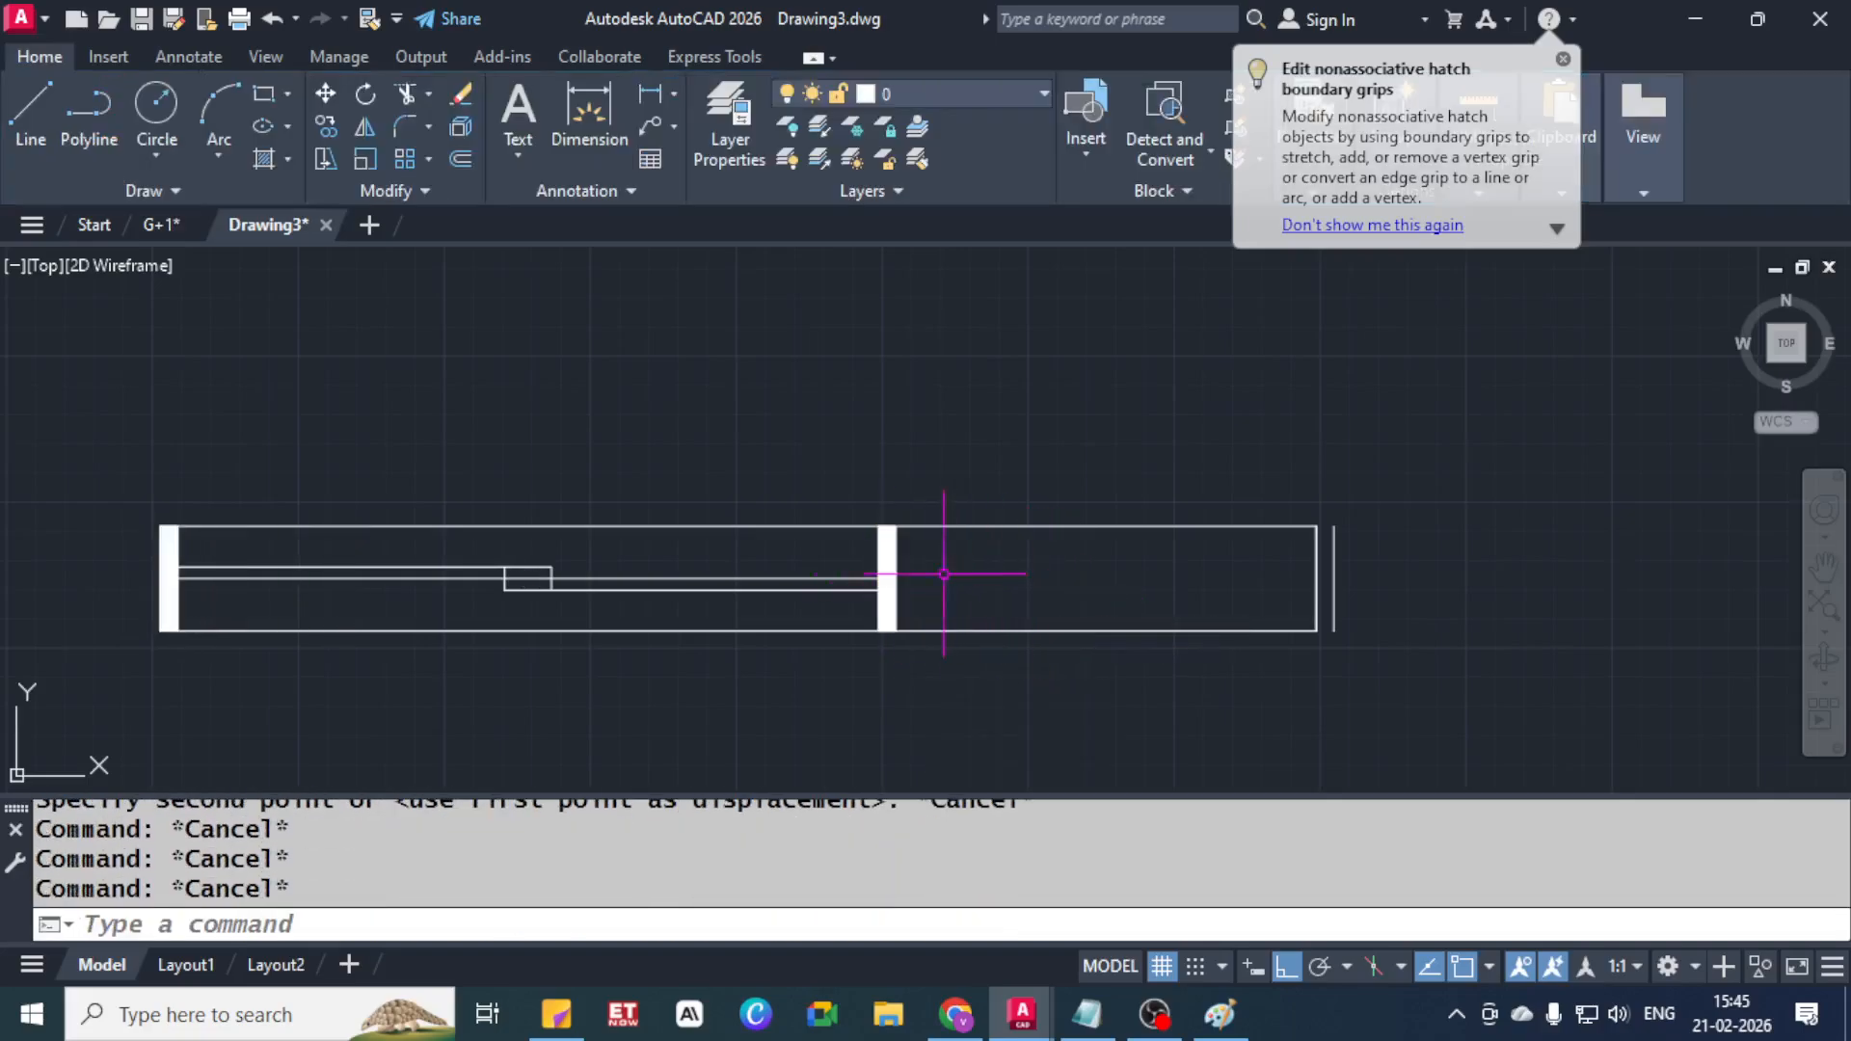
Try to shift the window's solid end-strip hatch freehand, and undo the shift
click(889, 538)
click(888, 551)
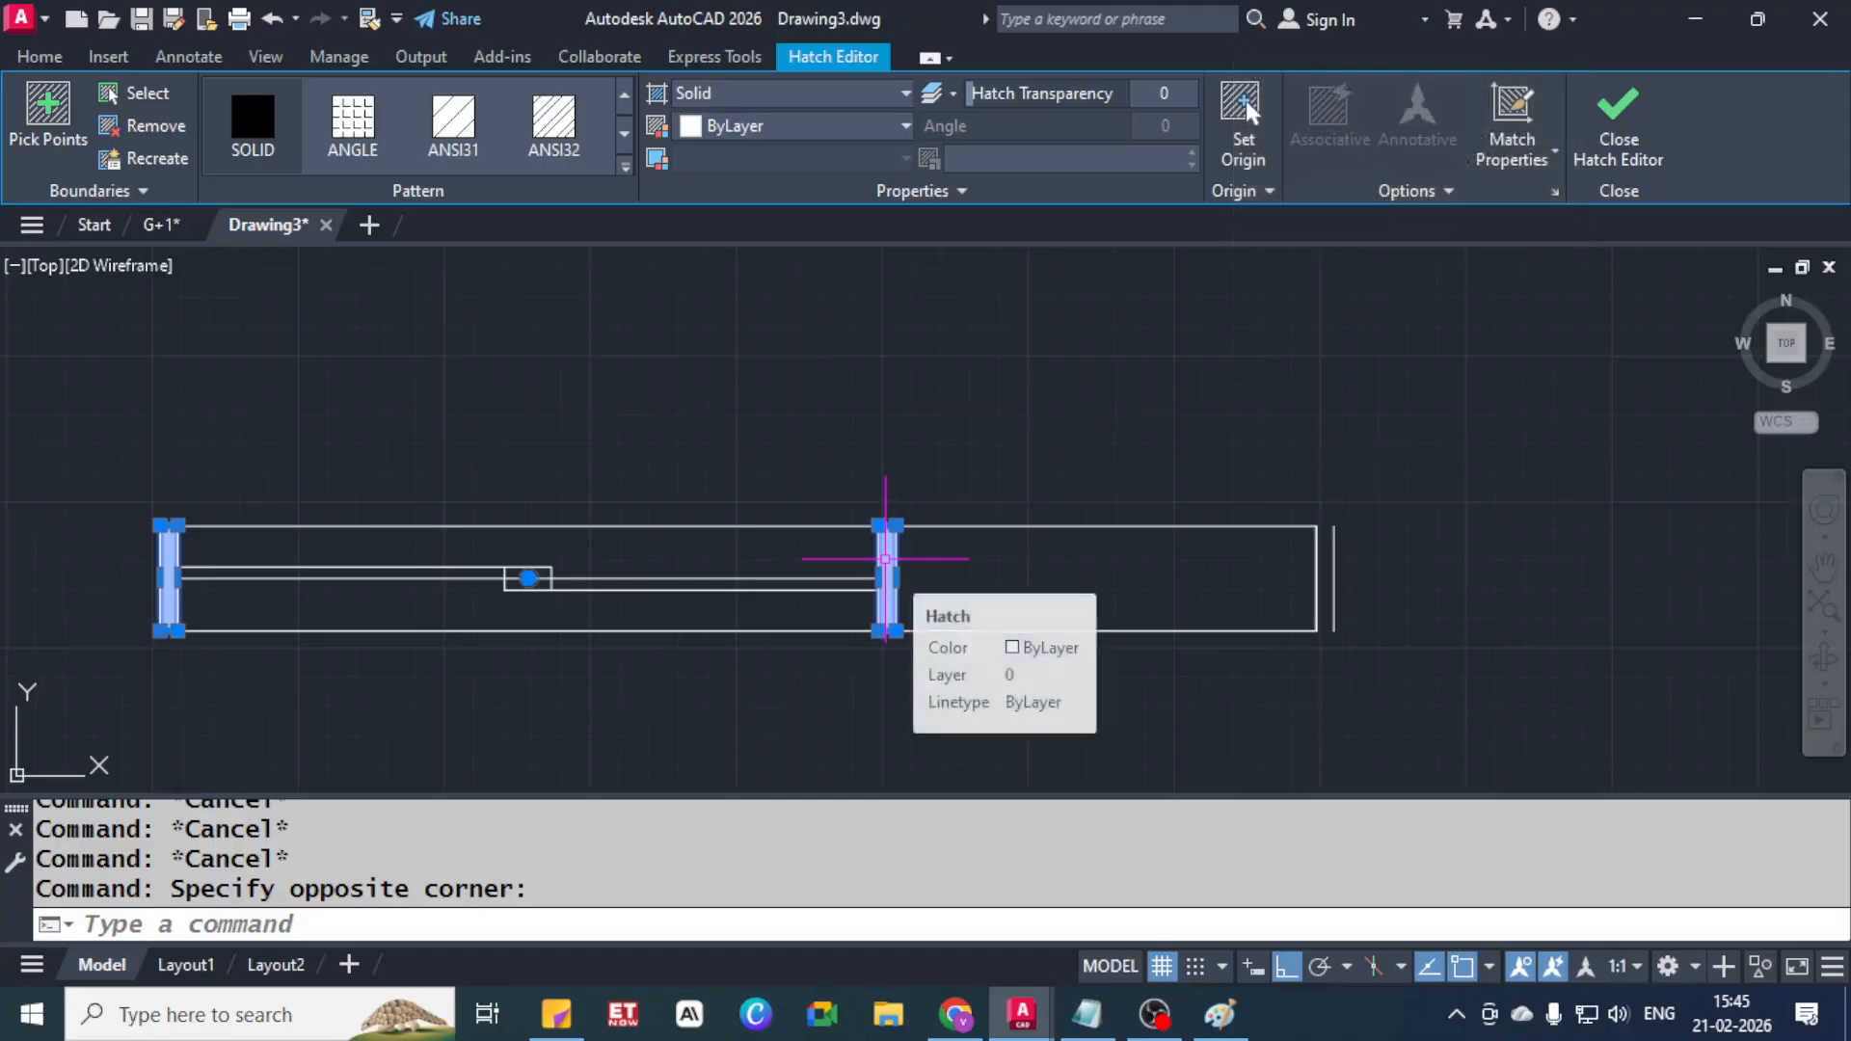
click(885, 559)
click(885, 559)
drag(886, 559, 894, 585)
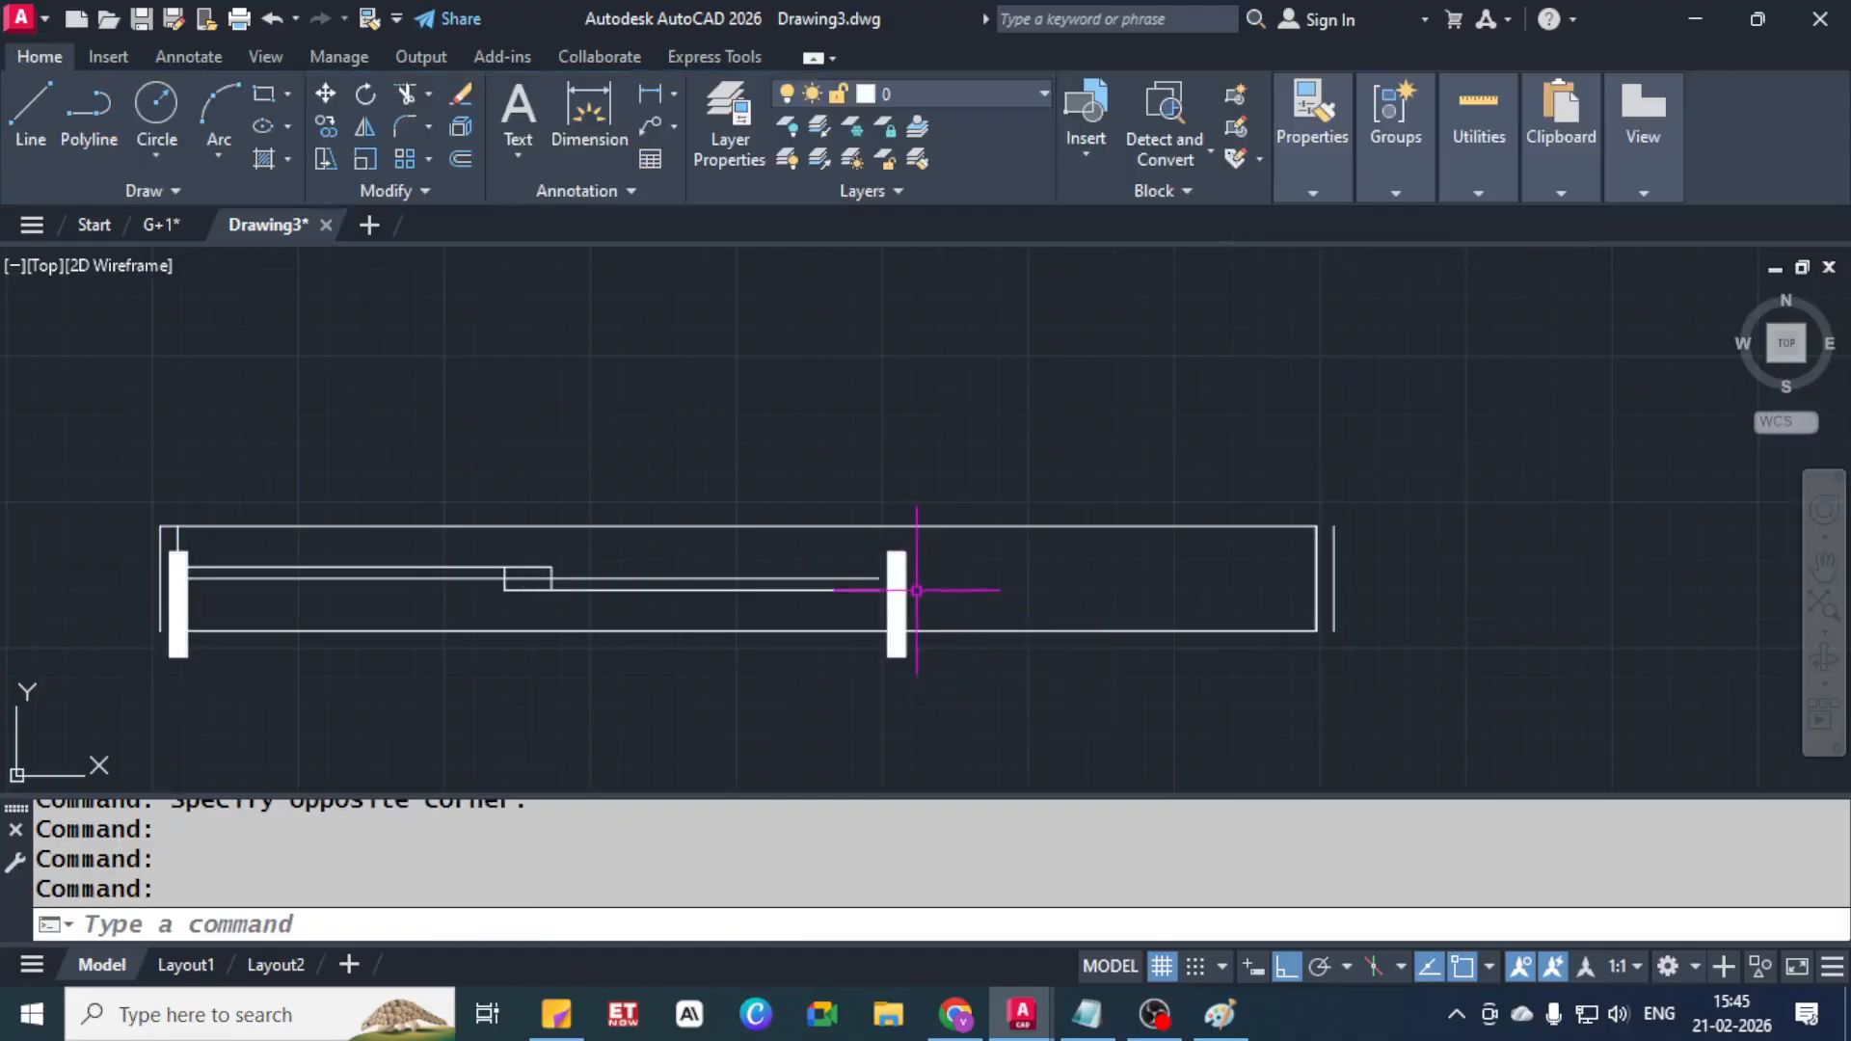
key(ctrl+z)
Erase the solid hatch filling the copied window's end strips
click(904, 563)
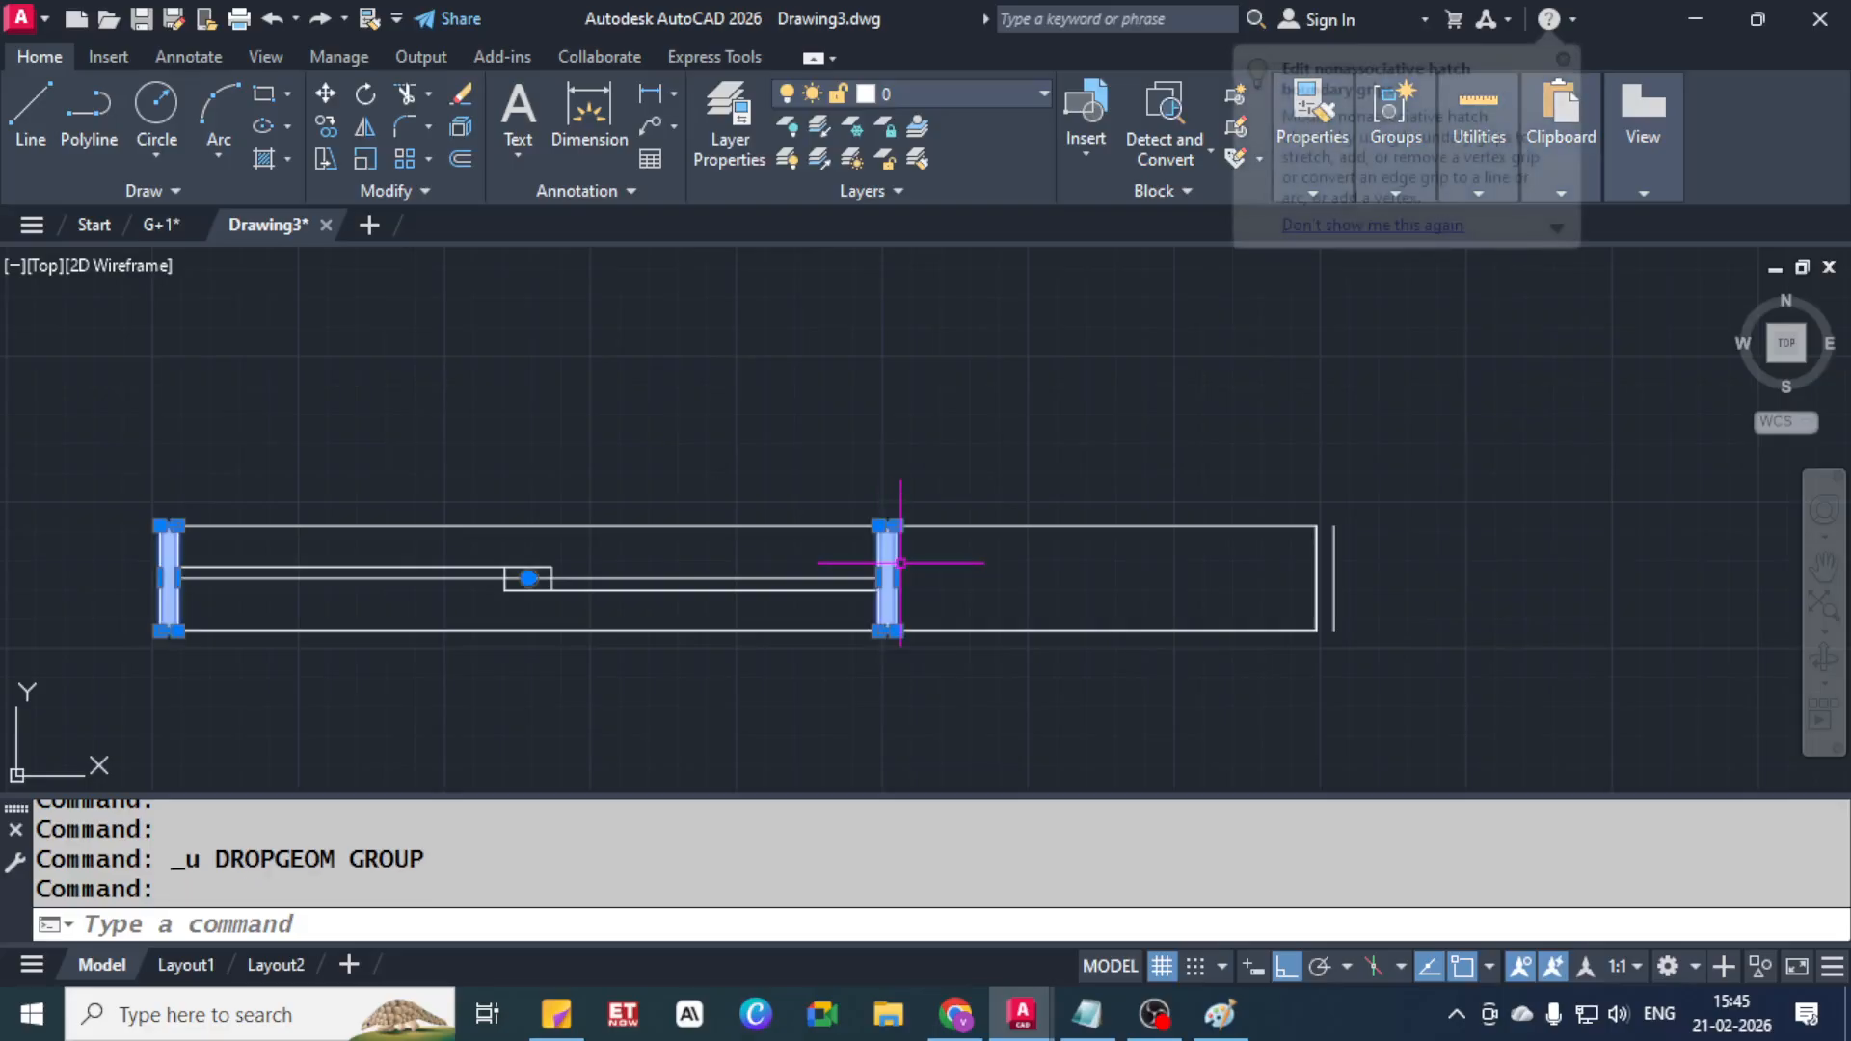
key(Delete)
Draw a short line closing the bottom of the left end strip, starting at its inner corner
text(l)
key(Return)
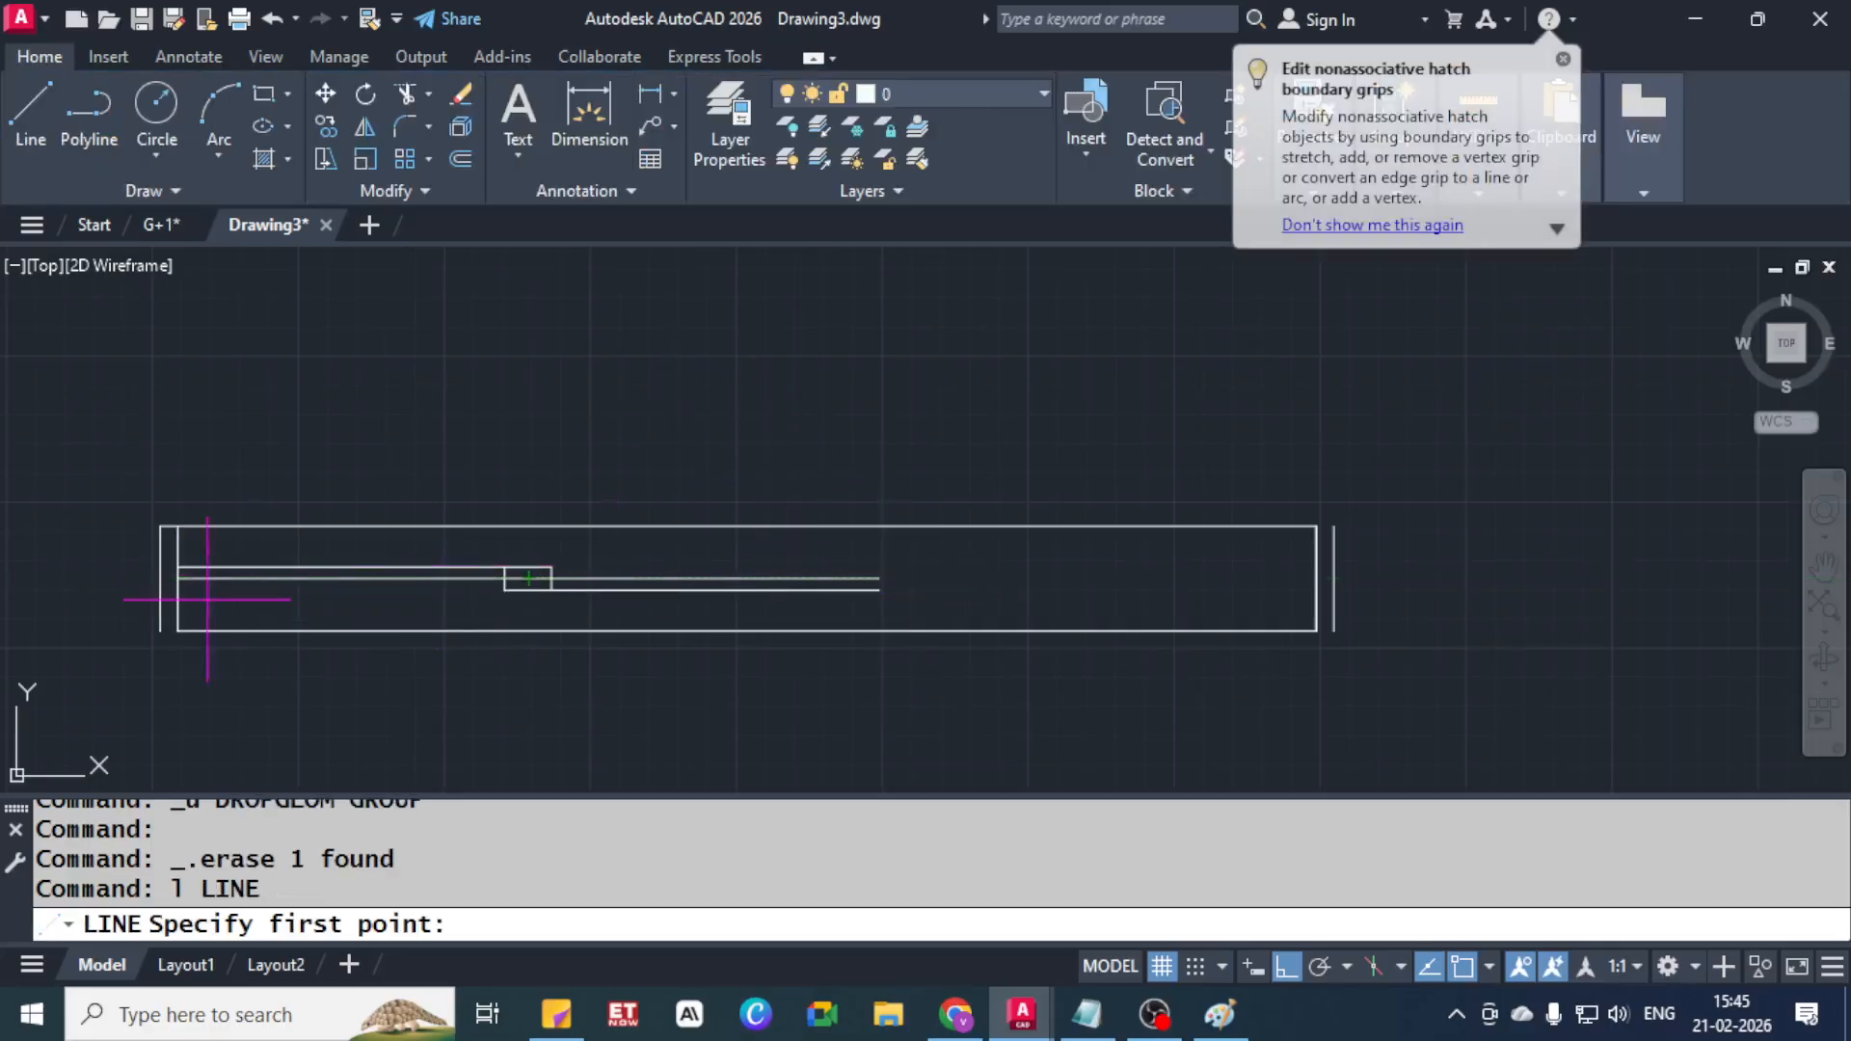
click(176, 630)
key(Escape)
key(Escape)
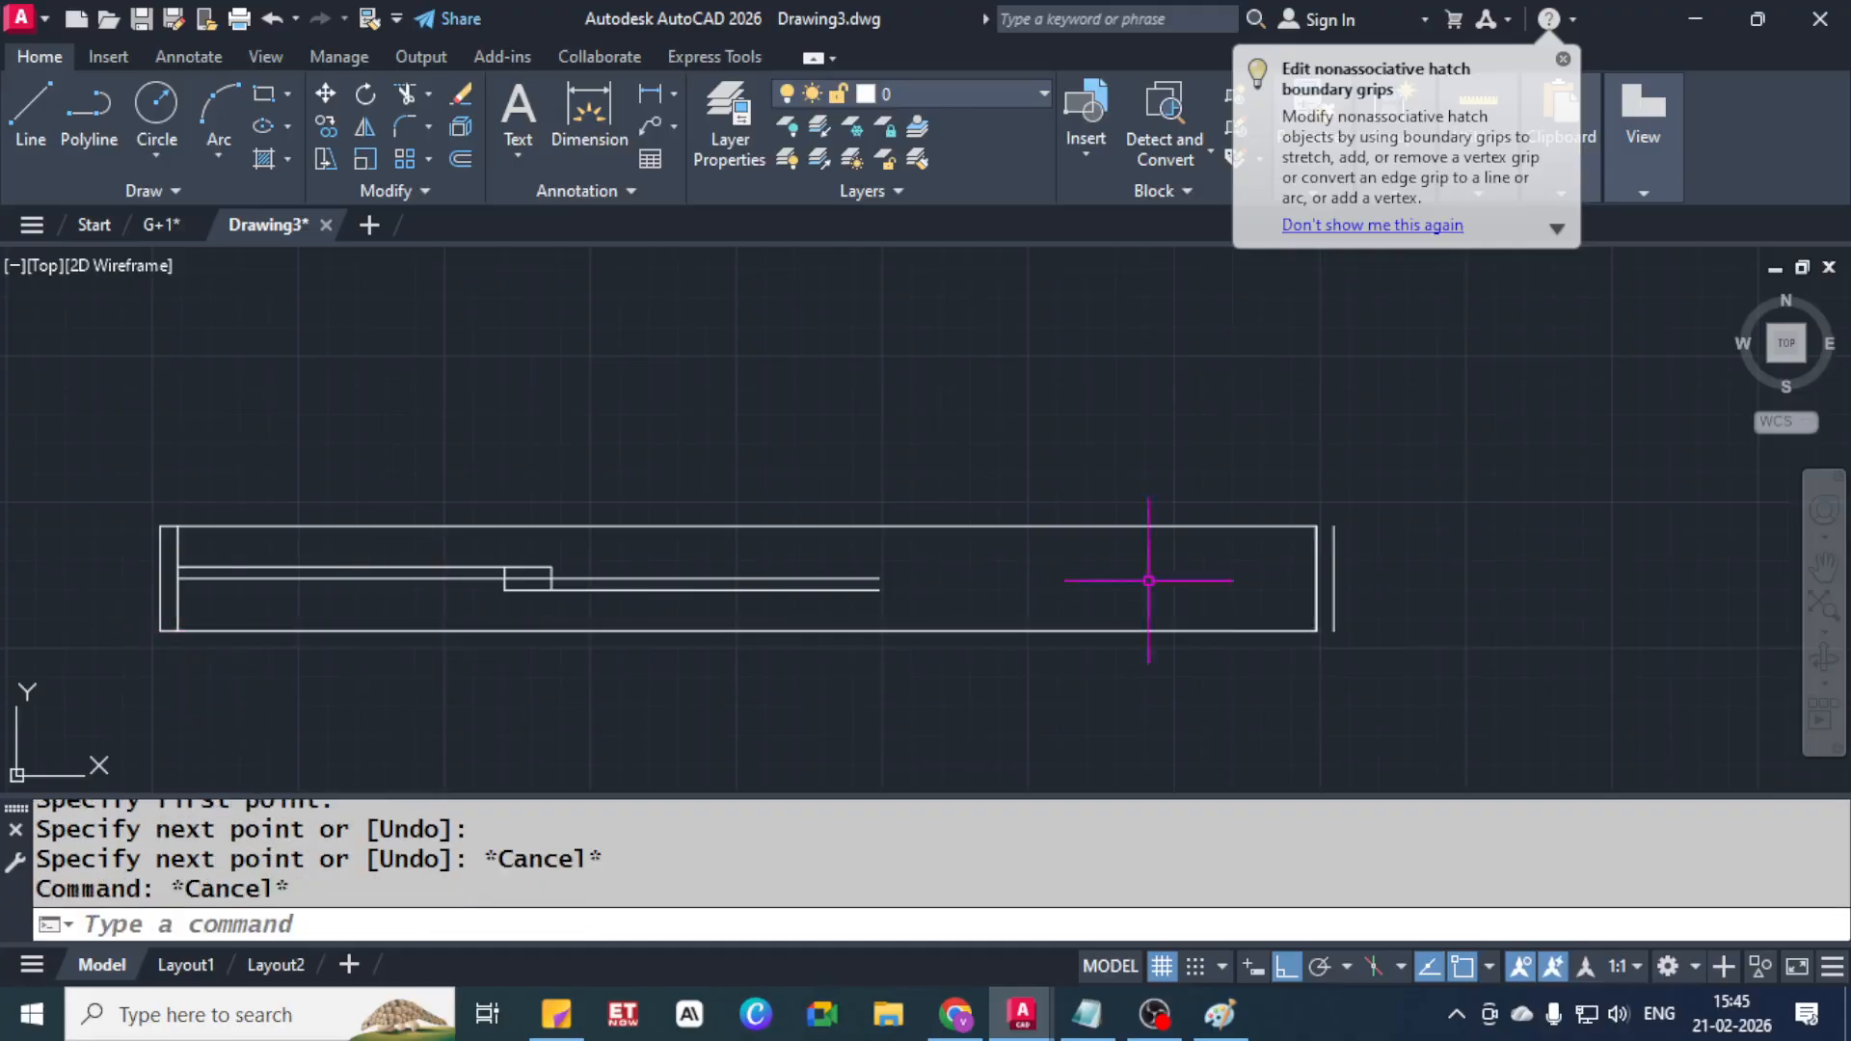
text(ex)
key(Return)
key(Return)
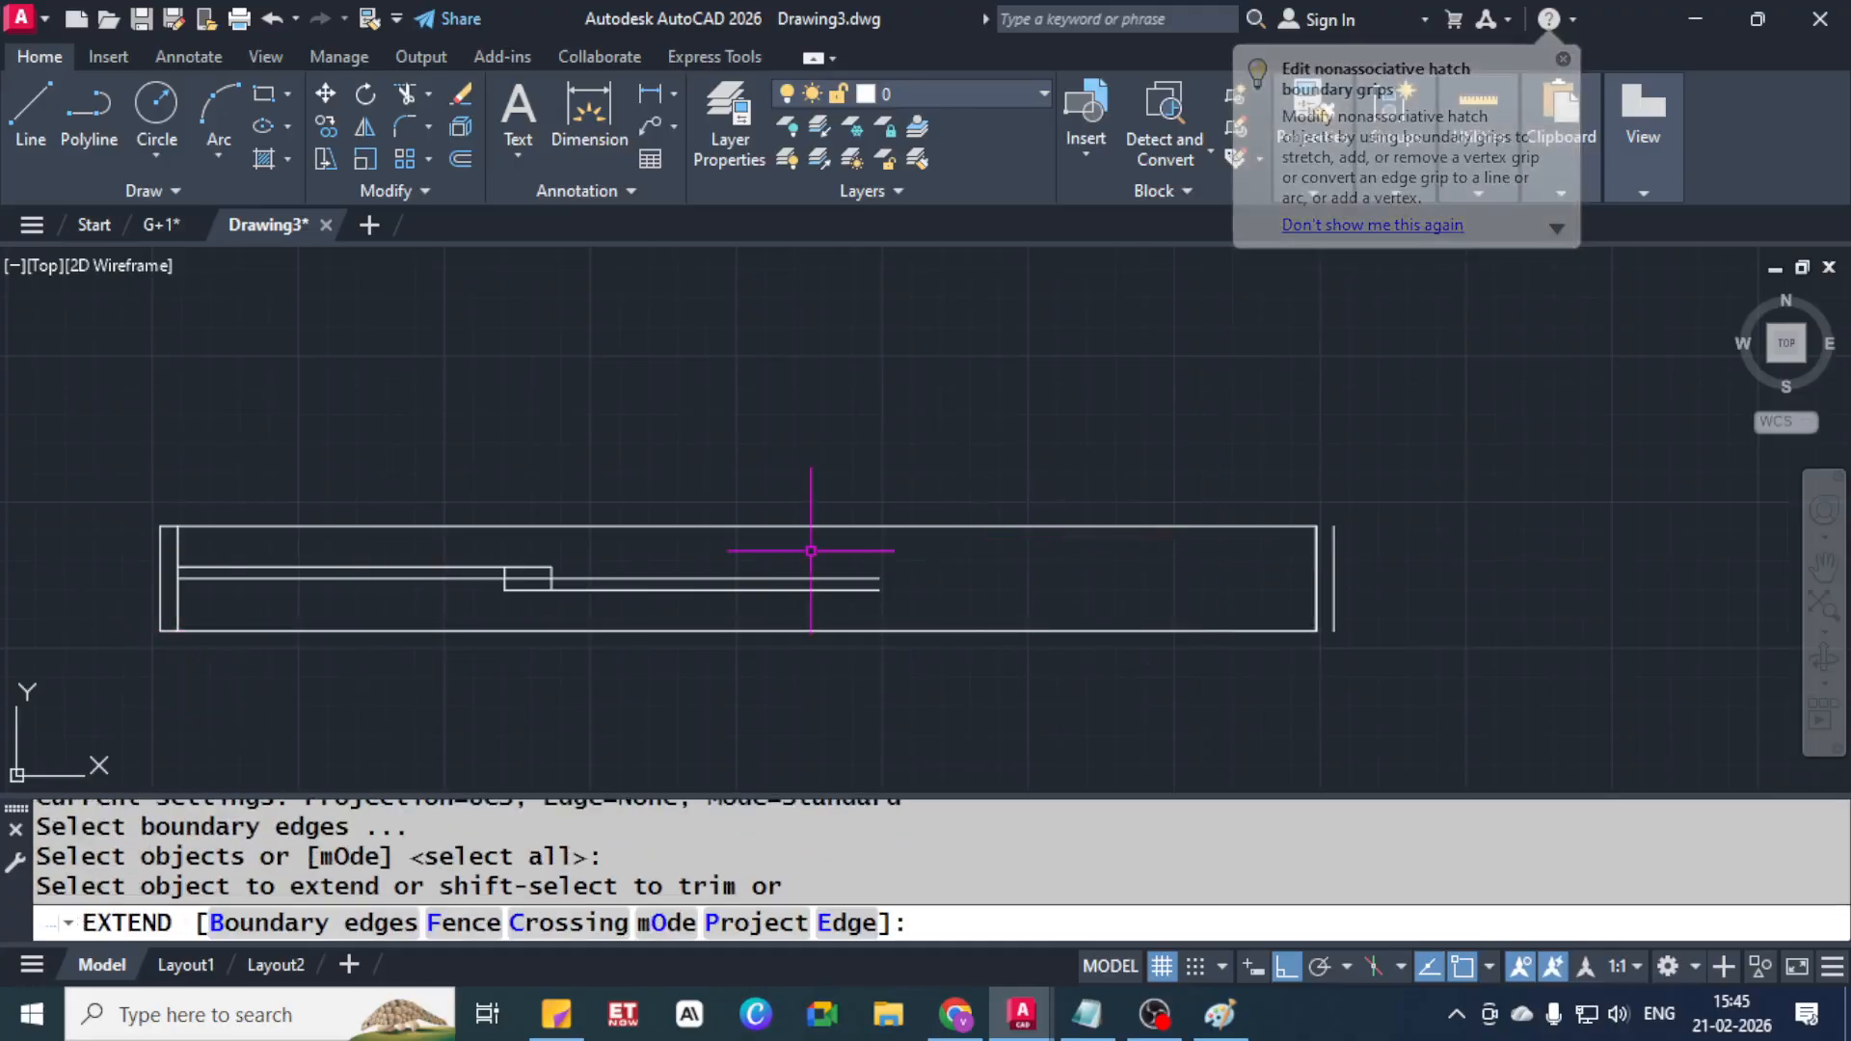
key(Escape)
key(Escape)
key(Escape)
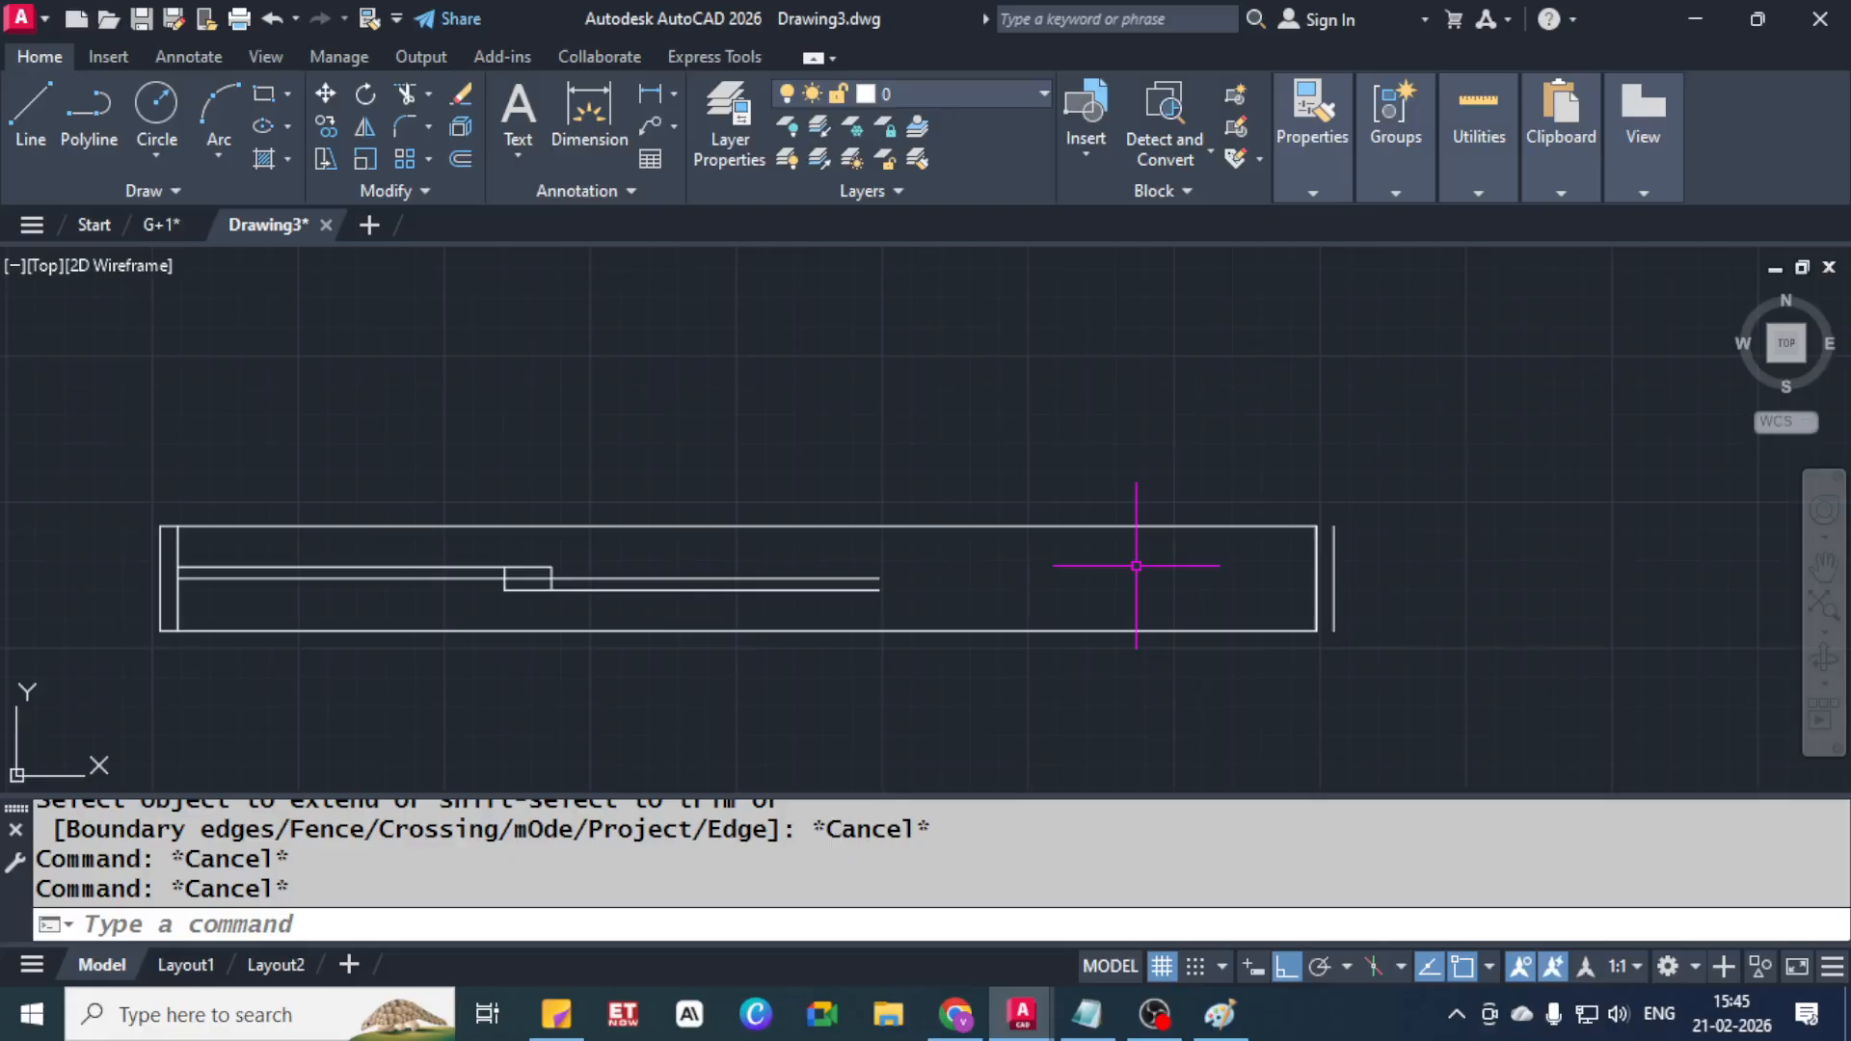
Extend the window outline's top and bottom edges to the outer line of the right end strip
text(ex)
key(Return)
key(Return)
click(1214, 529)
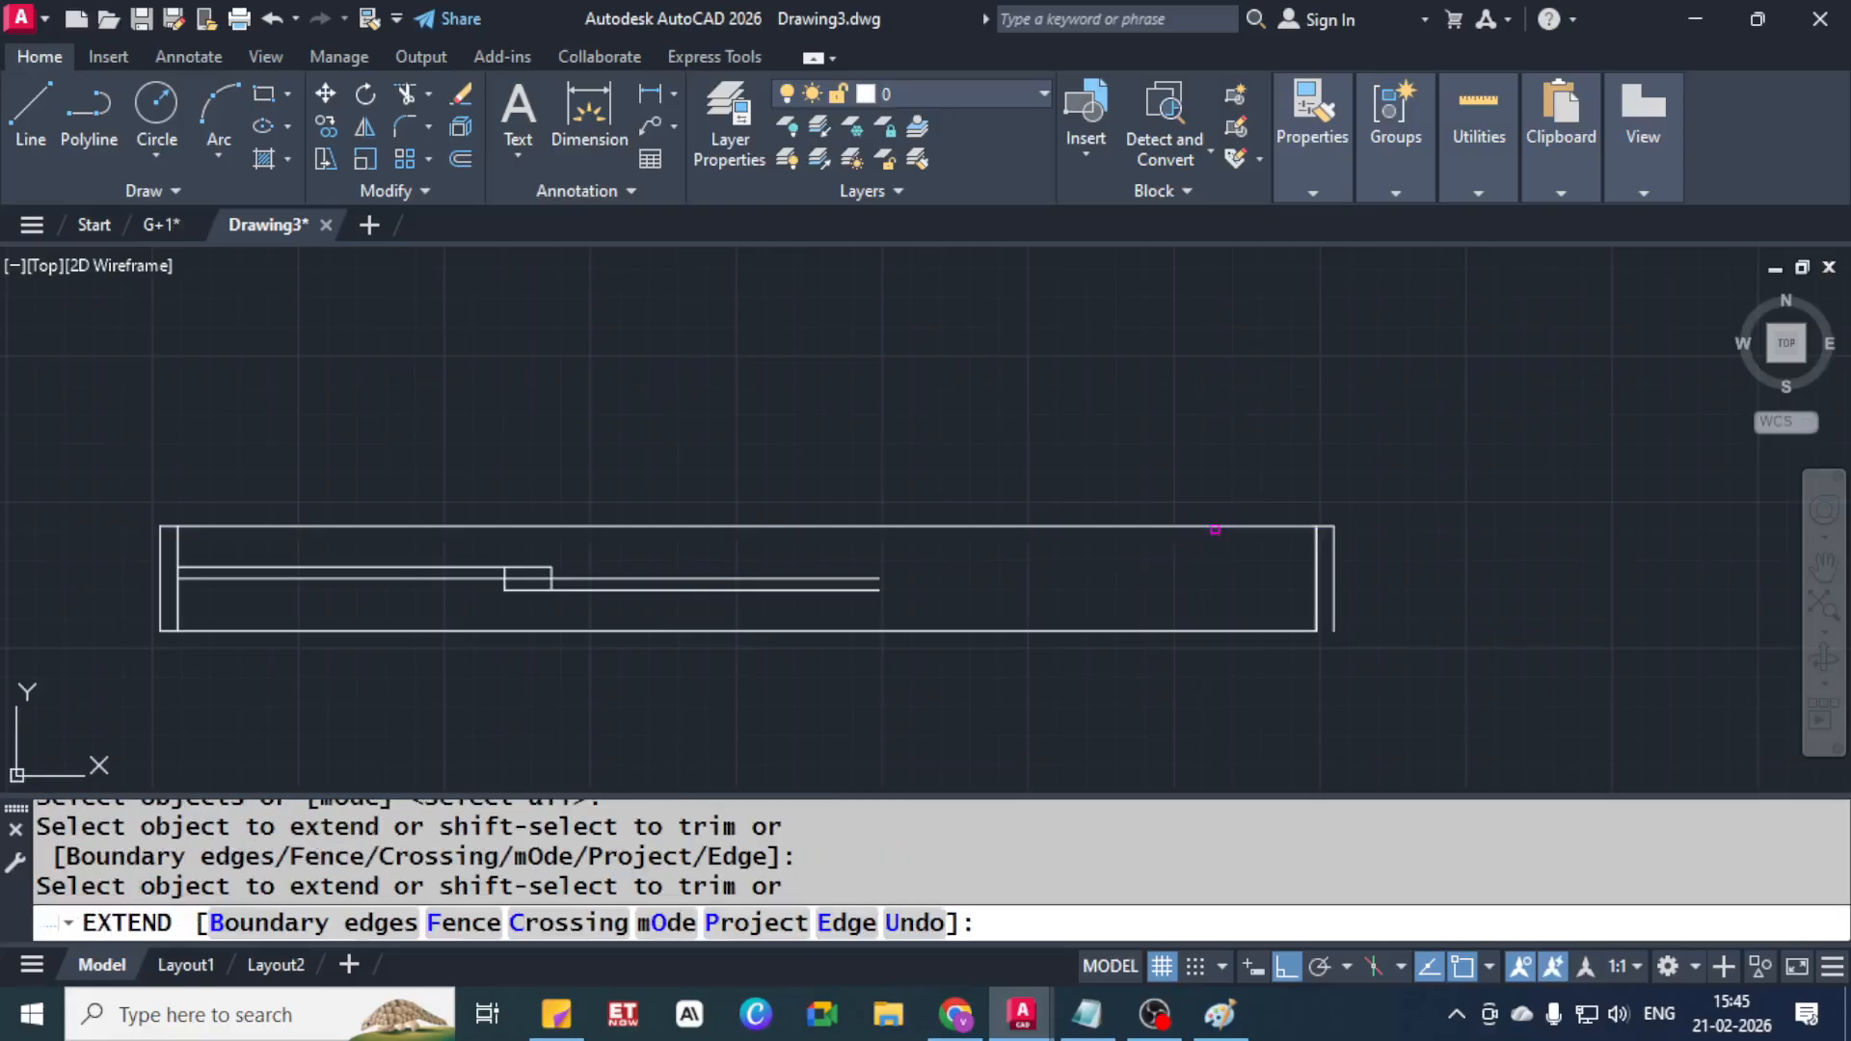
click(1226, 628)
key(Escape)
key(Escape)
Fill the left and right end strips of the widened window with a SOLID hatch
text(h)
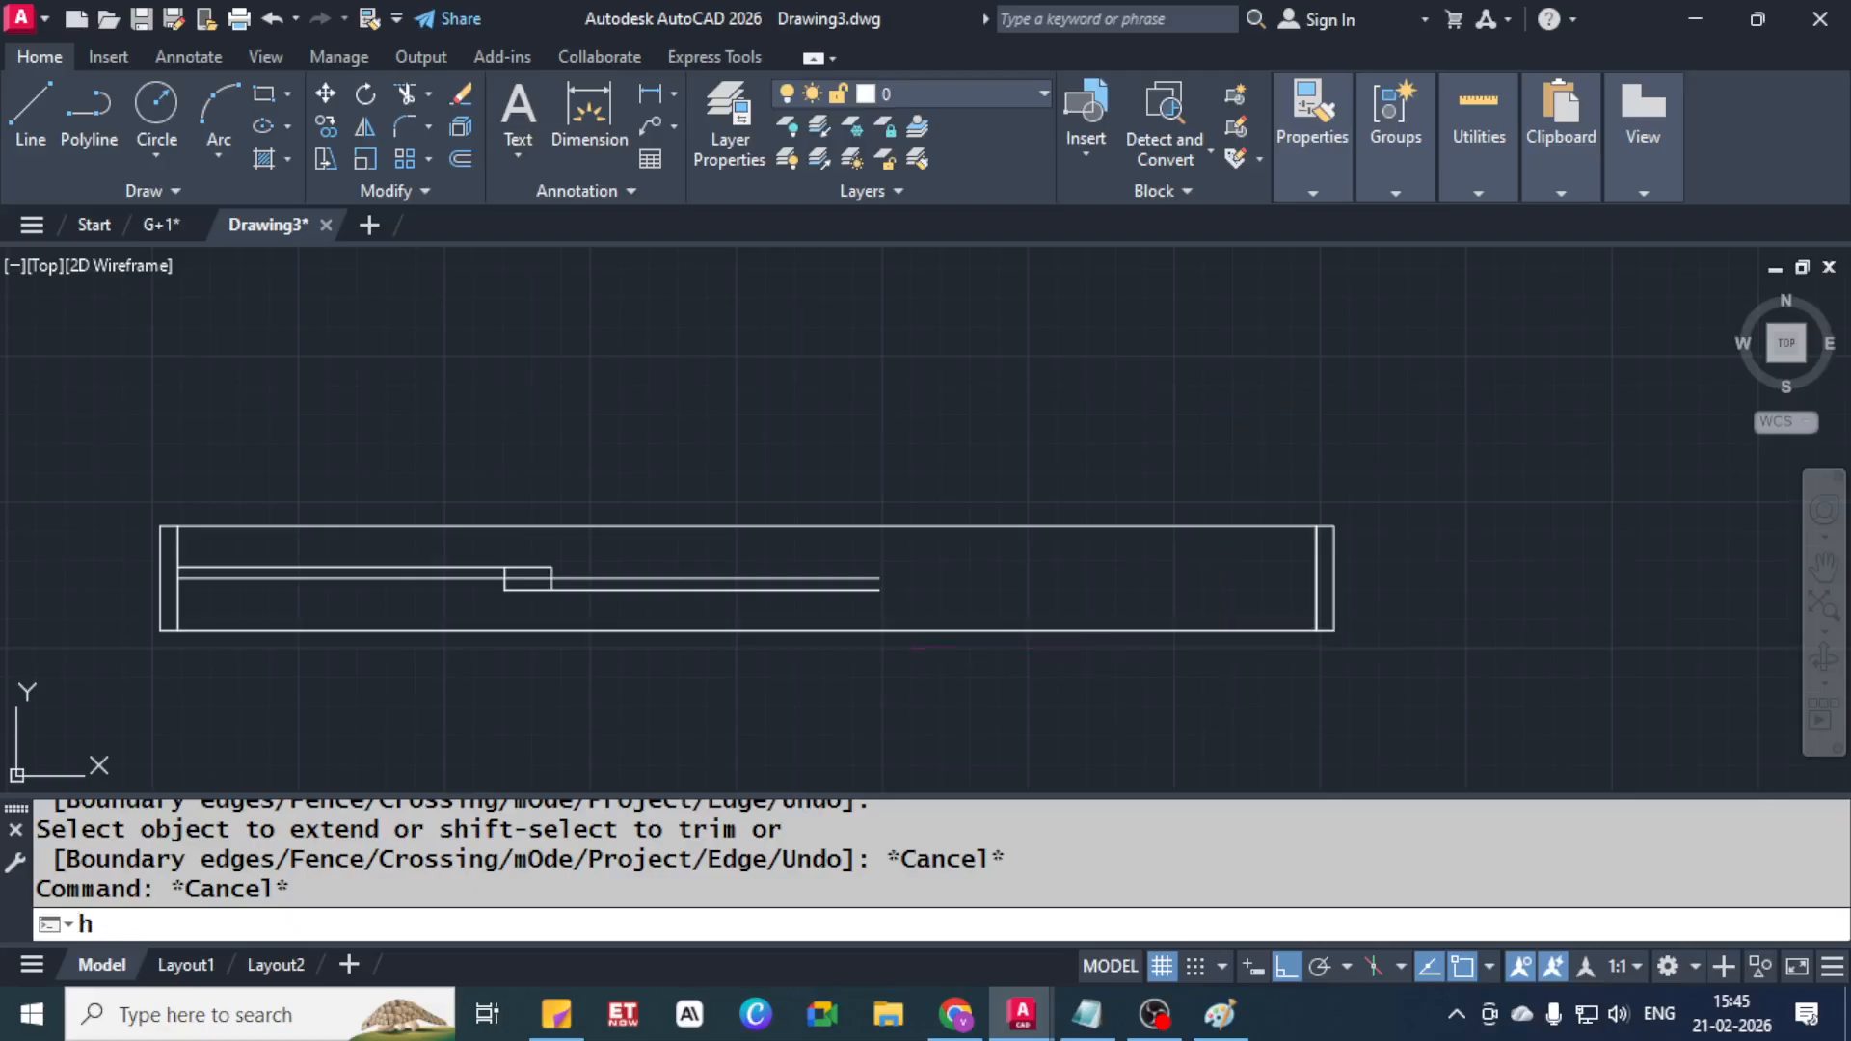
key(Return)
click(169, 569)
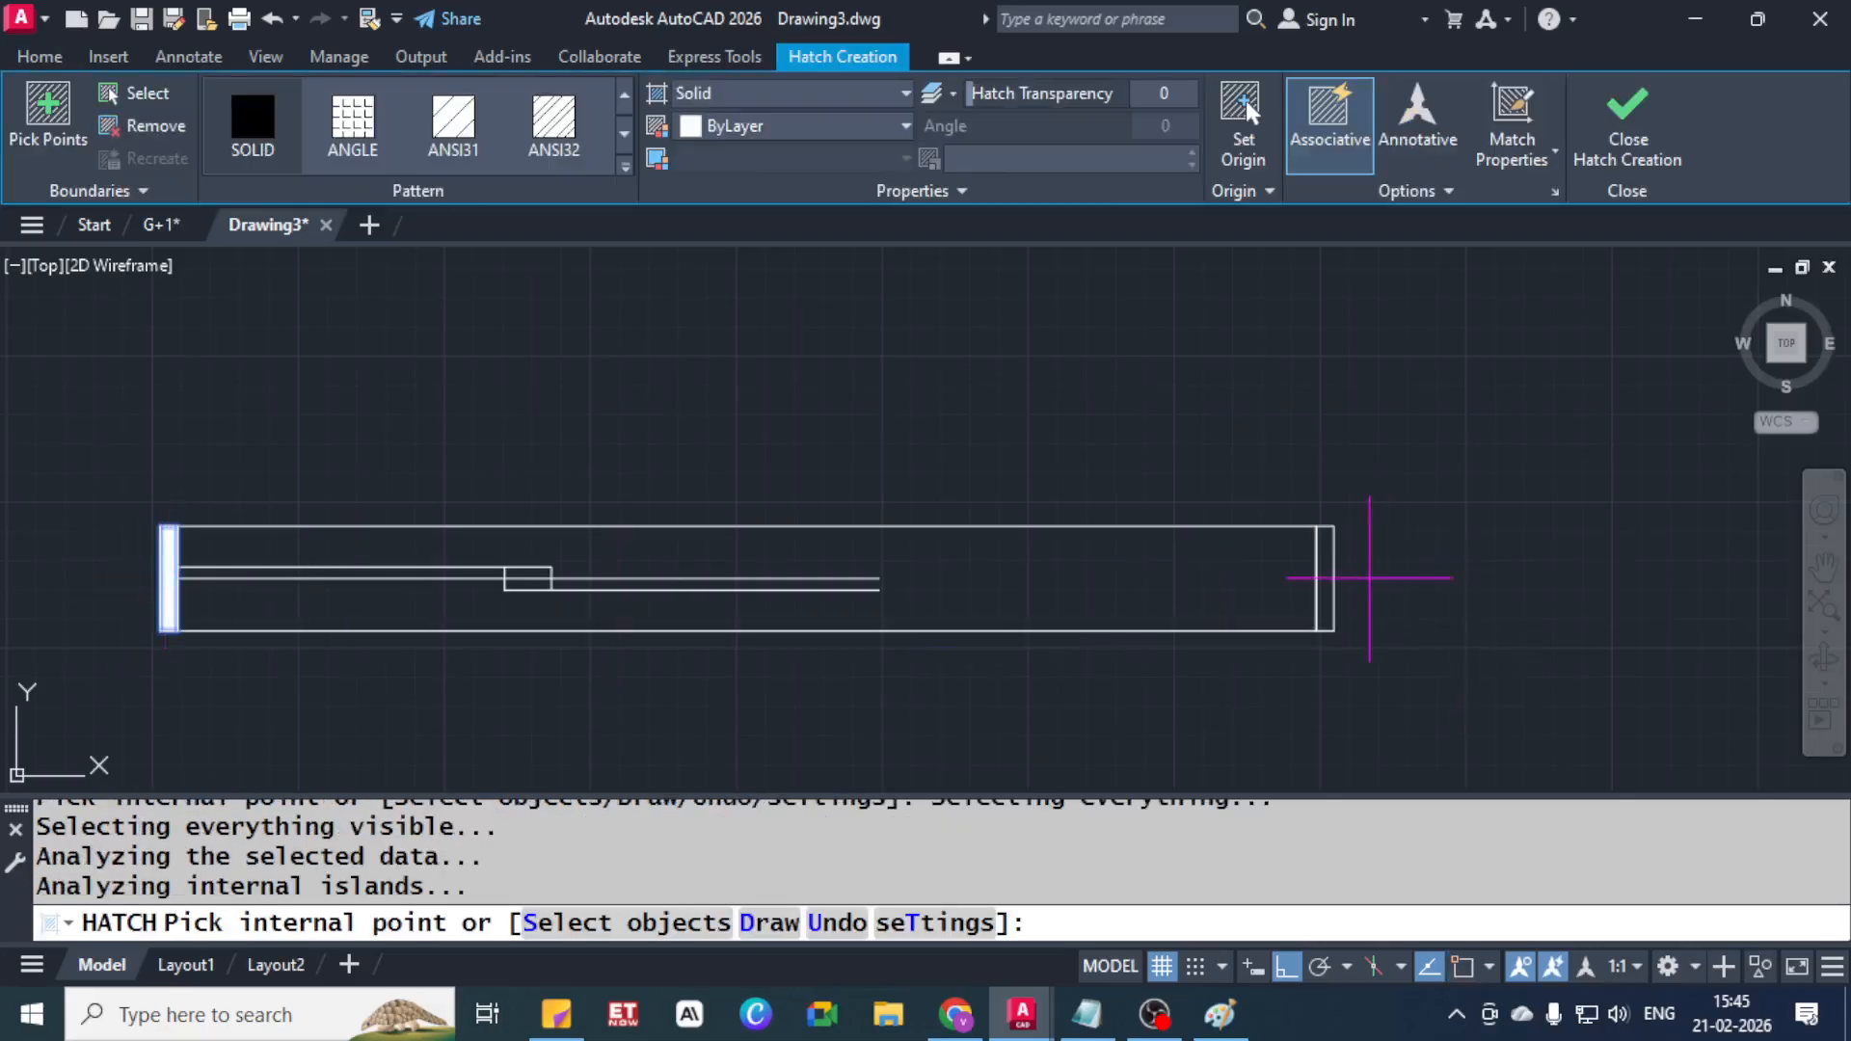
click(1327, 598)
key(Return)
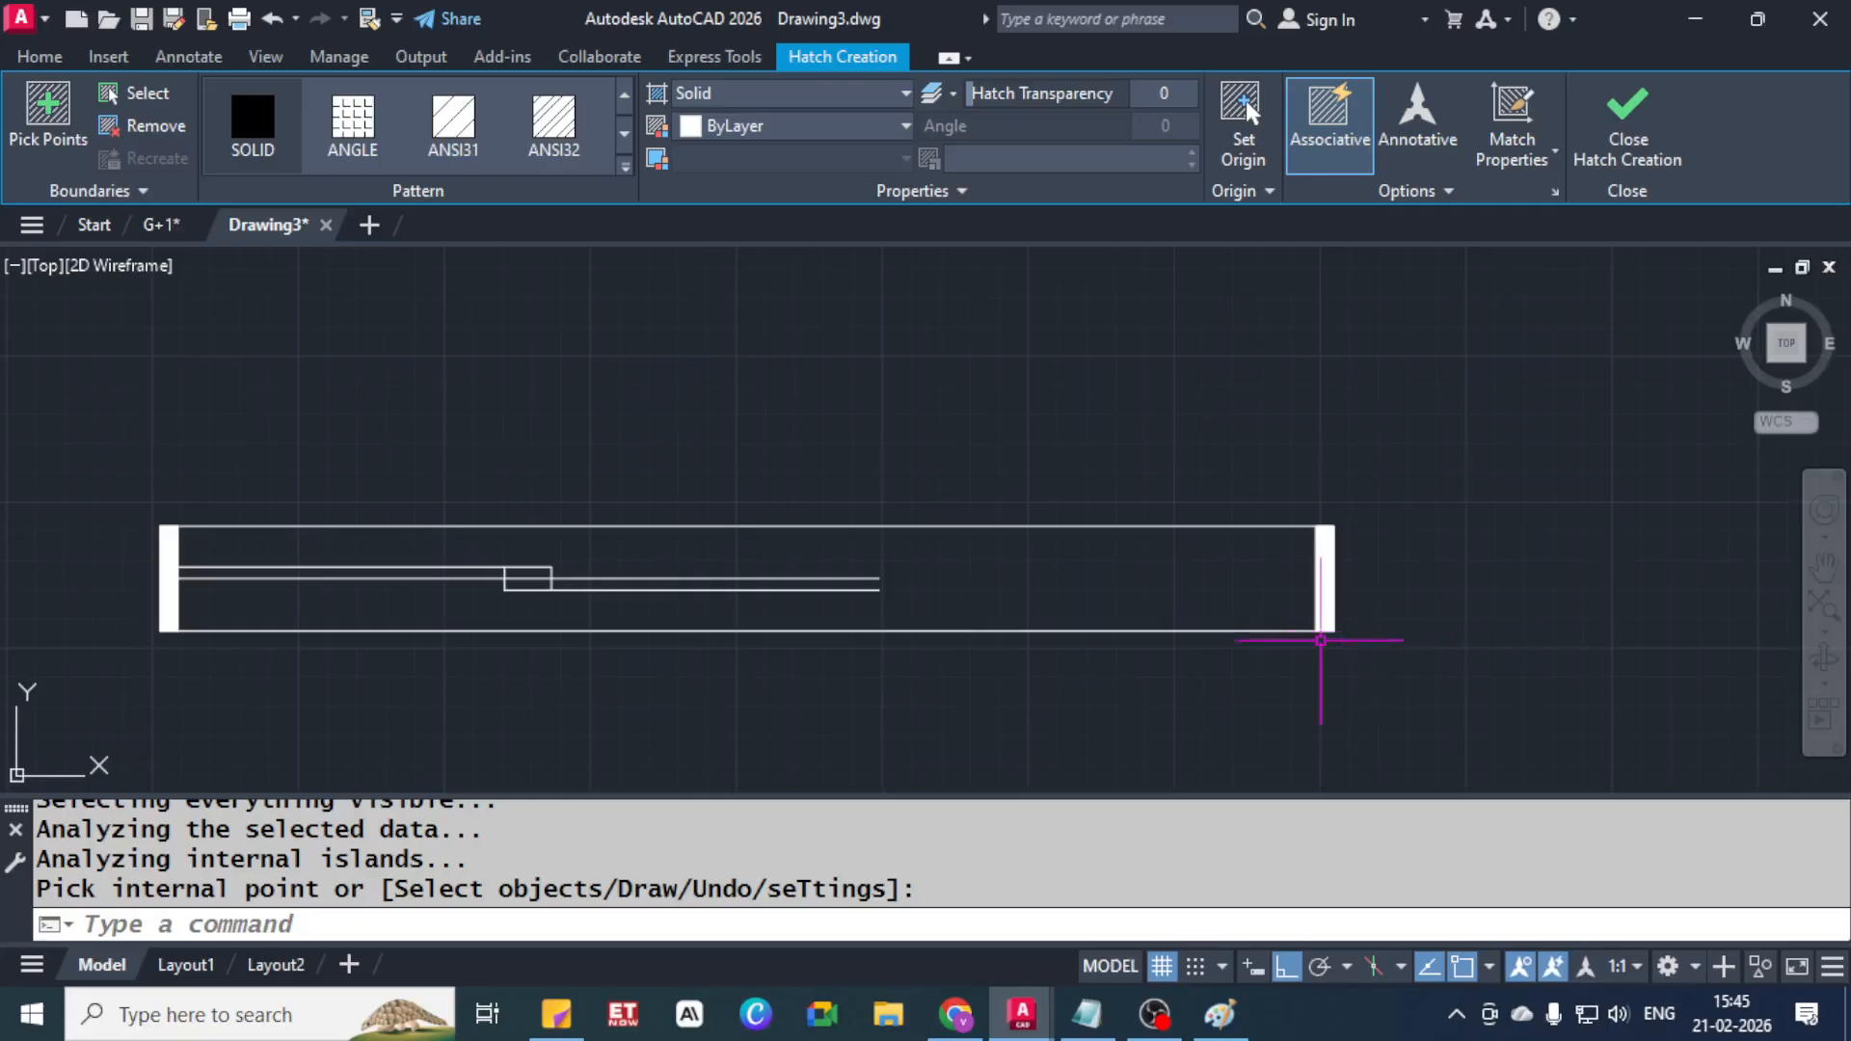
key(Escape)
key(Escape)
Draw a short vertical line closing the open right end of the lower sash panel
text(l)
key(Return)
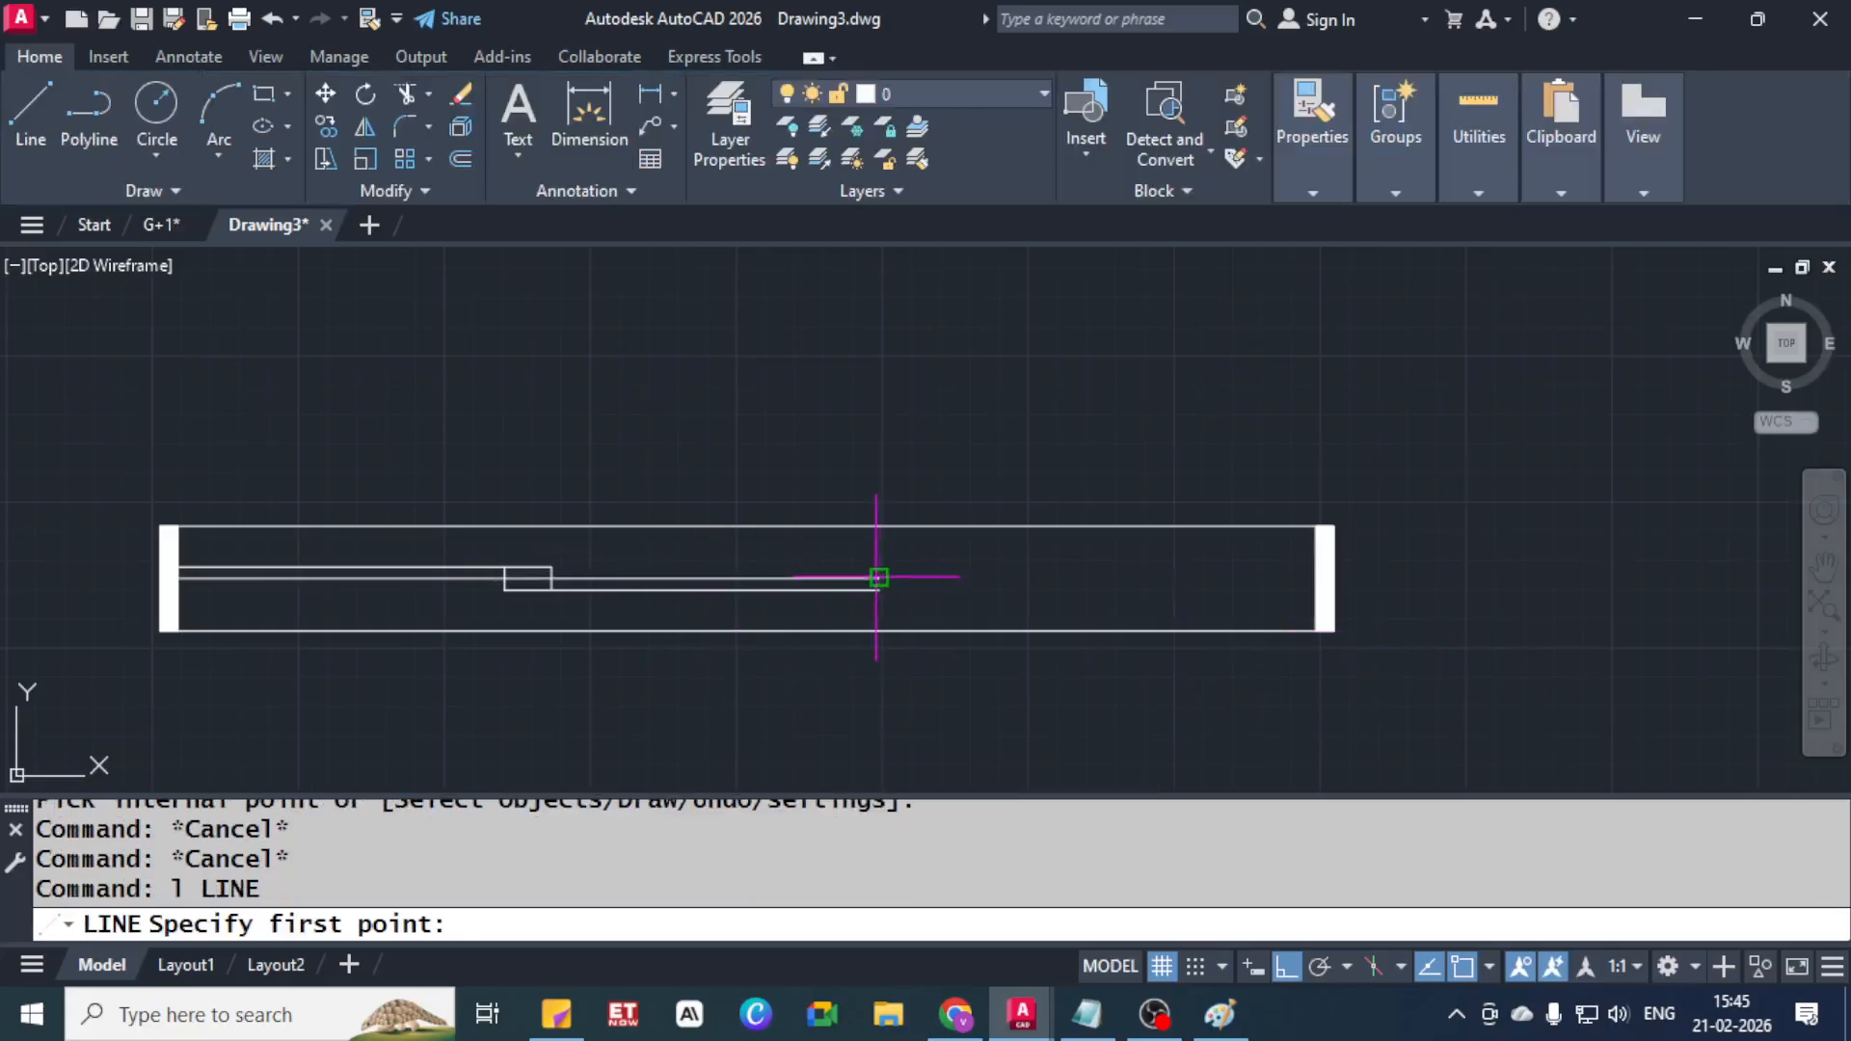
click(877, 578)
click(880, 589)
key(Escape)
key(Escape)
key(Escape)
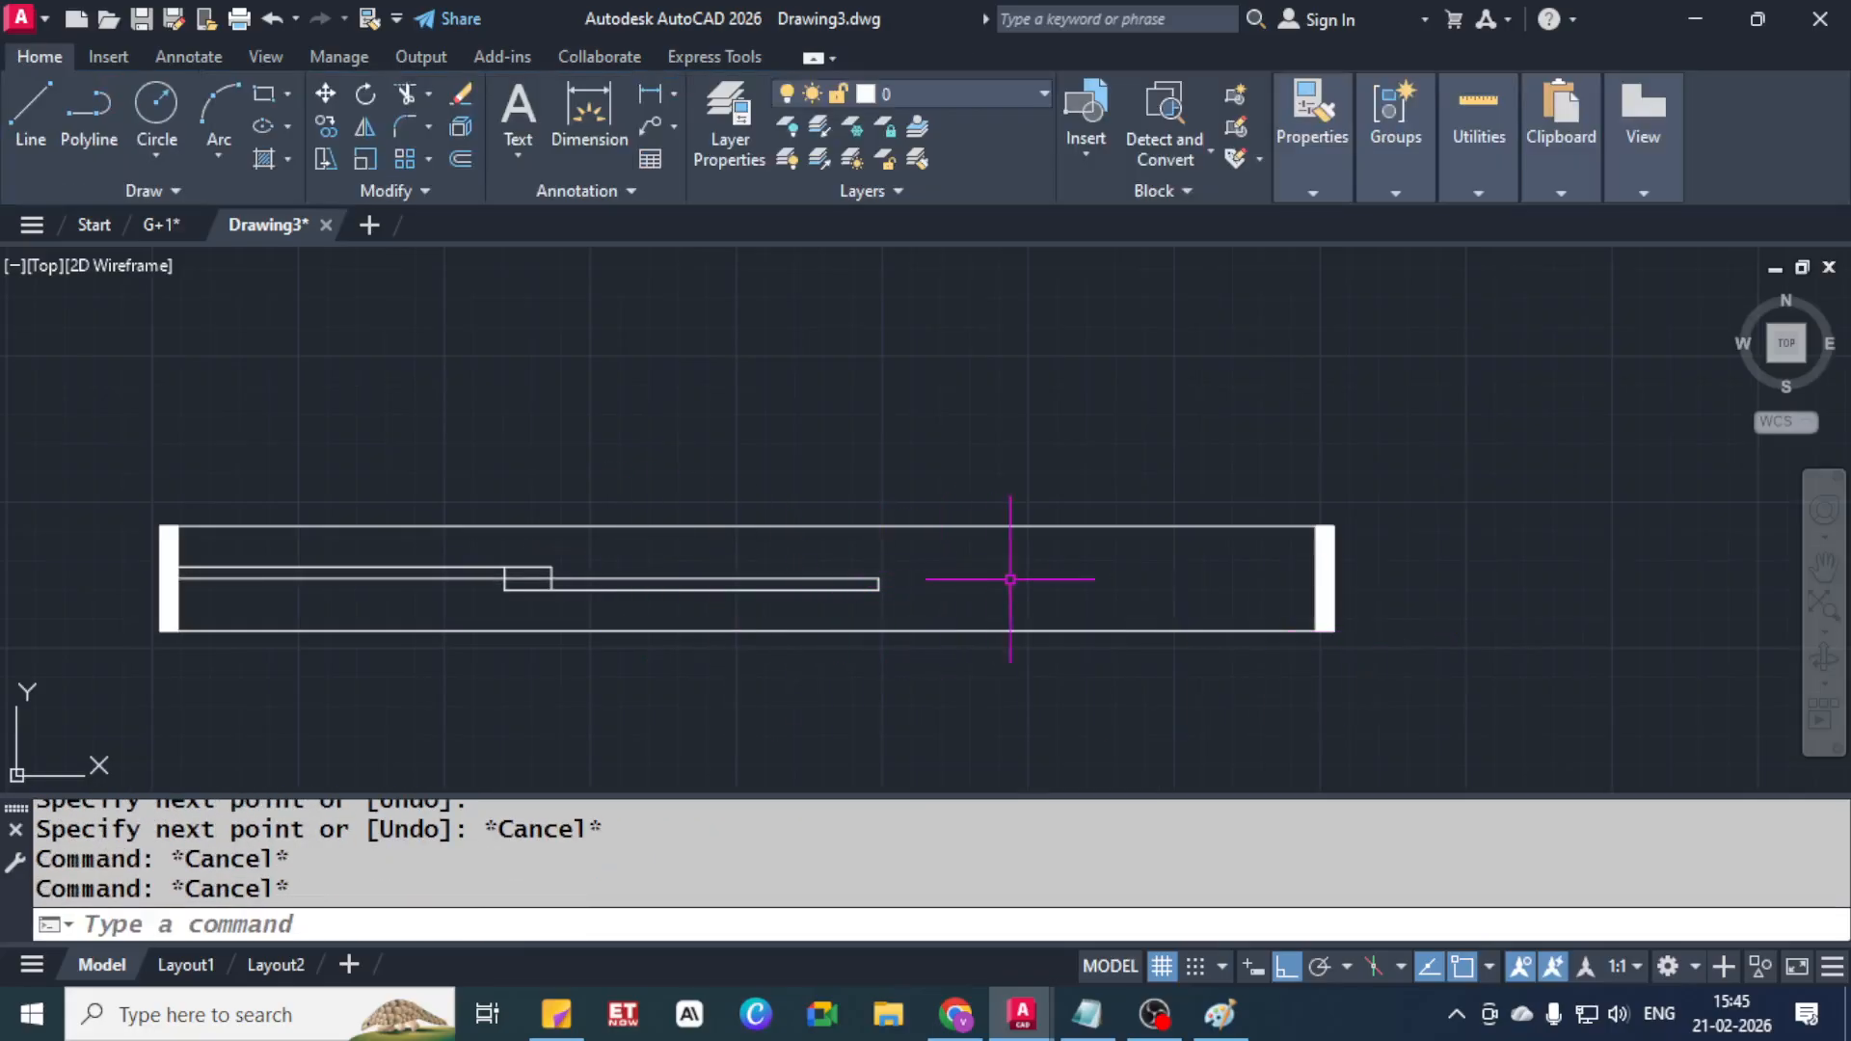
click(946, 543)
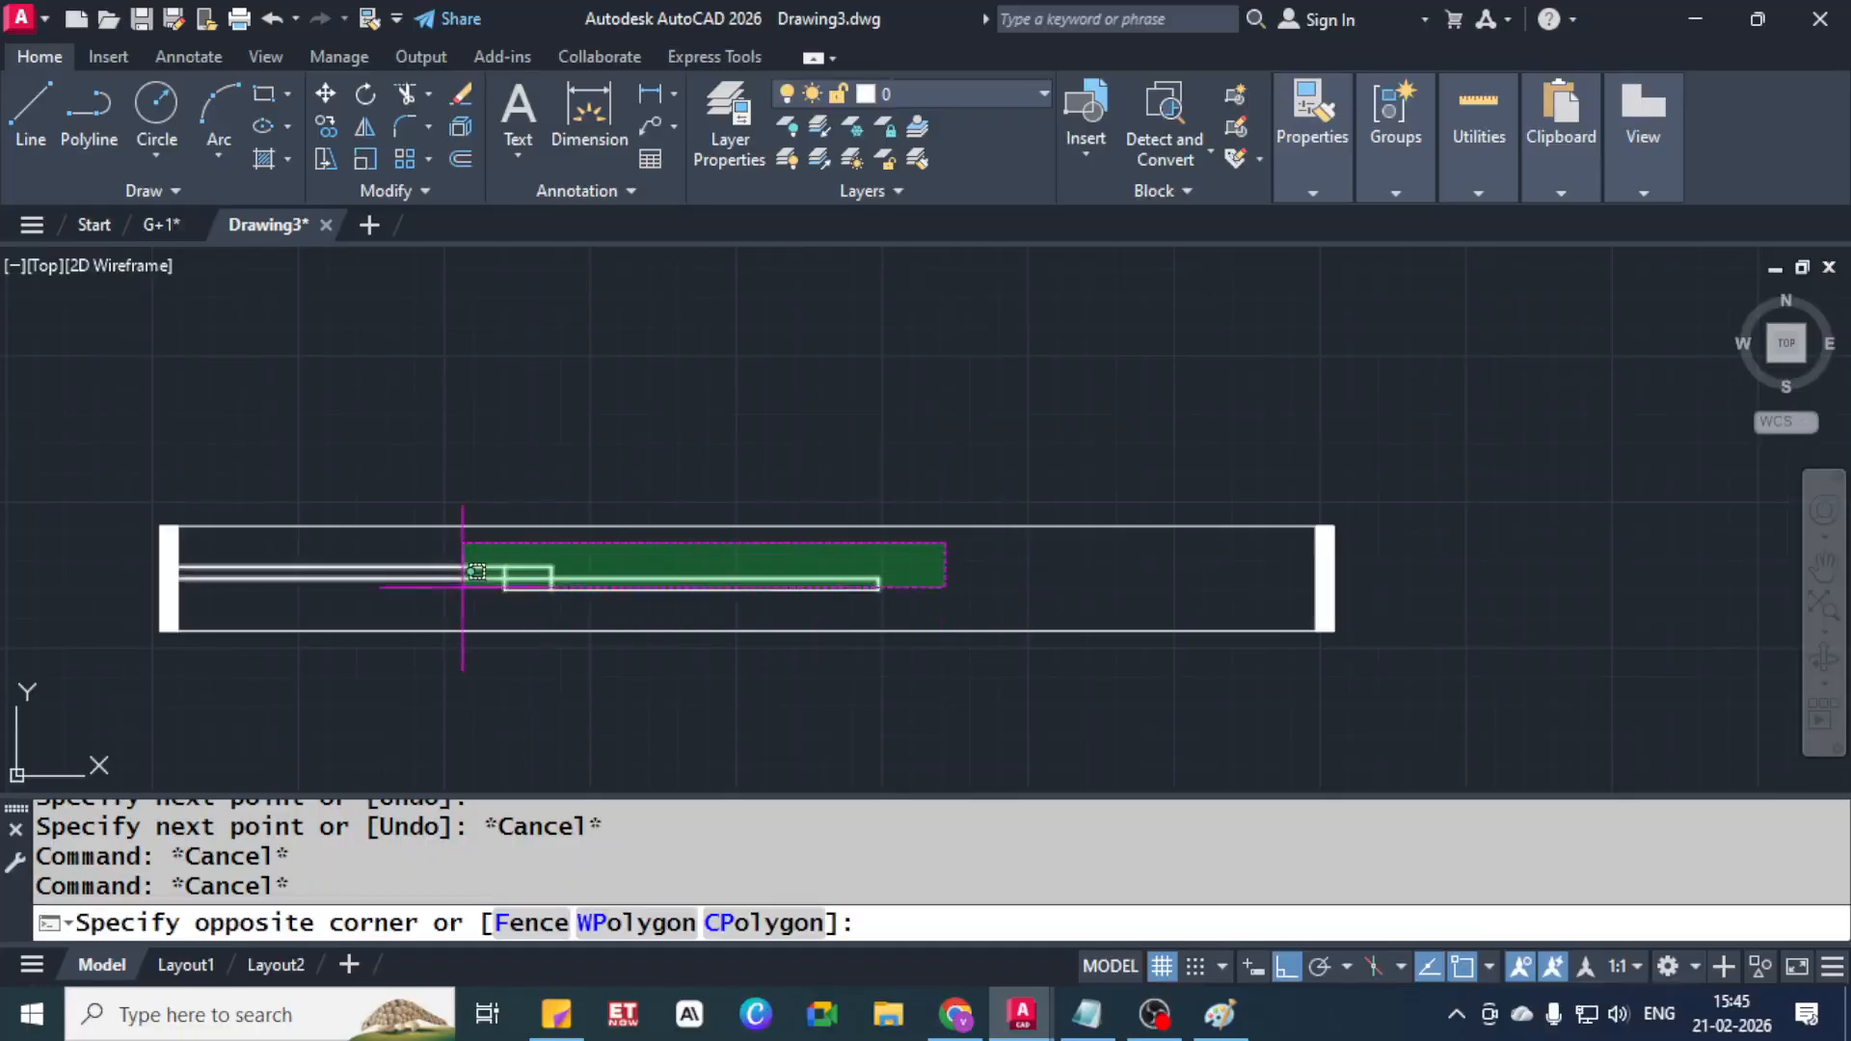
click(429, 590)
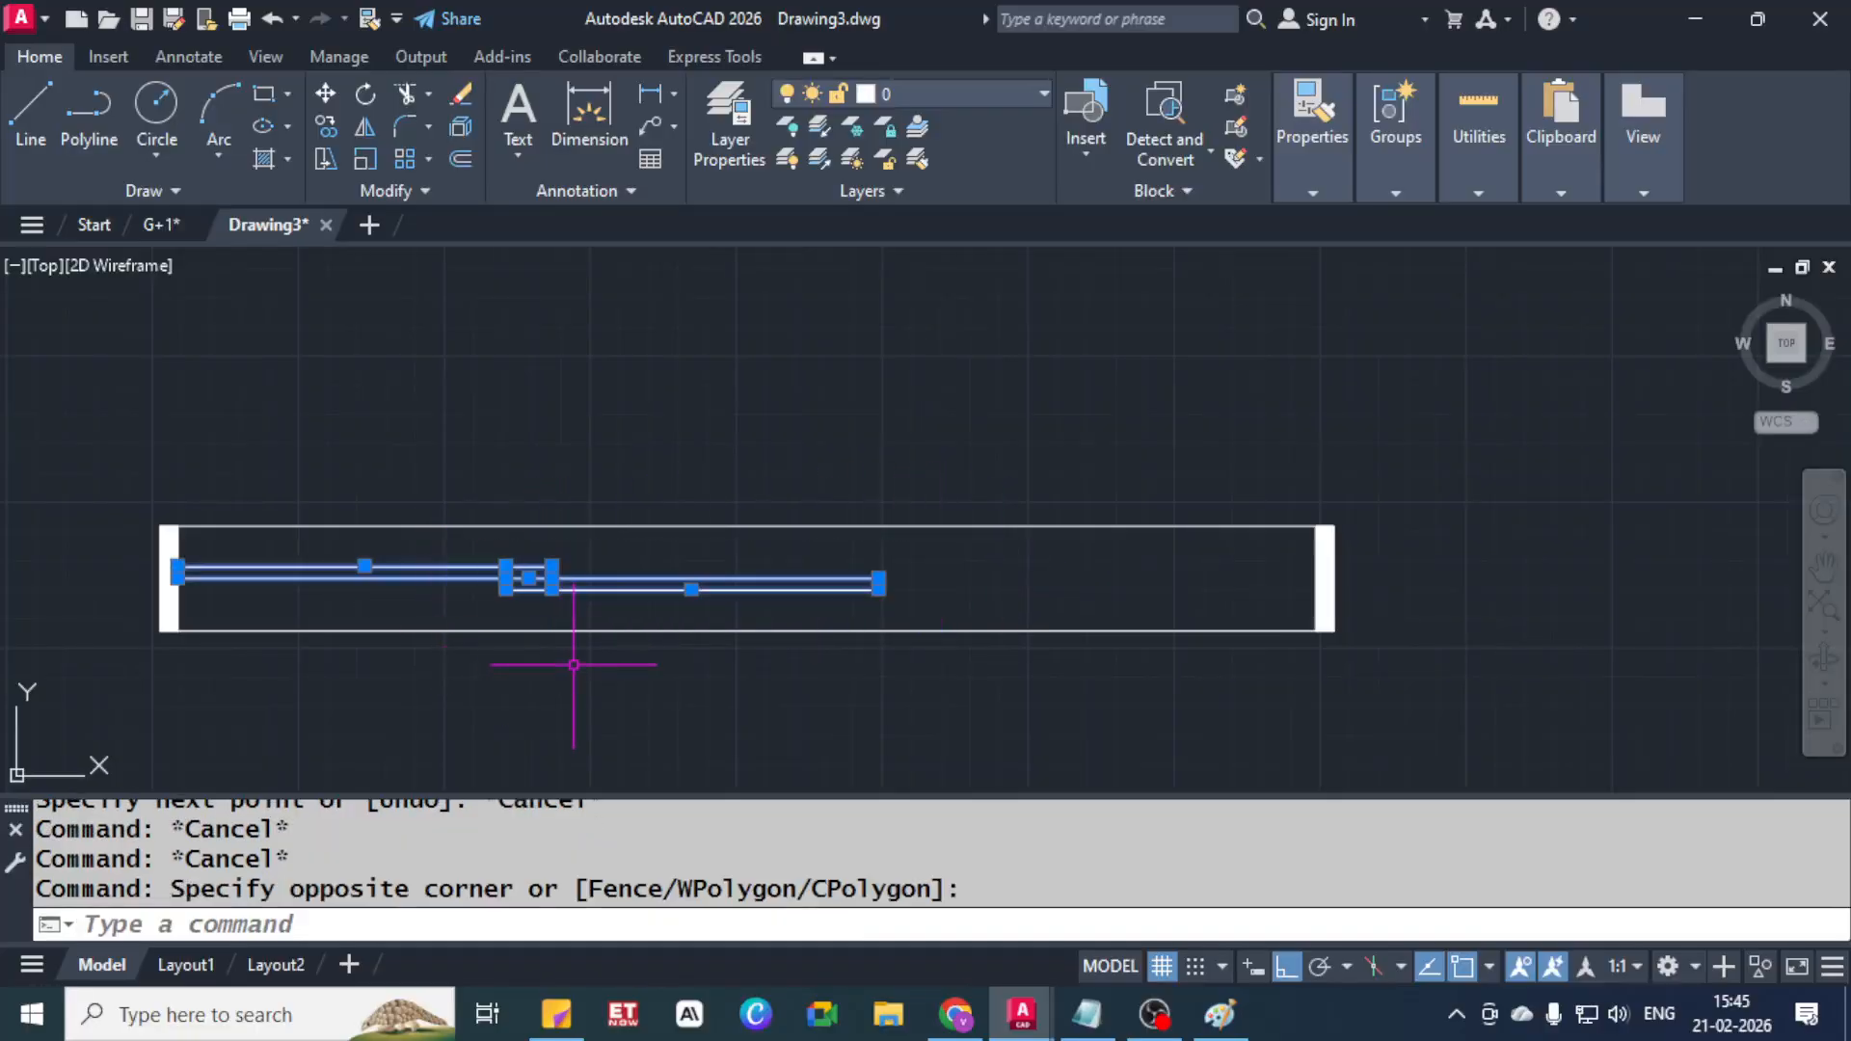
key(Escape)
key(Escape)
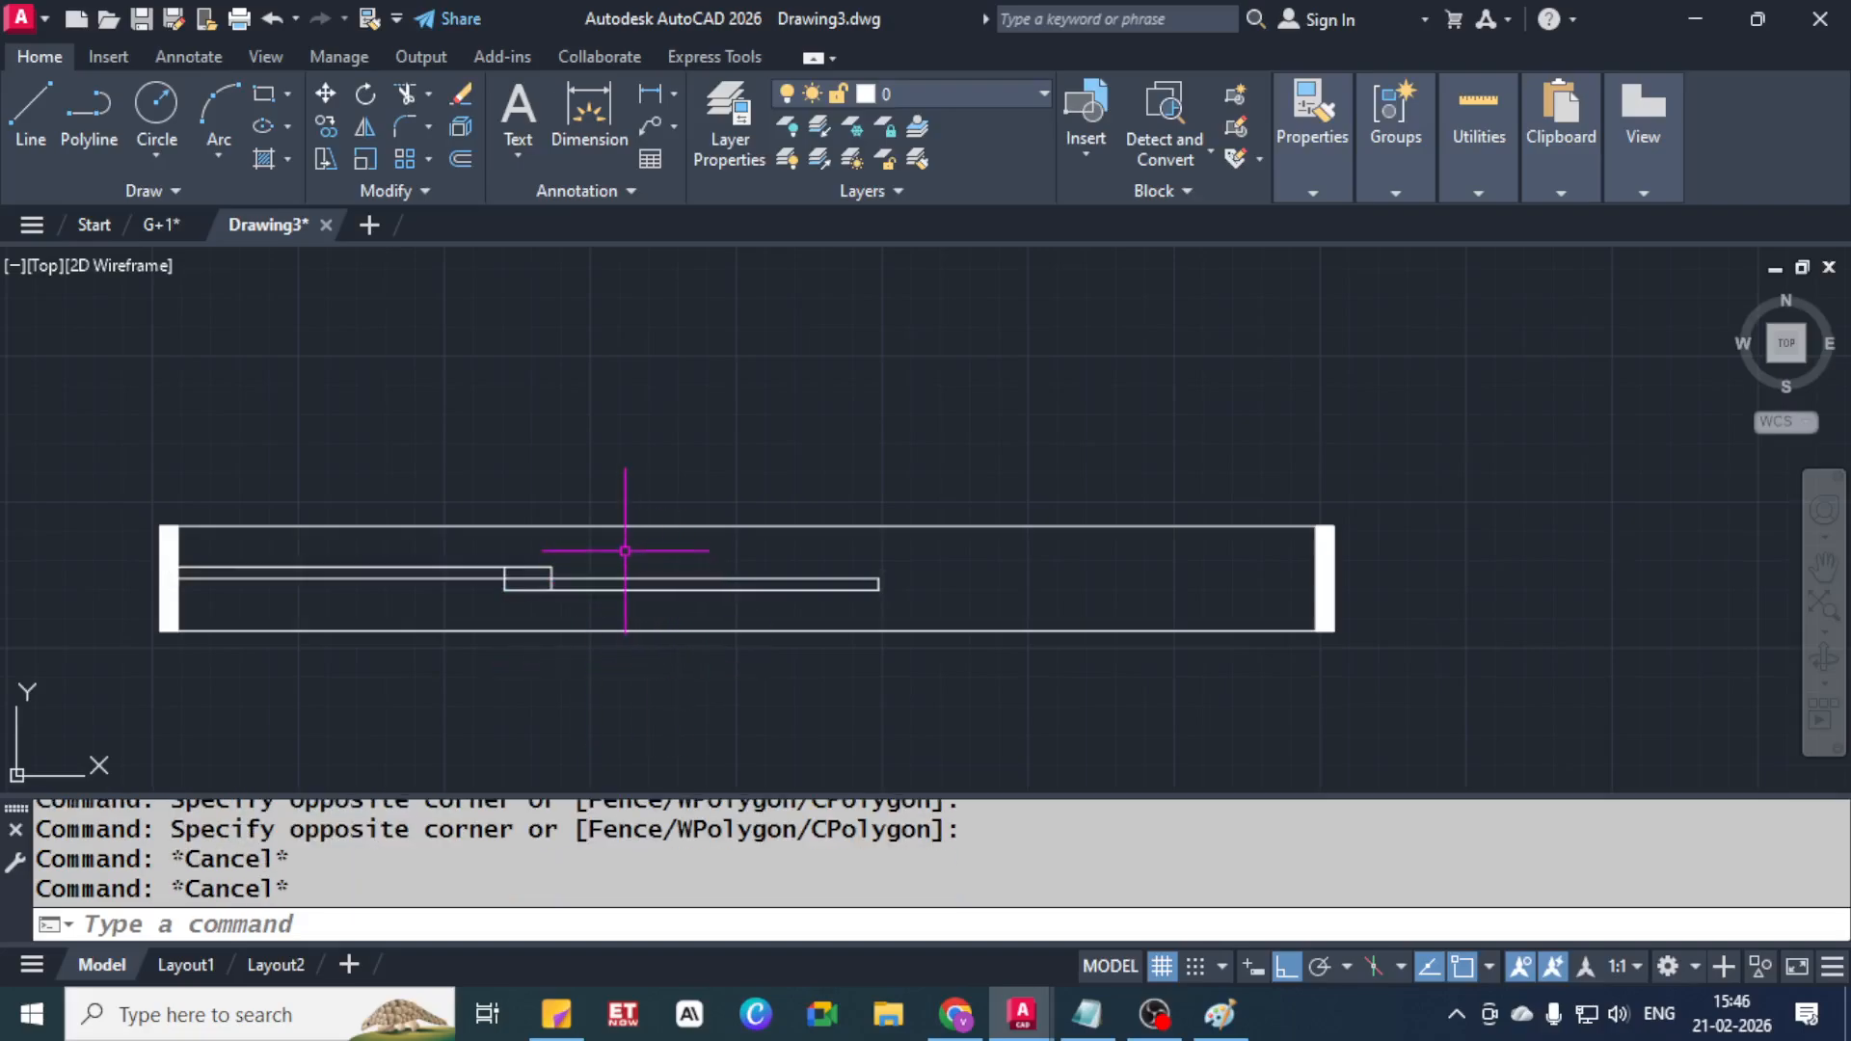
Mirror the left sash lines about a vertical axis through the bottom edge's midpoint, keeping the source objects
click(619, 541)
click(439, 590)
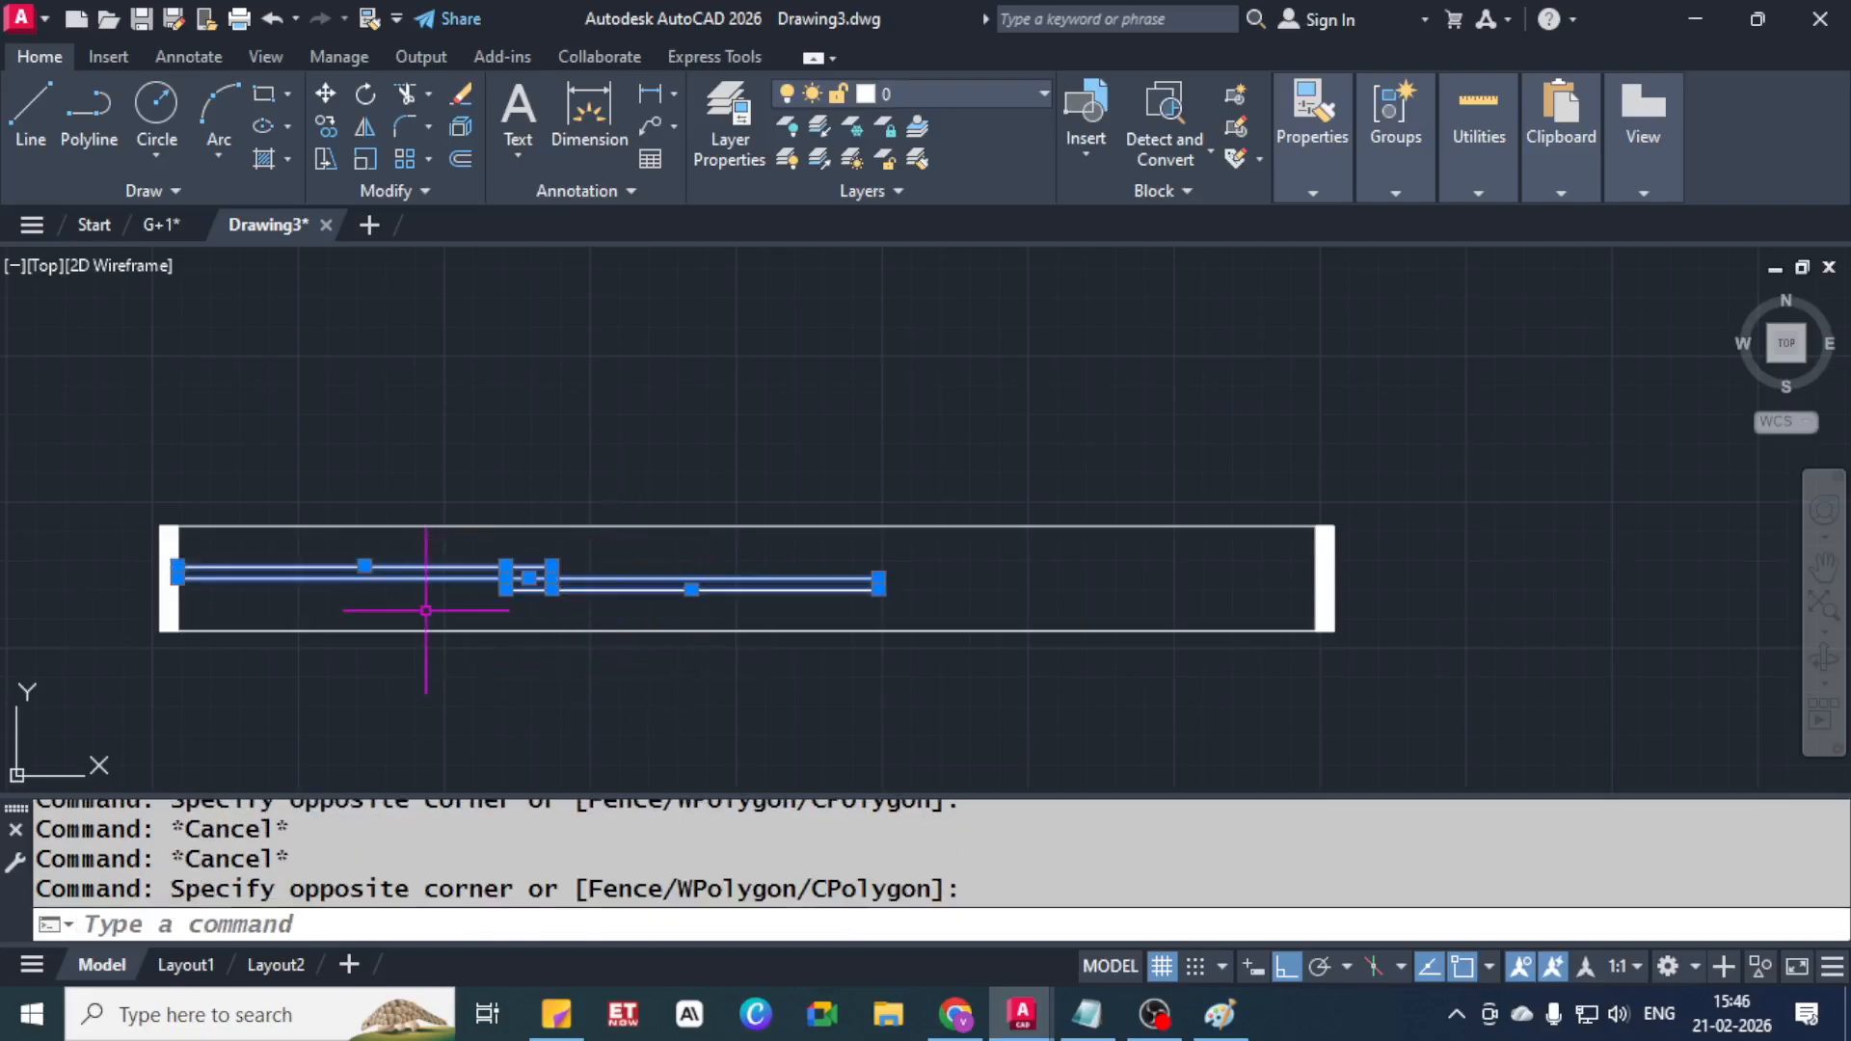
text(mi)
key(Return)
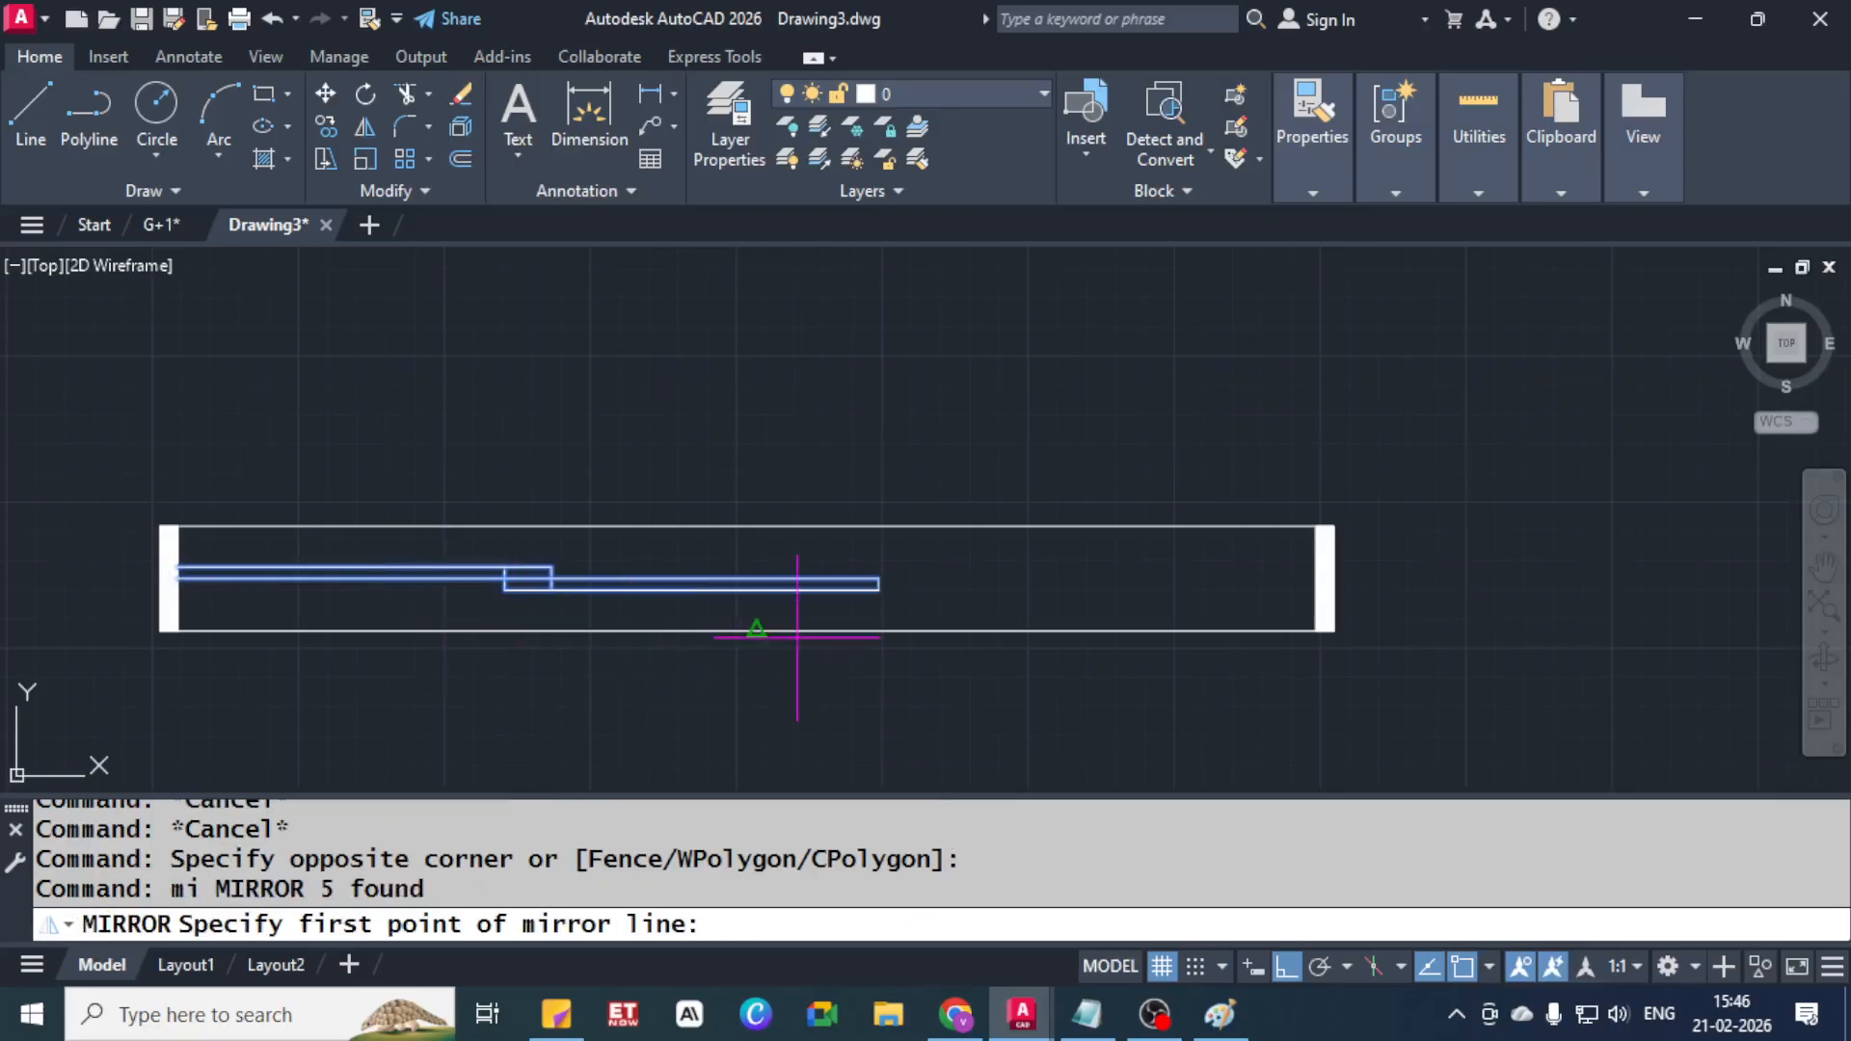
click(757, 631)
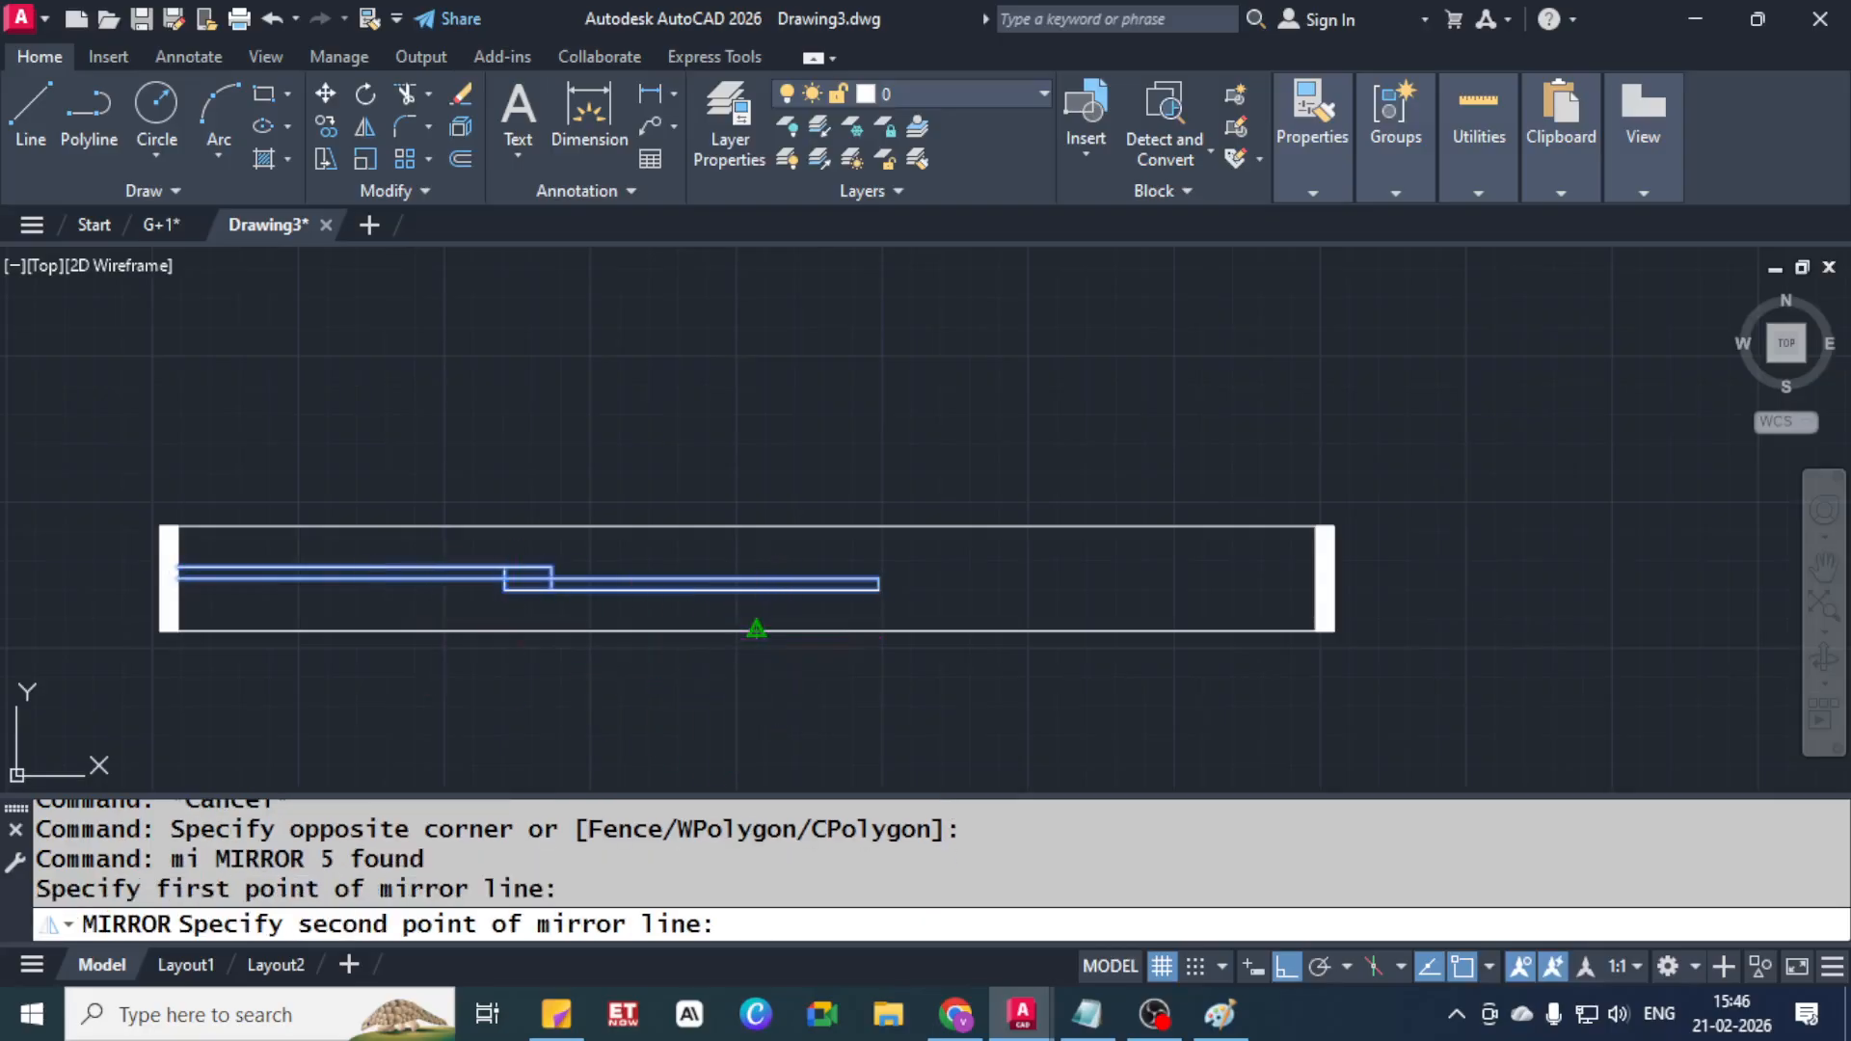
click(753, 393)
key(Return)
key(Escape)
key(Escape)
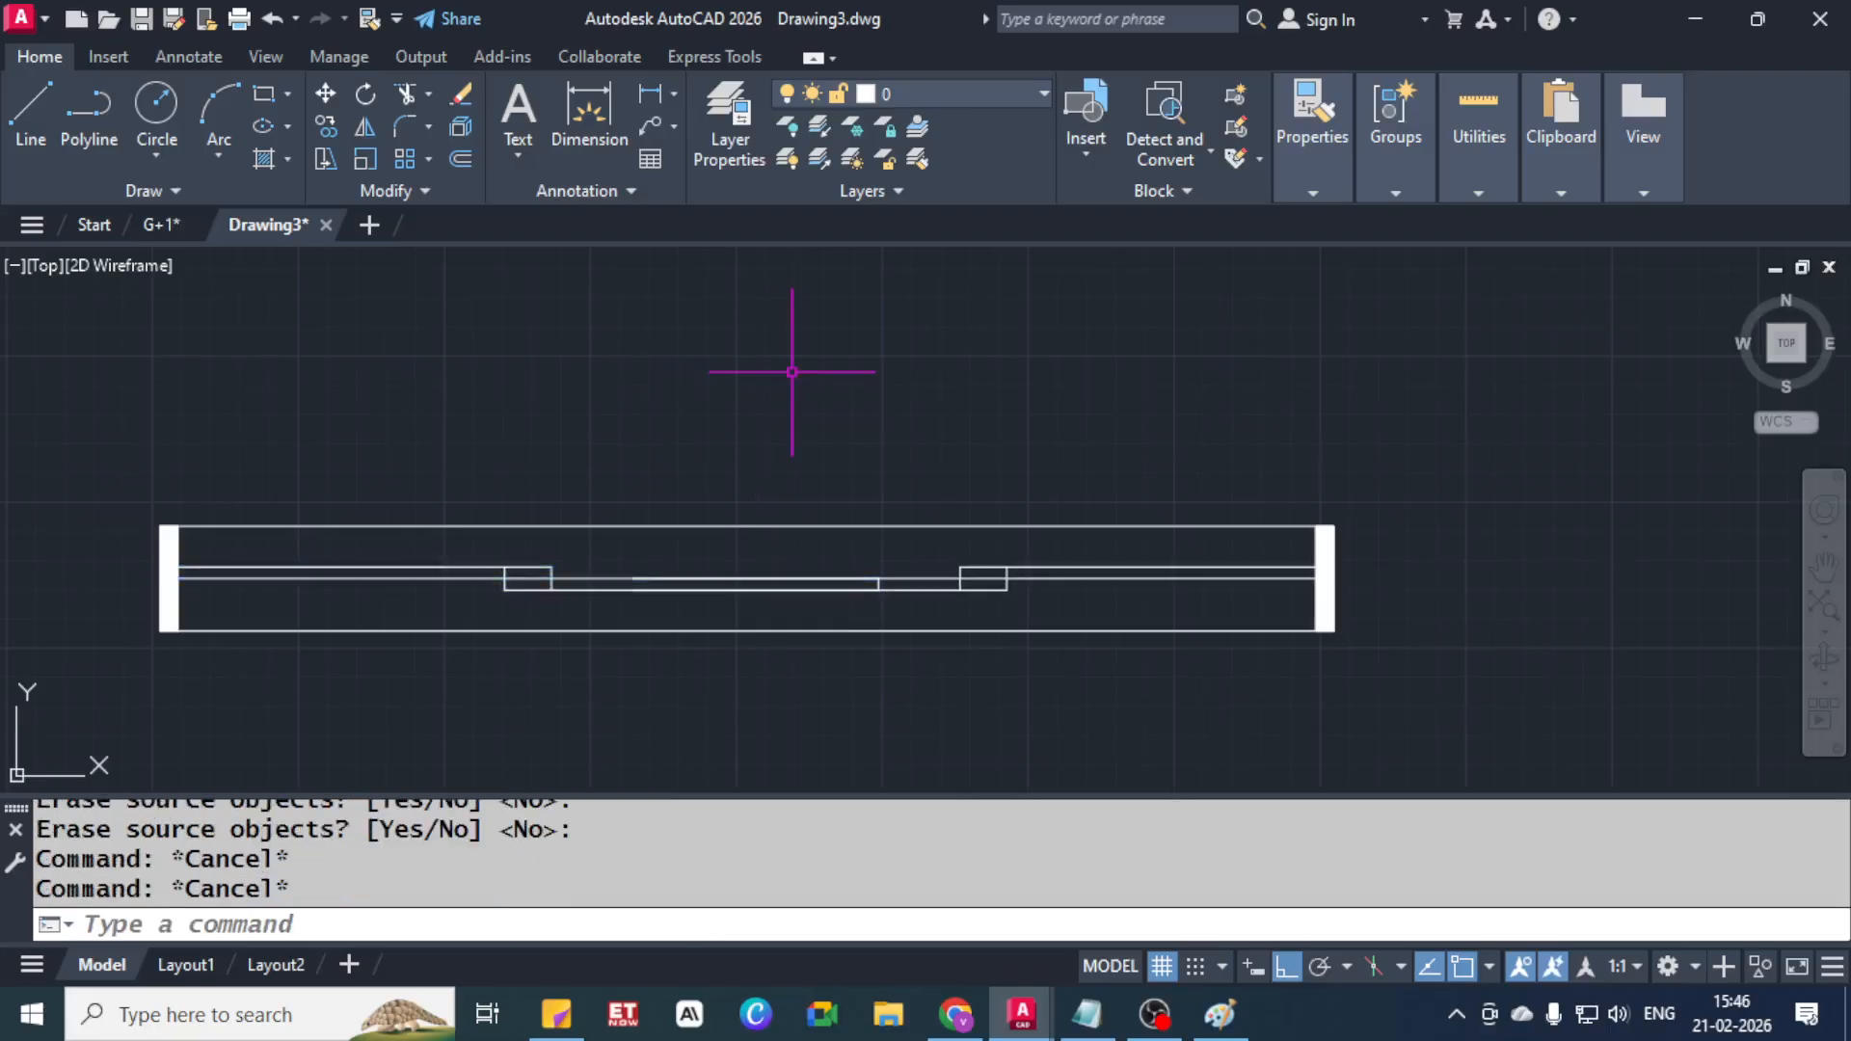
Erase the short vertical line crossing the middle sash panel
scroll(834, 574, up, 4)
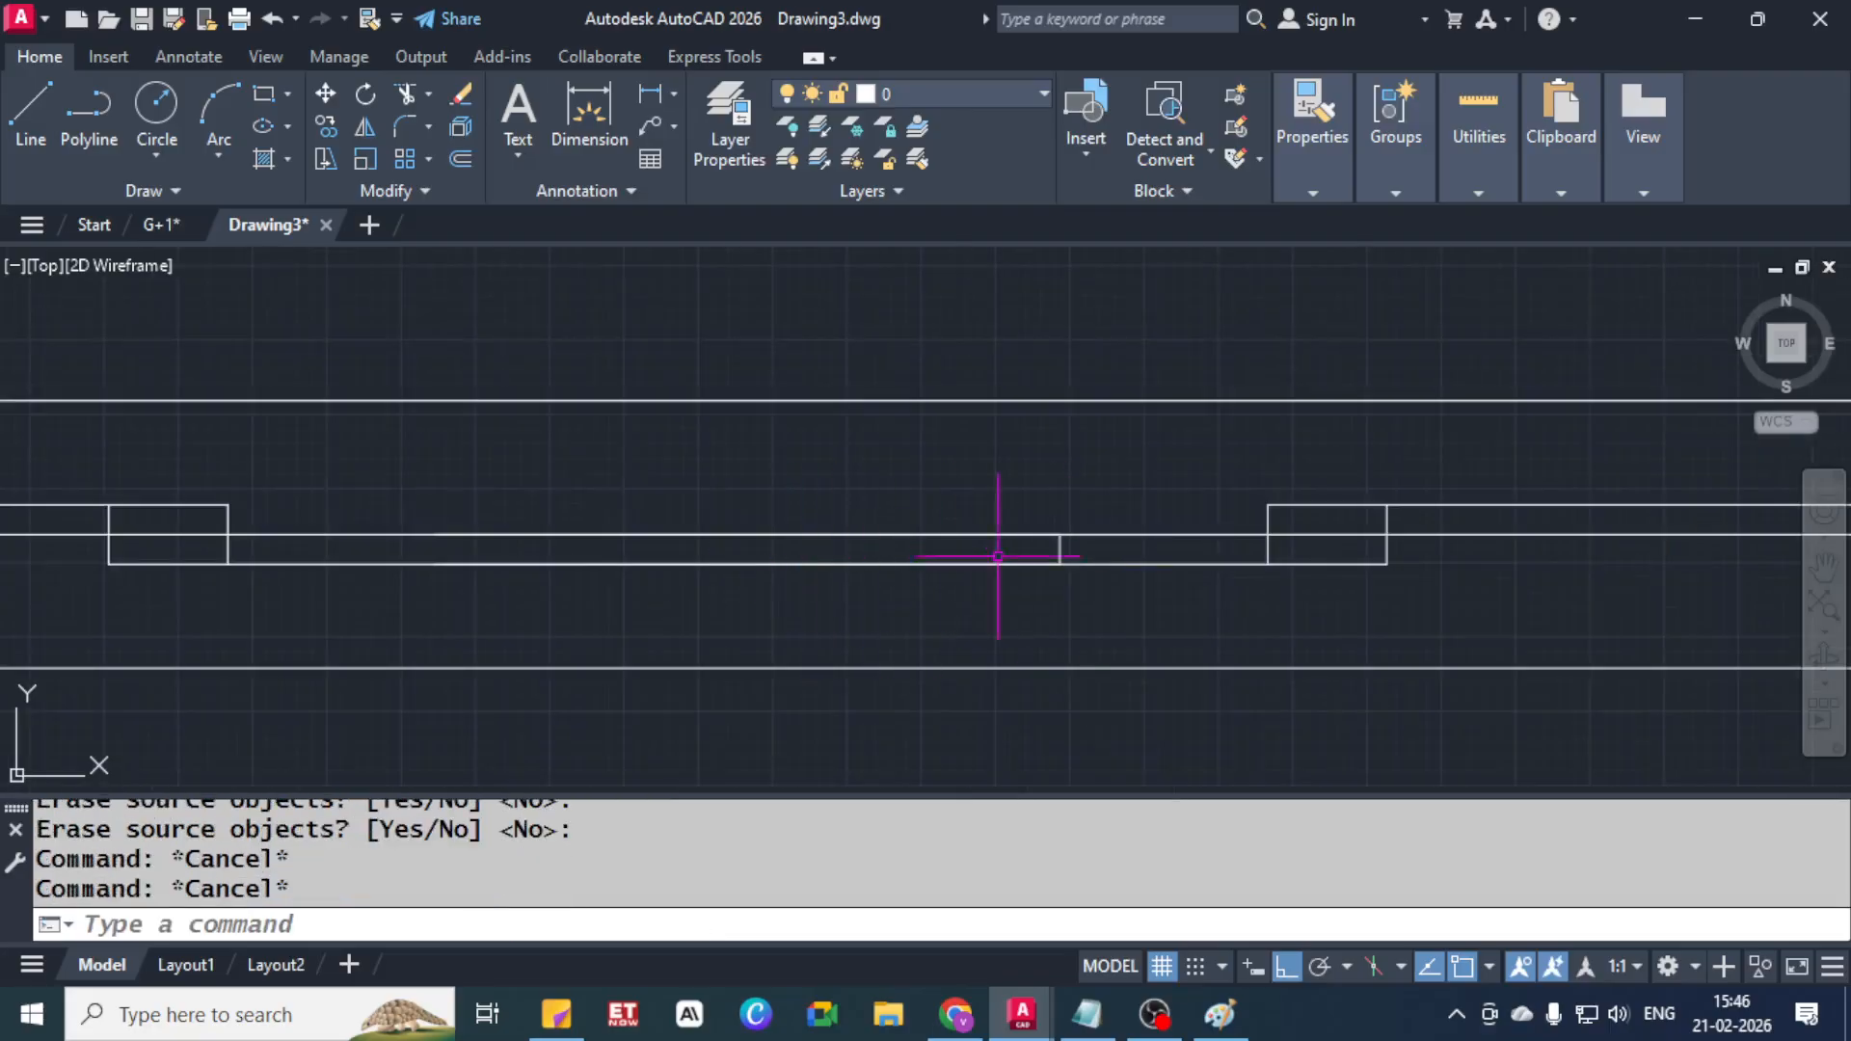
text(tr)
key(Return)
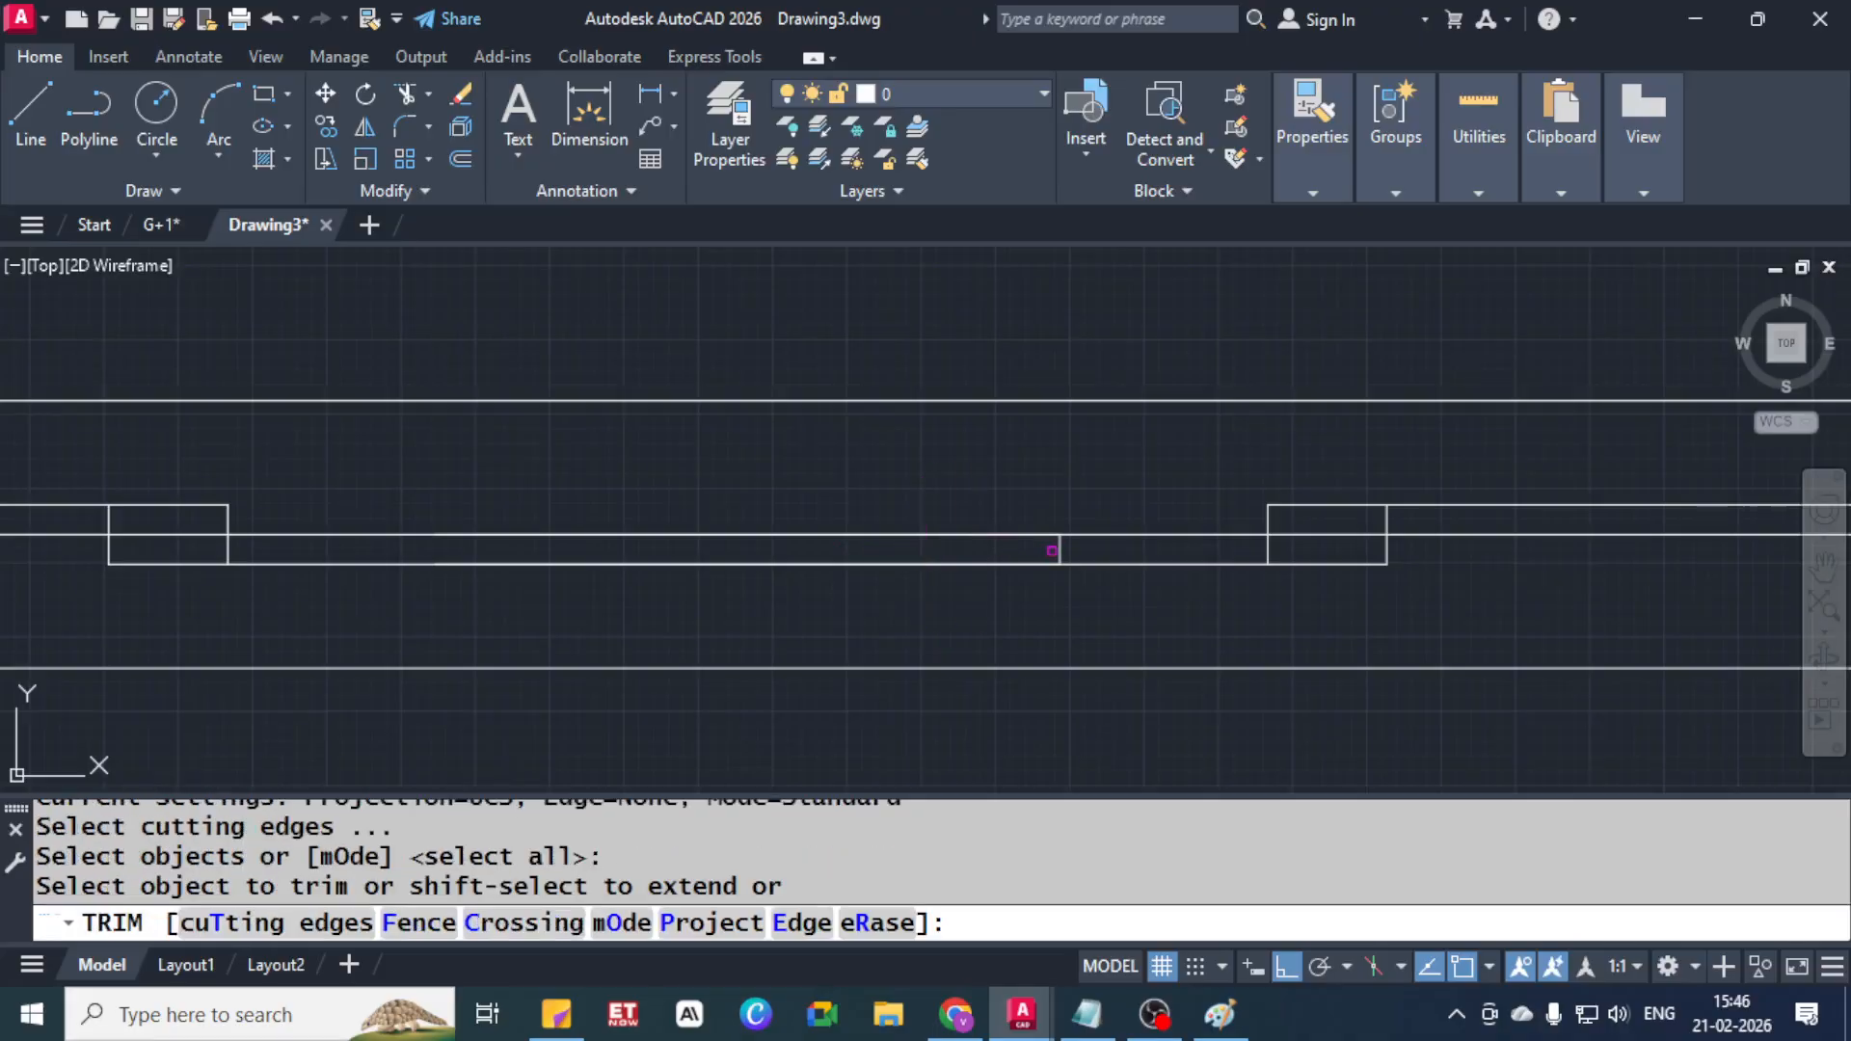
click(1056, 551)
key(Escape)
click(1064, 550)
key(Delete)
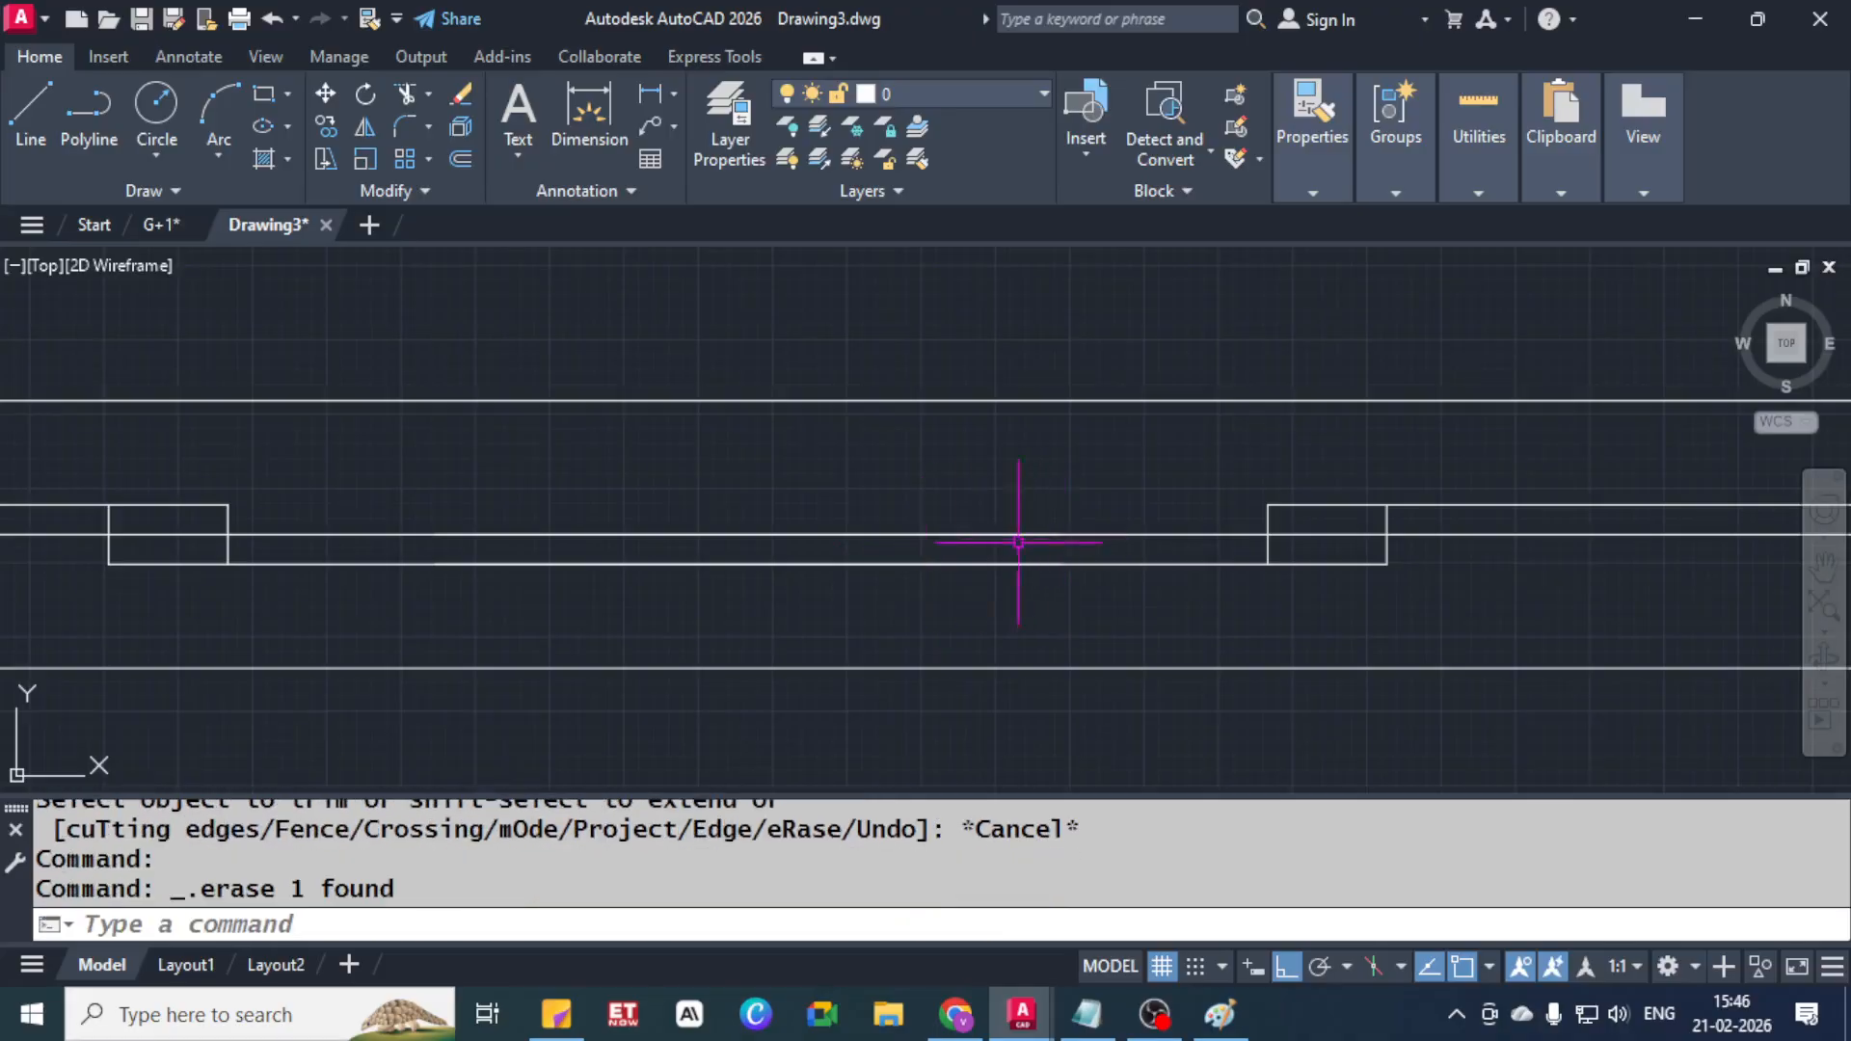
Shorten the right sash's overlapping centre line by stretching its left end to the end of the left sash's line
scroll(636, 525, down, 5)
middle_drag(725, 514, 766, 440)
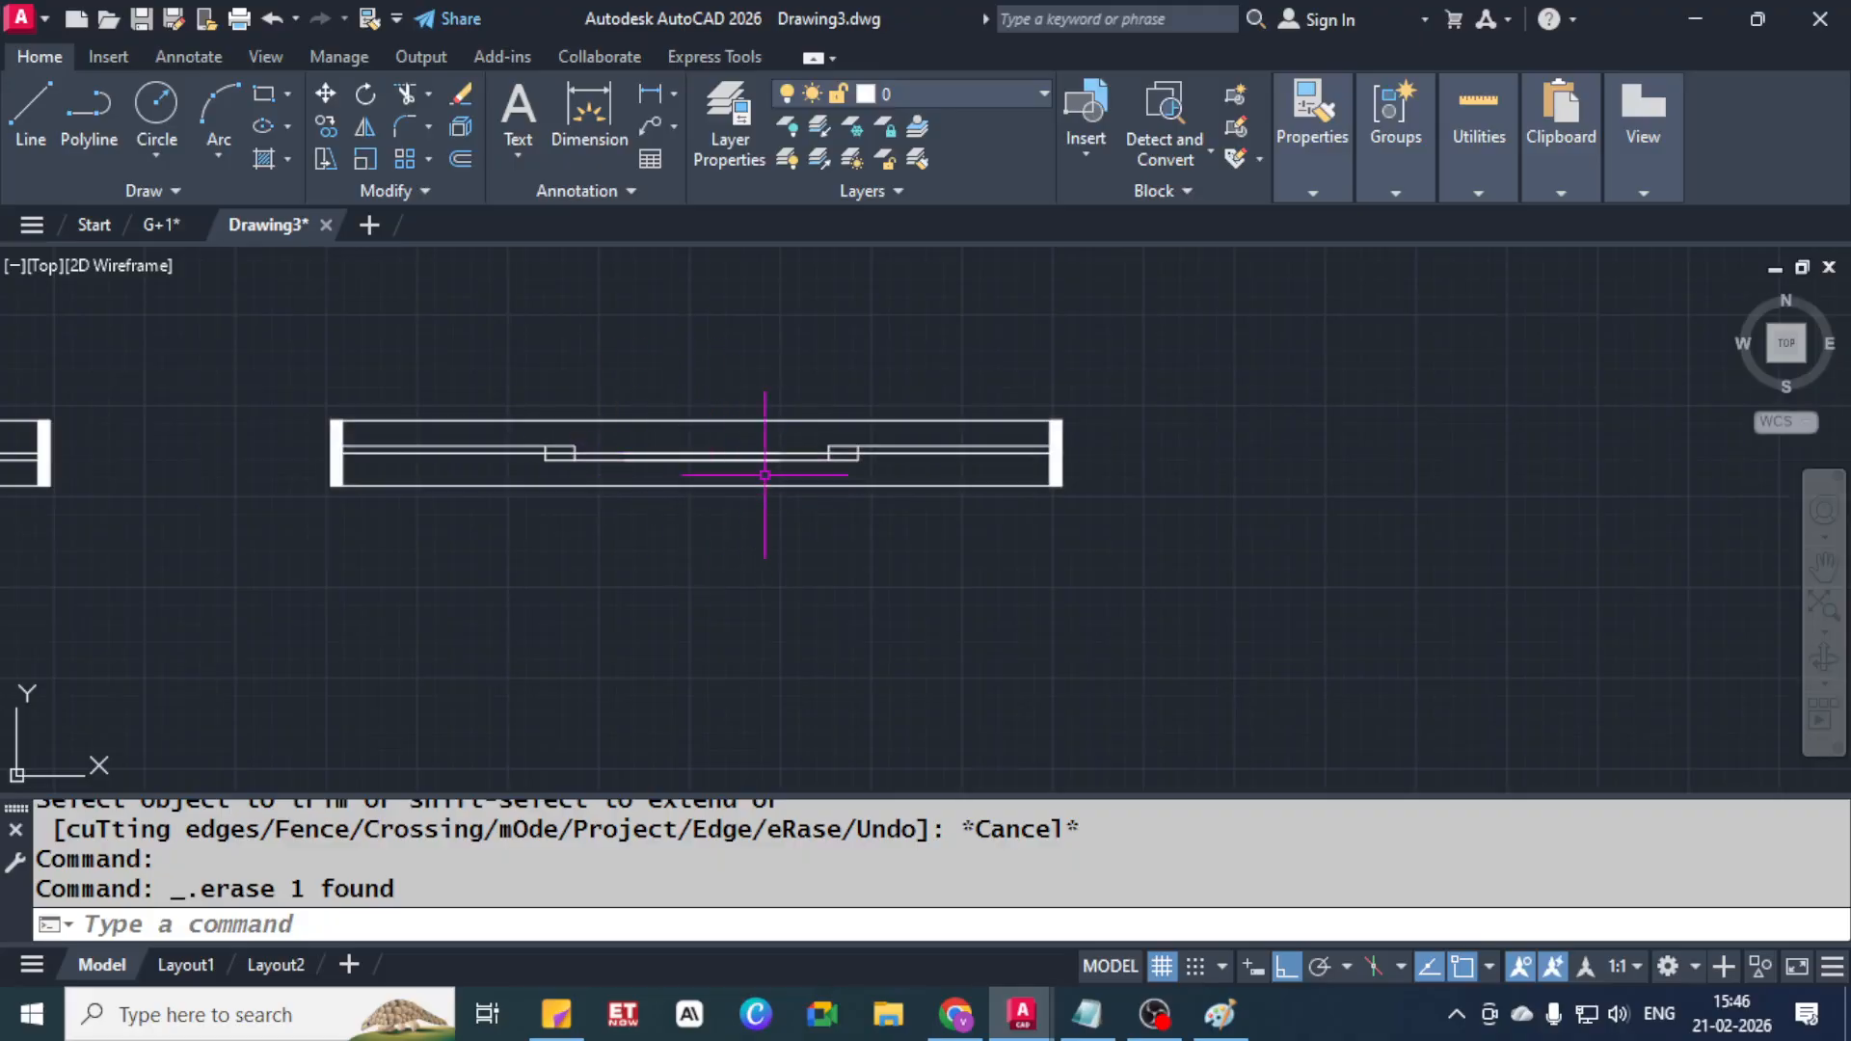
scroll(785, 415, up, 6)
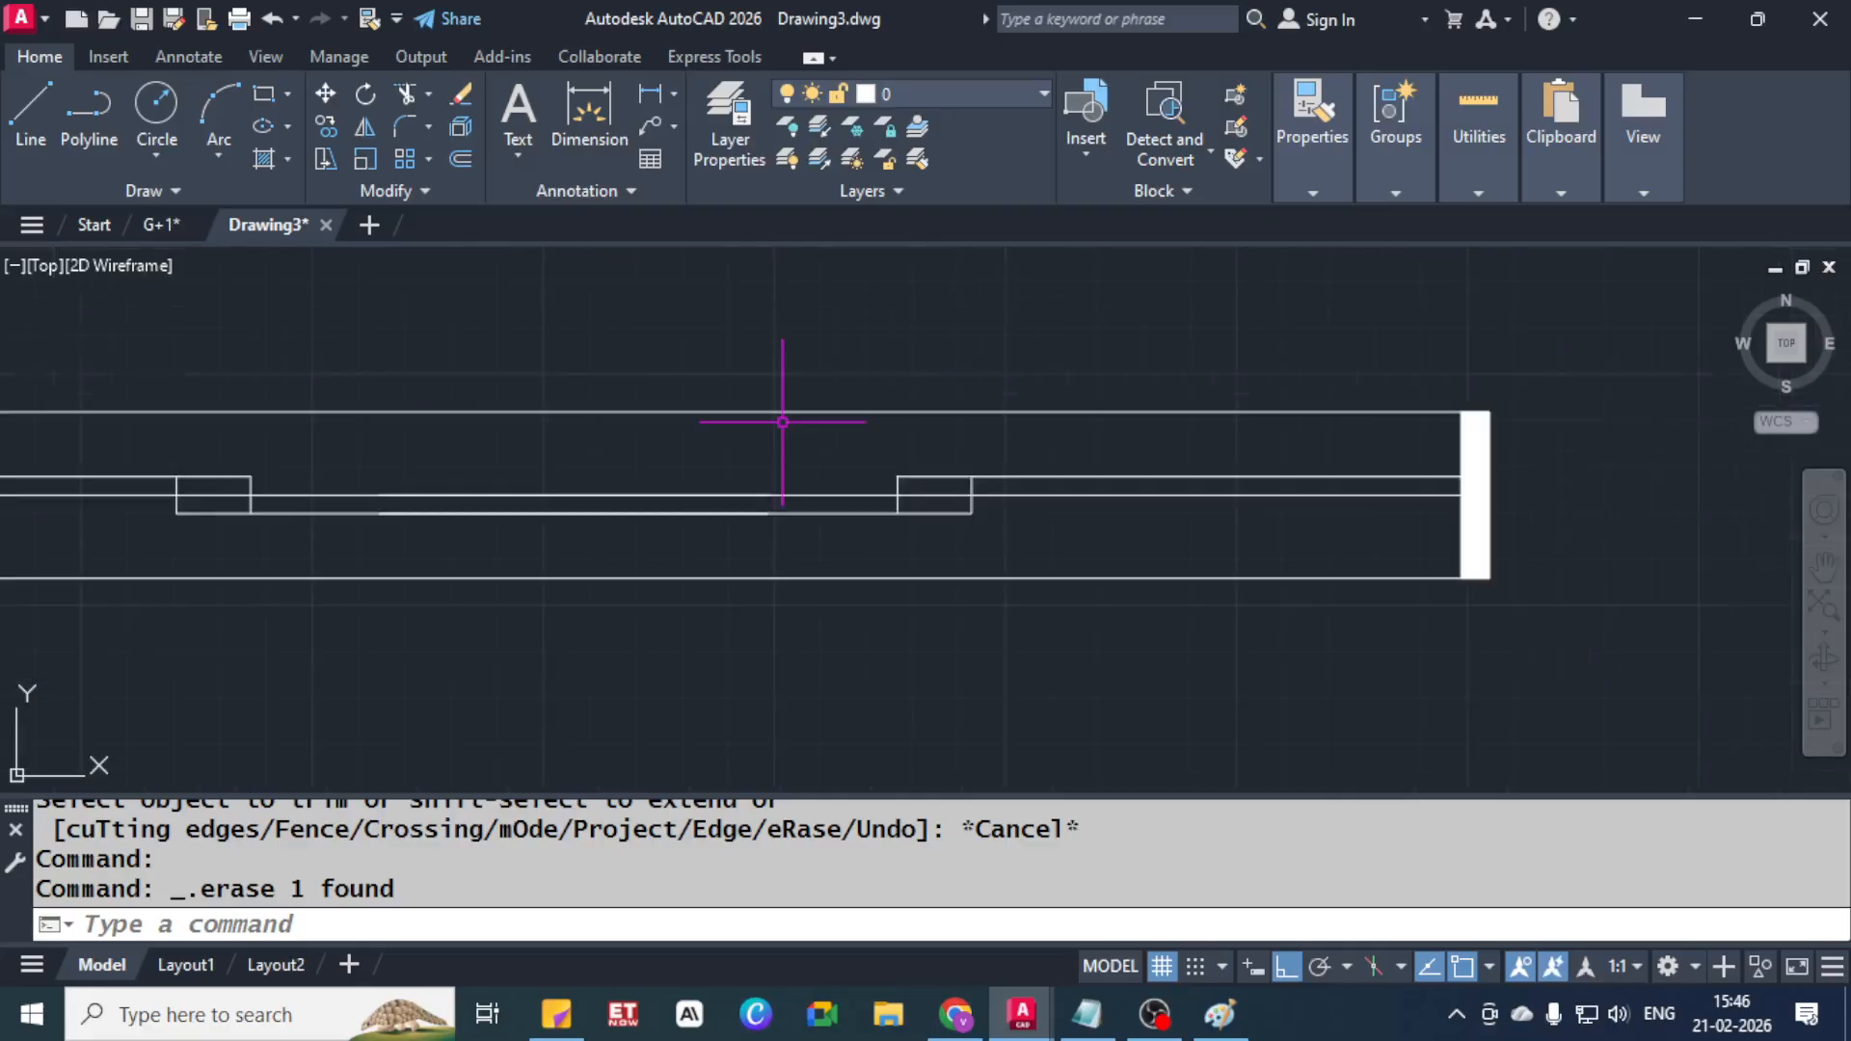
click(488, 530)
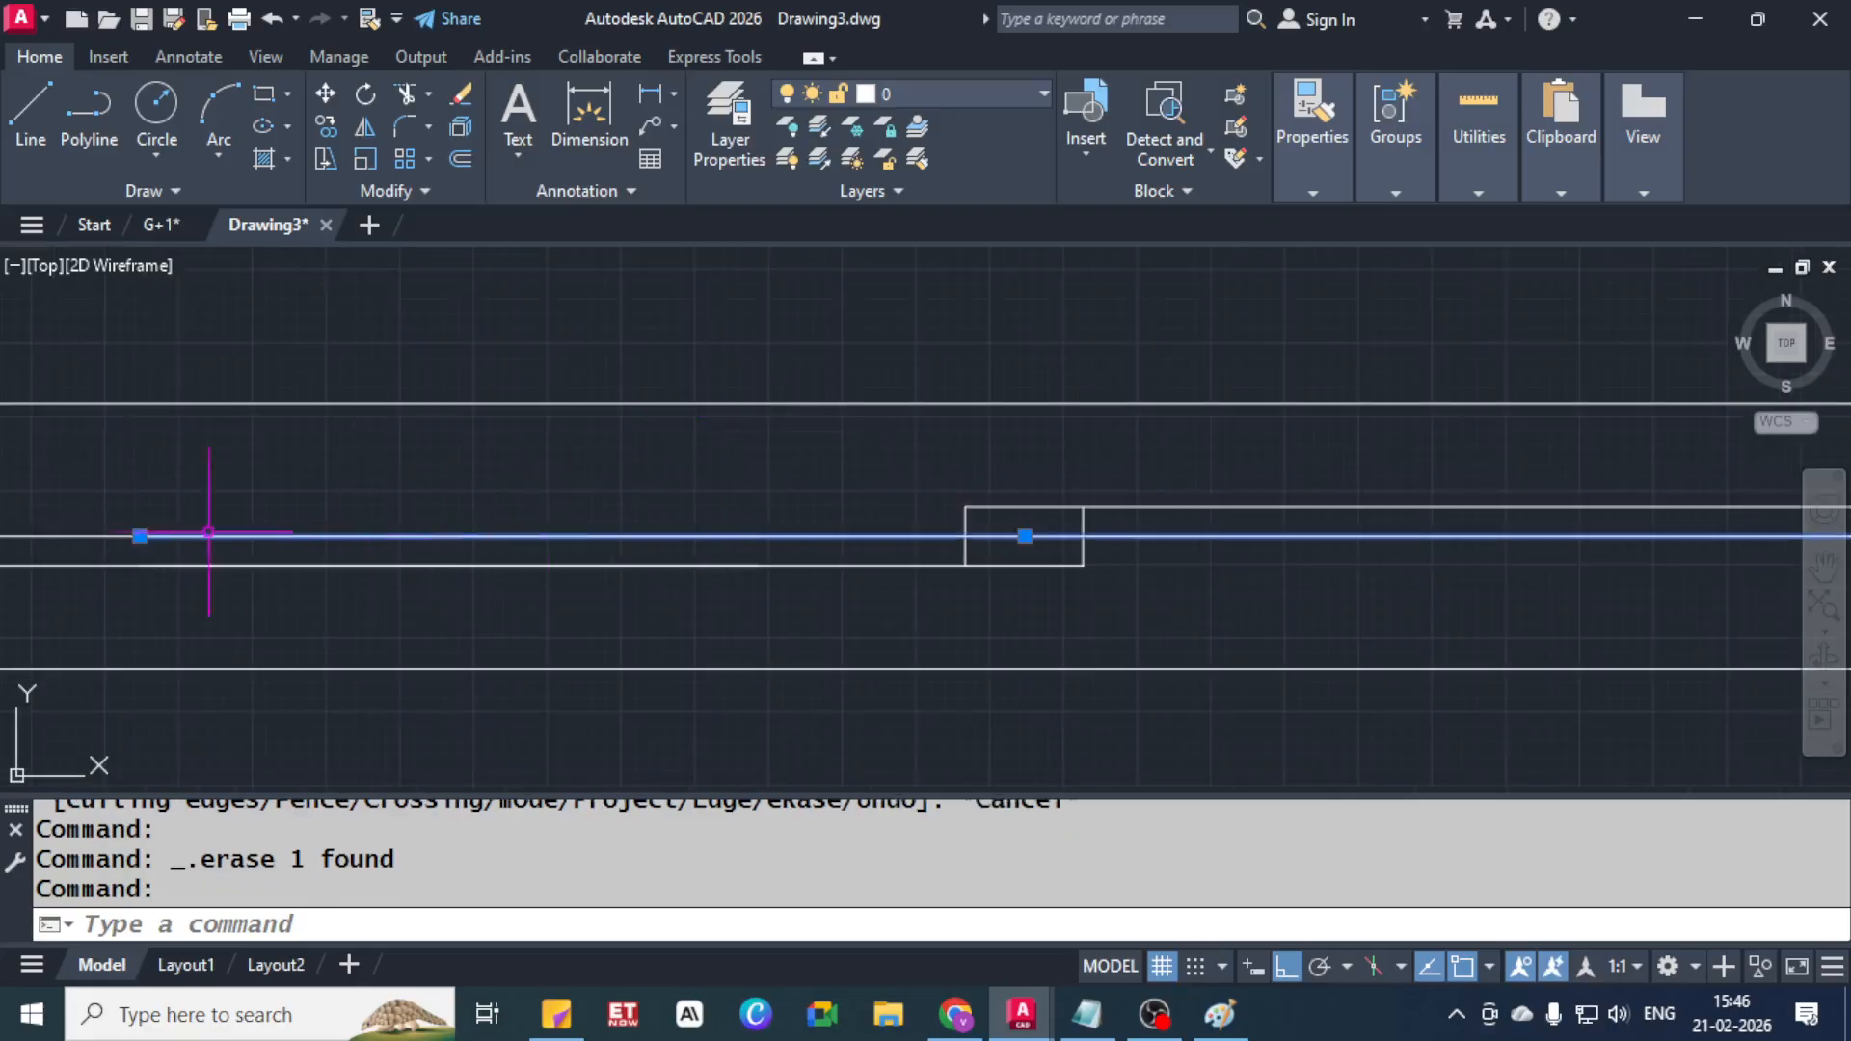
click(141, 536)
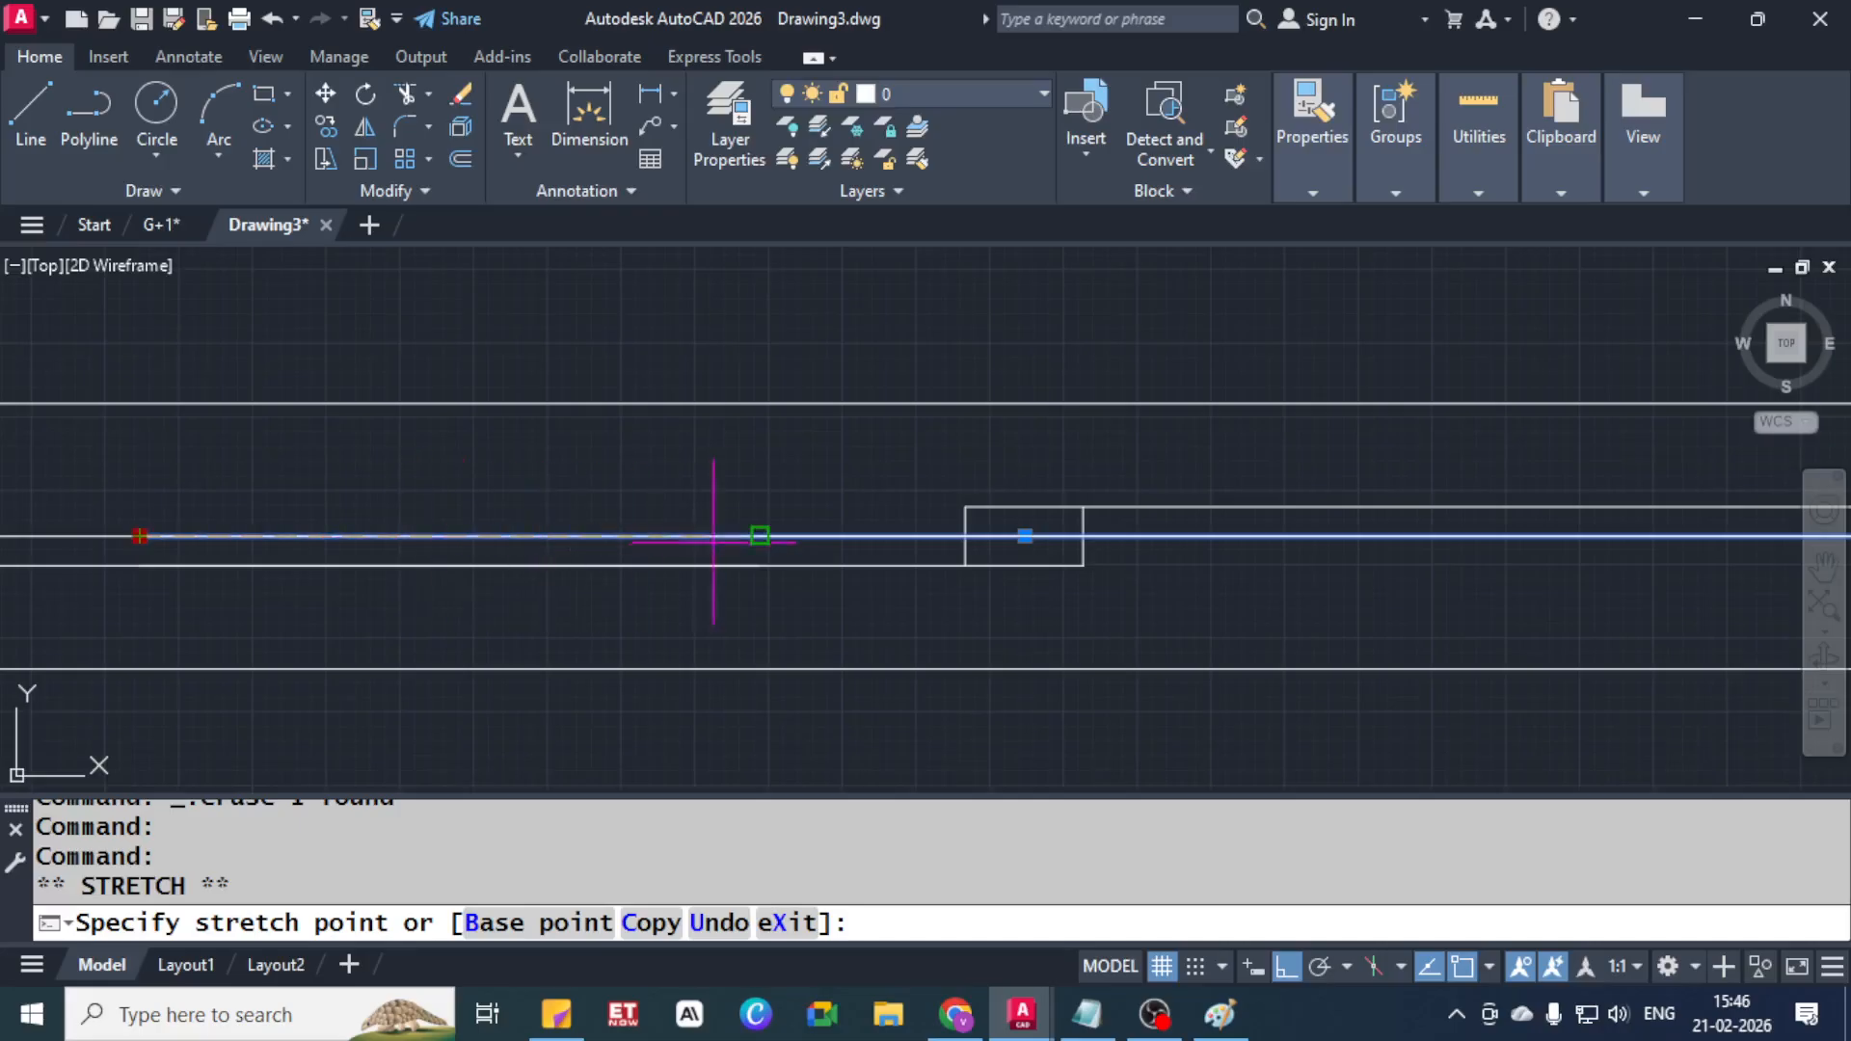
click(760, 536)
scroll(741, 553, down, 4)
key(Escape)
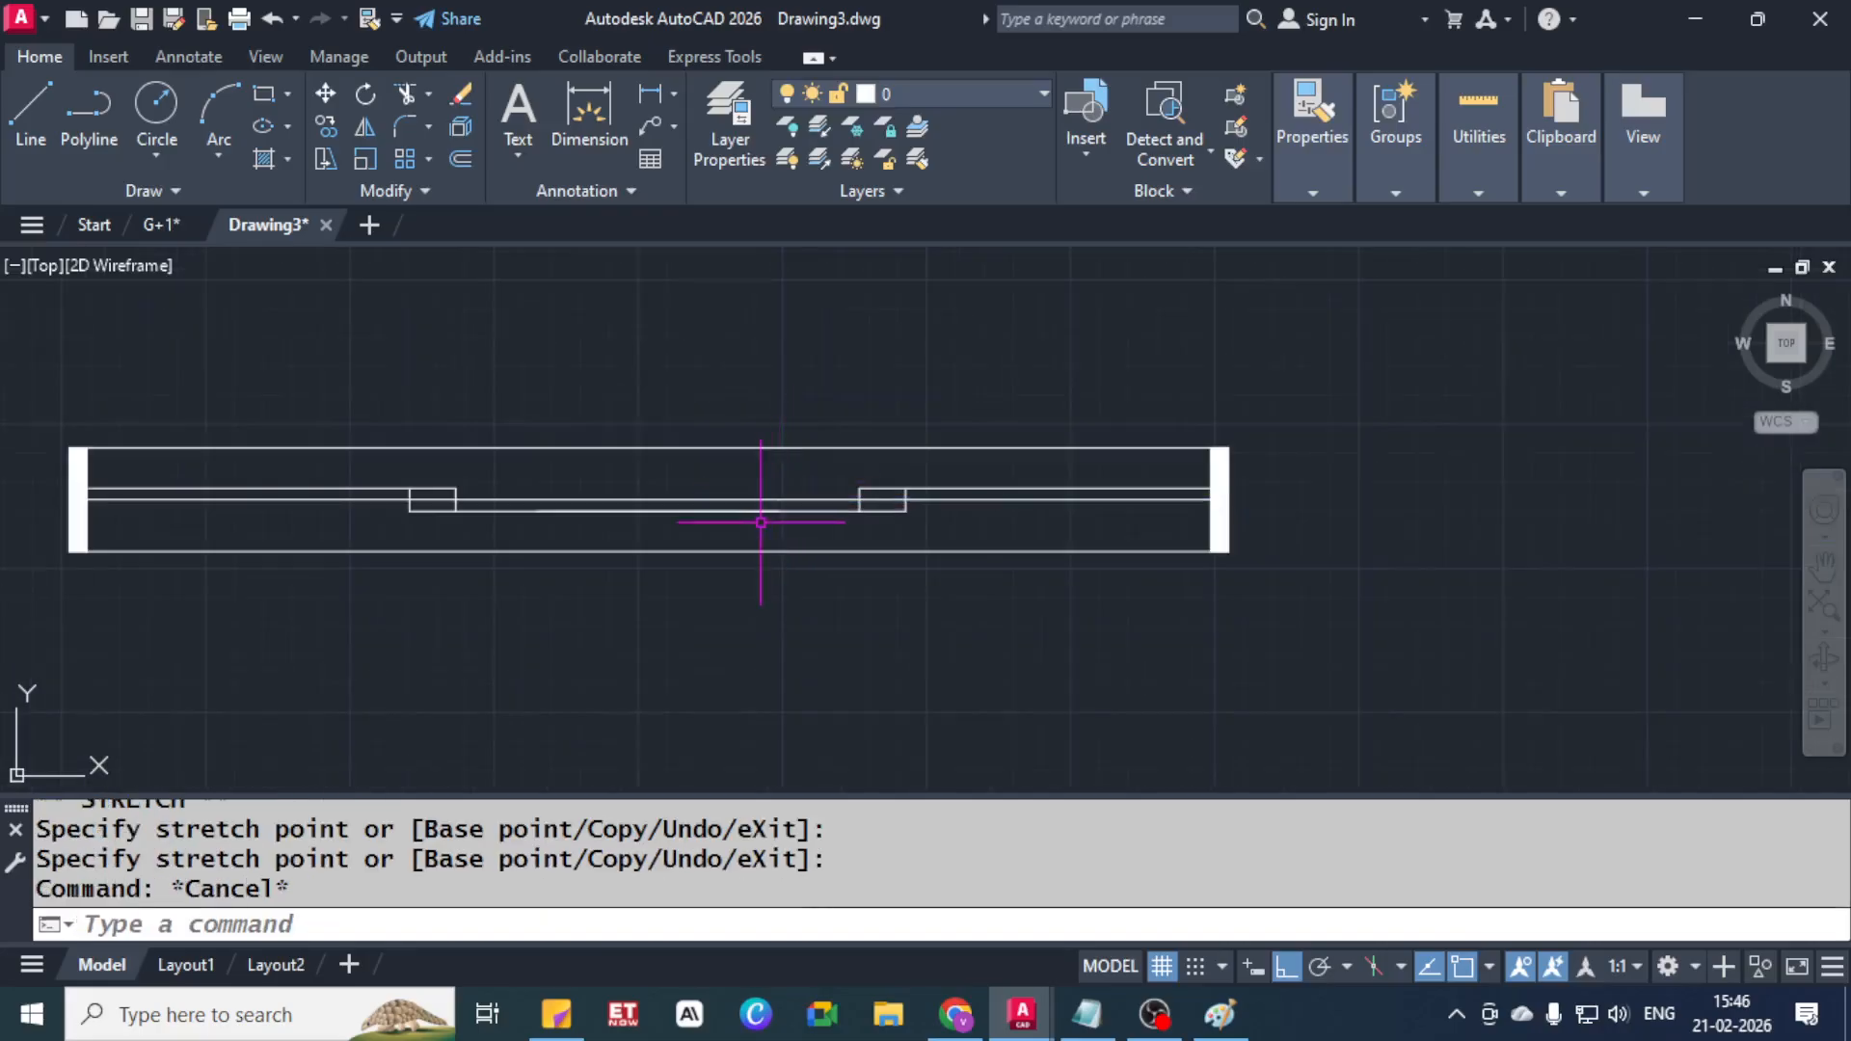
click(750, 510)
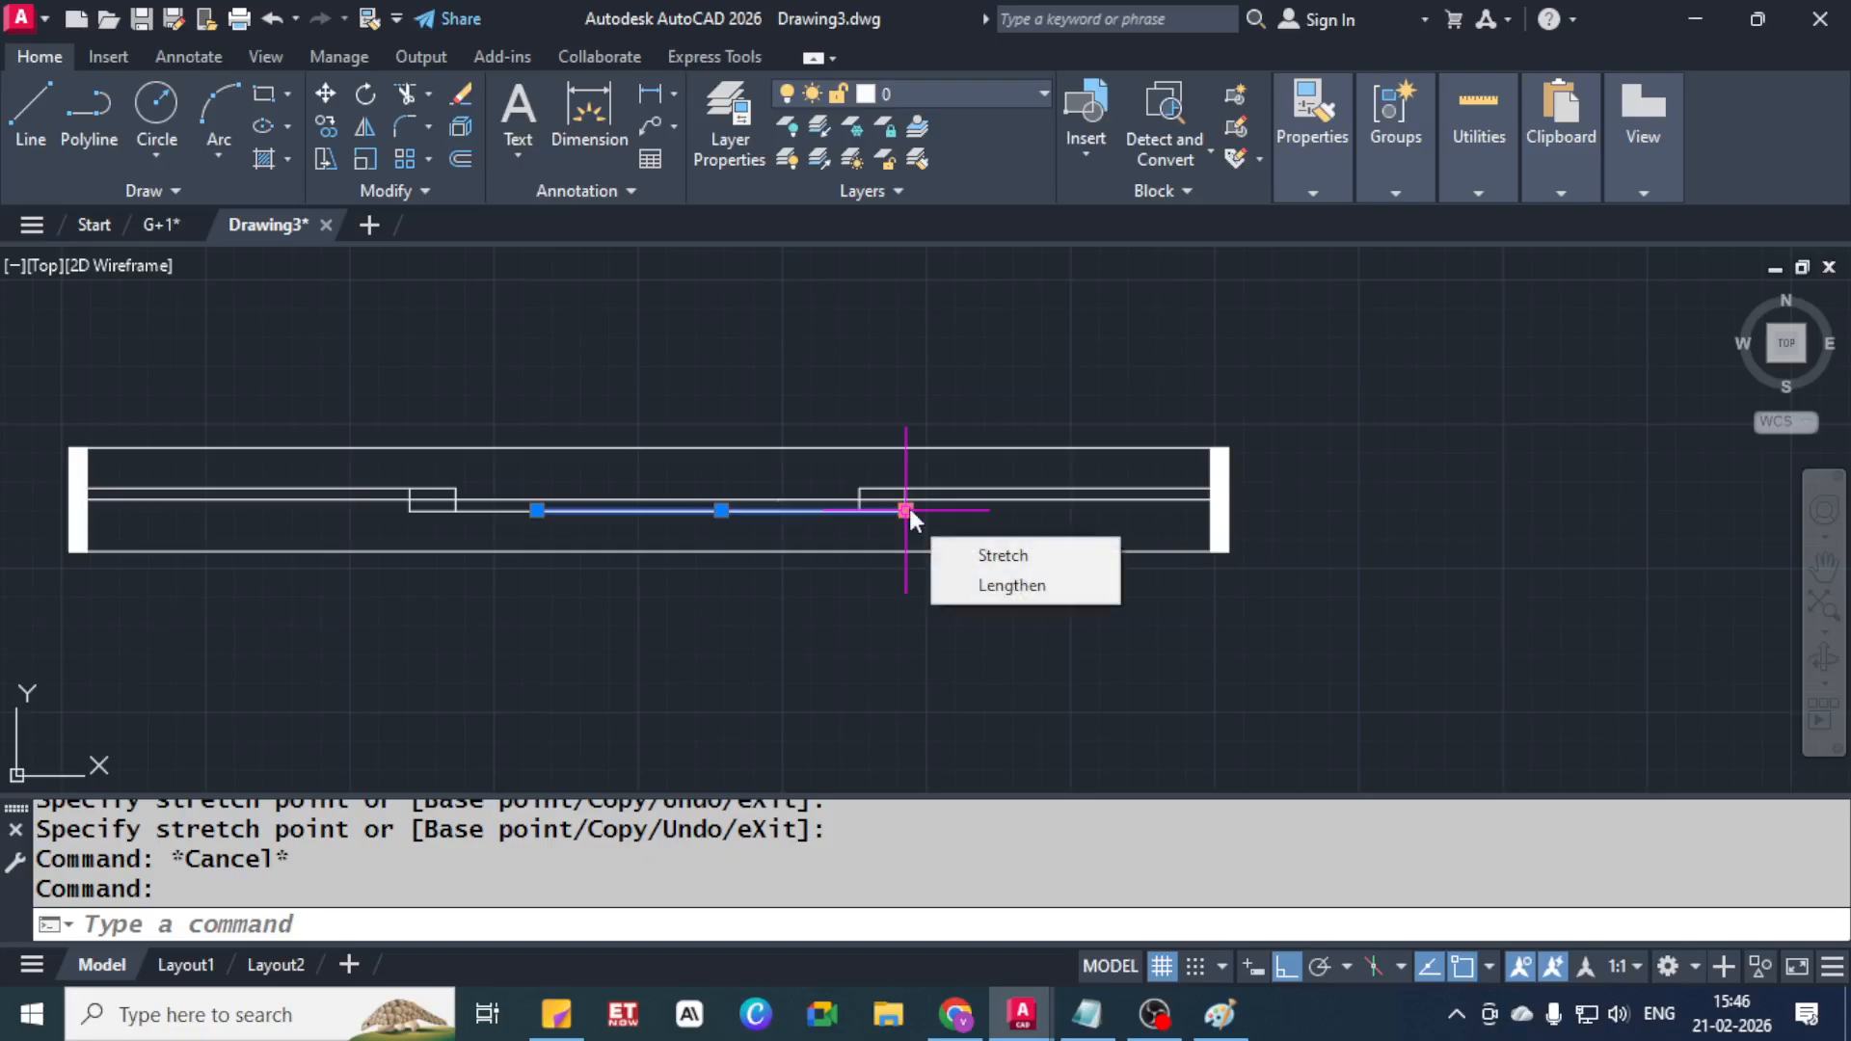
click(535, 508)
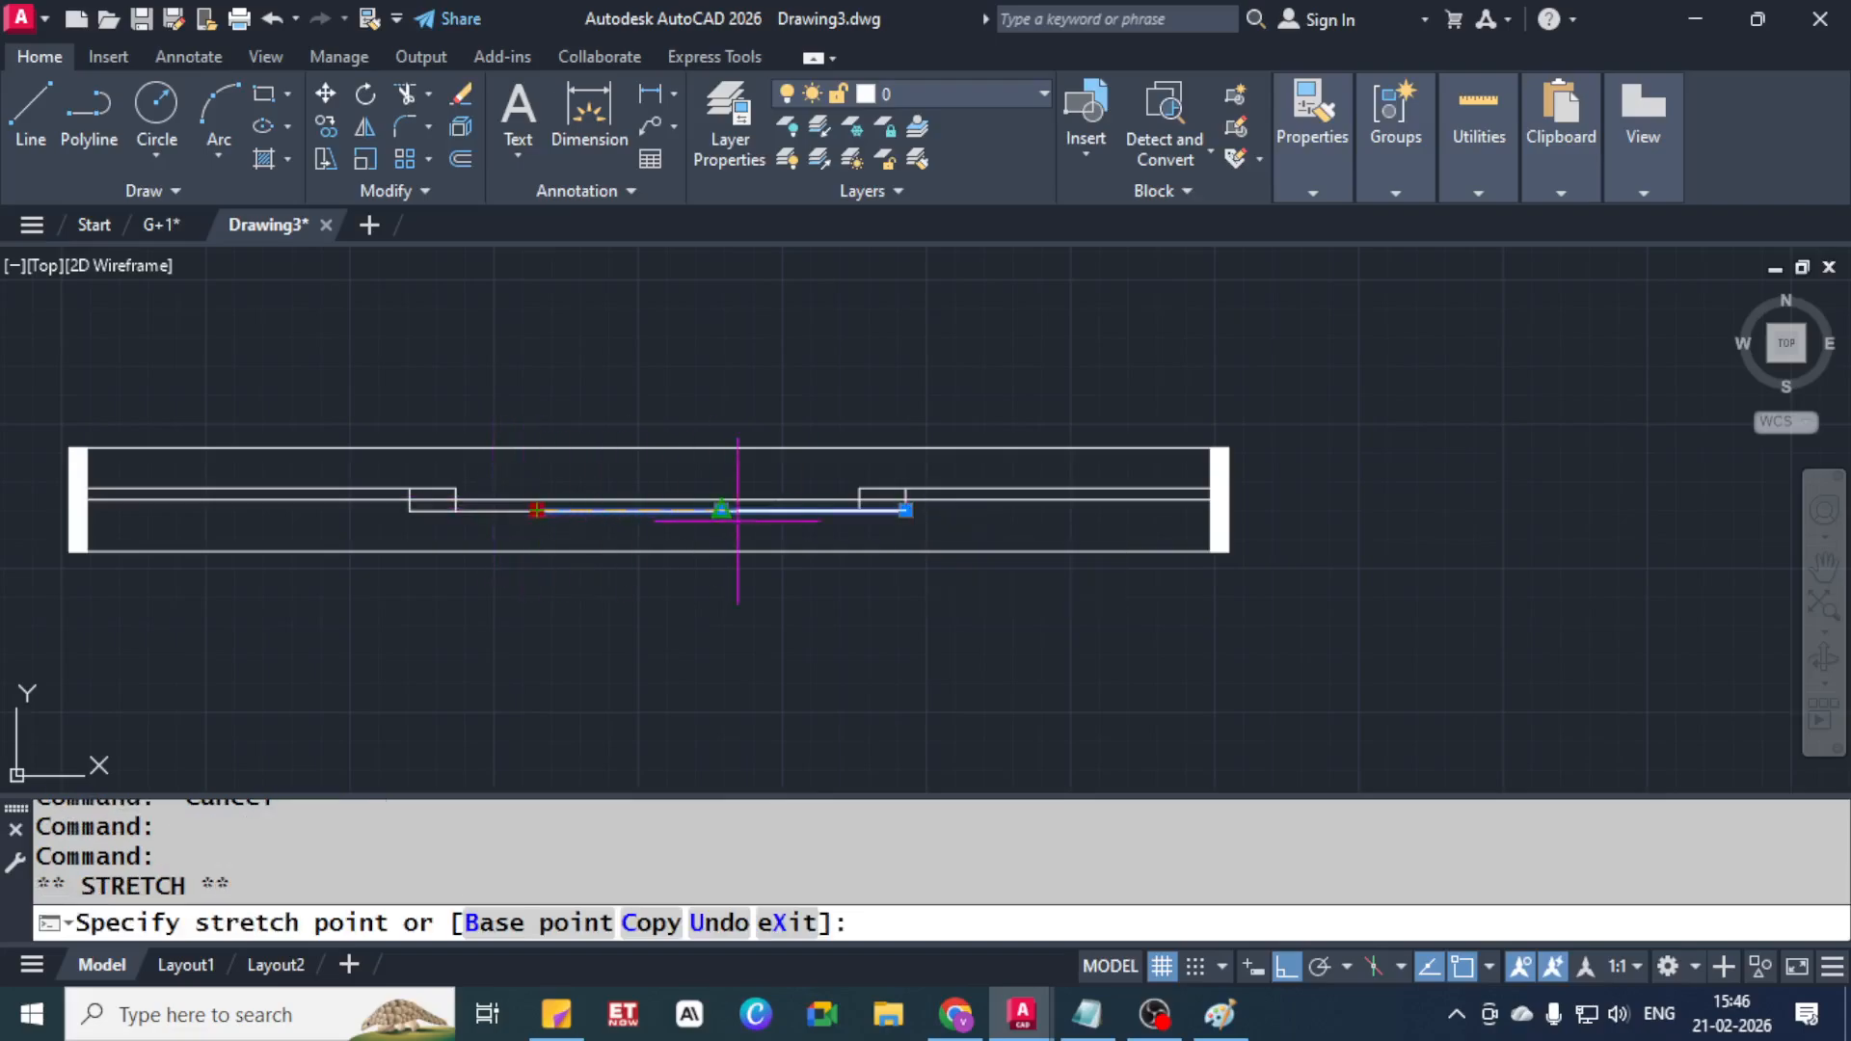
key(Escape)
Shorten the middle sash's overlapping bottom line by stretching its left end to the end of the matching left-hand line
scroll(753, 536, up, 2)
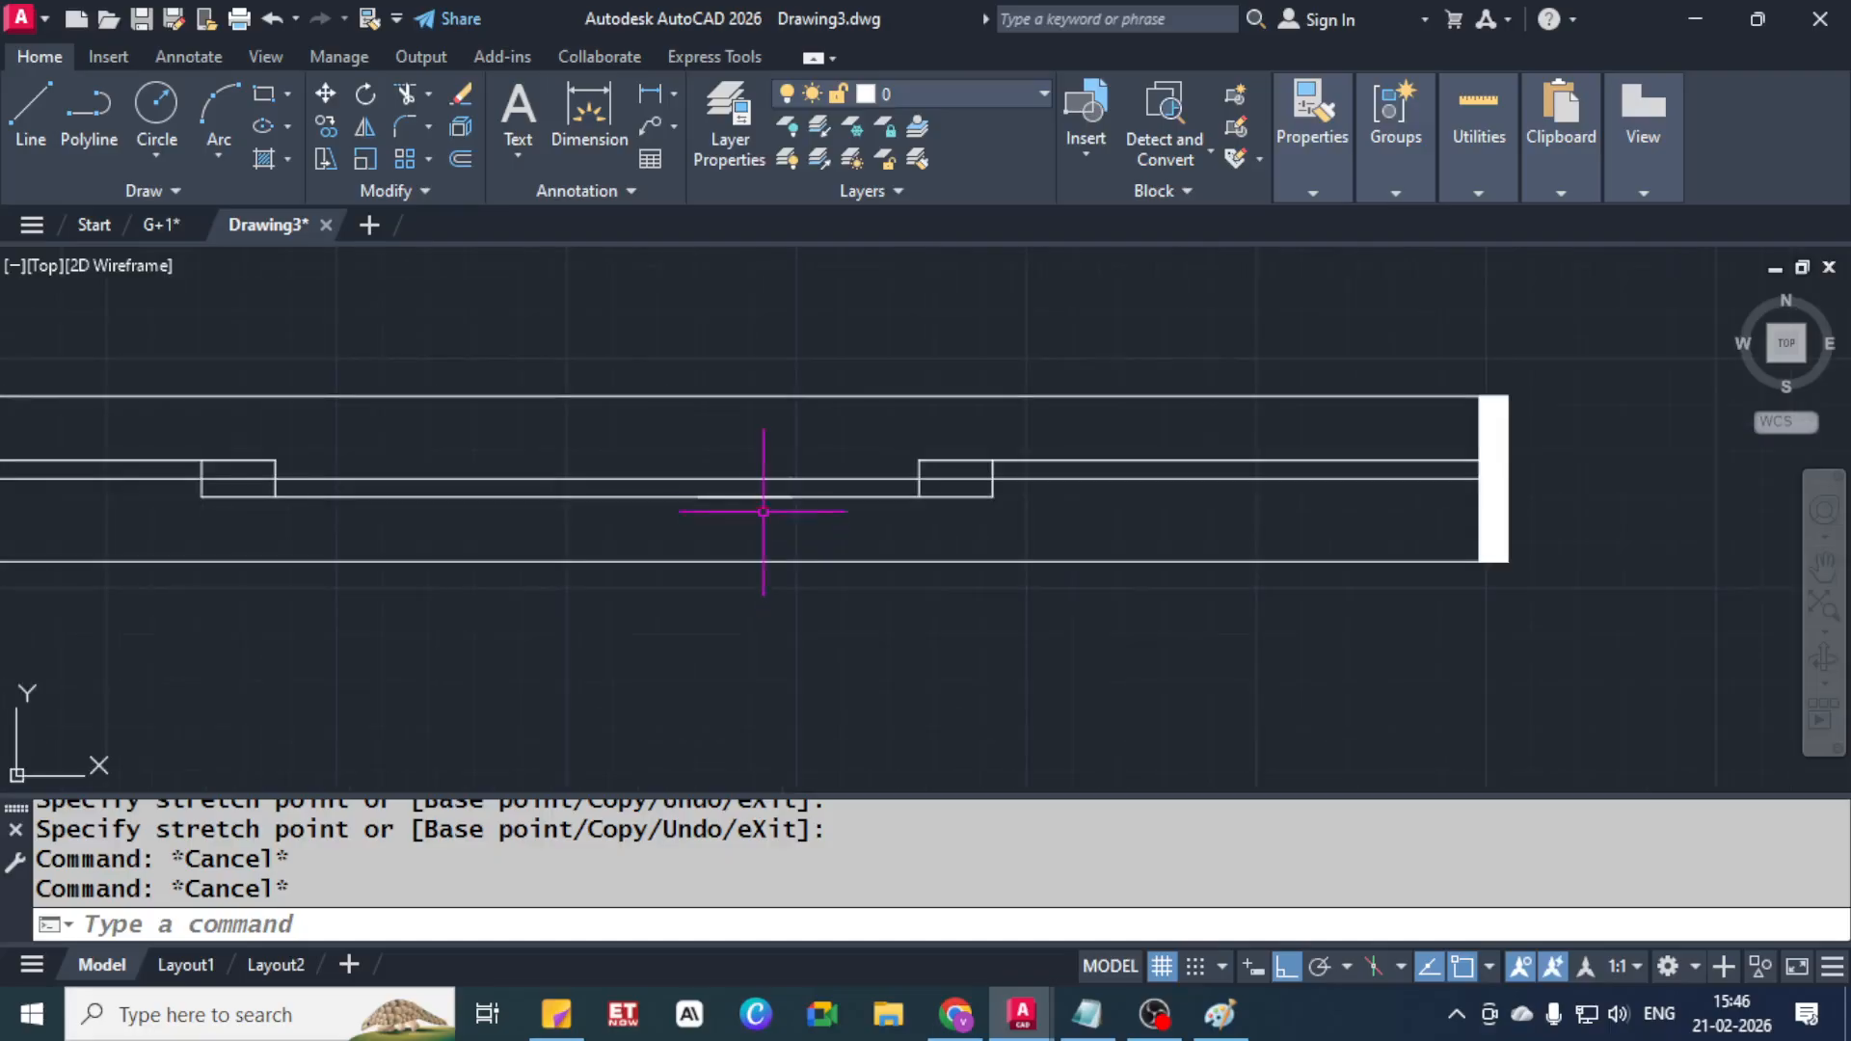
click(750, 497)
click(699, 497)
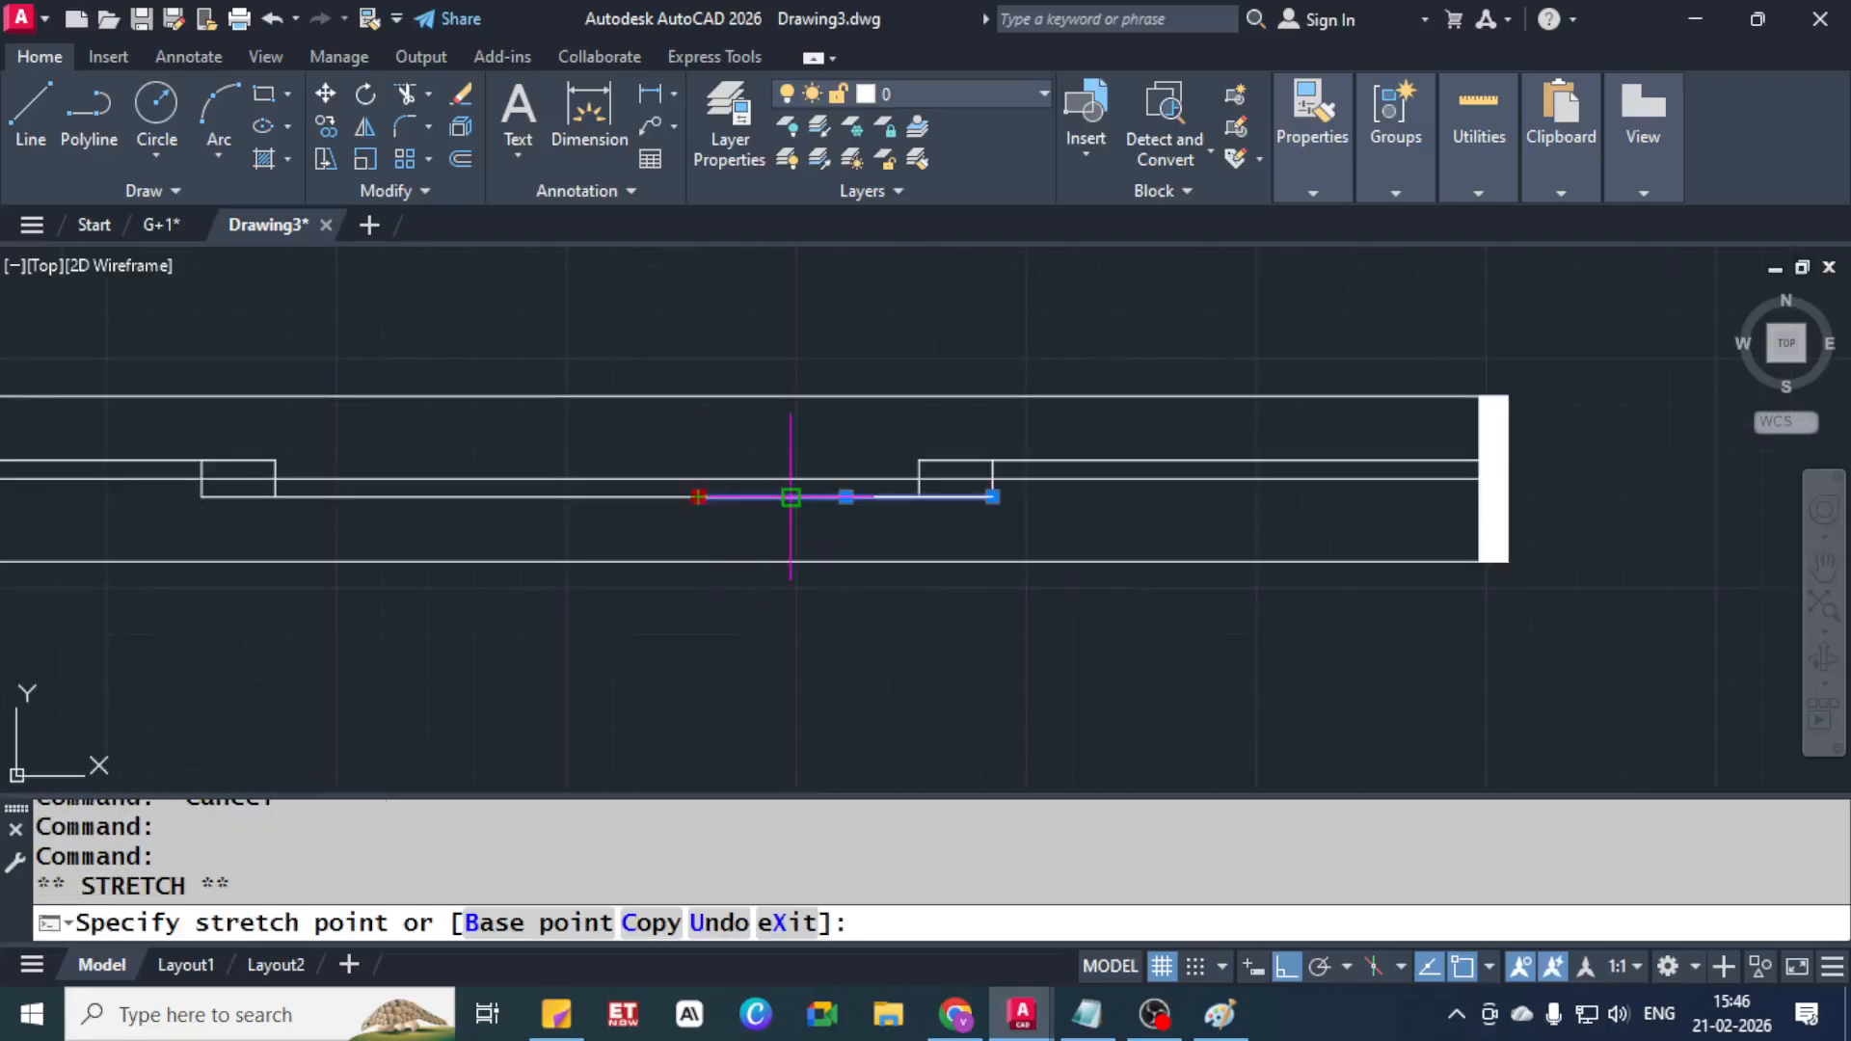
click(790, 496)
key(Escape)
key(Escape)
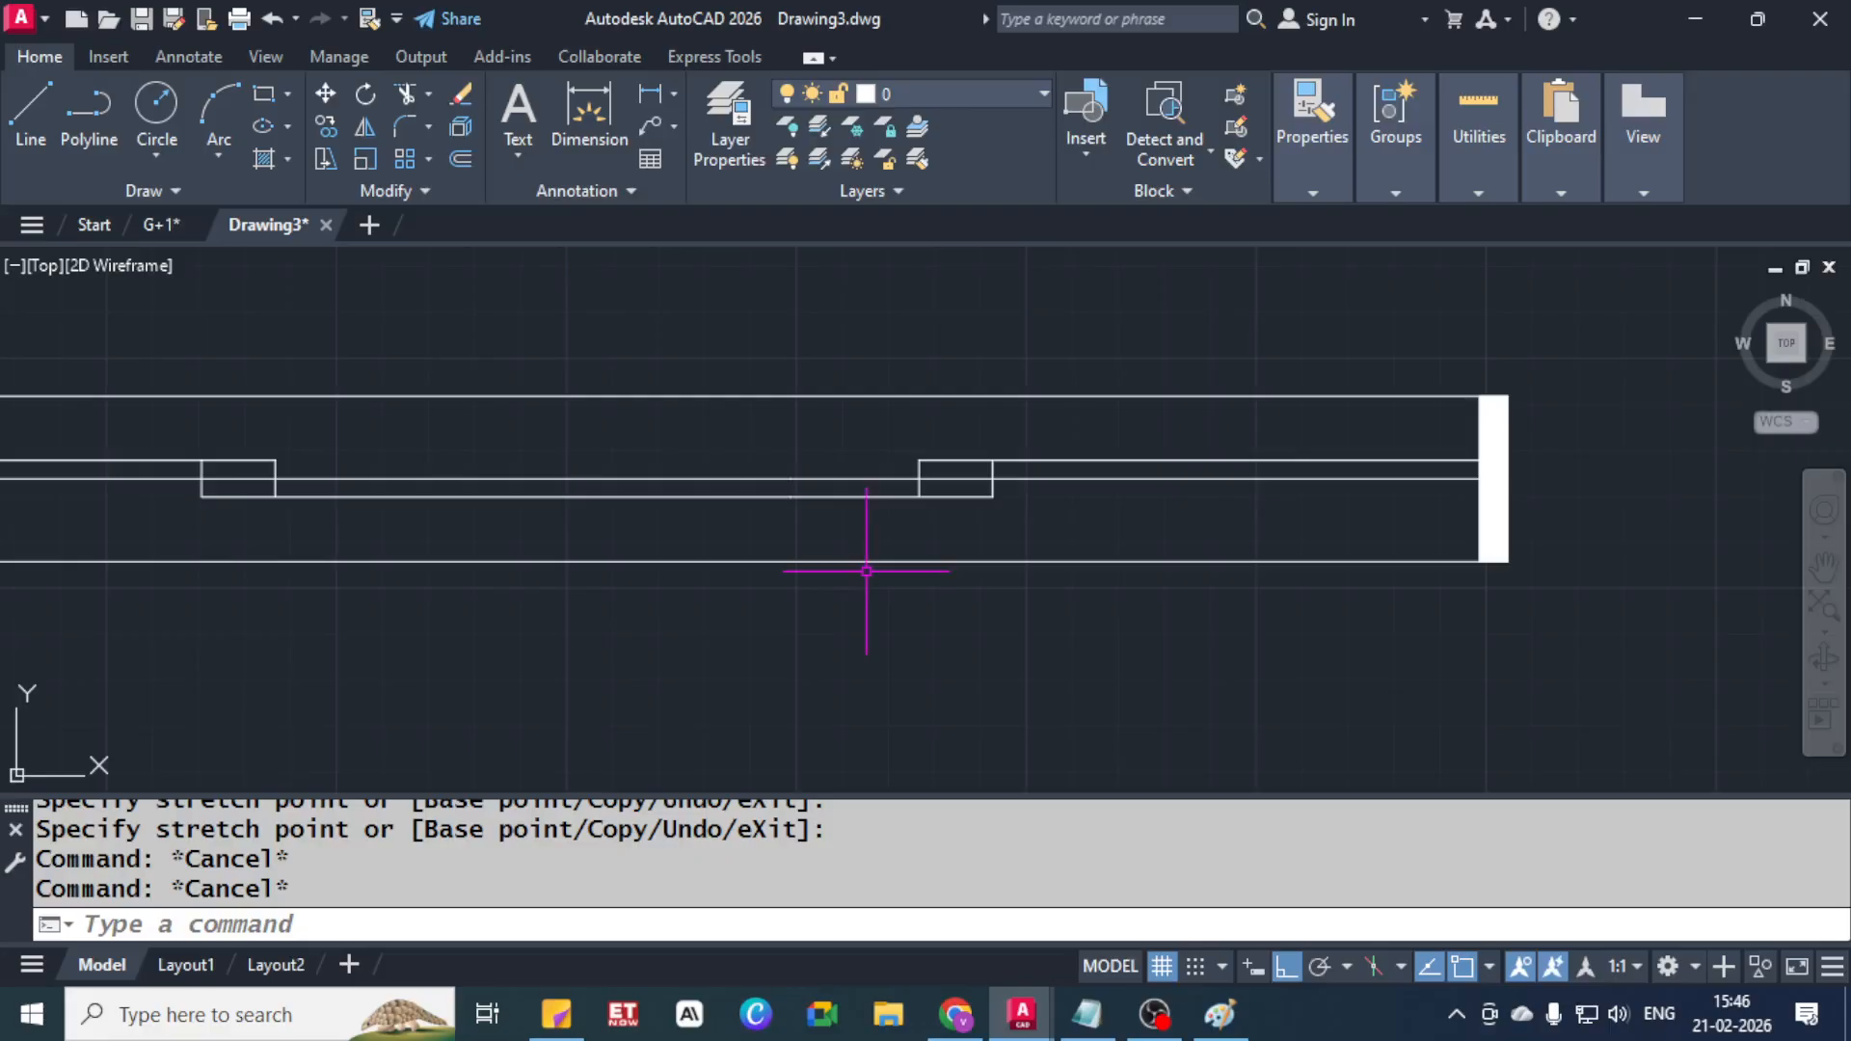
Add a horizontal linear dimension across the full width of the wider window's middle sash, placing it above the window
scroll(871, 554, down, 3)
middle_drag(1067, 657, 1065, 576)
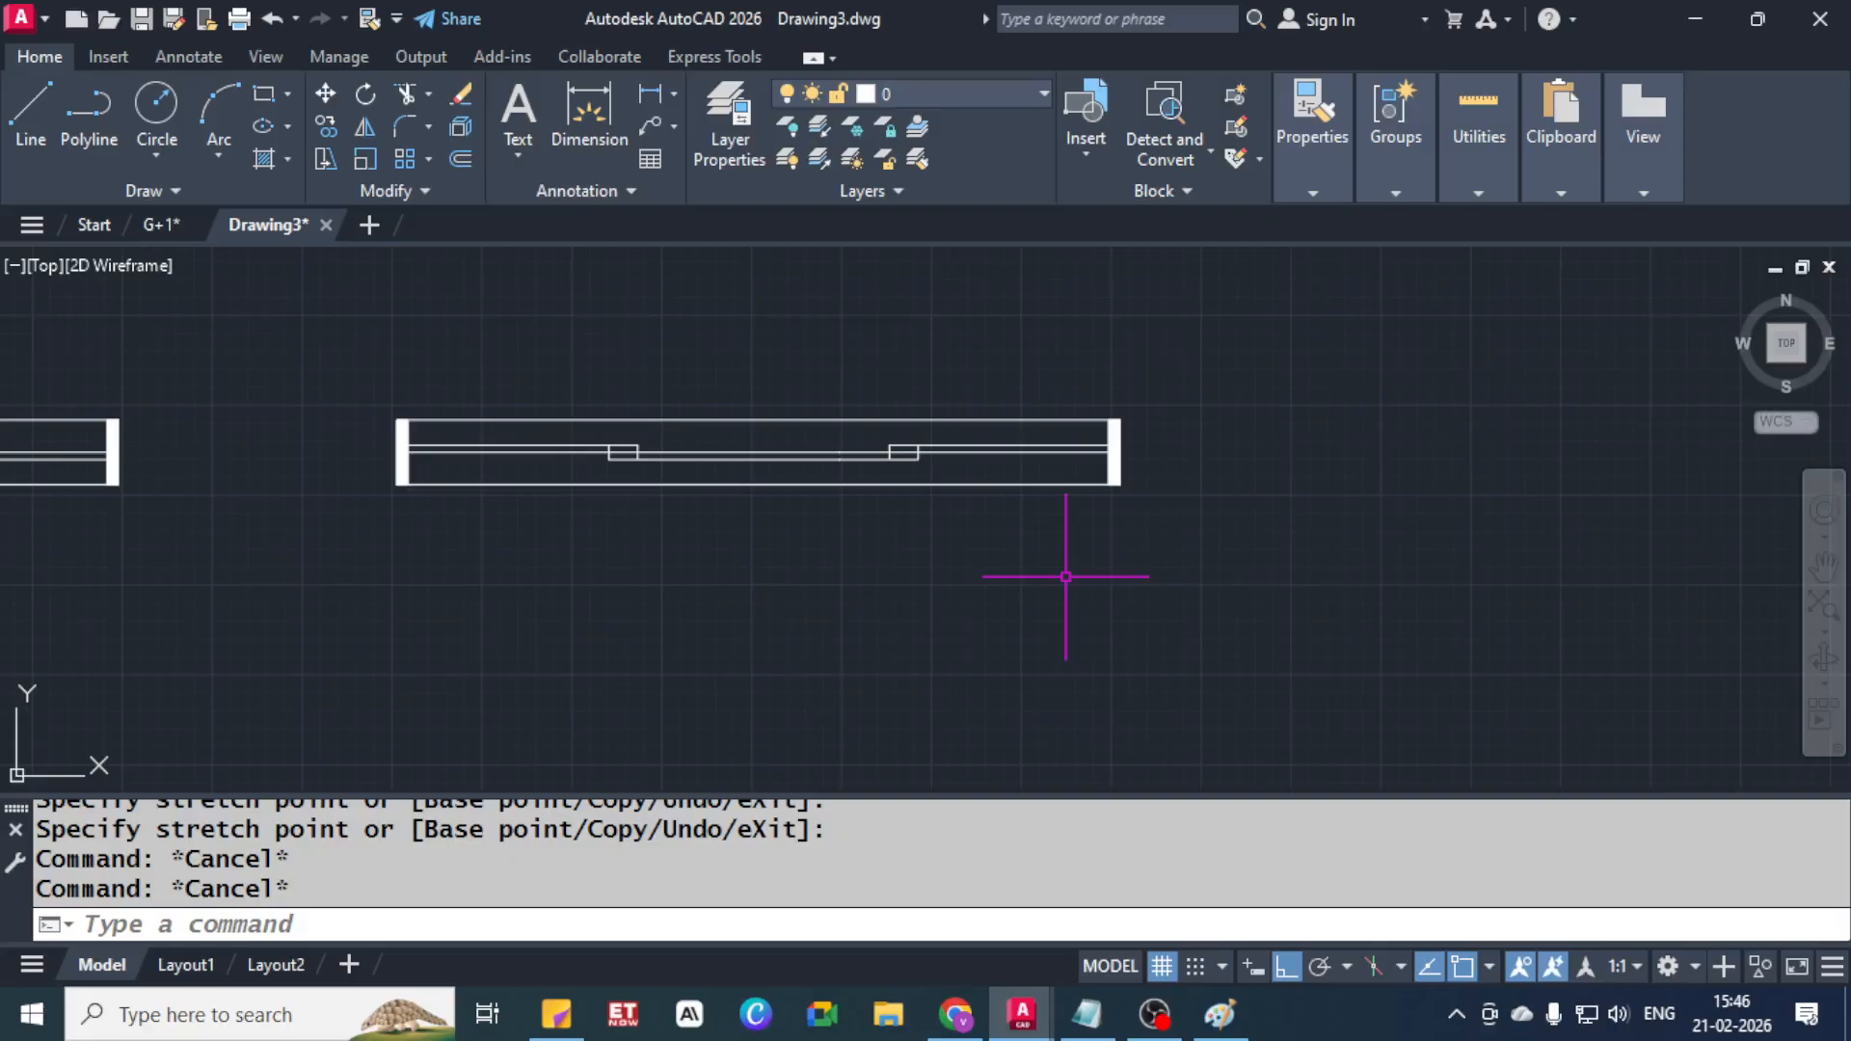
click(589, 111)
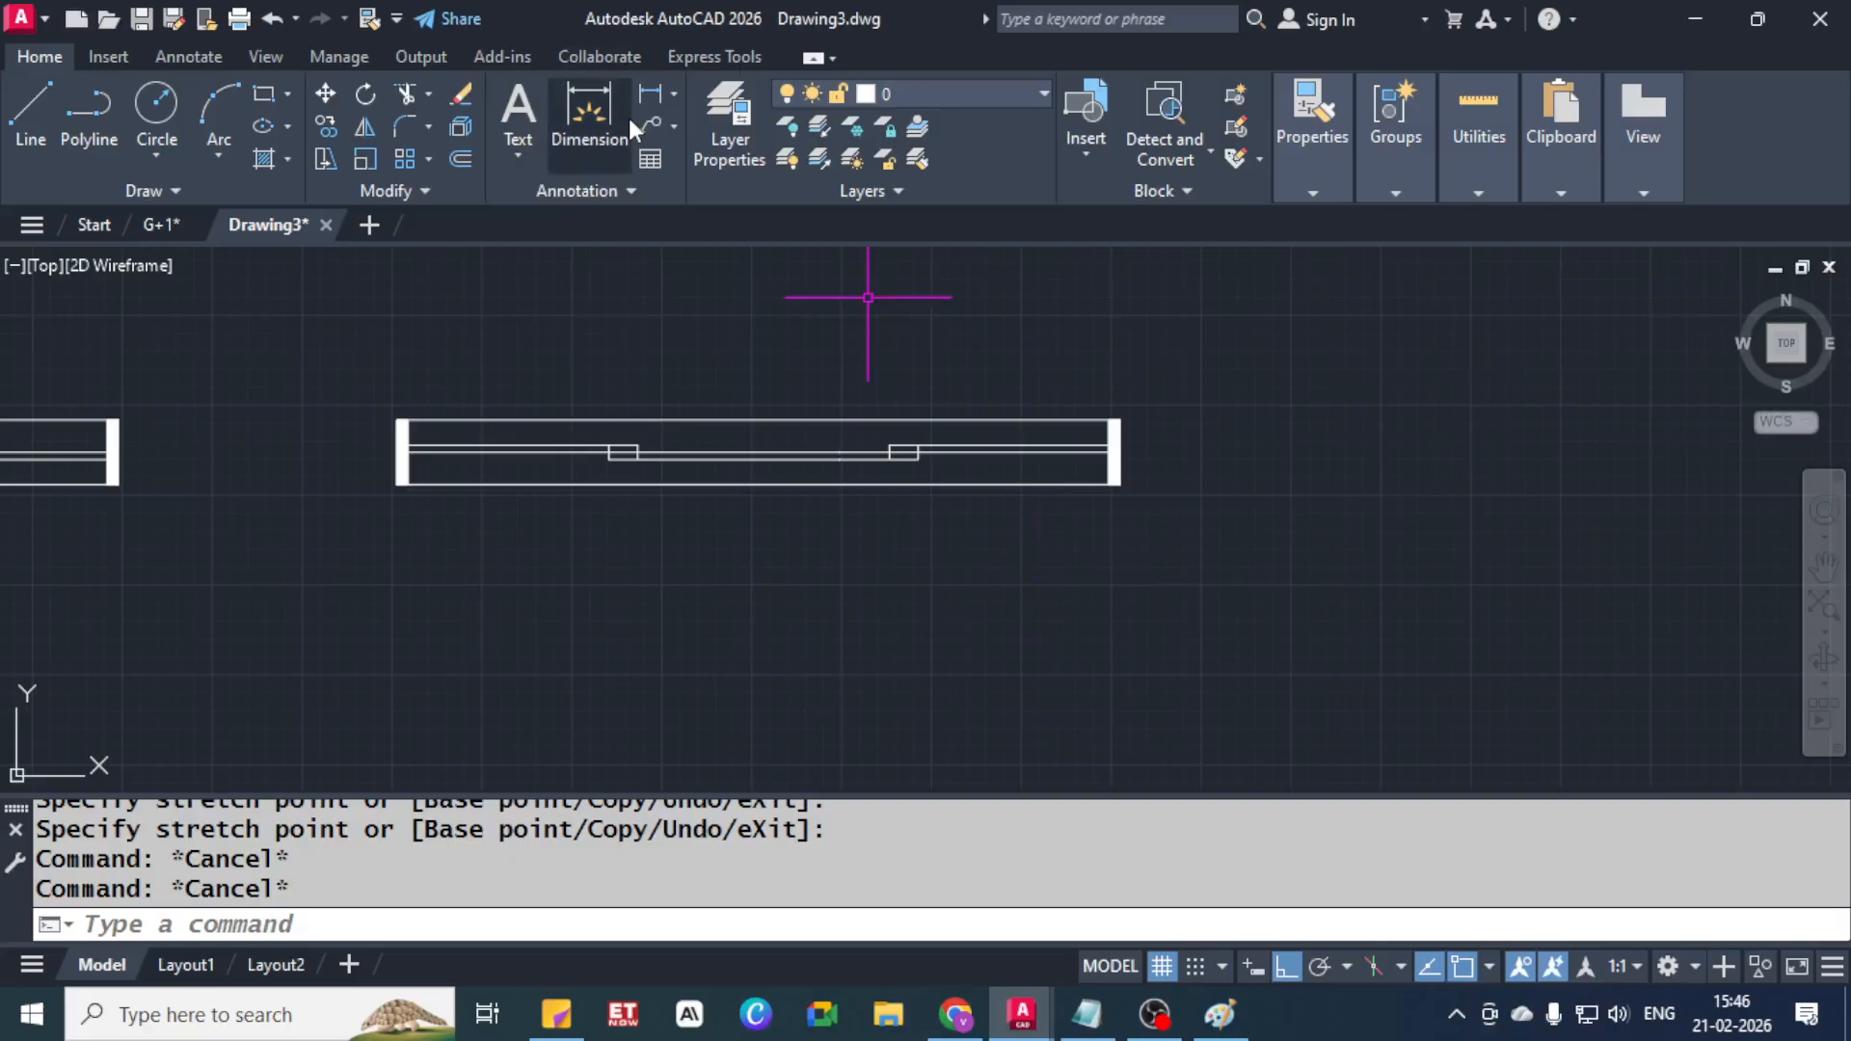
click(610, 458)
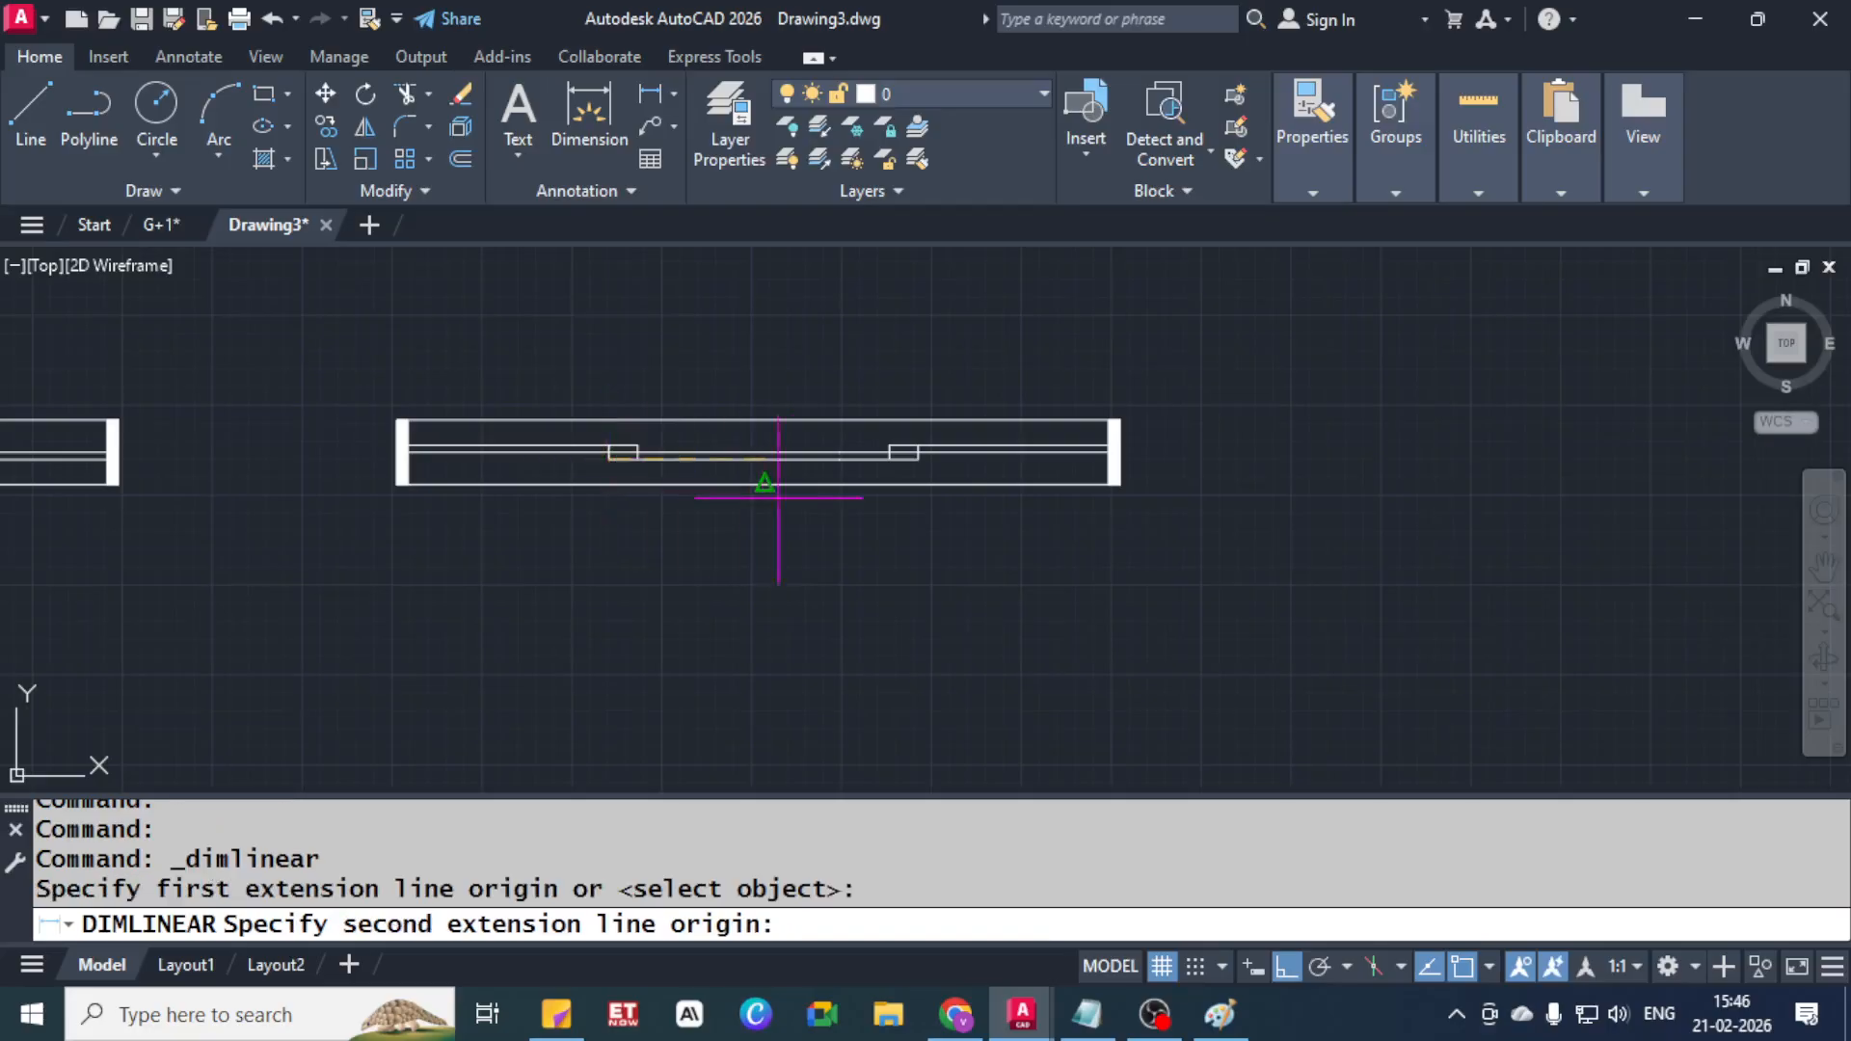
click(919, 459)
click(888, 357)
Erase the linear dimension above the wider window's middle sash
scroll(801, 347, up, 6)
click(898, 348)
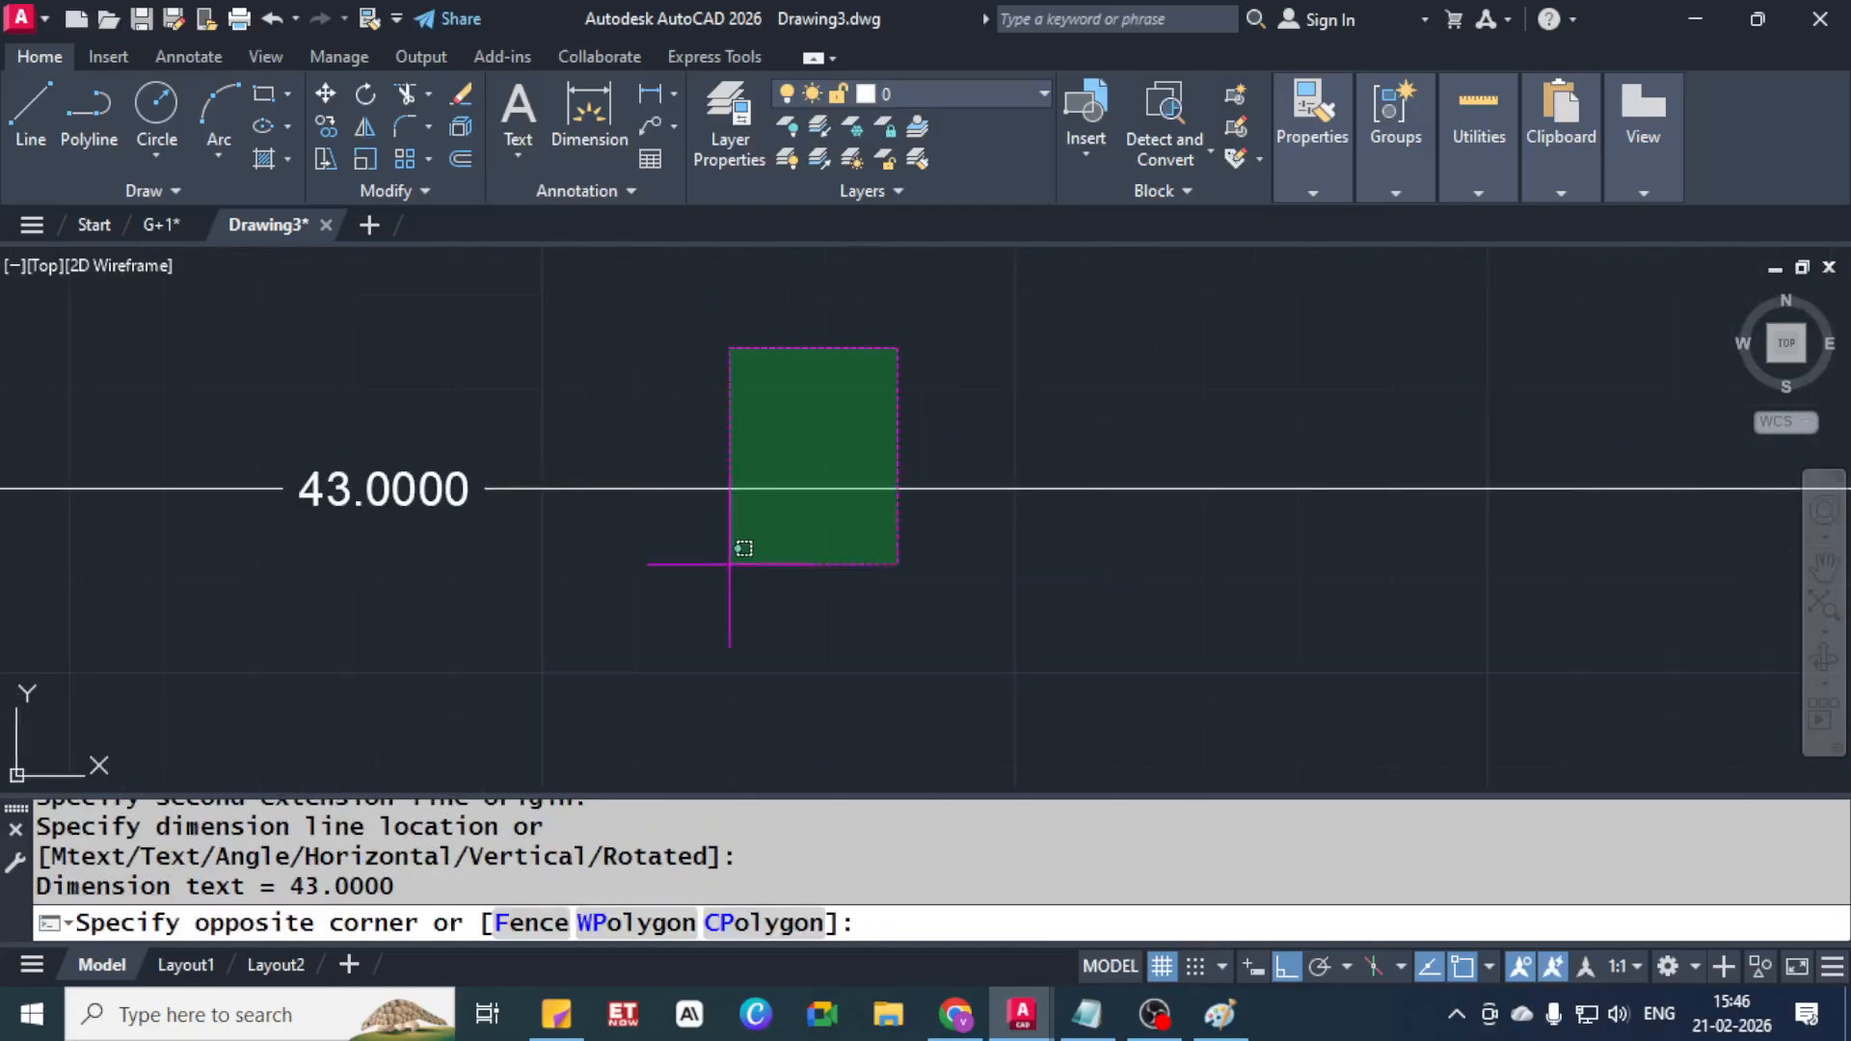
click(719, 572)
key(Delete)
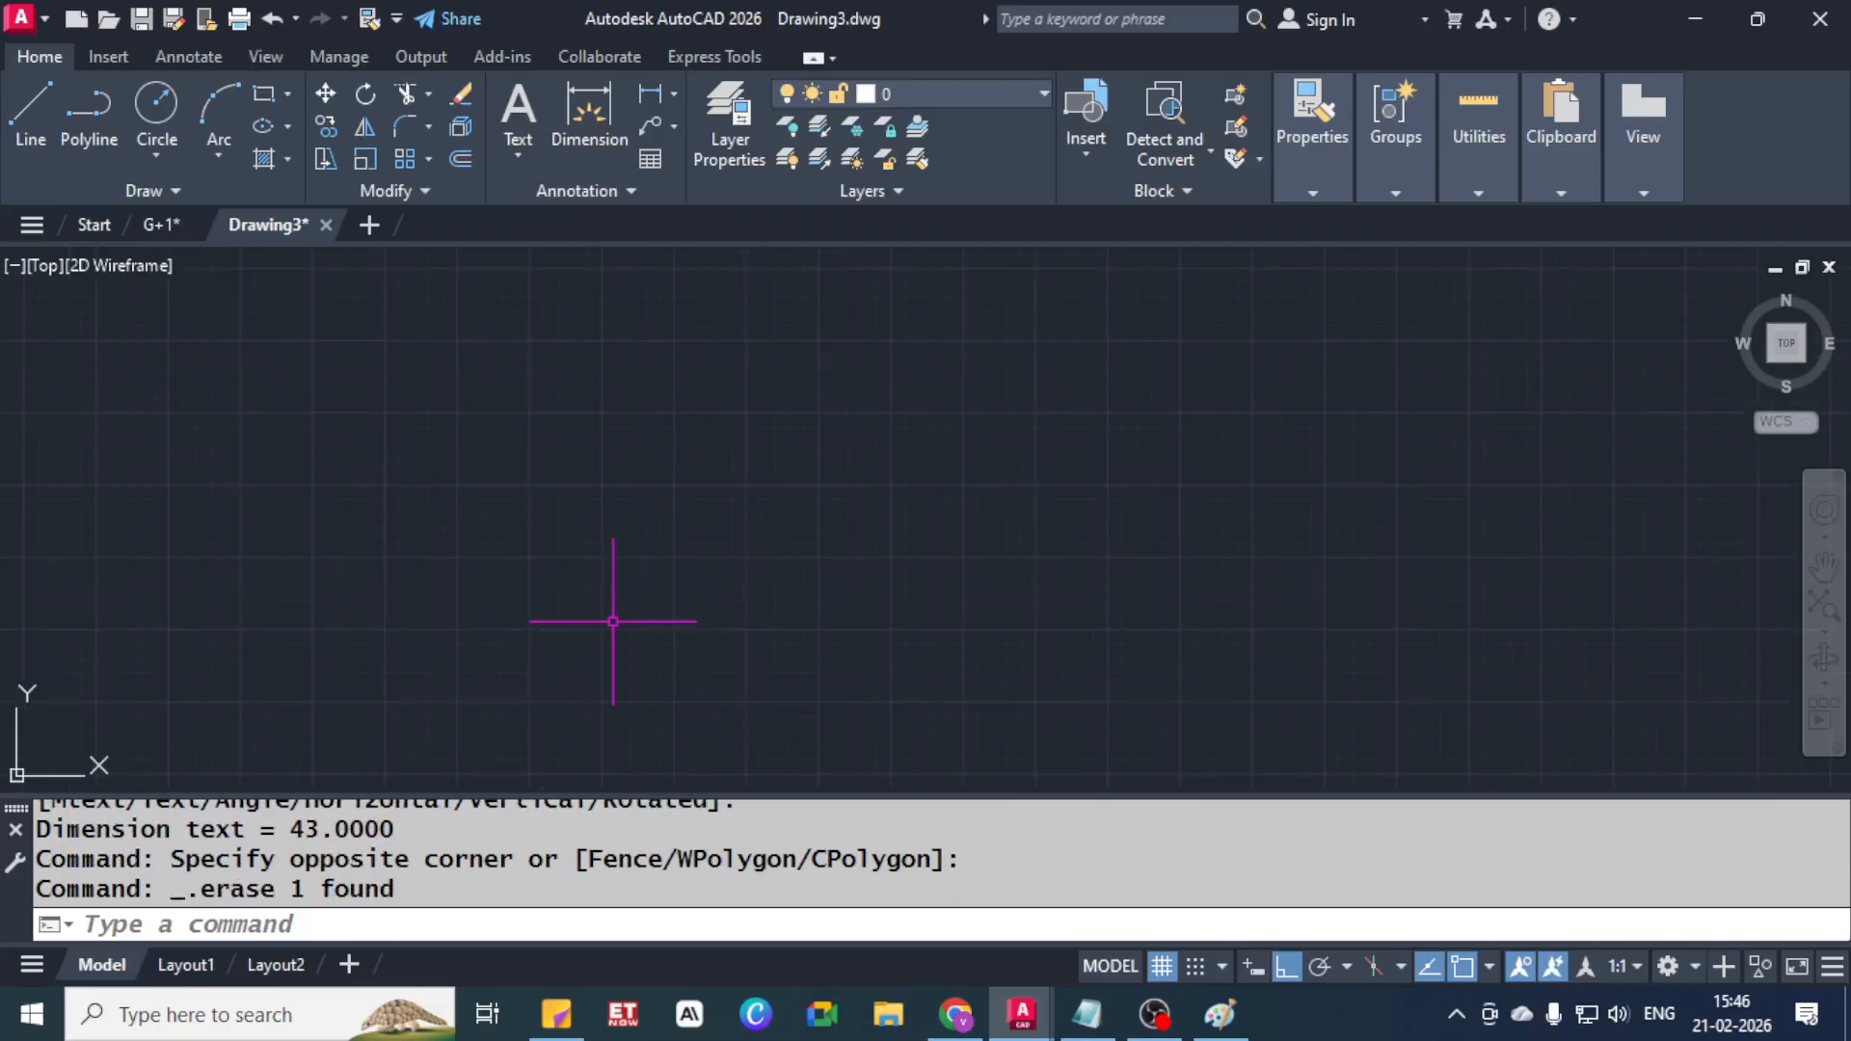
Review the drawn doors and windows, and consult the lesson notes in Notepad
scroll(785, 466, down, 4)
scroll(732, 525, up, 3)
mouse_move(732, 525)
middle_down()
mouse_move(1272, 397)
mouse_move(1107, 493)
middle_up()
scroll(1054, 417, down, 2)
scroll(1251, 423, down, 4)
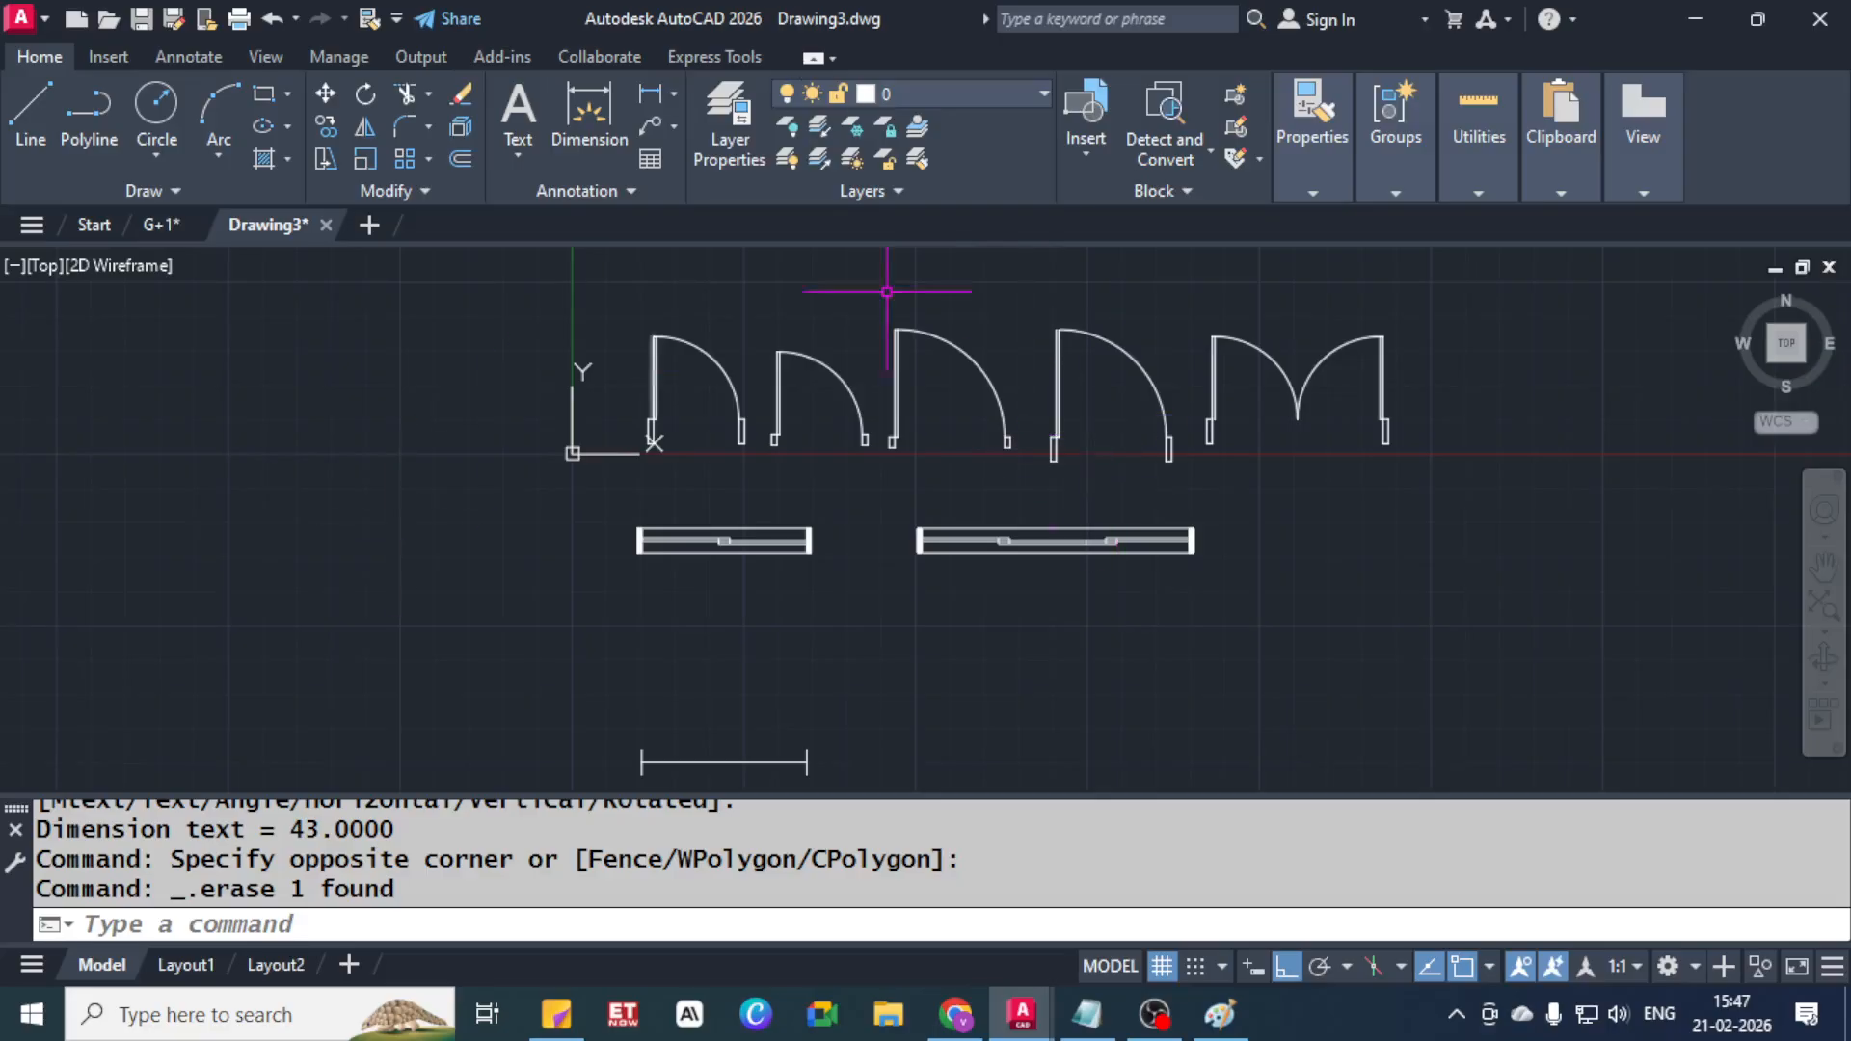
scroll(744, 322, up, 4)
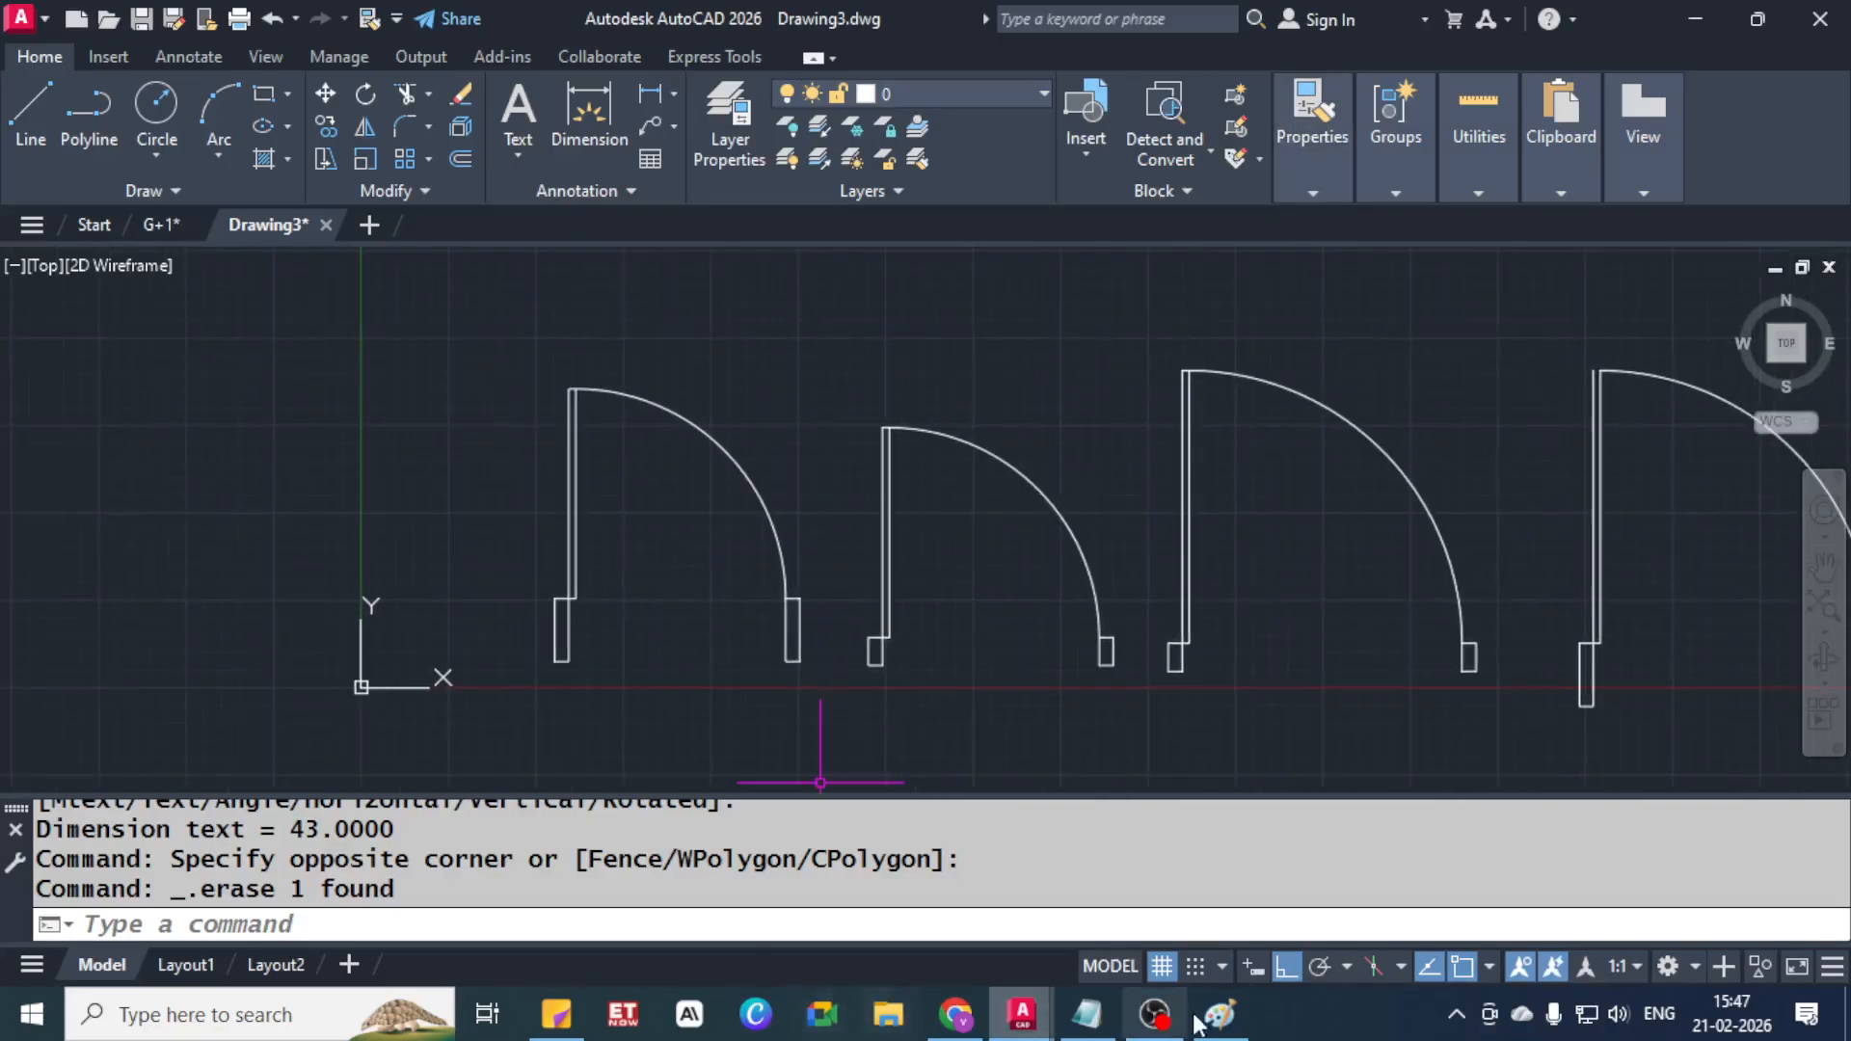
click(1087, 1014)
drag(21, 172, 914, 161)
click(1695, 14)
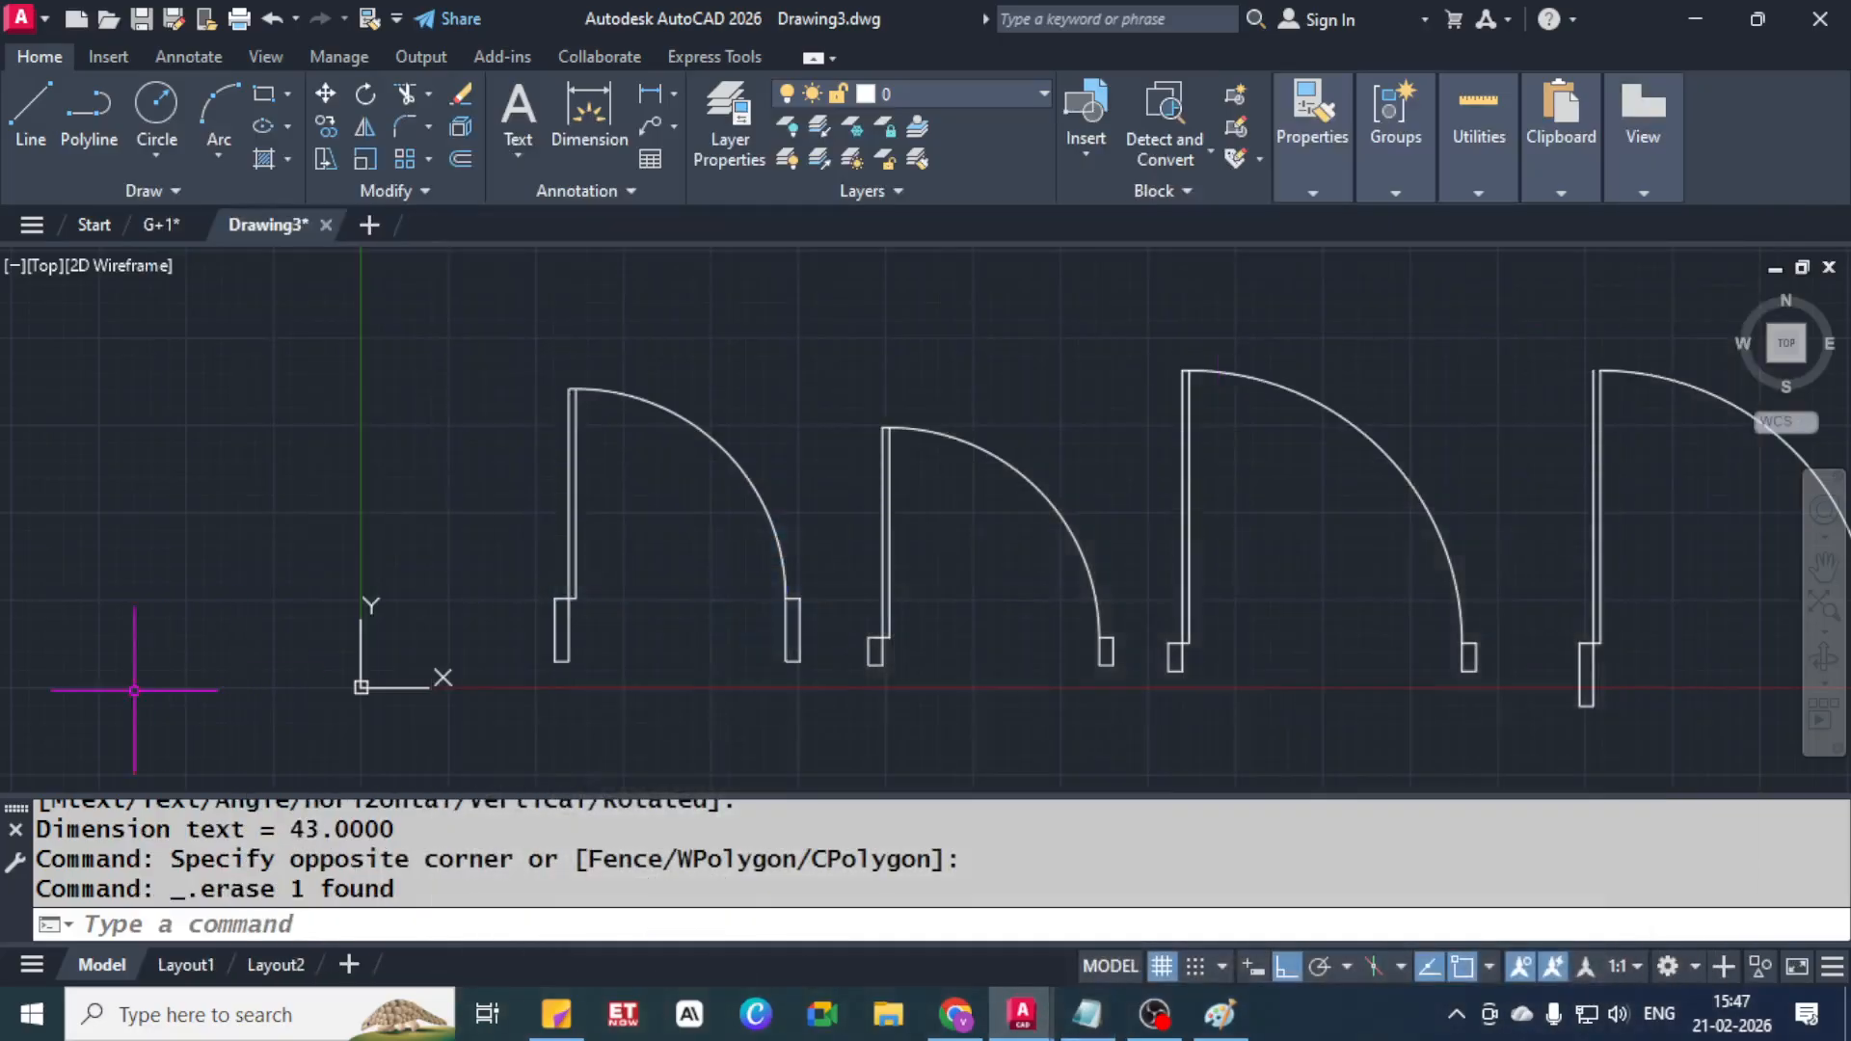
text(B)
key(Return)
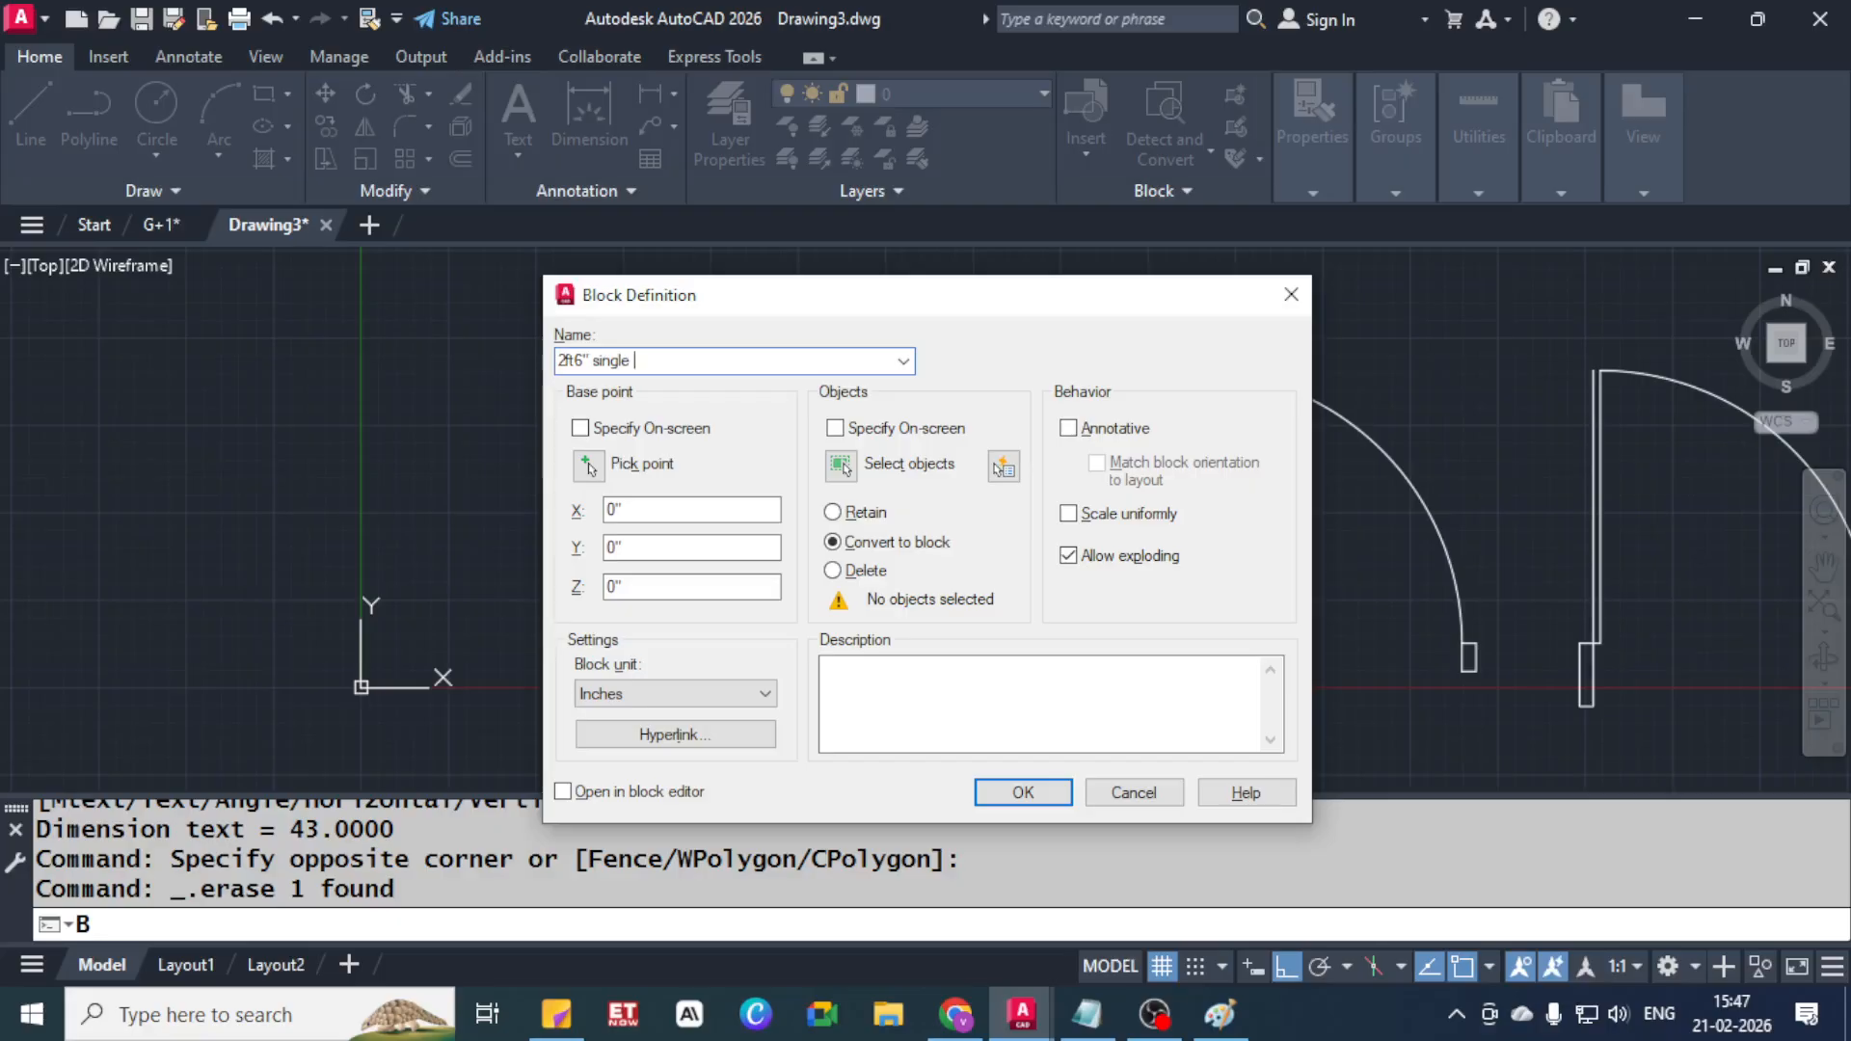
key(BackSpace)
text(inch)
text(oor)
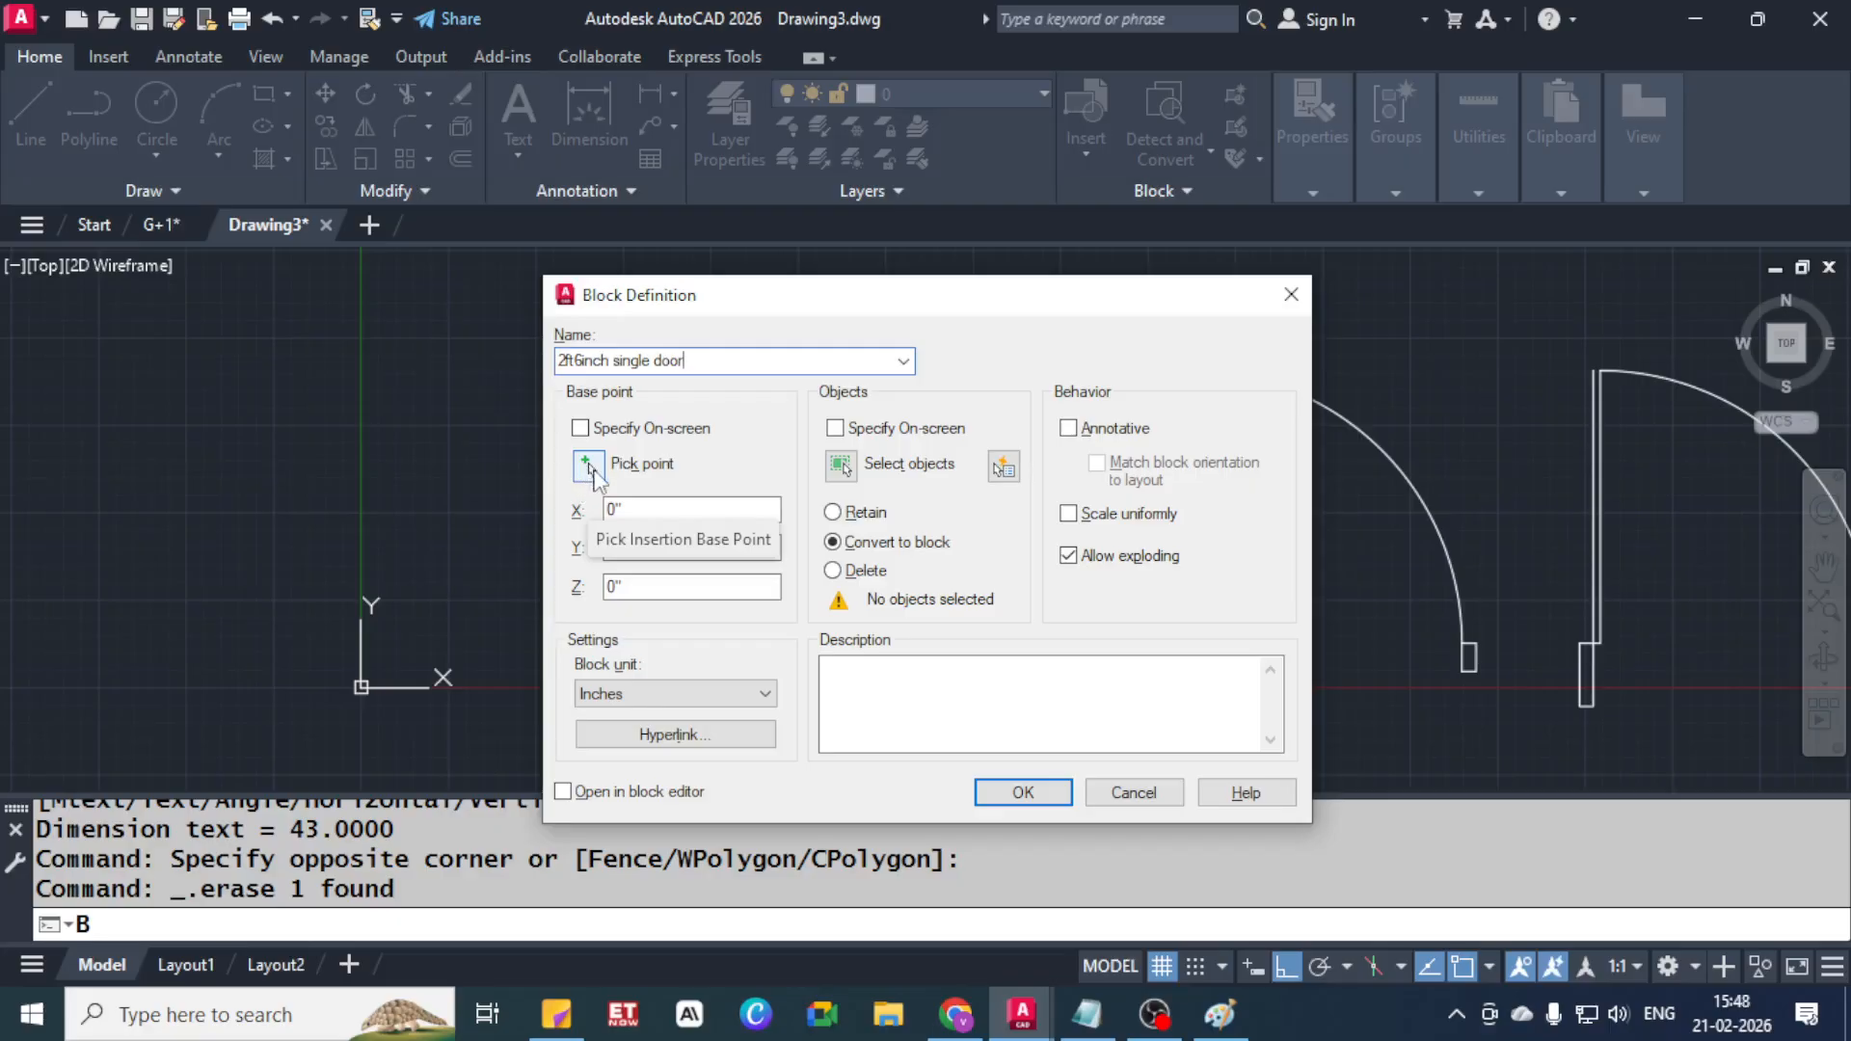
click(590, 468)
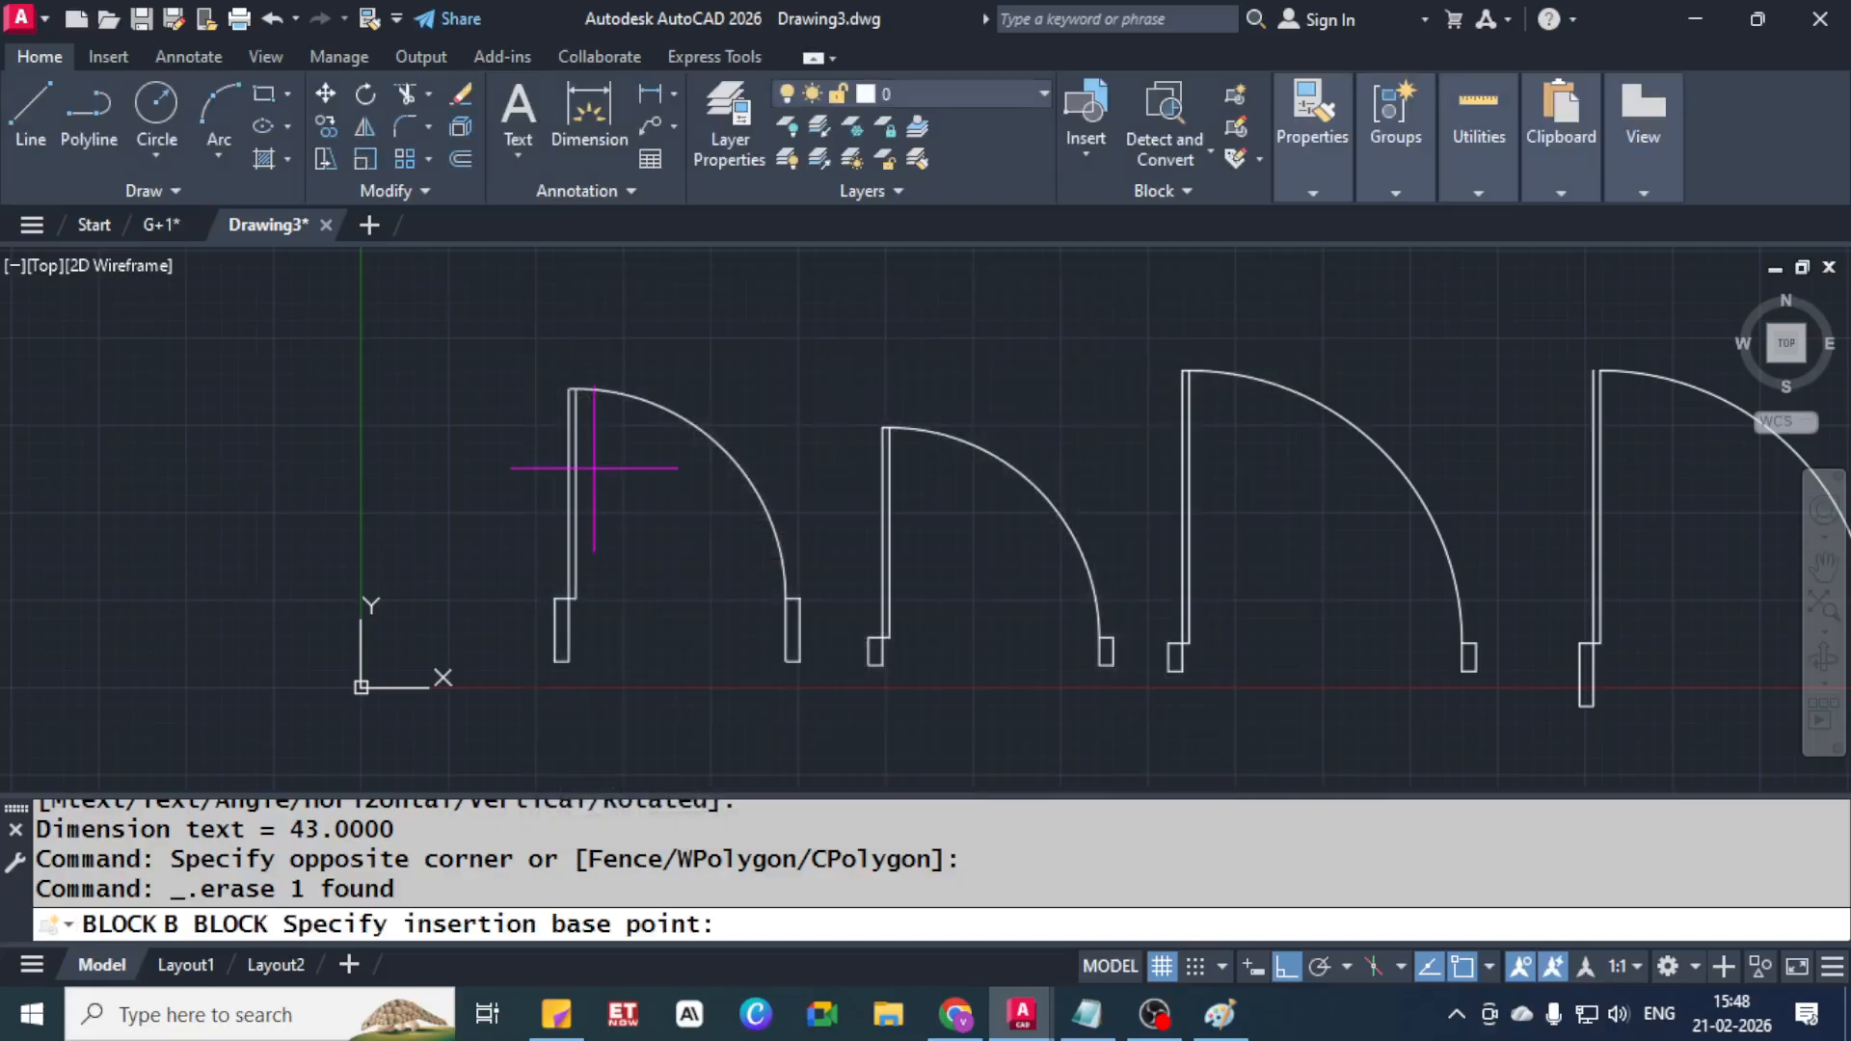
middle_drag(594, 631, 476, 594)
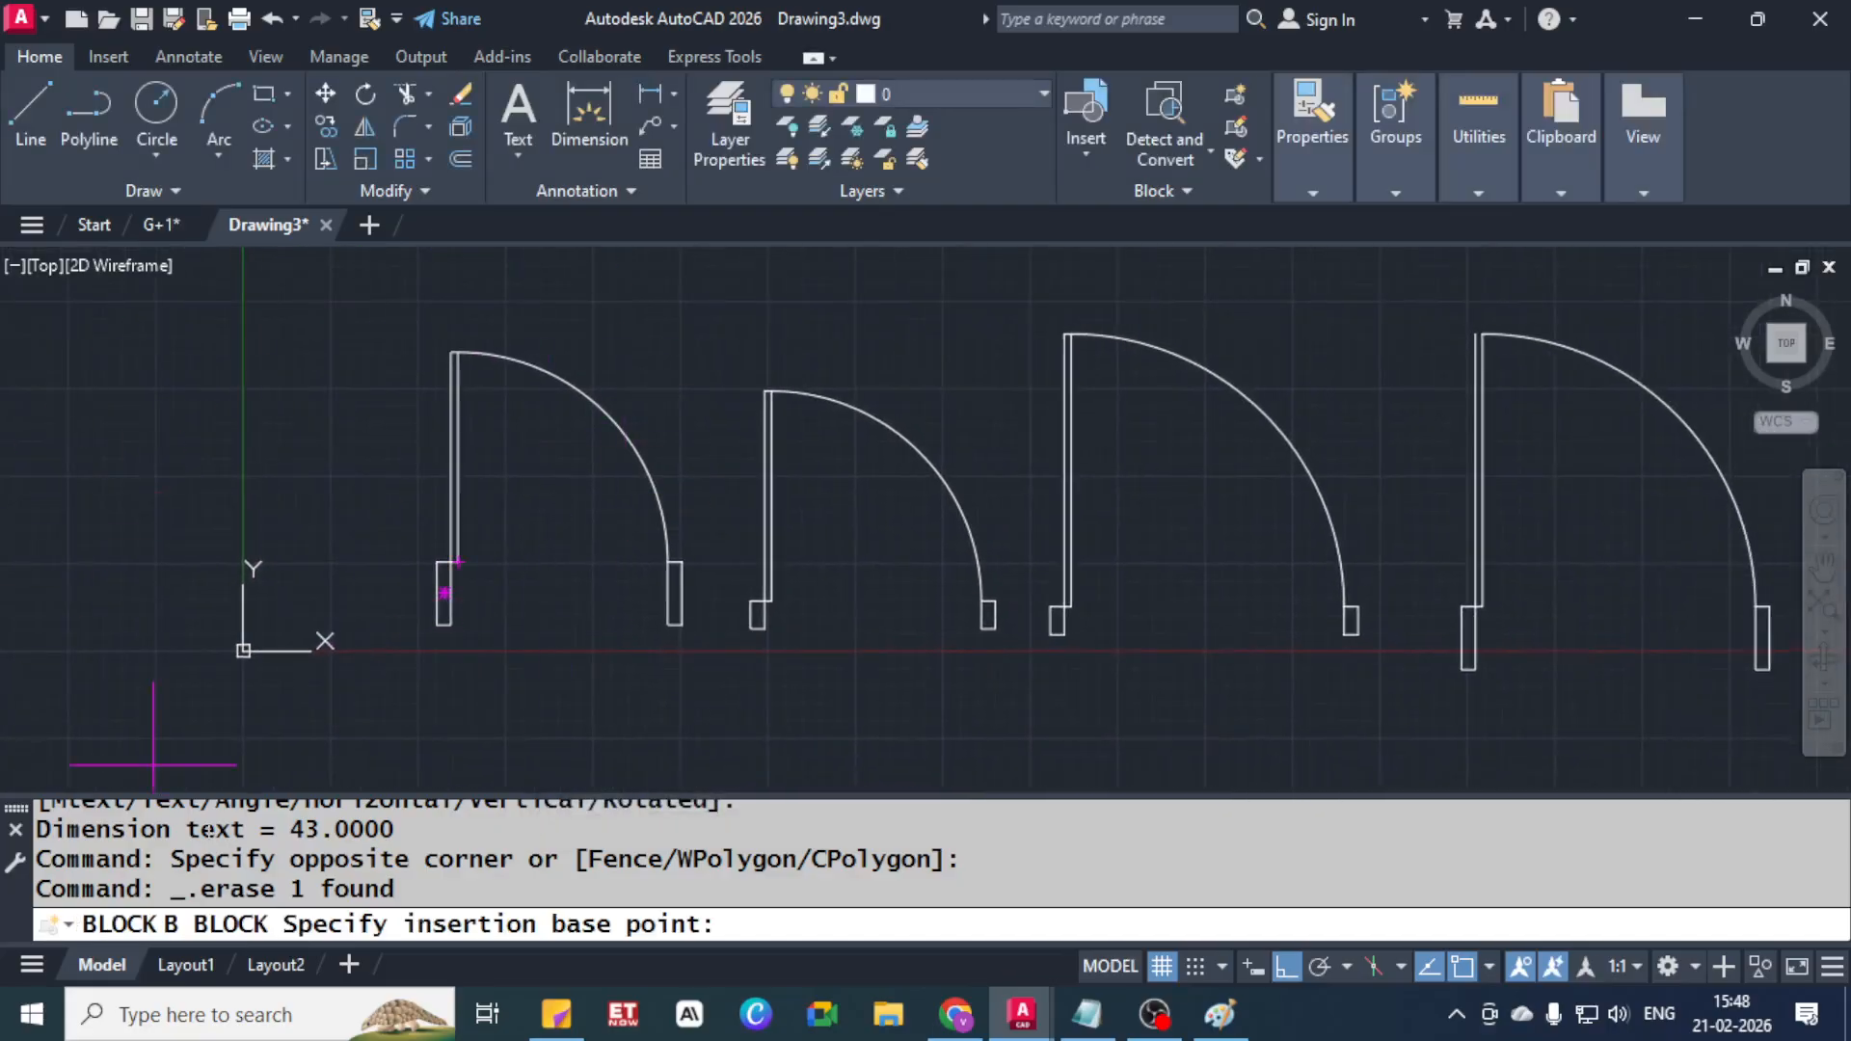
Examine the door openings in the G+1 floor plan's walls, and return to Drawing3
click(152, 225)
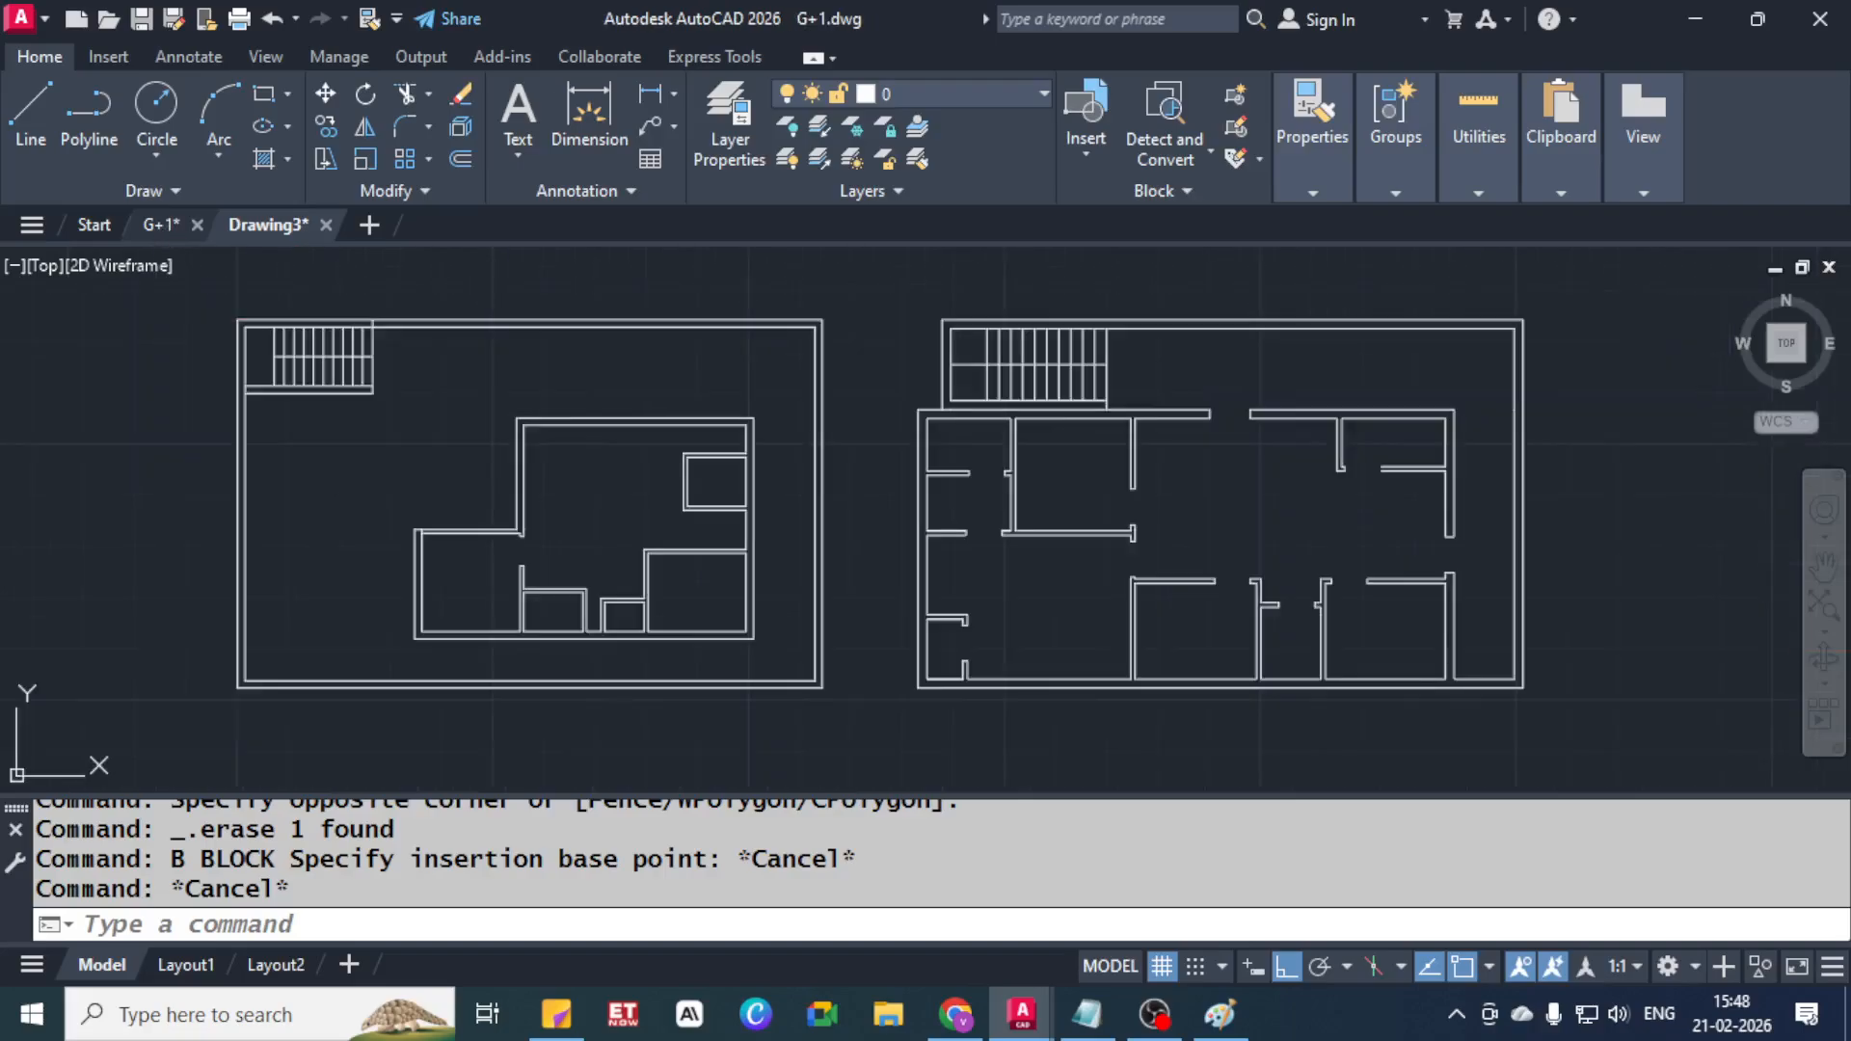
scroll(589, 439, up, 4)
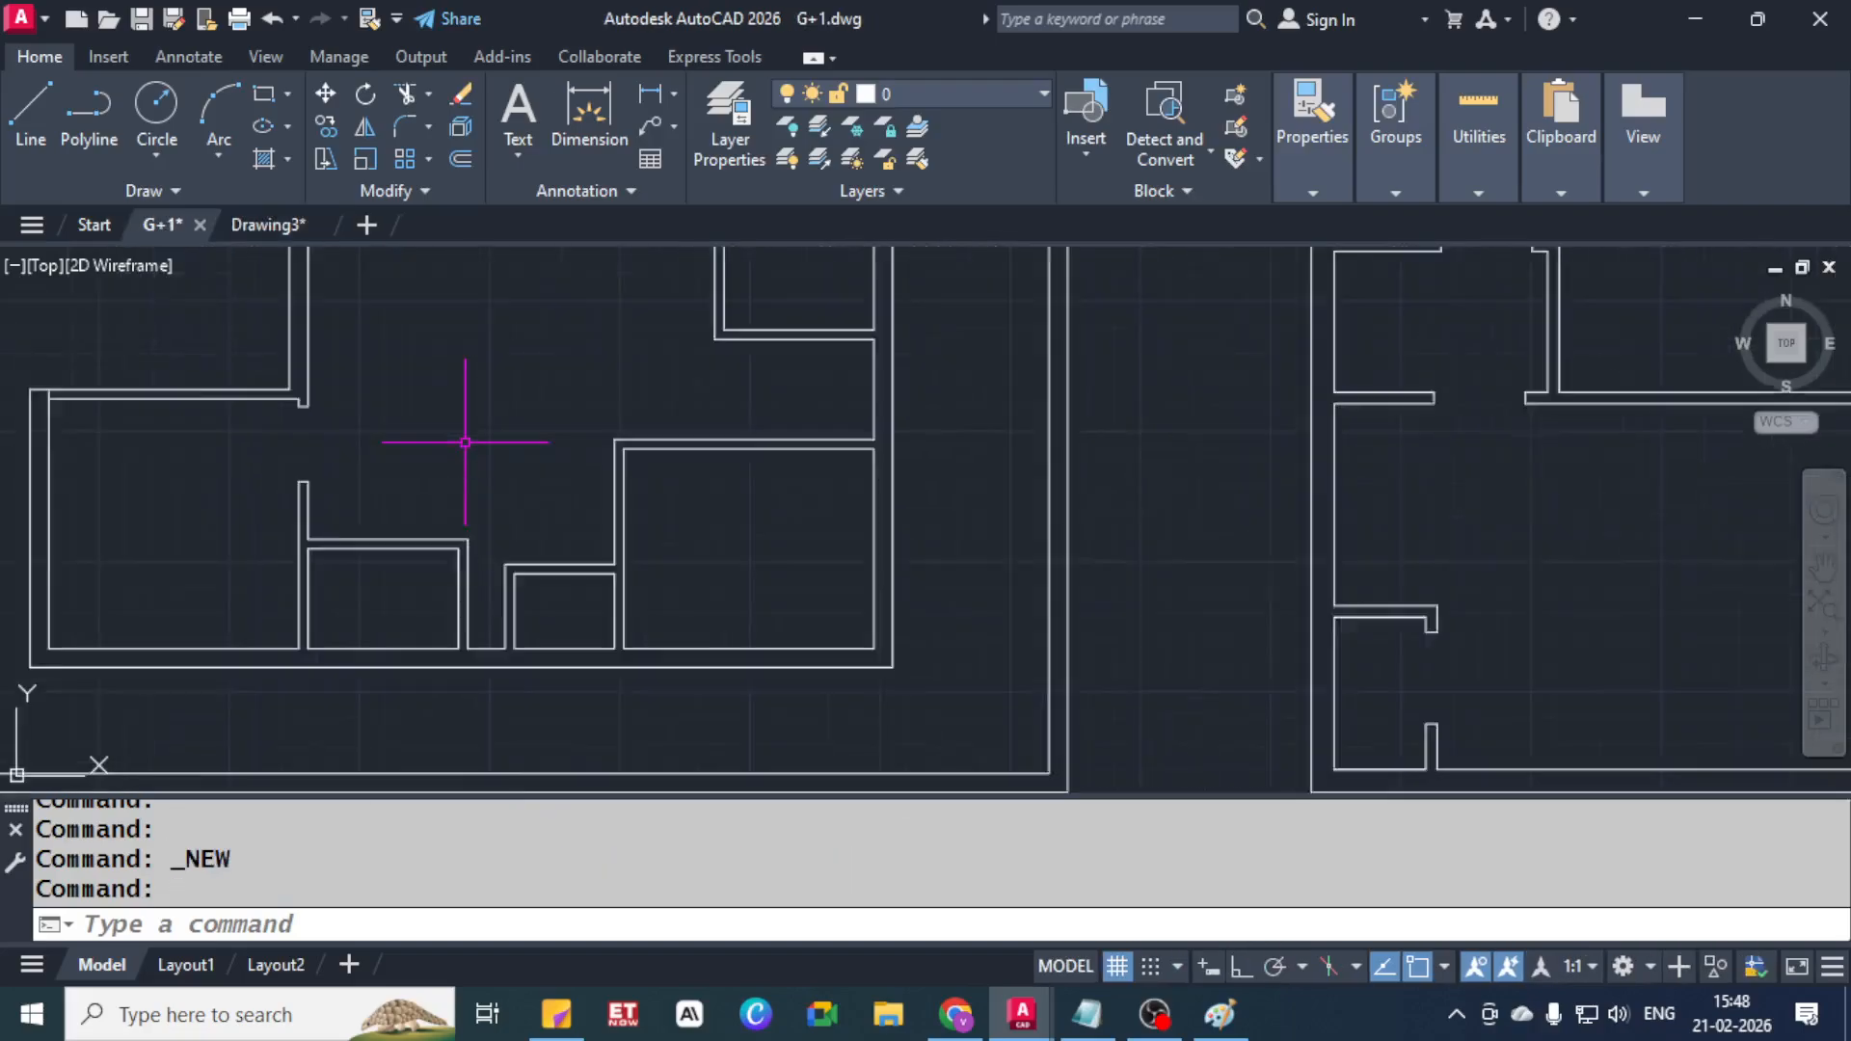
scroll(310, 454, up, 5)
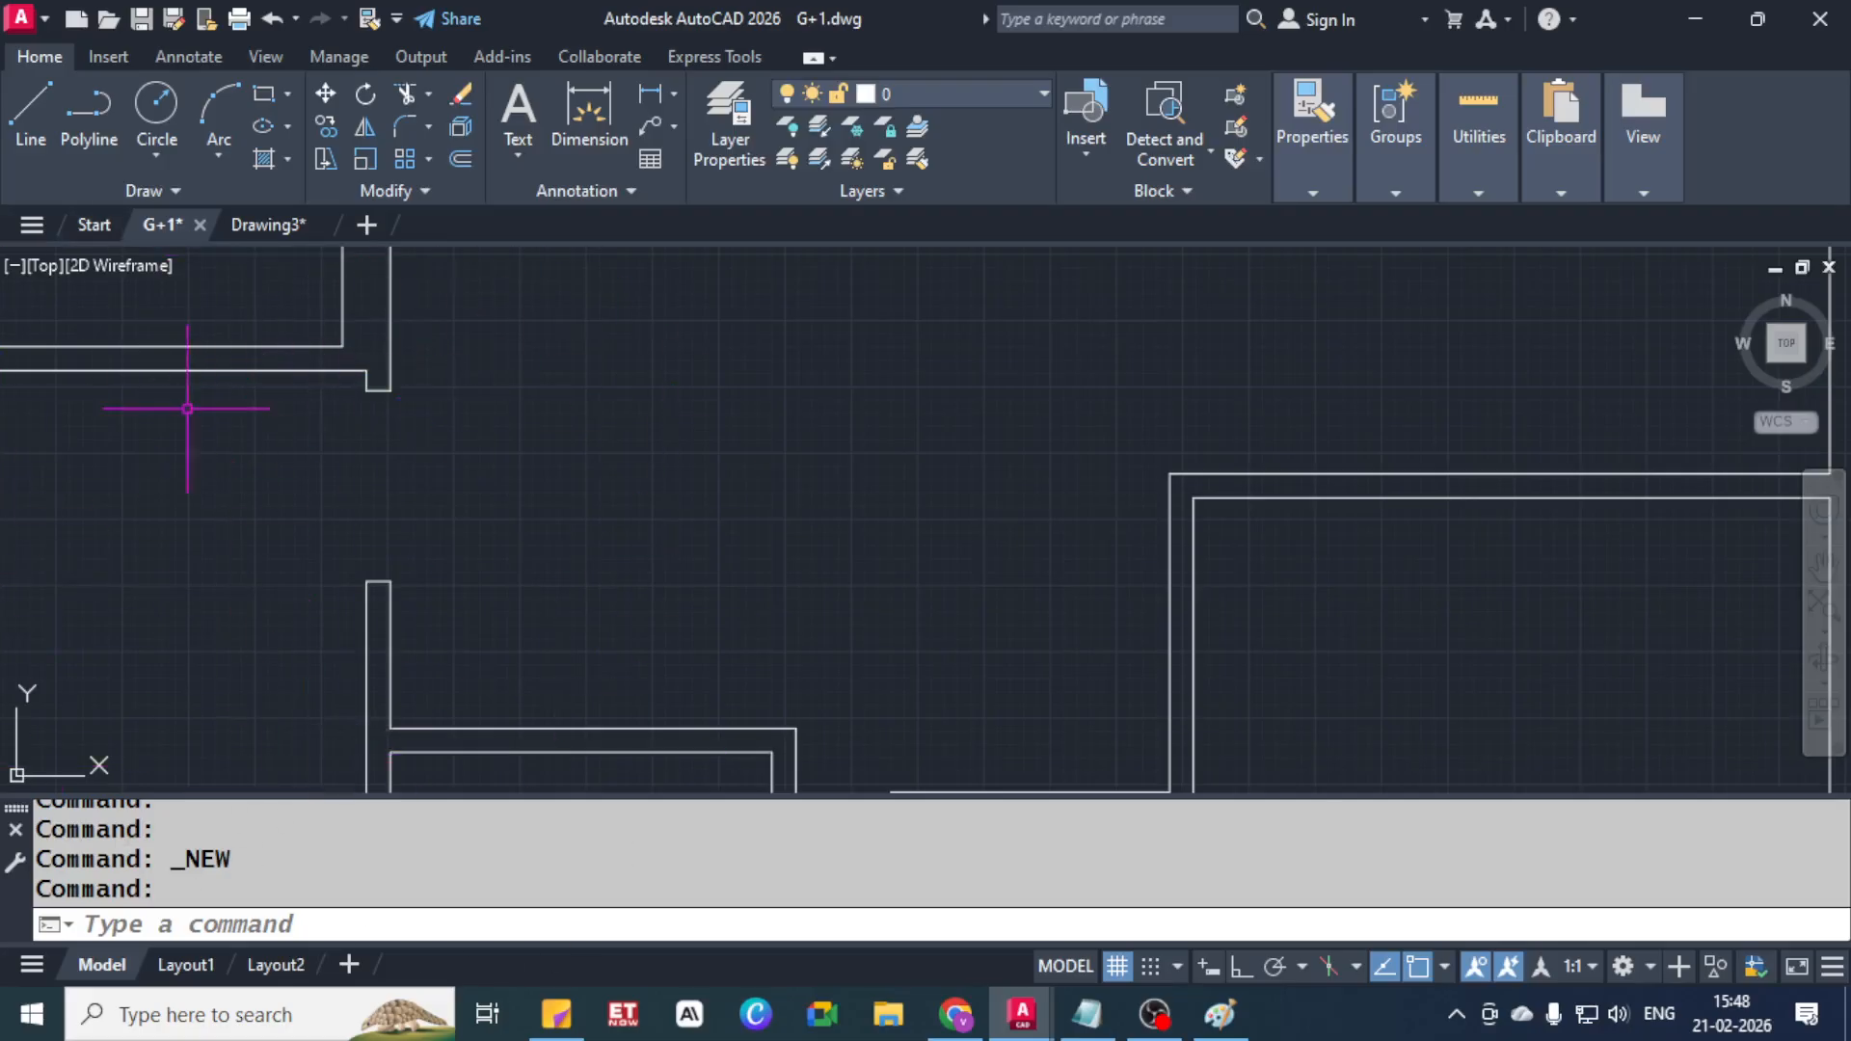
click(272, 227)
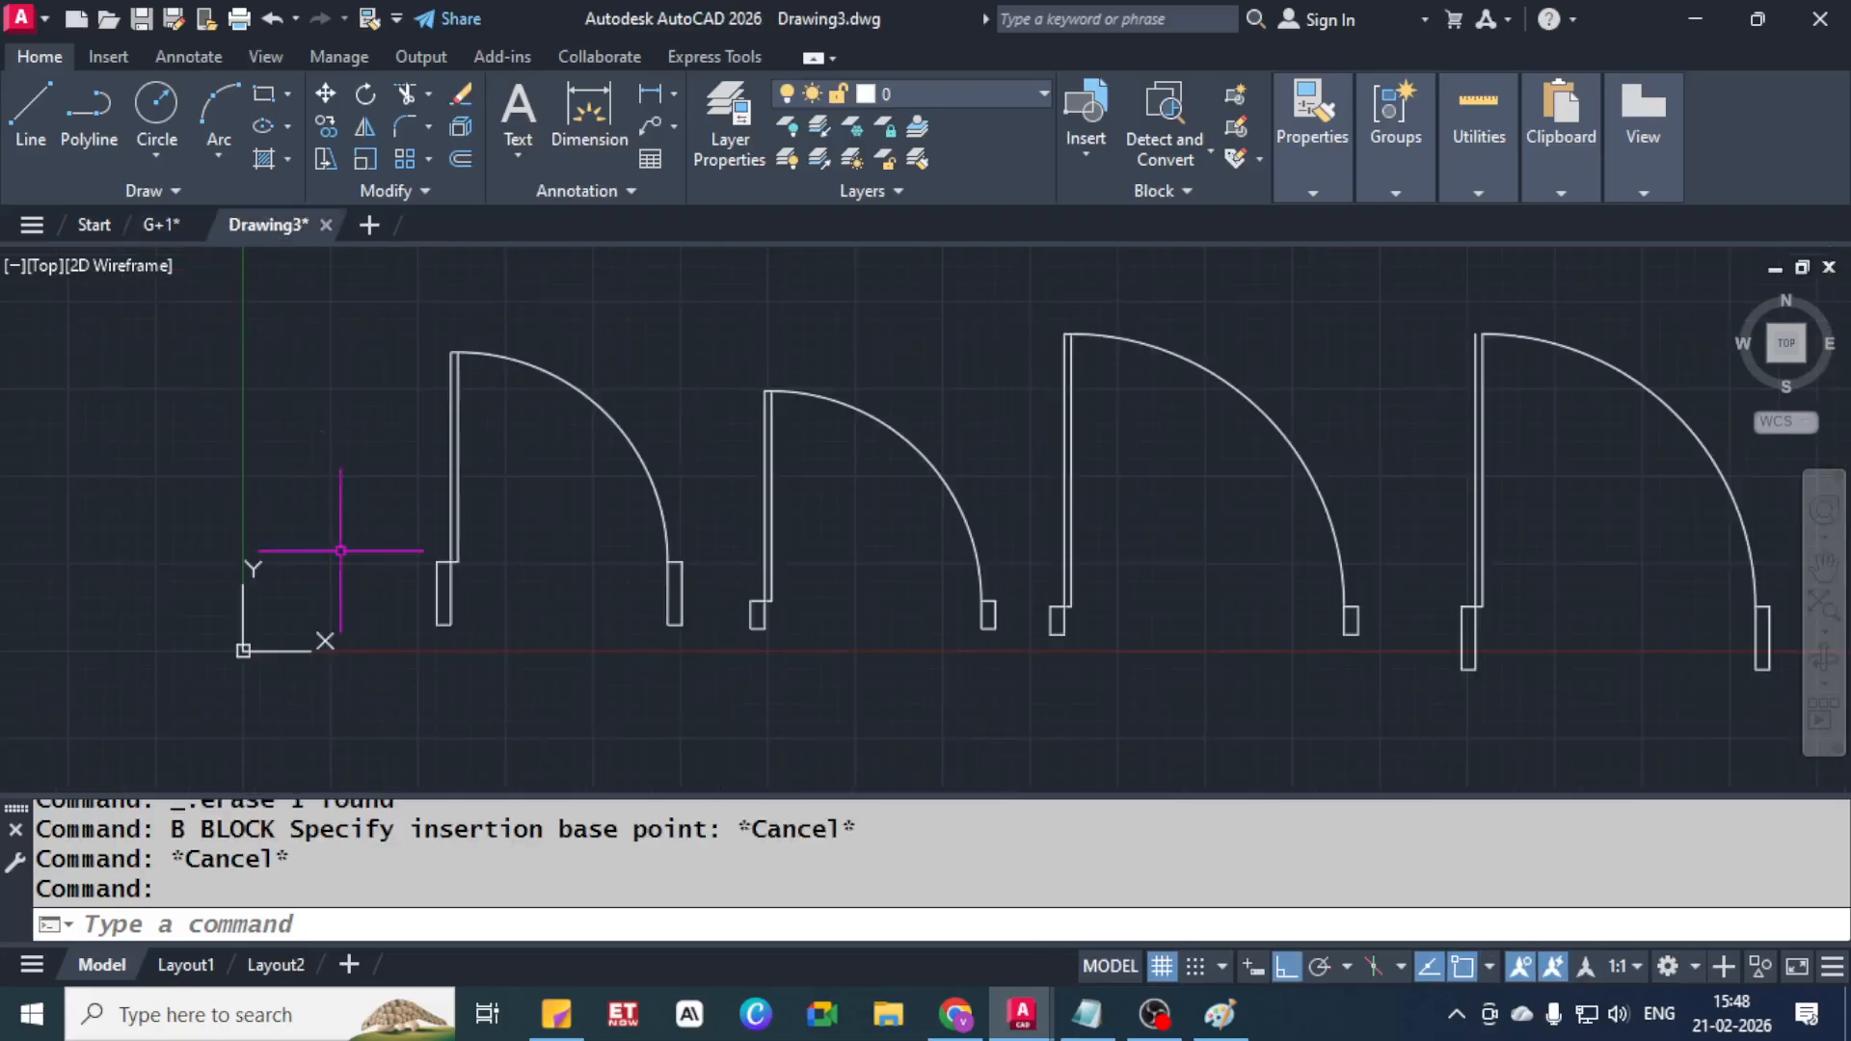
Begin a block definition from all objects of the leftmost door and name it 2ft6" single door
click(343, 316)
click(718, 758)
text(B)
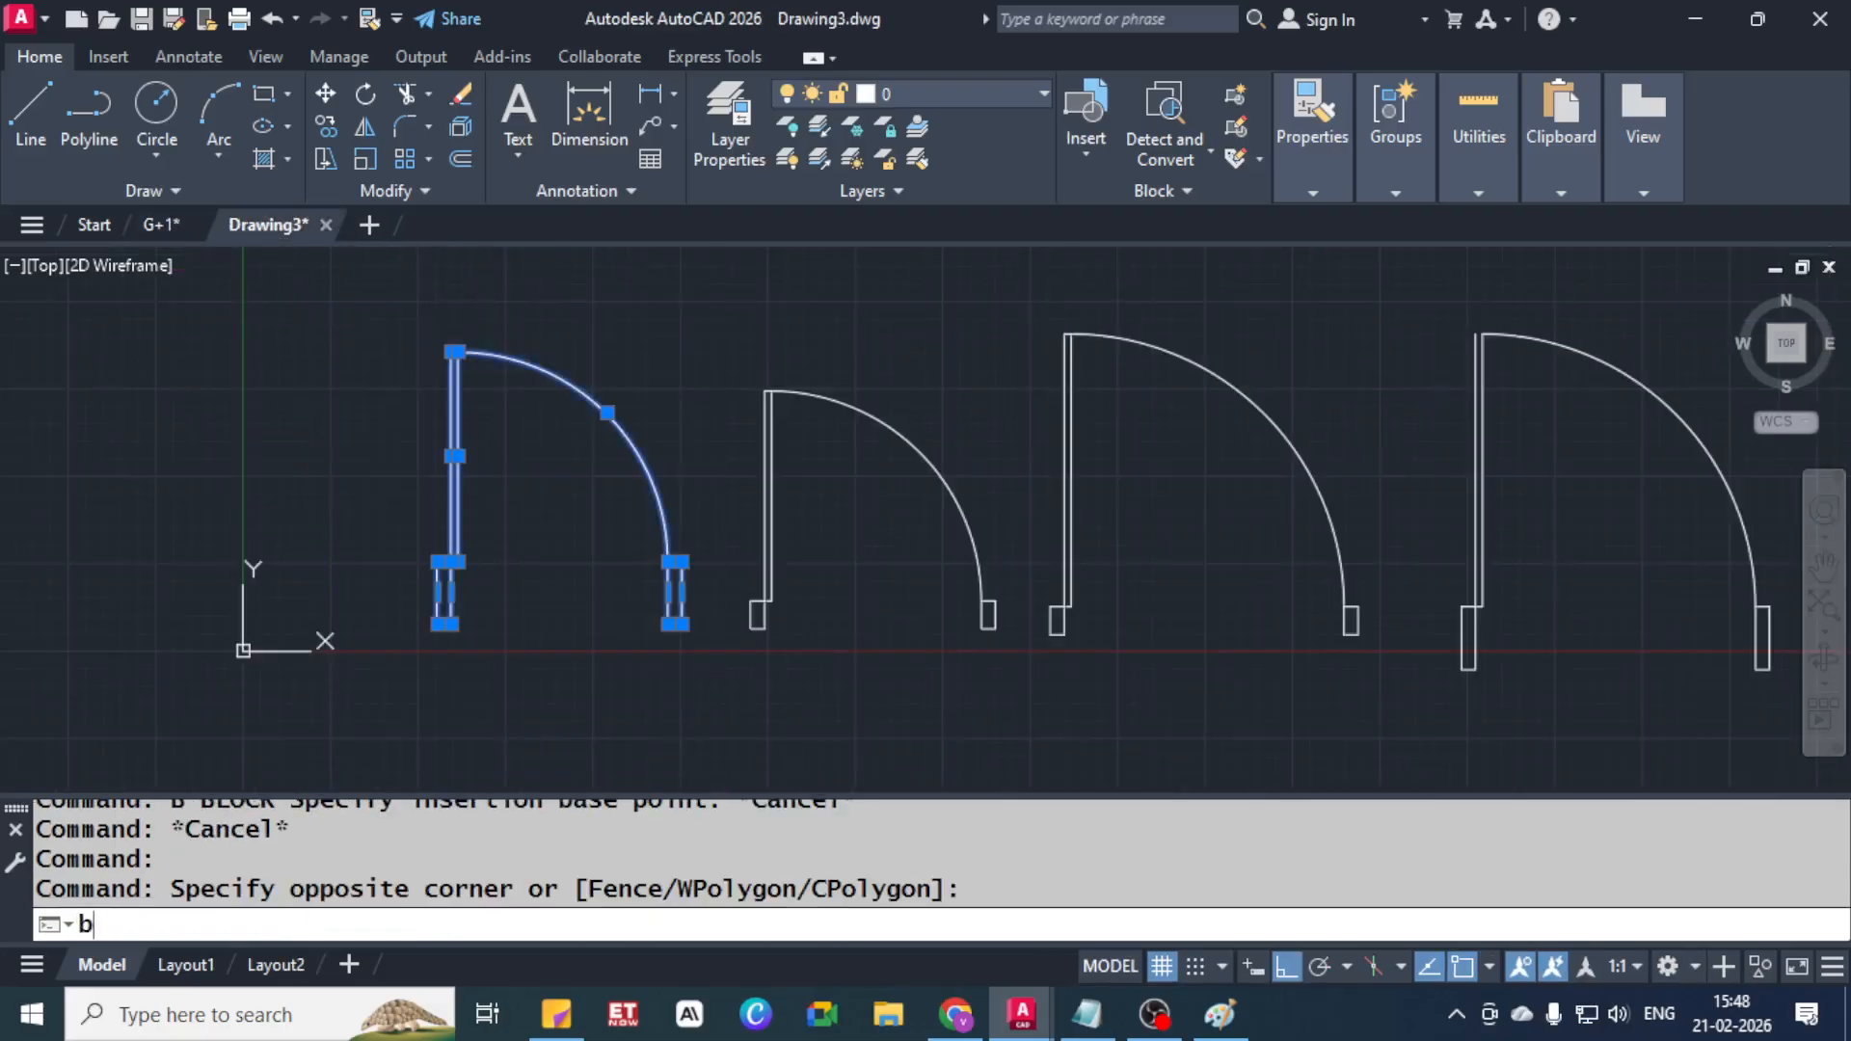
key(Return)
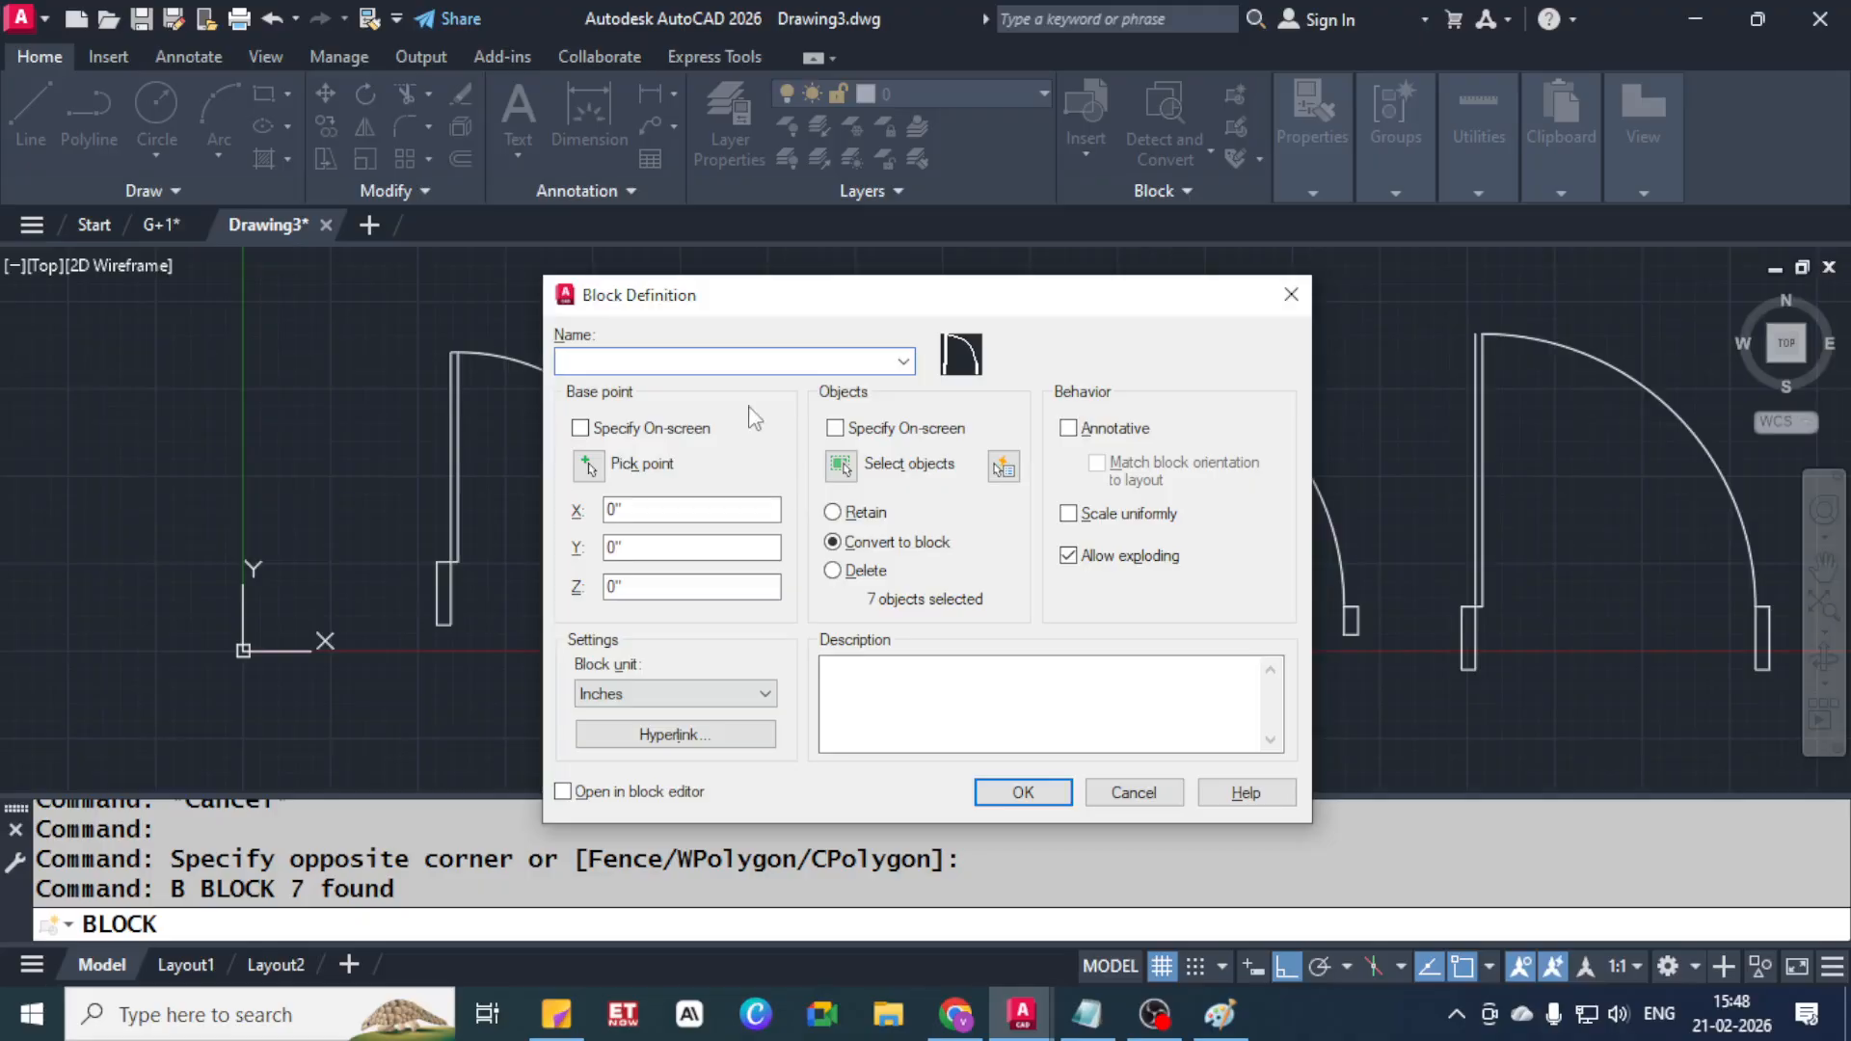
text(2ft6")
drag(847, 295, 1078, 249)
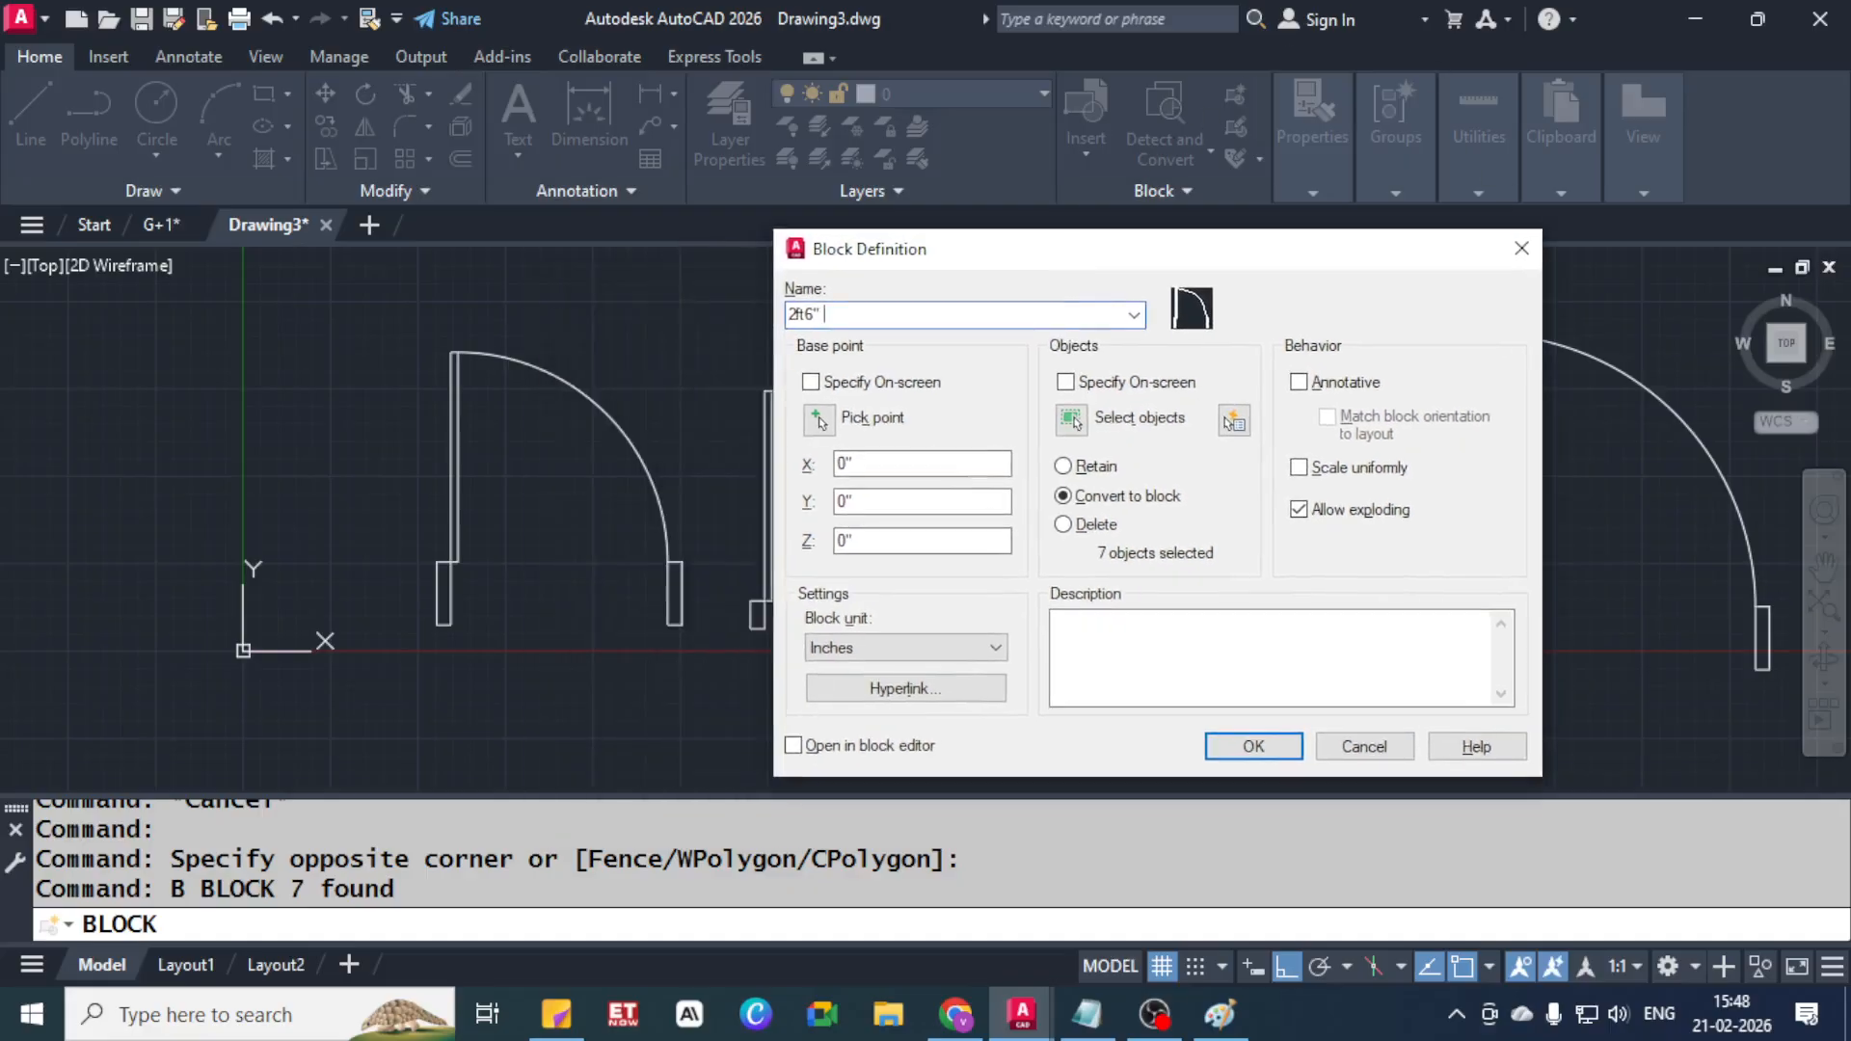
text(single door)
Set the block's base point at the left jamb's lower-left corner and reselect all objects of the leftmost door
click(818, 421)
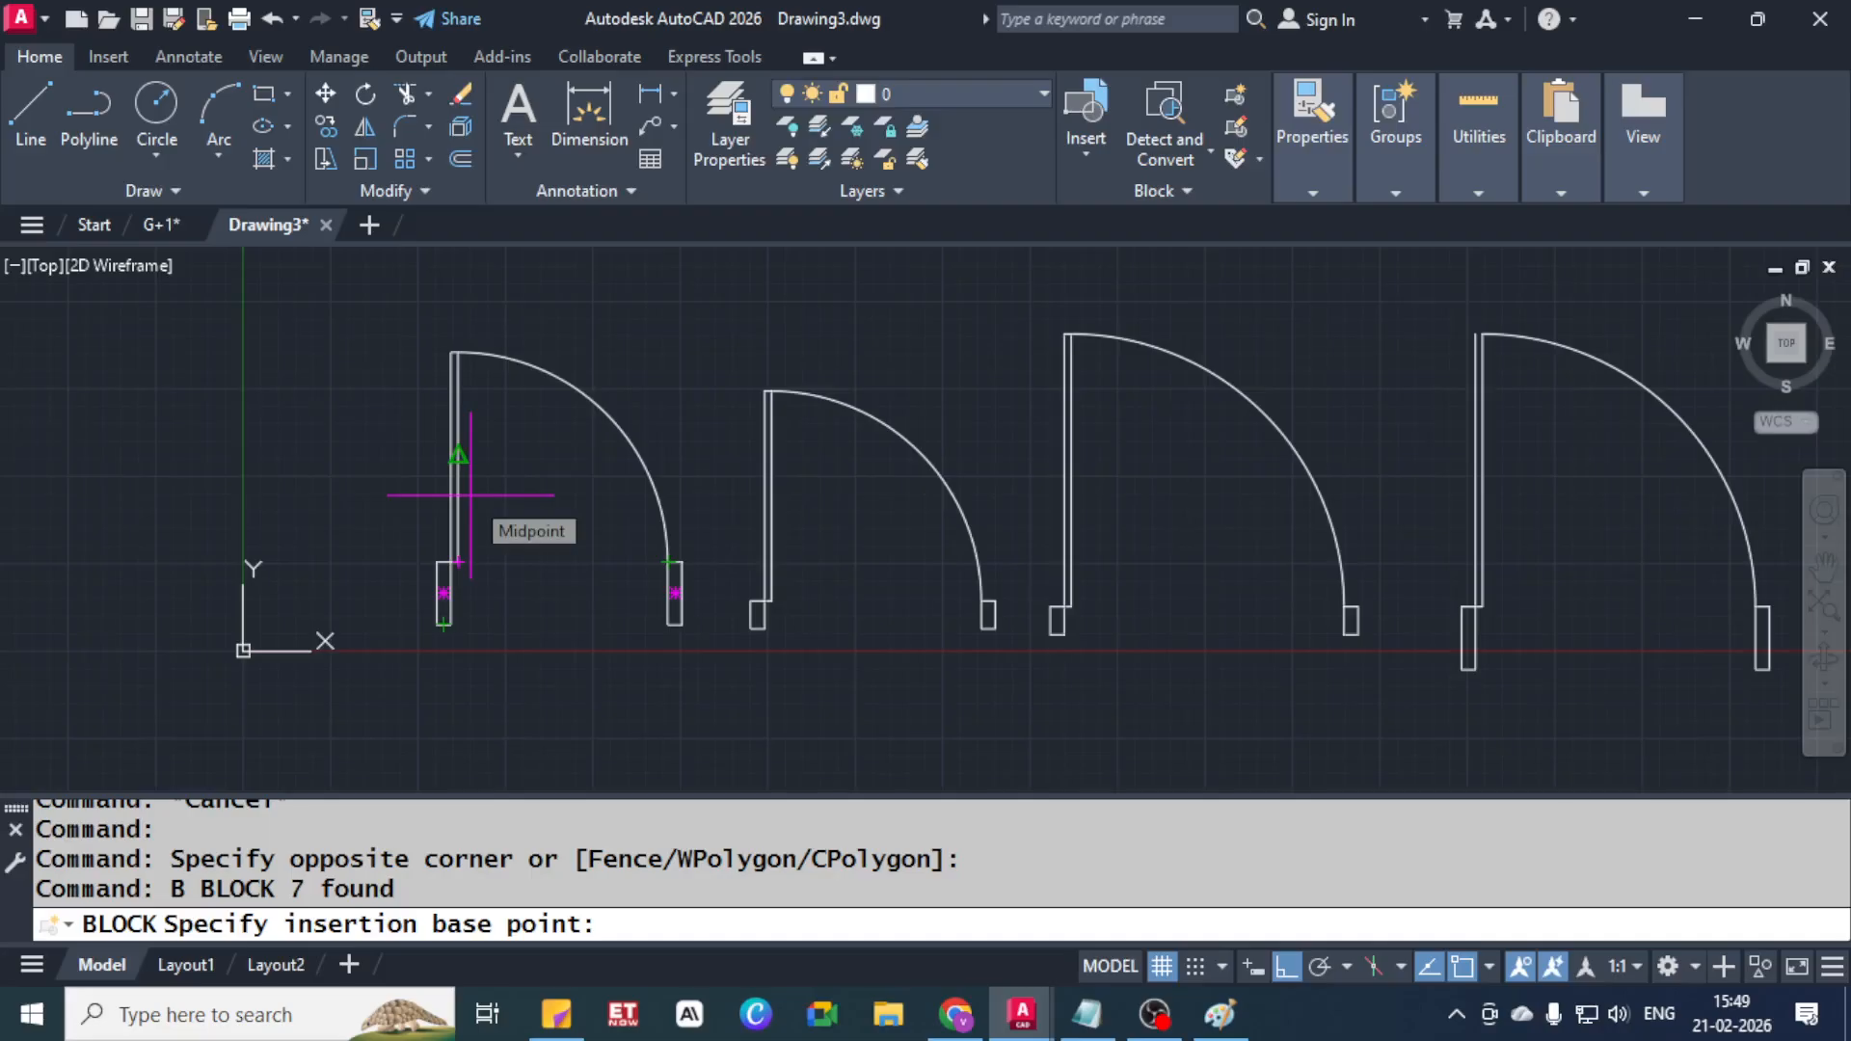
click(438, 623)
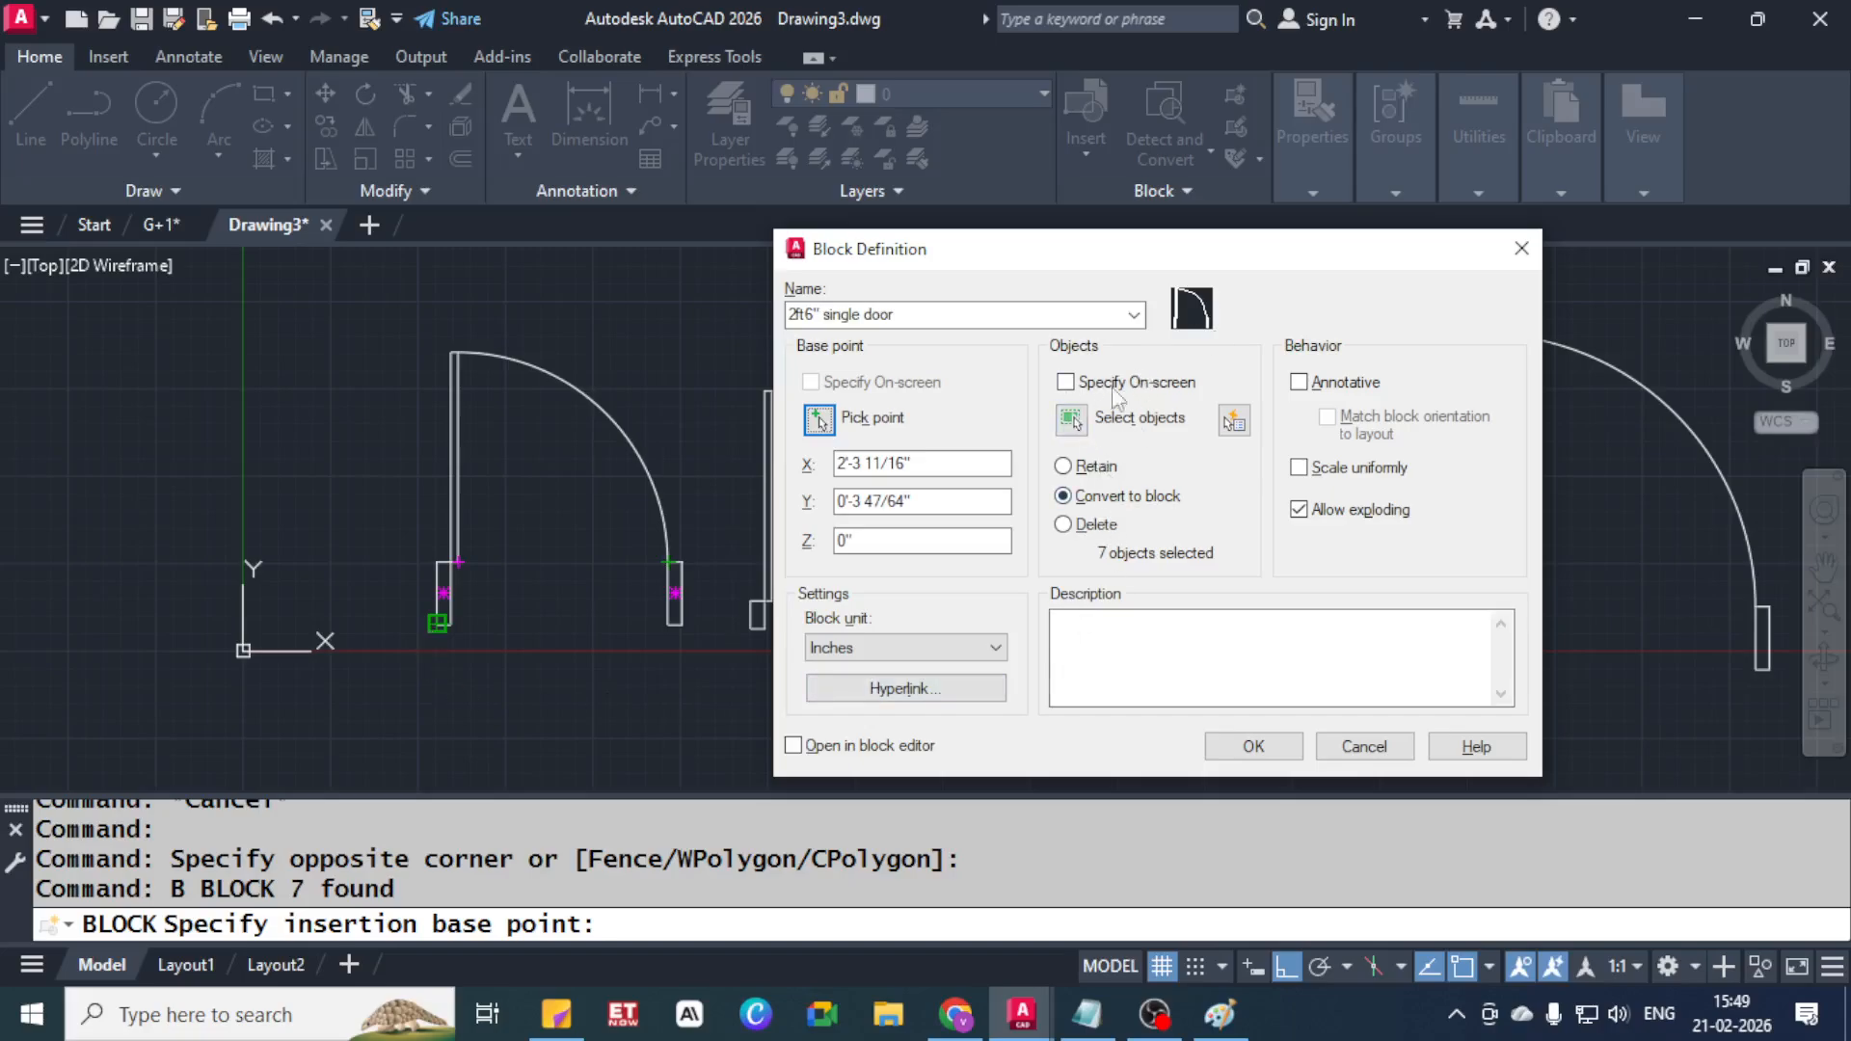
click(1077, 425)
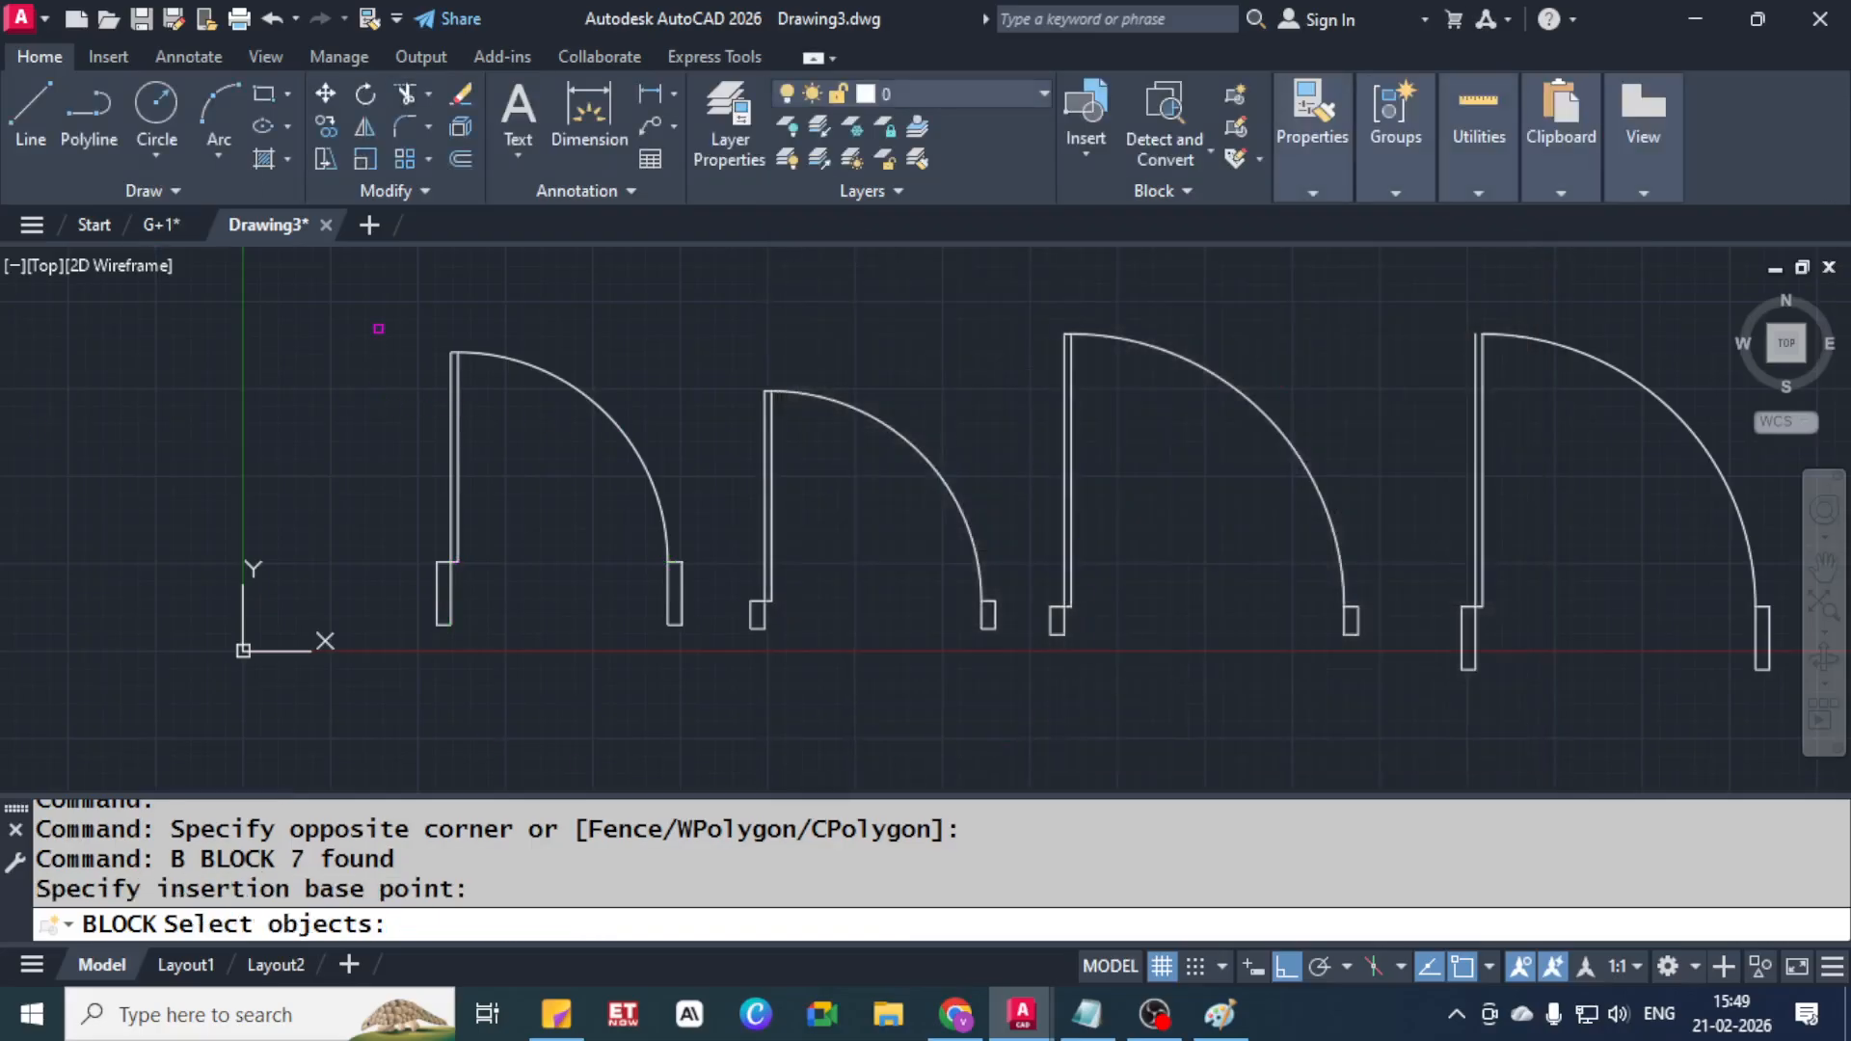
click(375, 314)
click(696, 651)
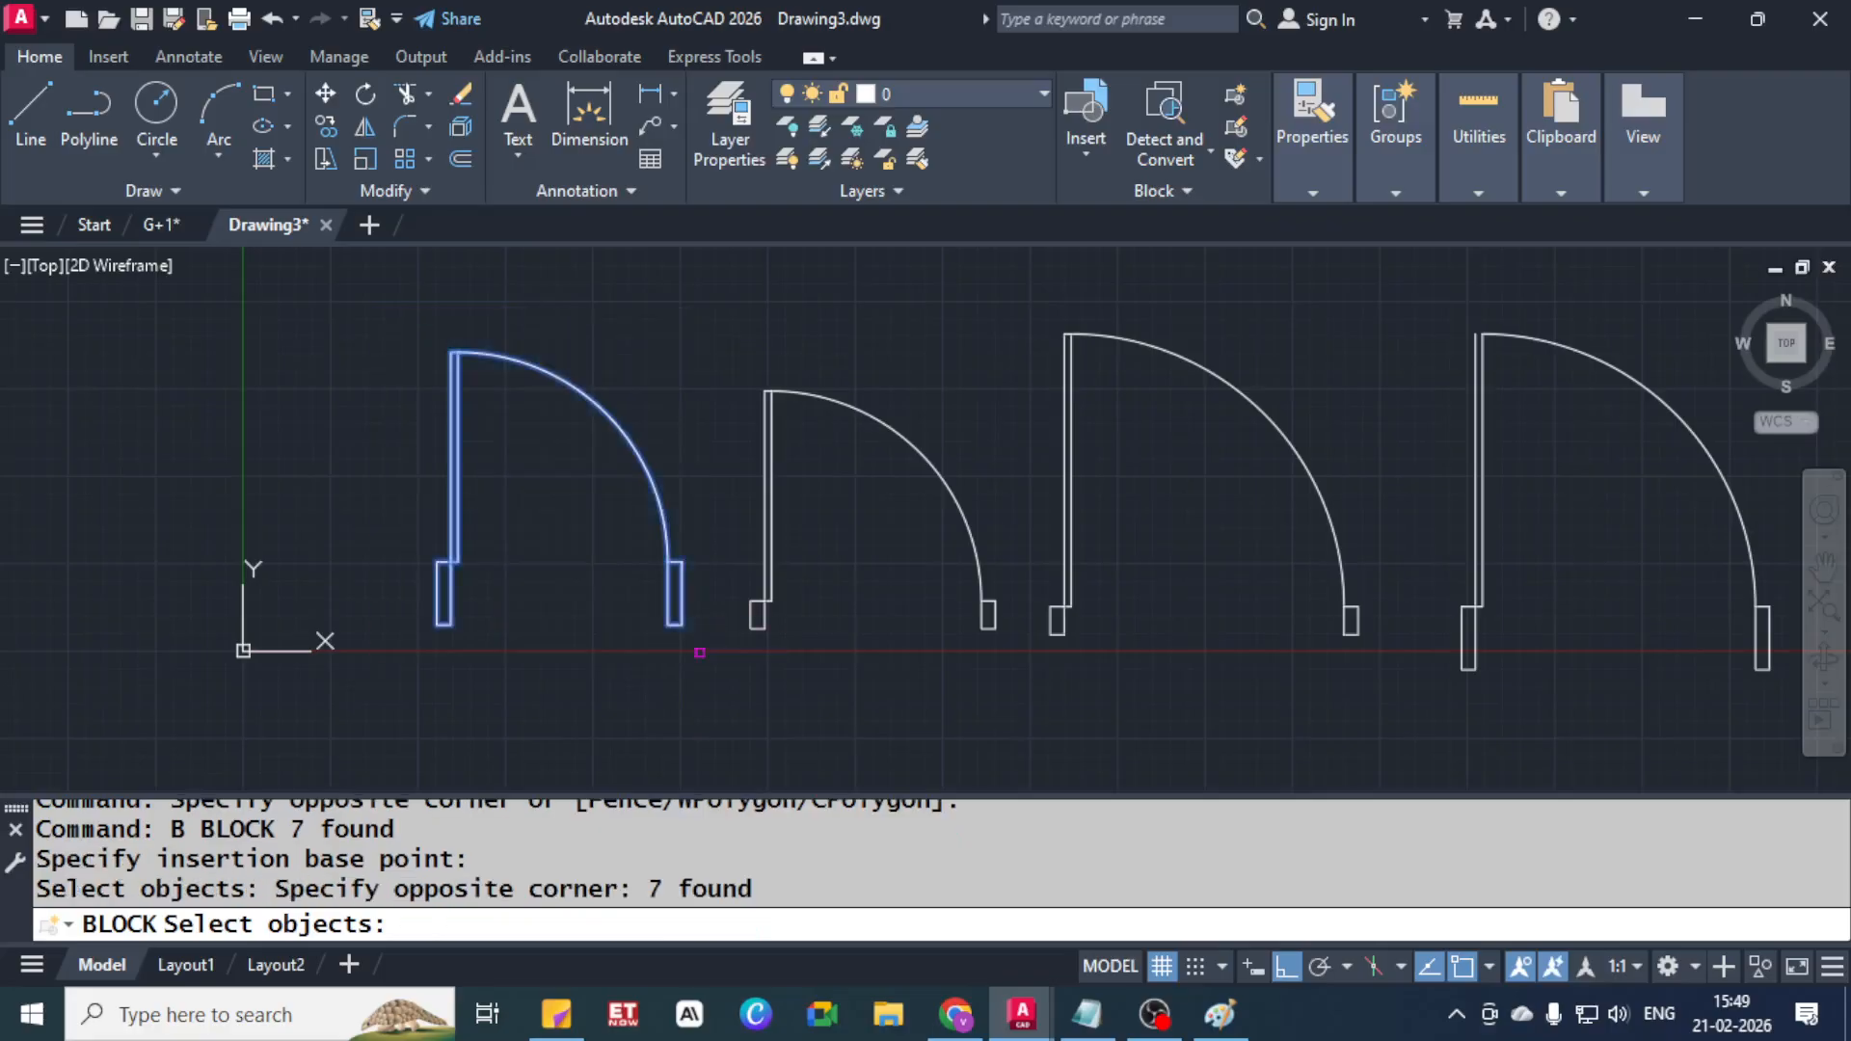
key(Return)
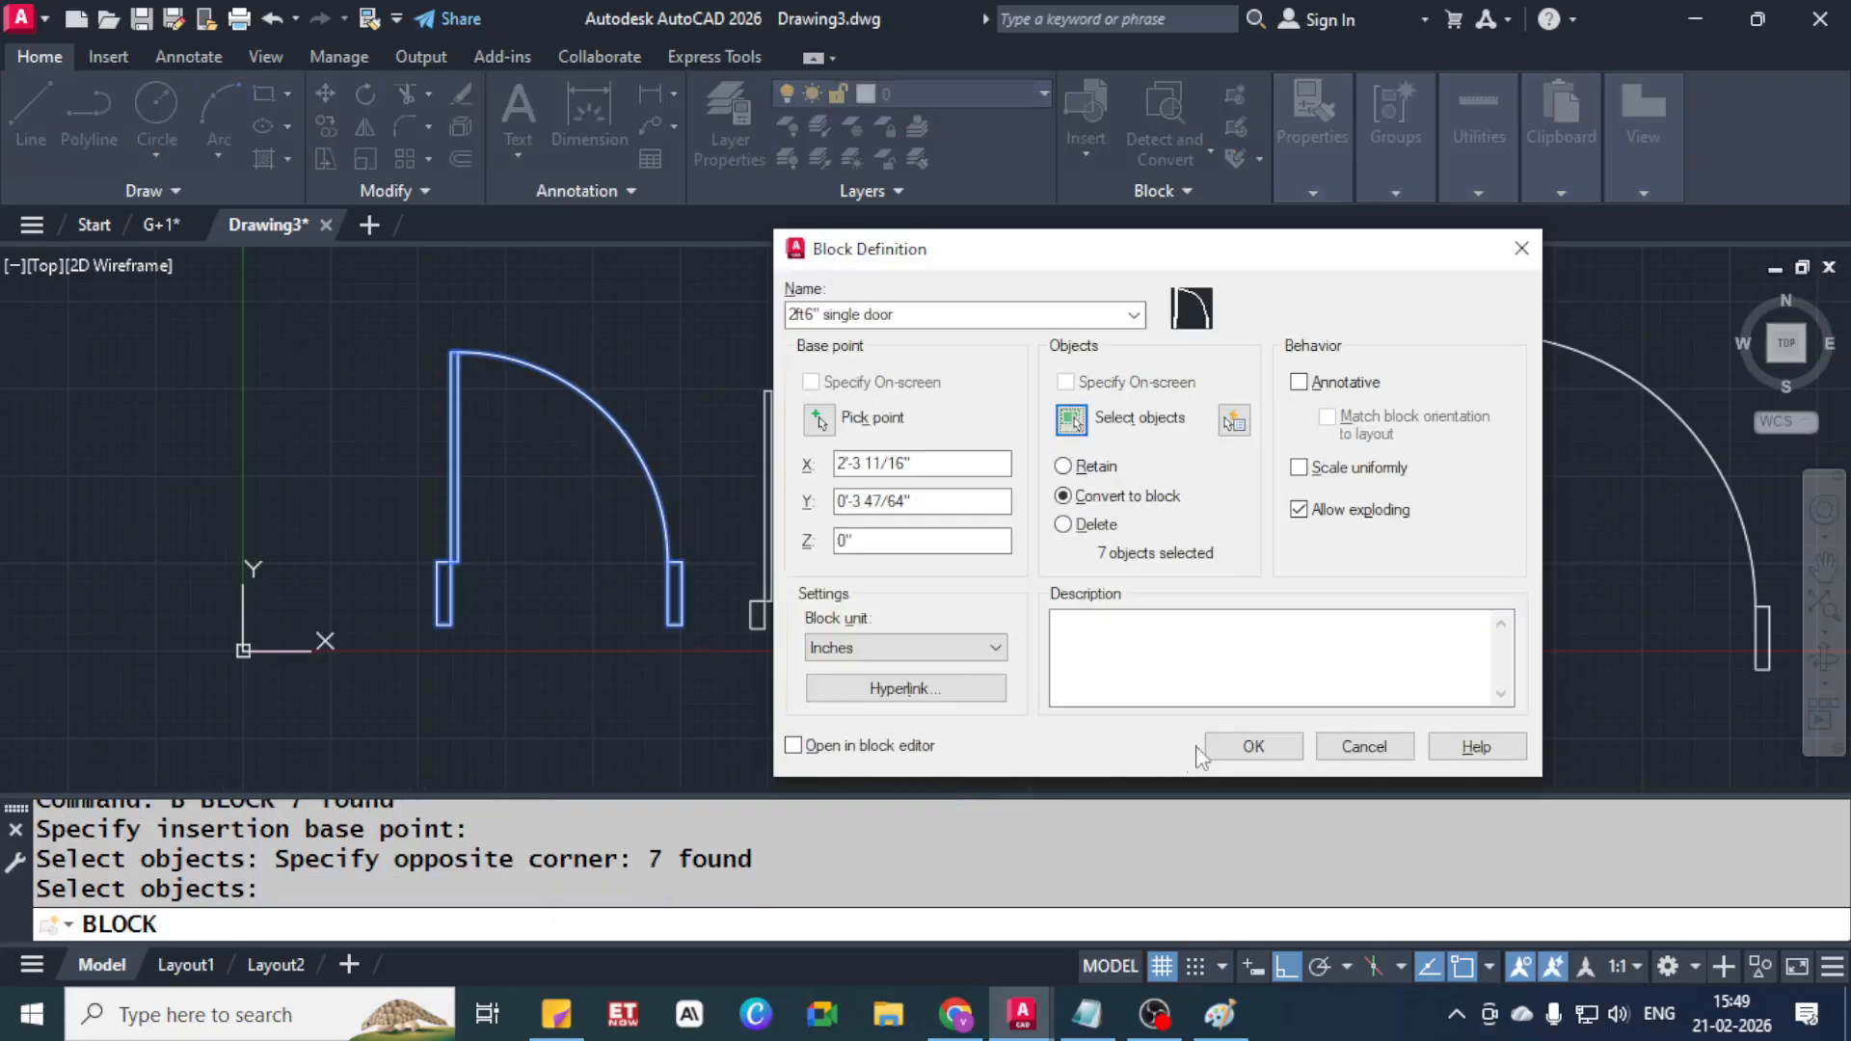
Replace the inch mark in the block name with "inche" and create the block
click(1096, 649)
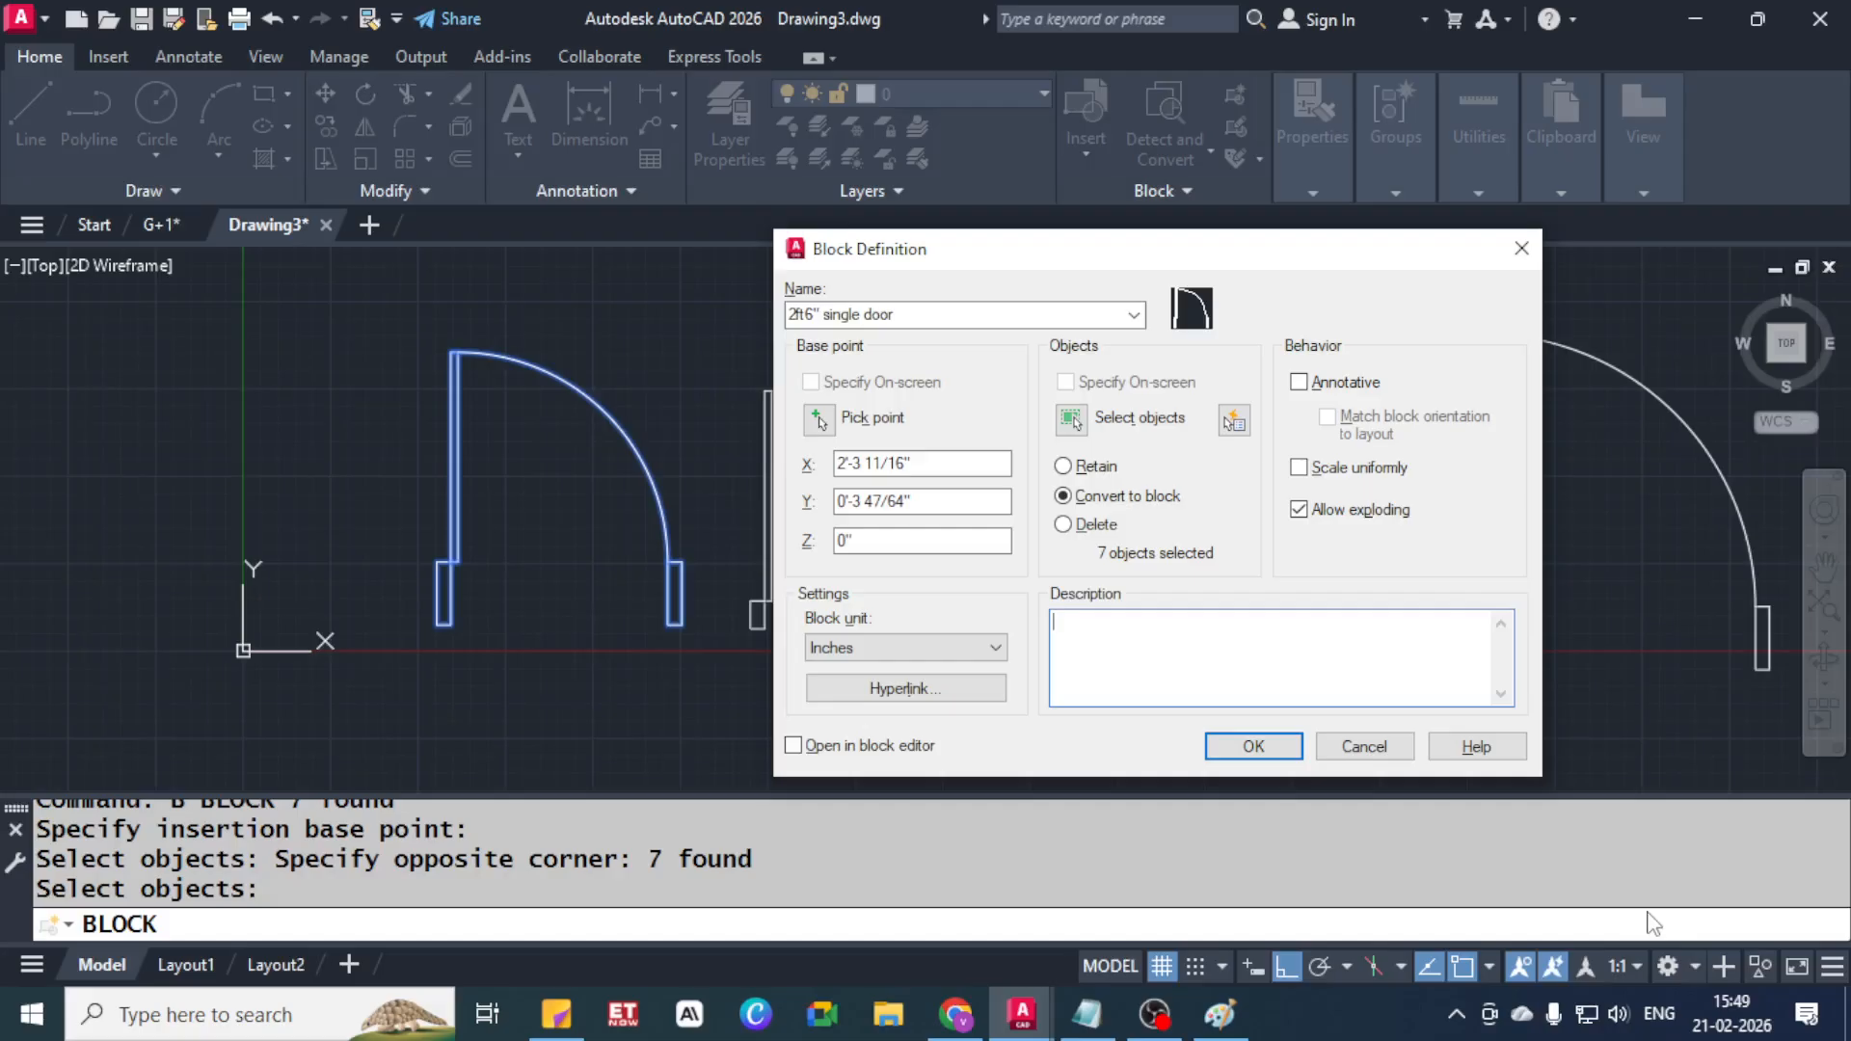
click(1247, 748)
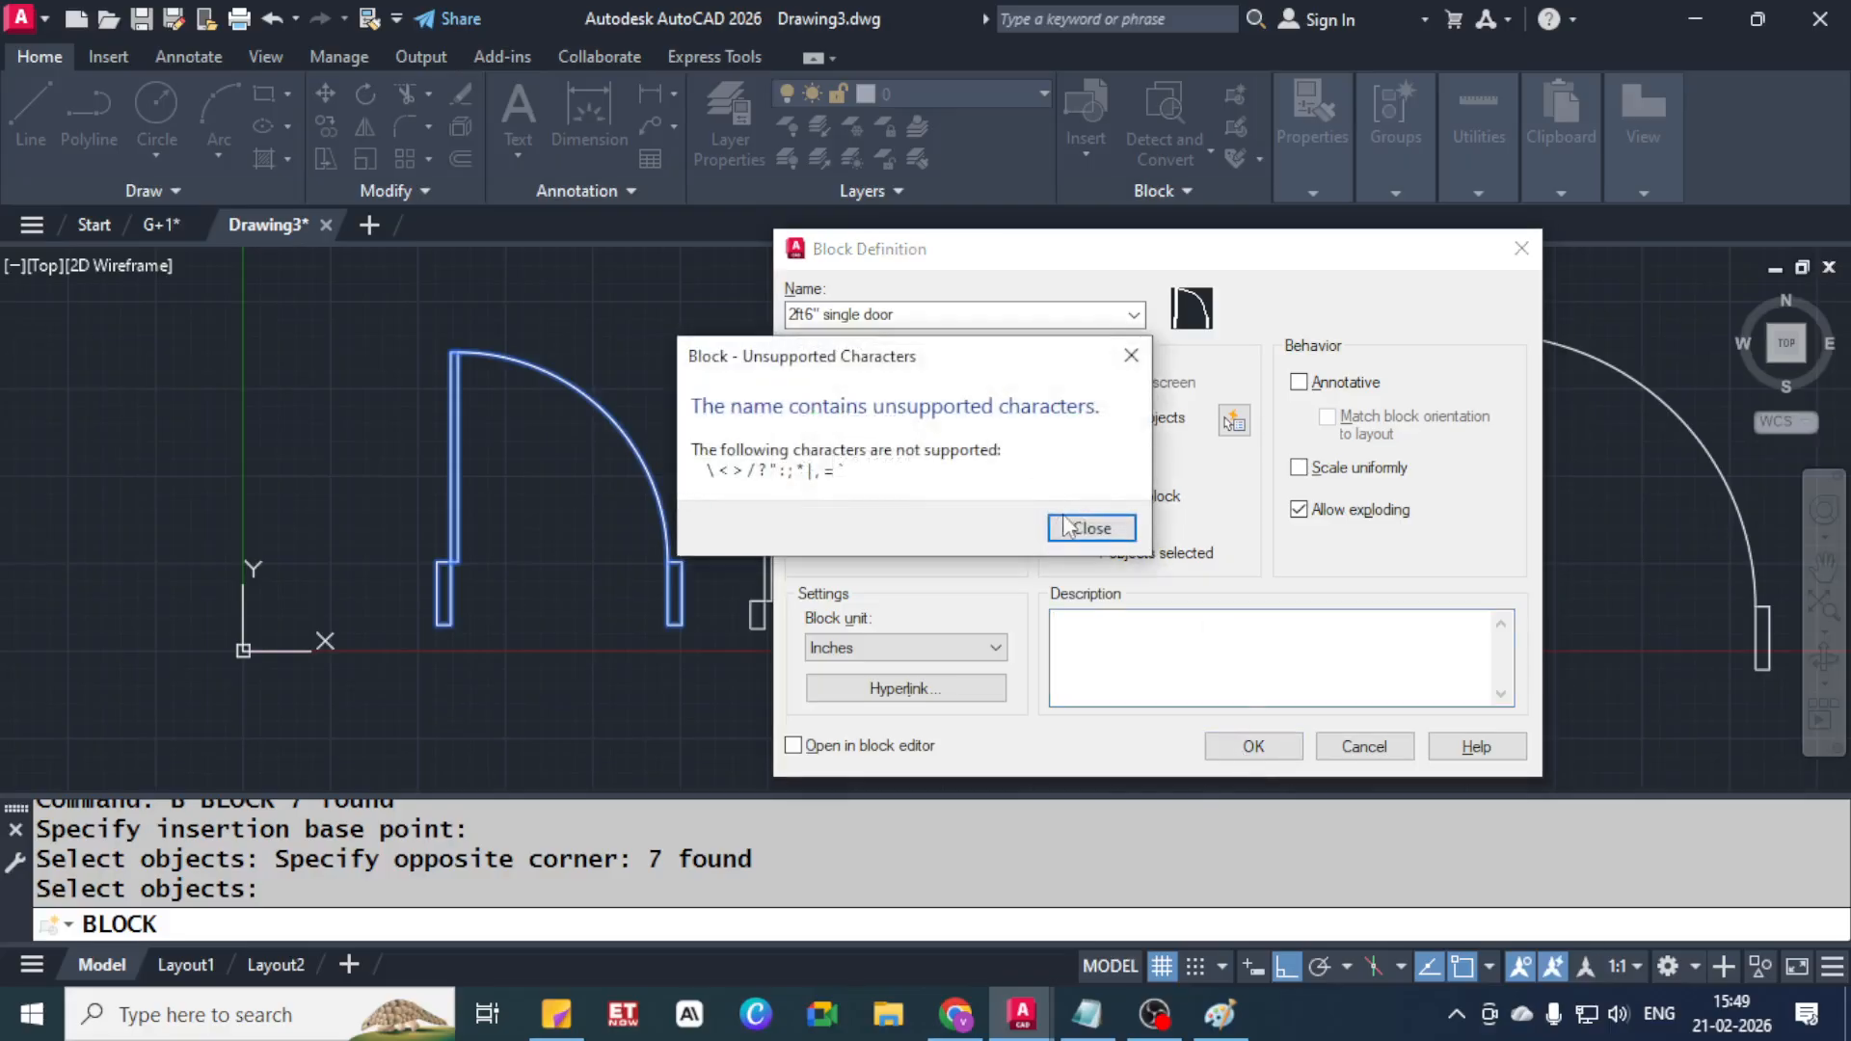
click(1091, 528)
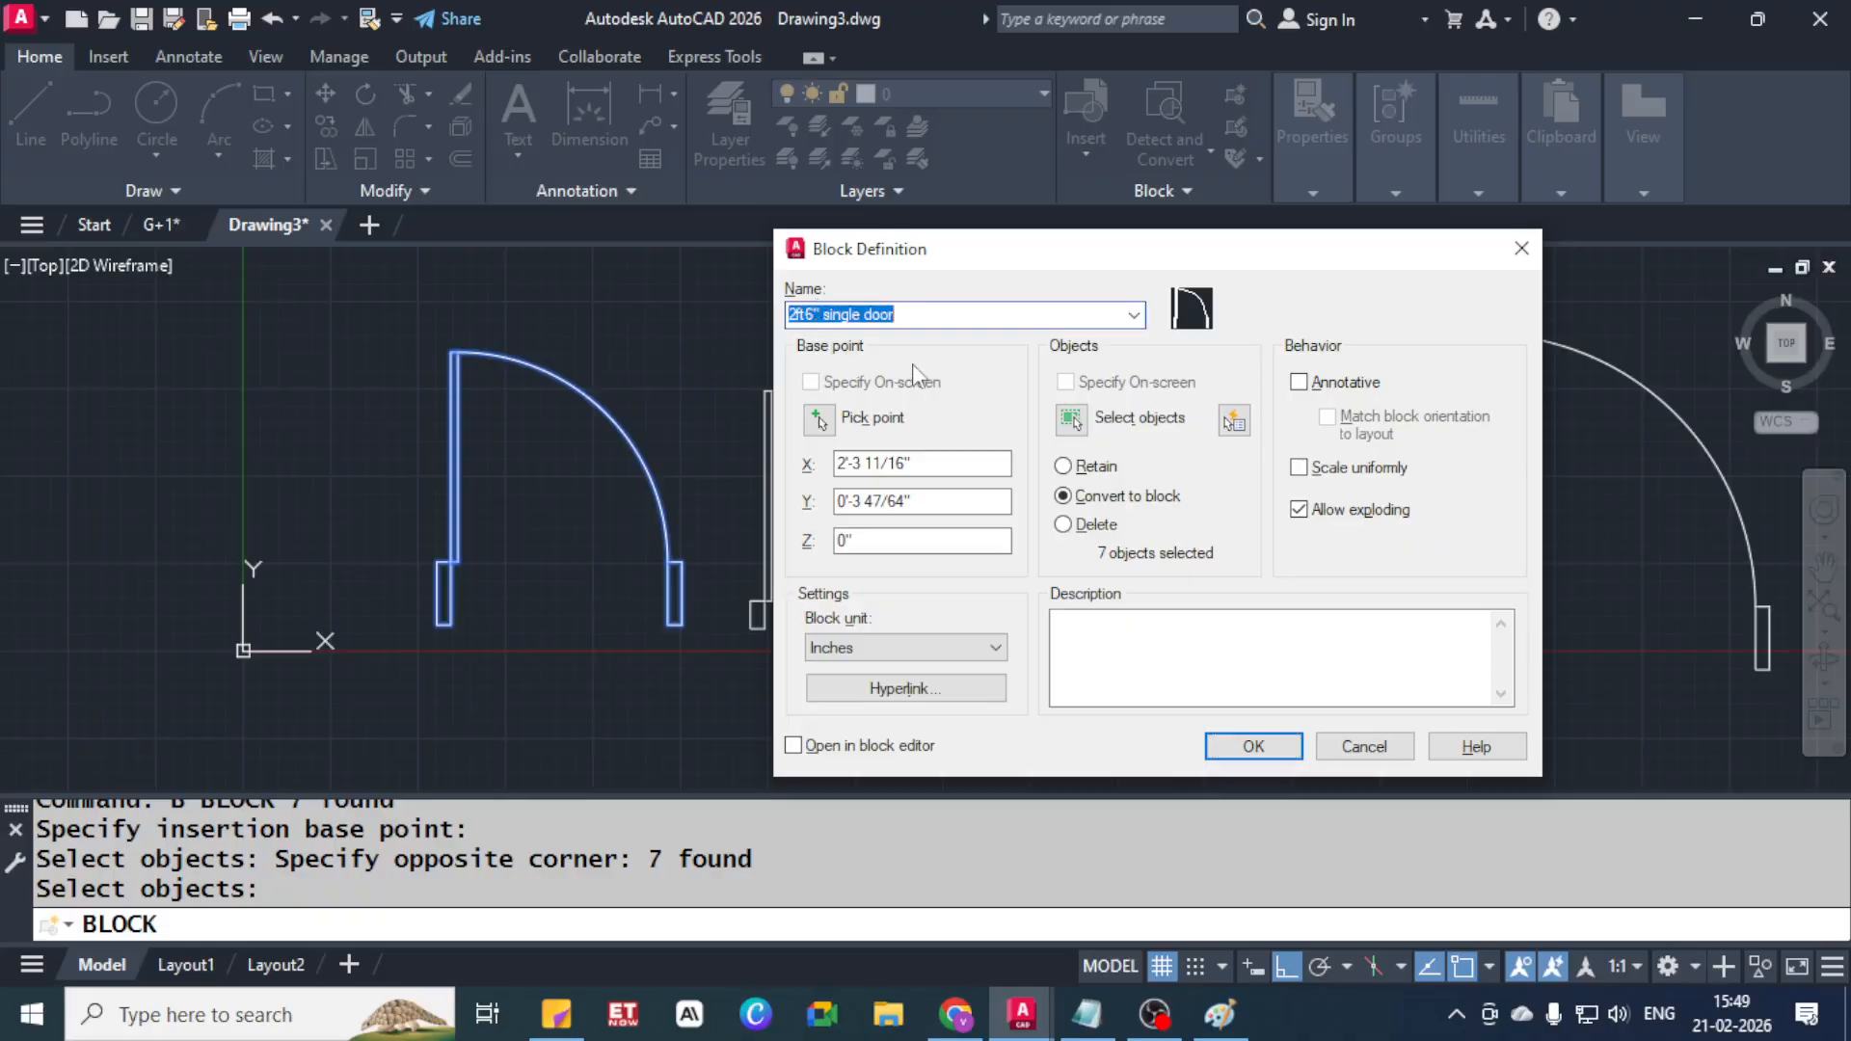
key(End)
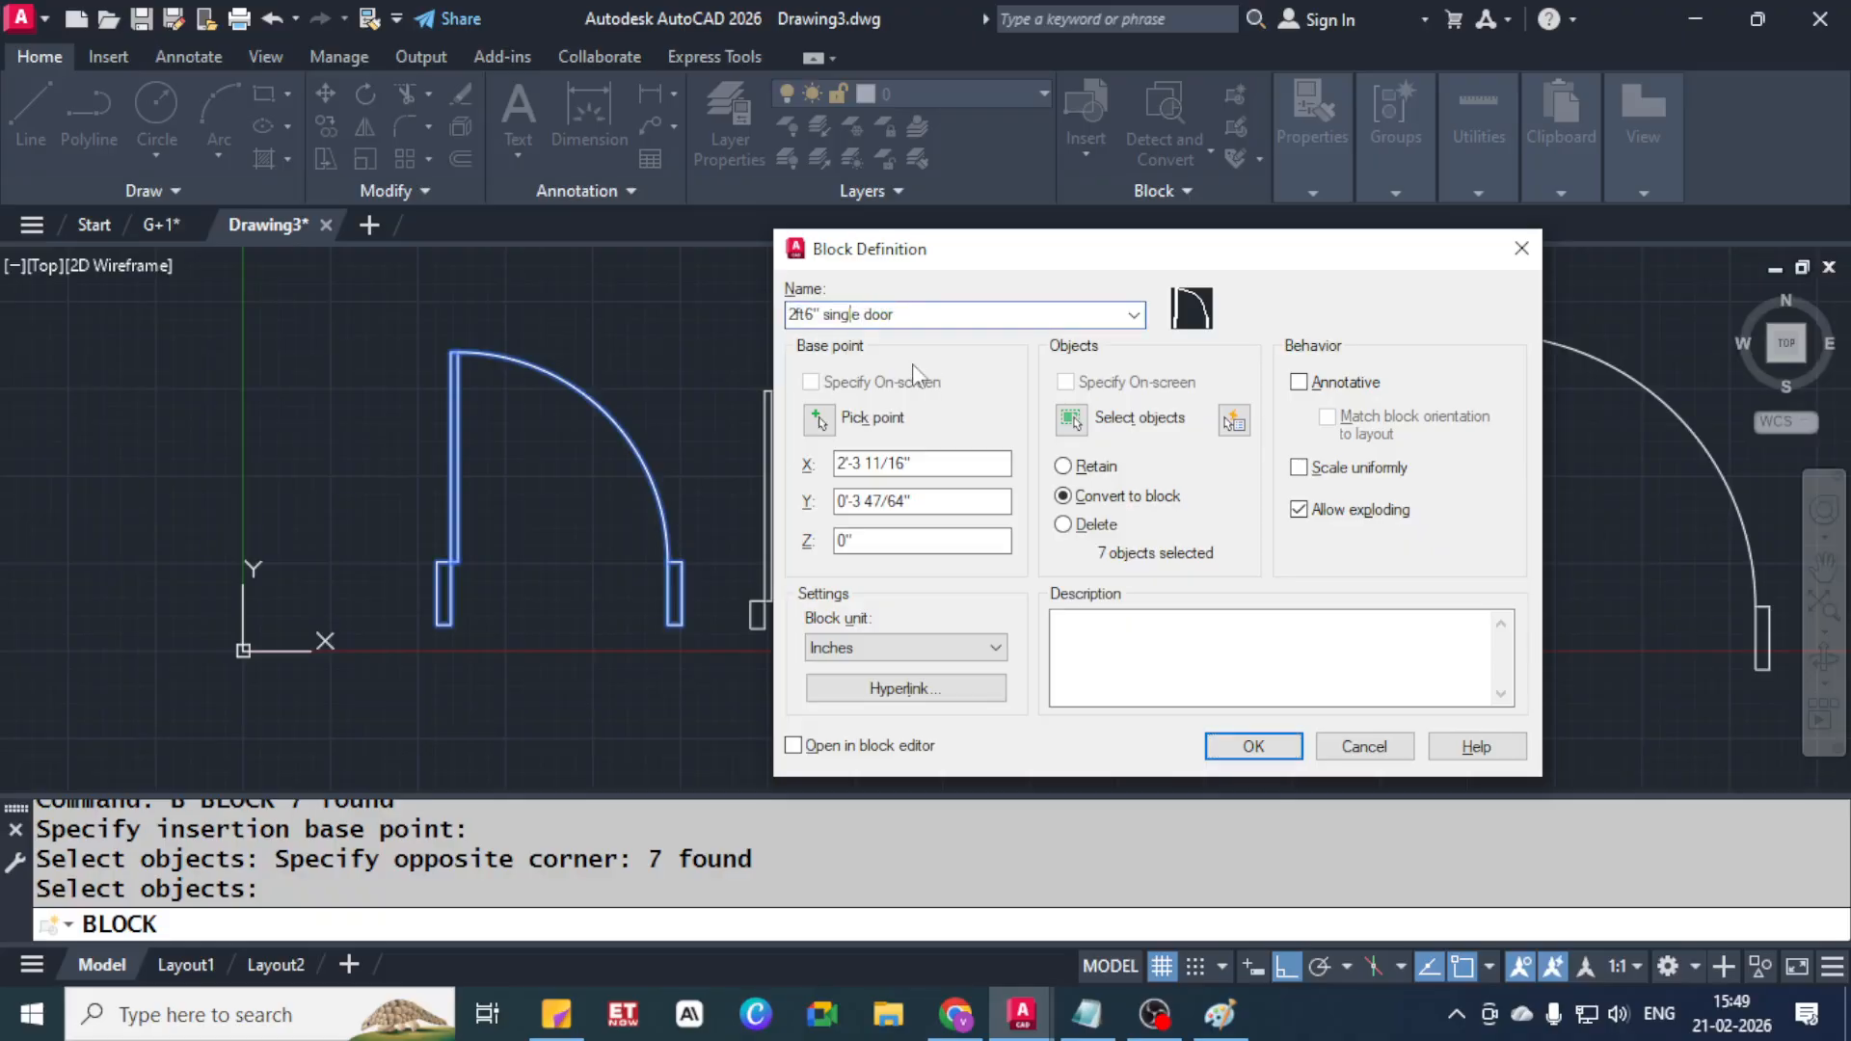
key(BackSpace)
text(inche)
click(1243, 744)
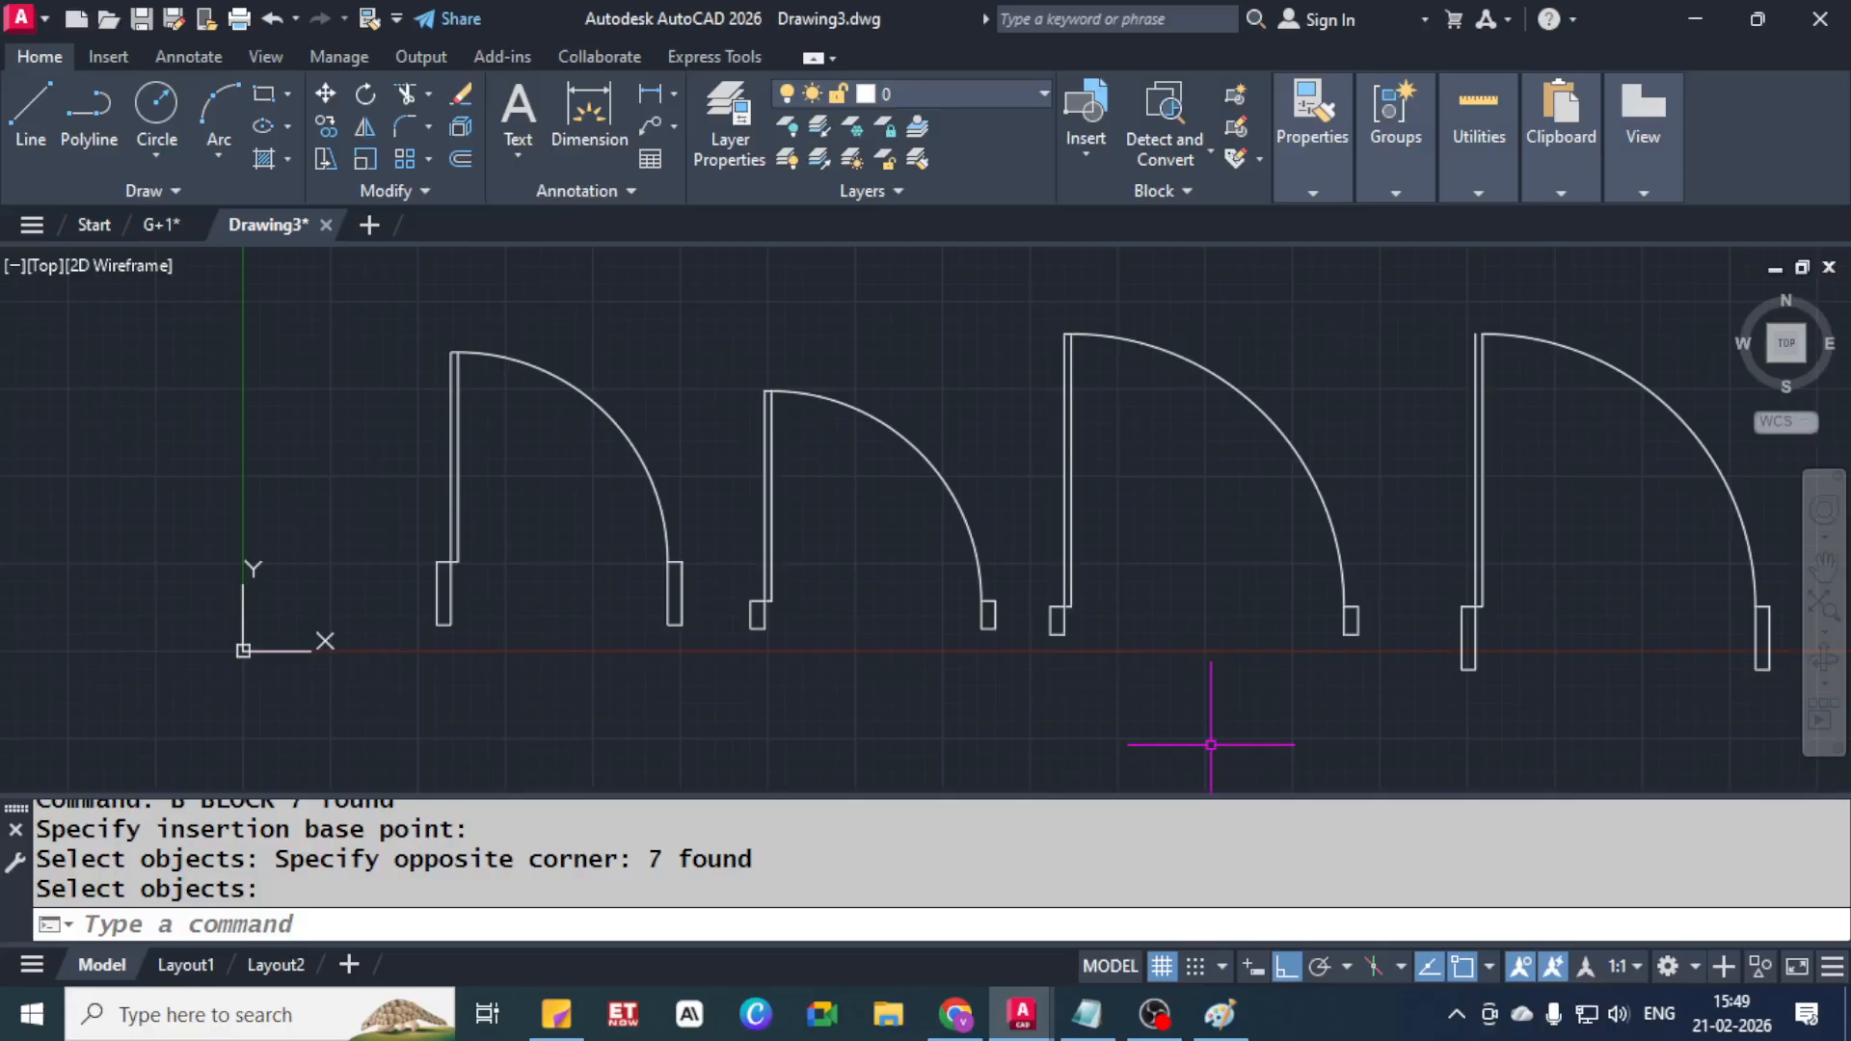
Select parts of the second and third doors and the leftmost door to compare loose objects with a block
middle_drag(847, 559, 693, 495)
click(762, 336)
click(709, 400)
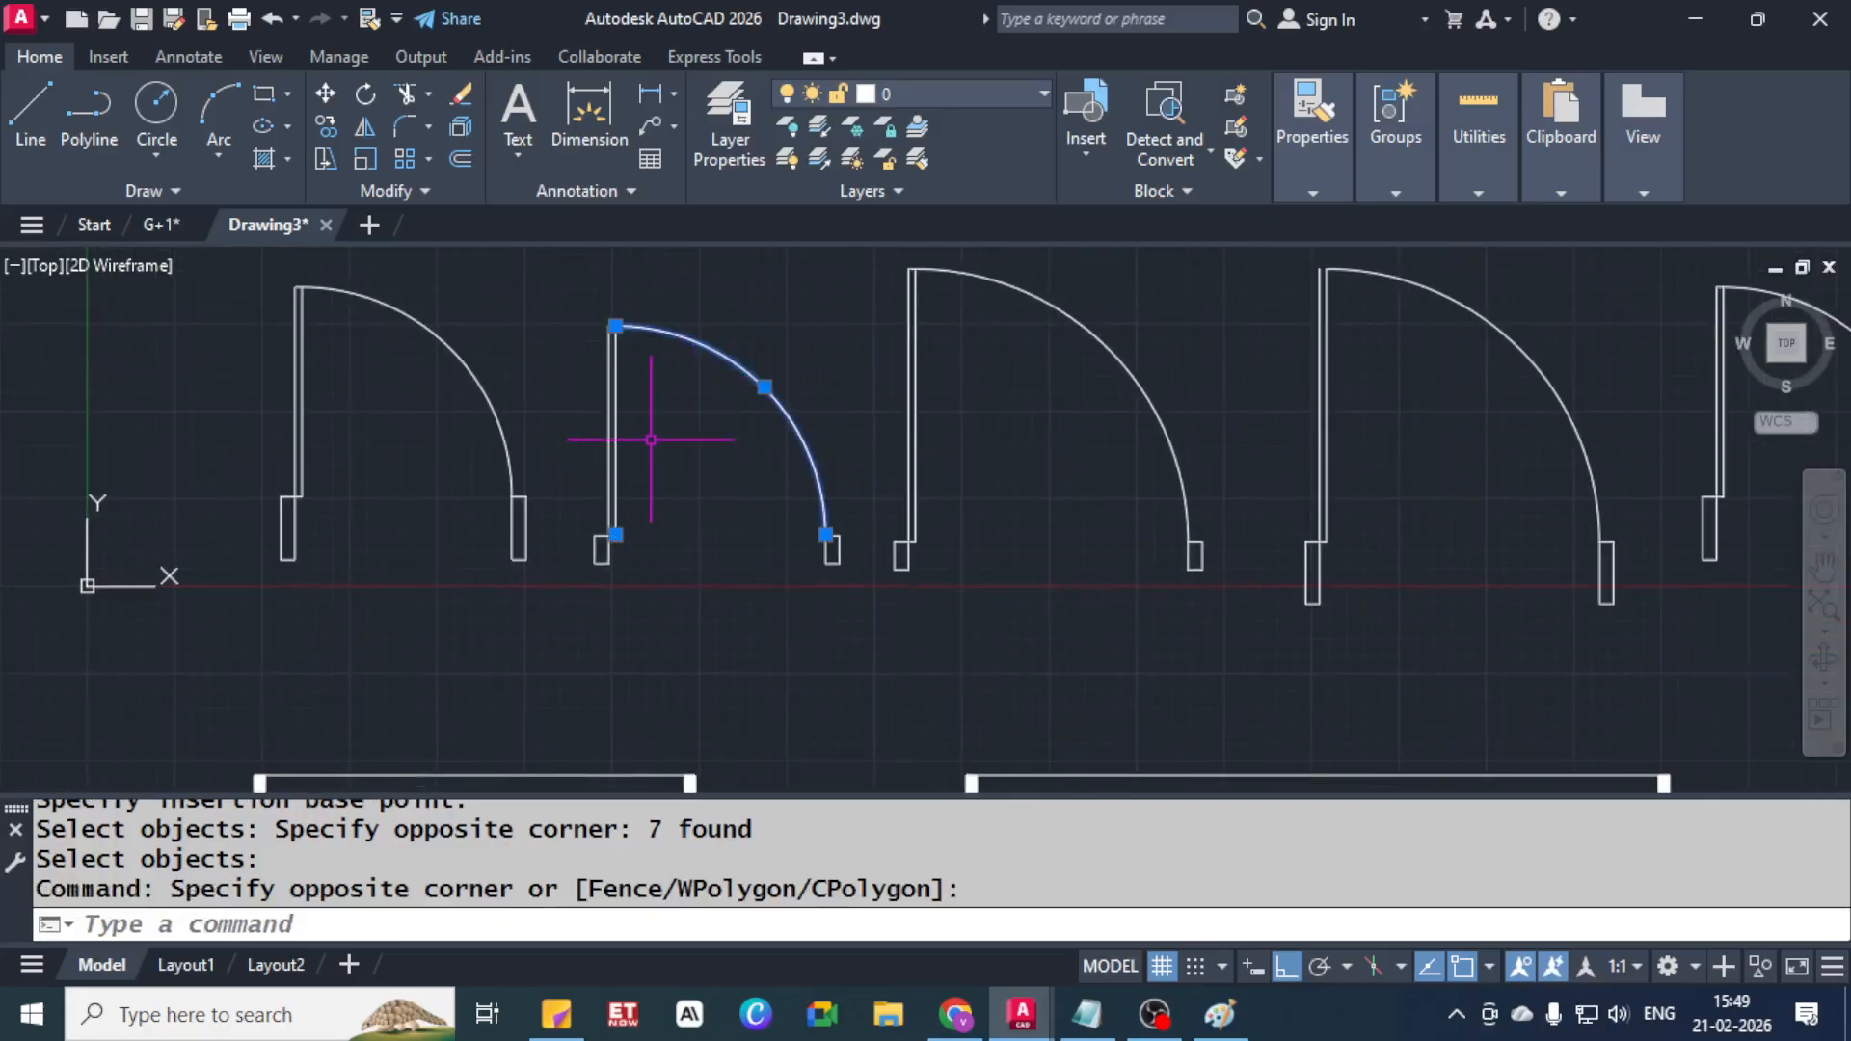
click(649, 437)
click(596, 456)
click(943, 402)
click(903, 438)
click(1082, 325)
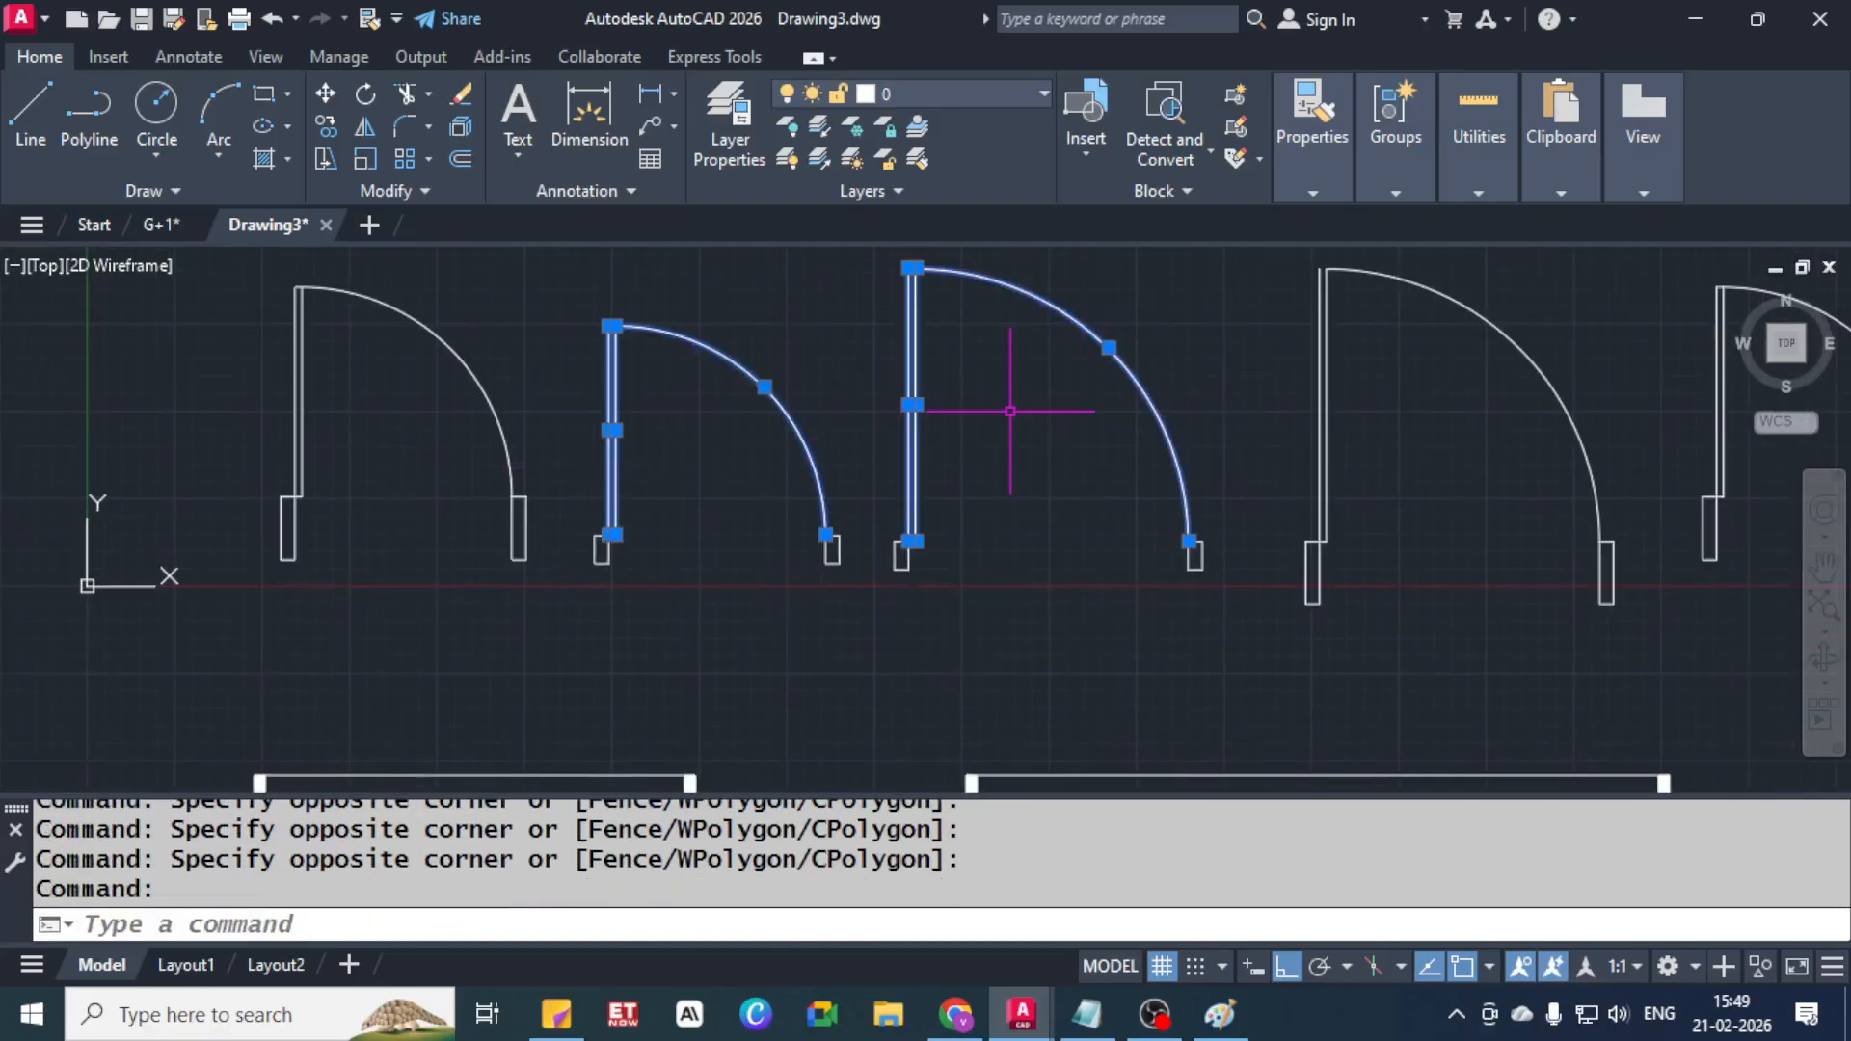
middle_drag(333, 452, 537, 529)
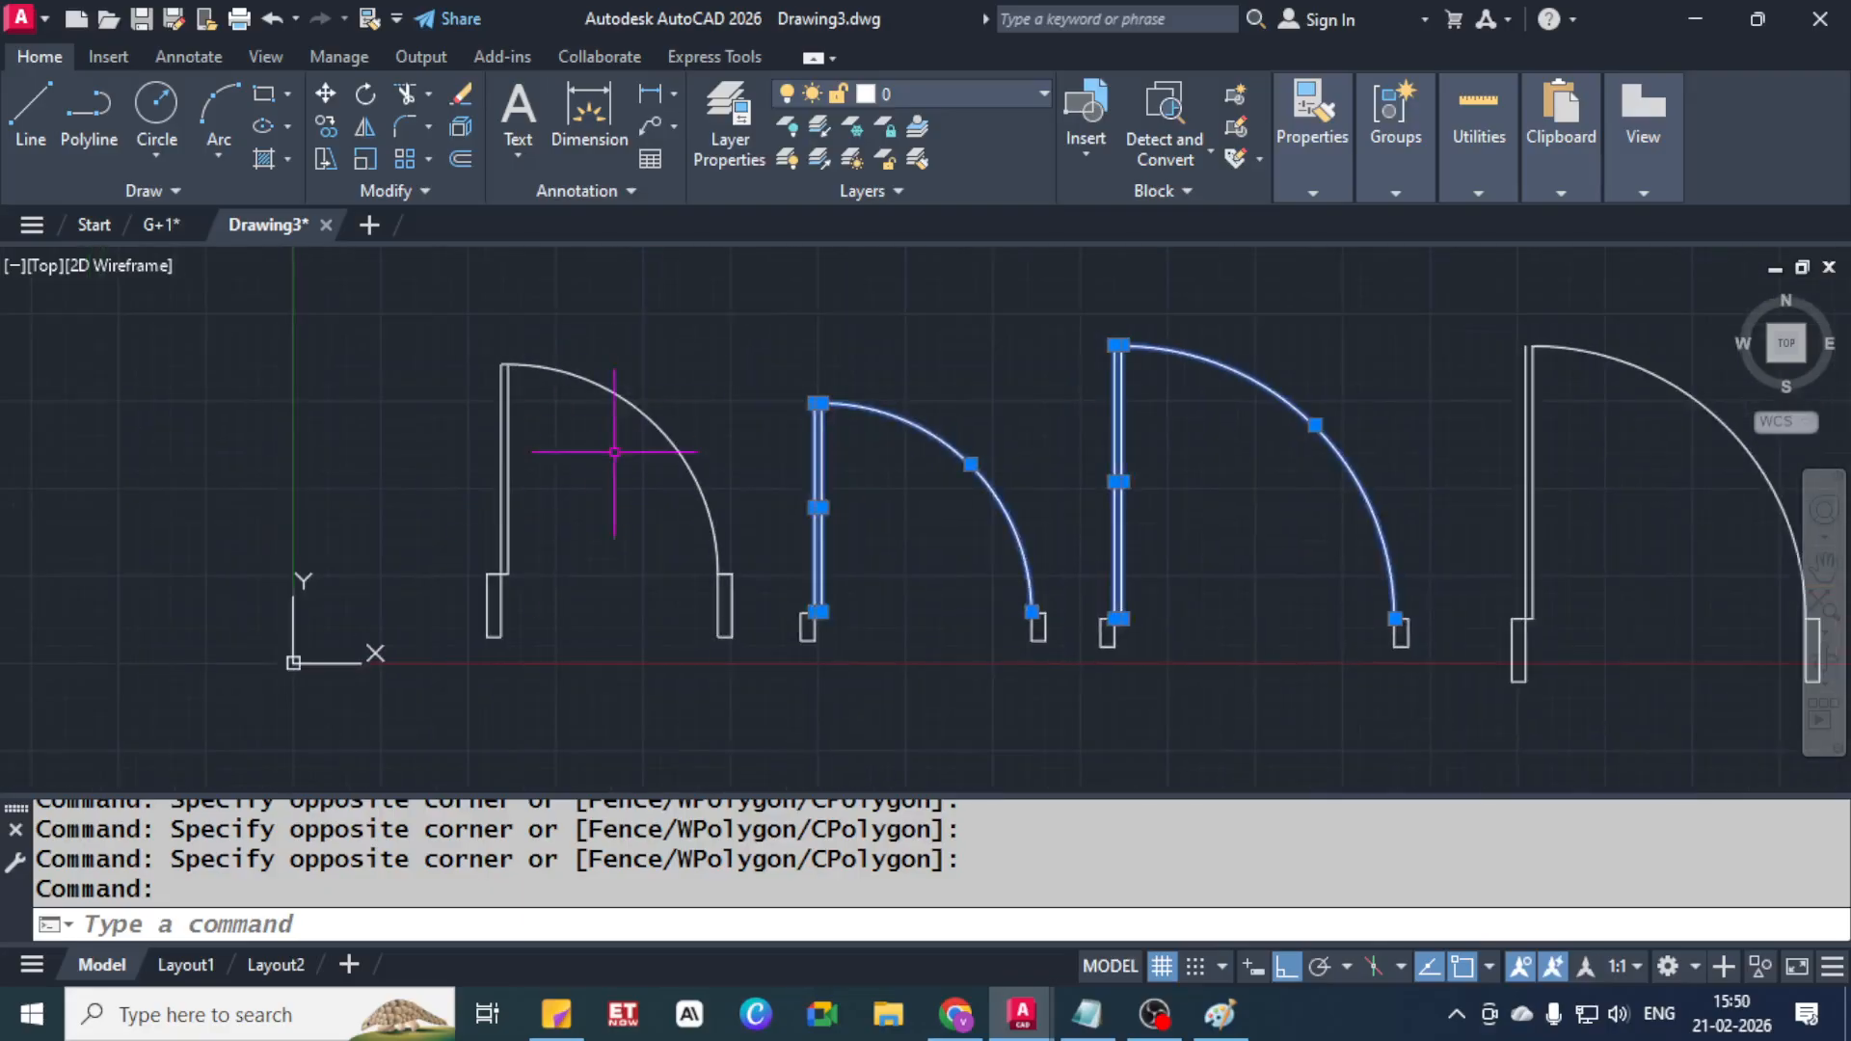
click(694, 345)
click(638, 415)
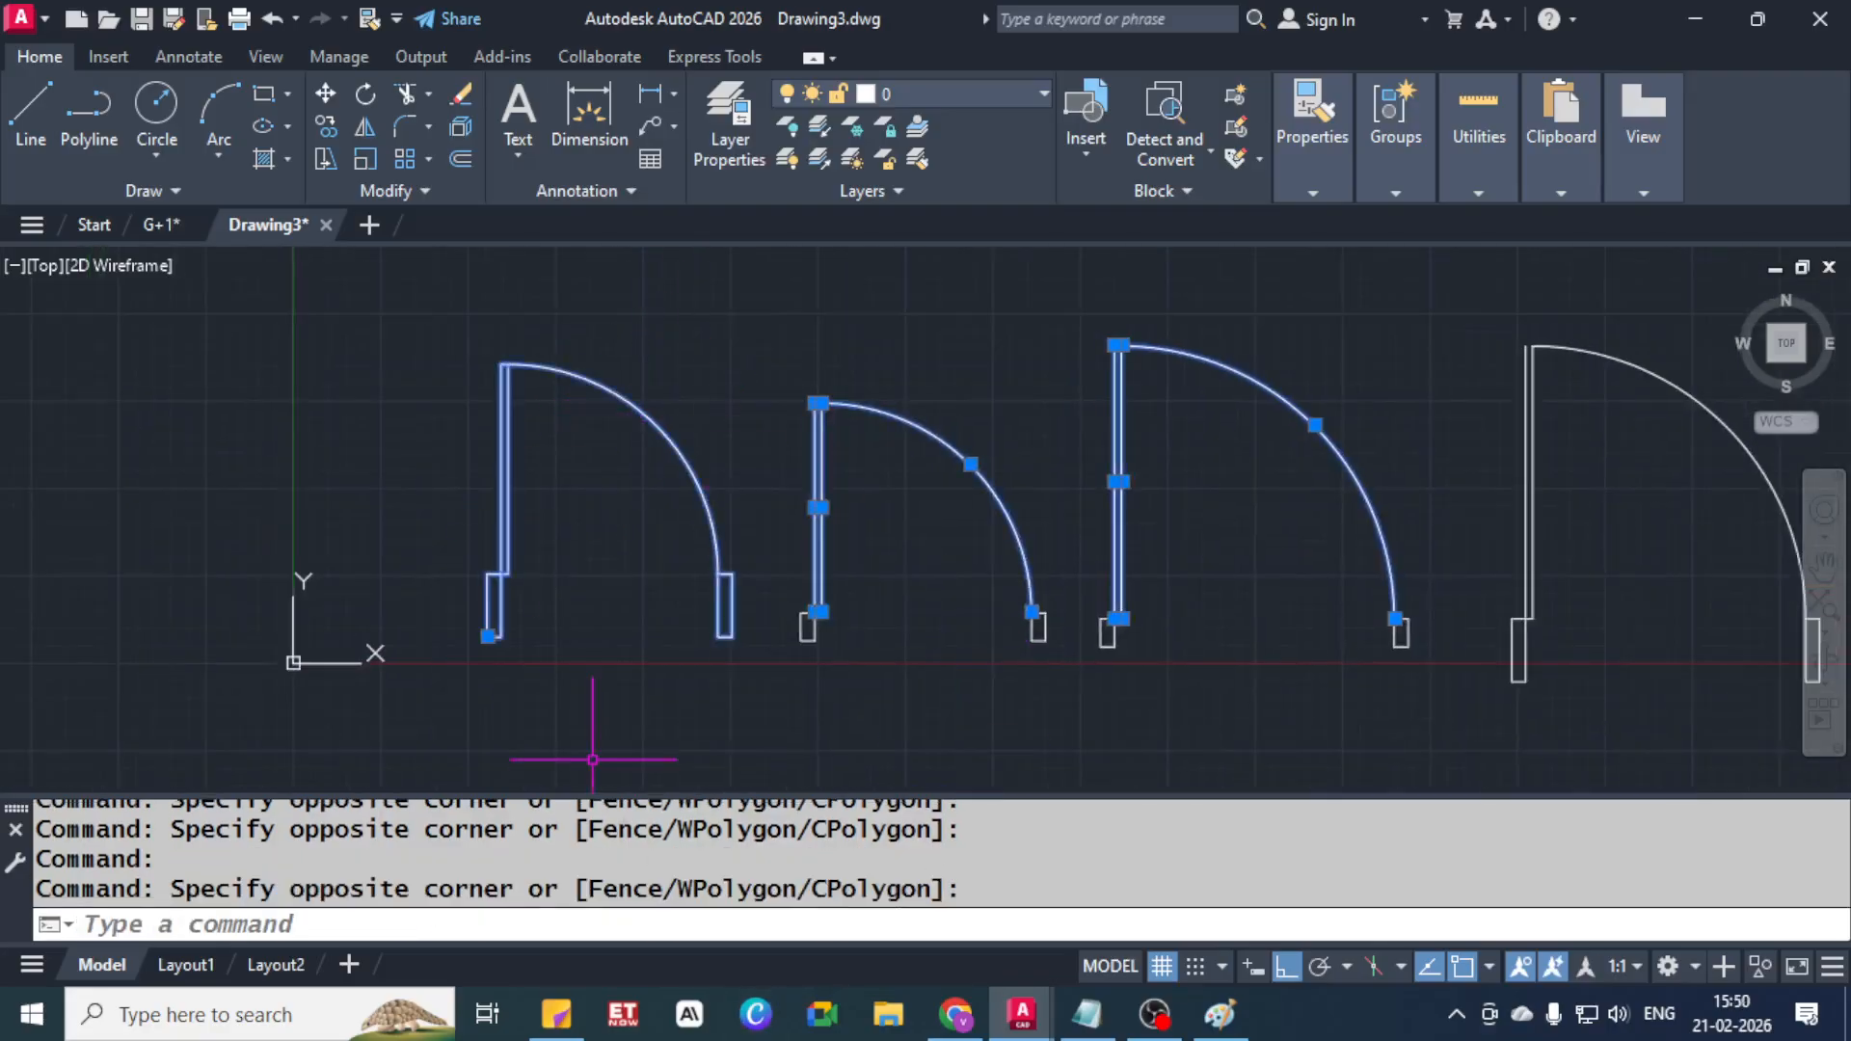
middle_drag(598, 736, 599, 586)
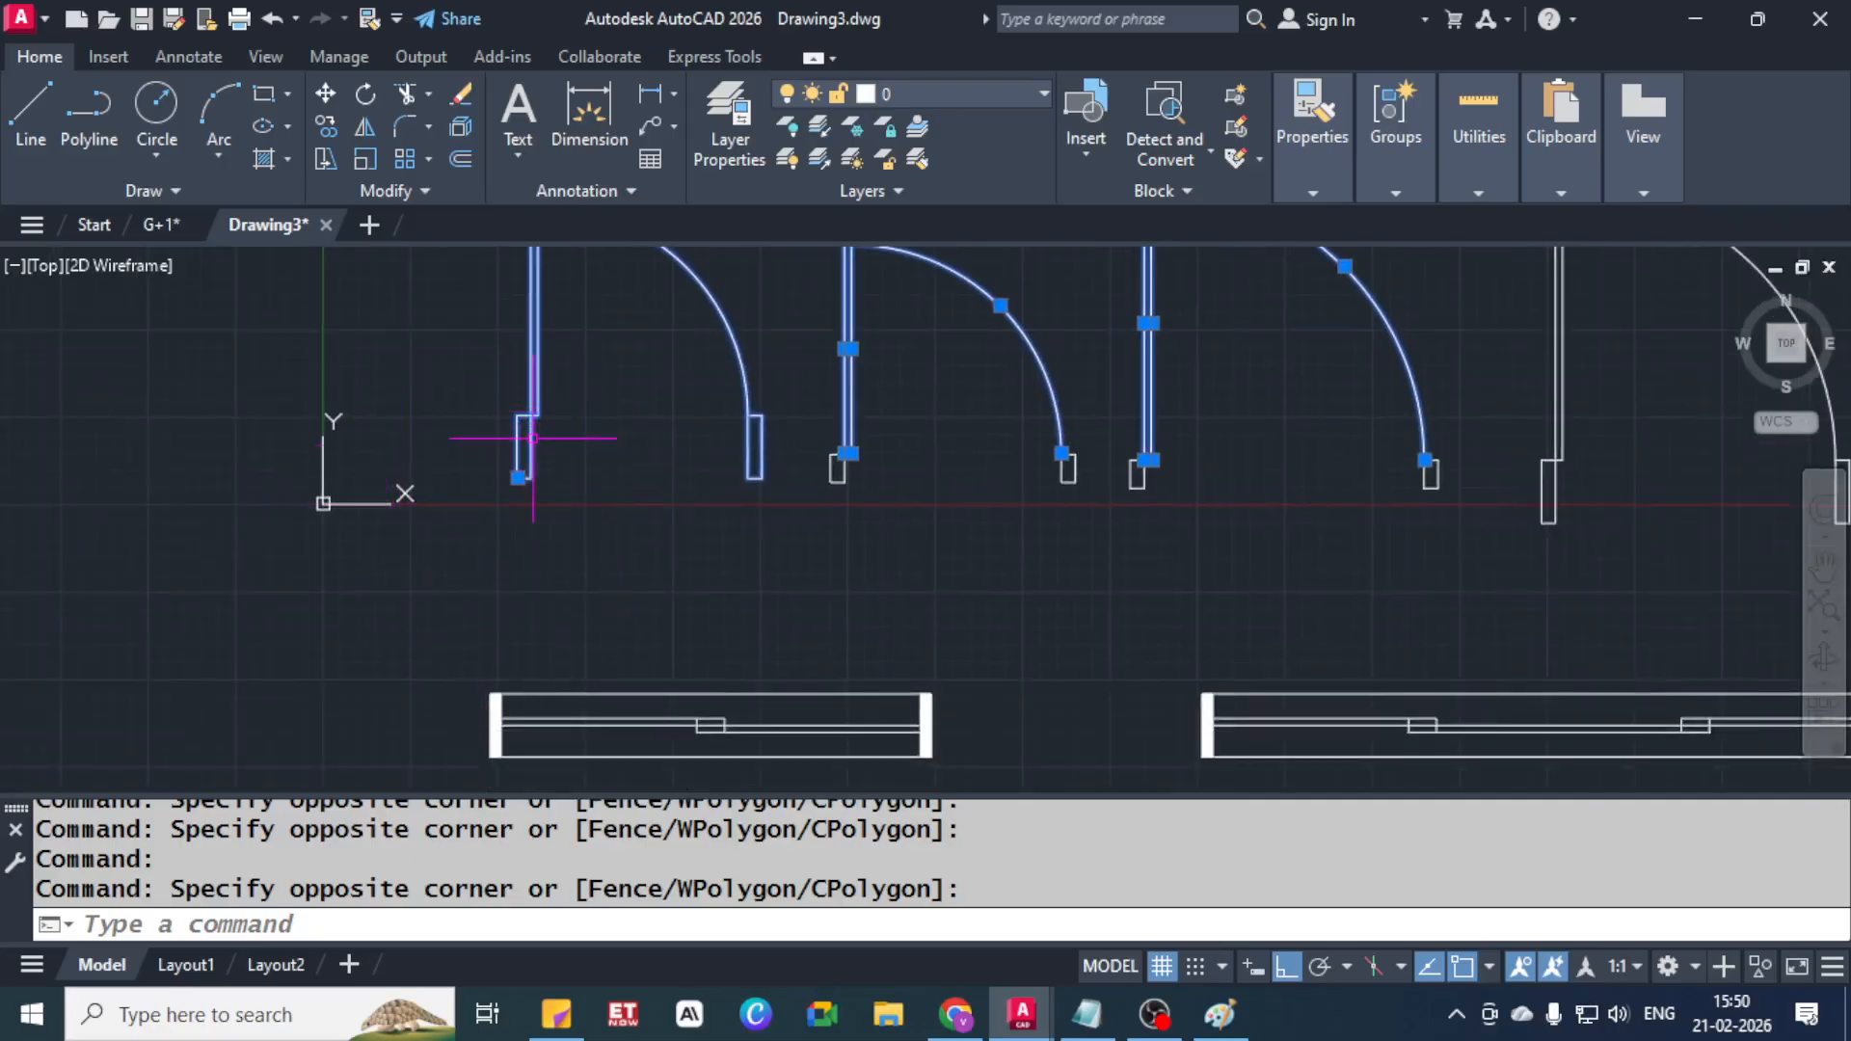
key(Escape)
key(Escape)
Begin a block definition named 3ft3in single door
scroll(611, 463, down, 4)
middle_drag(723, 366, 663, 418)
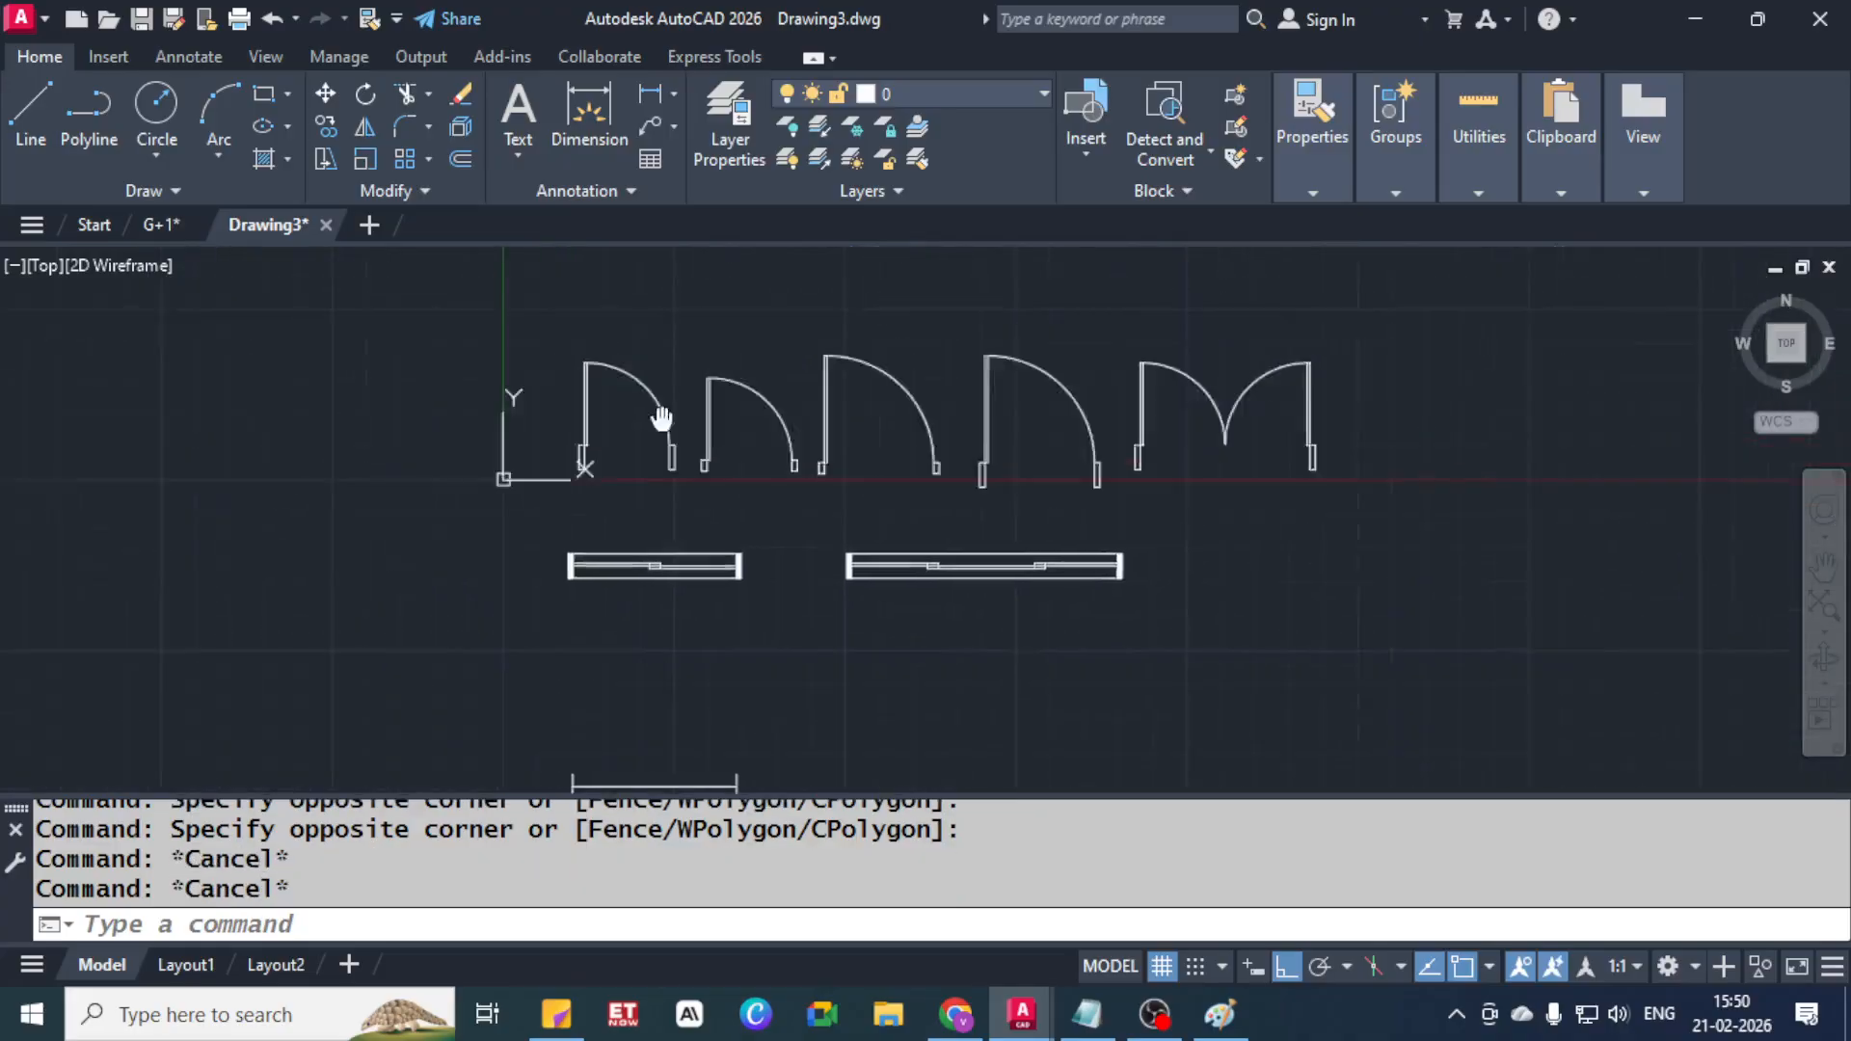
drag(662, 417, 564, 453)
scroll(595, 447, up, 4)
middle_drag(721, 471, 644, 469)
text(b)
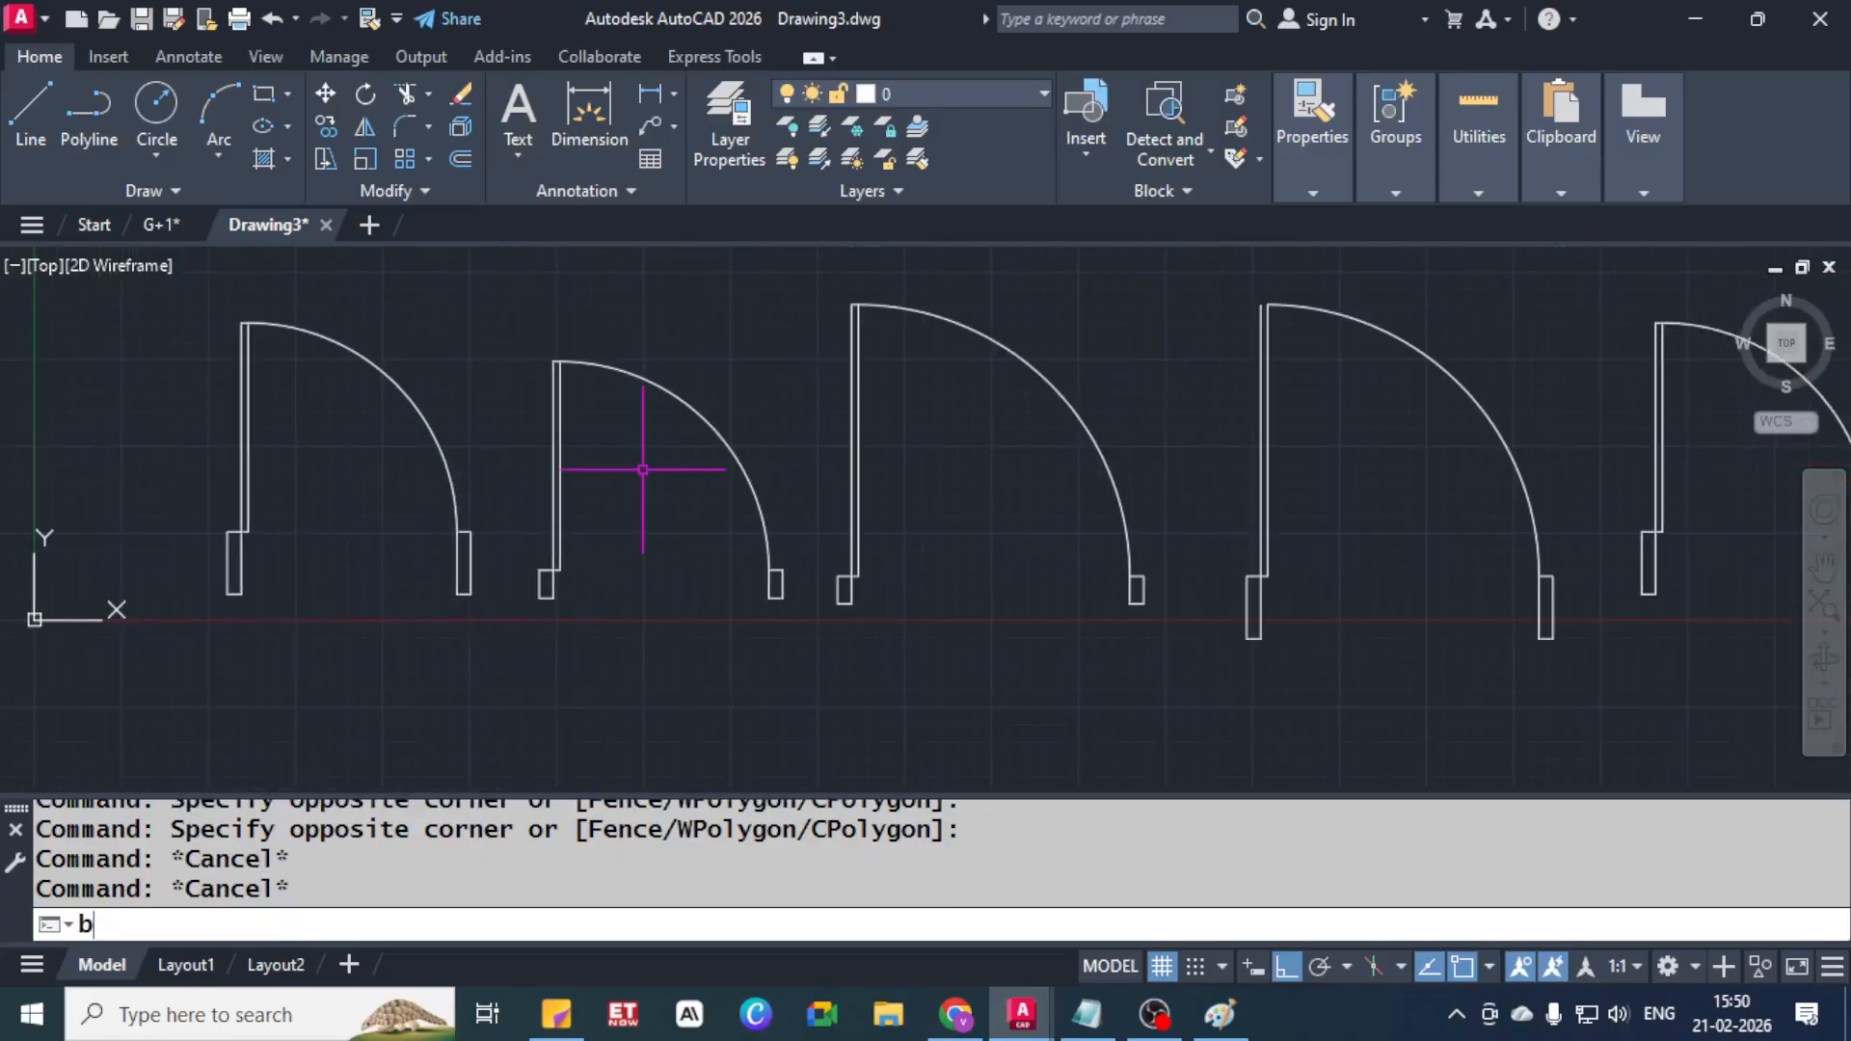
text(lock)
key(Return)
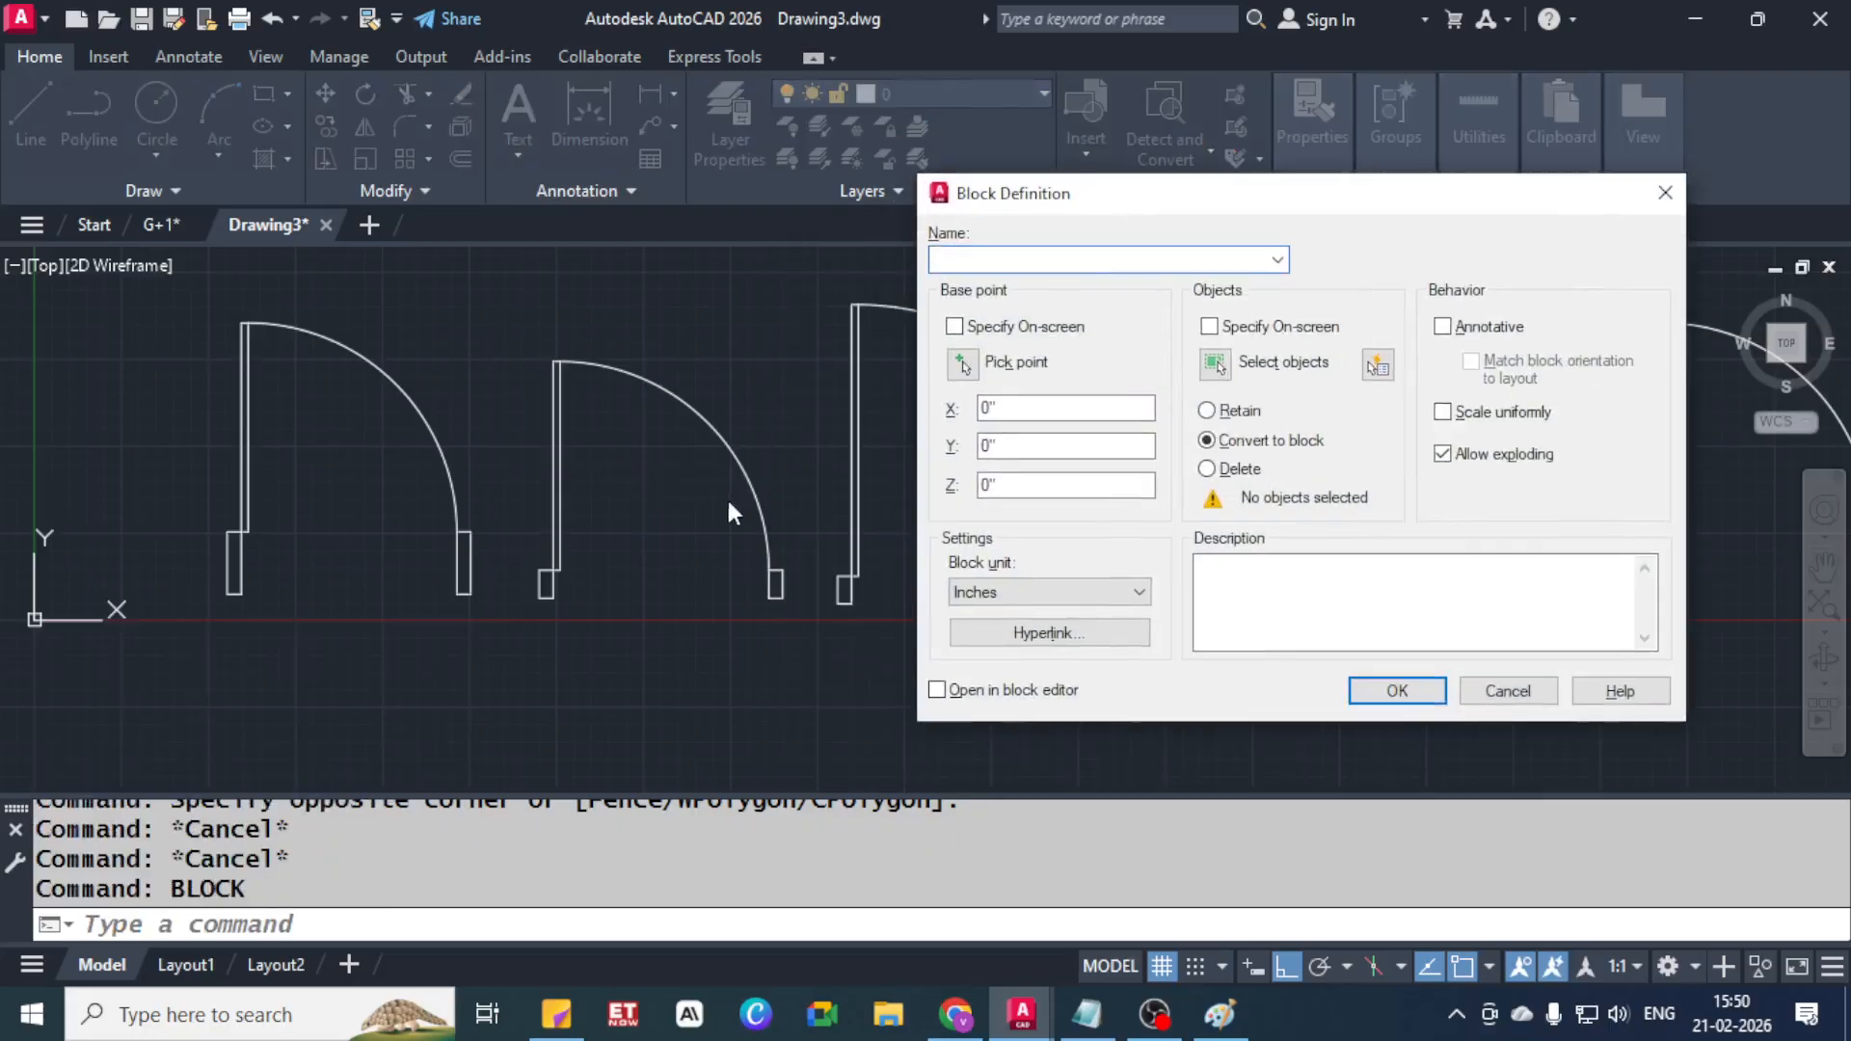
drag(1123, 193, 1372, 142)
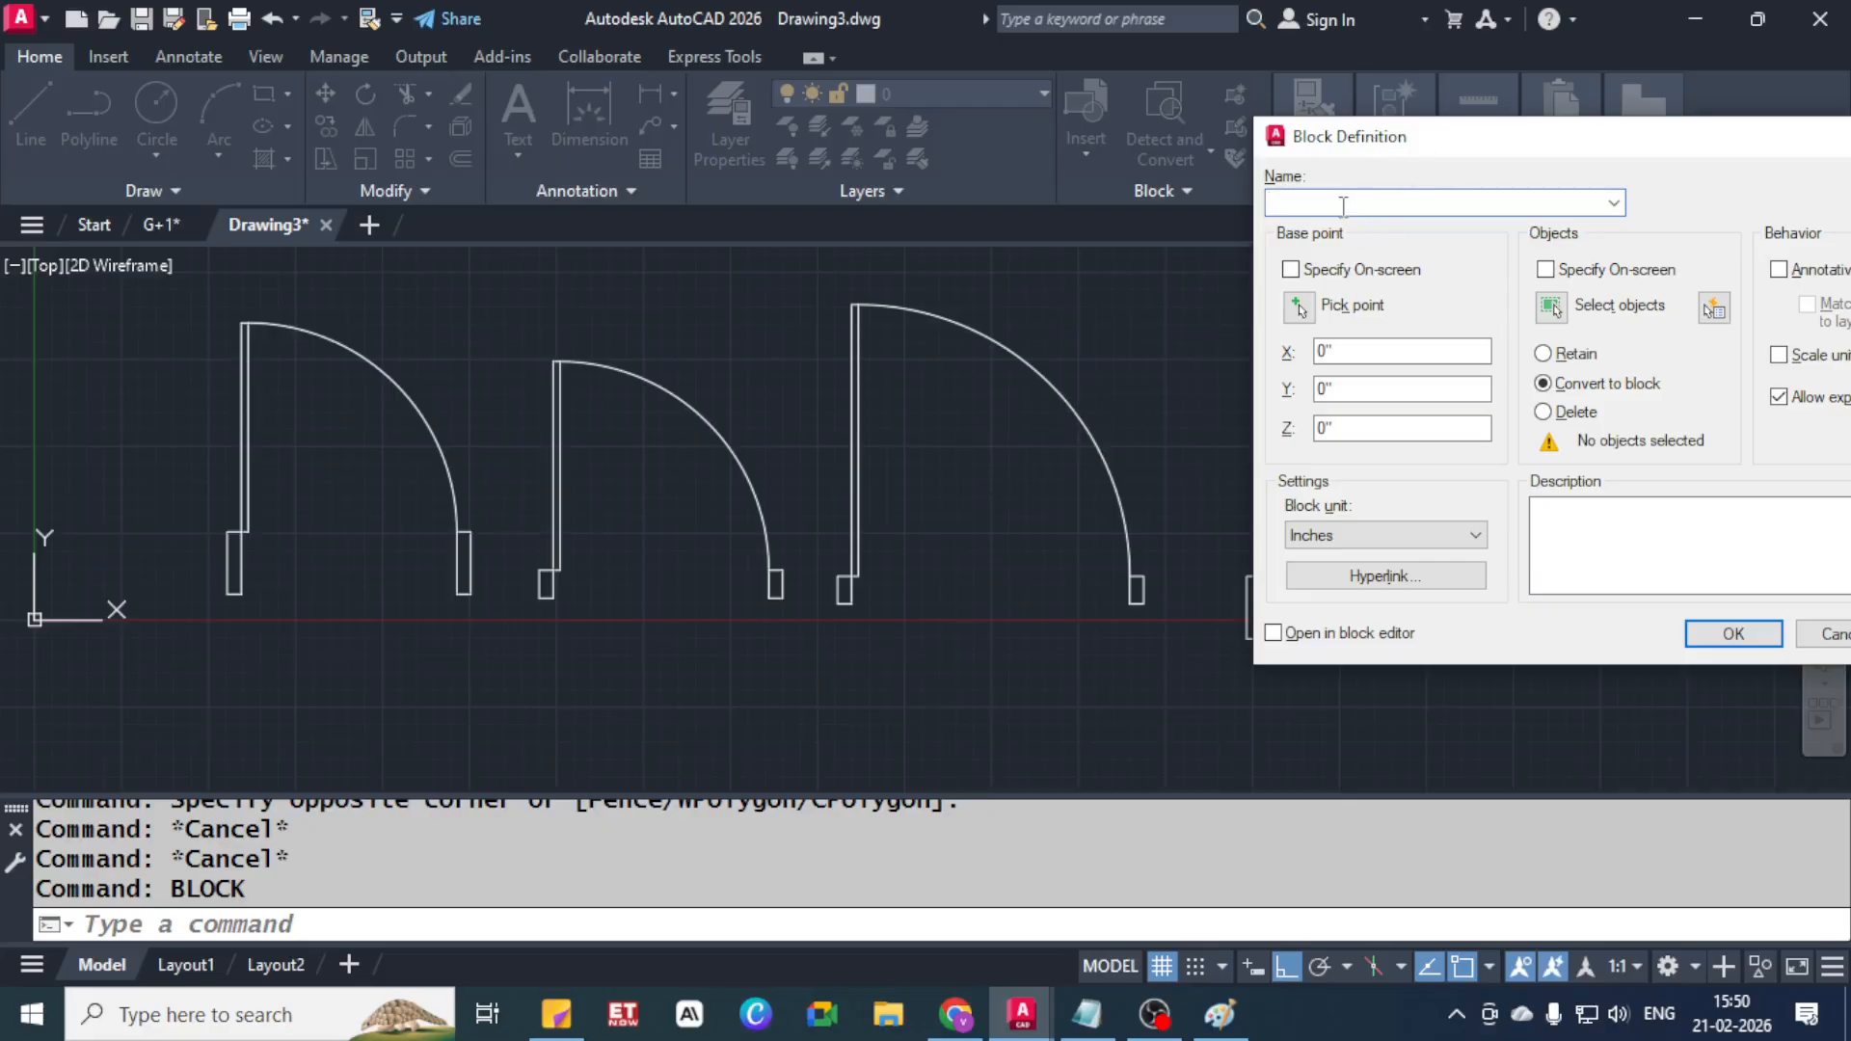
text(3ft3in single coor)
key(shift+Right)
text(d)
Set the base point at the third door's left jamb lower-left corner, select all of that door's objects and create the block
click(1299, 307)
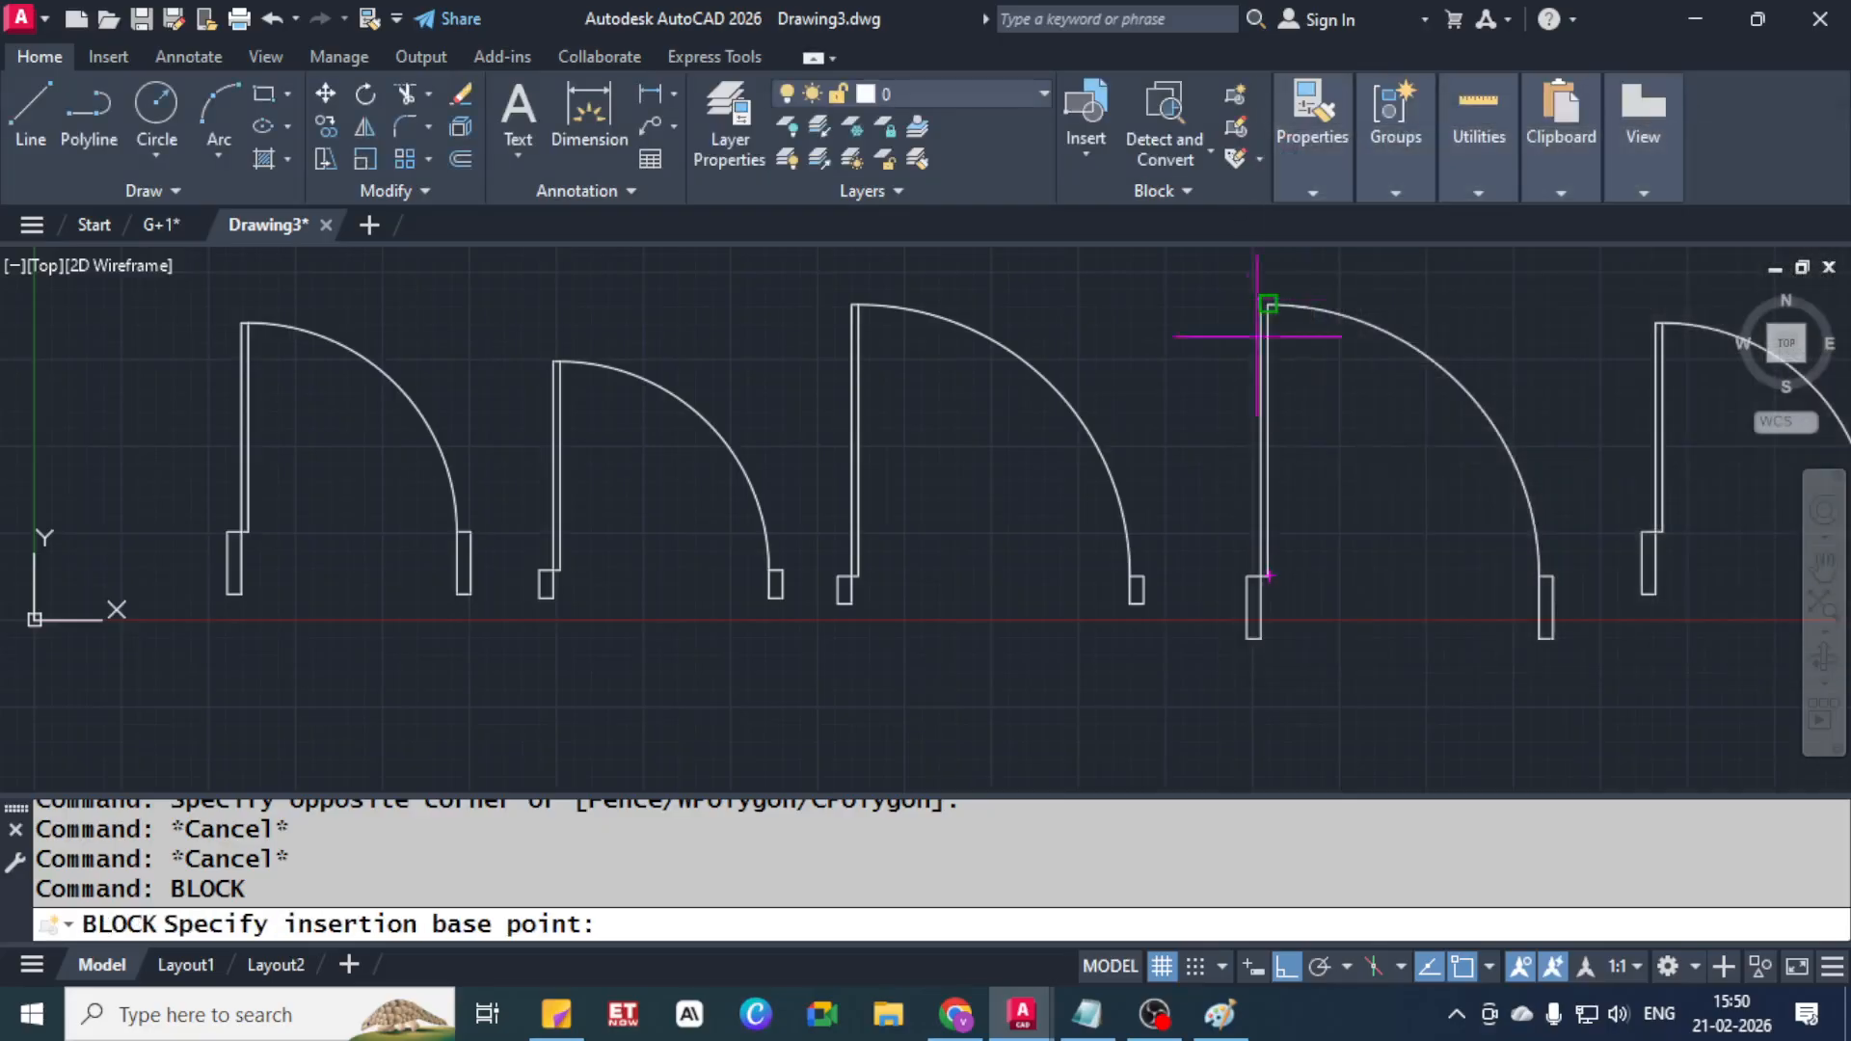
click(837, 604)
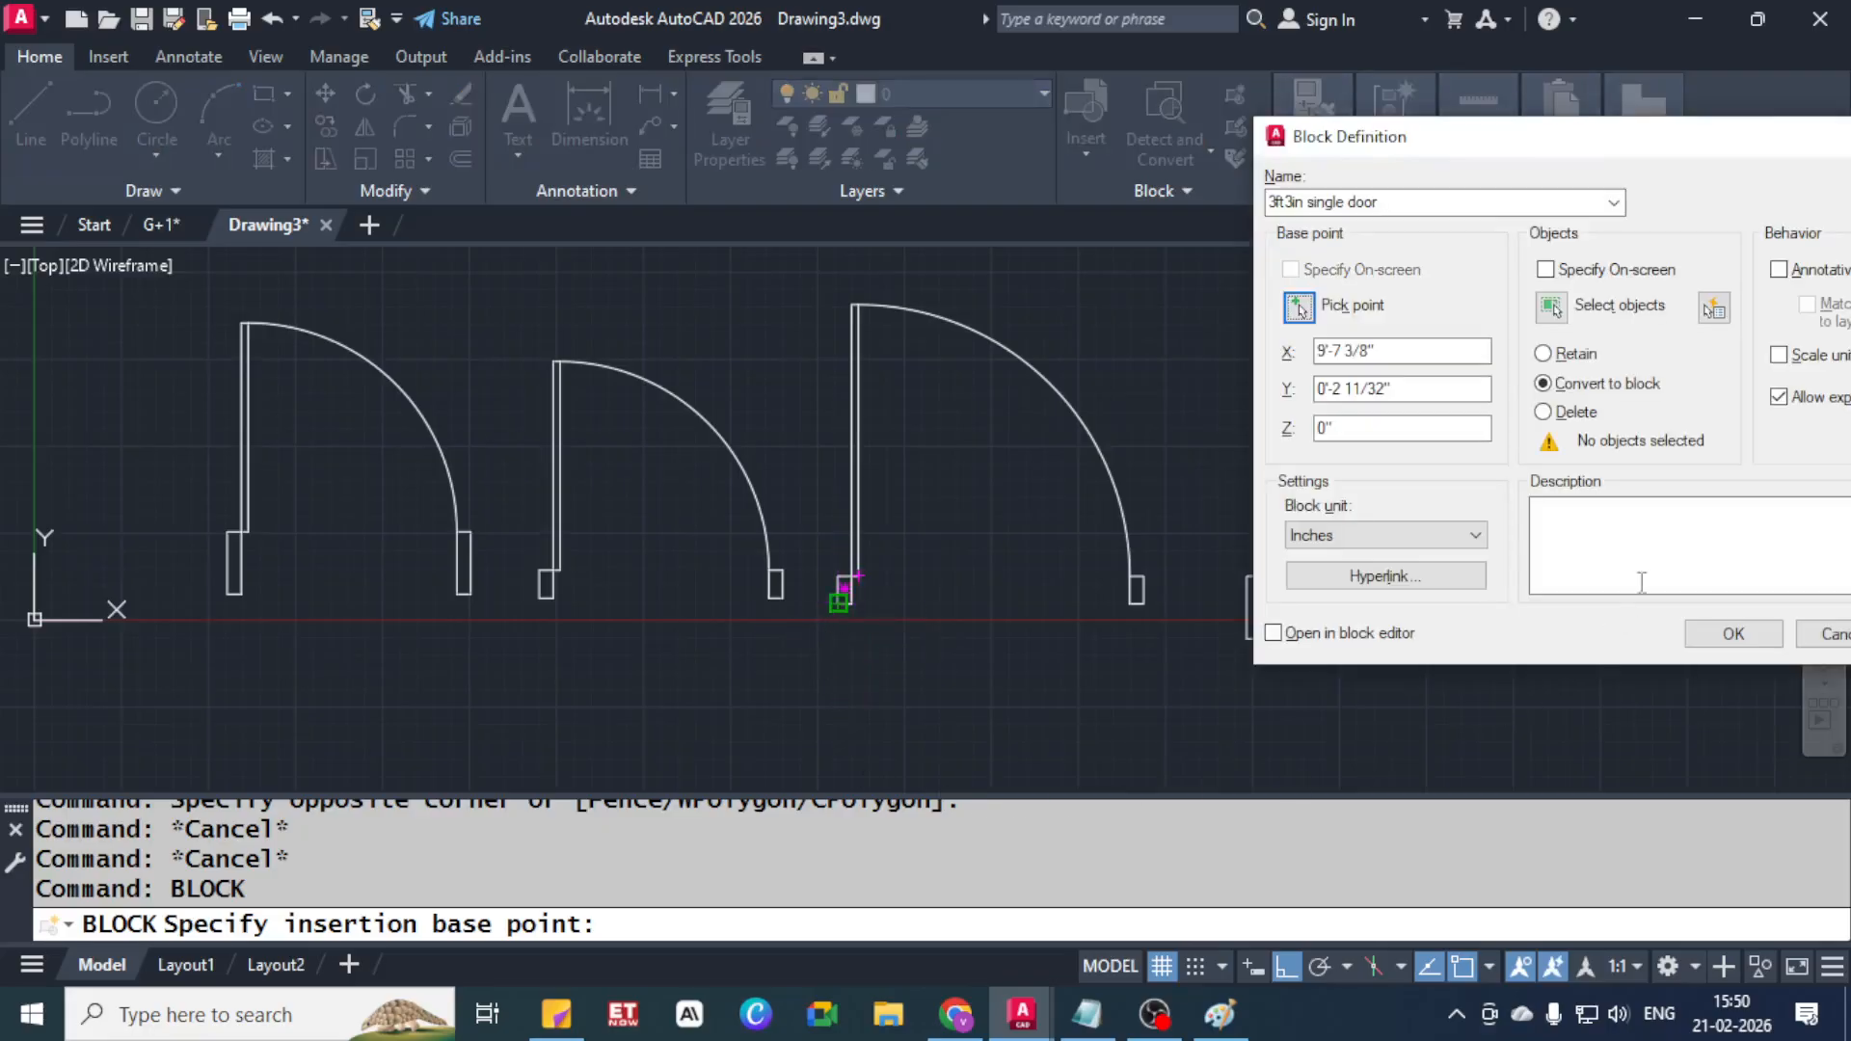
click(1551, 306)
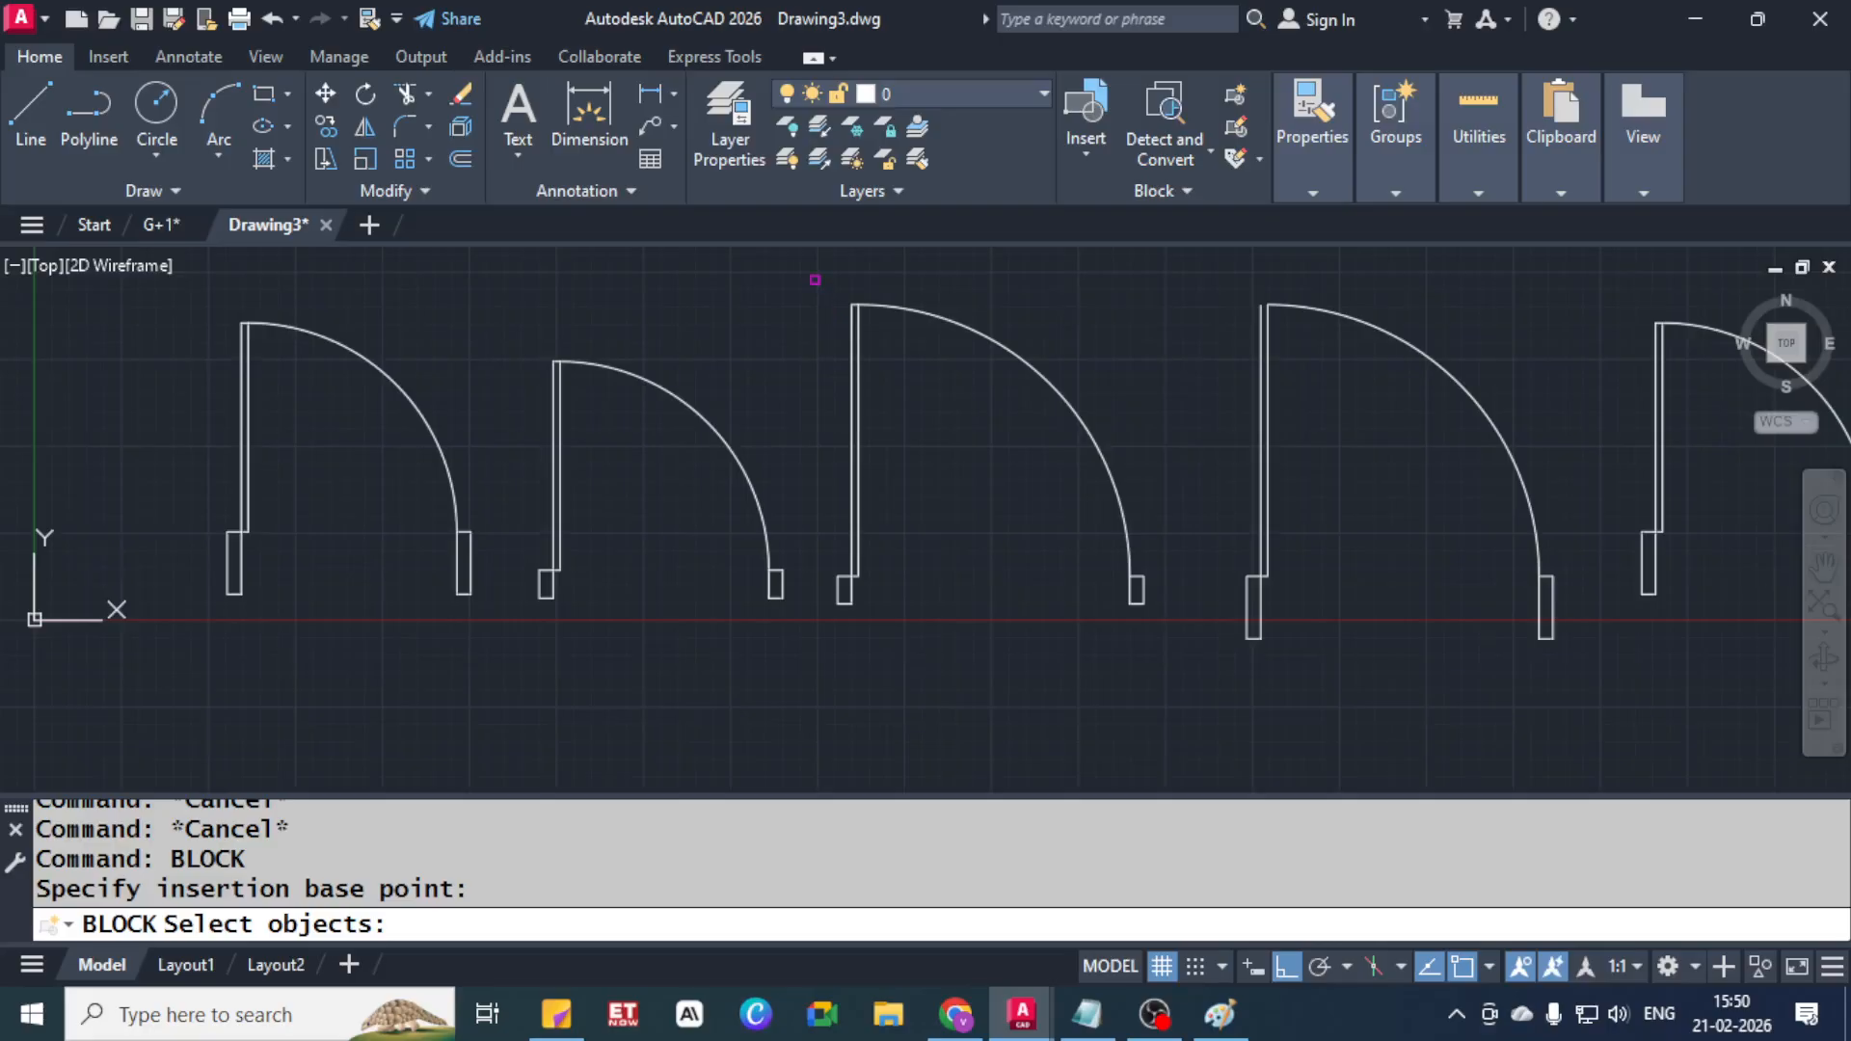
click(815, 280)
click(1127, 681)
key(Return)
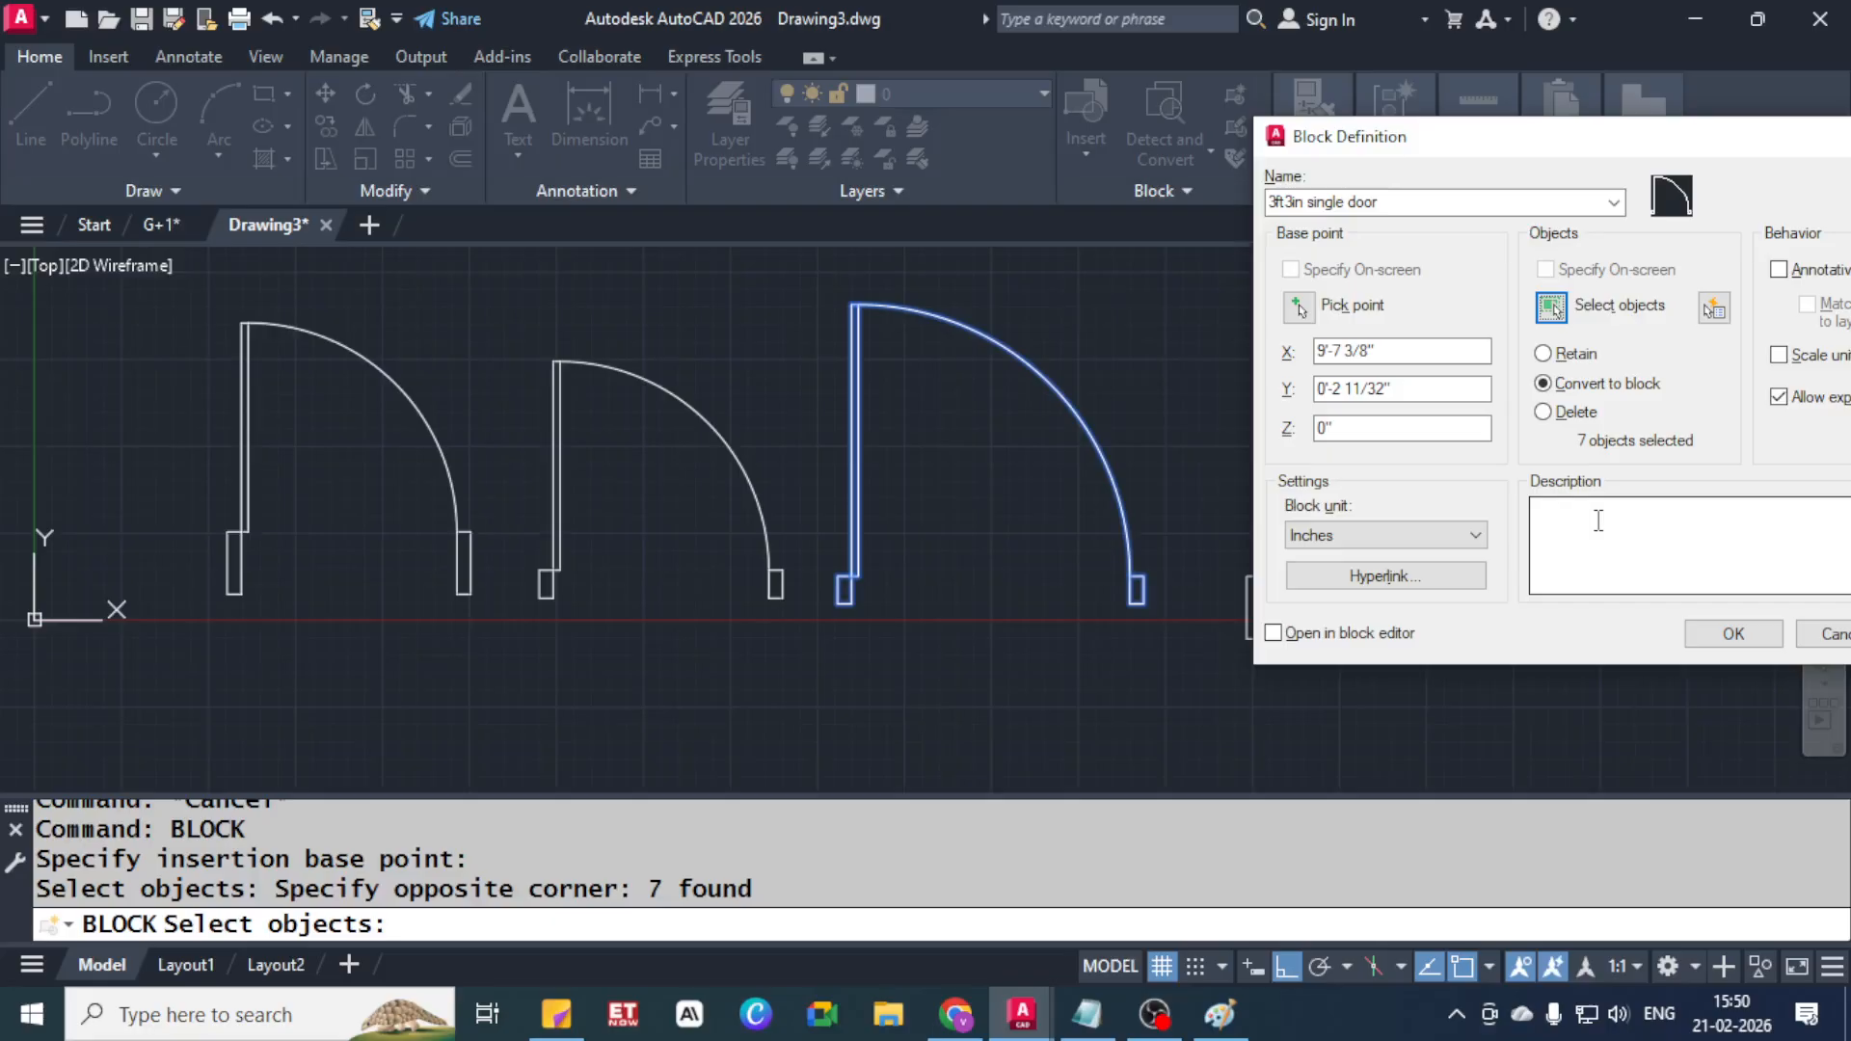
click(1732, 633)
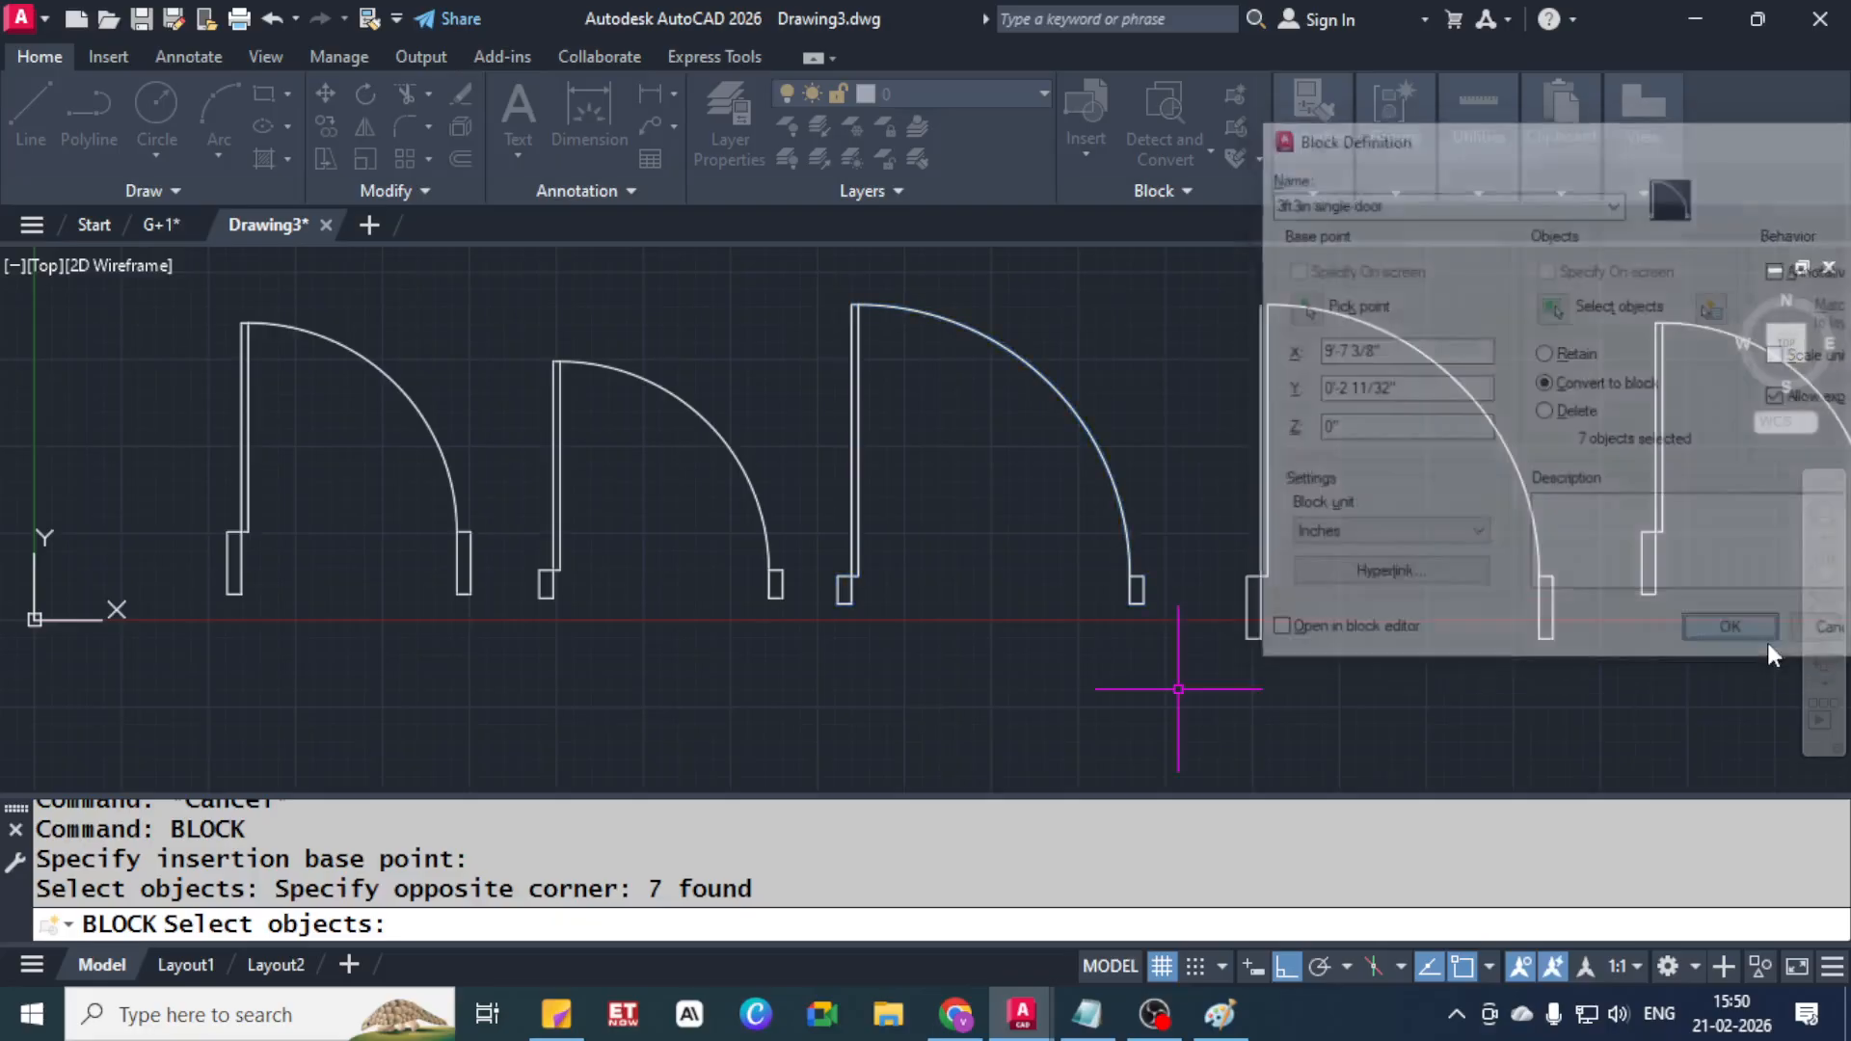
Select the first and third doors to check that each behaves as a single block, and clear the selection
click(416, 333)
click(358, 398)
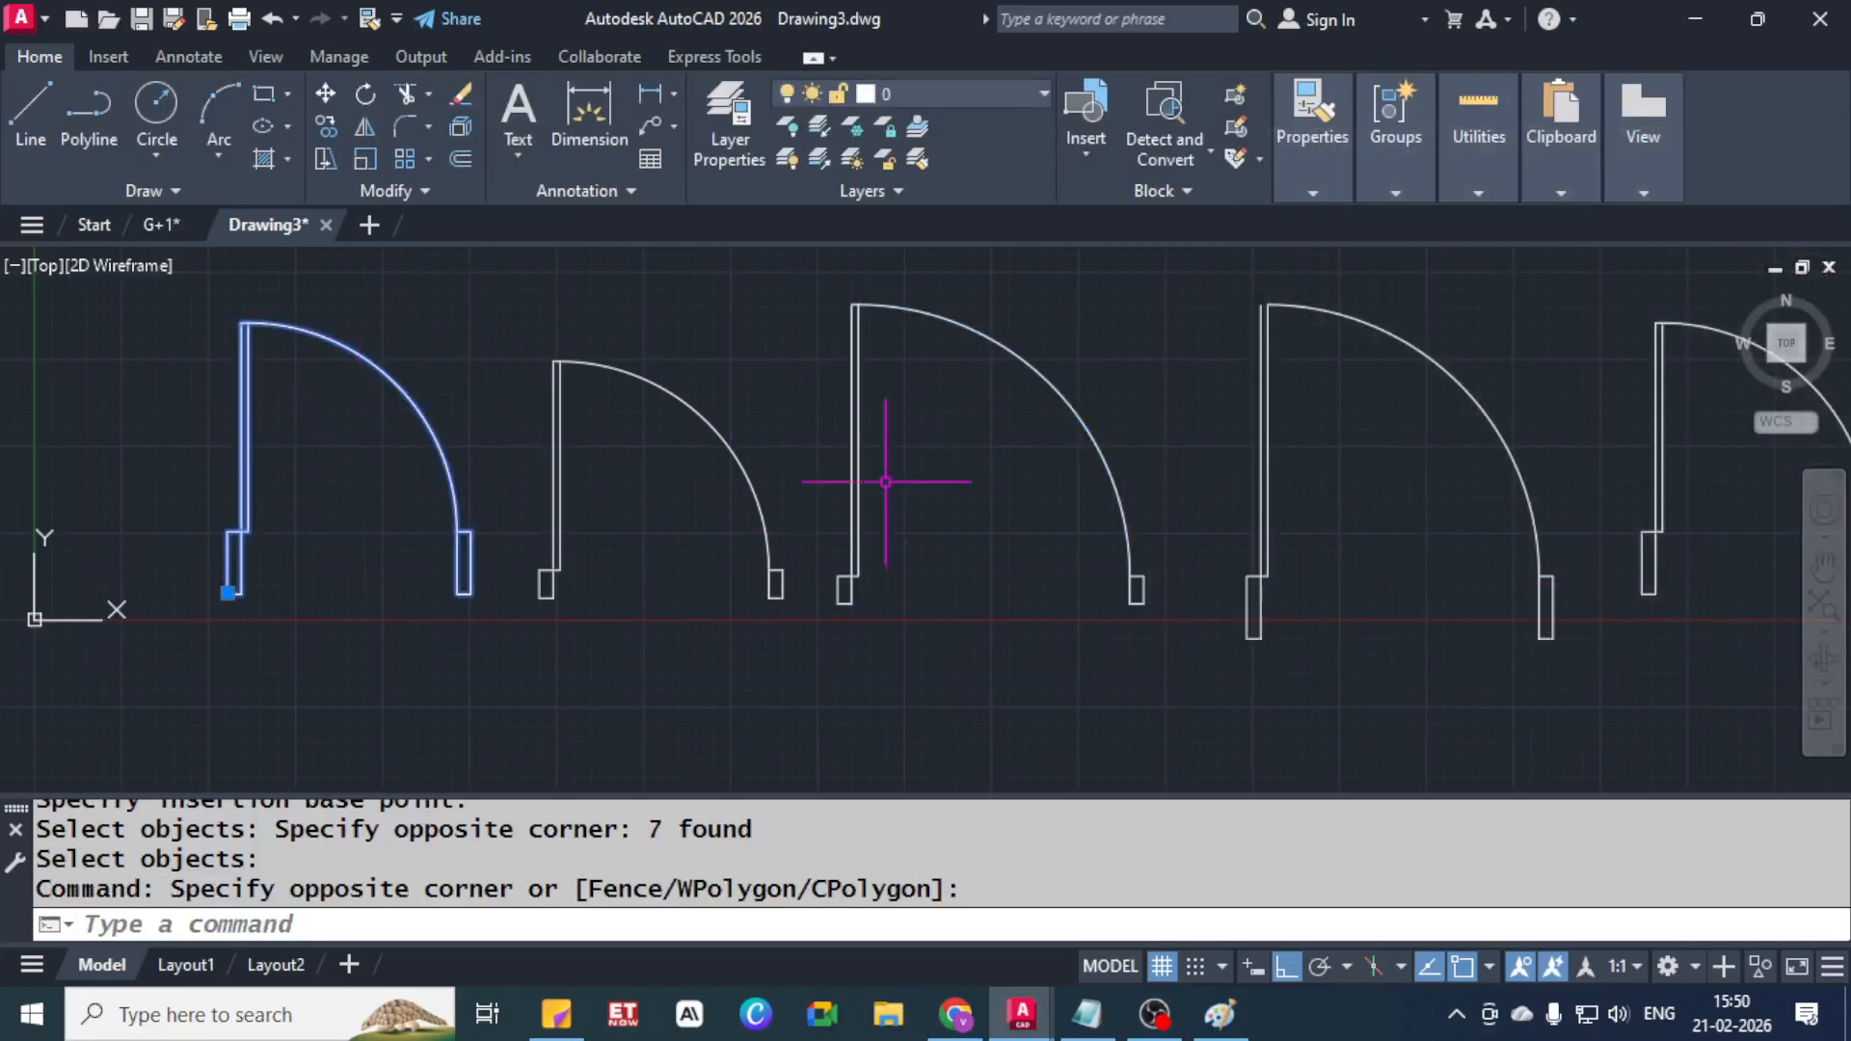
click(1038, 290)
click(981, 374)
scroll(511, 425, down, 2)
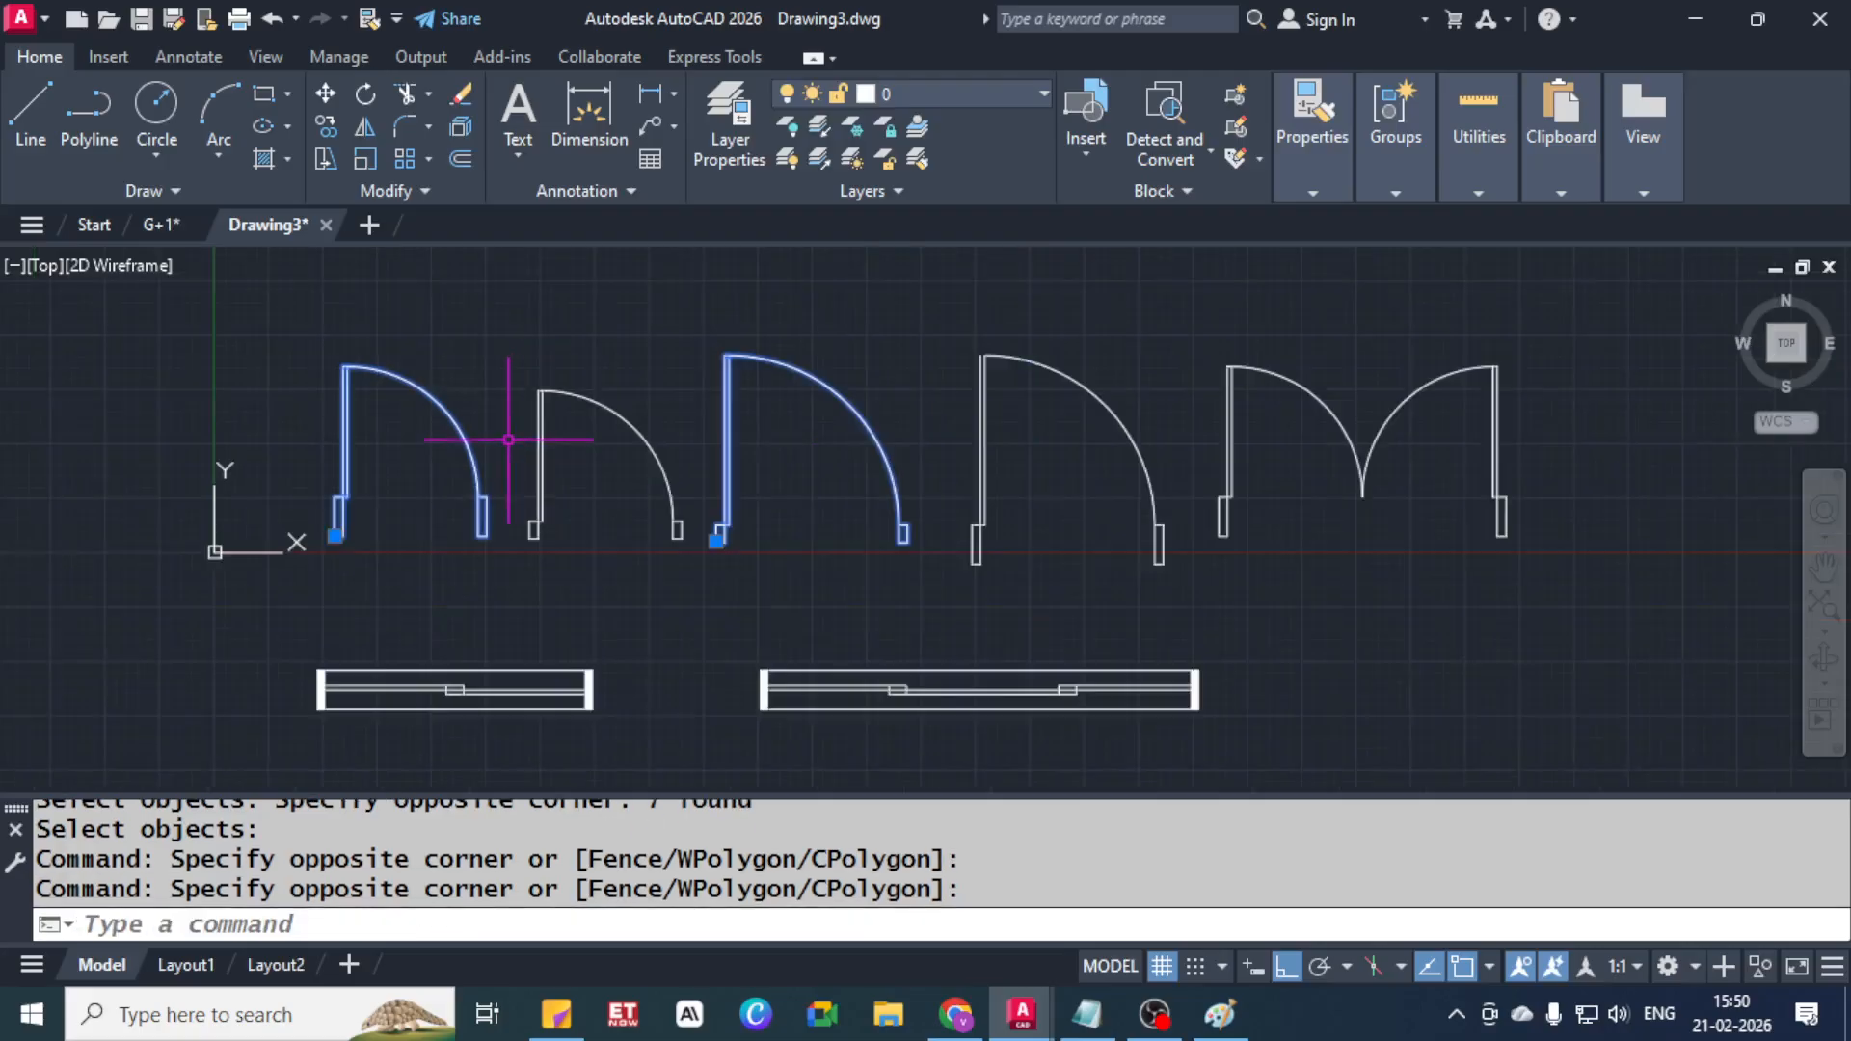
key(Escape)
key(Escape)
middle_drag(1366, 436, 850, 408)
scroll(852, 408, up, 2)
middle_drag(977, 434, 804, 441)
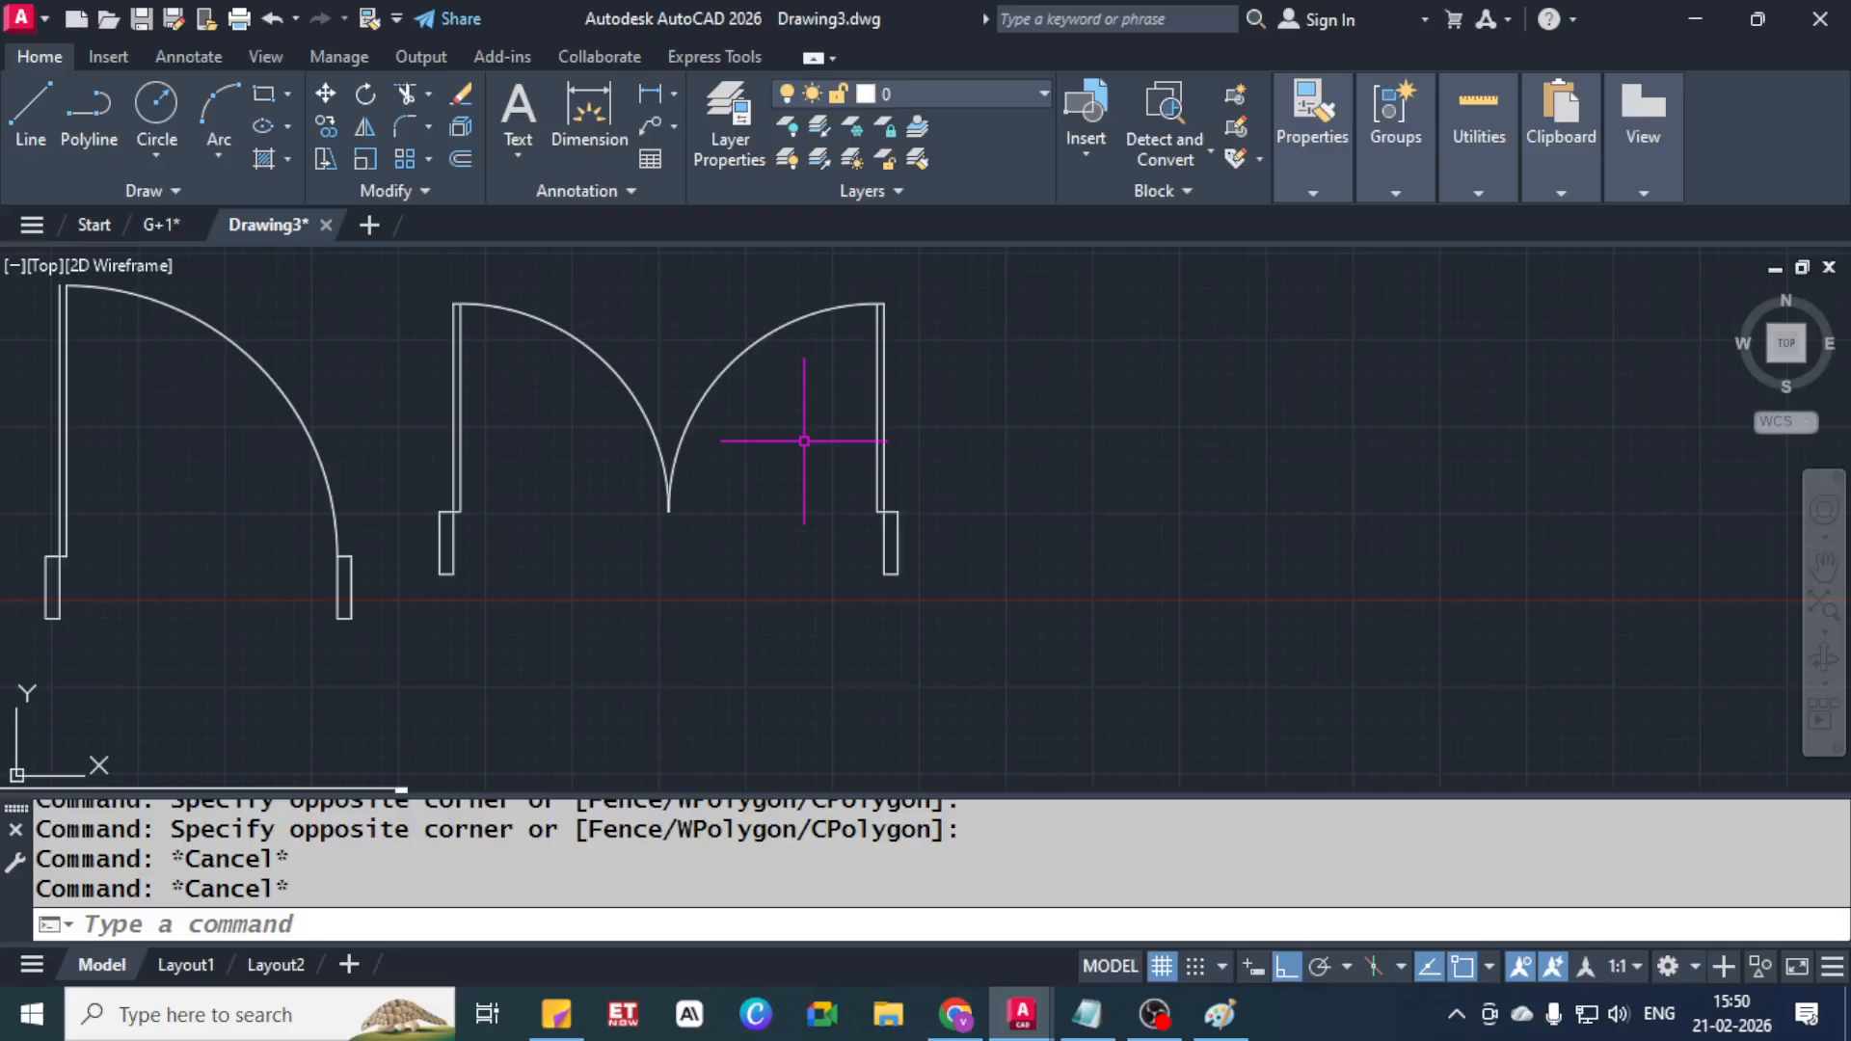
text(N)
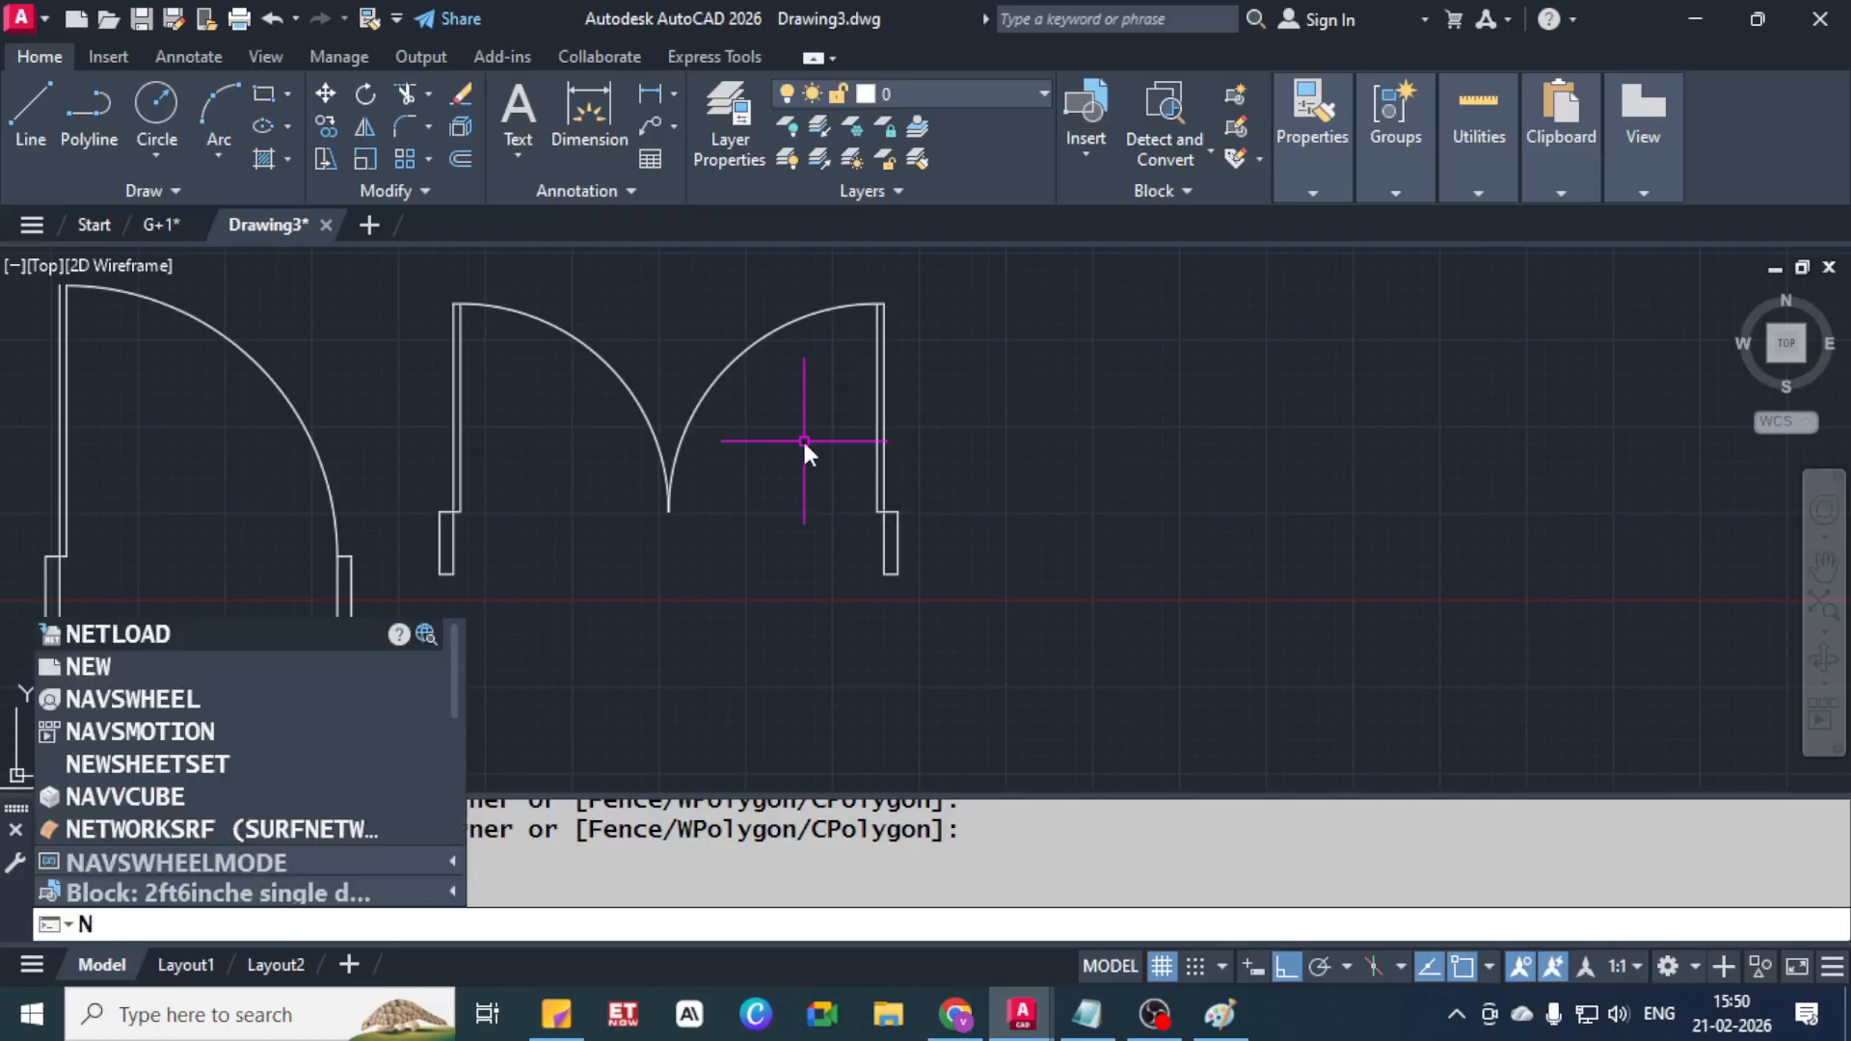
key(BackSpace)
text(B)
key(Return)
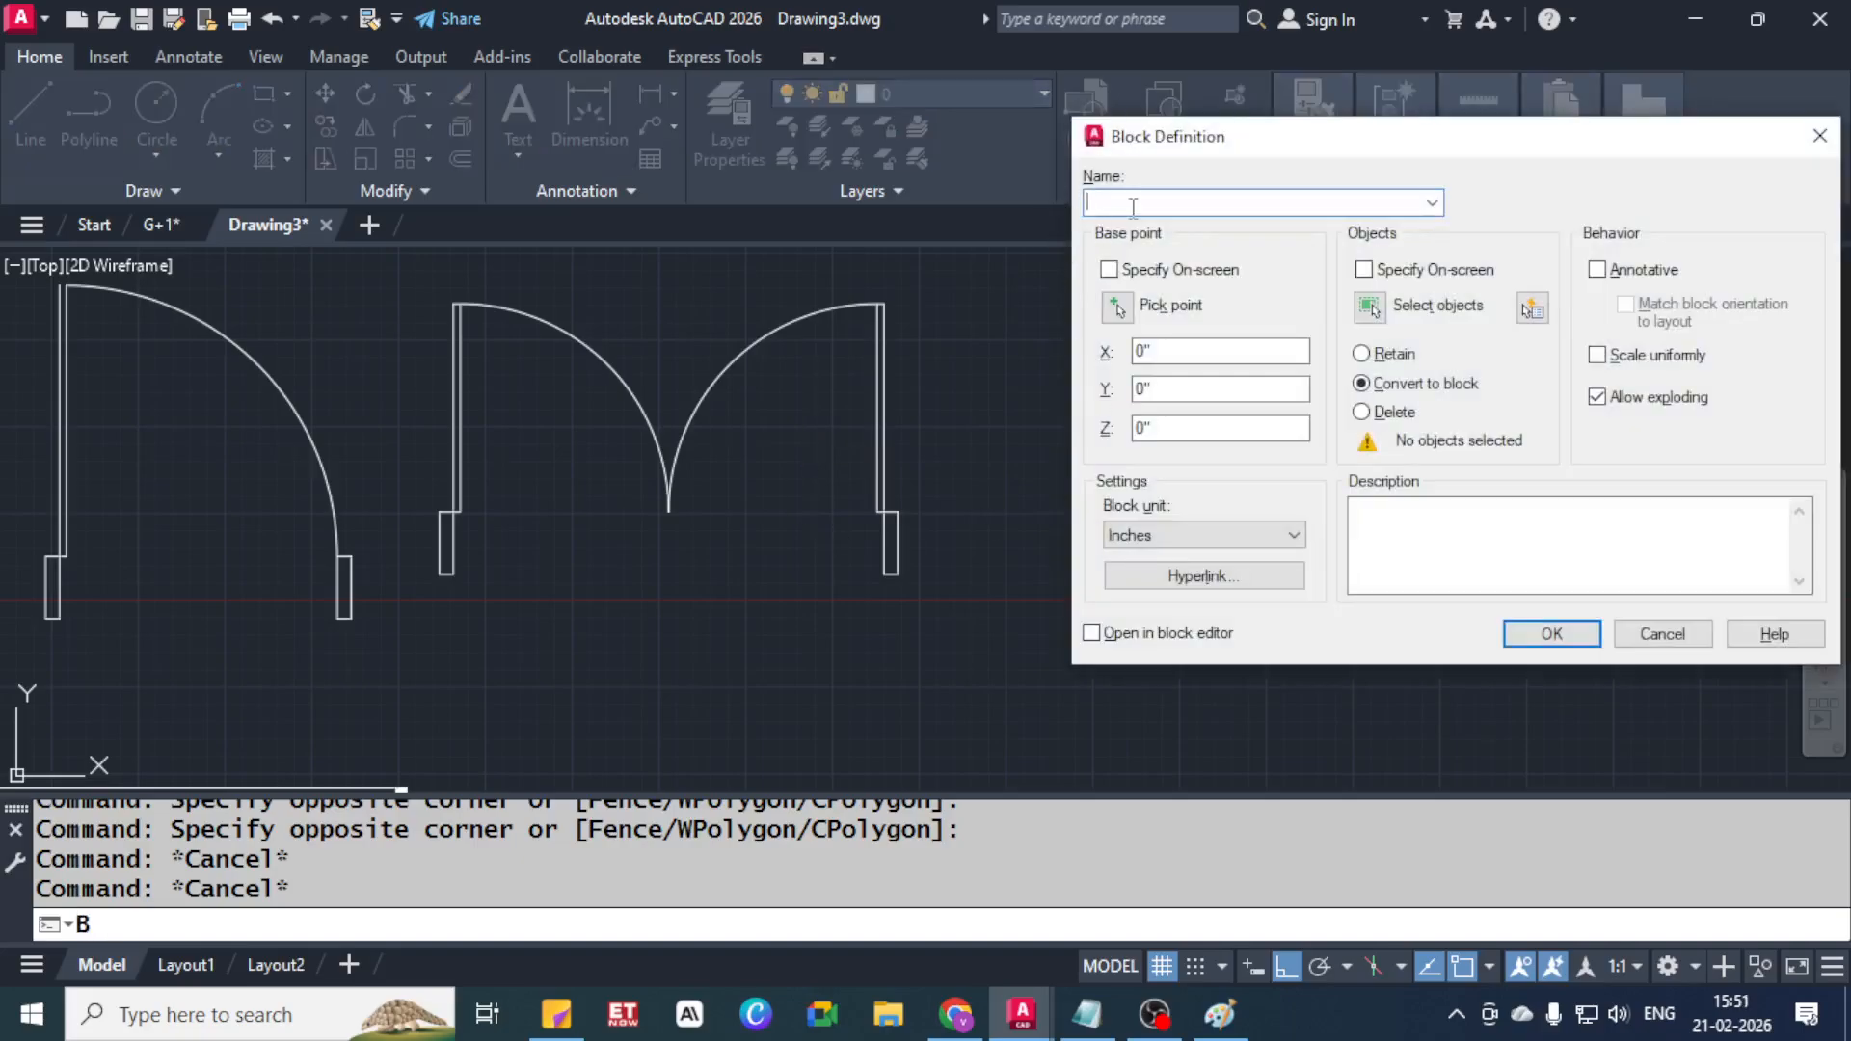
text(5)
key(Escape)
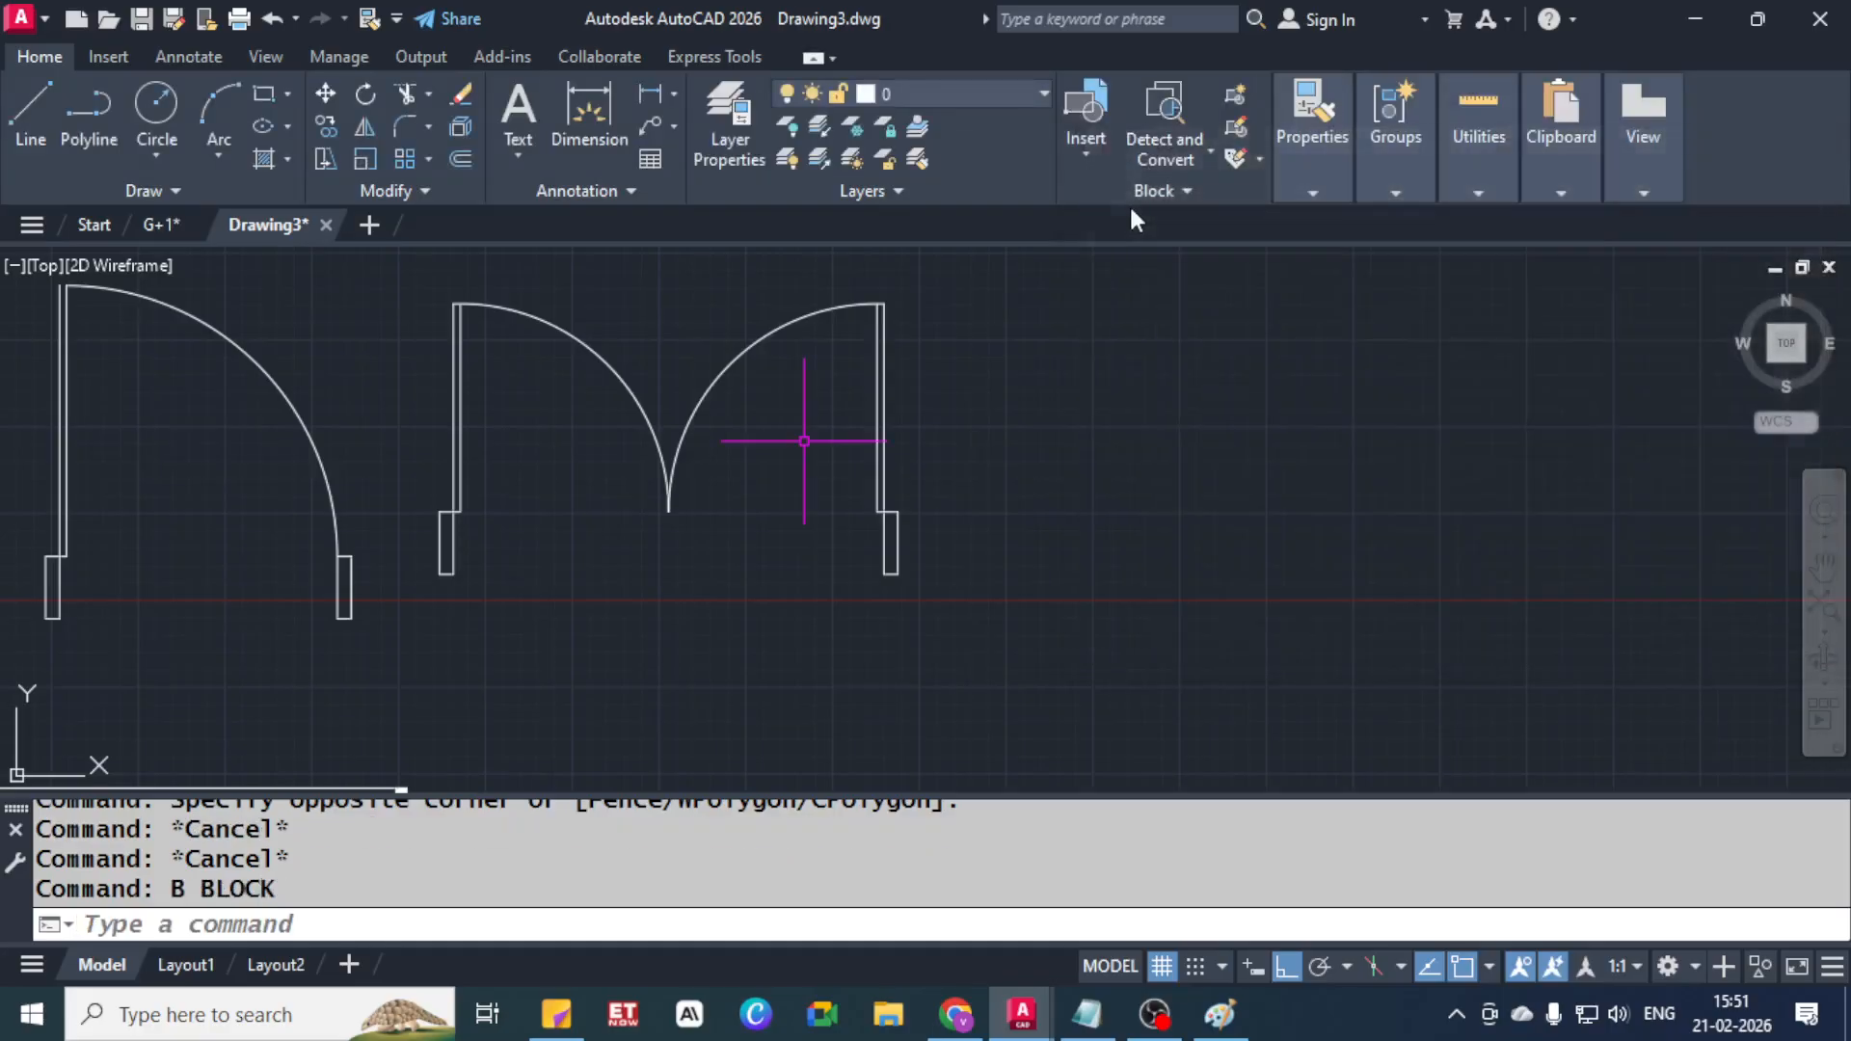
Begin a block definition named 5ft double door with its base point at the double door's left jamb lower-left corner
text(b)
key(Return)
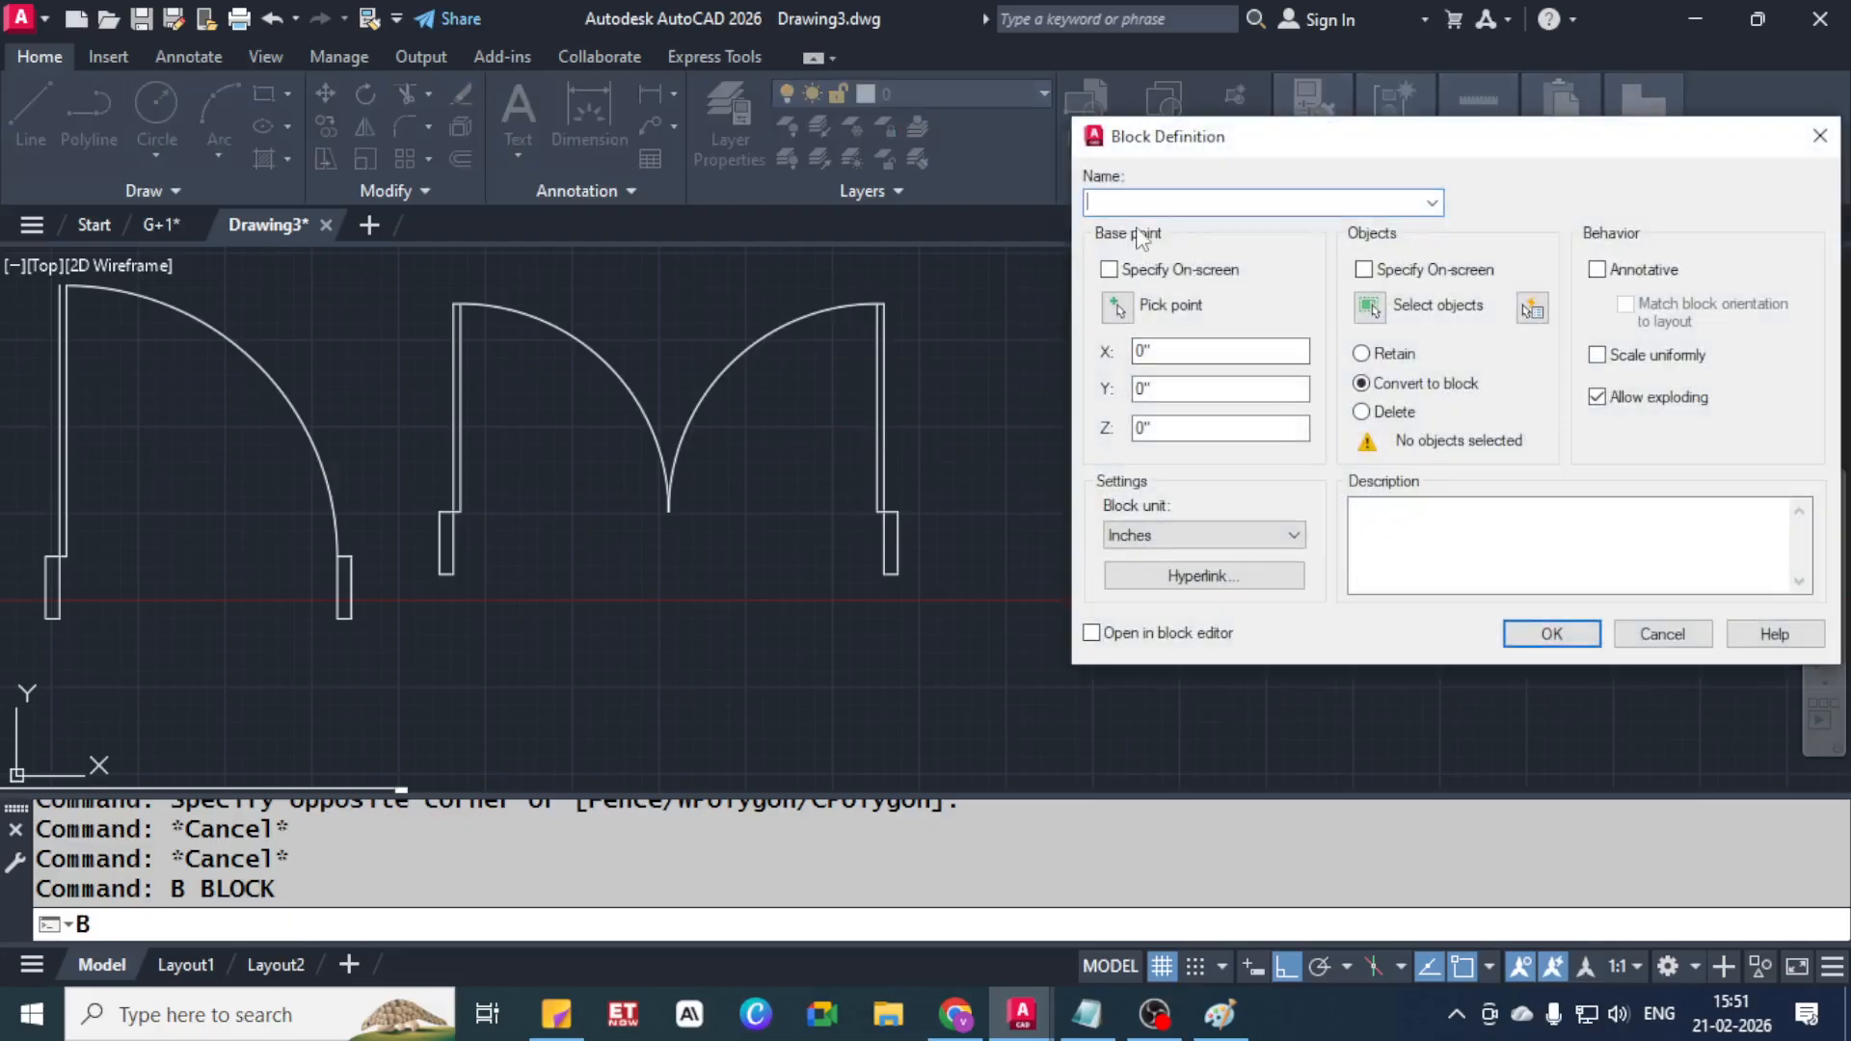
text(5ft double door)
click(1117, 307)
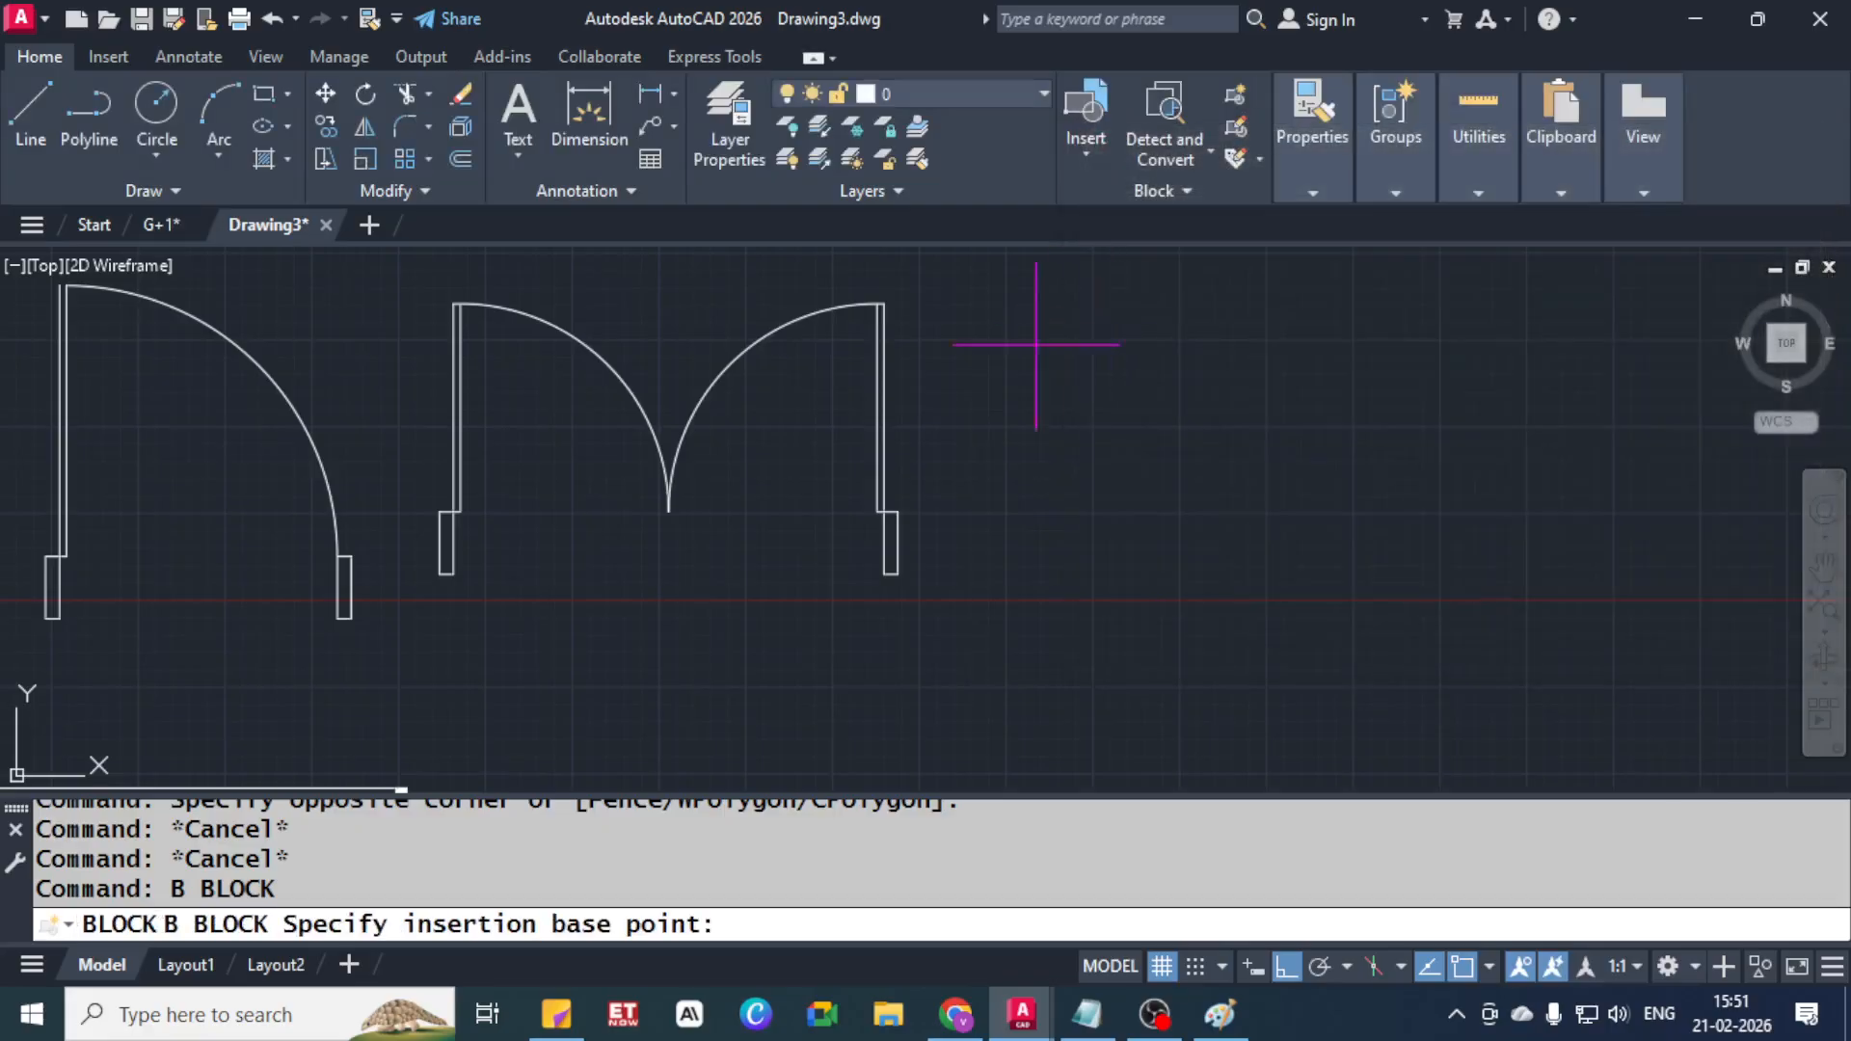
click(441, 572)
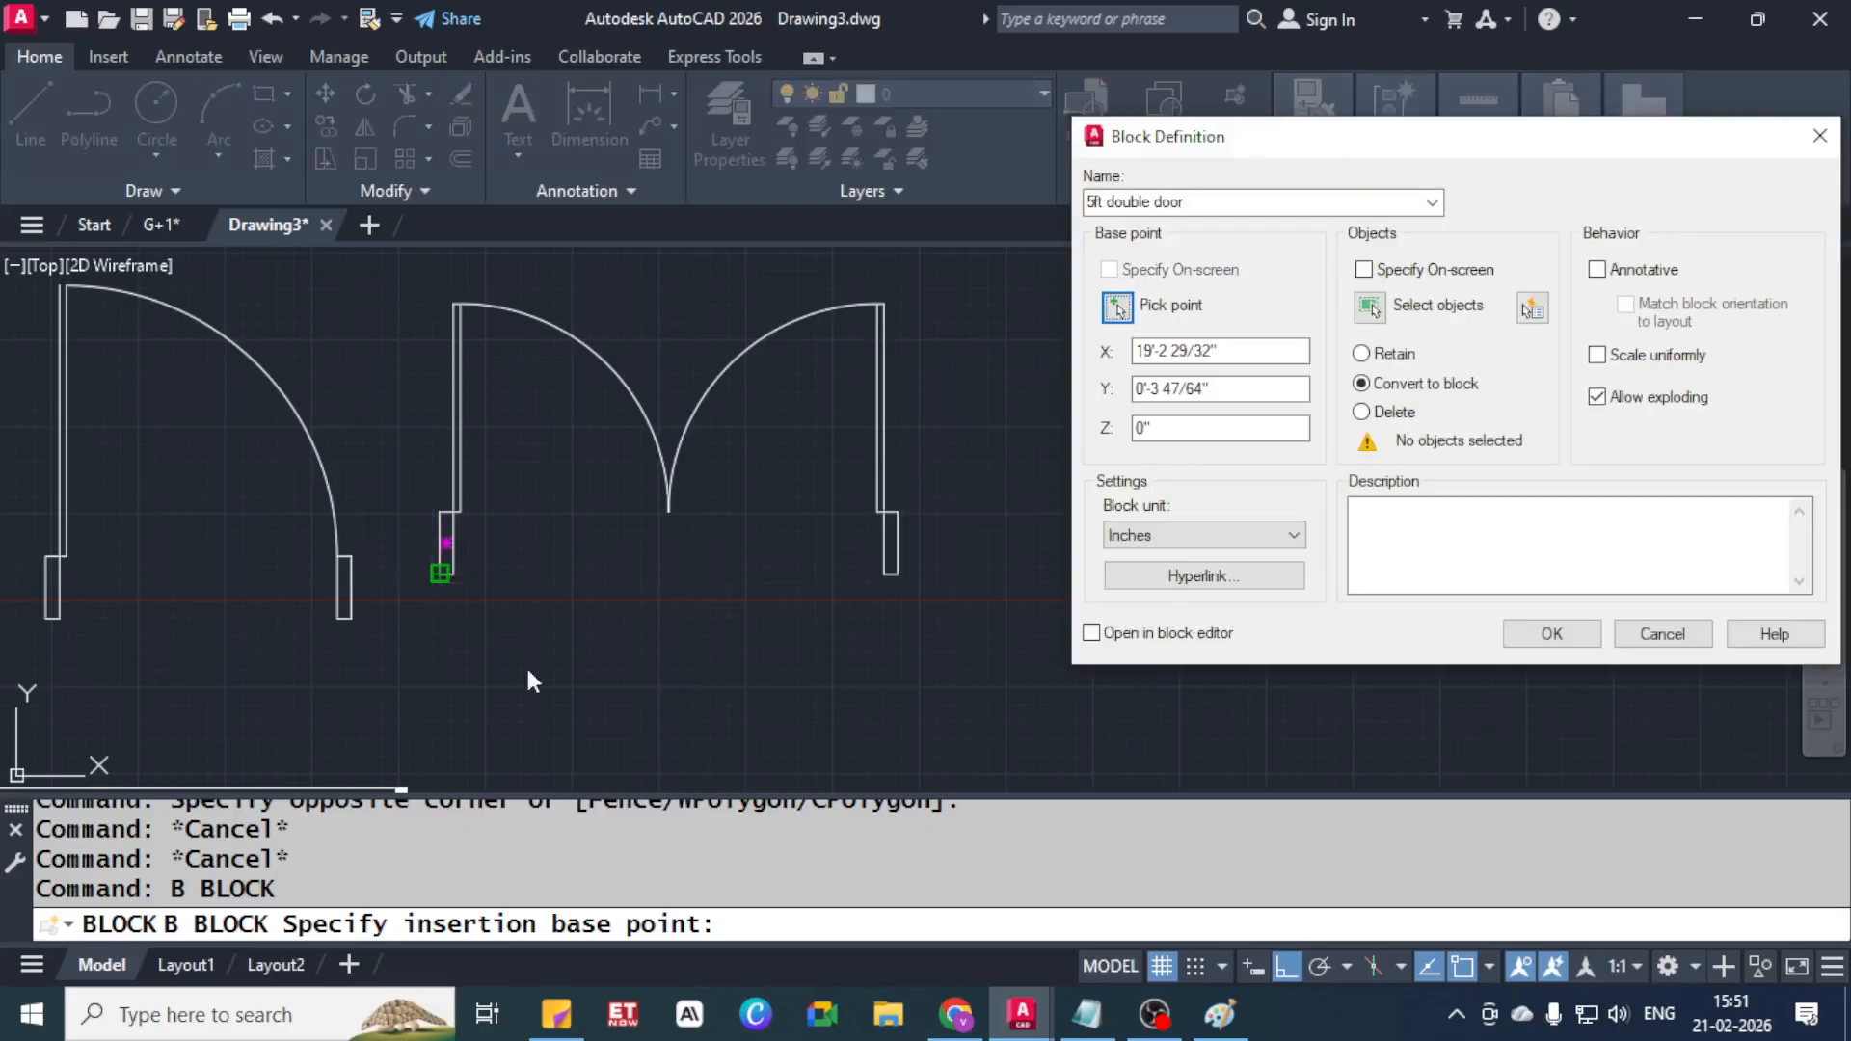
Select all objects of the double door for the definition and create the block
click(1369, 306)
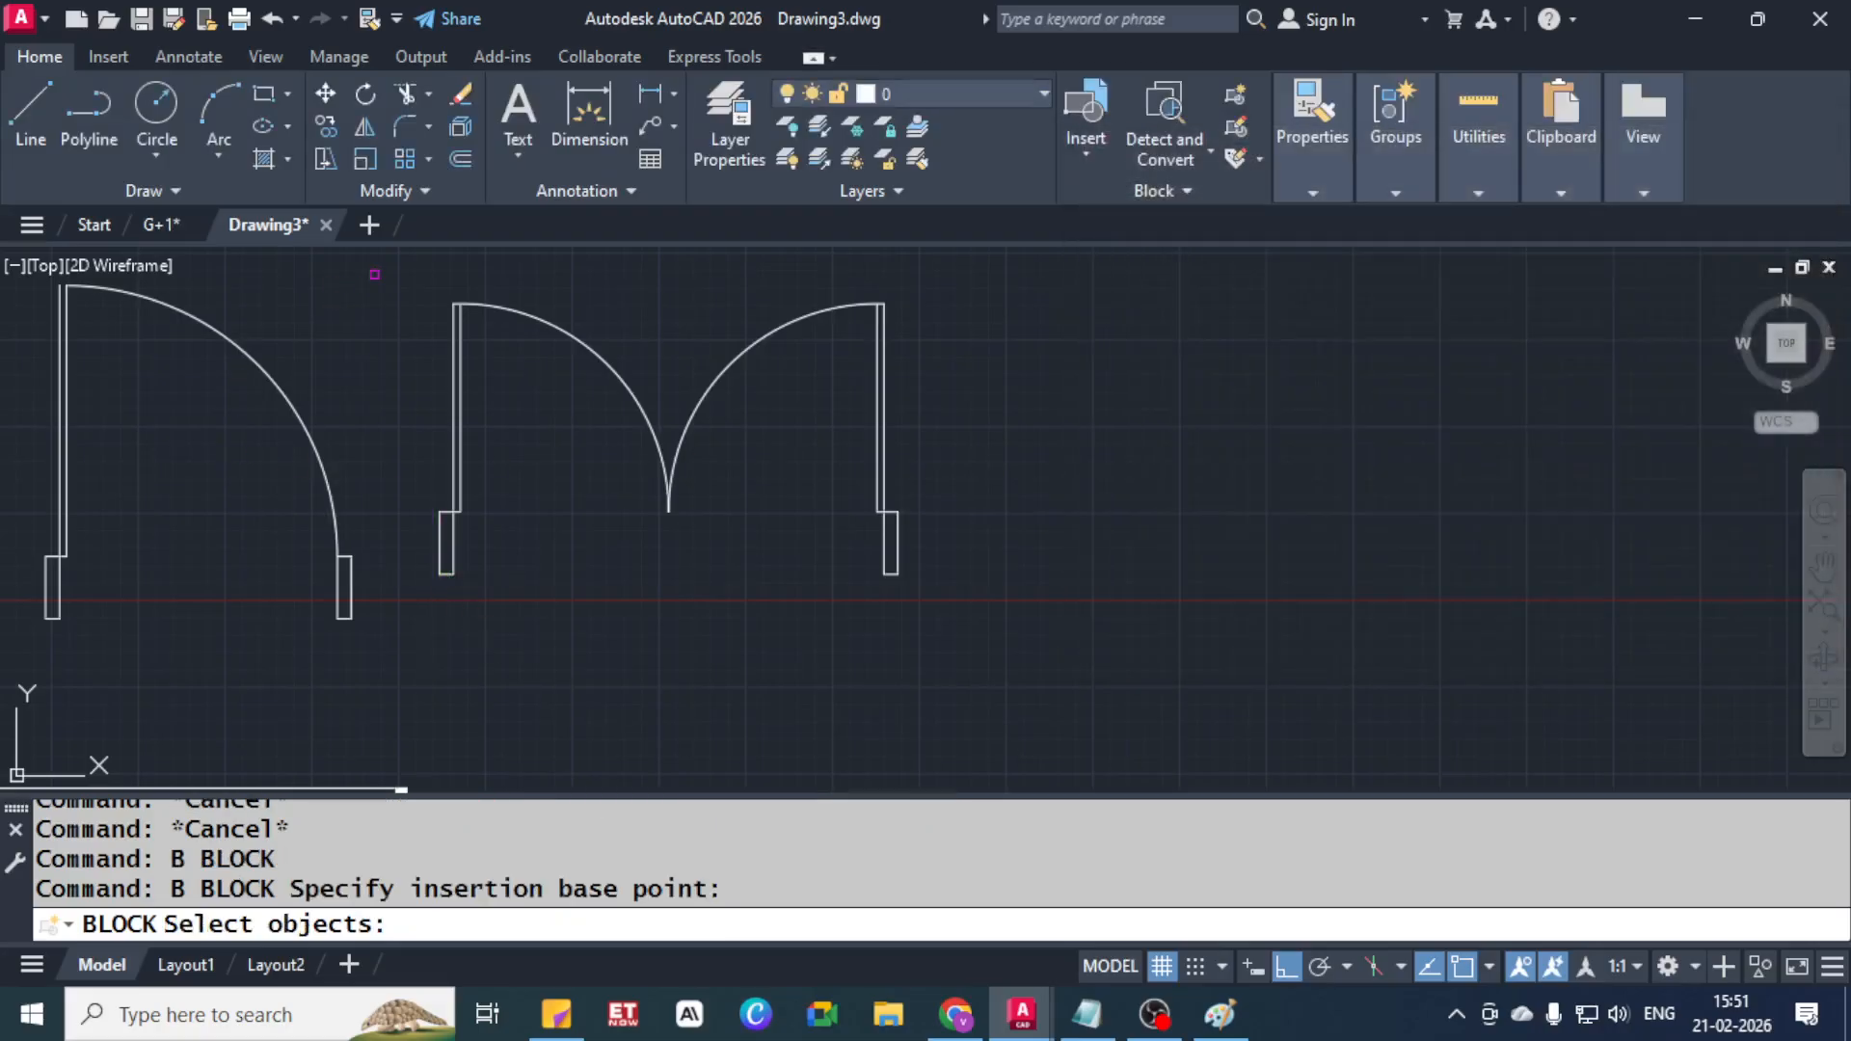
click(388, 272)
click(1243, 675)
key(Return)
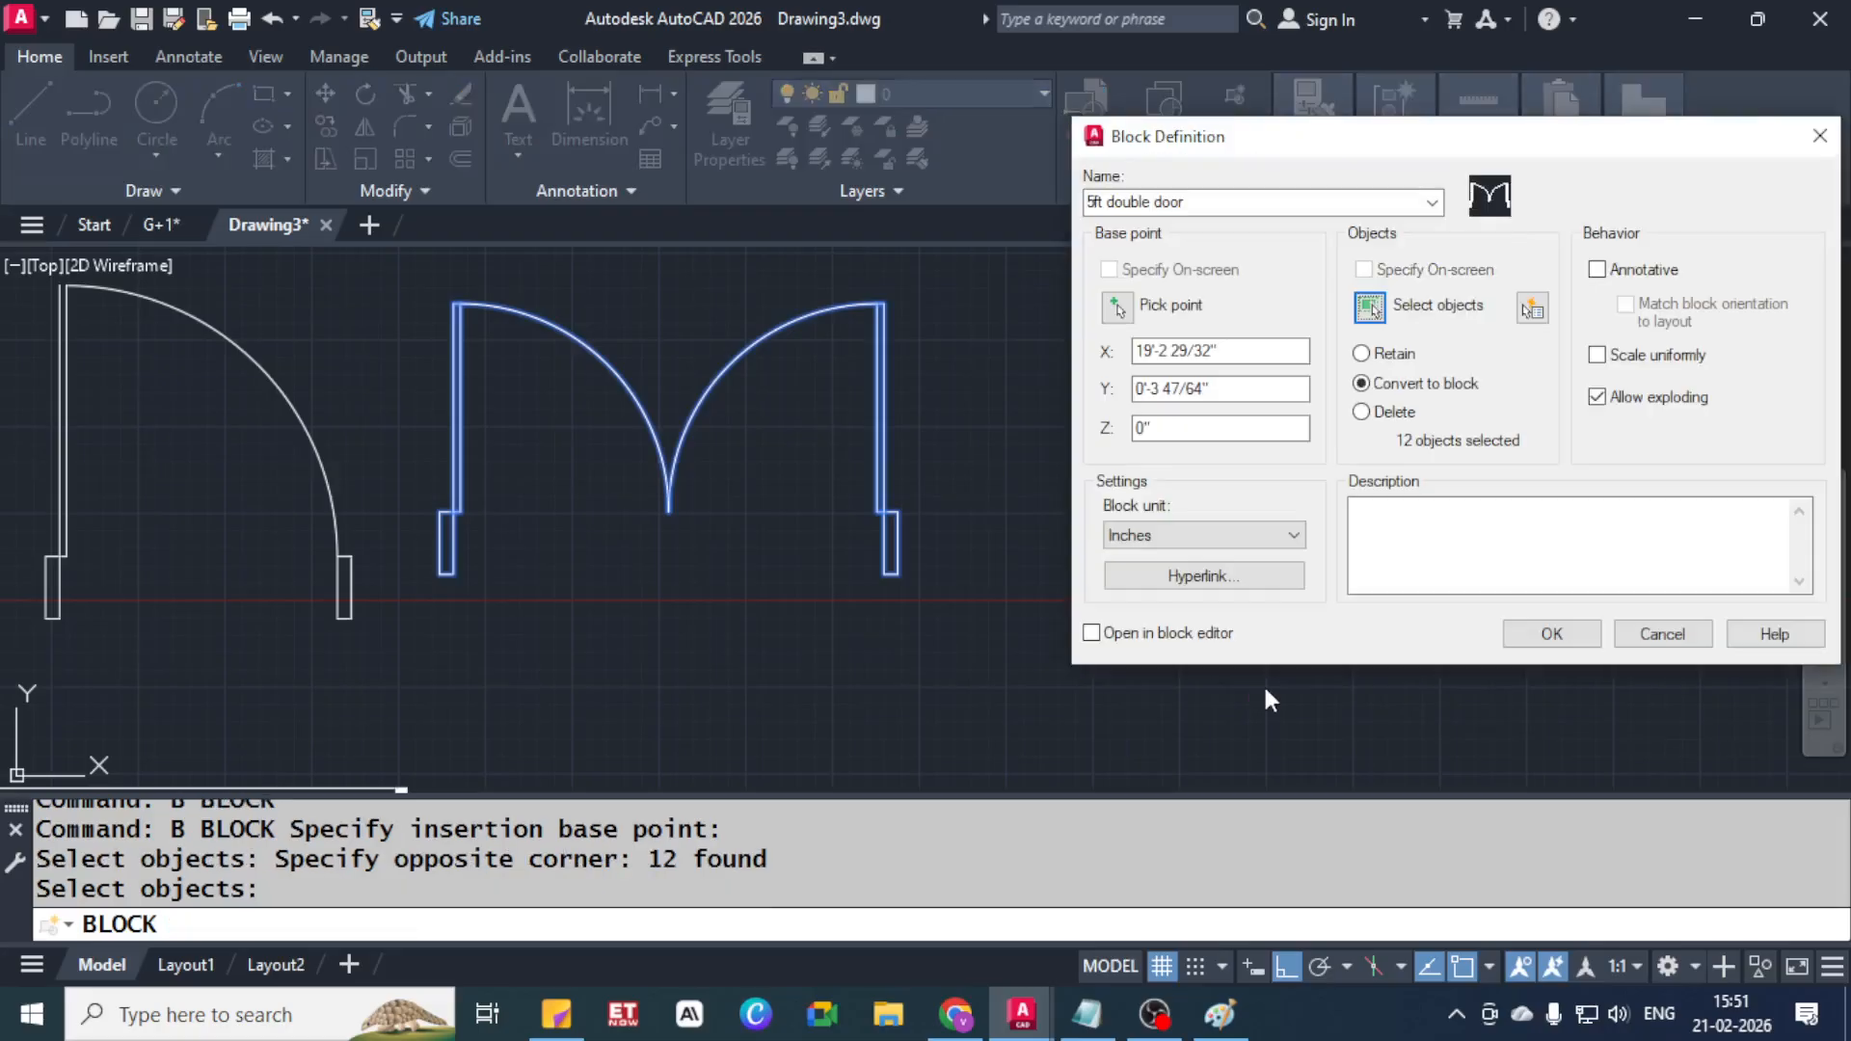
click(1551, 633)
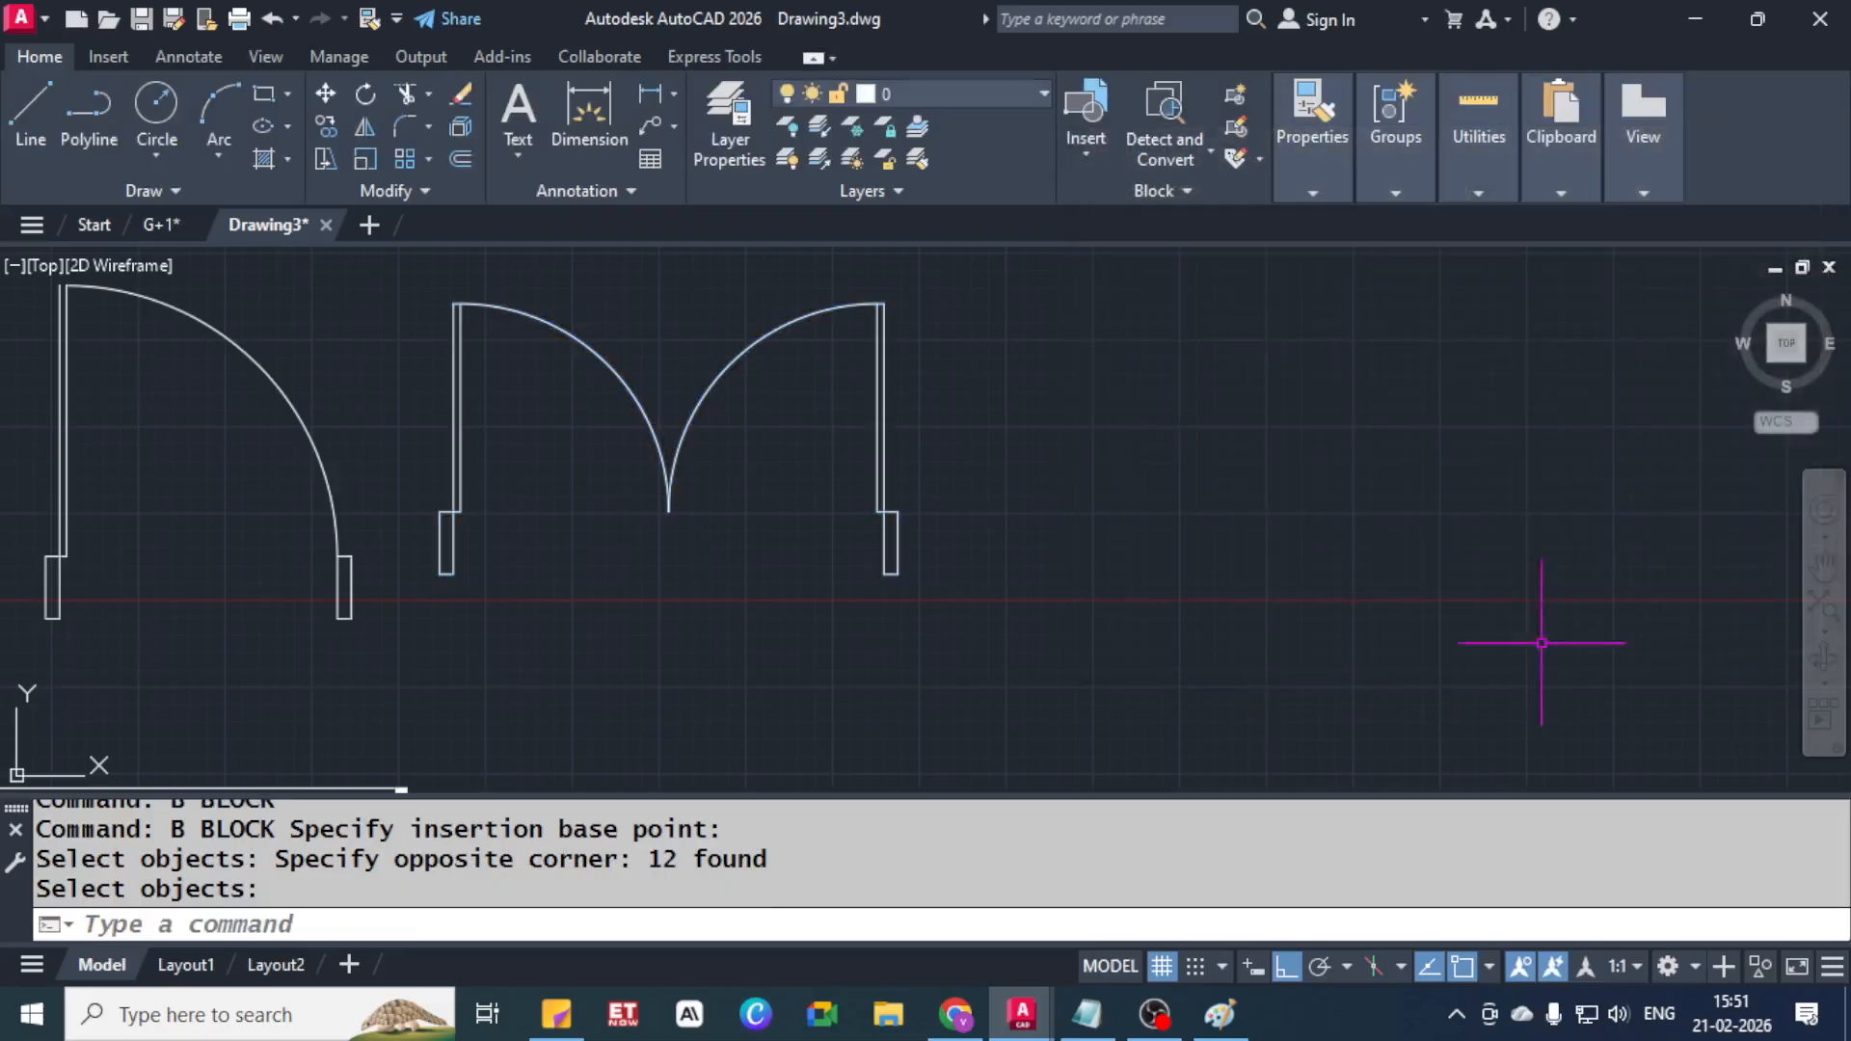
Save the drawing to the Desktop as "door and window blocks inches" and close it
scroll(1281, 413, down, 3)
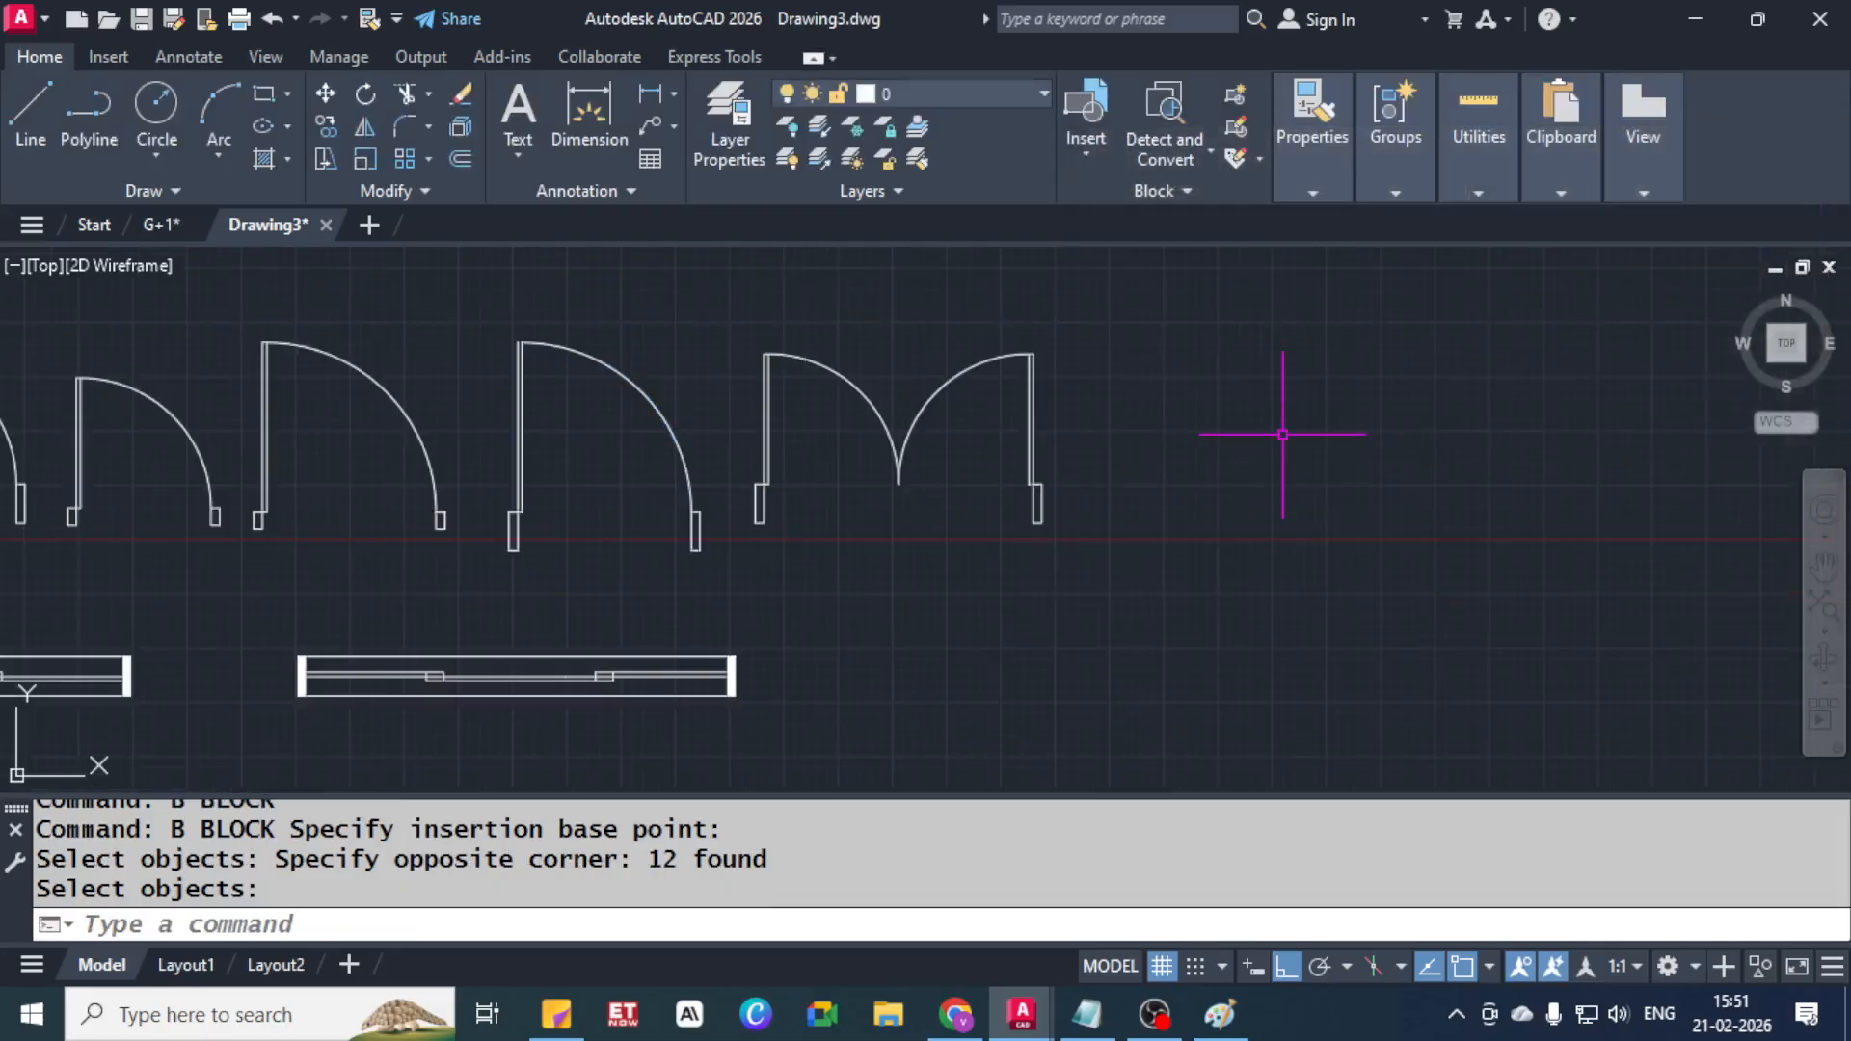
click(148, 26)
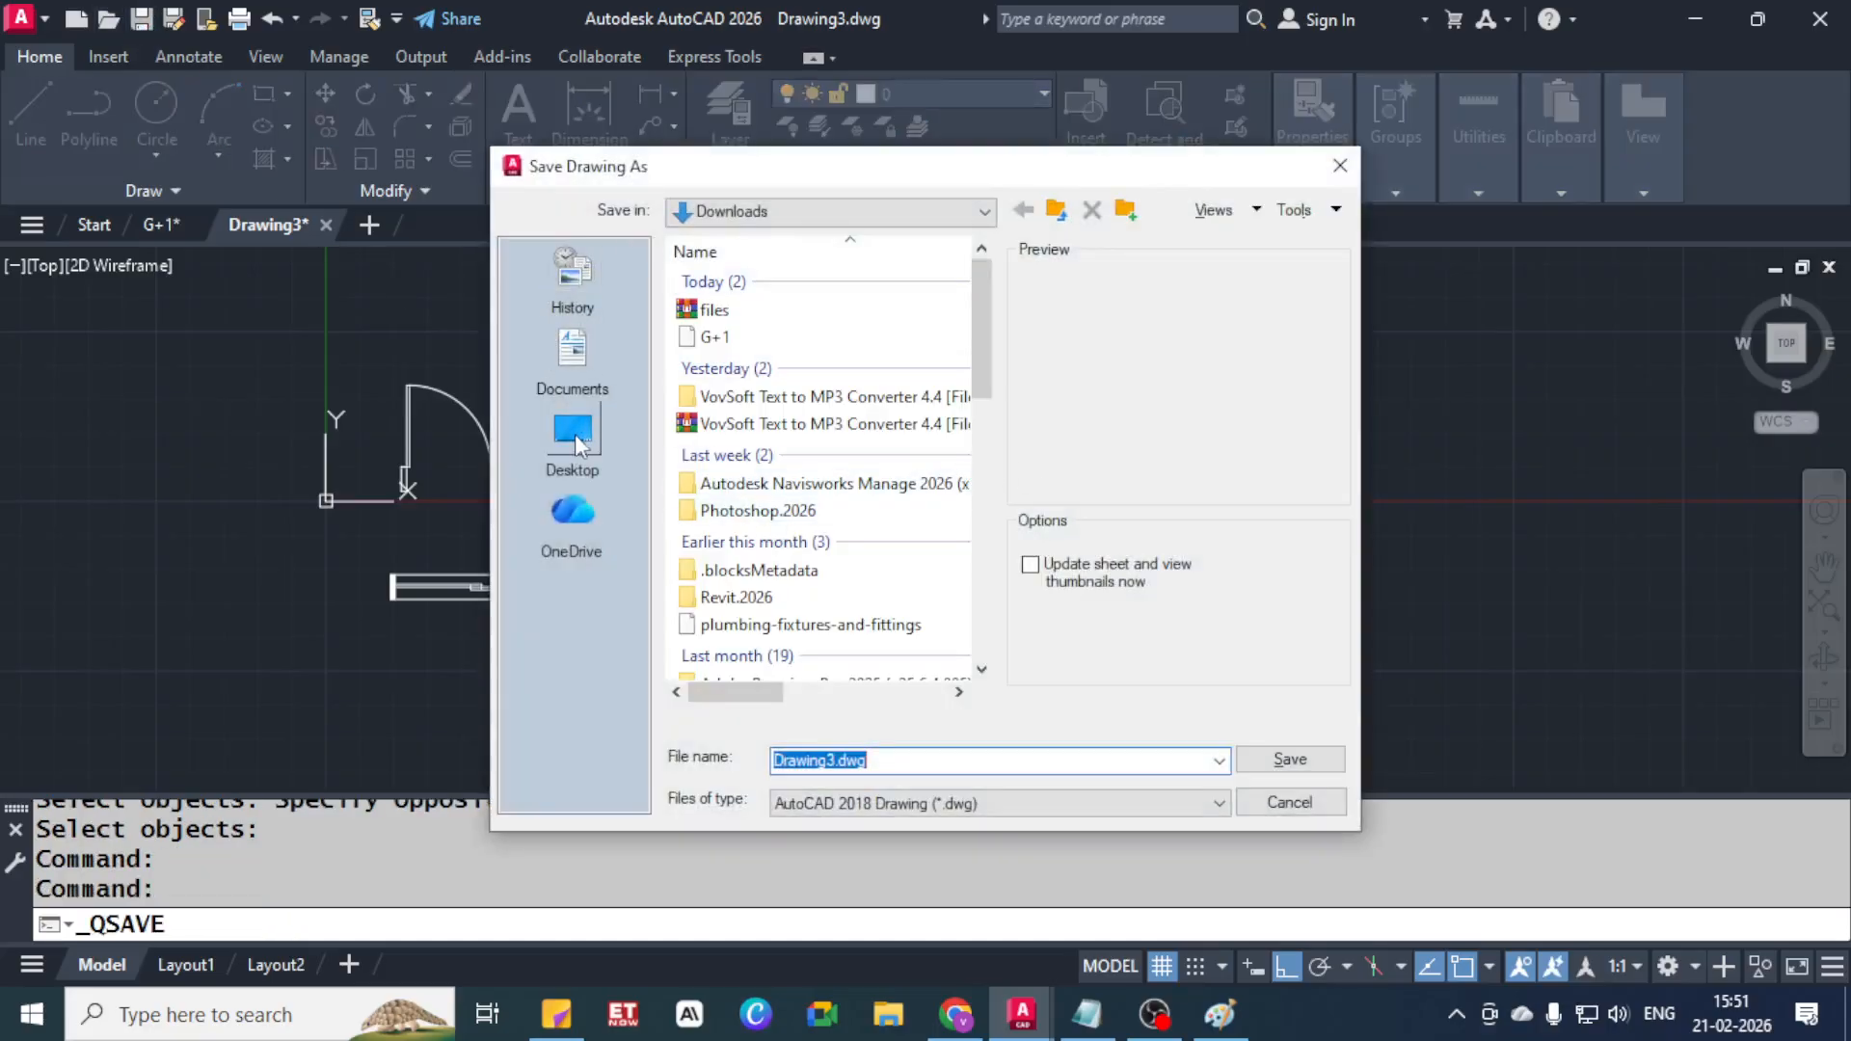
click(573, 435)
double_click(921, 759)
text(d)
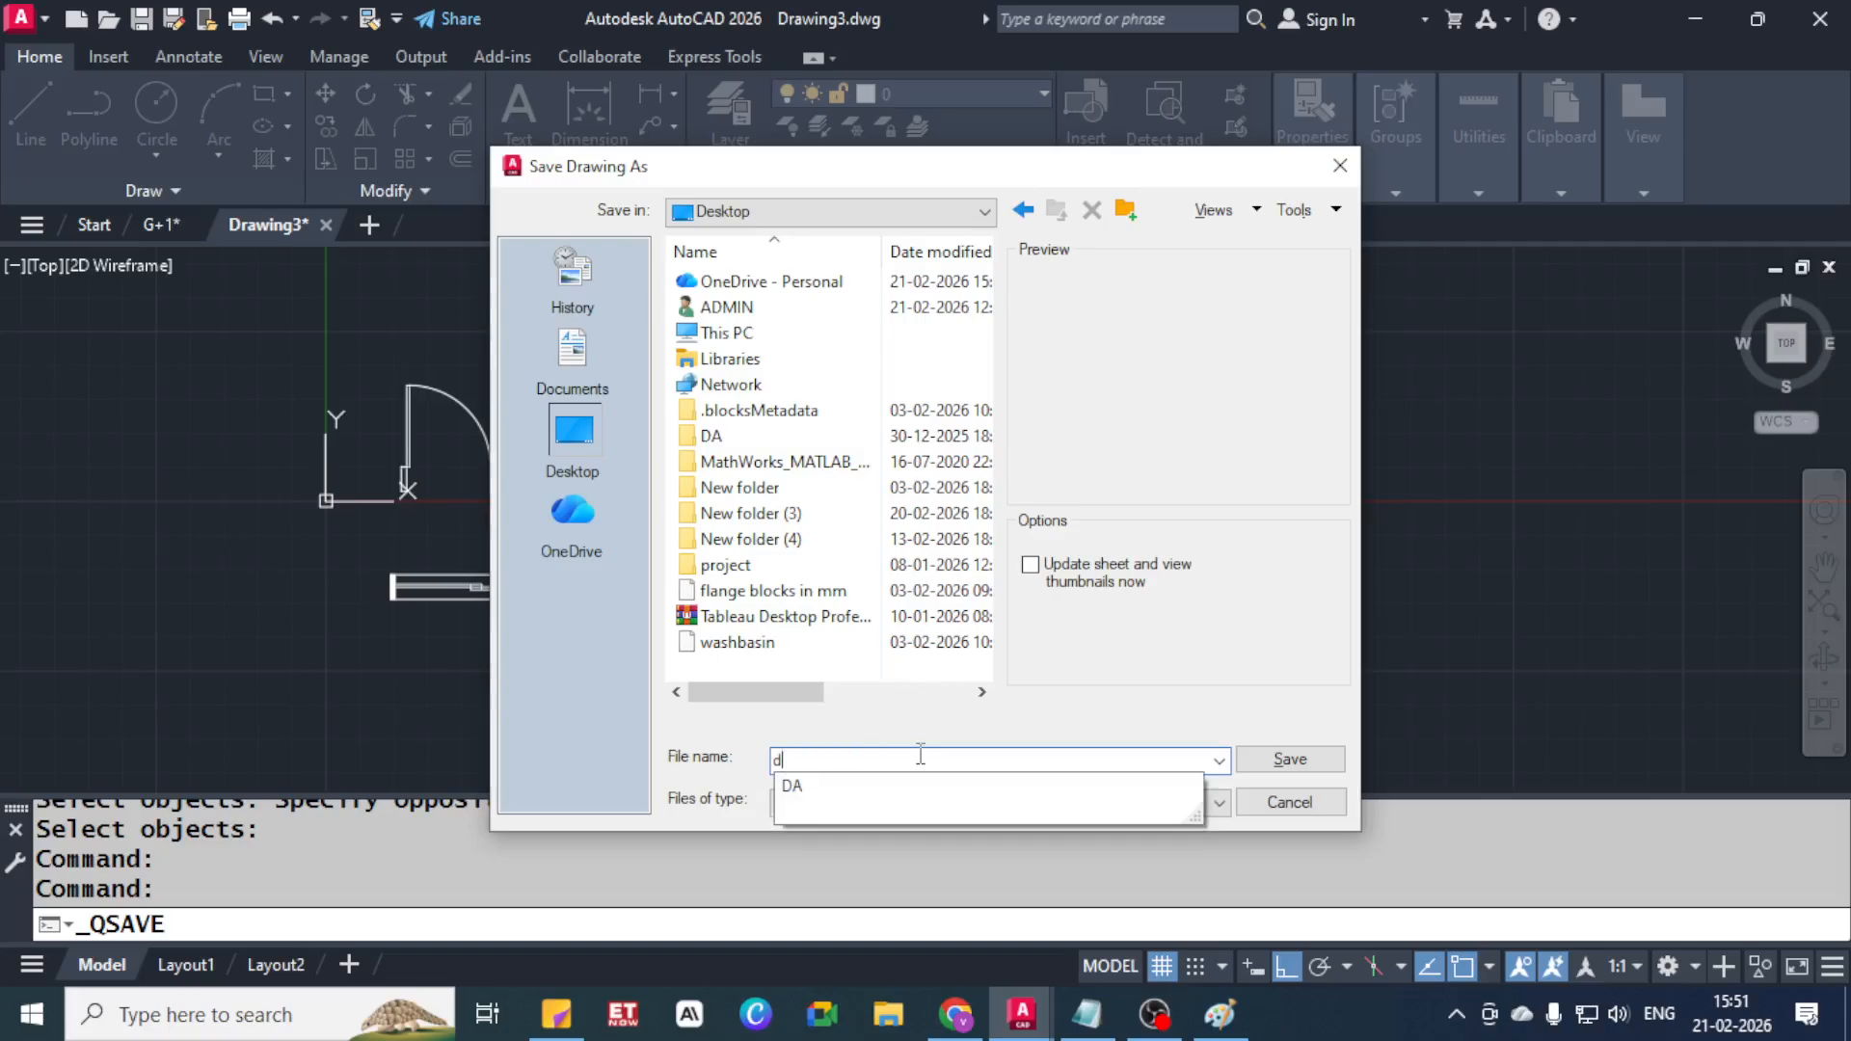
text(oor and)
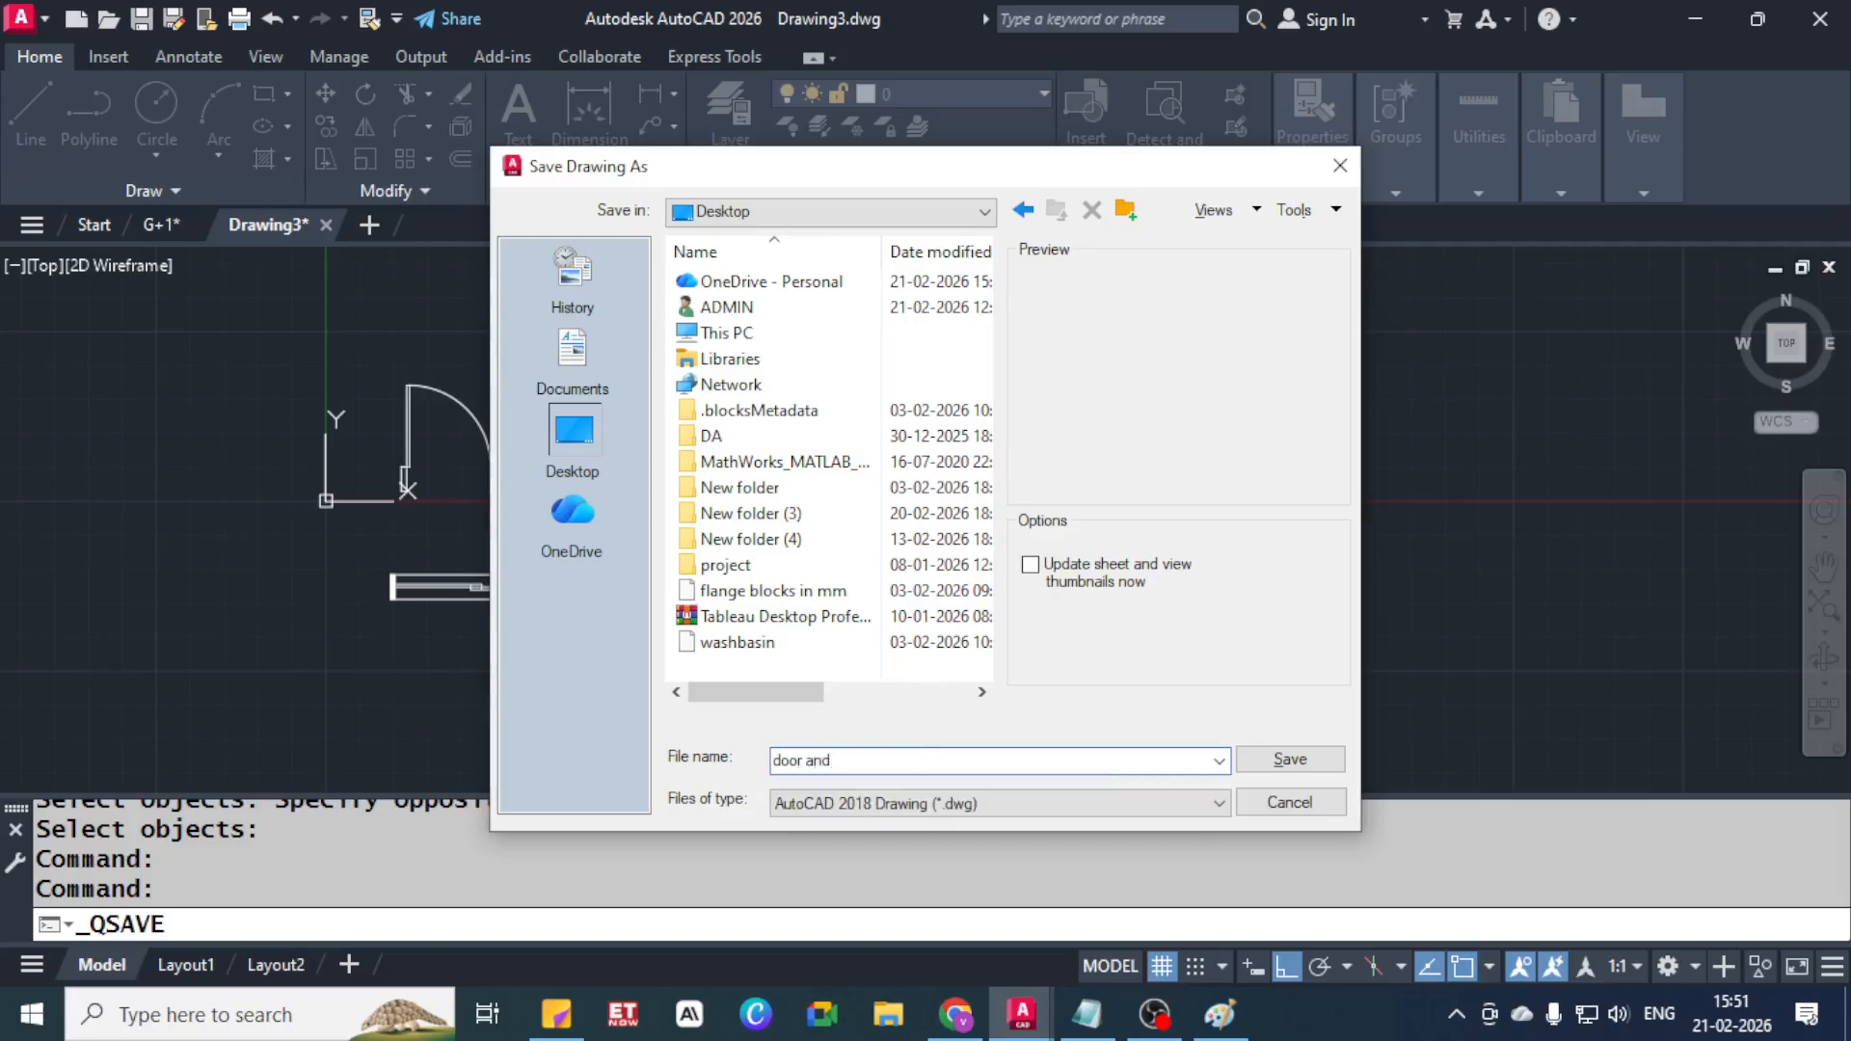
text( window blocks inches)
click(1331, 760)
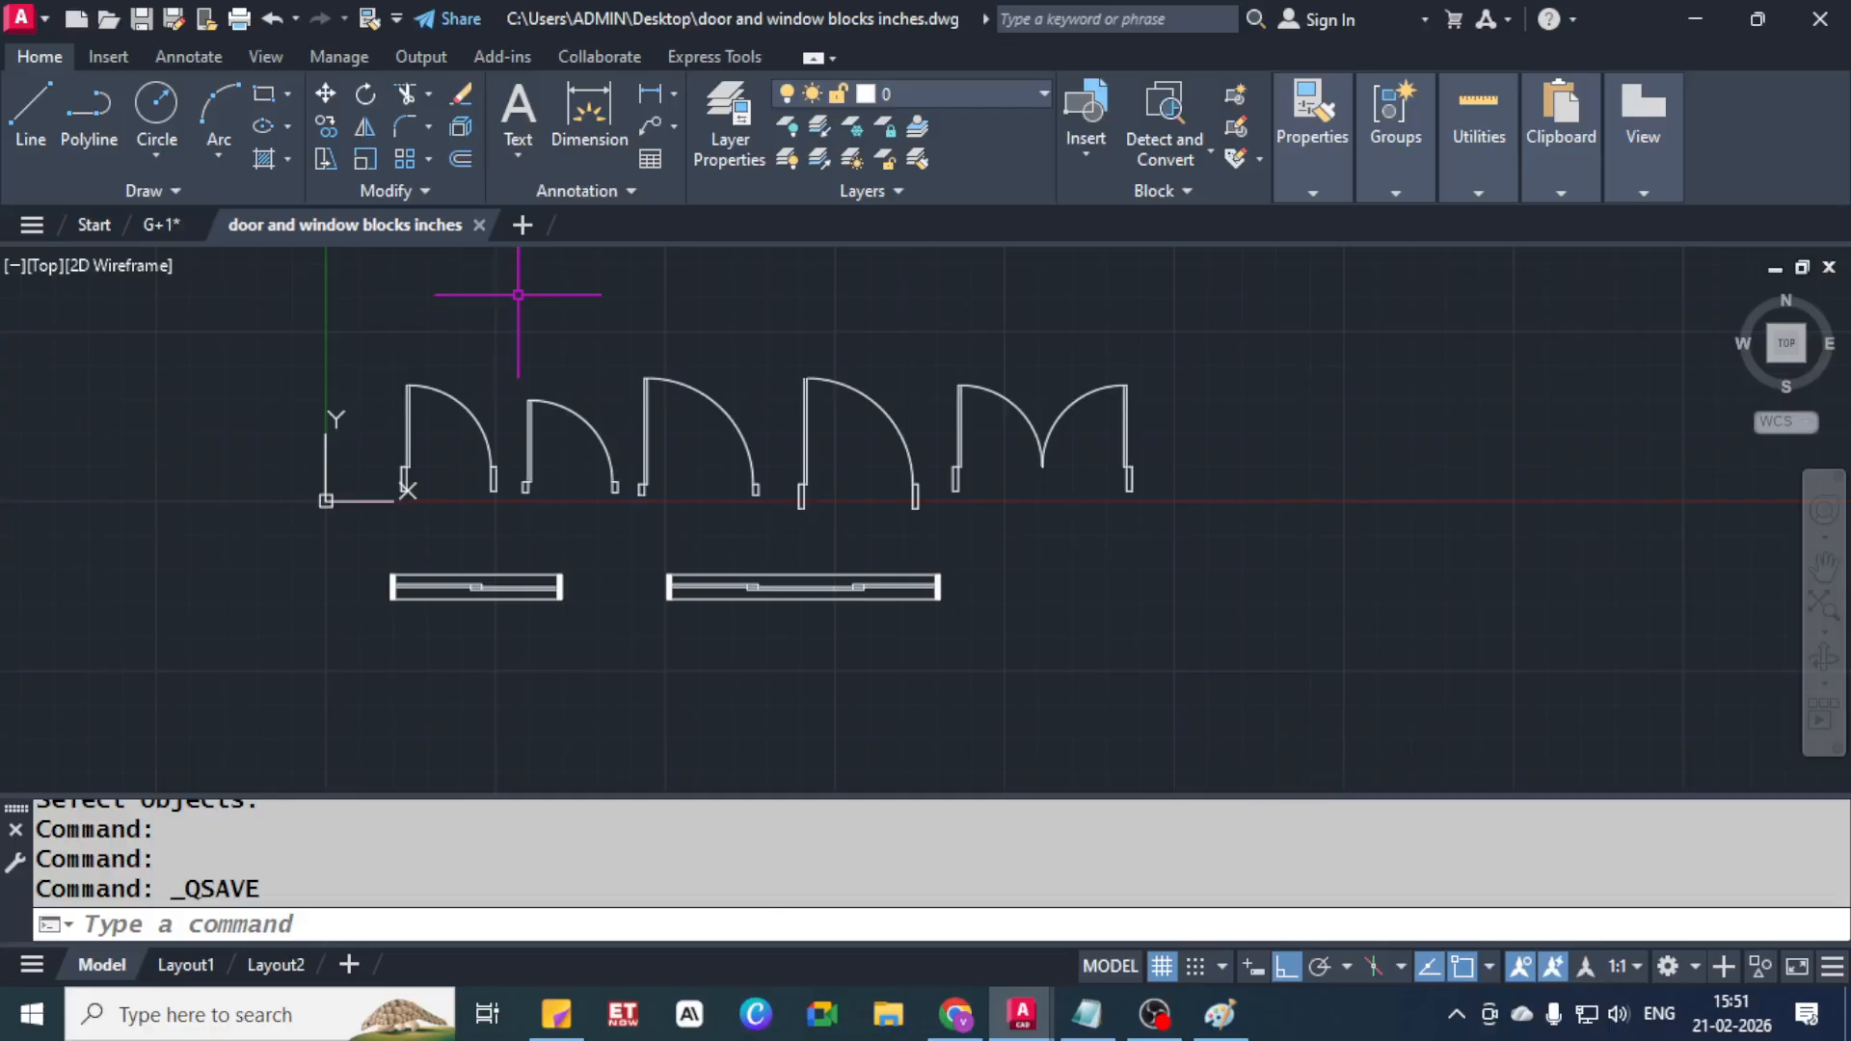
click(478, 224)
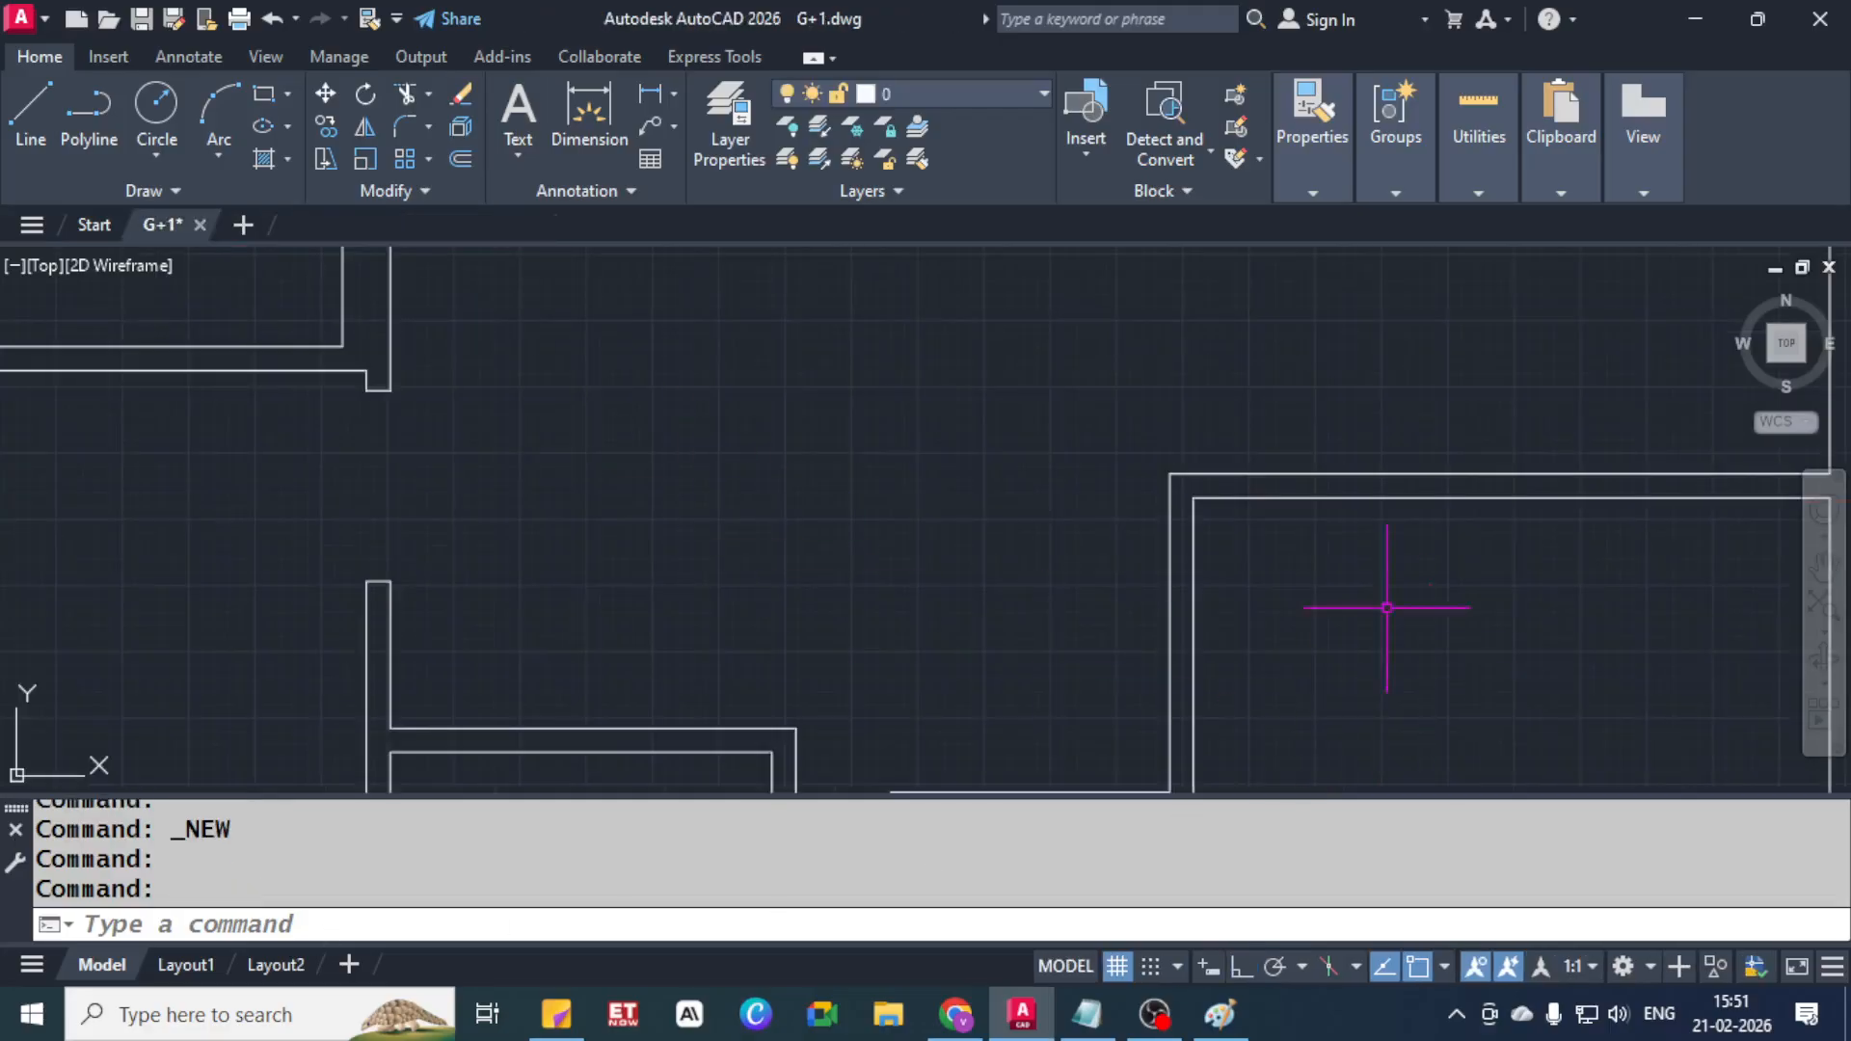
Switch to Notepad and review the notes on the Block and Insert Block commands
click(1086, 1013)
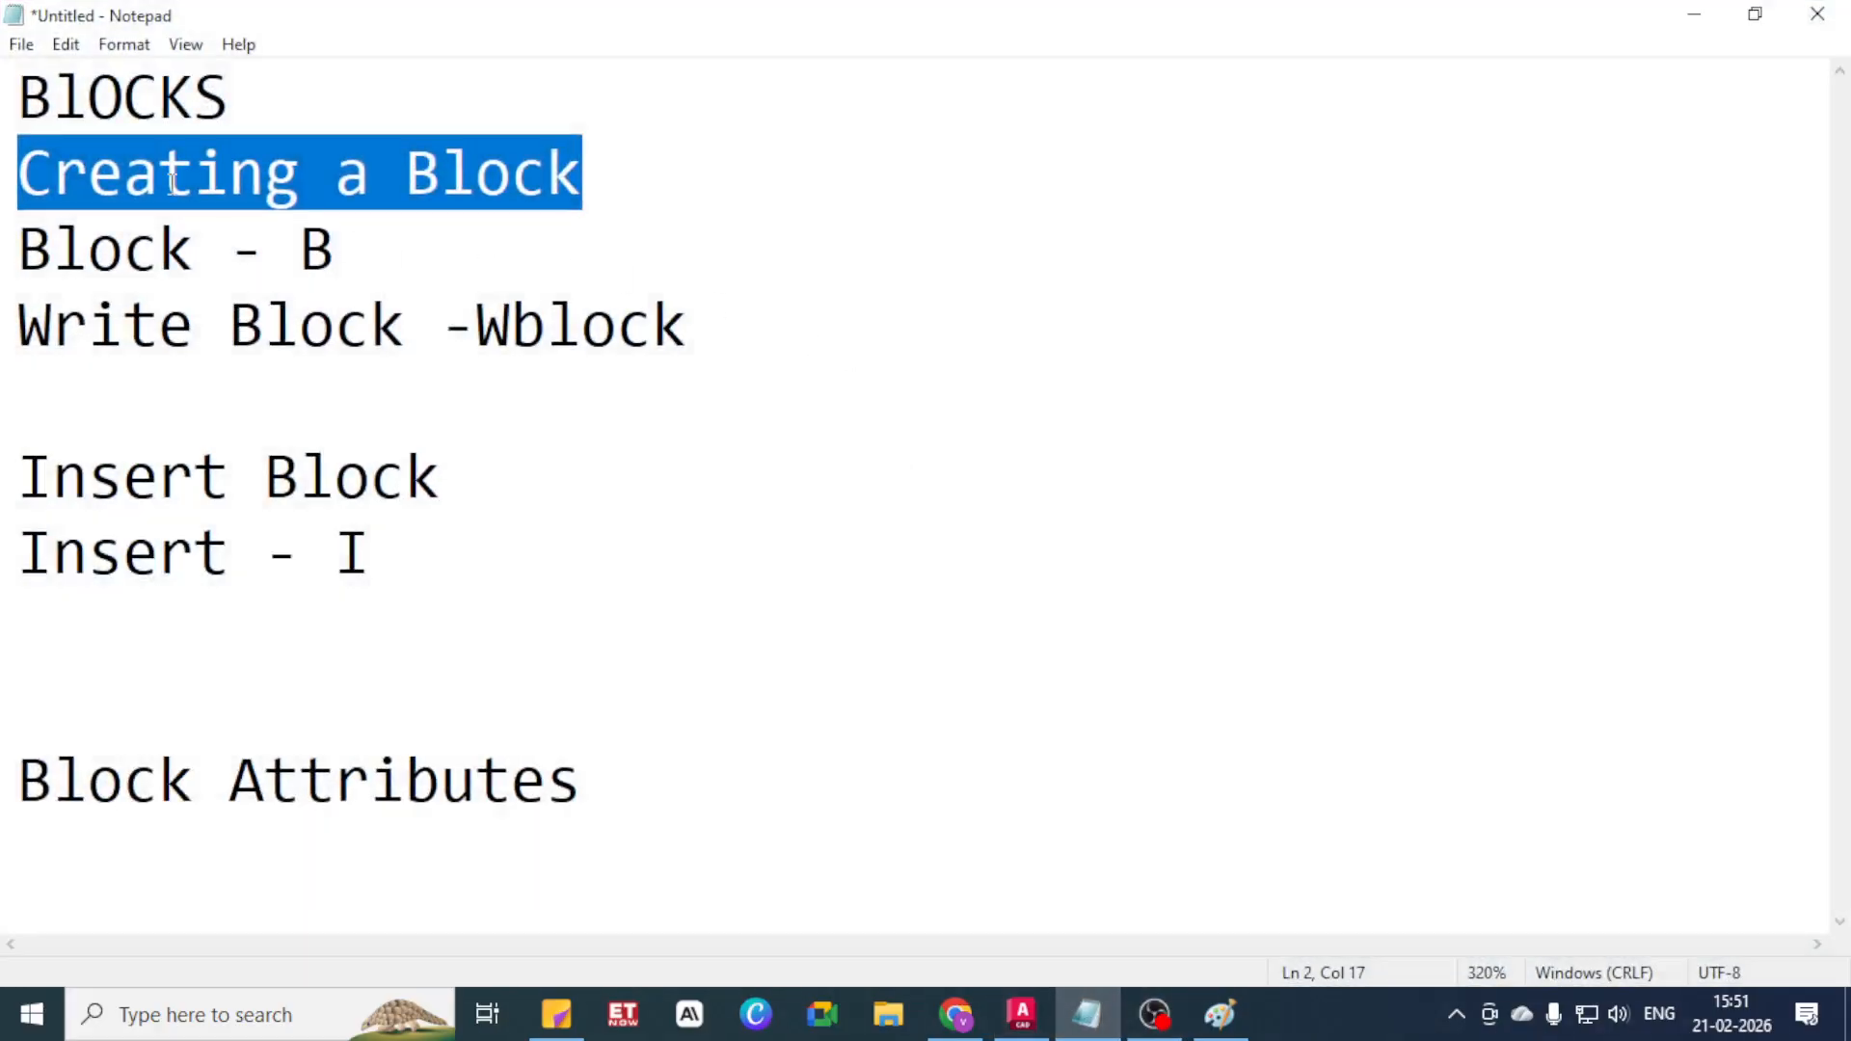
click(106, 249)
drag(20, 249, 624, 265)
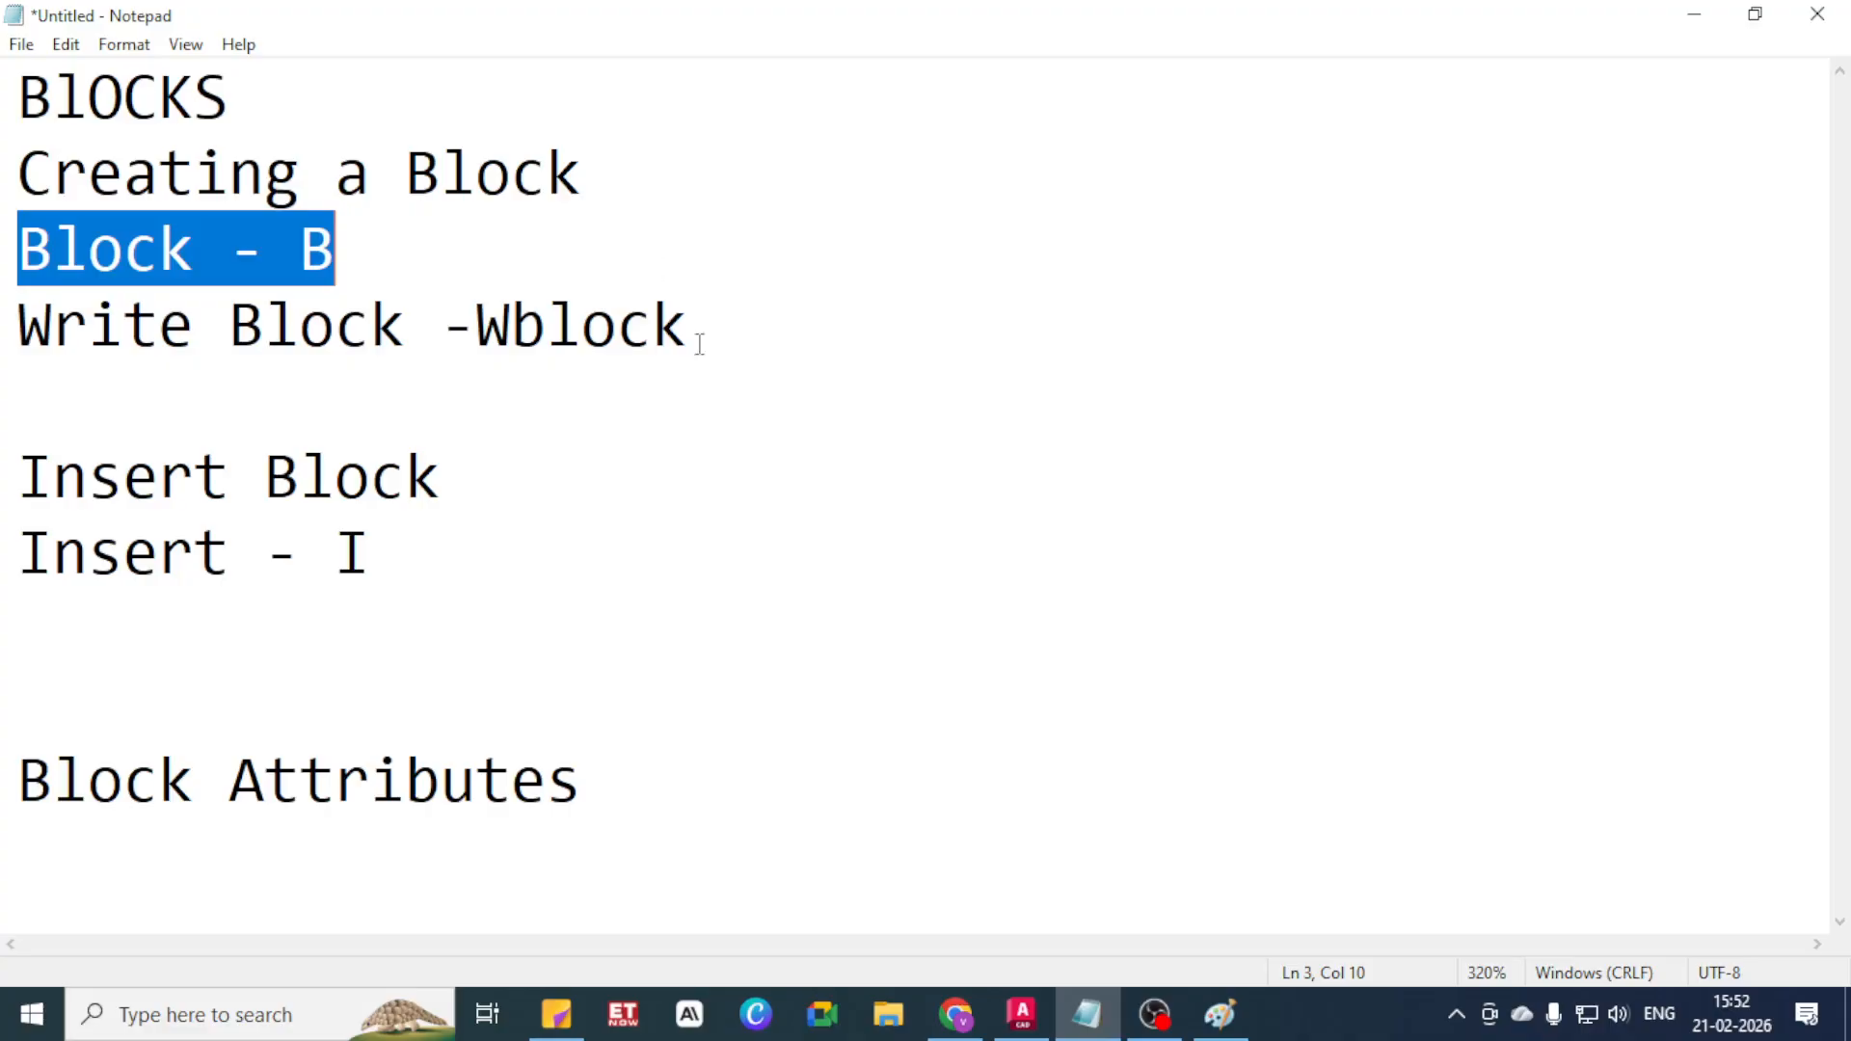
drag(3, 466, 564, 533)
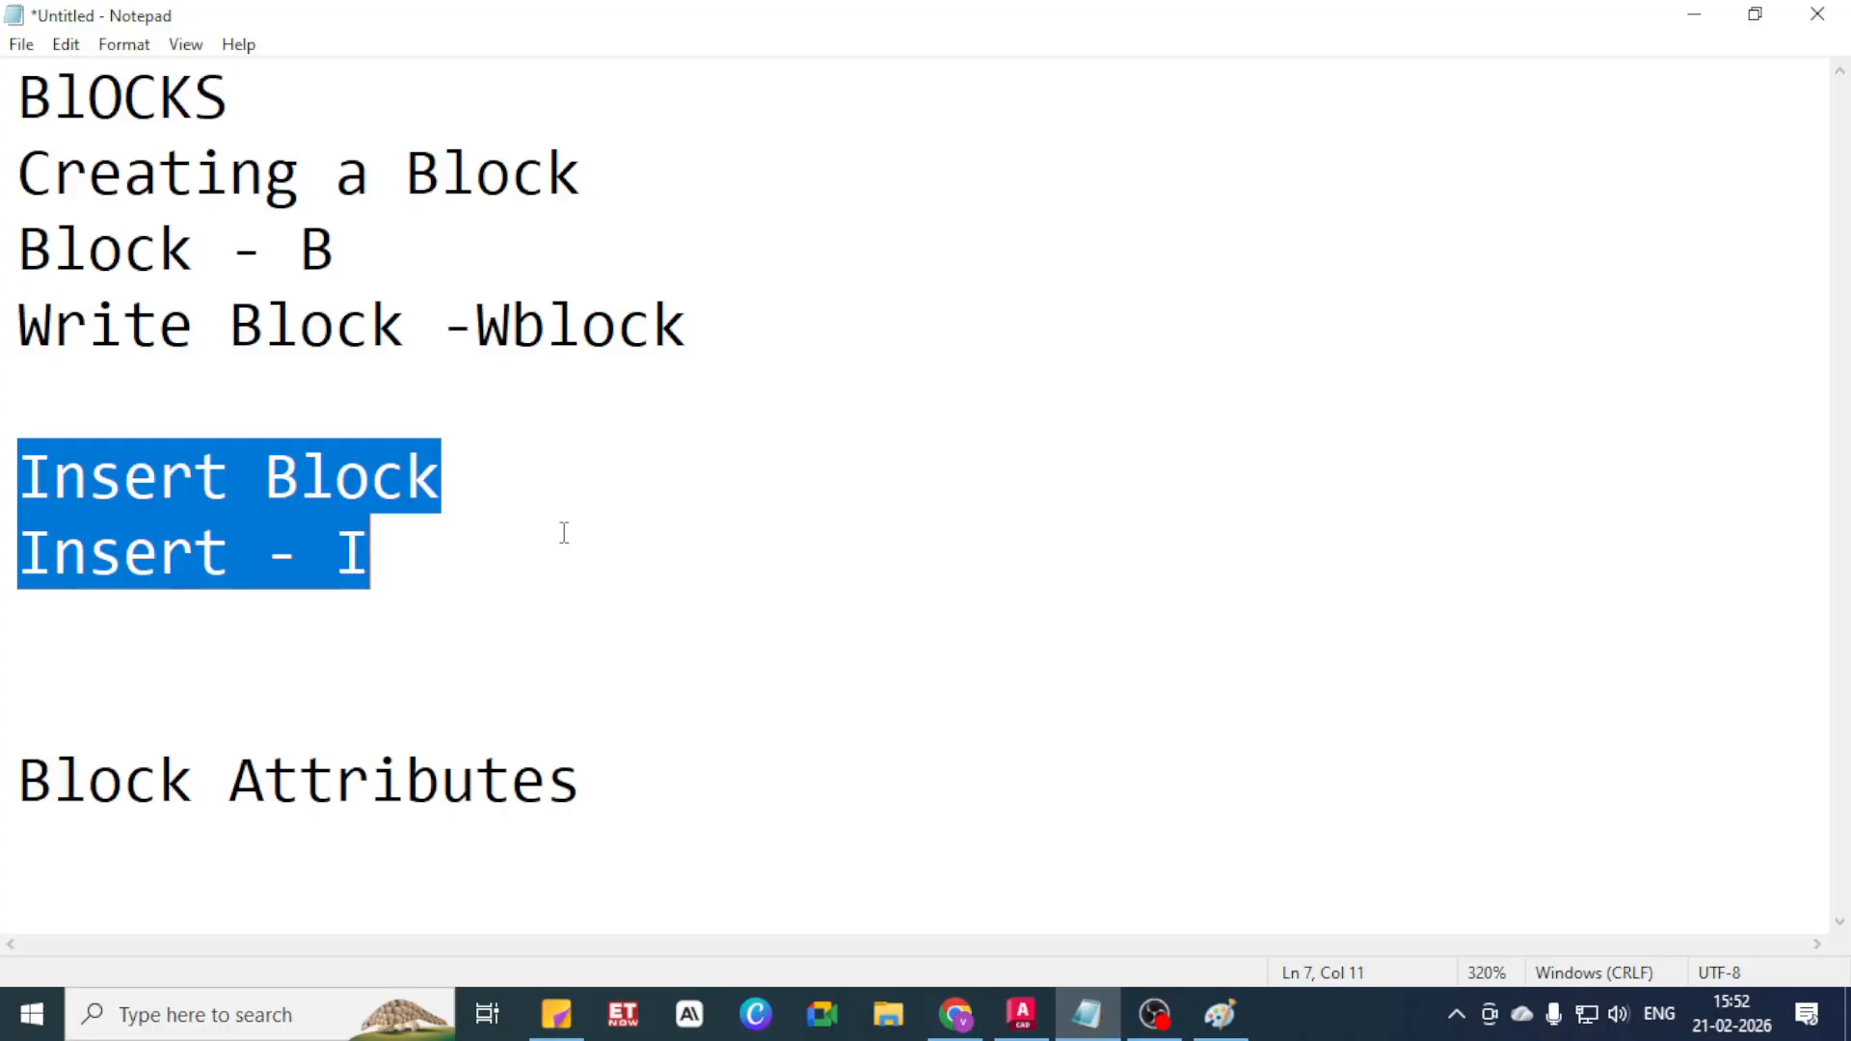
Switch from Notepad to AutoCAD's G+1 floor plan and show the room around the open doorway
click(1687, 14)
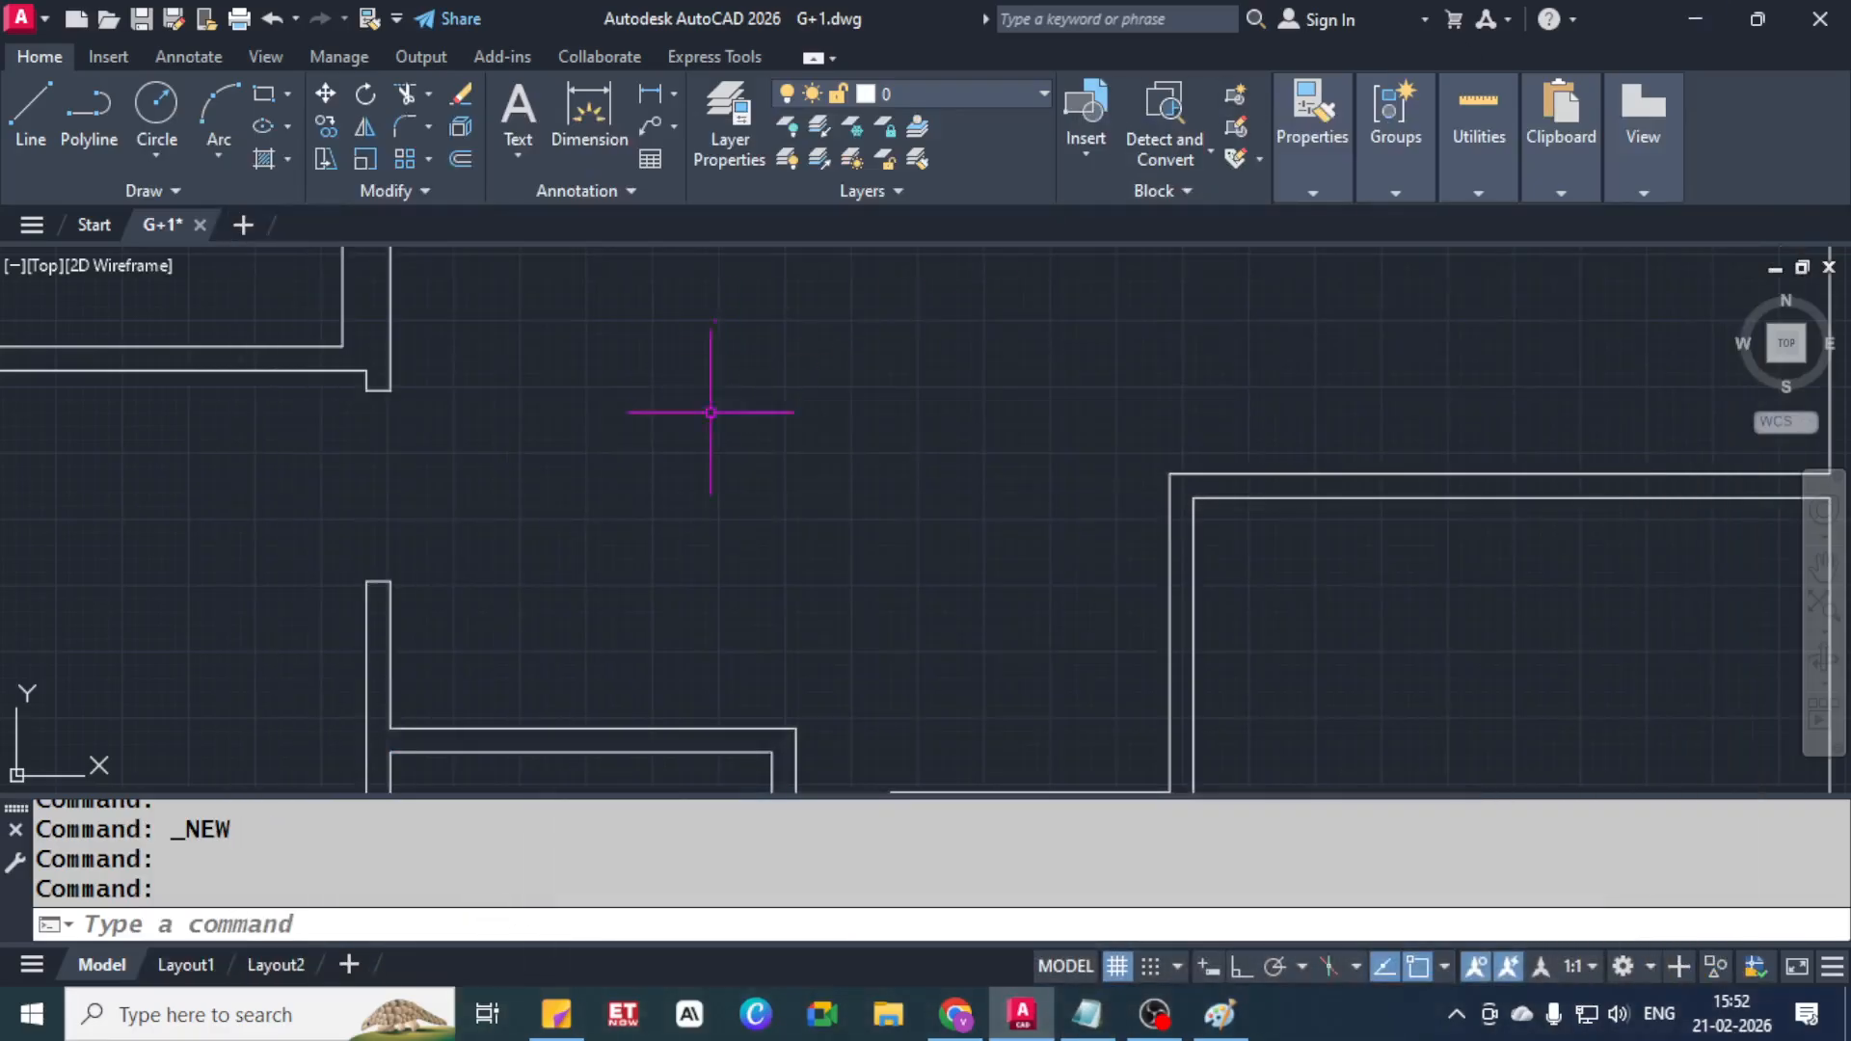
scroll(711, 432, down, 4)
mouse_move(600, 369)
middle_down()
mouse_move(491, 549)
mouse_move(442, 517)
middle_up()
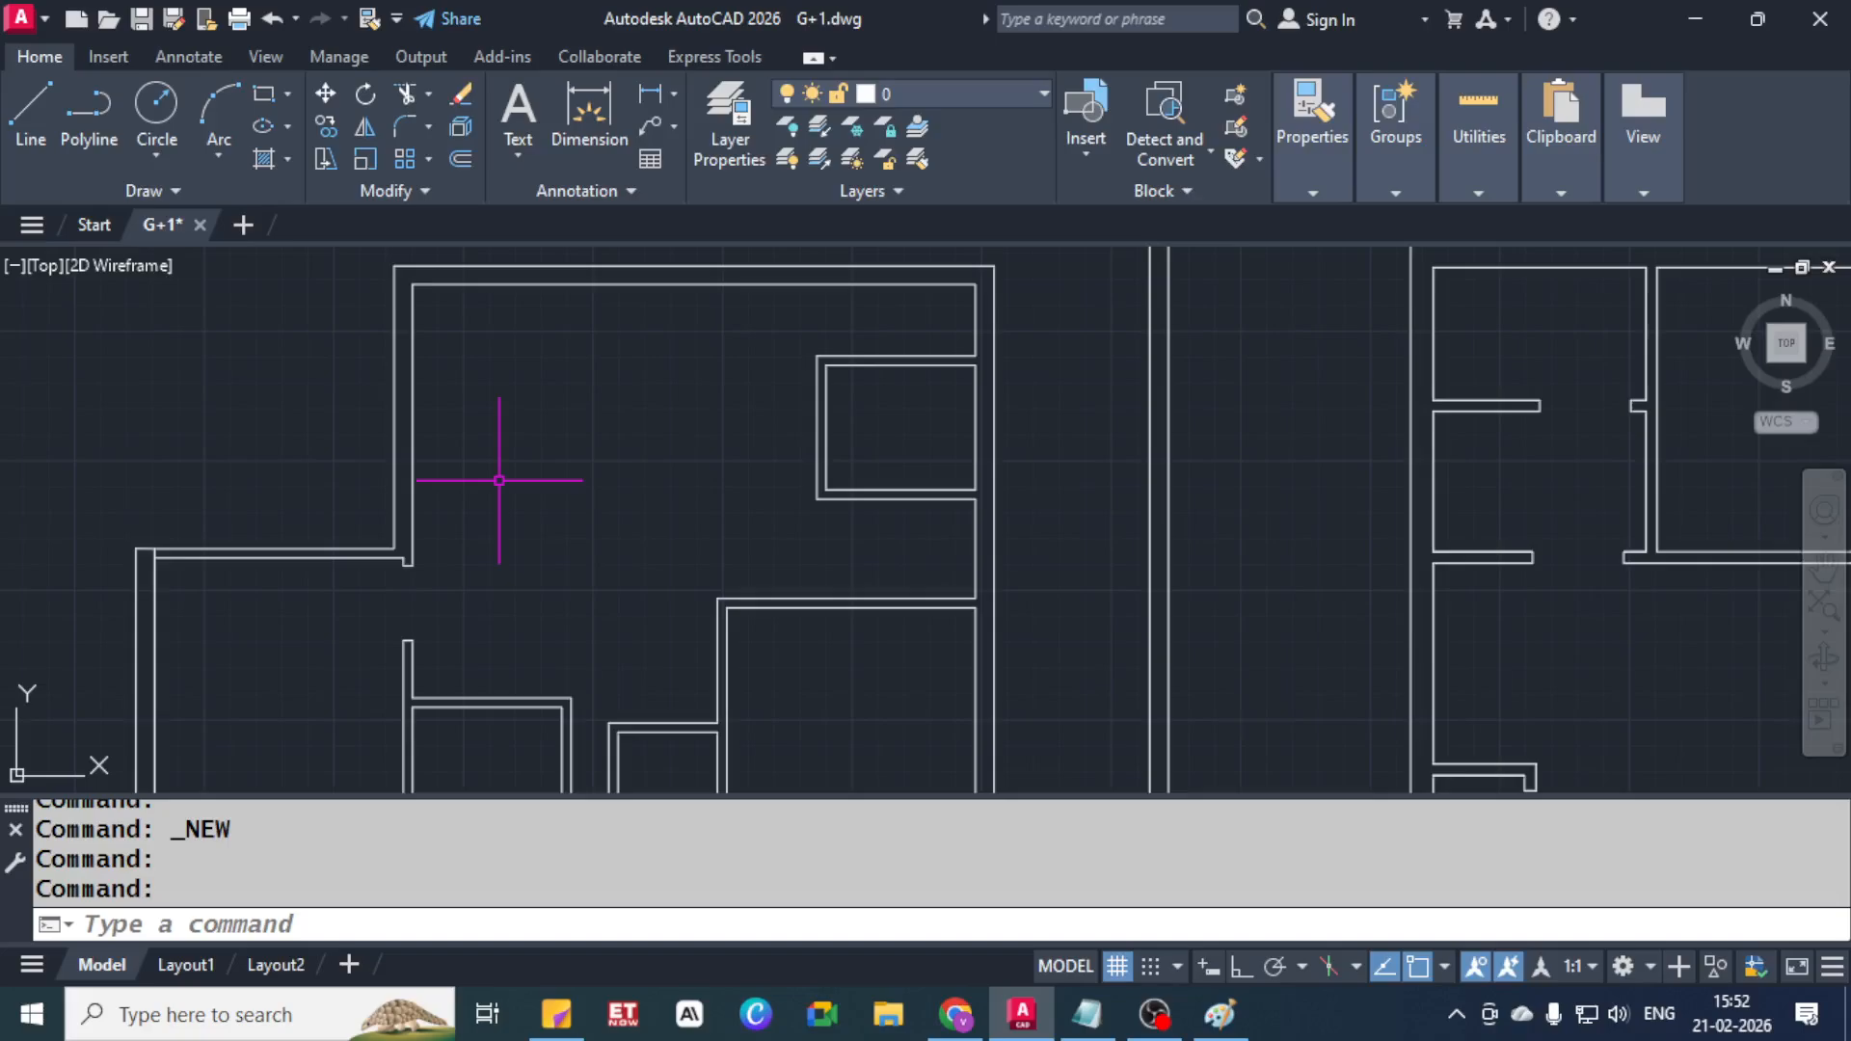
text(ex)
key(Return)
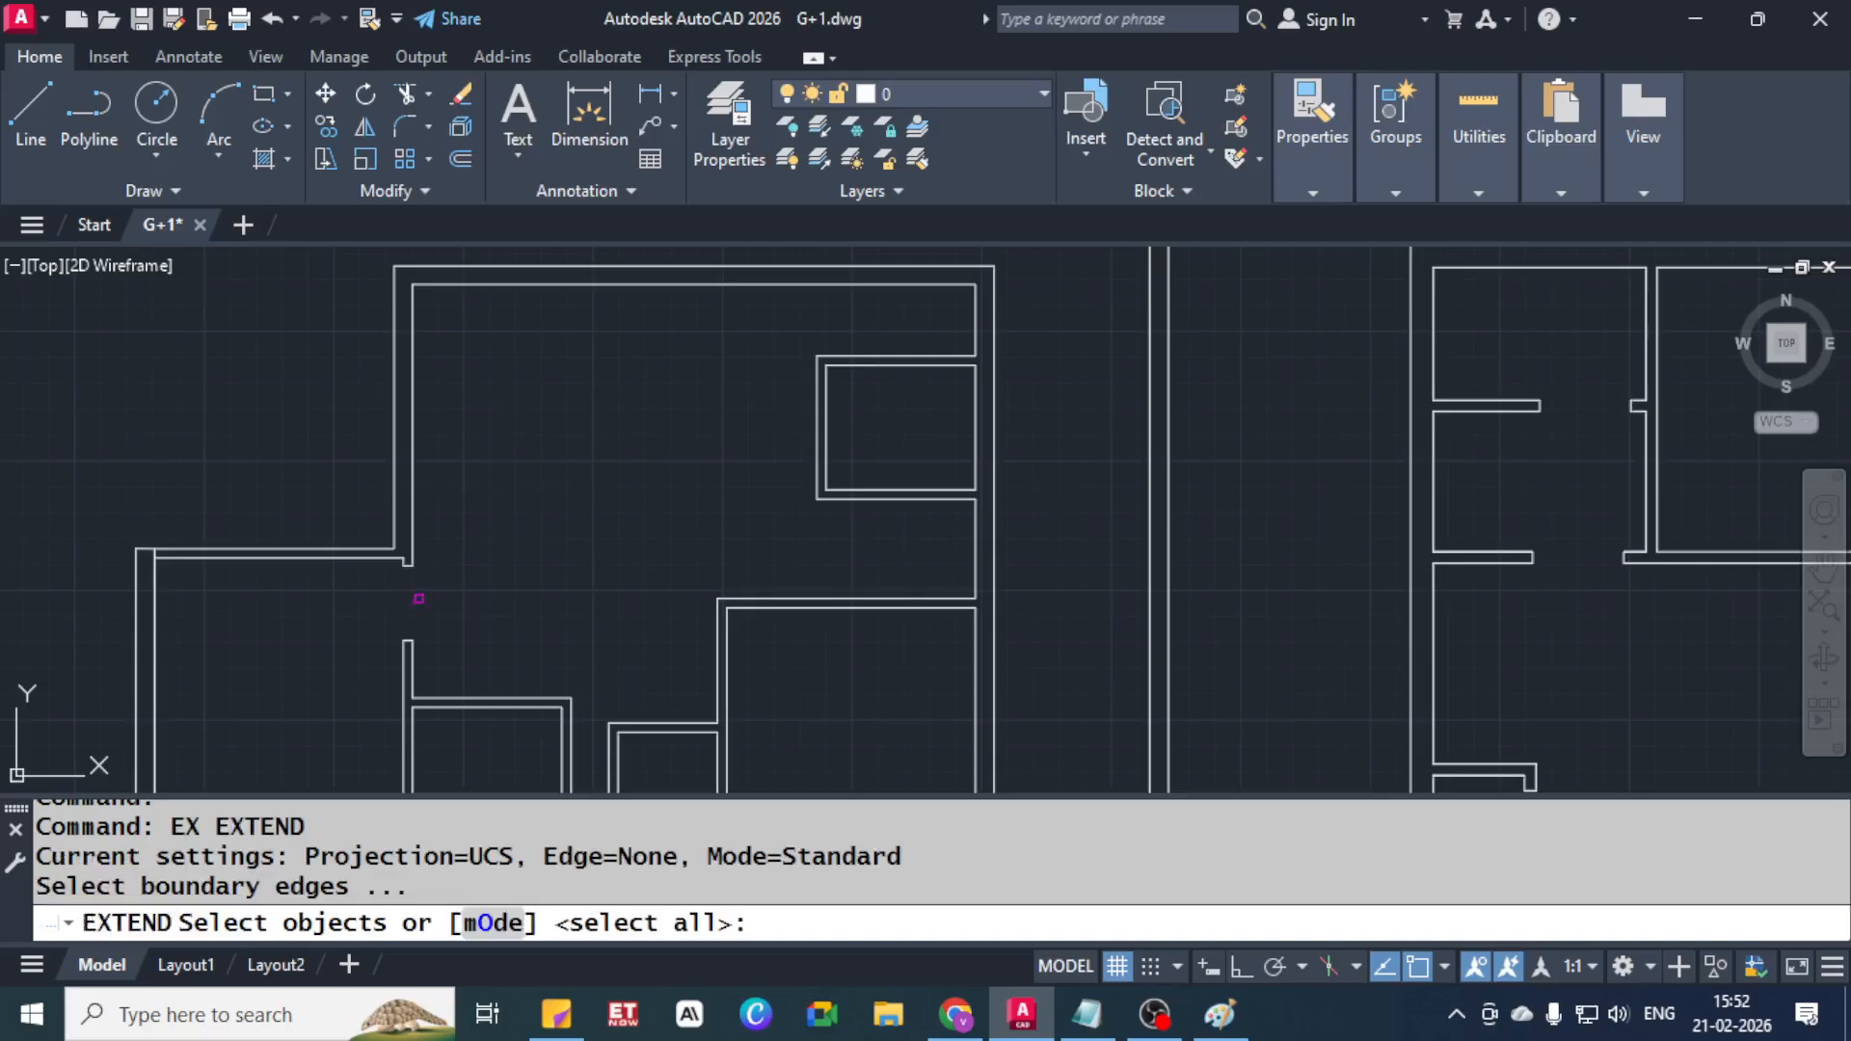
scroll(419, 635, up, 2)
click(374, 750)
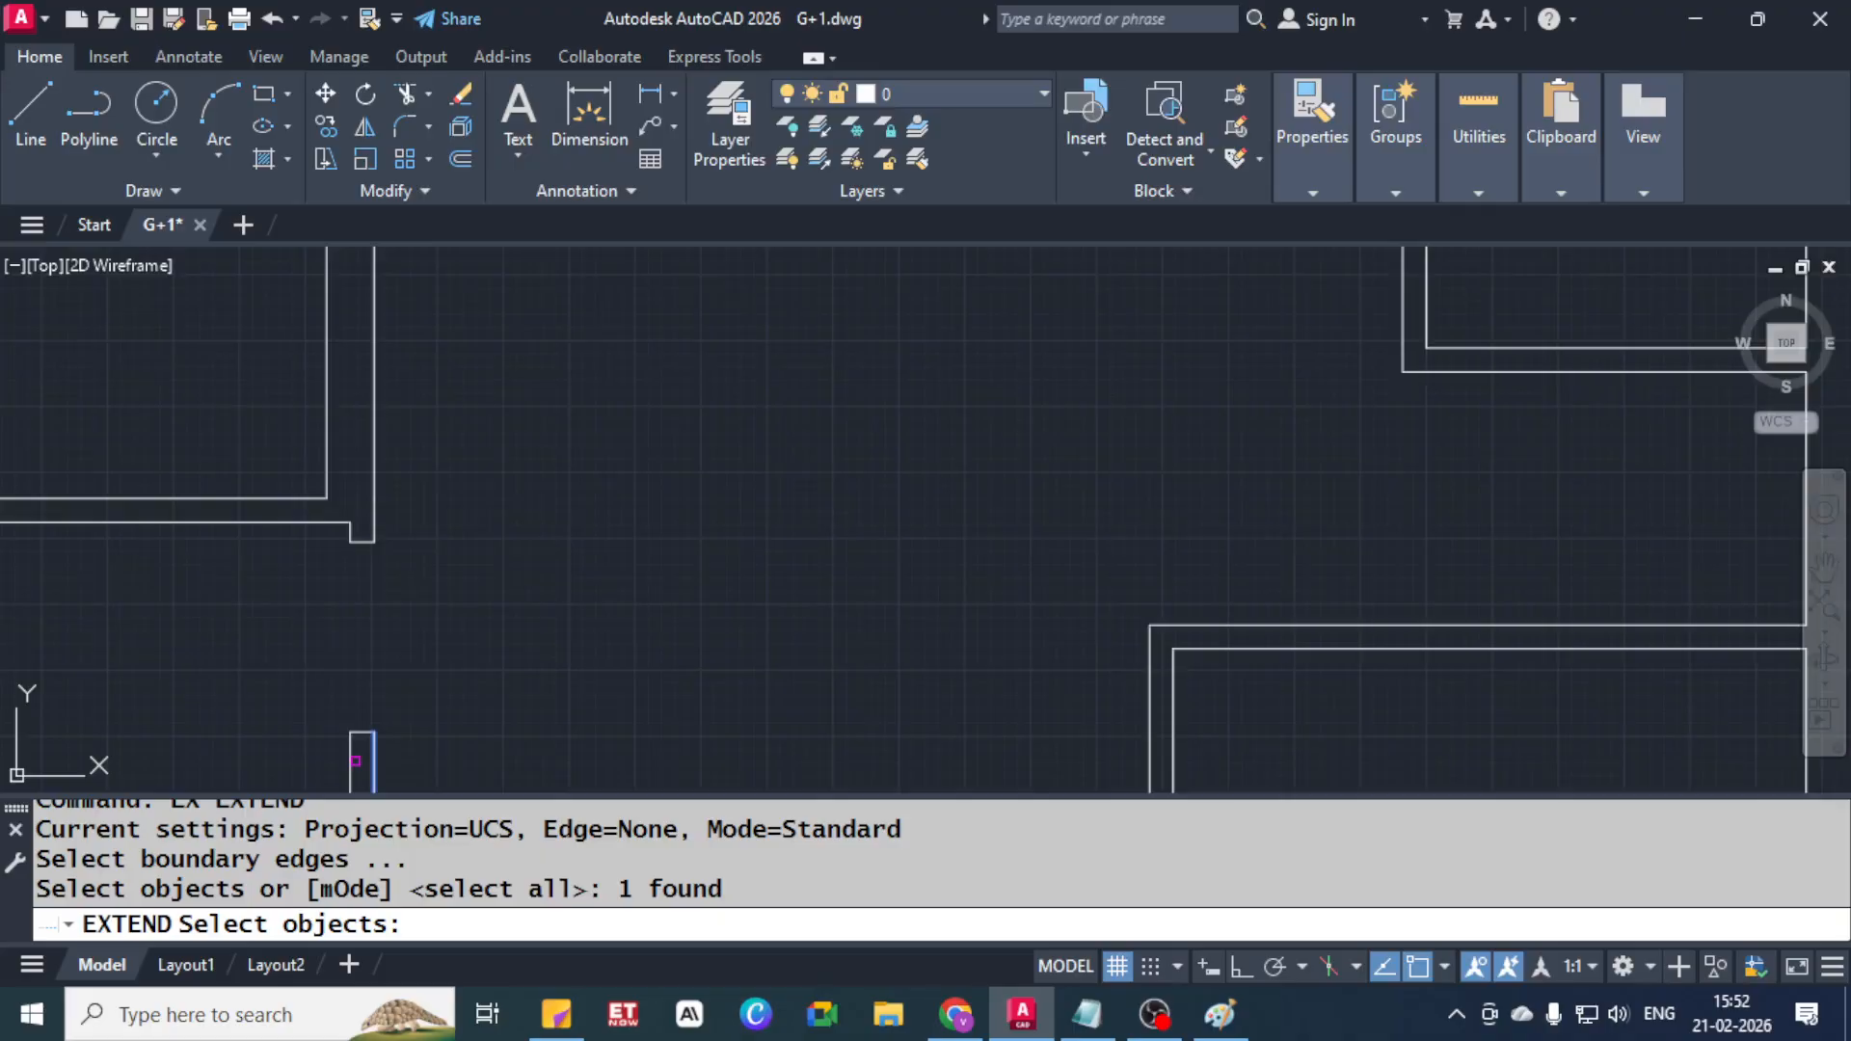
key(Escape)
key(Escape)
Extend both wall lines below the doorway up across the opening, using all objects as boundary edges
text(ex)
key(Return)
key(Return)
click(366, 753)
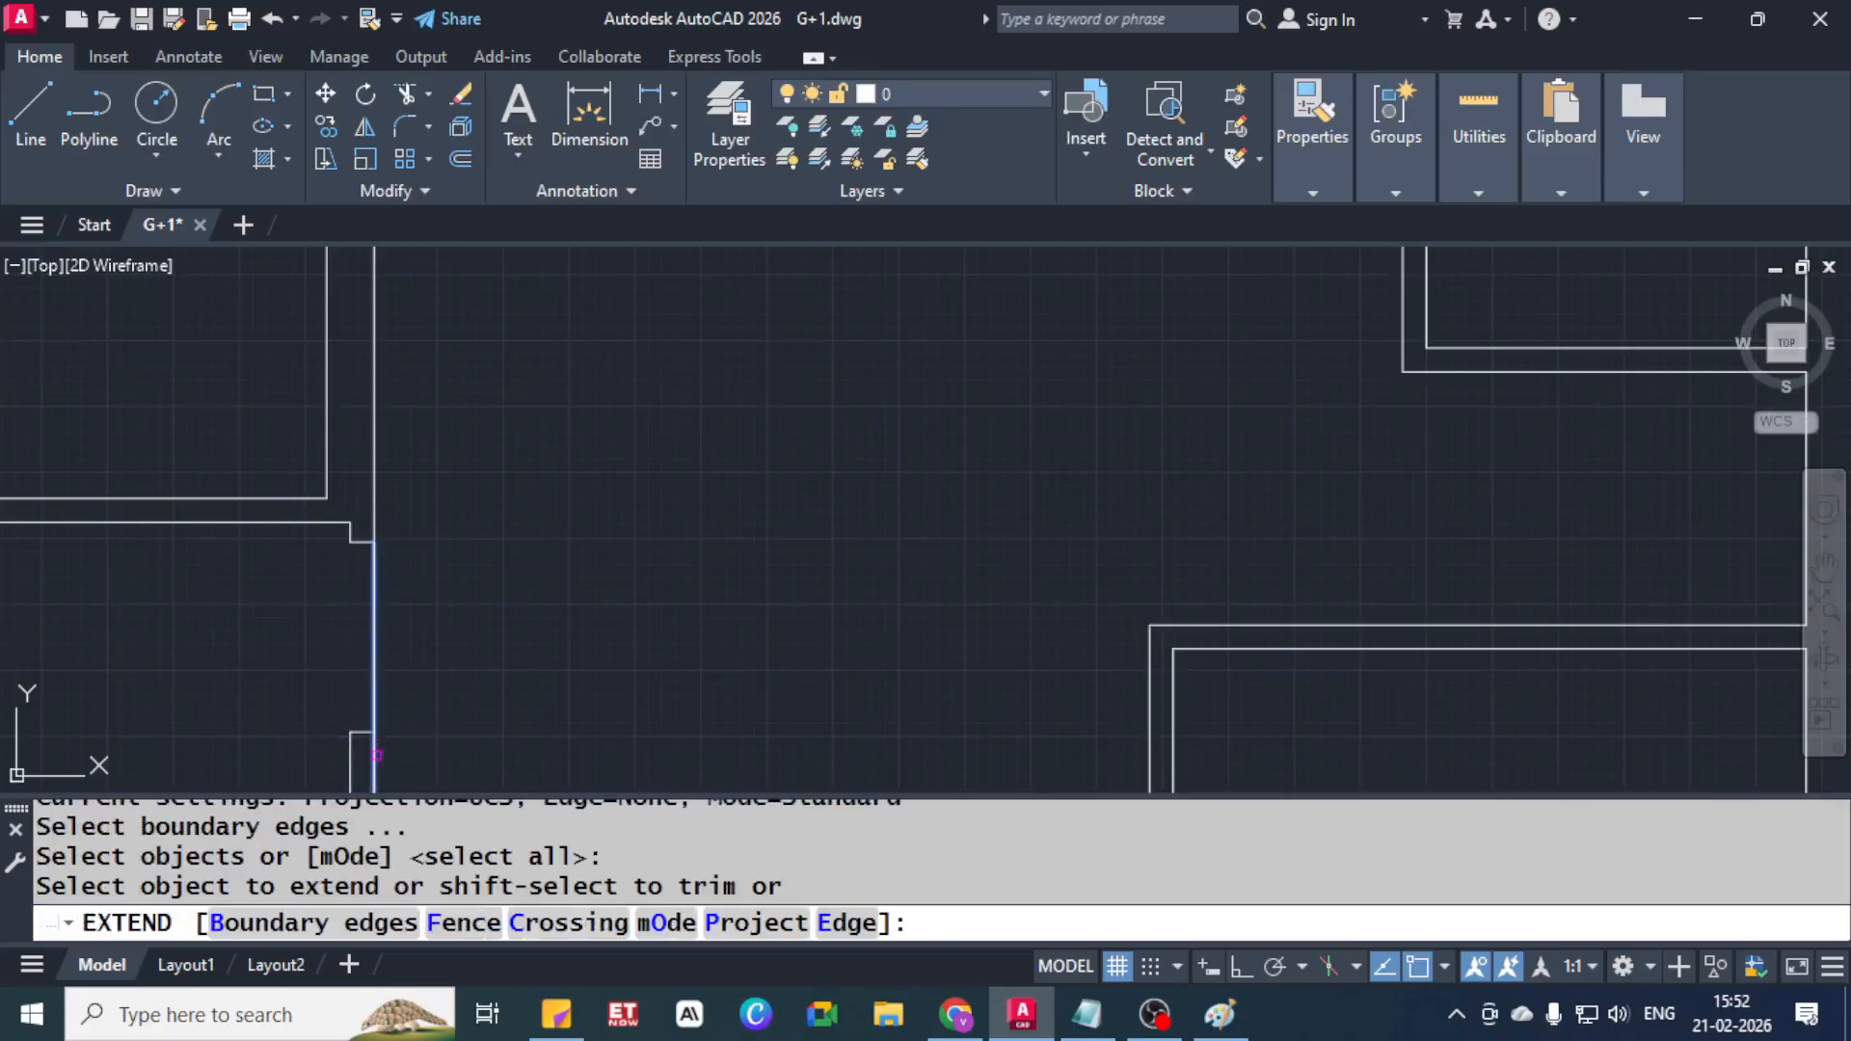
key(Escape)
Erase the two short jamb lines at the ends of the former doorway so the wall is continuous
click(362, 731)
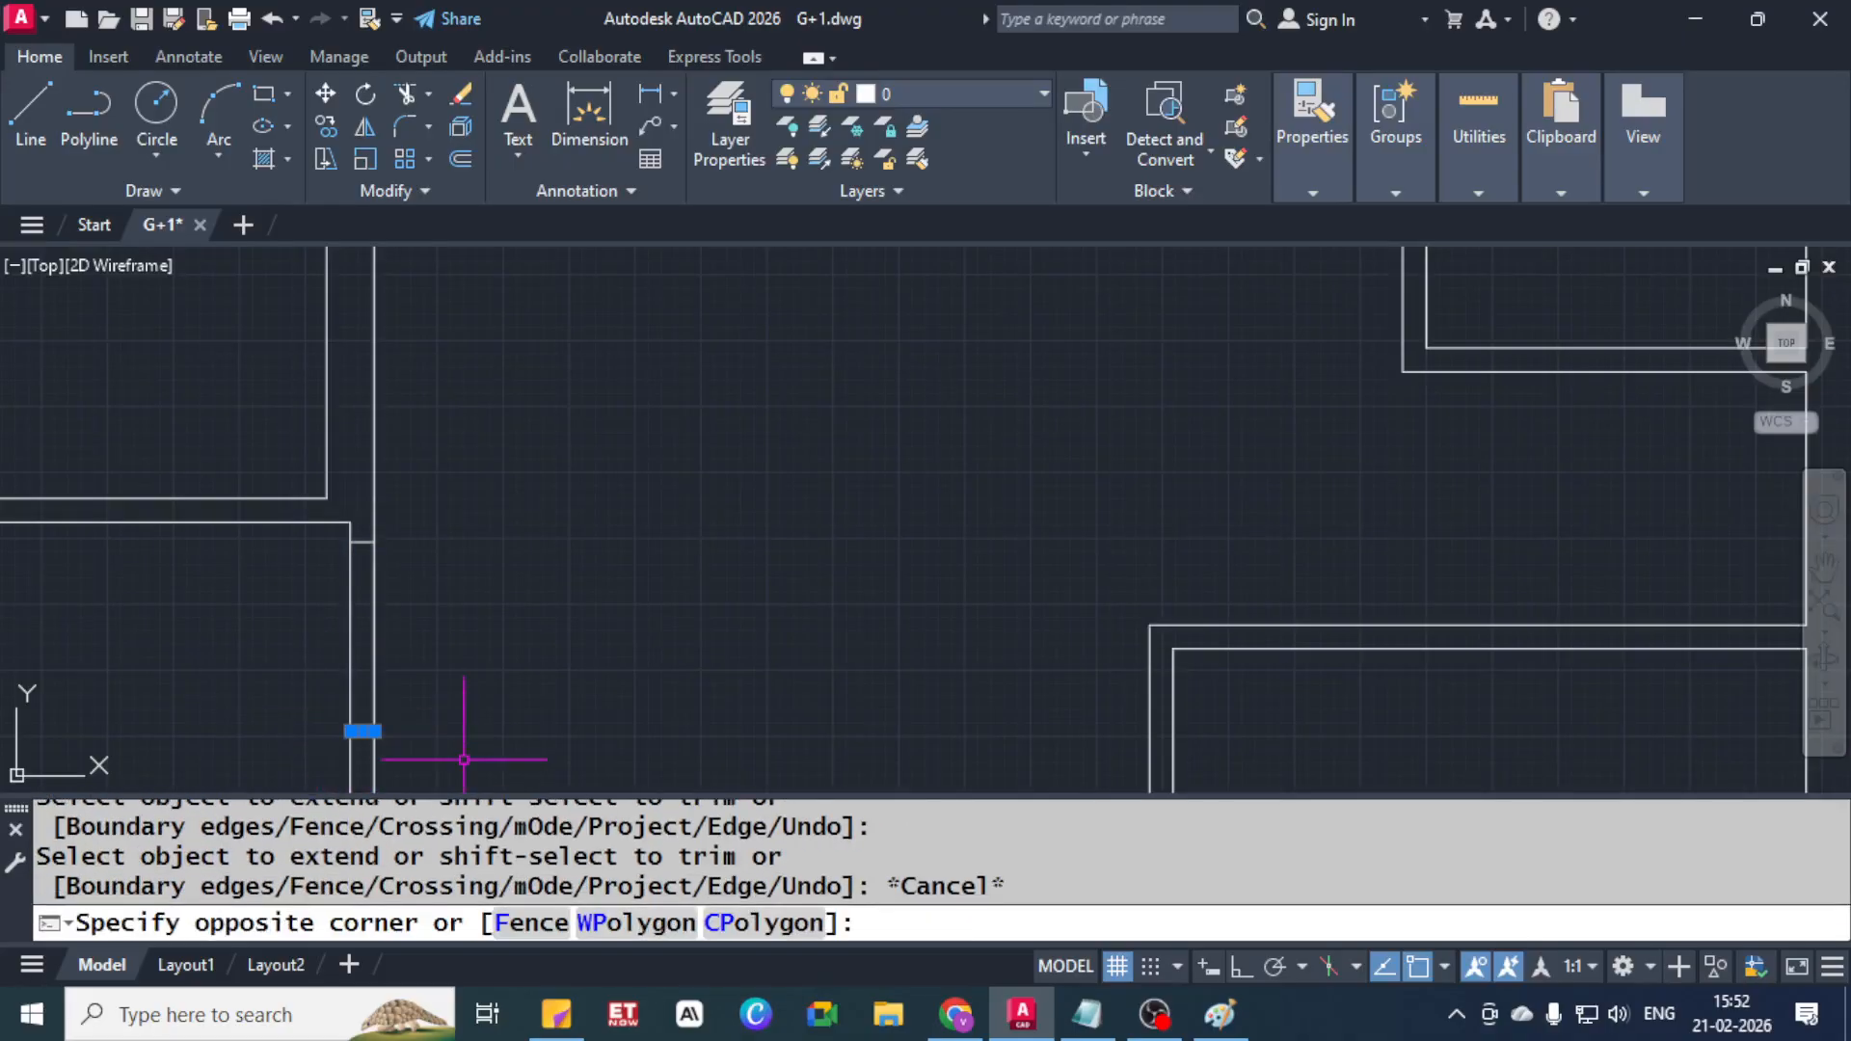
click(313, 557)
key(Delete)
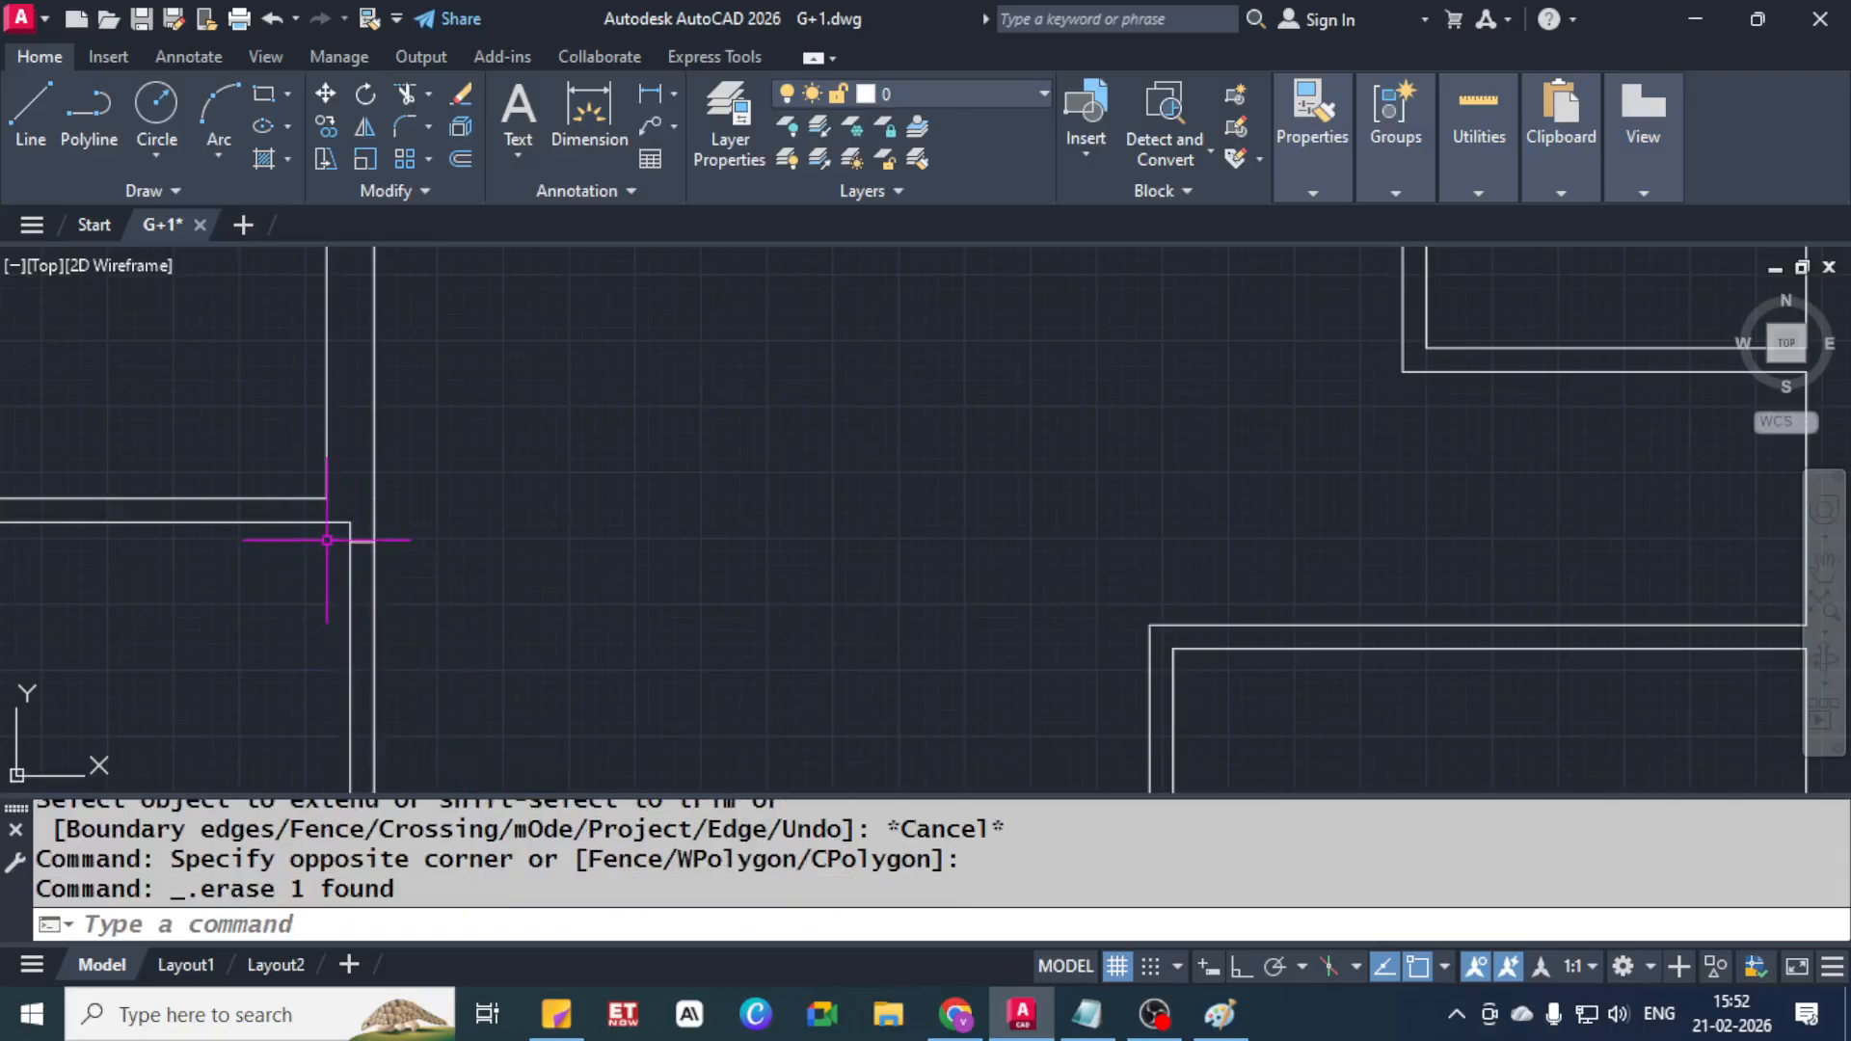
click(327, 542)
click(496, 559)
key(Delete)
scroll(434, 579, down, 5)
mouse_move(571, 581)
middle_down()
mouse_move(500, 472)
mouse_move(374, 579)
mouse_move(413, 591)
mouse_move(401, 479)
mouse_move(500, 558)
middle_up()
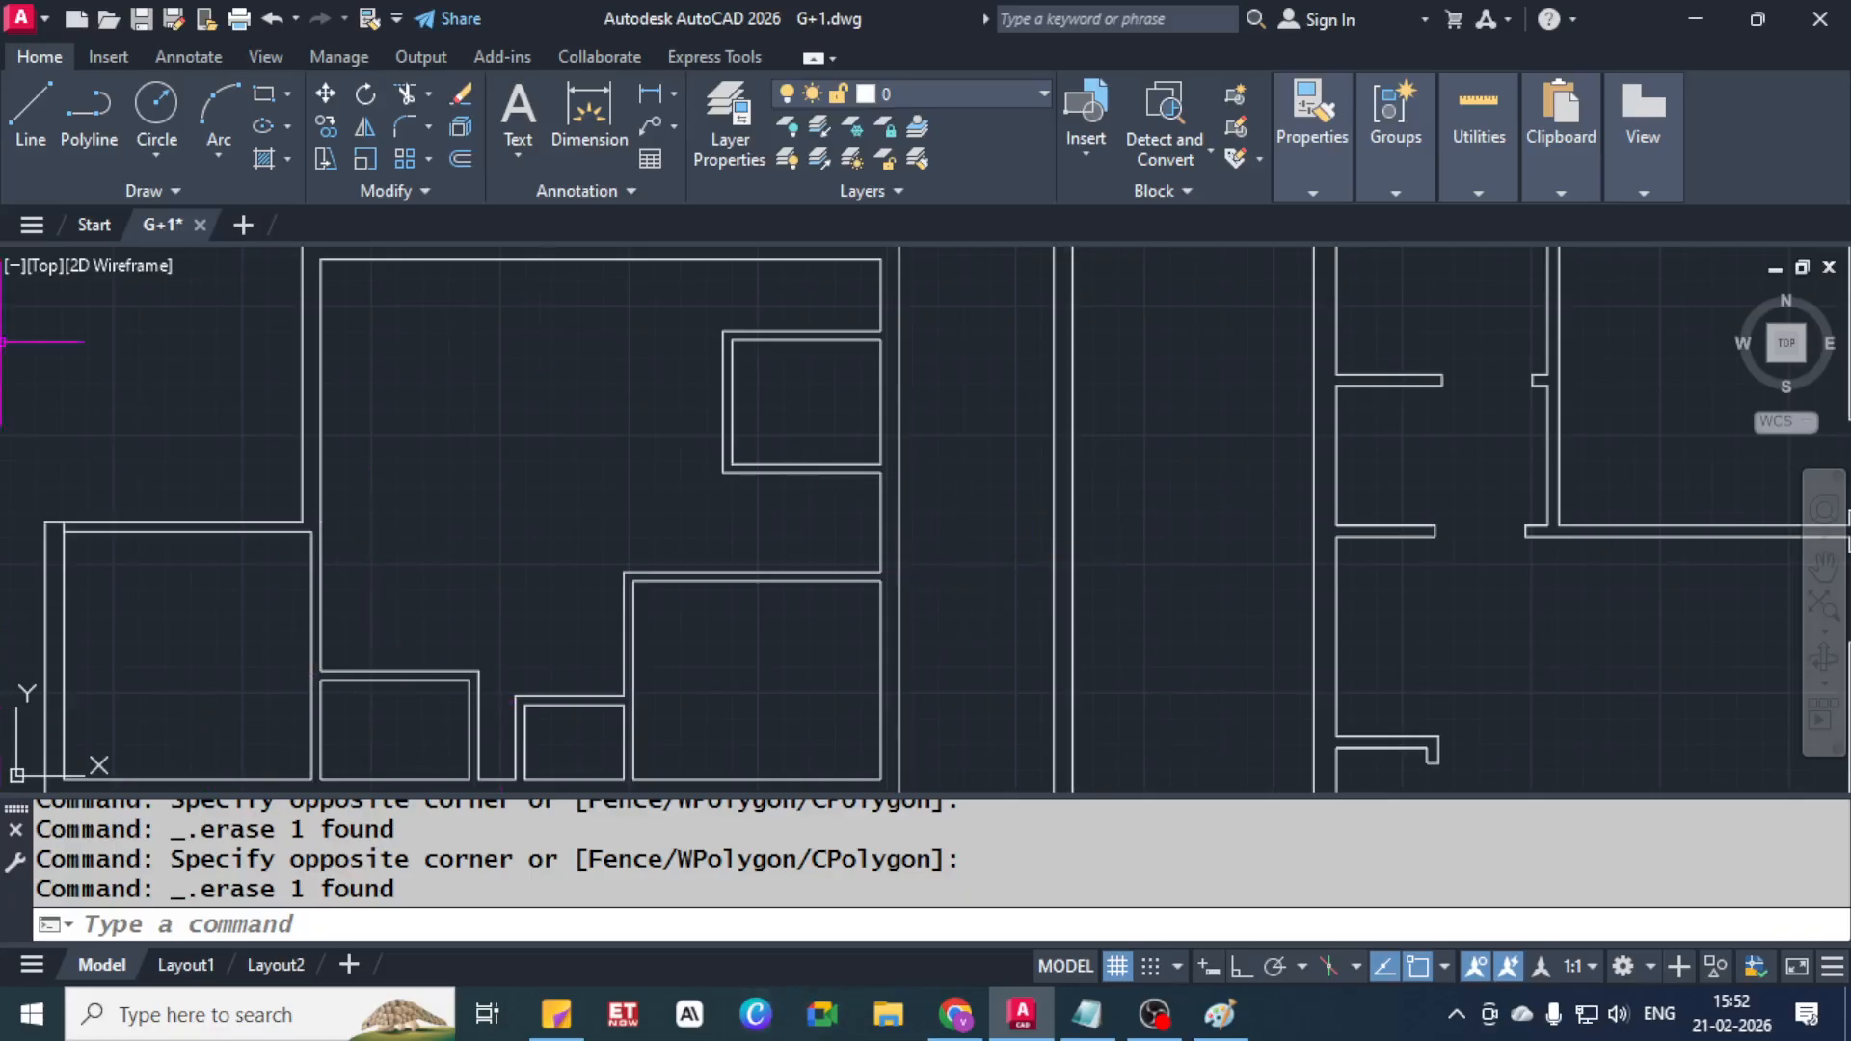
middle_drag(390, 379, 488, 421)
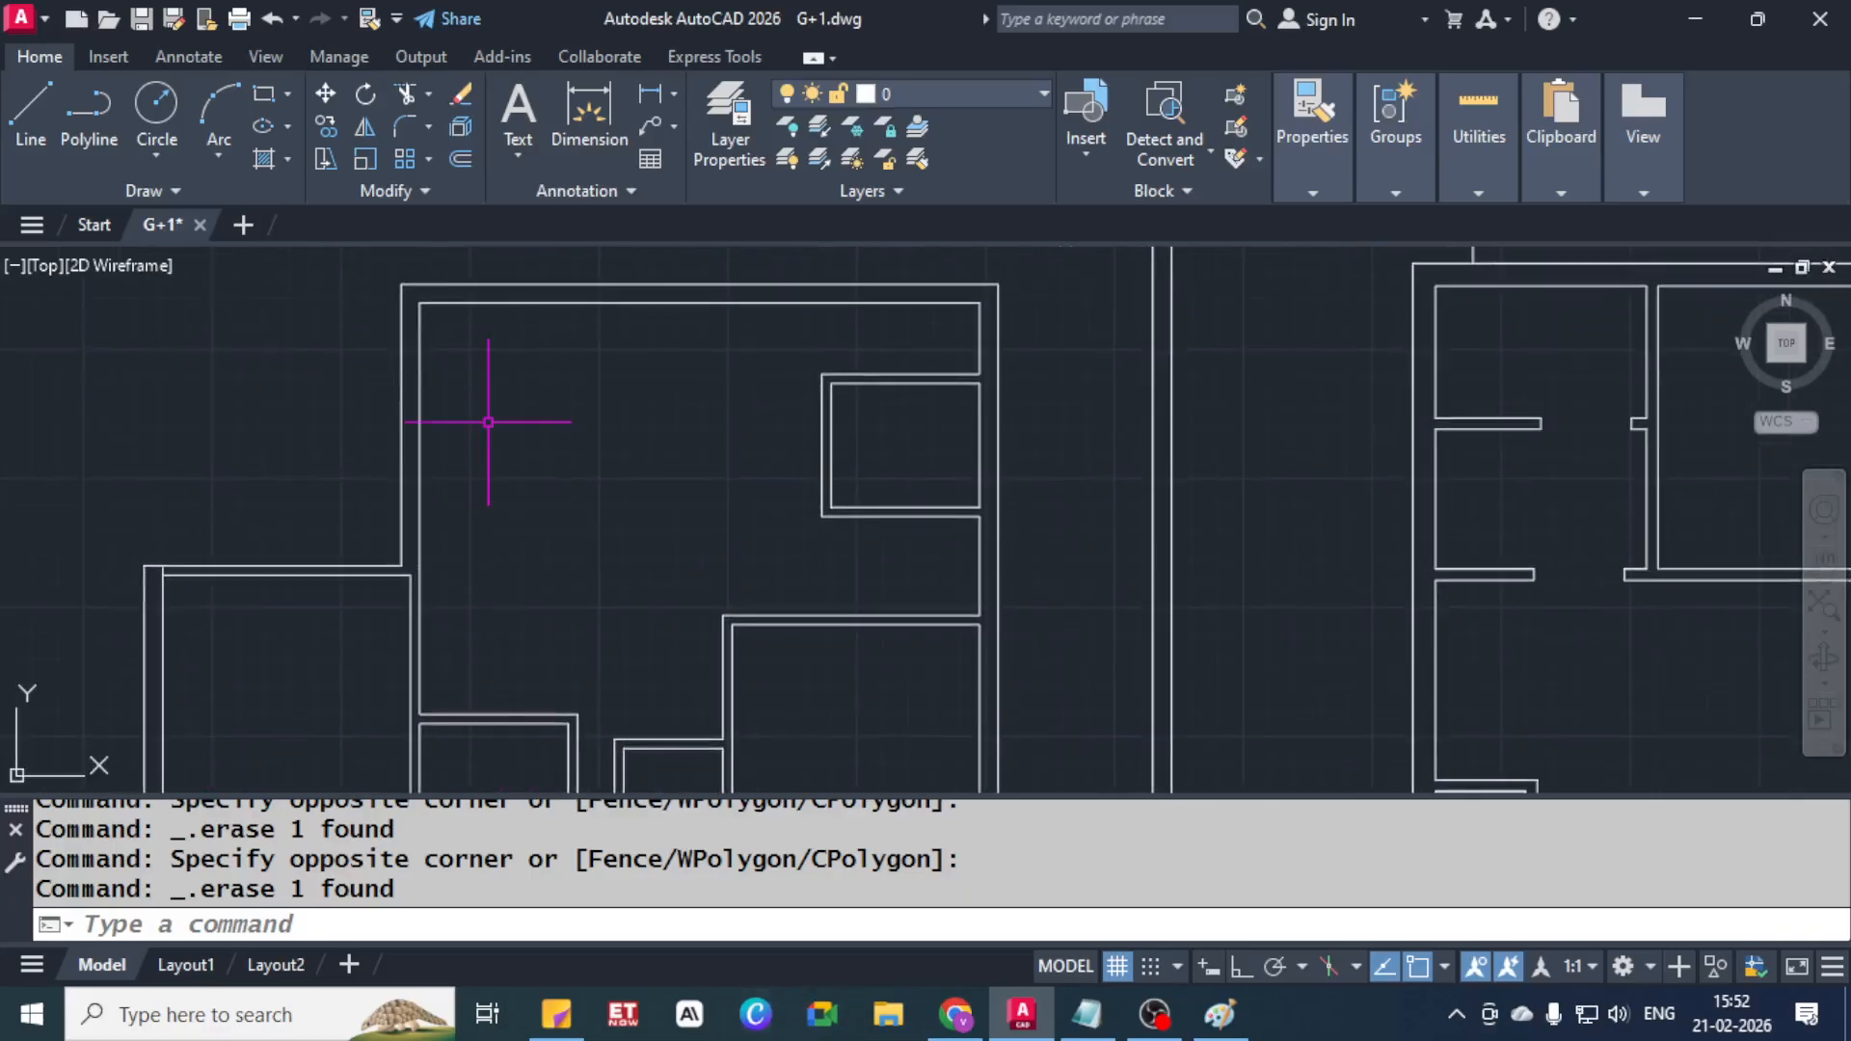
Start the Insert command to bring up the Blocks palette and reposition the palette over the drawing
text(i)
key(Return)
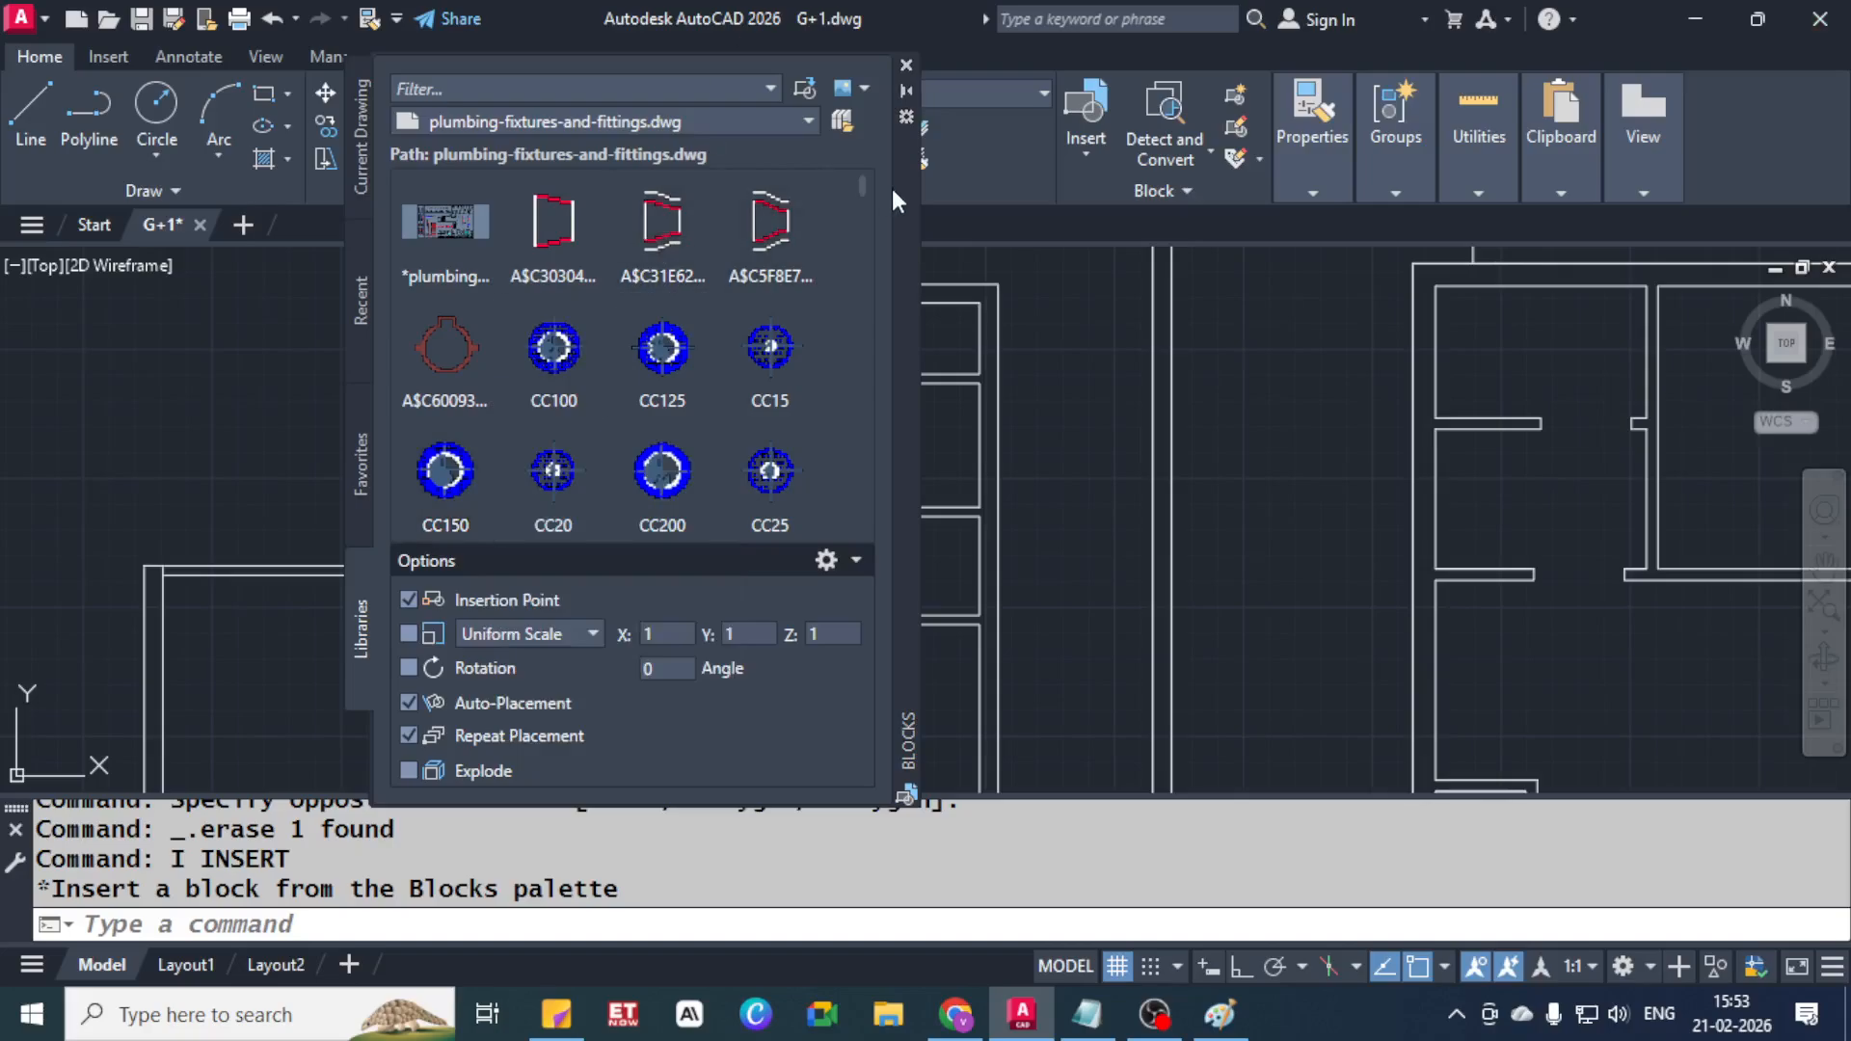
drag(888, 197, 785, 188)
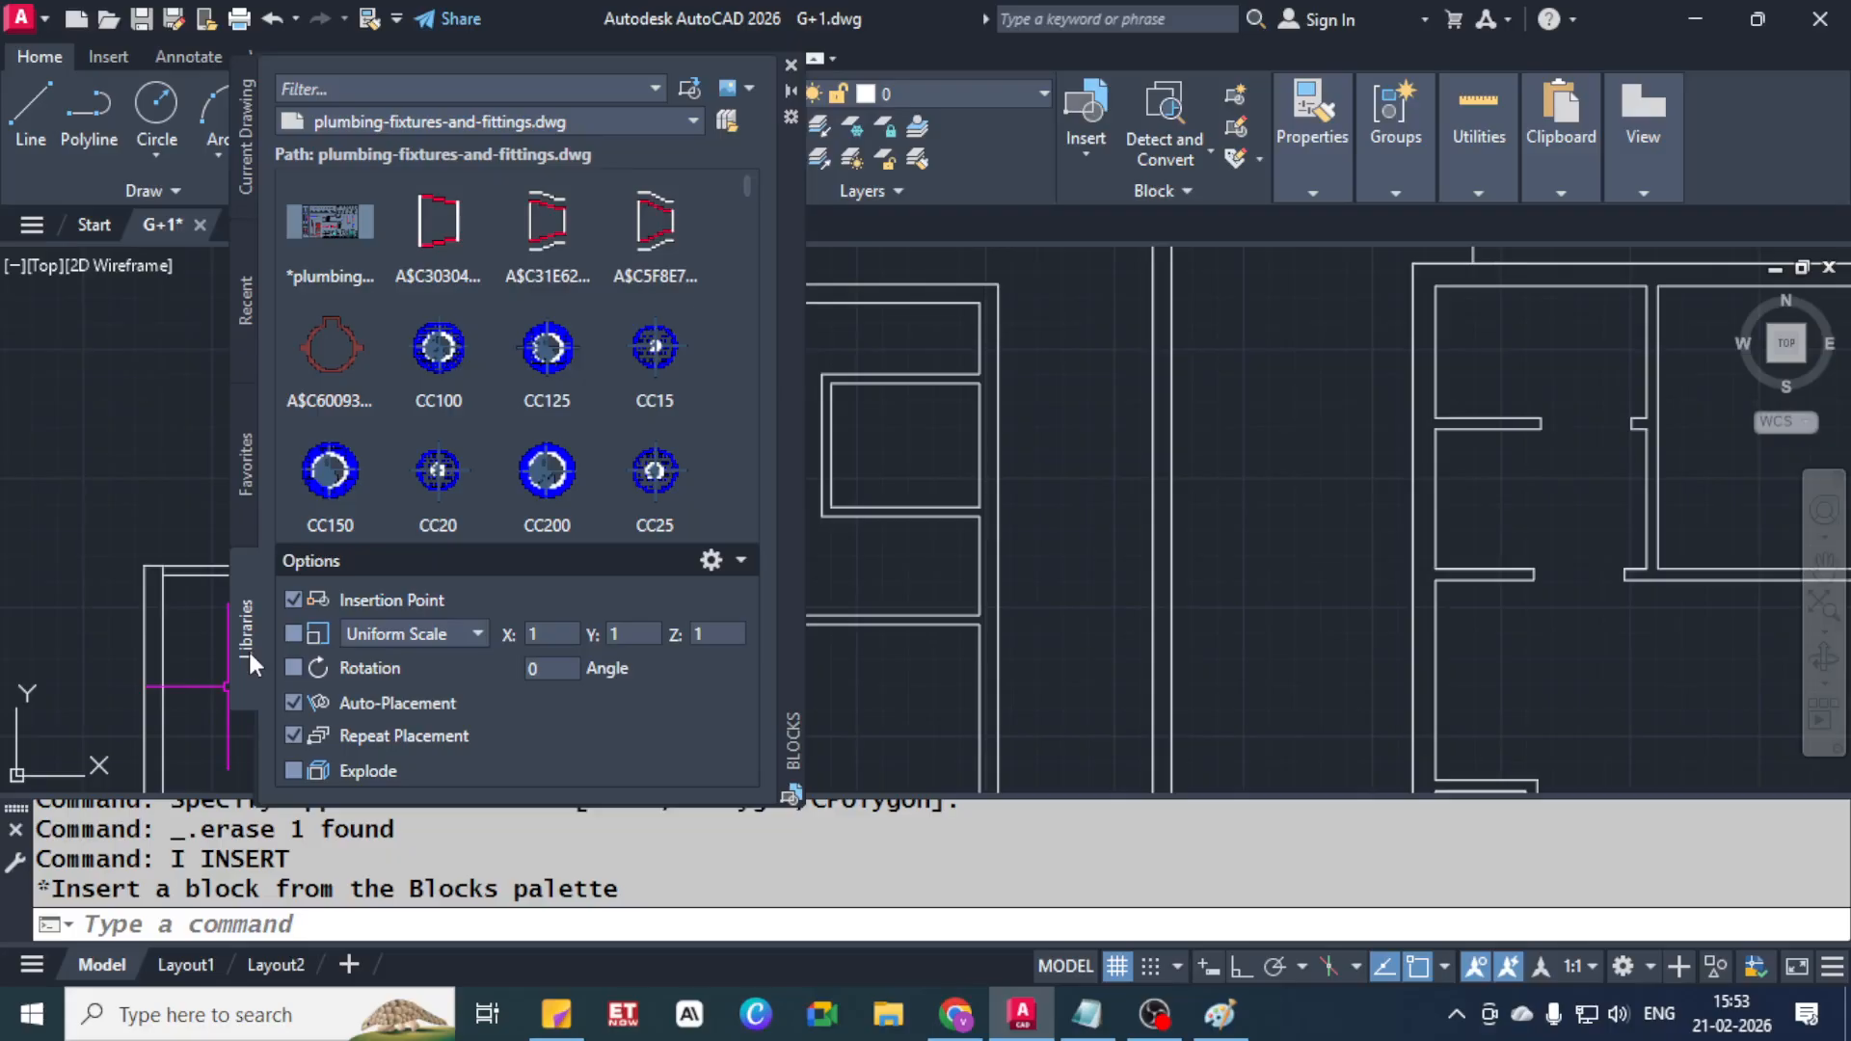
Look through the favorite, recent and current-drawing block collections for available door and window blocks
click(249, 477)
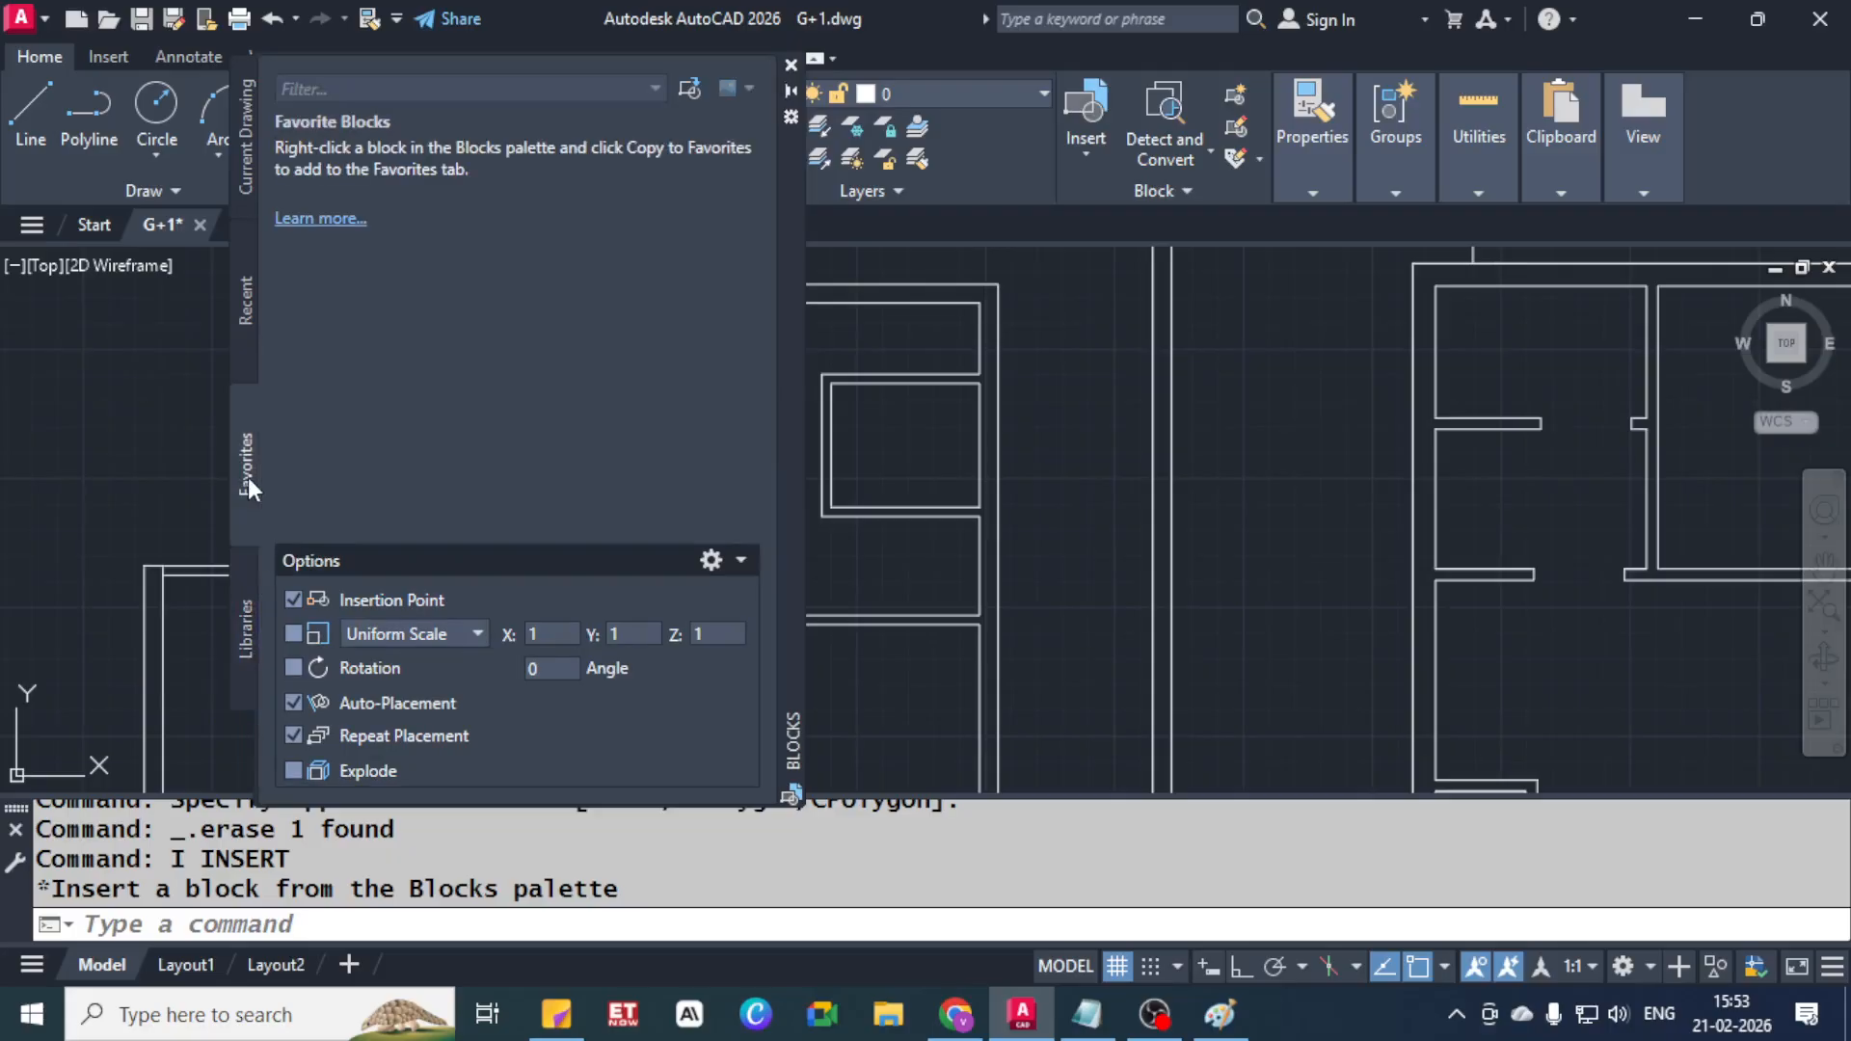
click(247, 305)
click(247, 156)
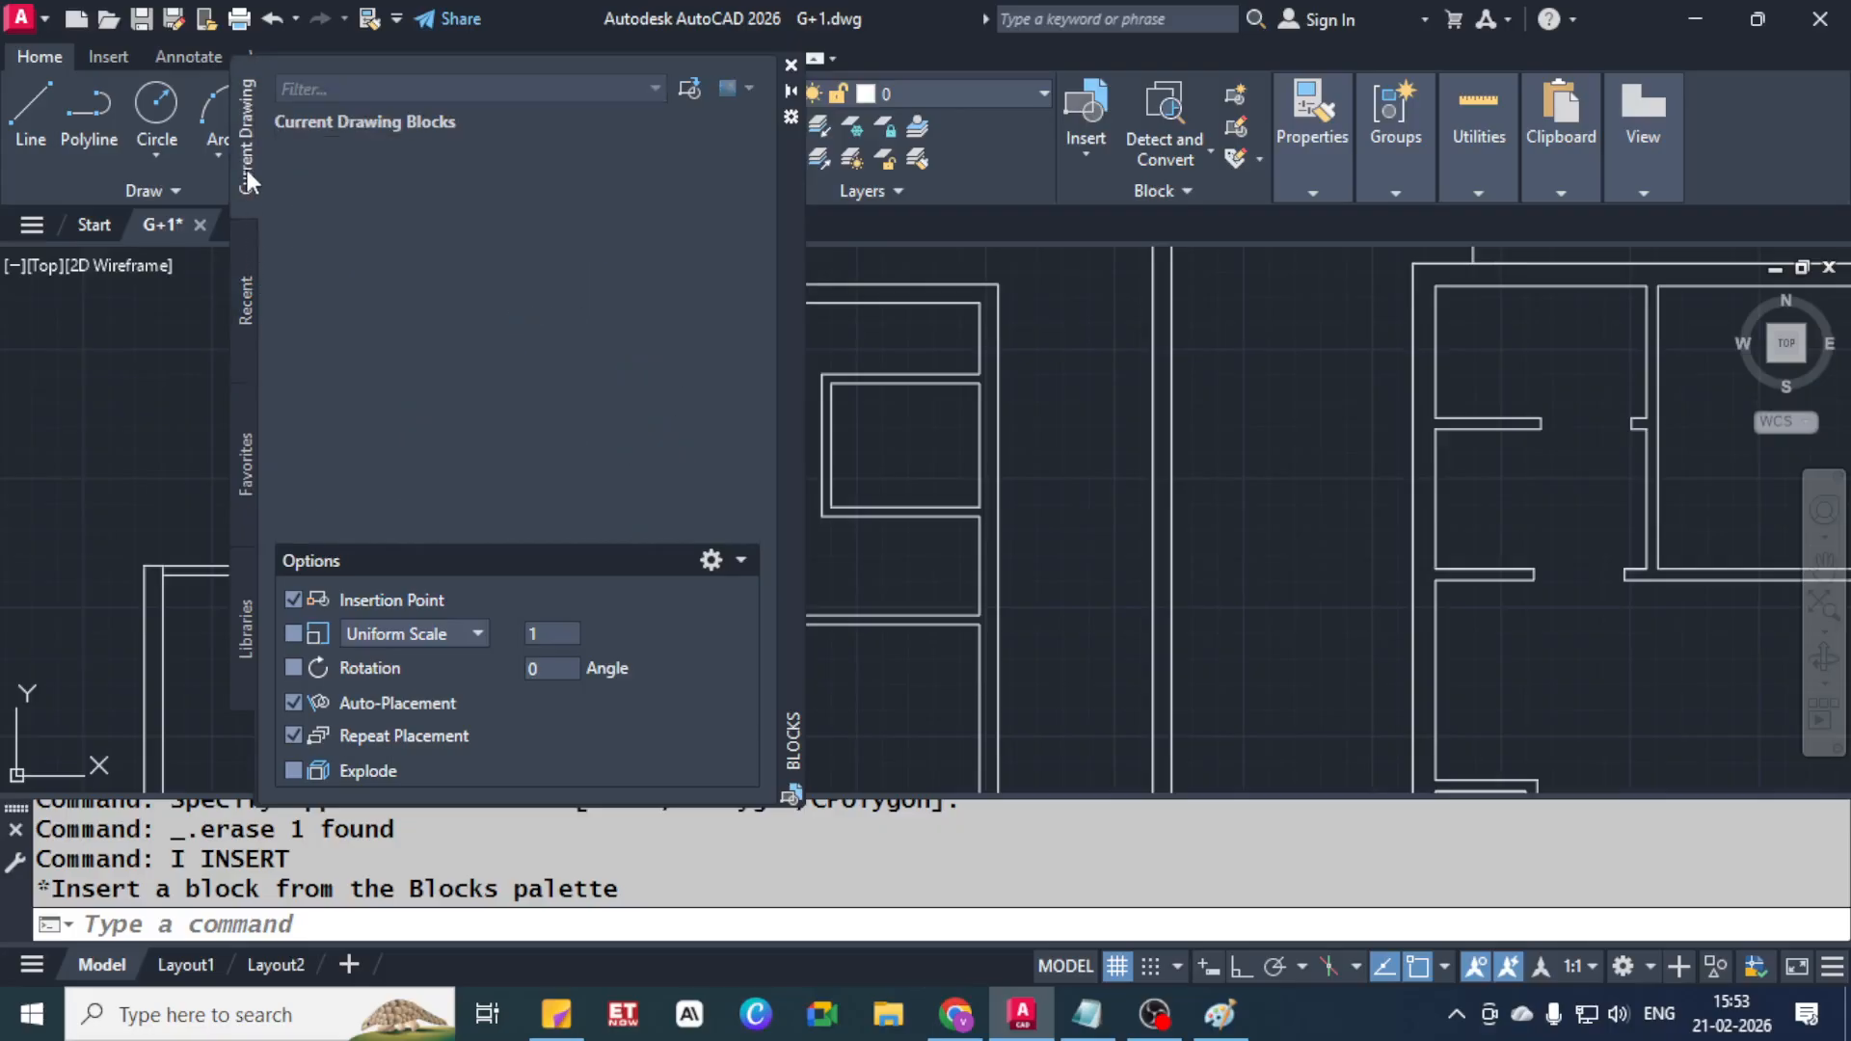
mouse_move(799, 293)
mouse_down()
mouse_move(610, 453)
mouse_move(764, 293)
mouse_move(969, 289)
mouse_up()
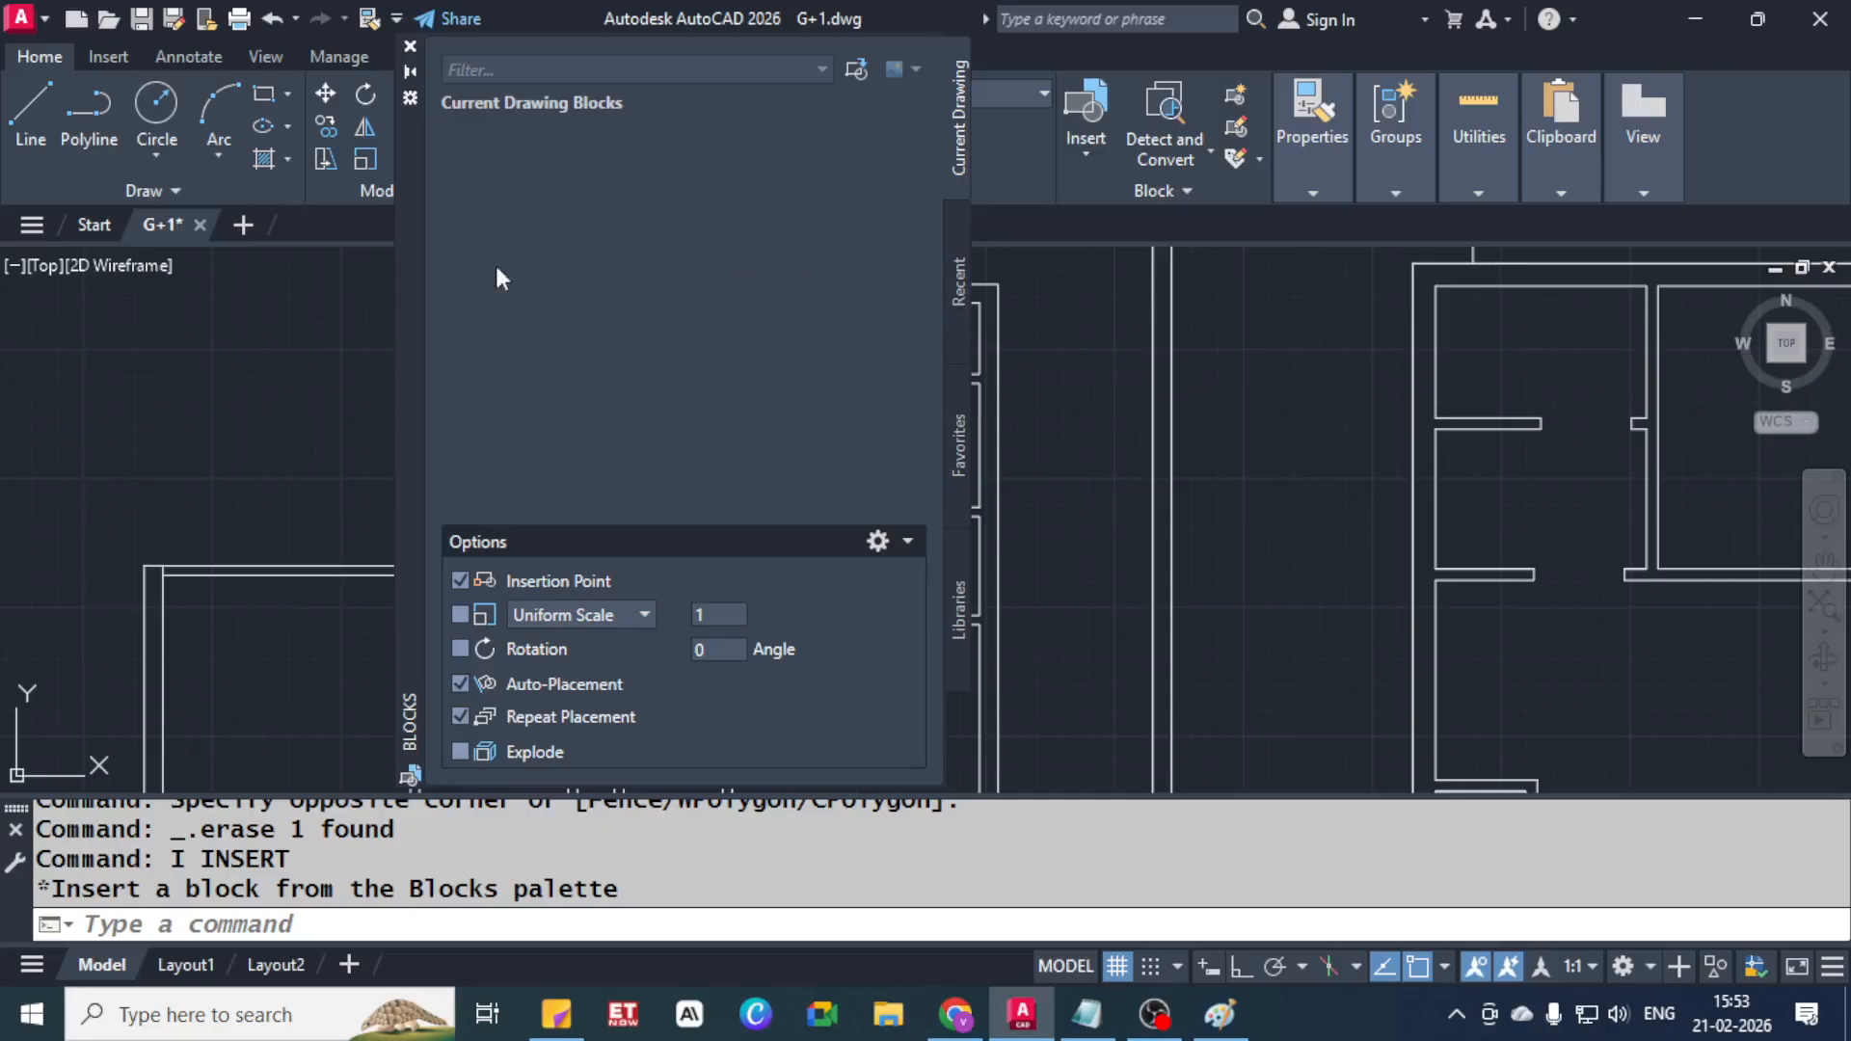
click(960, 283)
click(822, 180)
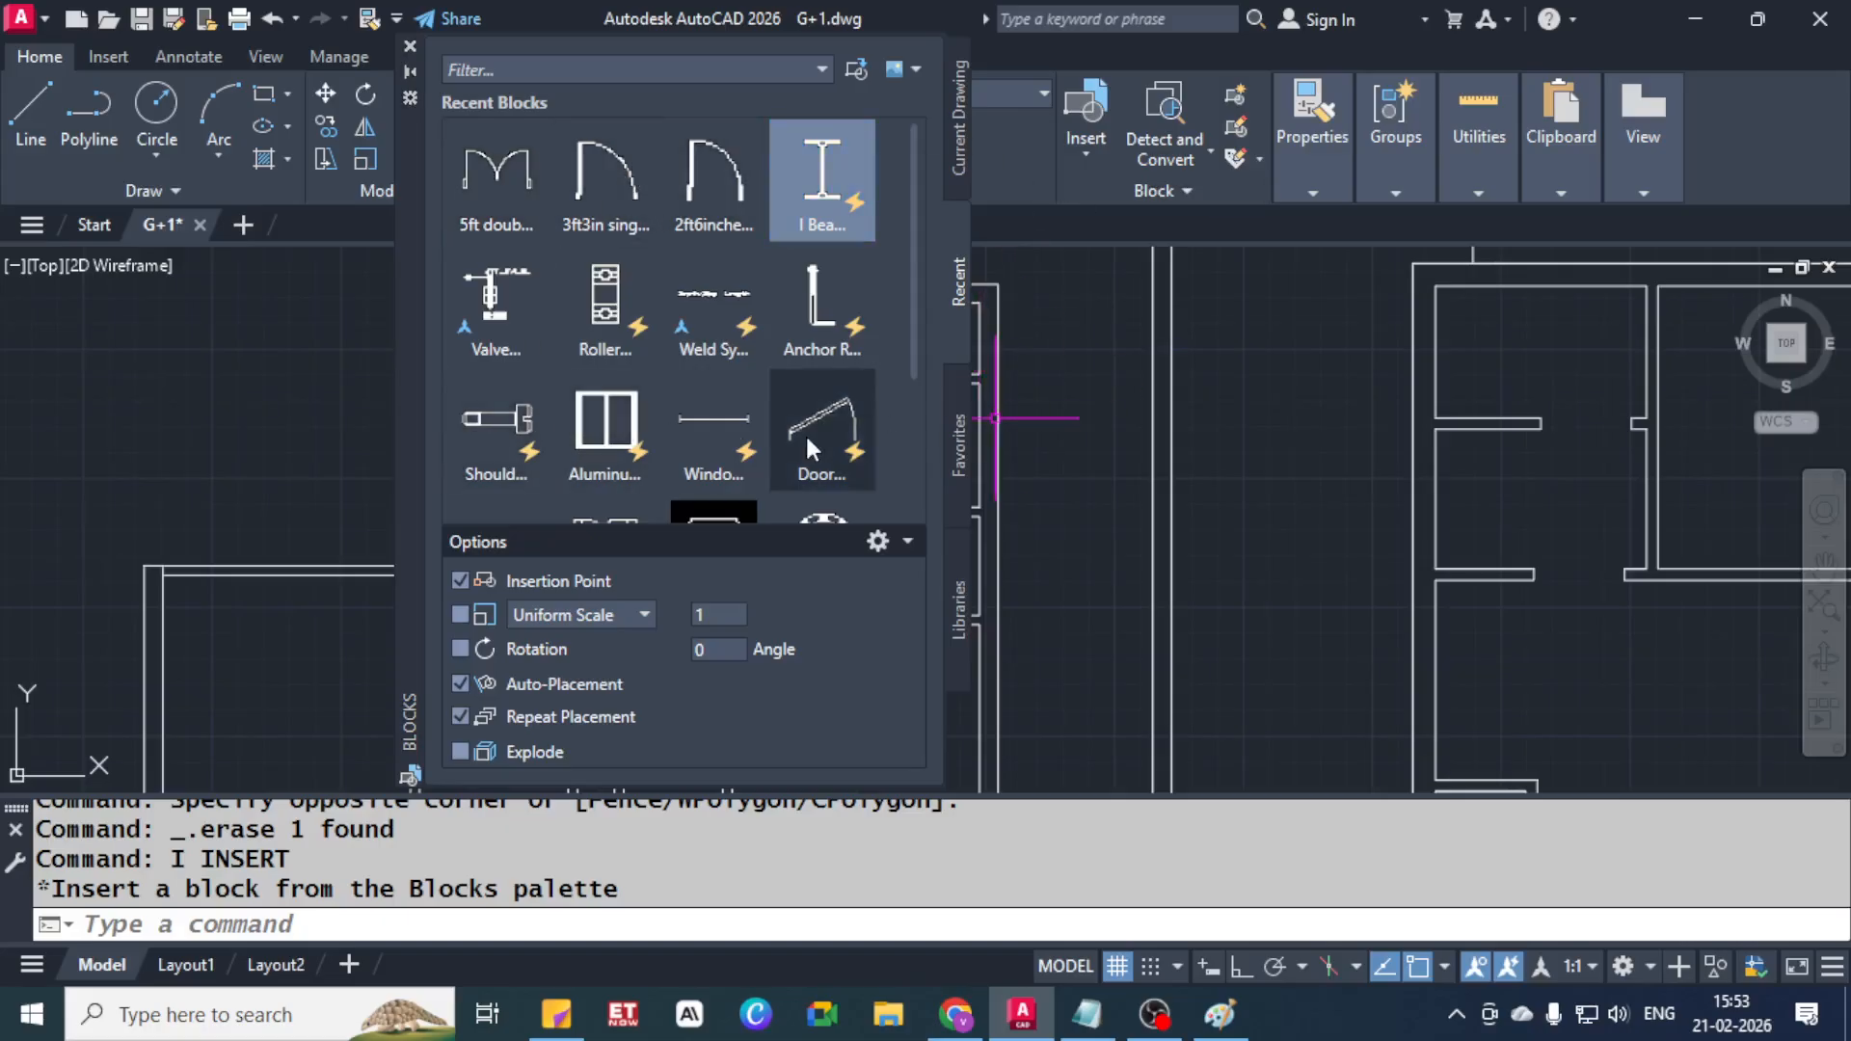
mouse_move(808, 442)
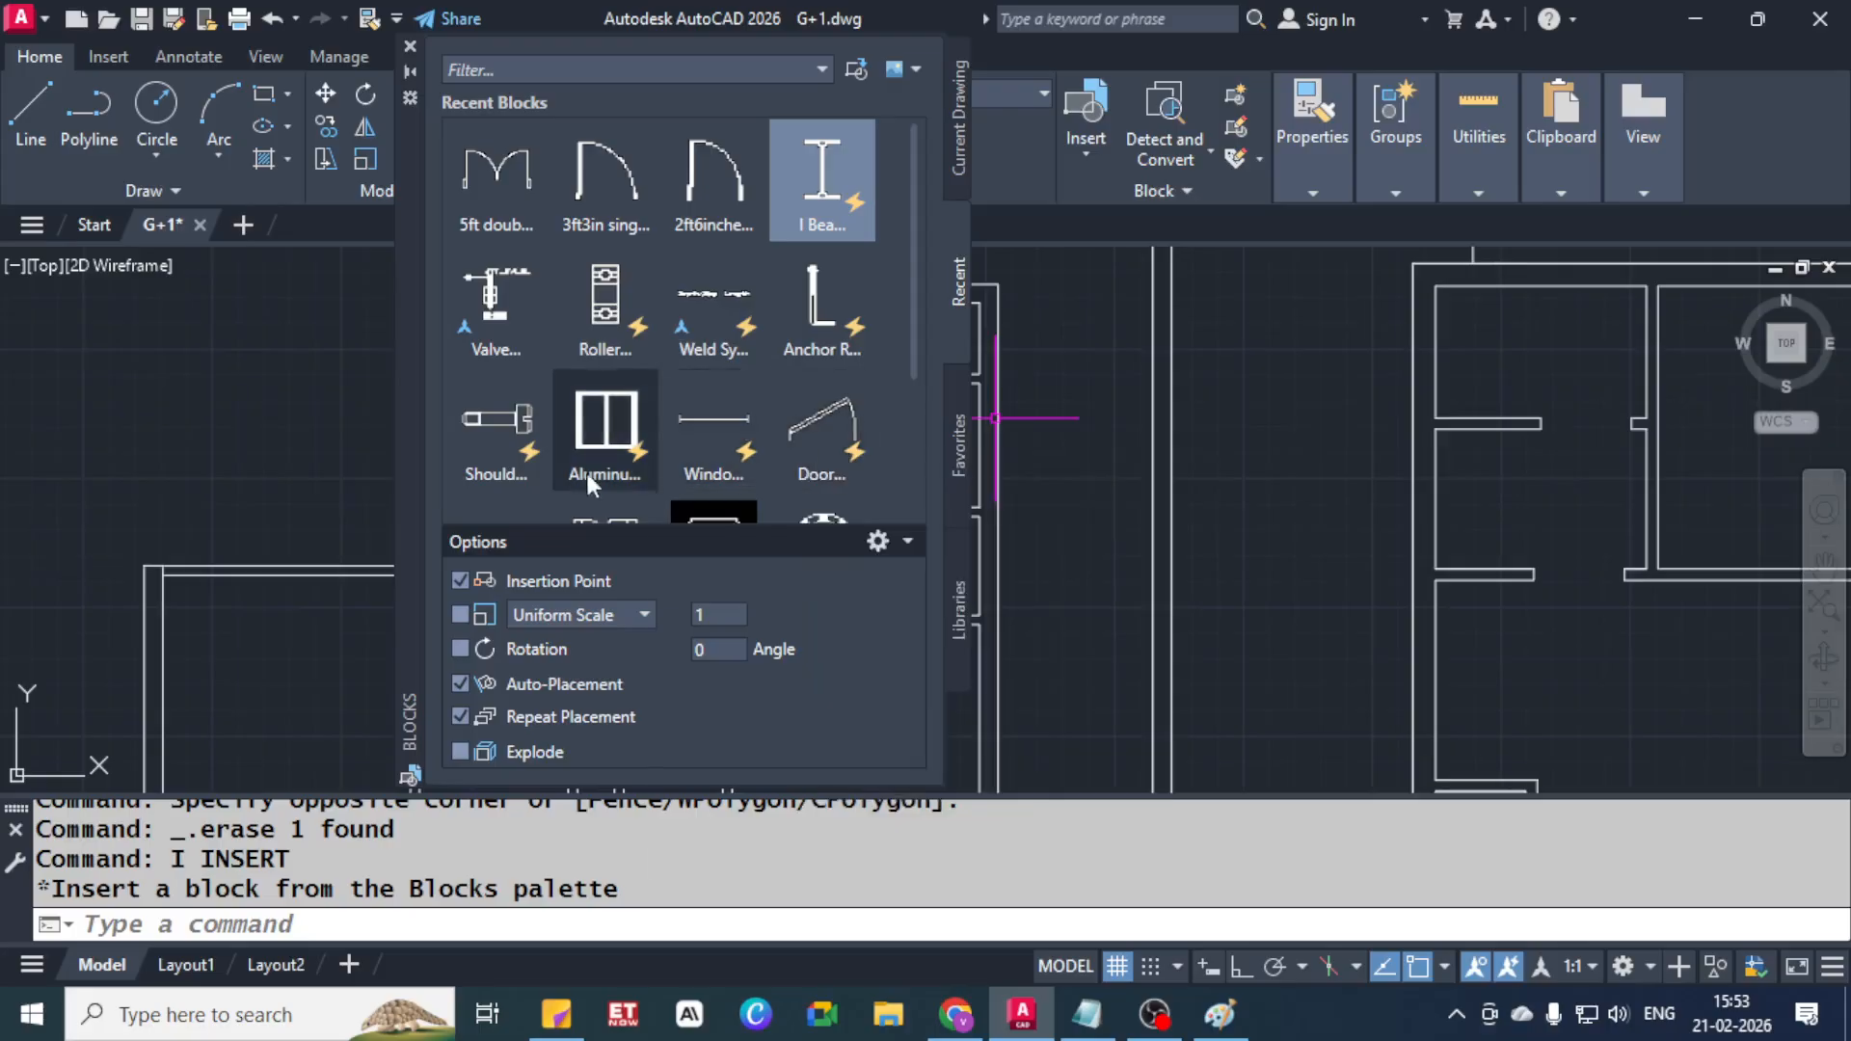
mouse_move(714, 212)
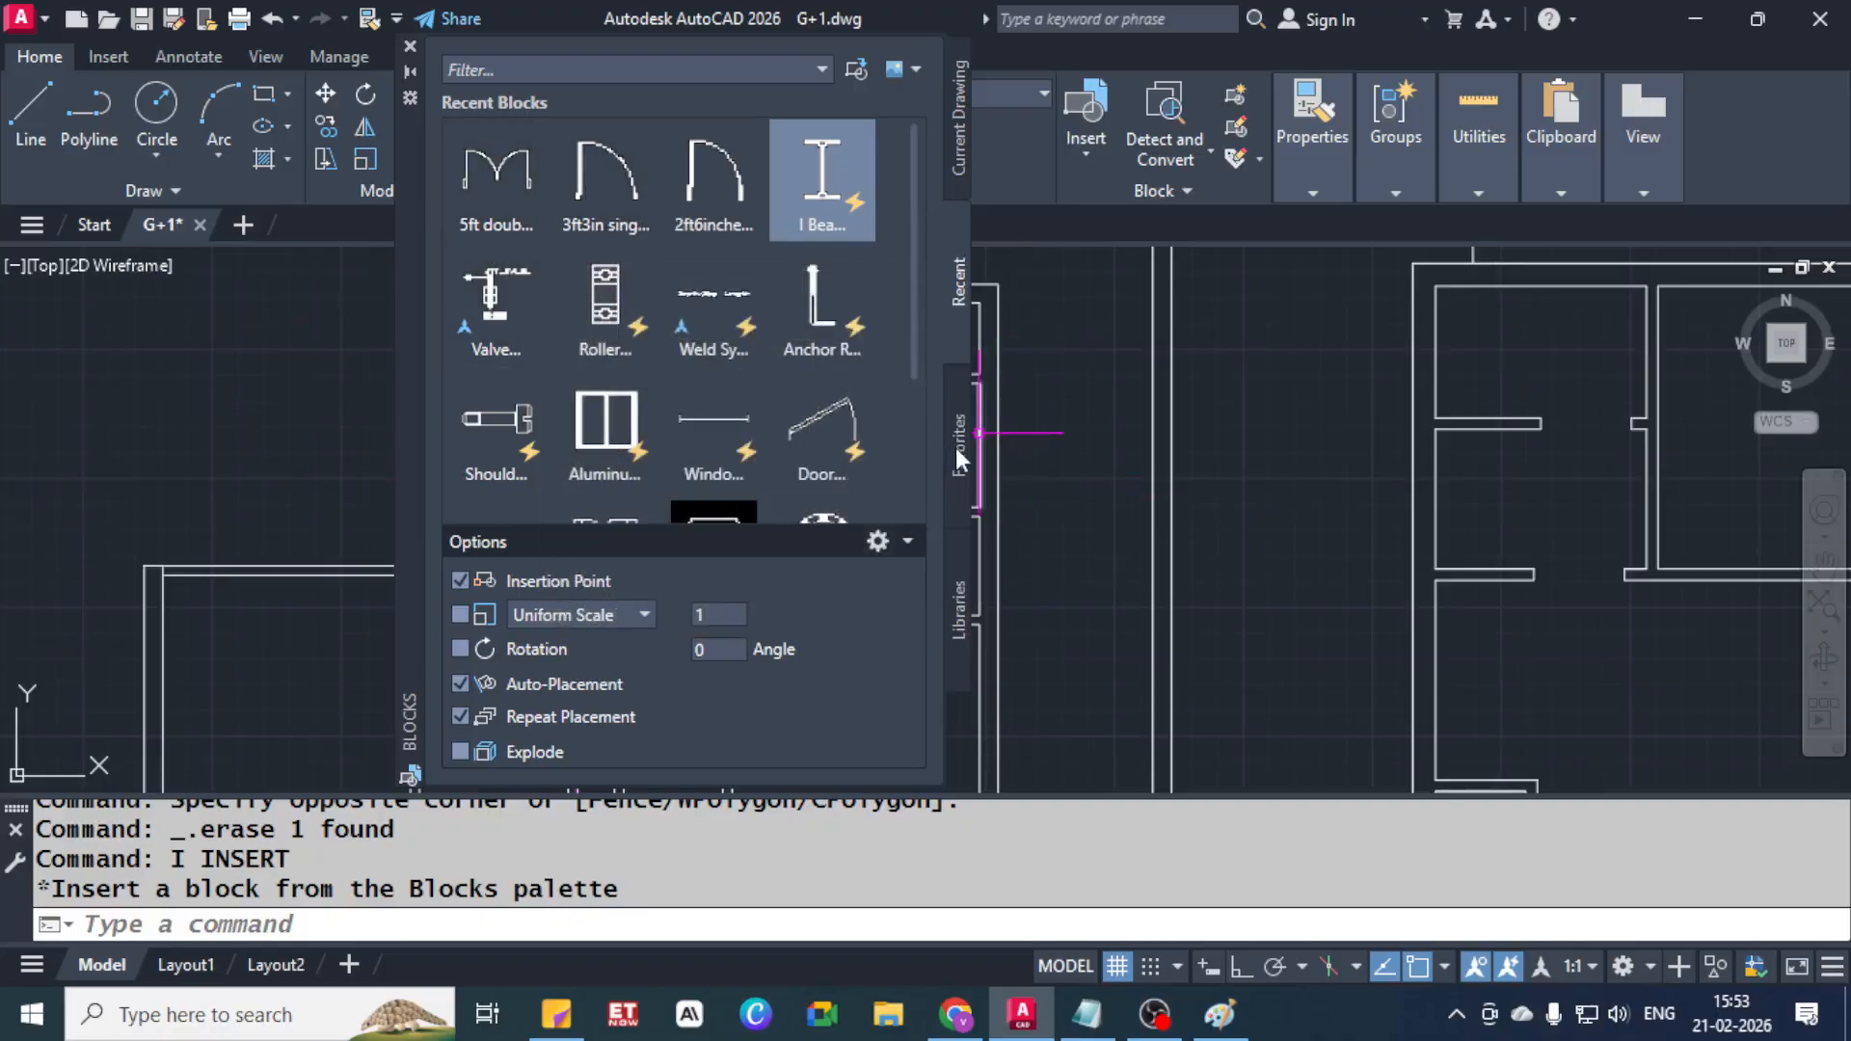
Load the desktop drawing "door and window blocks inches" as the block library
click(954, 591)
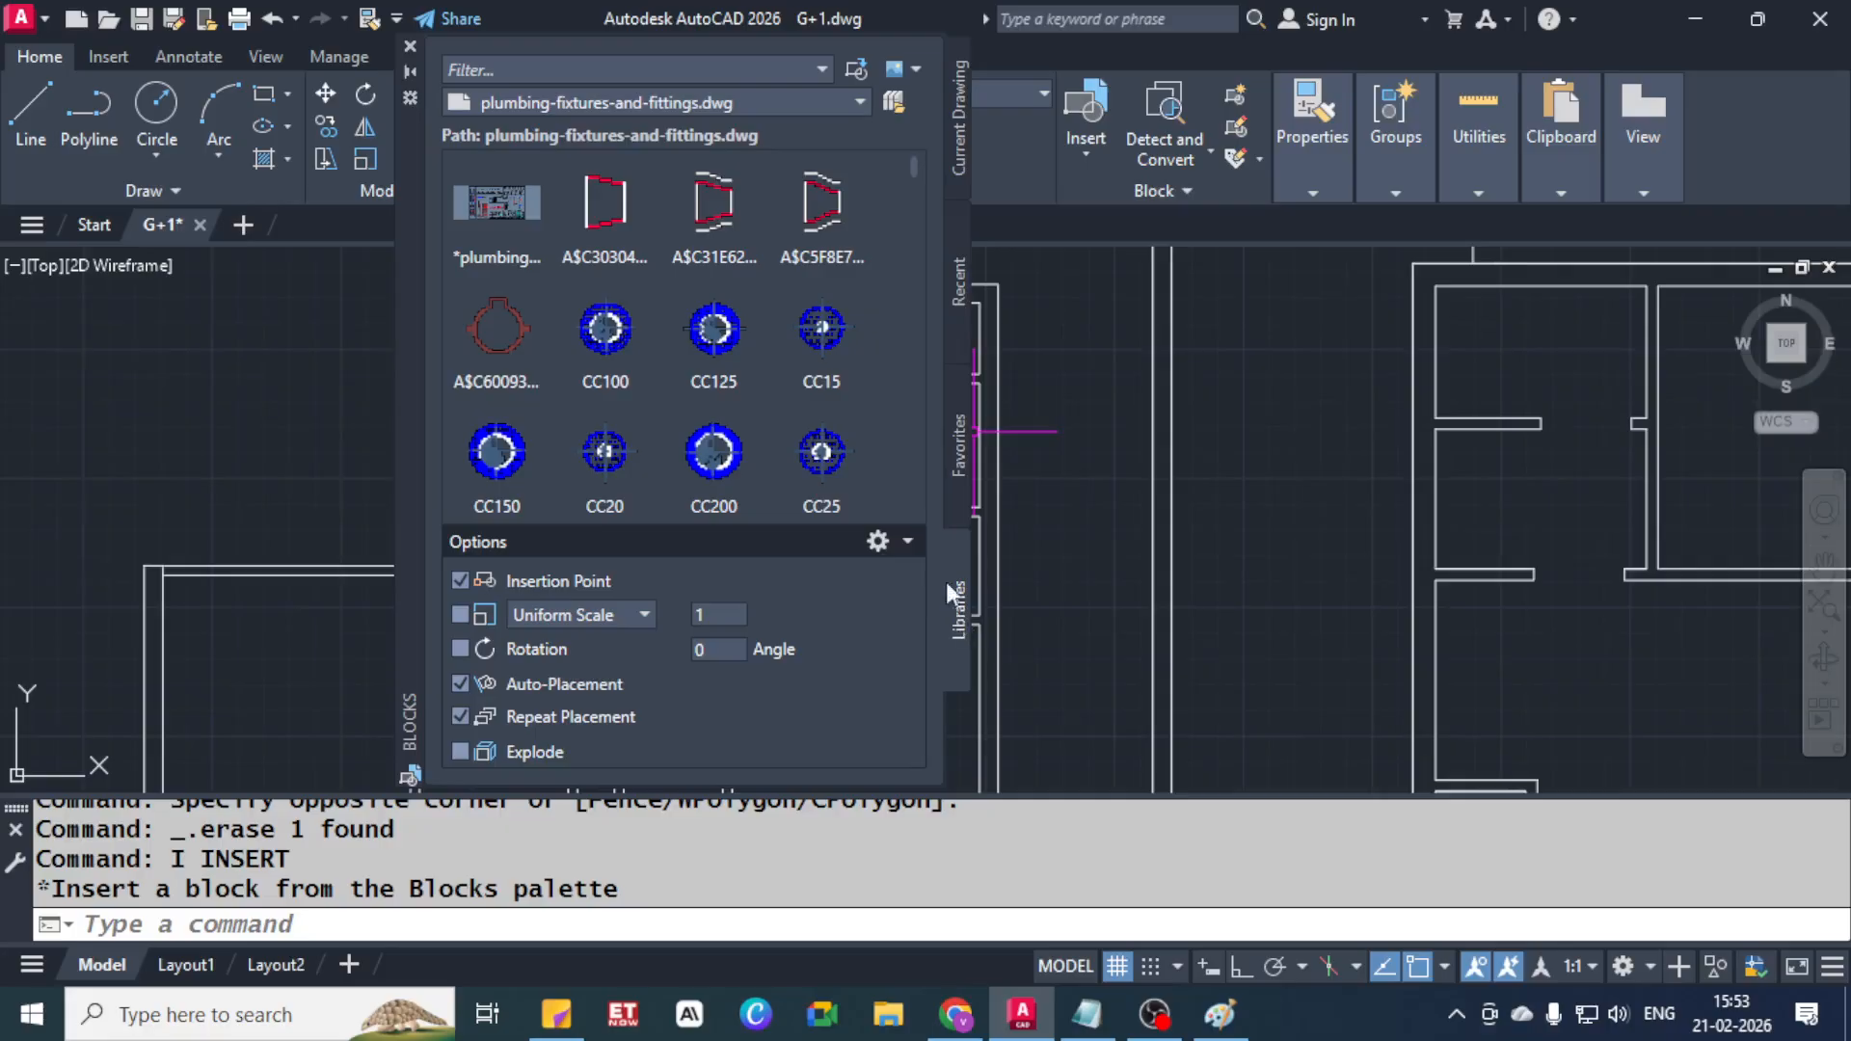
click(904, 109)
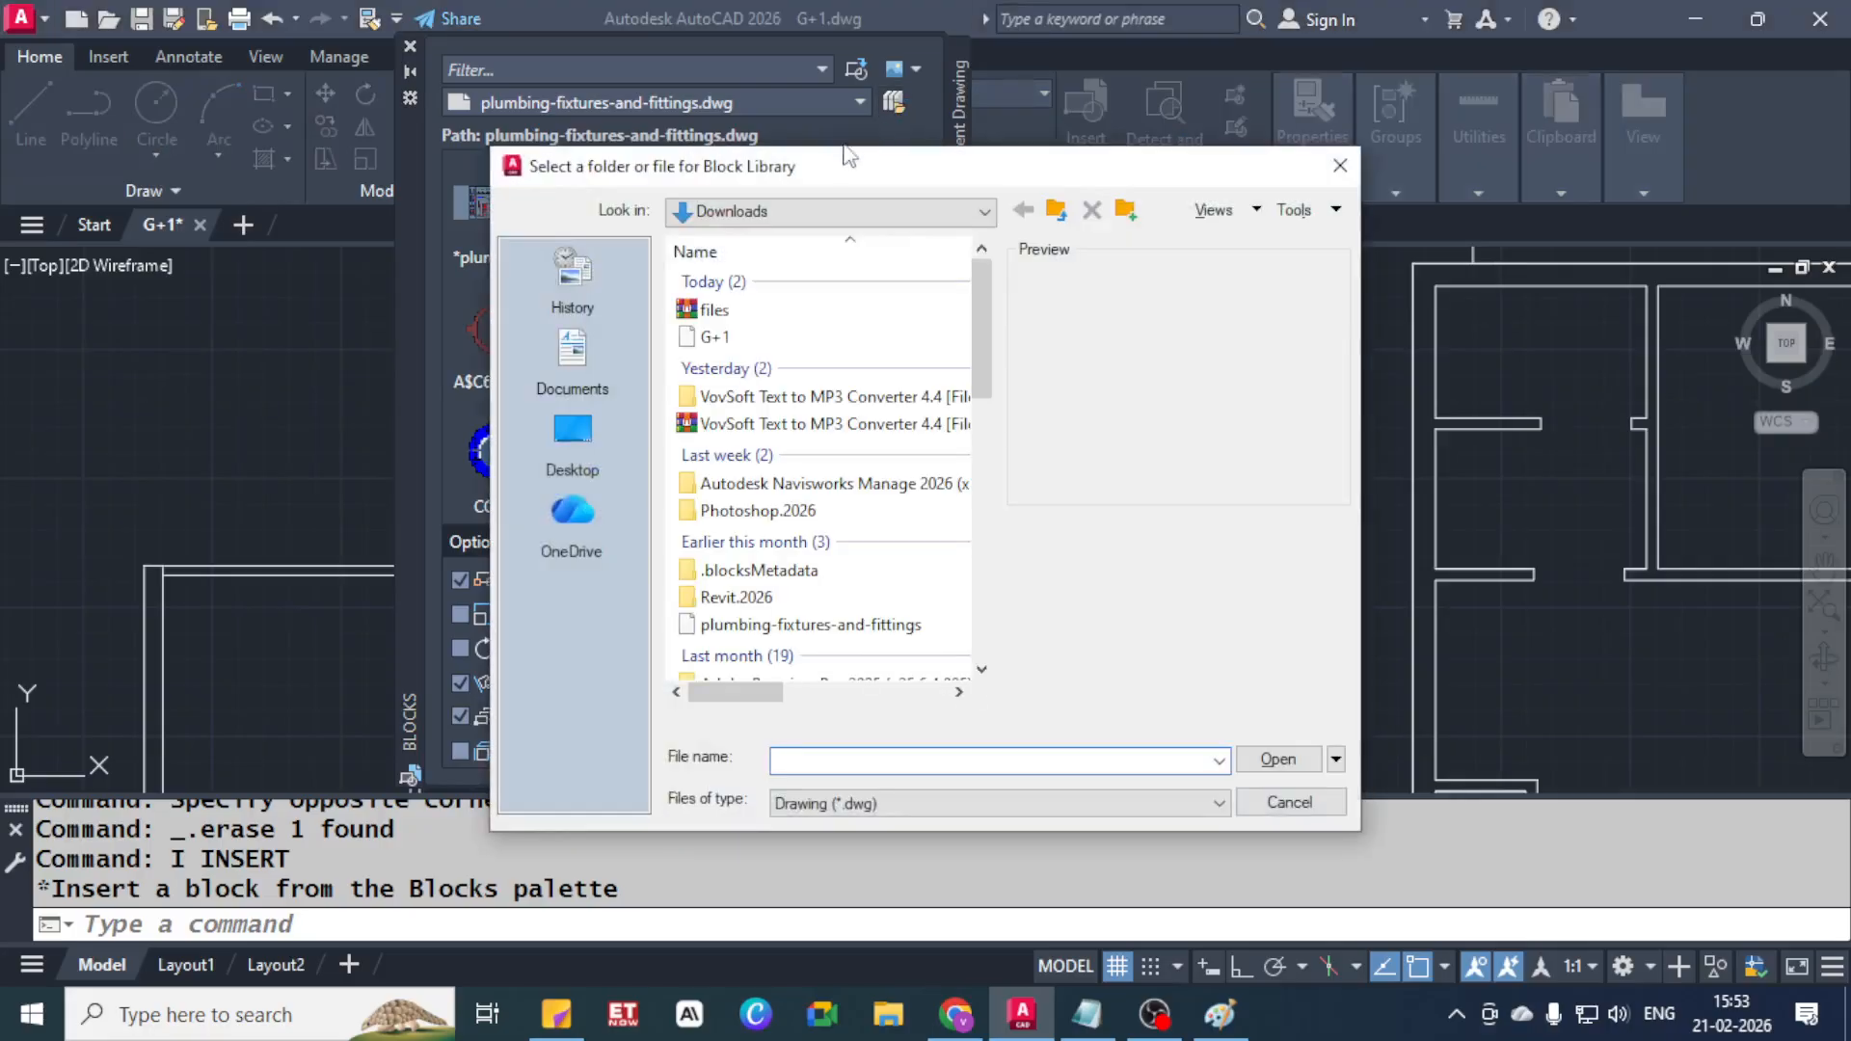
click(584, 436)
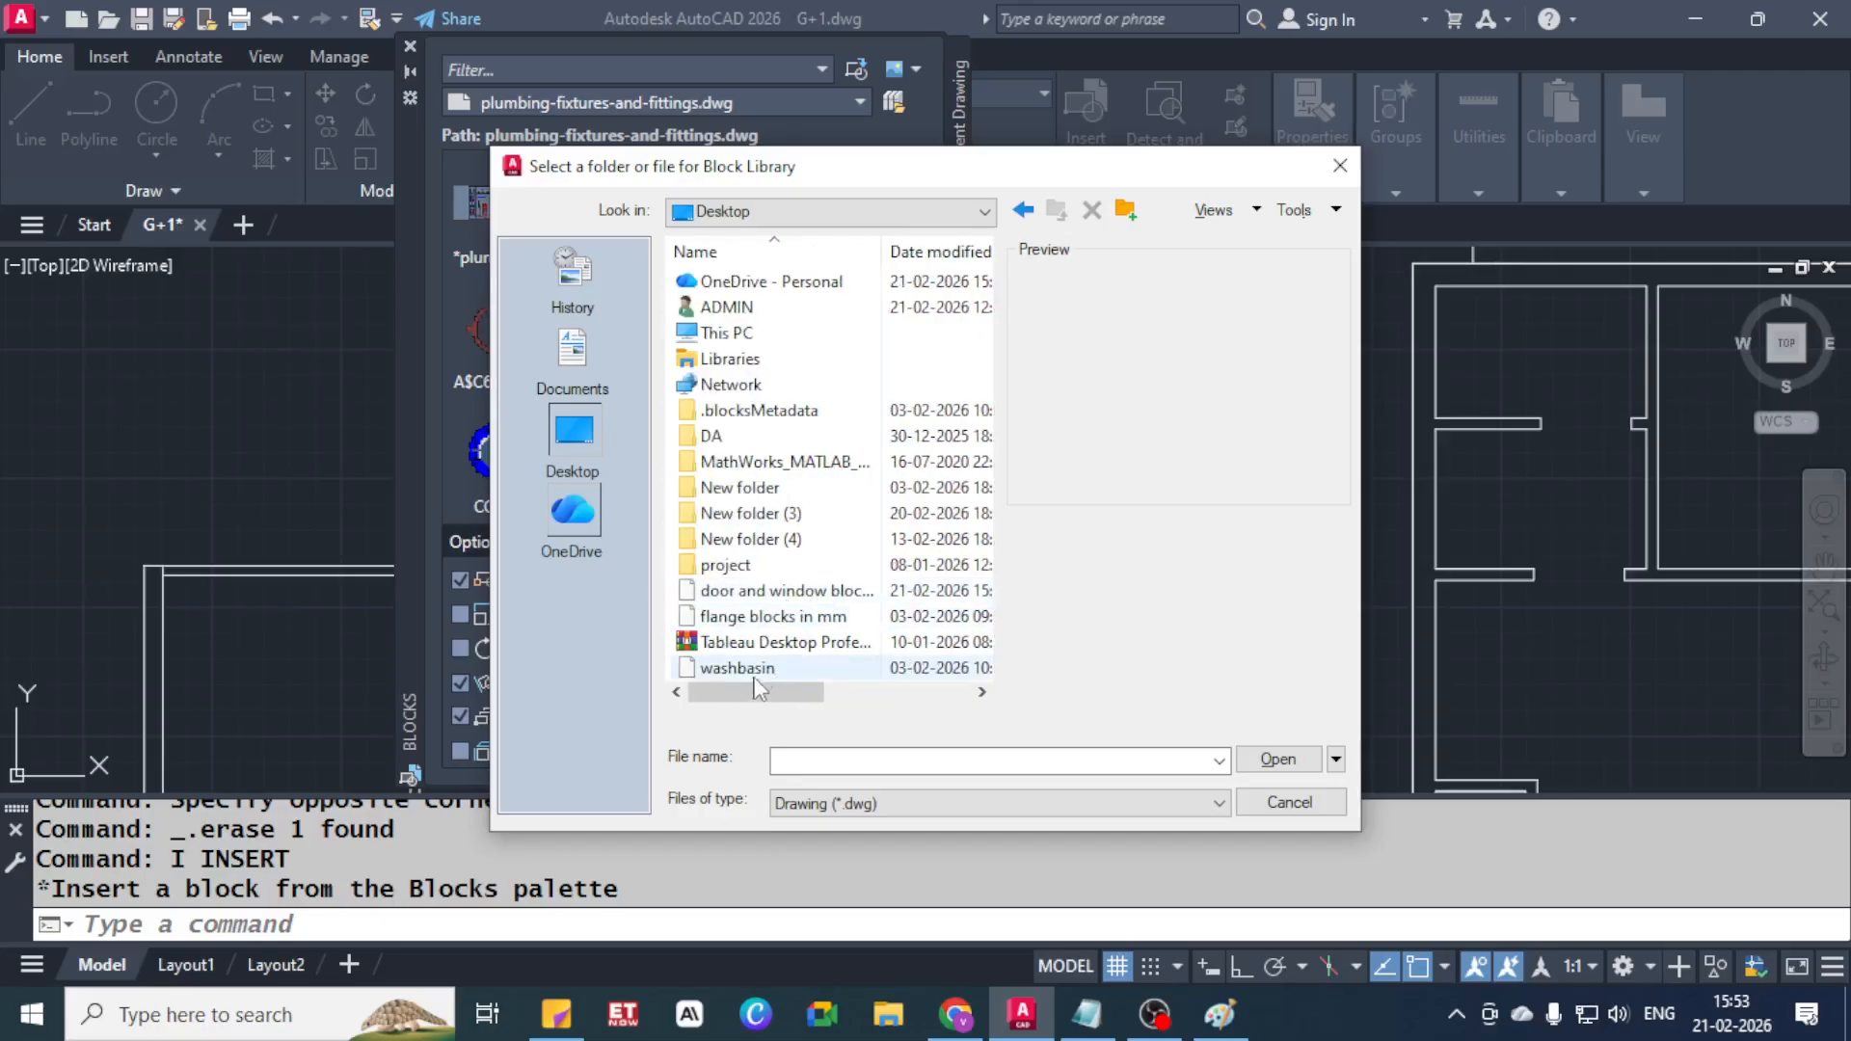
click(757, 592)
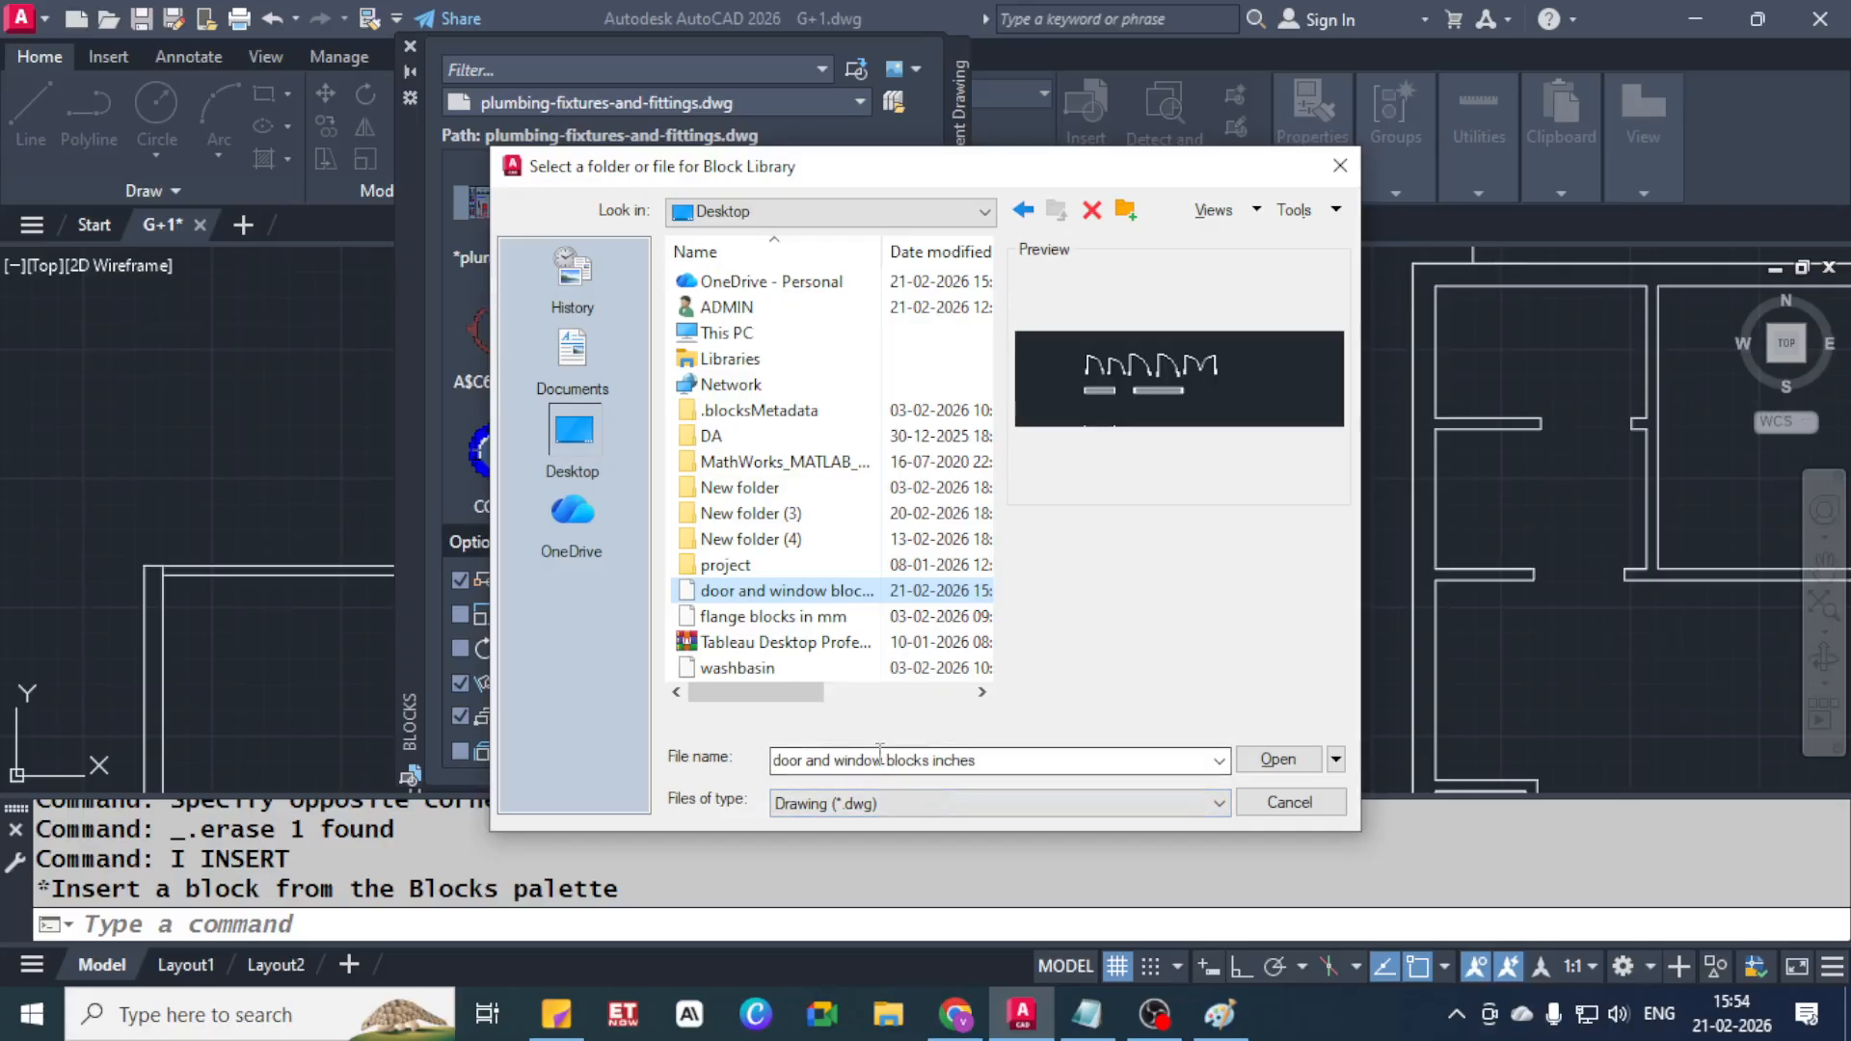
click(1280, 761)
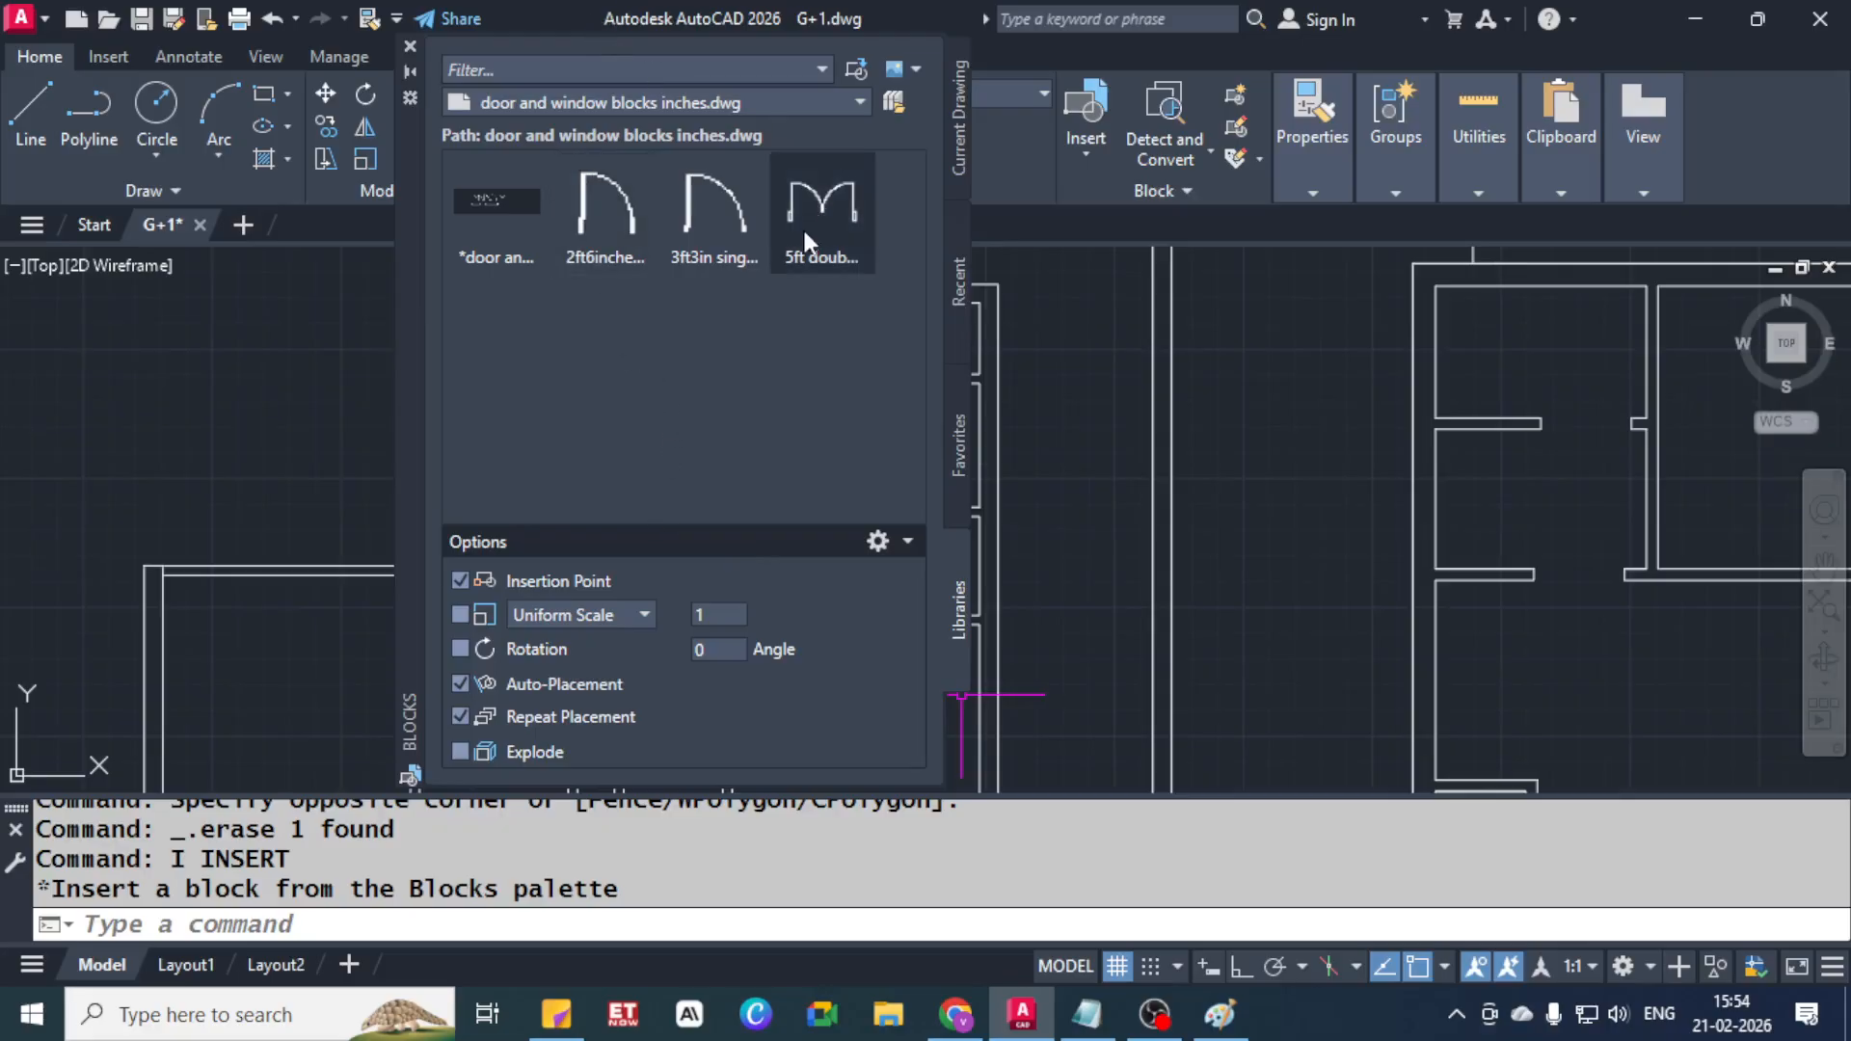
Insert the 5ft double door block in the empty area outside the floor plan's upper-left part, without placing further copies
mouse_move(842, 231)
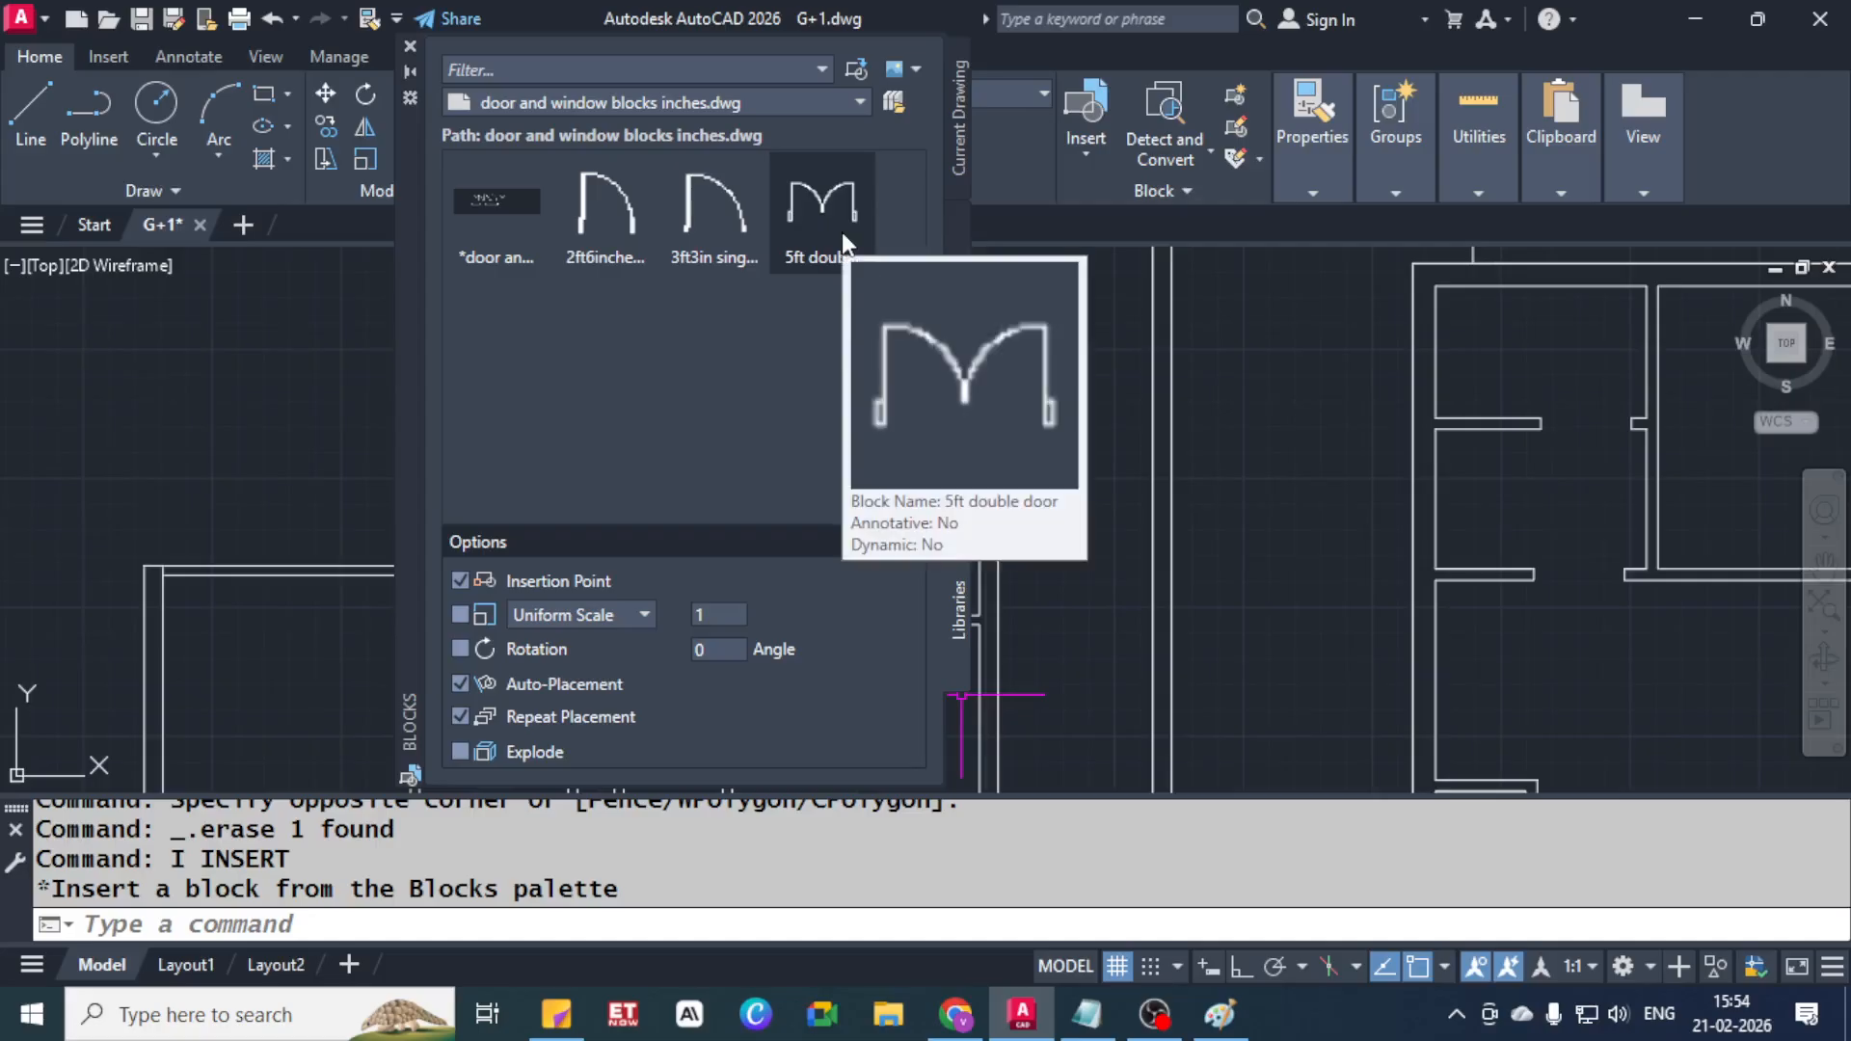
click(819, 220)
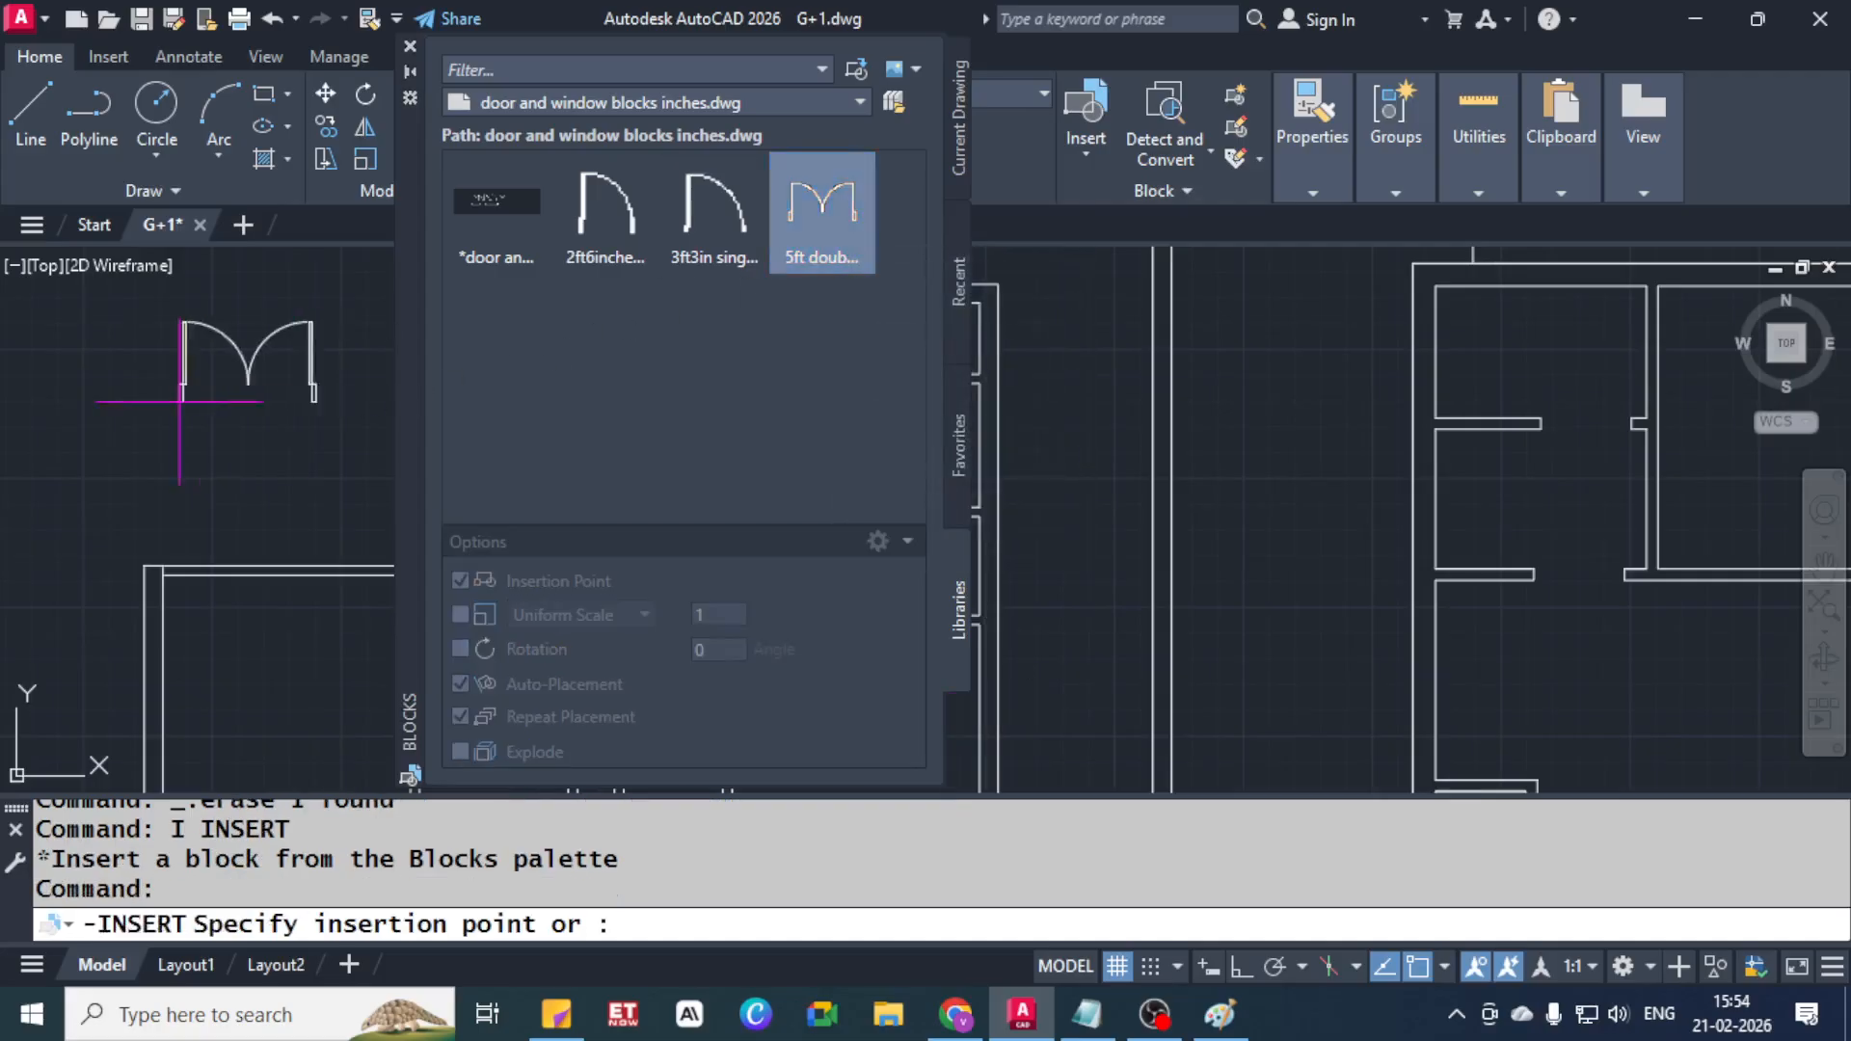
click(95, 400)
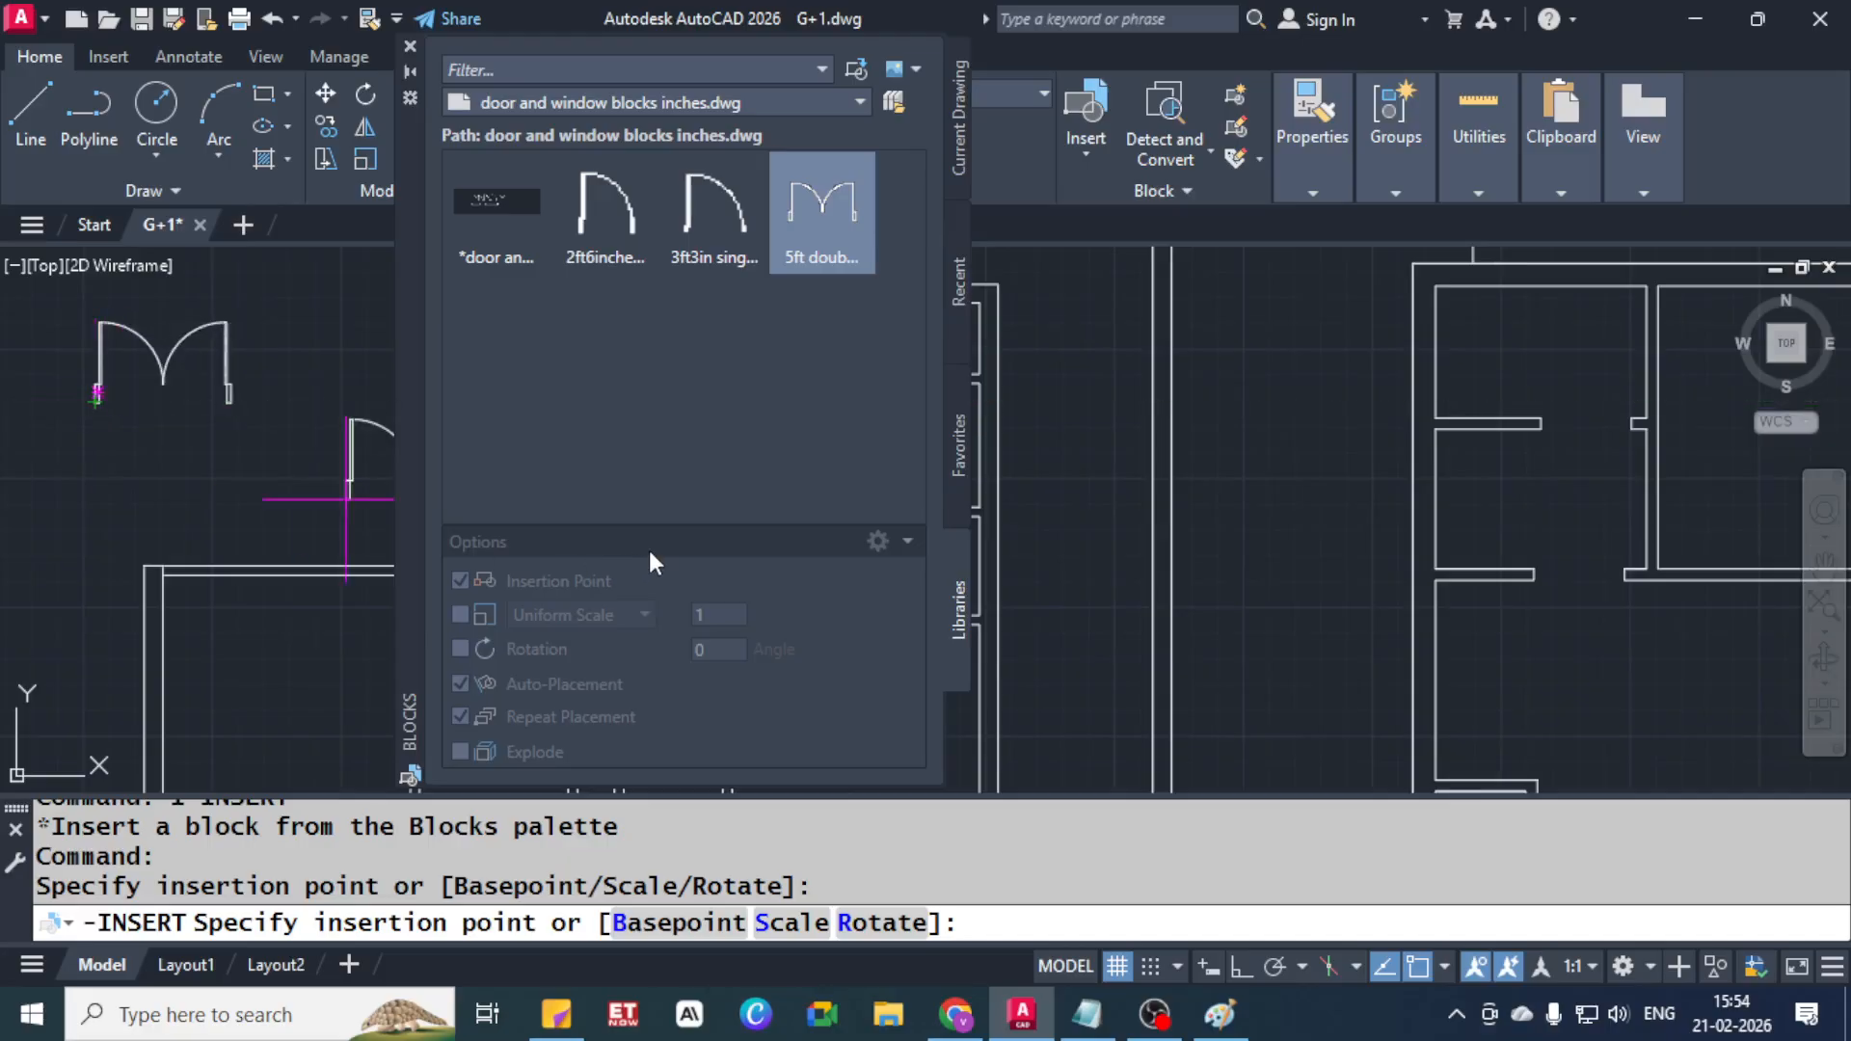
click(955, 232)
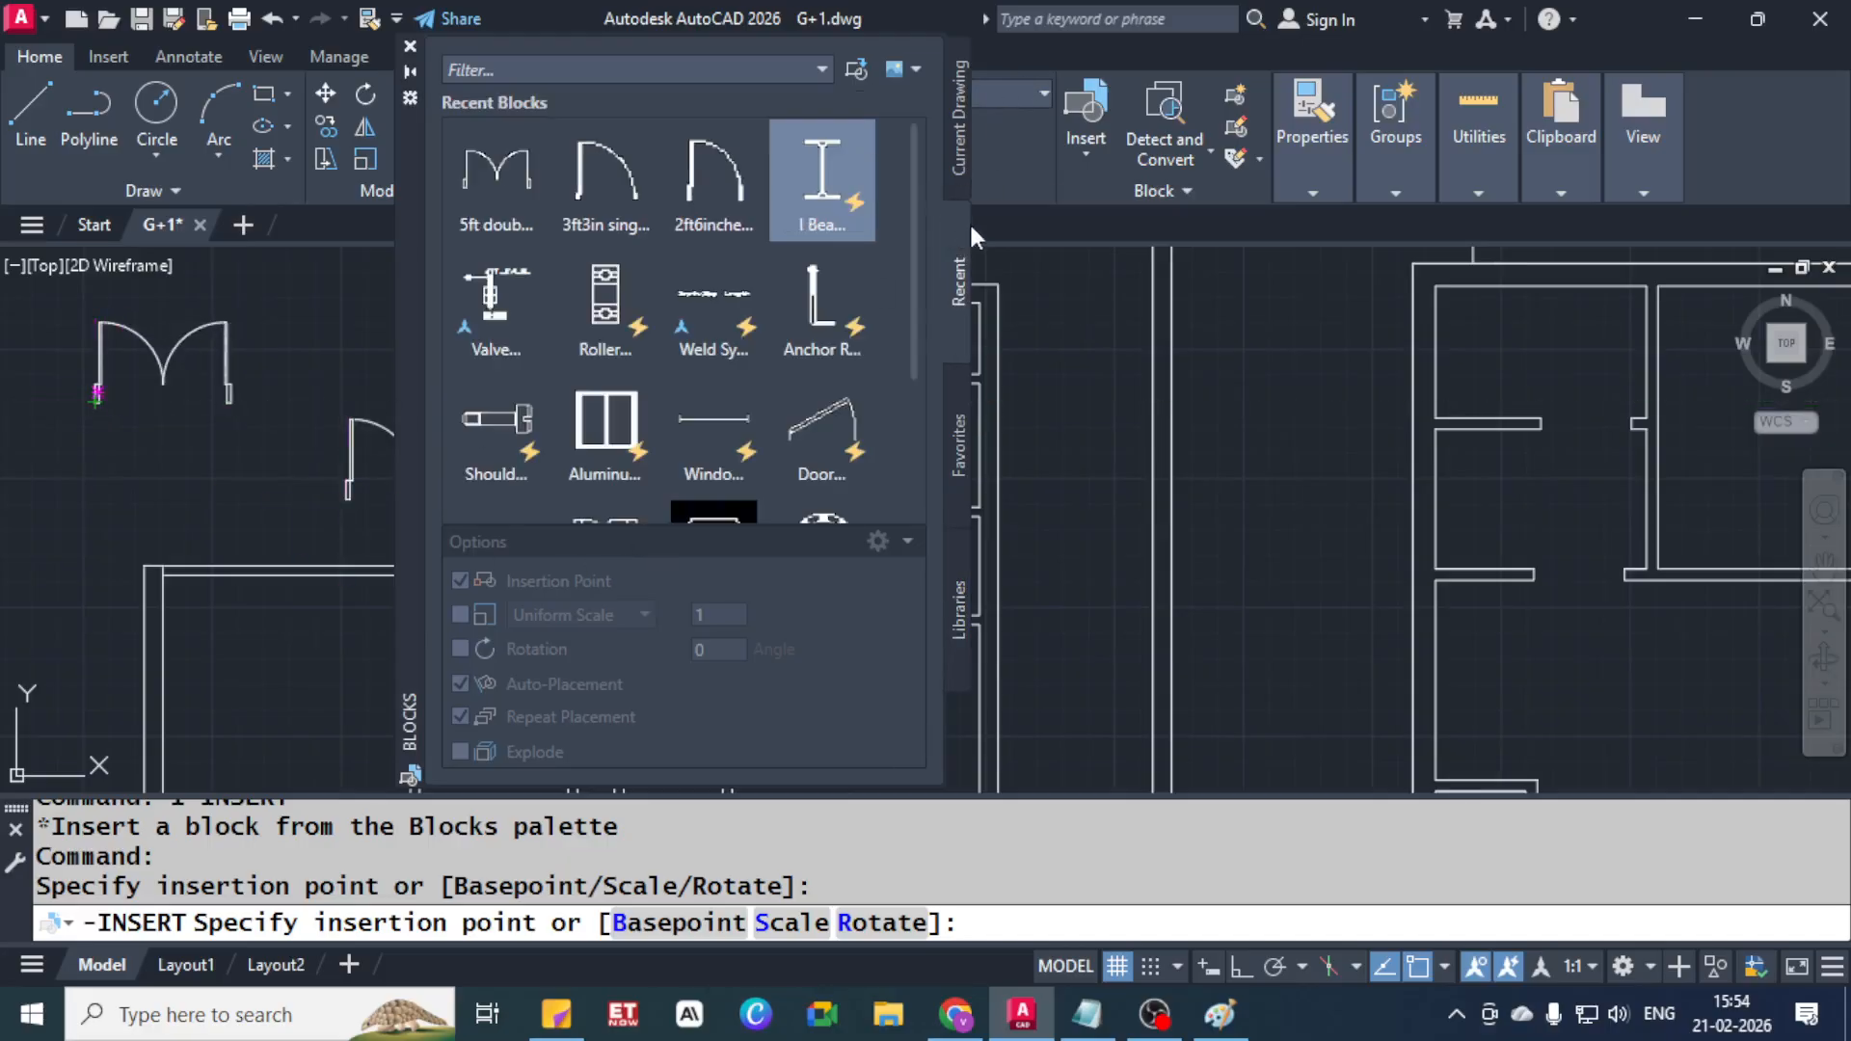
mouse_move(409, 189)
mouse_down()
mouse_move(755, 264)
mouse_move(1094, 158)
mouse_up()
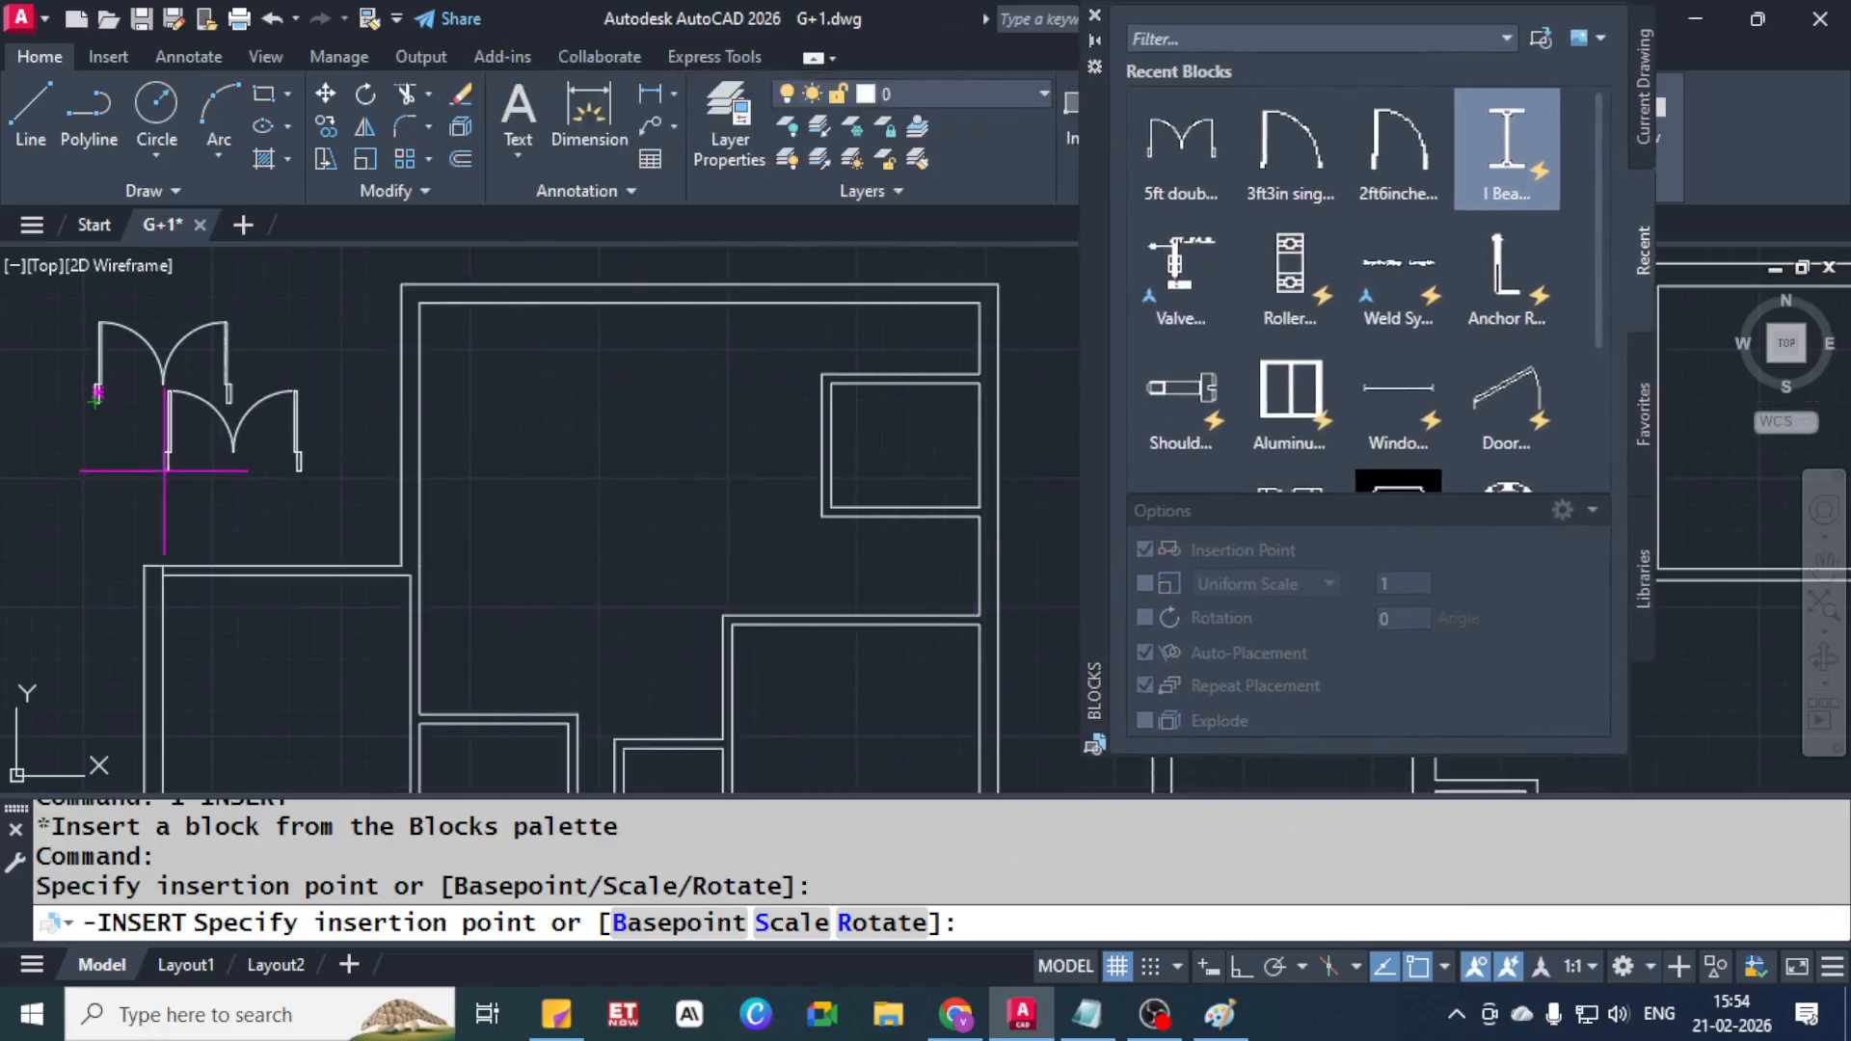
key(Escape)
key(Escape)
key(Escape)
key(Escape)
scroll(258, 403, down, 2)
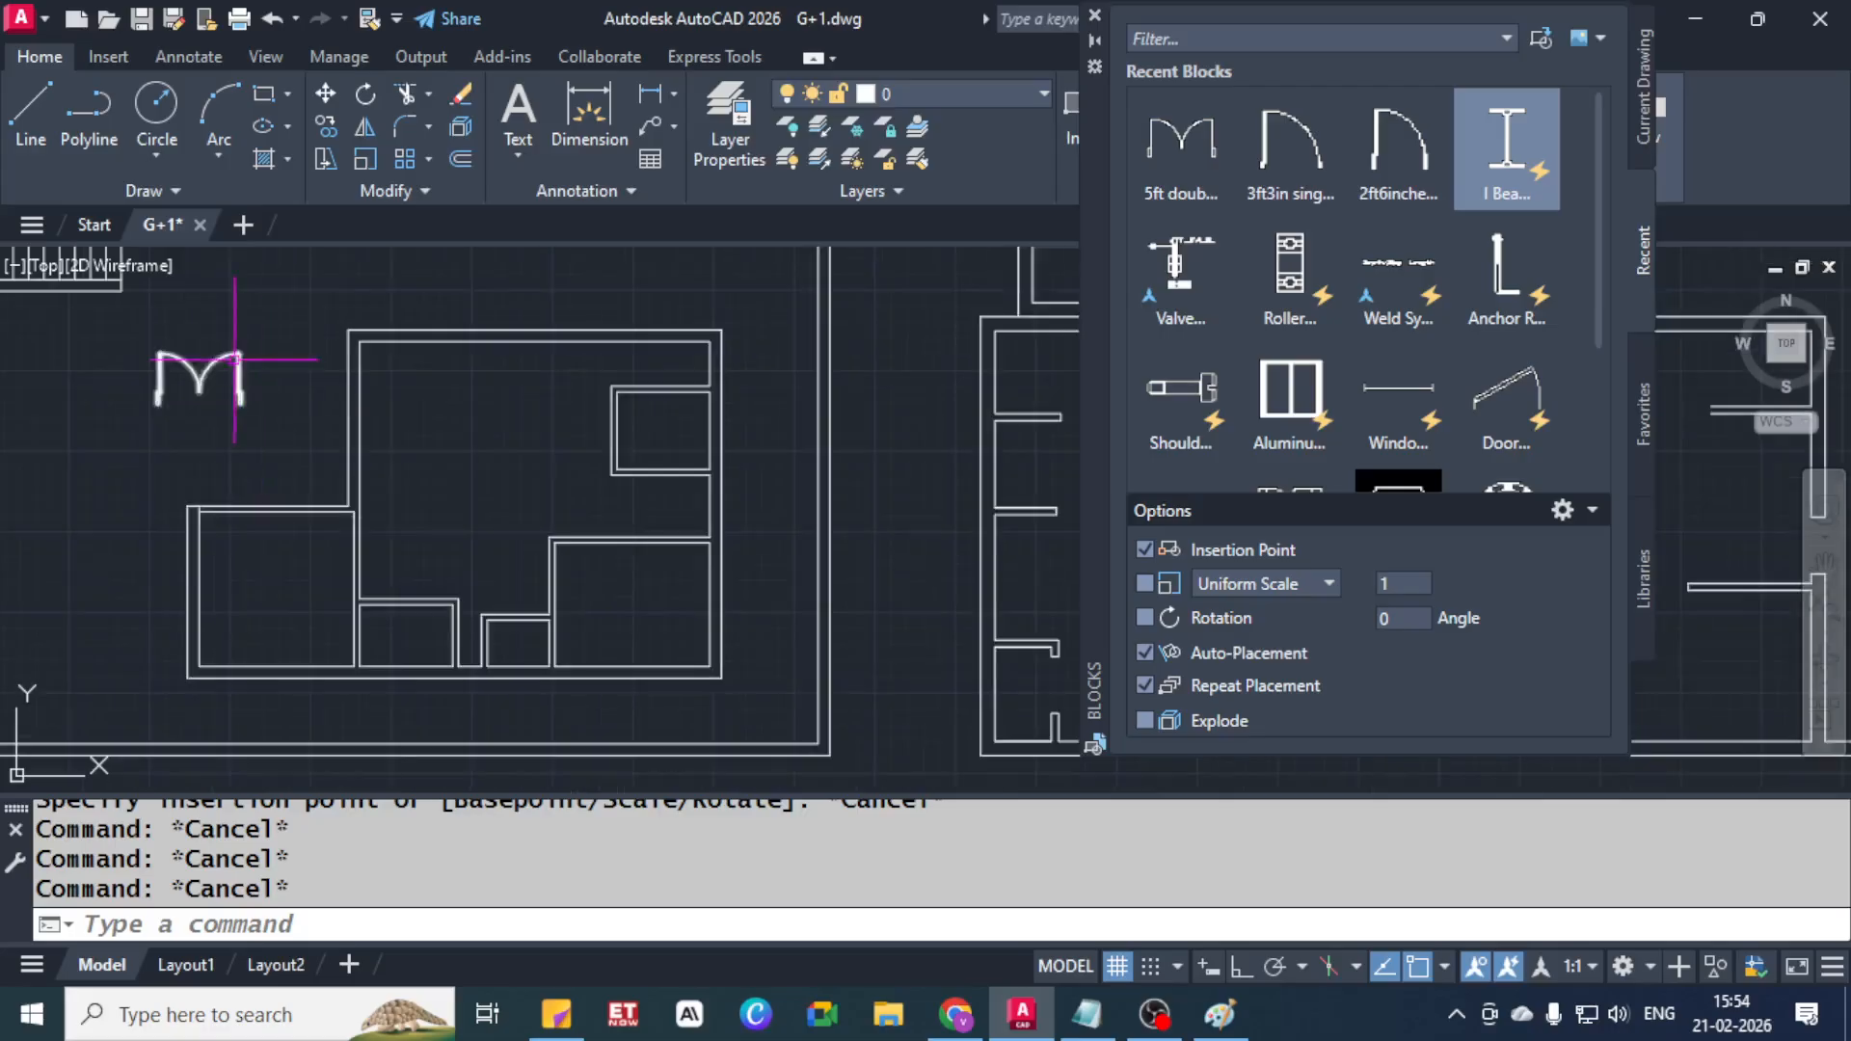
scroll(289, 405, up, 3)
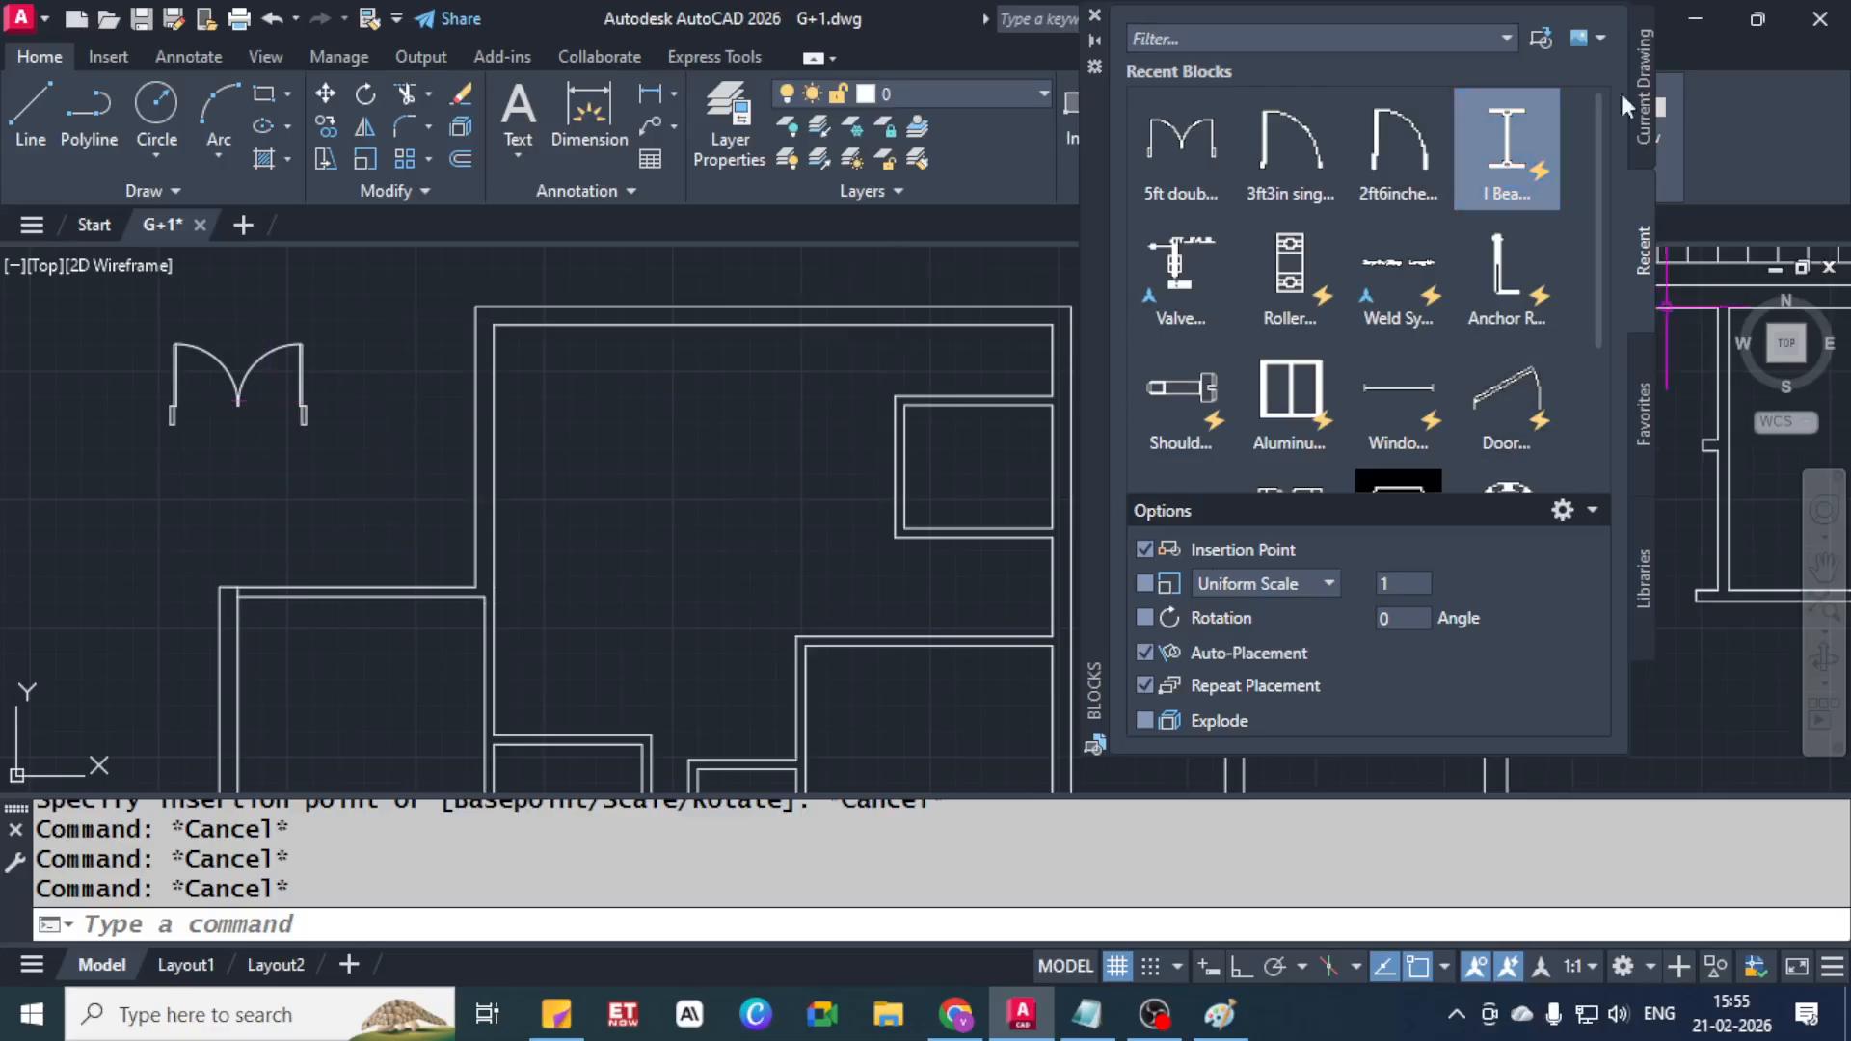
Insert the library's 5ft double door inside the large upper room with a rotation angle of 90
click(1640, 541)
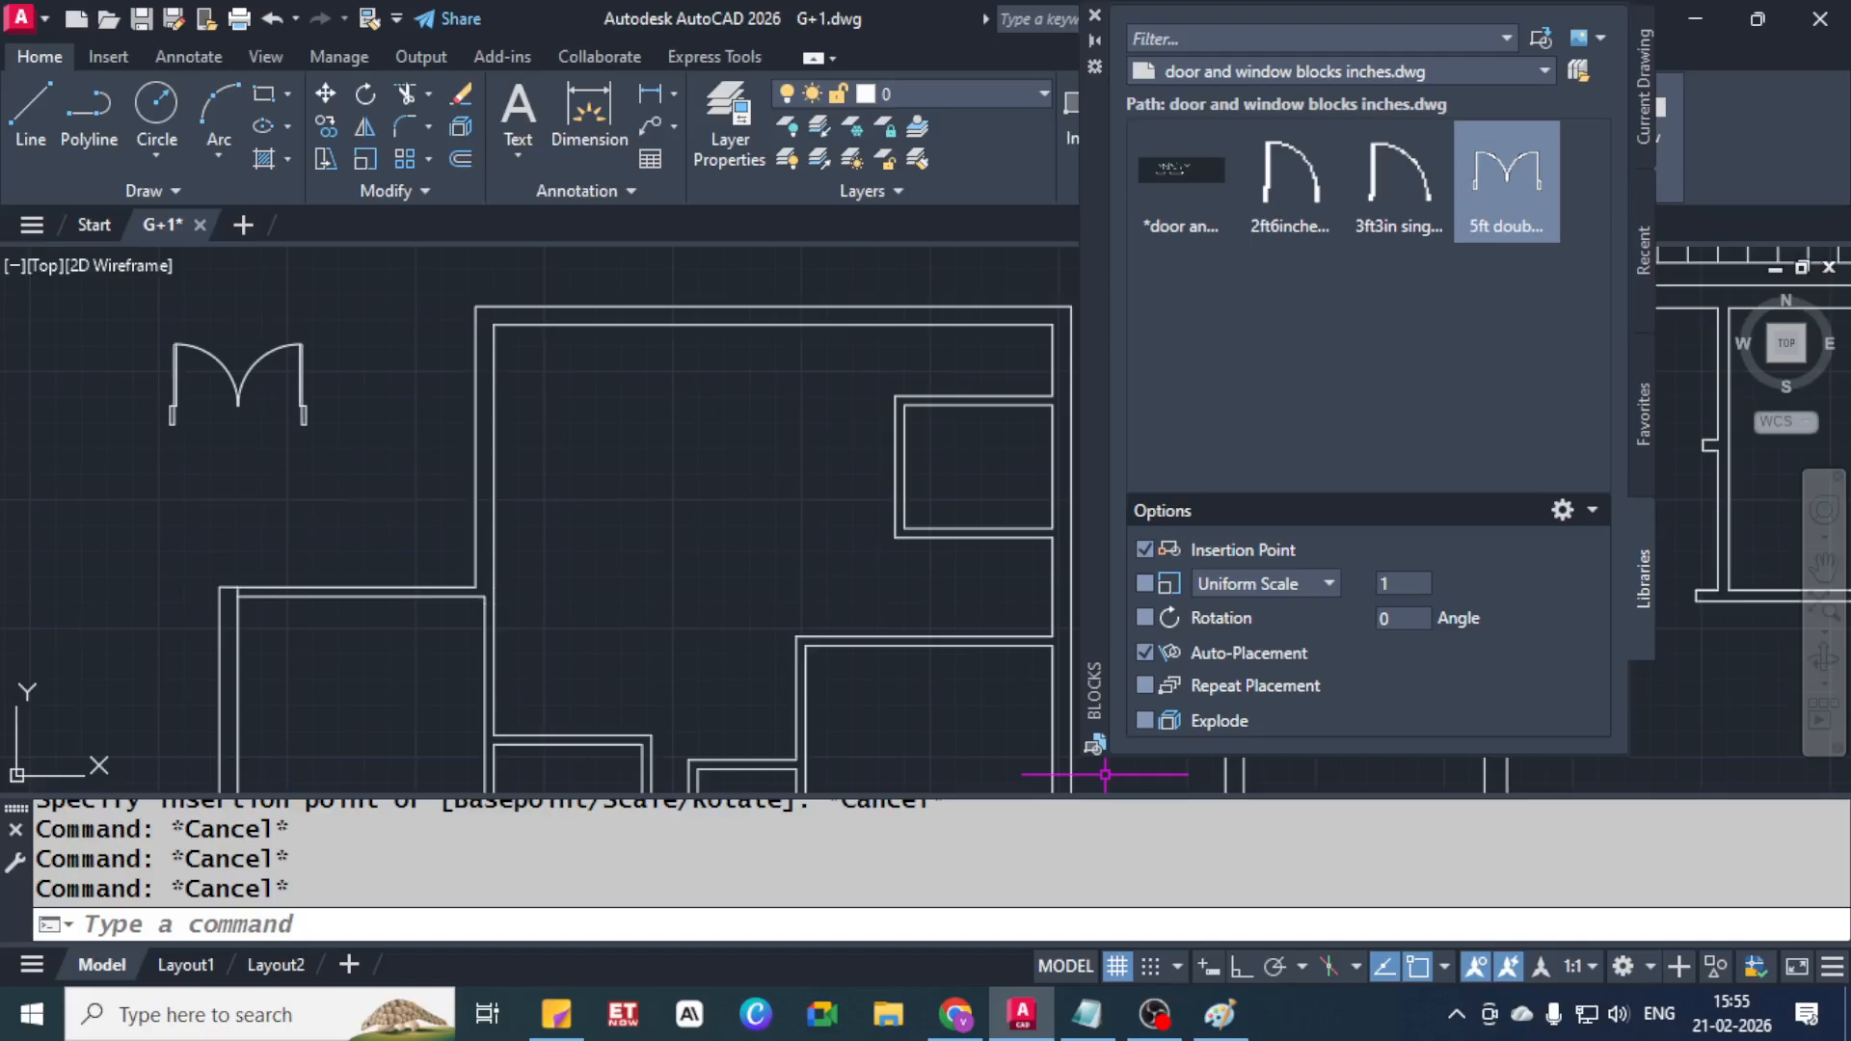
click(1410, 618)
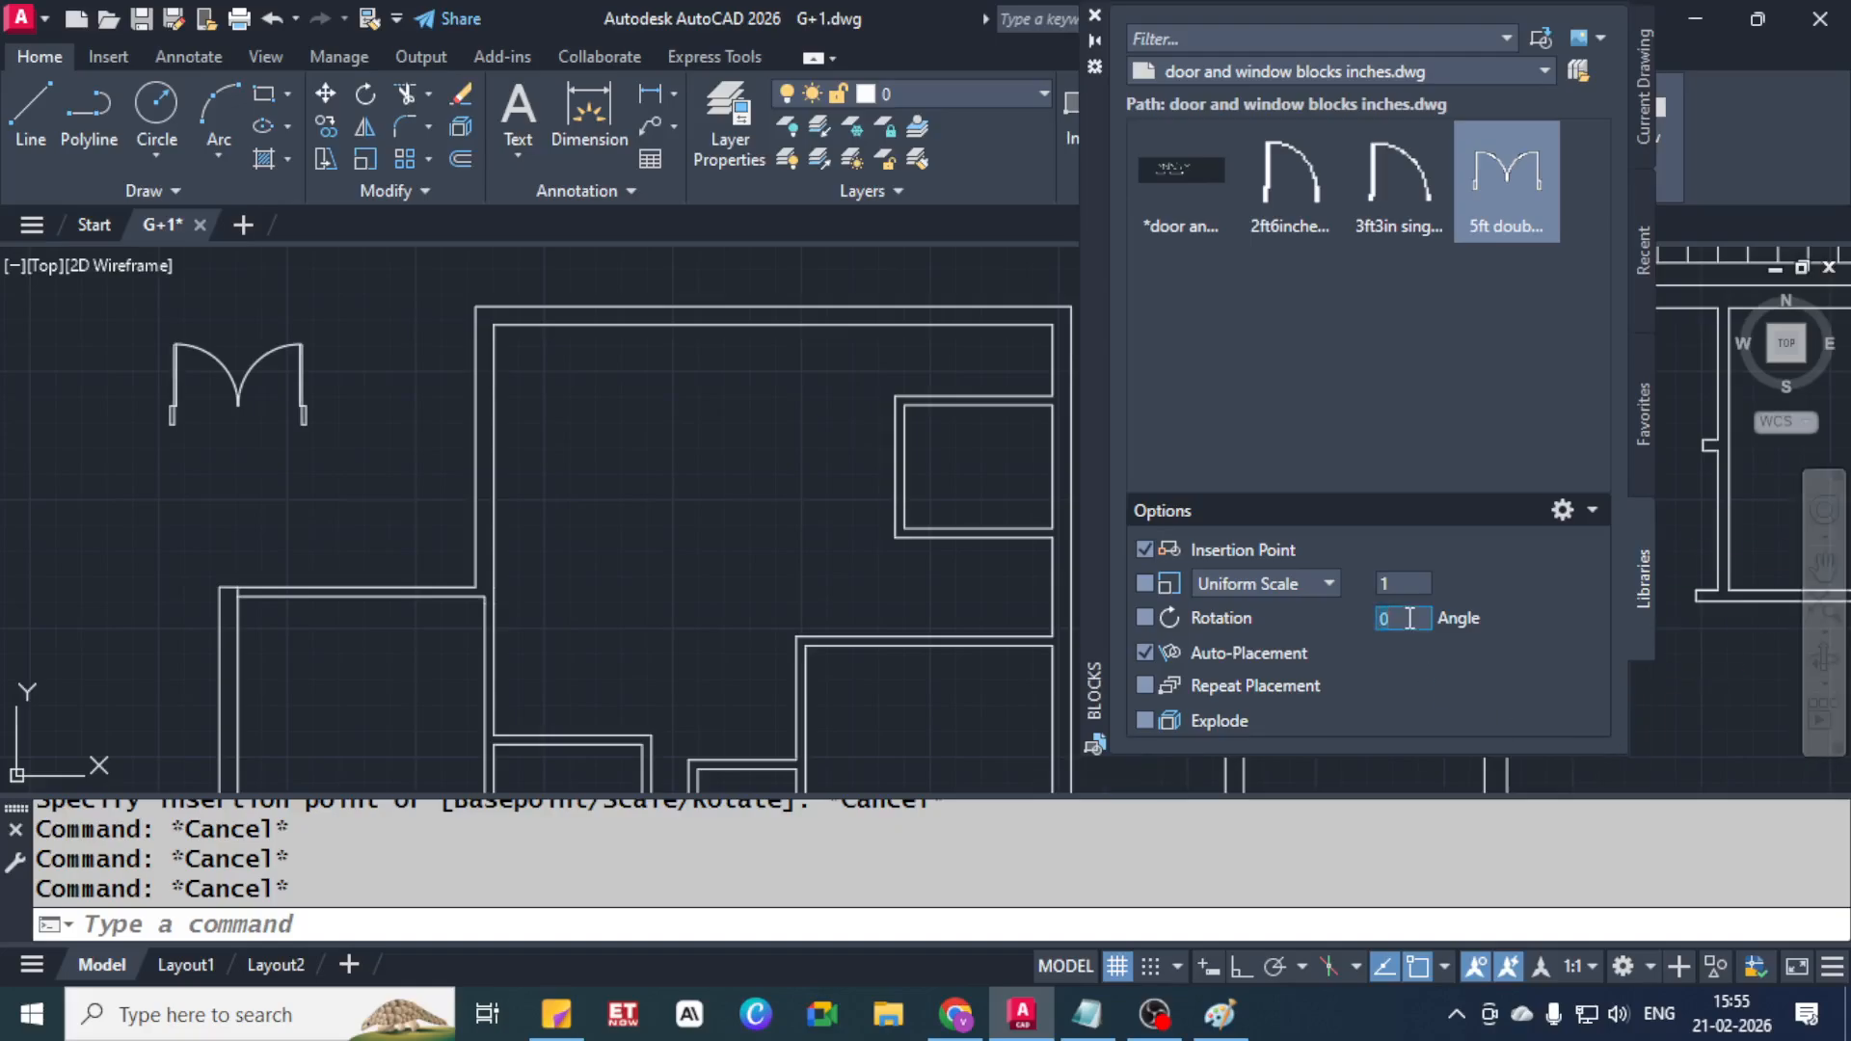
text(90)
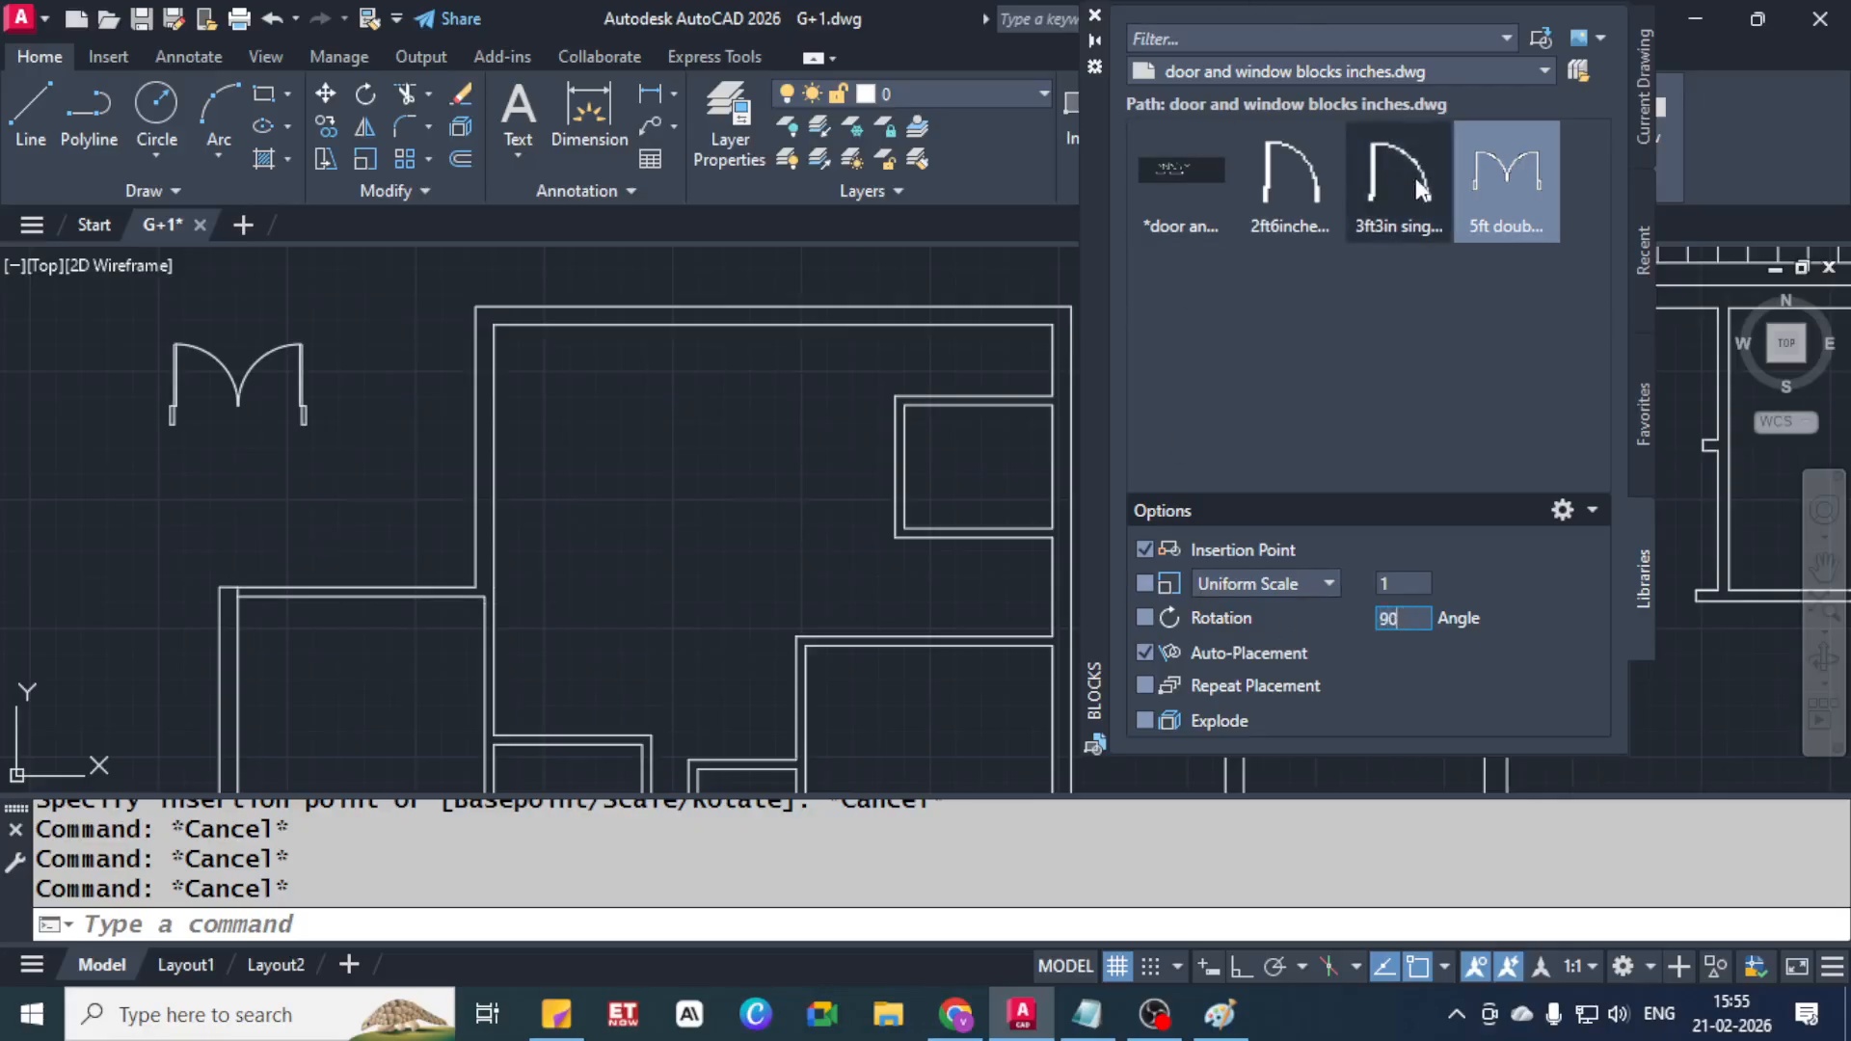
click(1491, 170)
click(639, 502)
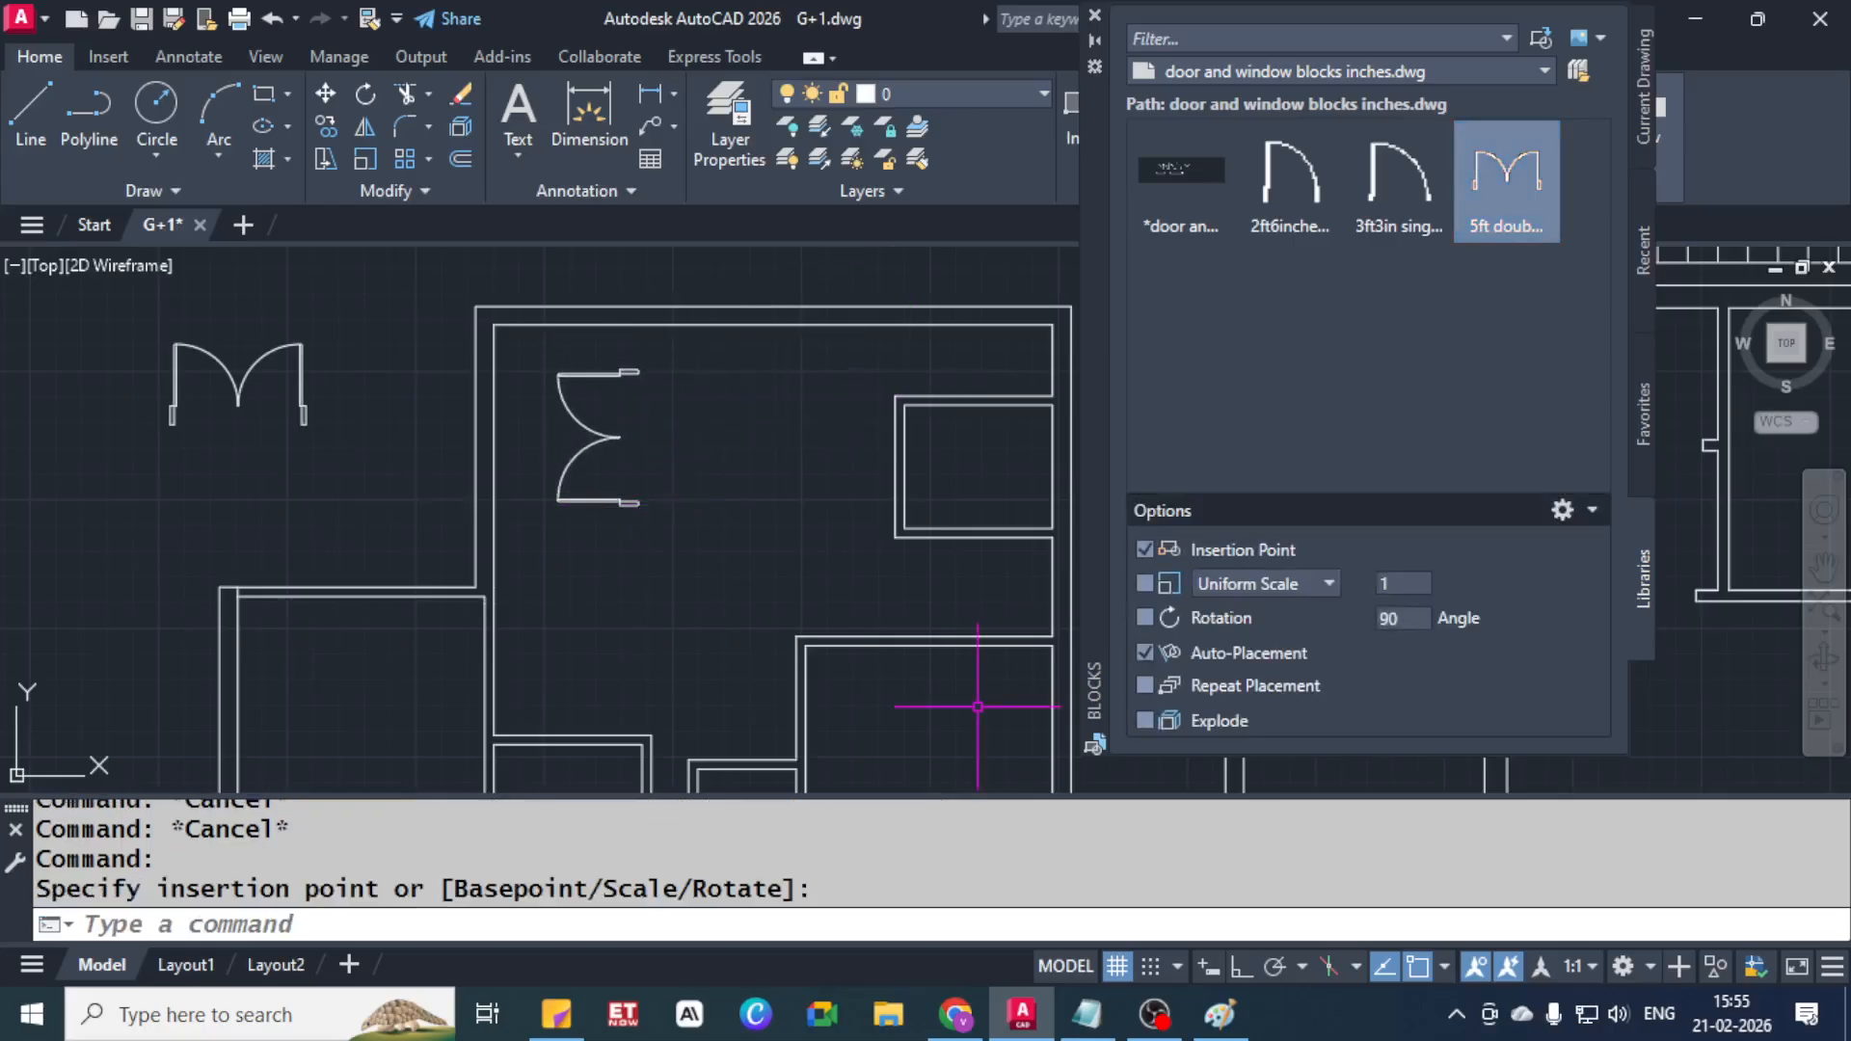
Set the block rotation angle to 270 and preview the 5ft double door without placing it
double_click(1404, 618)
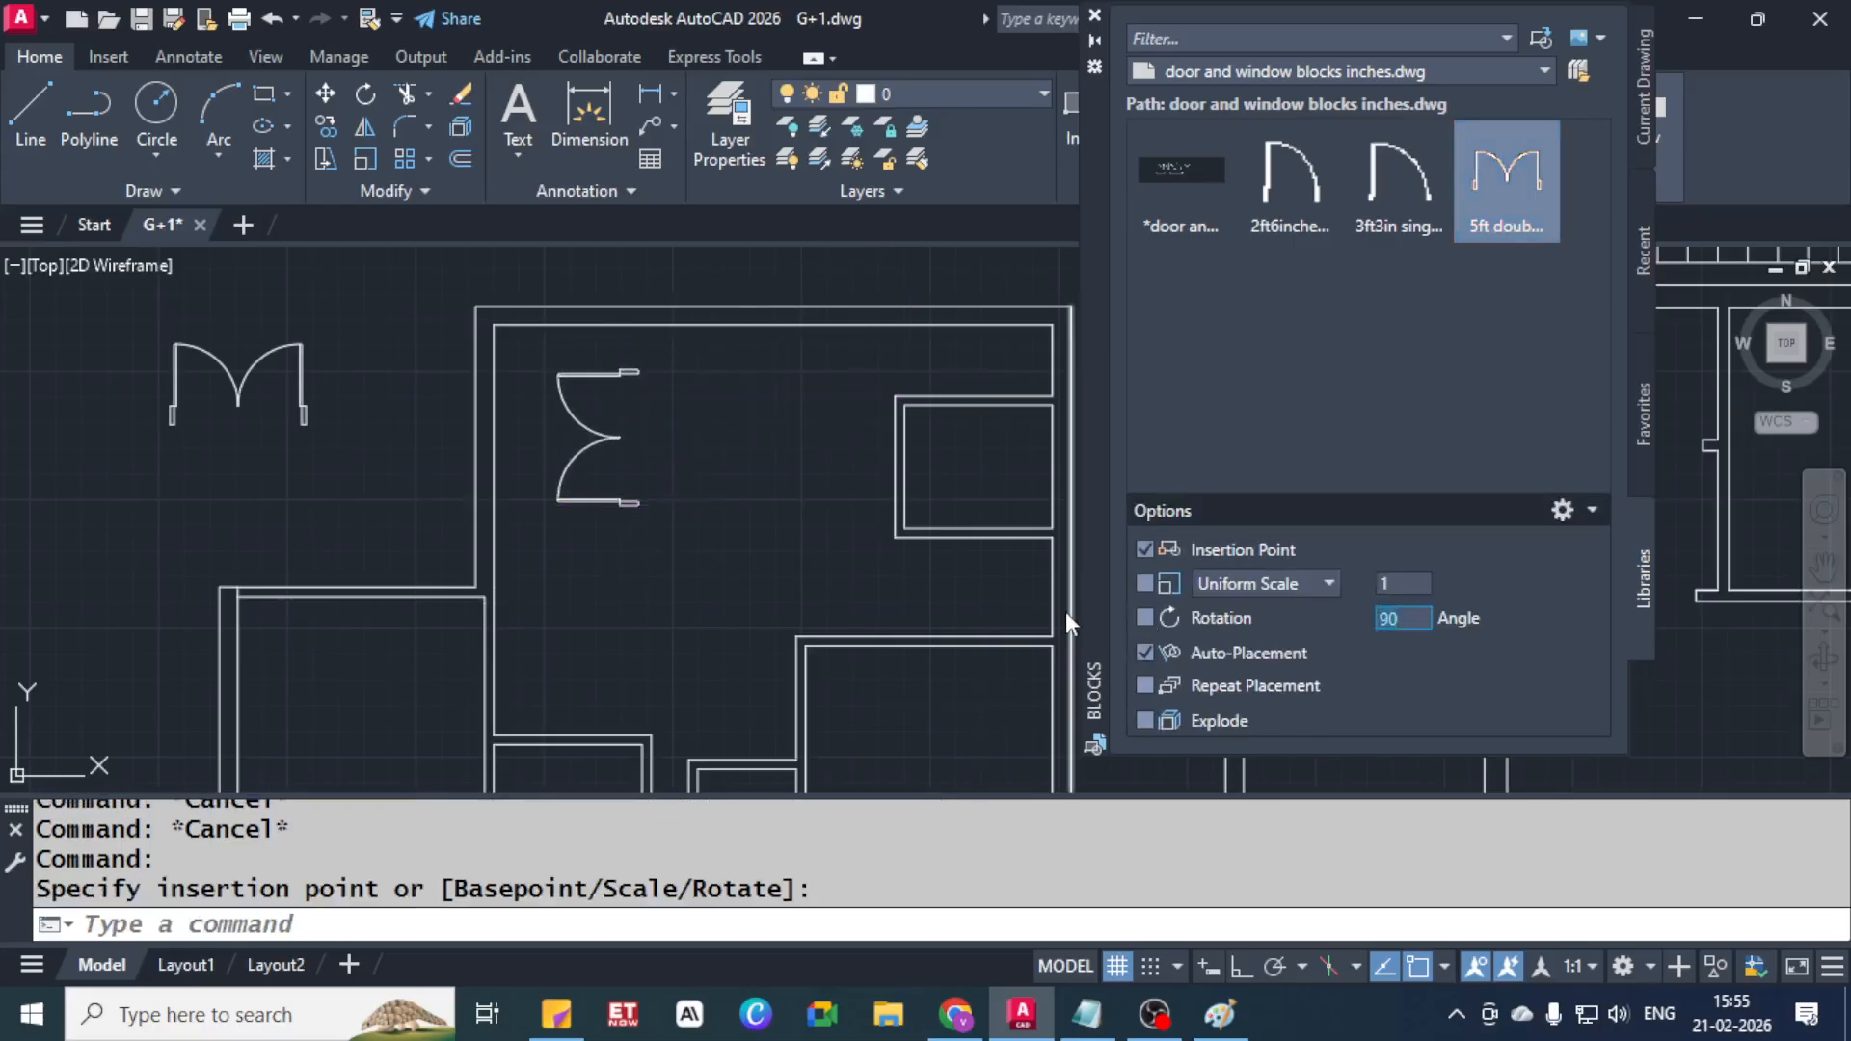
text(270)
click(1516, 211)
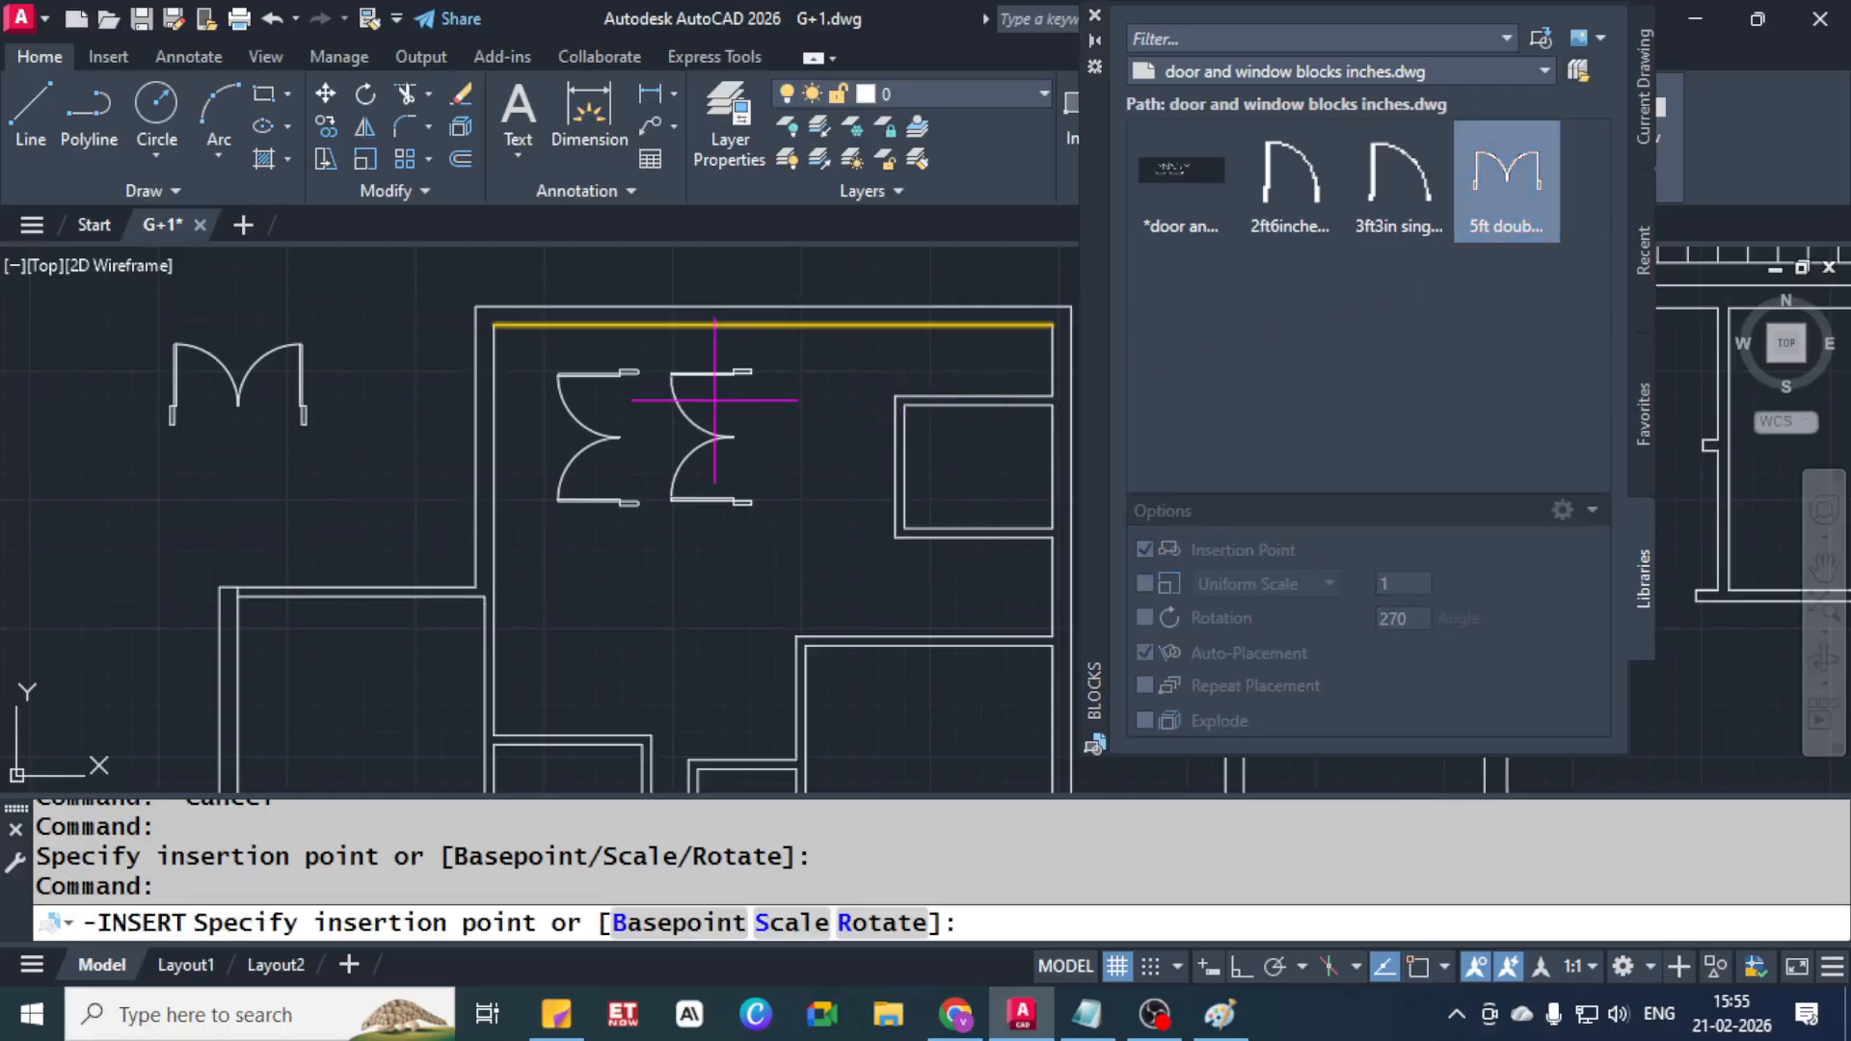
key(Escape)
key(Escape)
Erase the two trial double doors, one inside the upper room and one outside the plan
click(673, 451)
click(653, 468)
click(681, 430)
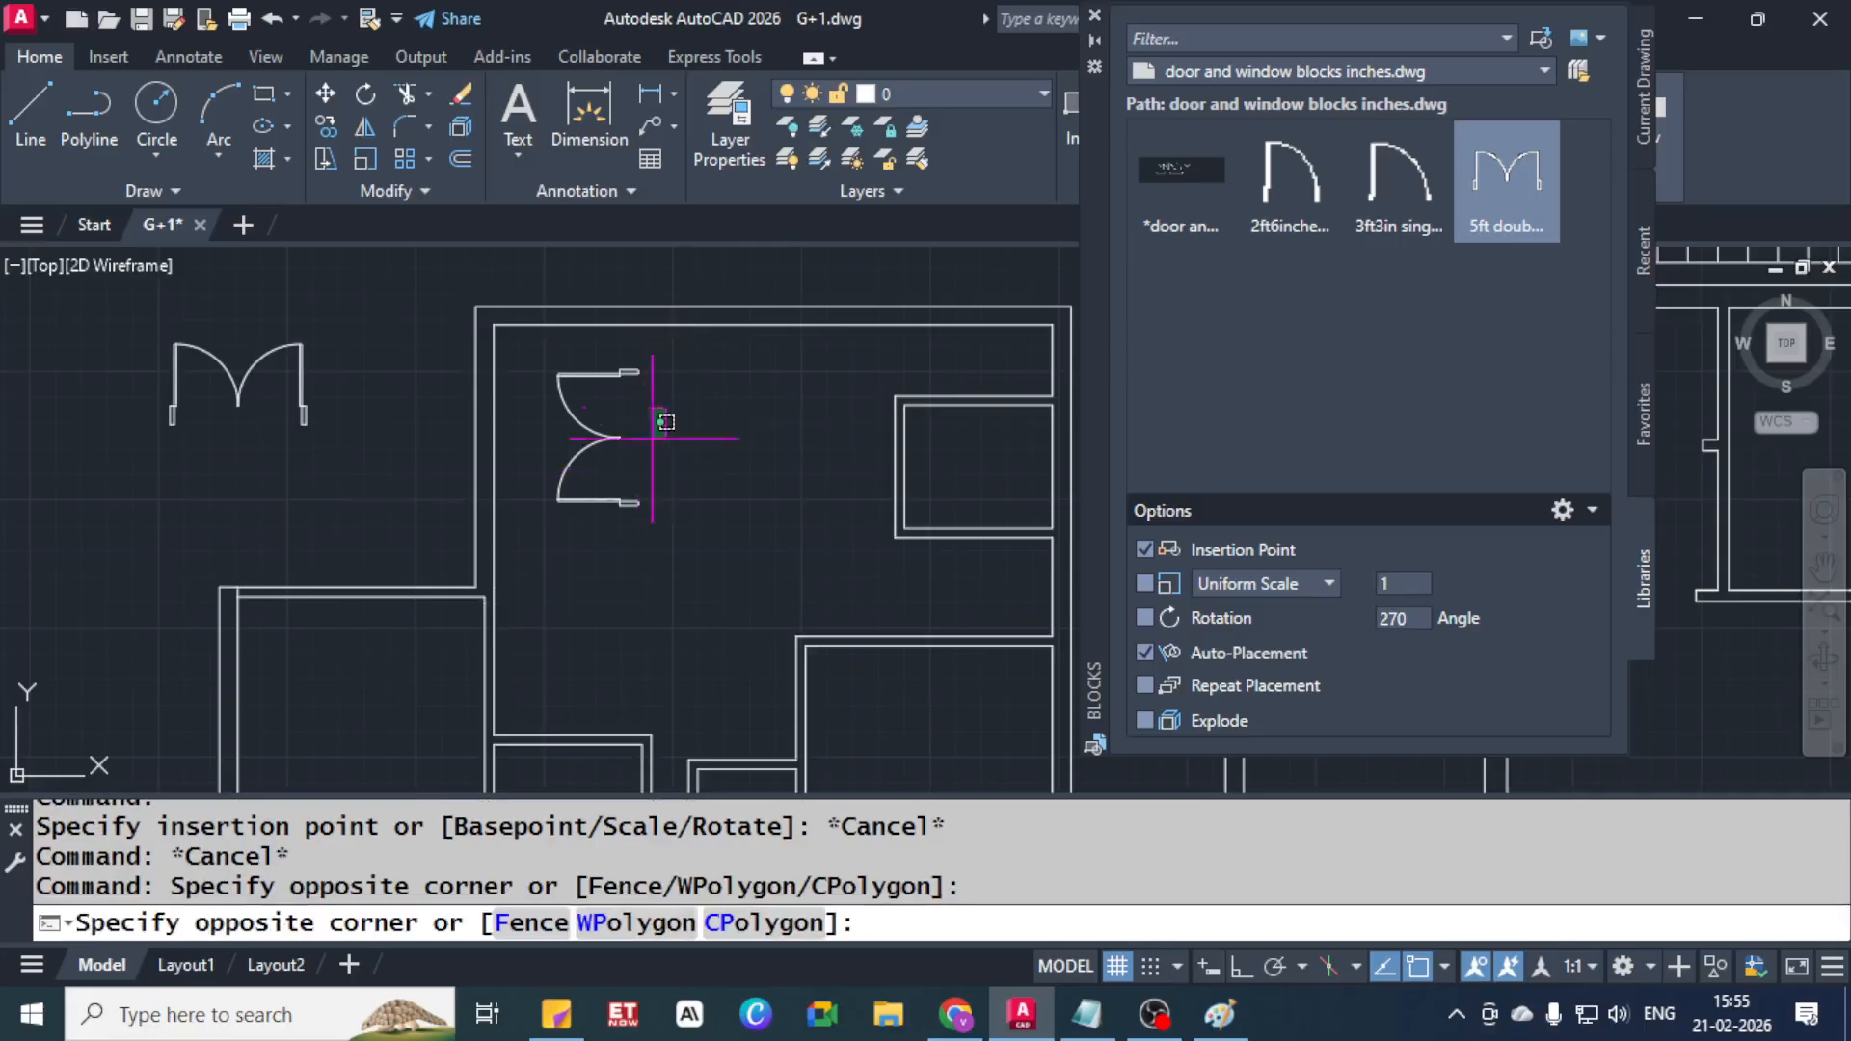
click(577, 553)
key(Delete)
click(362, 390)
click(280, 357)
key(Delete)
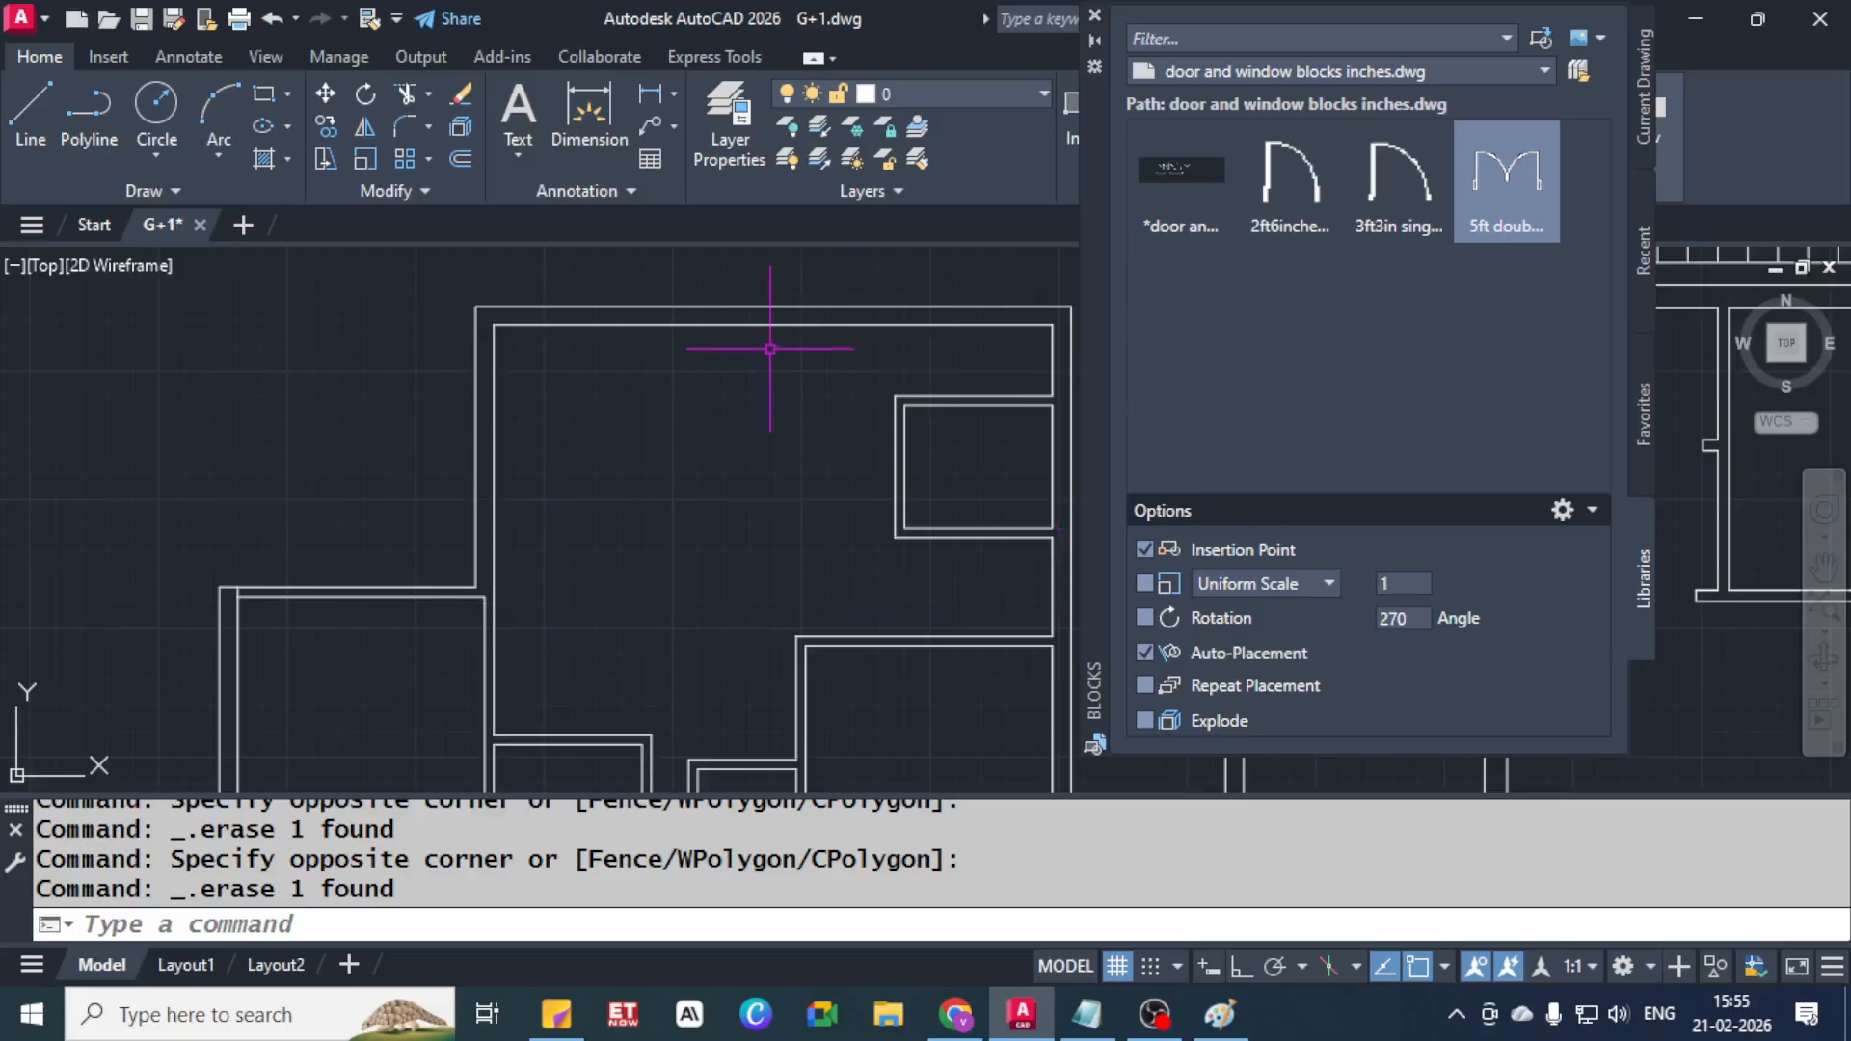
middle_drag(611, 396, 462, 412)
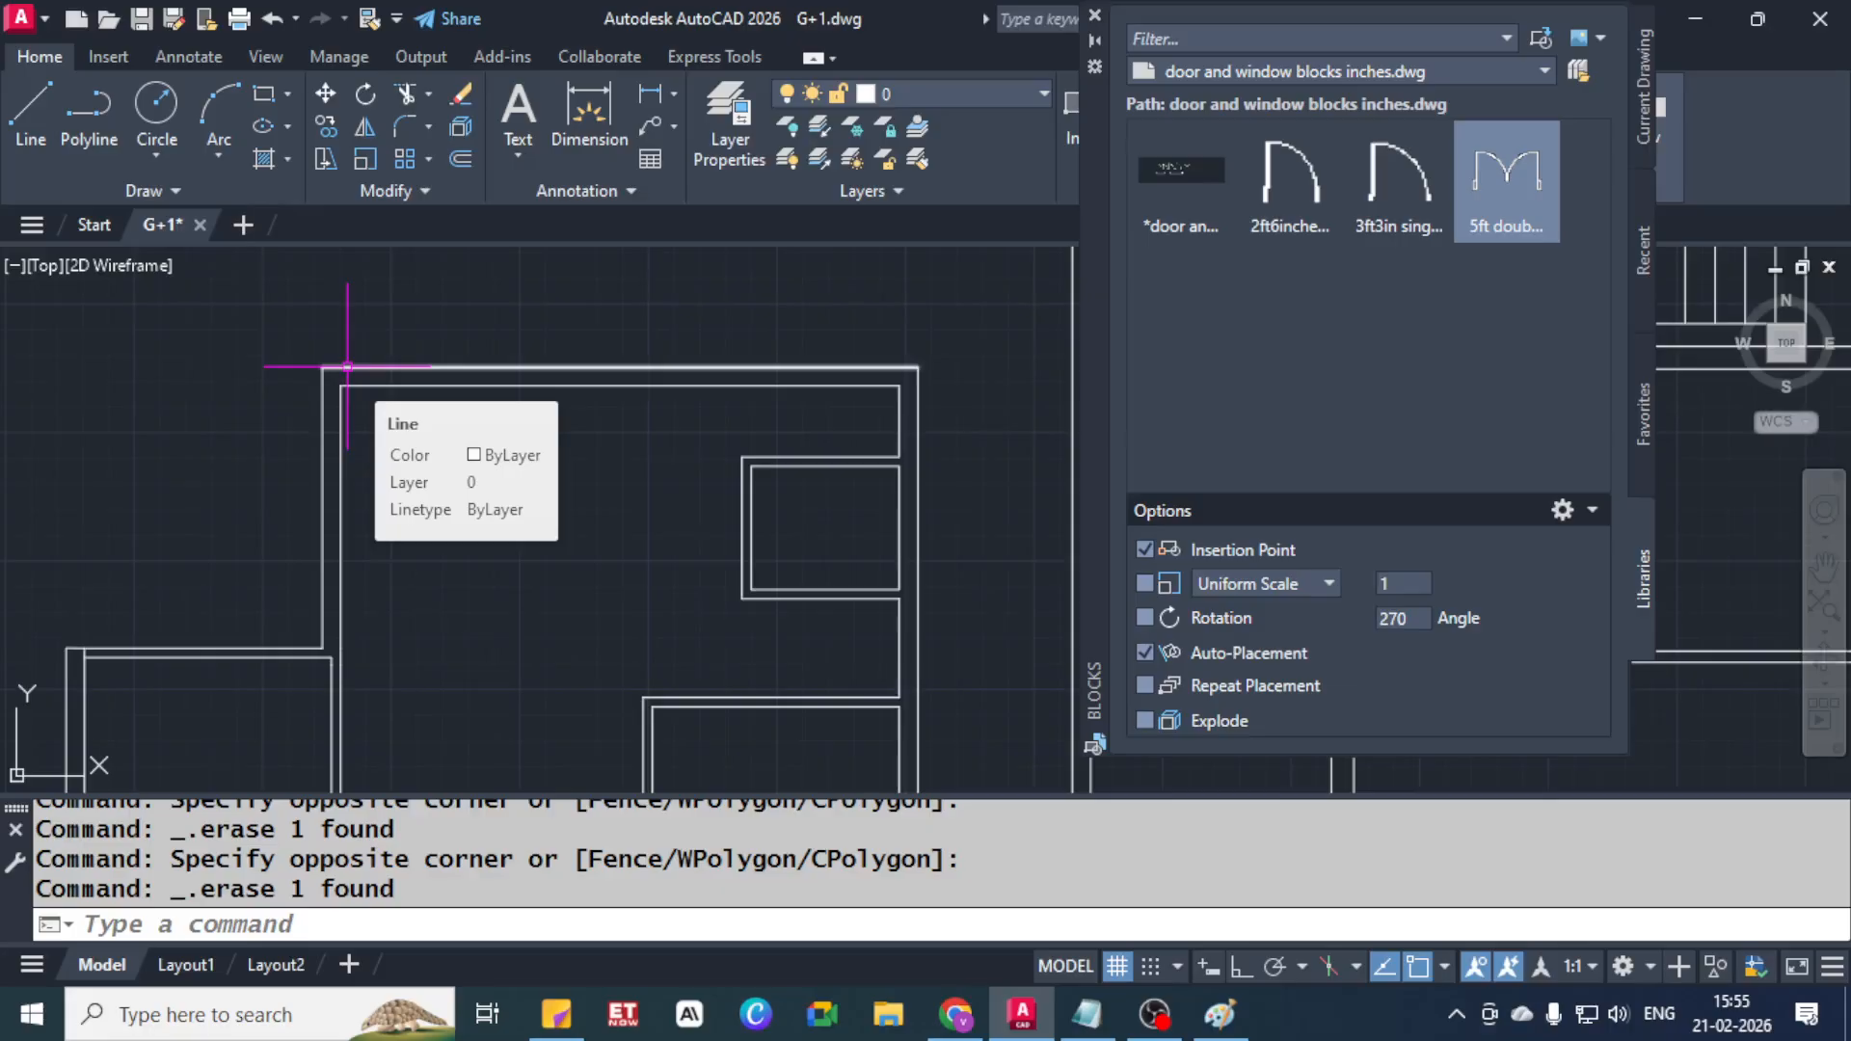
click(1506, 181)
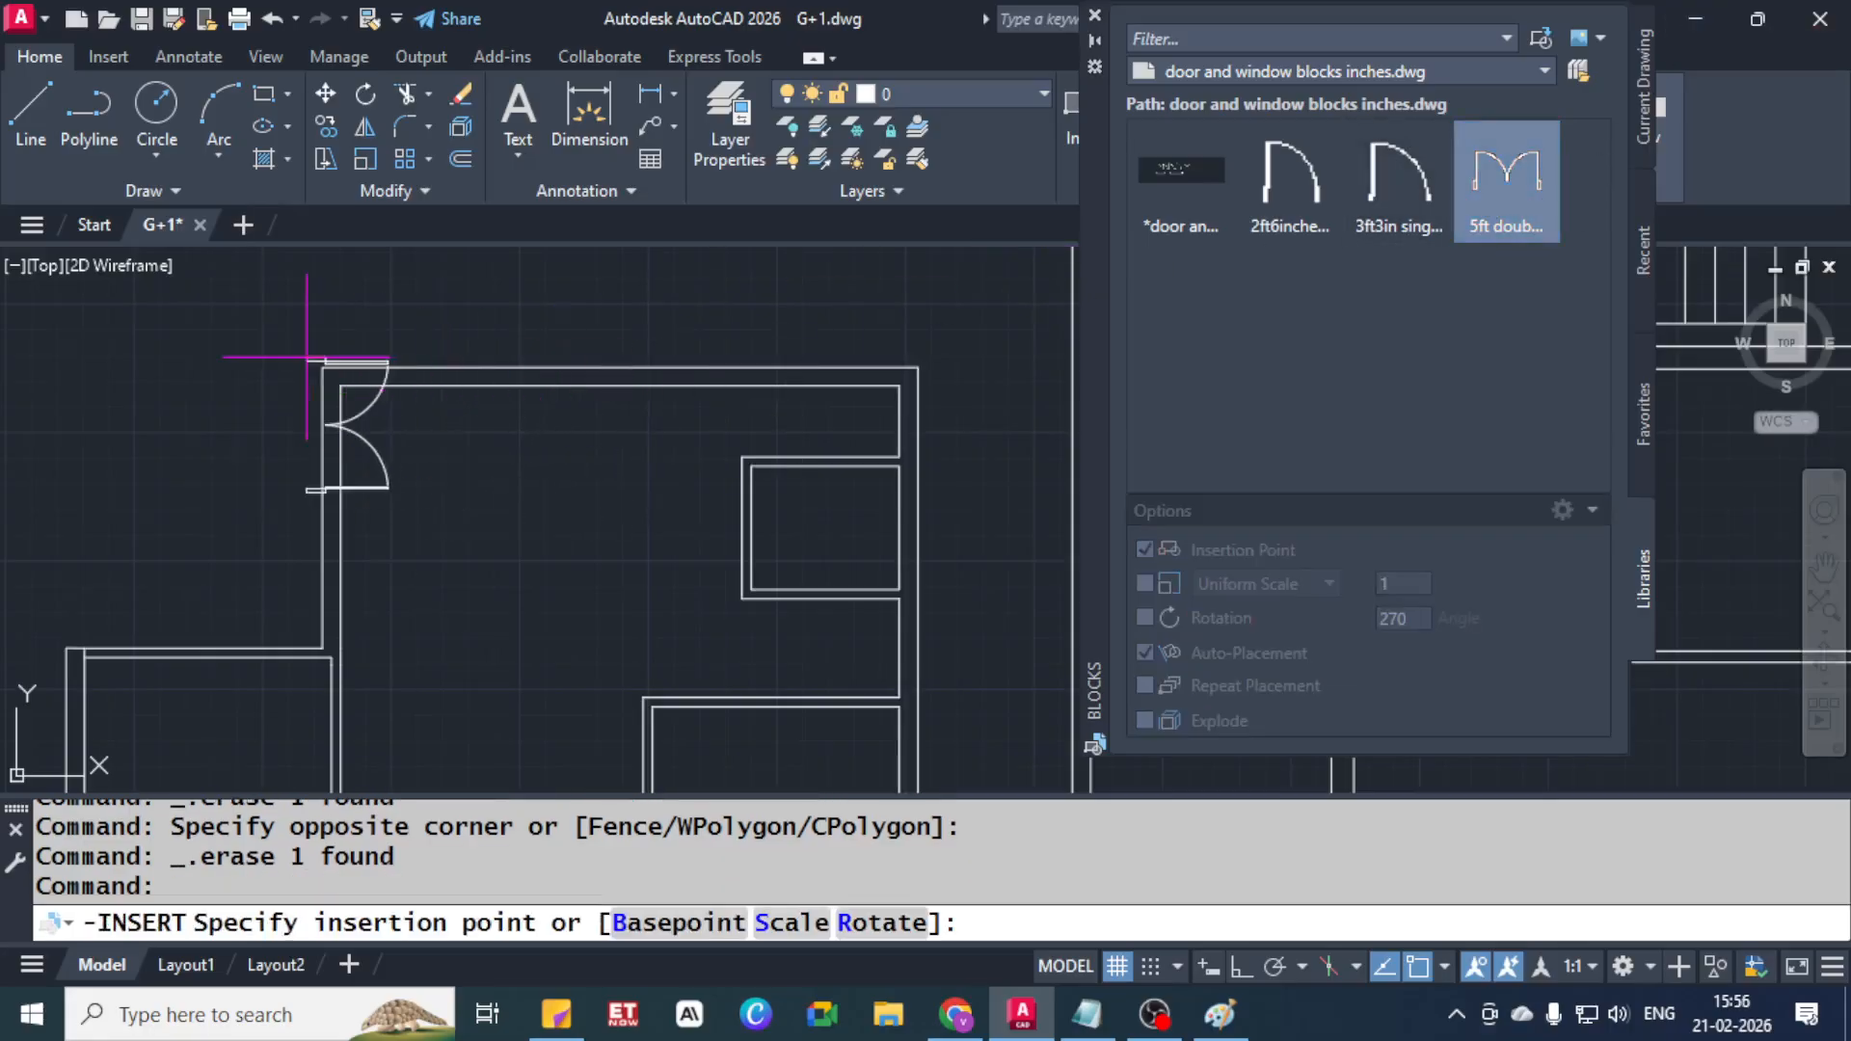
scroll(358, 422, up, 4)
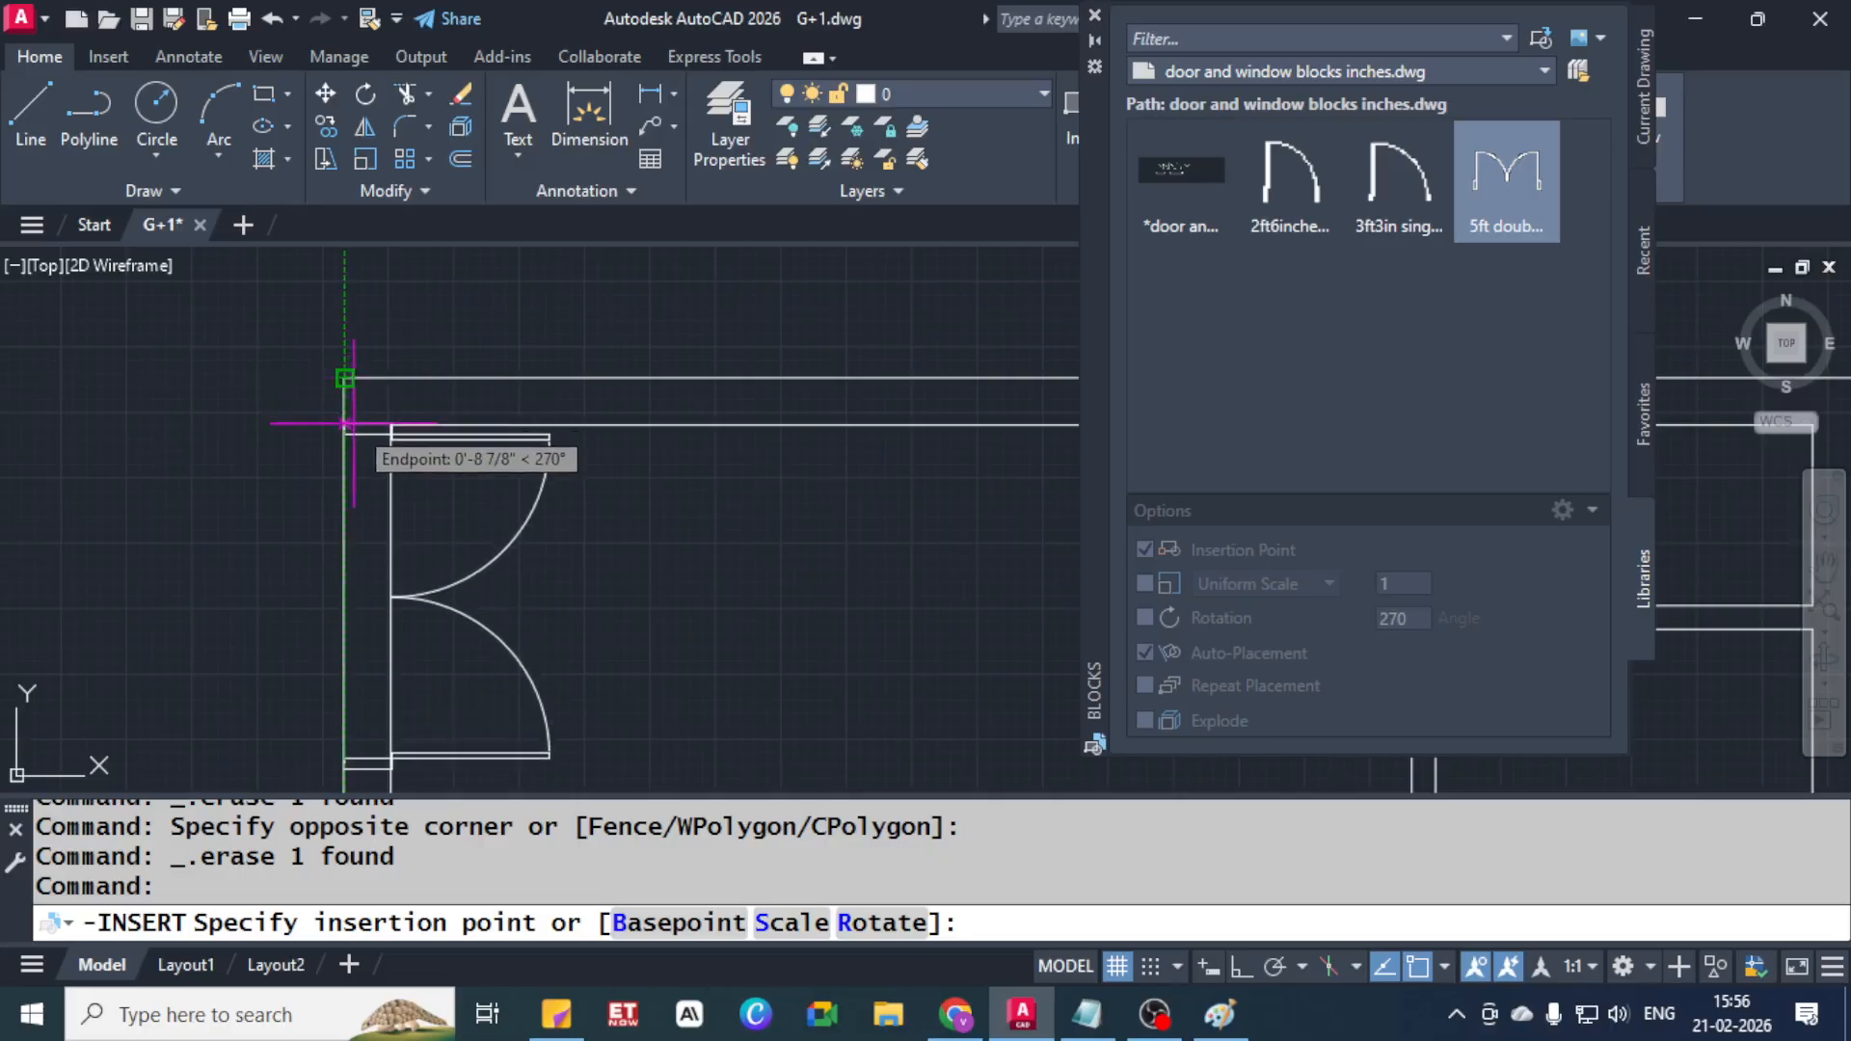
key(Escape)
key(Escape)
key(Escape)
key(Escape)
key(Escape)
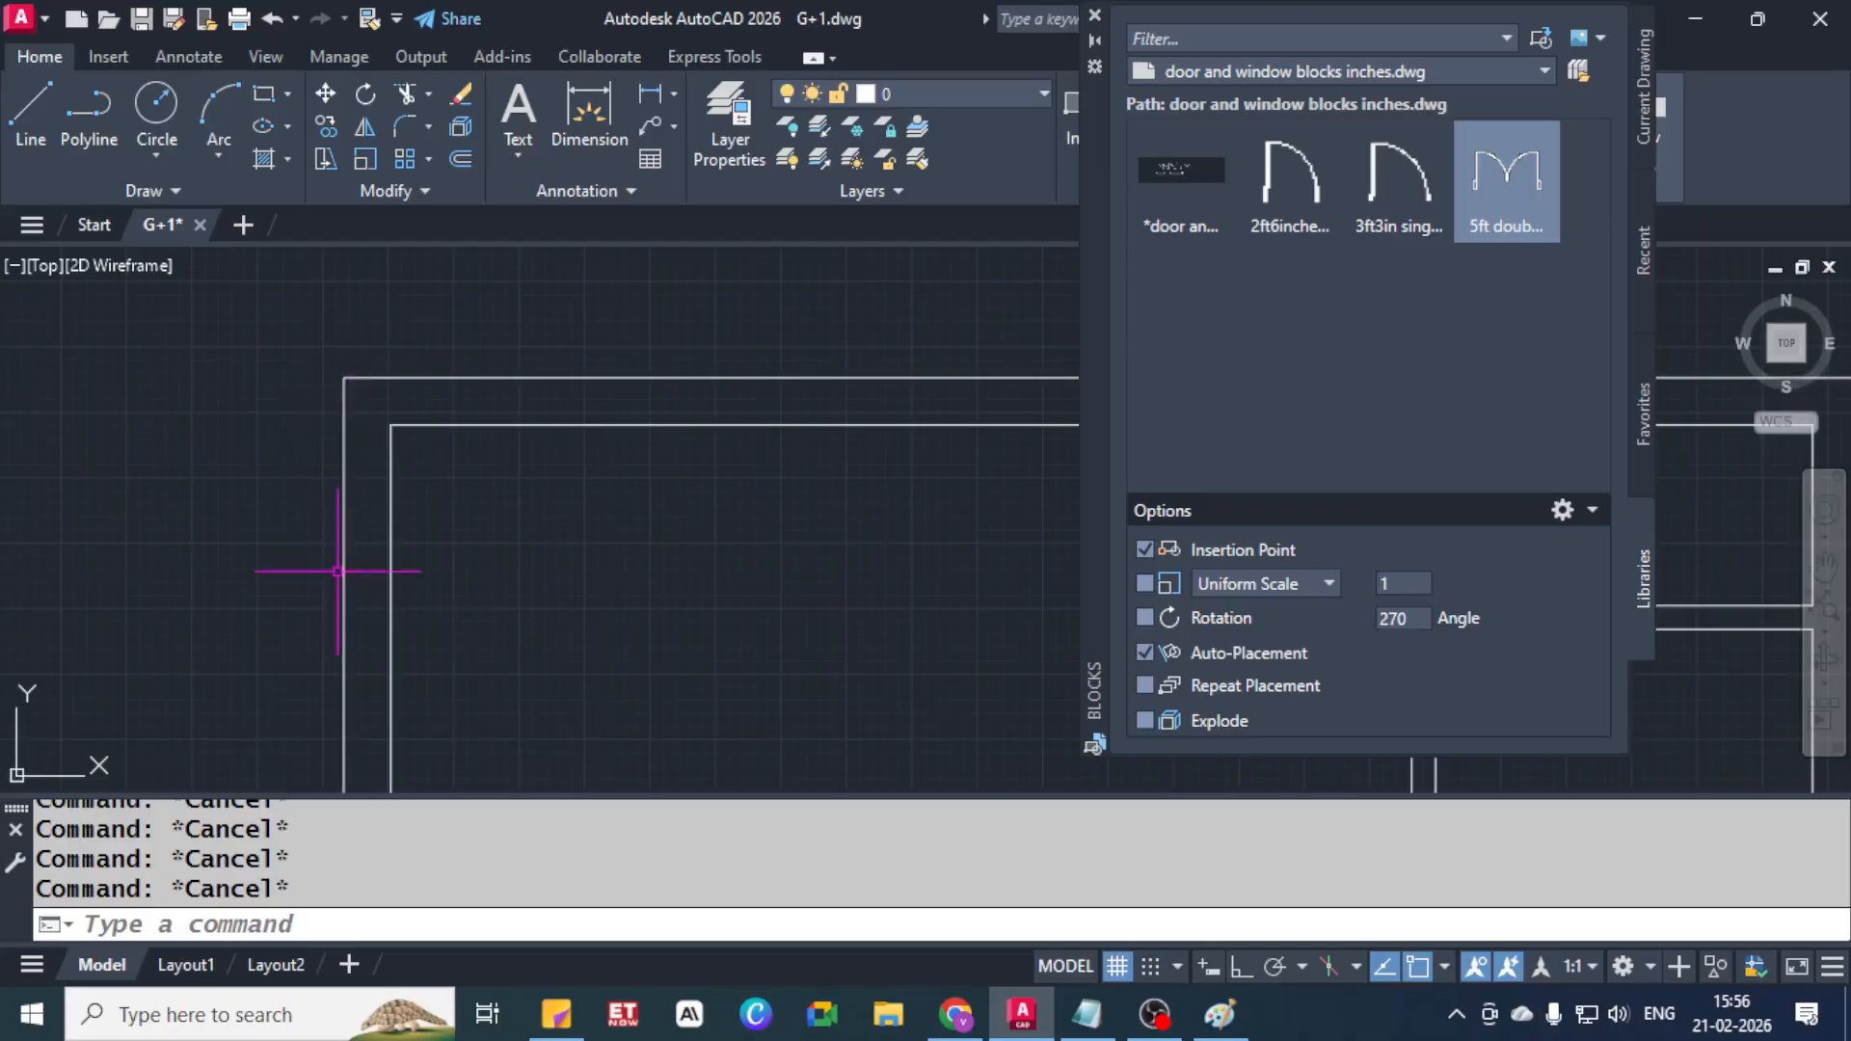
Insert the 5ft double door into the large room's outer left wall, offset 1'9" below the wall's upper-left outer corner
click(1523, 164)
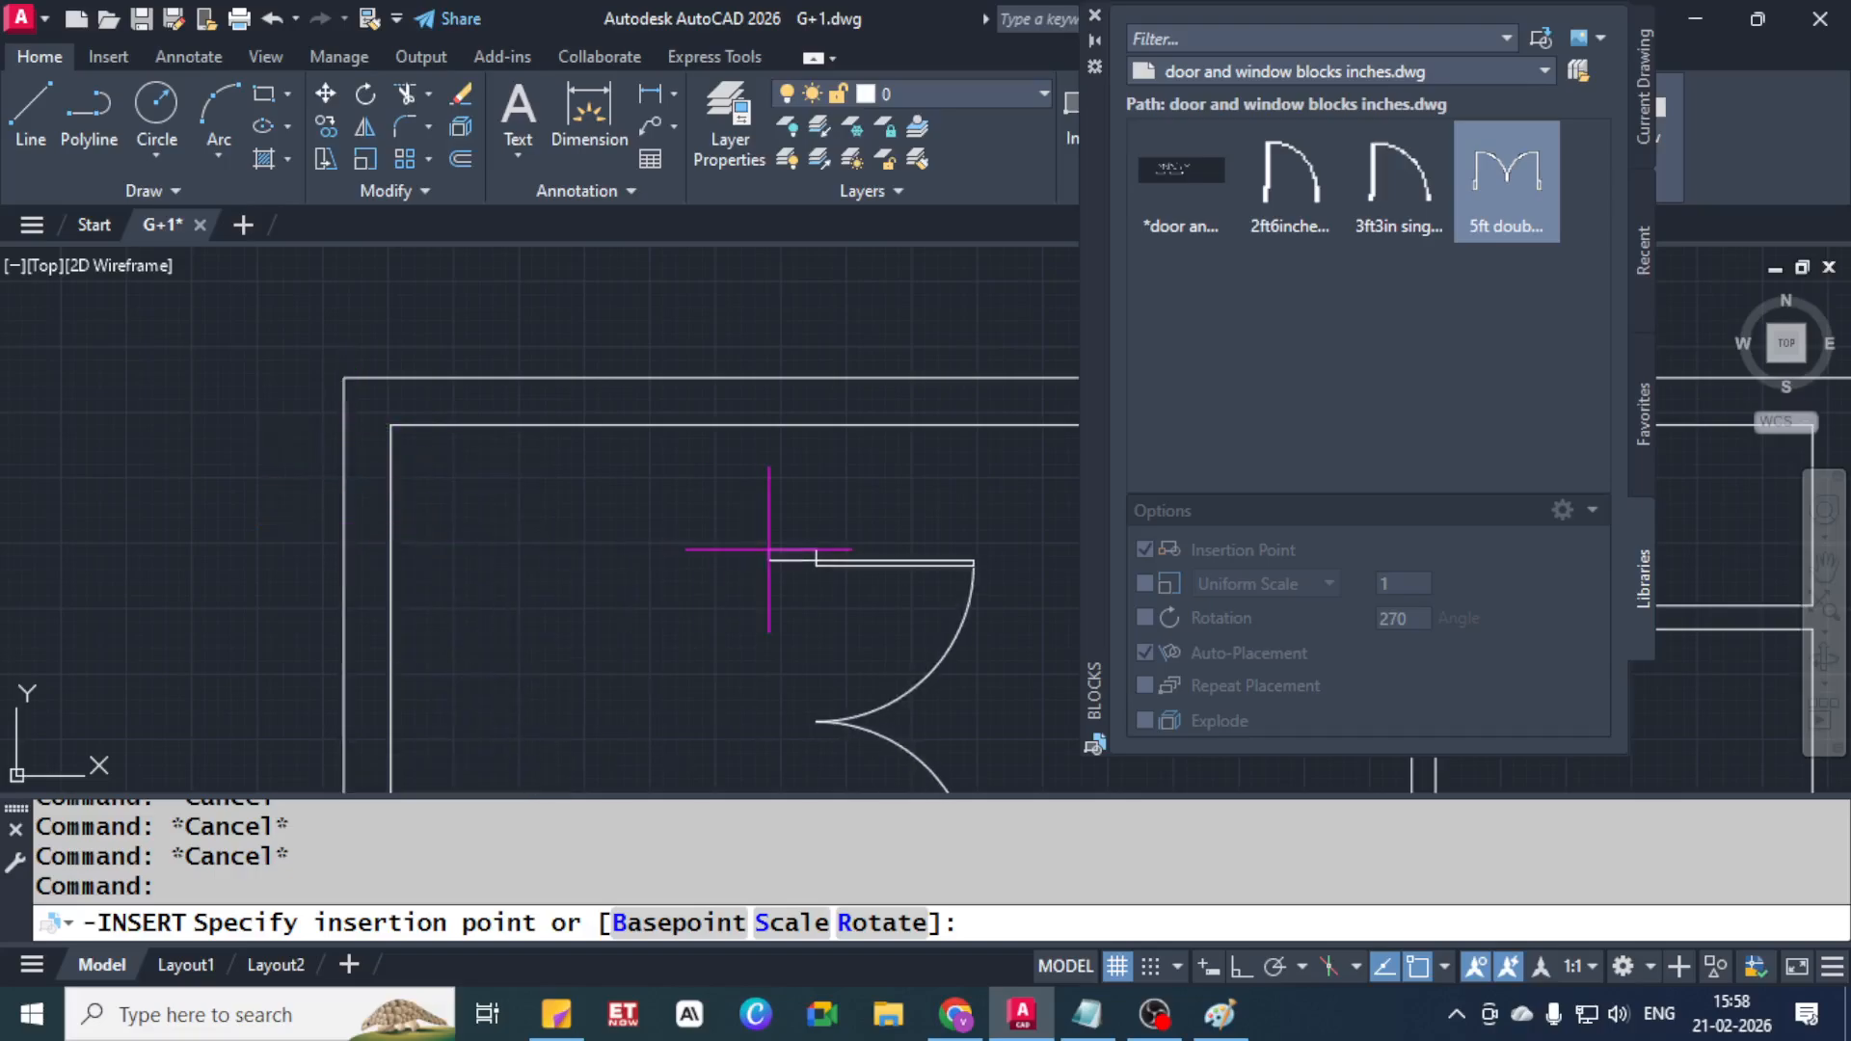
text(from)
key(Return)
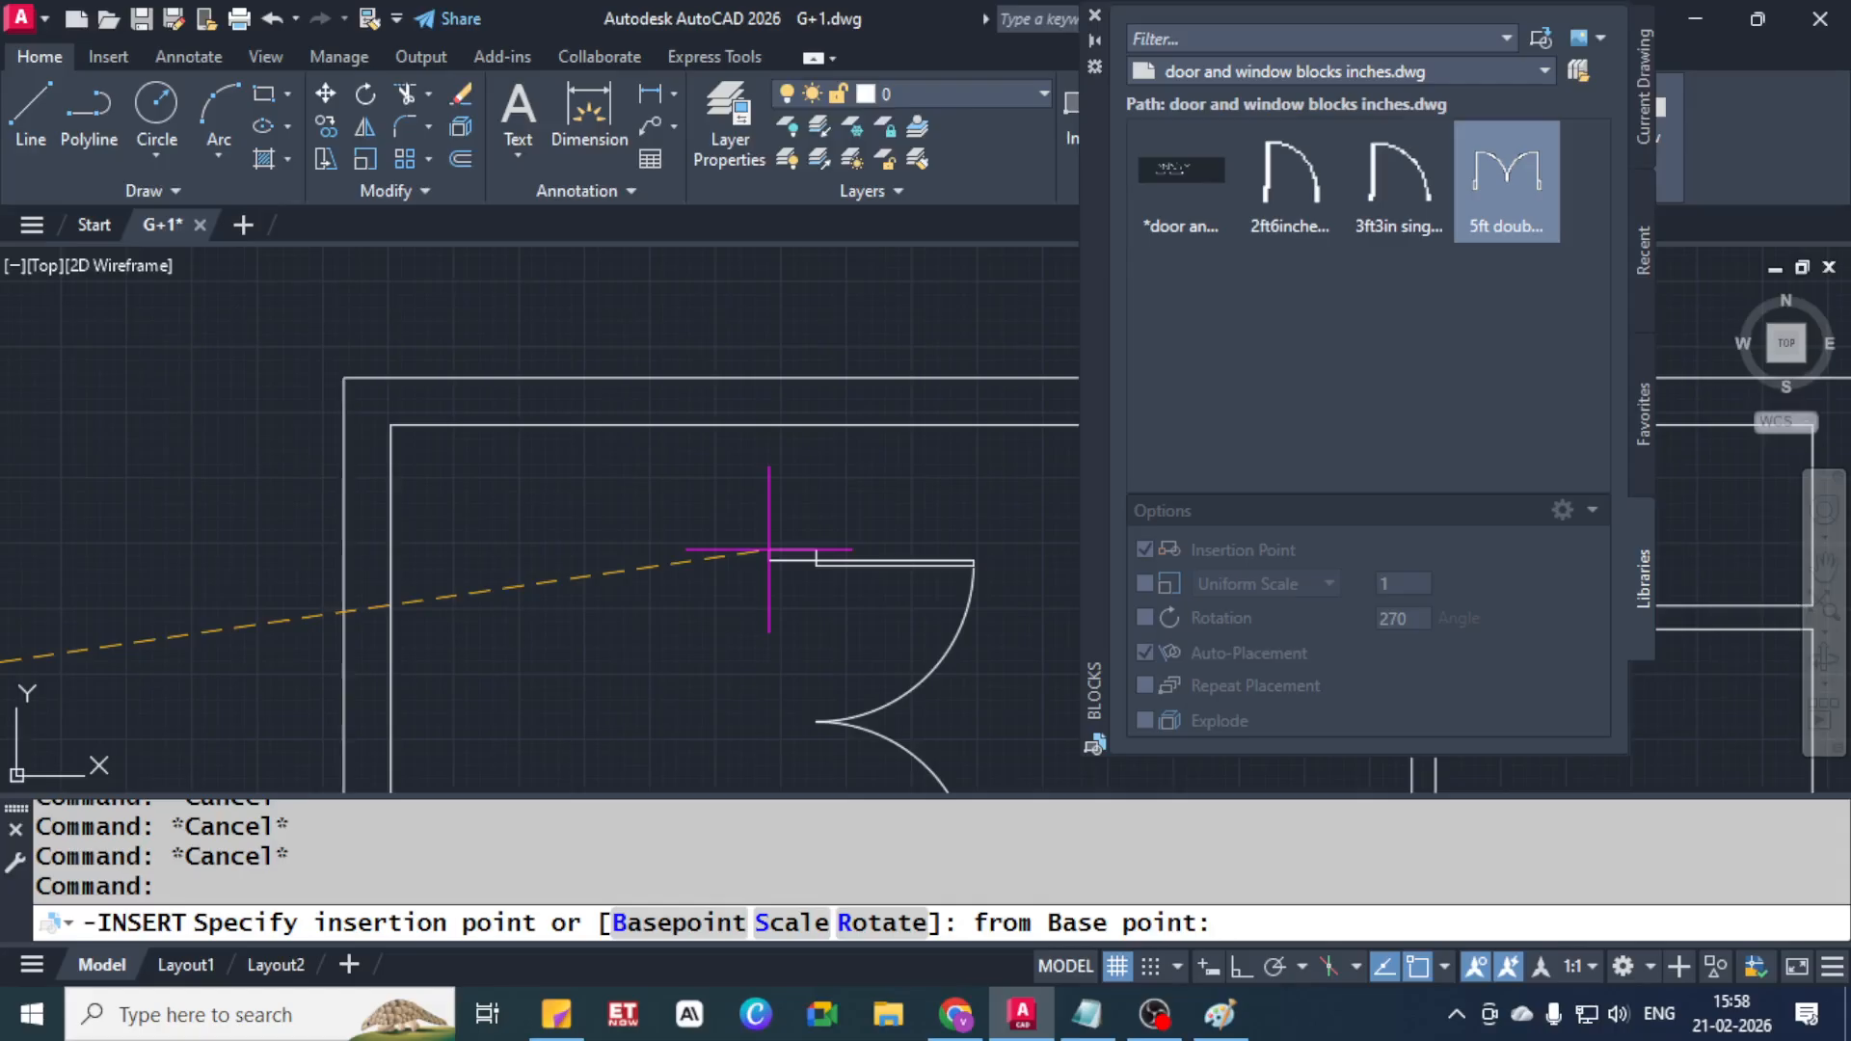
click(346, 378)
scroll(349, 376, down, 2)
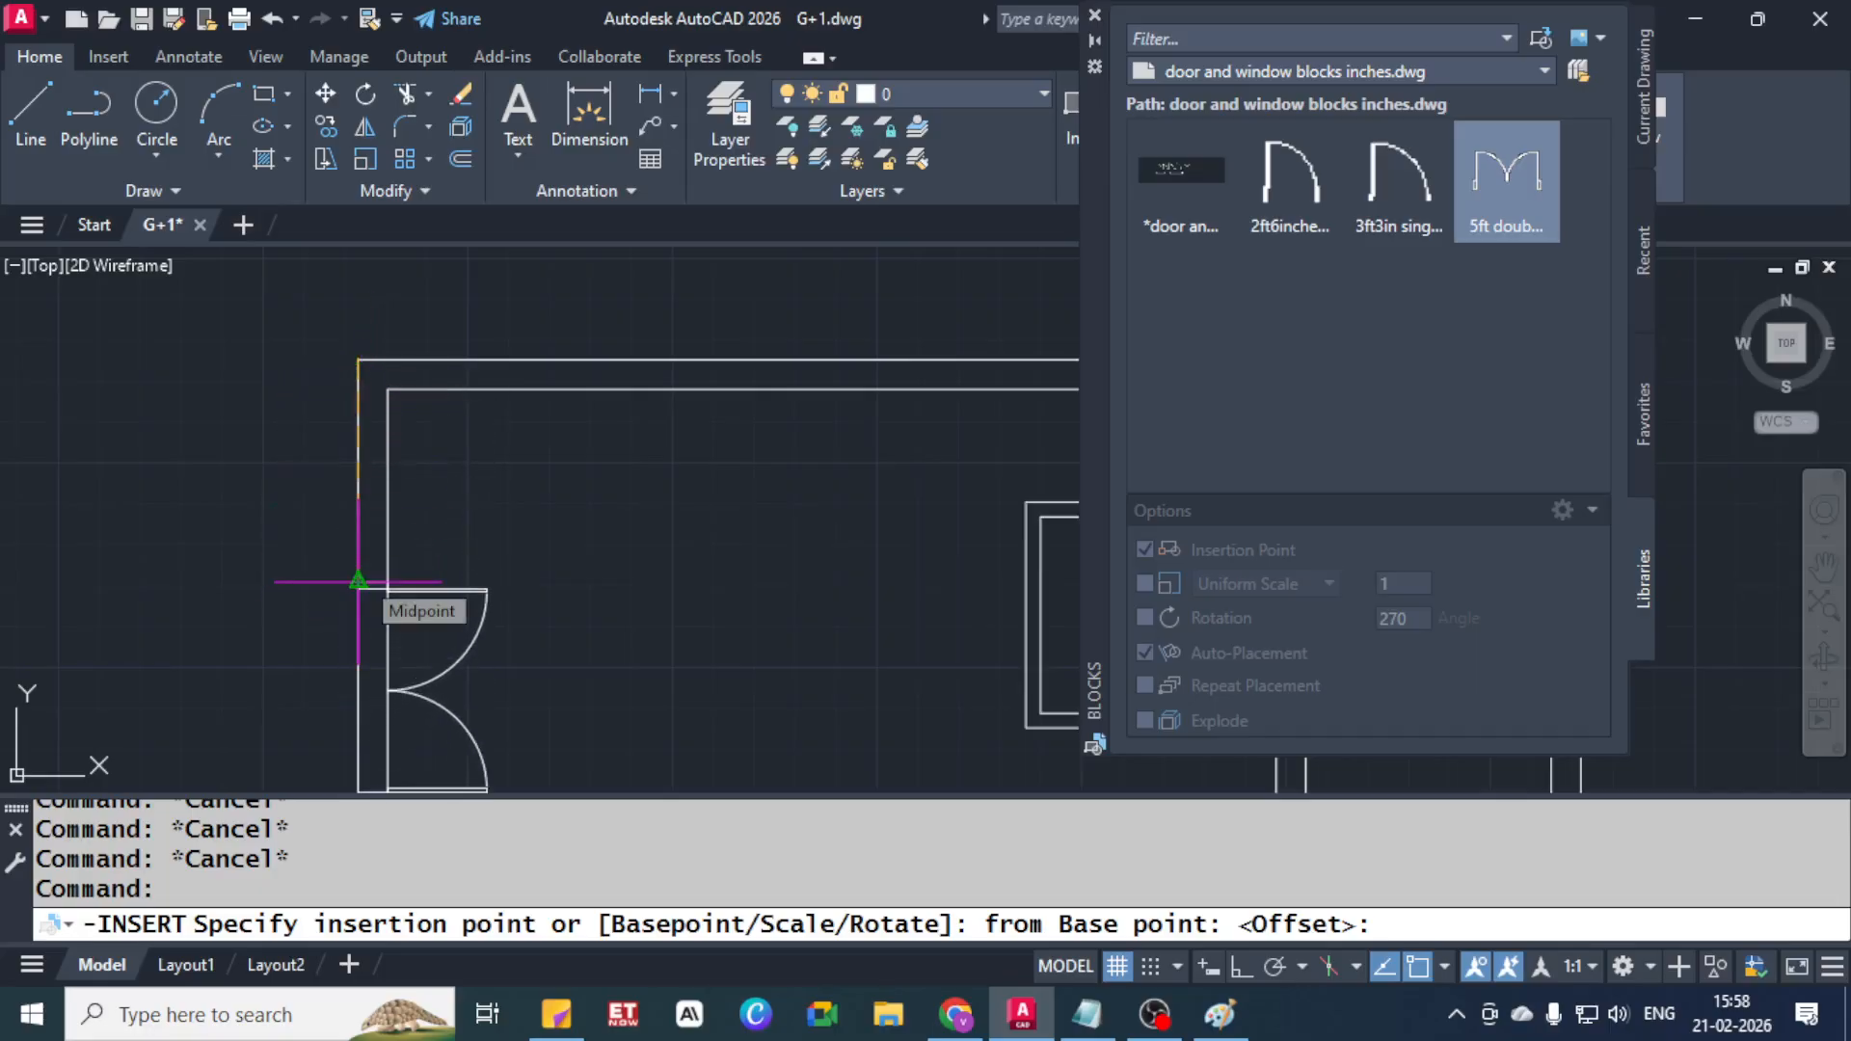
text(1'9")
key(Return)
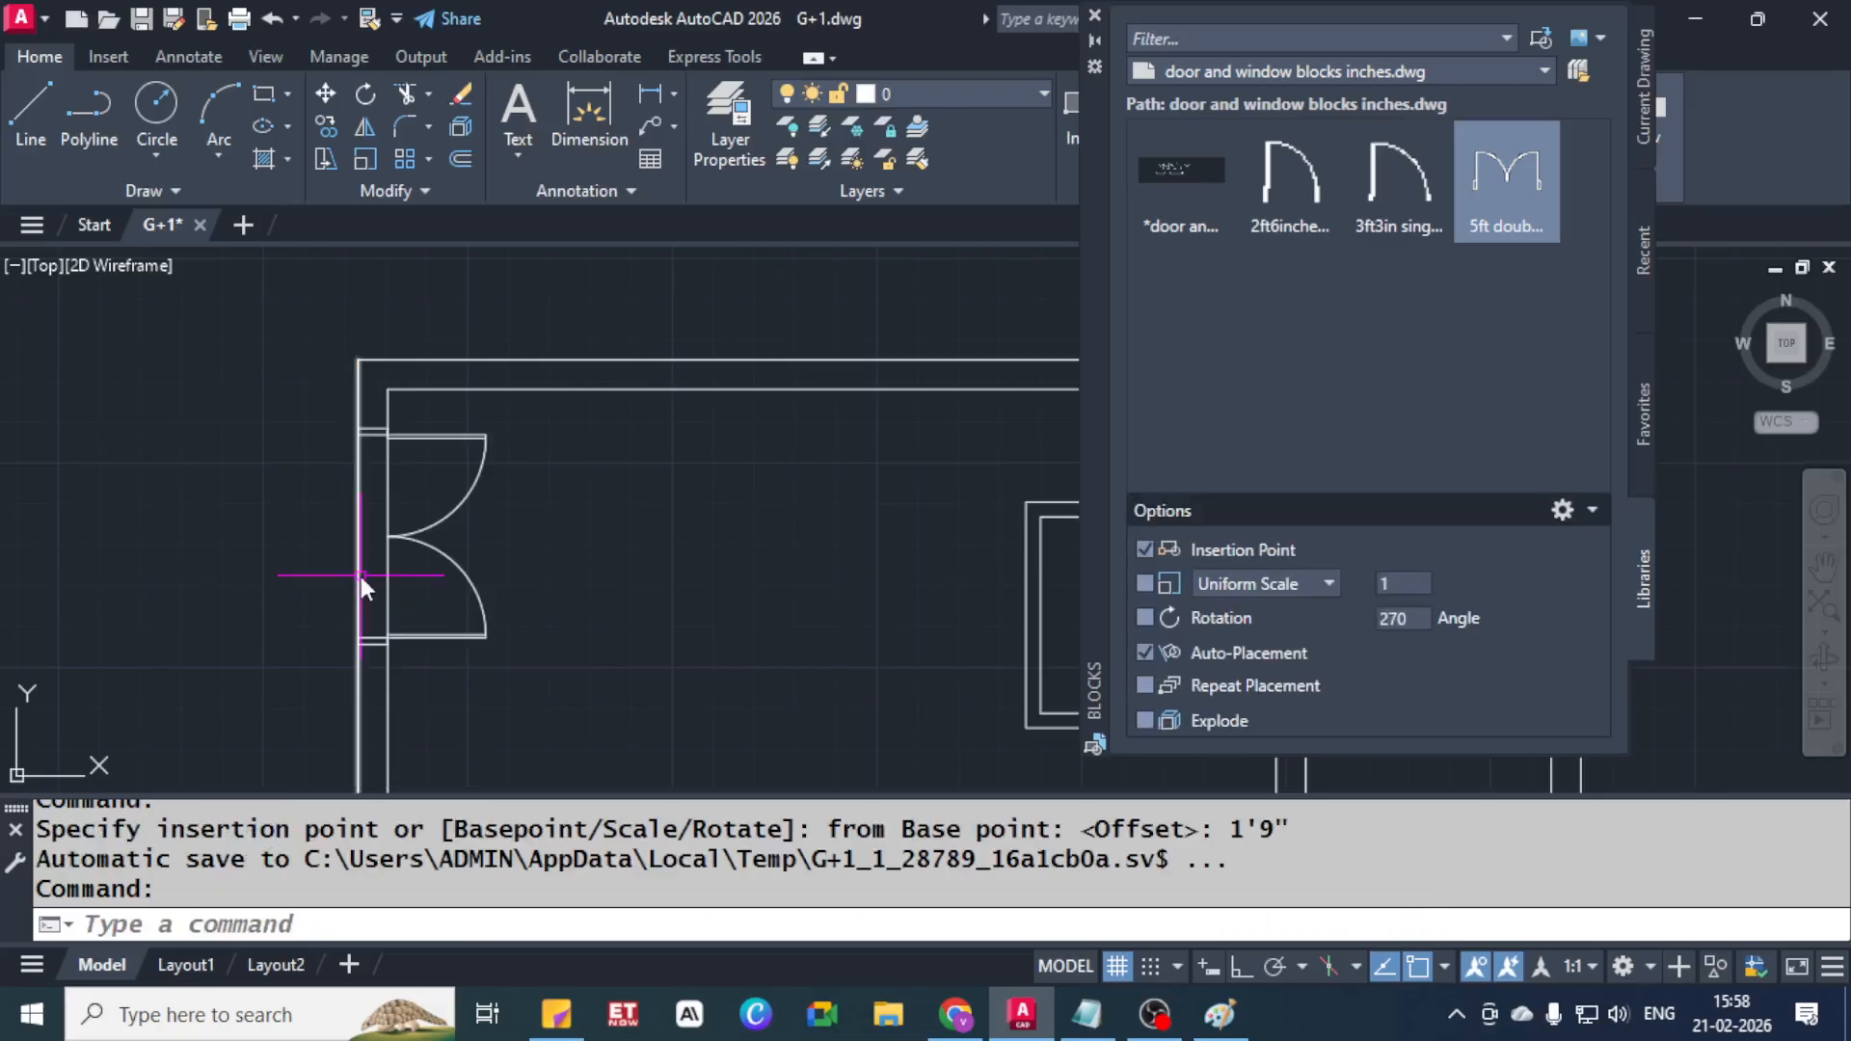
key(Escape)
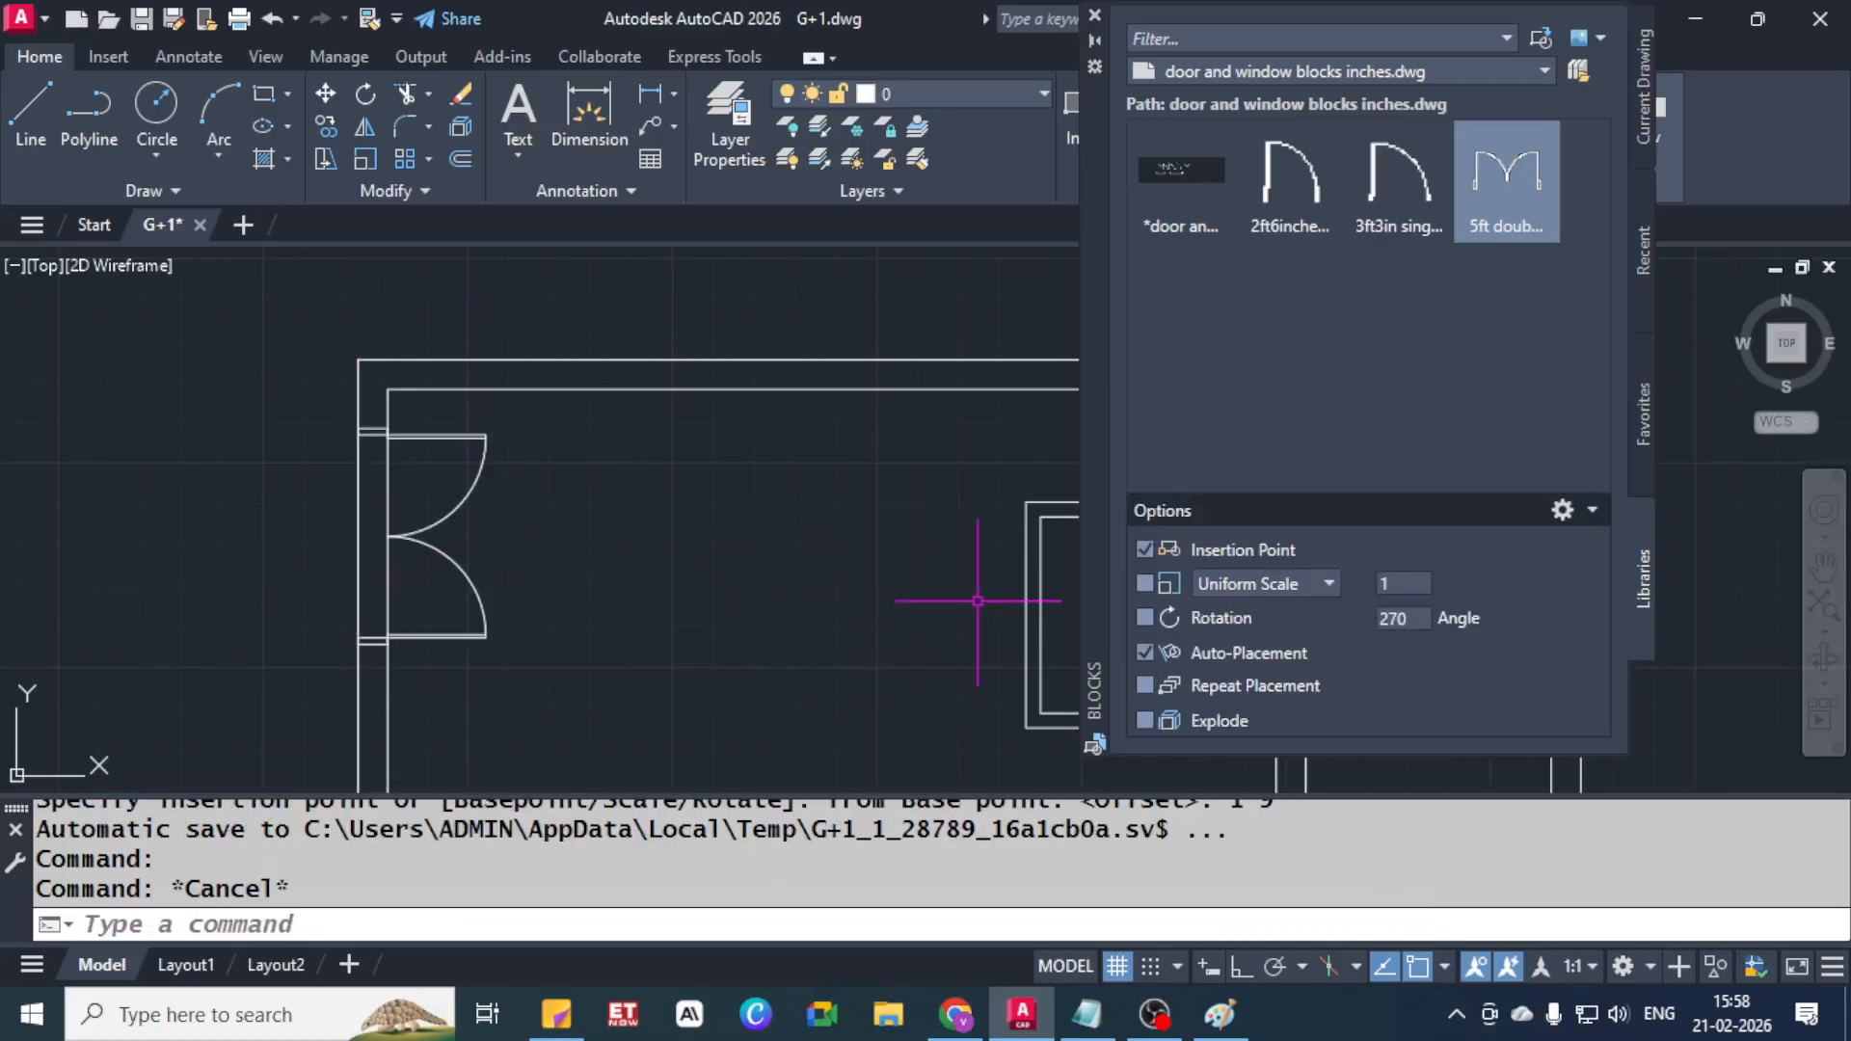
Trim the wall lines crossing the 5ft double door opening
text(tr)
key(Return)
key(Return)
click(395, 497)
click(415, 465)
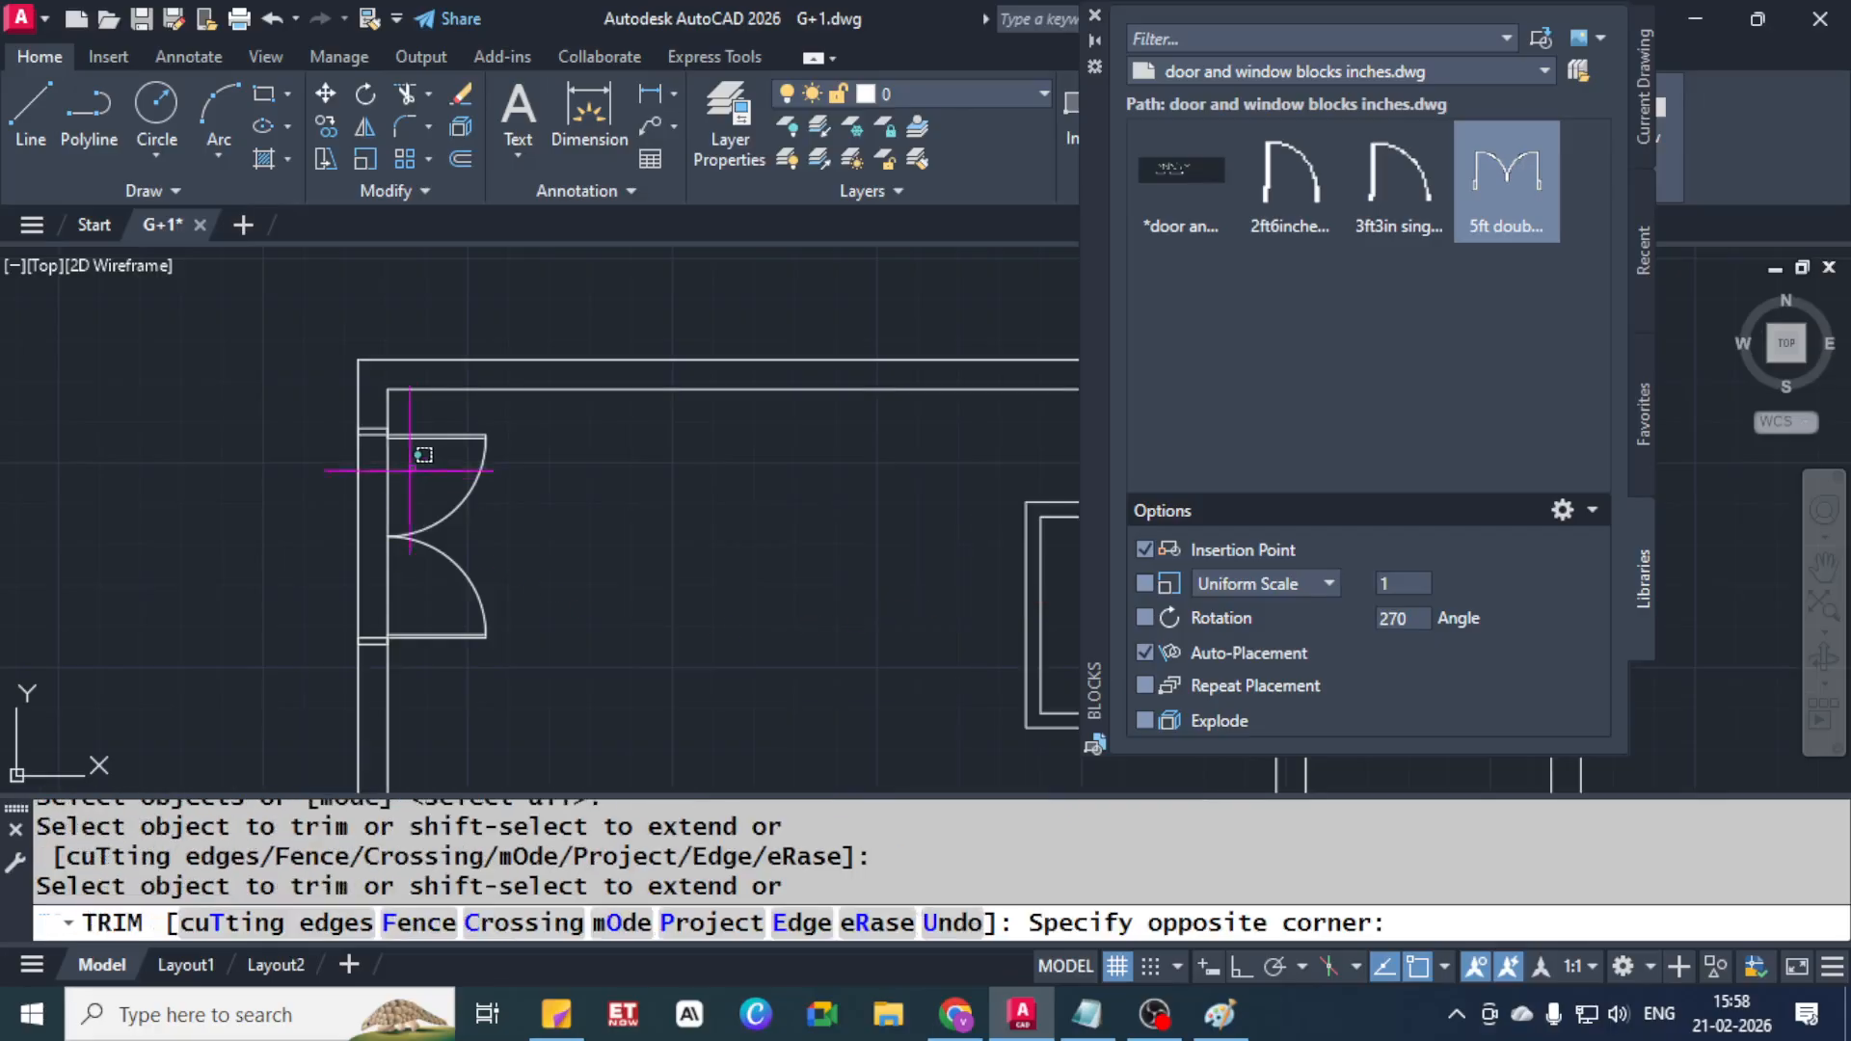
click(303, 490)
click(459, 591)
click(288, 516)
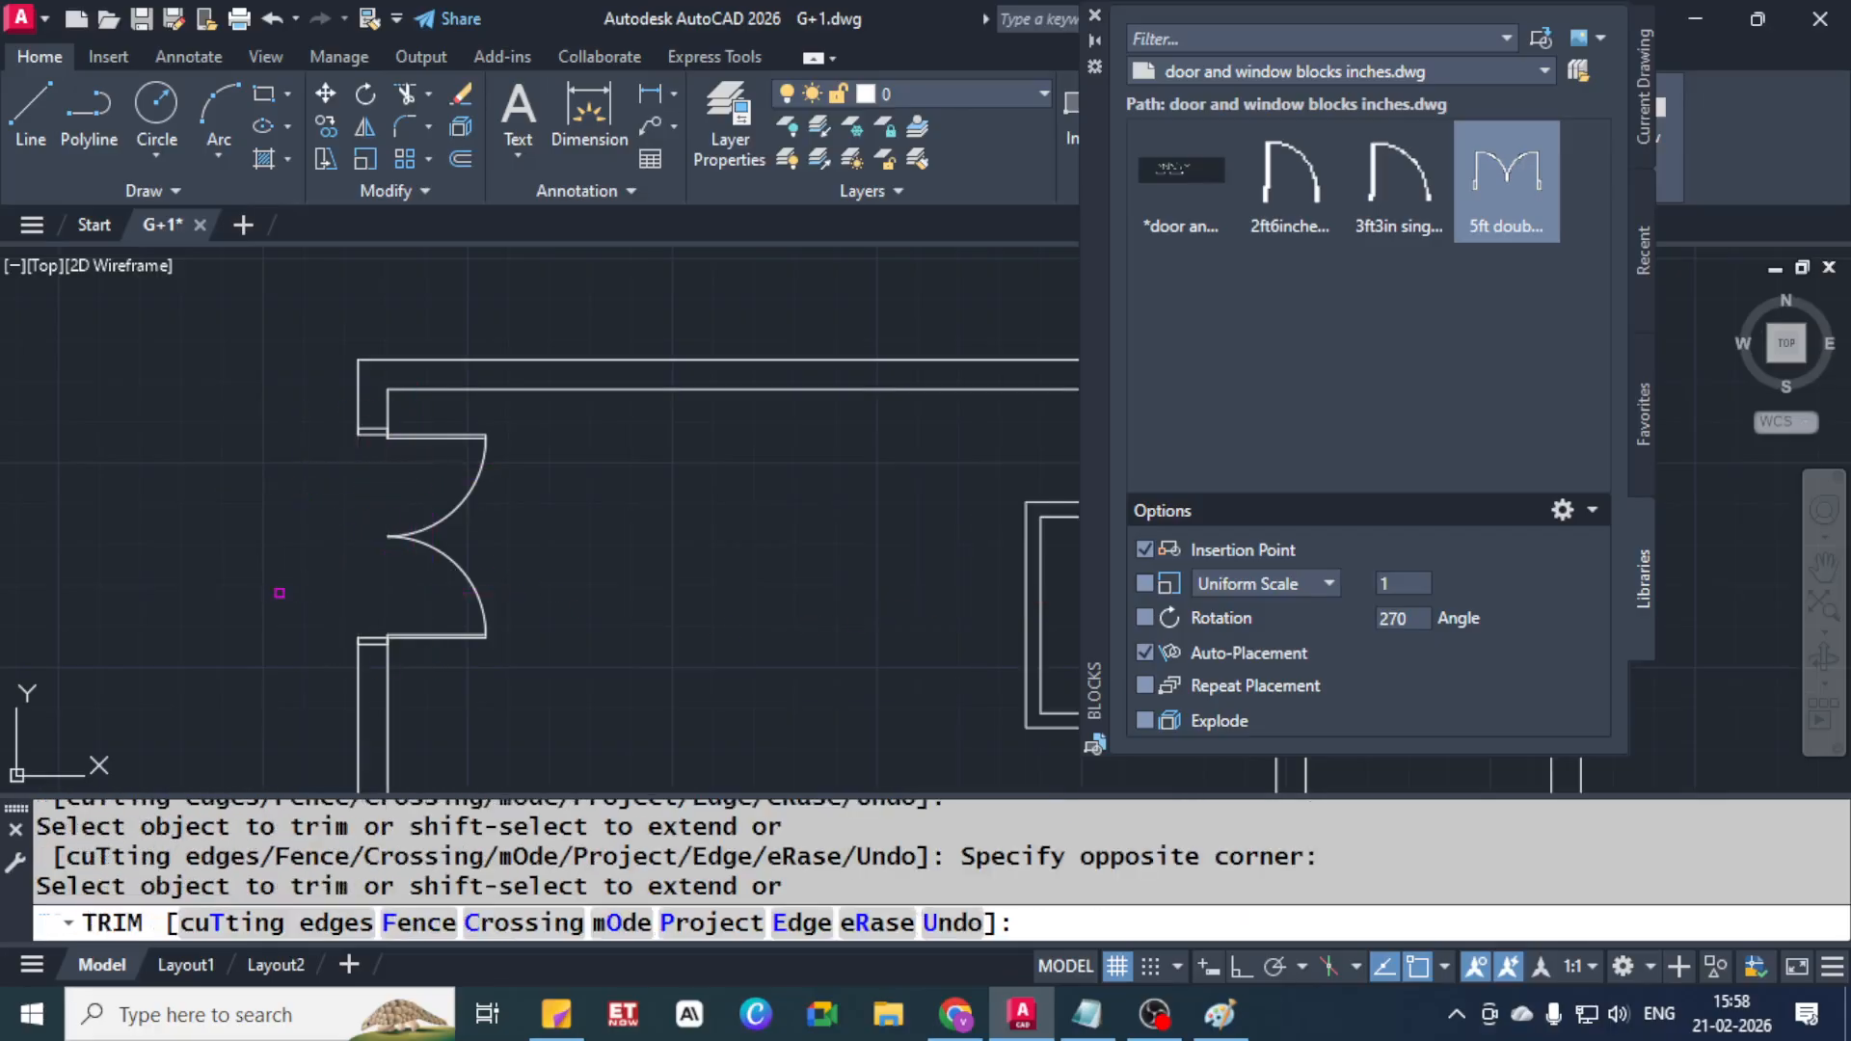
key(Escape)
key(Escape)
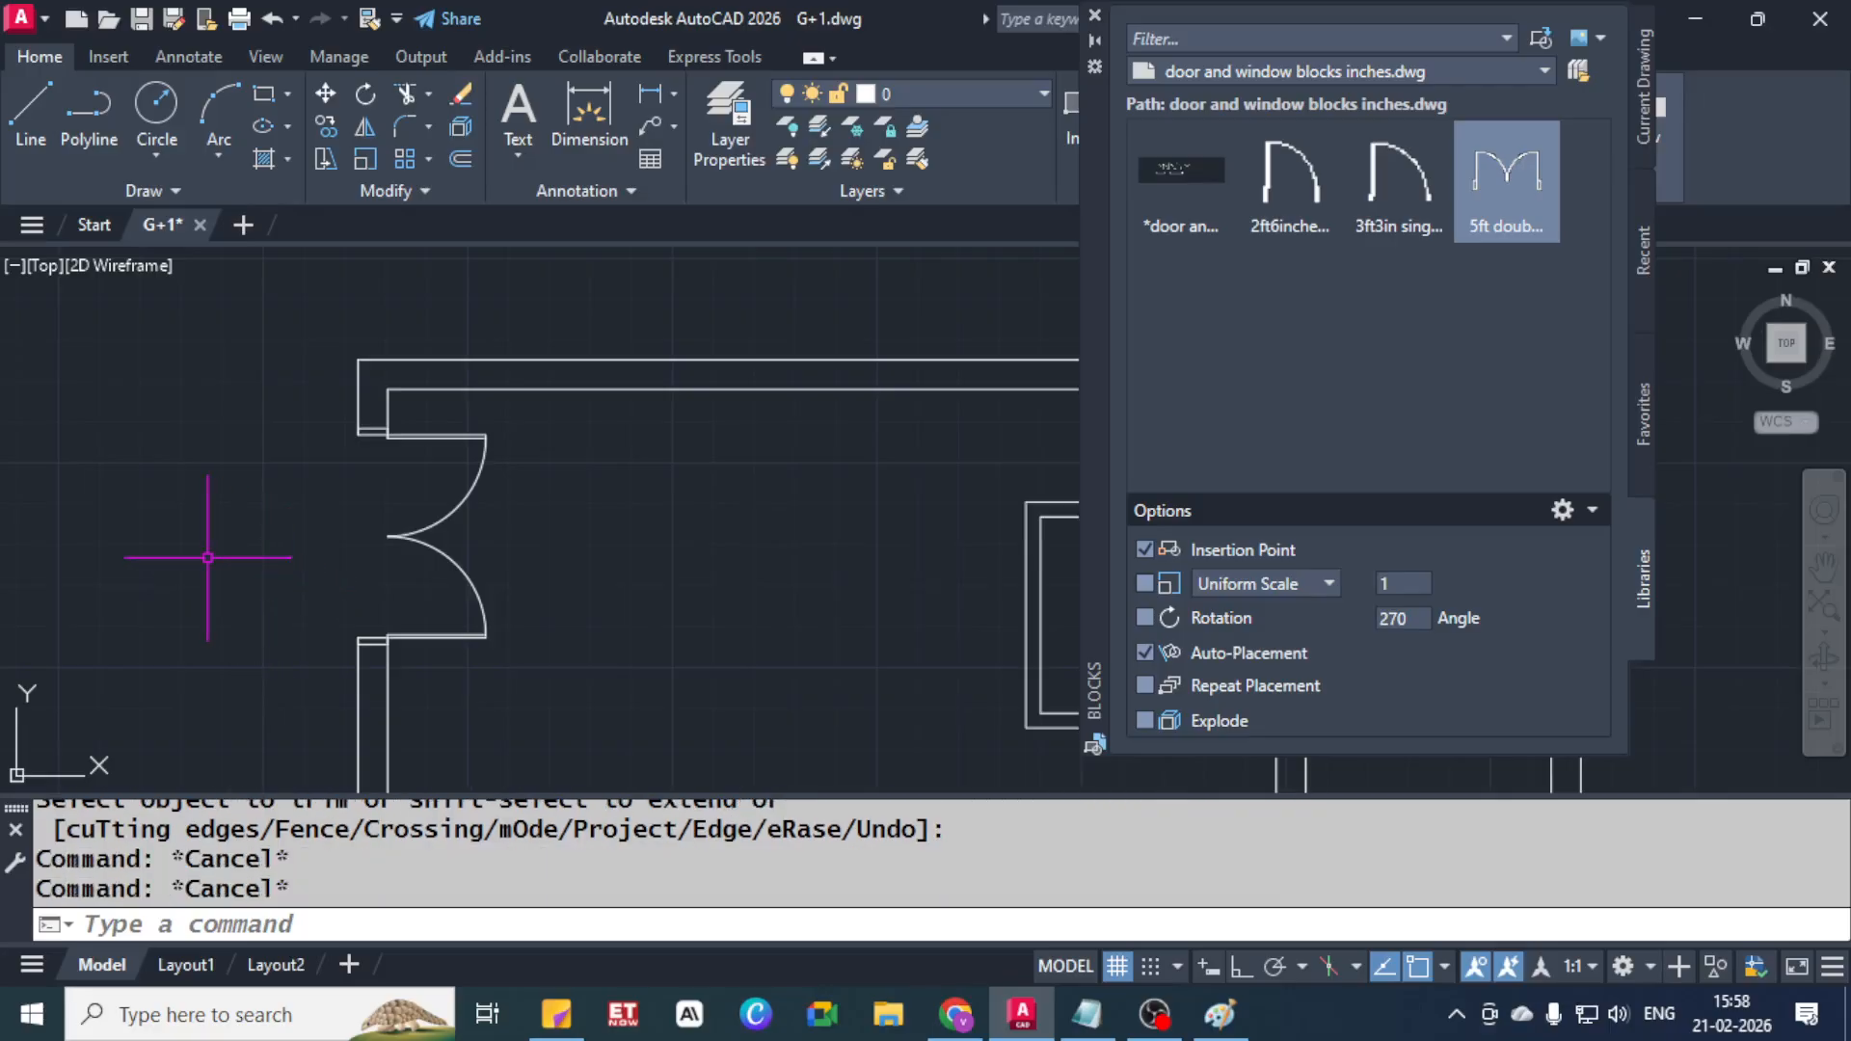
Insert the 3ft3in single door in the open area of the large room with a rotation angle of 90
scroll(434, 579, down, 5)
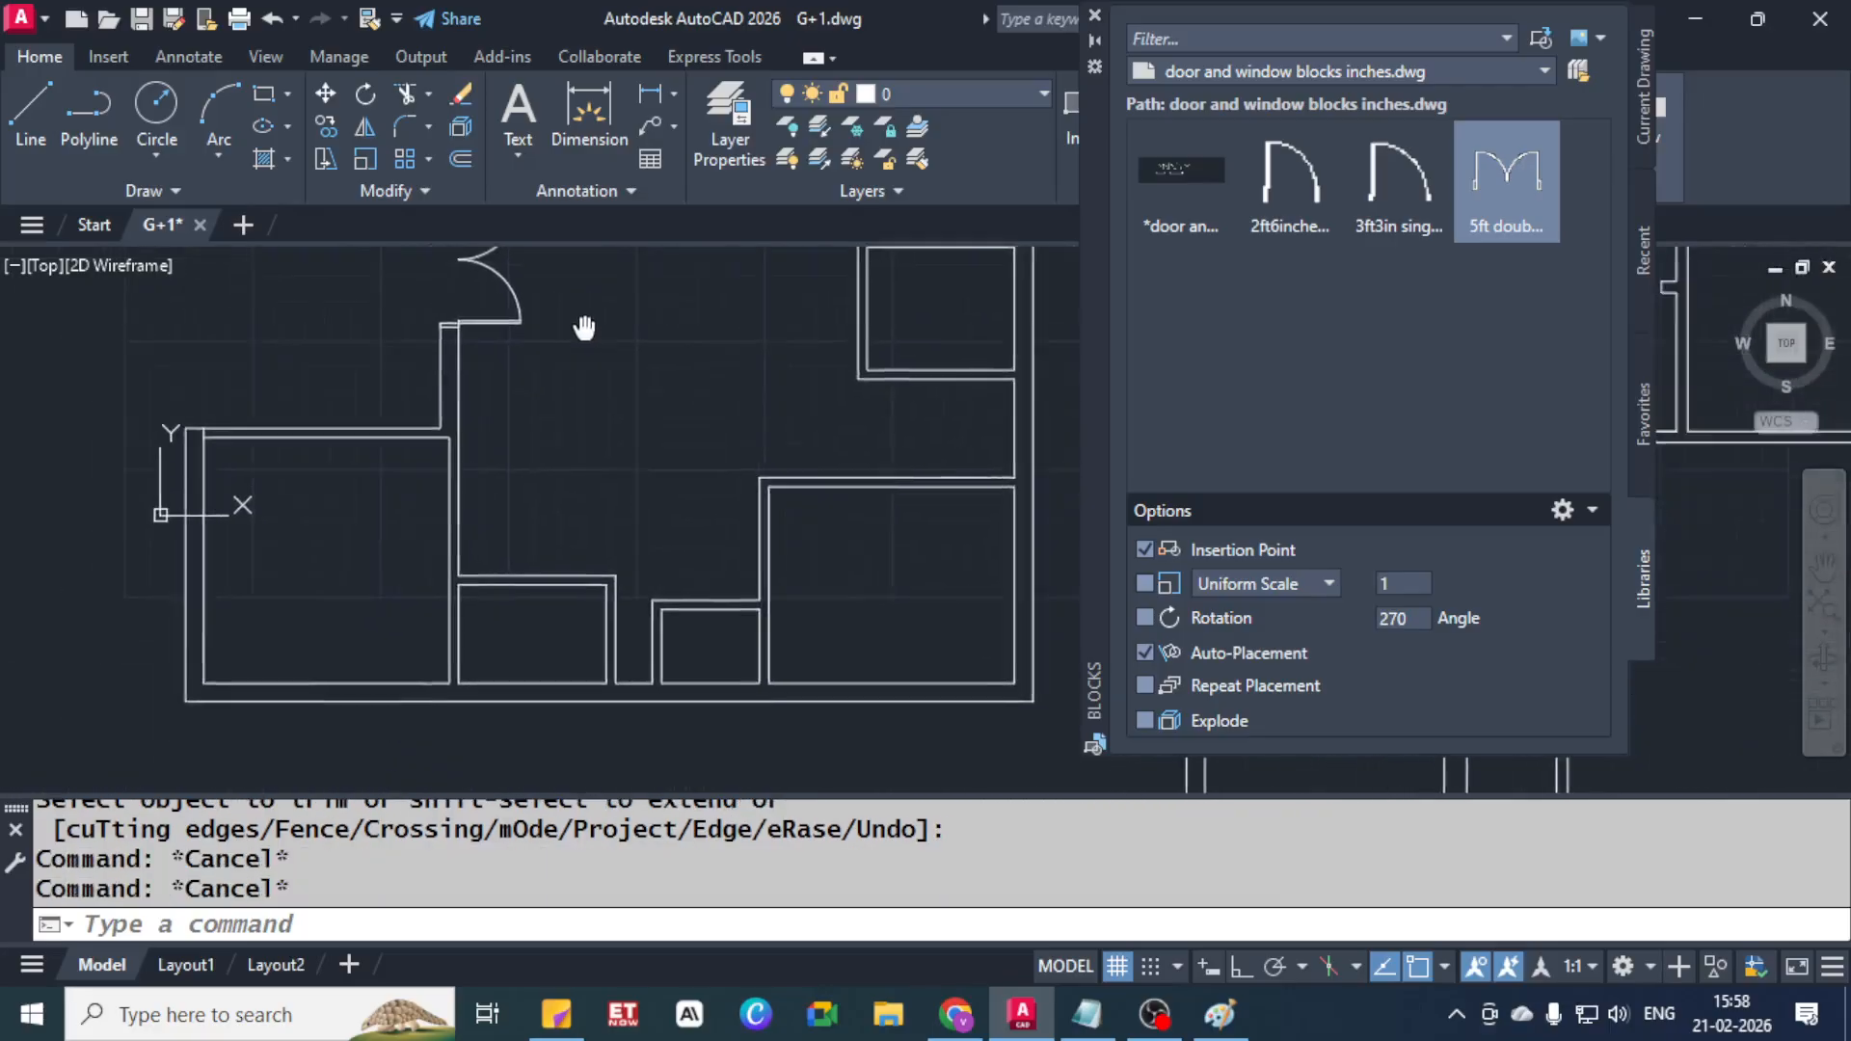
scroll(289, 404, up, 4)
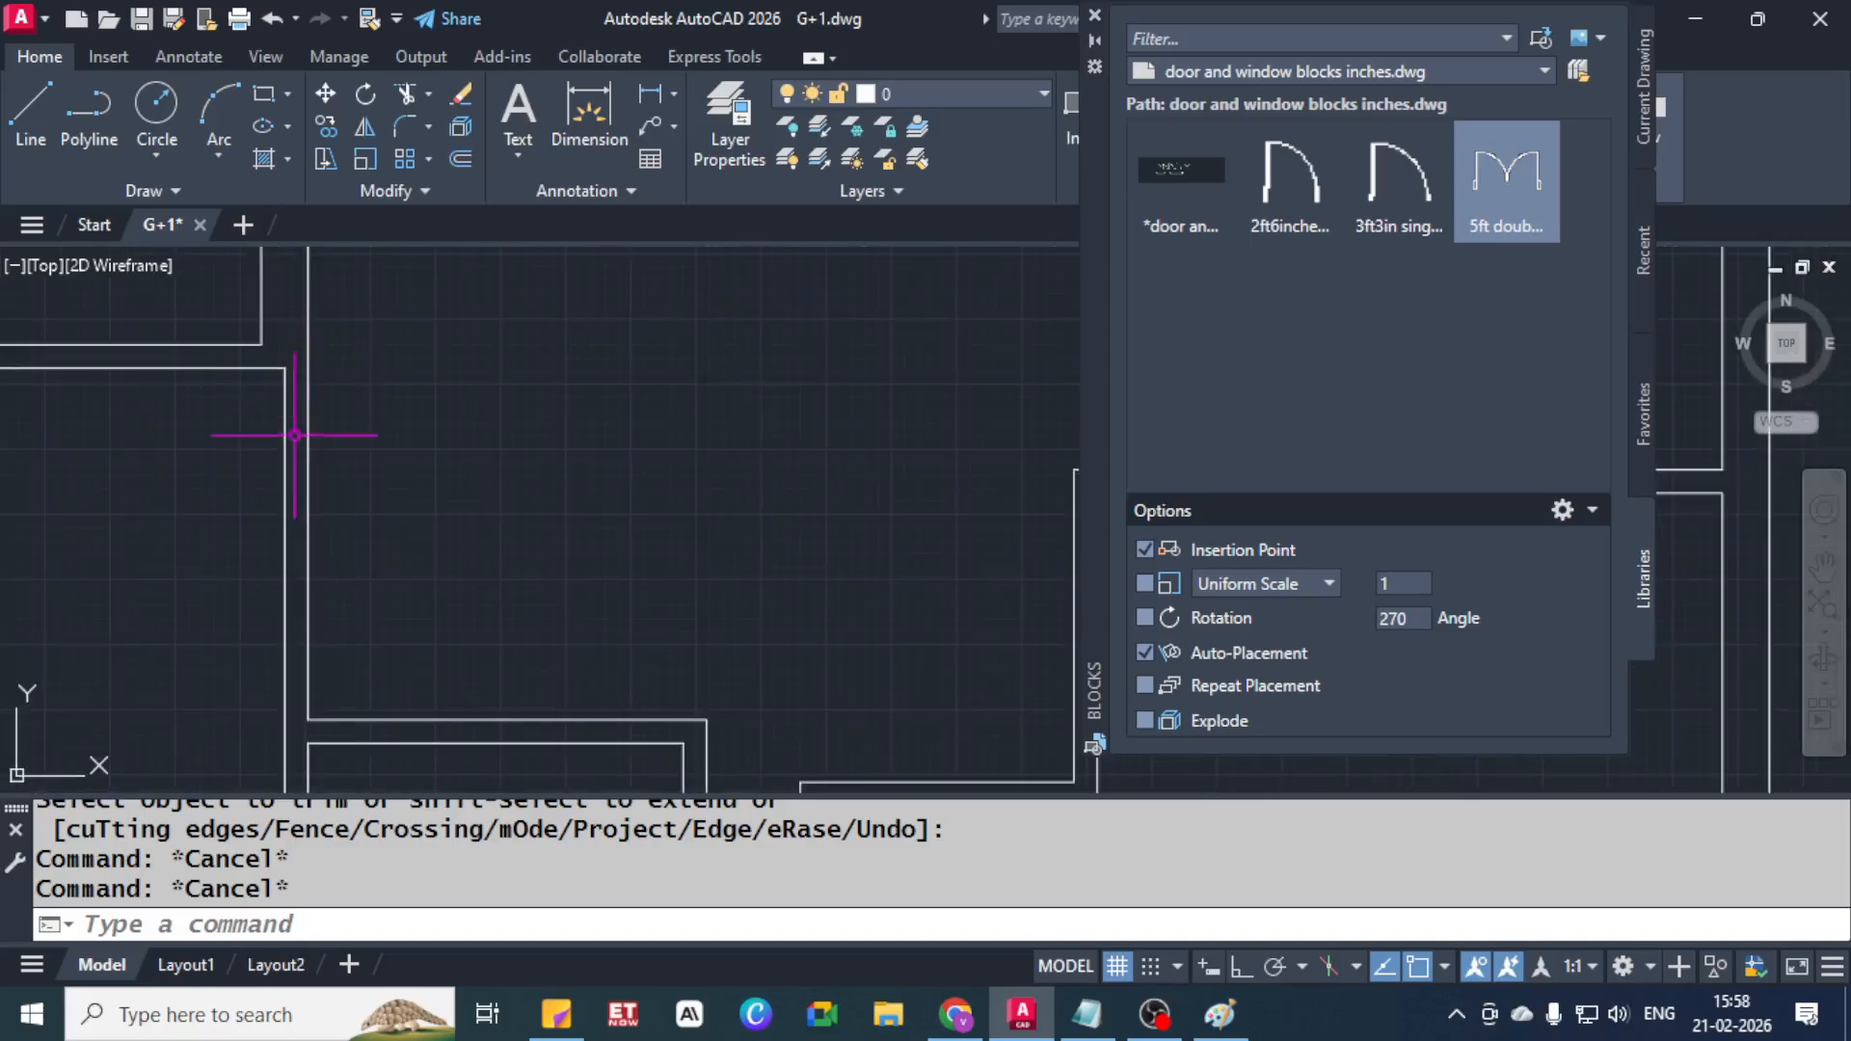
middle_drag(390, 387, 401, 430)
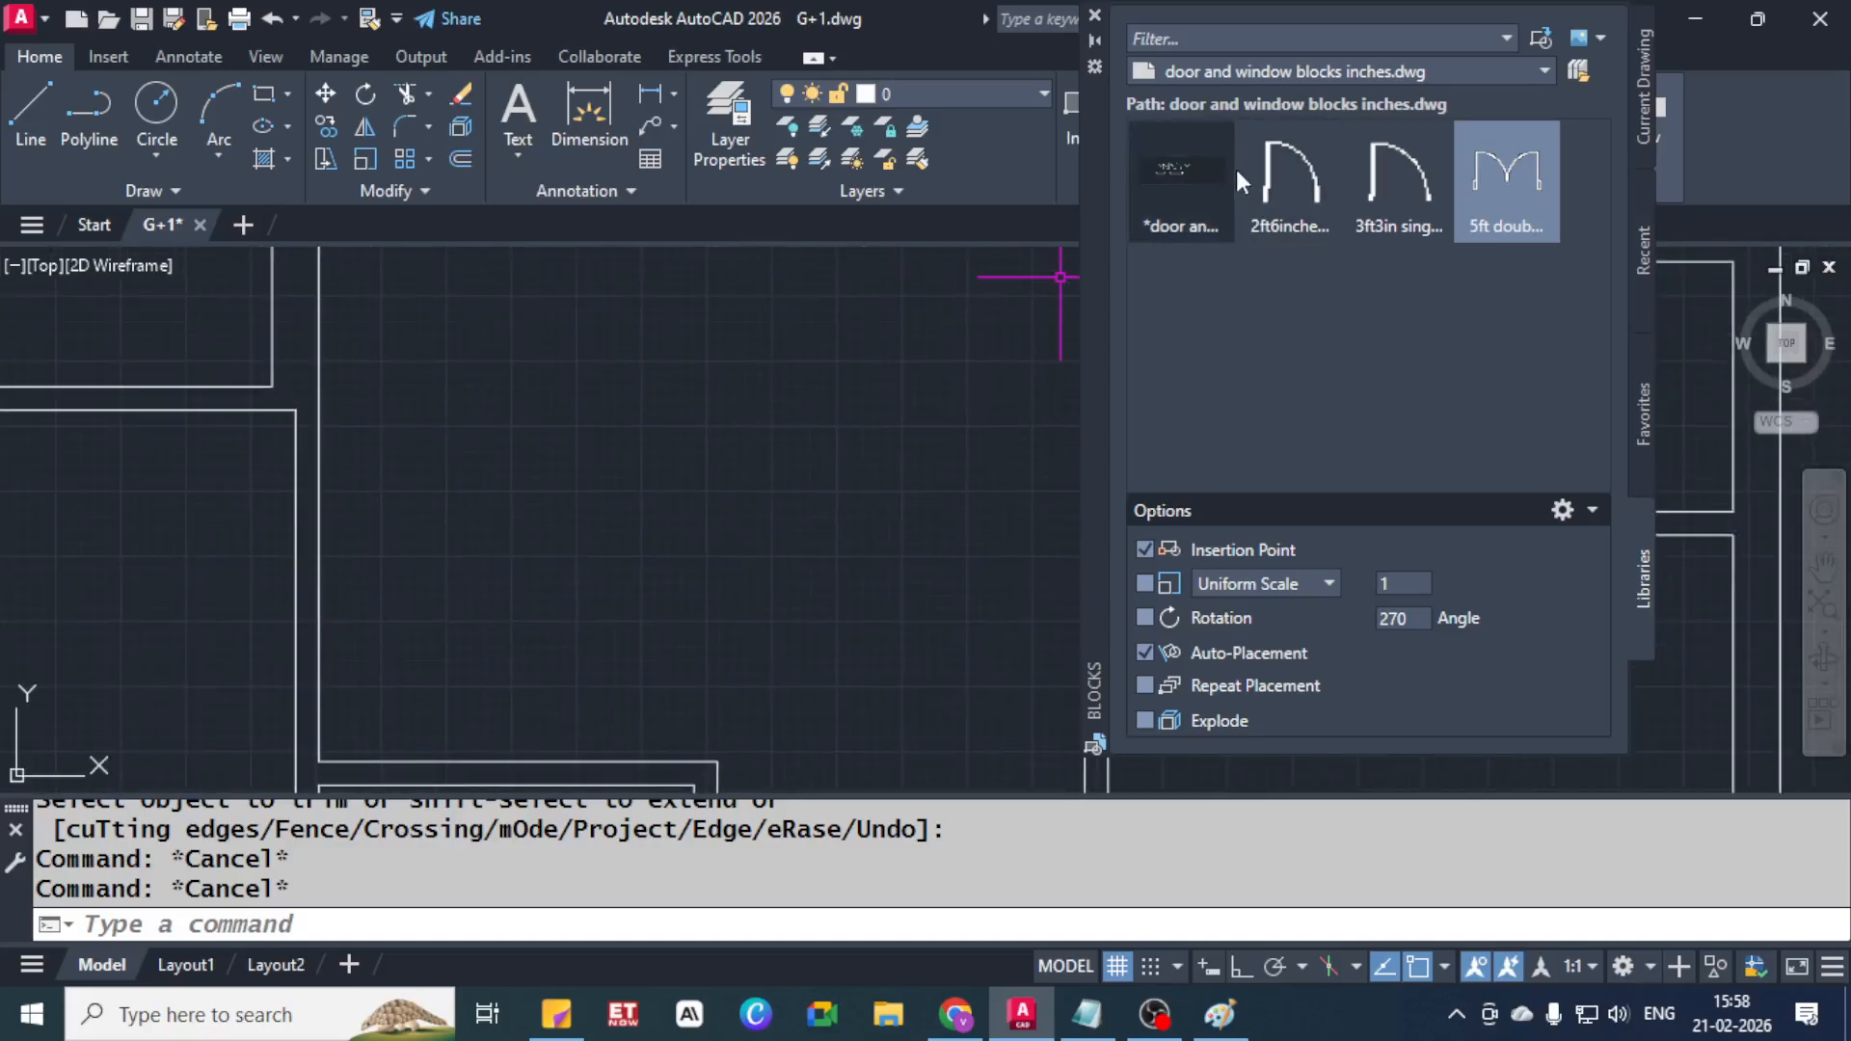
click(1416, 620)
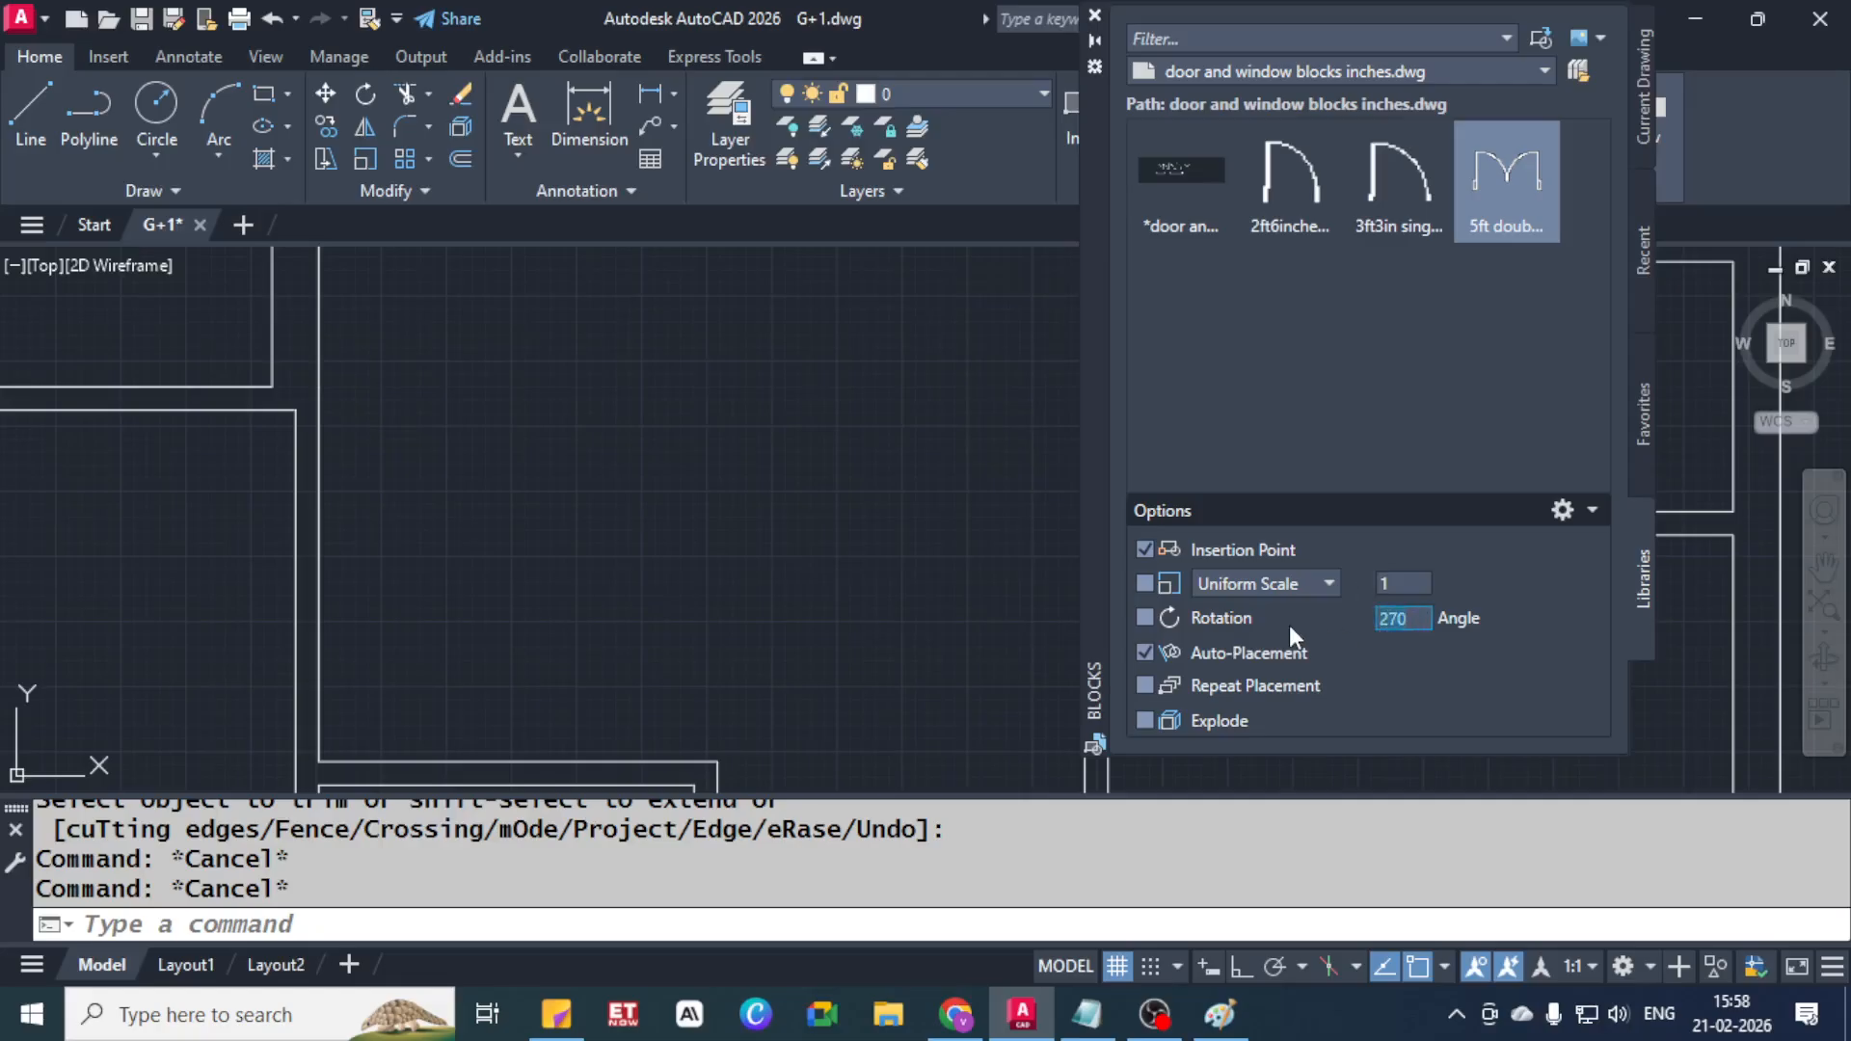
text(90)
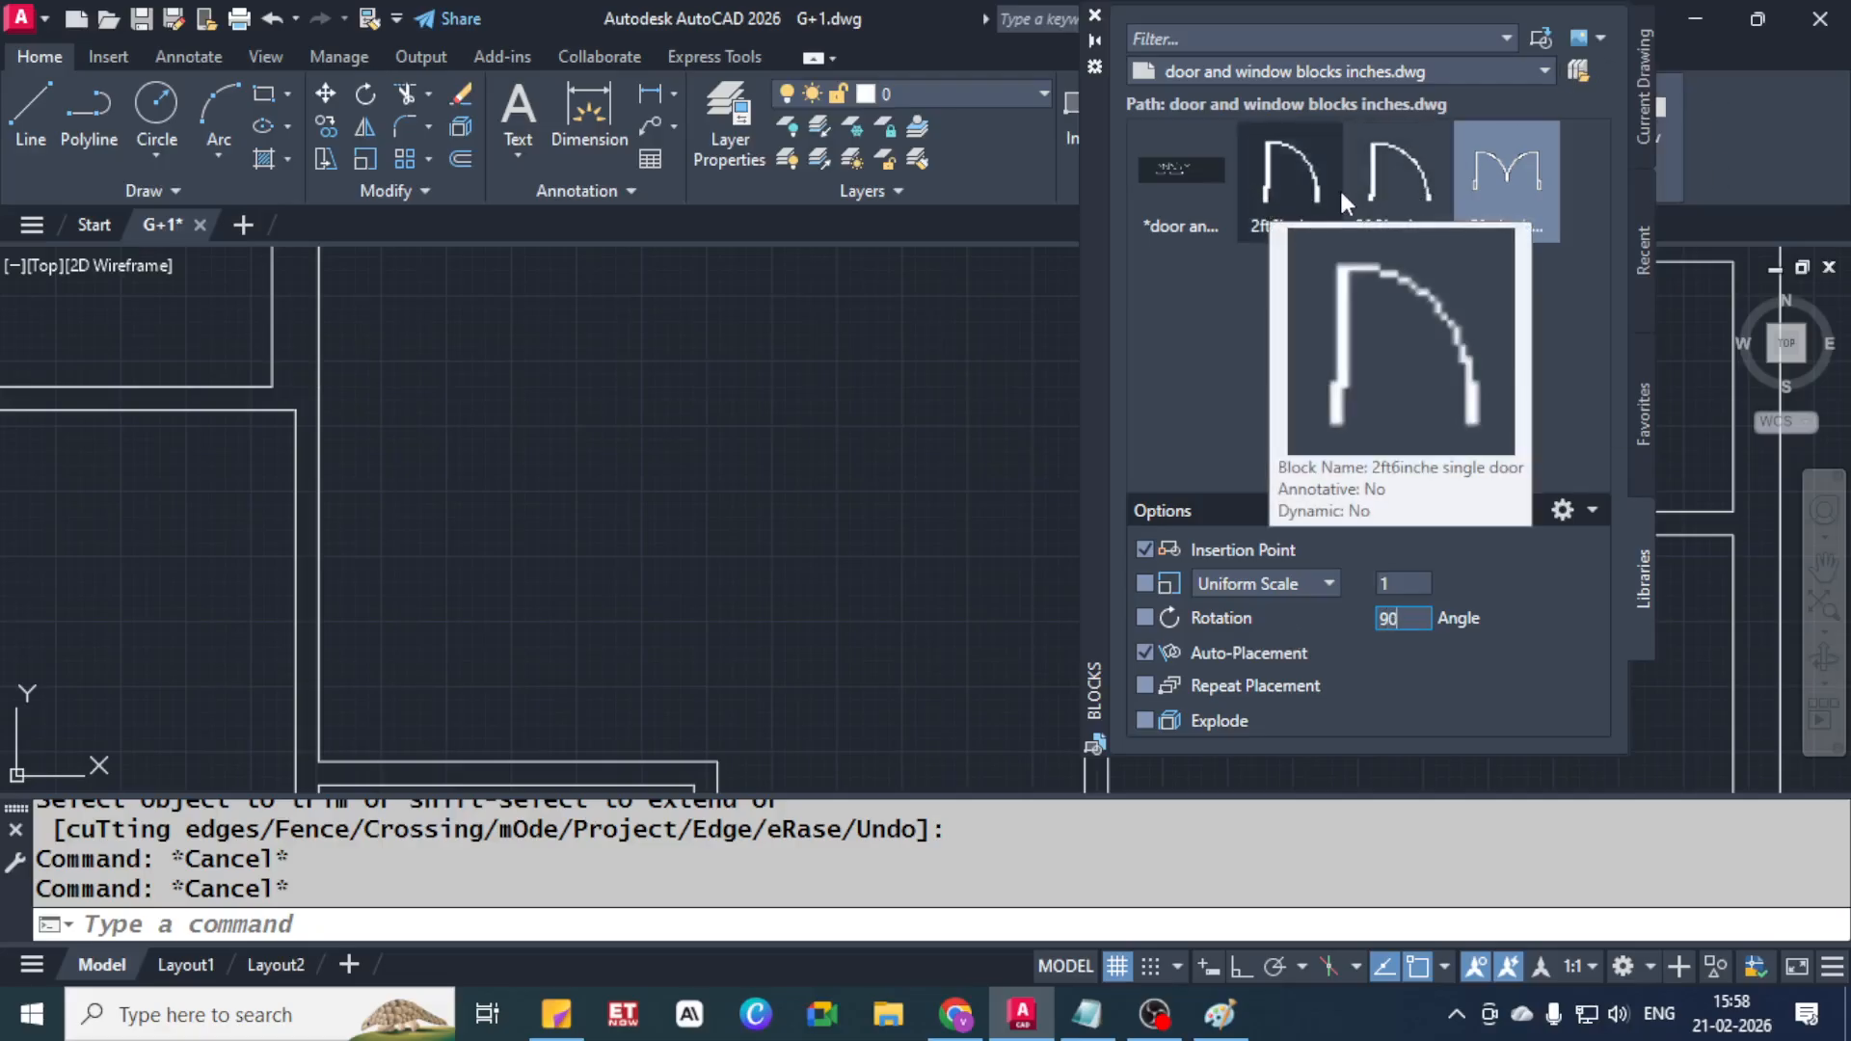
mouse_move(1378, 200)
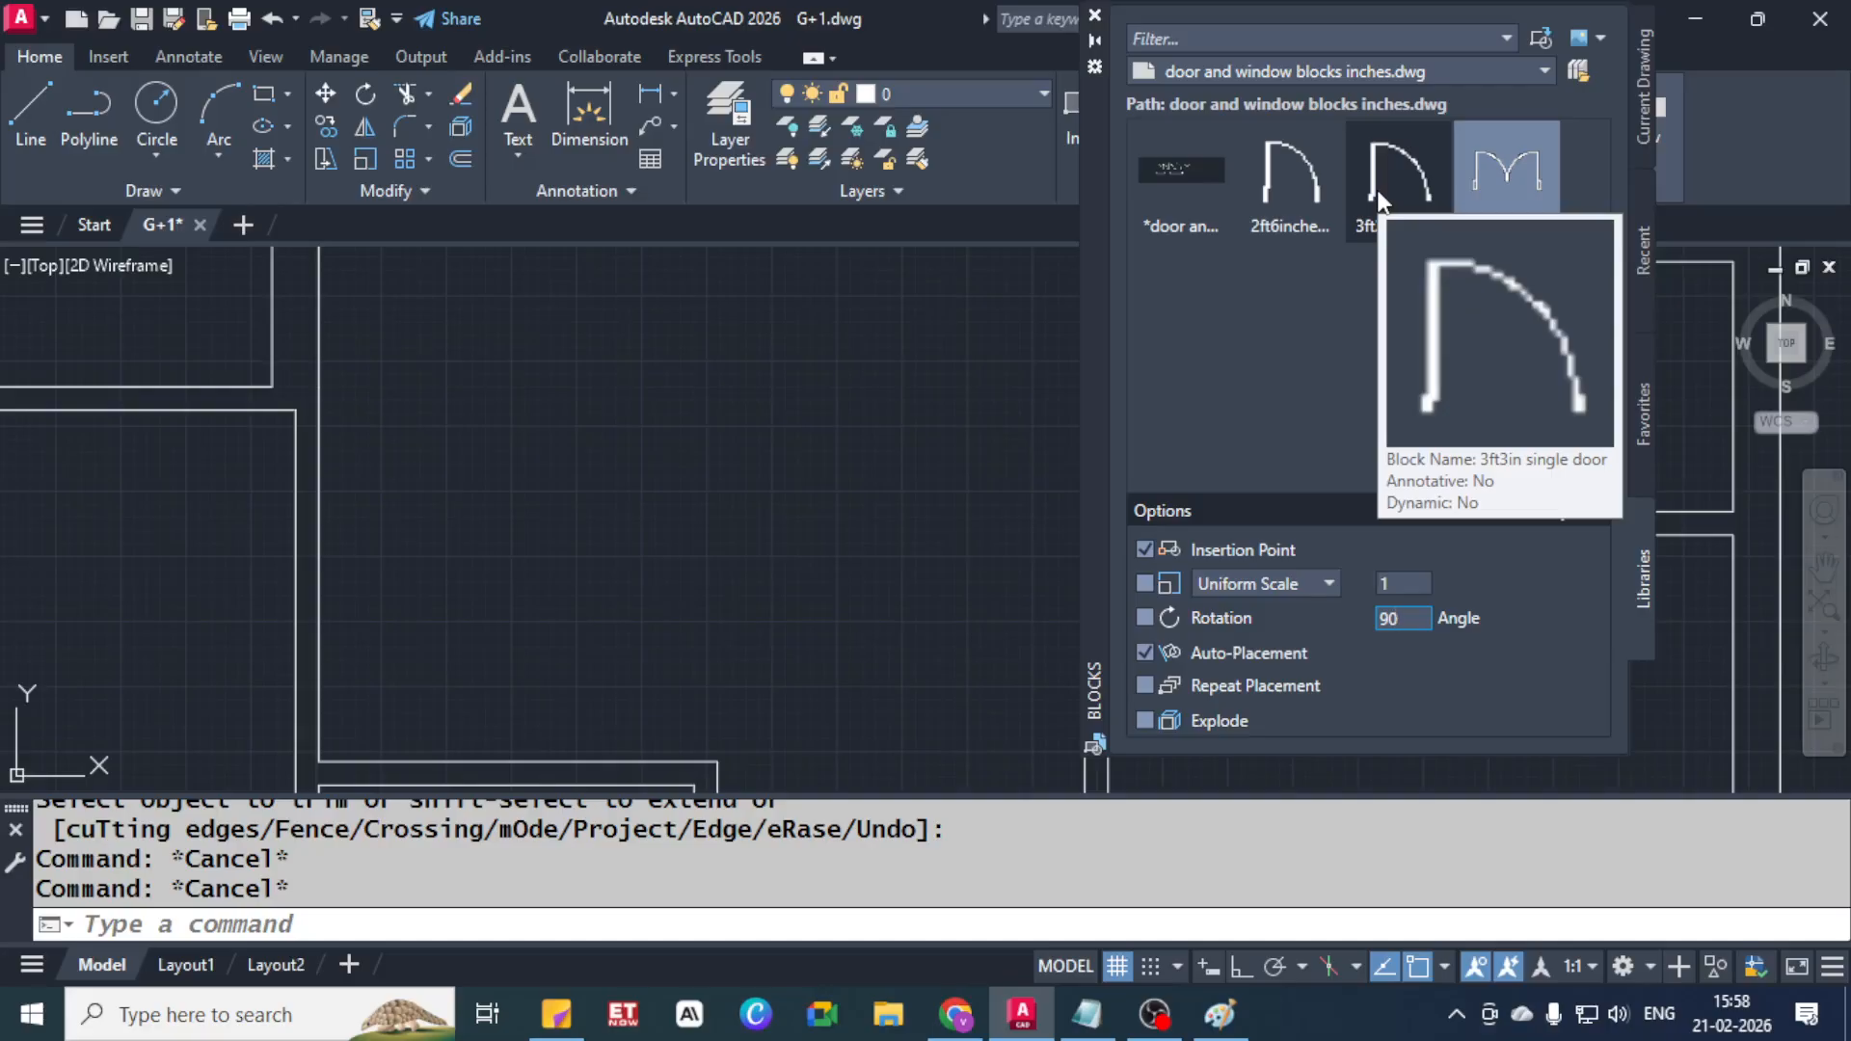
click(1379, 201)
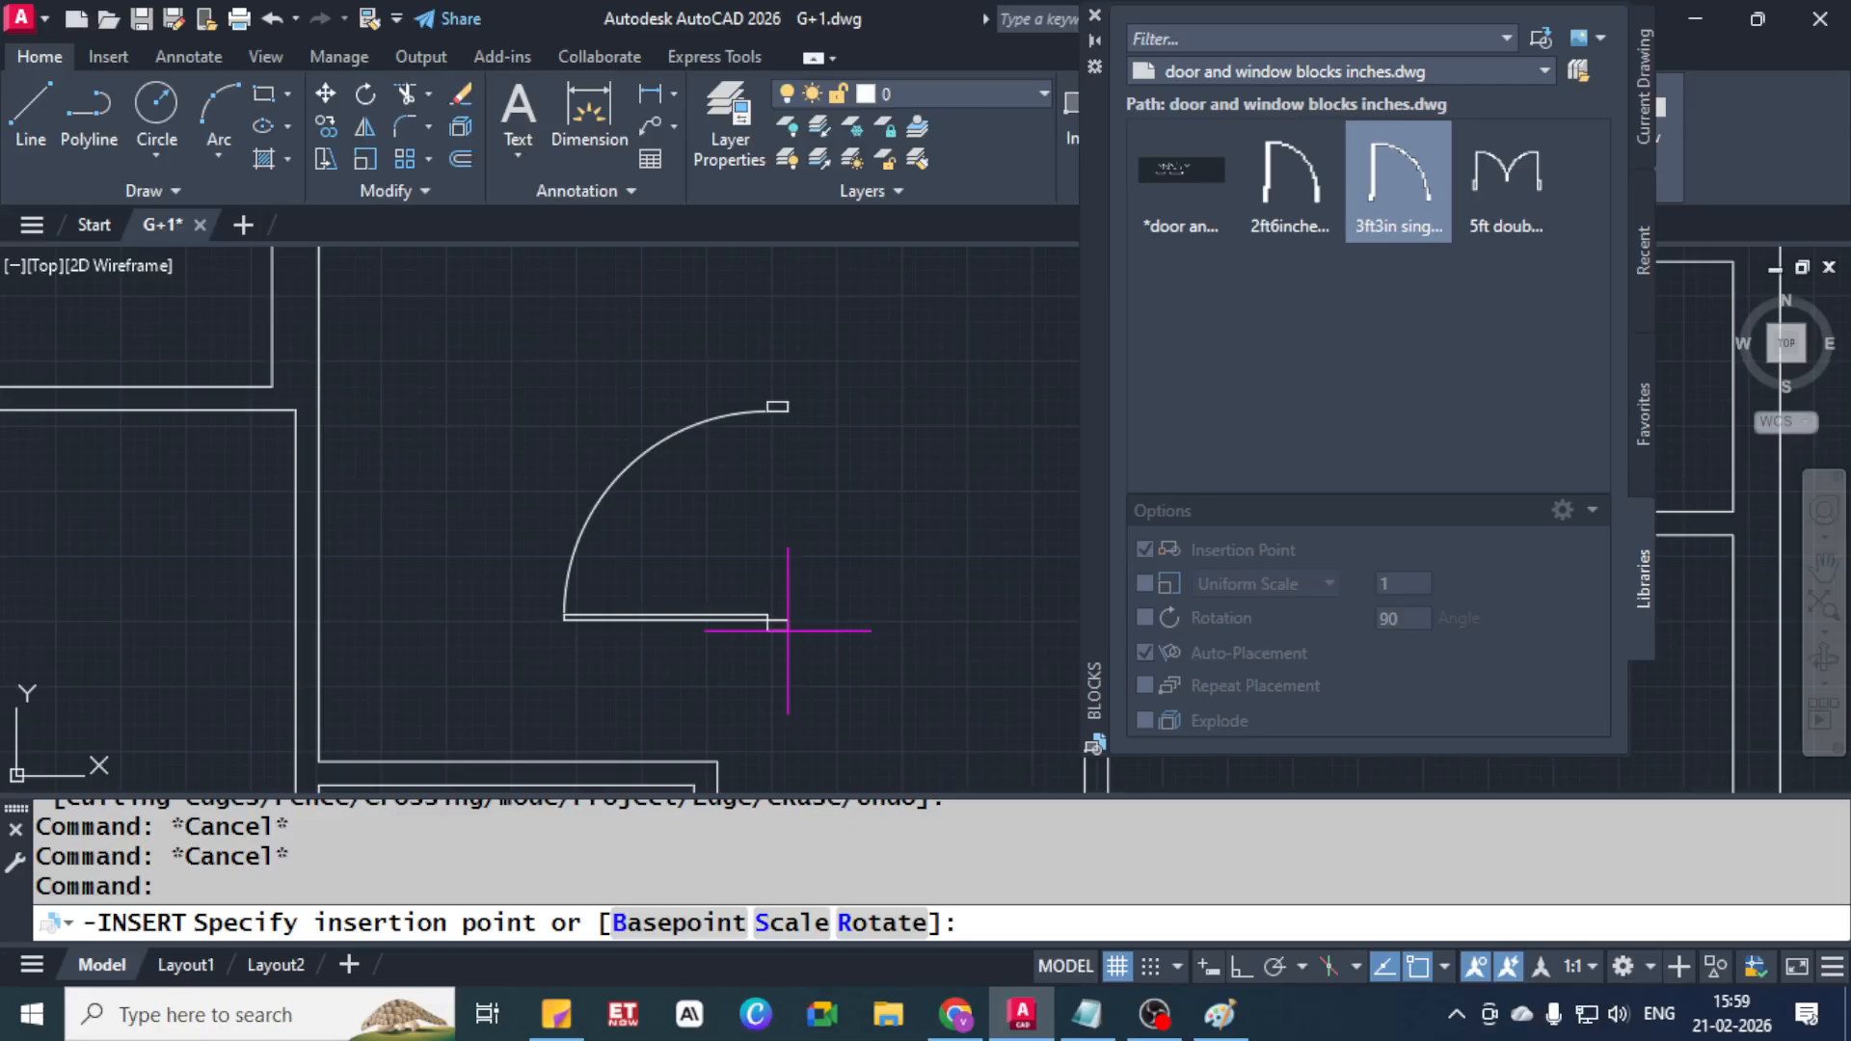
click(788, 631)
text(mi)
key(Return)
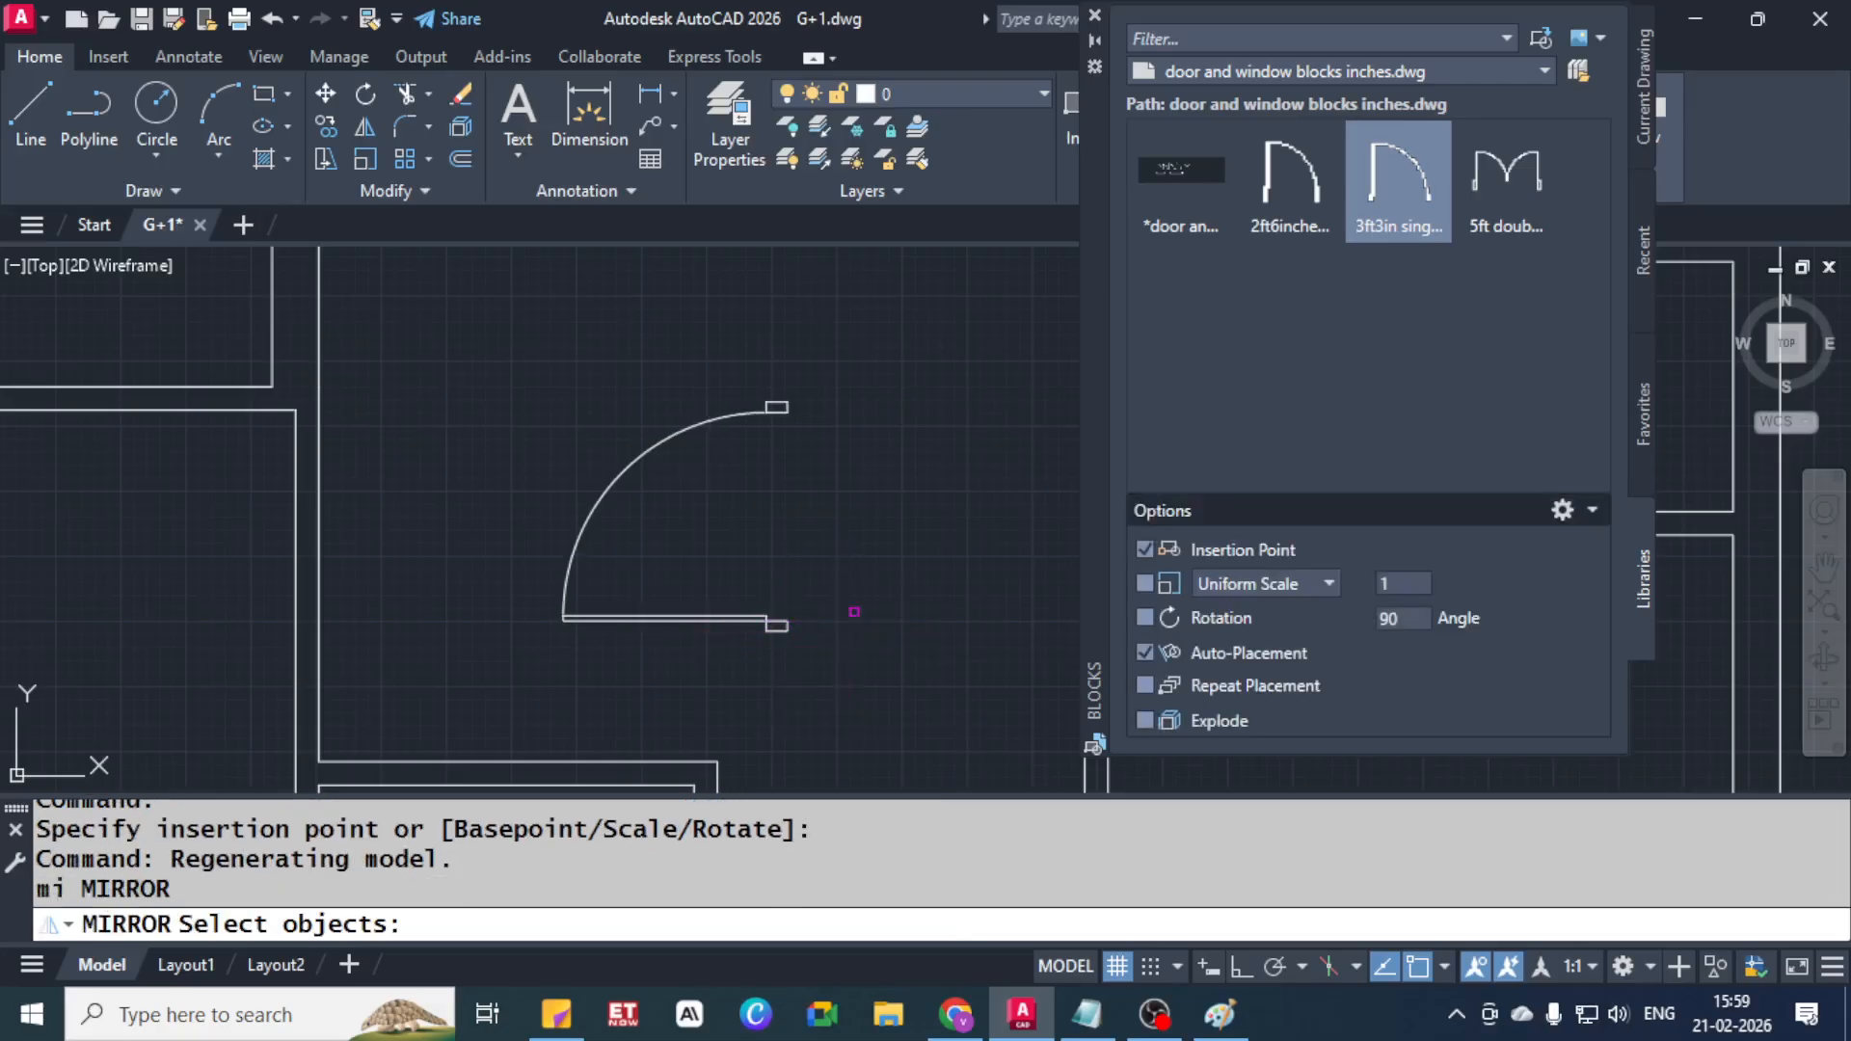
click(779, 409)
key(Return)
click(783, 403)
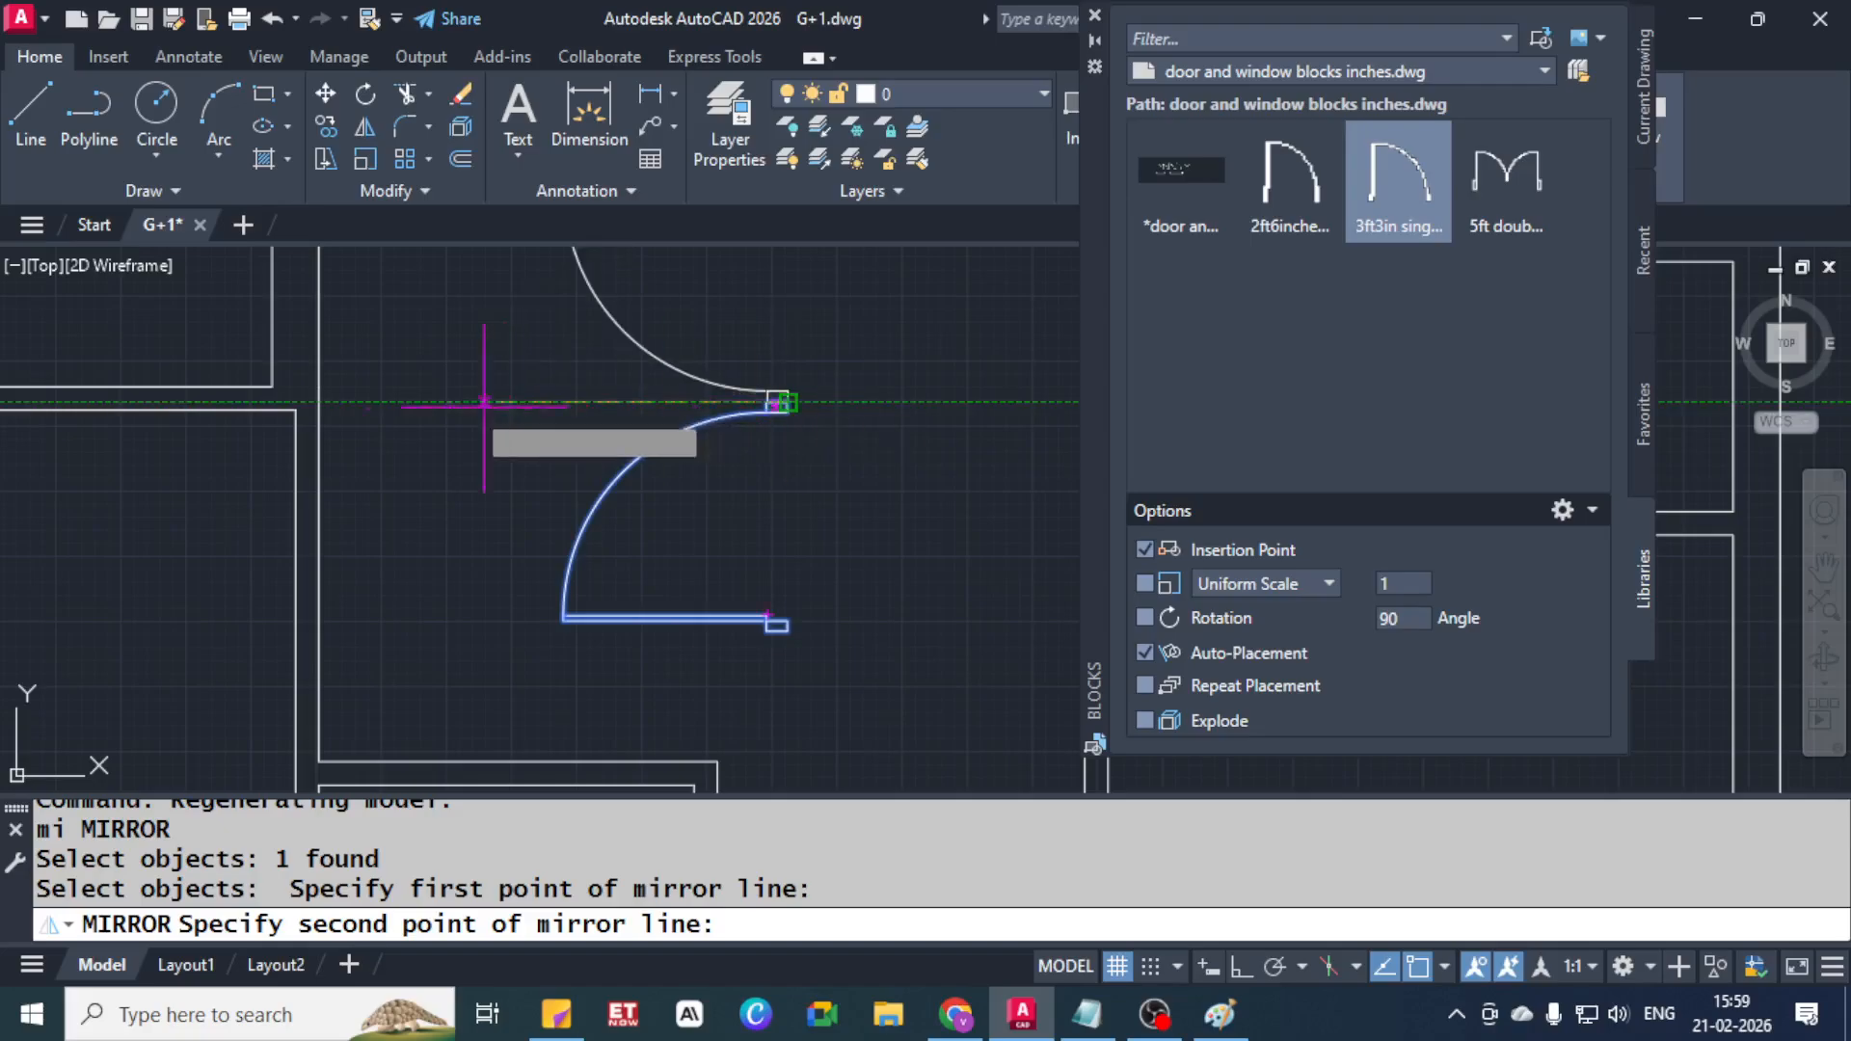
click(407, 403)
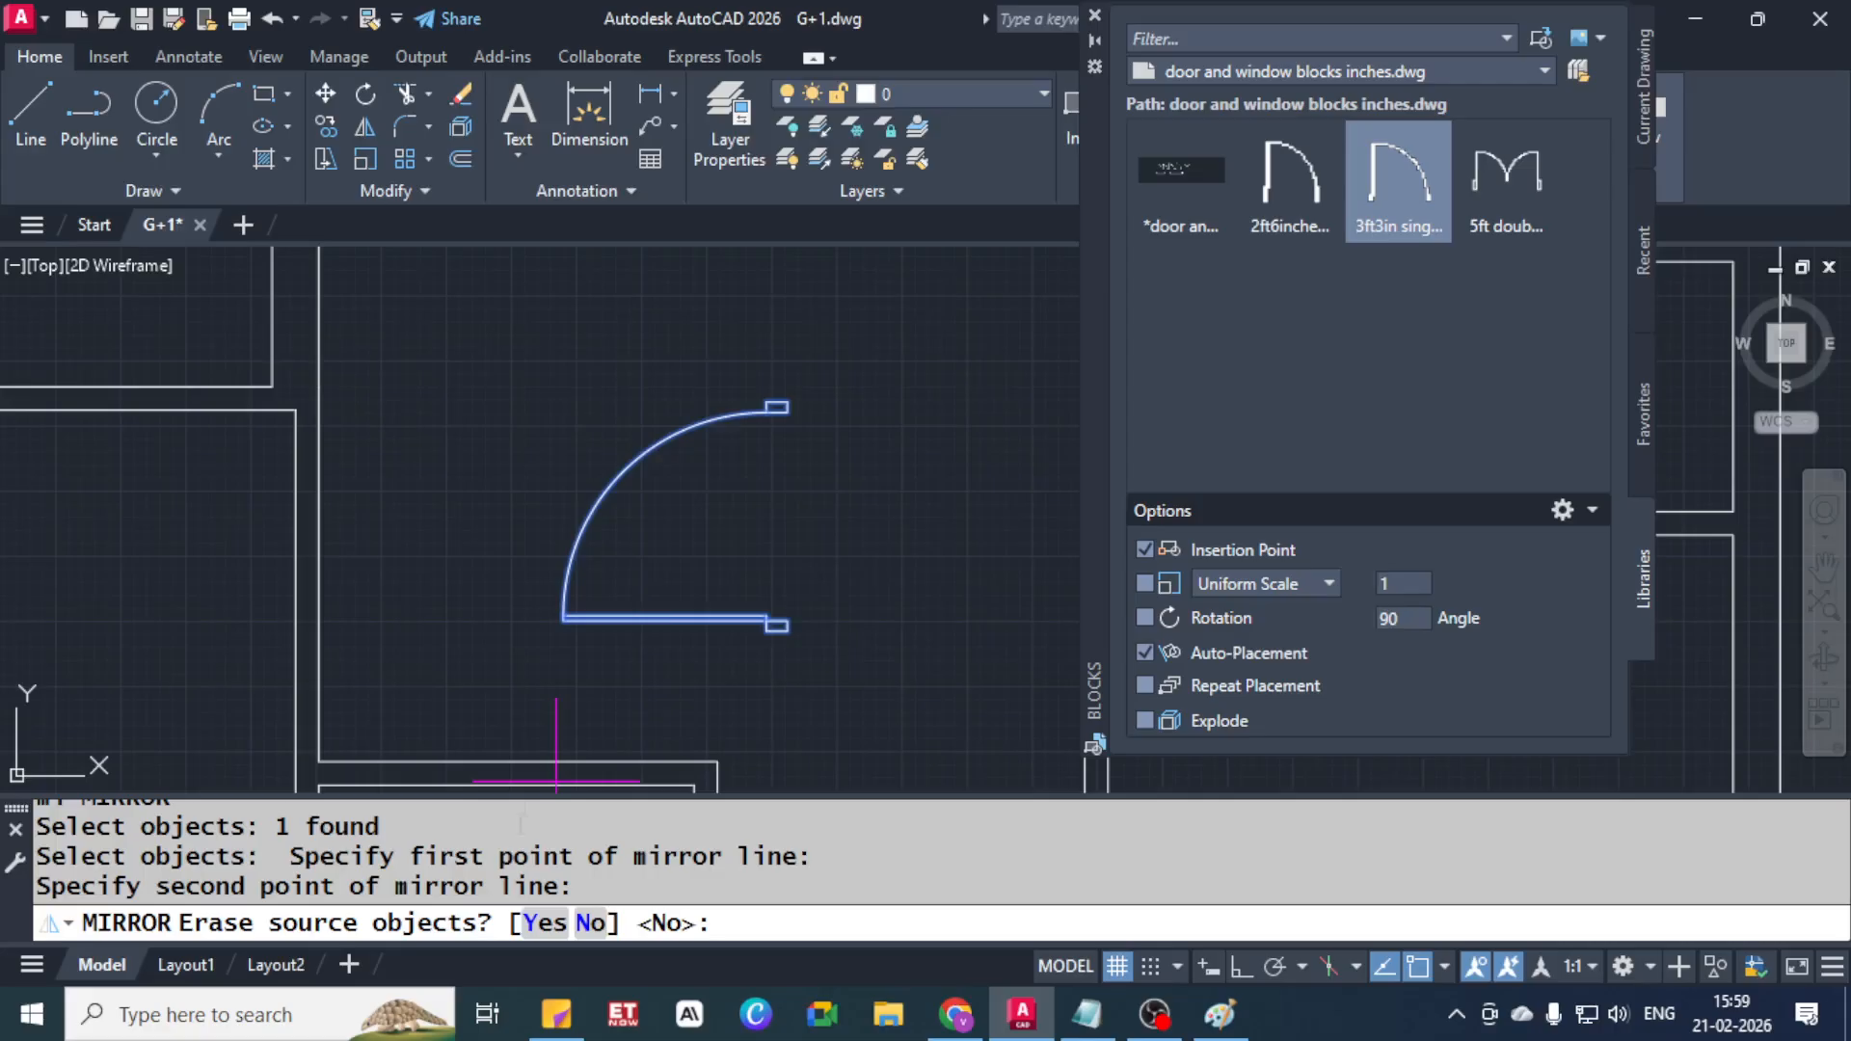
key(Escape)
Mirror the 3ft3in single door about a horizontal line through its upper jamb with Ortho on, erasing the source door
click(940, 458)
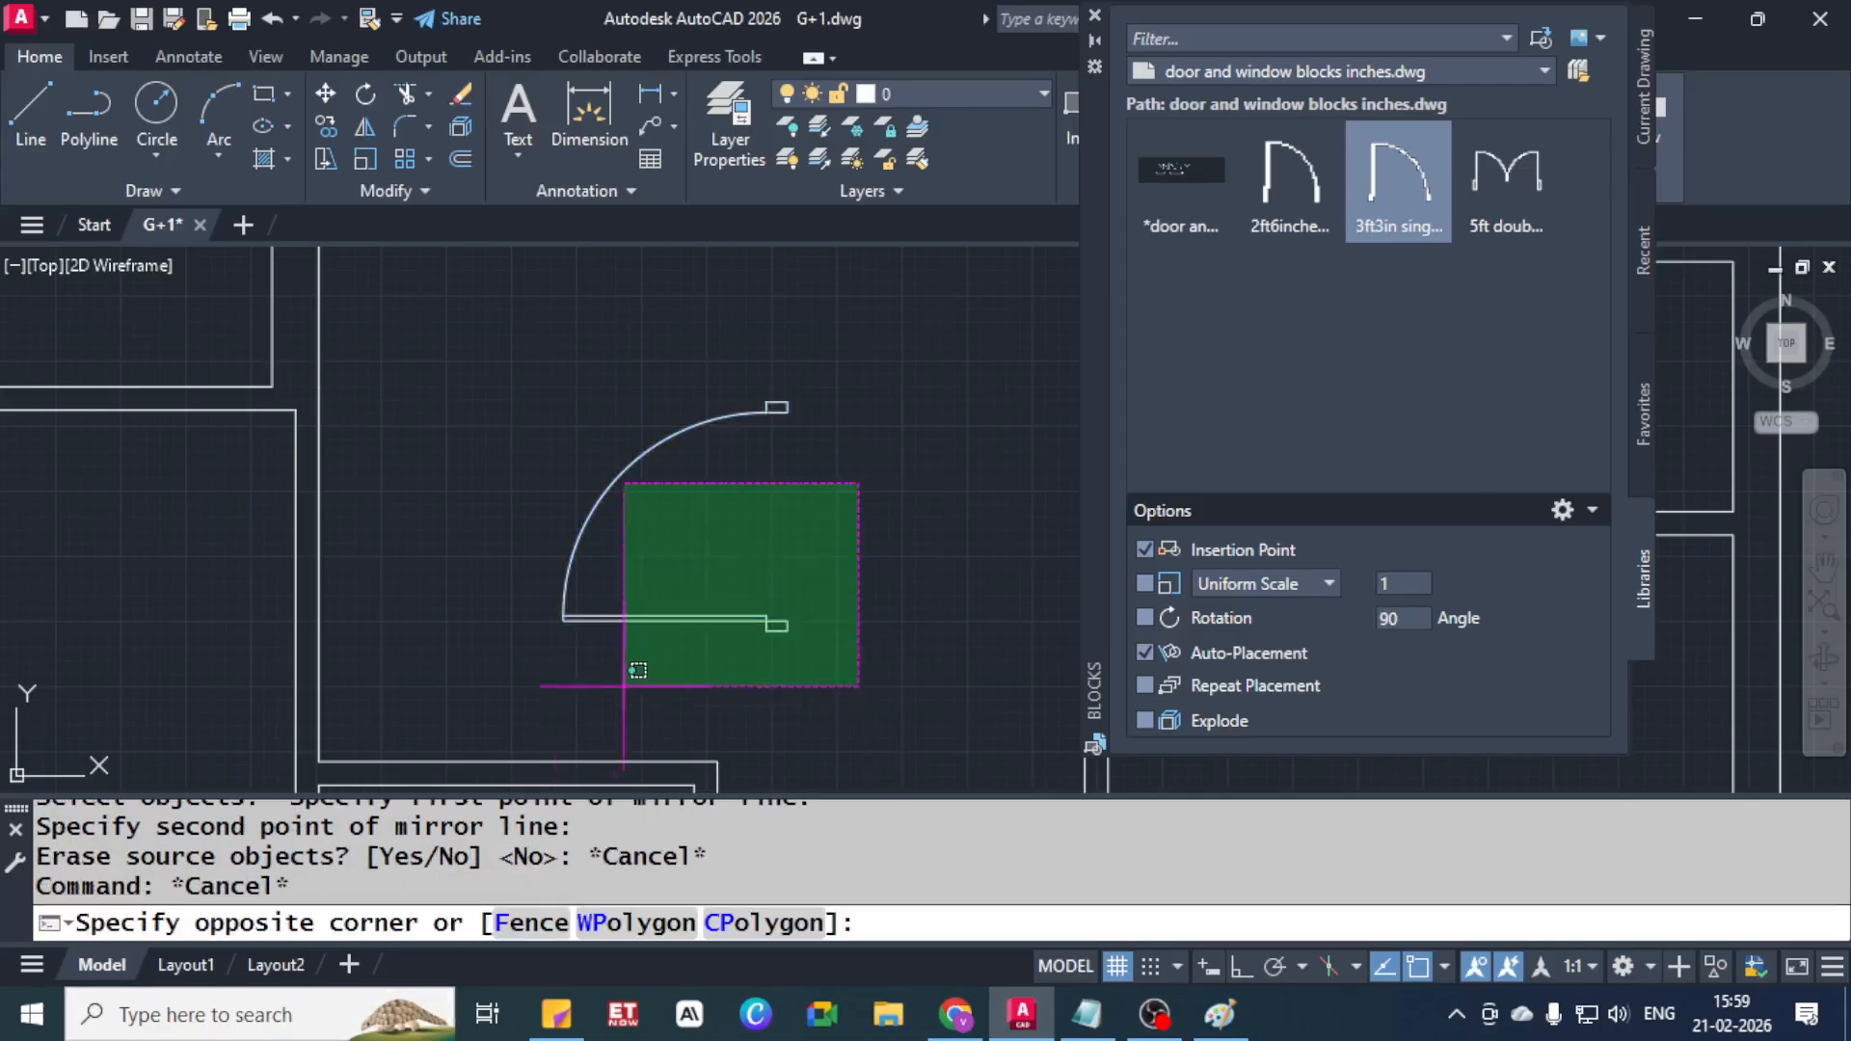
click(612, 644)
text(mi)
key(Return)
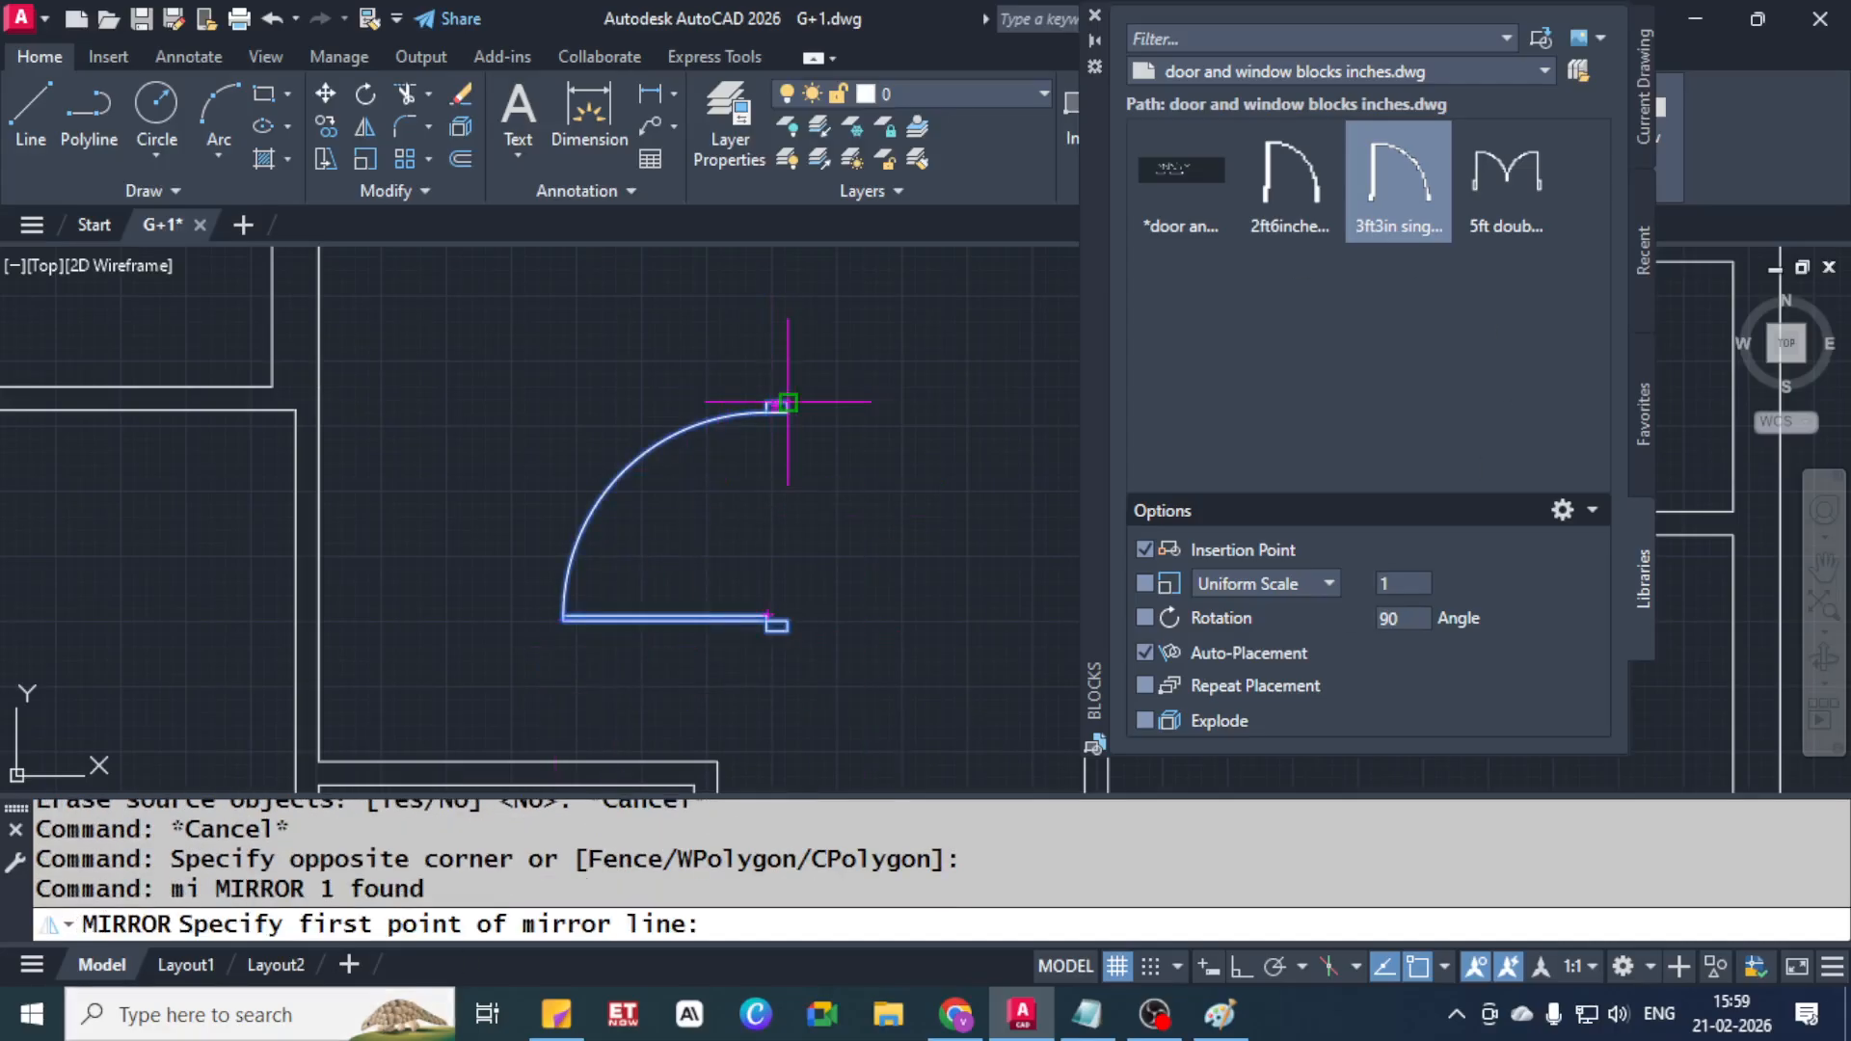
click(774, 403)
key(F8)
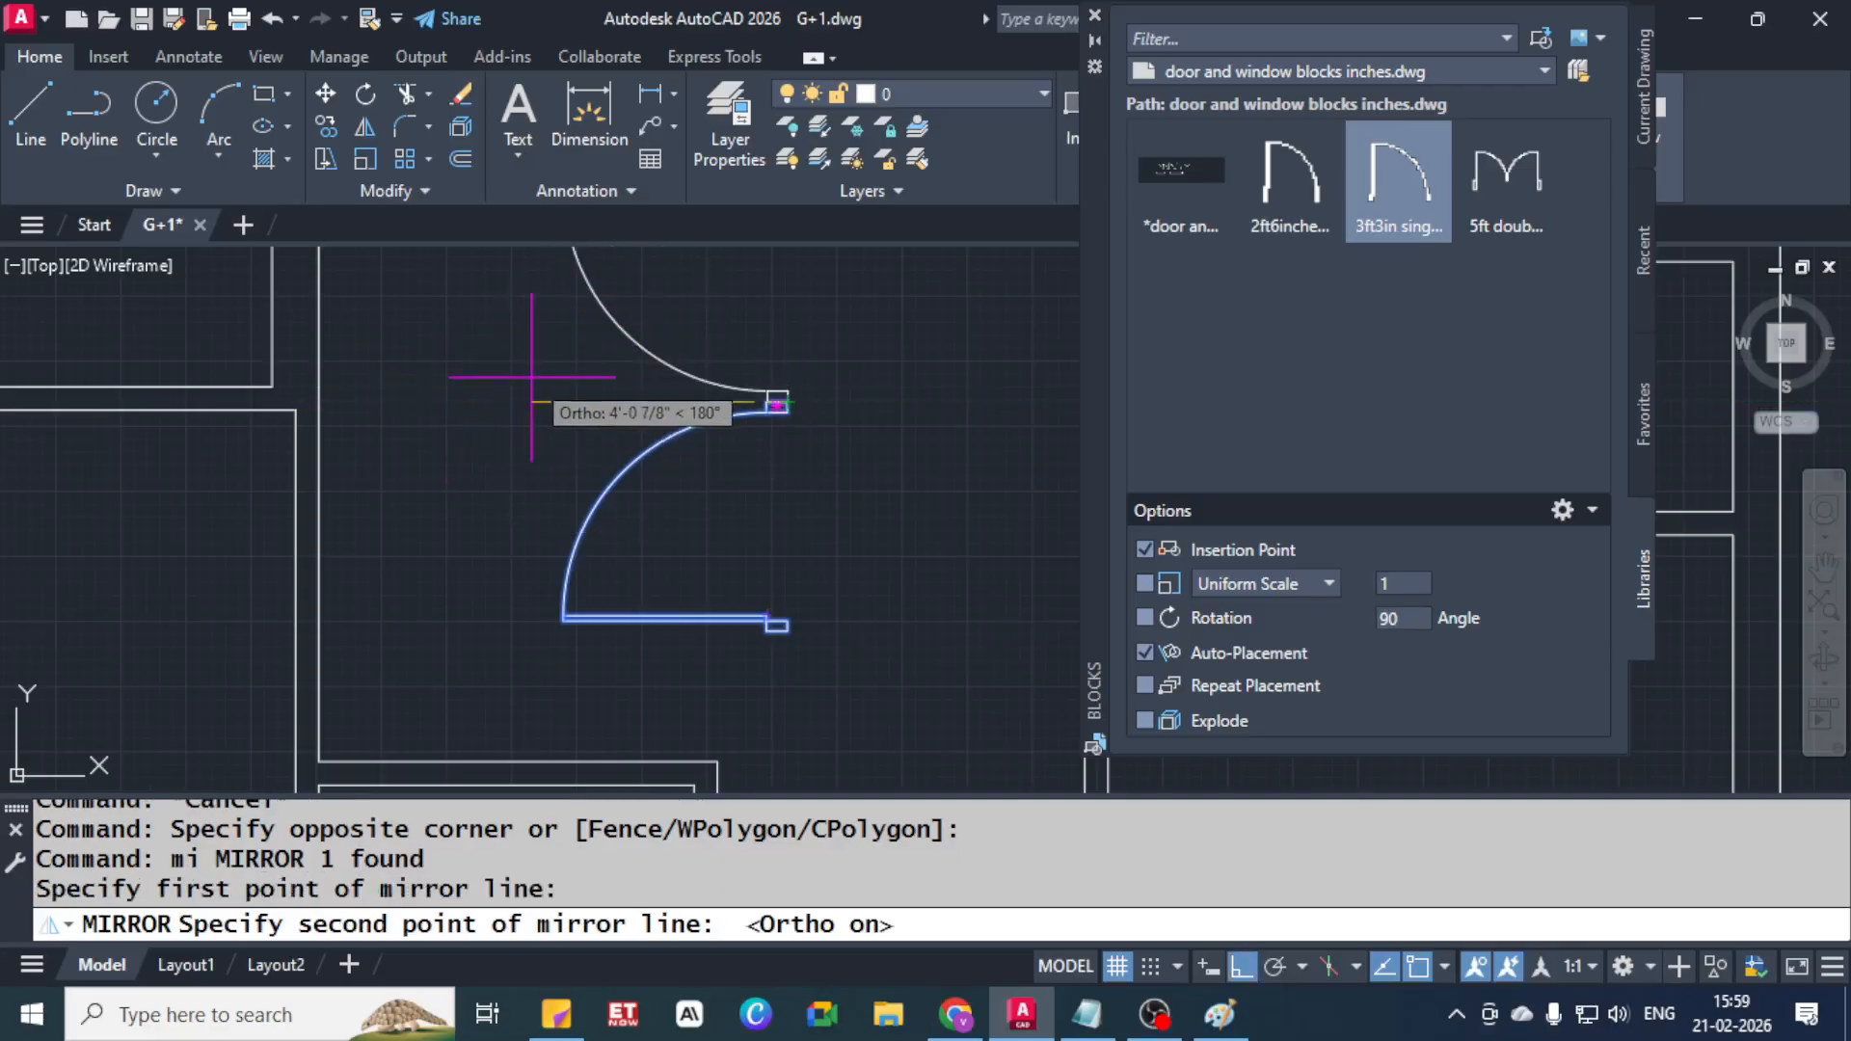
click(525, 377)
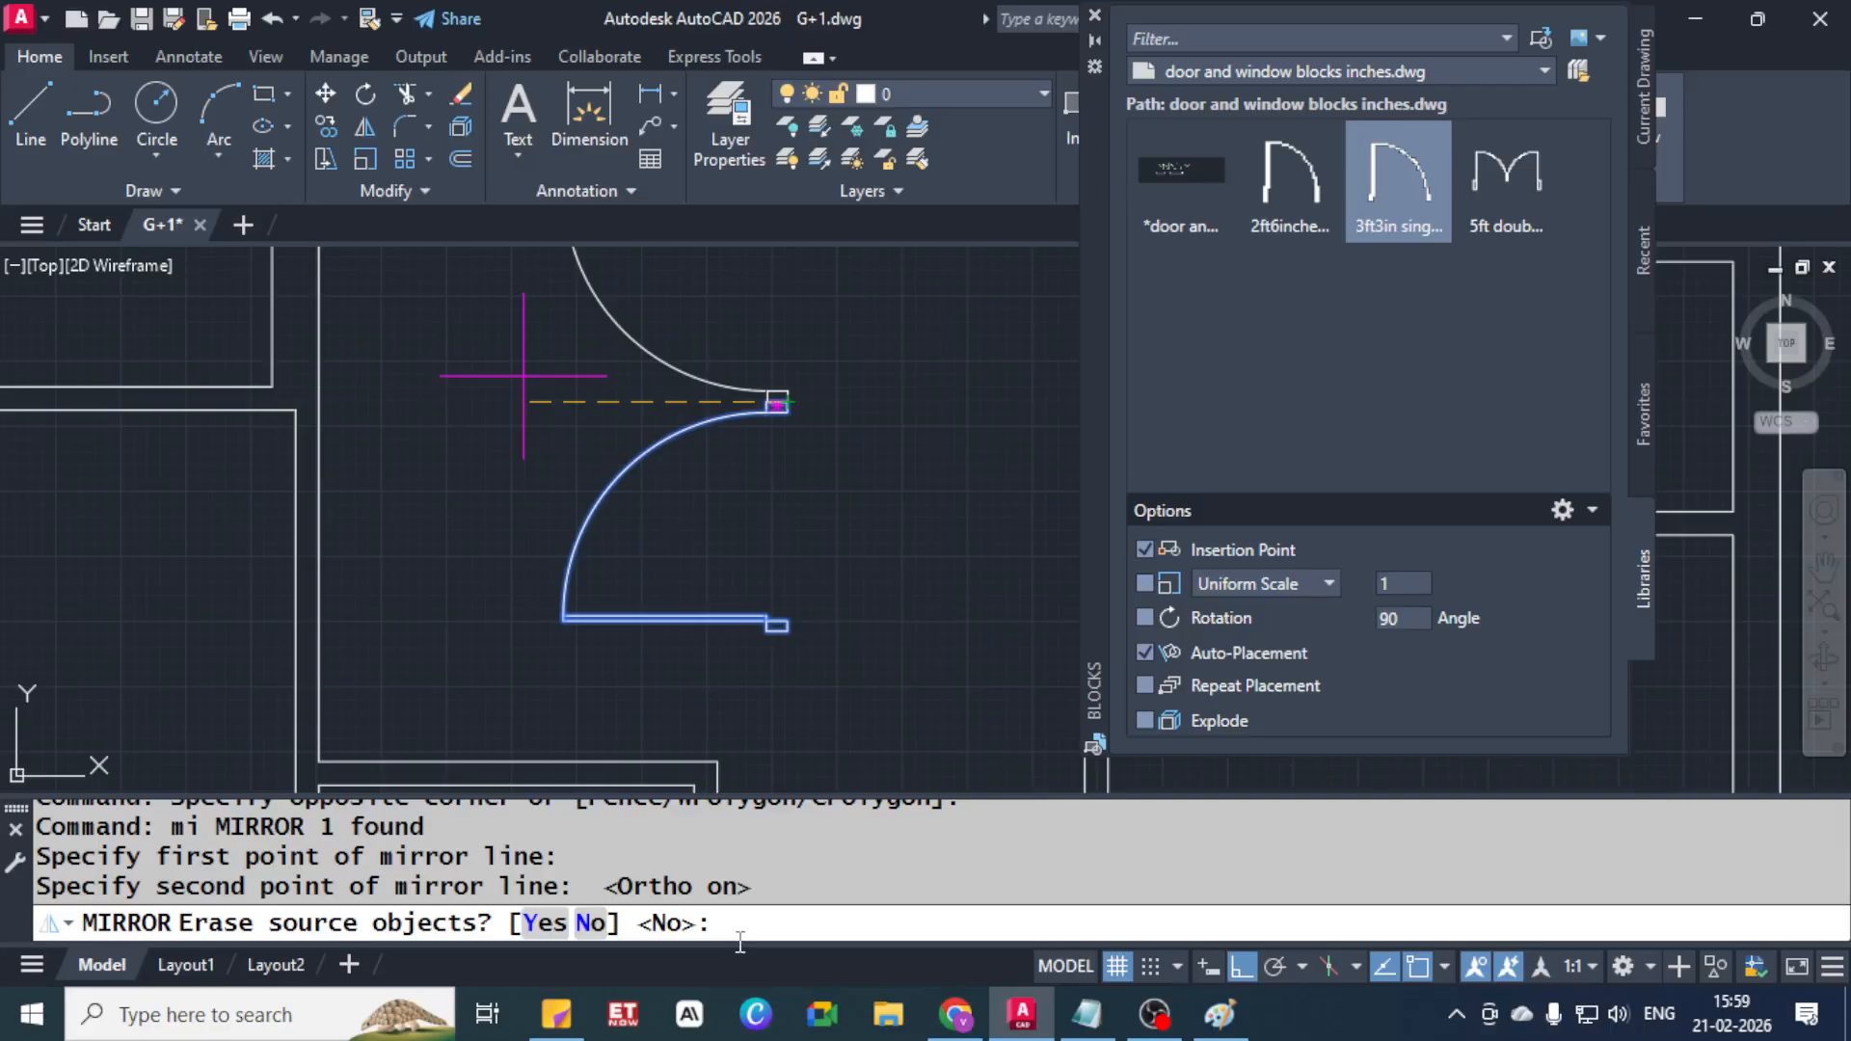
click(545, 922)
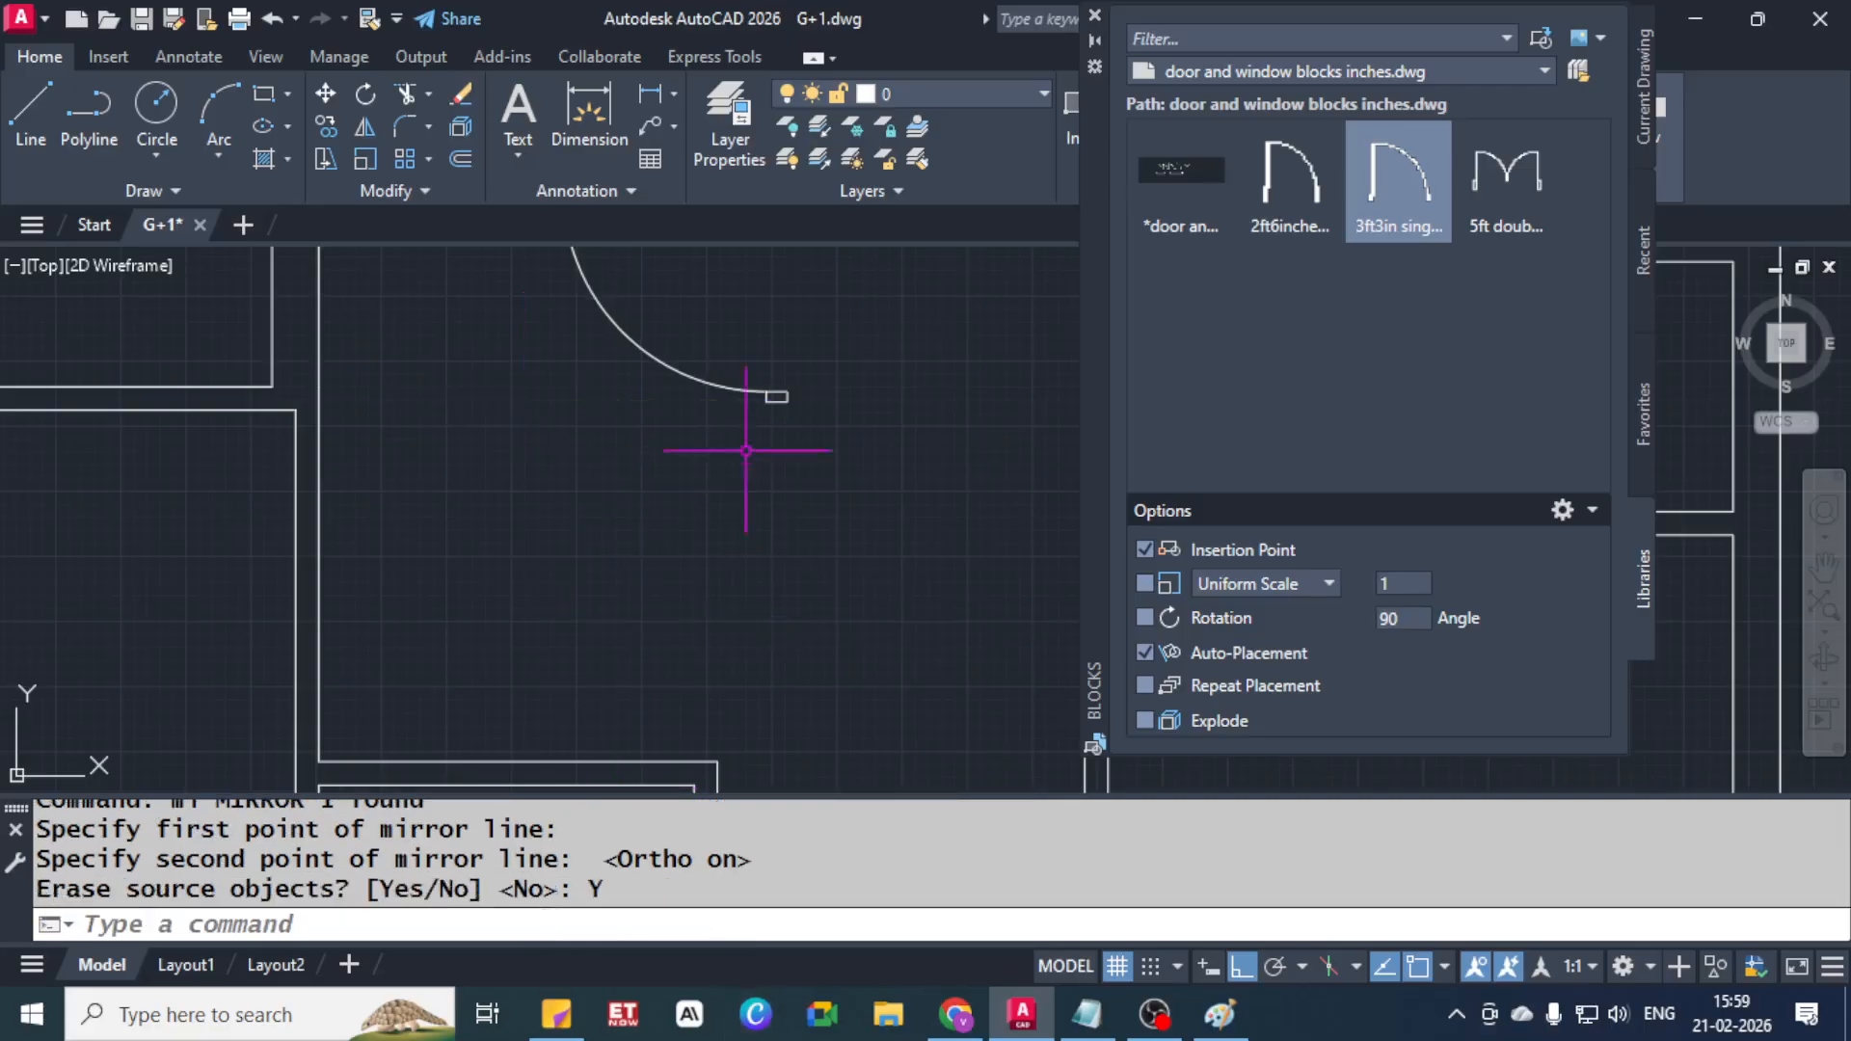
scroll(727, 304, down, 2)
click(743, 289)
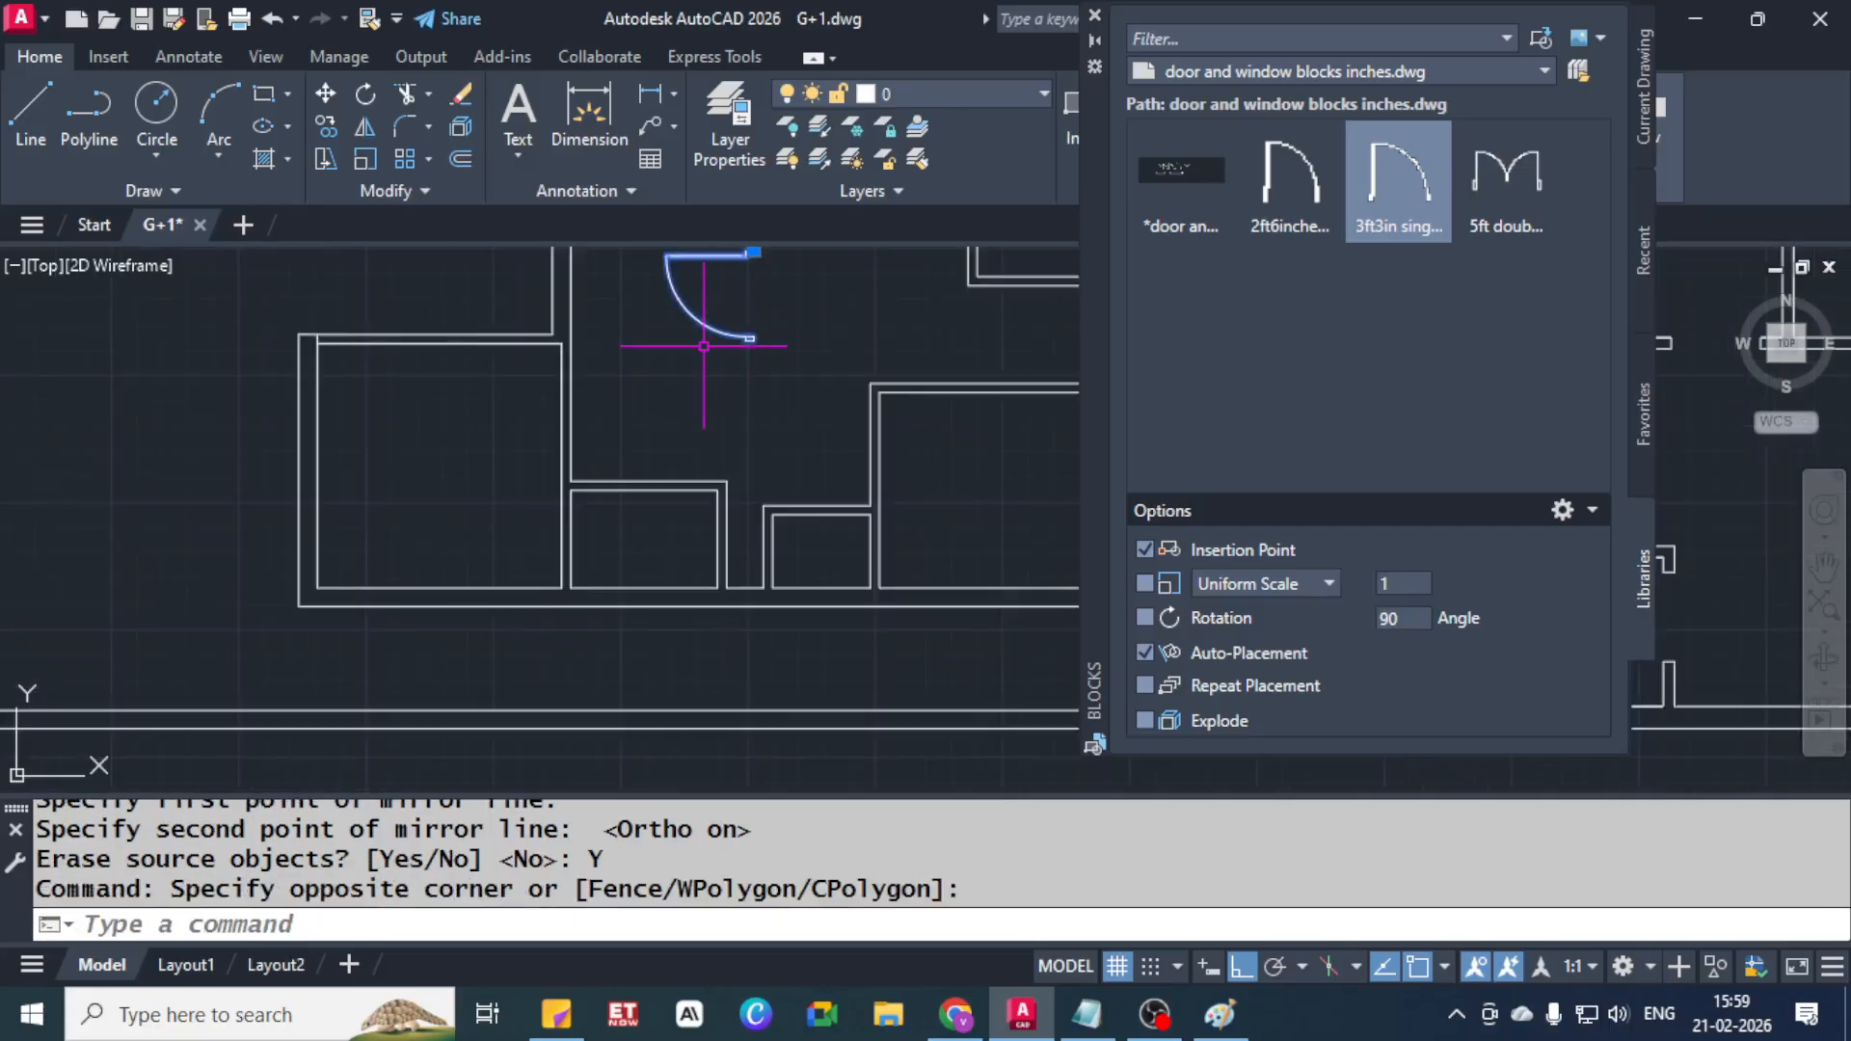
text(m)
key(Return)
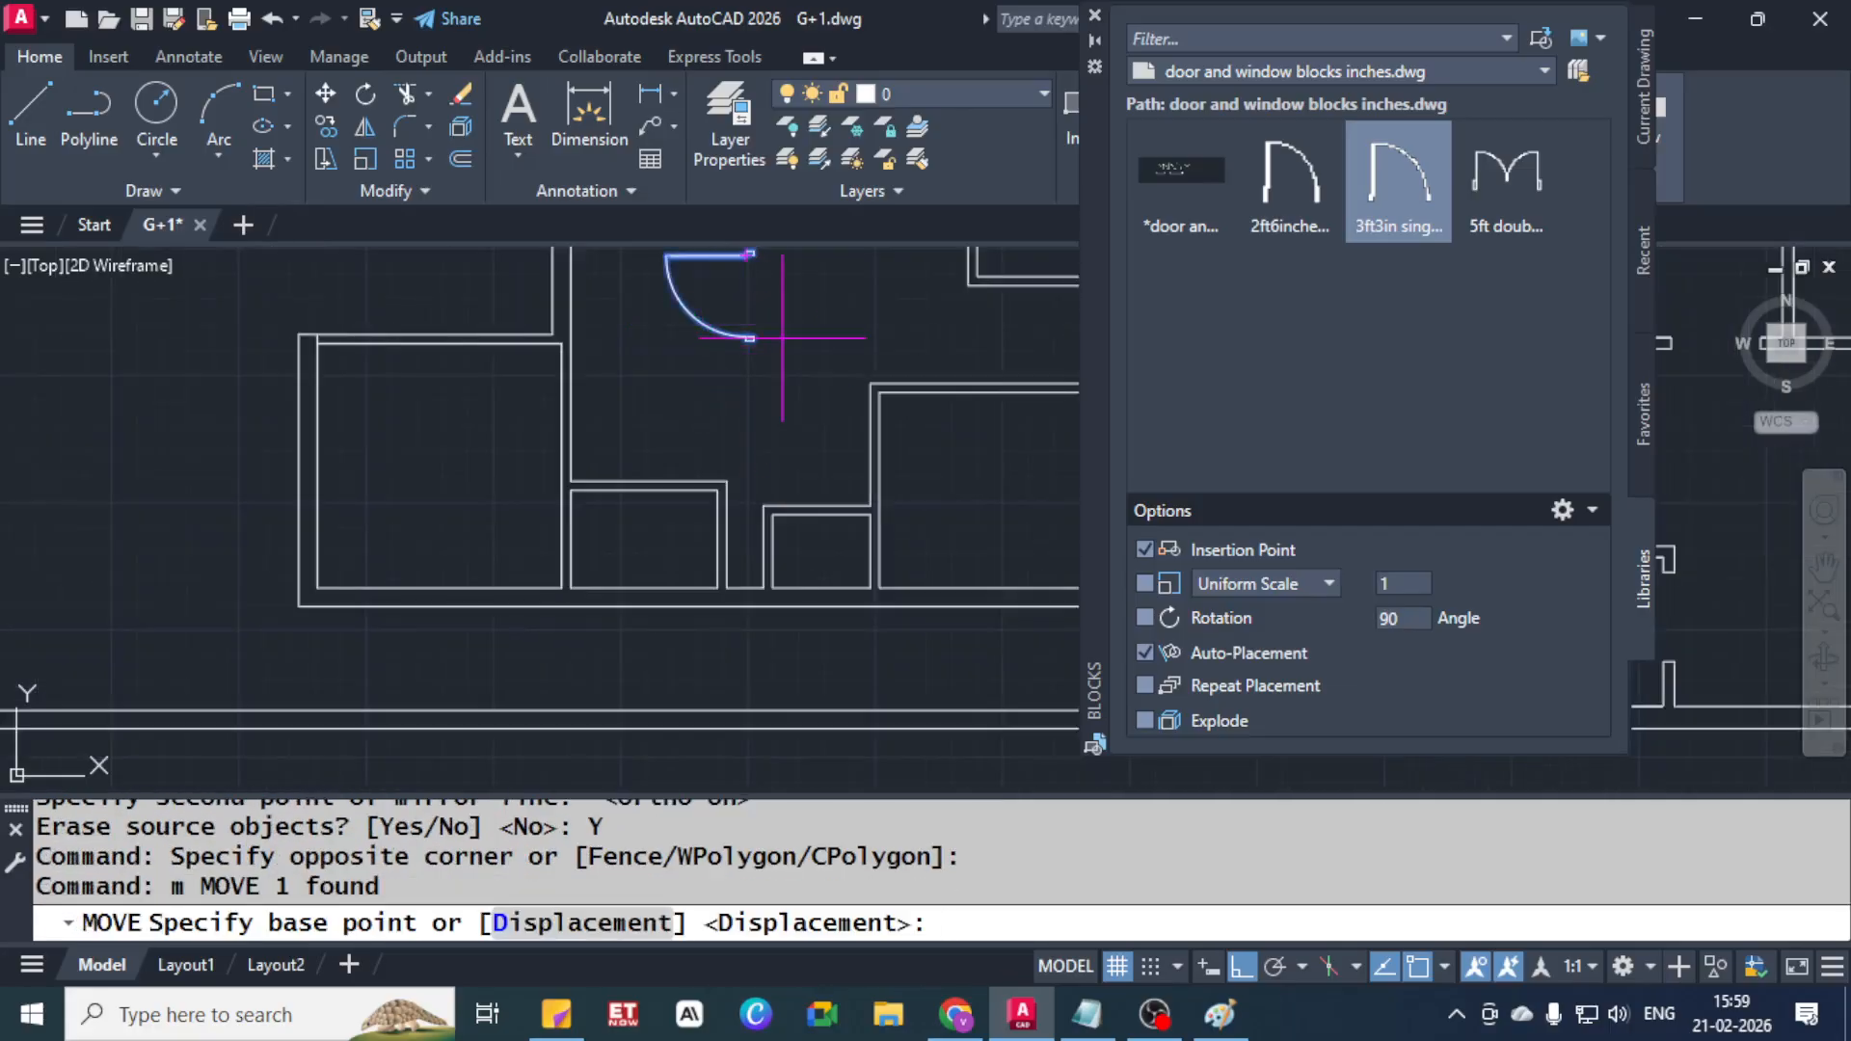
middle_drag(745, 255, 721, 361)
scroll(718, 349, up, 8)
click(802, 406)
scroll(780, 344, down, 6)
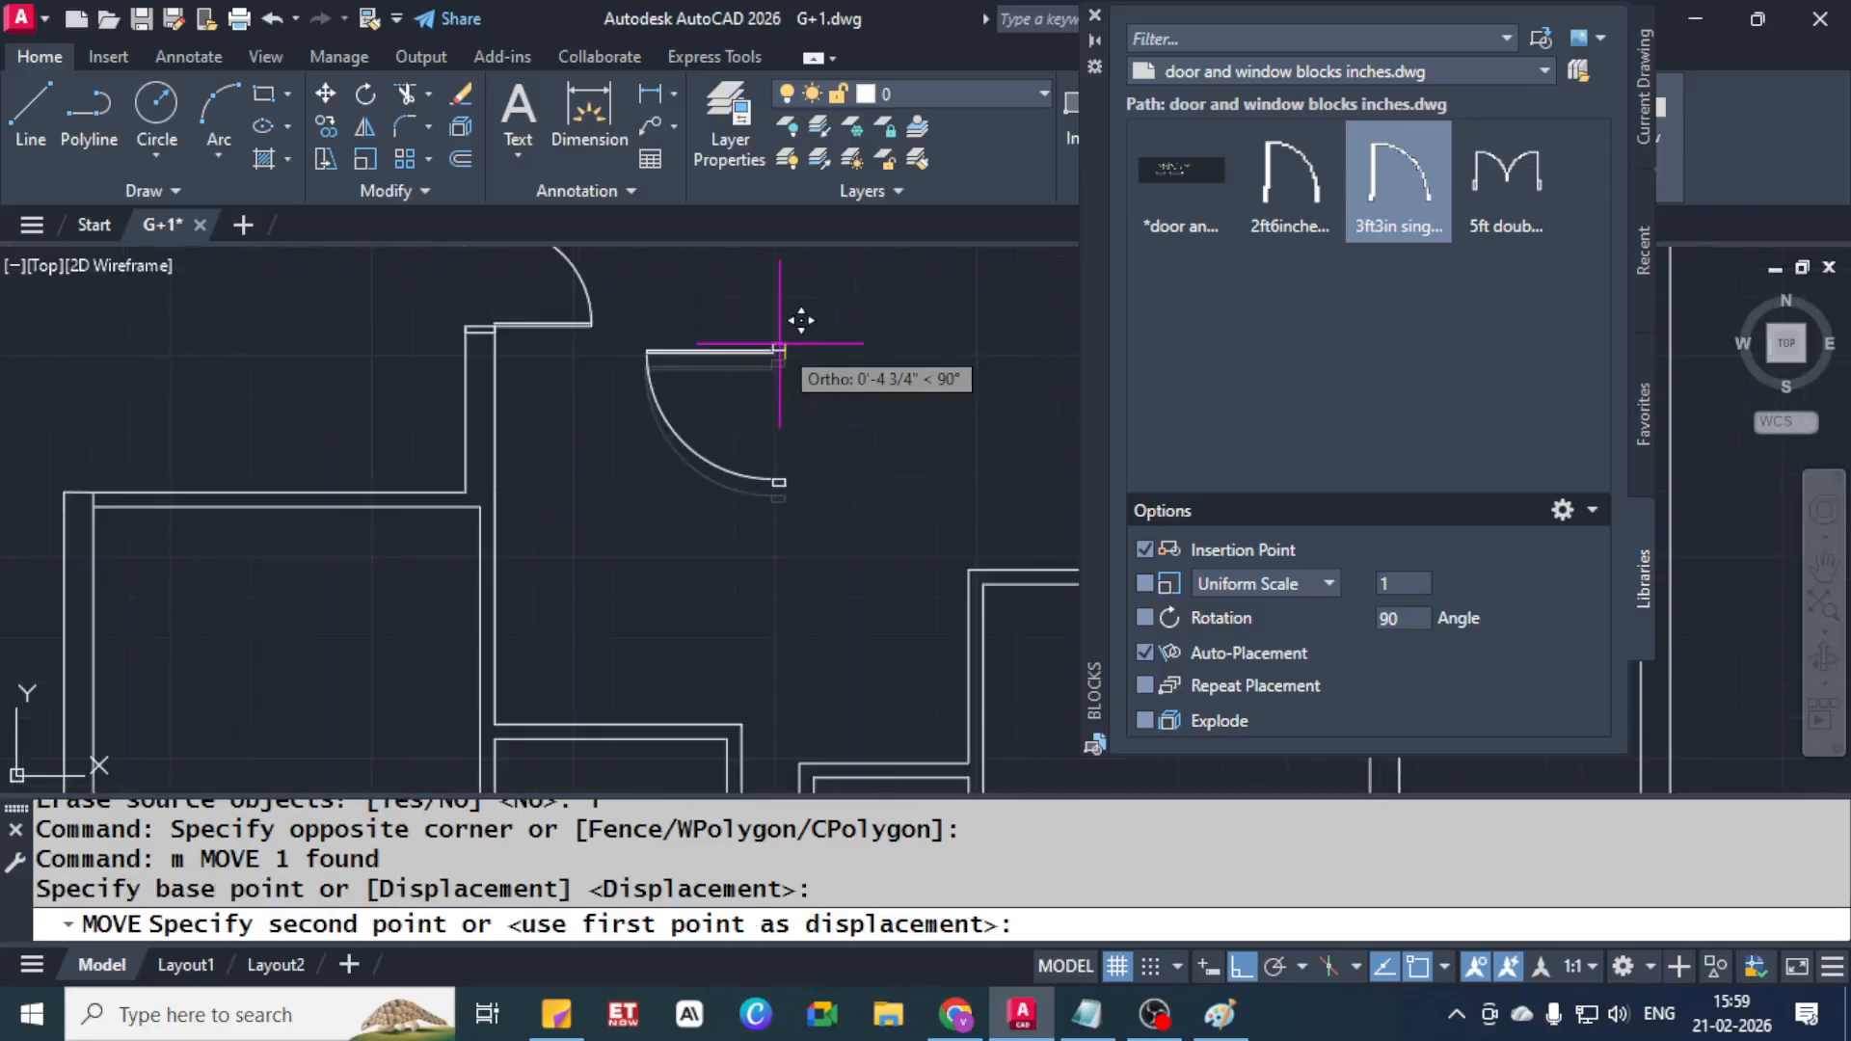
scroll(579, 503, up, 5)
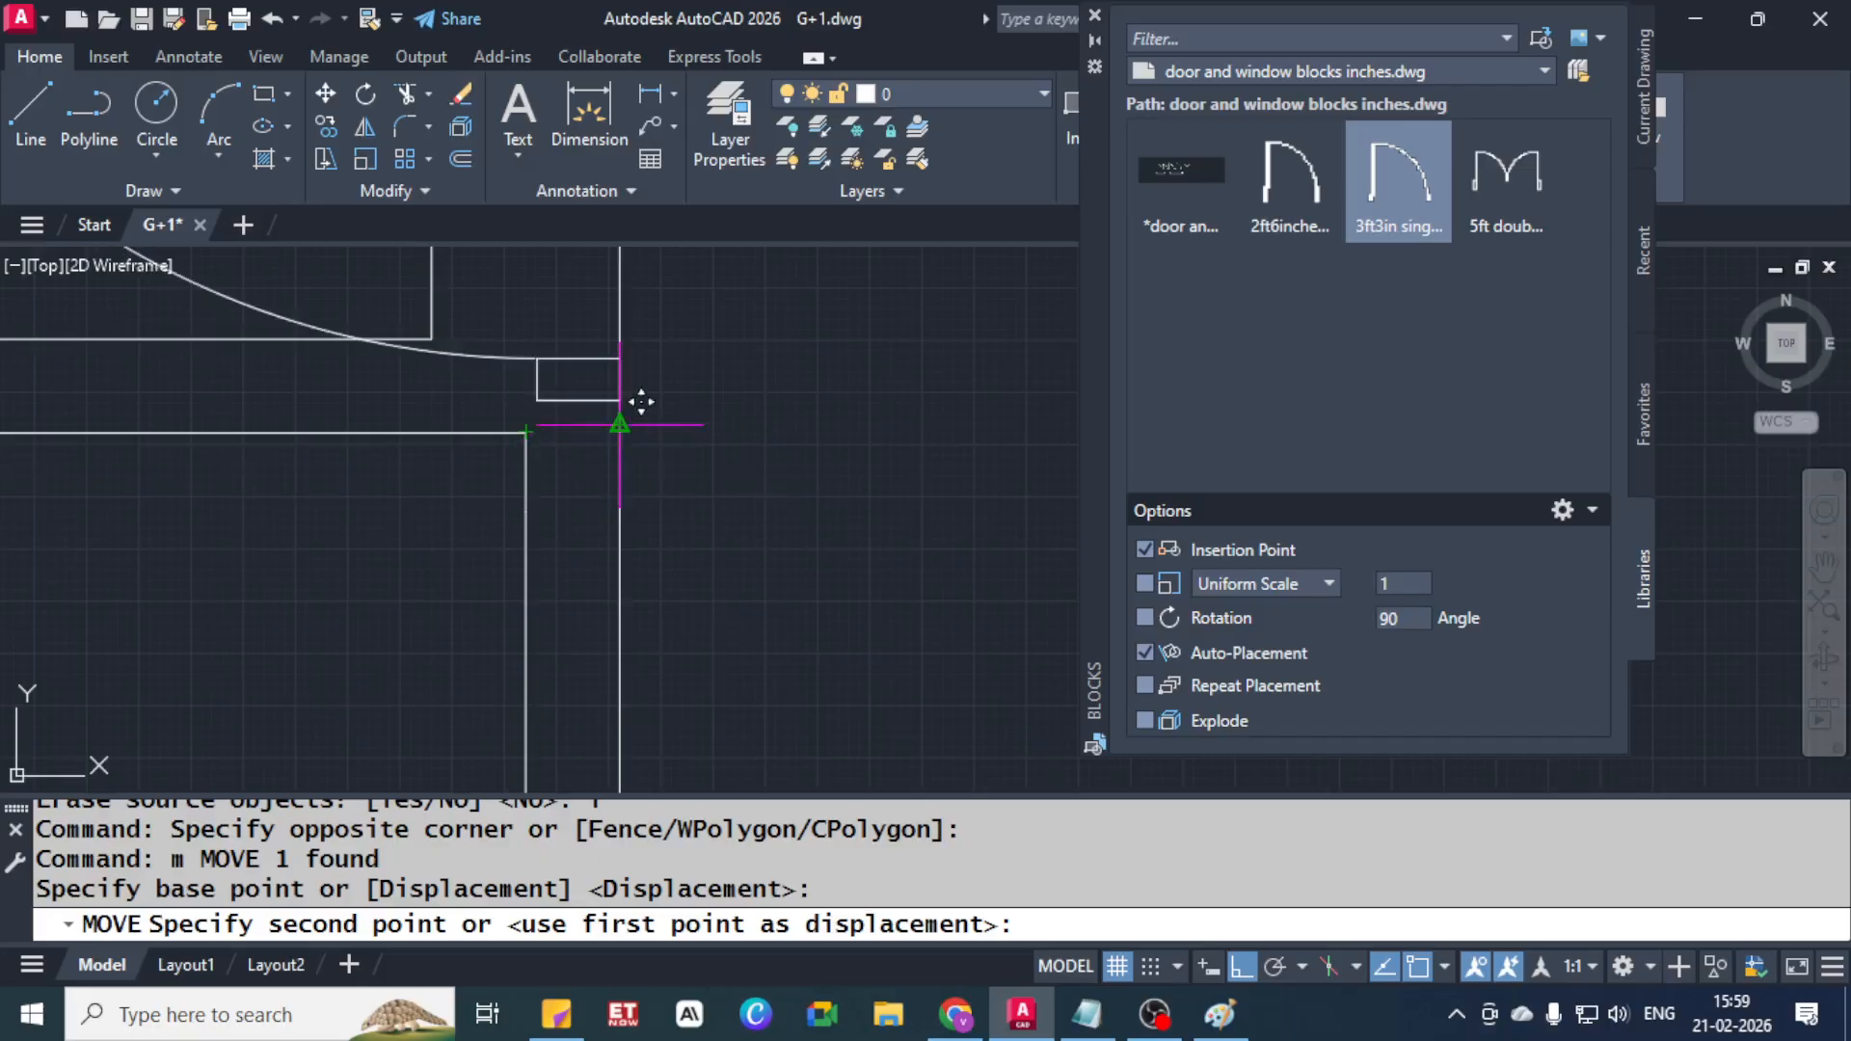
scroll(630, 433, up, 6)
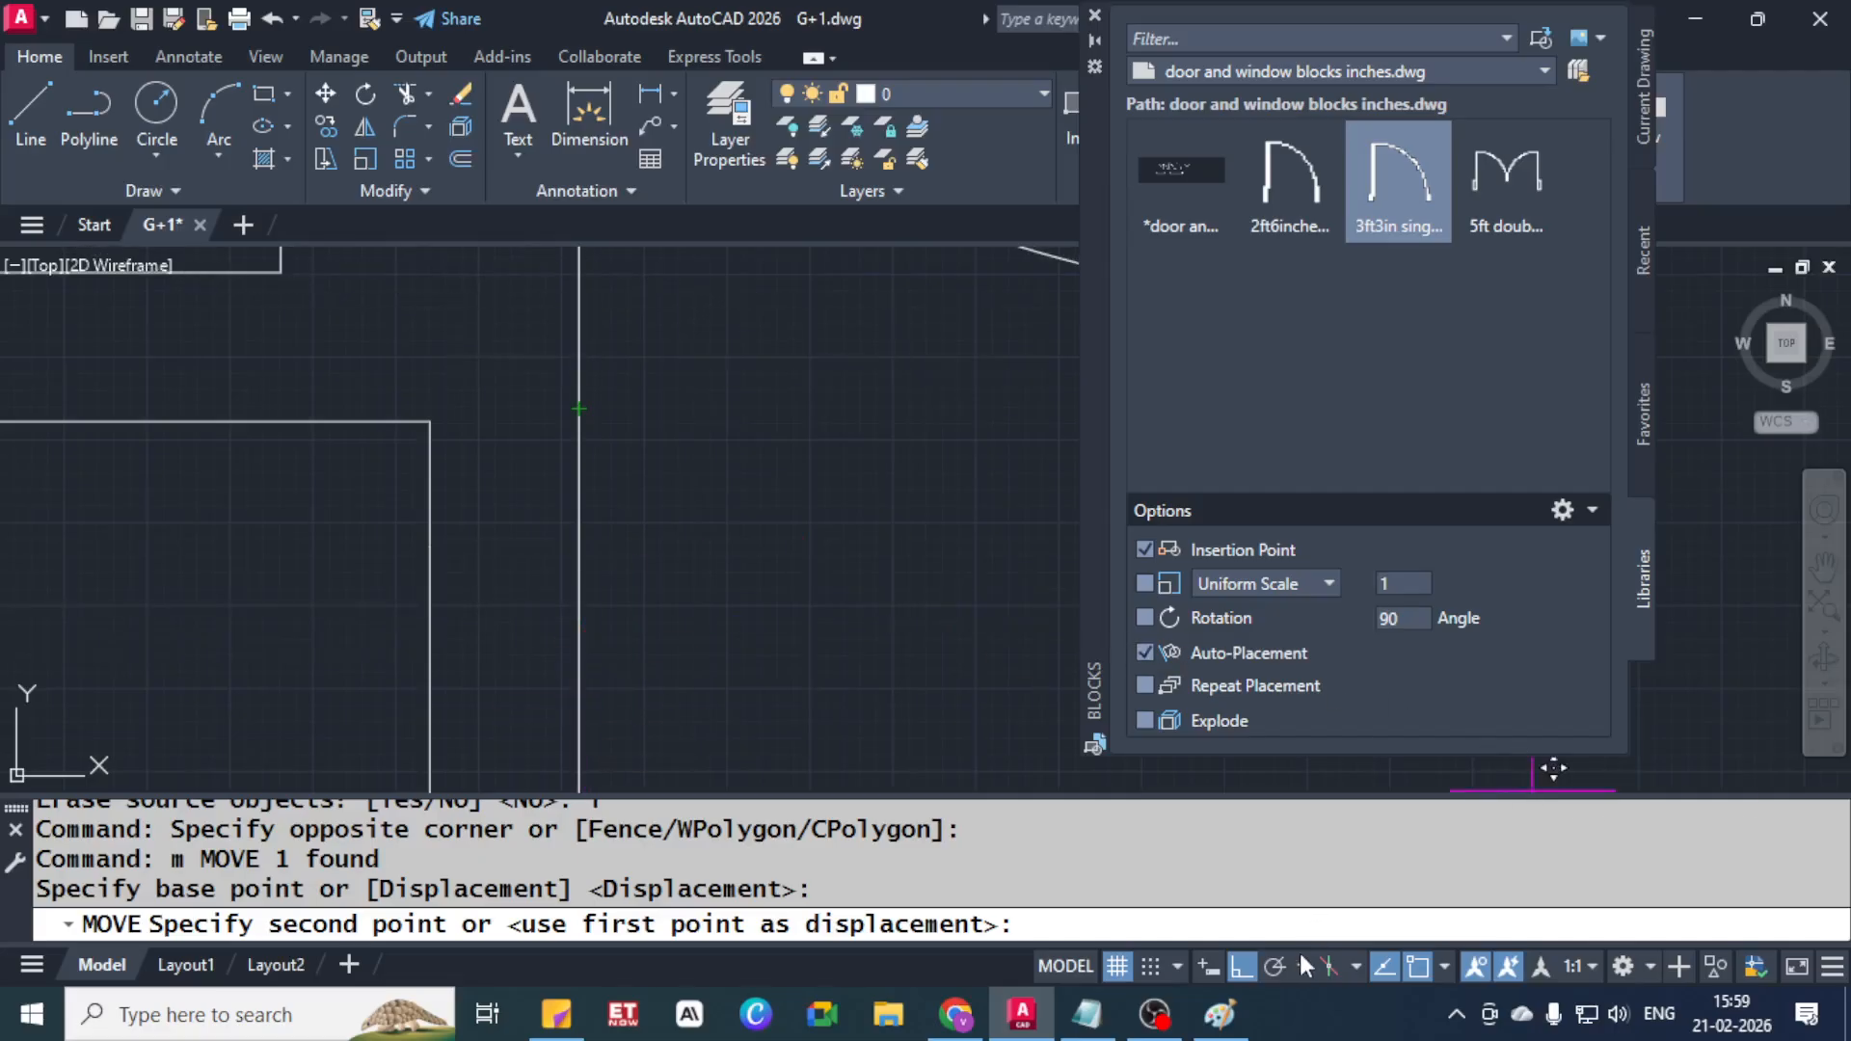
Turn off the Midpoint object snap and abandon the door move in progress
click(1445, 965)
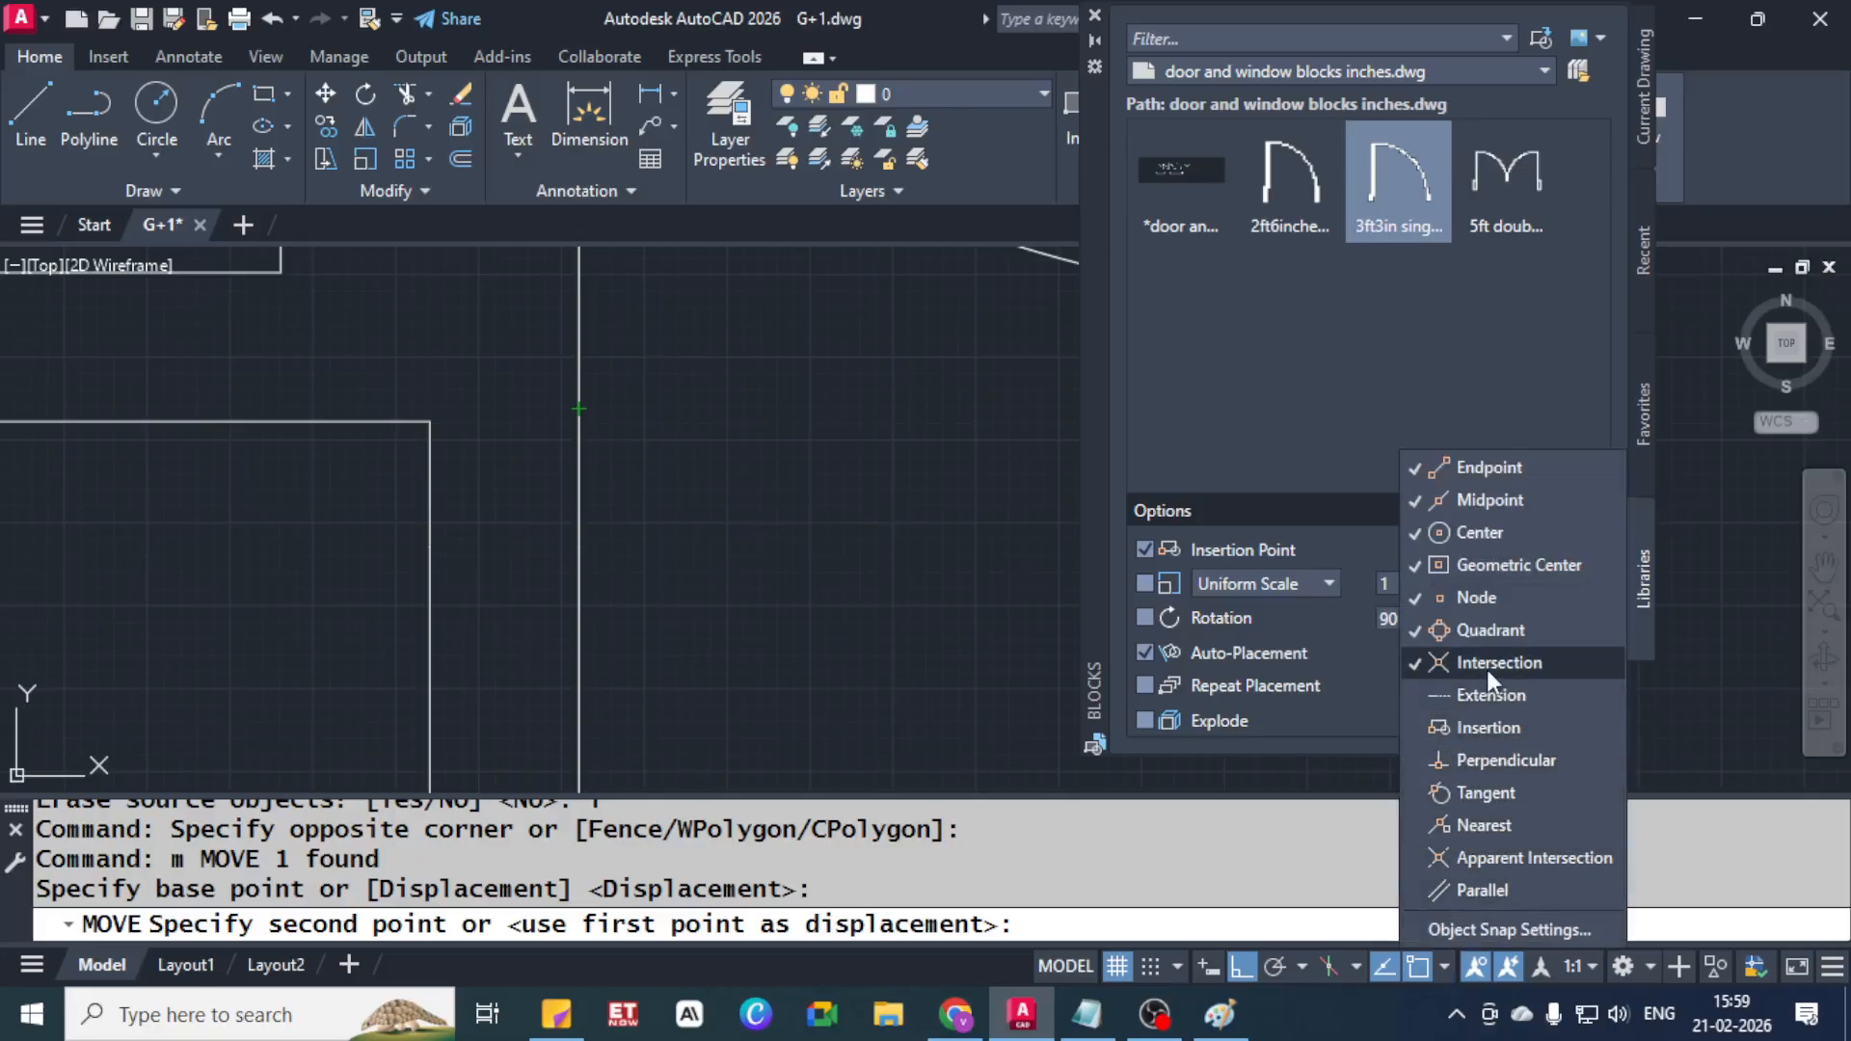
click(1489, 500)
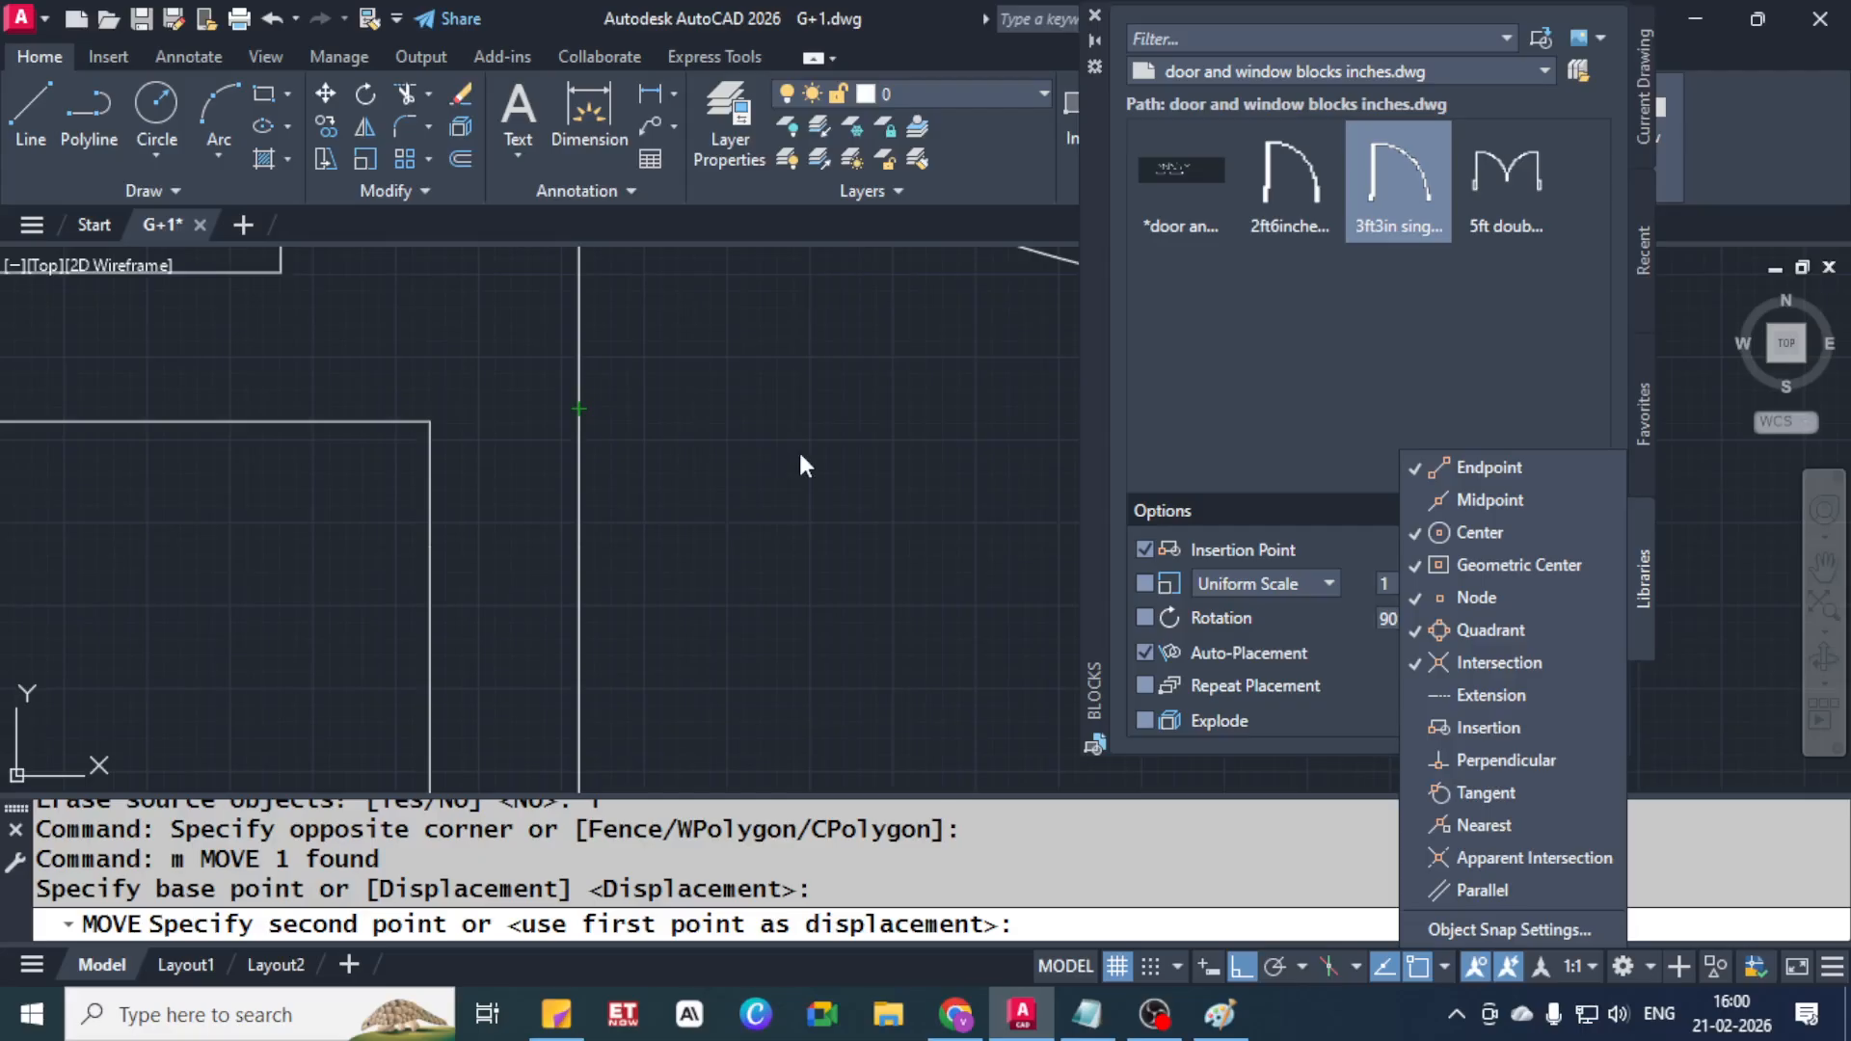
key(Escape)
key(Escape)
key(Escape)
key(Escape)
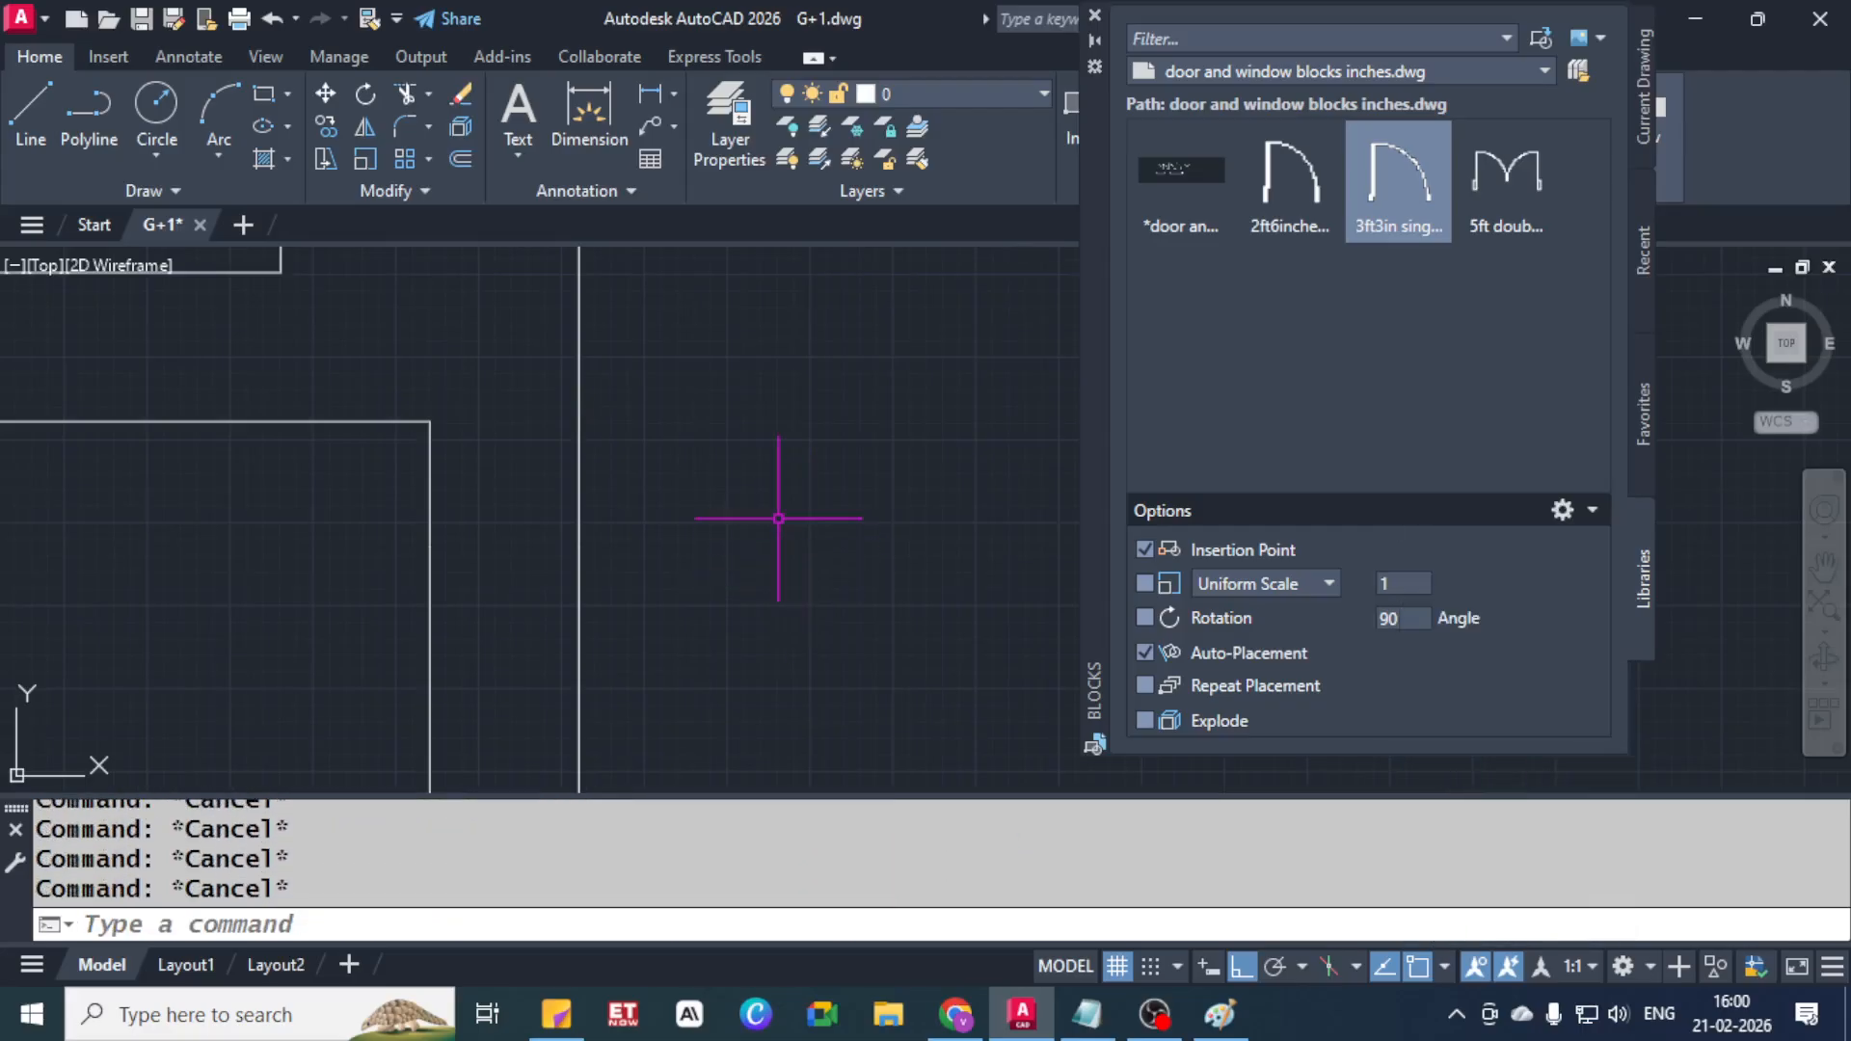
Move the 3ft3in single door by its upper jamb corner into the vertical wall, offset 6" from the wall corner with Ortho off
scroll(757, 449, down, 2)
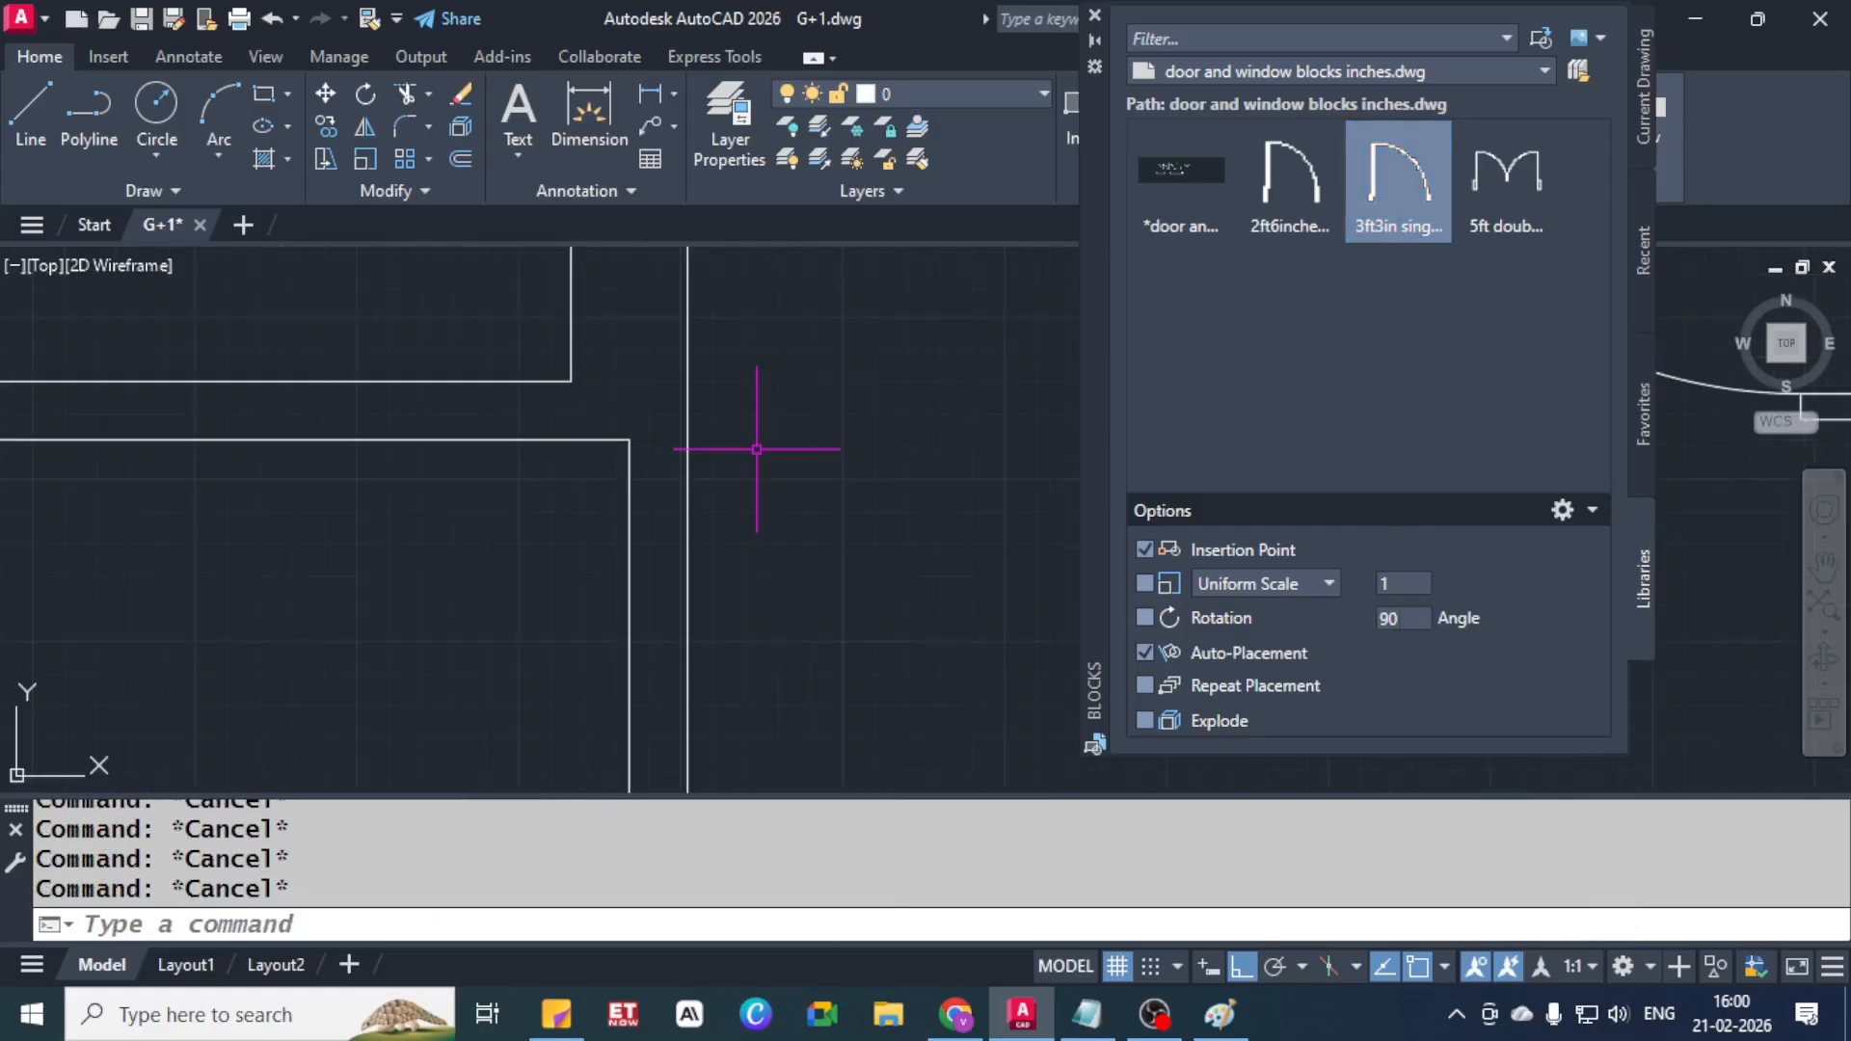
scroll(757, 448, down, 6)
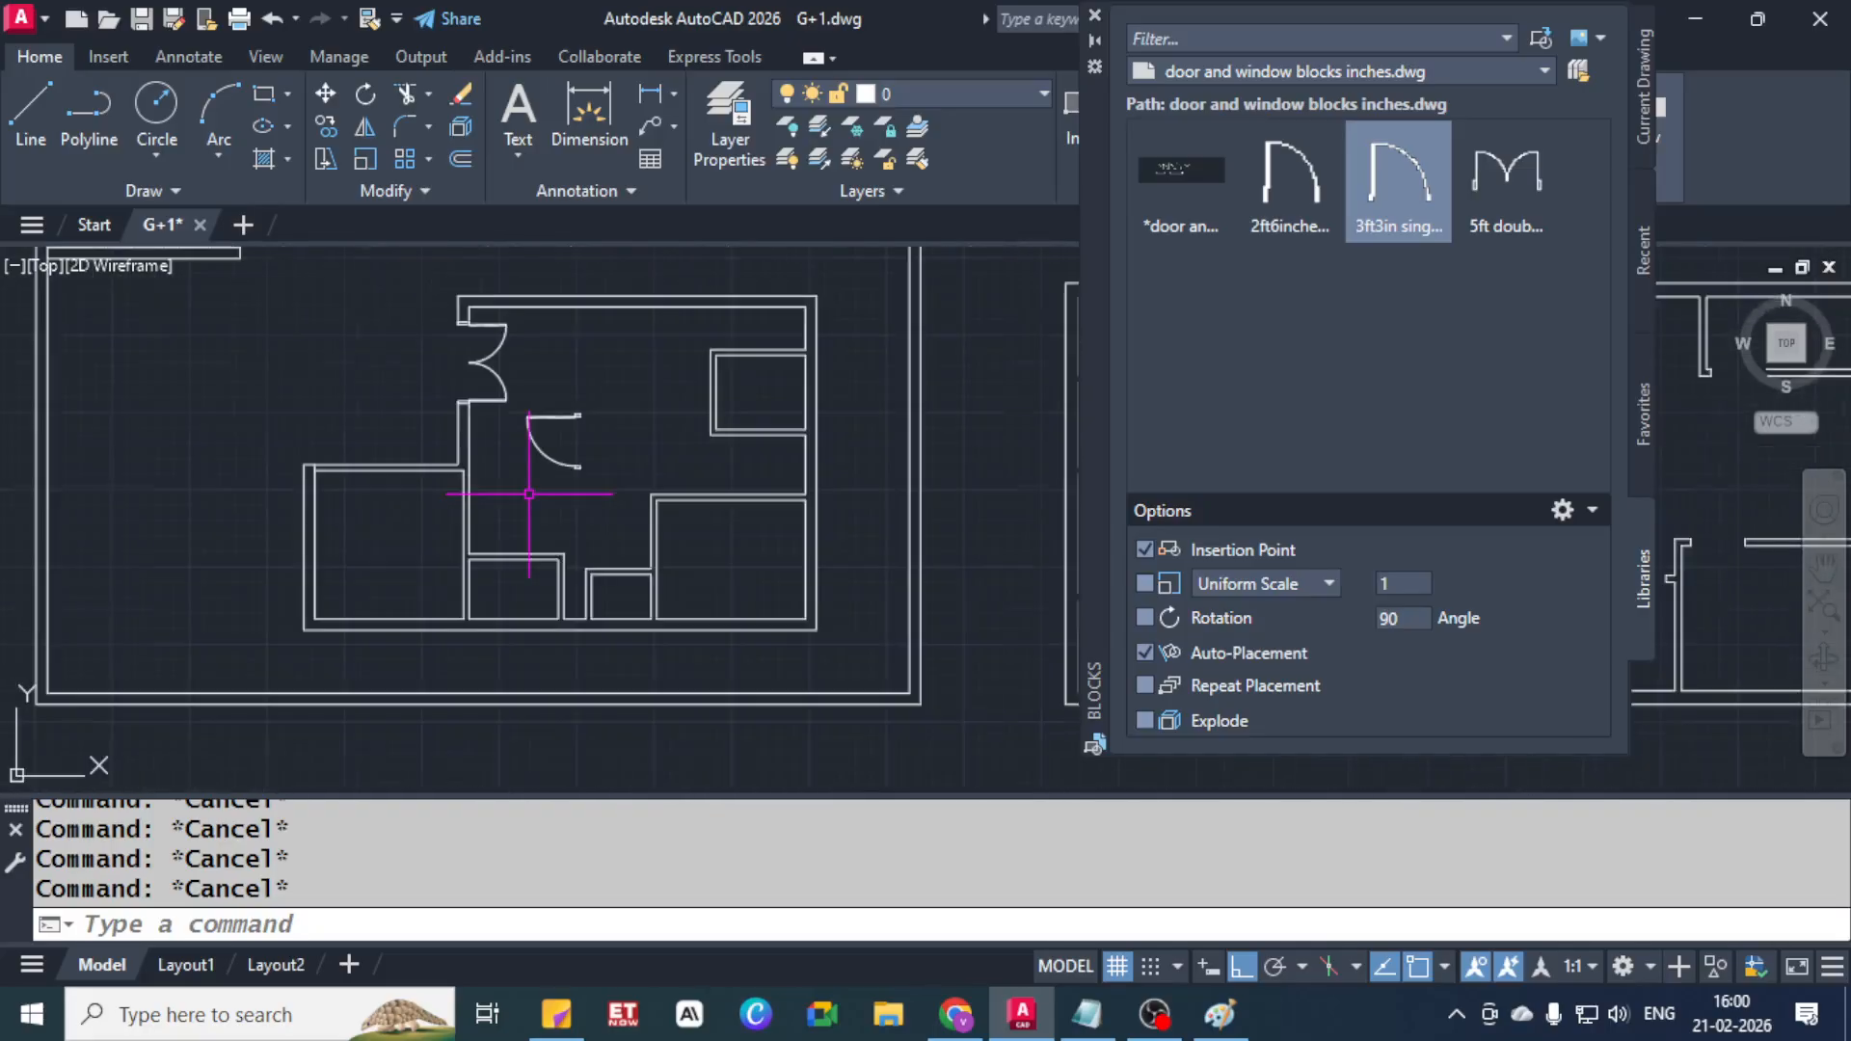
scroll(528, 494, up, 6)
click(692, 376)
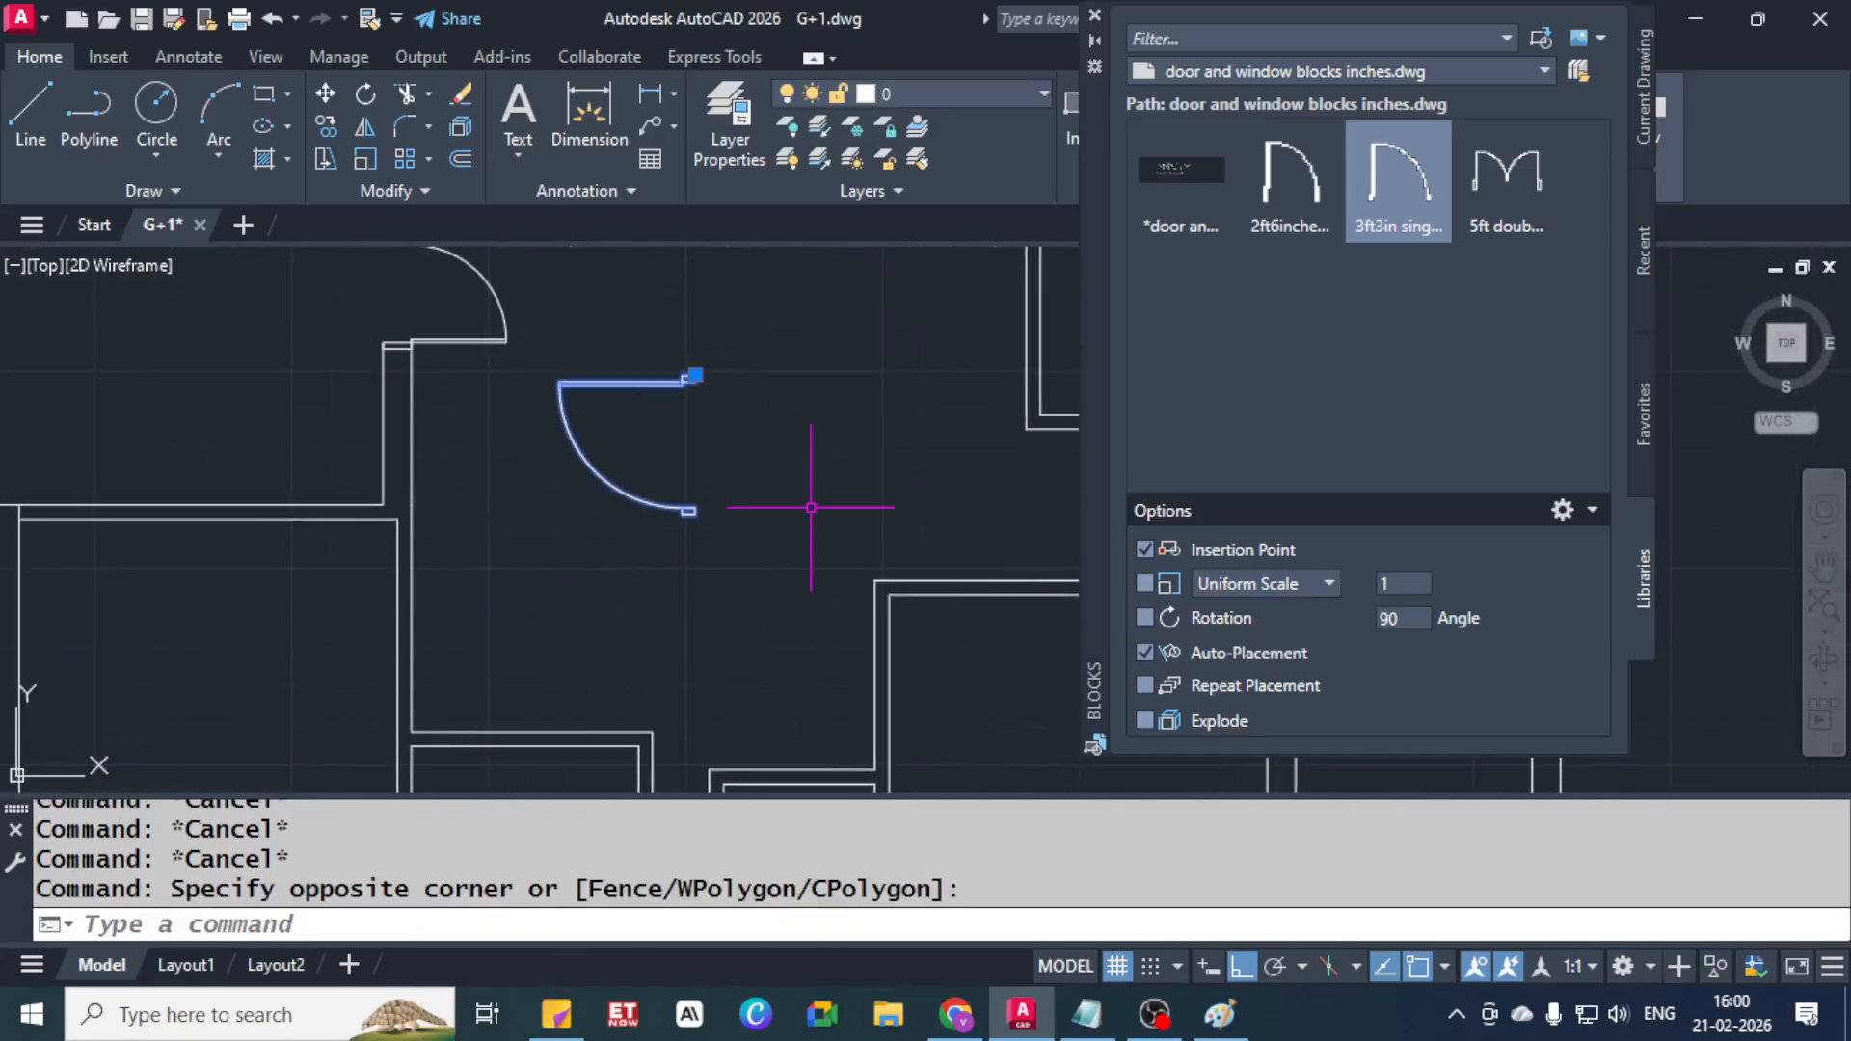
text(m)
key(Return)
scroll(694, 364, up, 5)
click(665, 349)
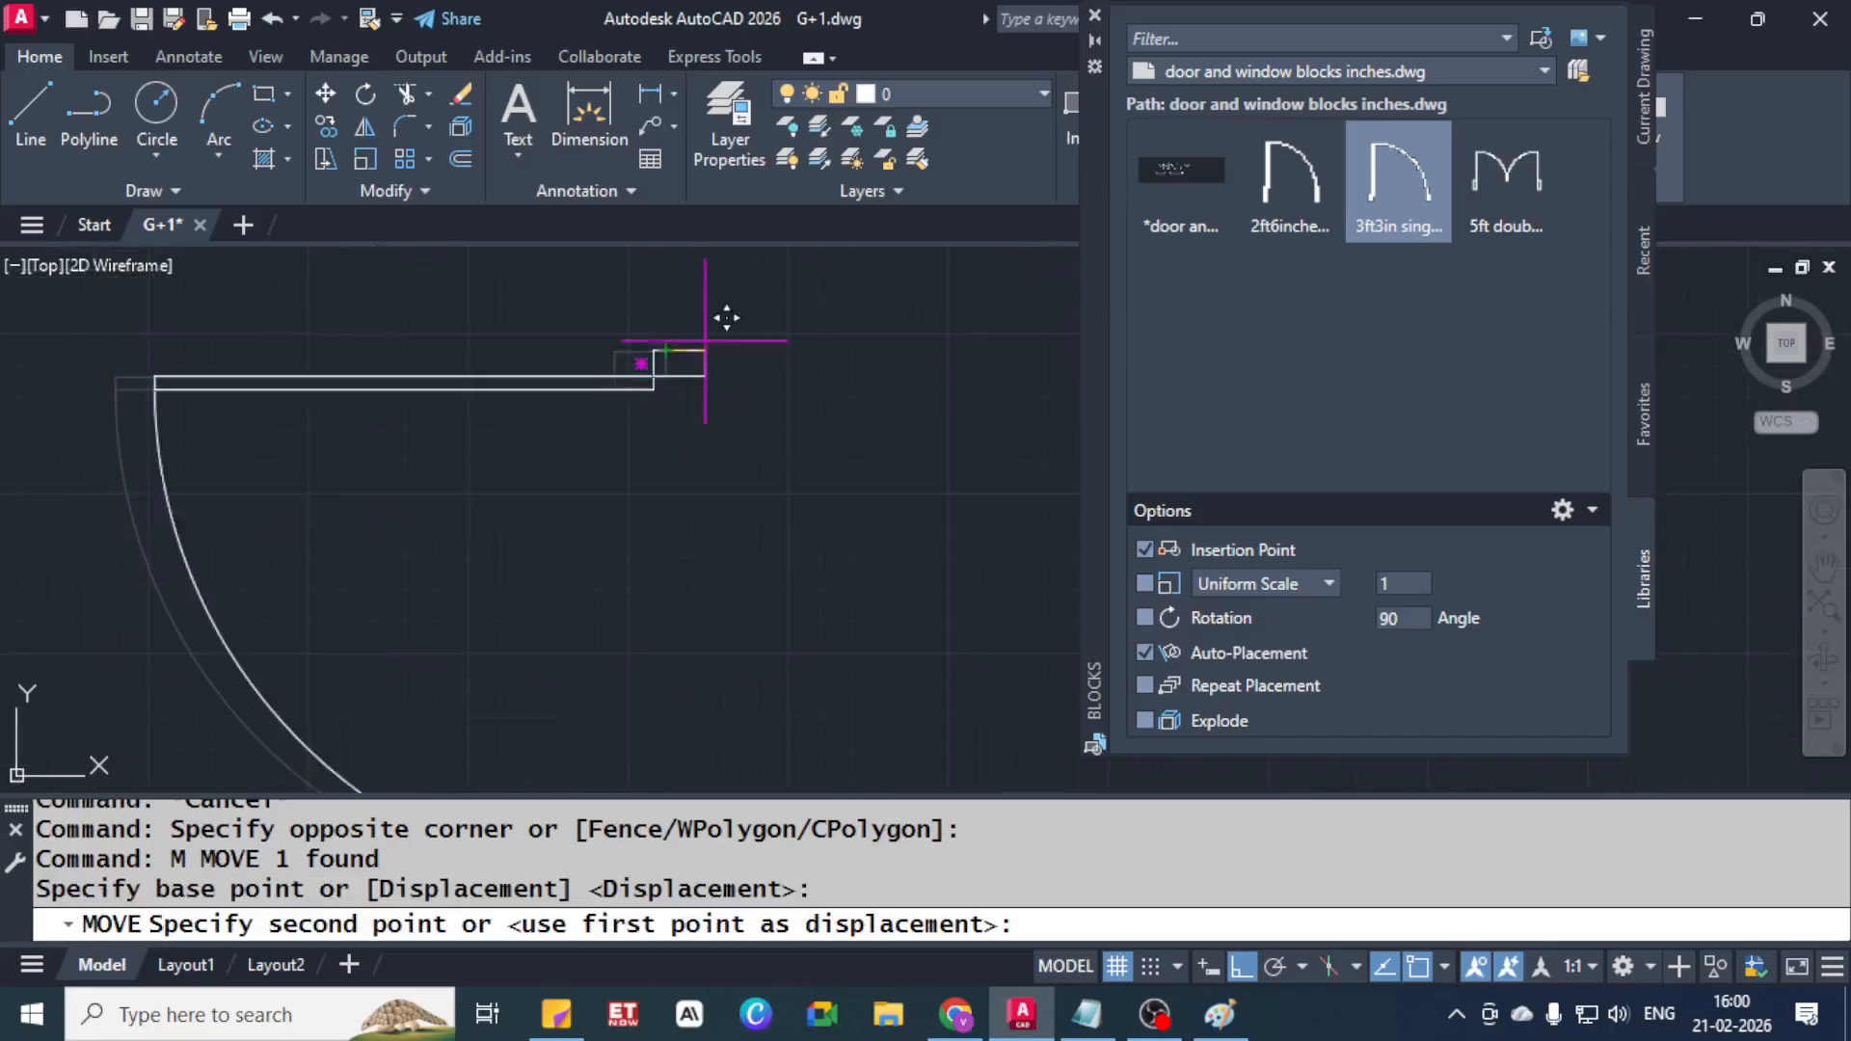
scroll(771, 309, down, 4)
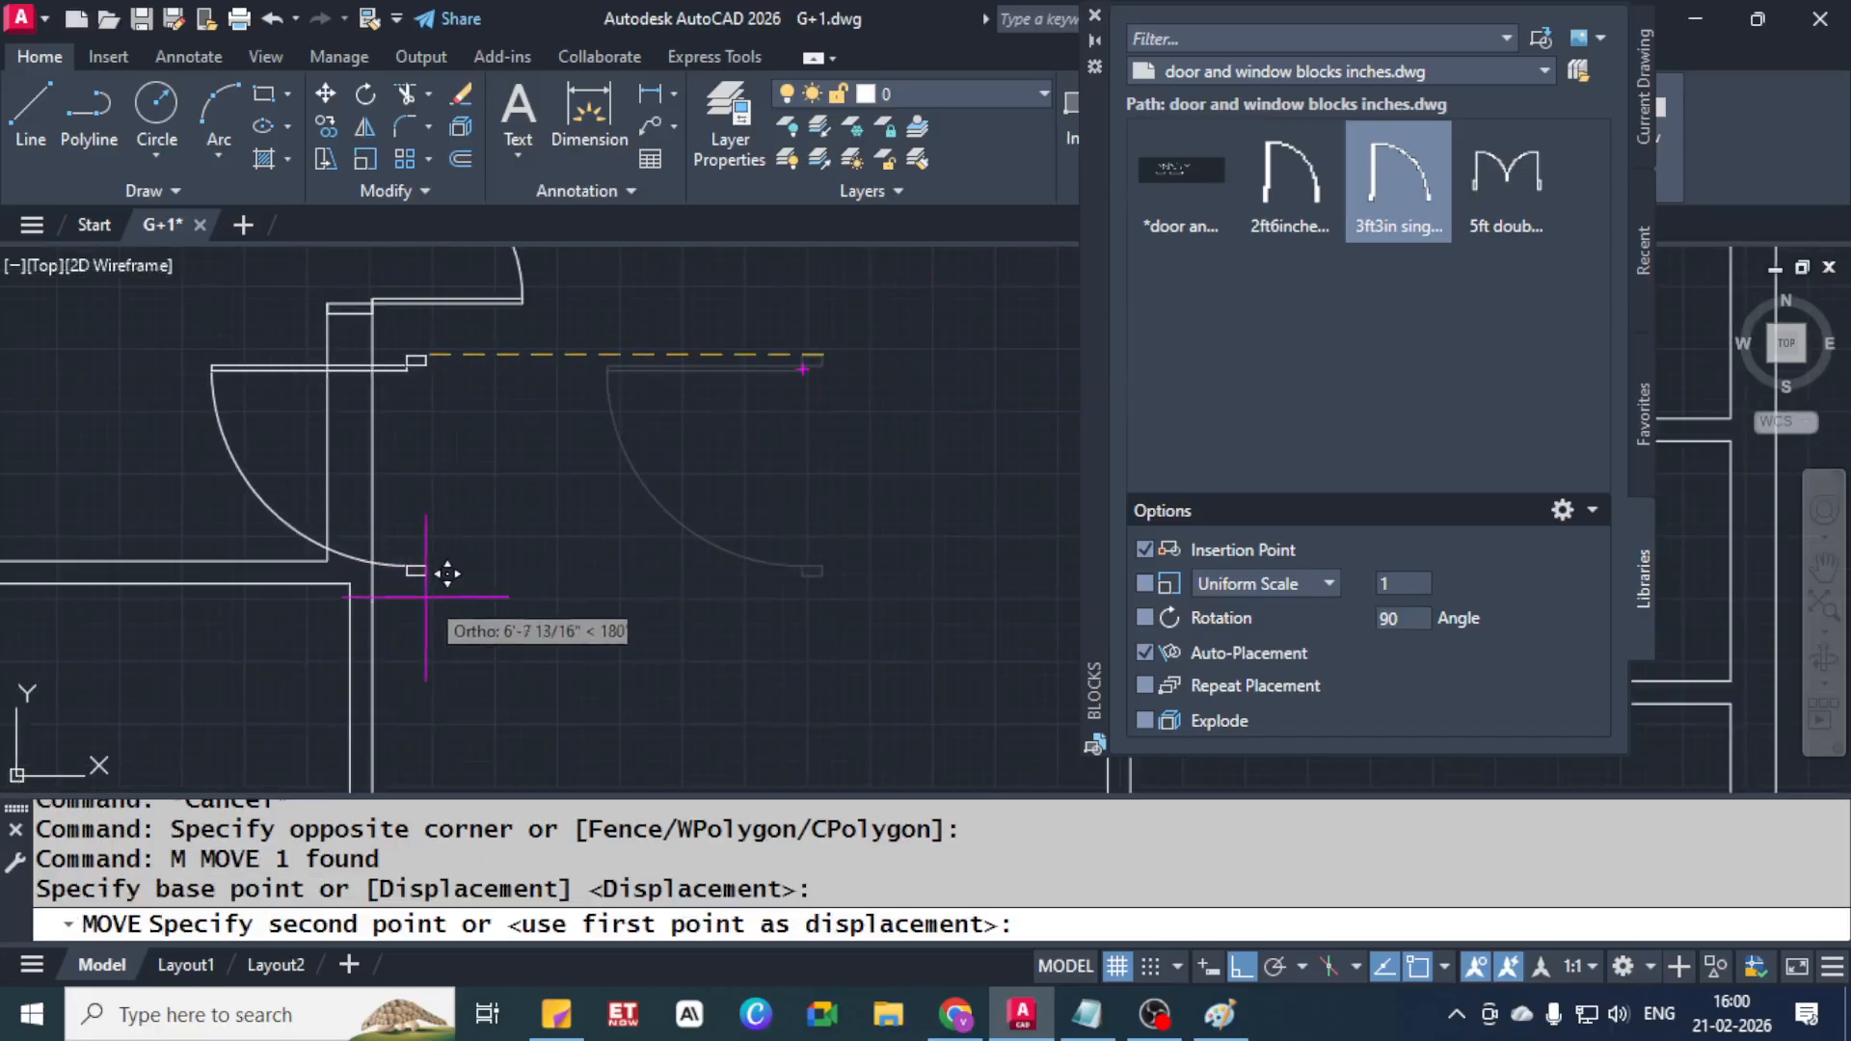
key(F8)
scroll(529, 508, up, 3)
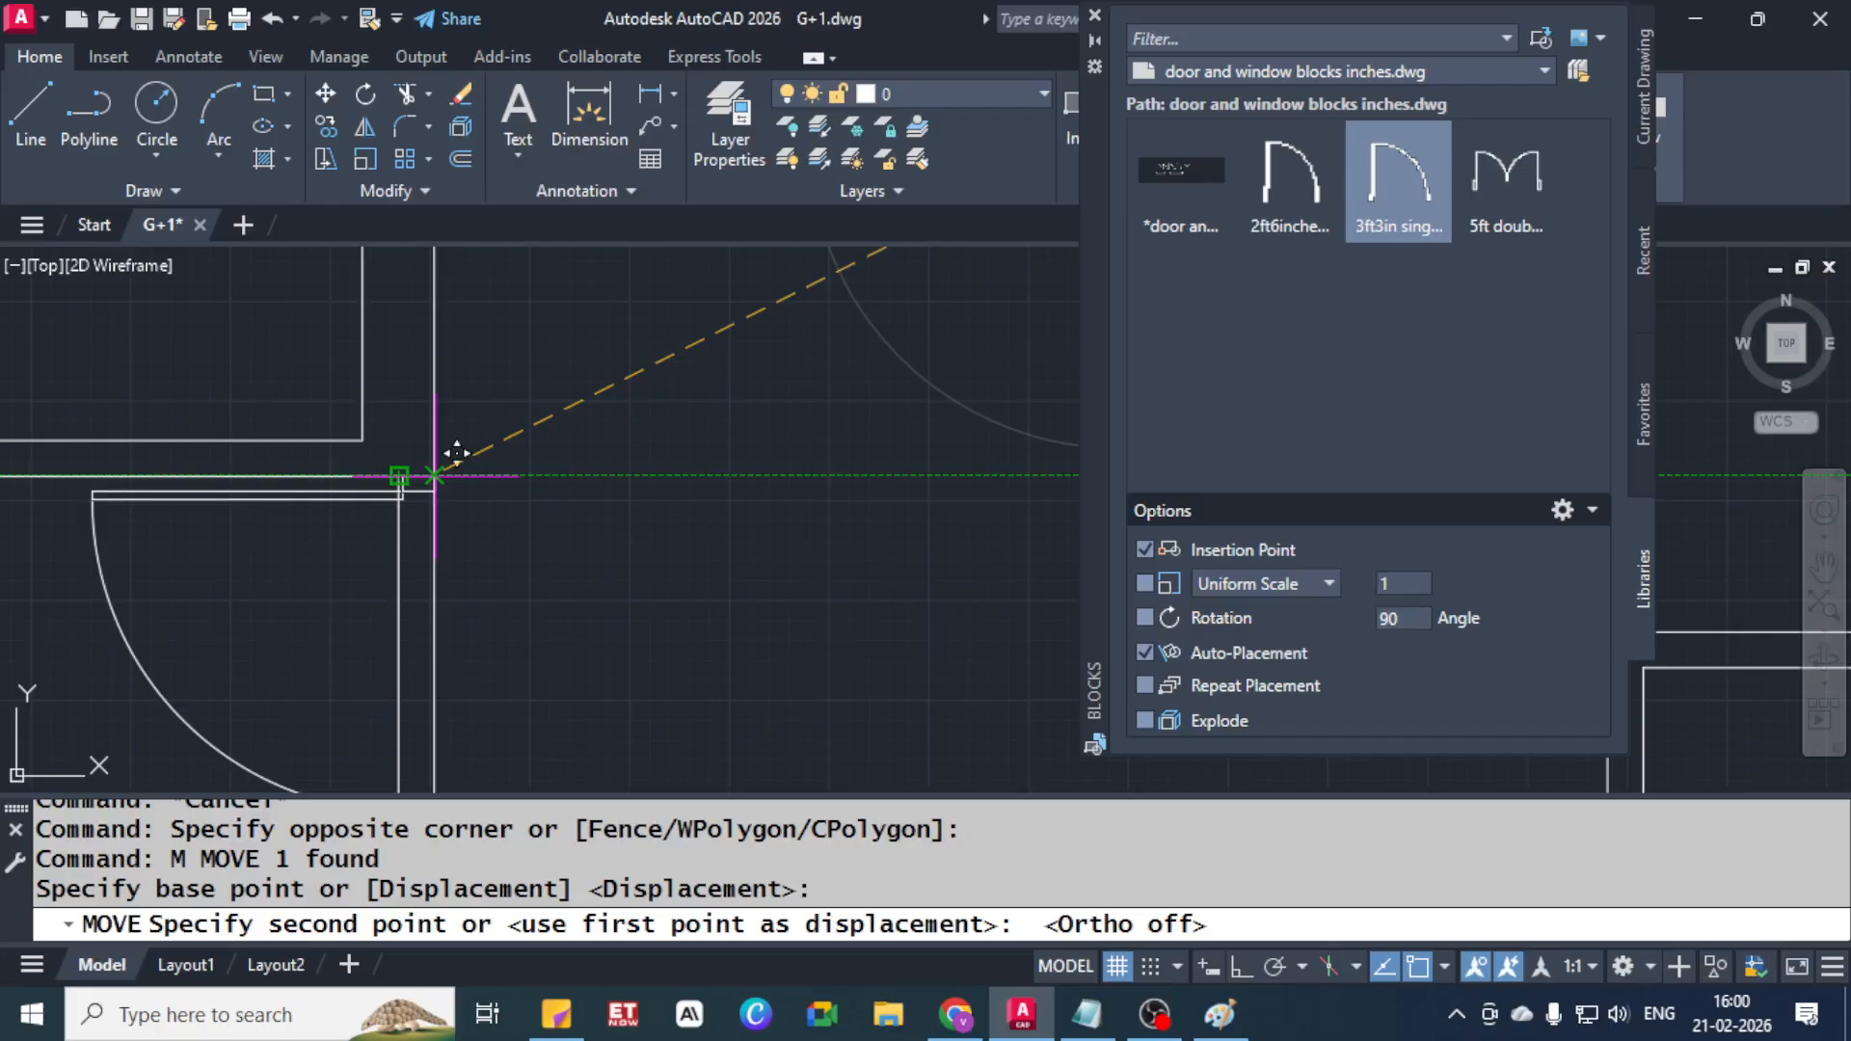
text(fr)
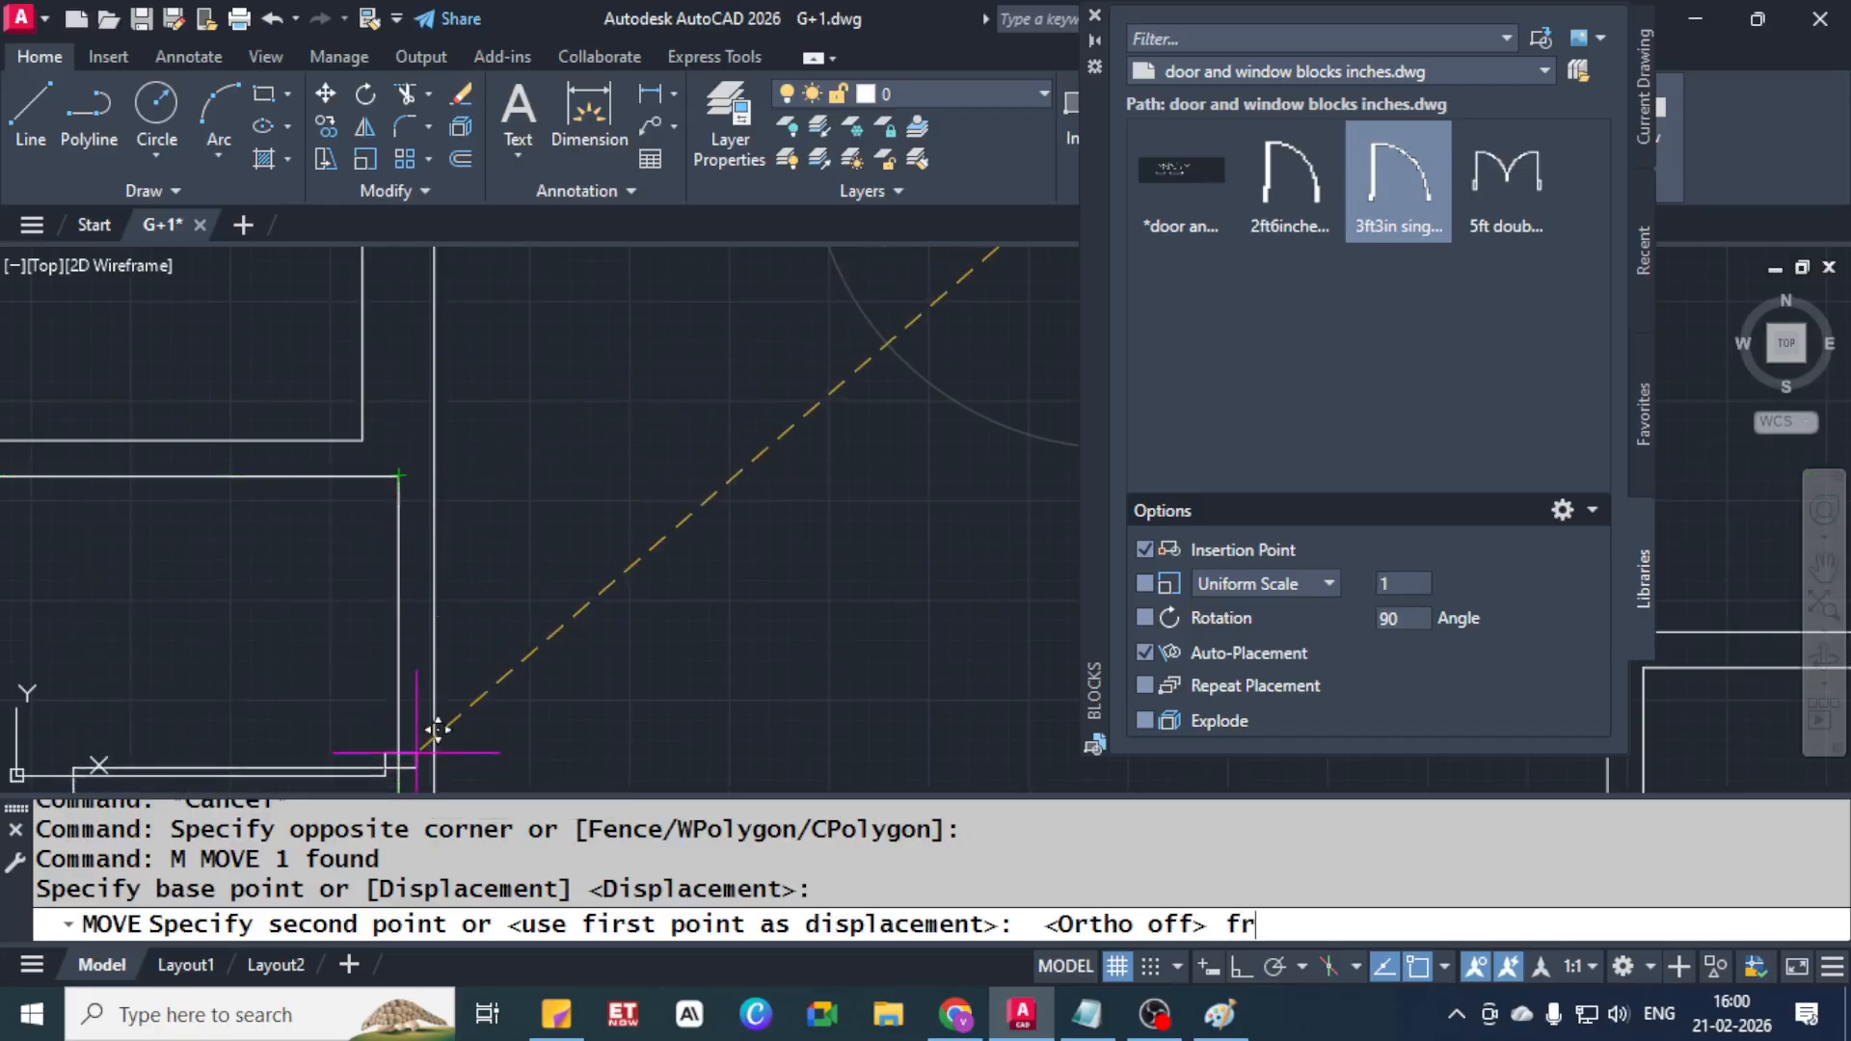
text(om)
key(Return)
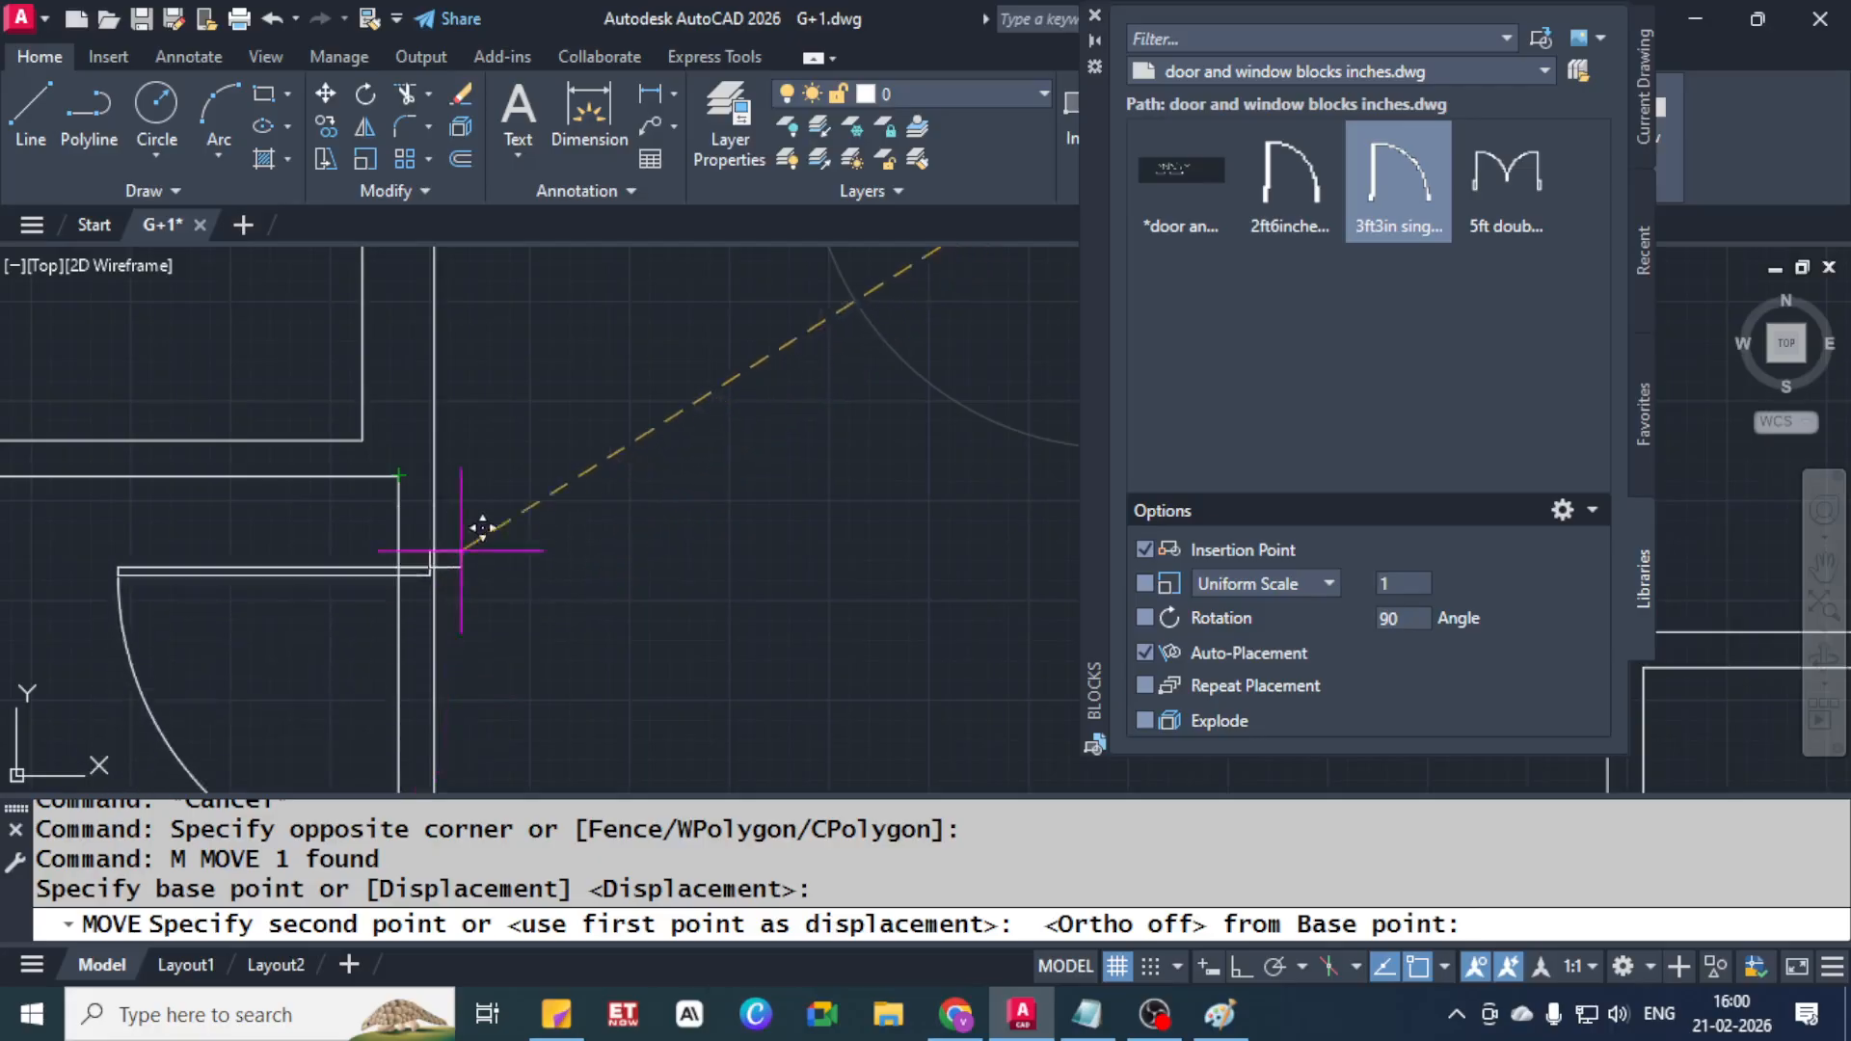
click(456, 452)
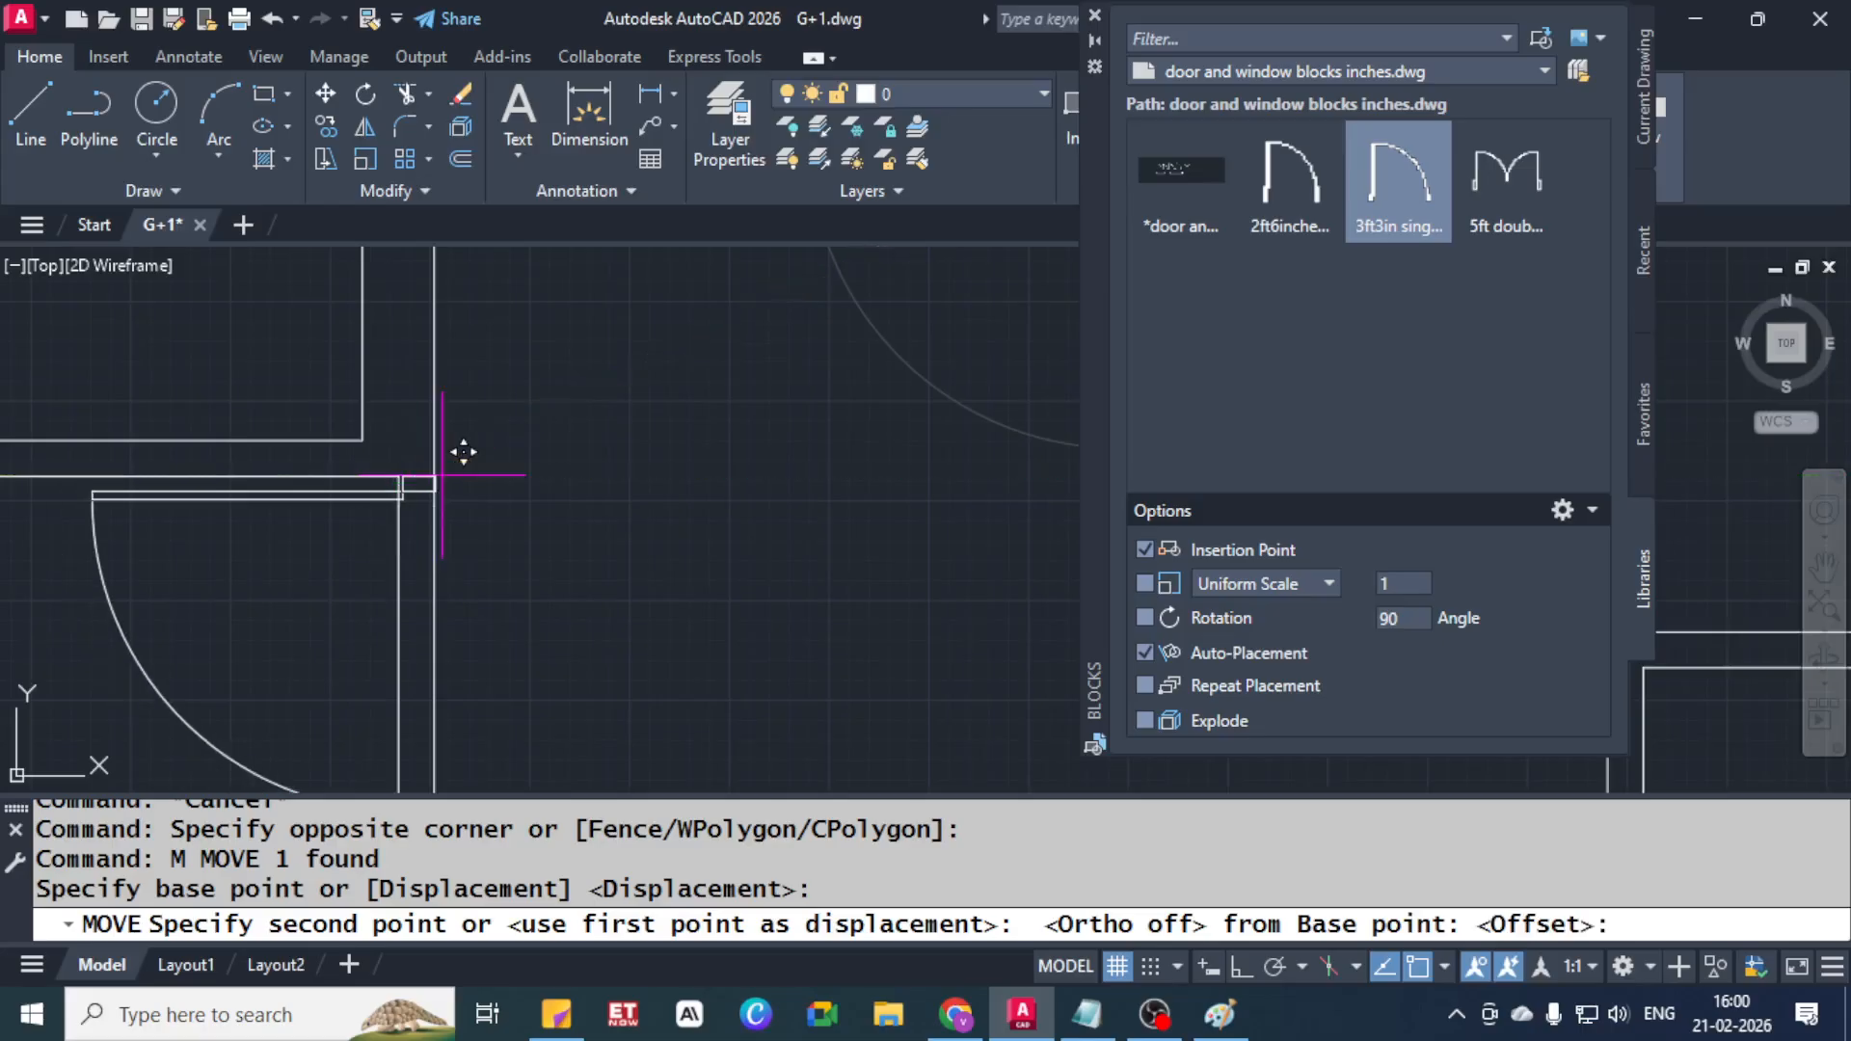
scroll(473, 578, down, 3)
mouse_move(442, 707)
middle_down()
mouse_move(484, 550)
mouse_move(467, 454)
middle_up()
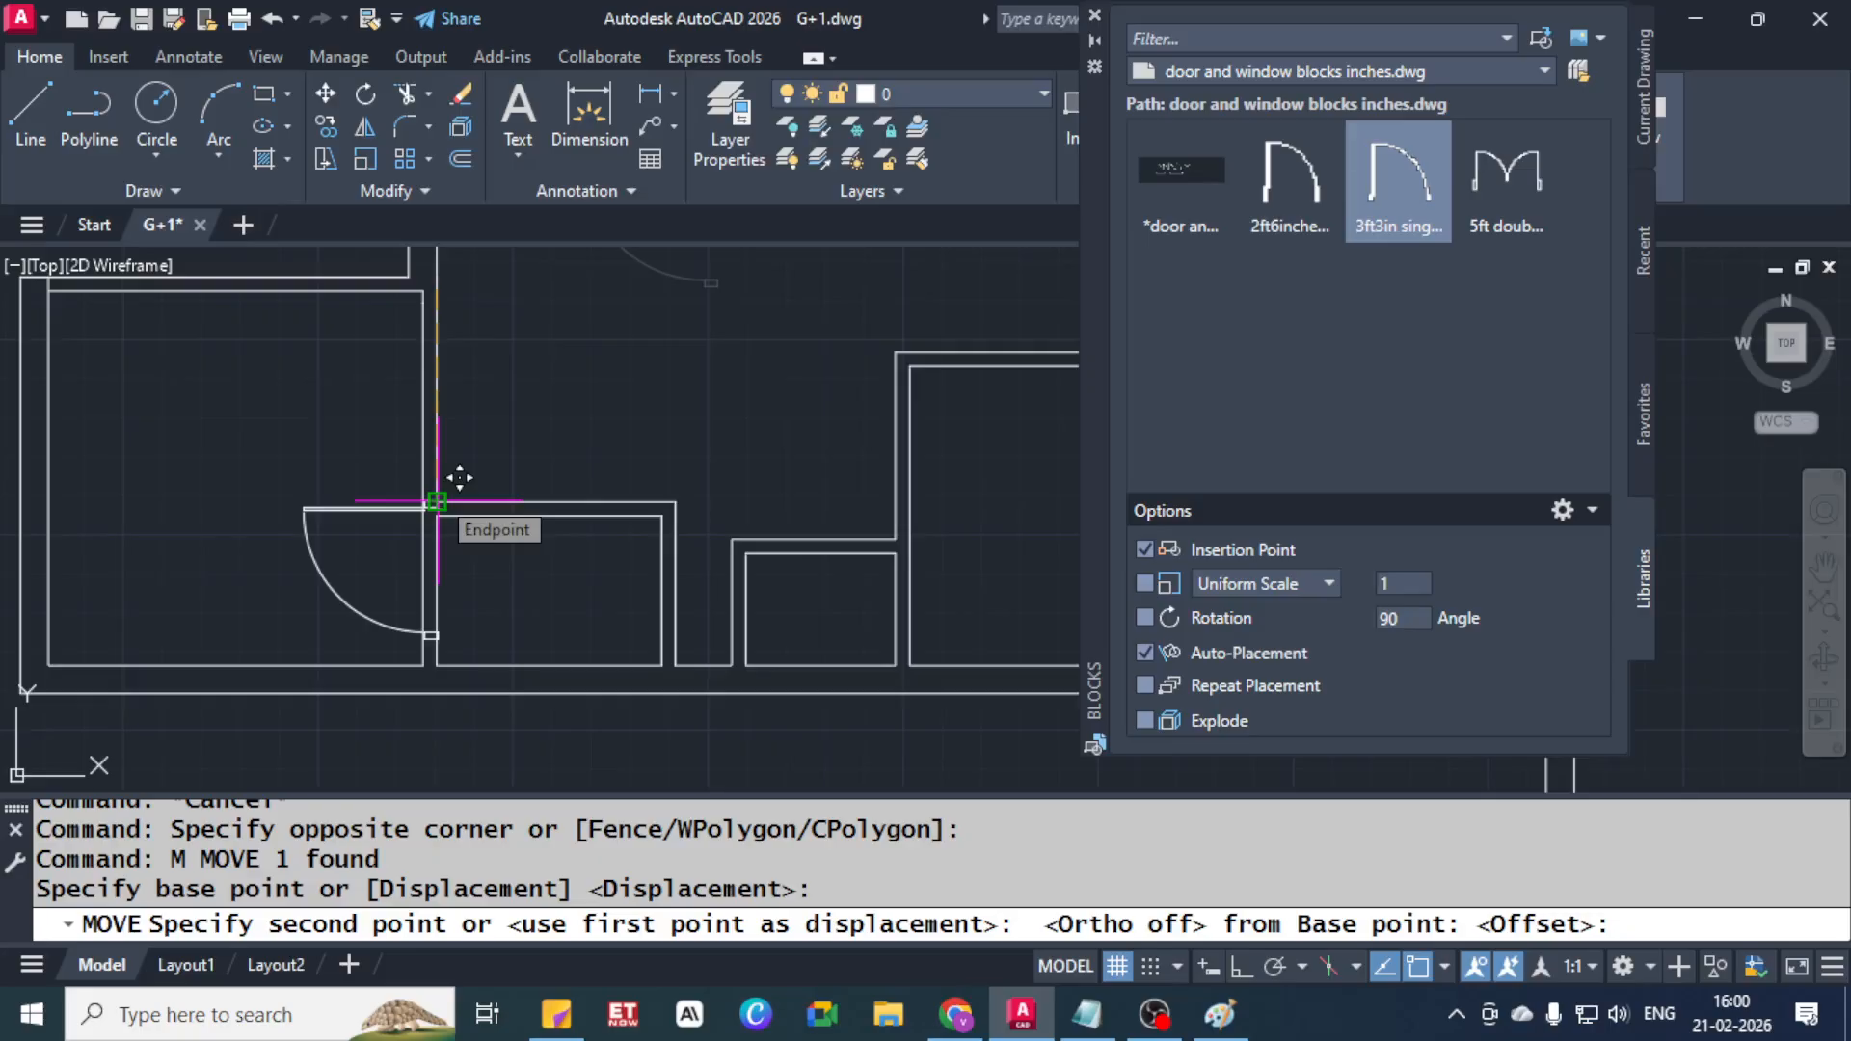
text(6")
key(Escape)
key(Escape)
Trim the two wall lines crossing the 3ft3in single door opening
scroll(496, 328, up, 2)
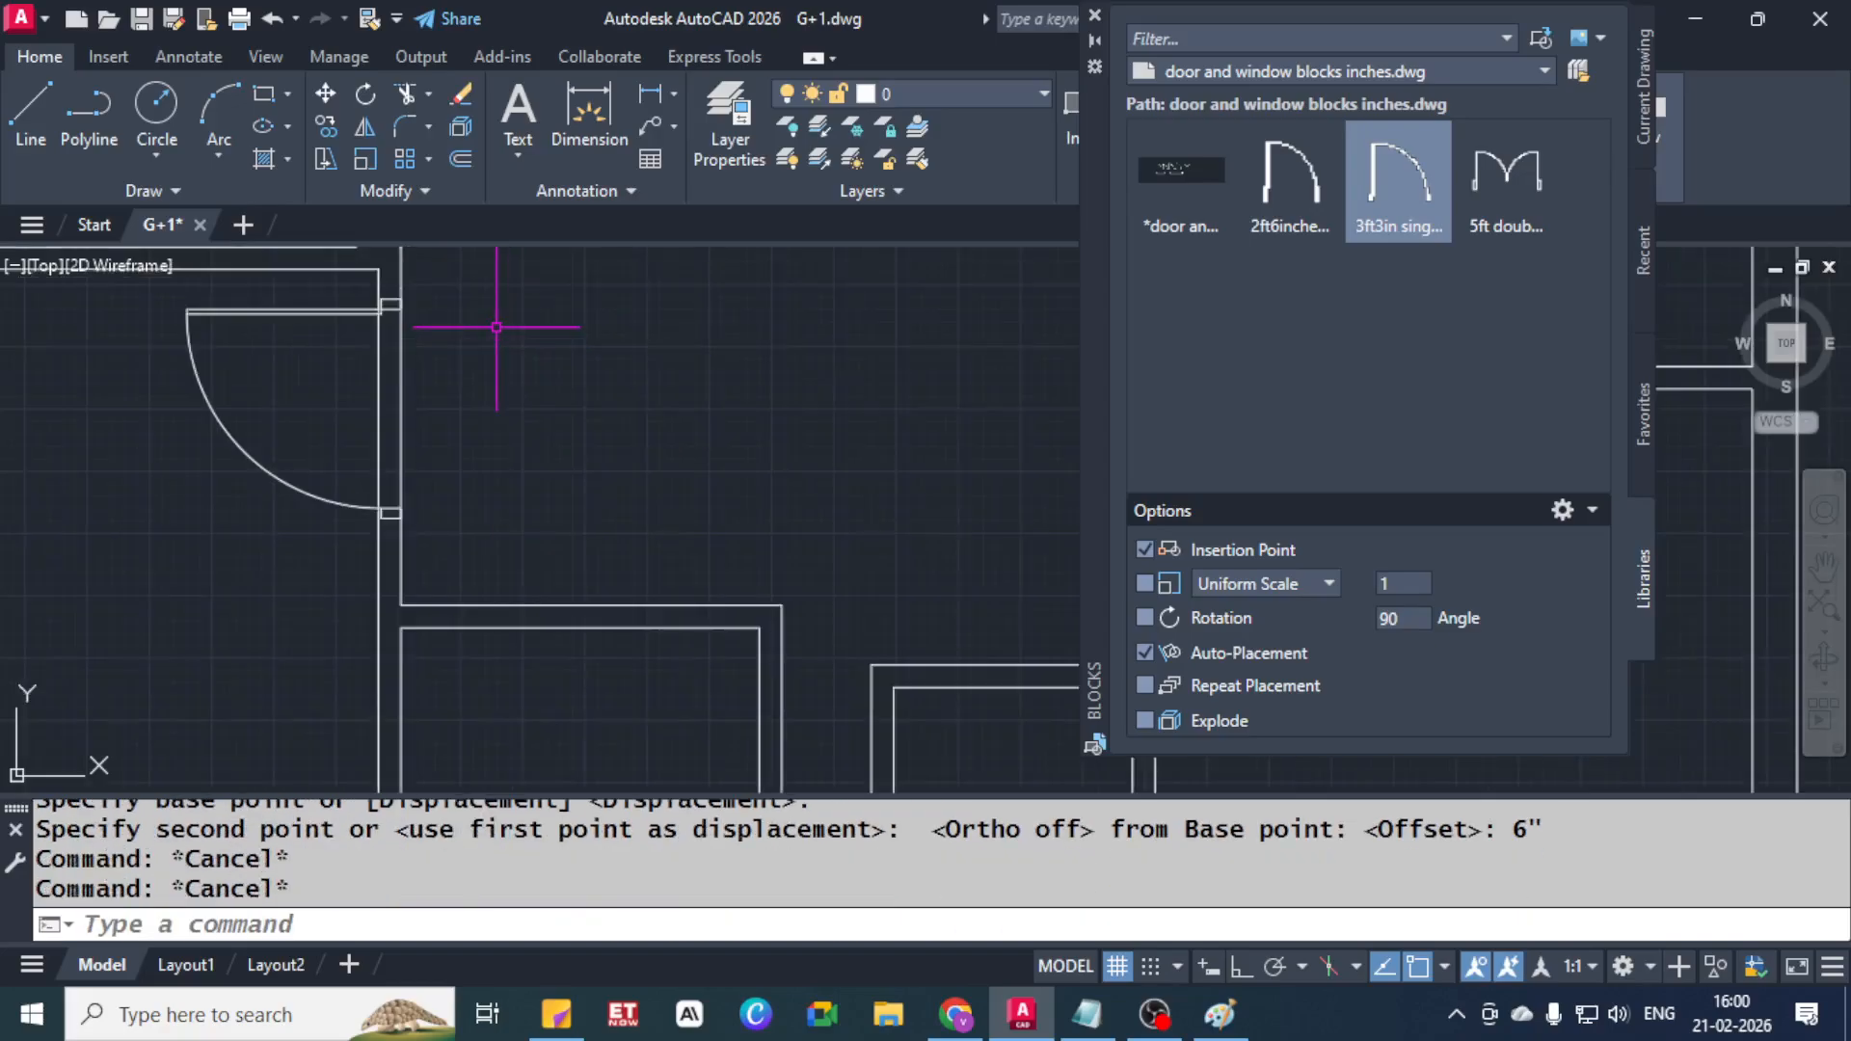
text(tr)
key(Return)
click(462, 355)
click(336, 453)
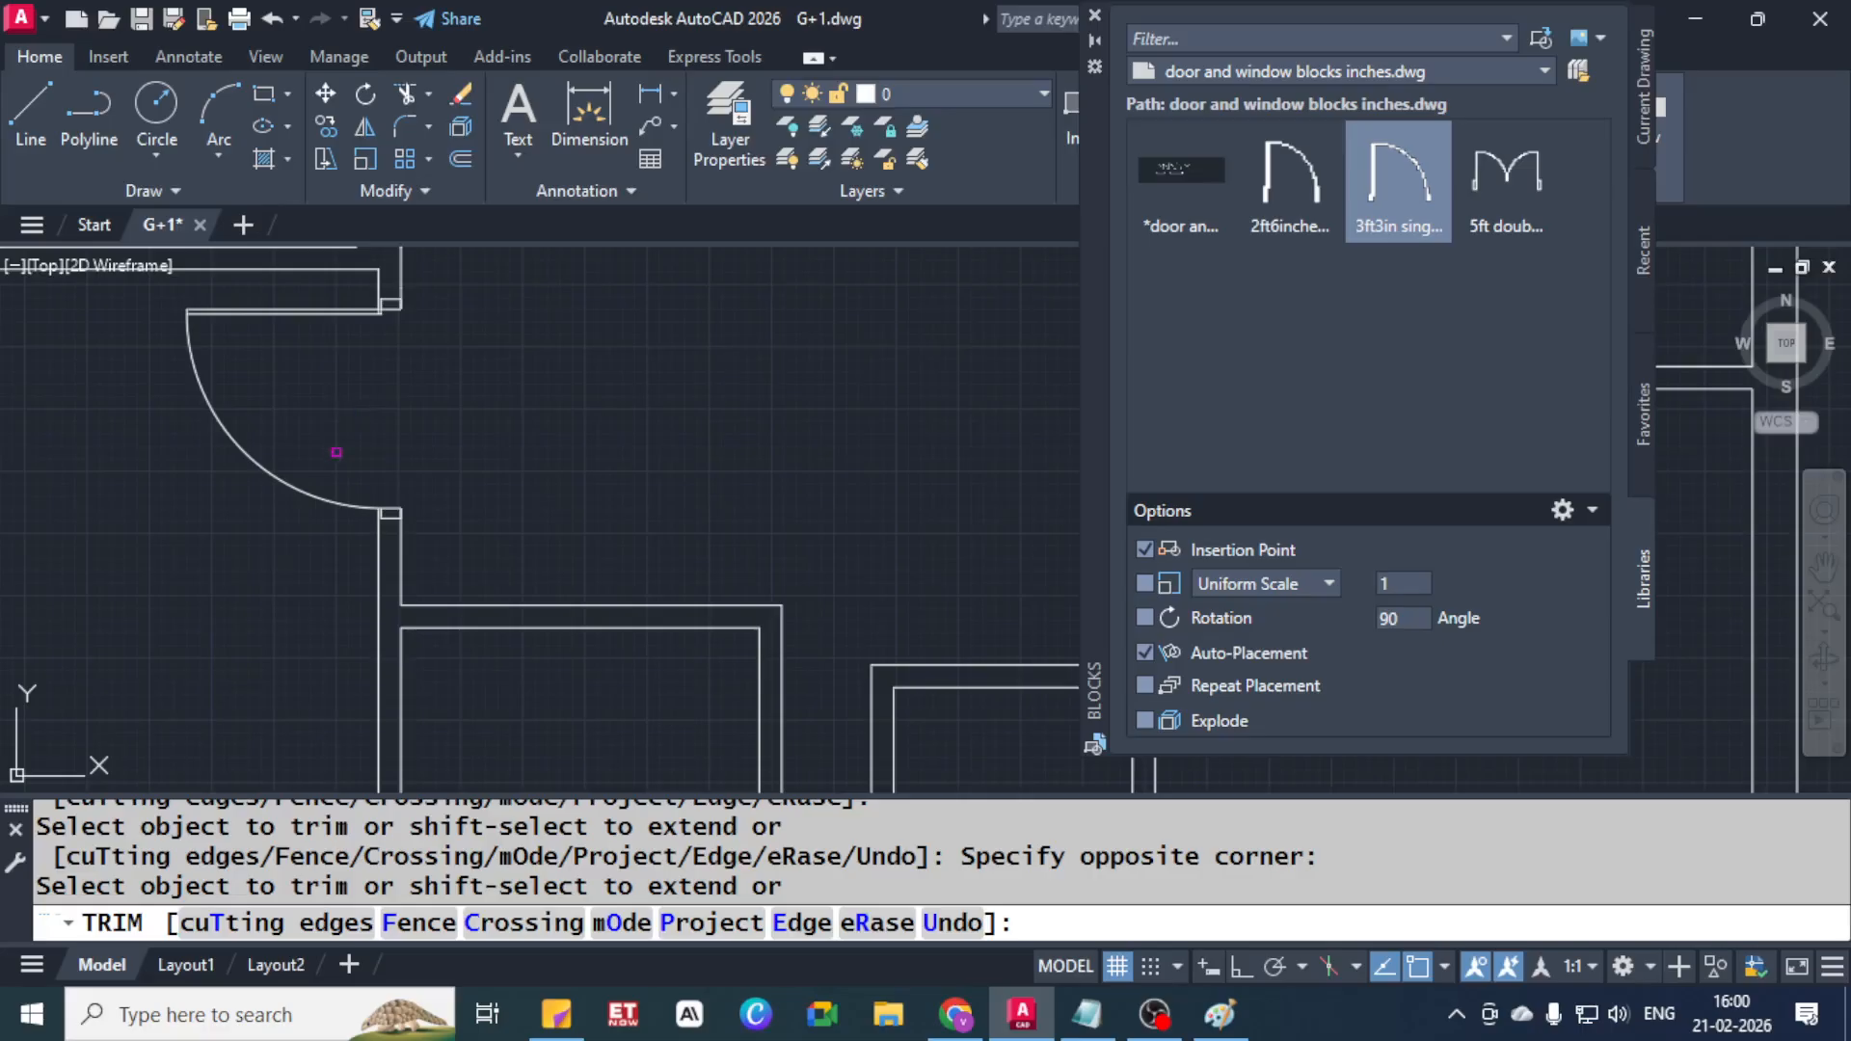
key(Return)
key(Escape)
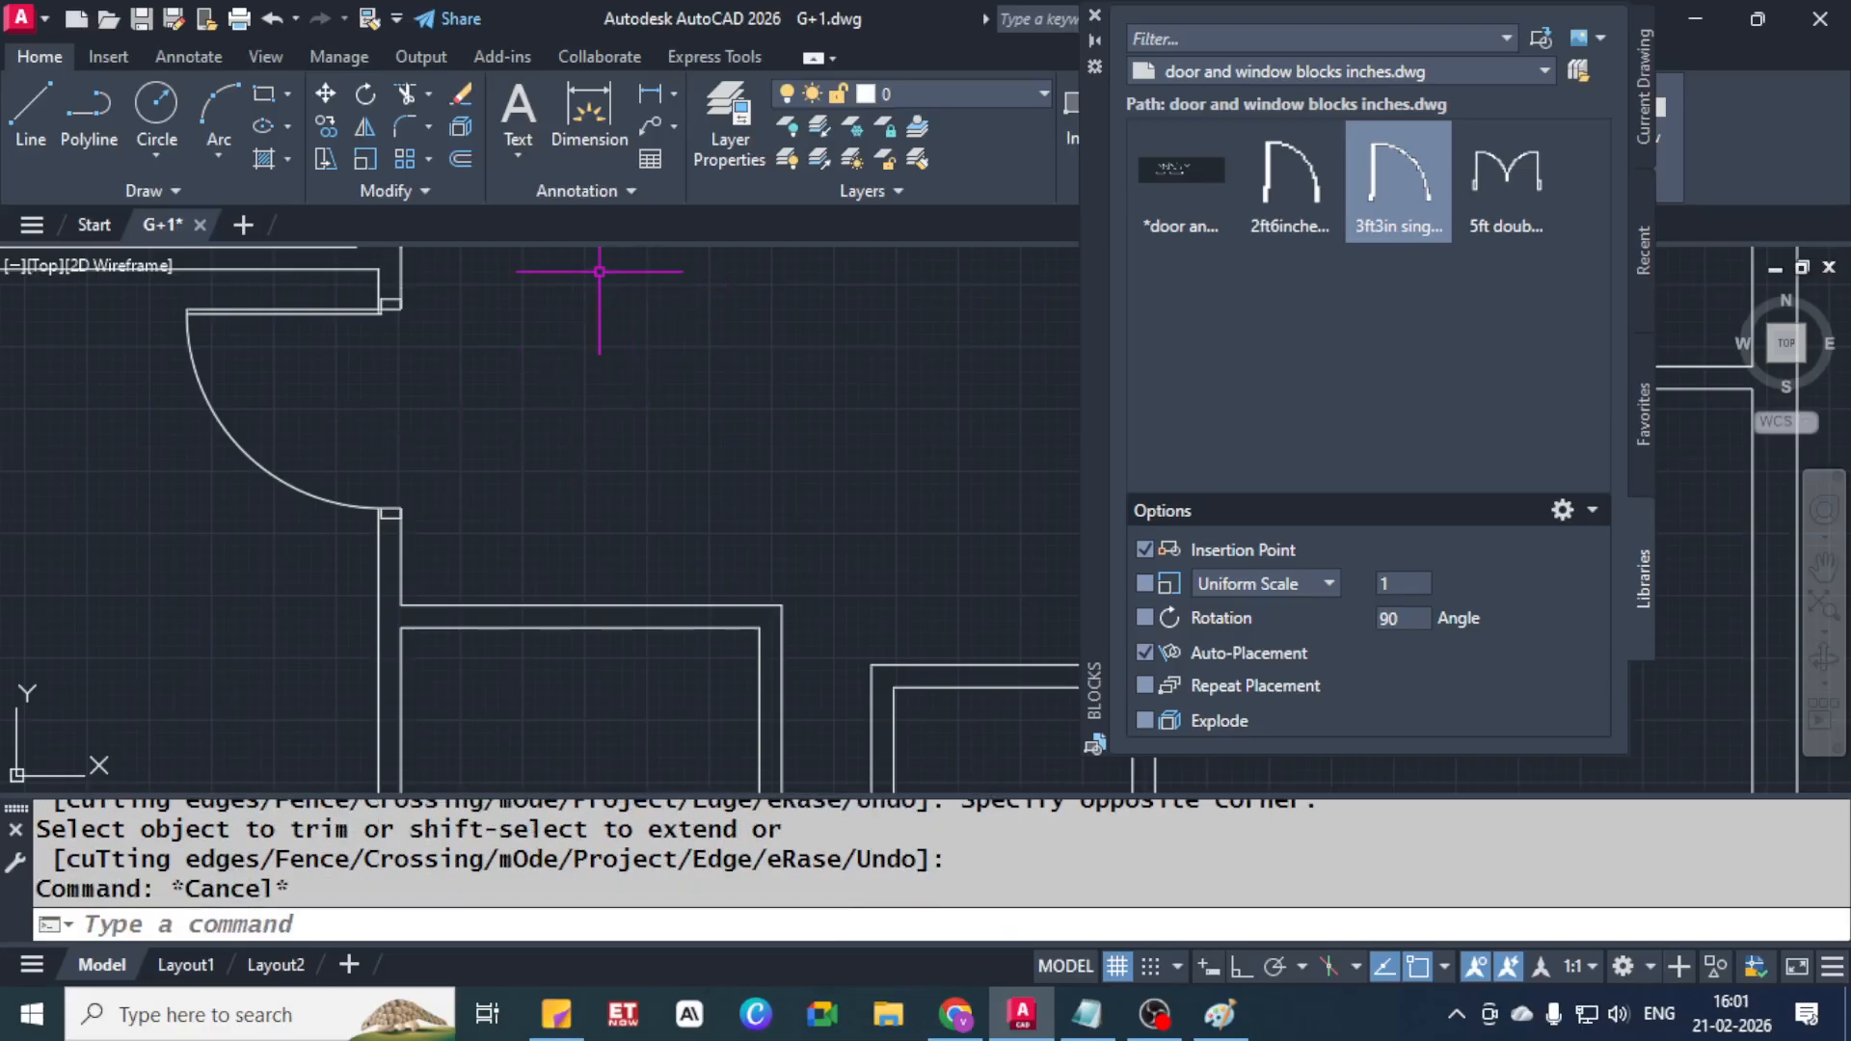
Examine how the 3ft3in door's upper jamb meets the wall corner and close the block library
middle_drag(465, 274, 492, 351)
scroll(409, 358, up, 10)
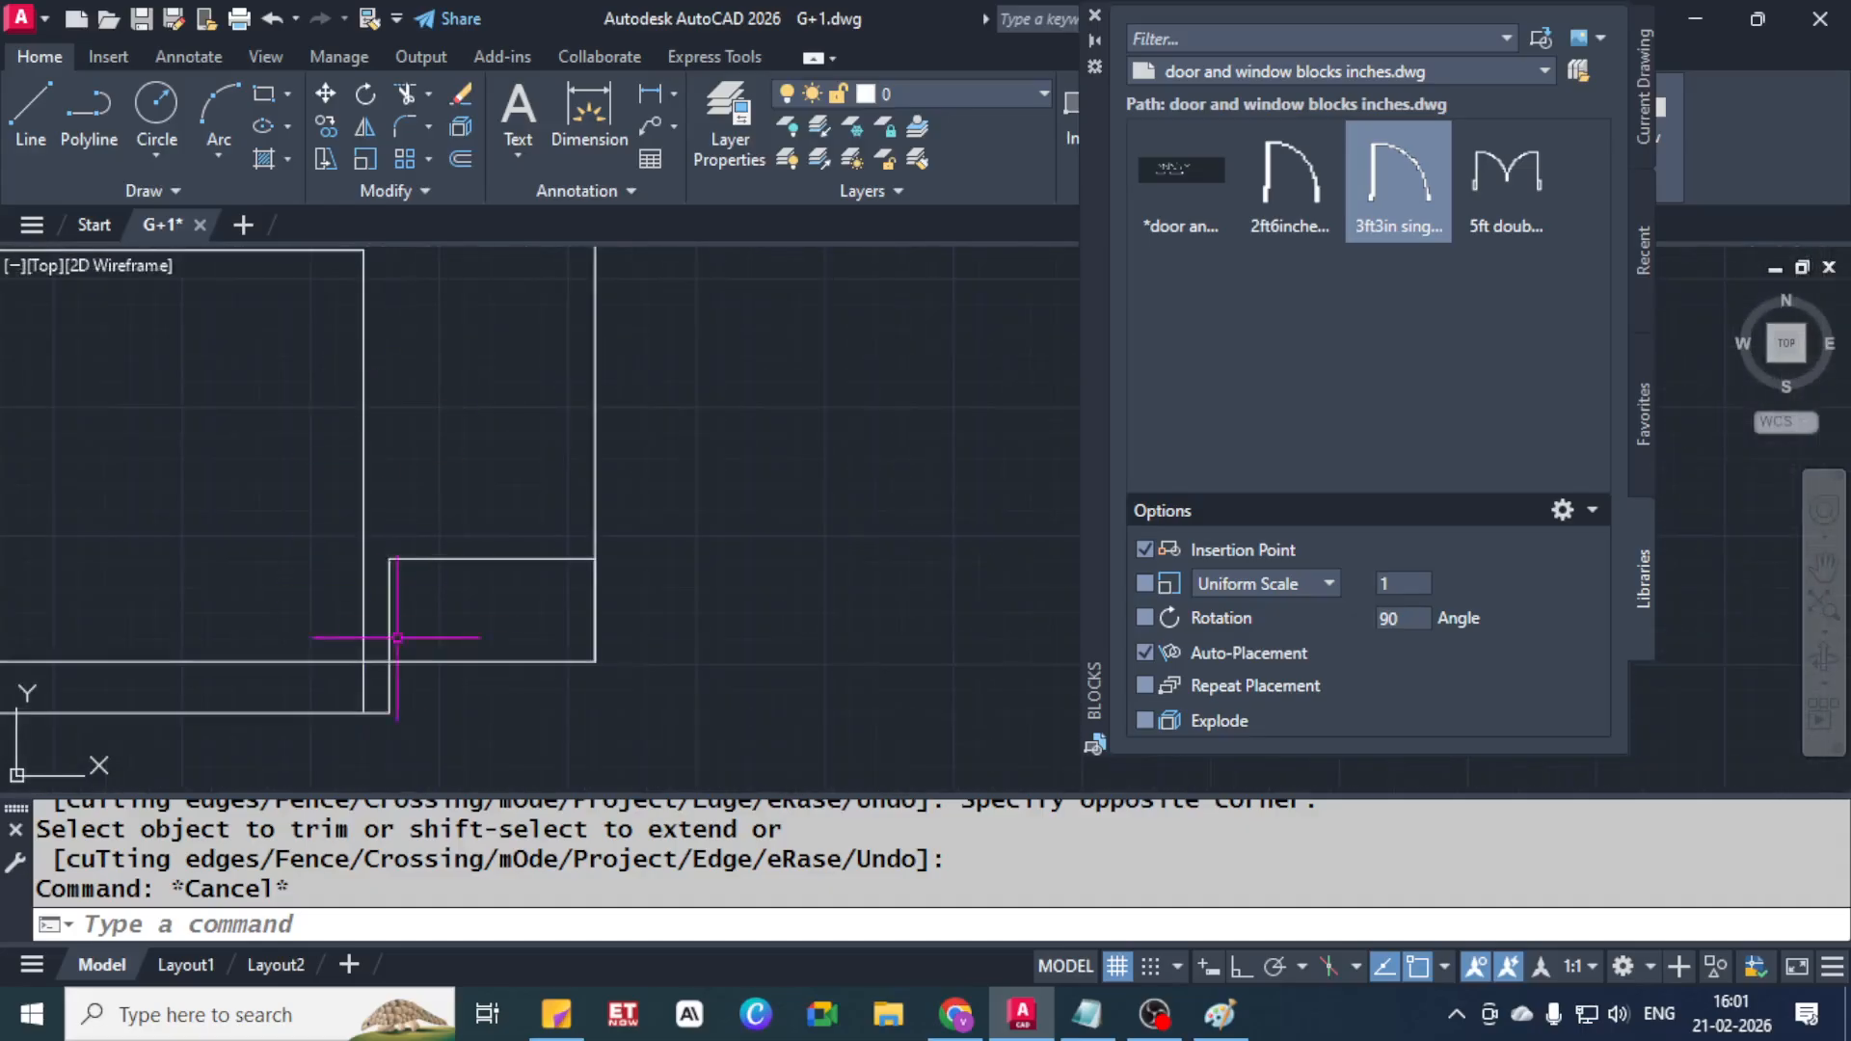
key(Escape)
key(Escape)
scroll(229, 306, down, 2)
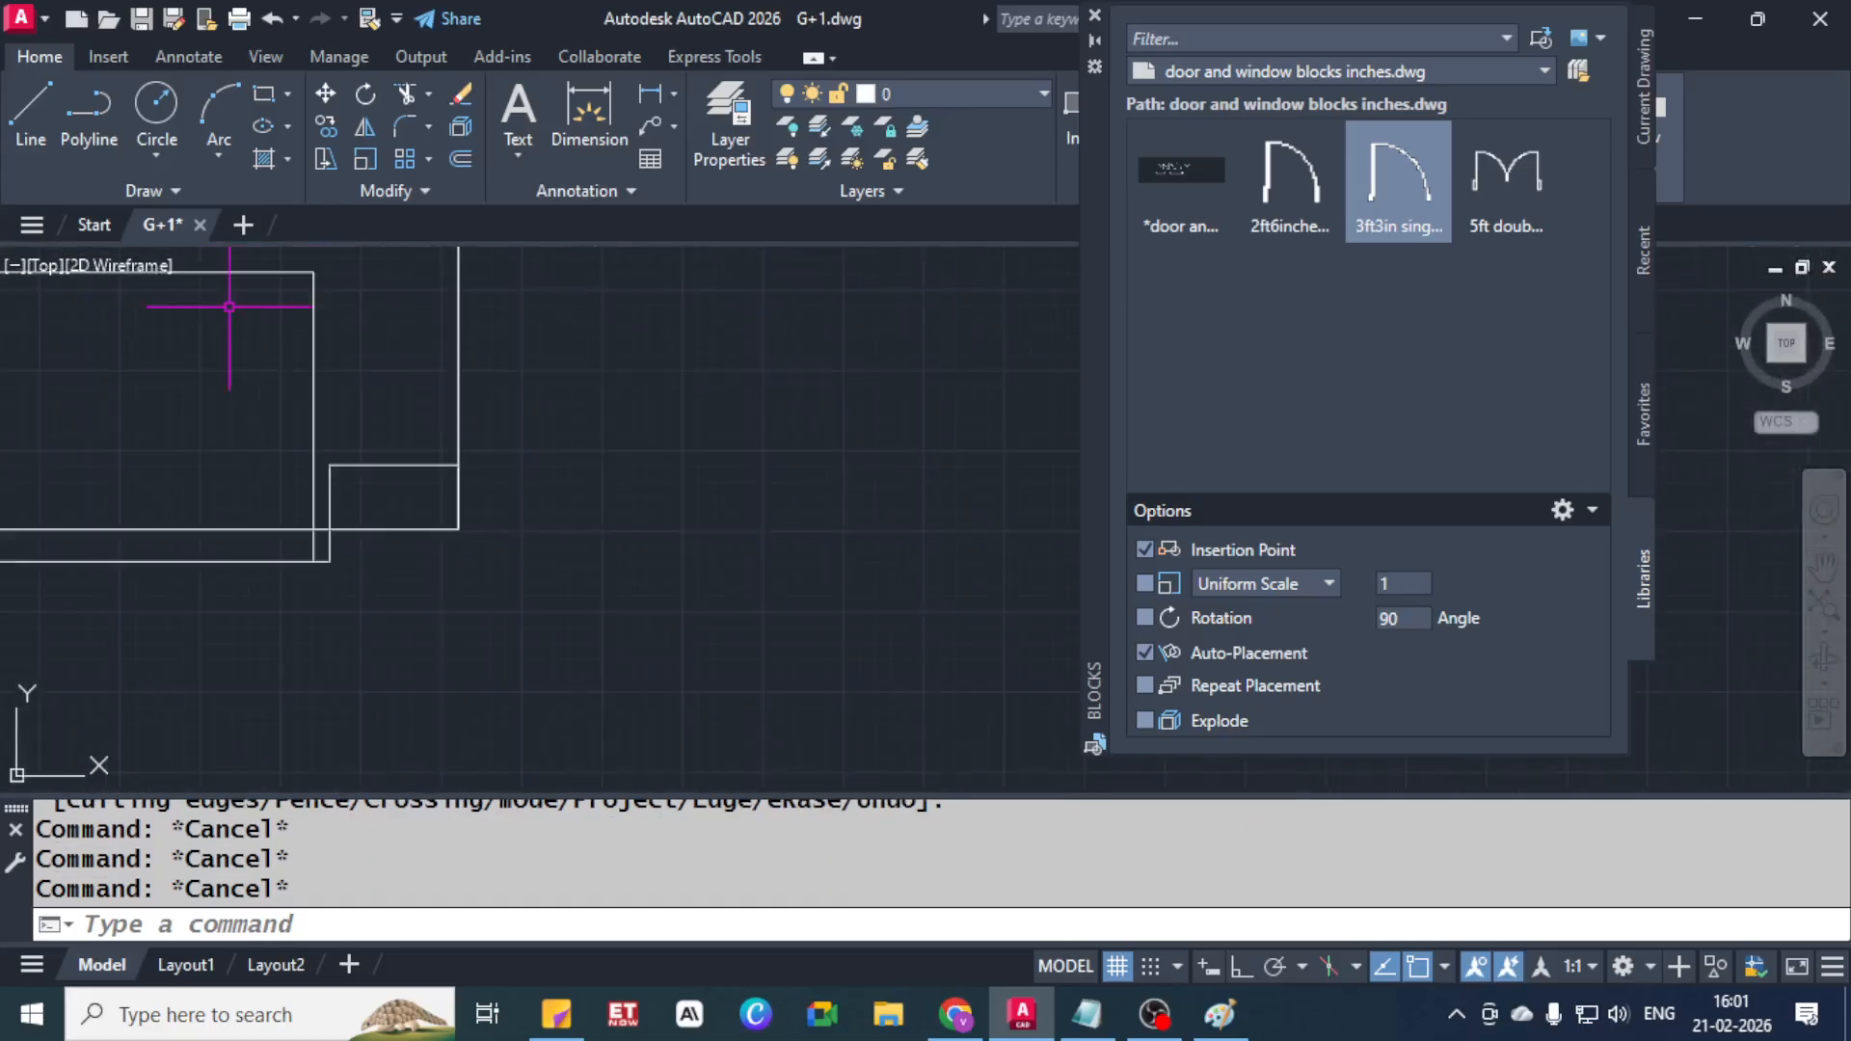
scroll(230, 306, down, 2)
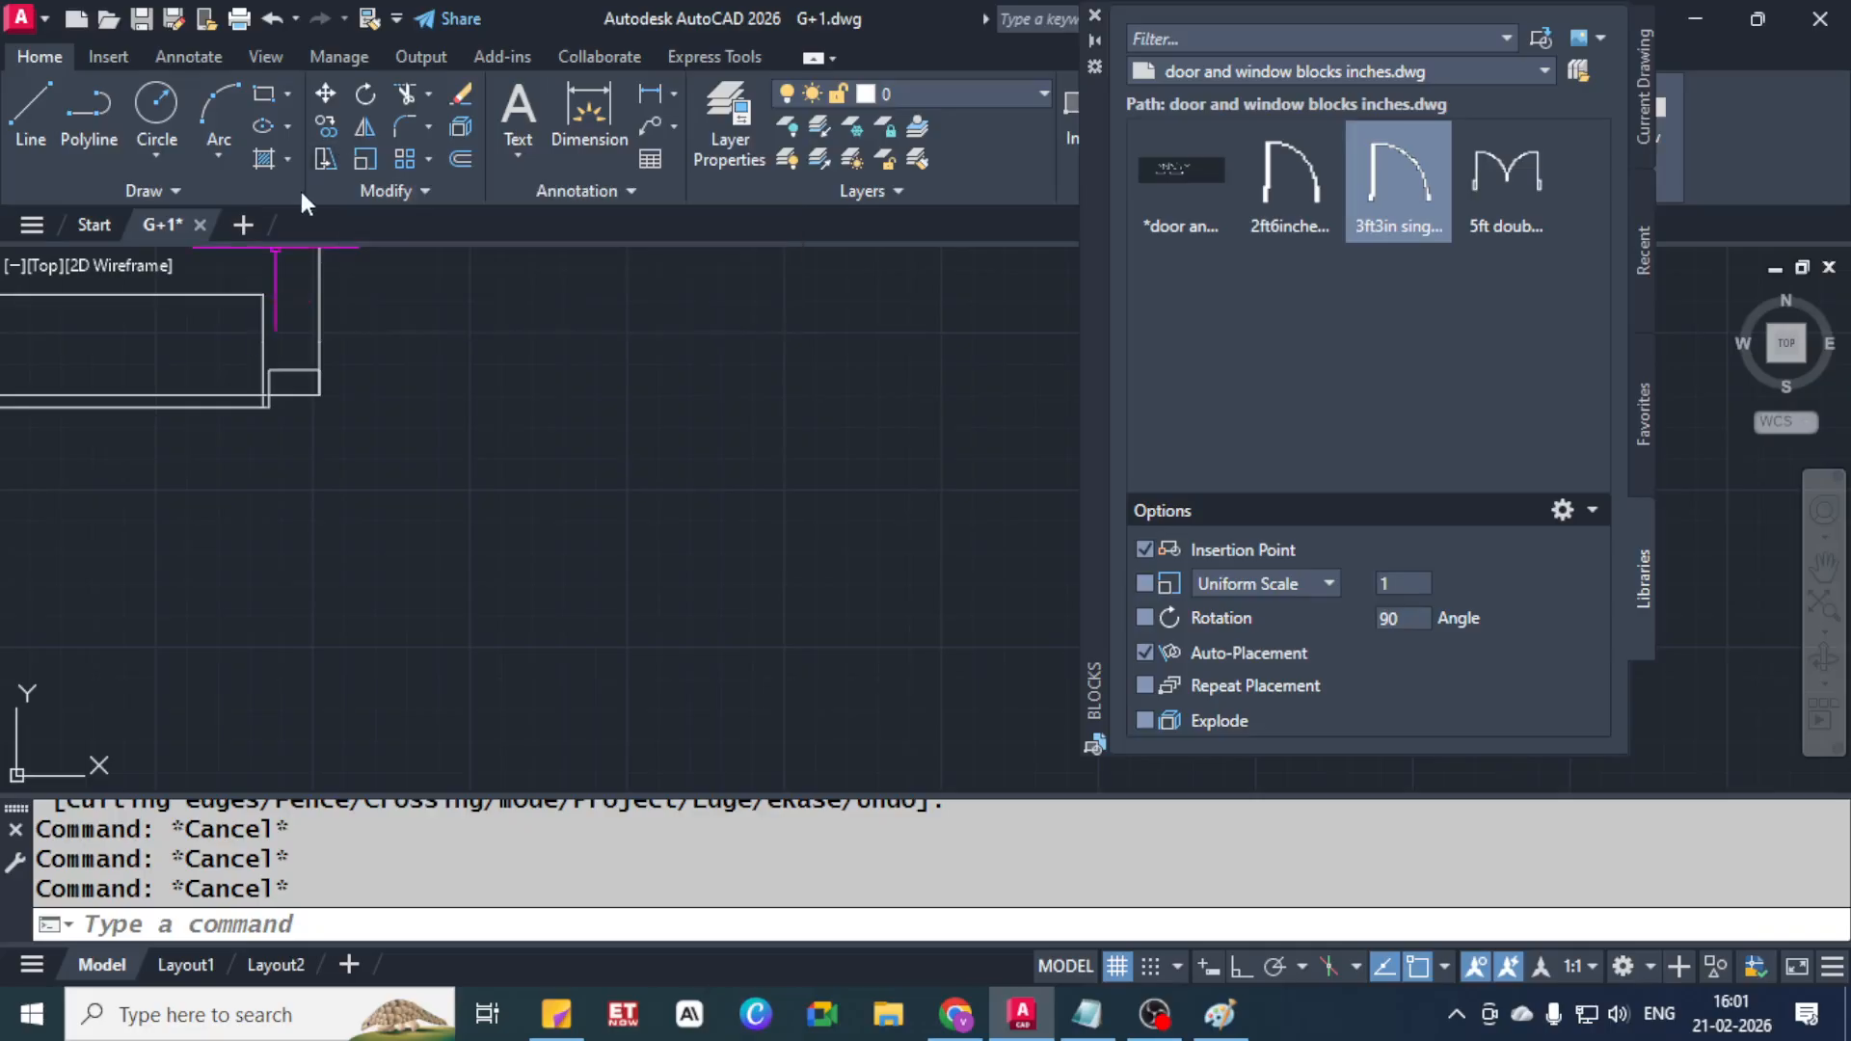
scroll(330, 364, down, 5)
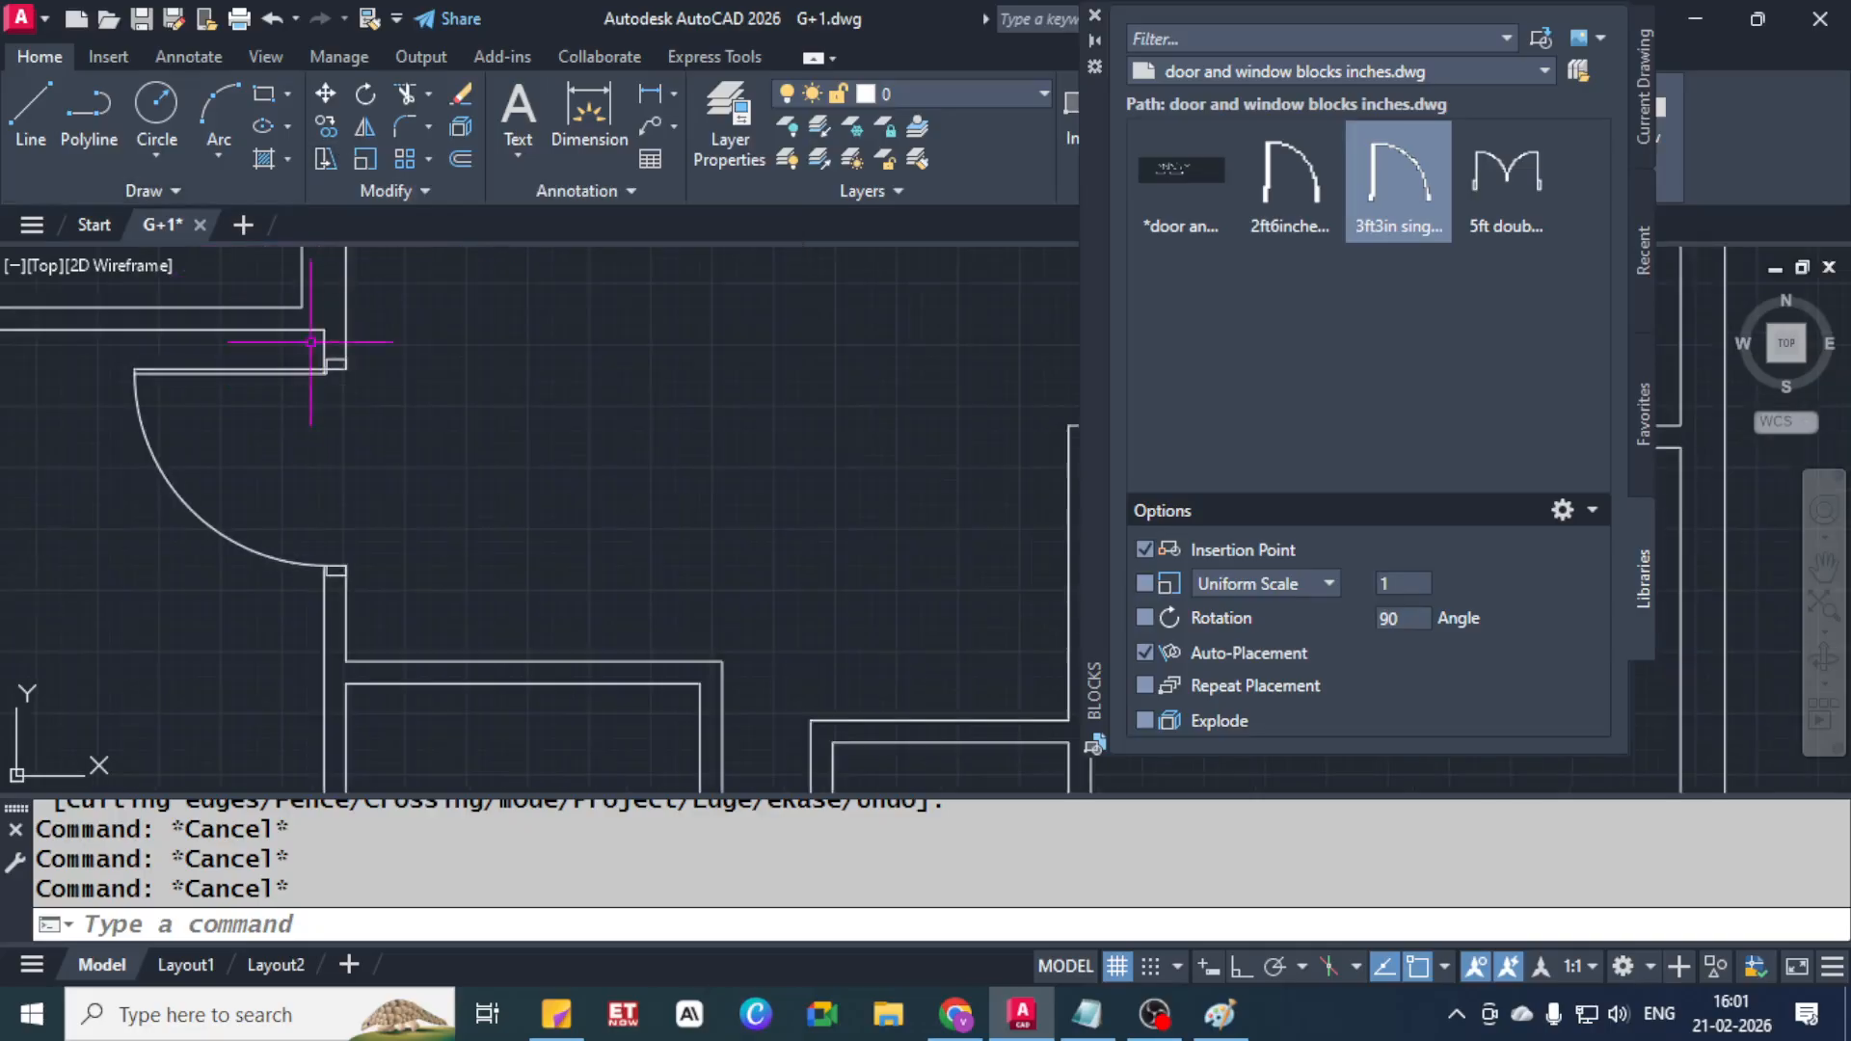
middle_drag(557, 504, 482, 617)
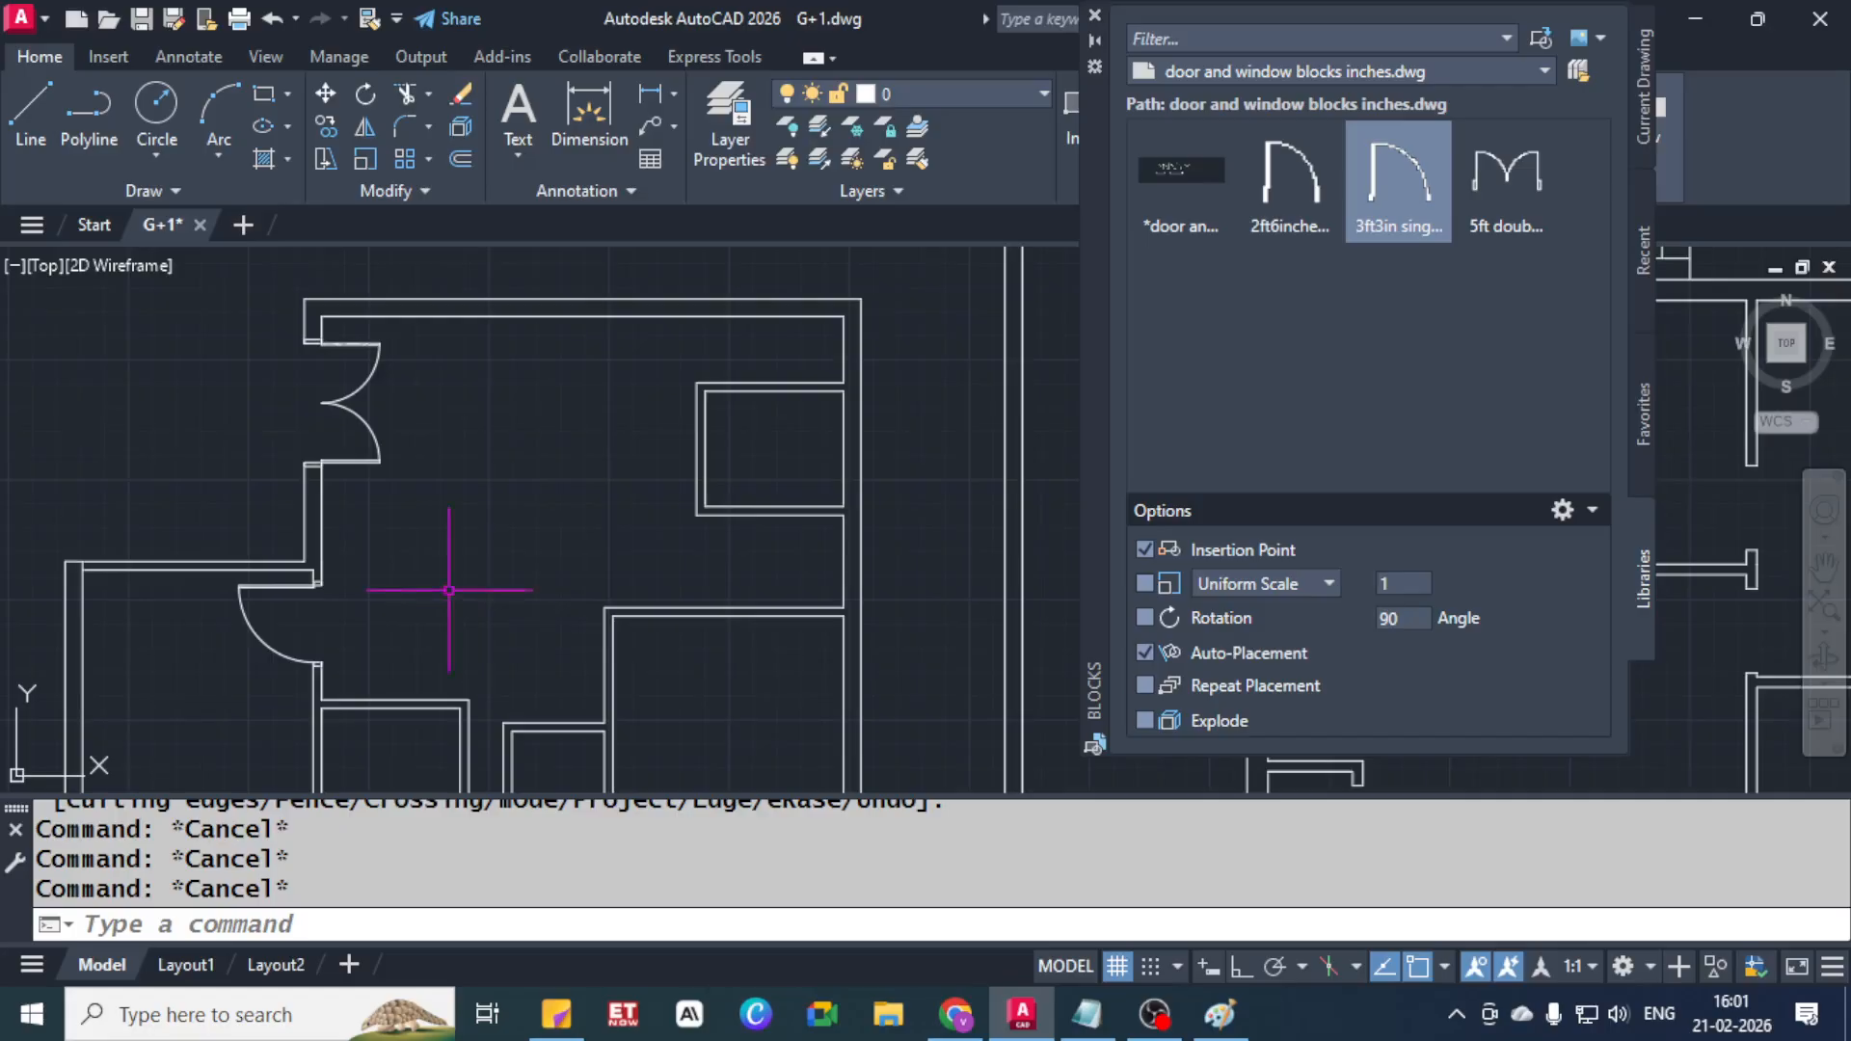
click(1095, 15)
scroll(735, 268, up, 4)
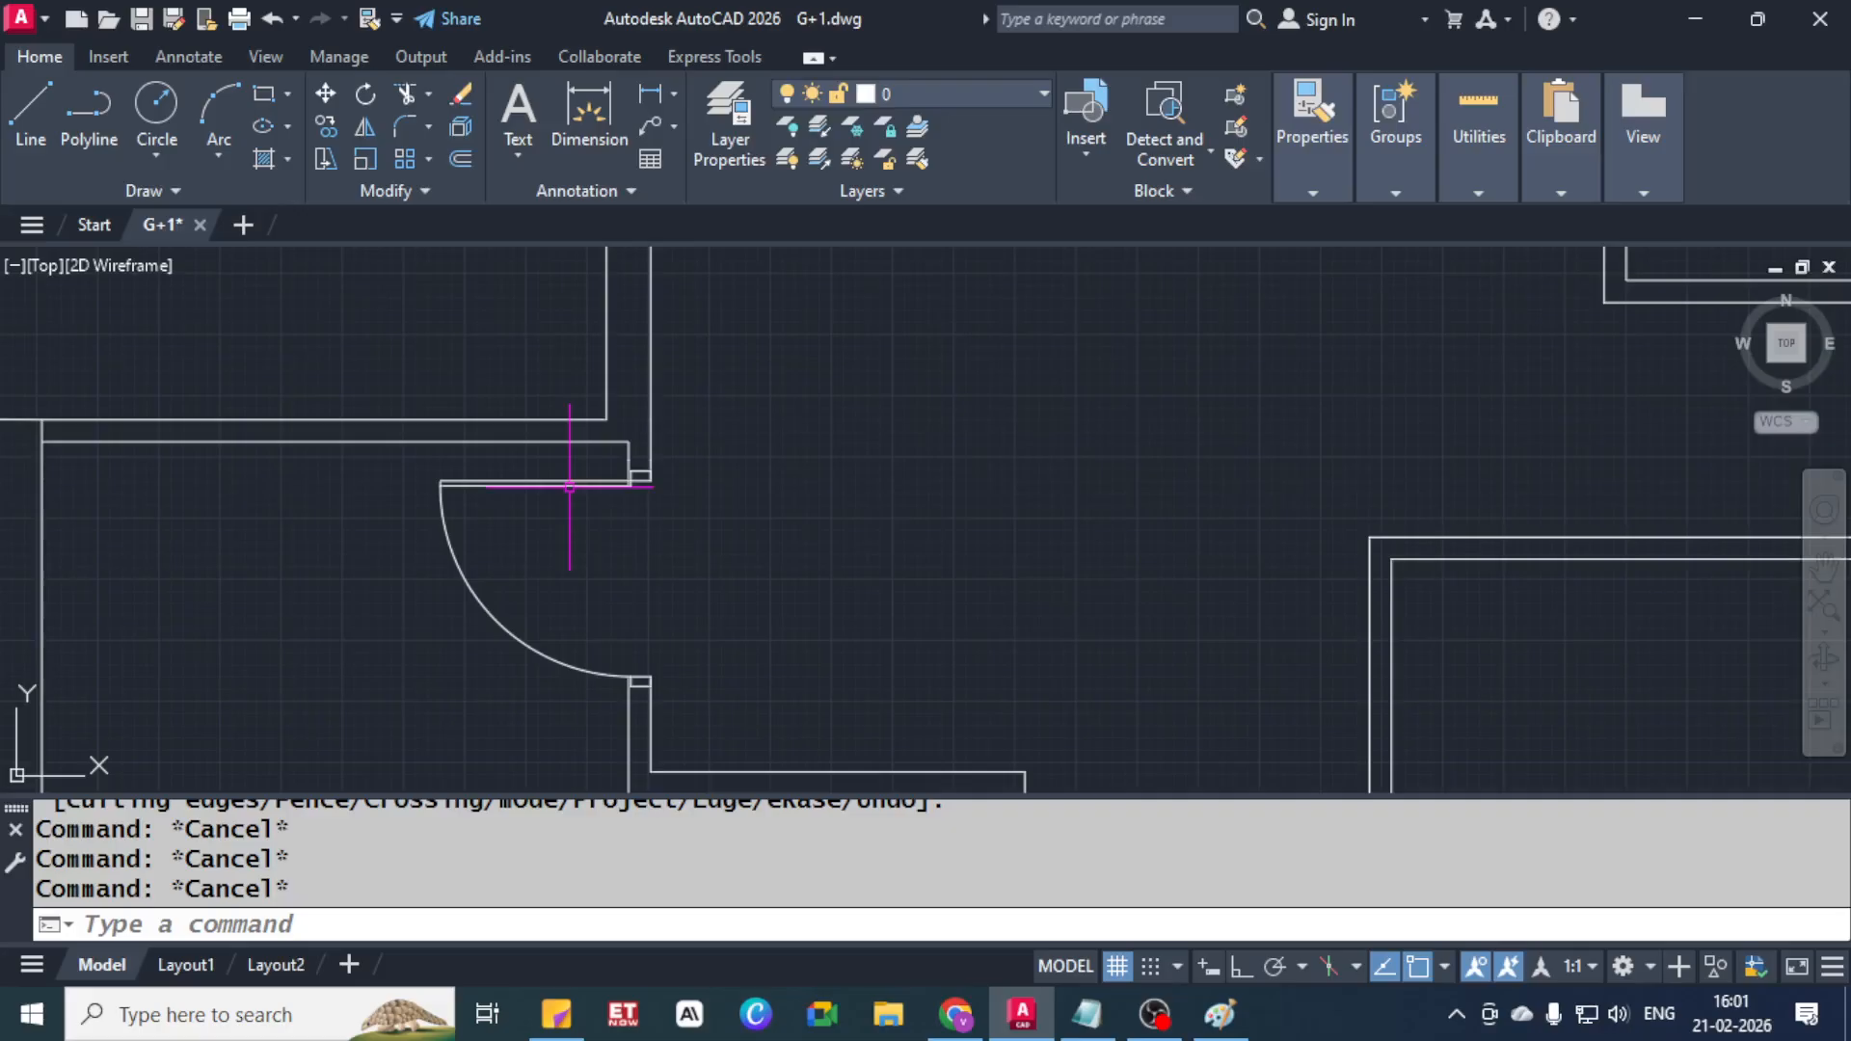
Switch to the Notepad notes and add "Block Editor" on the line below "Insert - I"
click(1219, 1015)
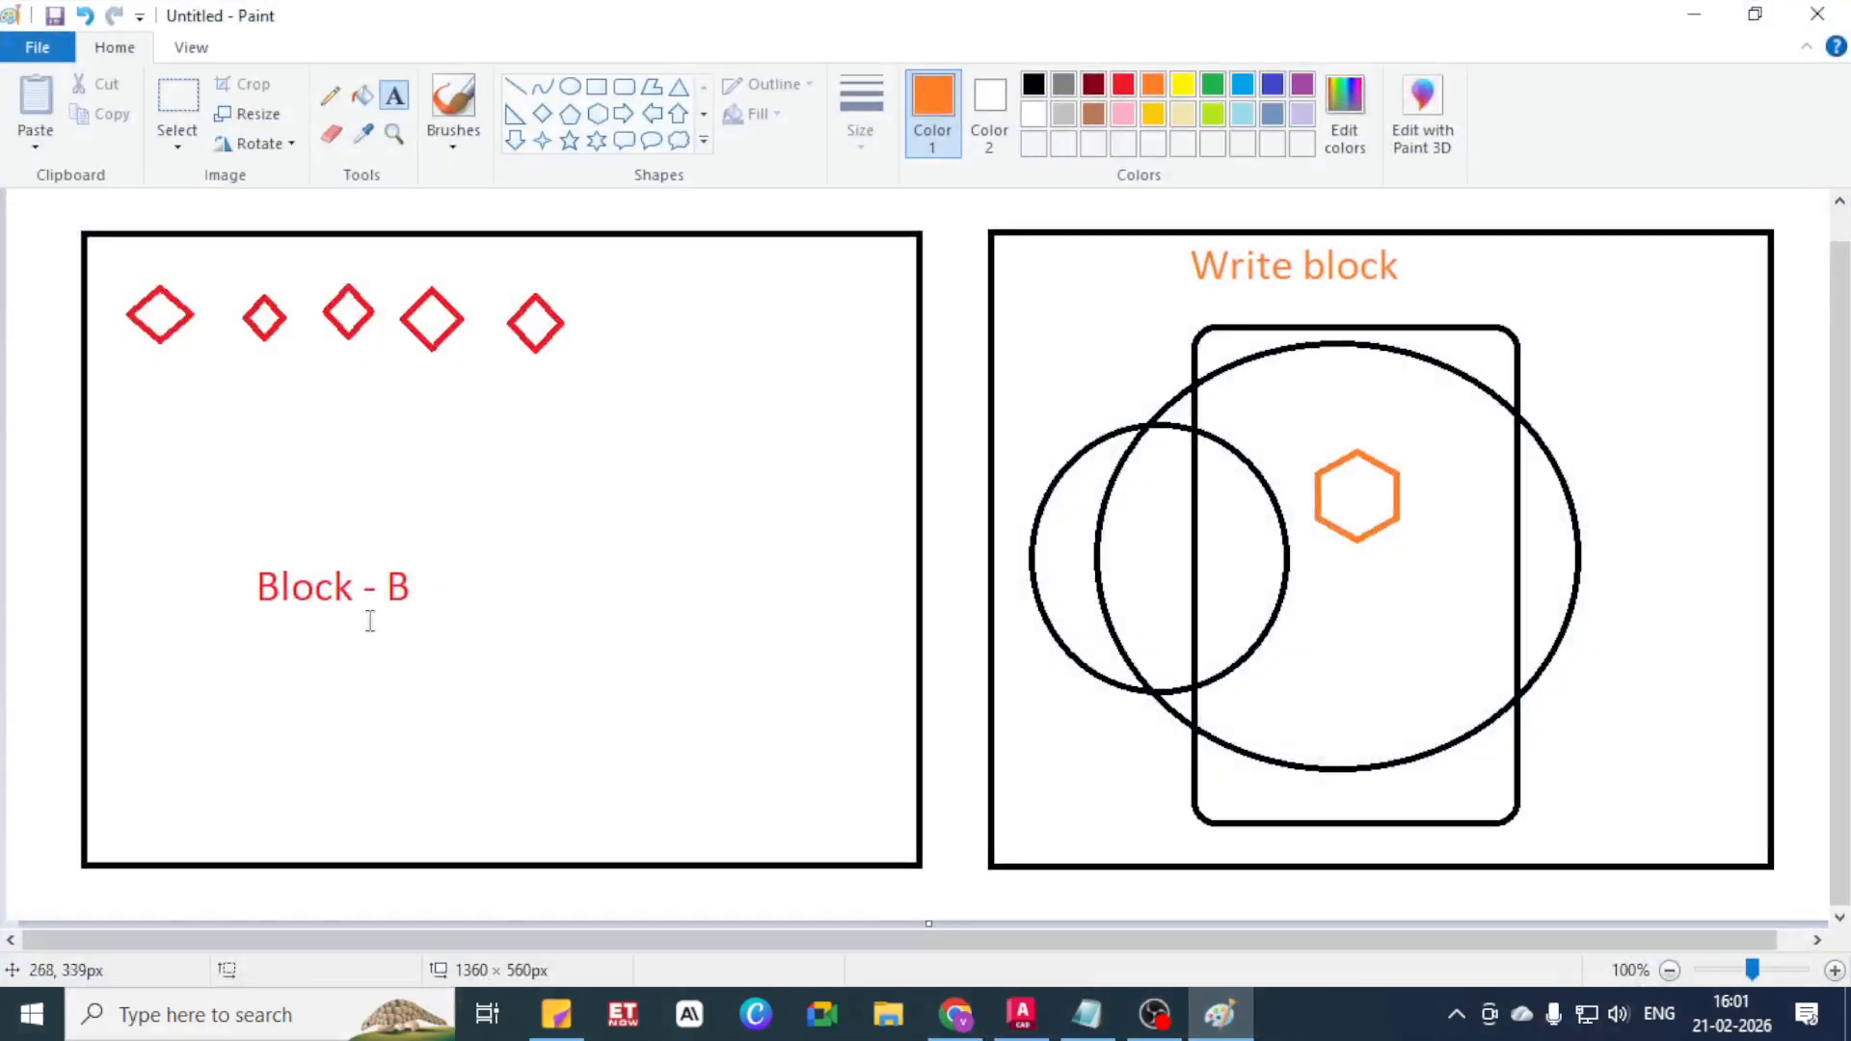
click(1088, 1014)
click(523, 499)
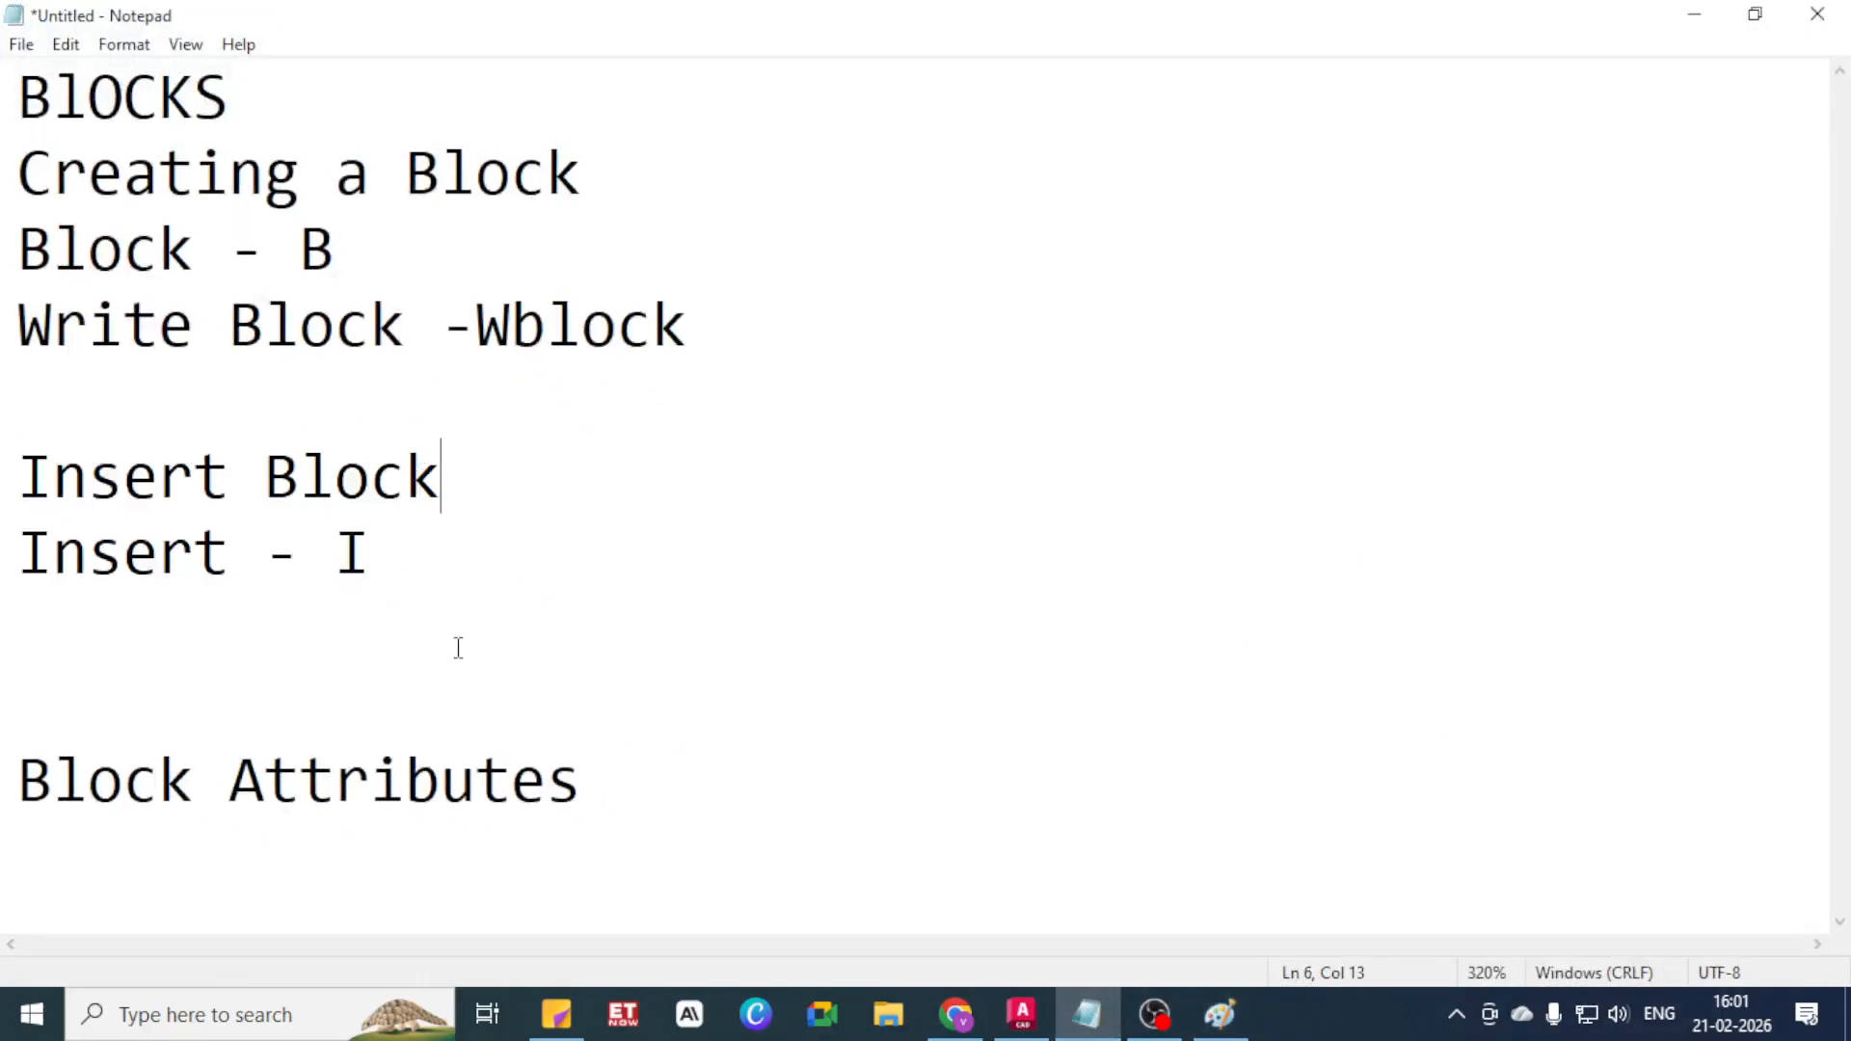
click(471, 620)
text(Block Editor)
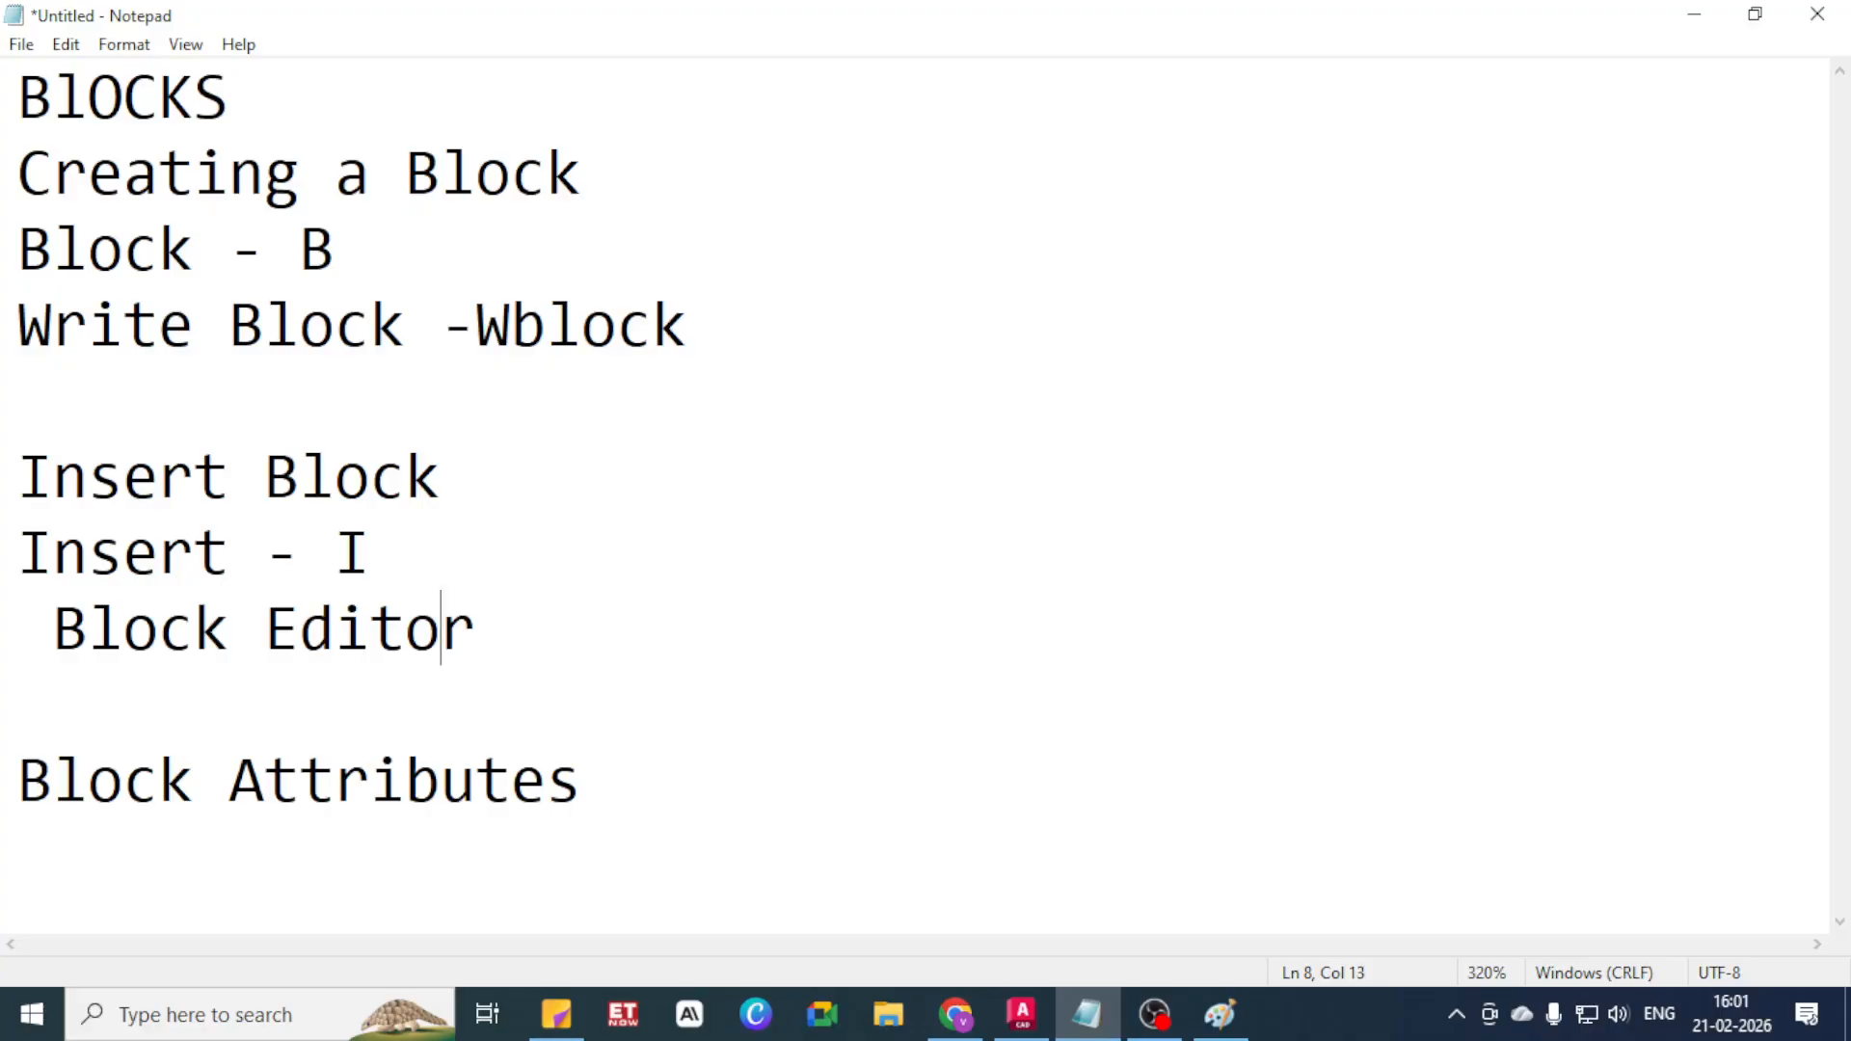
Remove the leading space before "Block Editor" in the notes
key(Left)
key(Left)
key(Left)
key(Left)
key(Left)
key(Left)
key(Left)
key(Left)
key(Left)
key(Left)
key(Left)
key(Left)
key(Left)
key(Left)
key(Left)
key(Right)
key(Right)
key(Right)
key(Delete)
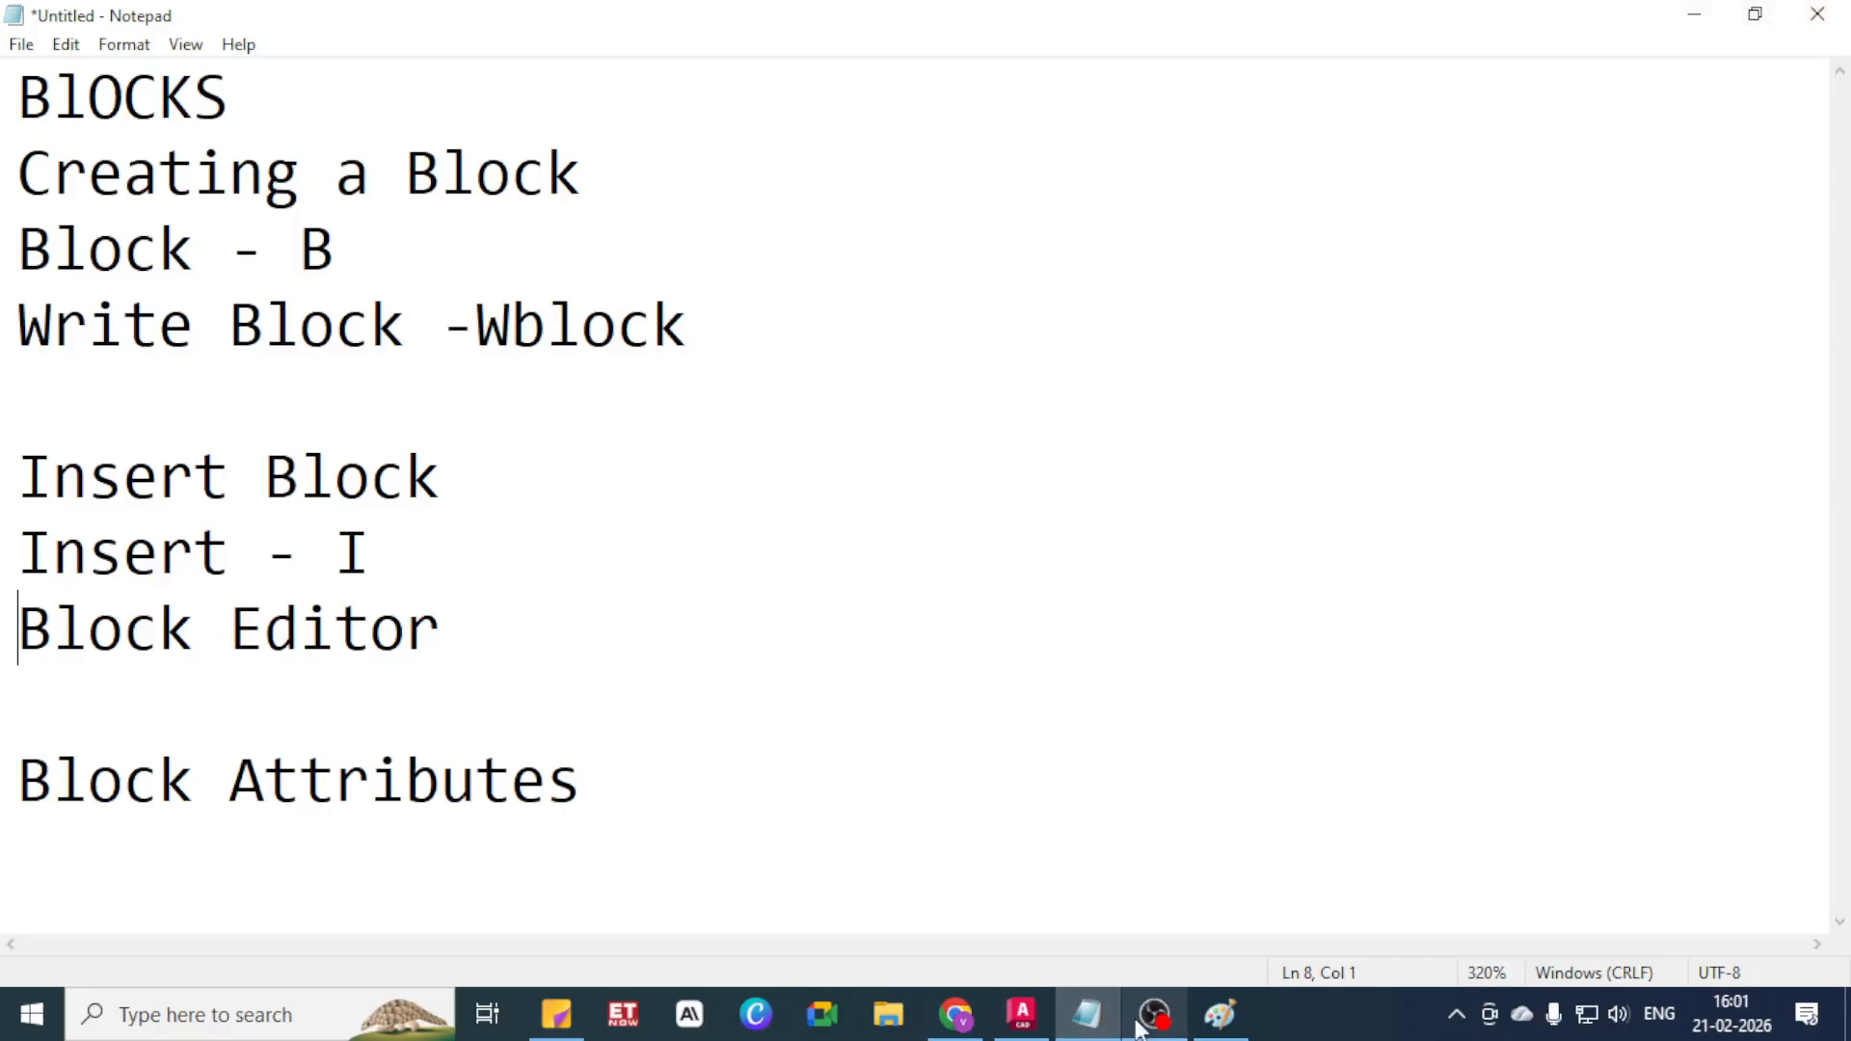
Switch back to AutoCAD and open the 3ft3in single door block definition in the Block Editor
click(1022, 1014)
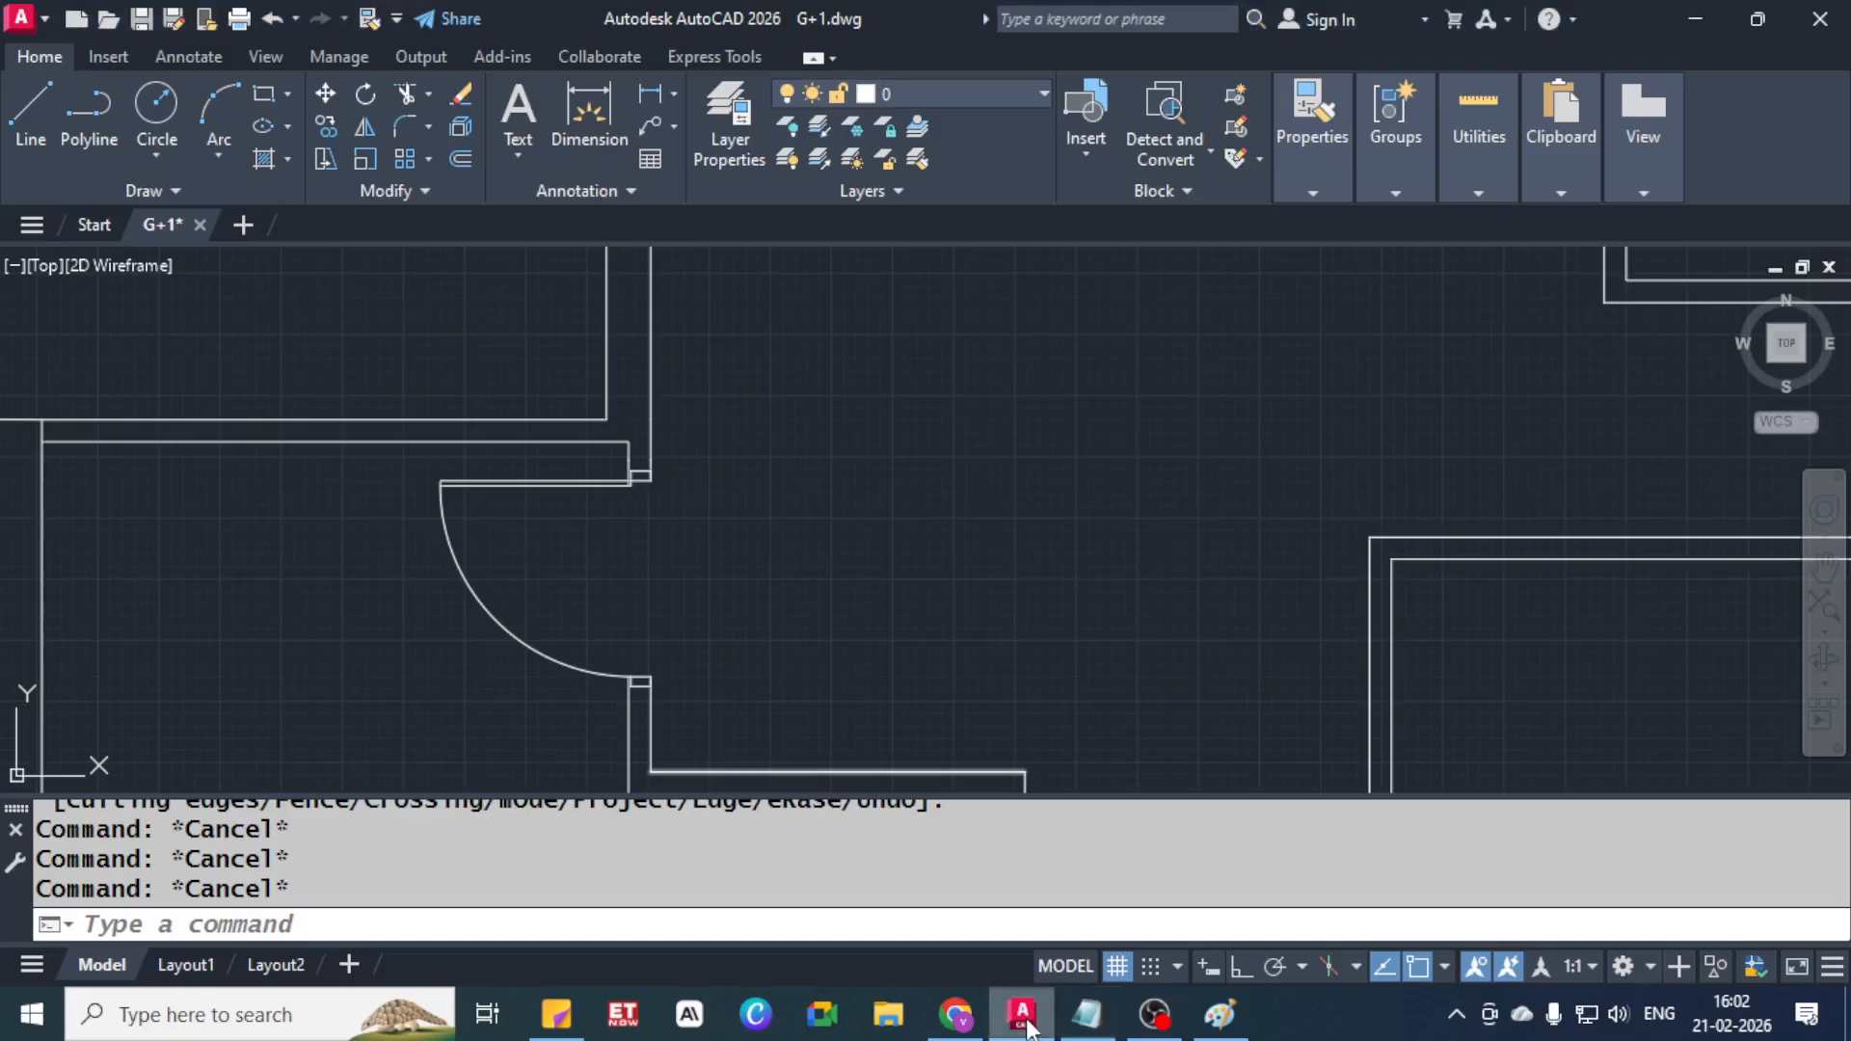
double_click(511, 482)
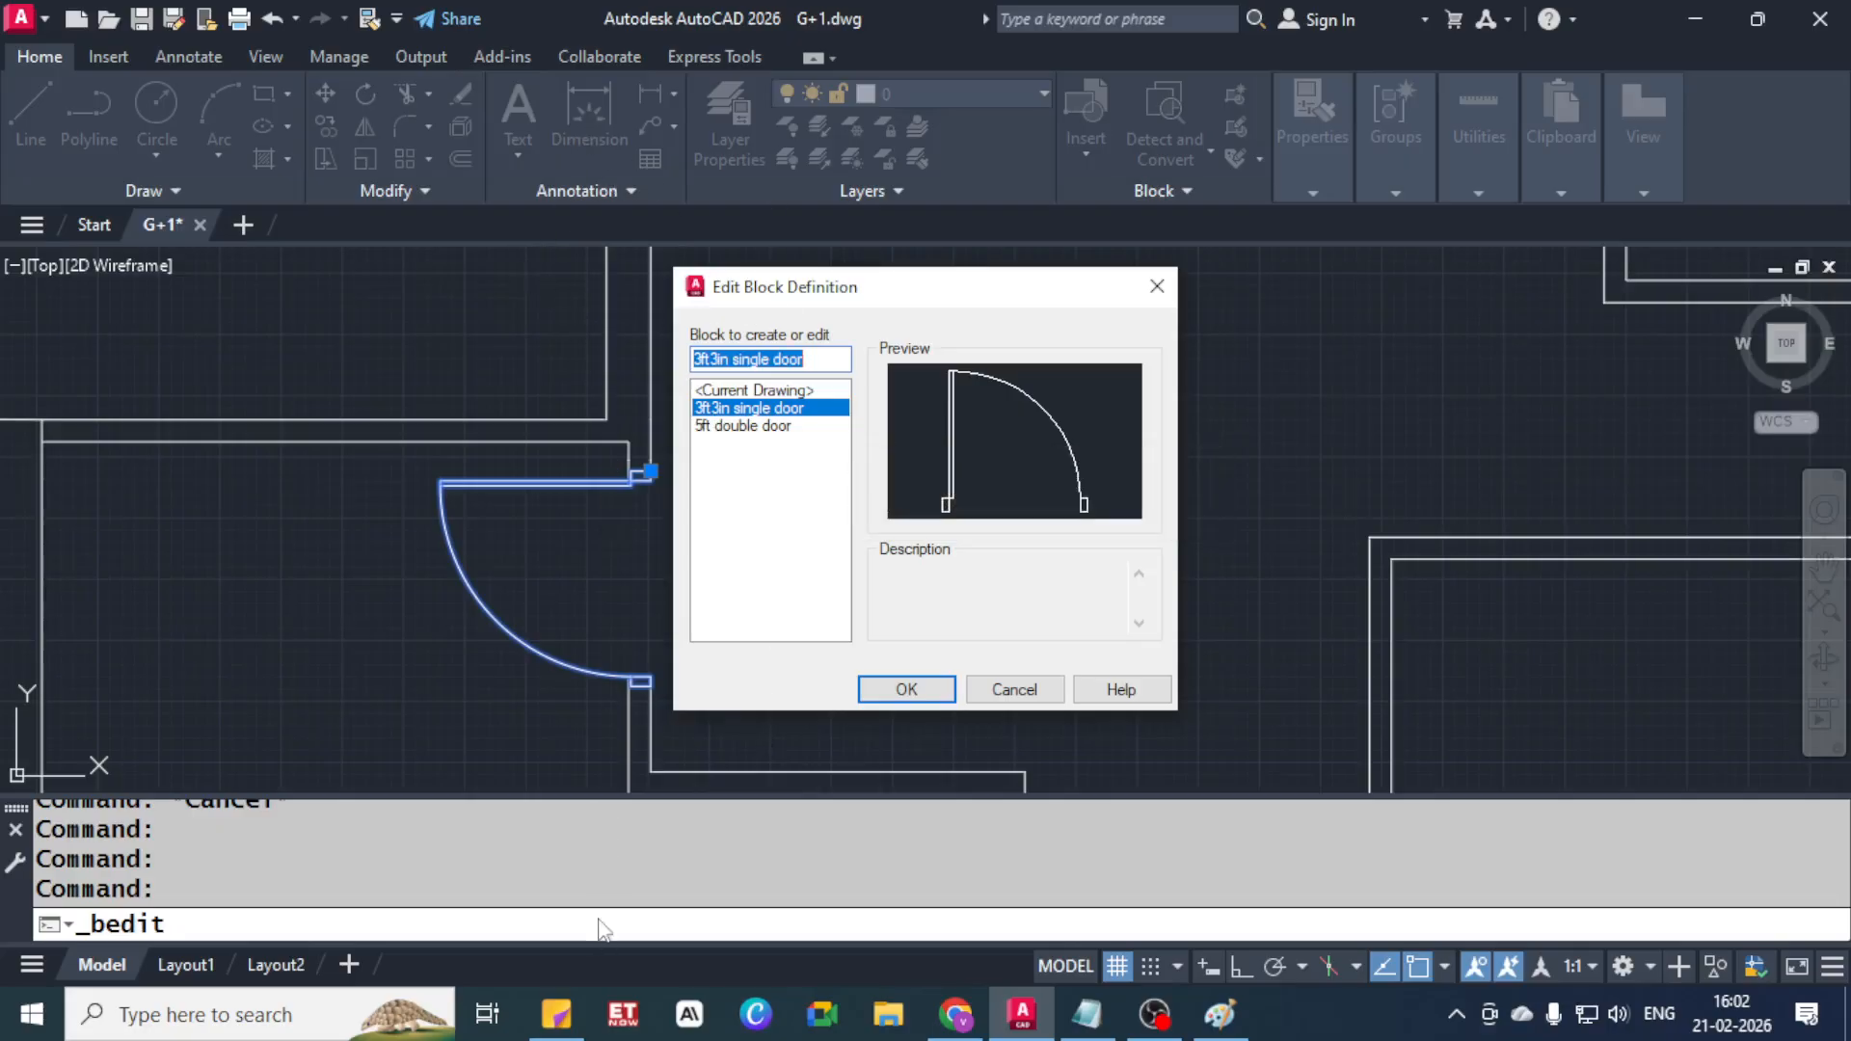
click(726, 431)
click(730, 408)
click(733, 425)
click(733, 408)
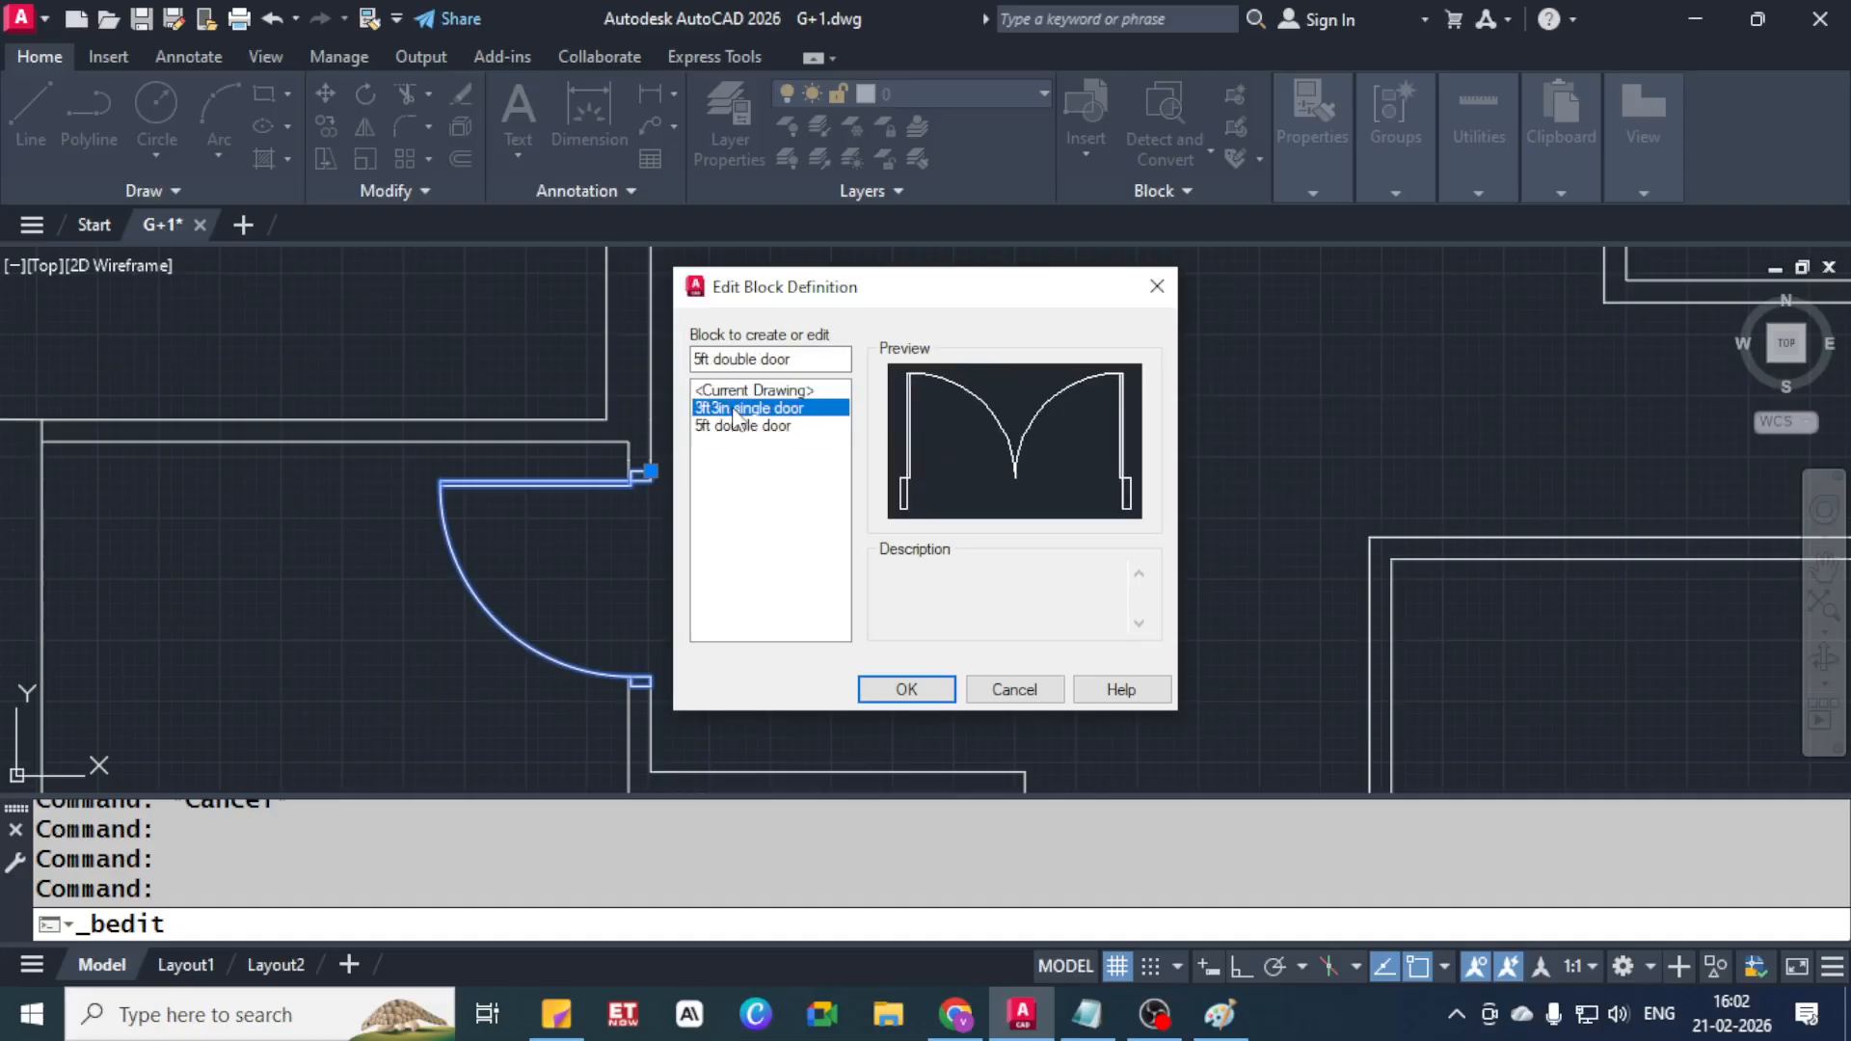
click(907, 690)
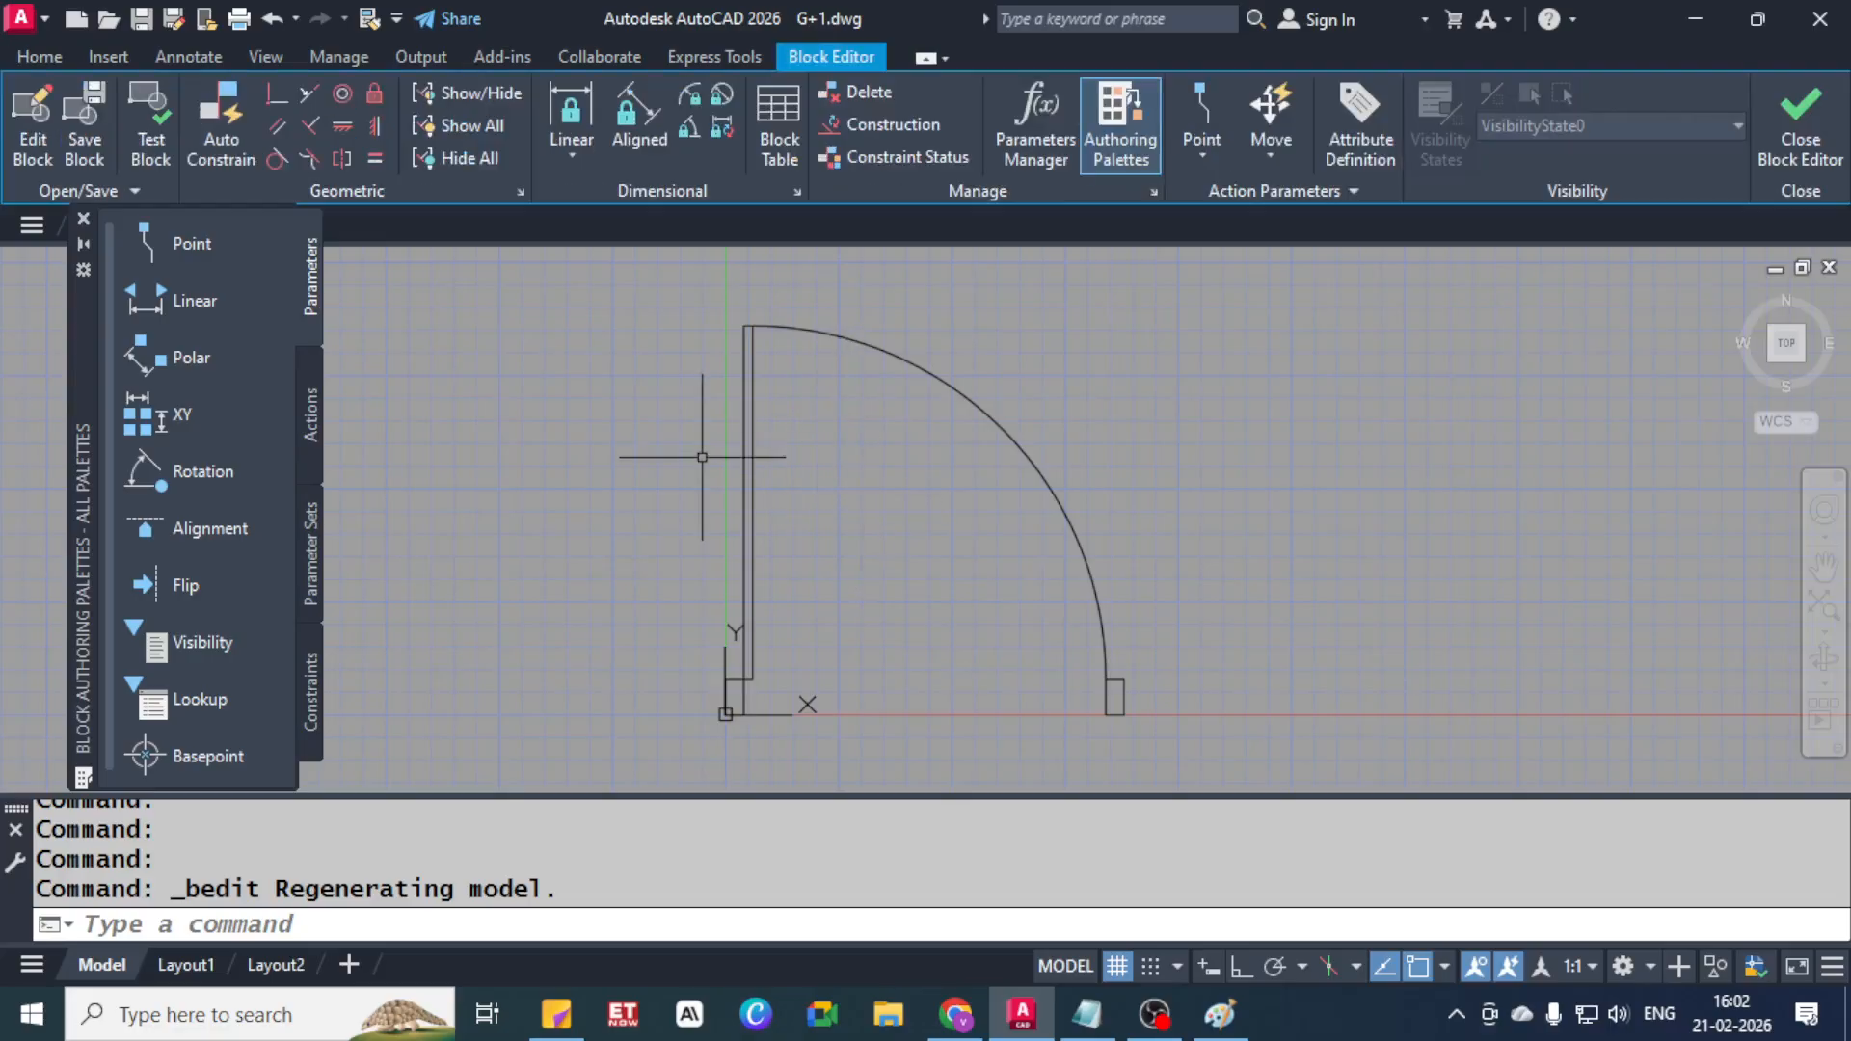
Stretch the lower edge of the jamb at the arc's end downward by 0.5 with Ortho on
mouse_move(872, 578)
middle_down()
mouse_move(901, 507)
mouse_move(795, 456)
middle_up()
scroll(900, 504, up, 2)
scroll(940, 520, down, 4)
scroll(781, 516, up, 8)
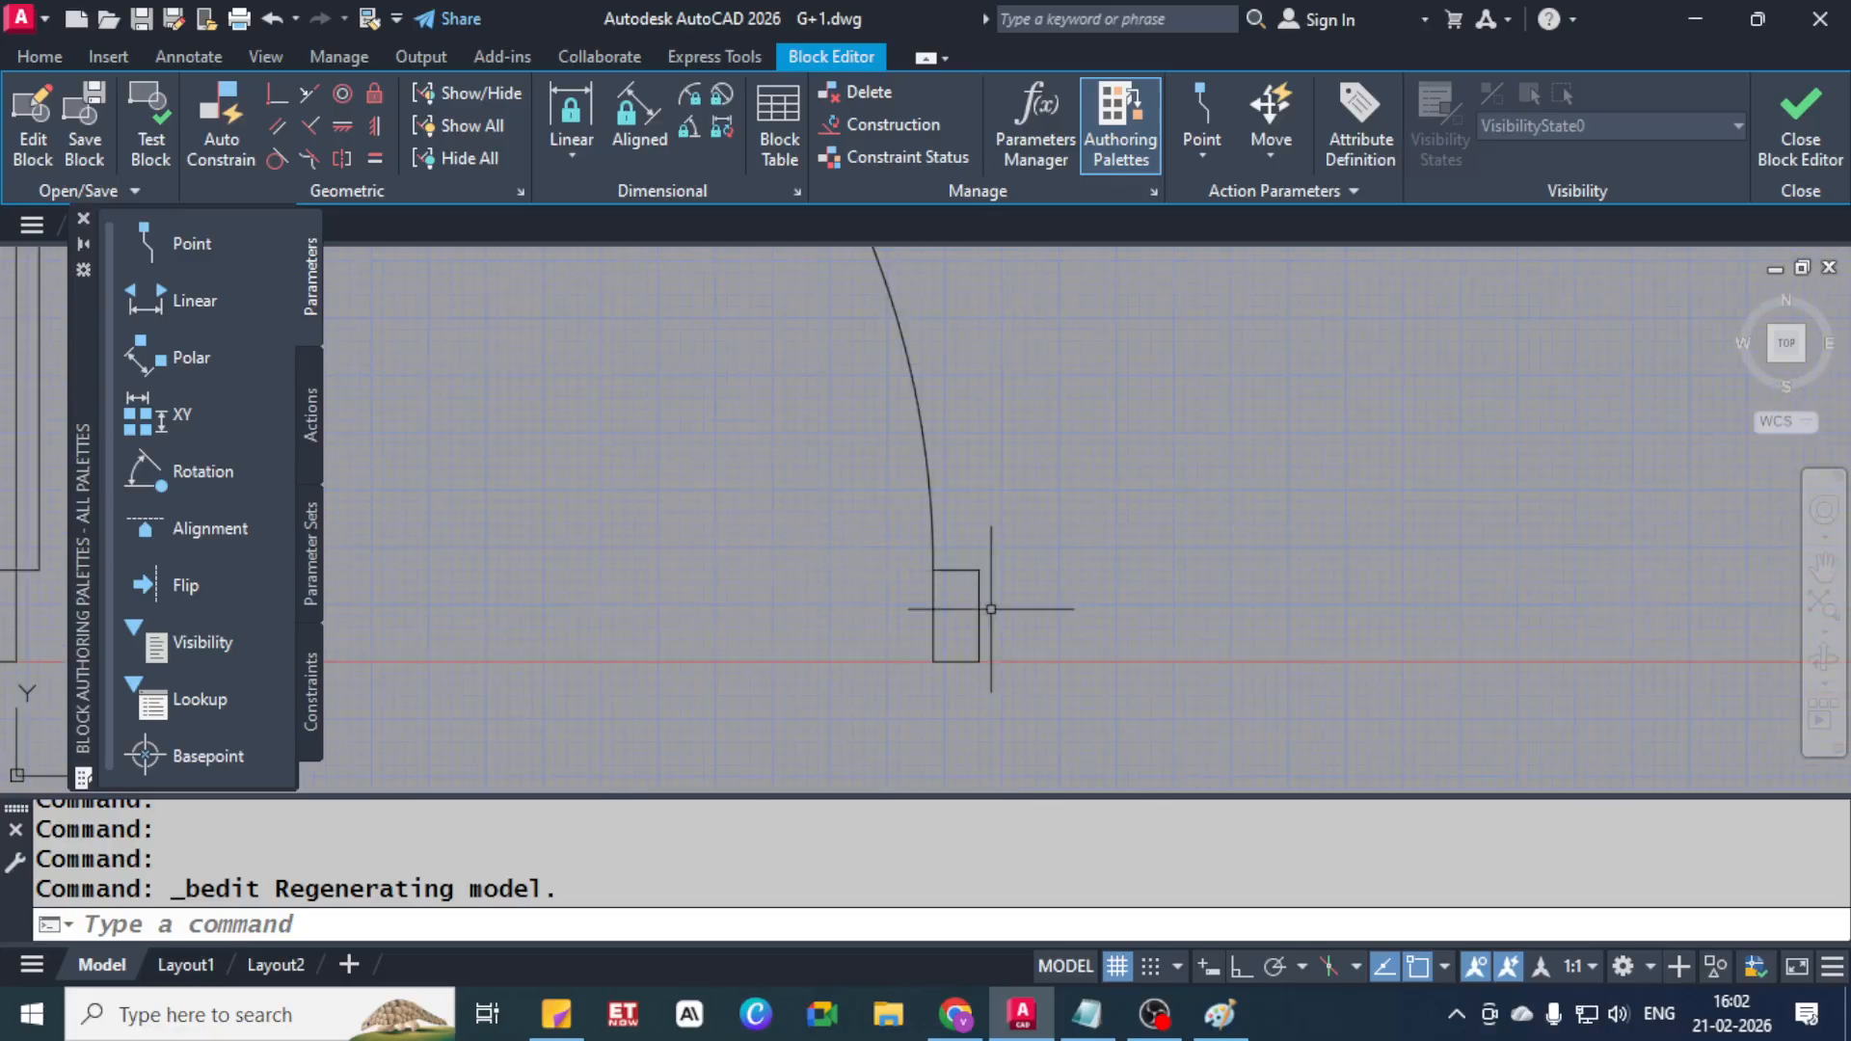
middle_drag(642, 536, 855, 318)
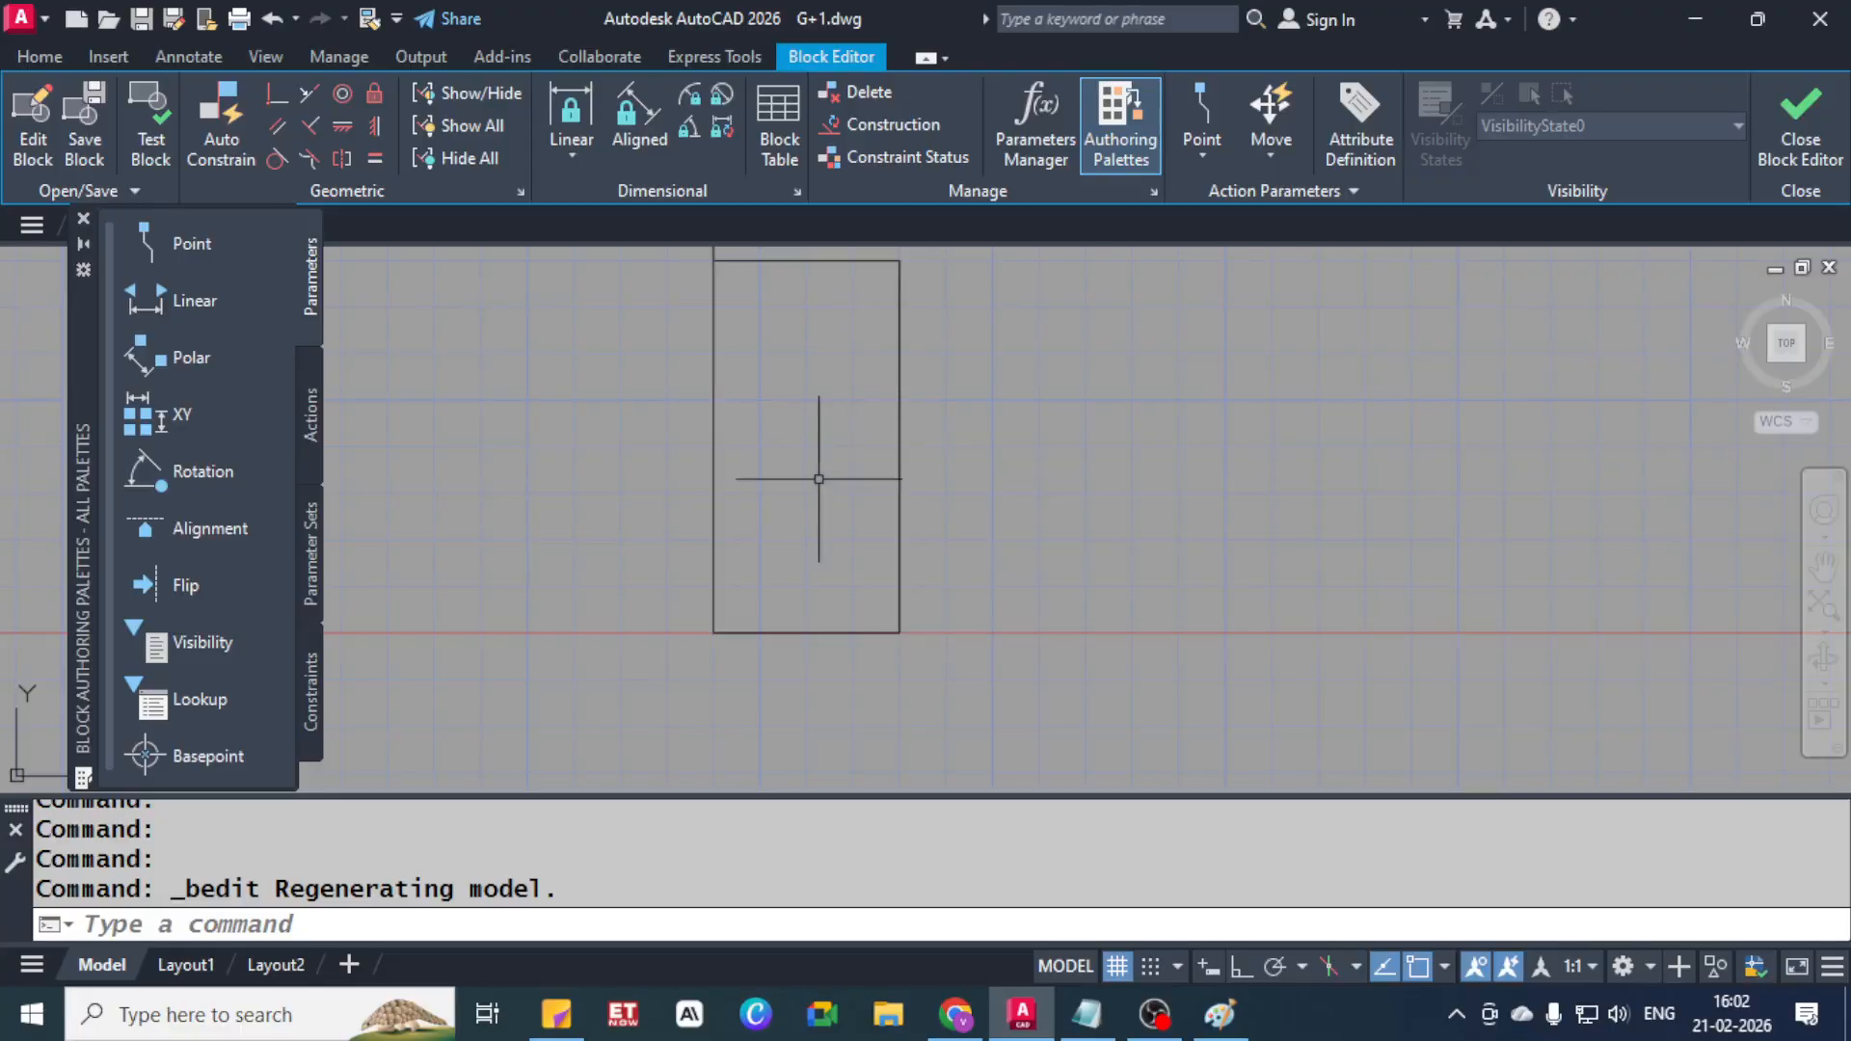
click(834, 591)
click(789, 679)
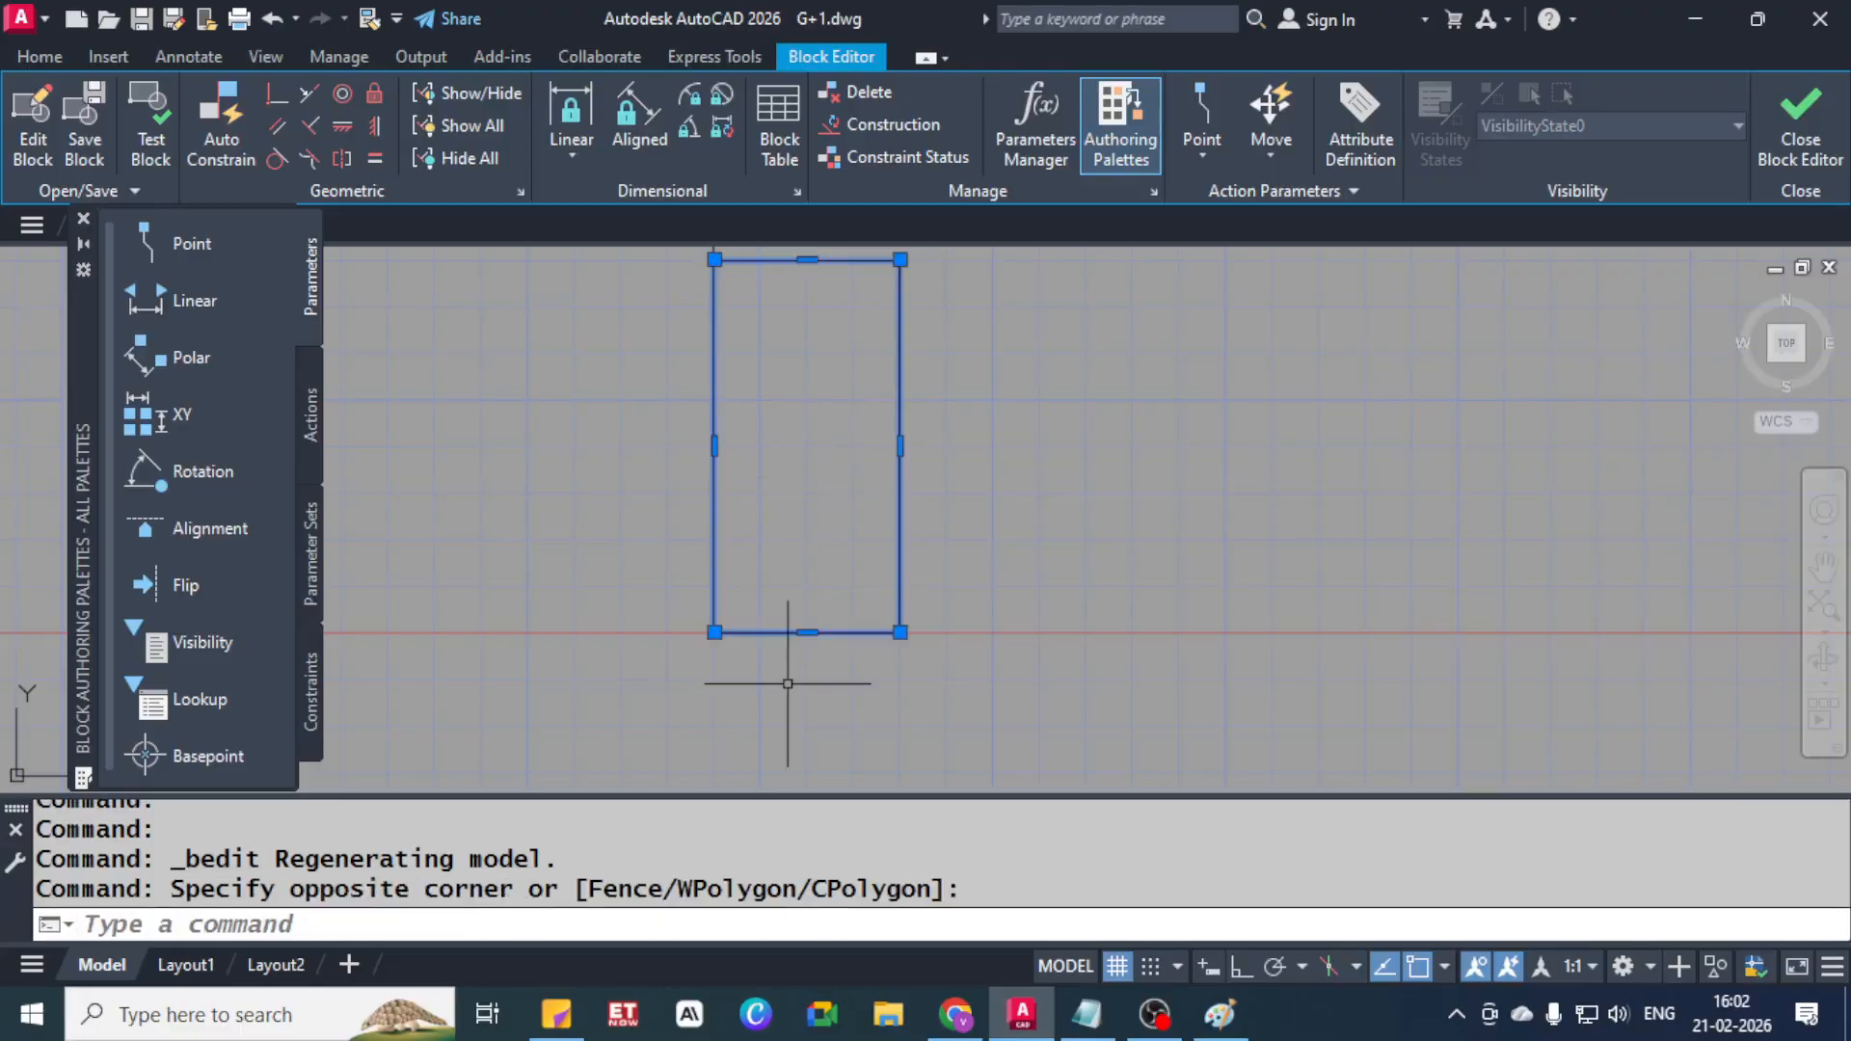
click(806, 630)
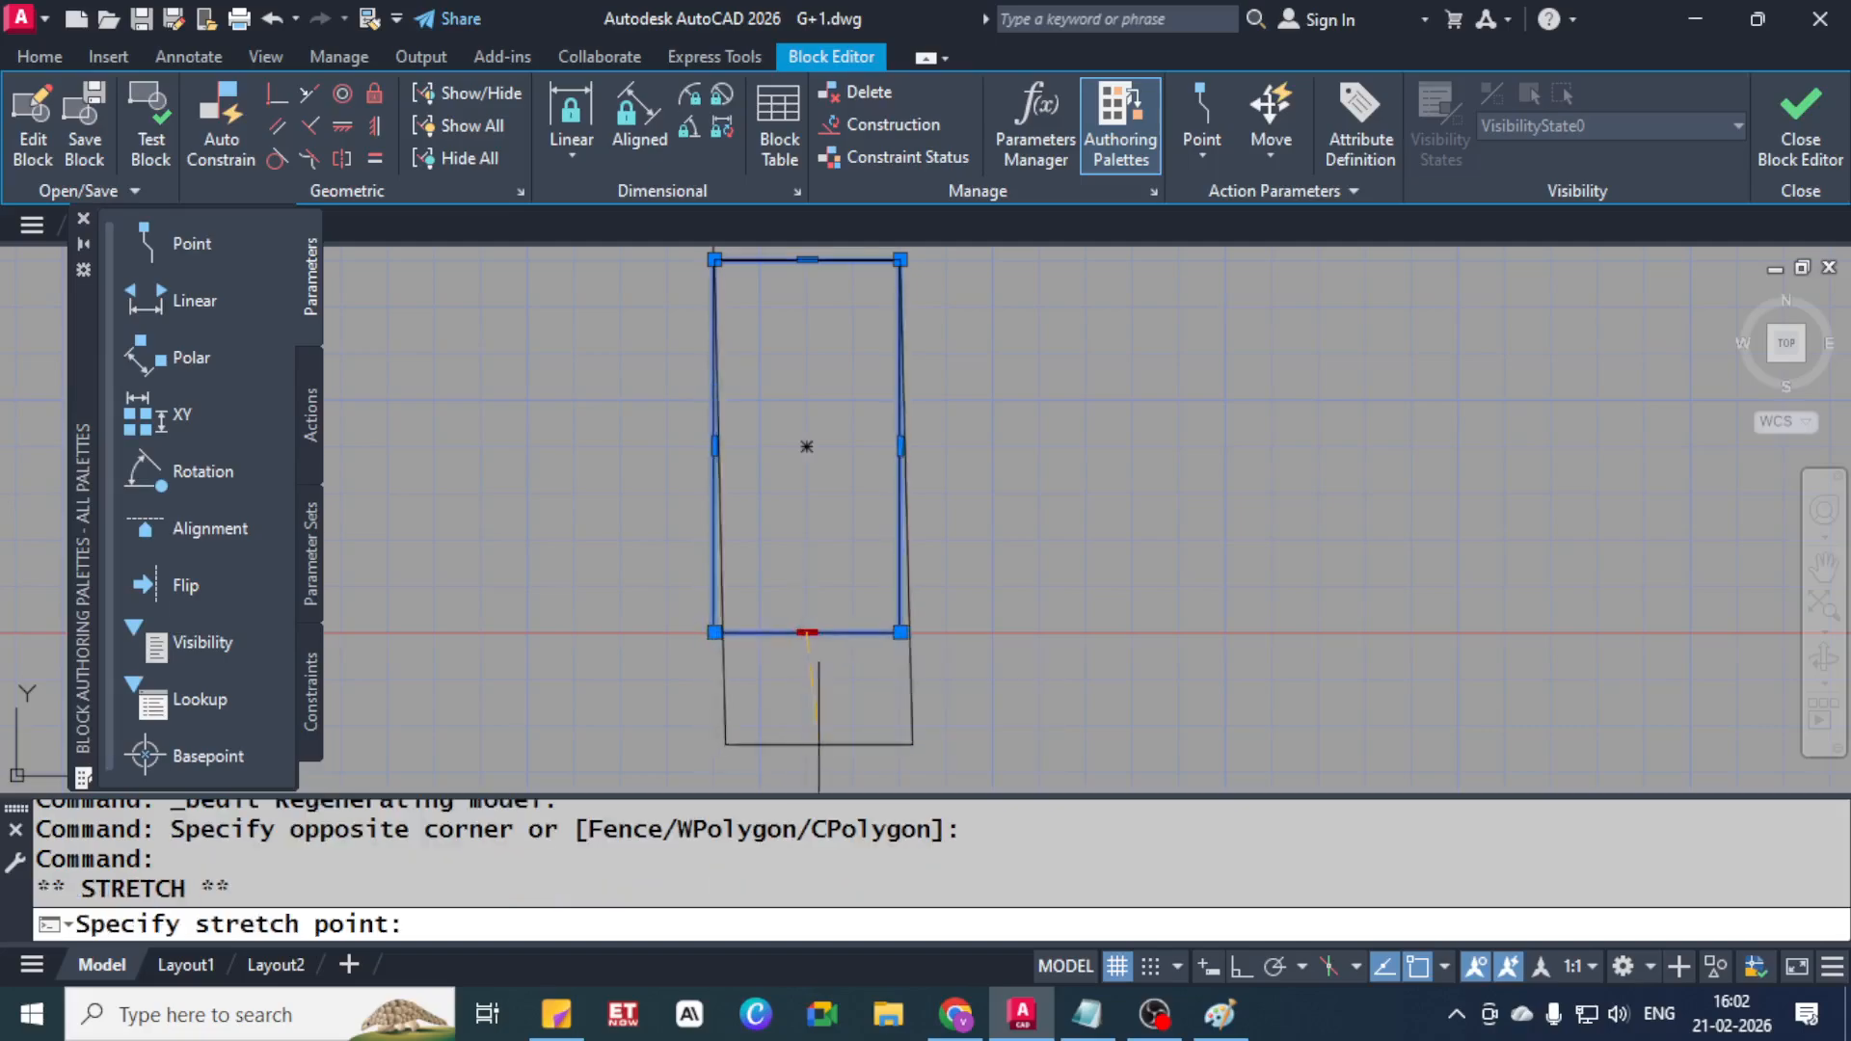
key(F8)
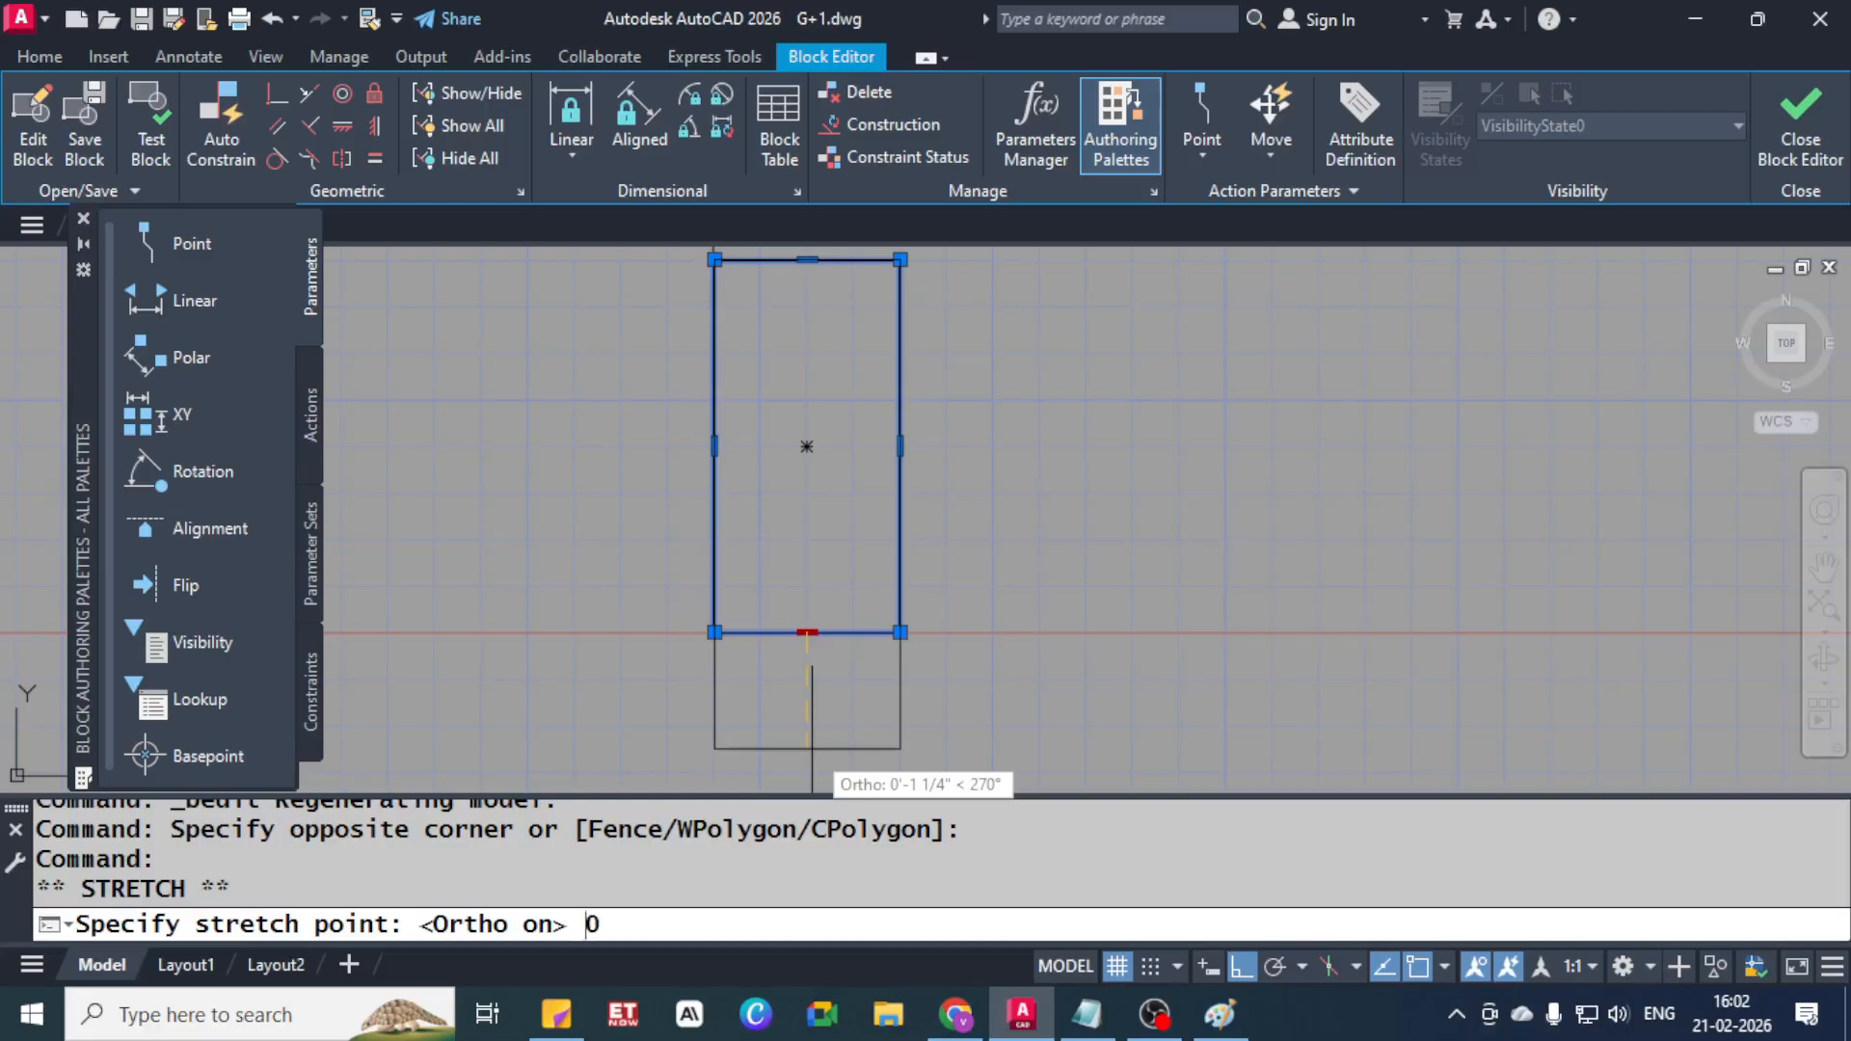
text(0.5)
key(Return)
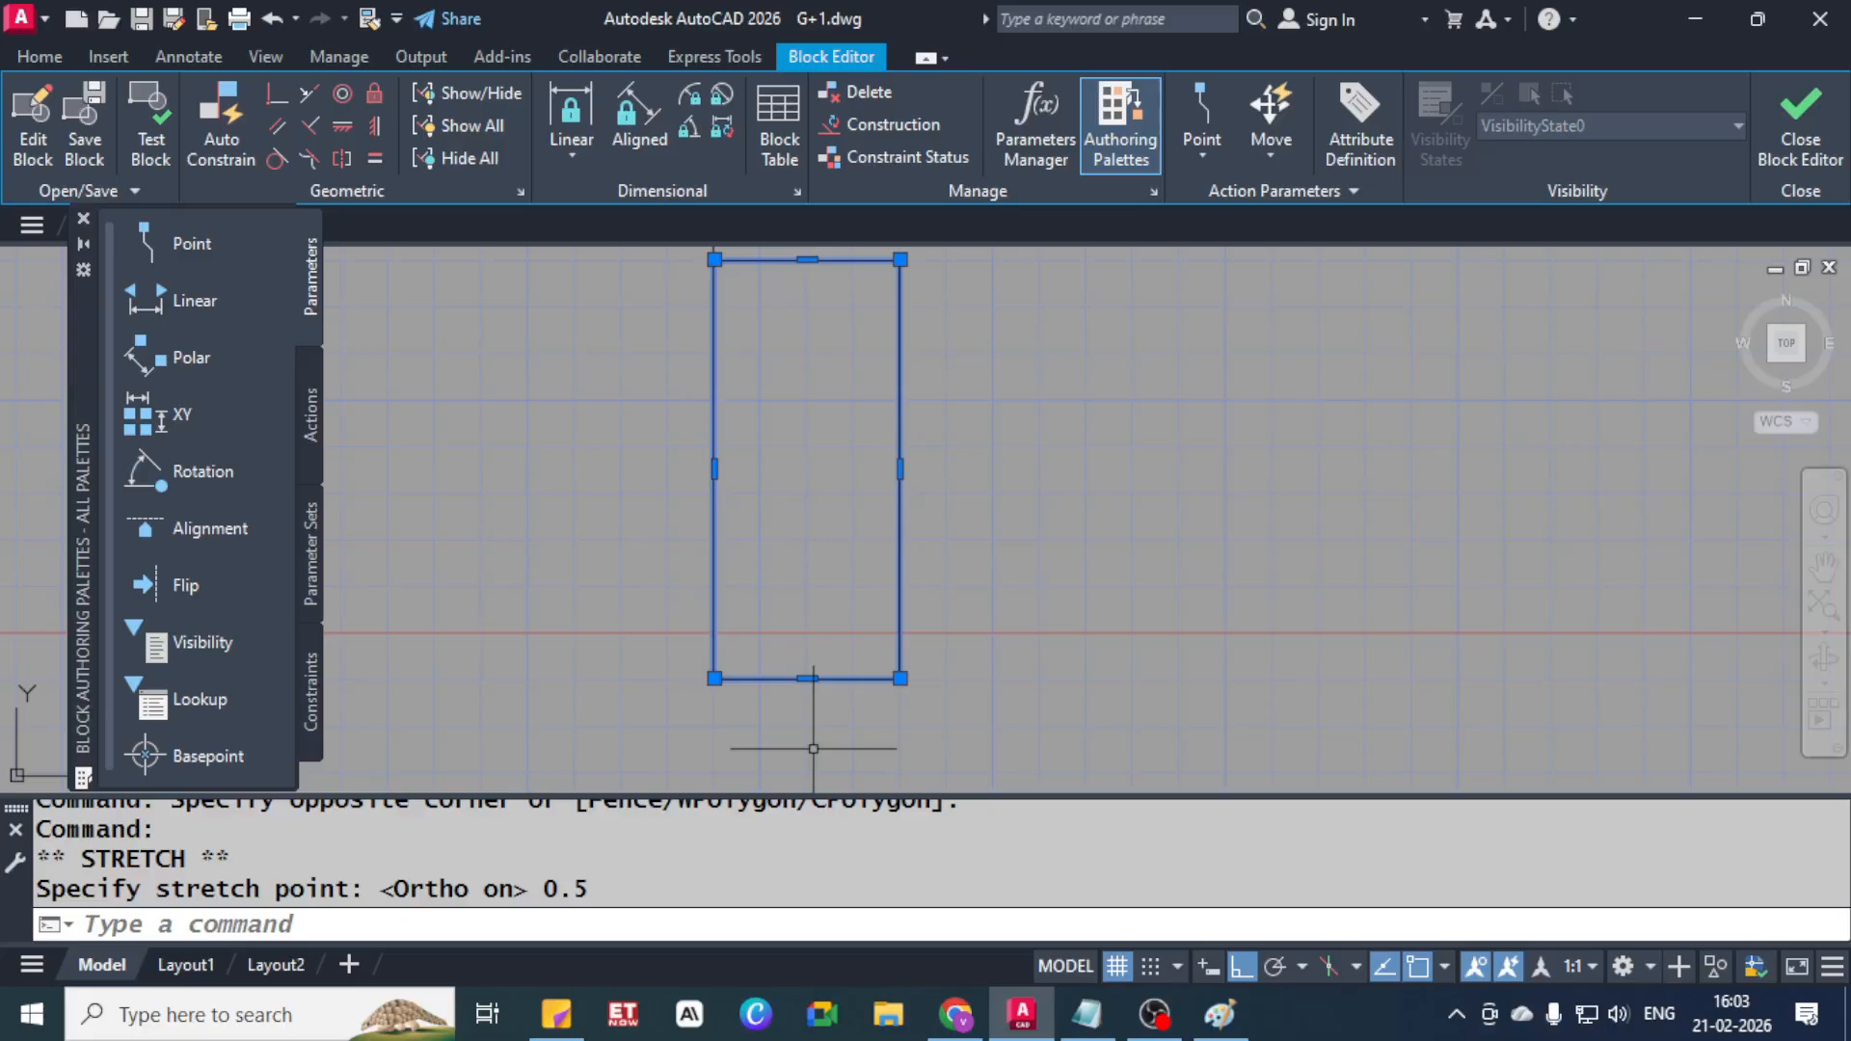
scroll(1260, 607, down, 4)
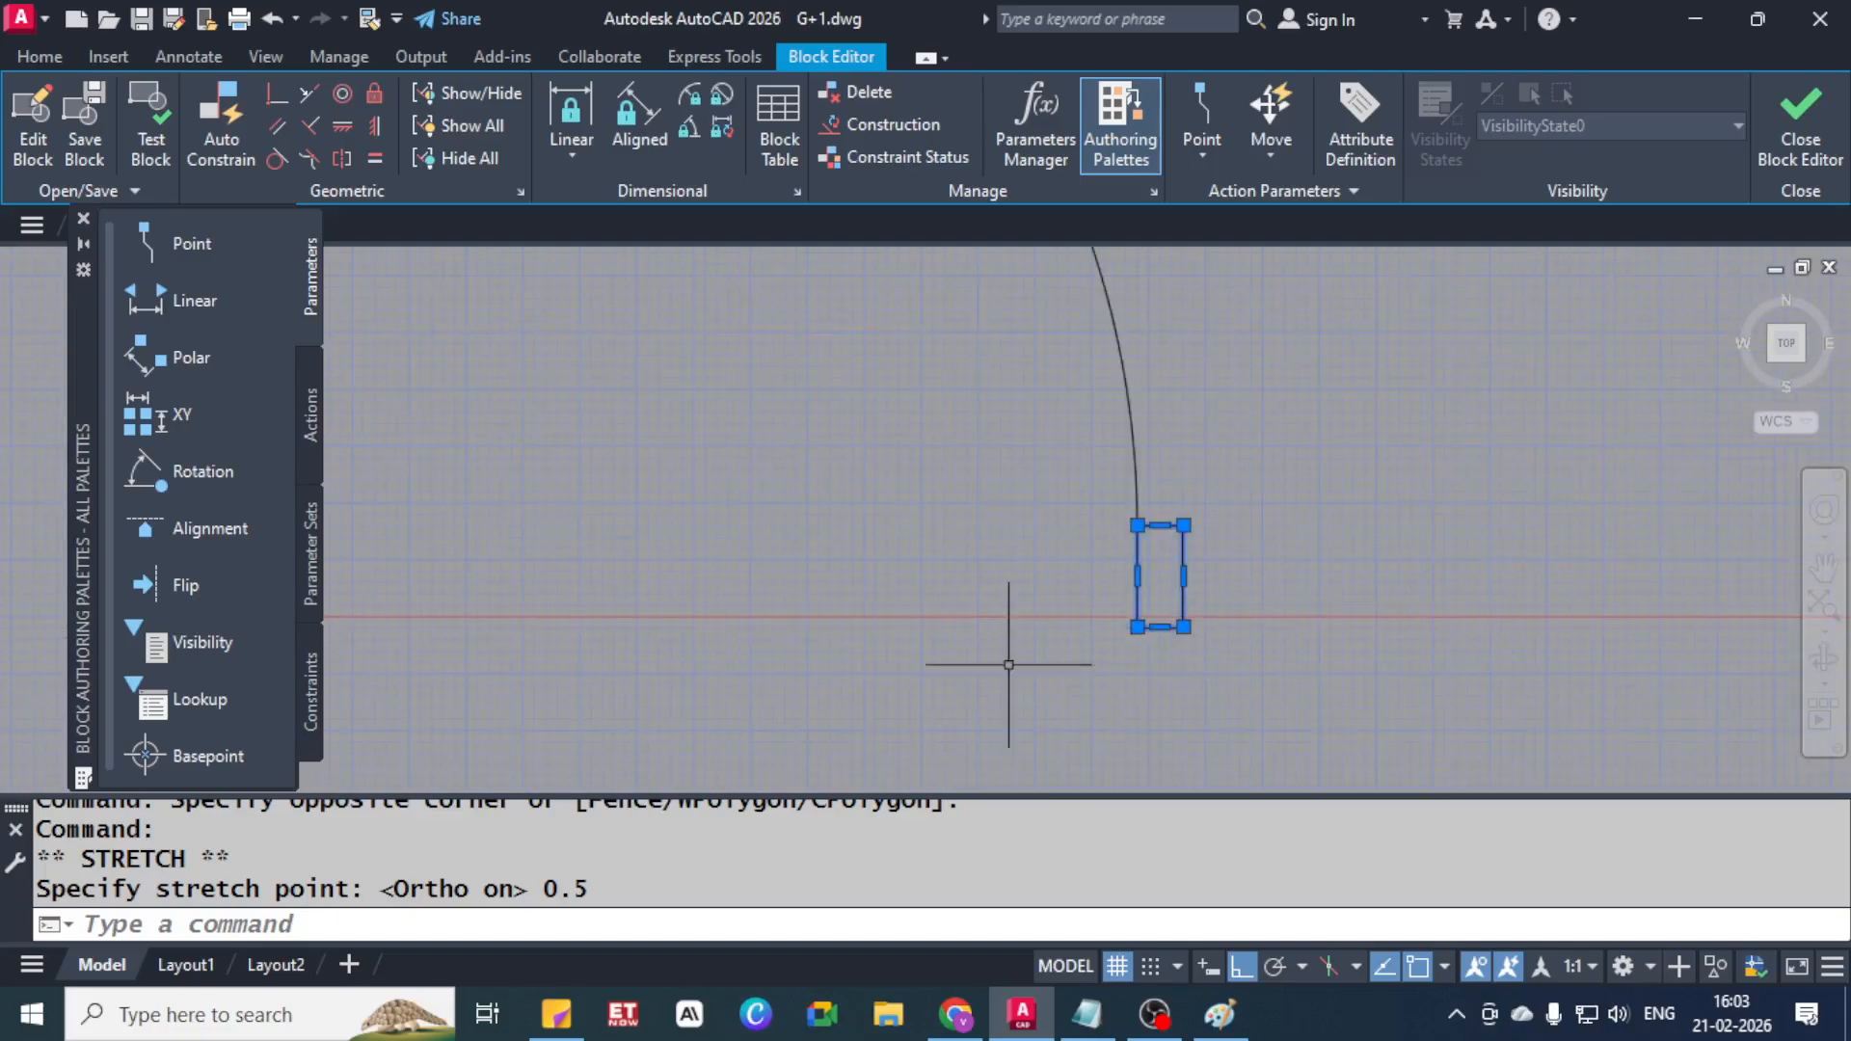
scroll(832, 649, down, 2)
scroll(617, 655, up, 5)
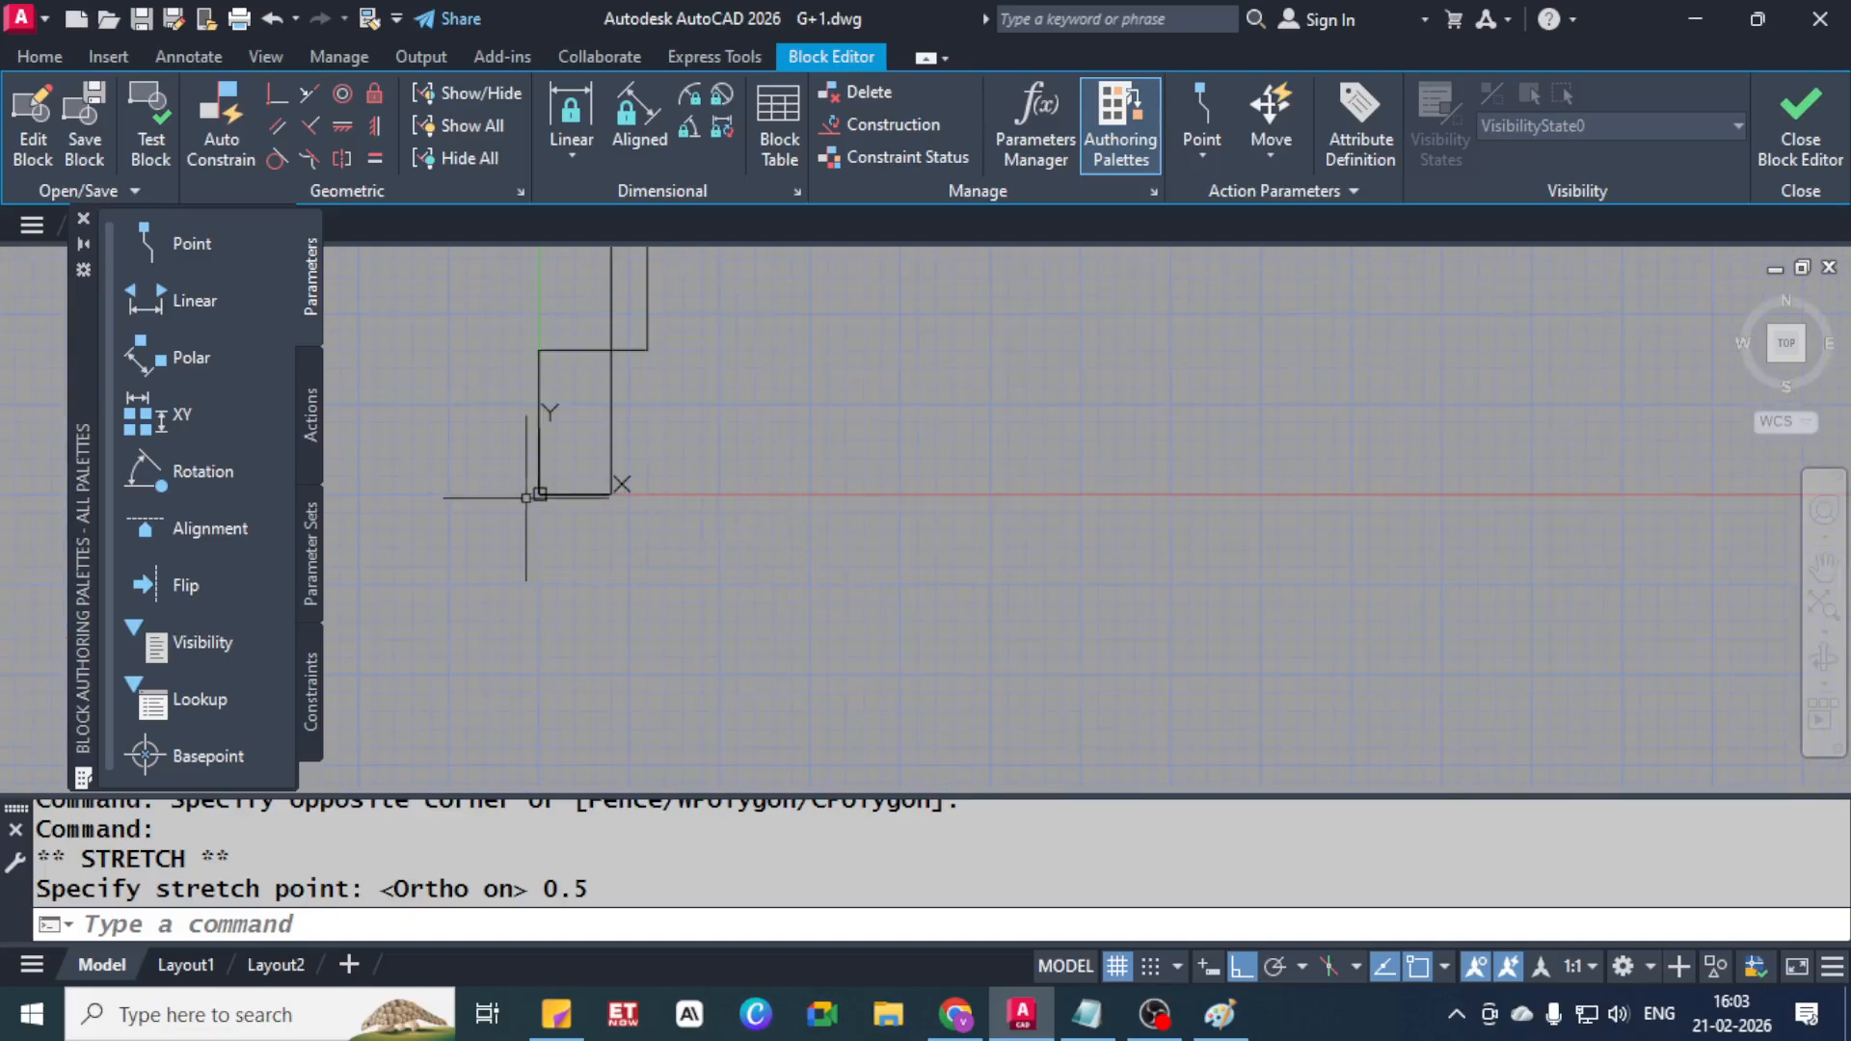
Stretch the lower edge of the hinge-side jamb downward by 0.5
key(Escape)
click(576, 495)
click(576, 495)
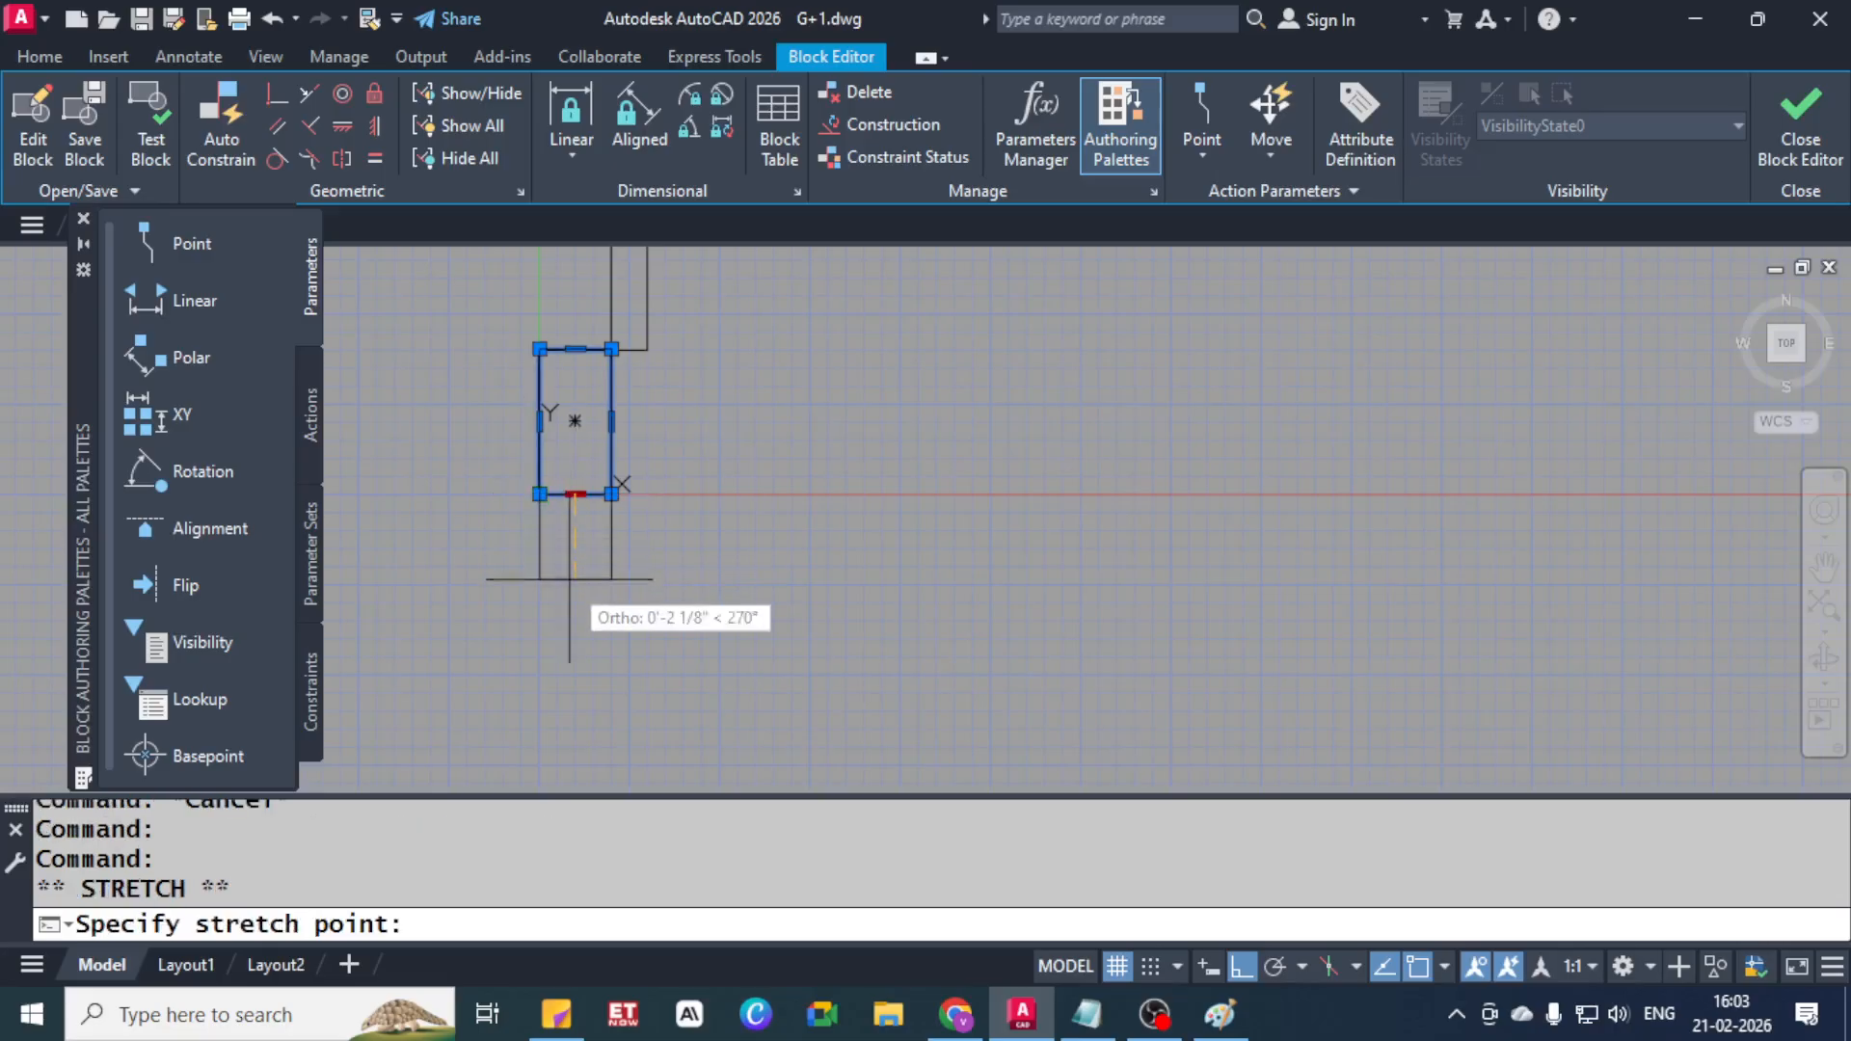
text(0.5)
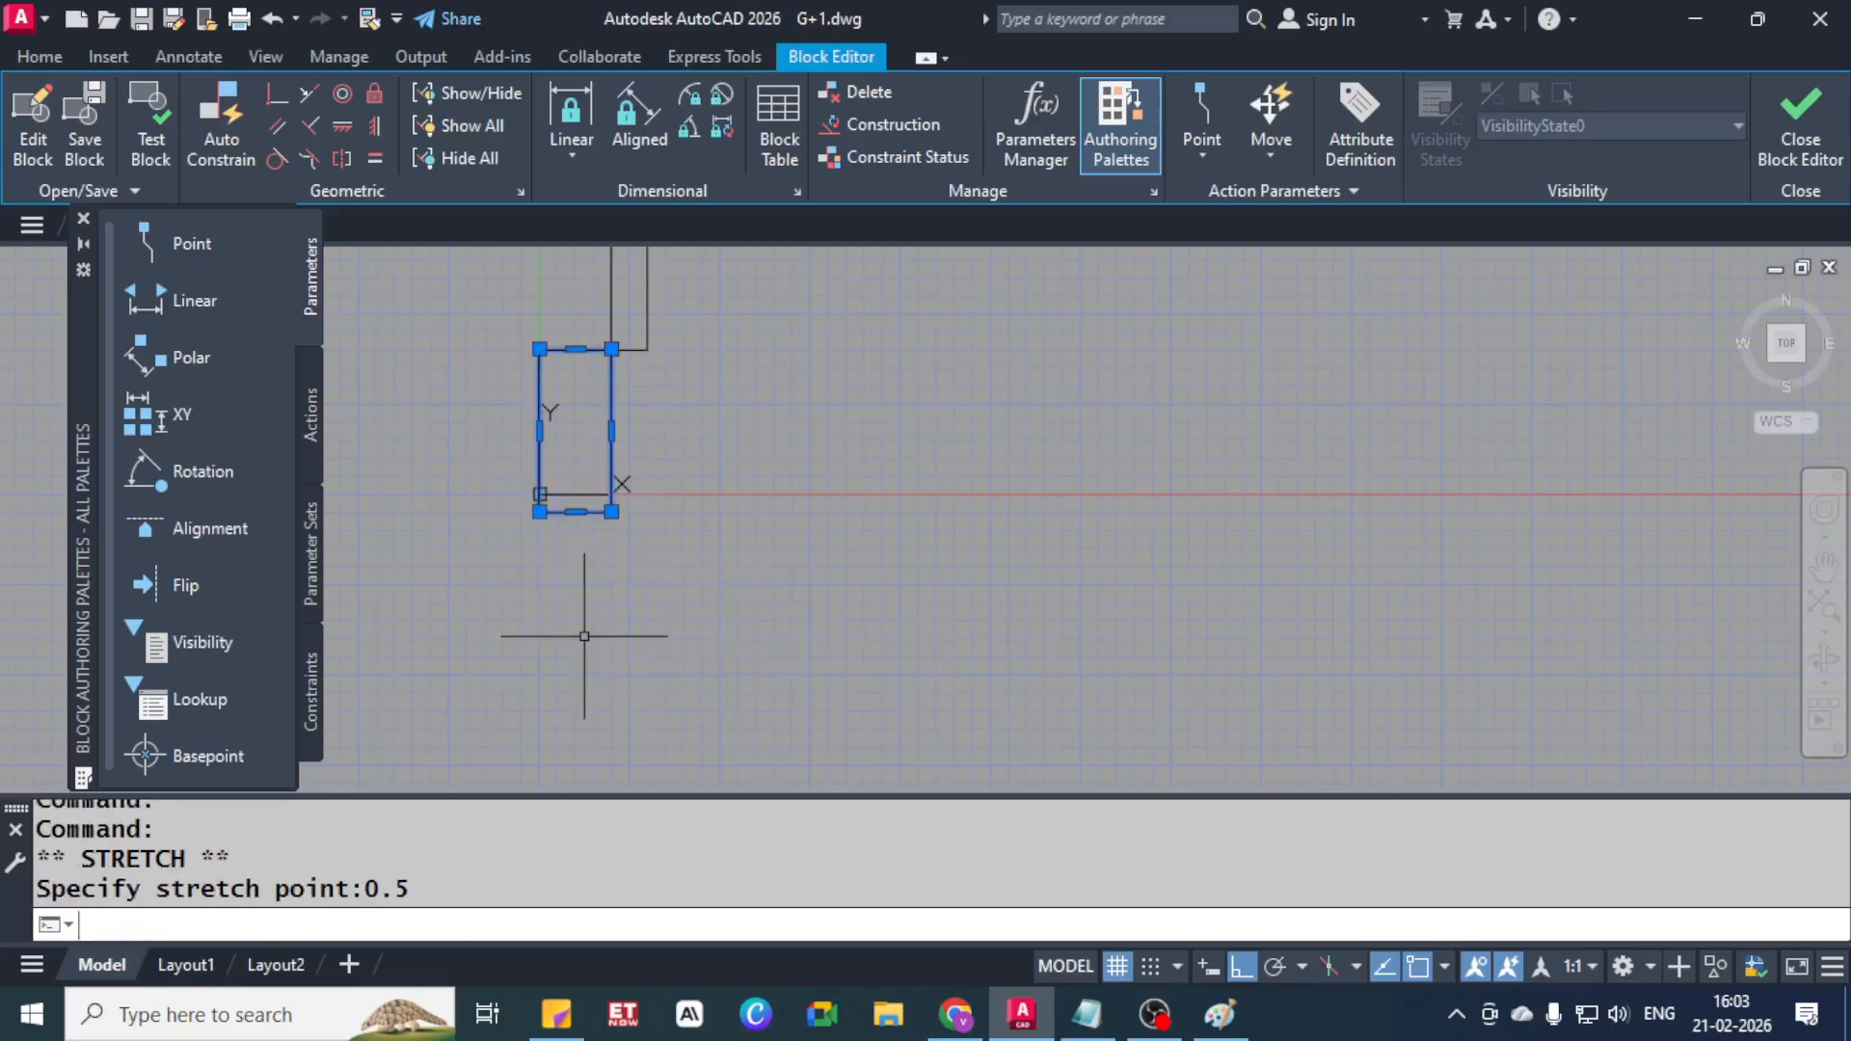
key(Return)
key(Escape)
key(Escape)
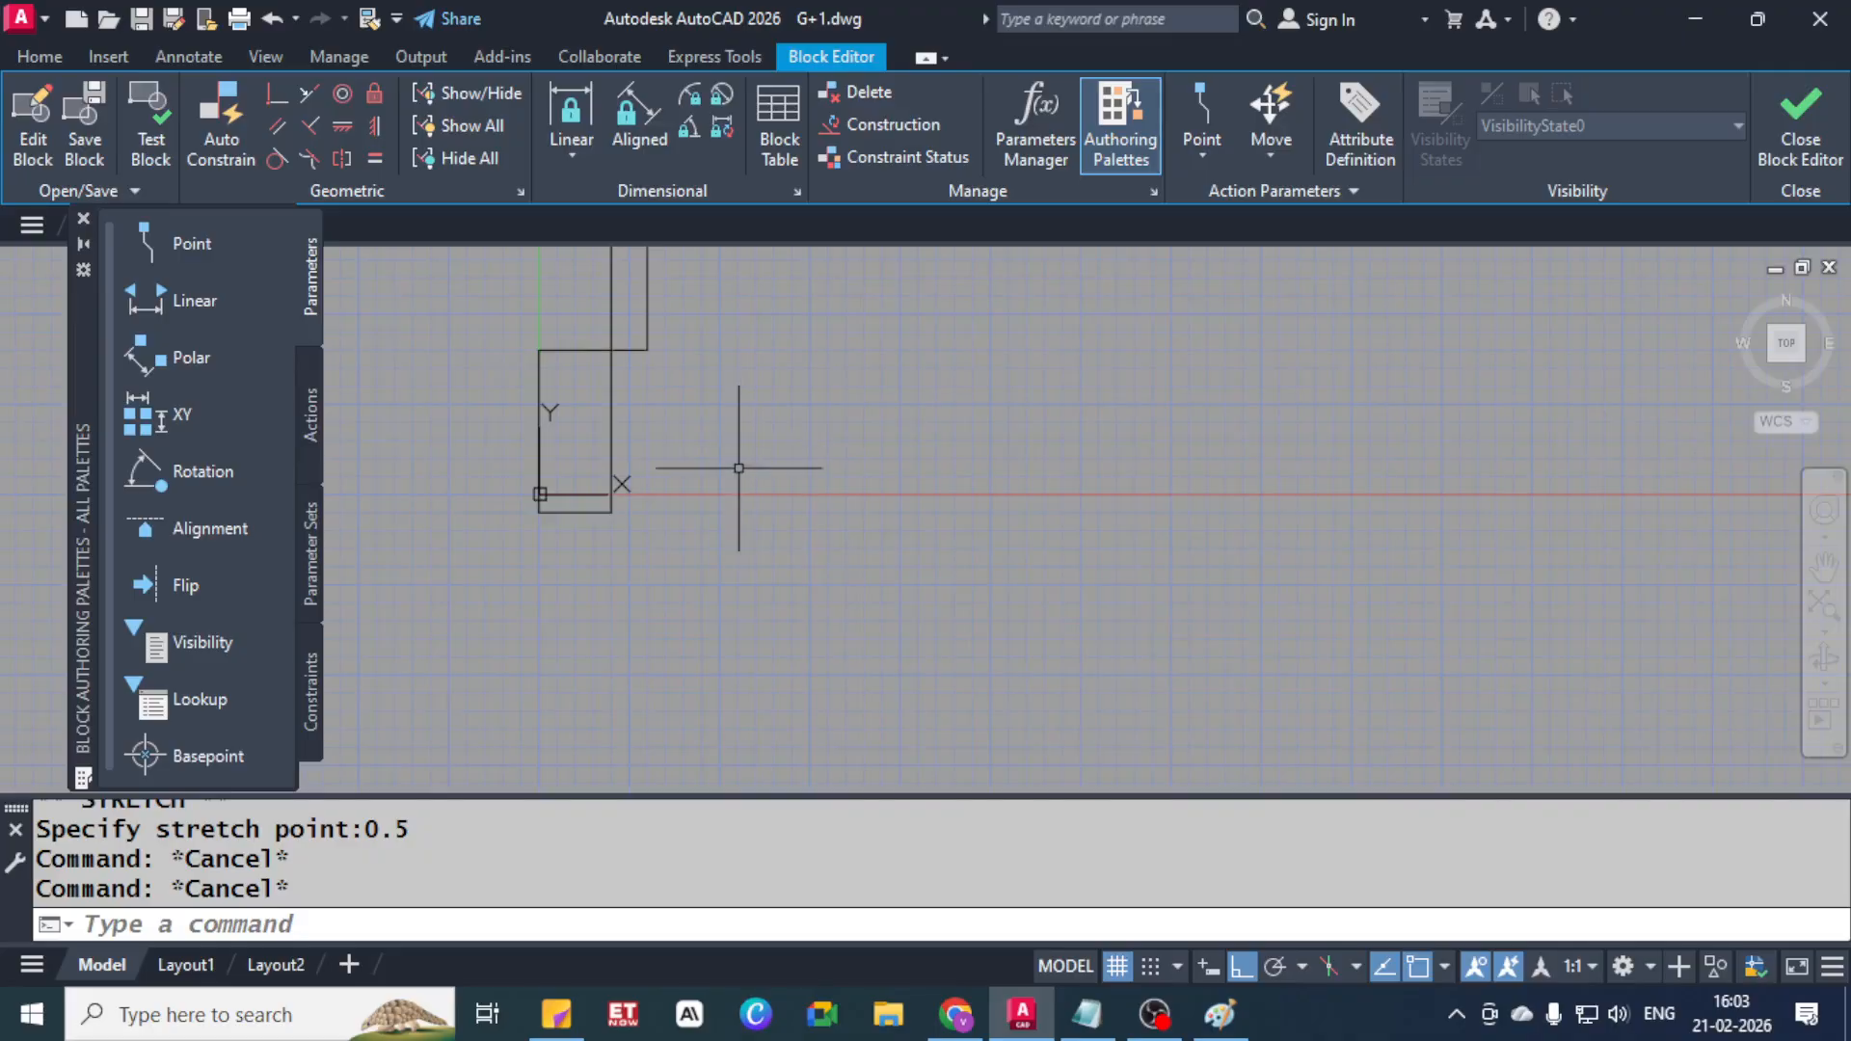
Close the Block Editor and save the changes to the 3ft3in single door block
scroll(872, 413, down, 4)
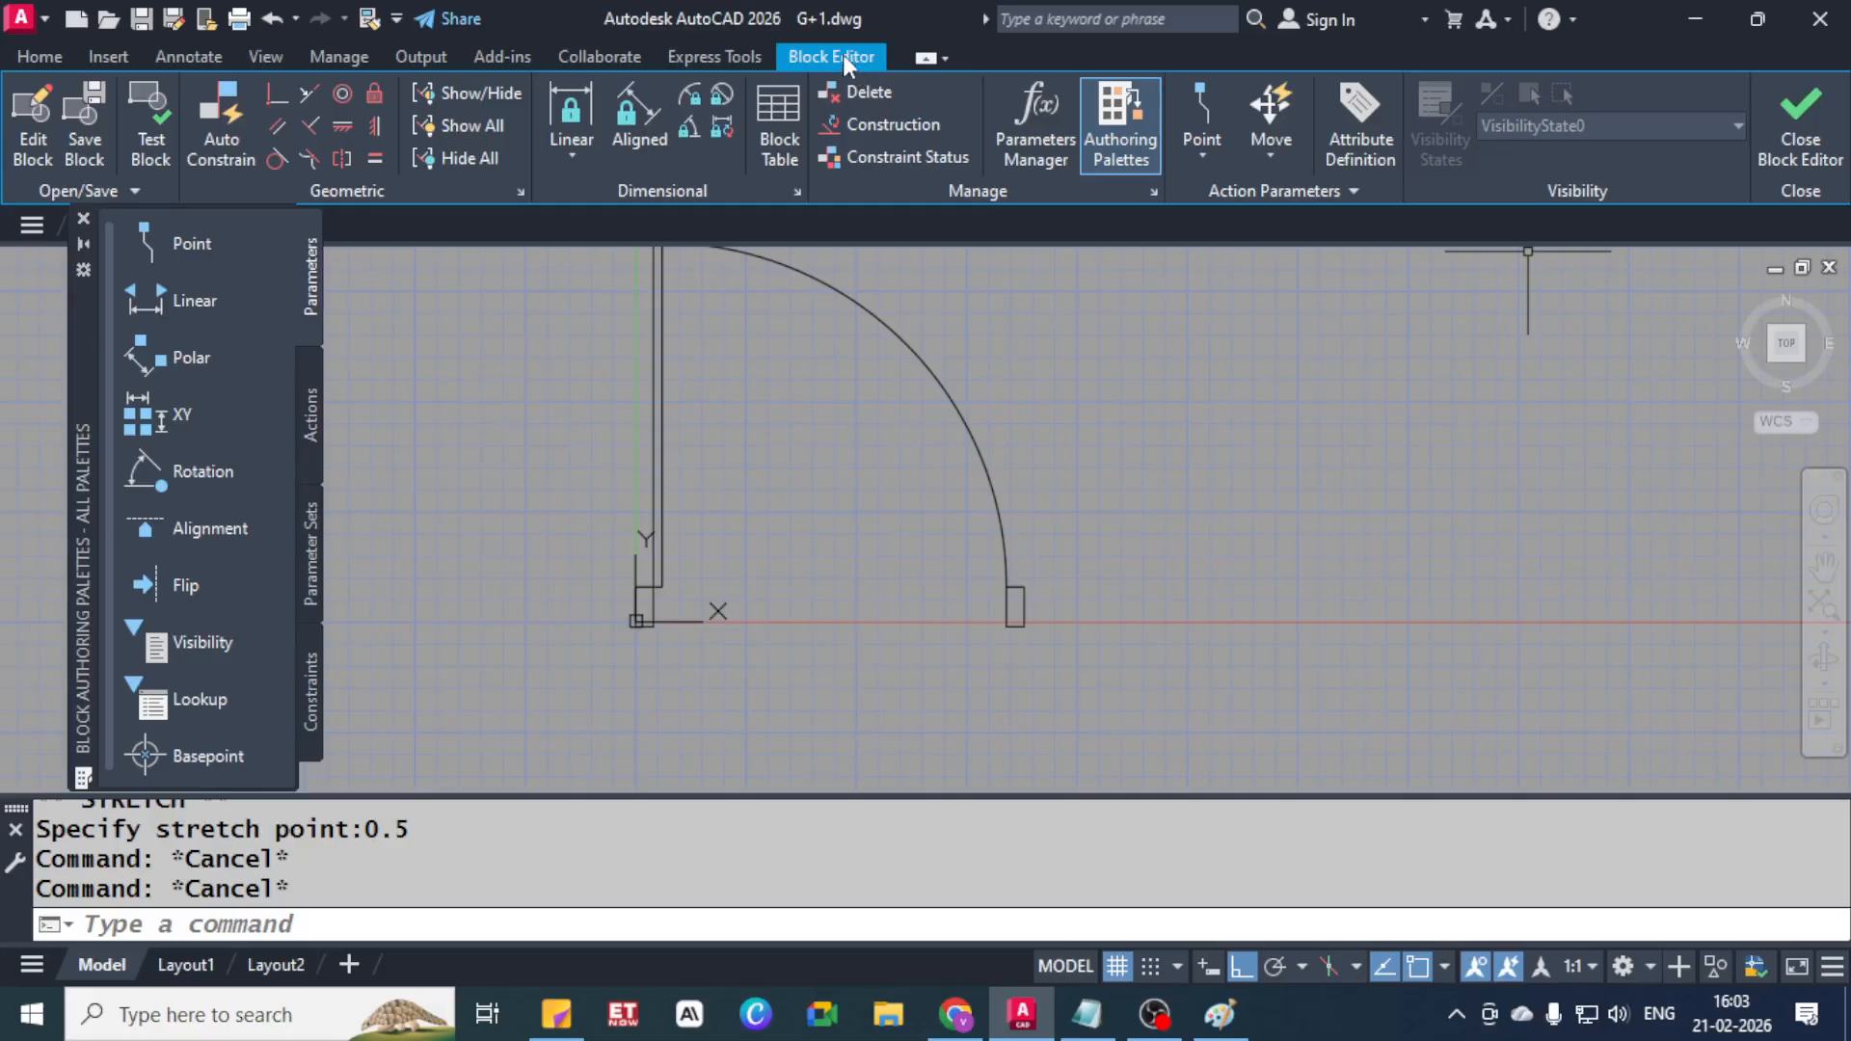
click(122, 58)
click(53, 56)
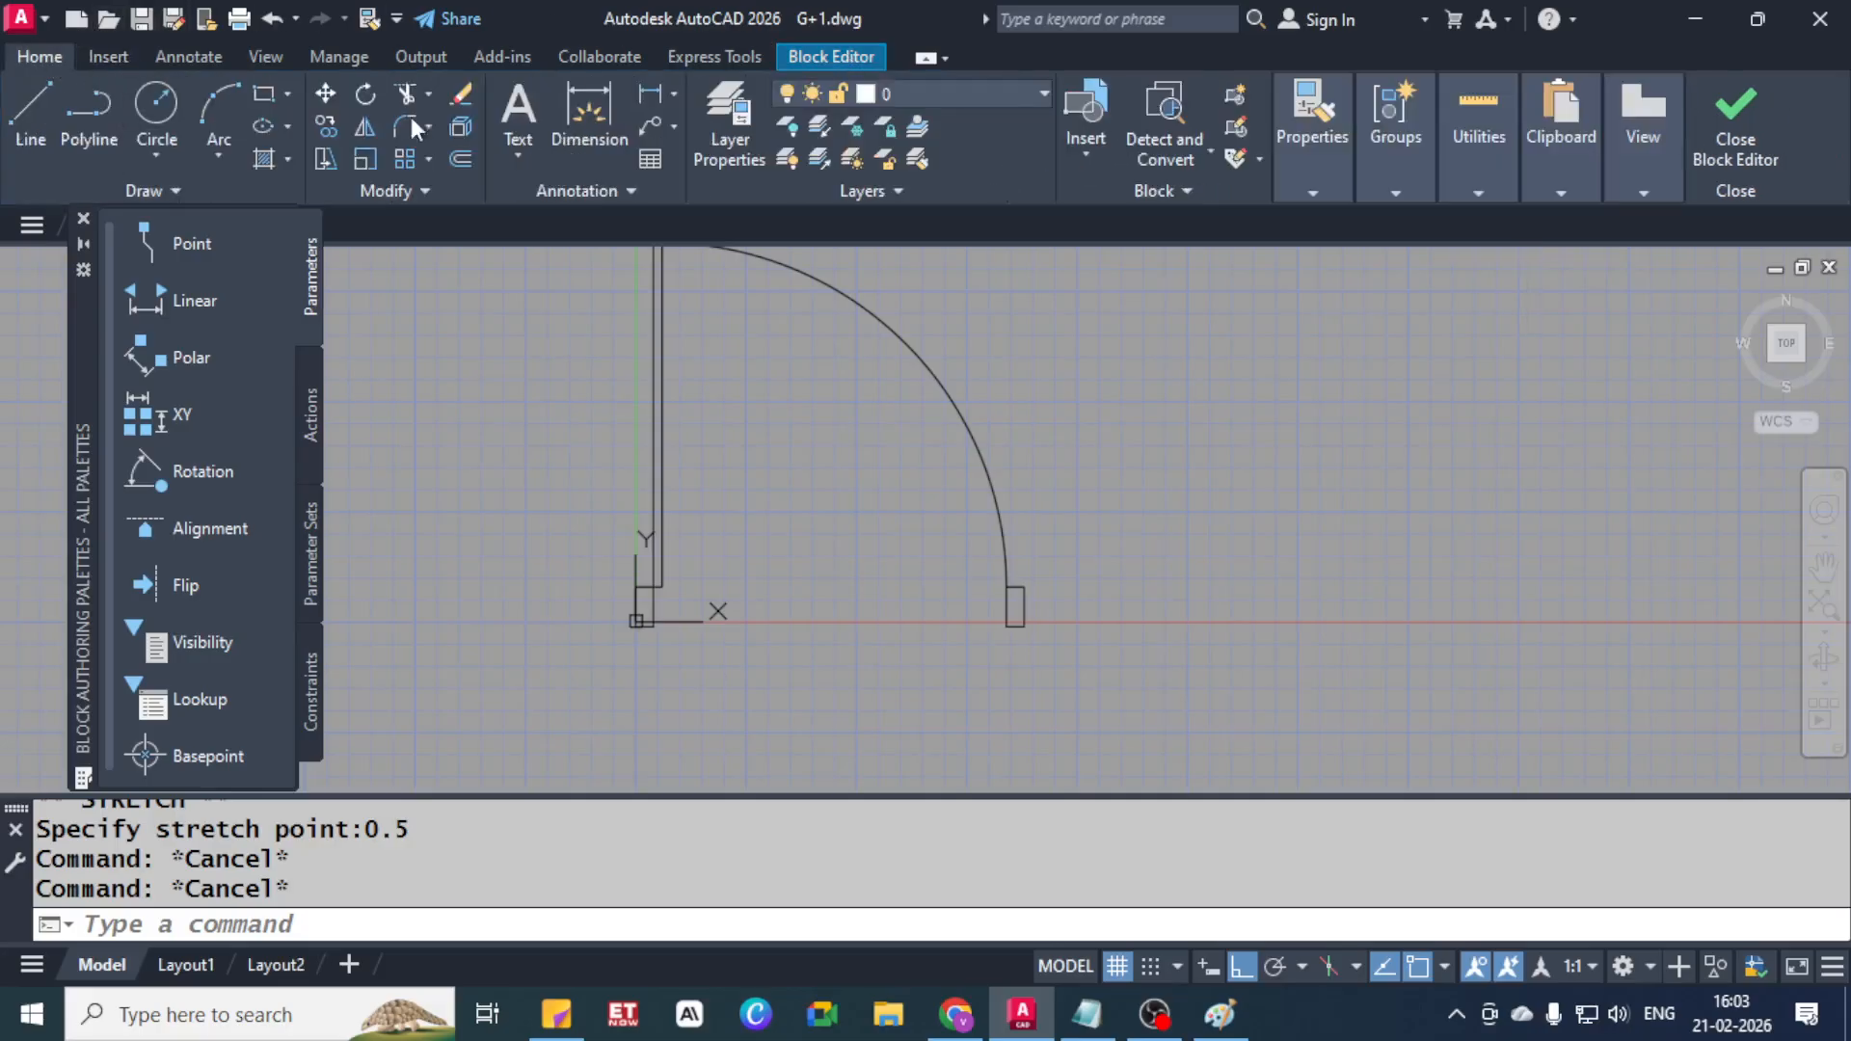
middle_drag(856, 424, 931, 657)
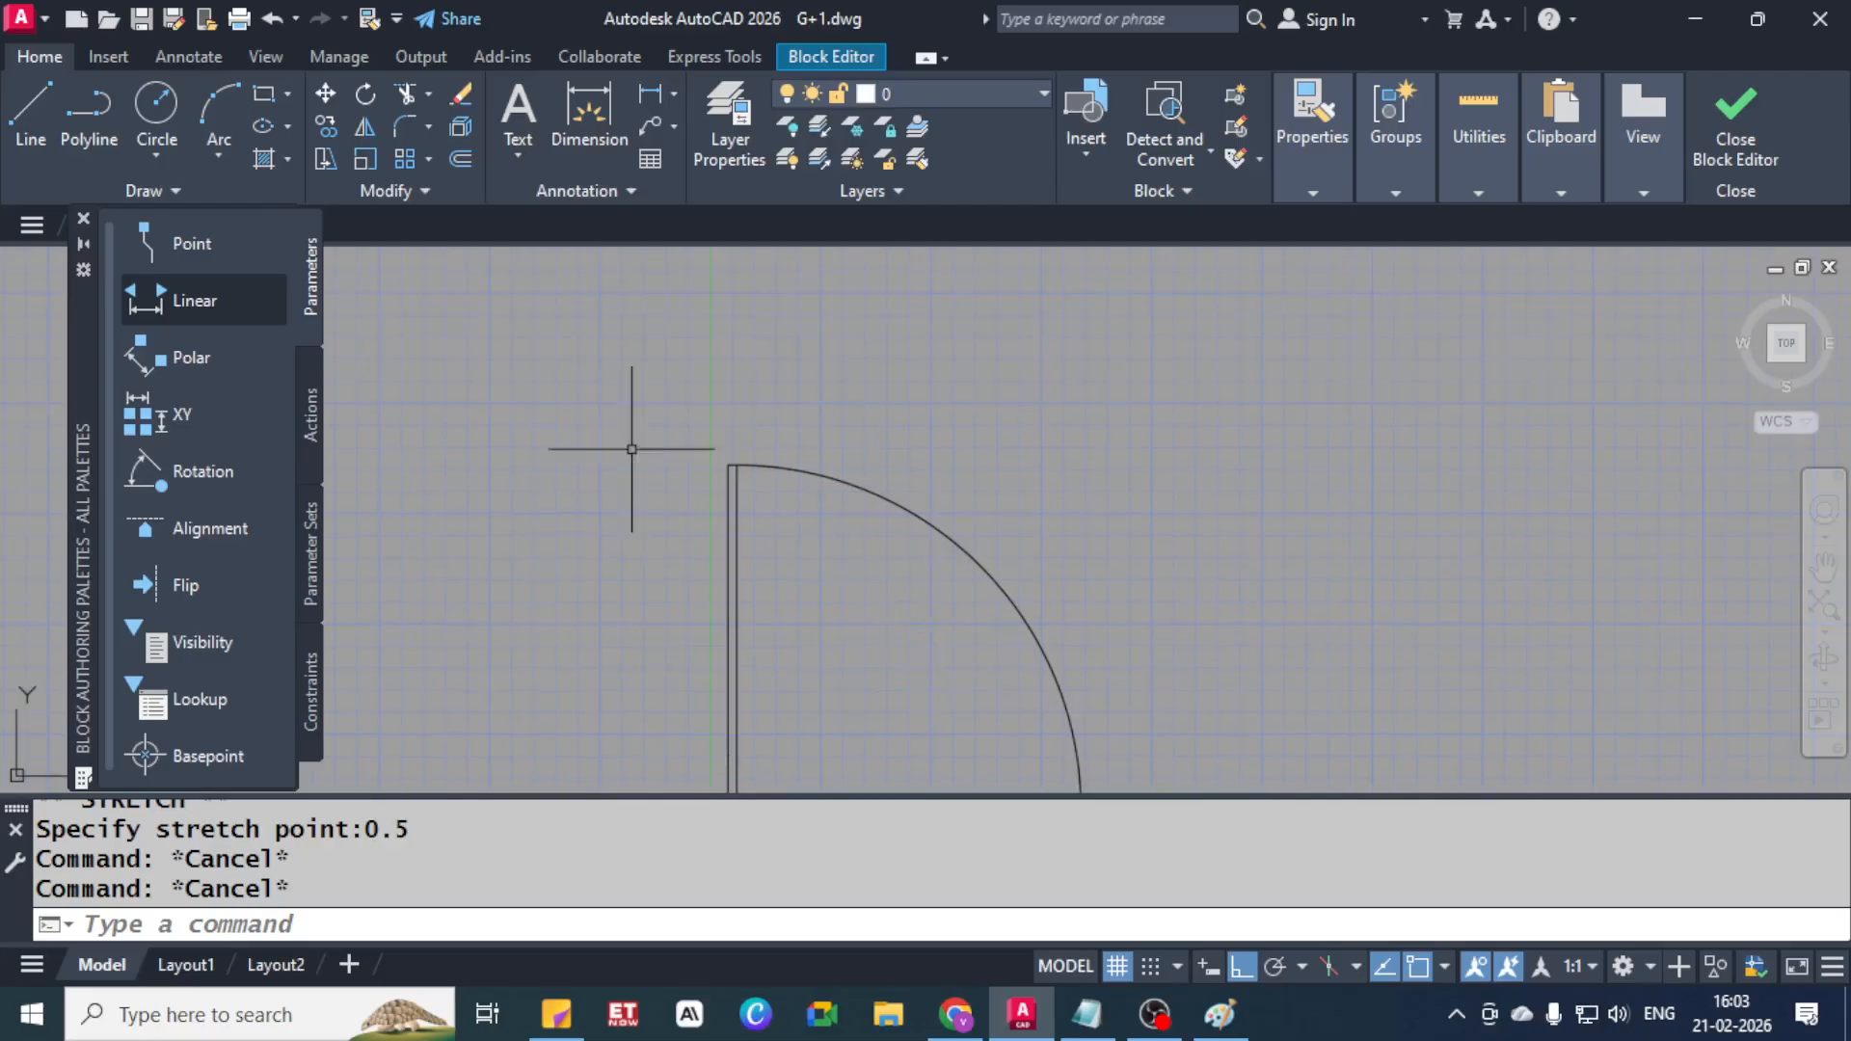
scroll(902, 750, down, 1)
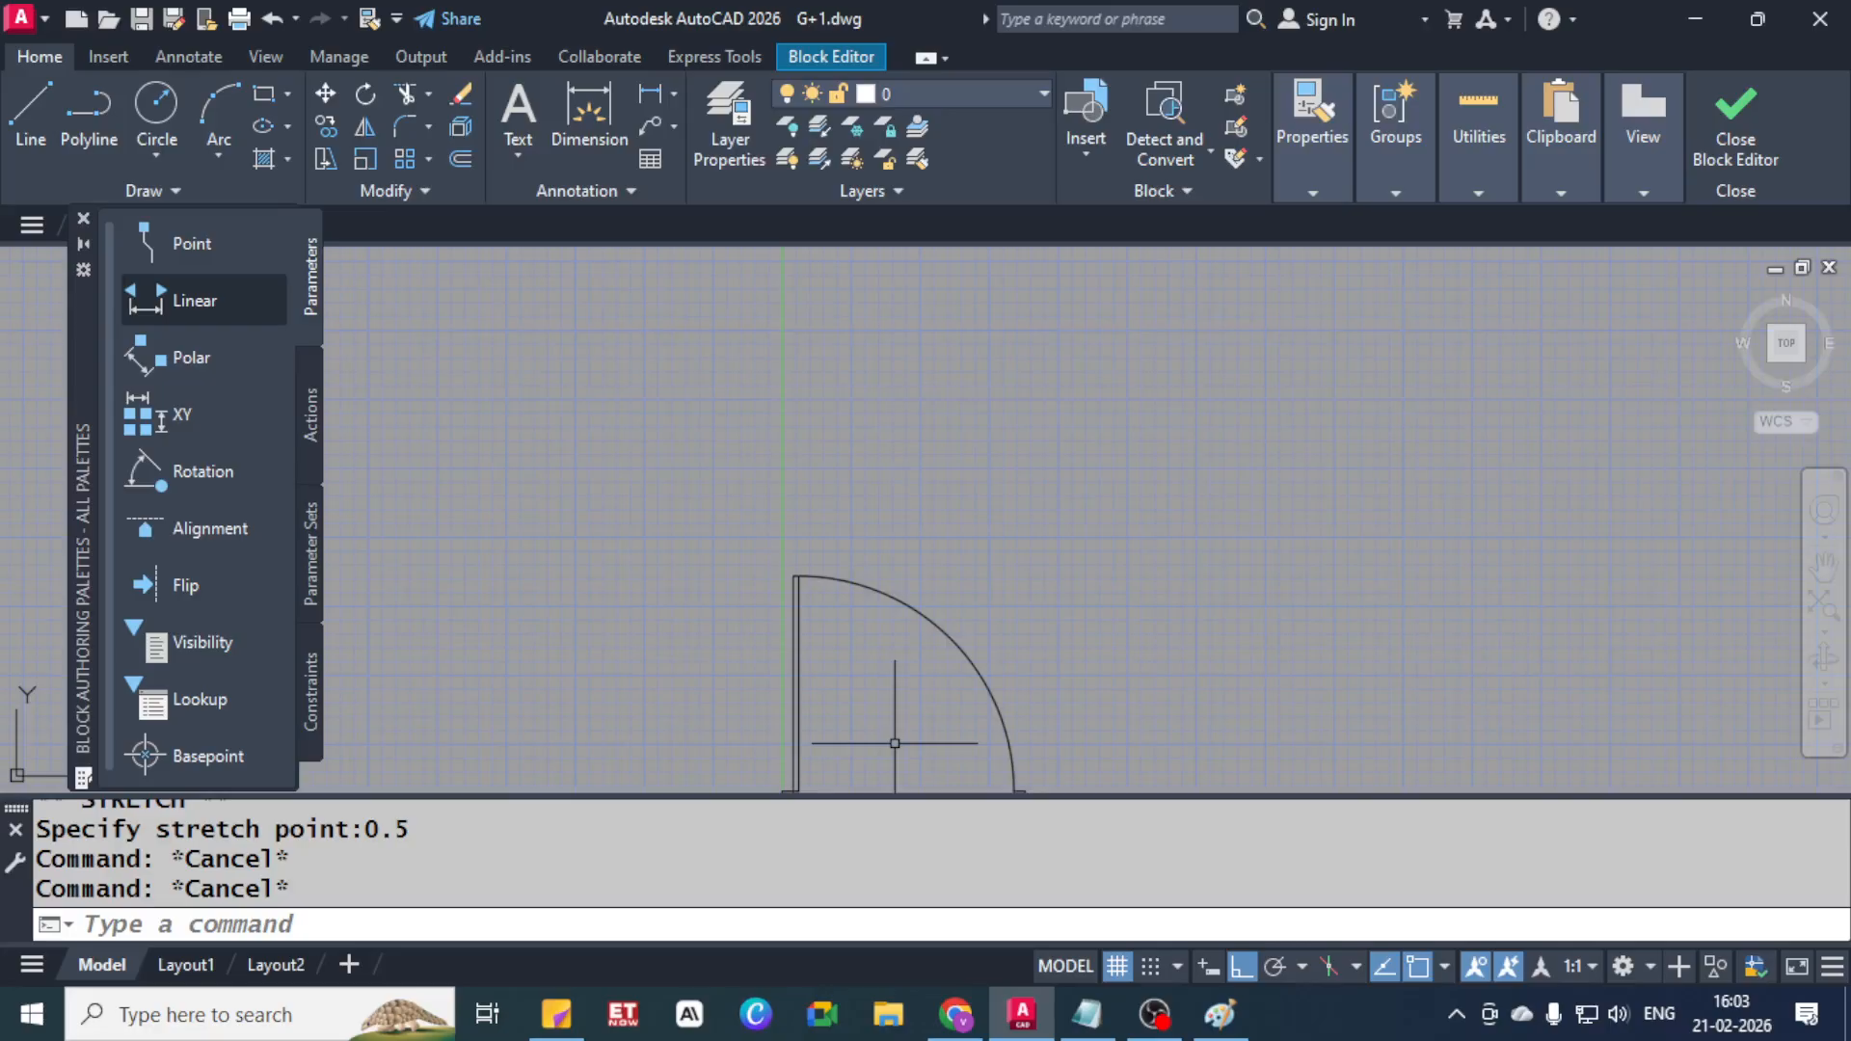
scroll(967, 527, down, 2)
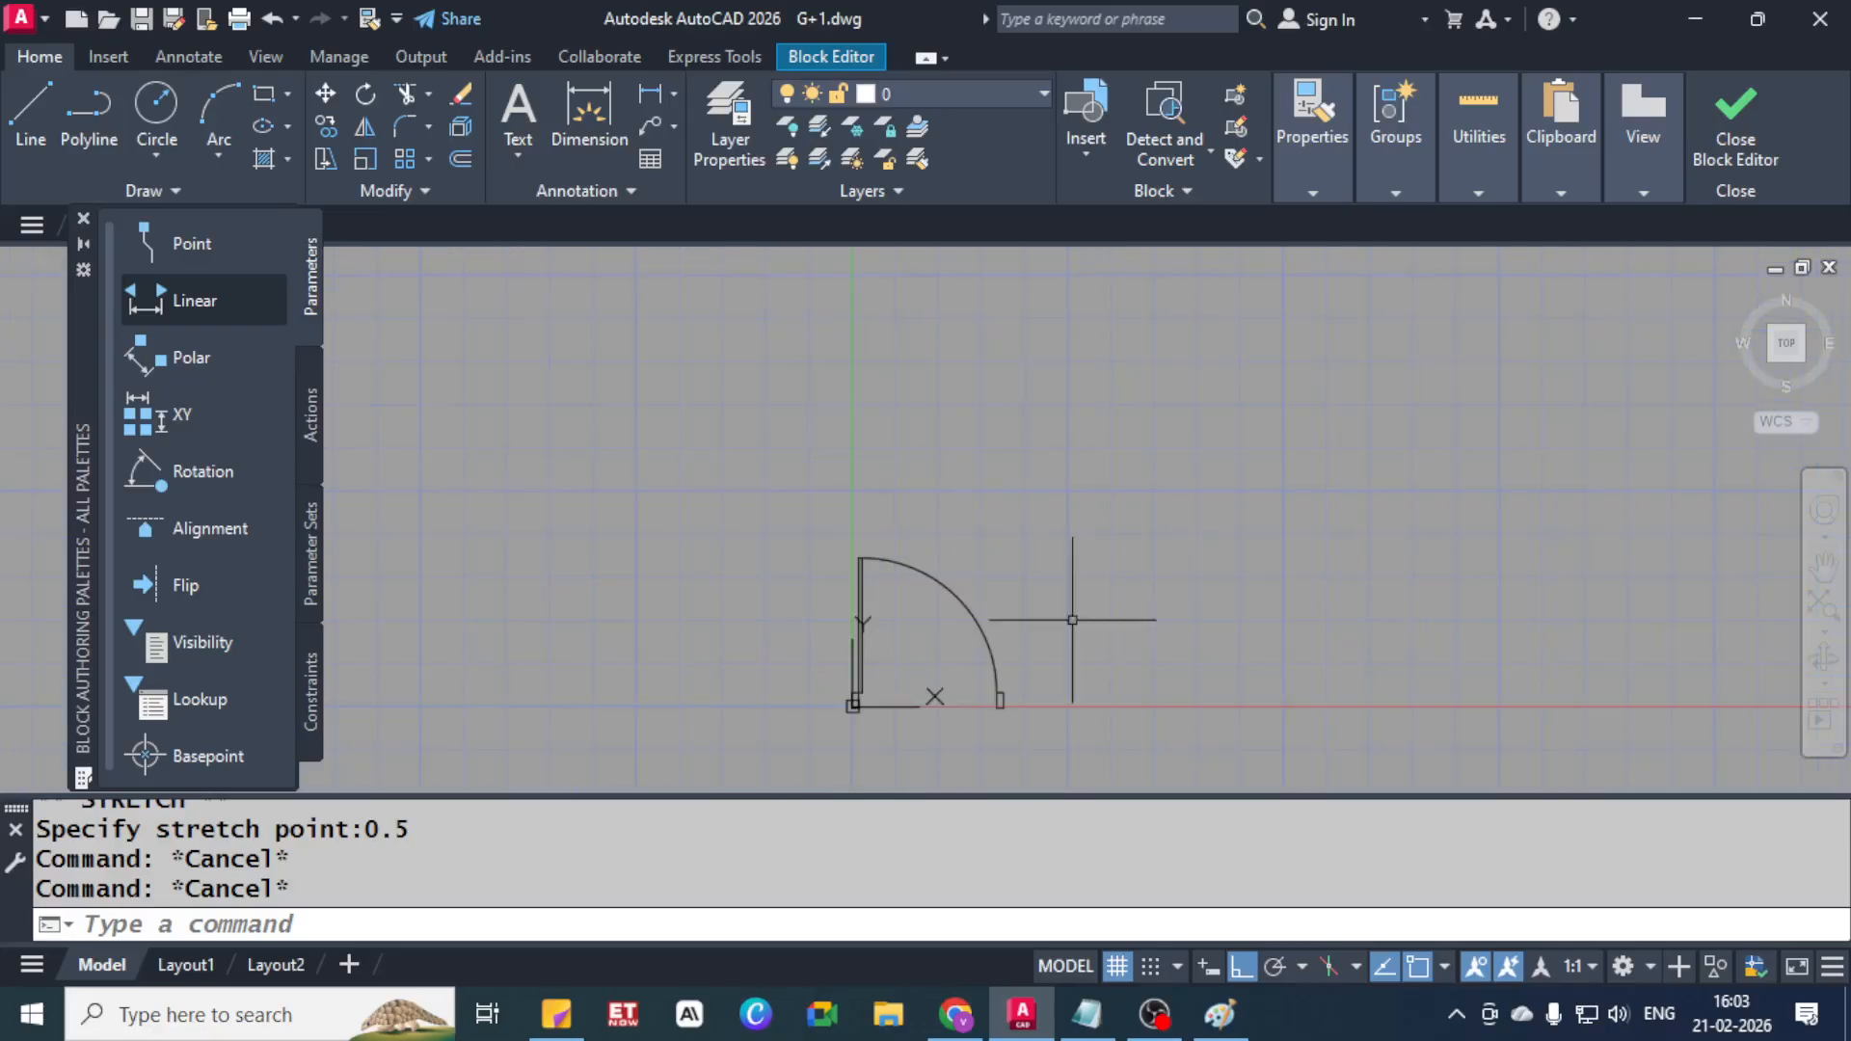
middle_drag(1140, 656, 1097, 467)
scroll(978, 486, up, 3)
click(1735, 124)
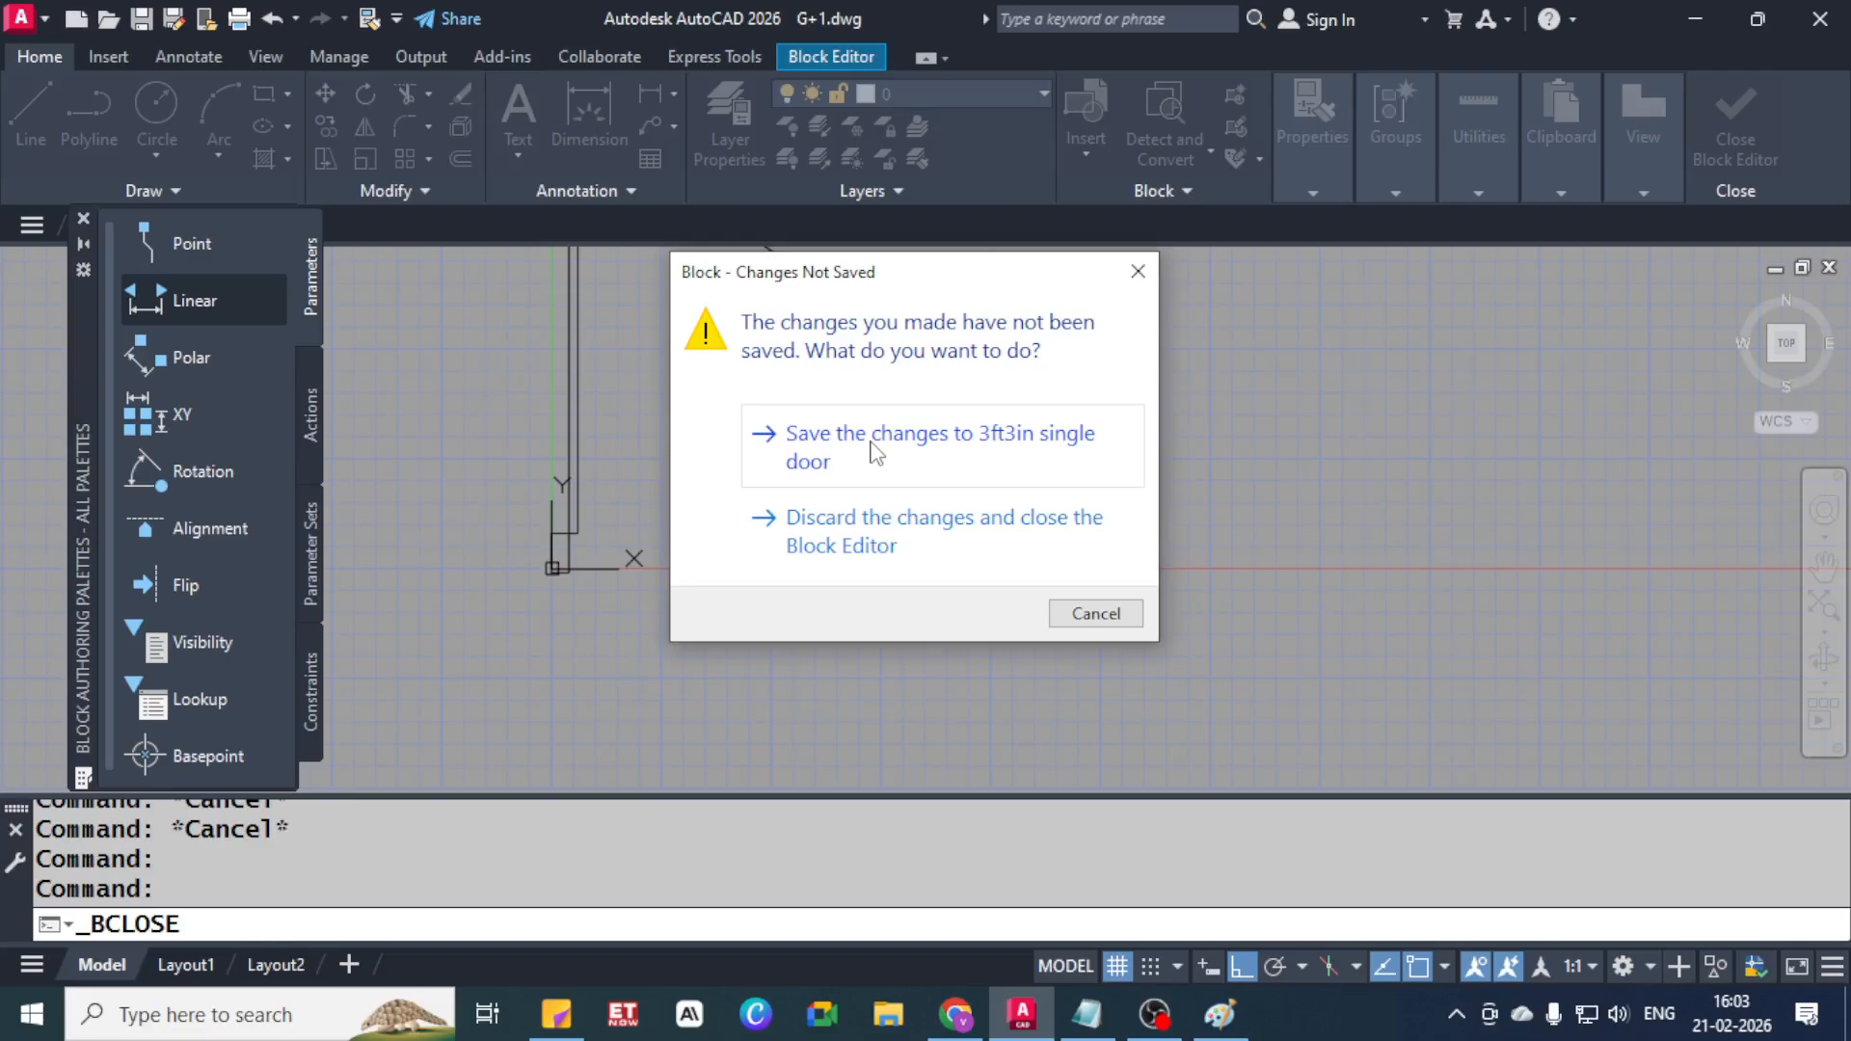
click(874, 451)
Move the placed single door block from its hinge-side jamb's outer corner onto the end corner of the wall opening
scroll(617, 478, up, 3)
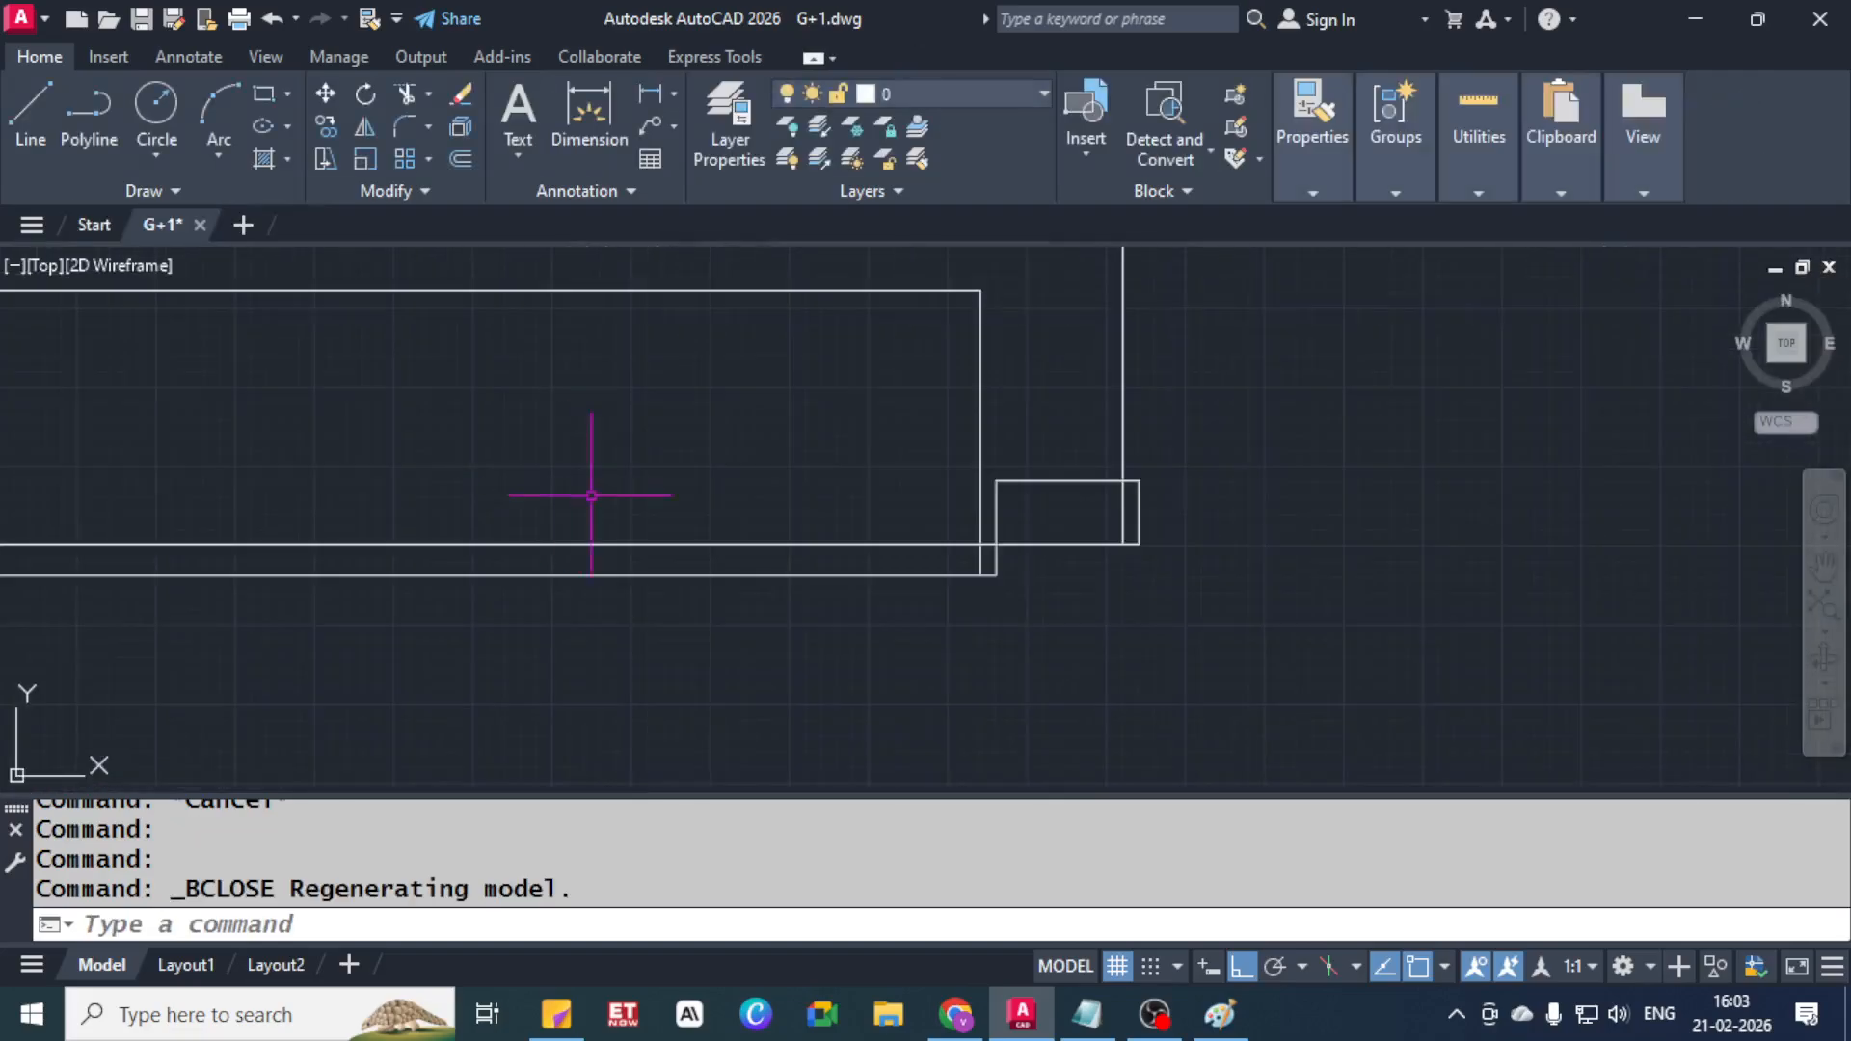
mouse_move(591, 496)
middle_down()
mouse_move(710, 475)
mouse_move(566, 330)
middle_up()
click(658, 323)
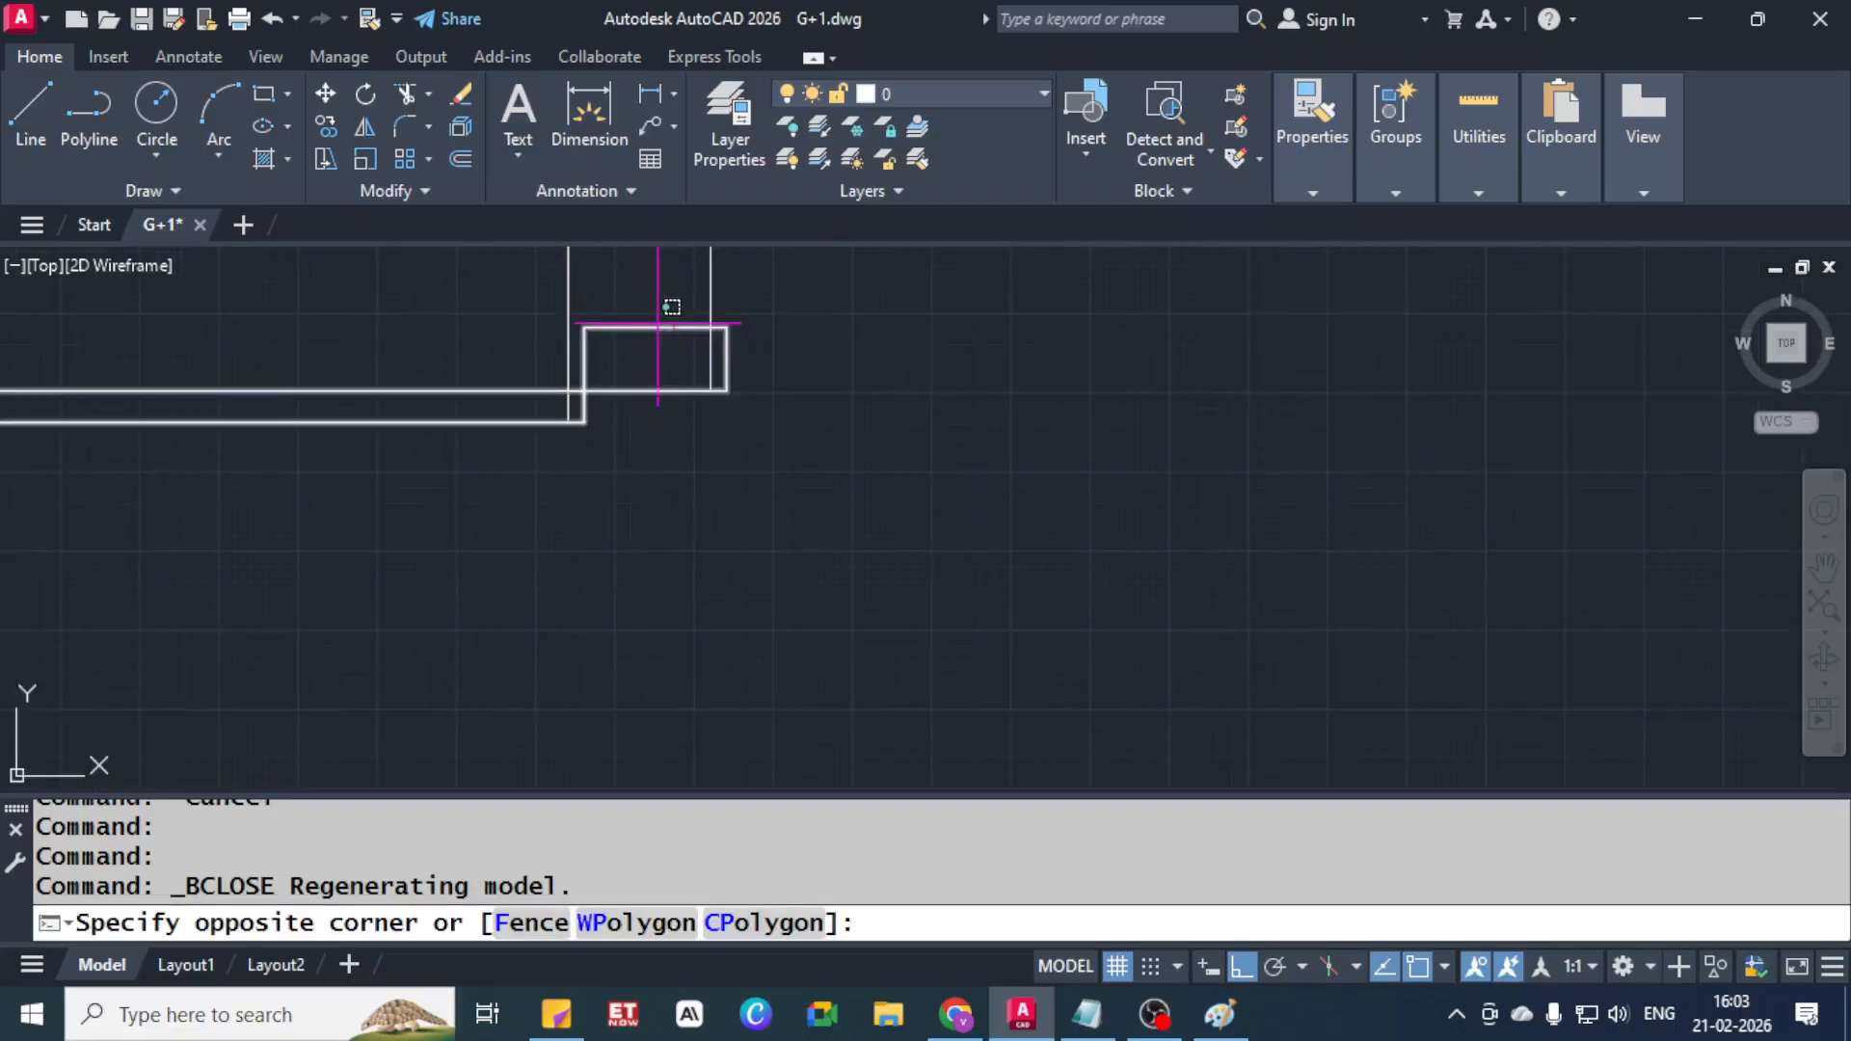
click(659, 323)
key(space)
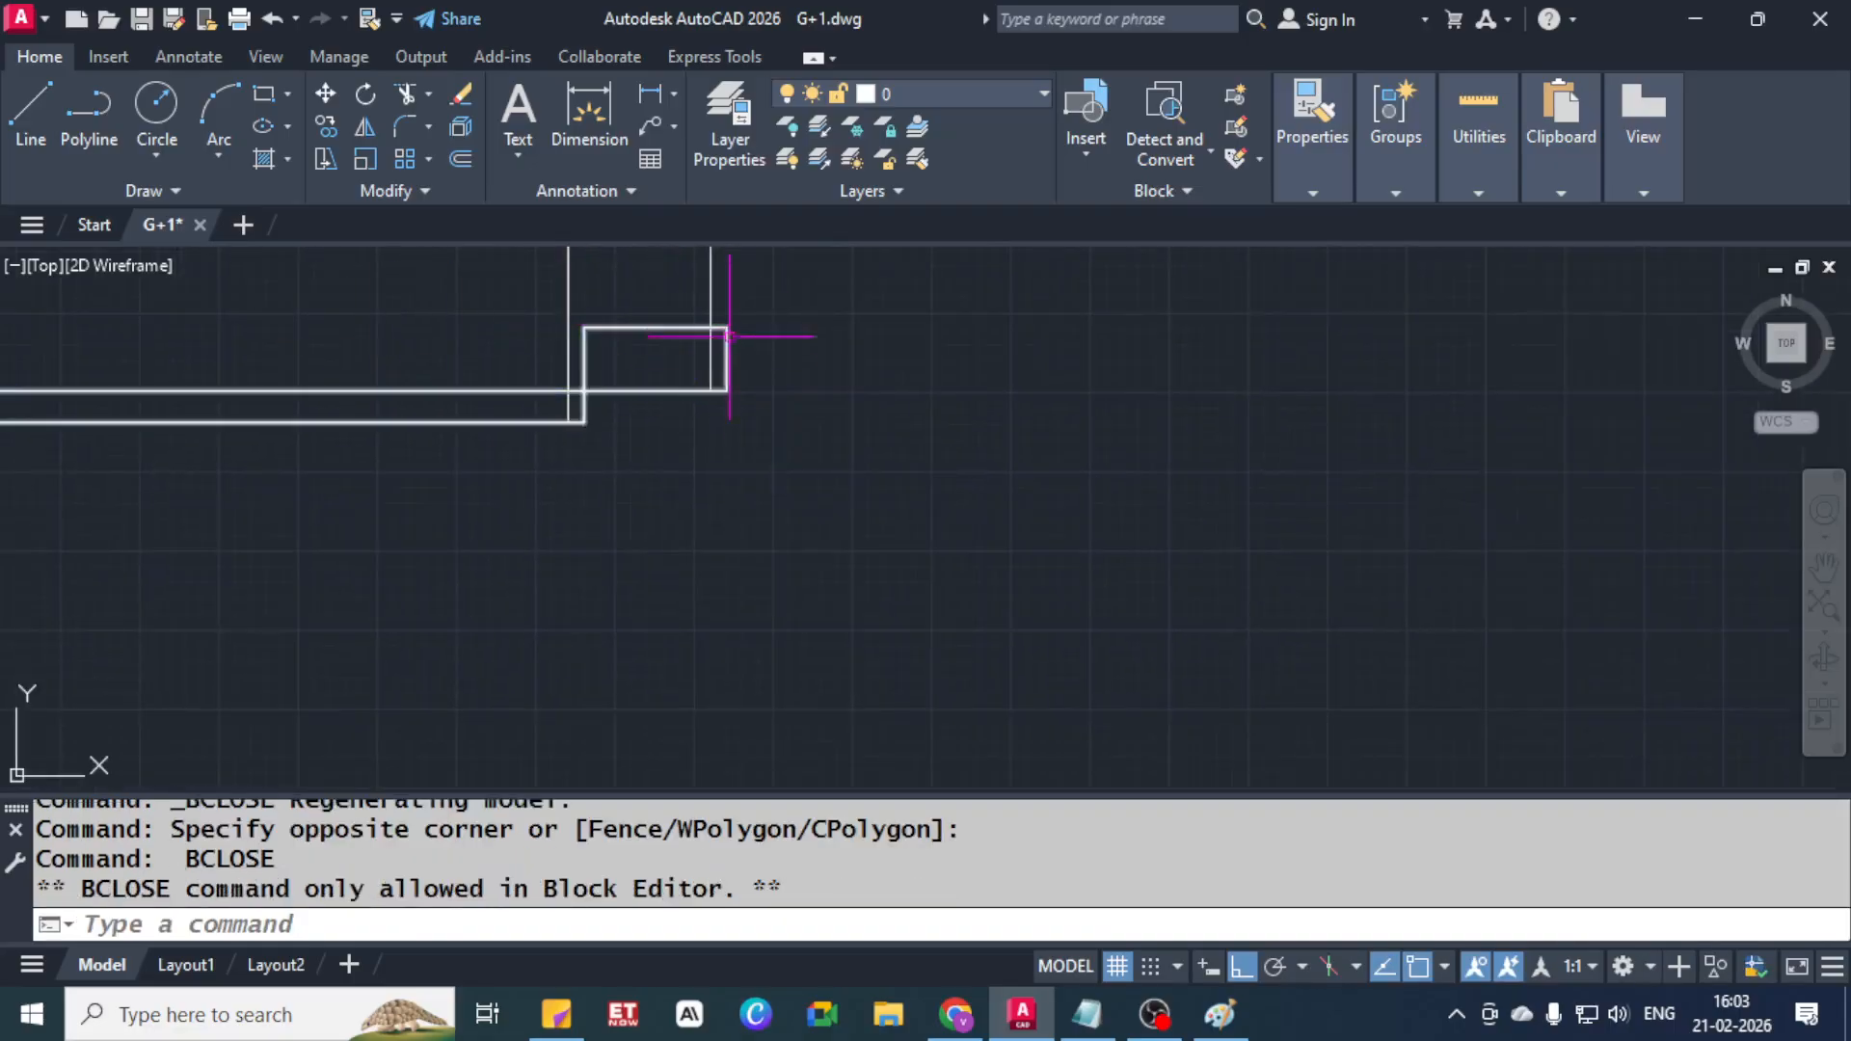
click(730, 336)
scroll(707, 328, up, 3)
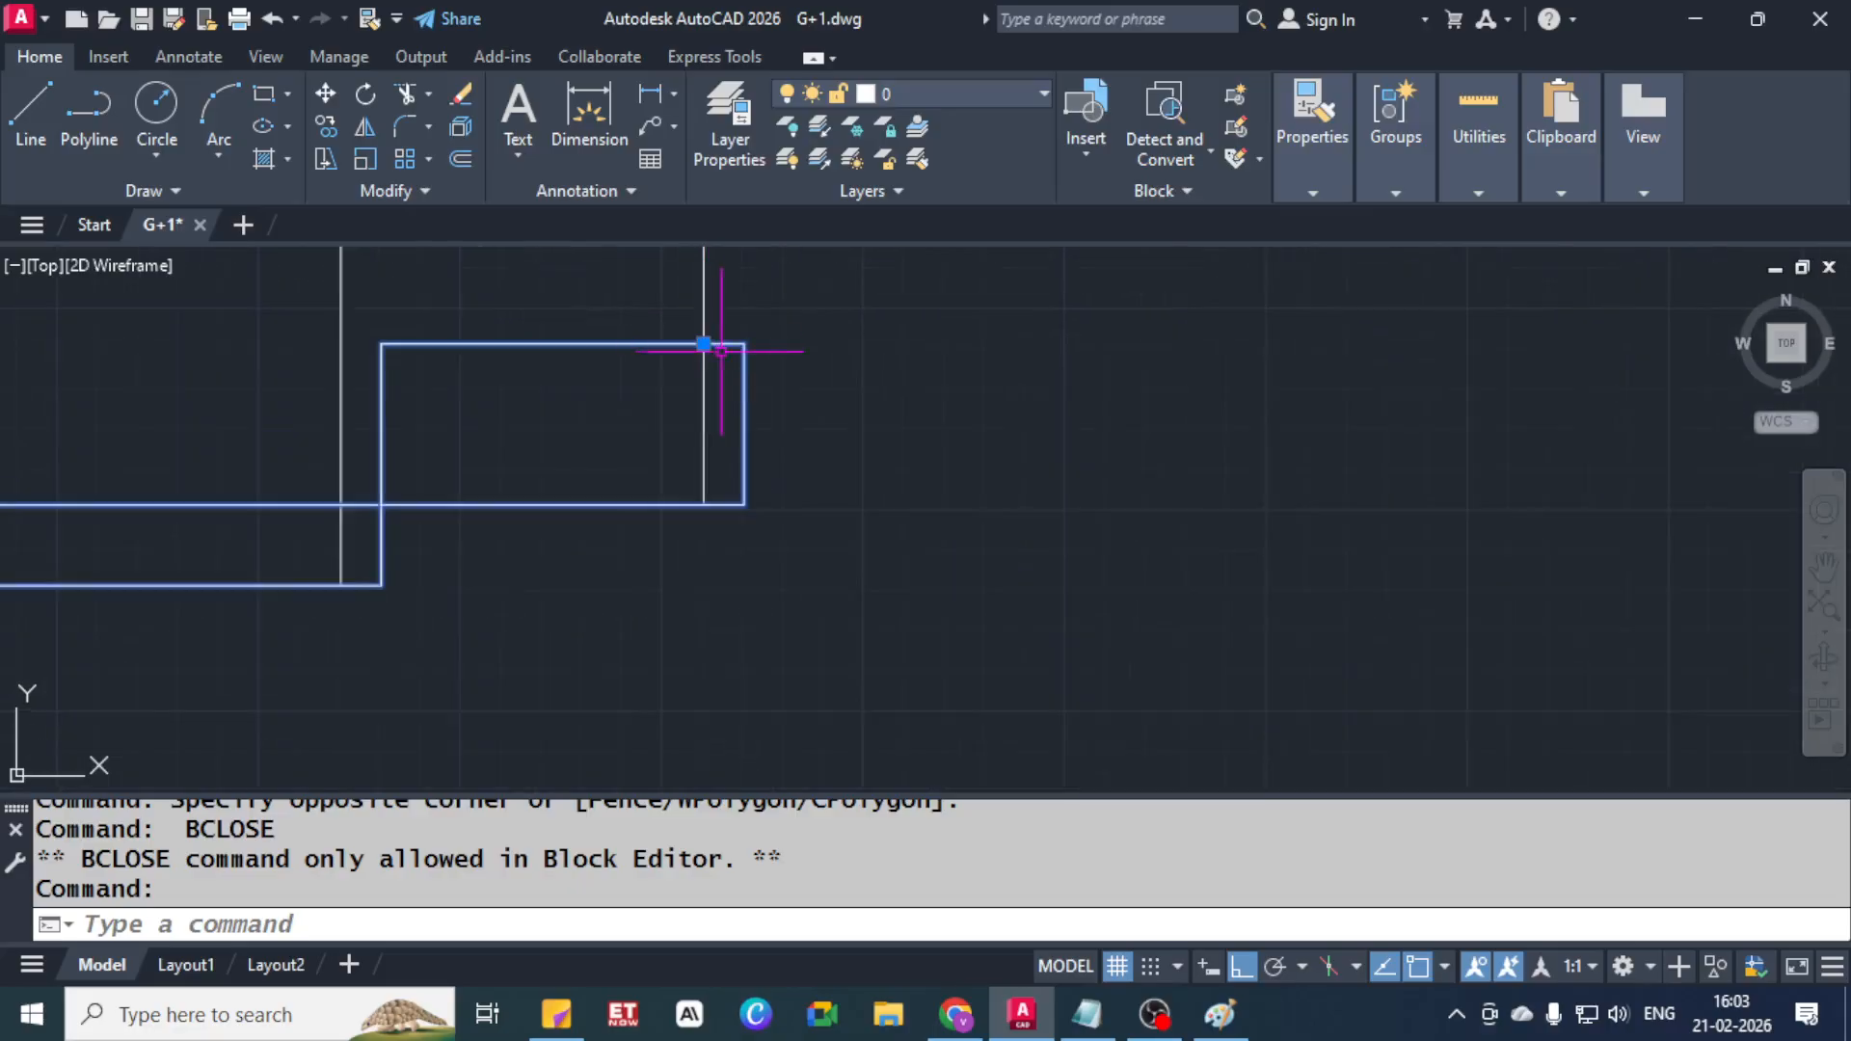
text(m)
key(space)
click(745, 505)
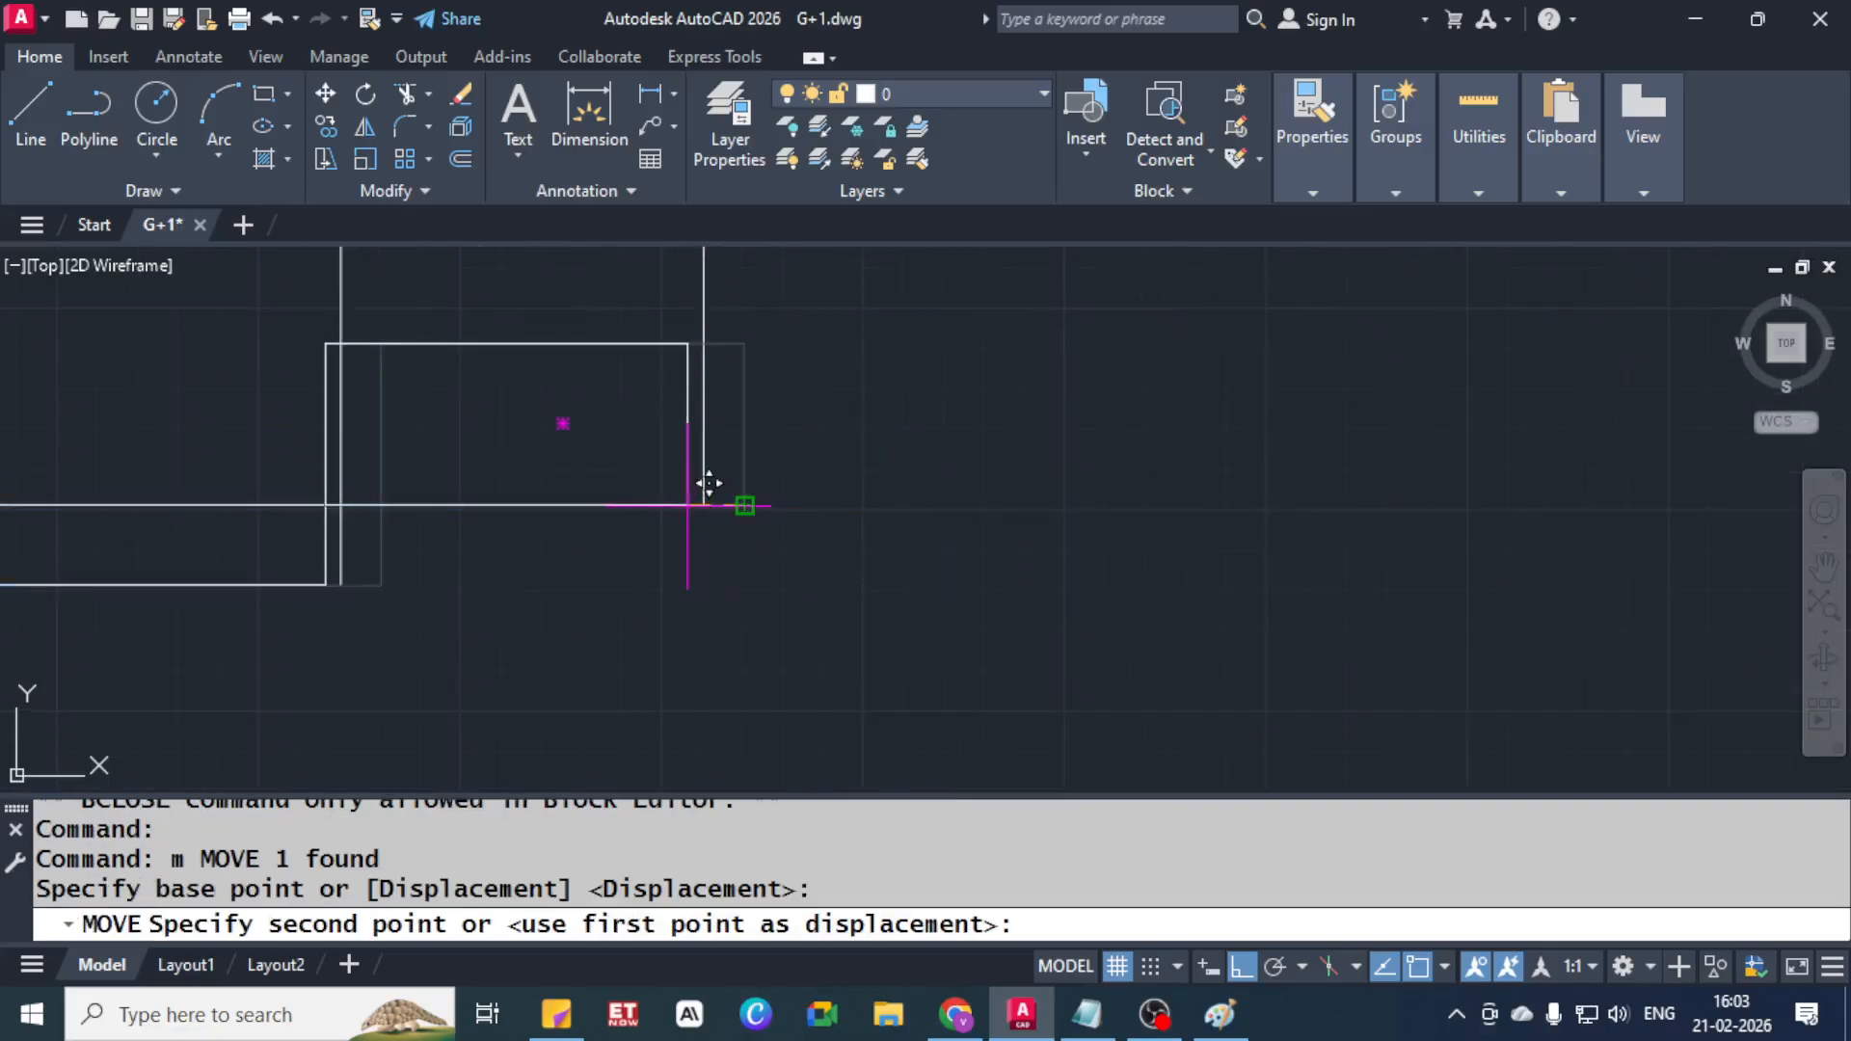
key(Escape)
key(Escape)
key(Escape)
scroll(488, 414, down, 3)
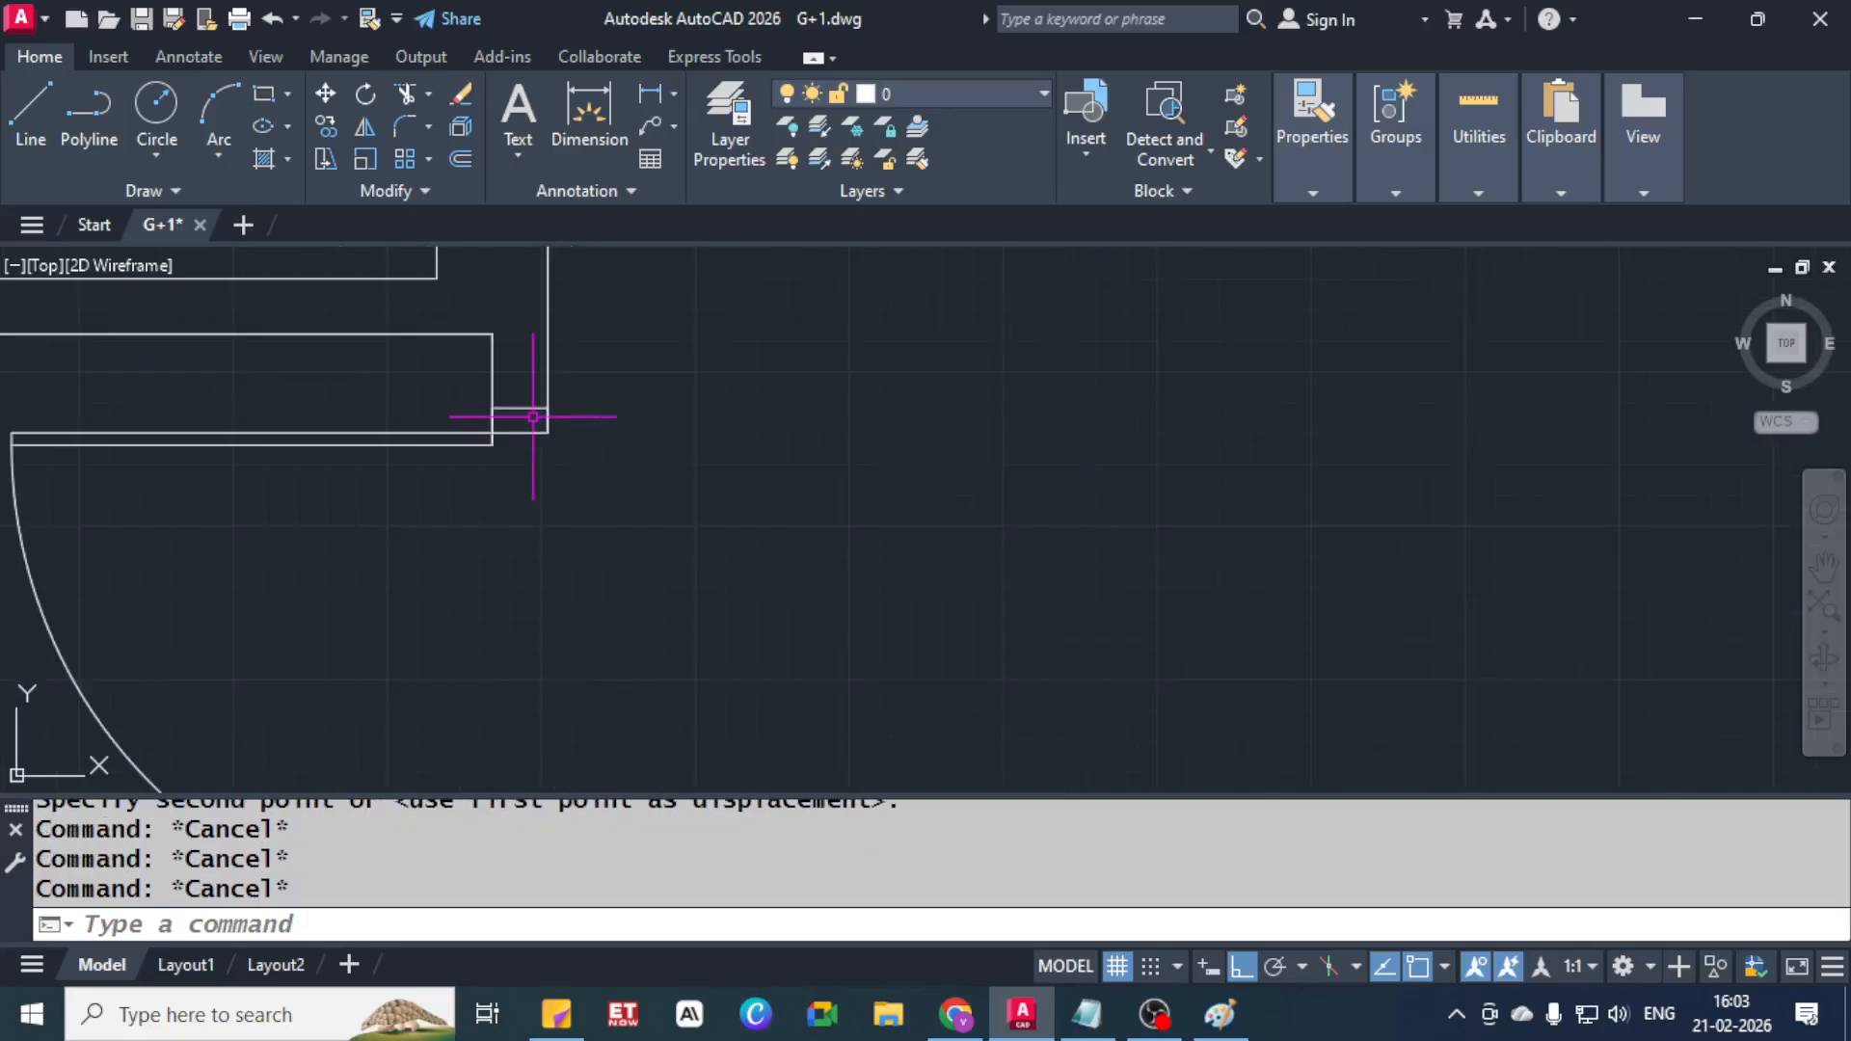
Reopen the 3ft3in single door block definition in the Block Editor
click(465, 433)
scroll(569, 427, up, 4)
scroll(532, 404, up, 4)
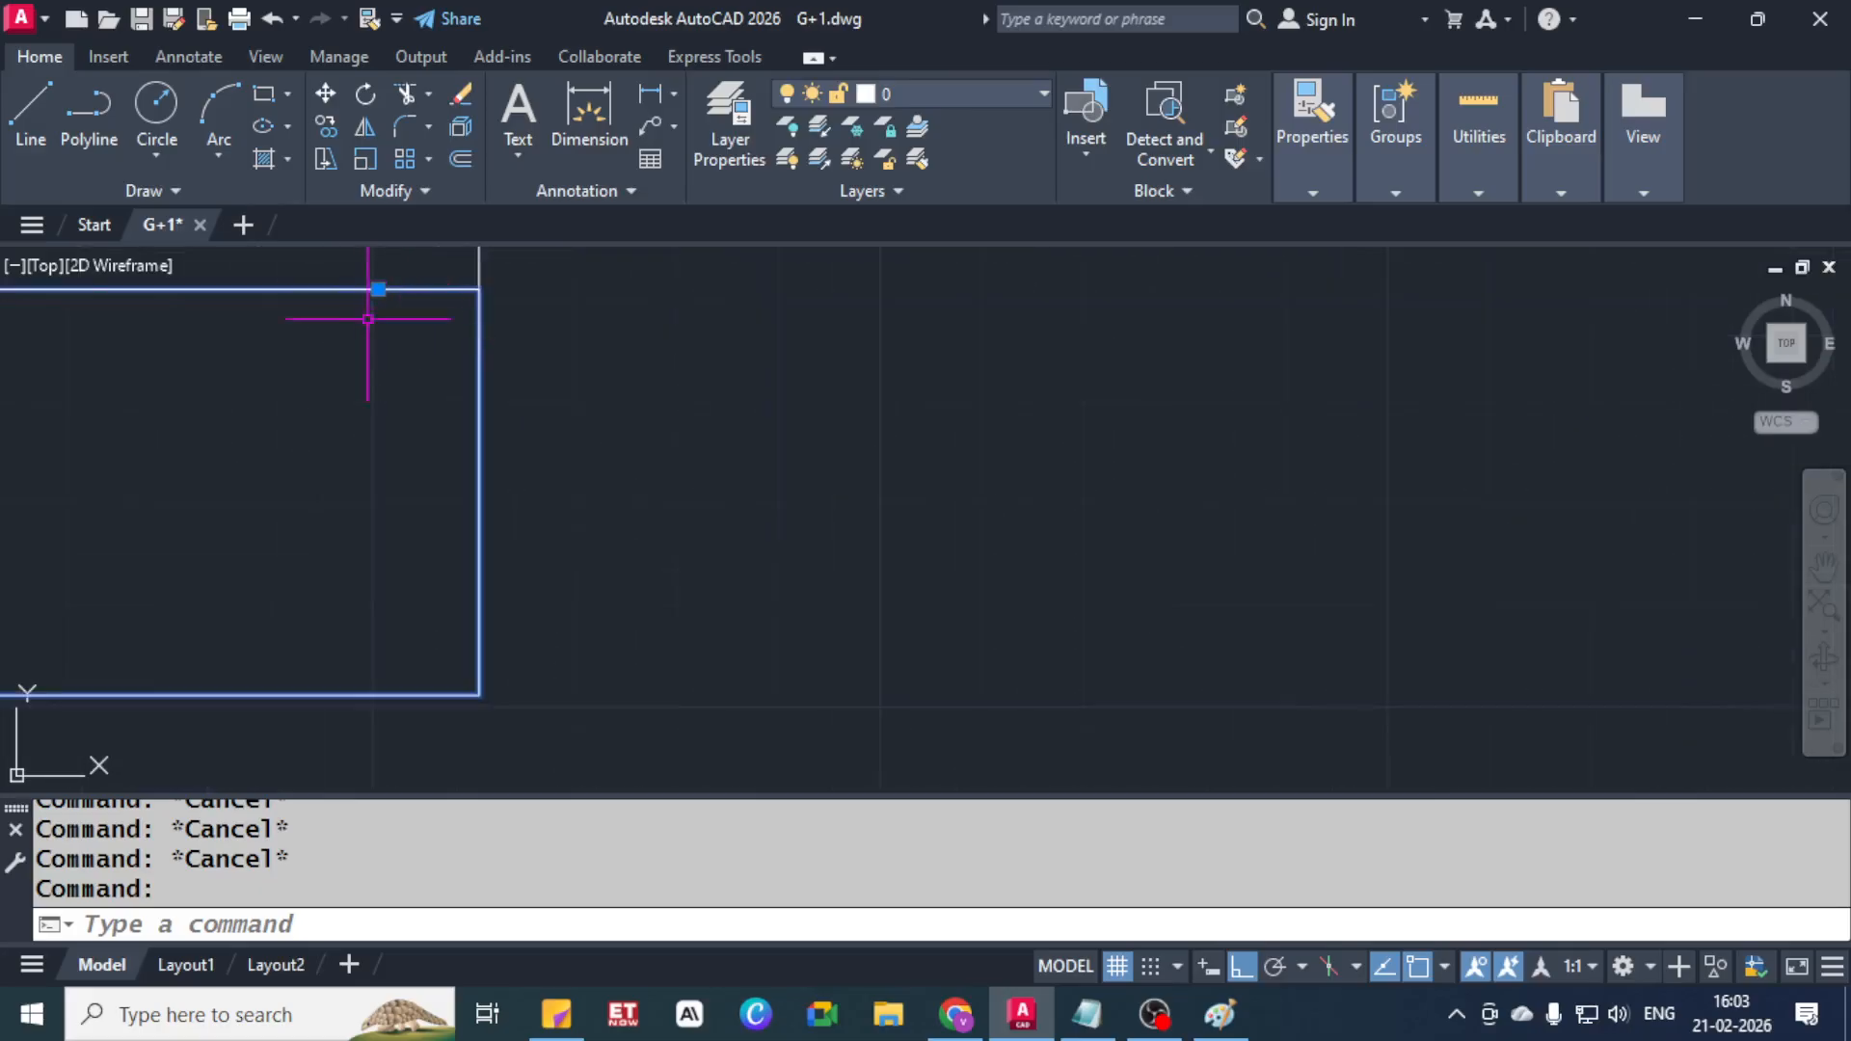
scroll(540, 438, down, 5)
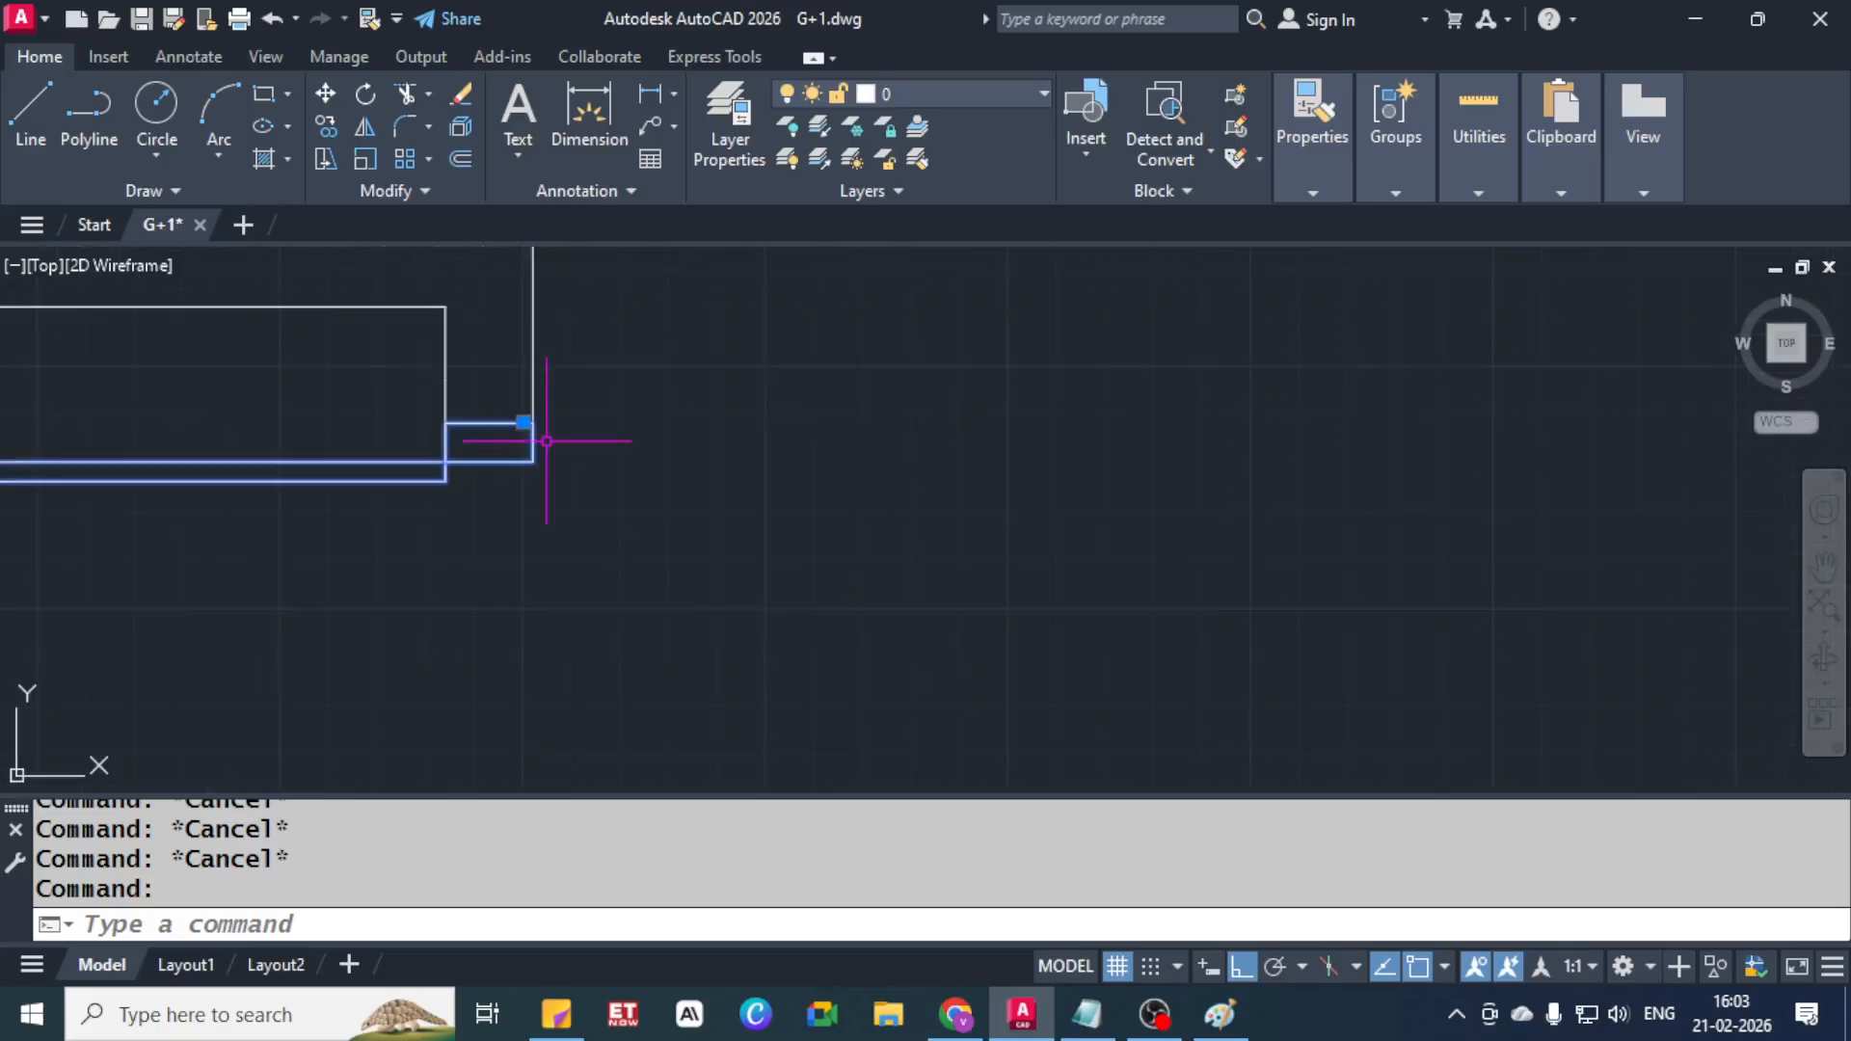
double_click(364, 477)
click(907, 689)
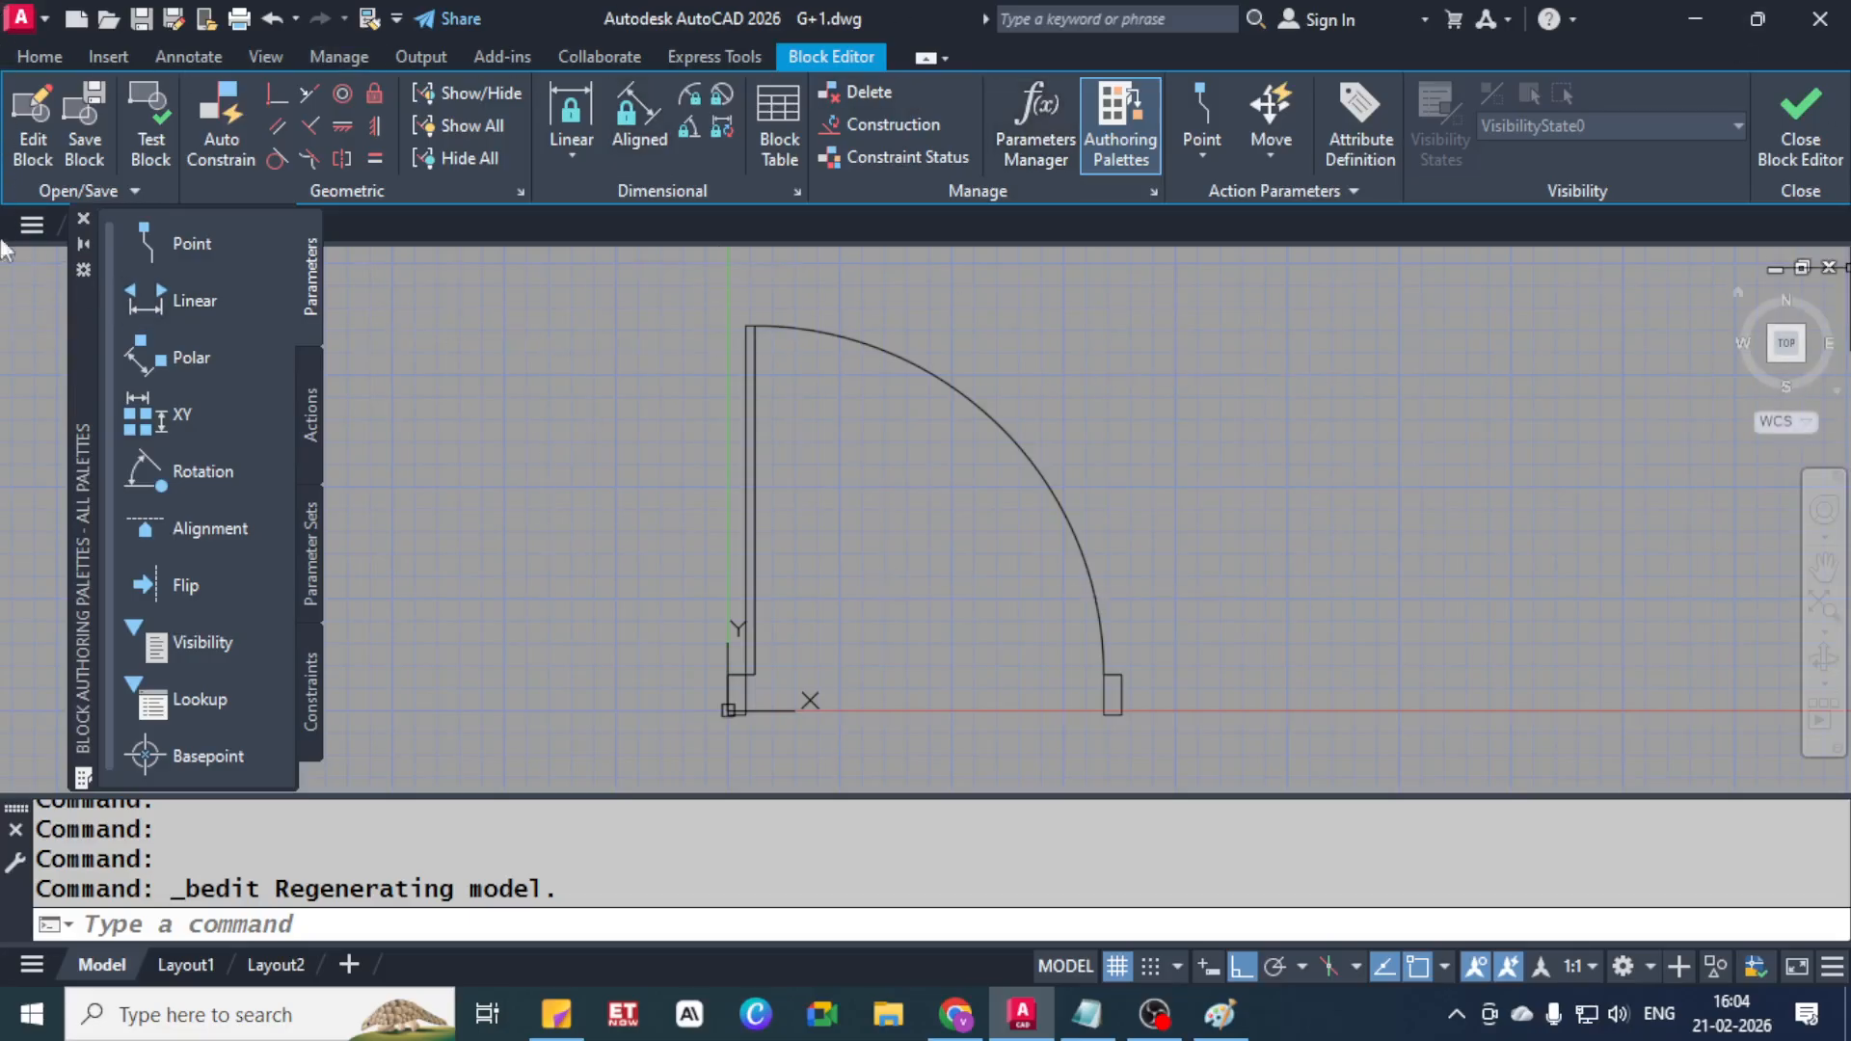
Add a Basepoint parameter at the outer lower corner of the hinge-side jamb, and close the Block Editor saving the changes
click(1188, 164)
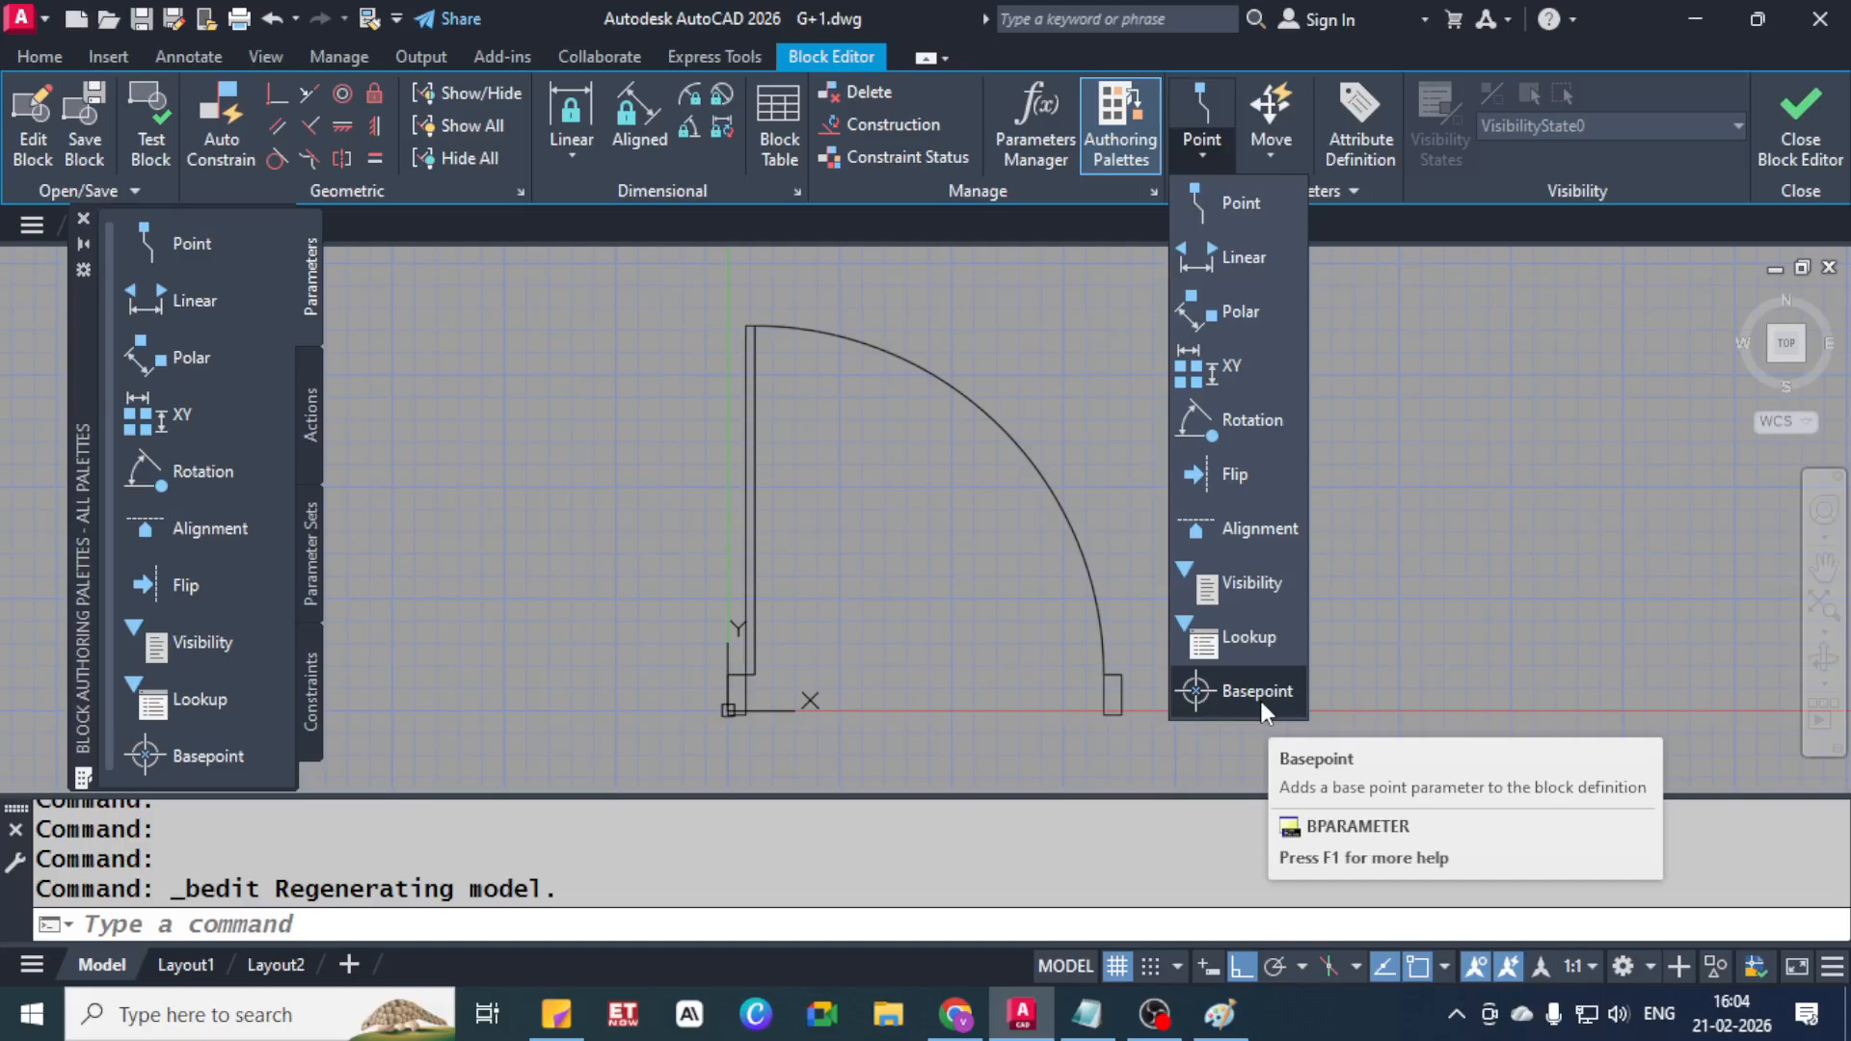
click(1211, 692)
scroll(737, 666, up, 10)
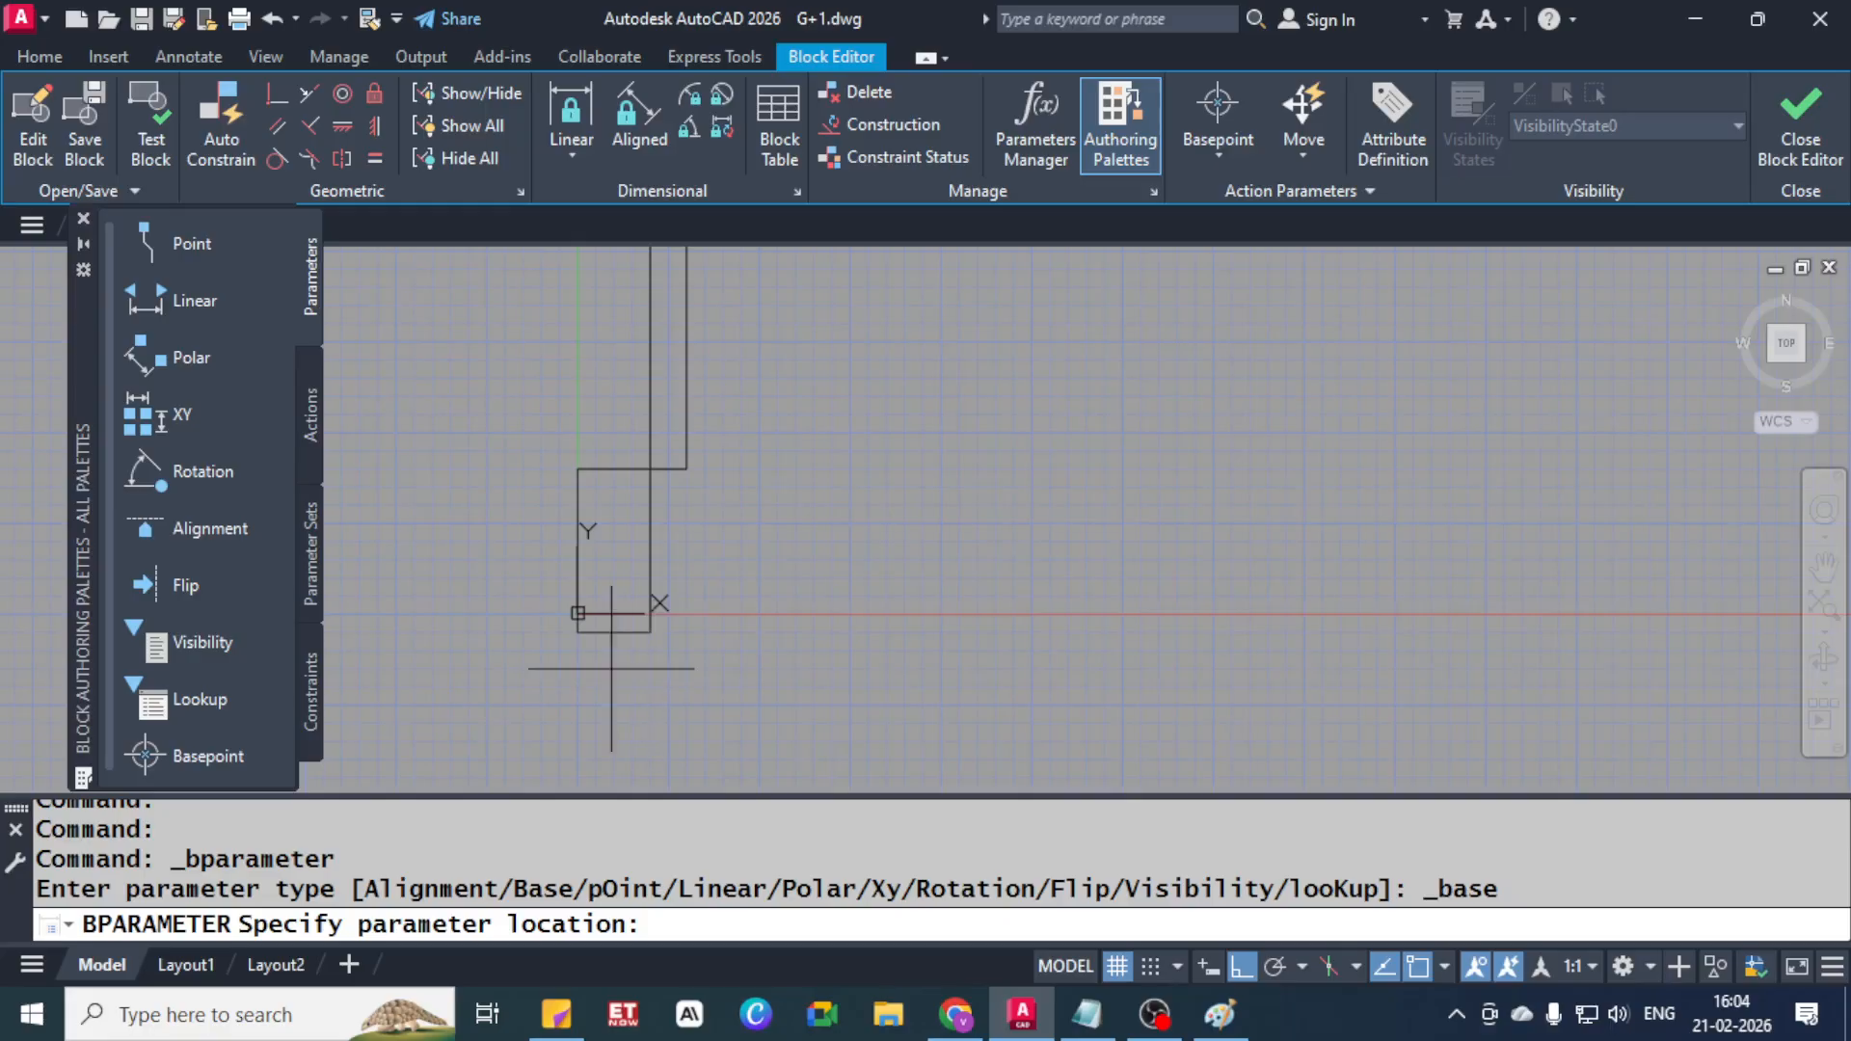
click(518, 518)
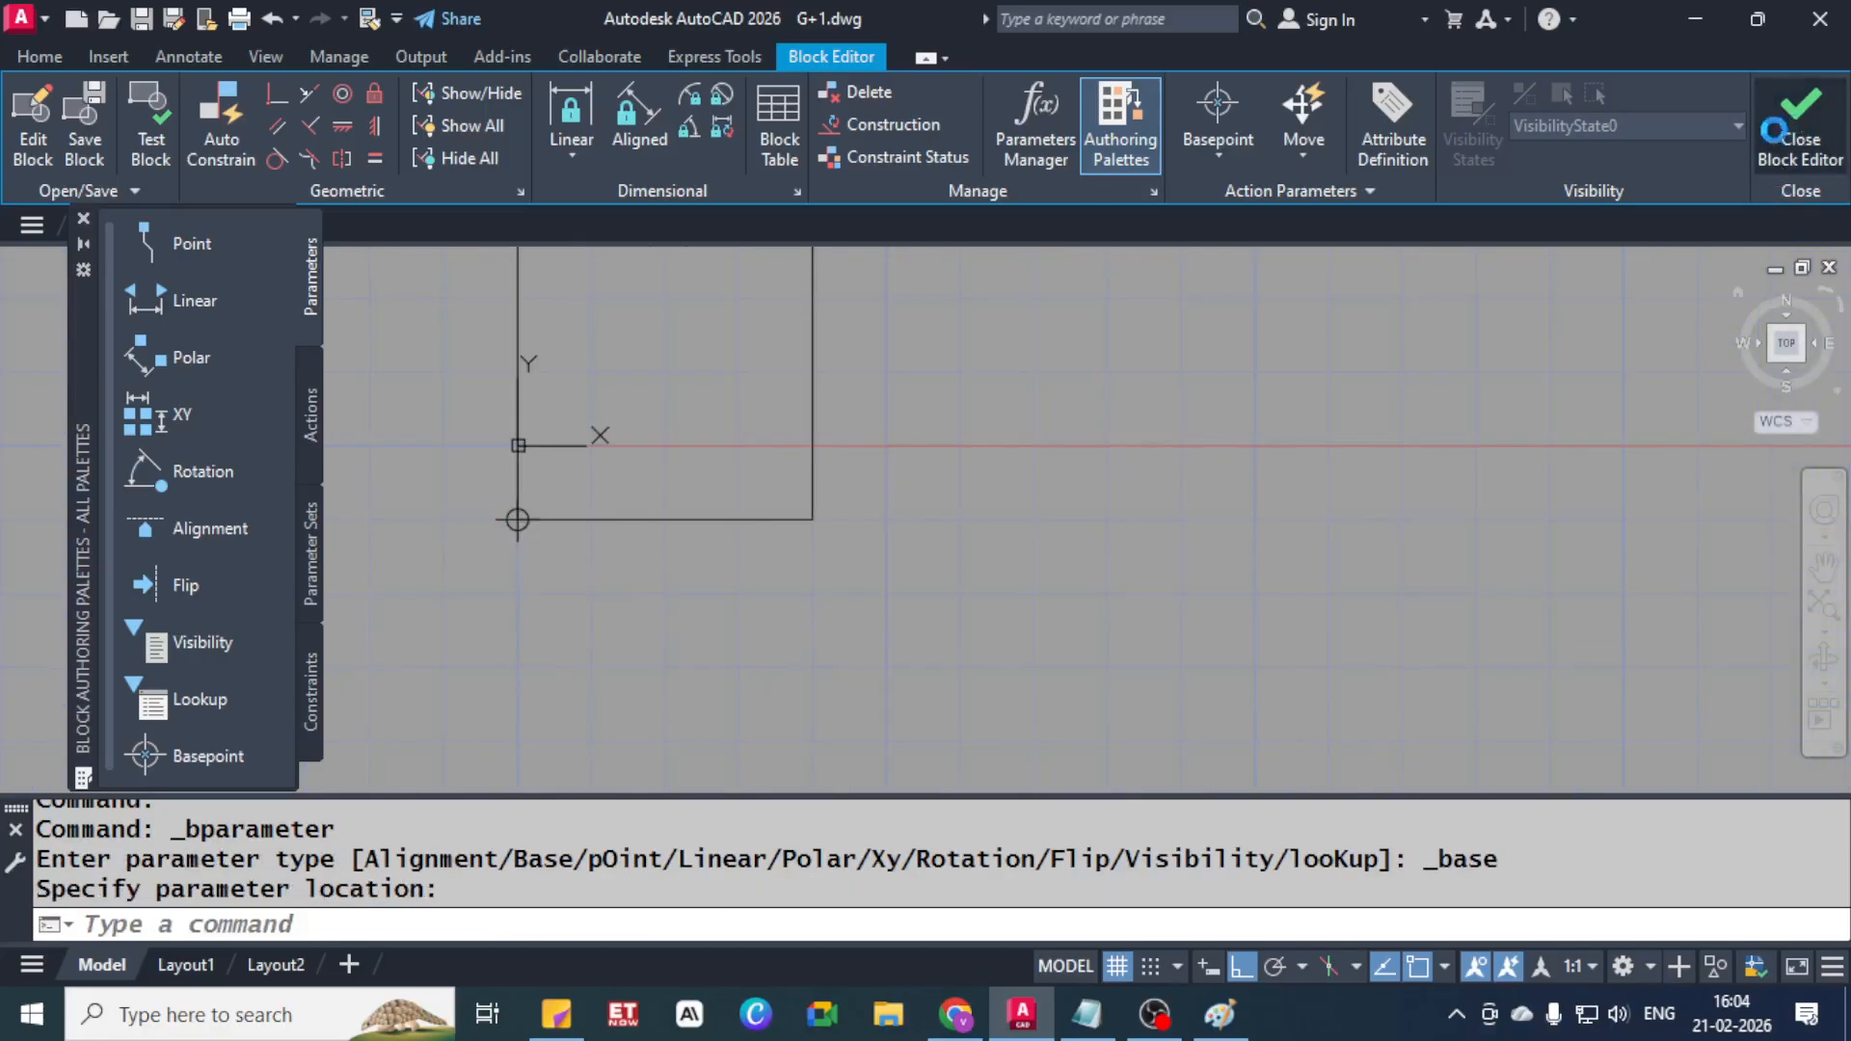
click(1800, 135)
click(911, 452)
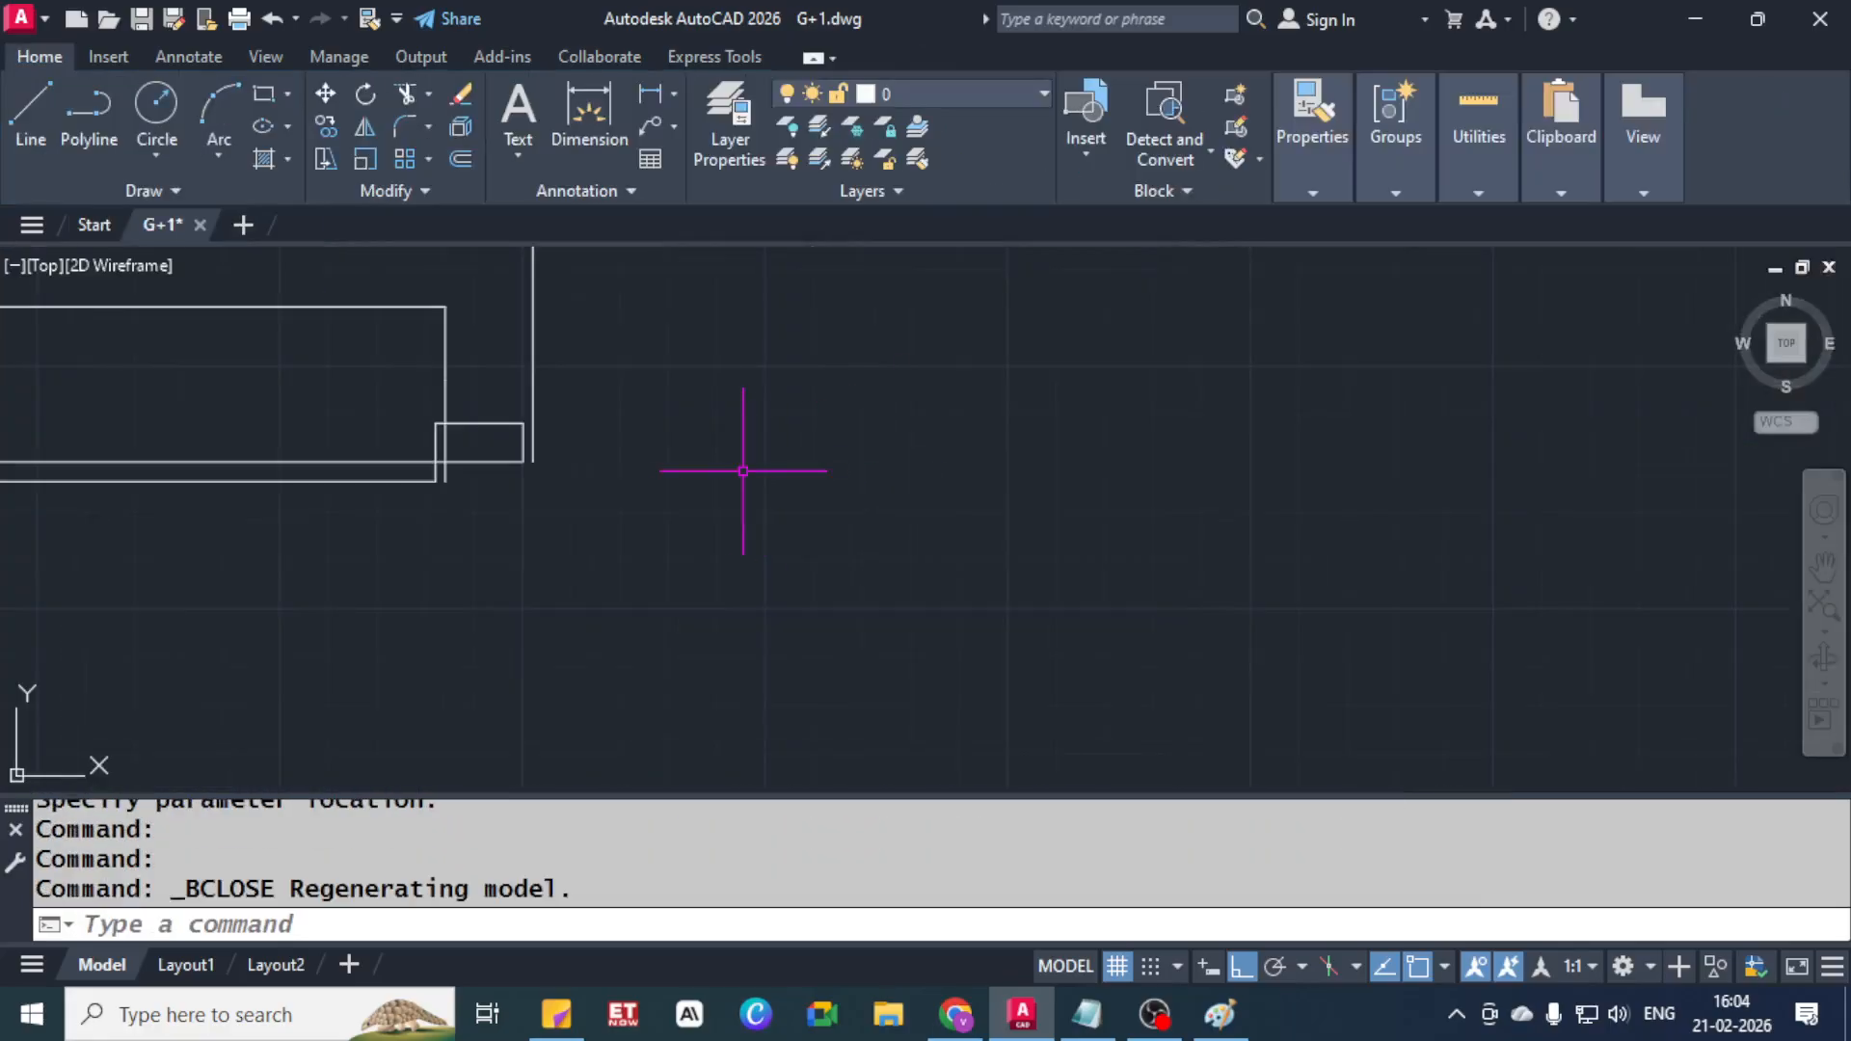
Move the single door block by its insertion grip so the hinge-side jamb fits flush against the wall end
scroll(739, 482, down, 2)
scroll(690, 482, up, 8)
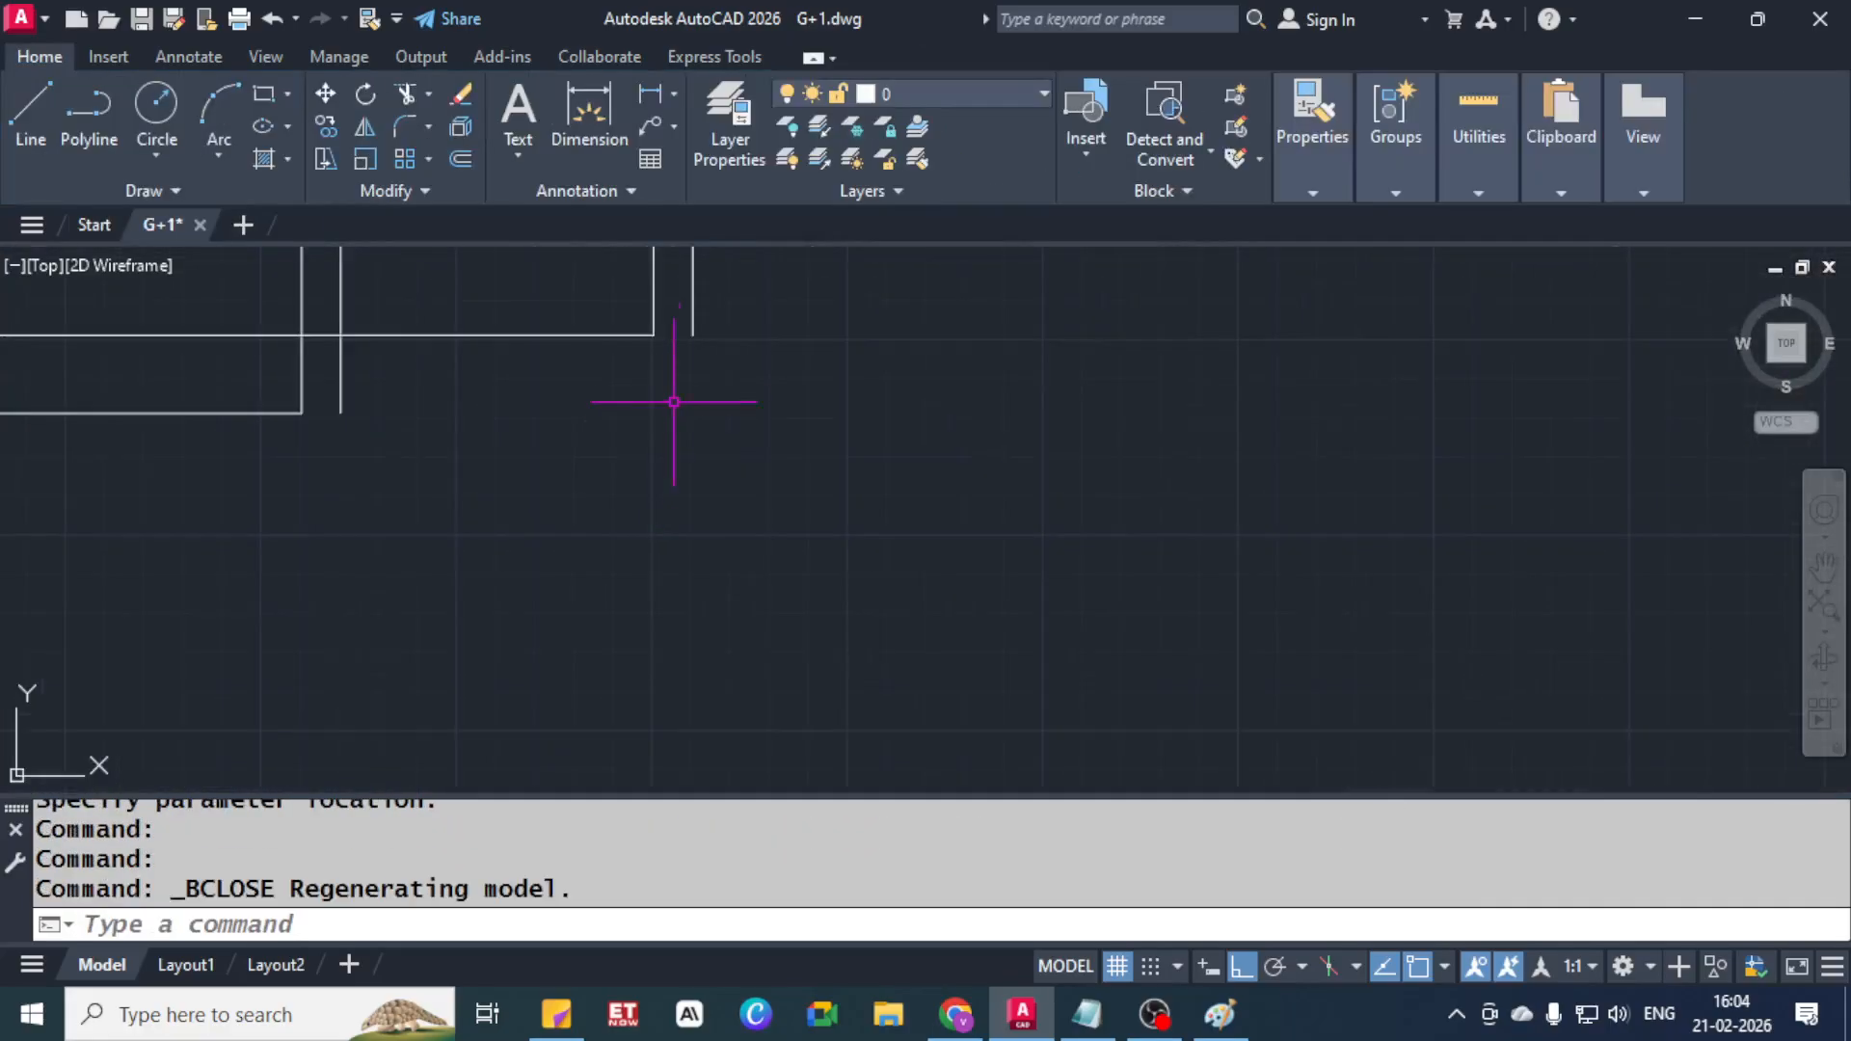
middle_drag(674, 397, 611, 580)
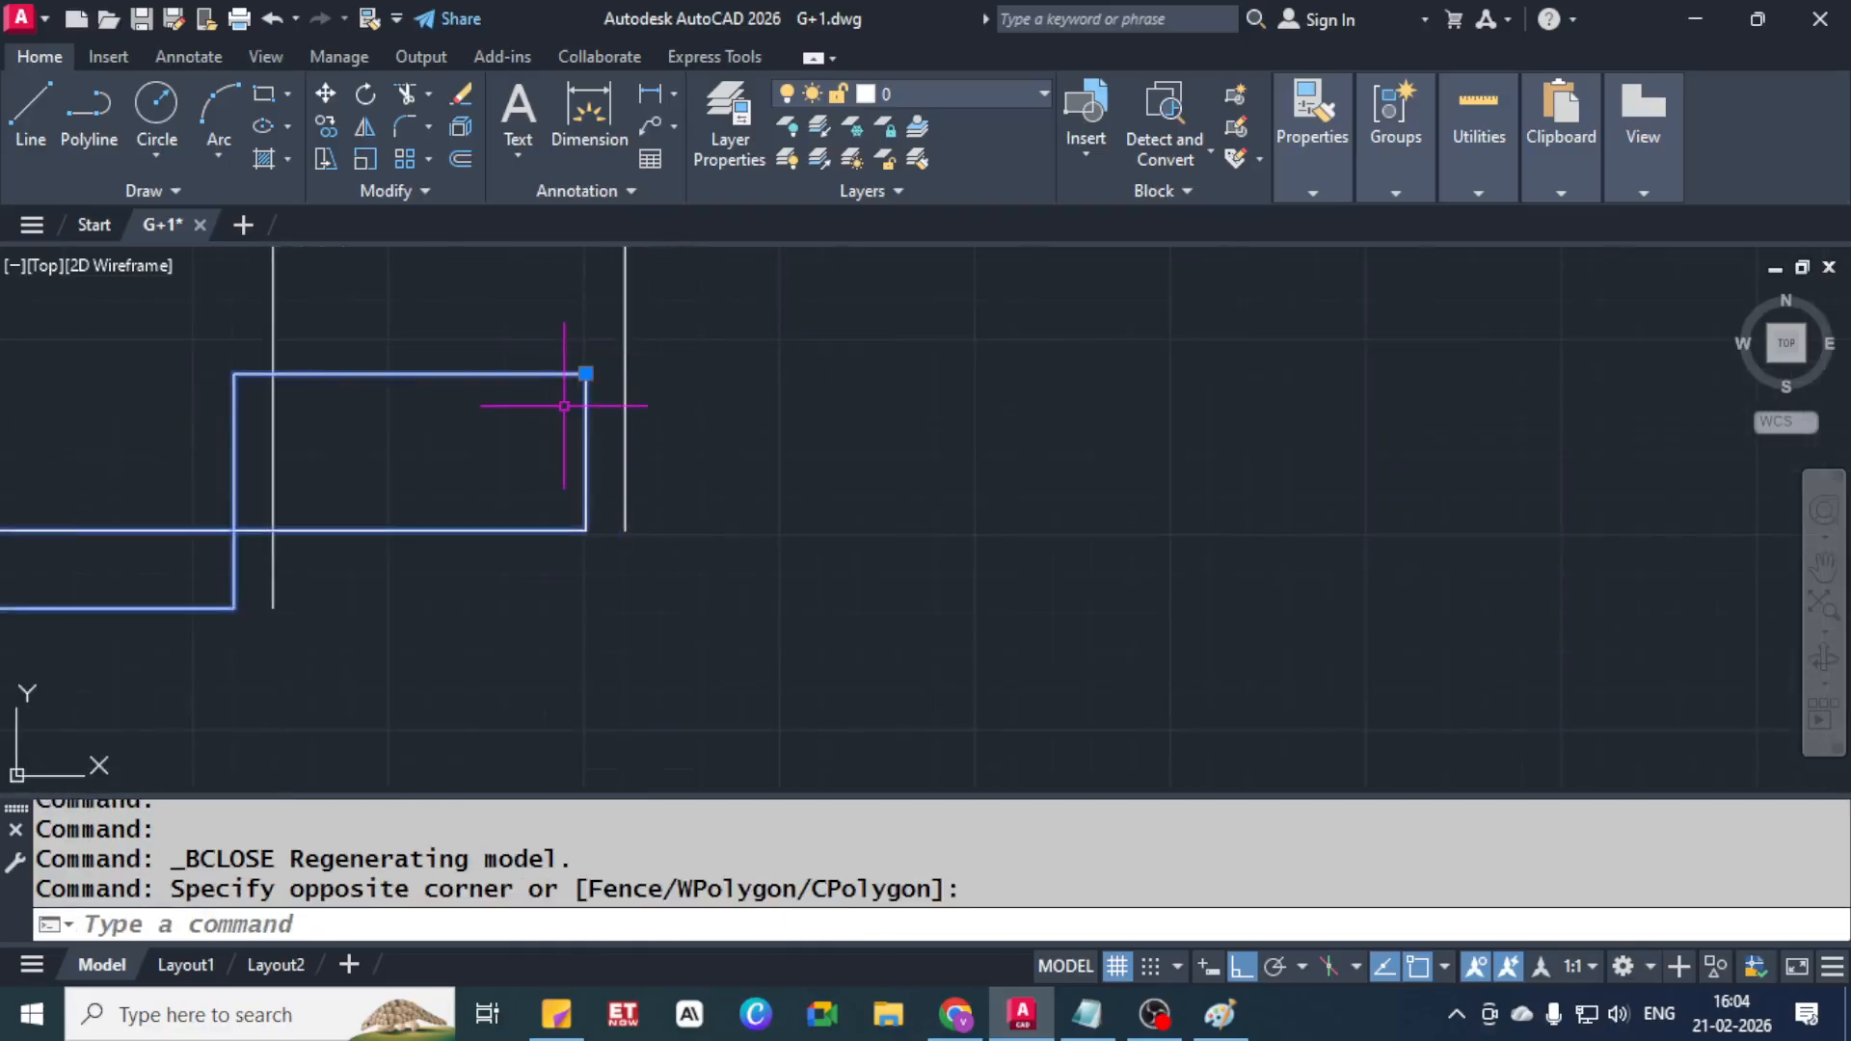
click(586, 373)
key(space)
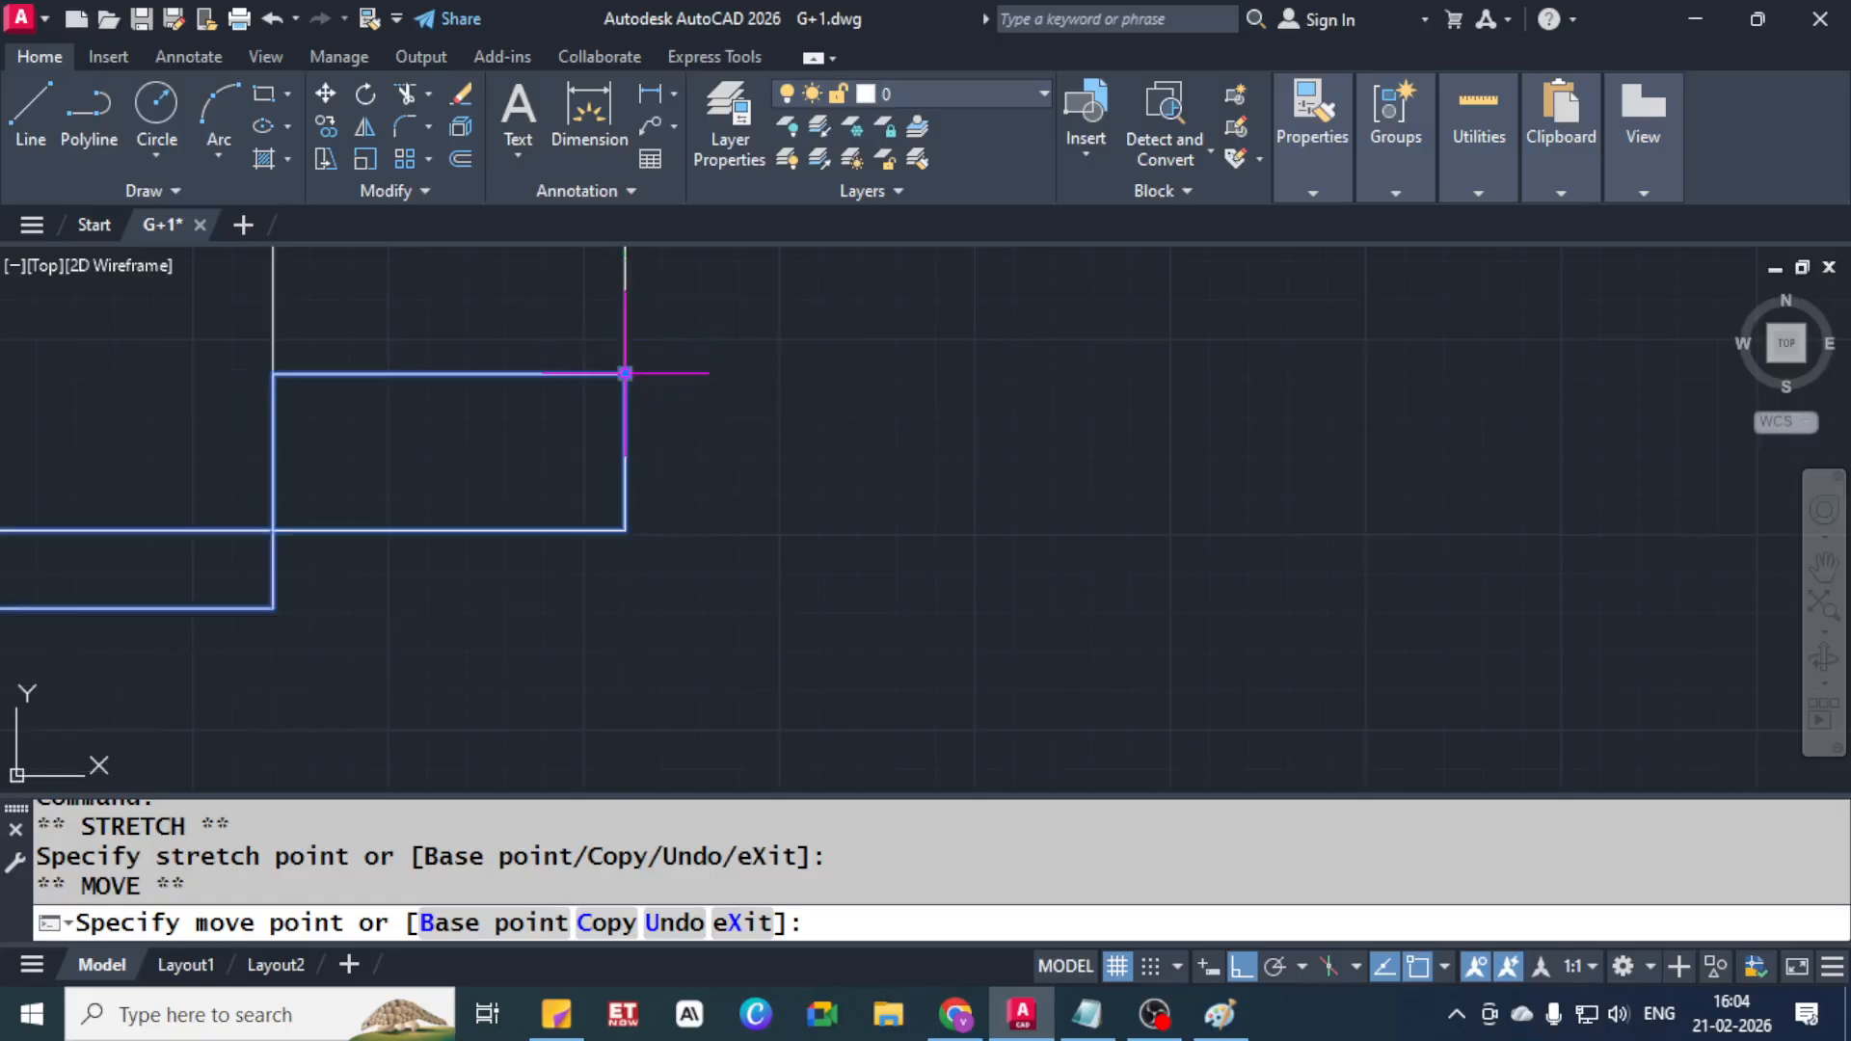
key(Escape)
key(Escape)
Check how the single door's jamb meets the wall, and review the door placements across the floor plans
scroll(624, 372, down, 4)
middle_drag(848, 423, 756, 421)
scroll(736, 401, down, 2)
scroll(651, 391, up, 6)
click(641, 376)
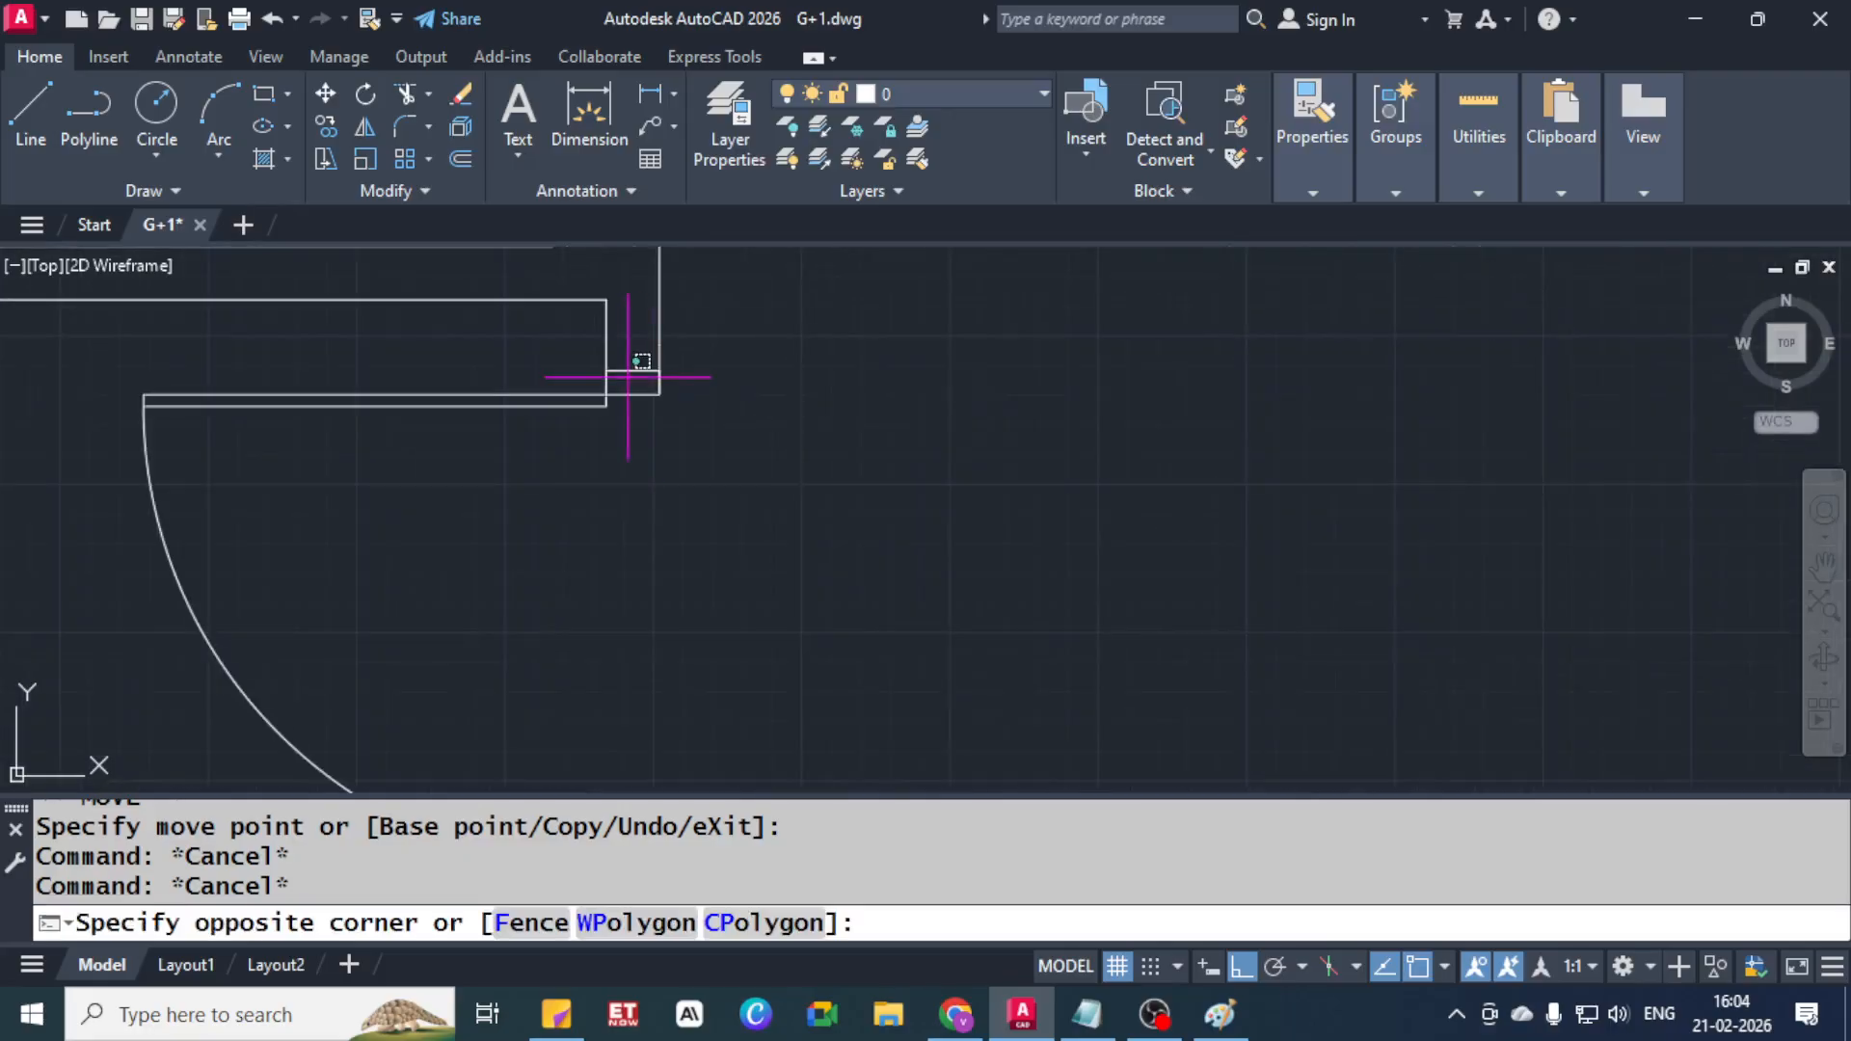
scroll(653, 372, up, 3)
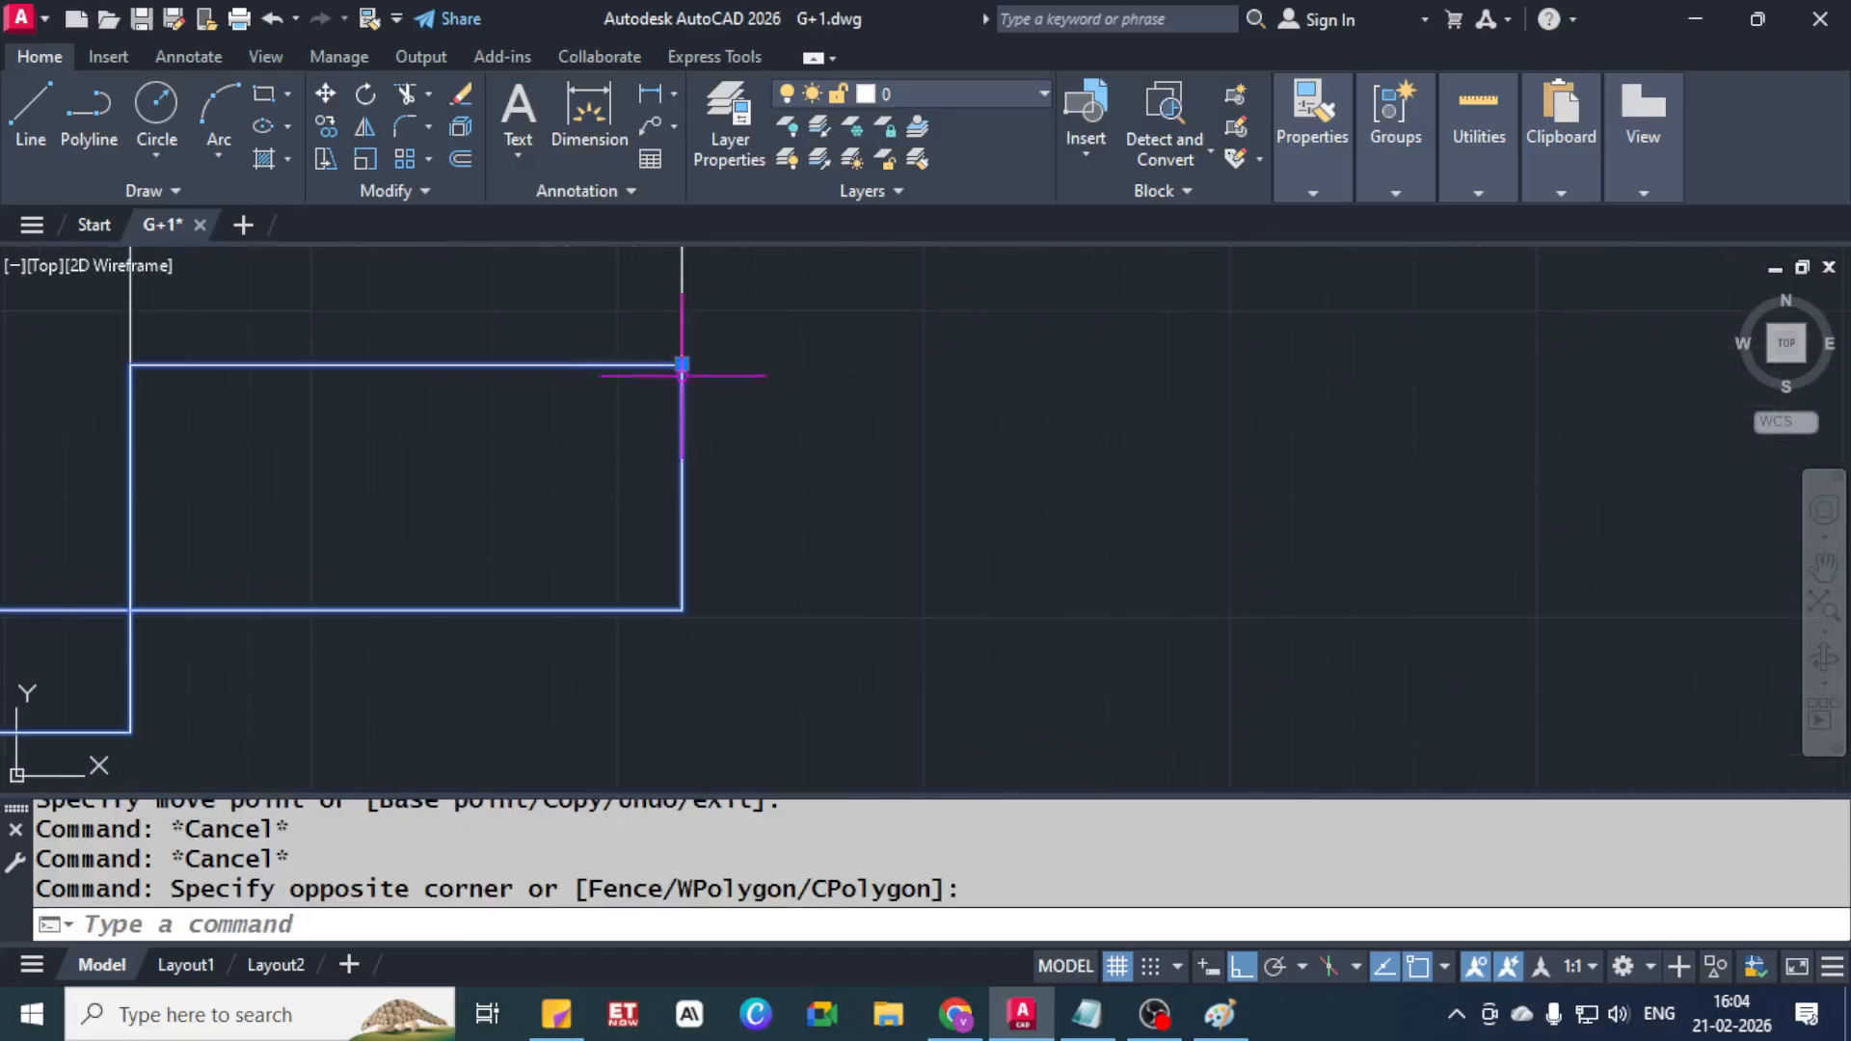
key(Escape)
key(Escape)
scroll(711, 446, down, 2)
scroll(711, 445, down, 5)
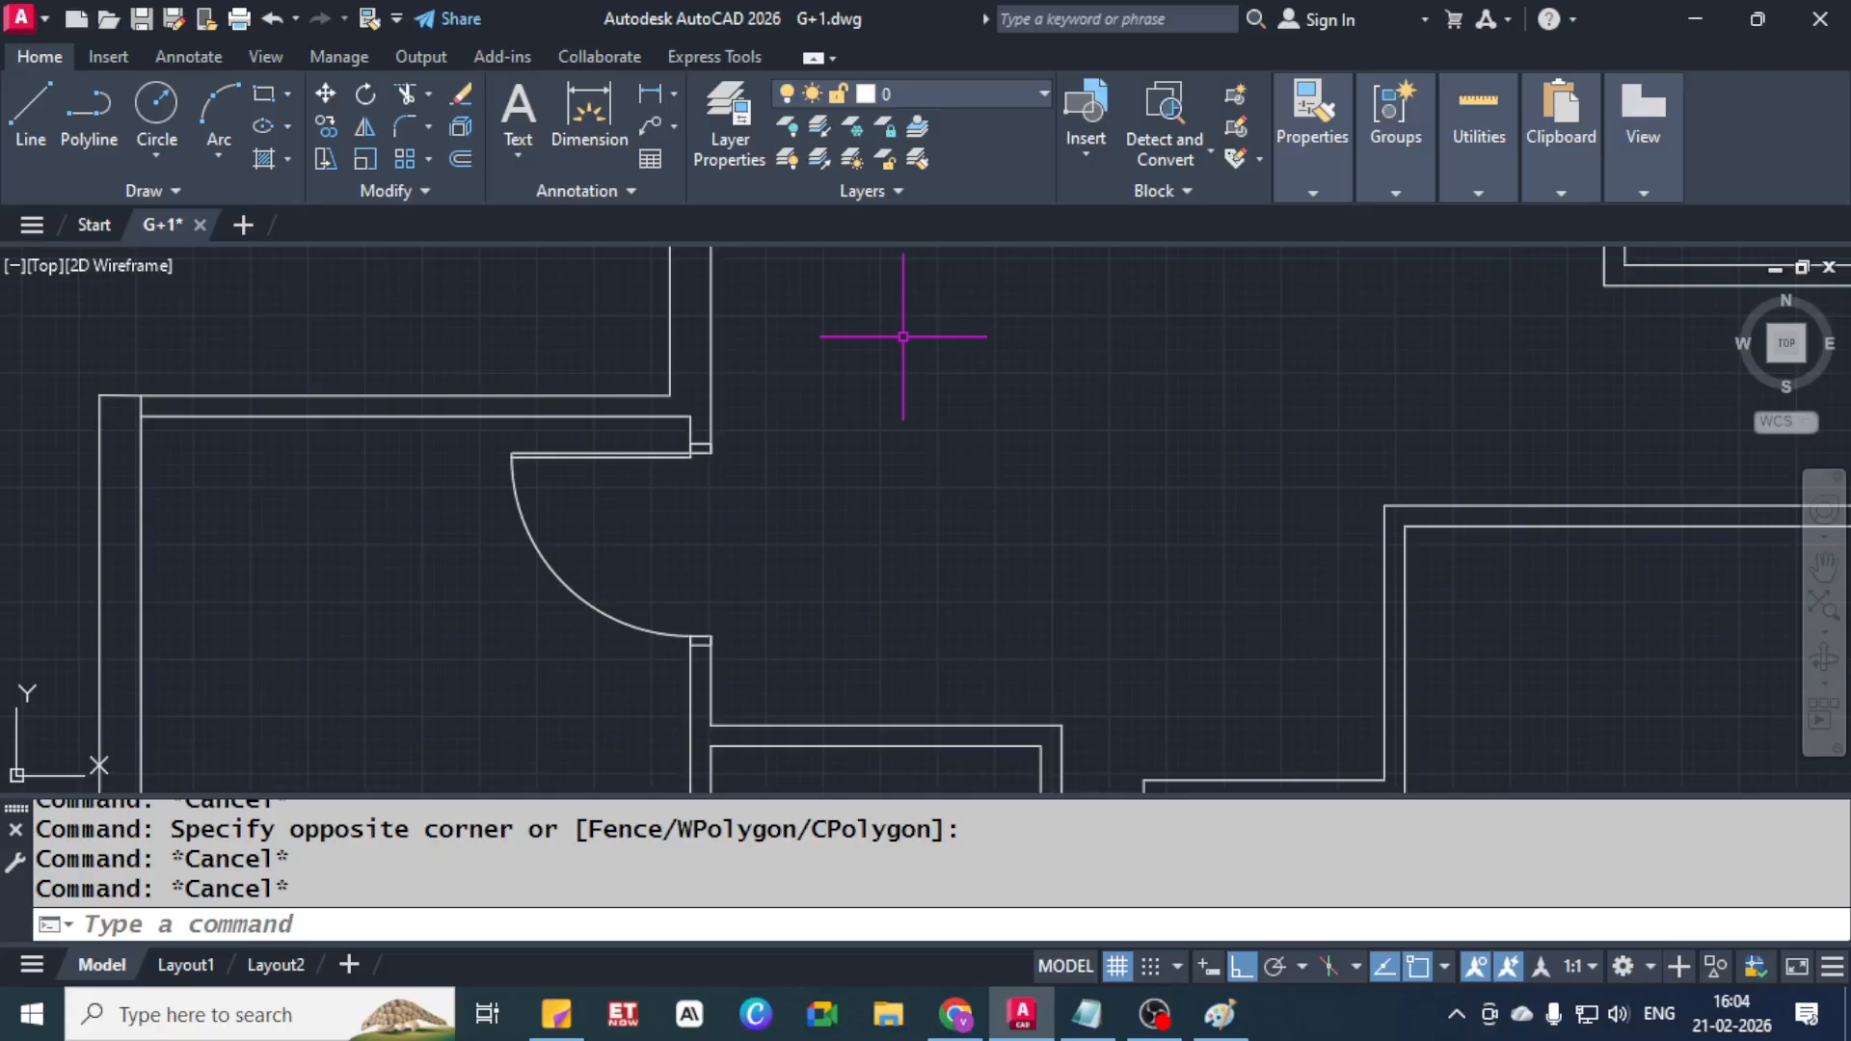
scroll(887, 443, down, 5)
scroll(830, 454, down, 4)
middle_drag(1014, 391, 709, 414)
scroll(706, 453, up, 3)
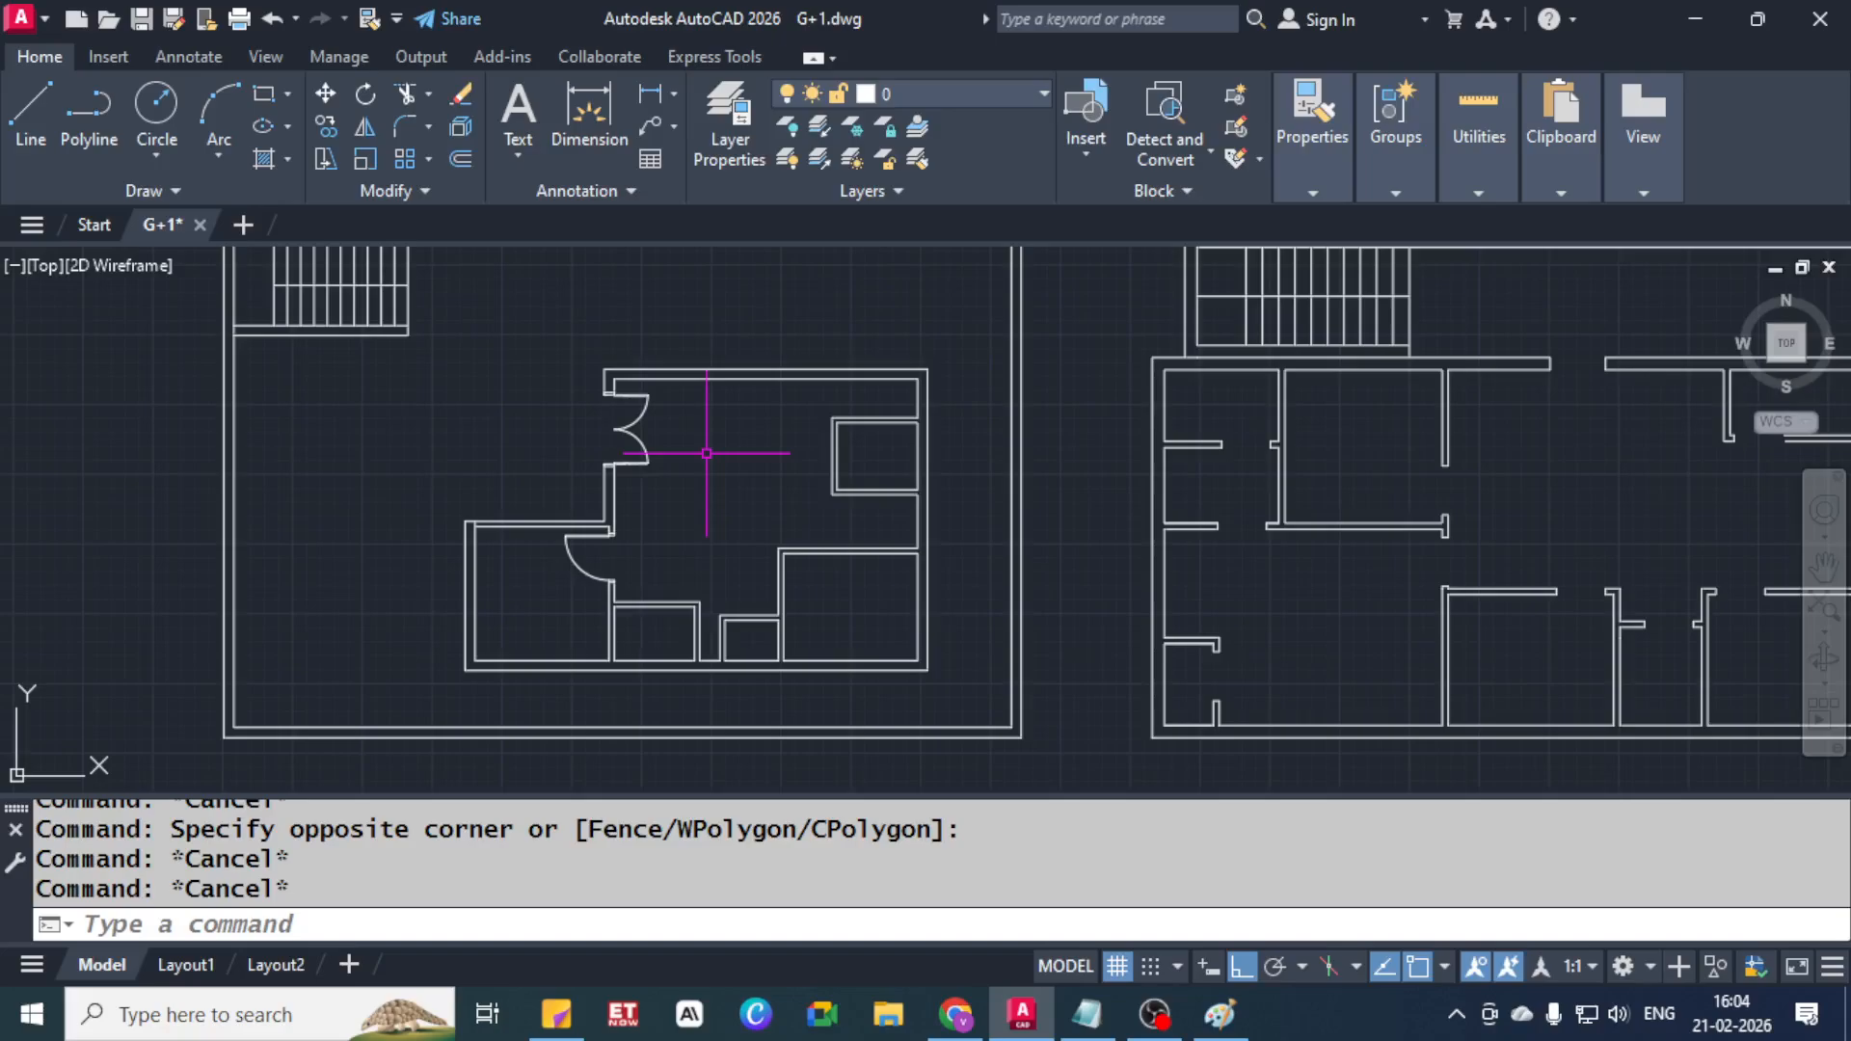
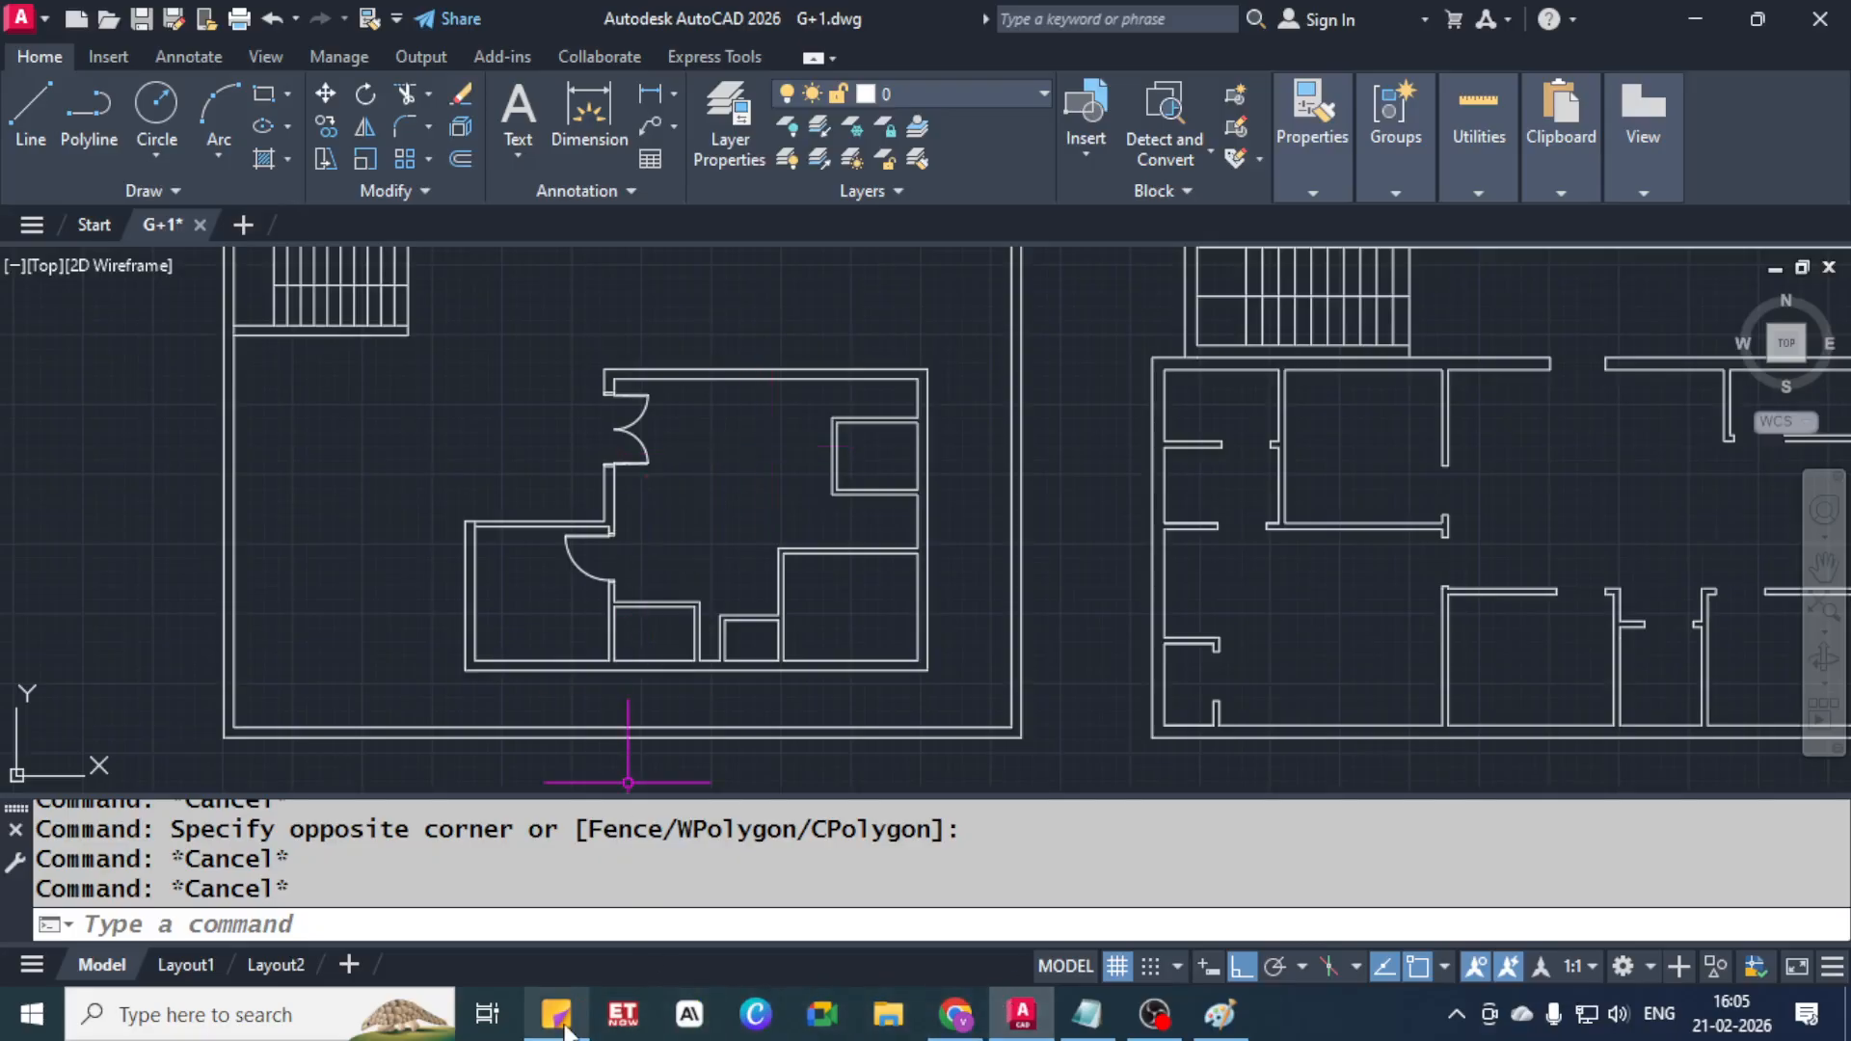
Open the recent Floor Plan Sample drawing and examine how one of its doors meets the wall
mouse_move(567, 1032)
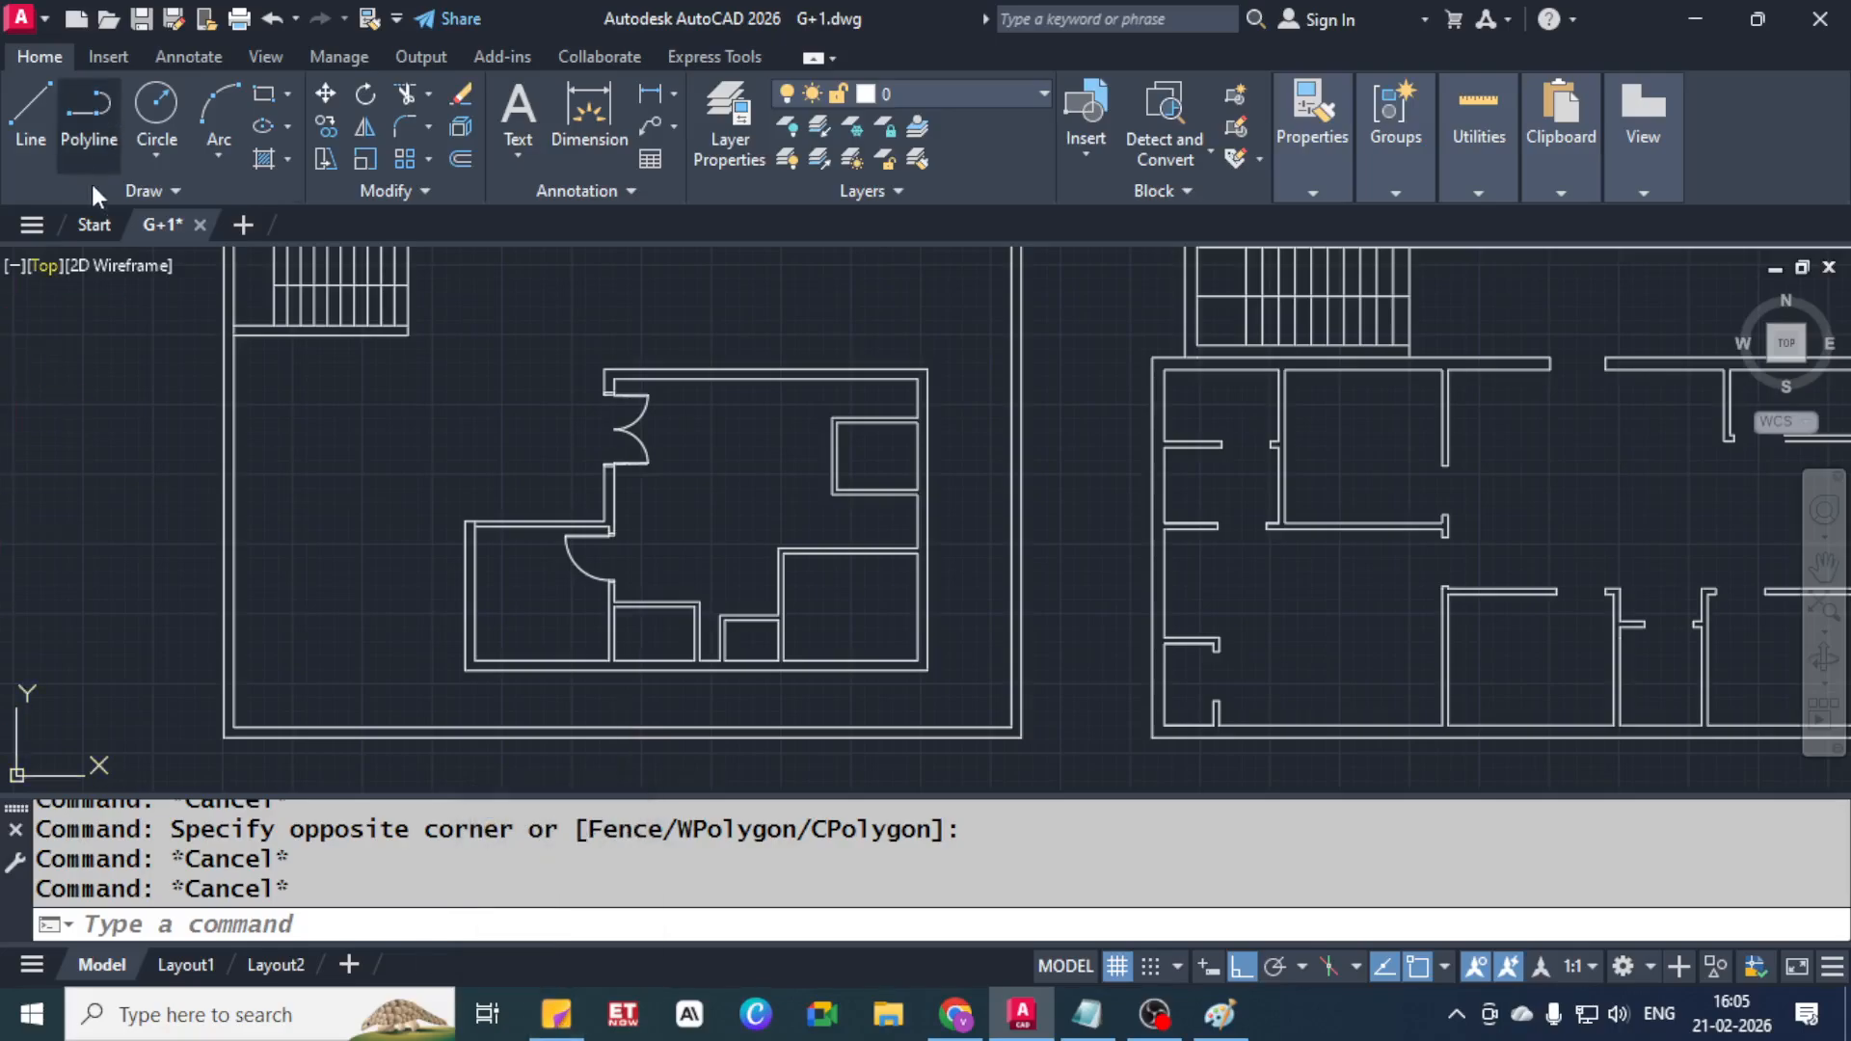
click(93, 225)
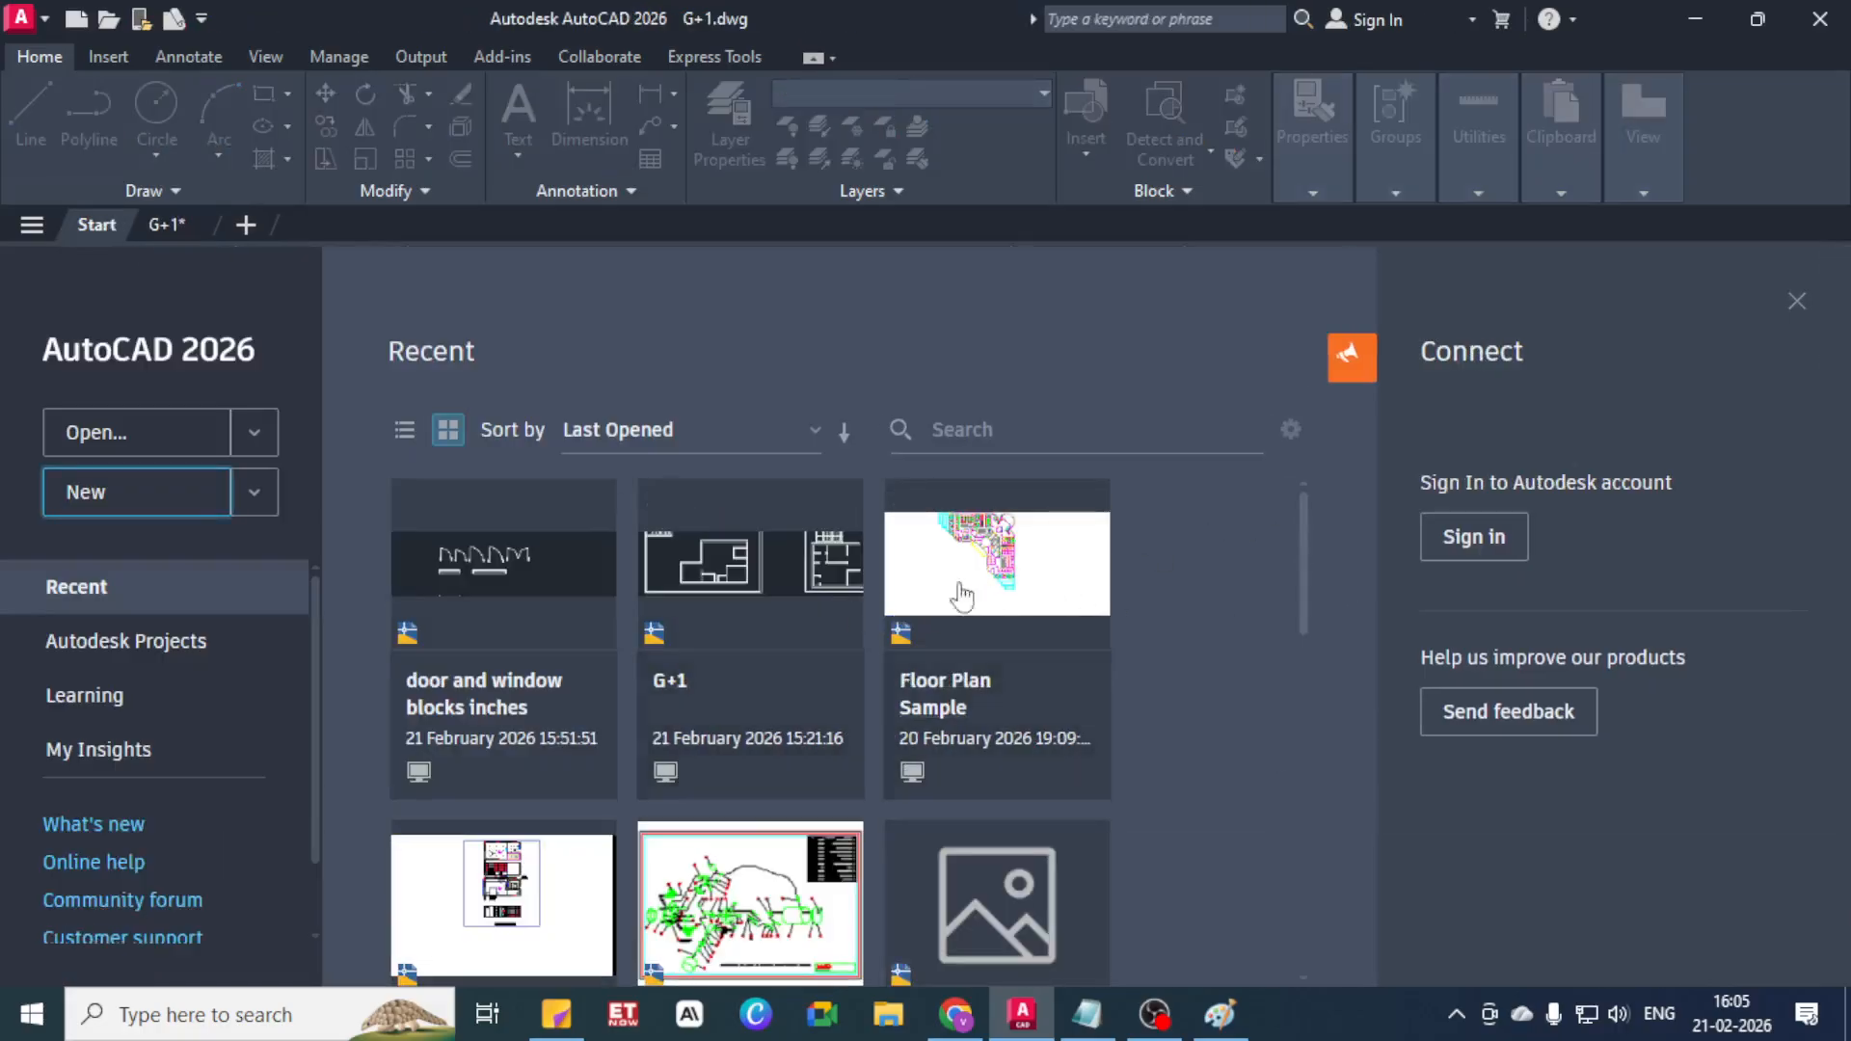
click(1001, 565)
click(1017, 578)
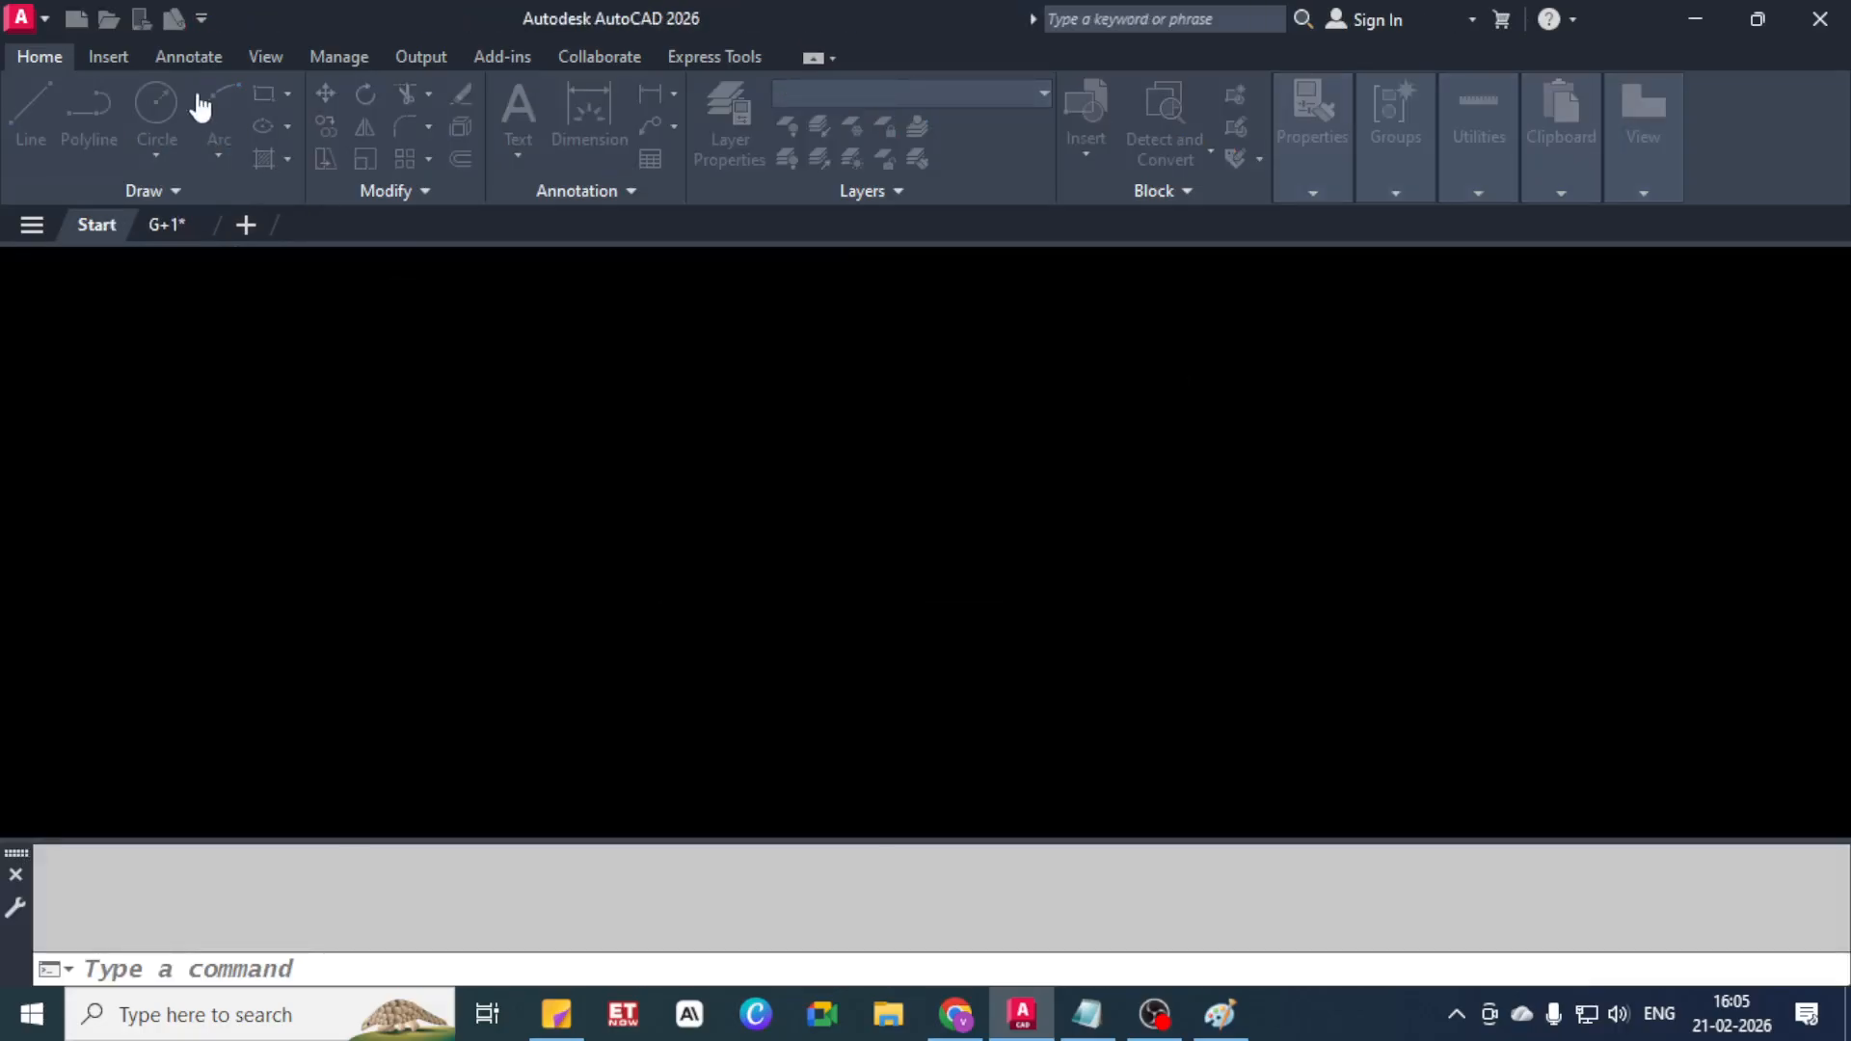
scroll(480, 446, up, 5)
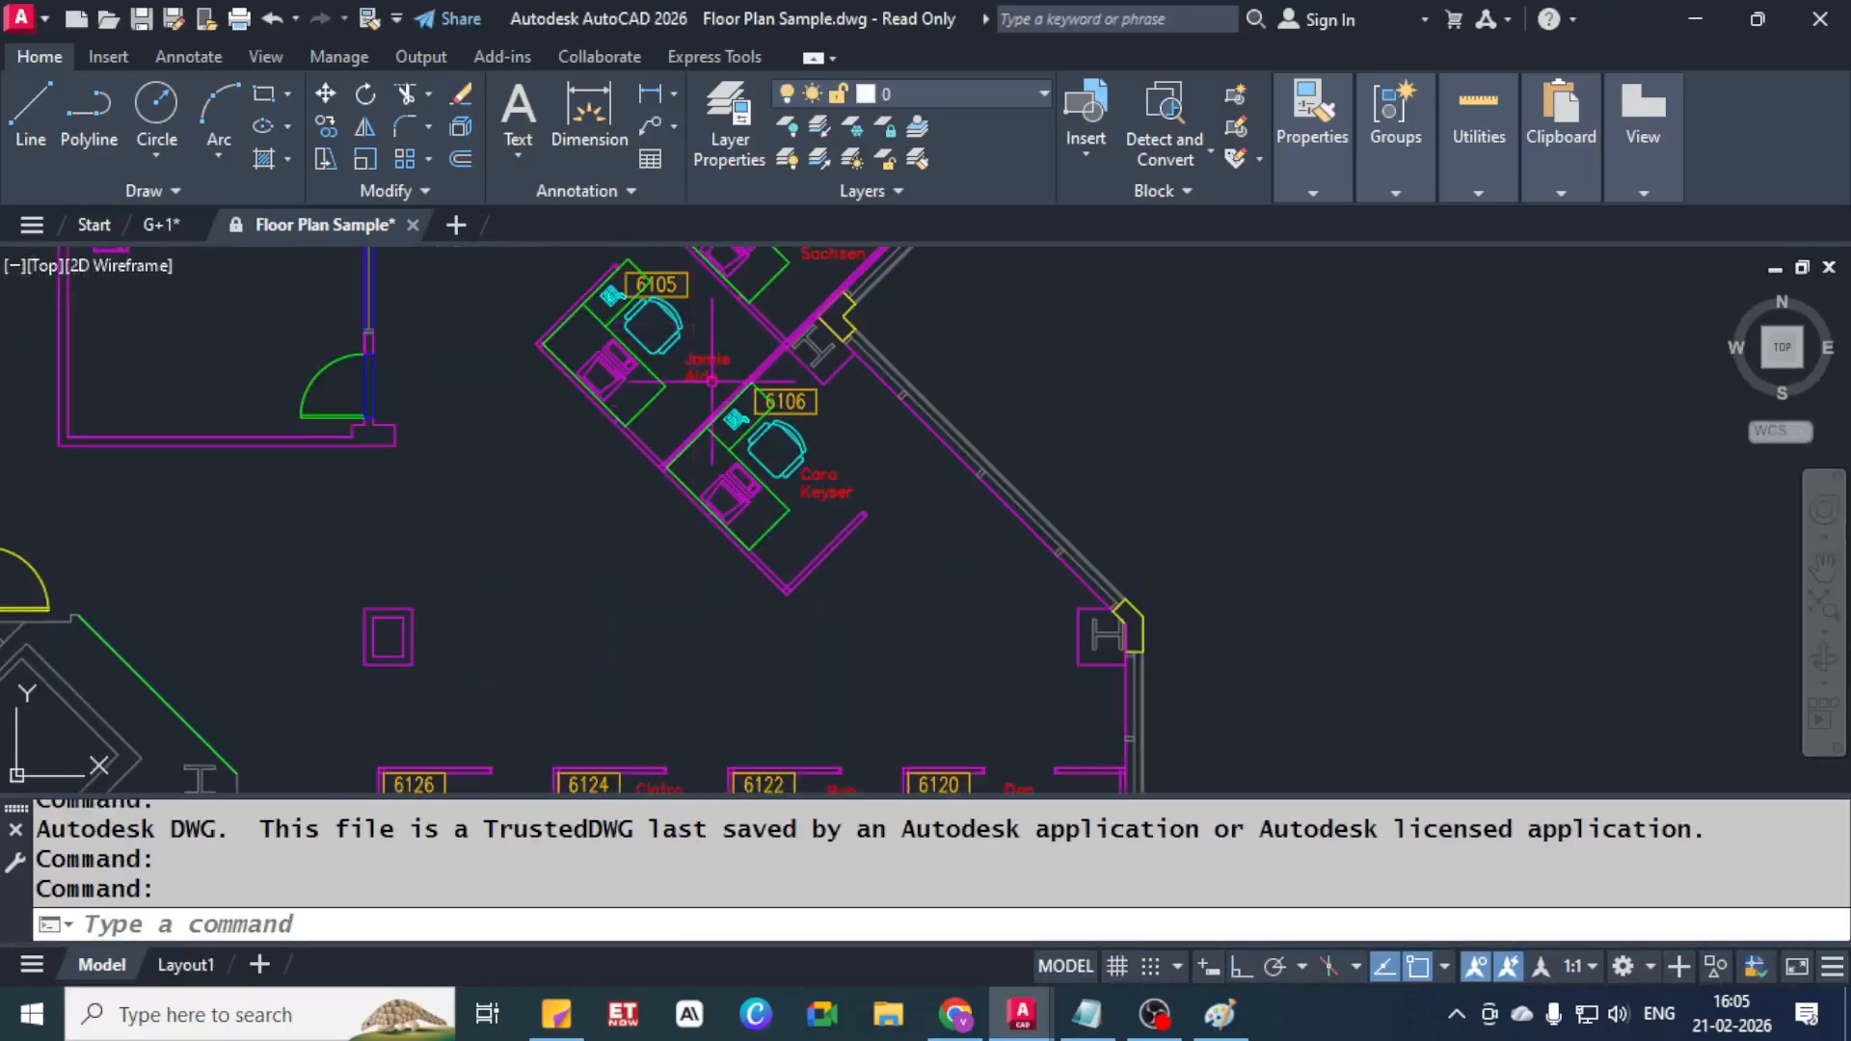
scroll(480, 447, up, 5)
middle_drag(480, 447, 508, 487)
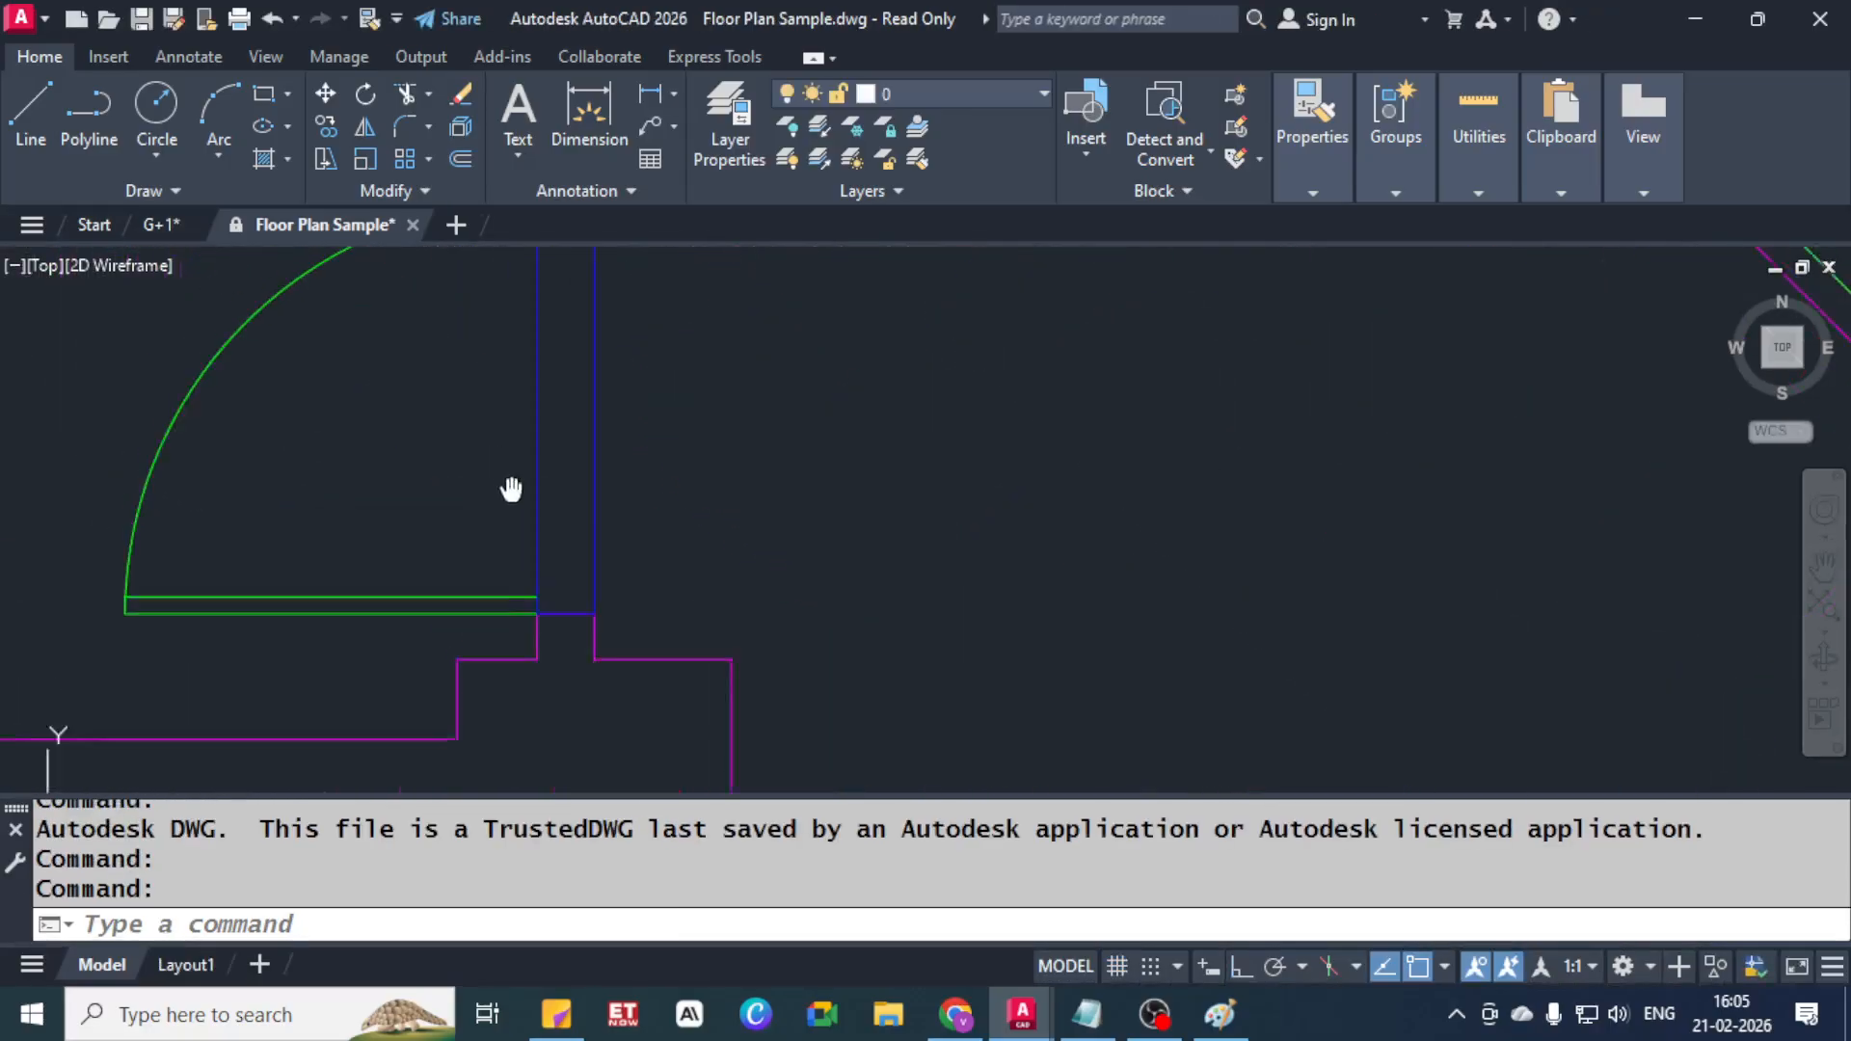
Select the green swing door in the Floor Plan Sample drawing and examine how its insertion point meets the wall opening
scroll(529, 563, down, 3)
scroll(761, 611, down, 3)
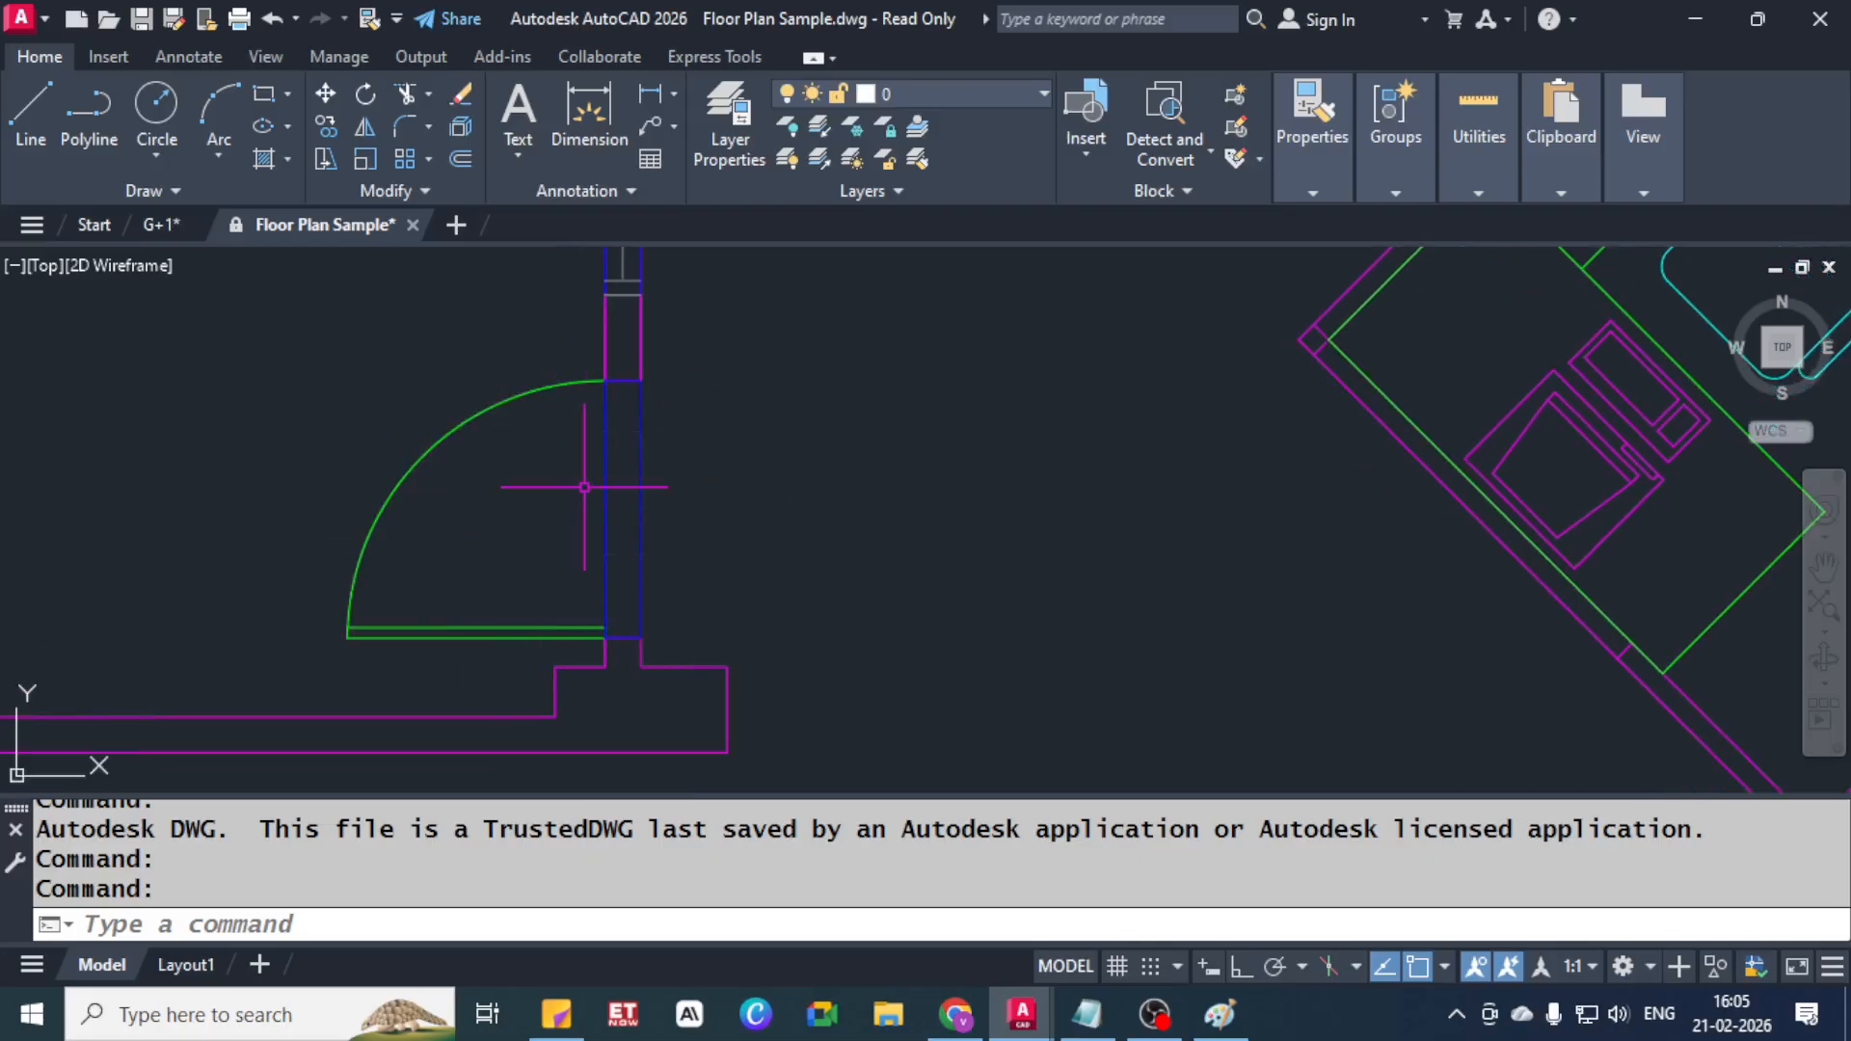
click(454, 438)
click(415, 524)
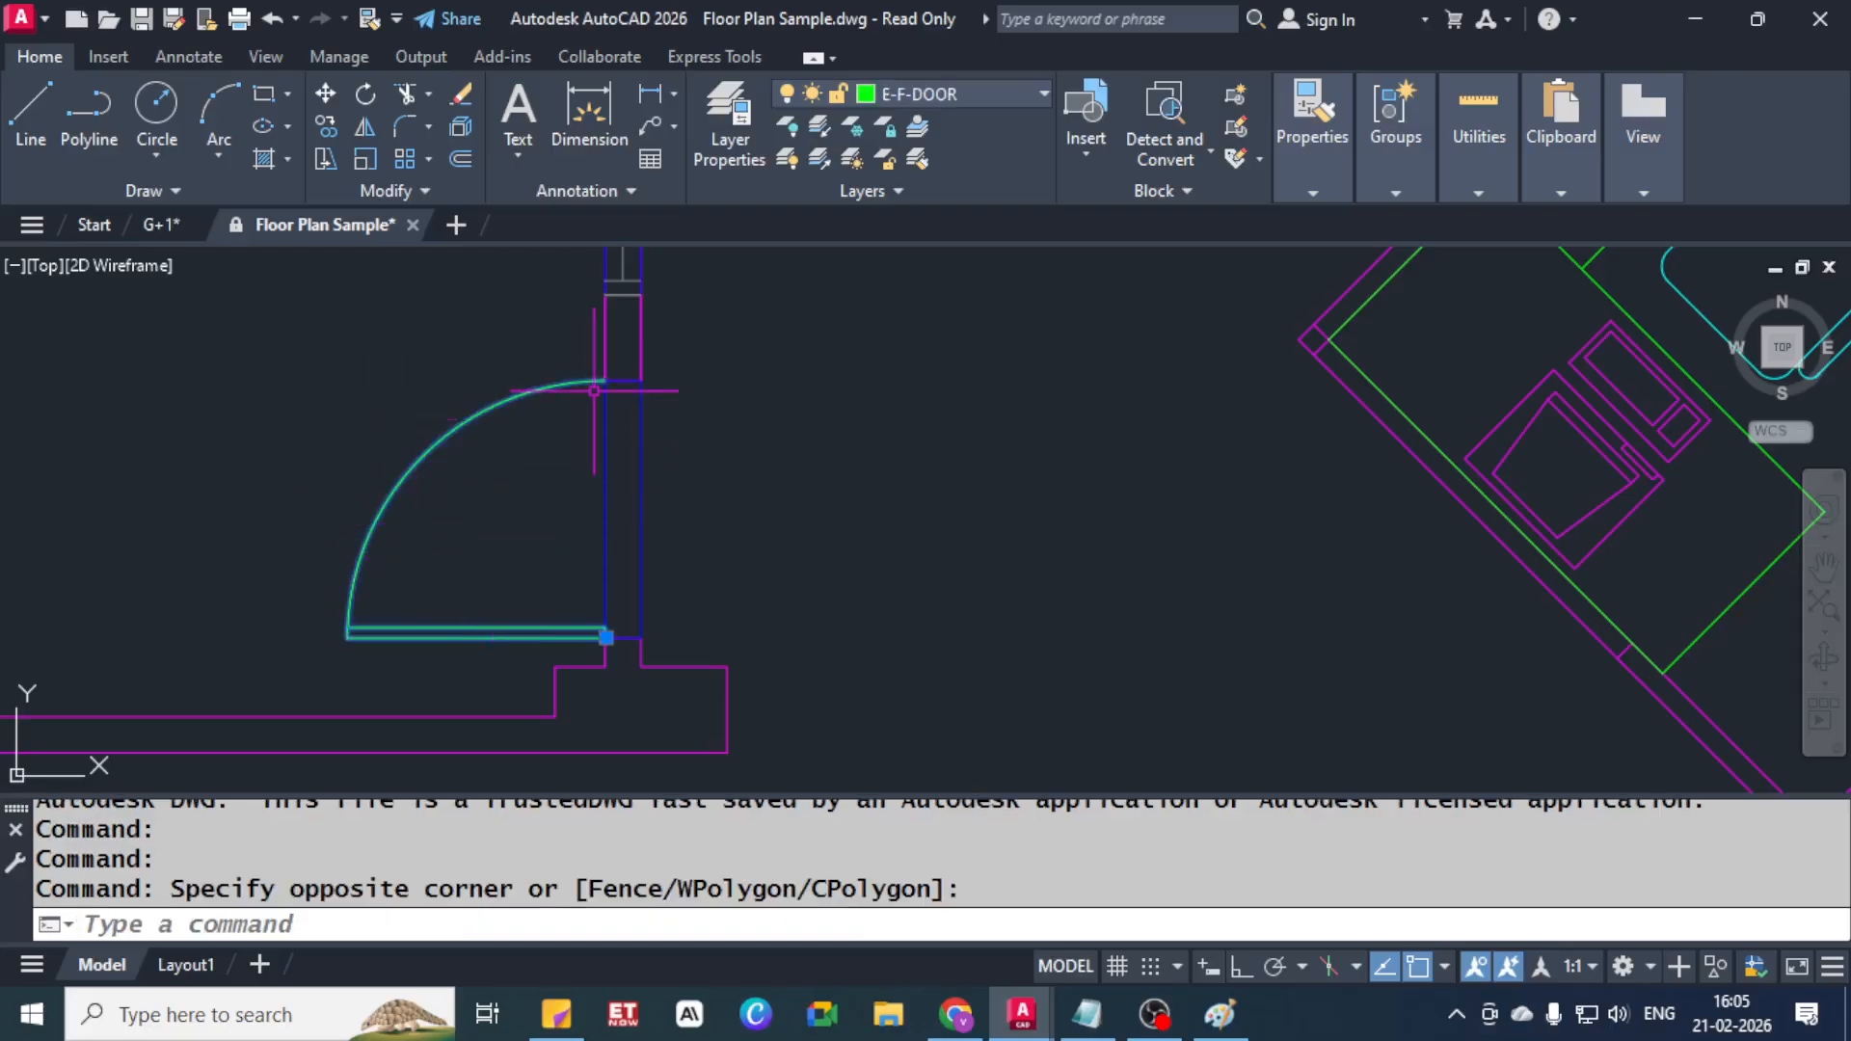
scroll(599, 372, up, 5)
scroll(600, 625, down, 5)
scroll(595, 619, up, 5)
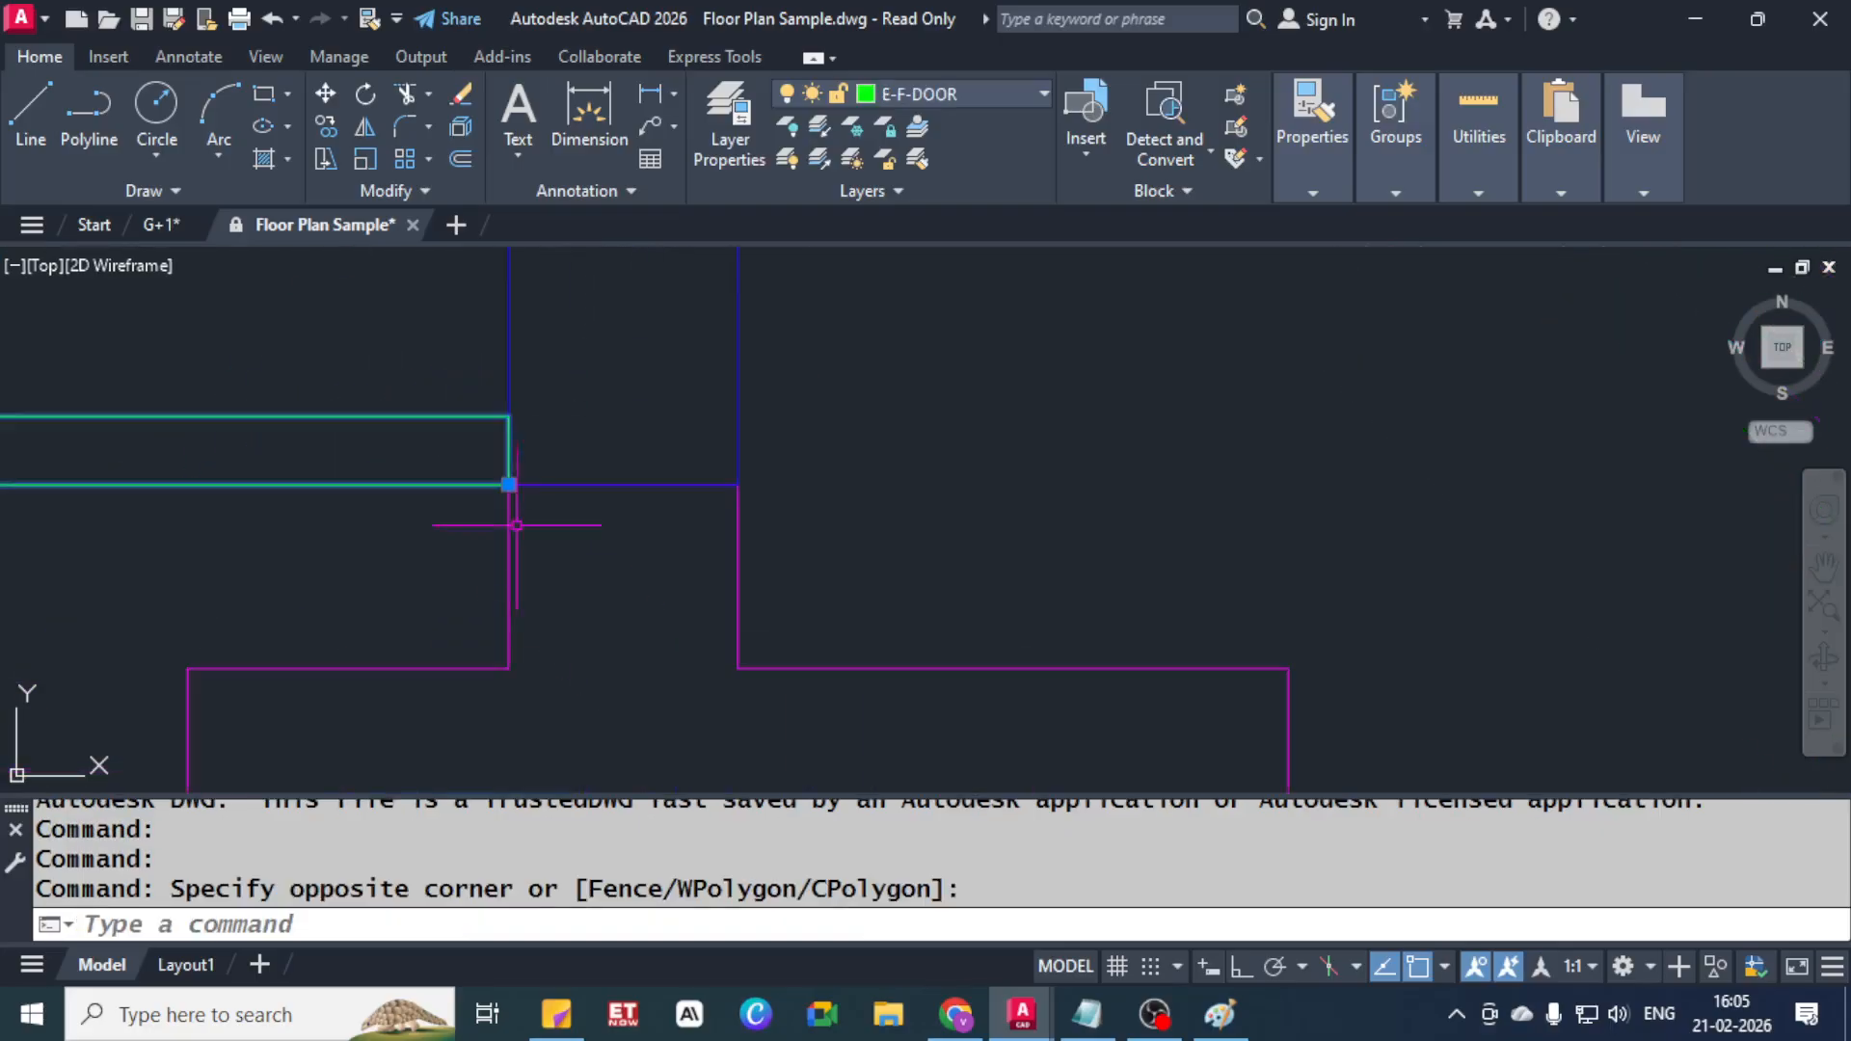
scroll(540, 535, down, 6)
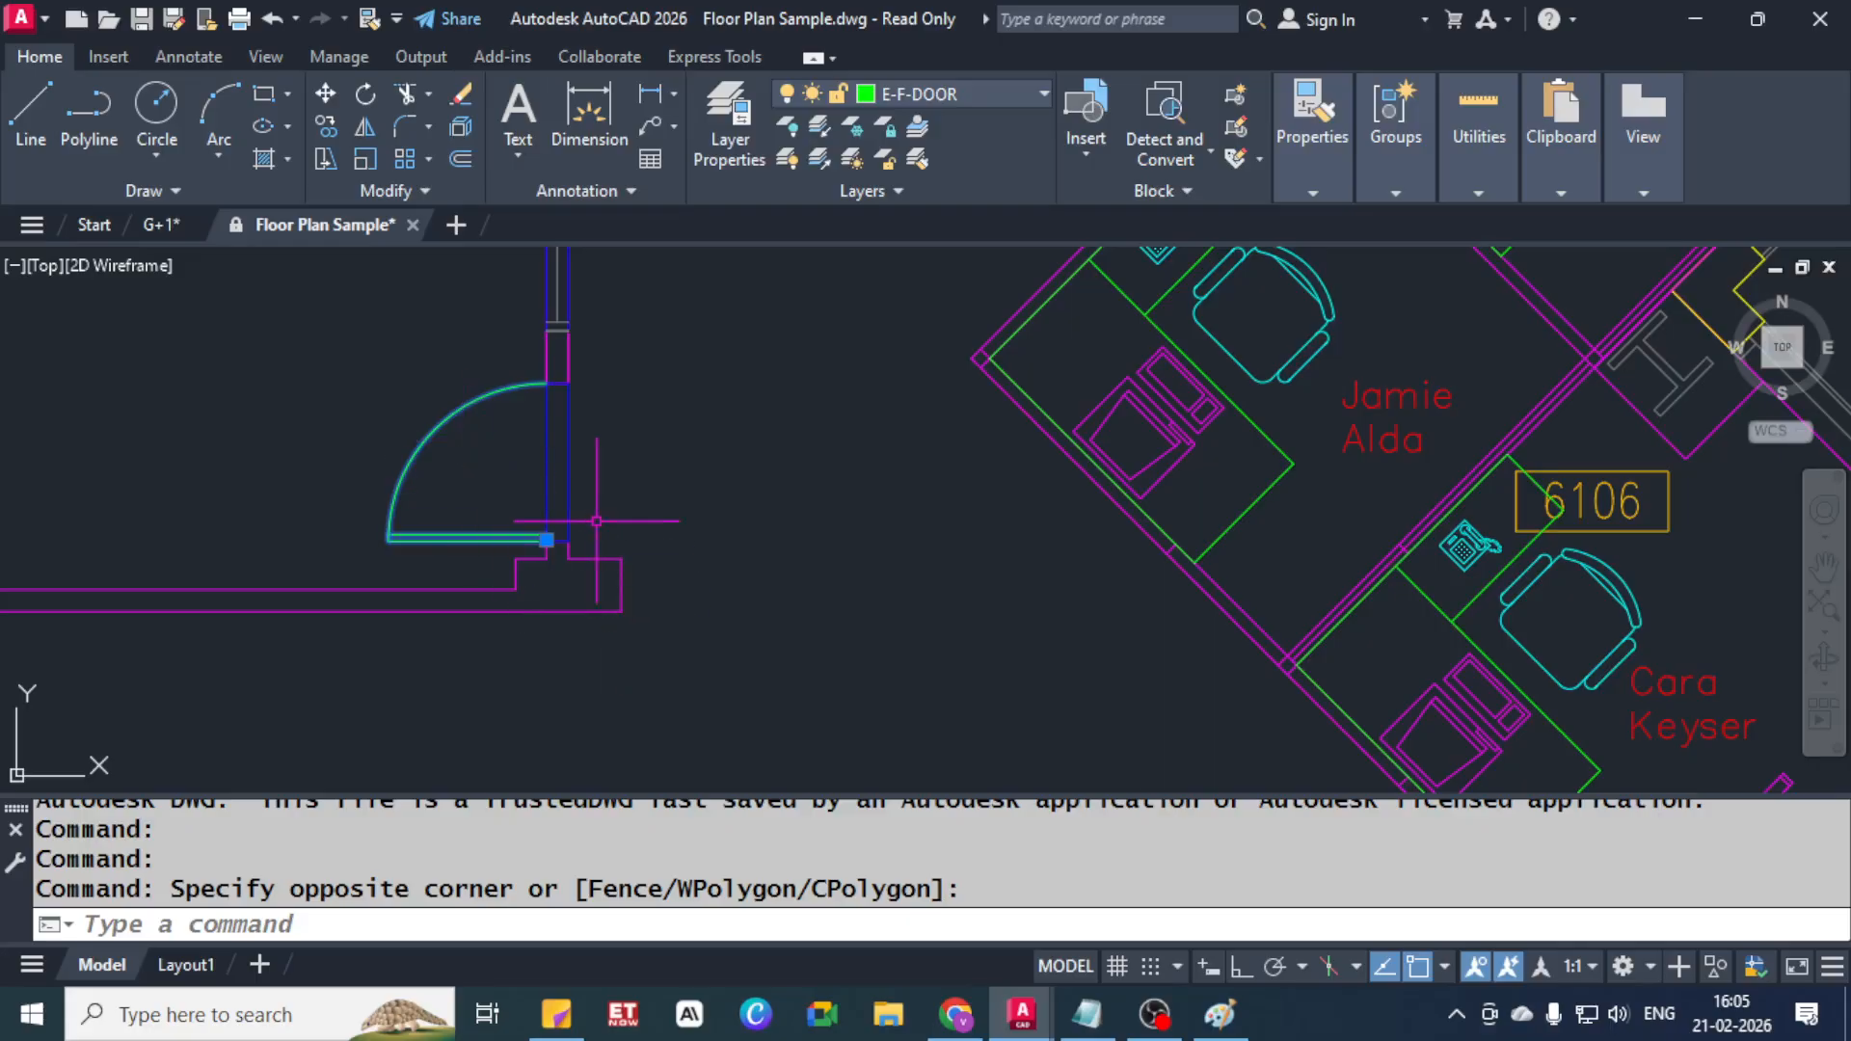
scroll(691, 347, down, 5)
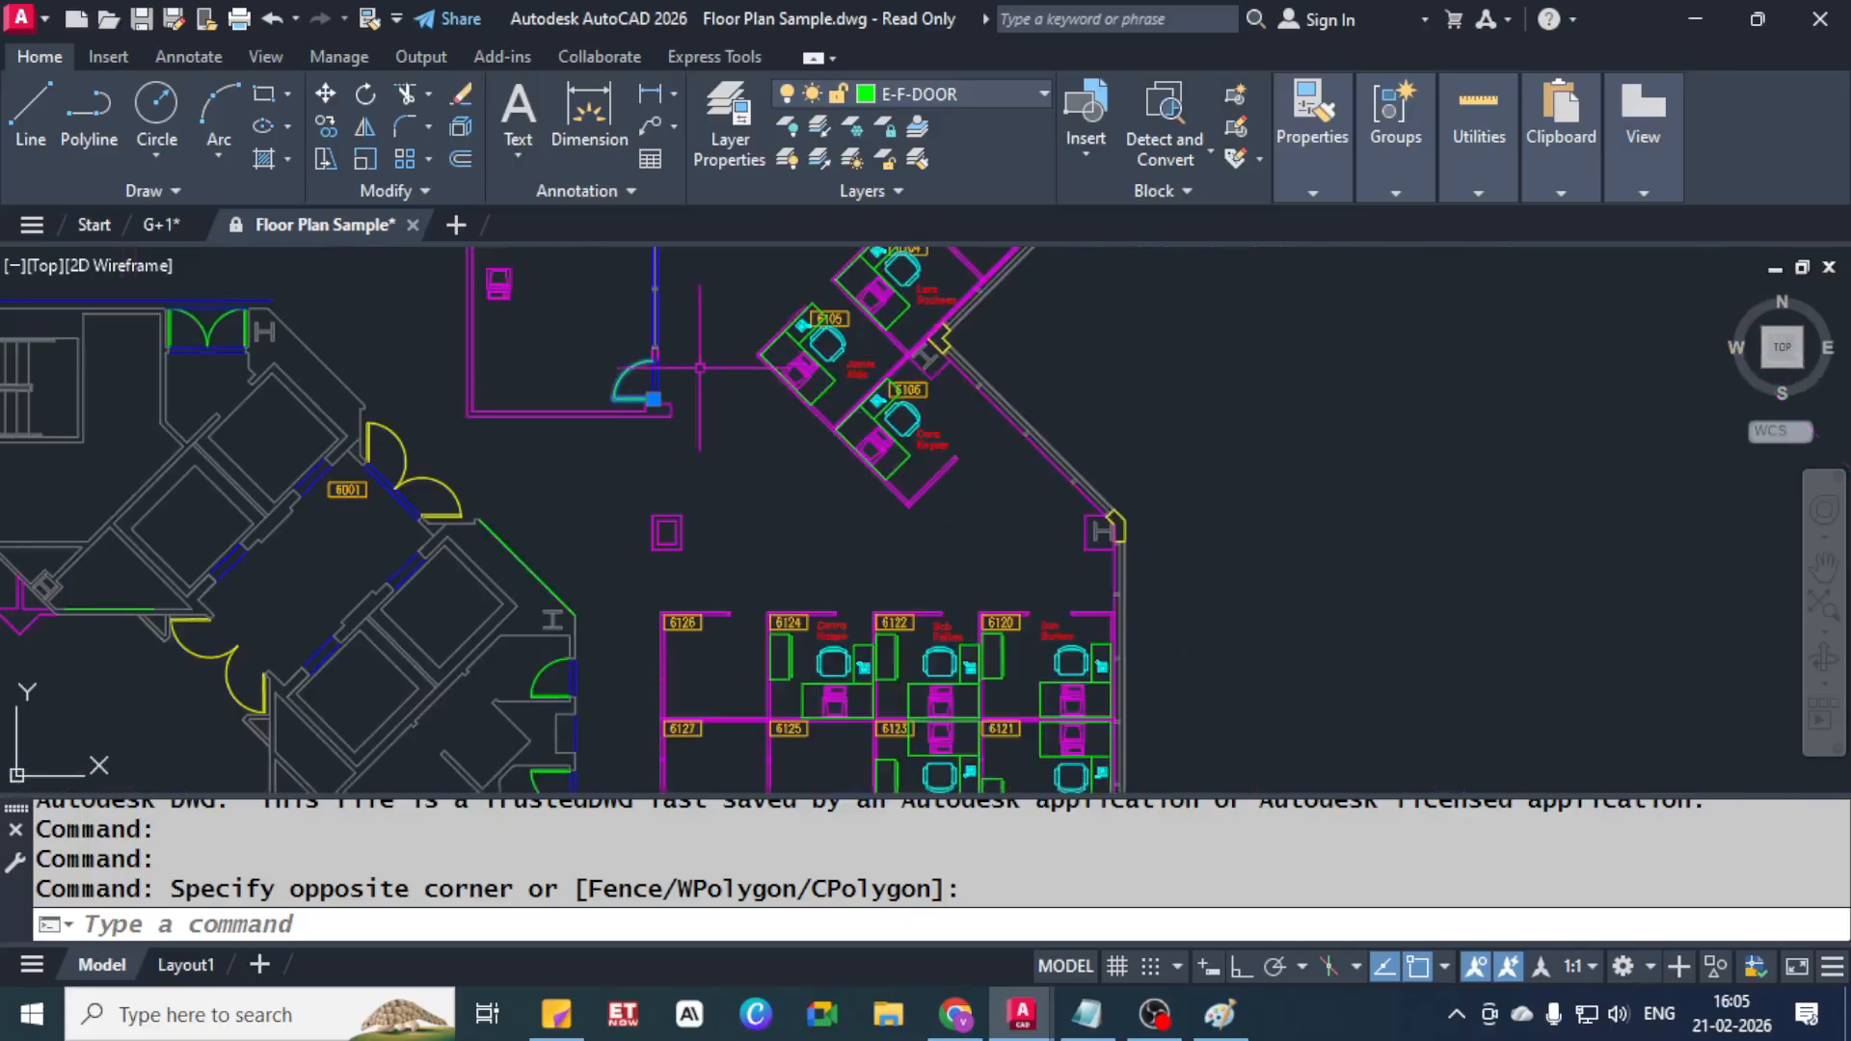
Open the recent MasterBedroom drawing and examine how the entry door fits between the column and the wall end
click(93, 225)
scroll(451, 663, down, 3)
click(452, 663)
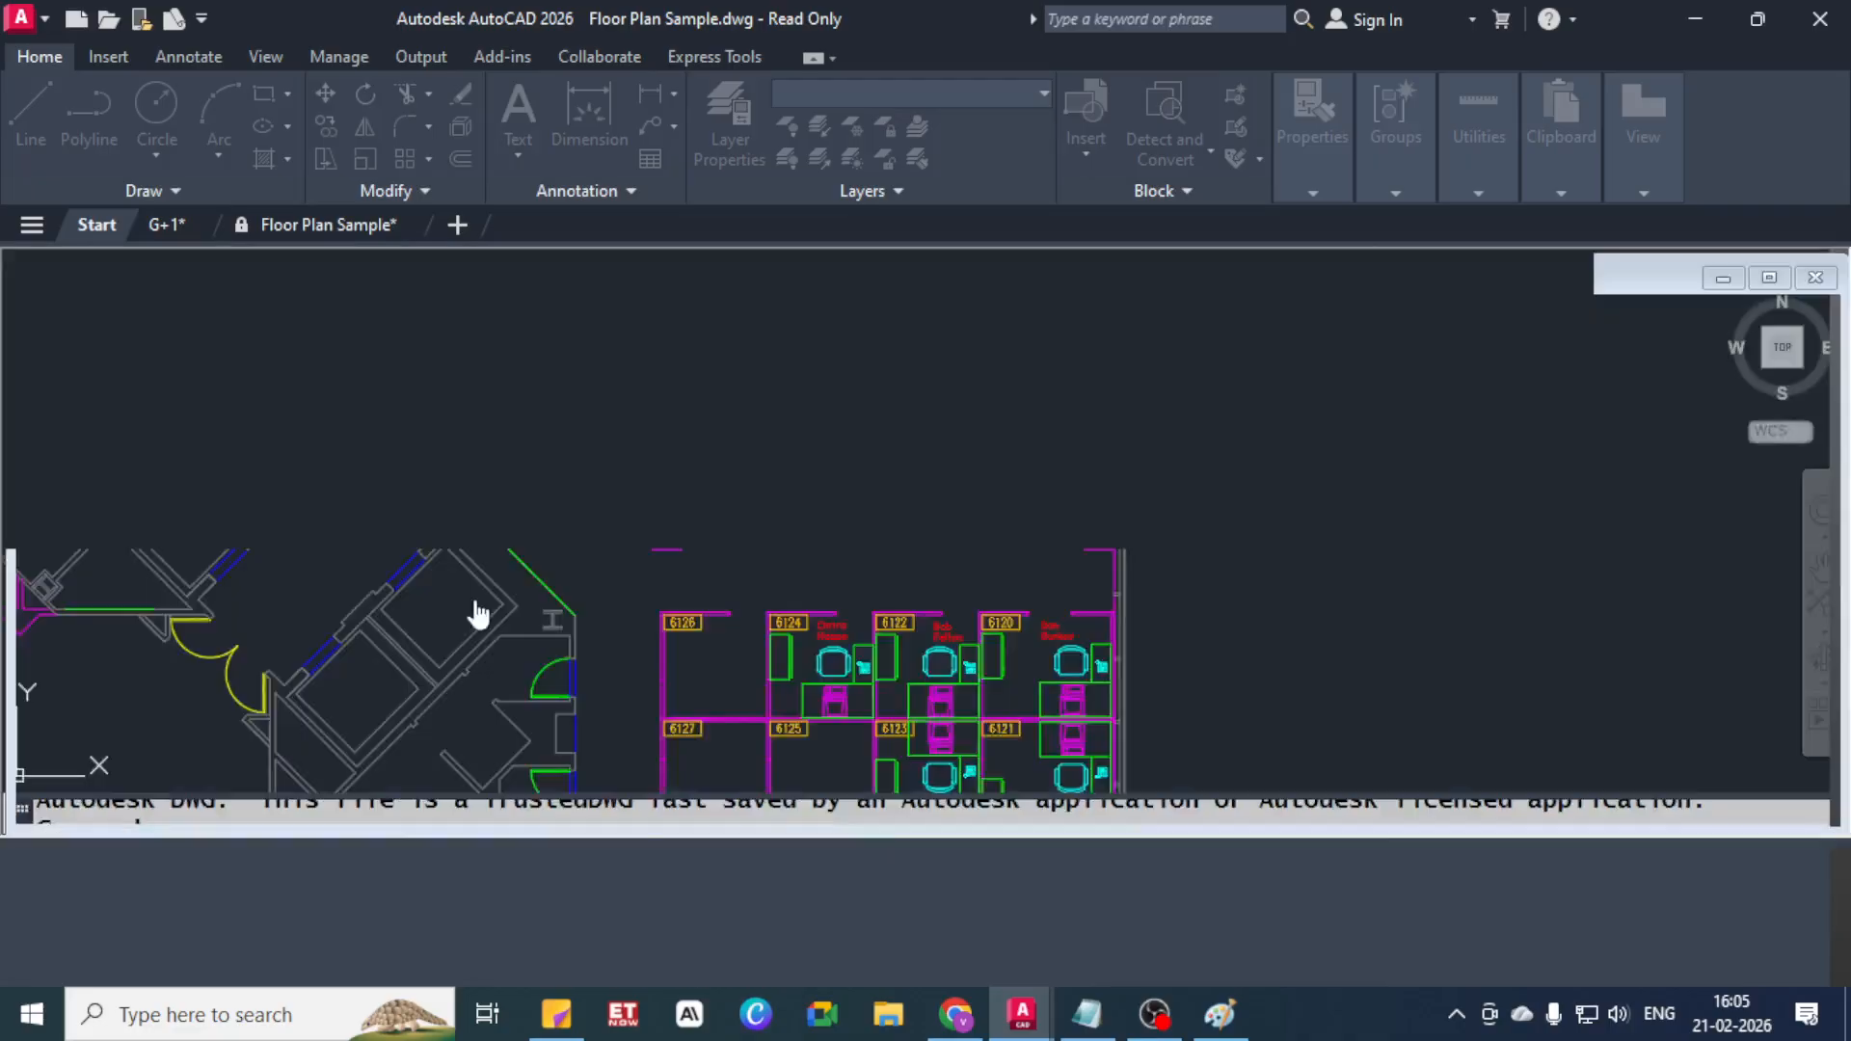
scroll(719, 429, up, 10)
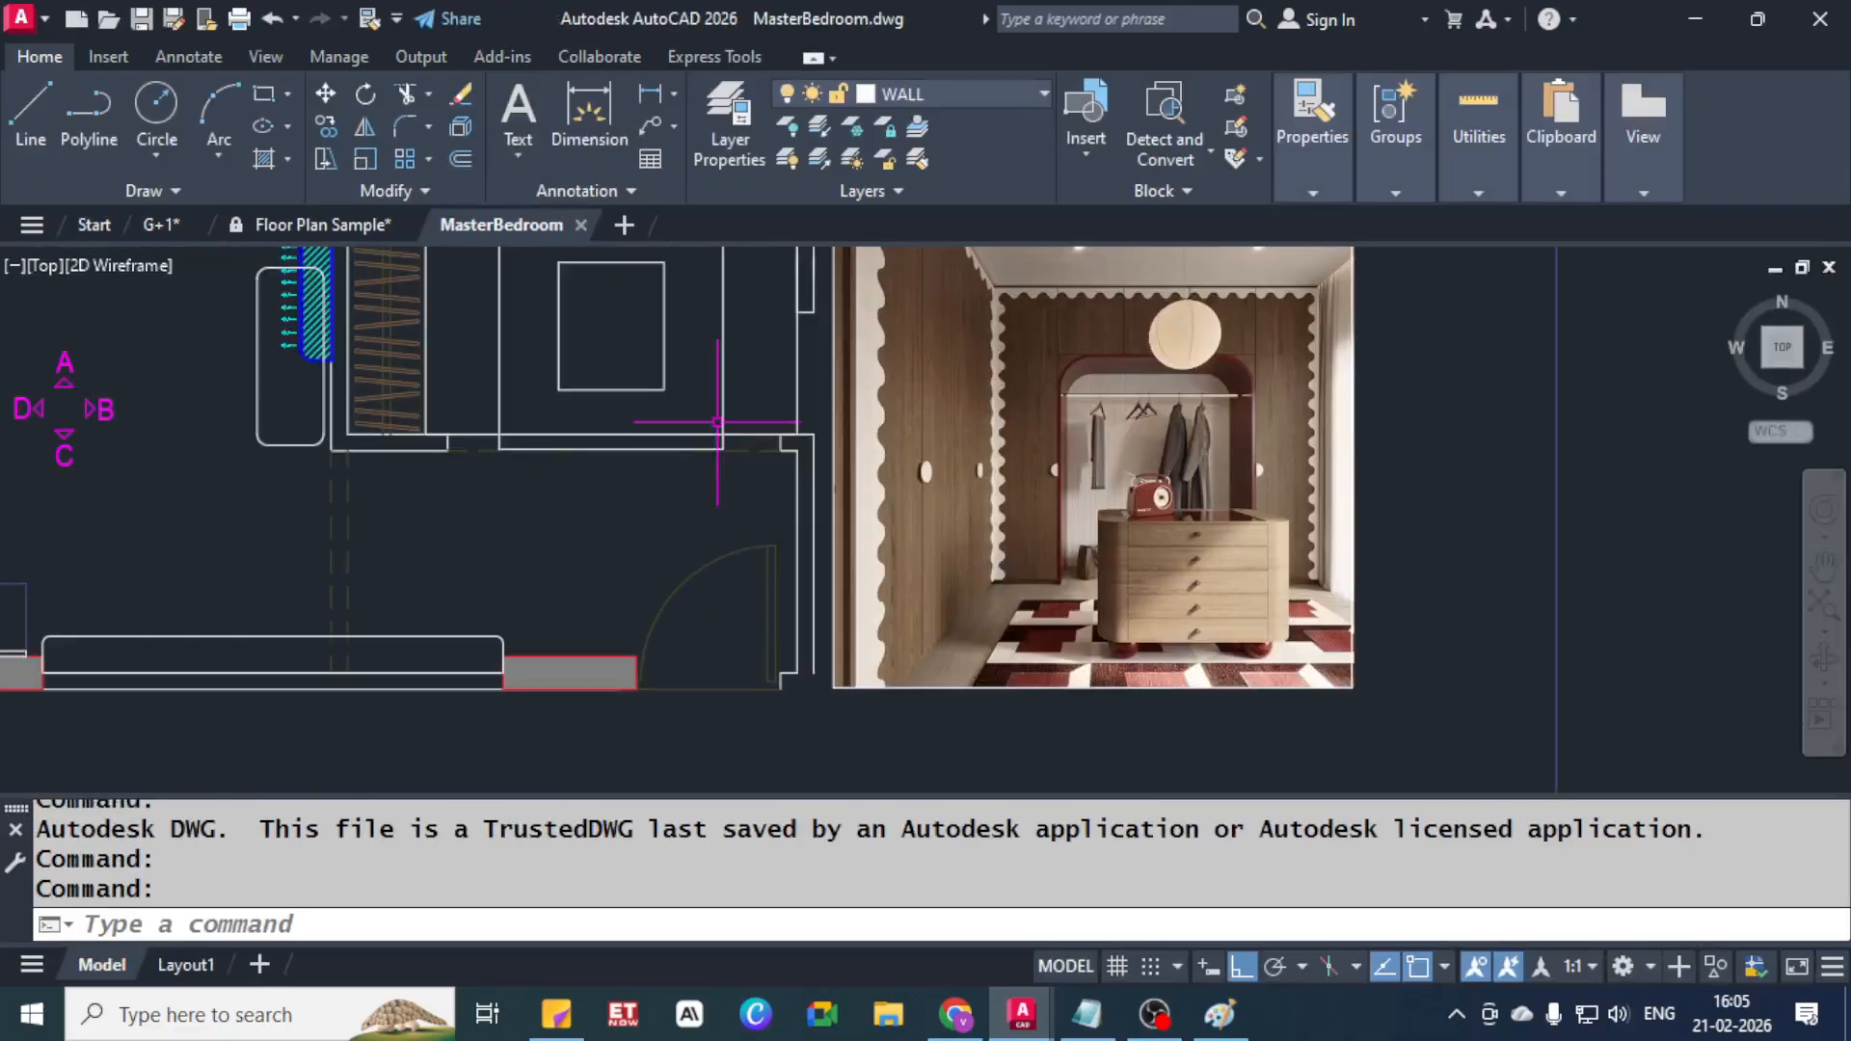
scroll(549, 511, up, 4)
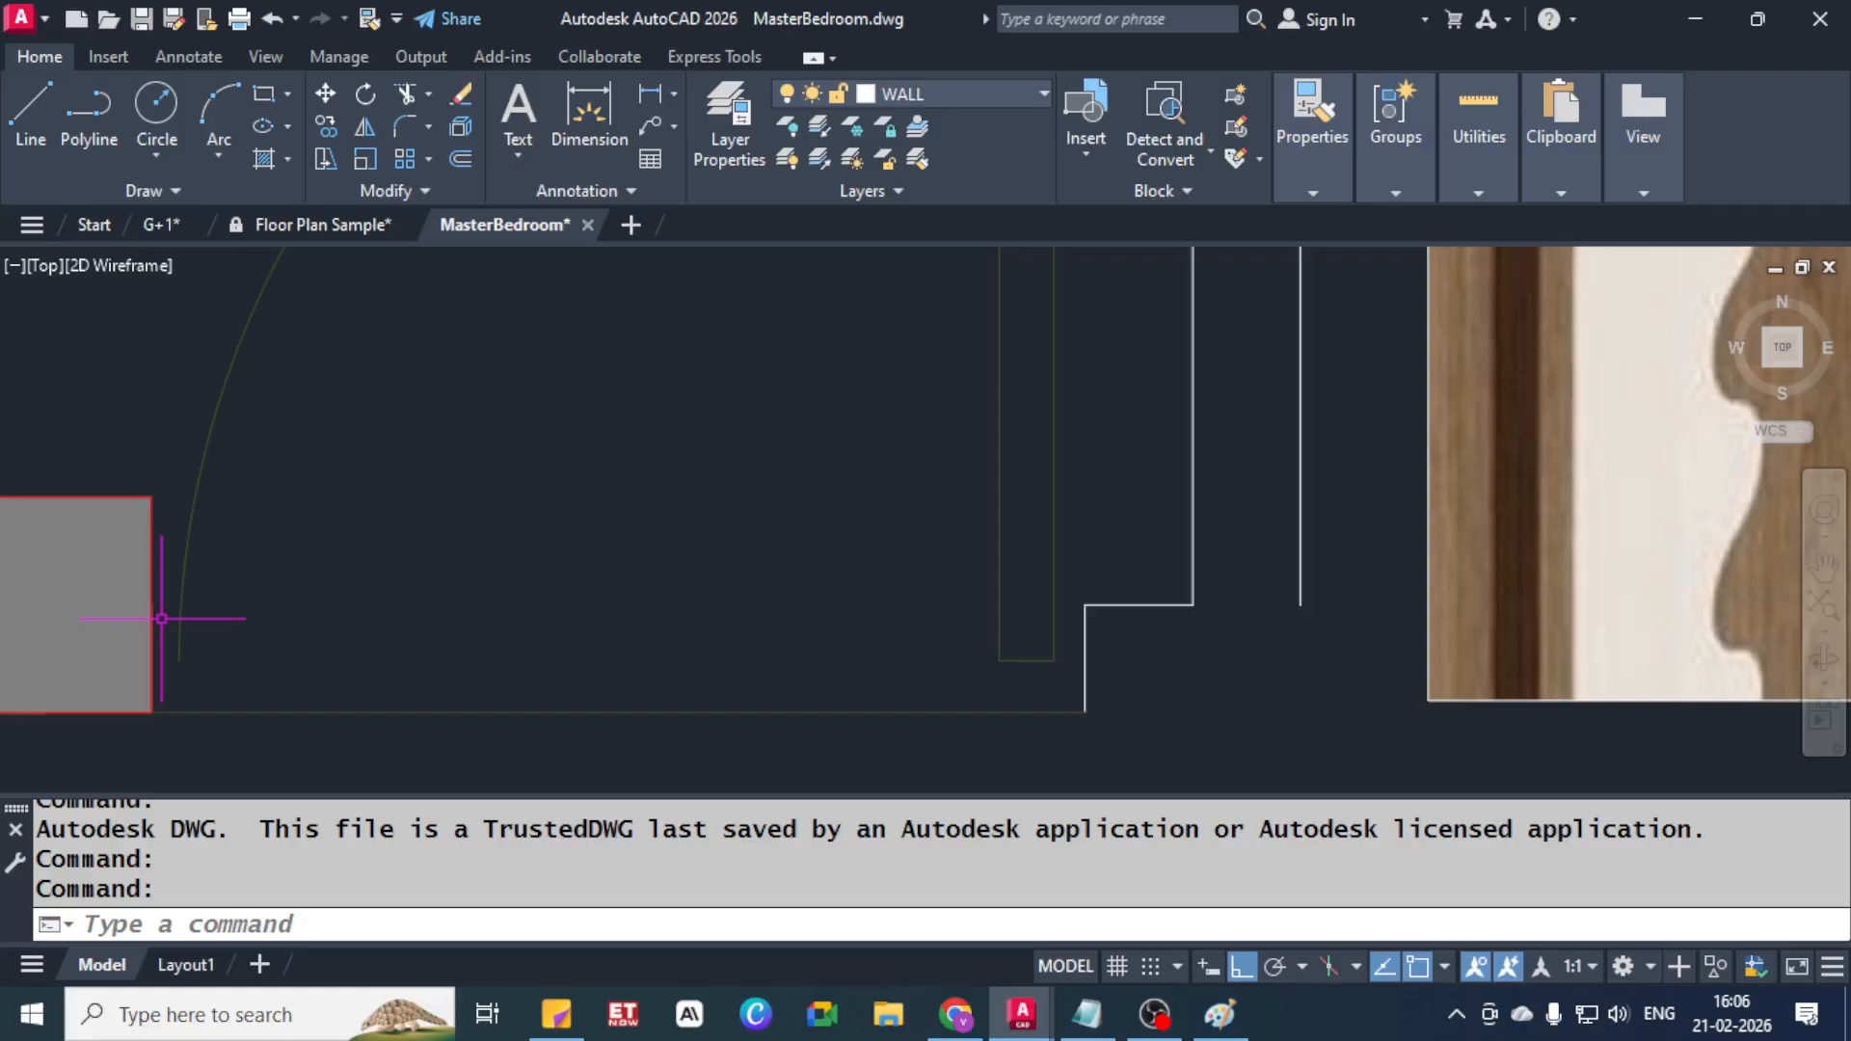
scroll(554, 617, down, 6)
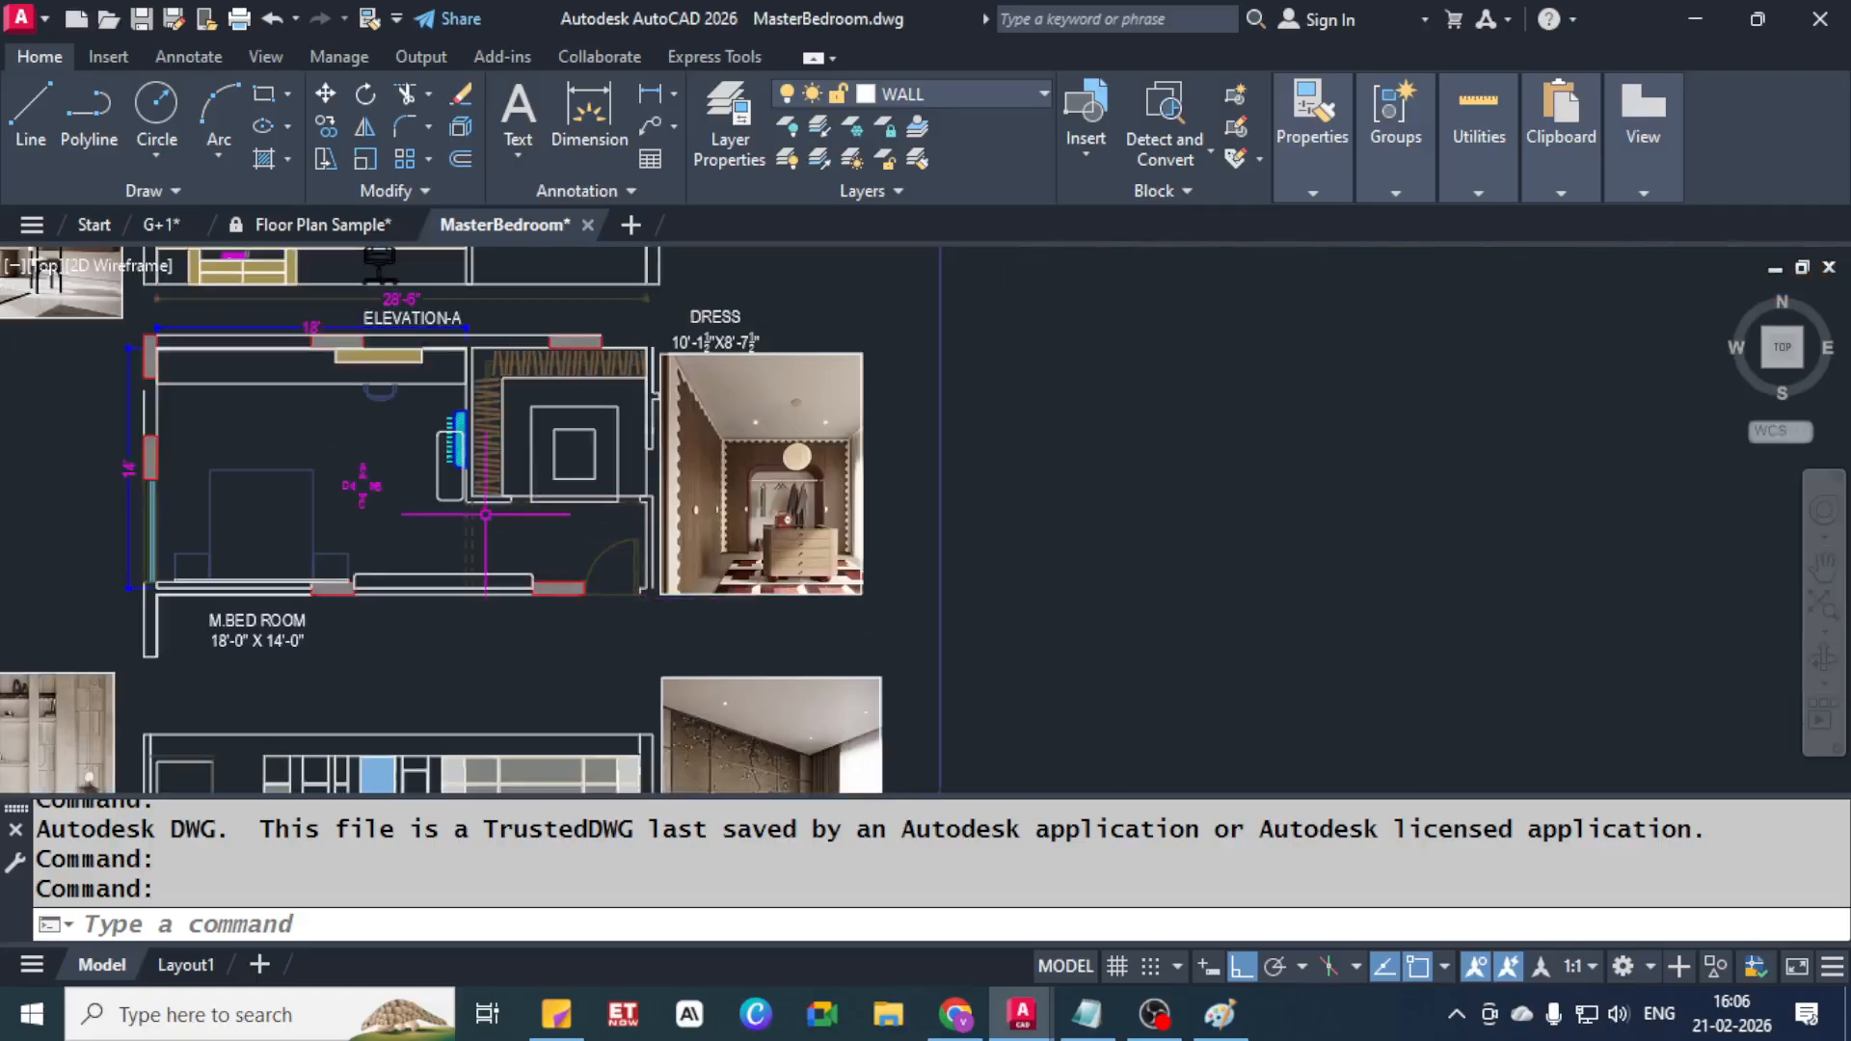
middle_drag(491, 517, 574, 566)
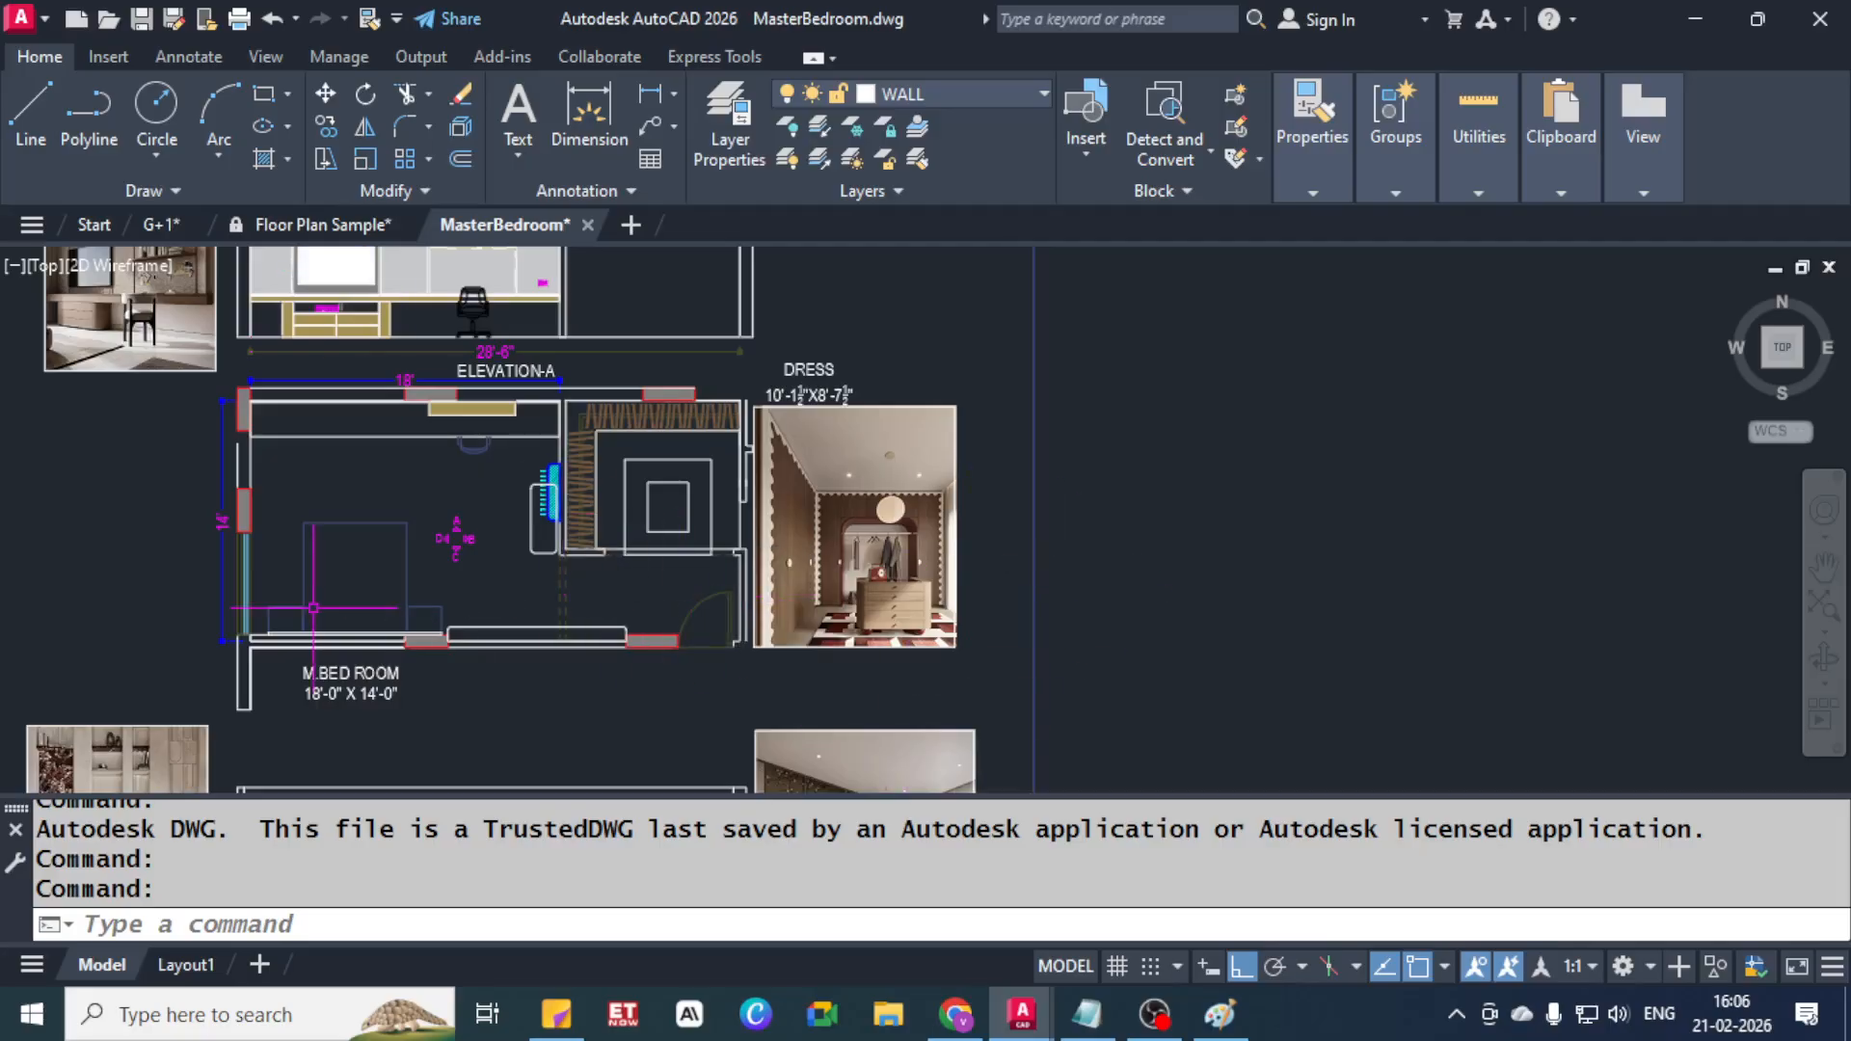
Review the master bedroom furniture layout and inspect the entry door's leaf and swing arc
scroll(328, 597, up, 4)
scroll(680, 579, down, 4)
middle_drag(695, 538, 724, 628)
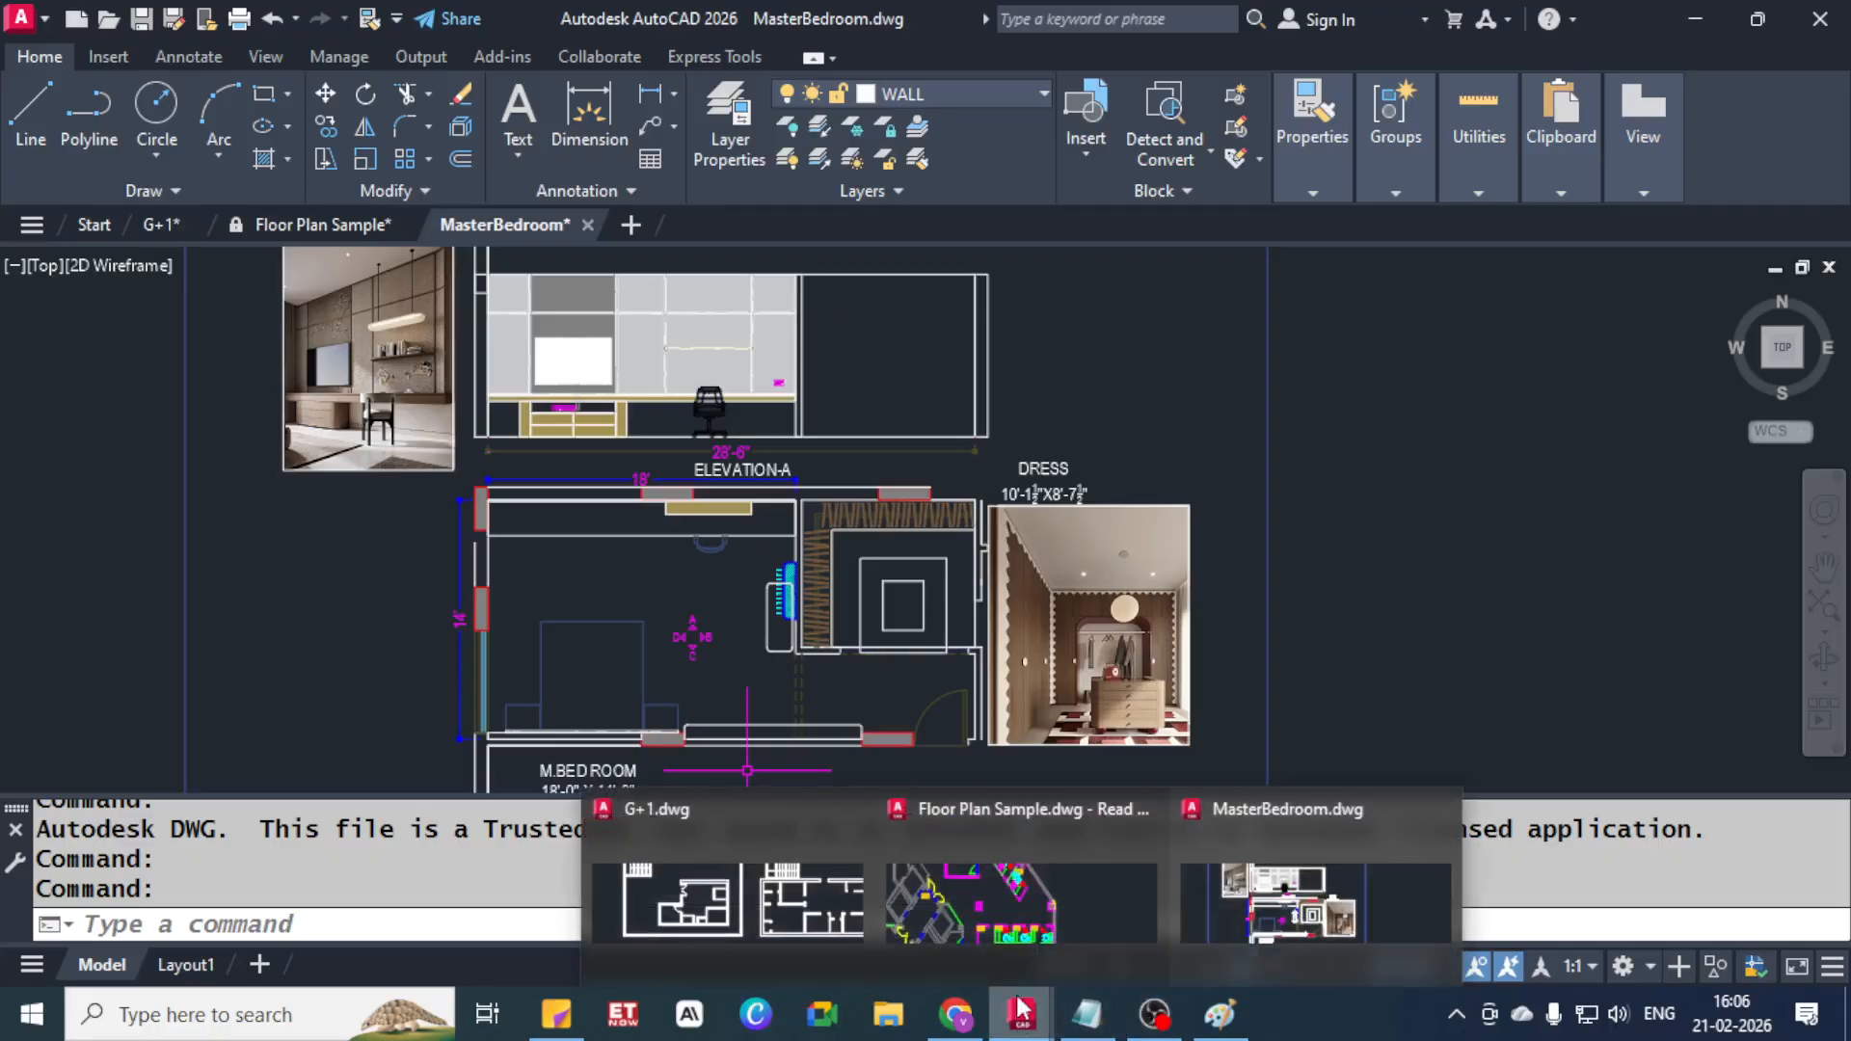
click(653, 576)
click(581, 559)
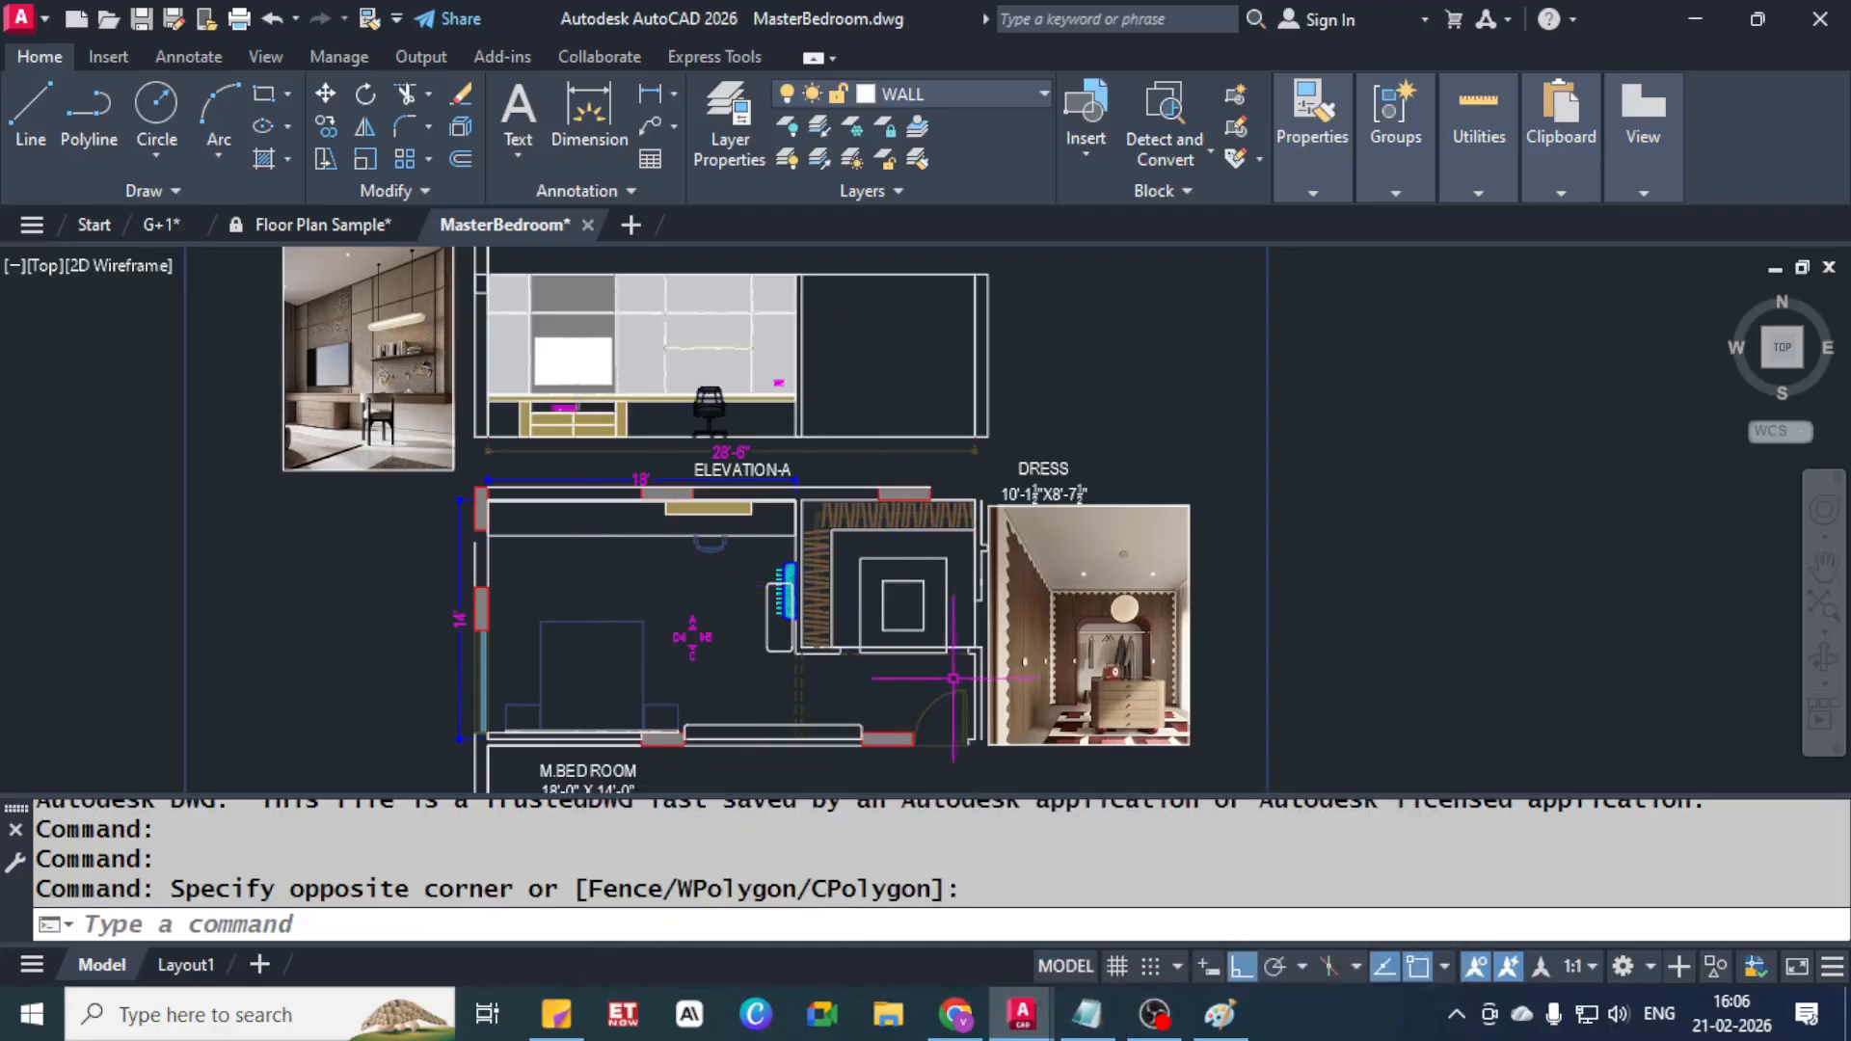
scroll(923, 750, up, 8)
middle_drag(980, 664, 861, 597)
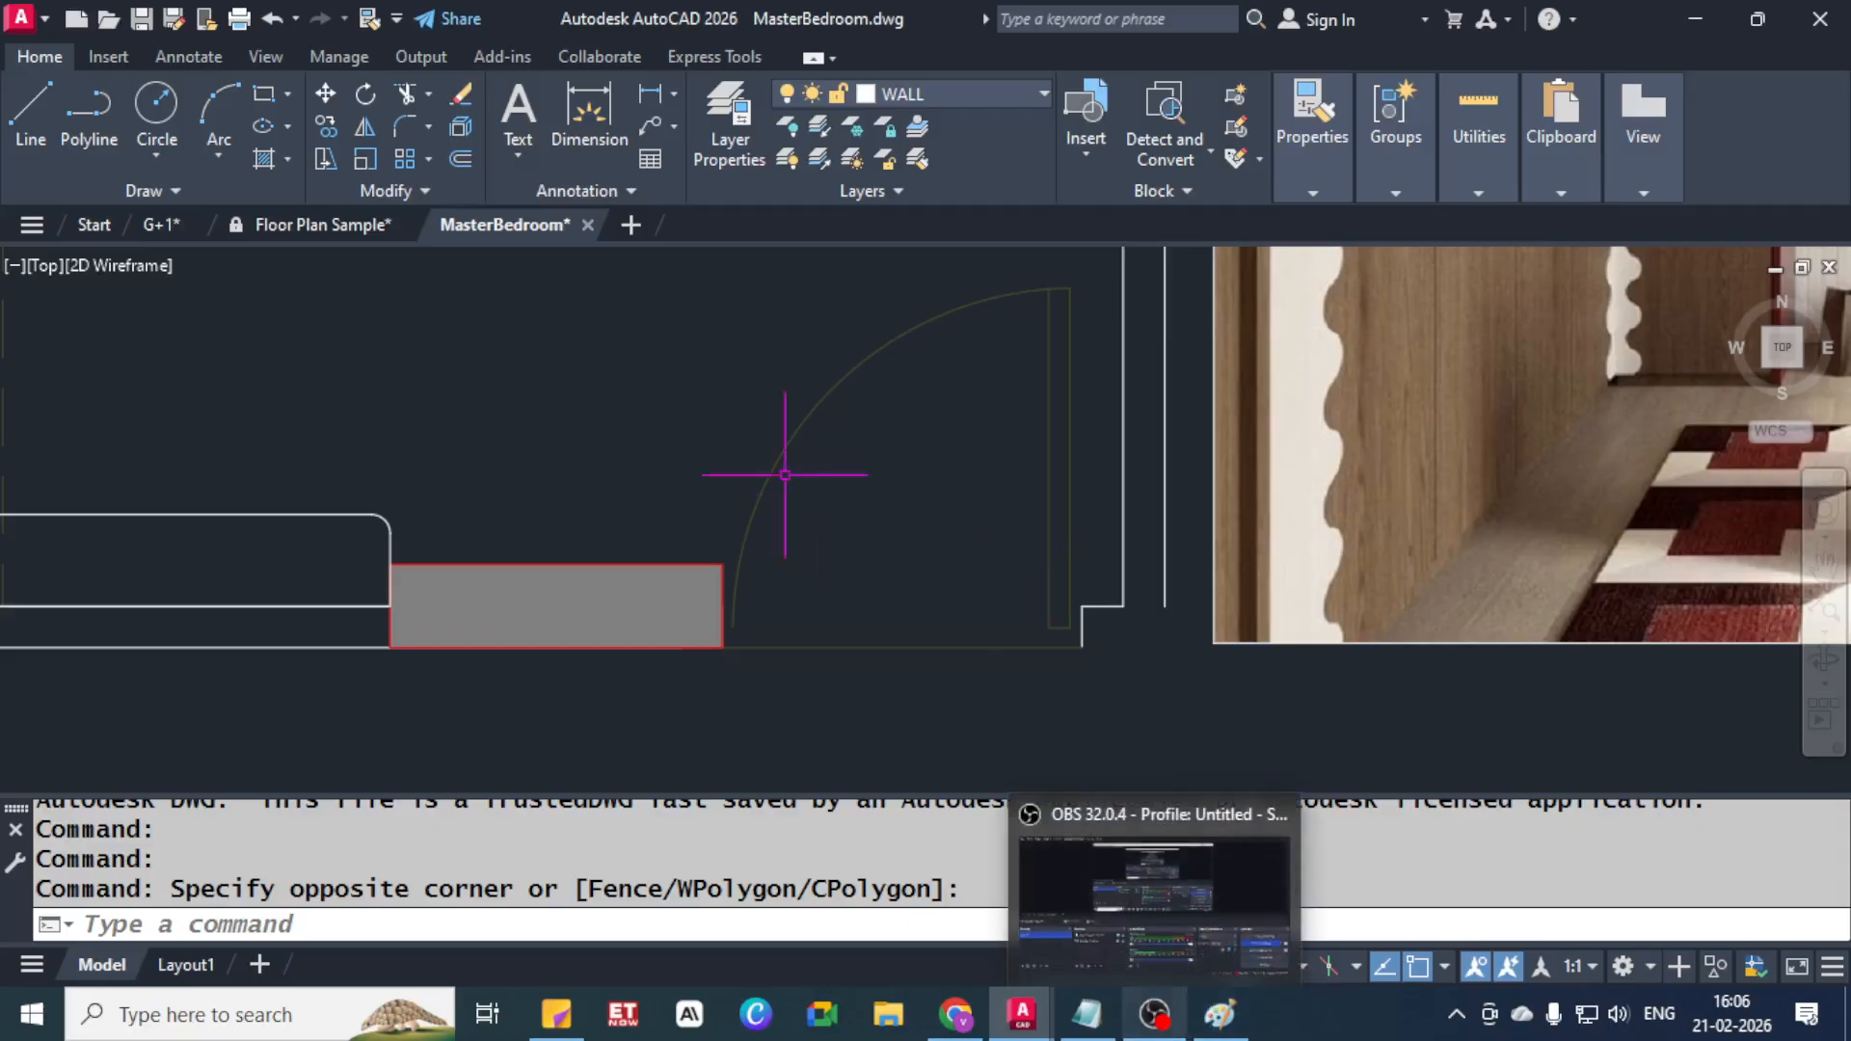
Examine the hatched air-conditioner block with airflow arrows on the wall between the bedroom and the dressing room
scroll(785, 474, down, 4)
mouse_move(280, 641)
middle_down()
mouse_move(495, 674)
mouse_move(606, 718)
mouse_move(759, 861)
middle_up()
scroll(872, 640, down, 2)
scroll(893, 389, up, 6)
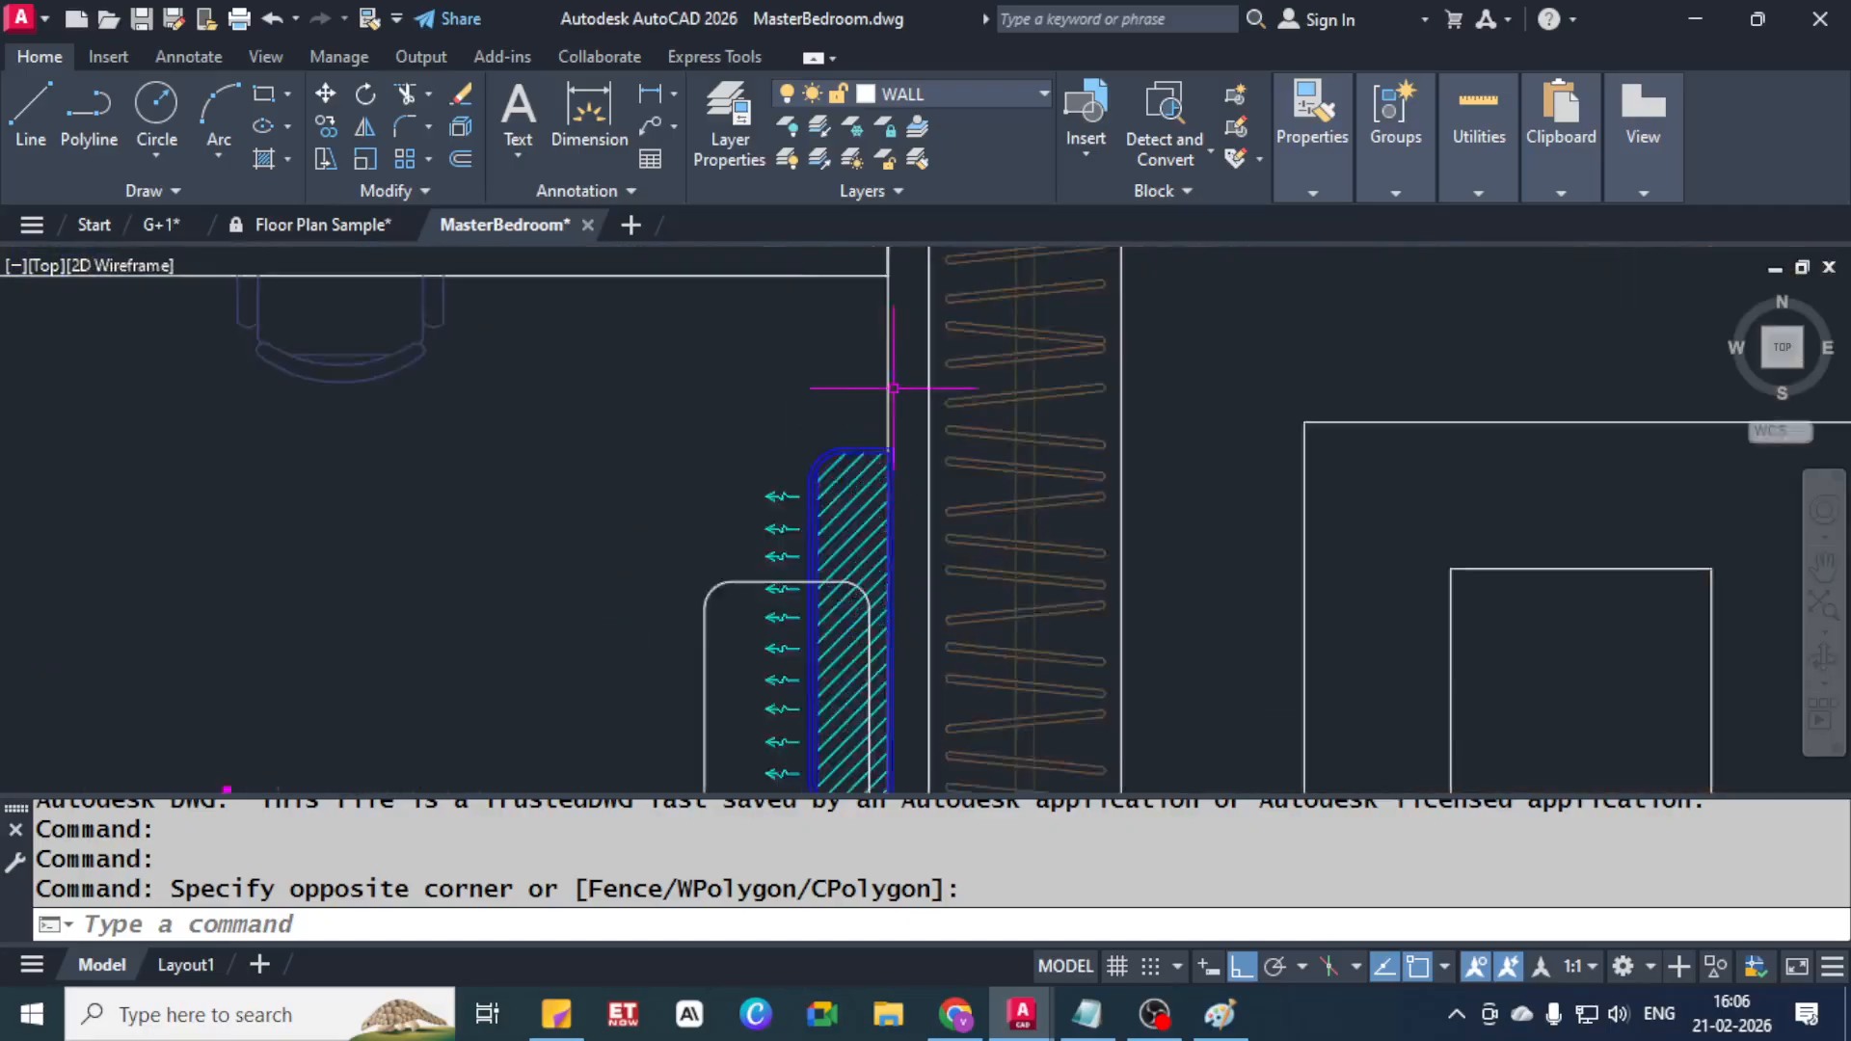
scroll(894, 389, up, 5)
middle_drag(888, 628, 764, 319)
scroll(710, 511, down, 3)
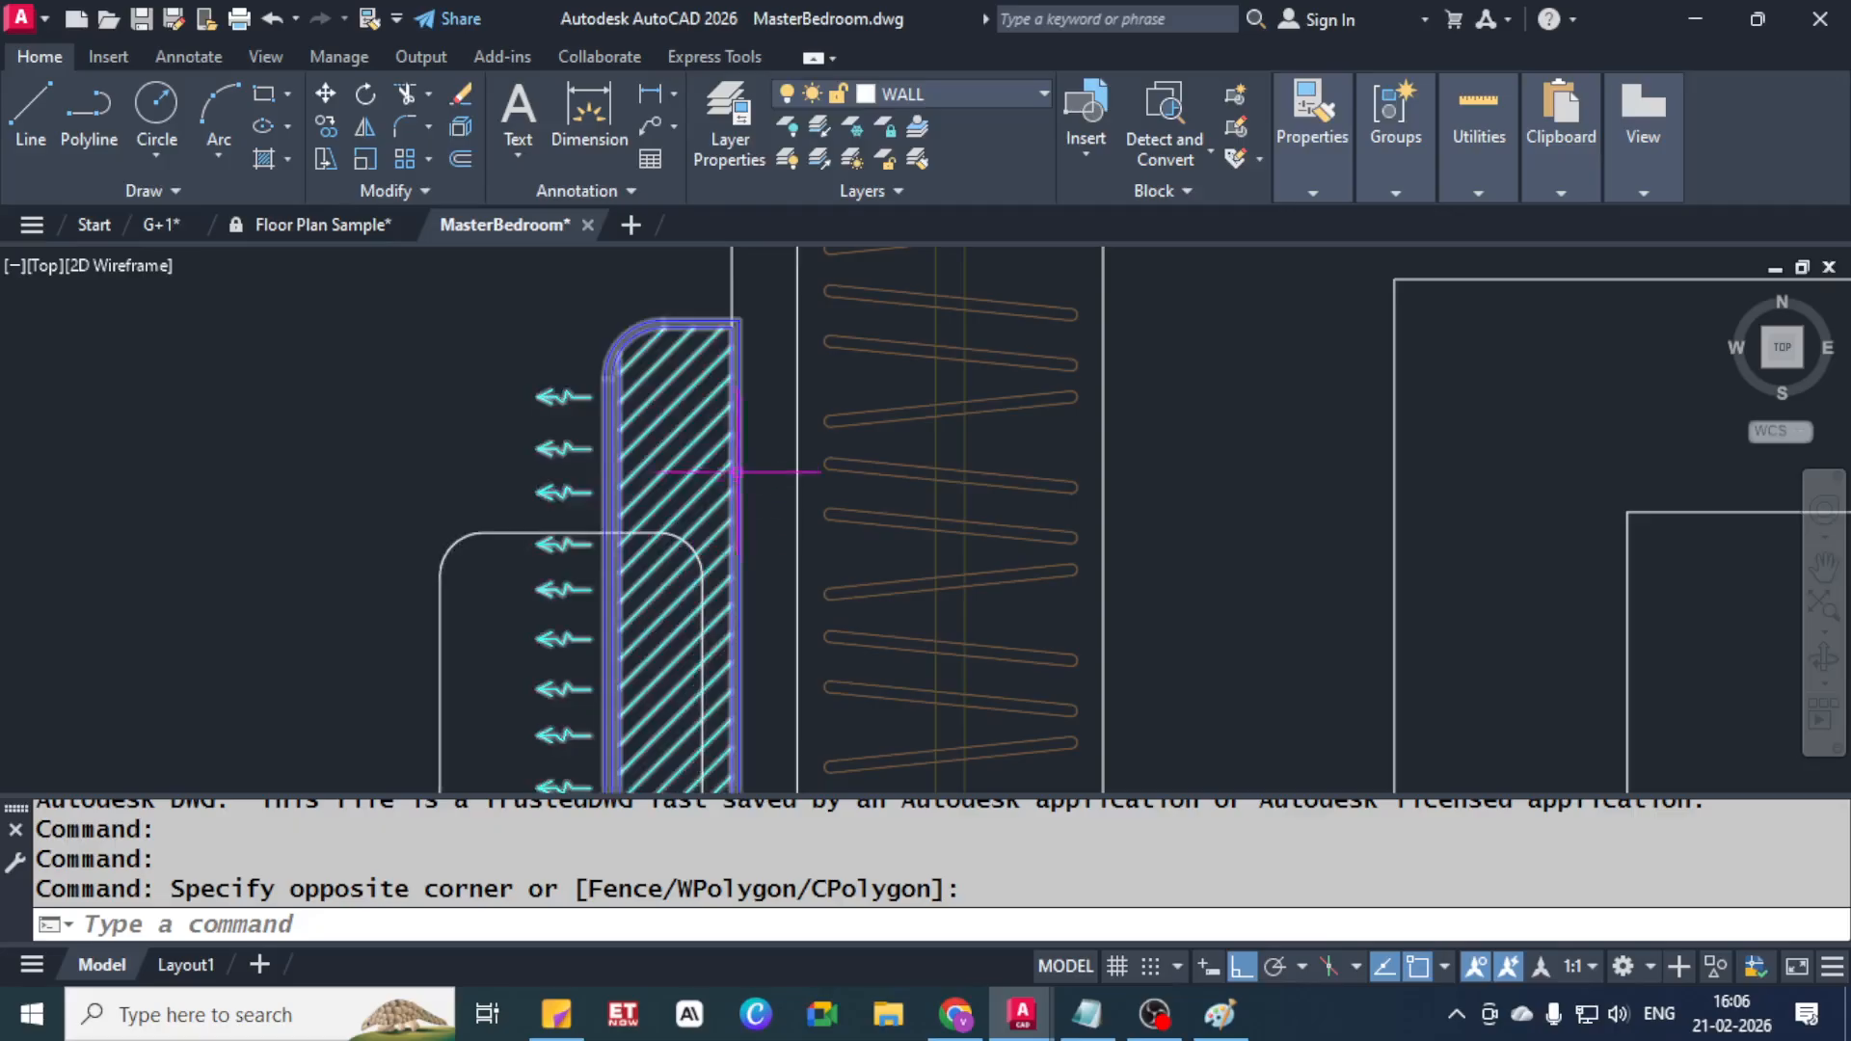
scroll(772, 482, down, 2)
scroll(599, 385, up, 5)
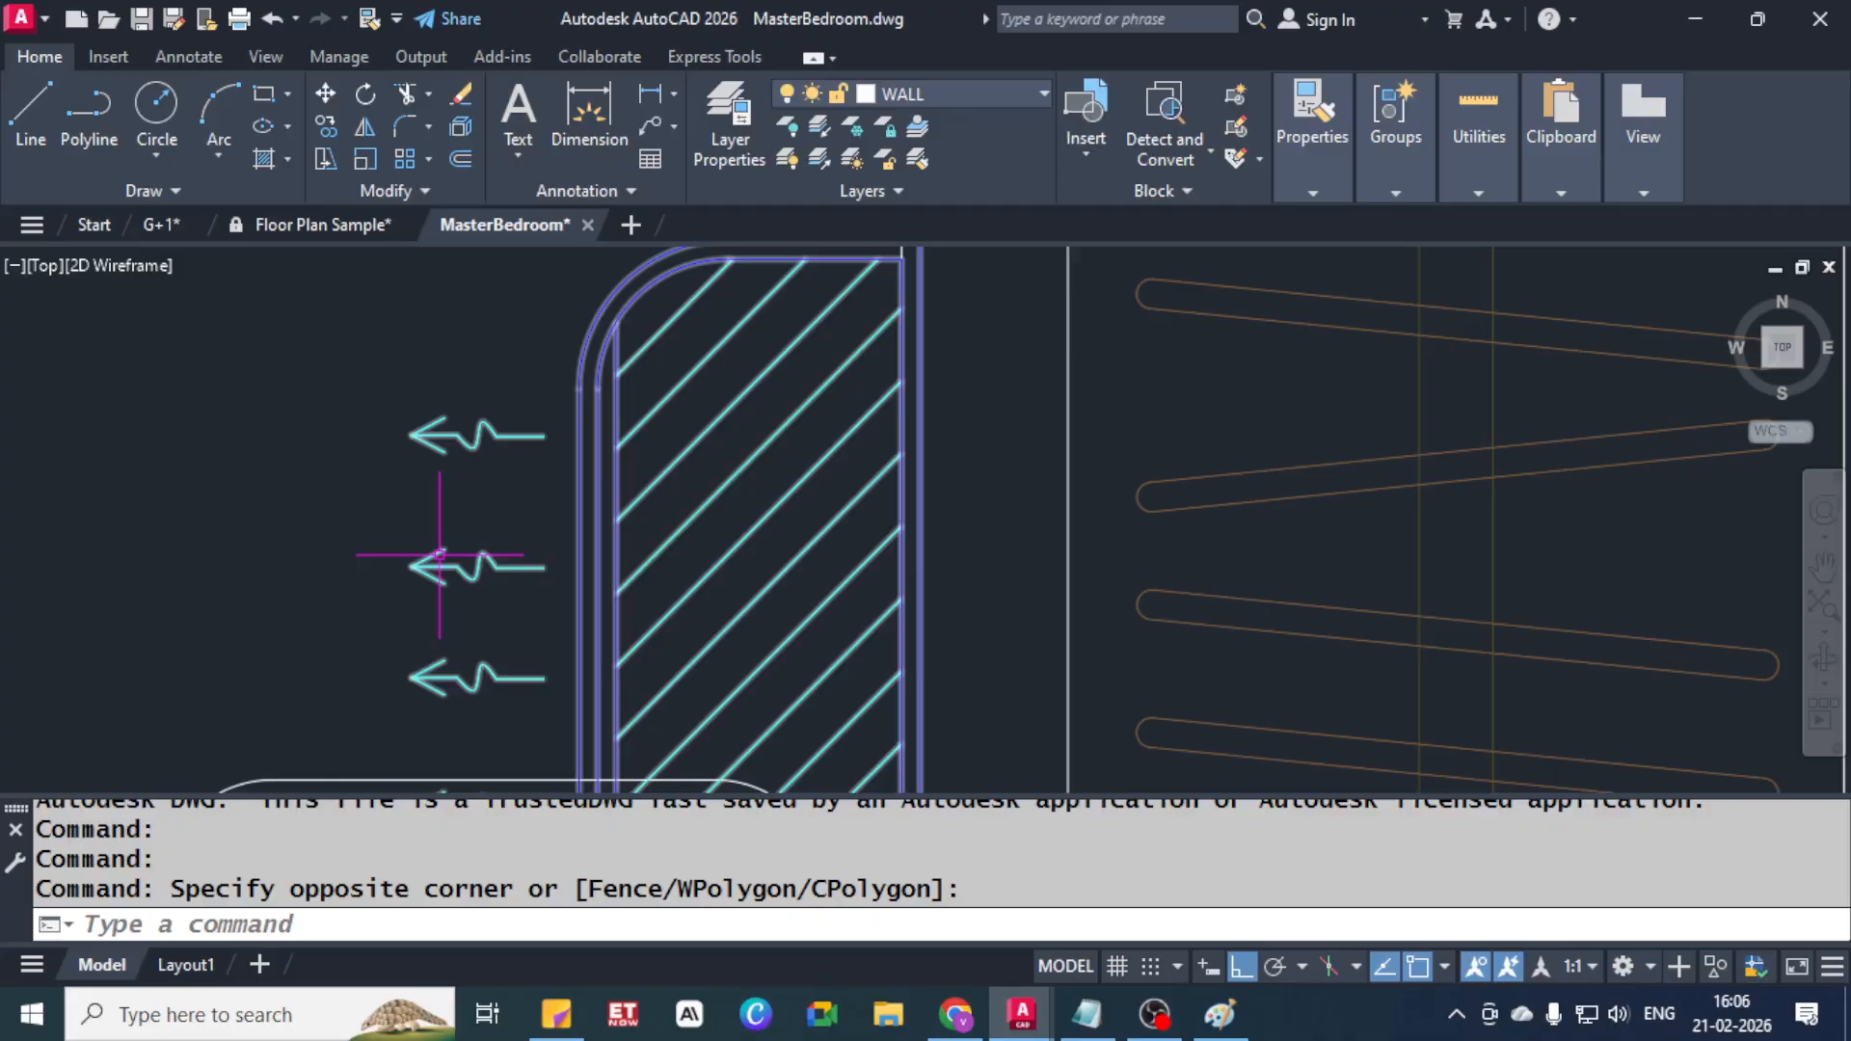
mouse_move(440, 555)
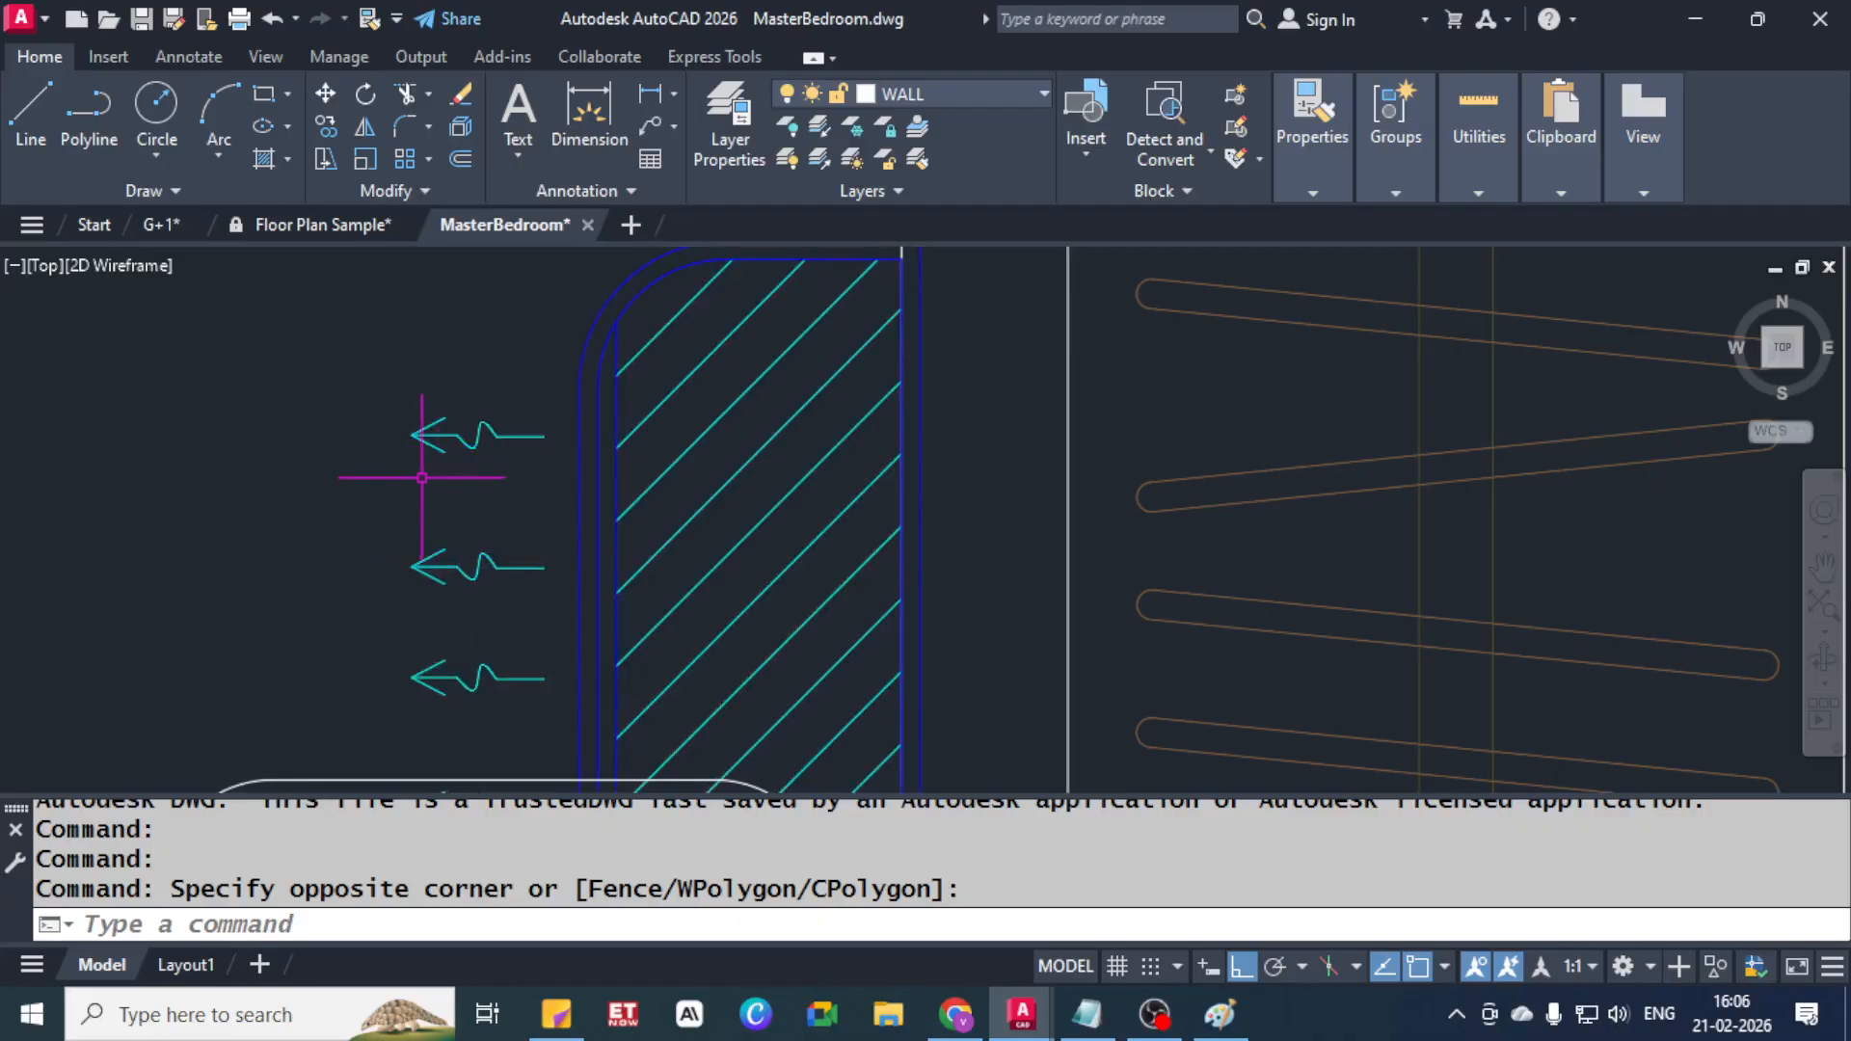
scroll(421, 477, down, 4)
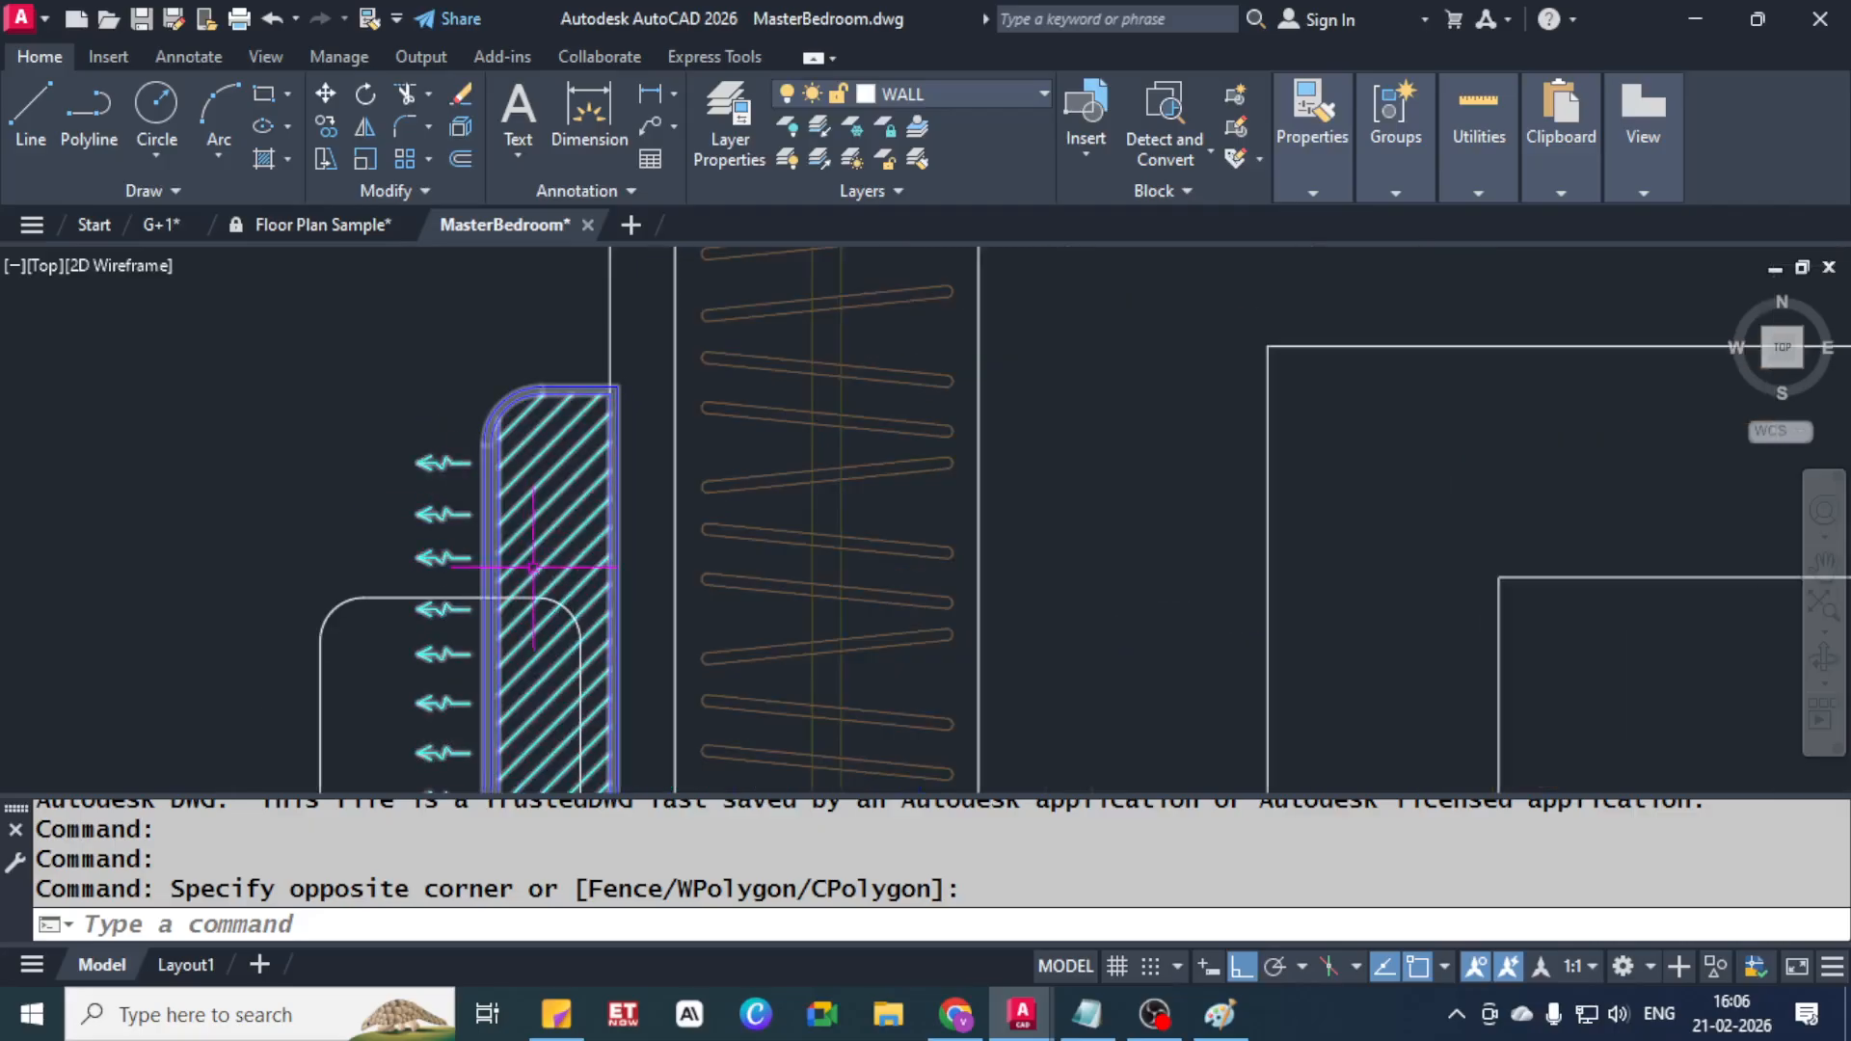
scroll(535, 557, down, 4)
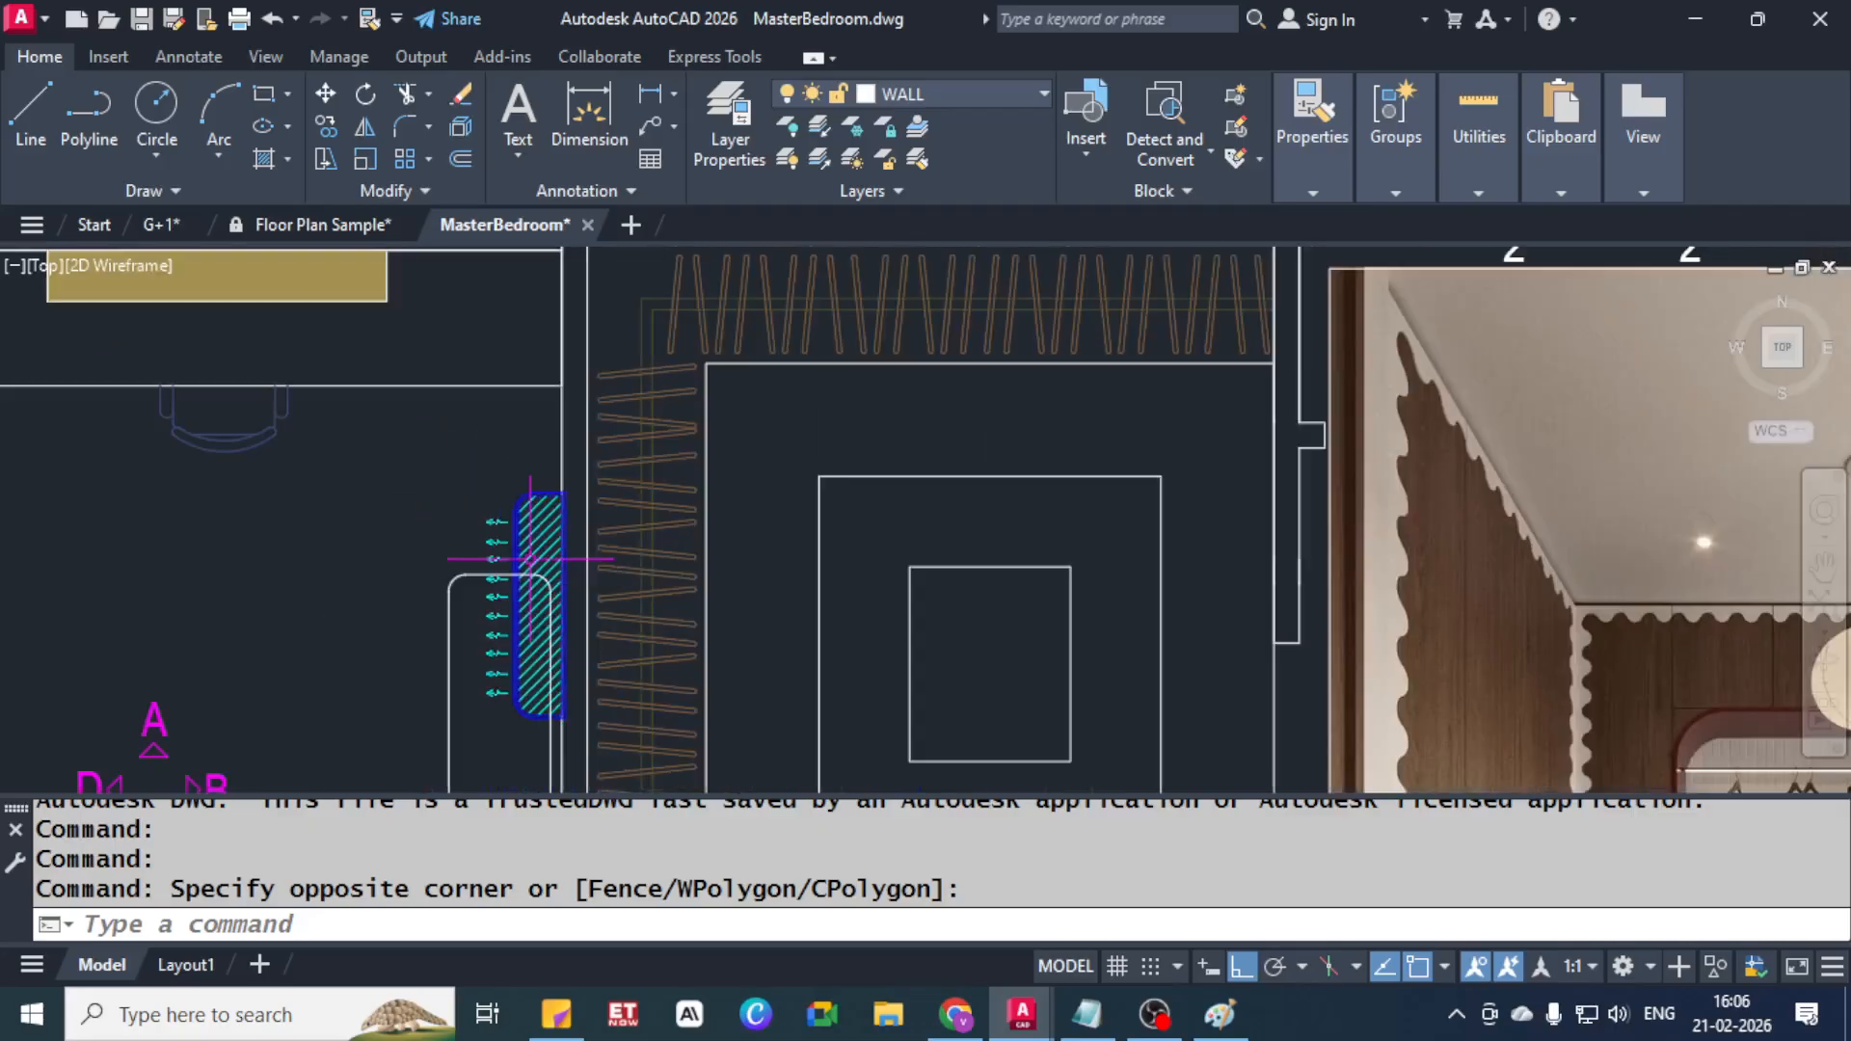
scroll(694, 478, down, 6)
Examine the blocks in the ceiling plan, including the lights, fan and window, and review the rest of the master bedroom sheet
middle_drag(602, 372, 653, 726)
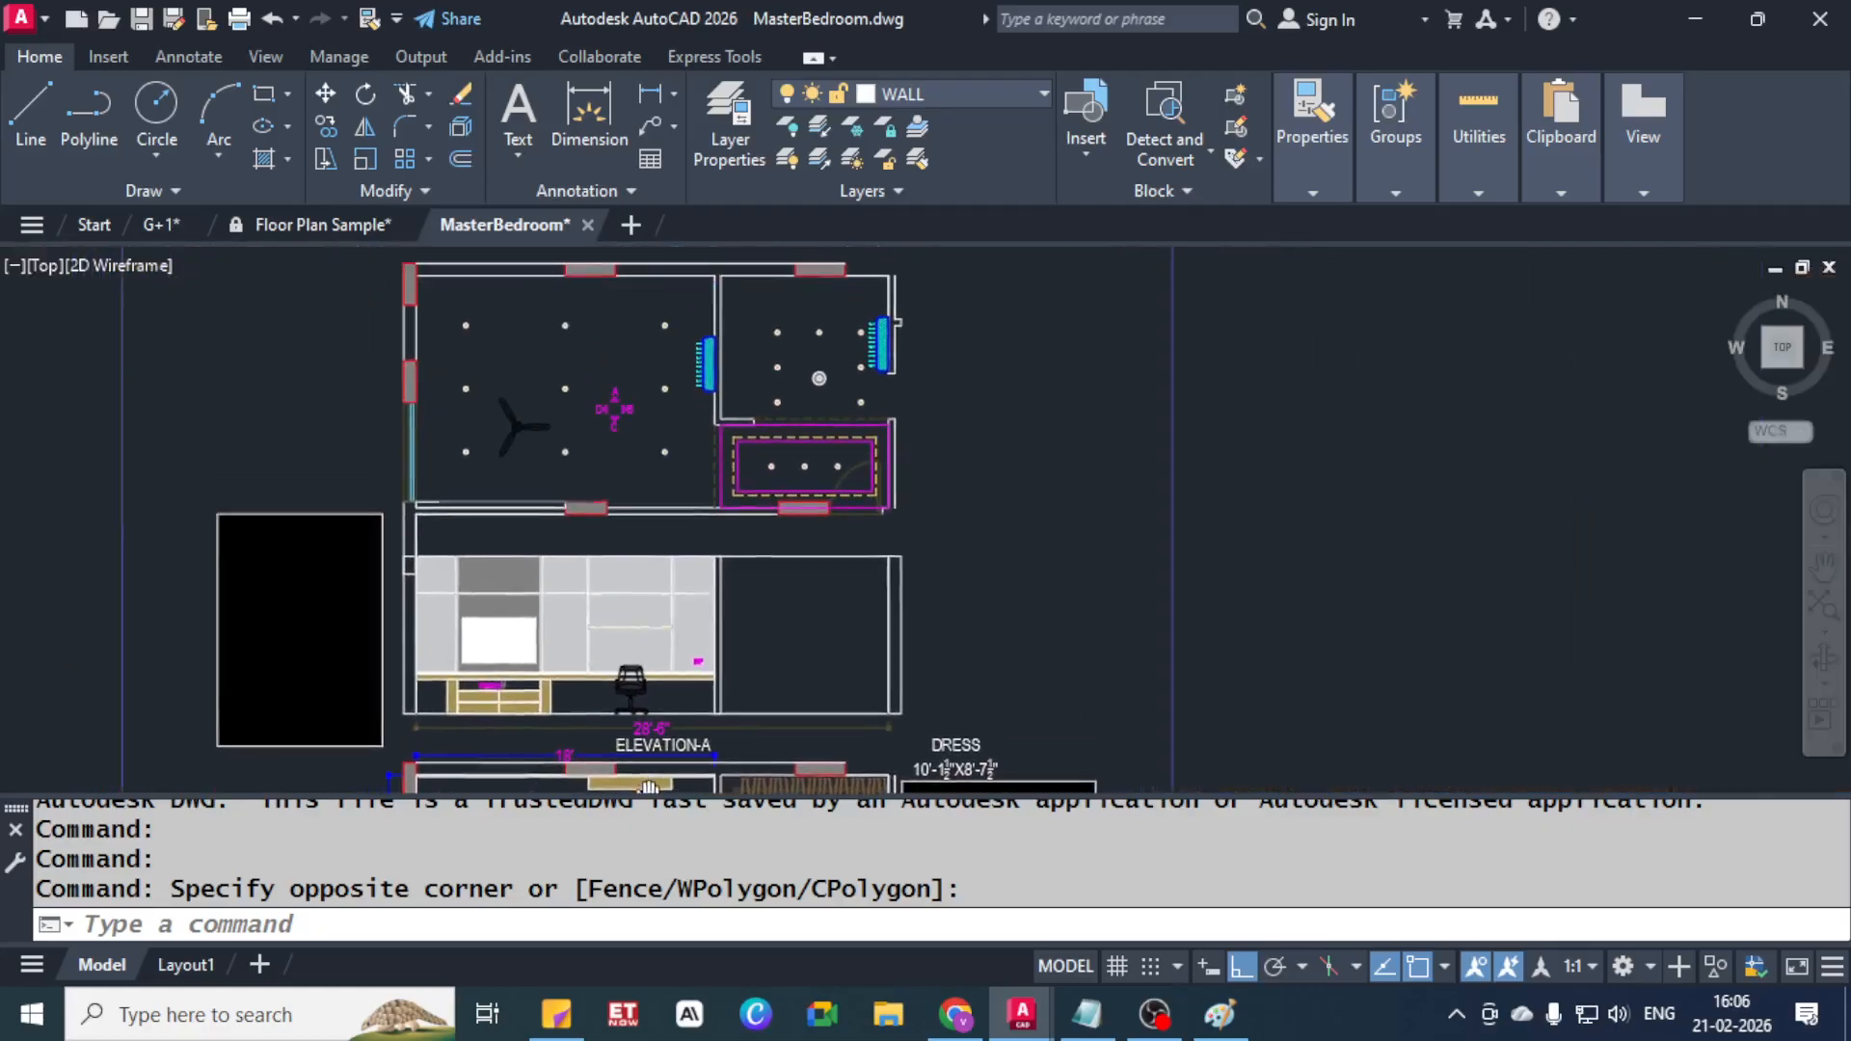
scroll(942, 332, up, 6)
scroll(942, 401, down, 4)
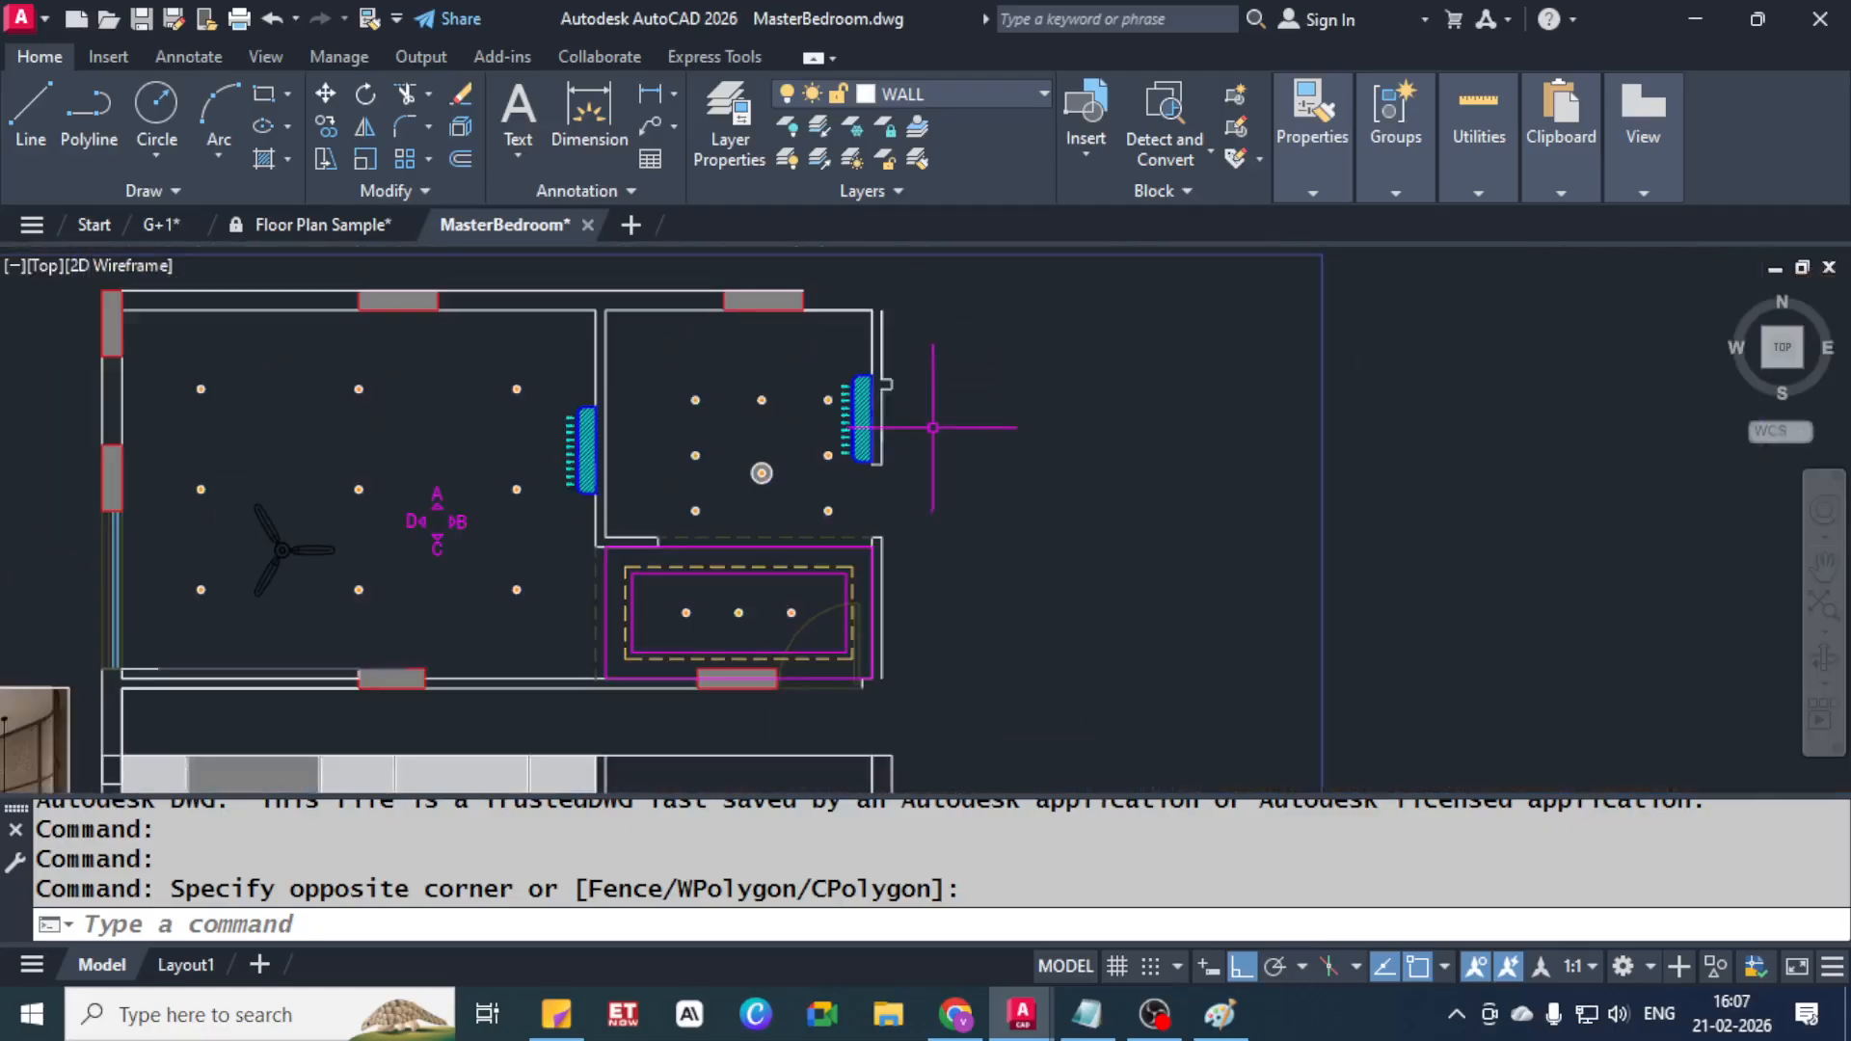
middle_drag(485, 427, 511, 187)
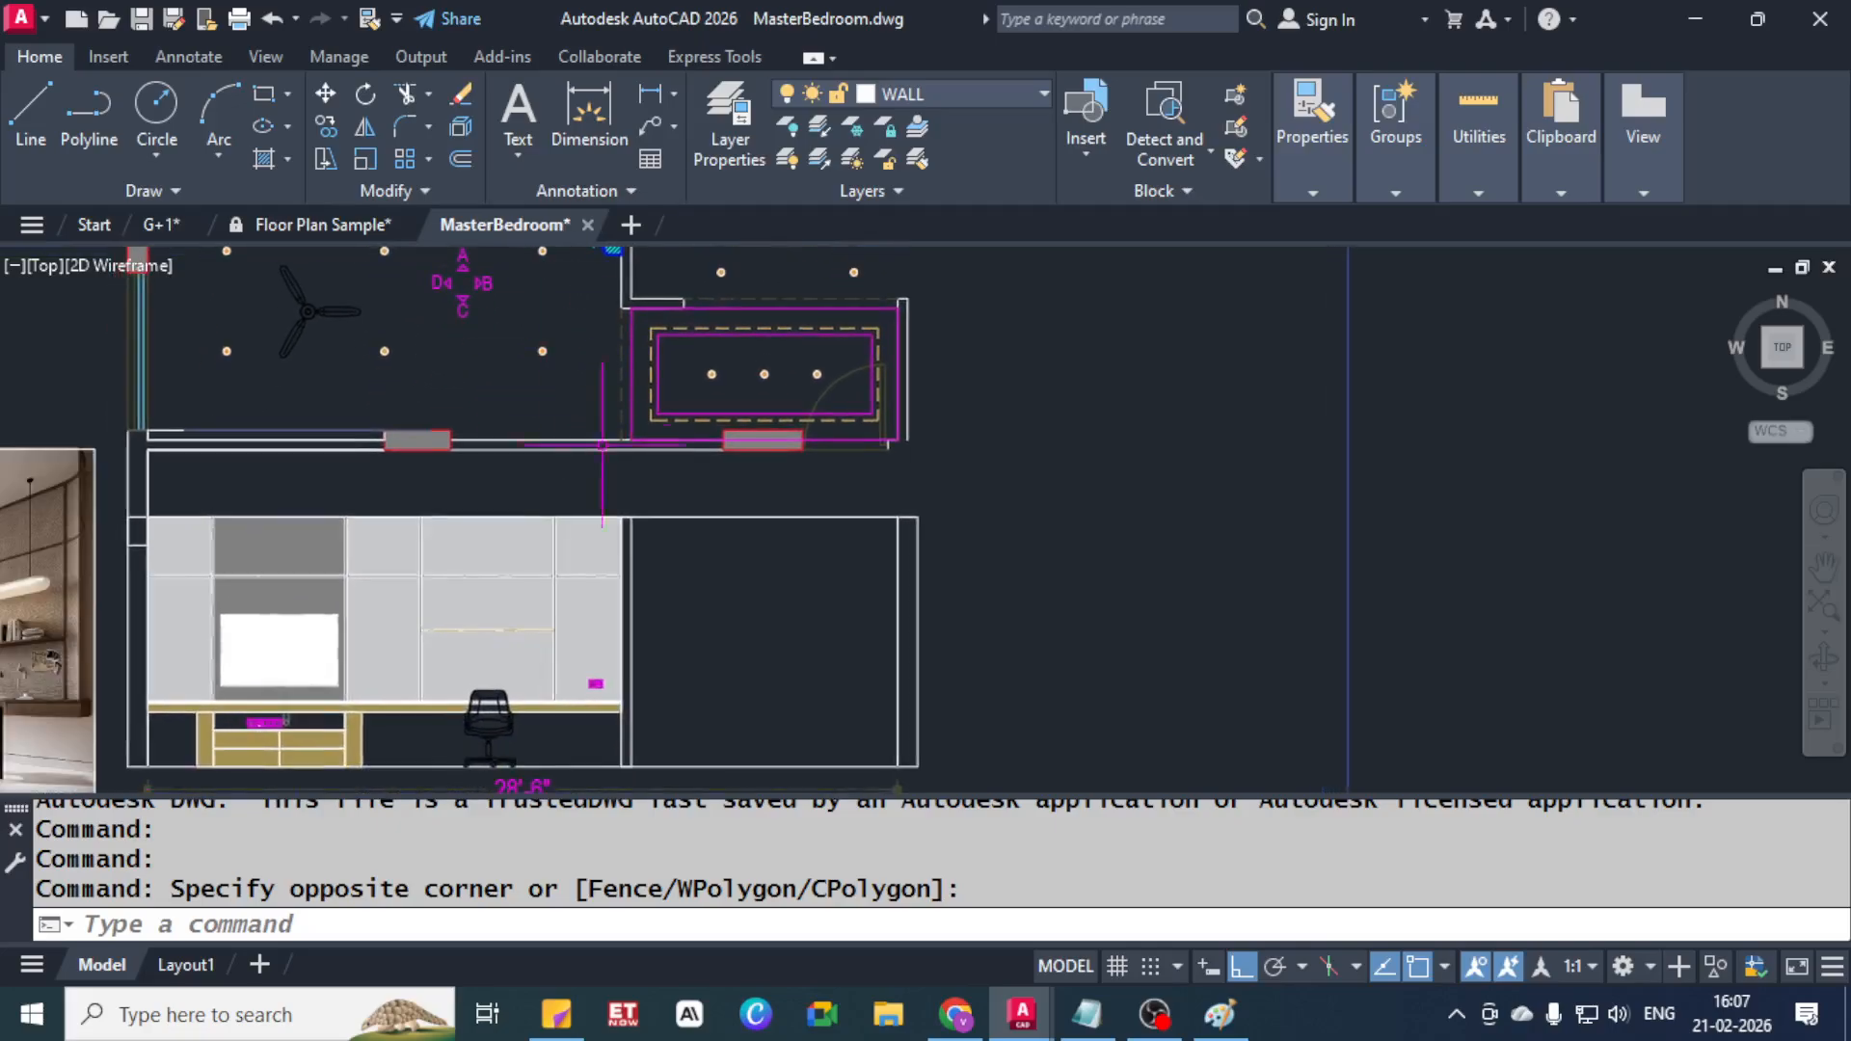
middle_drag(656, 567, 792, 744)
scroll(401, 517, up, 6)
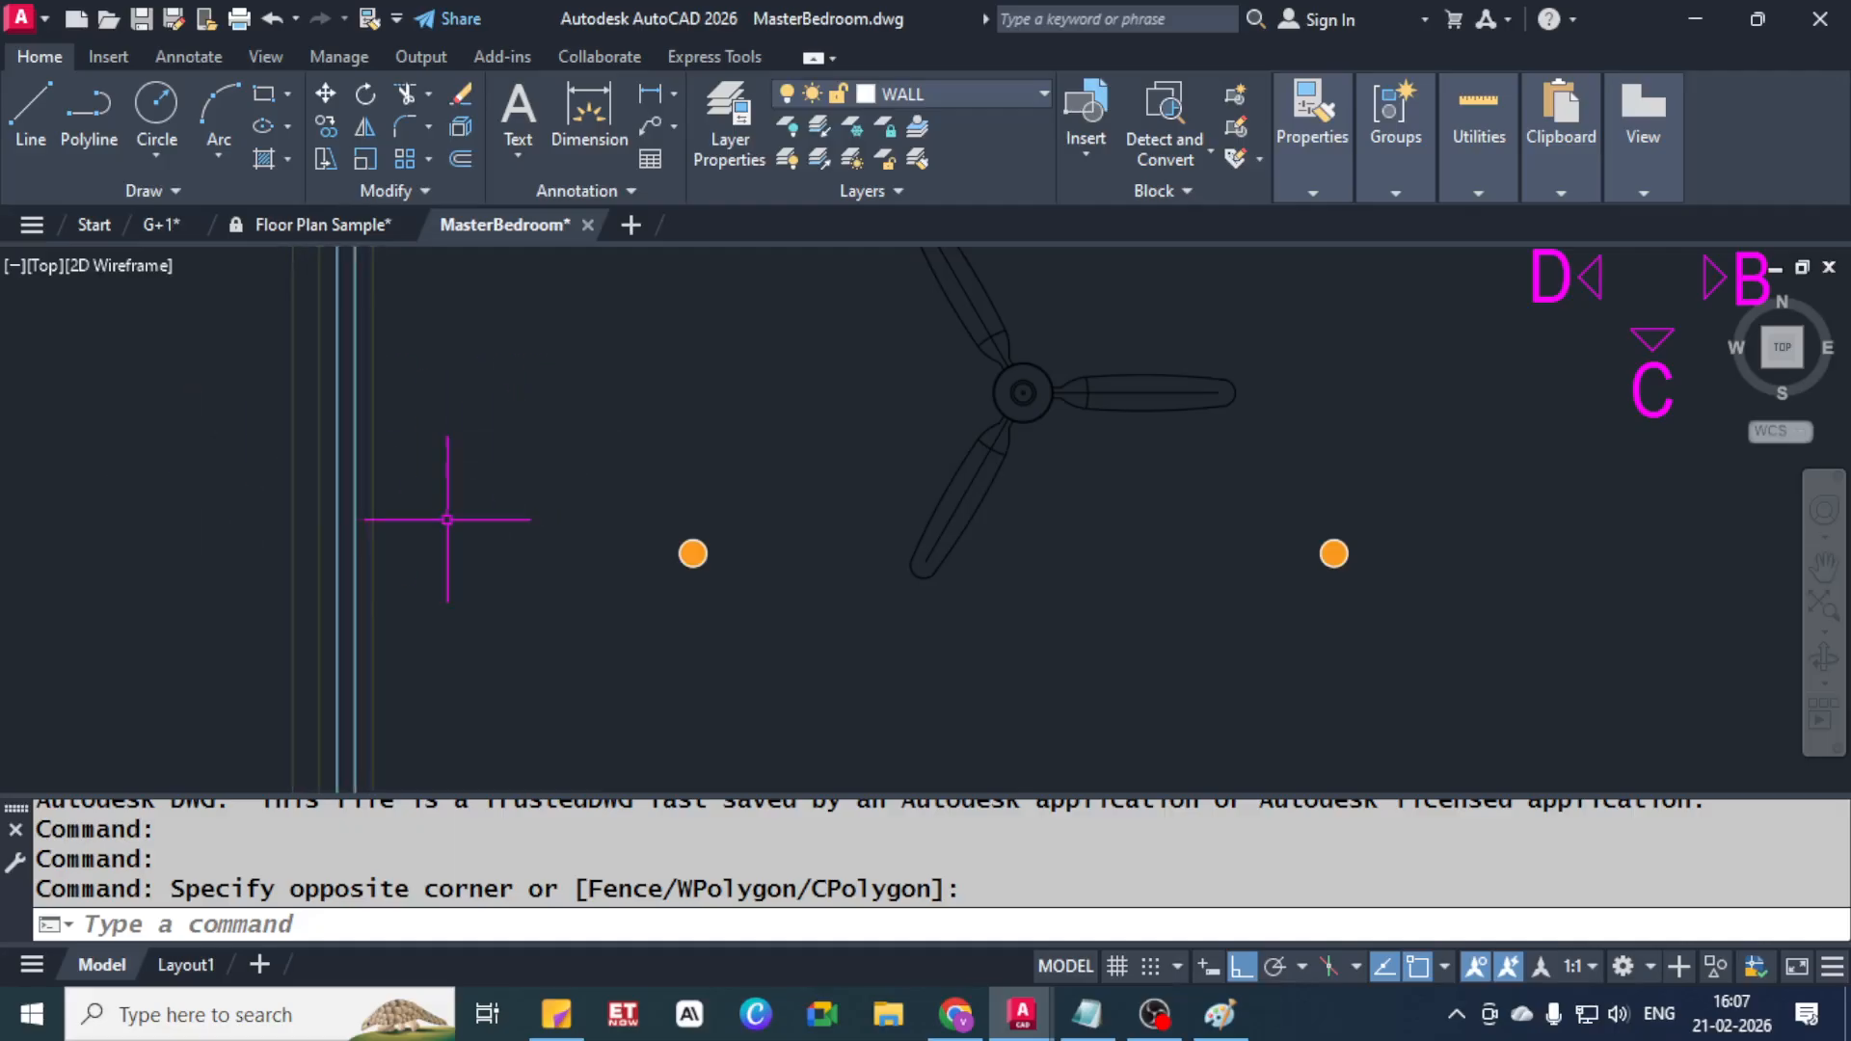
scroll(351, 516, up, 4)
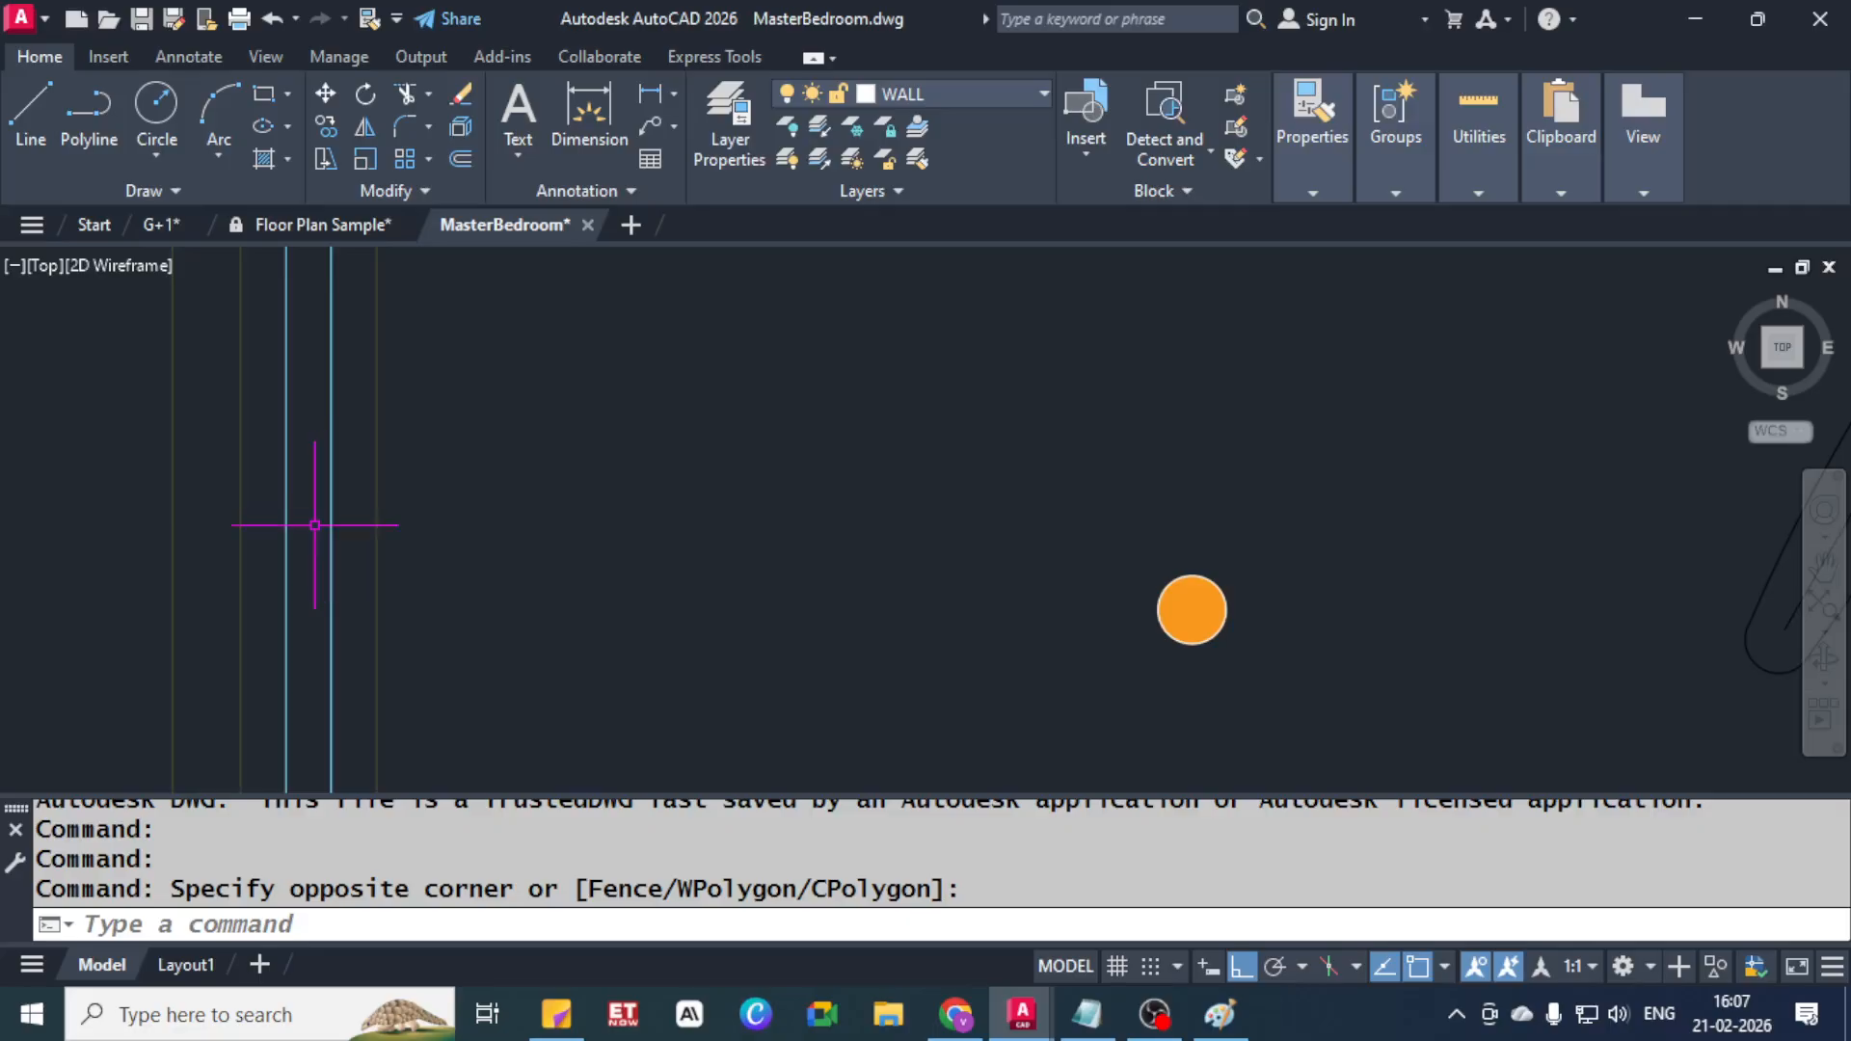
scroll(314, 525, down, 8)
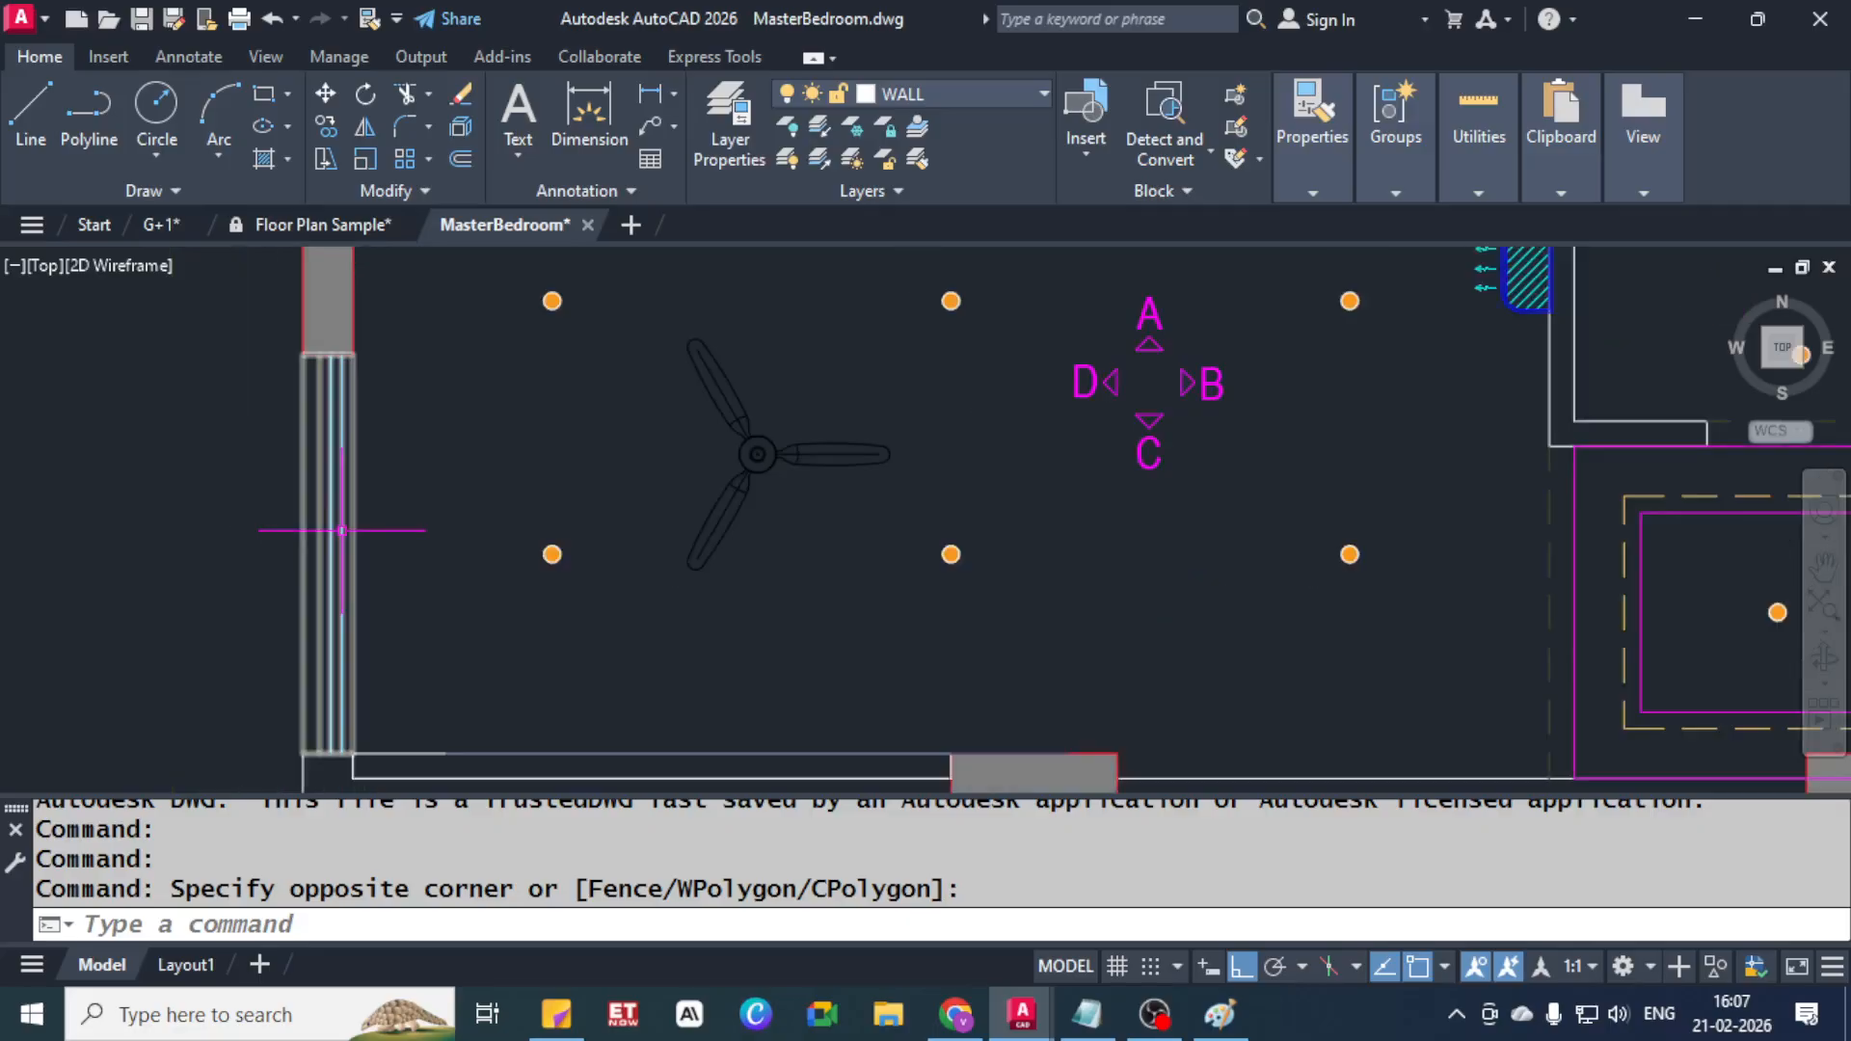
middle_drag(857, 681, 826, 591)
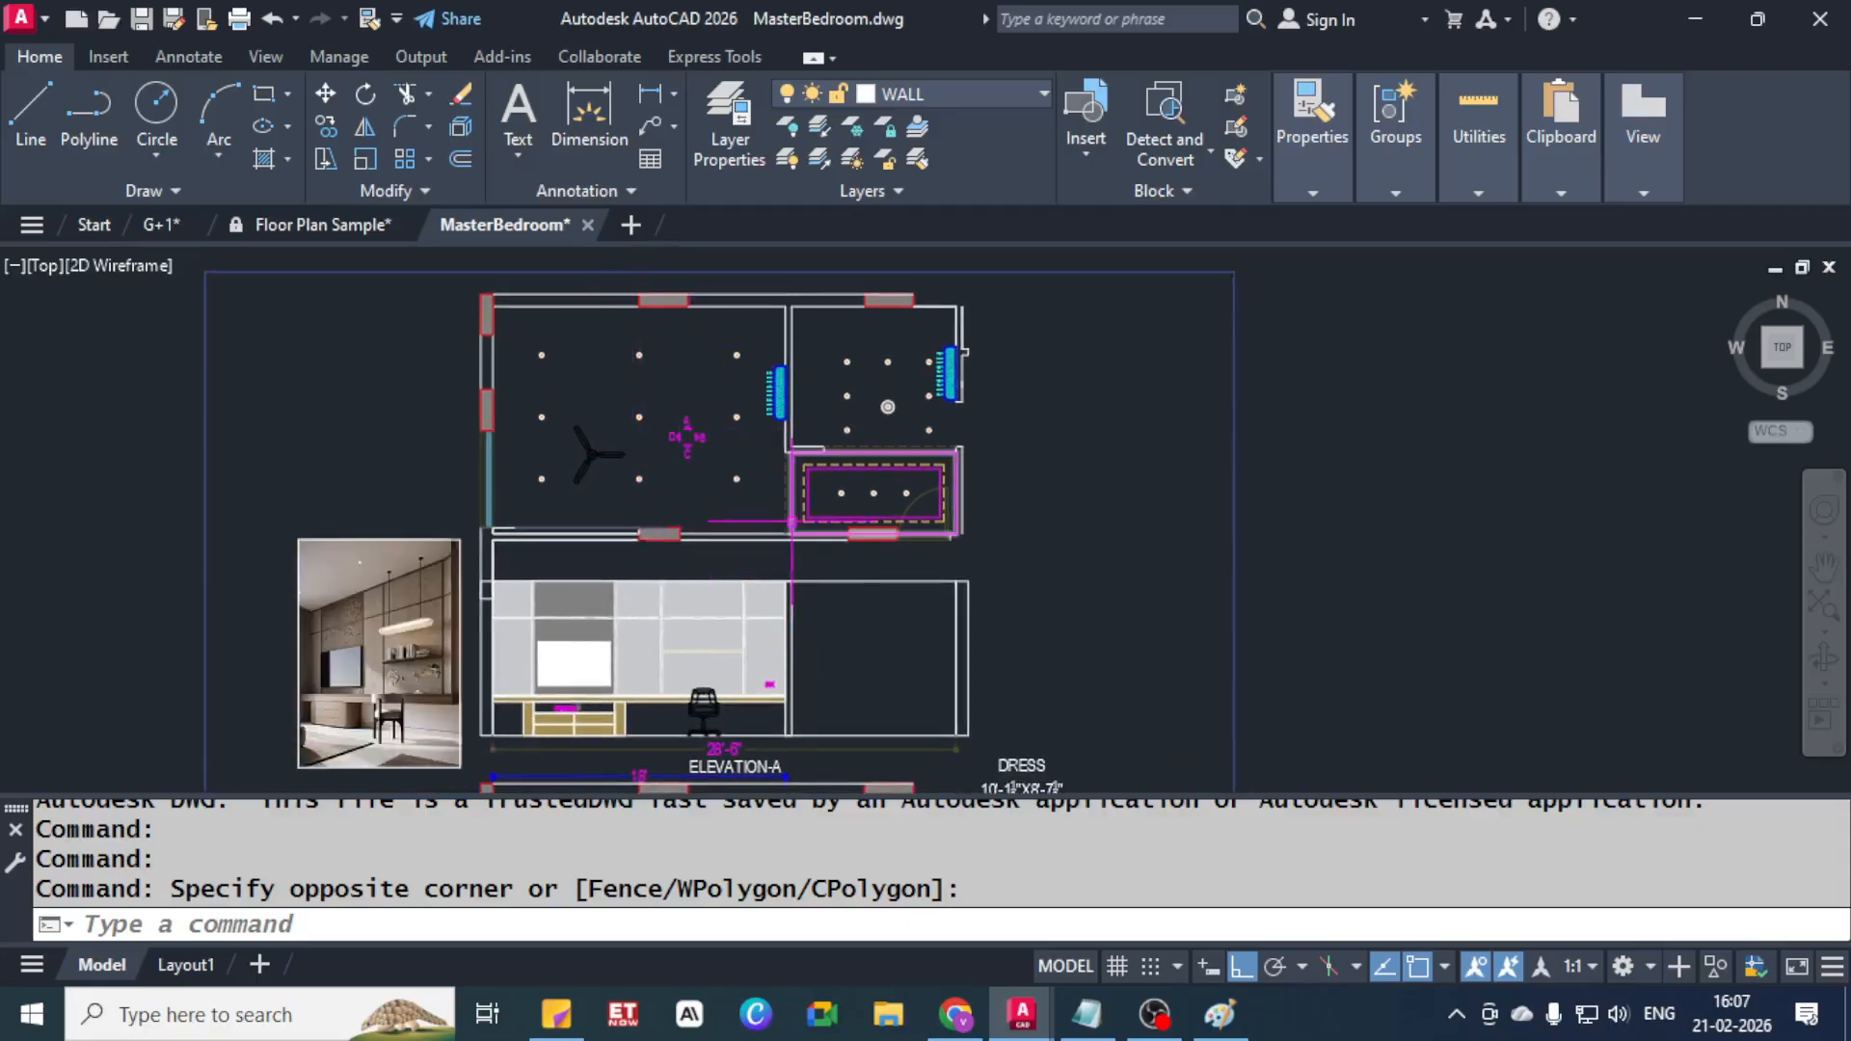
scroll(1277, 583, down, 2)
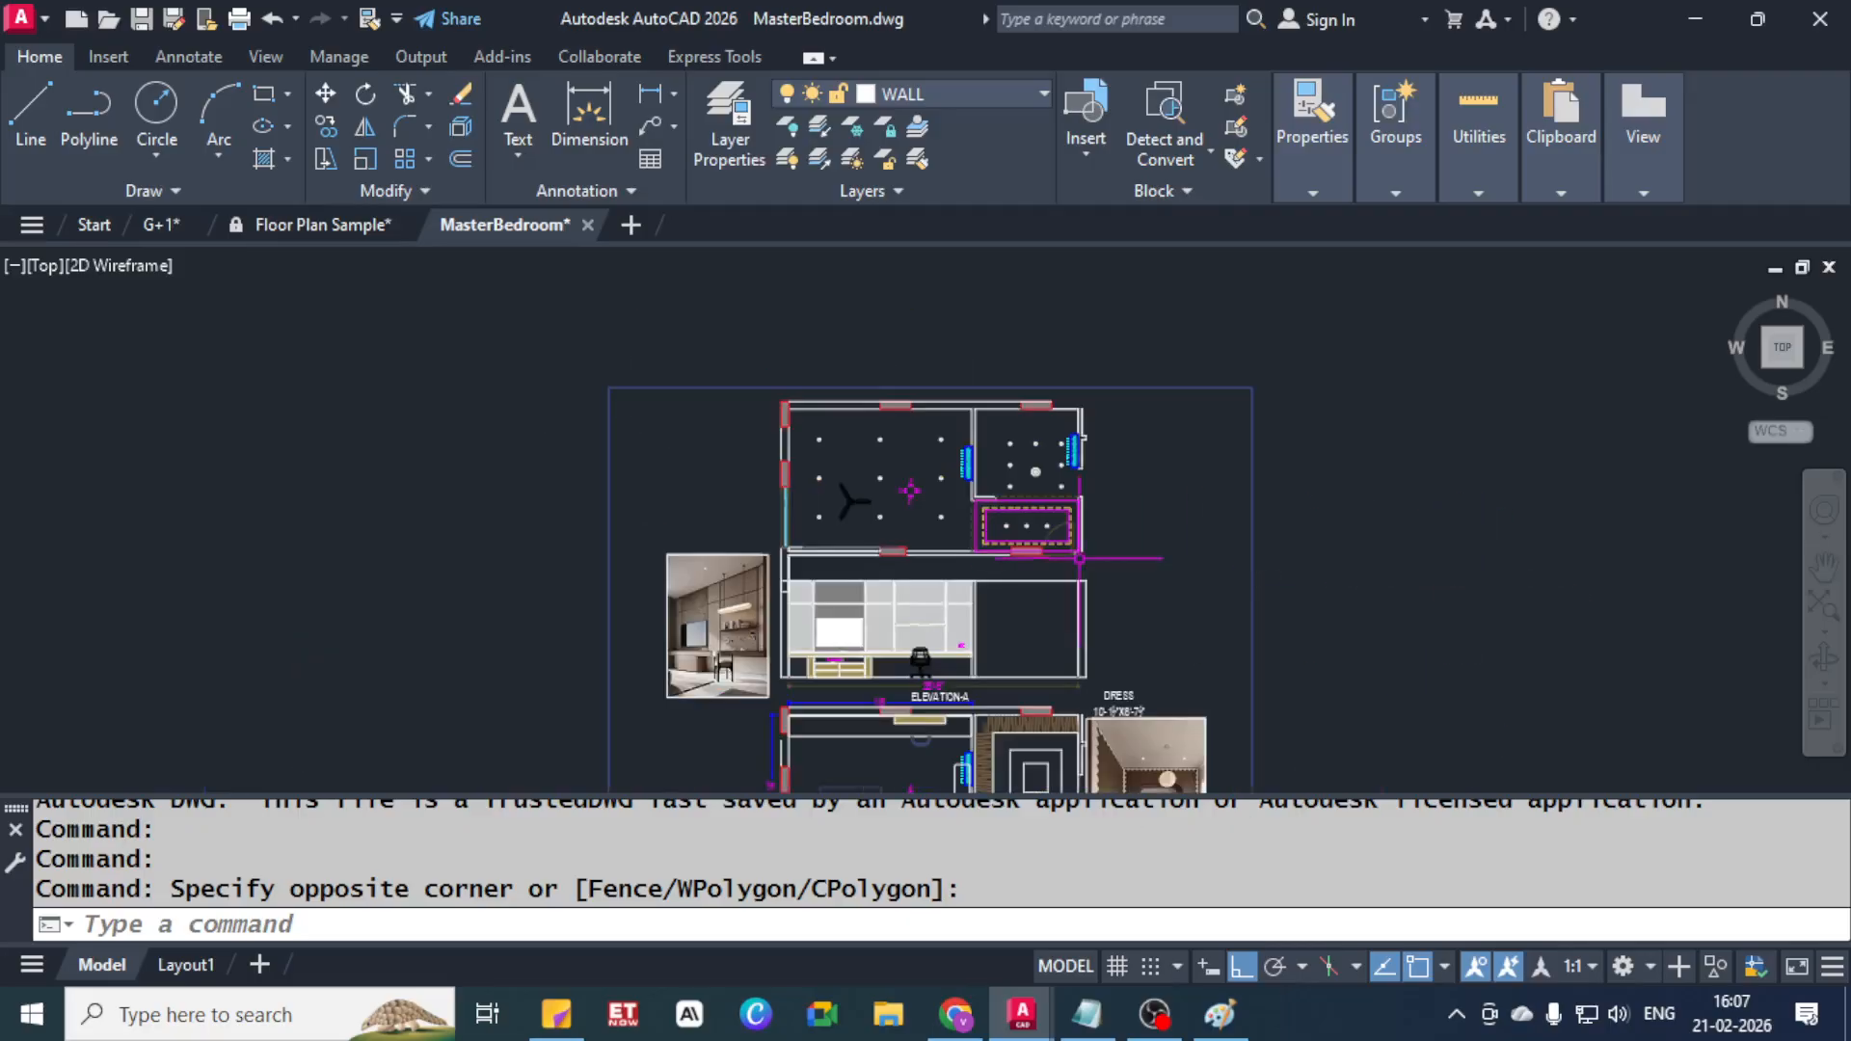
middle_drag(1182, 735, 771, 438)
middle_drag(857, 648, 980, 452)
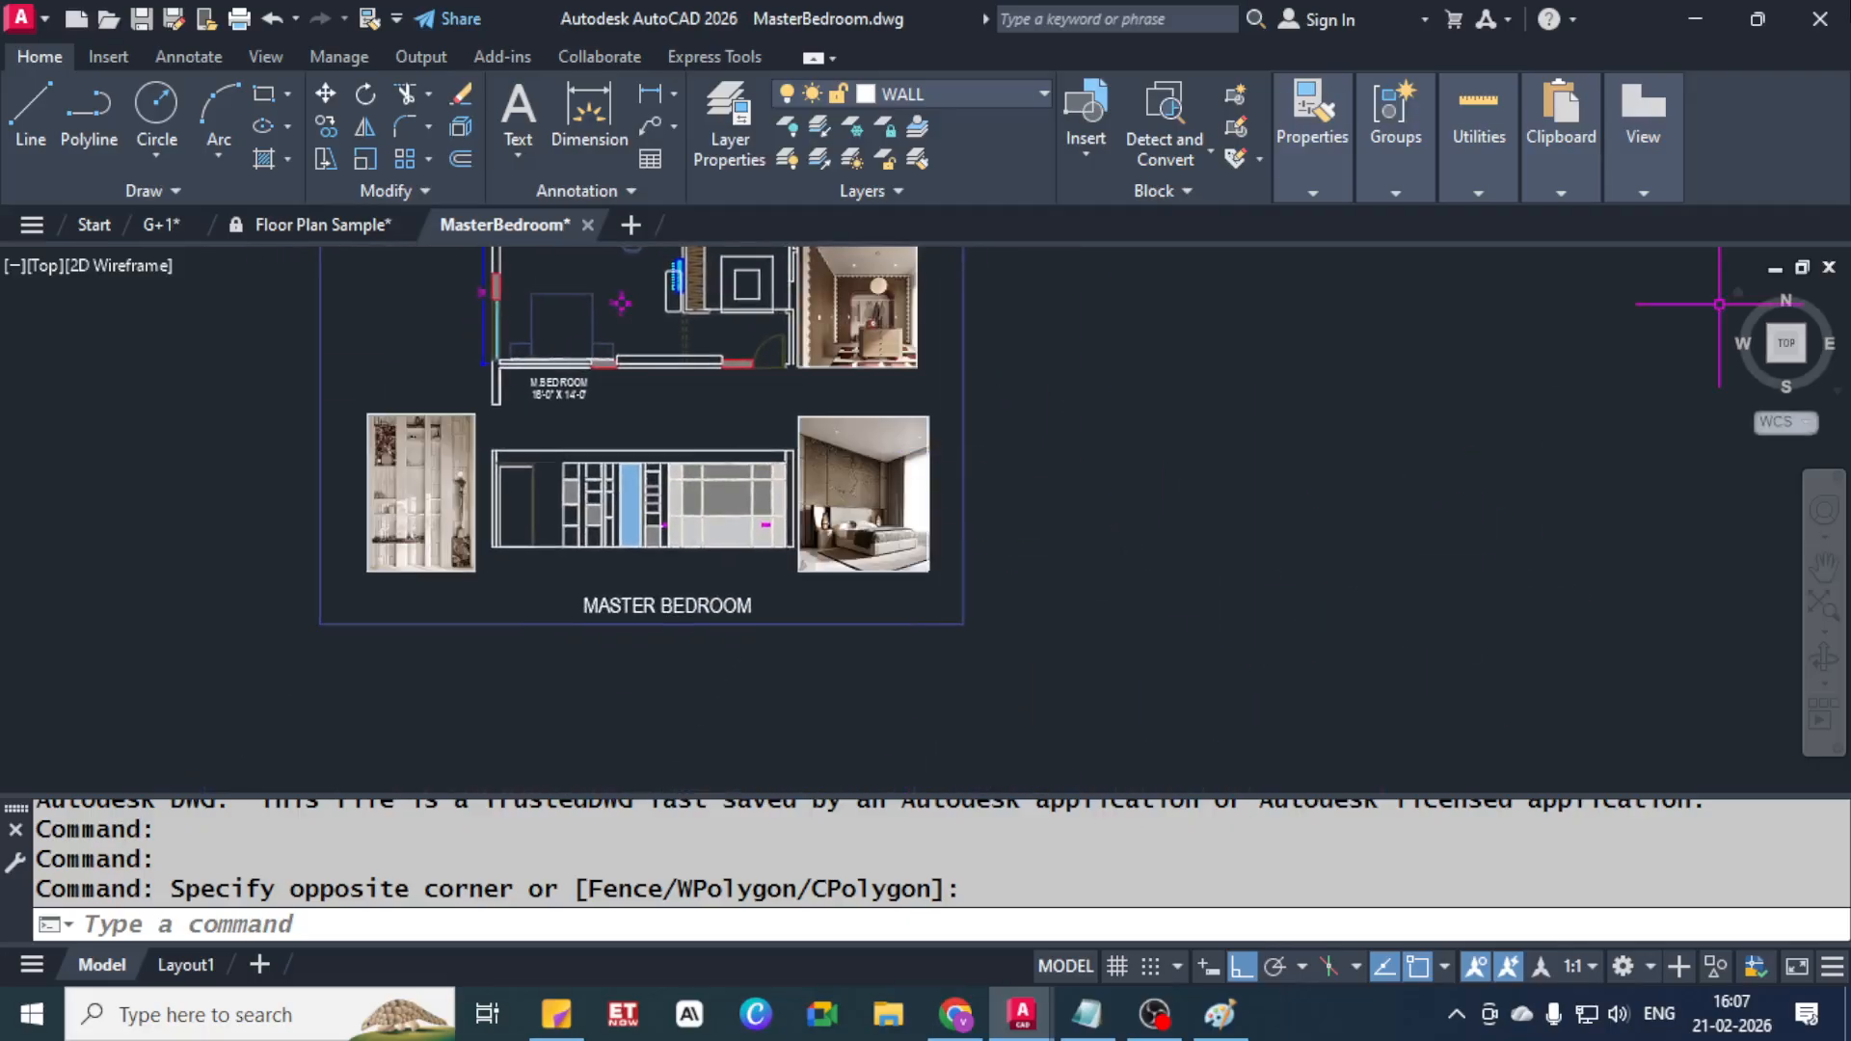
Switch to the Notepad notes and highlight the line "Write Block -Wblock"
click(1695, 19)
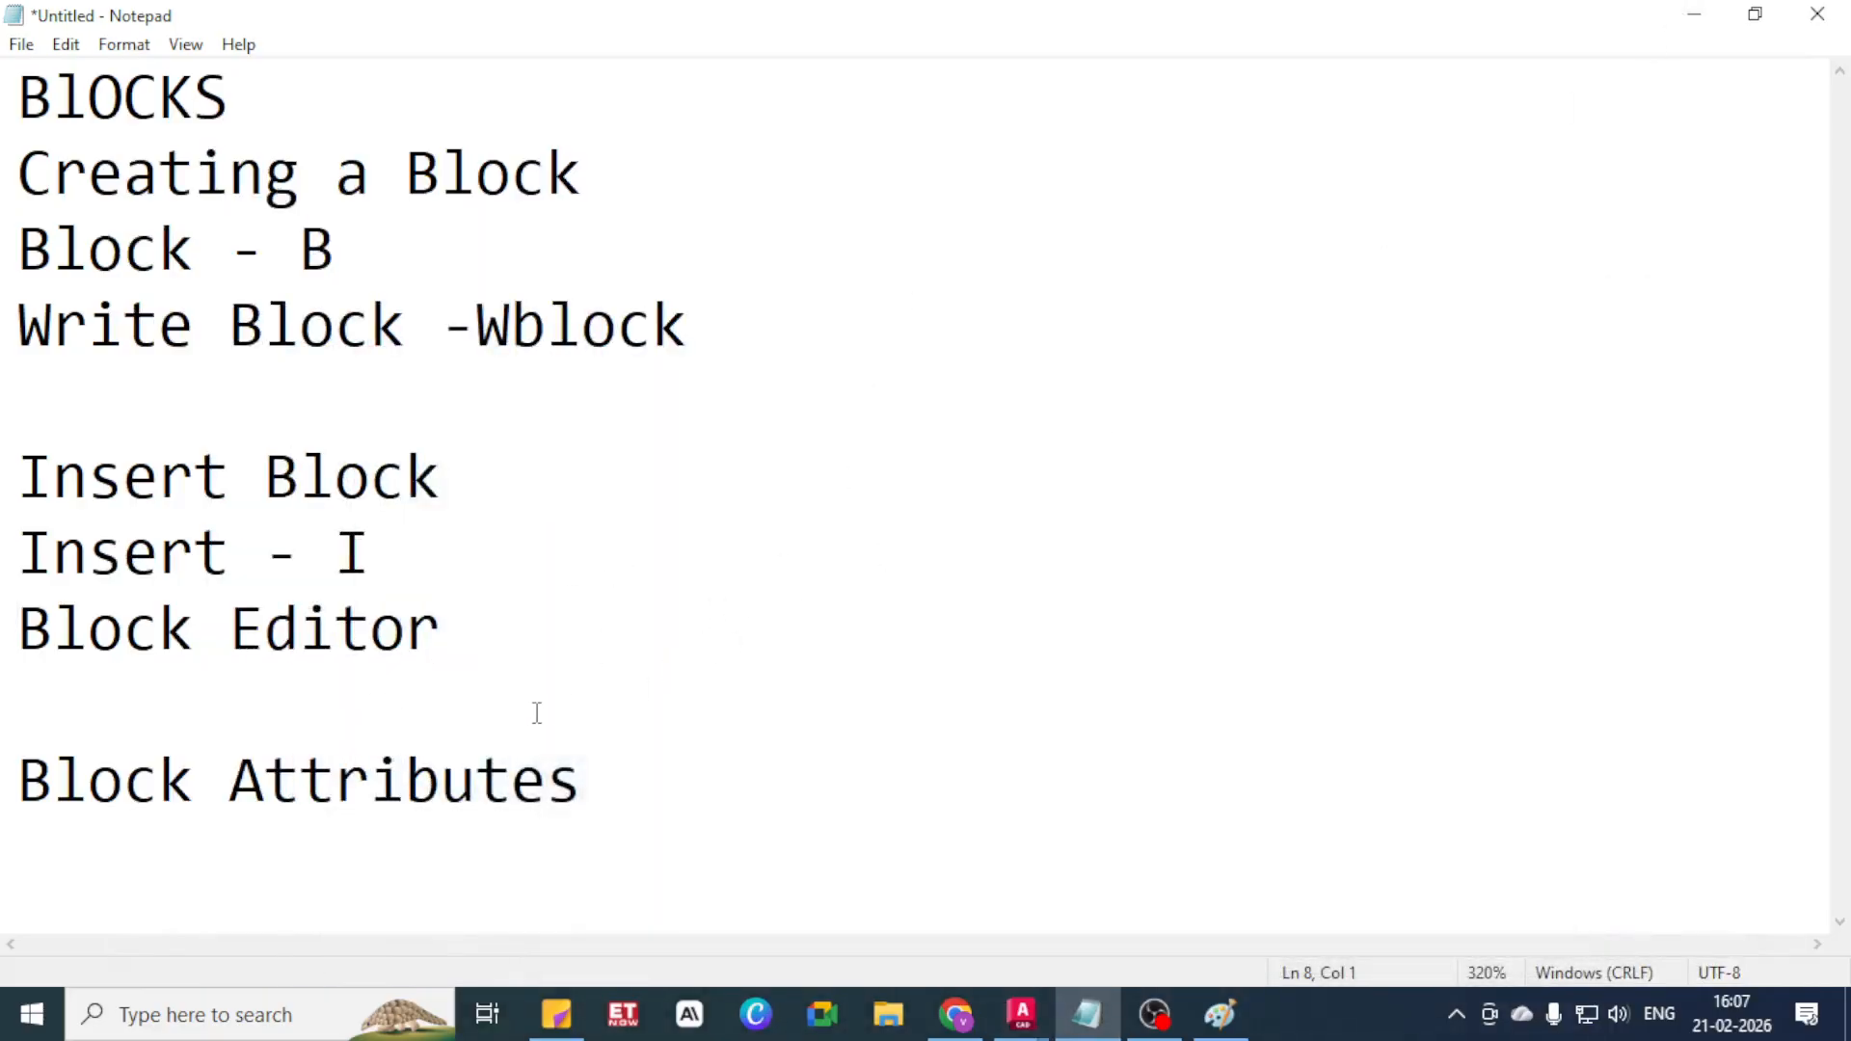
drag(4, 327, 1024, 314)
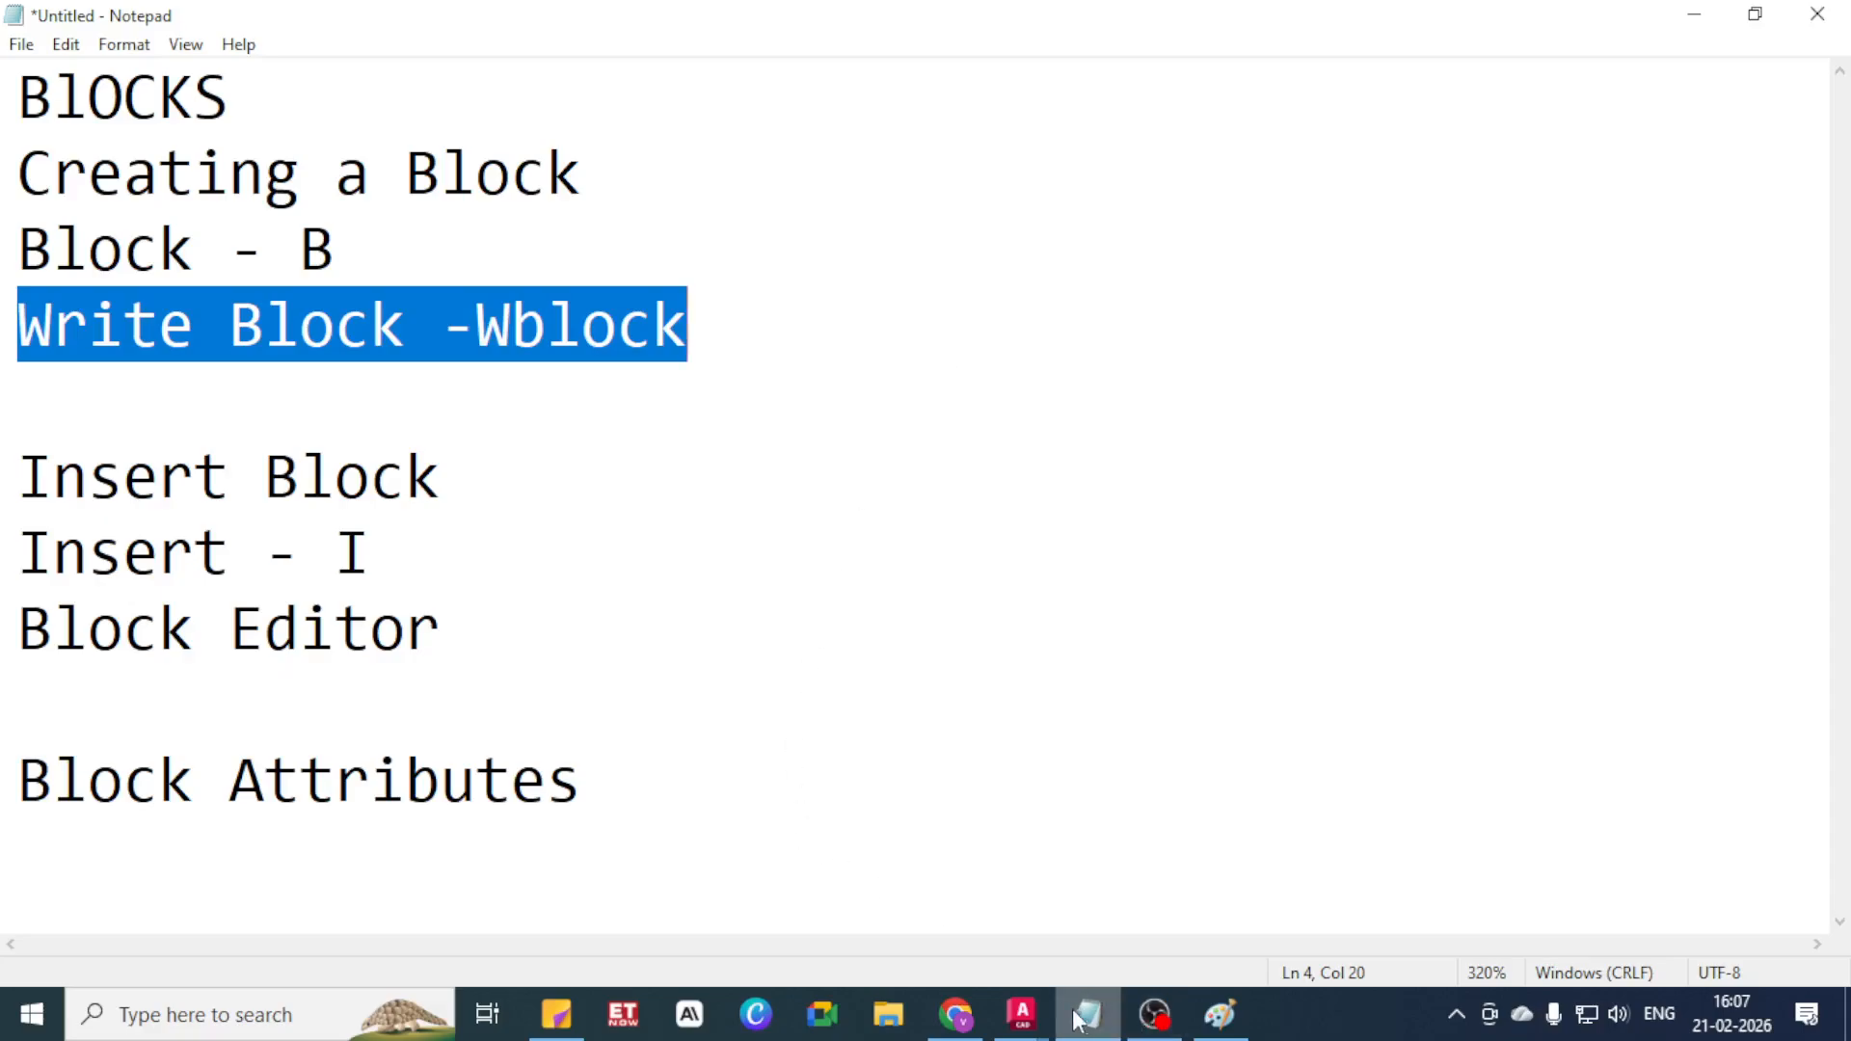
Return to the G+1 drawing in AutoCAD and check the double and single doors placed in the floor plan
click(1022, 1014)
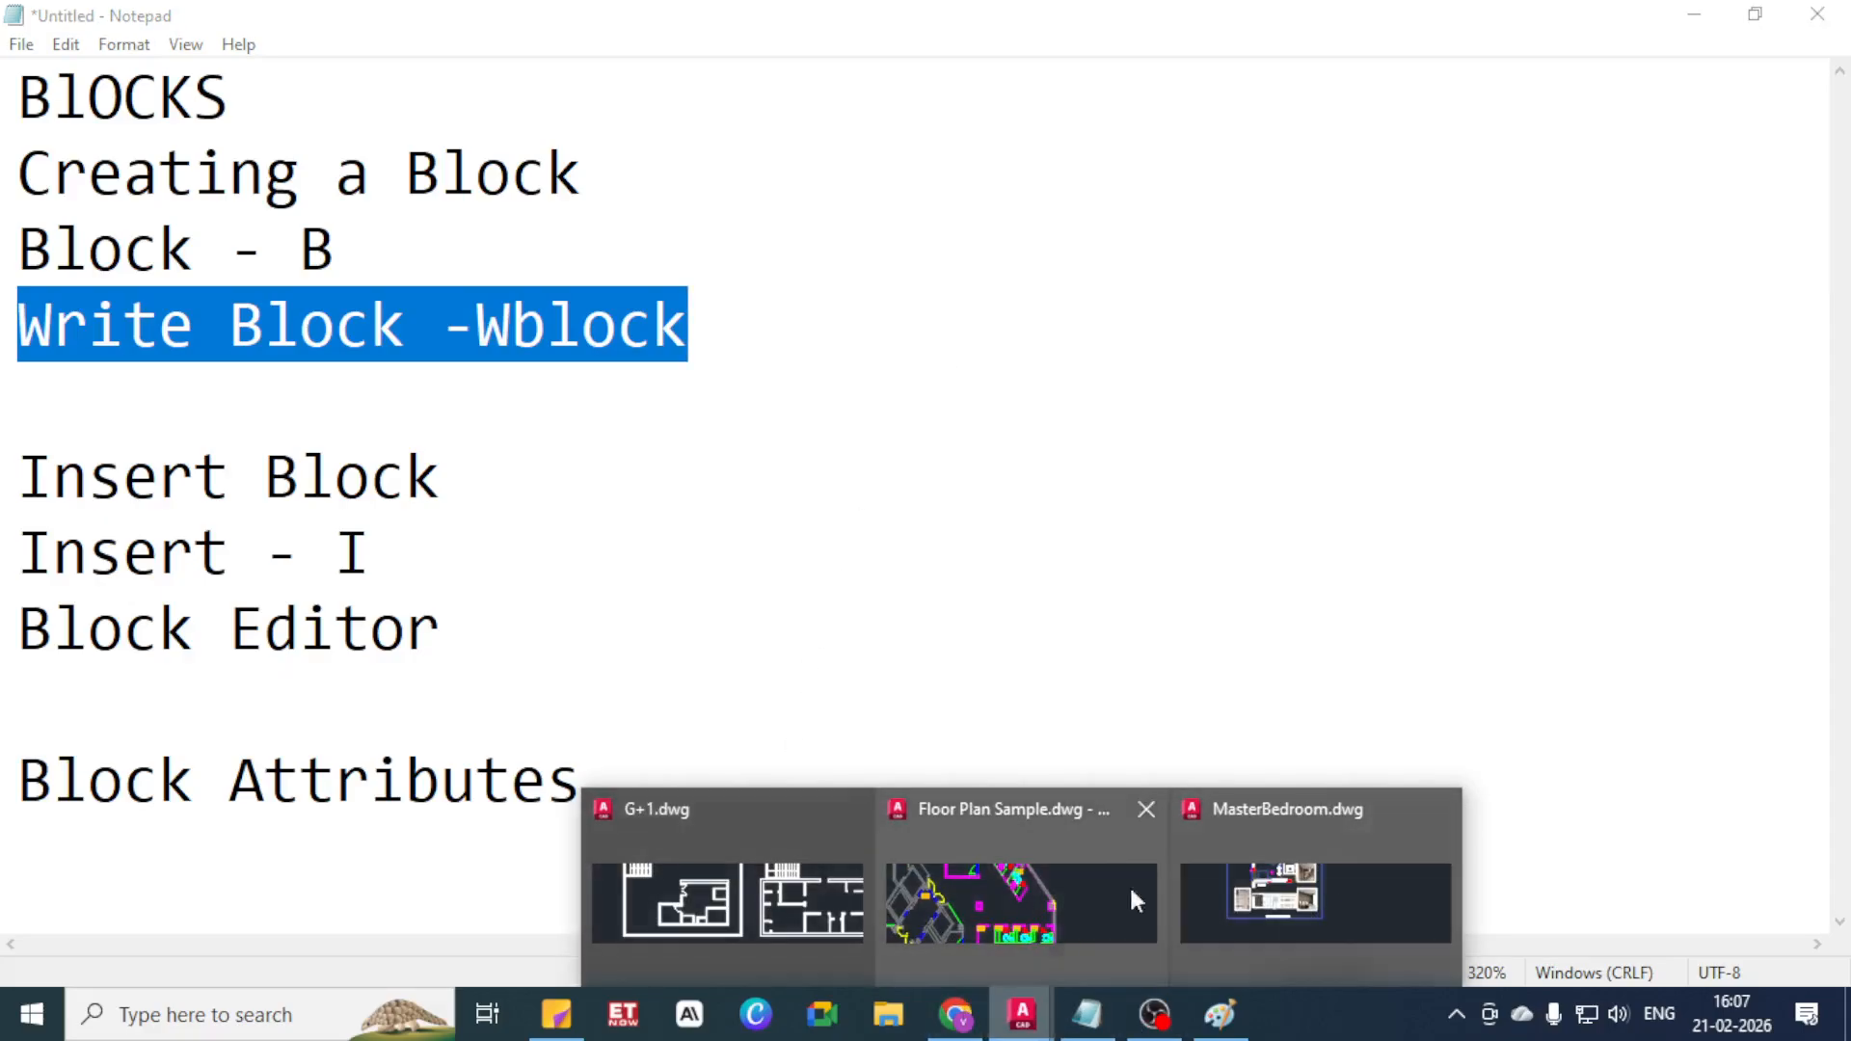
click(728, 902)
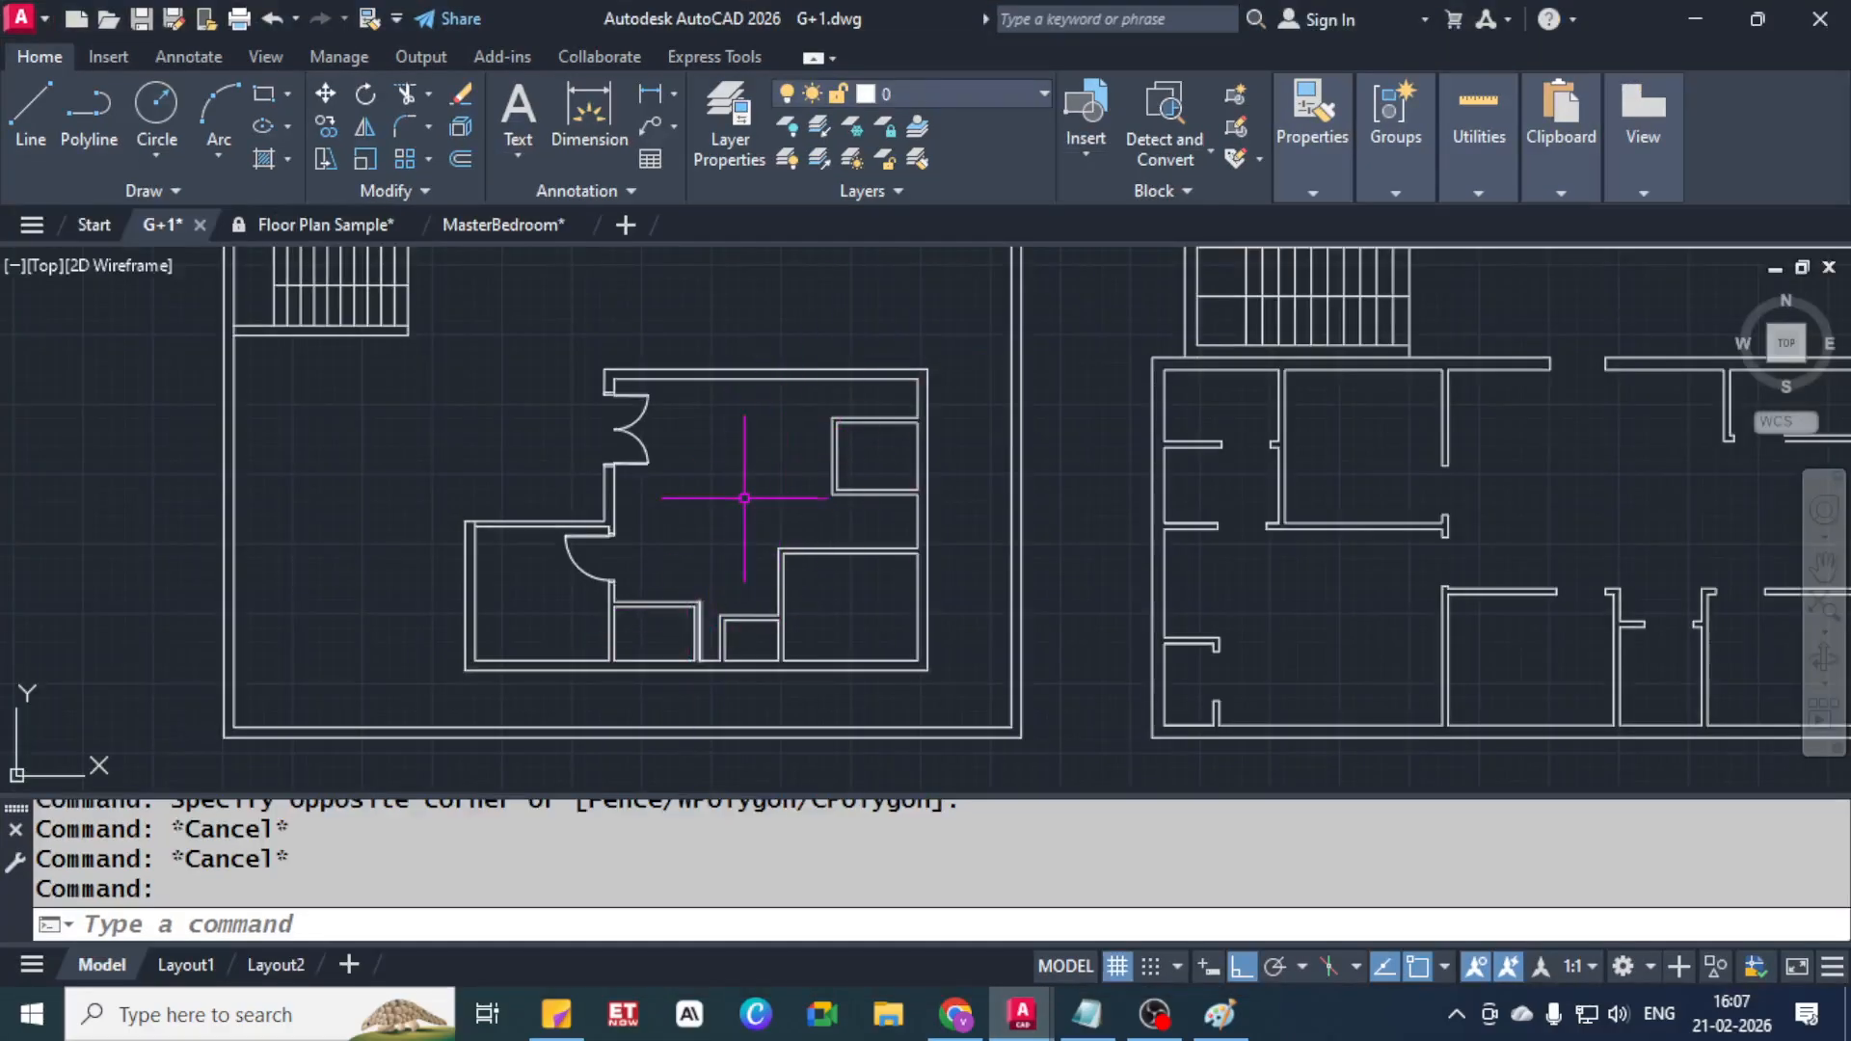
scroll(743, 496, down, 2)
scroll(762, 467, up, 5)
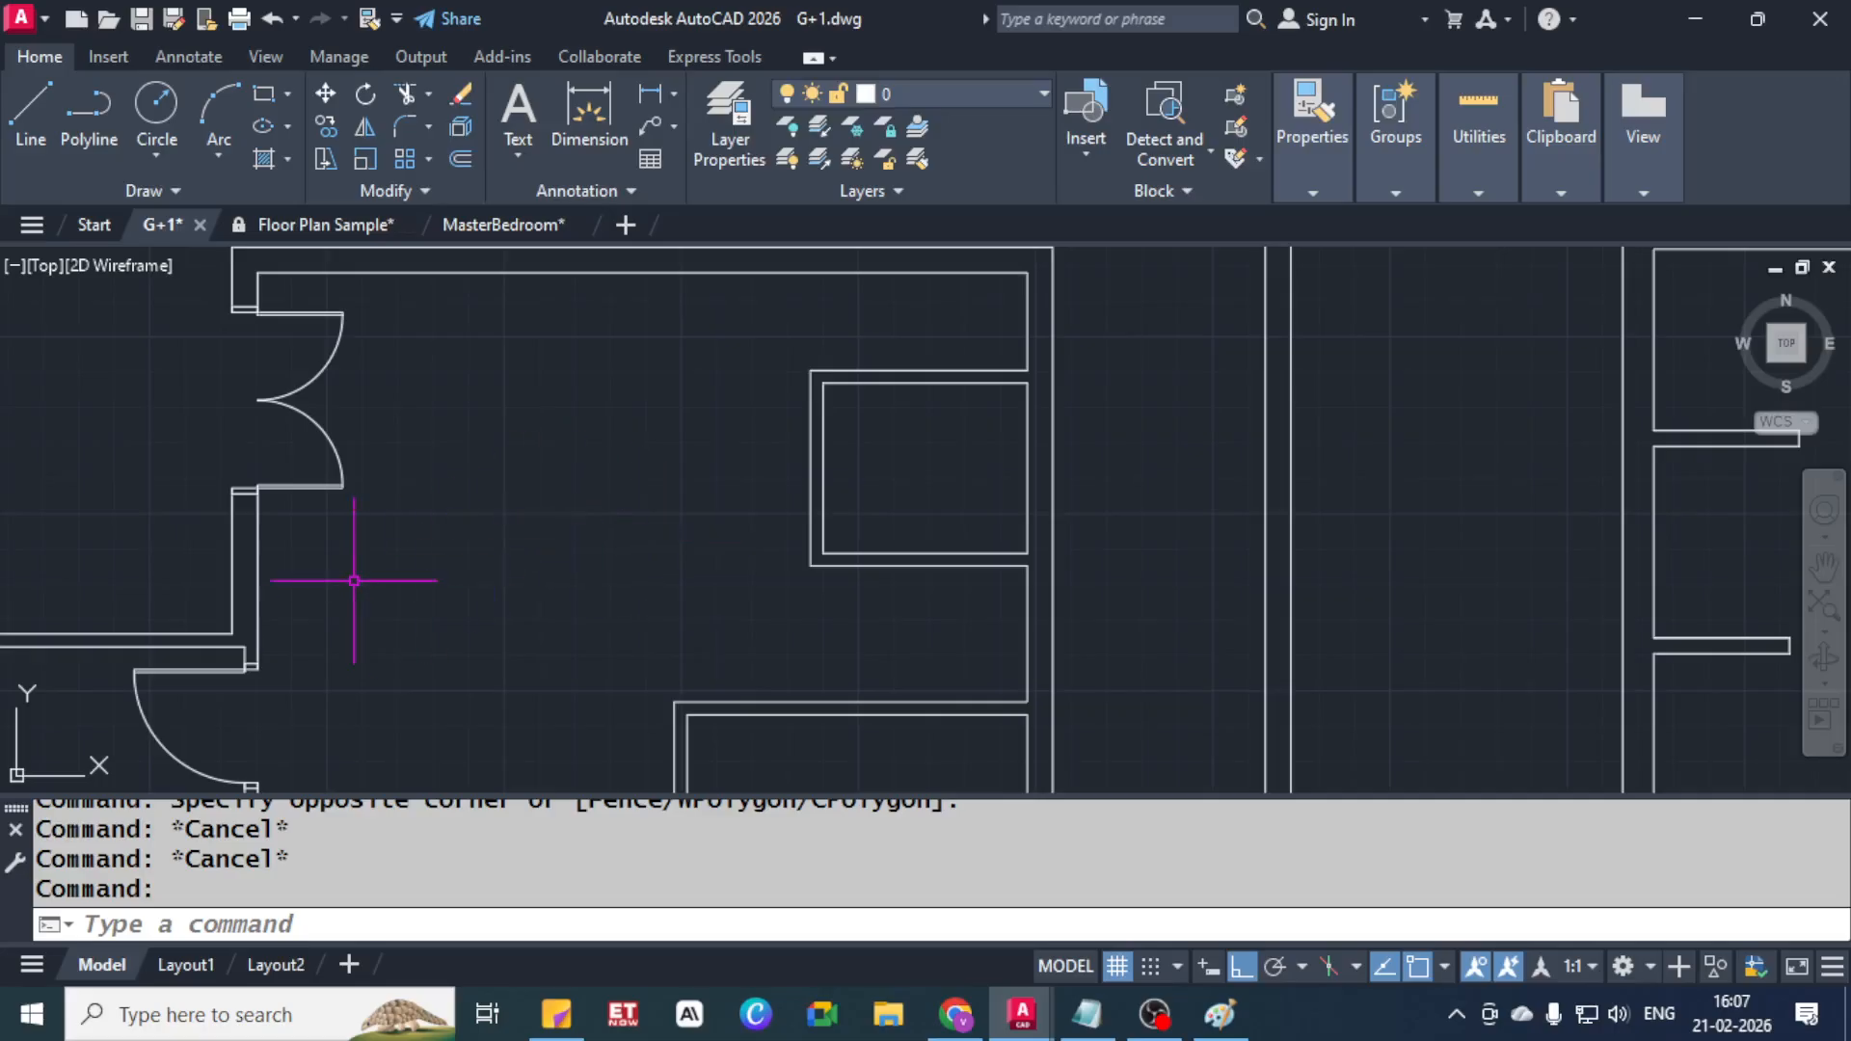
Switch to Chrome and search Google Images for "flap doors"
click(955, 1015)
click(785, 13)
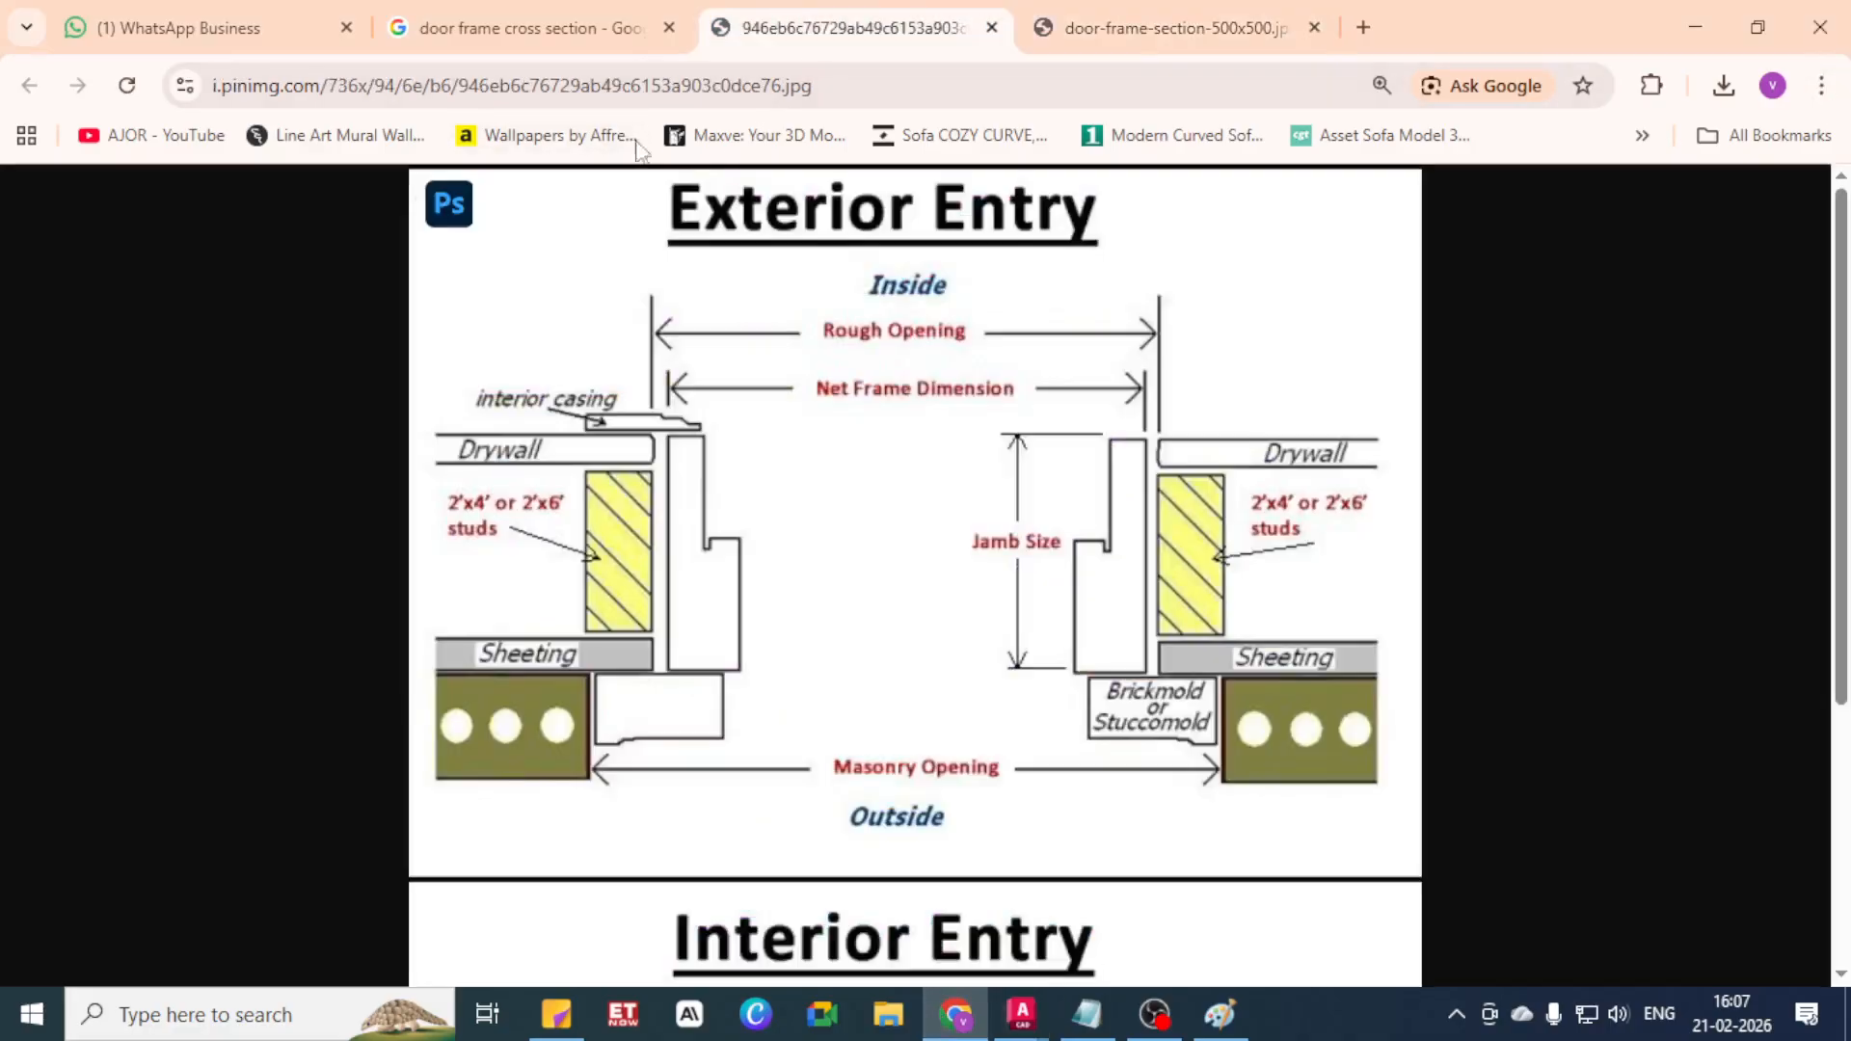
click(610, 85)
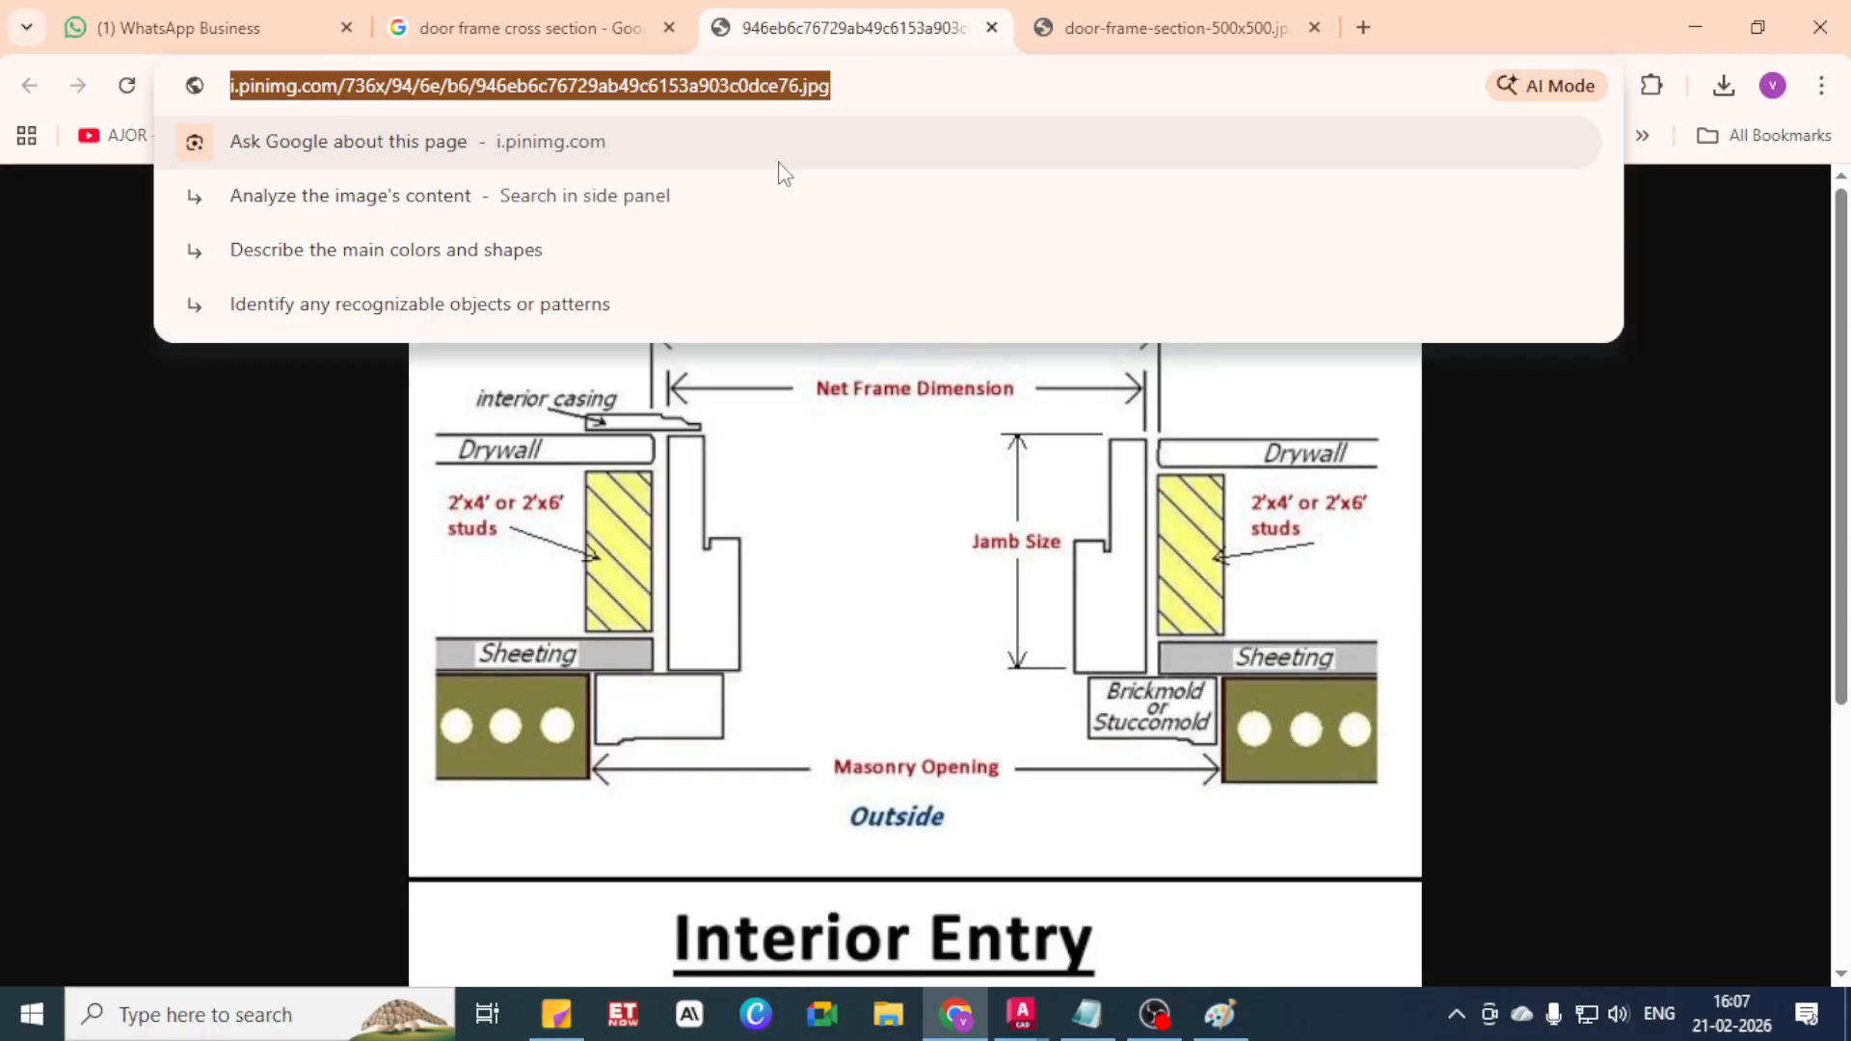
text(fla)
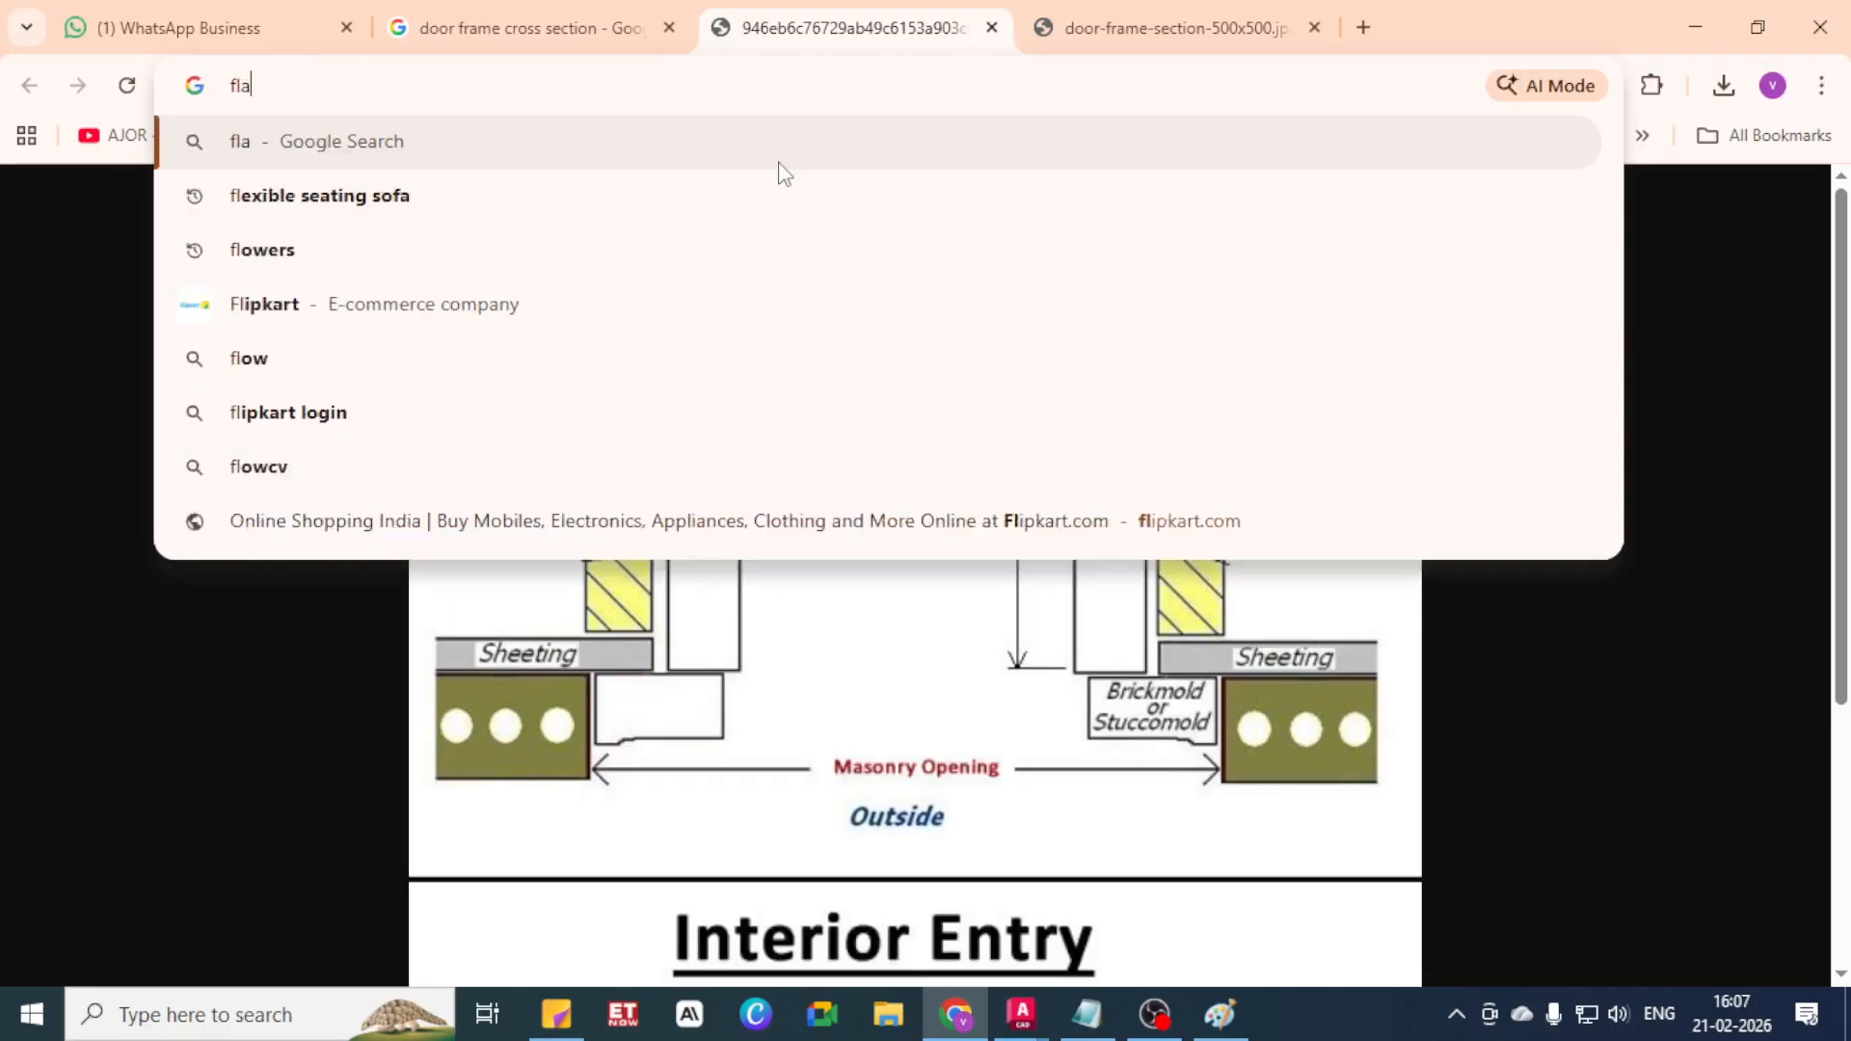
text(p doors)
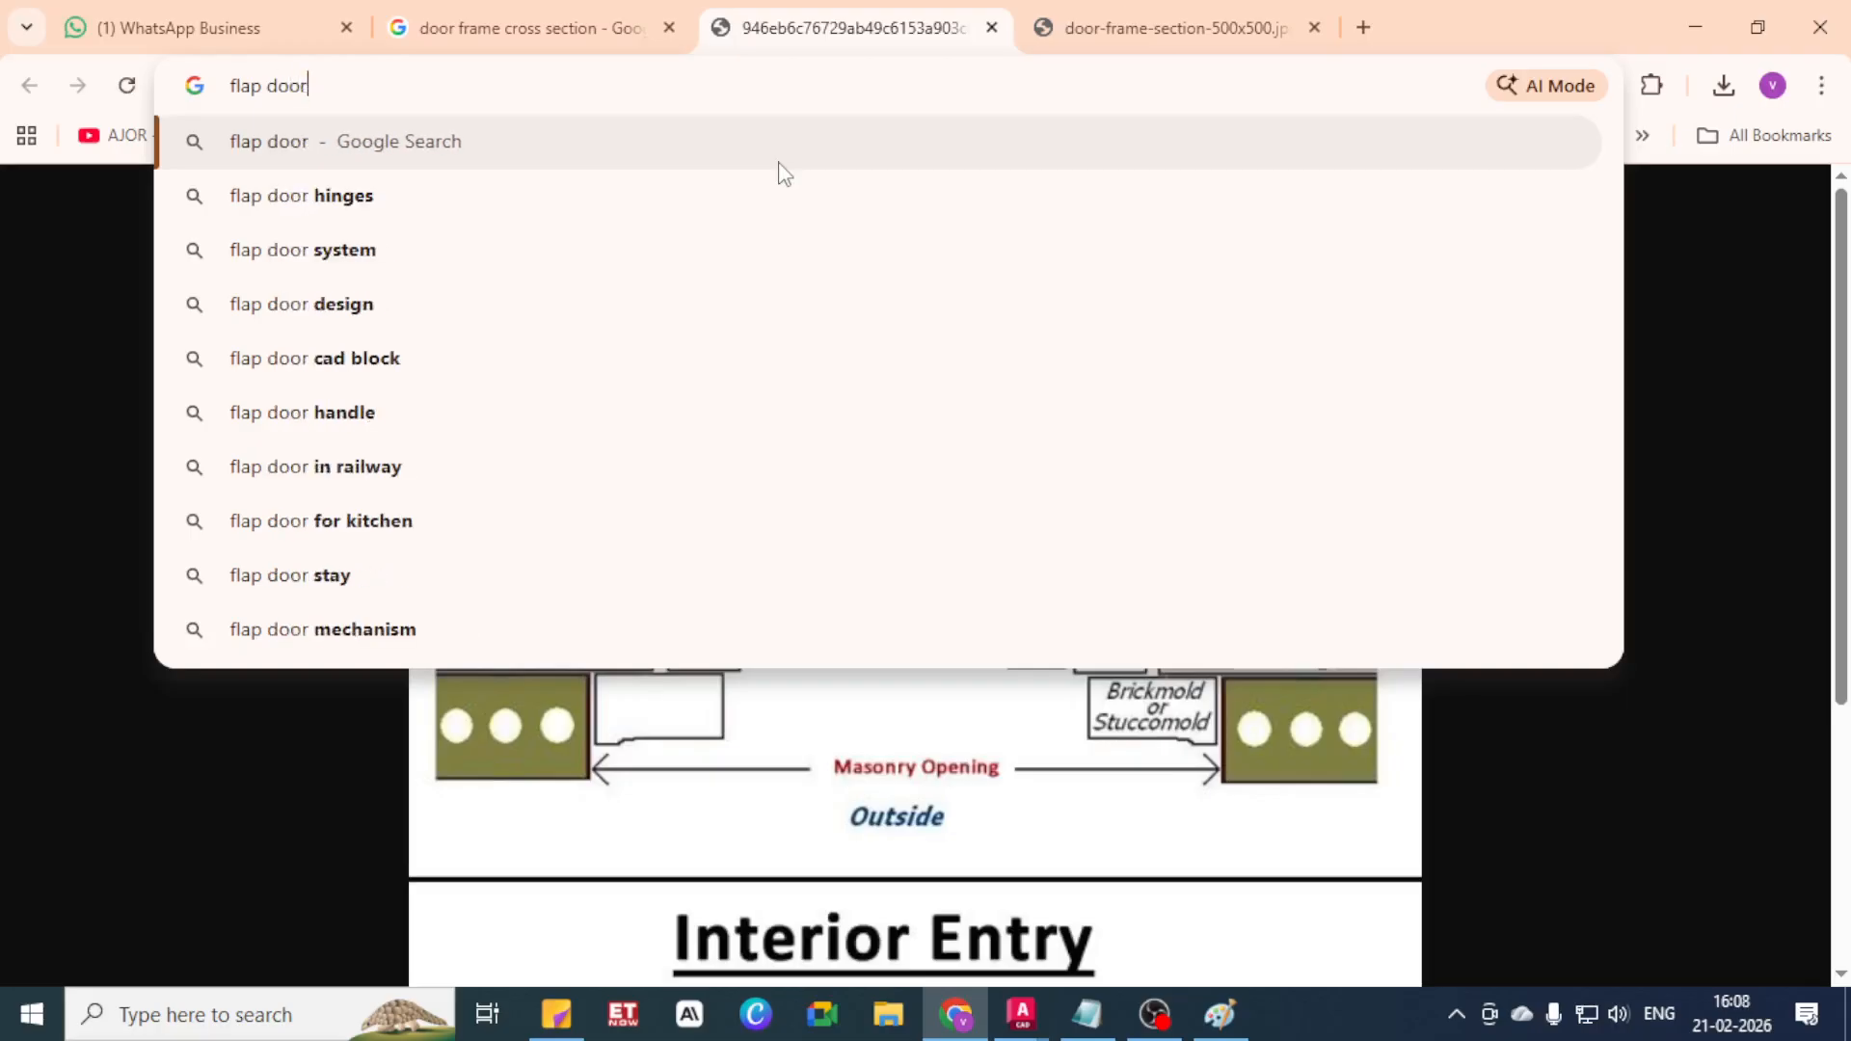
key(Return)
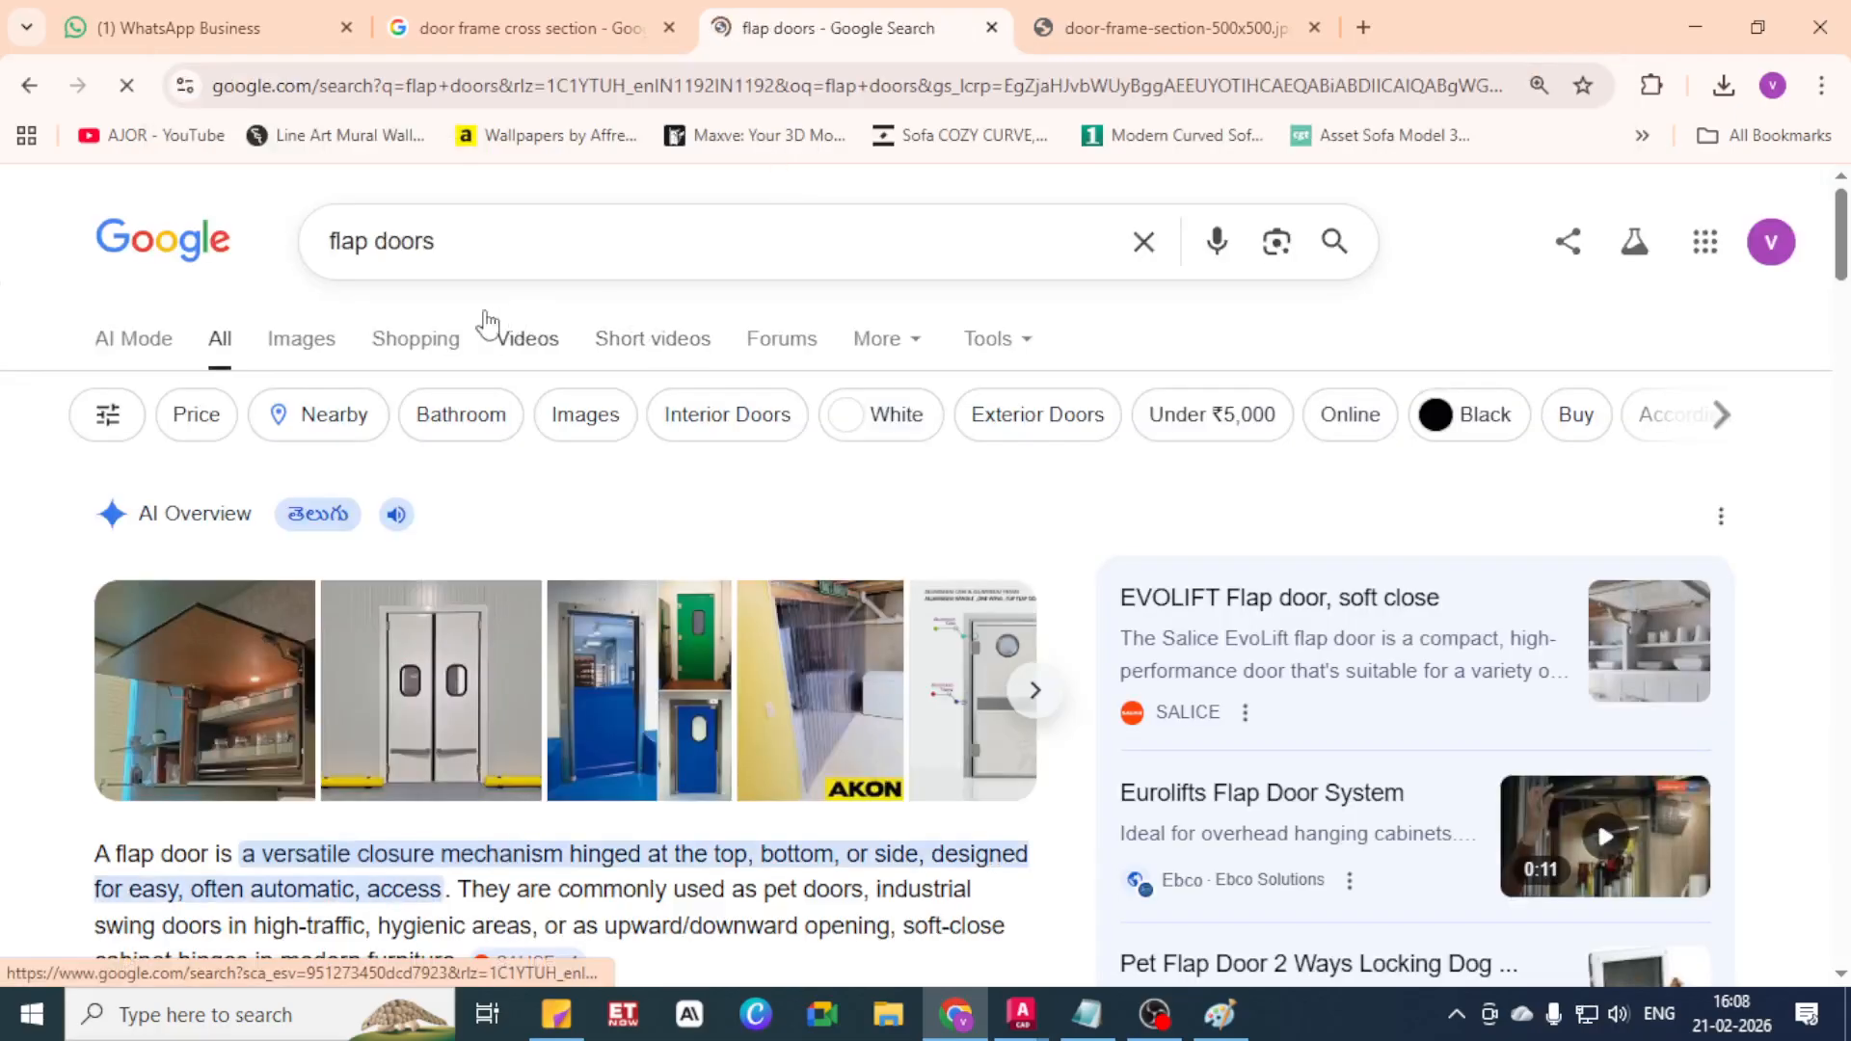
click(314, 347)
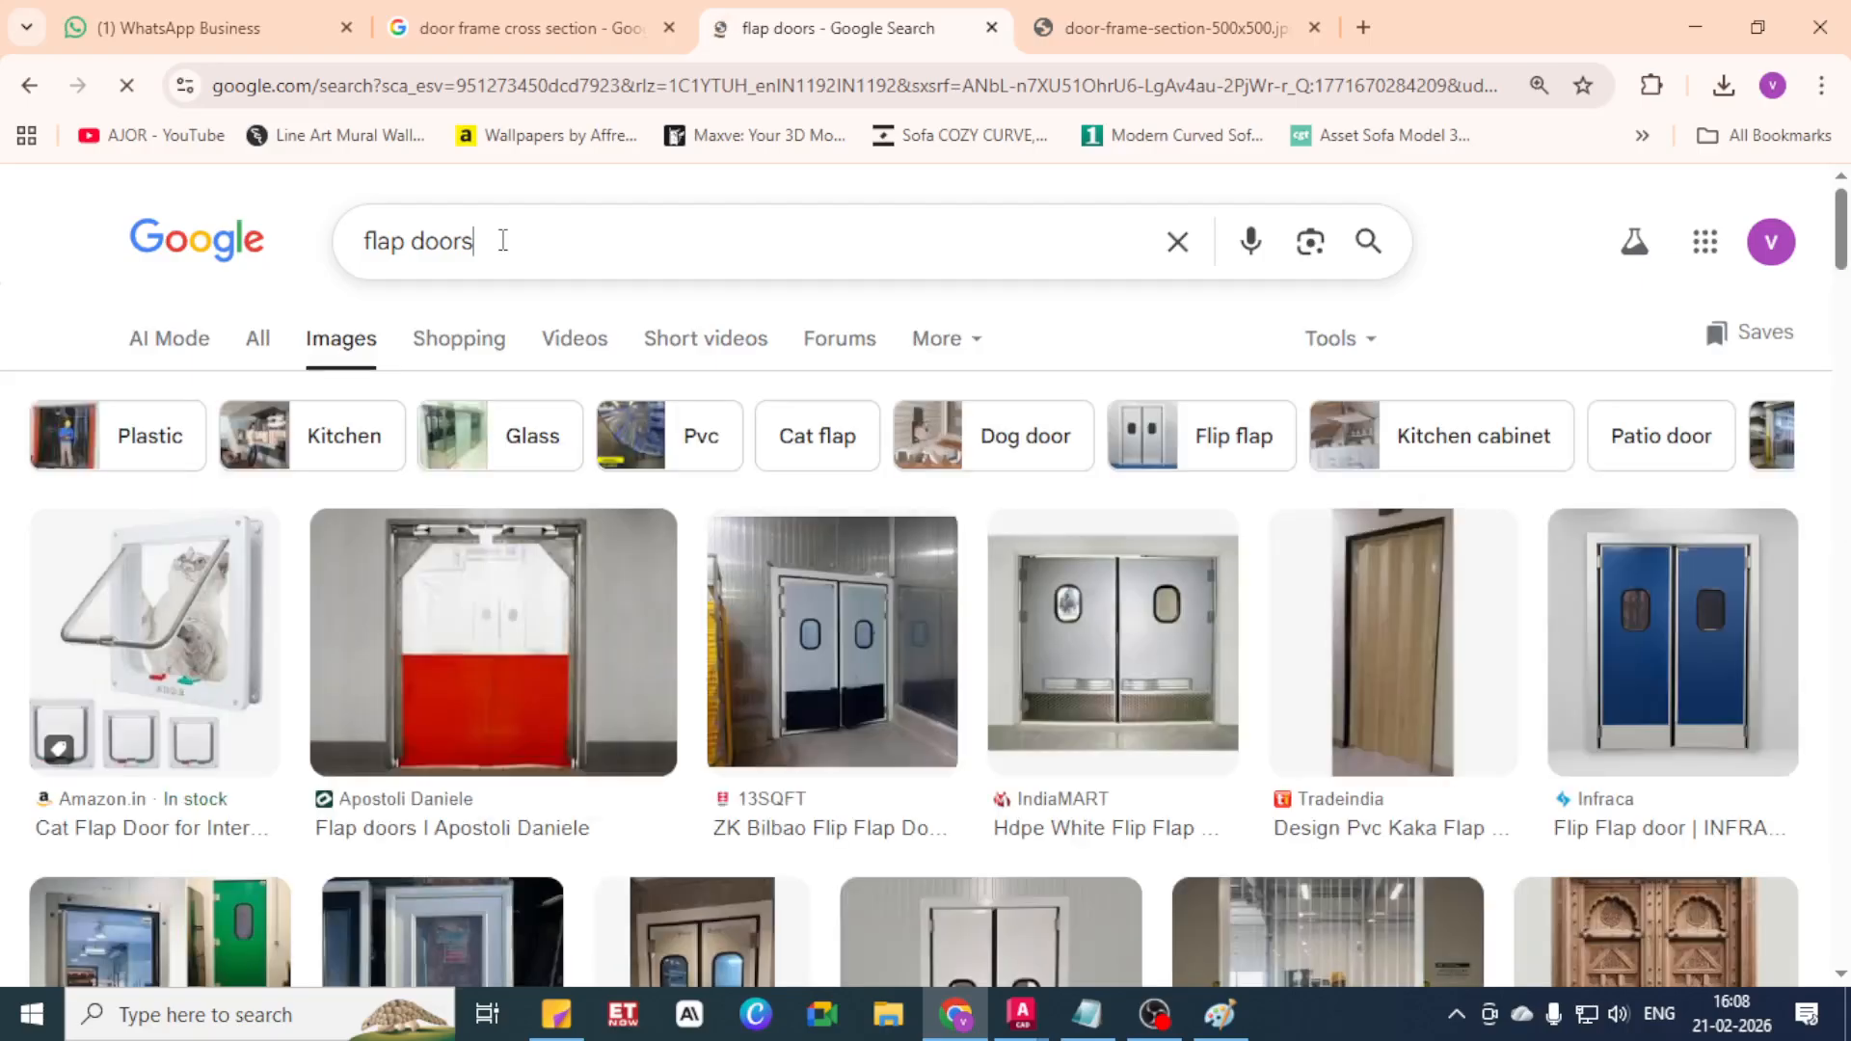
Refine the image search to "flap doors 2d" and preview the CAD Blocks result of typical door types in plan
click(502, 240)
text(2d)
key(Return)
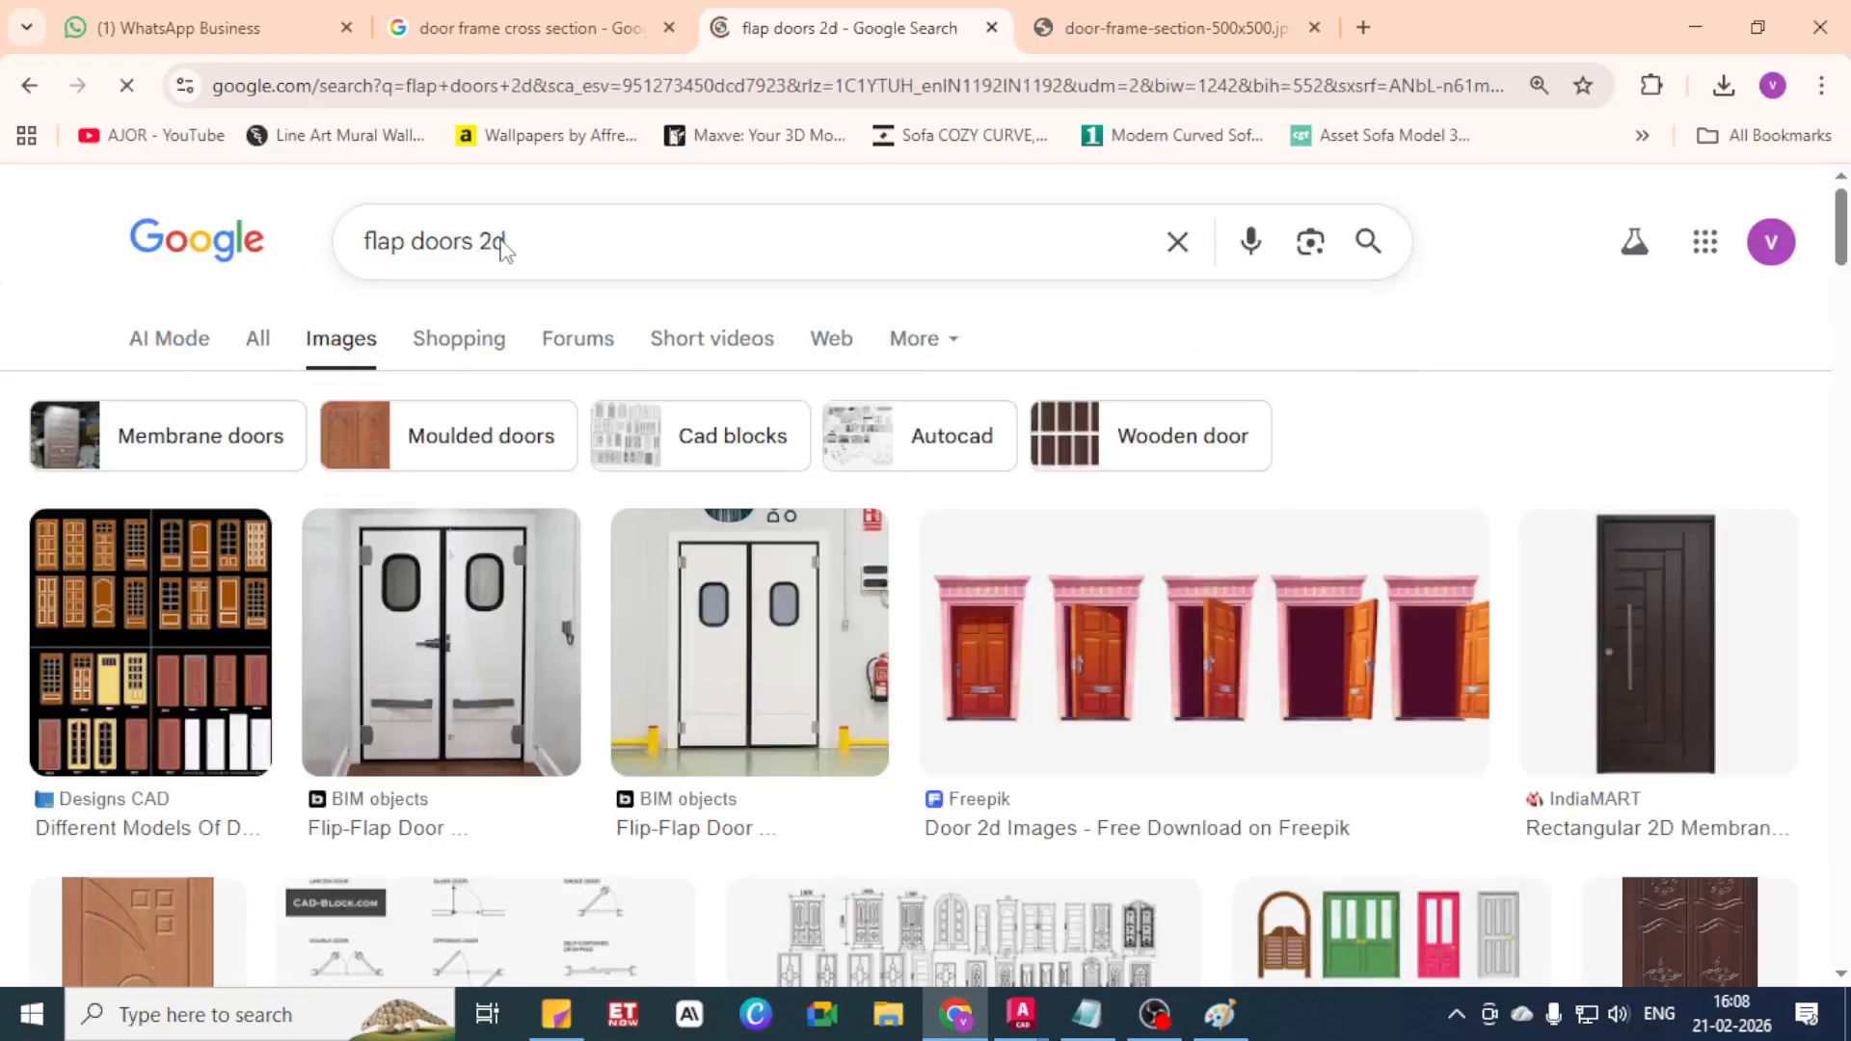
scroll(415, 494, down, 4)
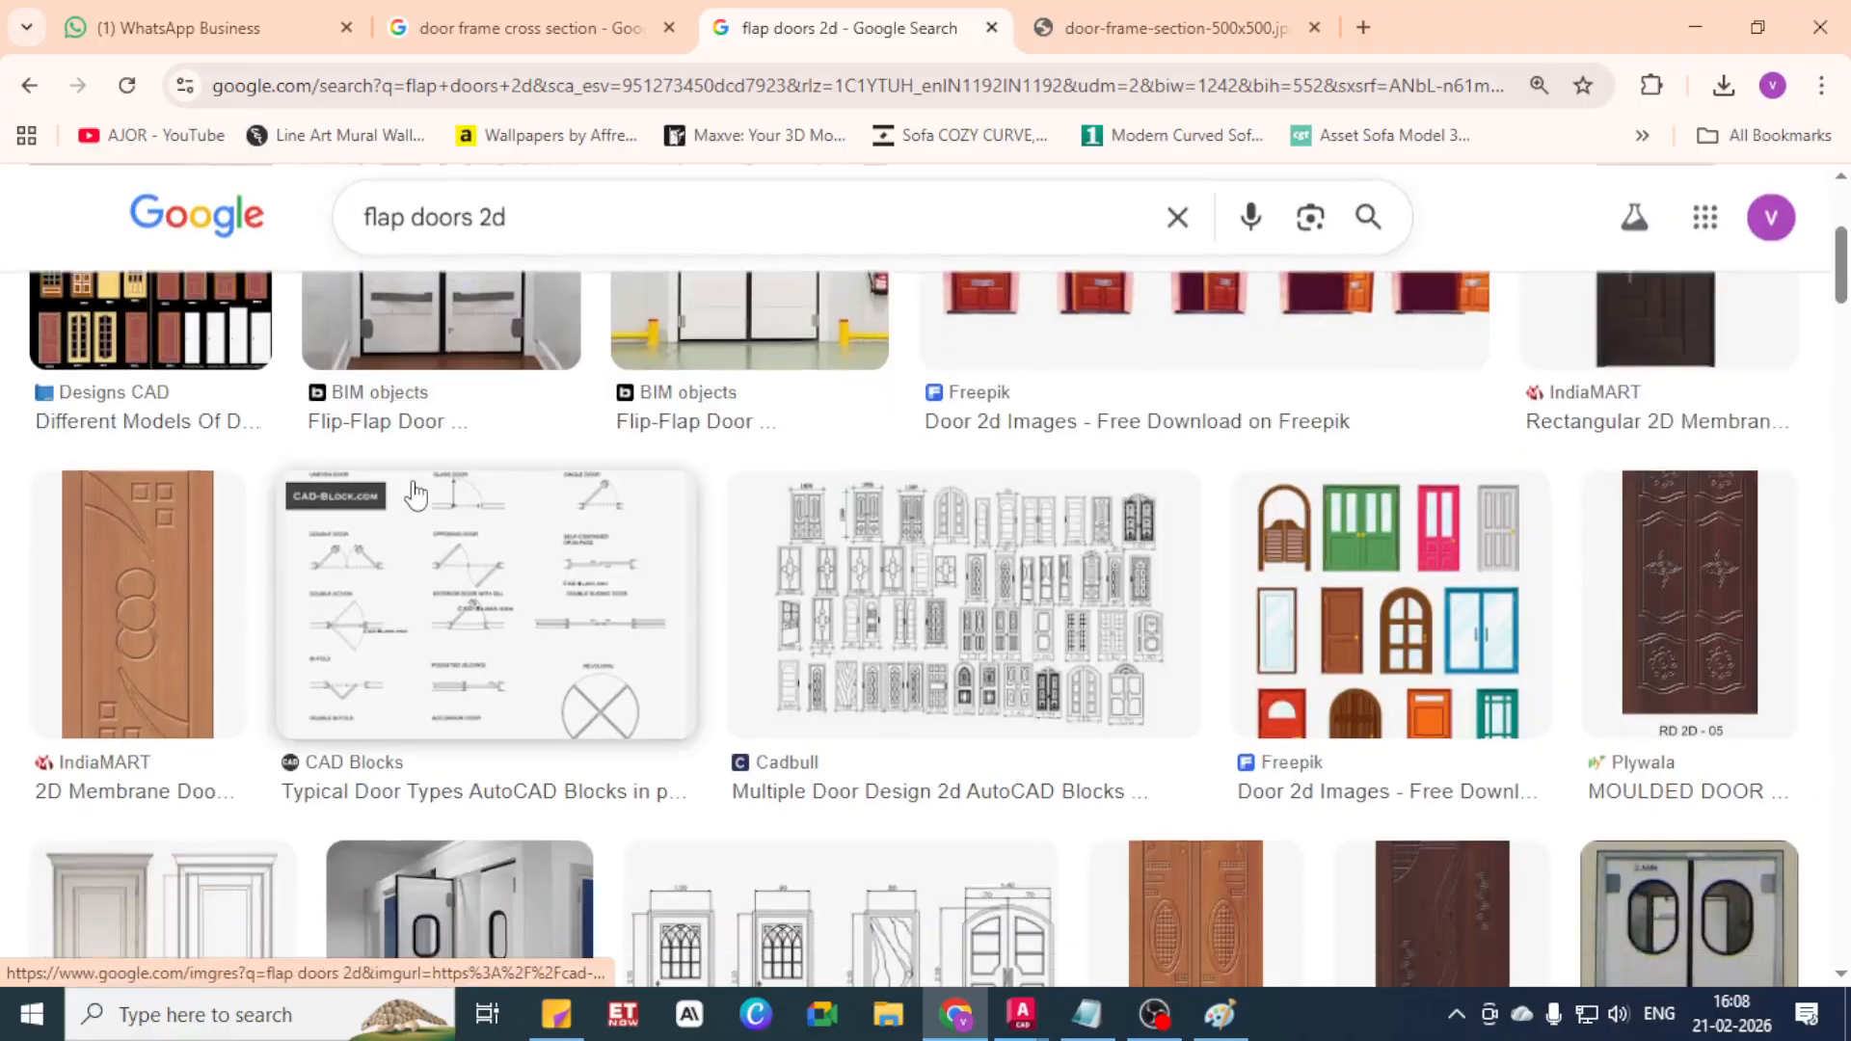
click(473, 620)
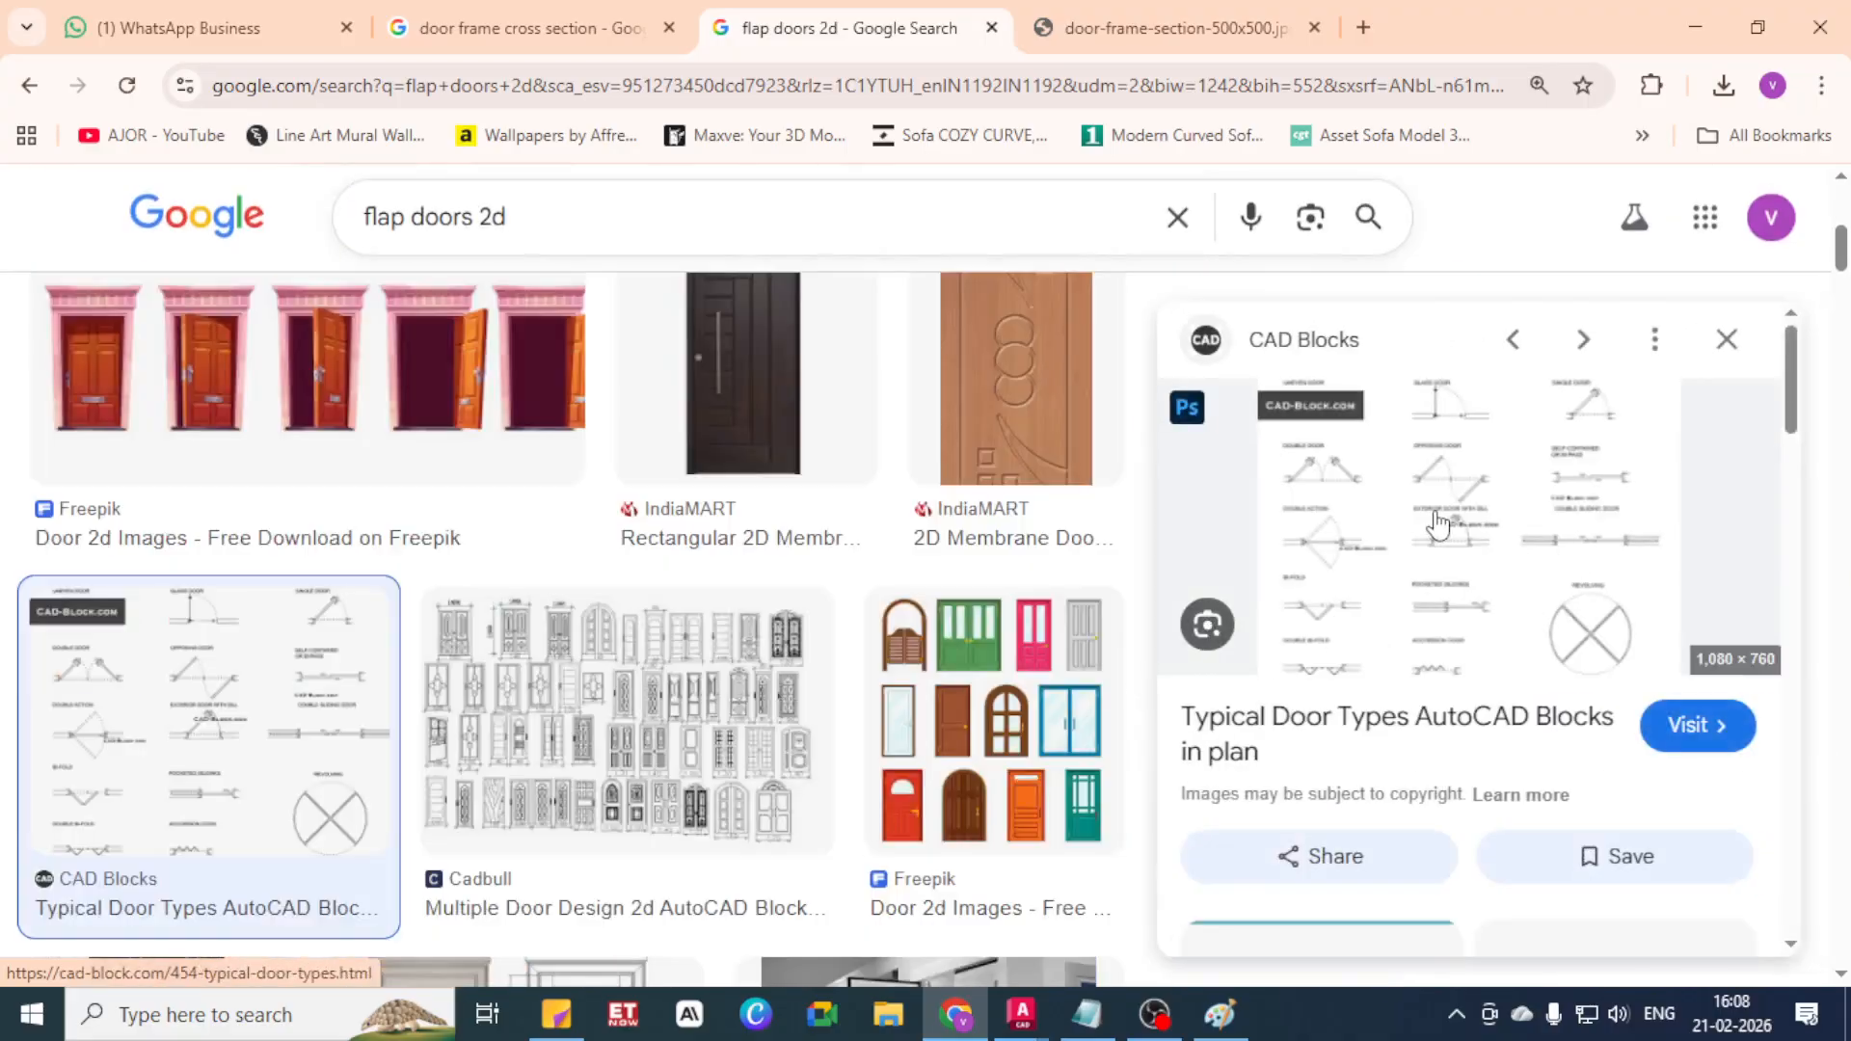
right_click(1436, 524)
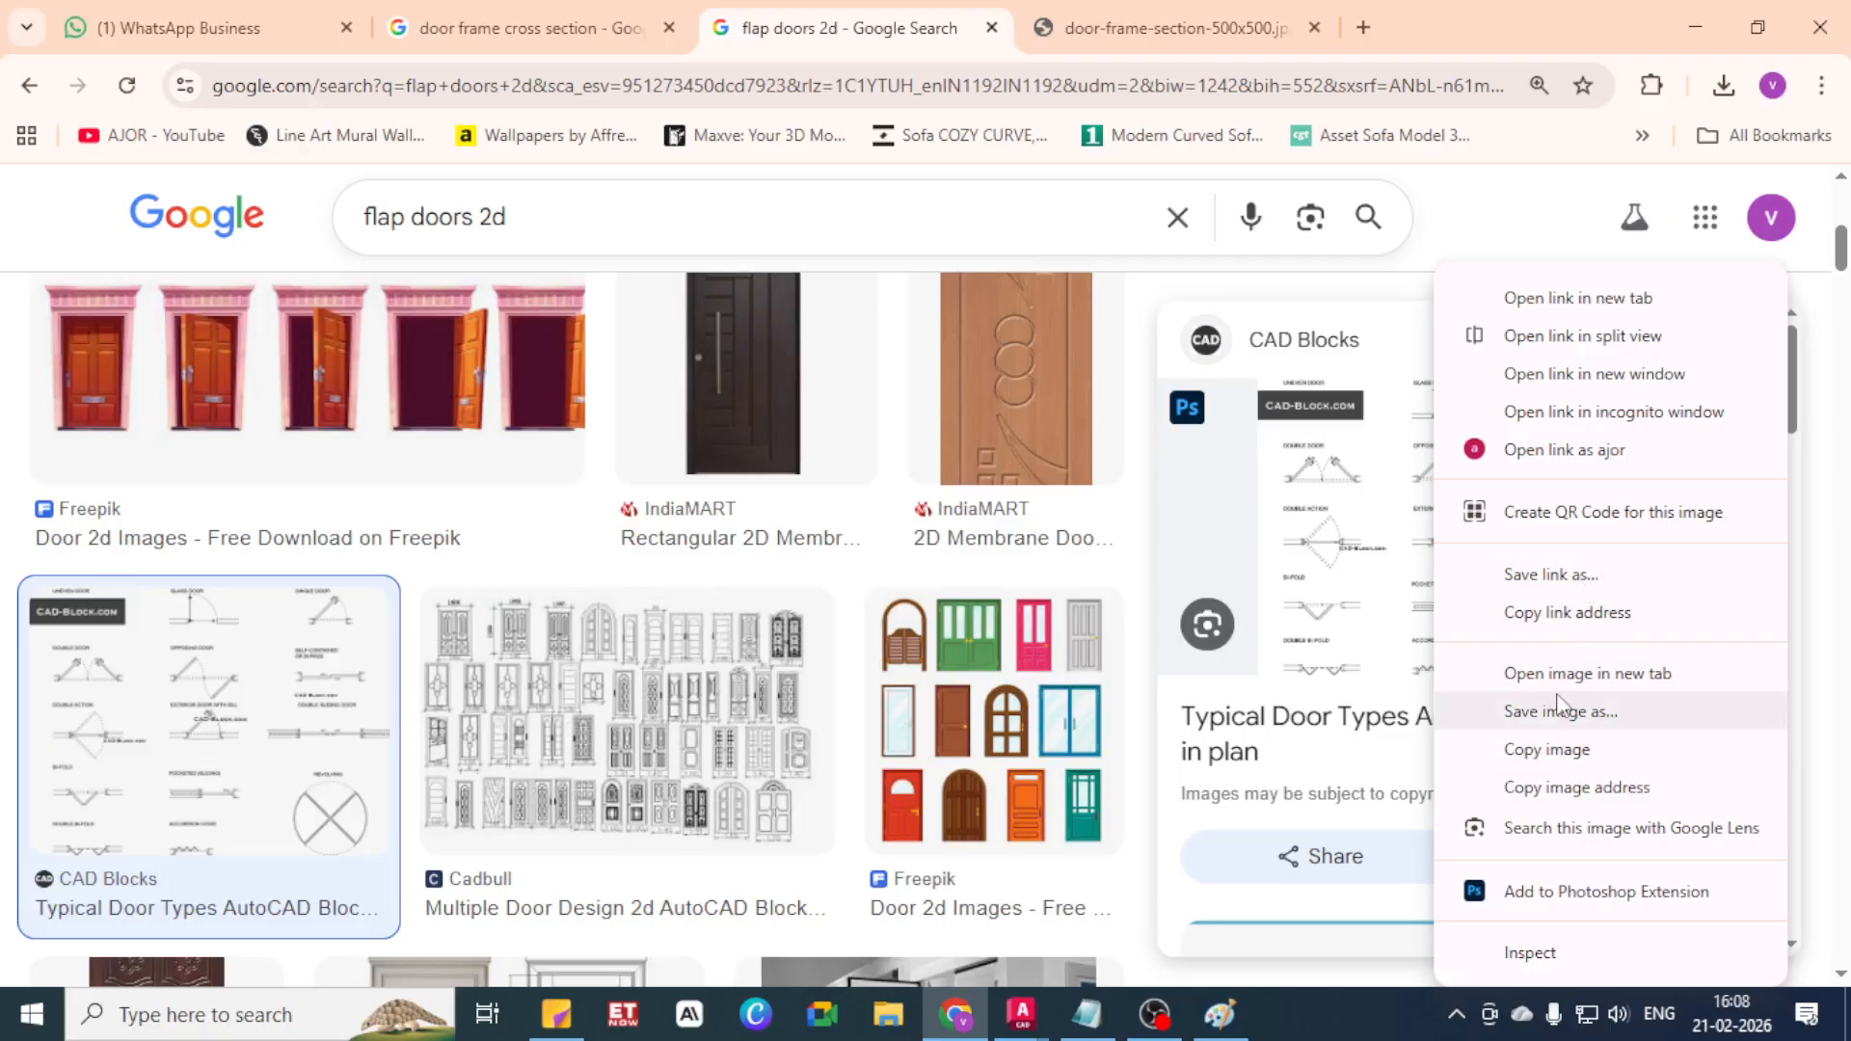
click(1582, 673)
click(1109, 19)
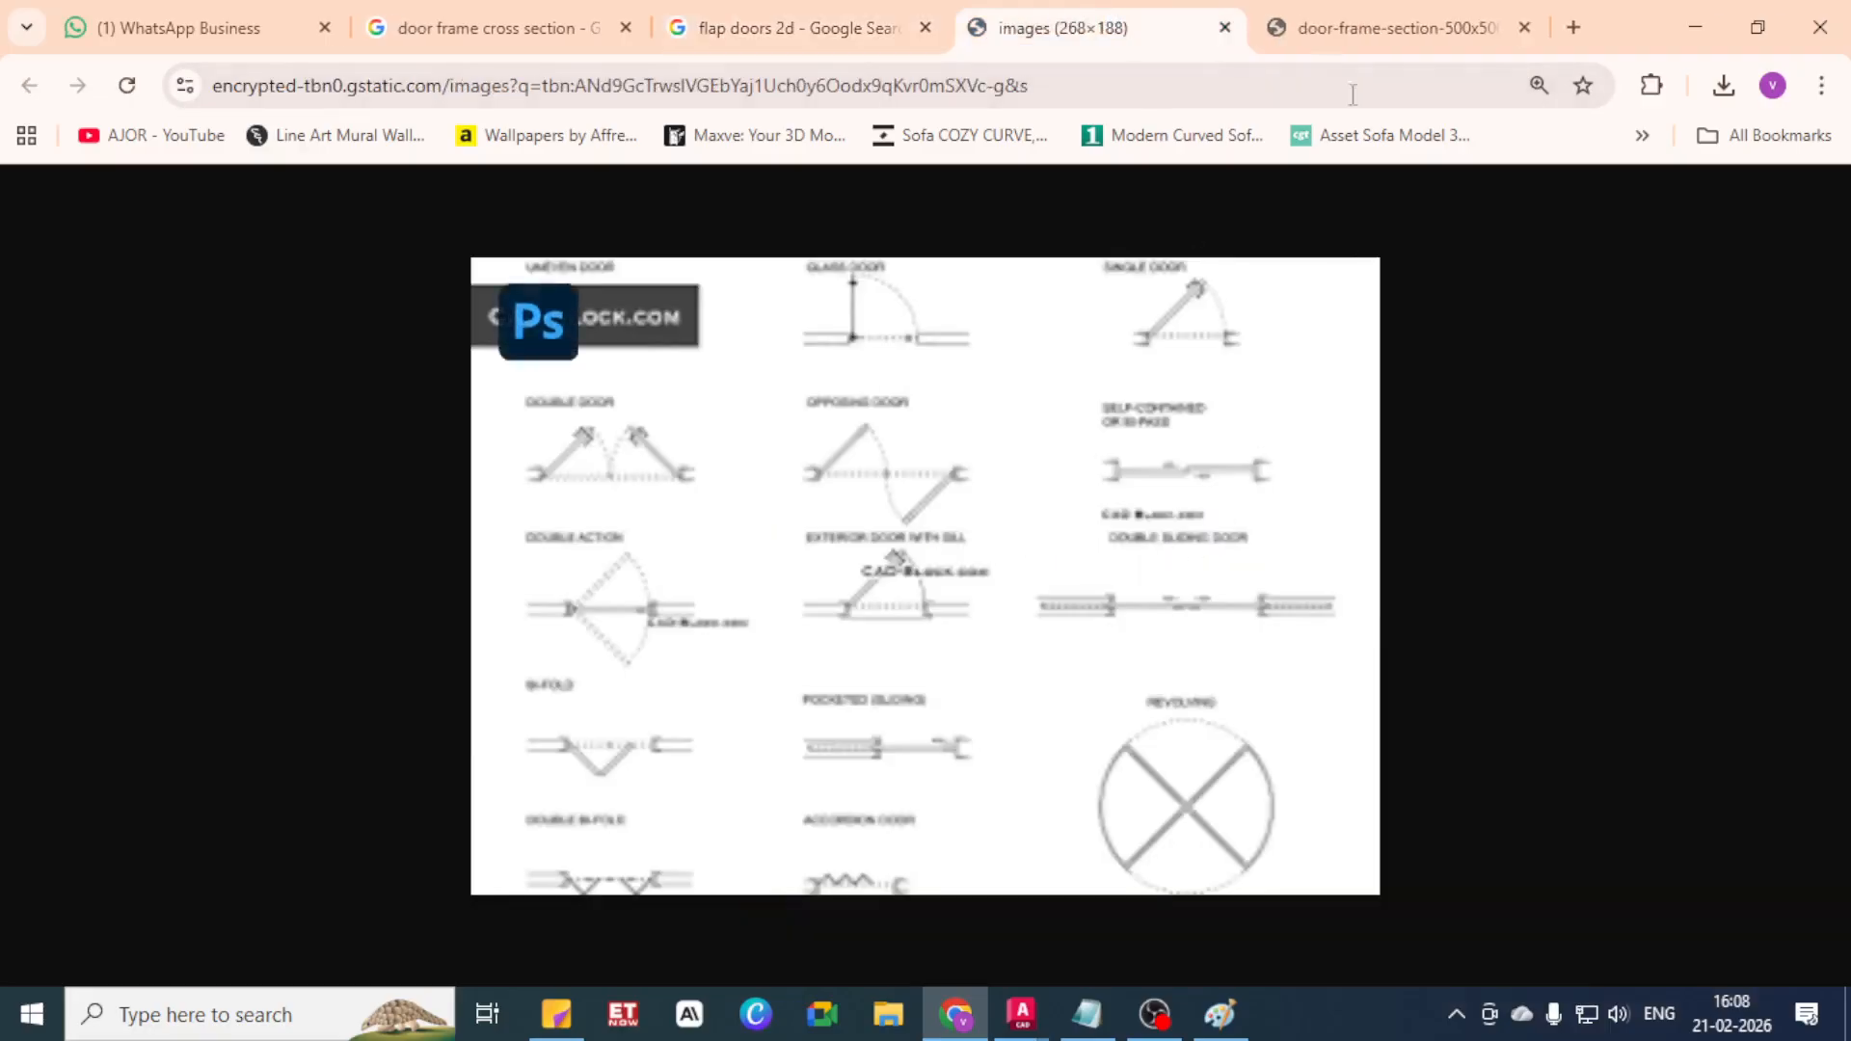
click(1224, 27)
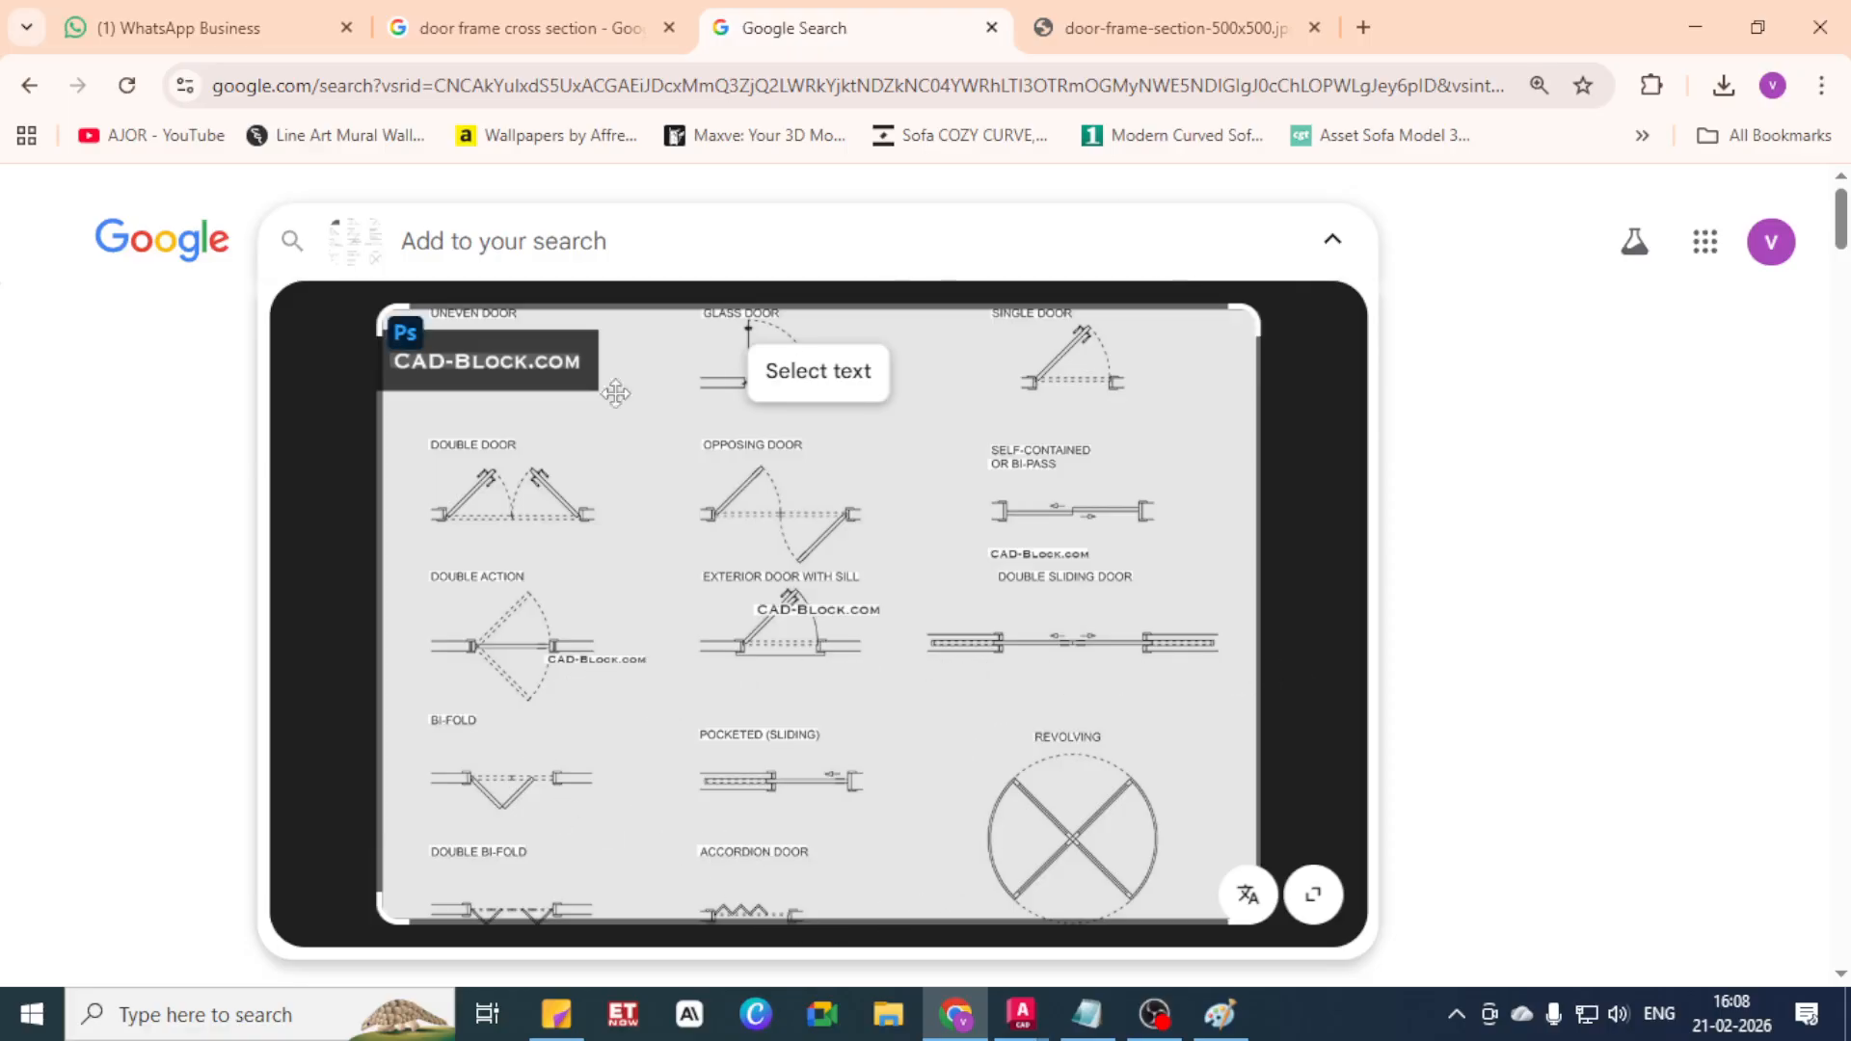
scroll(889, 659, down, 3)
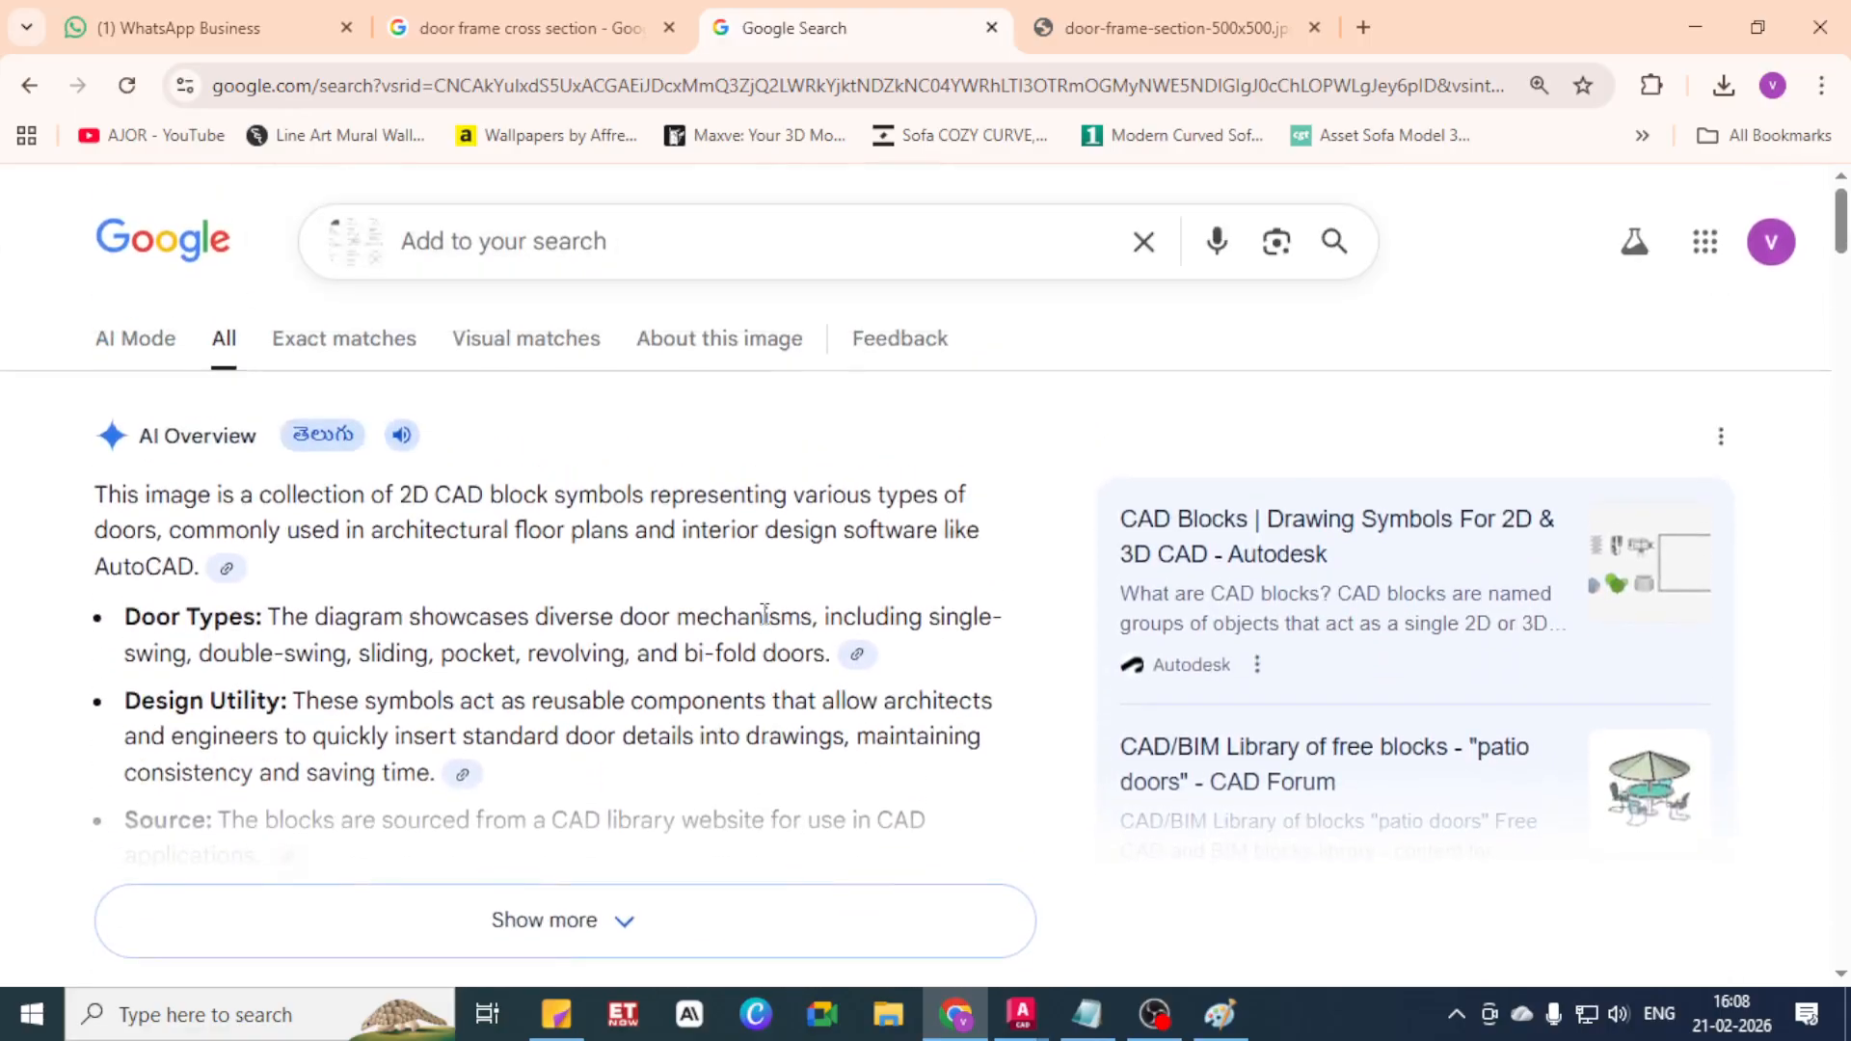
click(29, 85)
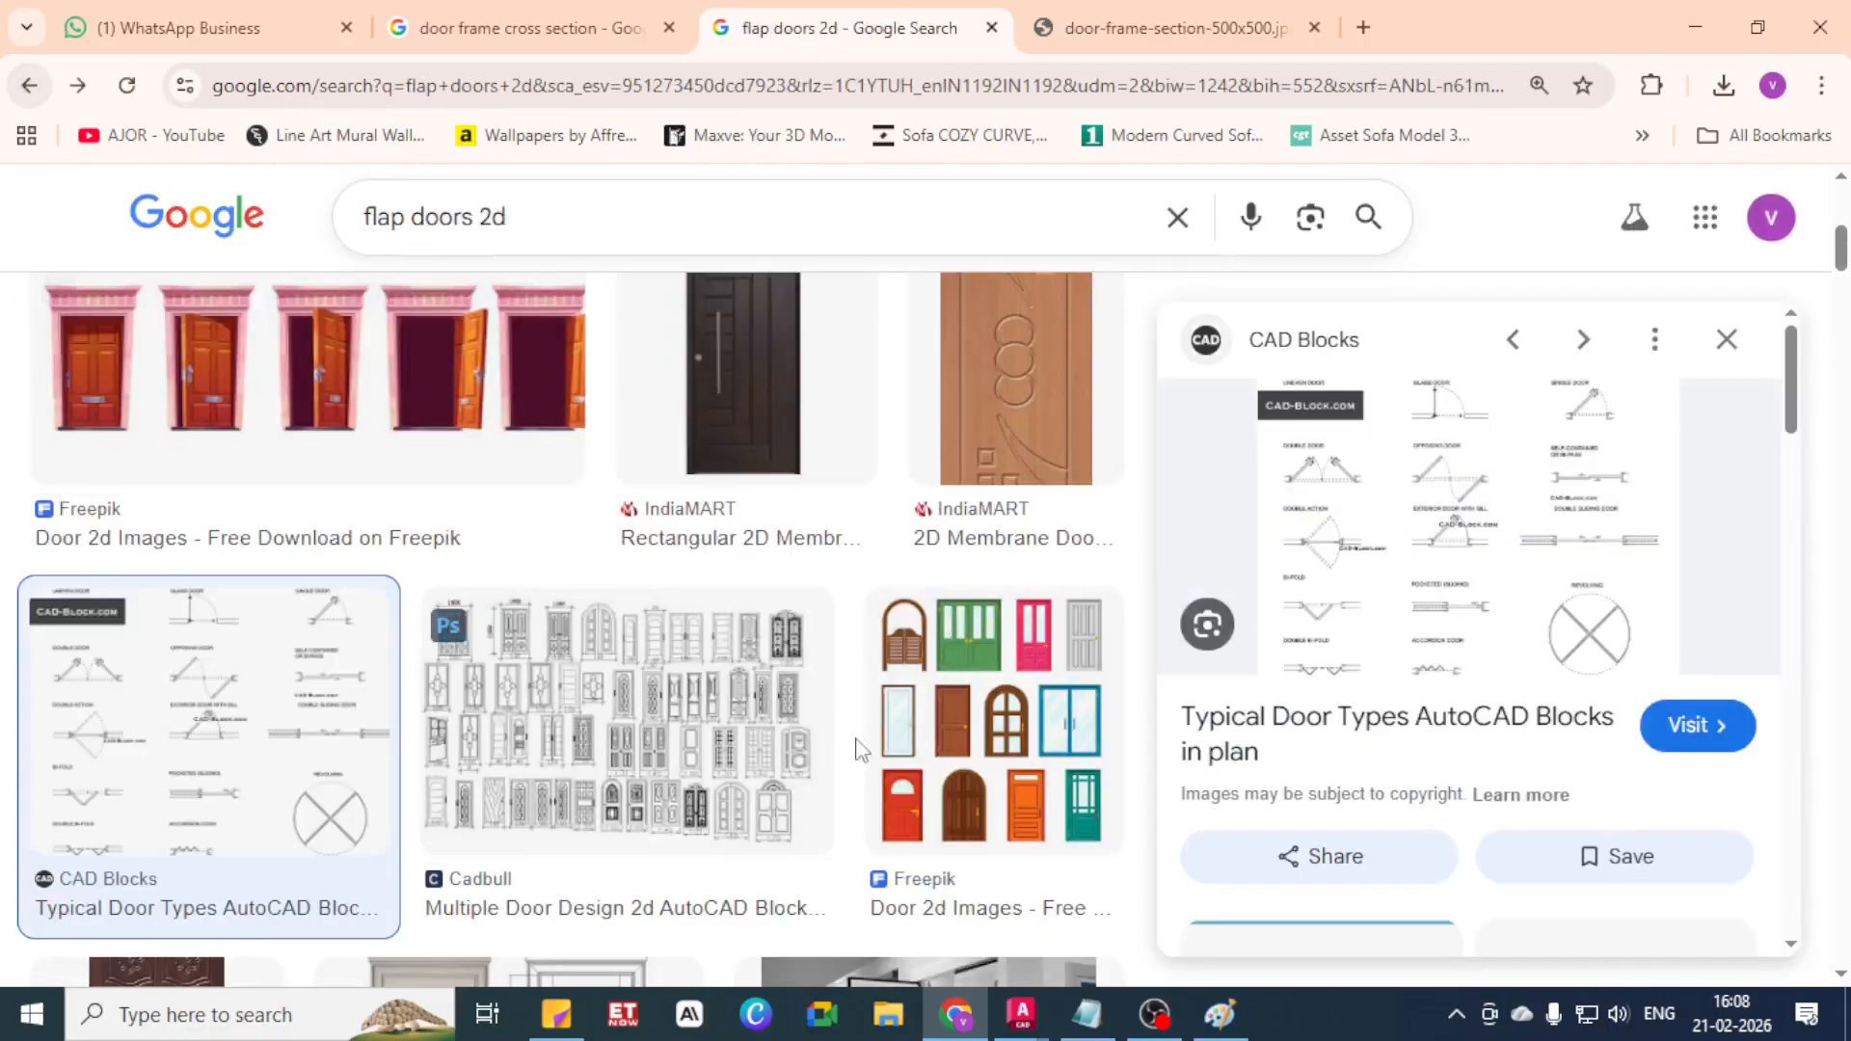
Open the typical door types image from CAD Blocks at full size in its own tab to study the plan symbols
click(439, 625)
click(376, 781)
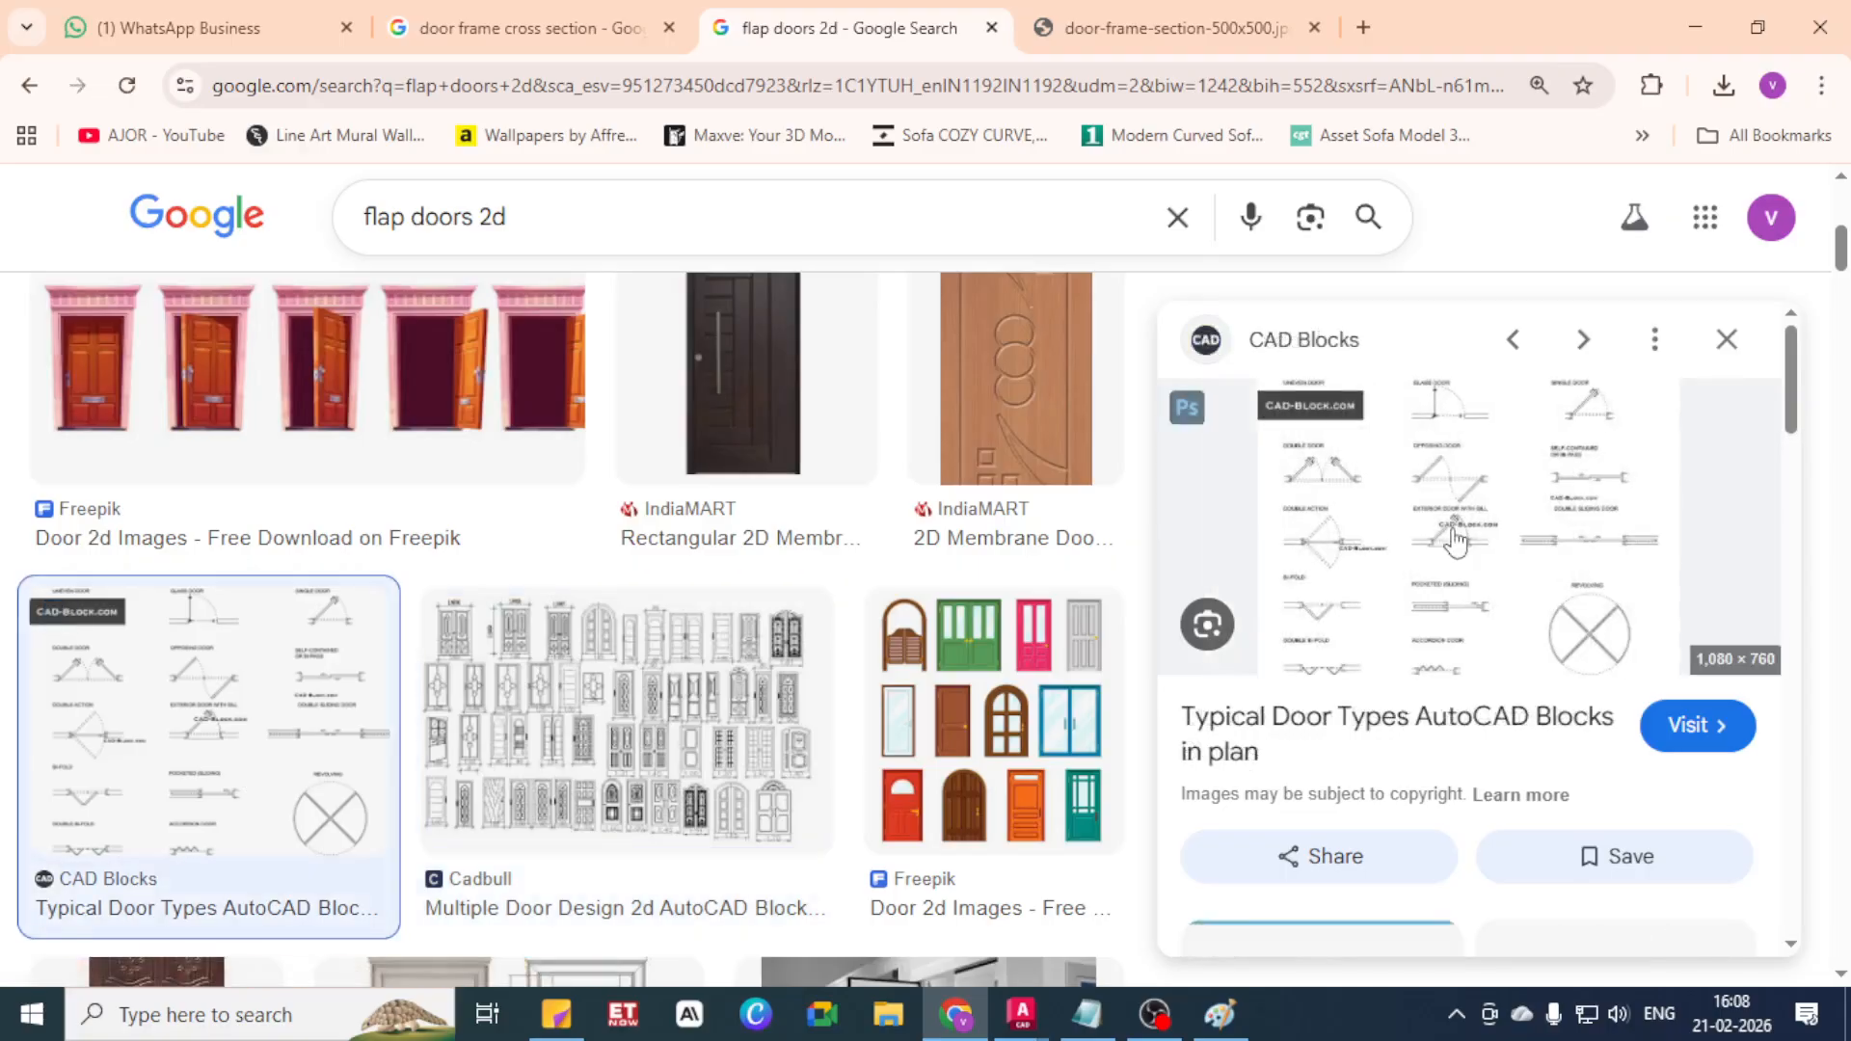
right_click(1441, 482)
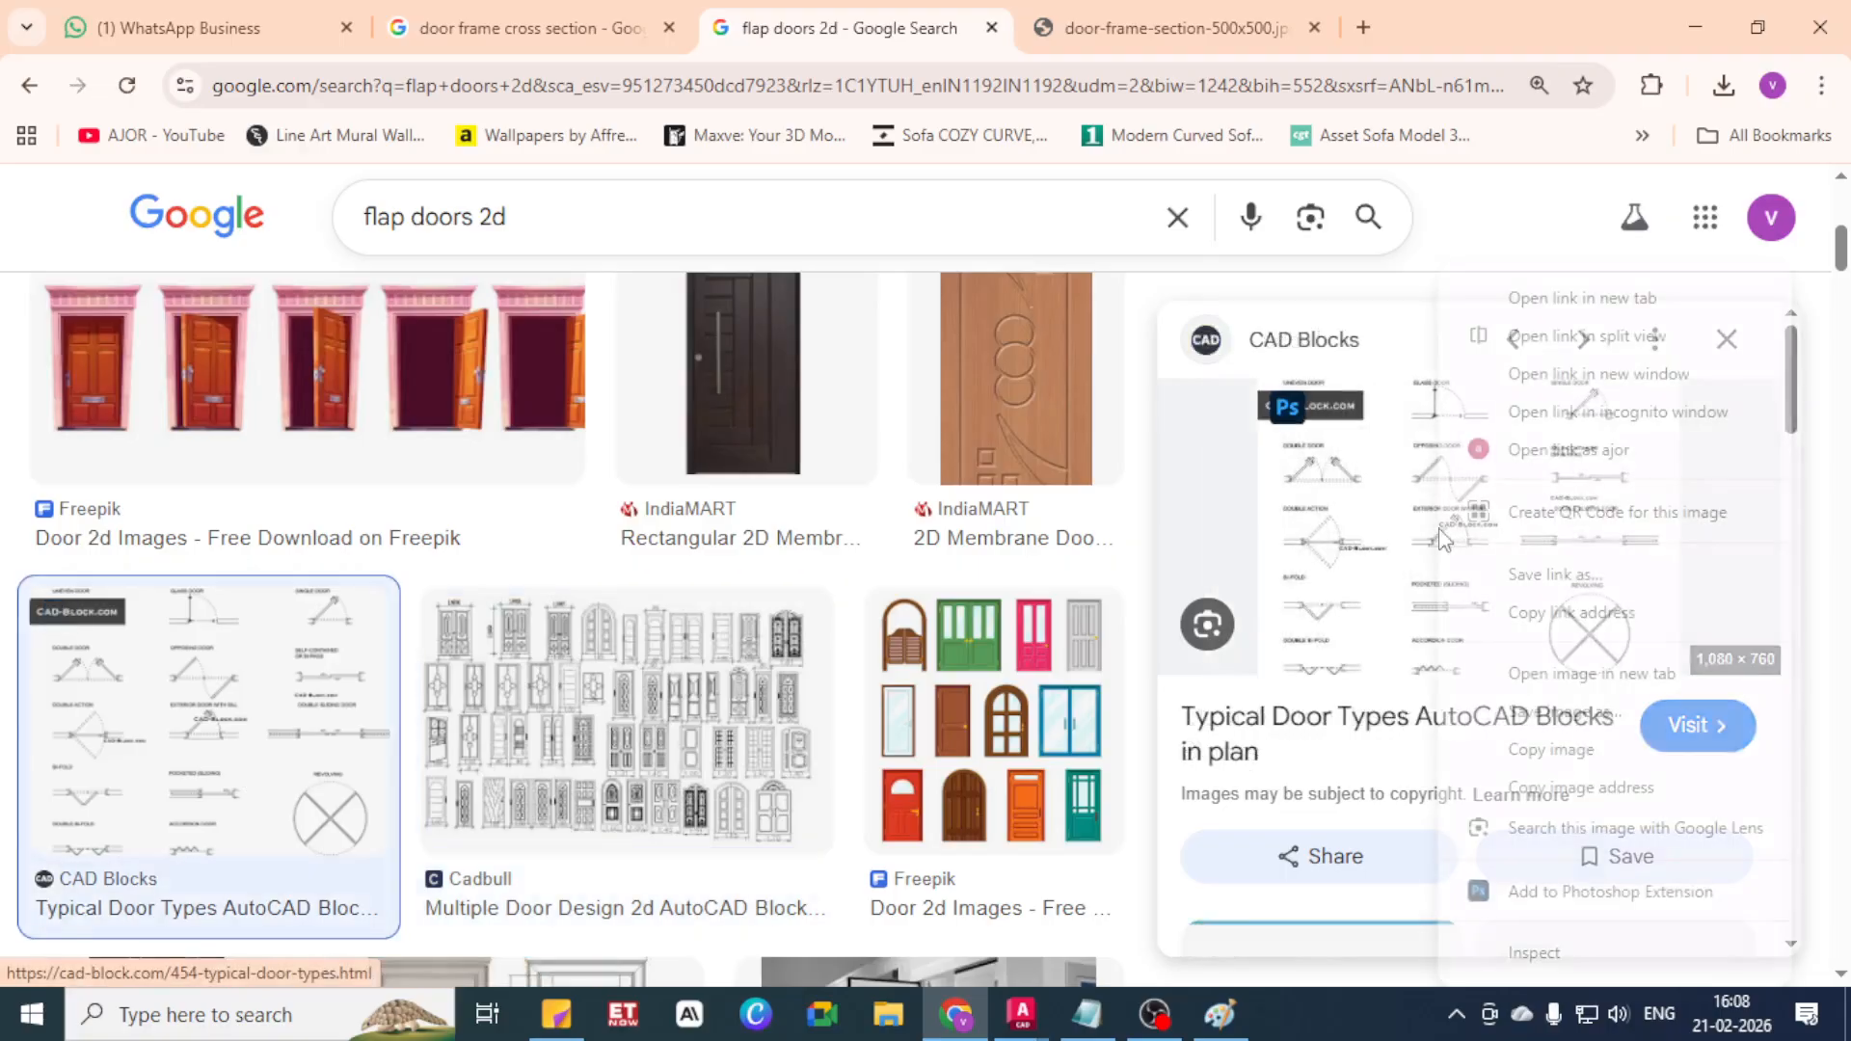
click(1535, 674)
click(1083, 27)
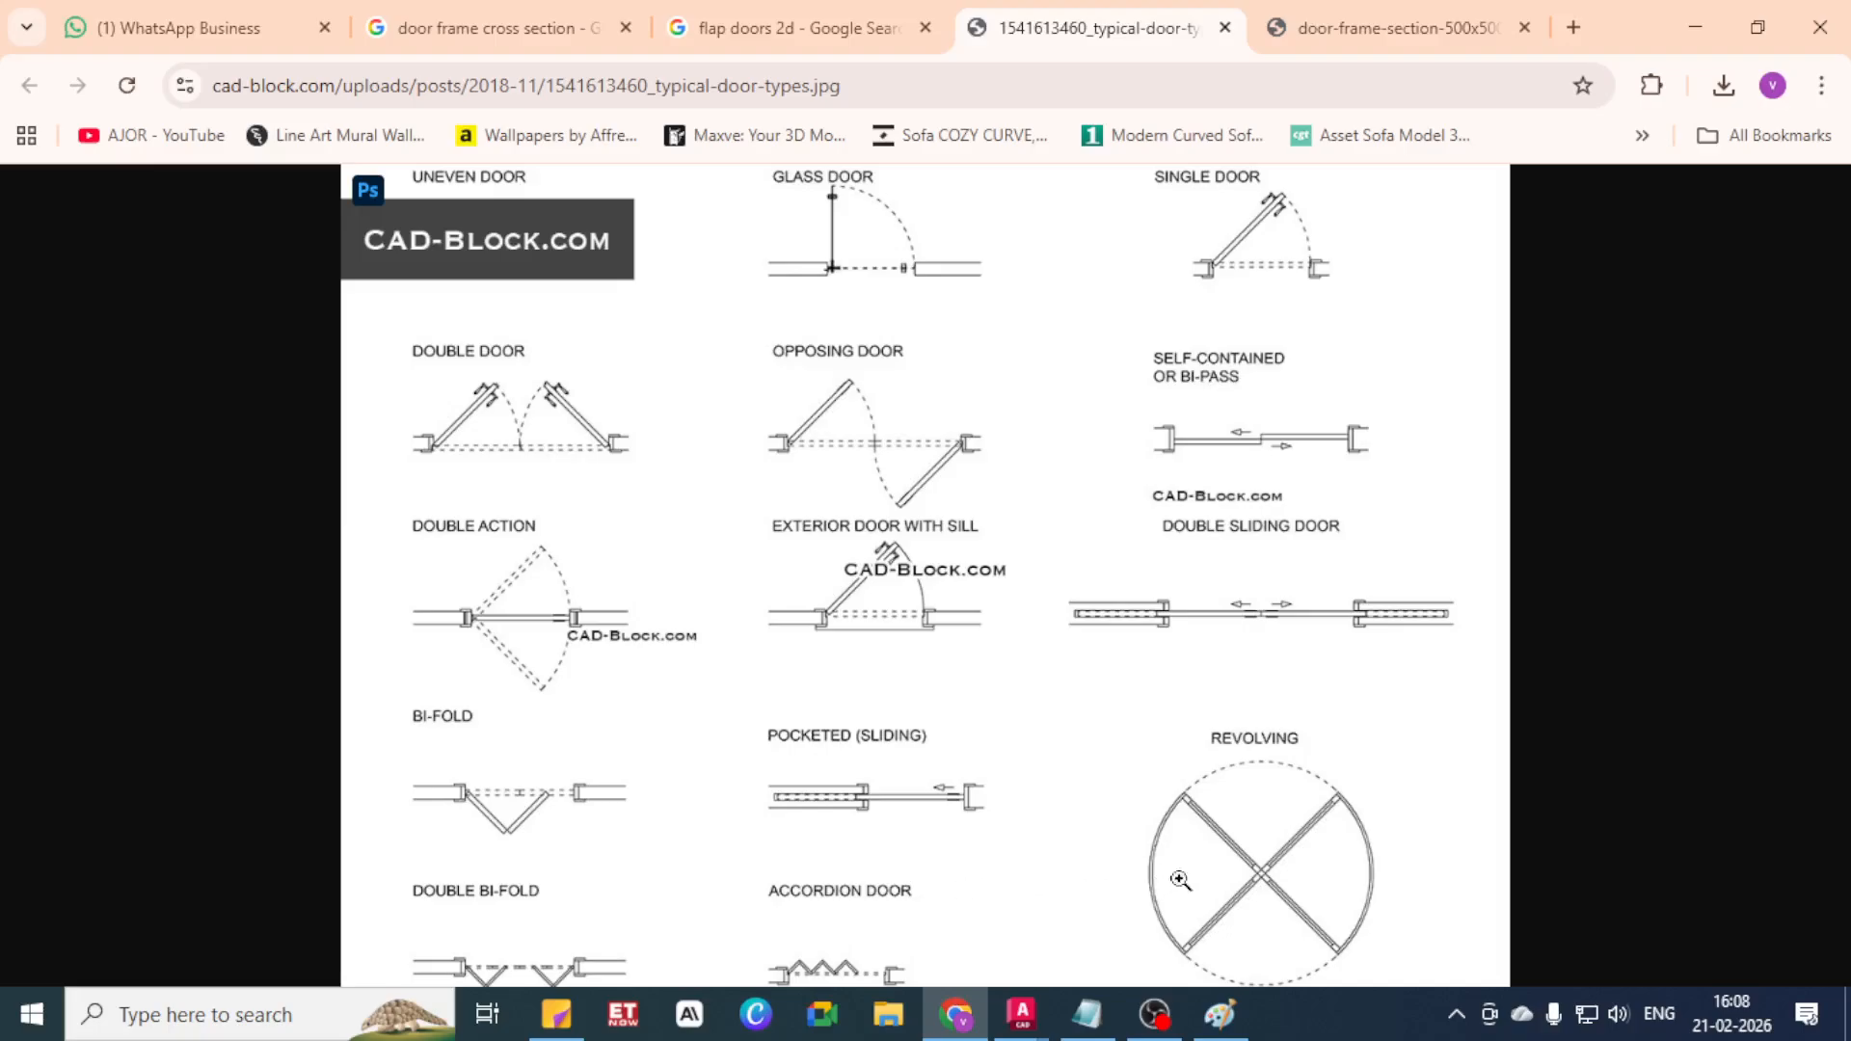
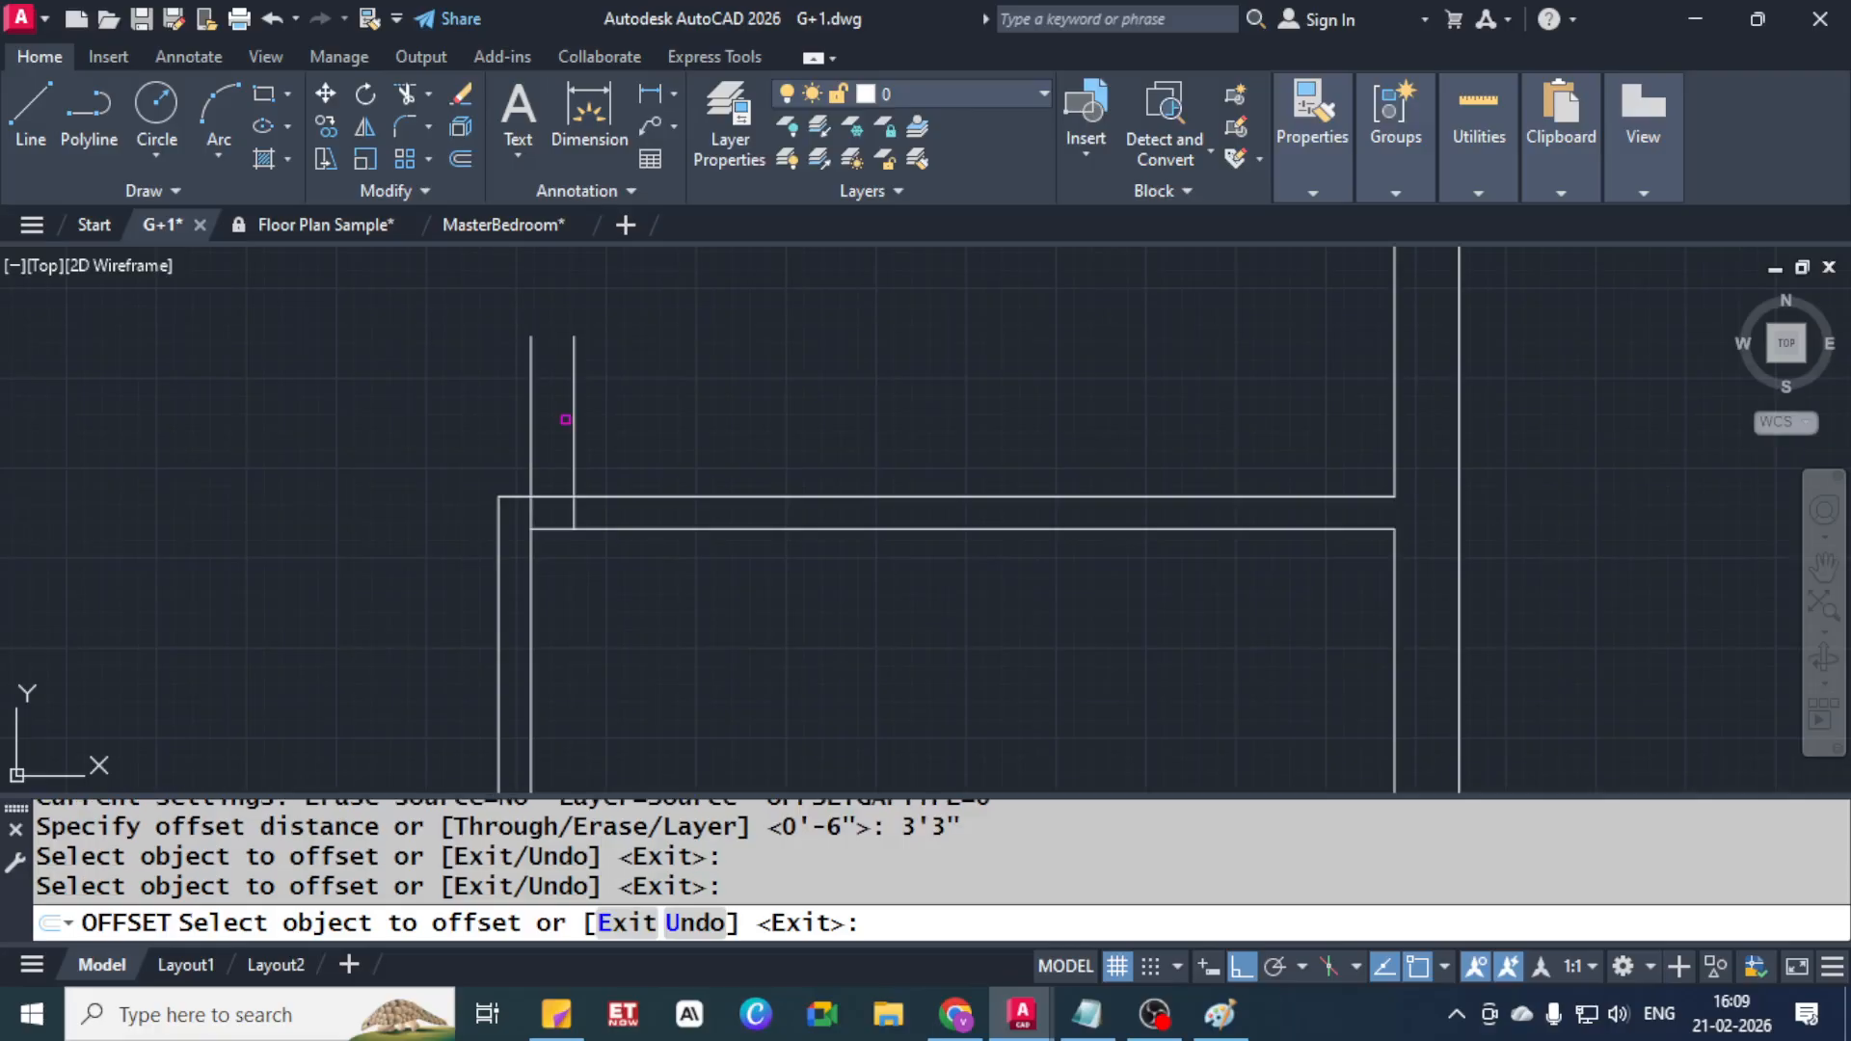
Offset the inner vertical jamb line by 3'3" along the wall to mark the far side of the door opening
click(574, 424)
click(839, 372)
key(Escape)
key(Escape)
Trim the parts of the two jamb lines extending above the wall and delete the leftover guide line at the wall corner
text(tr)
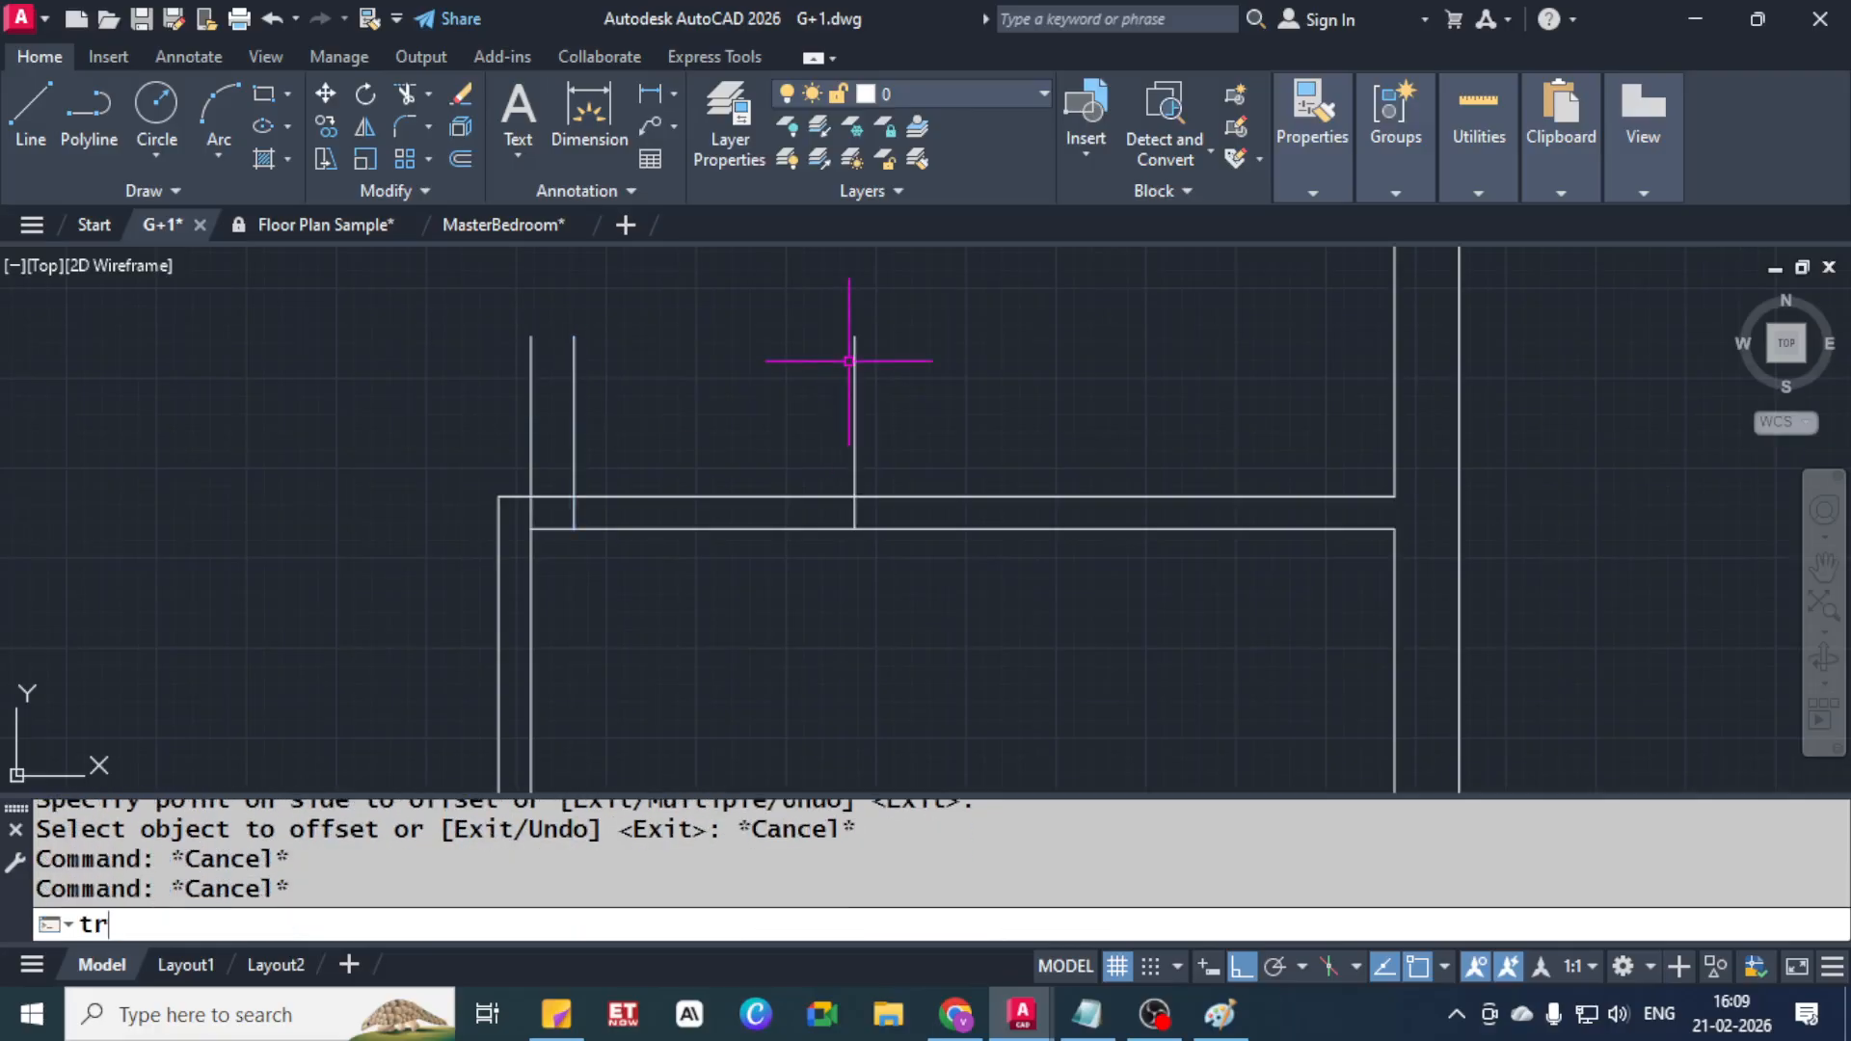
key(Return)
click(976, 351)
click(537, 382)
key(Escape)
click(540, 378)
click(488, 372)
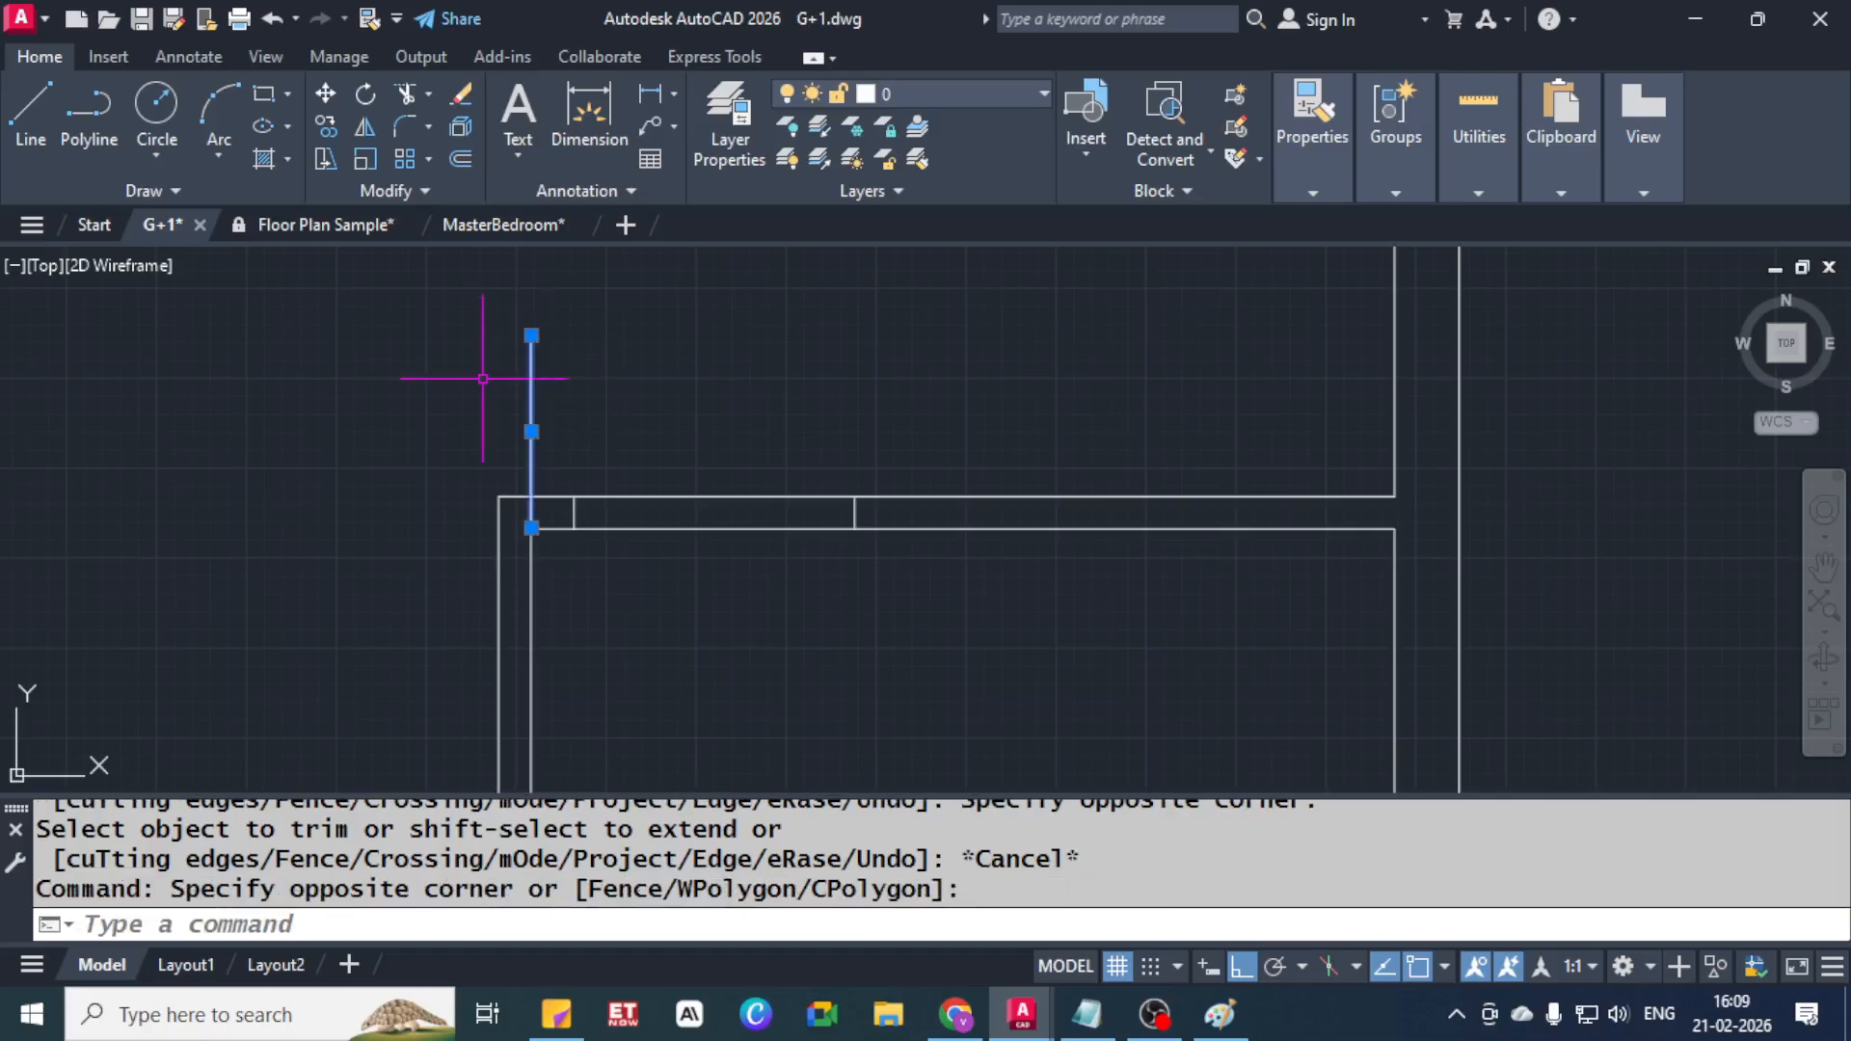
key(Delete)
Trim both wall lines between the two jamb lines to create the door opening
text(tr)
key(Return)
click(776, 399)
click(747, 549)
key(Escape)
Turn on midpoint object snap and draw a line across the door opening between the midpoints of the two wall ends
scroll(675, 434, up, 5)
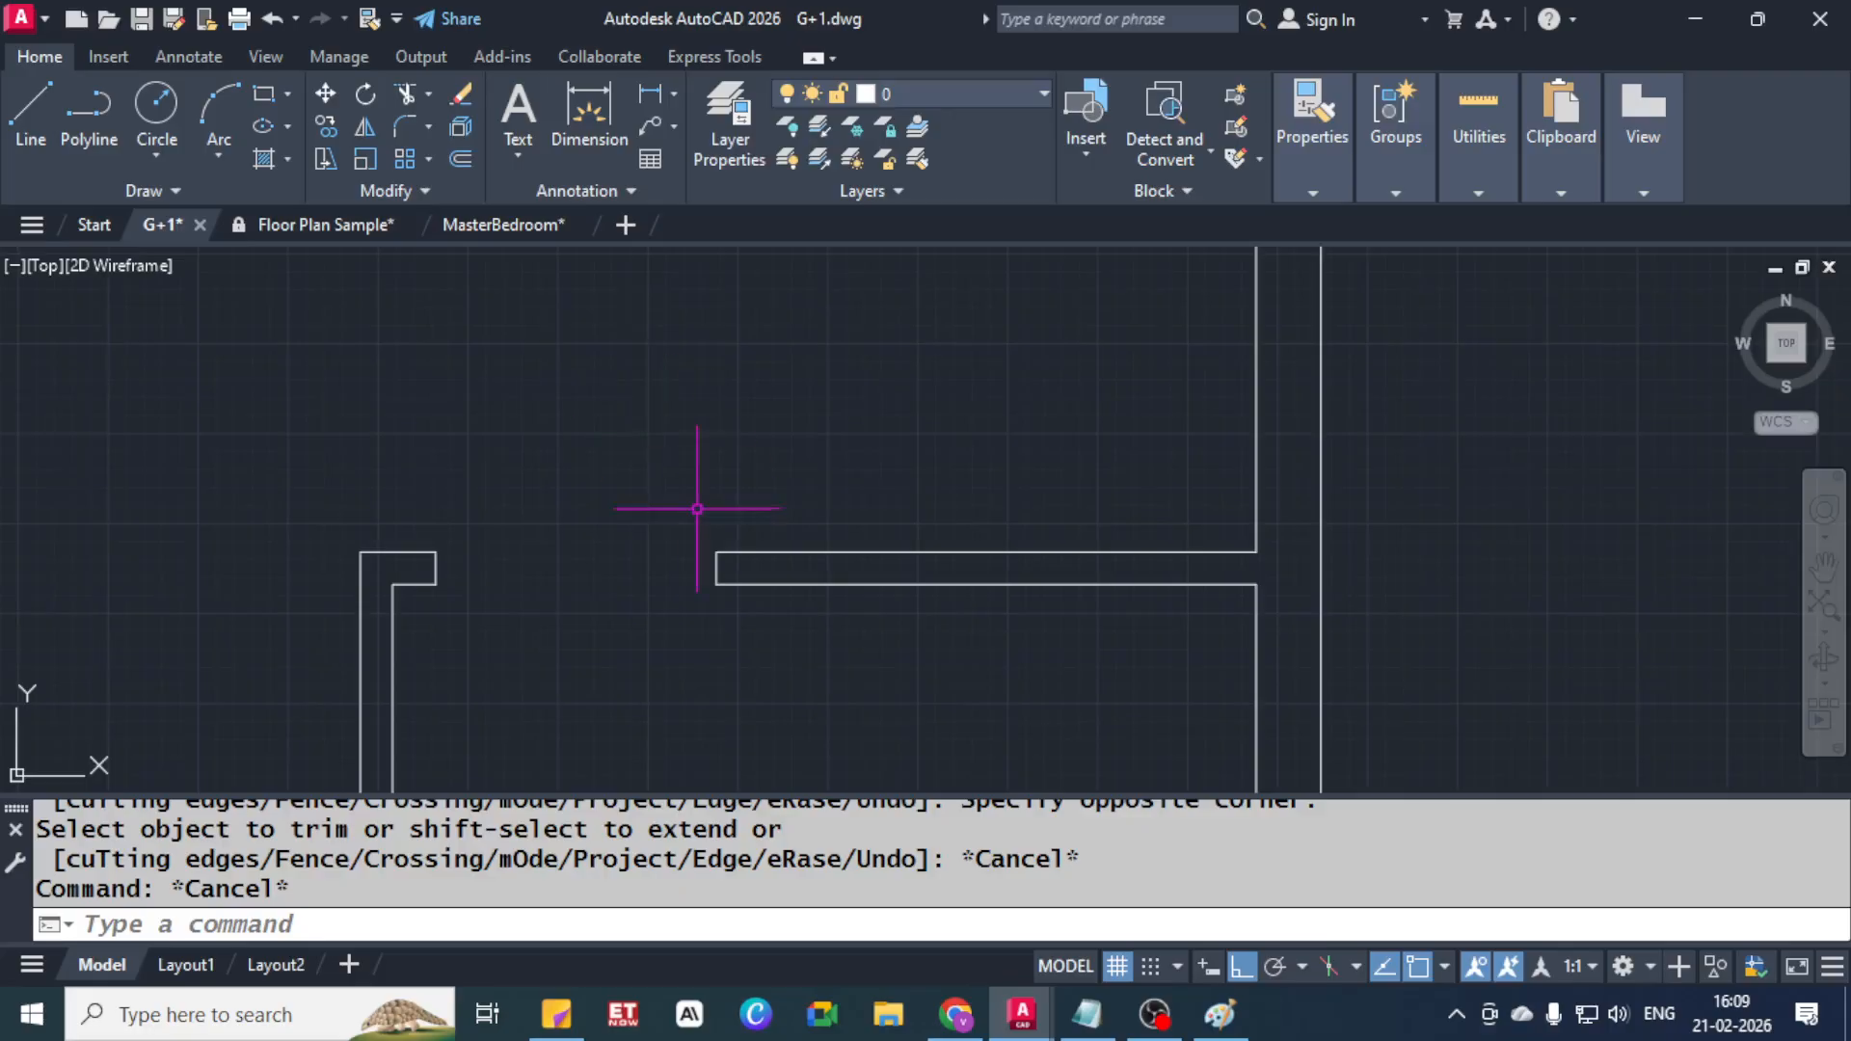
middle_drag(703, 536, 928, 399)
text(l)
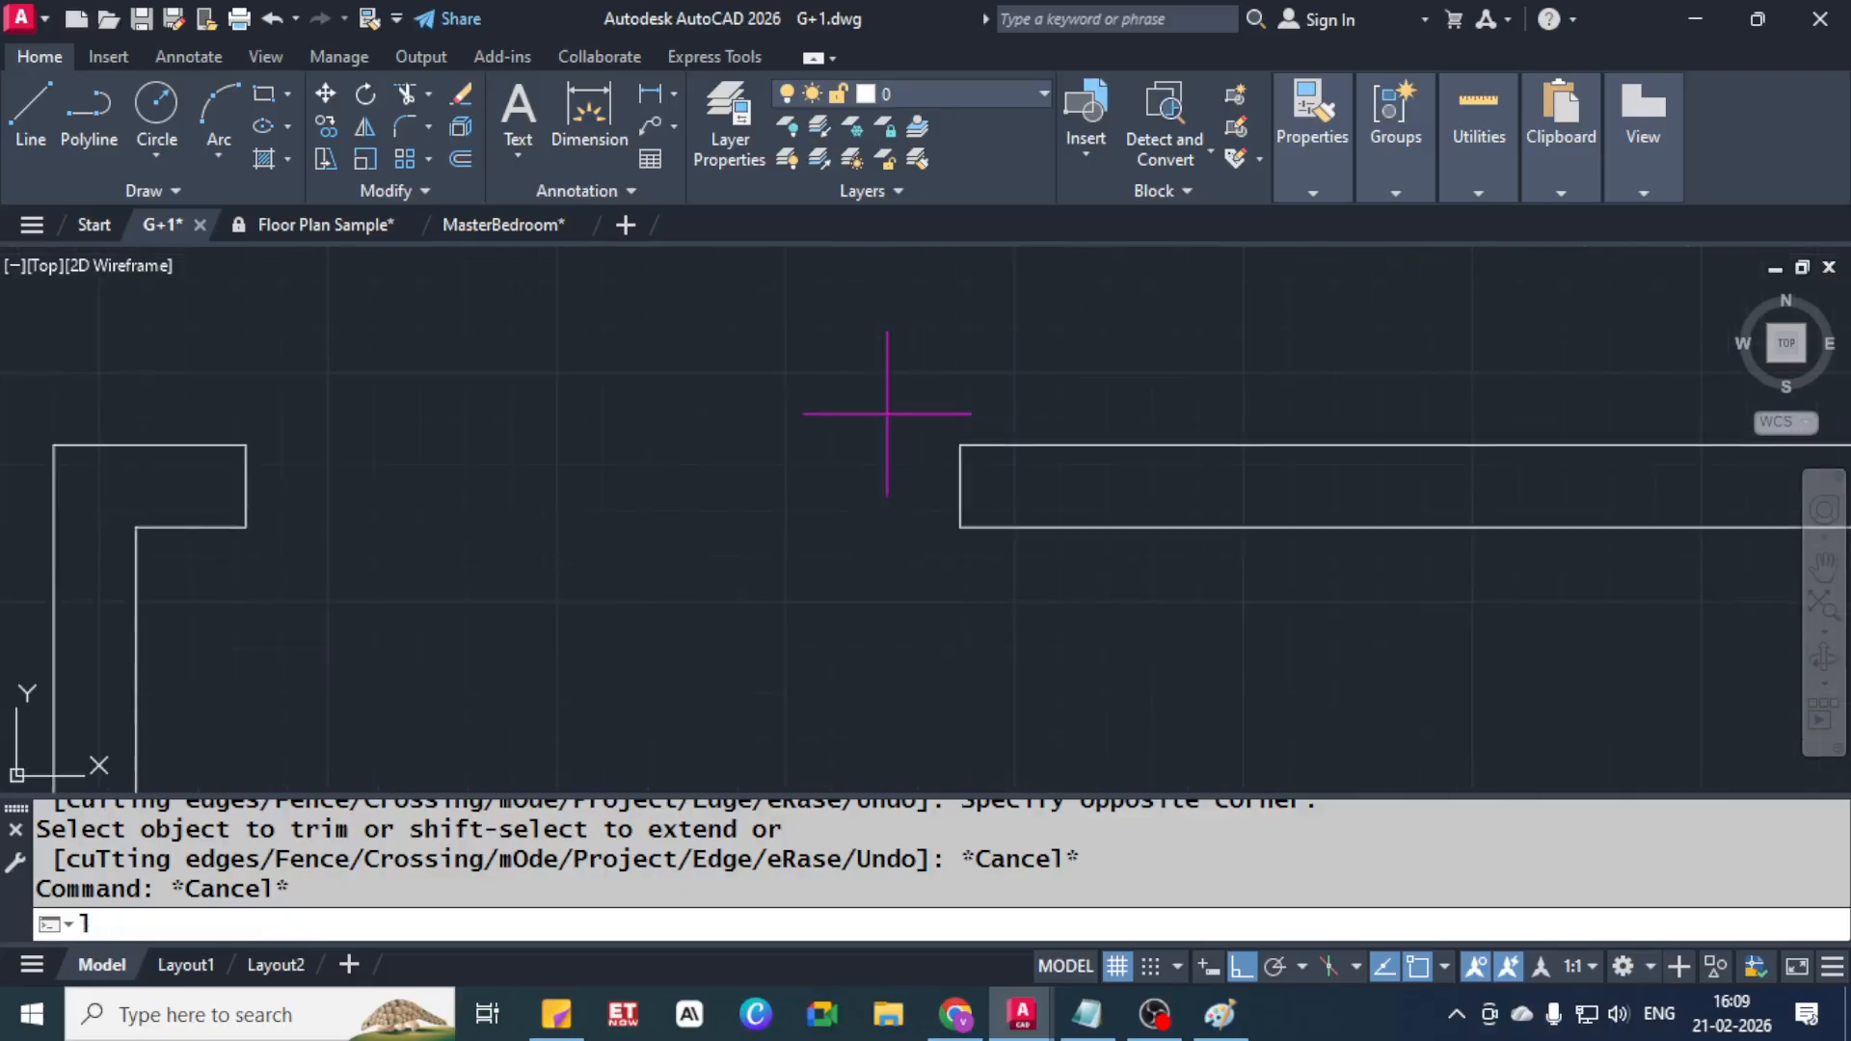
key(Return)
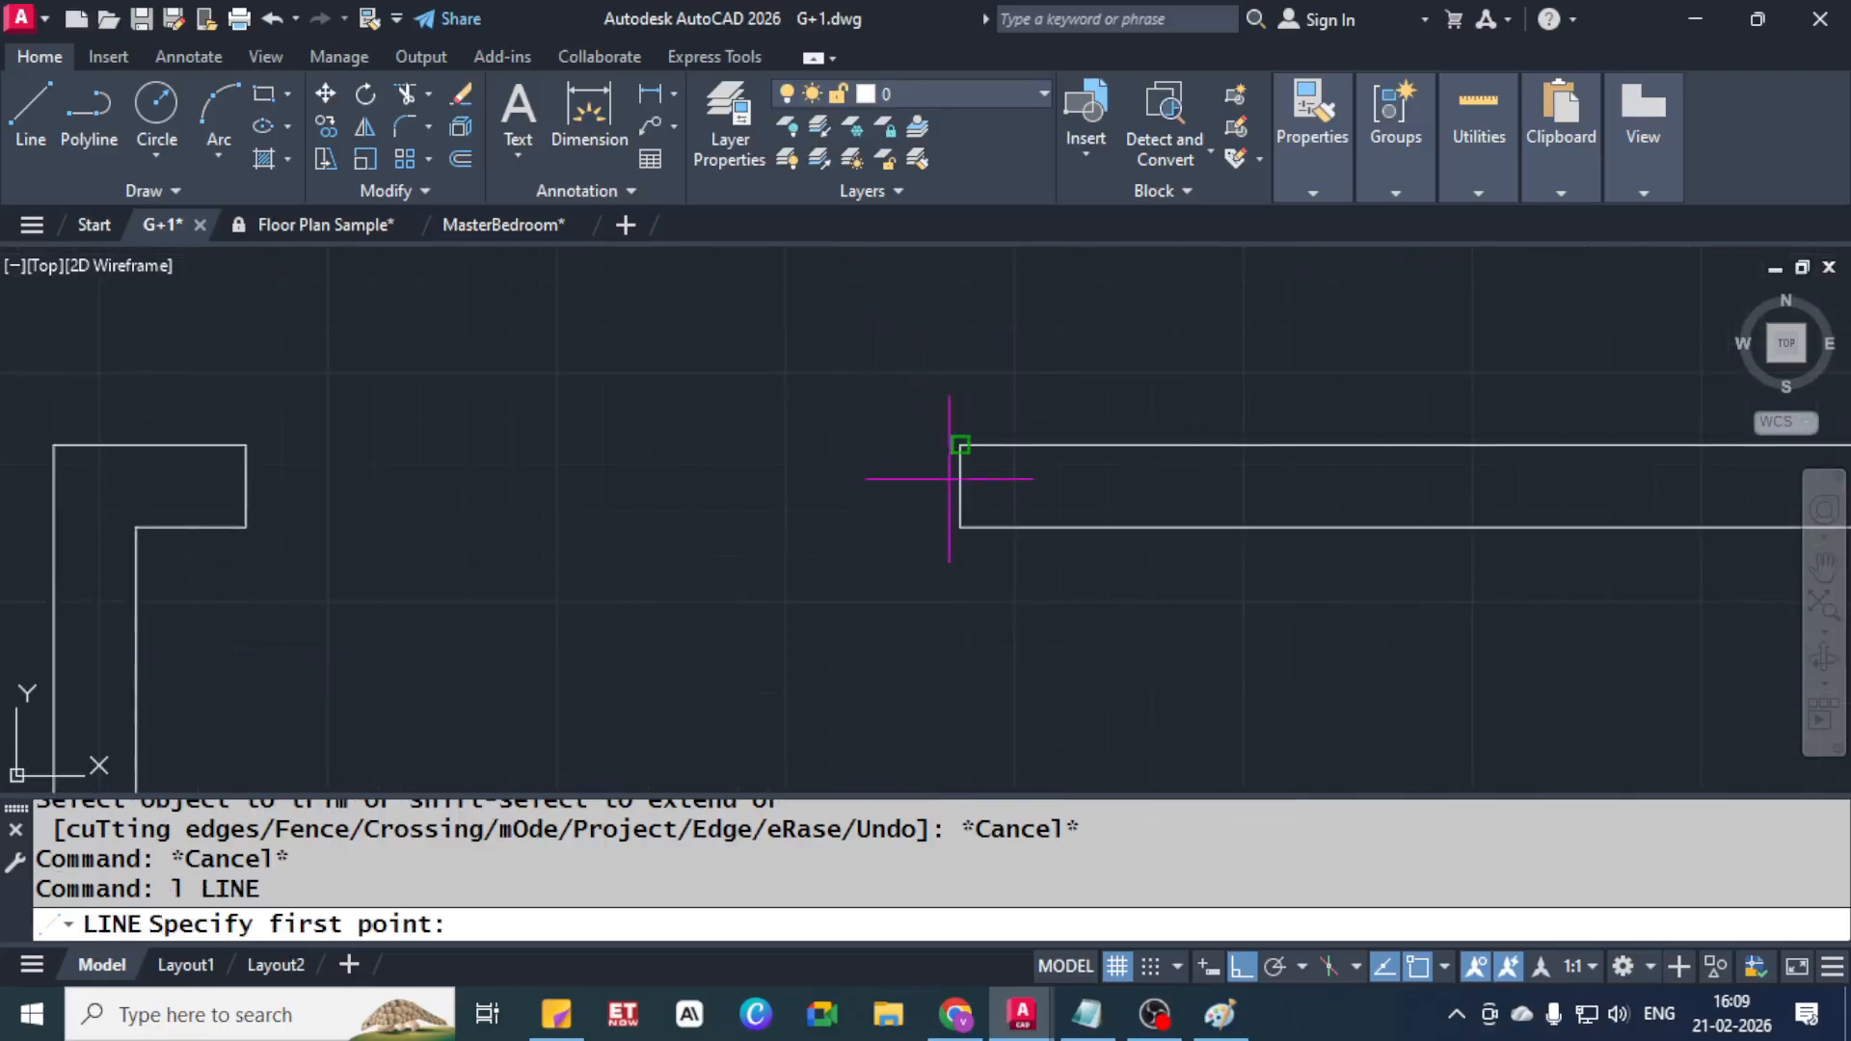
click(1446, 969)
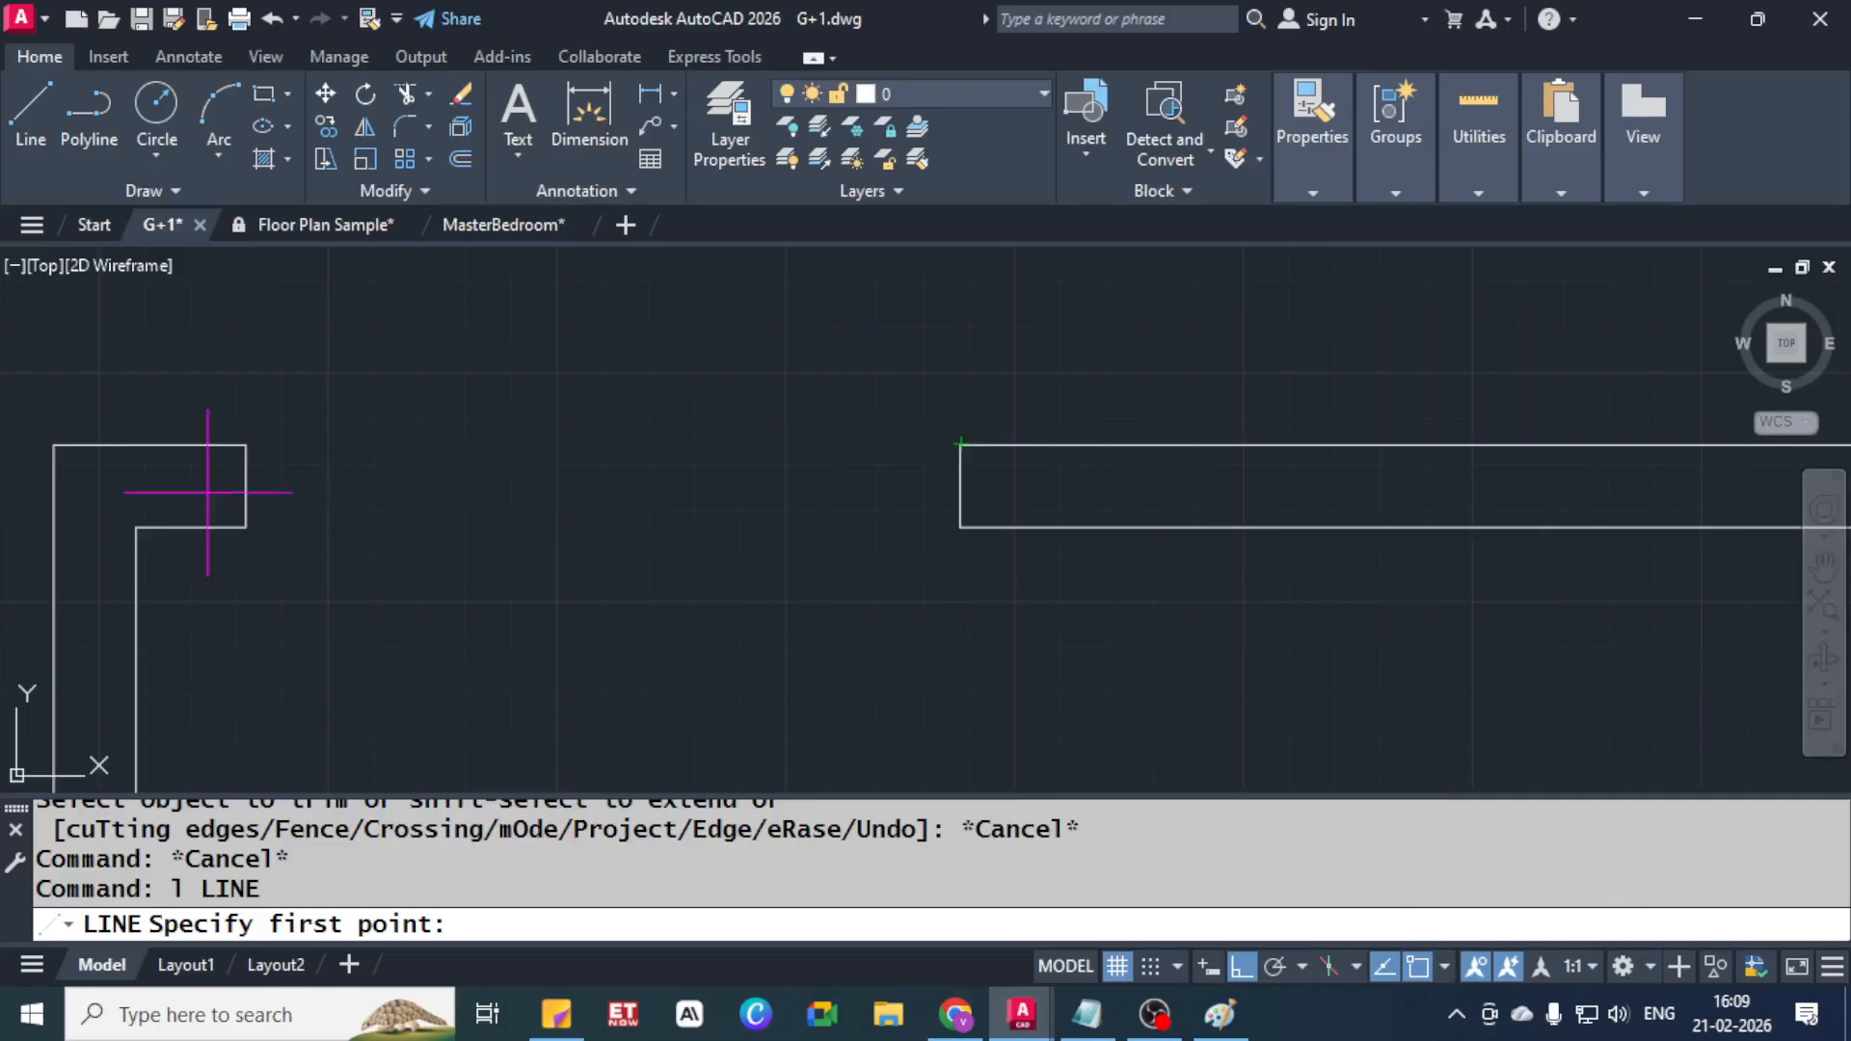
click(247, 486)
click(959, 486)
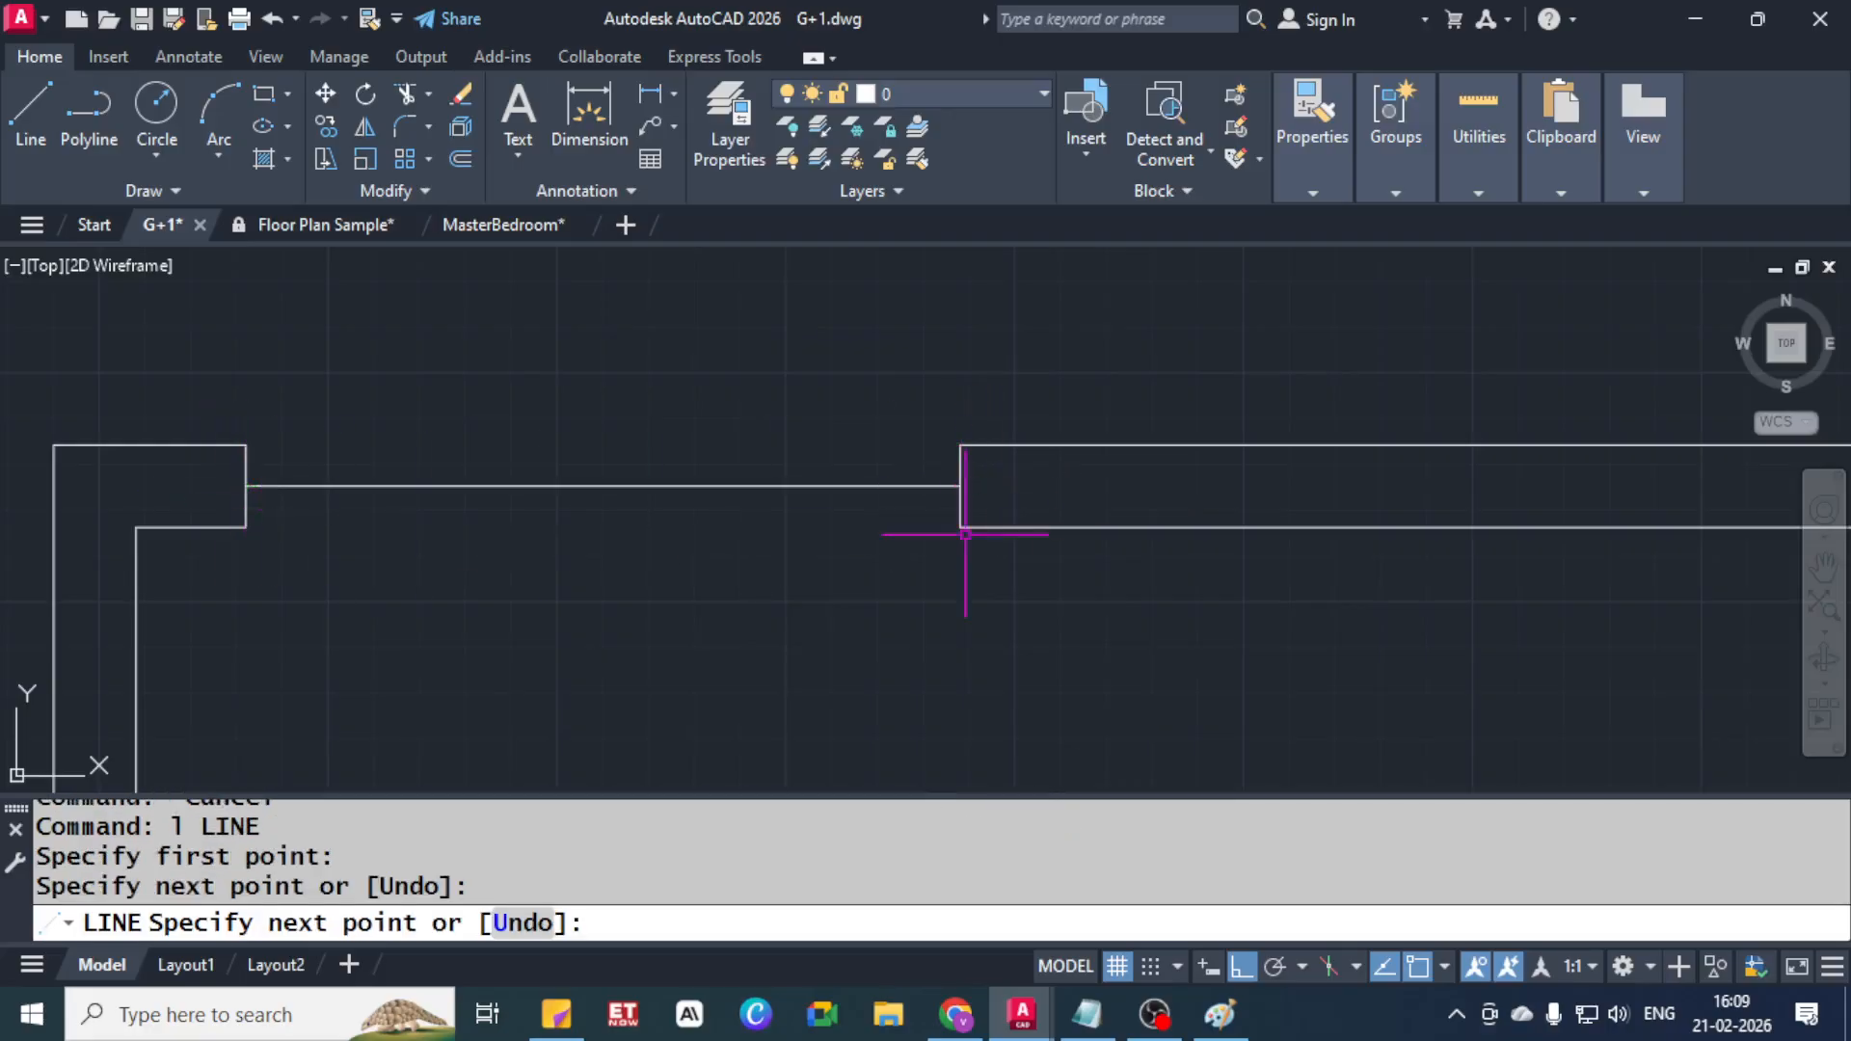
key(Escape)
key(Escape)
Offset the centre line in the door opening by 1" to both sides to form the sliding door panel
text(o)
key(Return)
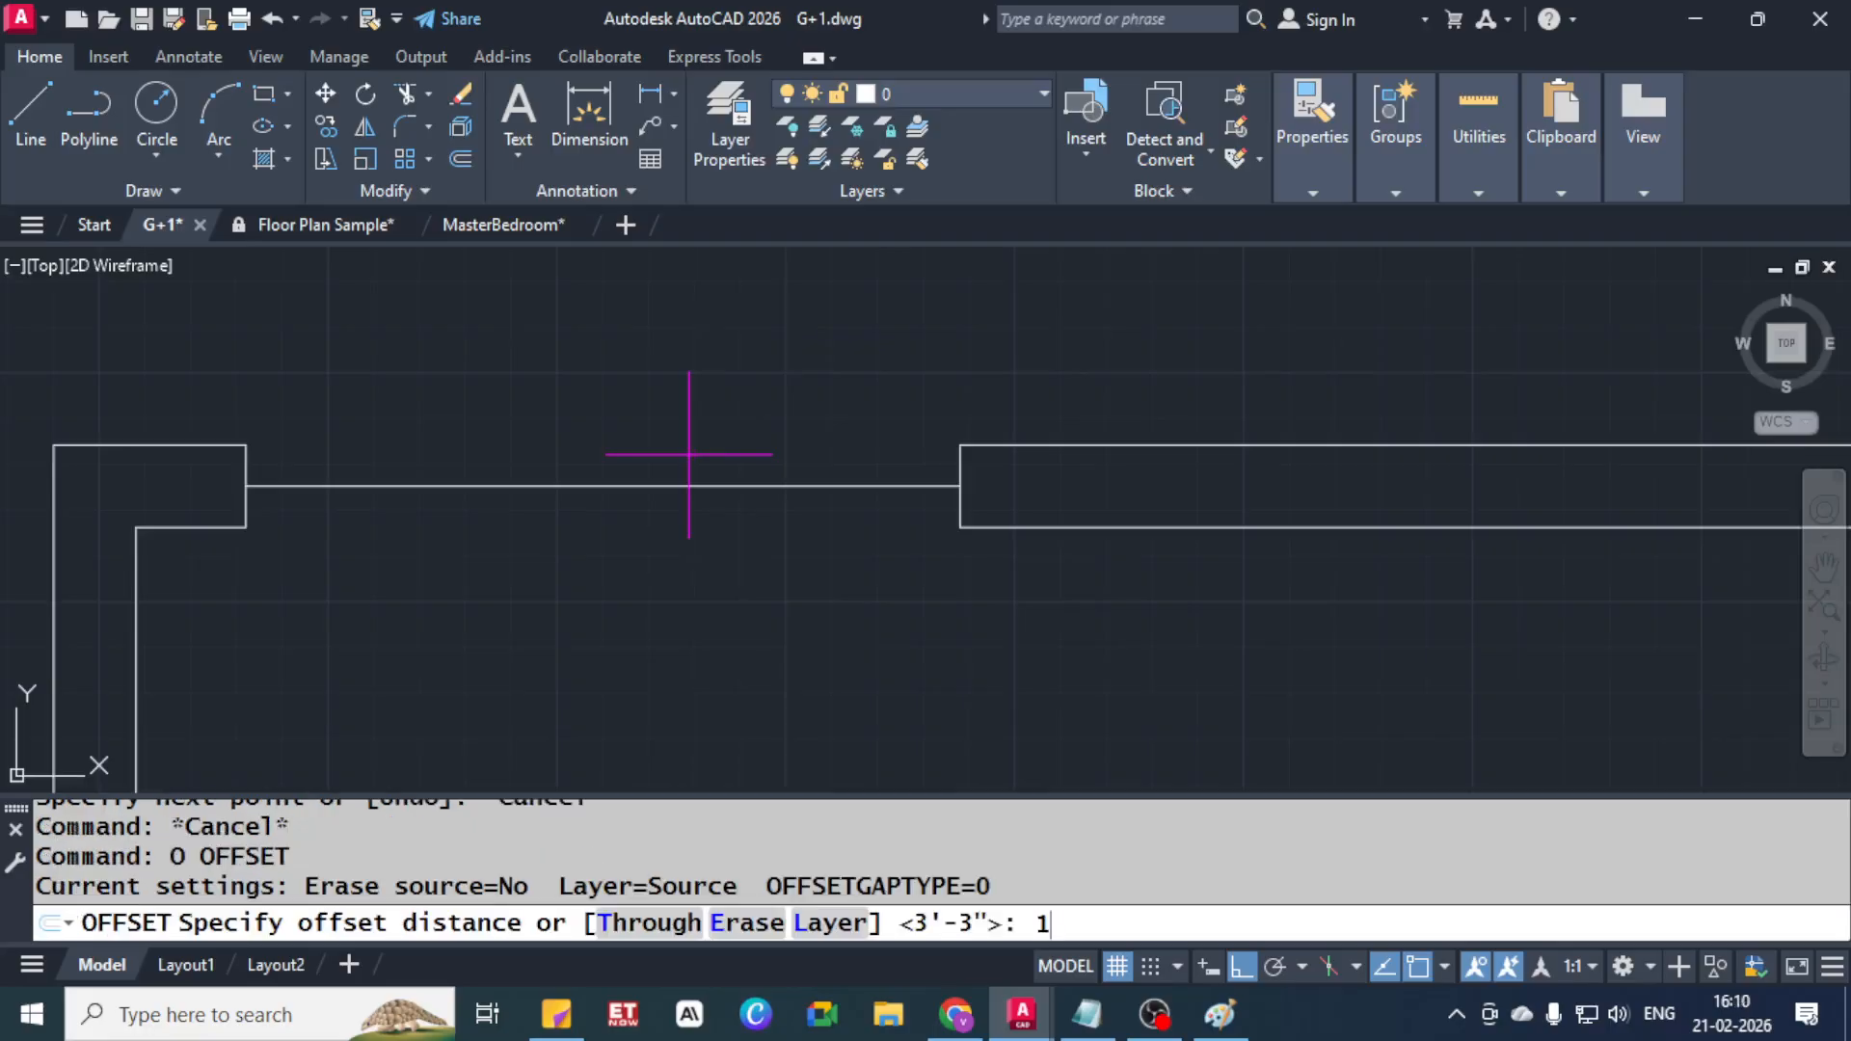
key(Return)
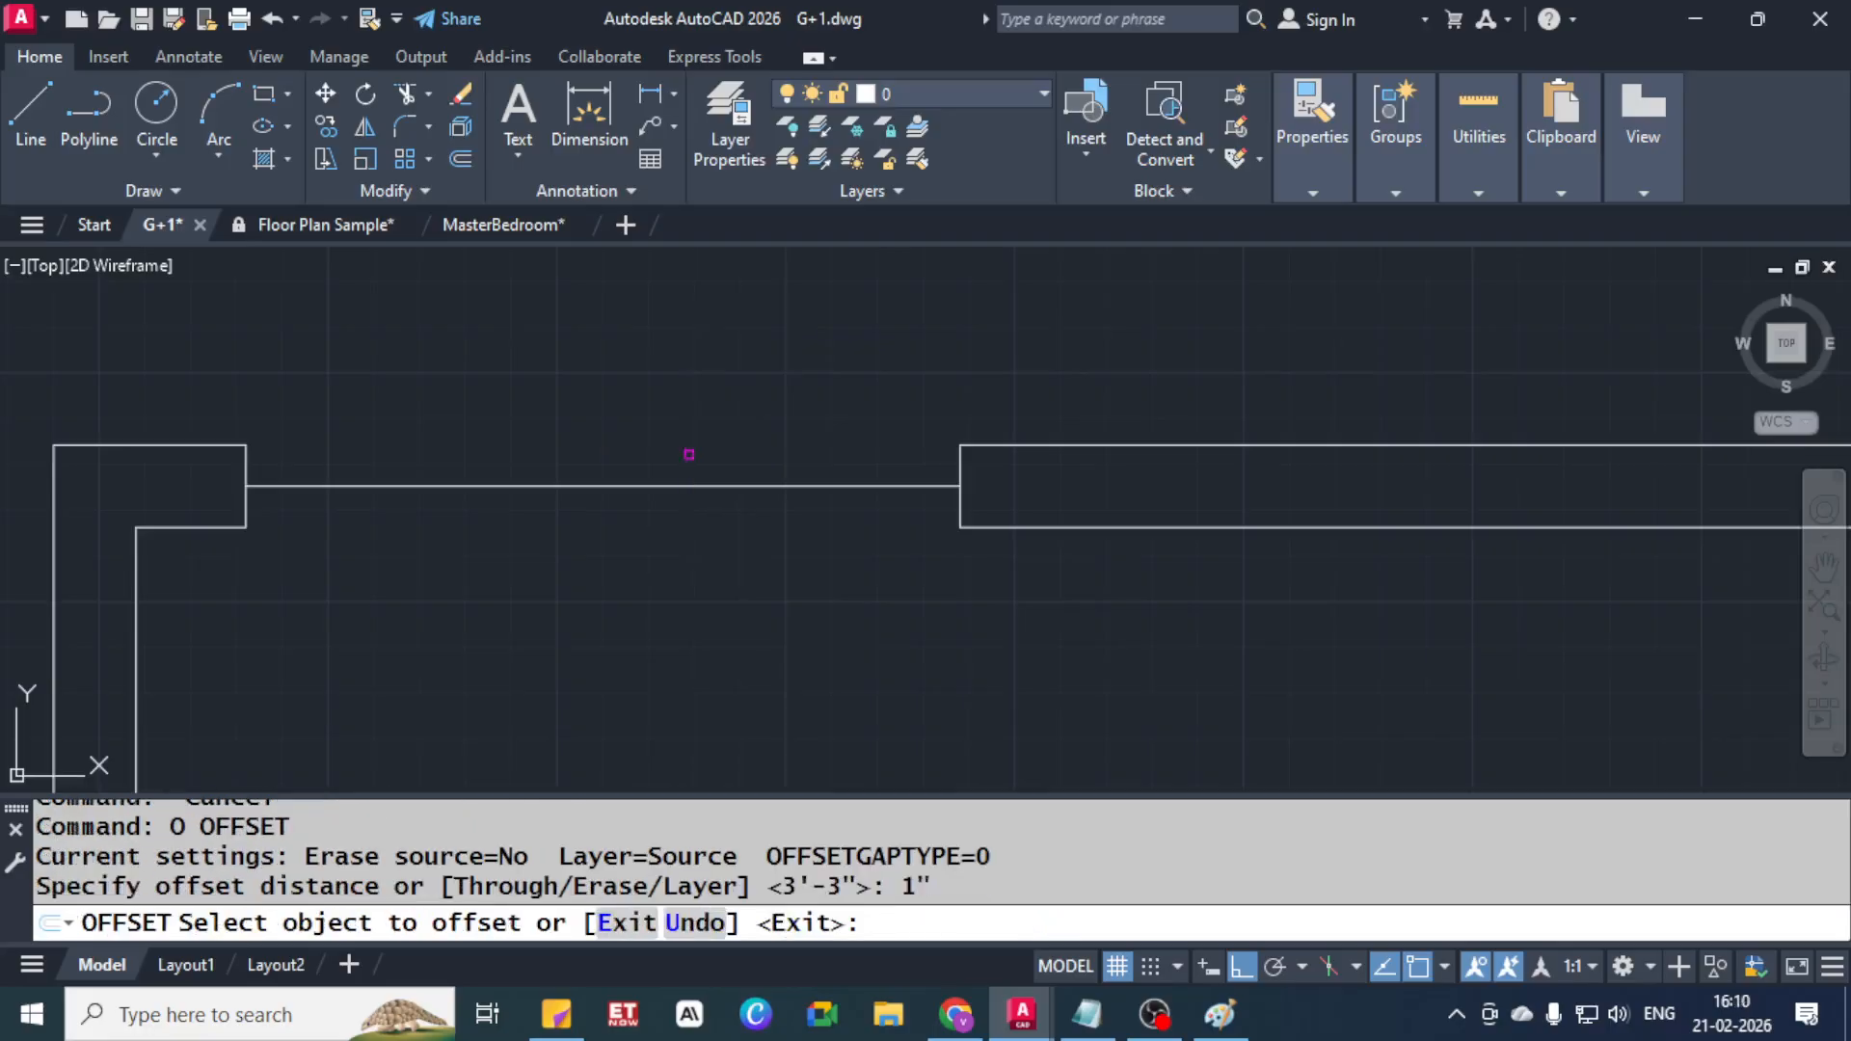
click(736, 492)
click(736, 487)
click(744, 418)
click(732, 490)
click(712, 543)
key(Escape)
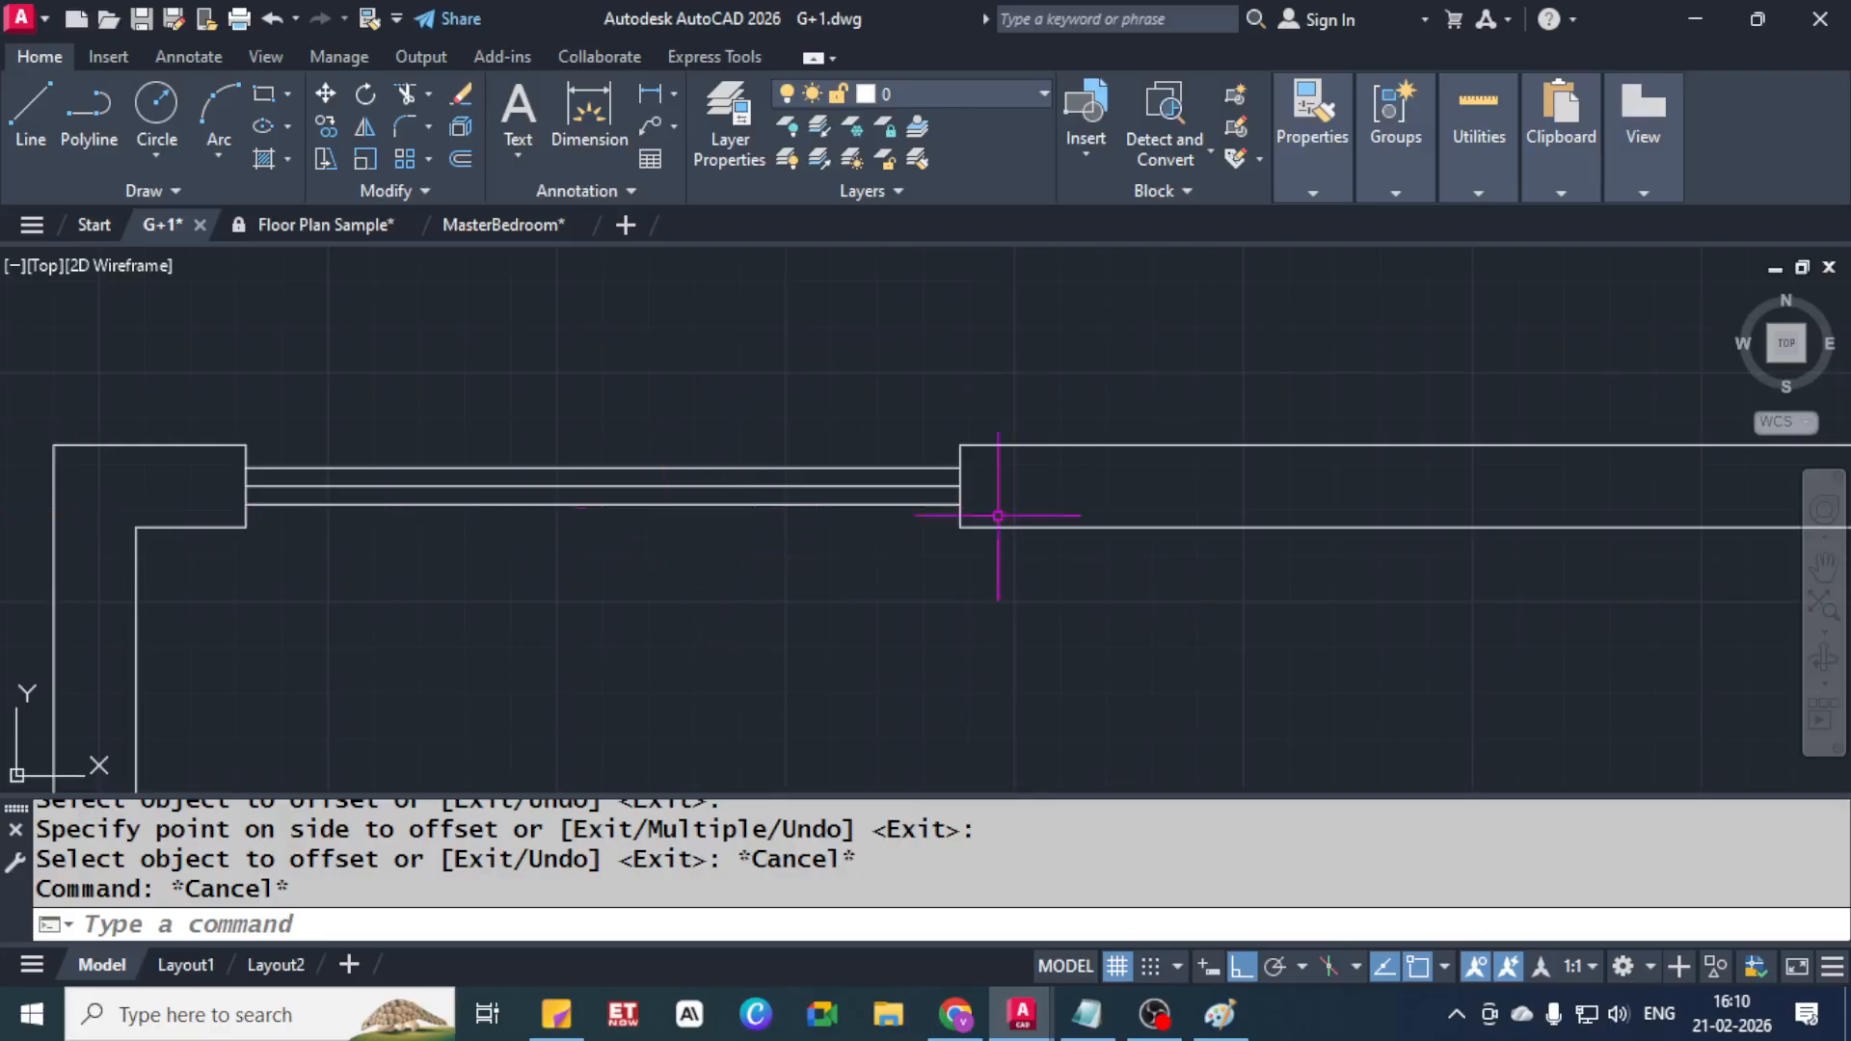
text(1)
key(Return)
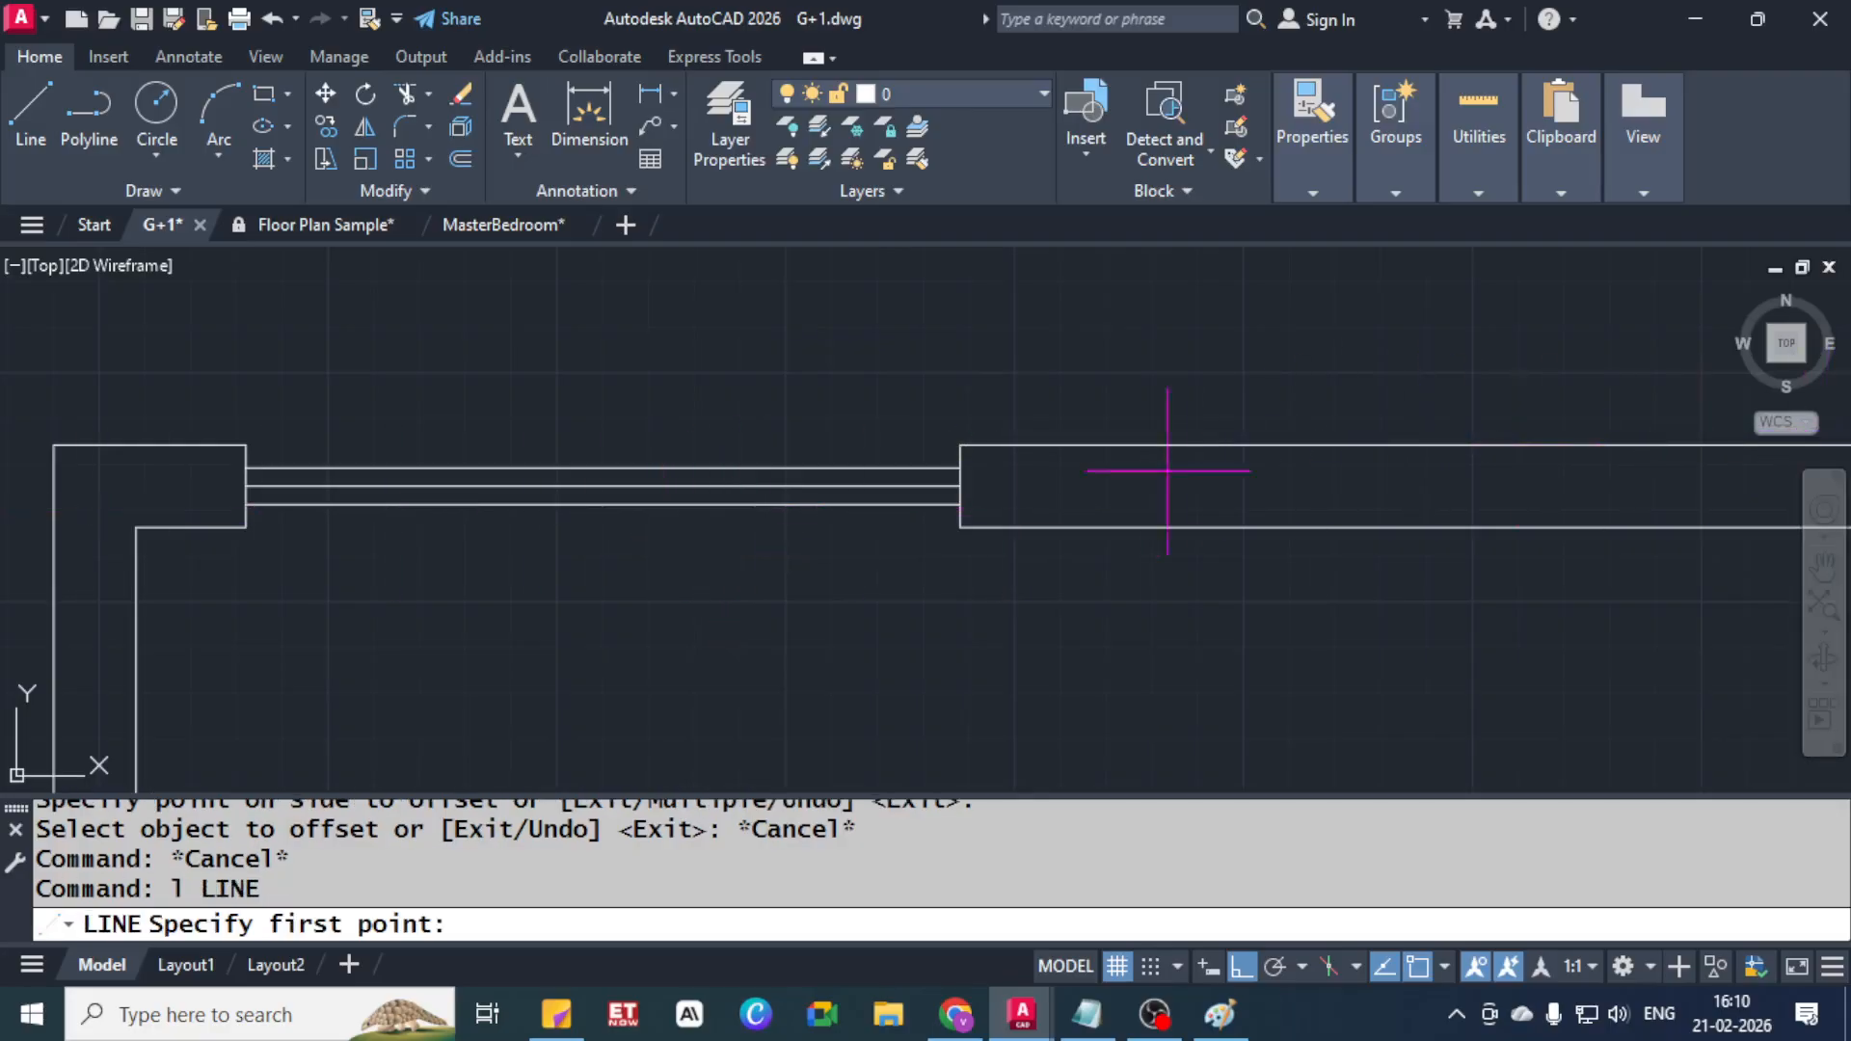
click(961, 467)
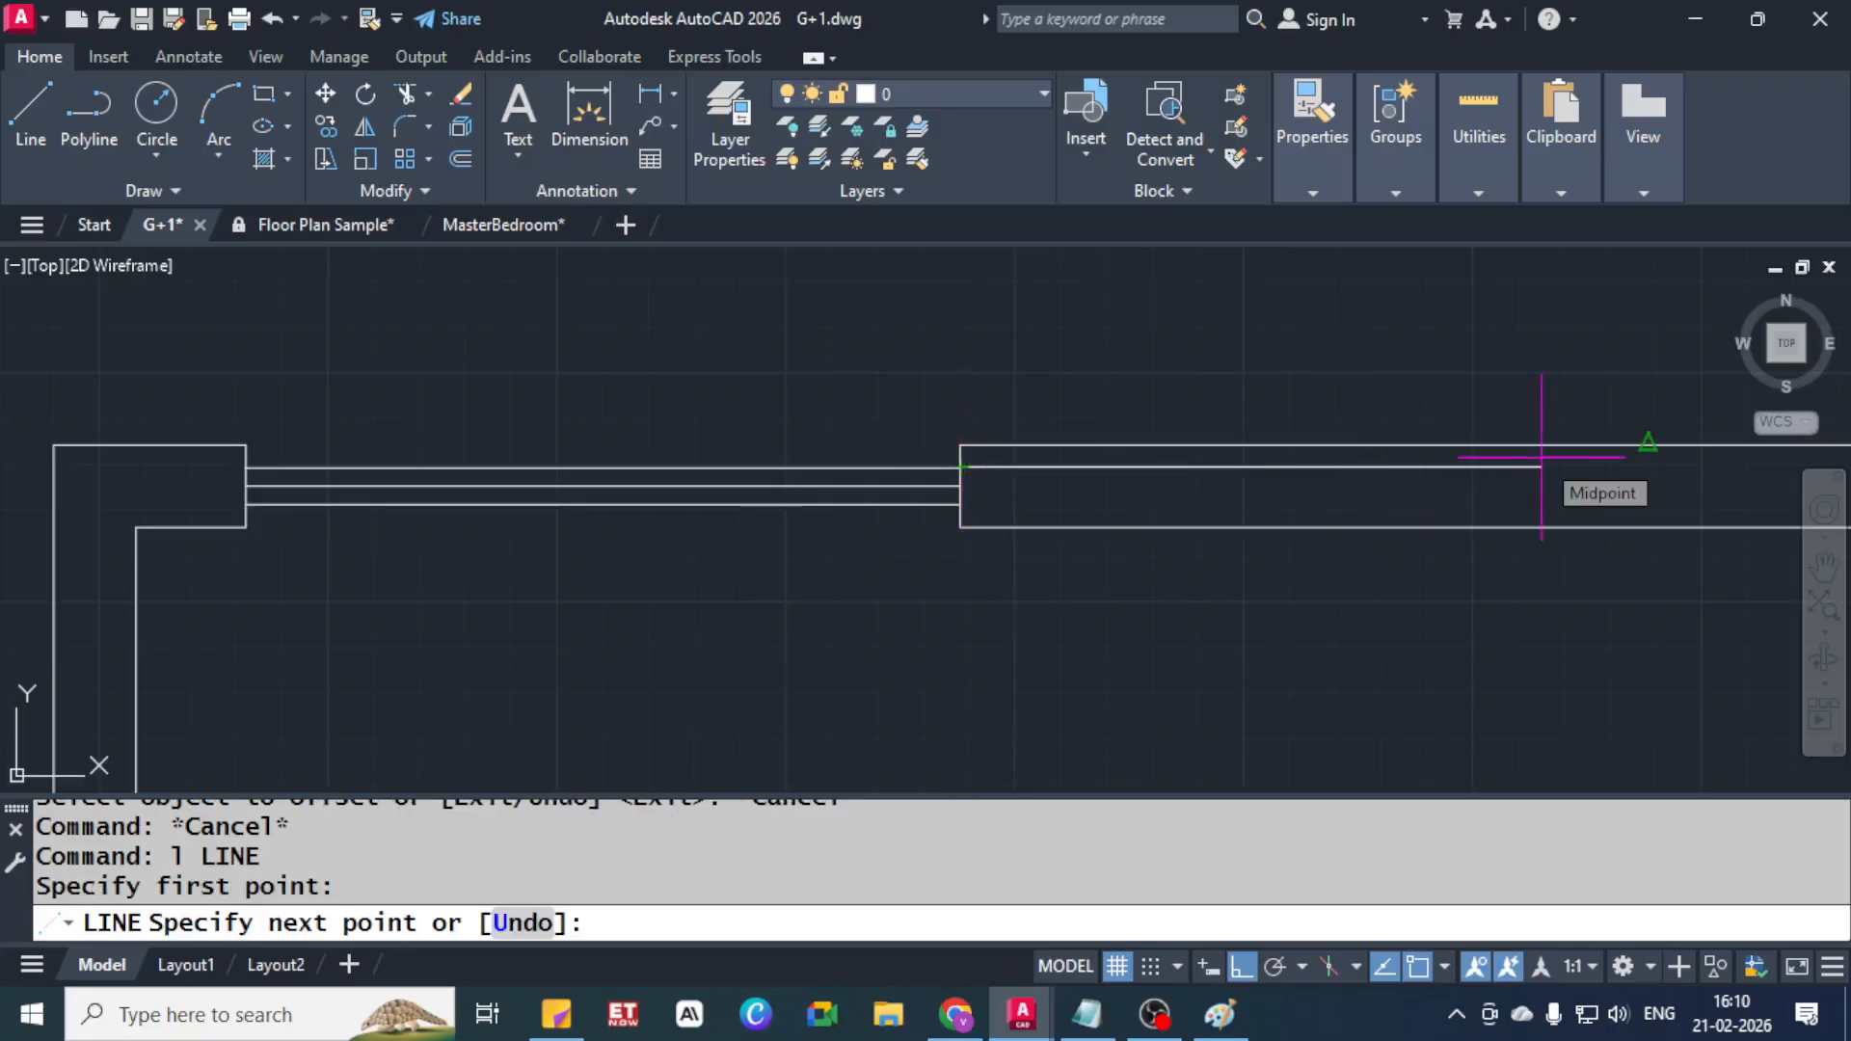
key(Escape)
key(Escape)
Copy the three door lines from the near jamb to the far jamb so they continue inside the adjoining wall
click(777, 389)
click(578, 671)
text(c)
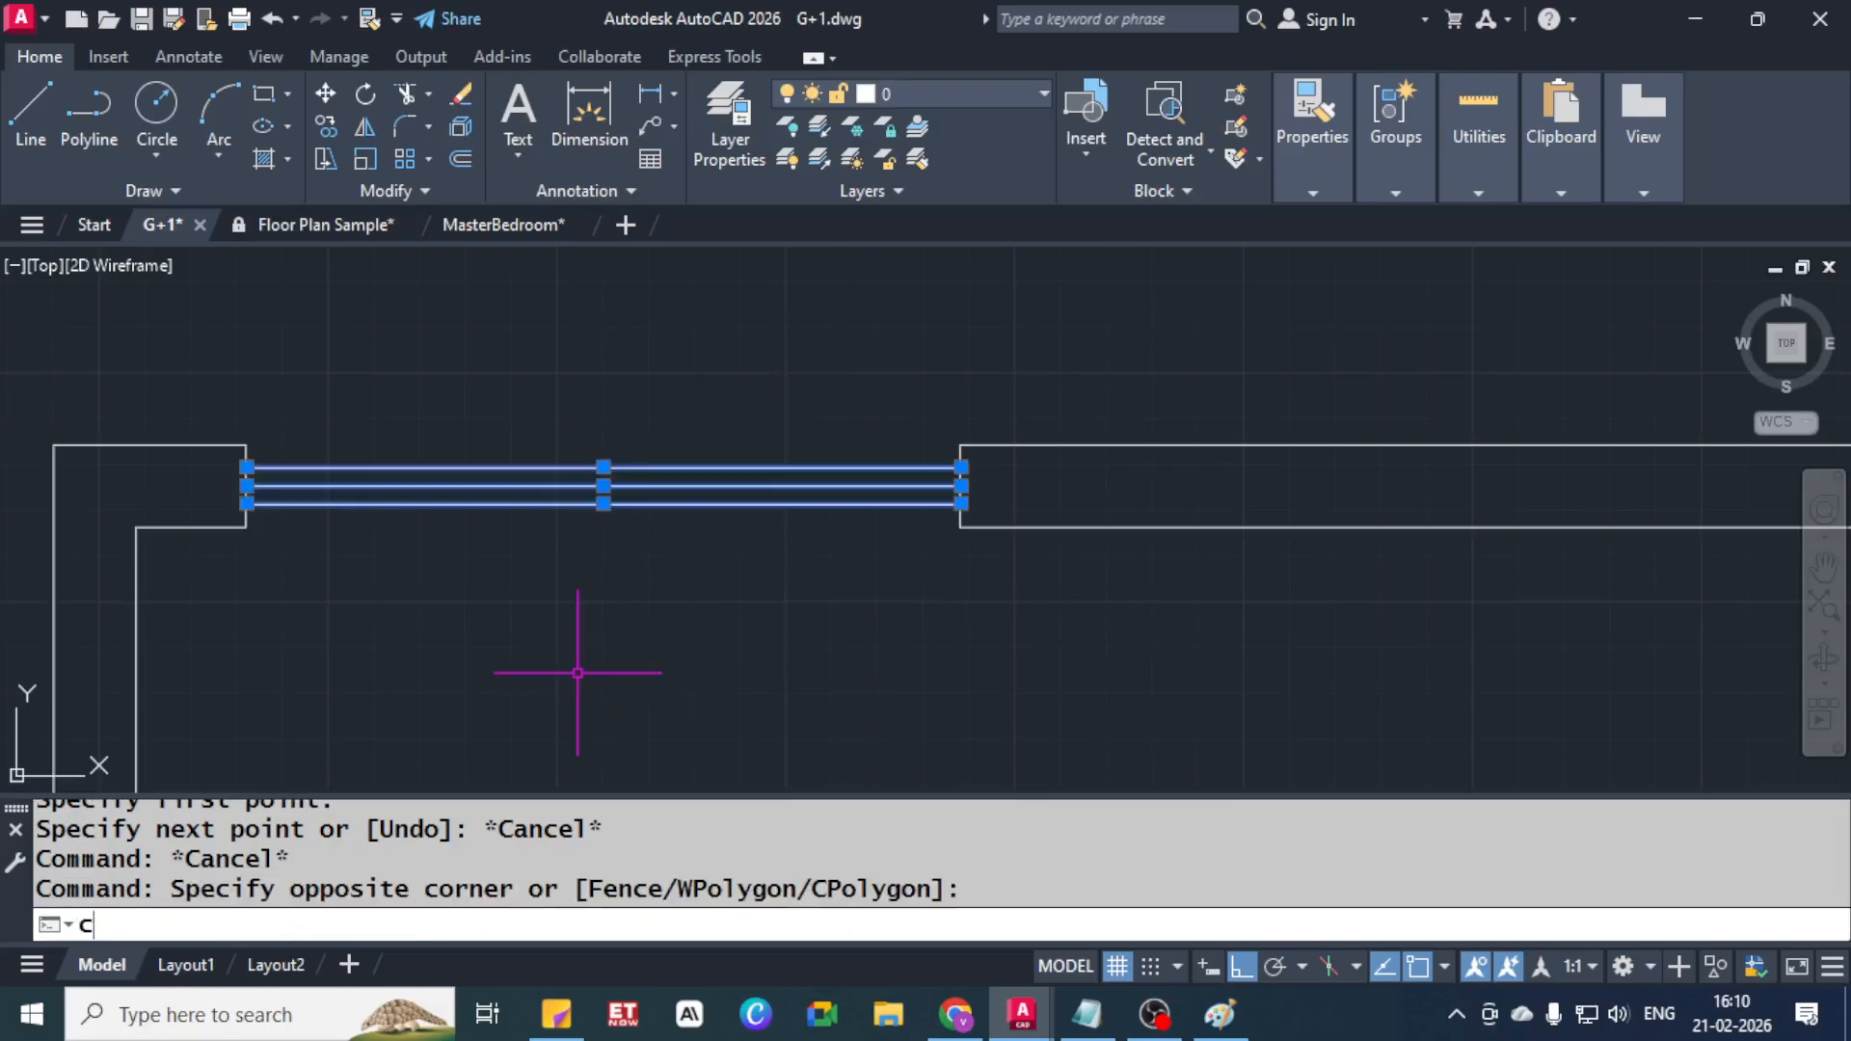
text(o)
key(Return)
click(247, 468)
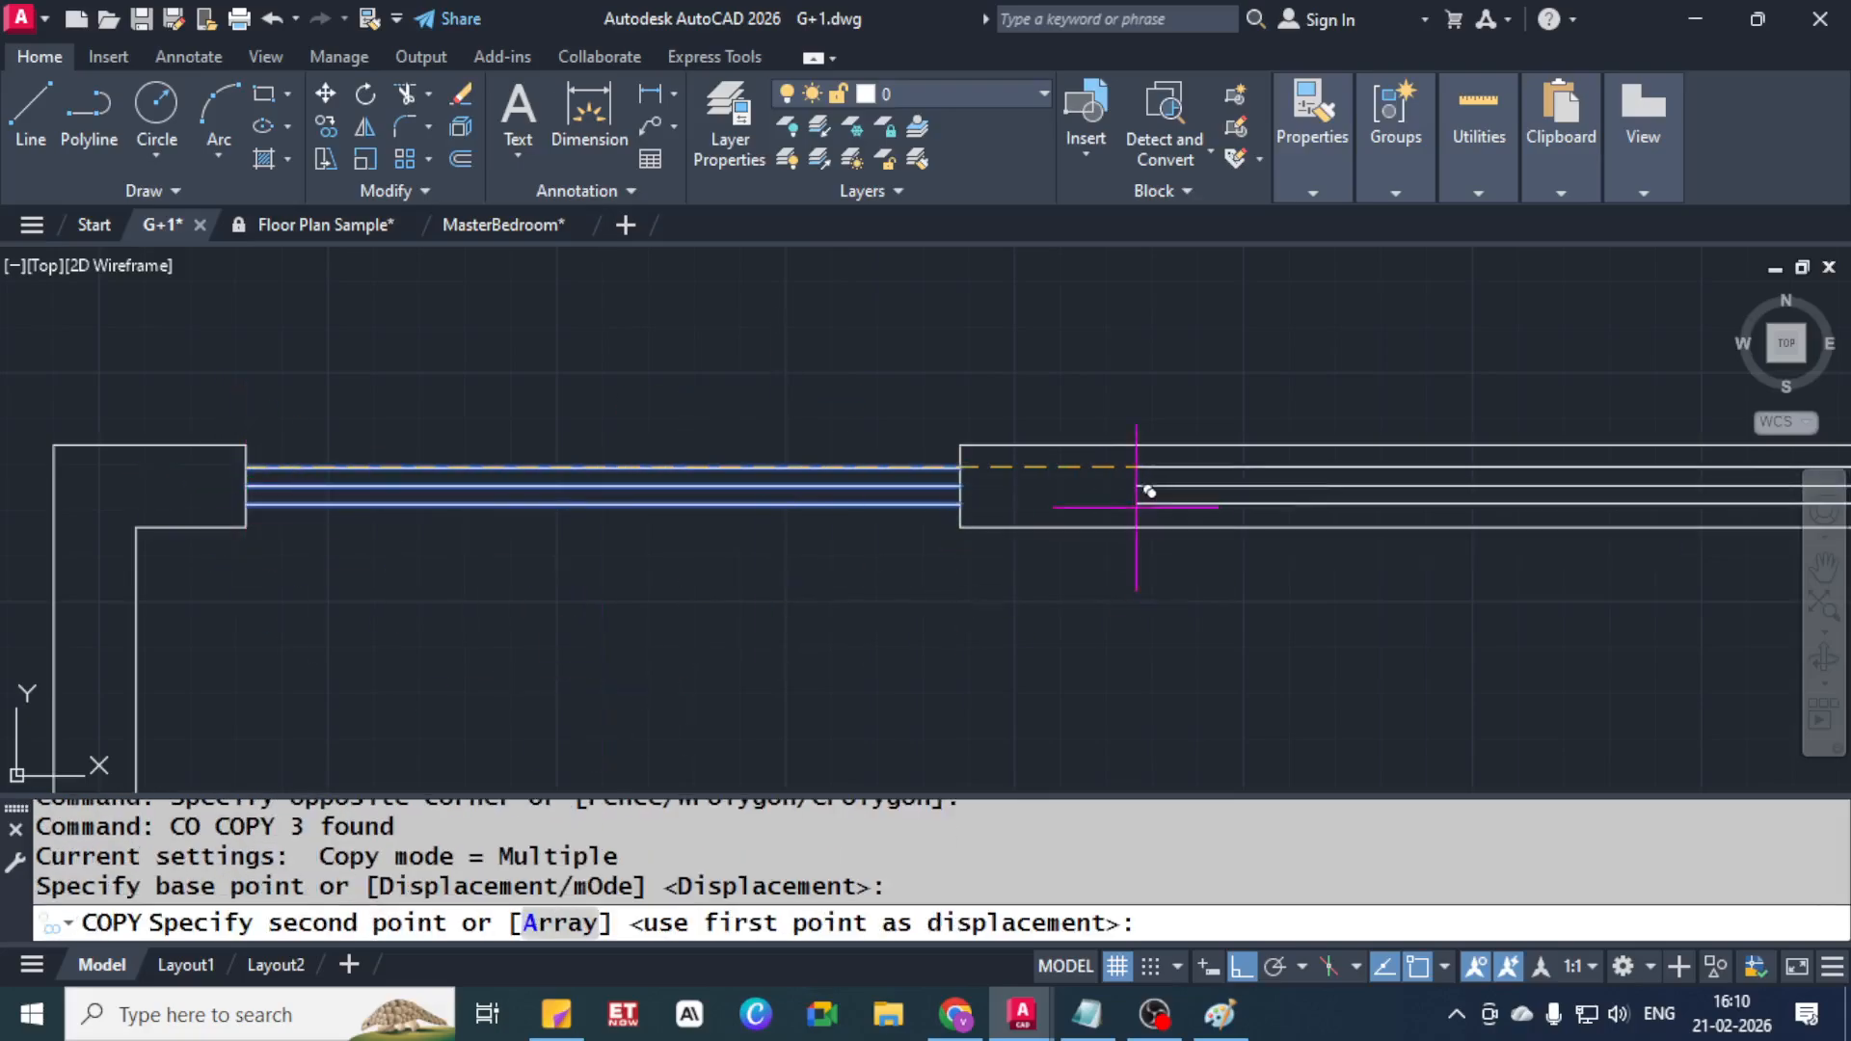
click(961, 468)
key(Escape)
key(Escape)
key(Escape)
middle_drag(817, 550, 579, 578)
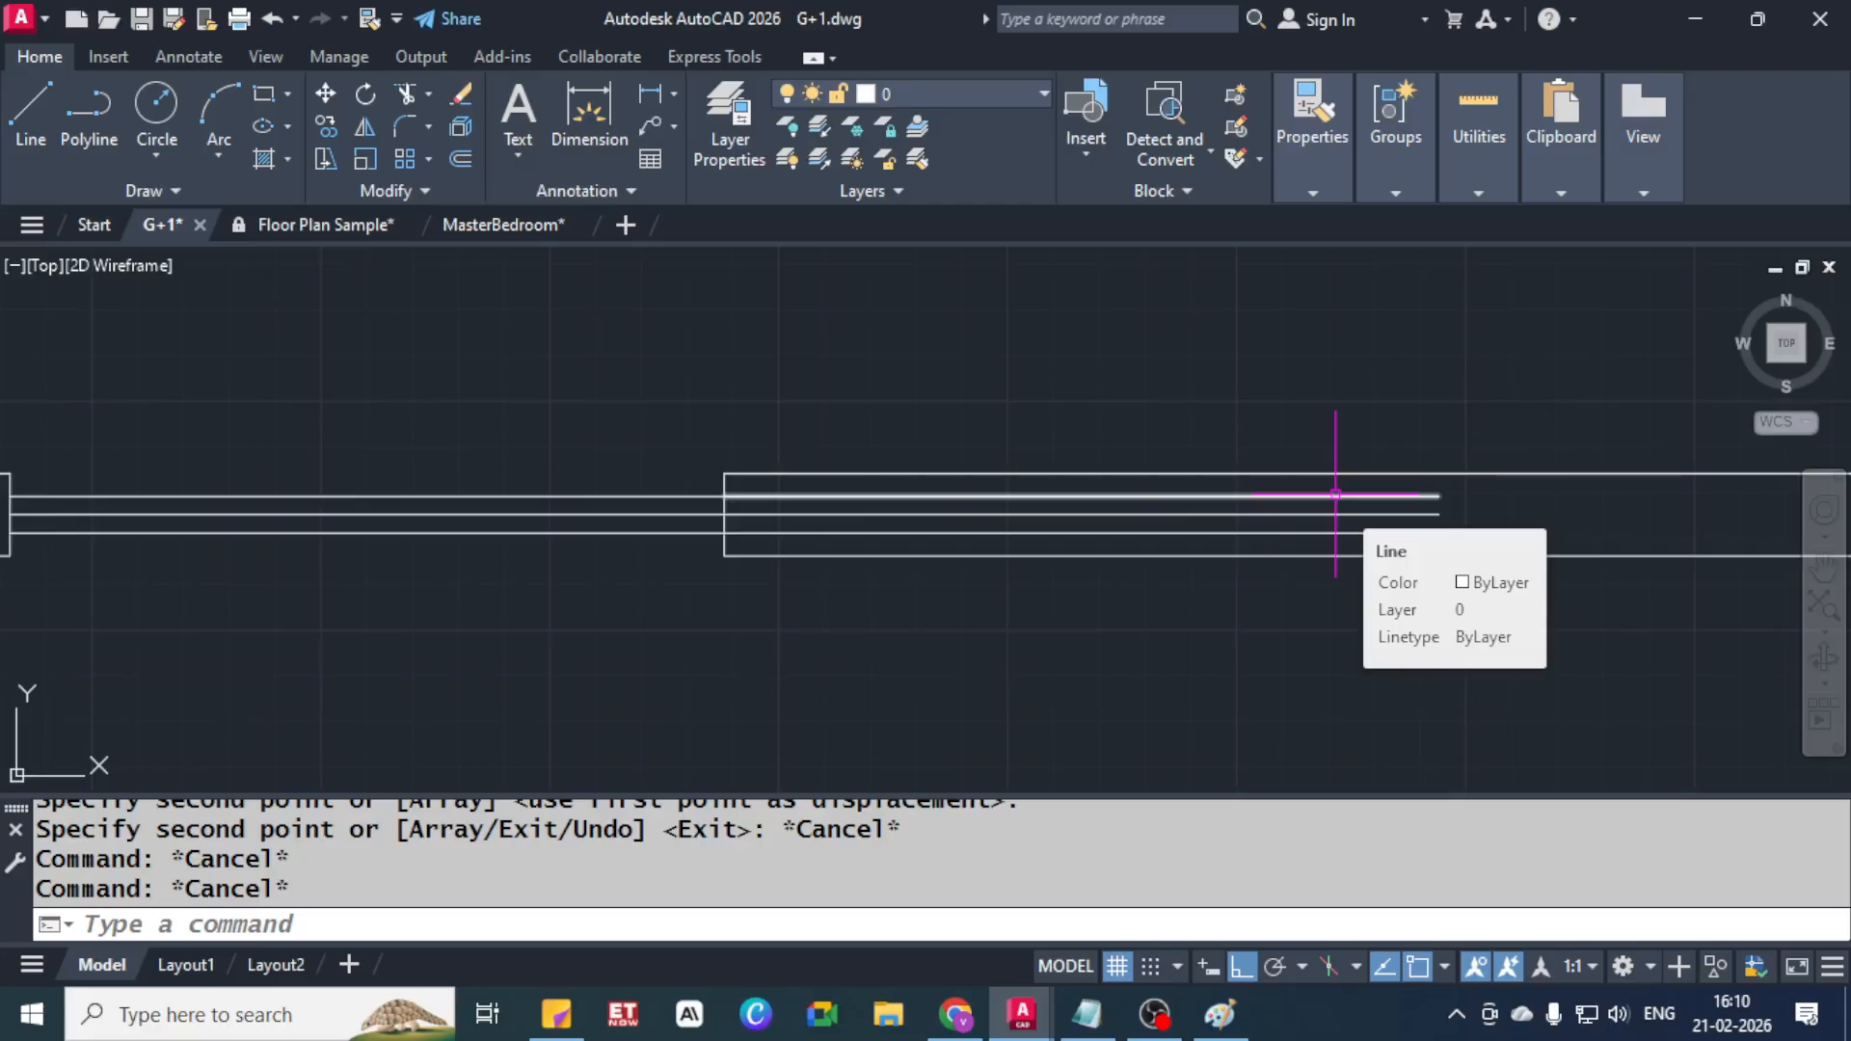
text(o)
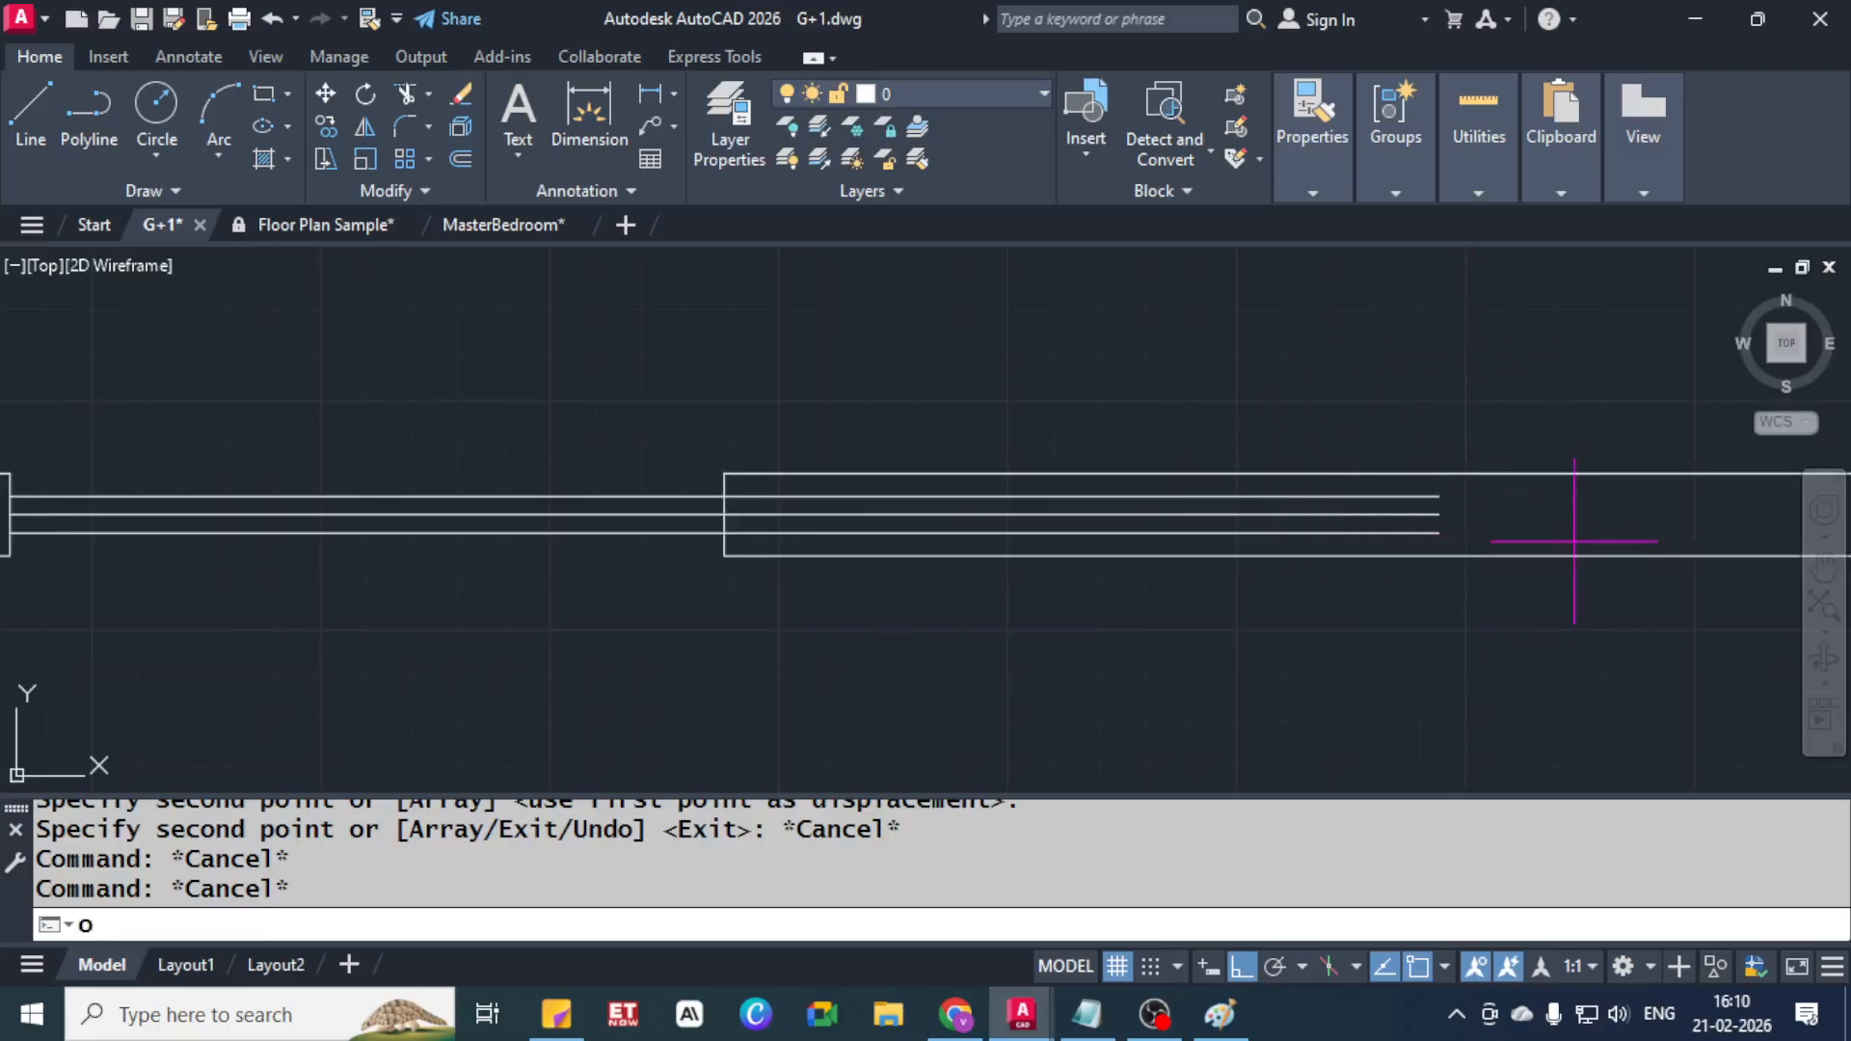
key(Return)
key(Escape)
key(Escape)
Draw a line closing the open end of the copied panel lines inside the wall
text(l)
key(Return)
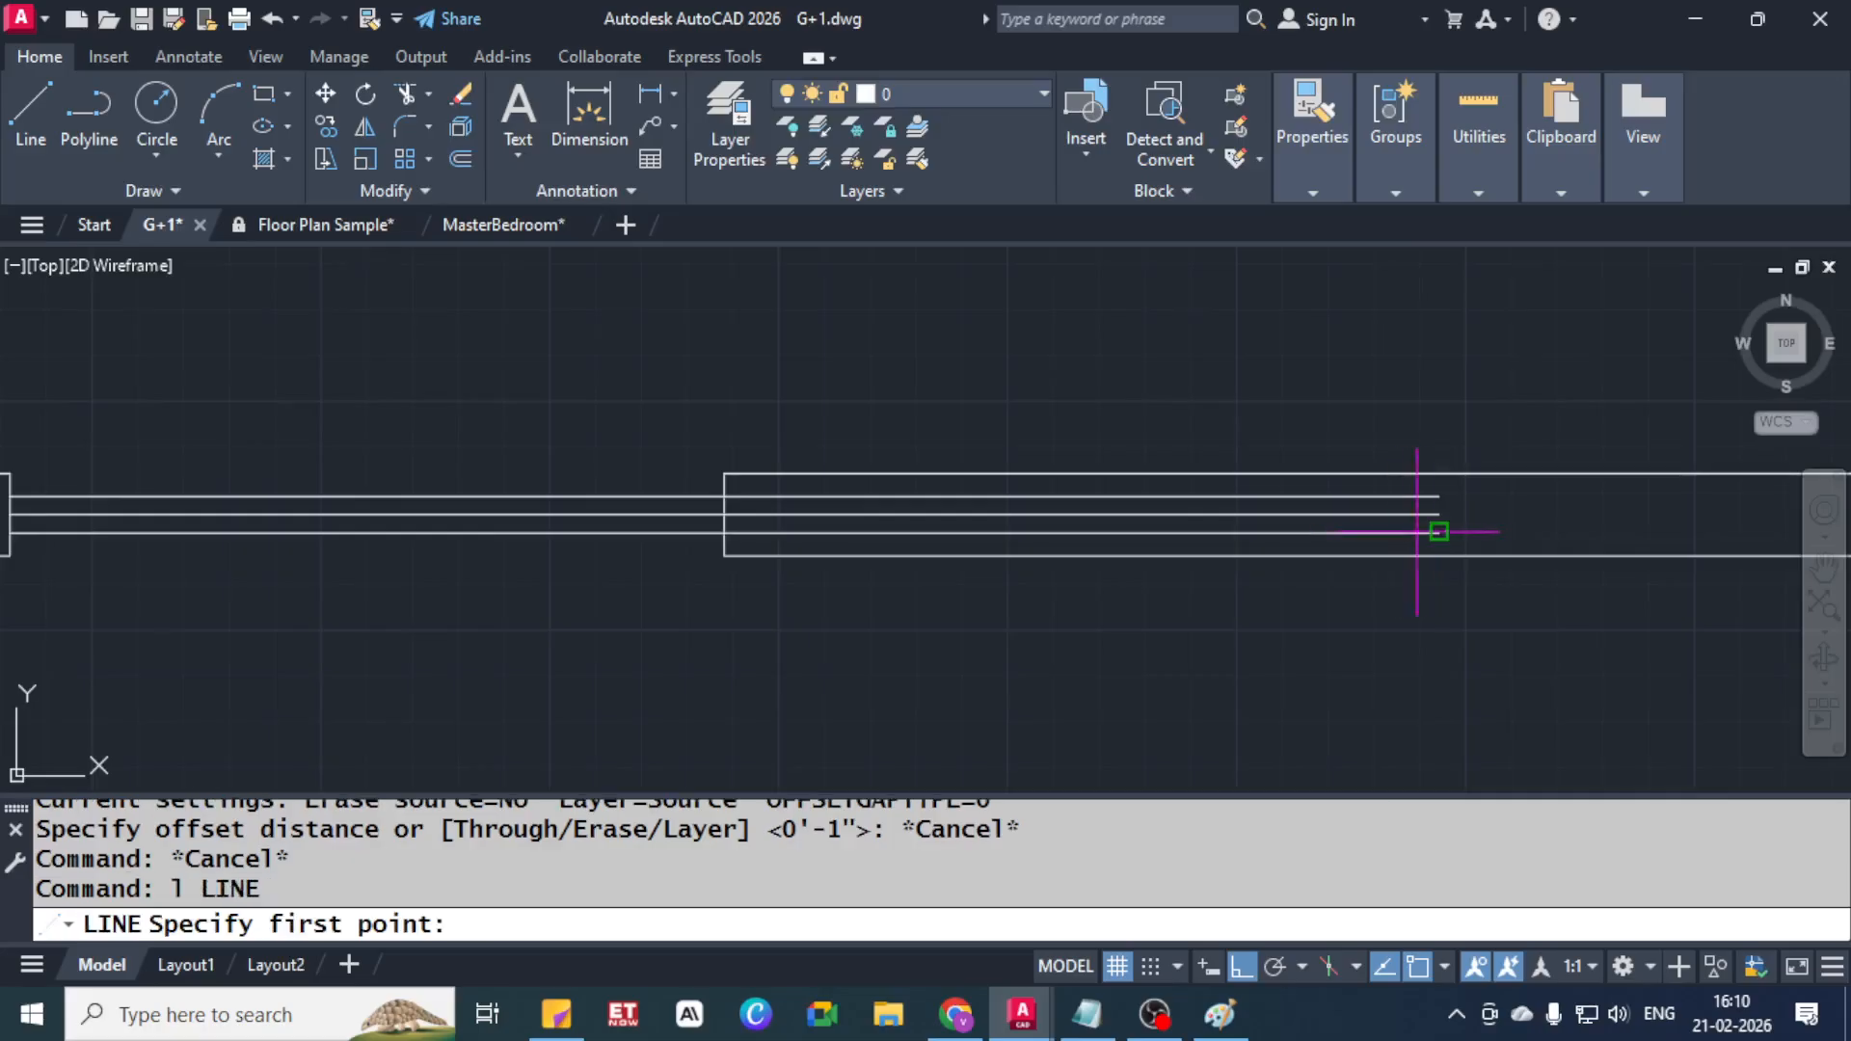
click(1424, 515)
key(Escape)
key(Escape)
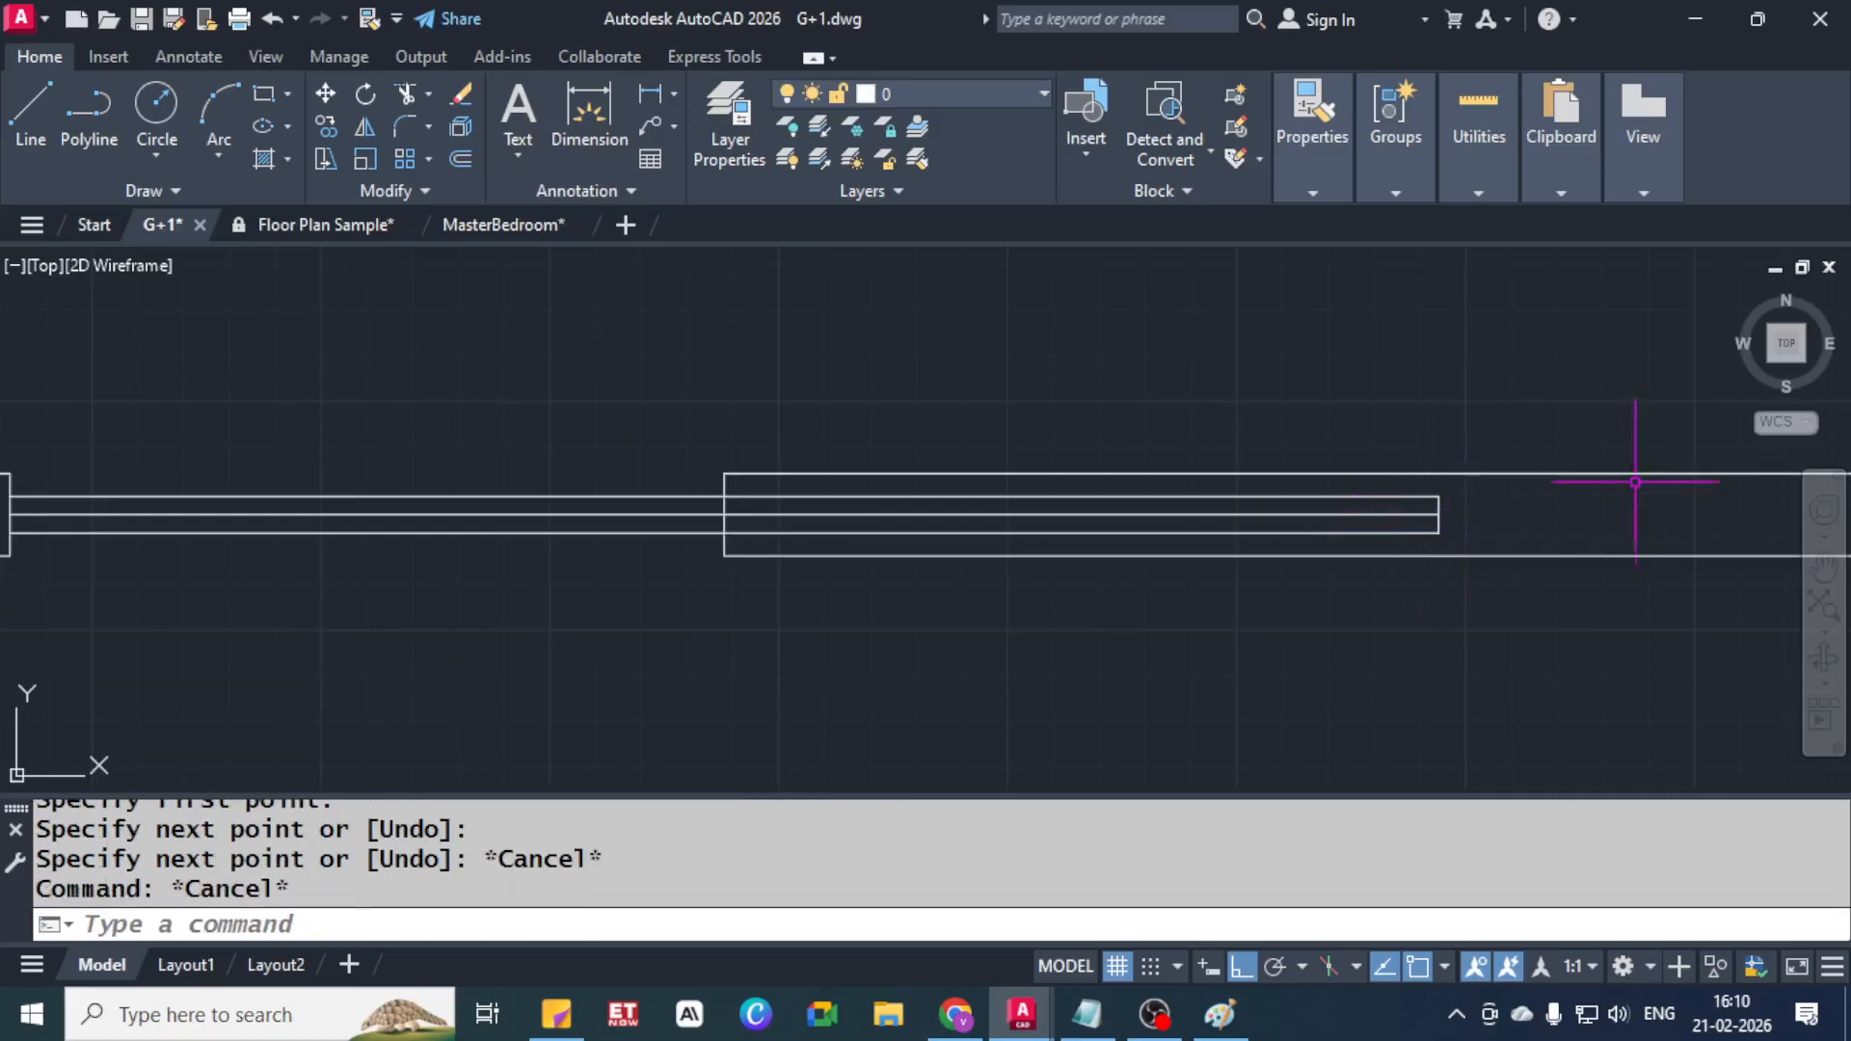
Offset the end line of the pocketed panel outward by 1/4"
text(o)
key(Return)
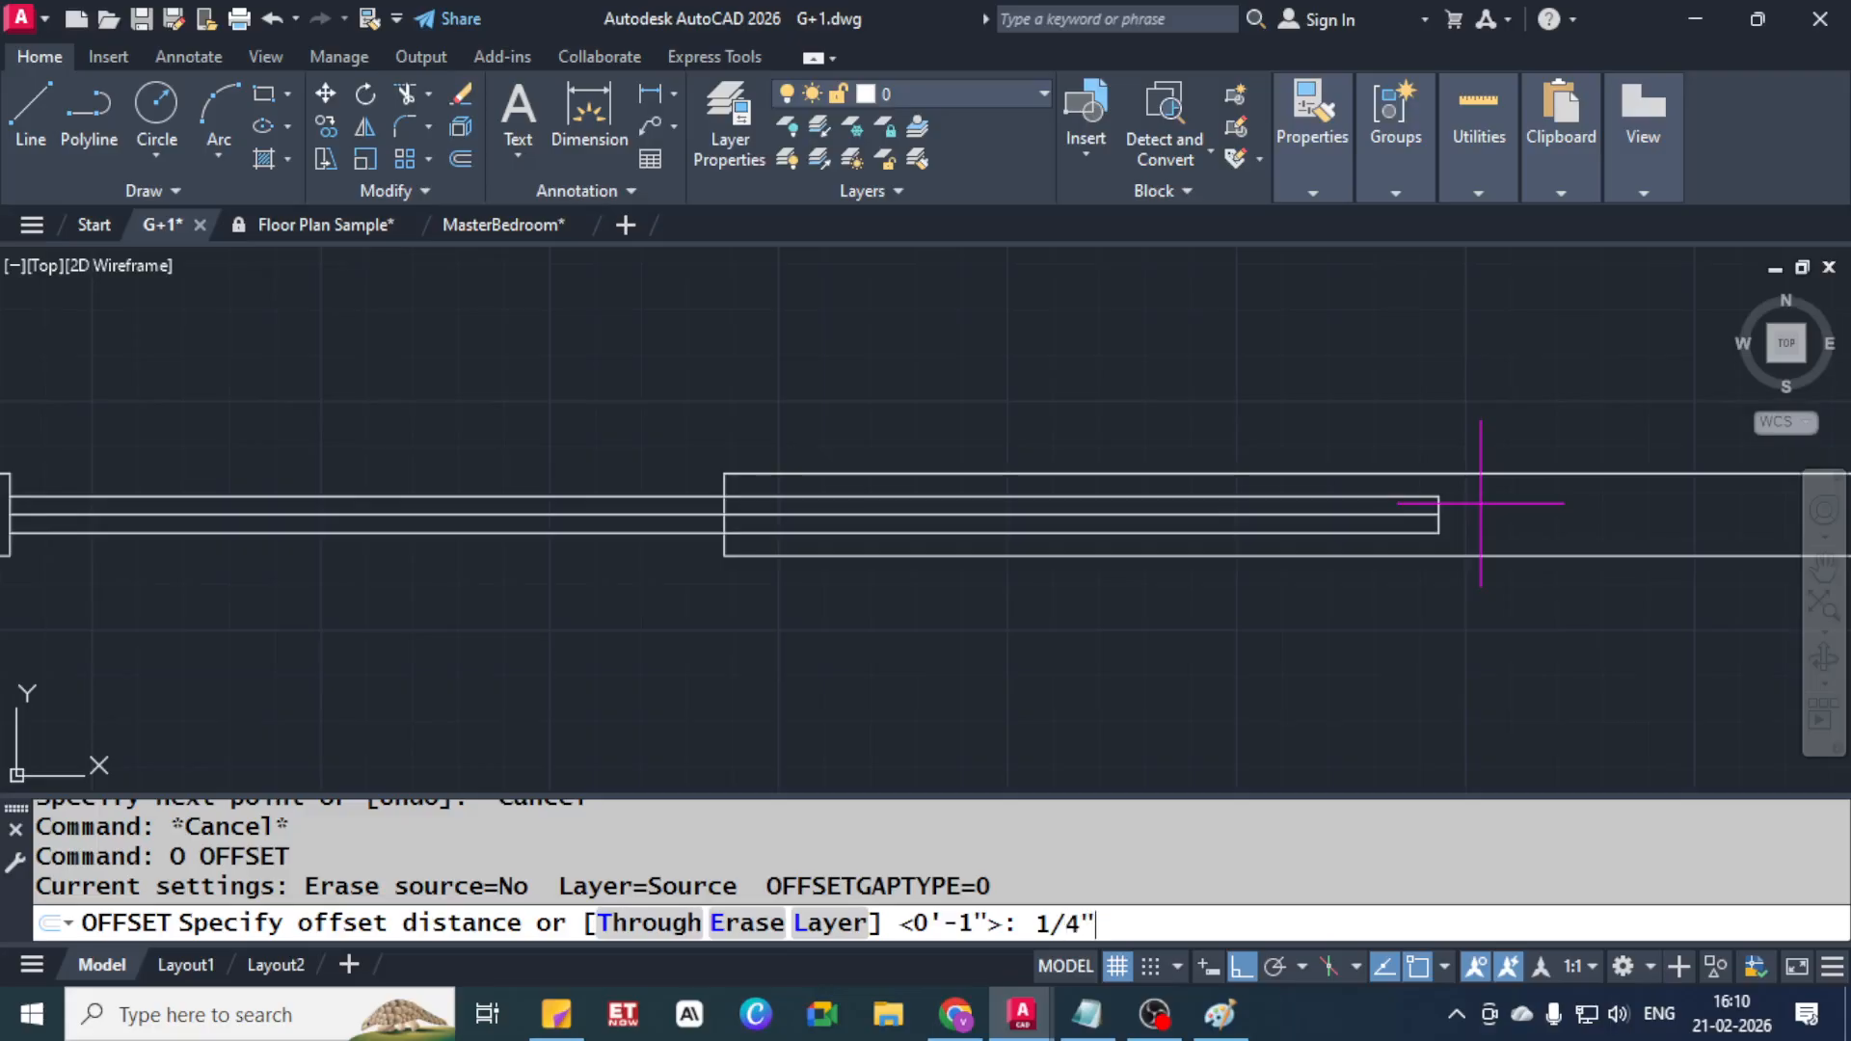
key(Return)
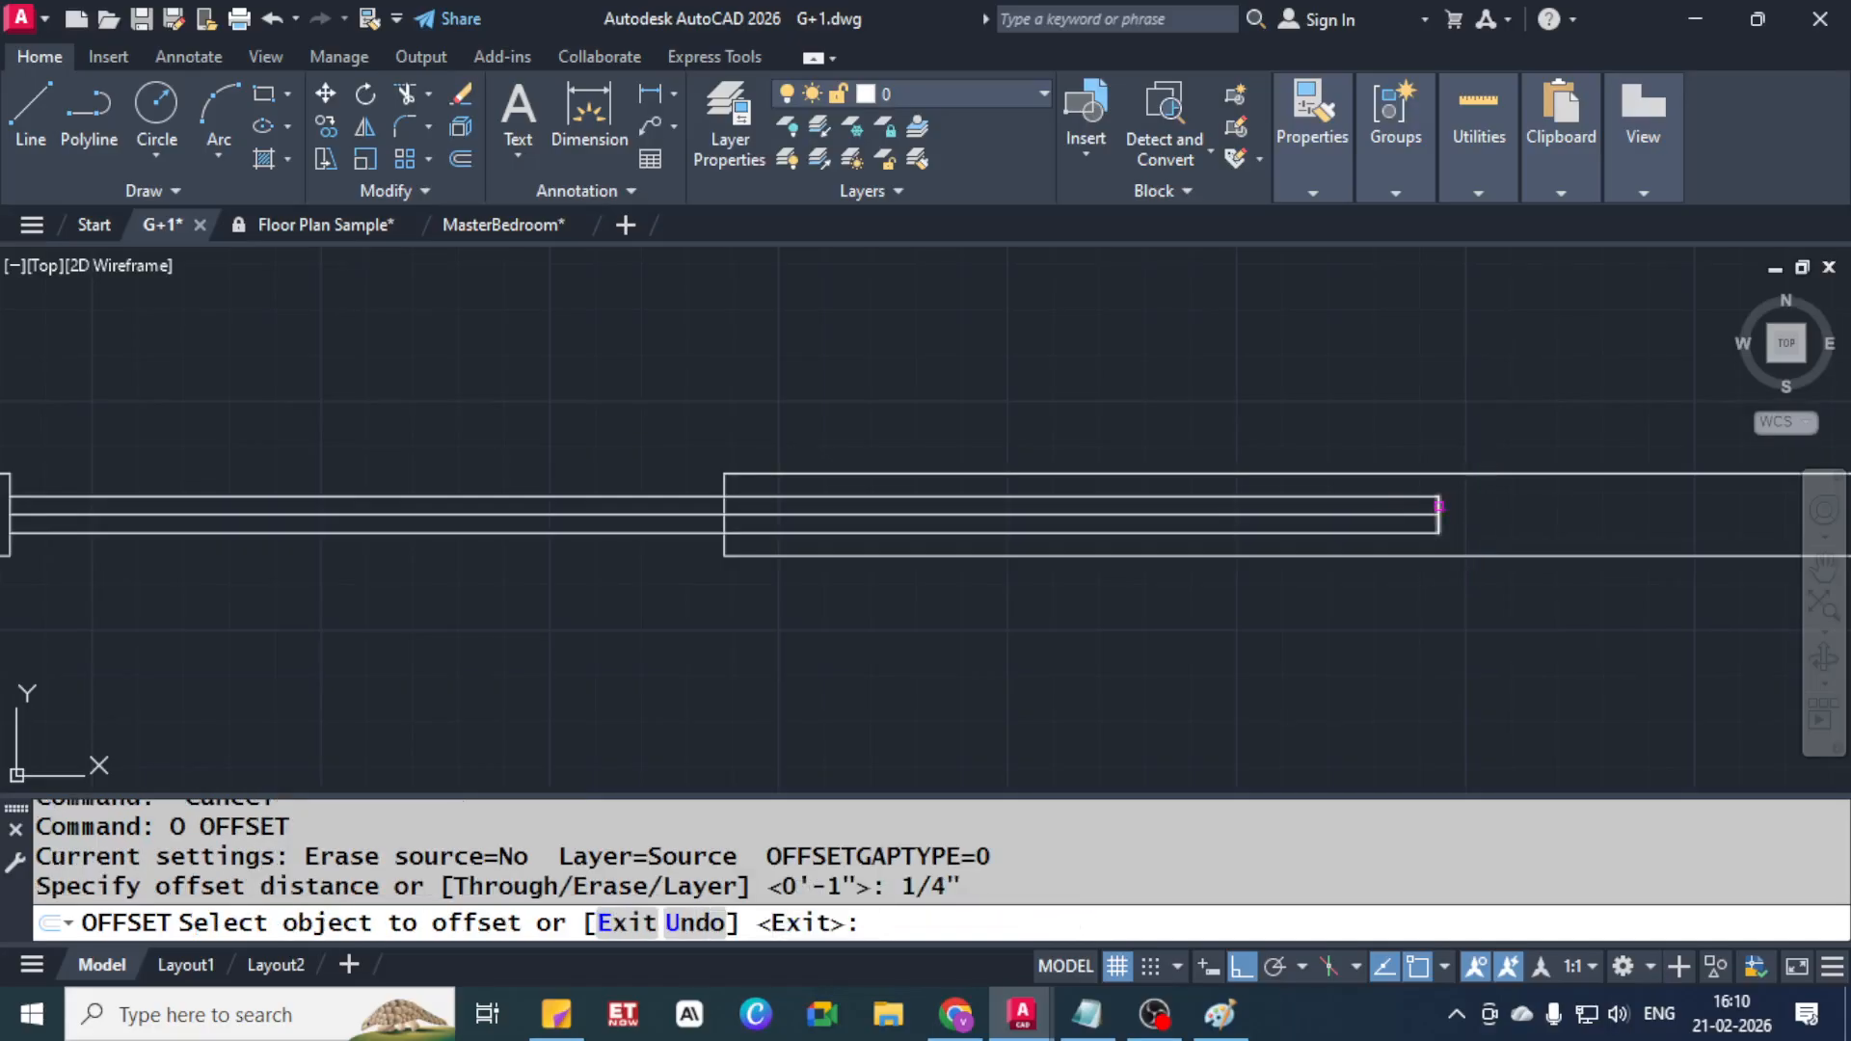
click(1438, 505)
click(1486, 506)
key(Escape)
key(Escape)
Draw two short lines joining the panel's end line to its offset copy at the upper and lower ends
text(L)
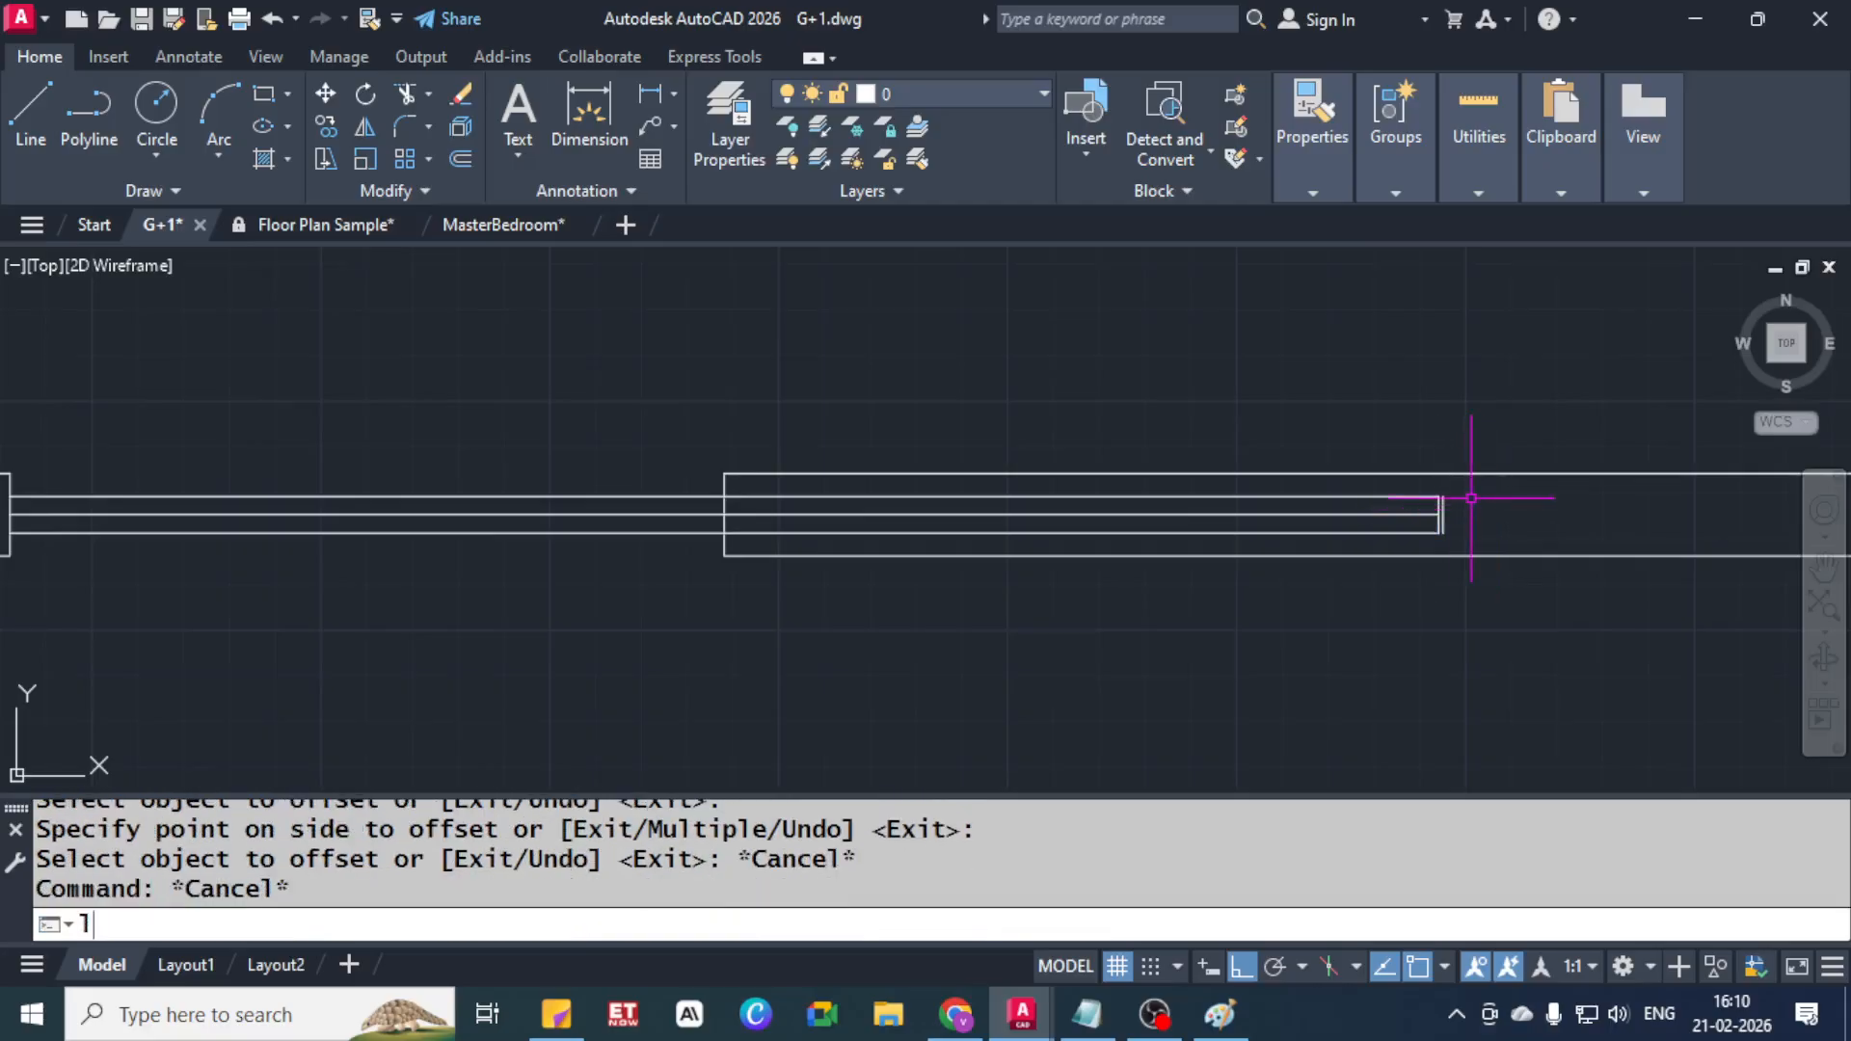
key(Return)
scroll(1457, 477, up, 5)
click(1383, 555)
click(1403, 555)
key(Return)
key(Return)
click(1403, 704)
key(Escape)
key(Escape)
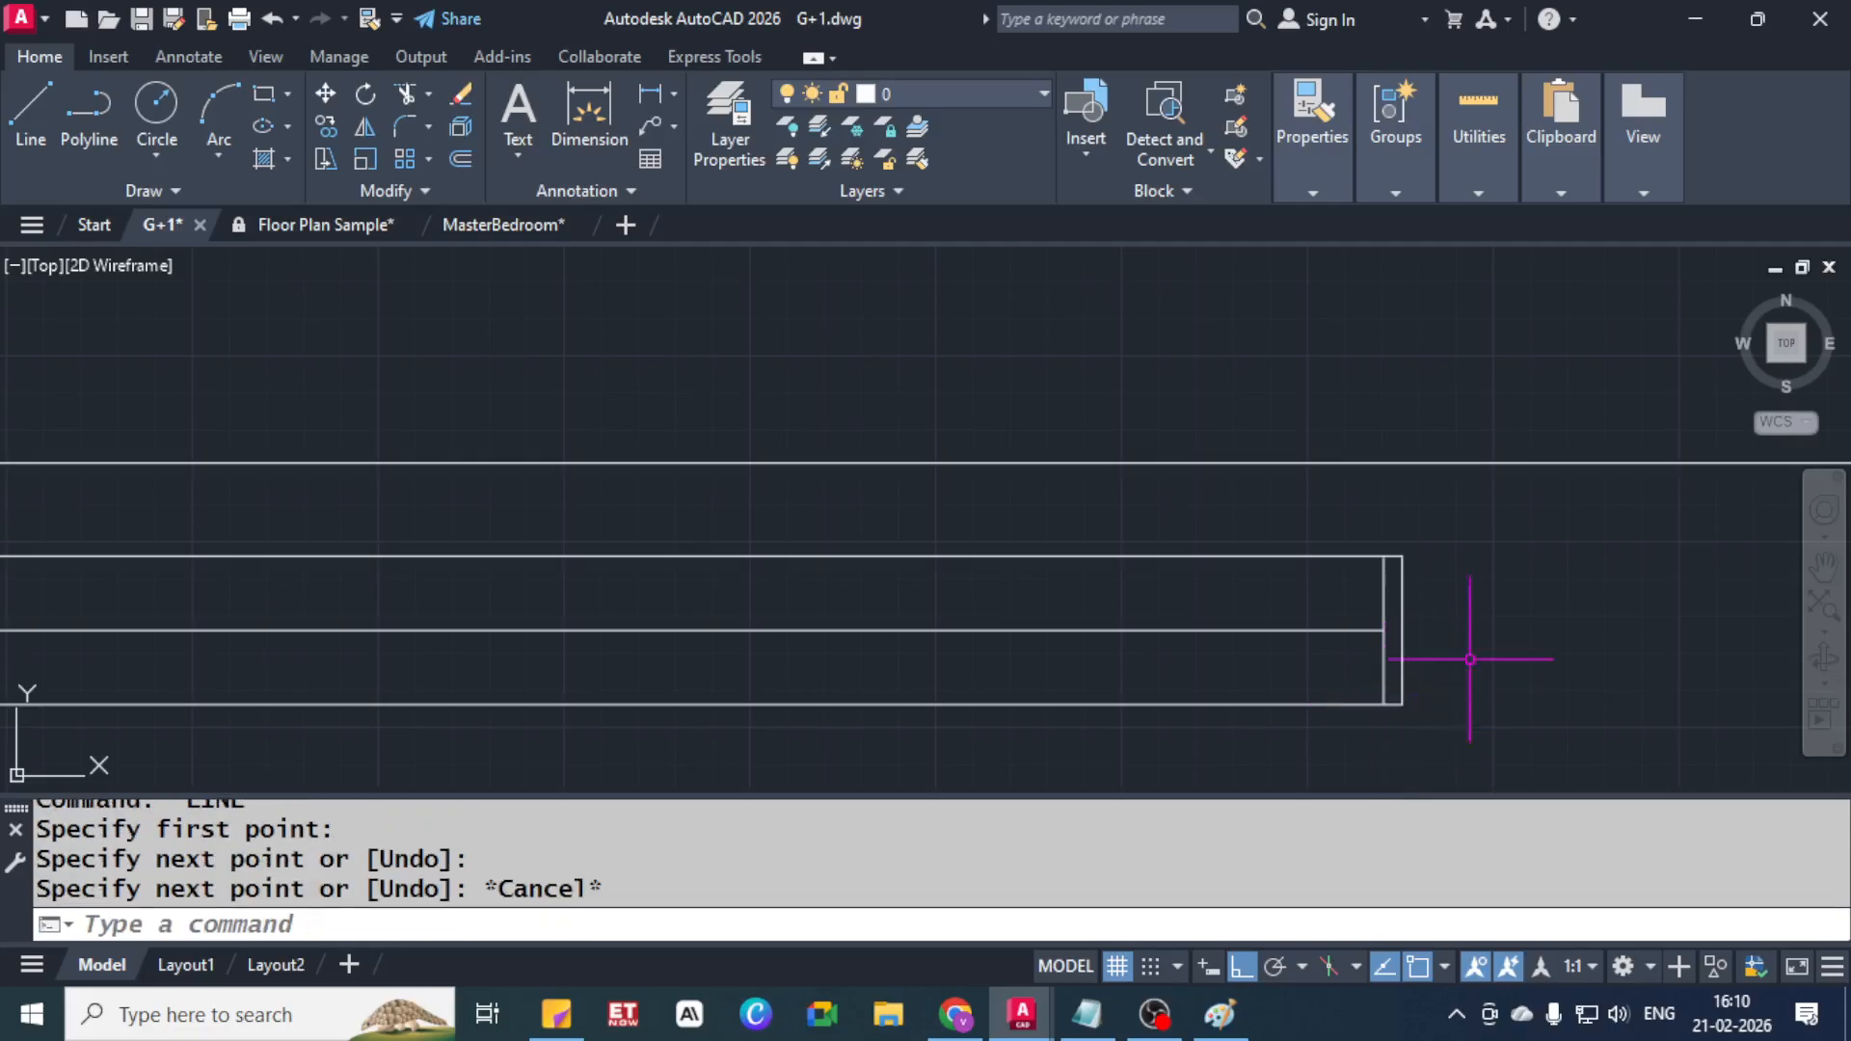
Try to offset the lower line of the pocketed panel by 1/100
scroll(1565, 620, down, 1)
scroll(1565, 620, down, 2)
middle_drag(1321, 648, 1378, 618)
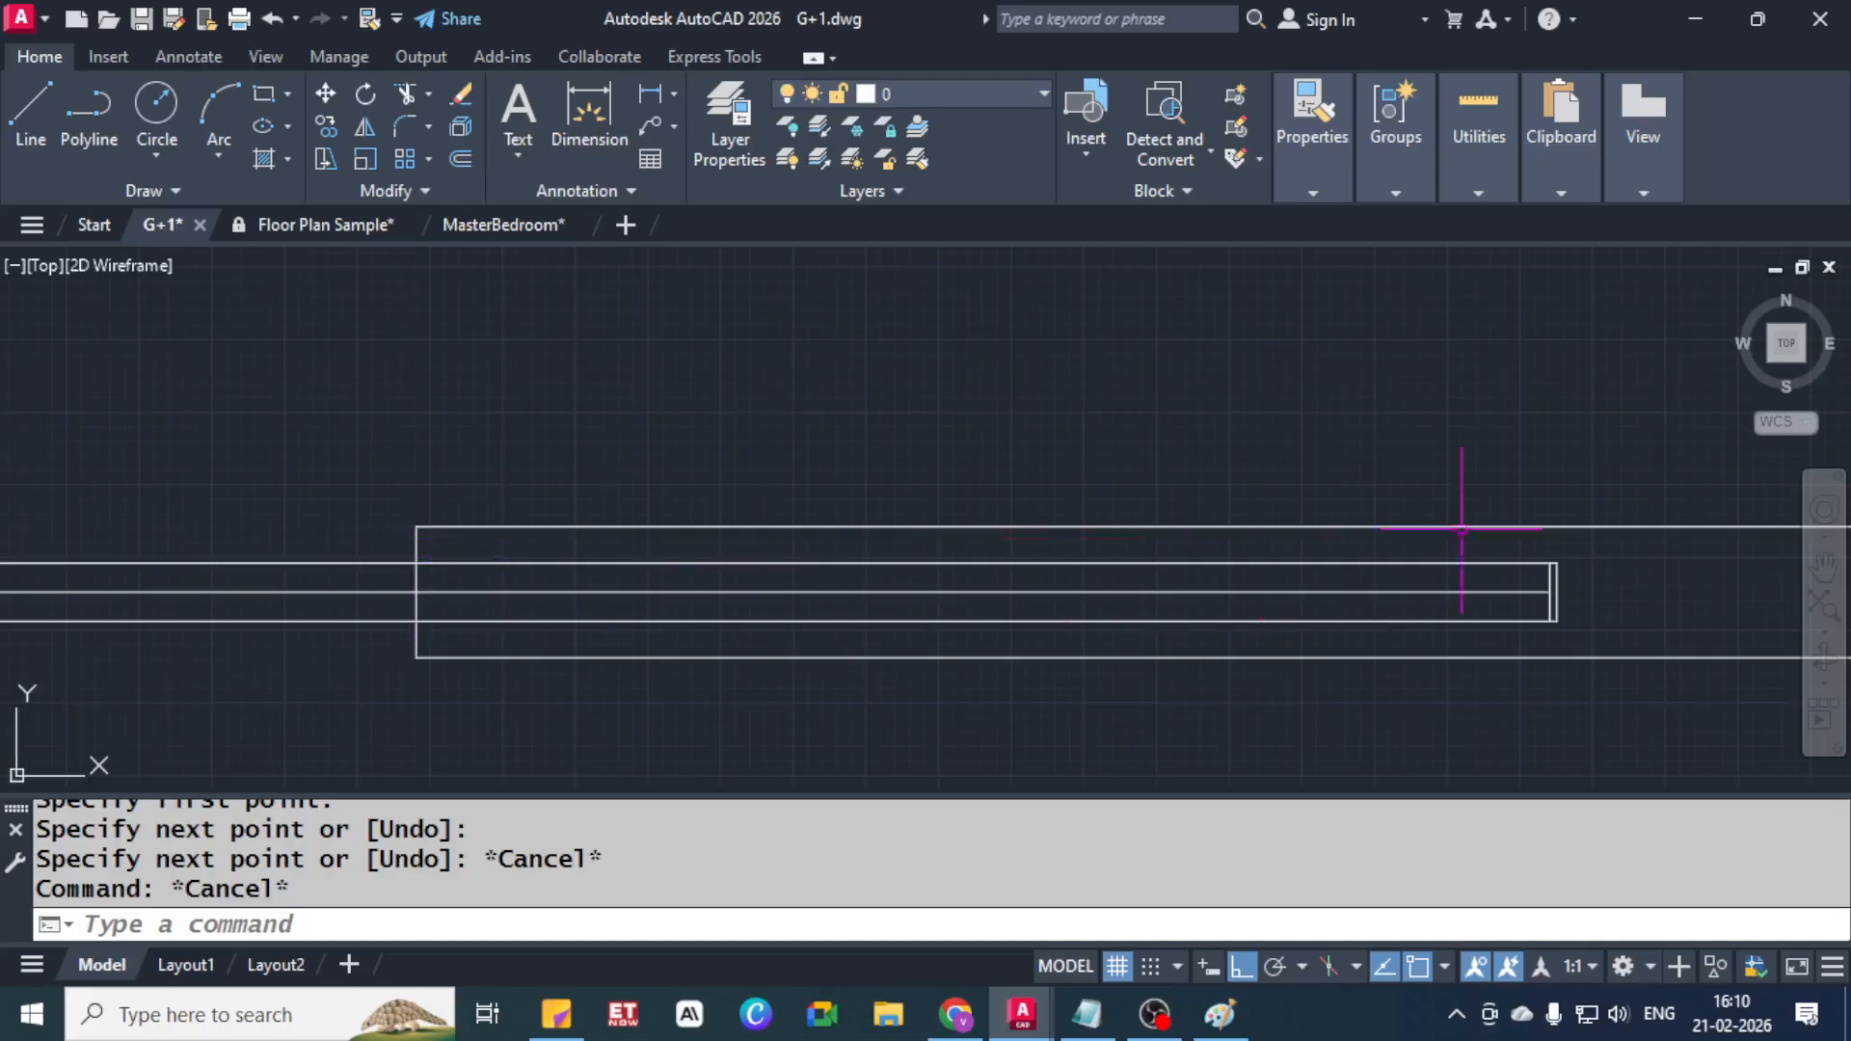
text(o)
key(Return)
text(3)
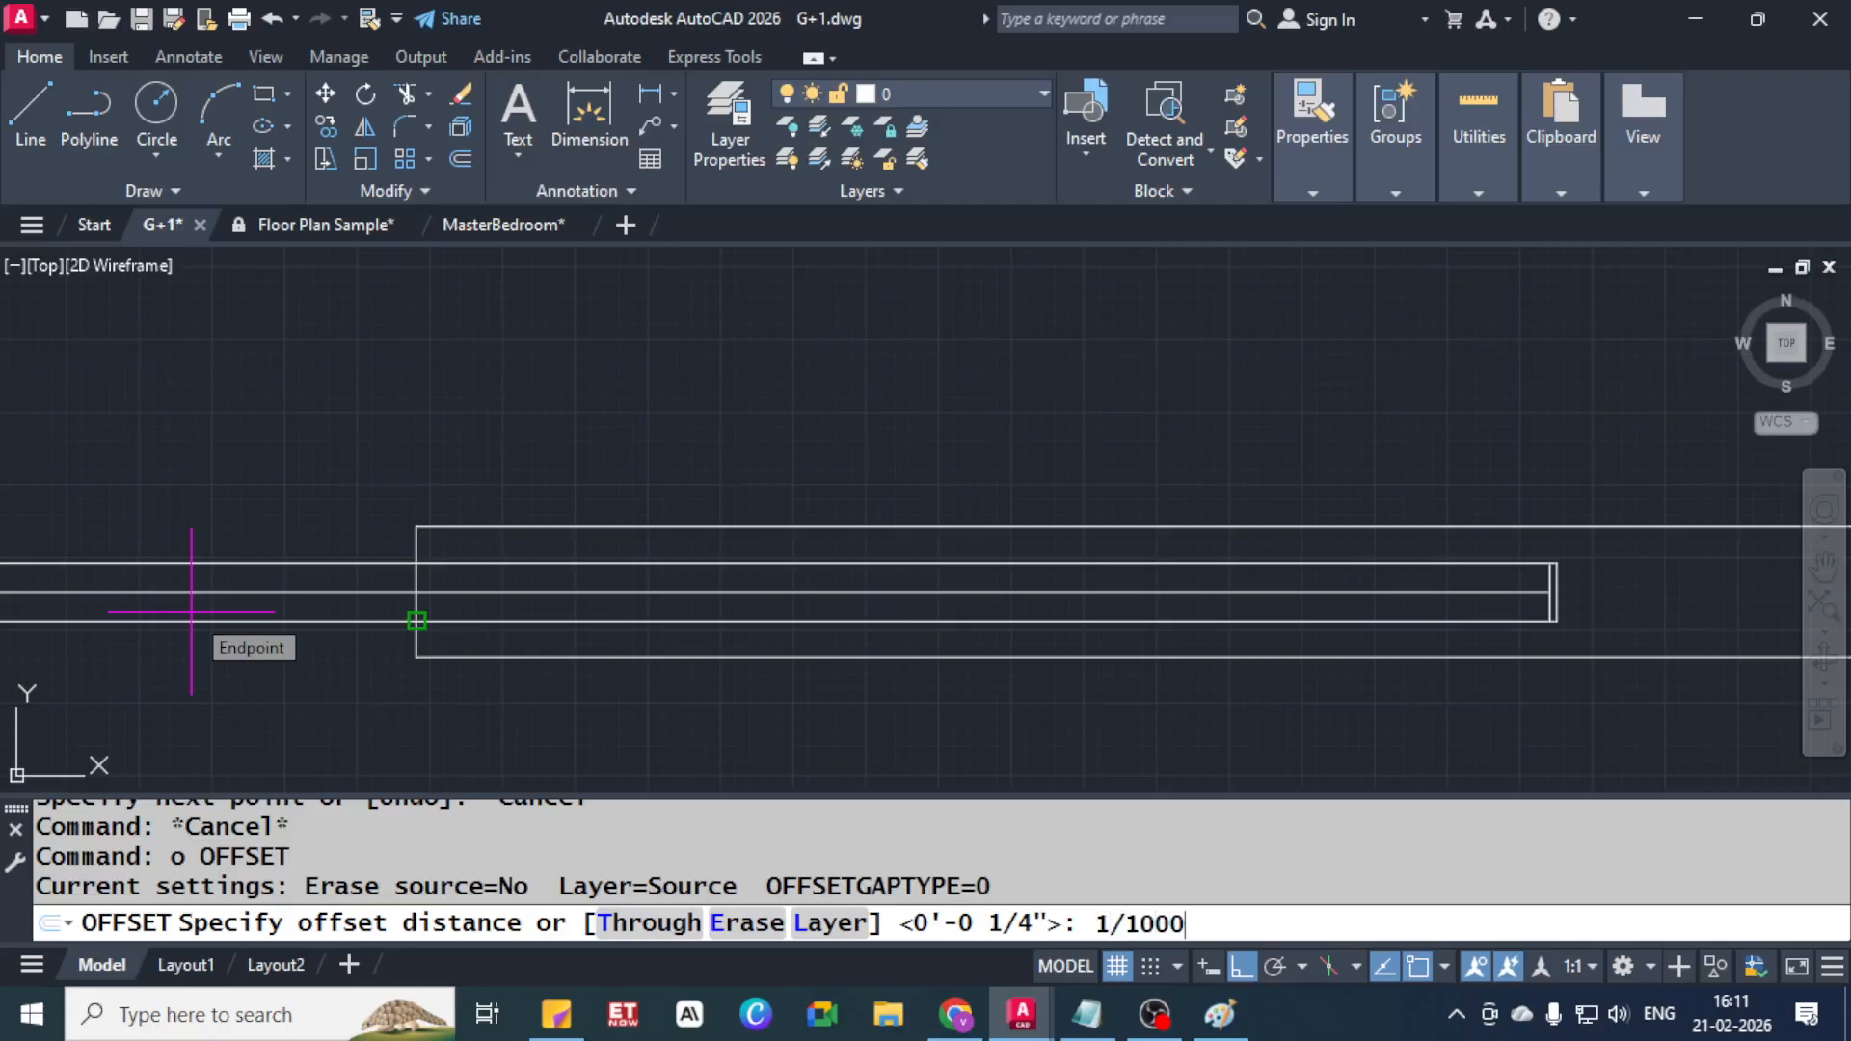
key(Return)
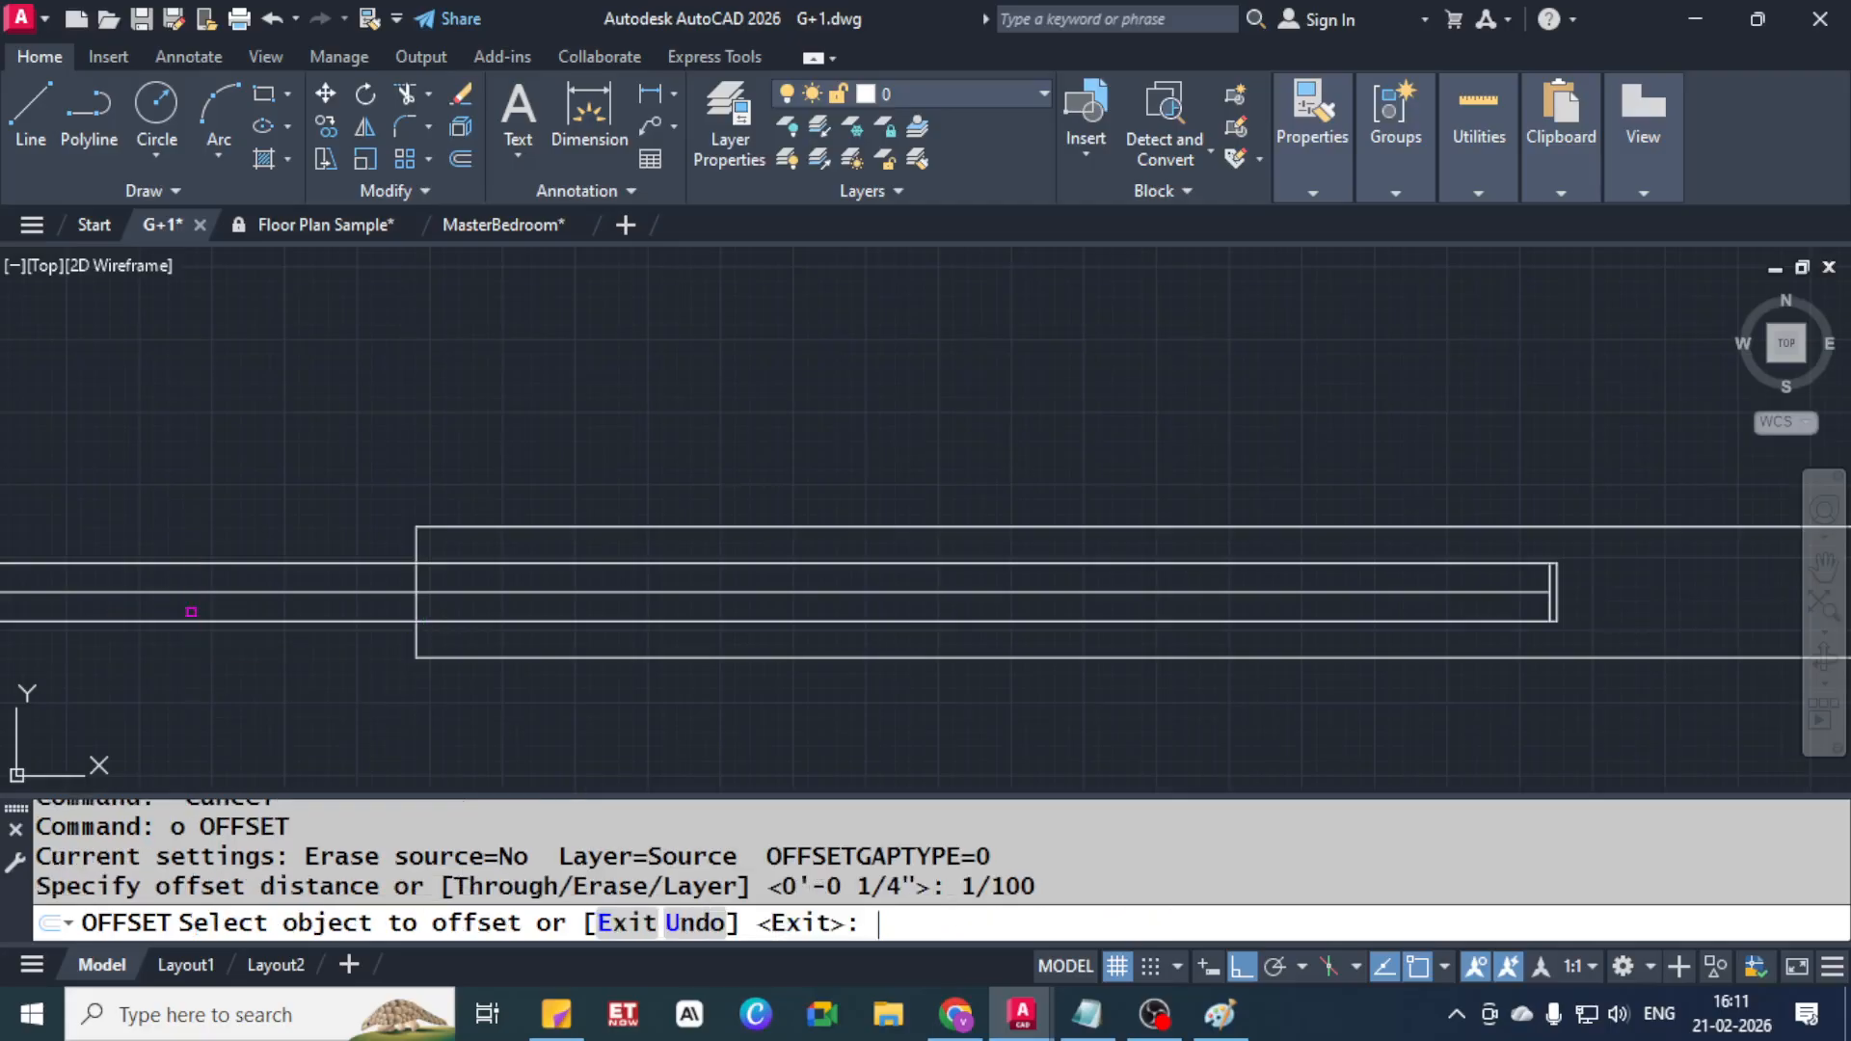
click(781, 613)
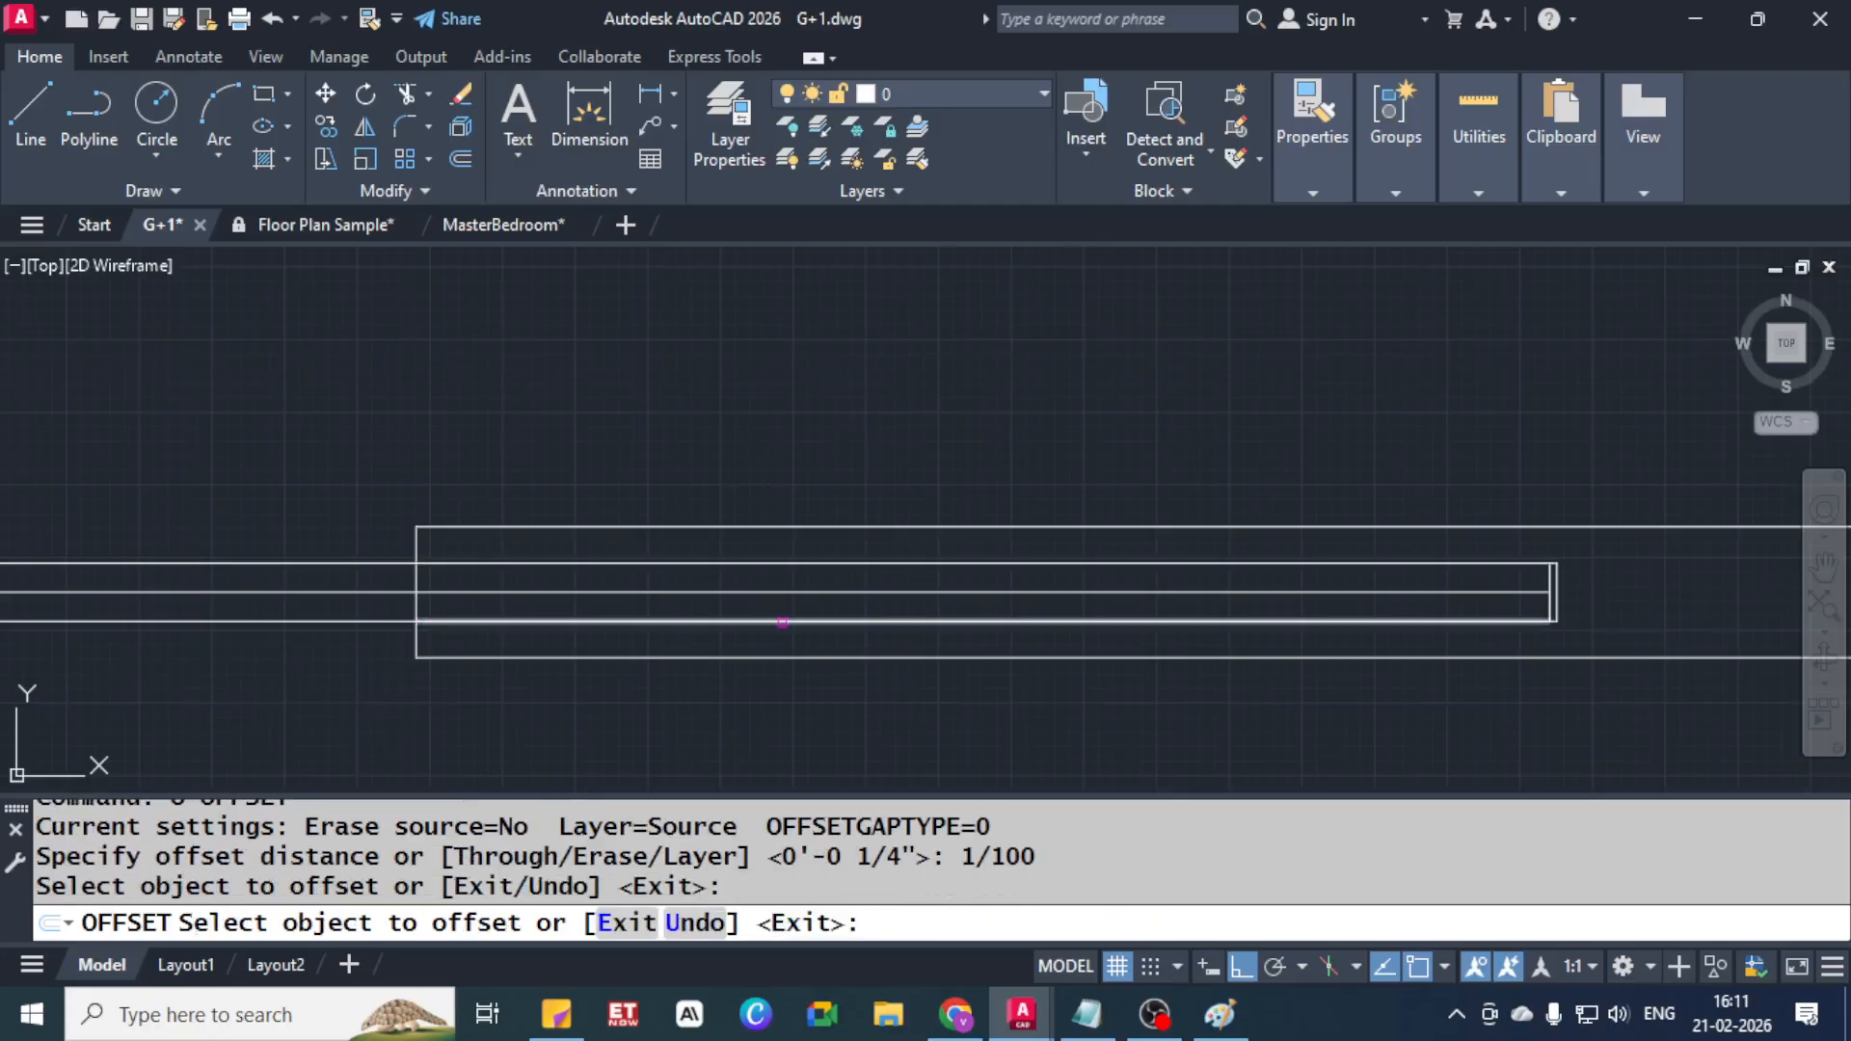
click(785, 621)
scroll(787, 652, up, 5)
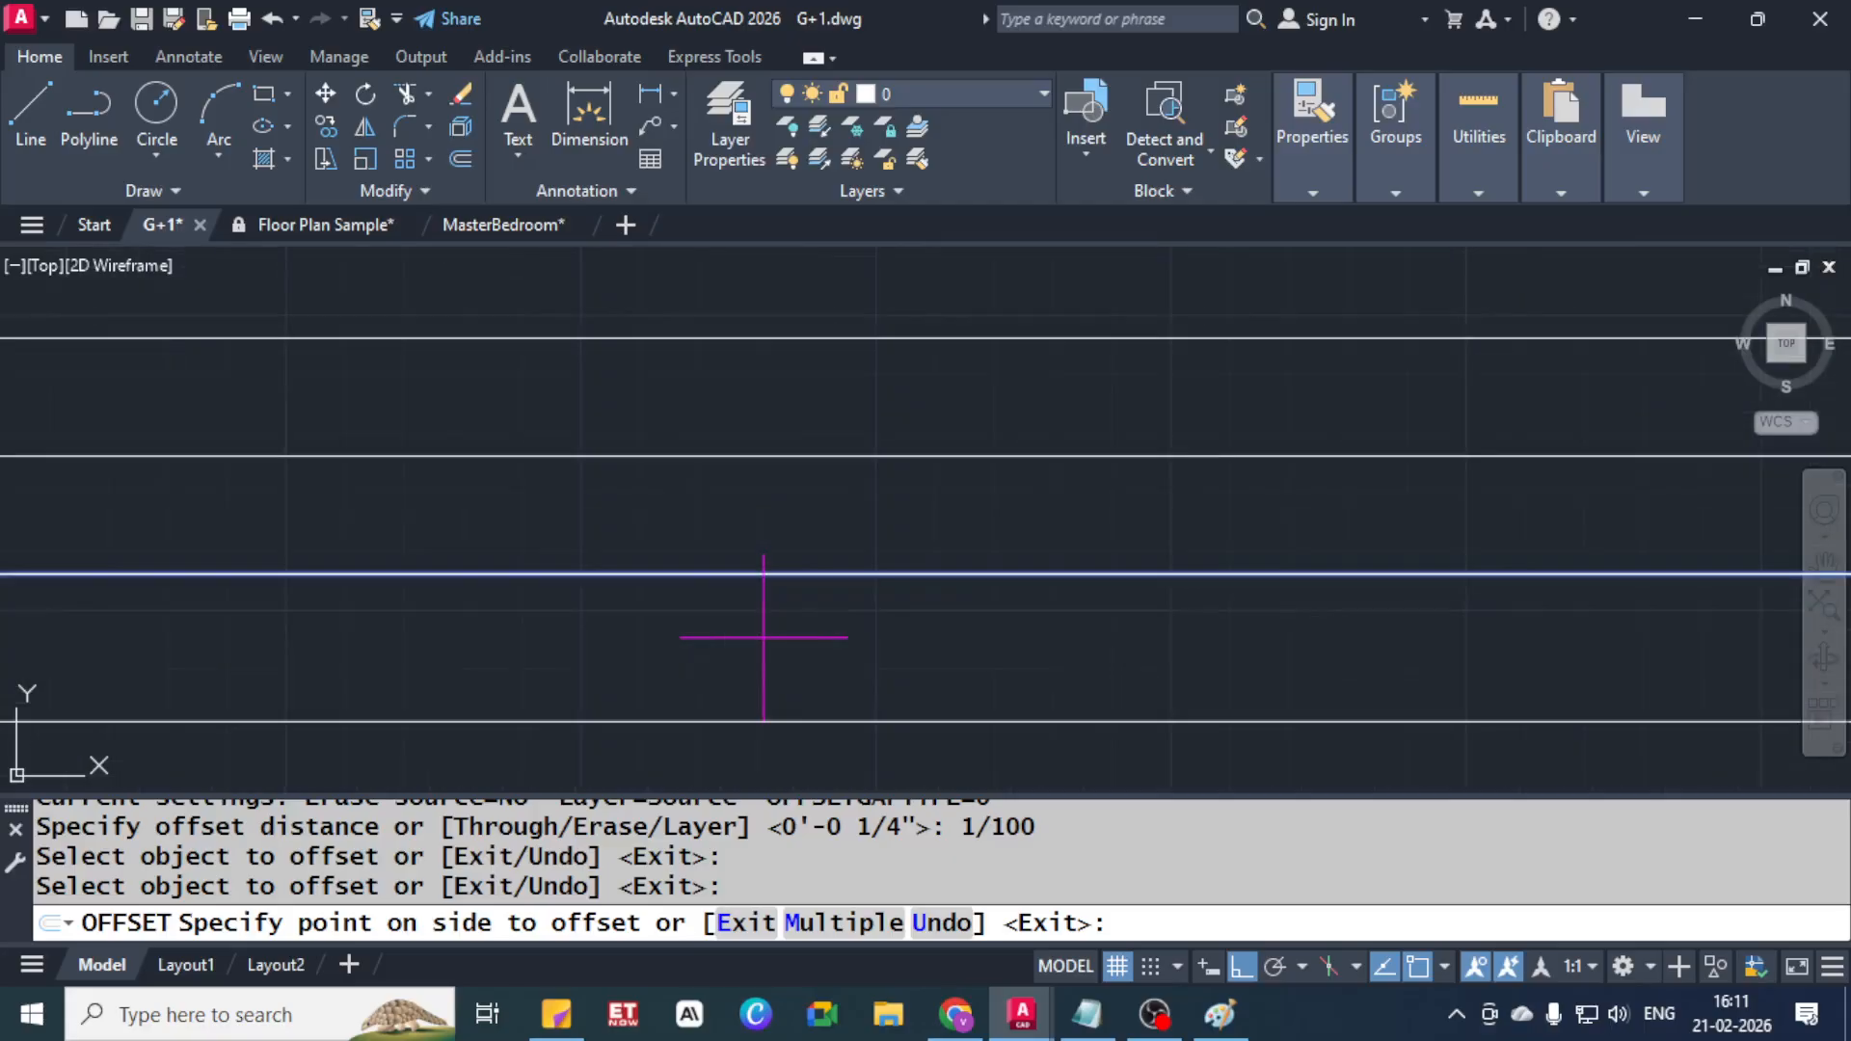
key(Escape)
scroll(830, 537, down, 4)
scroll(1630, 511, up, 4)
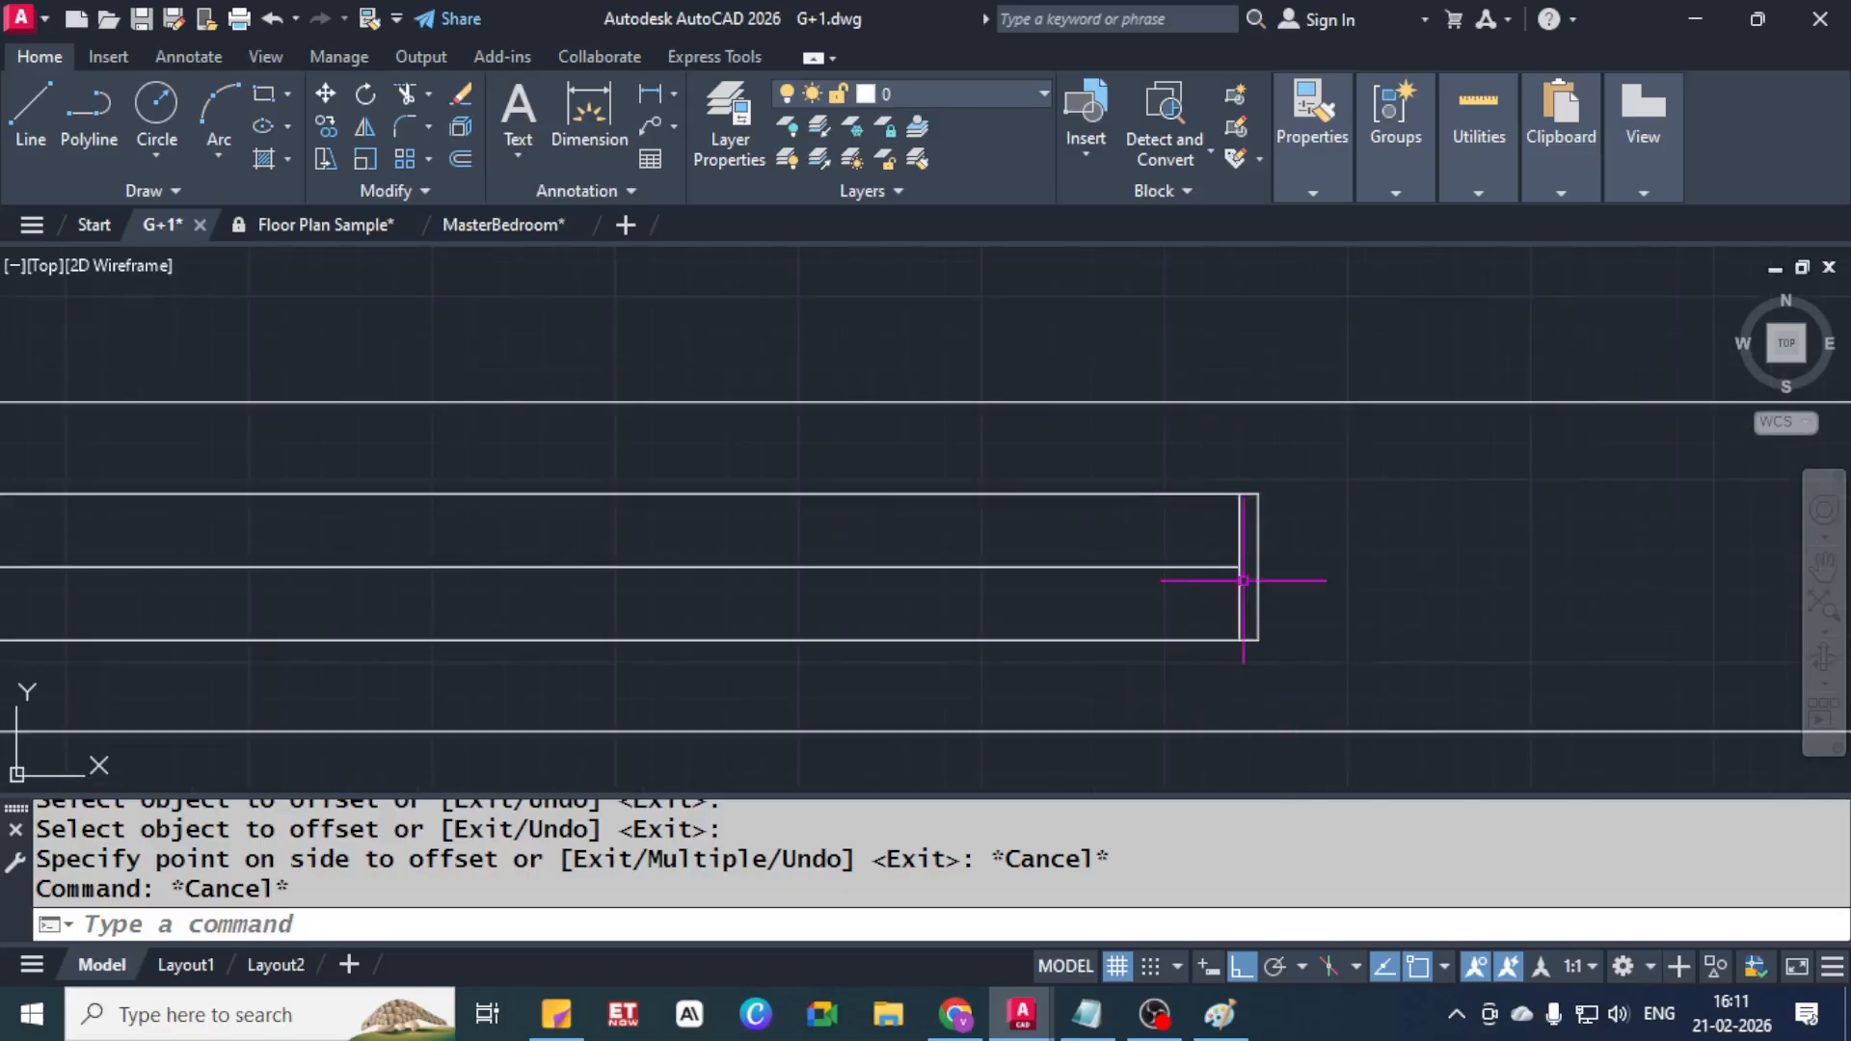
scroll(1446, 603, down, 4)
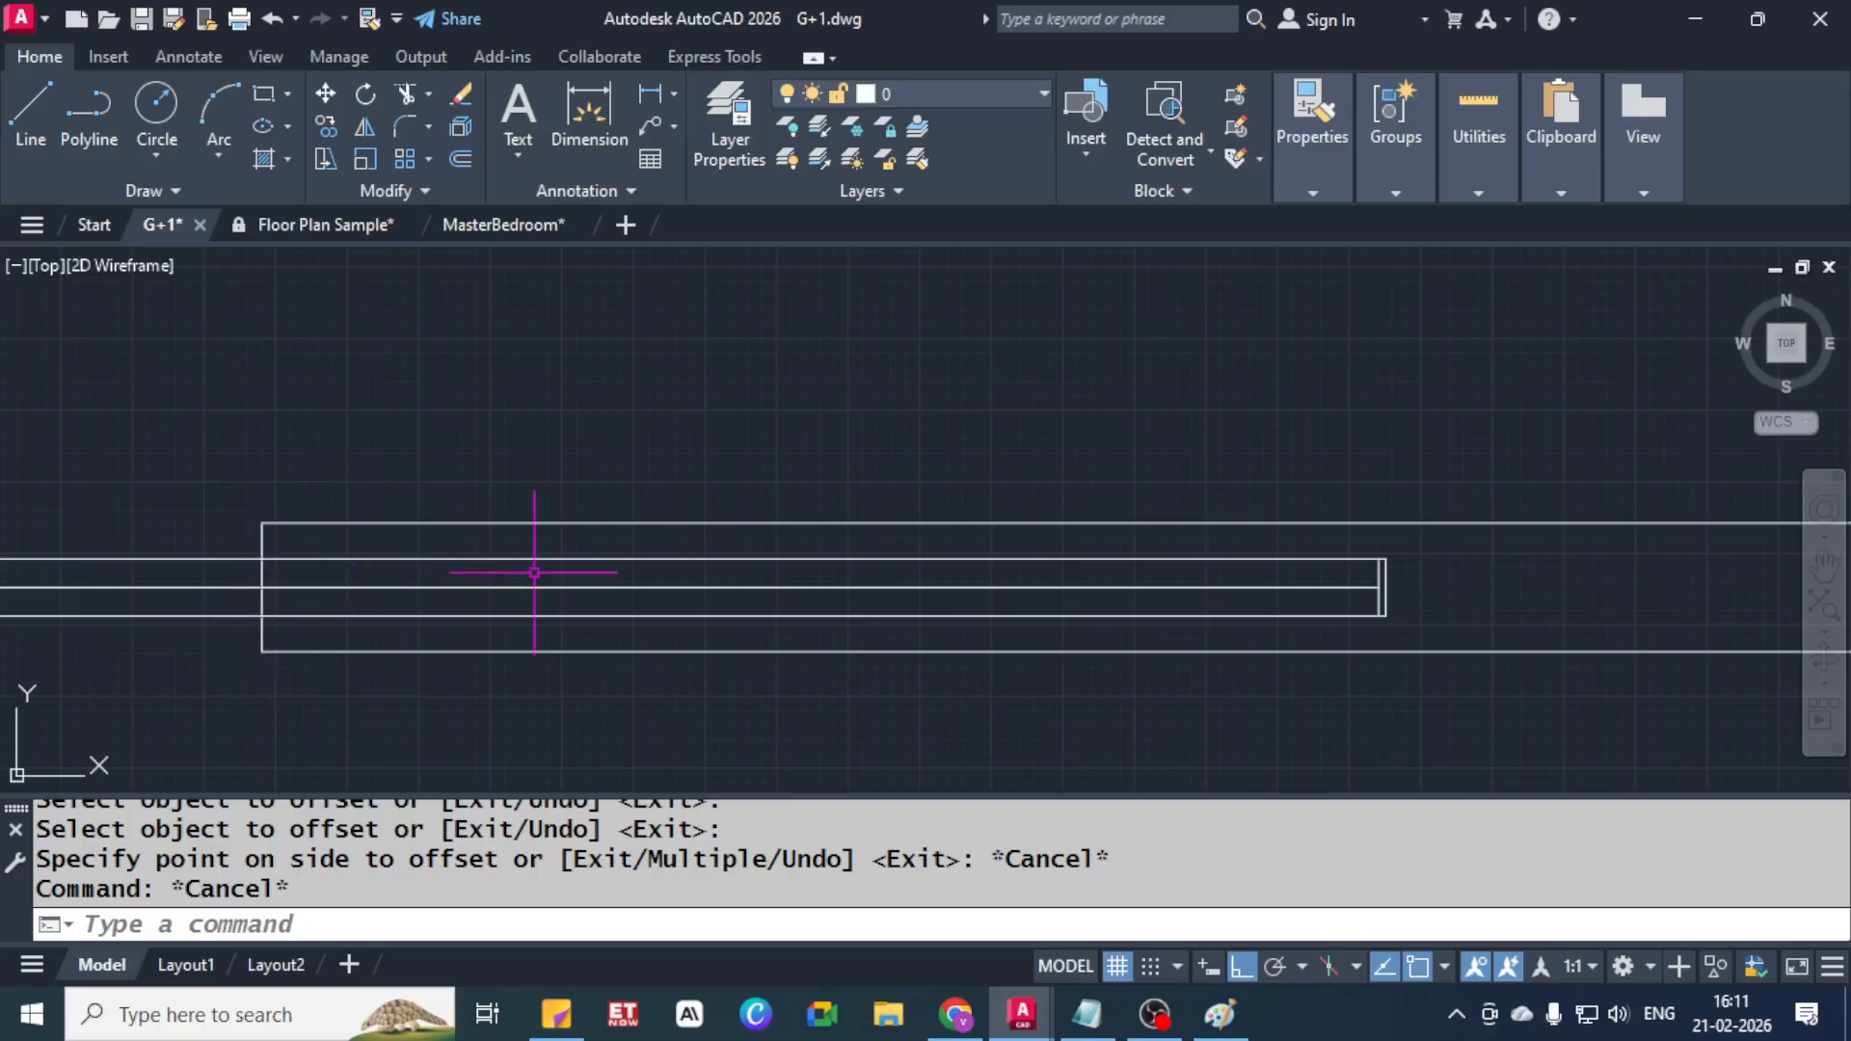
middle_drag(534, 572, 783, 556)
click(456, 545)
click(542, 545)
click(496, 540)
key(Escape)
key(Escape)
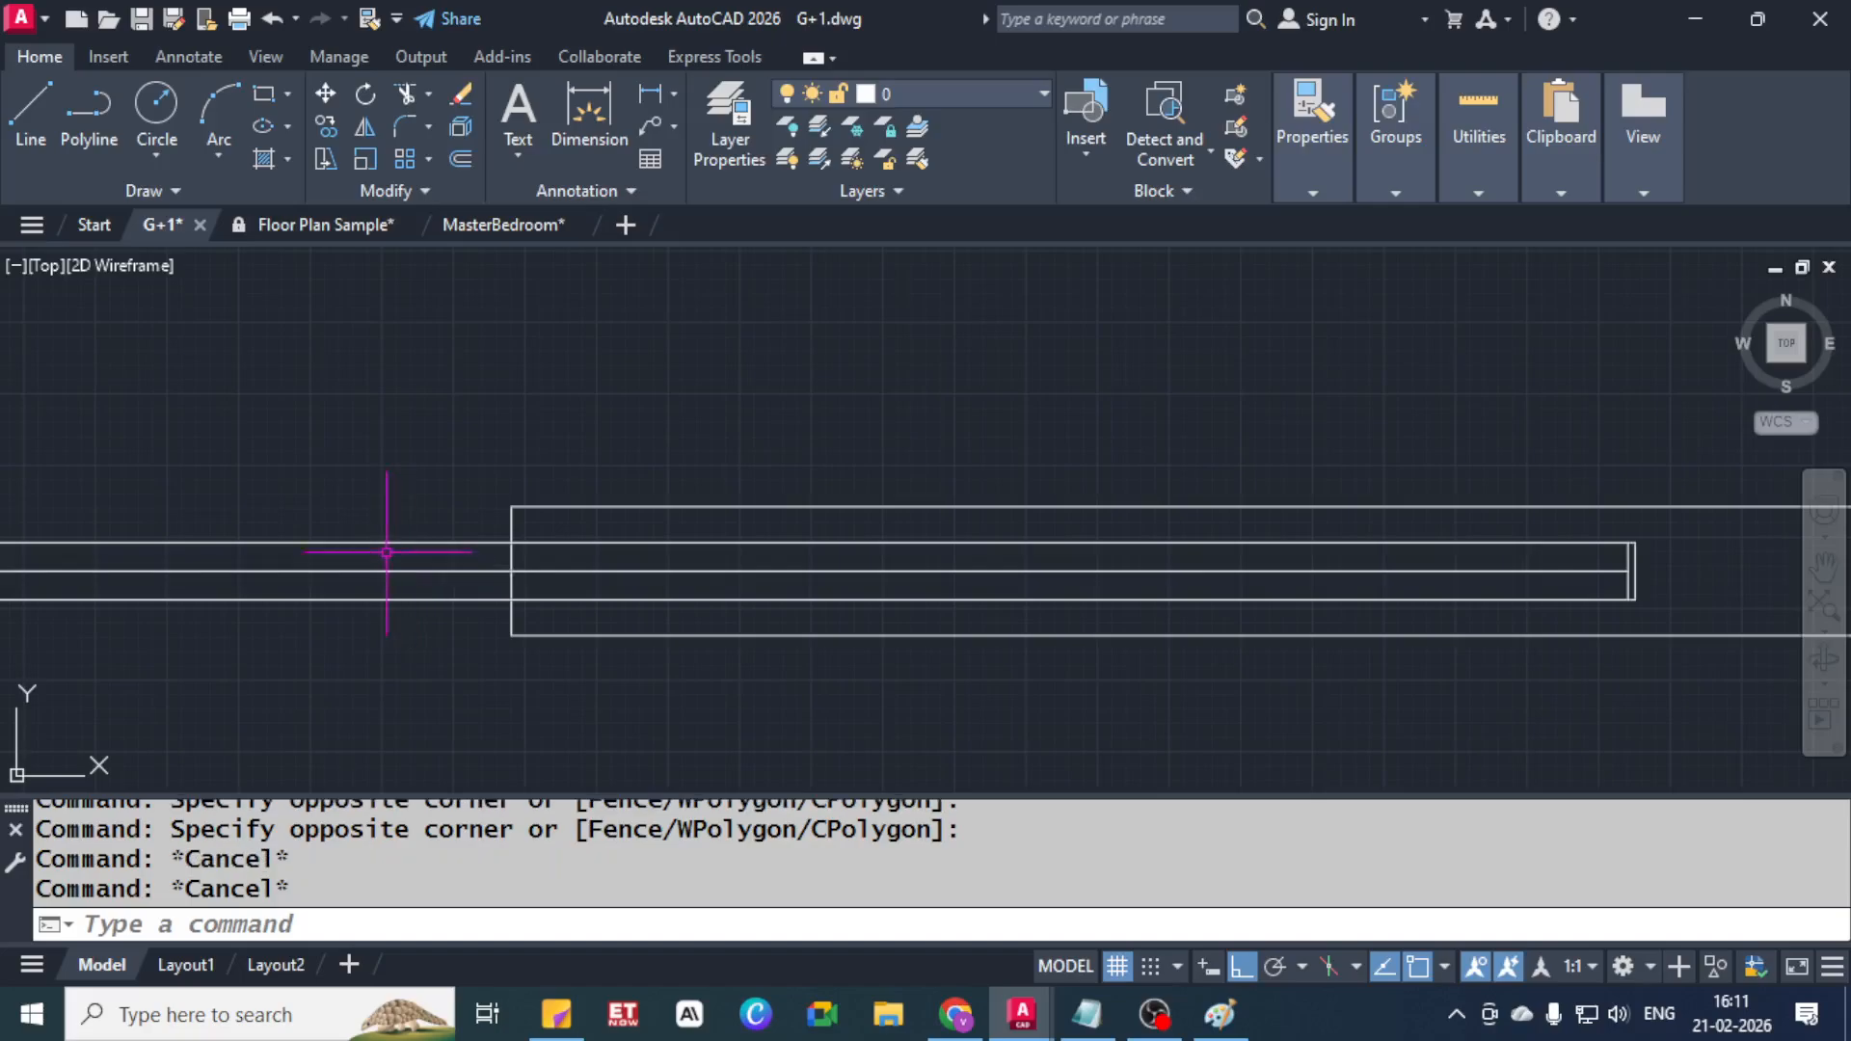
scroll(425, 483, down, 2)
middle_drag(425, 483, 727, 433)
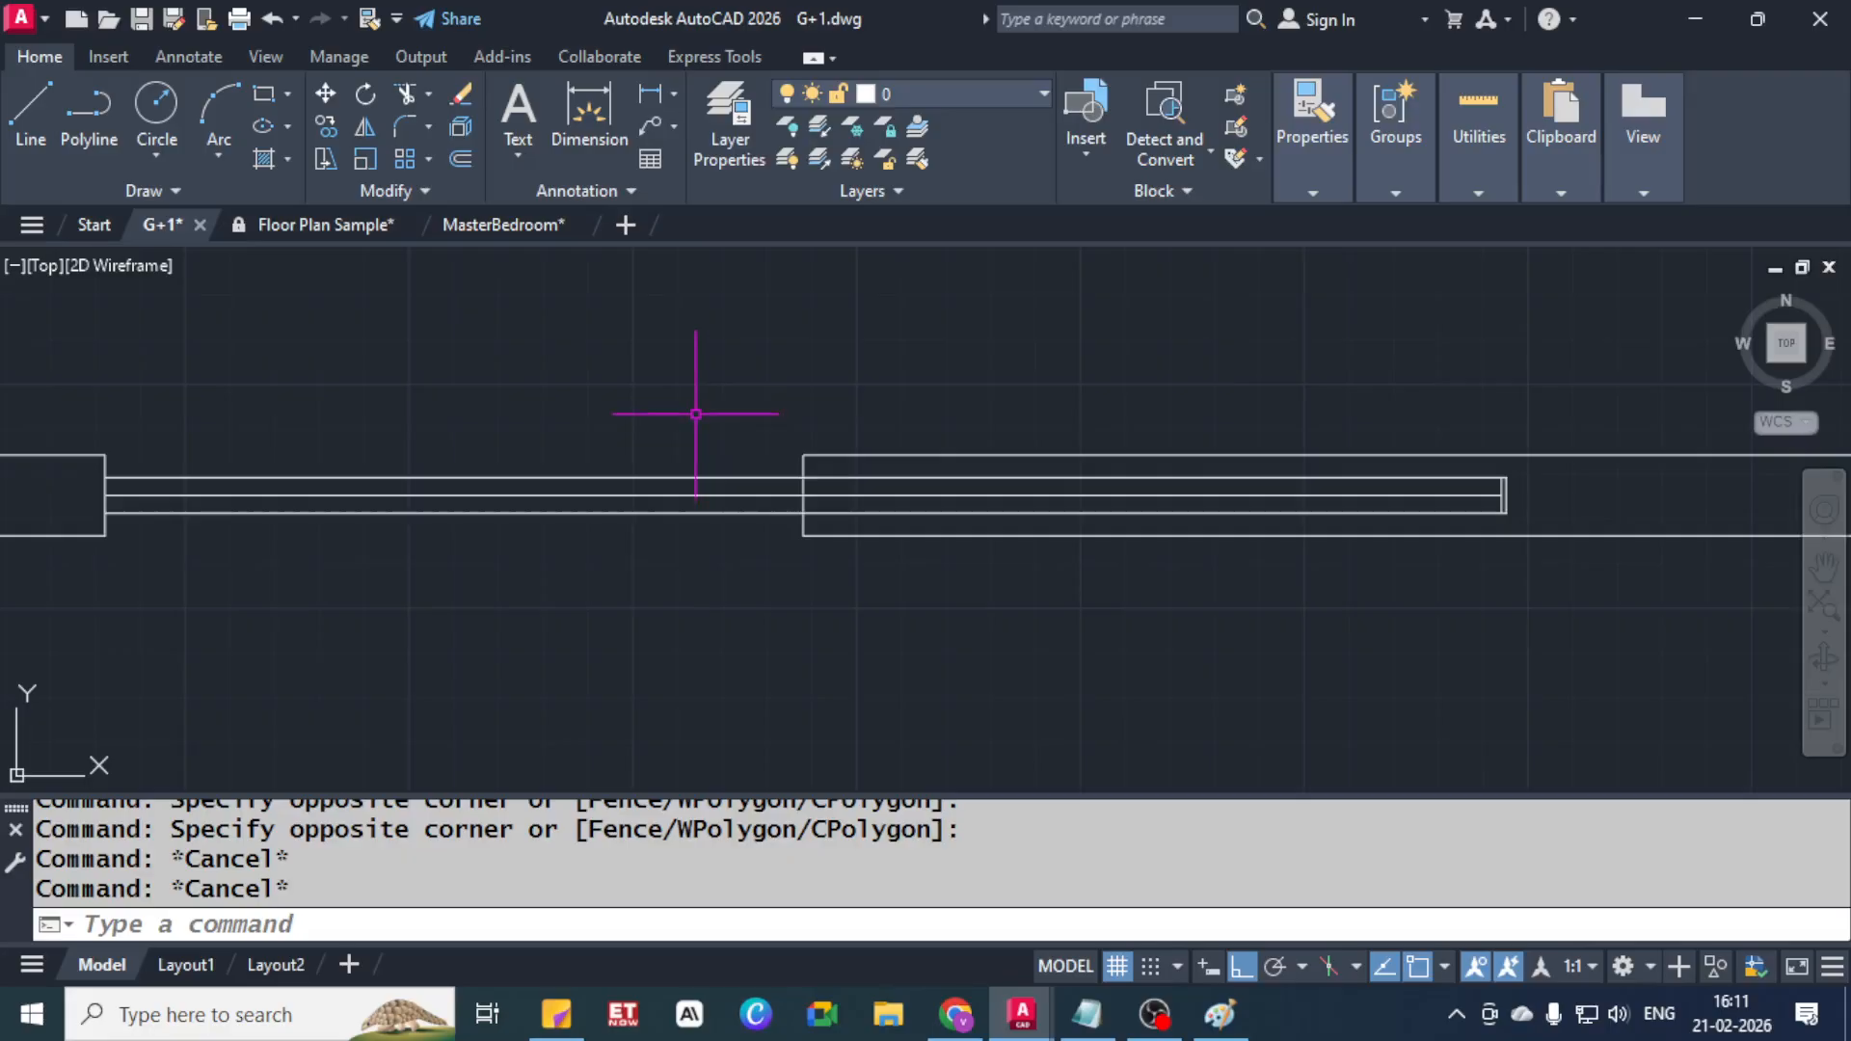
middle_drag(696, 414, 566, 439)
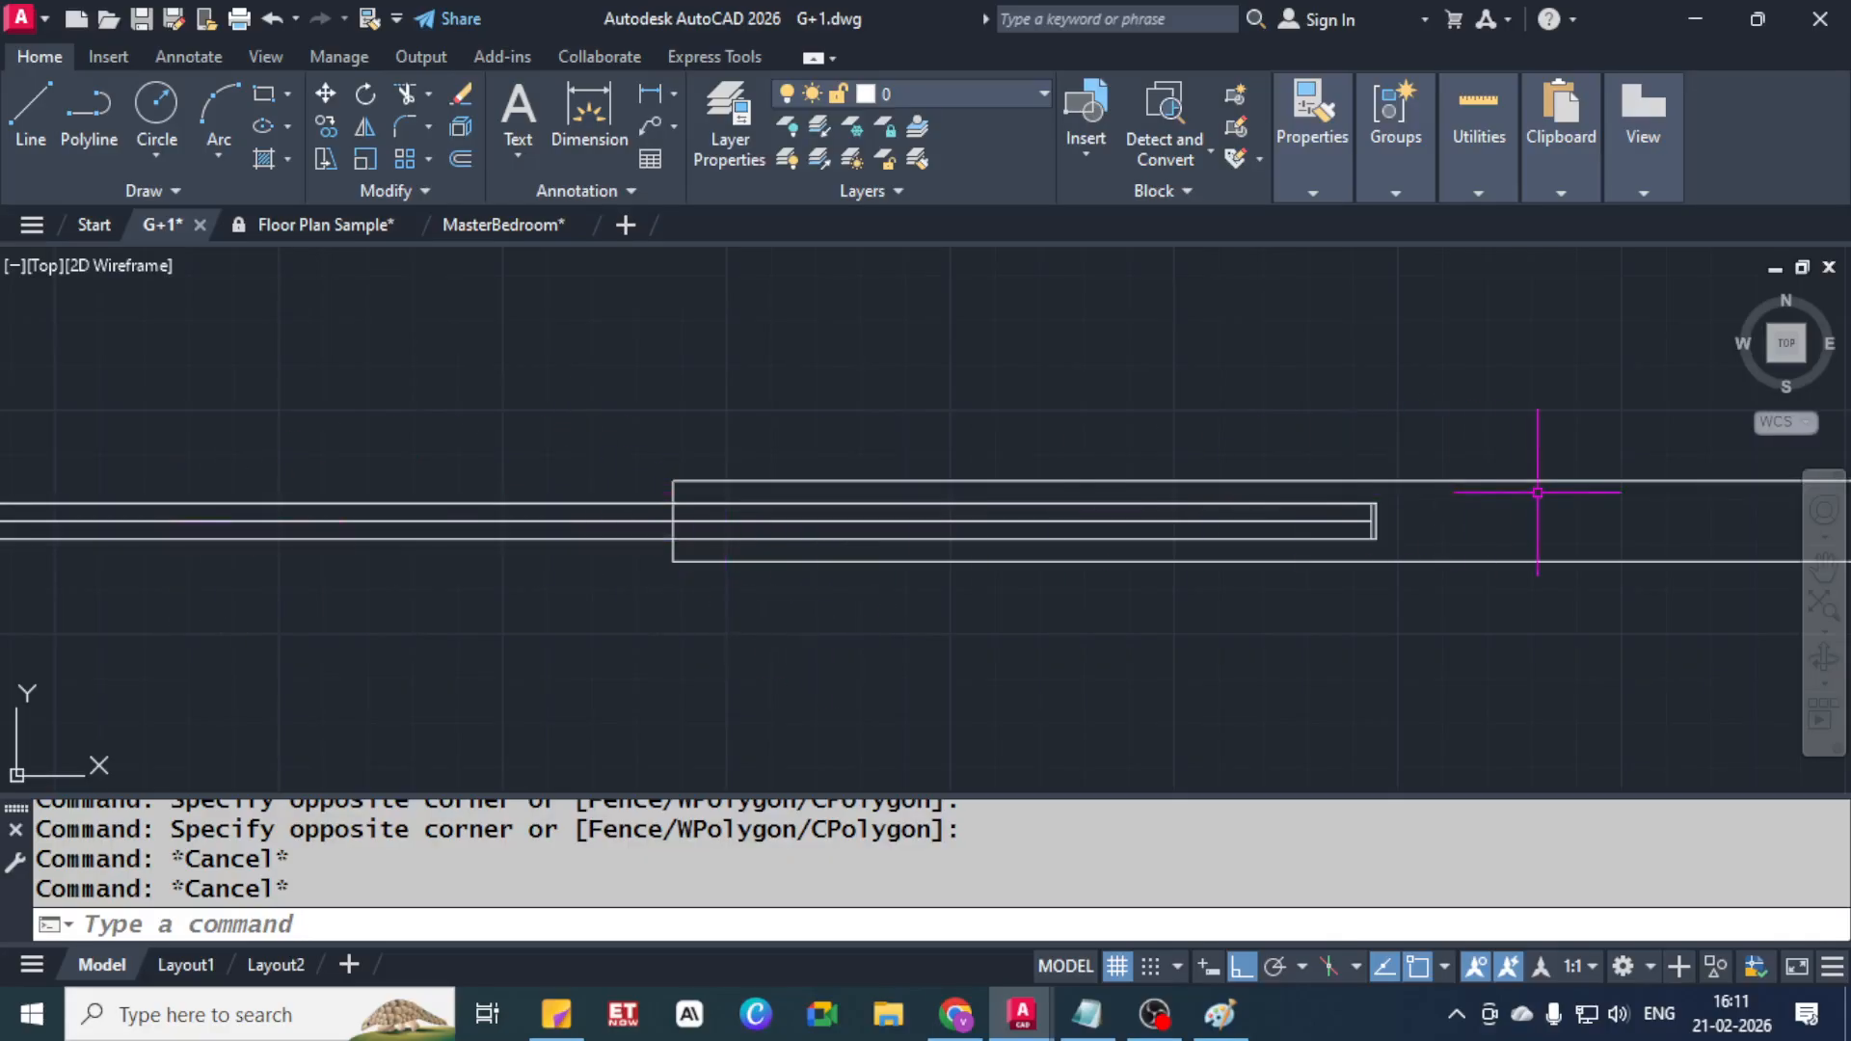
scroll(1090, 511, down, 3)
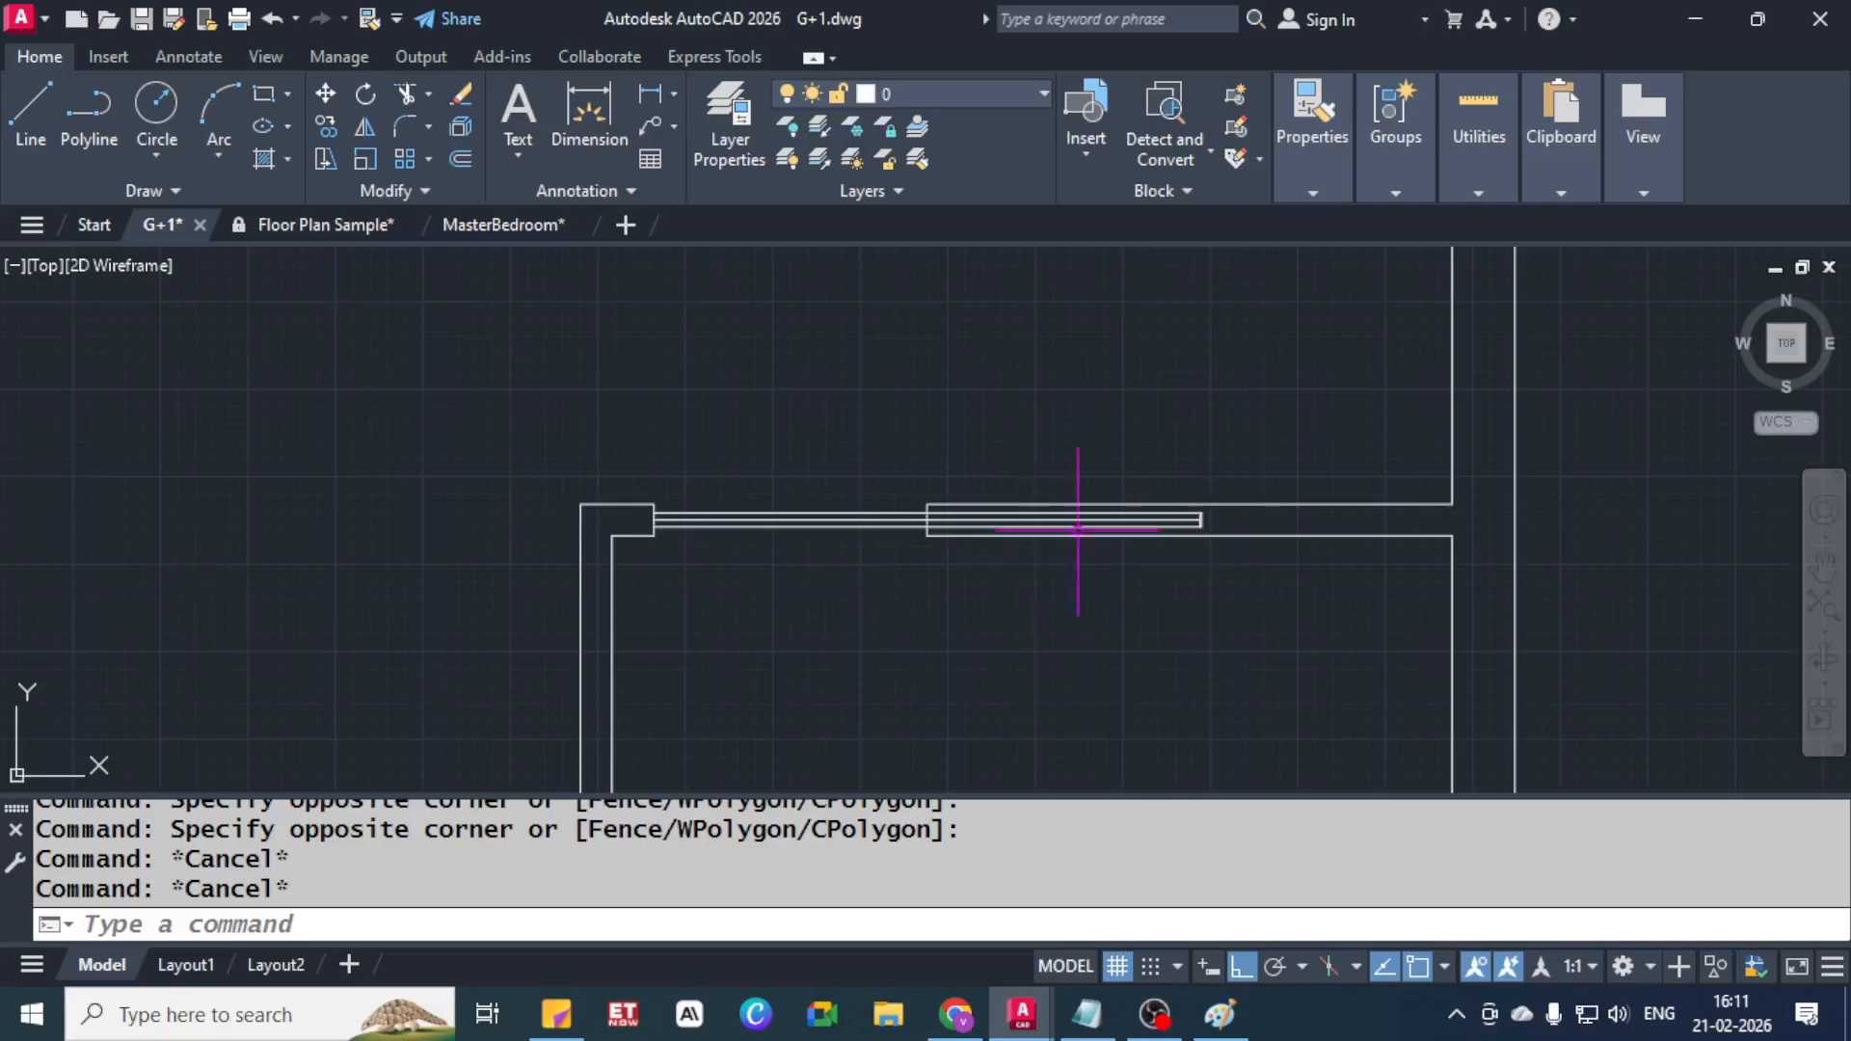
scroll(1065, 530, up, 5)
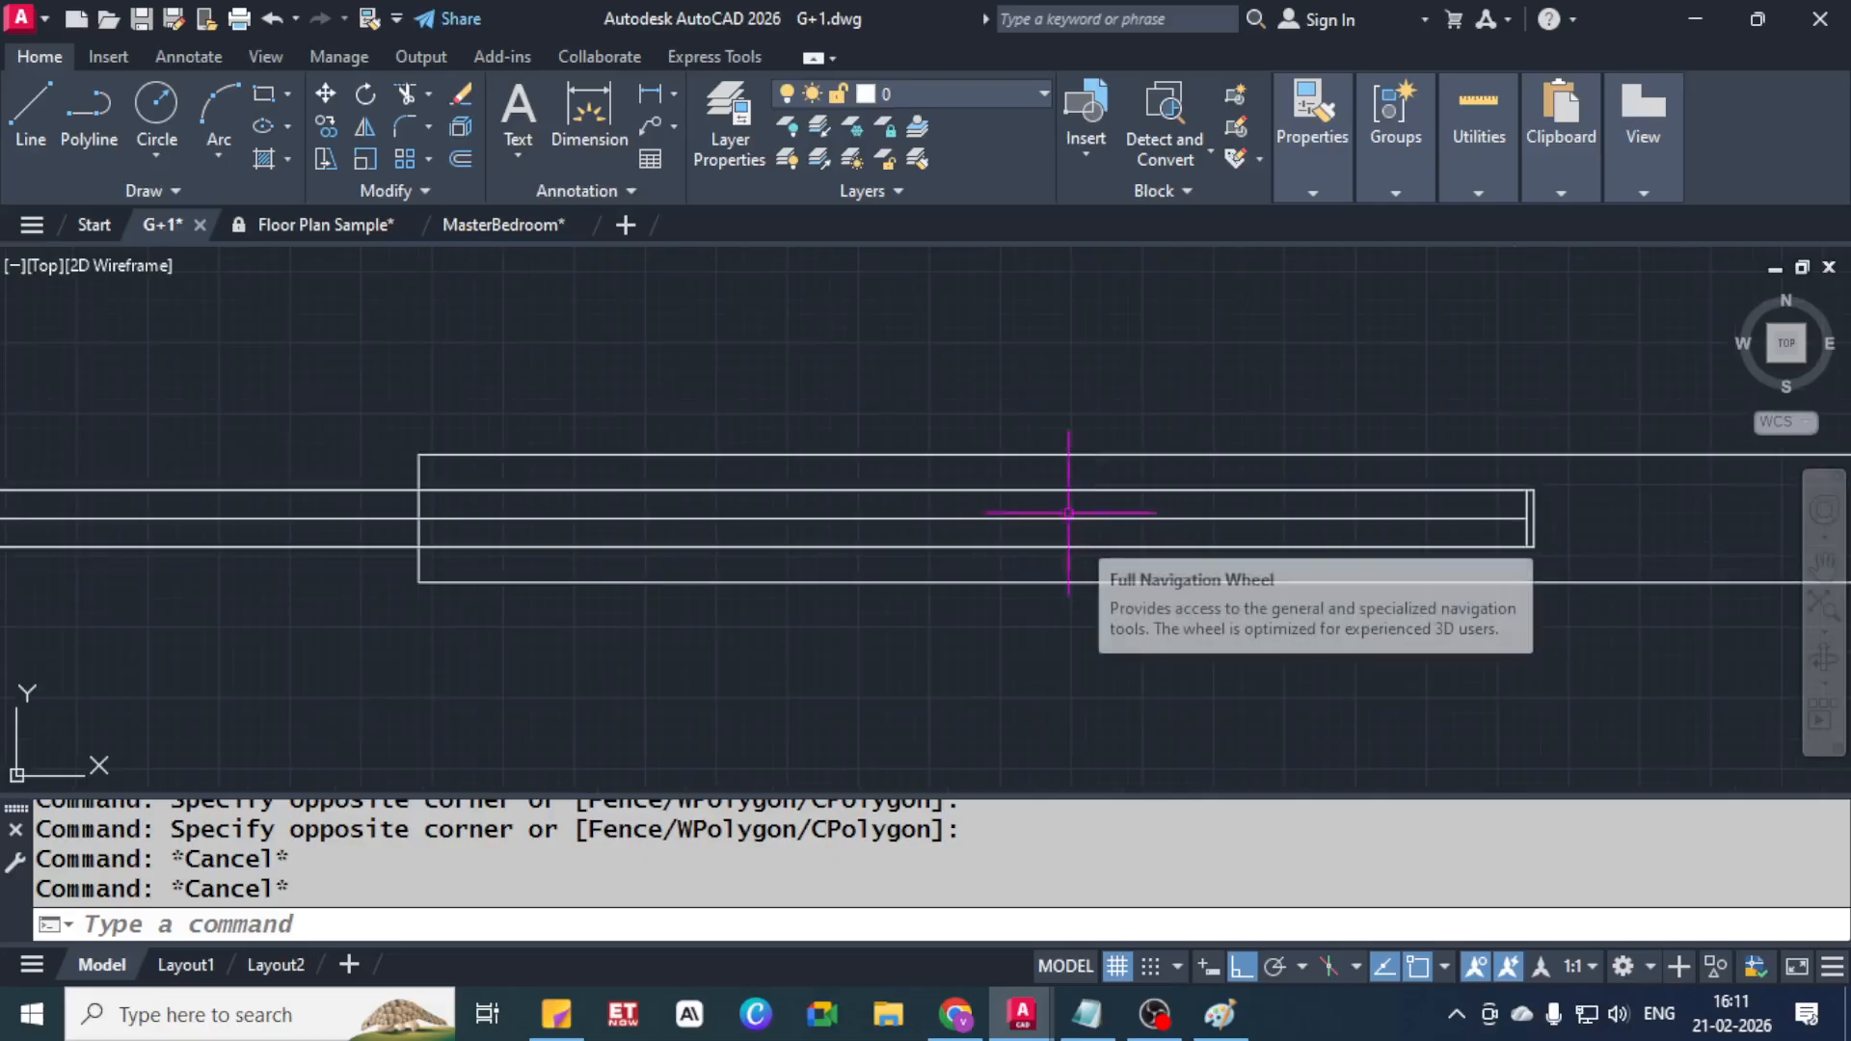
click(837, 482)
click(832, 505)
click(831, 532)
click(796, 558)
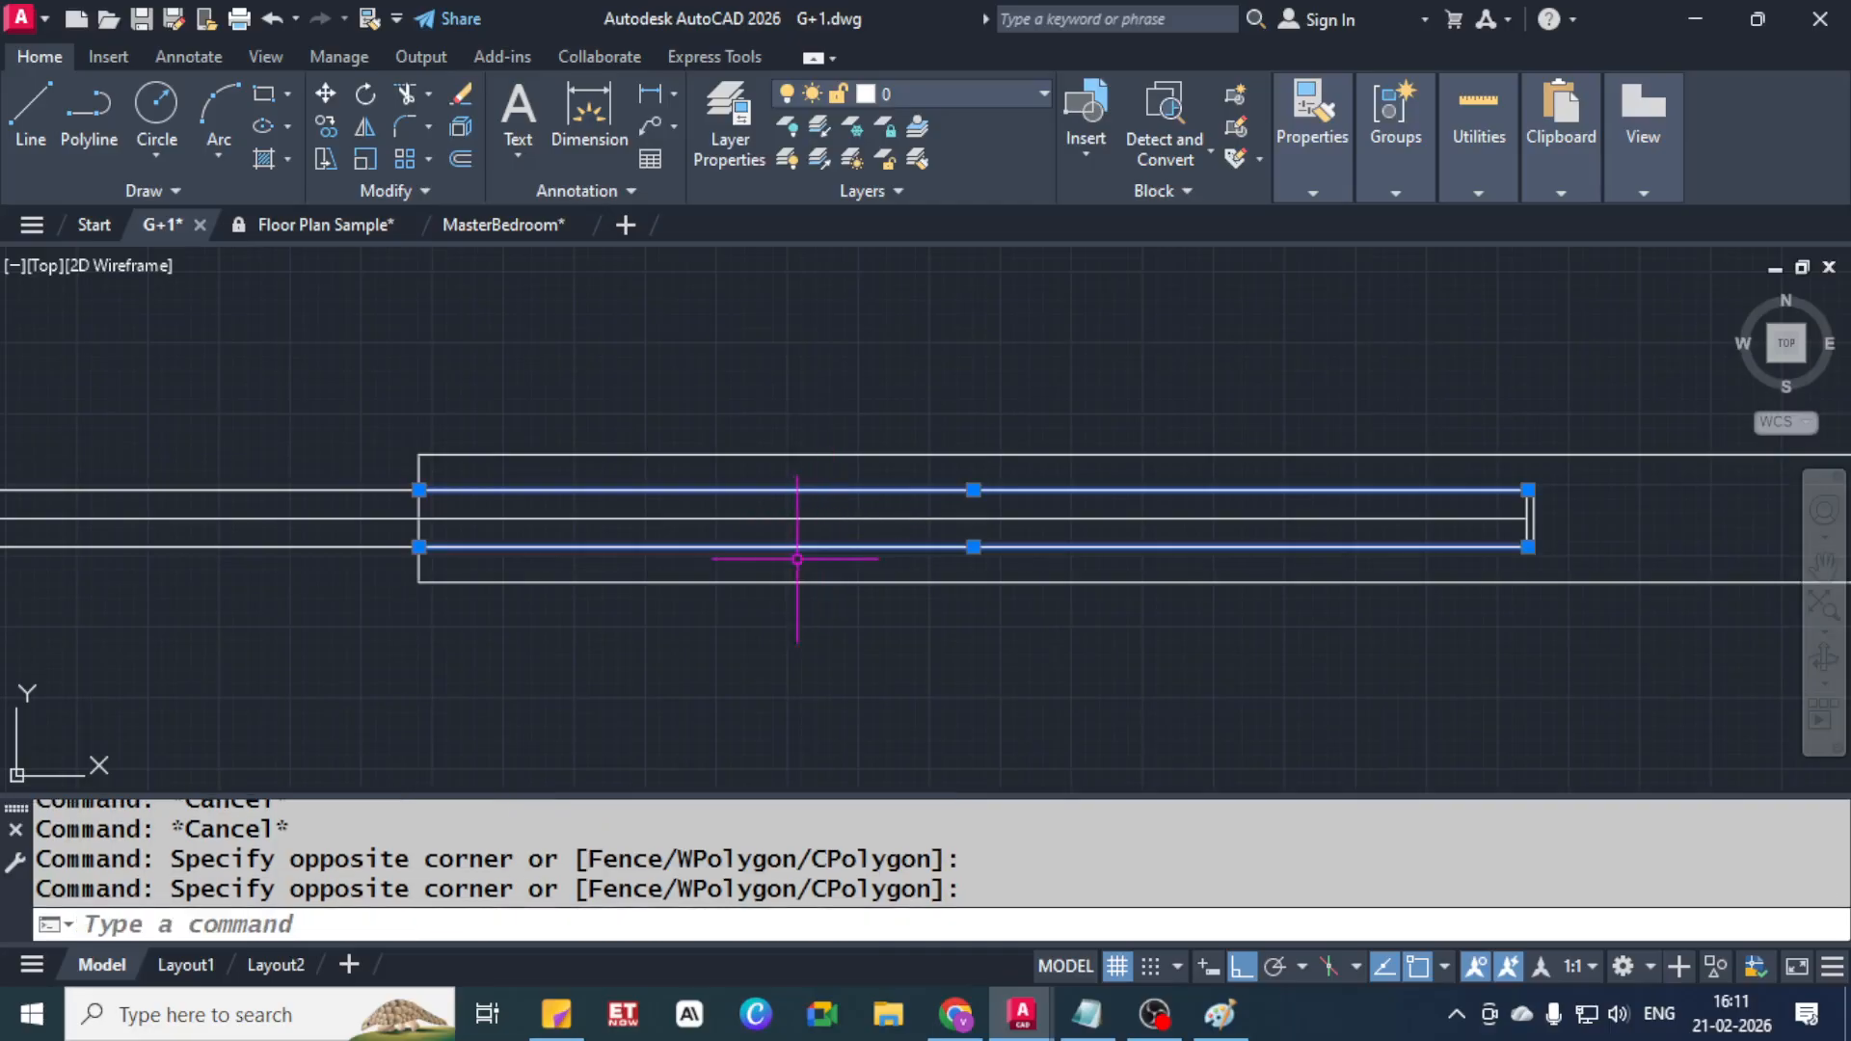
key(Escape)
key(Escape)
Offset the lower and upper outer lines of the pocketed panel outward by 1/4" each
mouse_move(848, 504)
middle_down()
mouse_move(1049, 523)
mouse_move(812, 526)
middle_up()
text(o)
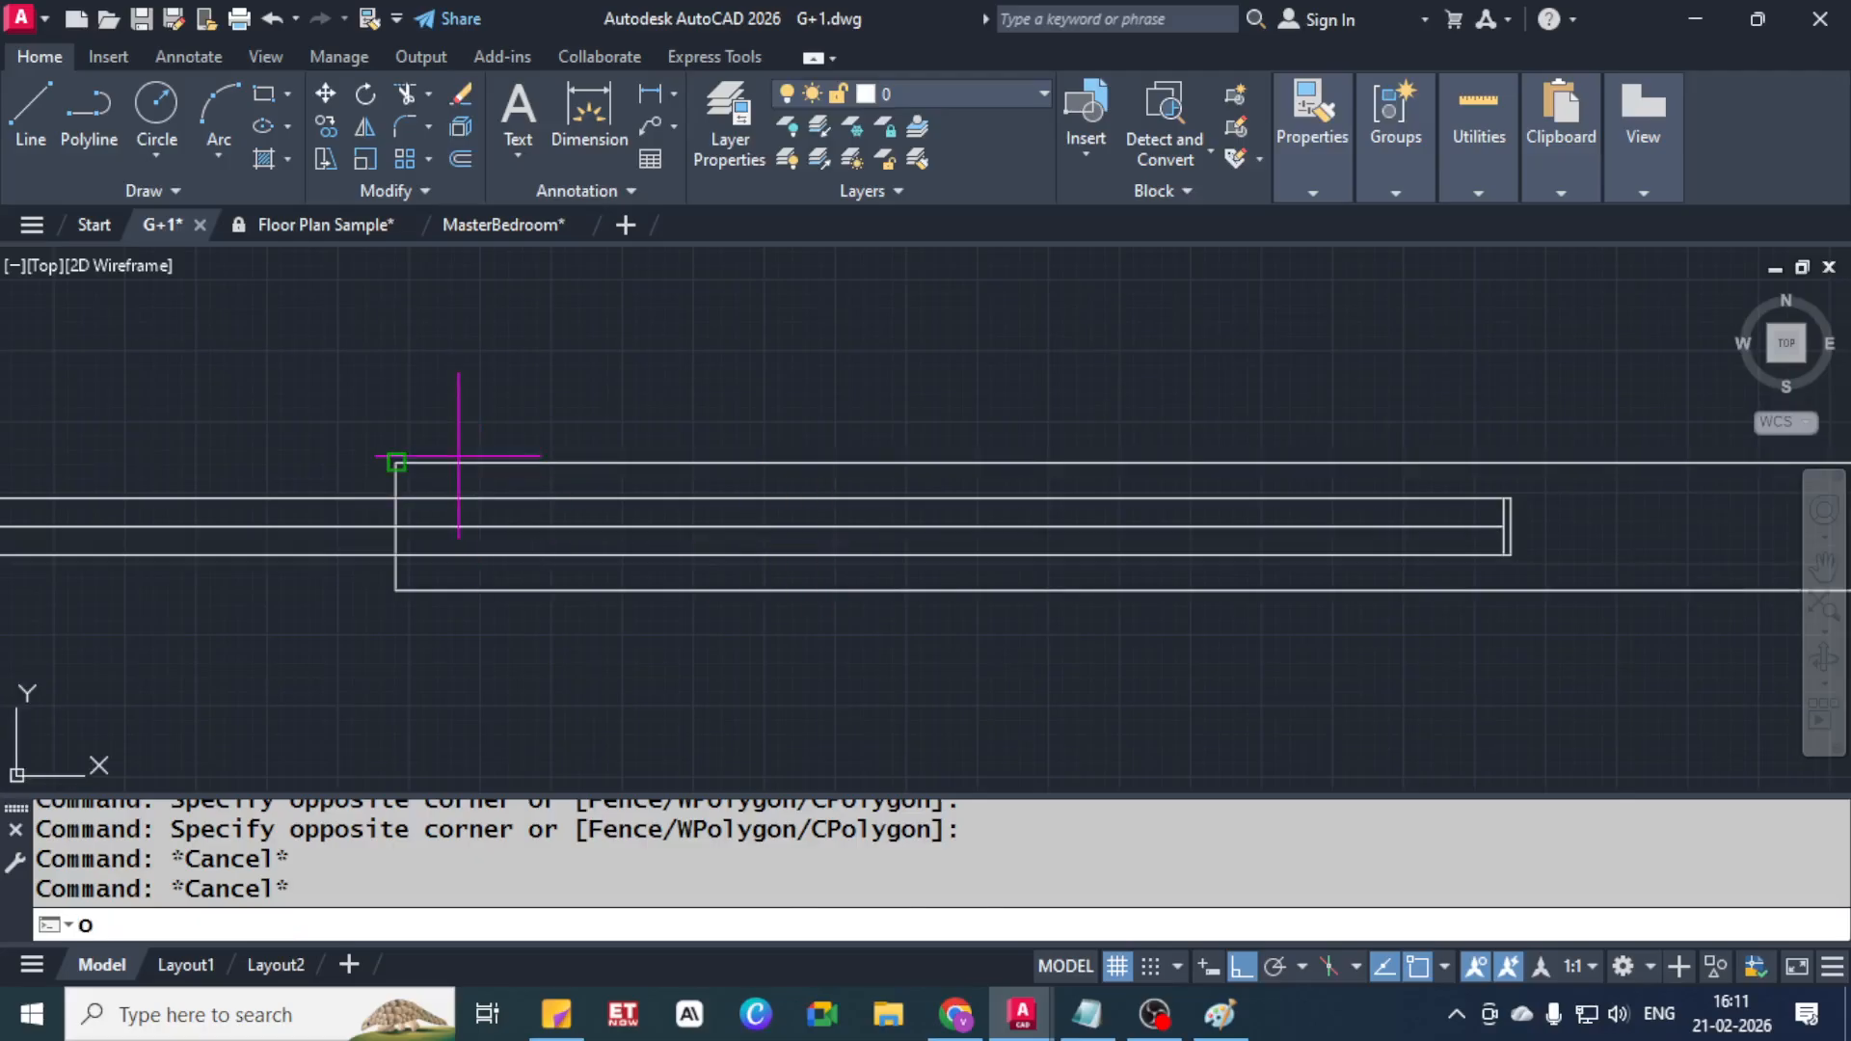
key(Return)
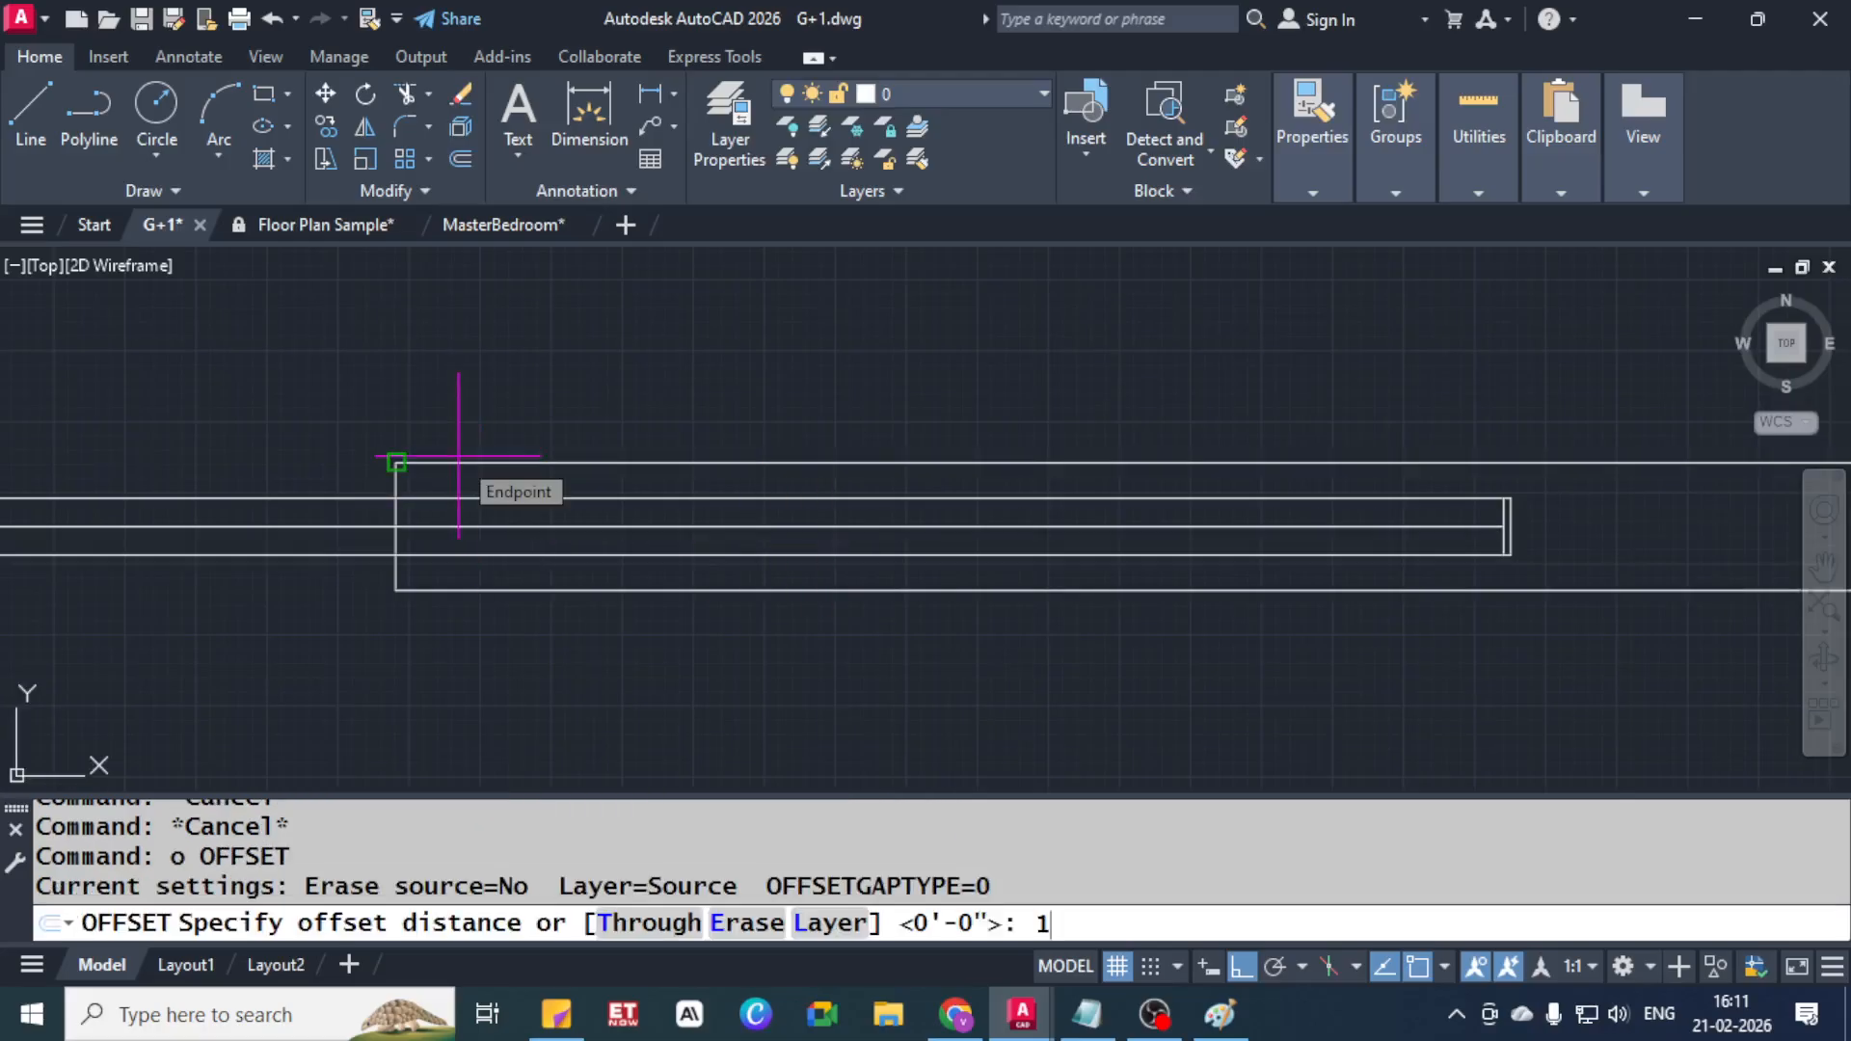
text(1/4)
key(Return)
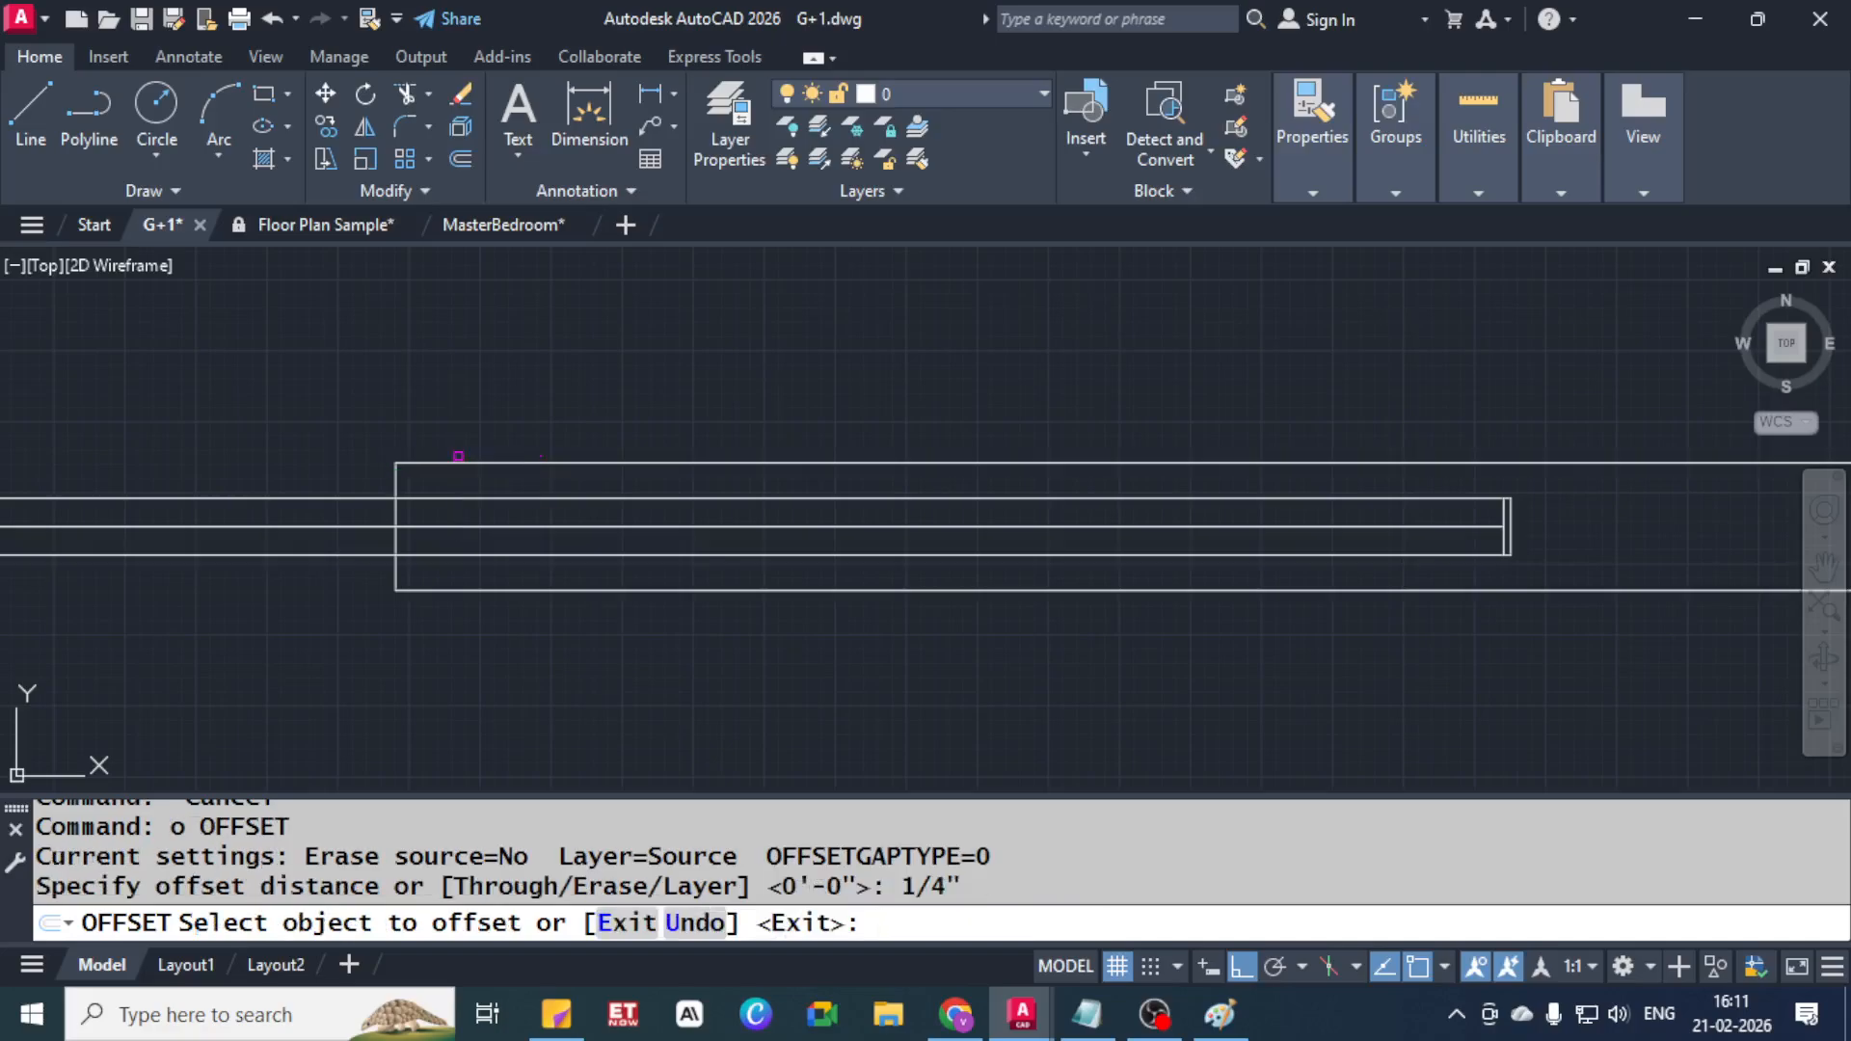
click(588, 556)
click(558, 648)
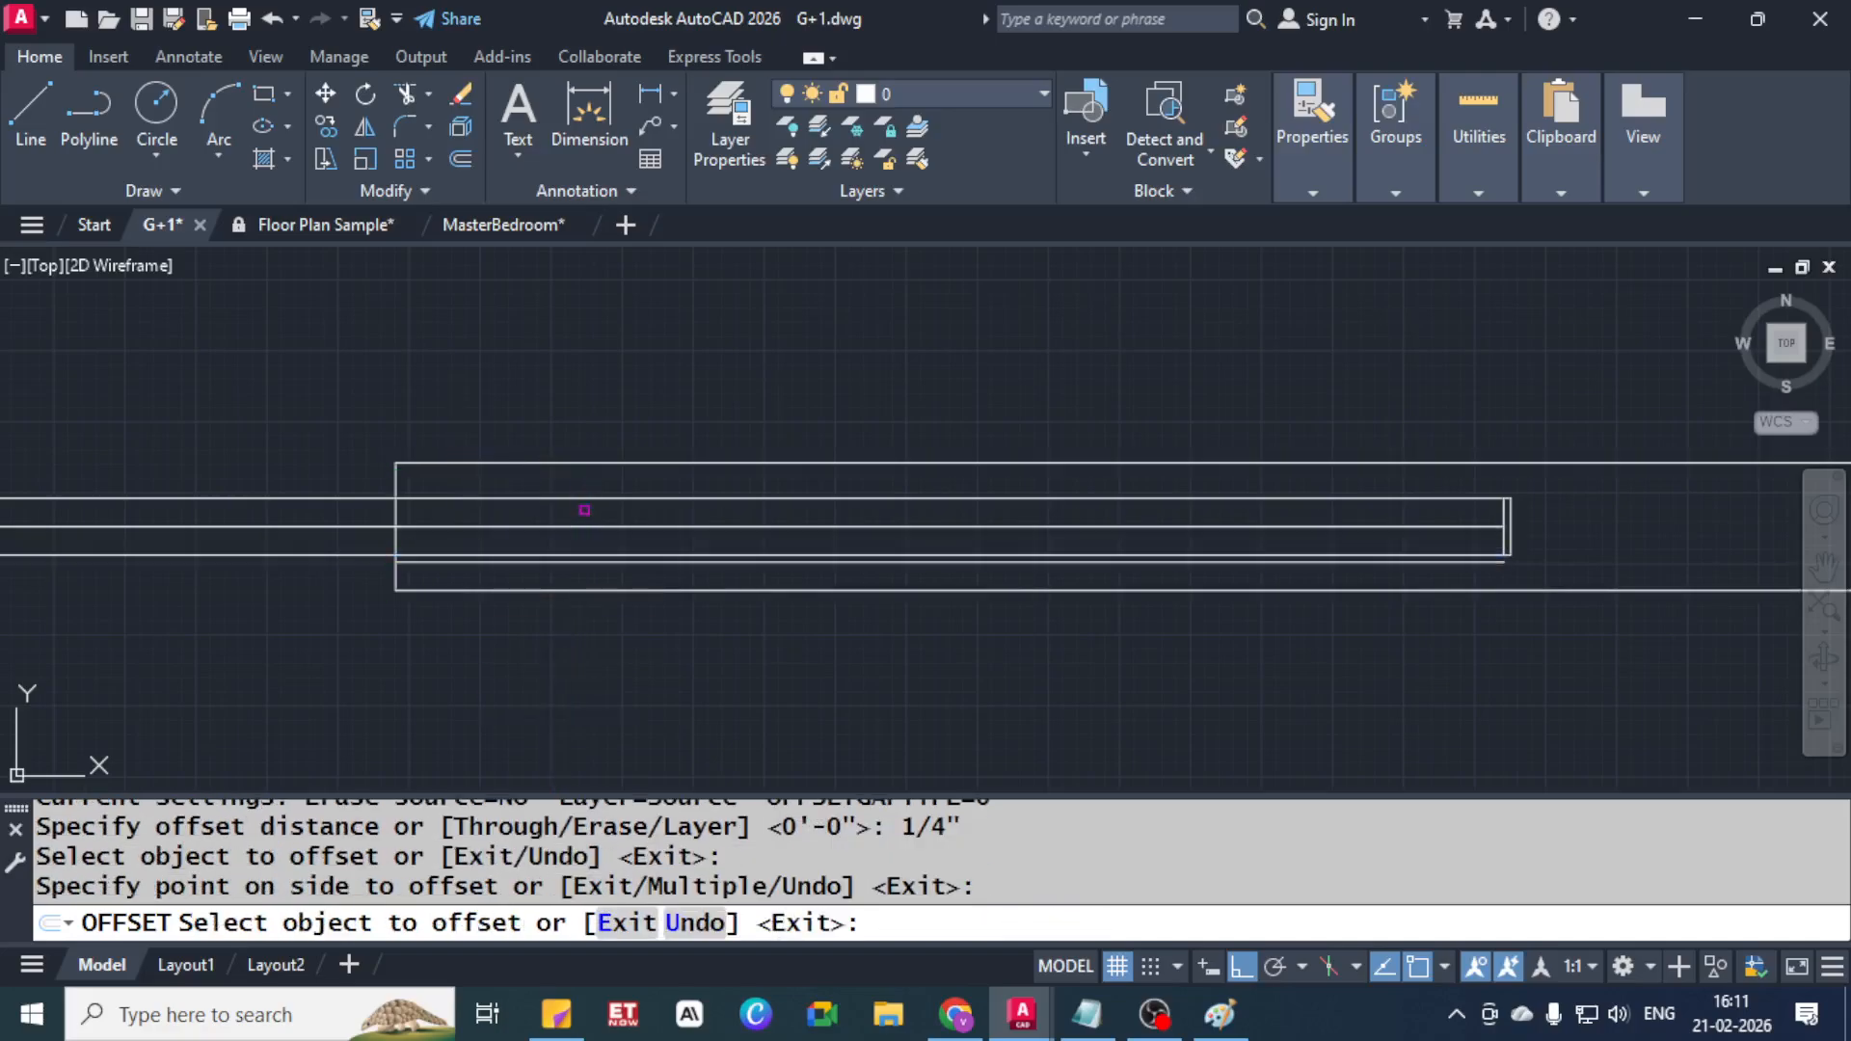
click(585, 497)
click(641, 353)
key(Escape)
Fillet the two offset outer lines to the pocket's outer end line so they meet in square corners
text(d)
key(BackSpace)
text(f)
key(Return)
scroll(1240, 488, up, 4)
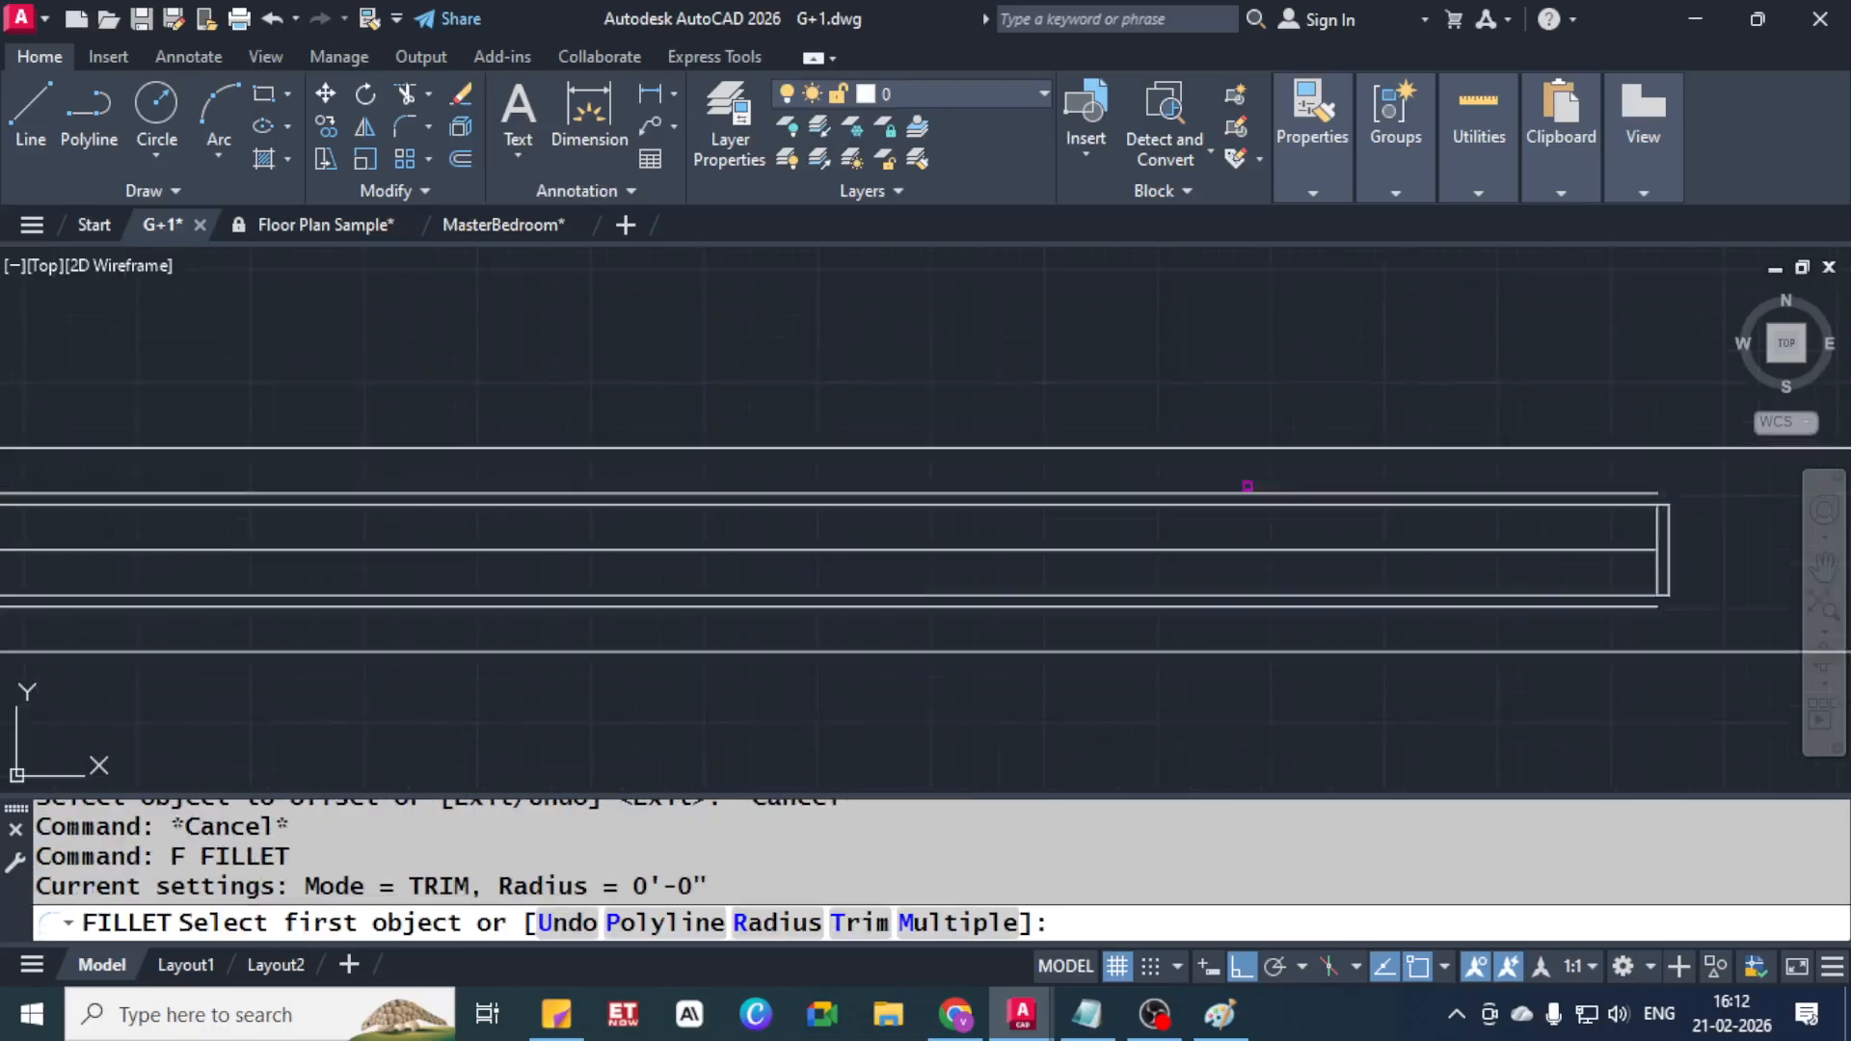
middle_drag(1496, 475, 5, 420)
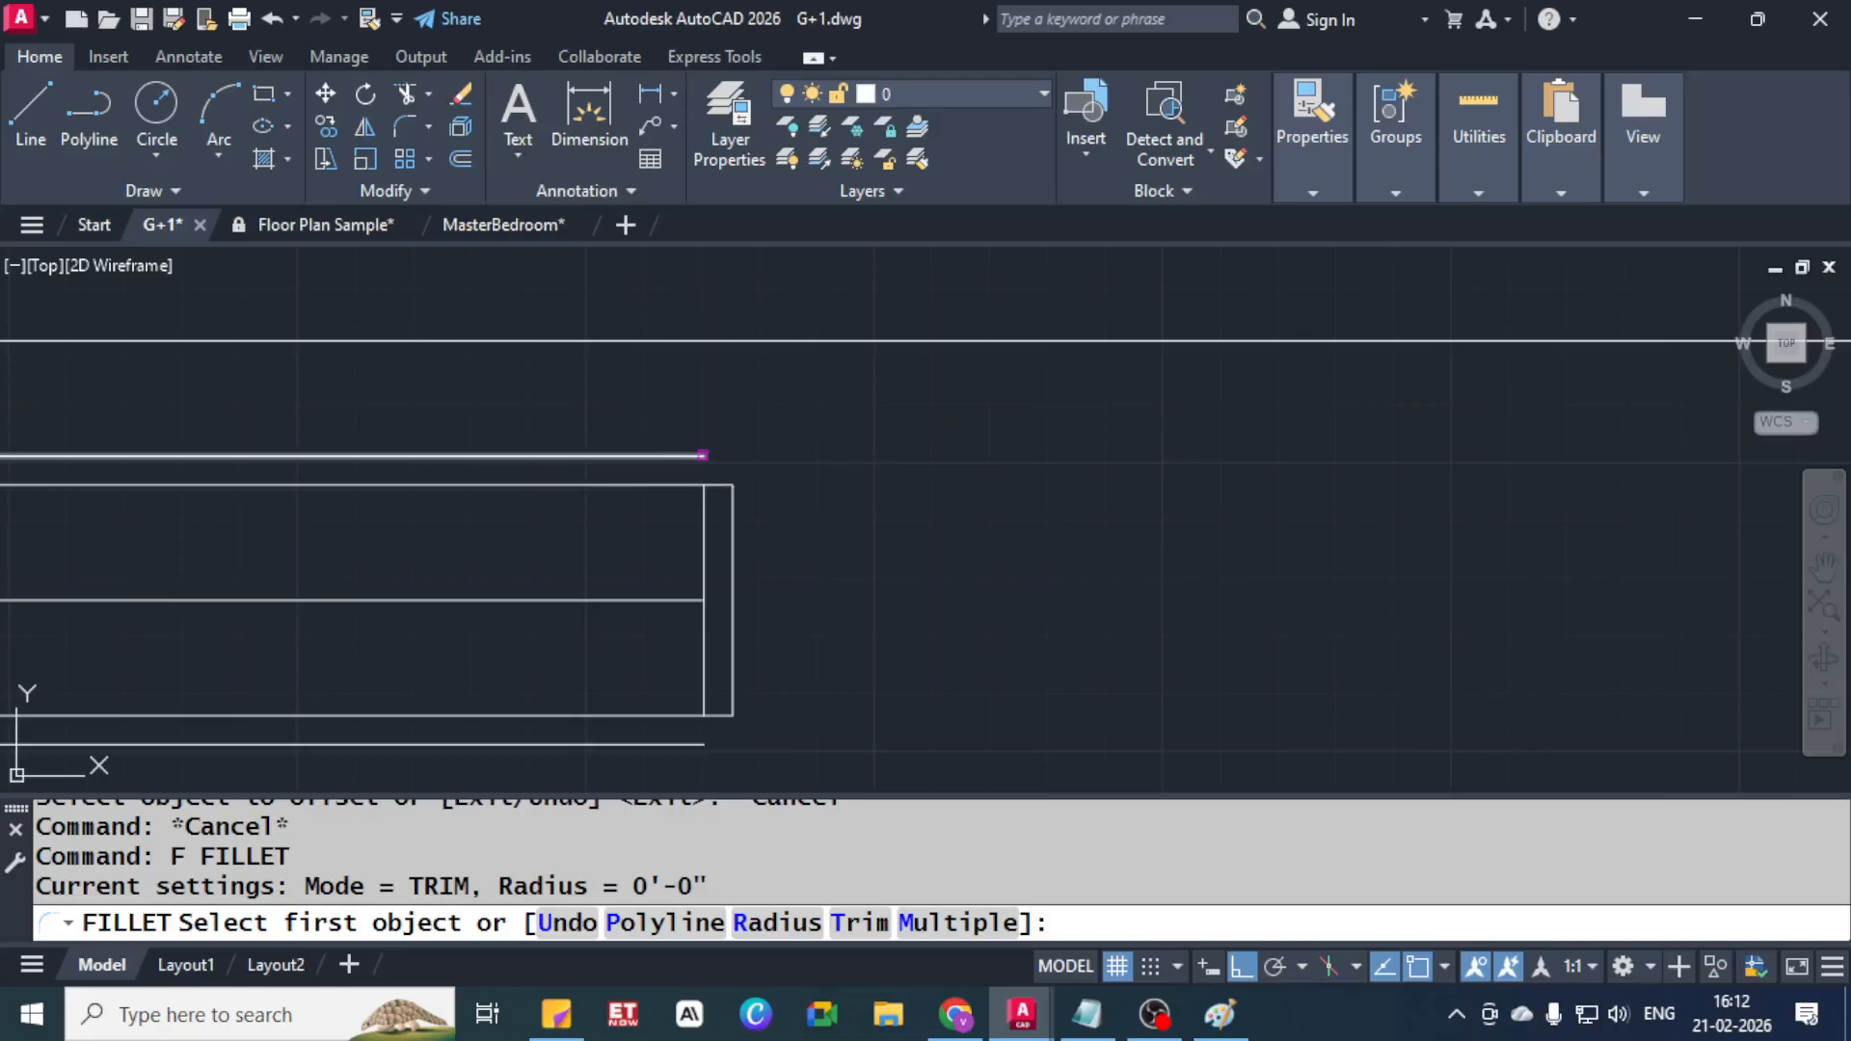
click(713, 456)
click(736, 503)
scroll(893, 418, down, 4)
key(space)
scroll(820, 547, up, 6)
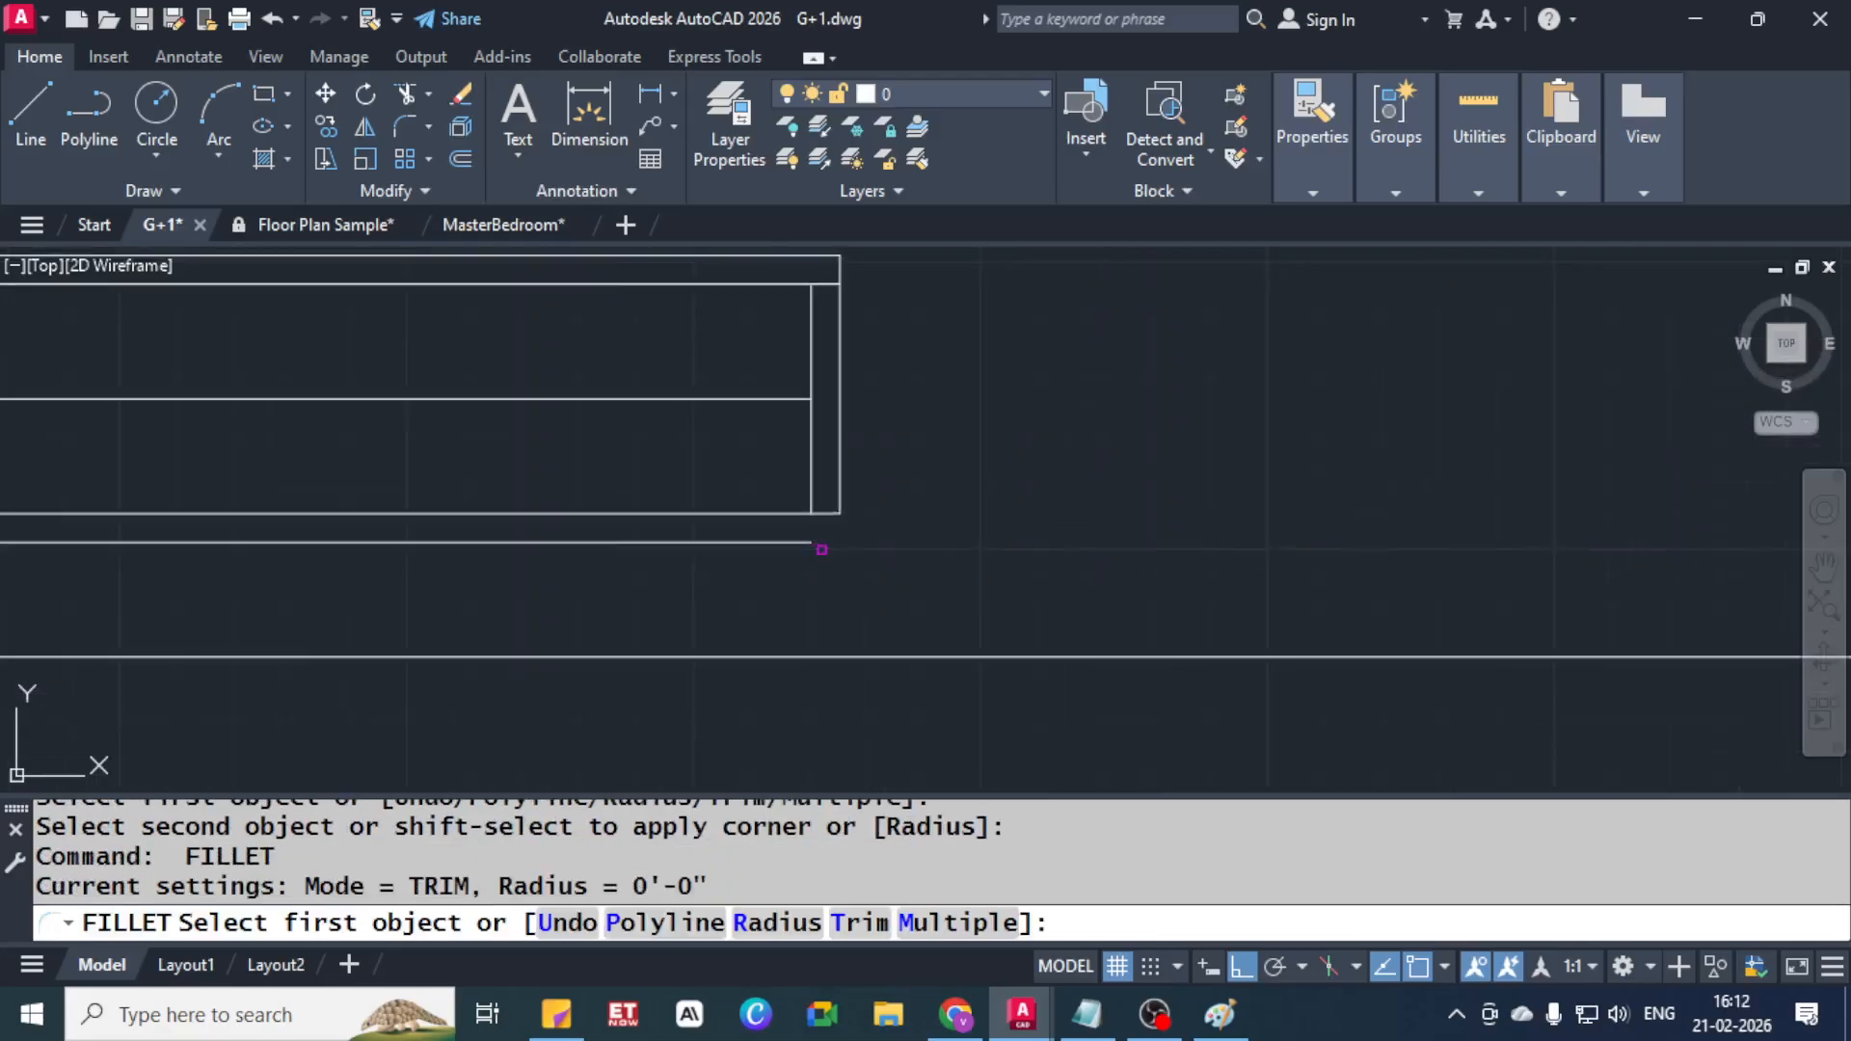
click(780, 540)
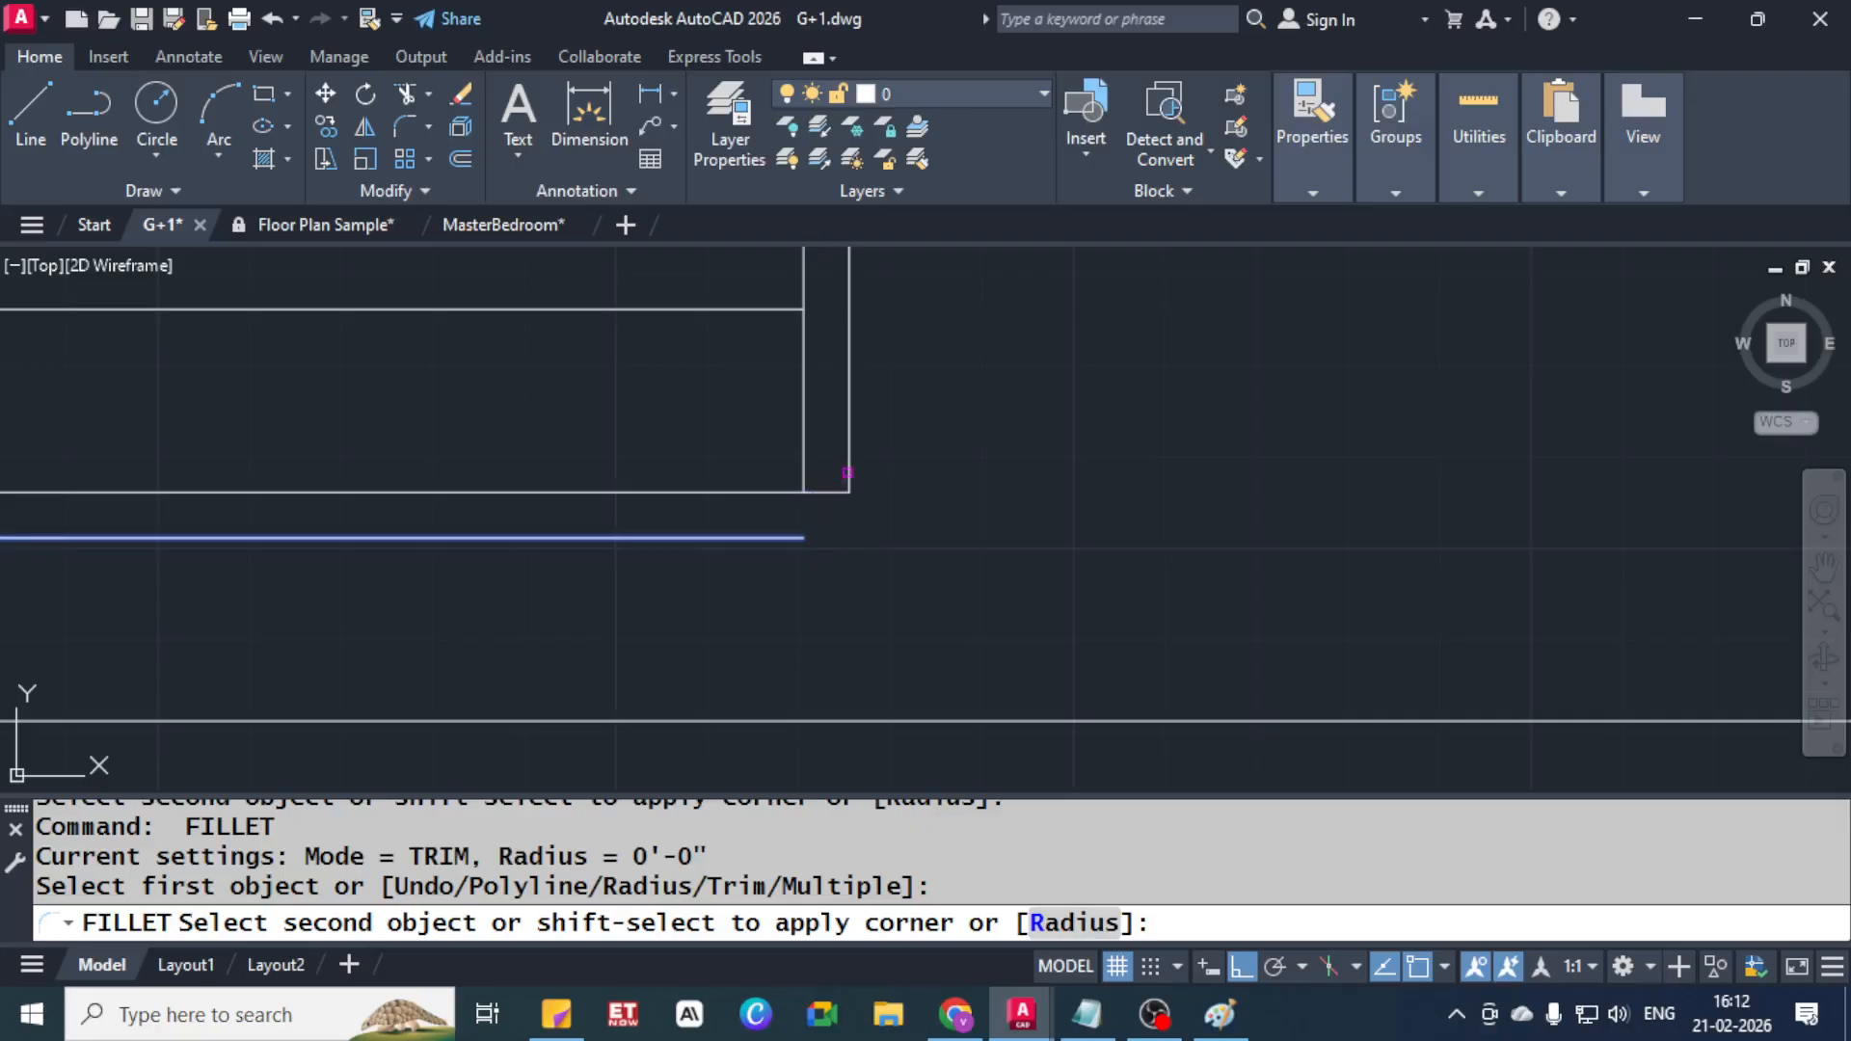
key(Escape)
key(Escape)
Select the pocket's double outlines and end lines inside the wall, and open the Linetype Manager
scroll(950, 434, down, 4)
scroll(1041, 461, down, 2)
middle_drag(440, 518, 893, 549)
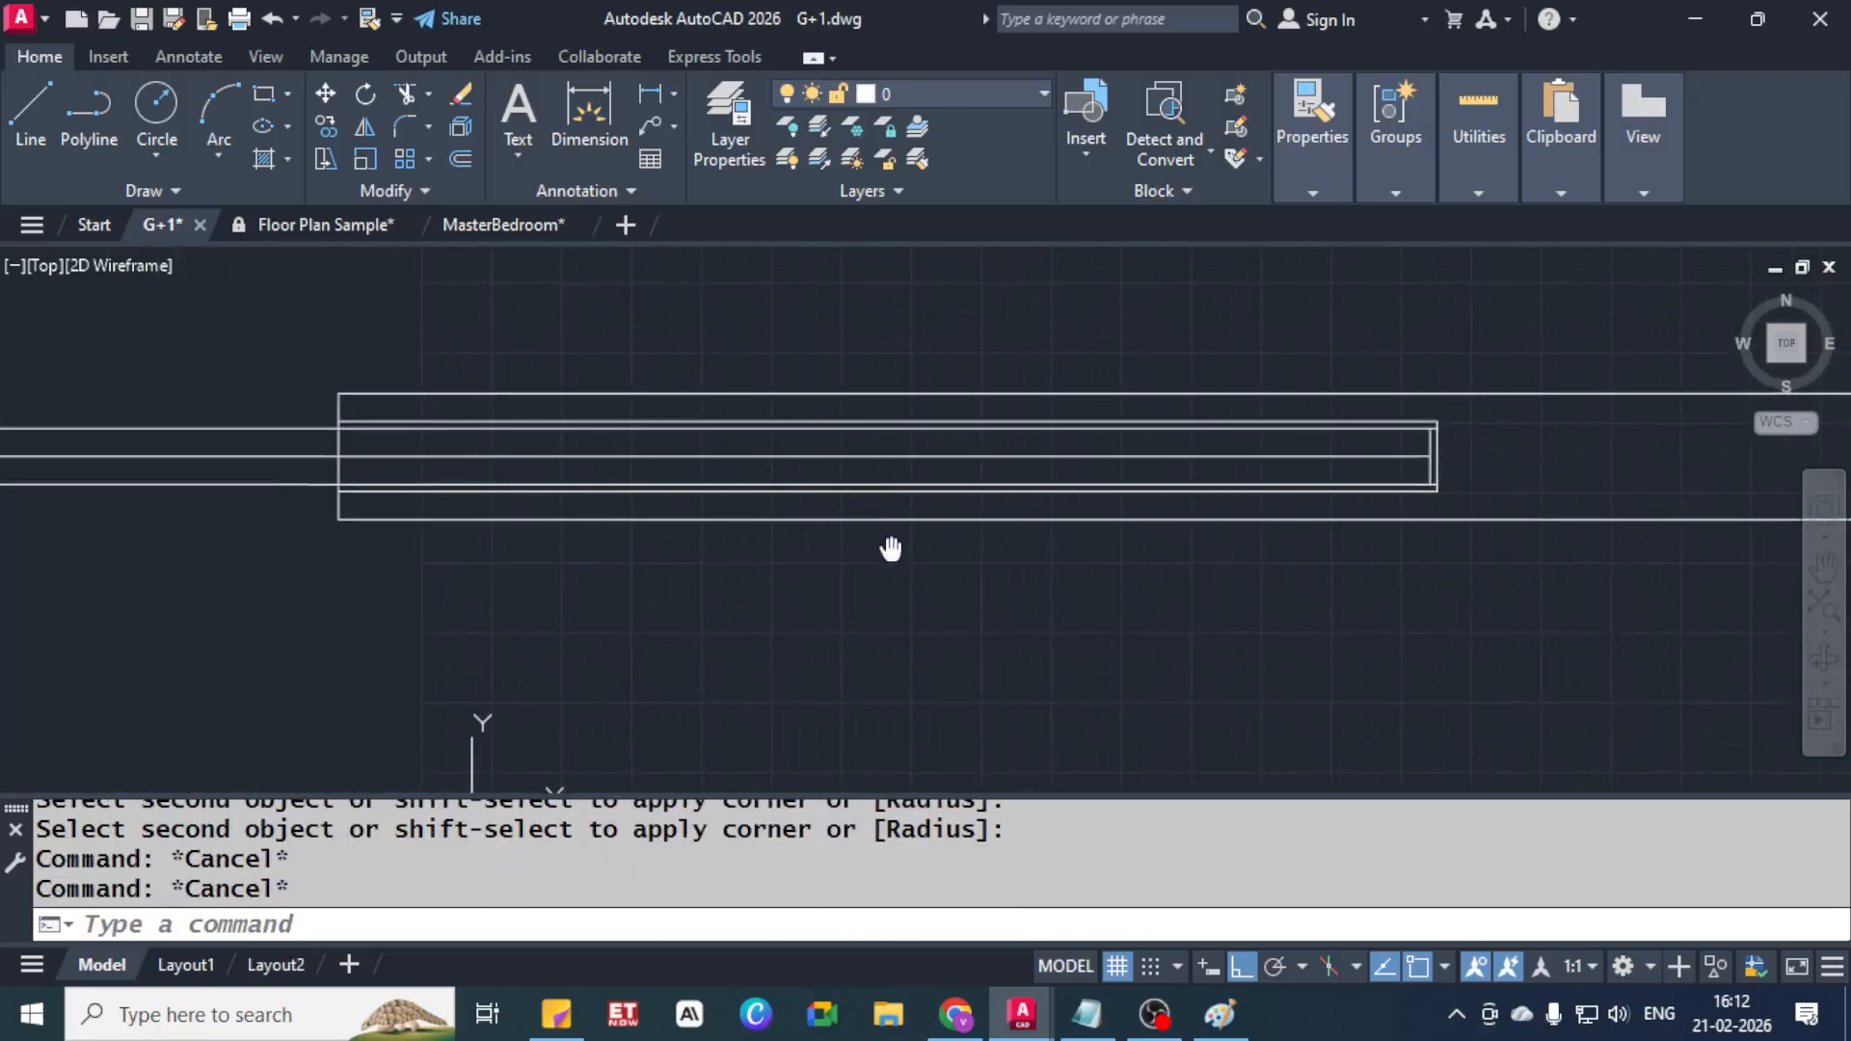
click(757, 419)
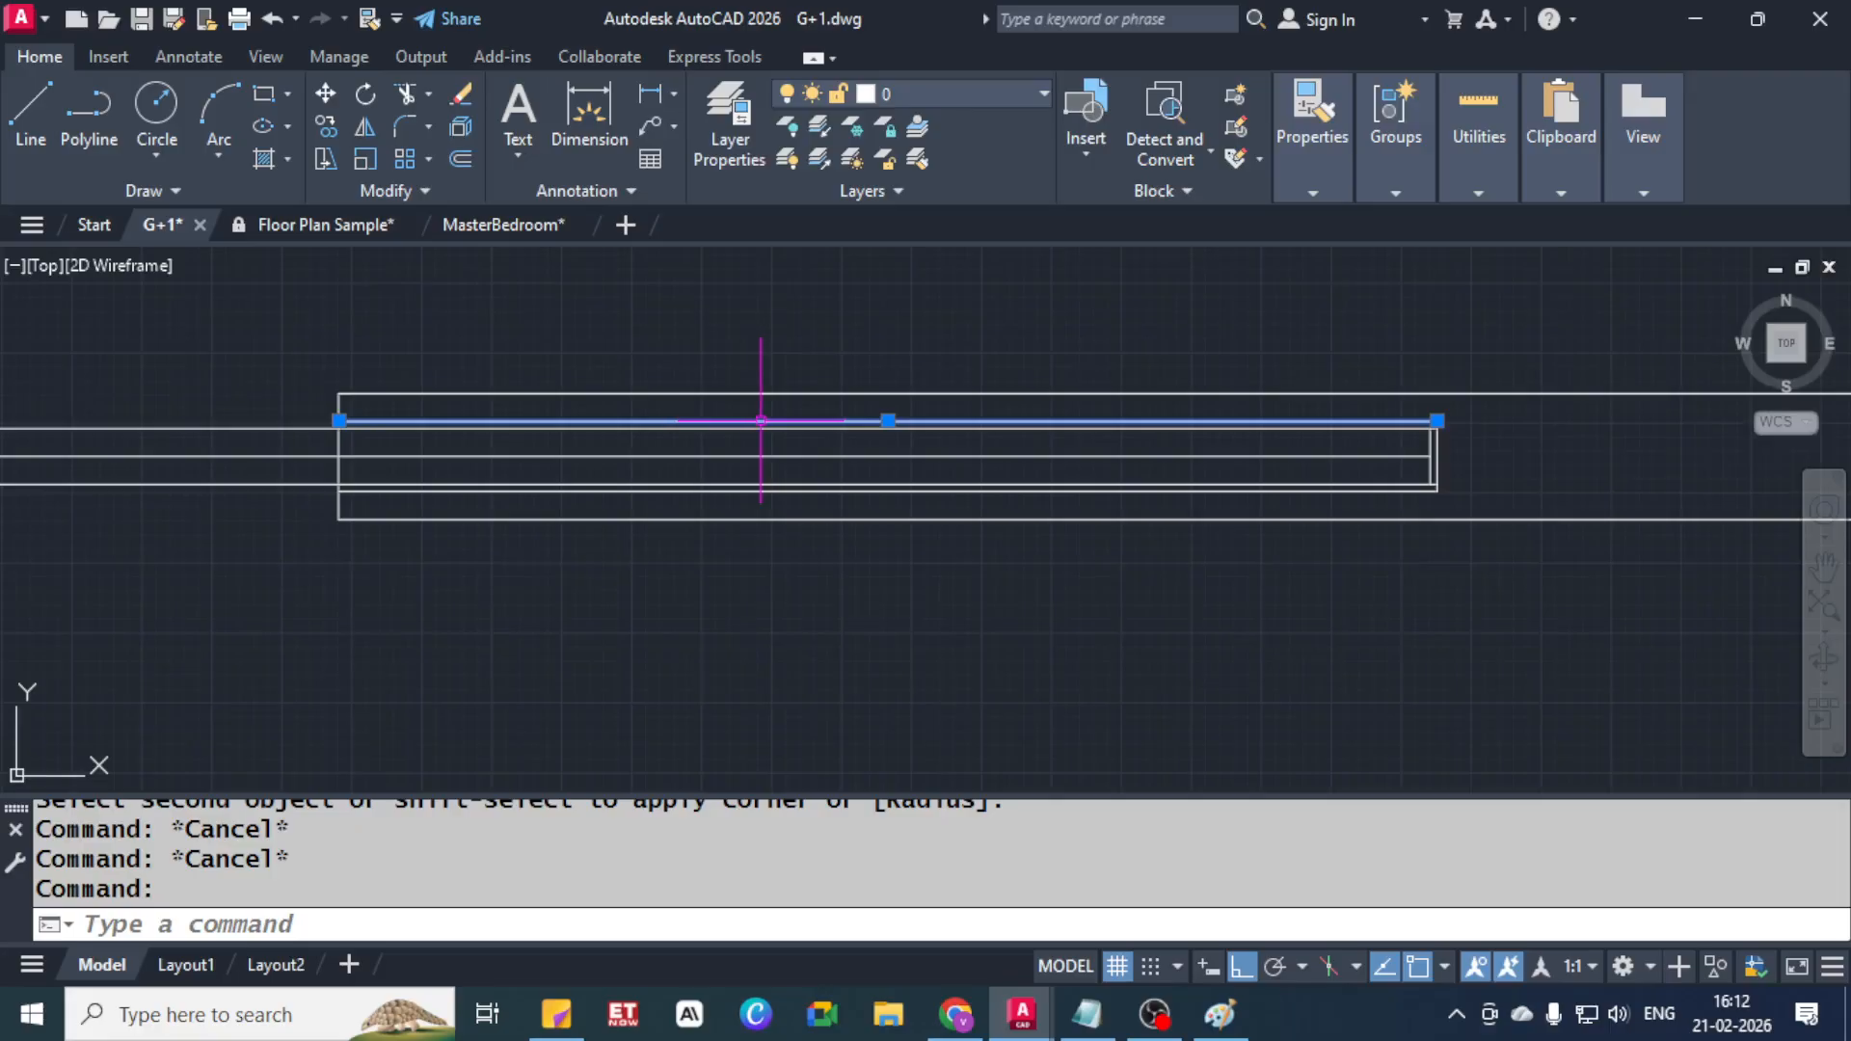
scroll(757, 419, up, 3)
click(758, 426)
click(686, 546)
click(653, 602)
click(653, 629)
click(591, 674)
scroll(649, 608, down, 4)
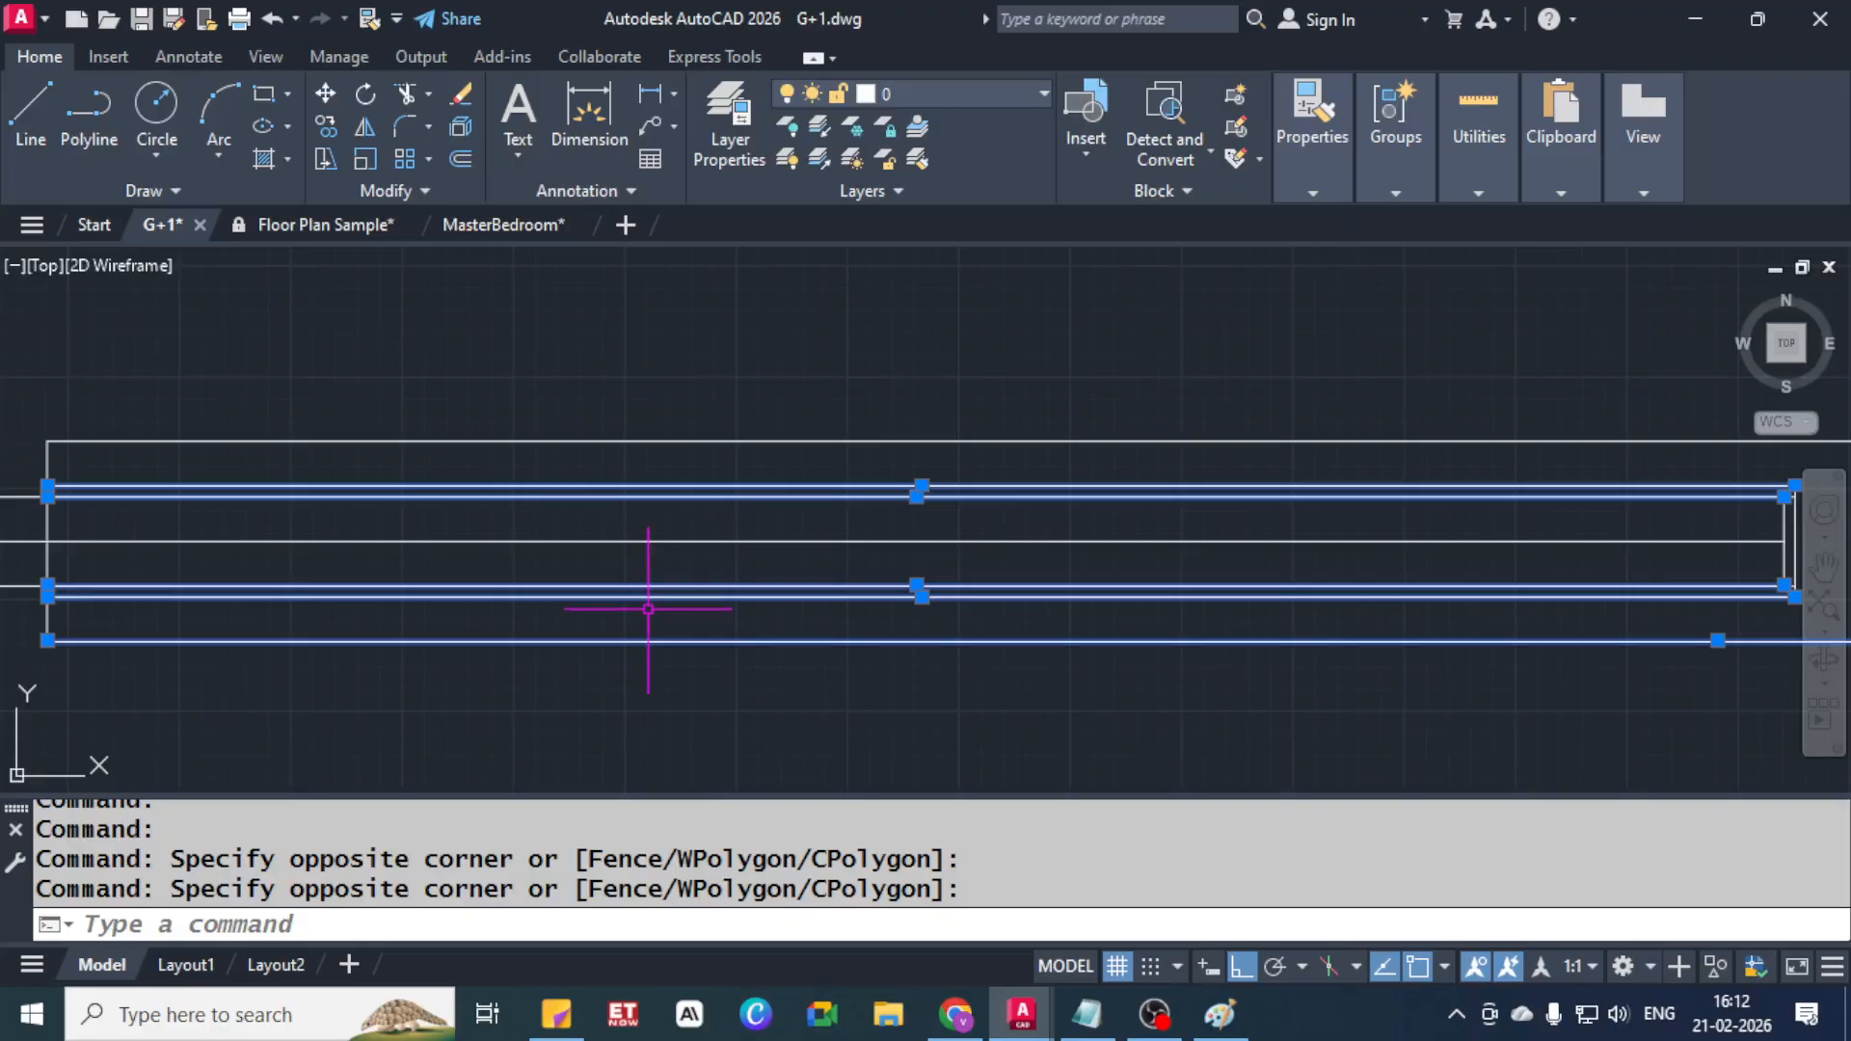
scroll(1375, 566, up, 3)
drag(1368, 530, 1134, 578)
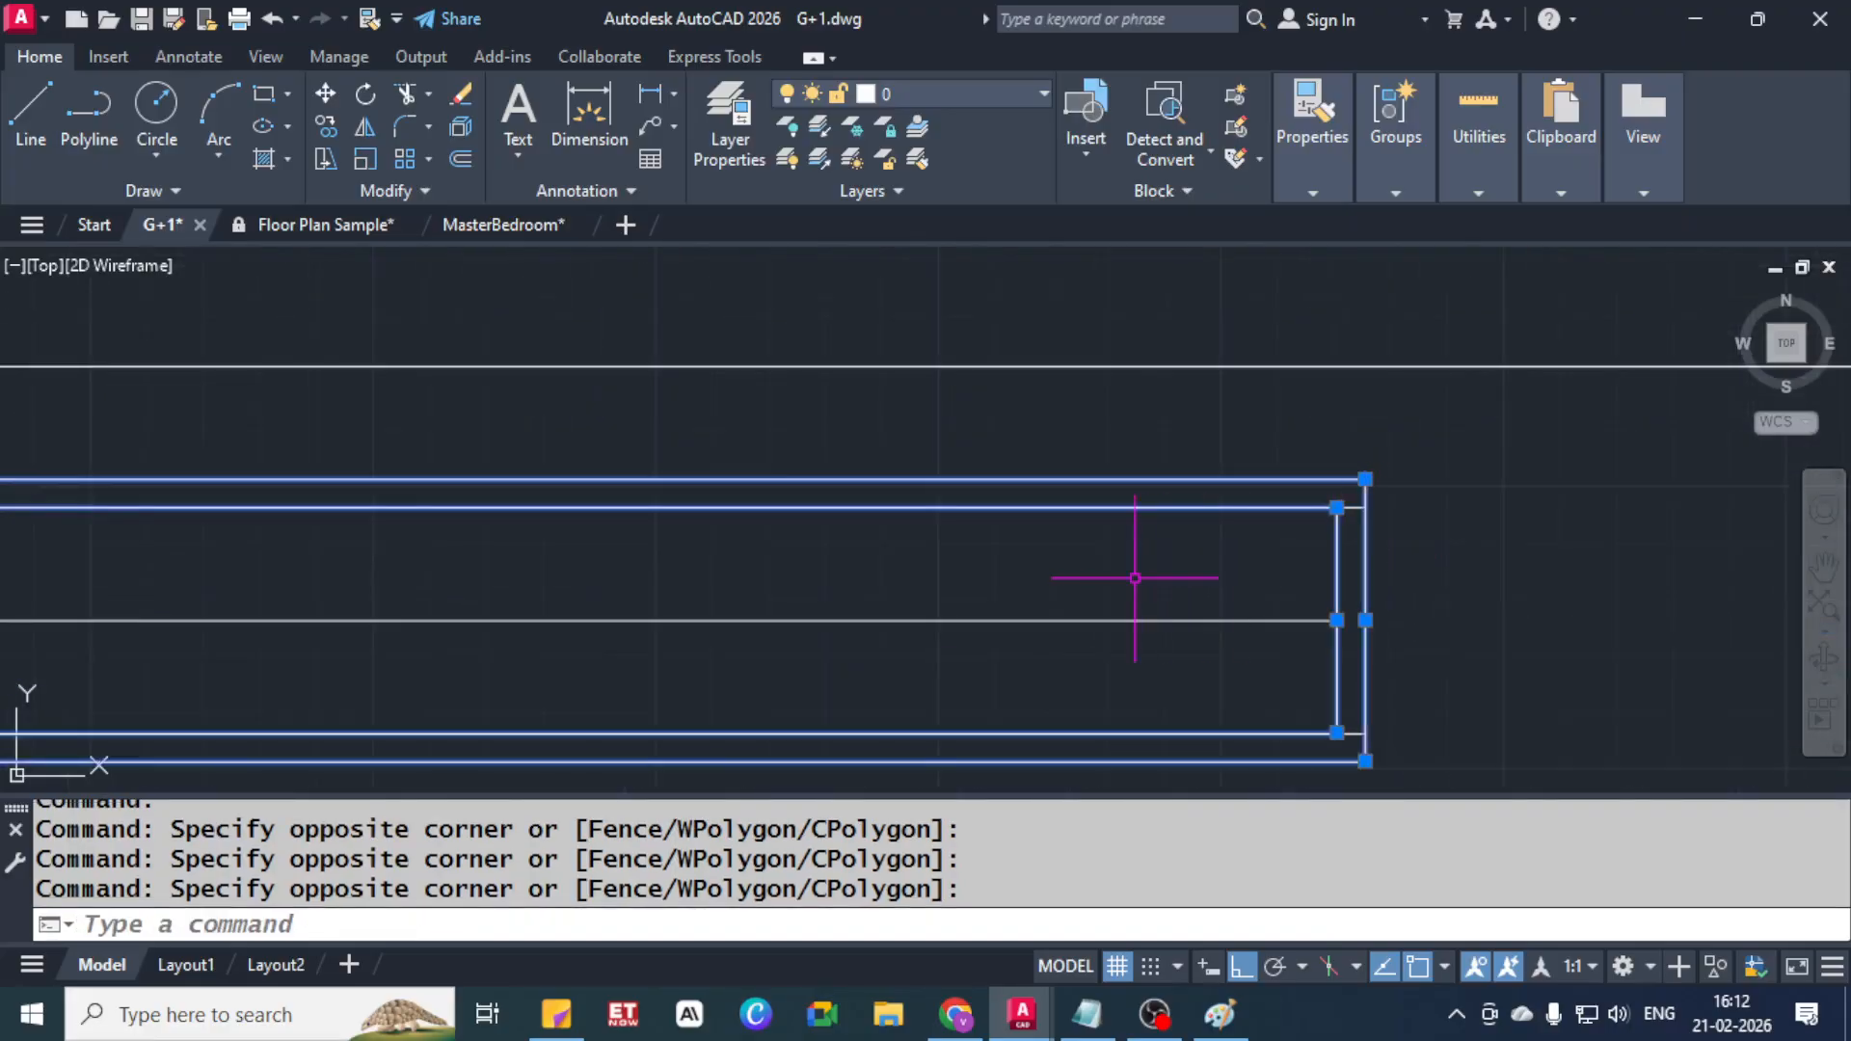
scroll(999, 485, down, 4)
click(1396, 159)
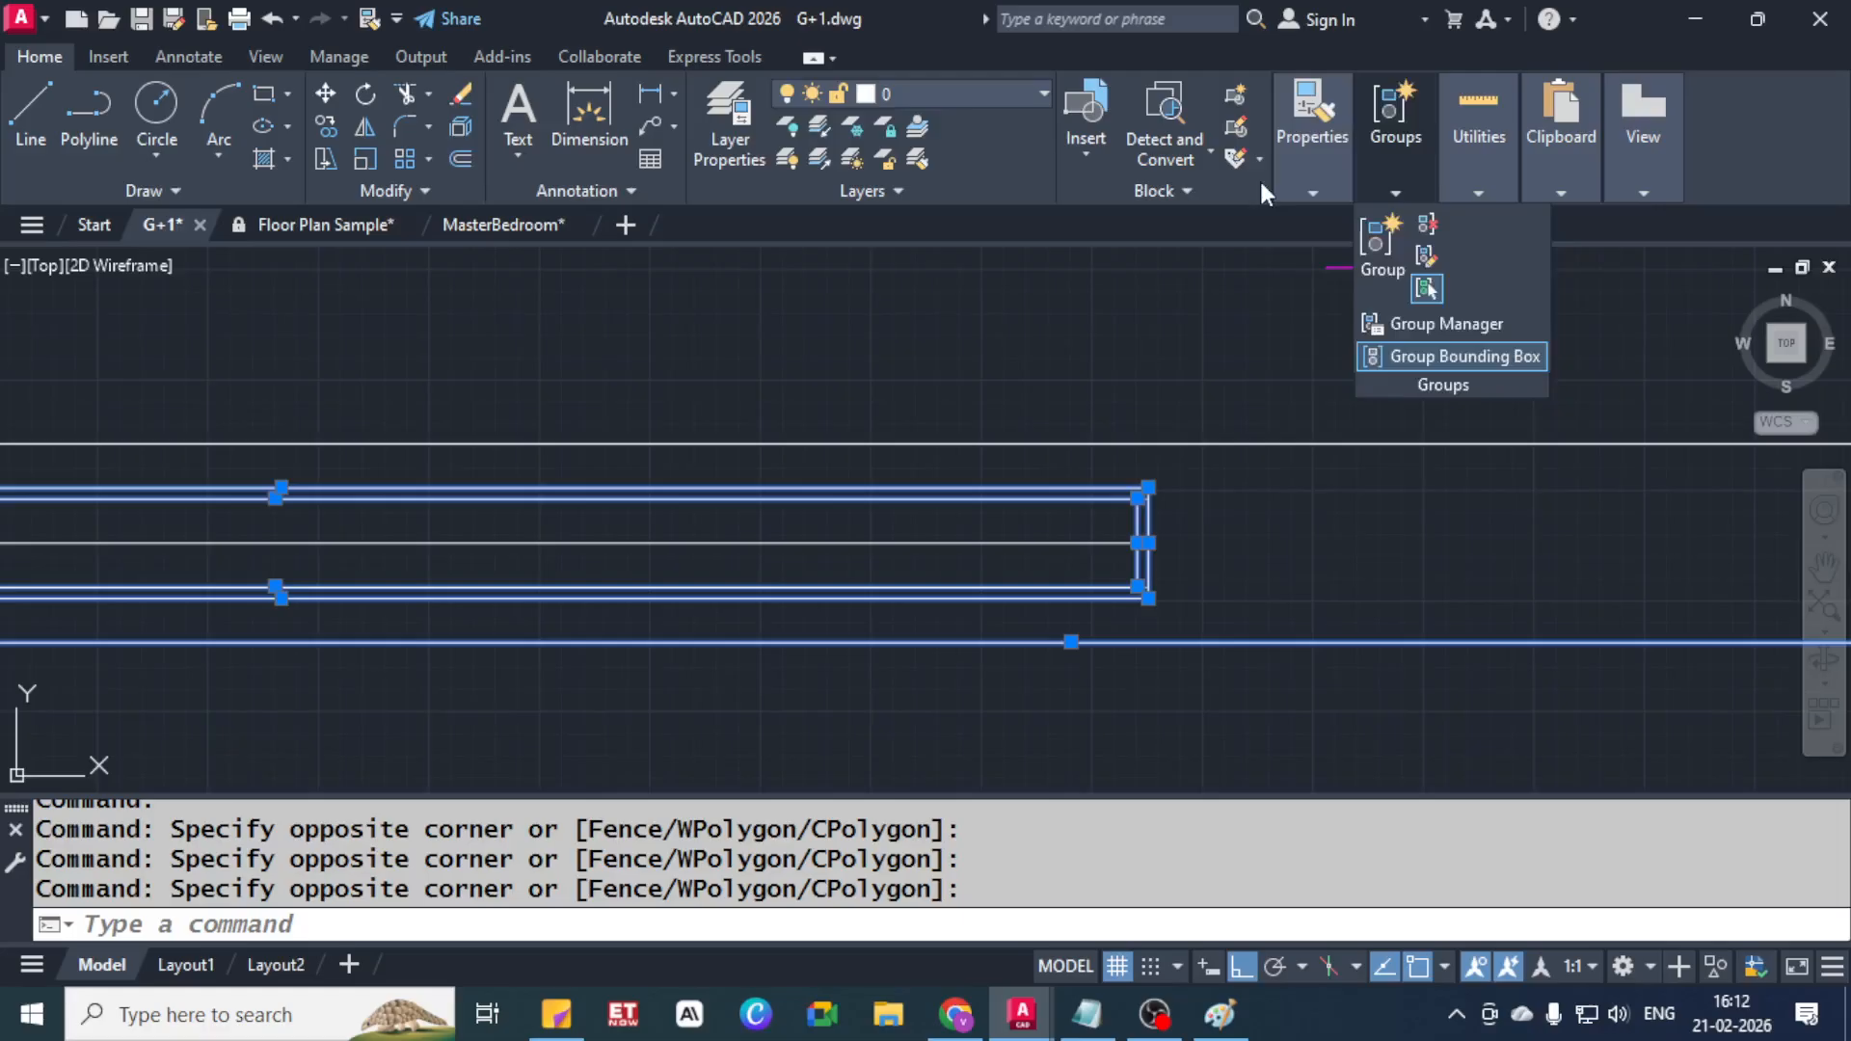
click(1306, 183)
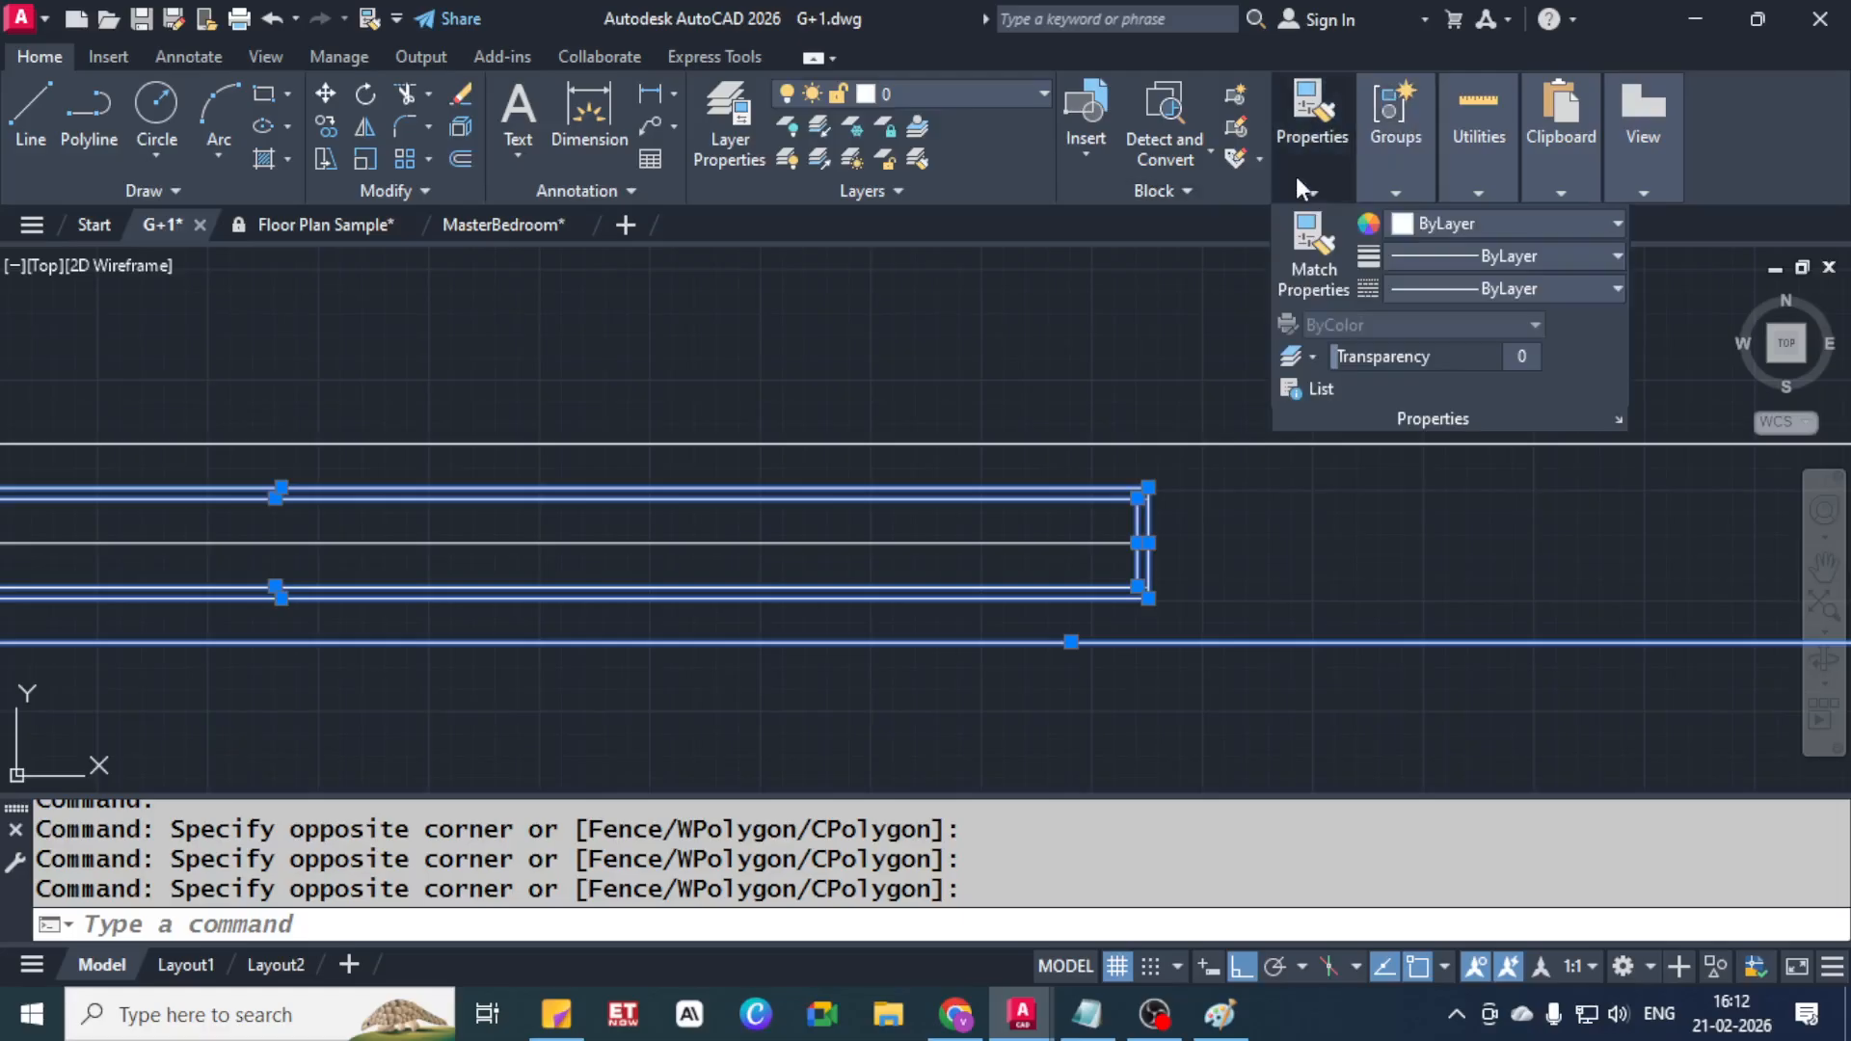
click(1462, 288)
click(1446, 419)
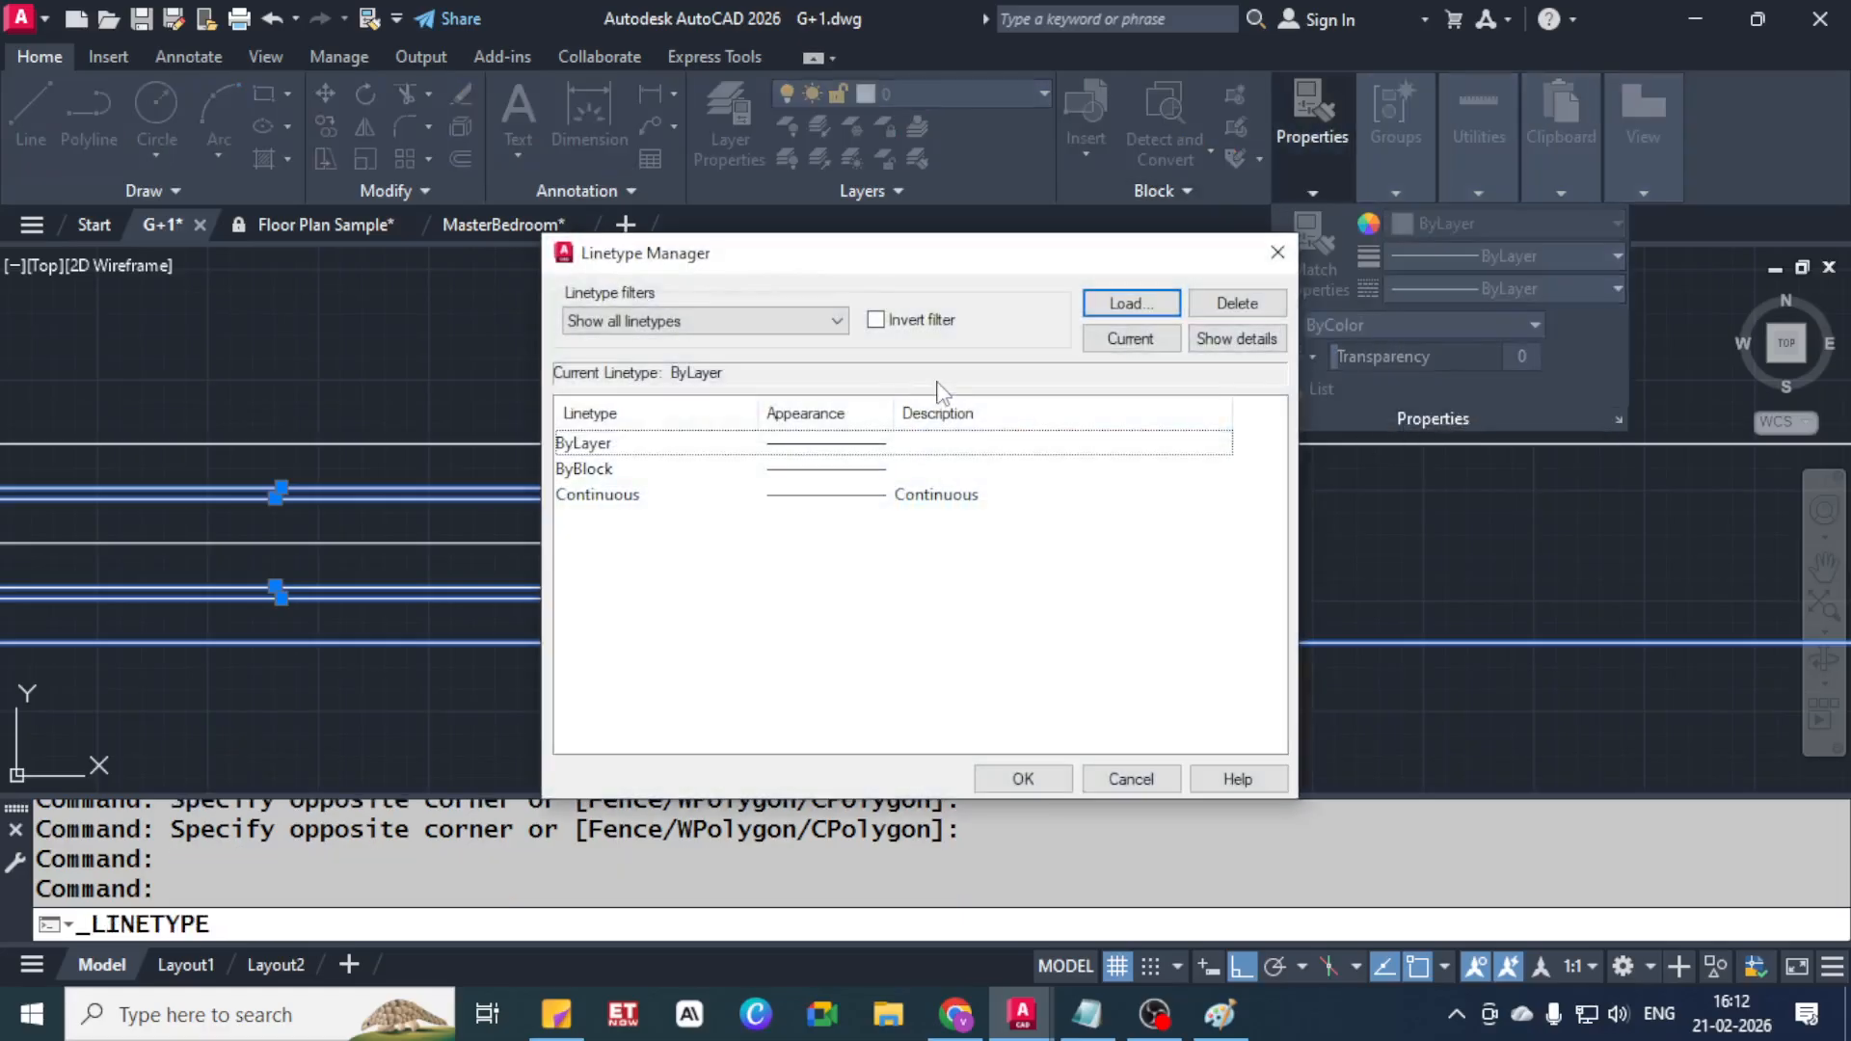
Load the HIDDEN linetype from acad.lin into the drawing and close the Linetype Manager
click(1131, 302)
scroll(820, 506, down, 6)
scroll(868, 531, up, 6)
scroll(988, 562, down, 7)
scroll(993, 552, up, 7)
click(737, 482)
scroll(793, 548, down, 4)
scroll(793, 557, down, 6)
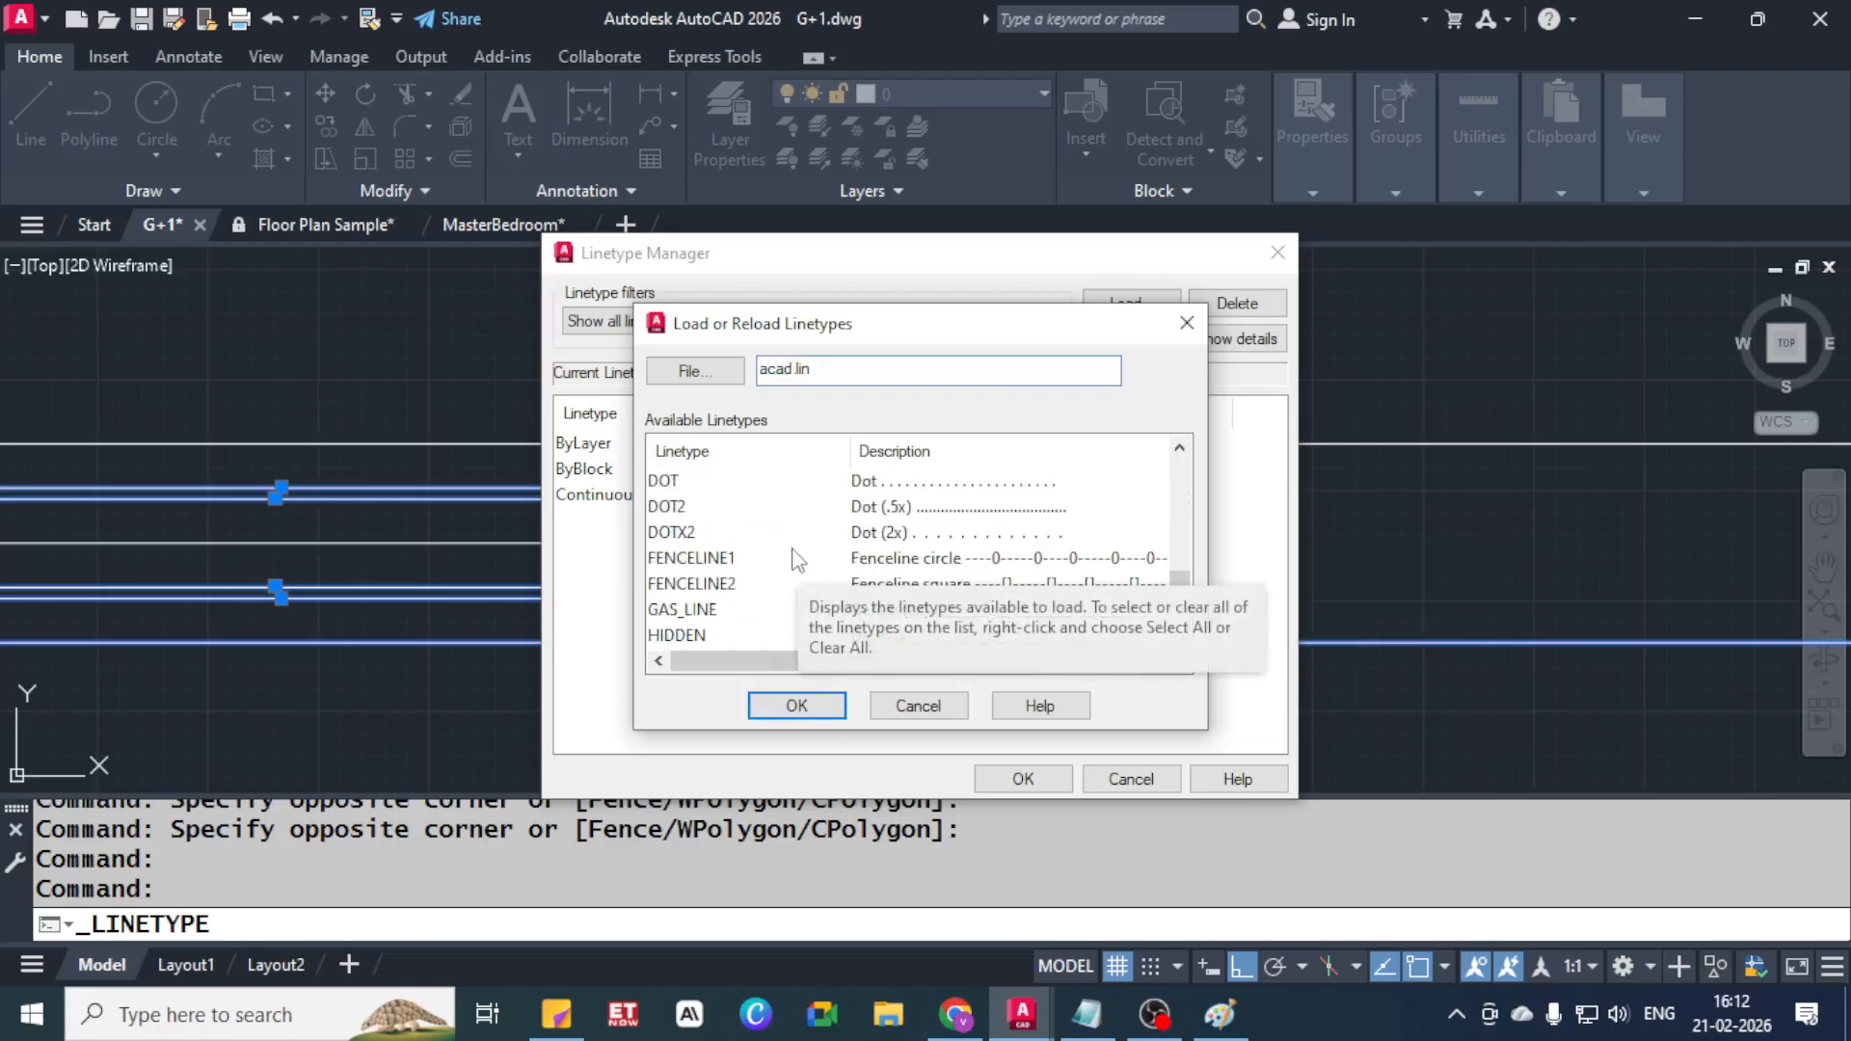
scroll(792, 560, down, 2)
click(691, 482)
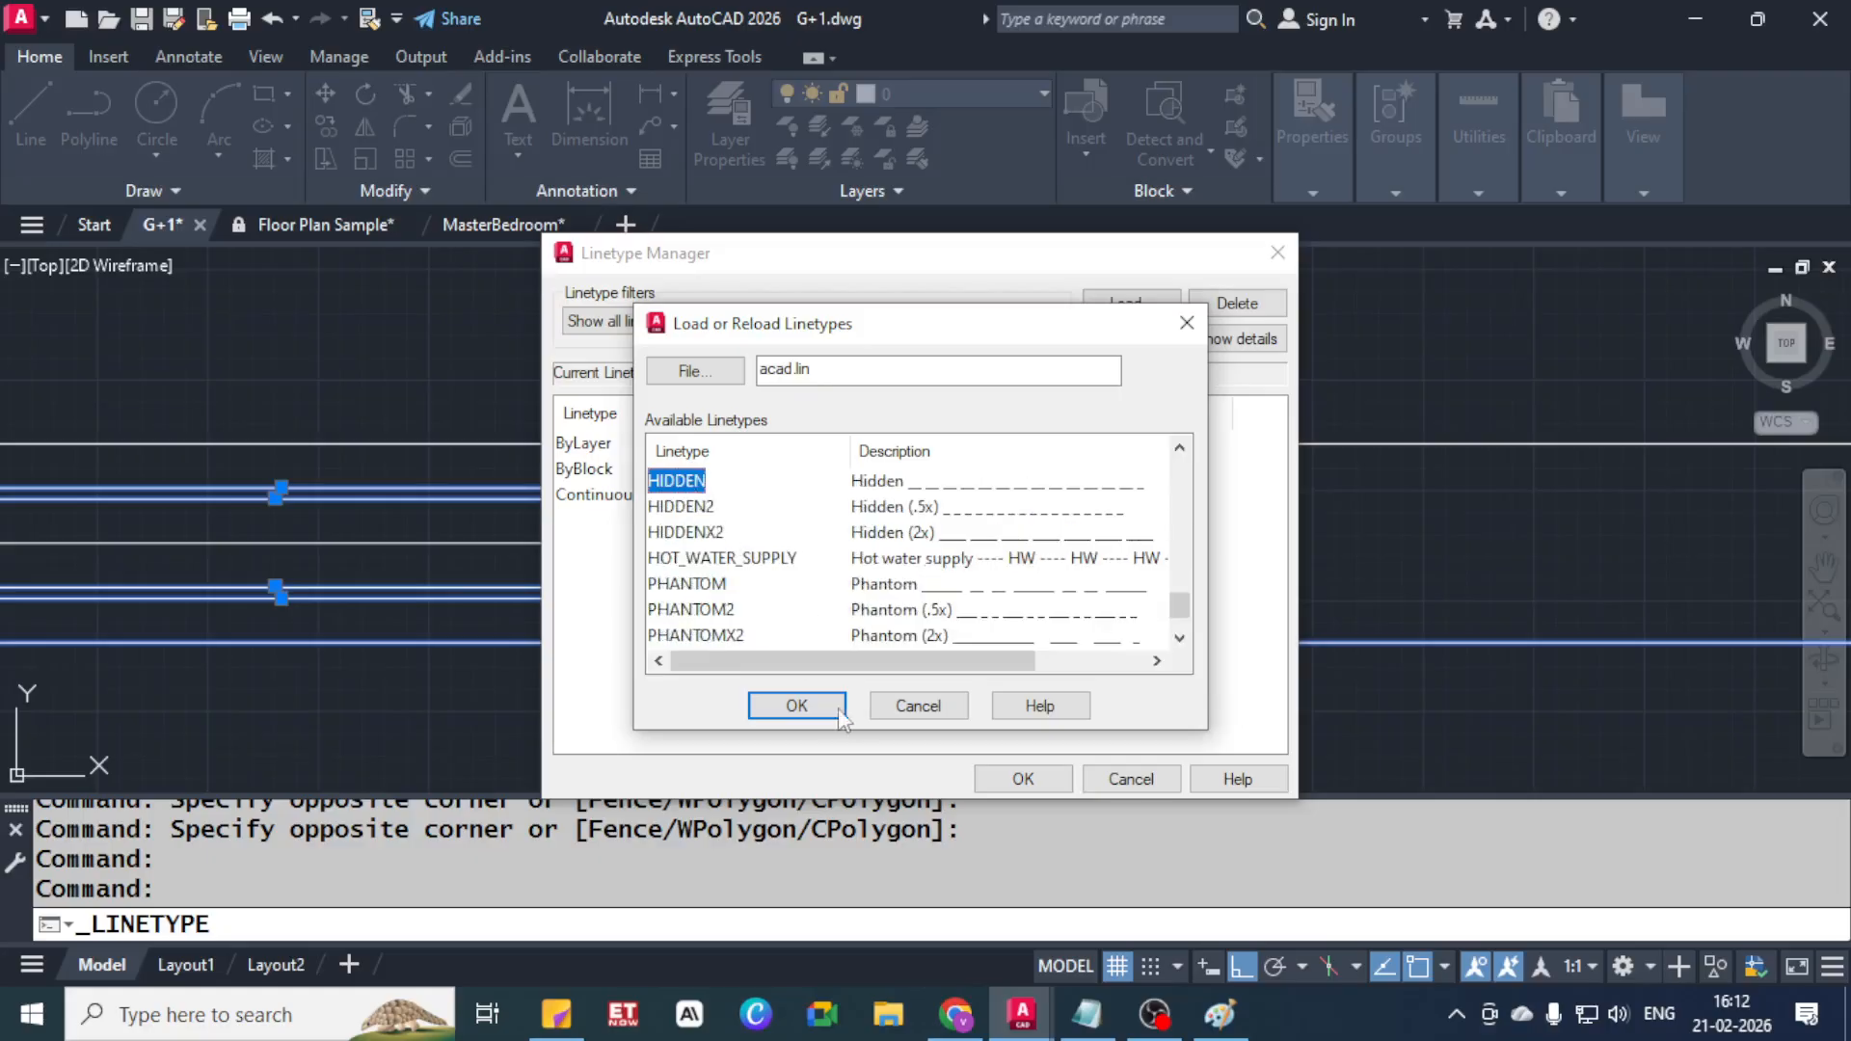
click(820, 708)
click(928, 524)
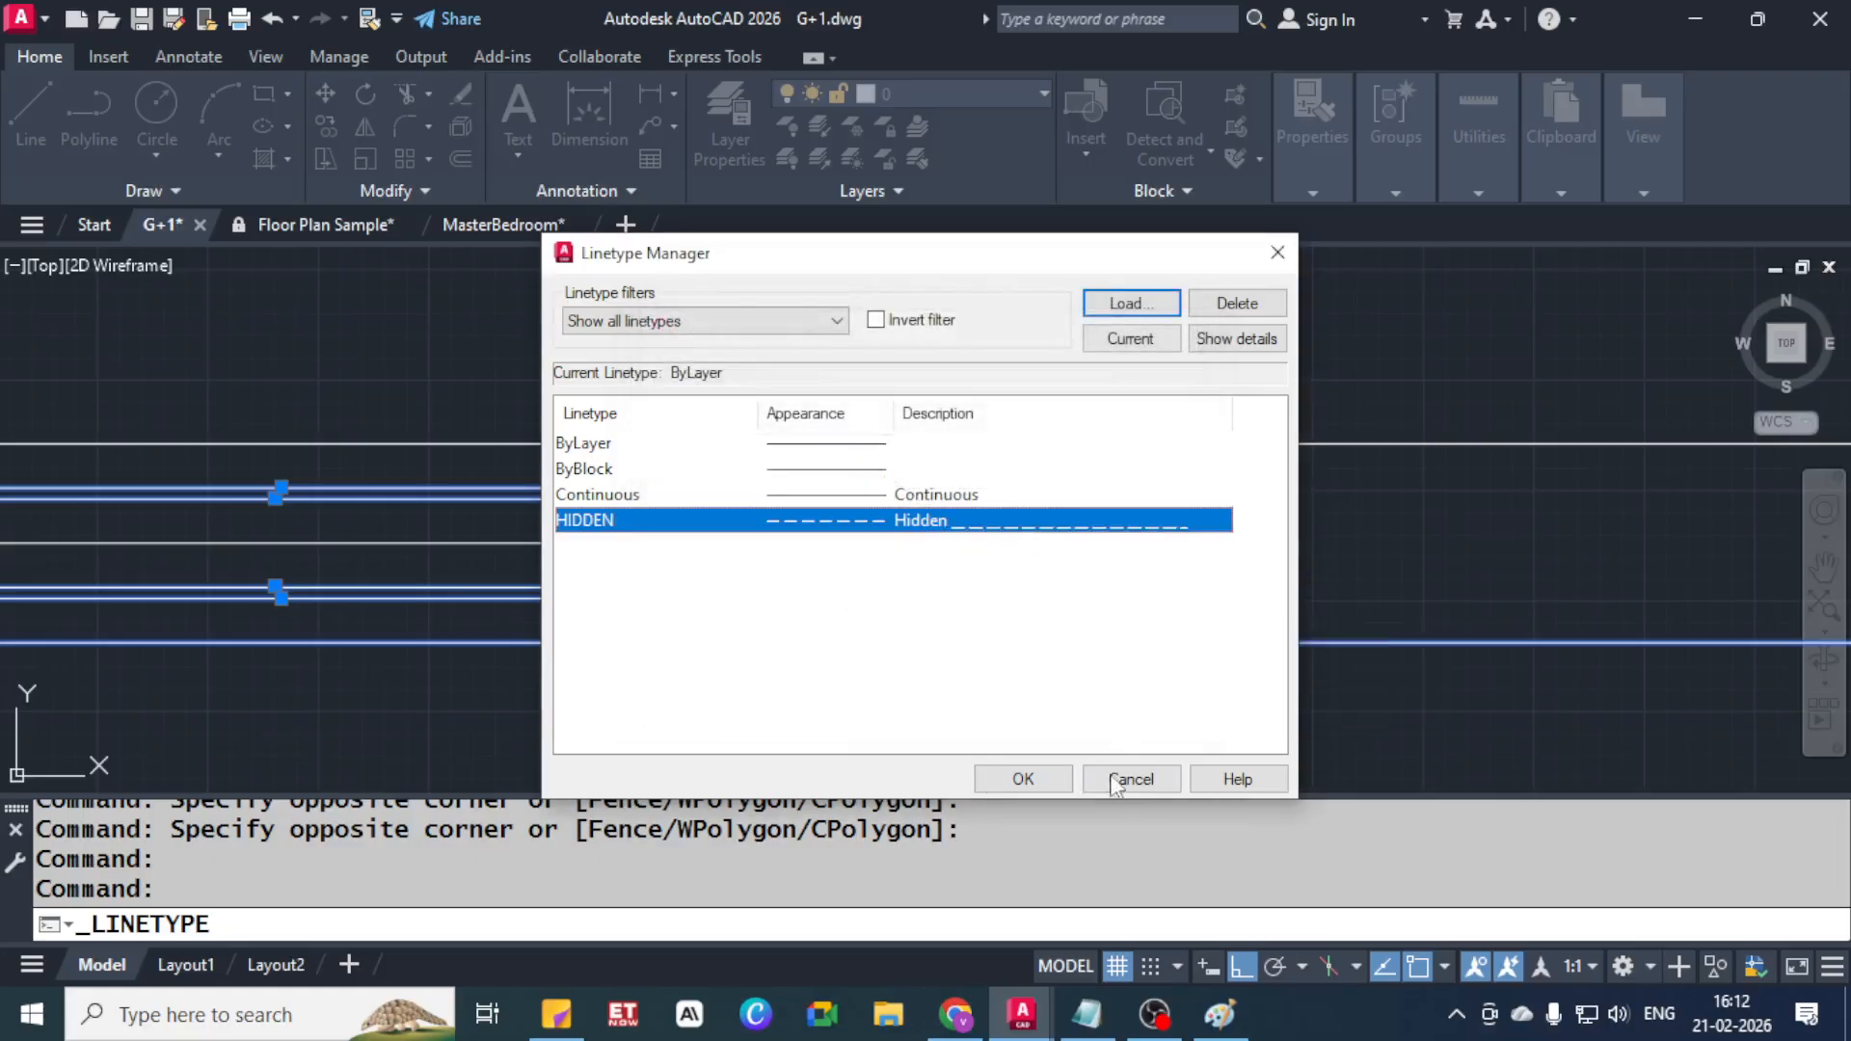
click(1023, 779)
Select the pocket's double outlines and end lines inside the wall and assign them the HIDDEN linetype
click(1042, 471)
click(995, 508)
click(990, 578)
click(956, 618)
click(1181, 532)
click(1126, 517)
mouse_move(1302, 127)
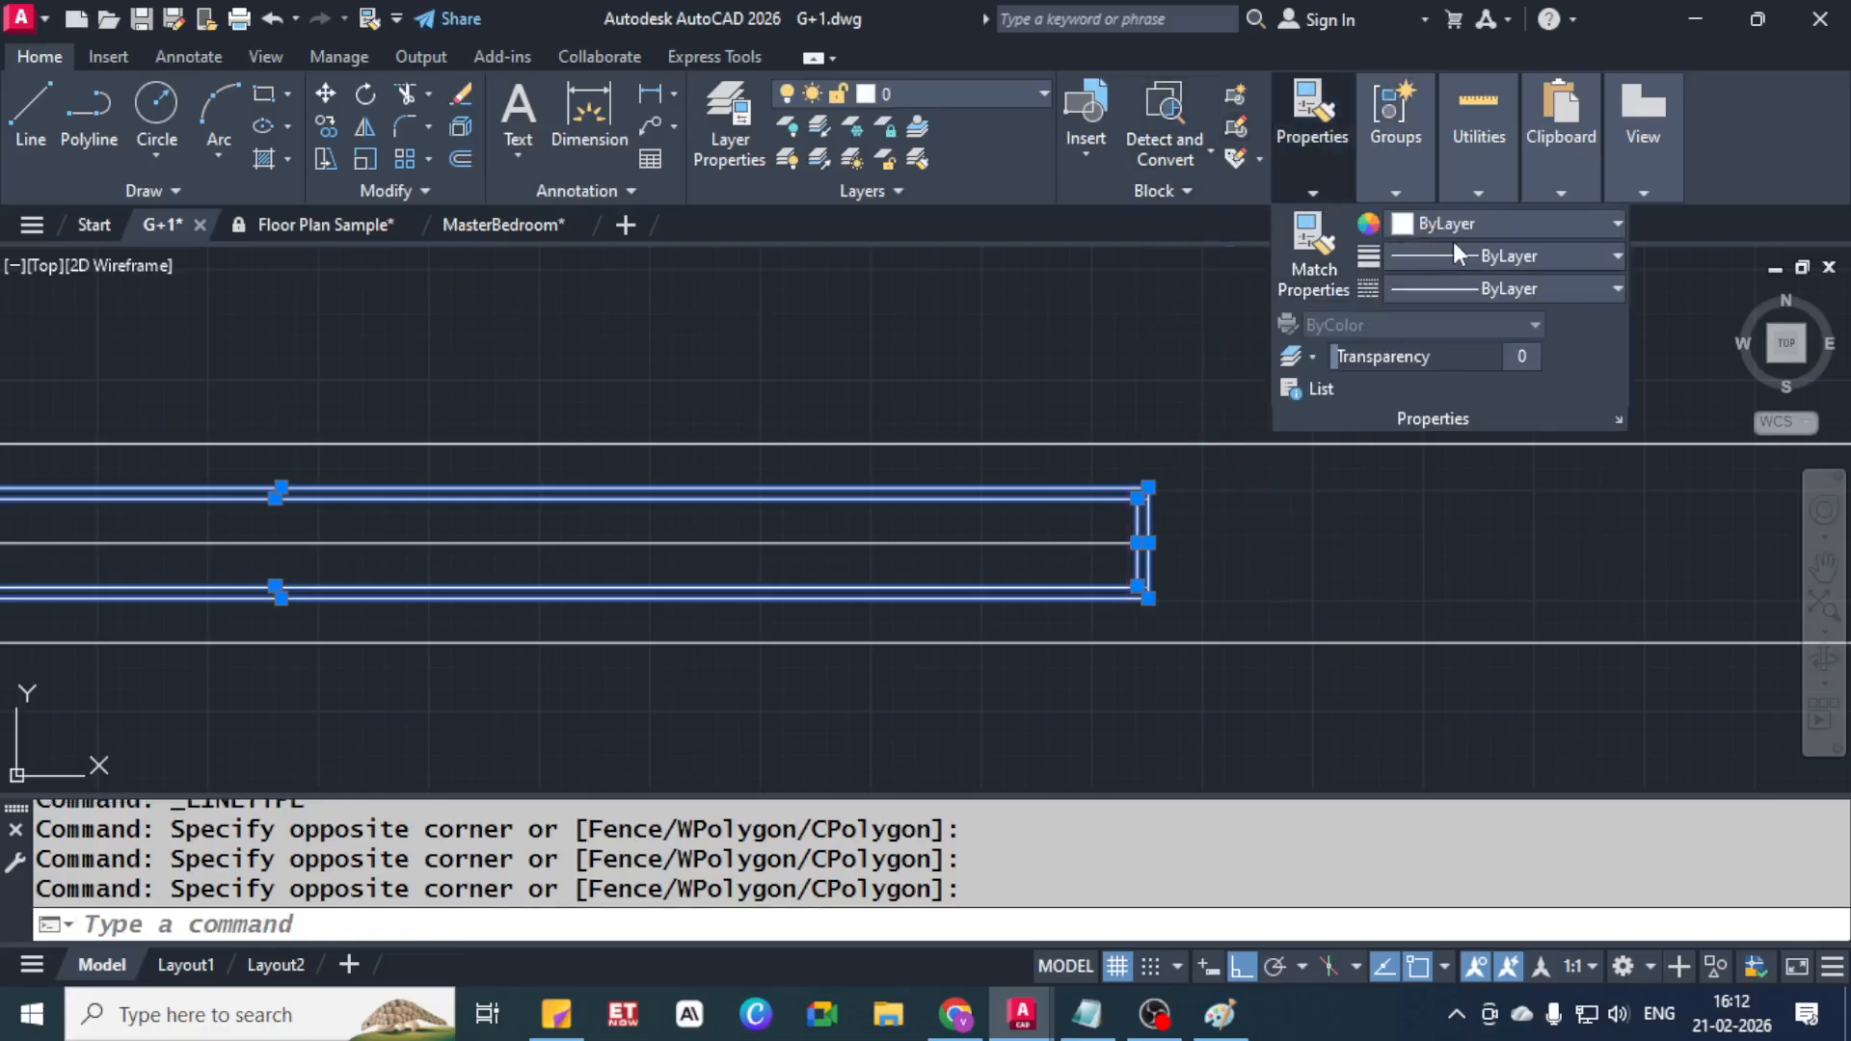
click(1460, 286)
click(1442, 408)
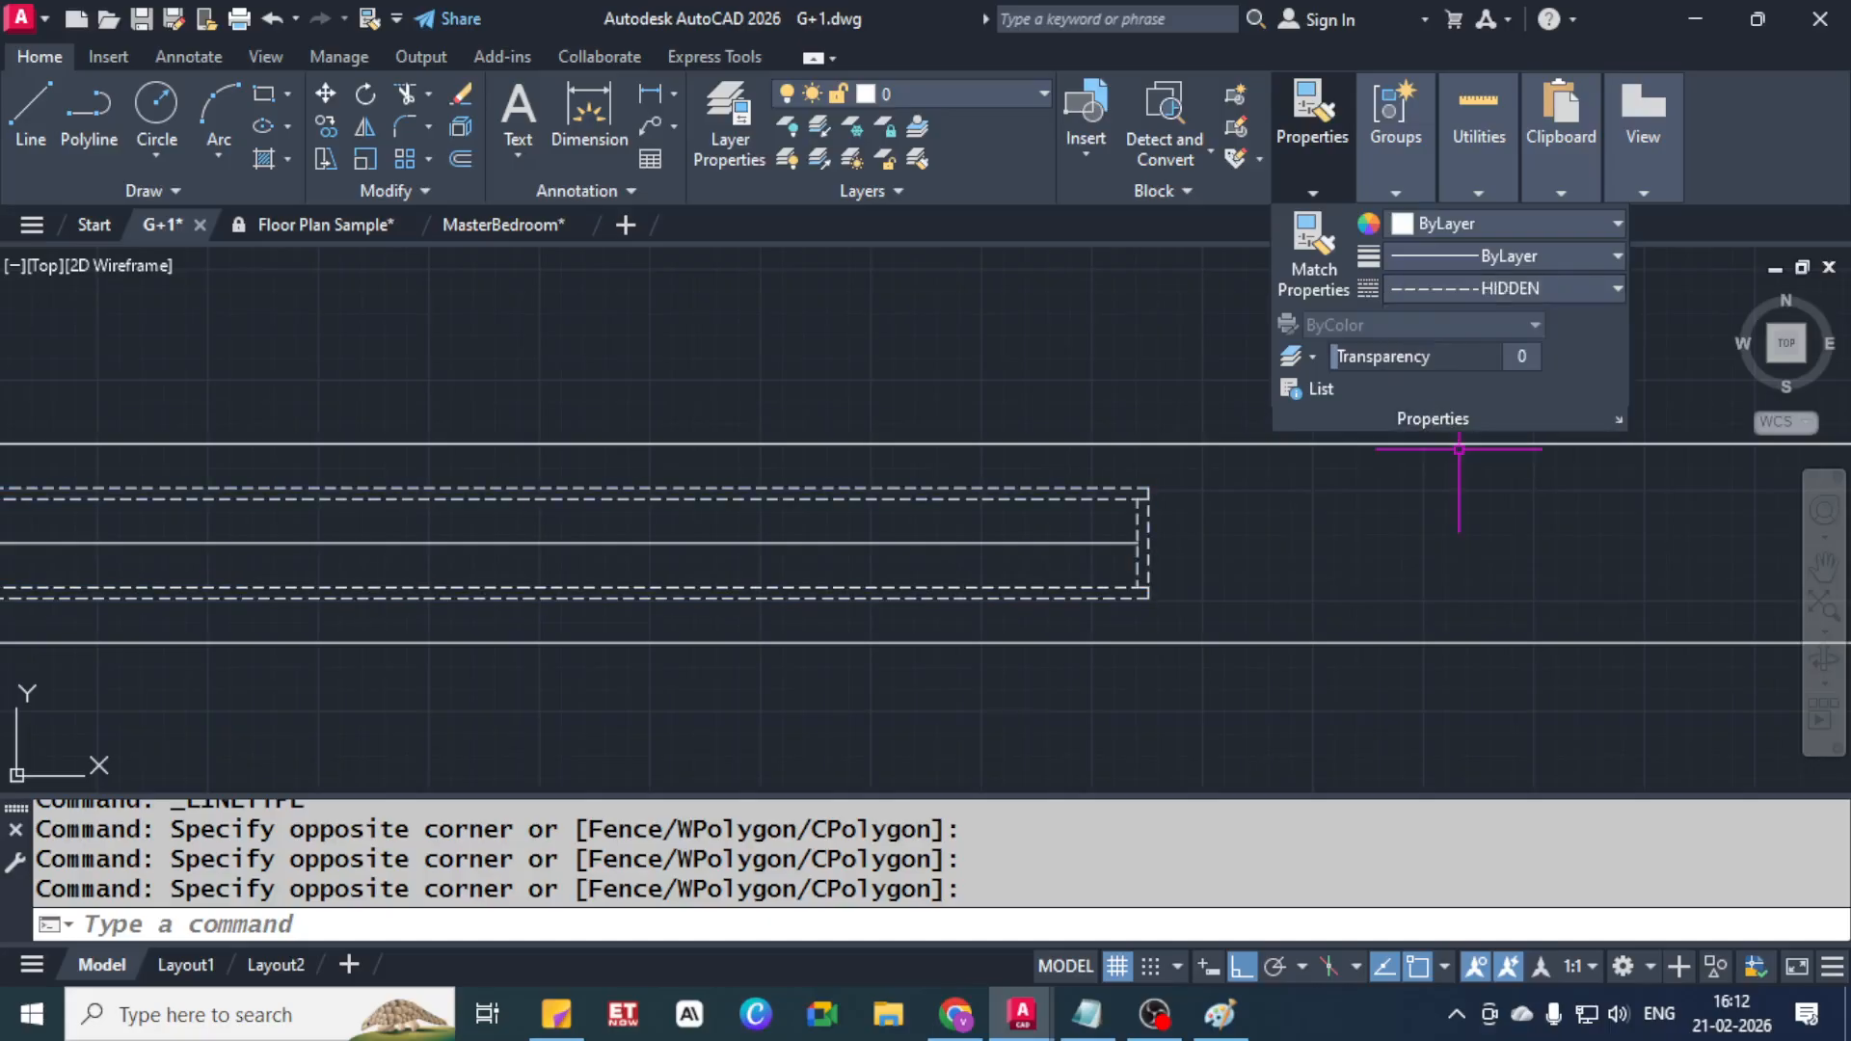
key(Escape)
key(Escape)
Erase the sliding door's centre line in both the opening and the wall pocket
scroll(1360, 506, down, 4)
middle_drag(800, 641, 1128, 578)
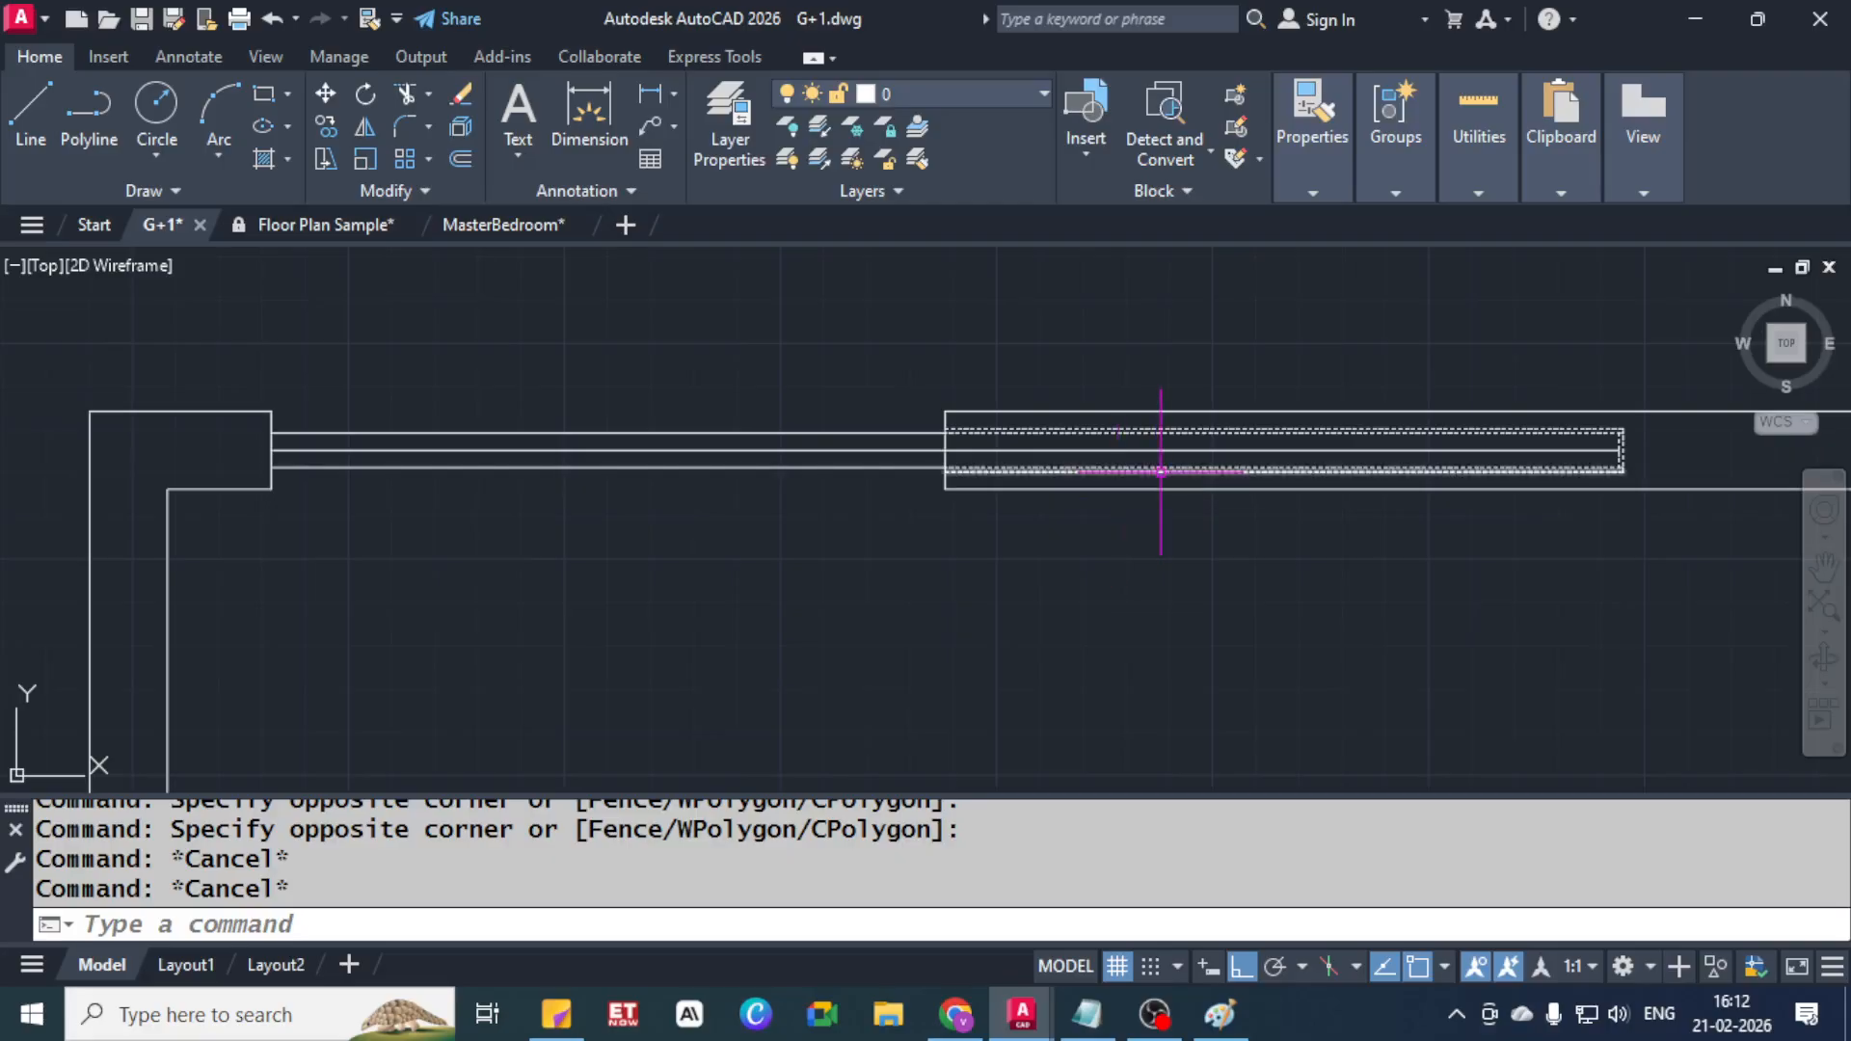
scroll(907, 422, up, 2)
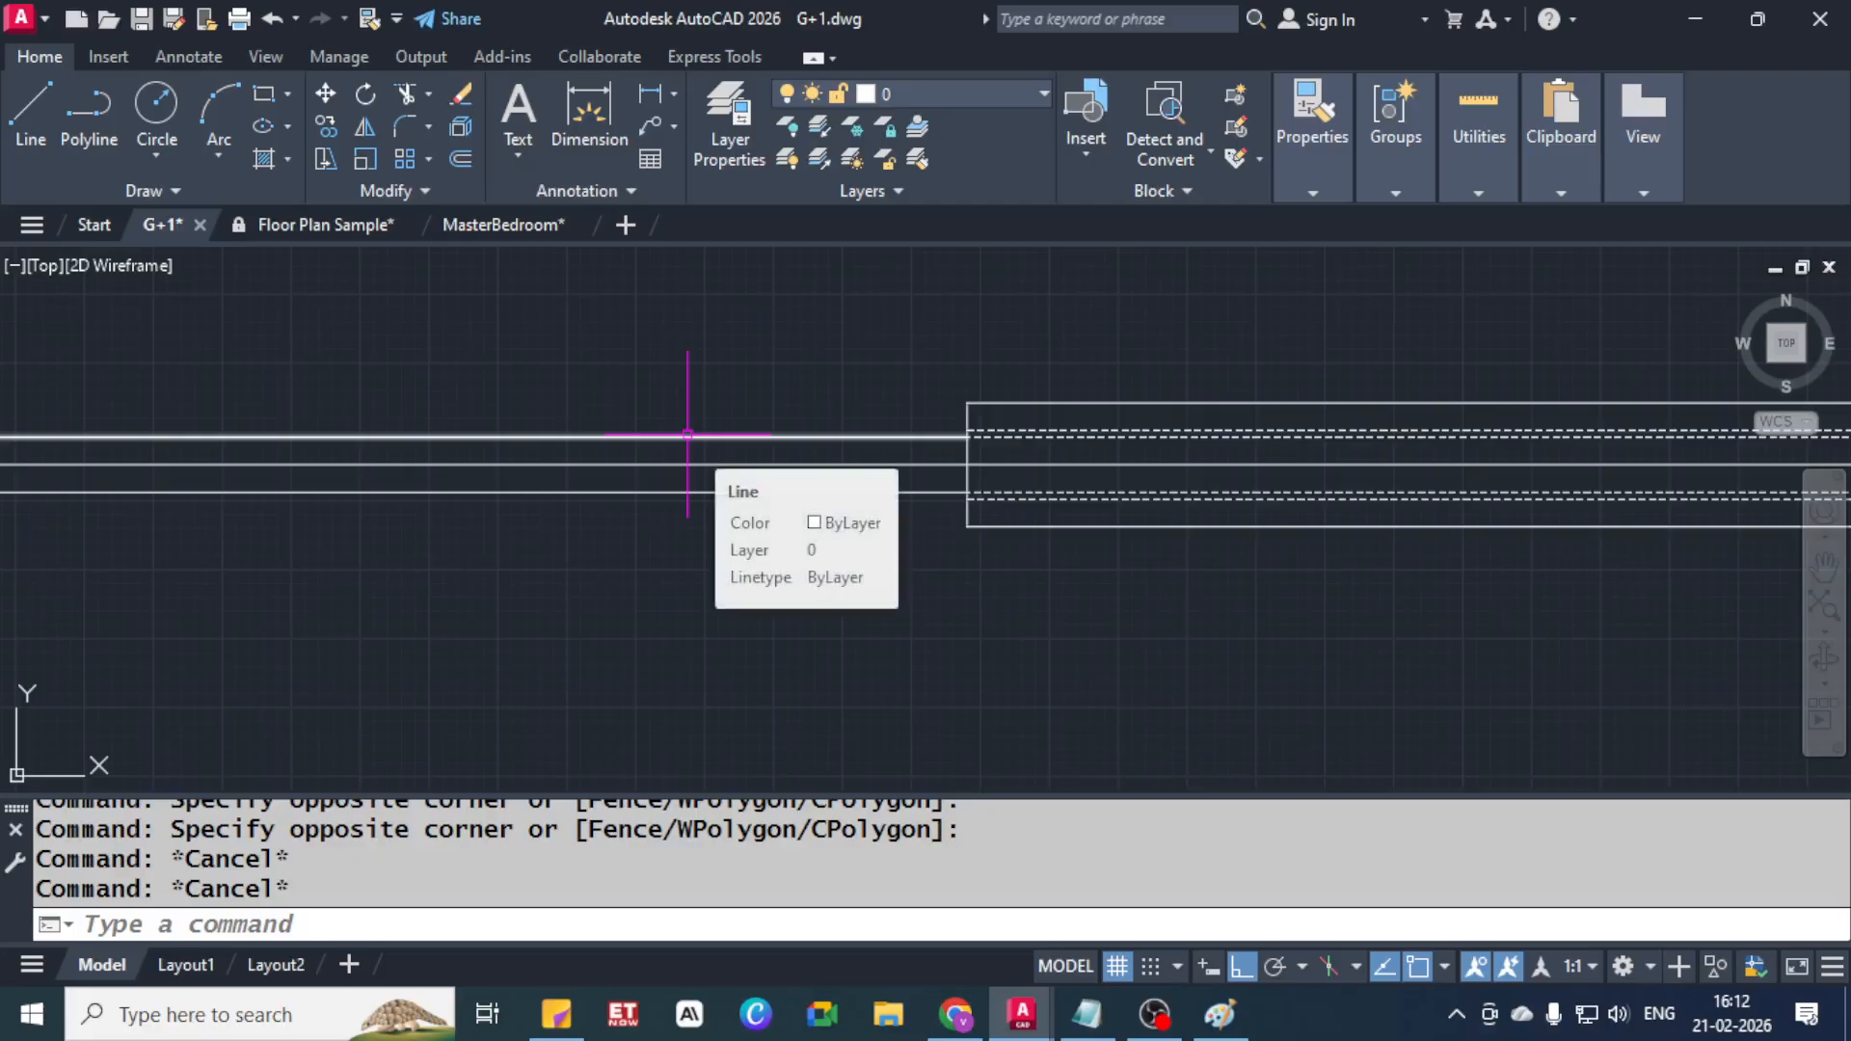
scroll(761, 560, down, 4)
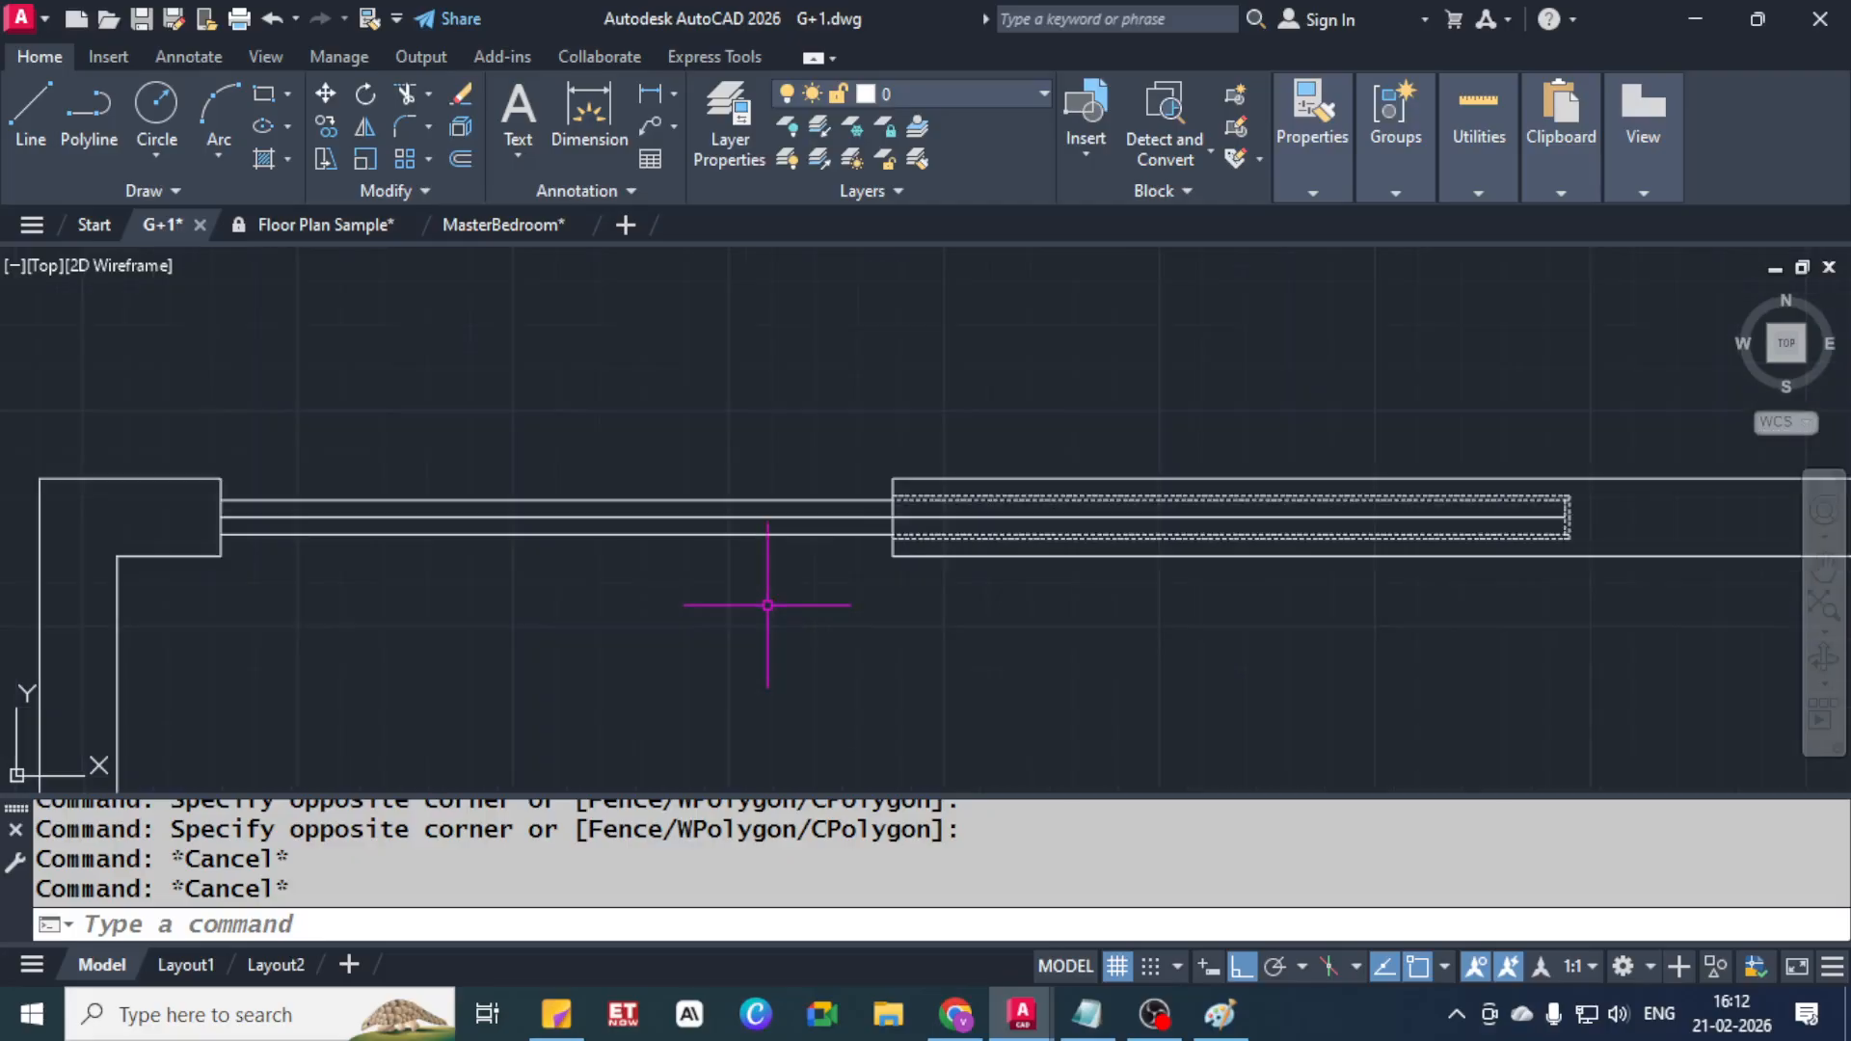
scroll(609, 536, up, 2)
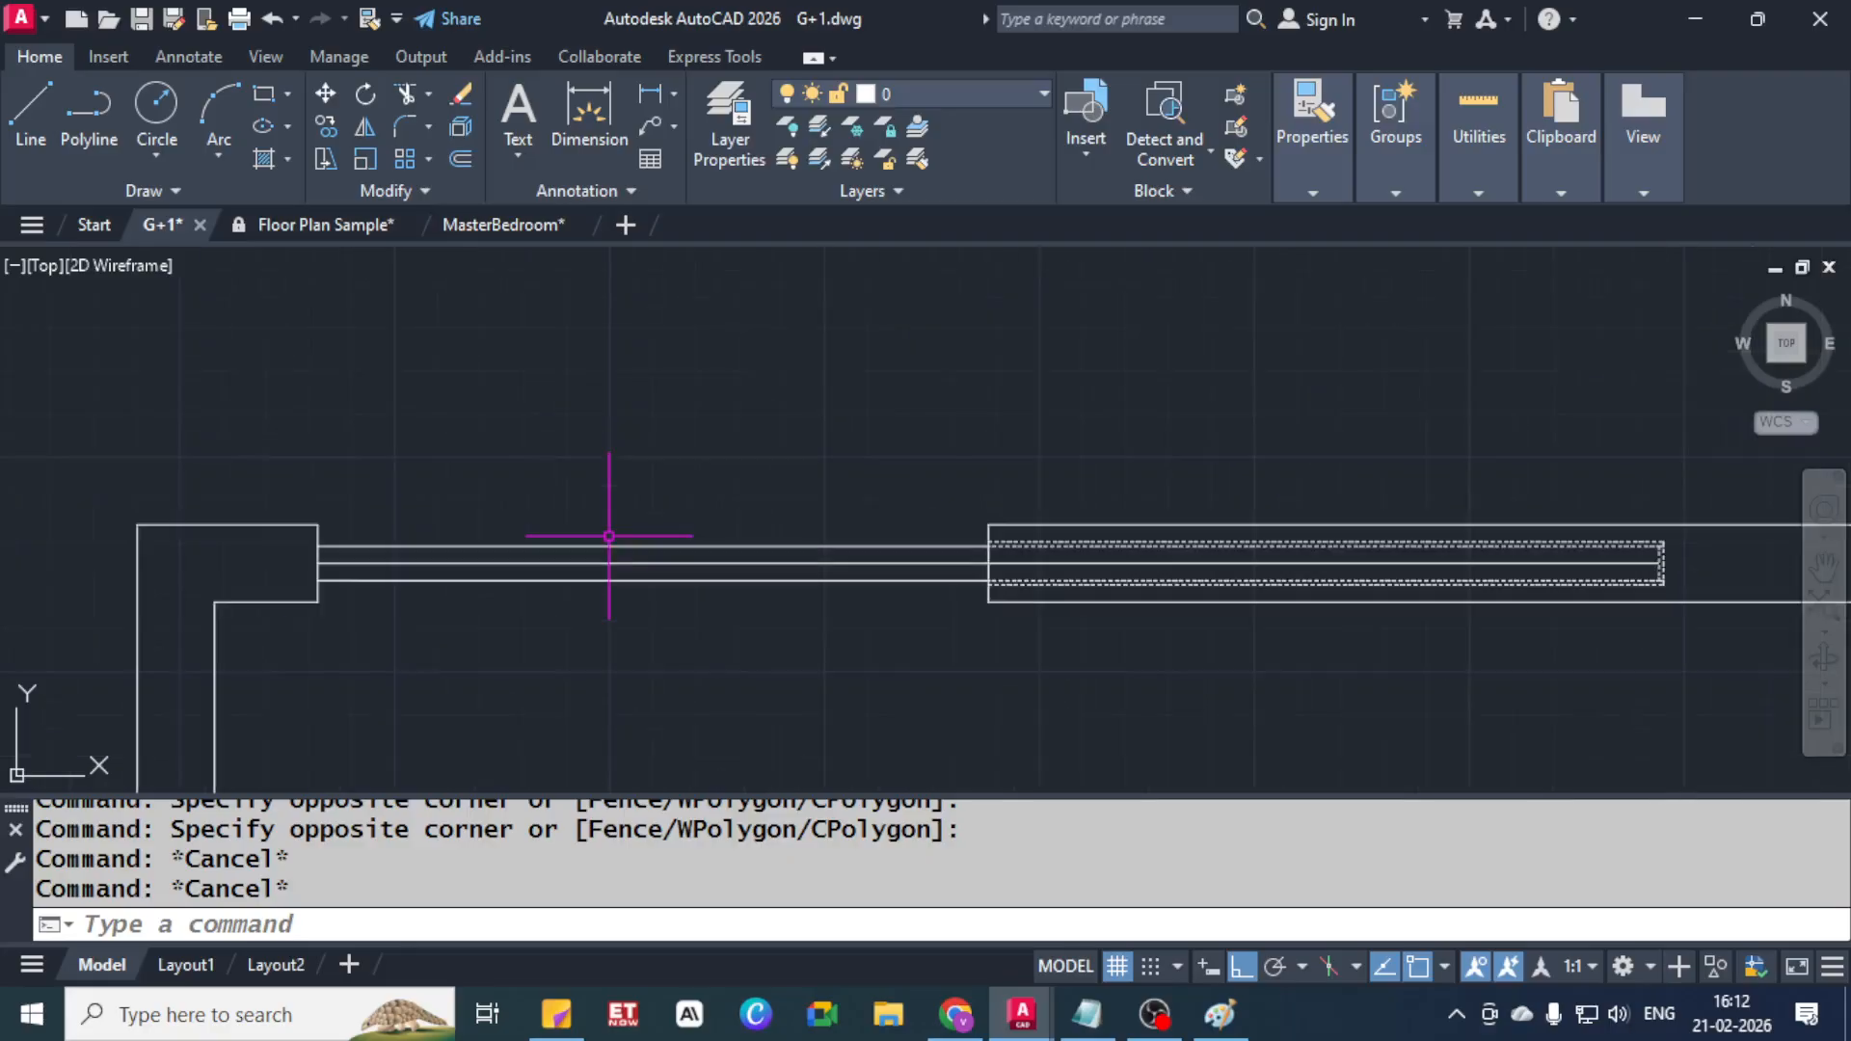
middle_drag(814, 611, 640, 566)
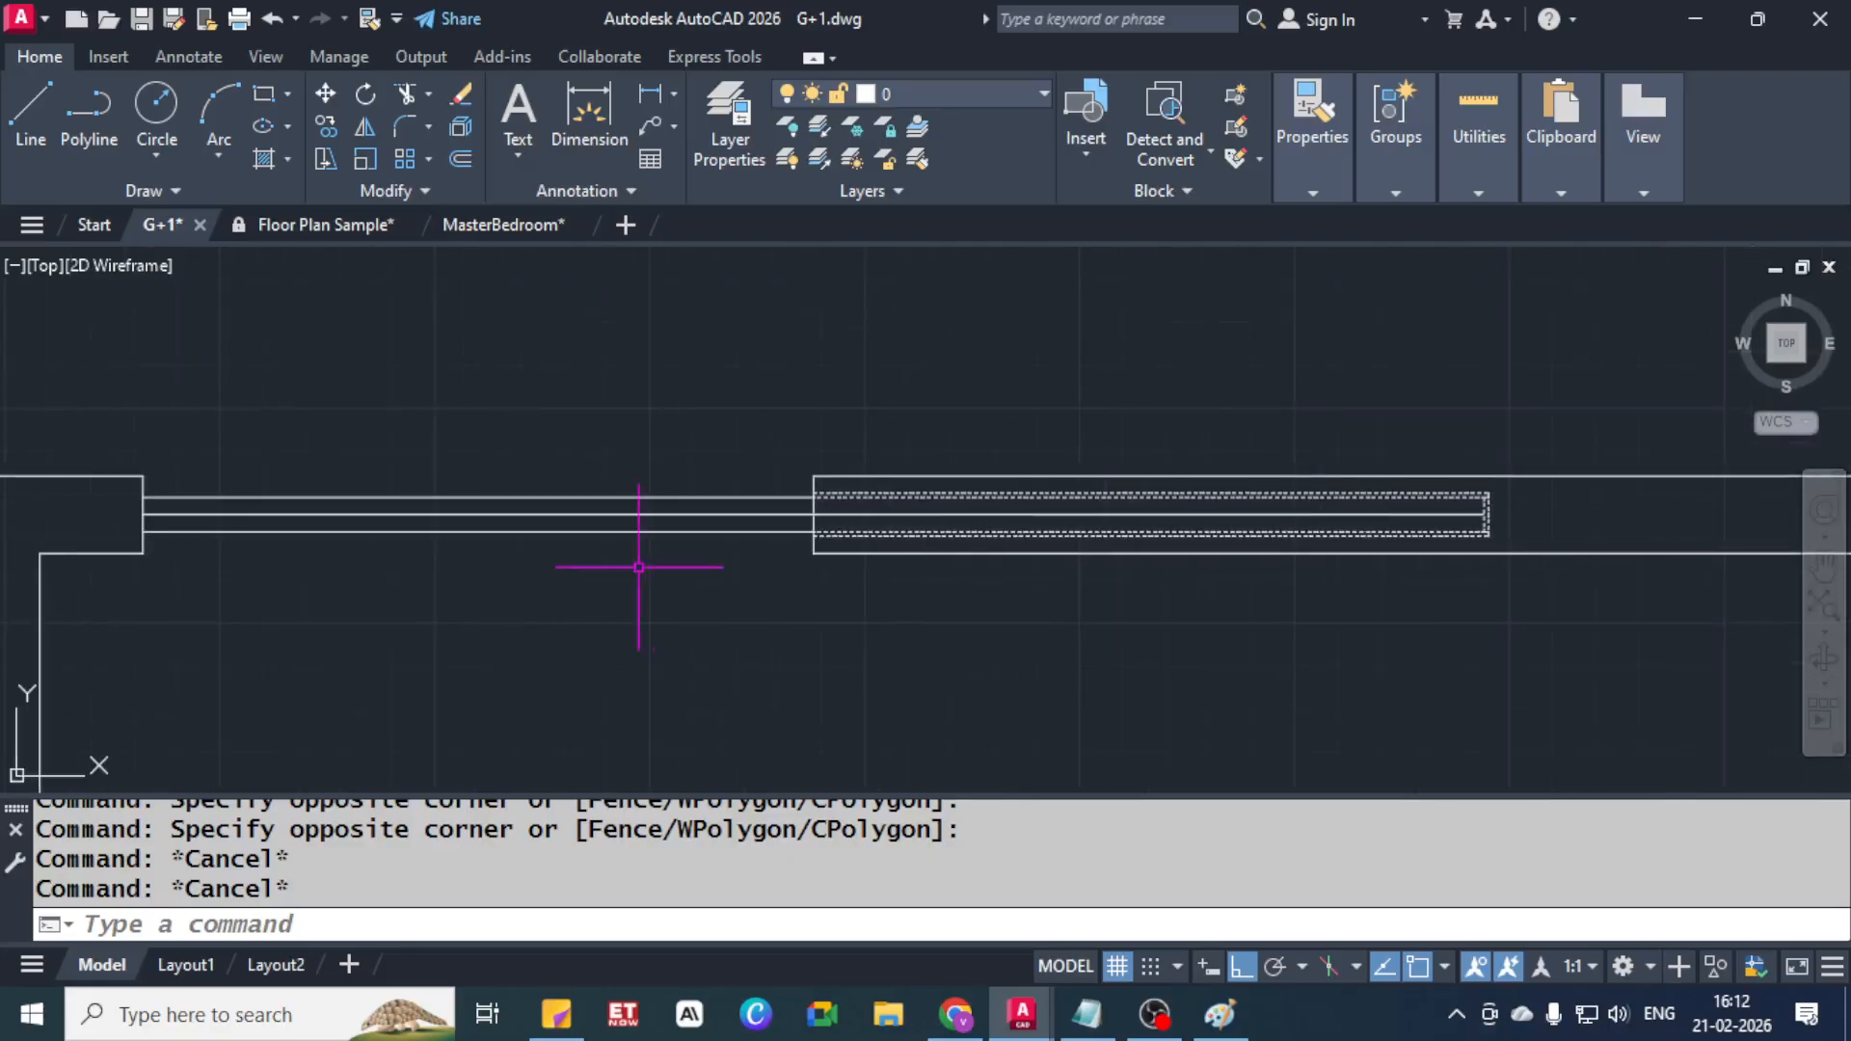
click(349, 491)
click(294, 564)
key(Escape)
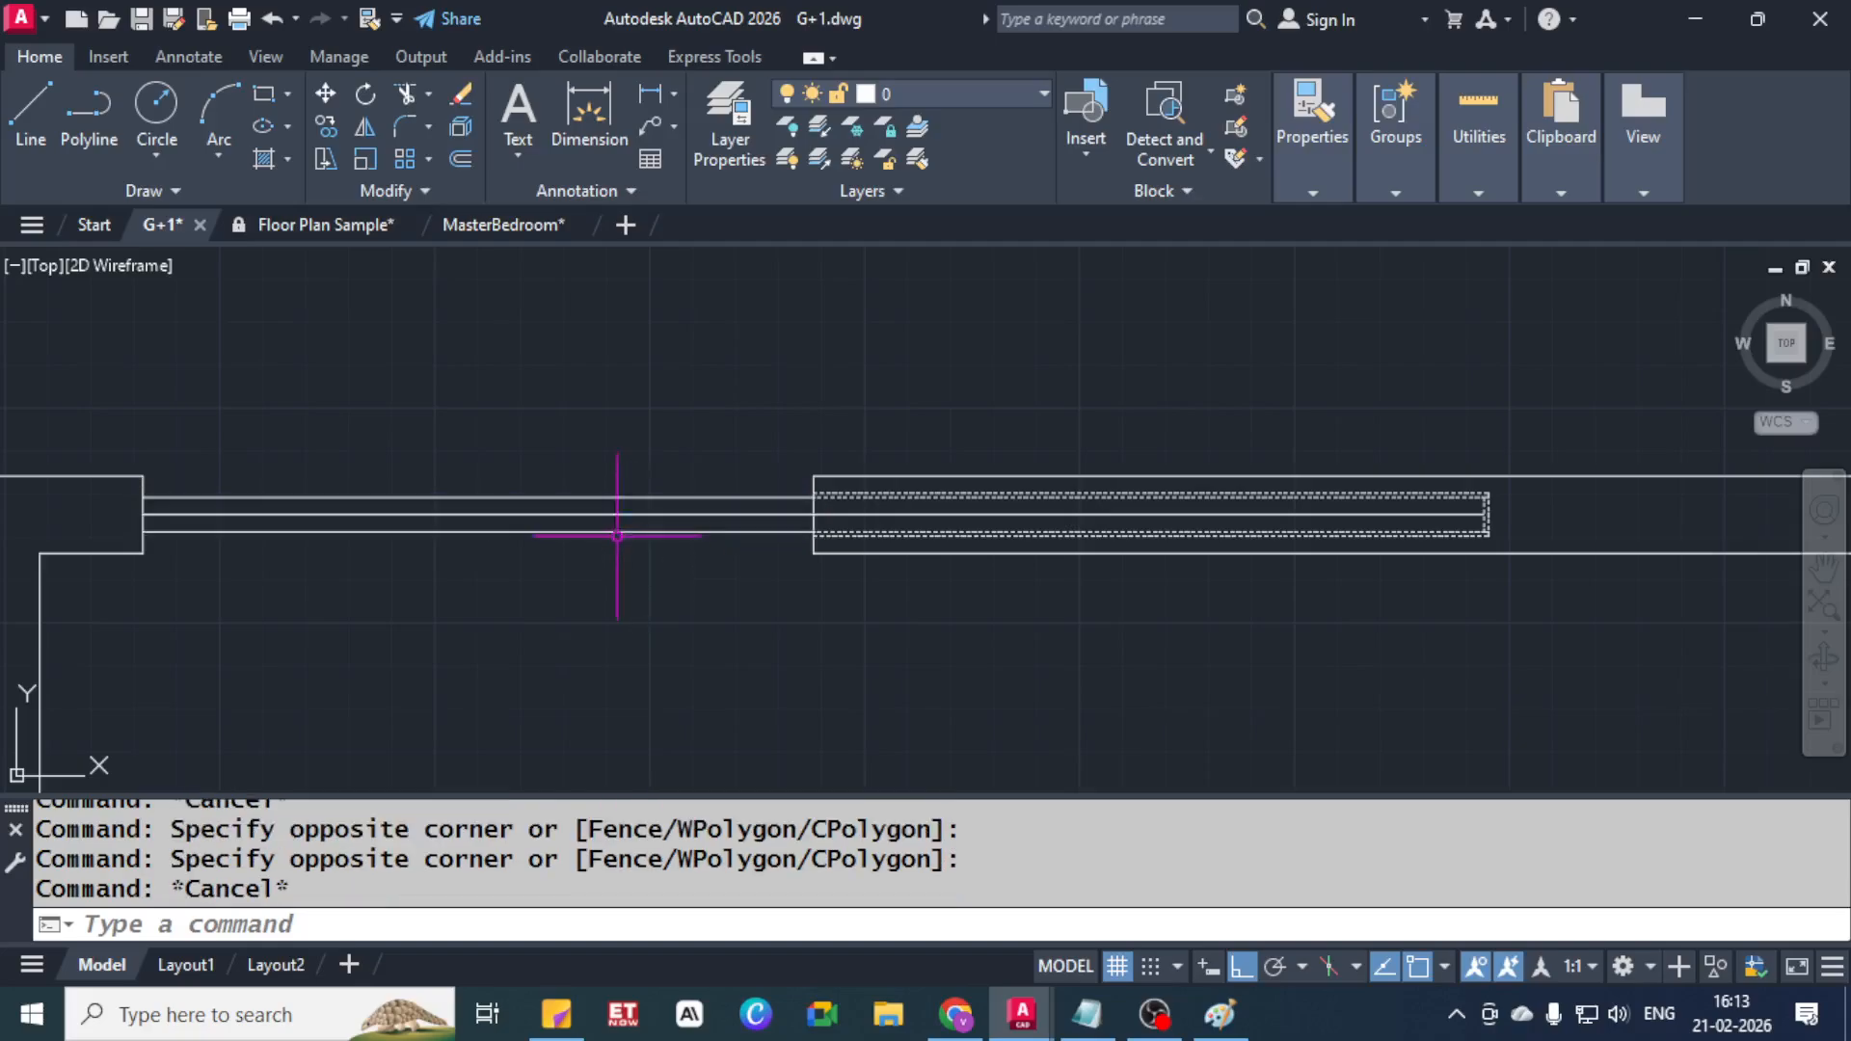
click(609, 514)
key(Delete)
click(958, 515)
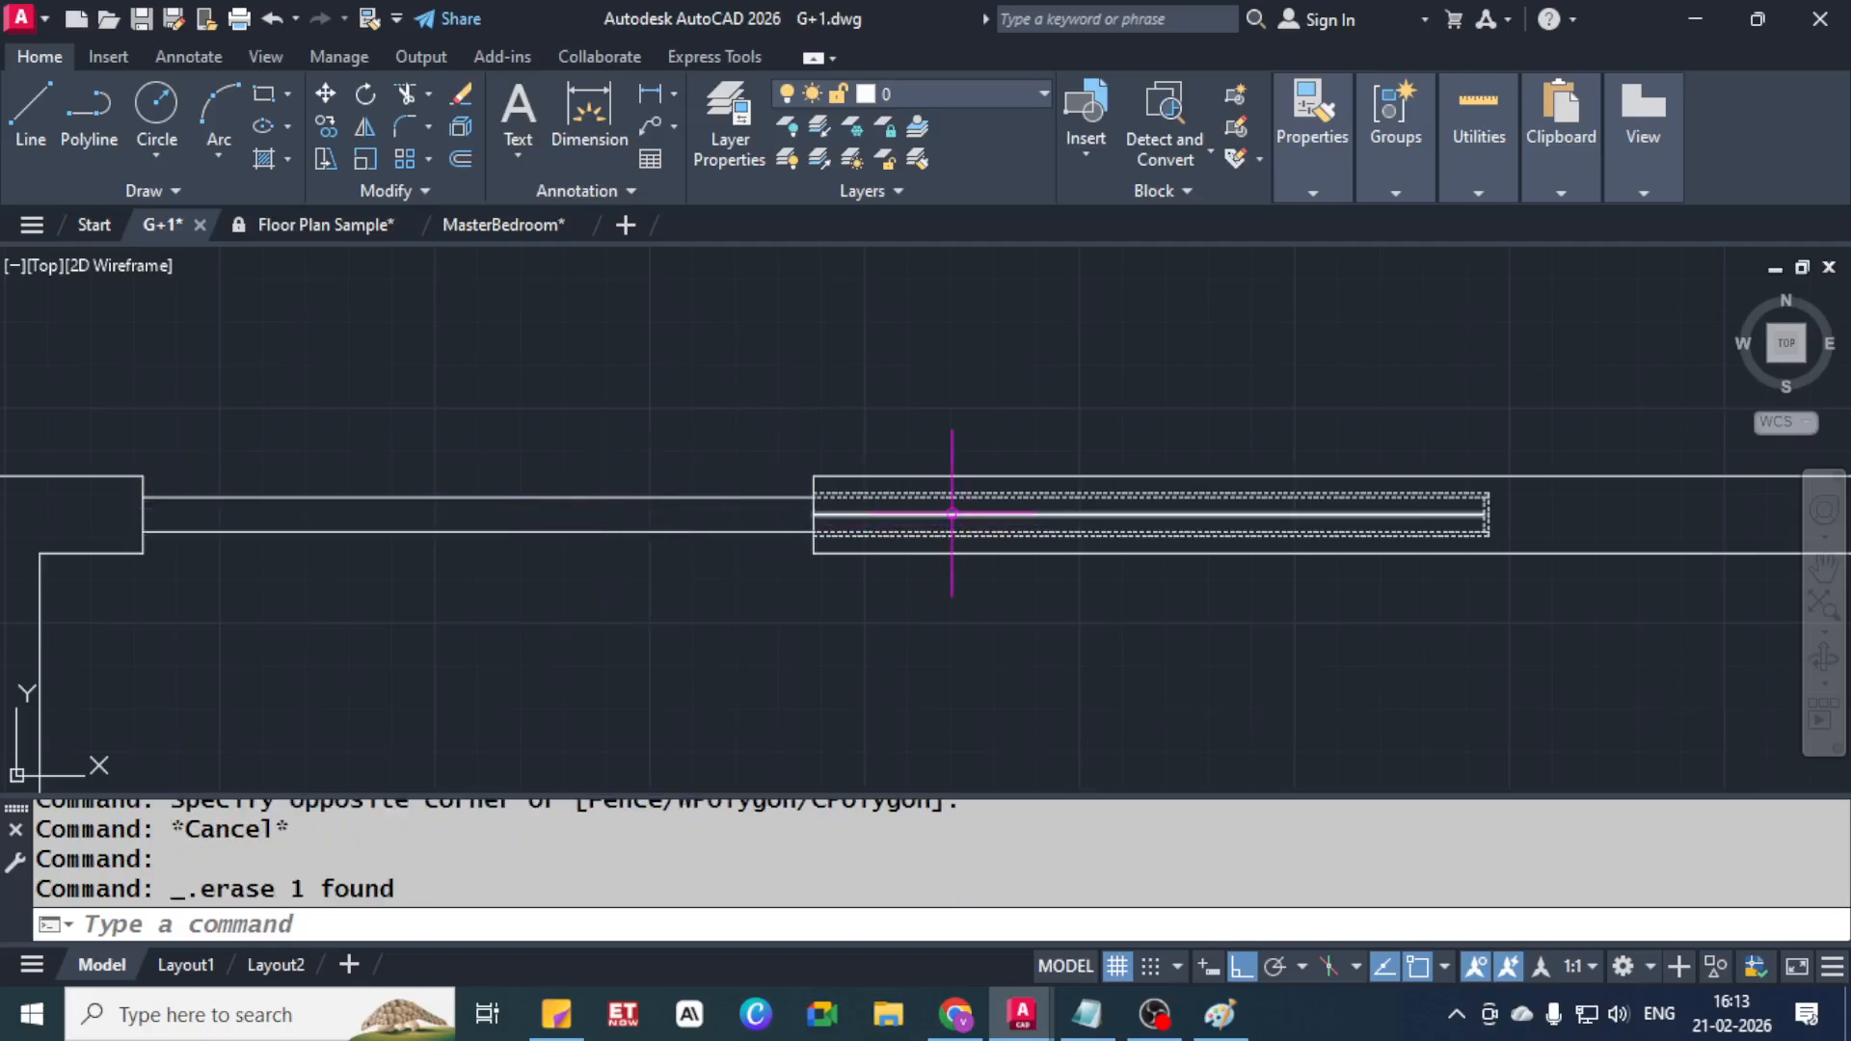
key(Delete)
Offset the wall's end line opposite the pocket by 2" into the door opening
middle_drag(449, 498, 527, 467)
scroll(199, 475, up, 3)
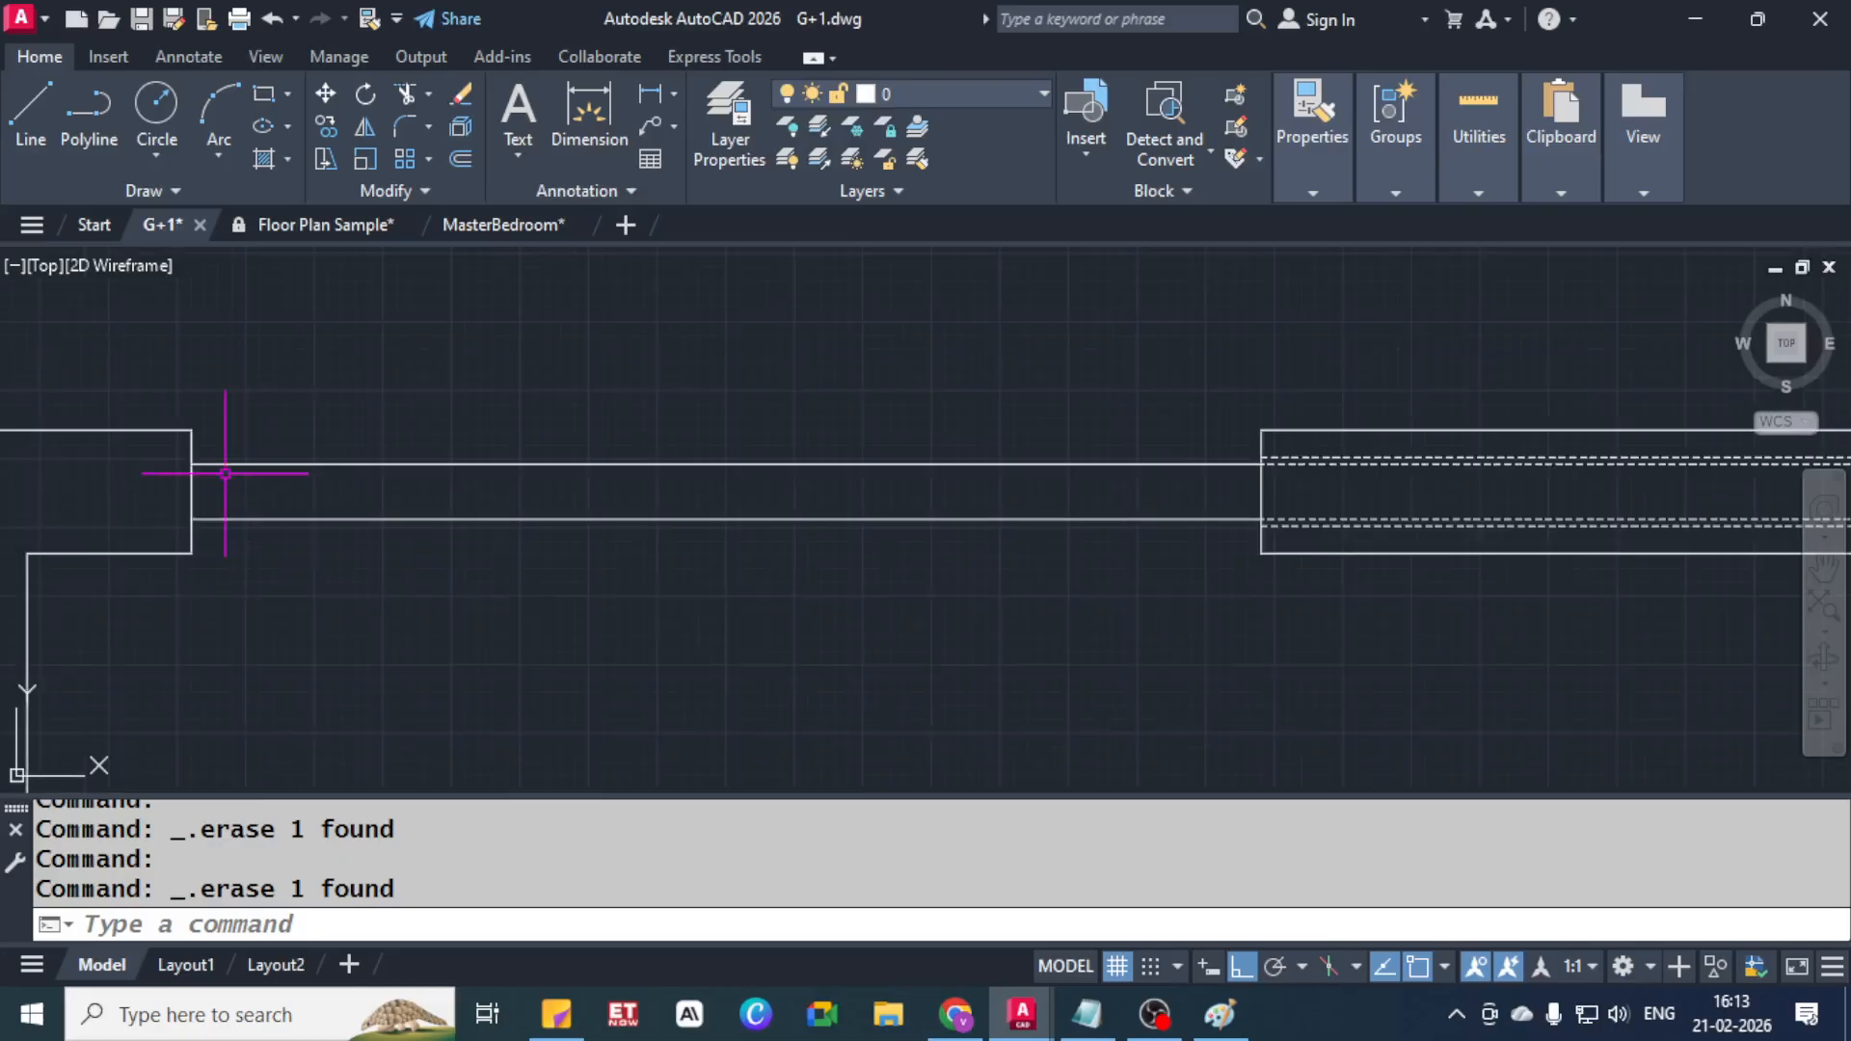
middle_drag(219, 505, 363, 343)
text(o)
key(Return)
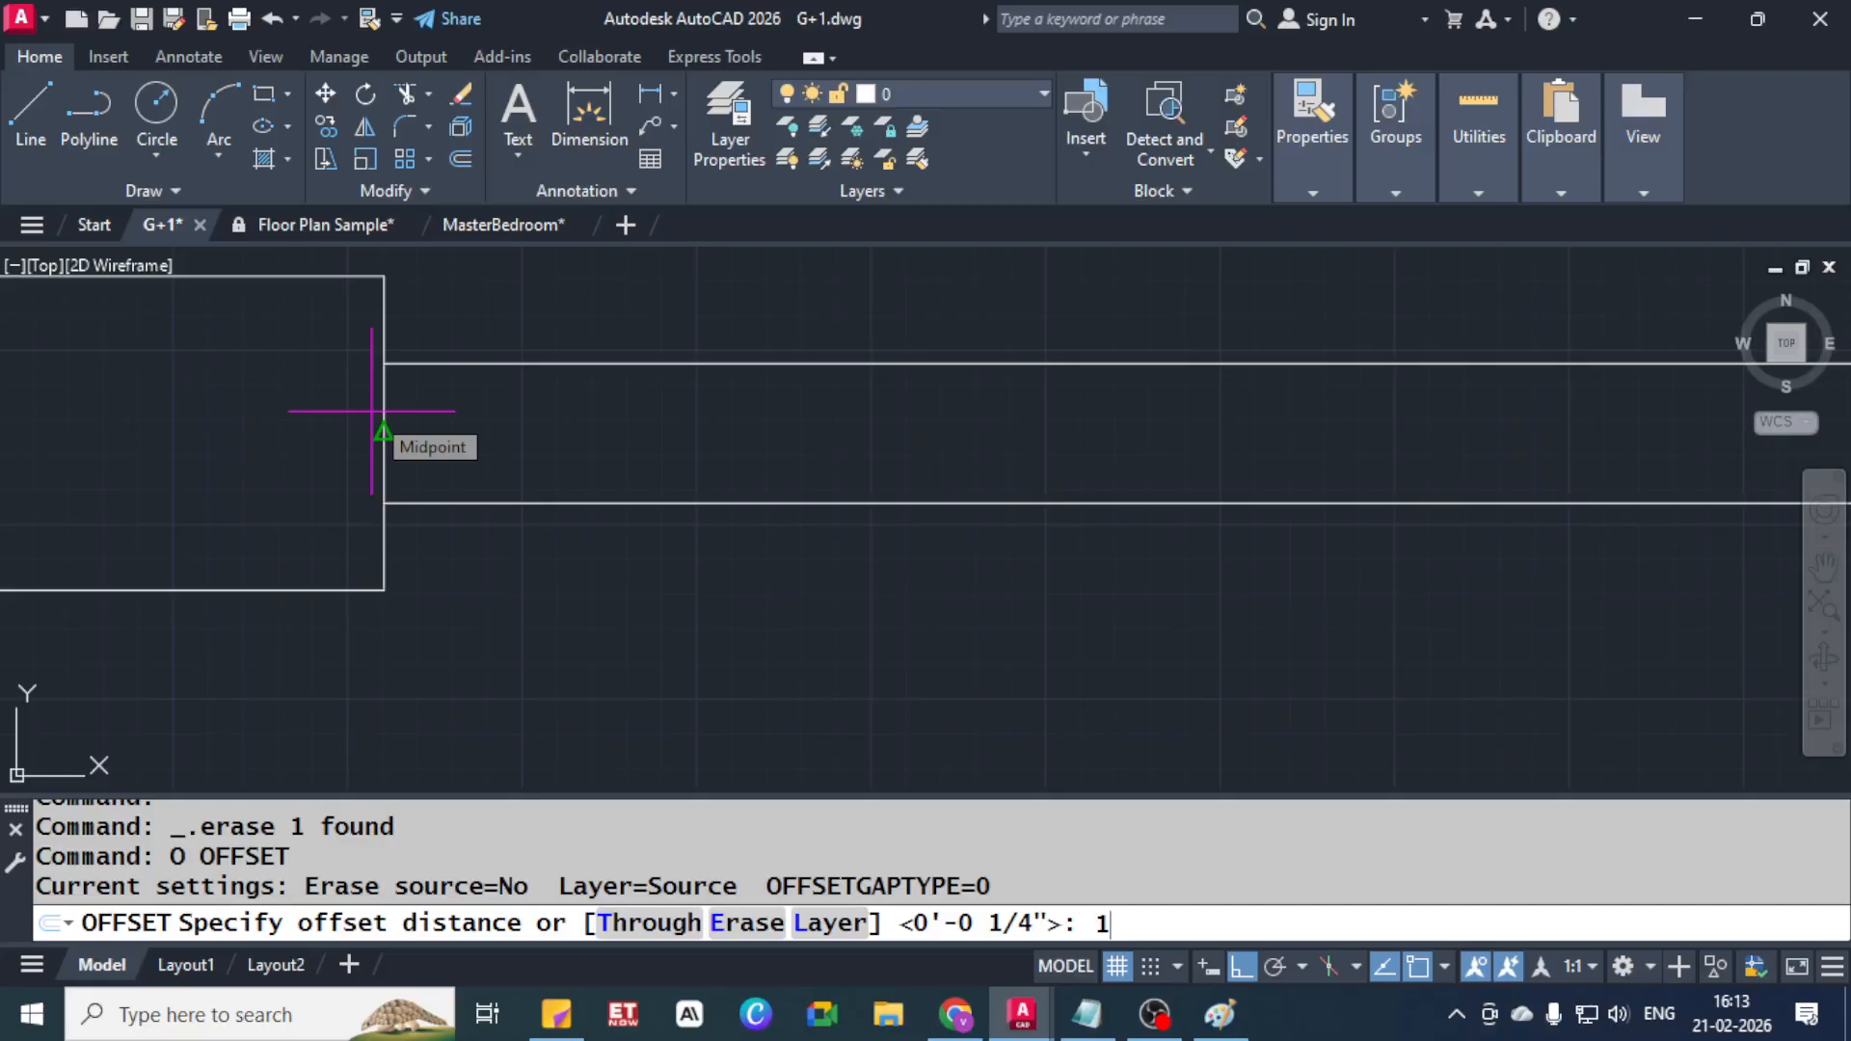
key(BackSpace)
text(2)
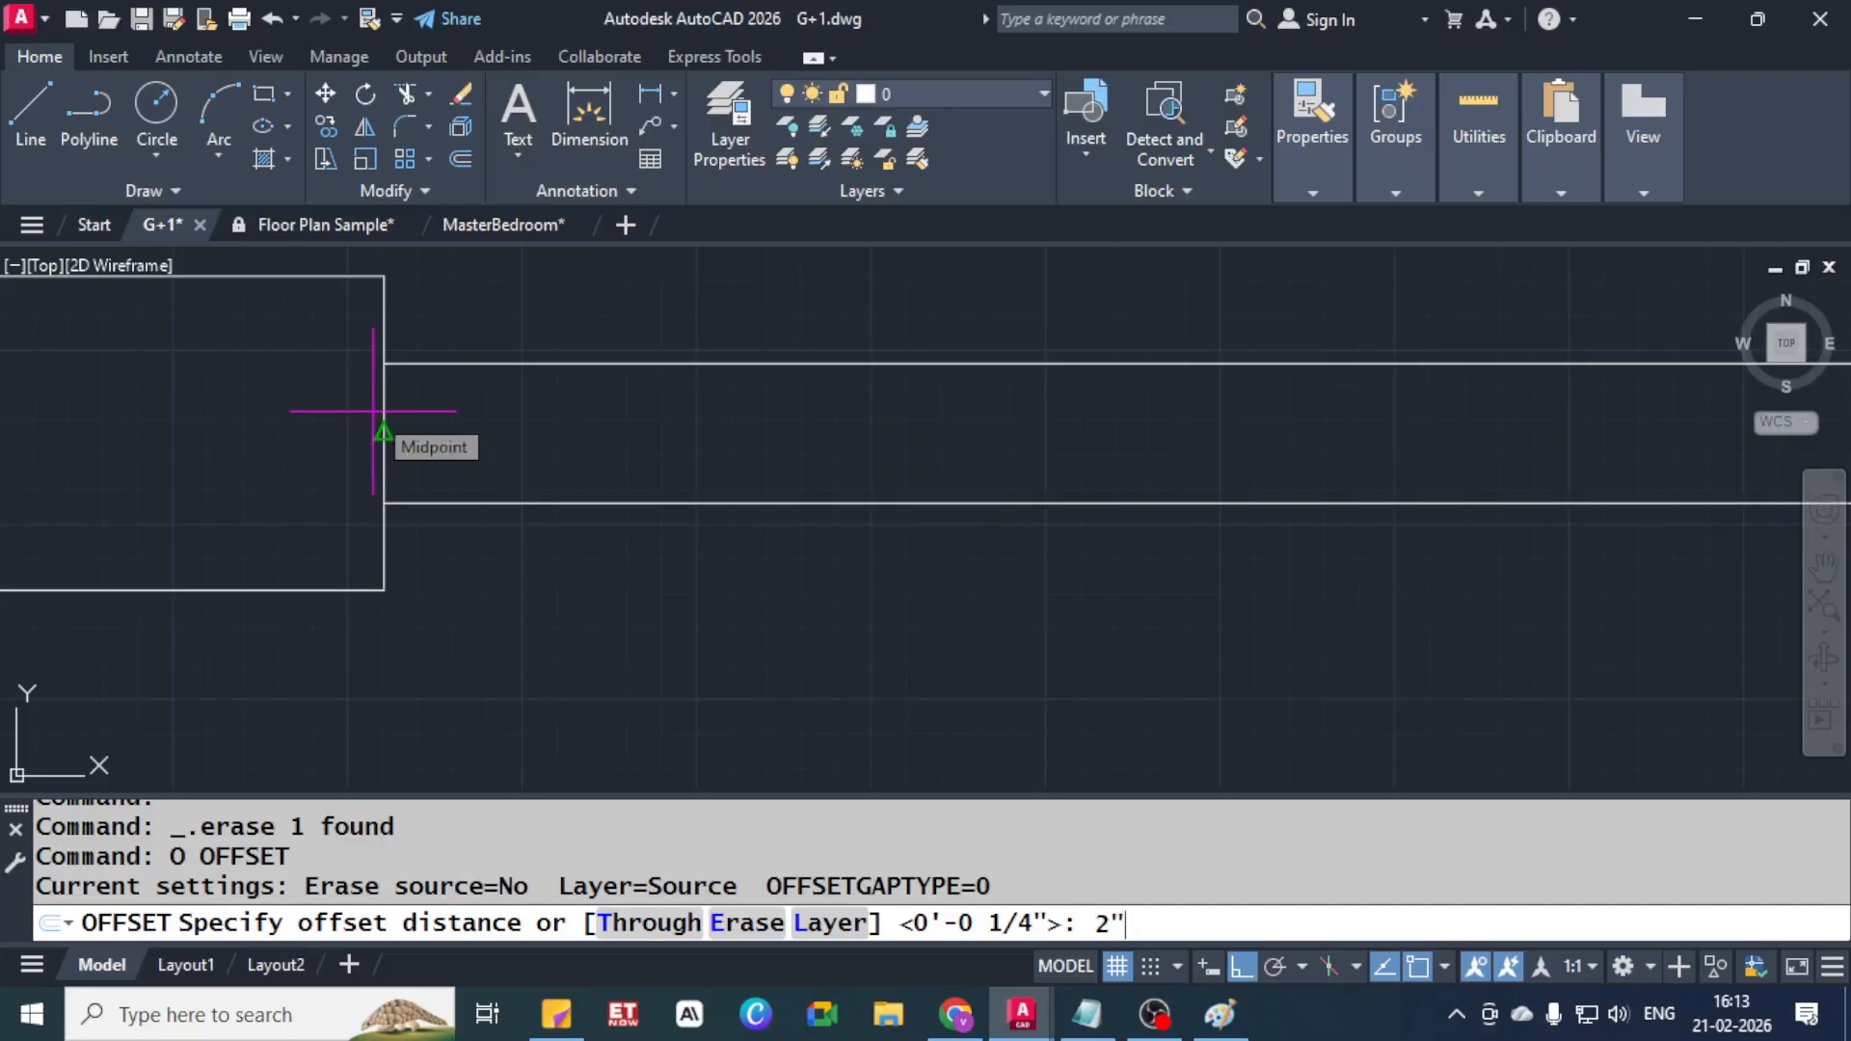
key(Return)
click(378, 421)
click(459, 418)
key(Escape)
key(Escape)
Scale the offset line by a factor of .75 about its midpoint
scroll(529, 433, down, 2)
click(537, 413)
click(467, 426)
text(sc)
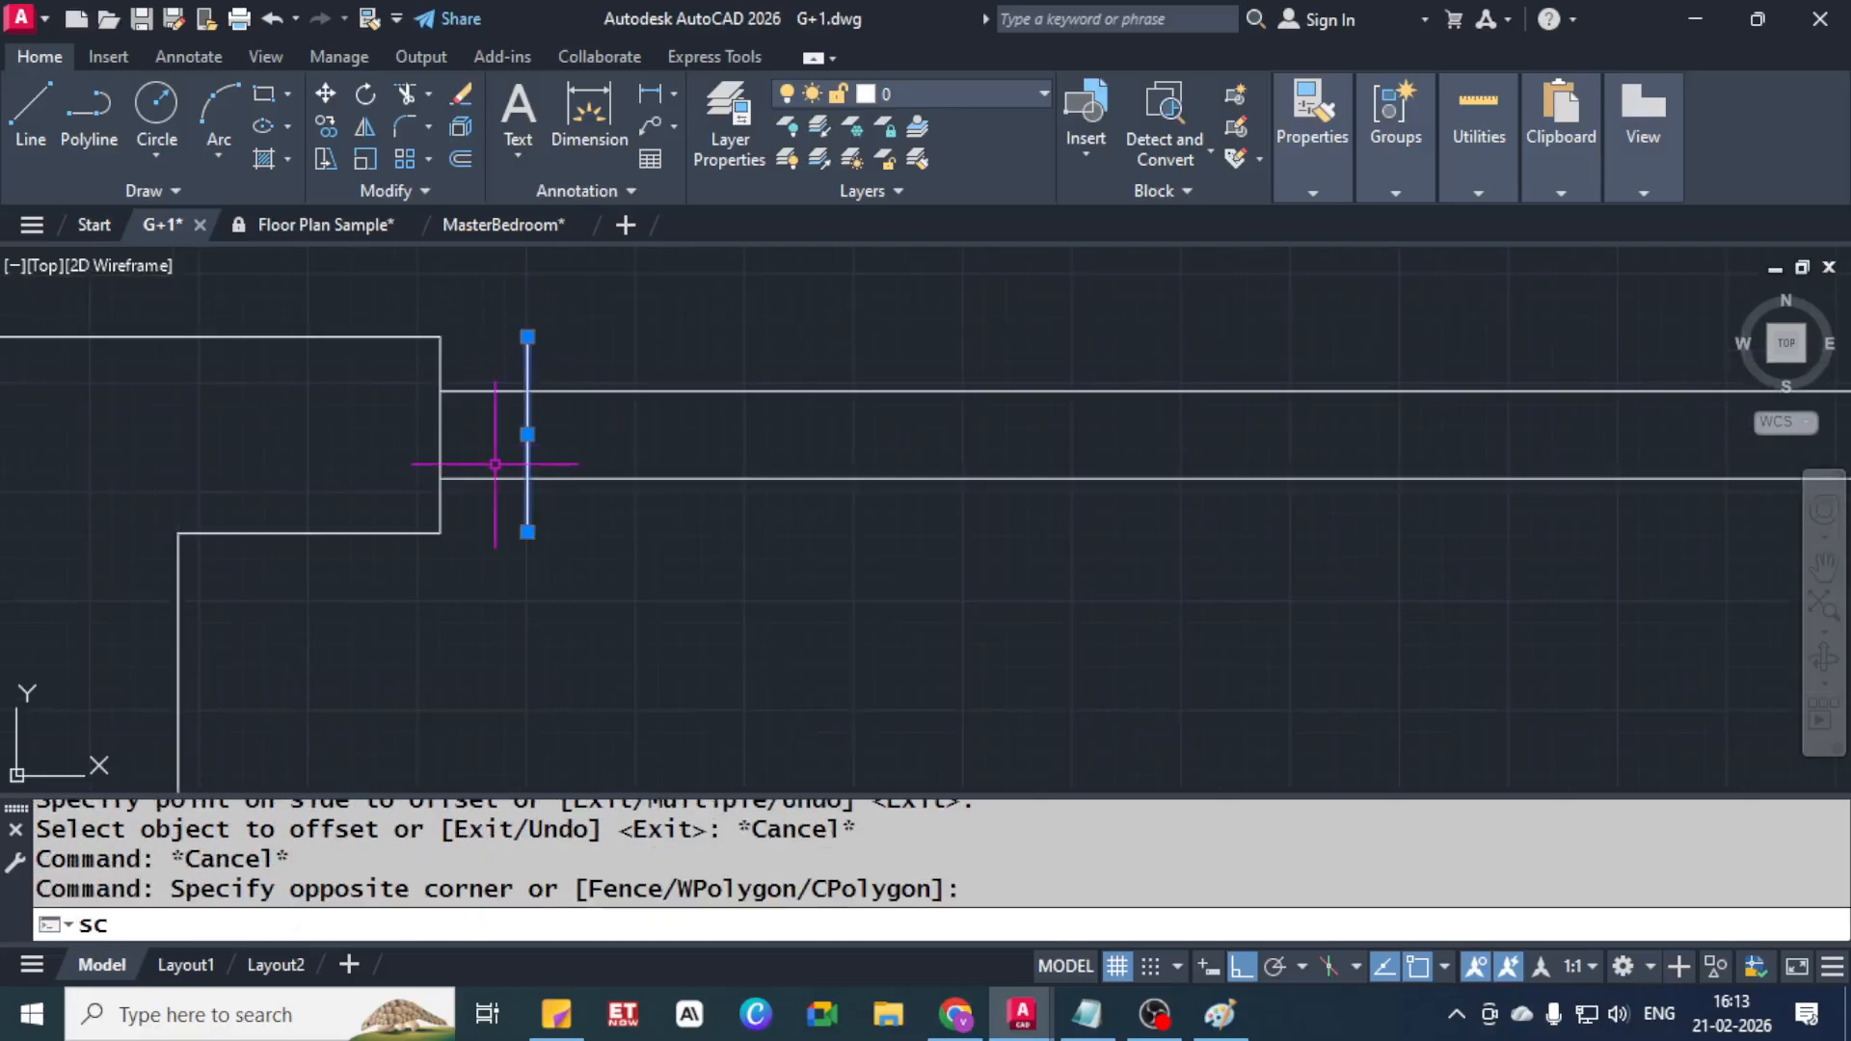
key(Return)
click(528, 434)
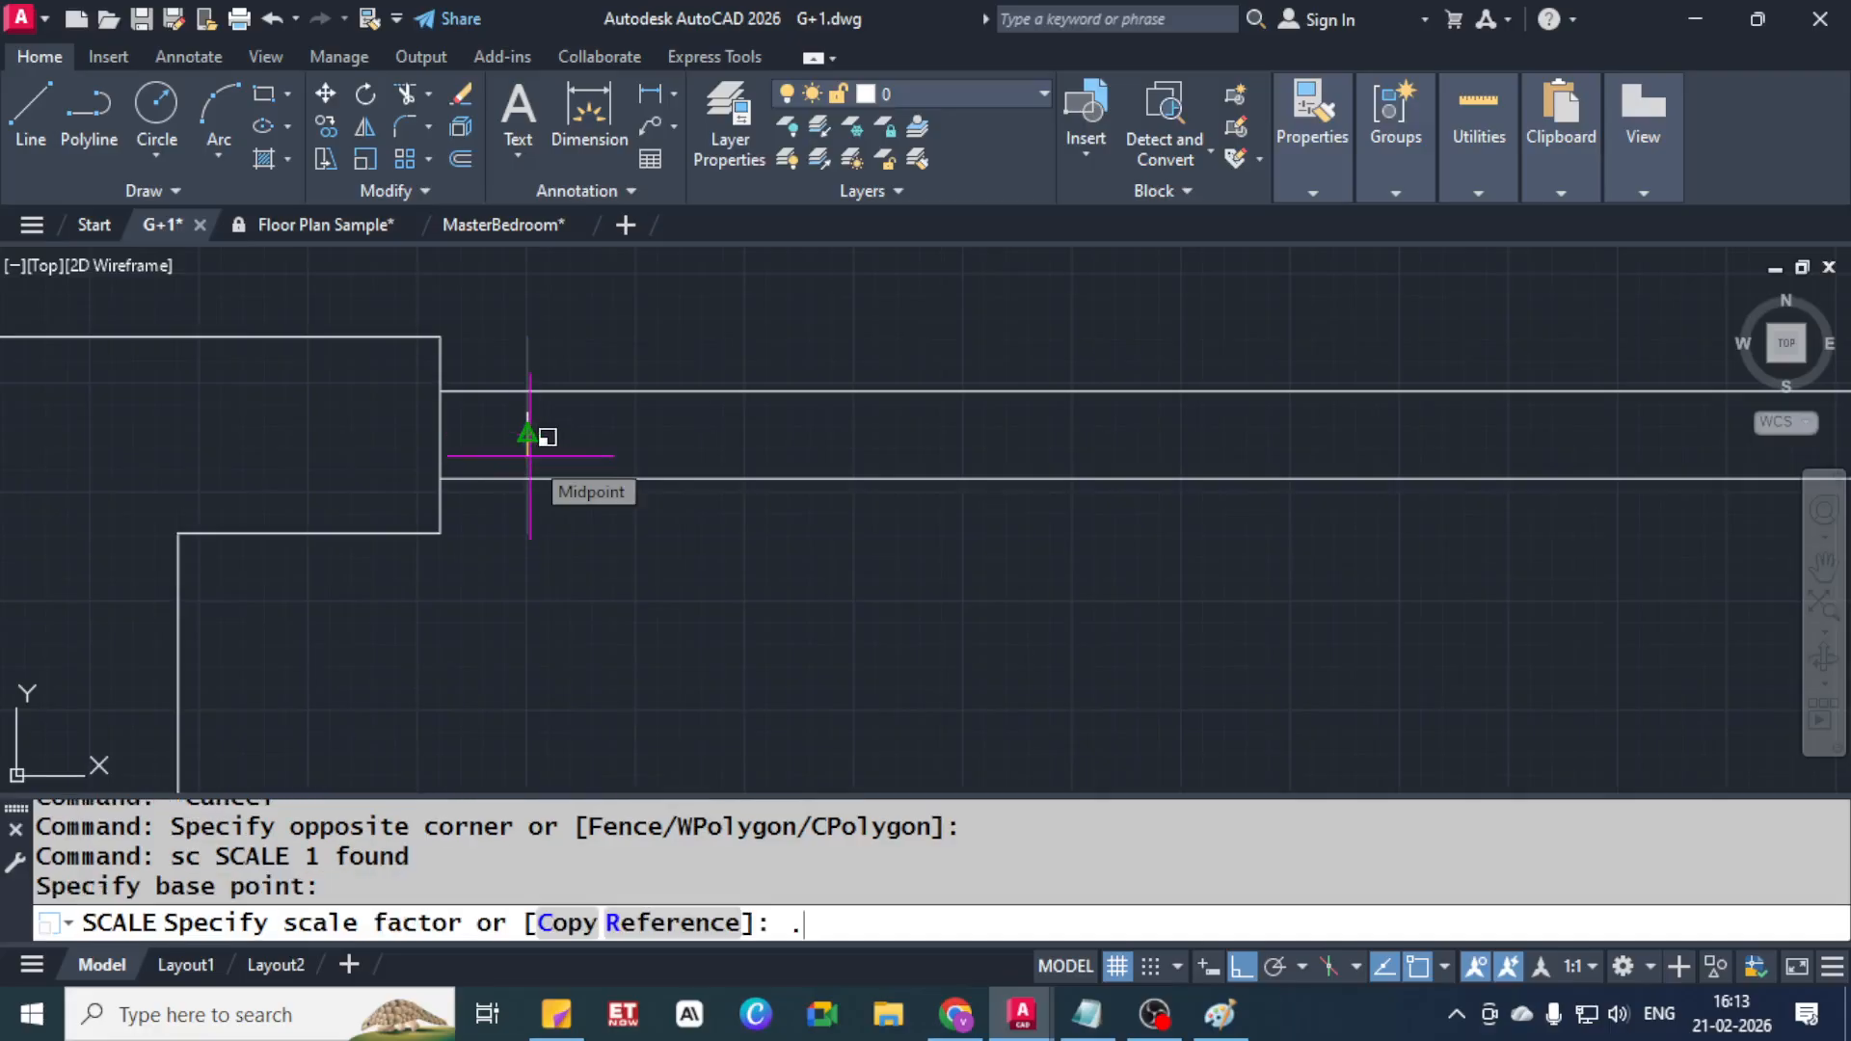
text(.75)
key(Return)
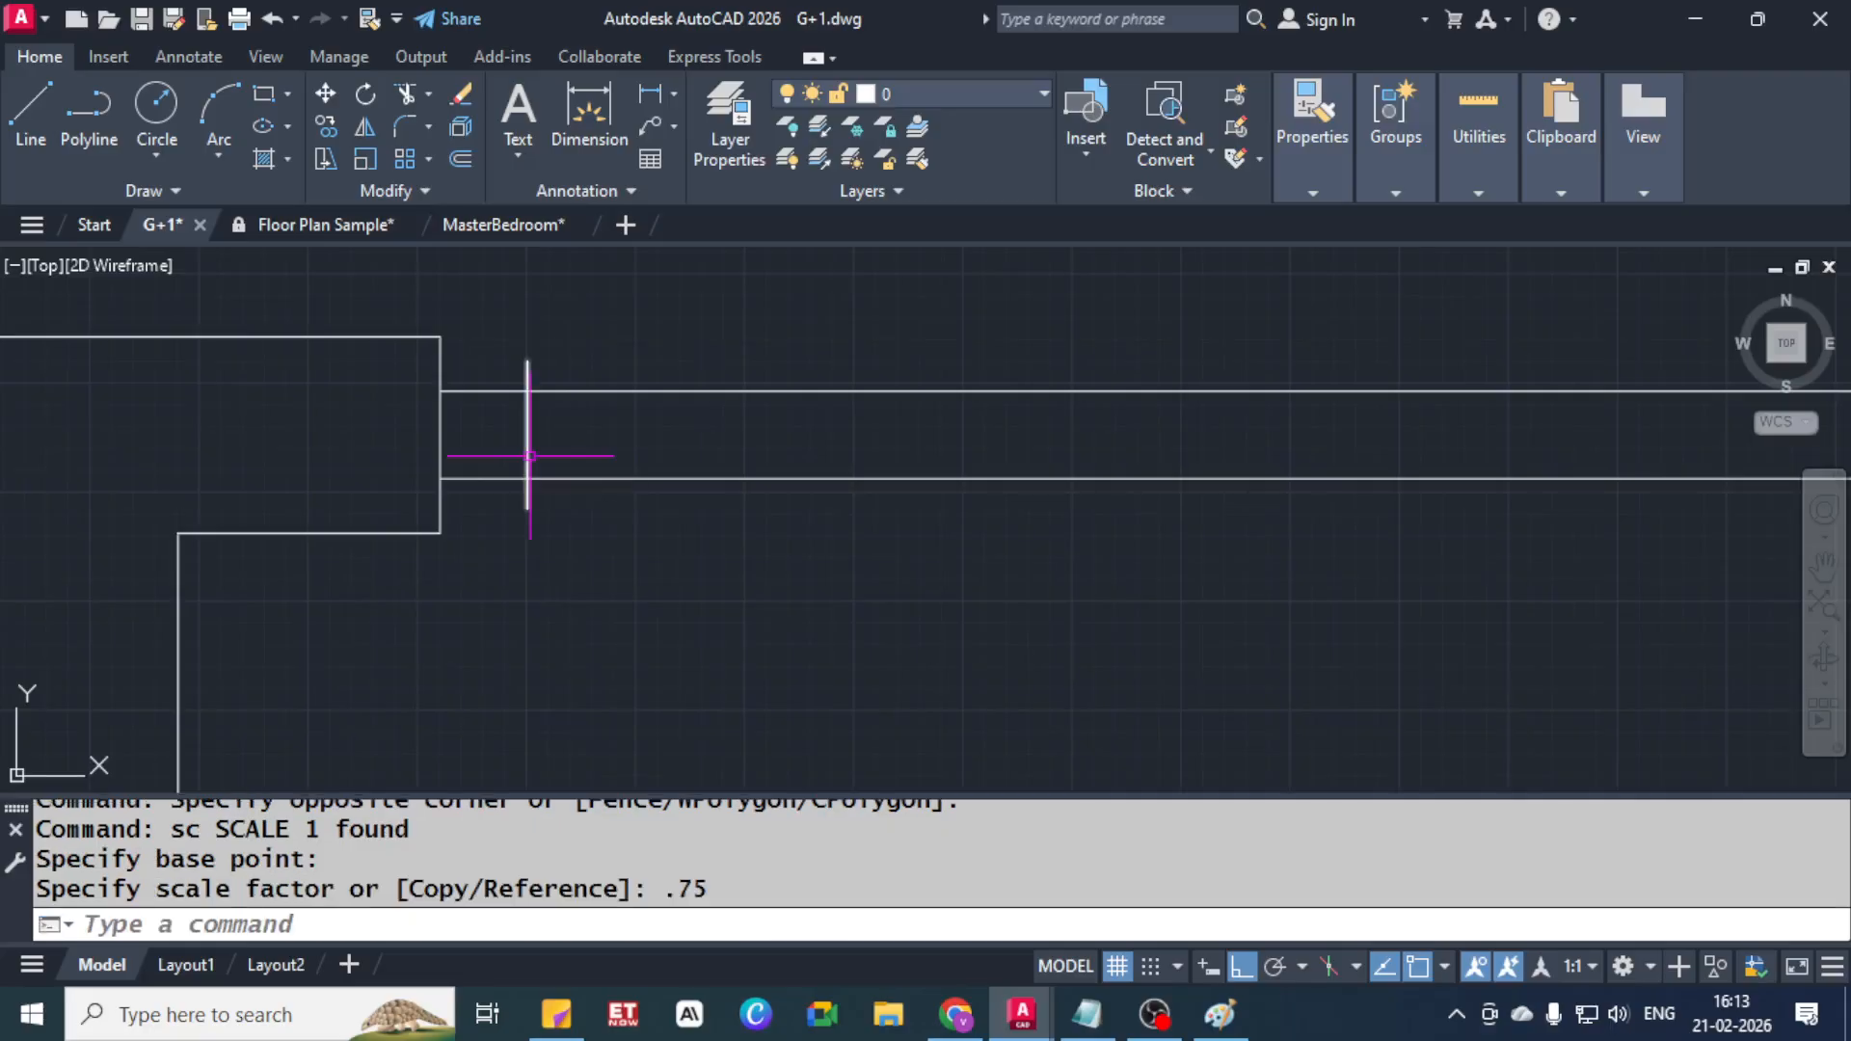
Draw two horizontal lines from the scaled line's lower and upper endpoints back into the wall
text(l)
key(Return)
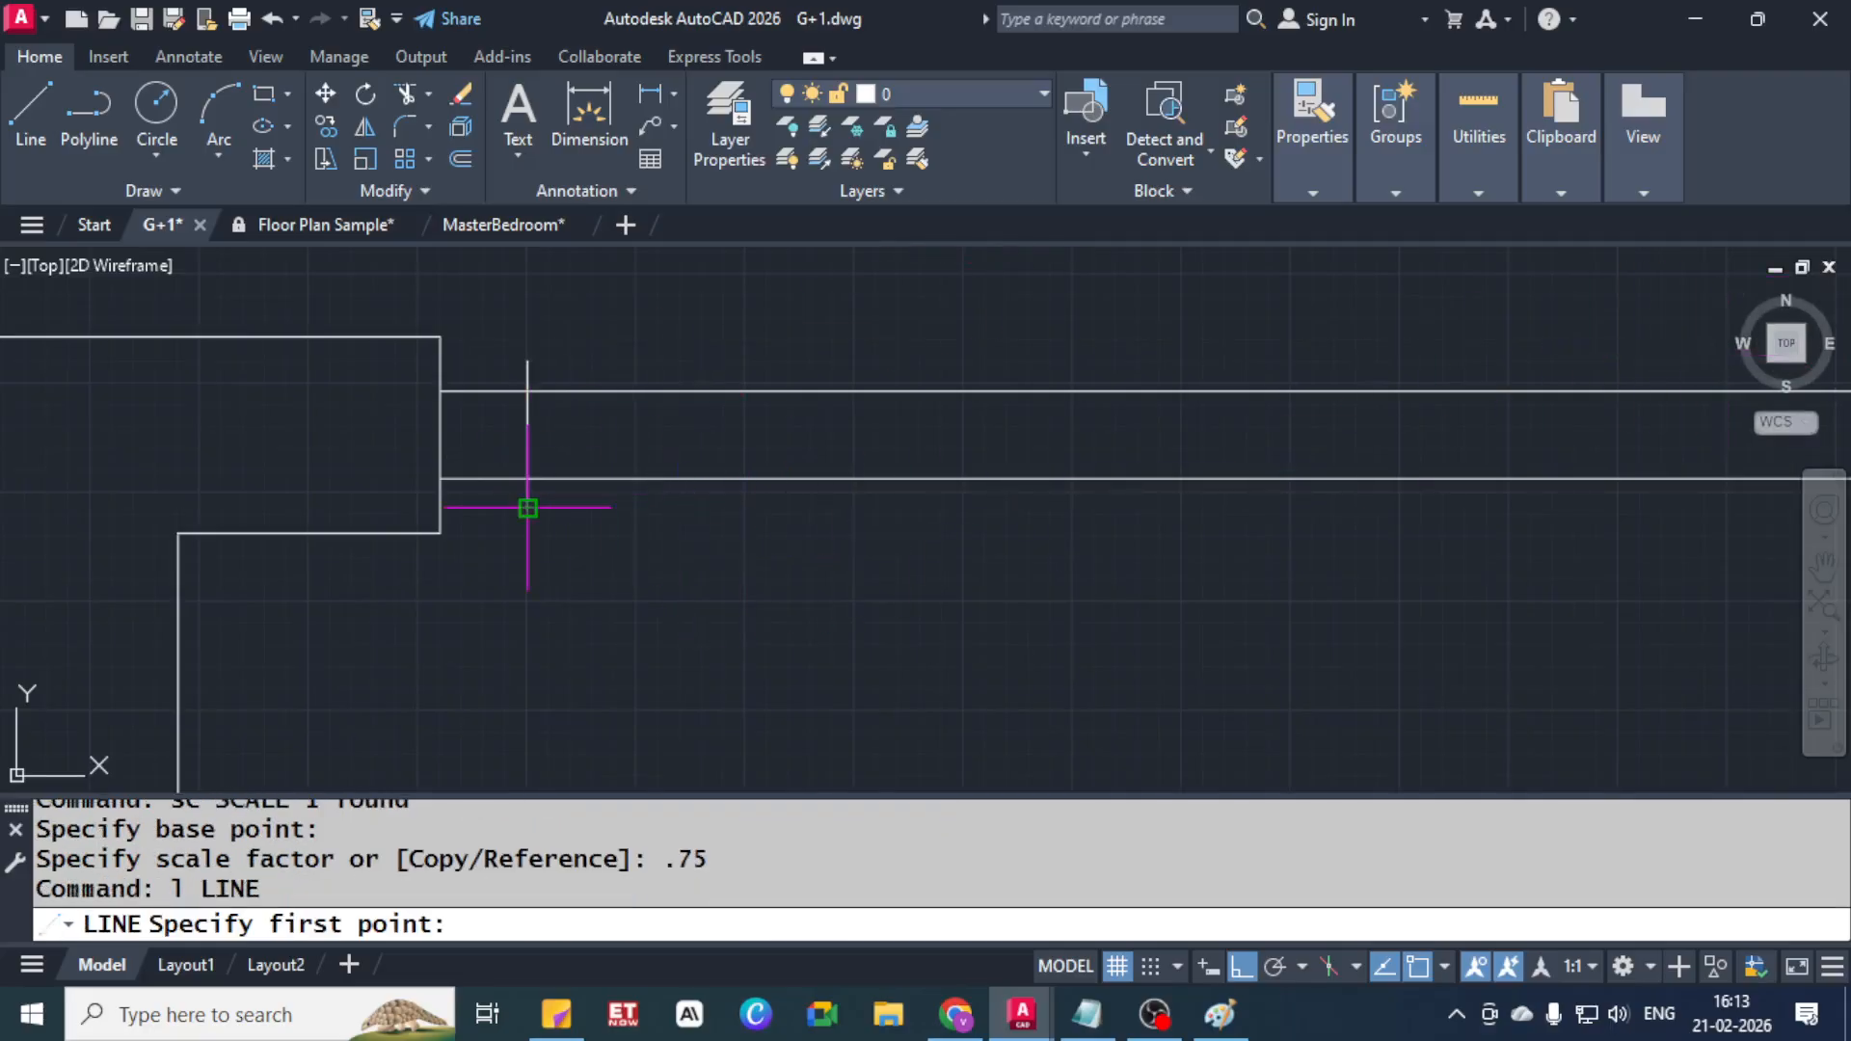
click(527, 508)
click(193, 473)
key(Escape)
key(Return)
click(527, 362)
click(190, 405)
key(Escape)
key(Escape)
Trim the horizontal lines' ends inside the wall and the door panel lines inside the small jamb frame
text(tr)
key(Return)
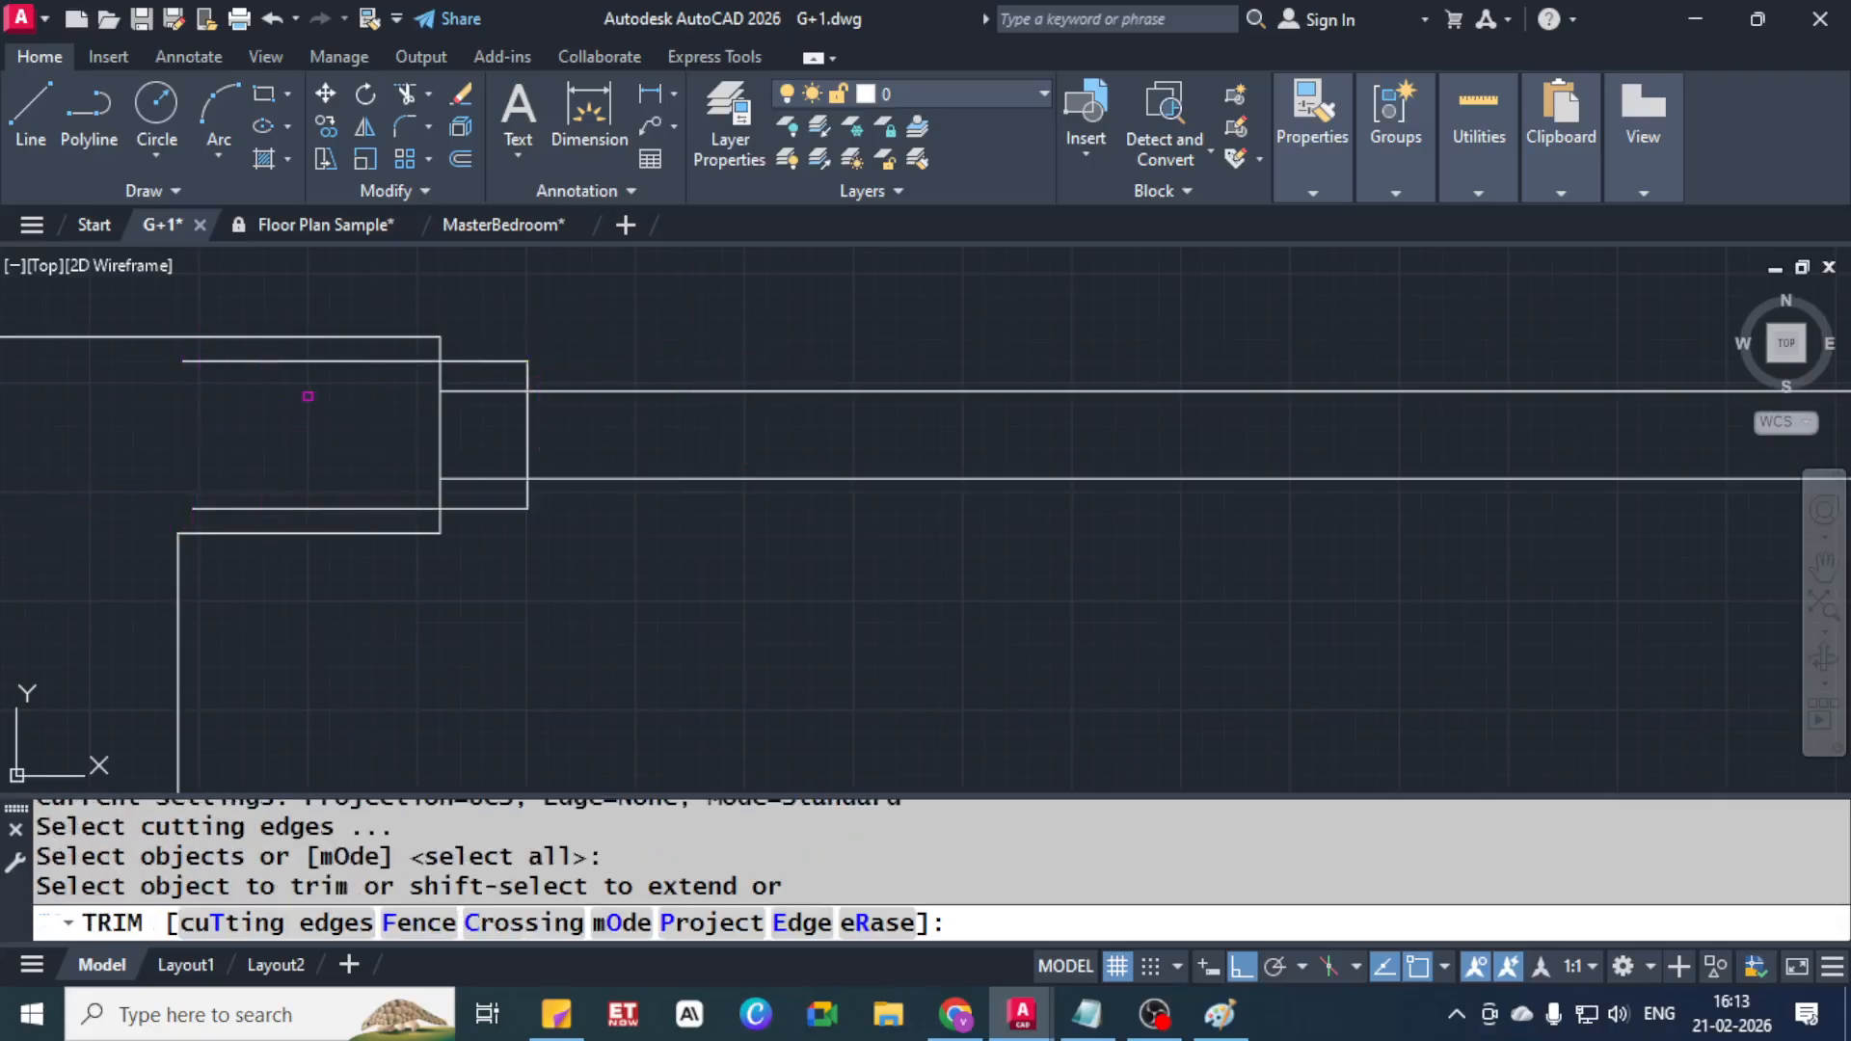
click(314, 363)
click(334, 529)
click(338, 508)
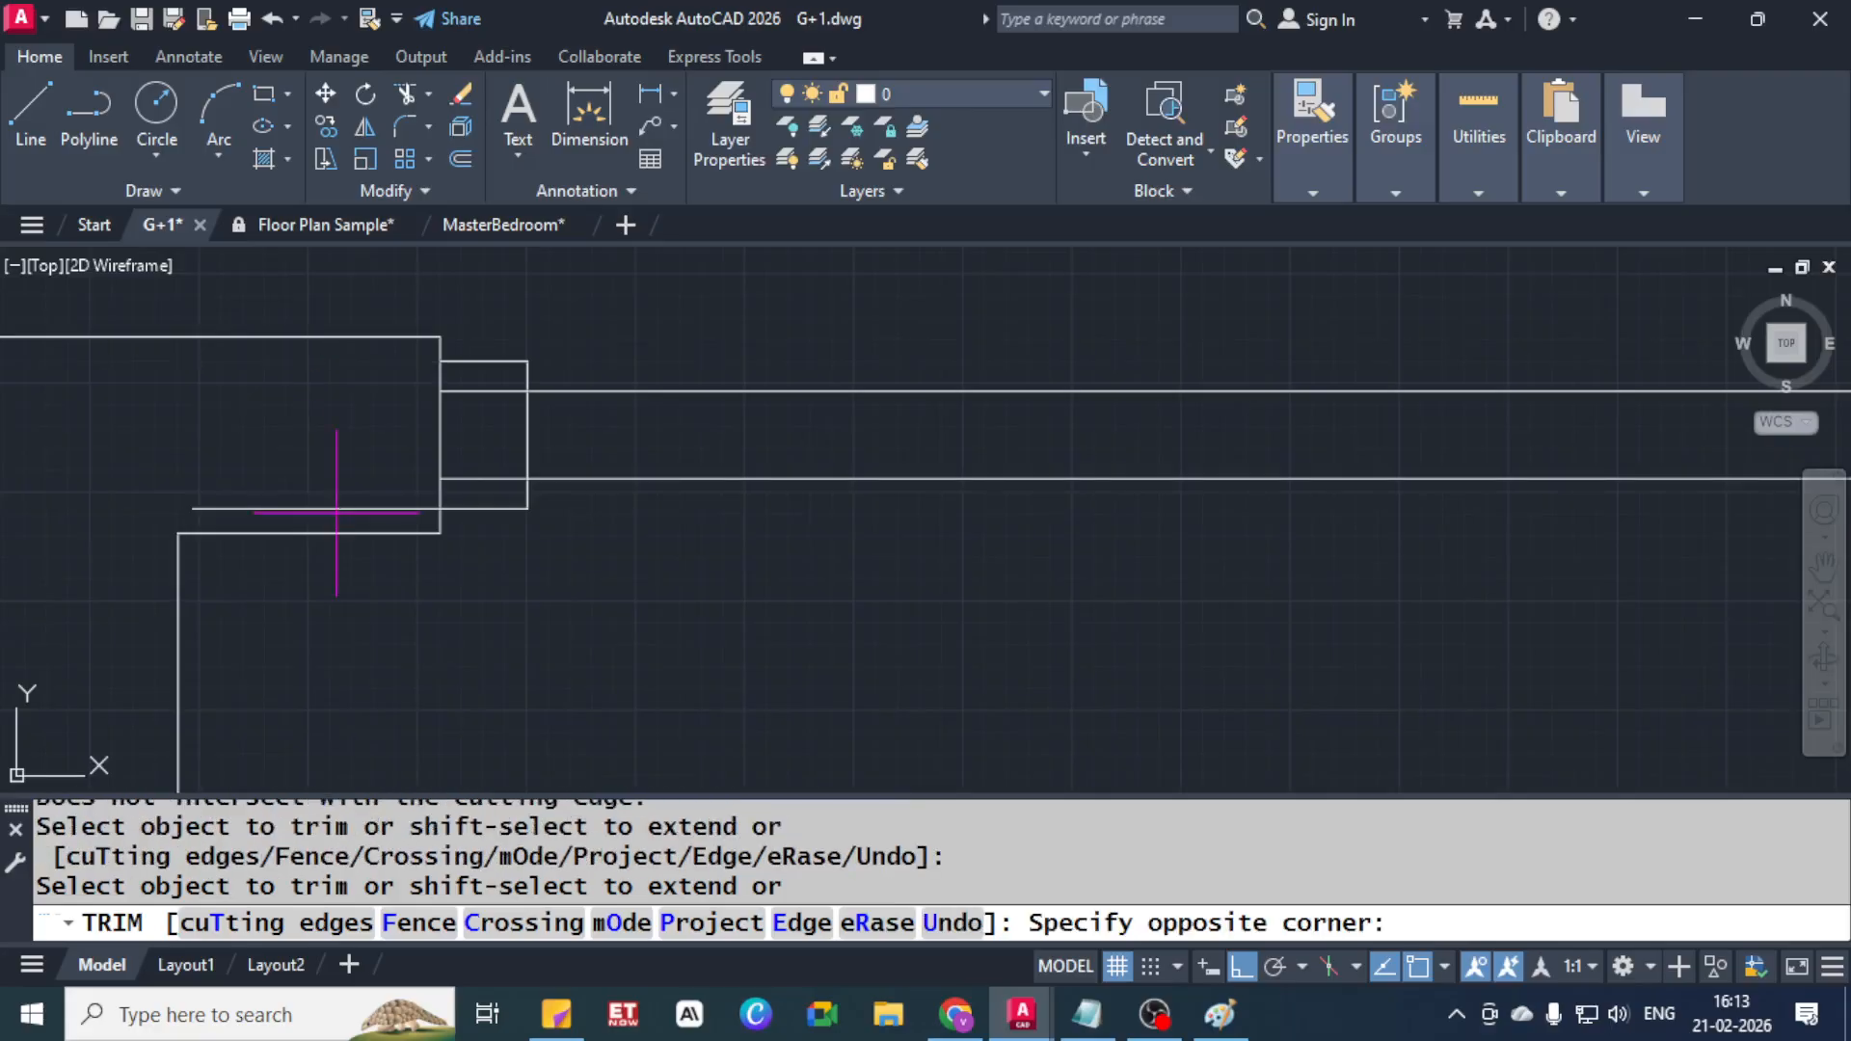
click(326, 426)
click(499, 376)
click(483, 488)
key(Escape)
key(Escape)
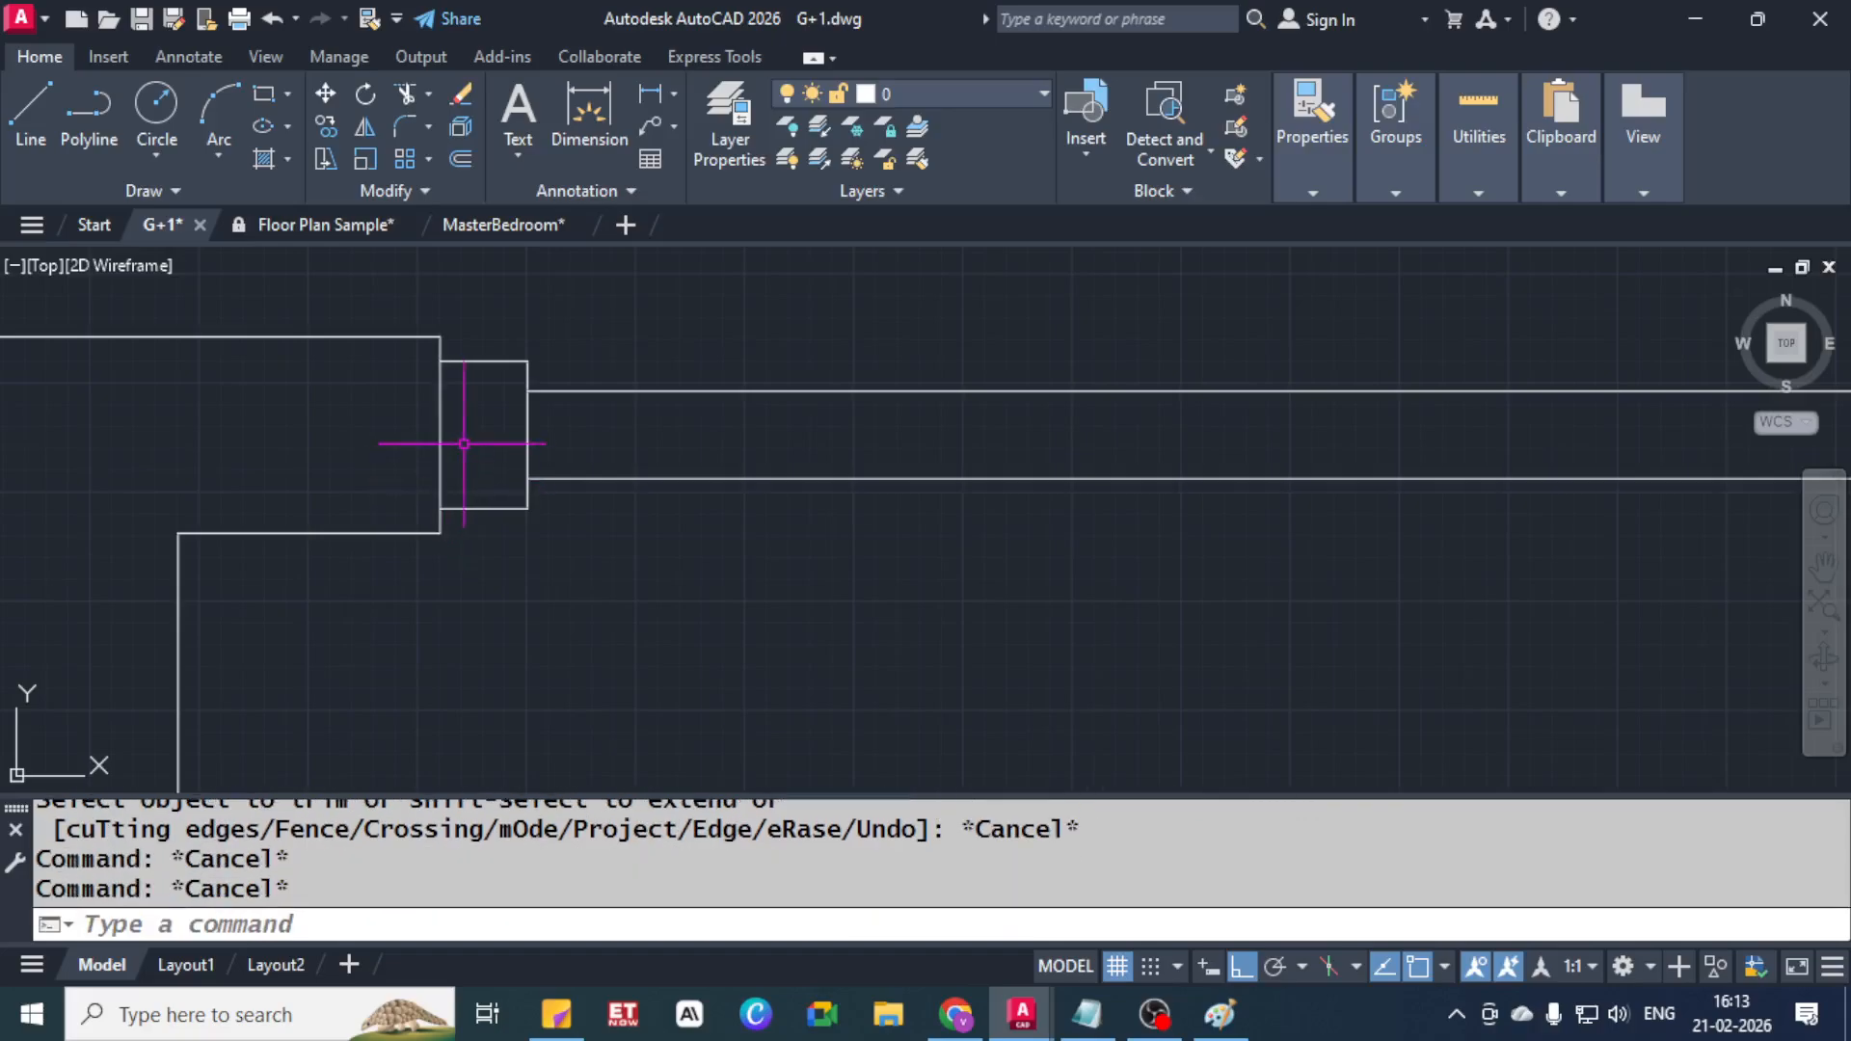
Draw the door panel's end line between its two long lines along the jamb frame's face
text(l)
key(Return)
click(527, 390)
click(527, 479)
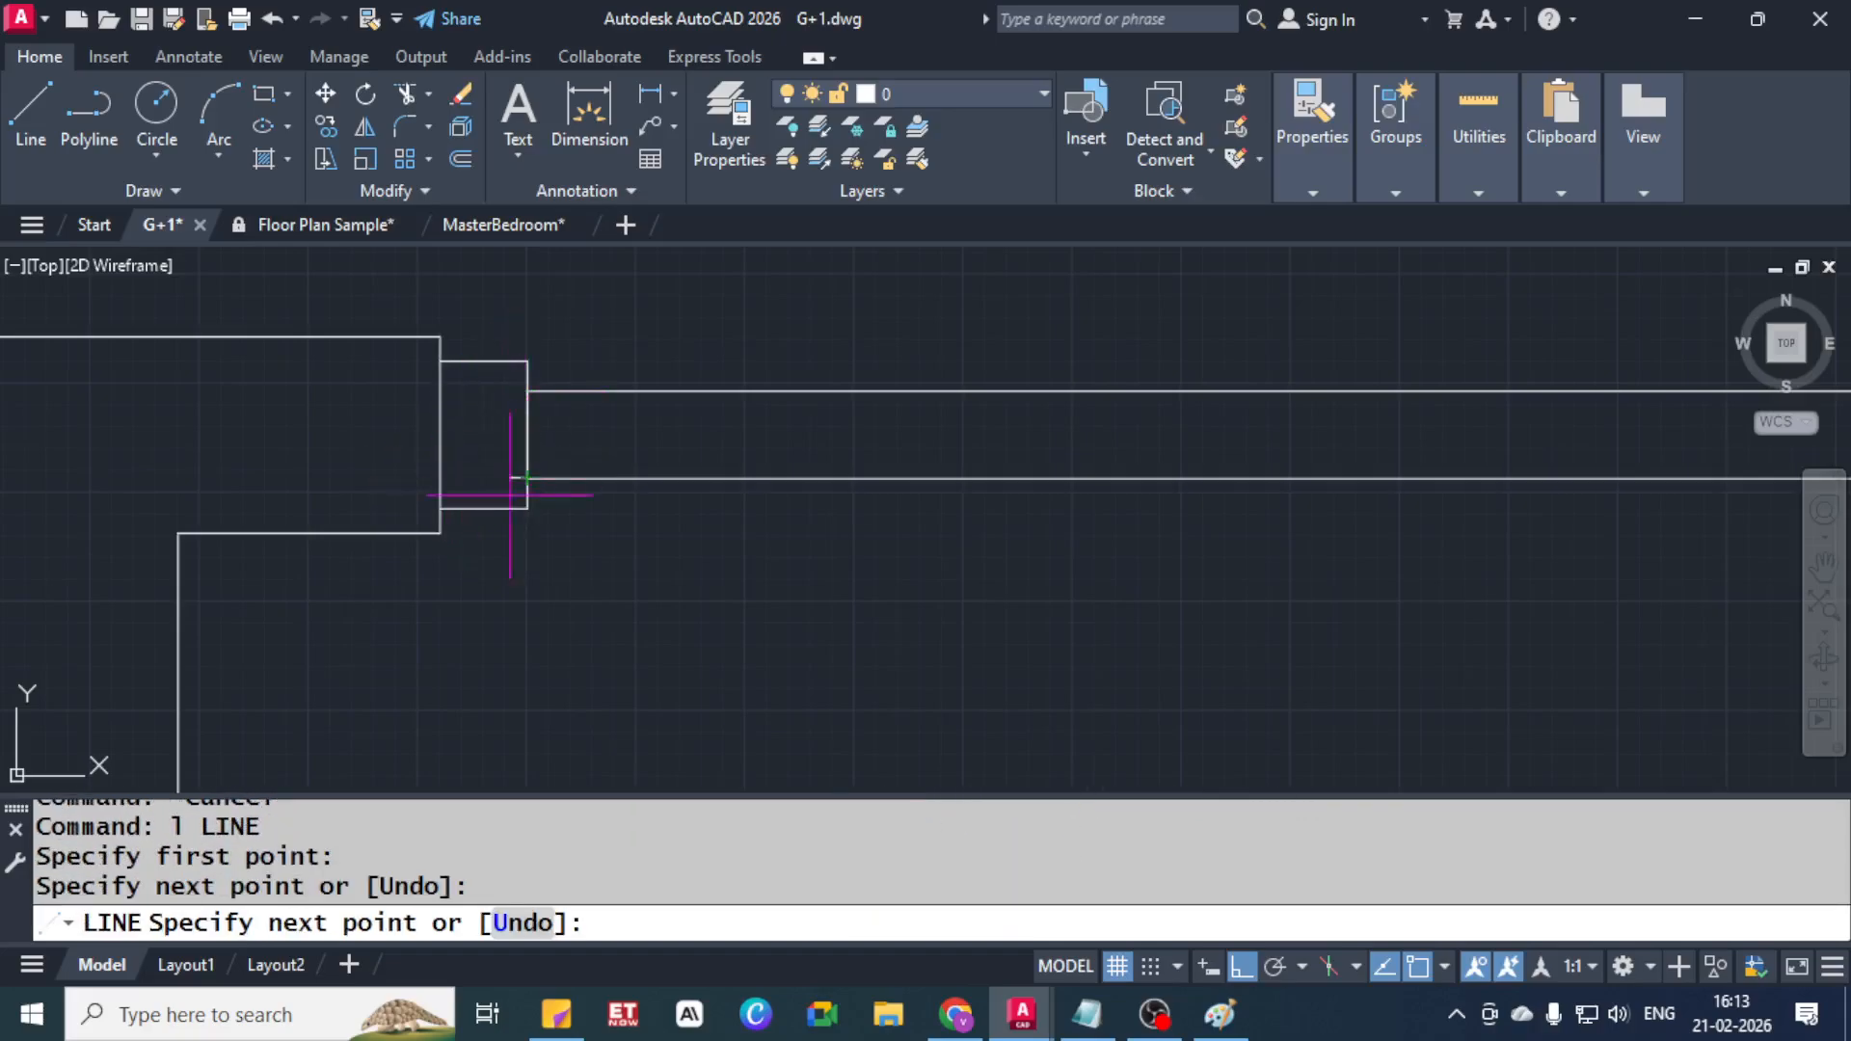
key(Escape)
key(Escape)
scroll(447, 517, down, 4)
scroll(250, 403, up, 2)
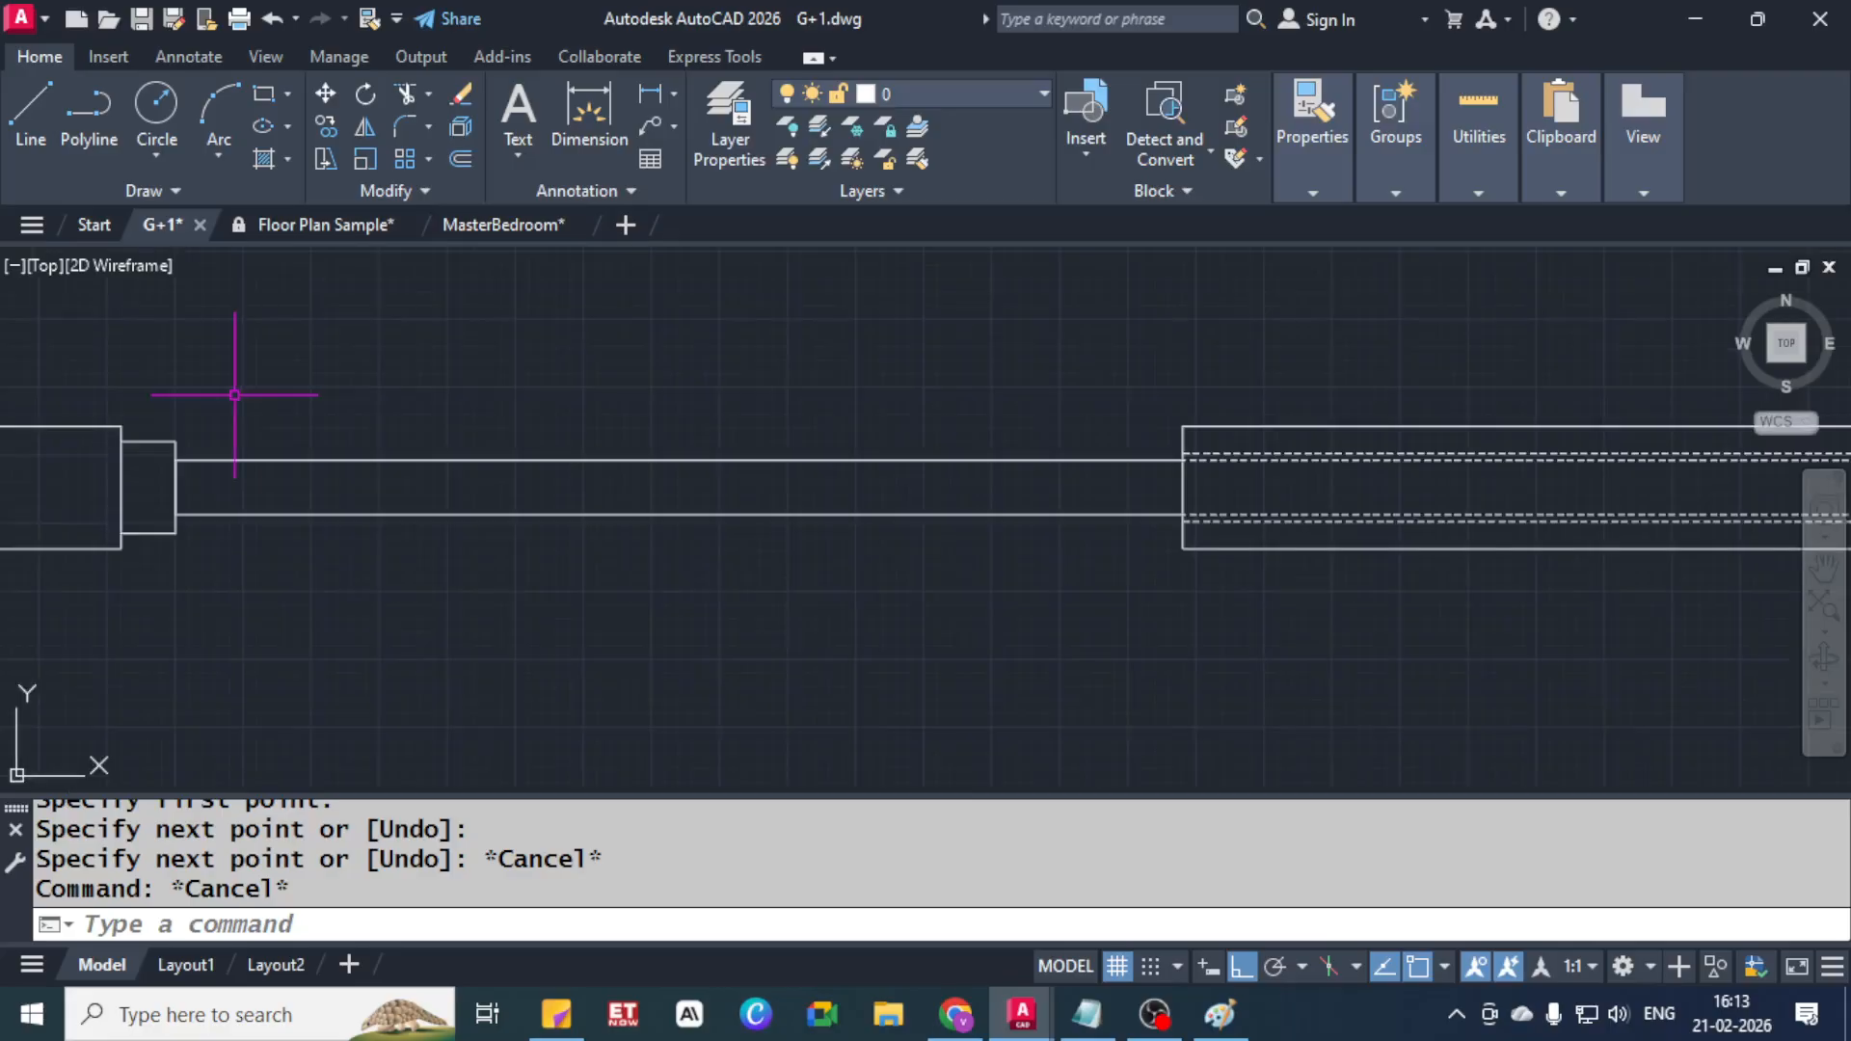
click(62, 435)
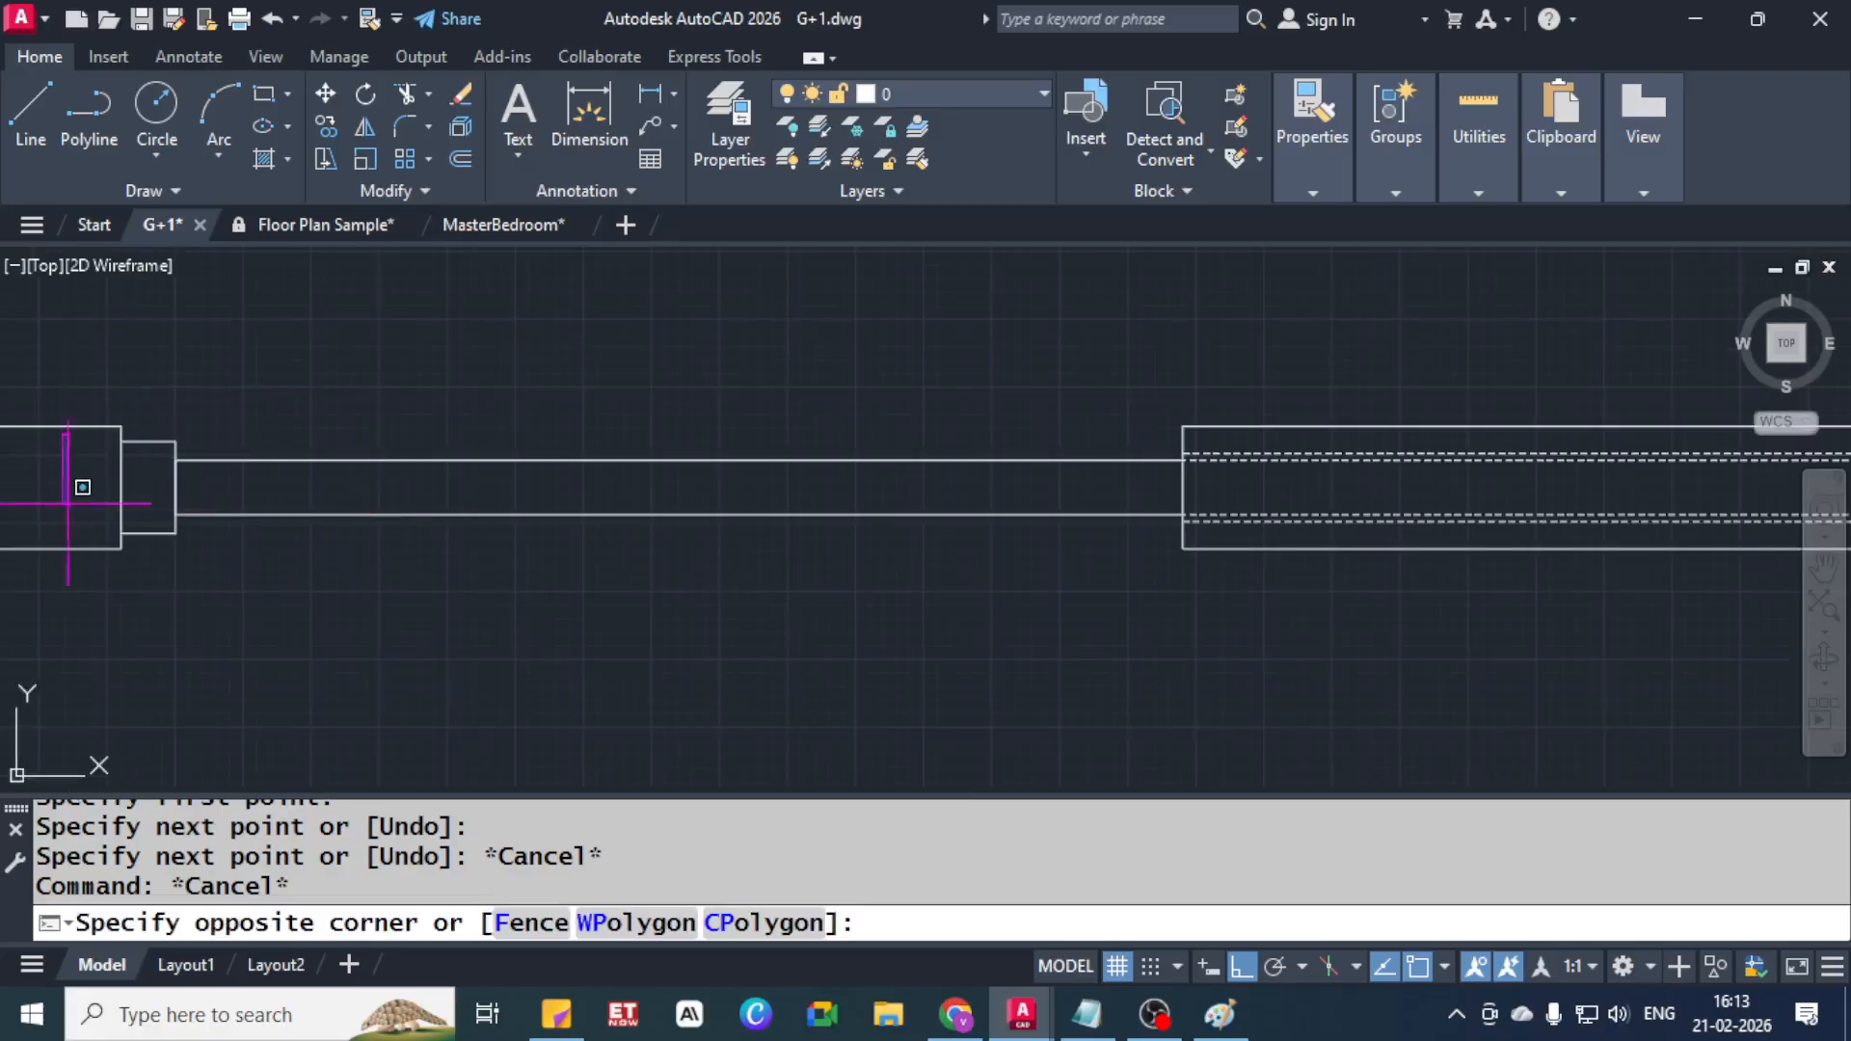
click(74, 483)
scroll(566, 434, down, 2)
scroll(773, 582, up, 2)
middle_drag(772, 583, 696, 538)
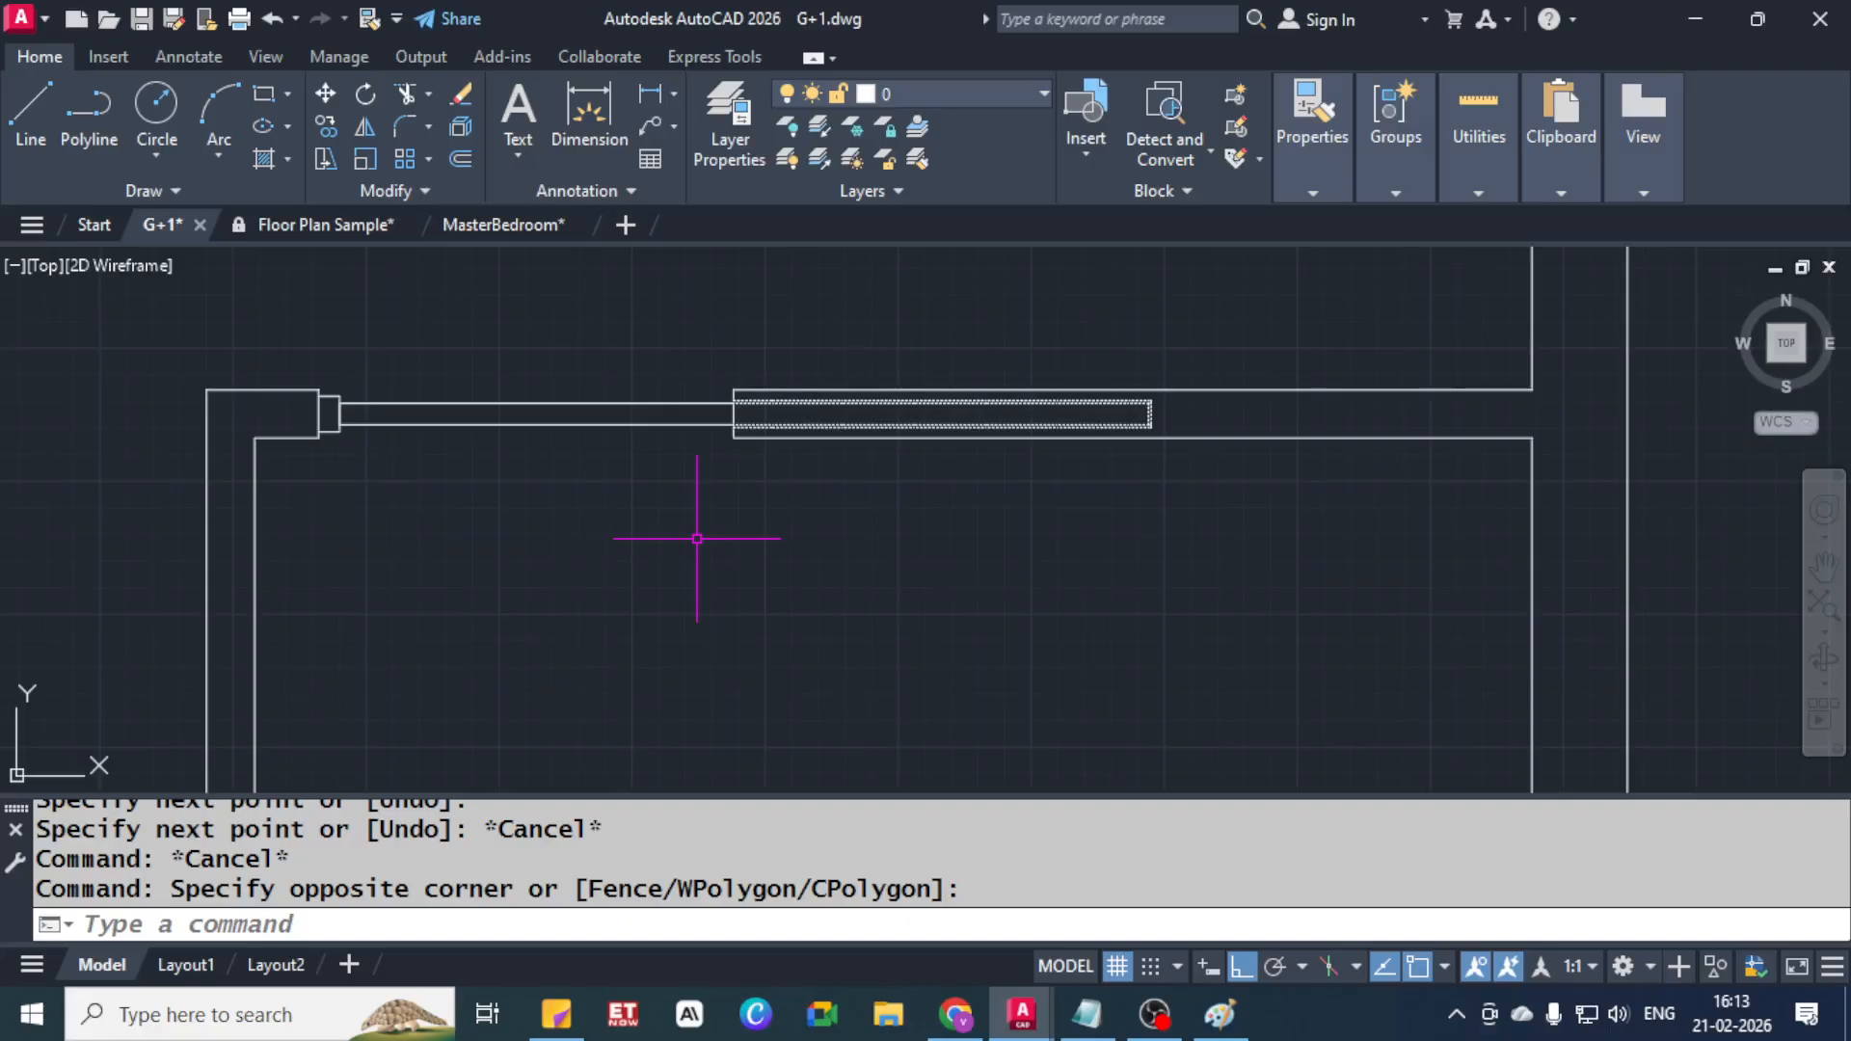
Start a Write Block, look at the Entire drawing and Block sources, and set the source to Objects
text(WBLOCK)
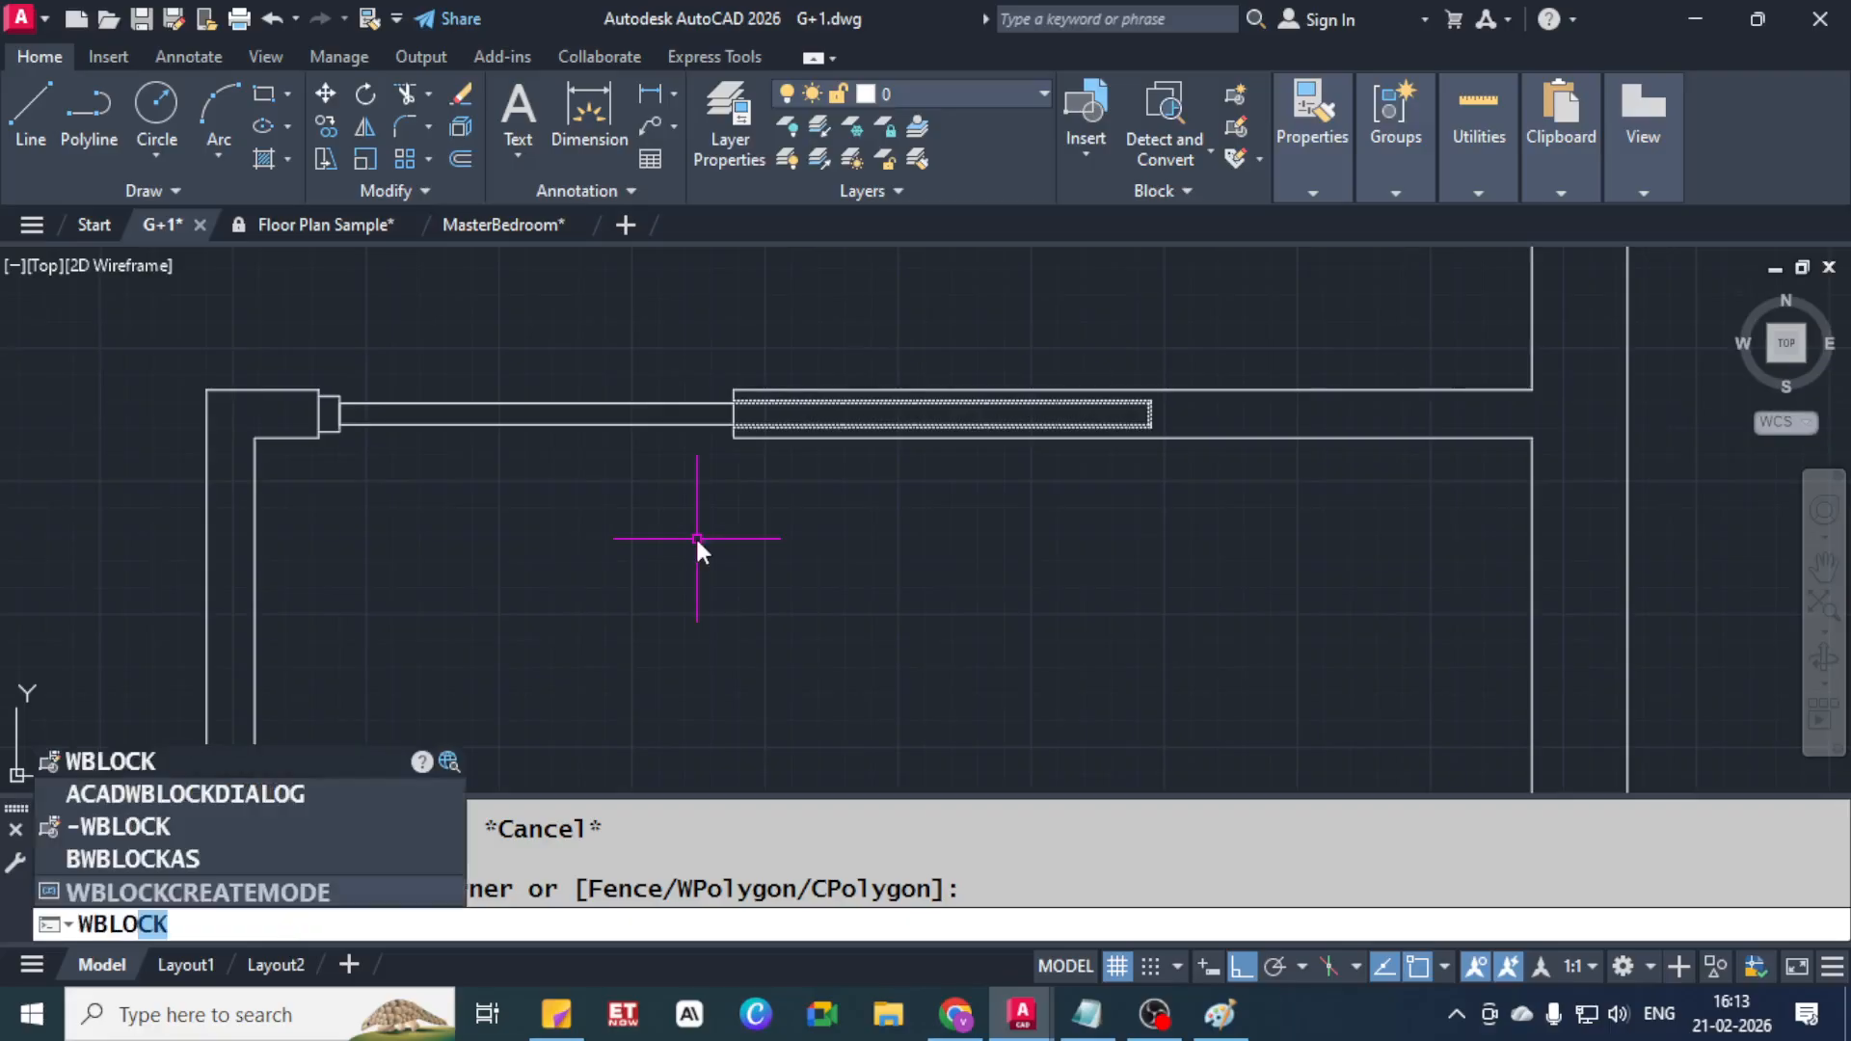
key(Return)
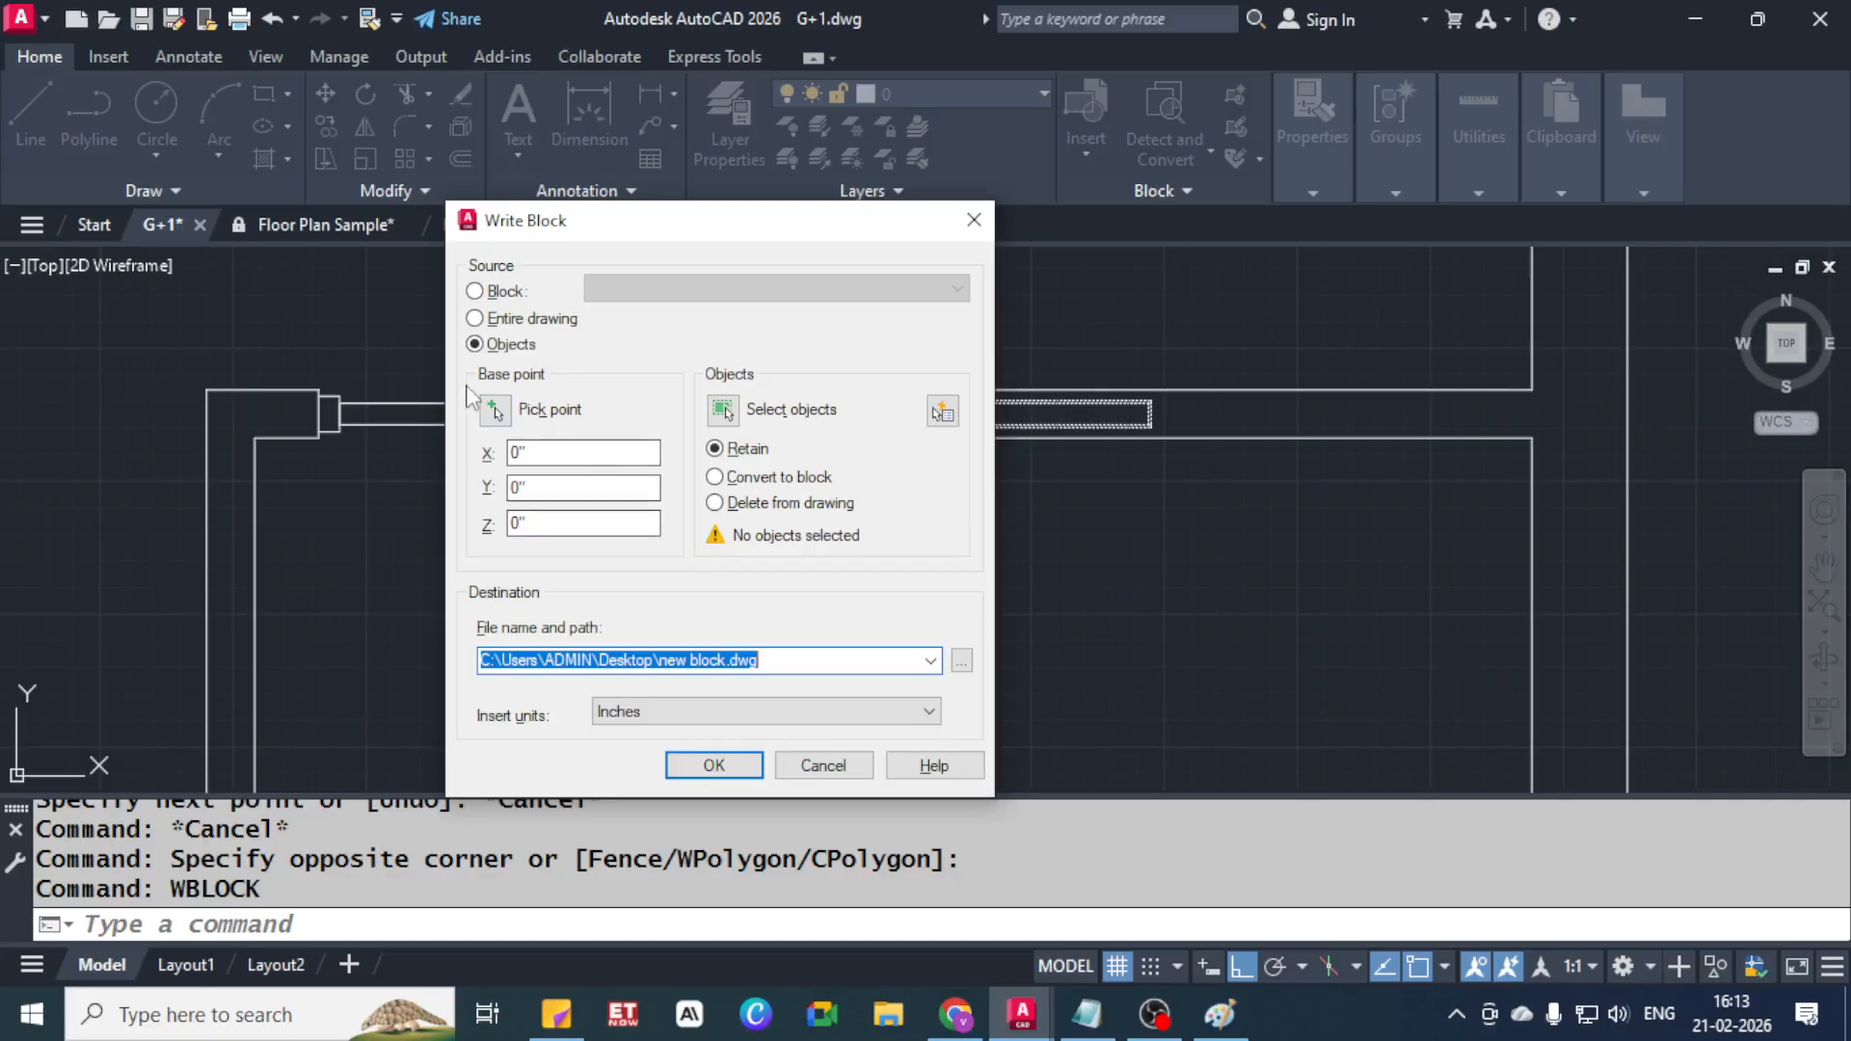
click(511, 322)
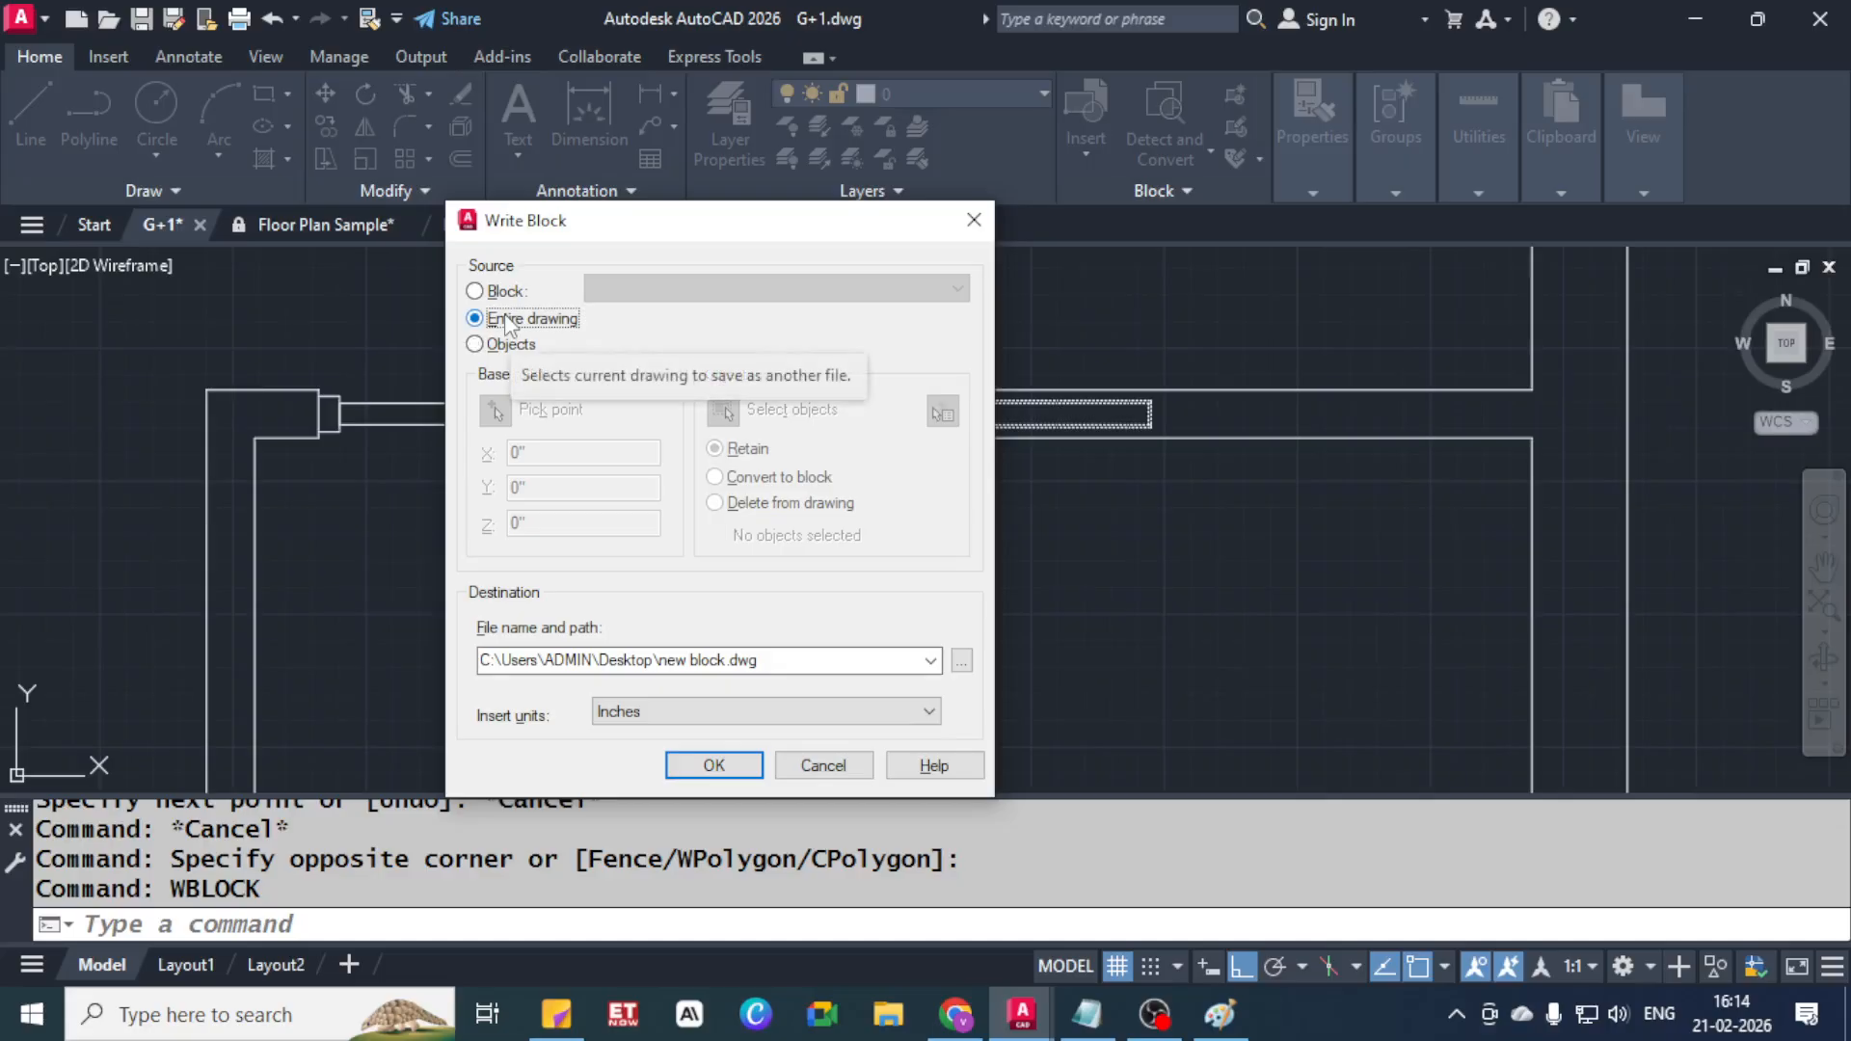
click(502, 294)
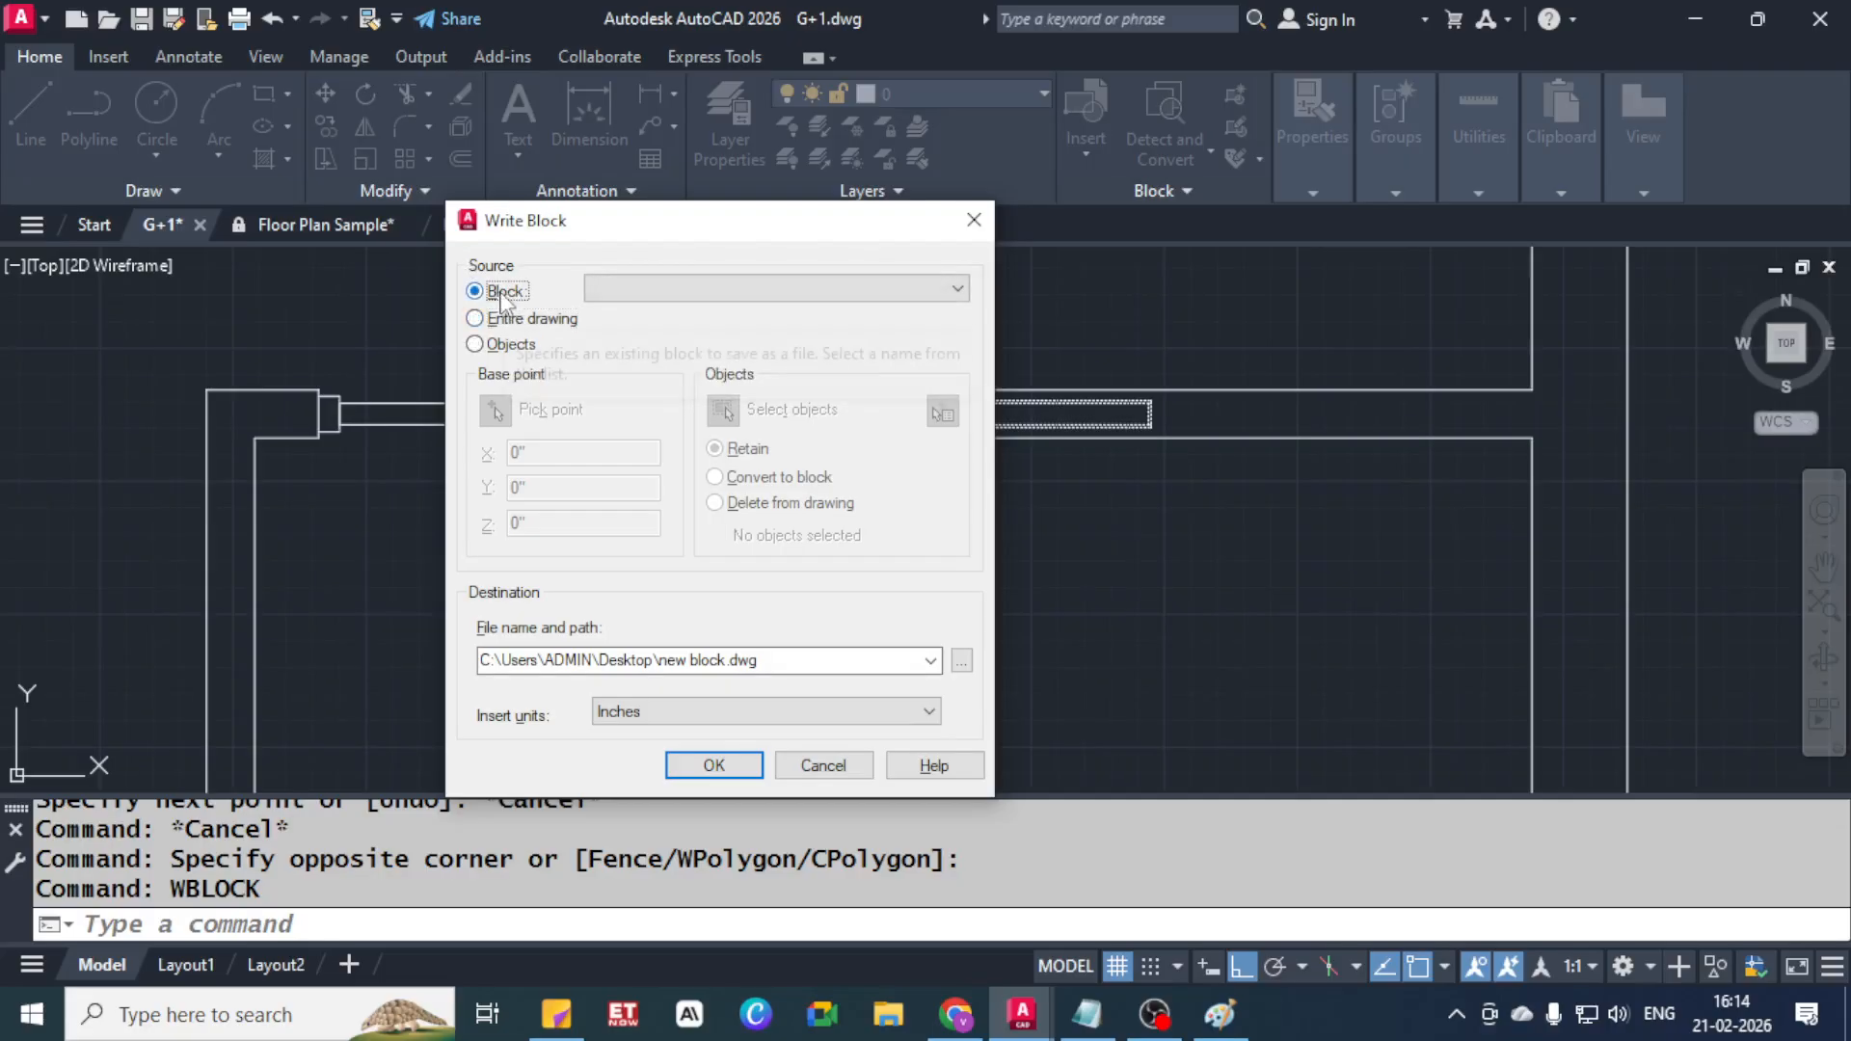
click(957, 288)
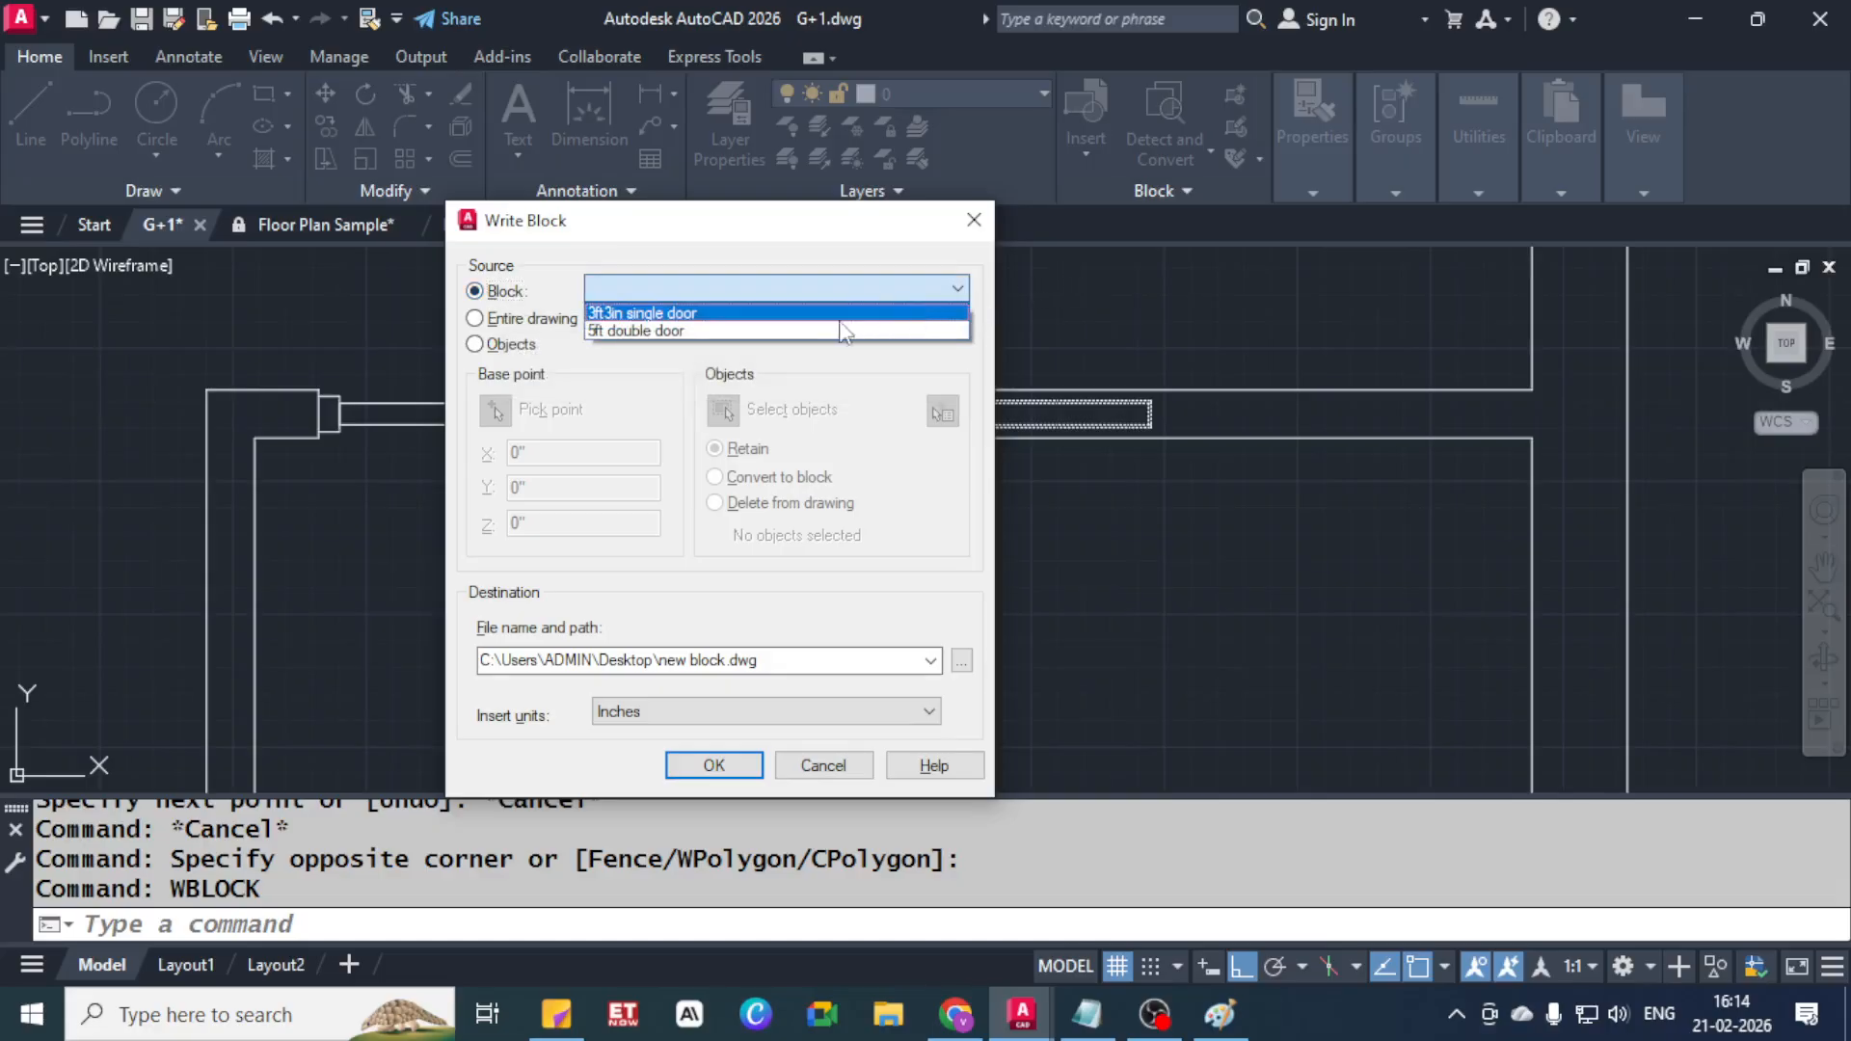
click(696, 237)
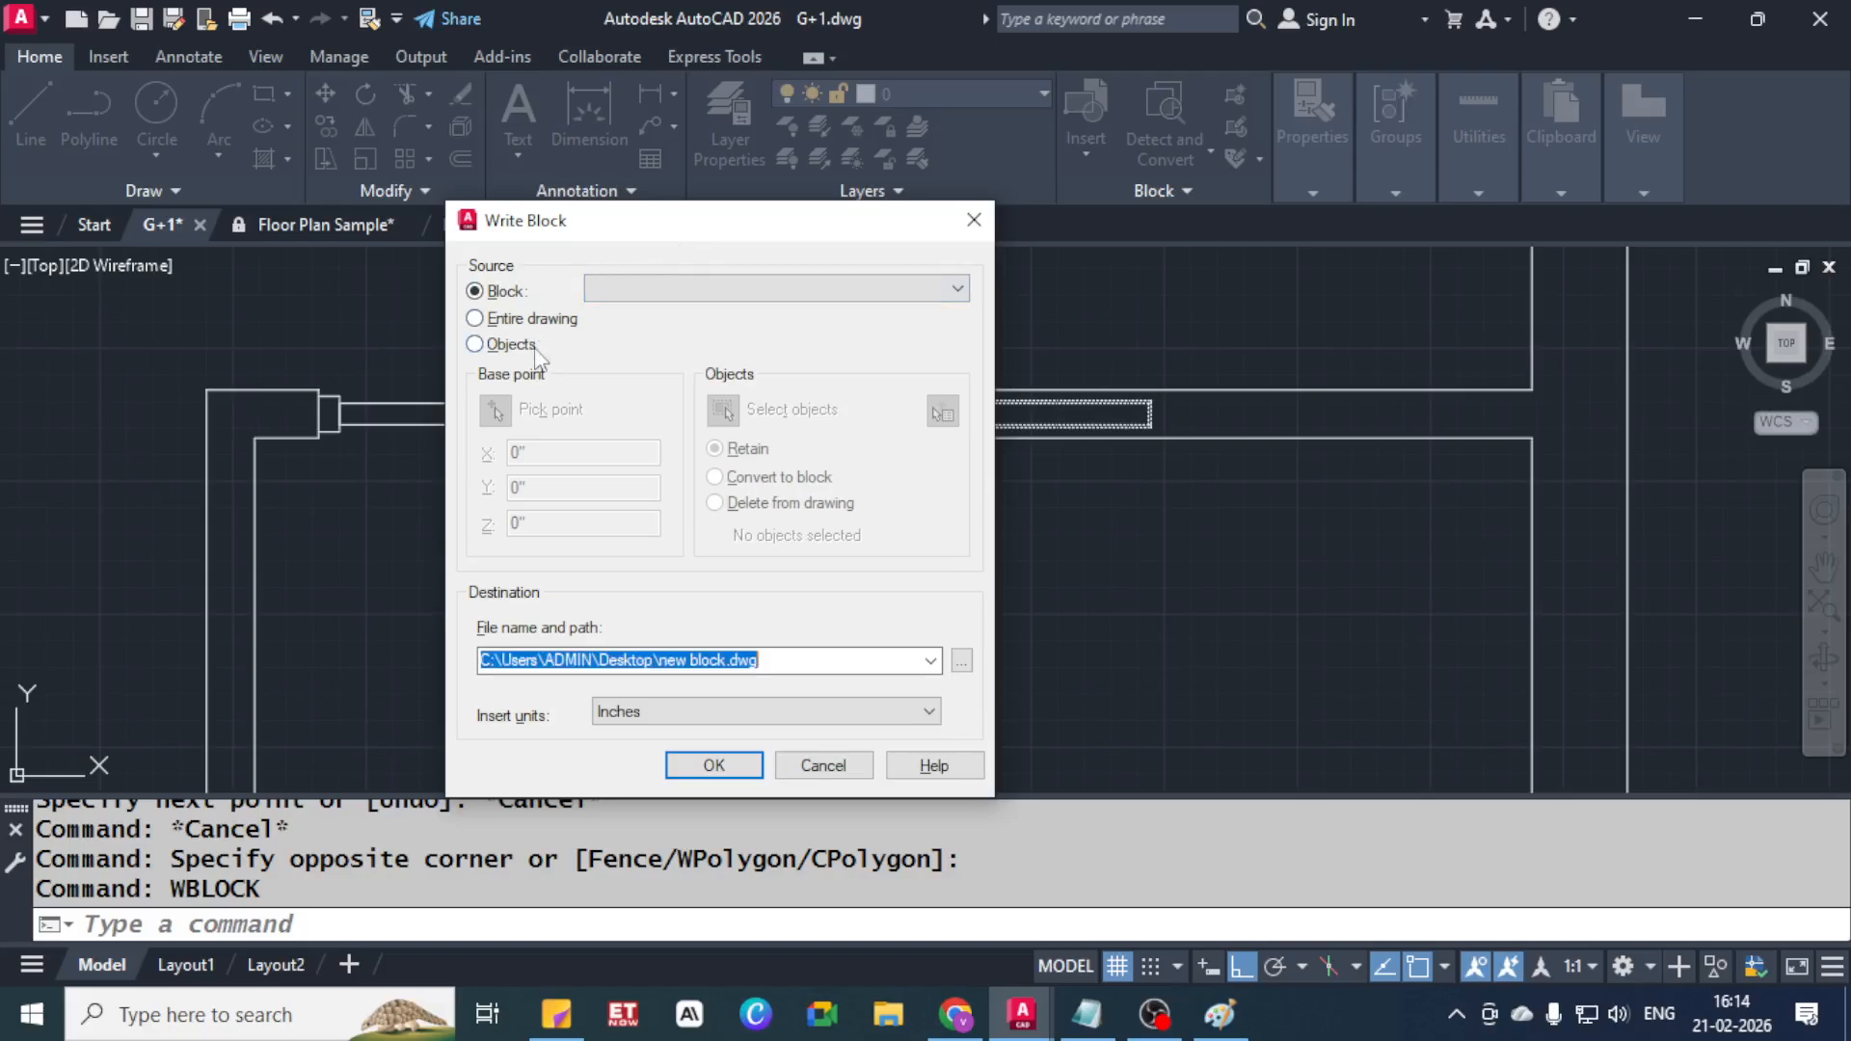
click(503, 347)
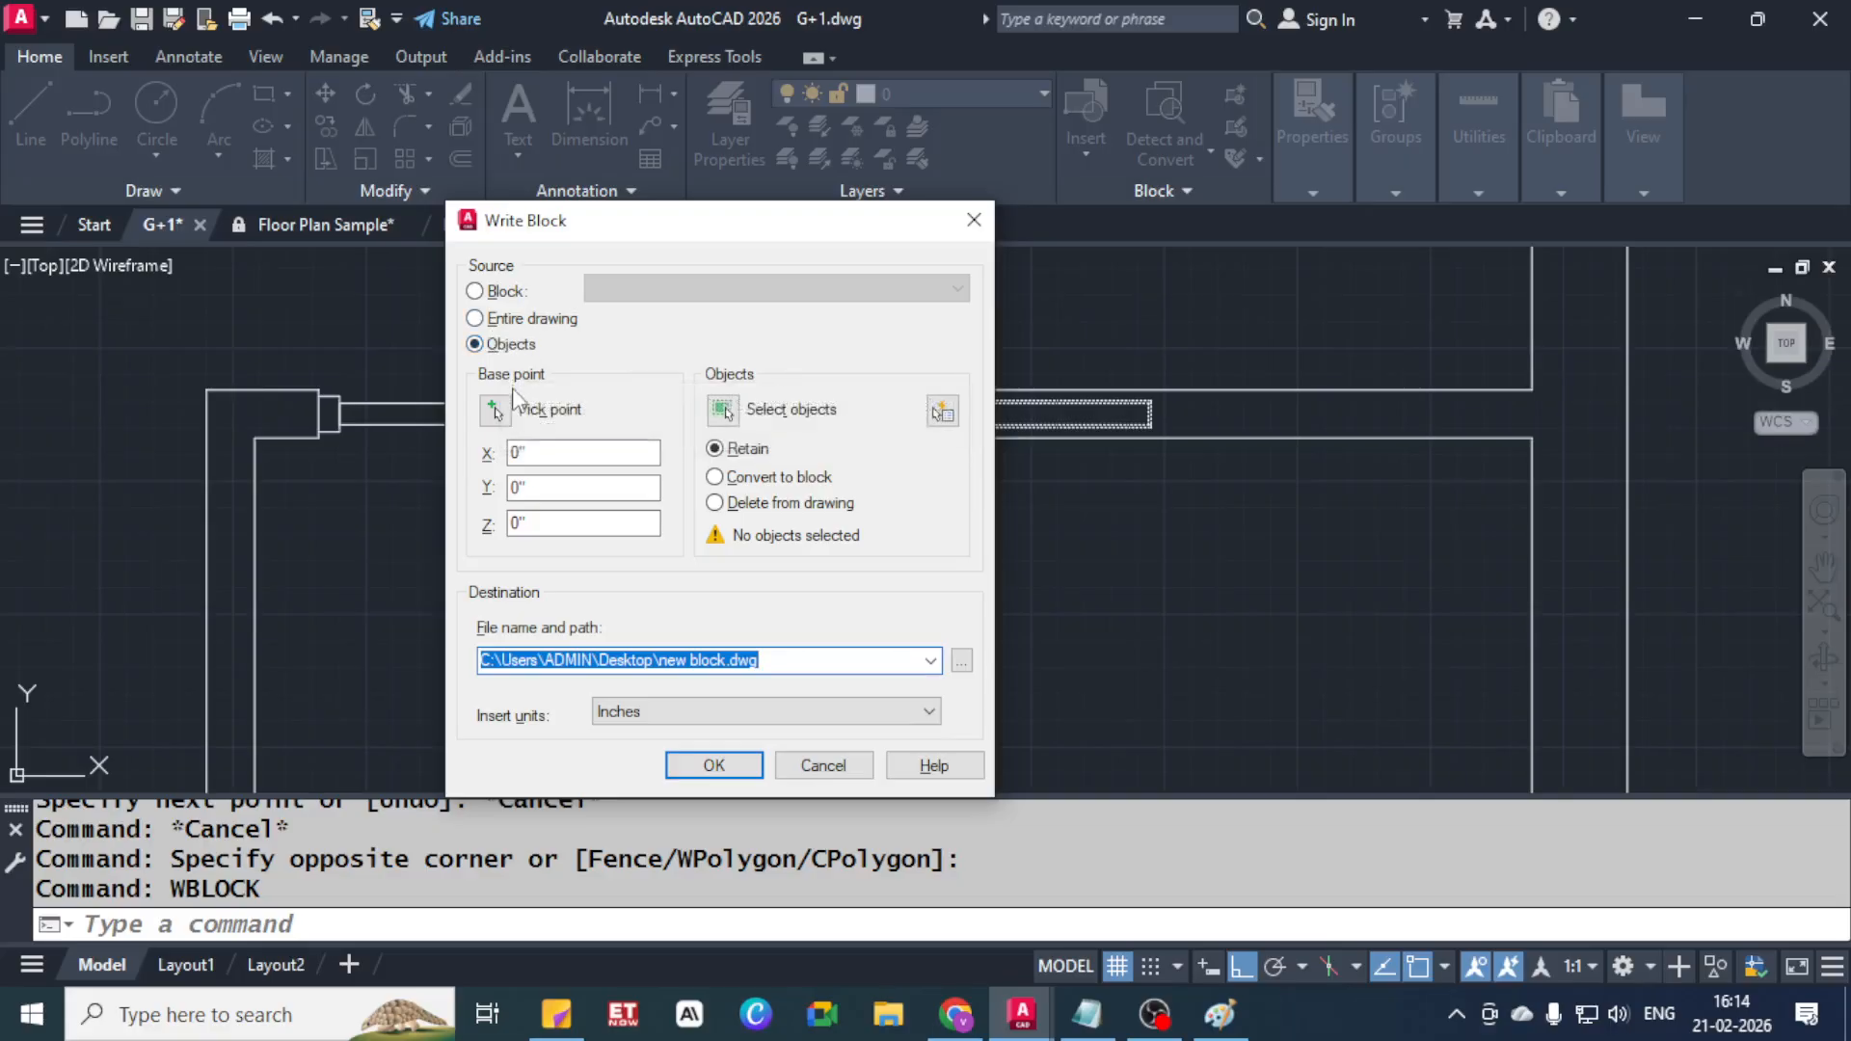
Set the block's base point at the midpoint of the wall's end face and choose to convert the objects to a block
click(497, 413)
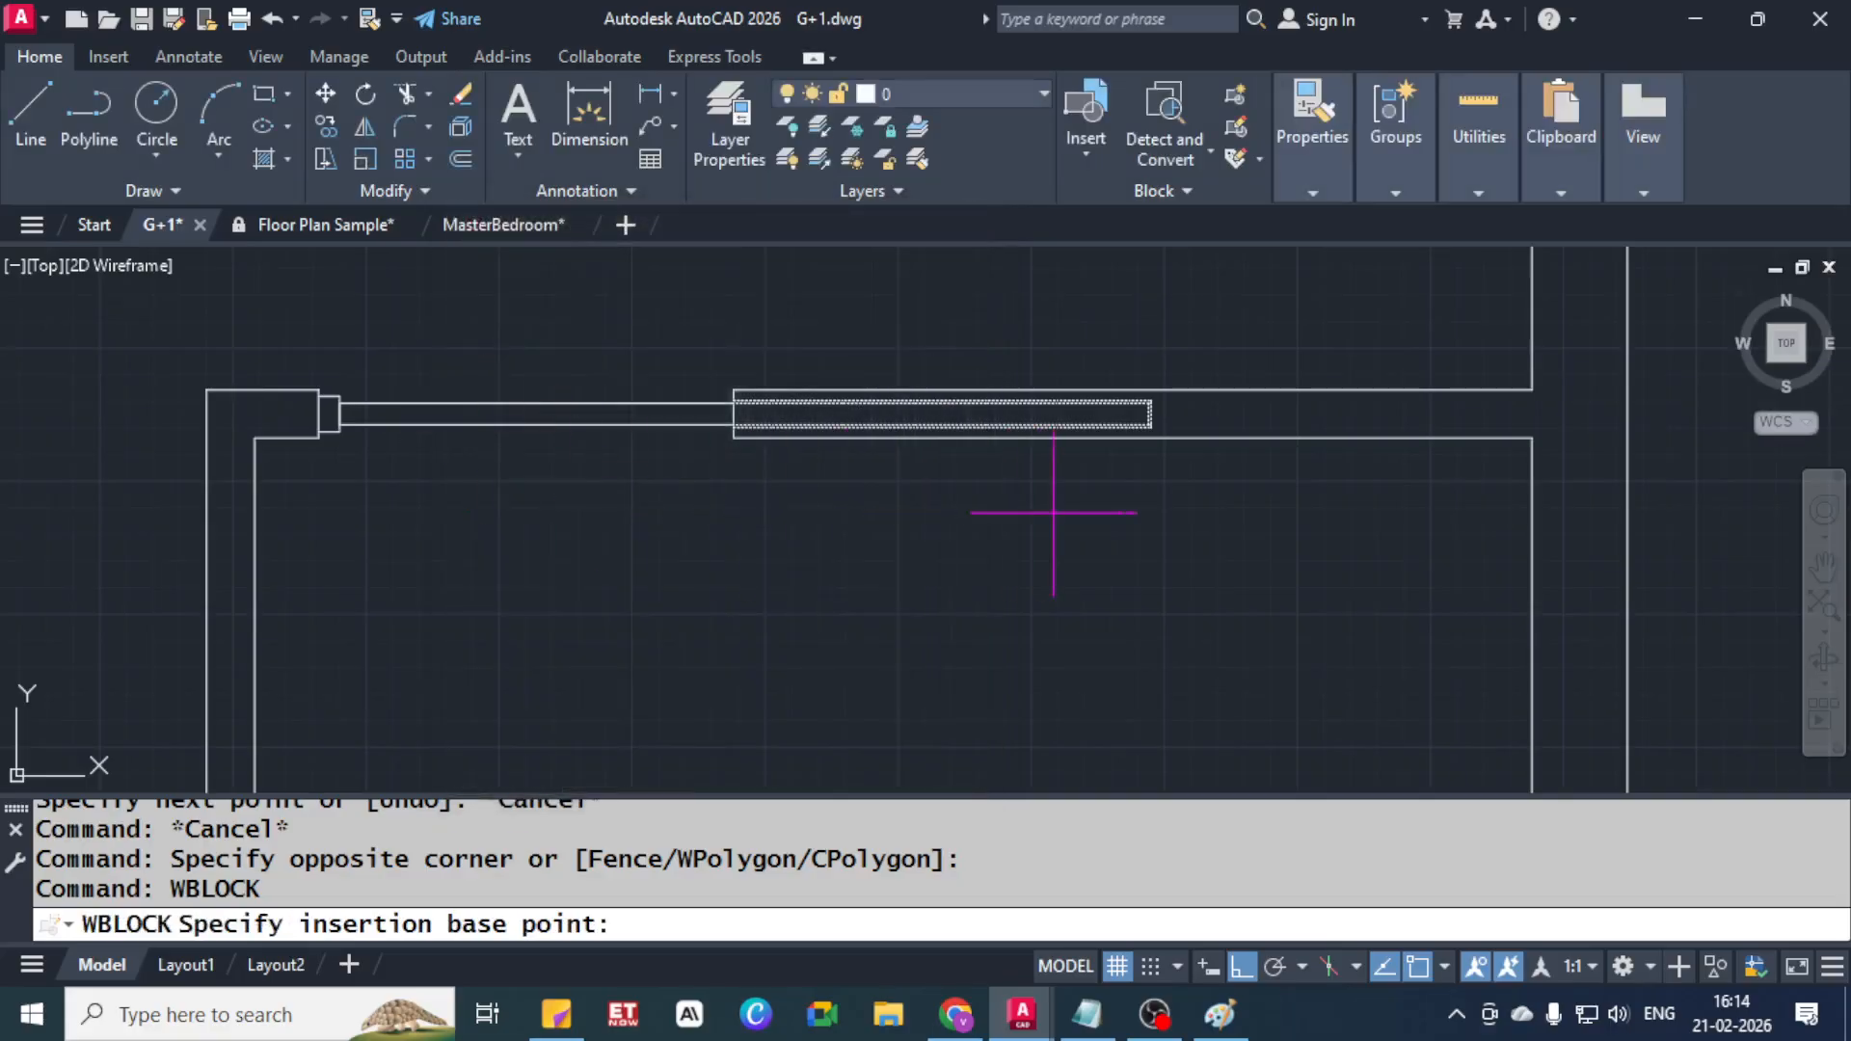
scroll(883, 431, up, 7)
middle_drag(320, 356, 444, 477)
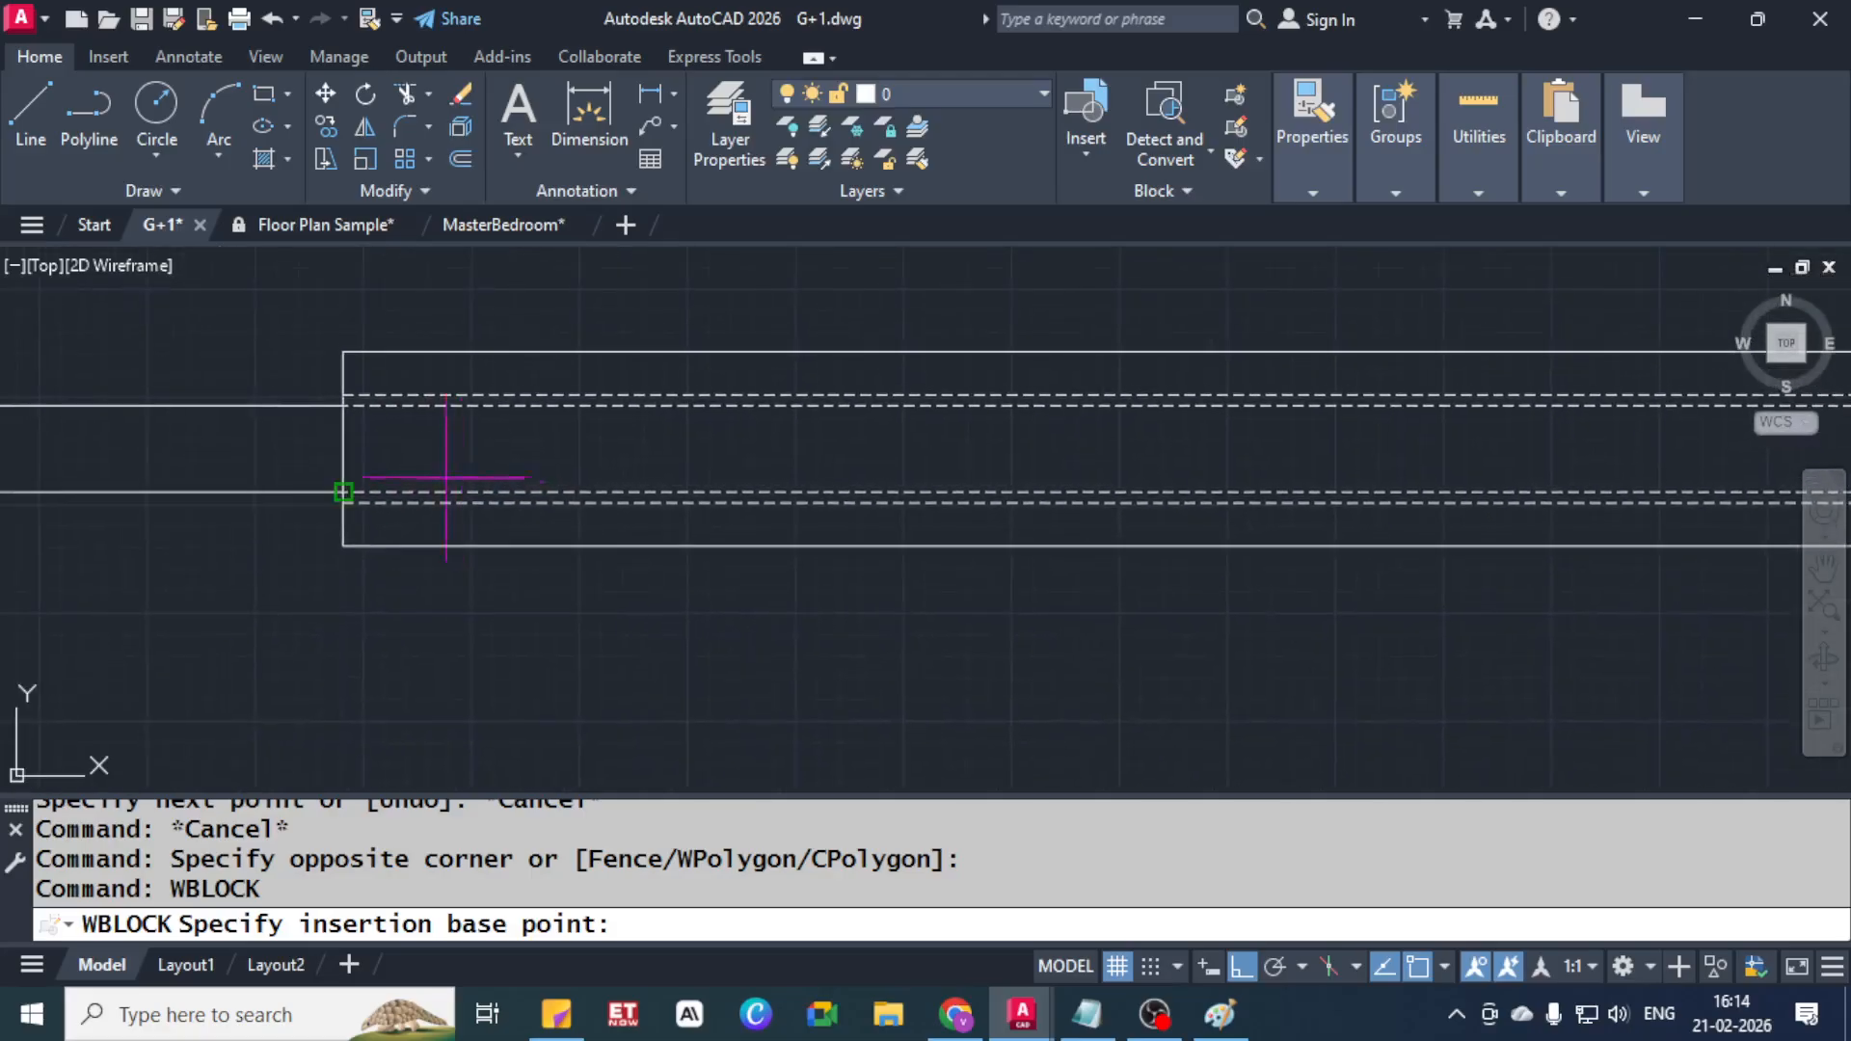
click(343, 448)
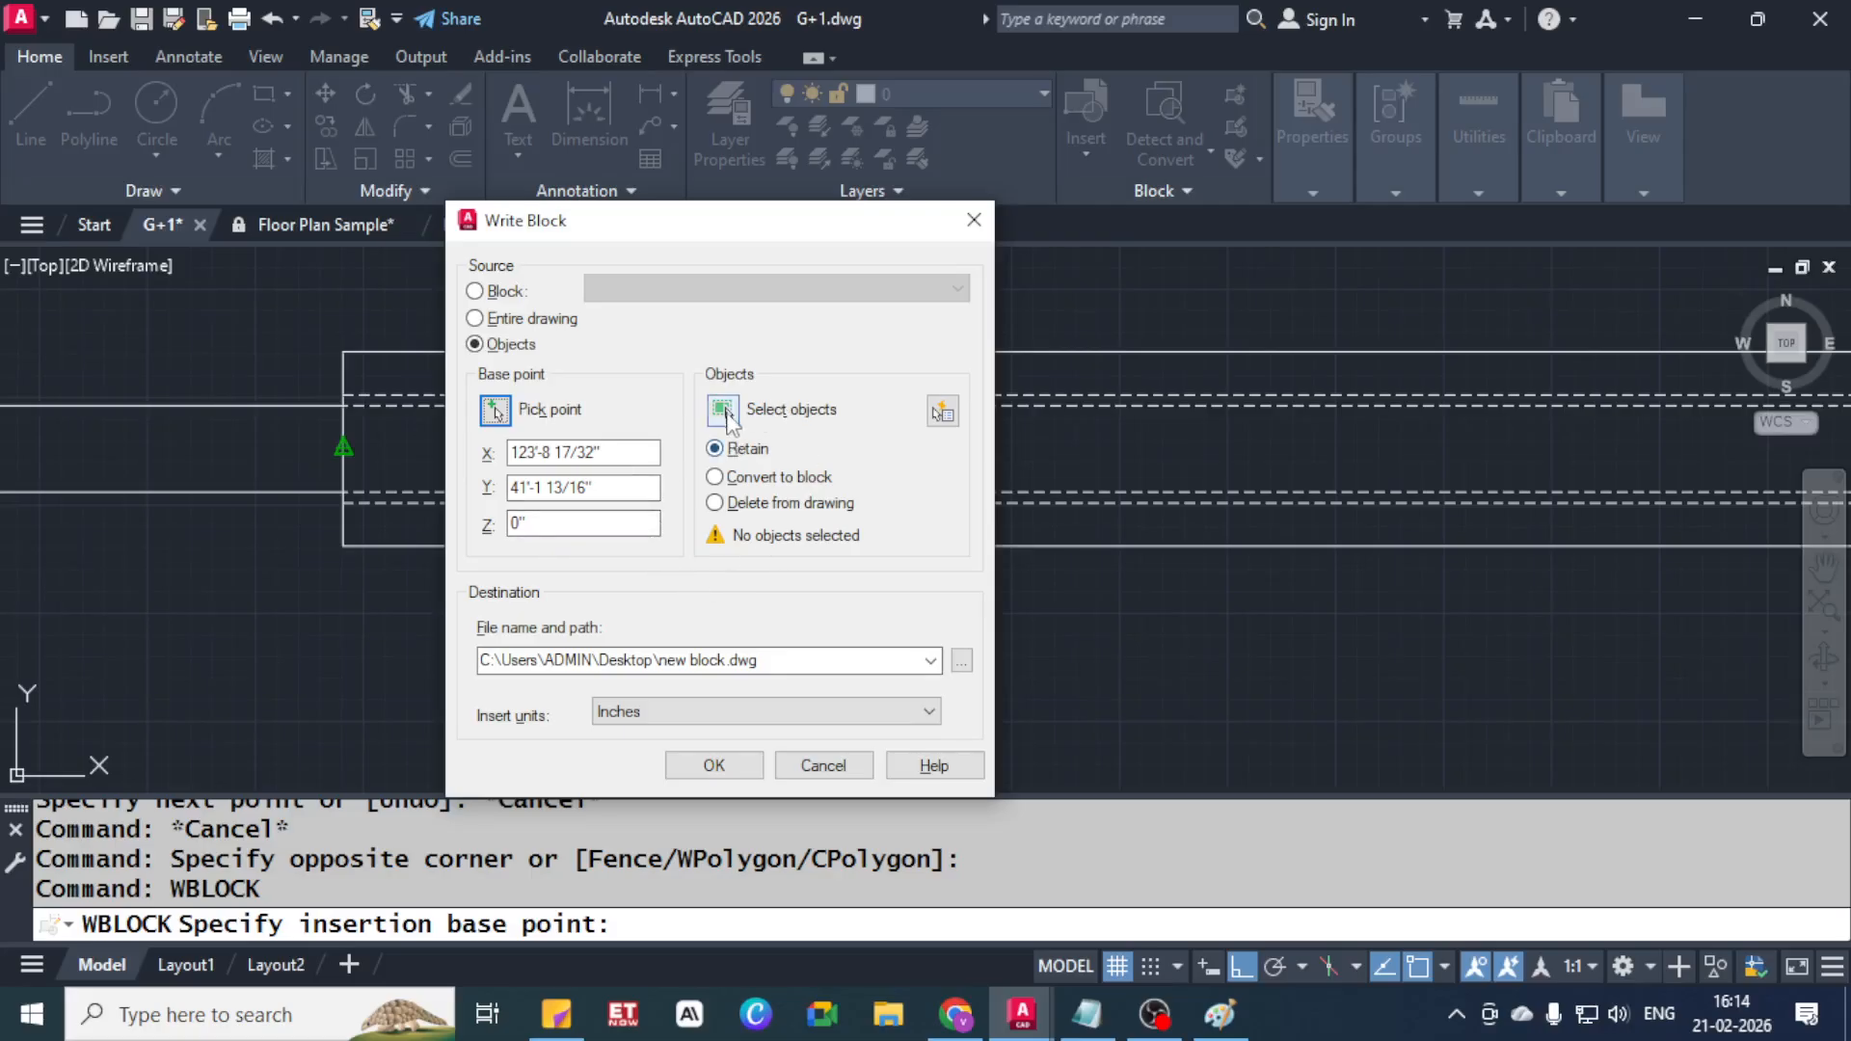
click(751, 479)
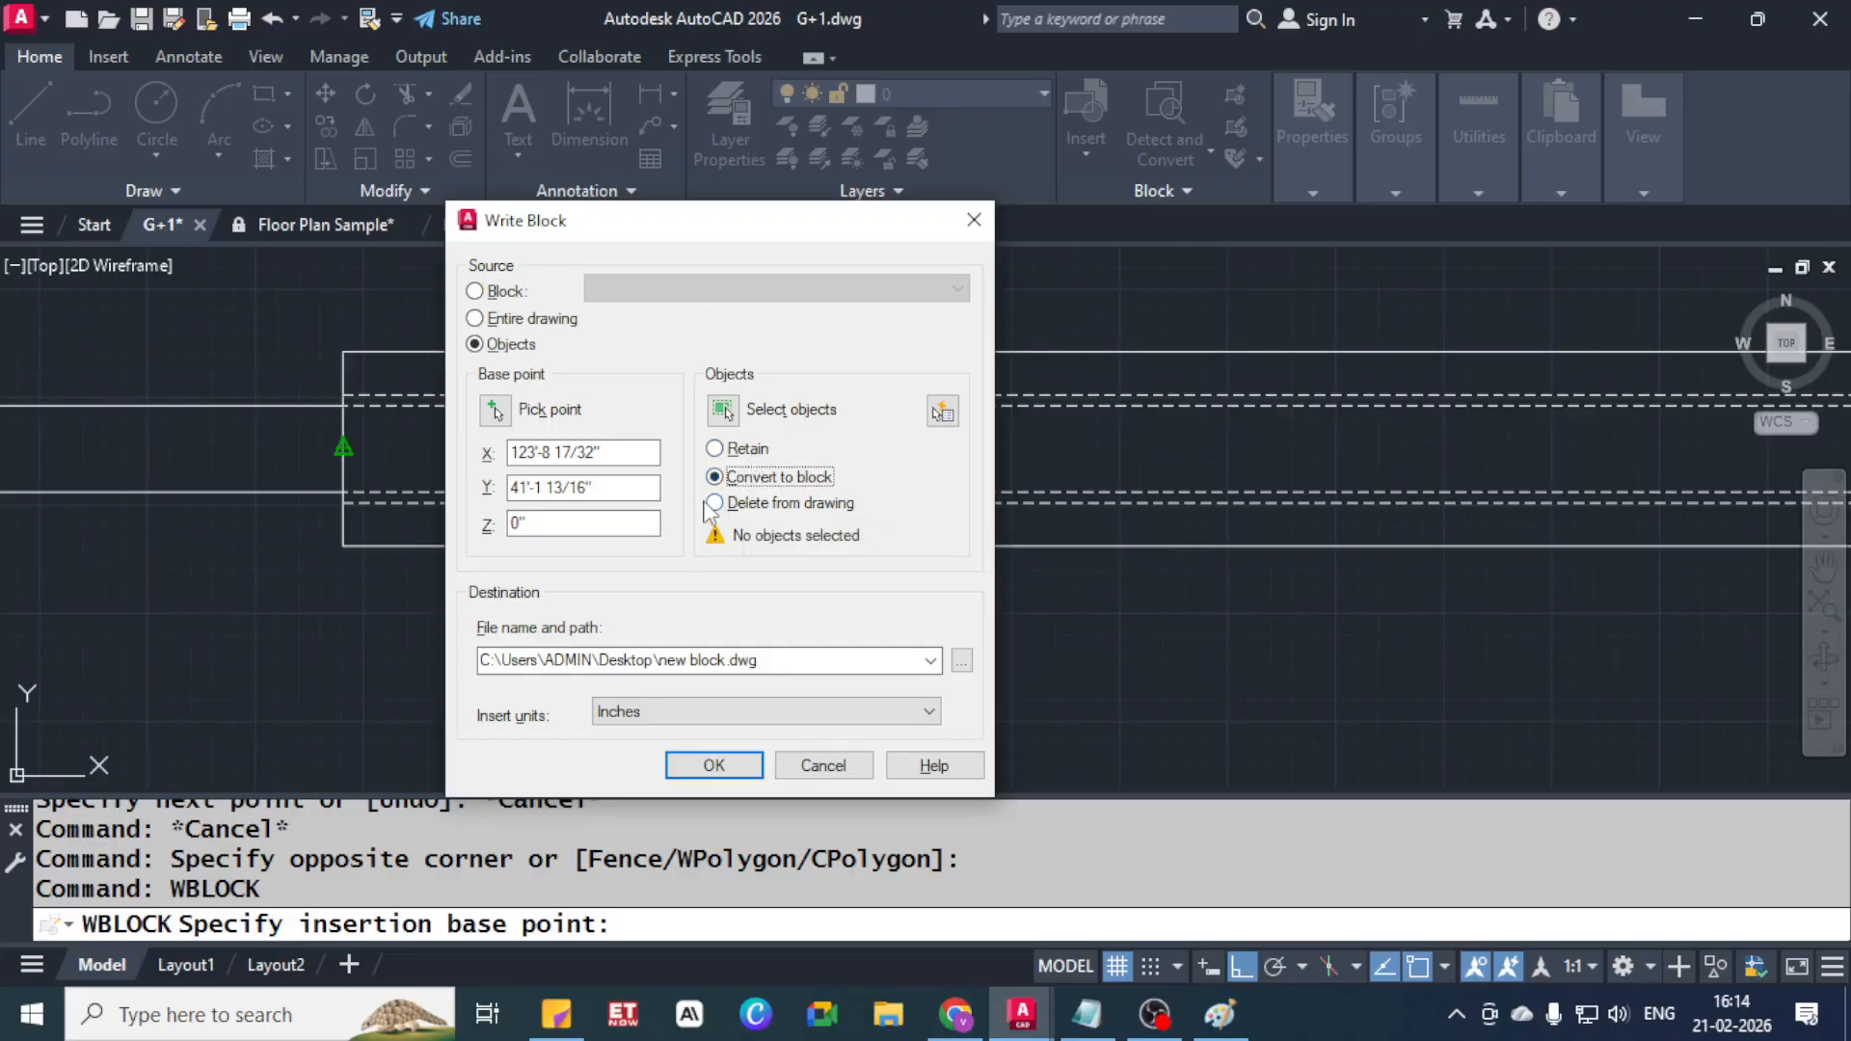
Select the small jamb frame and the door panel's two long lines as the block's objects
click(722, 410)
scroll(1036, 449, down, 4)
scroll(149, 424, up, 4)
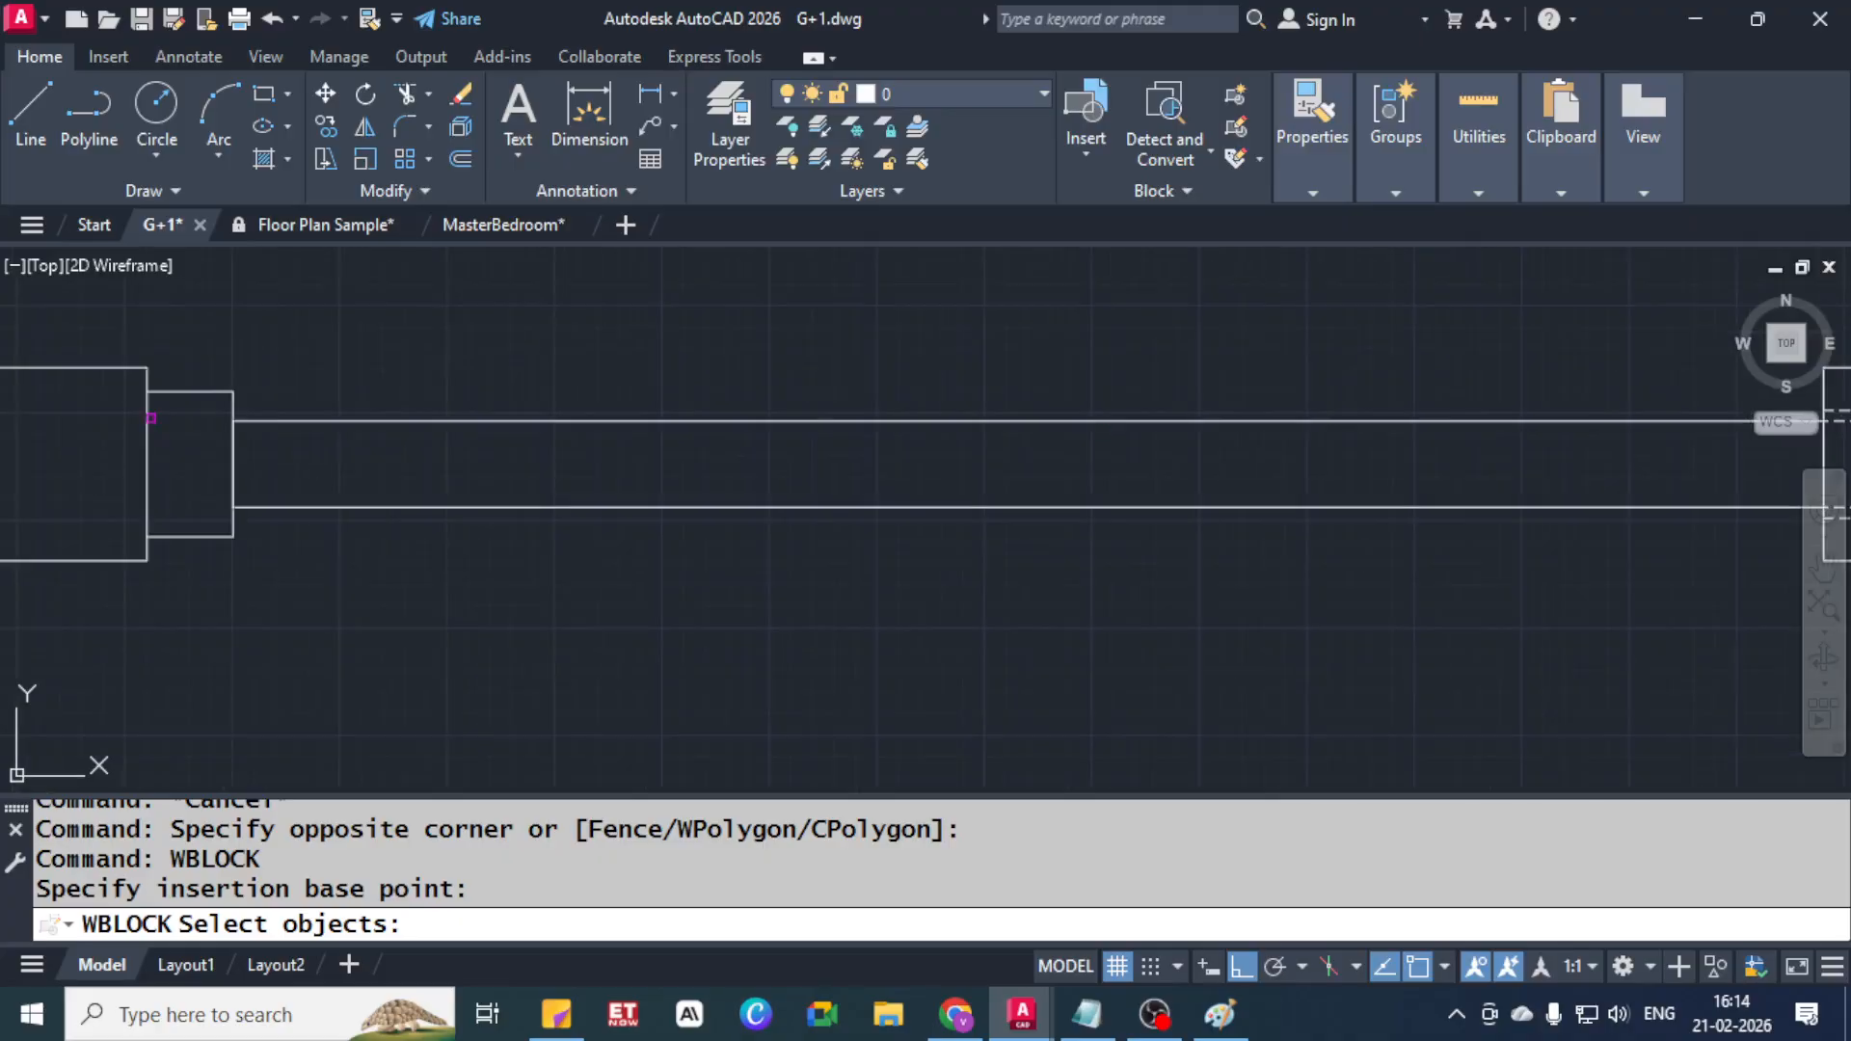
click(119, 385)
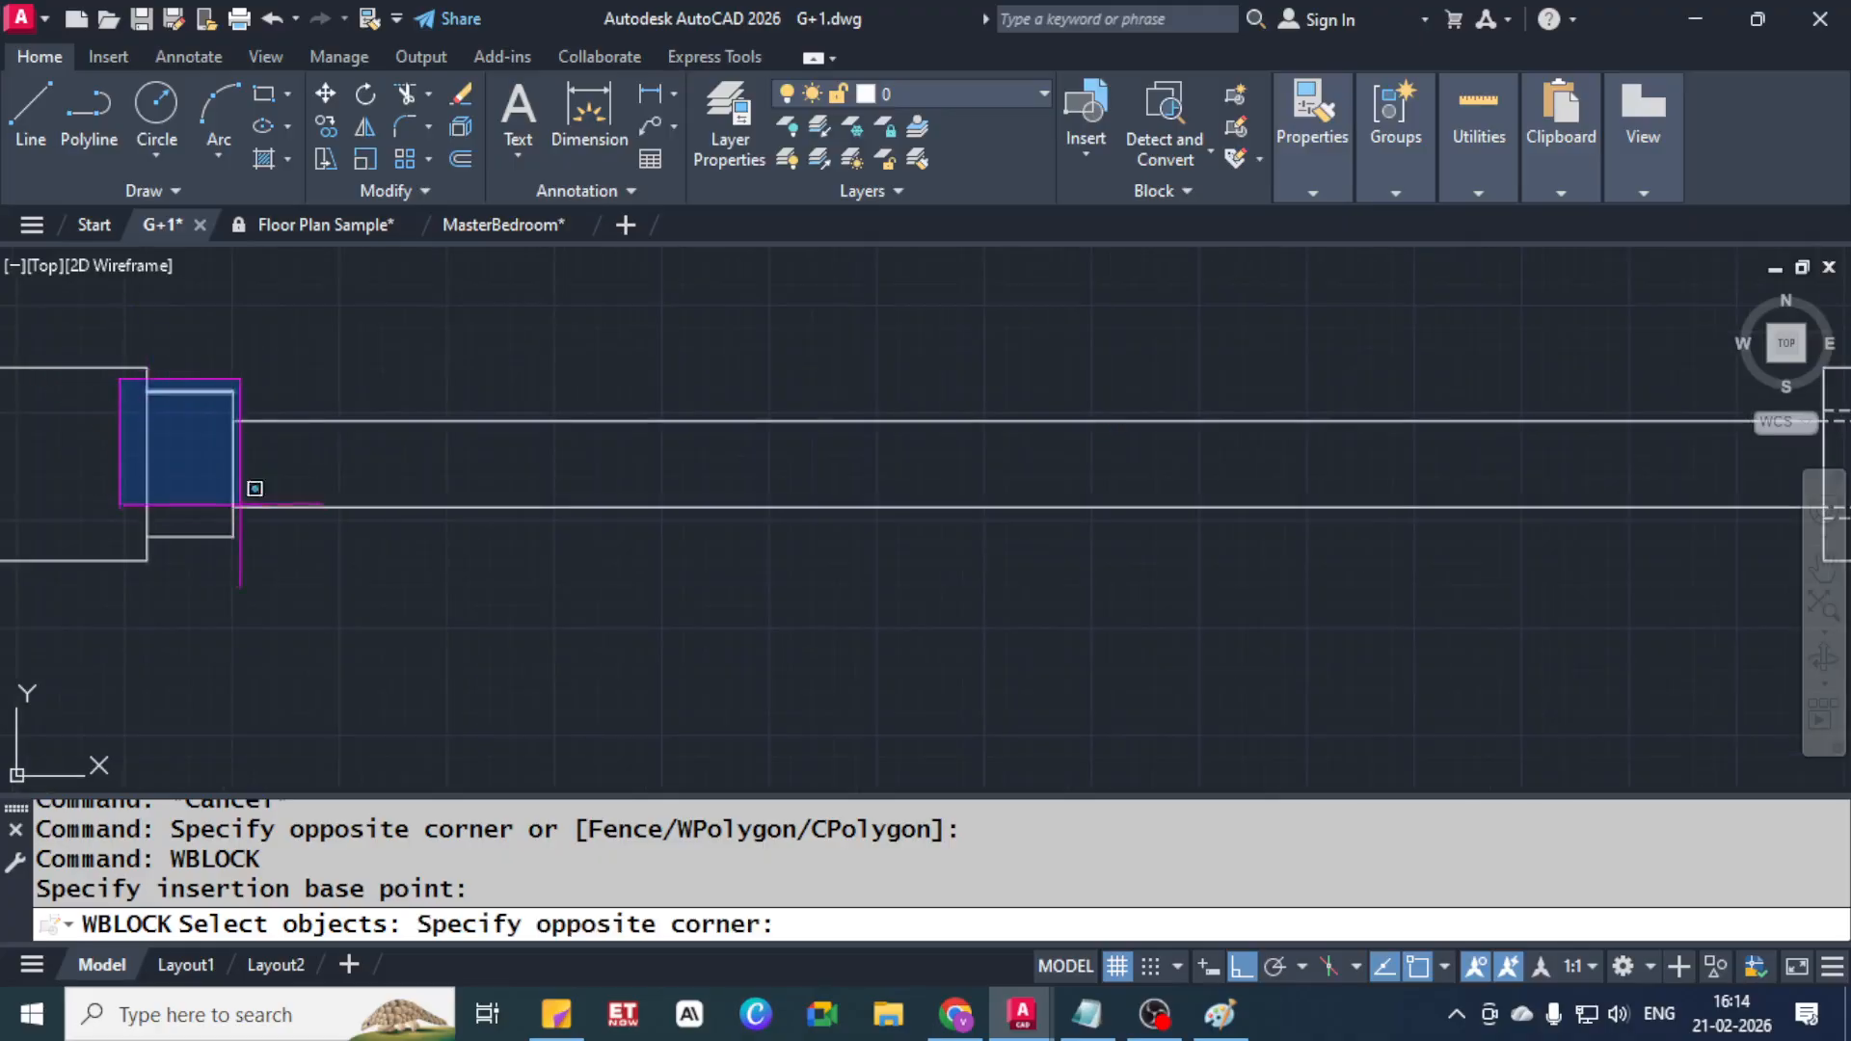
click(284, 554)
click(836, 645)
click(653, 418)
Add the dashed pocket lines inside the wall and their end lines to the block's object selection
scroll(221, 400, down, 4)
scroll(721, 410, up, 5)
scroll(721, 410, up, 2)
click(497, 386)
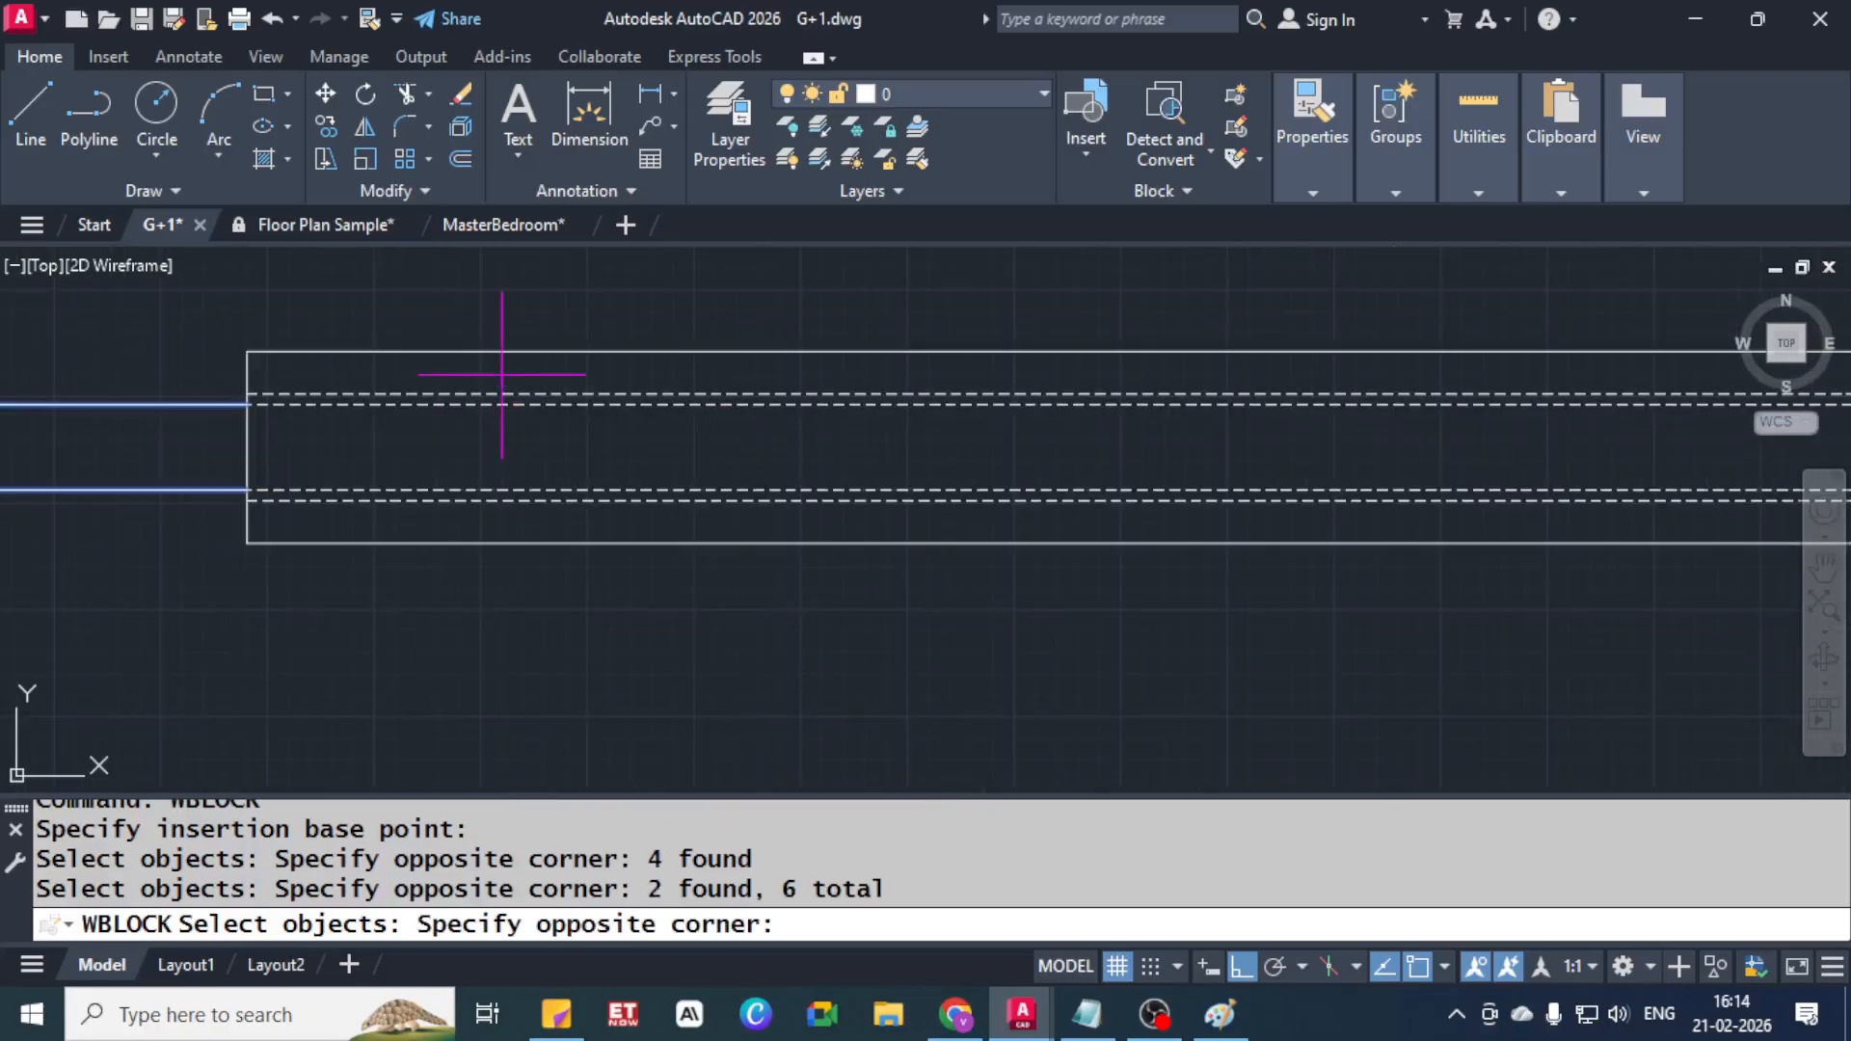
click(443, 501)
scroll(311, 437, down, 3)
scroll(1389, 407, up, 4)
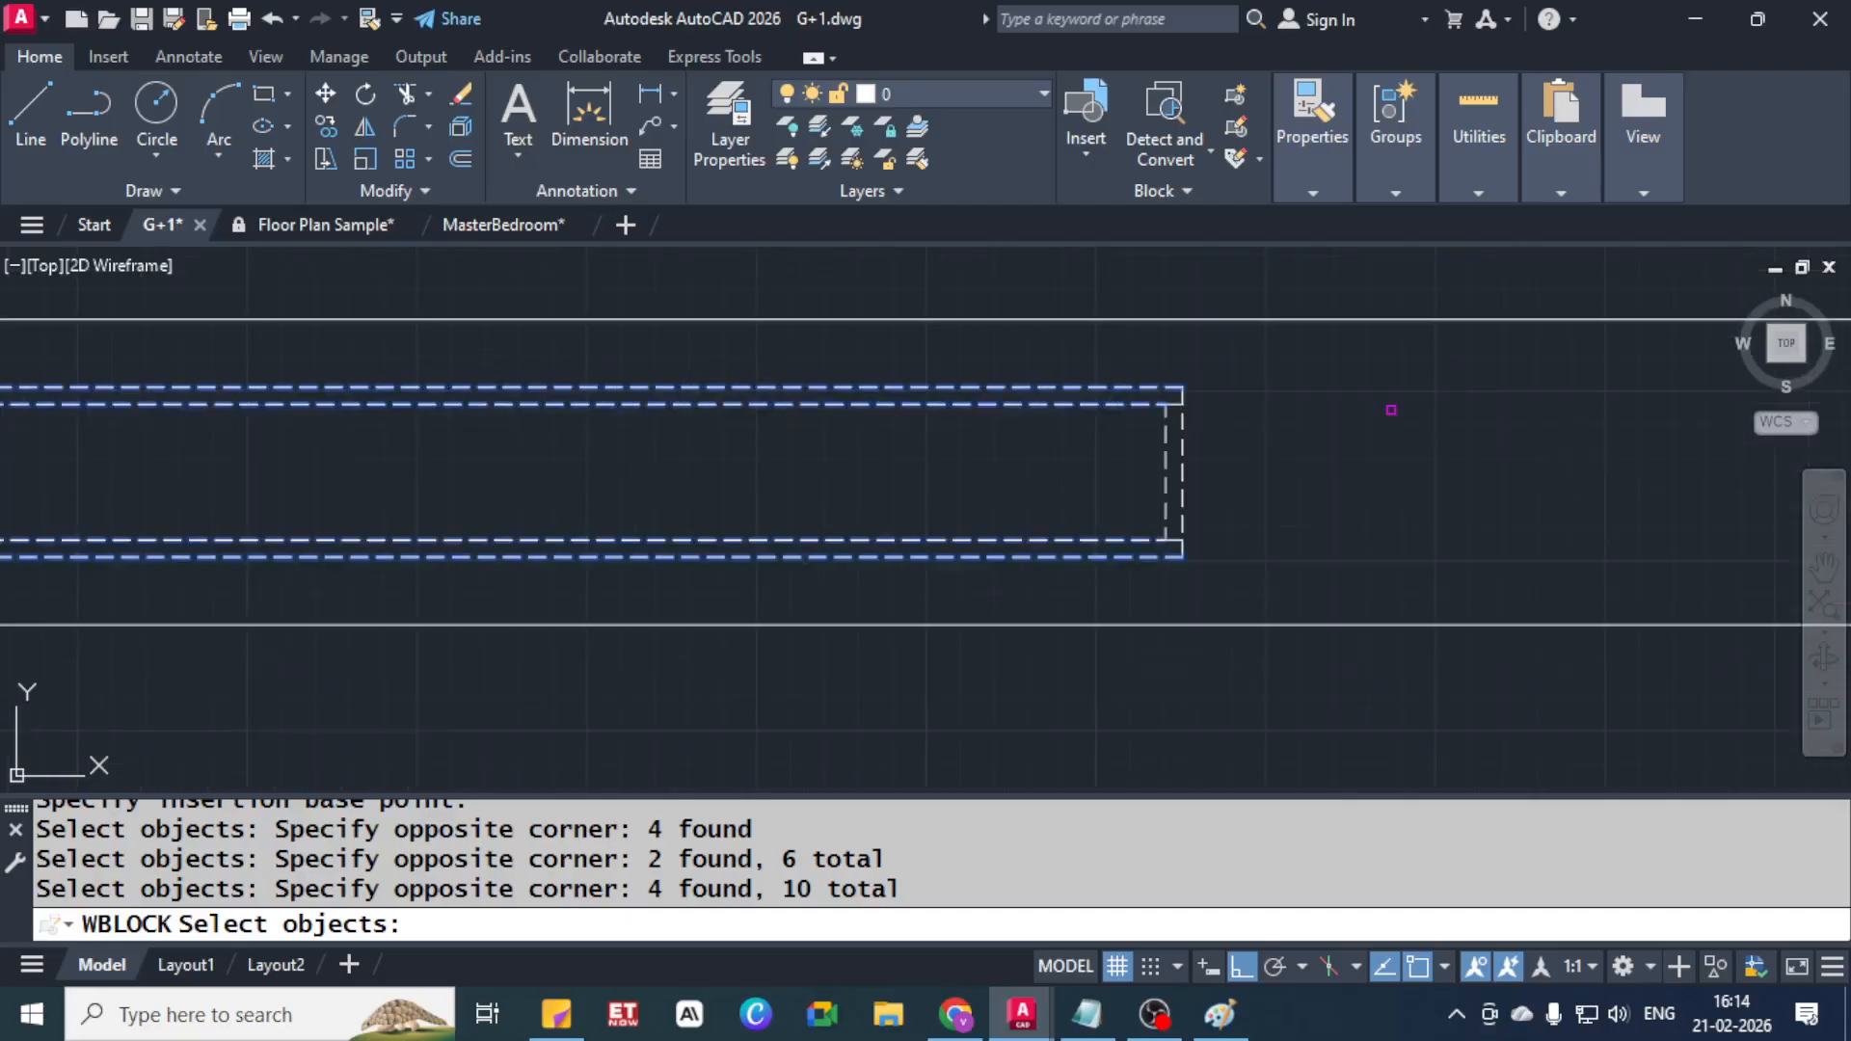
click(1269, 386)
click(1118, 544)
scroll(1287, 464, down, 2)
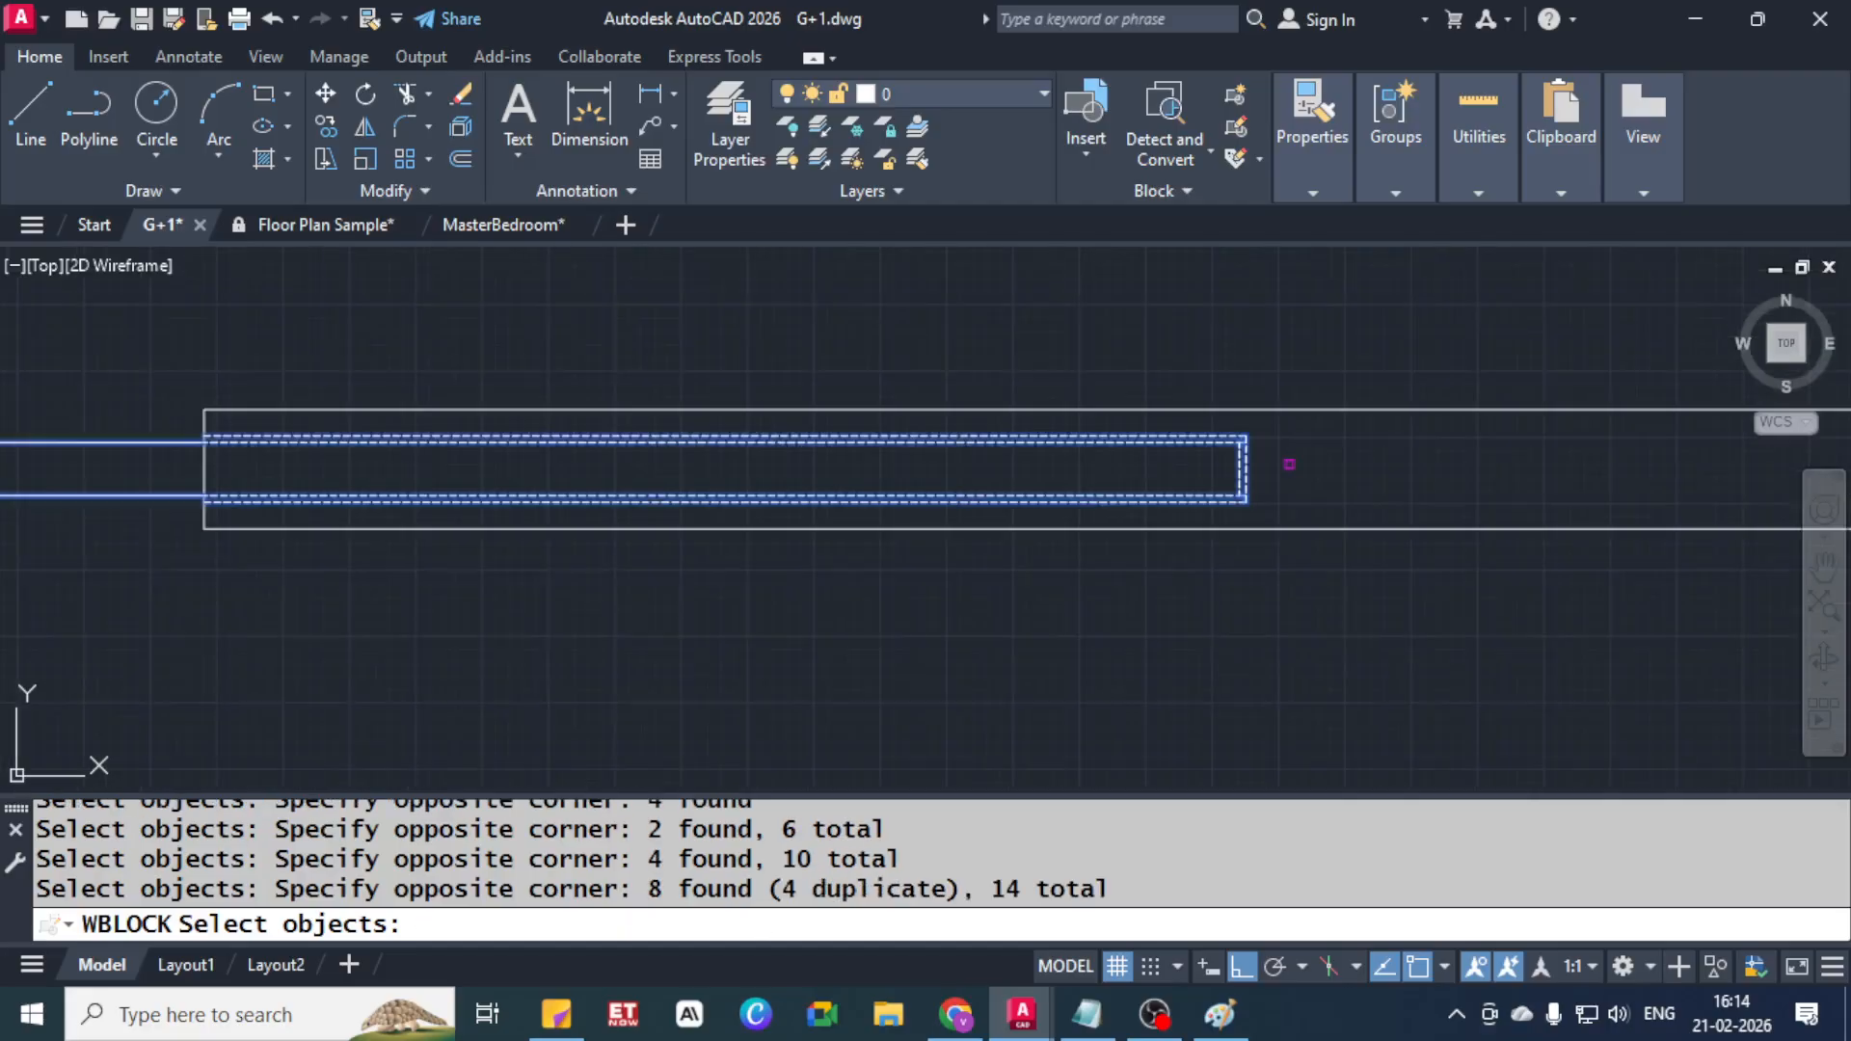
key(Return)
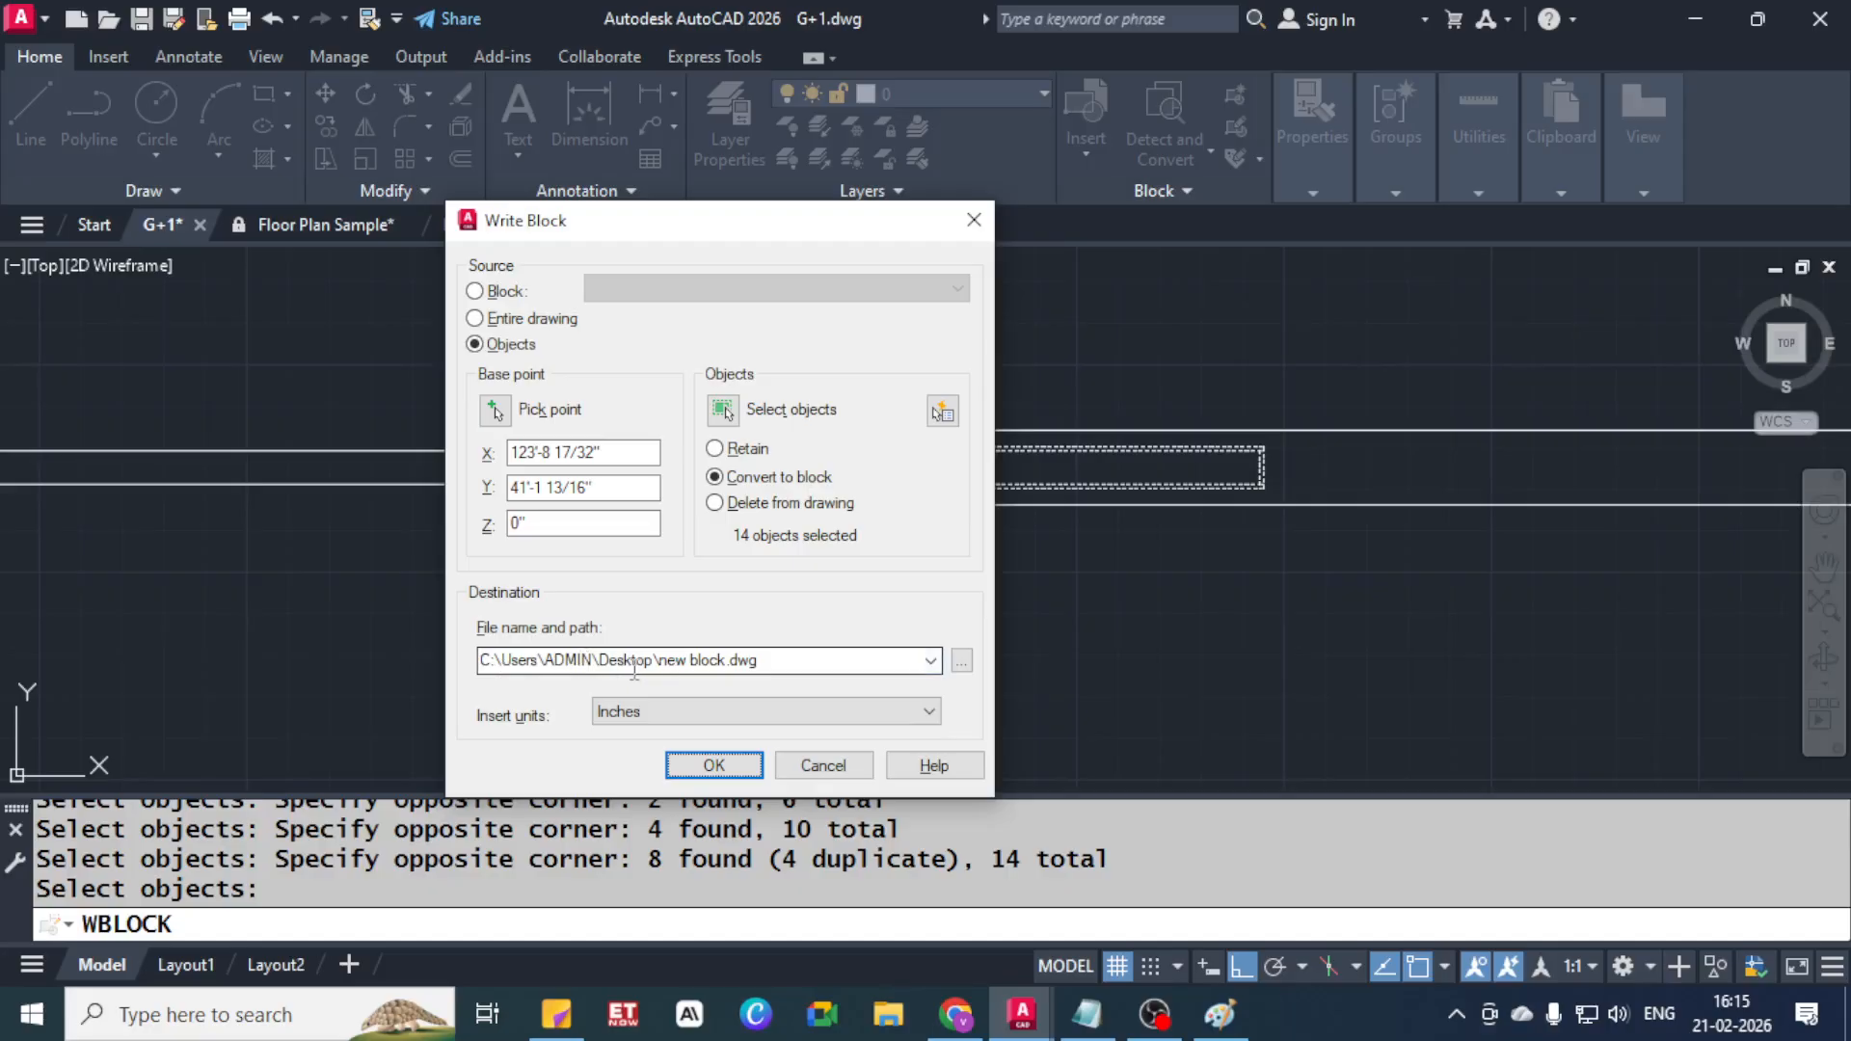
Name the destination file pocket door.dwg on the Desktop and write out the block
click(694, 662)
double_click(676, 661)
click(670, 660)
key(Delete)
key(Delete)
key(Delete)
key(Delete)
key(Delete)
key(Delete)
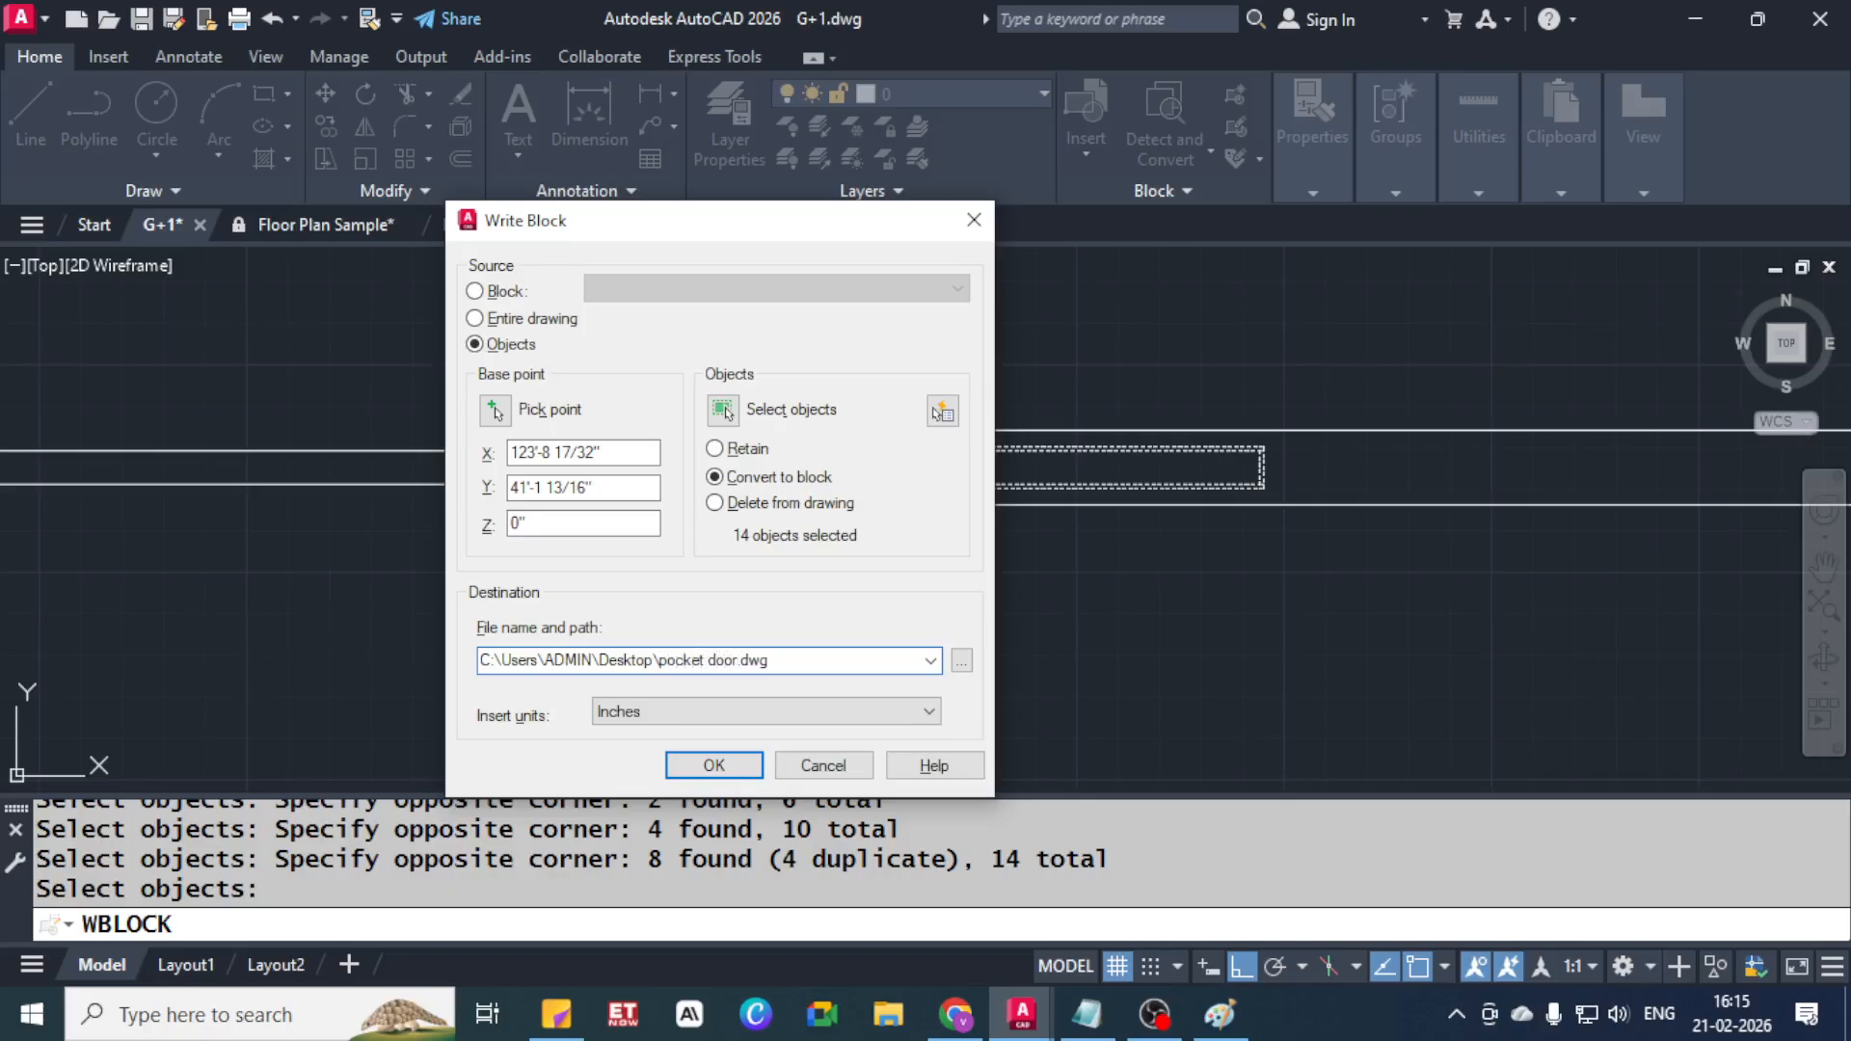
click(713, 765)
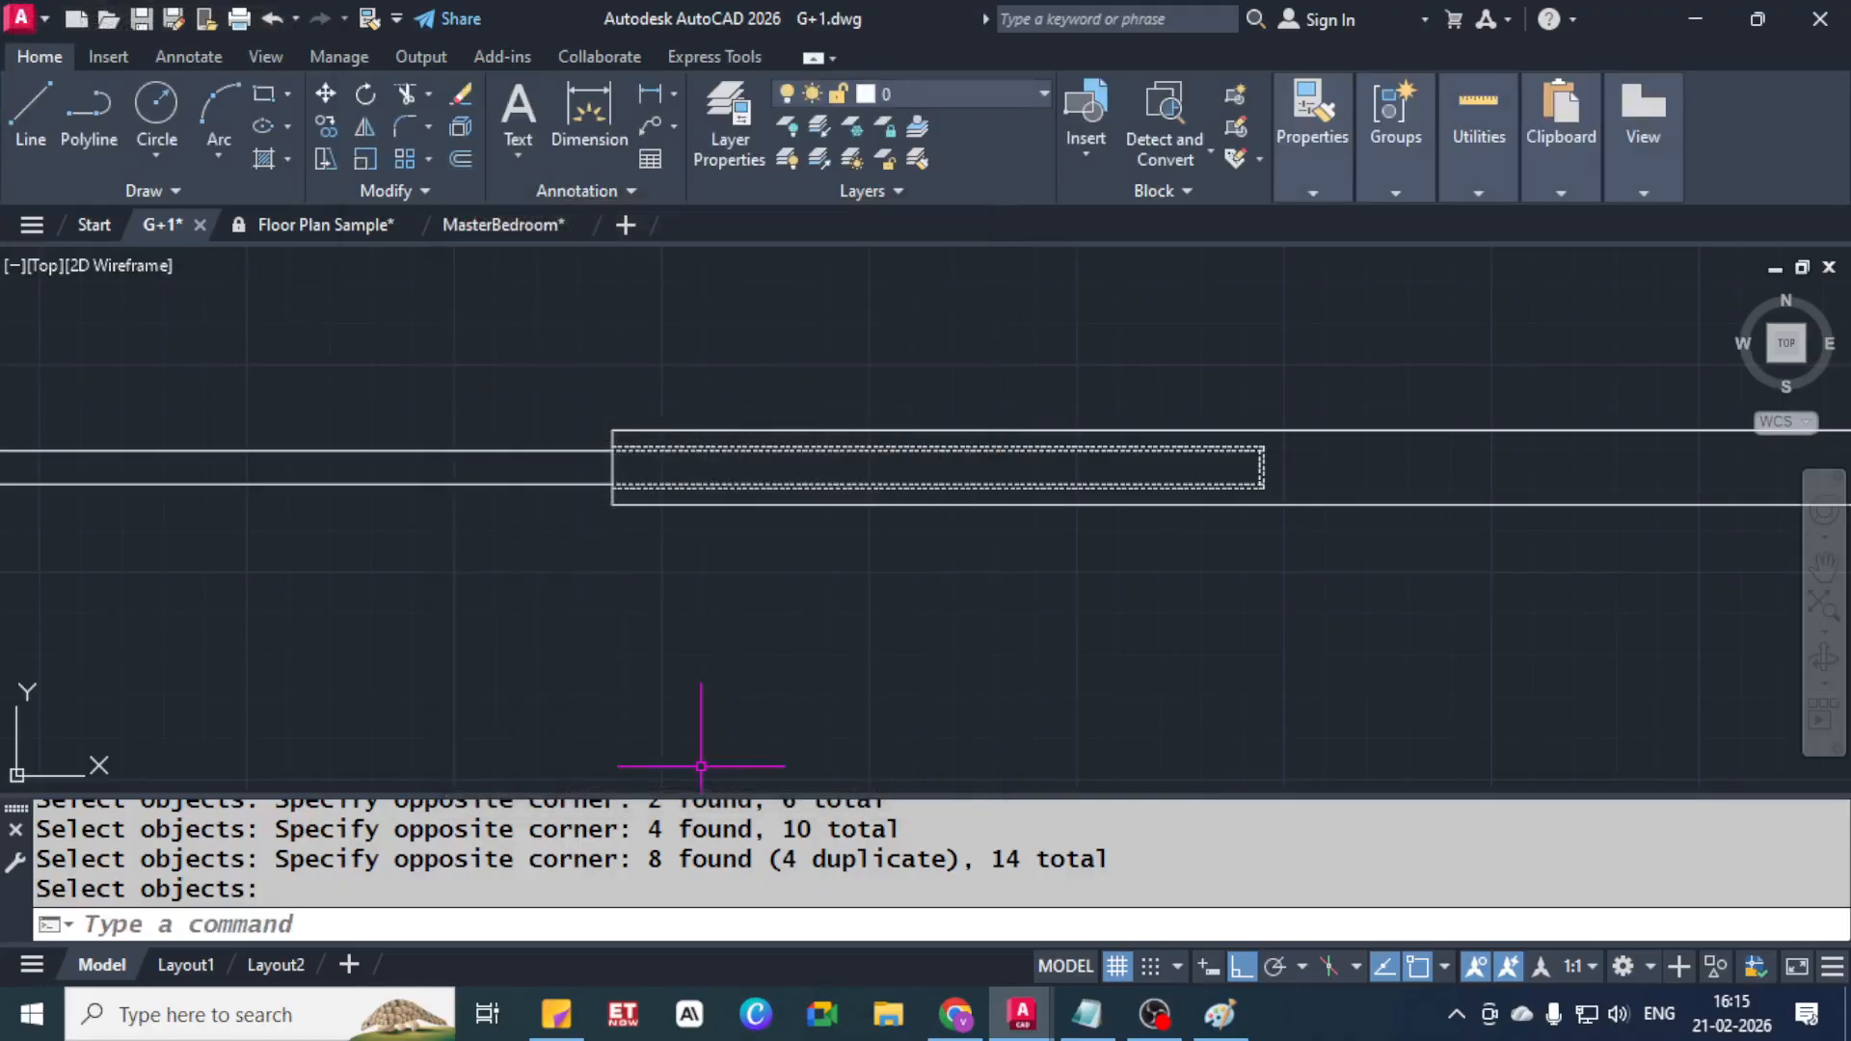
Check the Windows desktop for the saved pocket door file and return to the G+1 drawing in AutoCAD
mouse_move(496, 579)
middle_down()
mouse_move(909, 537)
mouse_move(741, 581)
middle_up()
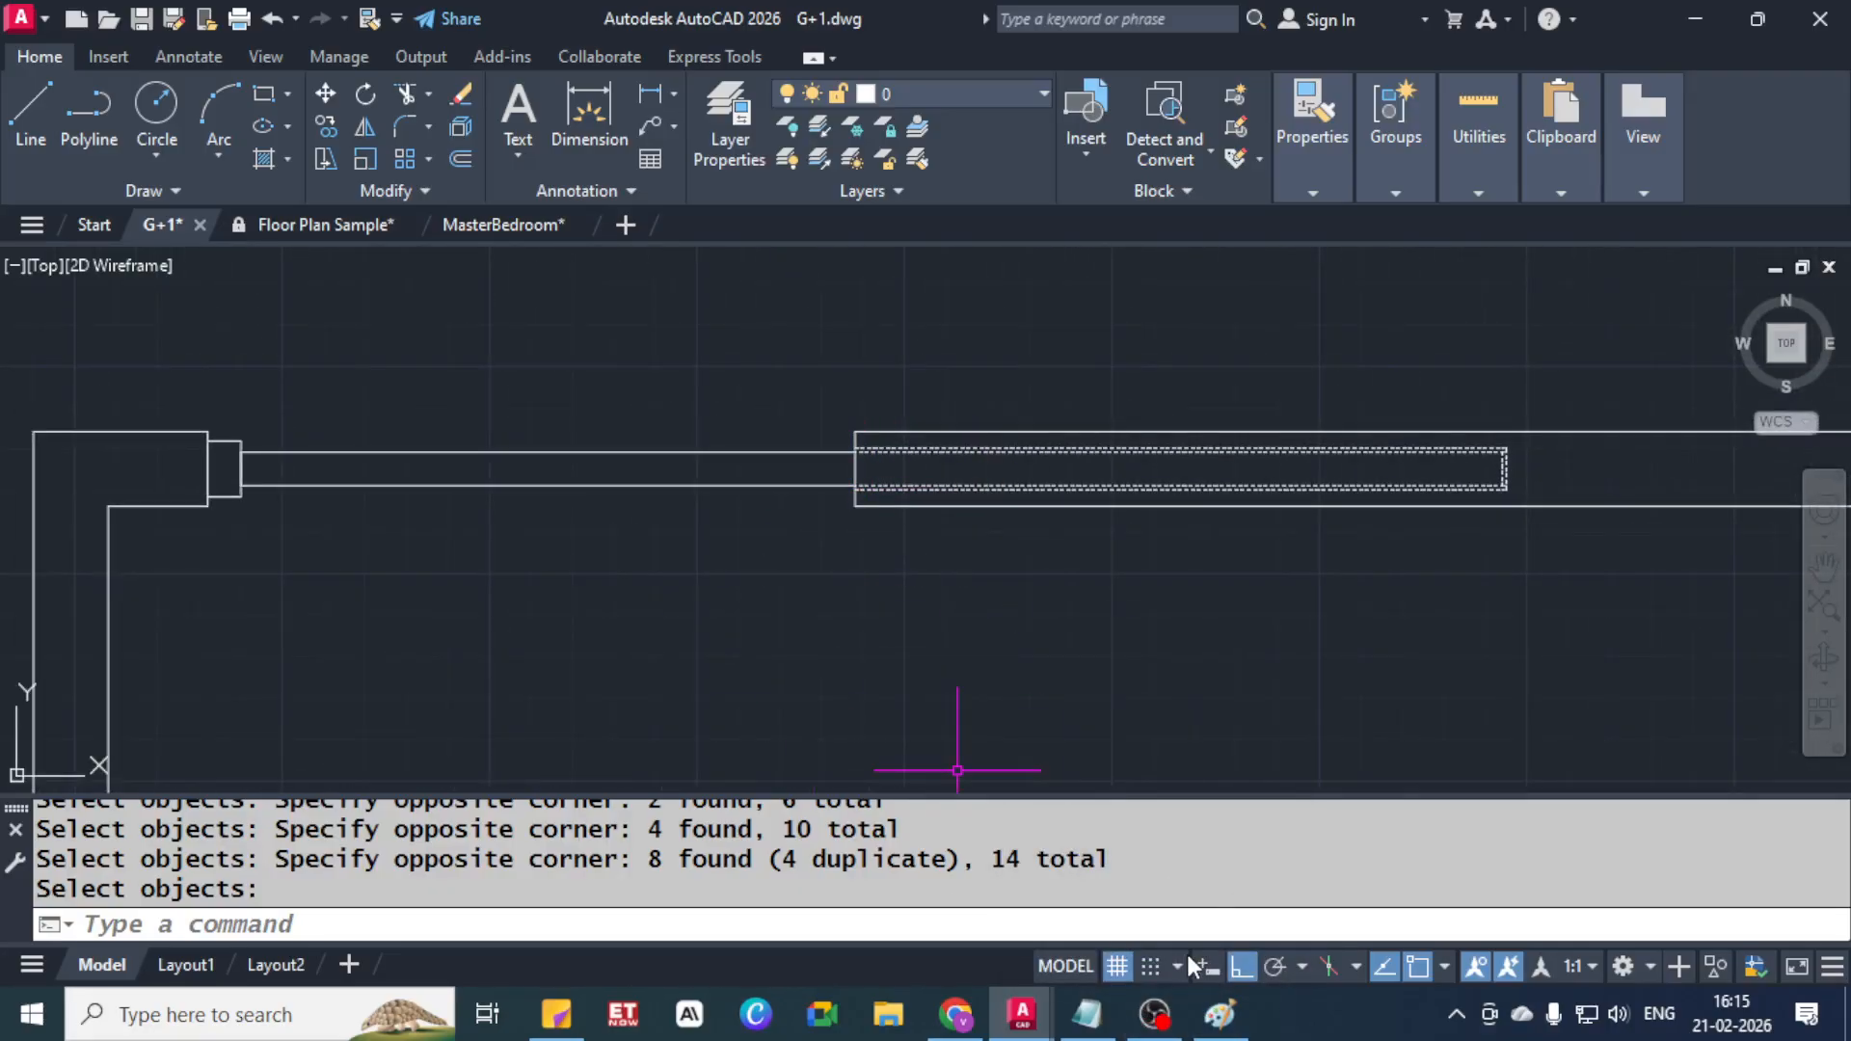
click(1692, 23)
click(1692, 22)
click(1693, 21)
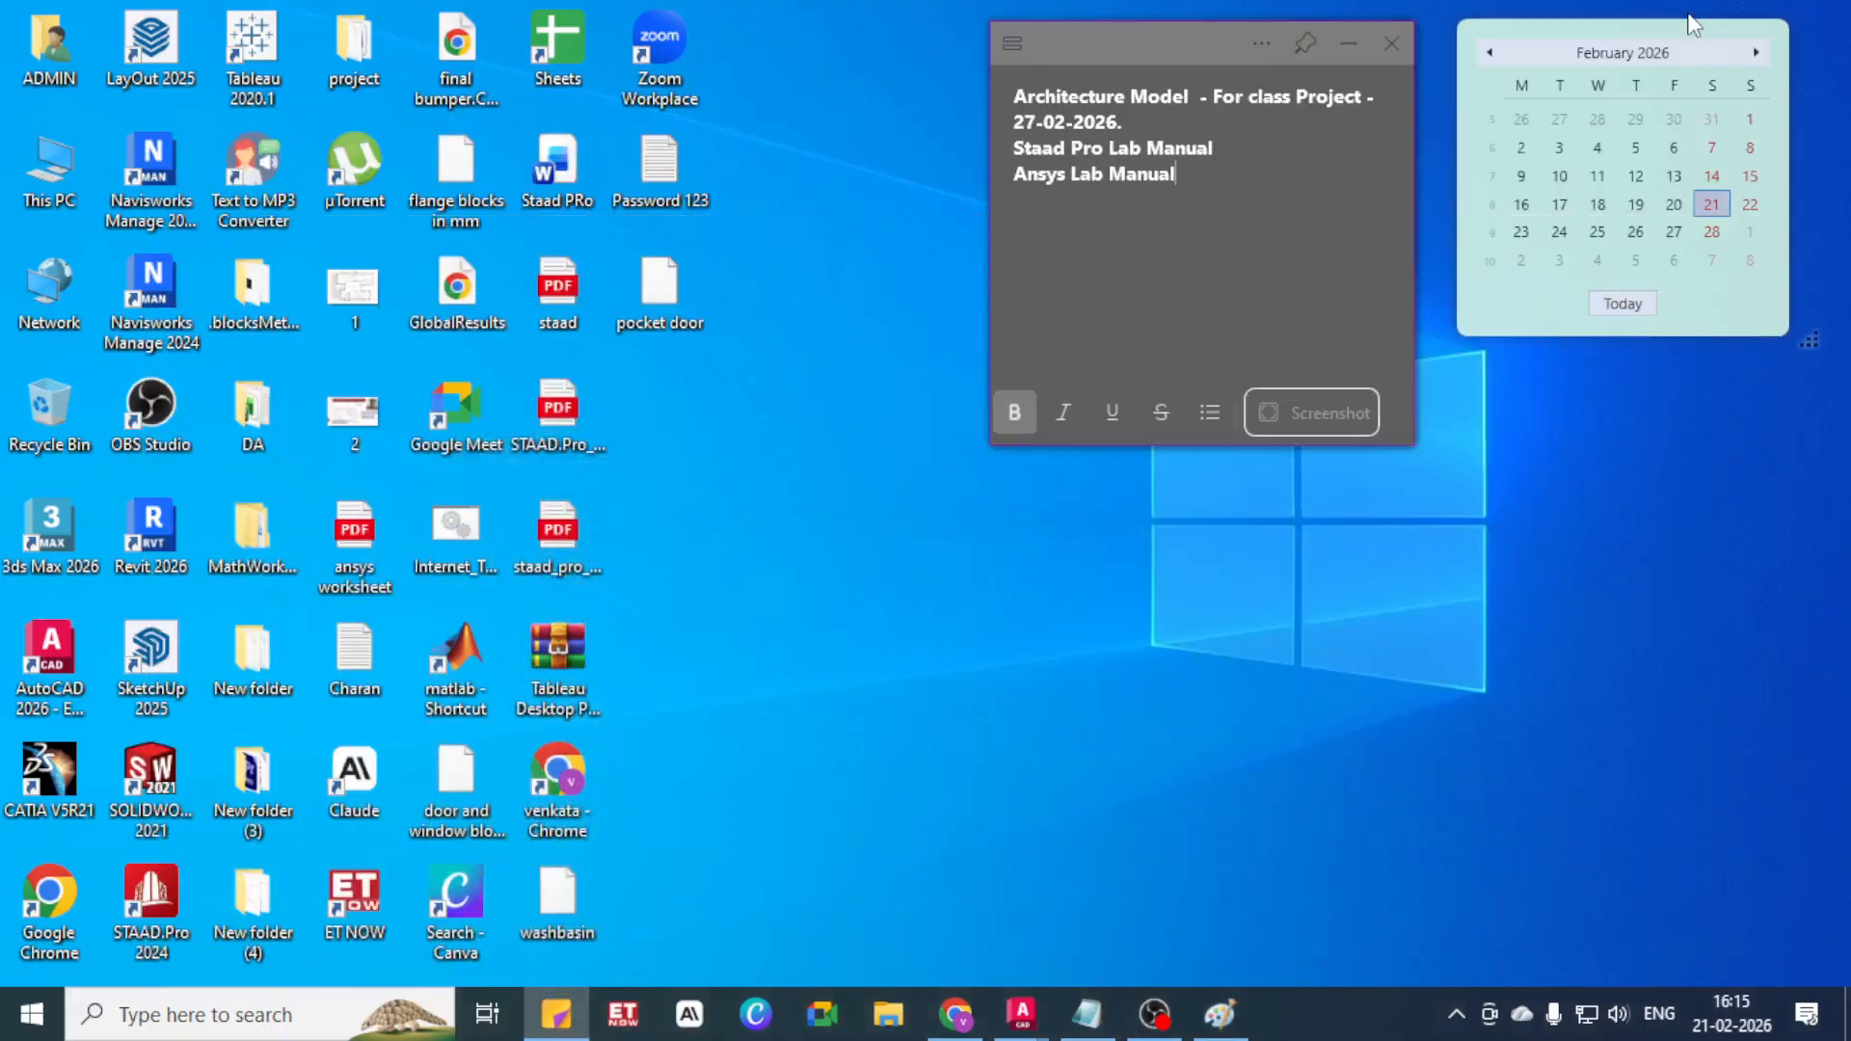
click(957, 598)
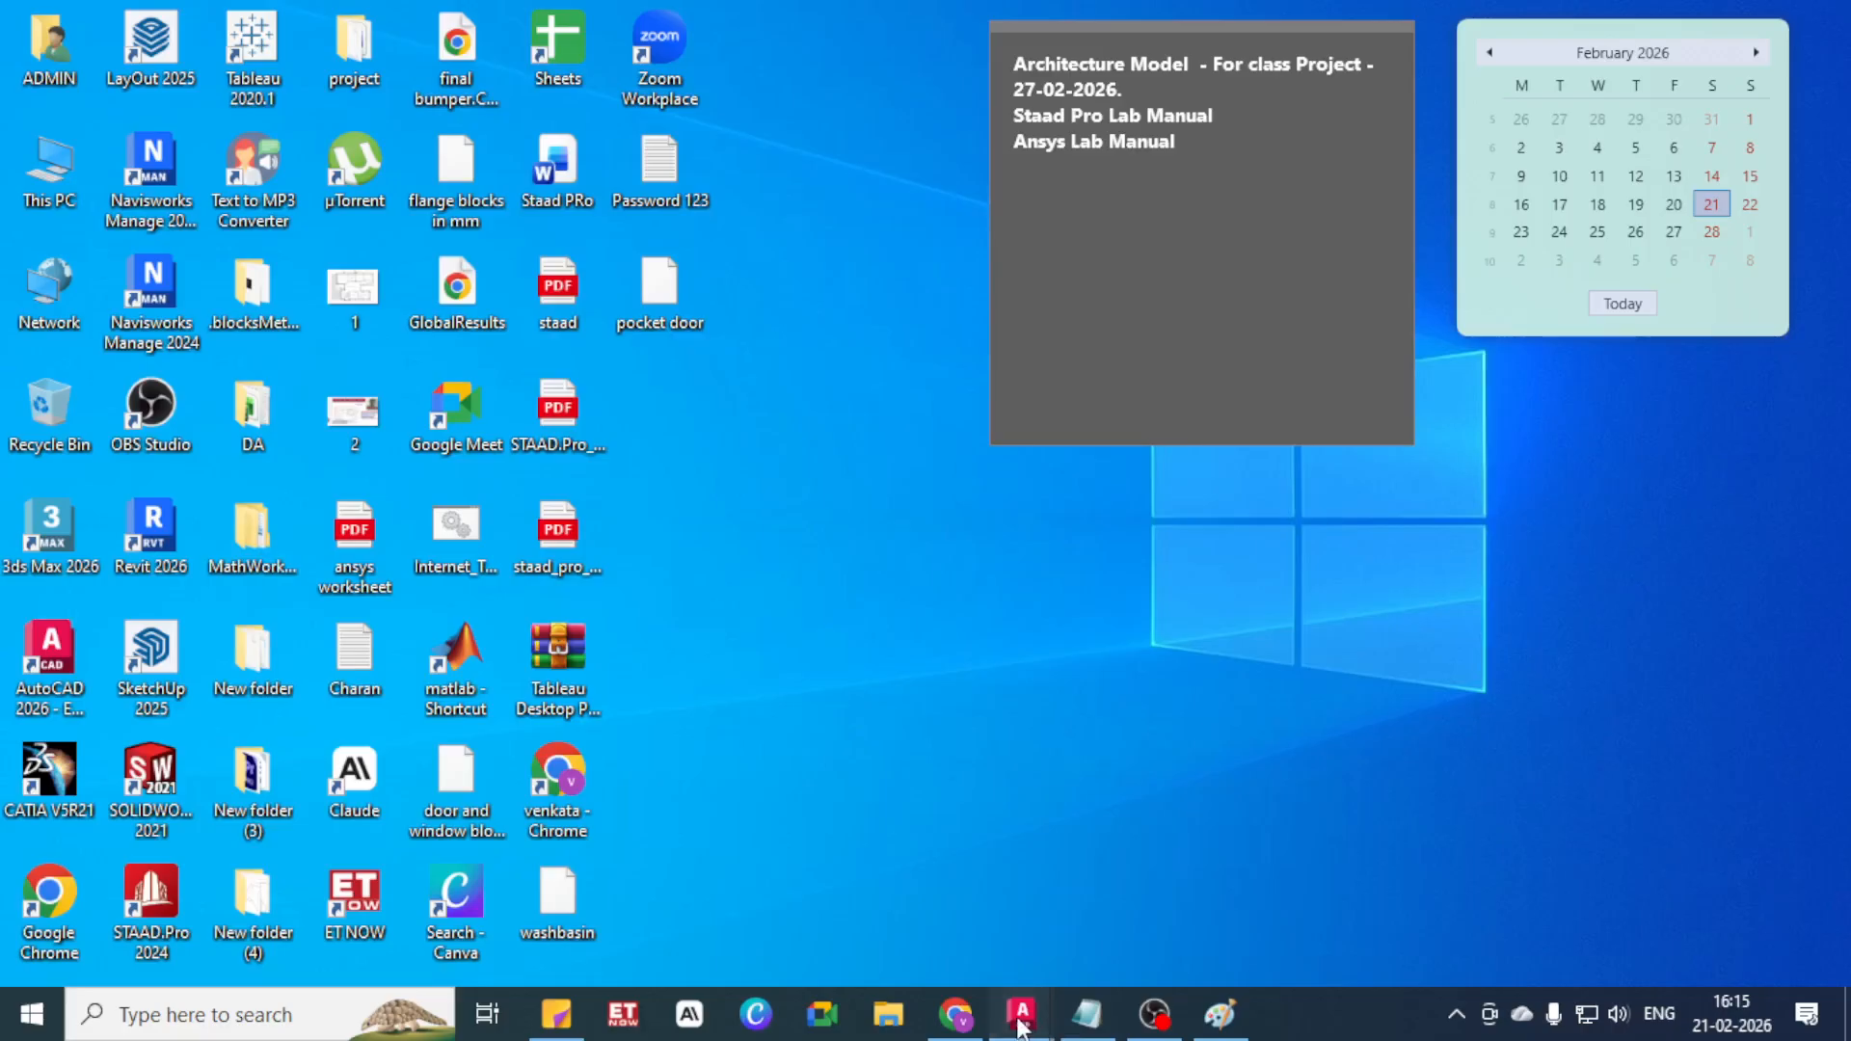
mouse_move(1022, 1027)
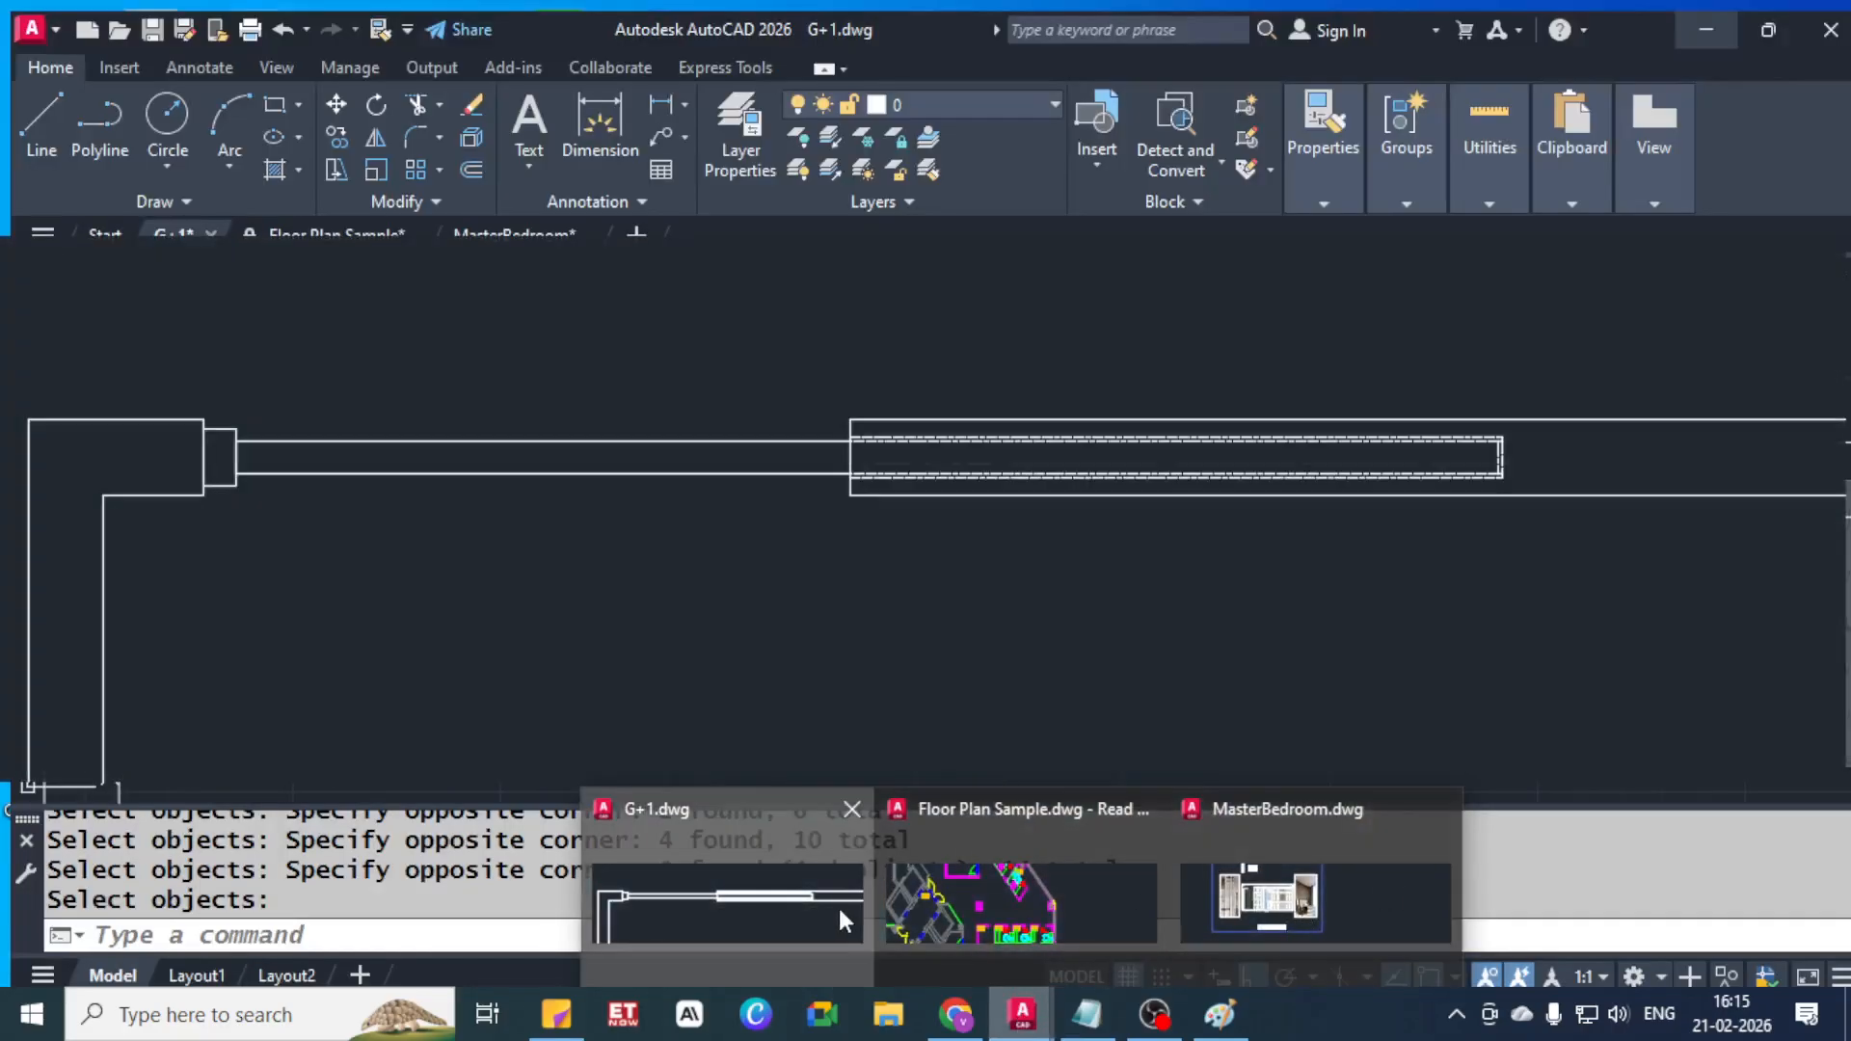
click(837, 921)
Start Insert and load pocket door.dwg from the Desktop as the block library
text(i)
key(Return)
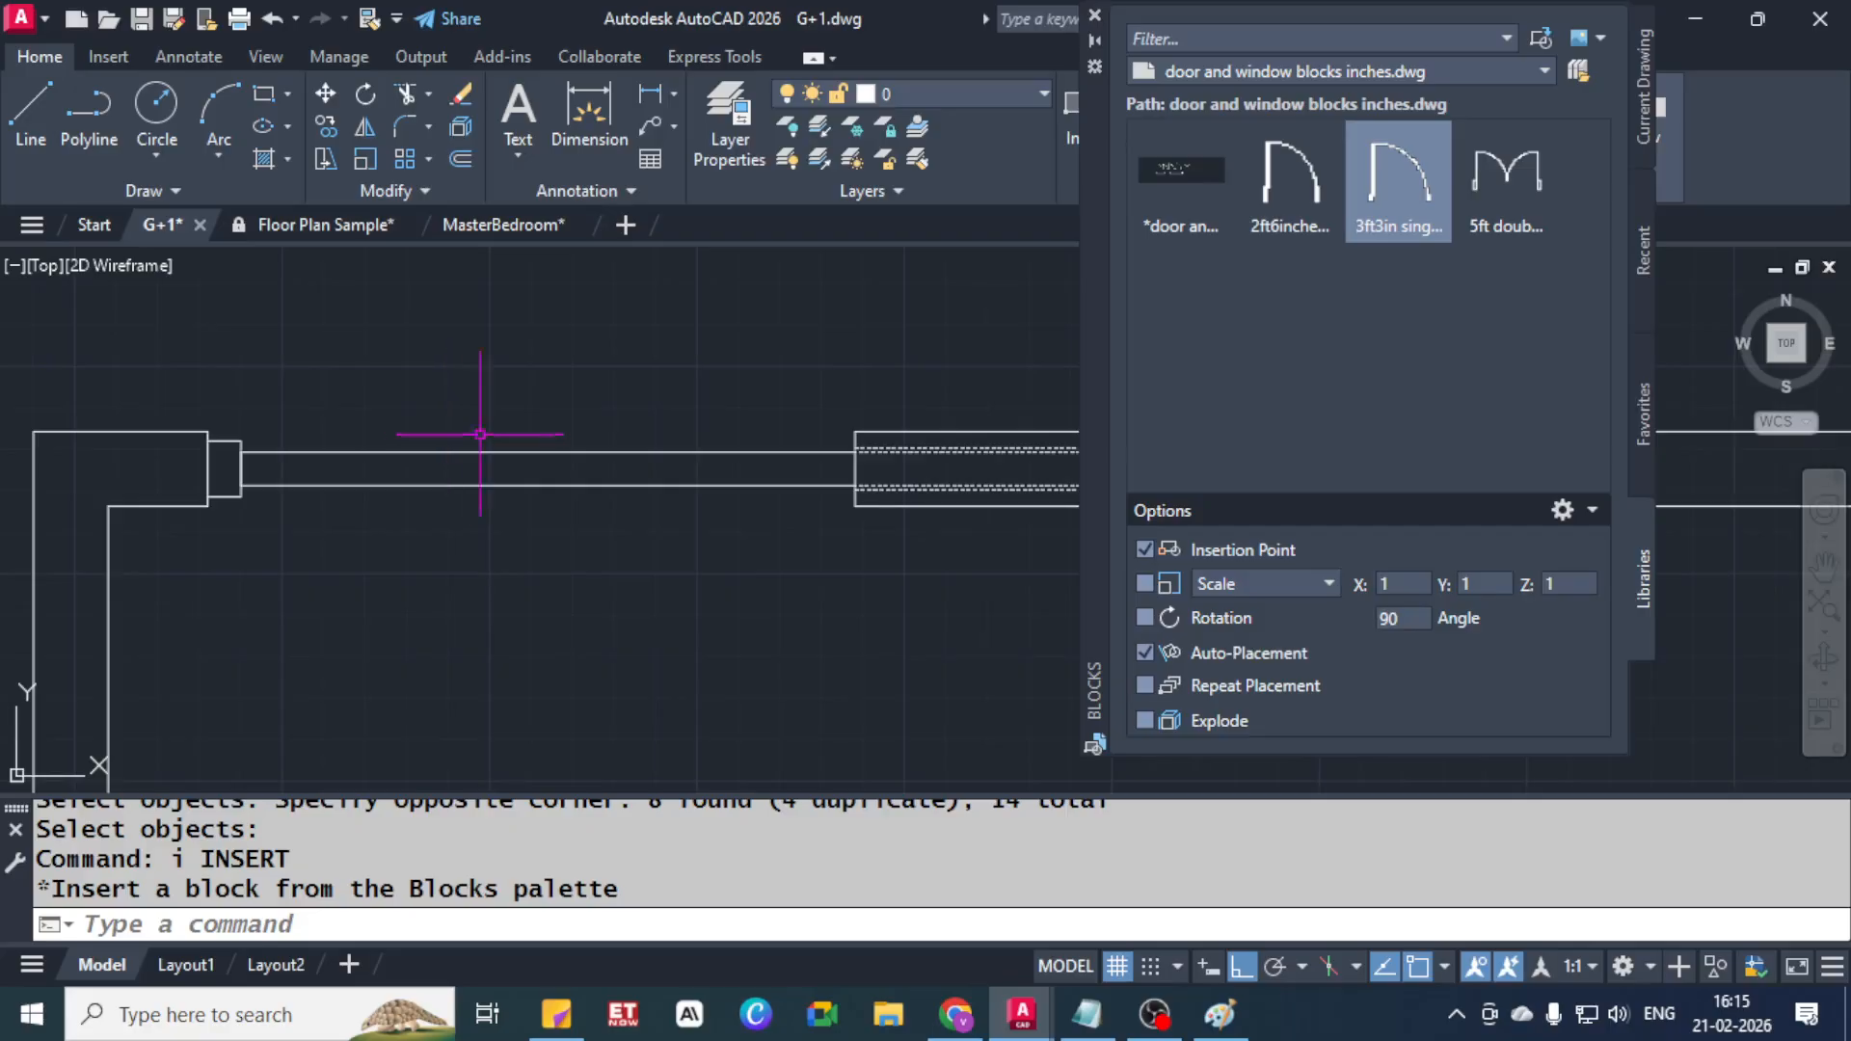
click(1579, 70)
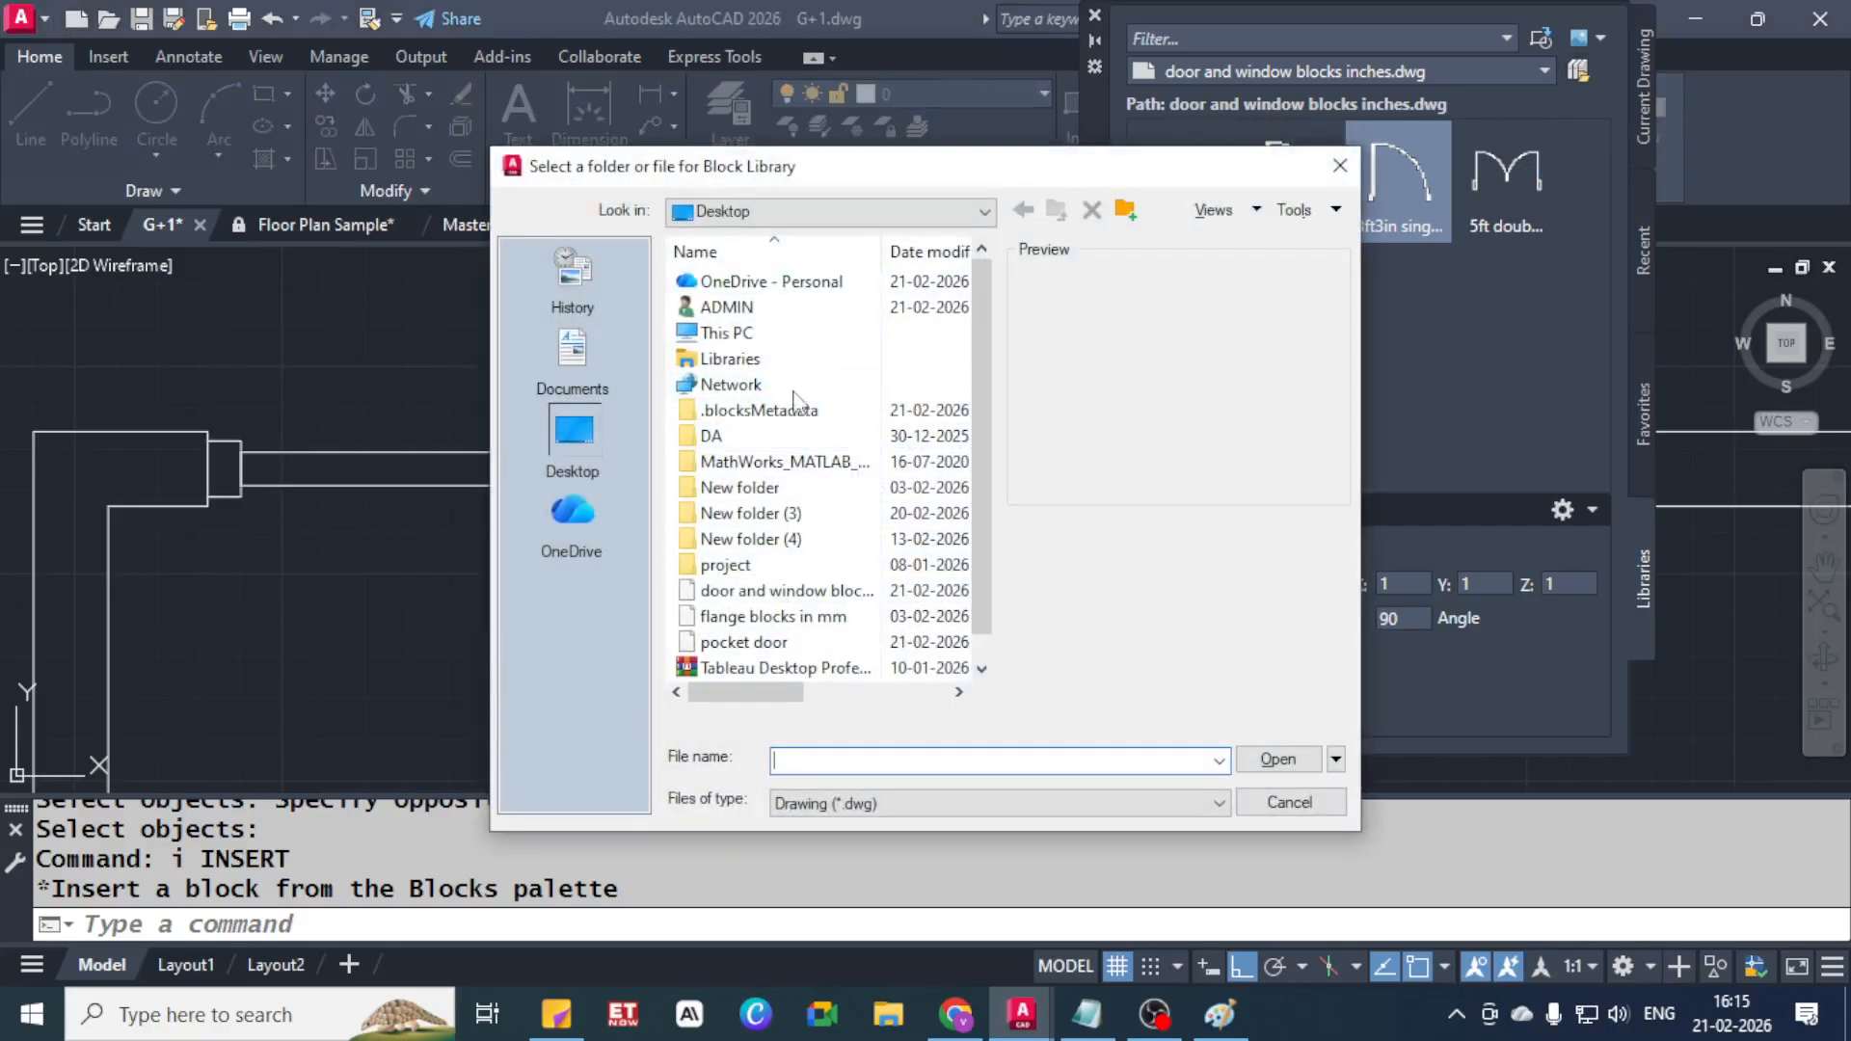
click(747, 642)
click(1278, 758)
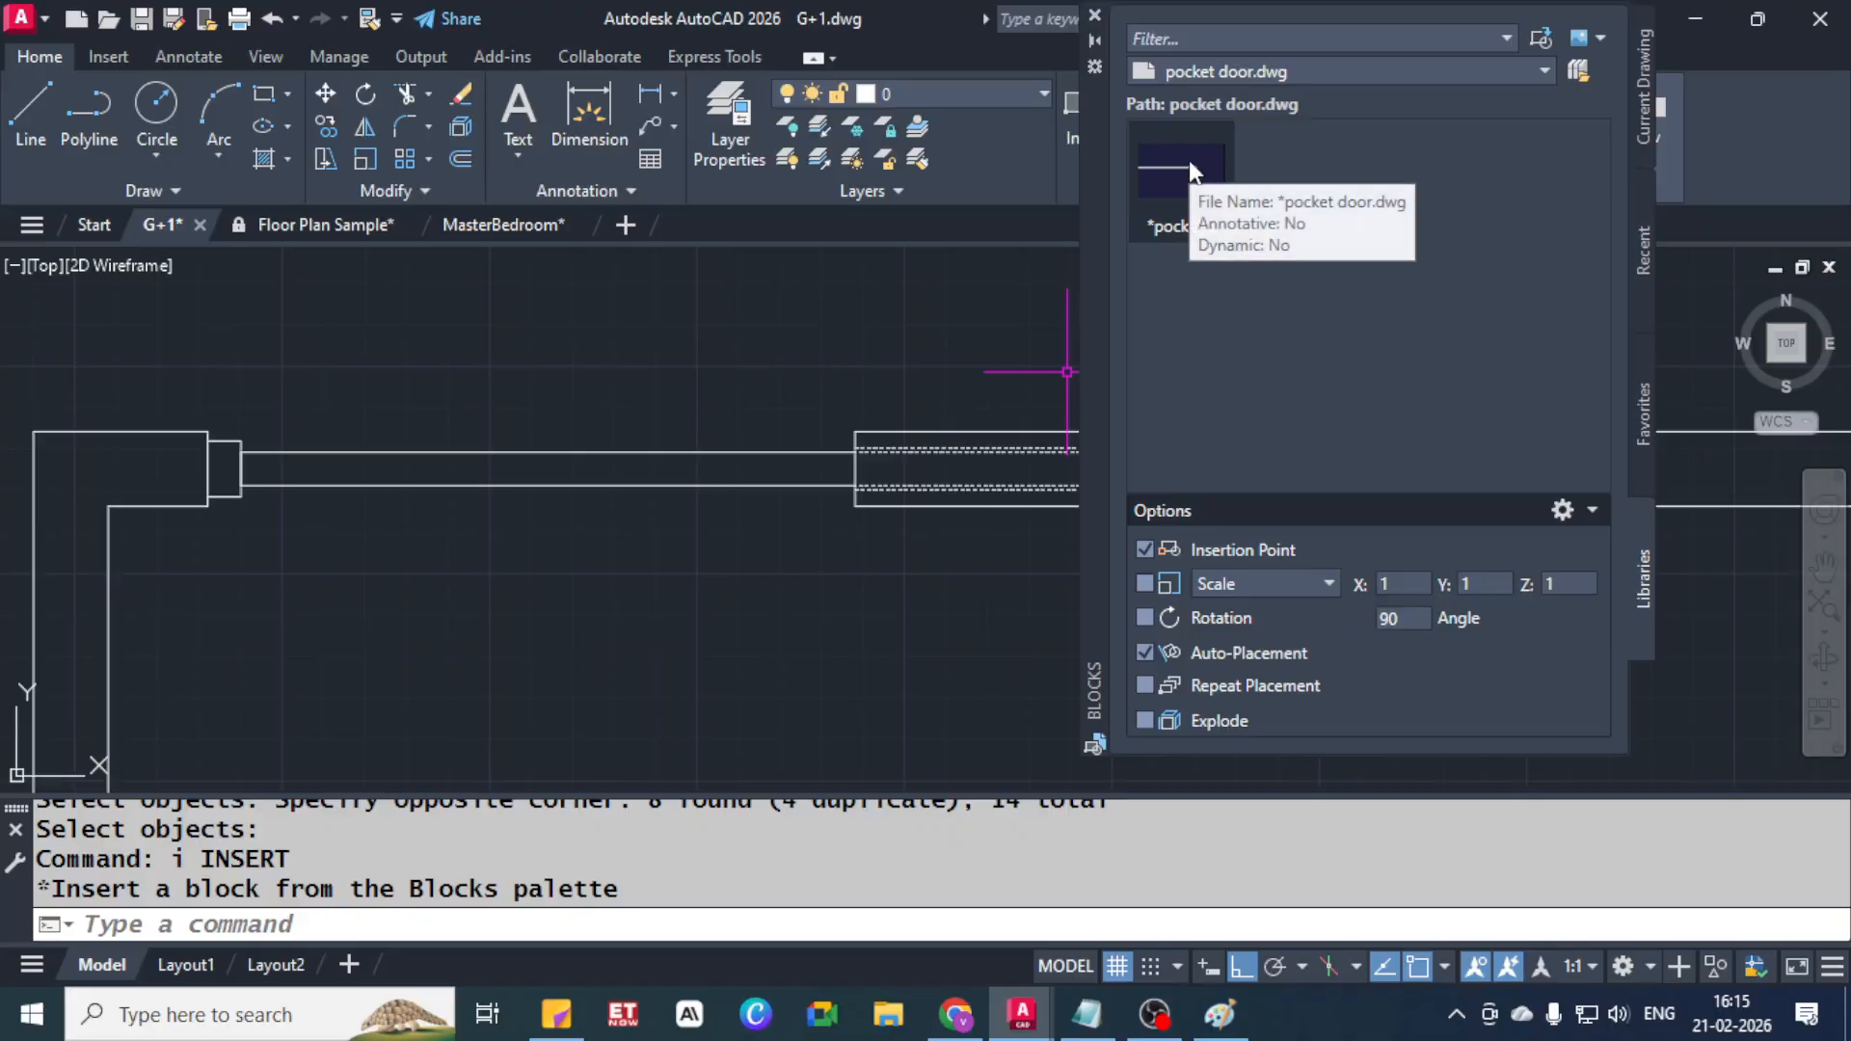
mouse_move(1189, 160)
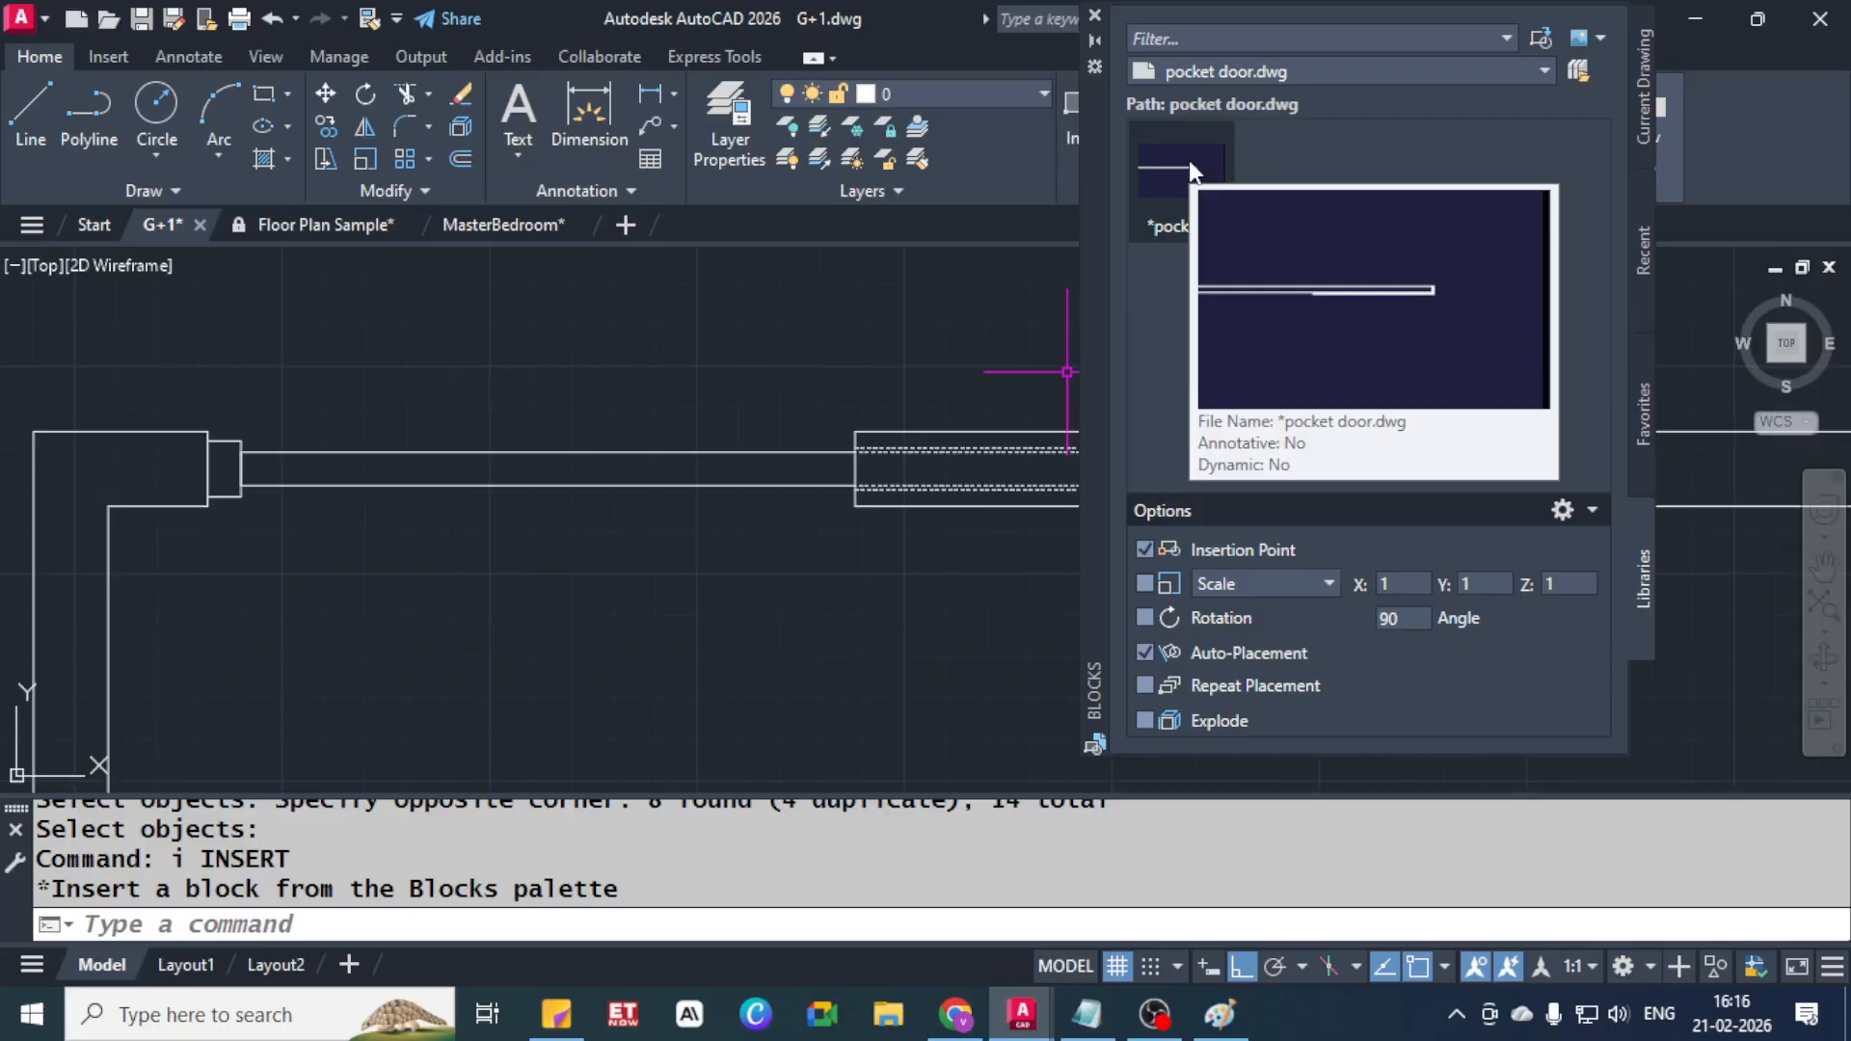
mouse_move(1189, 160)
mouse_down()
mouse_move(1186, 194)
mouse_move(909, 475)
mouse_up()
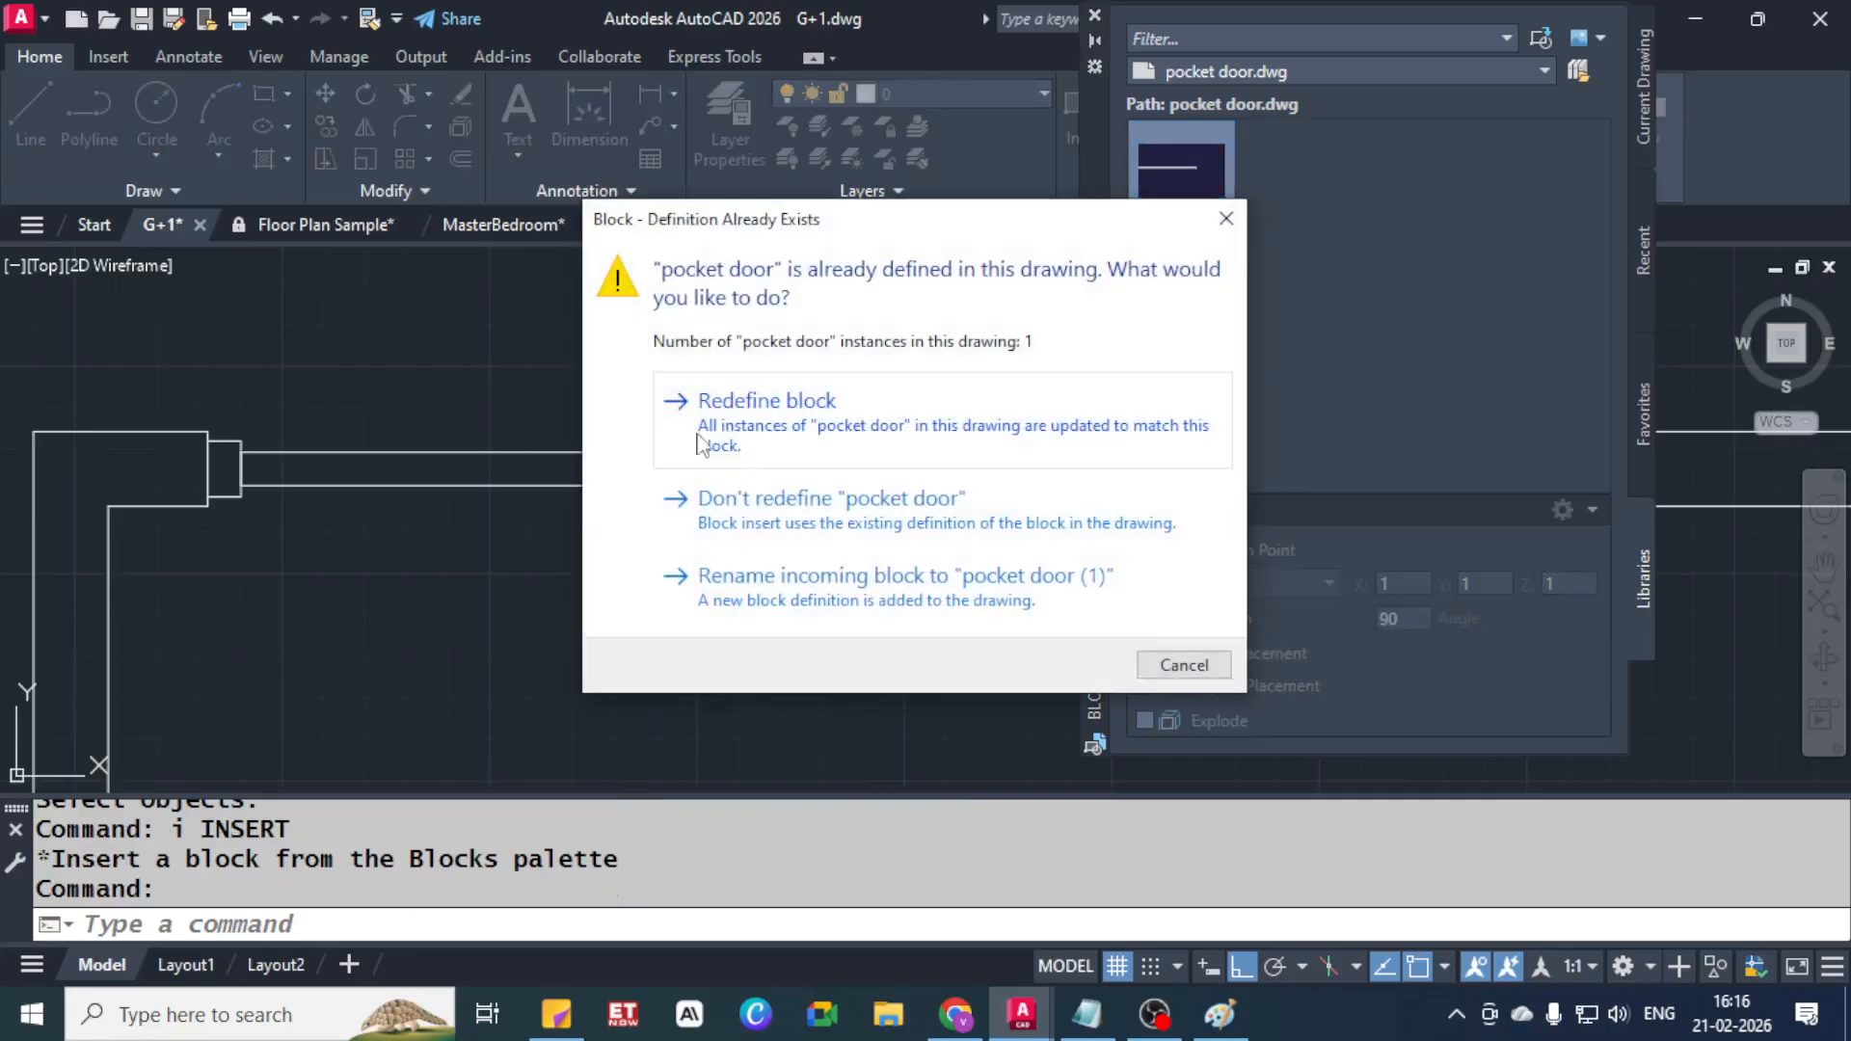
click(778, 439)
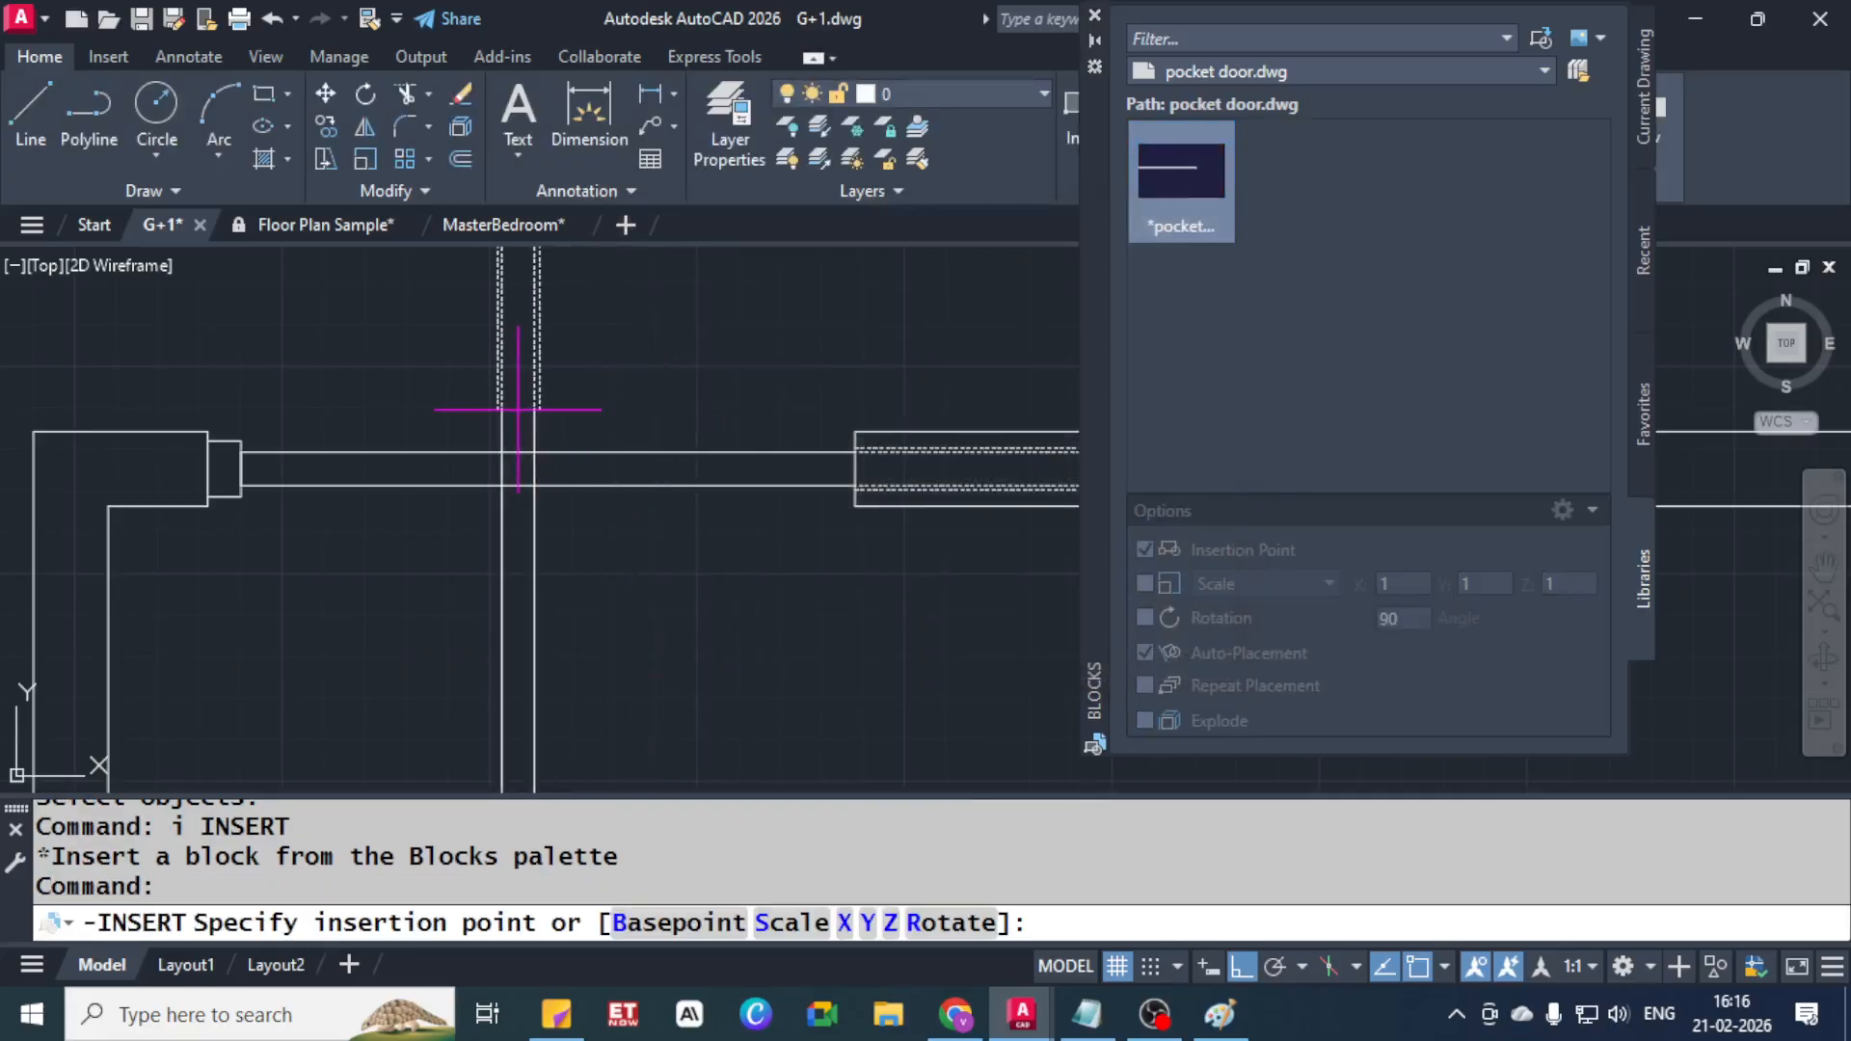
scroll(540, 424, down, 2)
scroll(608, 481, up, 4)
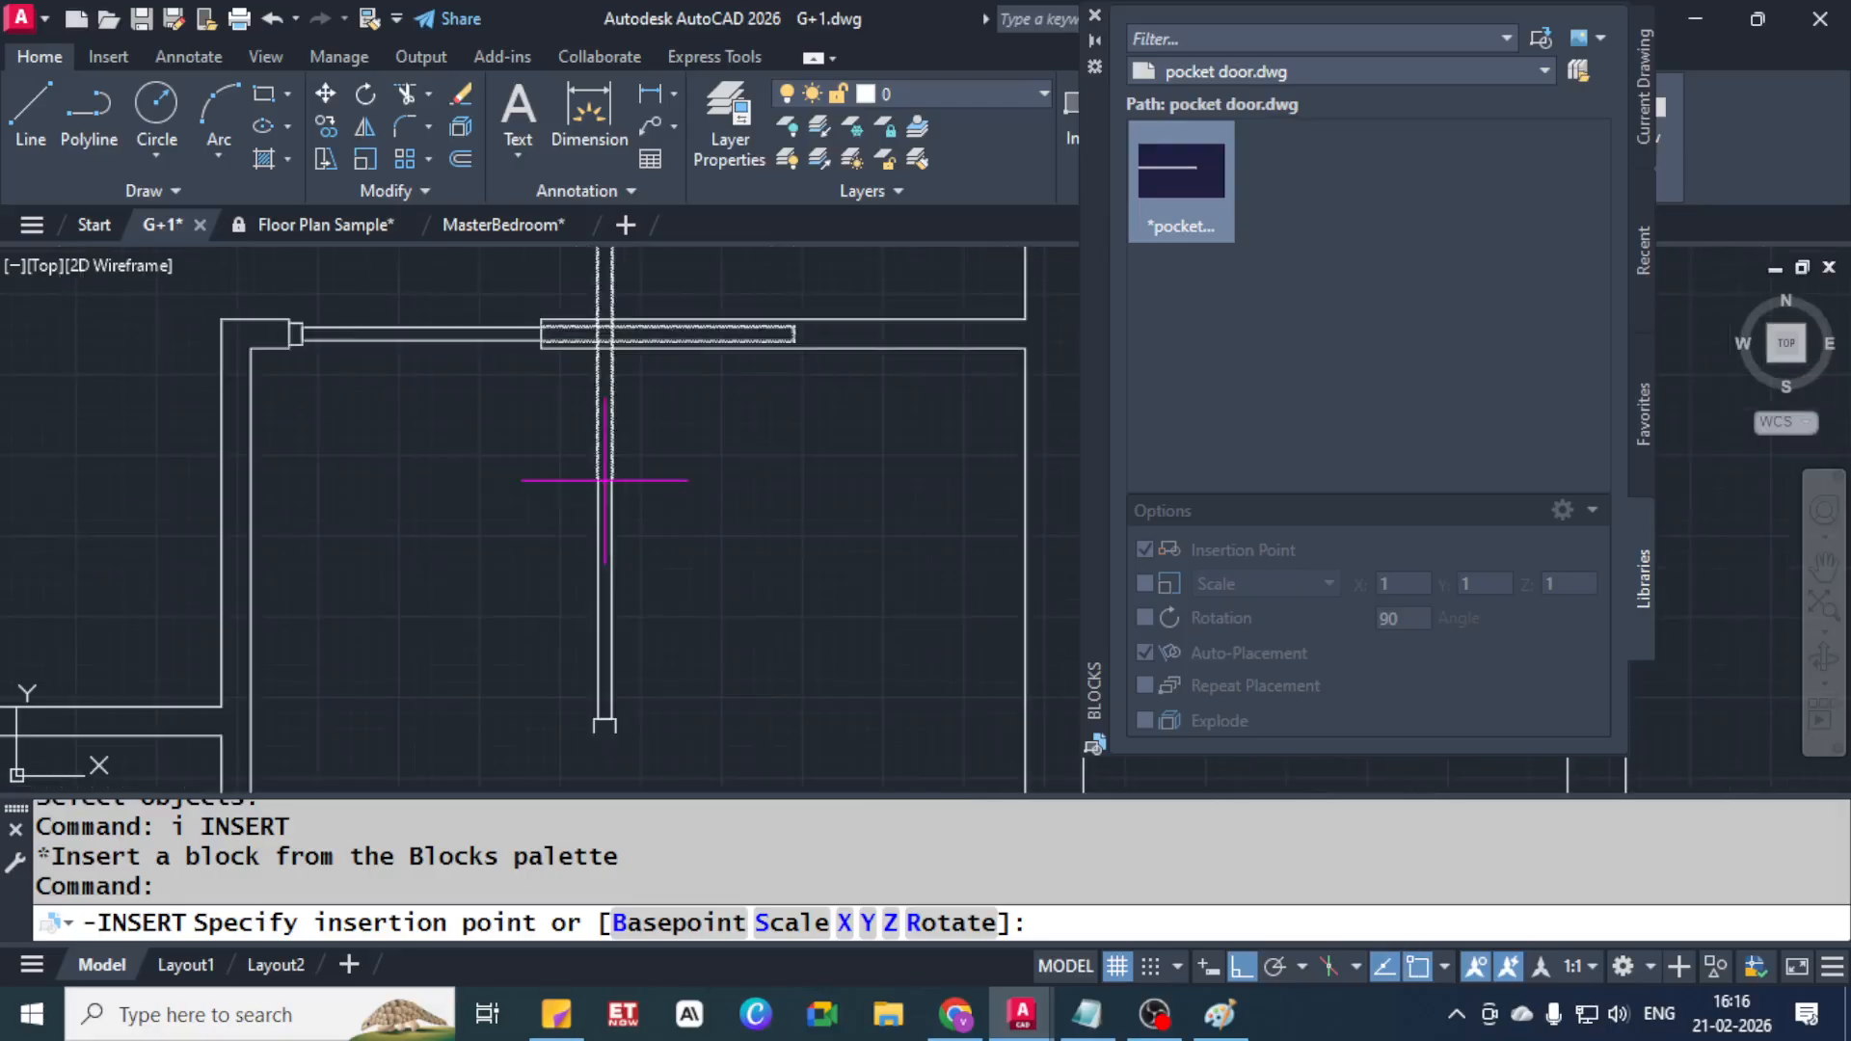
scroll(66, 437, down, 4)
middle_drag(66, 378, 429, 477)
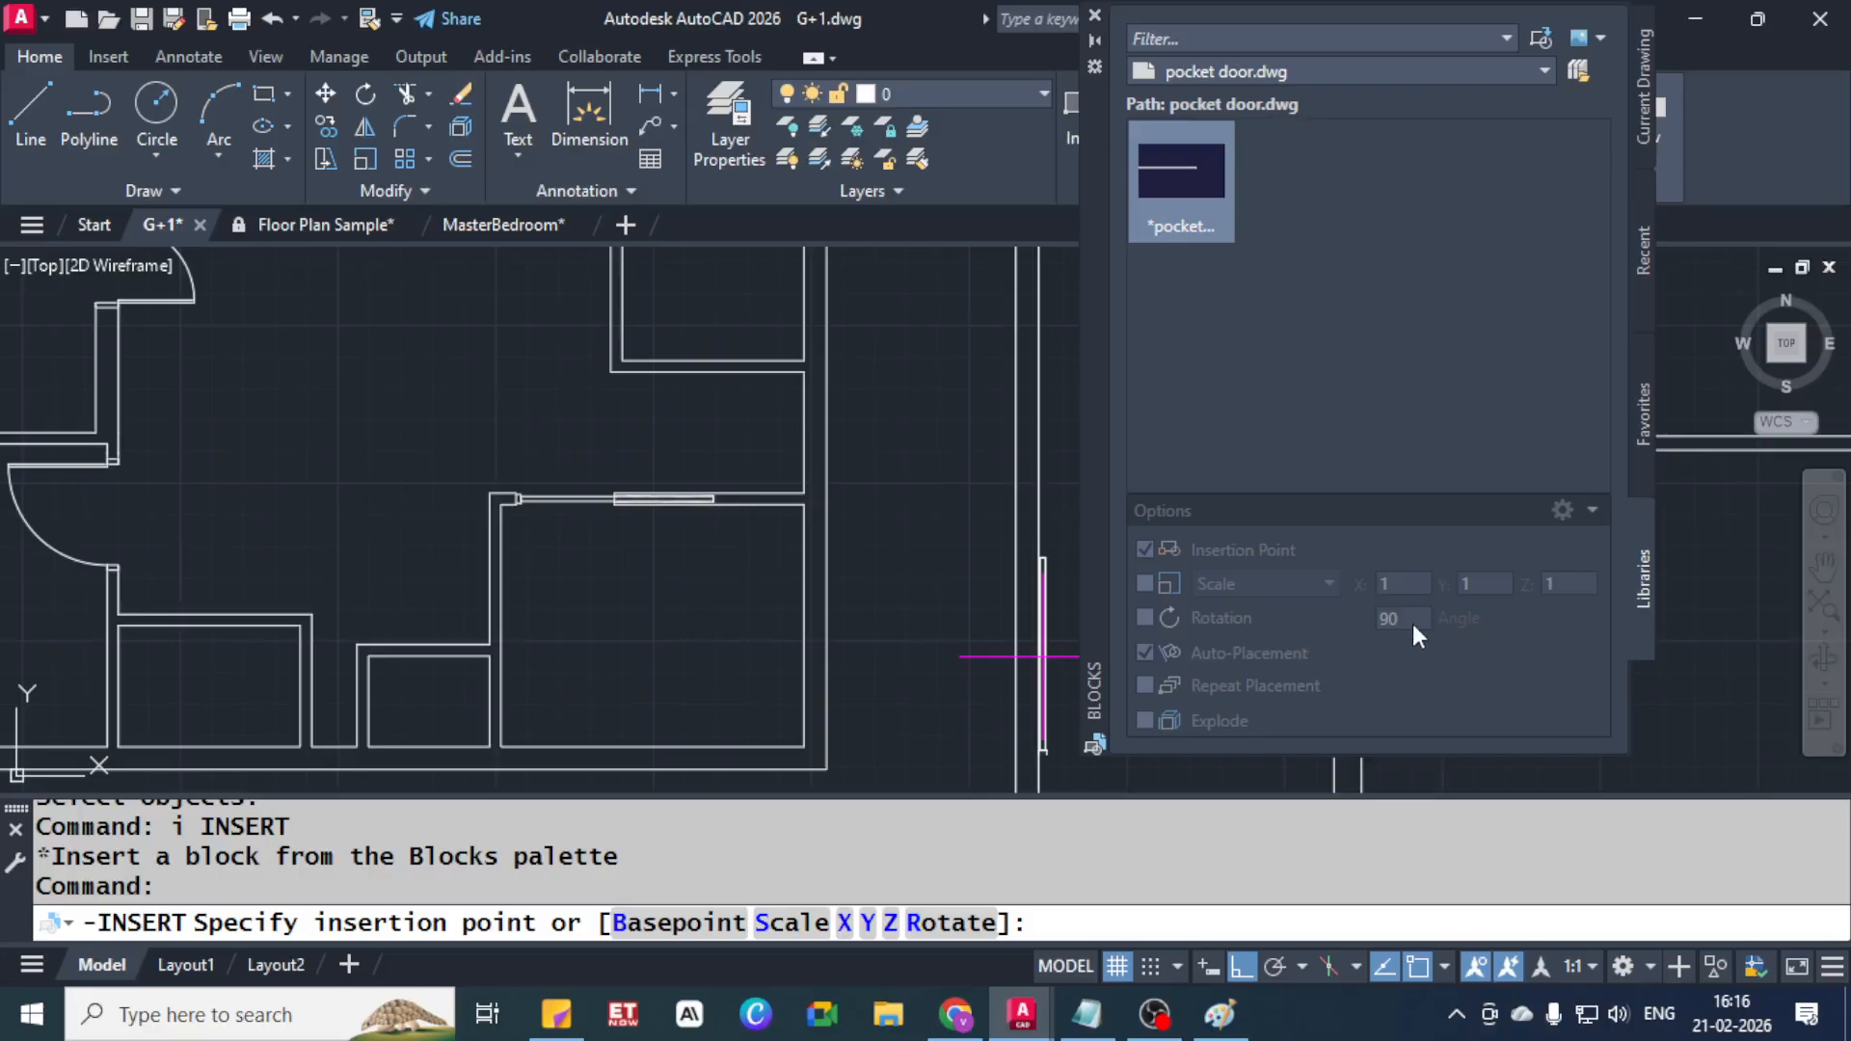
key(Escape)
Set the insertion rotation to 0 and insert the pocket door block in open space, redefining the existing block definition
drag(1415, 620, 1182, 609)
text(0)
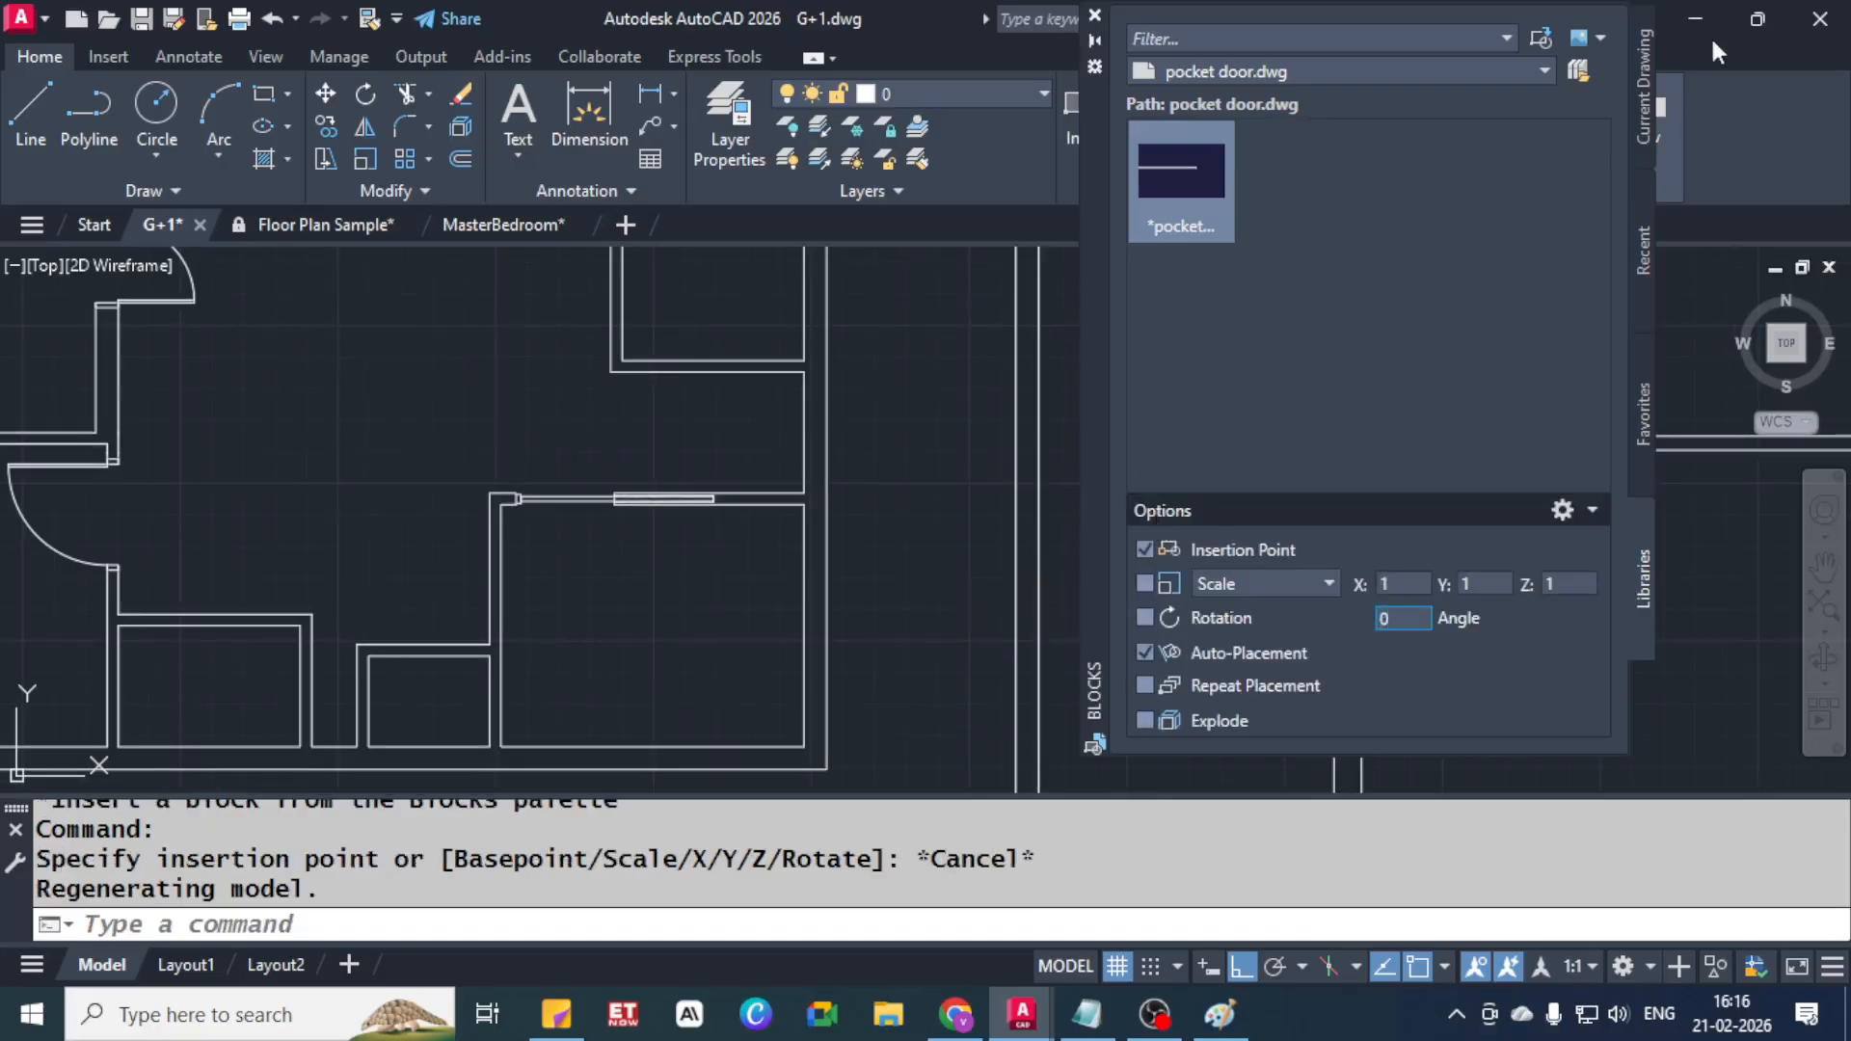
drag(1181, 183, 116, 579)
click(851, 446)
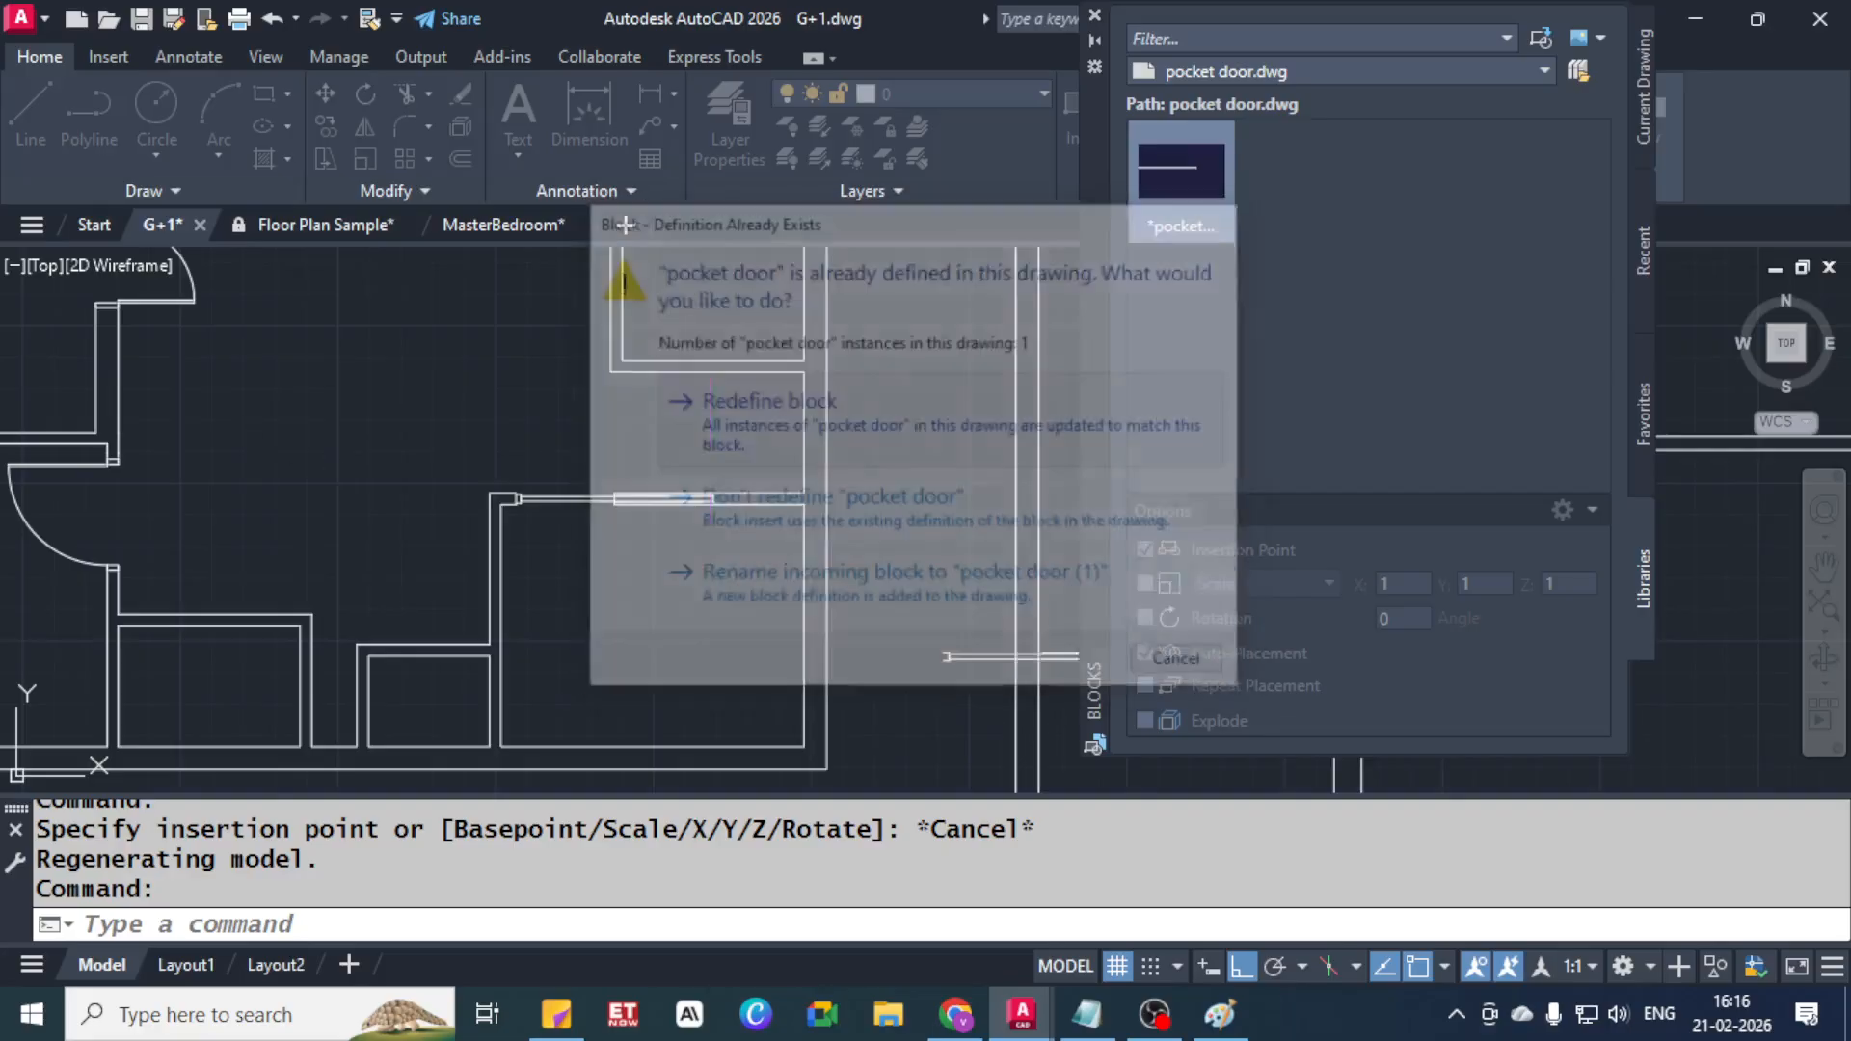
scroll(380, 426, up, 5)
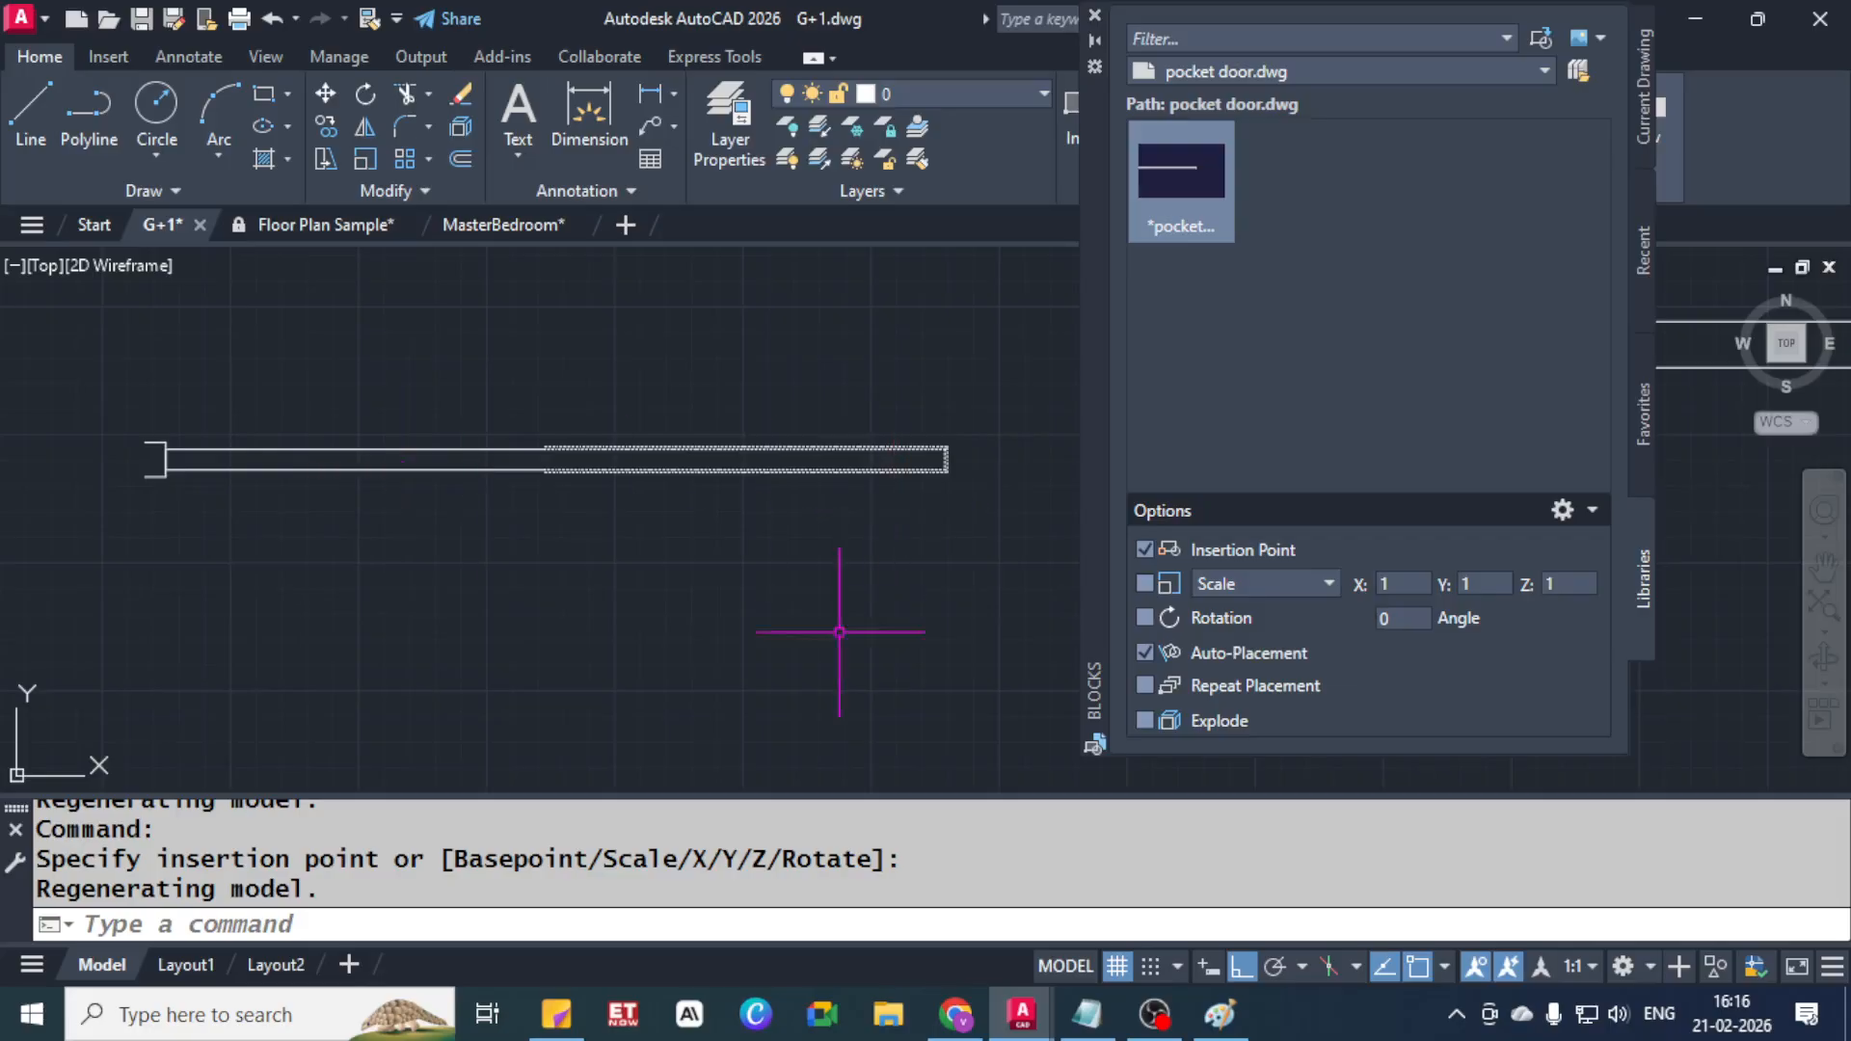
Try erasing the single swing door from its wall opening and undo the erasure
scroll(744, 412, down, 10)
scroll(756, 442, up, 6)
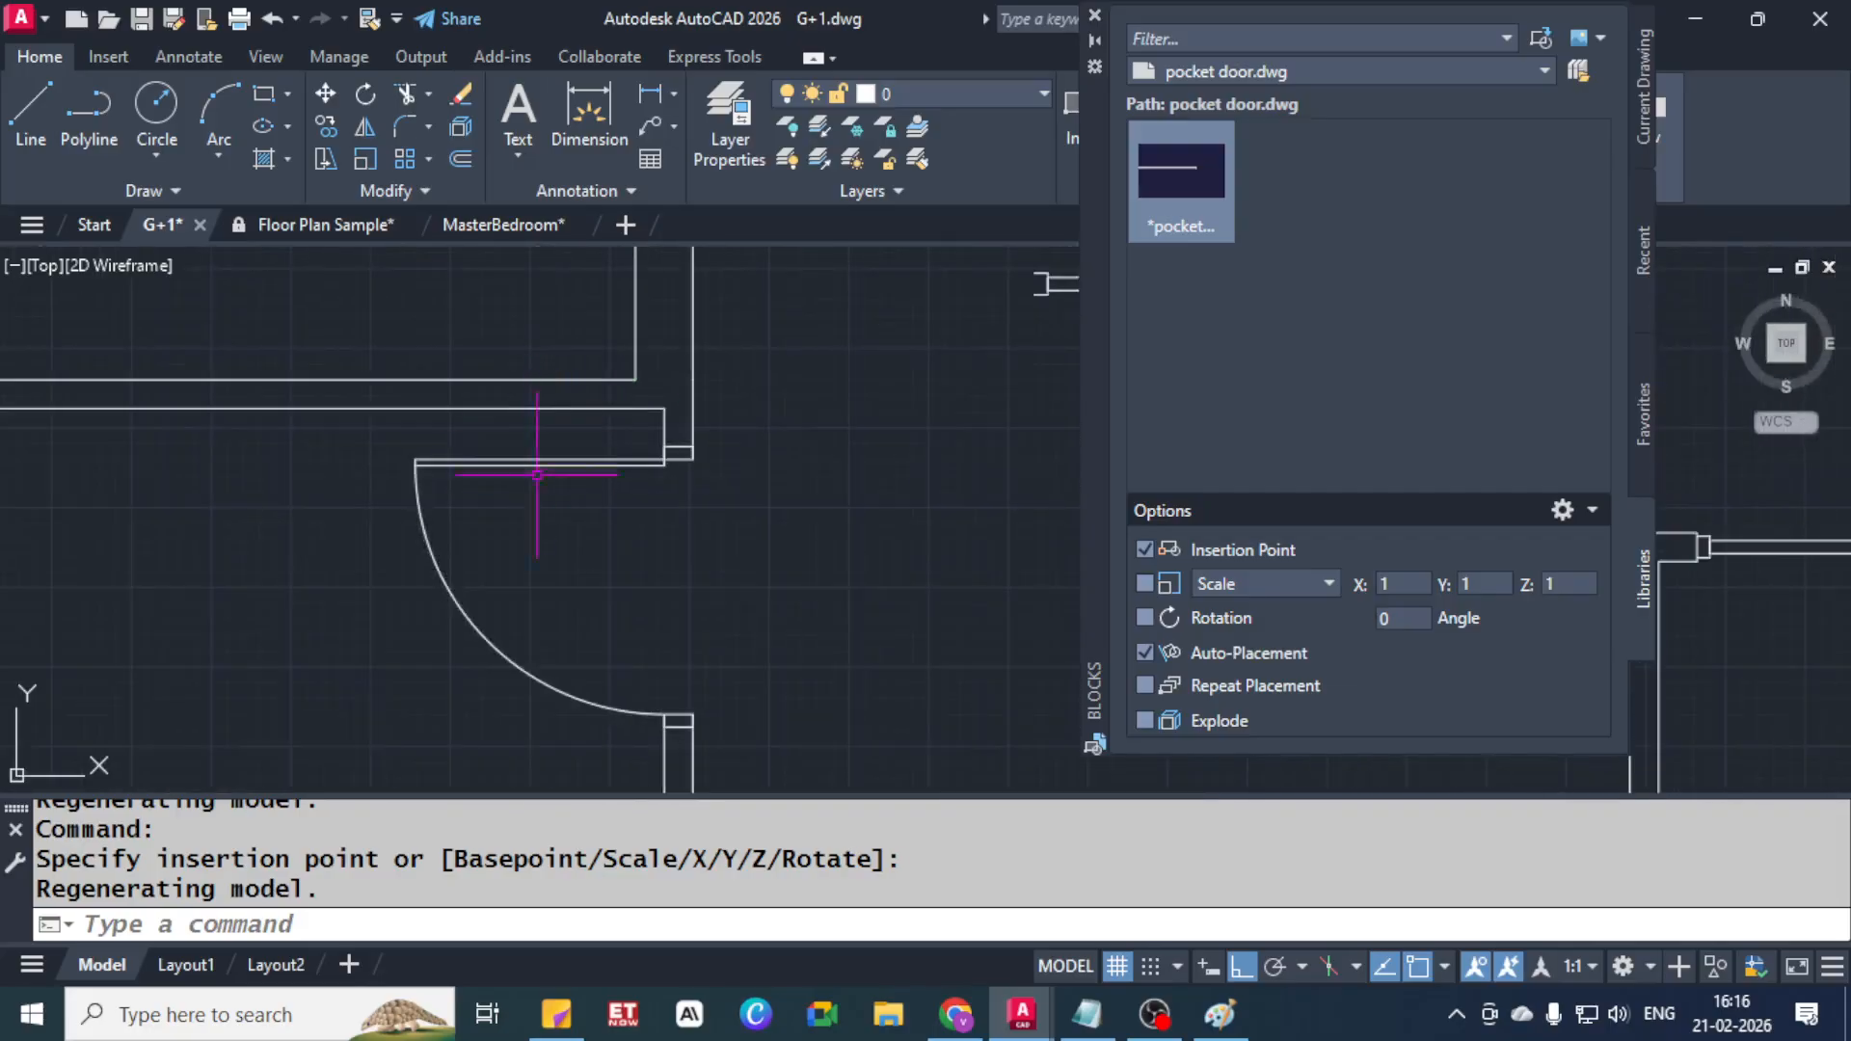
click(692, 446)
key(Delete)
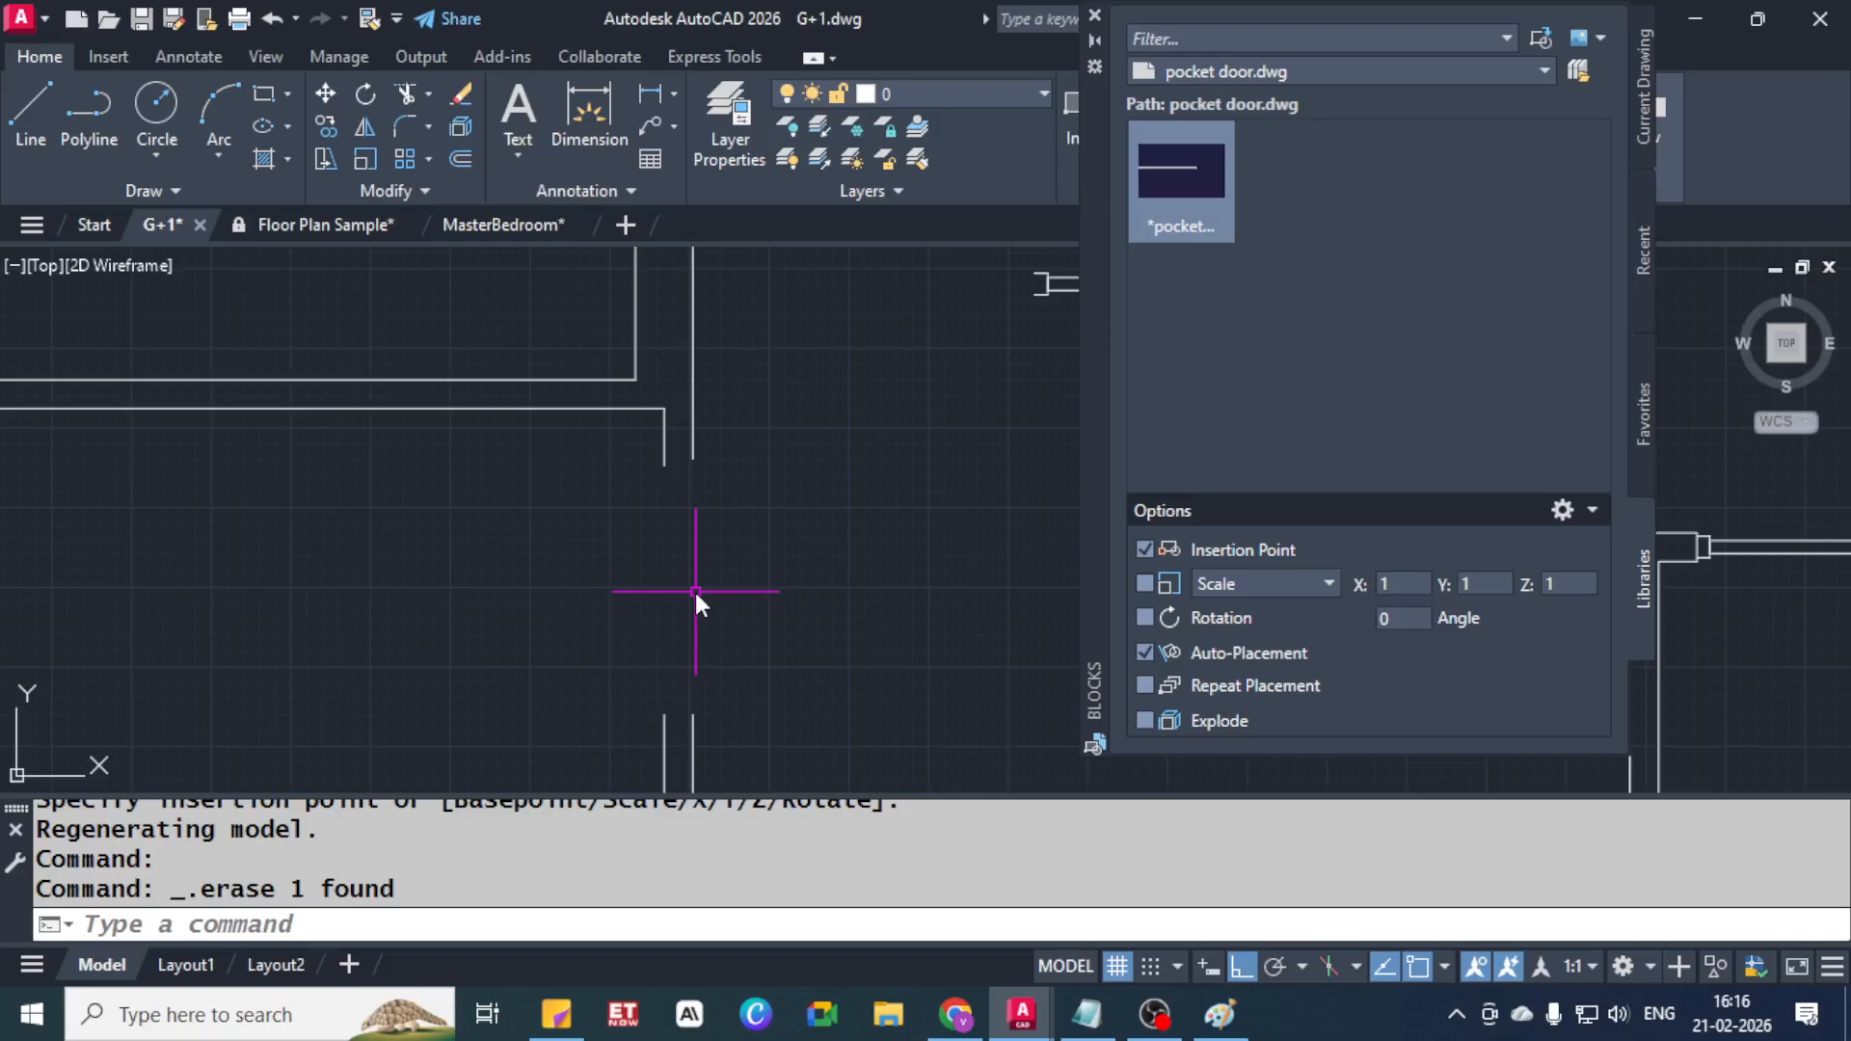
key(ctrl+z)
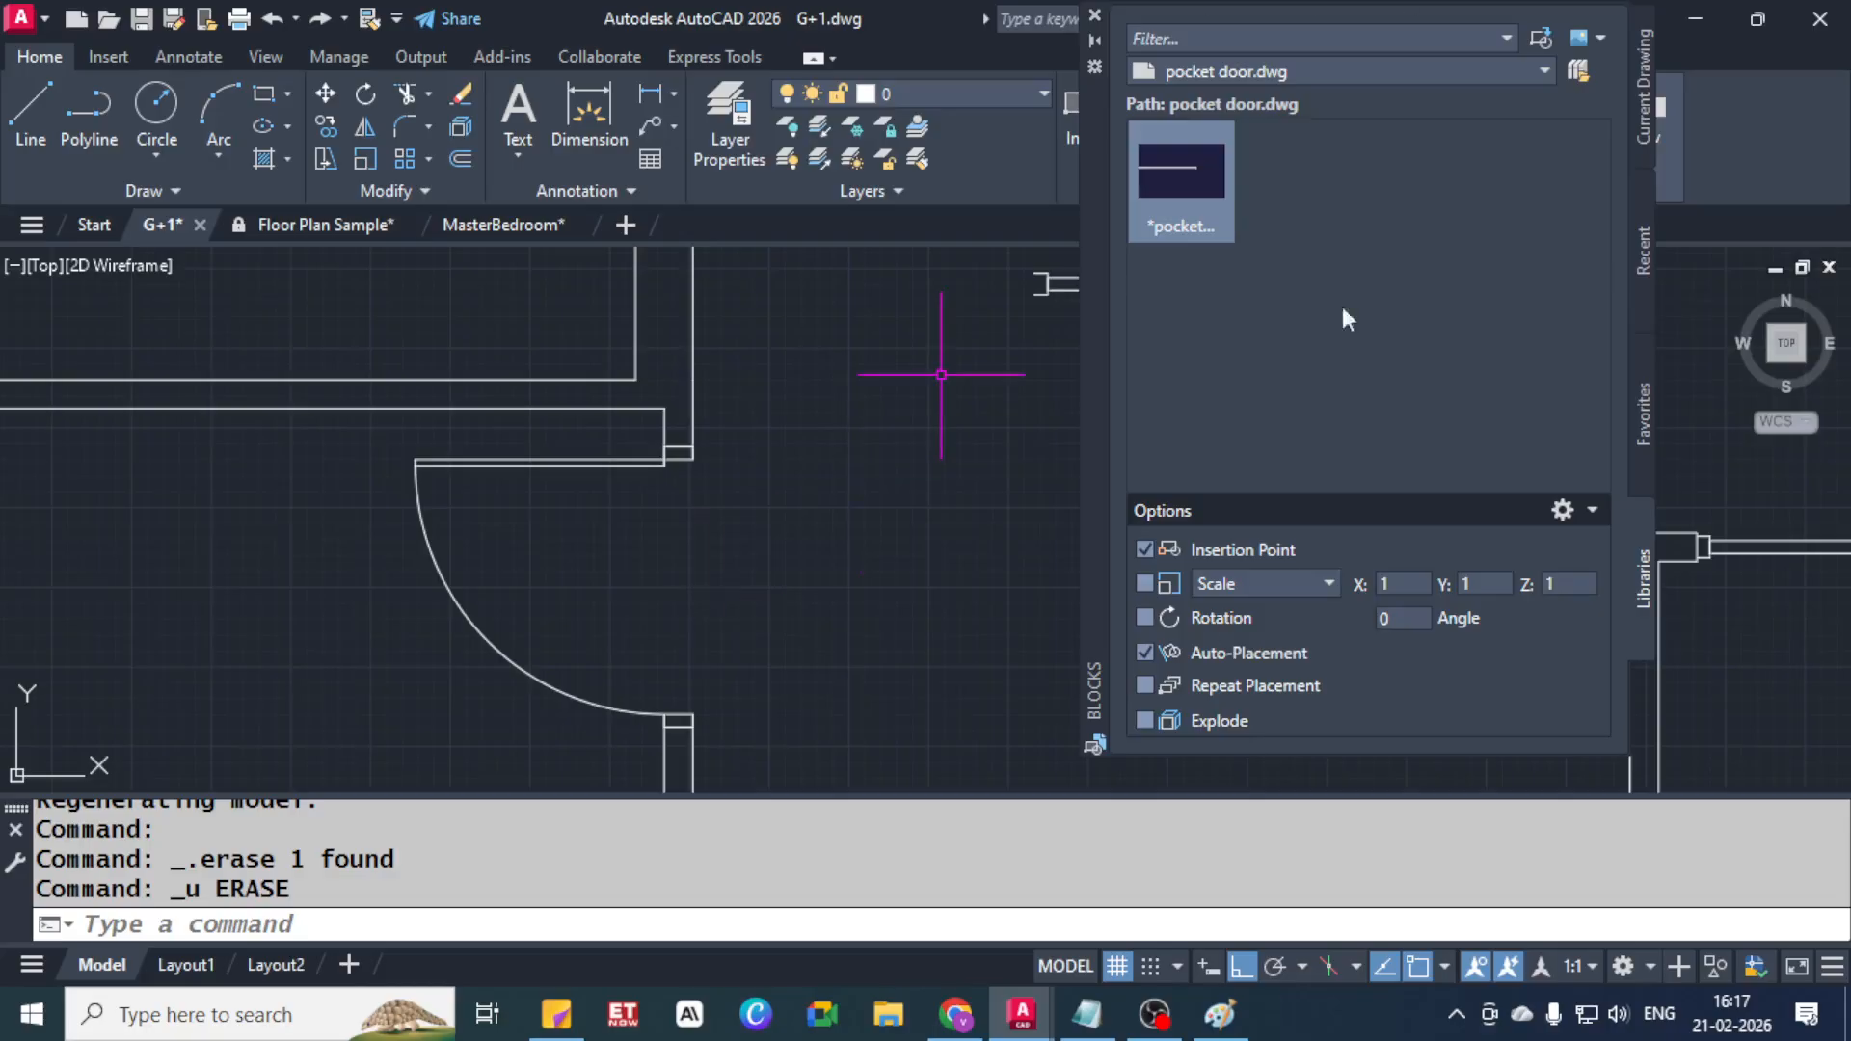
Switch to WhatsApp in Chrome, try the chat searches "ac", "atc" and "at", and clear the search
click(956, 1014)
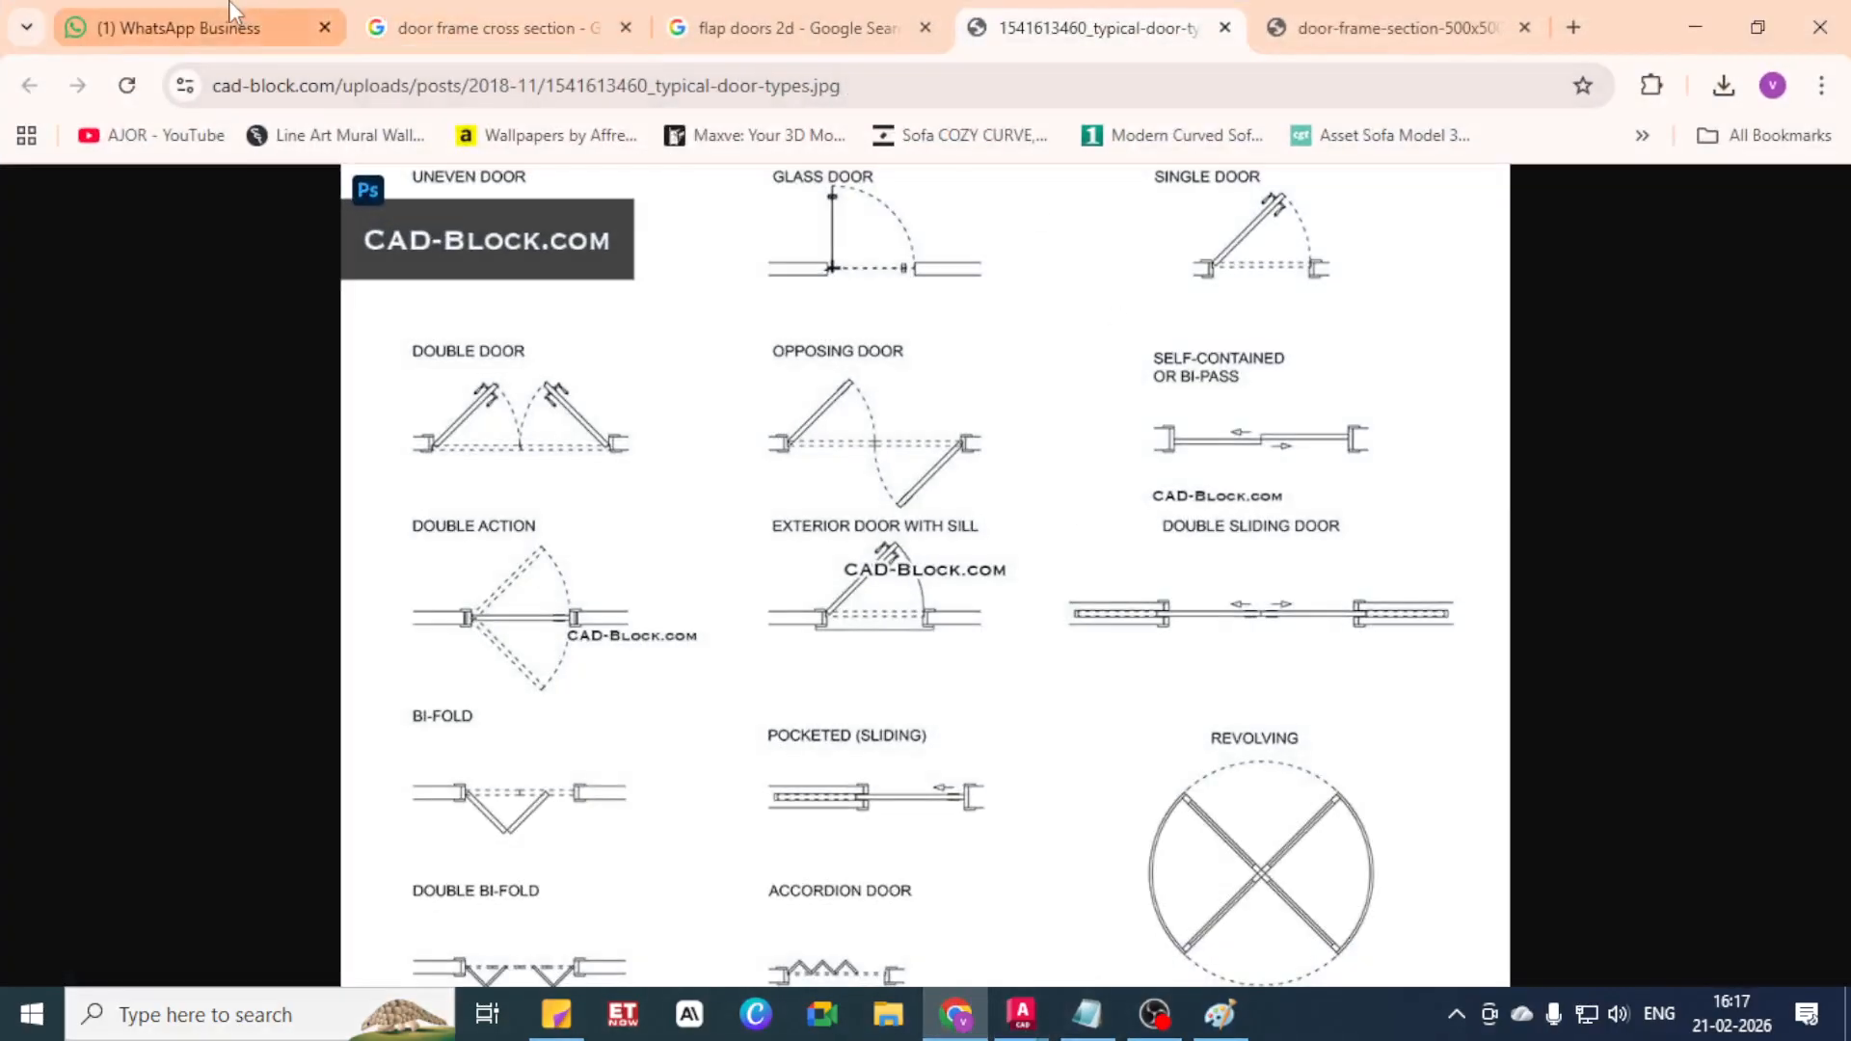
click(183, 27)
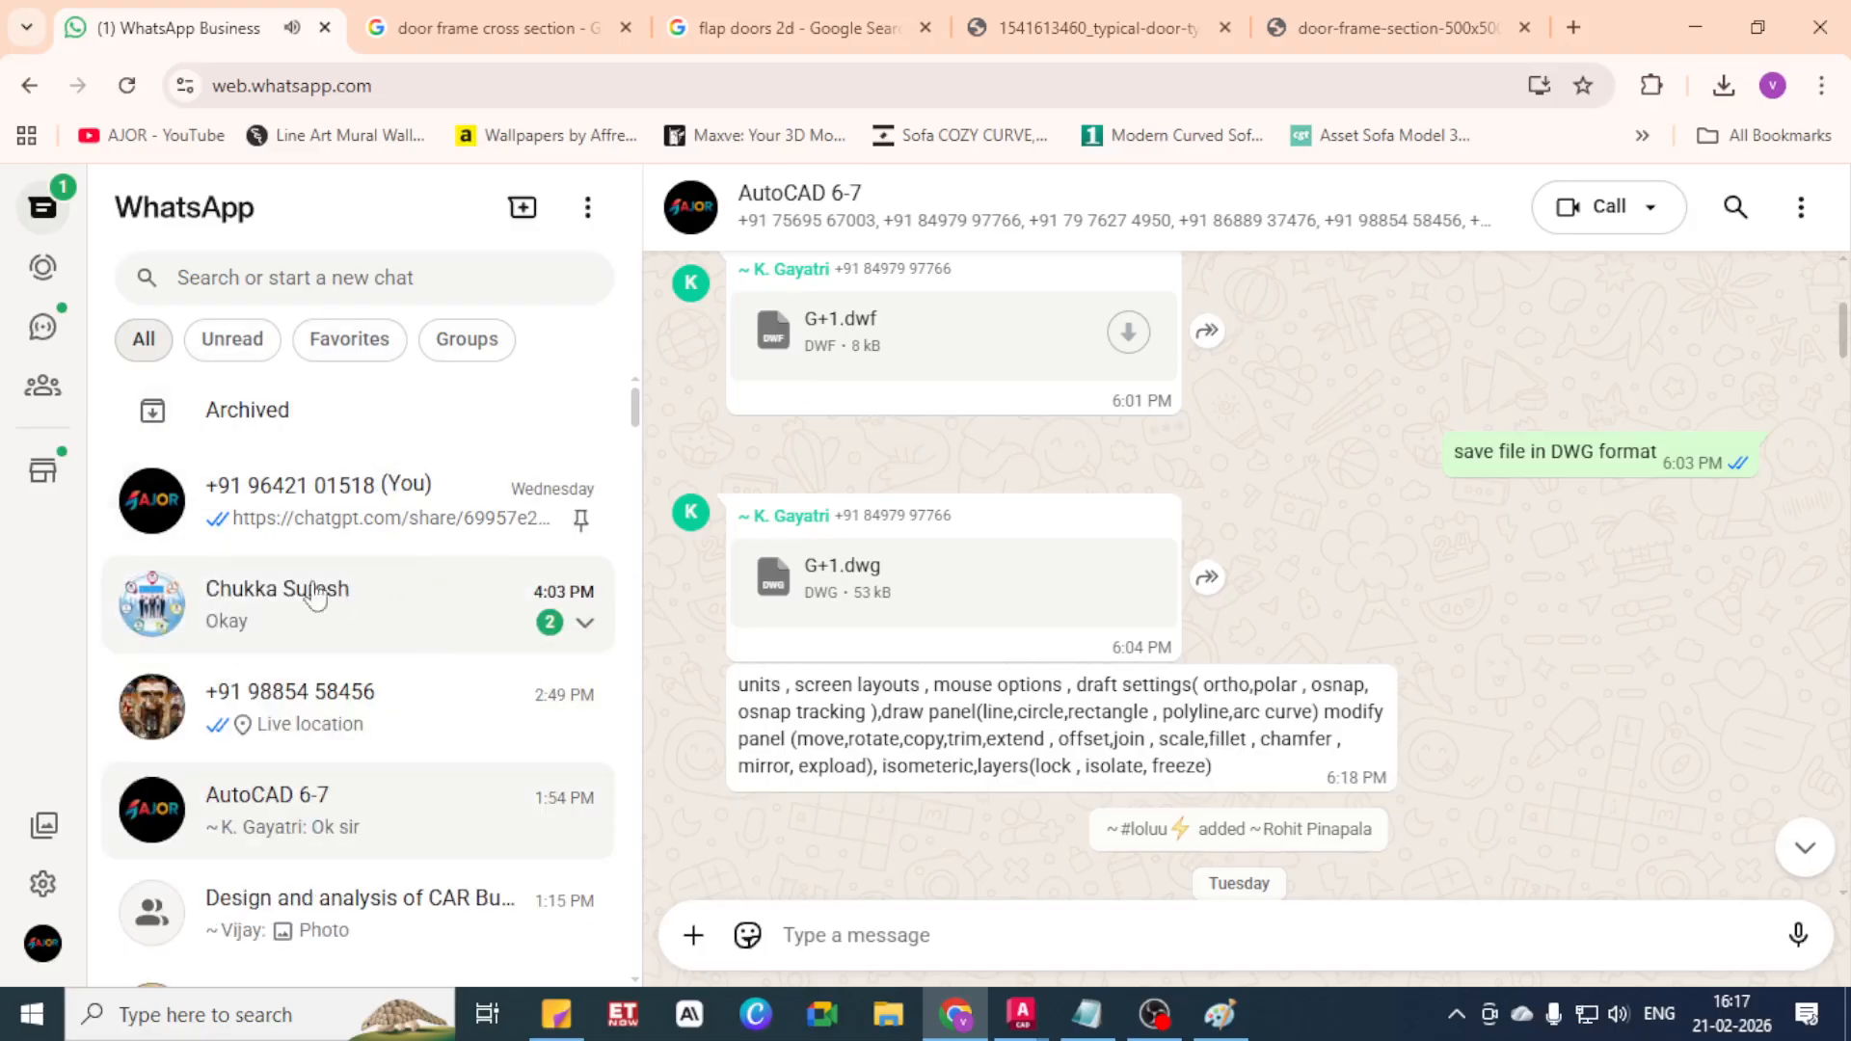
click(280, 264)
text(ac)
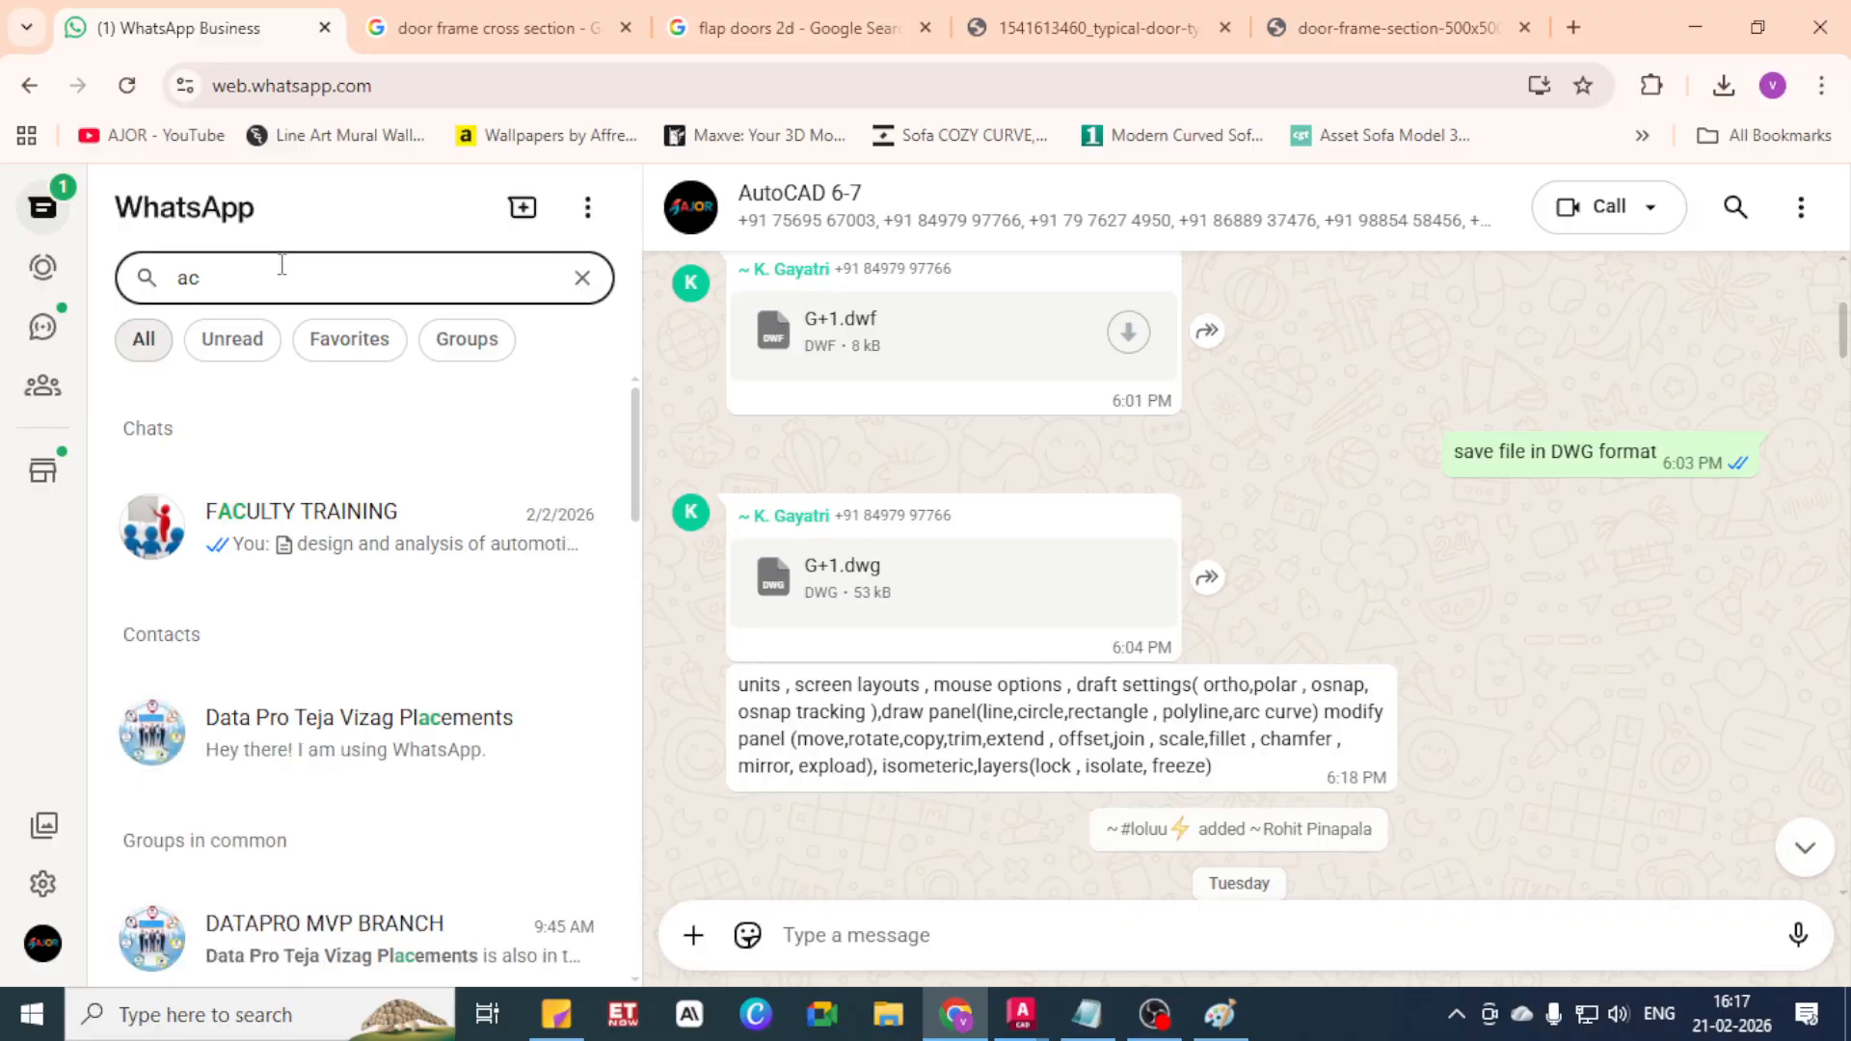
key(BackSpace)
text(tc)
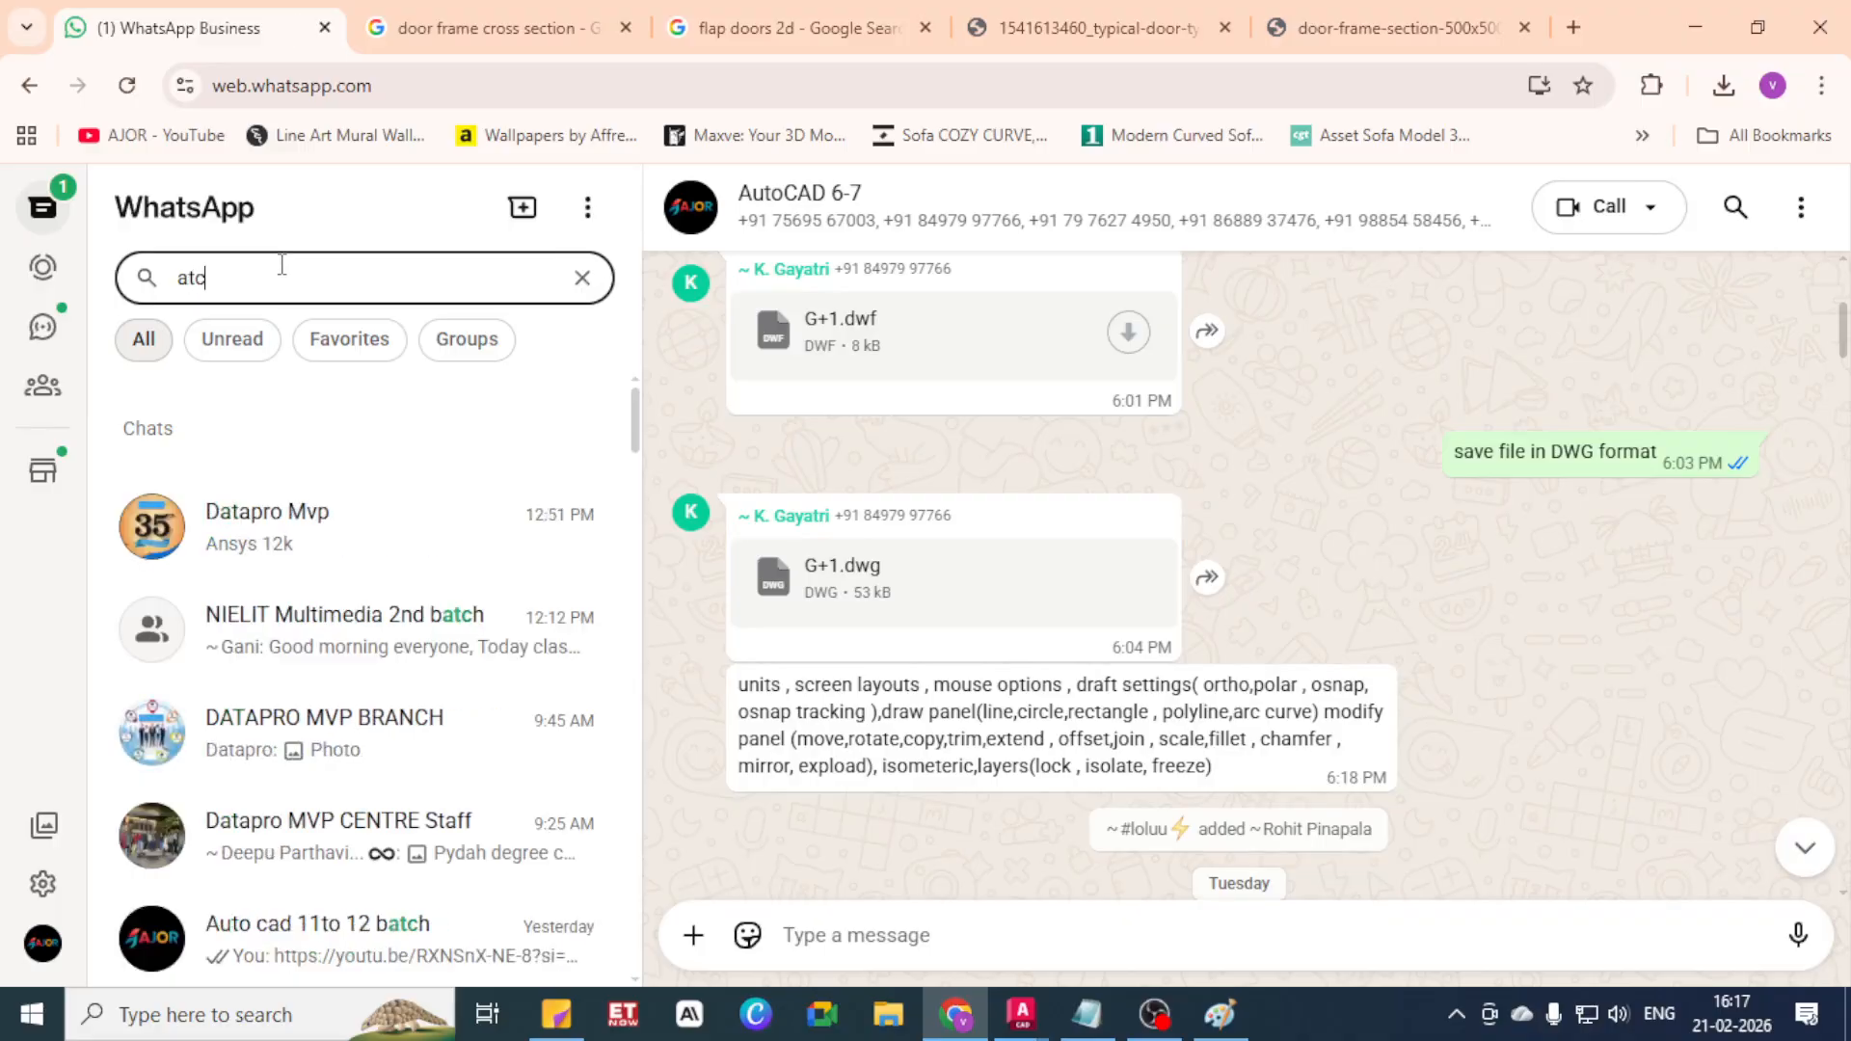
key(BackSpace)
key(BackSpace)
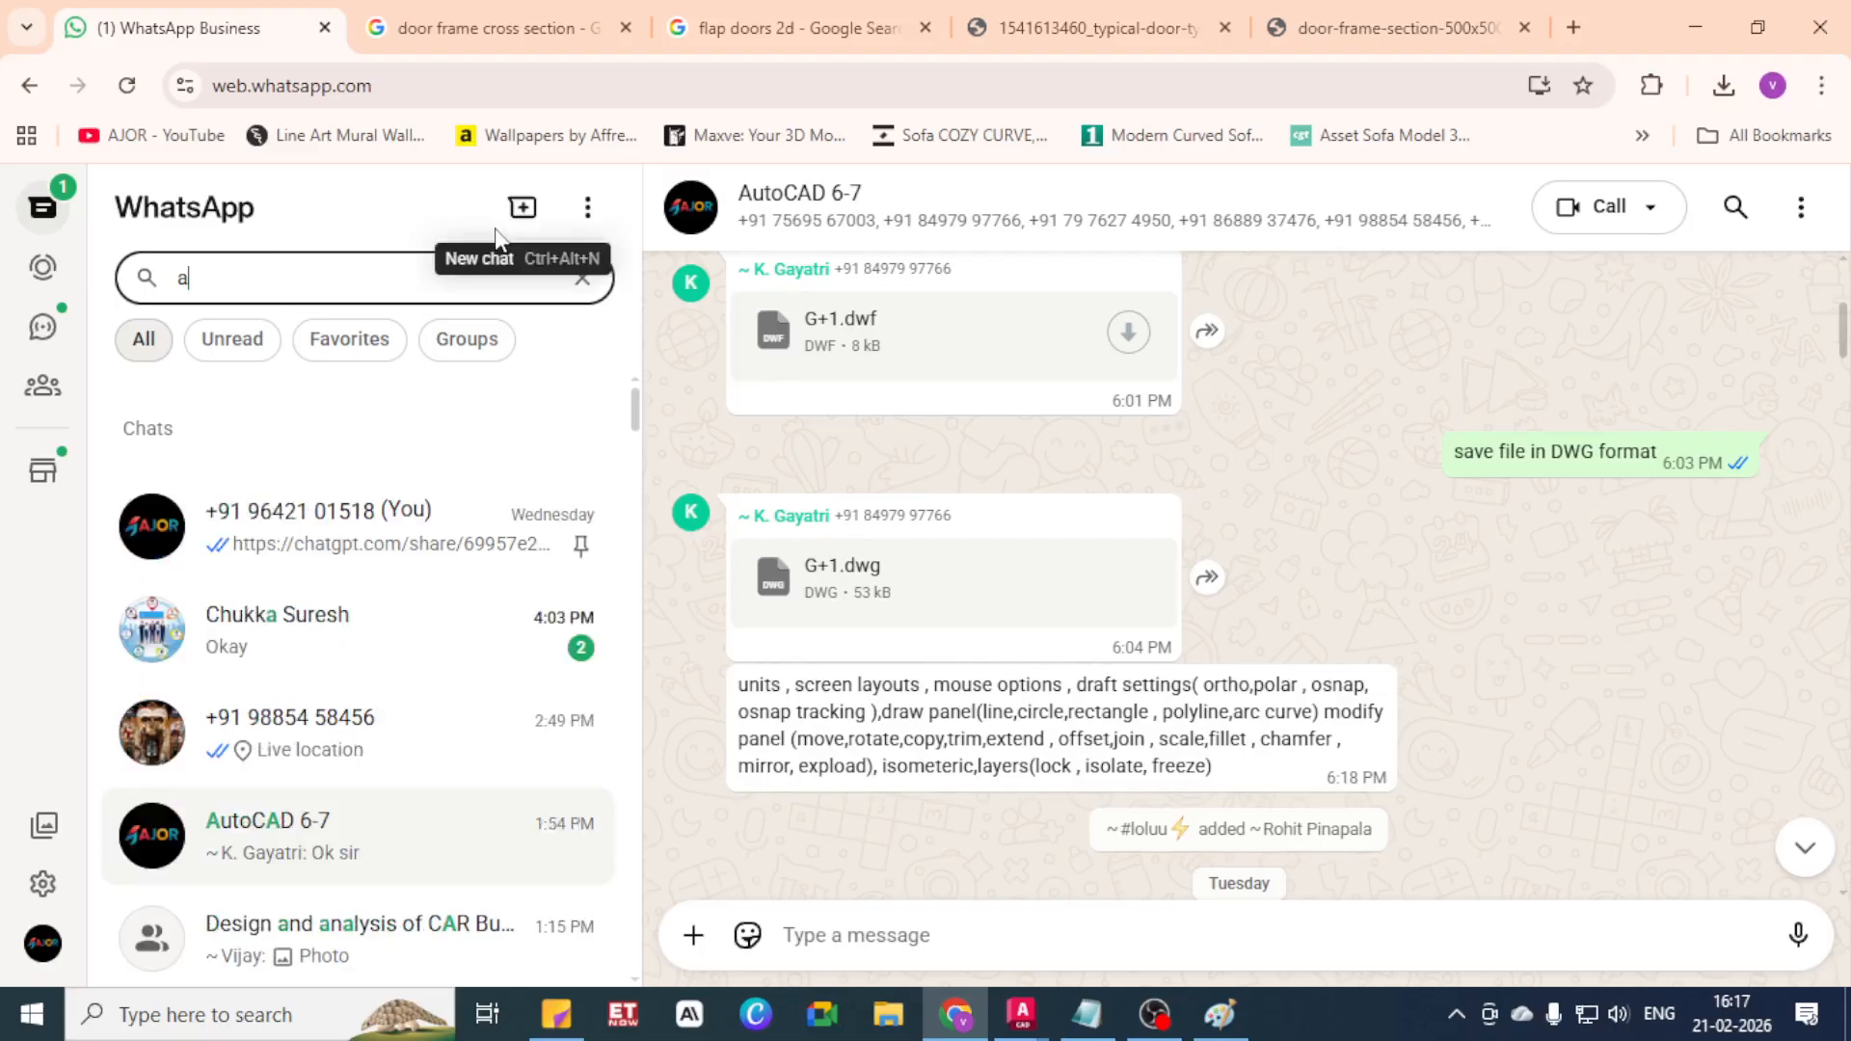
text(t)
key(BackSpace)
key(BackSpace)
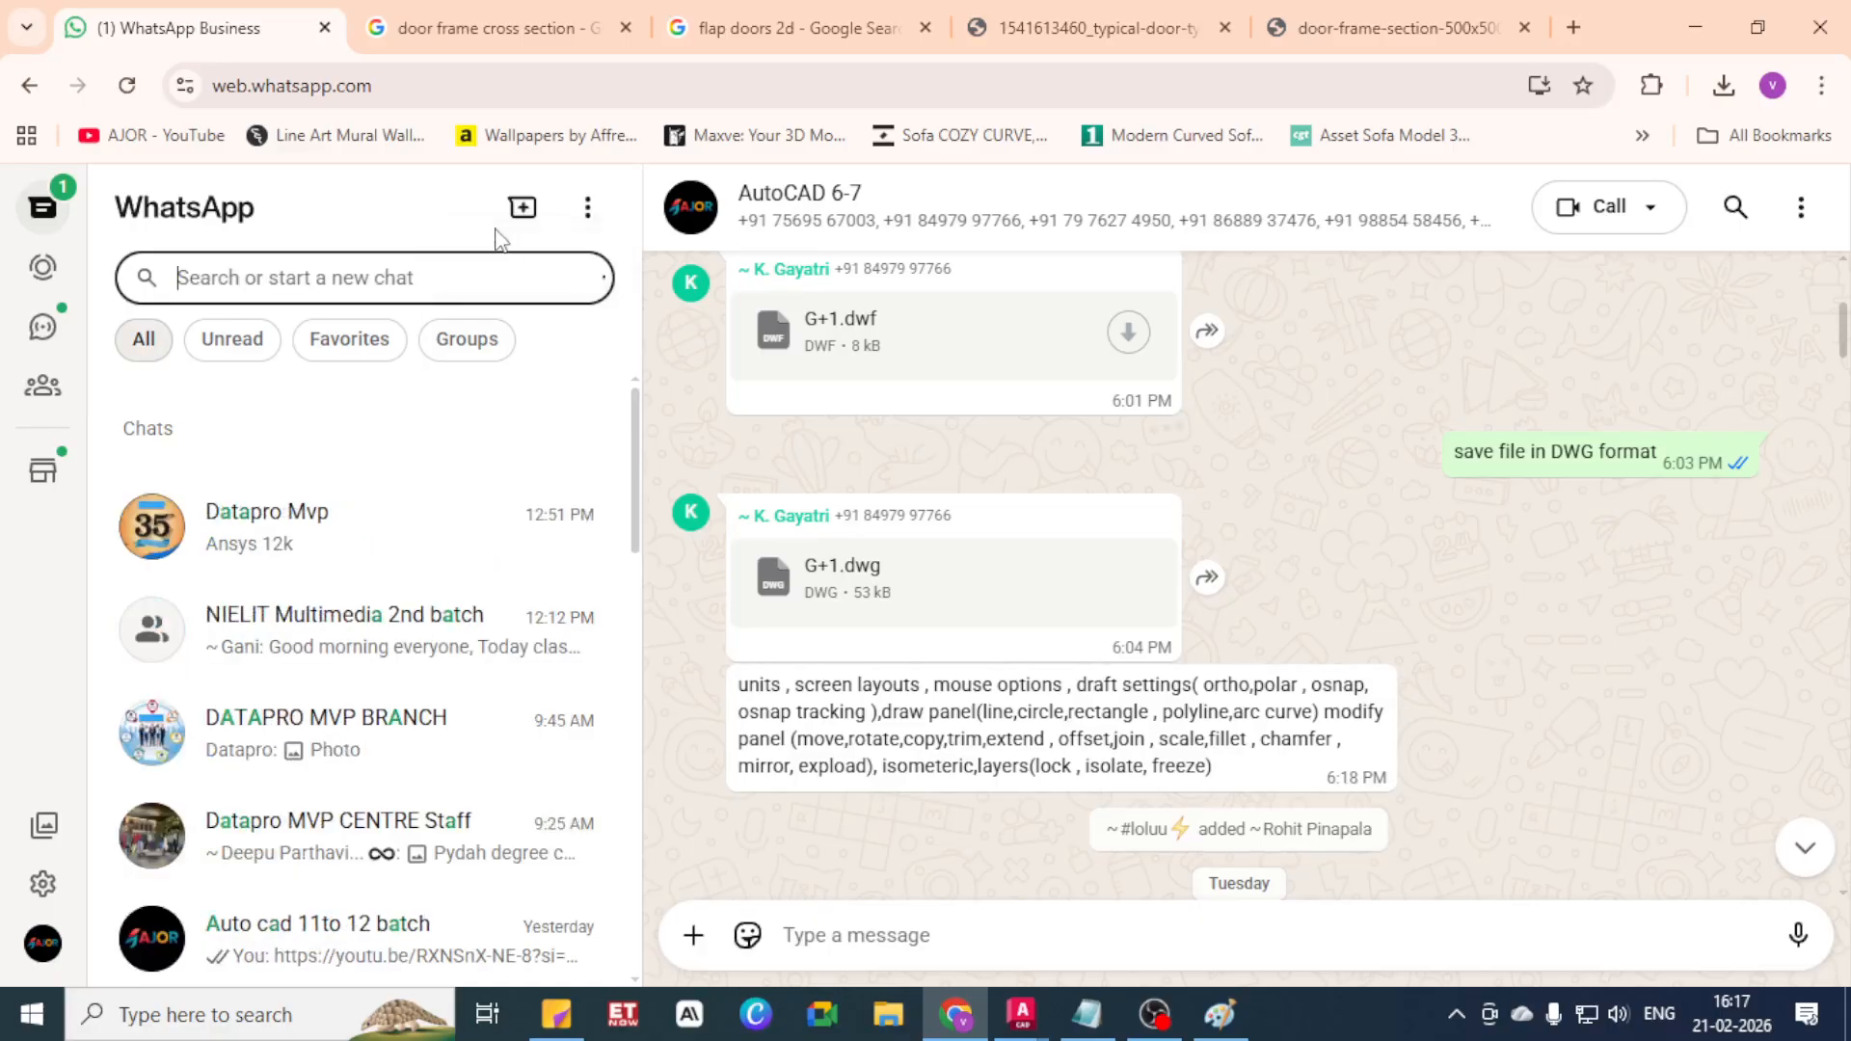
Look through the WhatsApp chat list, view one contact's chat and open the self-message chat
scroll(202, 550, down, 15)
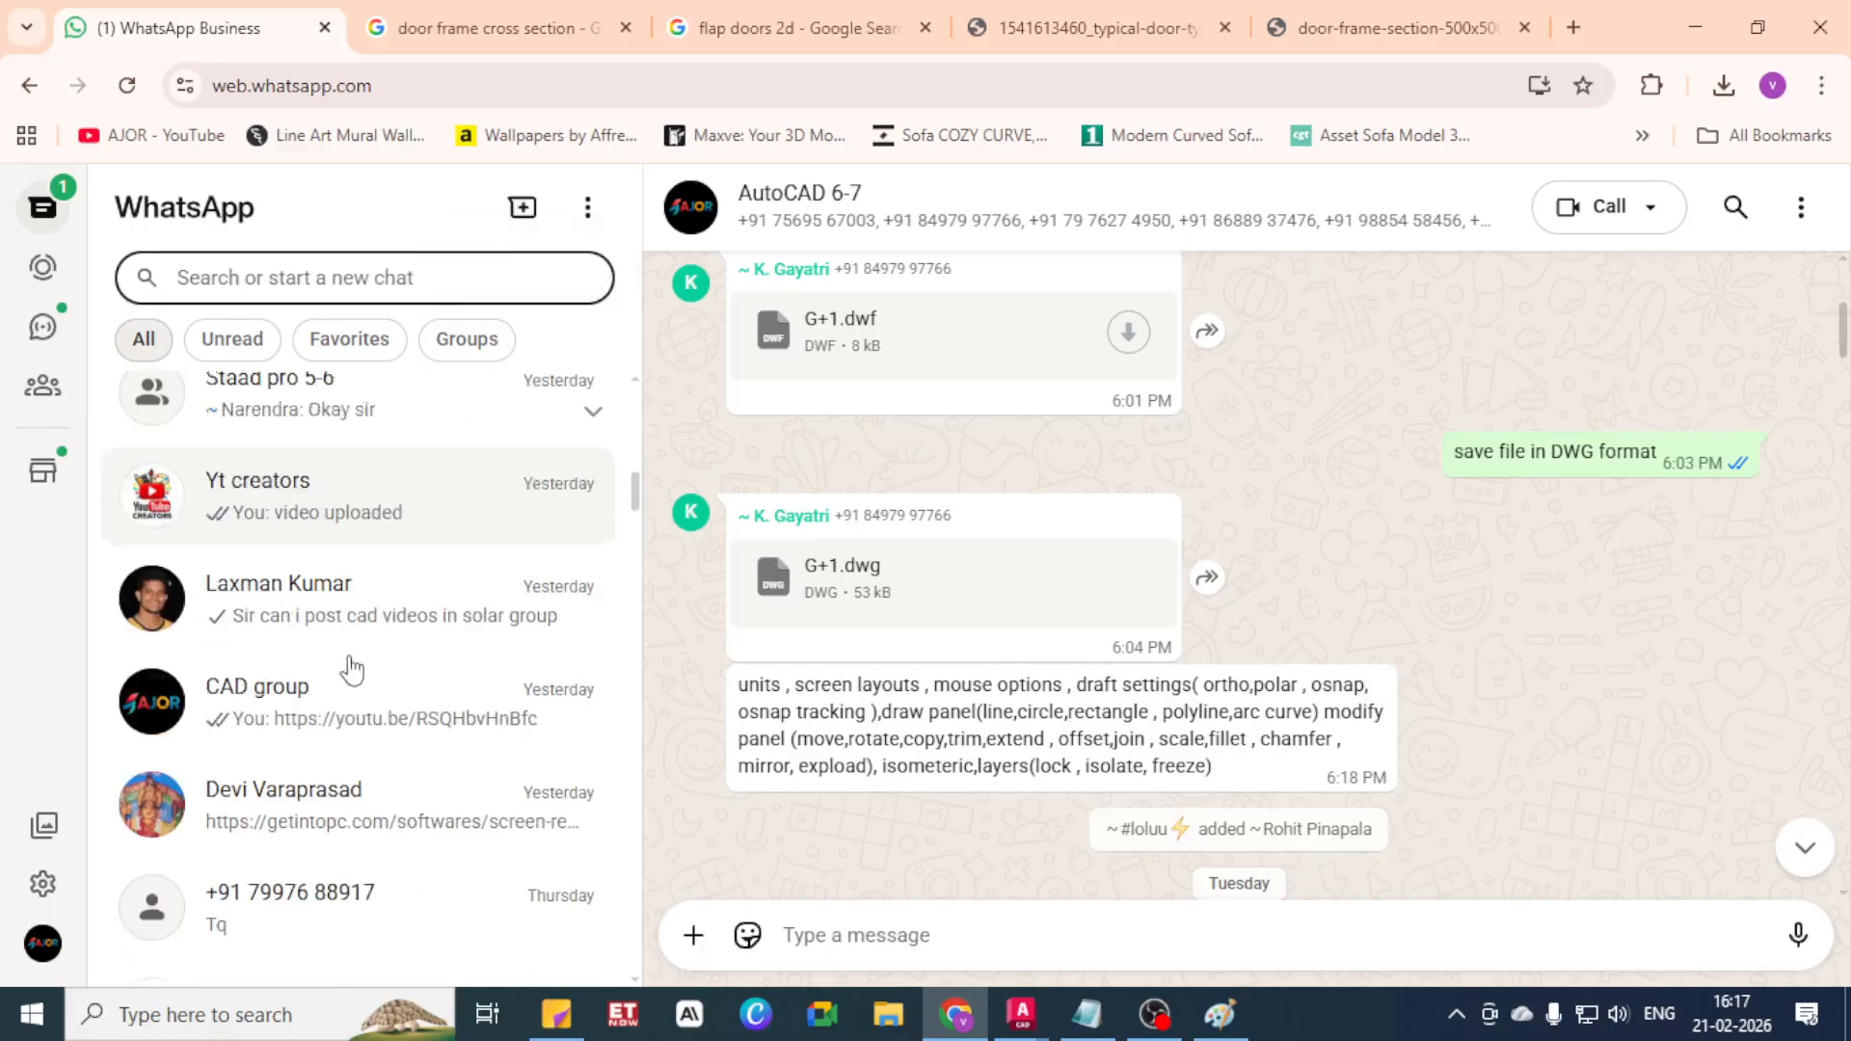
scroll(362, 675, down, 15)
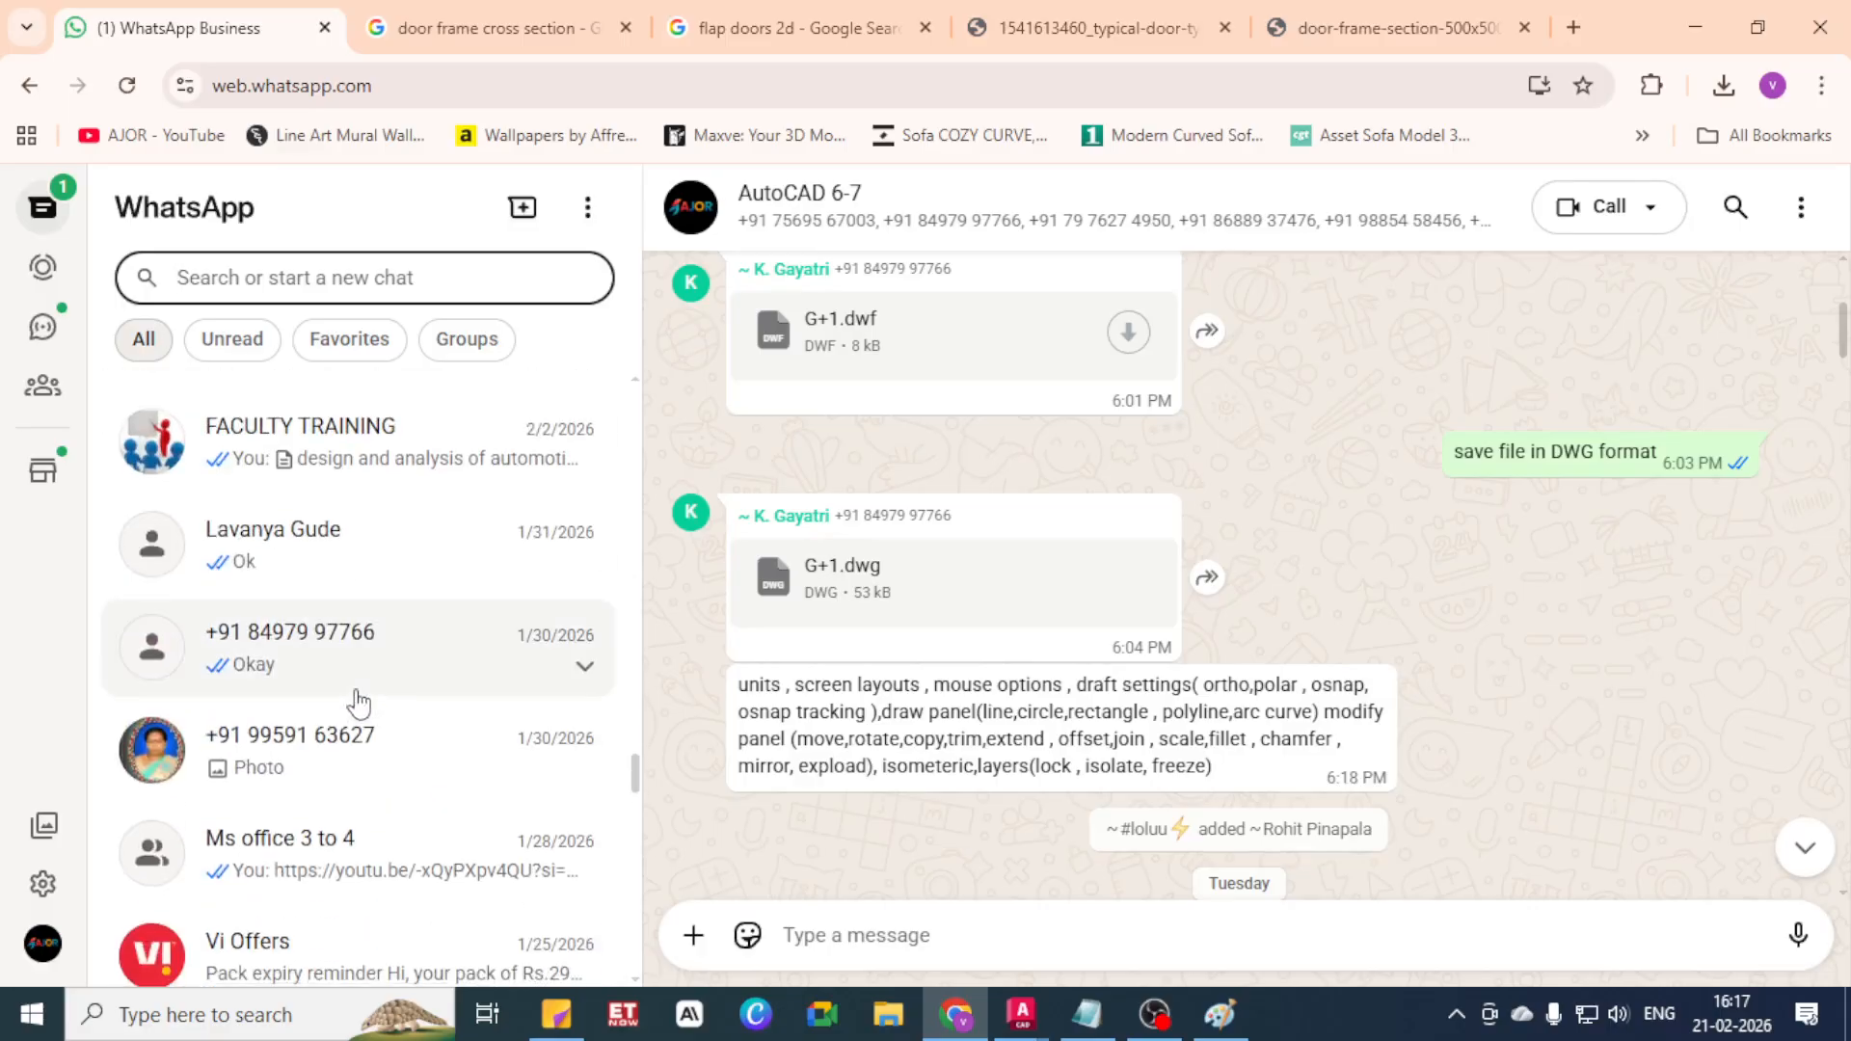
scroll(359, 703, down, 7)
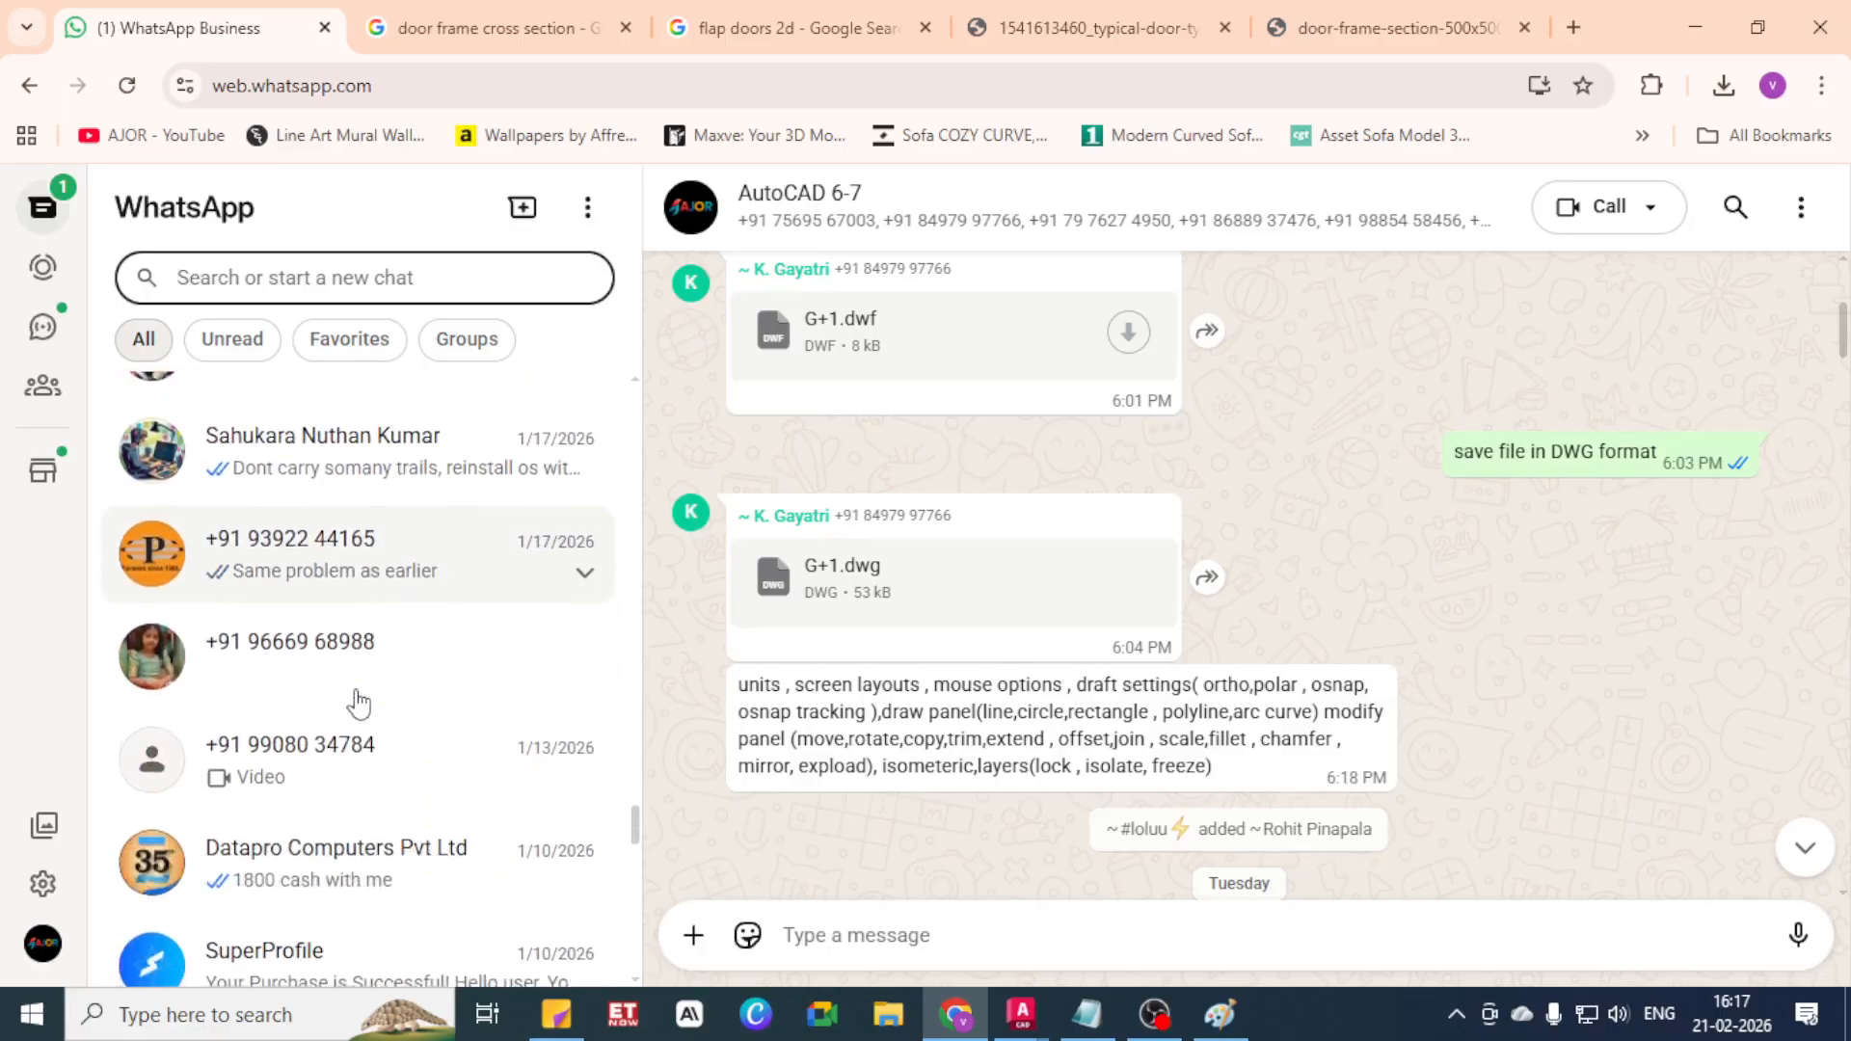
scroll(358, 703, down, 10)
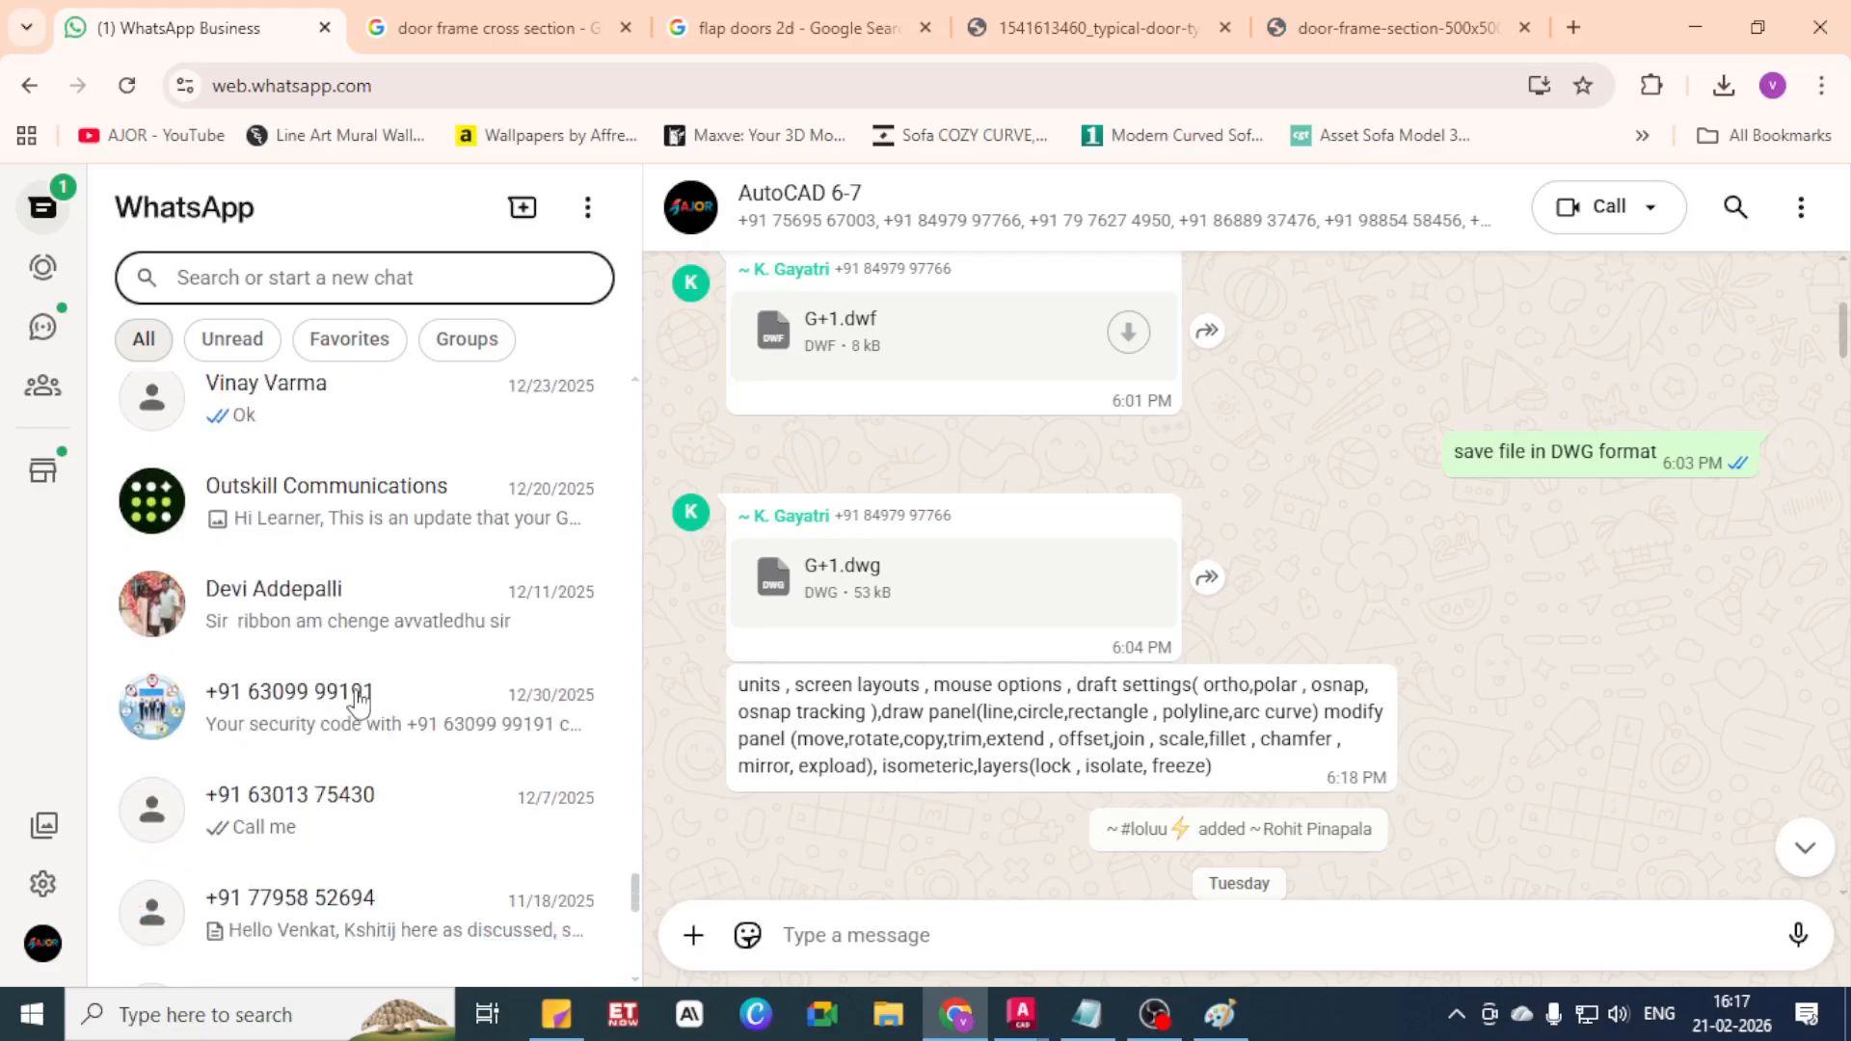
scroll(359, 703, down, 8)
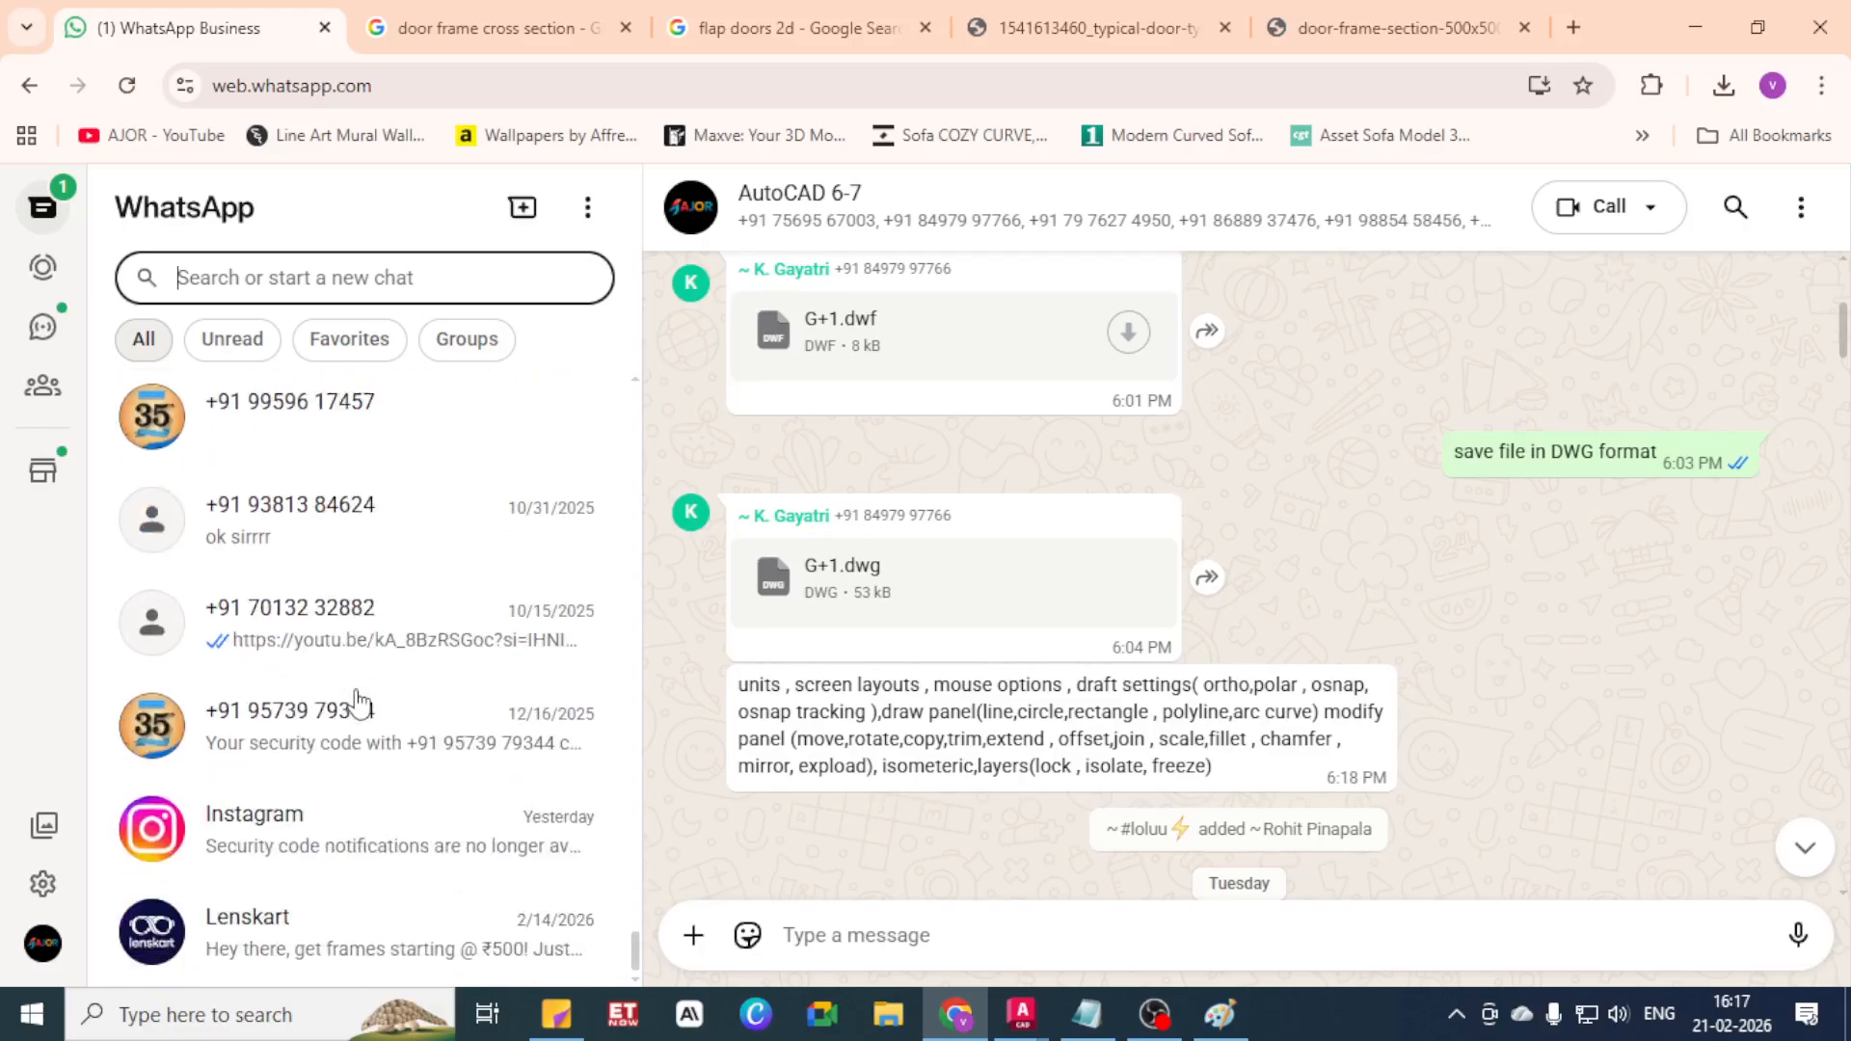
scroll(359, 694, up, 10)
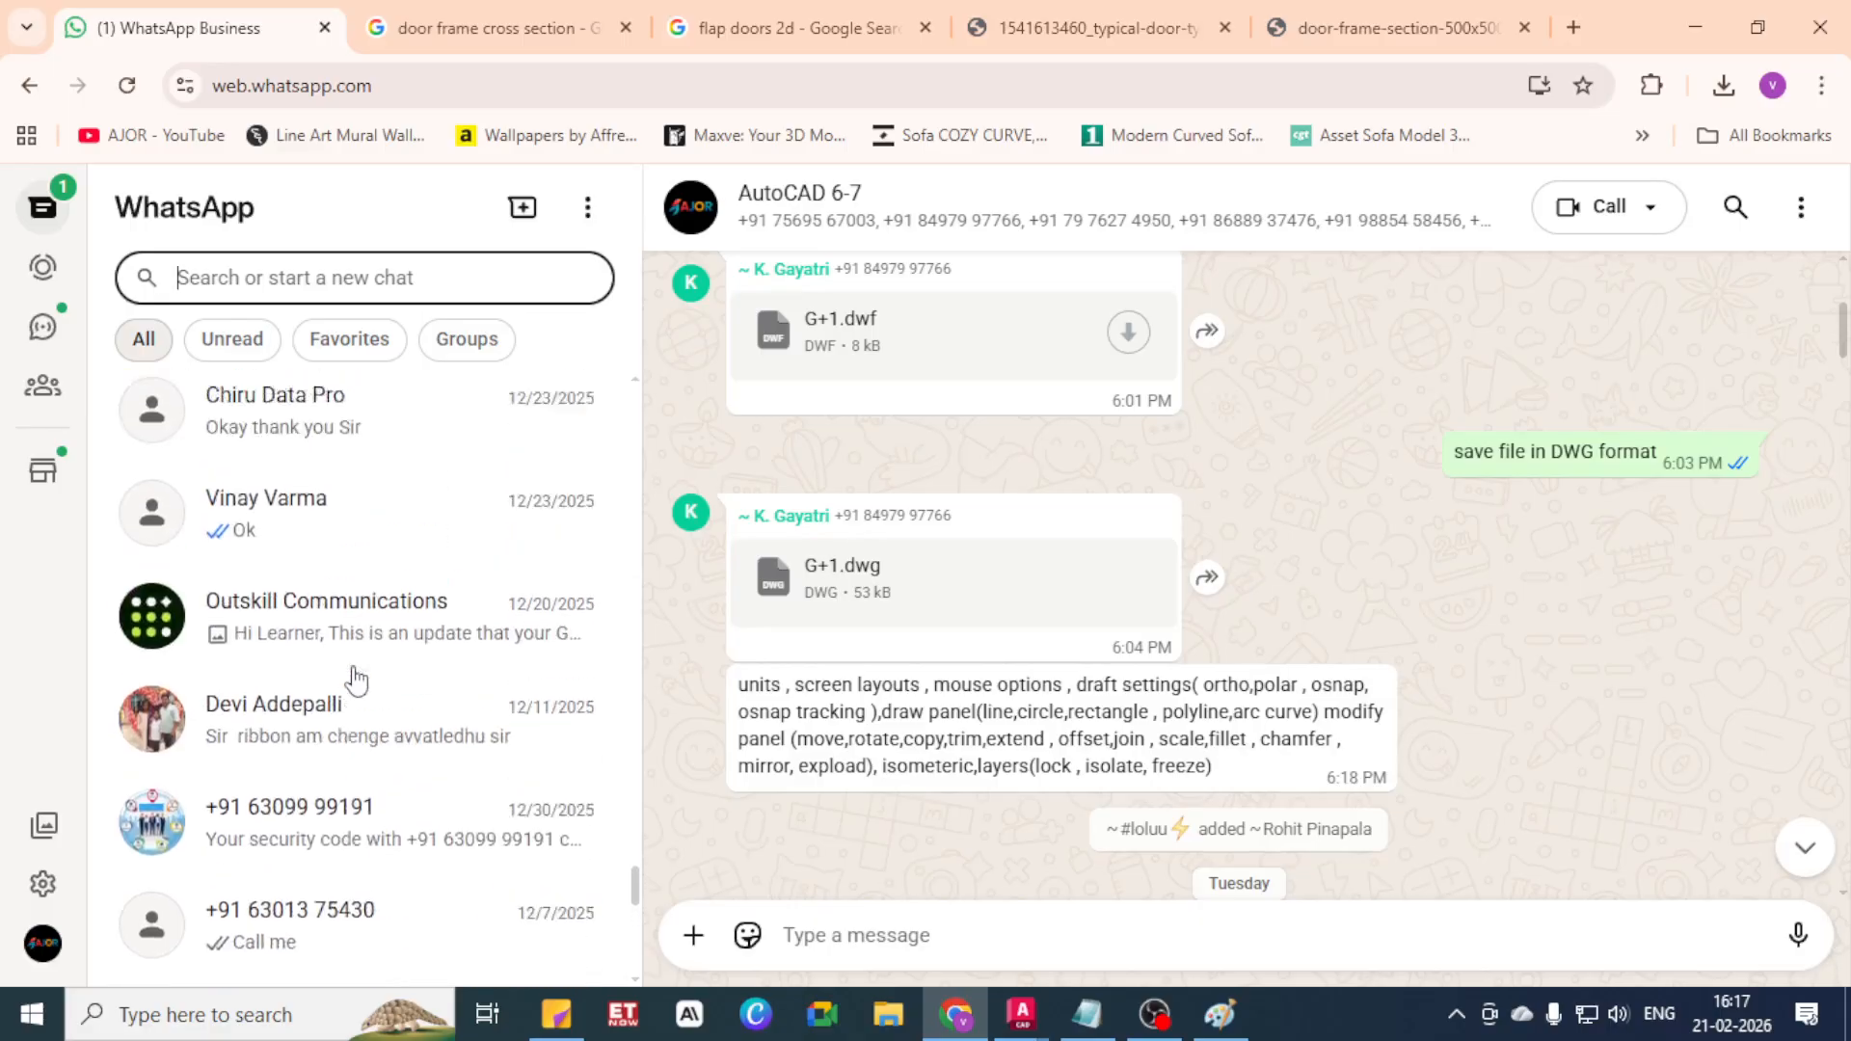
scroll(357, 680, up, 10)
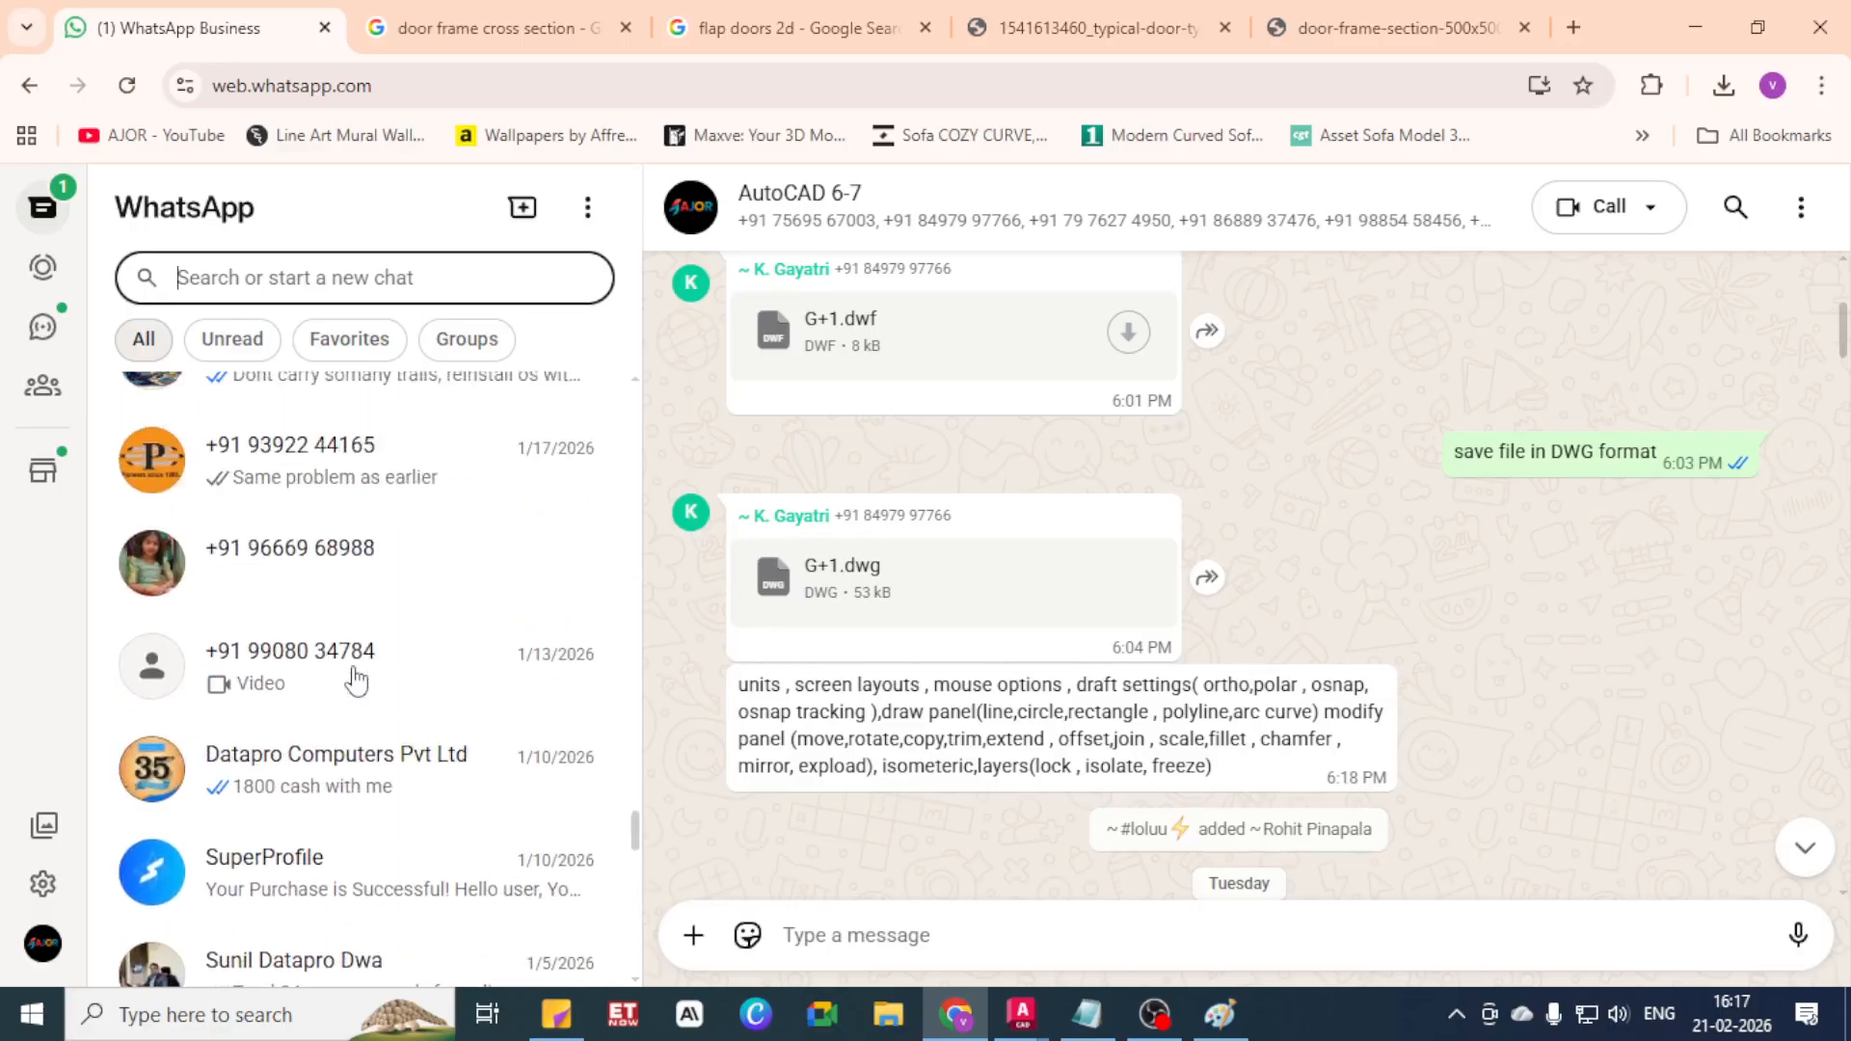
scroll(357, 680, up, 5)
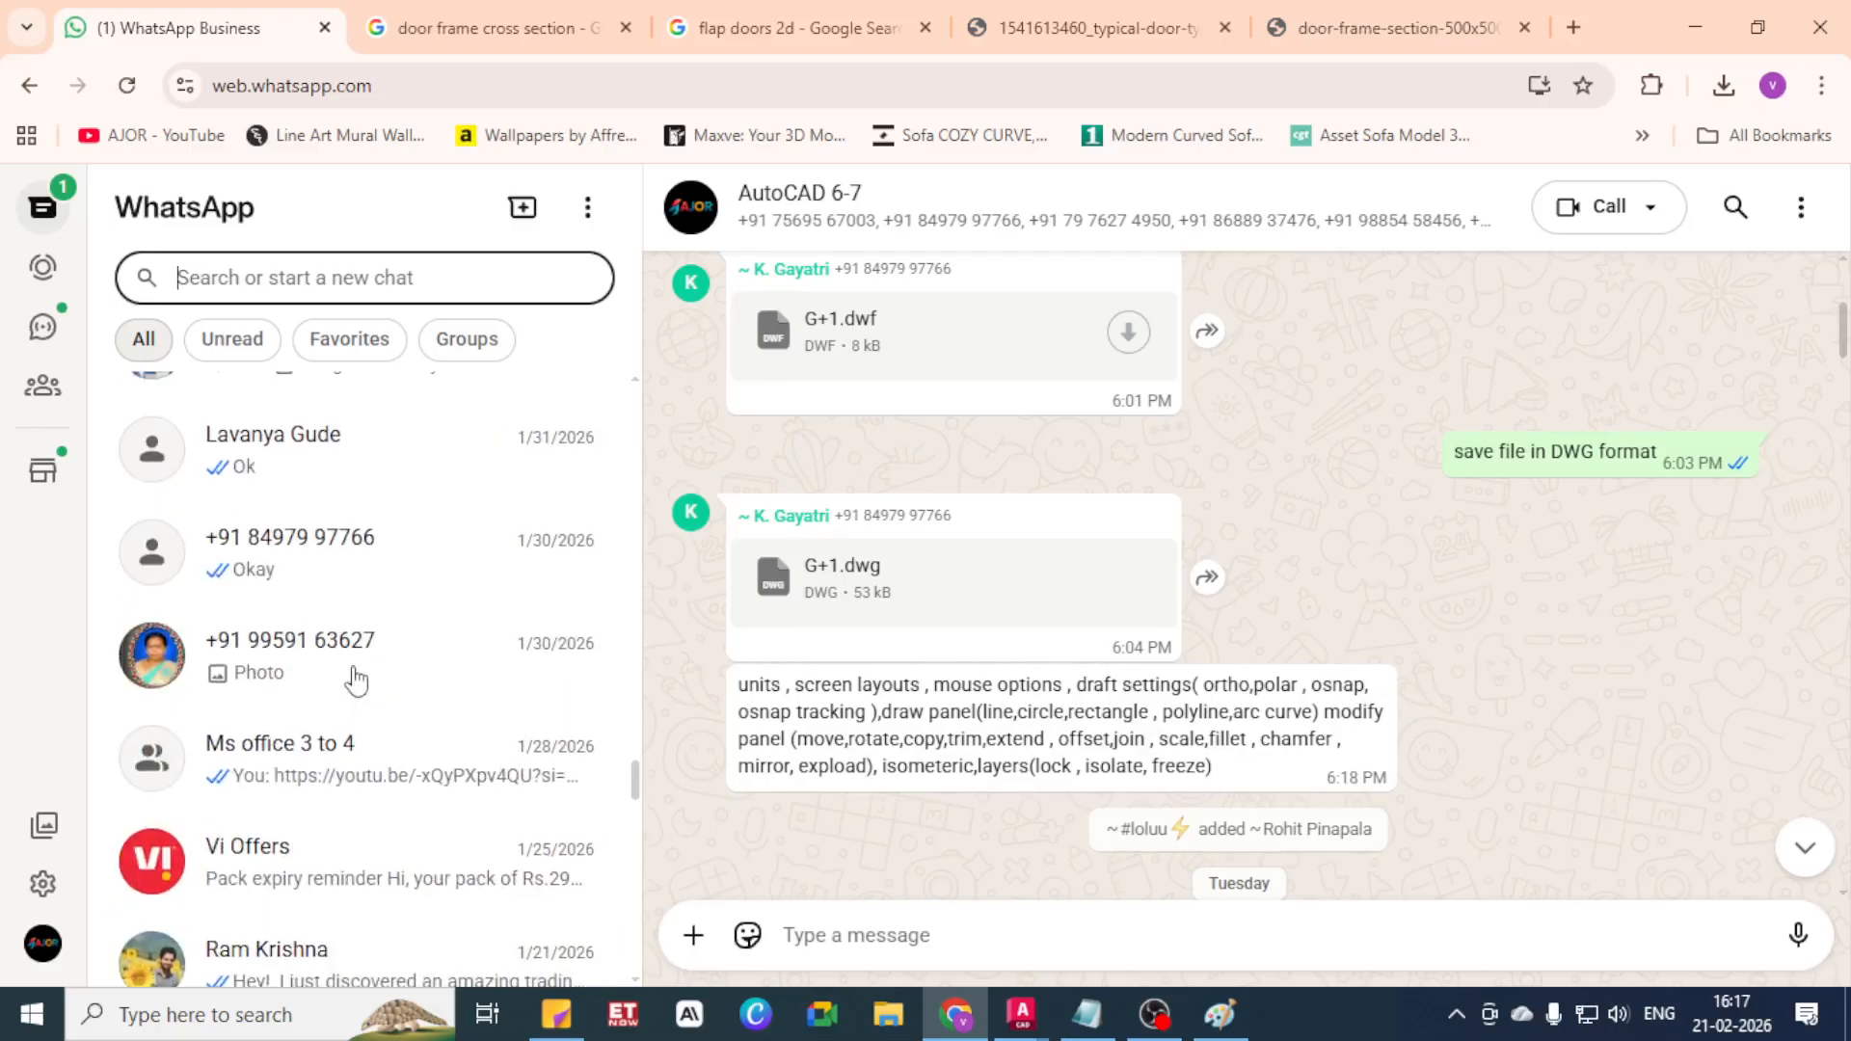
scroll(356, 680, up, 8)
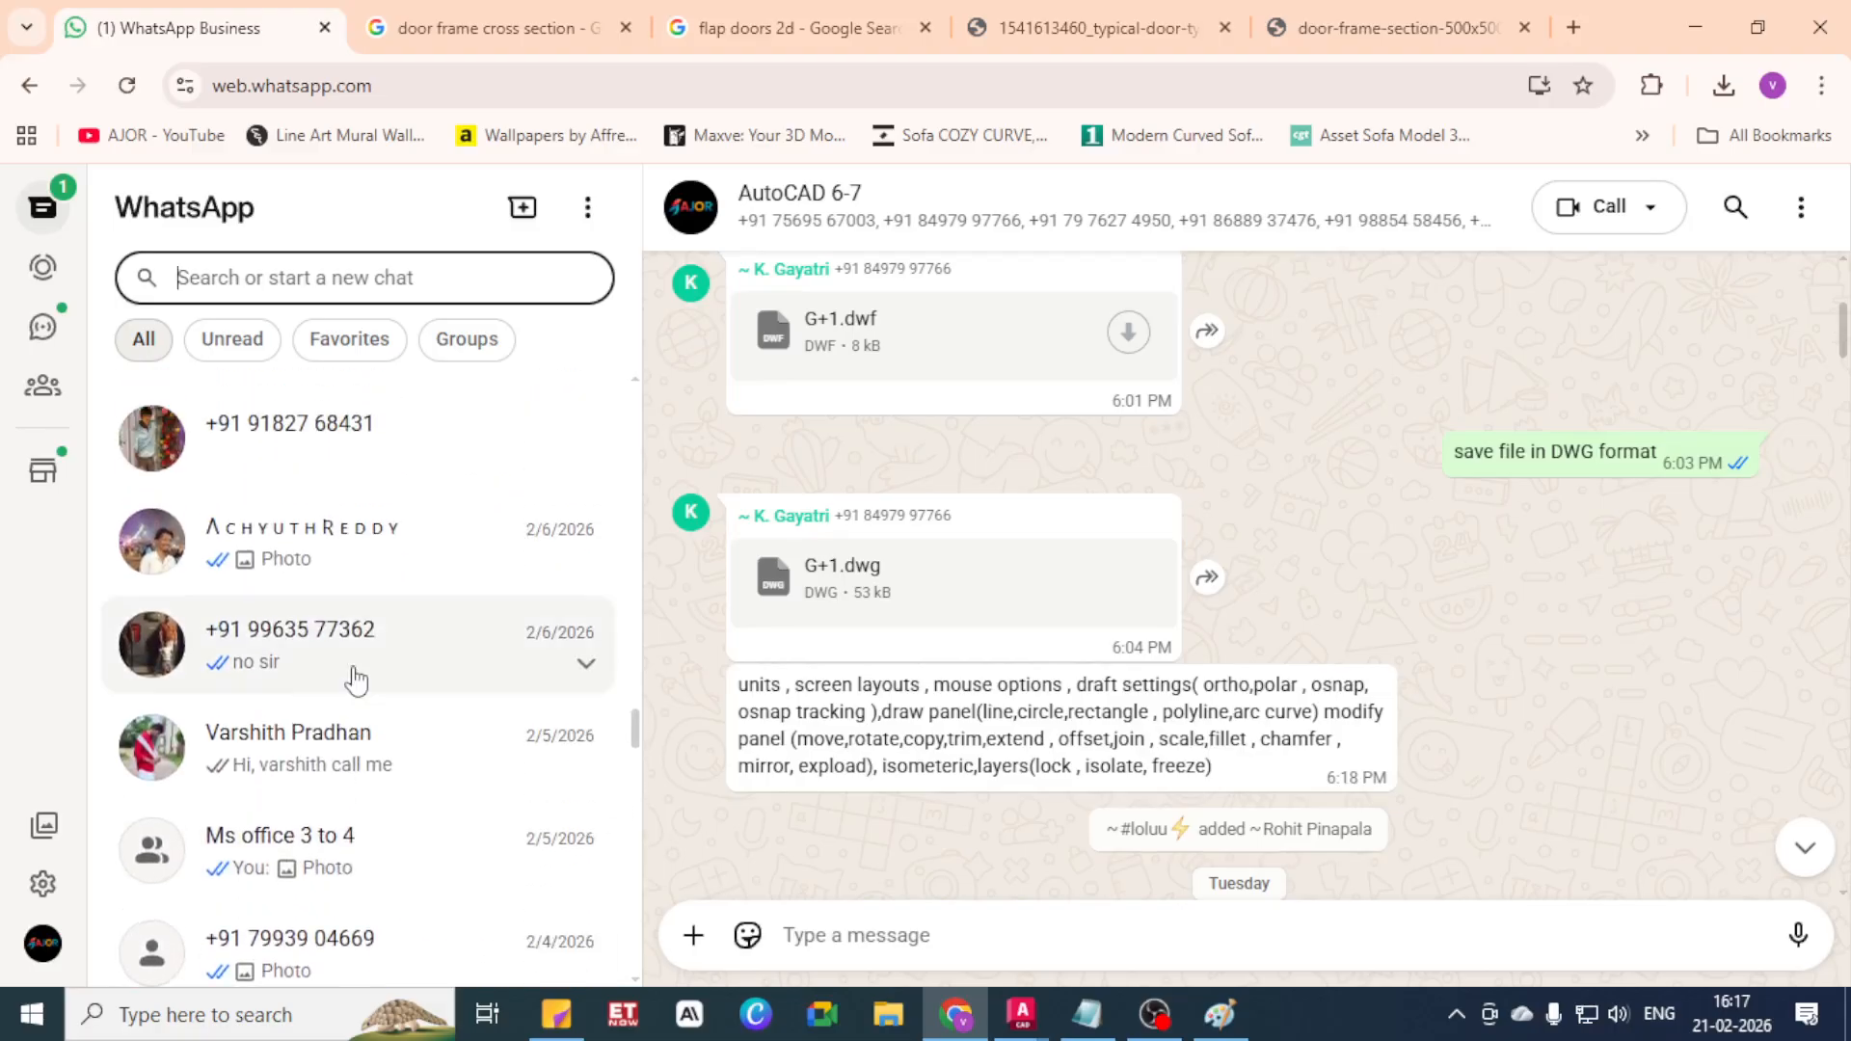
click(355, 679)
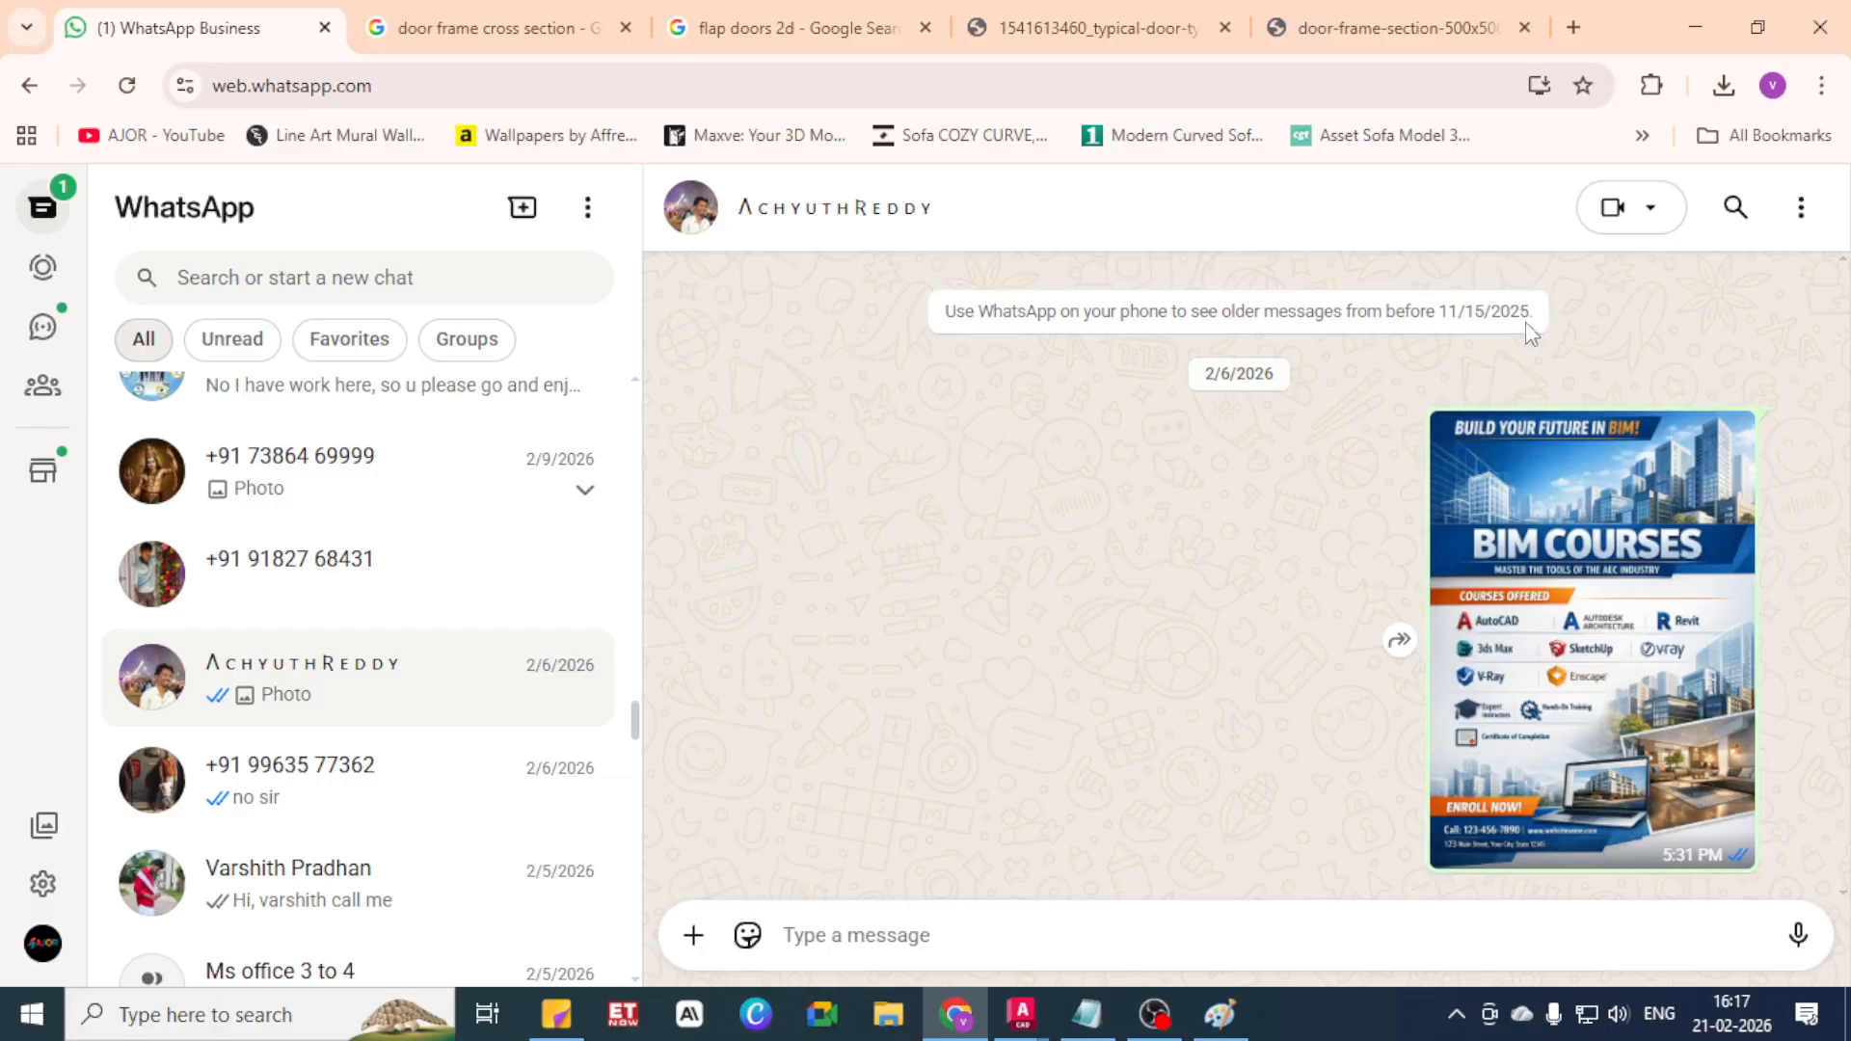
scroll(376, 463, up, 7)
scroll(376, 463, up, 10)
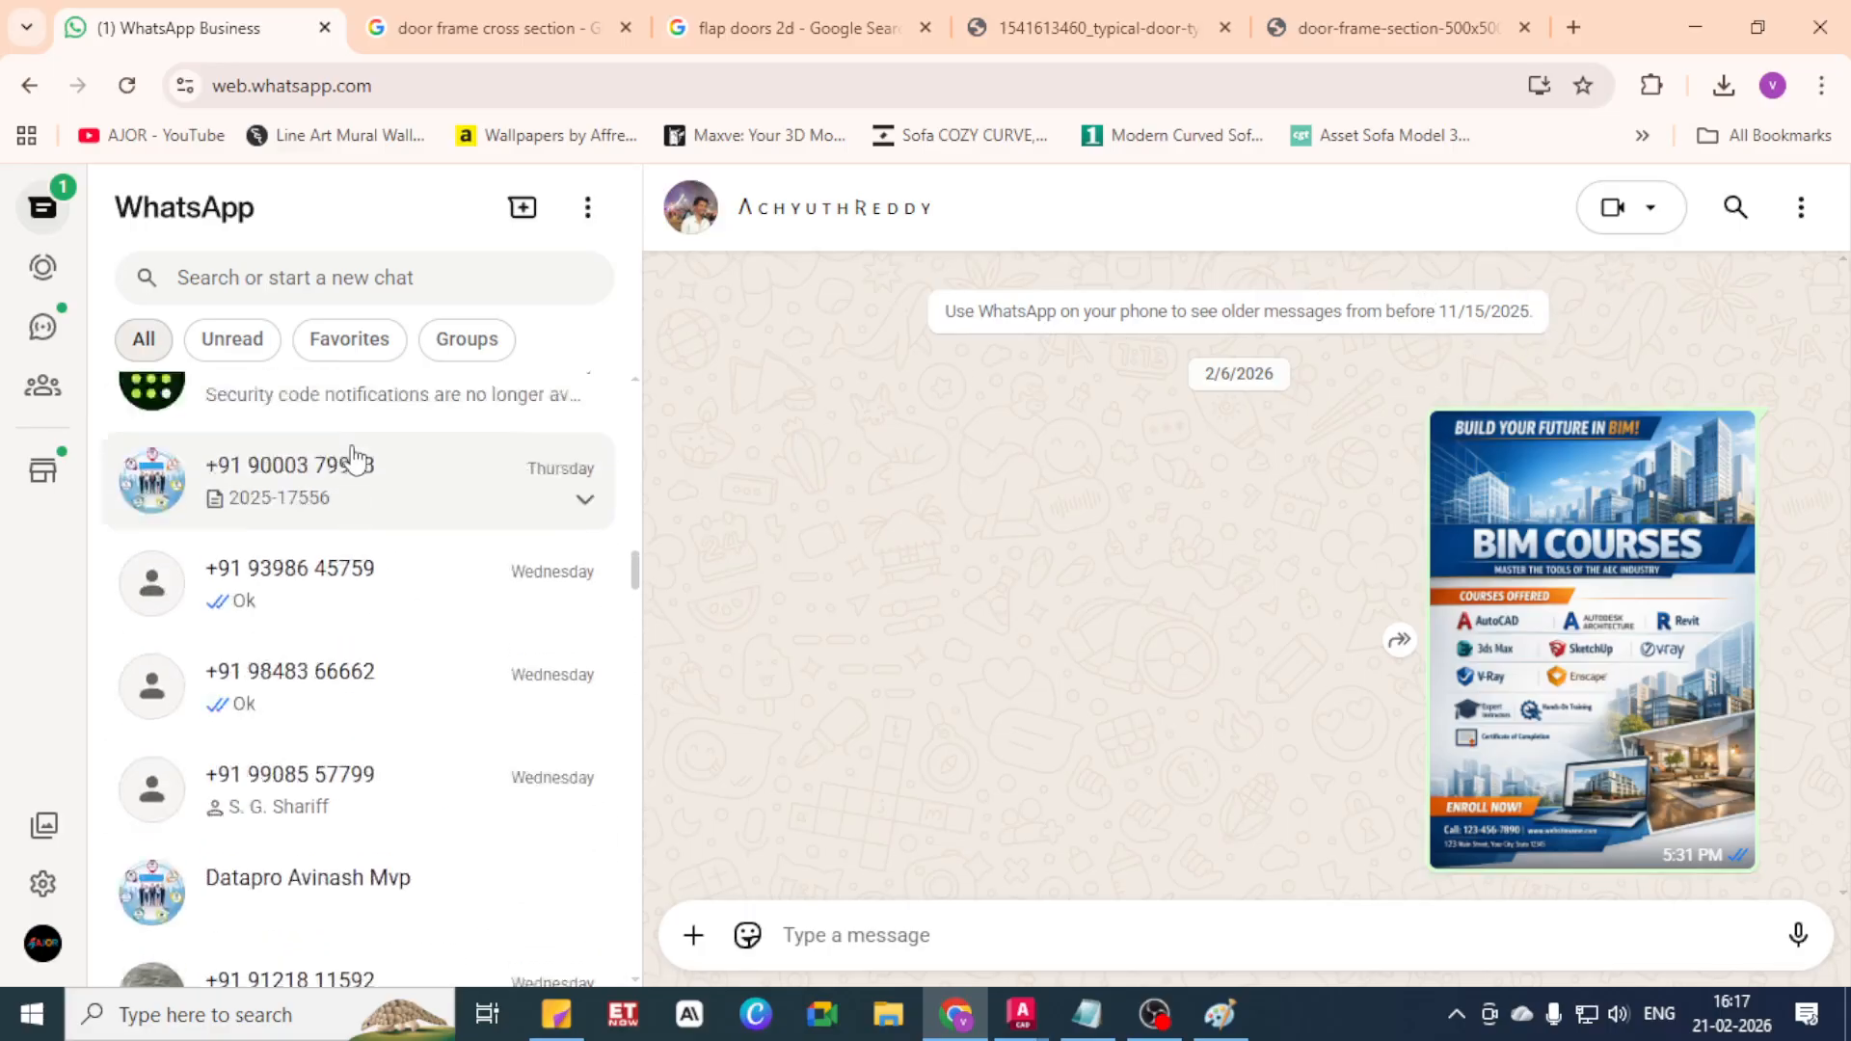
click(340, 530)
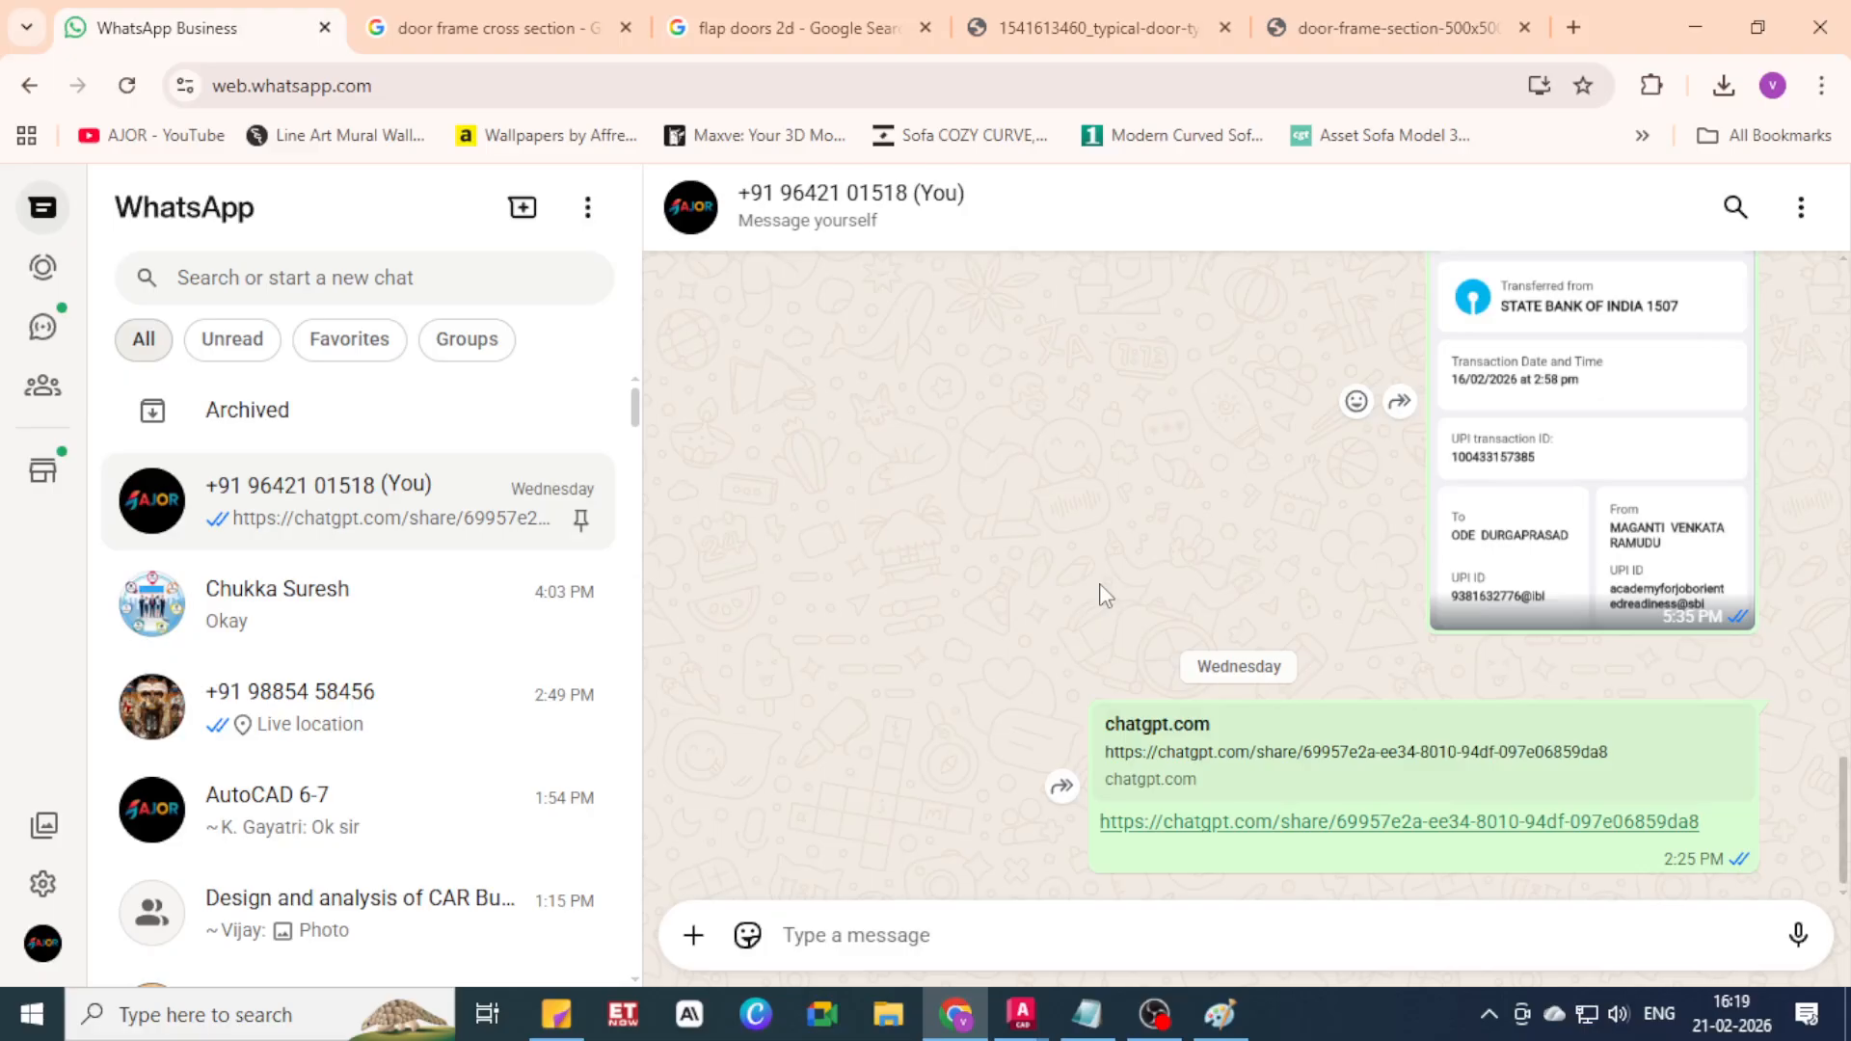
Return to the G+1 drawing in AutoCAD and close the Blocks palette
mouse_move(1020, 1003)
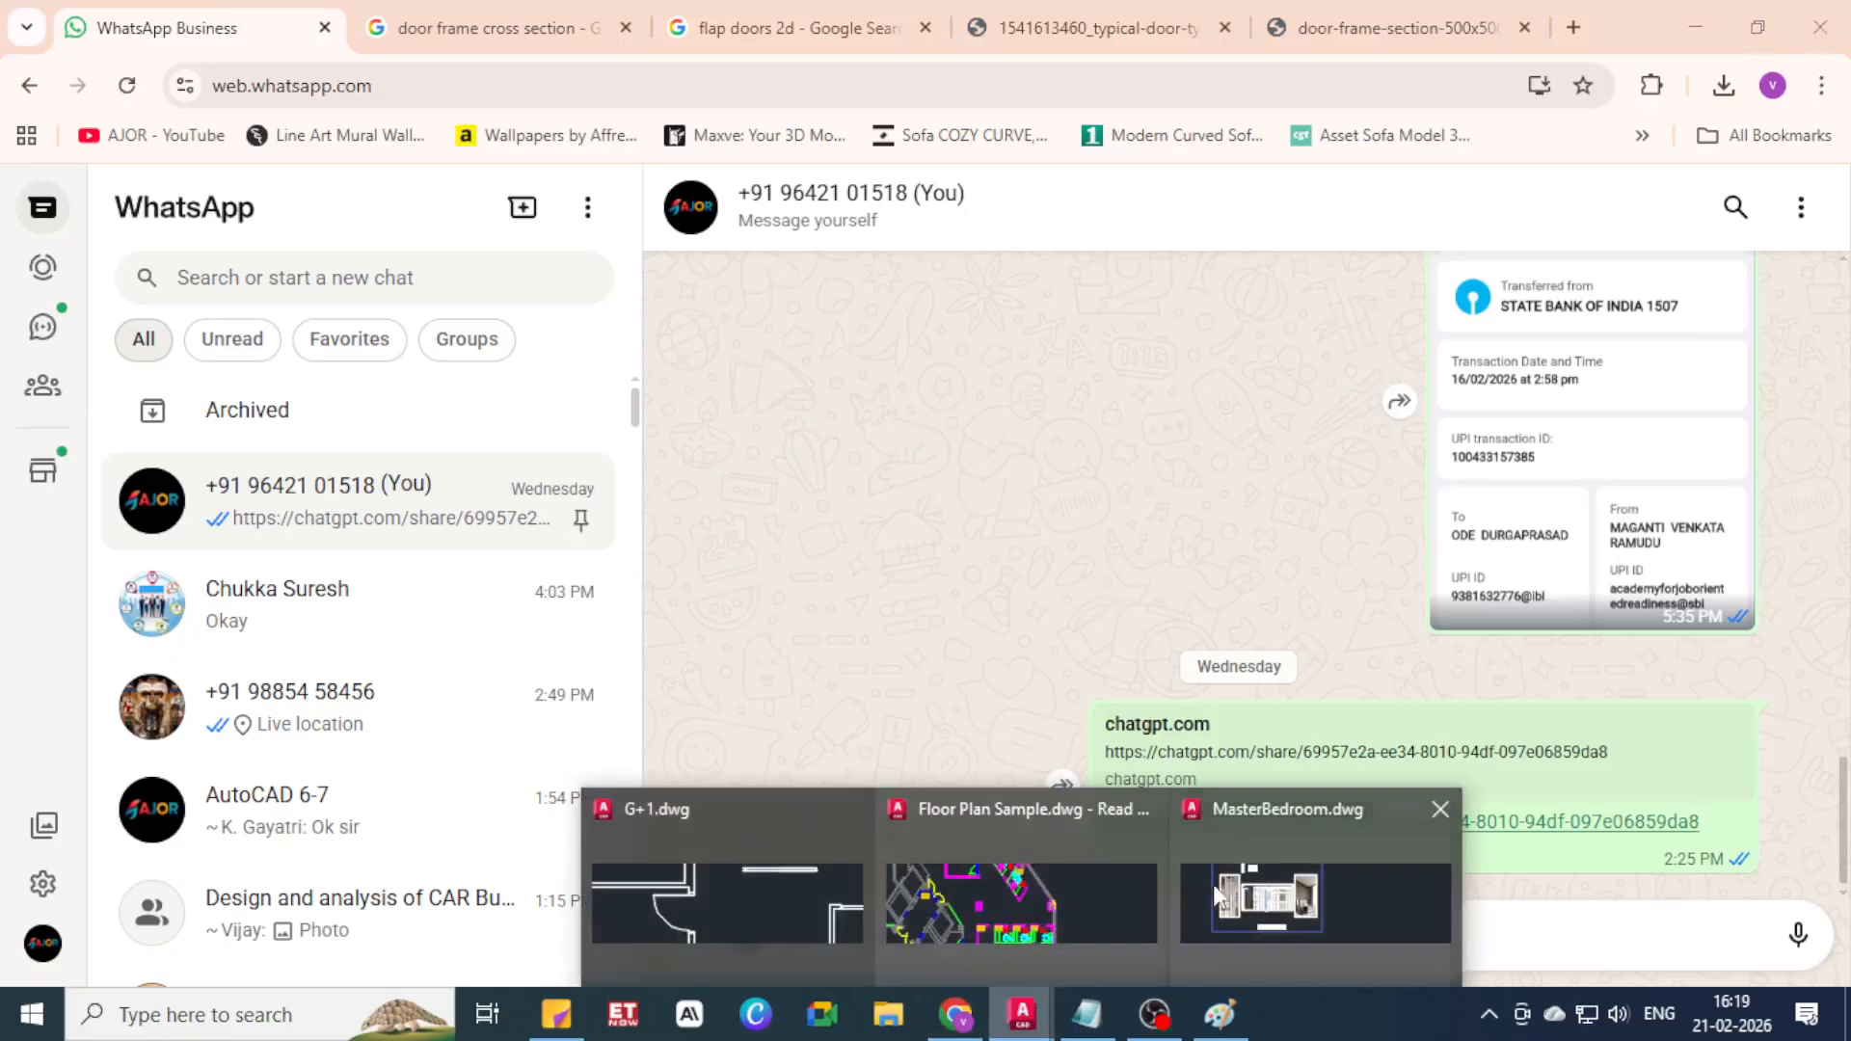
mouse_move(1229, 895)
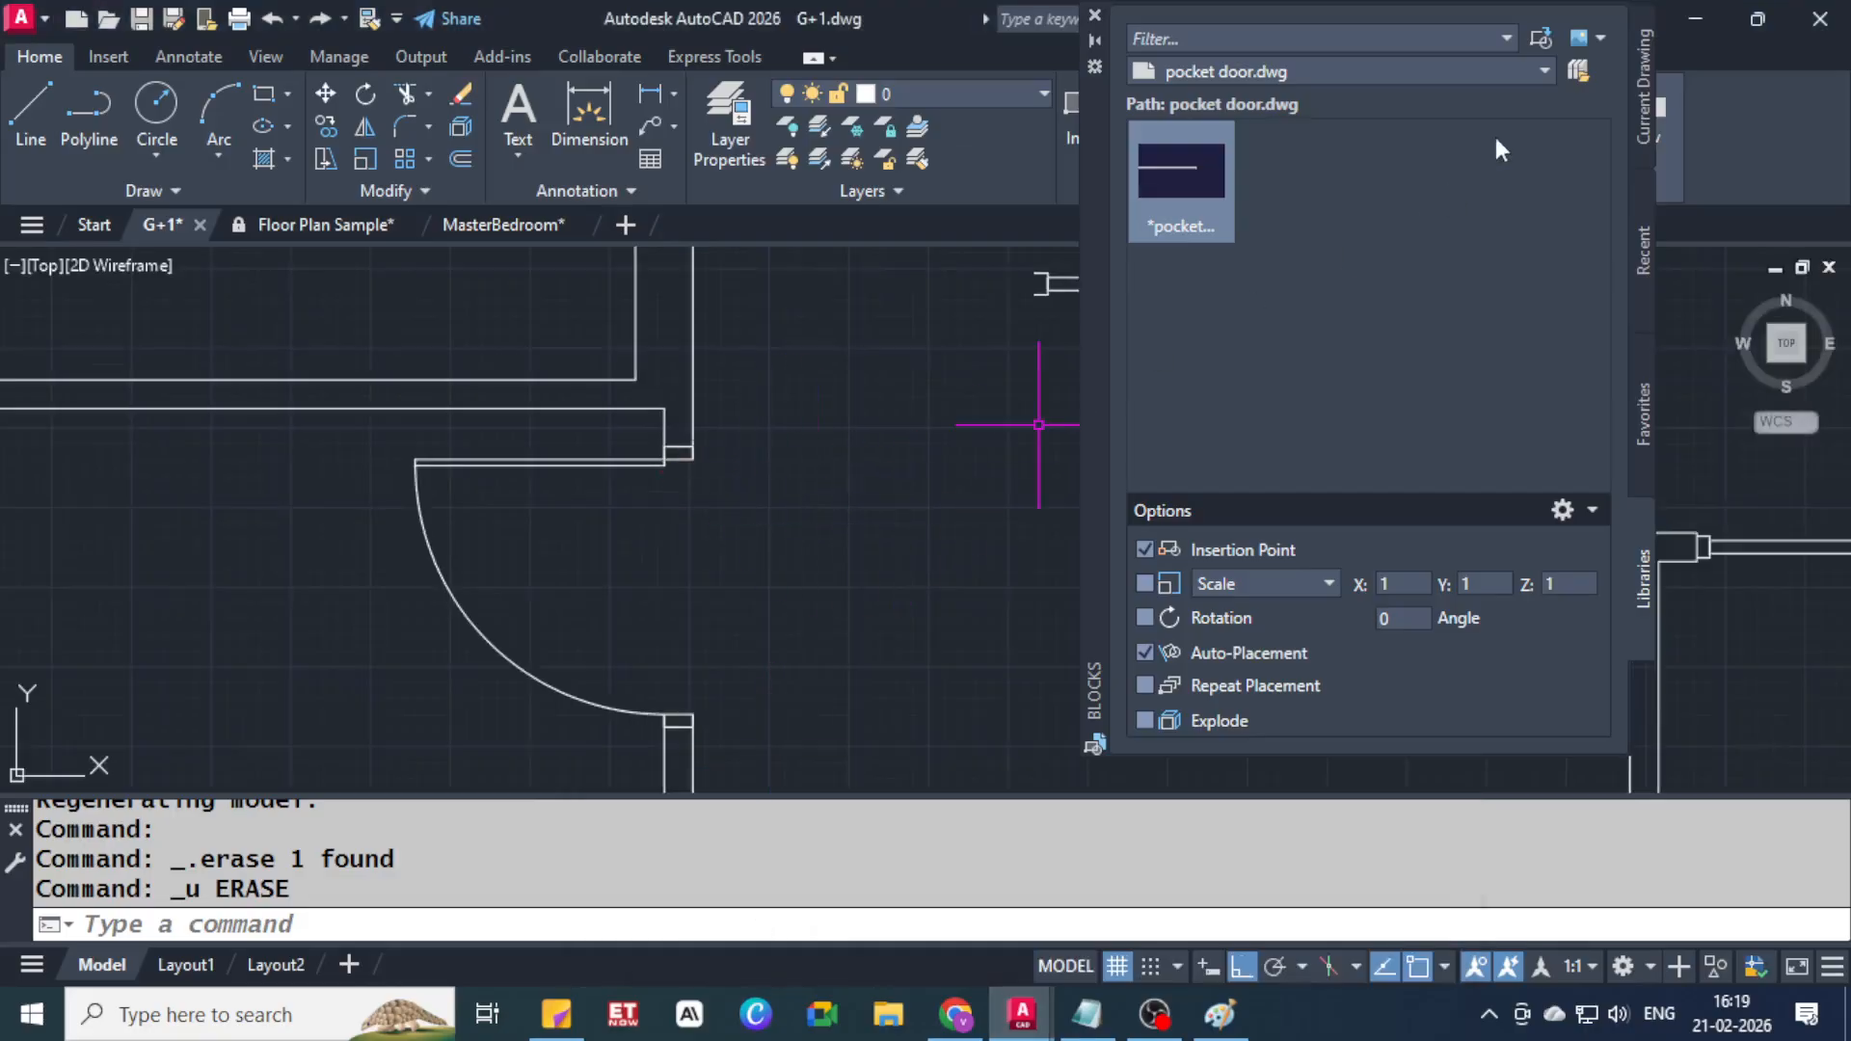
click(1095, 15)
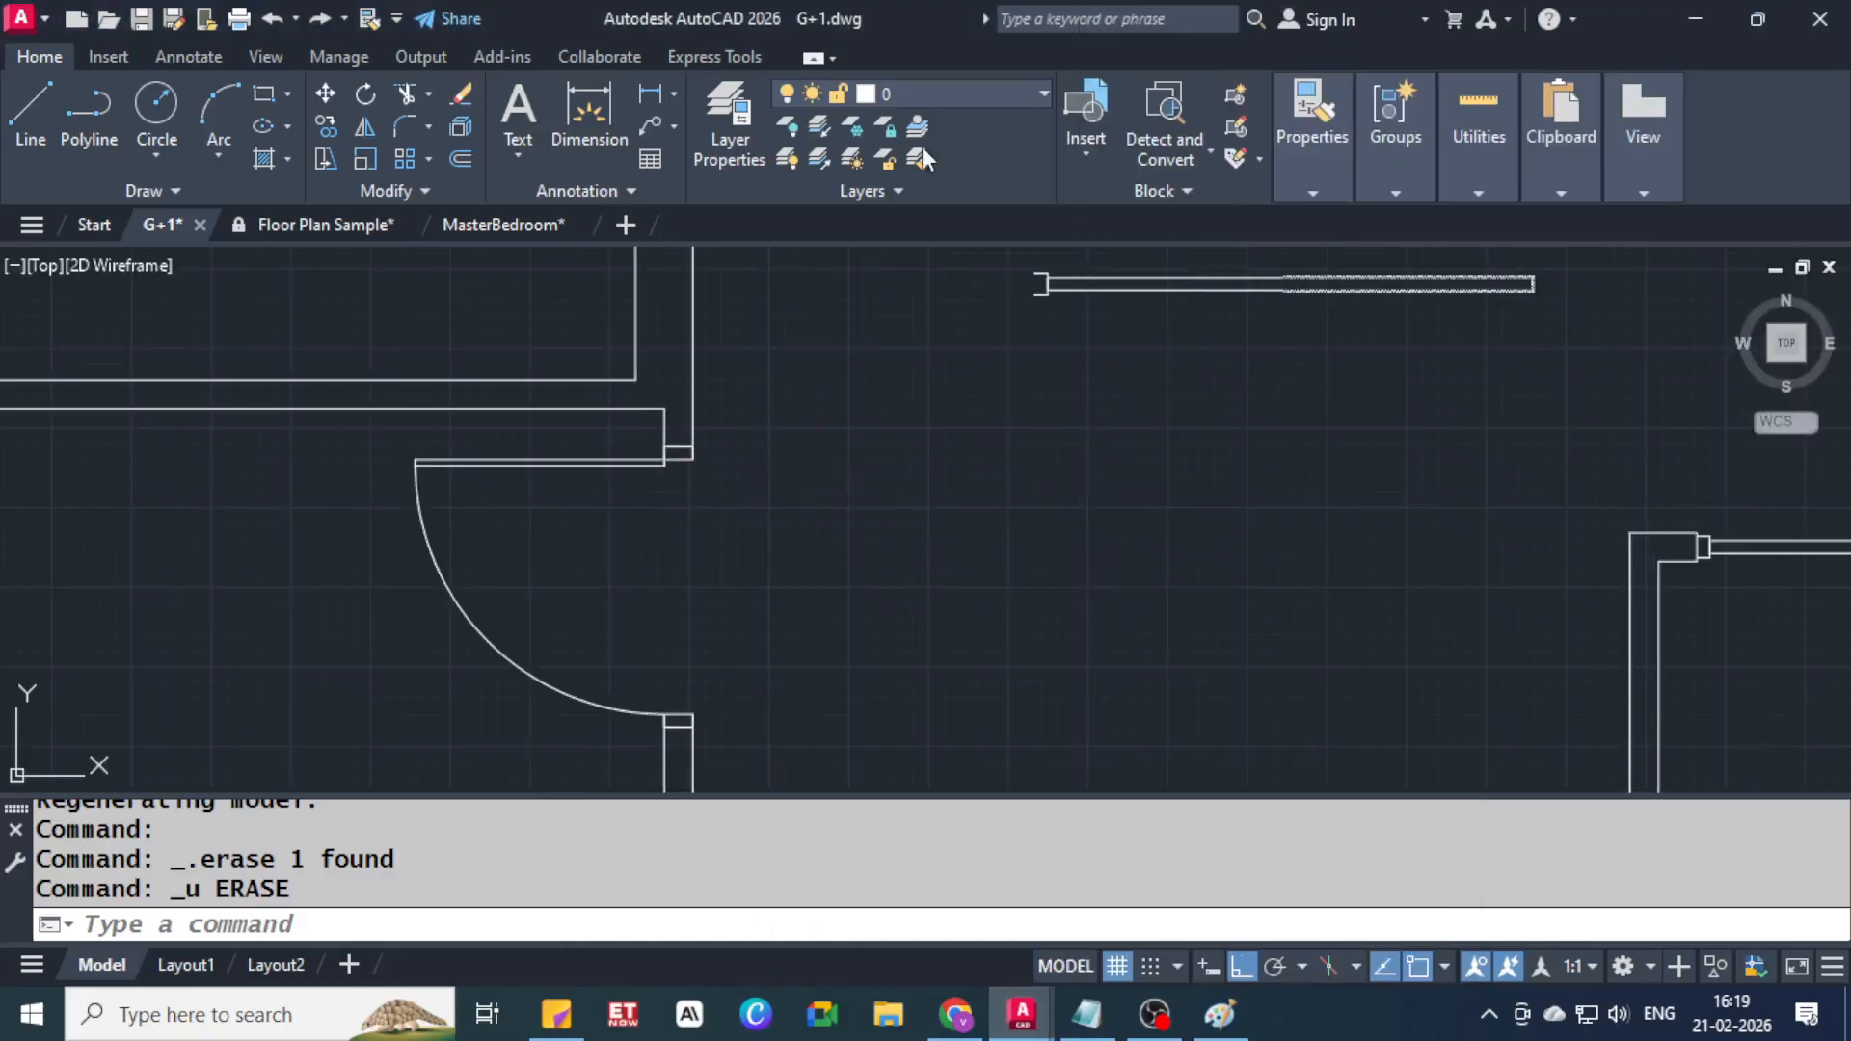
Create a new layer with a 0.30 mm lineweight
click(729, 114)
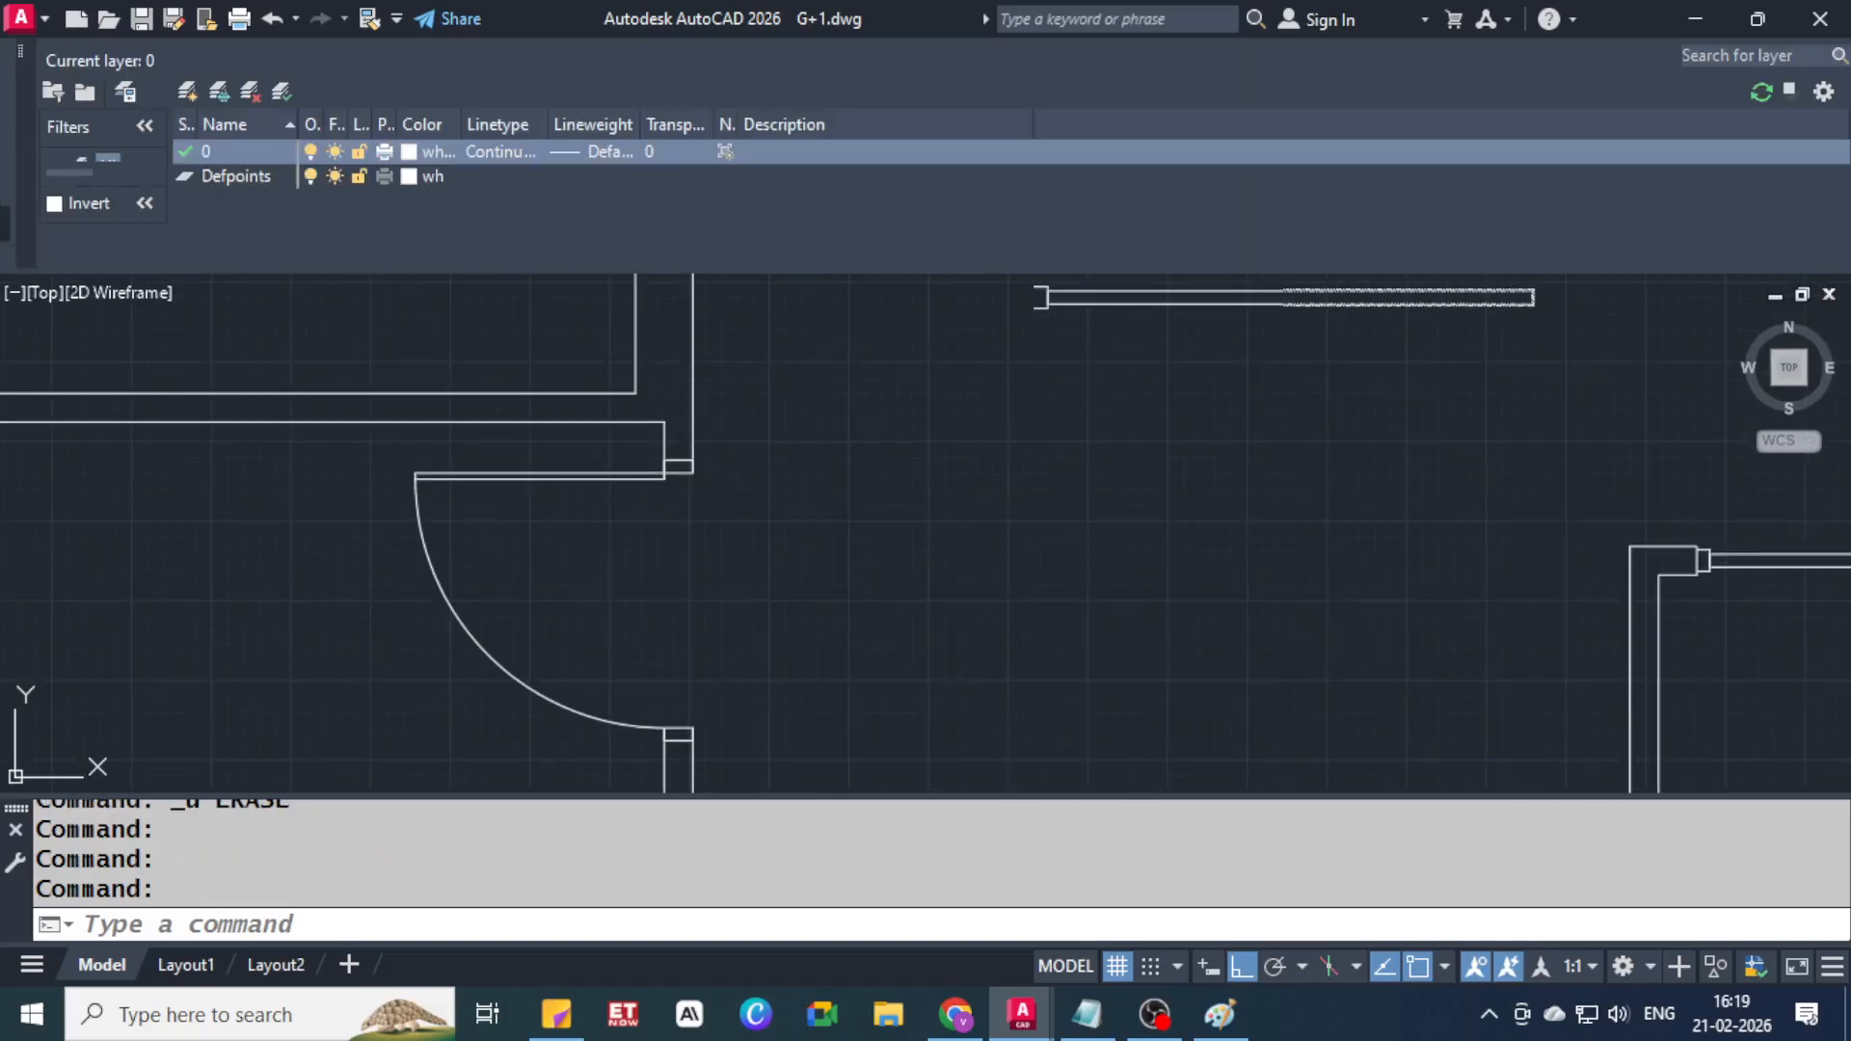
click(187, 92)
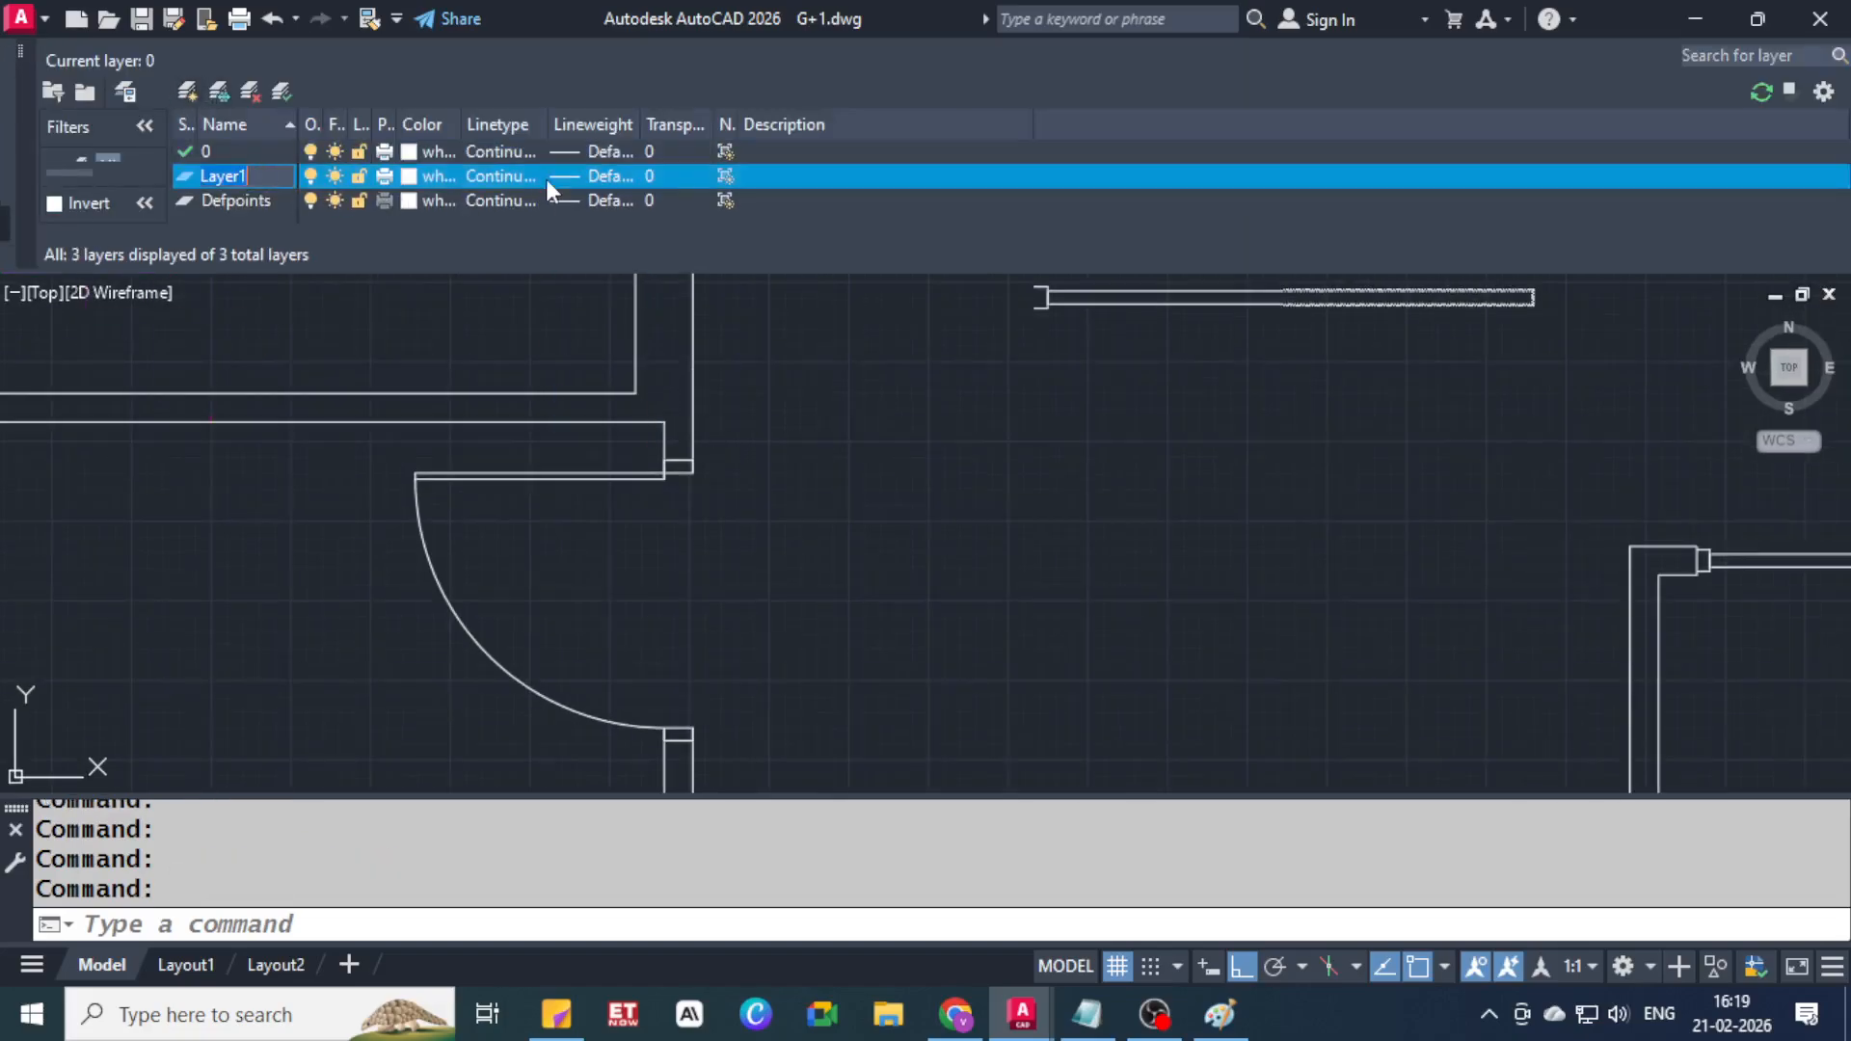
click(571, 178)
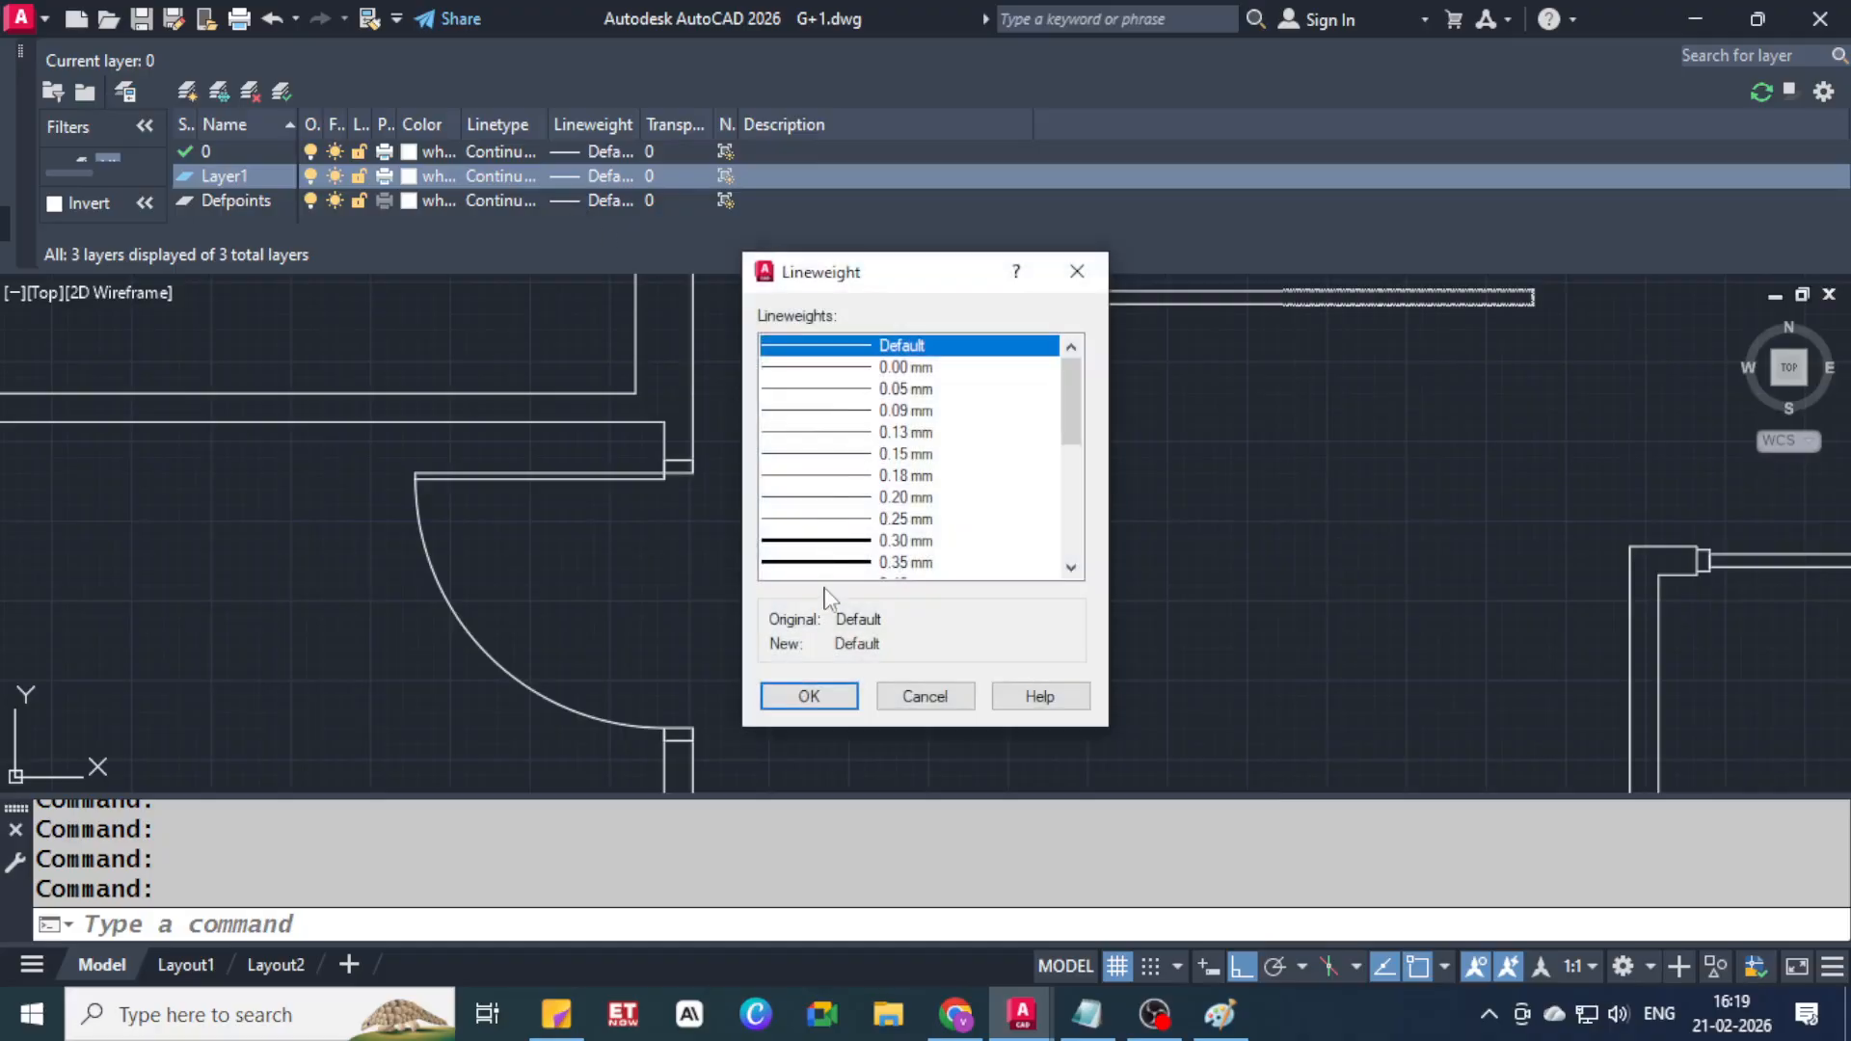
click(831, 541)
click(809, 696)
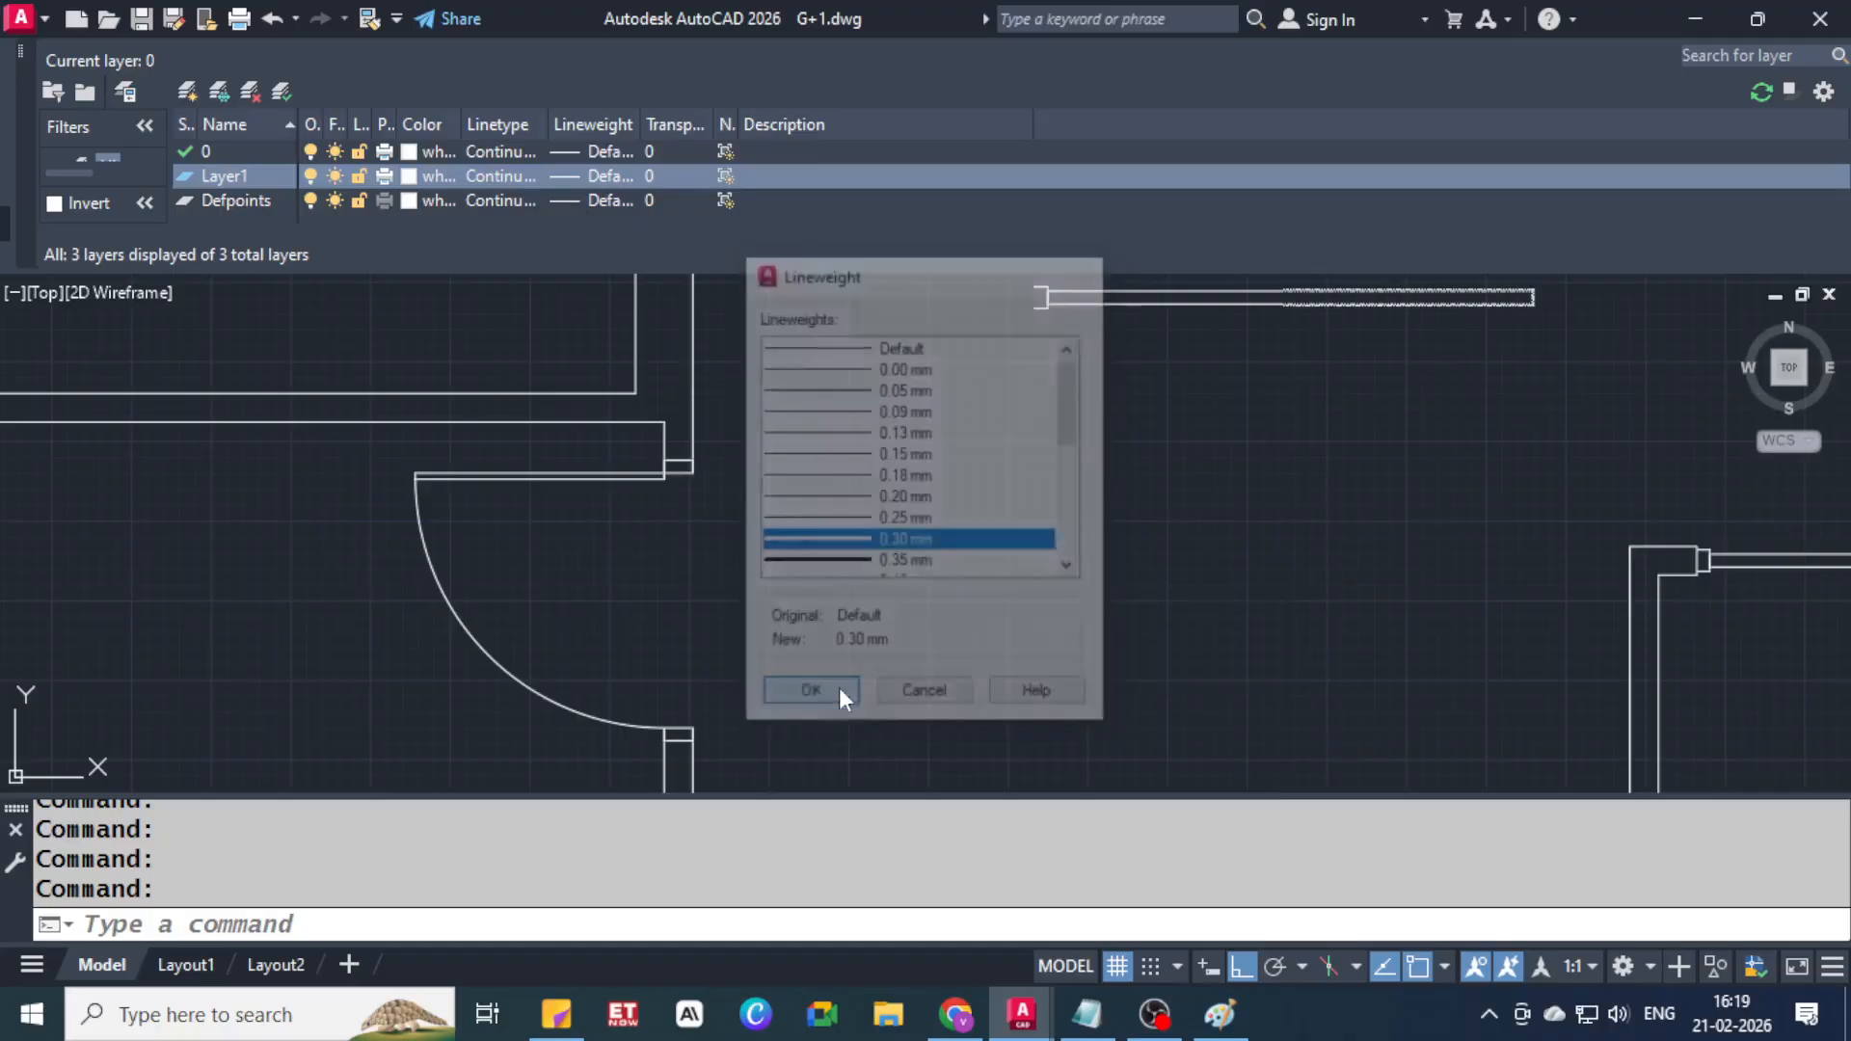
Assign the two horizontal wall lines above the single swing door to Layer1 and clear the selection
click(593, 393)
click(494, 422)
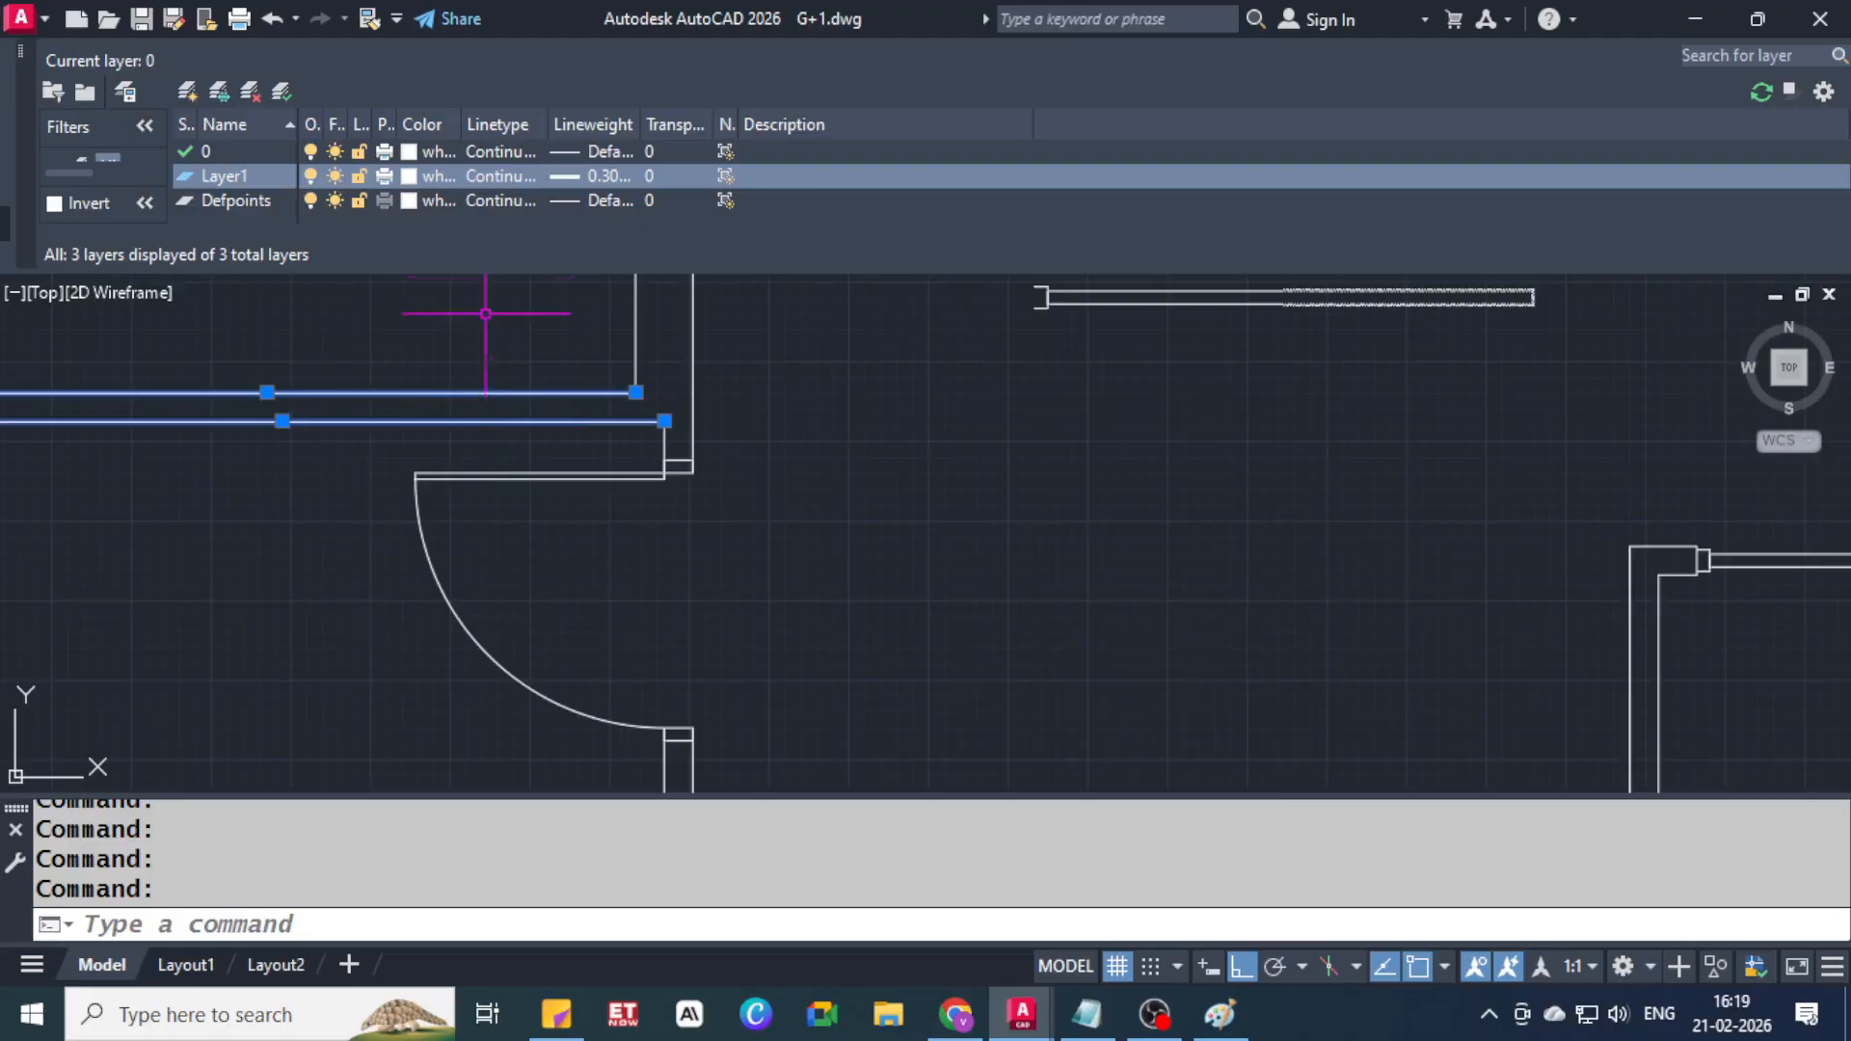
click(23, 48)
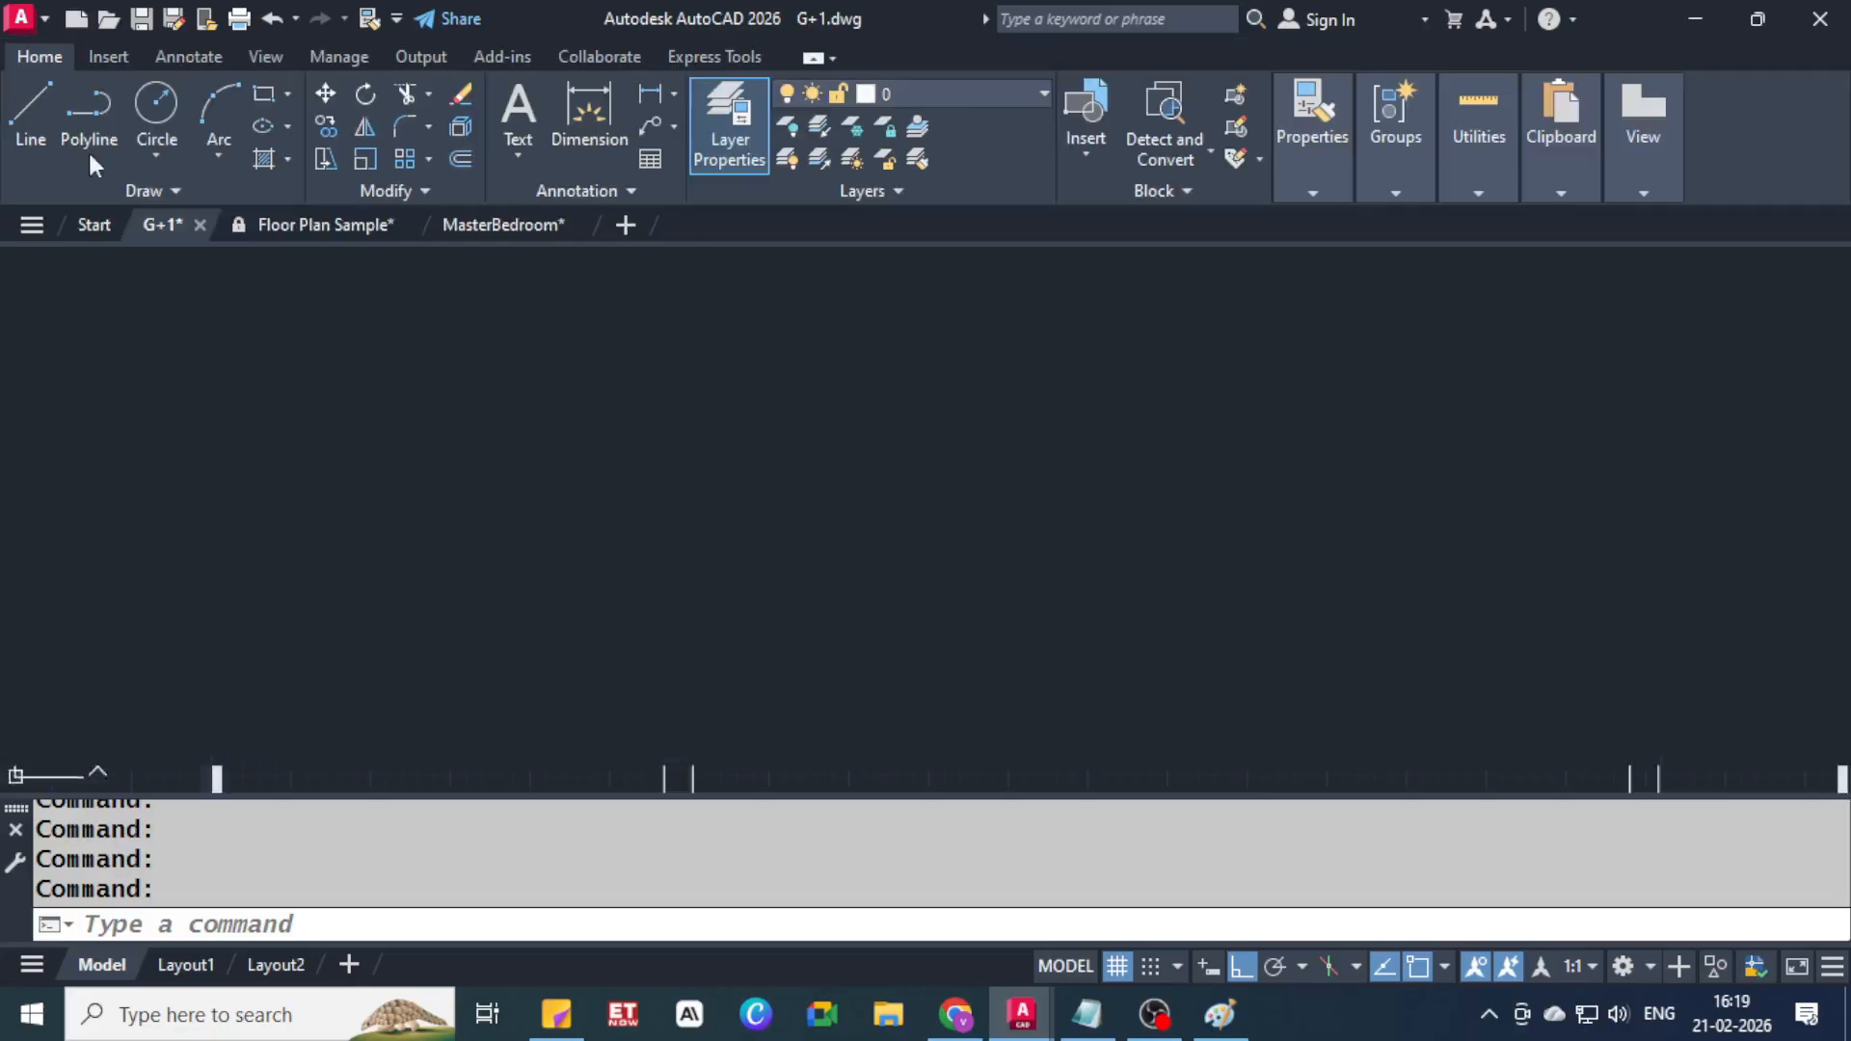
click(927, 94)
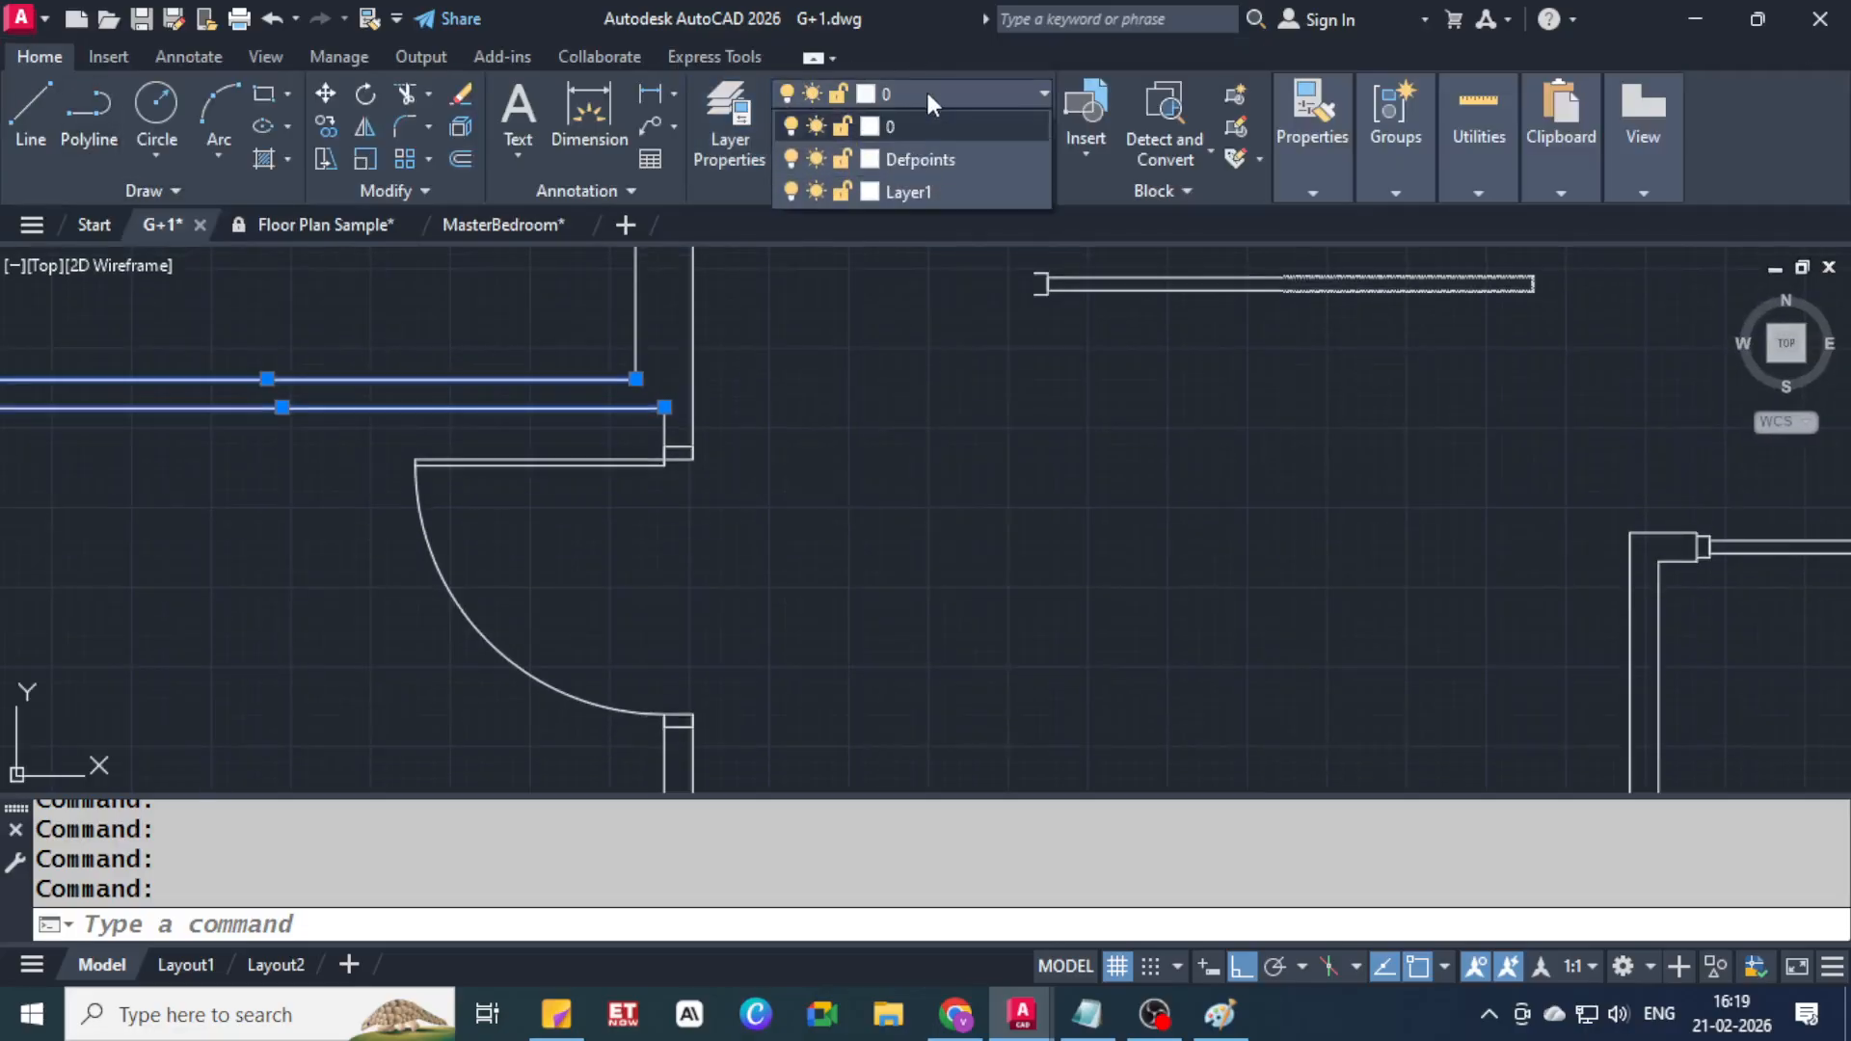
click(947, 191)
click(946, 191)
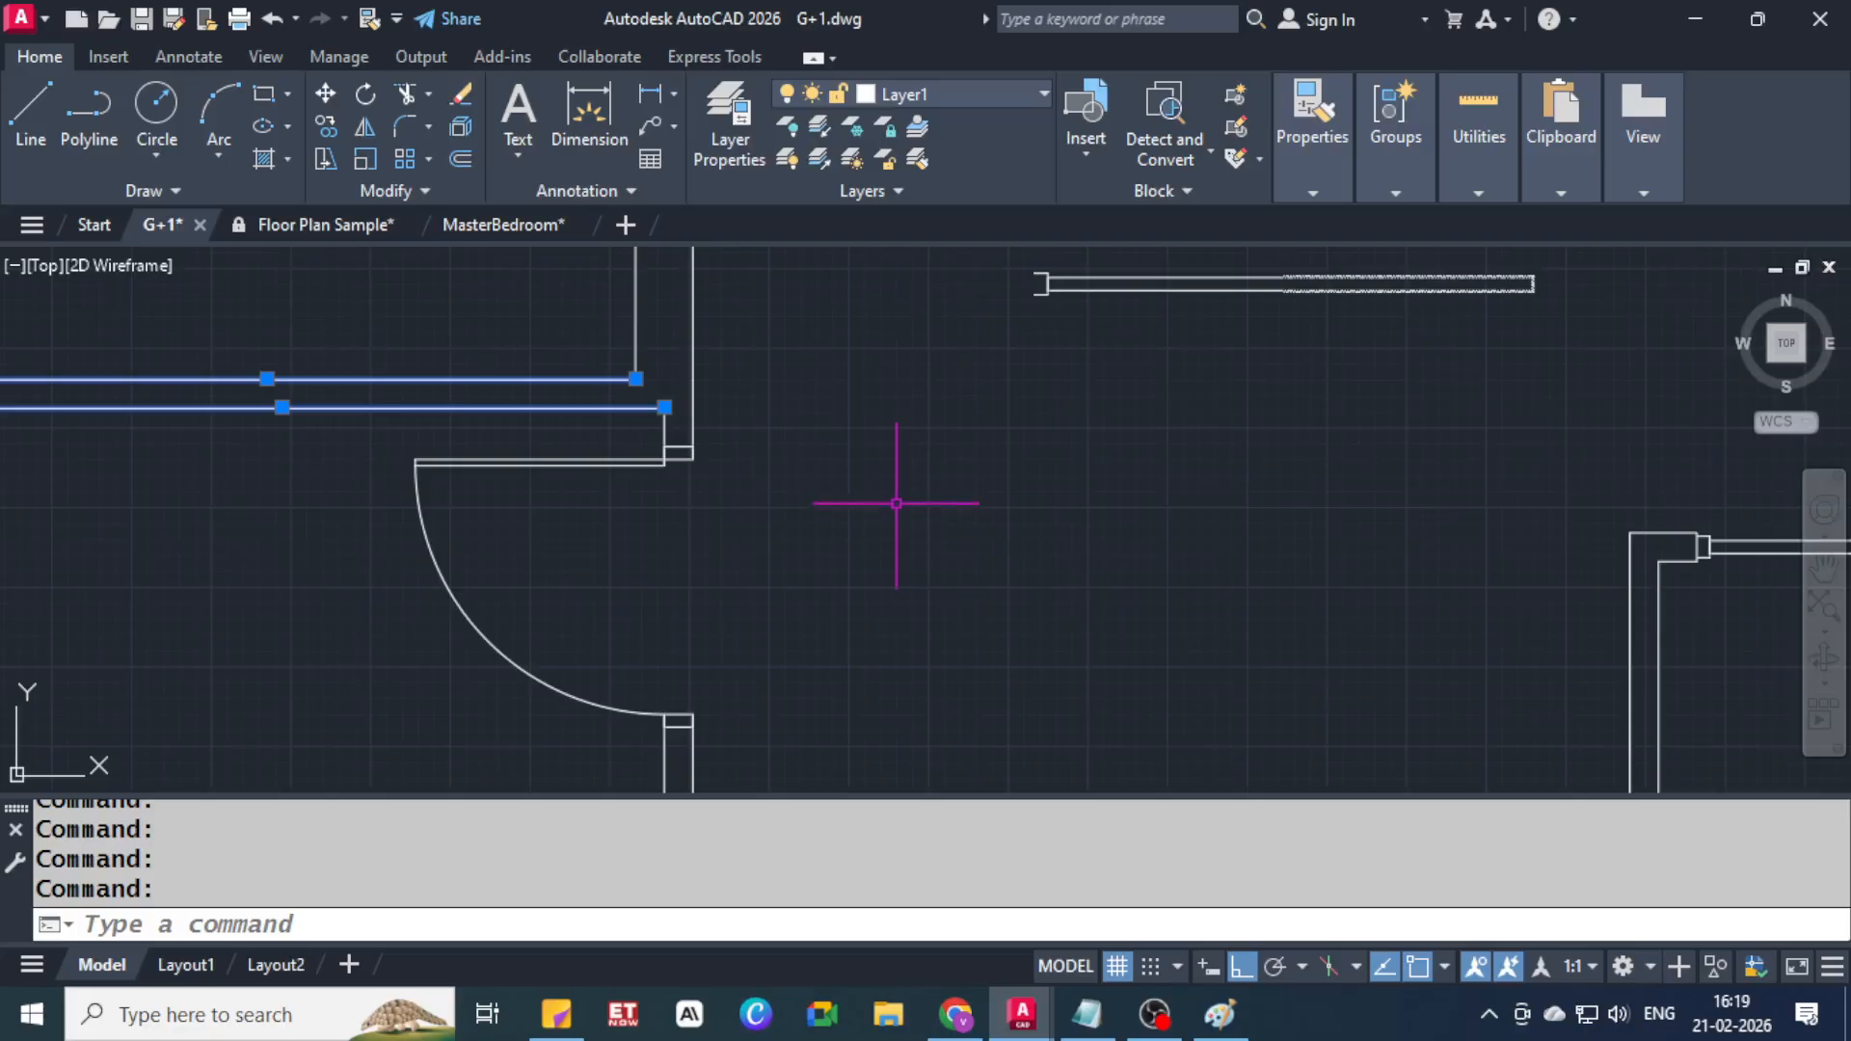
scroll(893, 504, down, 2)
key(Escape)
key(Escape)
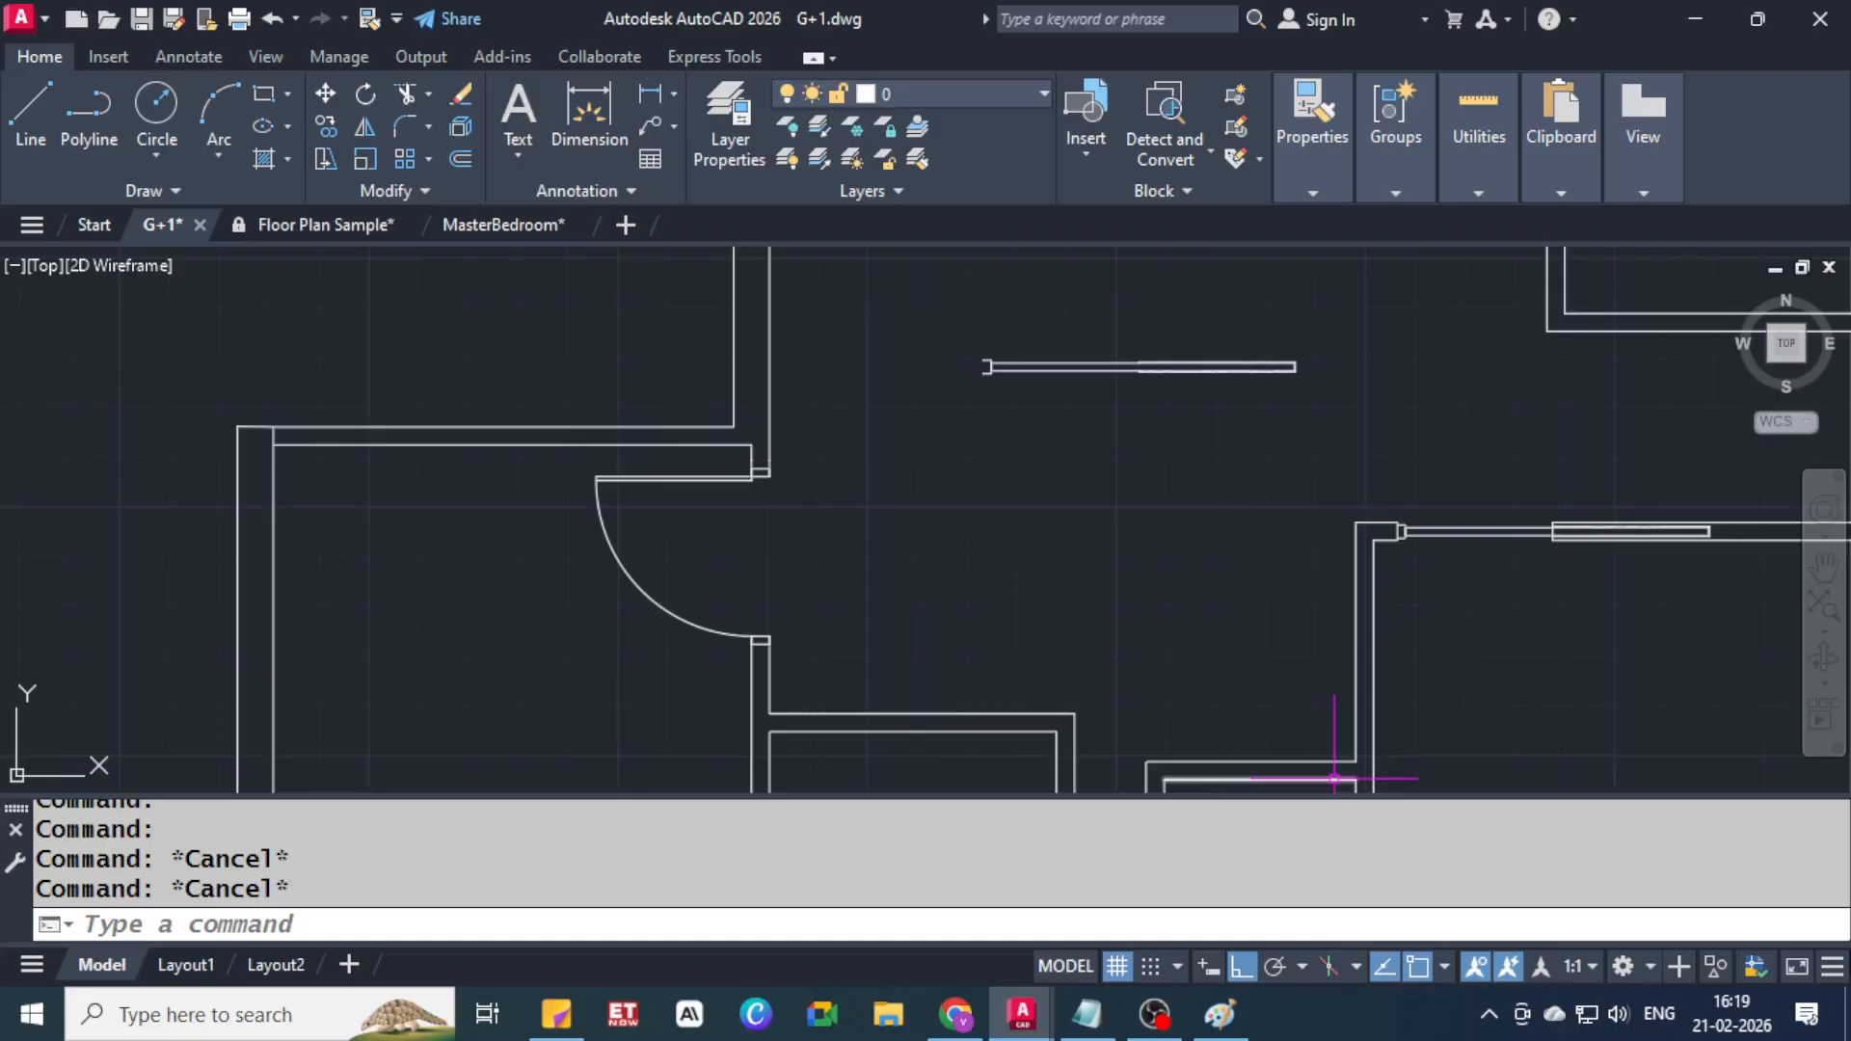
Add the LineWeight toggle to the status bar and switch lineweight display on and back off
click(1834, 968)
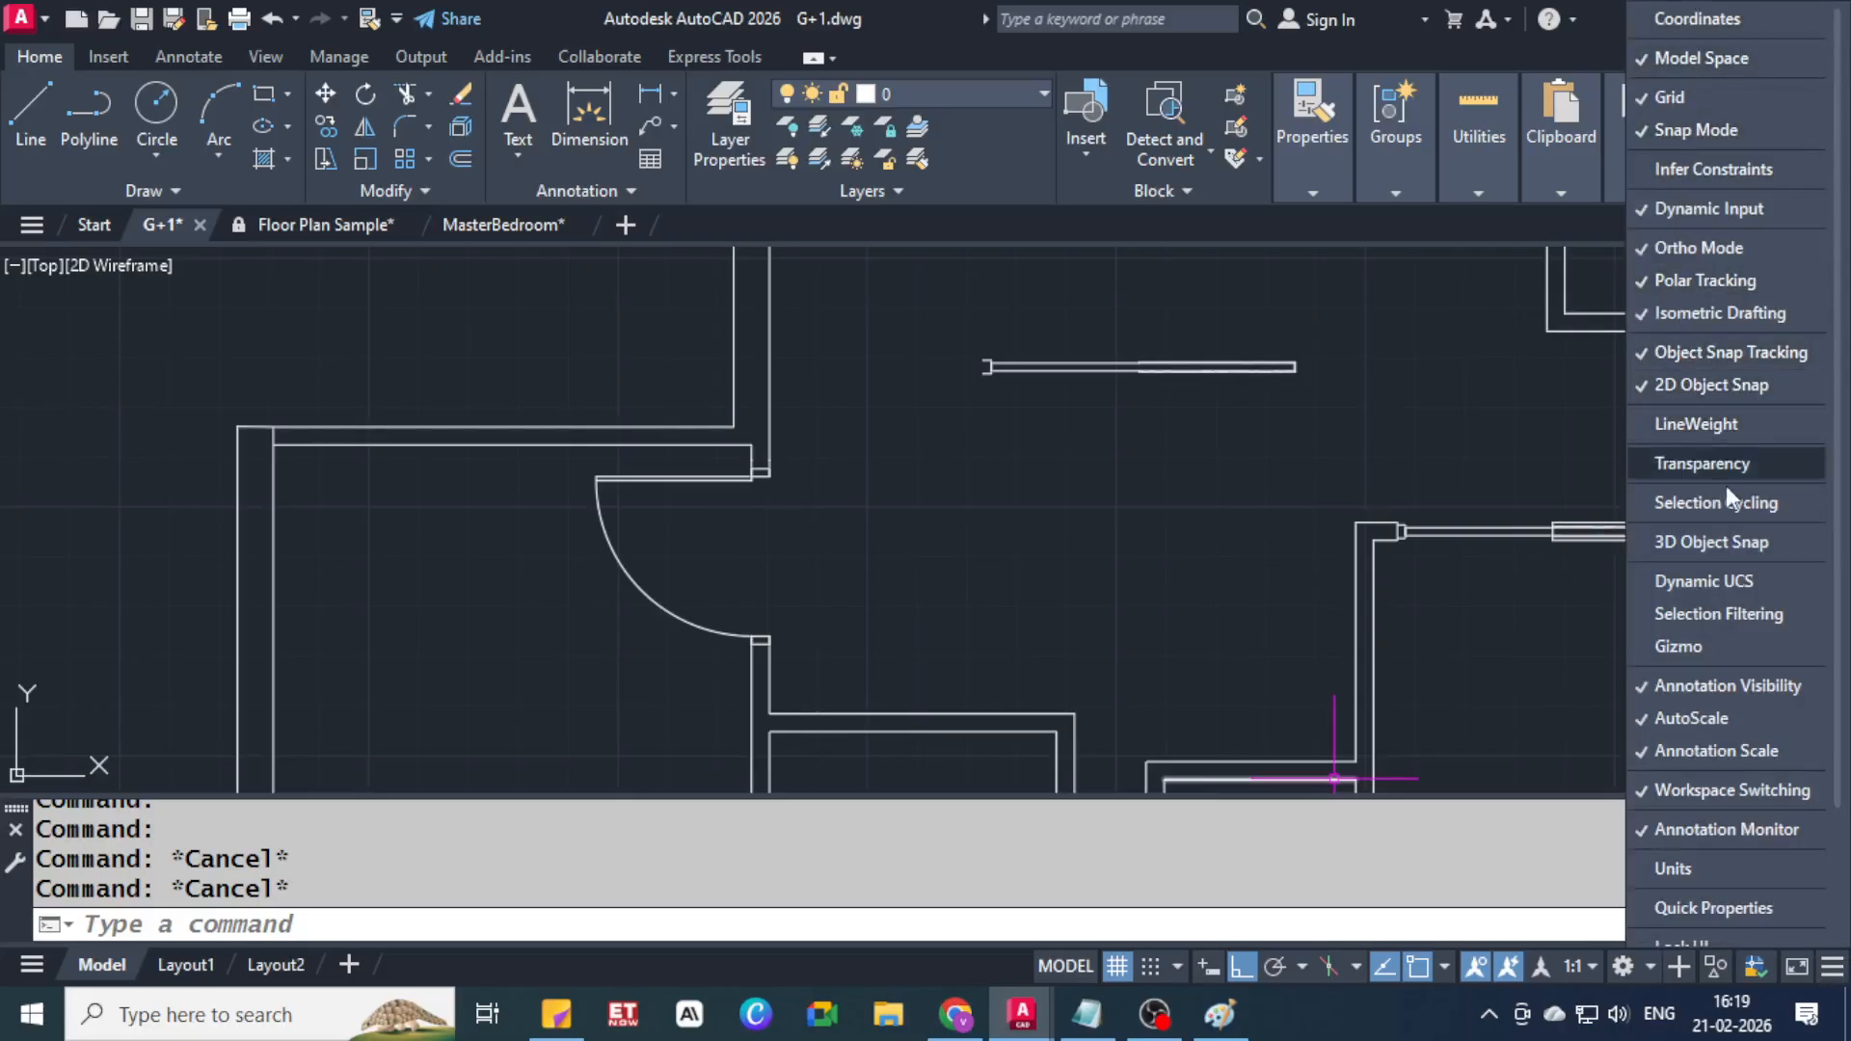
click(1703, 432)
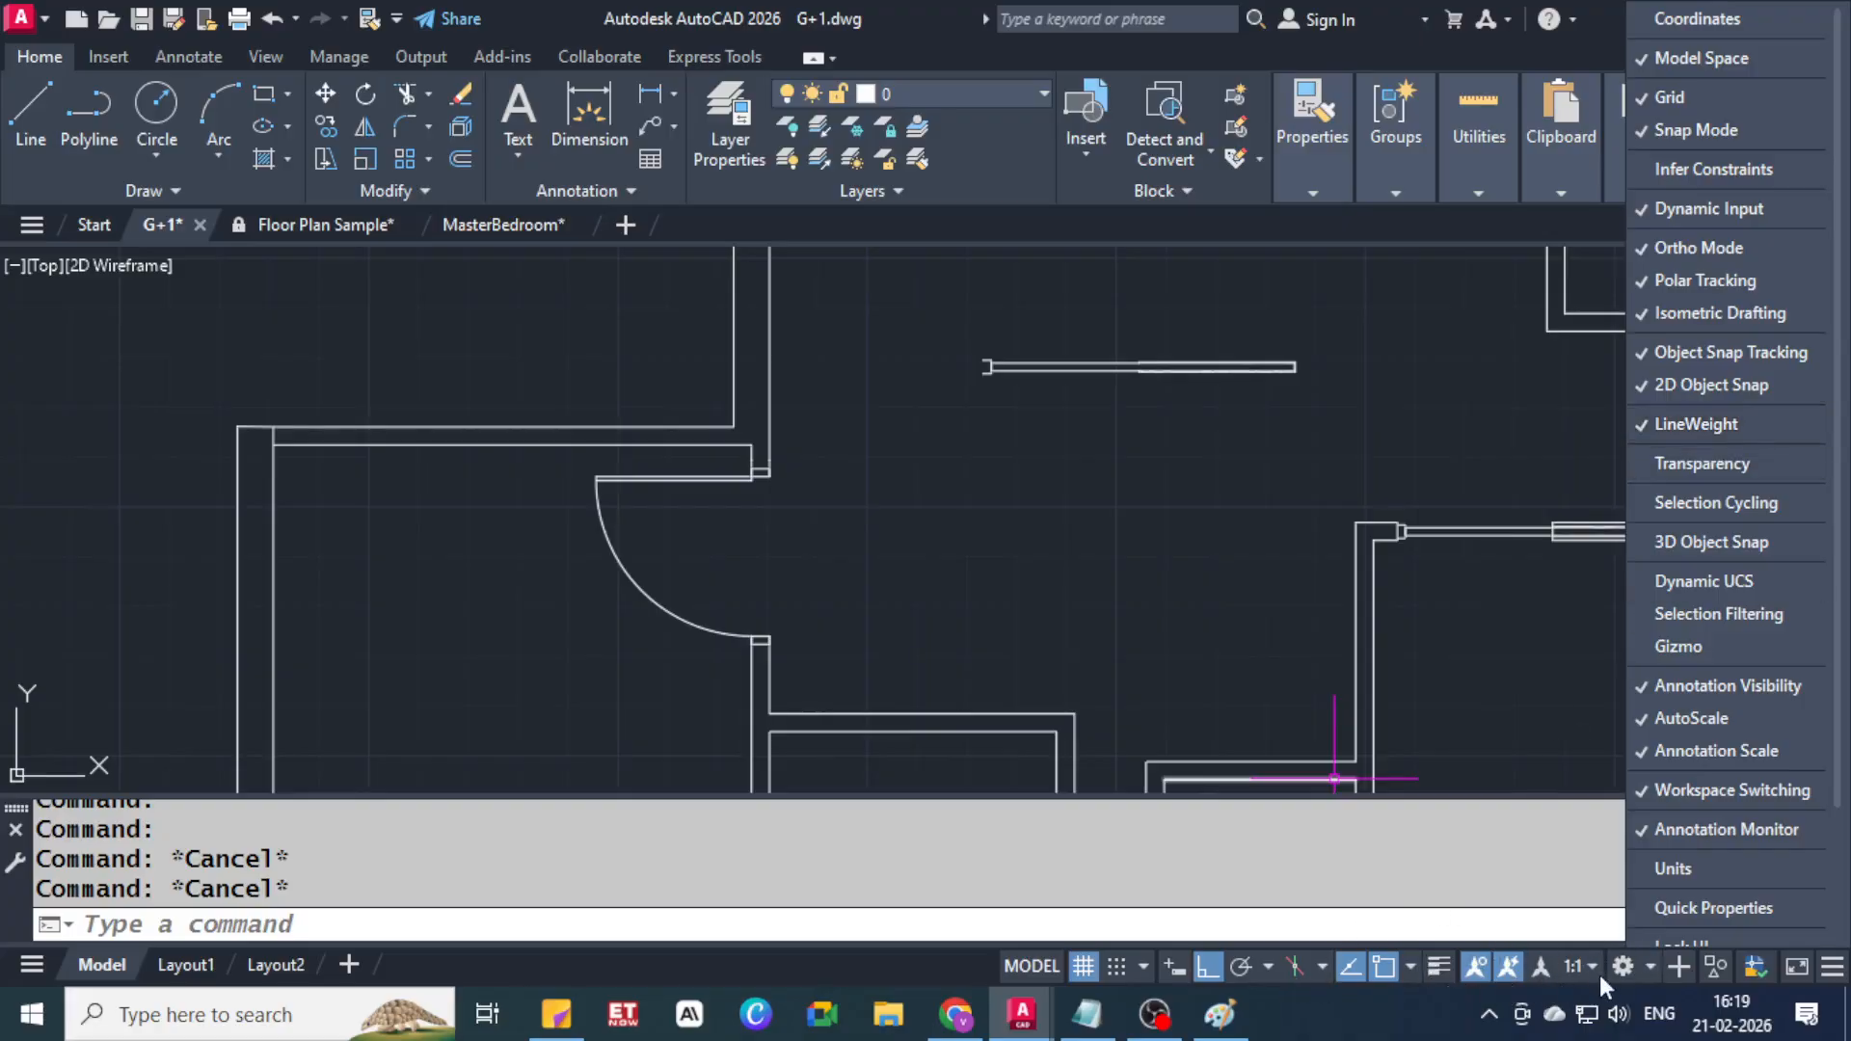
click(1438, 967)
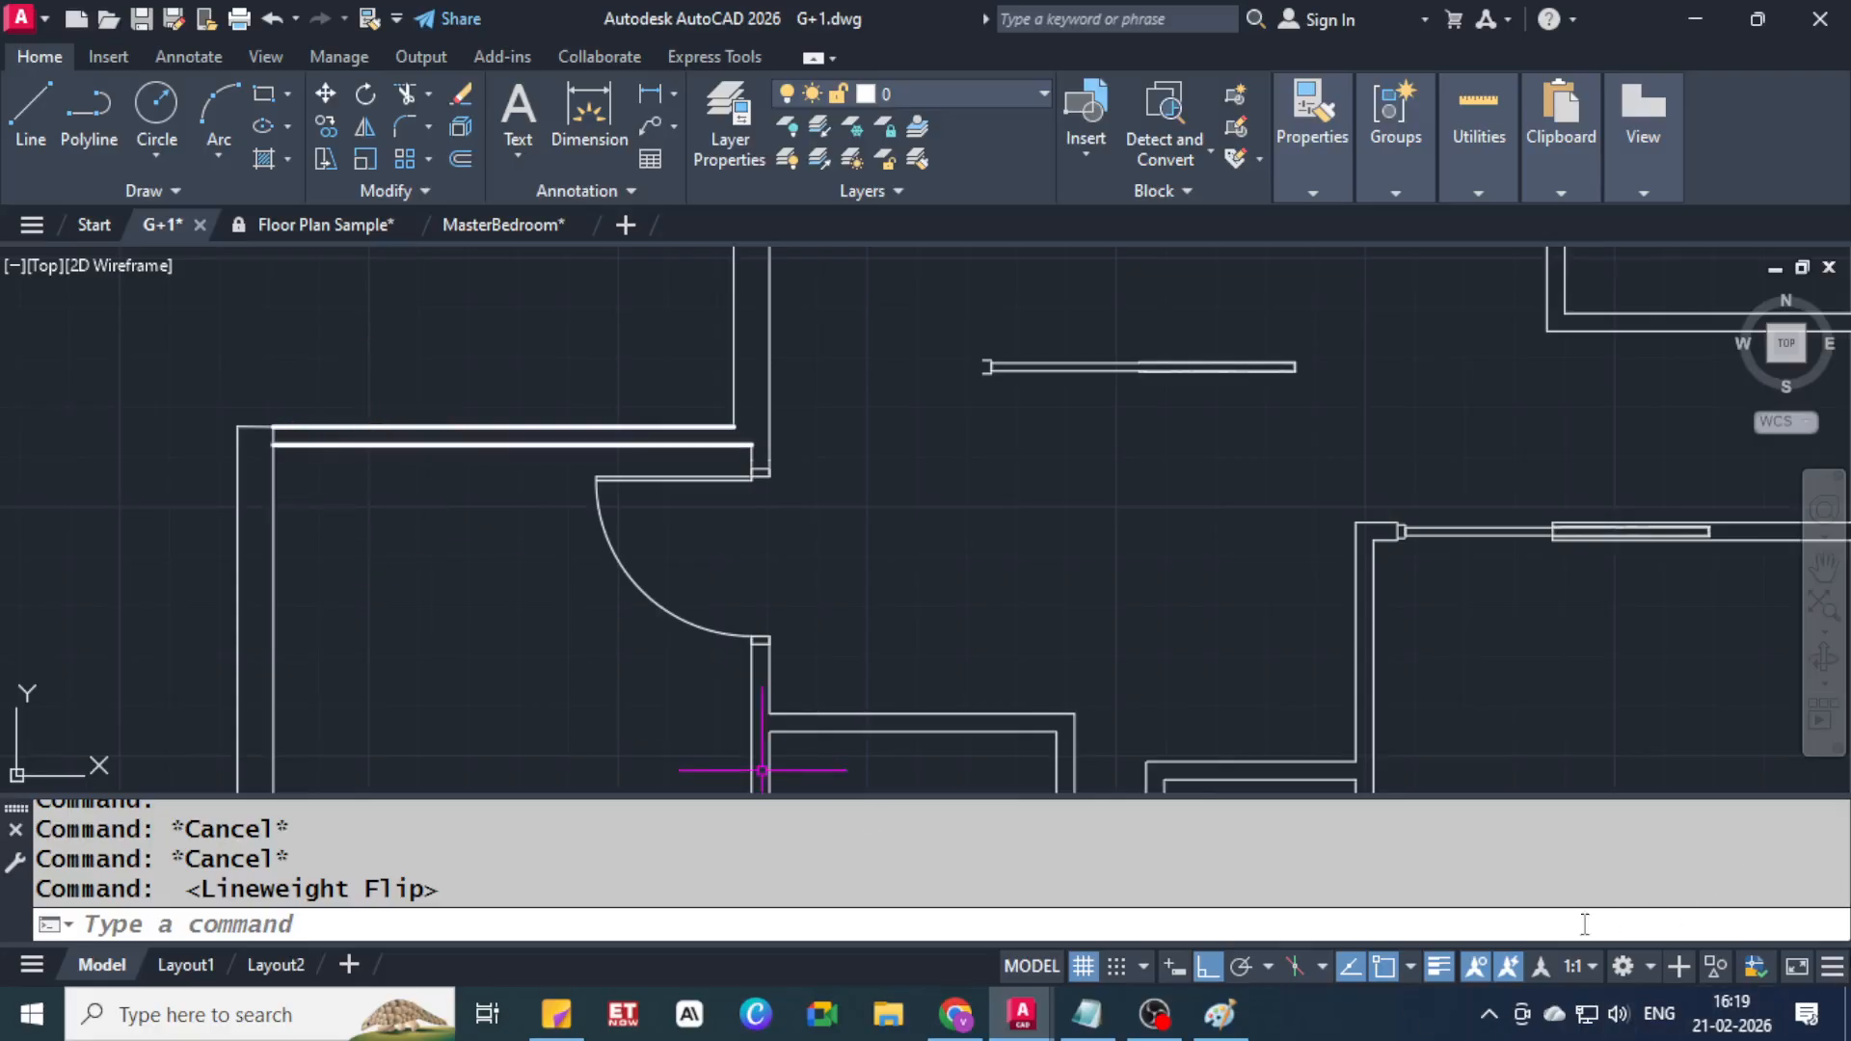
click(1433, 969)
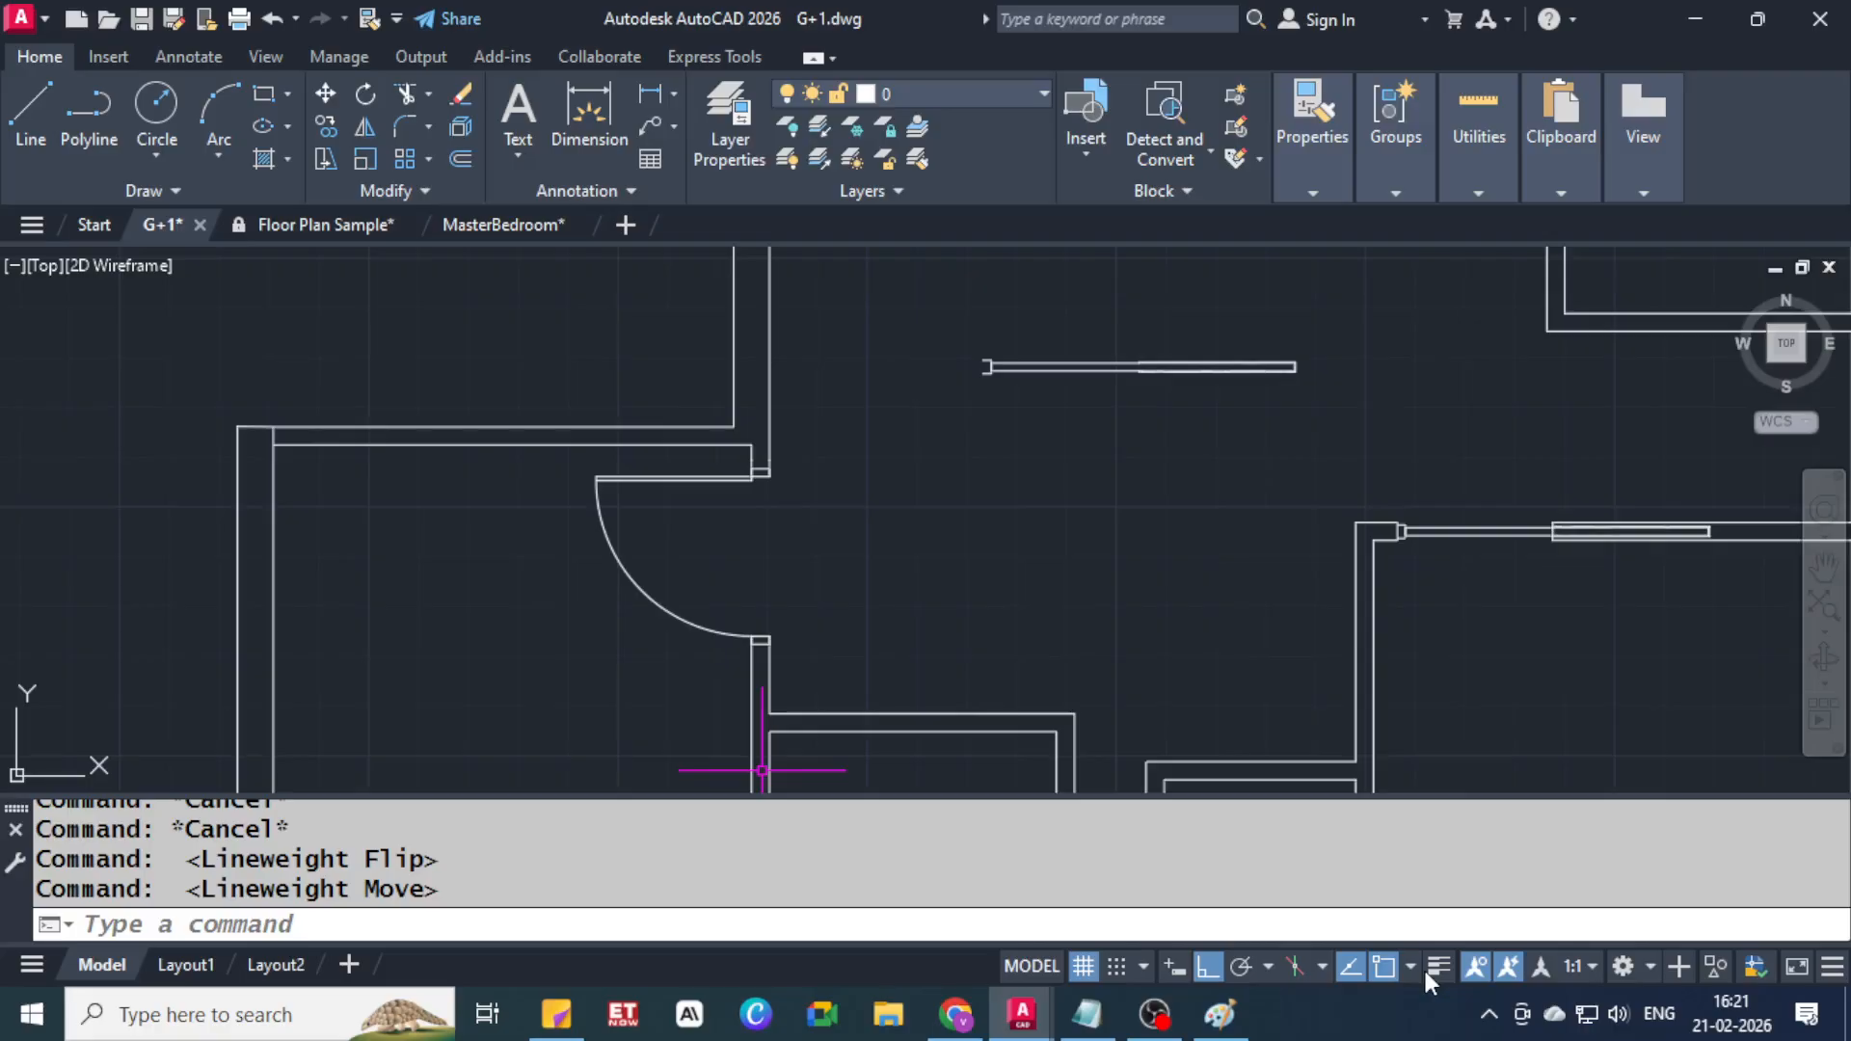
Switch to WhatsApp in the browser, open the AutoCAD 6-7 group chat and download the shared 50000+CAD.Blocks.dwg file
click(955, 1015)
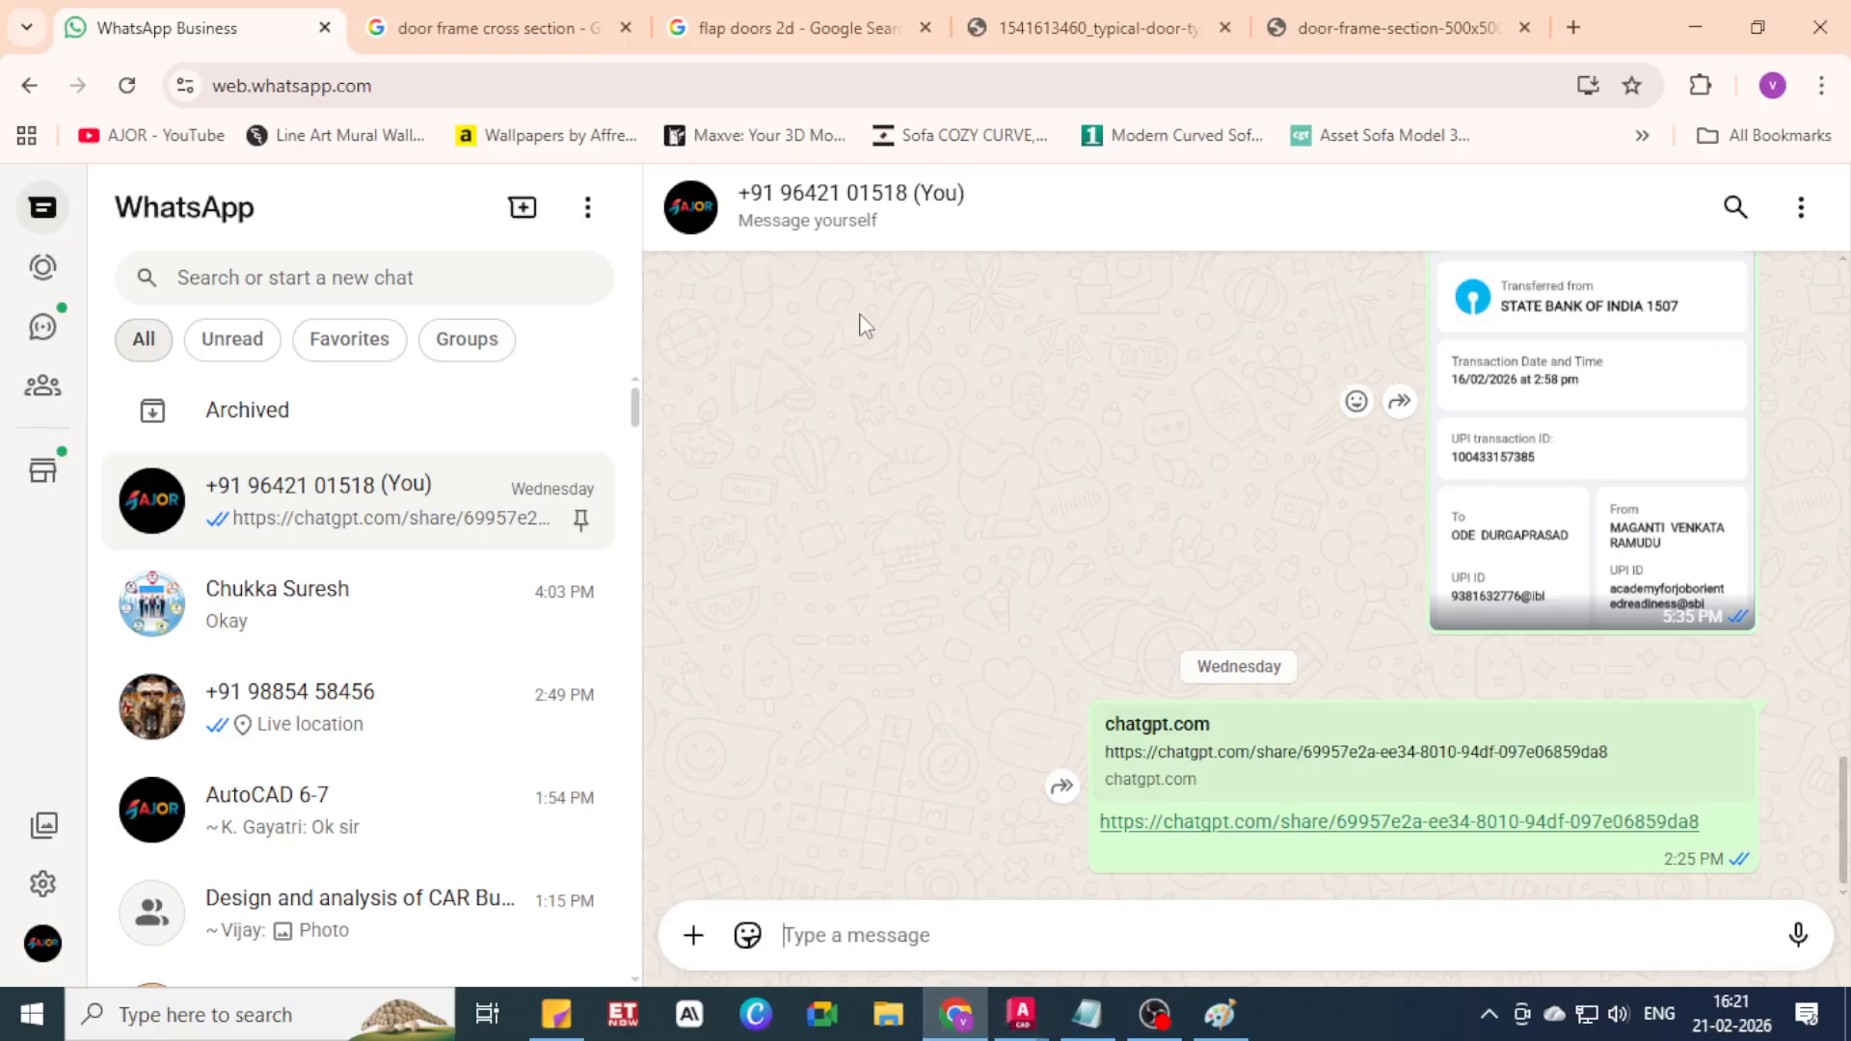
click(380, 796)
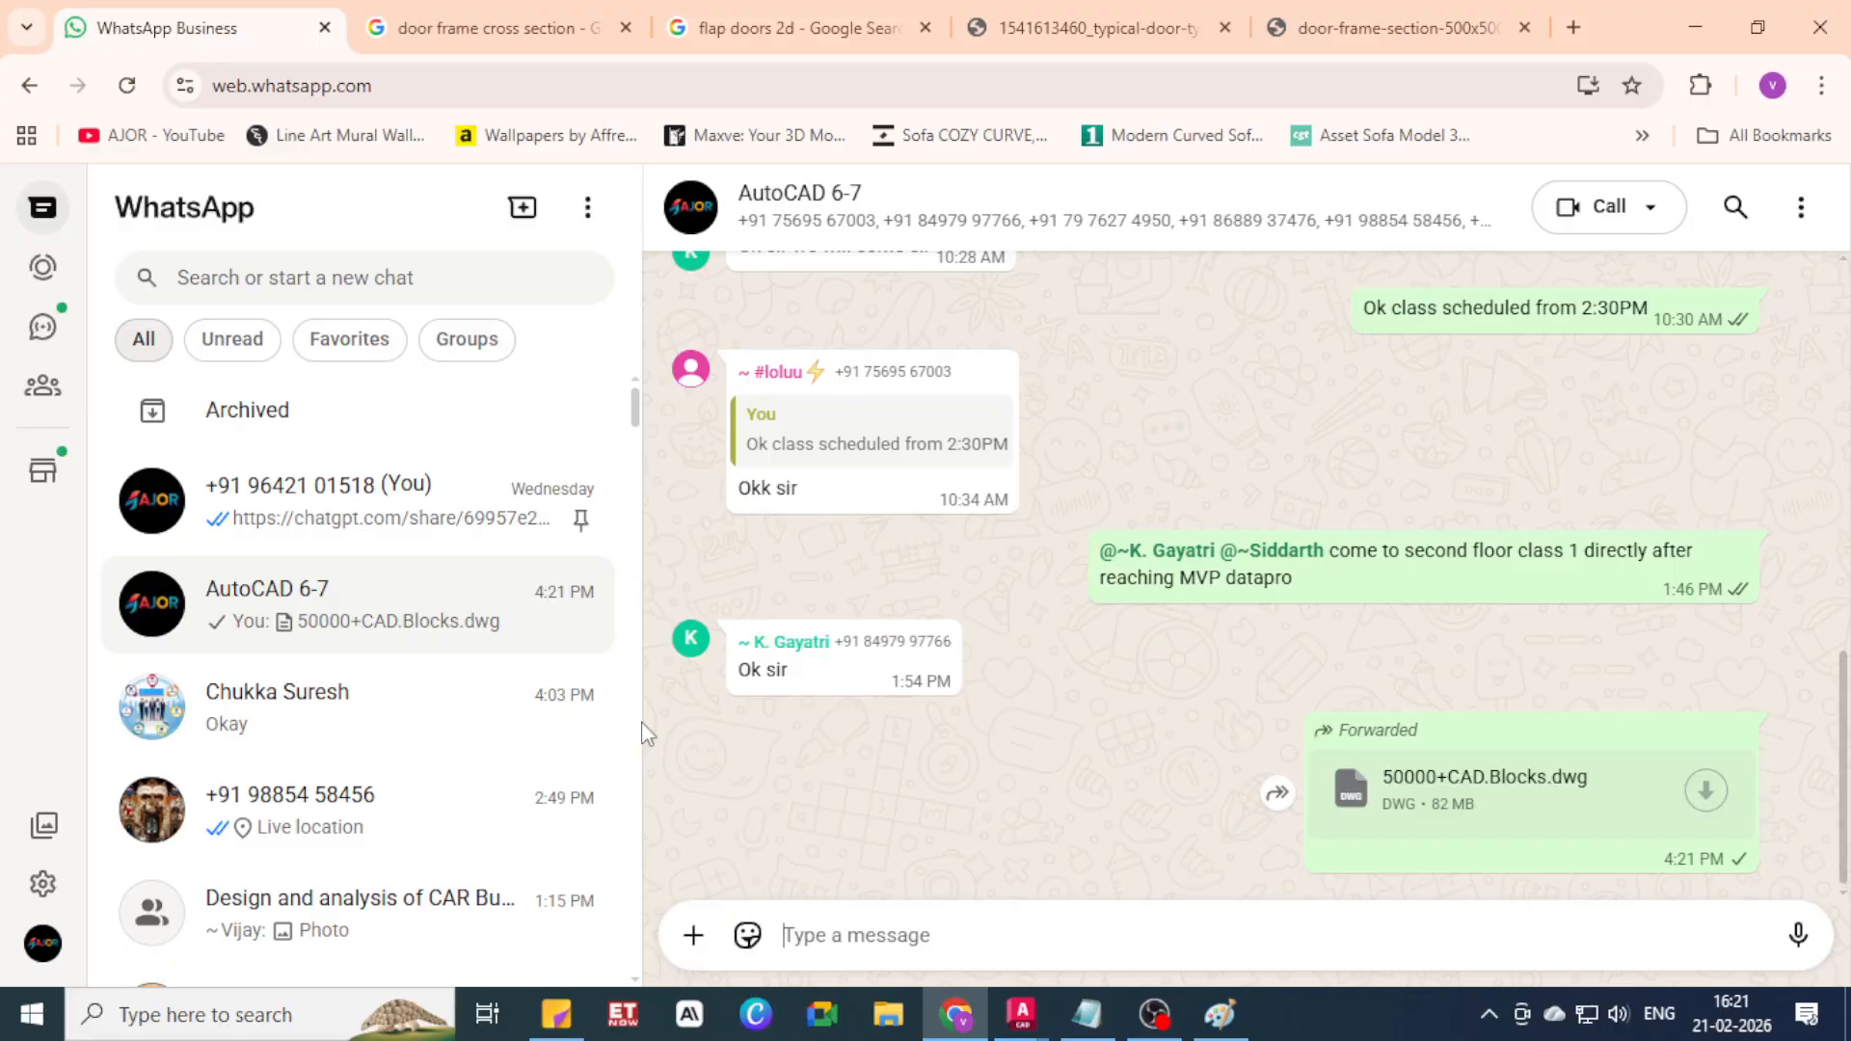
click(1705, 791)
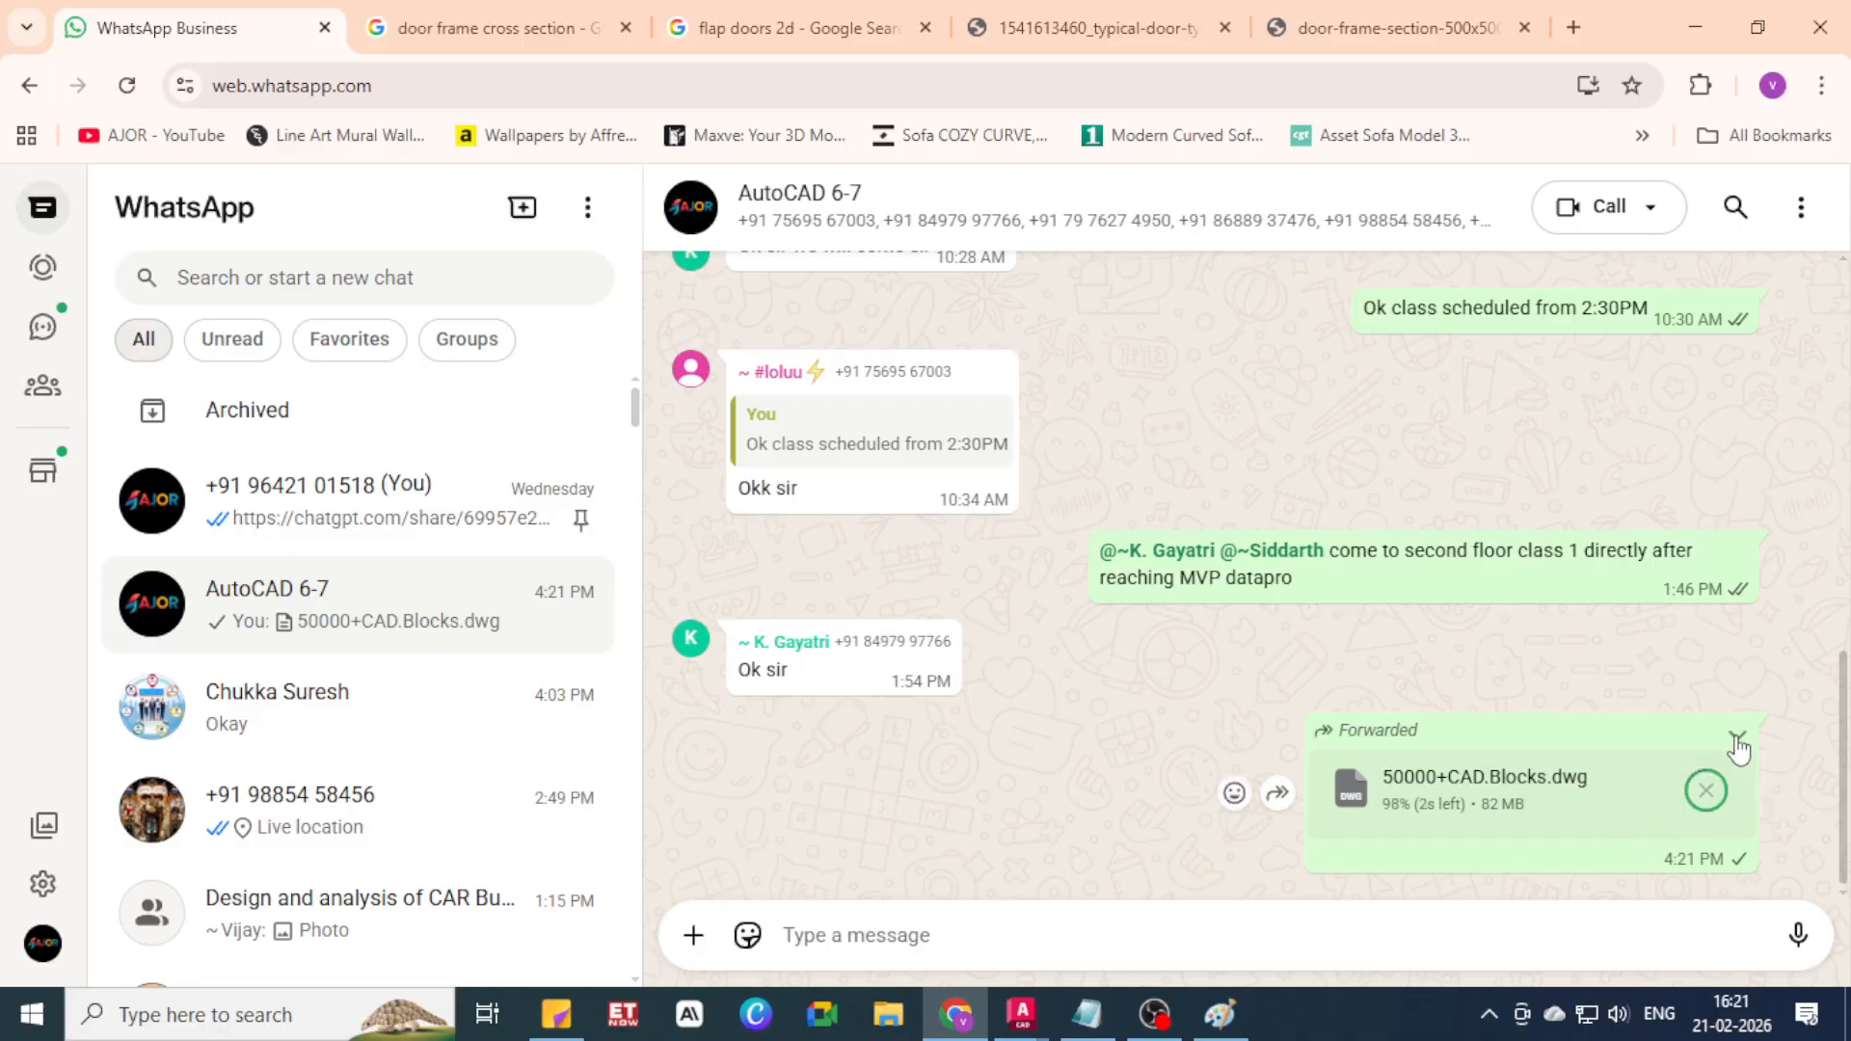
click(1737, 742)
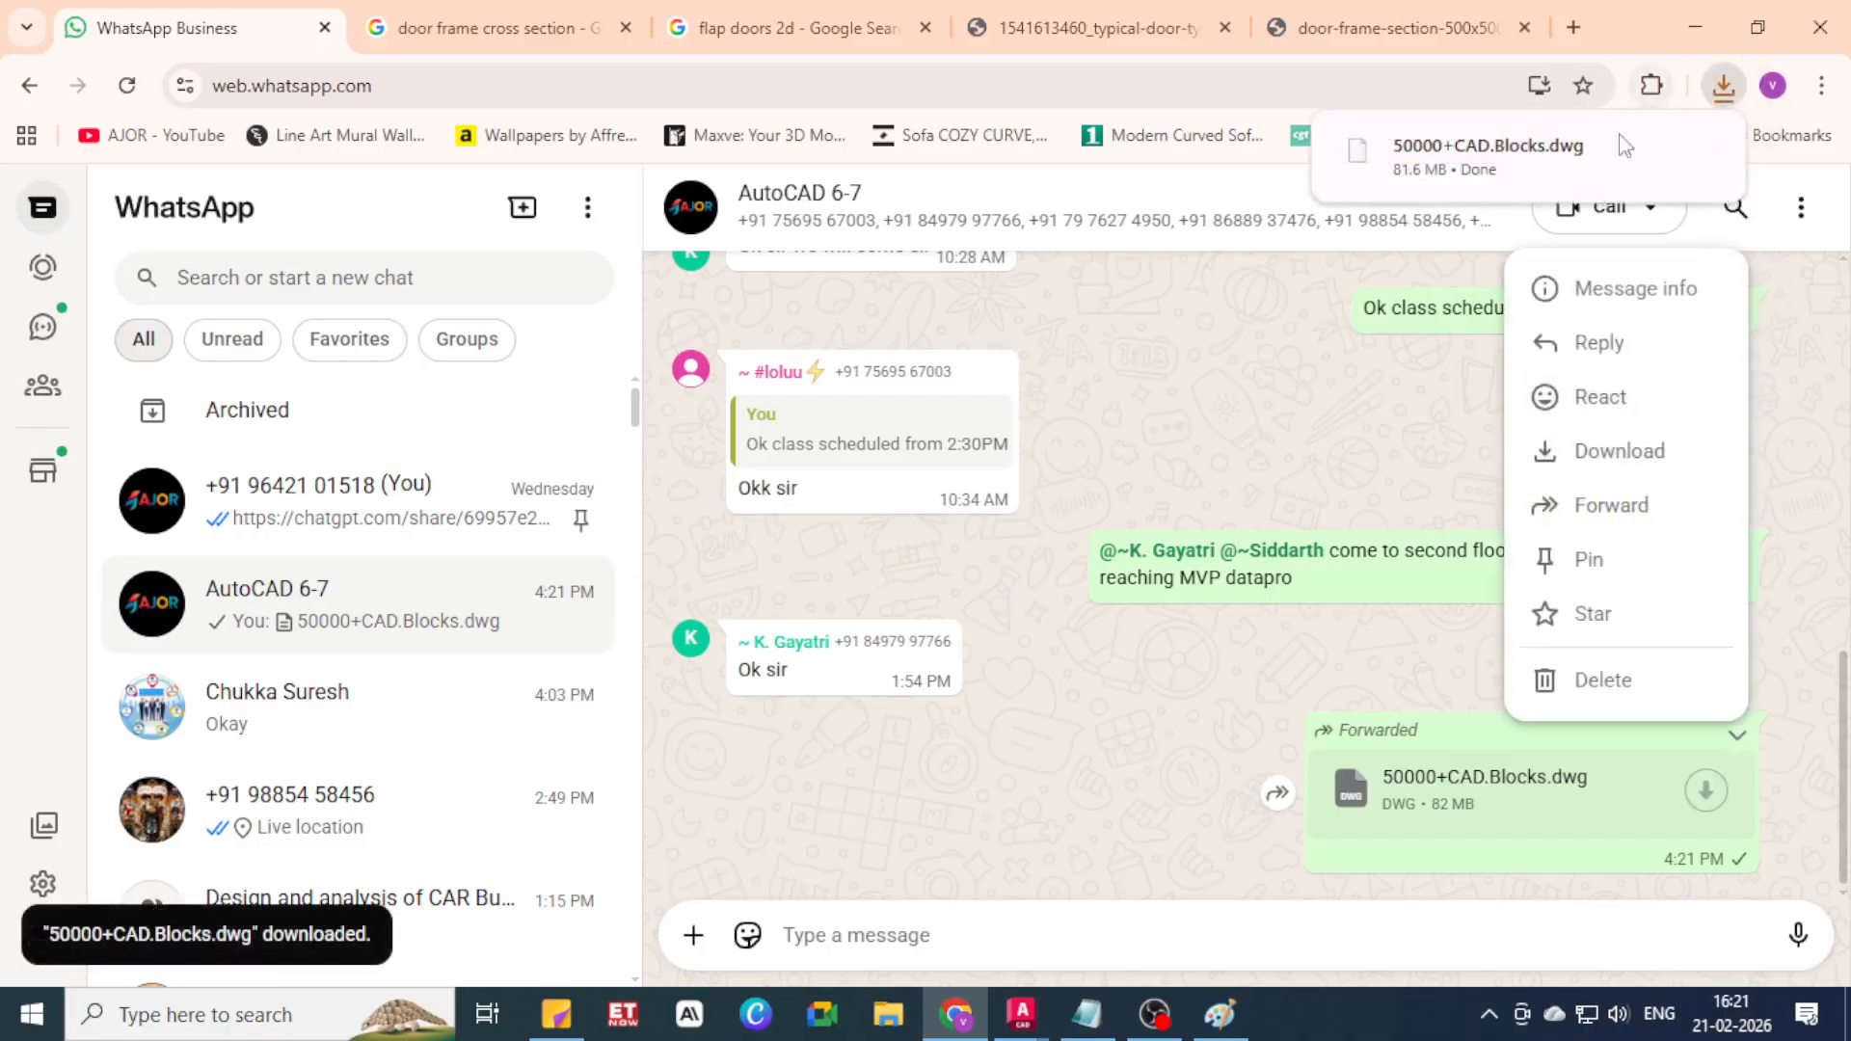
Open the downloaded 50000+CAD.Blocks.dwg in AutoCAD, ignoring the missing SHX files
mouse_move(1498, 174)
mouse_down()
mouse_move(1218, 474)
mouse_move(969, 1020)
mouse_move(1022, 1014)
mouse_move(1008, 362)
mouse_up()
drag(701, 229, 633, 227)
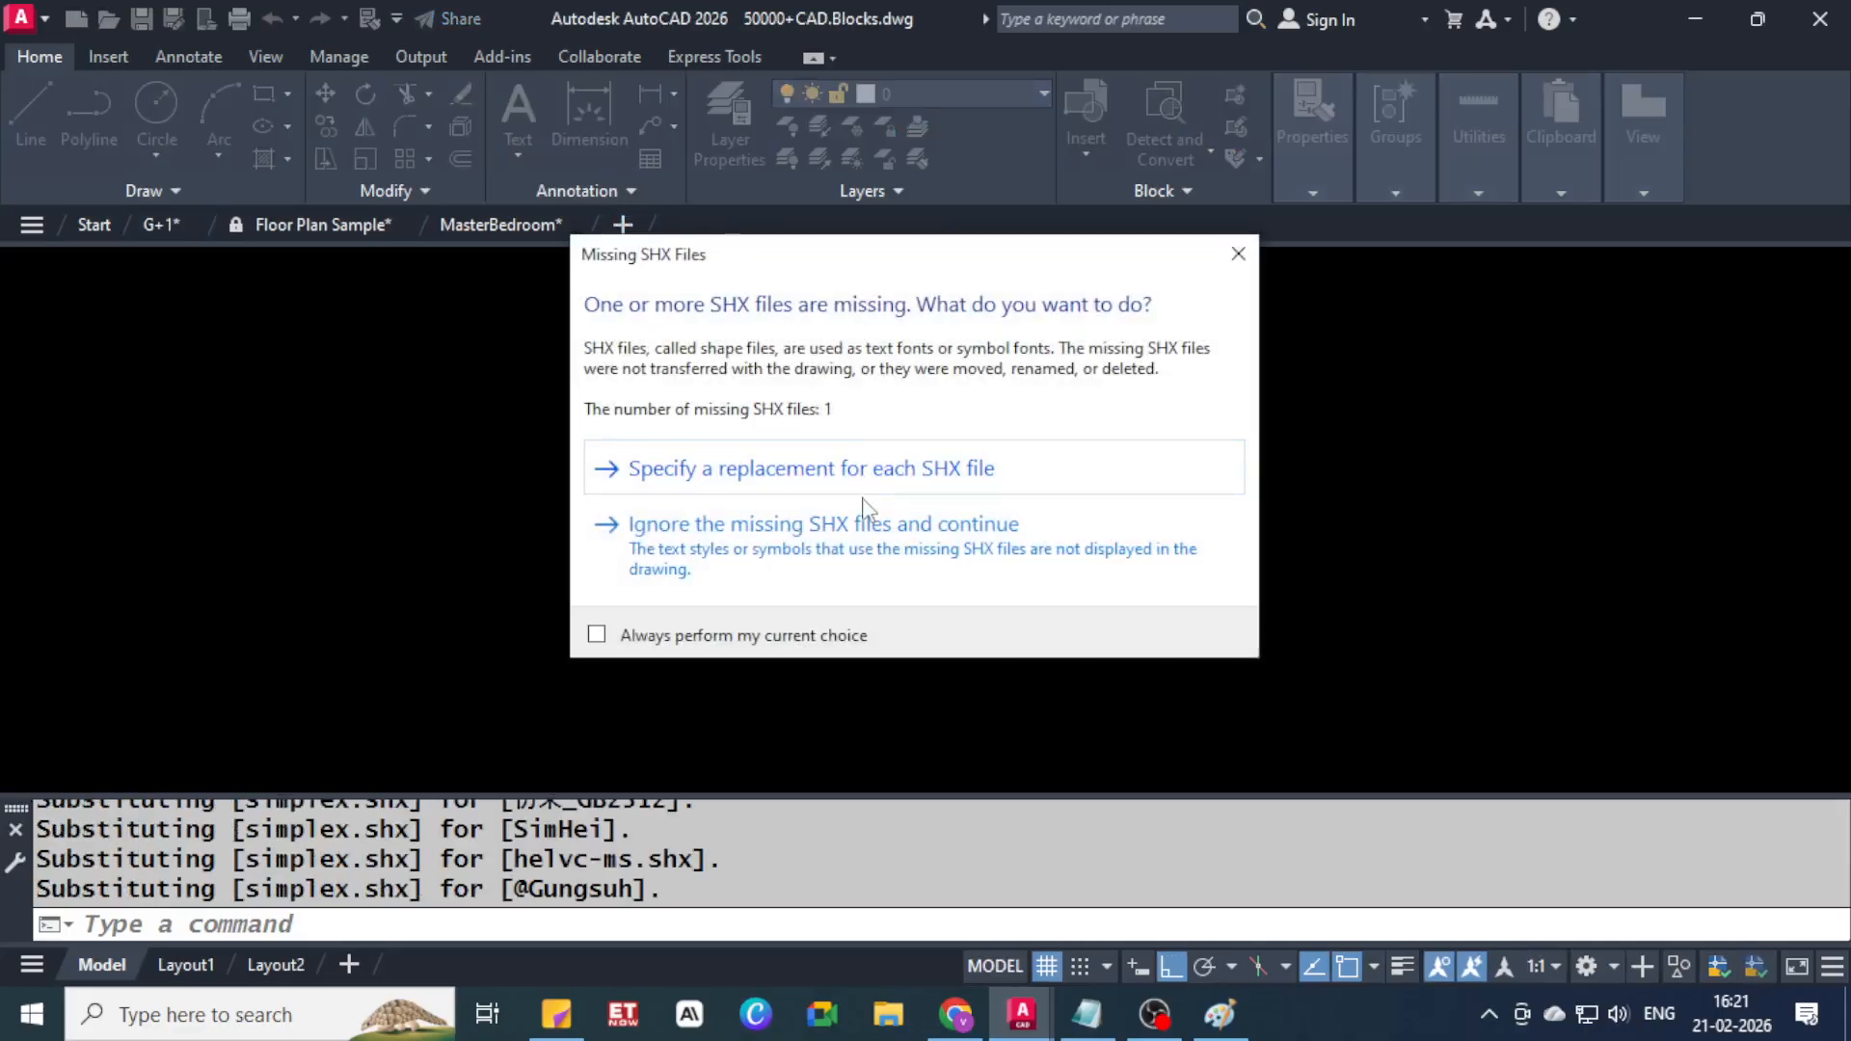
click(871, 559)
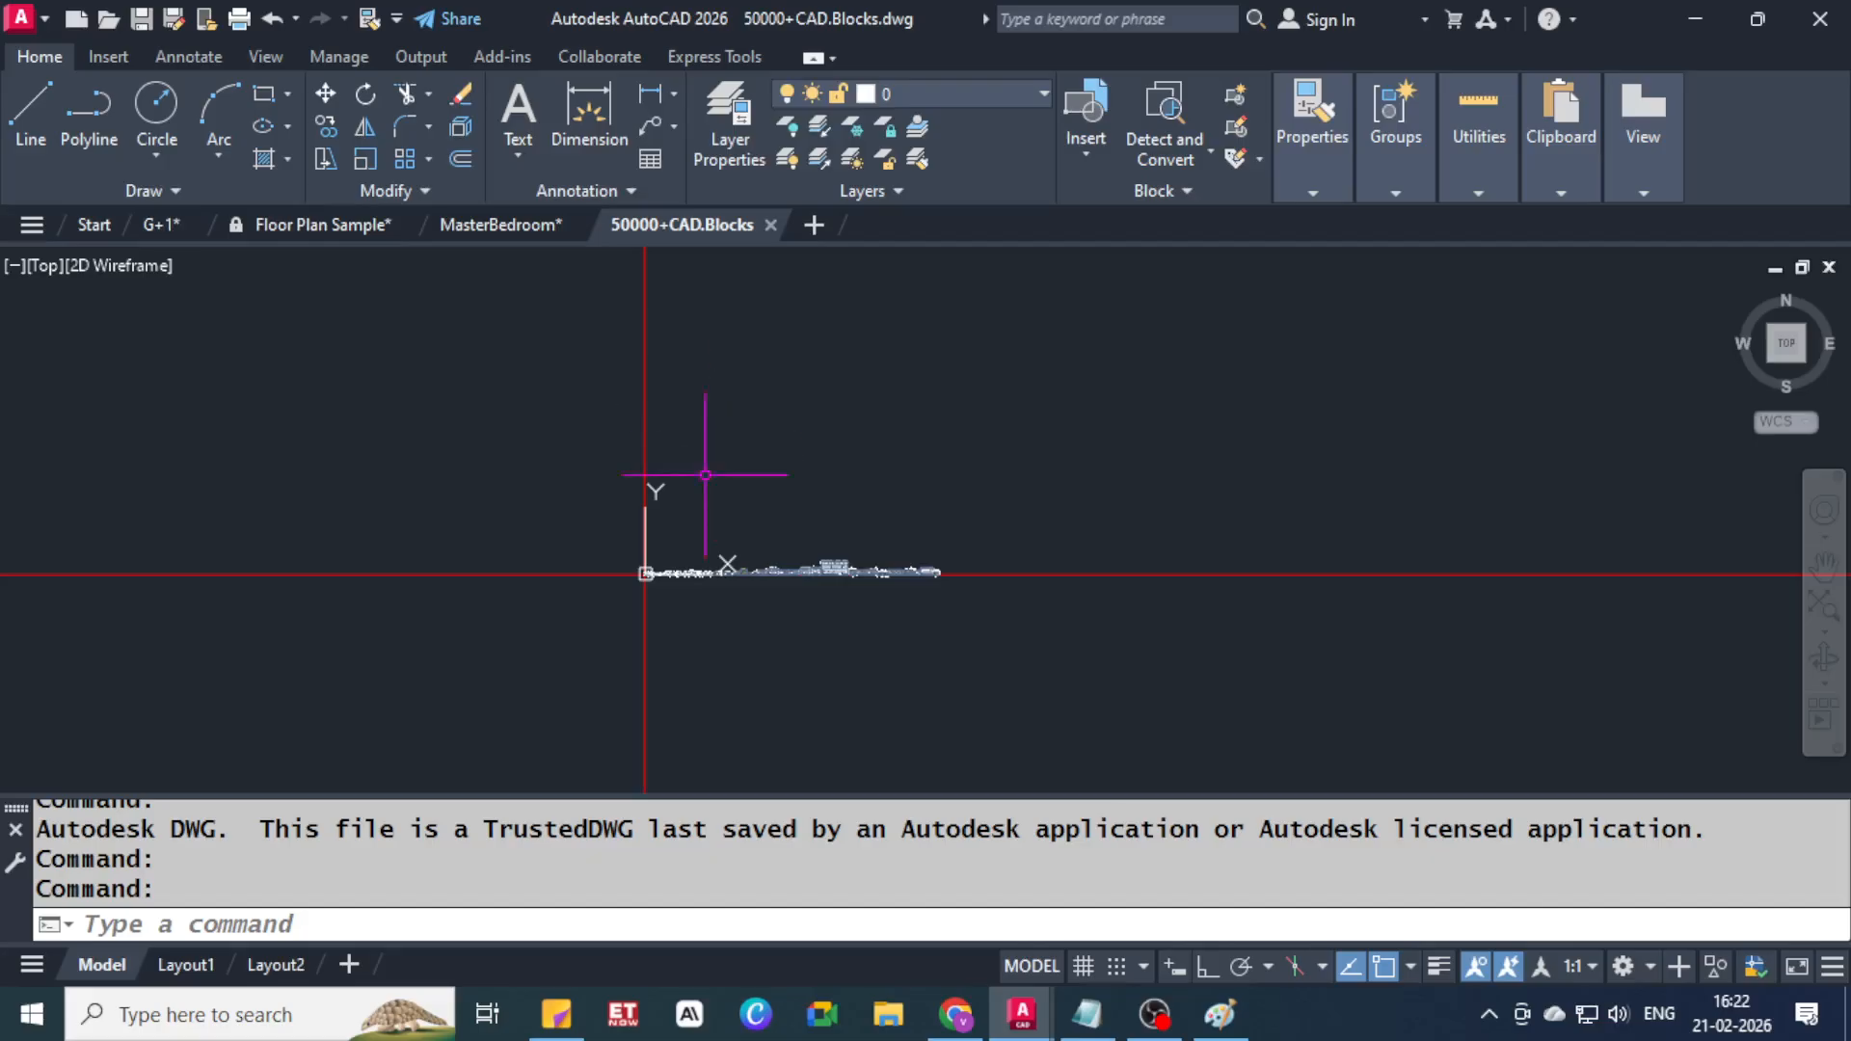
Examine the sink blocks on the first sheet of the block library
scroll(640, 578, up, 5)
scroll(751, 611, up, 10)
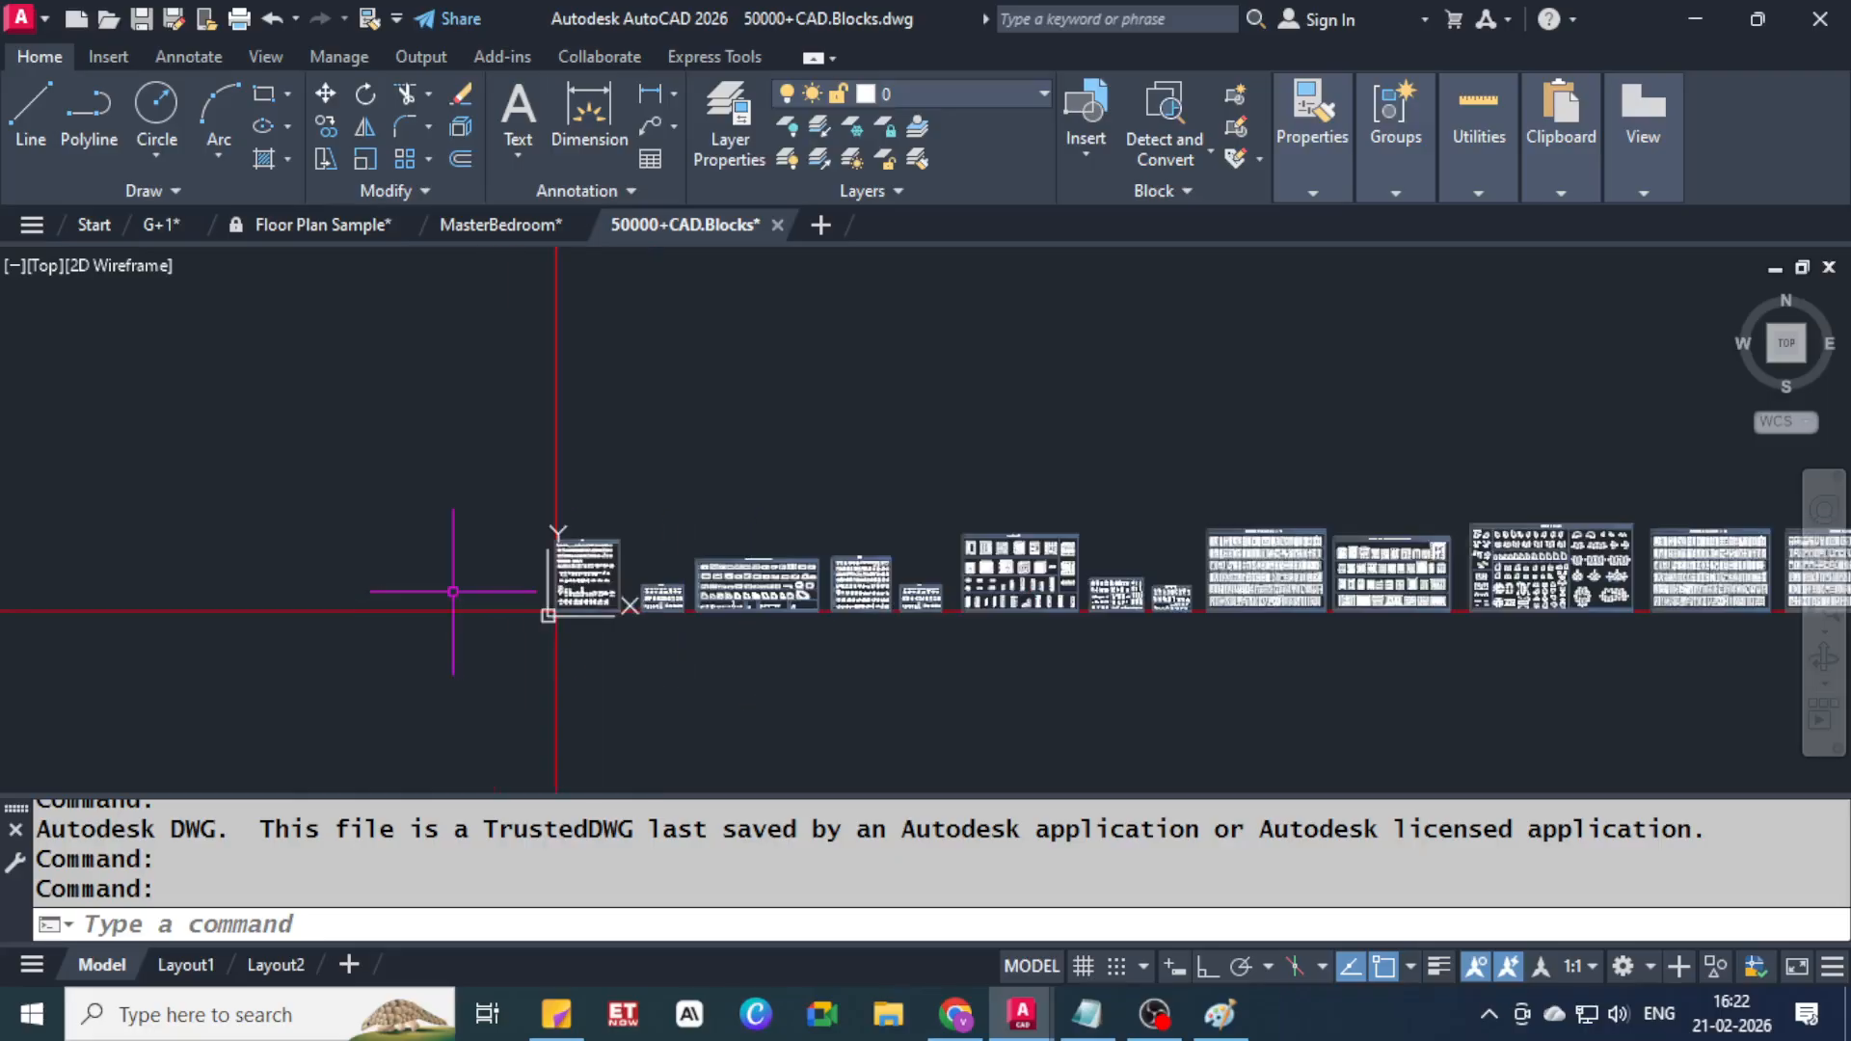
scroll(688, 594, up, 2)
mouse_move(1116, 495)
middle_down()
mouse_move(42, 475)
mouse_move(1163, 537)
middle_up()
scroll(732, 492, up, 2)
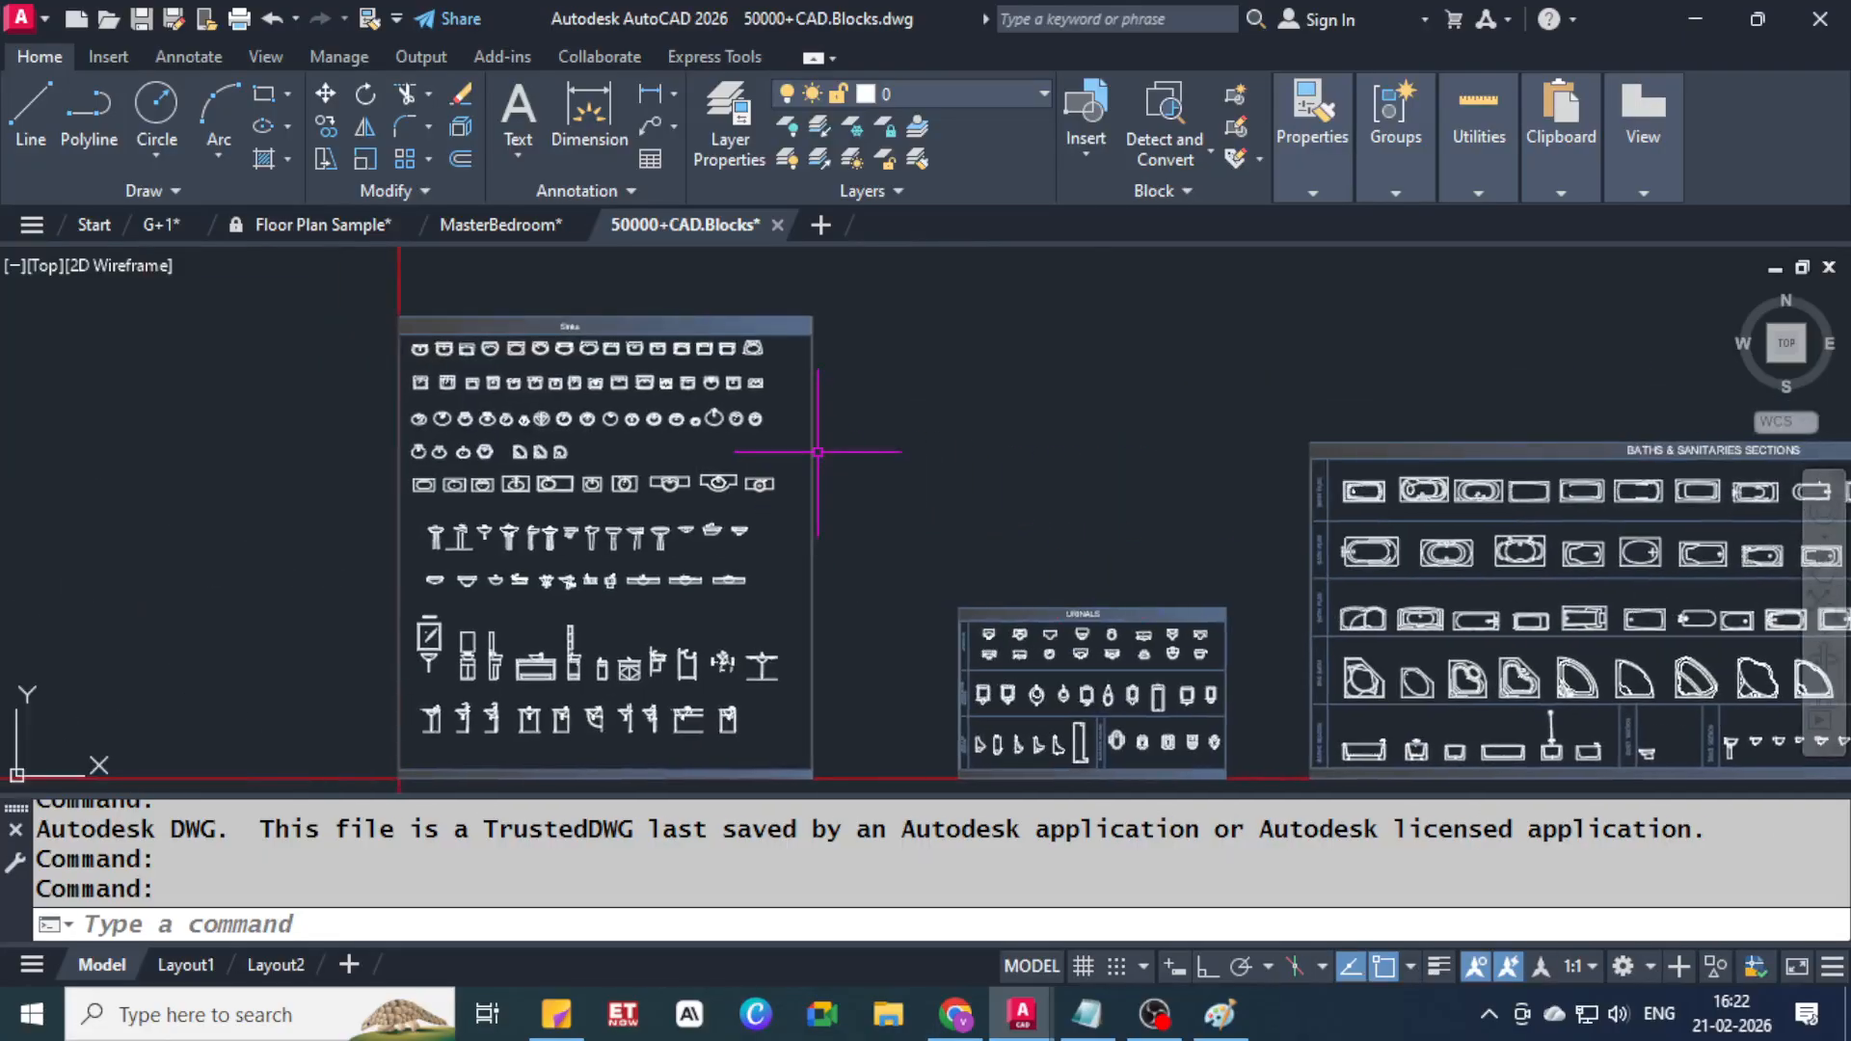
scroll(529, 331, up, 5)
scroll(591, 425, down, 2)
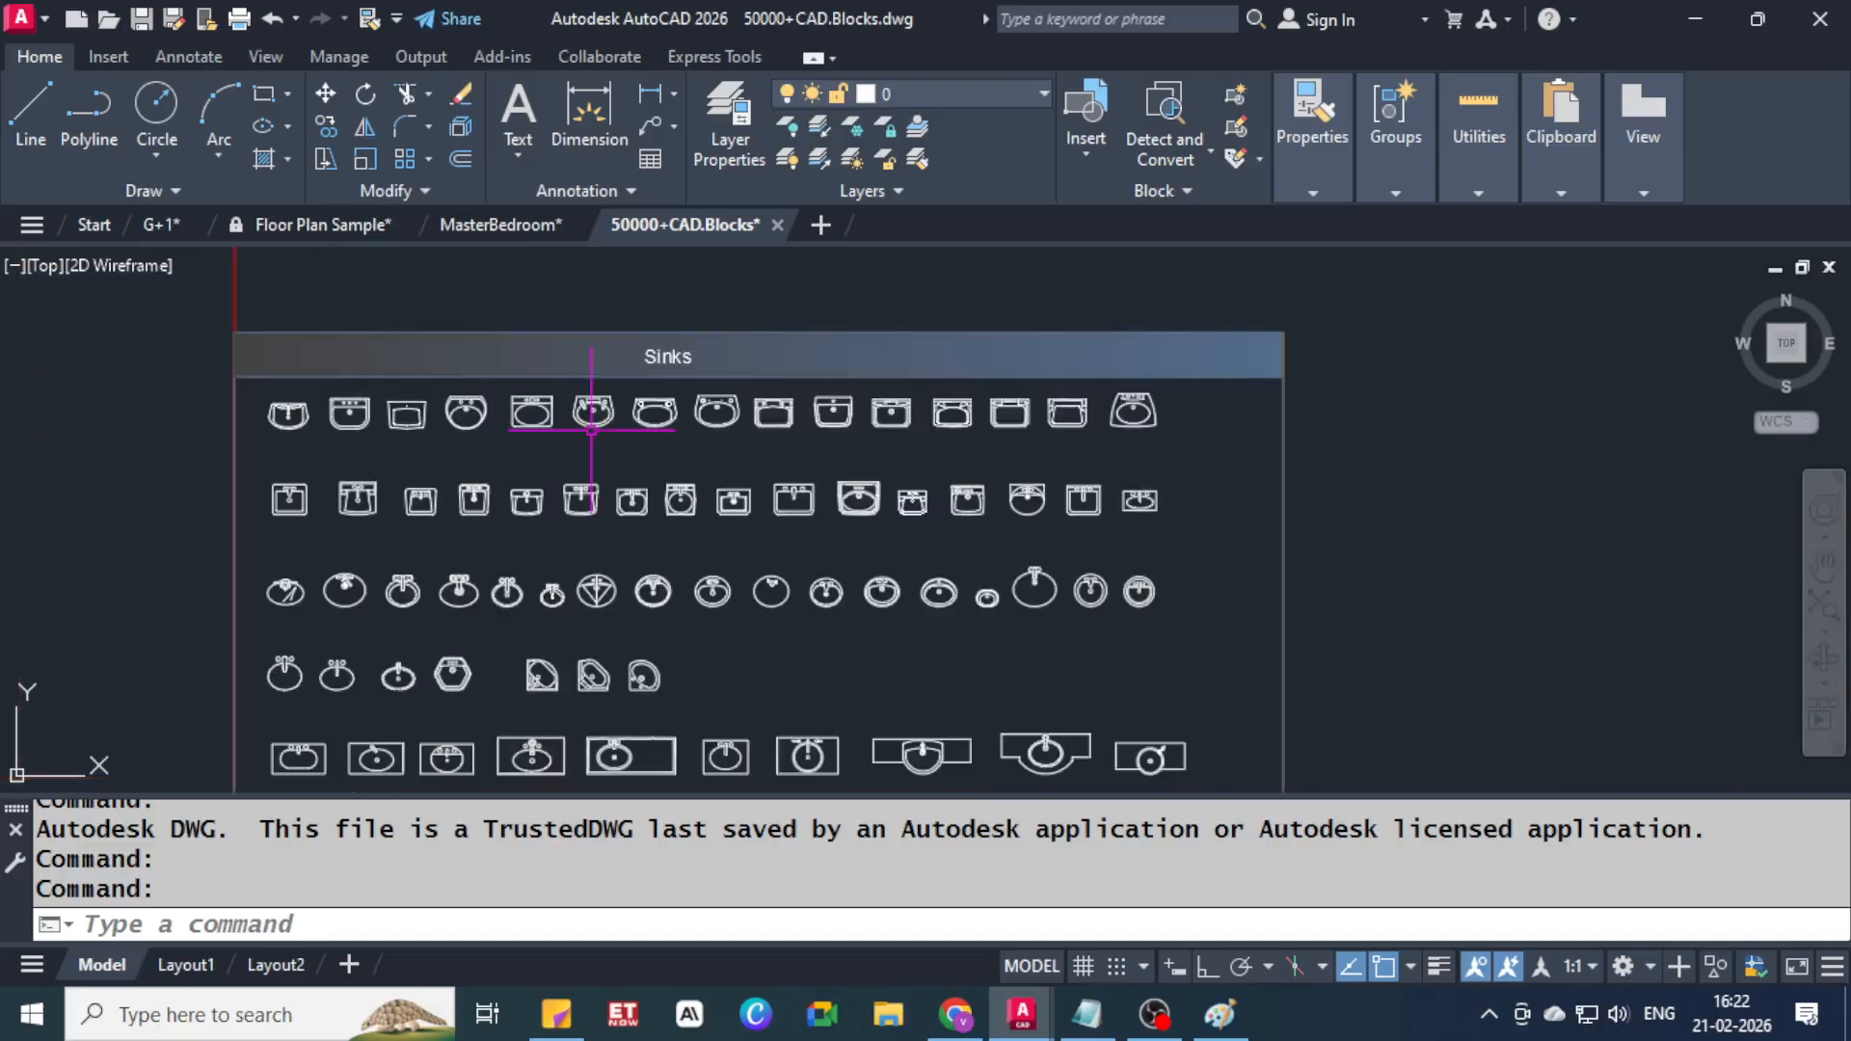
scroll(808, 497, up, 1)
scroll(1074, 612, down, 1)
middle_drag(1074, 611, 1007, 350)
middle_drag(1026, 669, 935, 361)
Look over the sanitary block sheets from the bath sections to the toilets and urinals
scroll(877, 634, down, 5)
middle_drag(1211, 619, 486, 562)
scroll(500, 560, up, 5)
middle_drag(1177, 543, 165, 609)
middle_drag(1358, 399, 567, 614)
scroll(1032, 541, down, 4)
middle_drag(1413, 505, 644, 450)
middle_drag(1252, 485, 682, 465)
middle_drag(1364, 488, 674, 385)
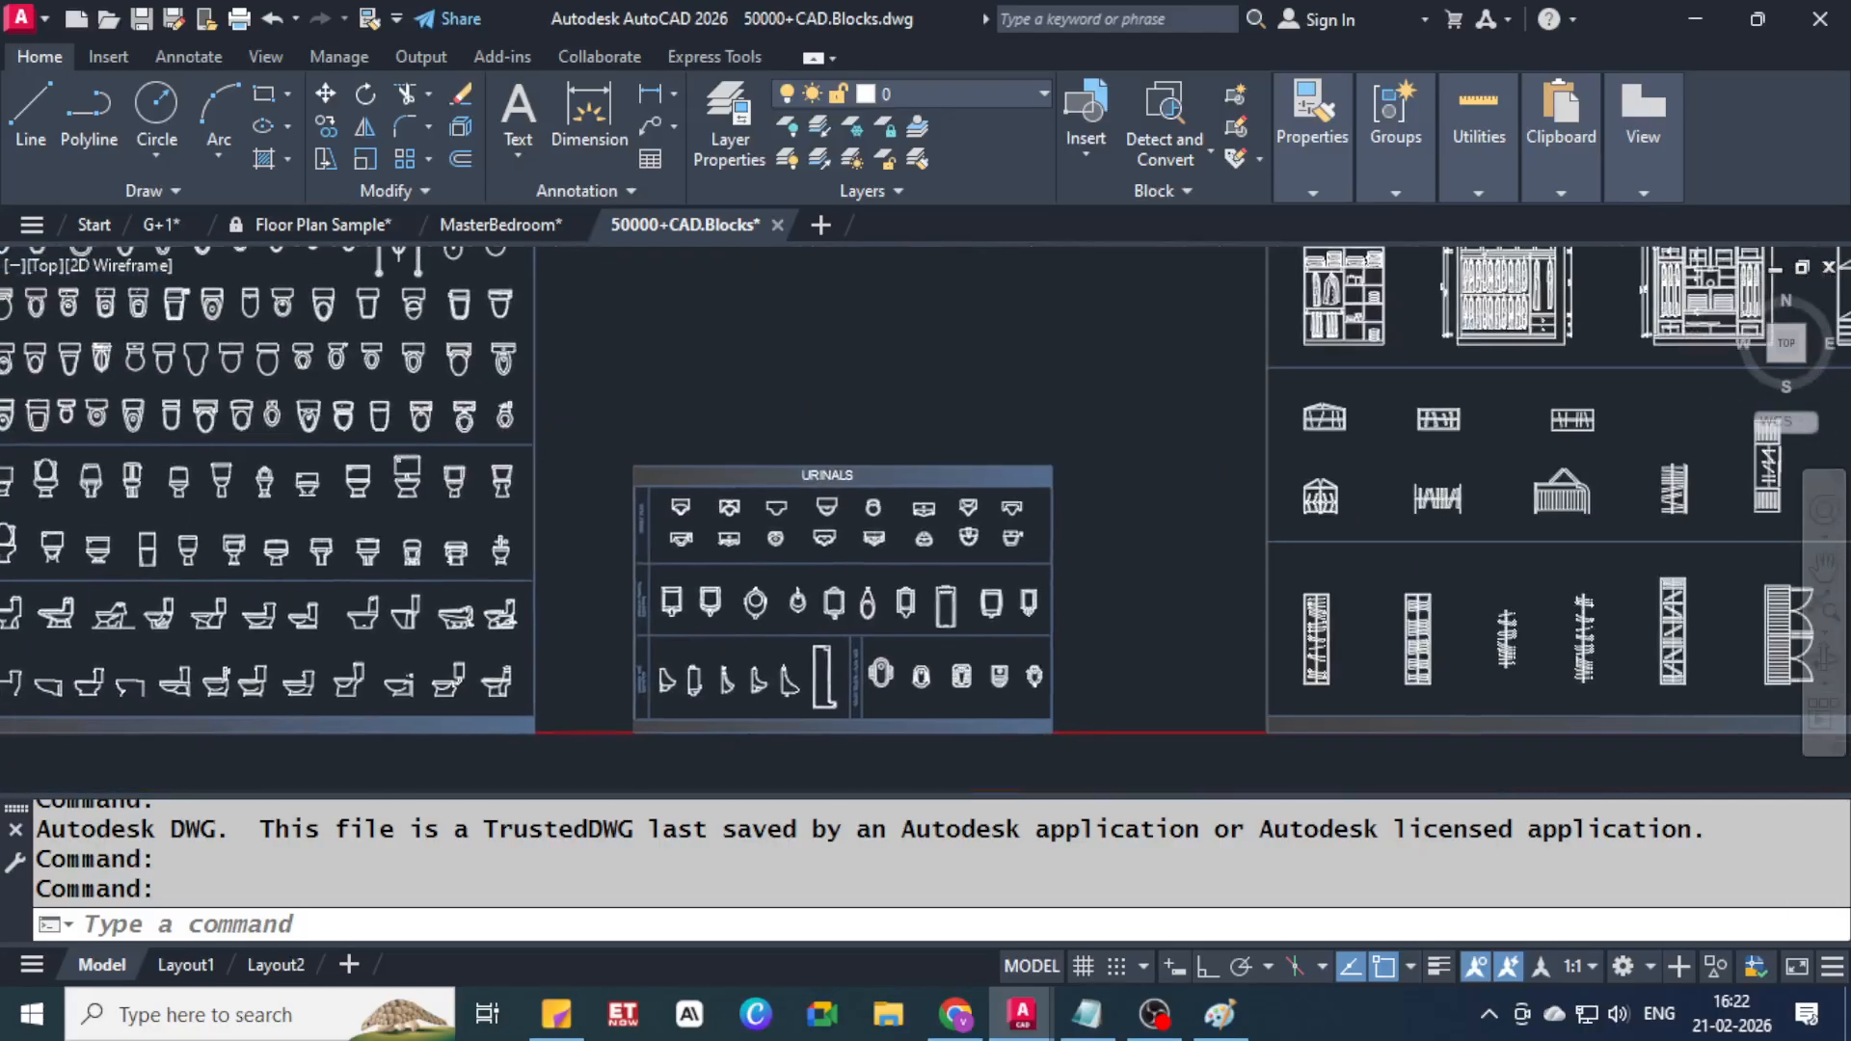
middle_drag(1104, 508, 814, 405)
Inspect the wardrobe elevation and plan blocks on the sheet beside the urinals
mouse_move(1163, 376)
middle_down()
mouse_move(632, 604)
mouse_move(309, 694)
middle_up()
mouse_move(616, 421)
middle_down()
mouse_move(701, 678)
mouse_move(628, 558)
middle_up()
scroll(434, 425, up, 6)
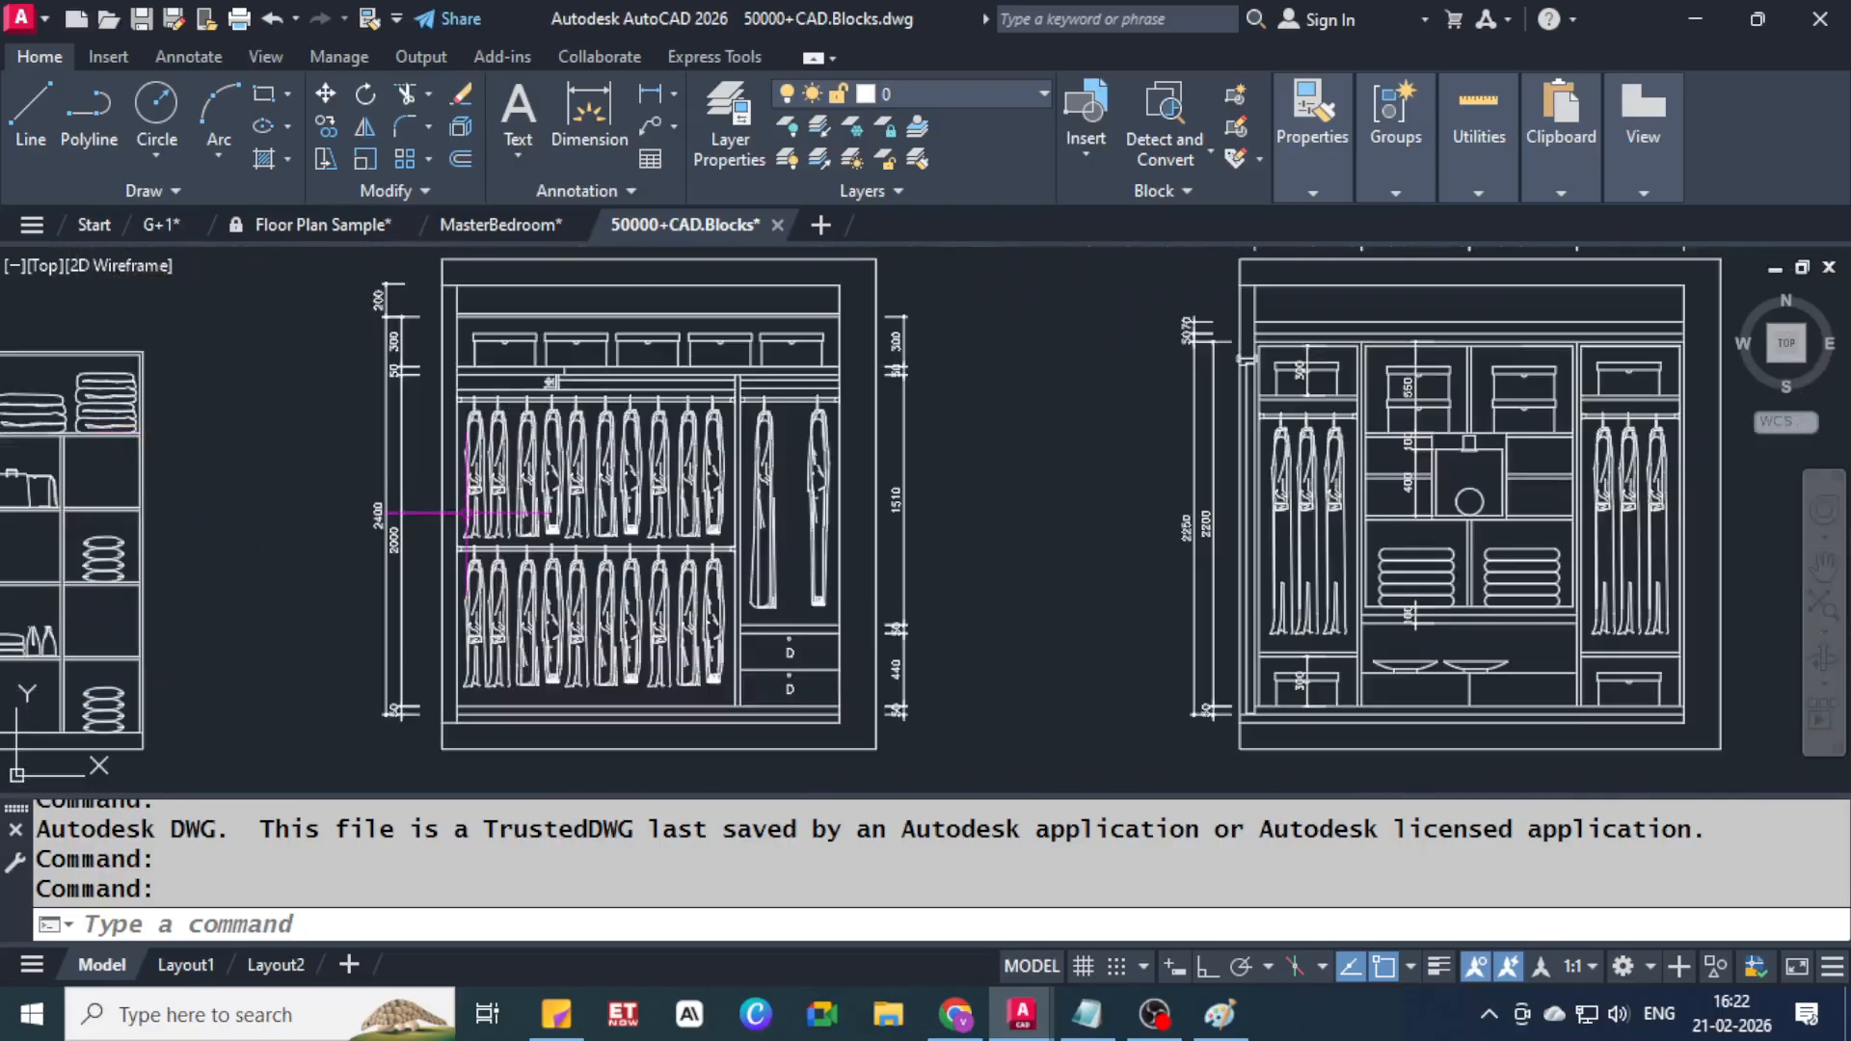
middle_drag(998, 476, 924, 299)
scroll(983, 554, down, 5)
middle_drag(1040, 653, 946, 450)
scroll(946, 450, up, 5)
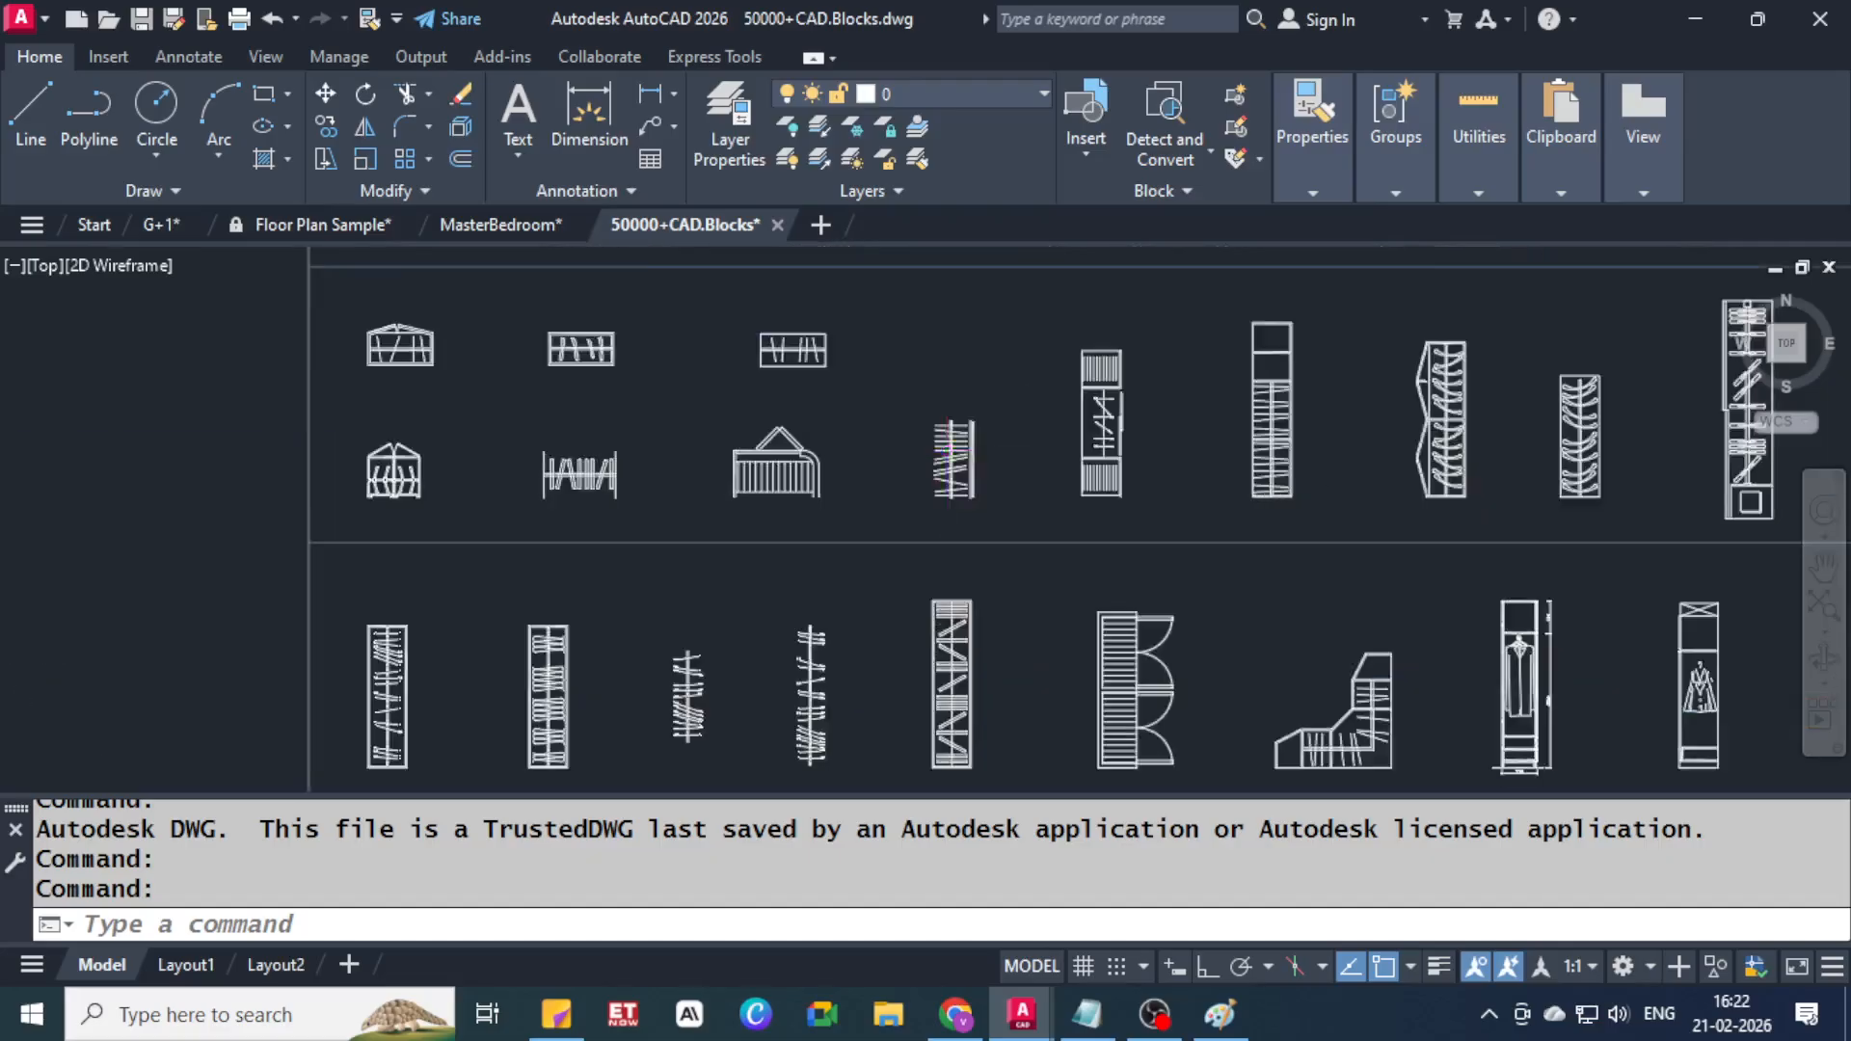
scroll(603, 563, down, 8)
Review the Clothes & Accessories and Decorative Figures block sheets
mouse_move(1309, 391)
middle_down()
mouse_move(1109, 447)
mouse_move(558, 537)
mouse_move(527, 418)
middle_up()
scroll(663, 618, up, 6)
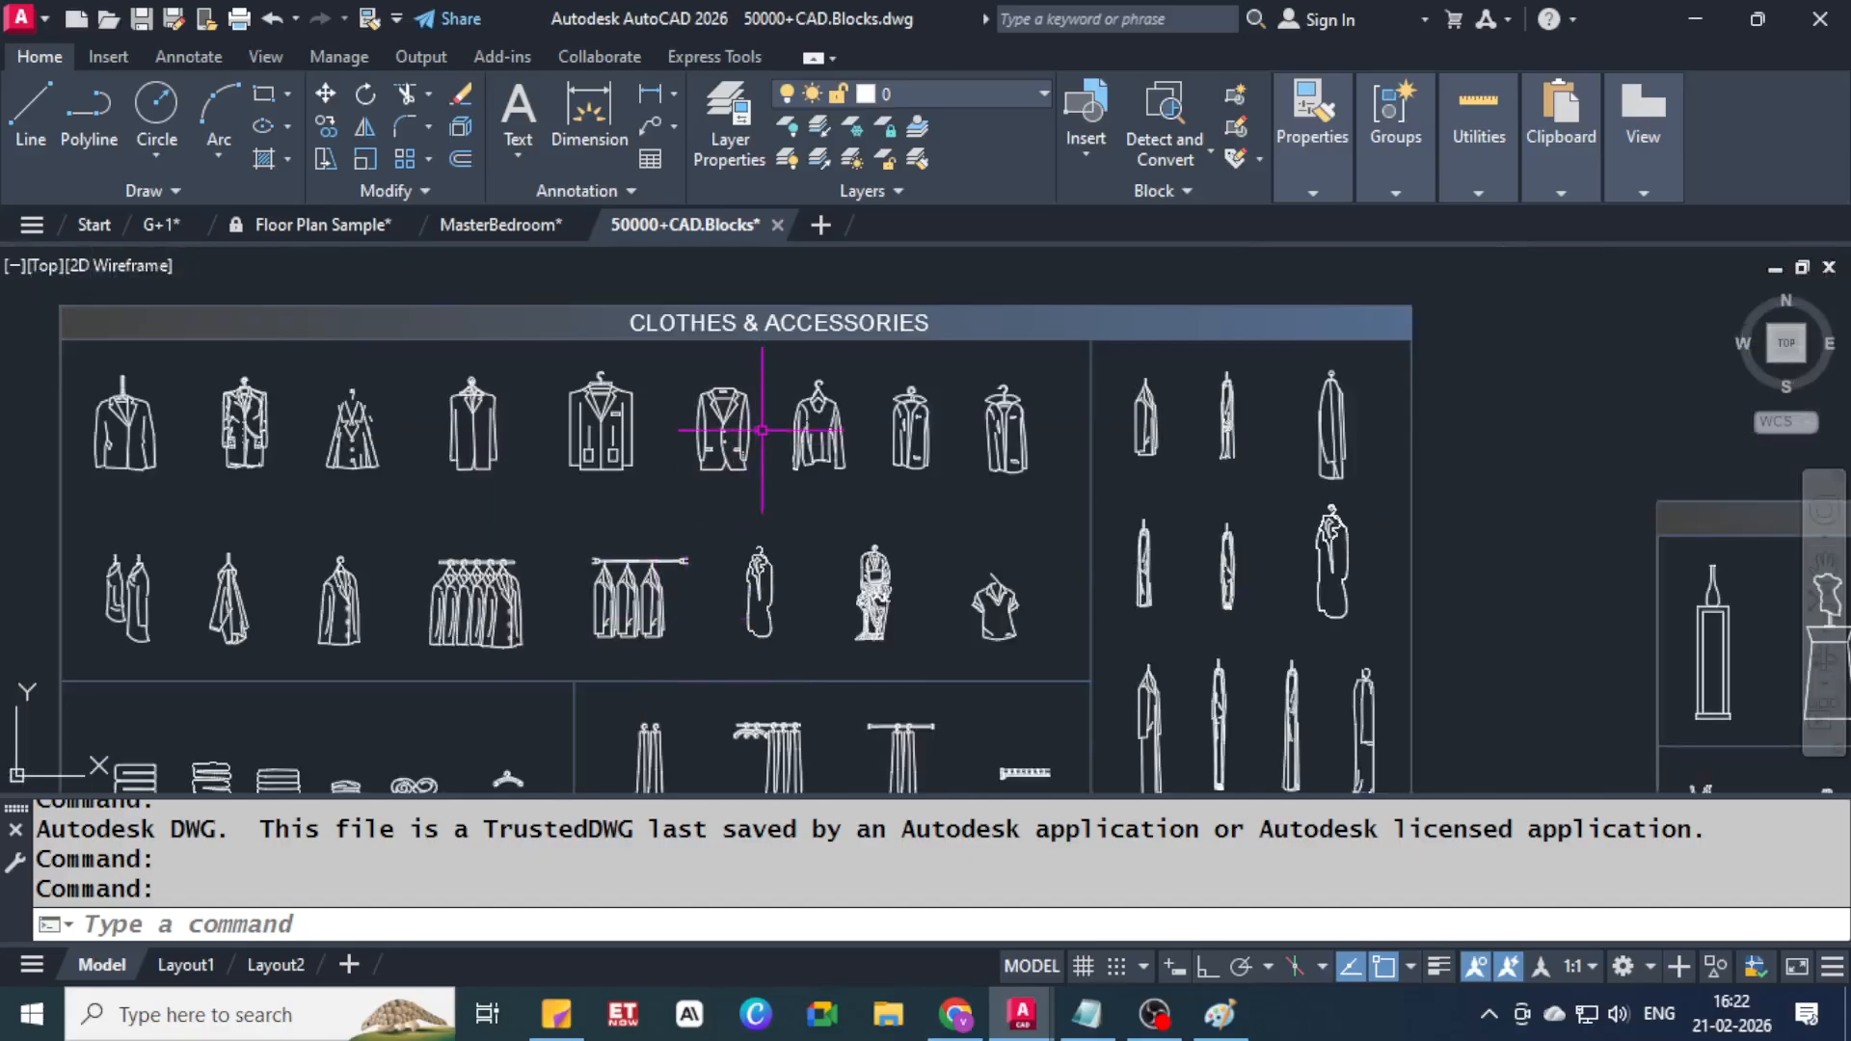
scroll(761, 430, down, 5)
middle_drag(1312, 456, 658, 370)
scroll(659, 368, up, 5)
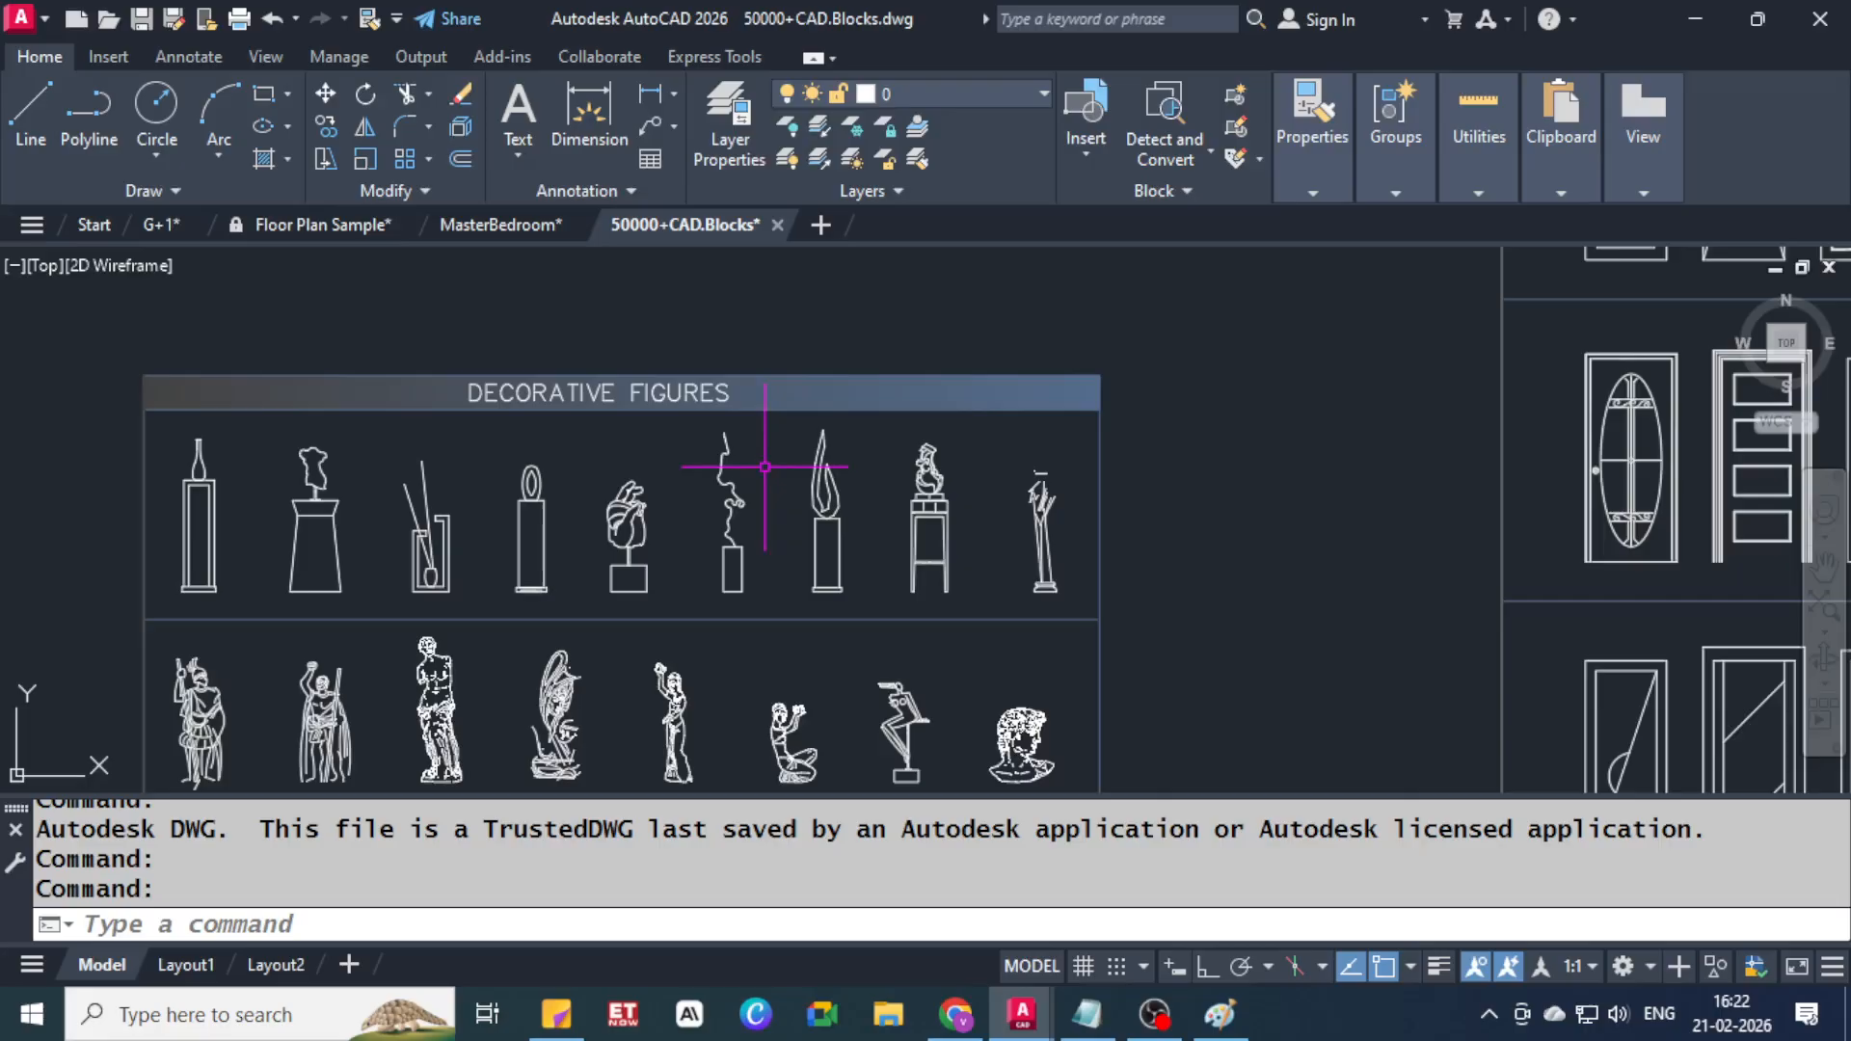
Examine the double and large door elevation blocks beyond the Doors Elevation - 2 sheet
scroll(785, 469, down, 5)
mouse_move(1621, 248)
middle_down()
mouse_move(1022, 425)
mouse_move(738, 753)
mouse_move(808, 655)
mouse_move(804, 502)
mouse_move(869, 281)
middle_up()
scroll(1009, 394, down, 4)
middle_drag(1036, 453, 945, 552)
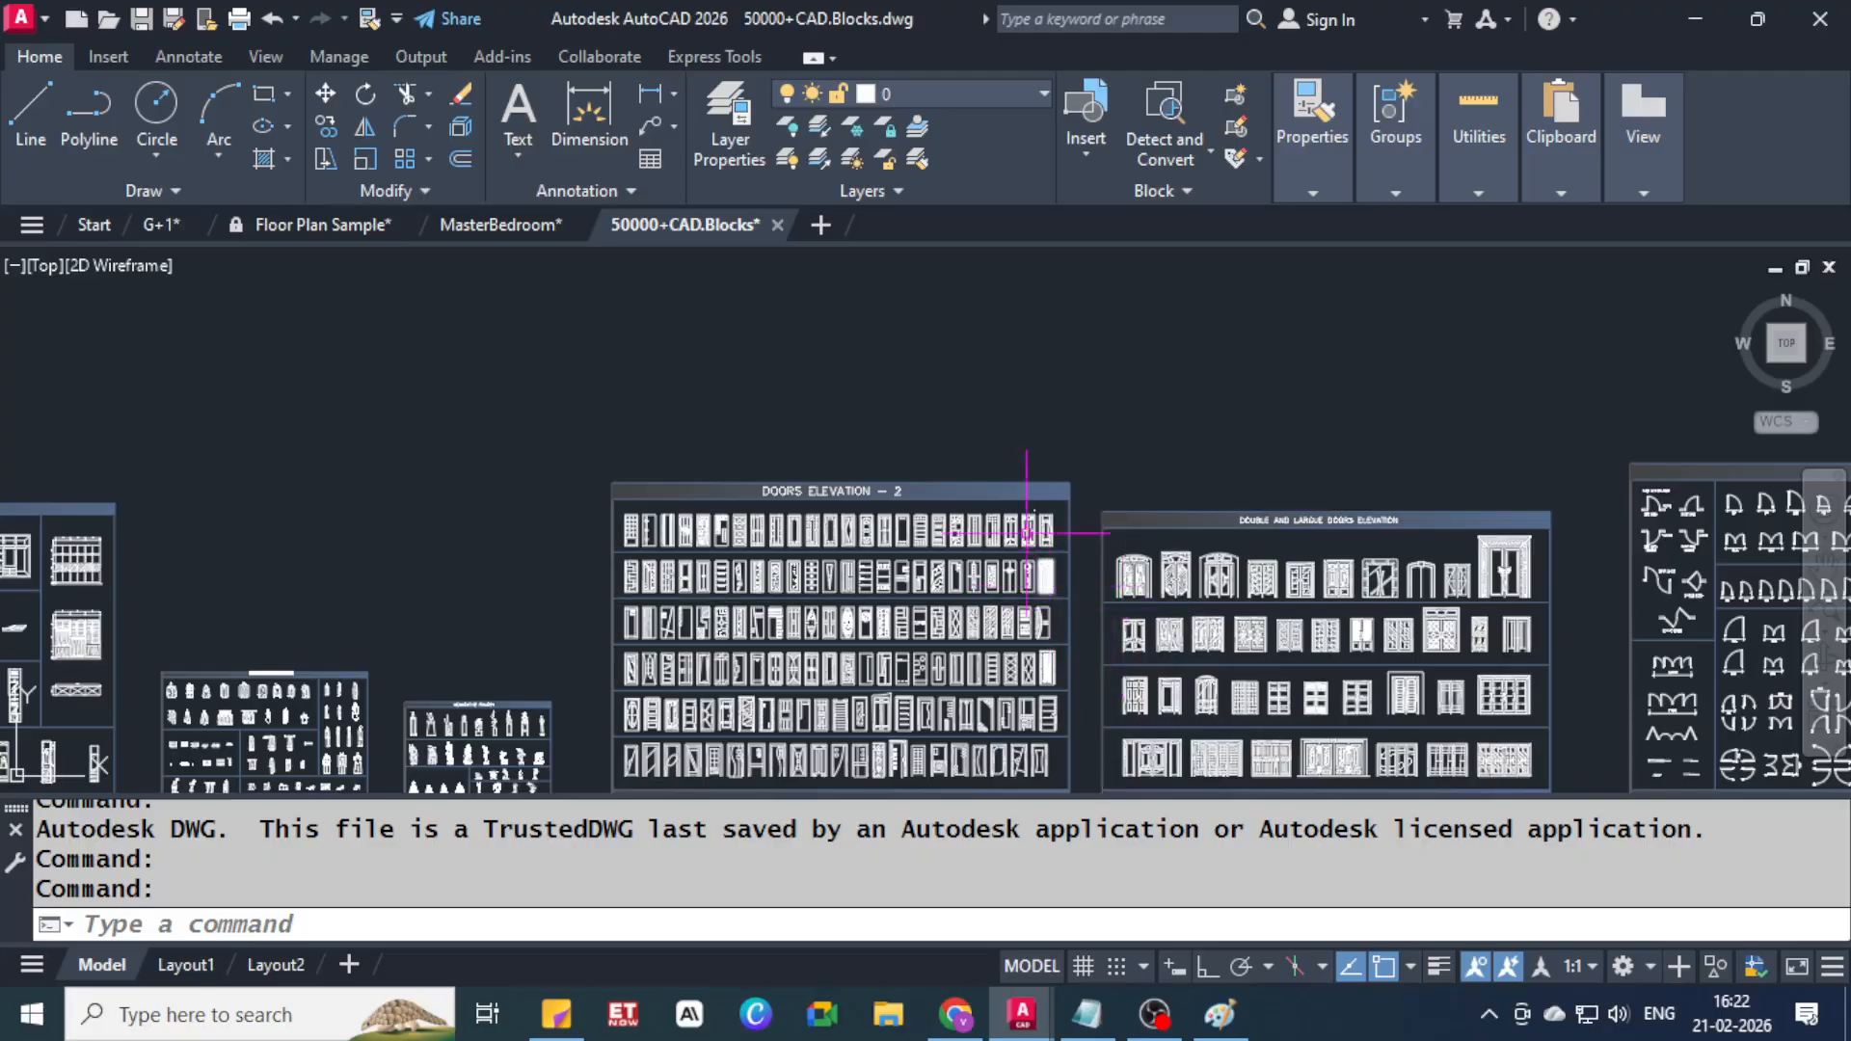
middle_drag(829, 540, 444, 525)
scroll(867, 415, up, 4)
scroll(645, 533, up, 1)
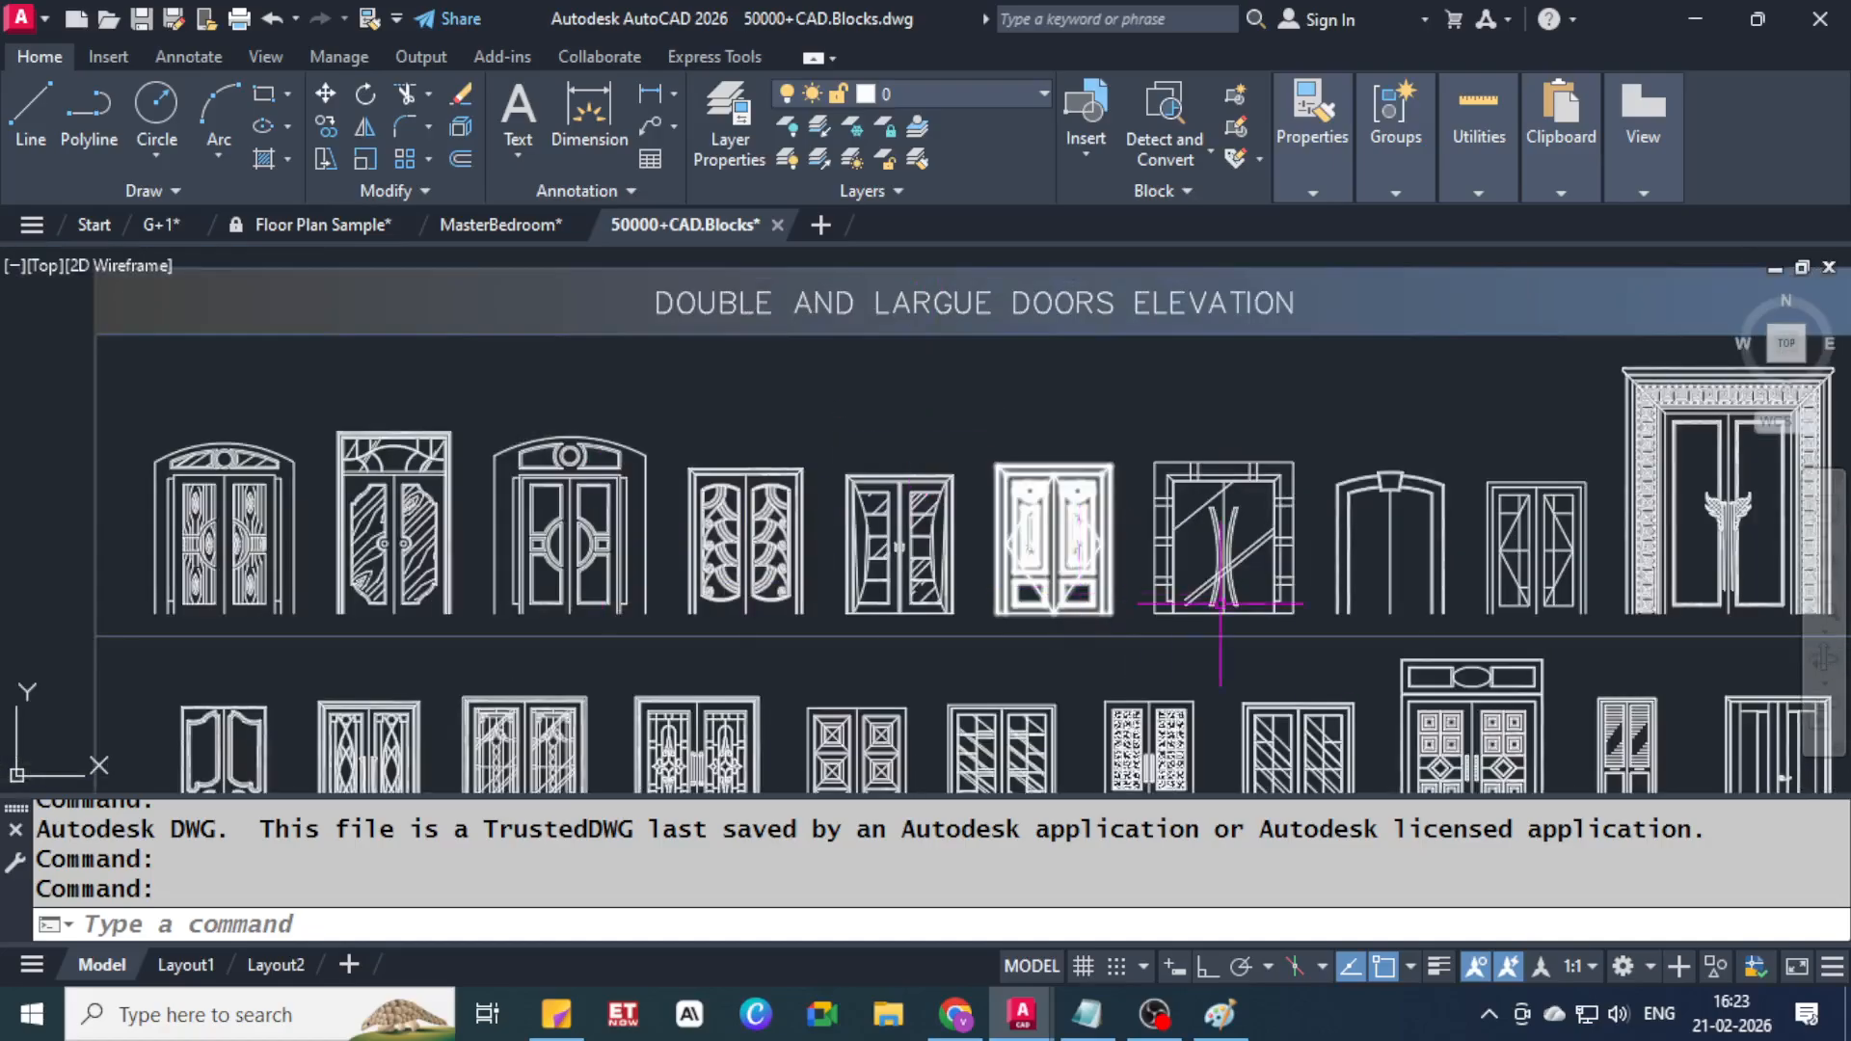
scroll(1404, 537, down, 2)
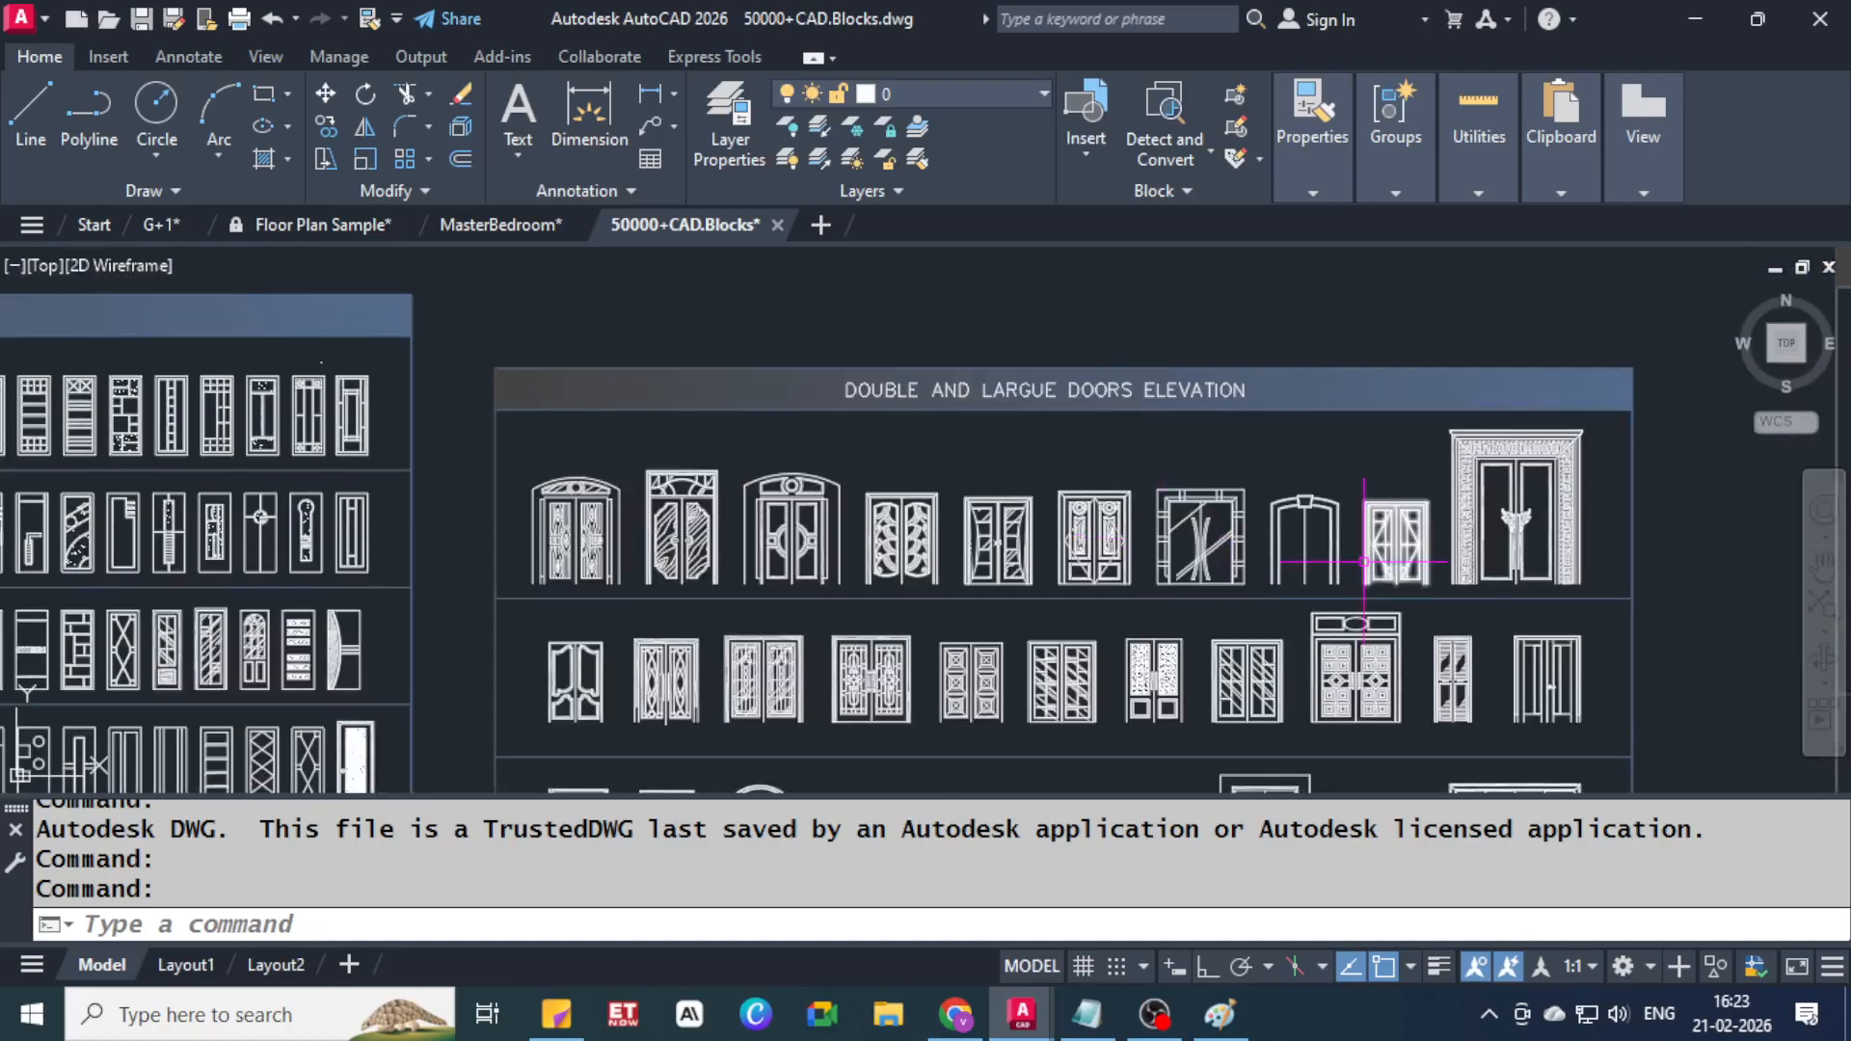
Inspect the single swing door blocks and their frame details on the Doors Plan sheet
middle_drag(1405, 537, 58, 454)
scroll(1199, 413, up, 2)
middle_drag(1198, 413, 919, 659)
scroll(620, 414, down, 1)
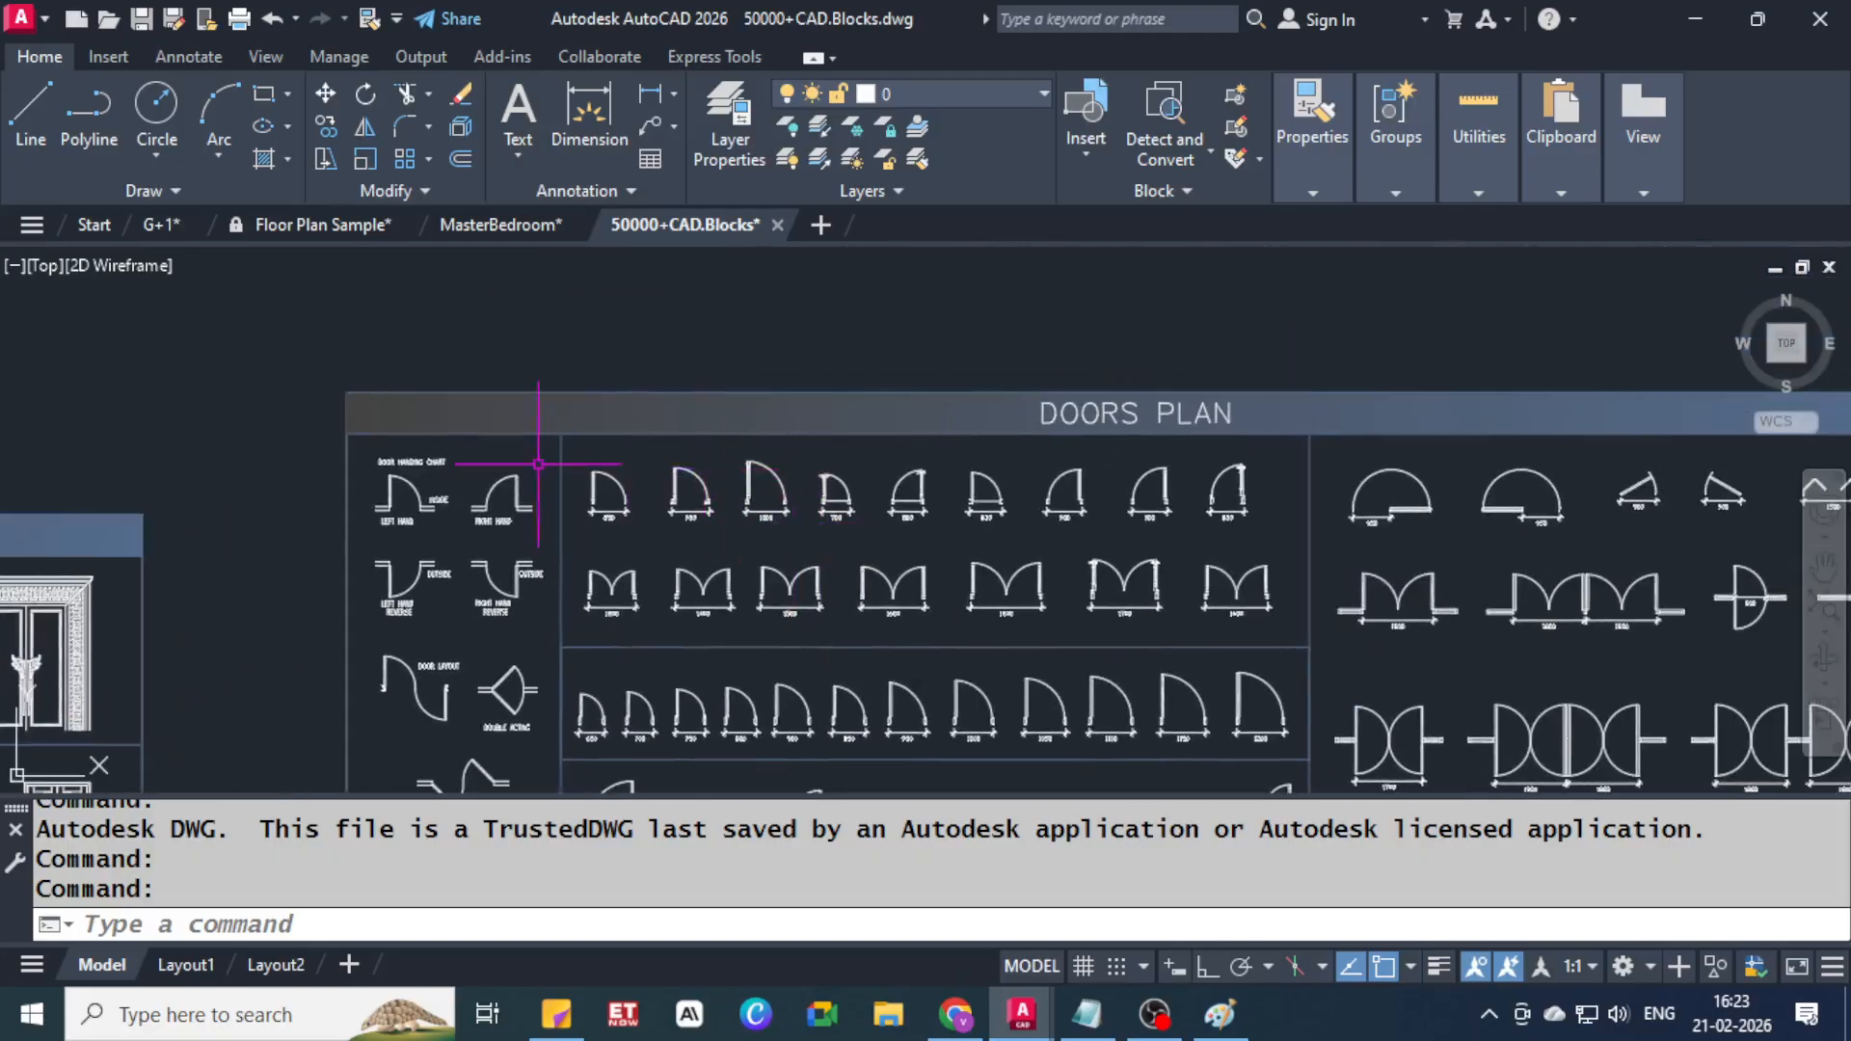
scroll(901, 641, up, 4)
scroll(889, 649, up, 2)
scroll(718, 439, down, 1)
scroll(661, 364, up, 2)
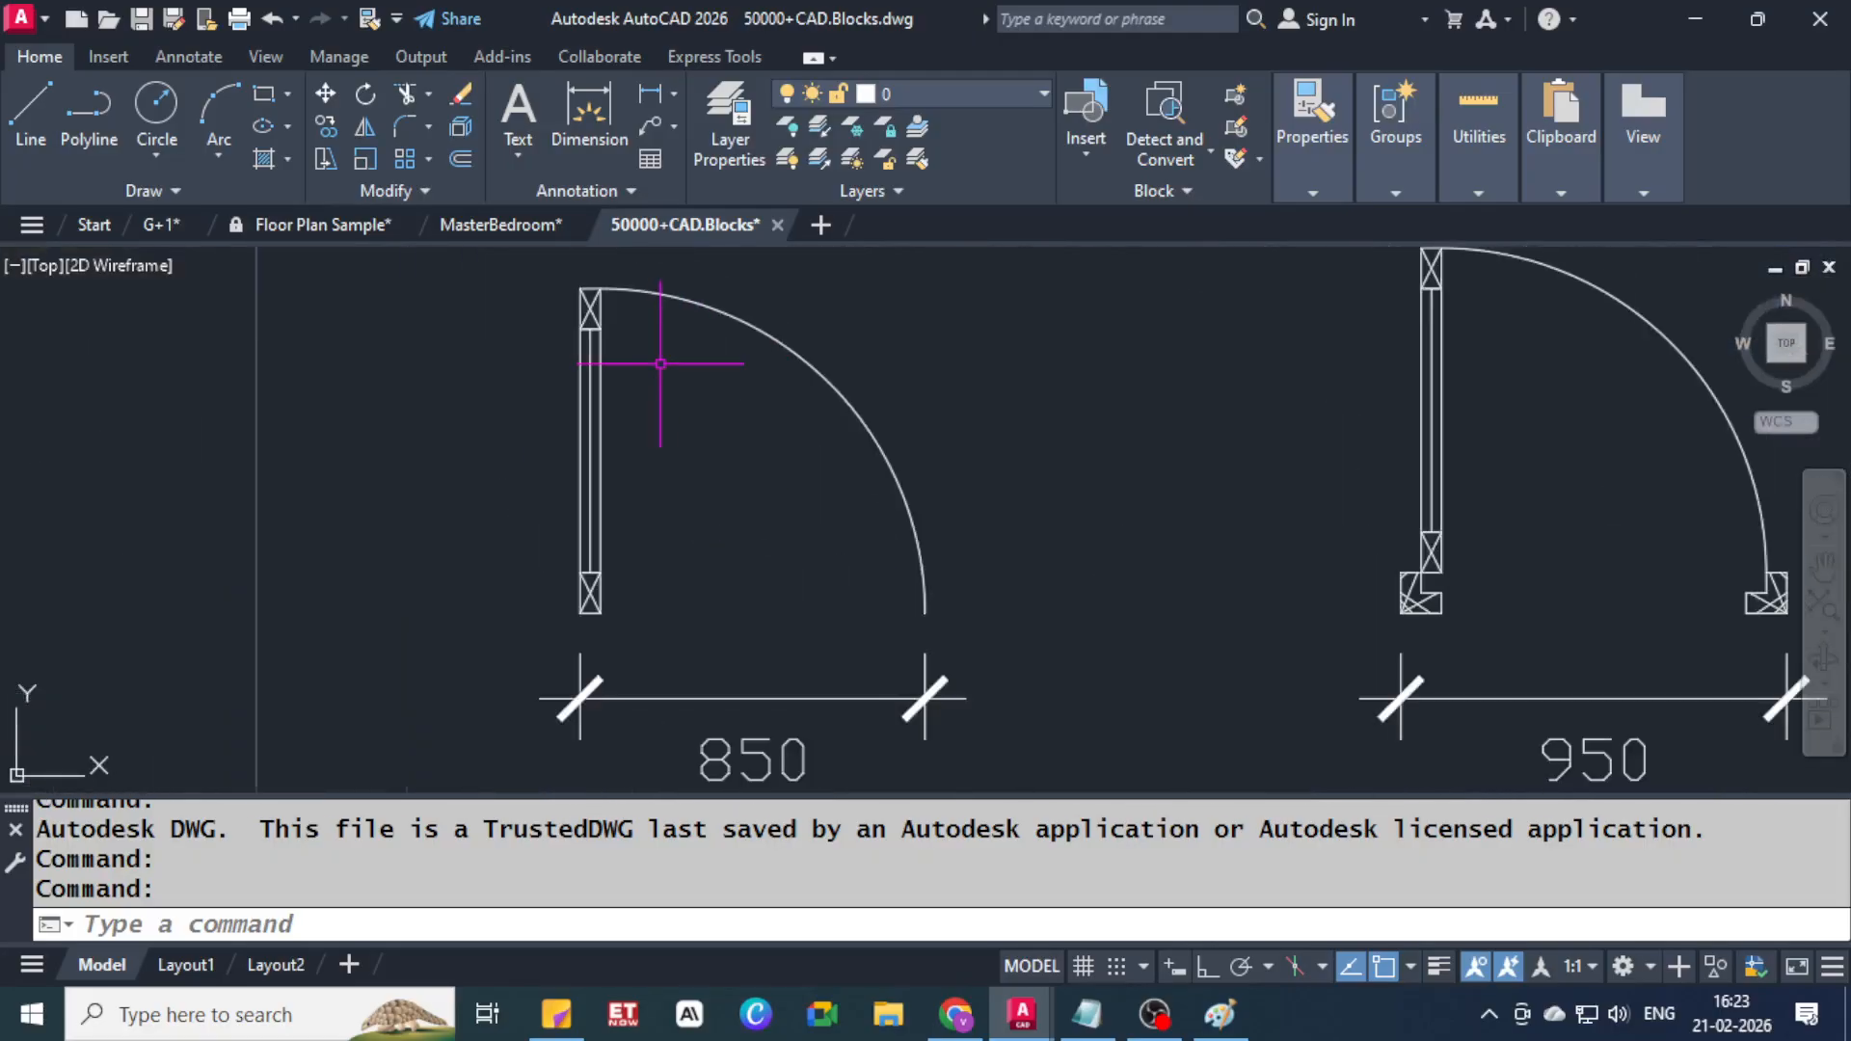
scroll(1128, 578, down, 2)
scroll(1456, 564, up, 4)
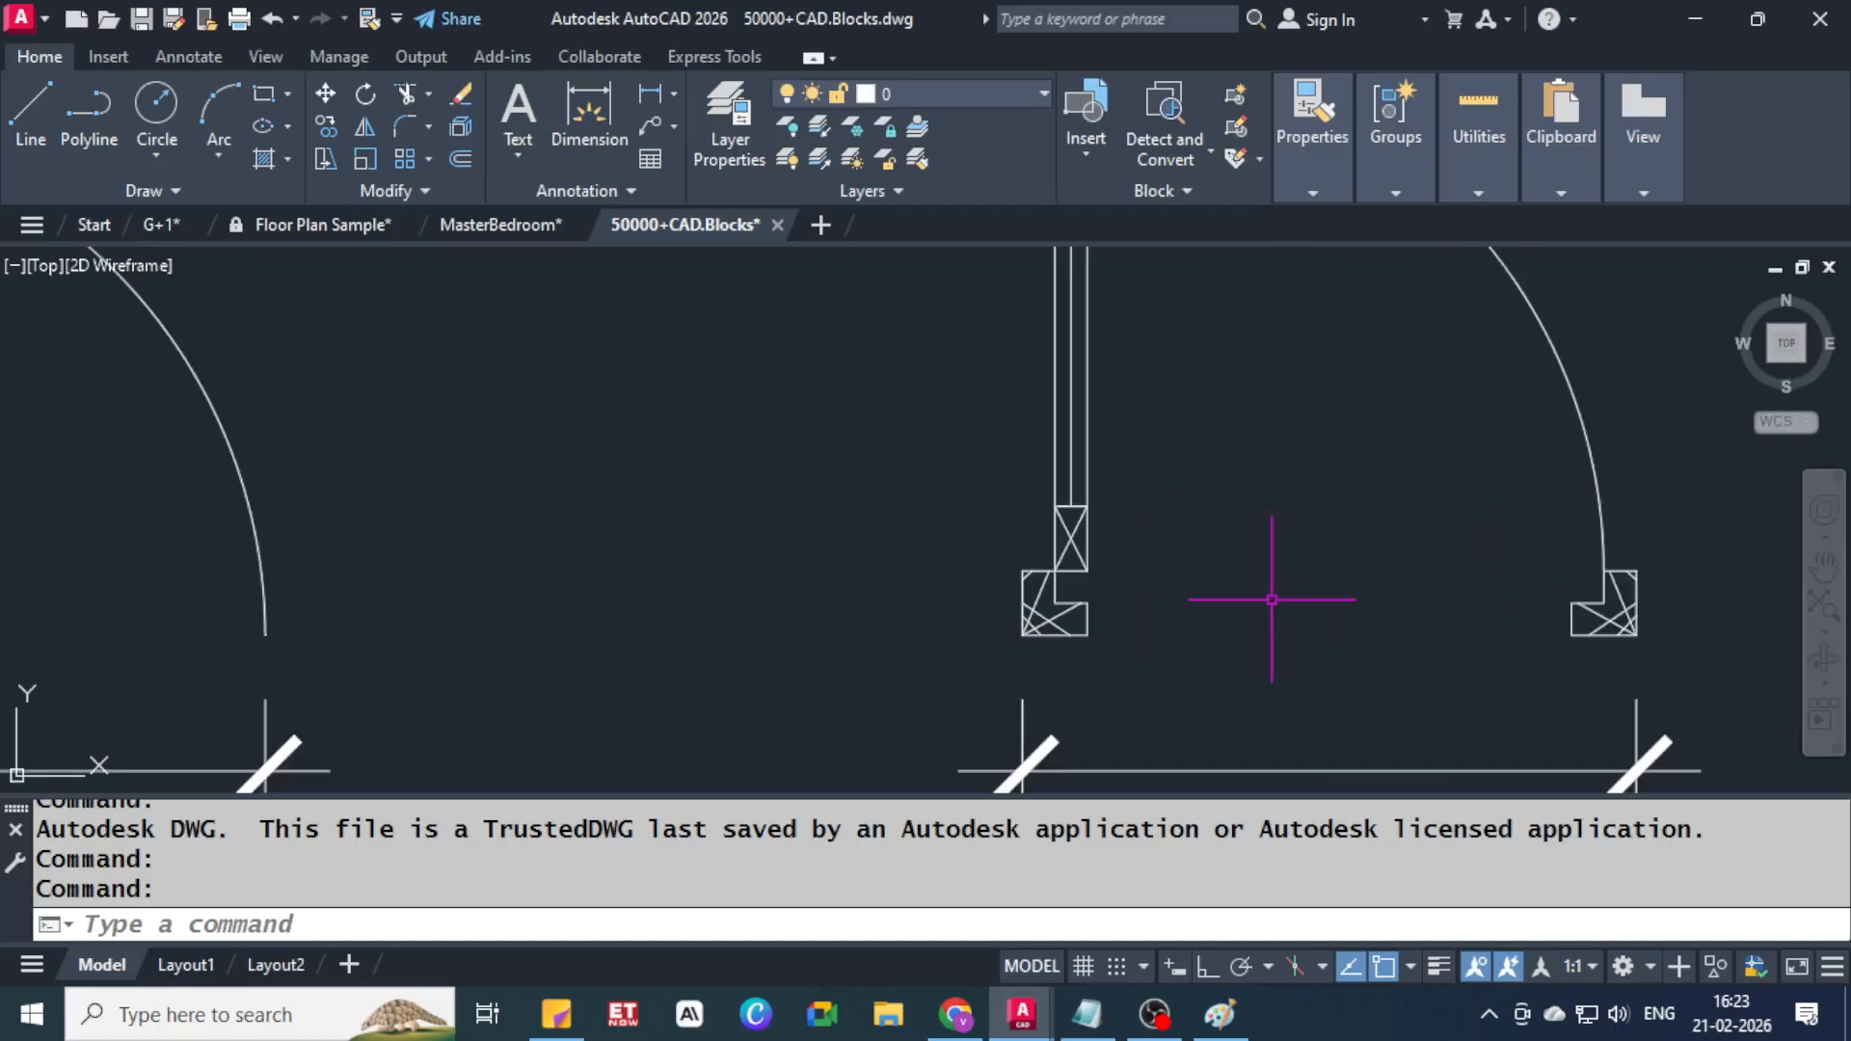
scroll(868, 598, down, 4)
scroll(1115, 620, down, 1)
scroll(1116, 488, up, 3)
scroll(1659, 451, down, 3)
mouse_move(1658, 451)
middle_down()
mouse_move(826, 434)
mouse_move(915, 488)
middle_up()
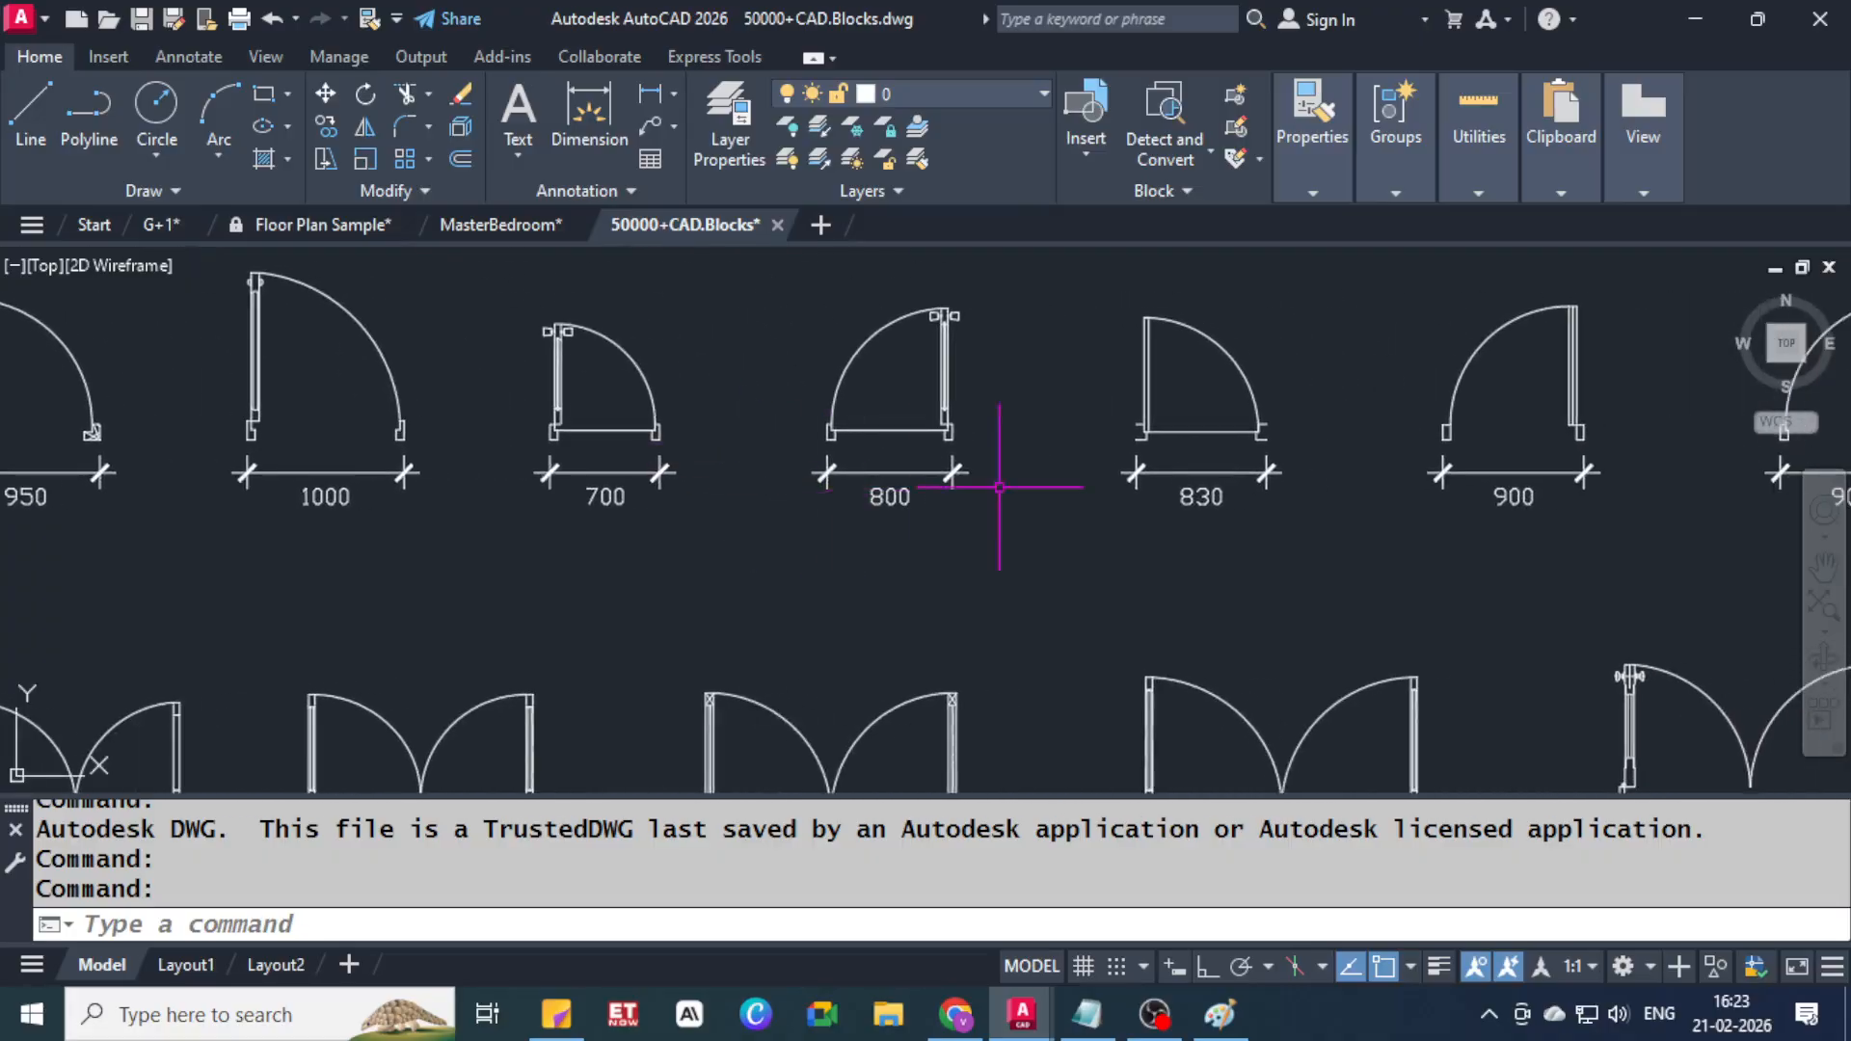
Look through the remaining rows of swing, double and folding door blocks on the Doors Plan sheet
scroll(1225, 451, down, 3)
scroll(826, 414, up, 2)
scroll(1488, 454, up, 1)
middle_drag(1205, 550, 1206, 490)
scroll(900, 537, up, 1)
scroll(876, 530, down, 2)
scroll(860, 443, up, 1)
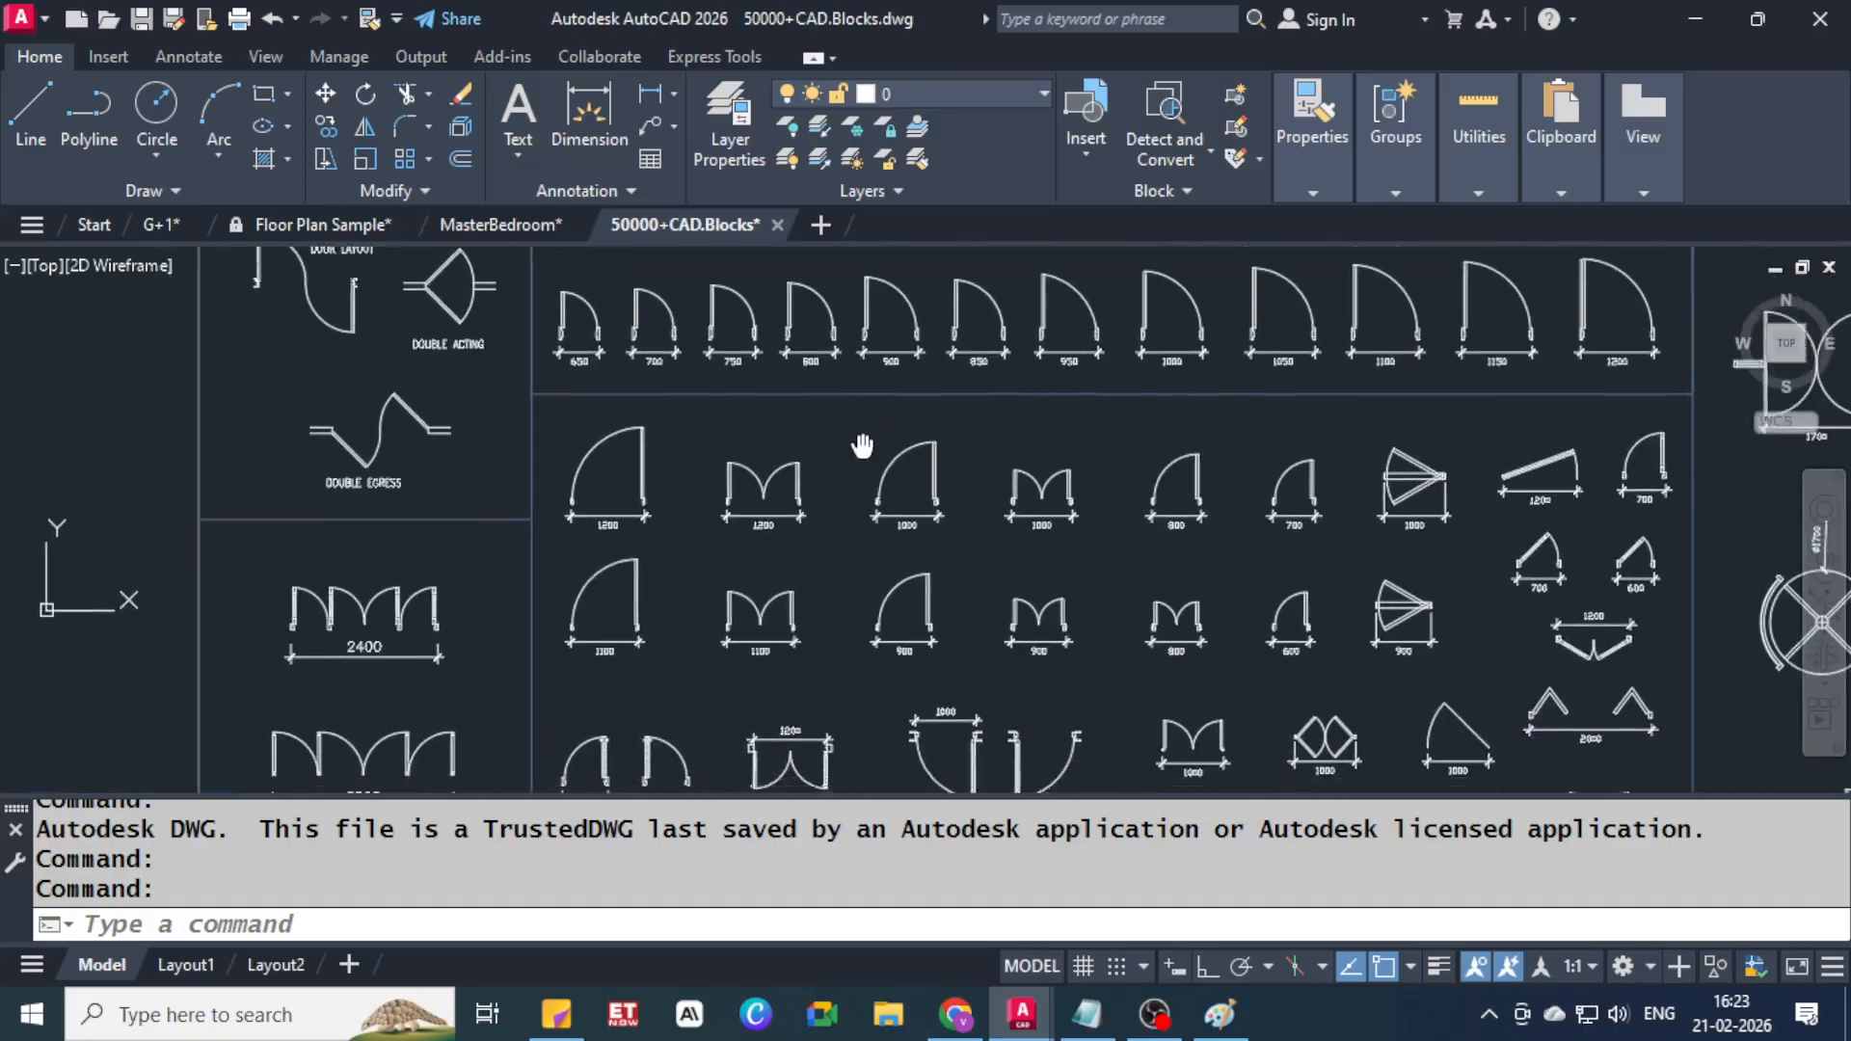
Examine the door handing chart with the reverse, double acting and double egress door symbols
middle_drag(394, 463, 475, 640)
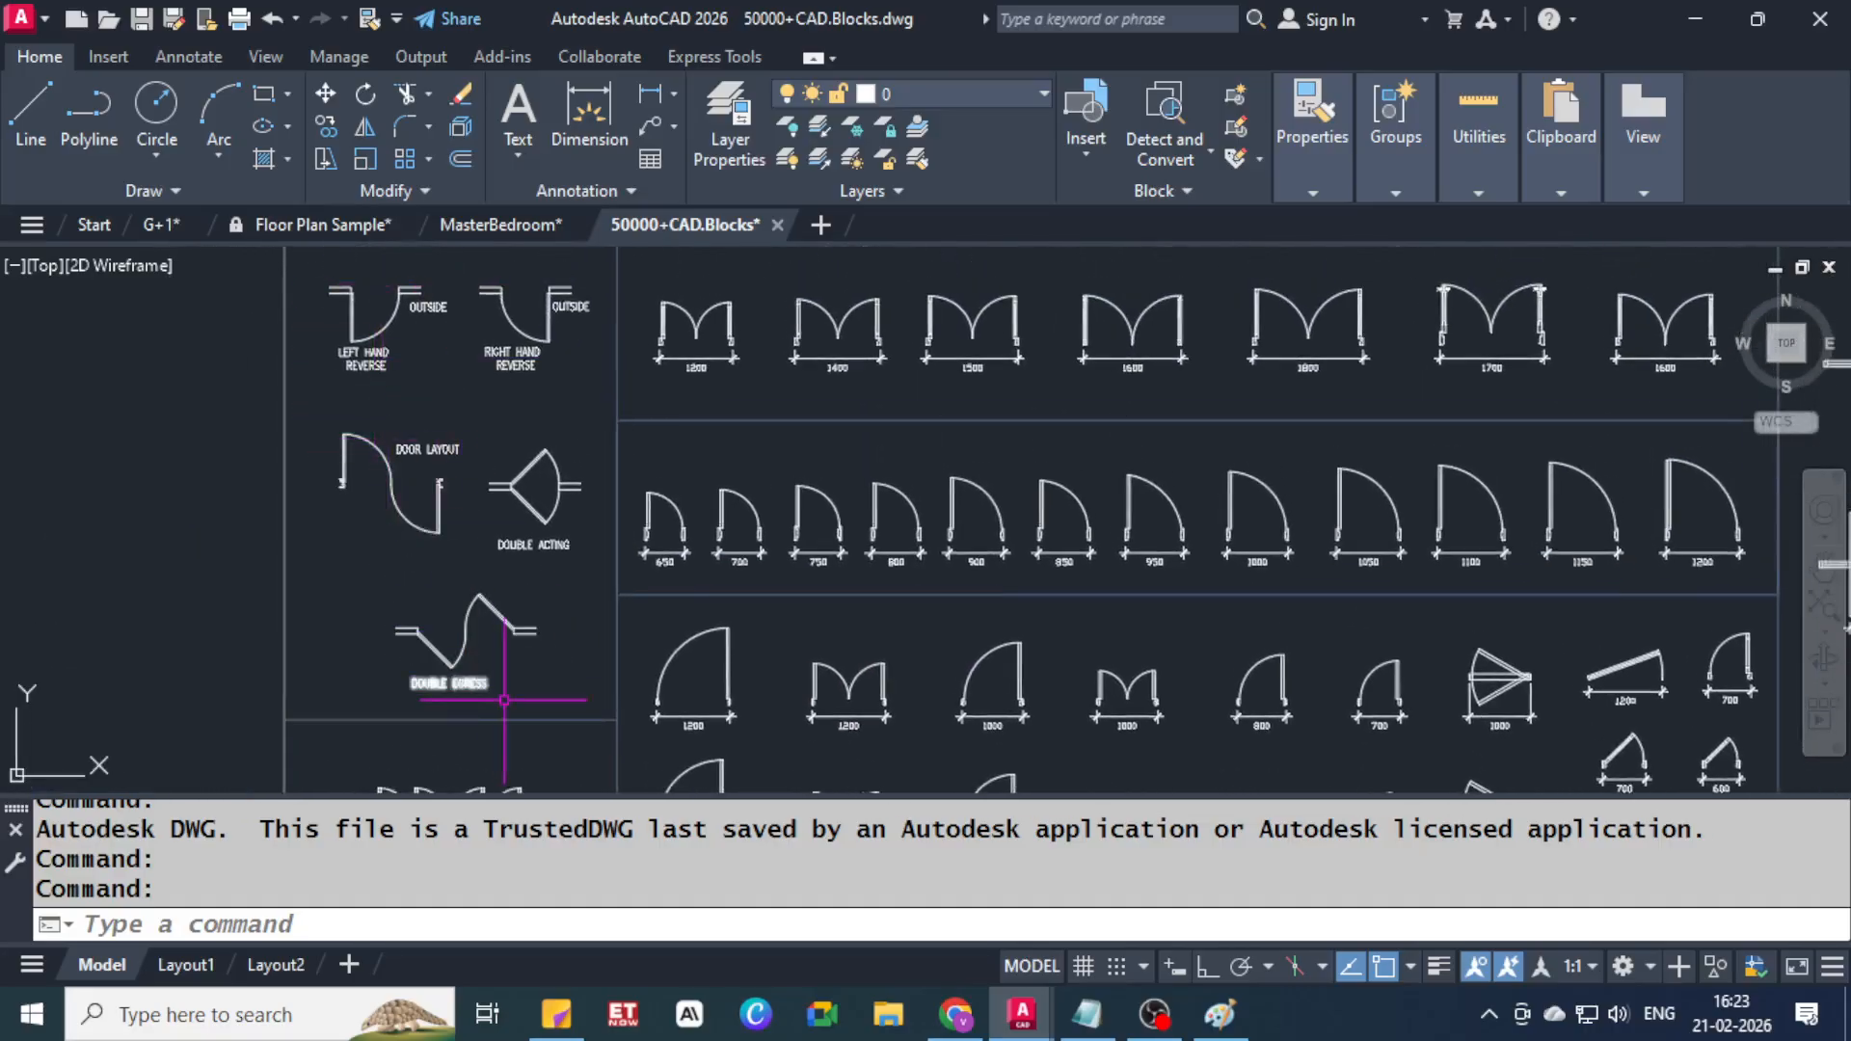
scroll(629, 593, down, 3)
middle_drag(719, 689, 666, 522)
scroll(494, 517, up, 2)
middle_drag(391, 268, 509, 736)
scroll(491, 660, up, 4)
middle_drag(451, 632, 515, 528)
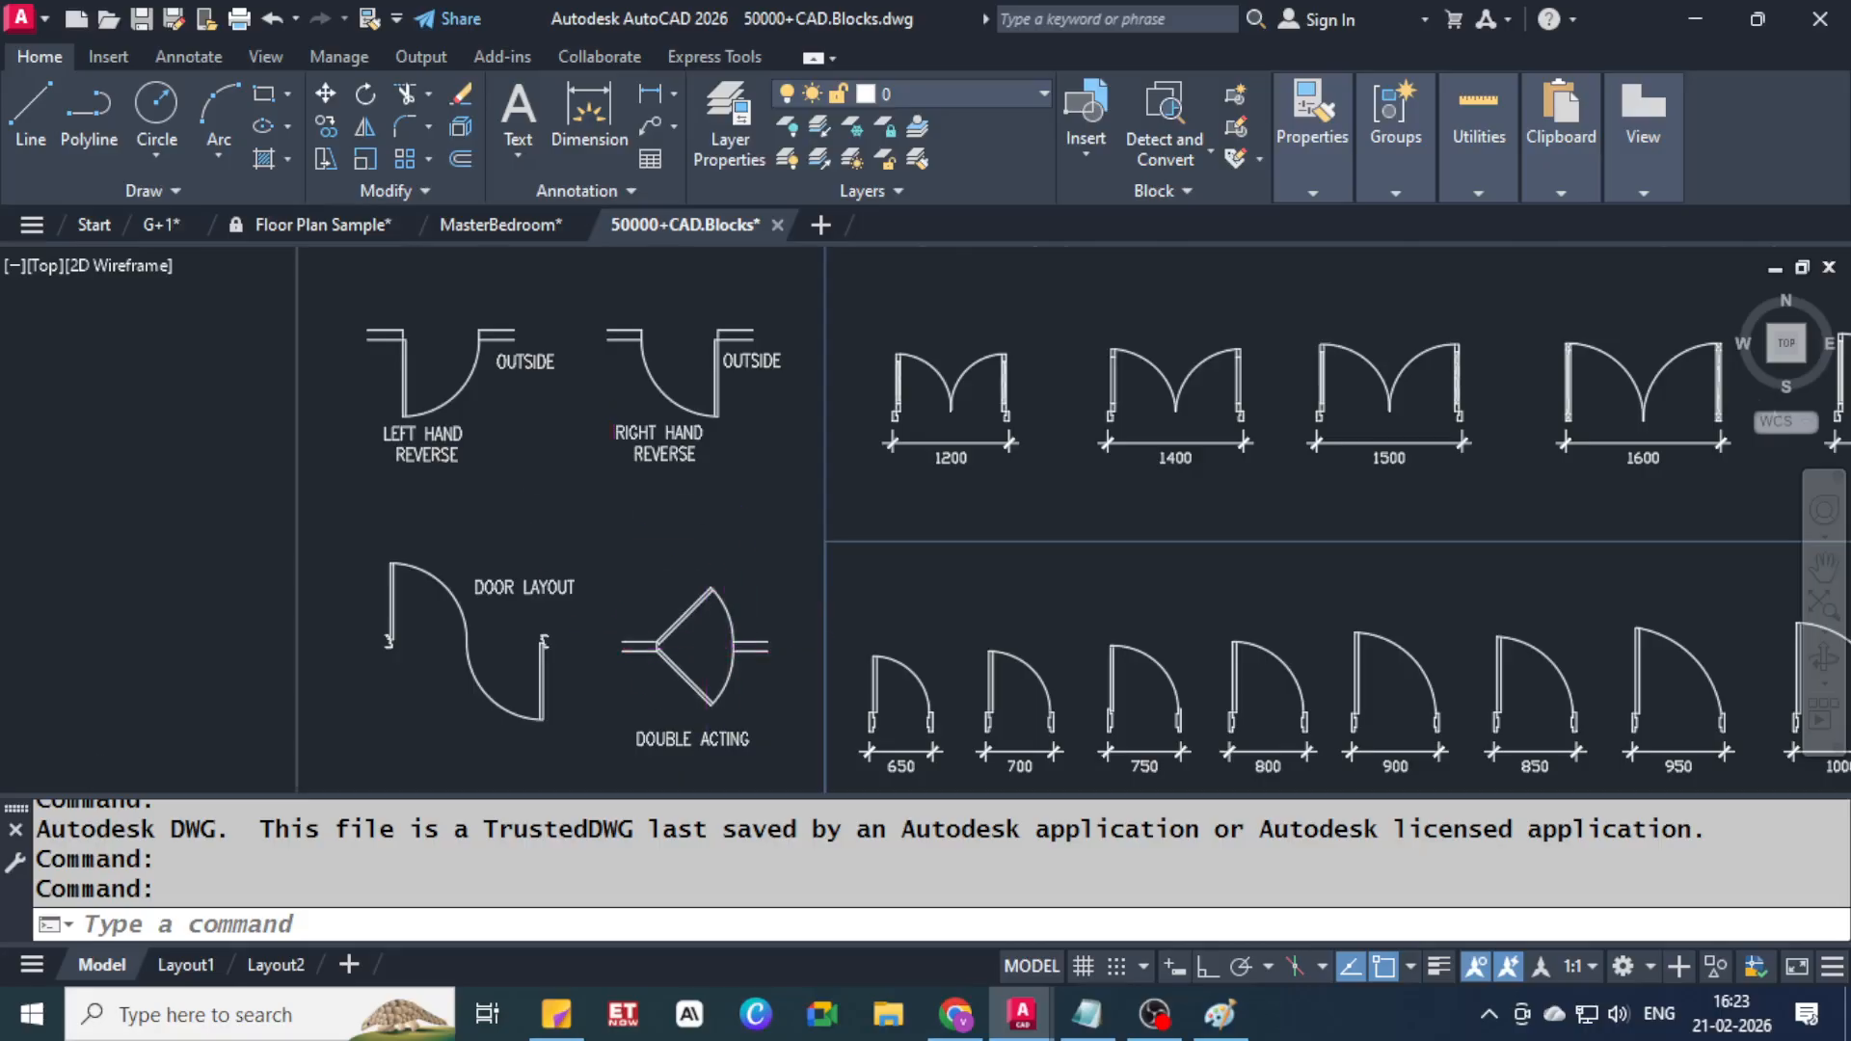
Inspect the revolving door blocks on the Doors Plan sheet
scroll(611, 489, down, 2)
middle_drag(1238, 581, 353, 228)
scroll(761, 389, down, 2)
mouse_move(1294, 594)
middle_down()
mouse_move(1145, 541)
mouse_move(795, 594)
middle_up()
scroll(620, 520, up, 4)
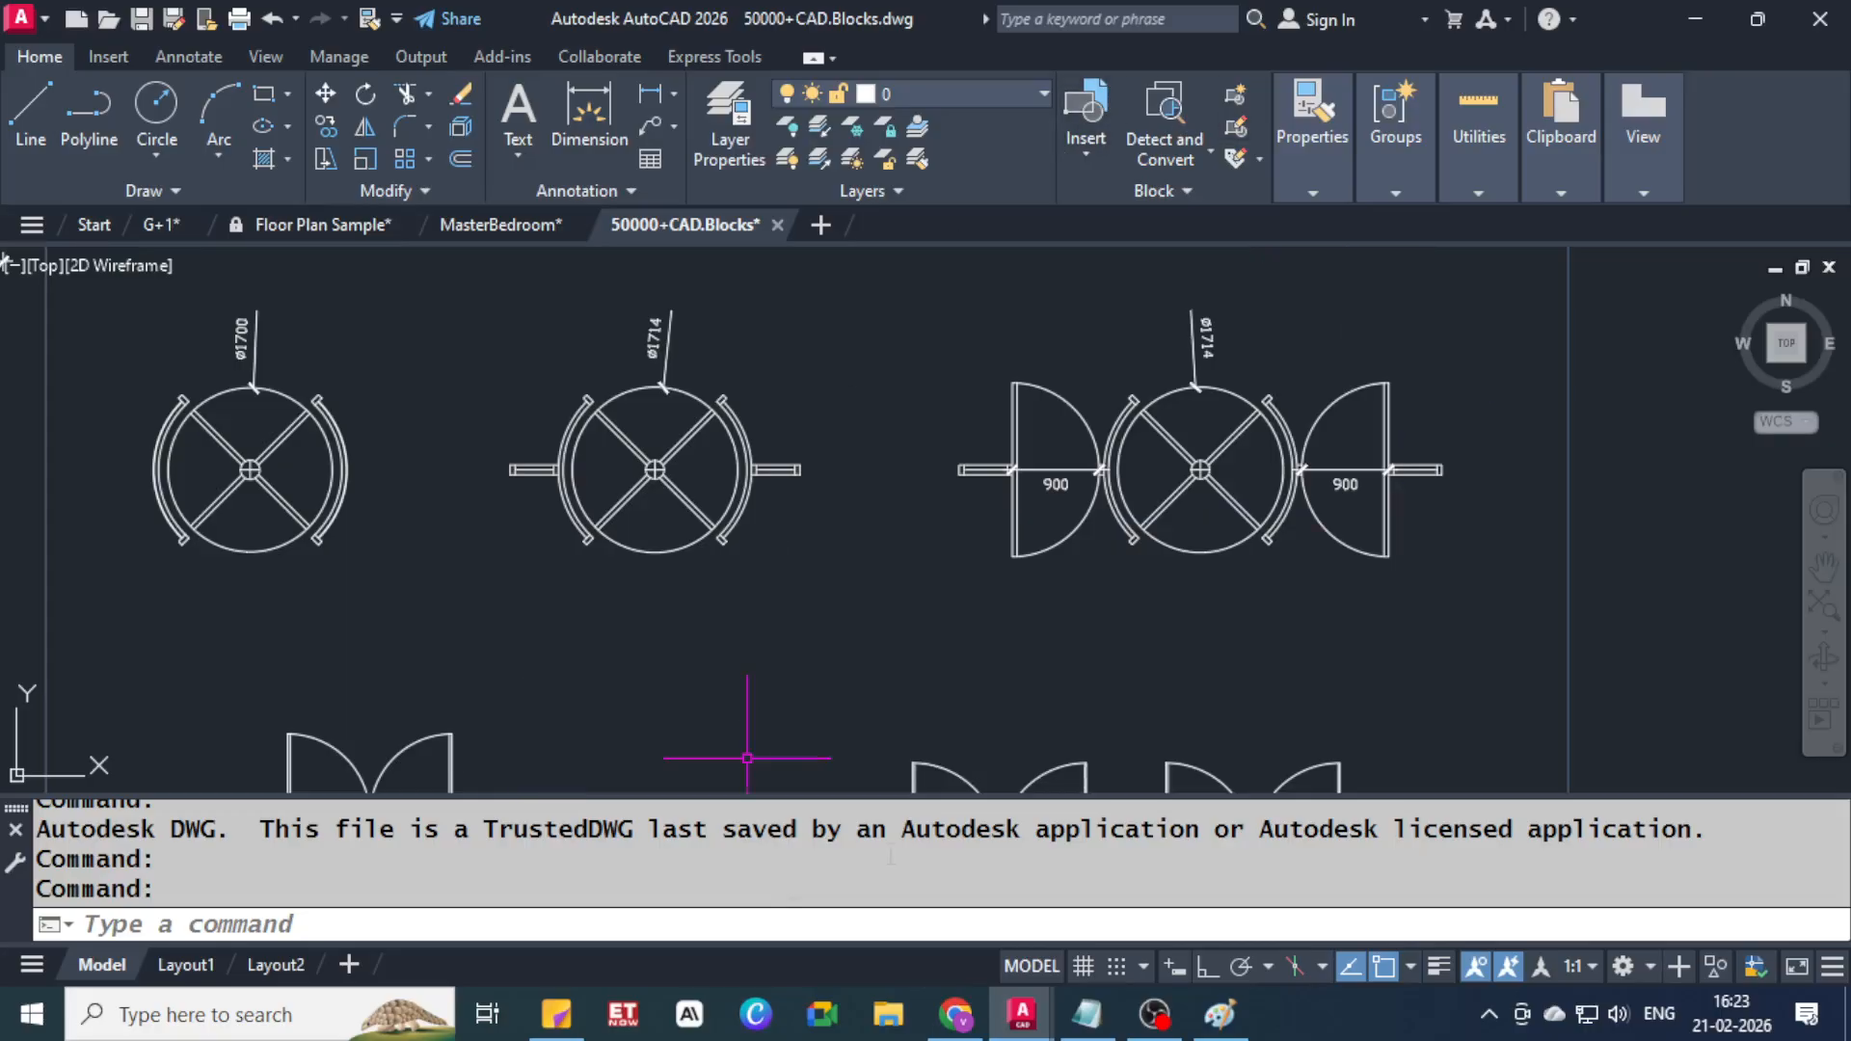
scroll(695, 565, down, 2)
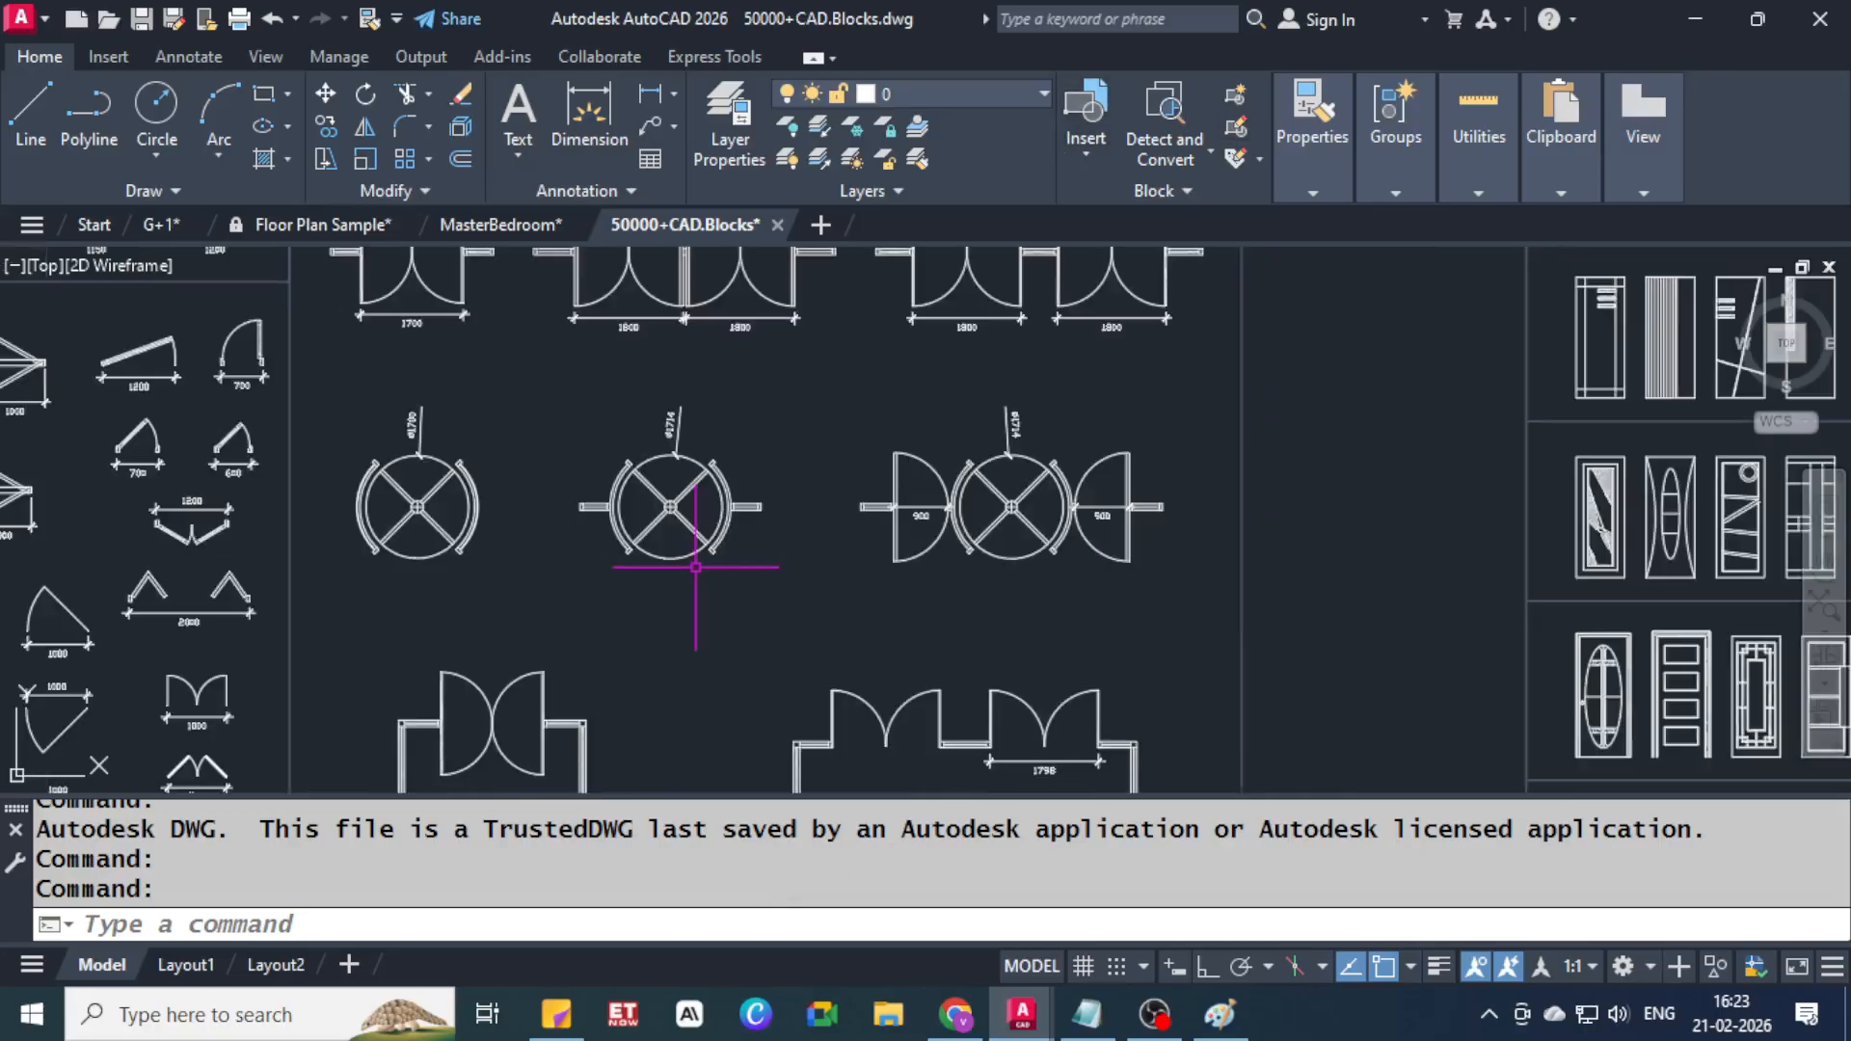
scroll(779, 476, down, 4)
Go past the door elevation sheets and examine the Beds Frontal Elevation blocks
middle_drag(1164, 420, 687, 700)
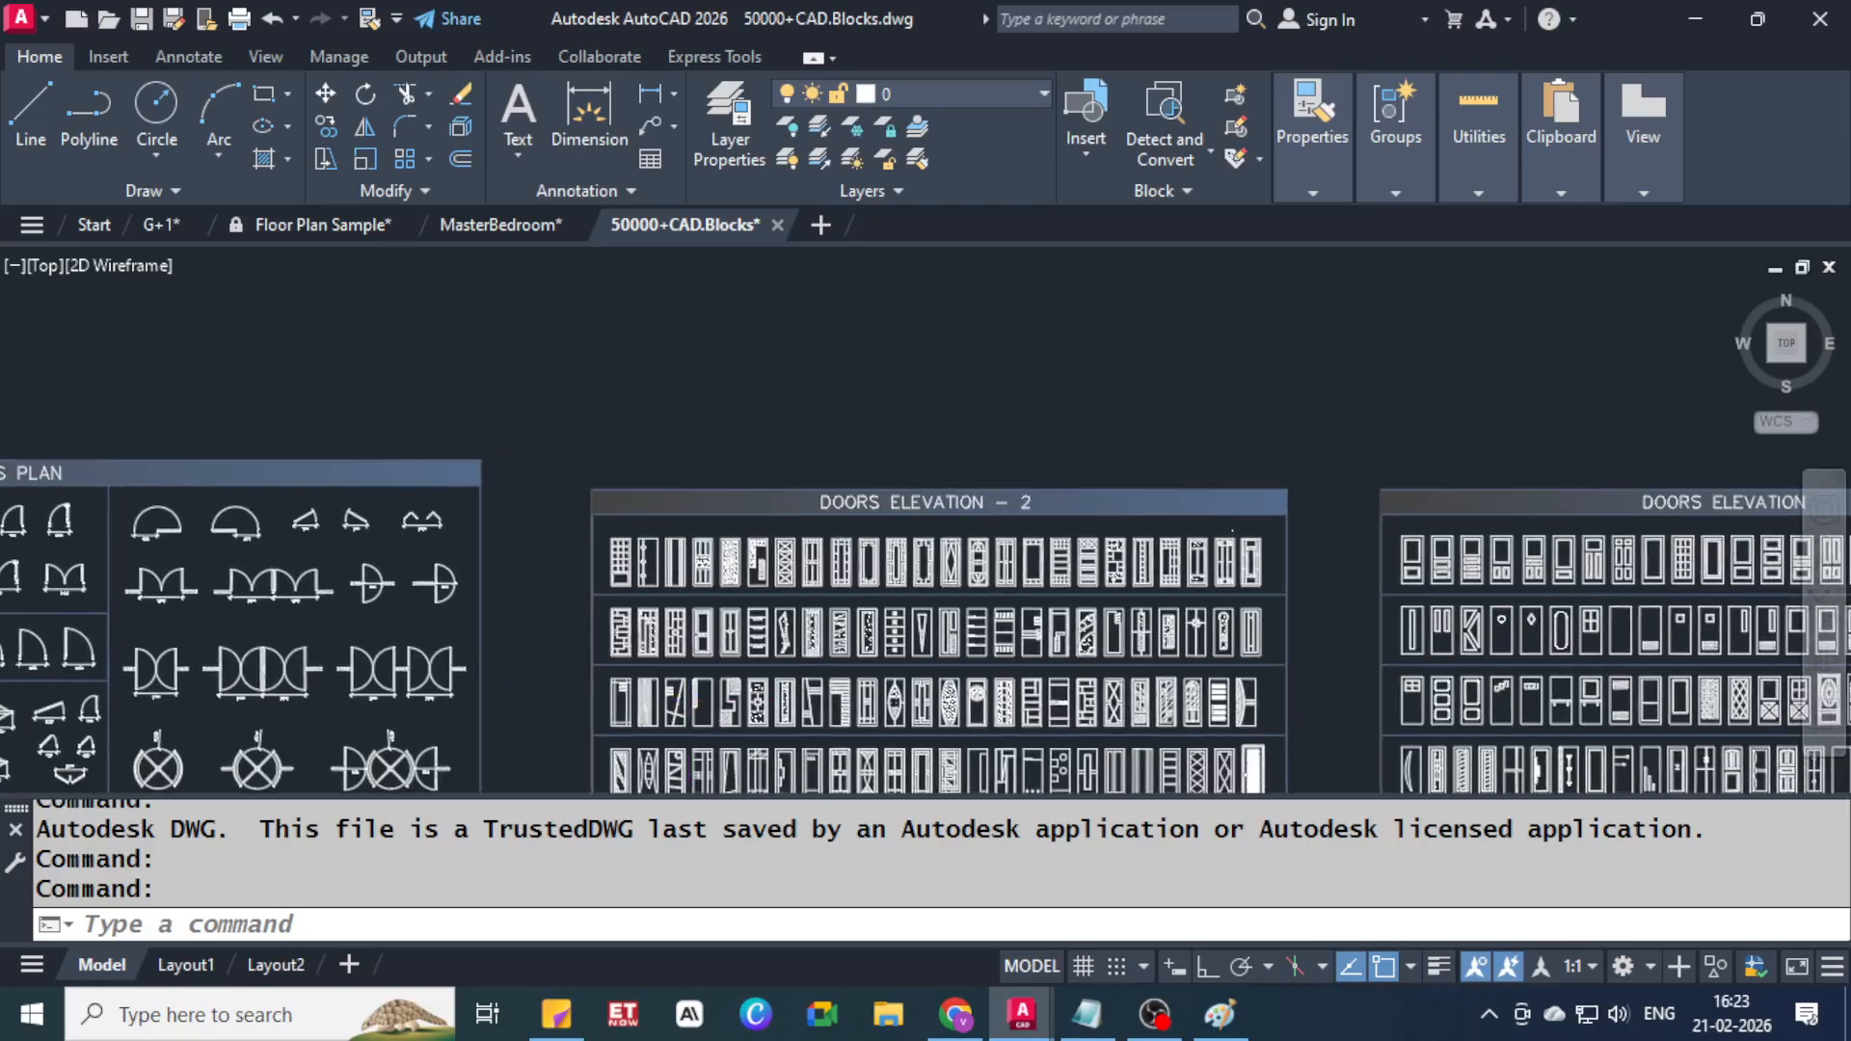
mouse_move(1251, 651)
middle_down()
mouse_move(768, 464)
mouse_move(565, 355)
middle_up()
middle_drag(1170, 387, 97, 518)
mouse_move(1168, 440)
middle_down()
mouse_move(1164, 615)
mouse_move(1211, 871)
middle_up()
scroll(1080, 708, up, 2)
middle_drag(1043, 681, 967, 415)
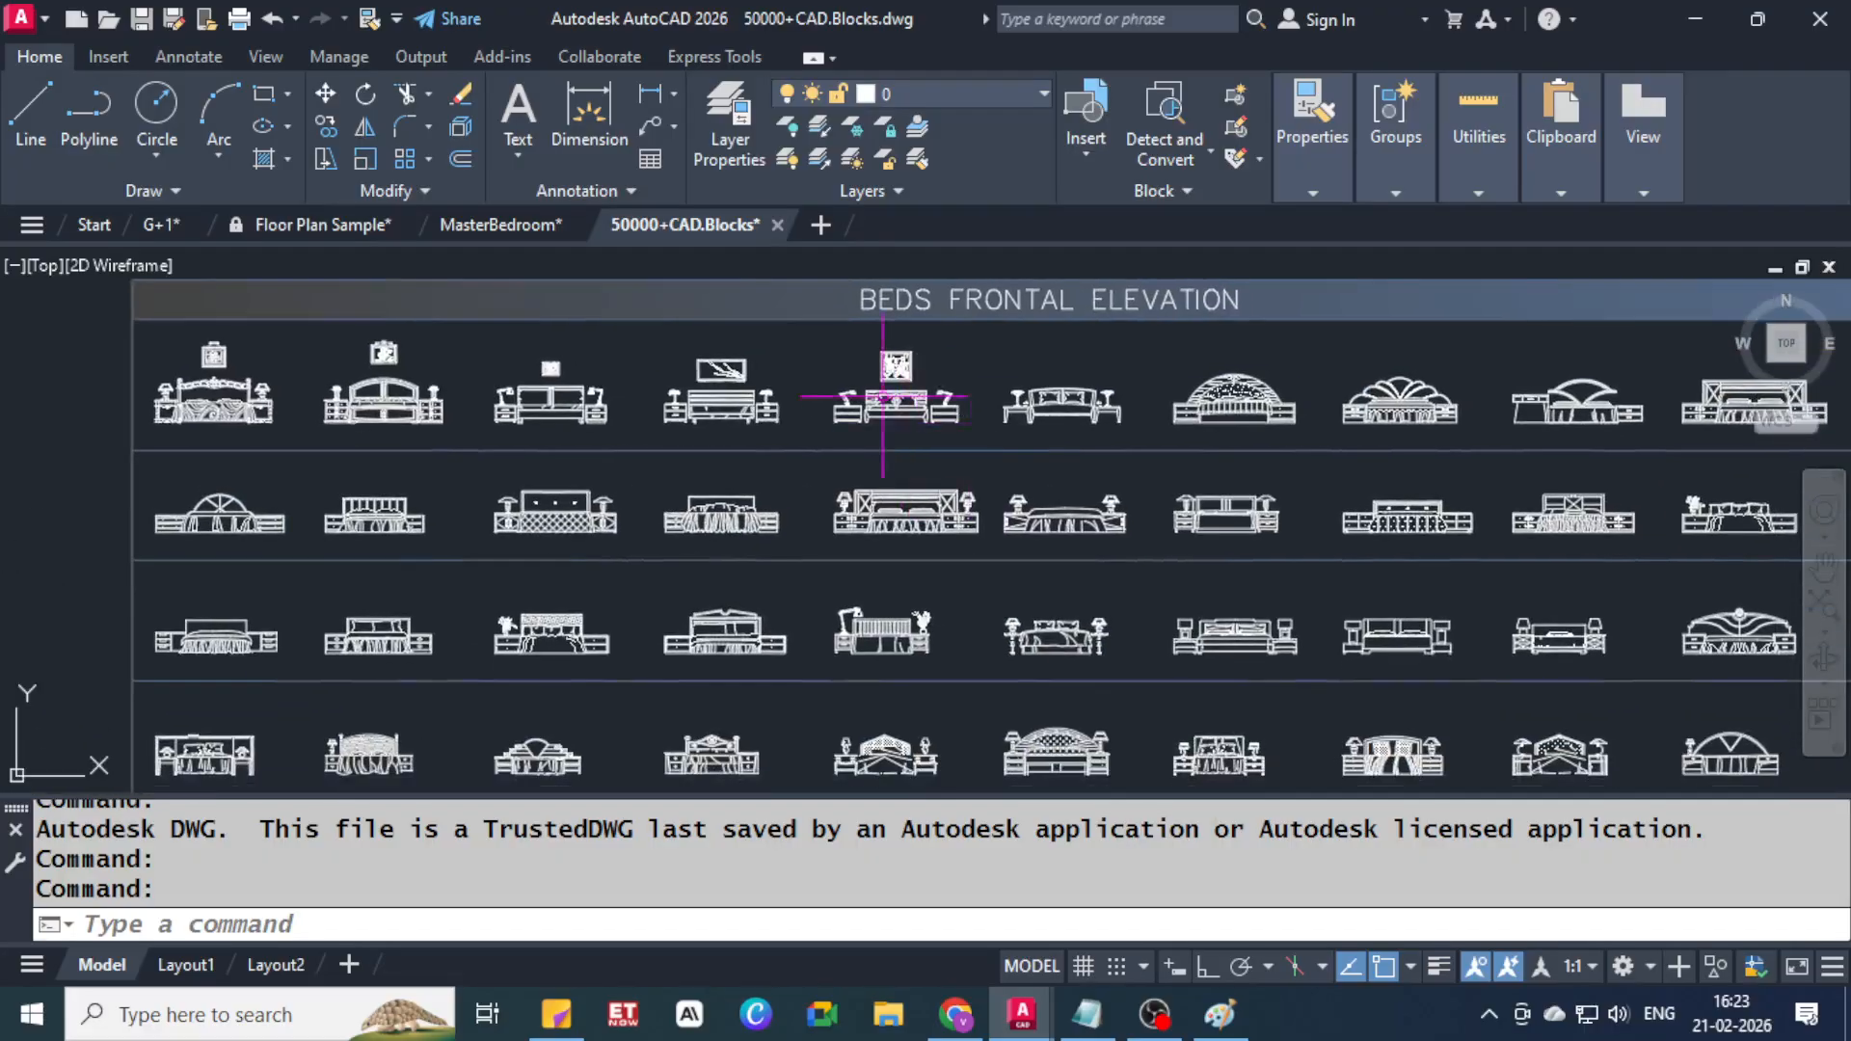
scroll(890, 405, up, 5)
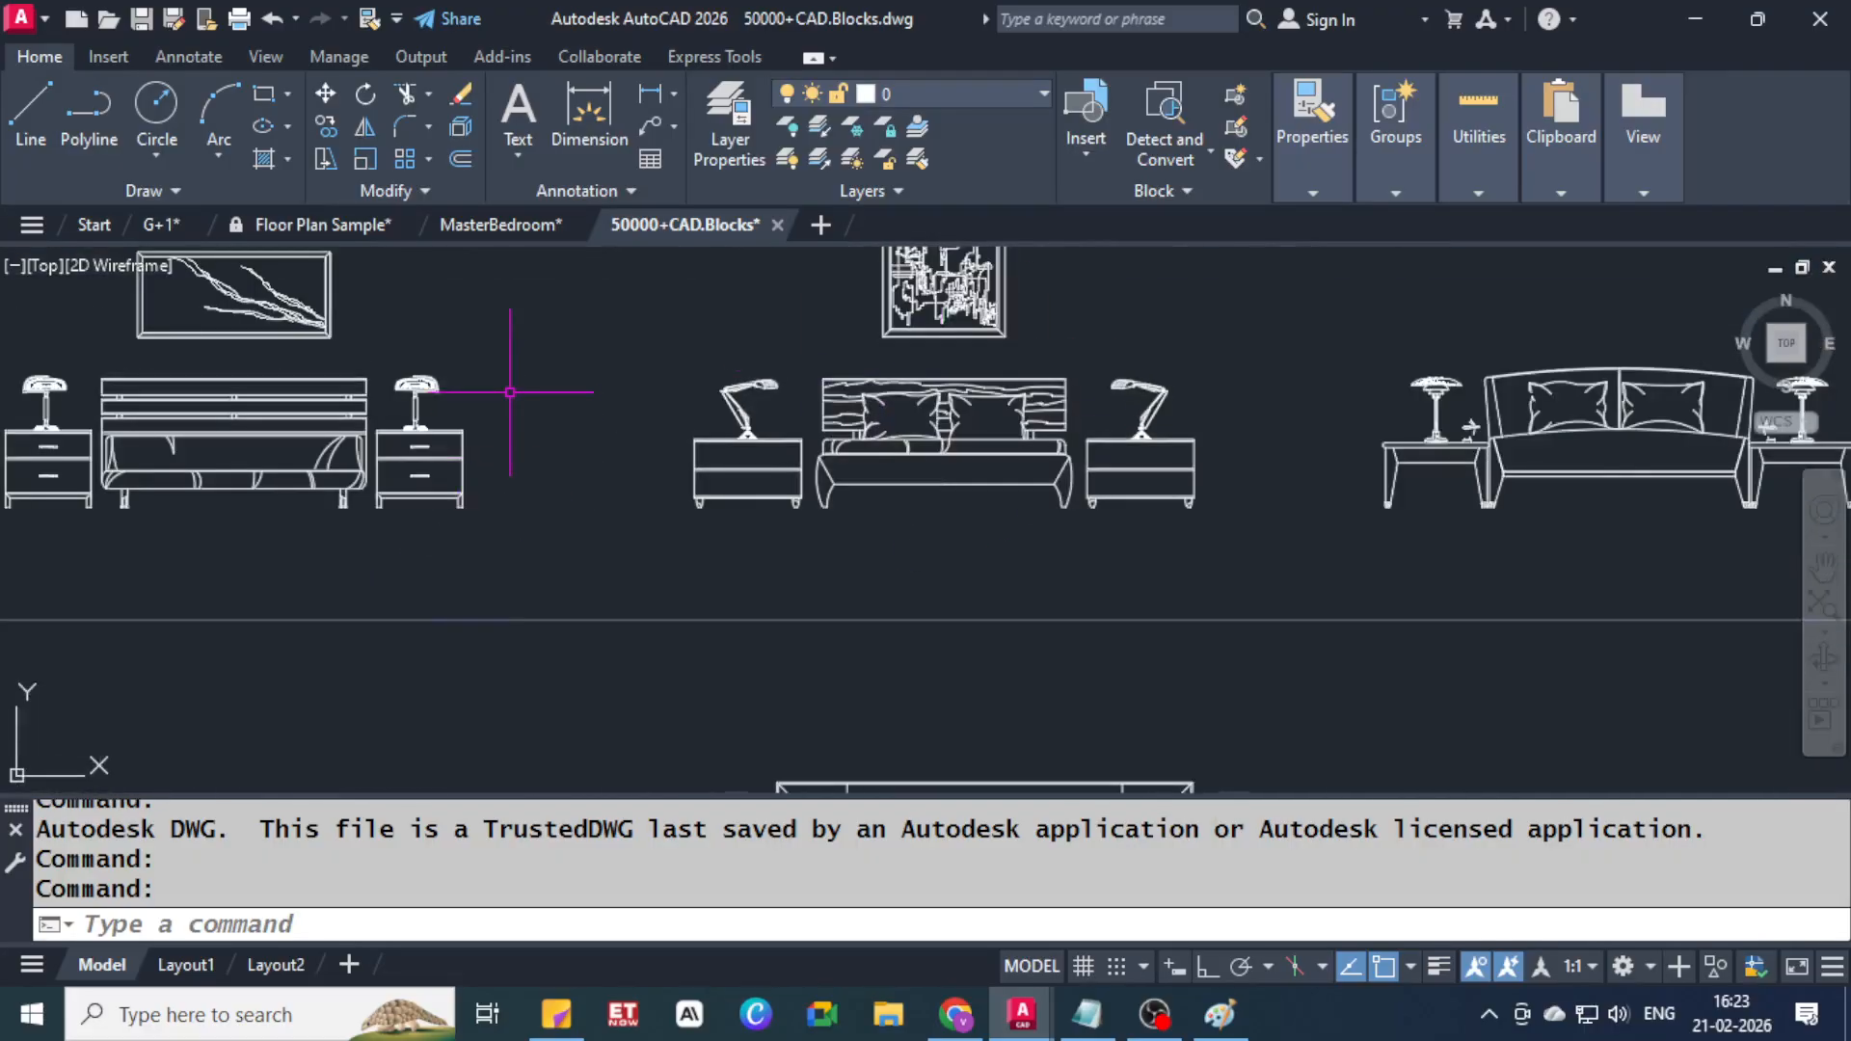
scroll(510, 393, down, 5)
scroll(1269, 543, down, 2)
Look over the furniture sheets beyond the beds, up to the Armchairs - Elevations blocks
middle_drag(1340, 545, 225, 693)
middle_drag(1069, 574, 439, 314)
middle_drag(1148, 581, 81, 467)
mouse_move(790, 369)
middle_down()
mouse_move(775, 692)
mouse_move(199, 455)
middle_up()
middle_drag(599, 590, 536, 418)
scroll(545, 417, up, 4)
scroll(877, 445, down, 4)
middle_drag(1273, 408, 533, 497)
scroll(566, 432, up, 4)
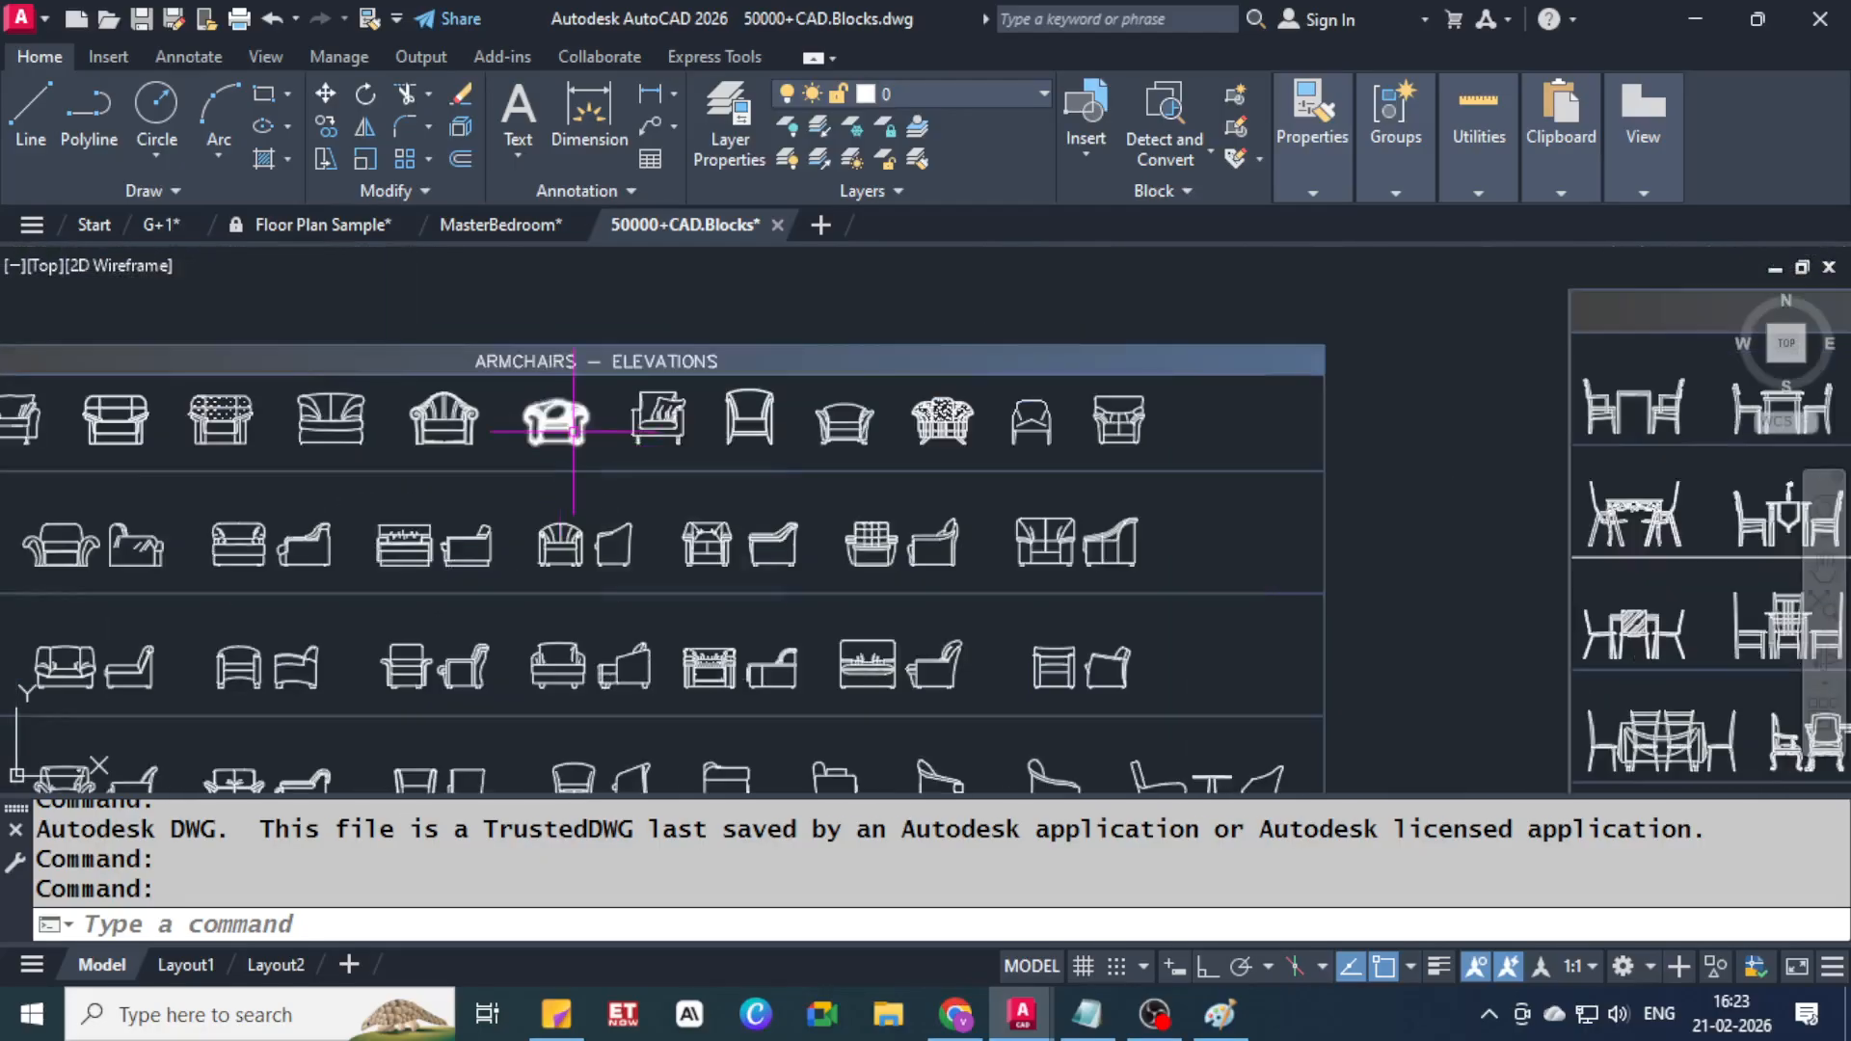
scroll(723, 424, down, 4)
Review the table and chair elevation blocks and the Tables Plan sheet
scroll(503, 516, up, 3)
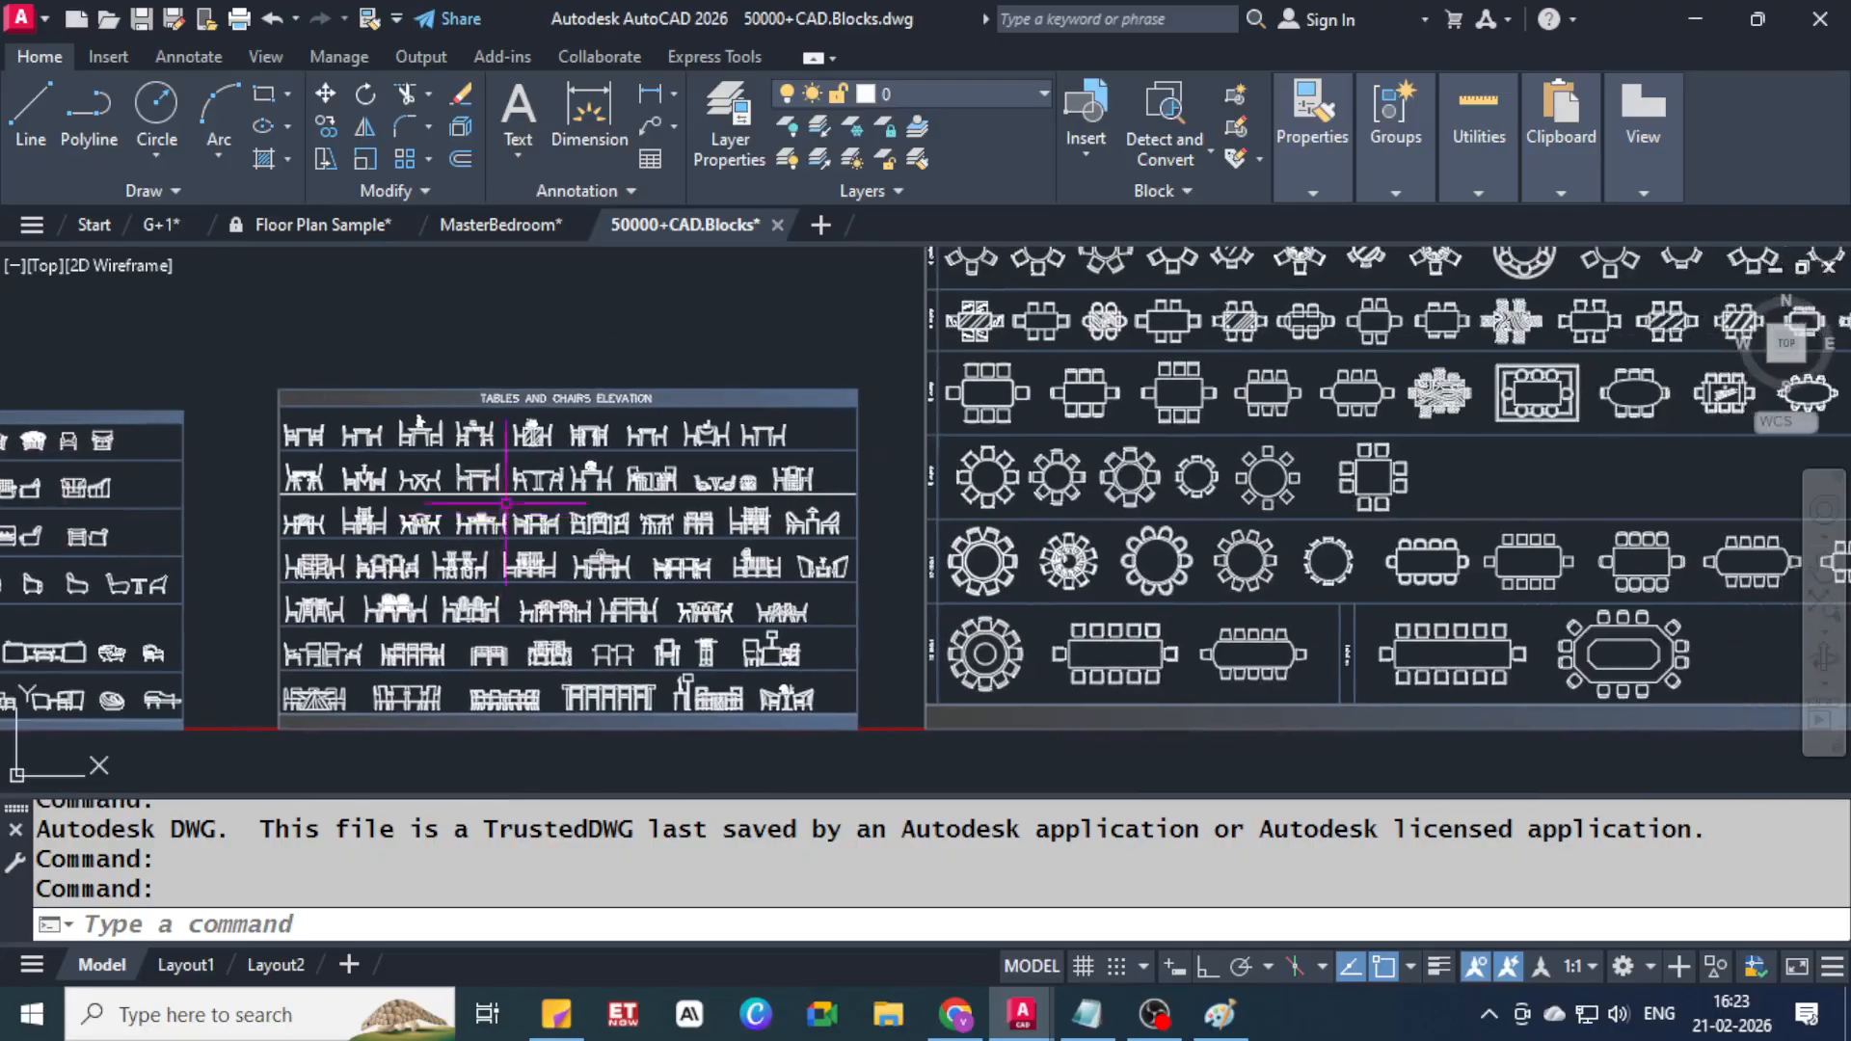
scroll(494, 420, up, 4)
scroll(672, 361, down, 4)
middle_drag(1172, 475, 24, 484)
mouse_move(497, 371)
middle_down()
mouse_move(658, 559)
mouse_move(714, 593)
middle_up()
middle_drag(444, 420, 661, 737)
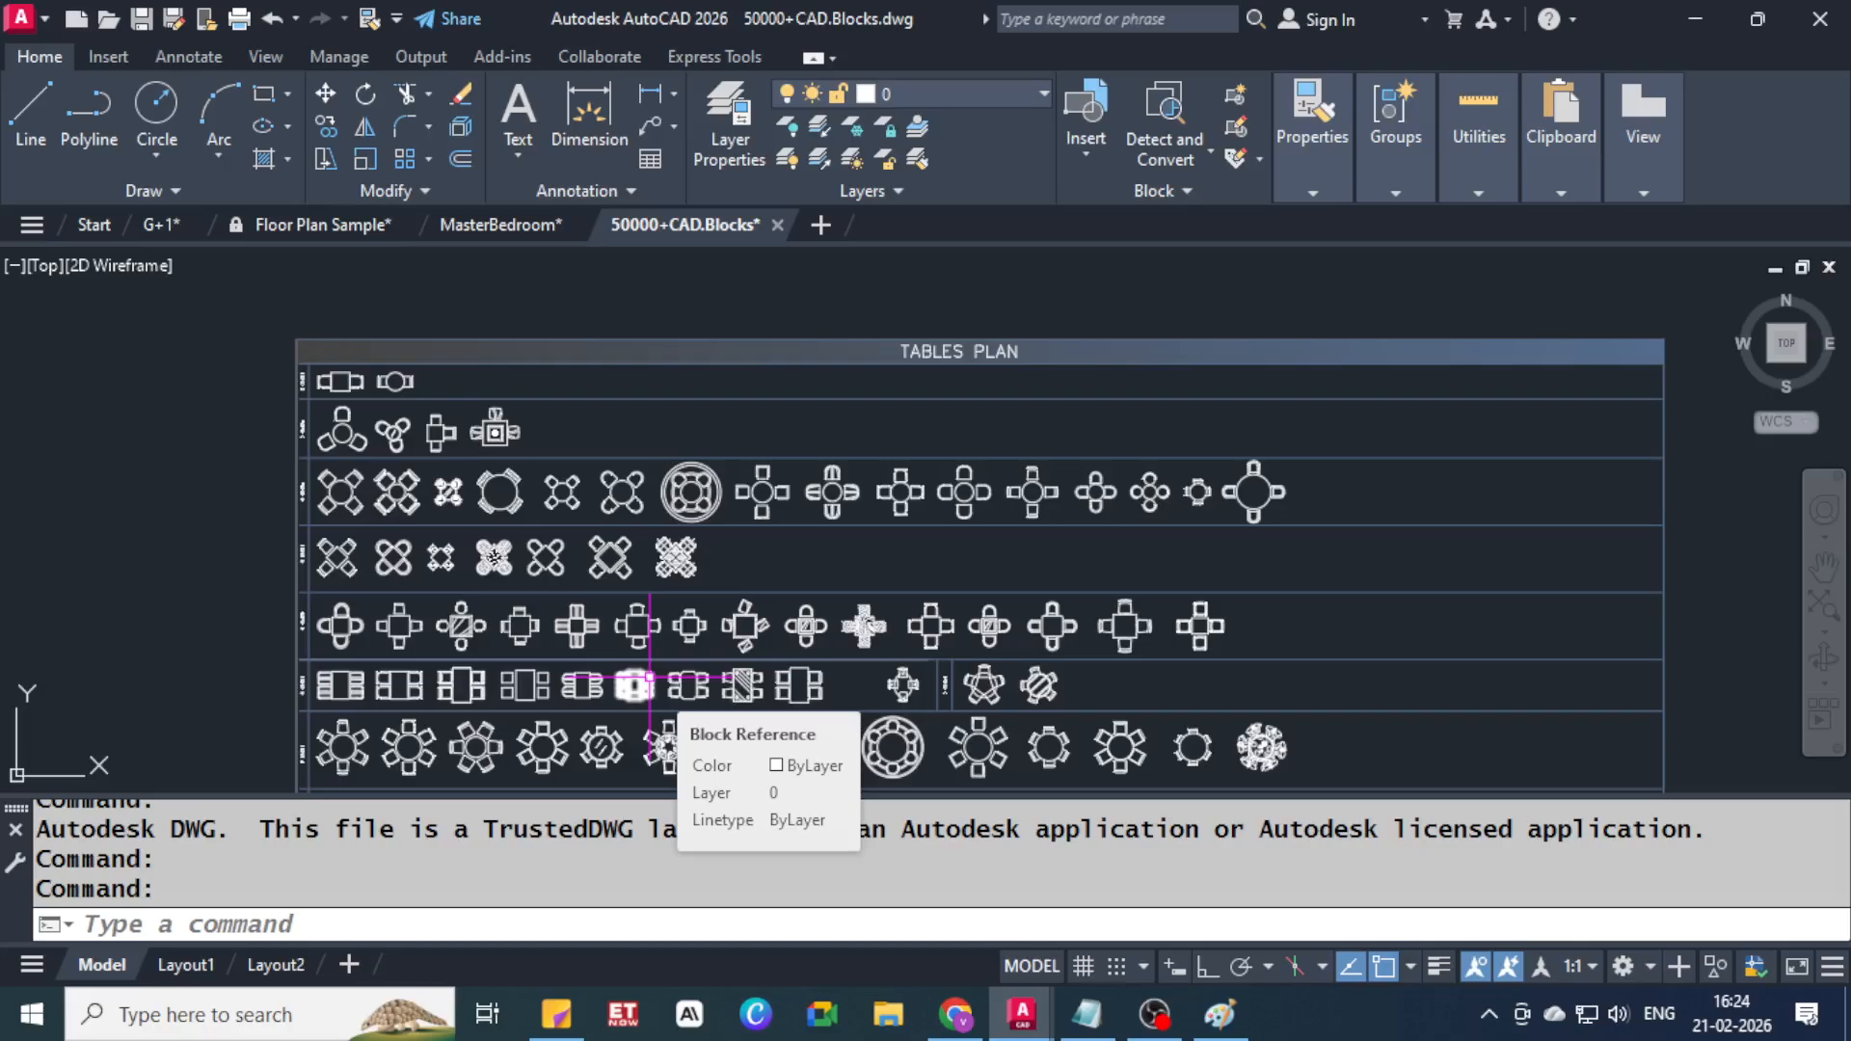
scroll(981, 413, down, 4)
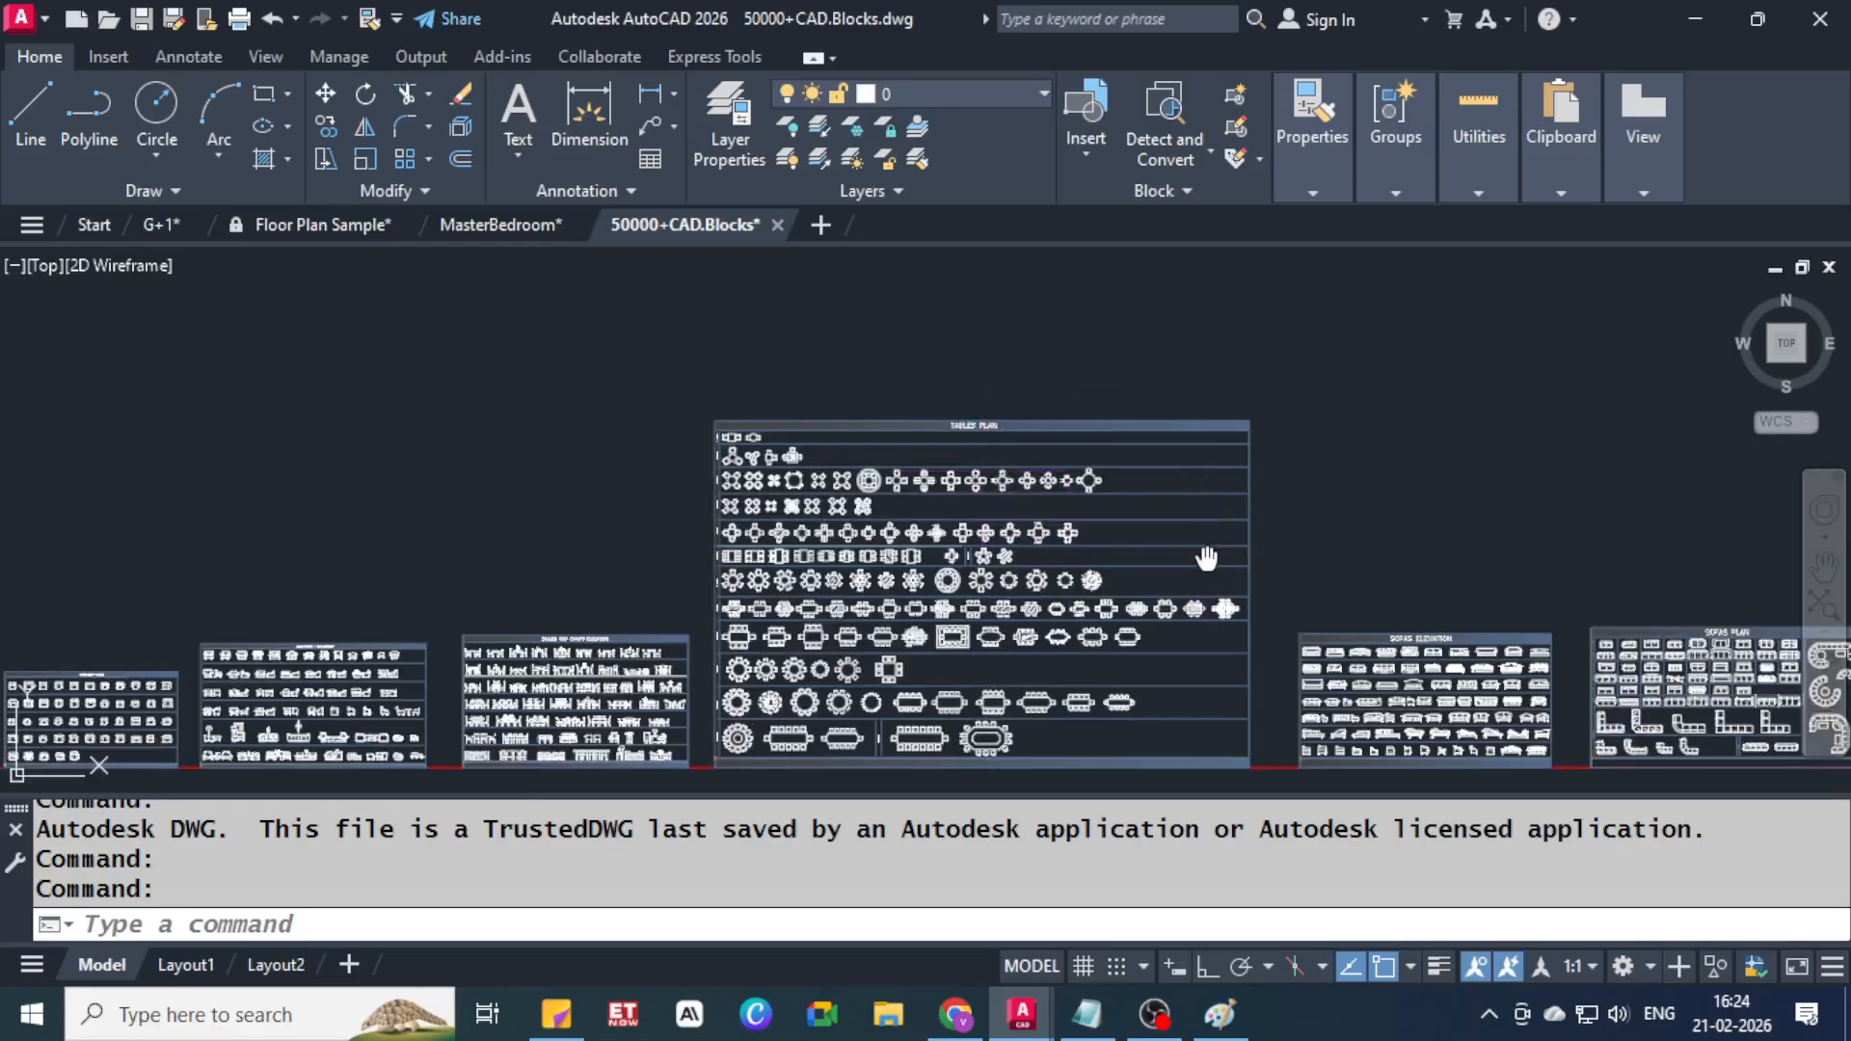
Examine the Sofas Elevation and Sofas Plan block sheets
middle_drag(980, 414, 508, 396)
scroll(868, 540, up, 6)
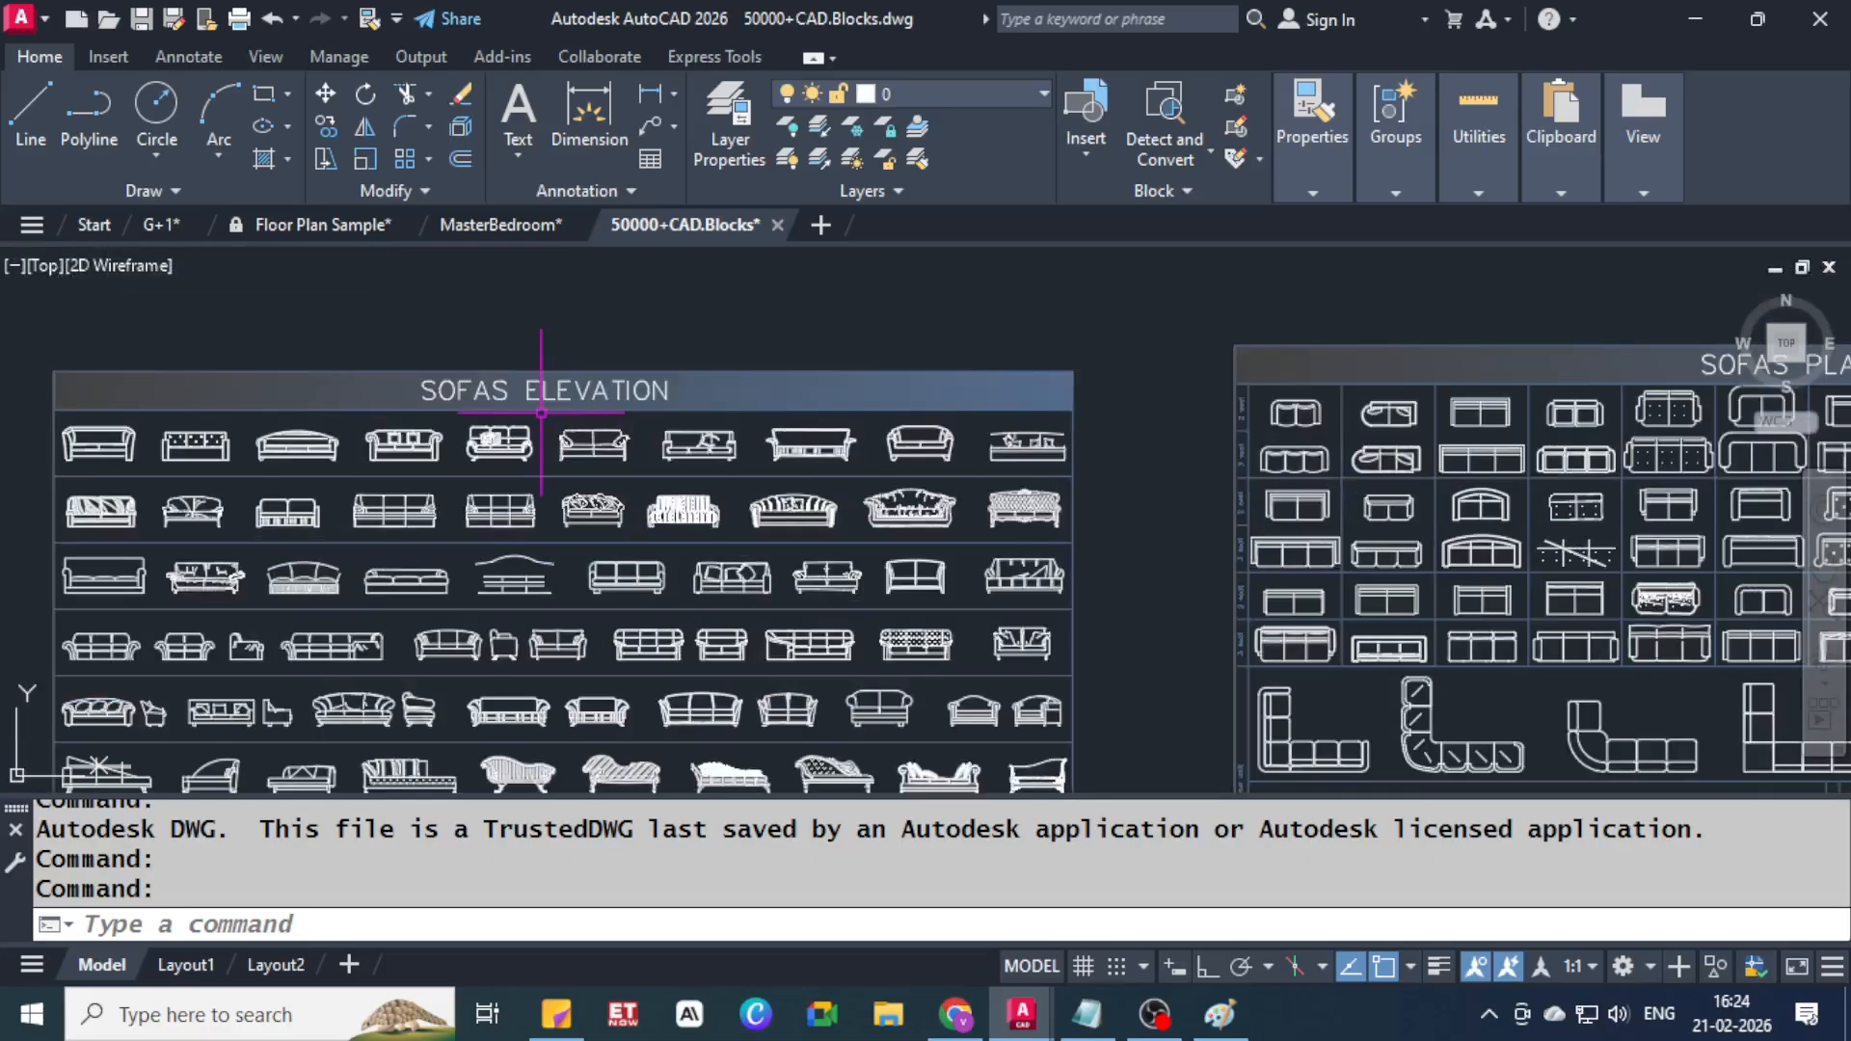
scroll(541, 412, down, 3)
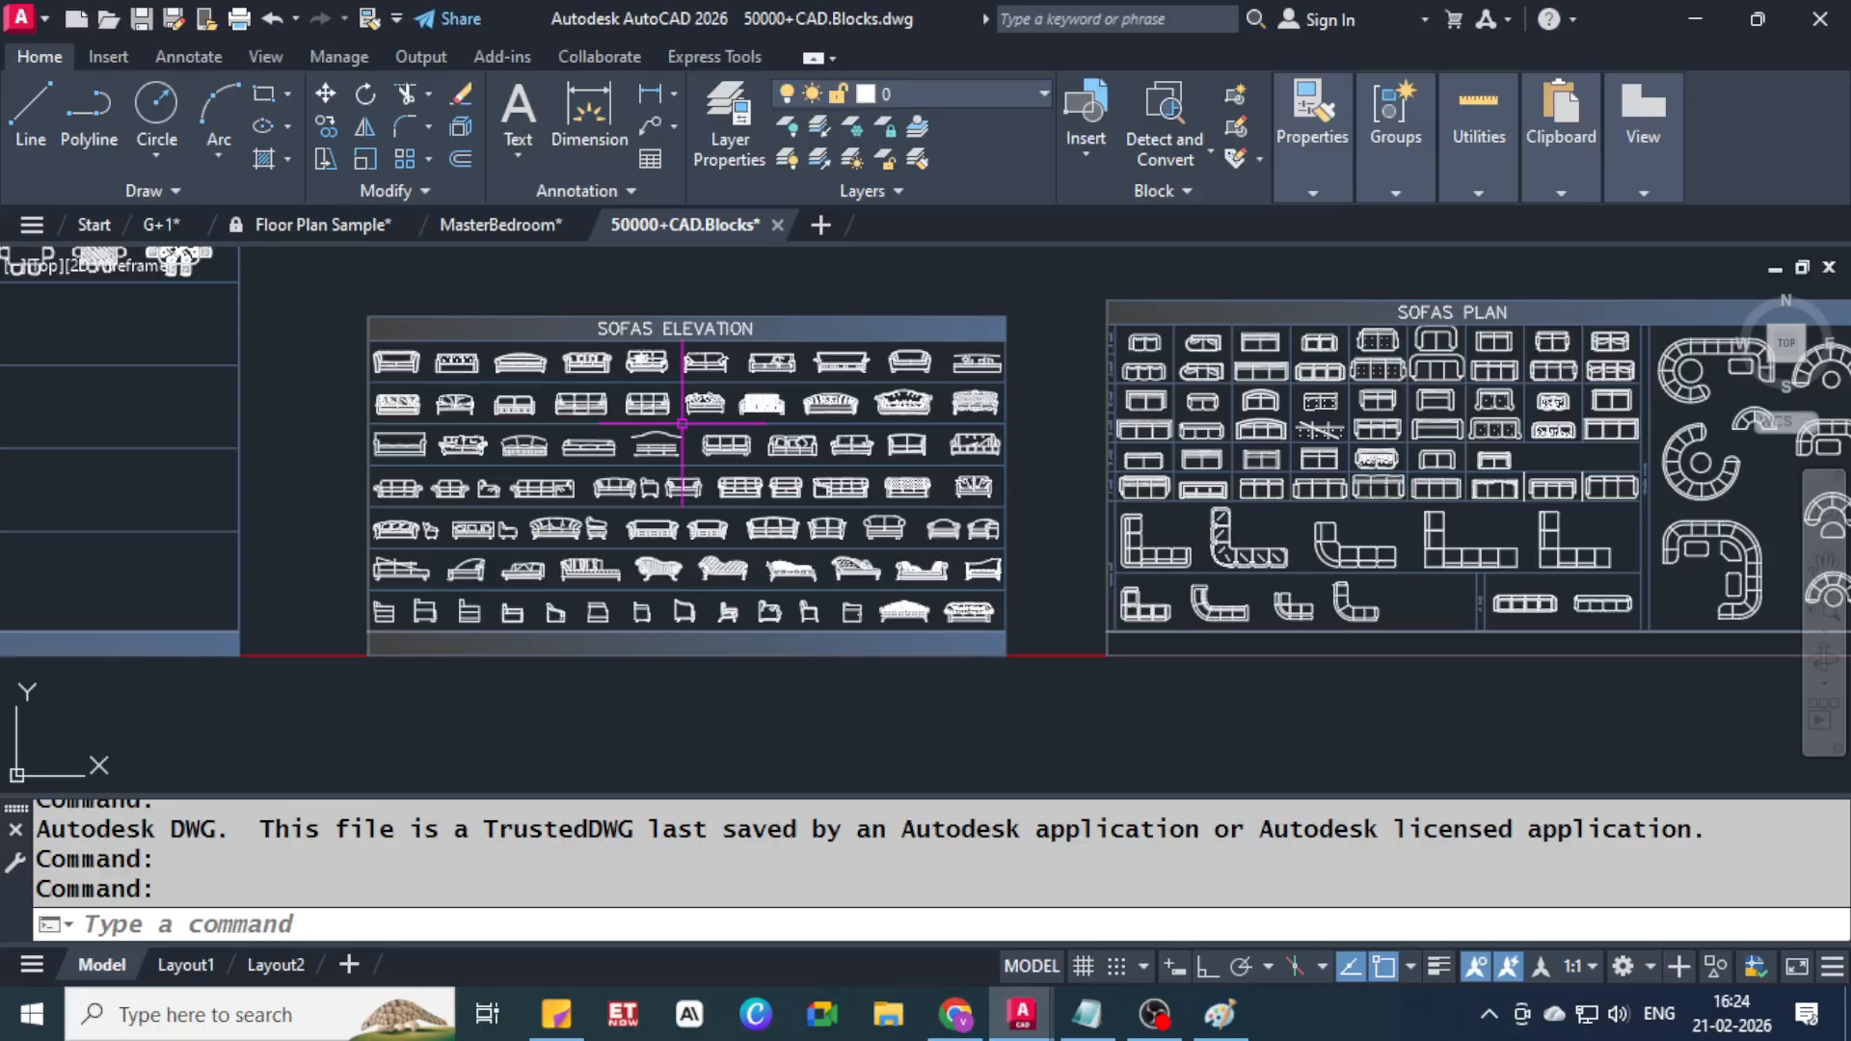
Look over the block sheets beyond Sofas Plan, up to an overview of the whole sheet row
middle_drag(1409, 425, 532, 399)
mouse_move(1602, 490)
middle_down()
mouse_move(690, 611)
mouse_move(1626, 500)
mouse_move(462, 682)
middle_up()
scroll(1041, 428, down, 6)
middle_drag(1451, 417, 592, 494)
scroll(593, 509, up, 6)
mouse_move(465, 479)
middle_down()
mouse_move(1039, 463)
mouse_move(5, 470)
middle_up()
scroll(1140, 472, down, 5)
scroll(1400, 533, down, 8)
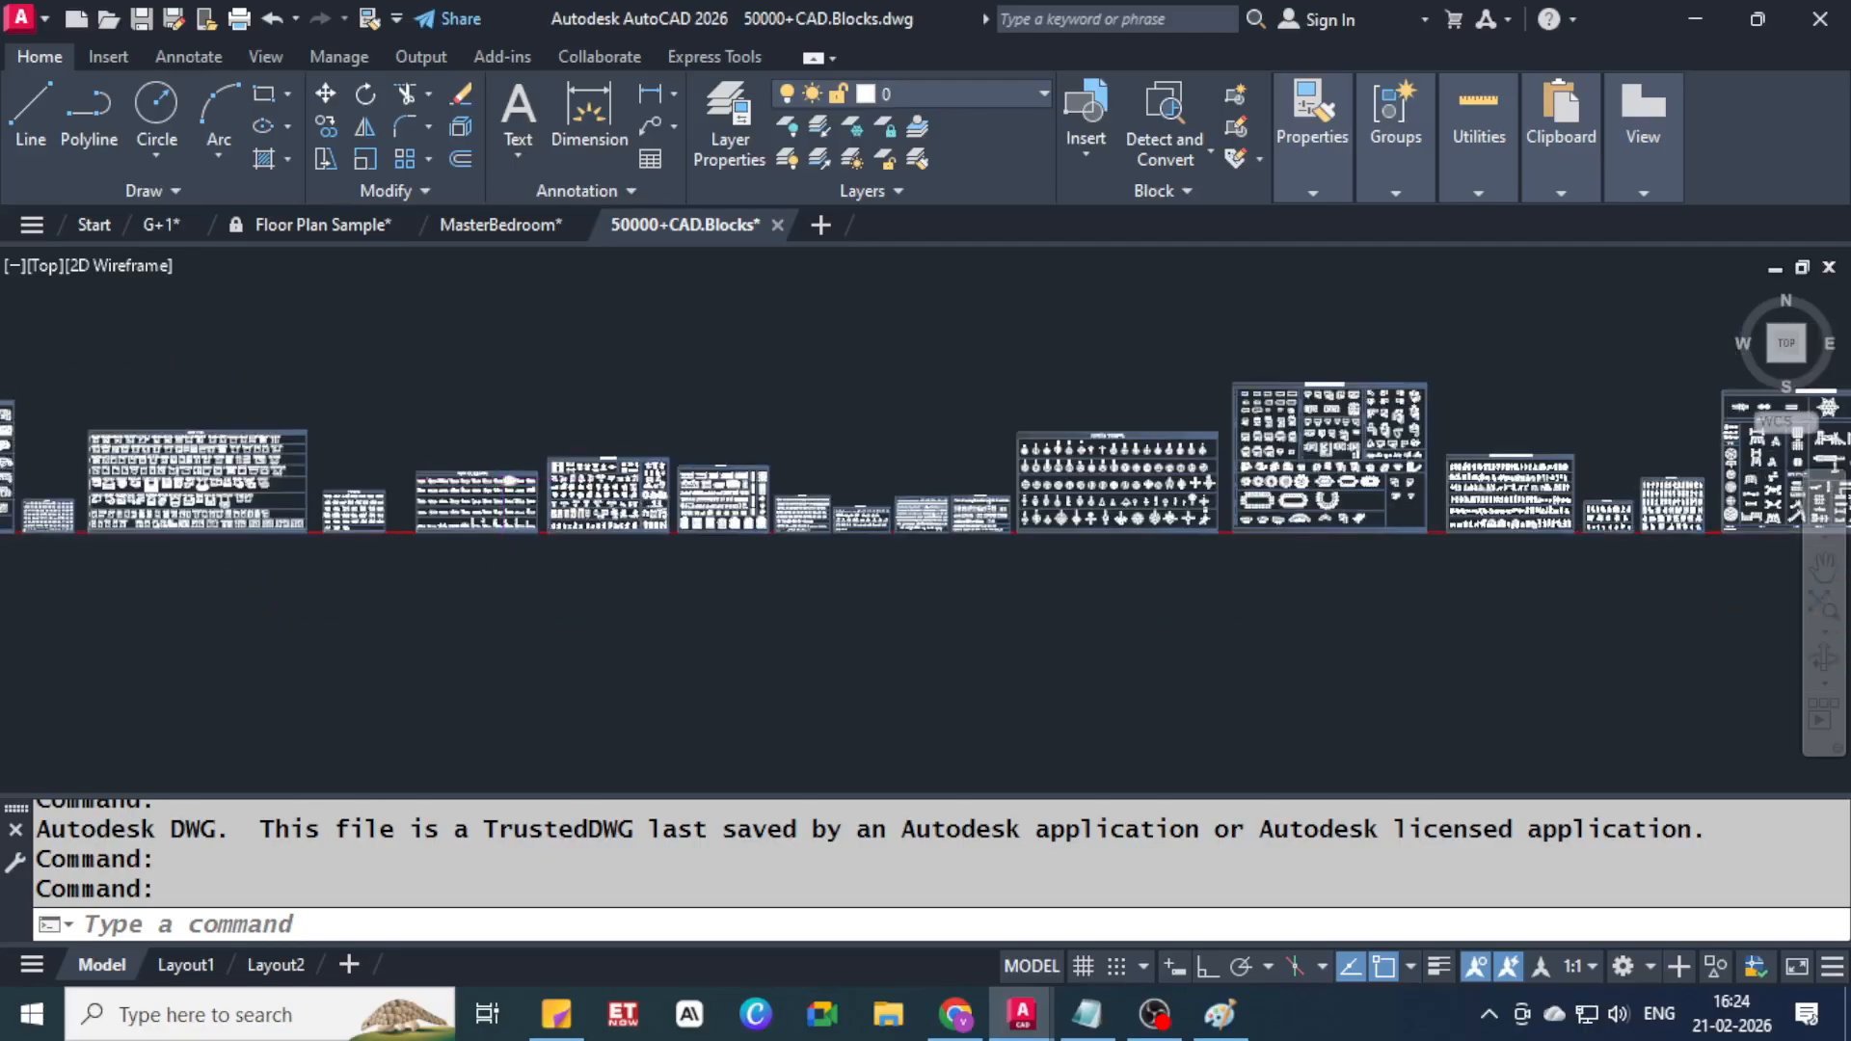
scroll(500, 480, down, 5)
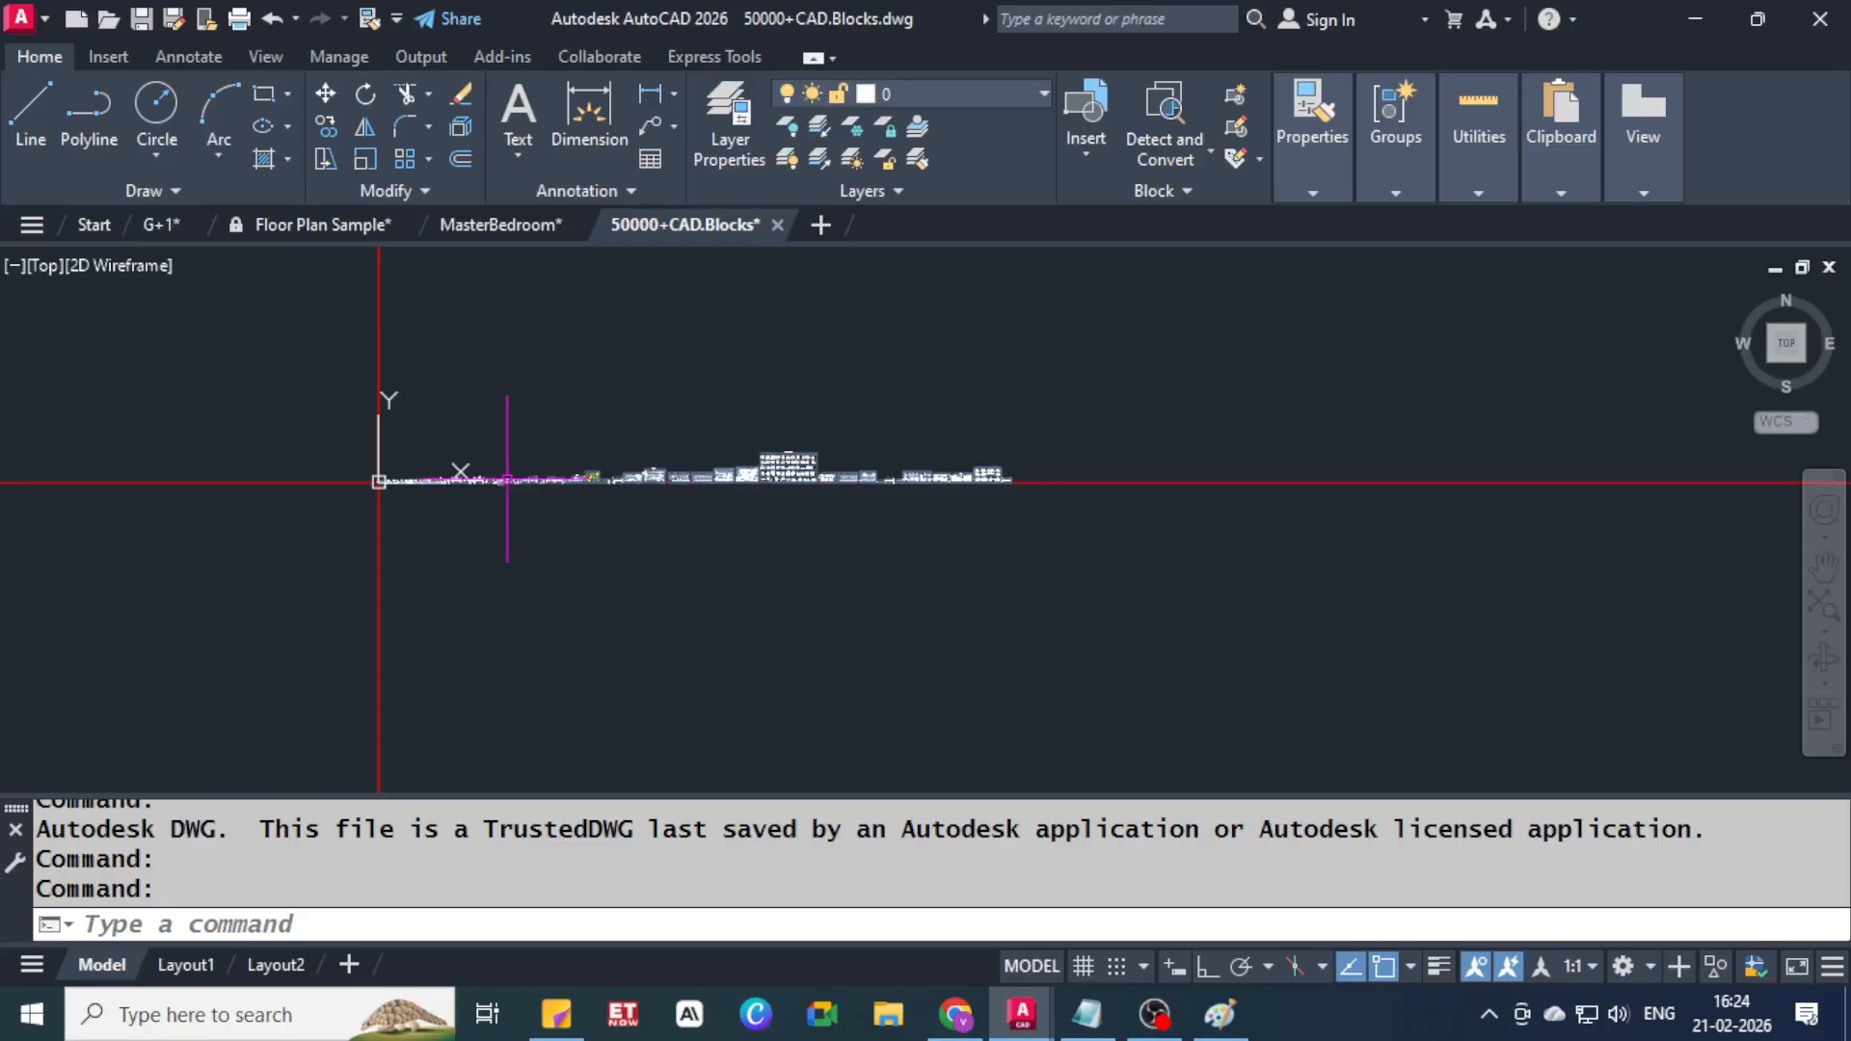
Examine the aircraft block sheet and the car sheet next to it
scroll(1004, 463, up, 10)
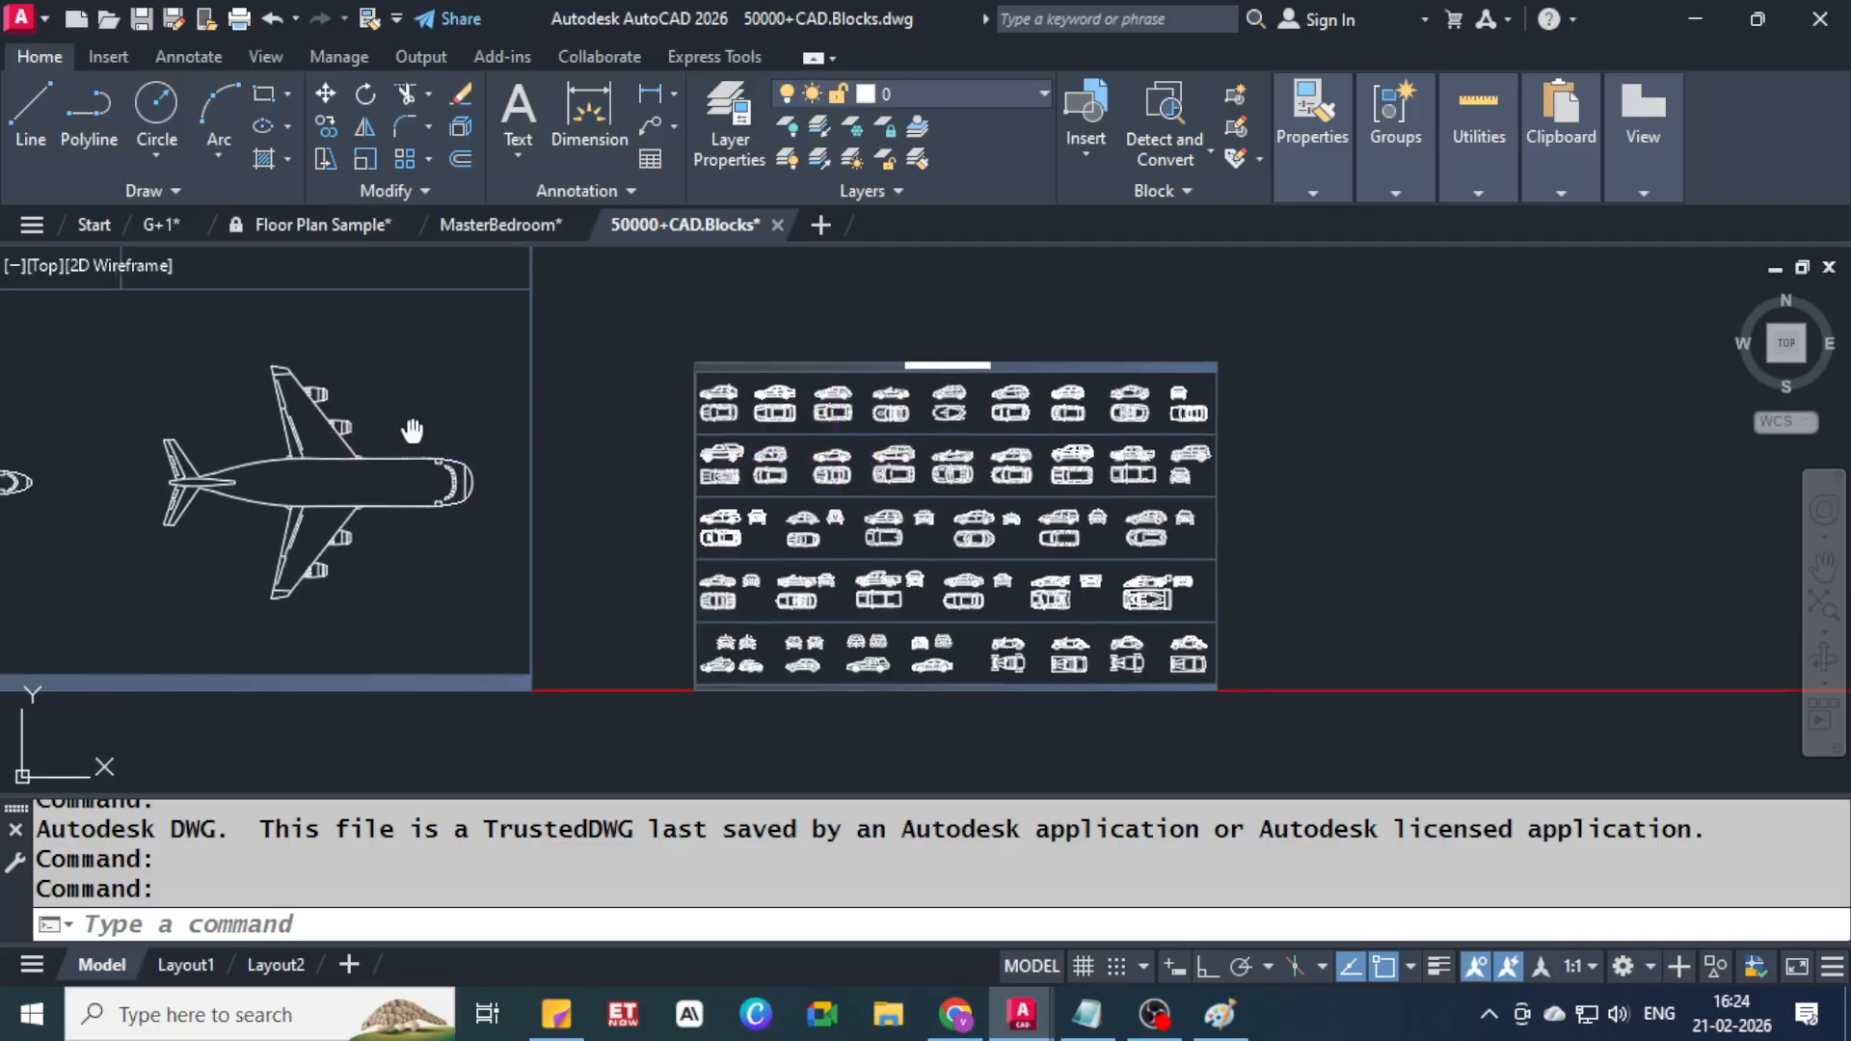
middle_drag(405, 426, 1405, 517)
scroll(848, 453, down, 4)
middle_drag(607, 441, 1020, 506)
scroll(826, 463, up, 2)
middle_drag(666, 457, 809, 449)
scroll(803, 444, up, 2)
middle_drag(496, 449, 916, 415)
scroll(640, 453, up, 4)
middle_drag(233, 514, 1400, 471)
Review the car block sheets with plan, side and front views
scroll(588, 506, down, 4)
mouse_move(461, 503)
middle_down()
mouse_move(1420, 459)
mouse_move(1323, 463)
middle_up()
middle_drag(526, 496, 1466, 475)
middle_drag(624, 480, 1526, 430)
middle_drag(684, 665, 1102, 479)
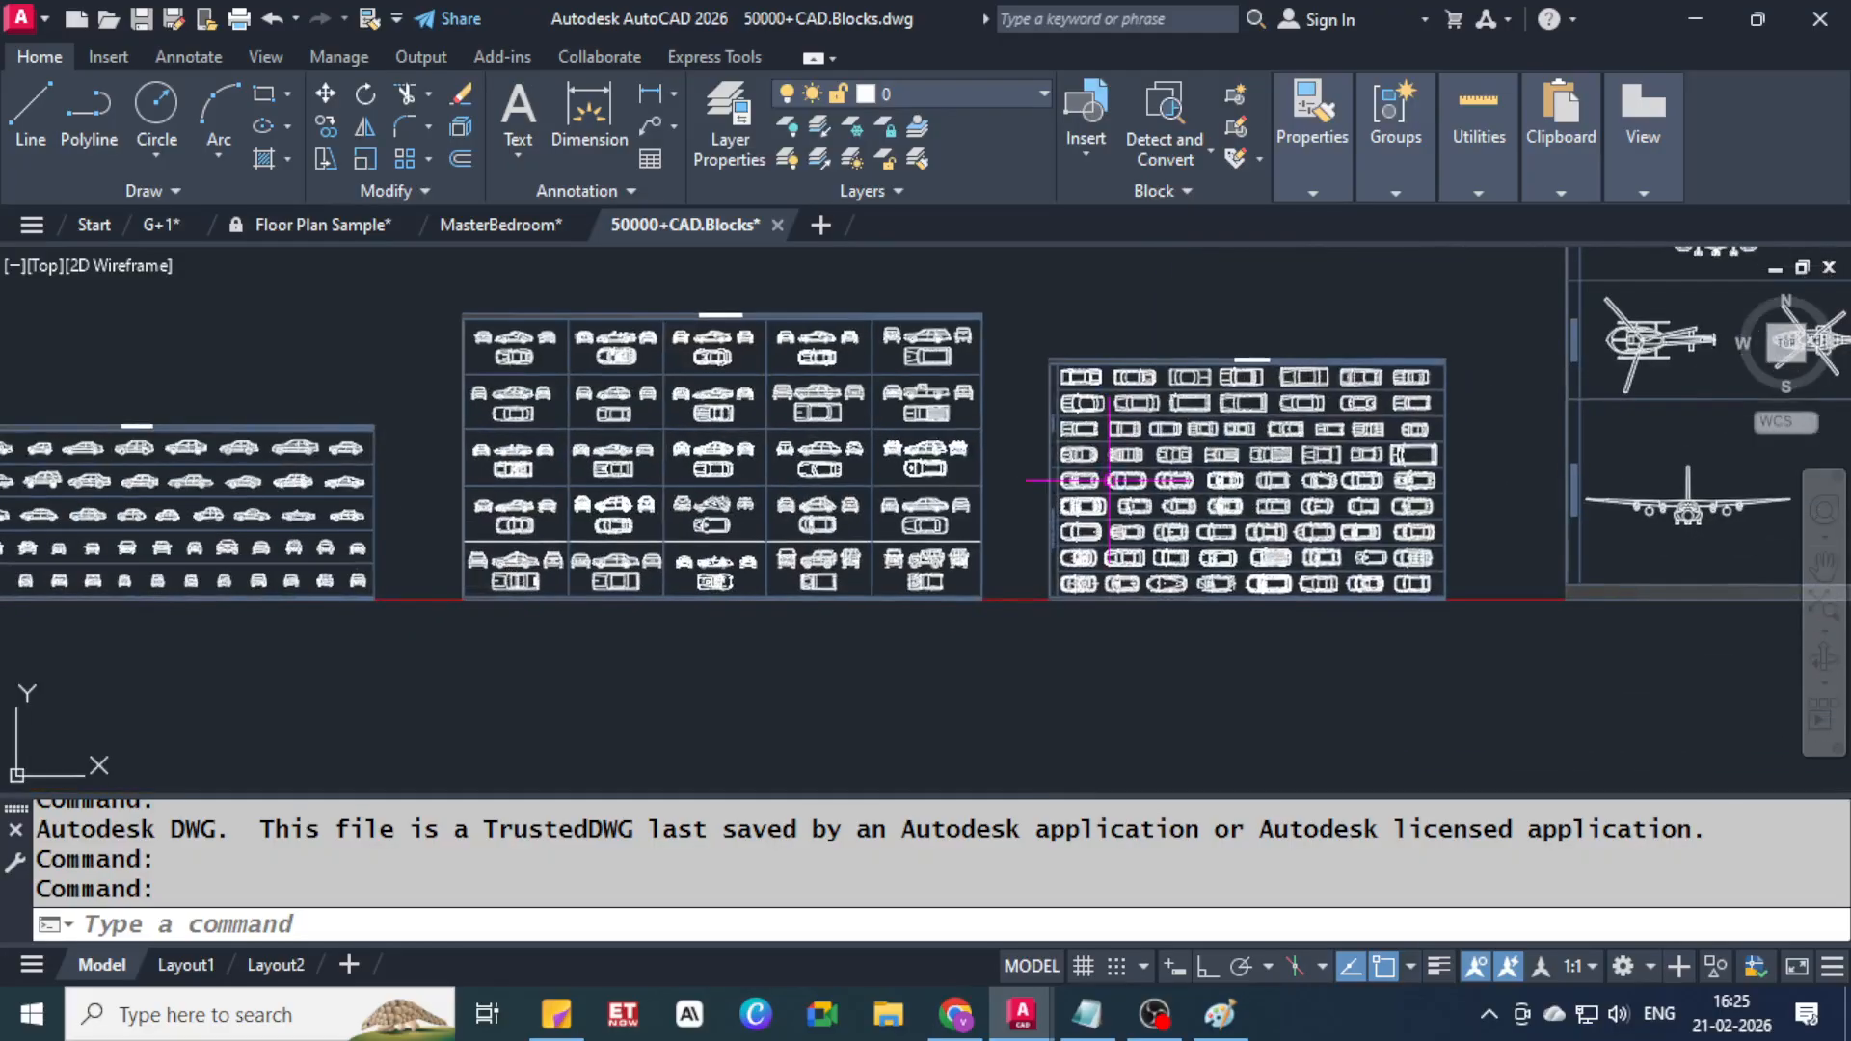
scroll(1241, 453, up, 4)
scroll(843, 470, down, 4)
middle_drag(424, 505, 1482, 463)
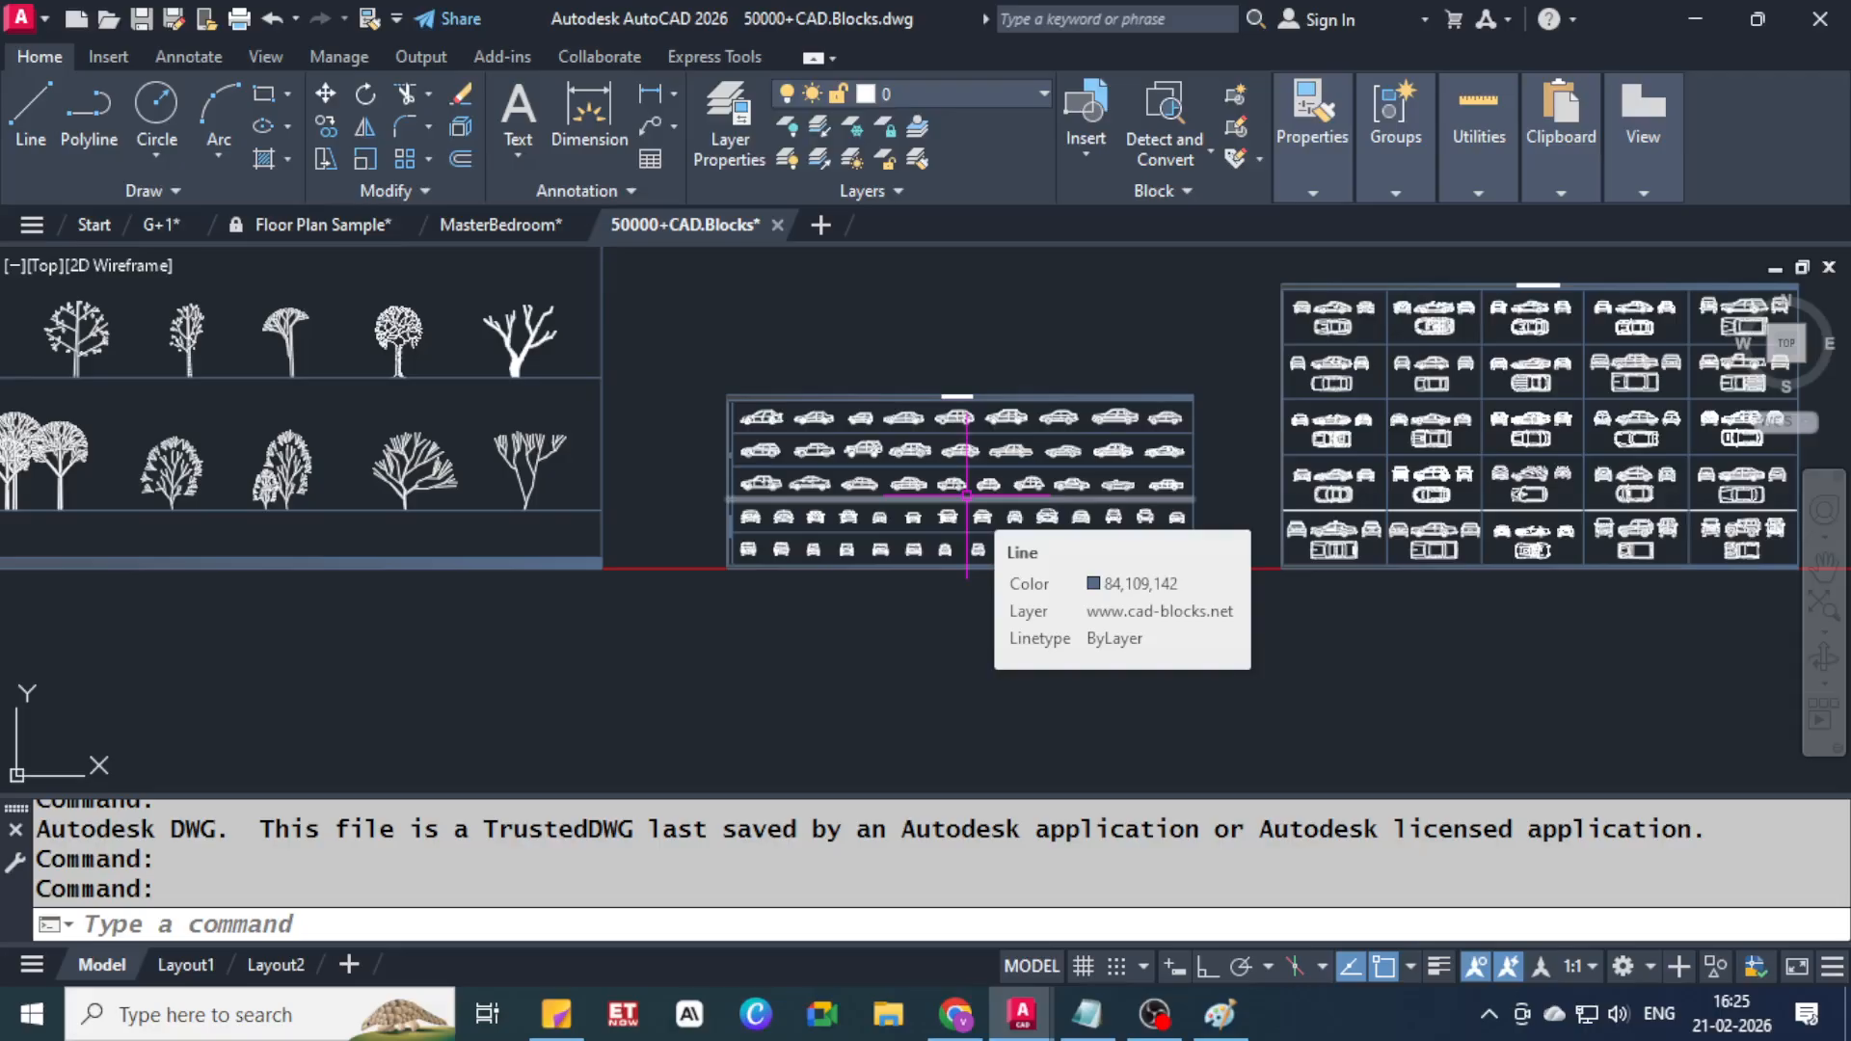
Go past the car sheets and look over the bare tree, palm and shrub blocks
middle_drag(234, 470, 1322, 493)
scroll(918, 387, down, 2)
middle_drag(928, 392, 1213, 650)
middle_drag(353, 567, 1380, 510)
middle_drag(617, 569, 1180, 538)
scroll(492, 538, down, 2)
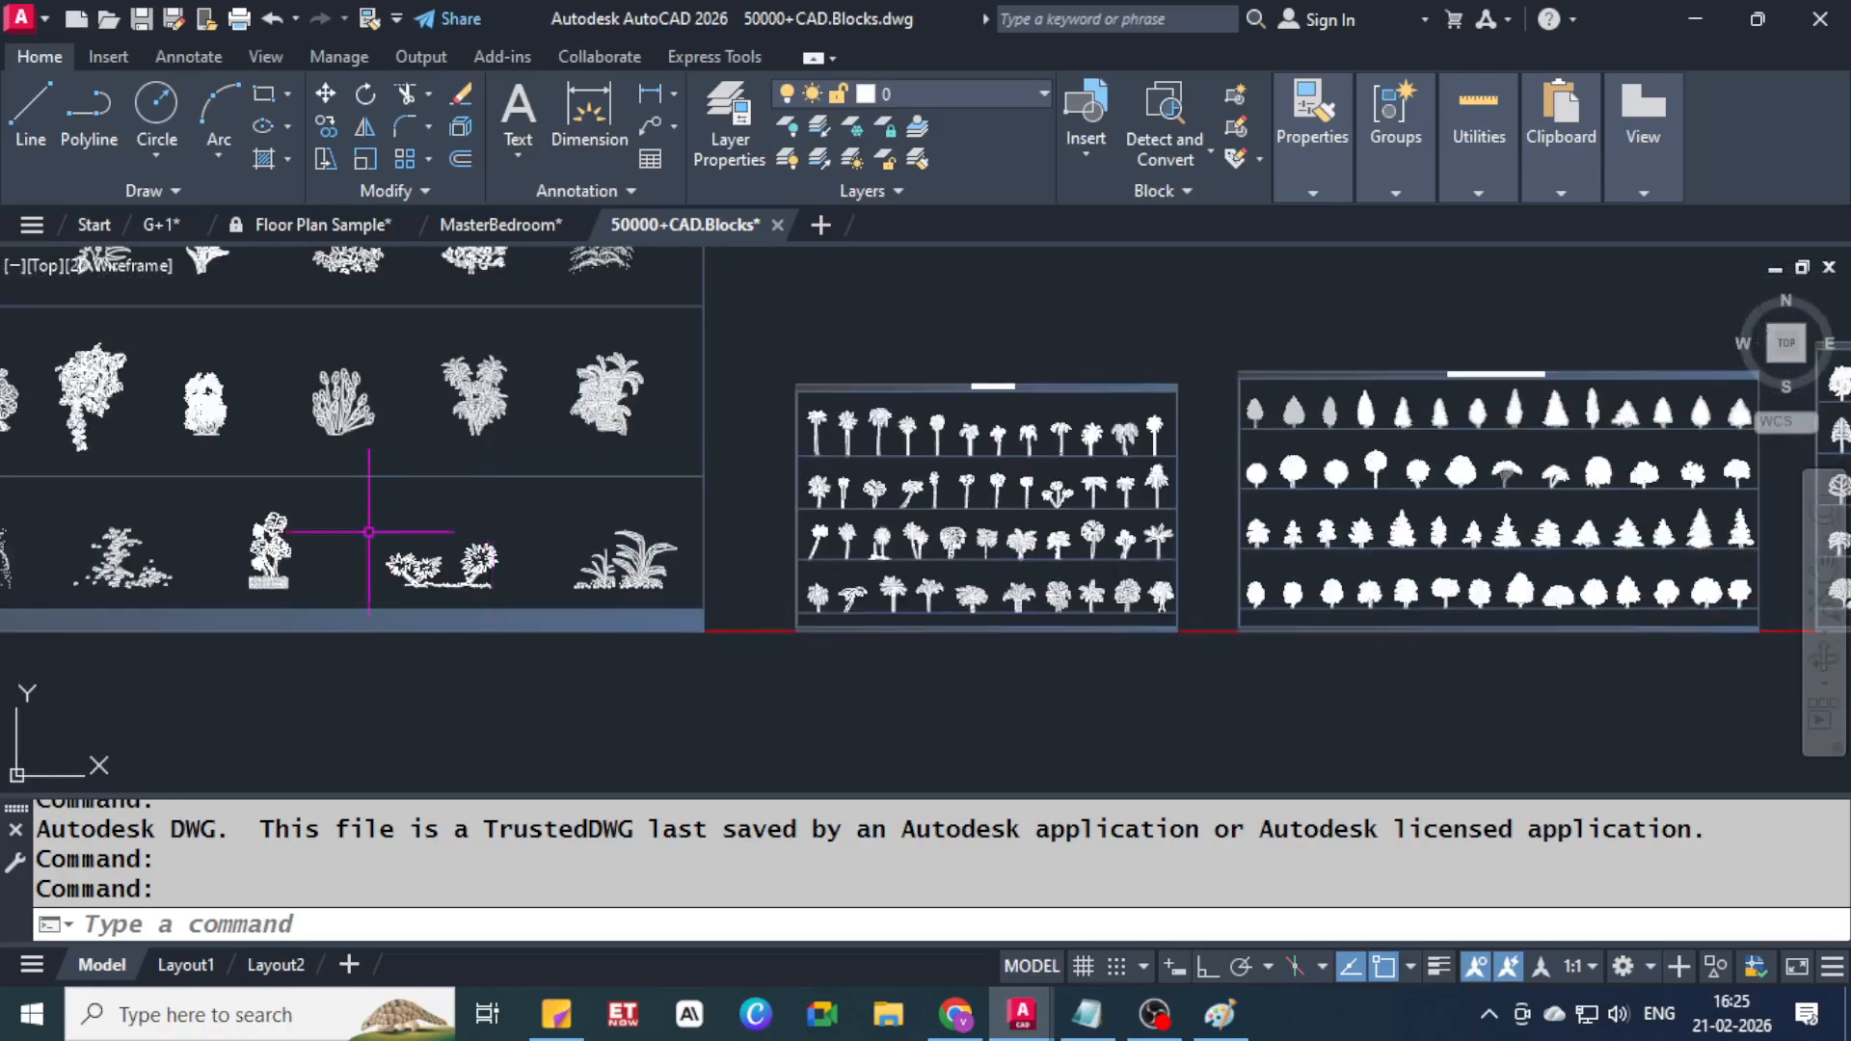
Survey the remaining tree elevation sheets, including the green-filled trees
middle_drag(351, 529, 1165, 630)
middle_drag(514, 522, 1285, 577)
middle_drag(489, 552, 1298, 500)
middle_drag(674, 566, 1586, 433)
middle_drag(895, 513, 1837, 463)
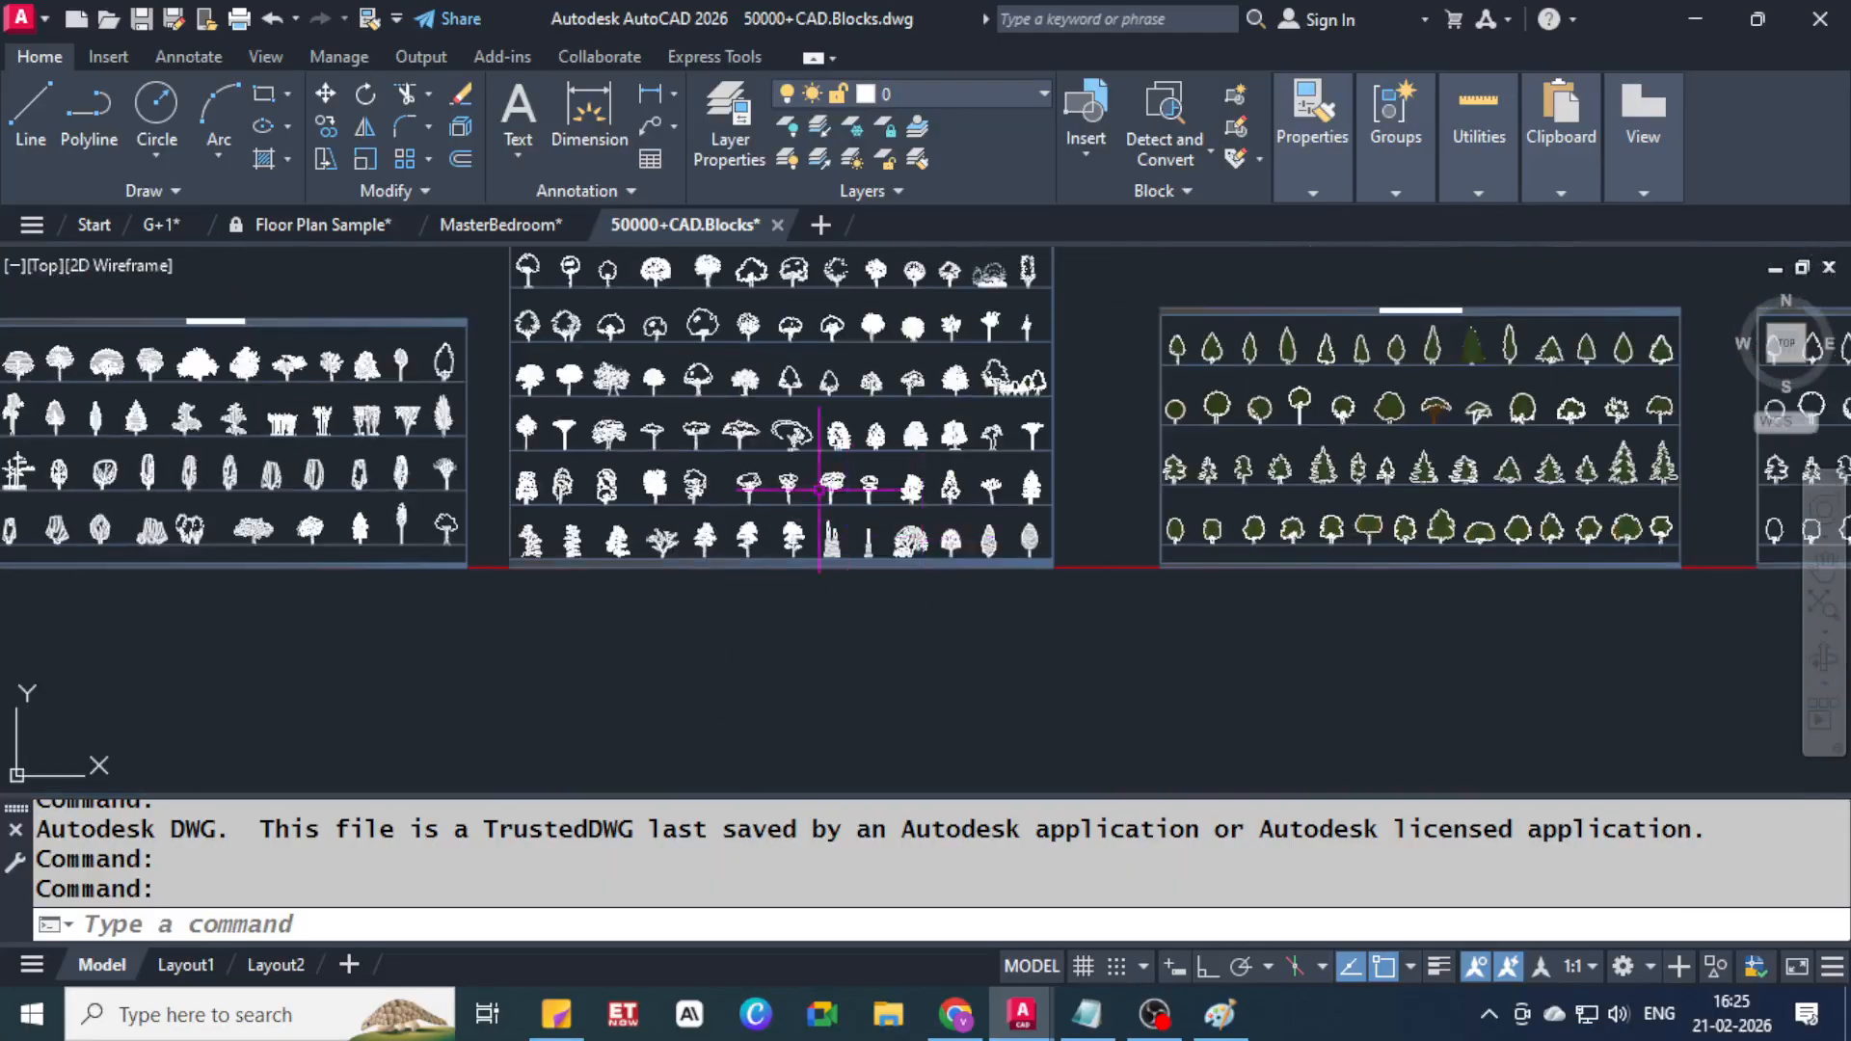
scroll(596, 413, down, 4)
middle_drag(405, 405, 774, 486)
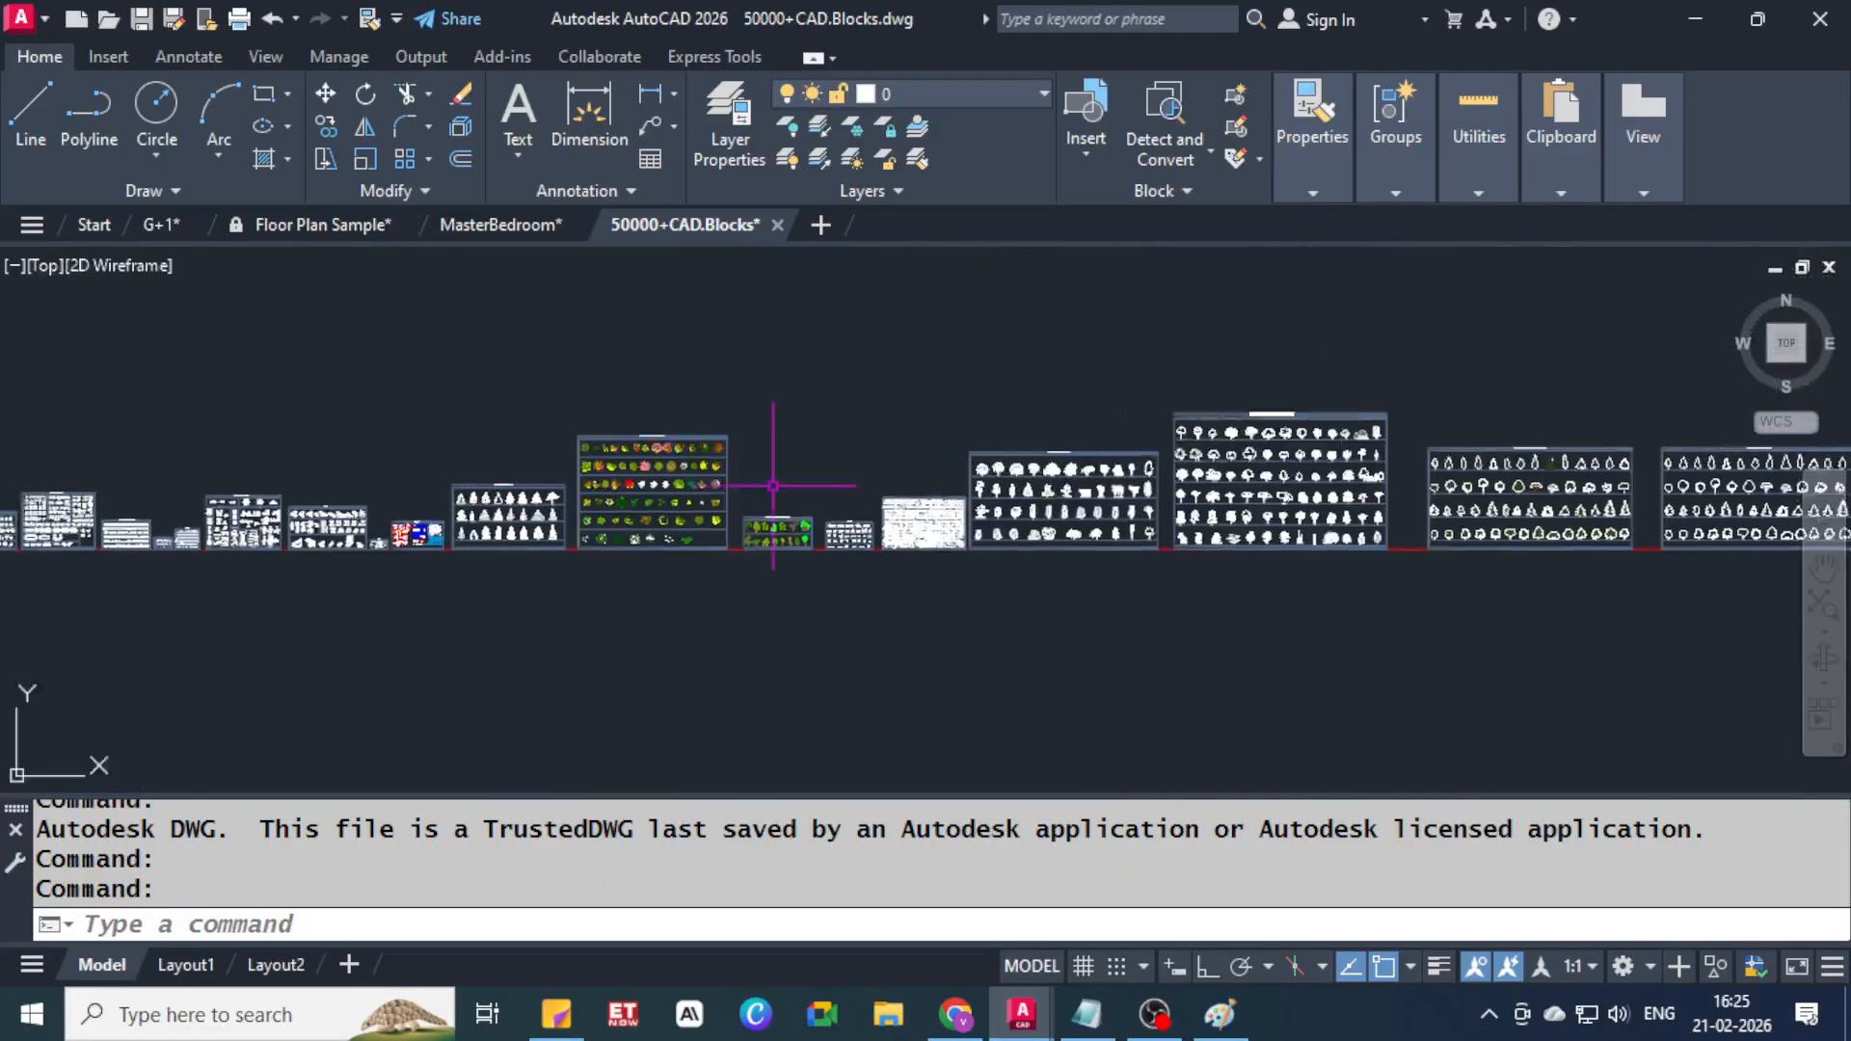
Examine the dense tree symbol sheet and the Elevation Color Trees sheet, continuing to the sheets beyond them
scroll(926, 529, up, 10)
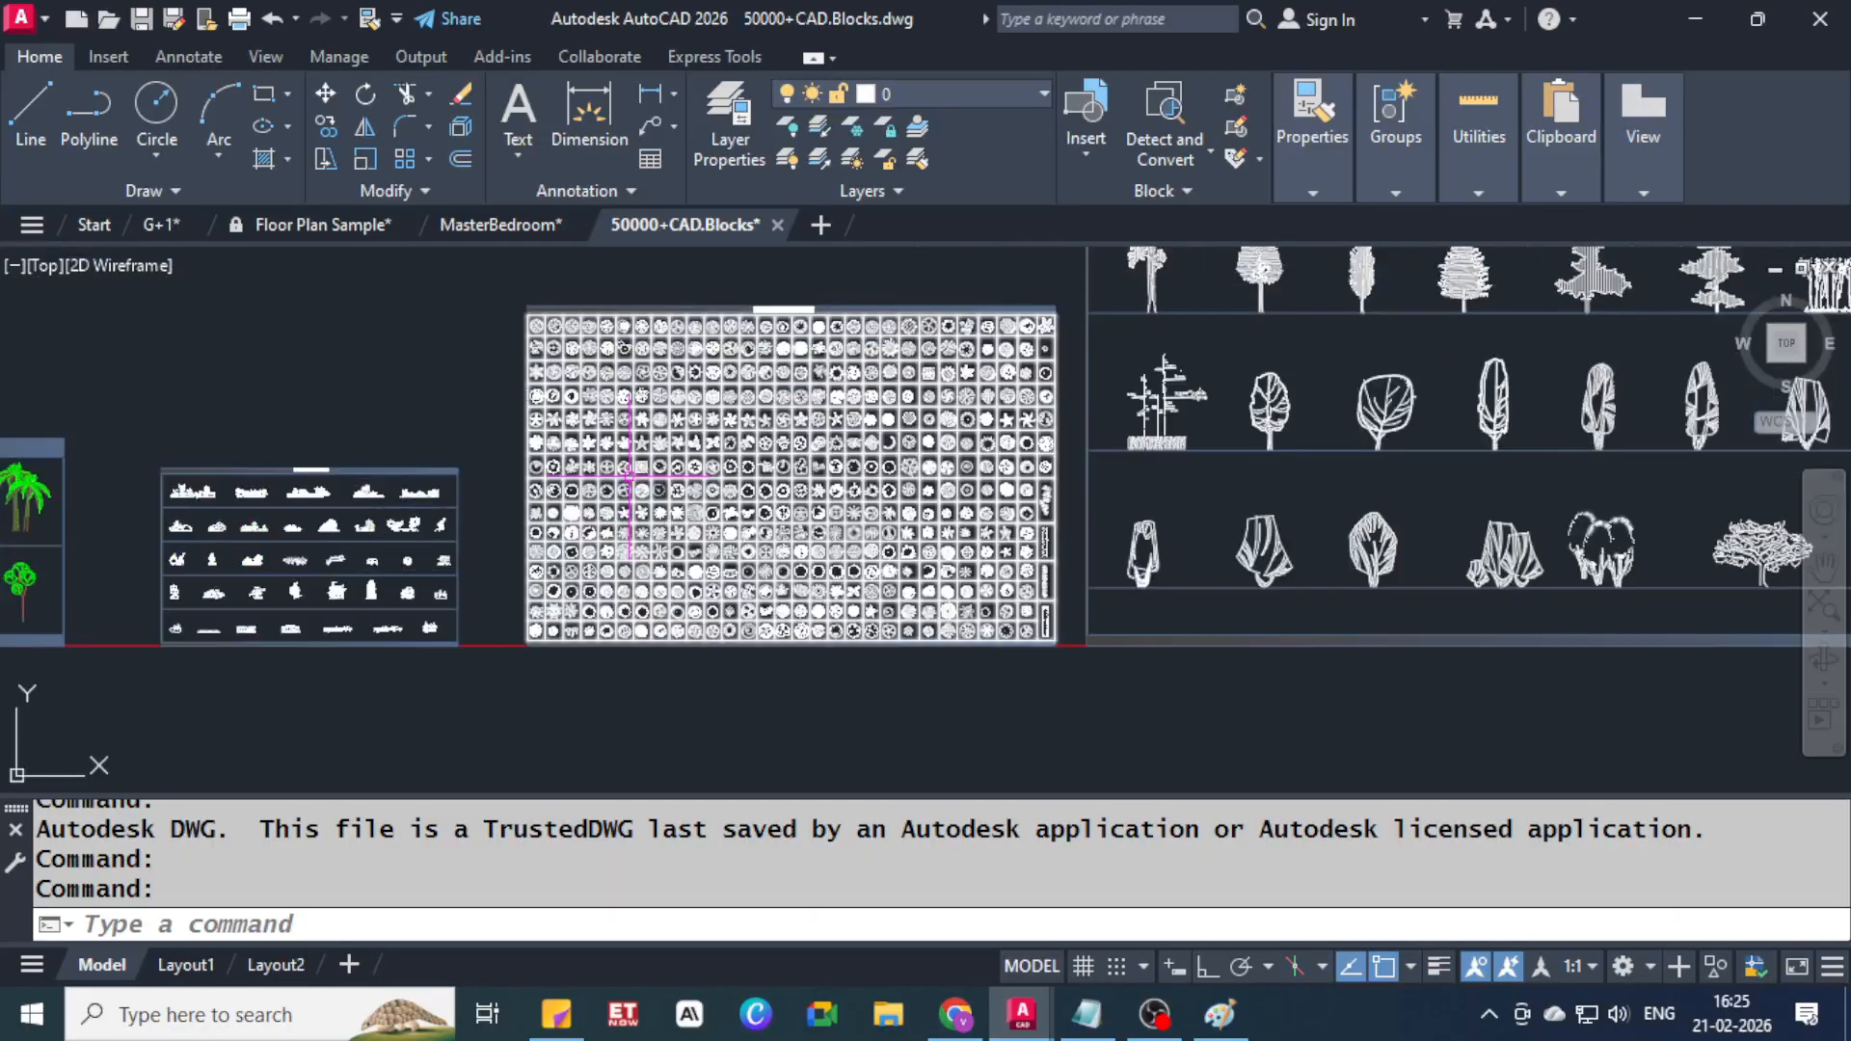
scroll(855, 393, down, 2)
scroll(855, 363, up, 5)
scroll(959, 413, down, 8)
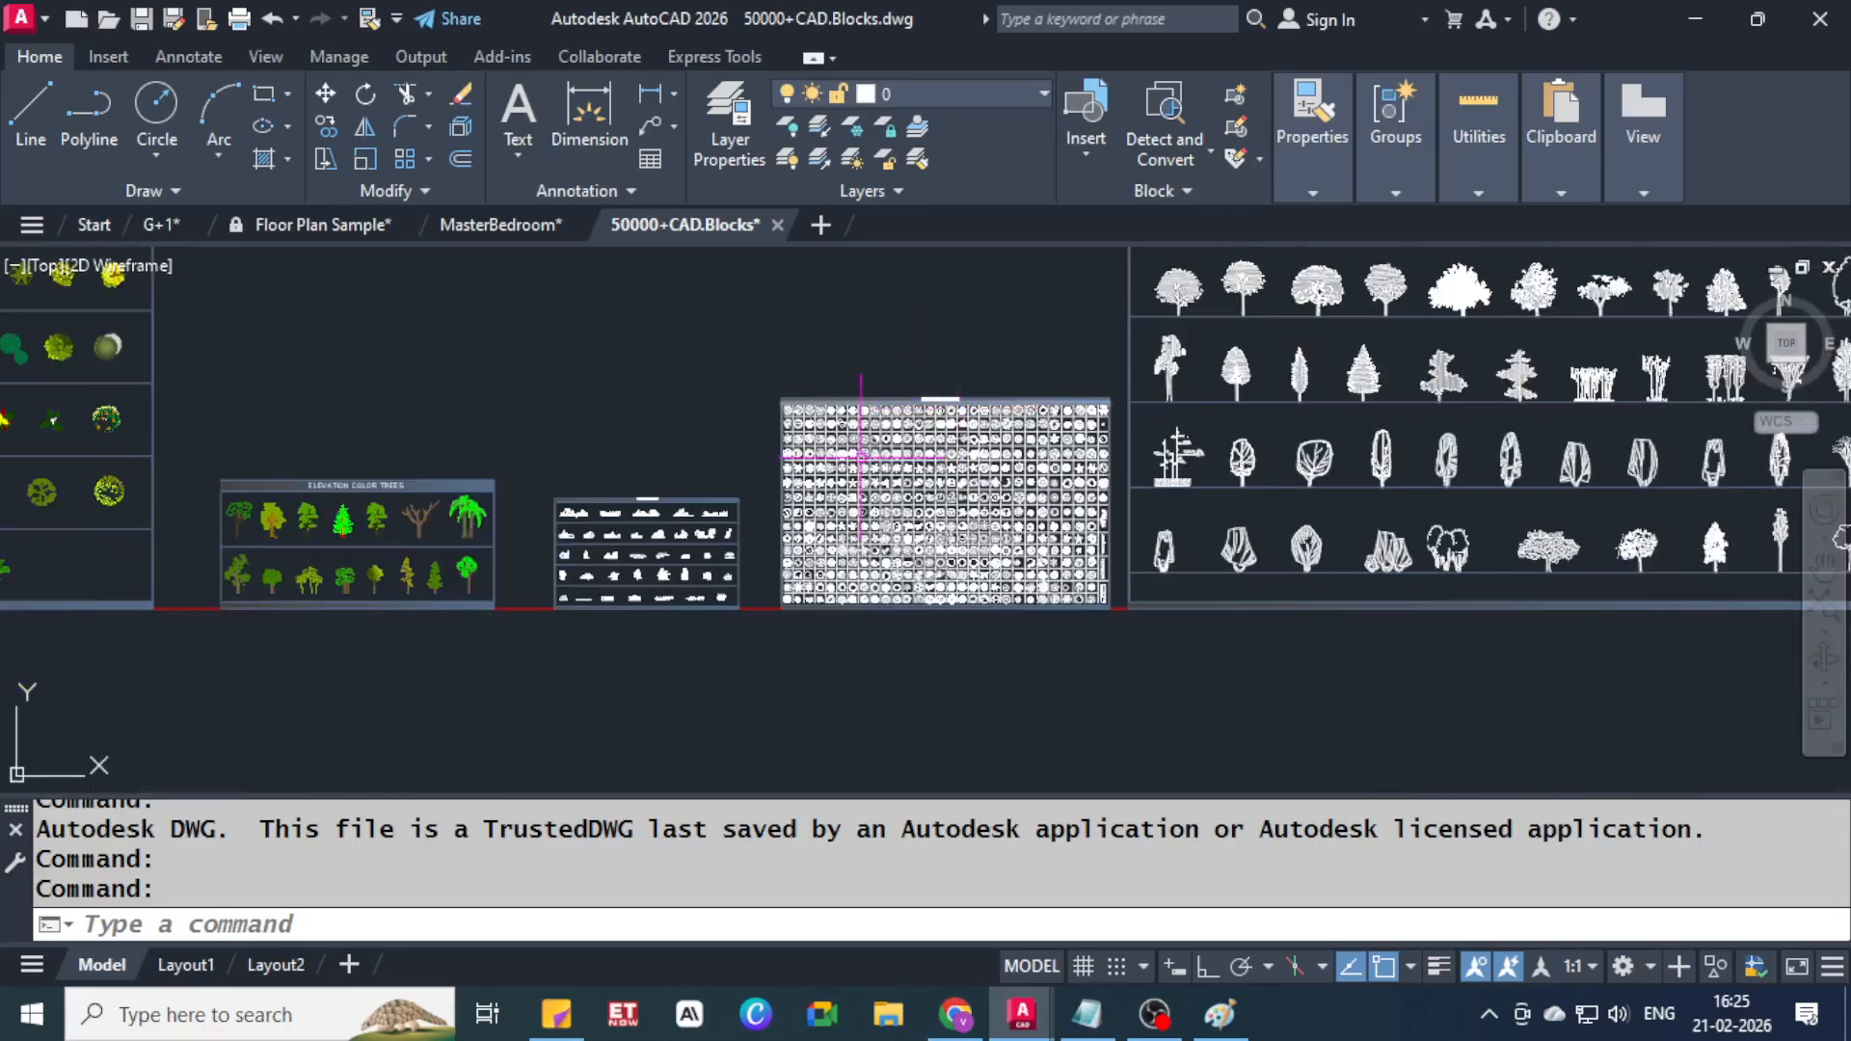
scroll(977, 492, up, 3)
middle_drag(643, 398, 1604, 723)
middle_drag(1249, 499, 1821, 169)
middle_drag(575, 565, 1445, 539)
mouse_move(487, 504)
middle_down()
mouse_move(722, 470)
mouse_move(1743, 438)
middle_up()
Close the 50000+CAD.Blocks, MasterBedroom and Floor Plan Sample drawings without saving, and return to both G+1 floor plans
click(778, 225)
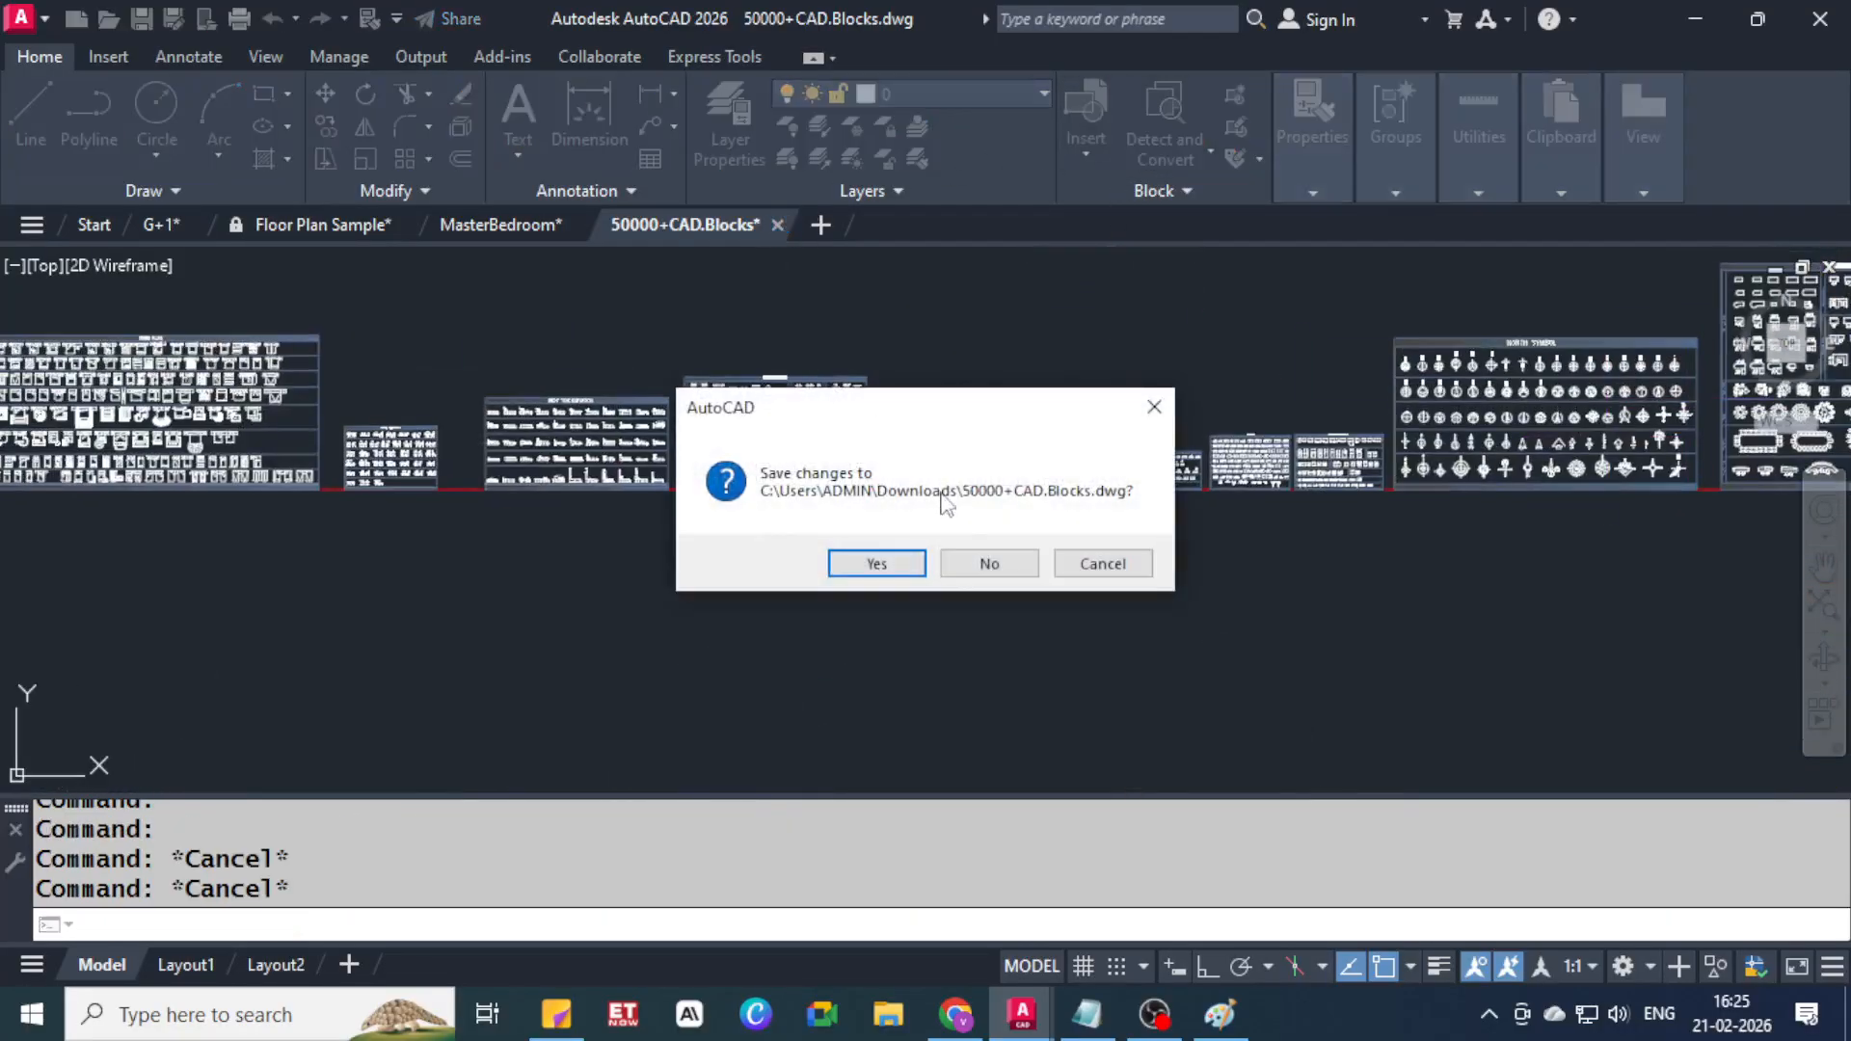
click(989, 569)
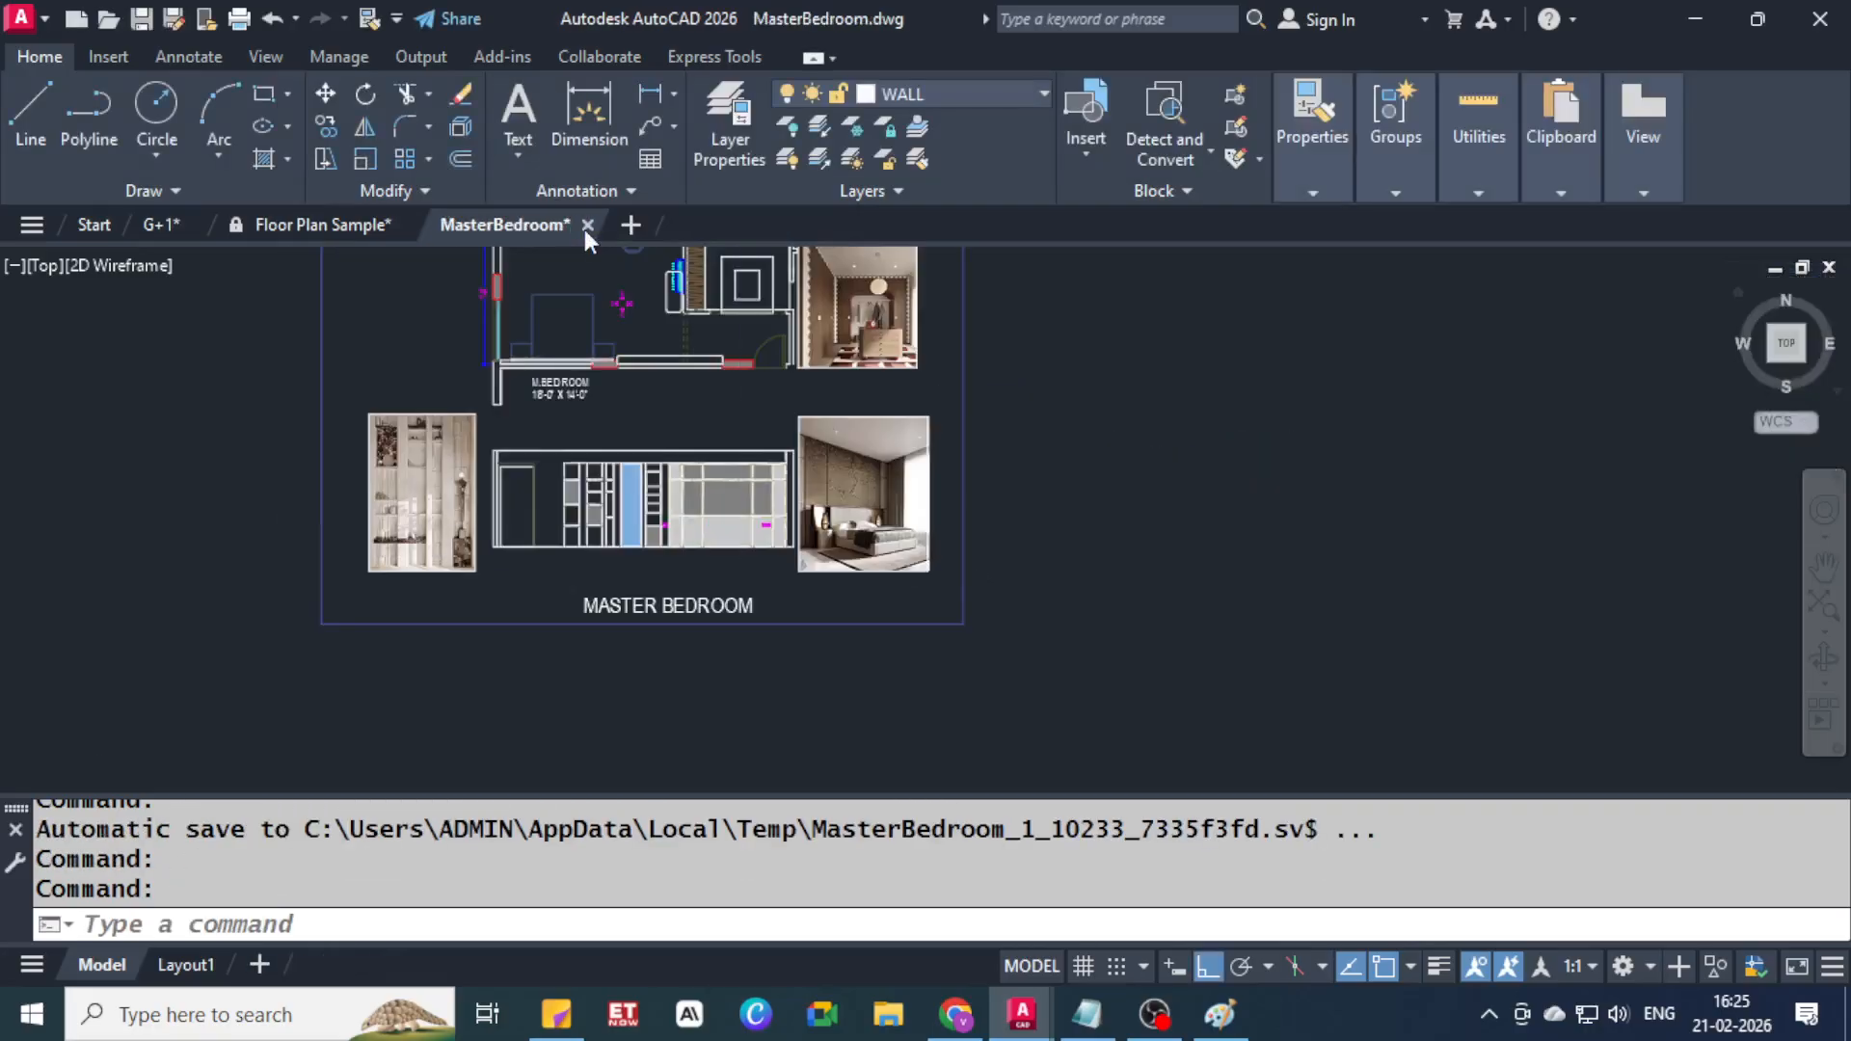
click(586, 227)
click(963, 573)
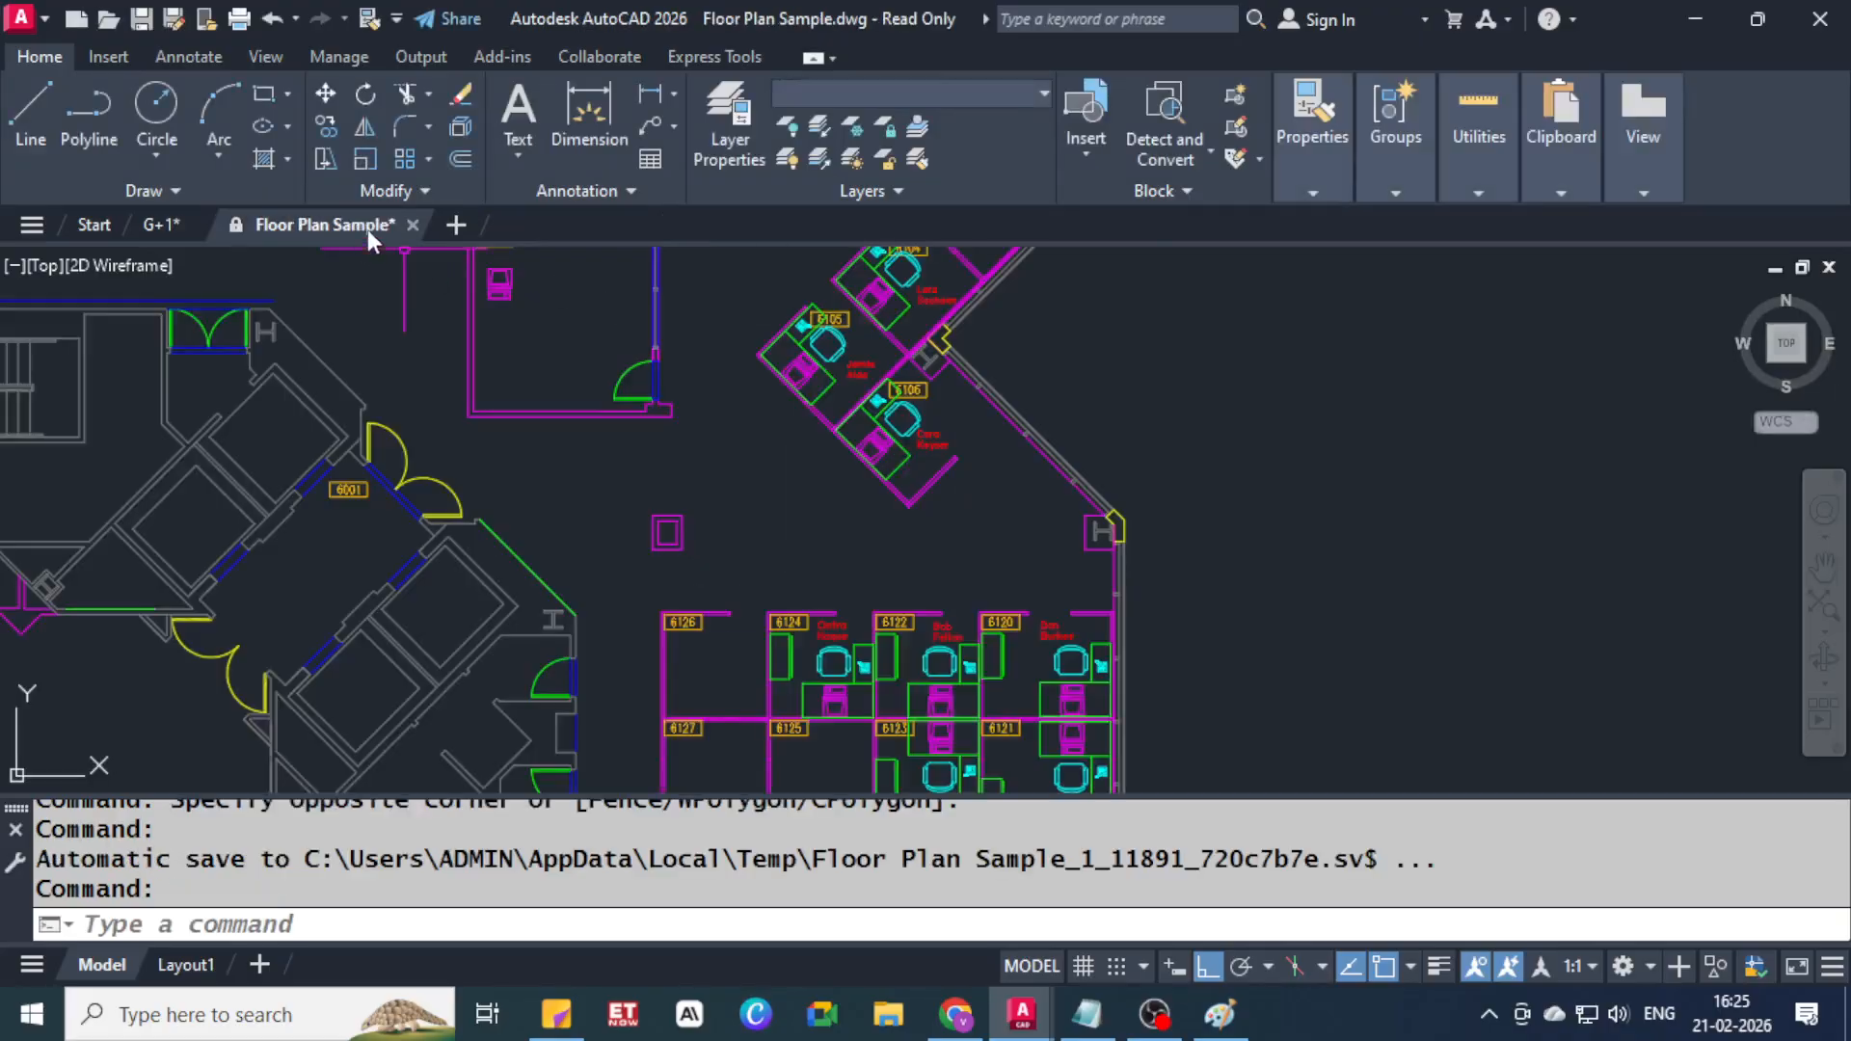
click(412, 226)
click(996, 570)
scroll(579, 434, down, 8)
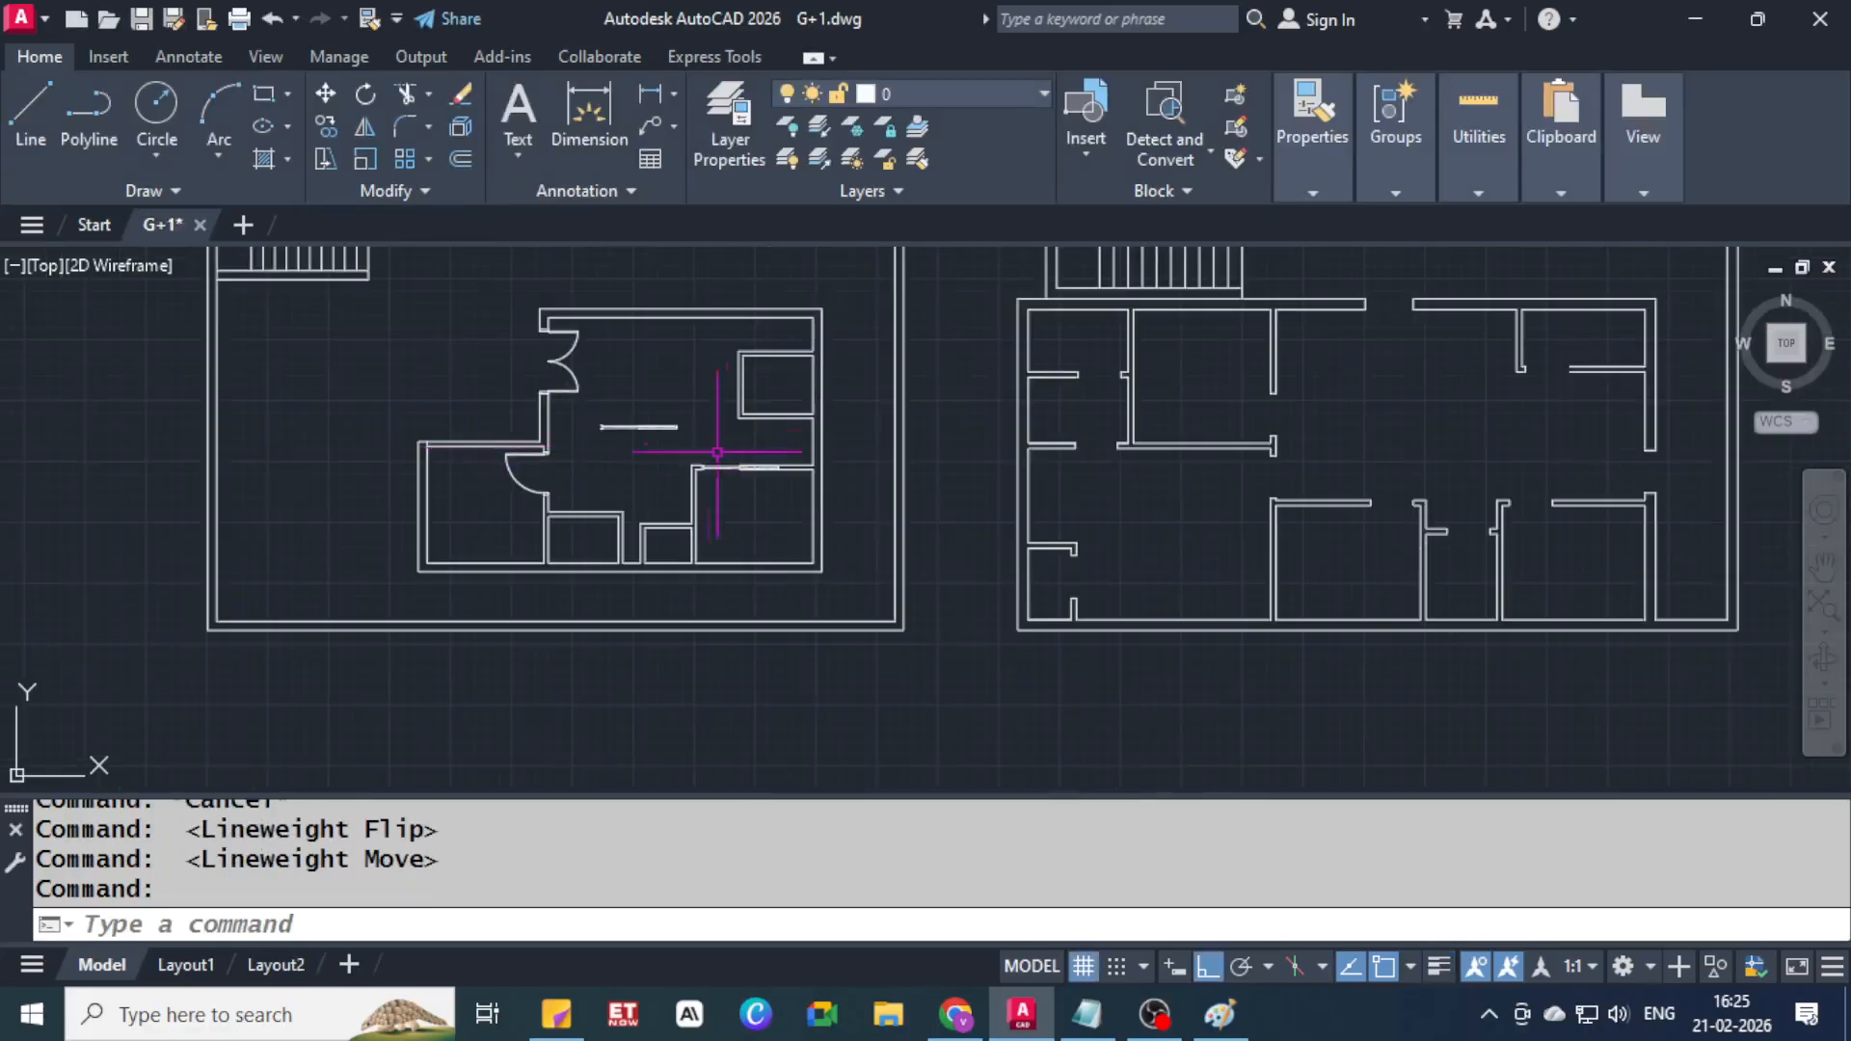
middle_drag(859, 363, 691, 445)
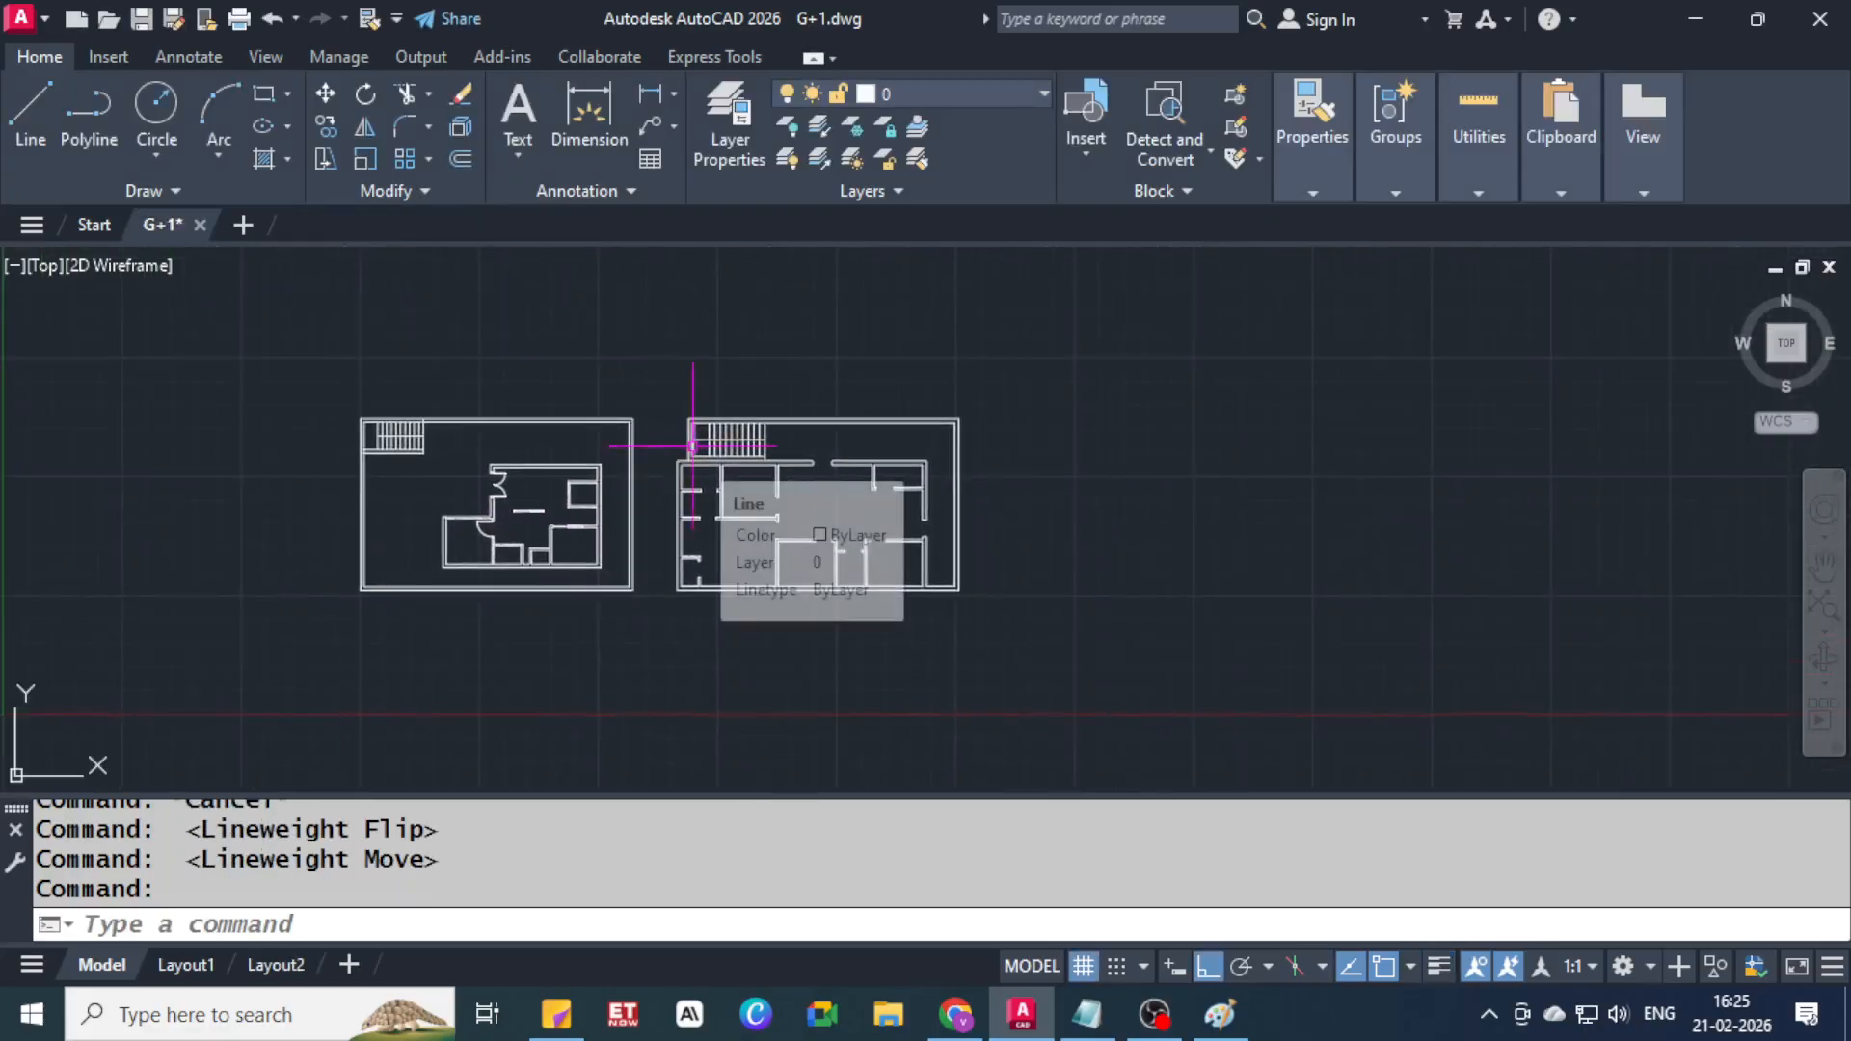